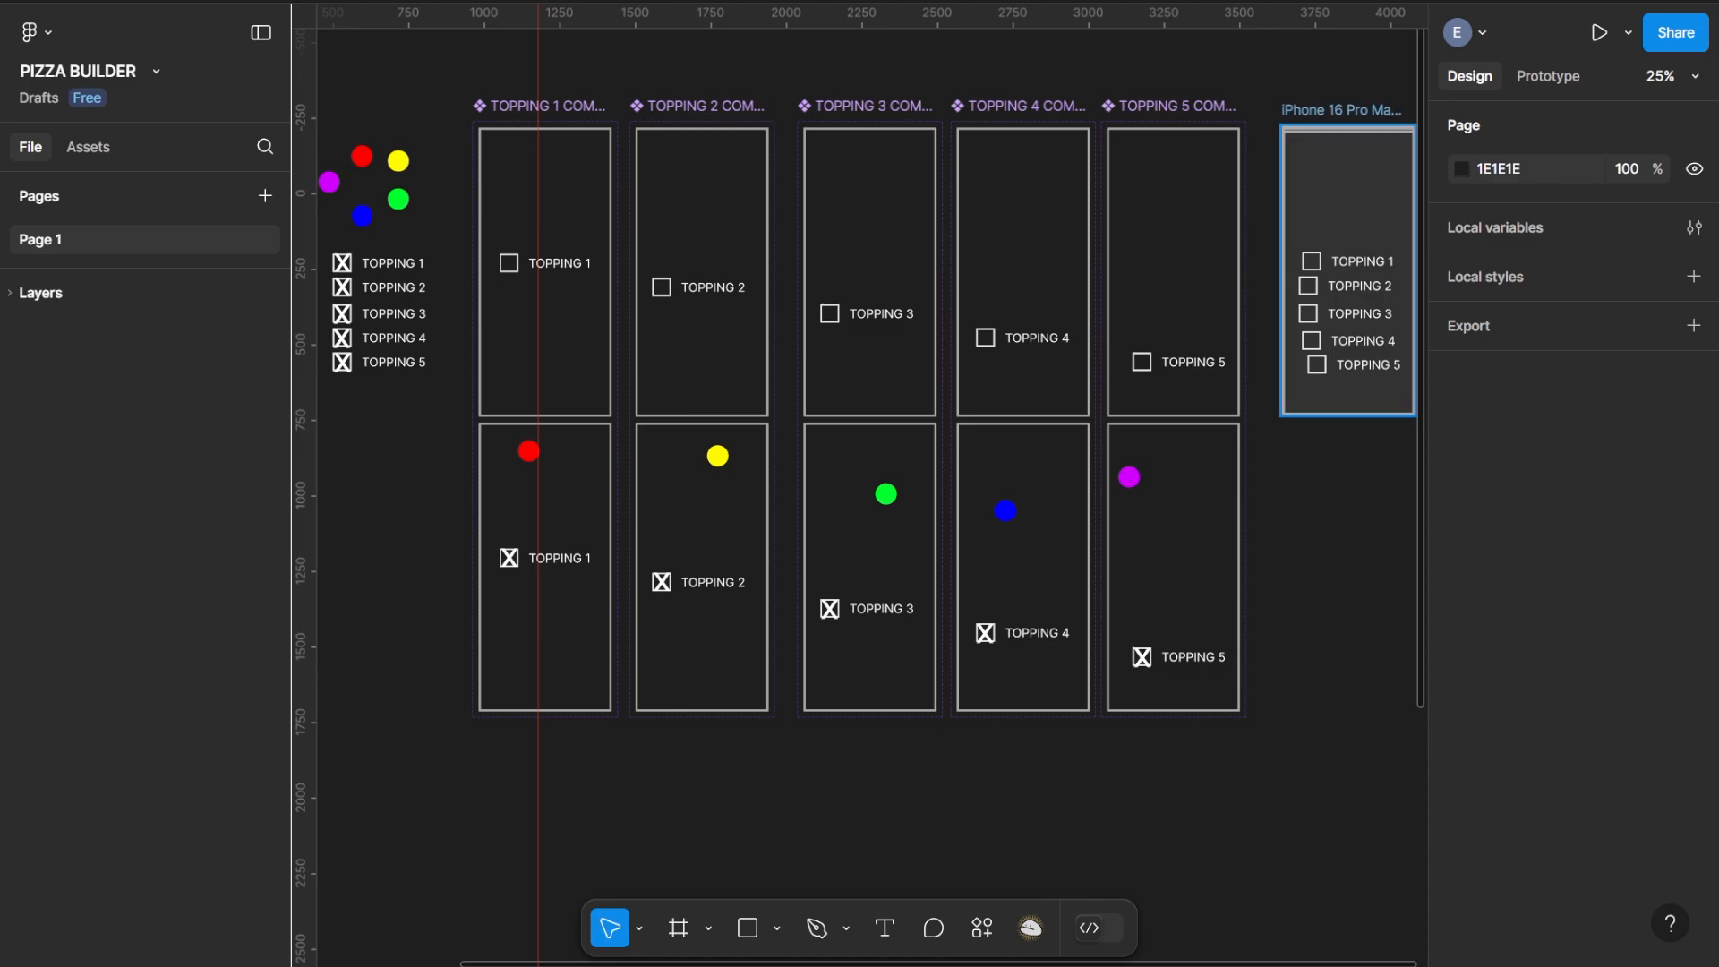
Present the iPhone 16 Pro Max frame as a prototype, scaled to fit width and height
click(1343, 111)
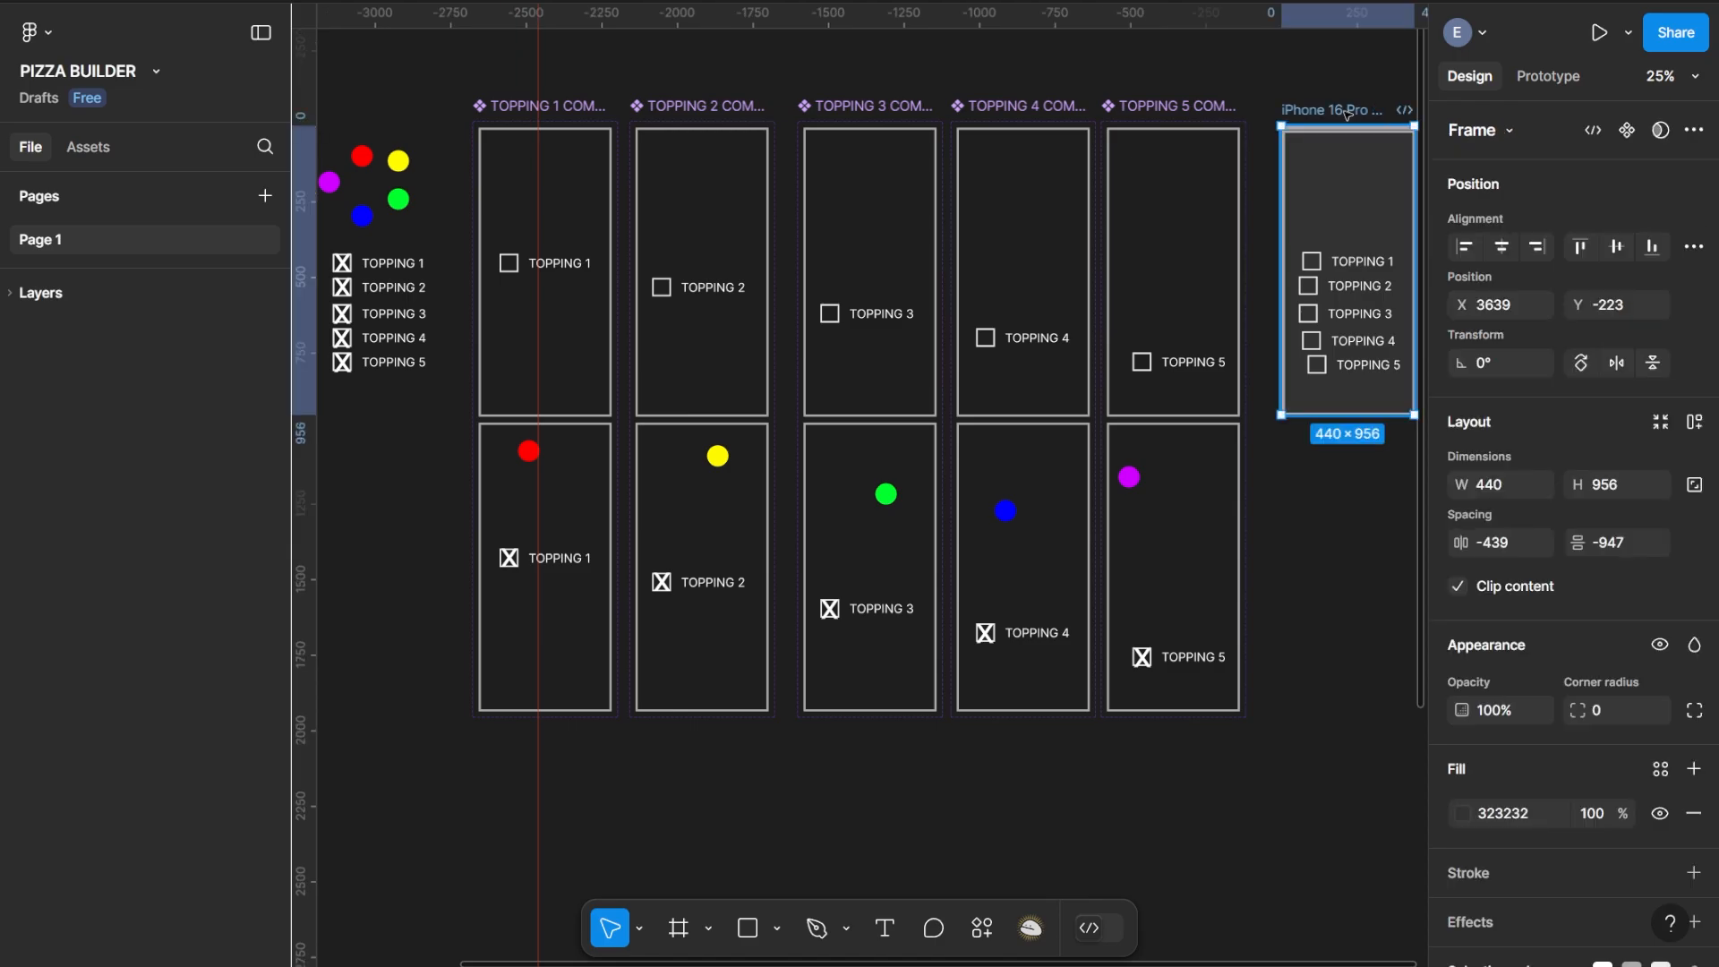
click(1597, 32)
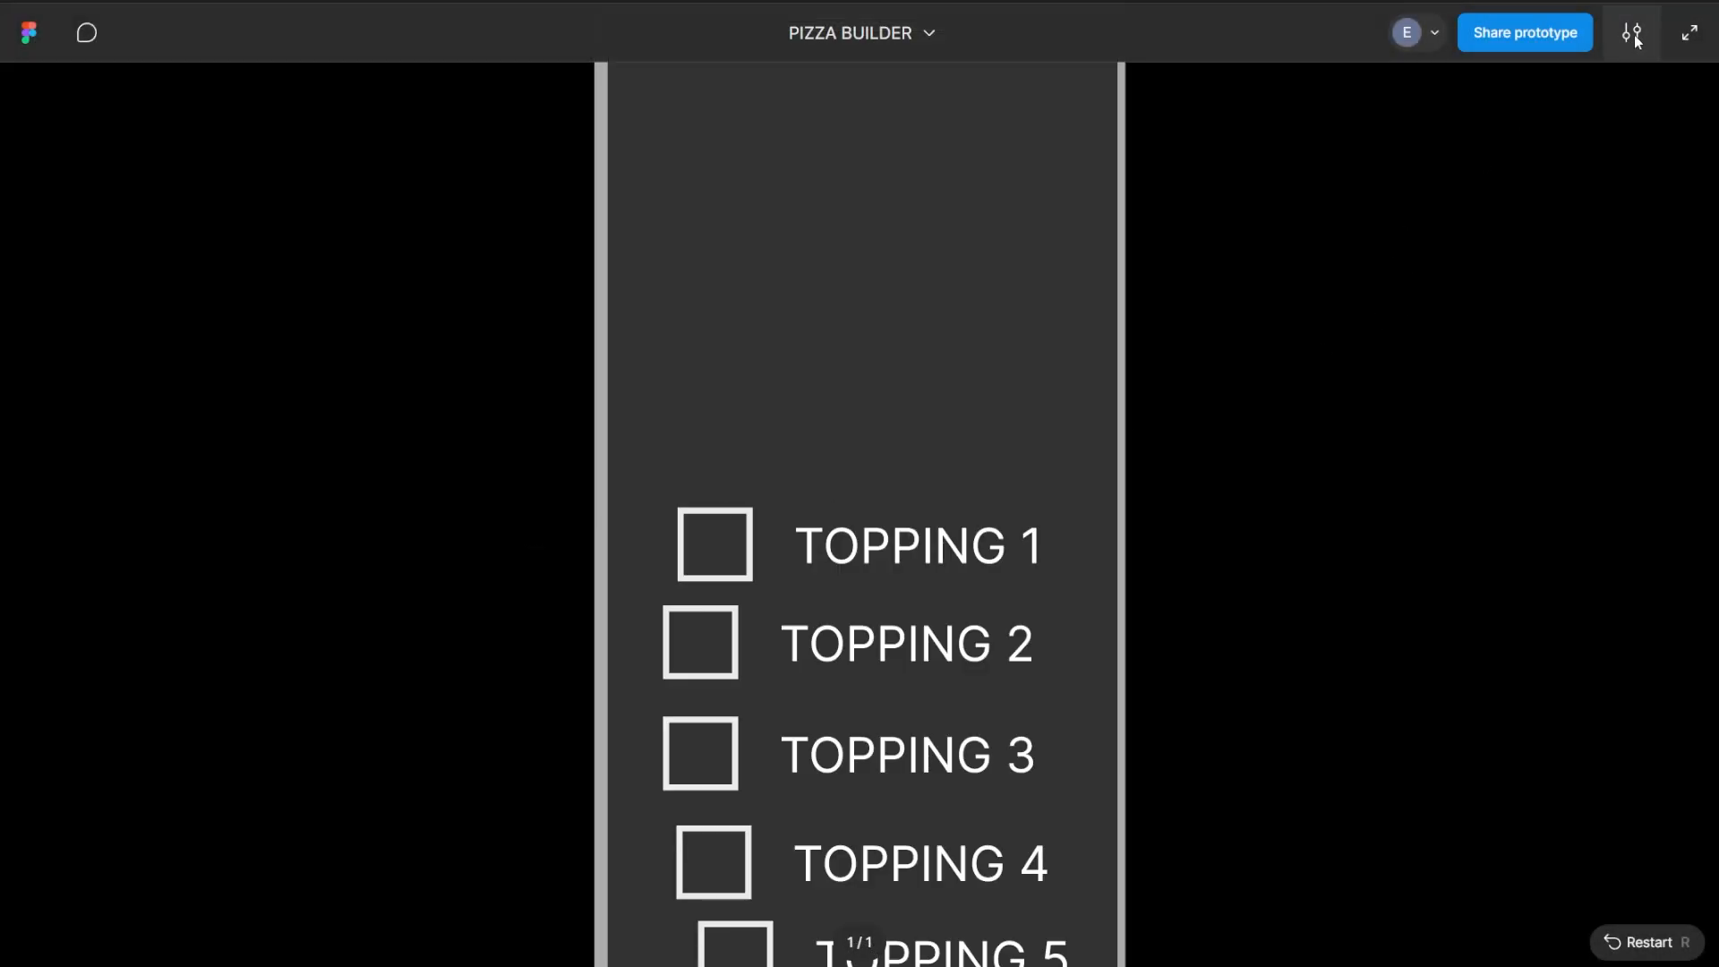
click(1635, 35)
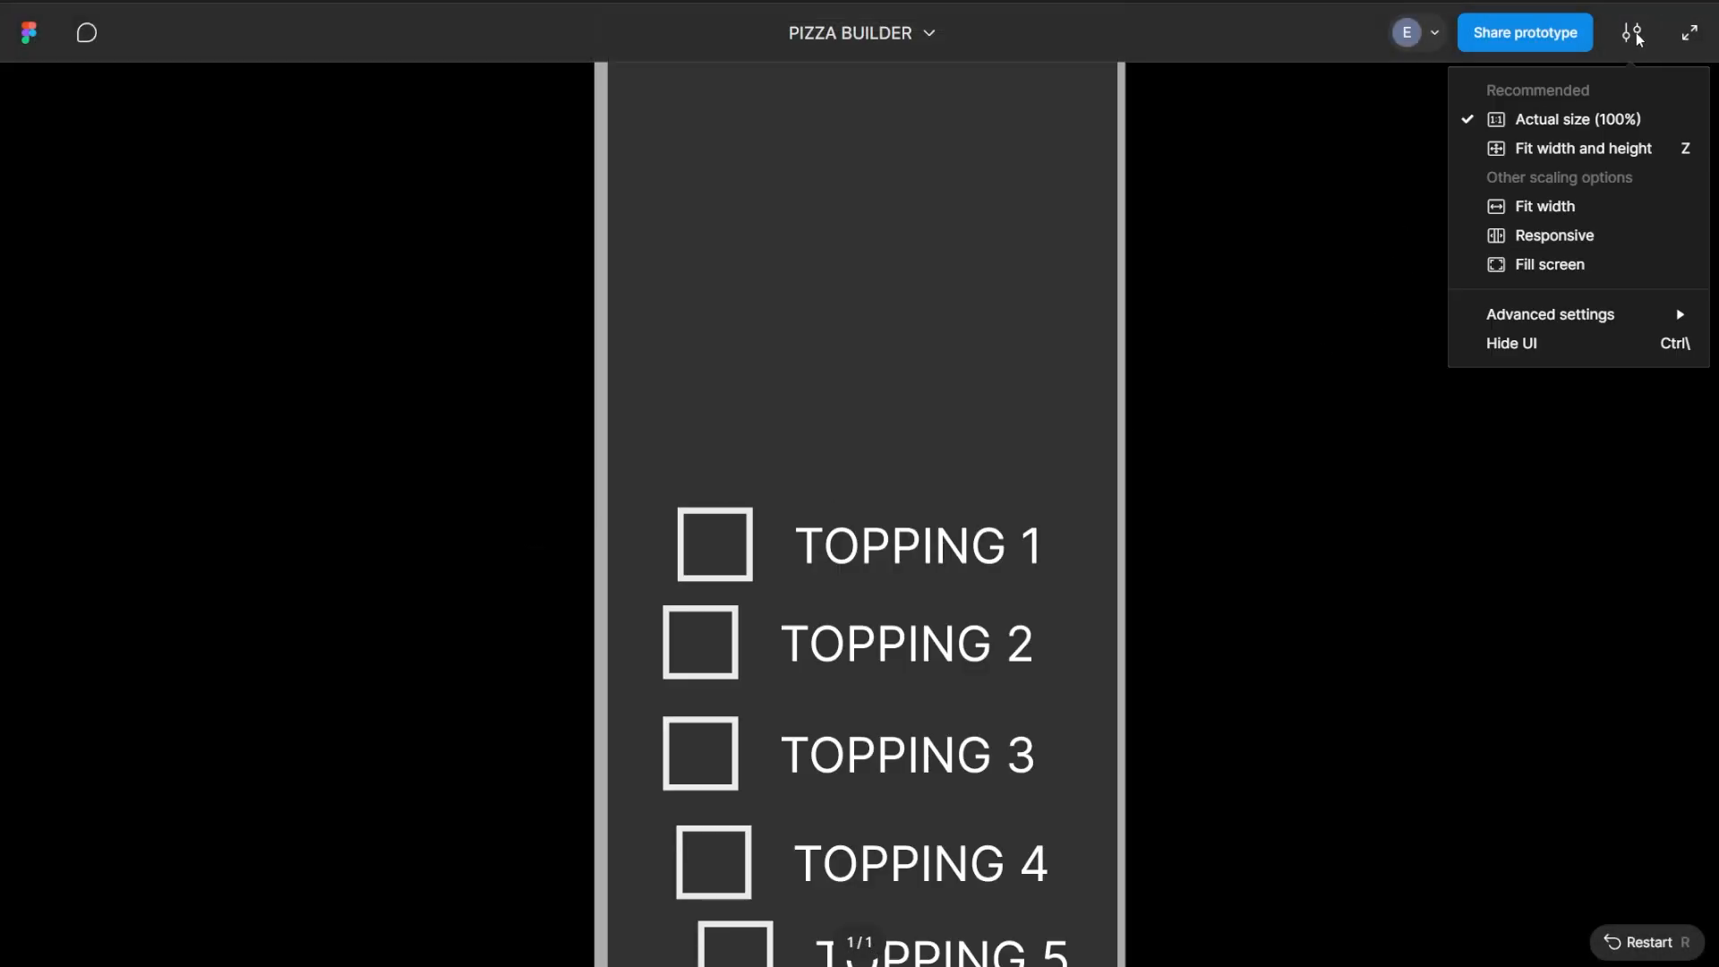
click(1609, 152)
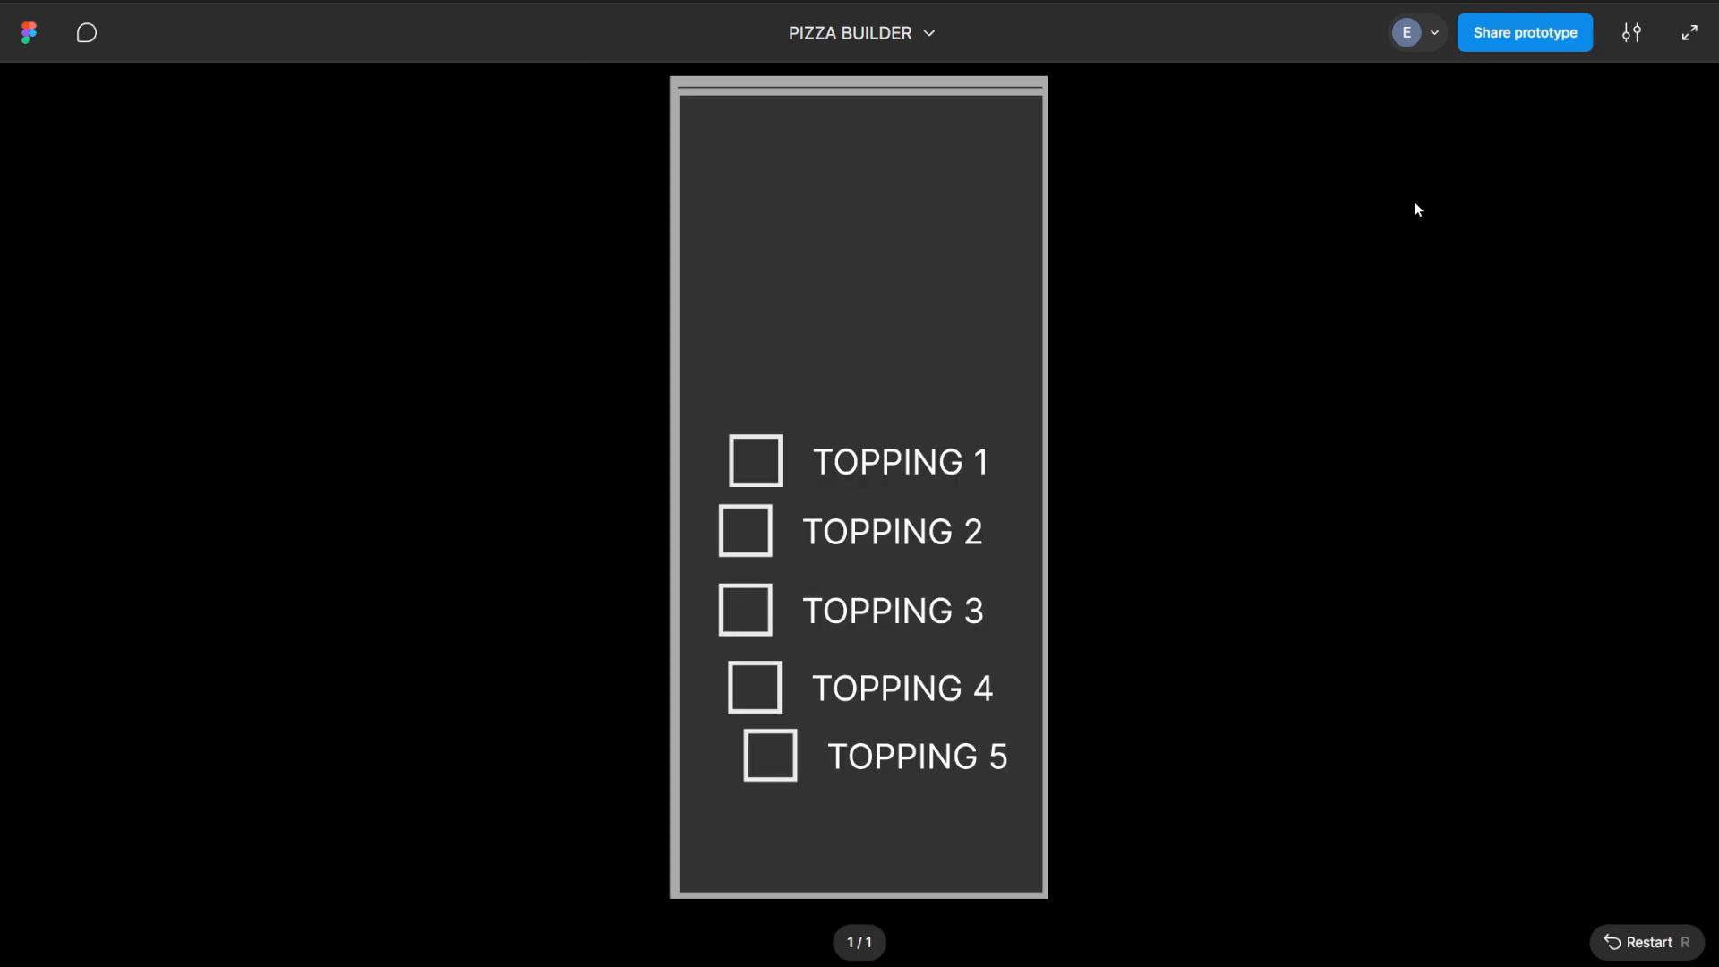
Test the prototype by checking Topping 1 through Topping 5 in order
click(753, 467)
click(756, 535)
click(755, 614)
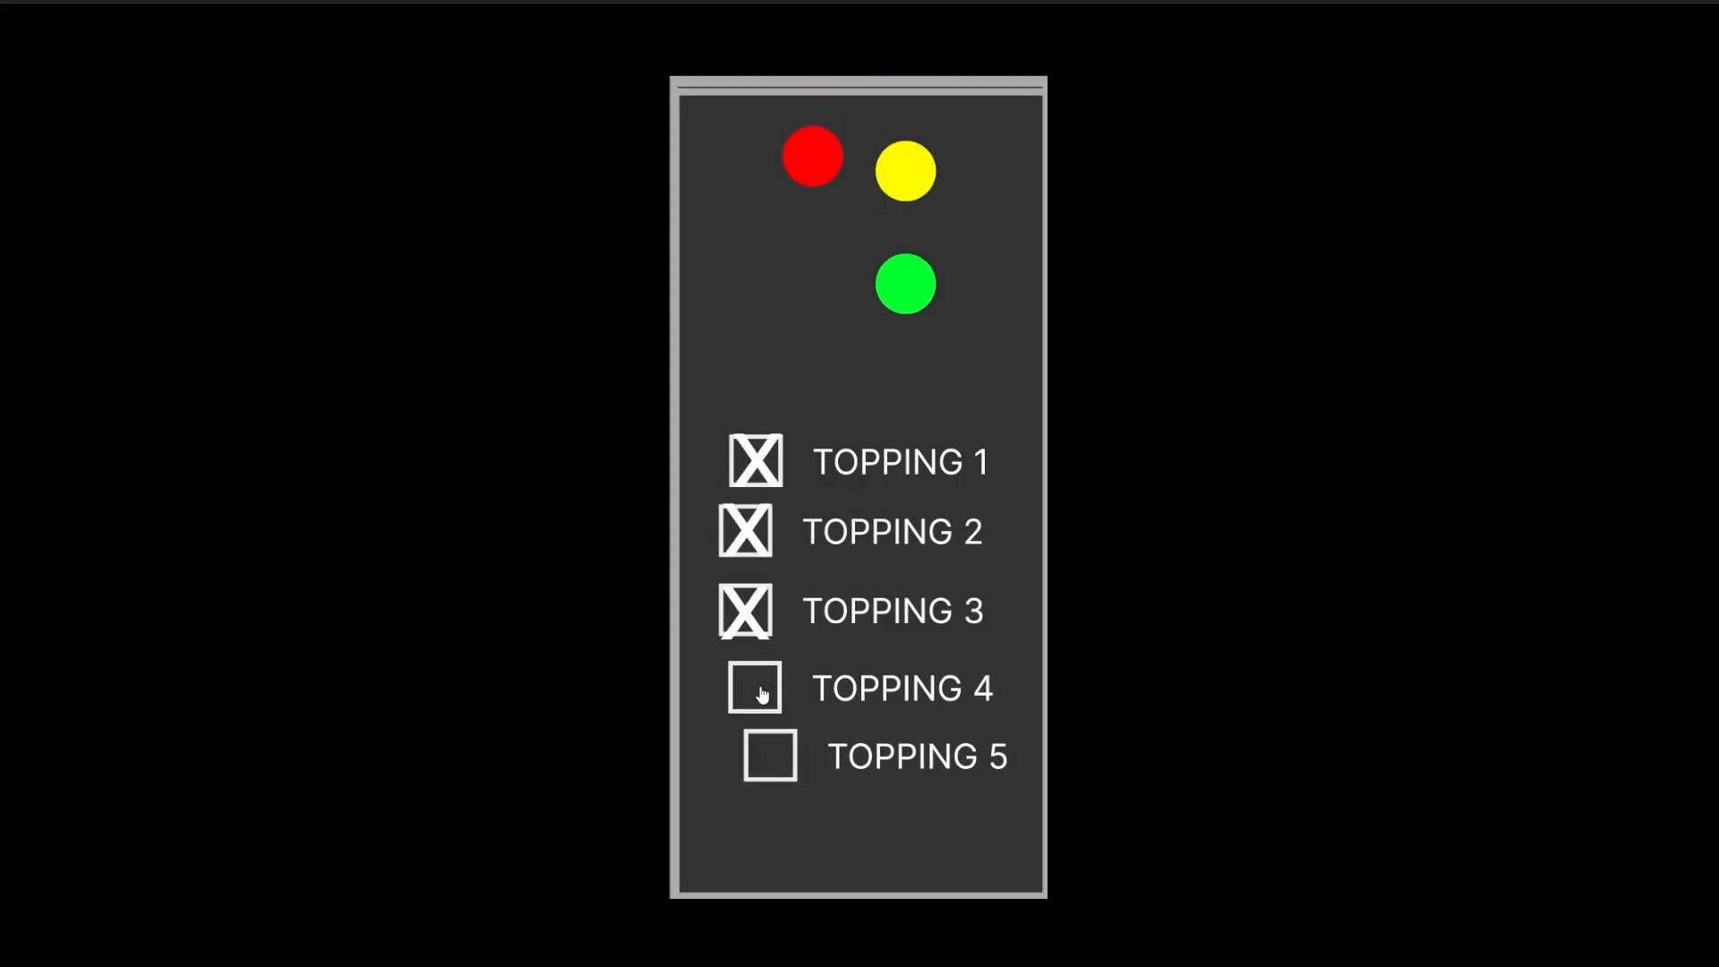
click(760, 694)
click(779, 770)
Uncheck all five toppings in the prototype in the order 3, 1, 4, 5, 2
click(760, 629)
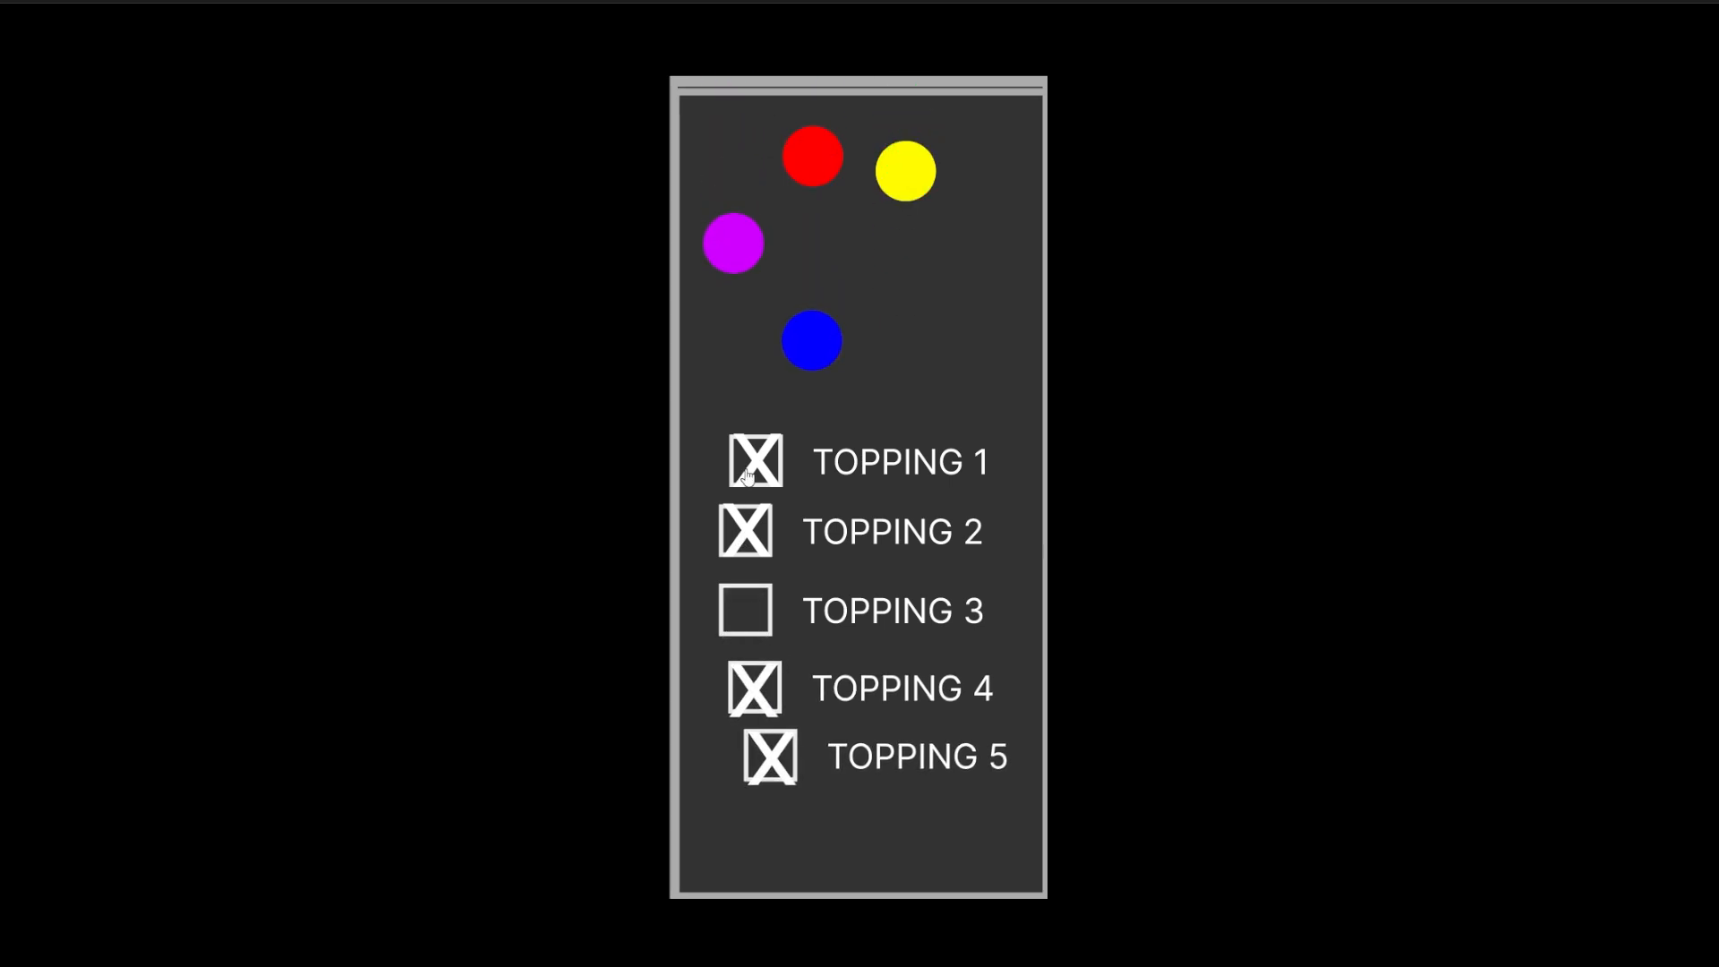
click(754, 455)
click(755, 688)
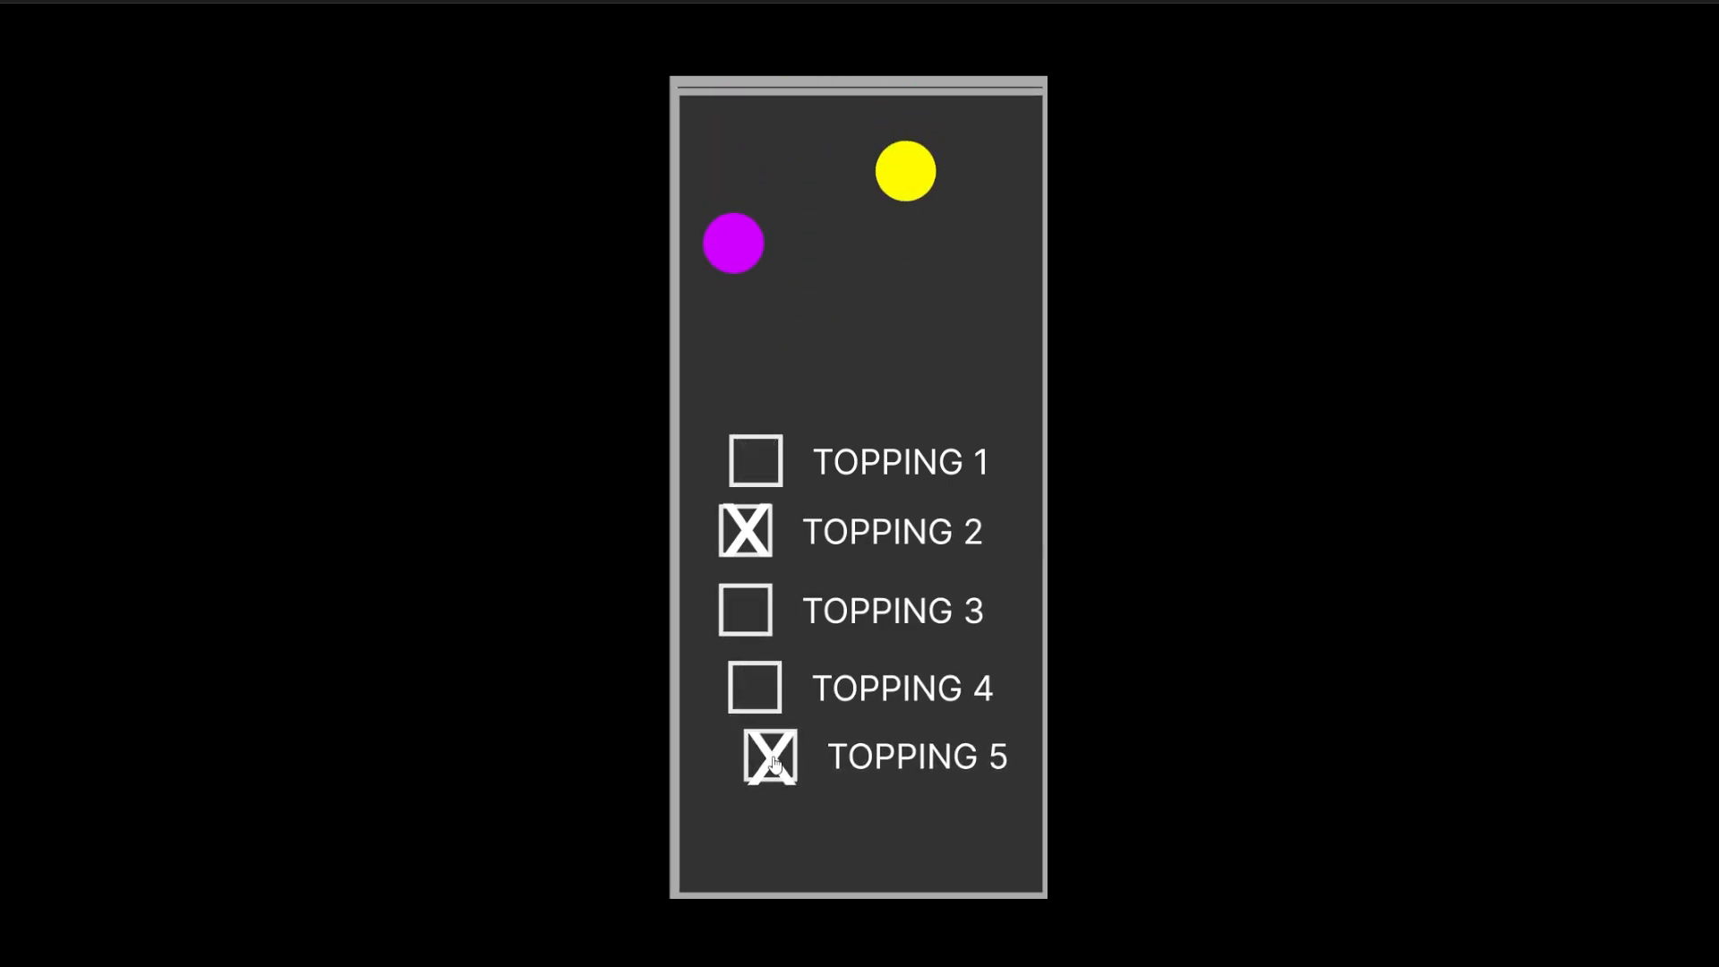
click(770, 757)
click(736, 534)
Check all five toppings in the prototype again in the order 3, 4, 5, 1, 2
click(744, 608)
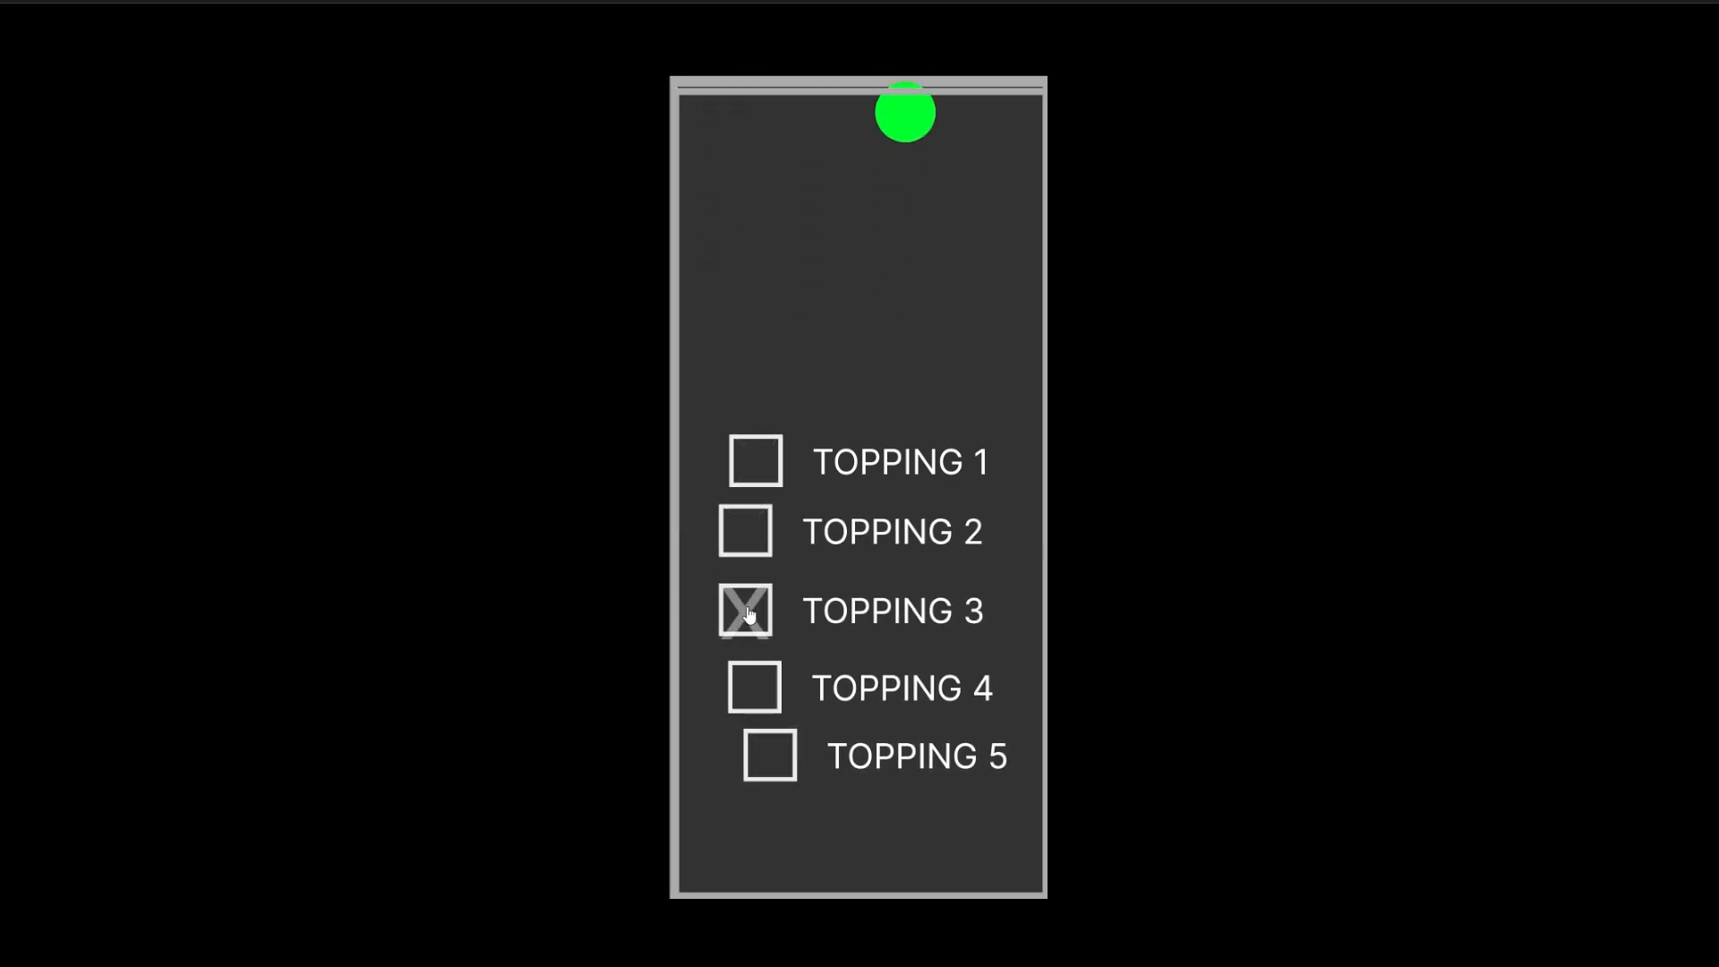
click(766, 696)
click(774, 746)
click(761, 473)
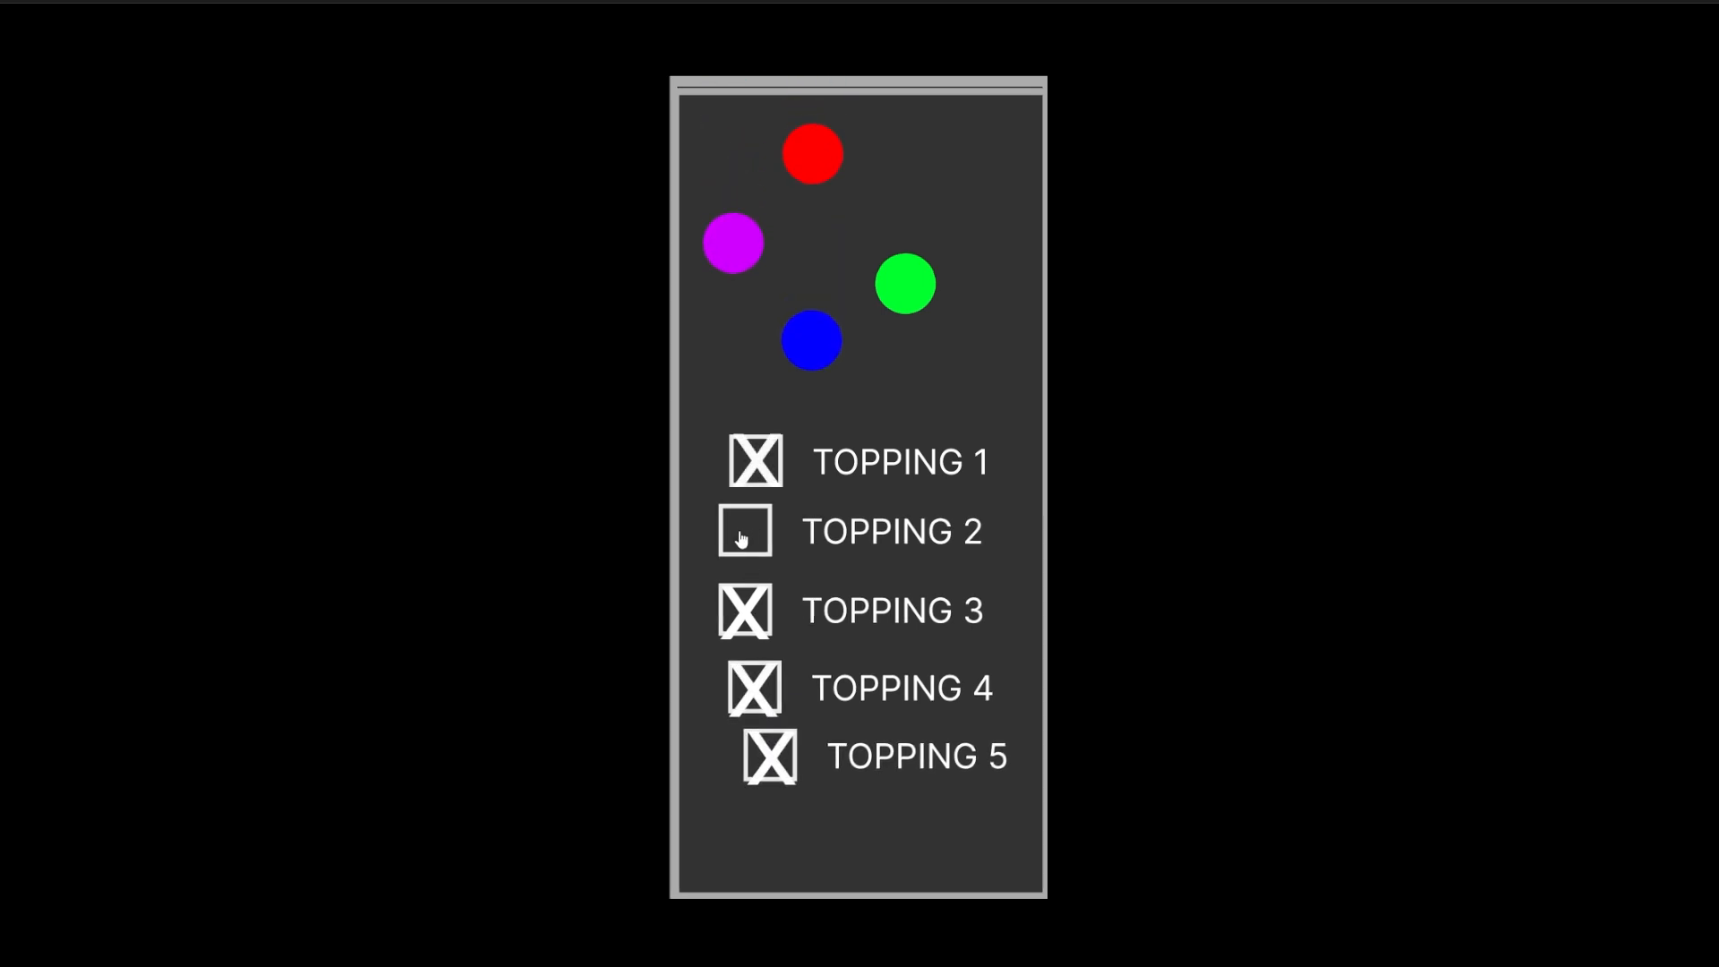
click(741, 538)
Uncheck Topping 1, Topping 3, Topping 4 and Topping 5, leaving only Topping 2 on the pizza
click(763, 461)
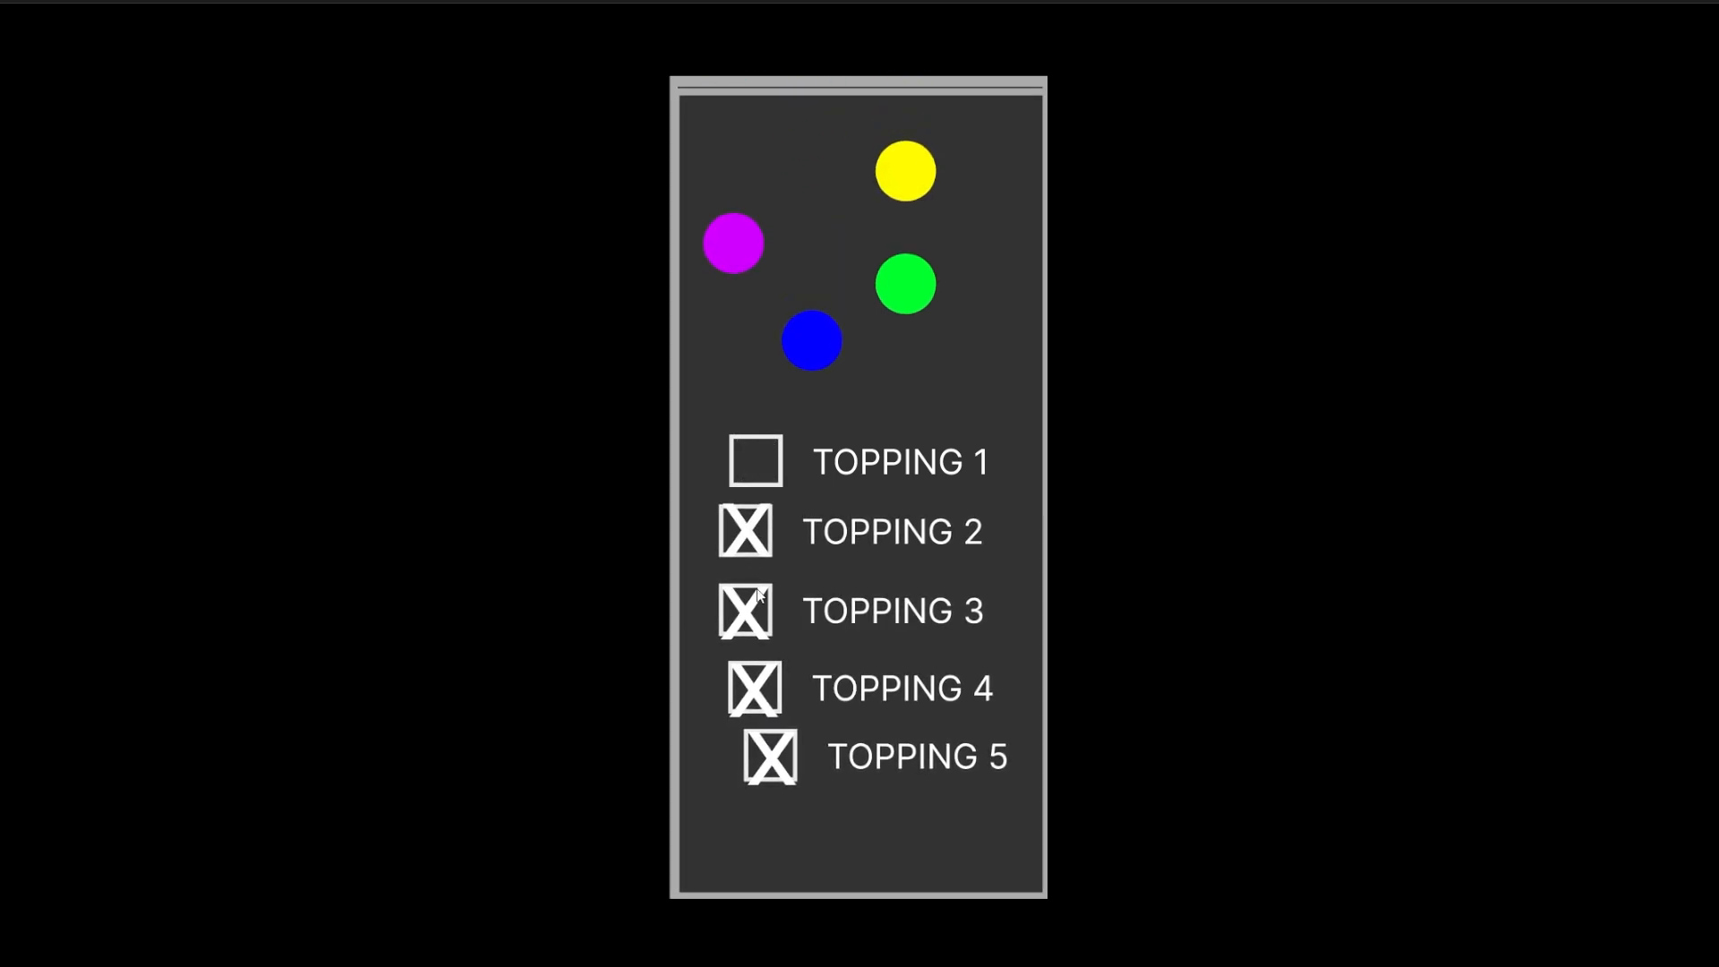
click(755, 620)
click(761, 694)
click(770, 757)
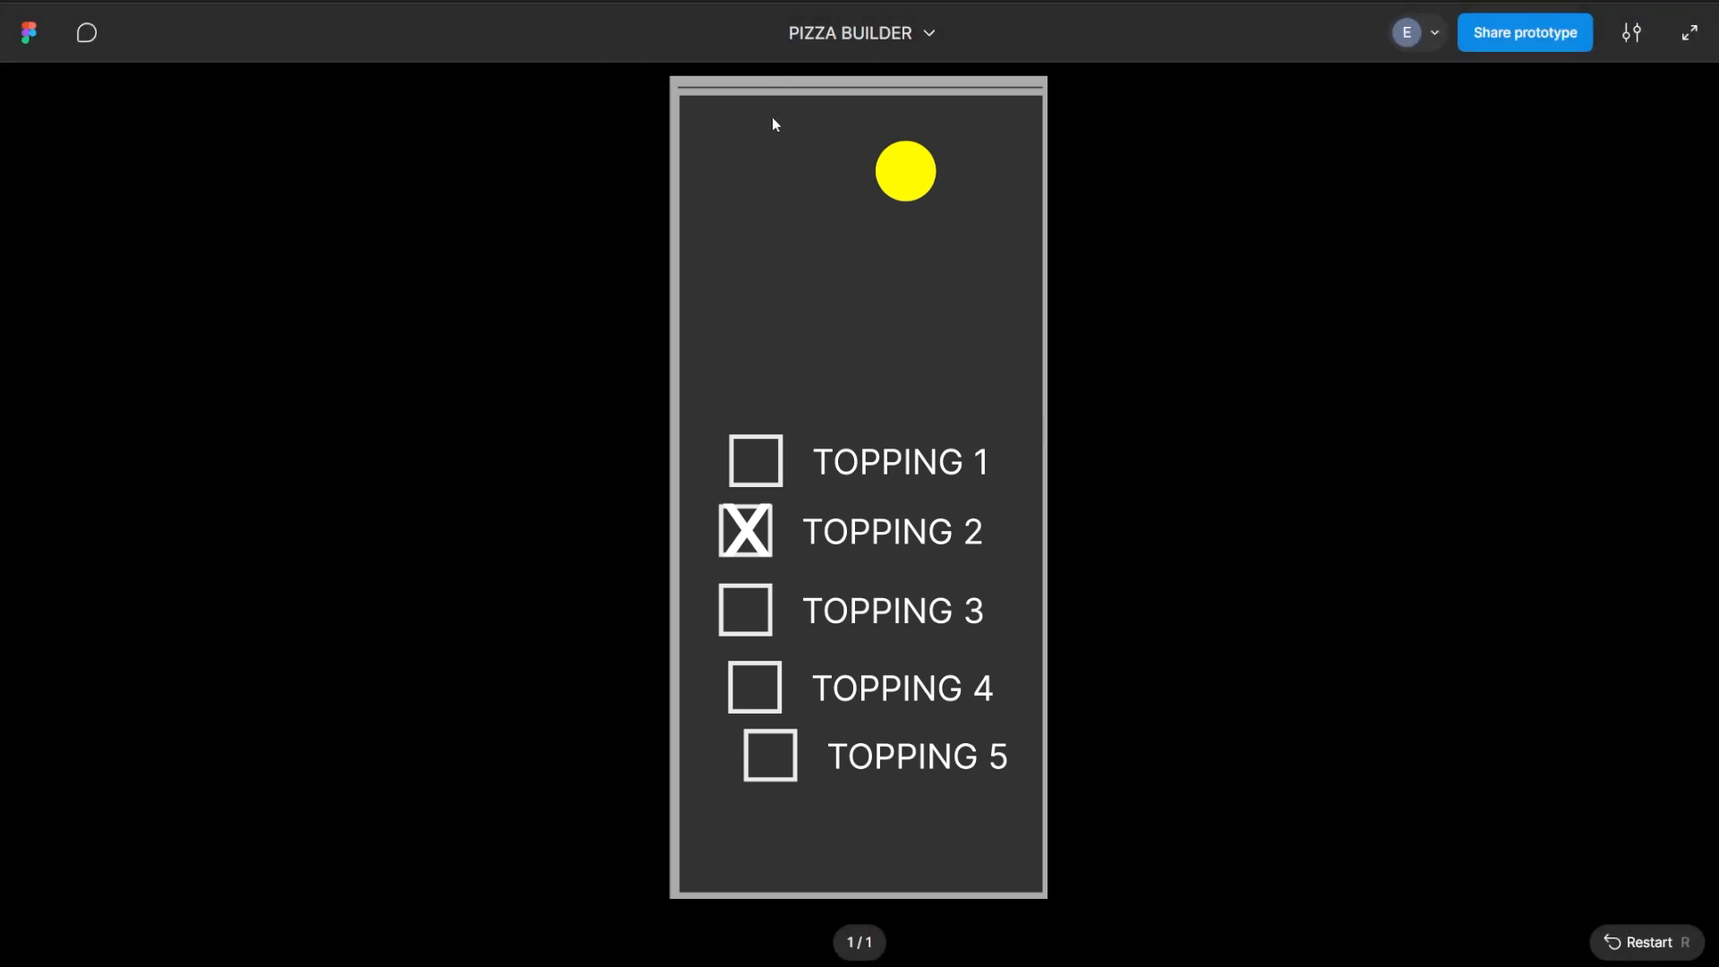
Check Topping 1, Topping 3, Topping 4 and Topping 5 to complete the pizza in the prototype
click(755, 464)
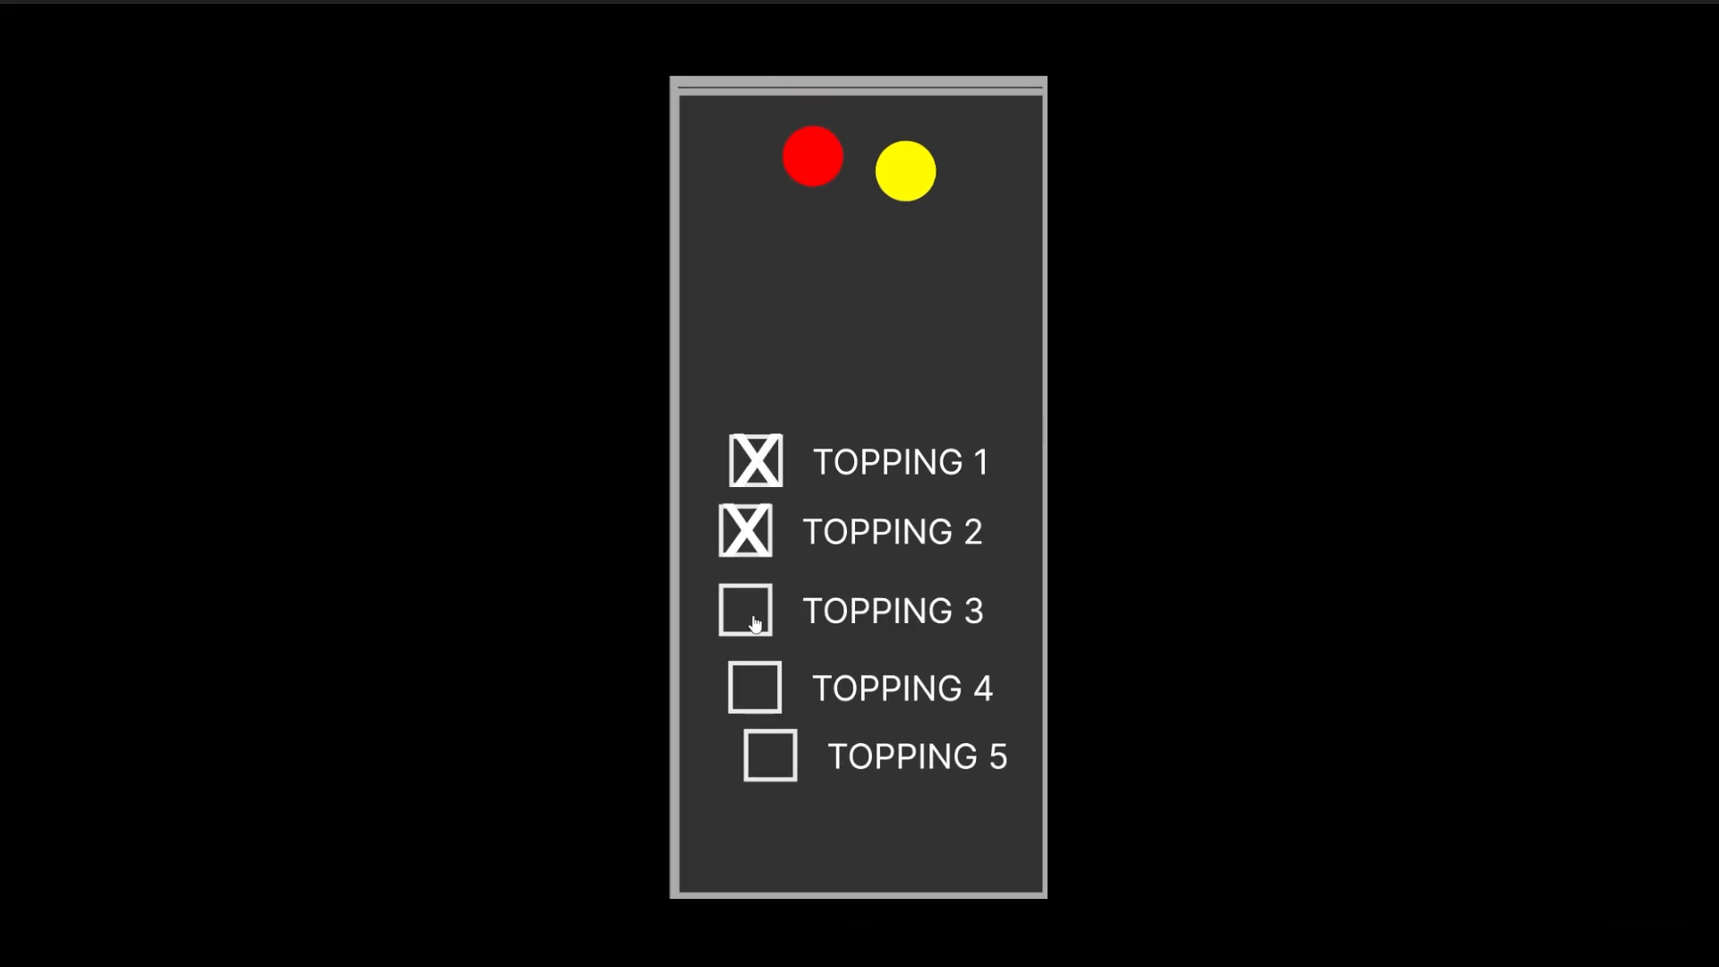
click(755, 625)
click(755, 690)
click(775, 752)
Uncheck Topping 2, Topping 3, Topping 1 and Topping 4, leaving only Topping 5 on the pizza
click(767, 550)
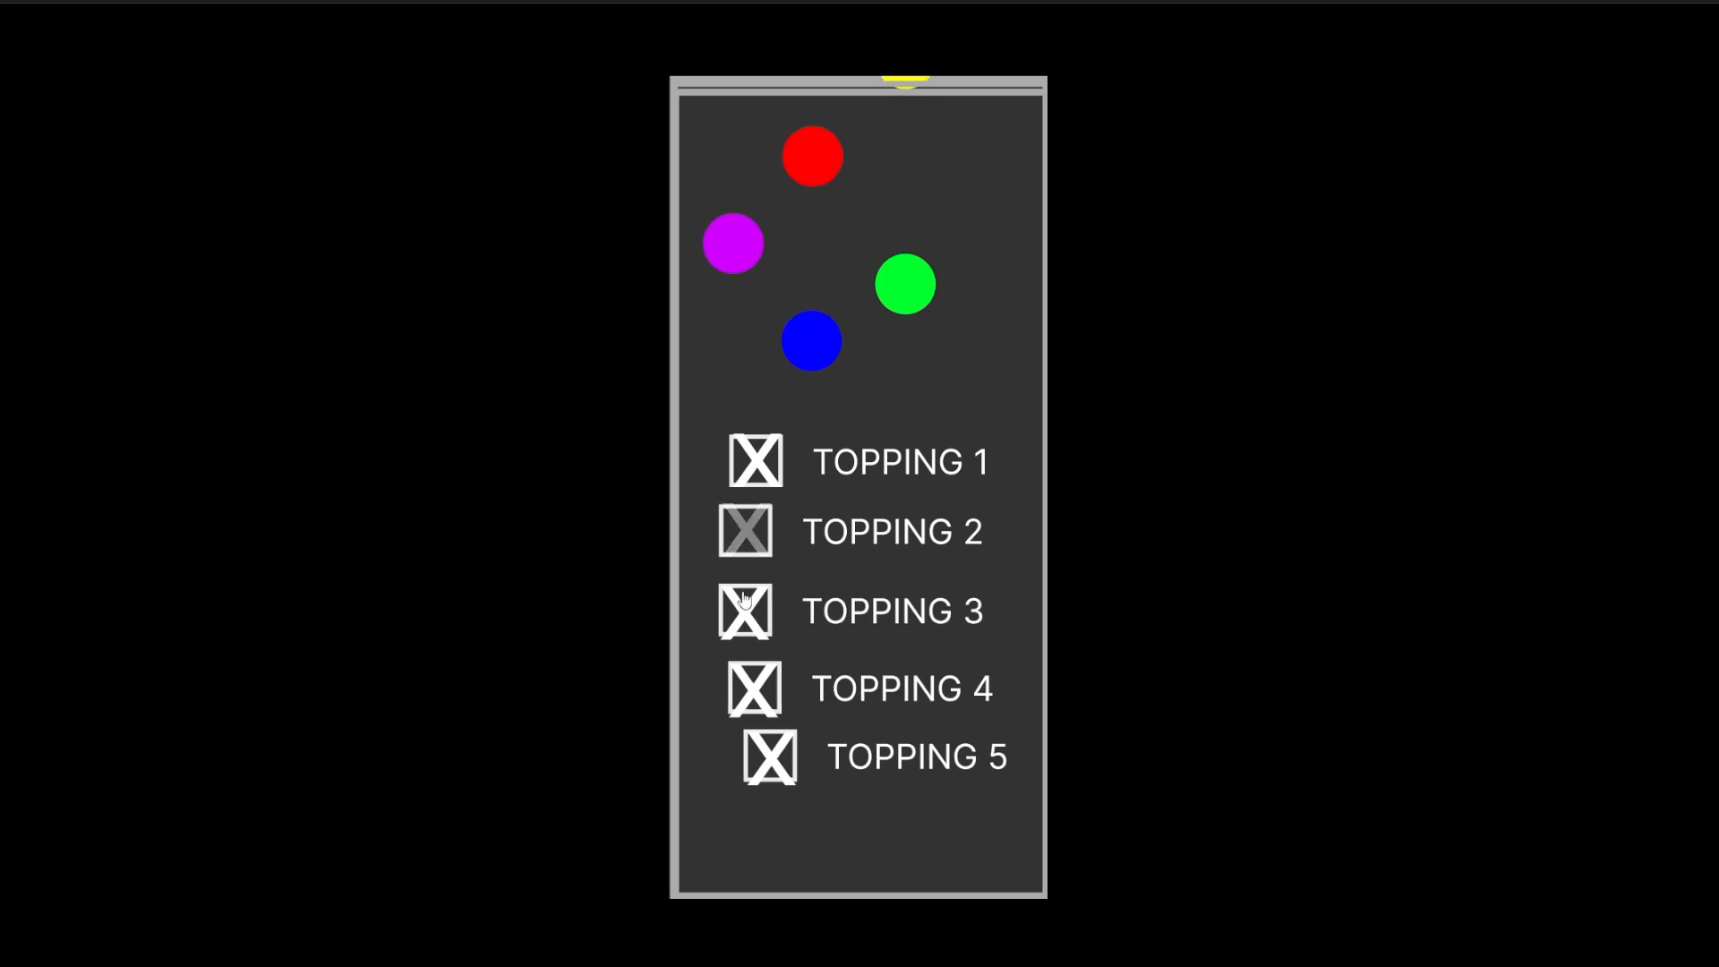
click(744, 600)
click(756, 461)
click(752, 703)
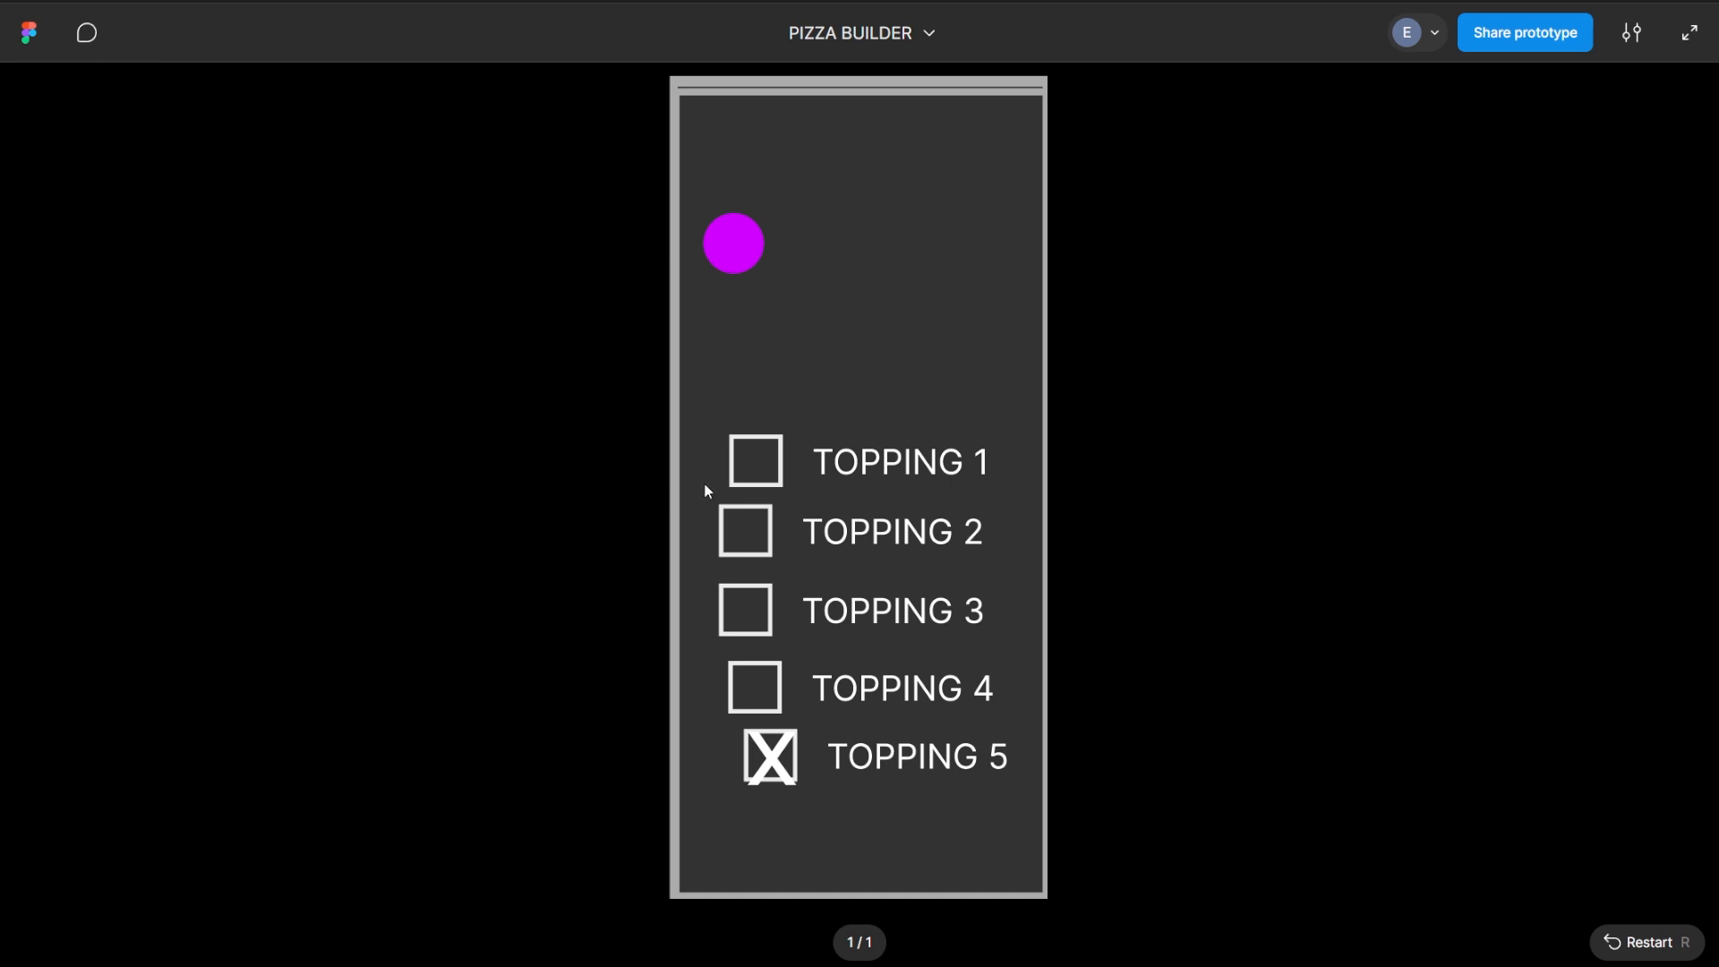
Check Topping 1, Topping 3, Topping 2 and Topping 4 in the running prototype
click(774, 460)
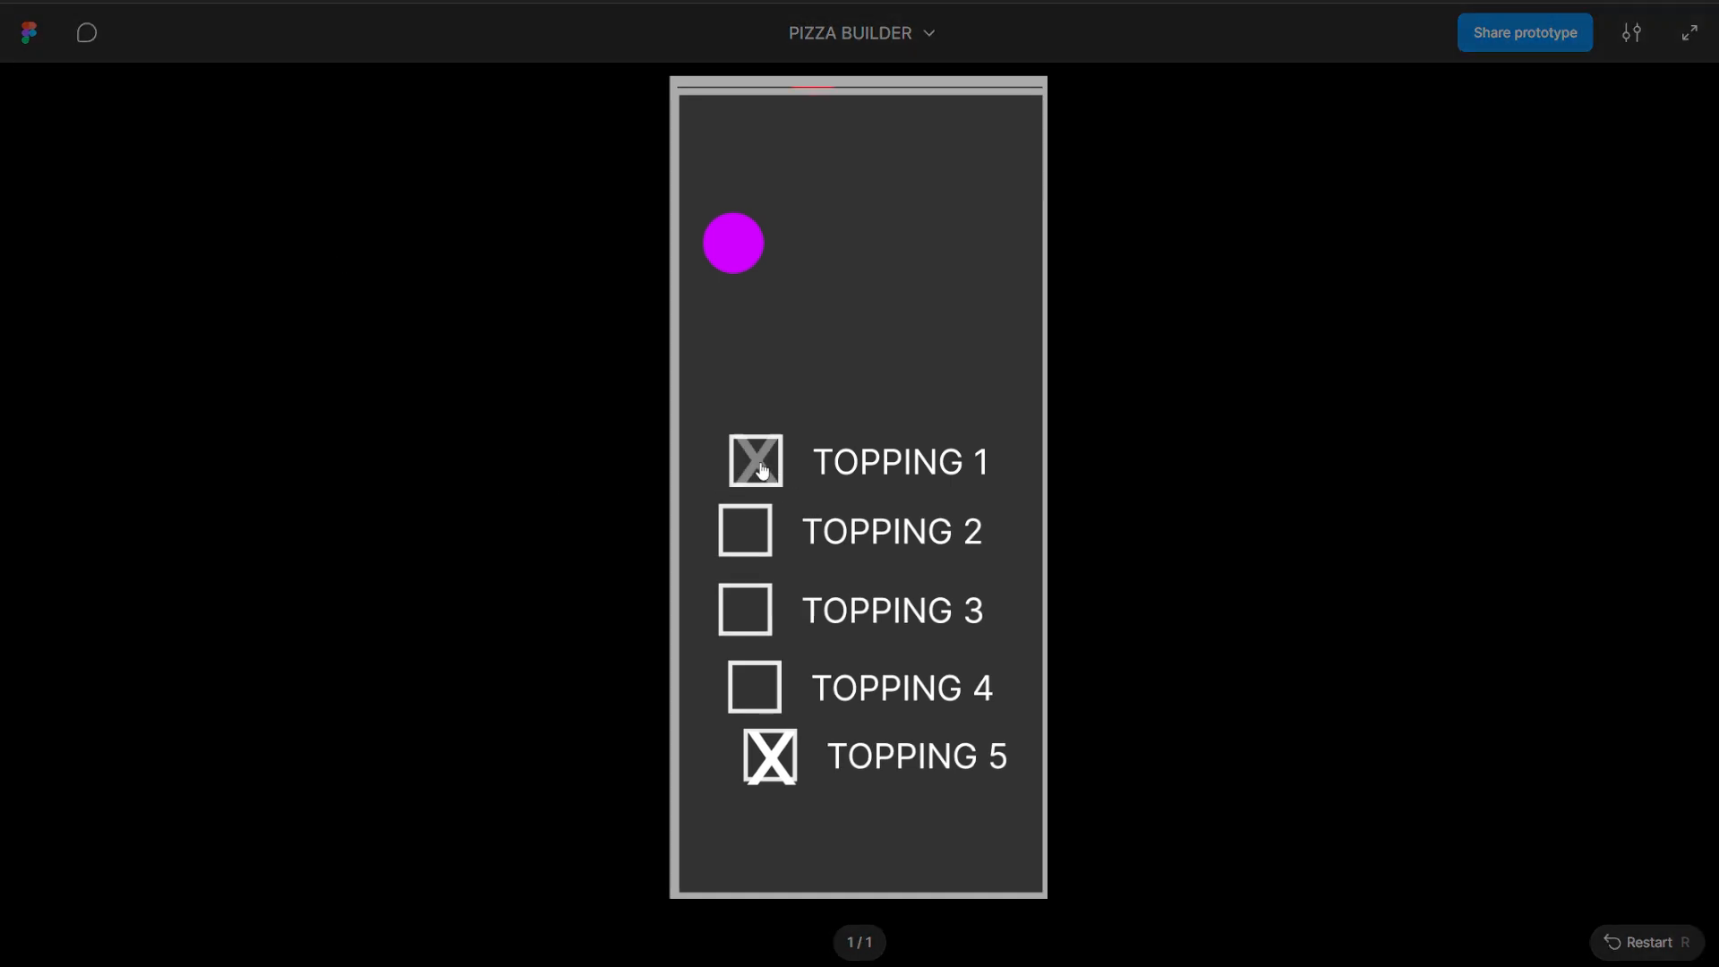
click(741, 605)
click(745, 530)
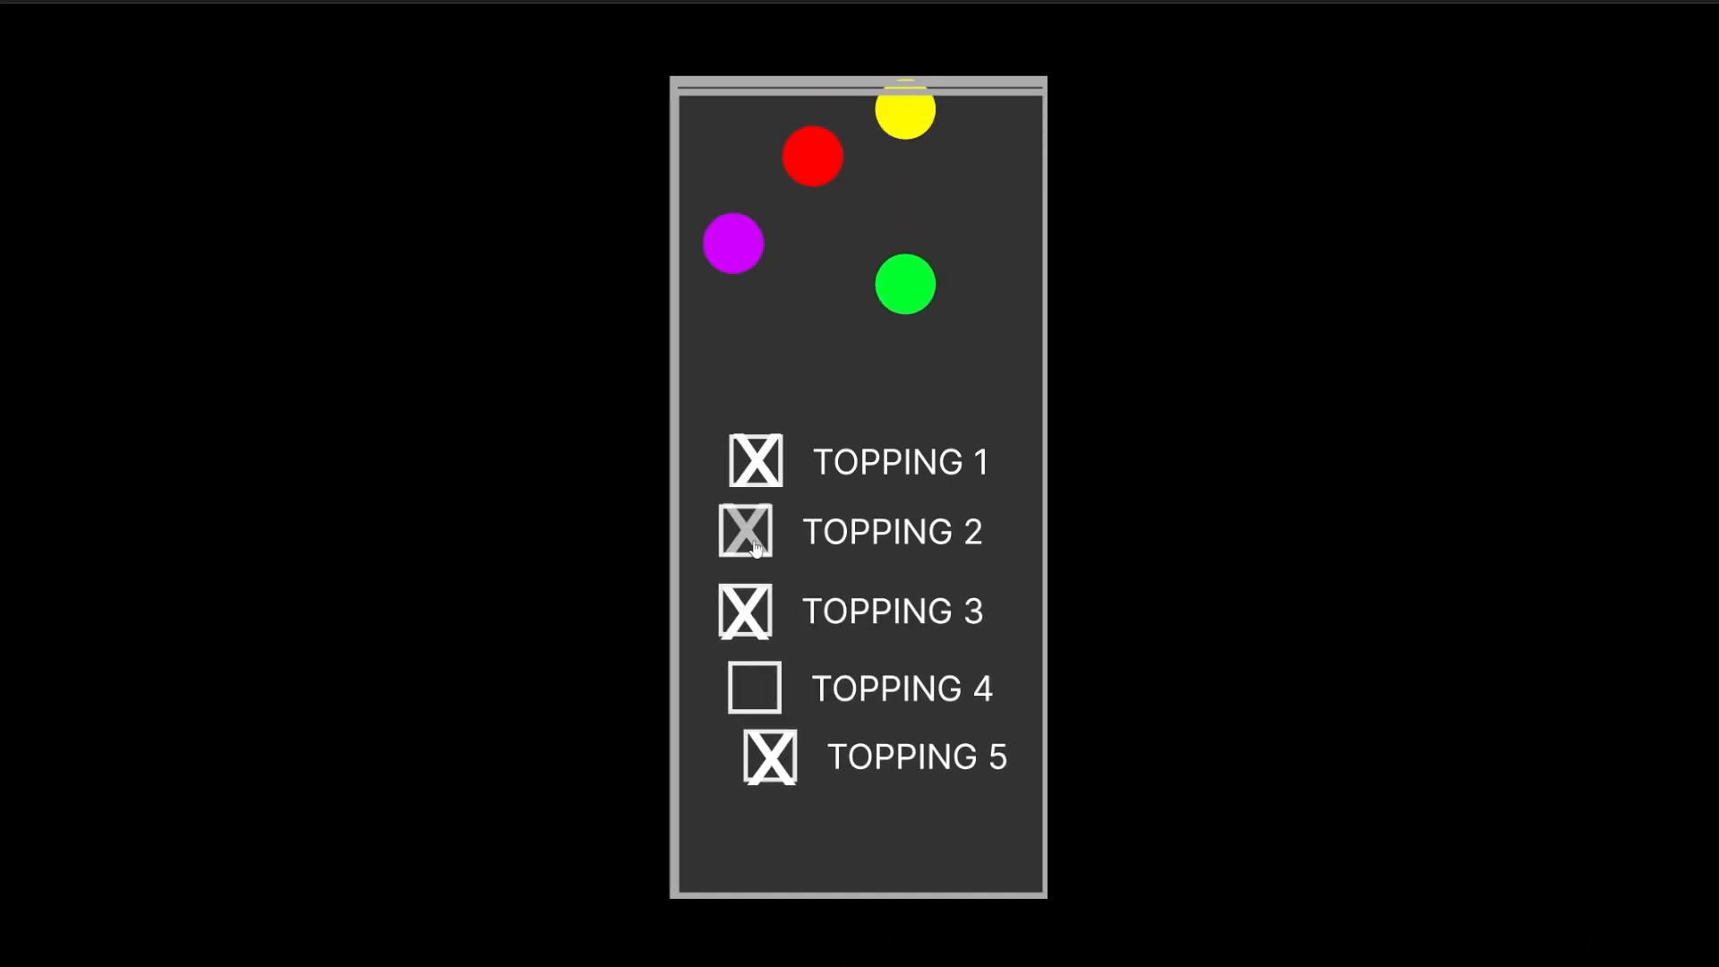
click(756, 687)
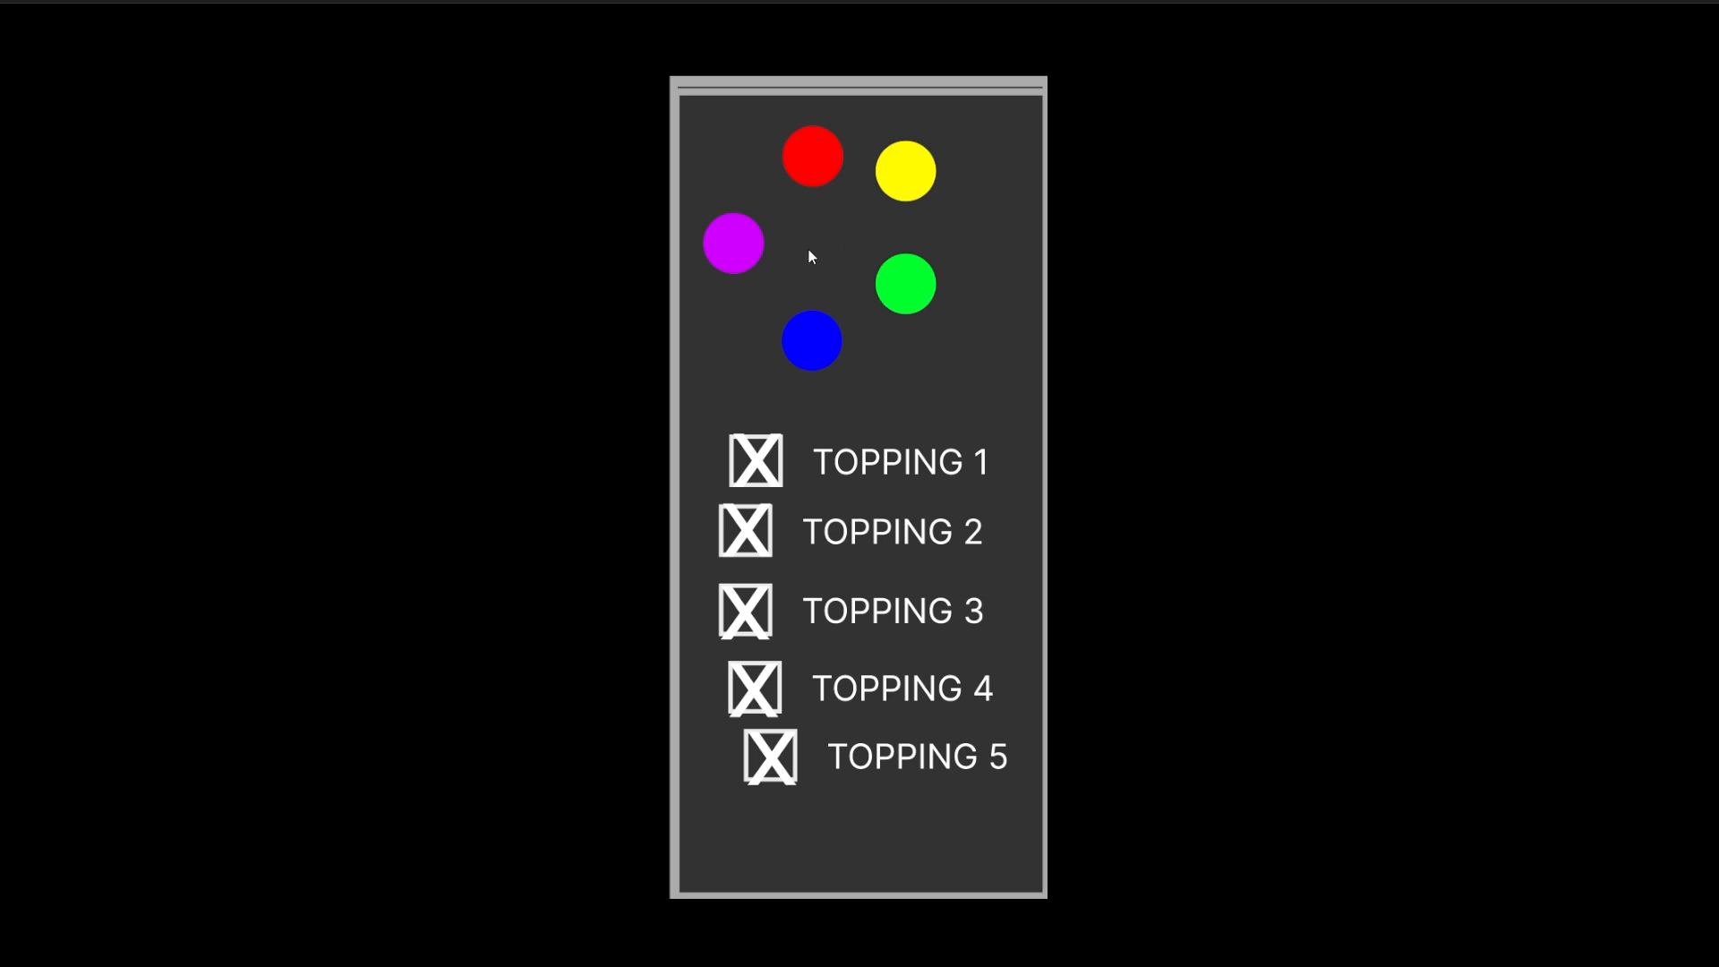
Uncheck Topping 3, Topping 1 and Topping 4 so that only Topping 2 and Topping 5 stay checked
click(744, 609)
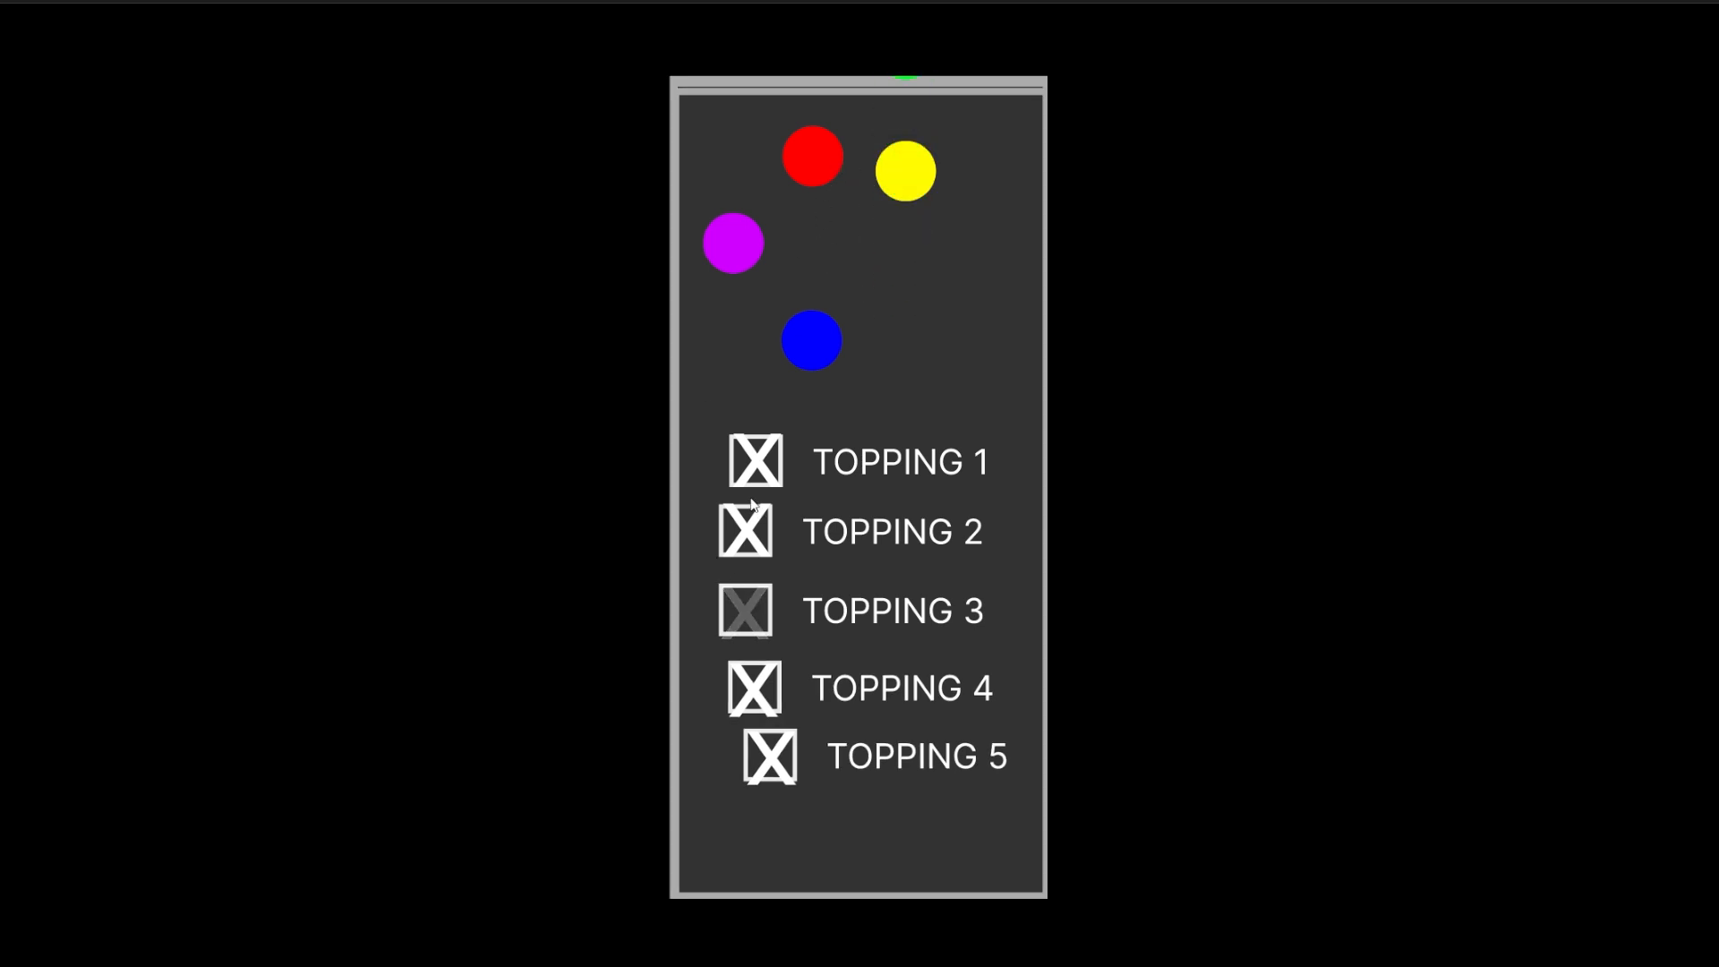
click(755, 459)
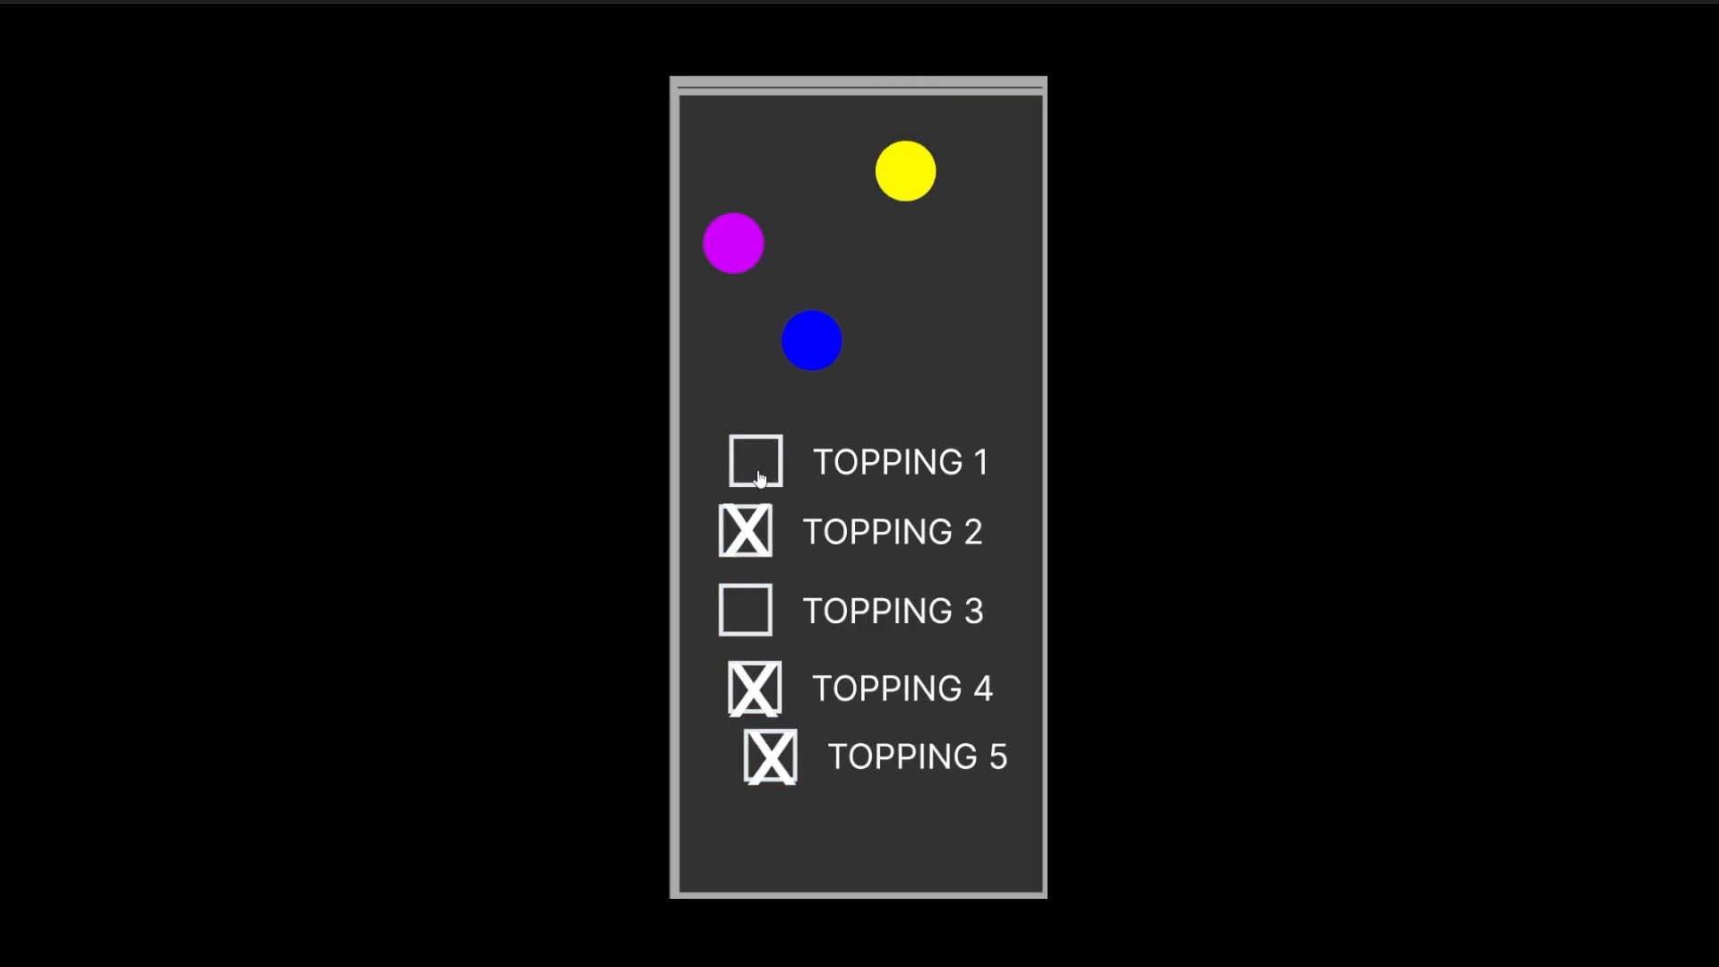
click(763, 700)
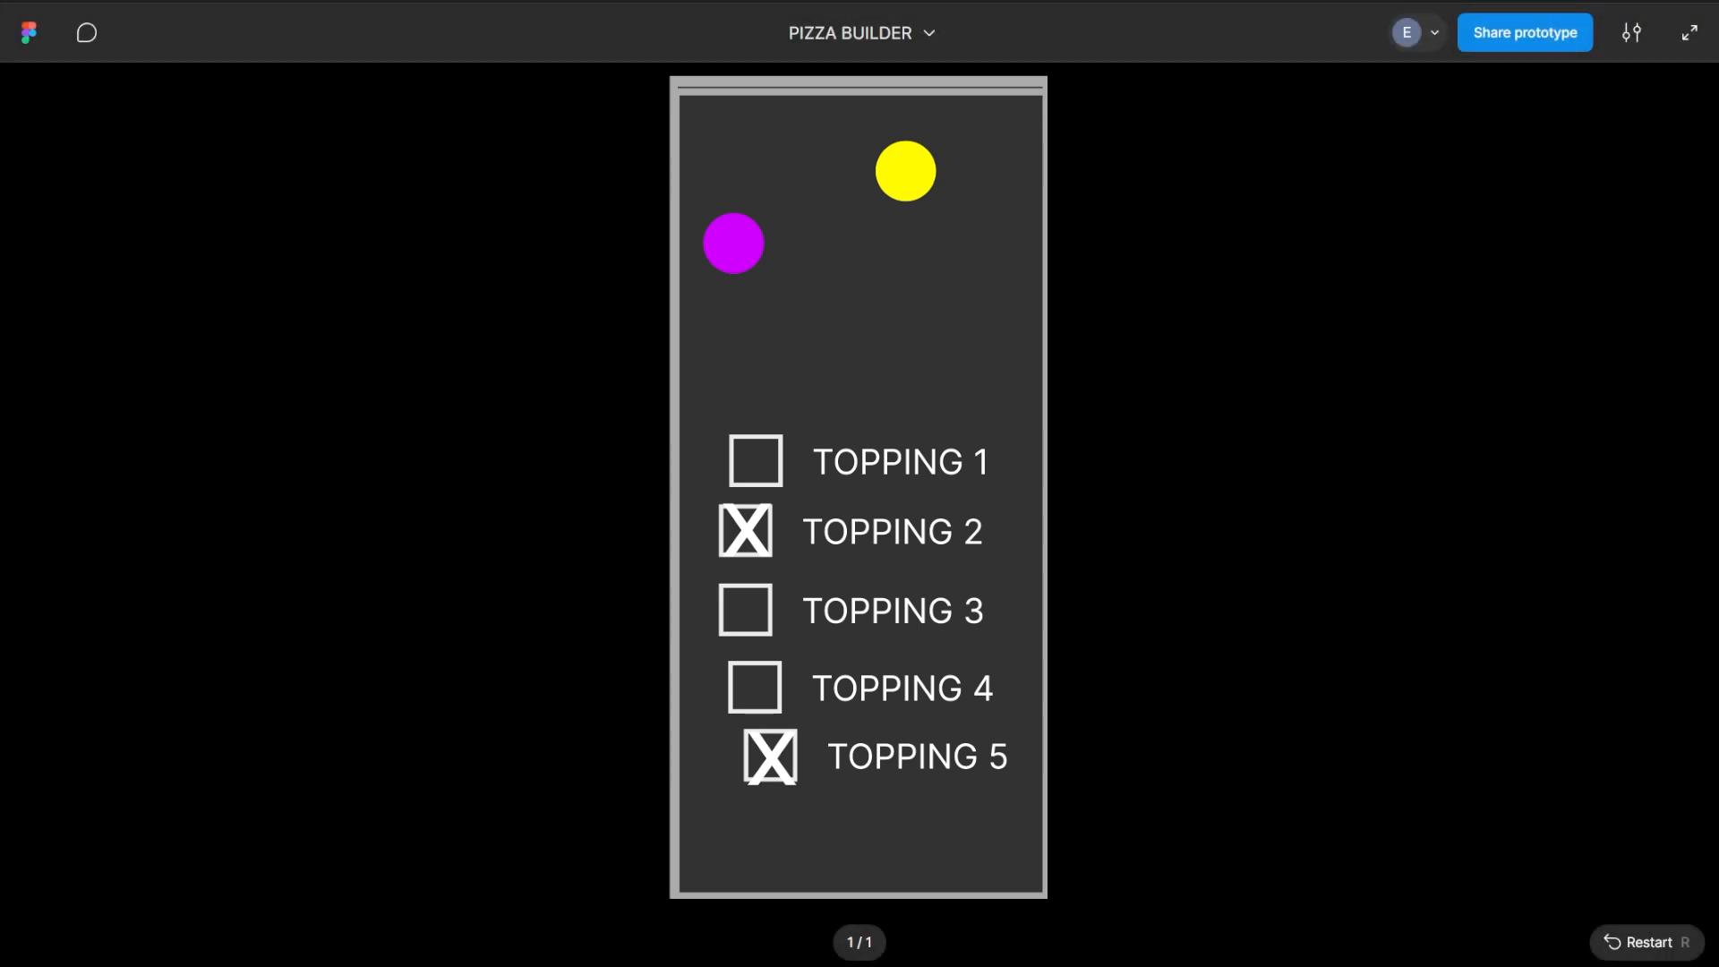
Return to the design file and examine the finished APPIZZA mockup below the topping components
key(ctrl+Tab)
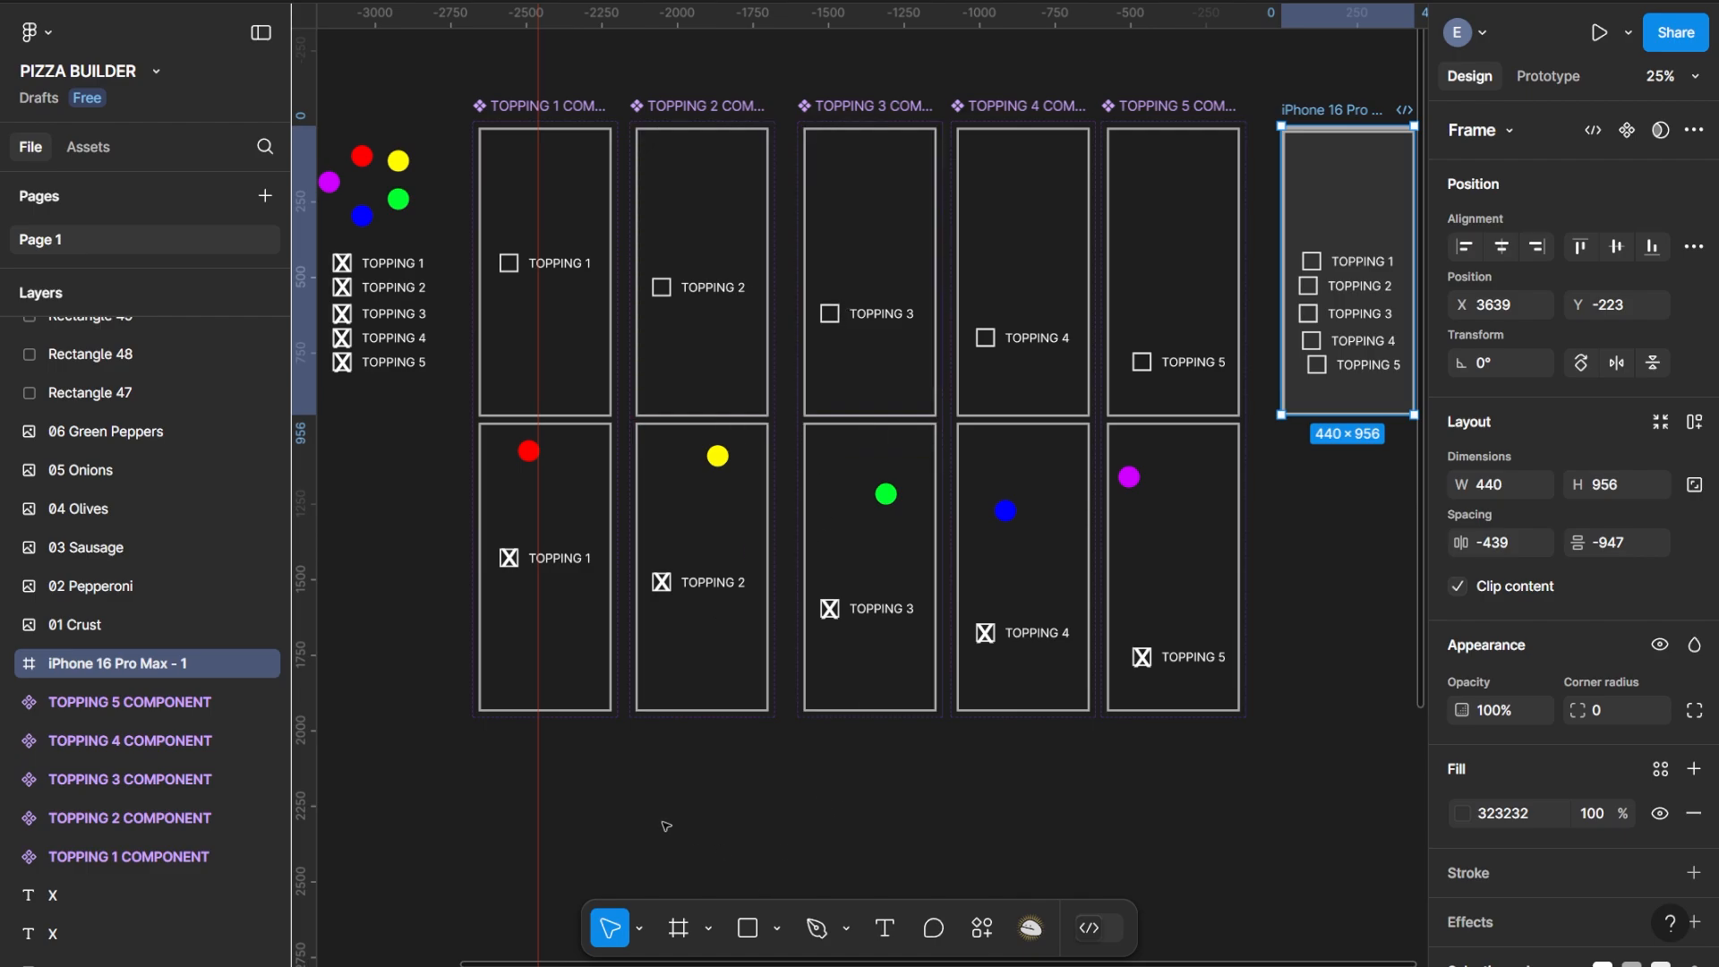
drag(660, 822, 929, 330)
drag(624, 582, 967, 302)
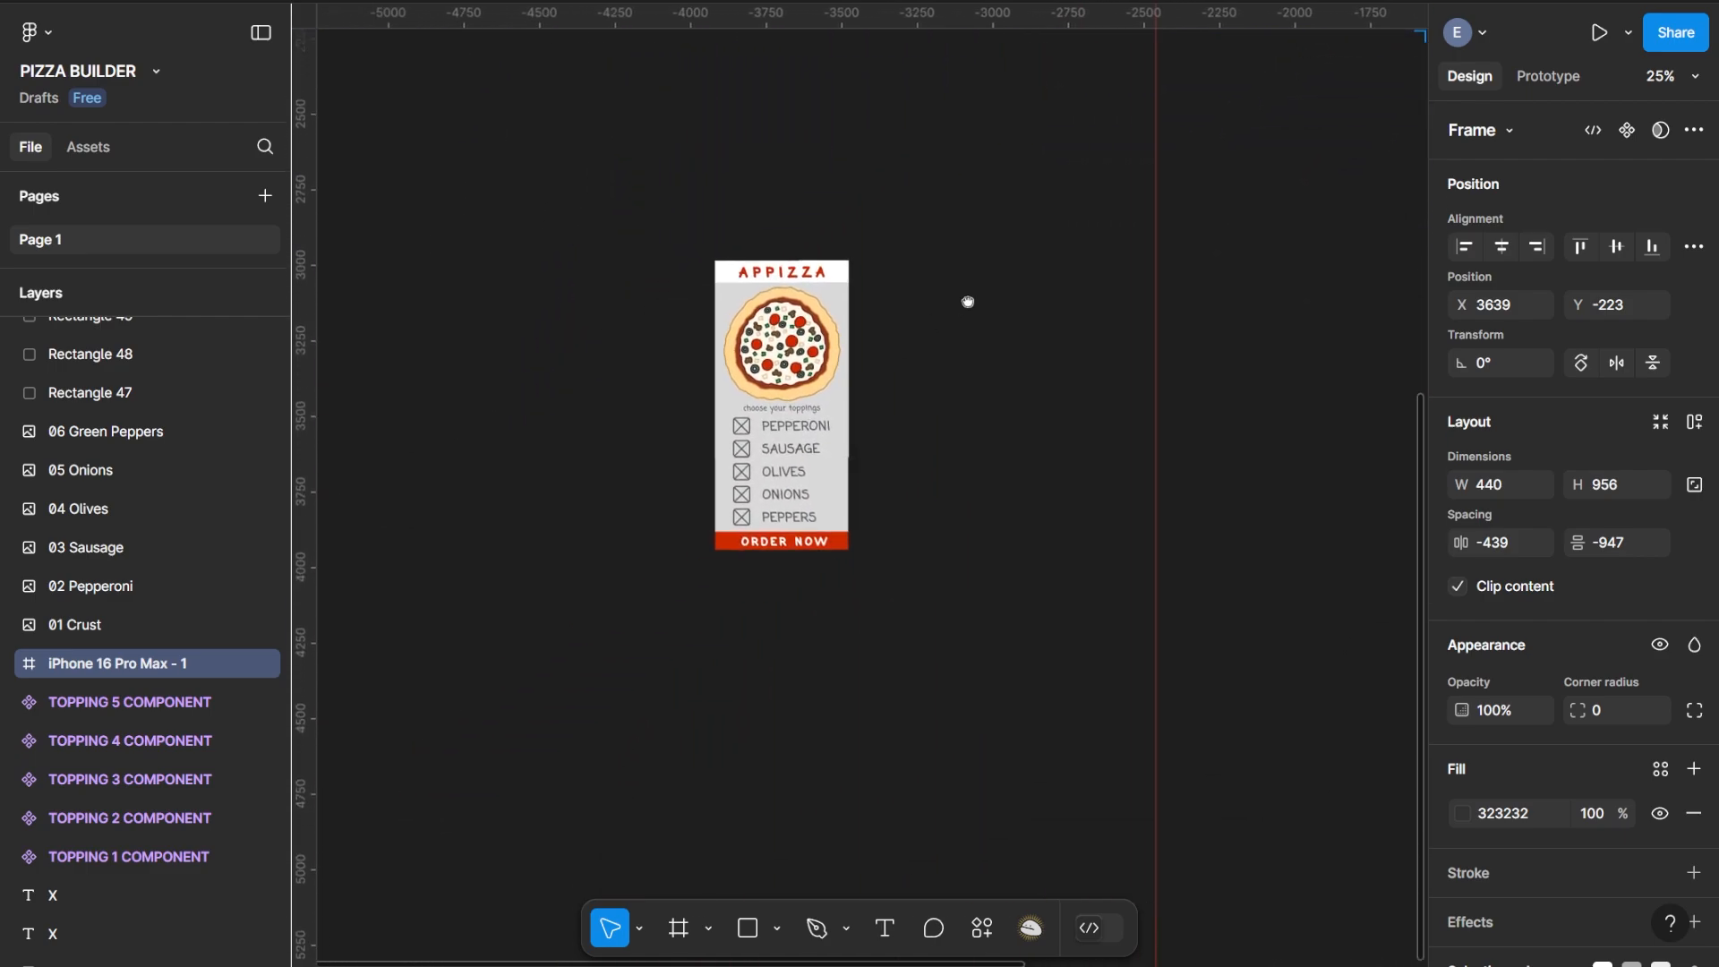
scroll(852, 406, up, 3)
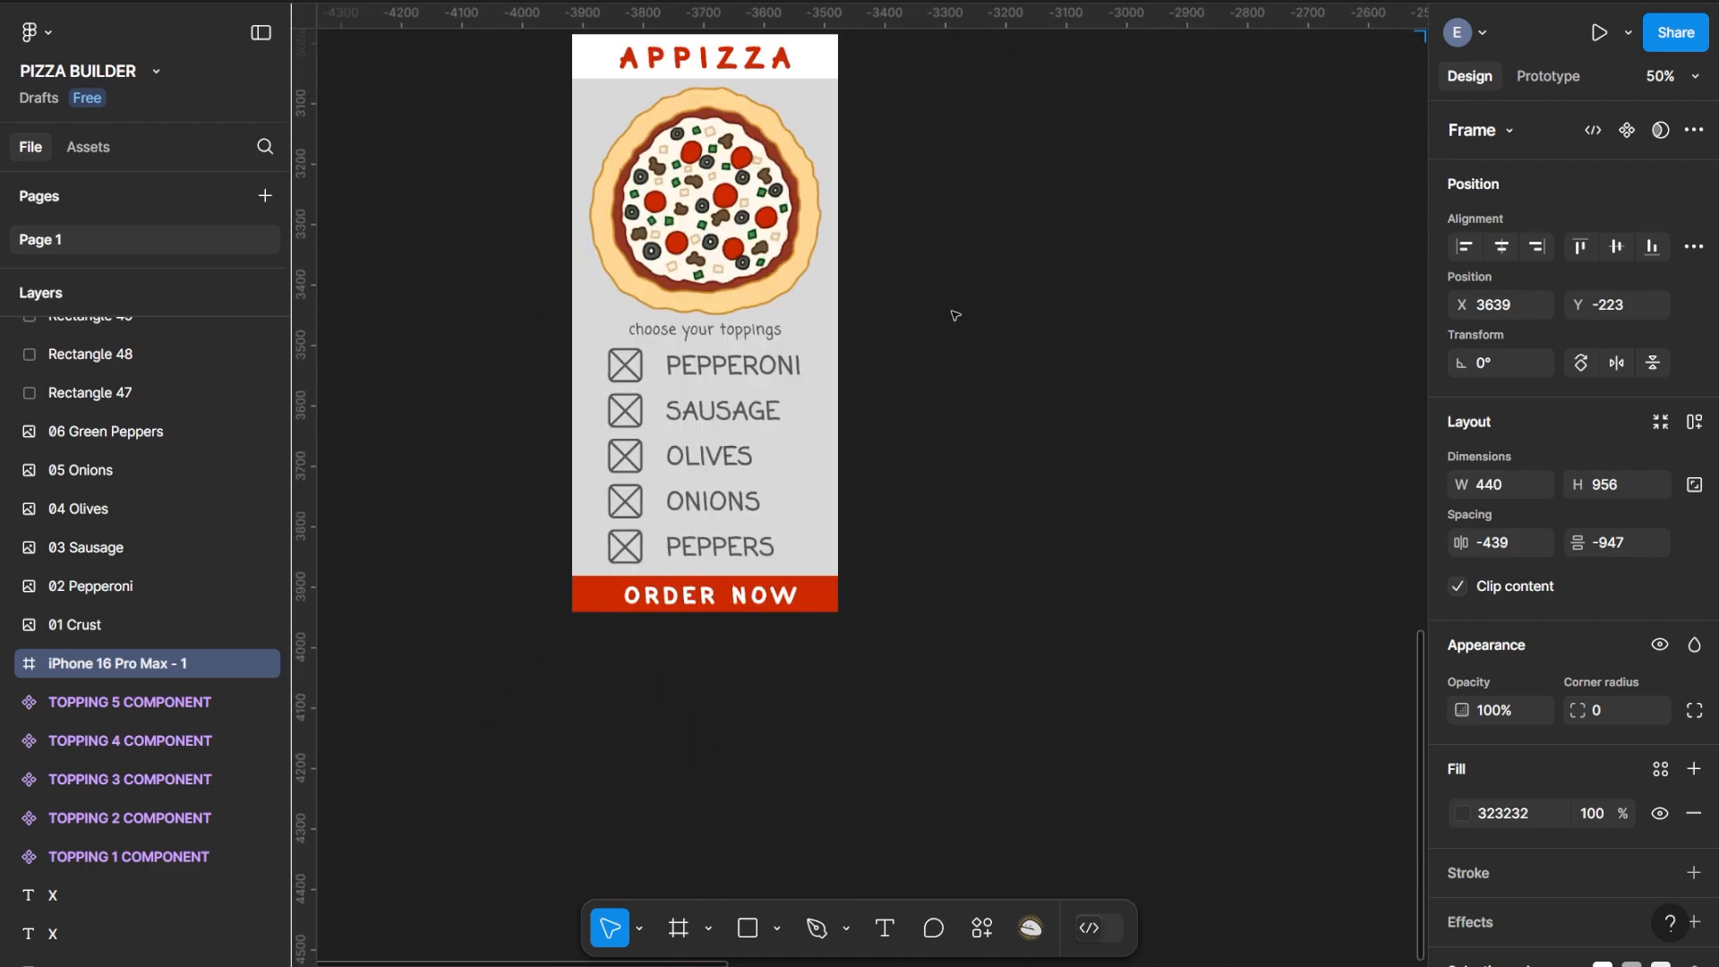
drag(951, 319, 940, 403)
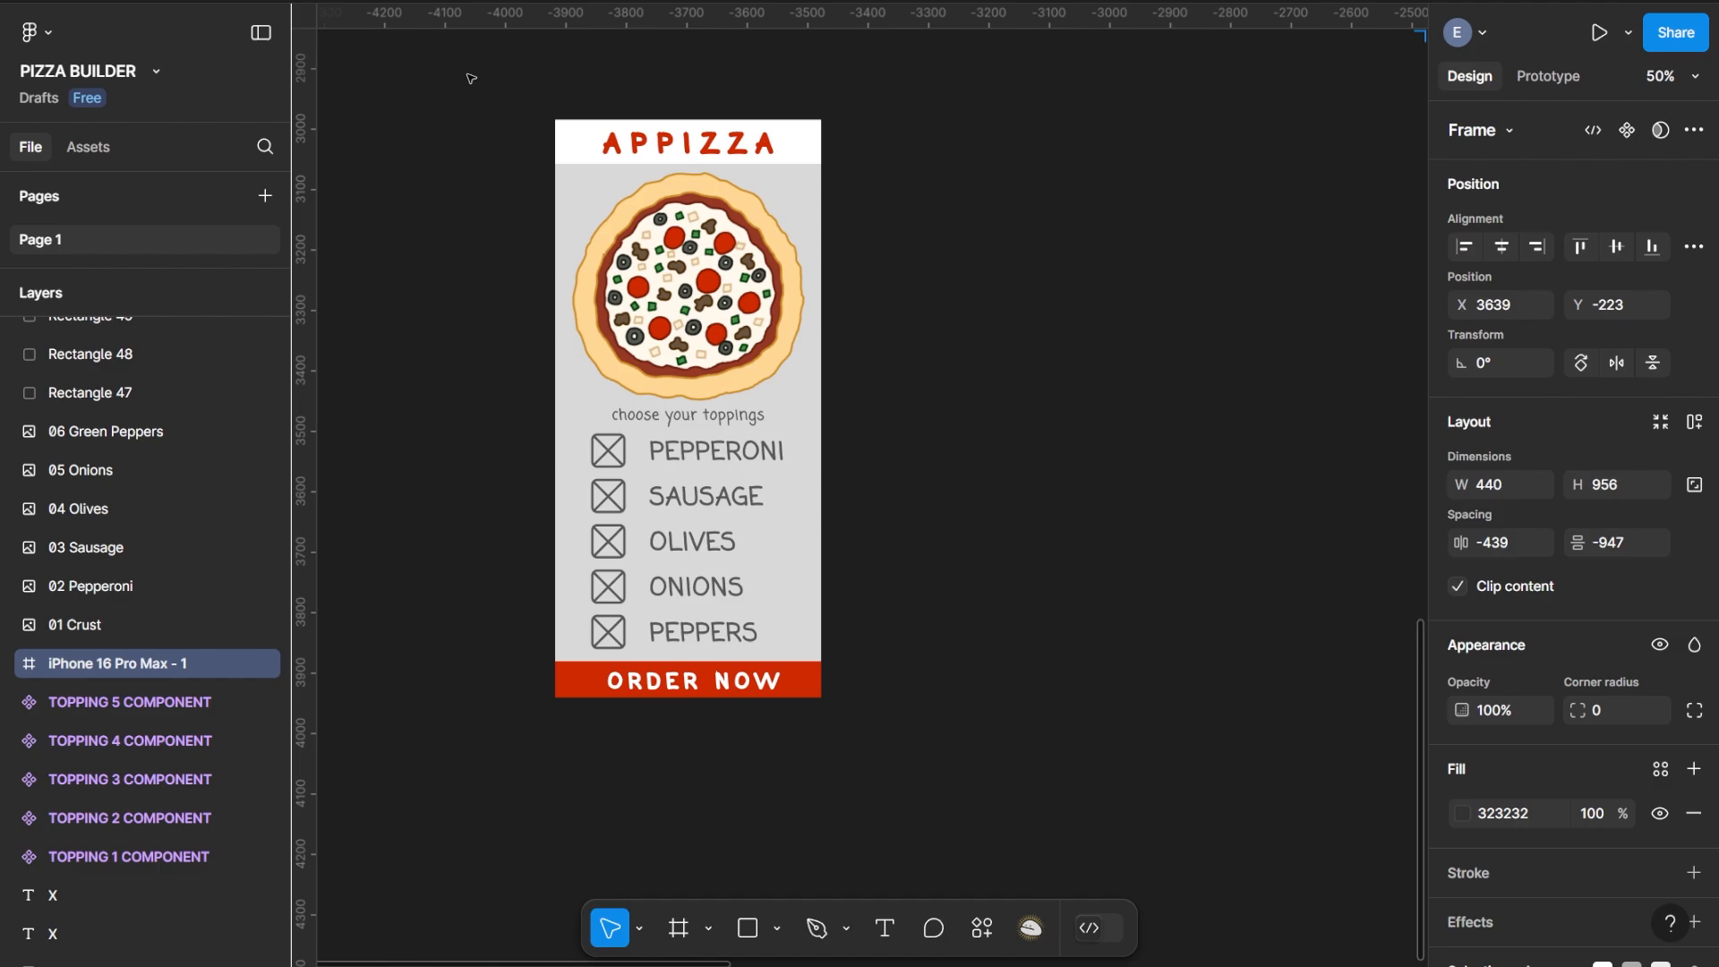
Inspect the APPIZZA mockup's layers by selecting its header and pizza artwork and its complete layout, and clear the selection
drag(466, 74, 818, 215)
drag(989, 270, 1088, 320)
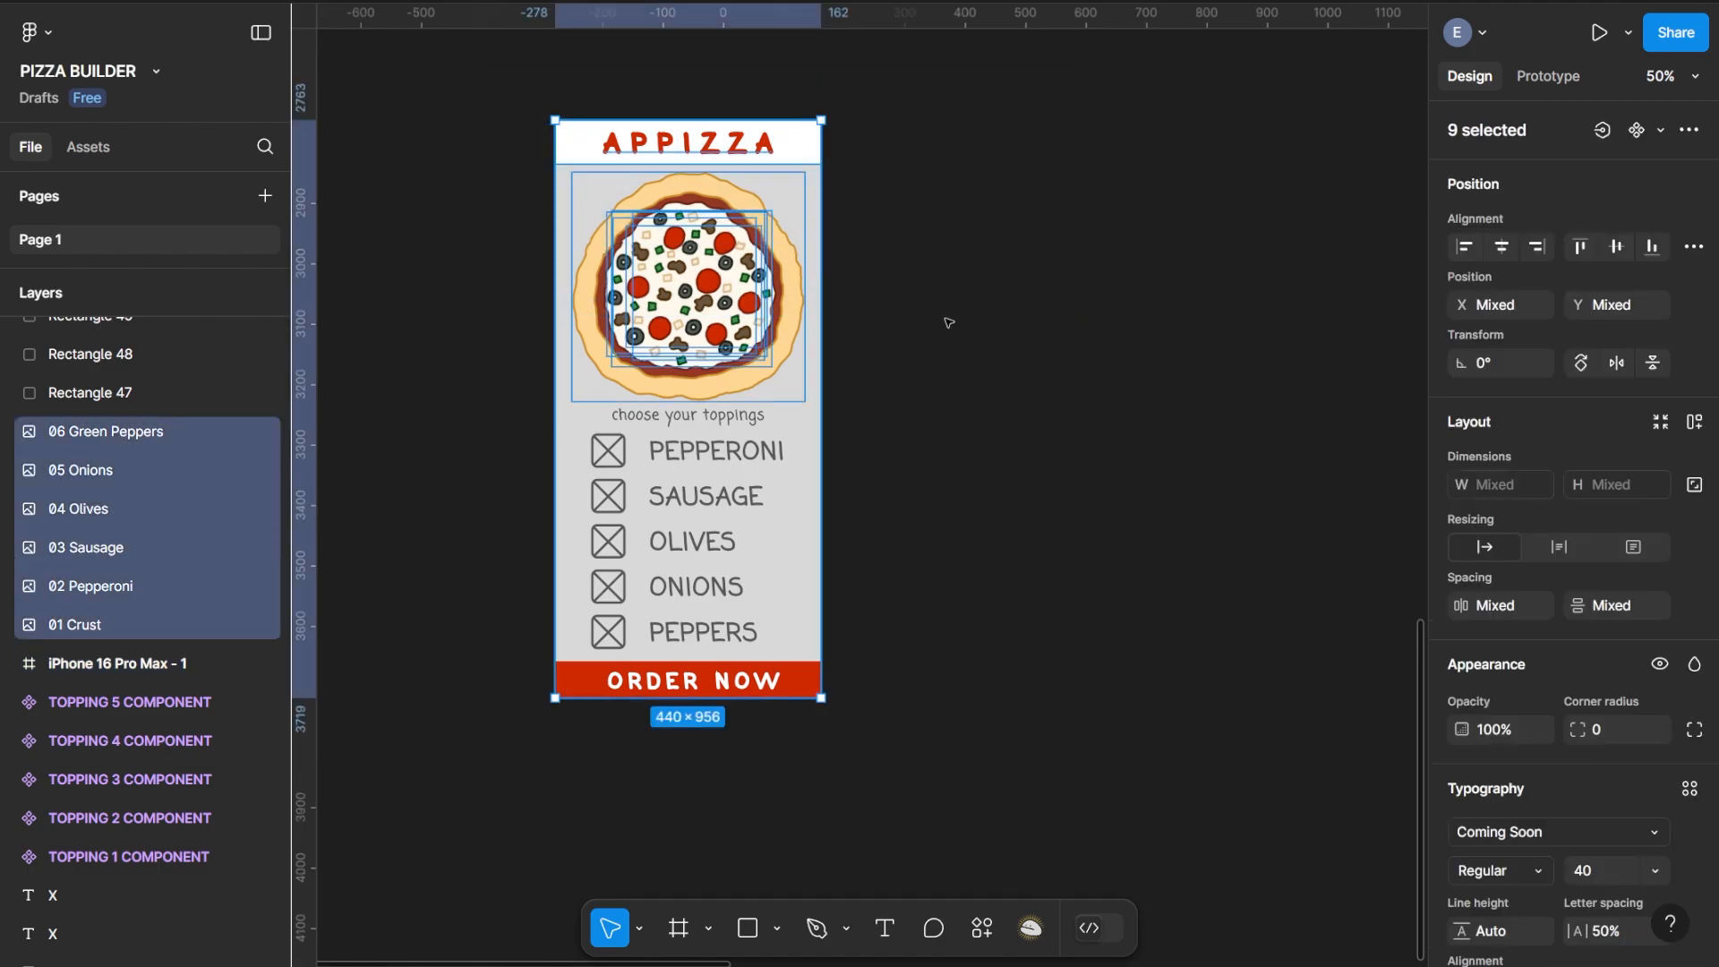
click(882, 234)
drag(484, 88, 1074, 283)
click(1041, 413)
drag(497, 98, 881, 795)
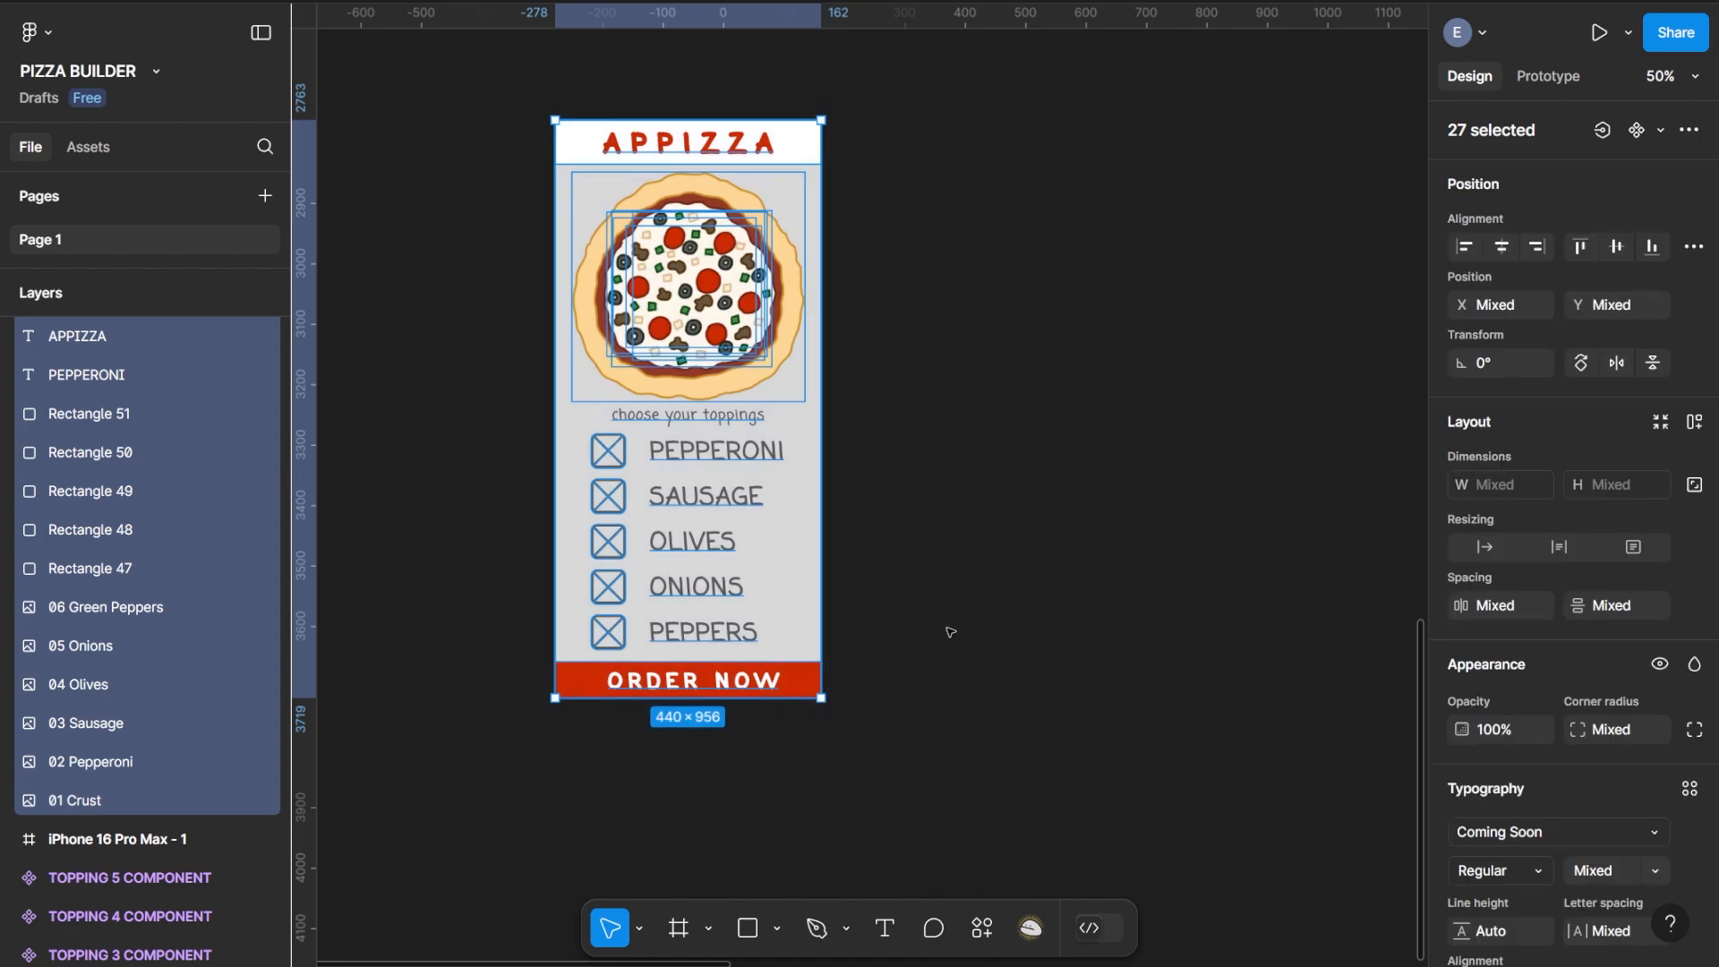
click(906, 440)
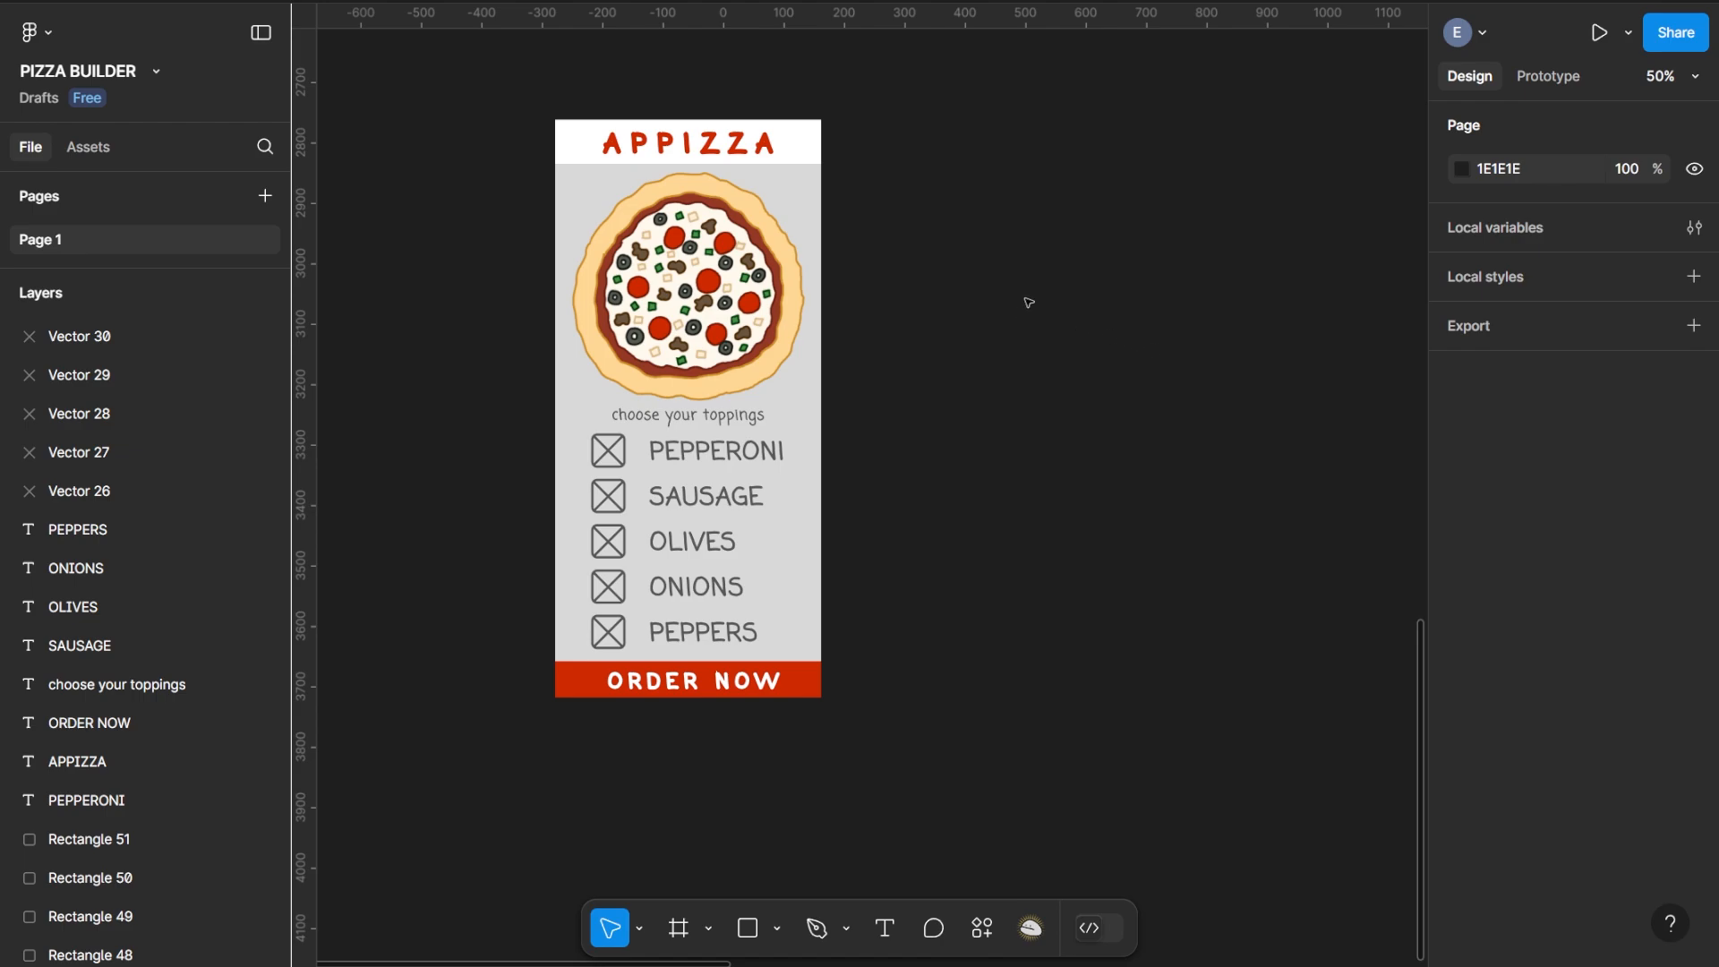
Examine the five topping components and the iPhone 16 Pro Max frame in relation to the APPIZZA mockup
key(minus)
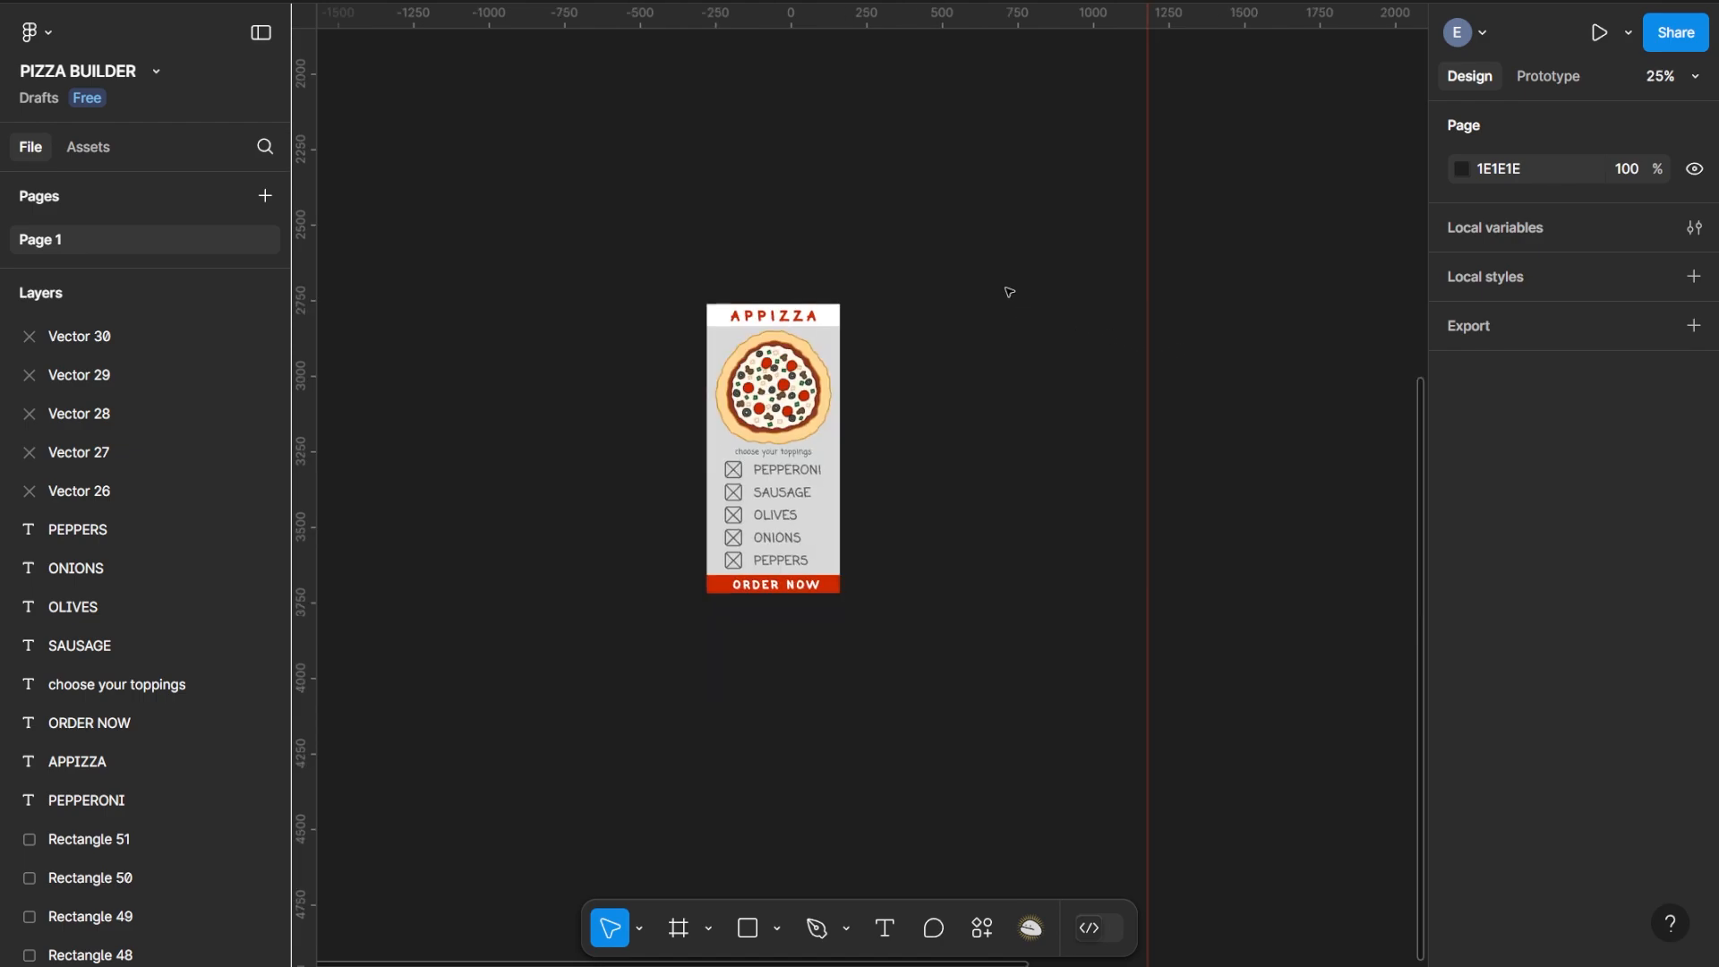
drag(1090, 211, 851, 627)
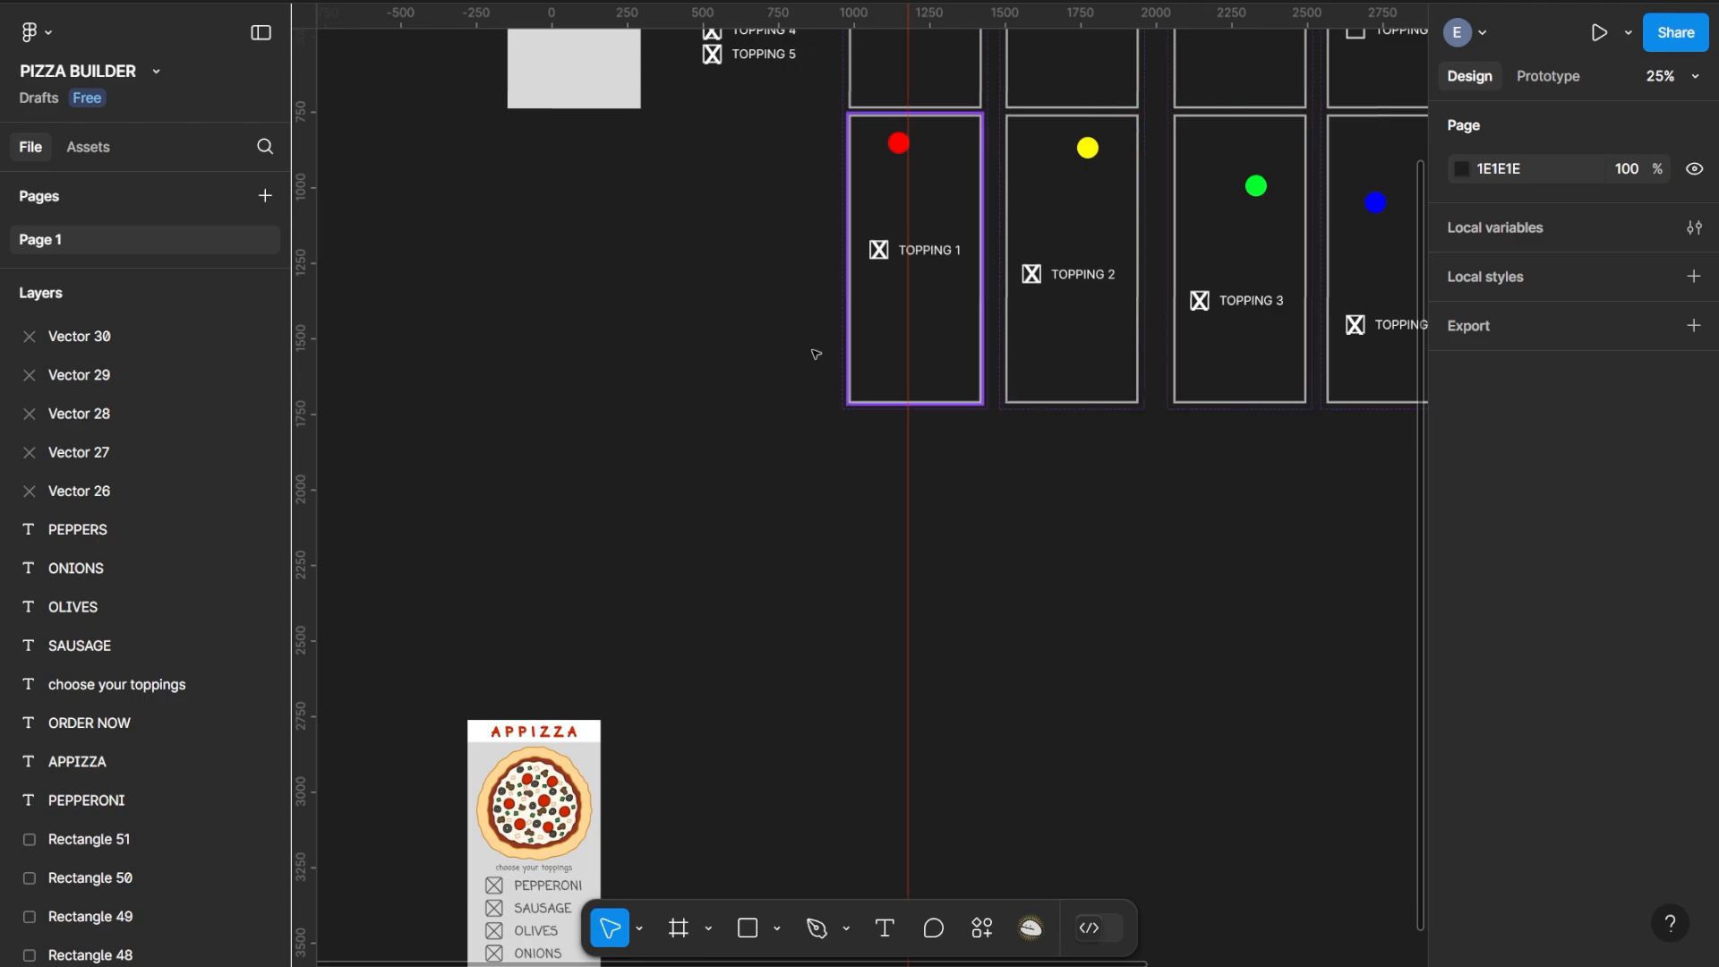
drag(707, 491, 415, 846)
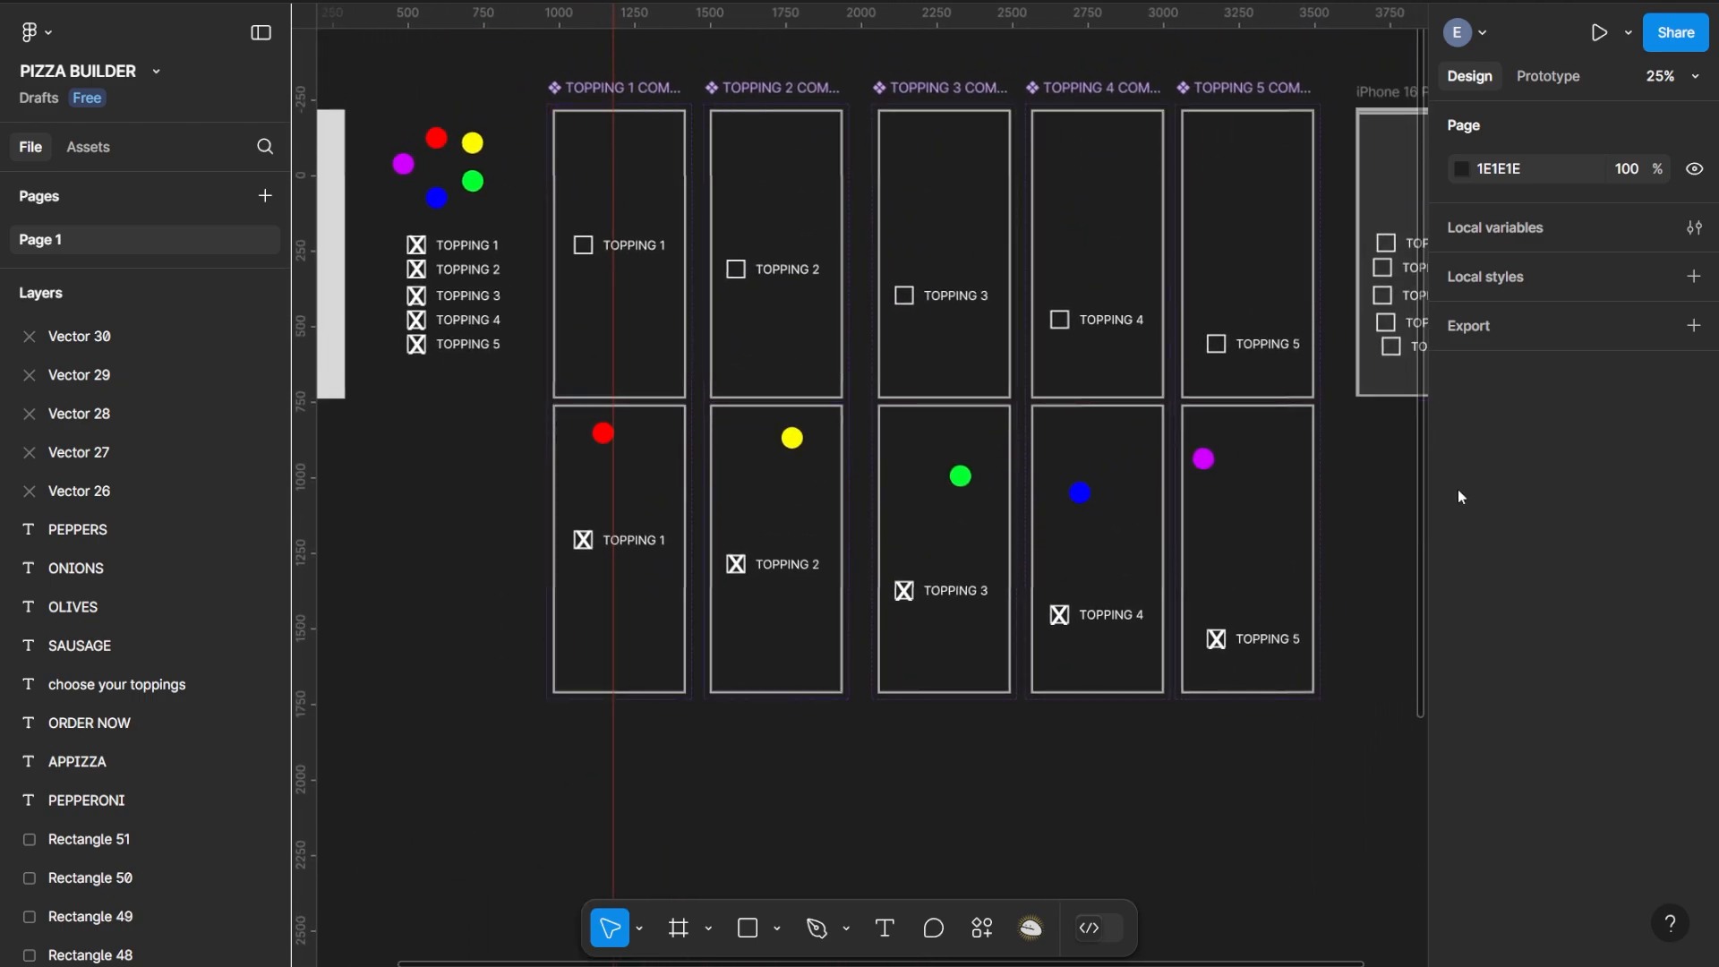
drag(1335, 487, 997, 484)
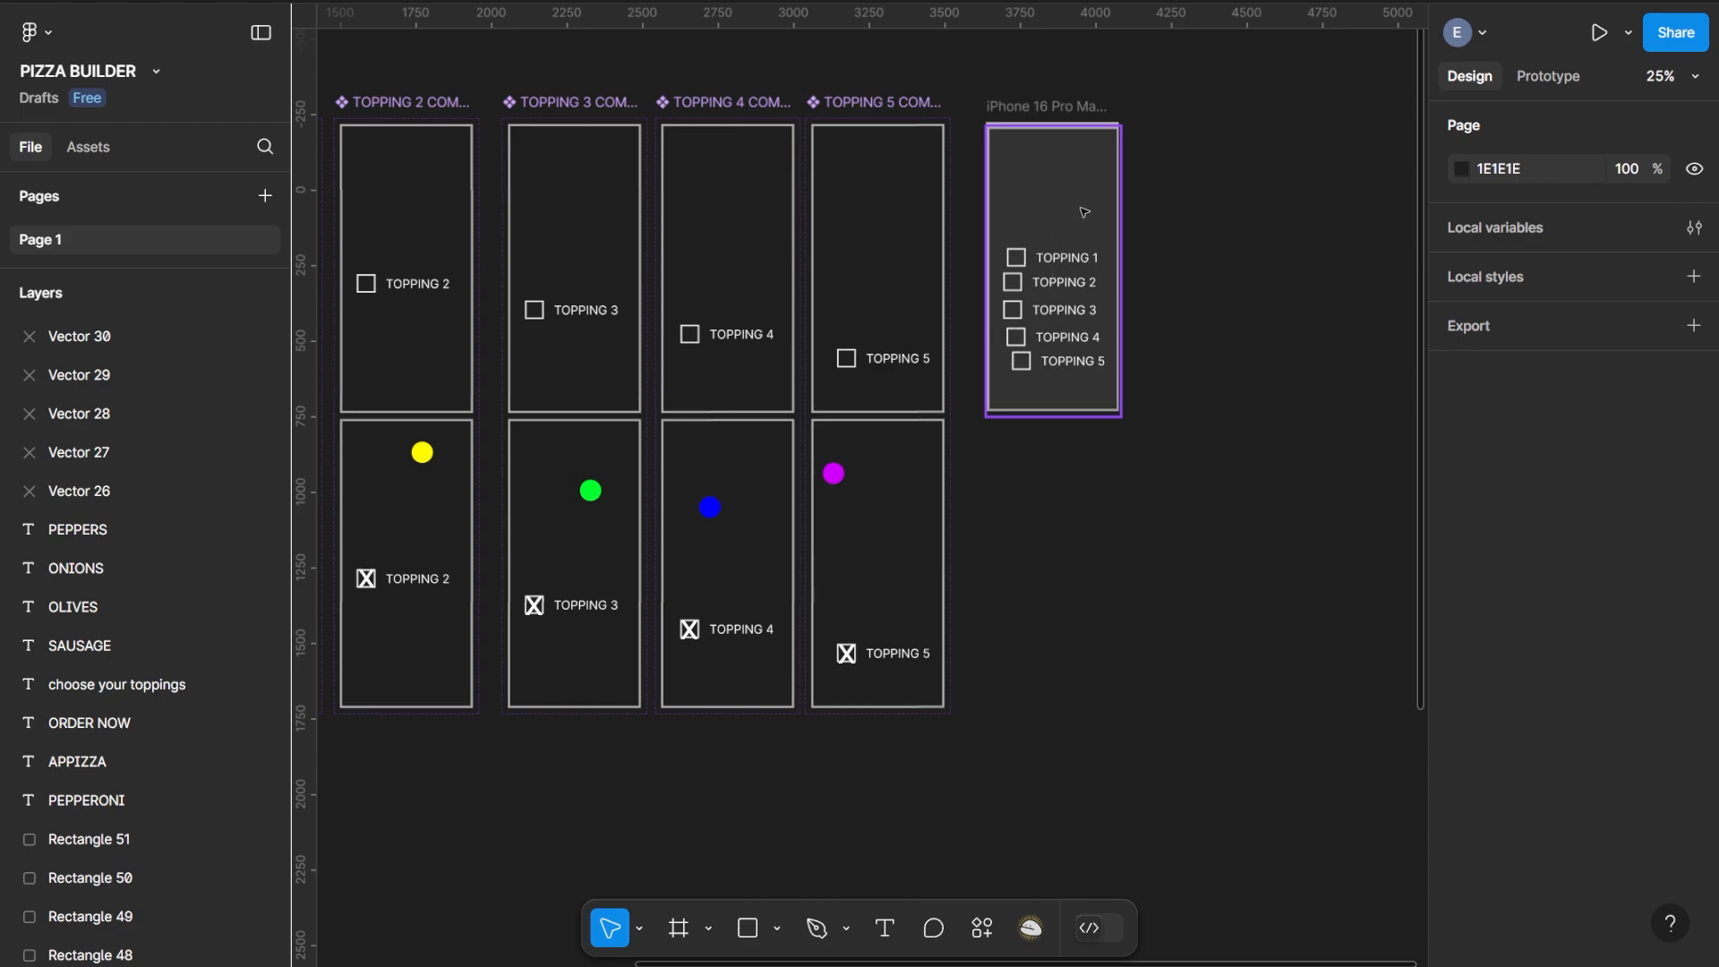
drag(475, 254, 1094, 15)
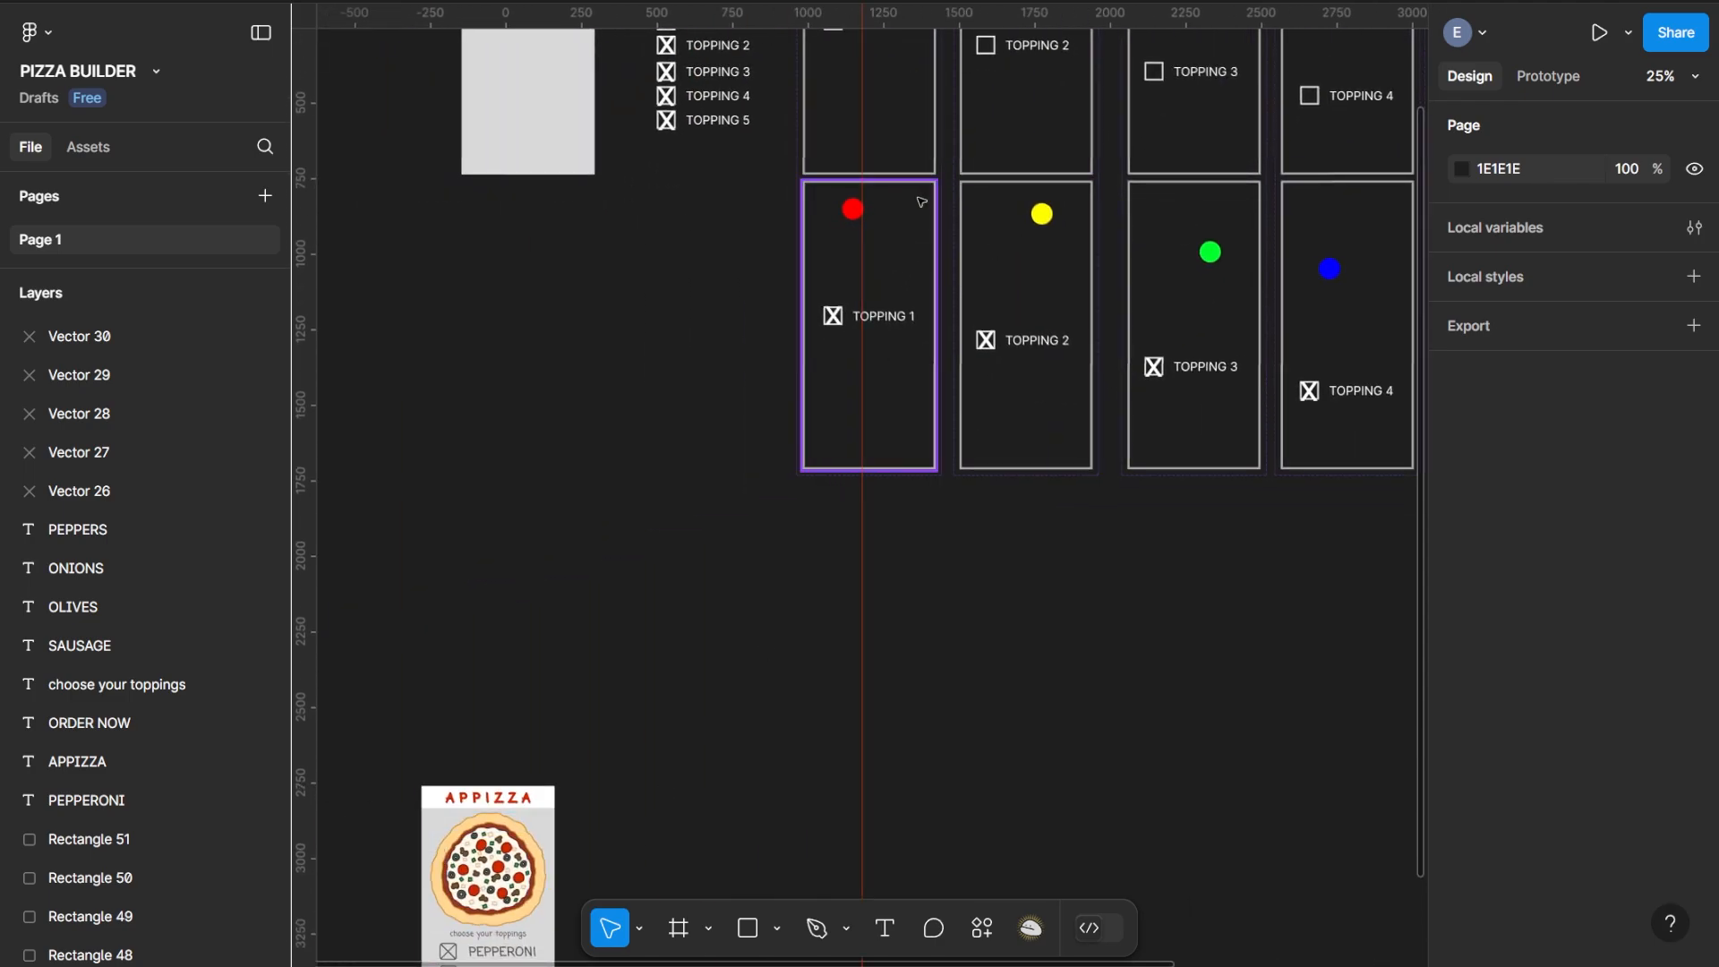
drag(1247, 219, 677, 479)
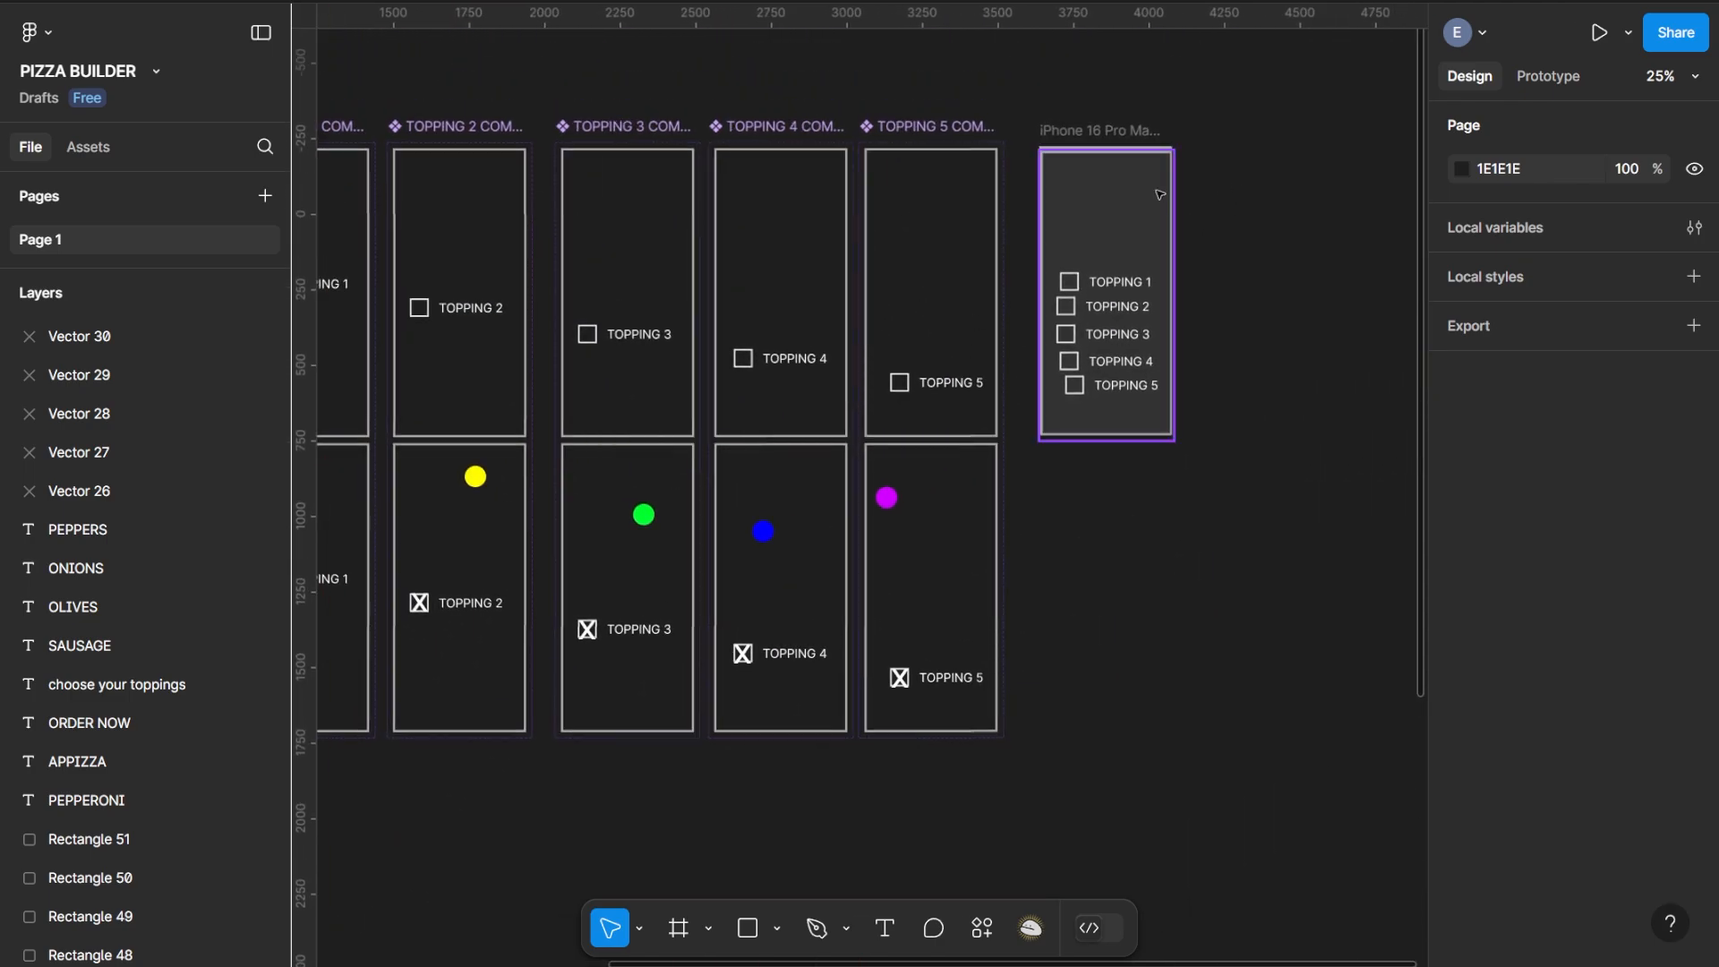
drag(652, 276, 852, 238)
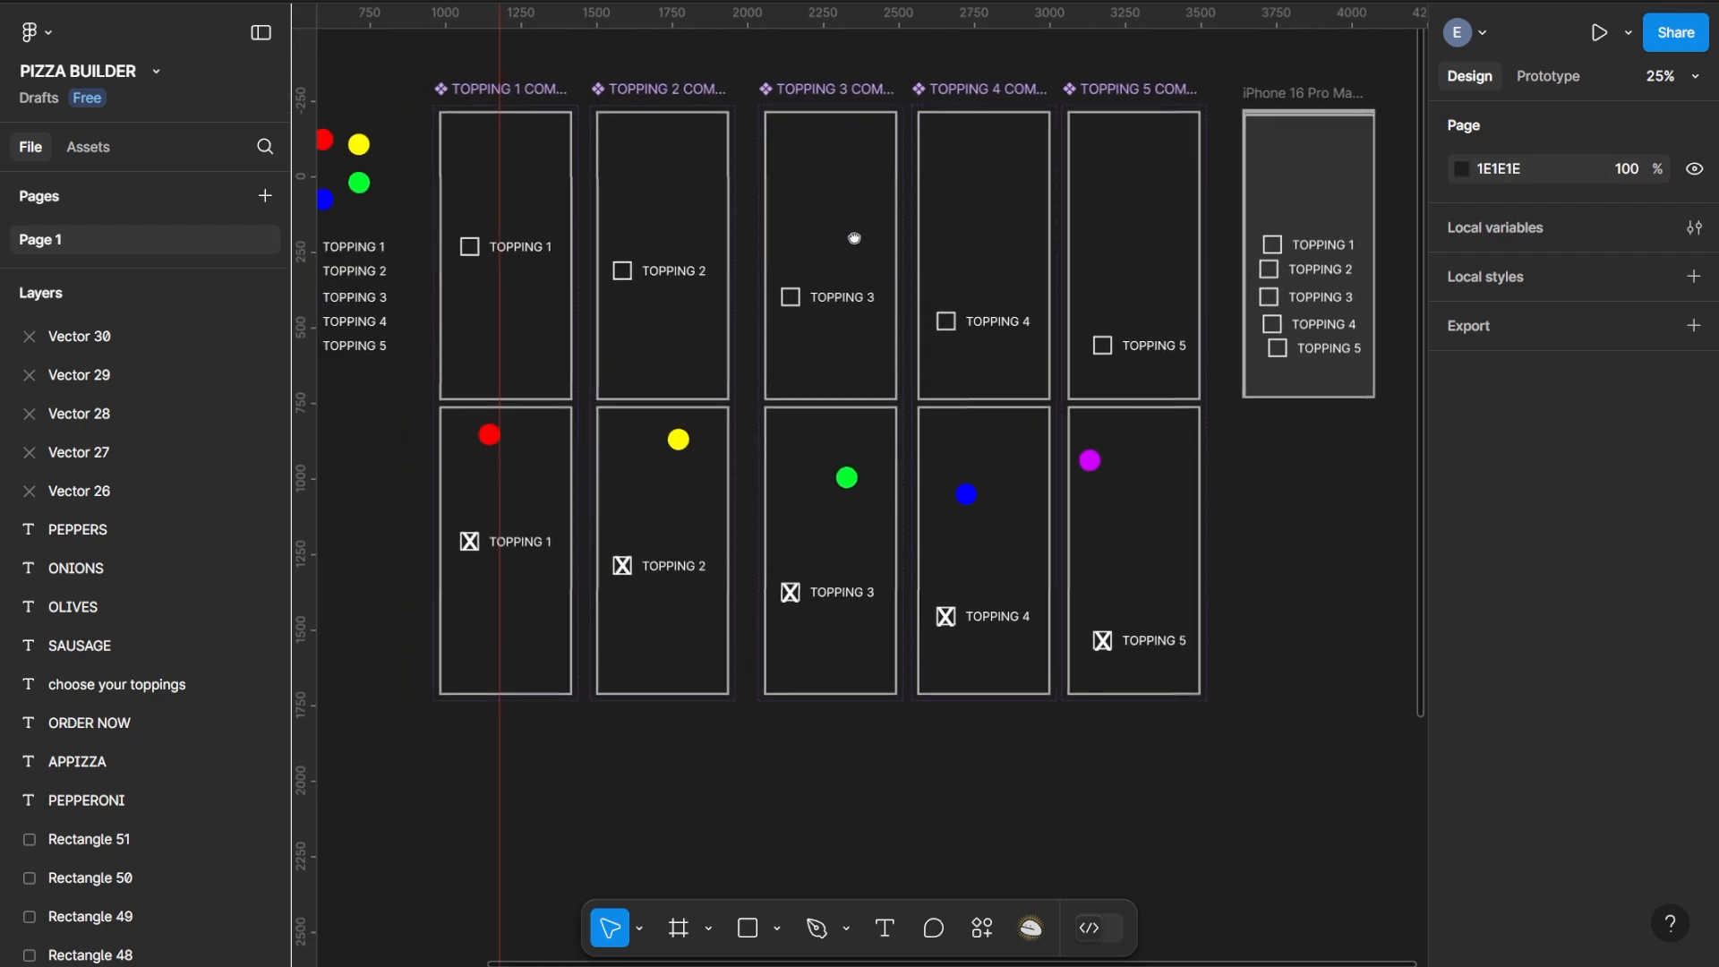
drag(637, 637, 756, 311)
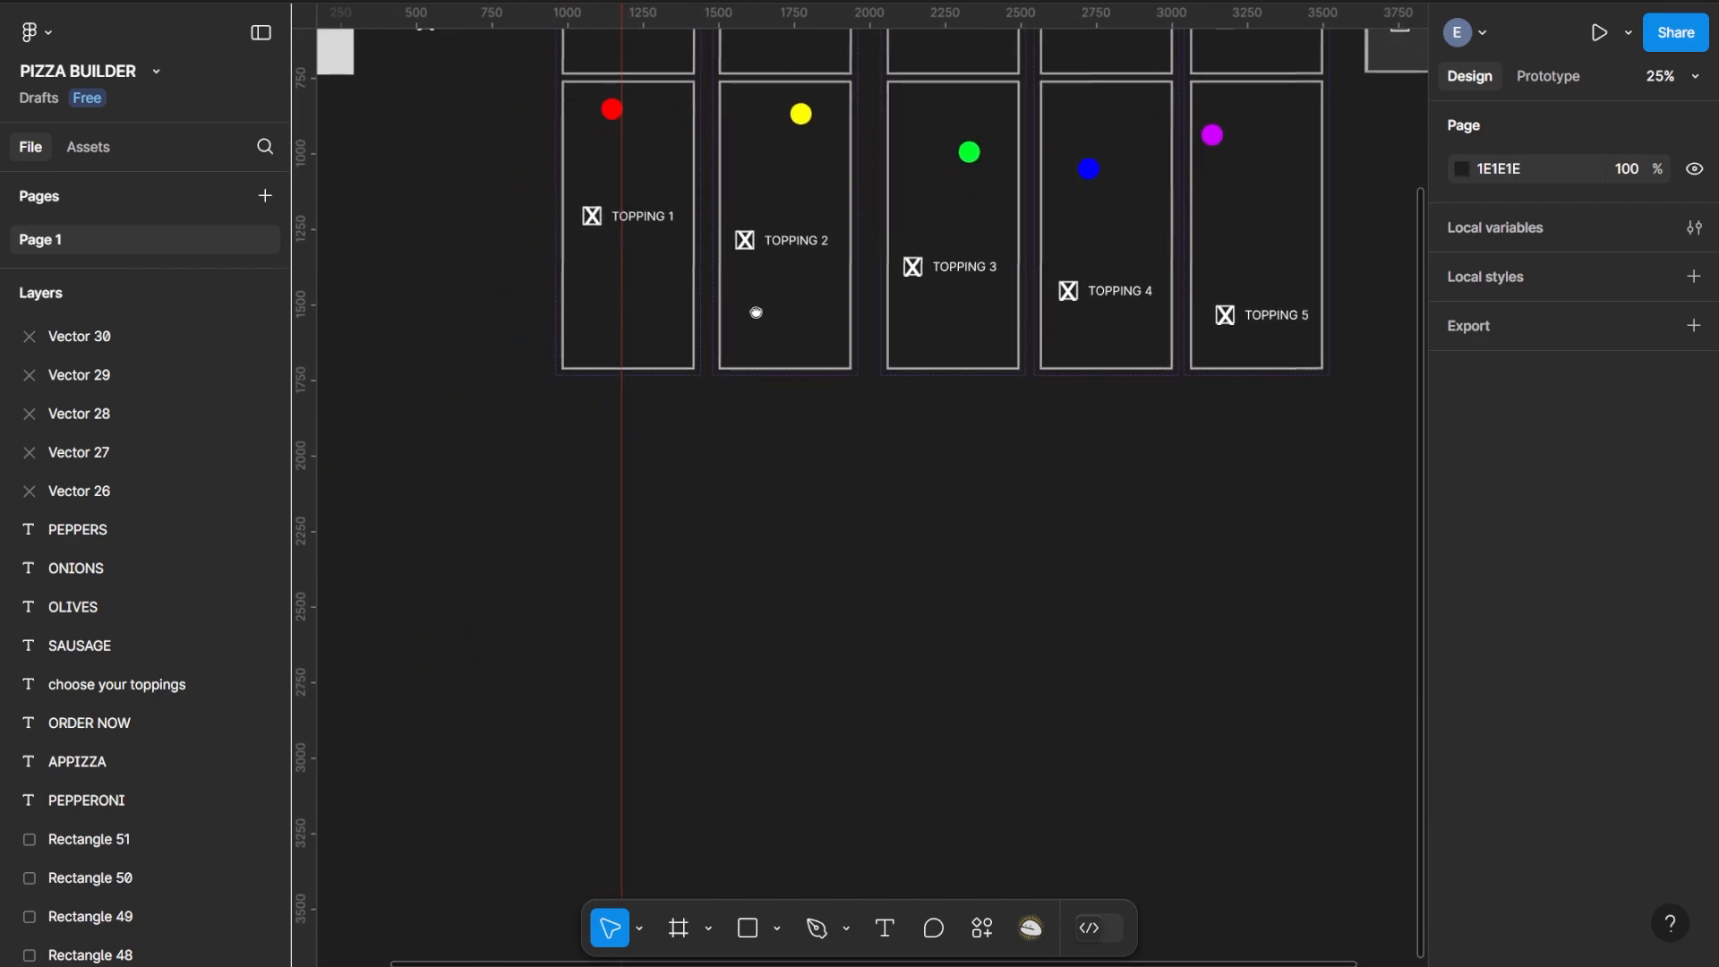
Compare the unchecked and checked states of the five topping components with the layout of the APPIZZA mockup
drag(703, 684, 836, 850)
drag(714, 284, 725, 475)
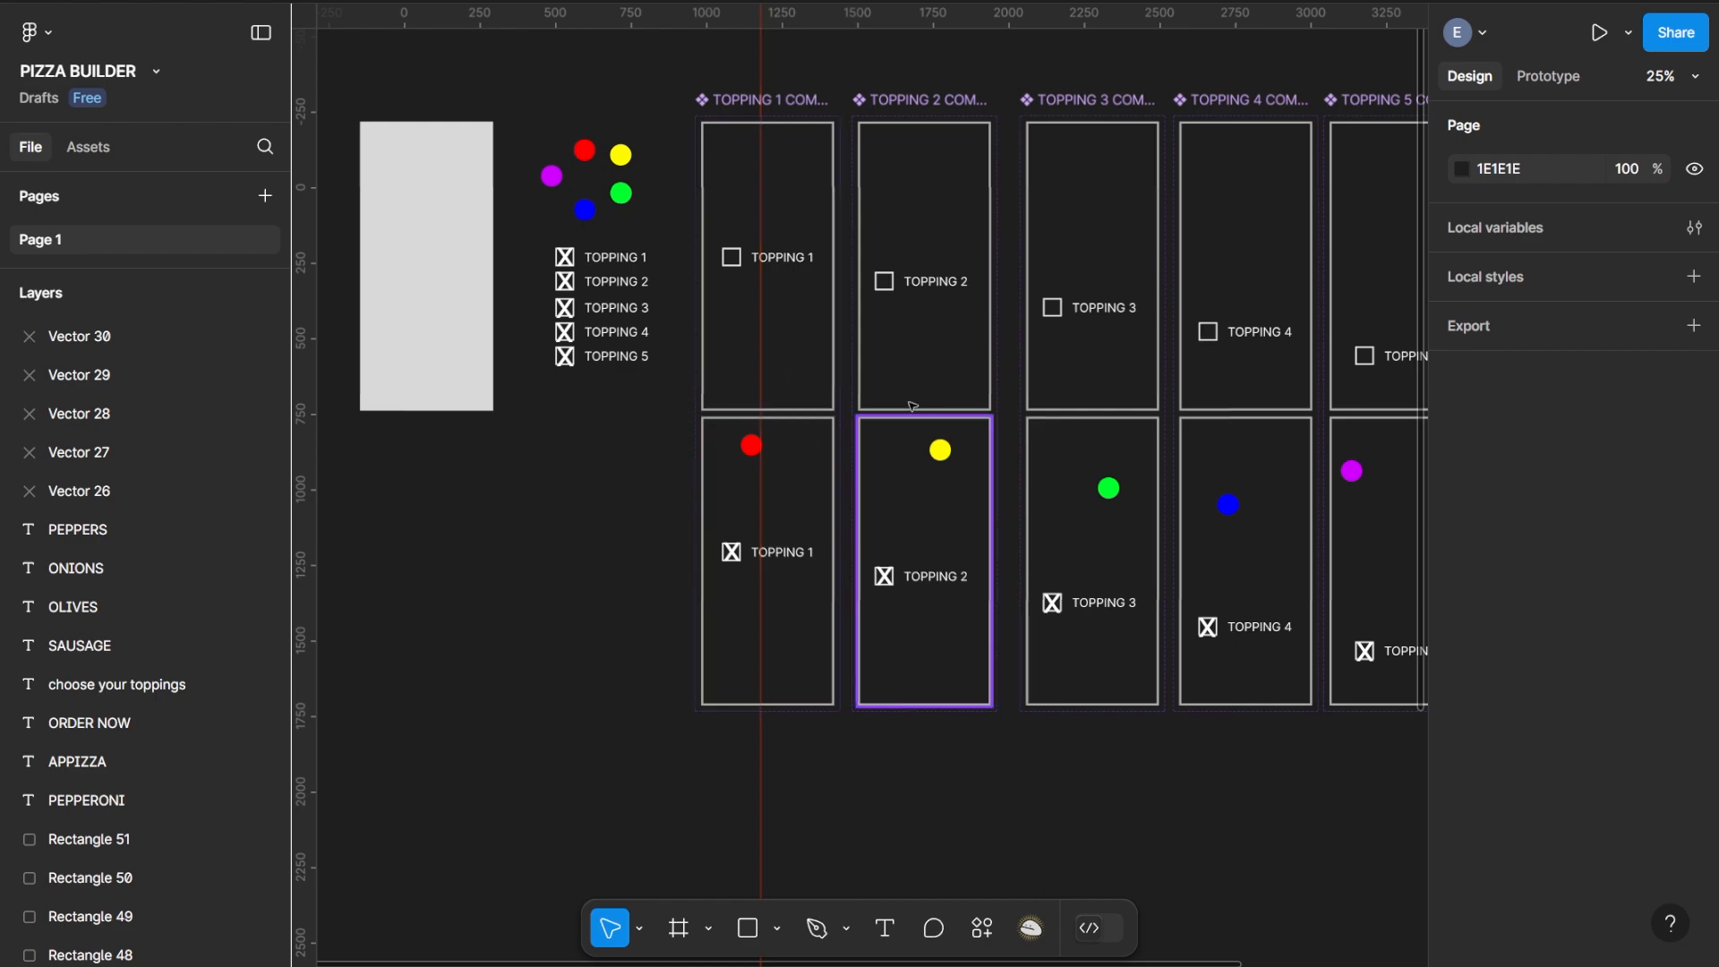
drag(1258, 508, 1029, 545)
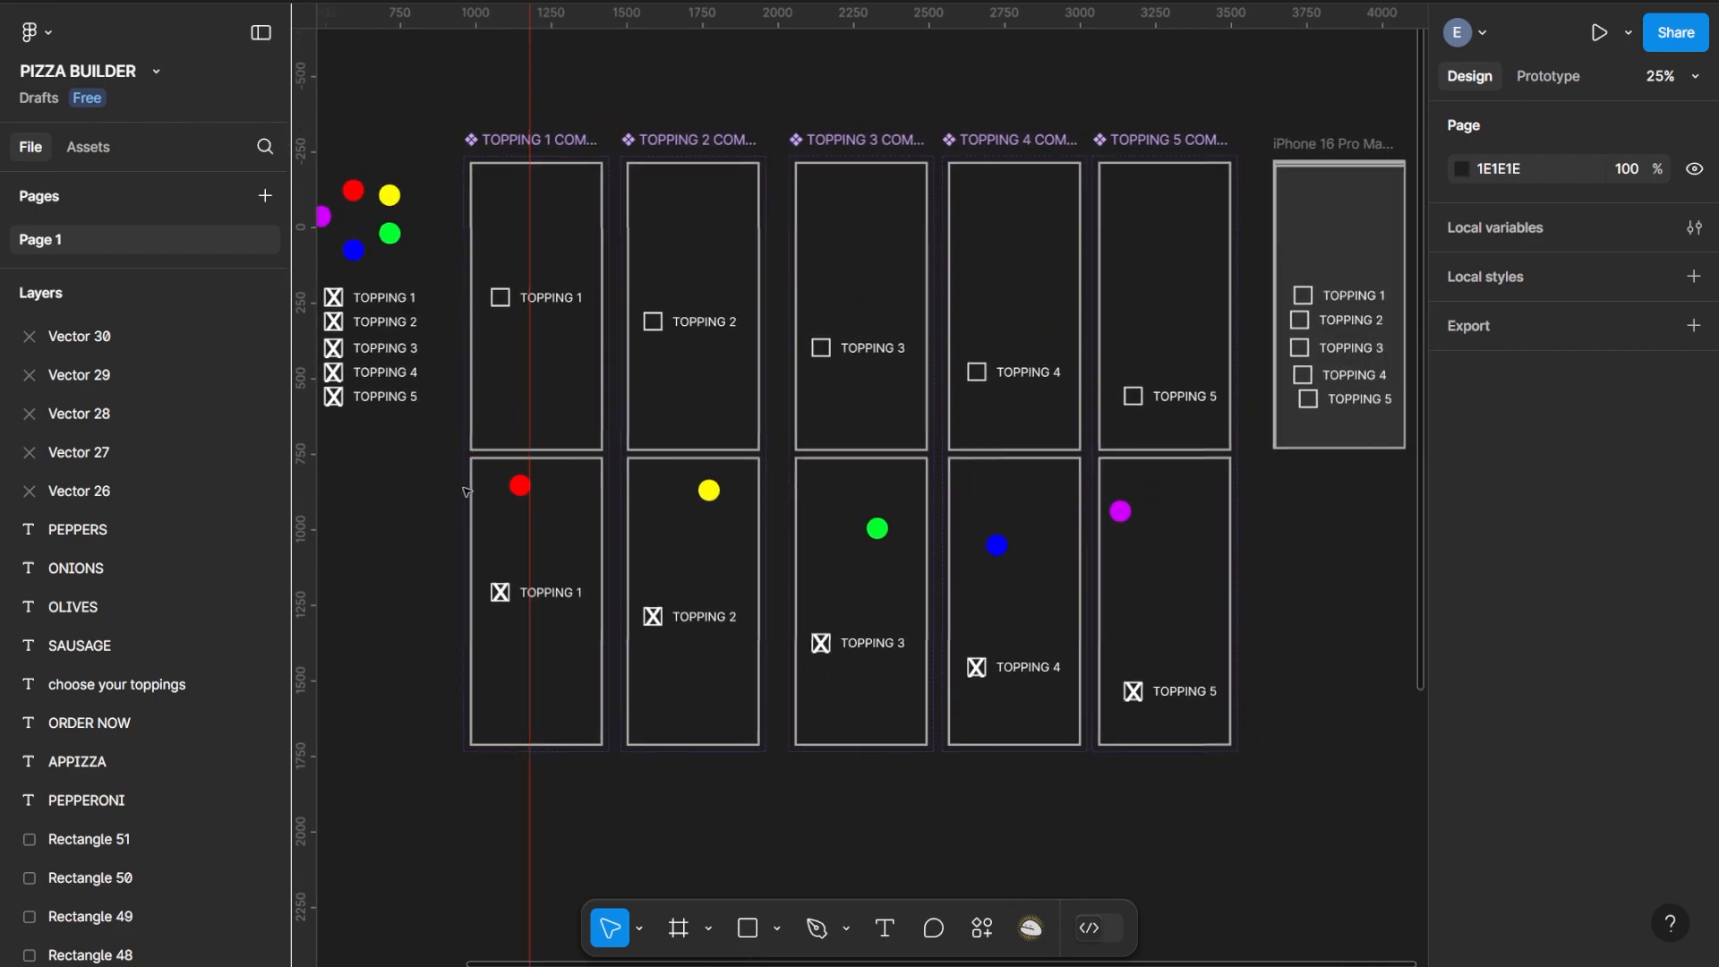
drag(620, 584, 885, 87)
mouse_move(583, 686)
mouse_down()
mouse_move(786, 341)
mouse_move(766, 382)
mouse_move(940, 657)
mouse_up()
key(ctrl+plus)
drag(813, 582, 859, 464)
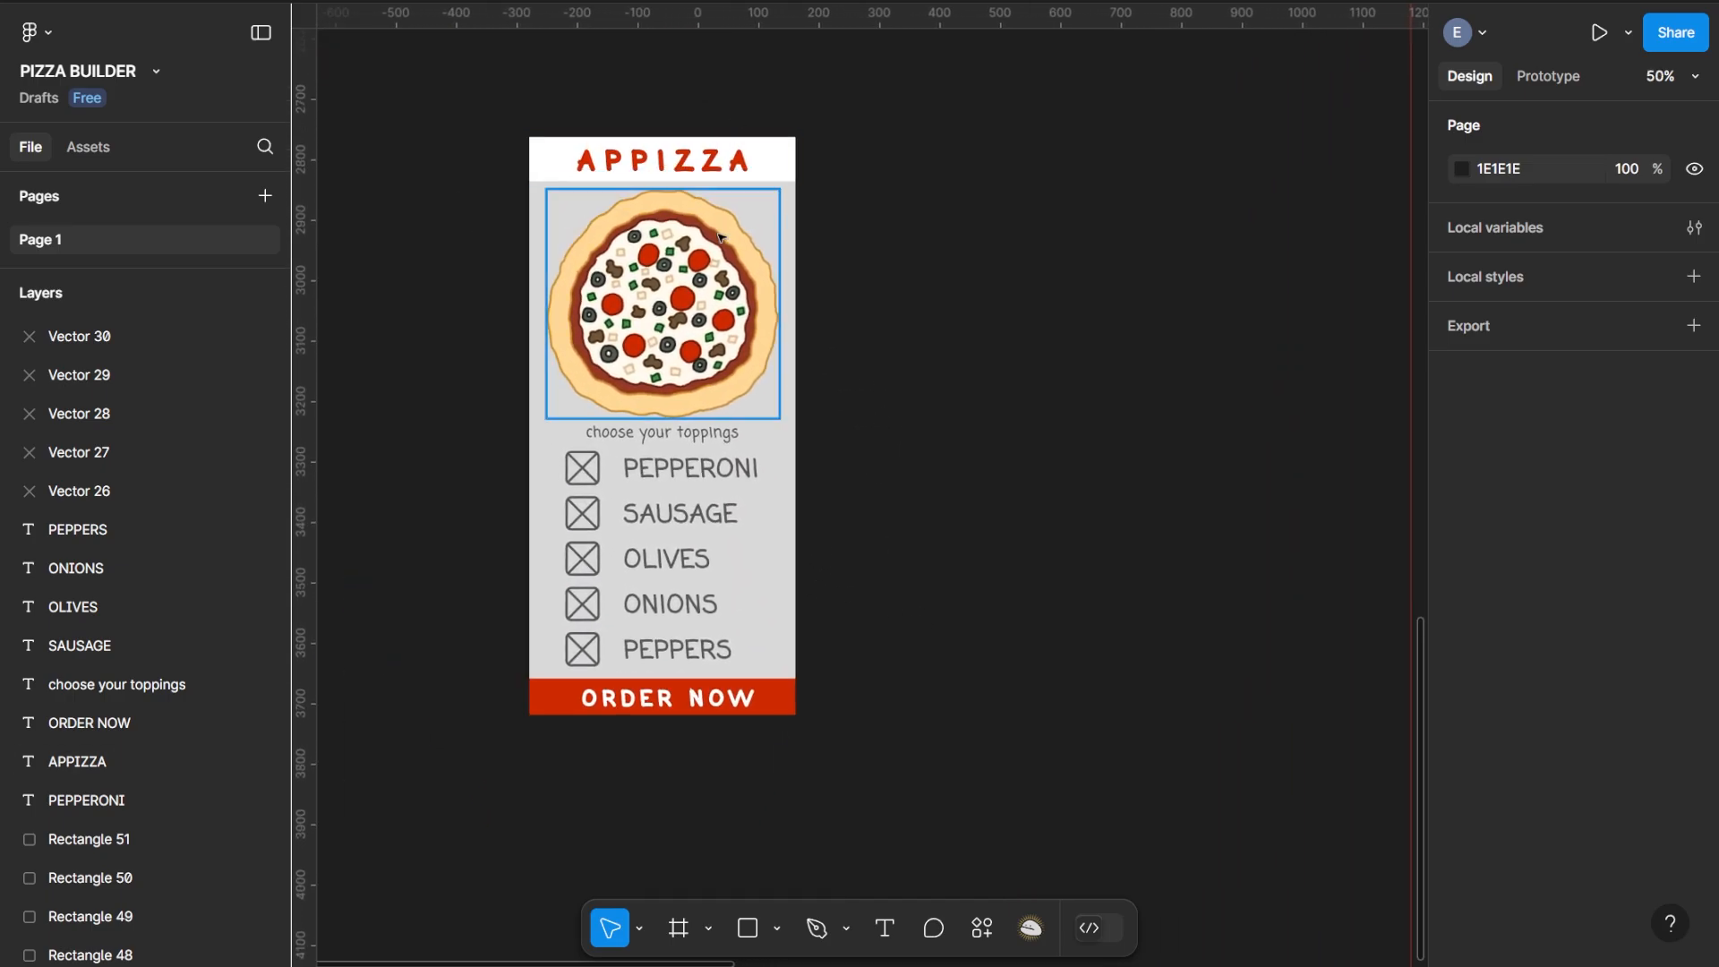
key(ctrl+minus)
key(ctrl+plus)
drag(1027, 439, 854, 476)
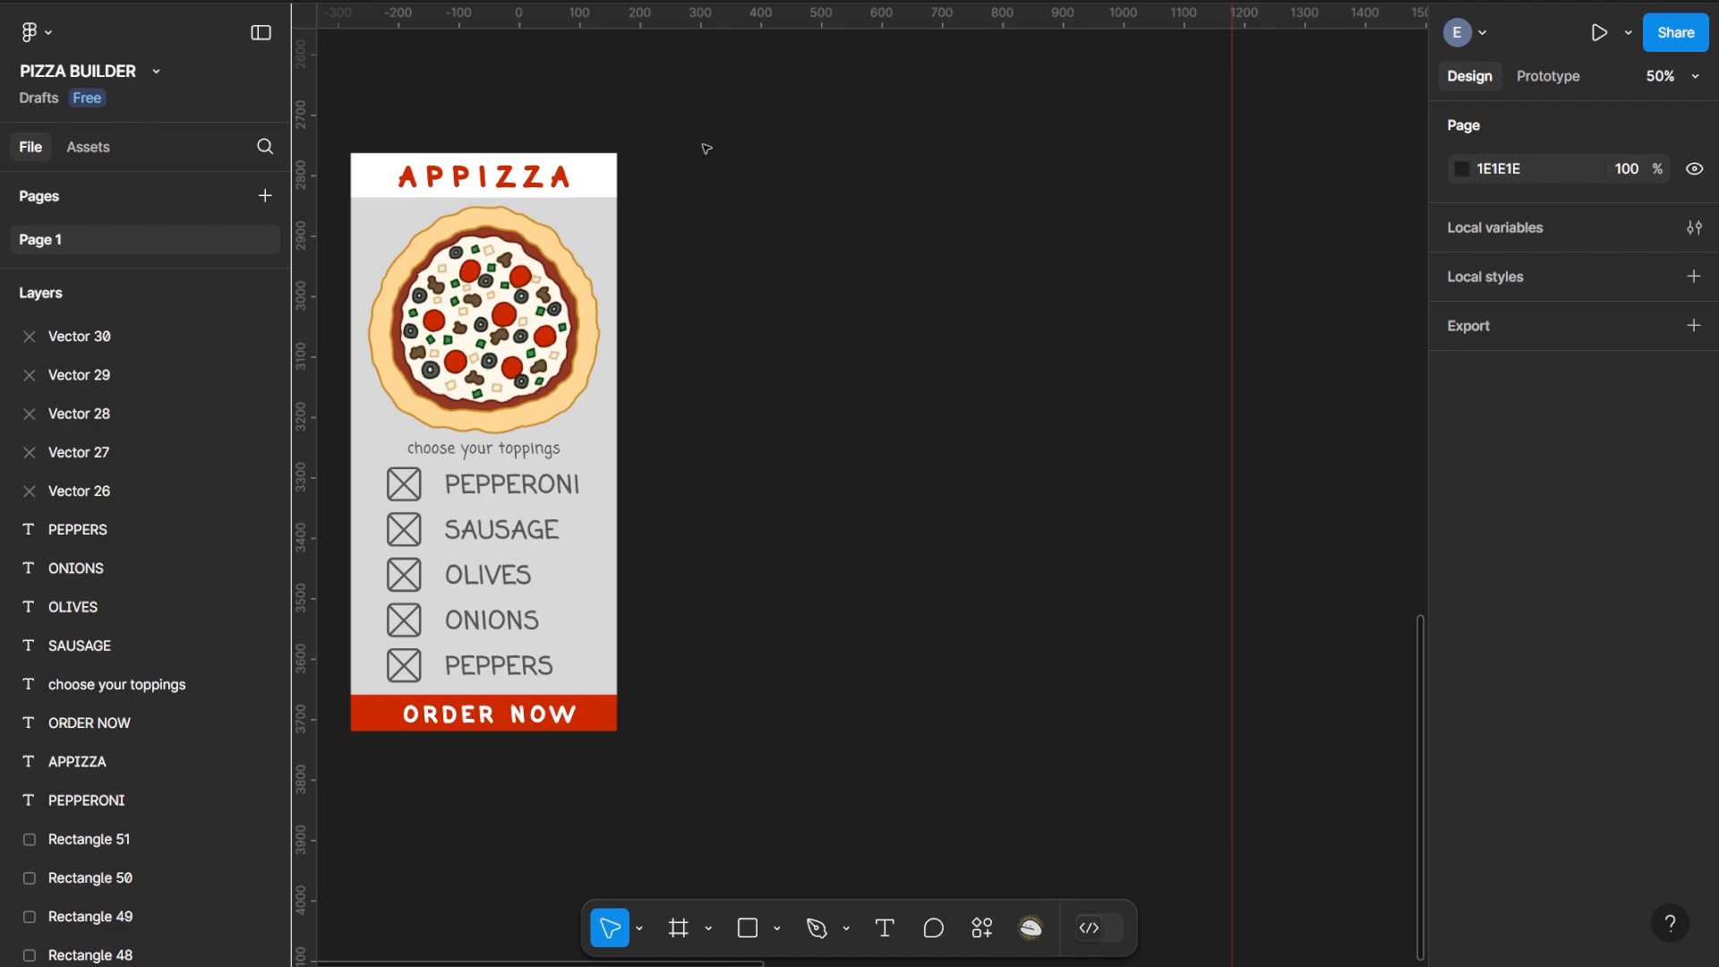
key(ctrl+minus)
drag(1048, 507, 831, 420)
drag(614, 184, 371, 669)
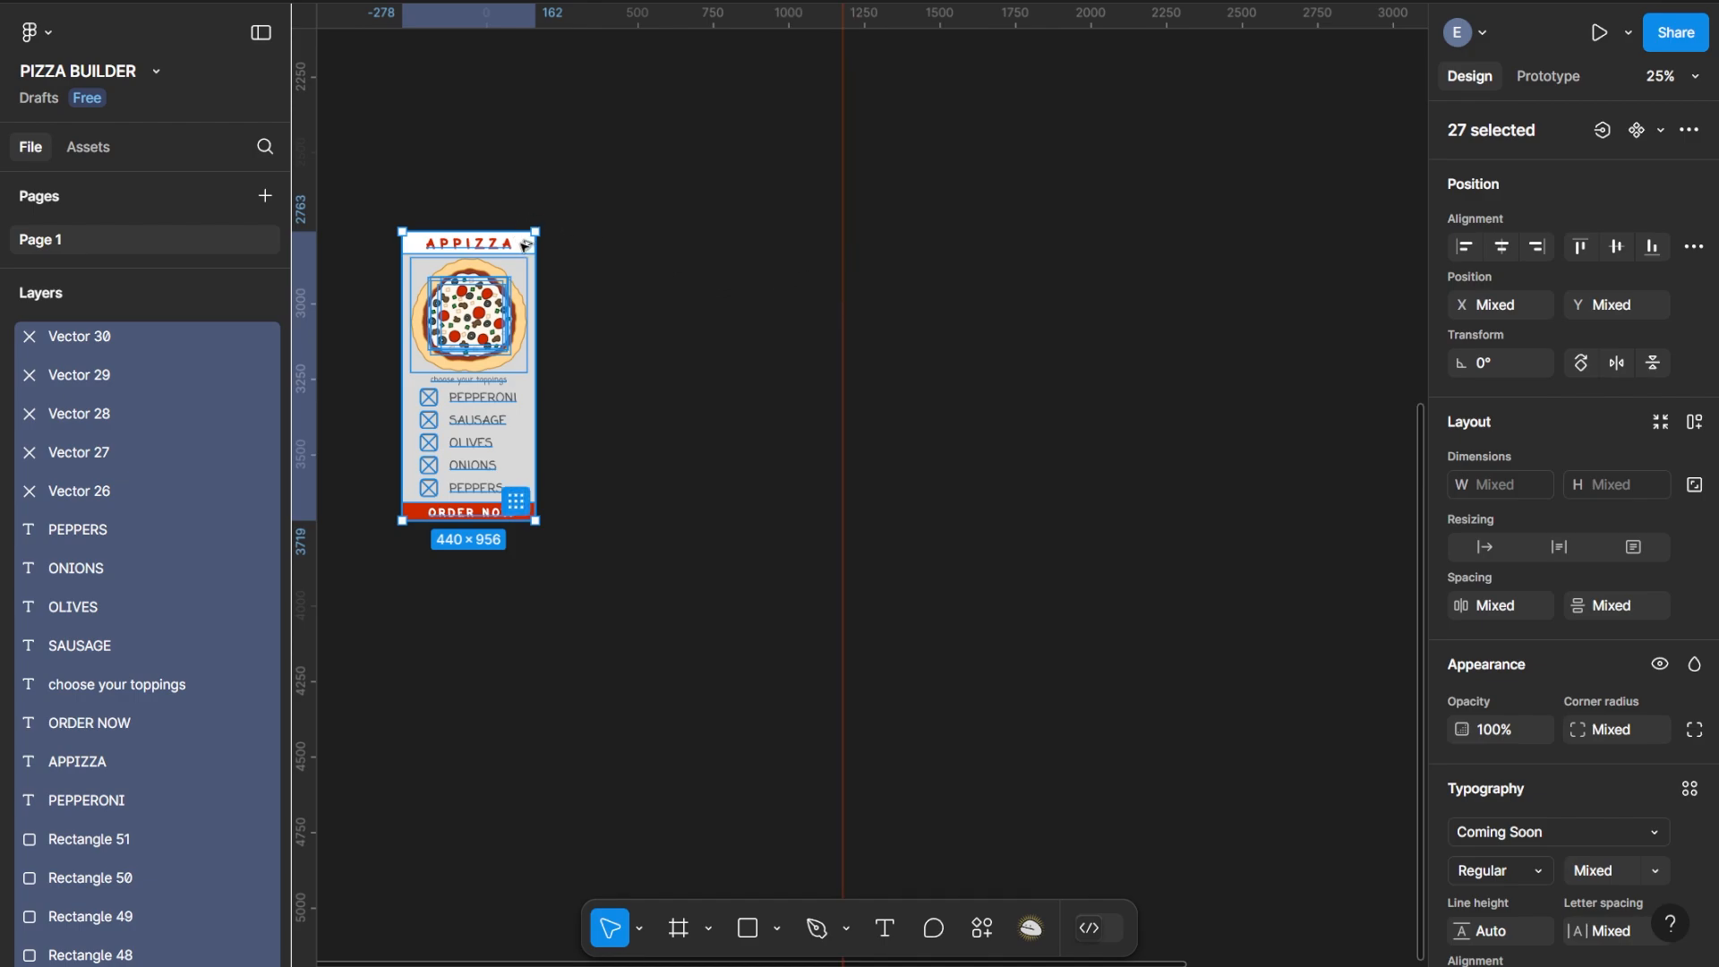
click(794, 240)
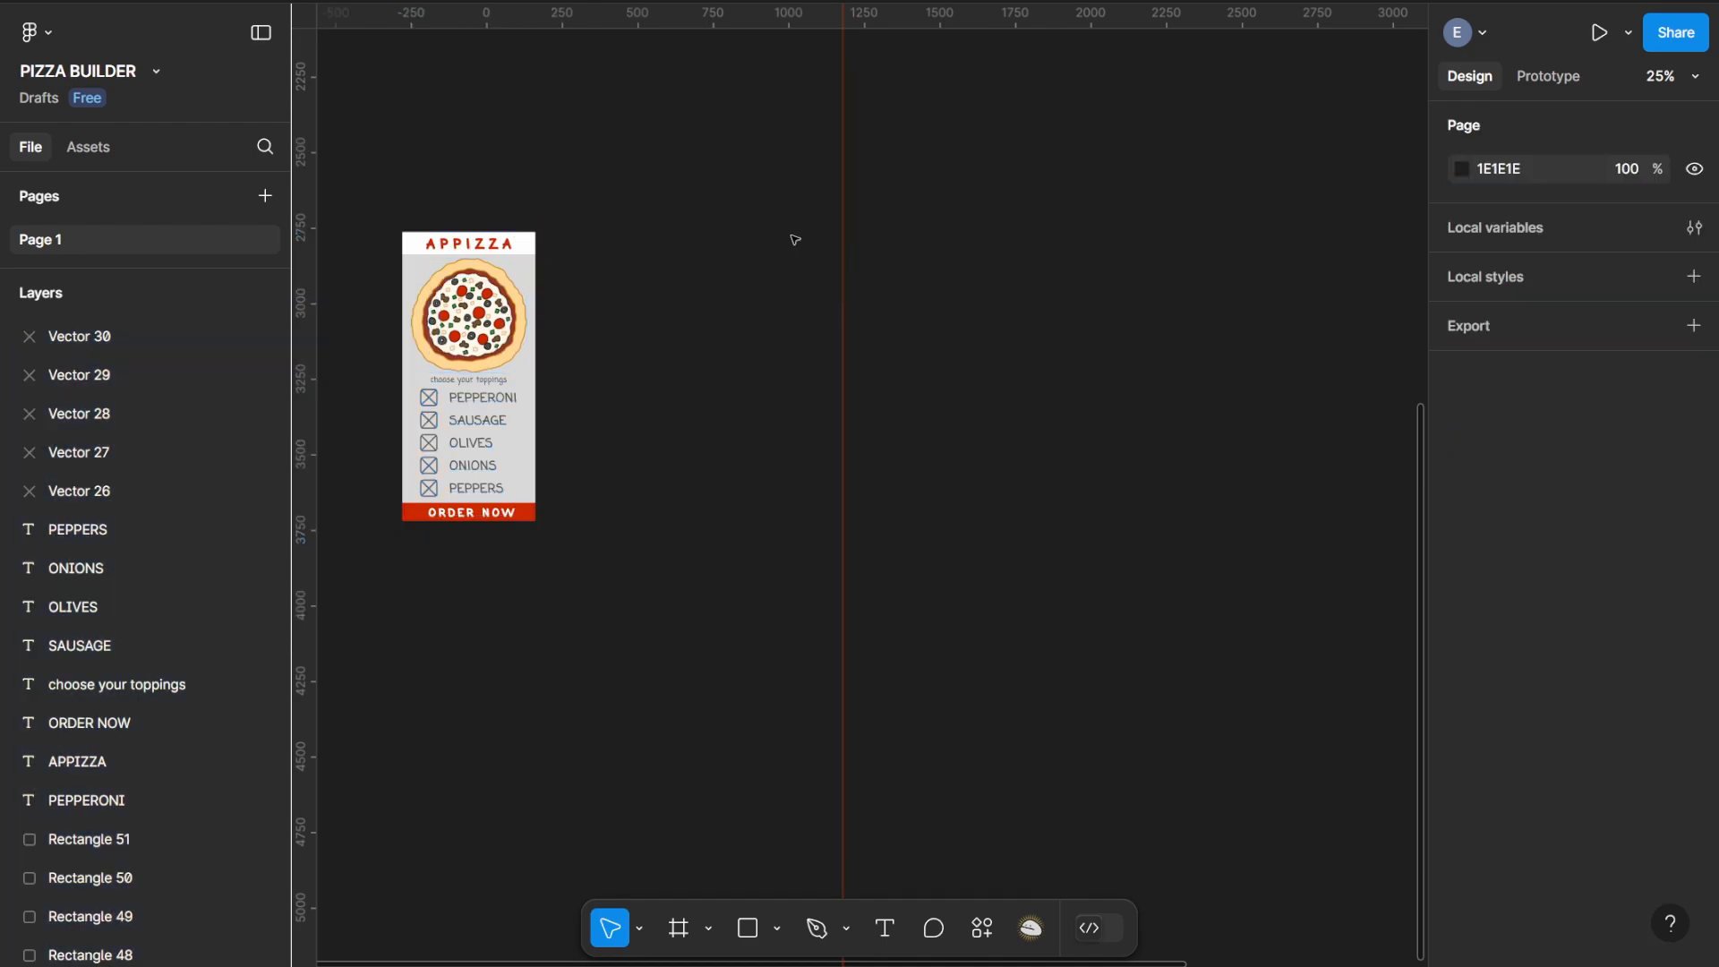
key(ctrl+v)
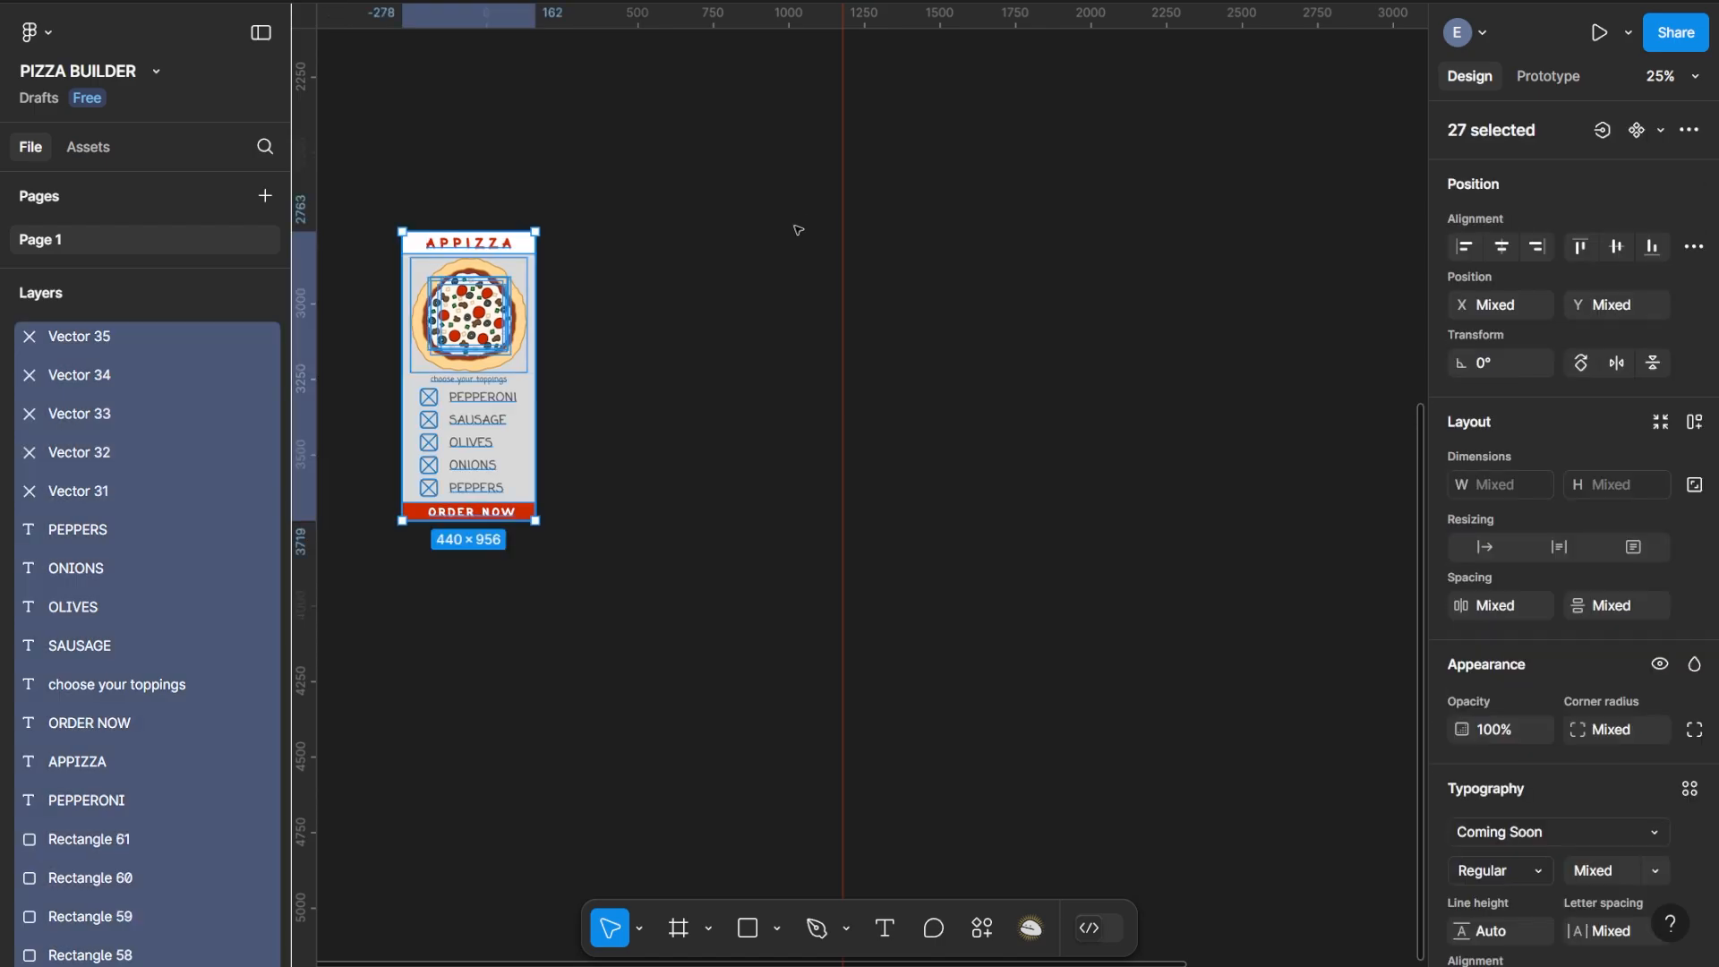
key(Delete)
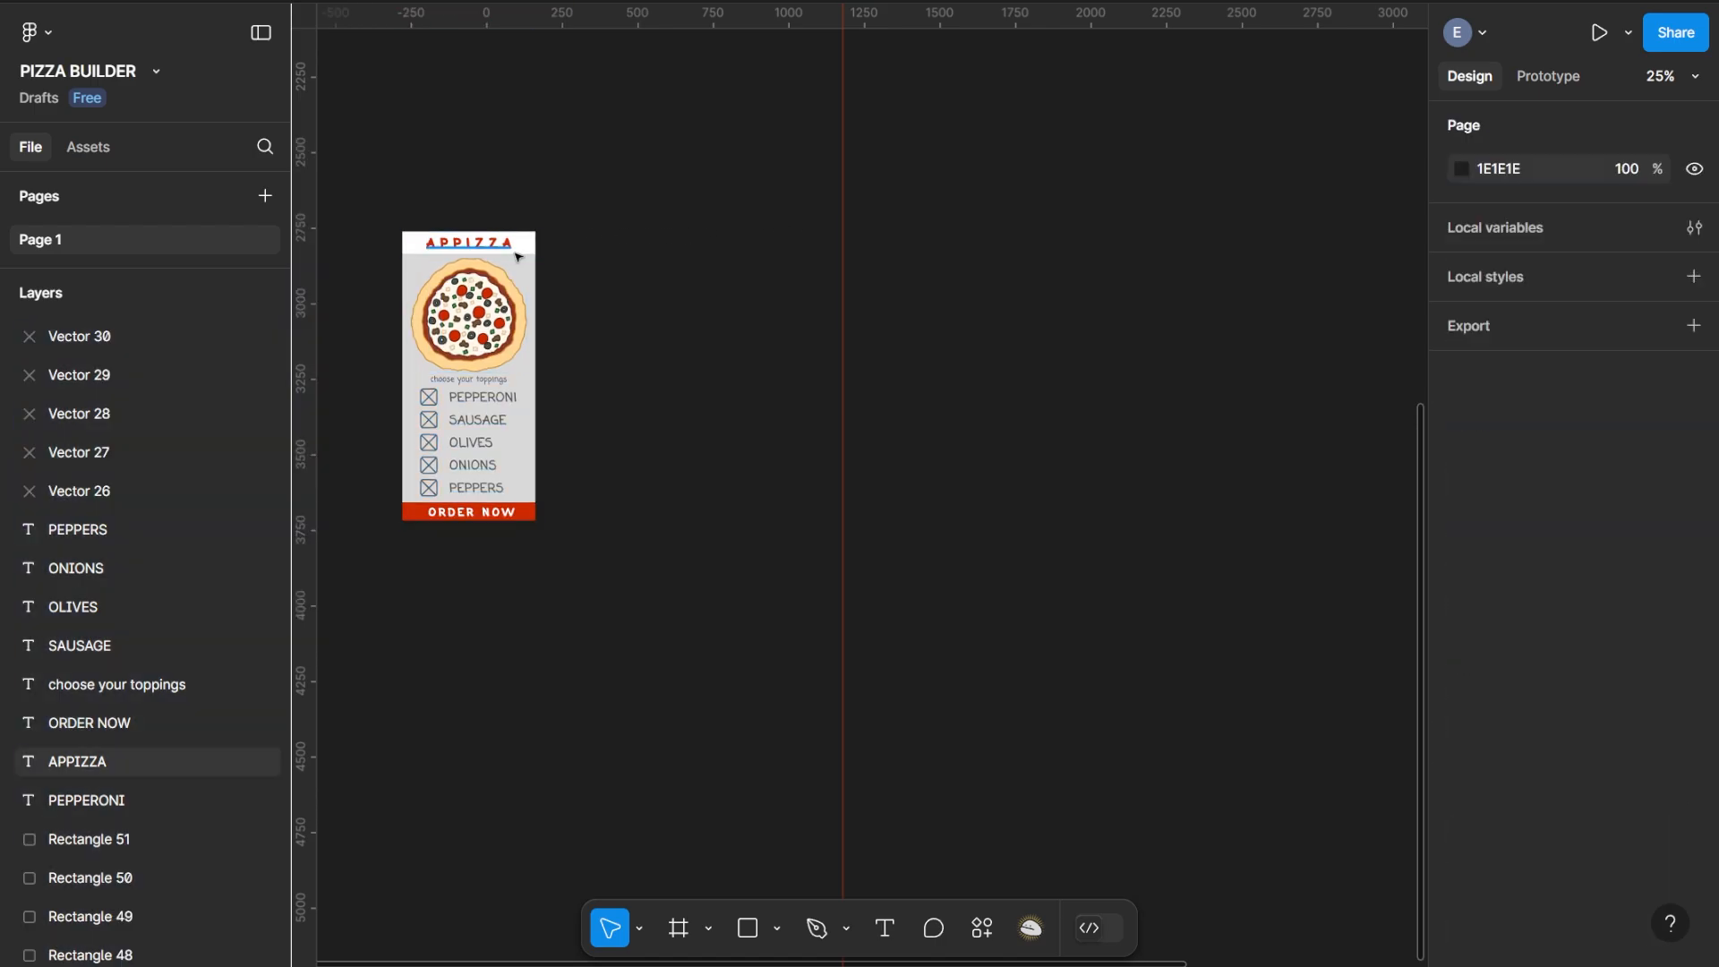
Duplicate the complete APPIZZA mockup into five copies in a row to its right, leaving a wider gap beside the original
drag(367, 206, 633, 538)
drag(527, 249, 833, 250)
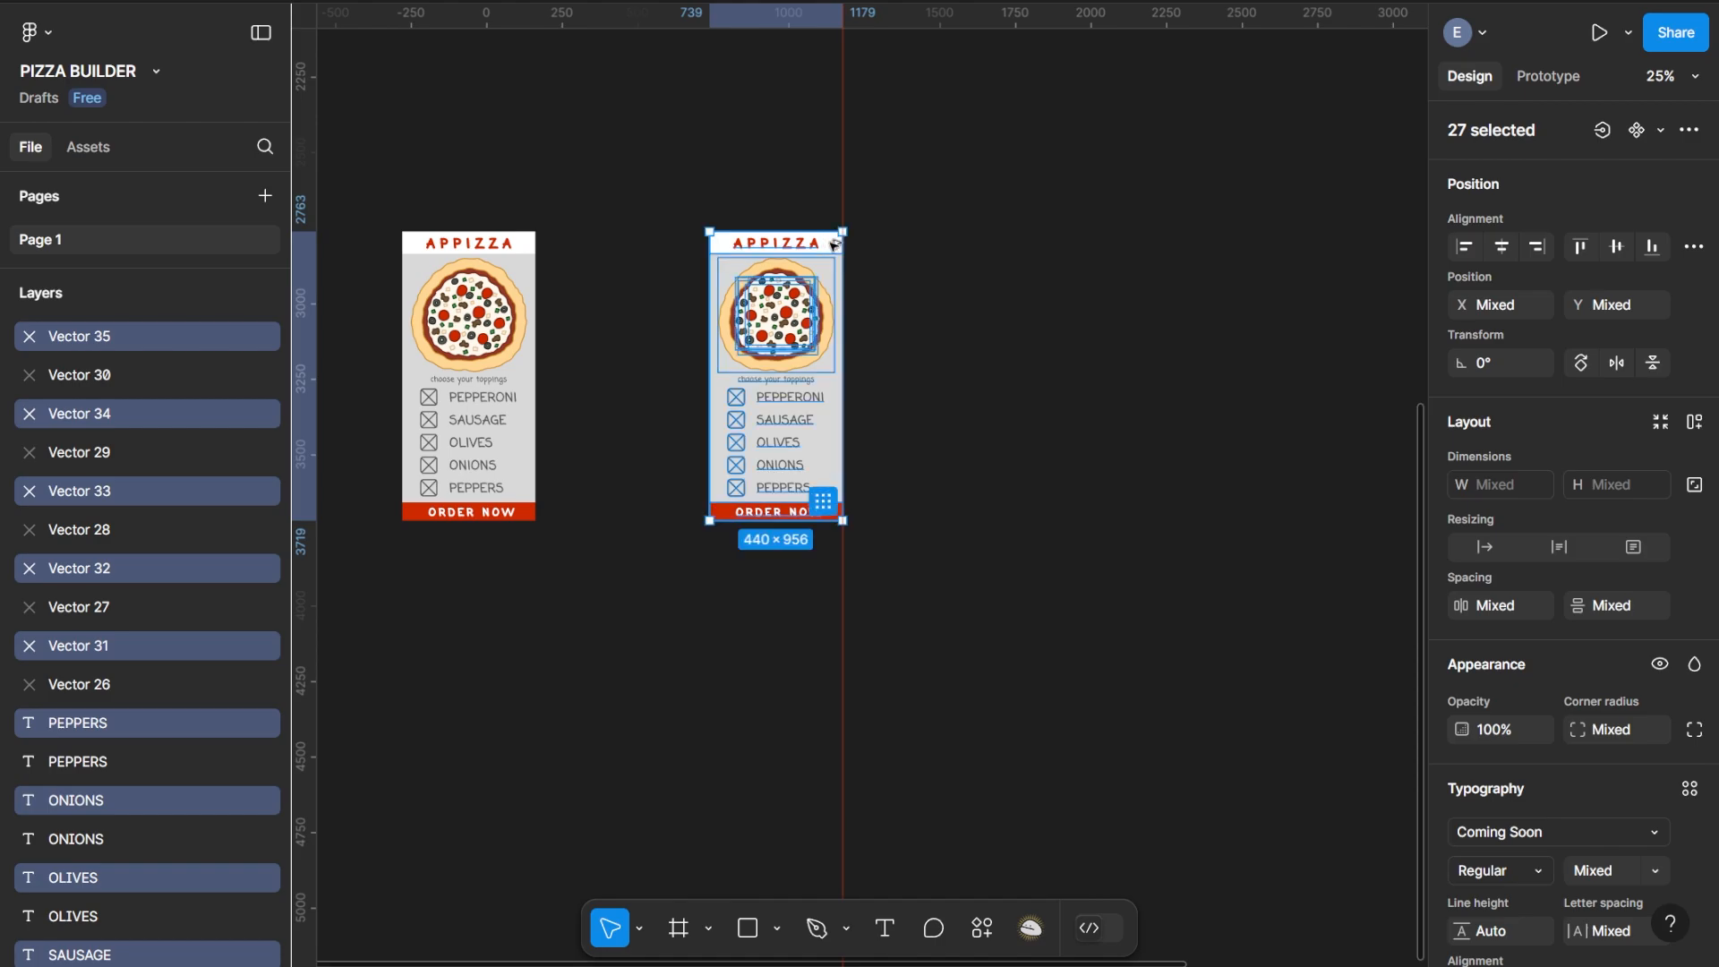
drag(833, 248, 999, 247)
scroll(1119, 372, right, 3)
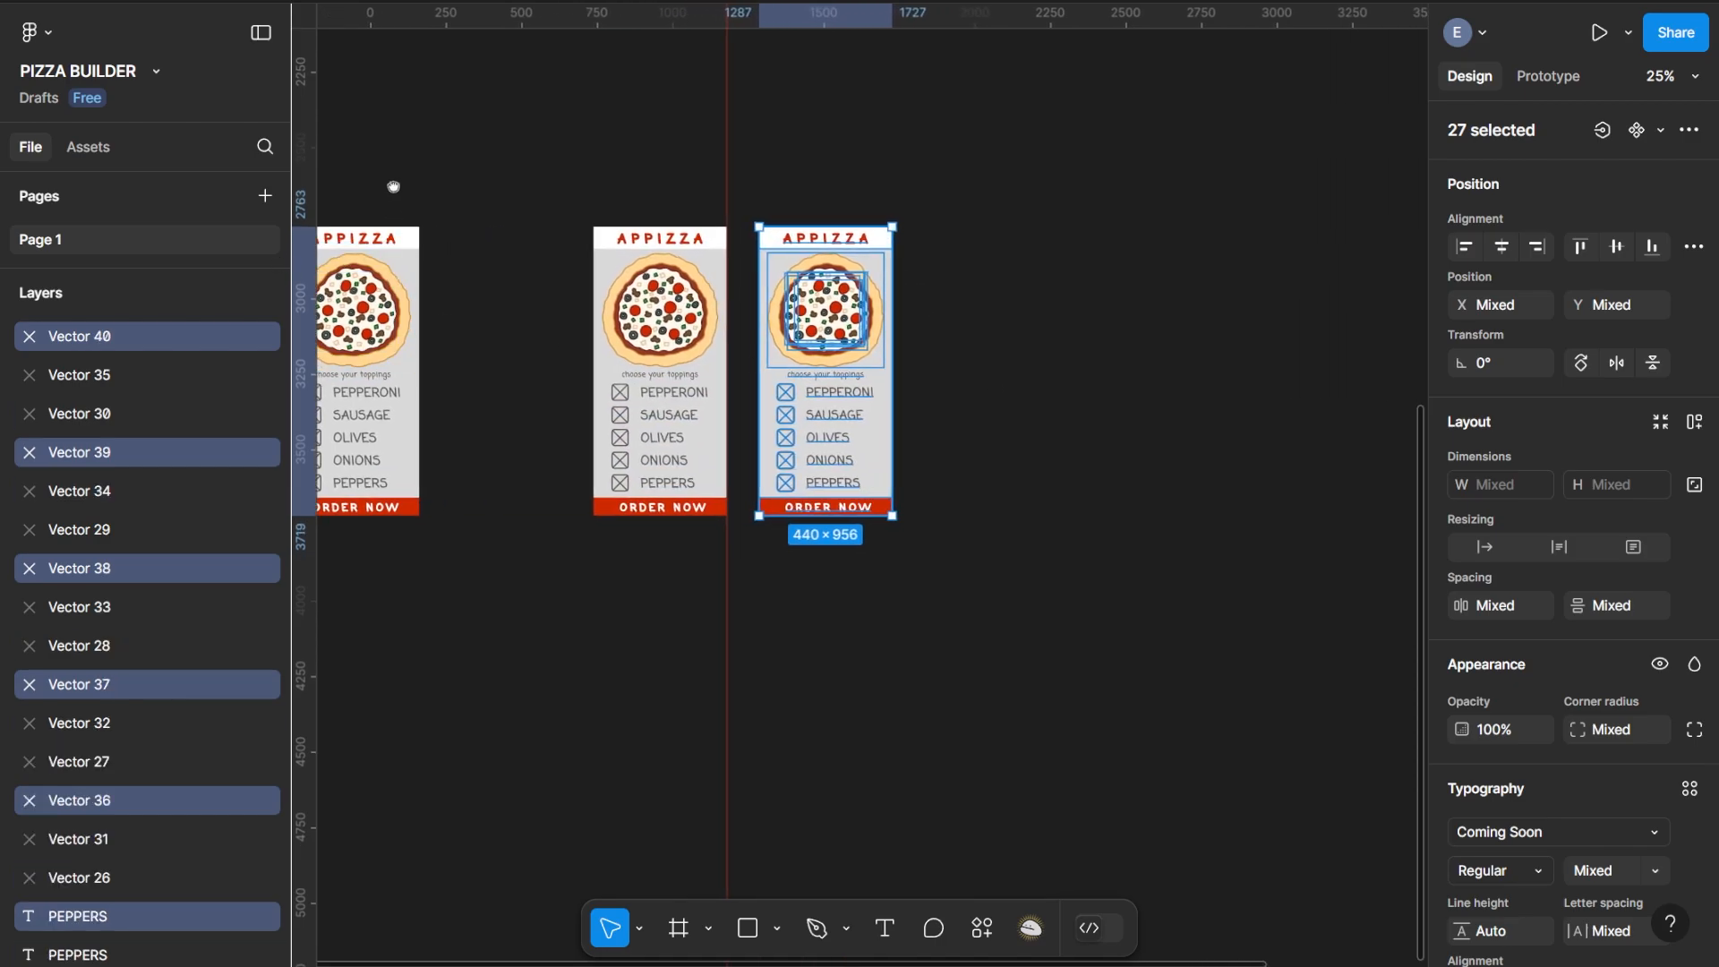
drag(388, 186, 650, 132)
drag(1248, 269, 793, 282)
drag(670, 205, 1153, 204)
drag(785, 148, 1187, 105)
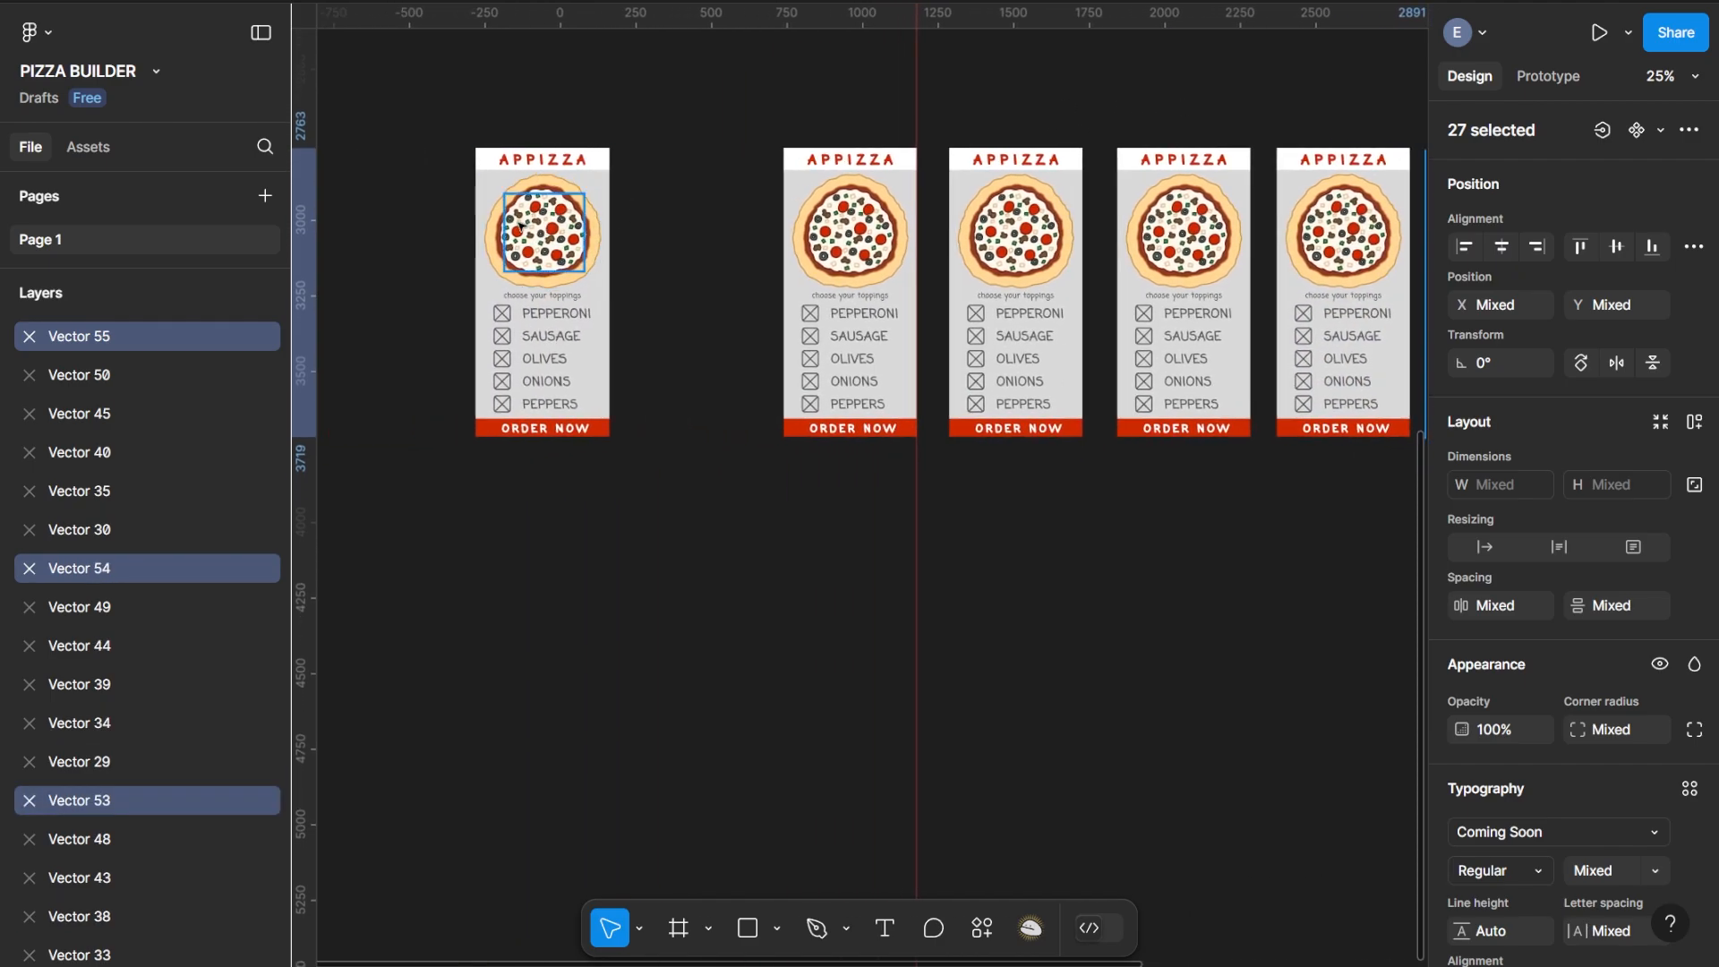
Delete the white header bar, APPIZZA title, ORDER NOW text and red footer bar from the first mockup copy
drag(1226, 616, 1140, 688)
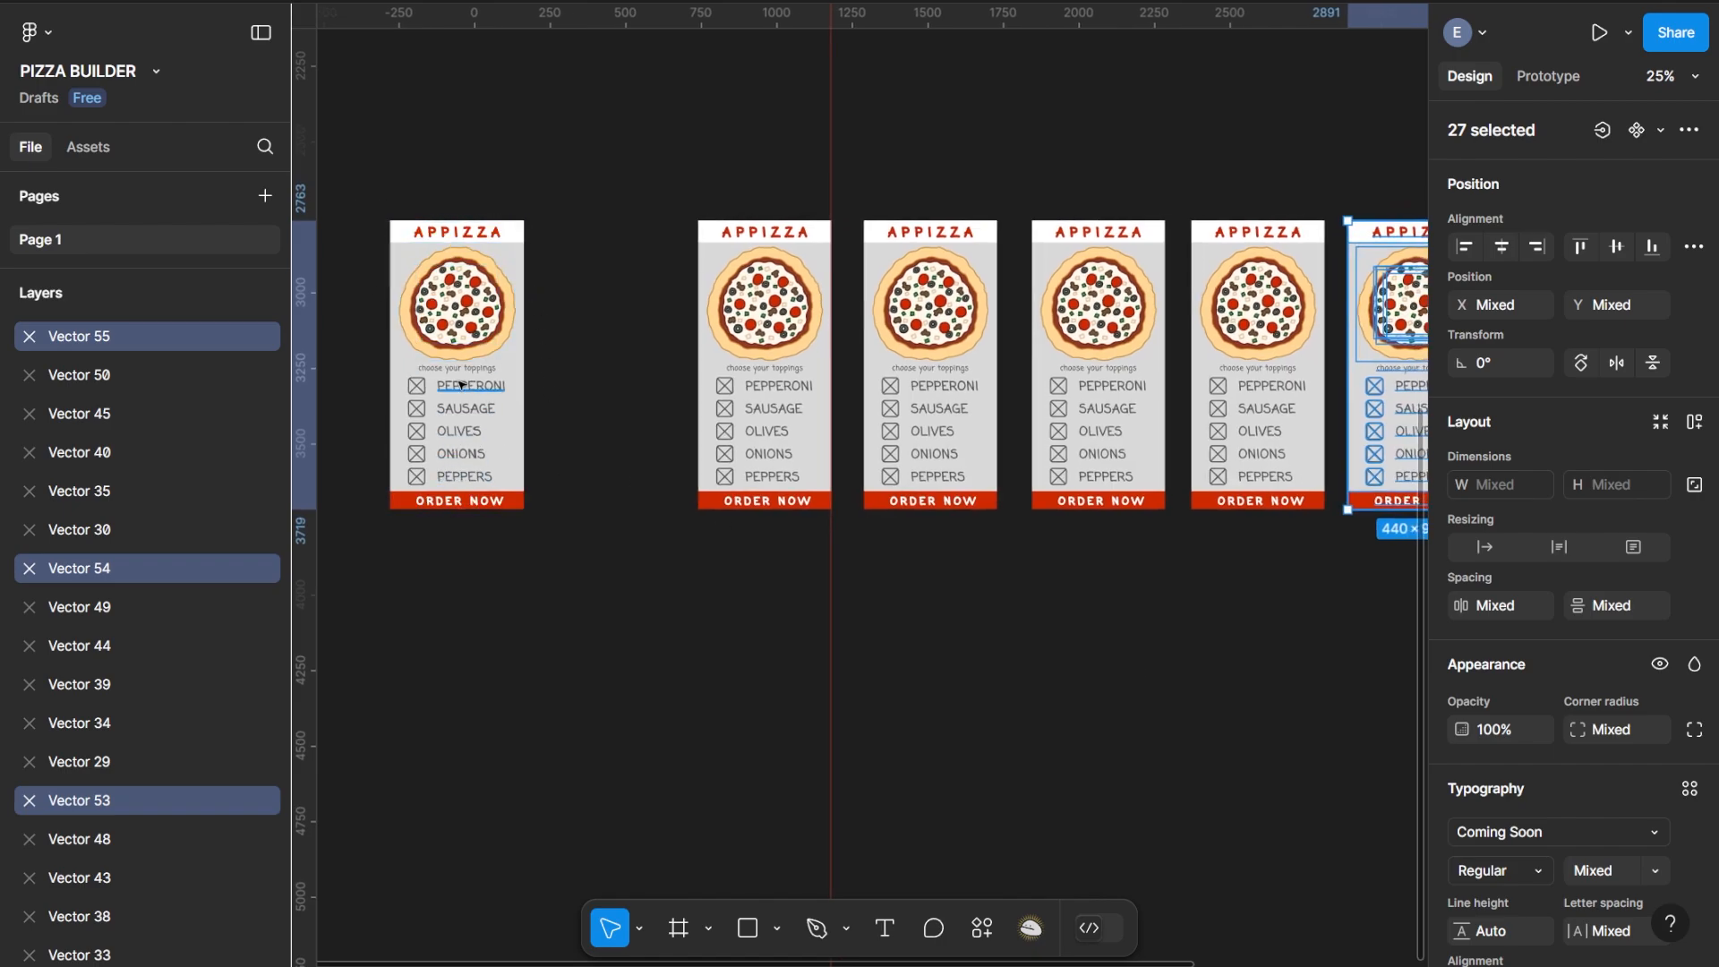
drag(976, 119, 777, 123)
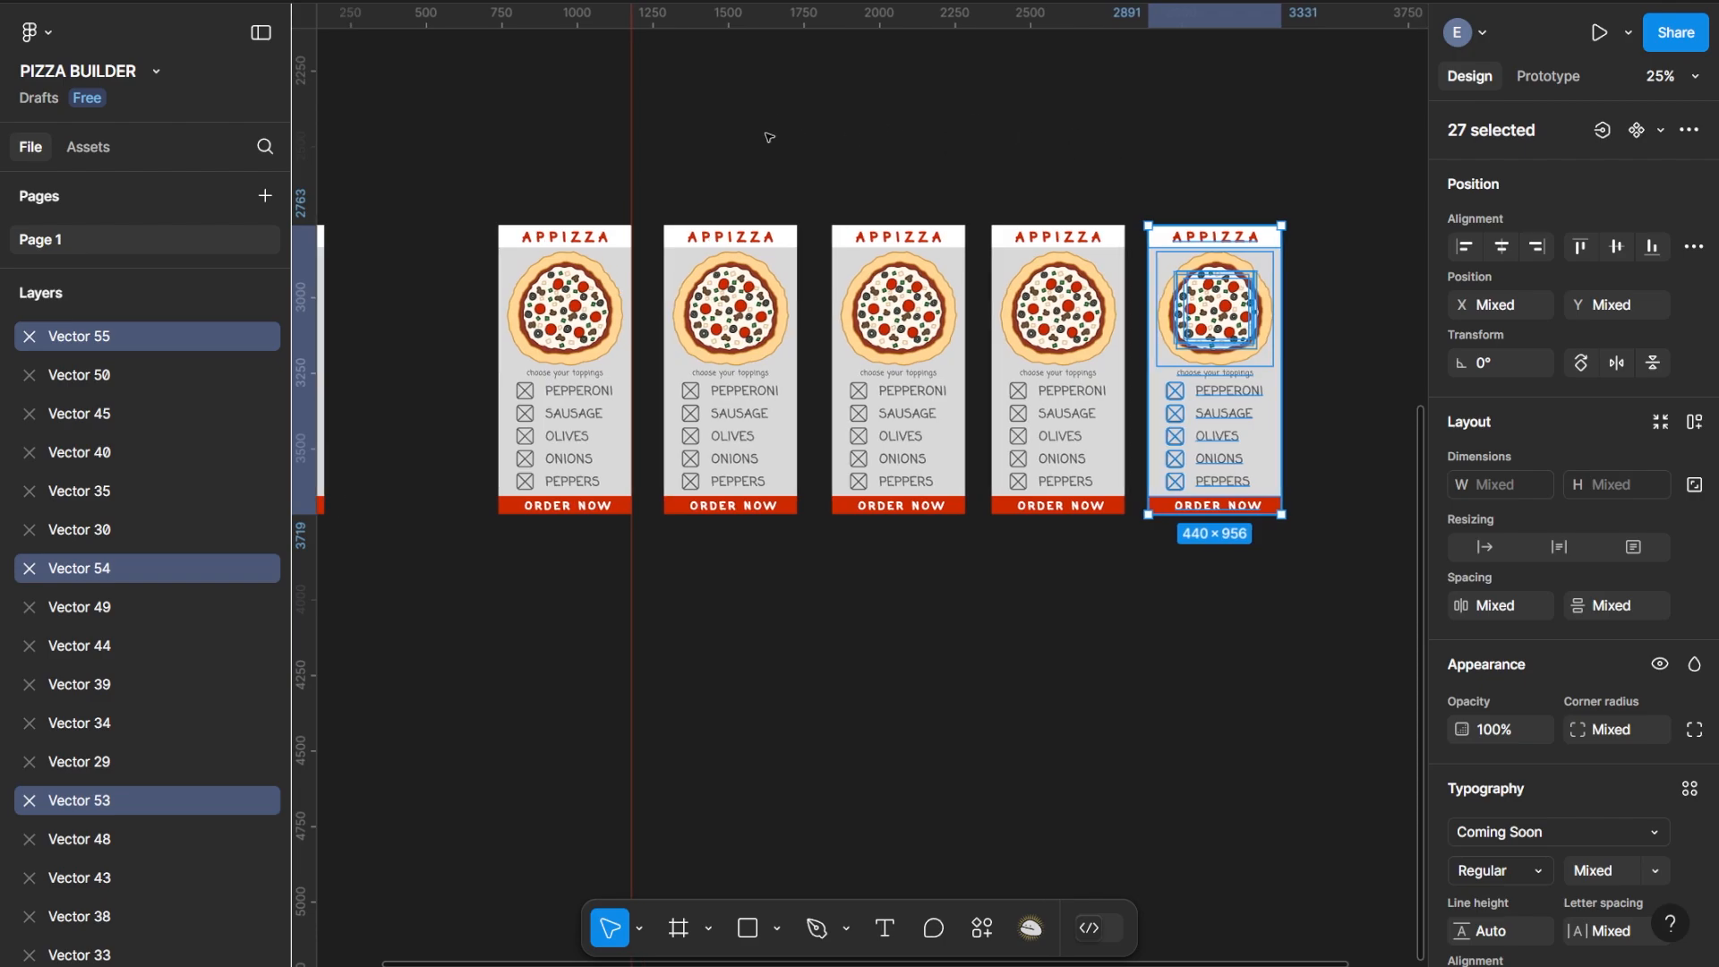
key(ctrl+plus)
drag(763, 286, 1049, 447)
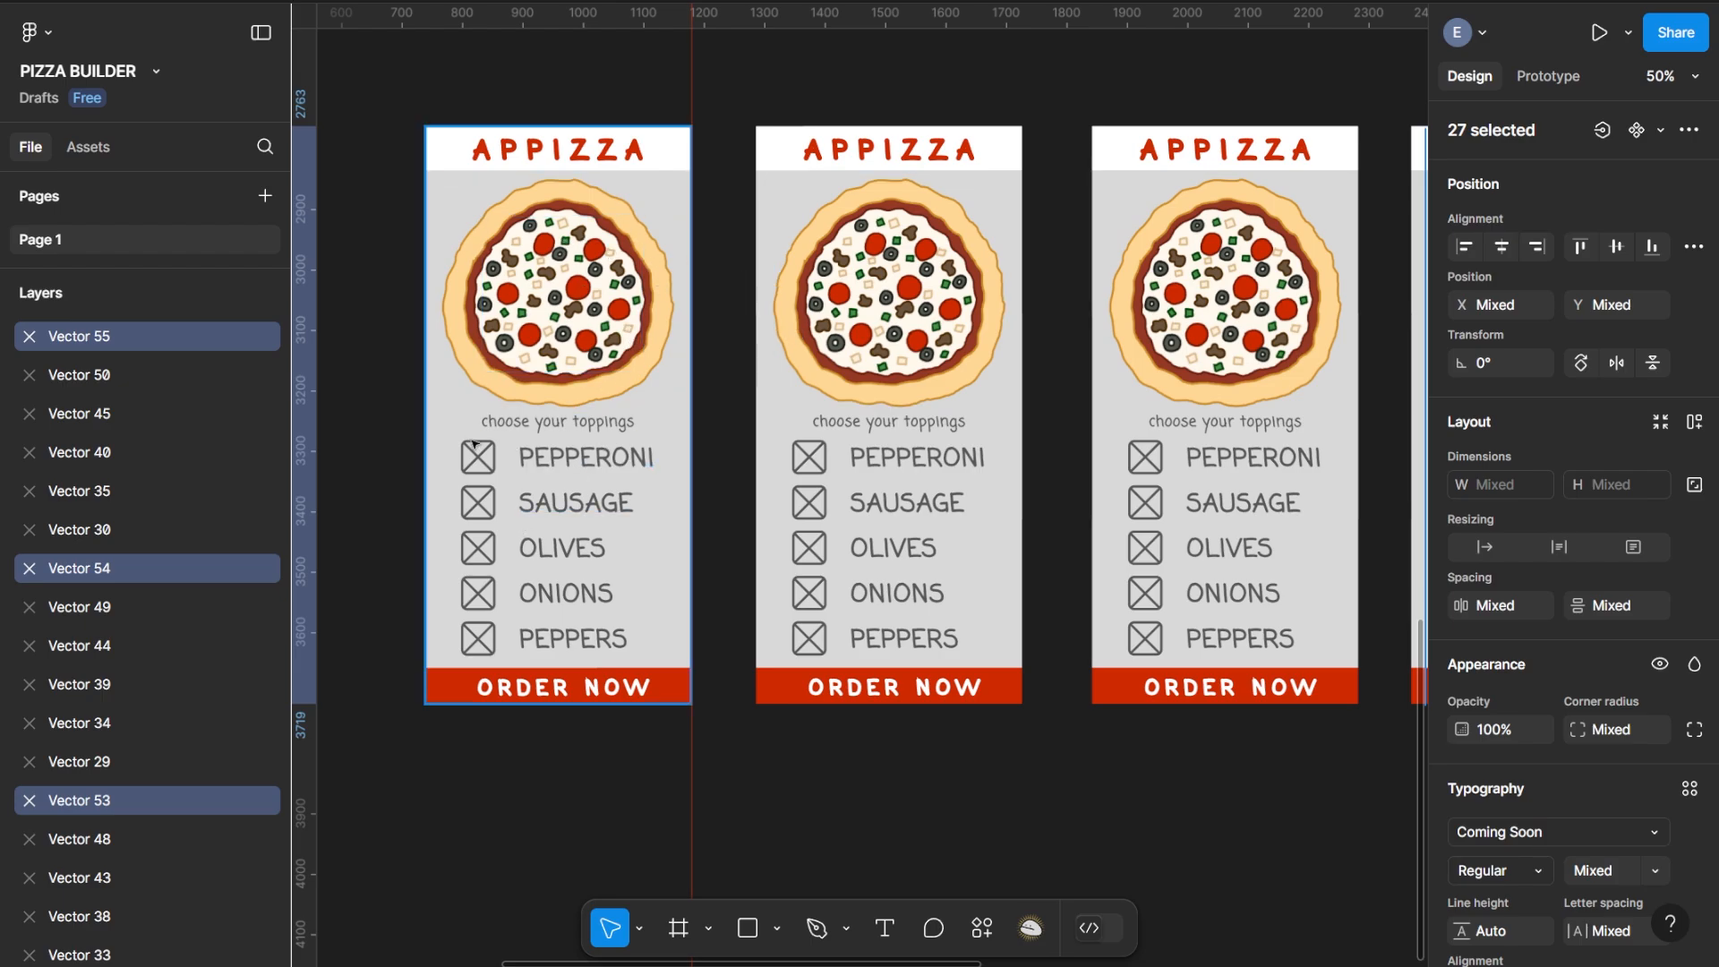
click(675, 149)
key(Delete)
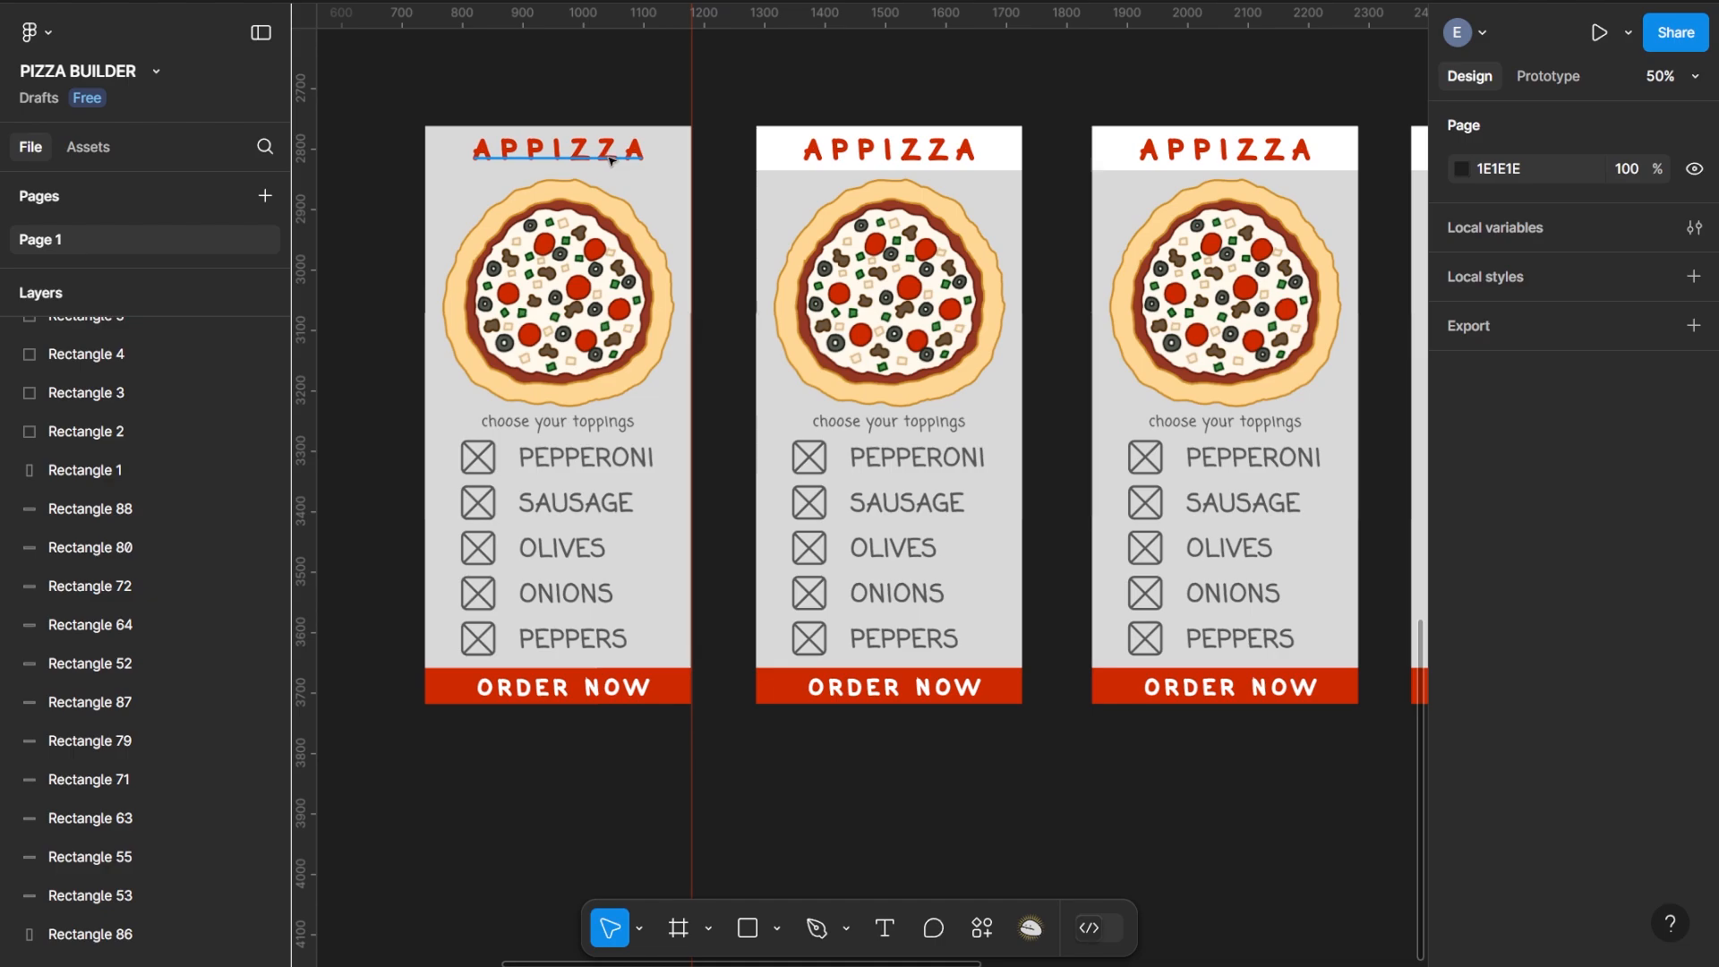
click(611, 155)
key(Delete)
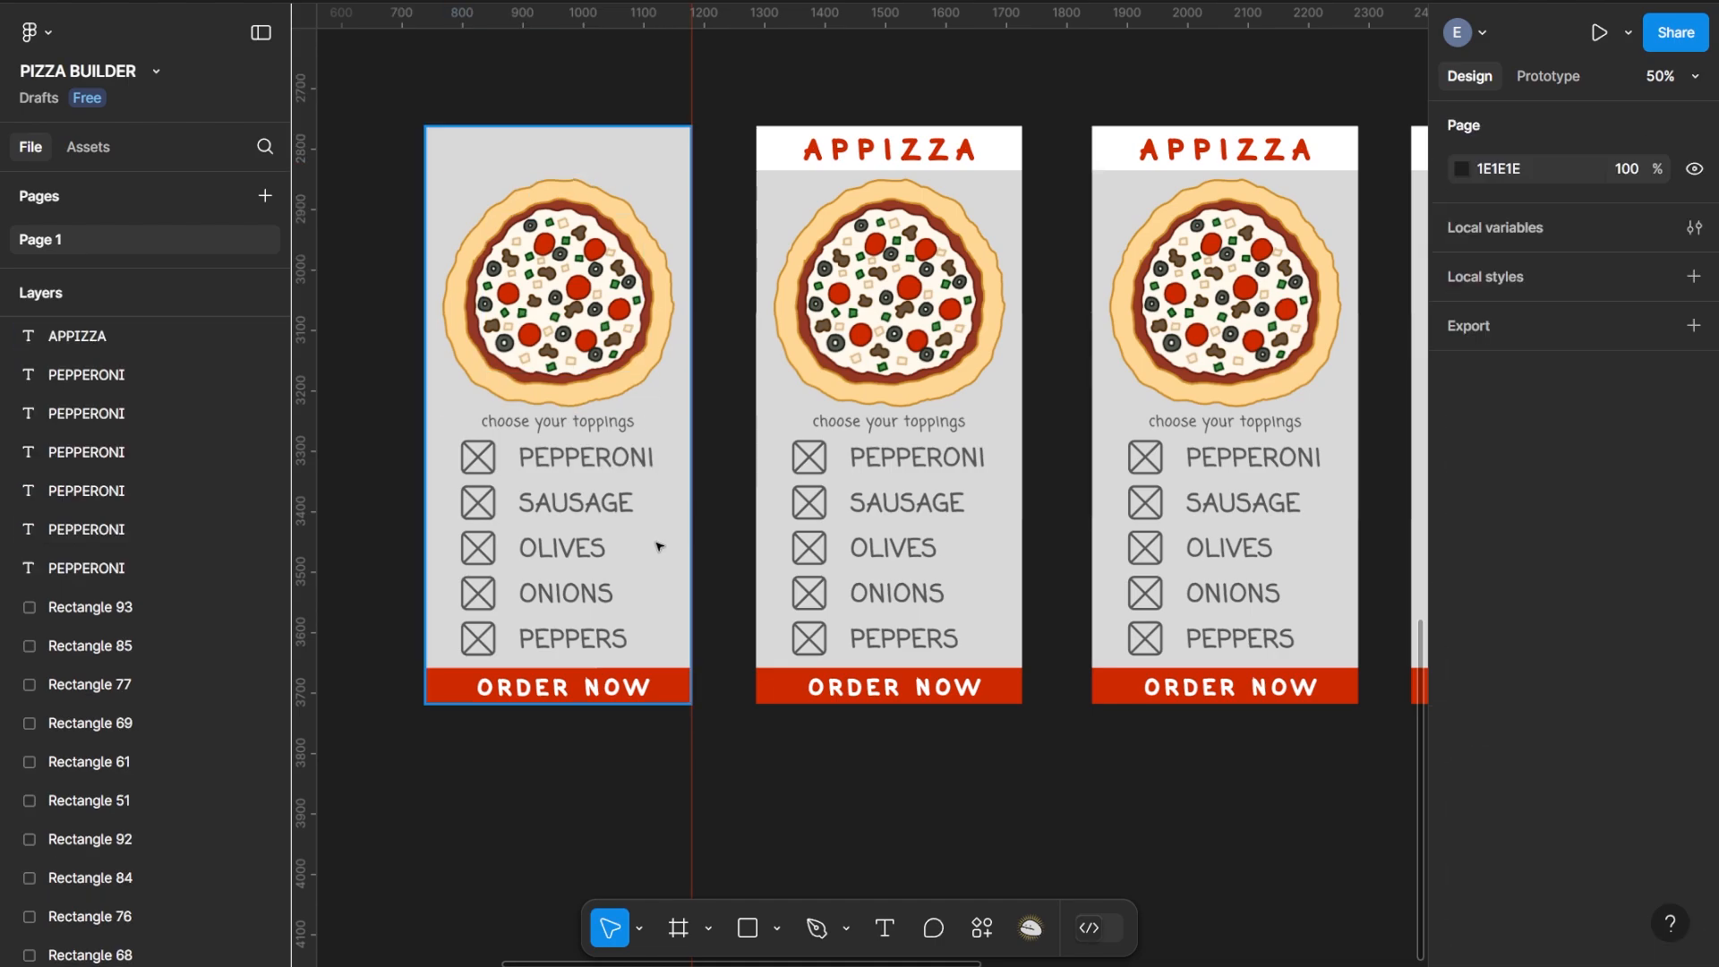
click(612, 689)
key(Delete)
click(661, 695)
key(Delete)
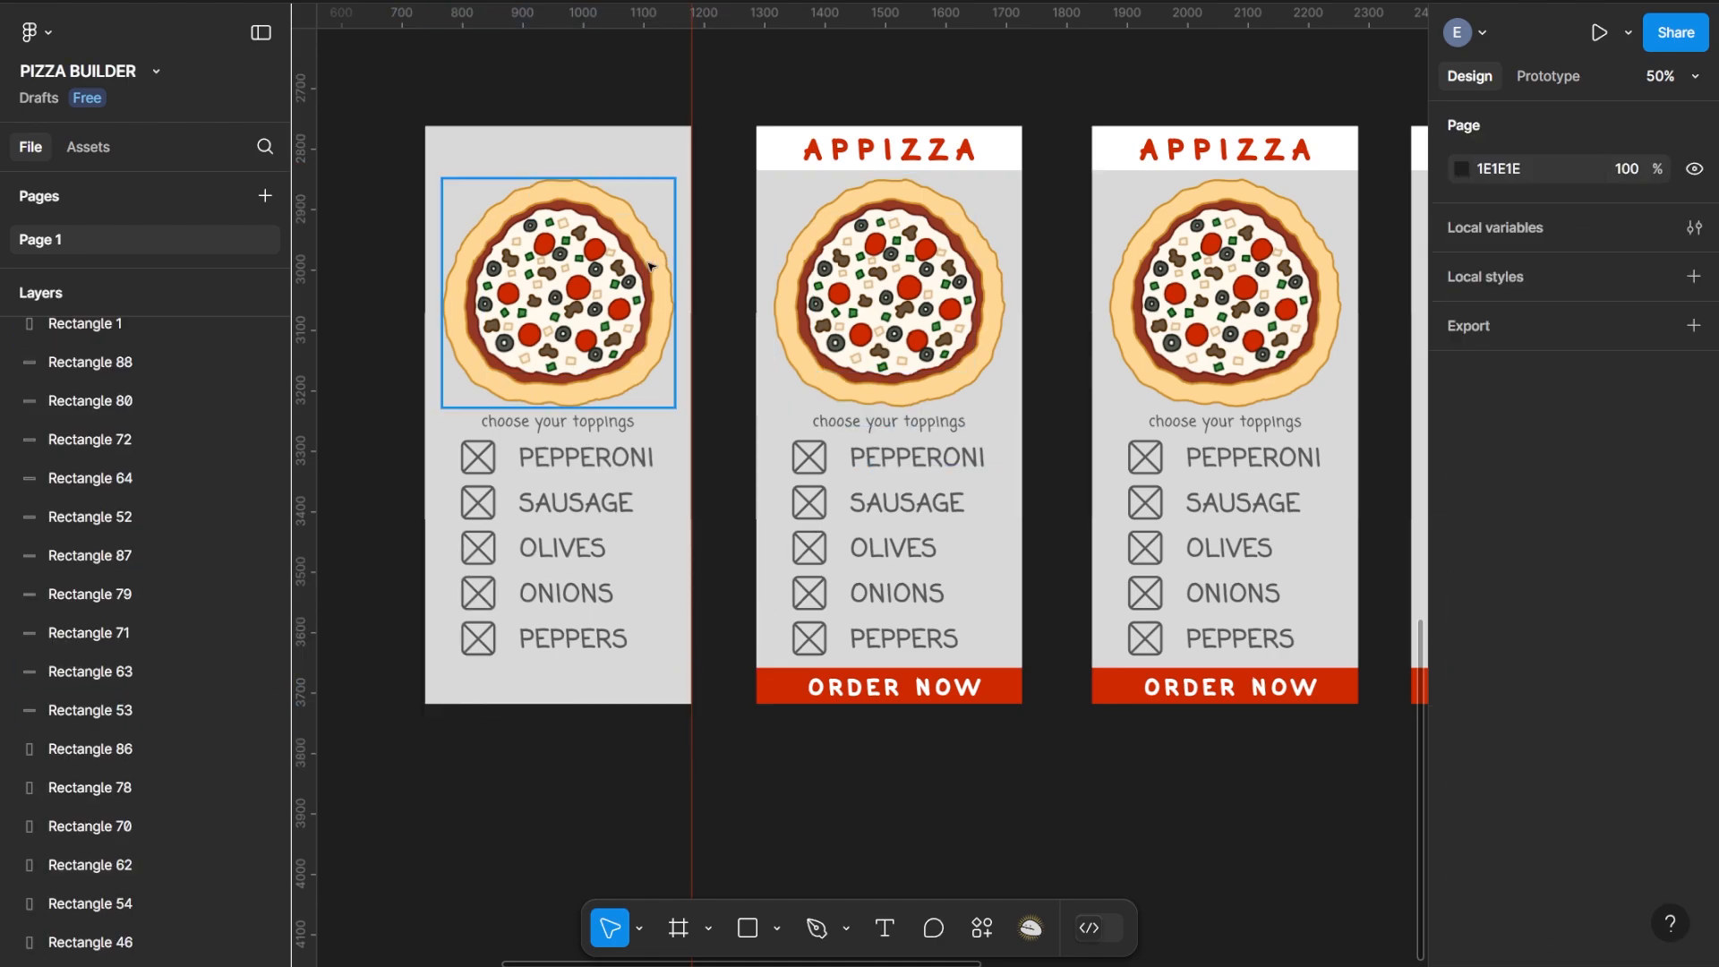
Delete the APPIZZA title, ORDER NOW text and red footer bar from the second mockup copy
drag(651, 267, 1288, 272)
drag(1104, 333, 470, 314)
click(845, 143)
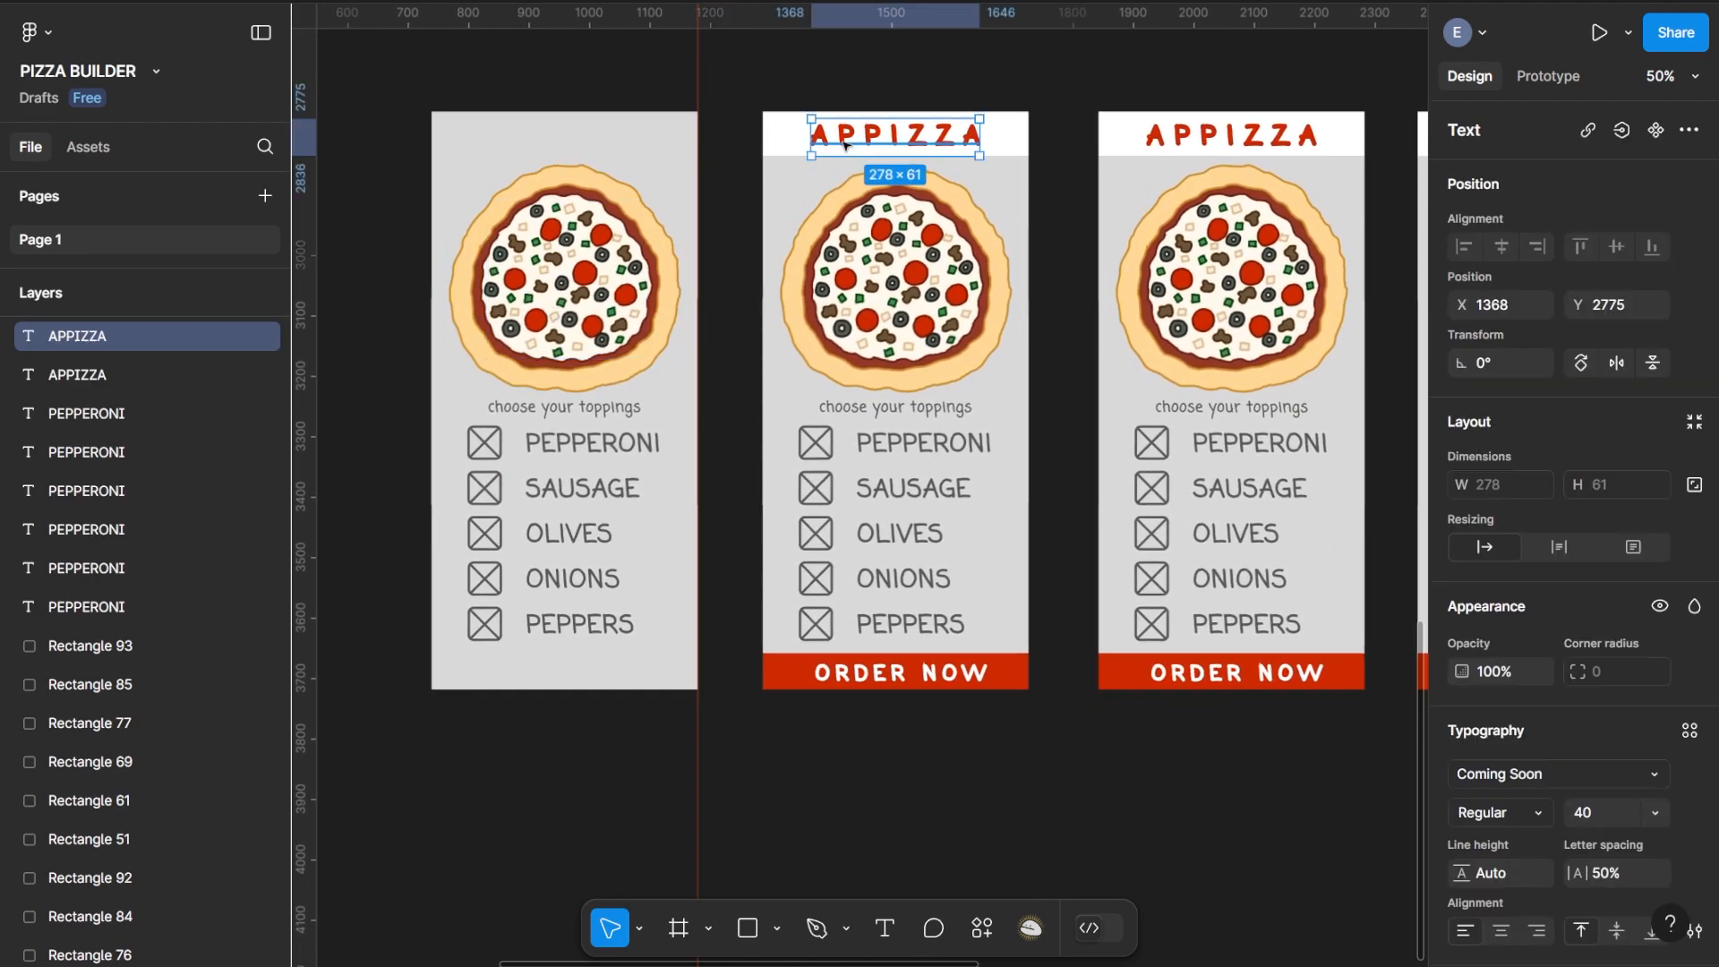
key(Delete)
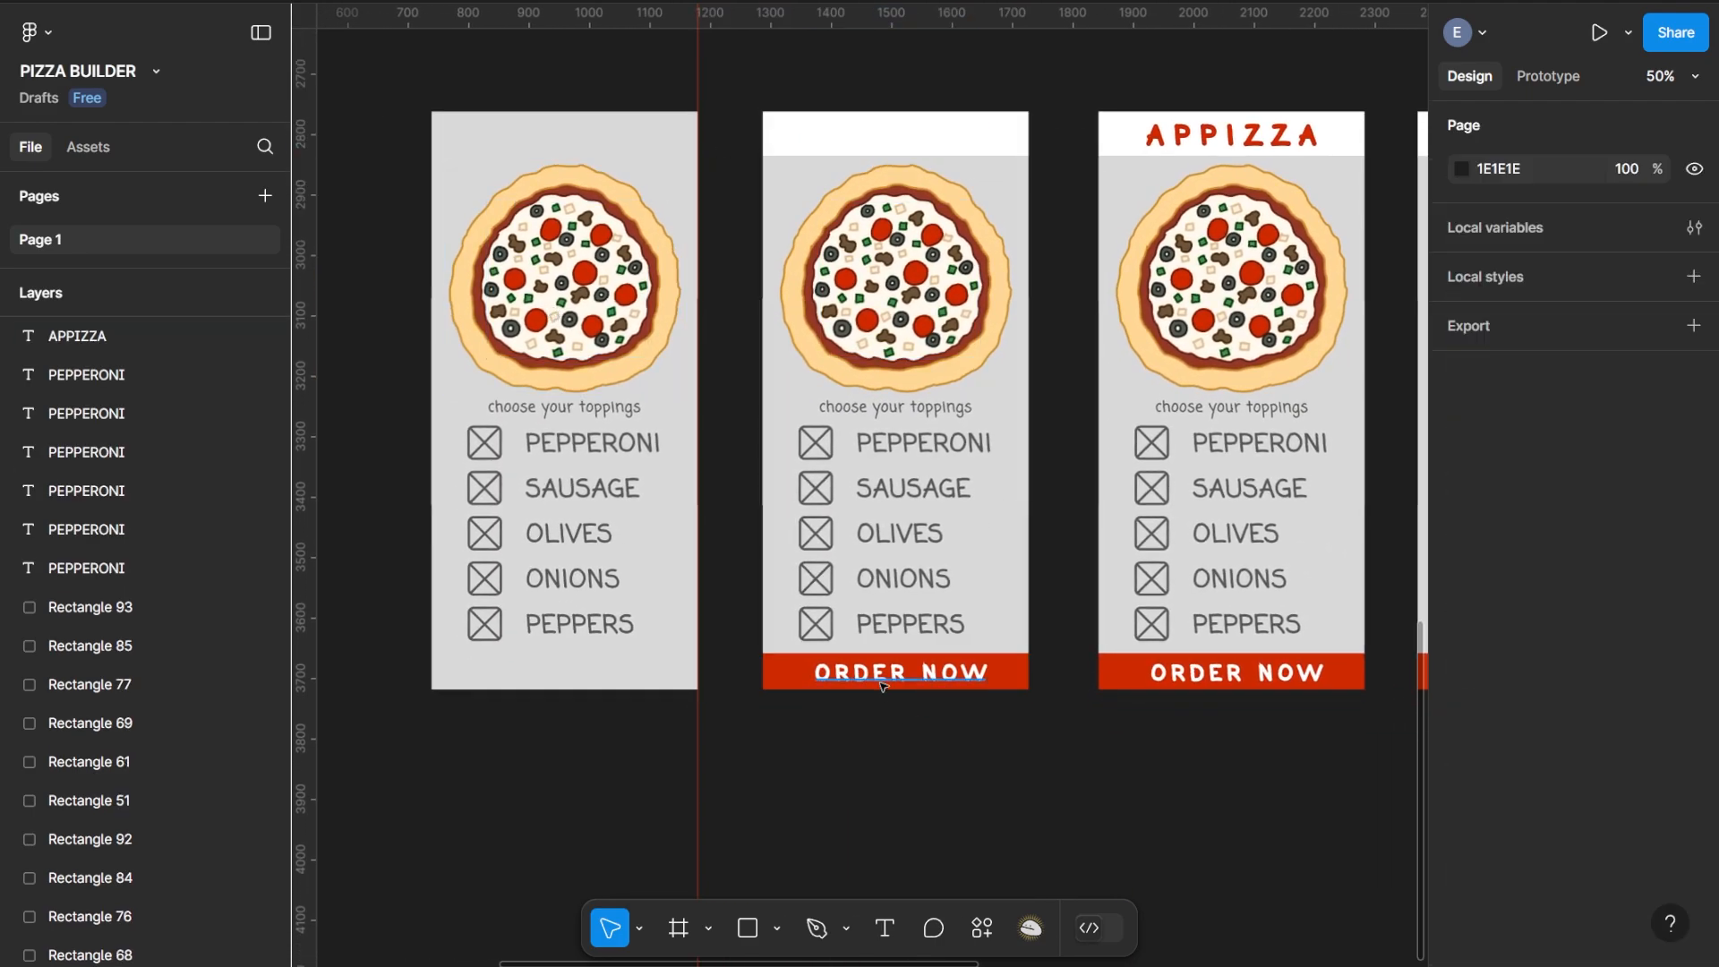
click(882, 685)
key(Delete)
click(882, 685)
key(Delete)
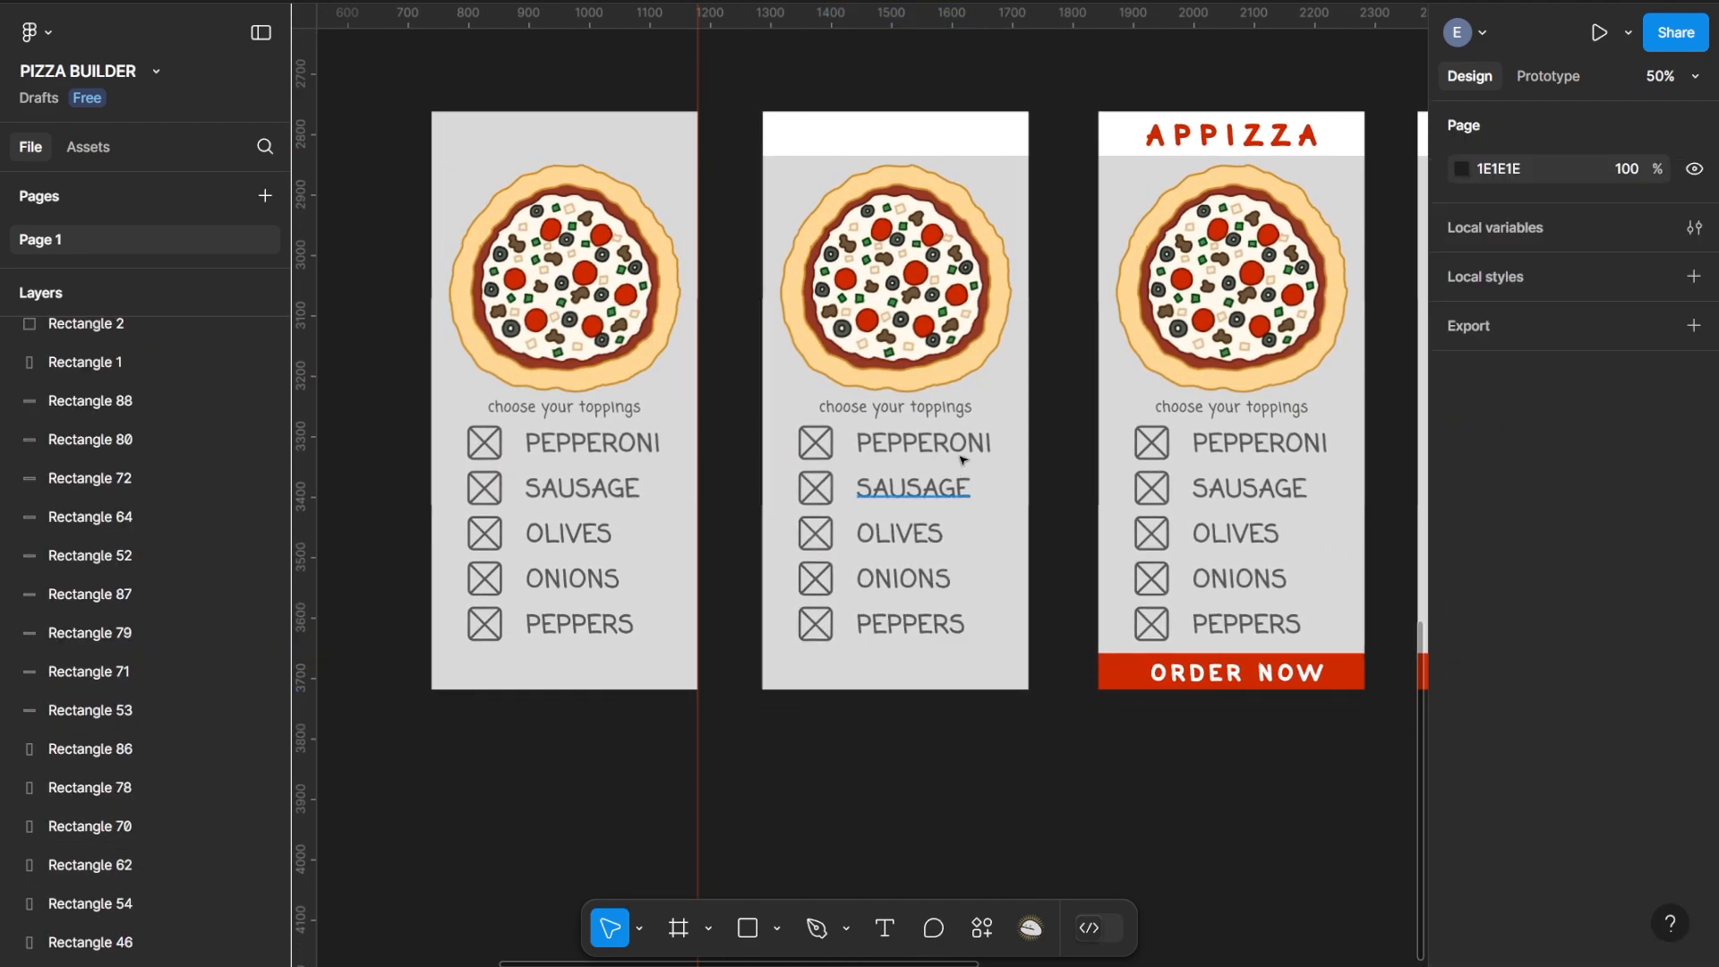
Delete the "choose your toppings" text from the first two copies and the white header bar from the second copy
click(882, 412)
key(Delete)
click(580, 410)
key(Delete)
drag(1039, 398, 846, 394)
click(764, 123)
key(Delete)
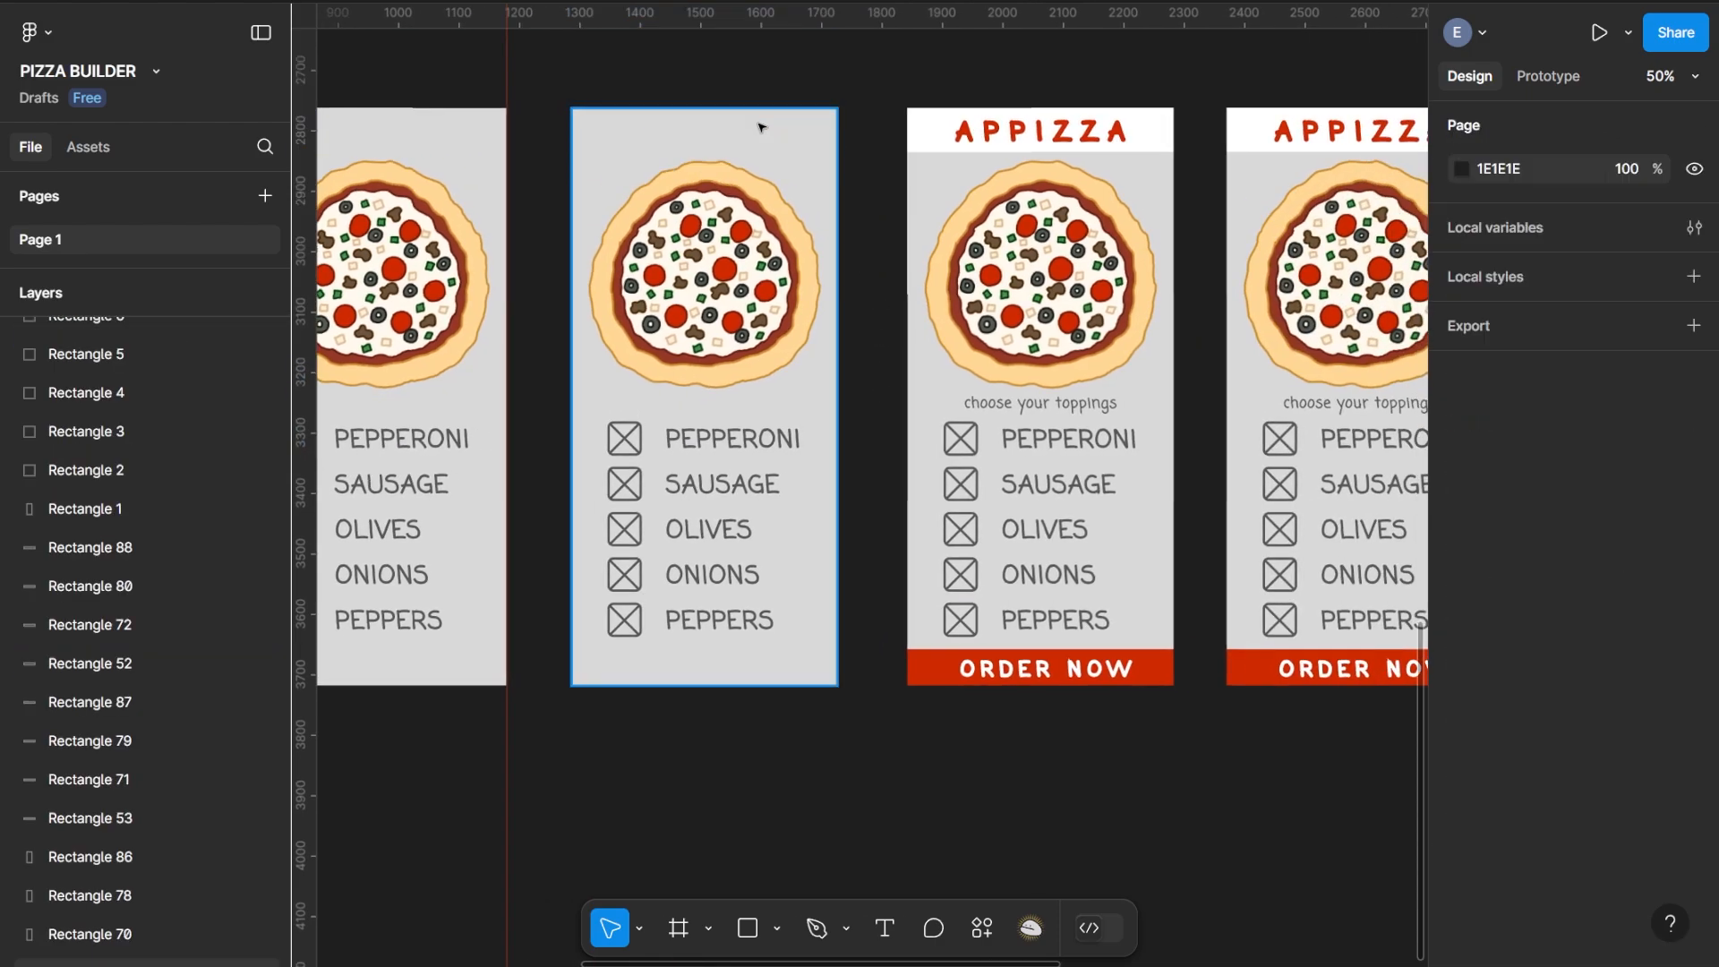
Remove the APPIZZA title, white header bar, ORDER NOW text and red footer bar from the third mockup copy
click(1137, 134)
key(Delete)
click(1142, 141)
key(Delete)
click(1094, 686)
key(Delete)
click(1094, 681)
key(Delete)
Strip the fourth mockup copy of its white header bar, APPIZZA title, ORDER NOW text and red footer bar
drag(1331, 117, 857, 87)
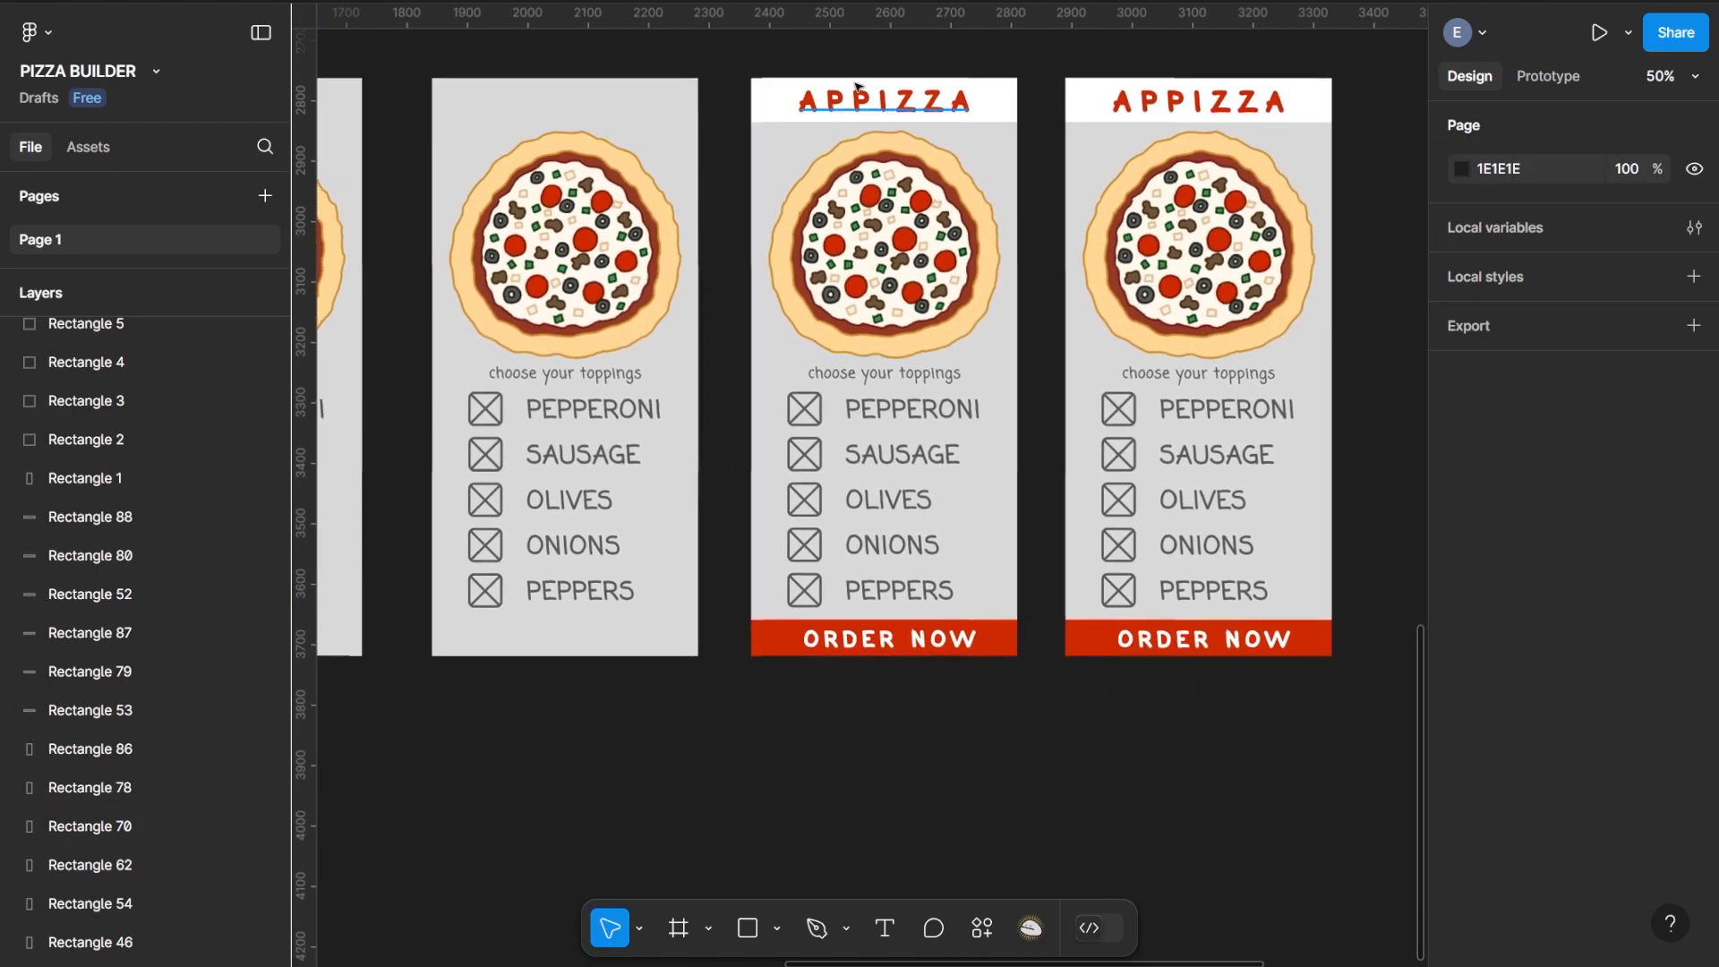
click(857, 86)
key(Delete)
click(860, 108)
key(Delete)
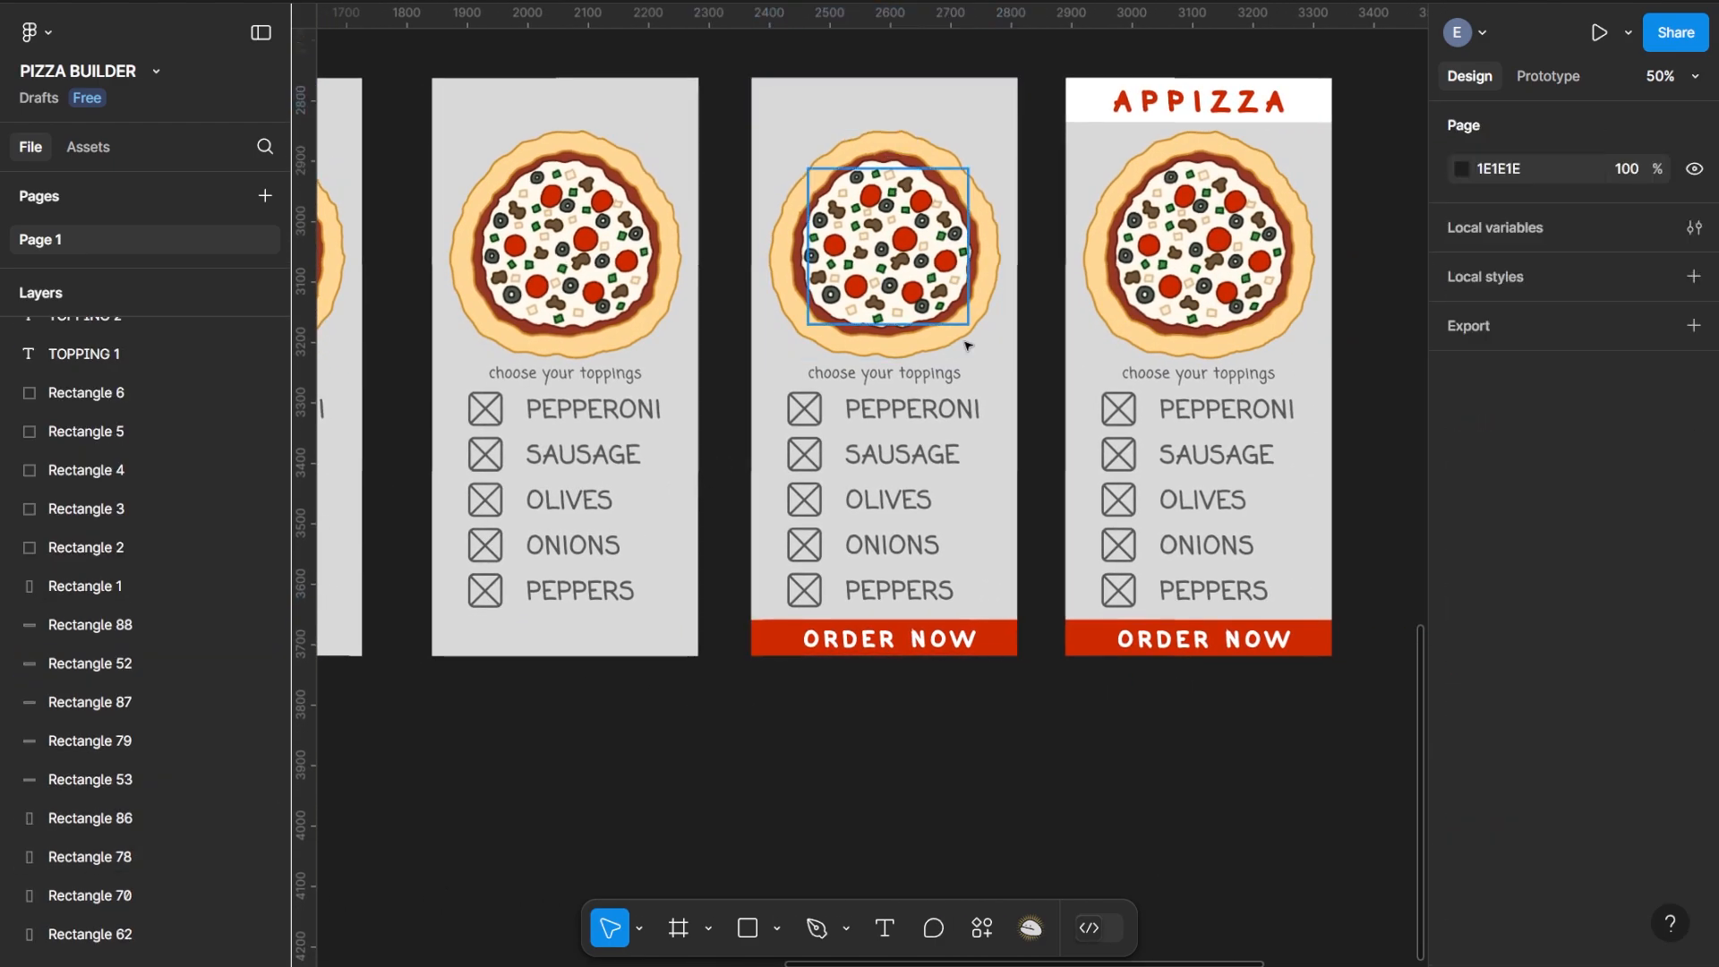
click(936, 640)
key(Delete)
click(1003, 638)
key(Delete)
Delete the APPIZZA title, white header bar, ORDER NOW text and red footer bar from the fifth mockup copy
scroll(1039, 459, right, 3)
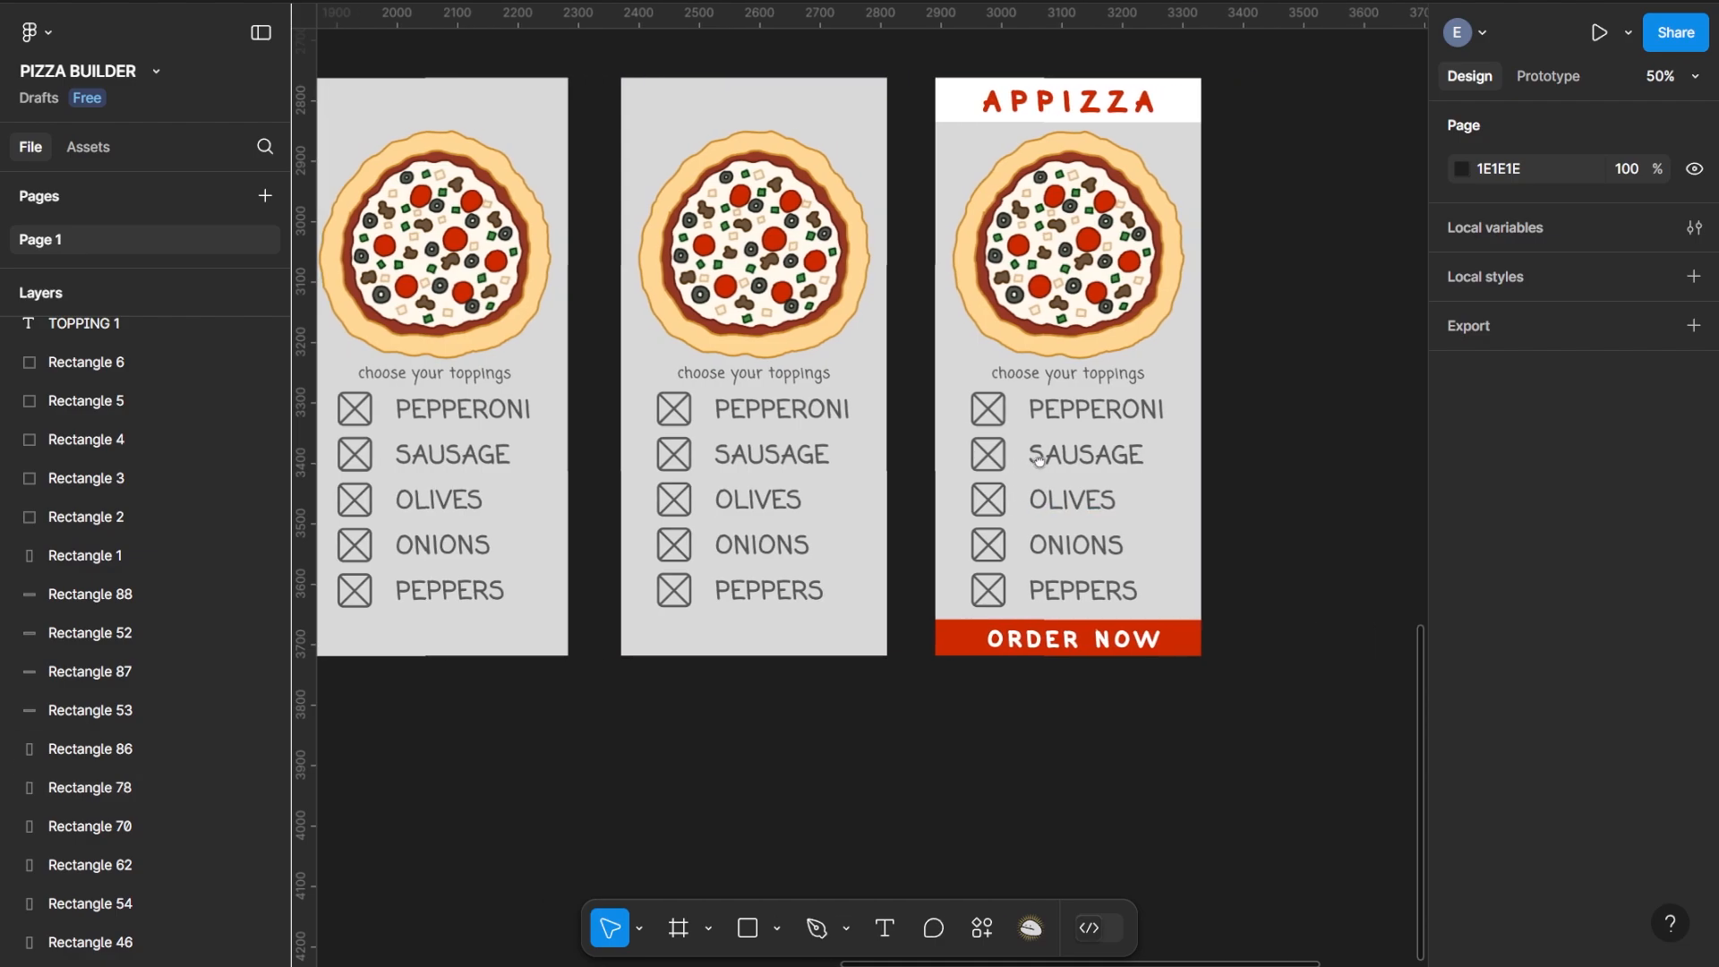
click(1059, 98)
key(Delete)
click(1059, 96)
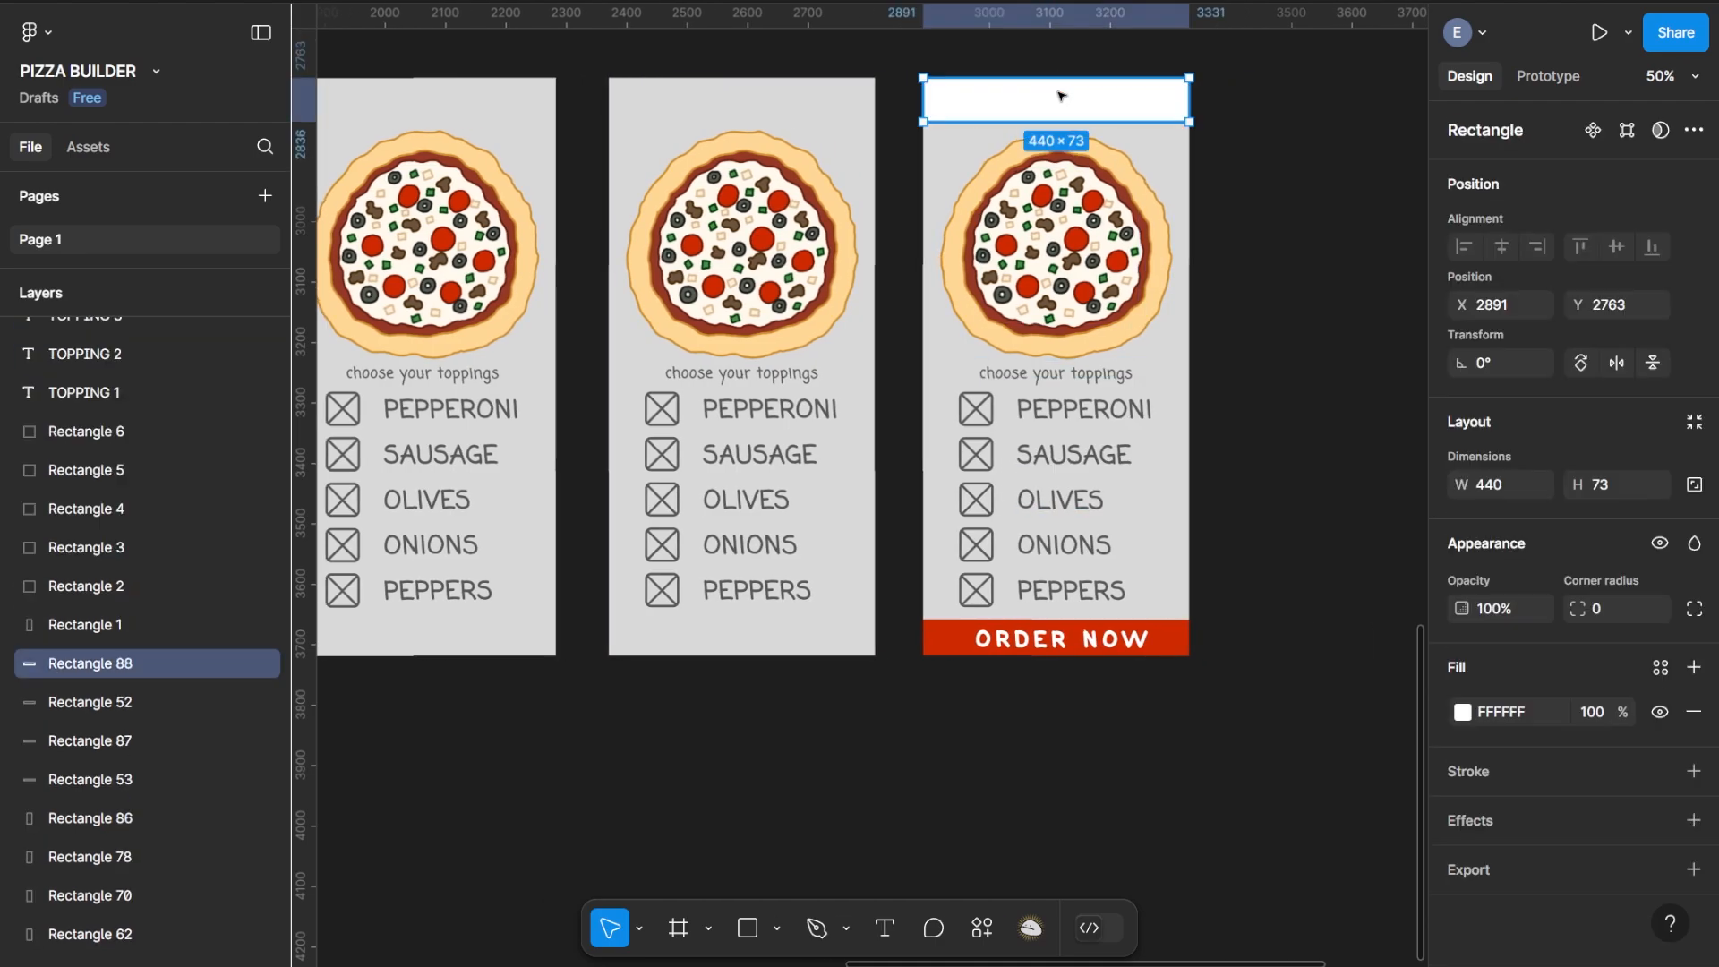
key(Delete)
click(1061, 638)
key(Delete)
click(994, 637)
key(Delete)
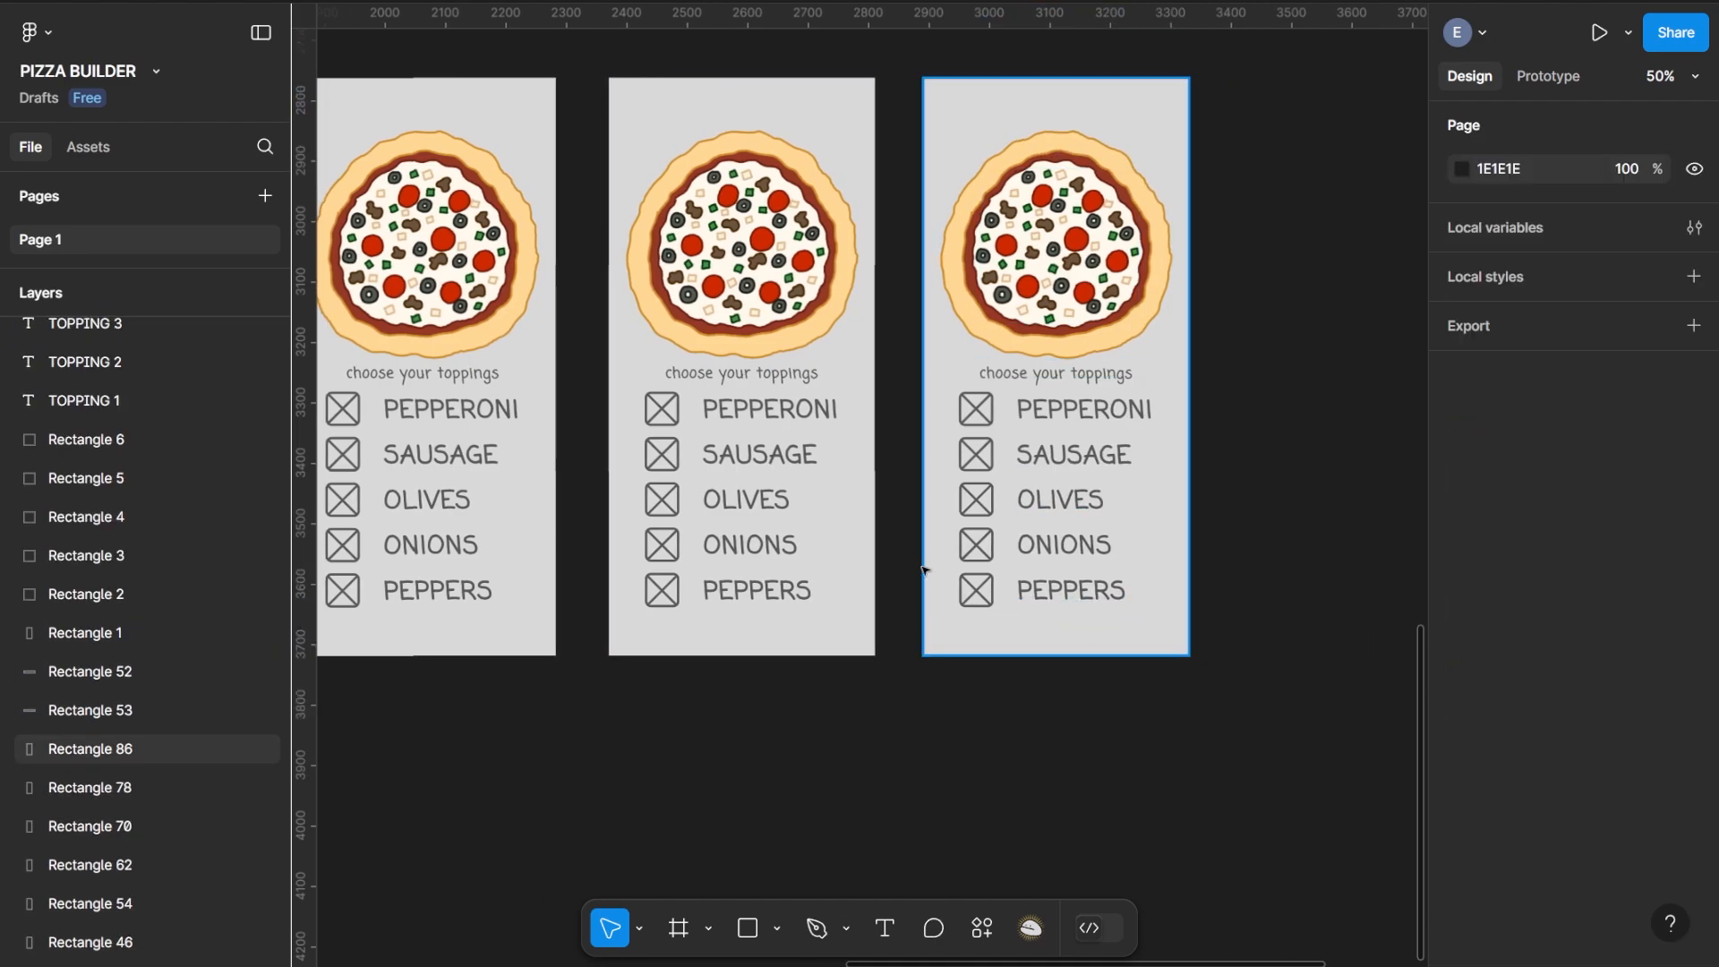
Delete the "choose your toppings" text from the third, fourth and fifth mockup copies
scroll(1370, 387, left, 3)
click(1357, 360)
key(Delete)
click(1017, 366)
key(Delete)
click(732, 370)
key(Delete)
Delete the pizza crust image from the first three mockup copies, keeping their topping images
scroll(752, 367, left, 6)
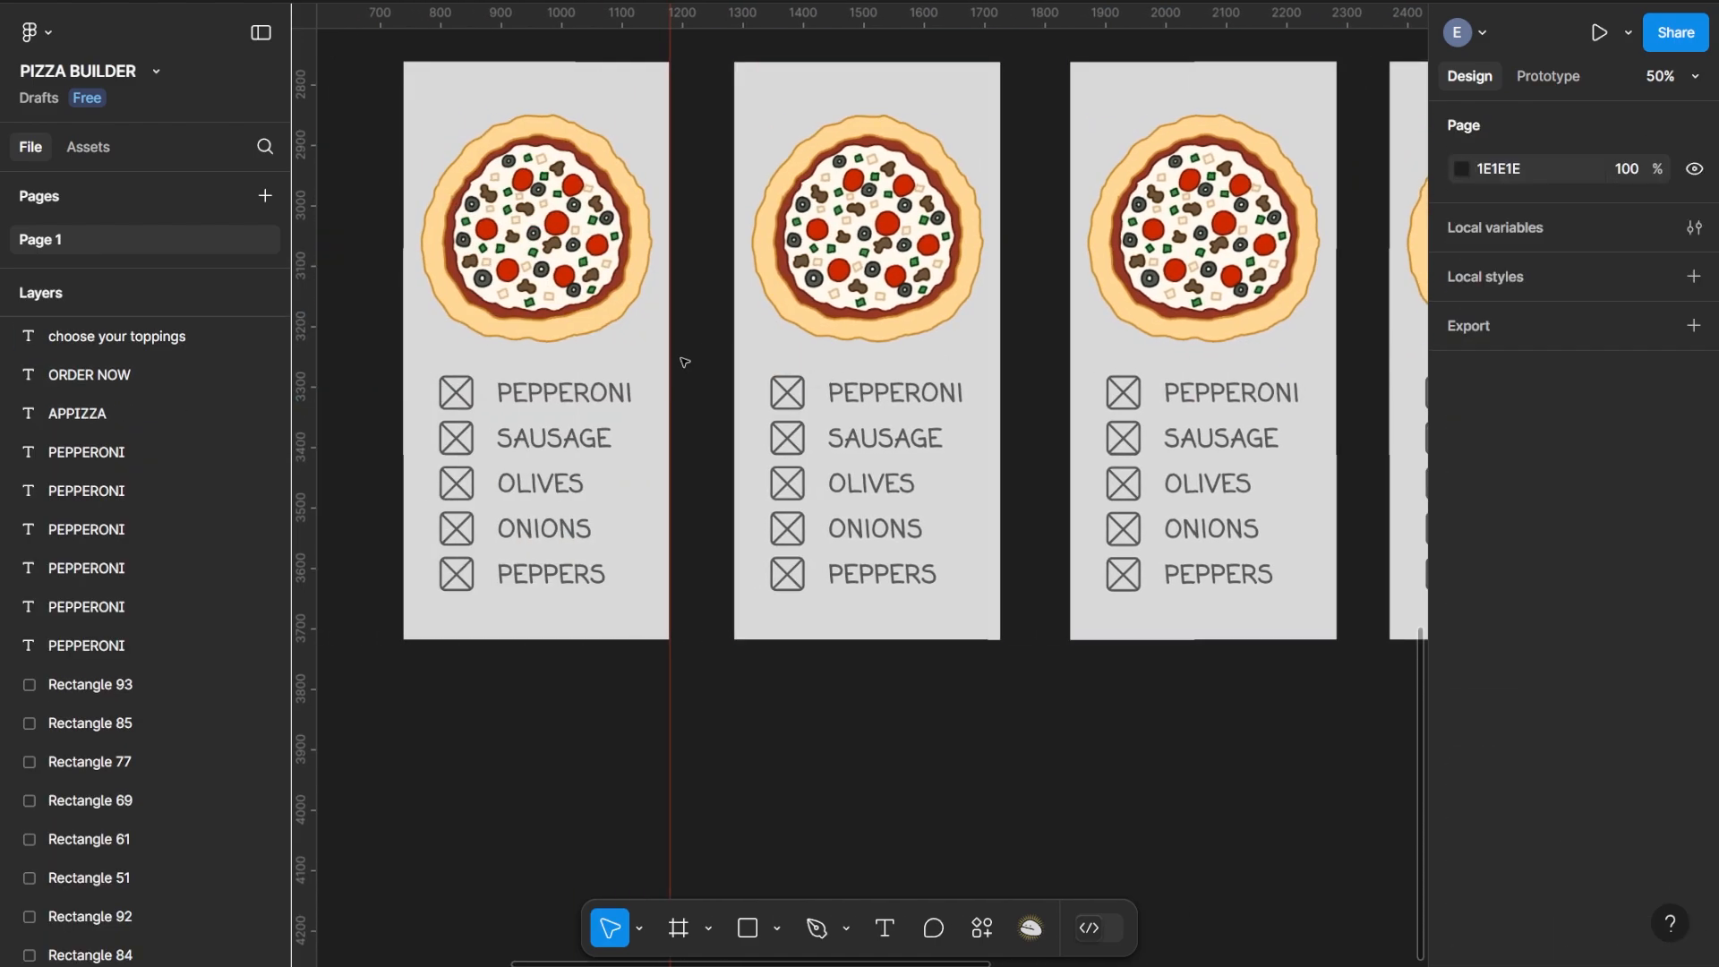
scroll(683, 362, left, 1)
click(710, 258)
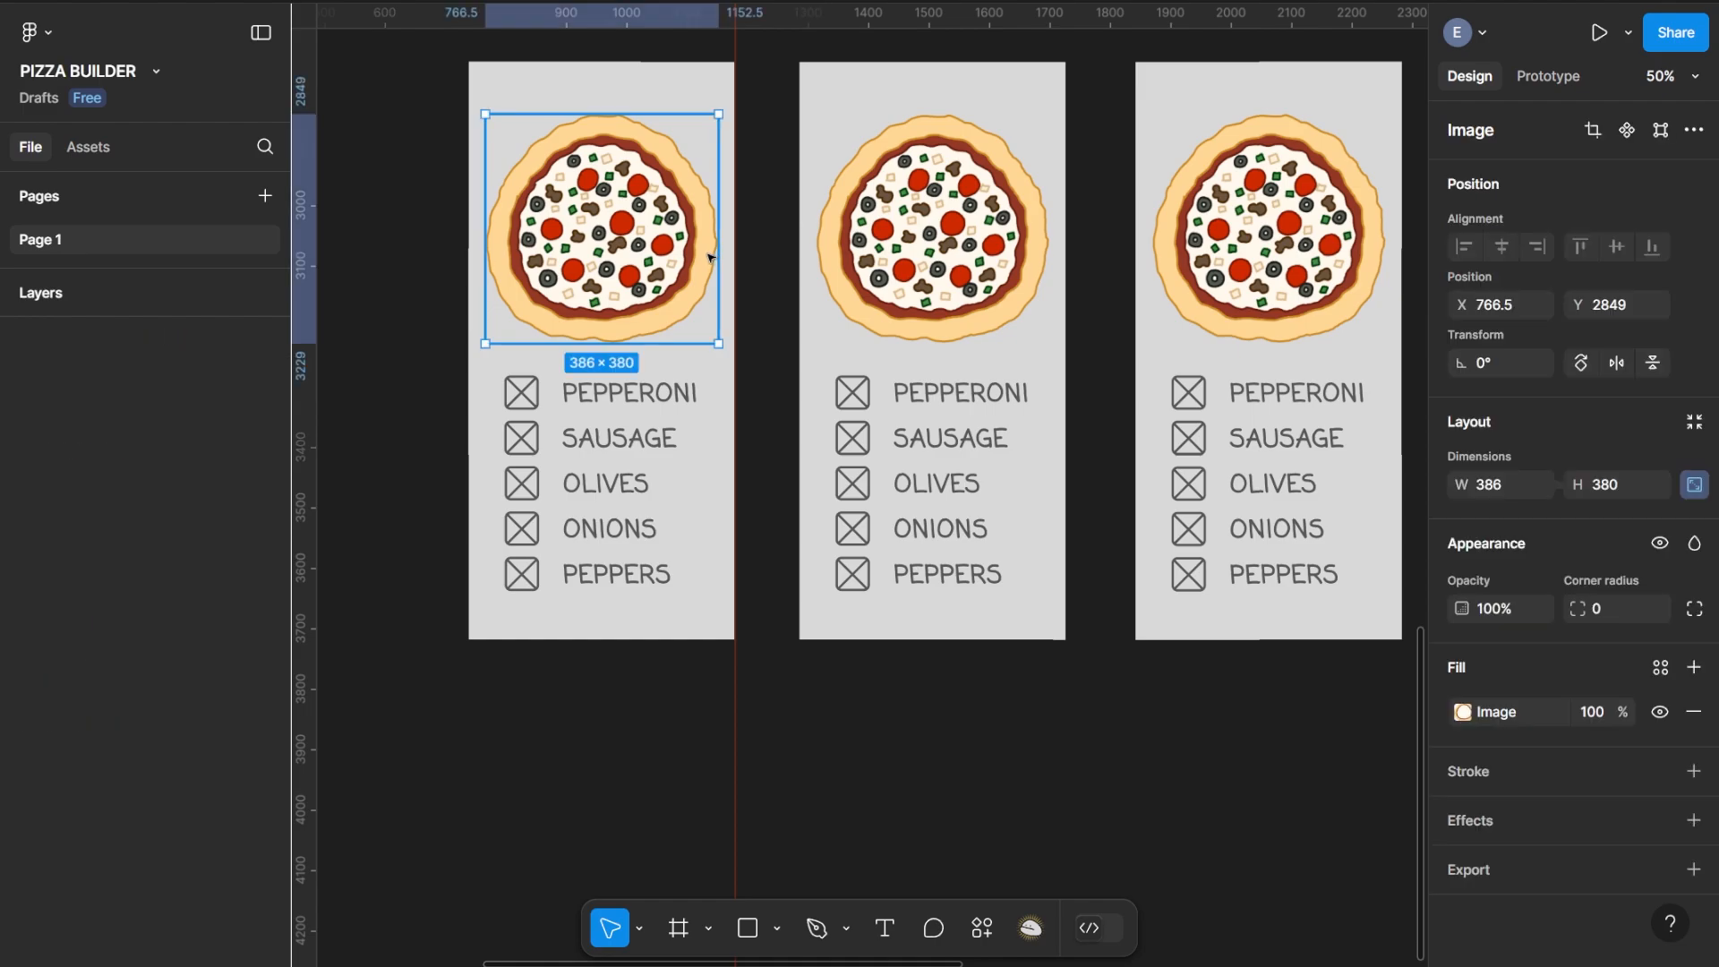
key(Delete)
click(1048, 264)
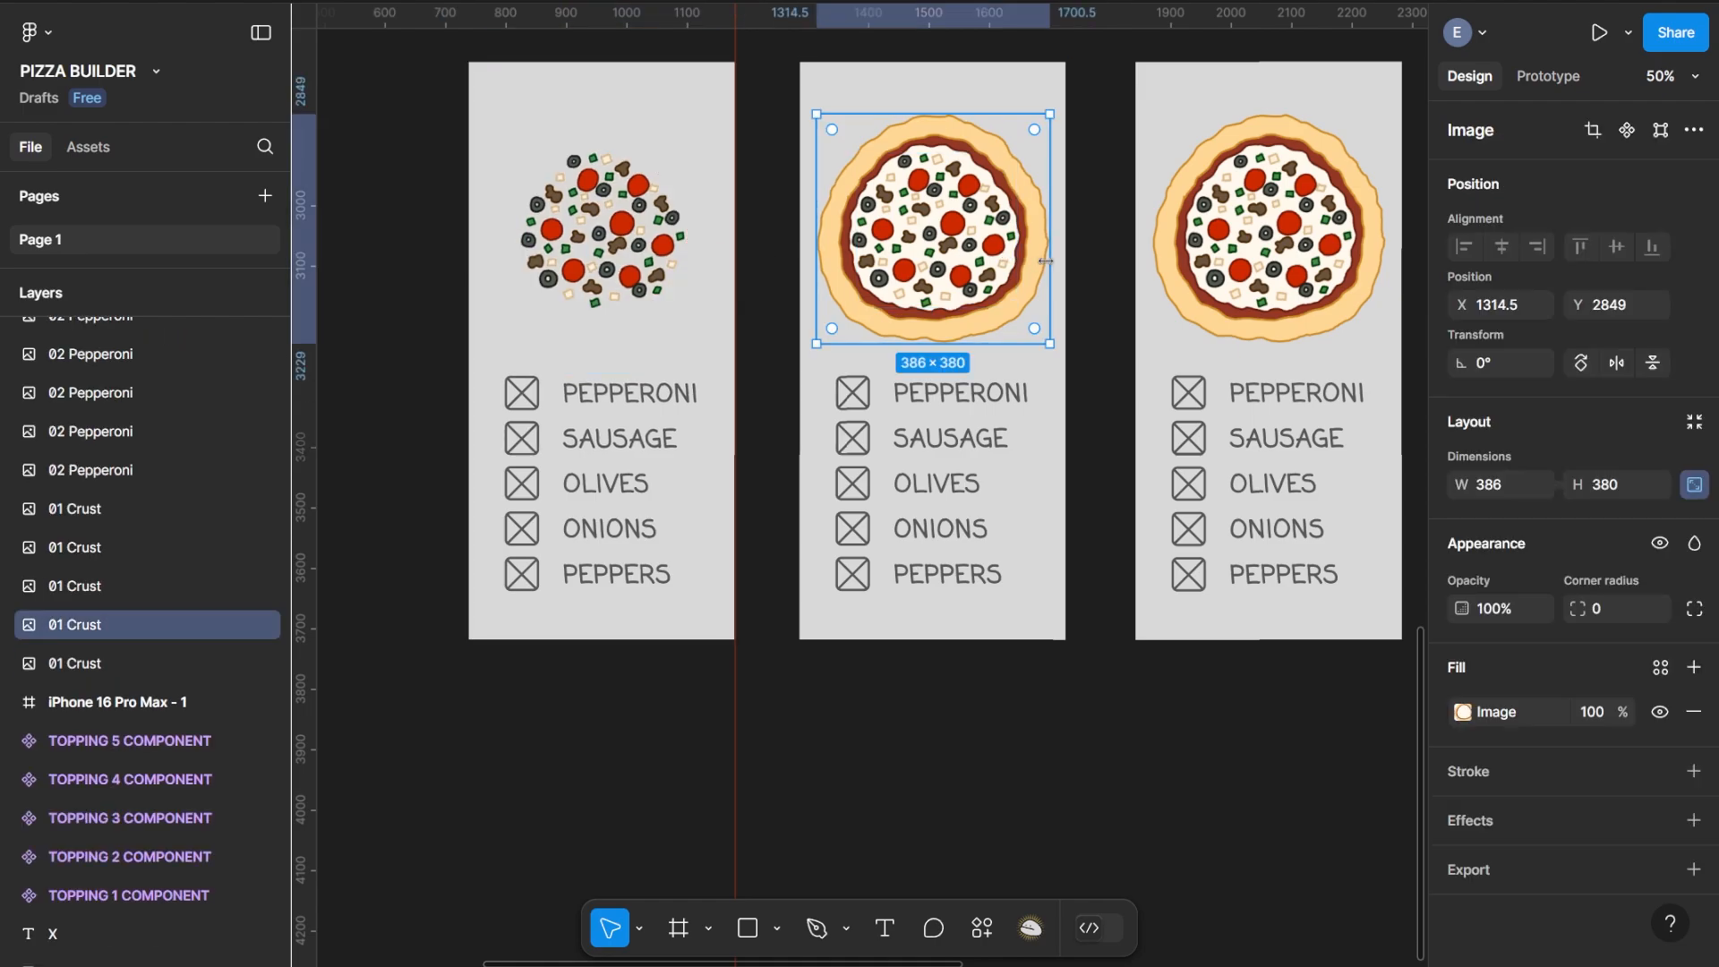
key(Delete)
click(1371, 262)
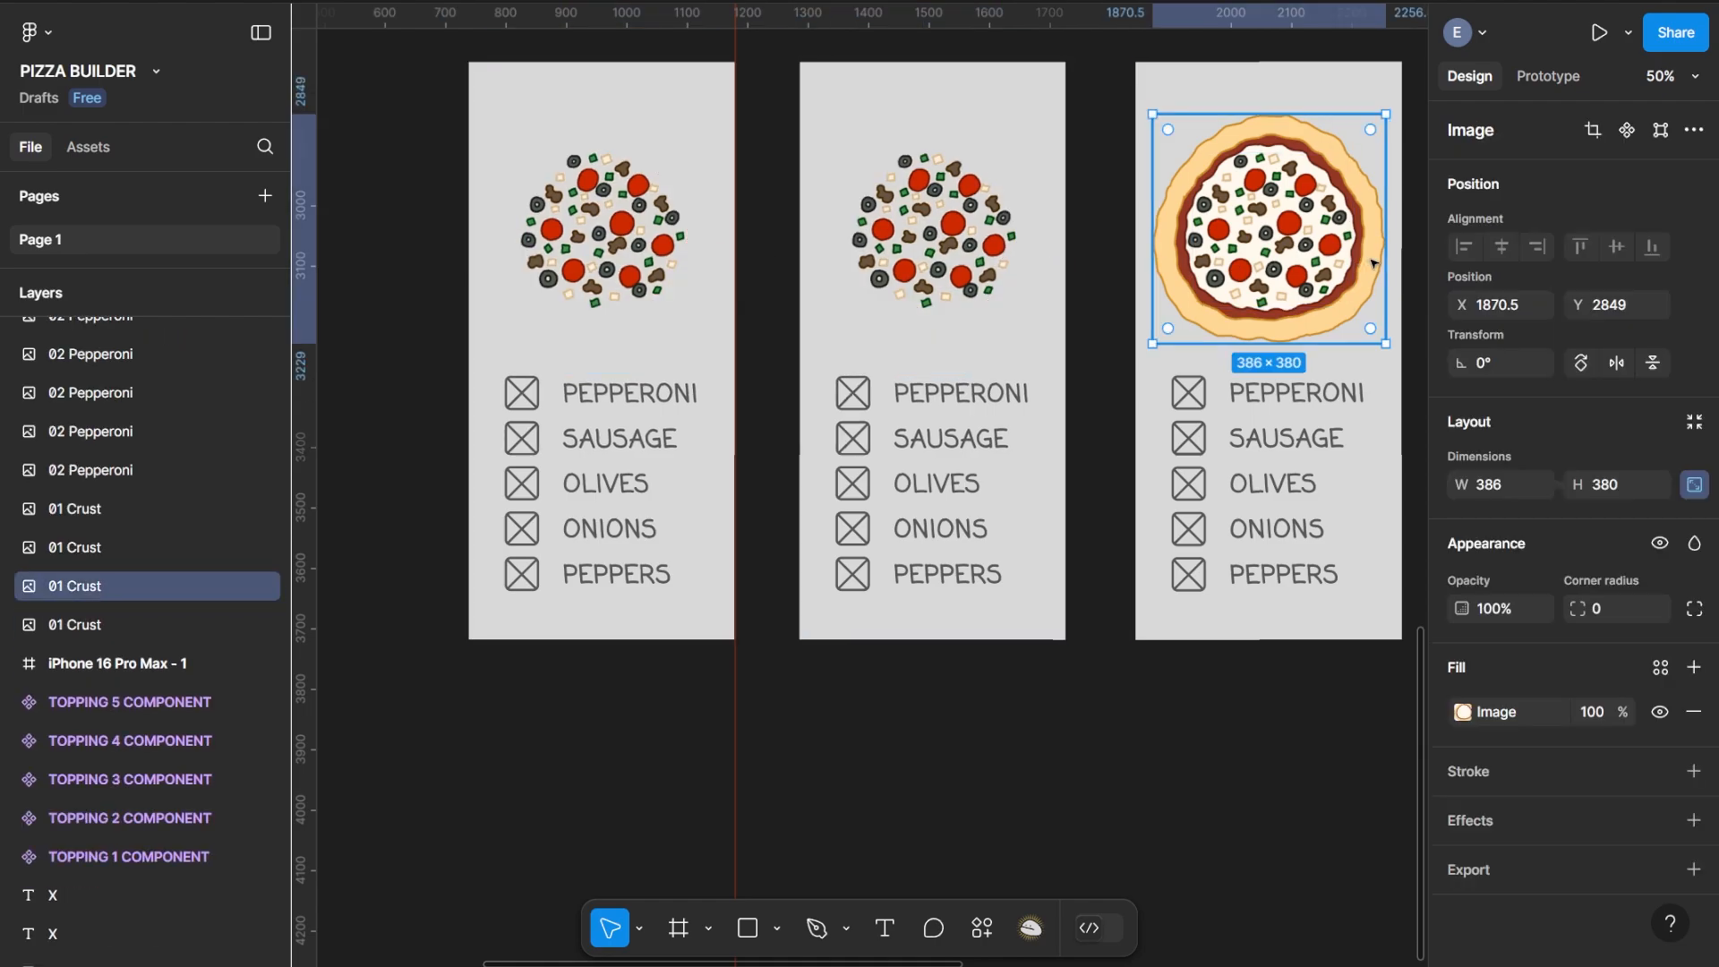
key(Delete)
Delete the pizza crust image from the fourth and fifth mockup copies
scroll(1032, 239, right, 8)
click(1032, 239)
key(Delete)
scroll(1021, 242, right, 3)
click(1132, 215)
key(Delete)
scroll(750, 205, right, 3)
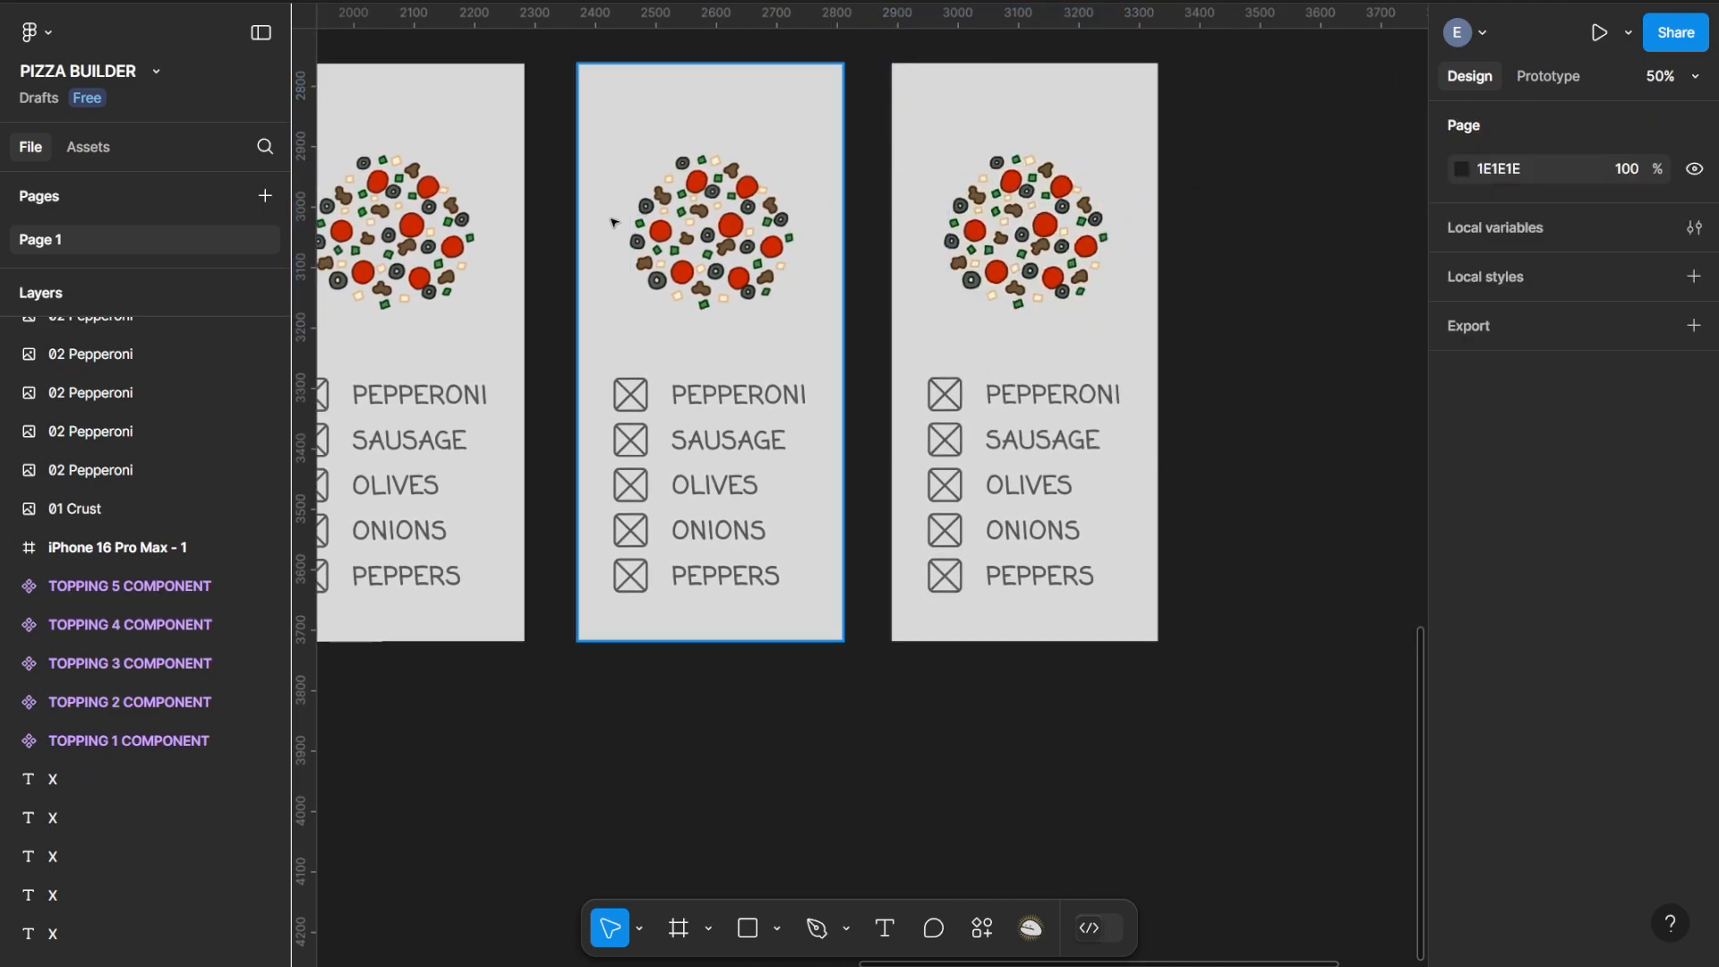
Examine the layers list for the topping images, labels and checkbox shapes that make up the copies
scroll(750, 205, left, 15)
drag(806, 230, 808, 230)
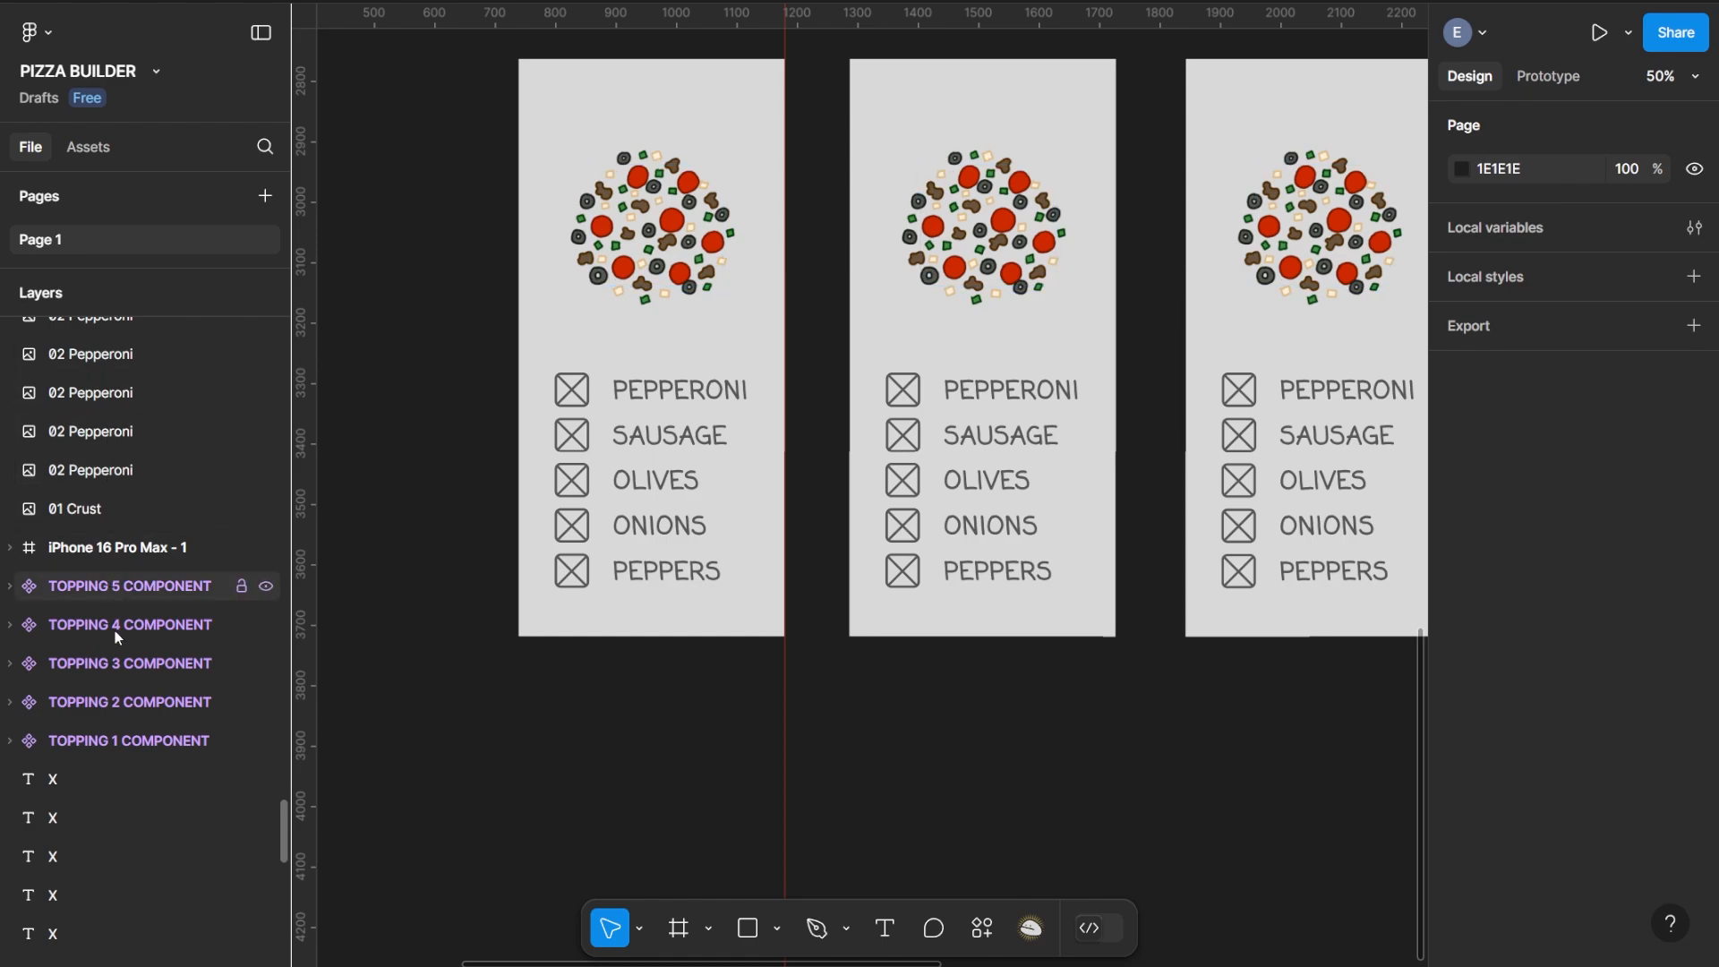
scroll(114, 631, down, 10)
scroll(148, 750, up, 15)
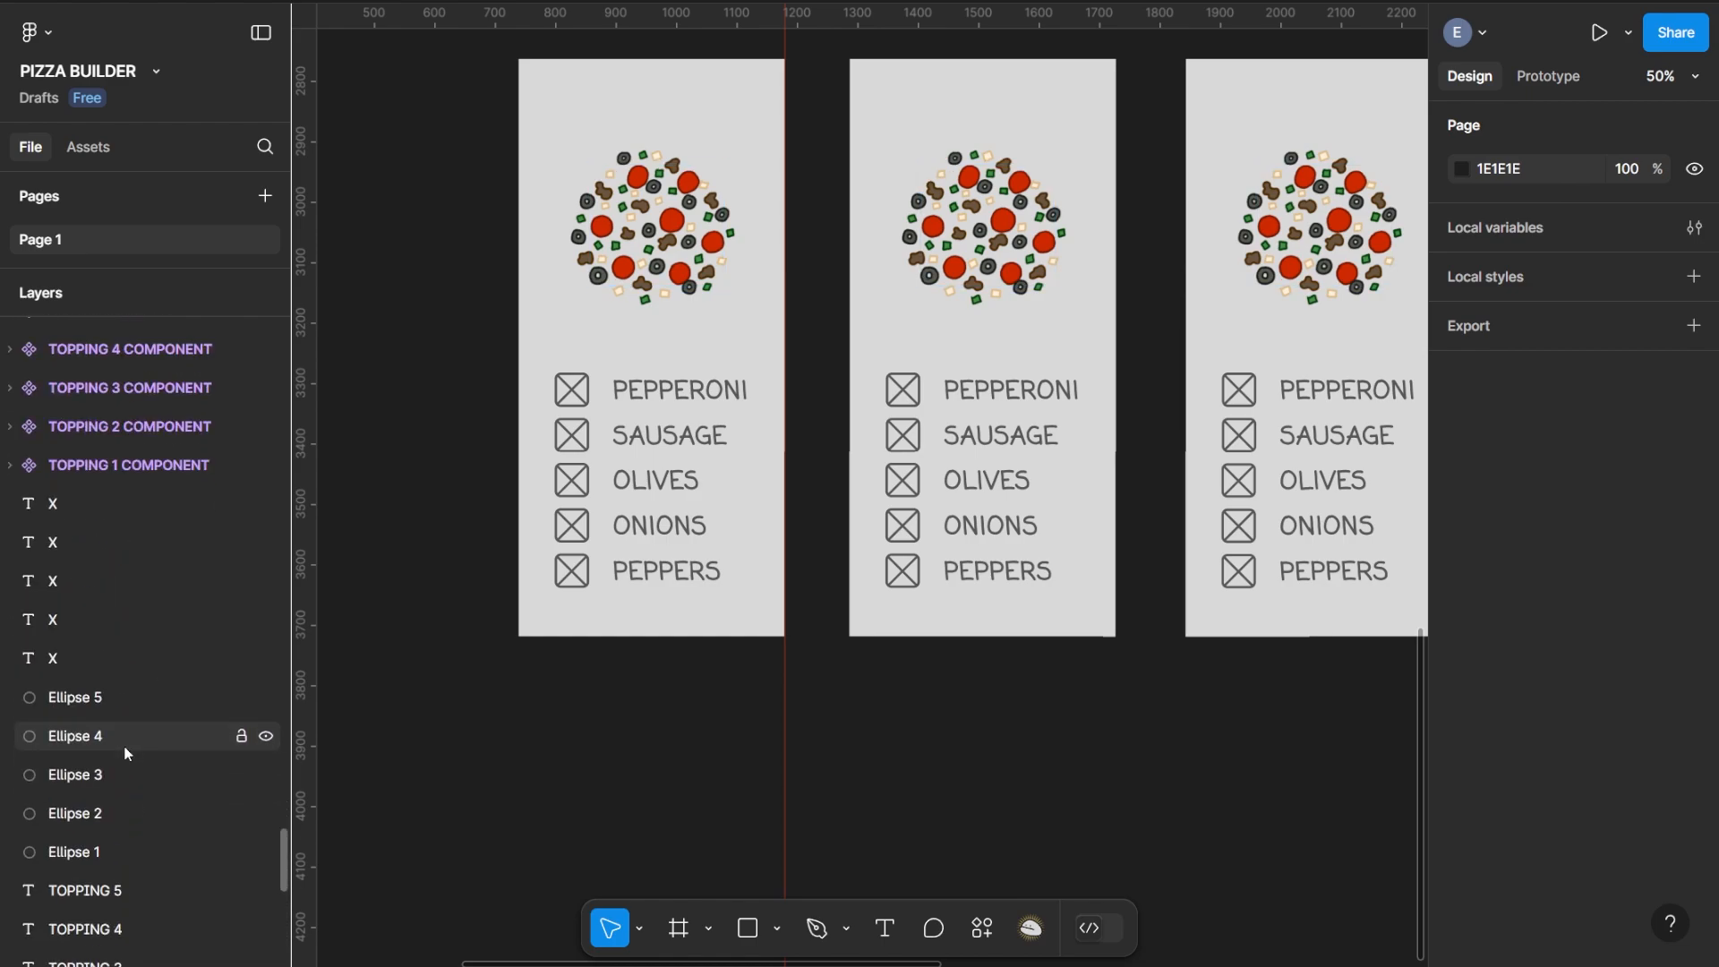
scroll(125, 744, up, 15)
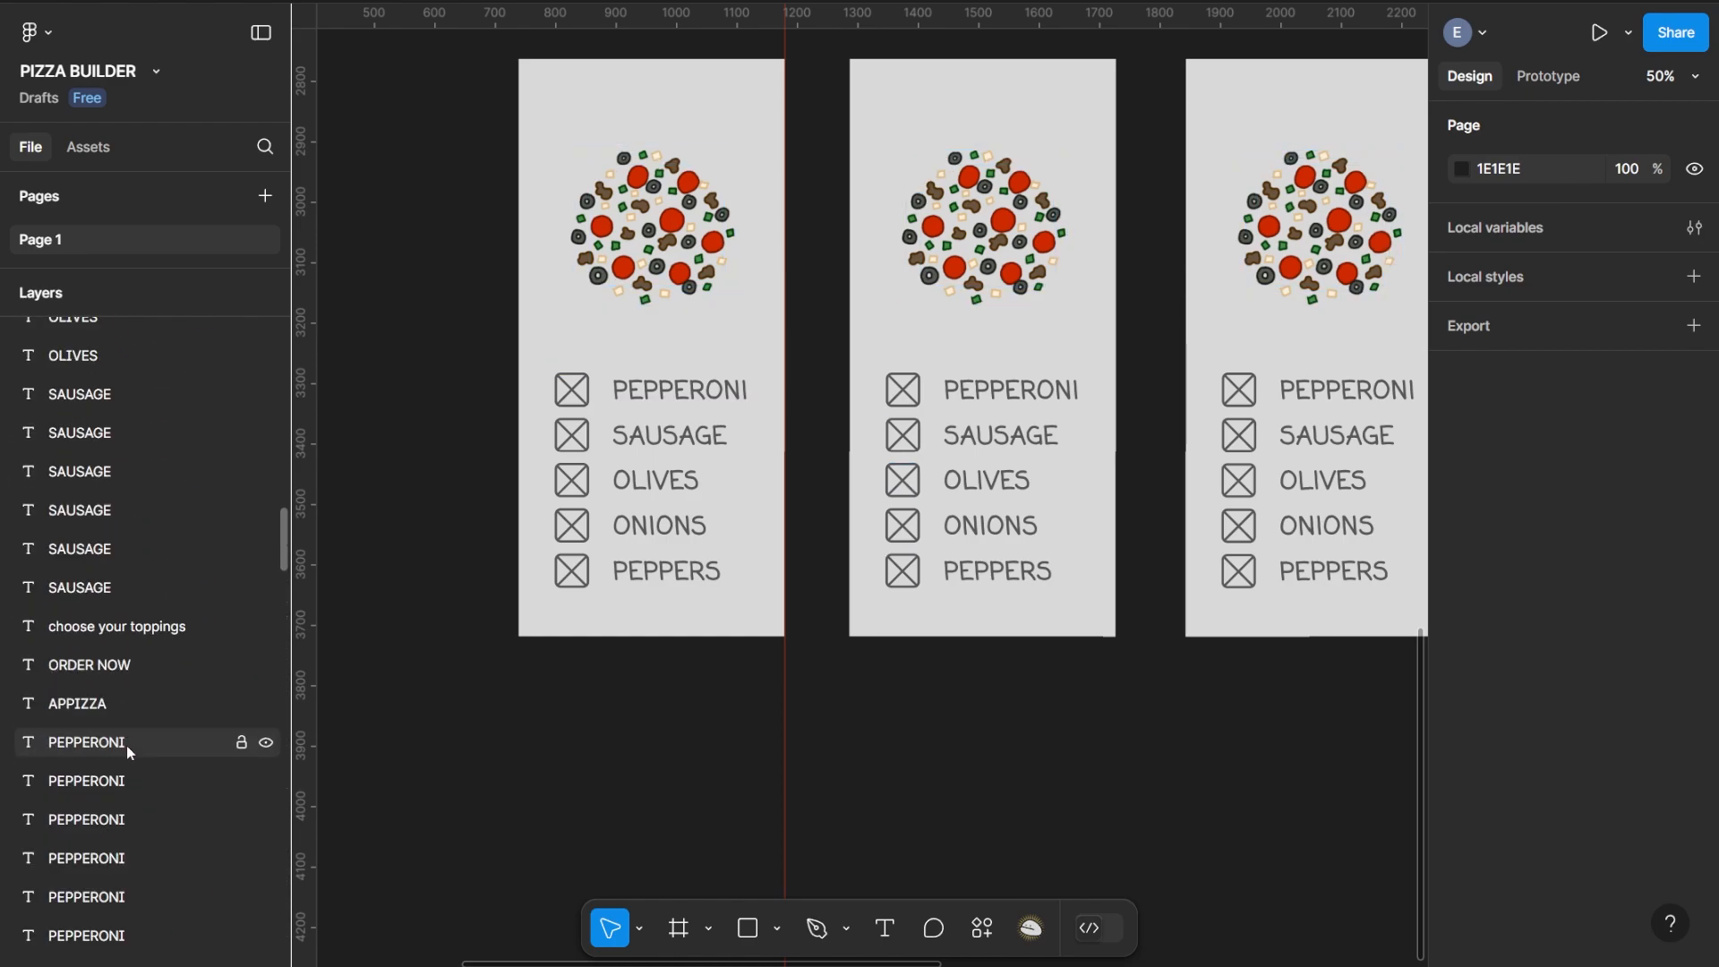
scroll(129, 745, up, 3)
scroll(137, 729, down, 12)
scroll(137, 738, down, 10)
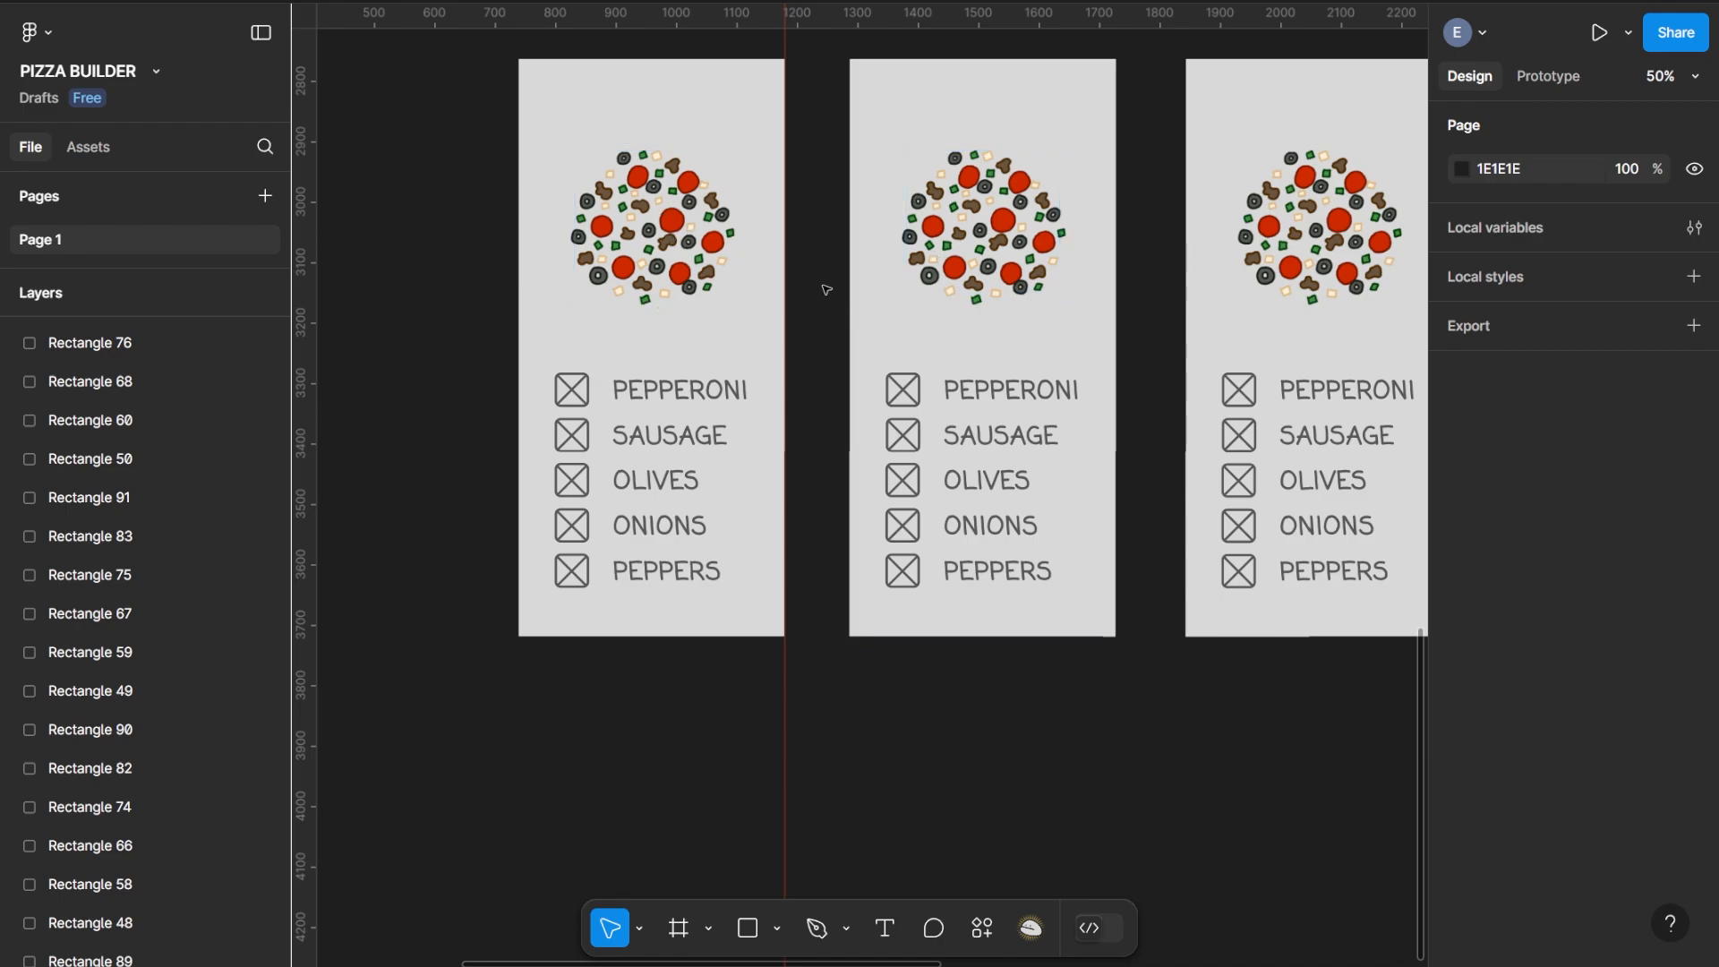
Delete the sausage, olives, onions and peppers labels and checkboxes from the first mockup copy, keeping the pepperoni row
click(678, 393)
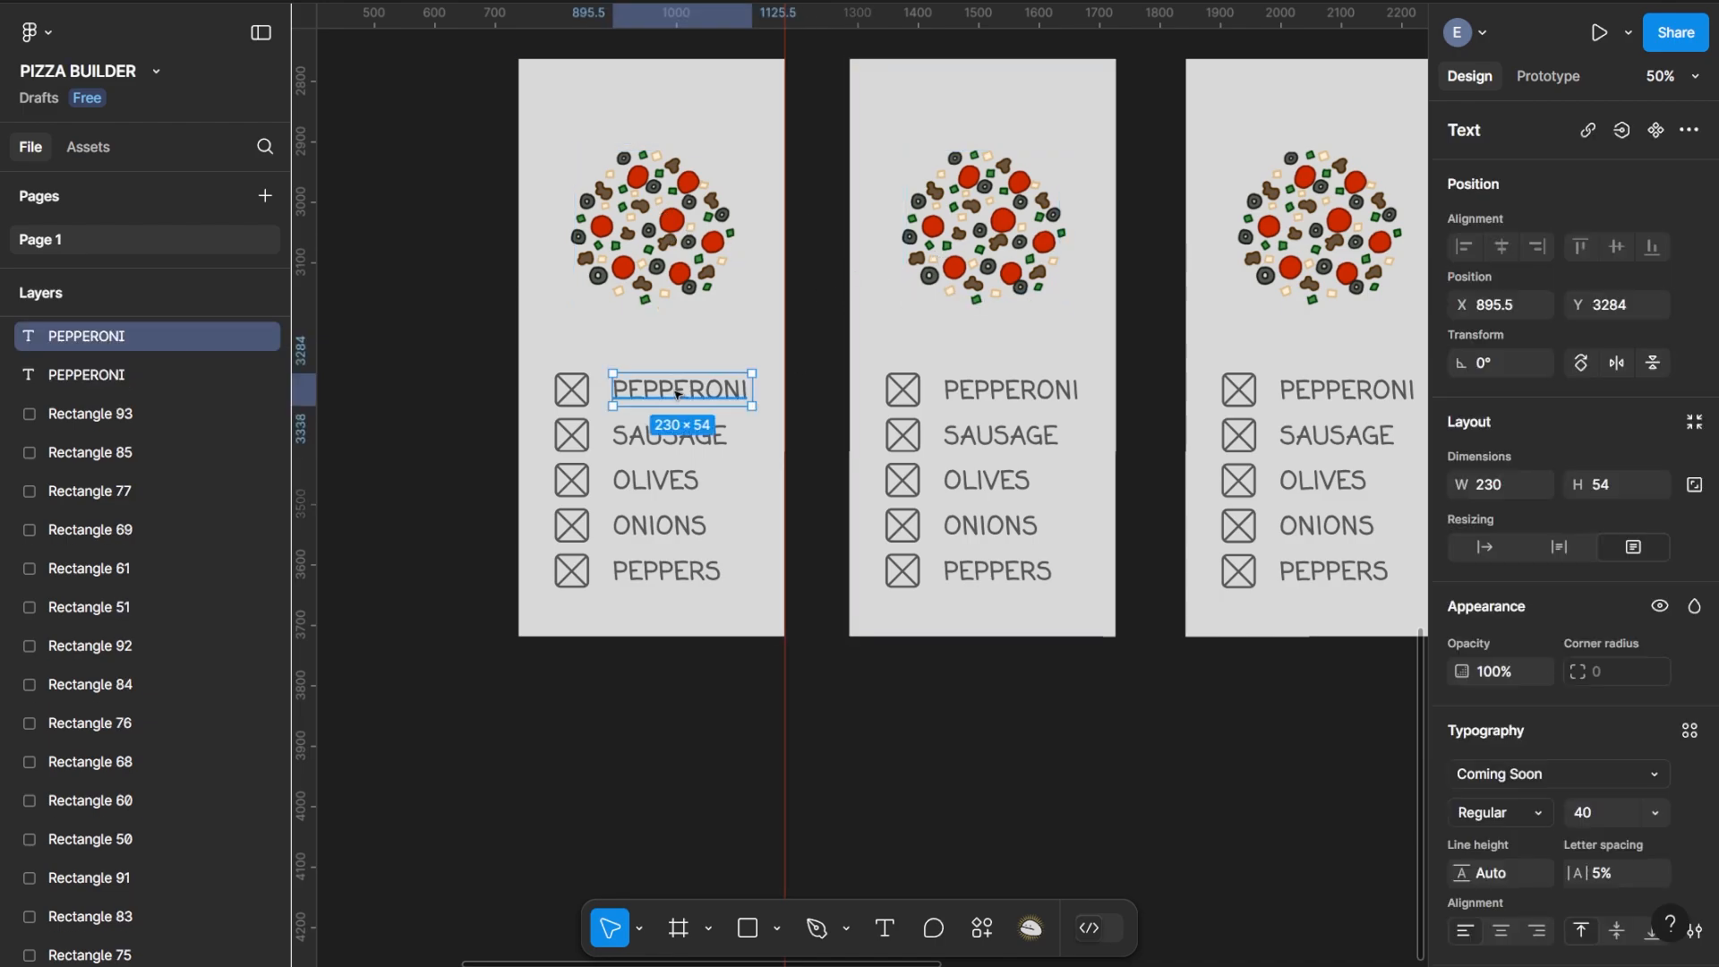
click(641, 439)
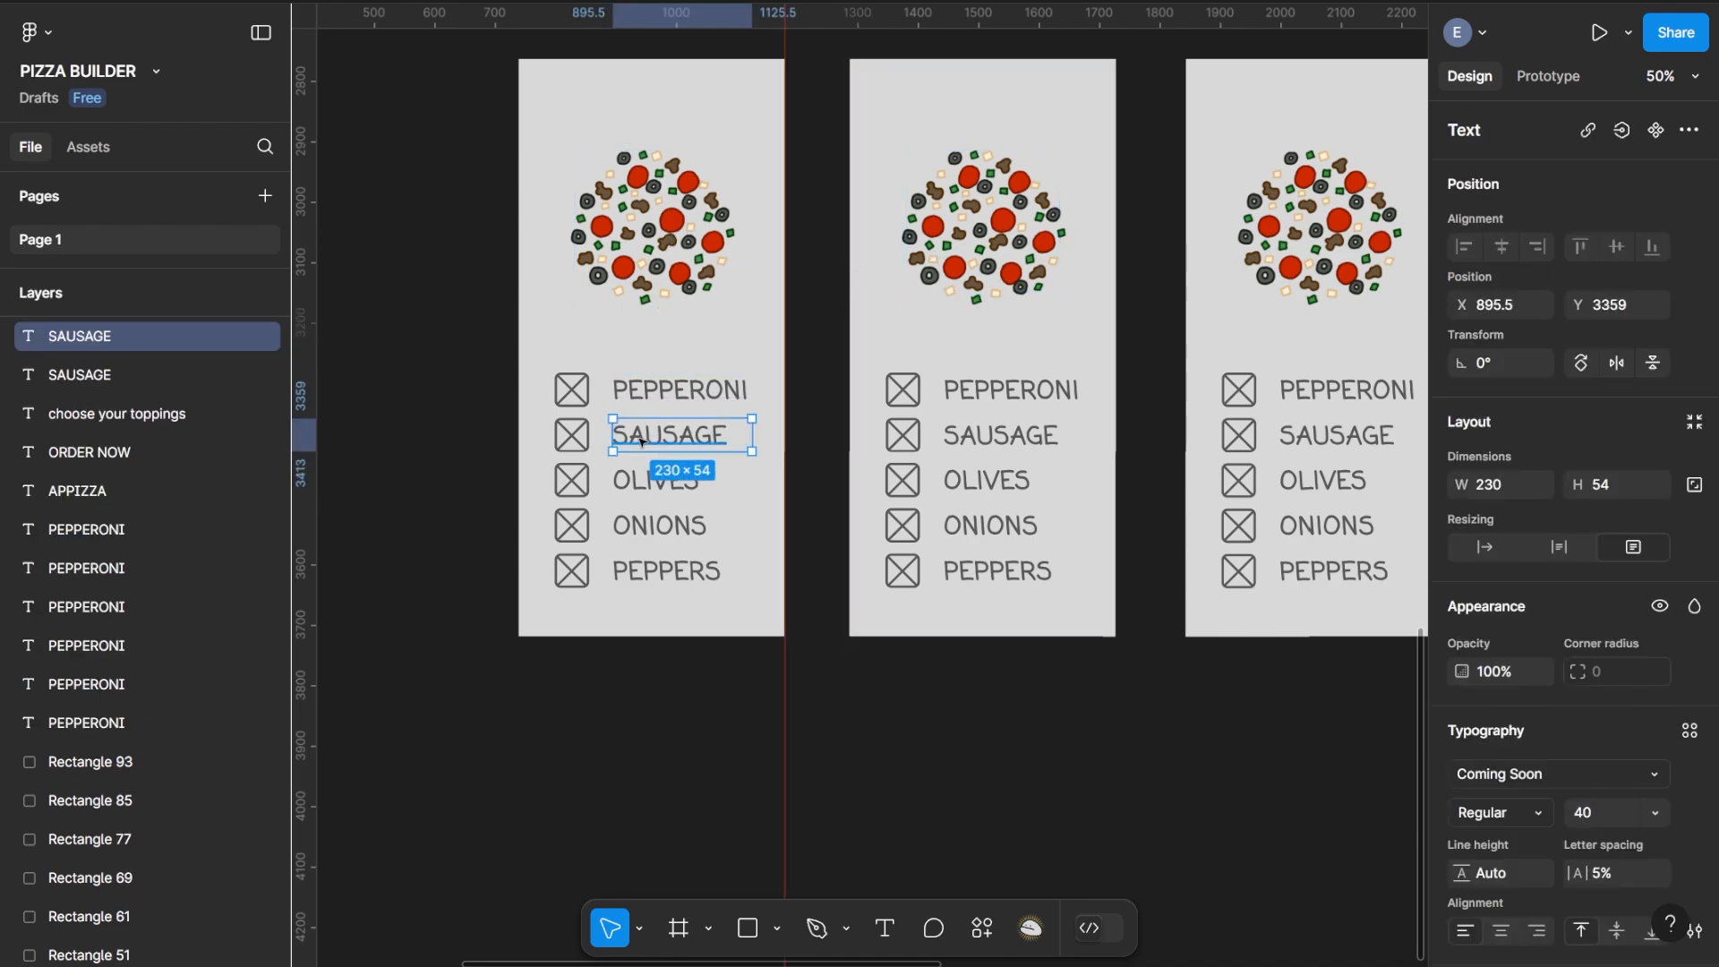
key(Delete)
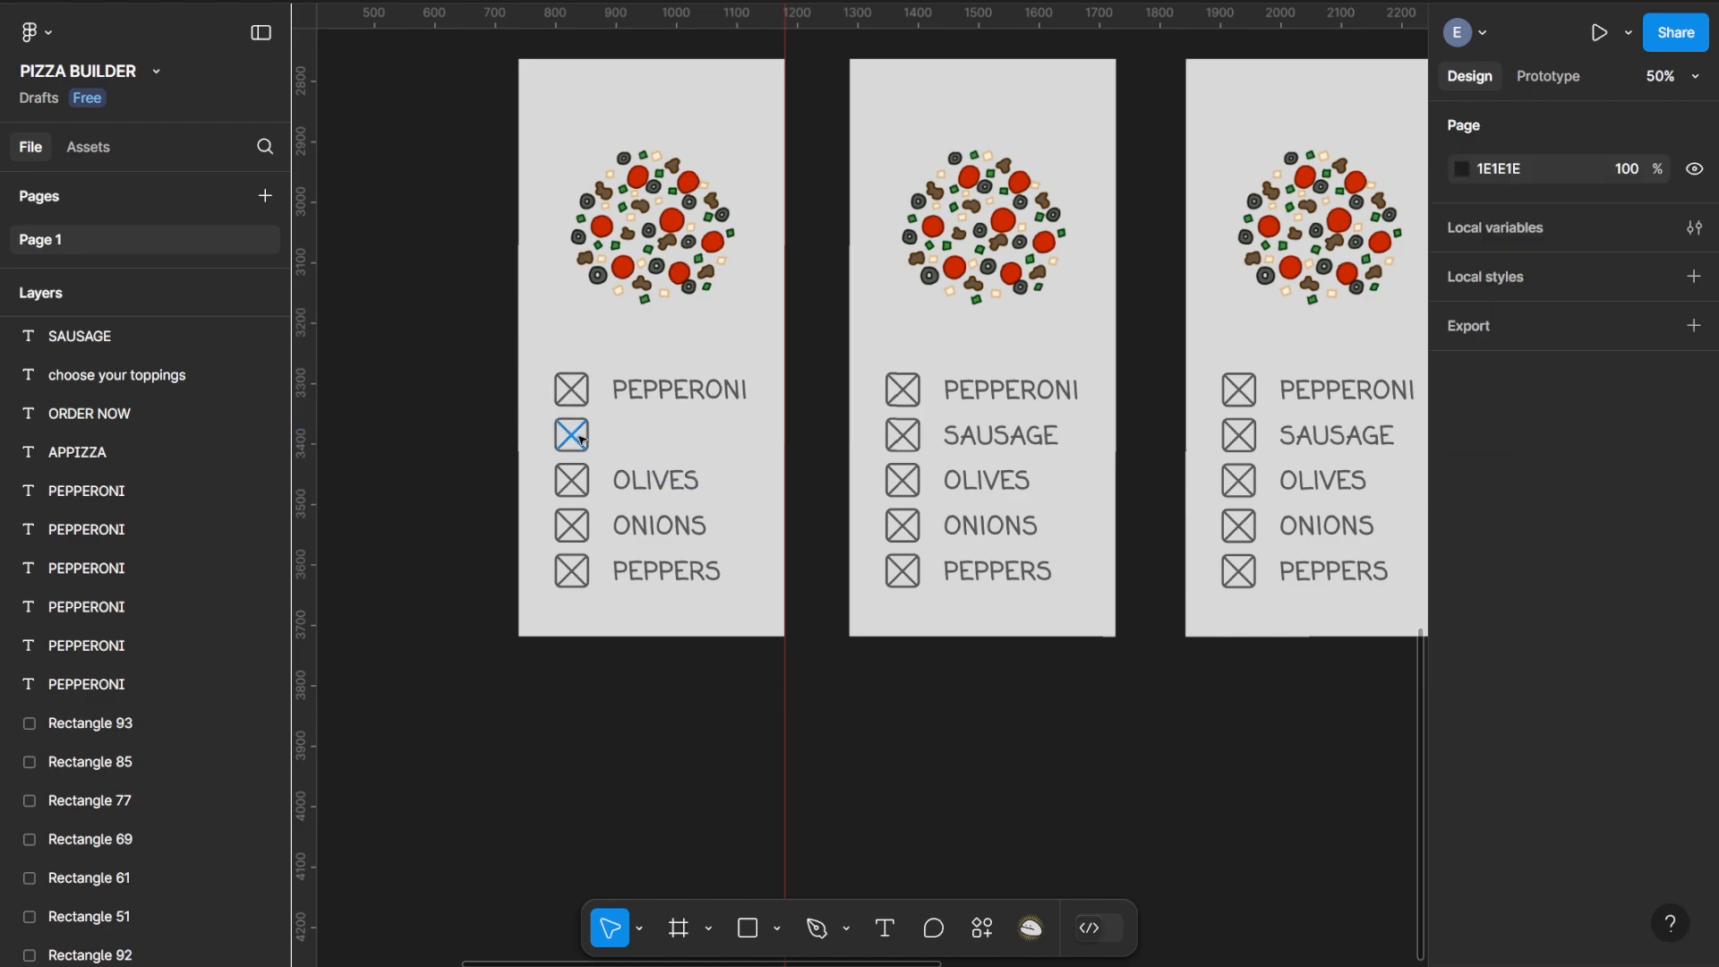
drag(467, 426, 794, 572)
shift+click(742, 467)
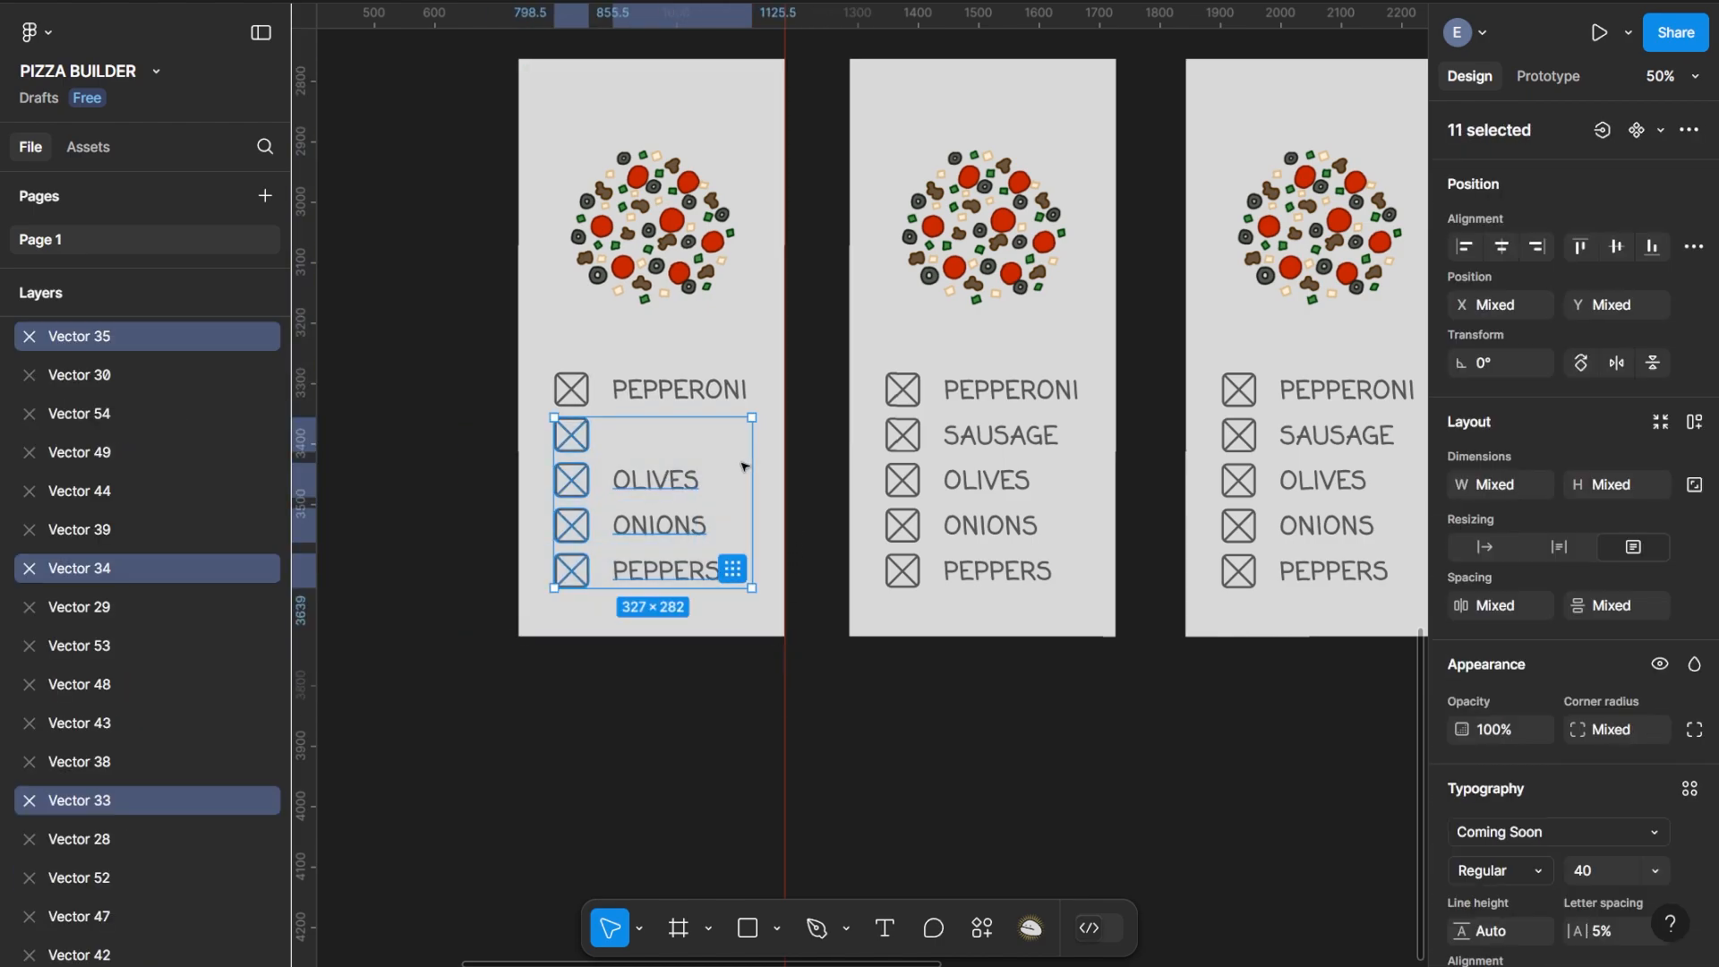
key(Delete)
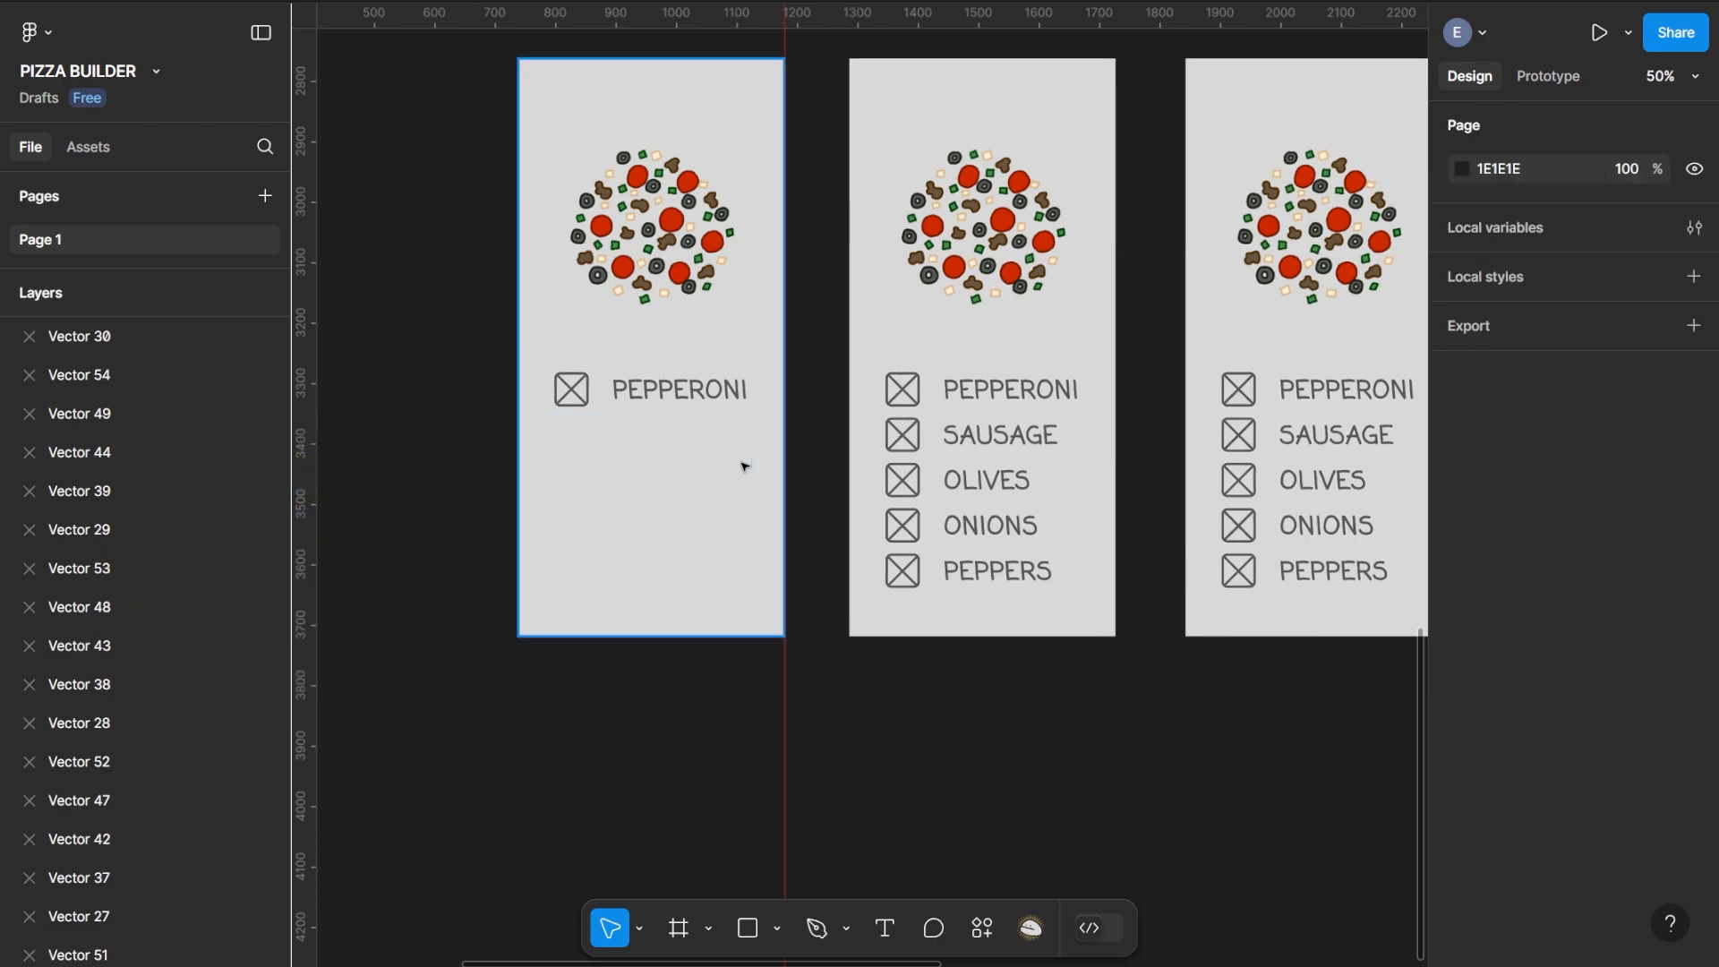
Delete the green peppers, onions, olives and sausage images from the first copy, keeping the pepperoni image
click(693, 297)
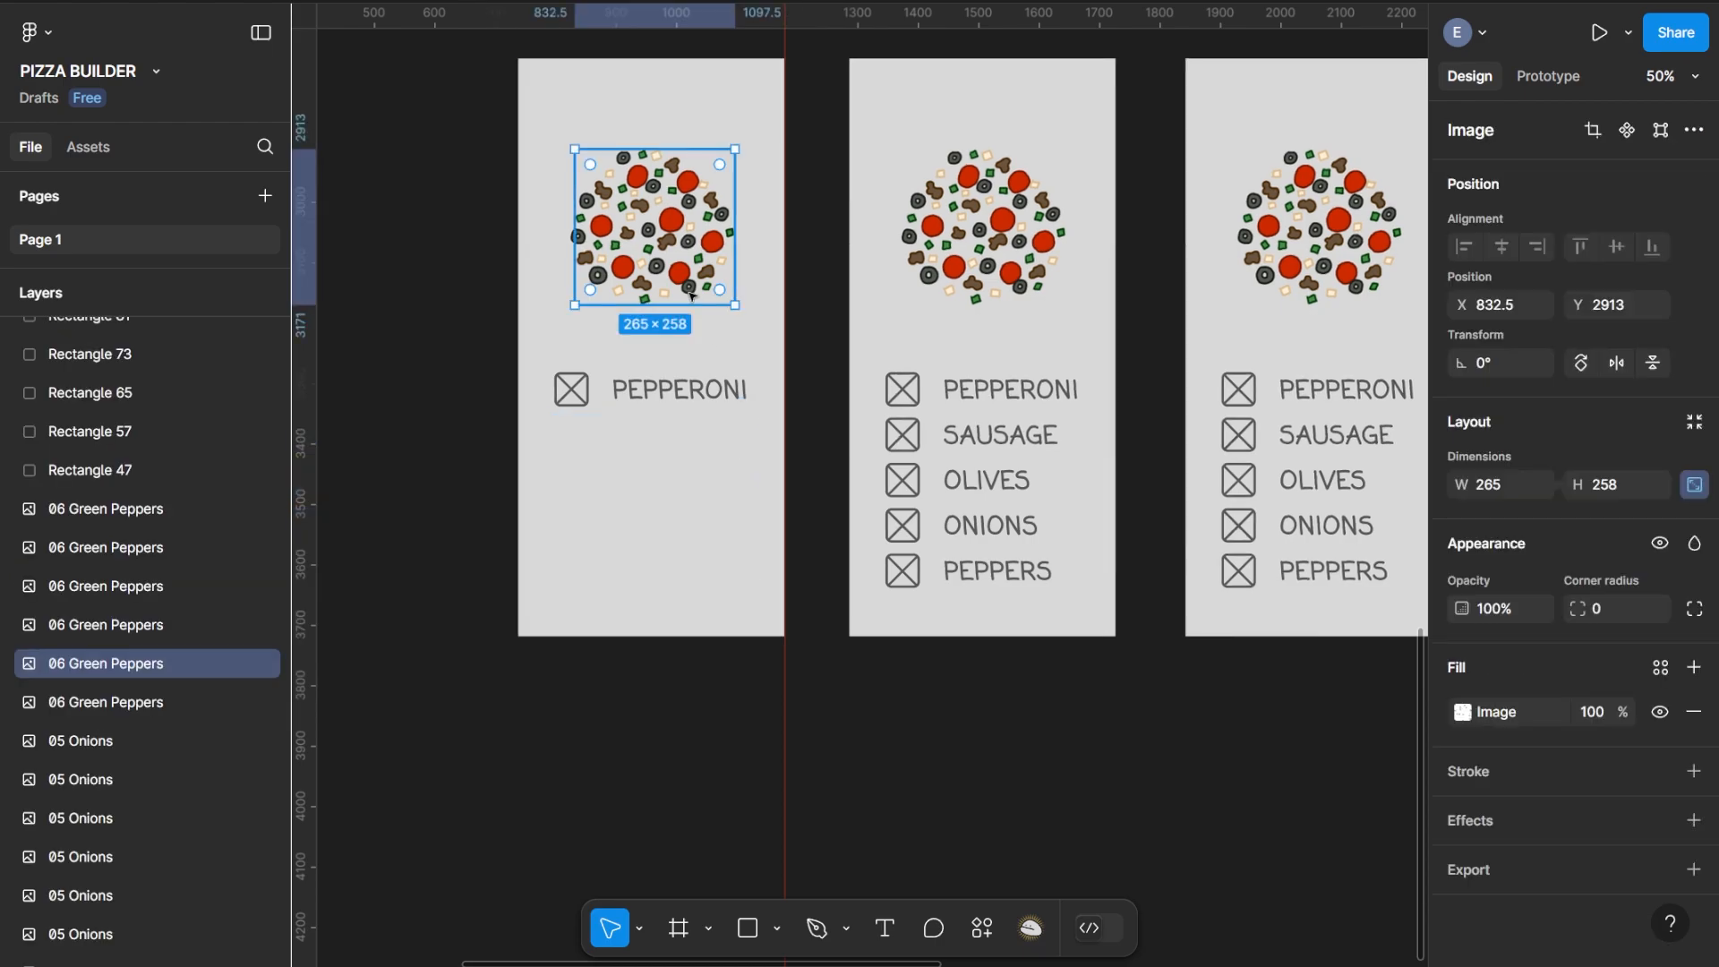
key(Delete)
click(691, 293)
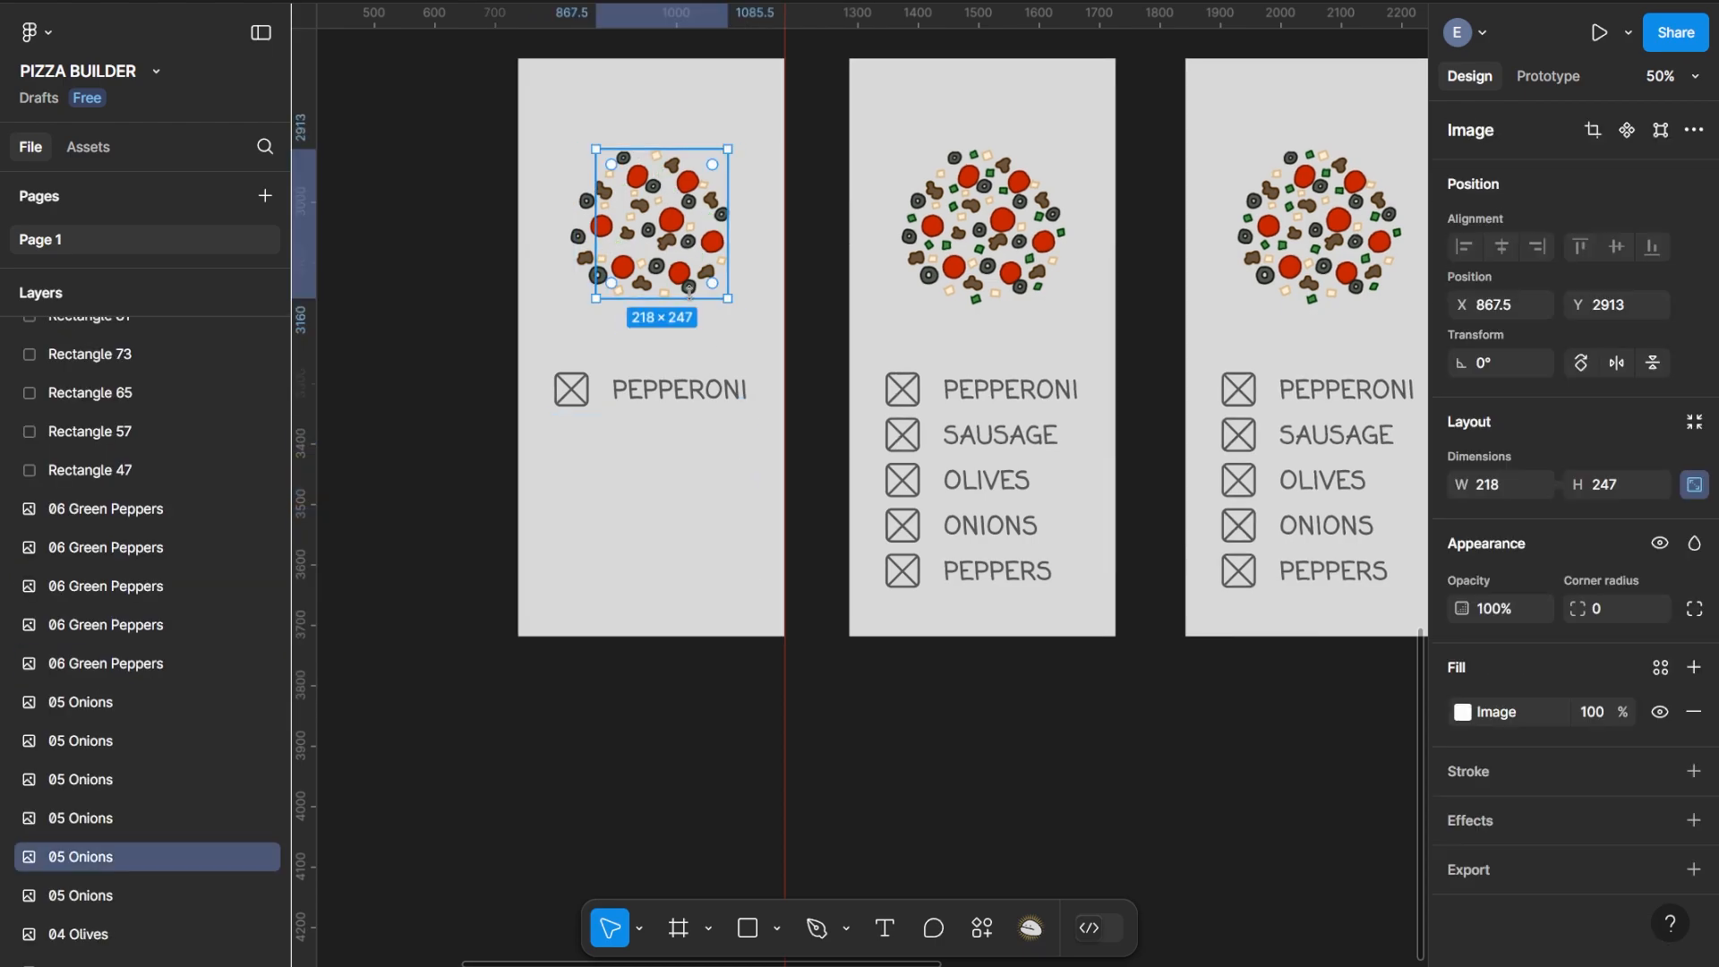
key(Delete)
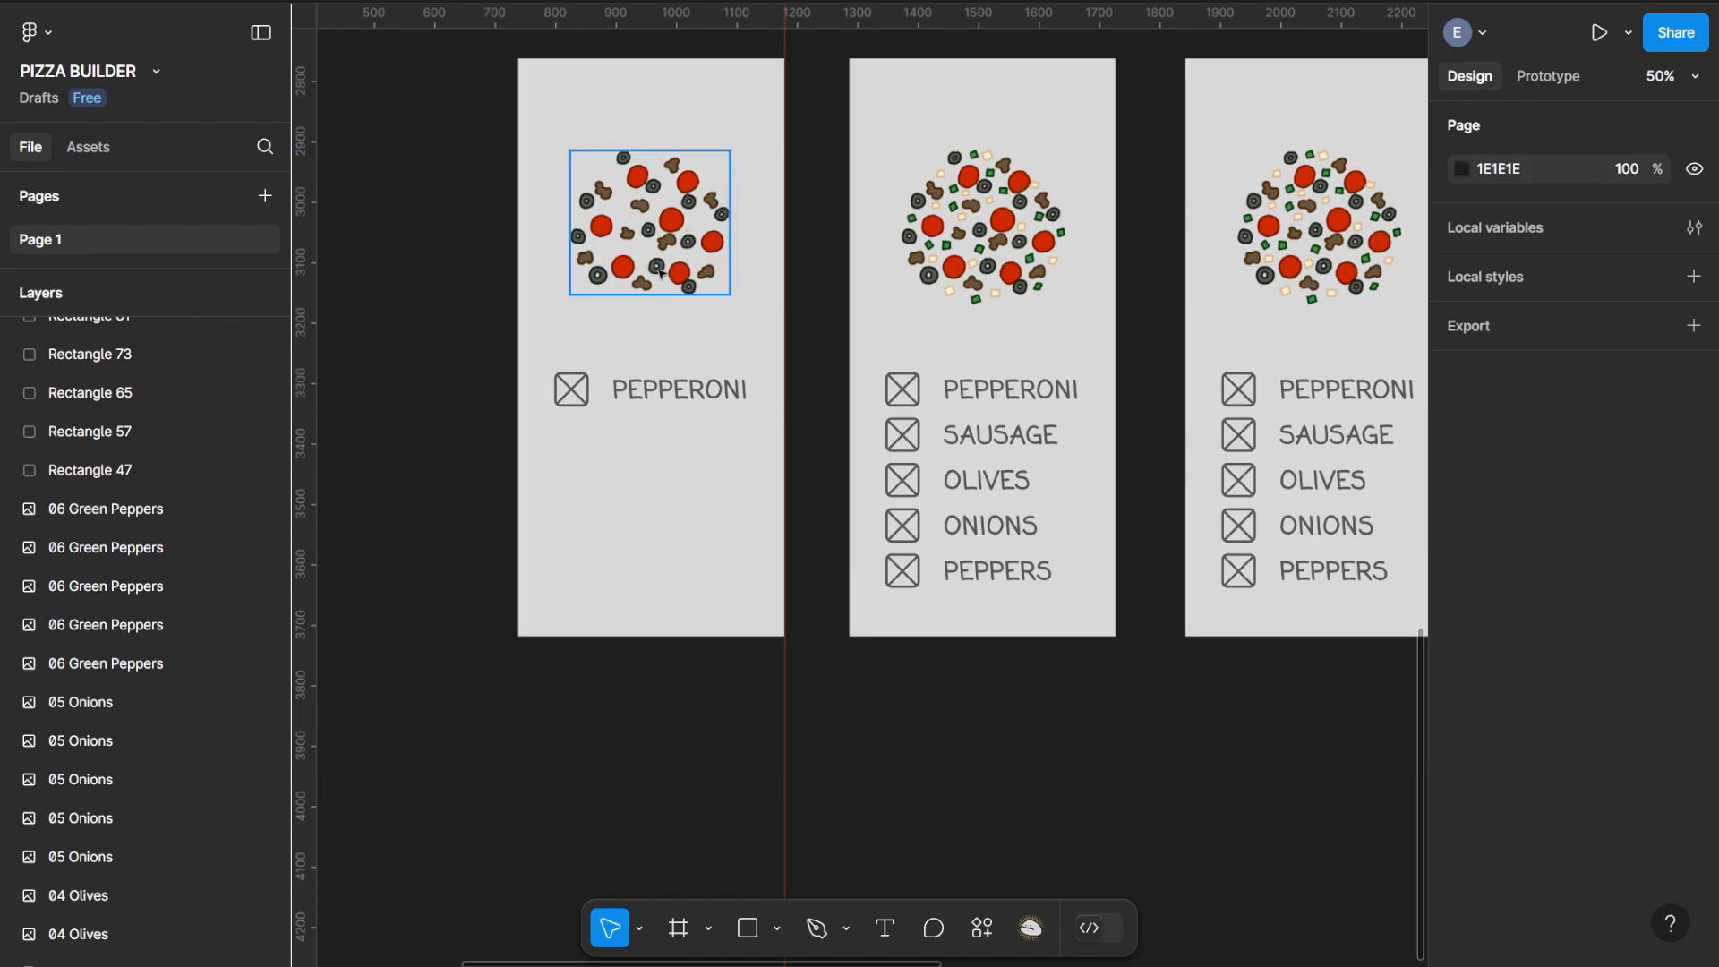
click(661, 274)
key(Delete)
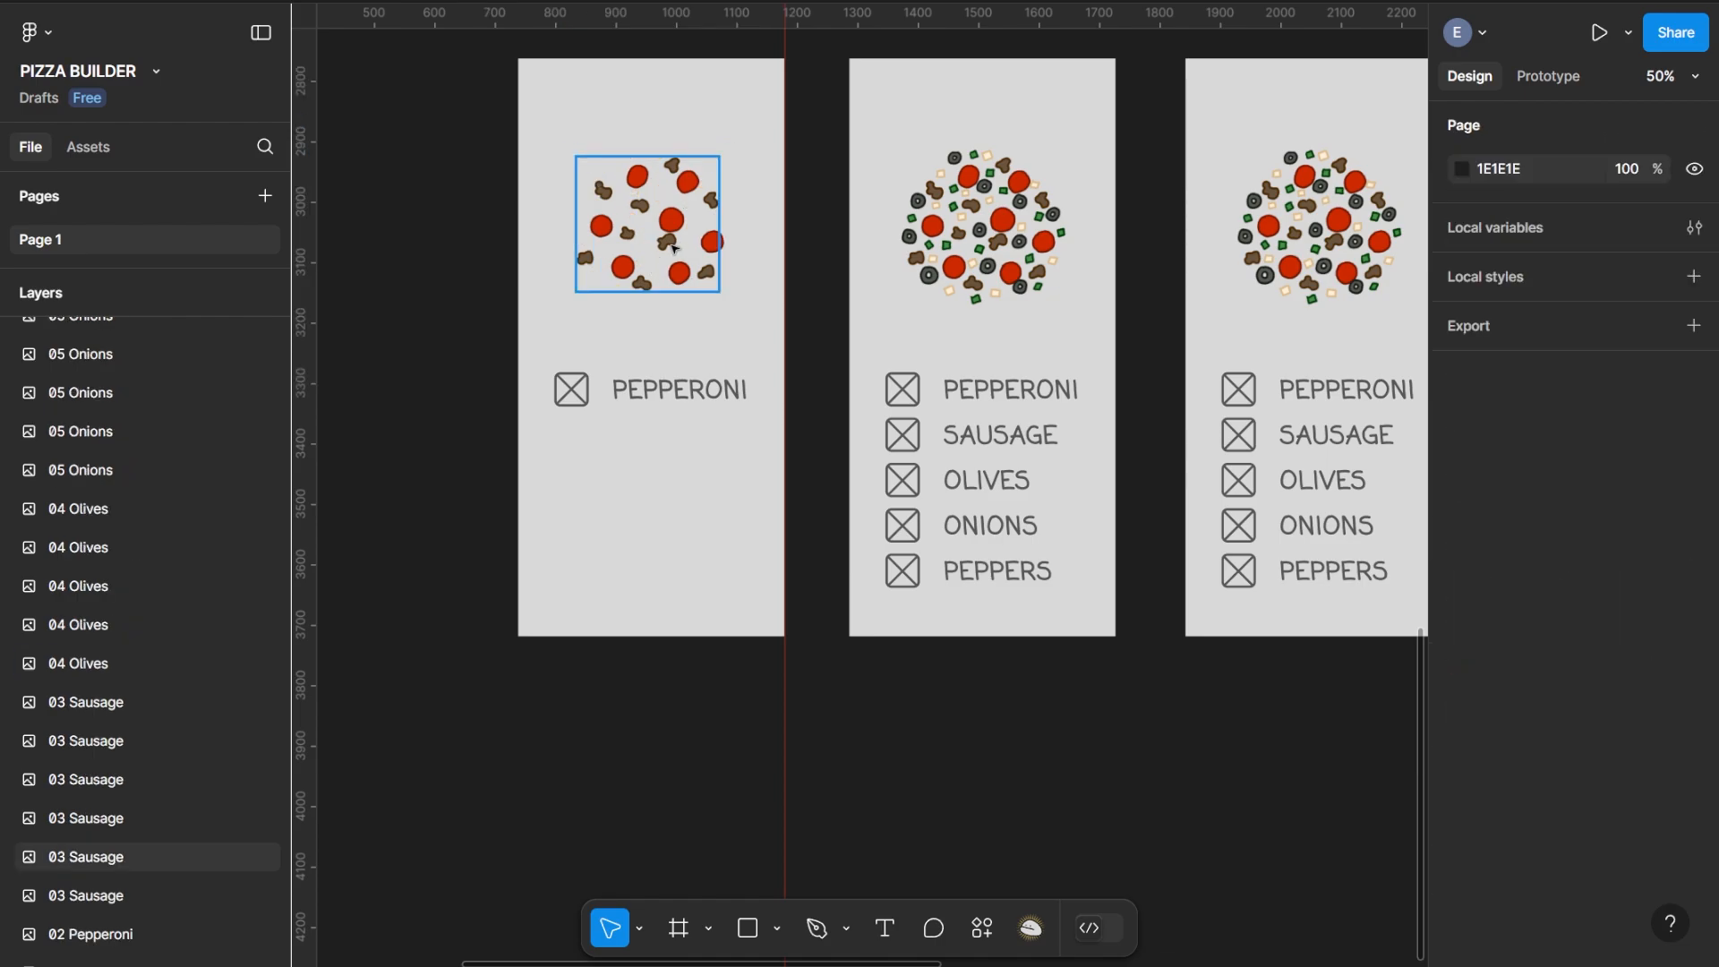
click(674, 248)
key(Delete)
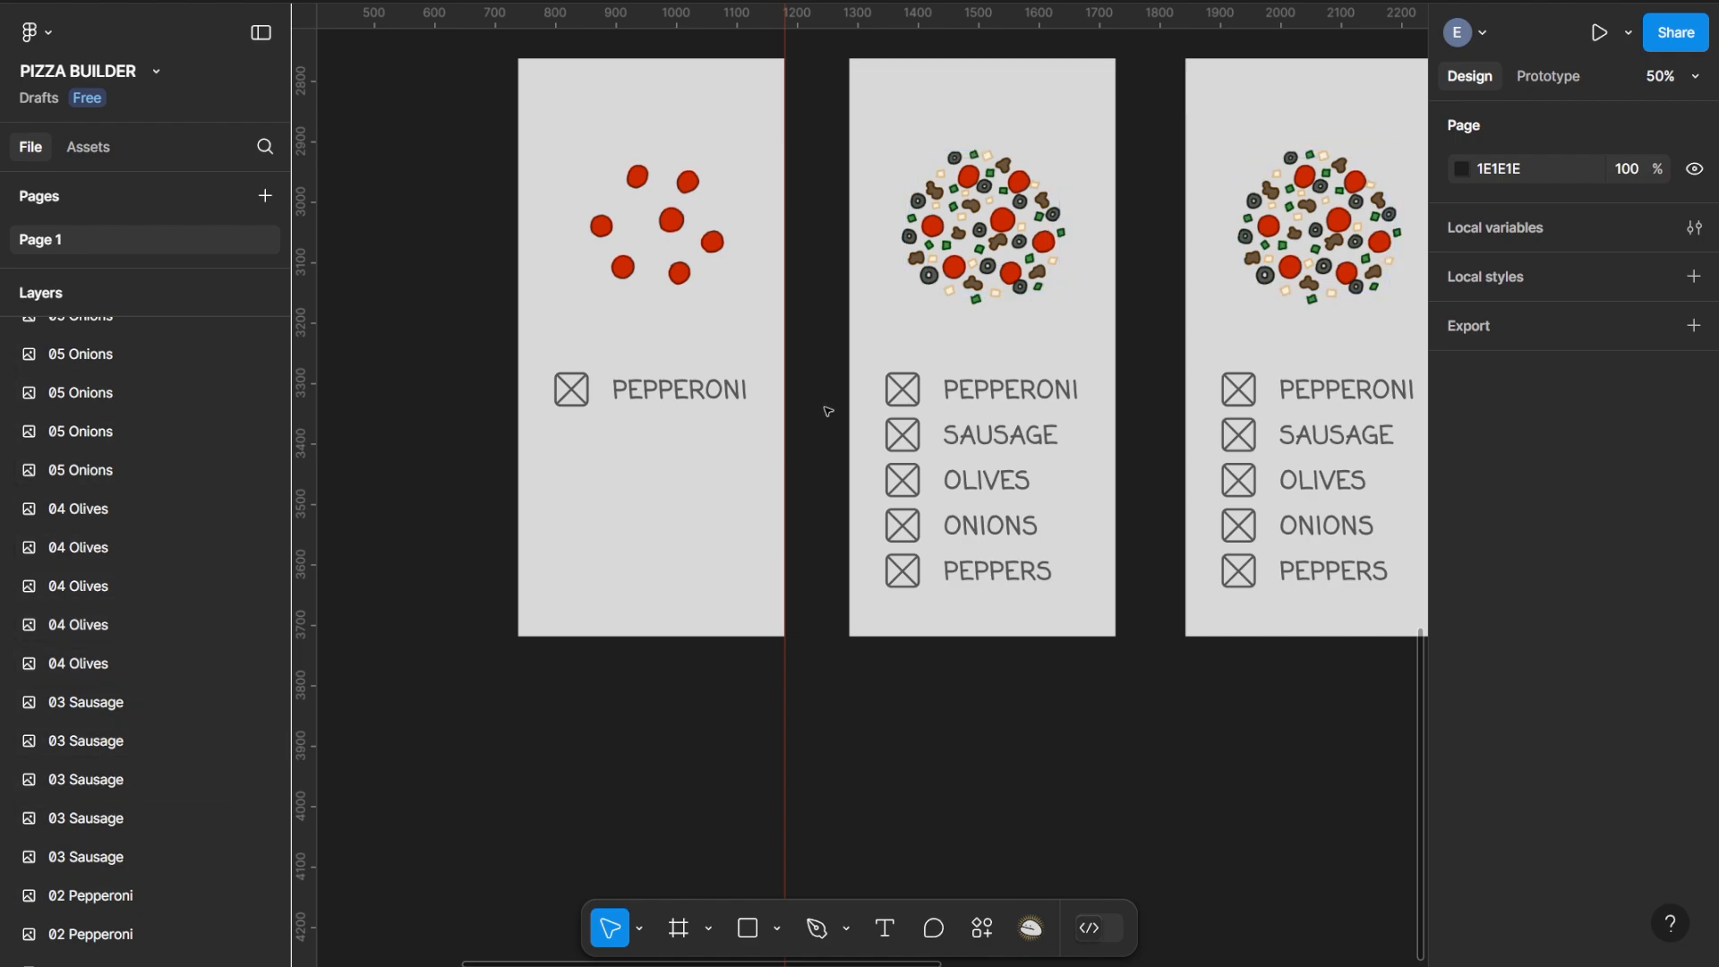
Delete the pepperoni, olives, onions and peppers labels and checkboxes from the second copy, keeping the sausage row
drag(1010, 452, 816, 446)
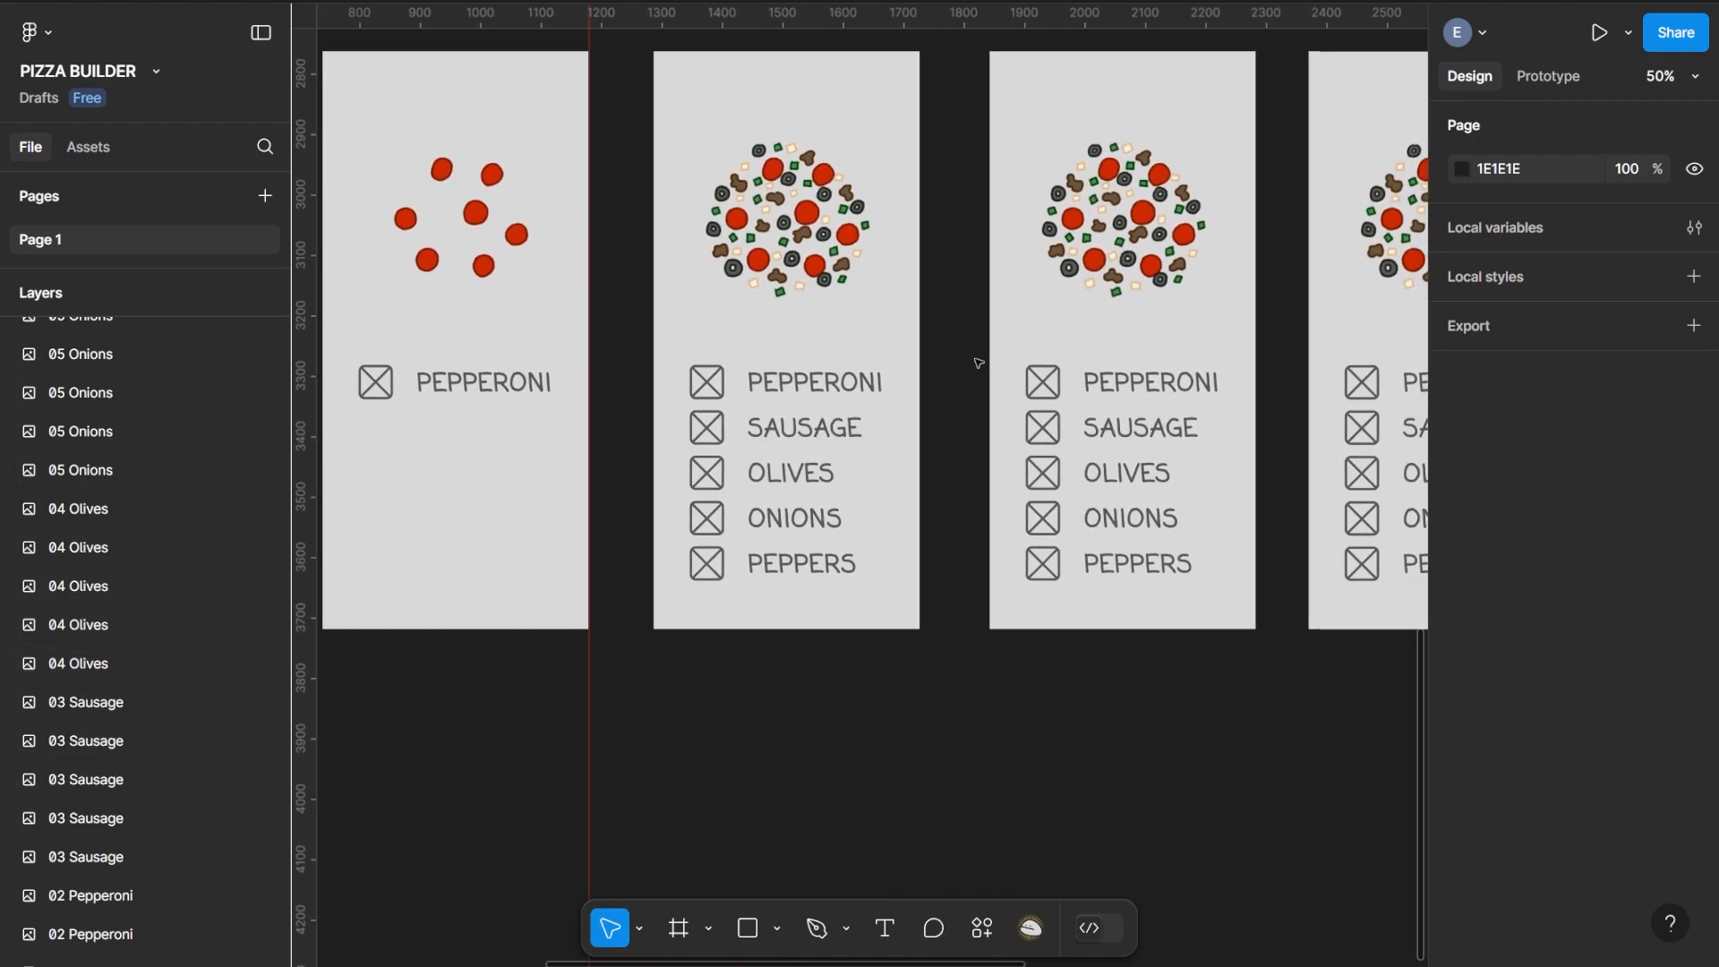
drag(947, 359, 655, 399)
shift+click(831, 344)
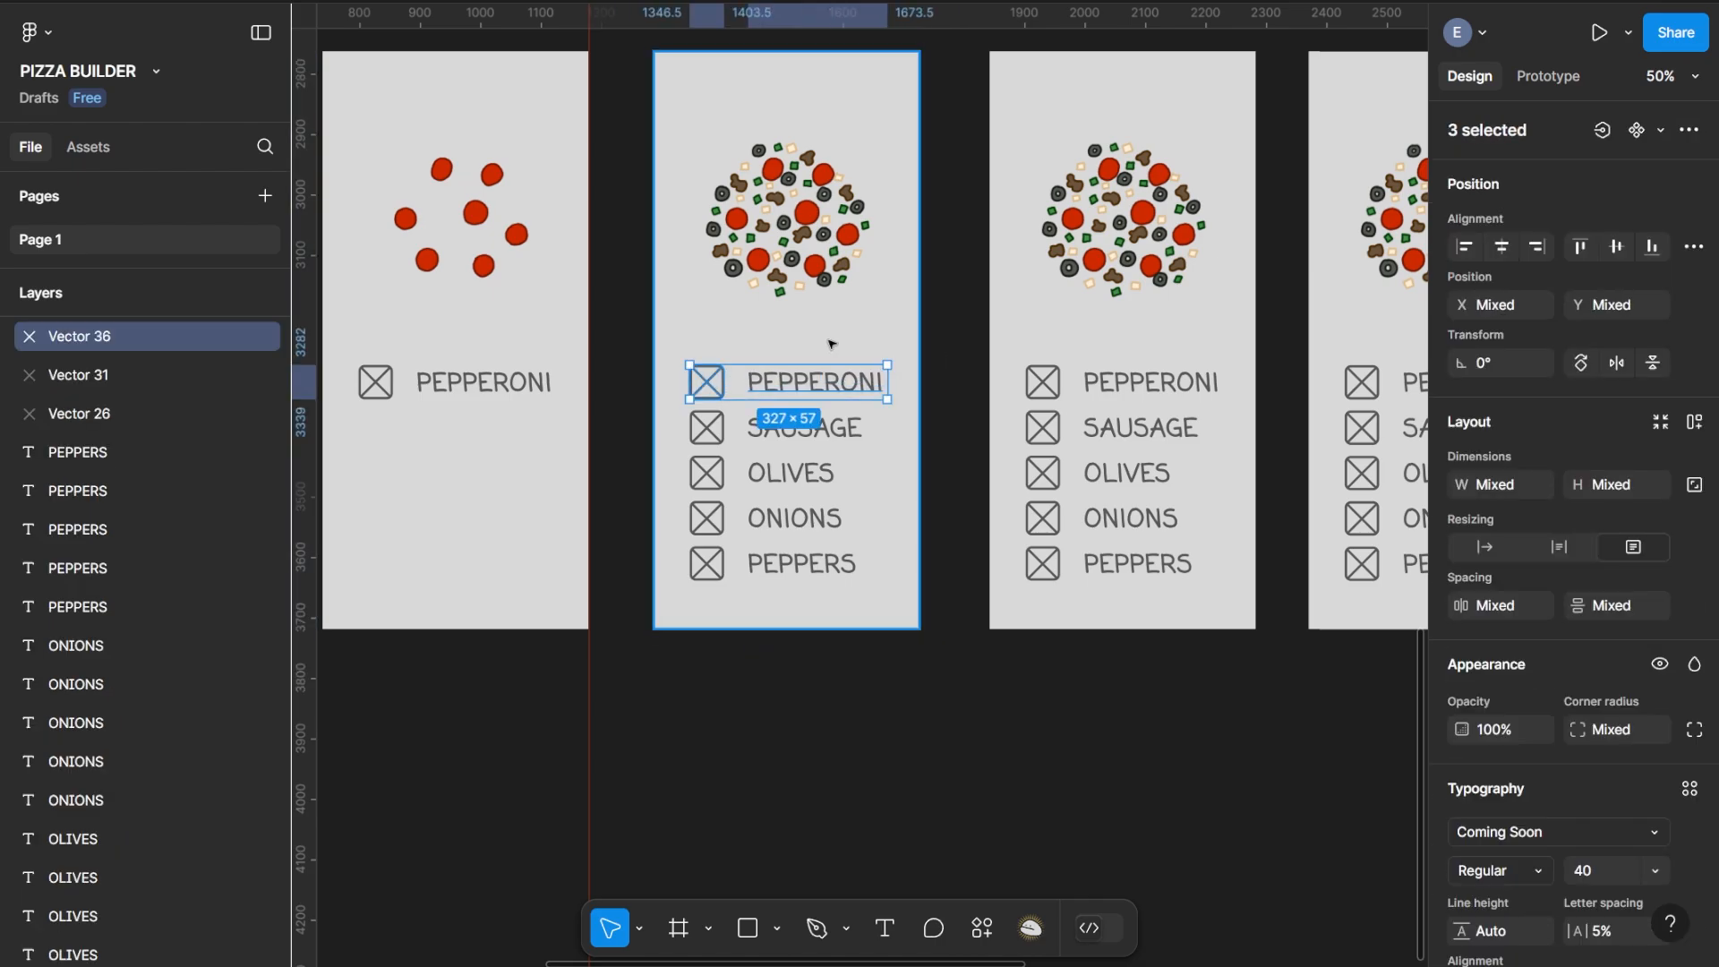
key(Delete)
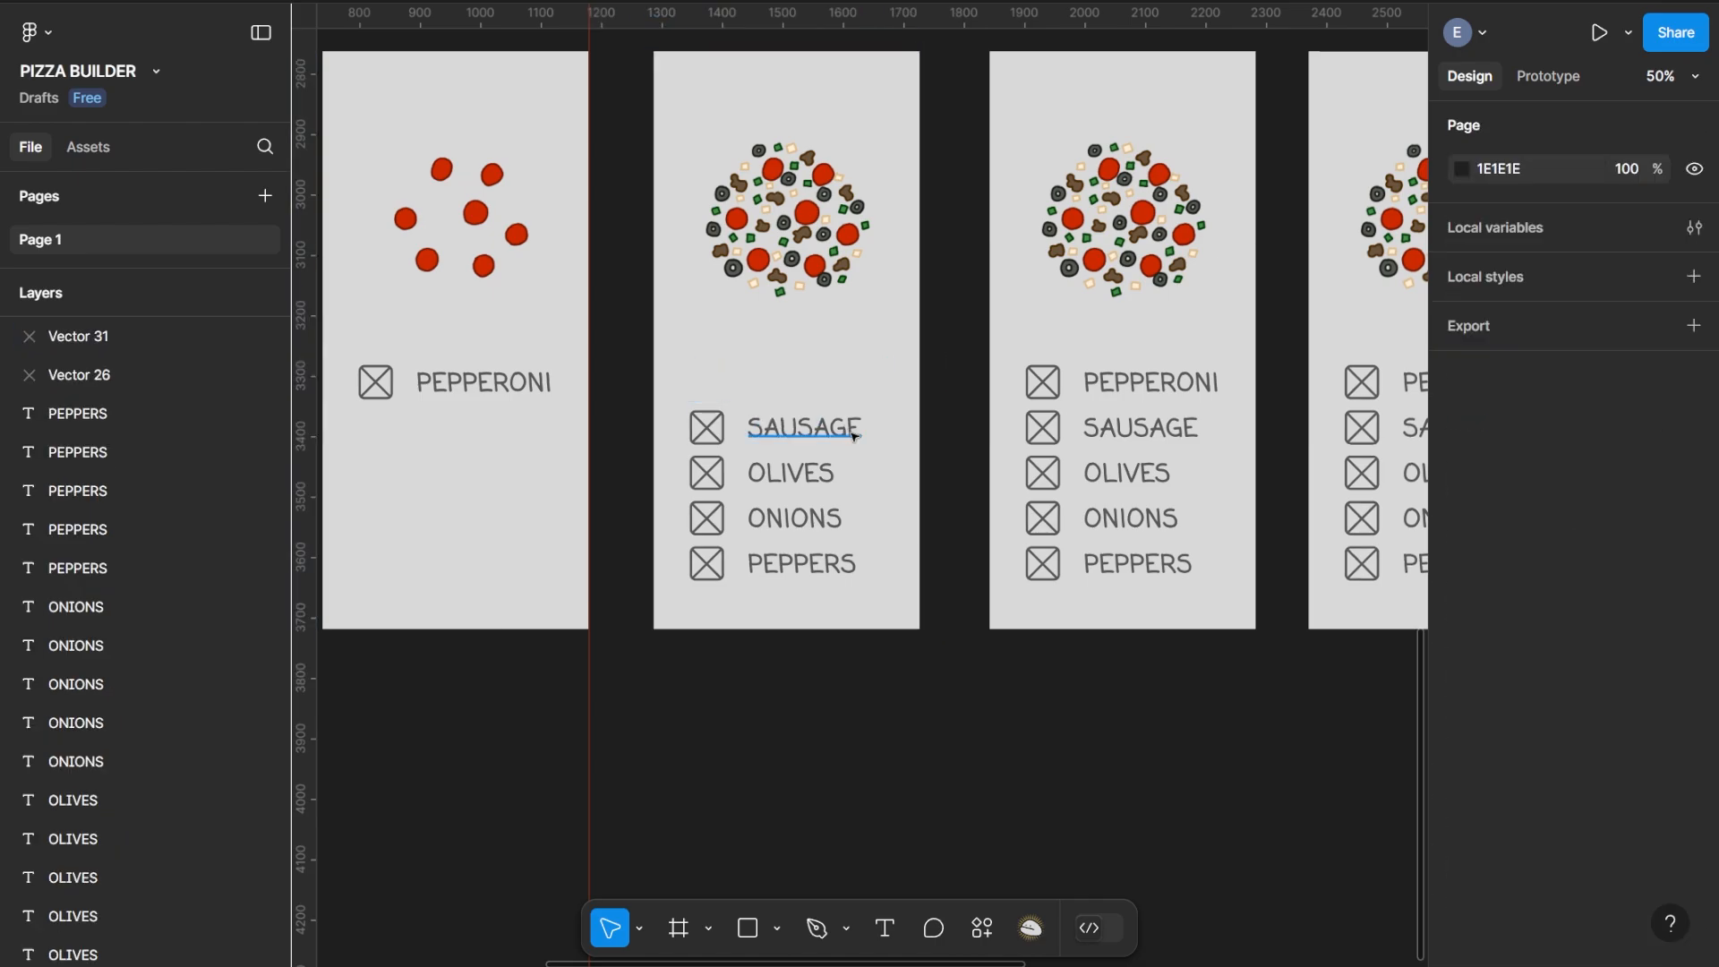
click(747, 502)
drag(748, 502, 646, 634)
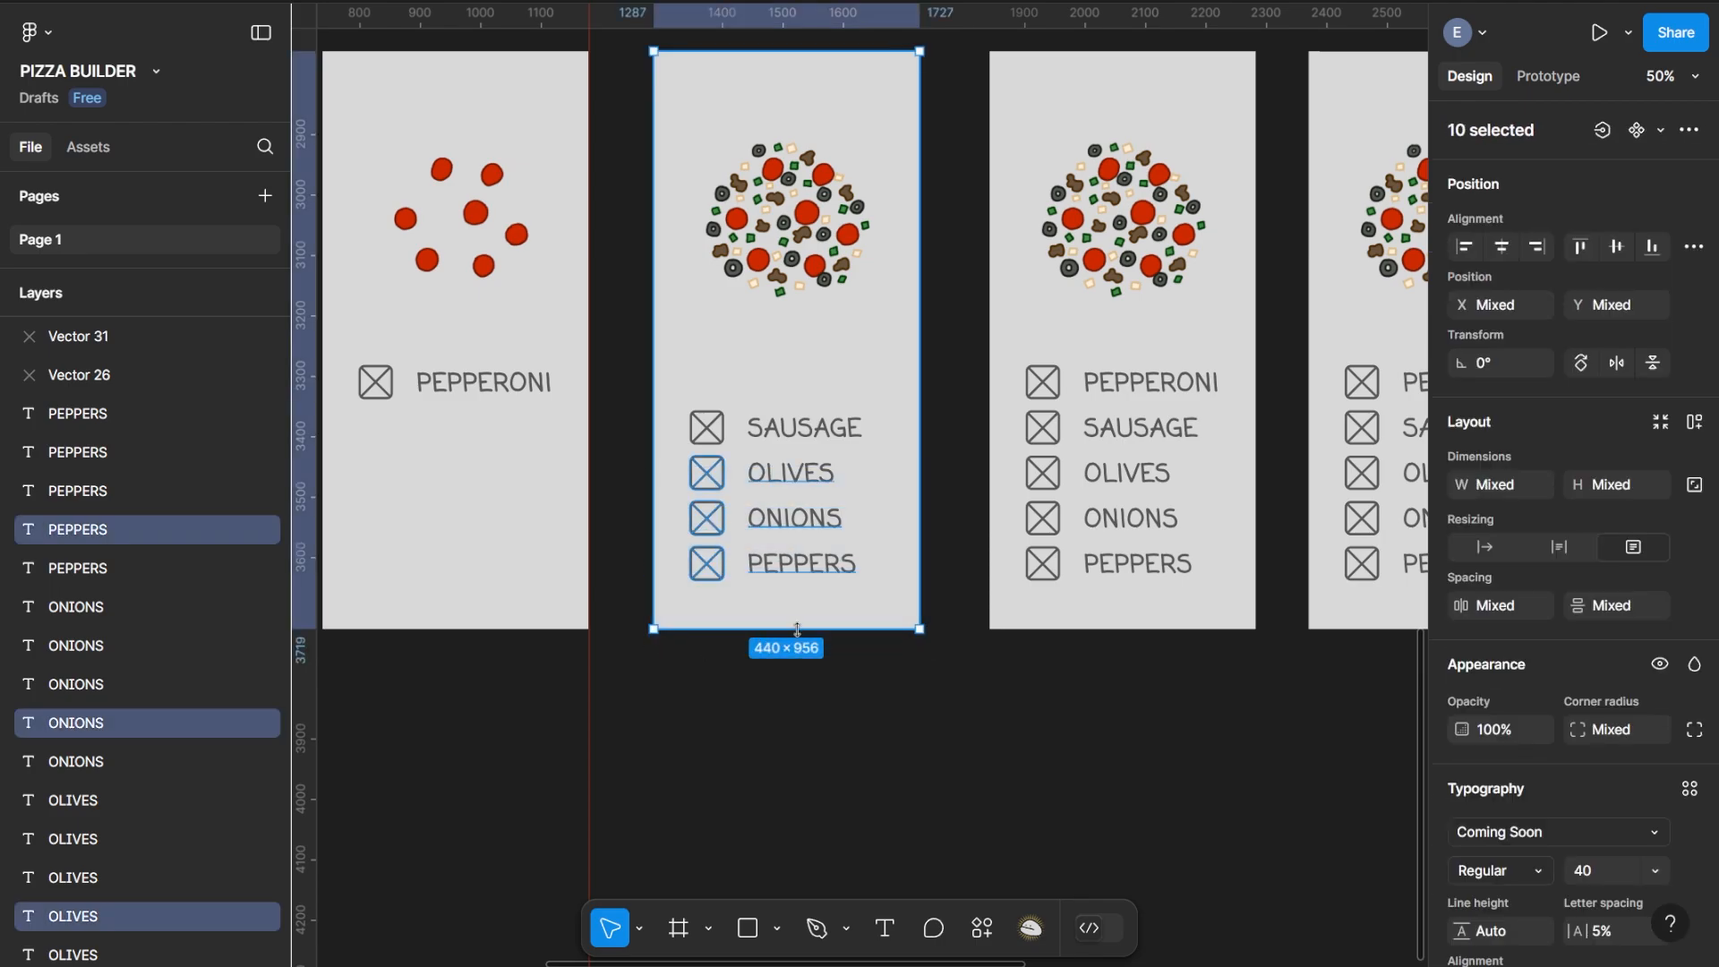
shift+click(833, 596)
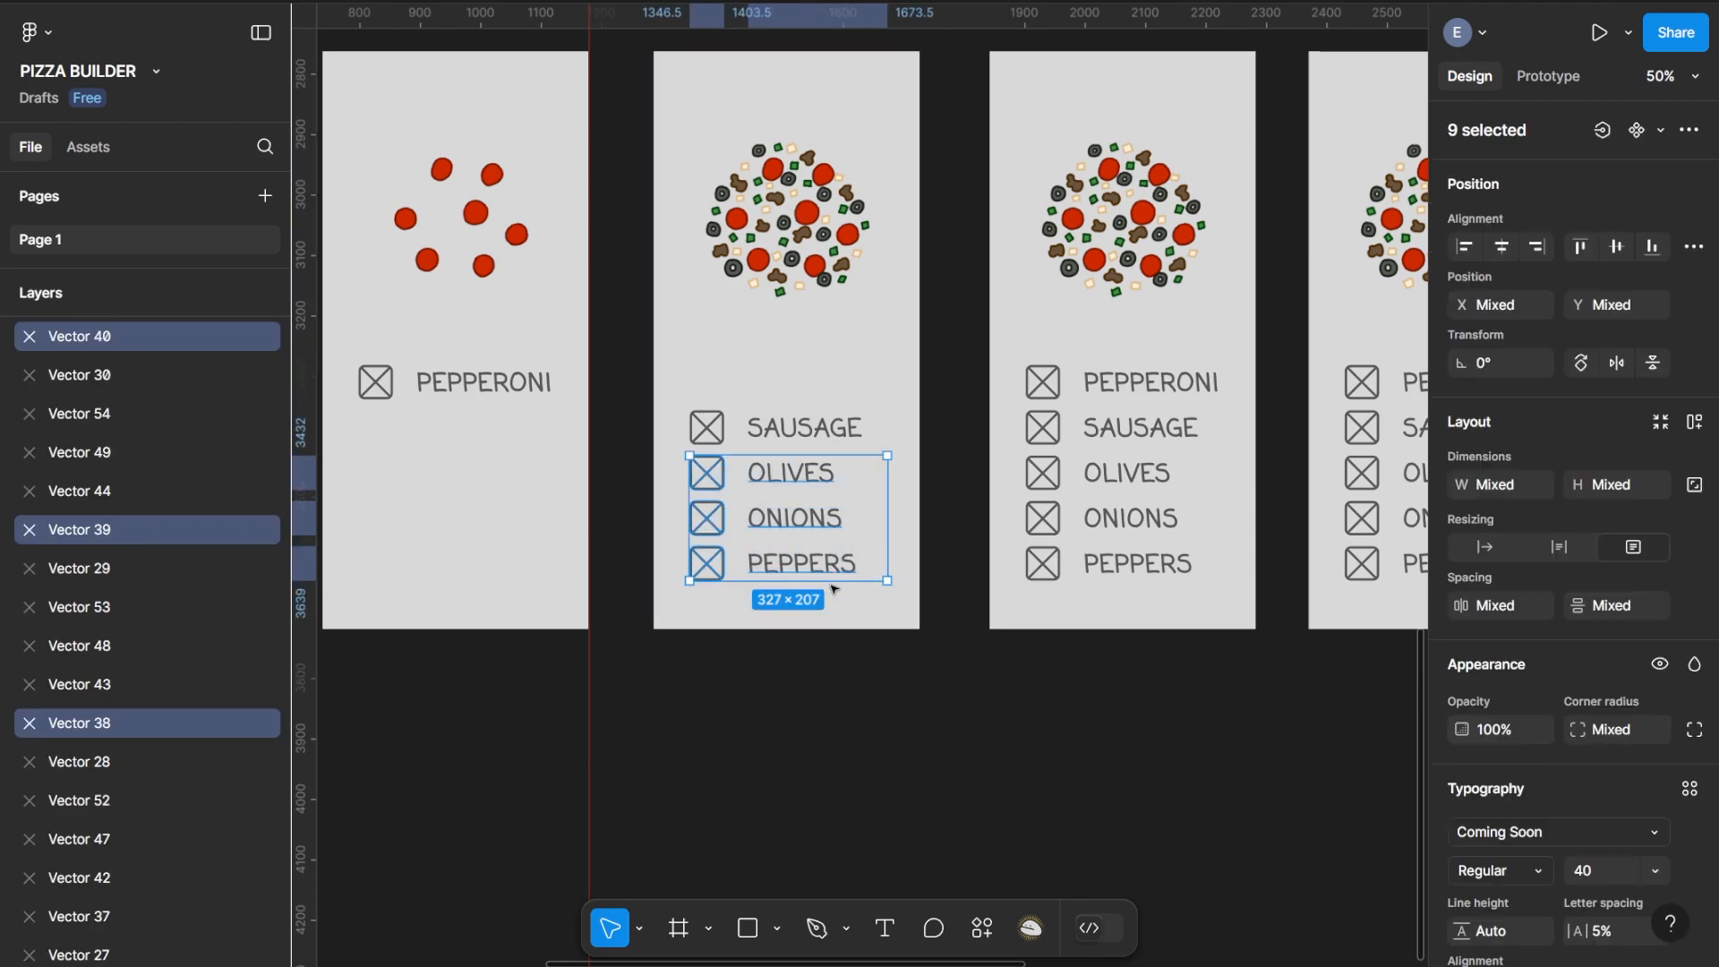
key(Delete)
Delete the green peppers, onions, olives and pepperoni images from the second copy, keeping the sausage image
click(755, 261)
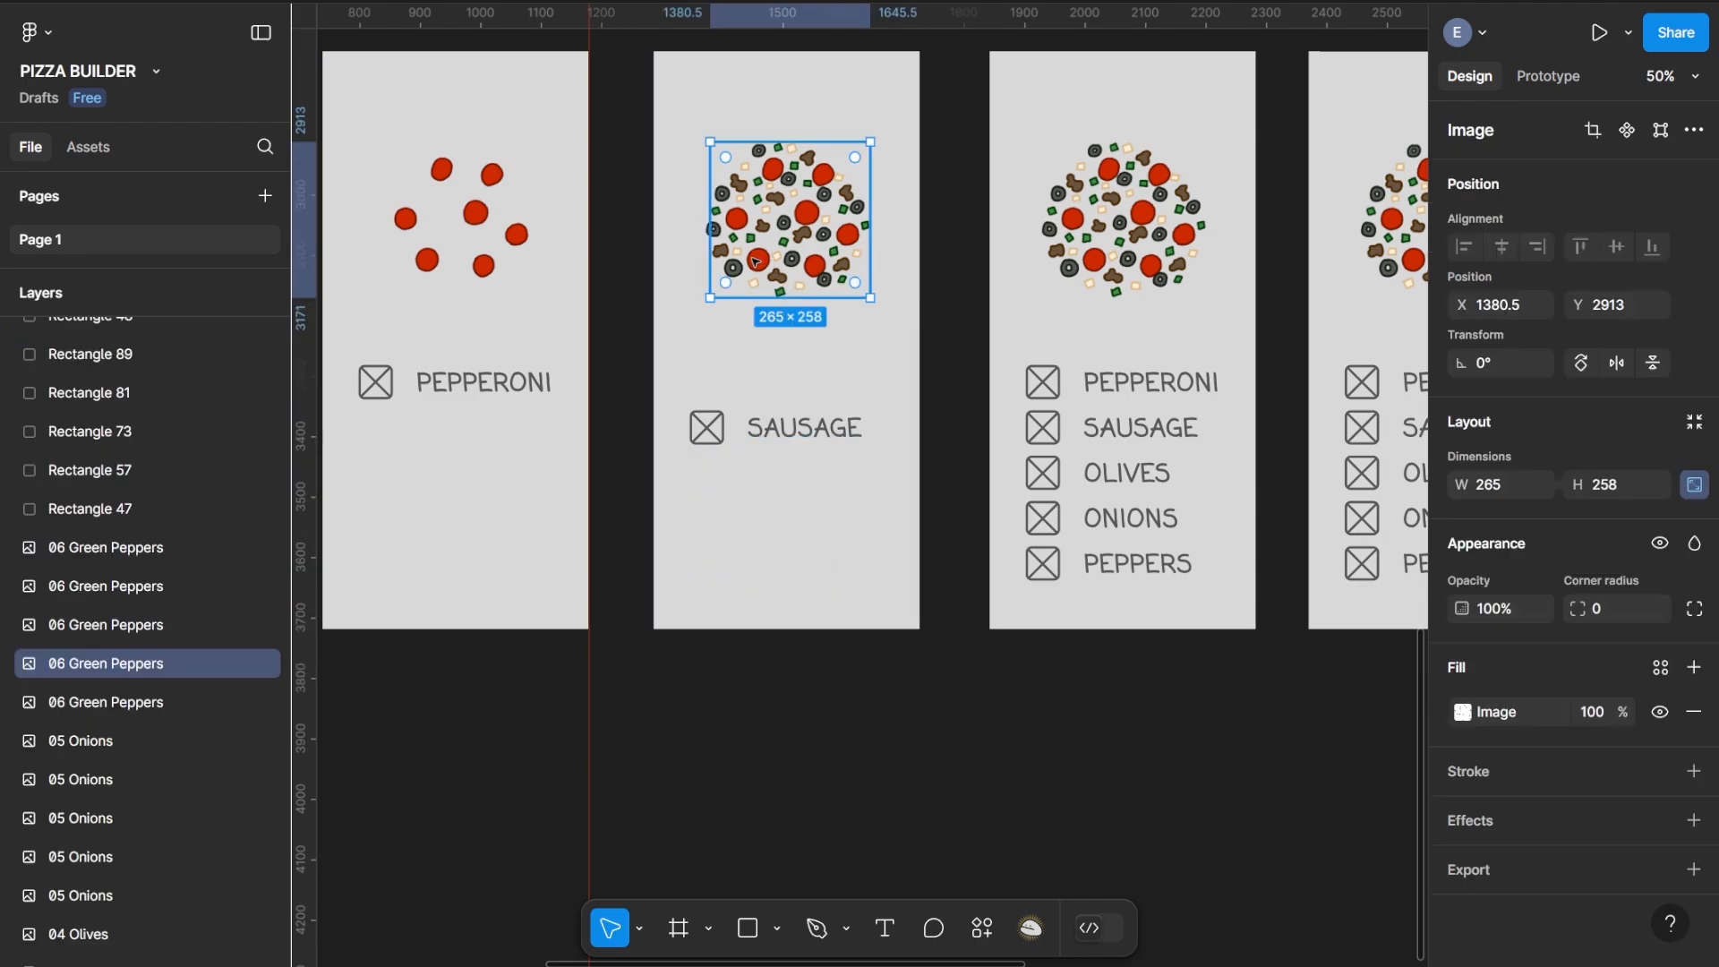
key(Escape)
click(755, 260)
key(Delete)
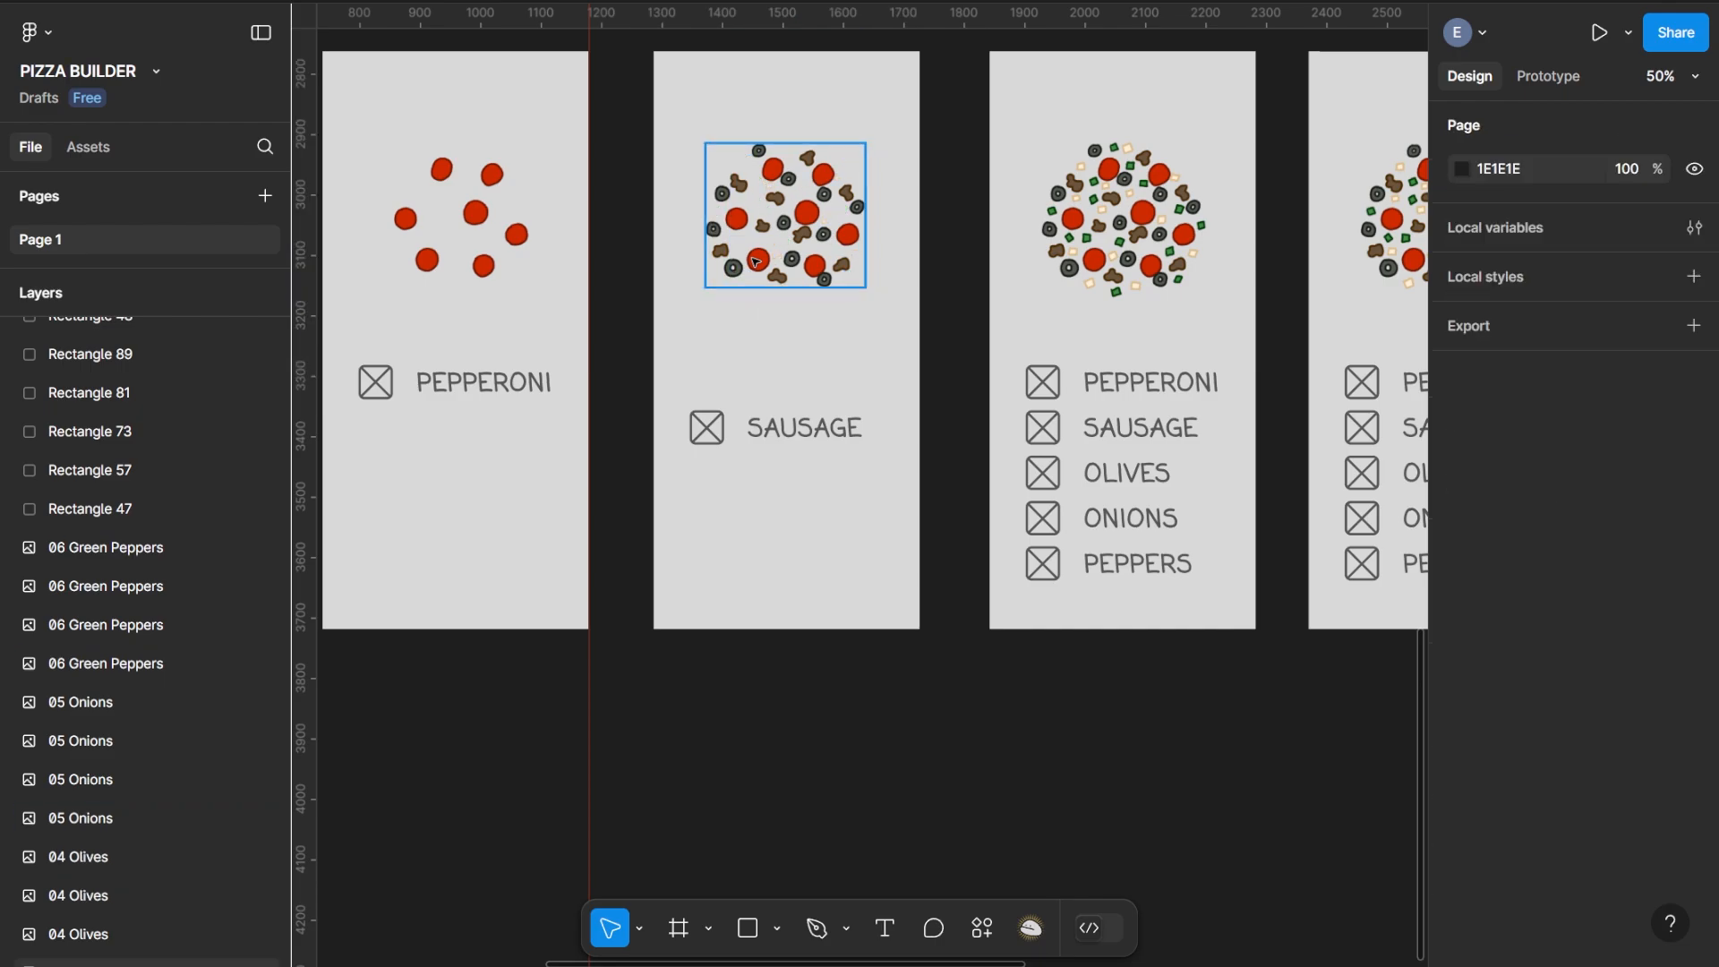
click(732, 271)
key(Delete)
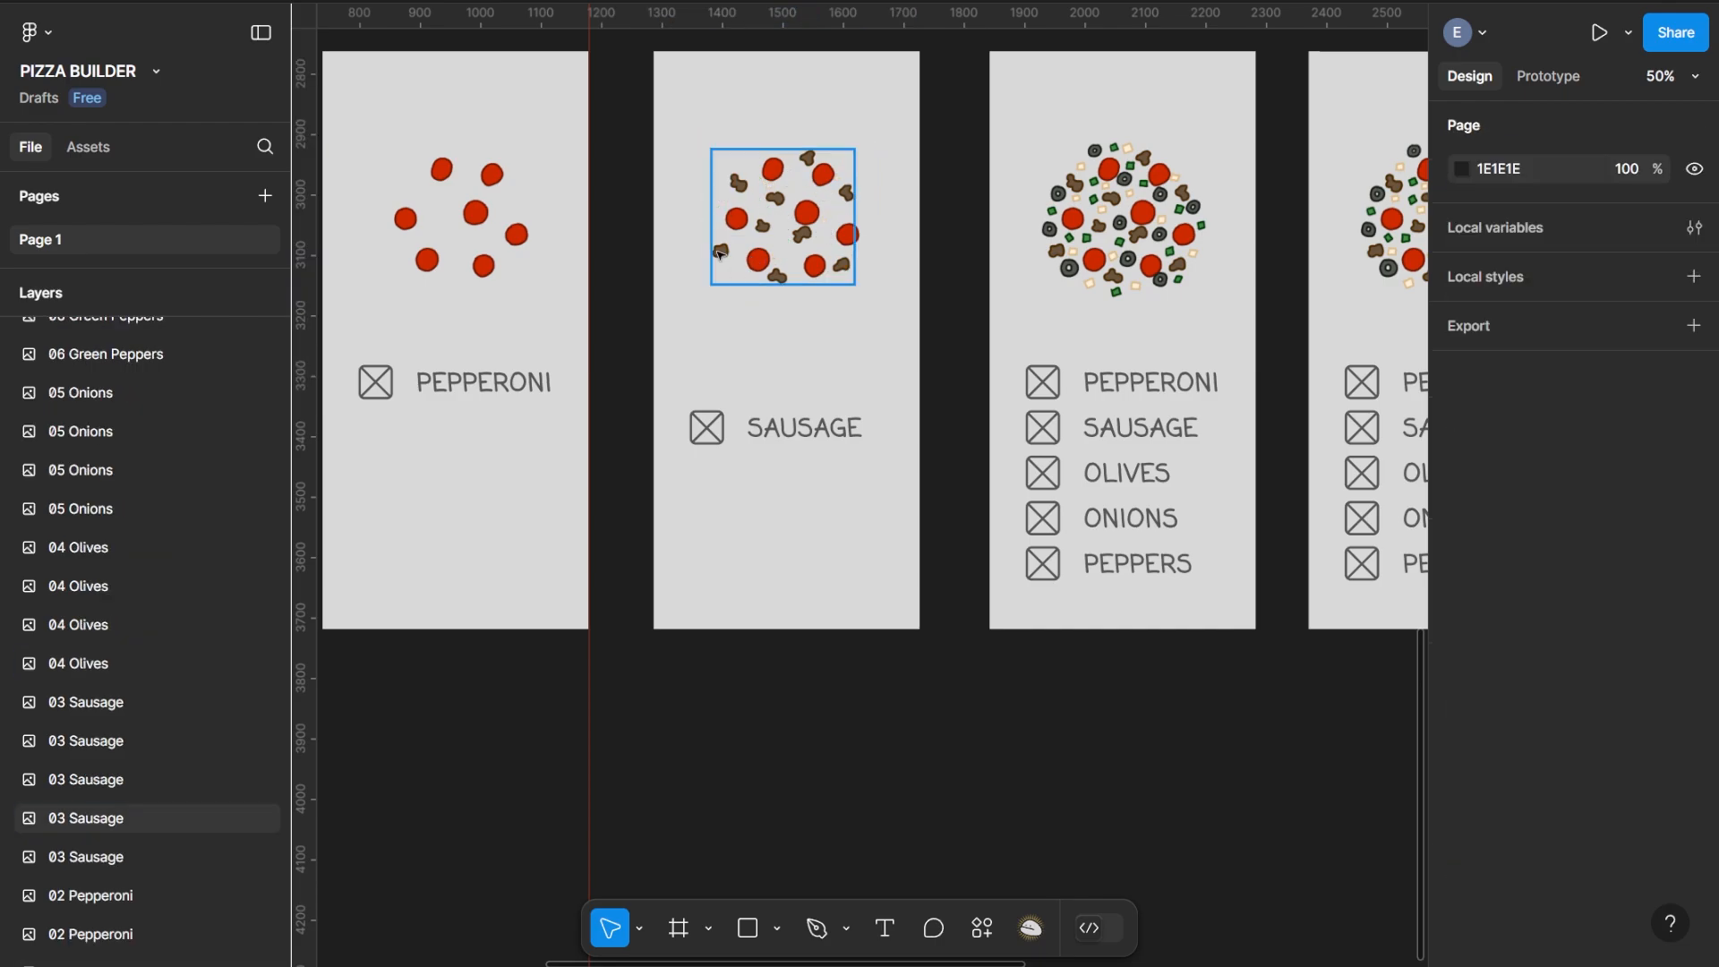
click(860, 237)
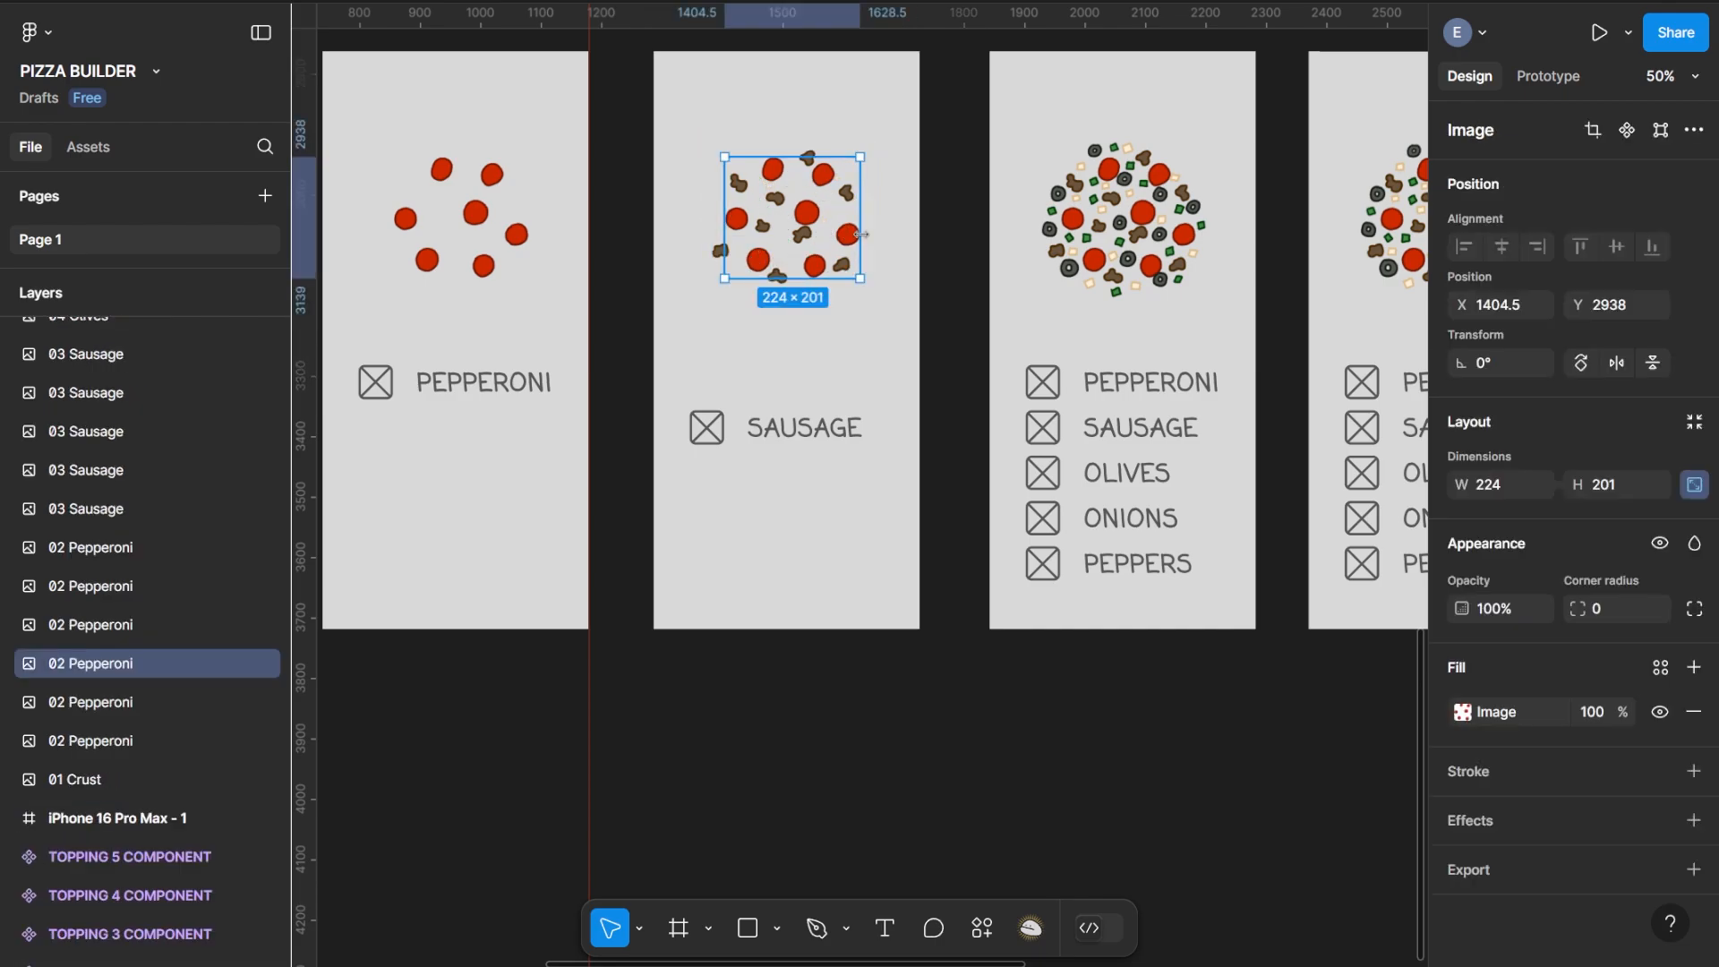
key(Delete)
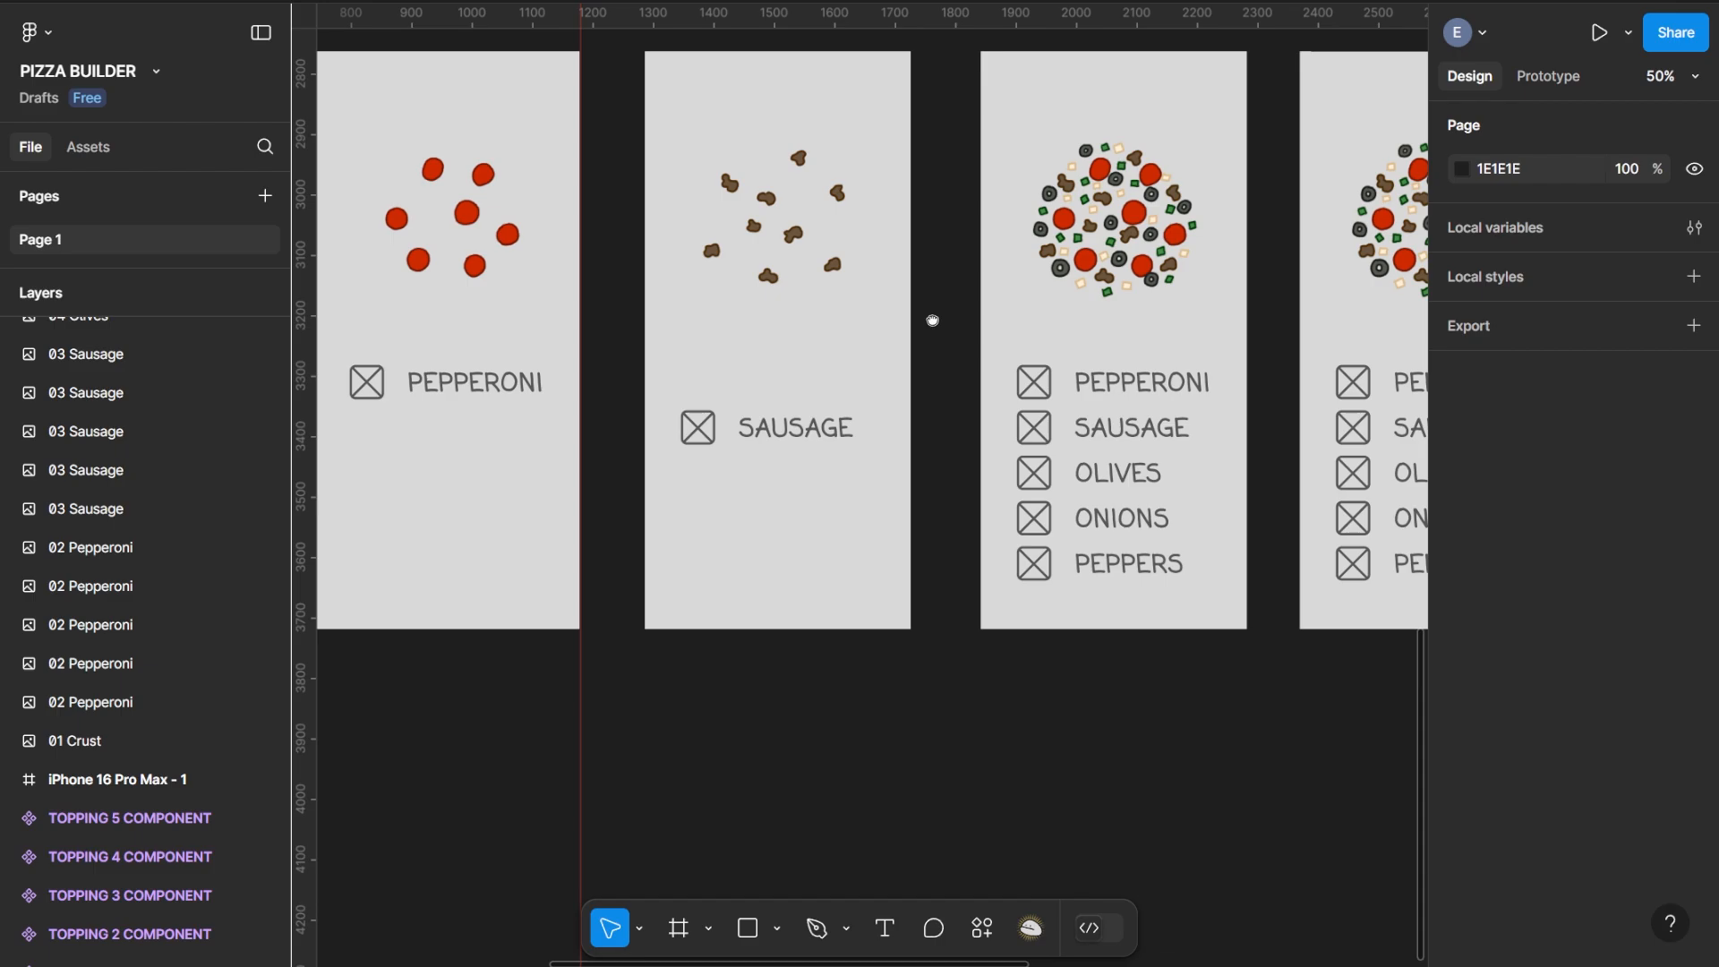
Delete the pepperoni, sausage, onions and peppers labels and checkboxes from the third copy, keeping the olives row
scroll(952, 323, right, 5)
drag(969, 349, 694, 431)
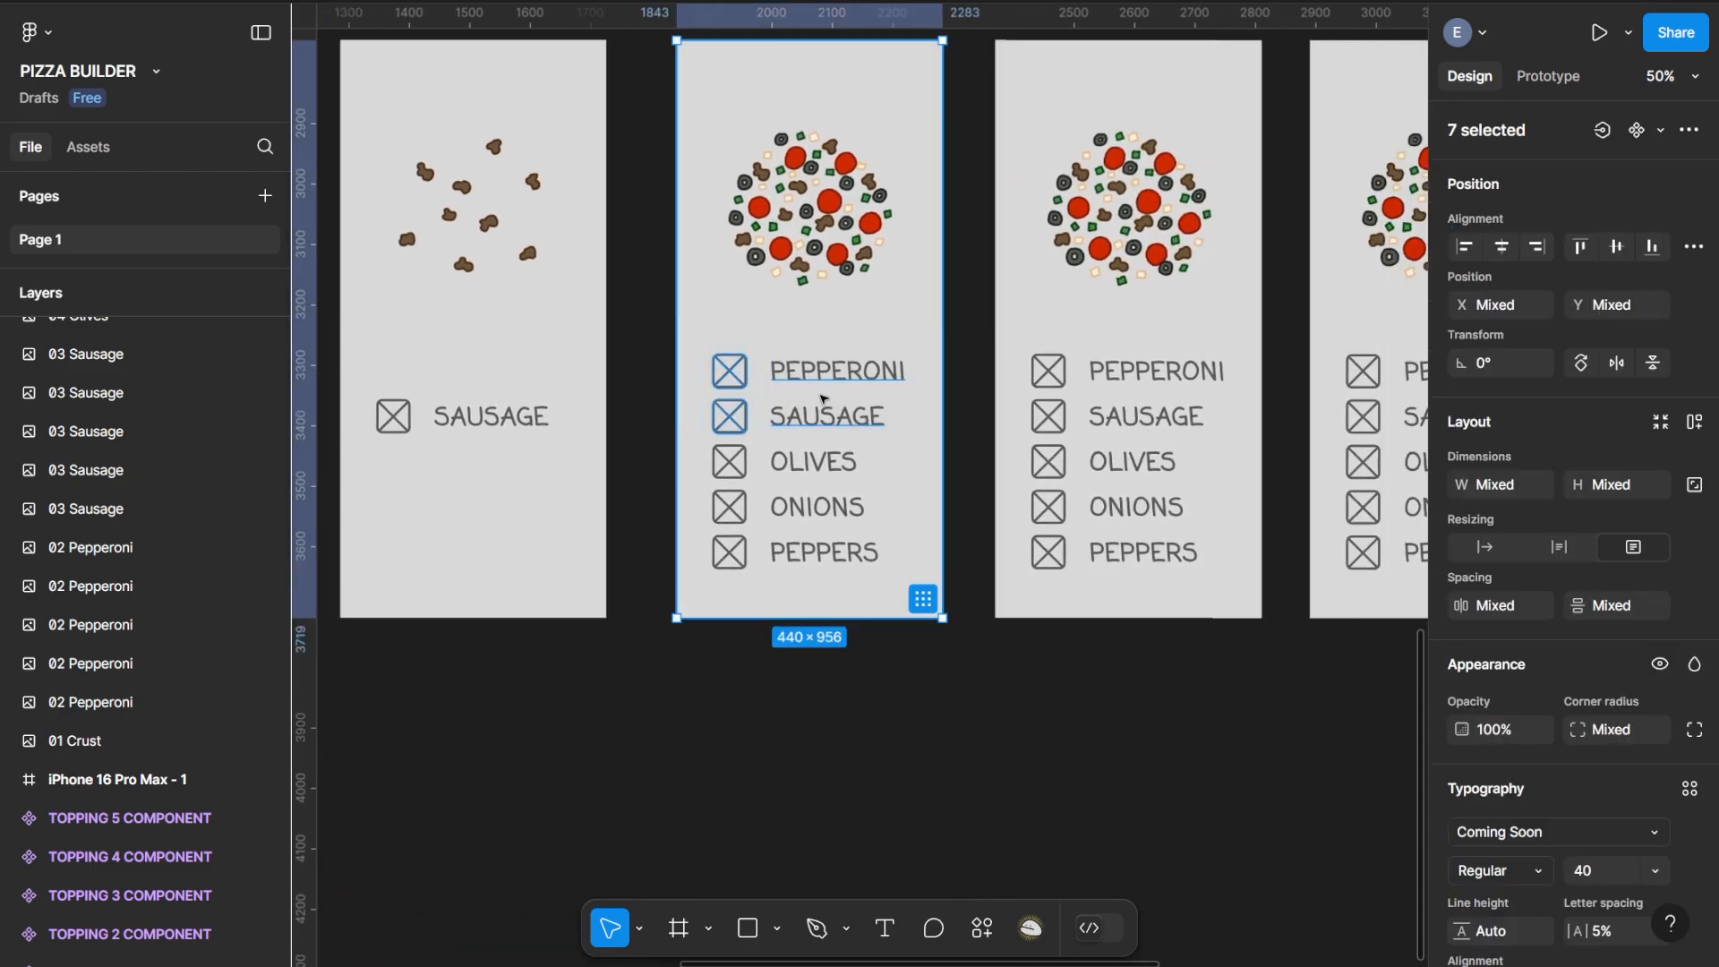
shift+click(907, 324)
key(Delete)
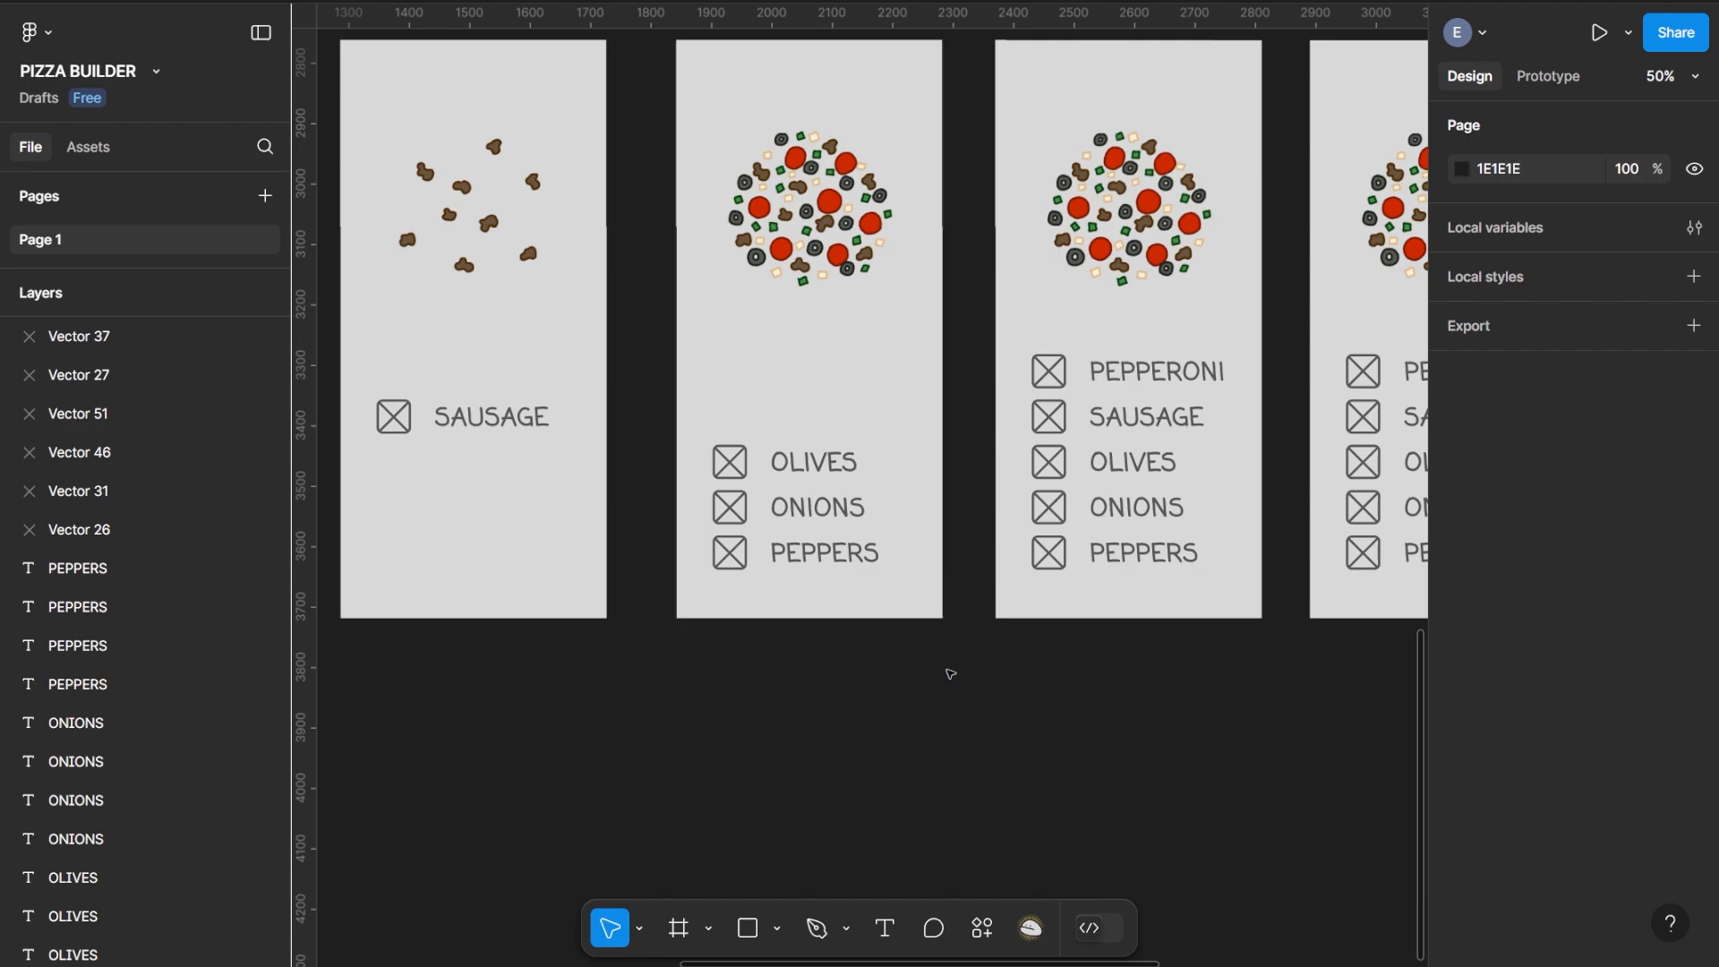
drag(952, 707, 674, 481)
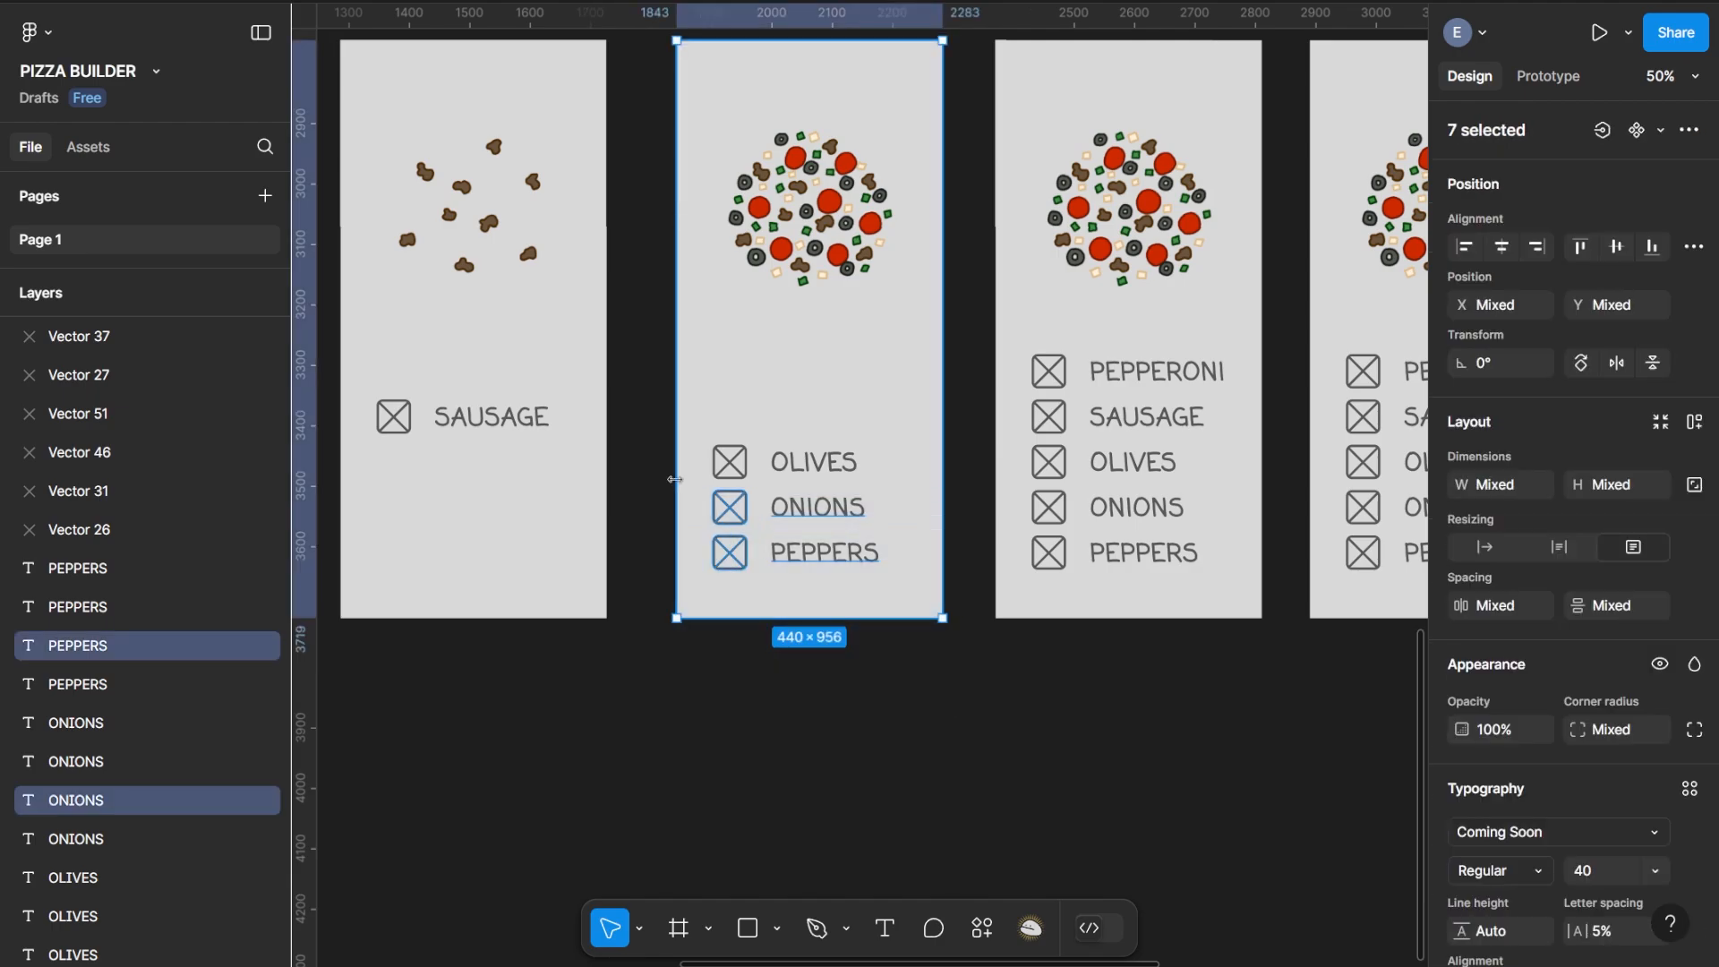
shift+click(703, 395)
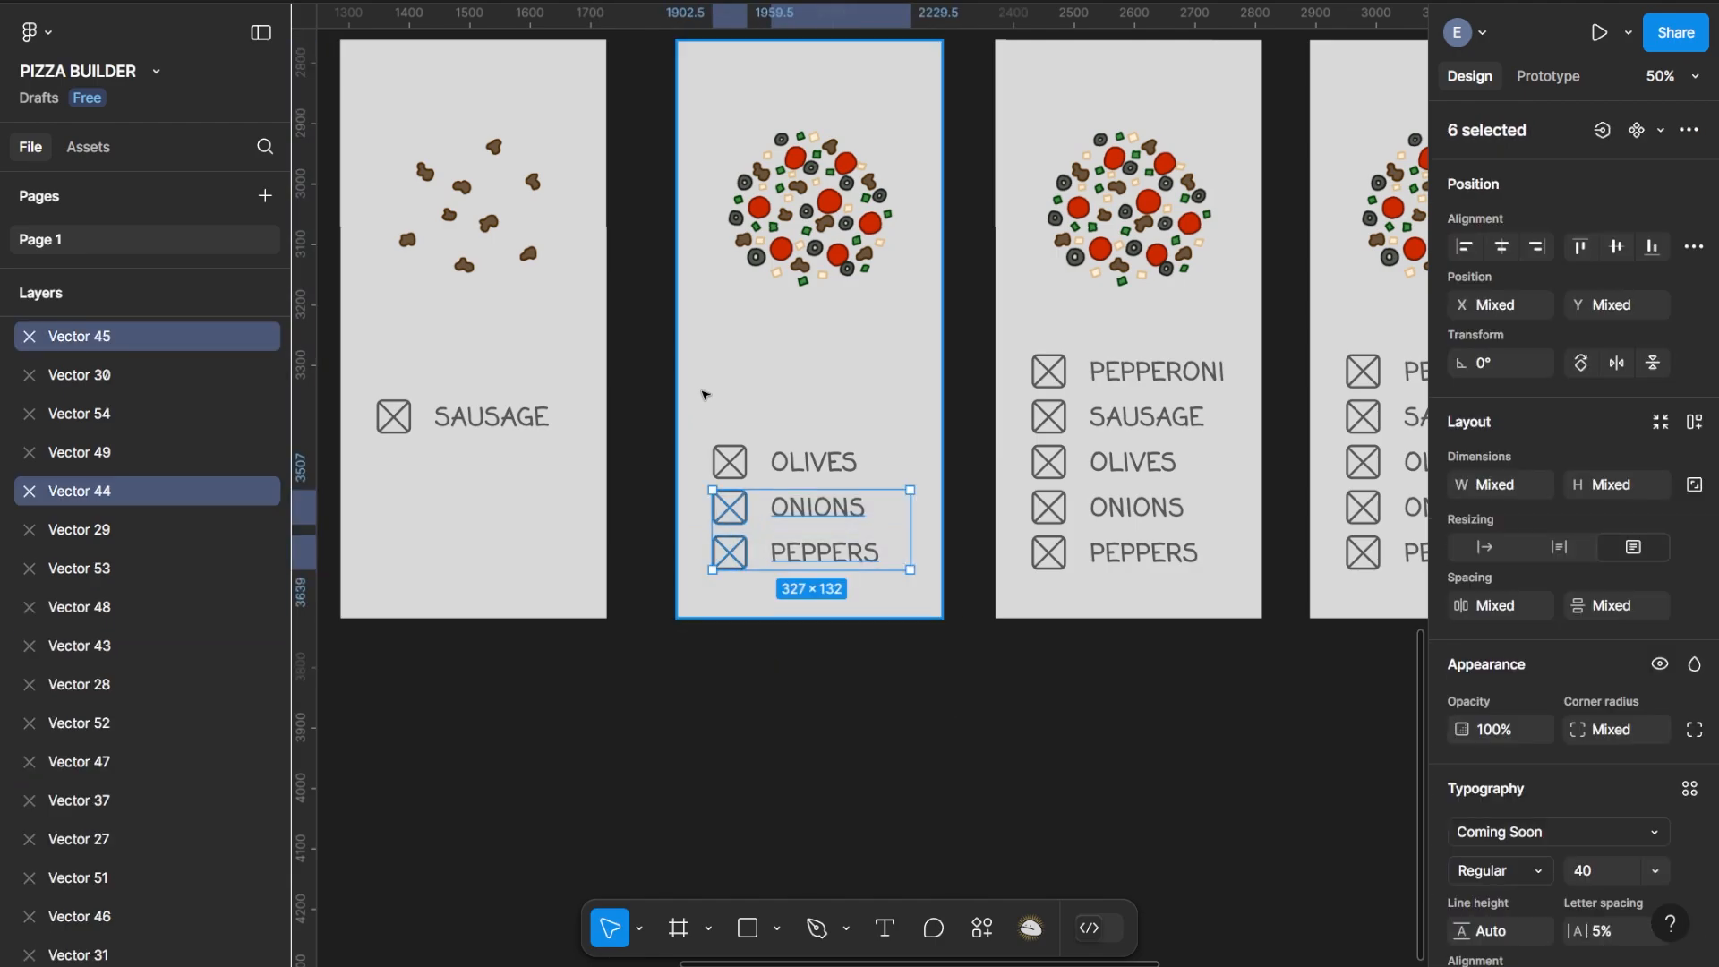
key(Delete)
Delete the green peppers and onions images from the third copy
click(802, 247)
key(Escape)
click(804, 244)
key(Escape)
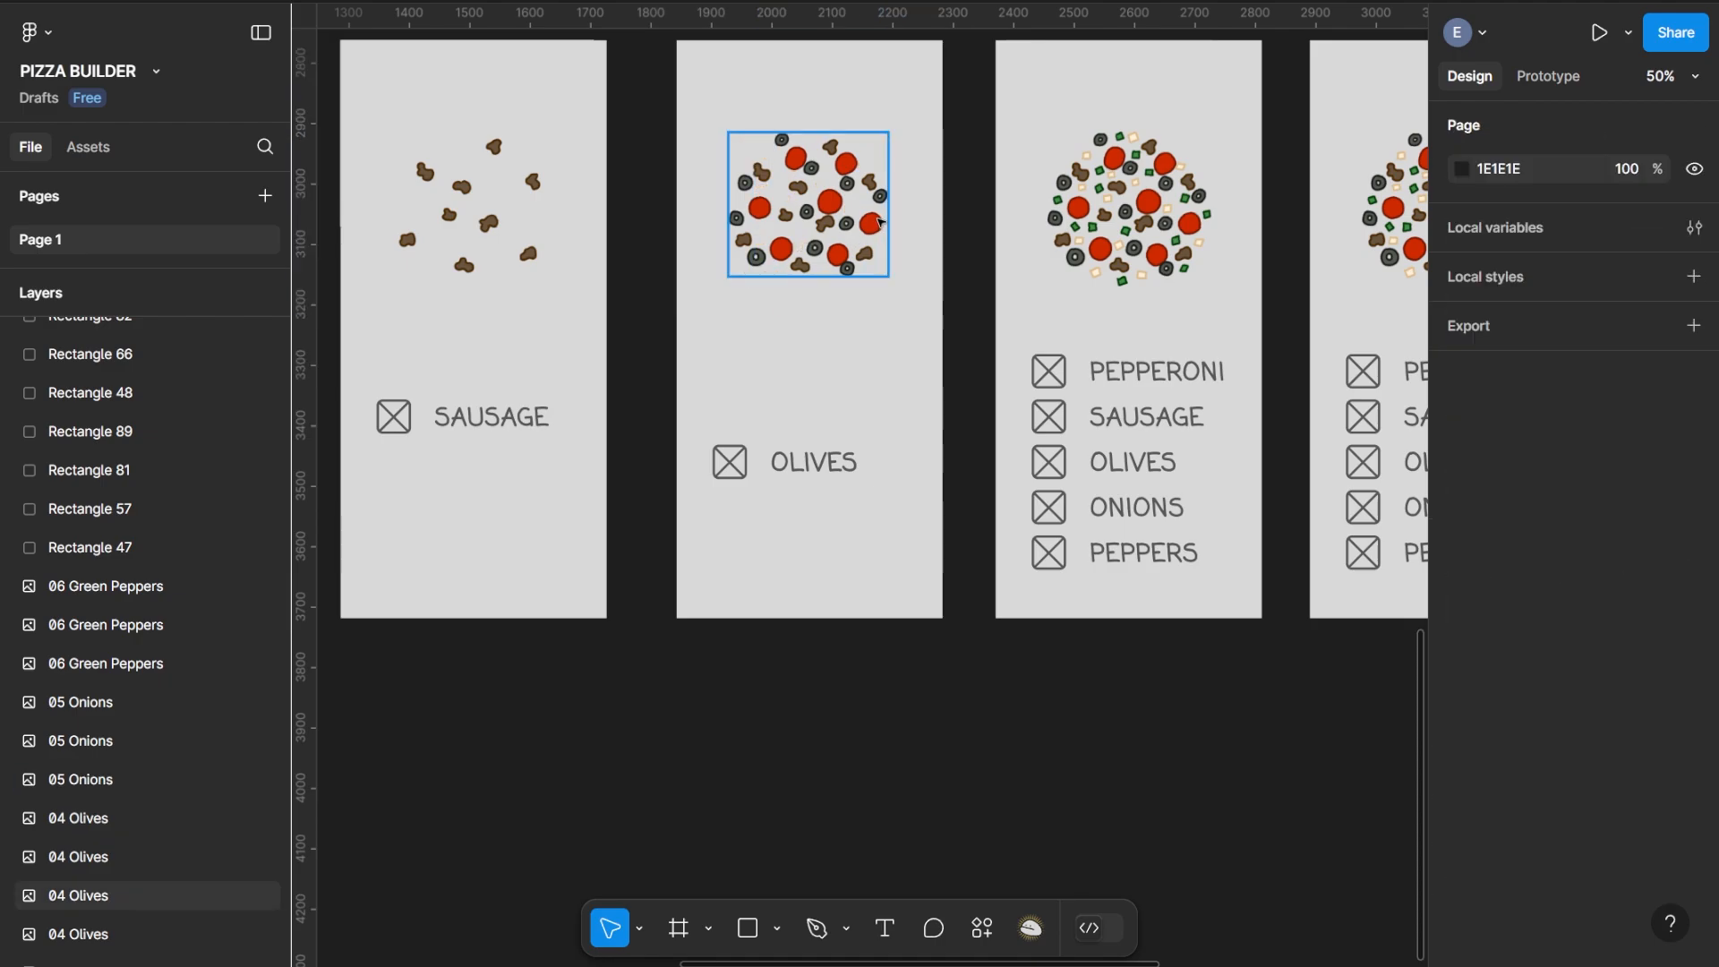
Find the third copy's sausage and pepperoni images among the layers and delete both, keeping the olives image
click(803, 242)
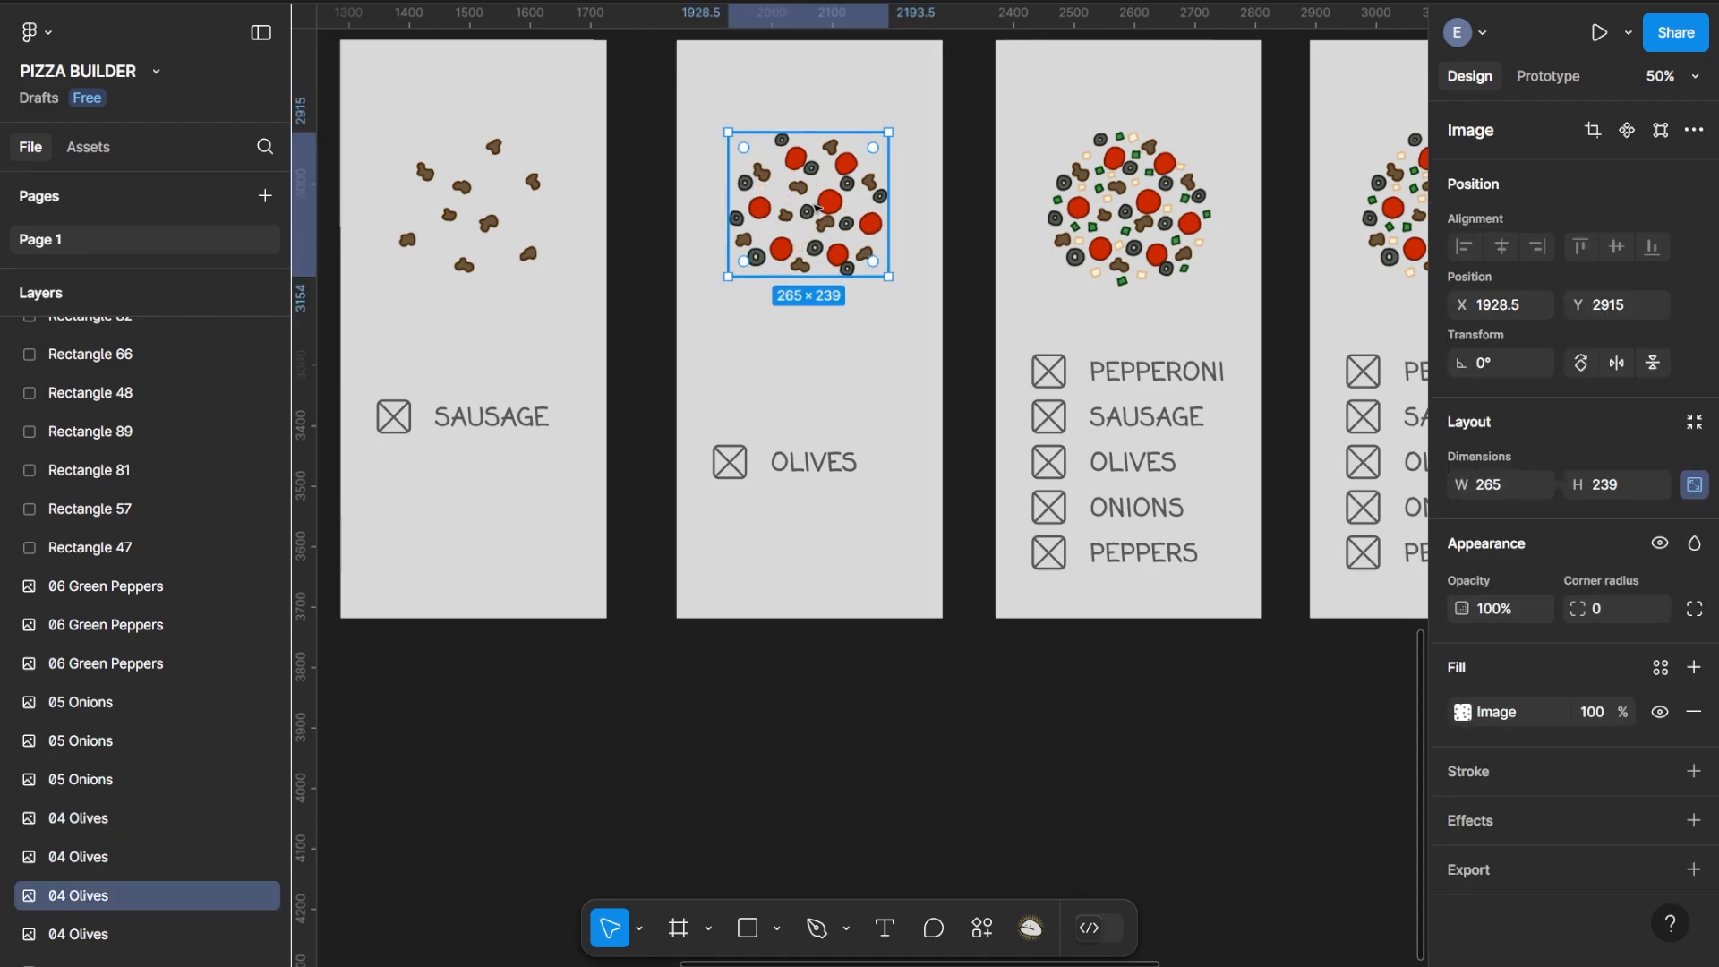
scroll(134, 825, down, 3)
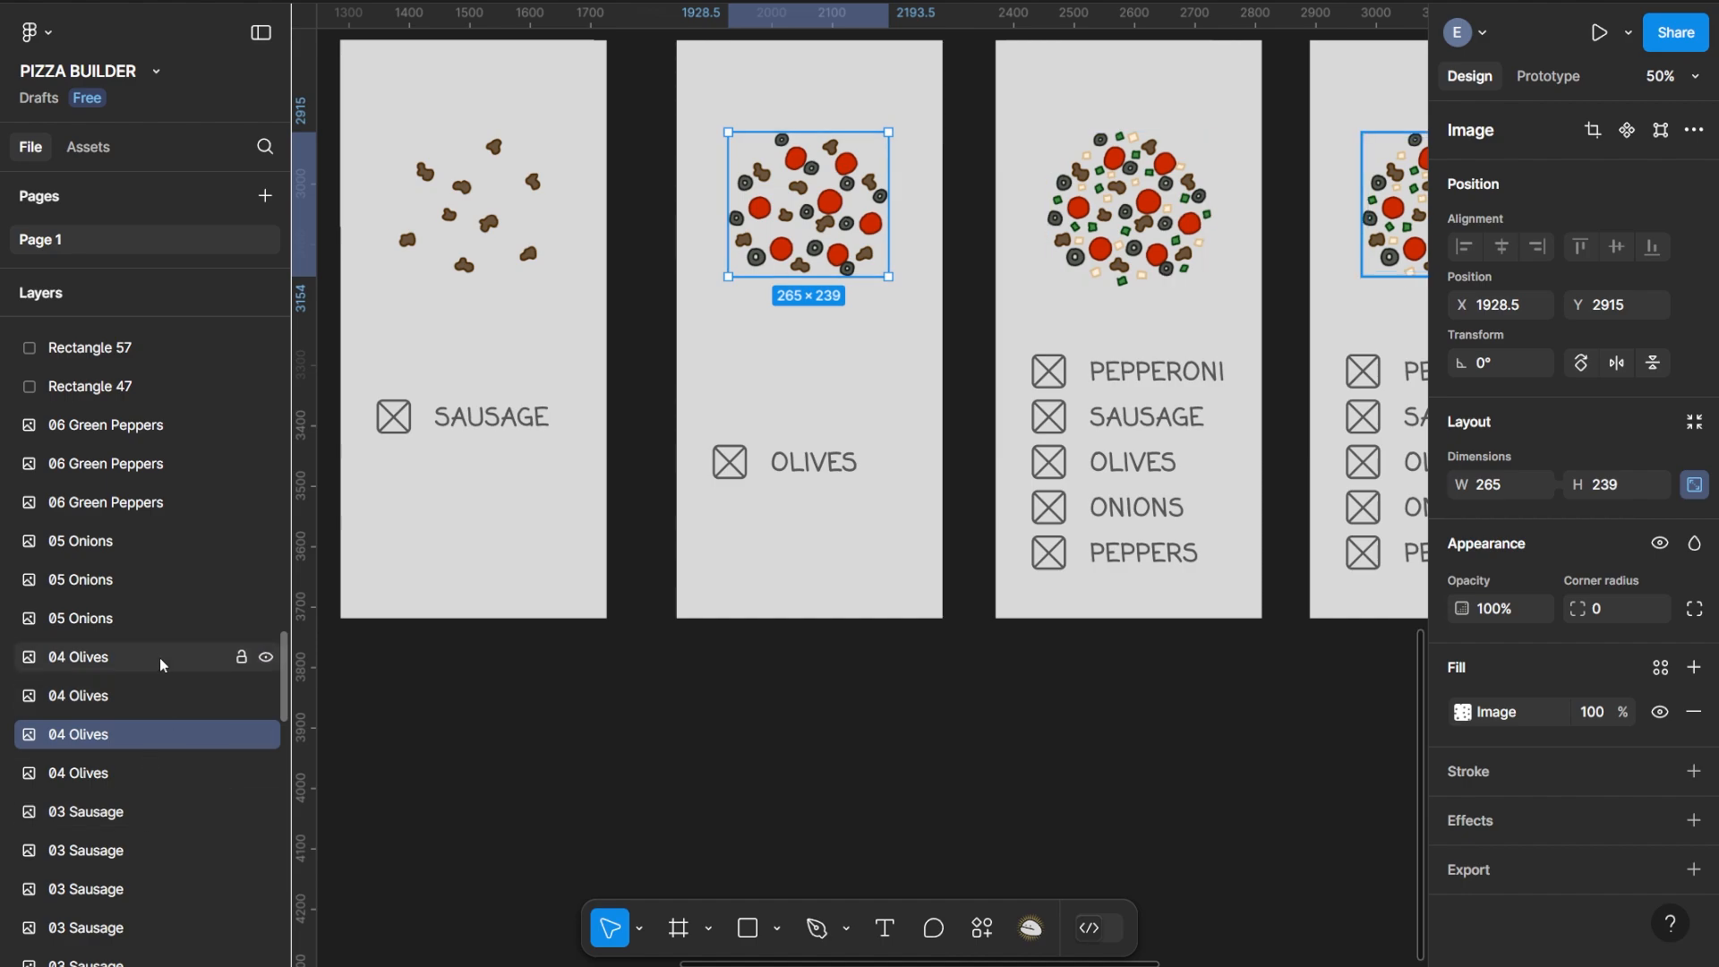
scroll(121, 645, down, 4)
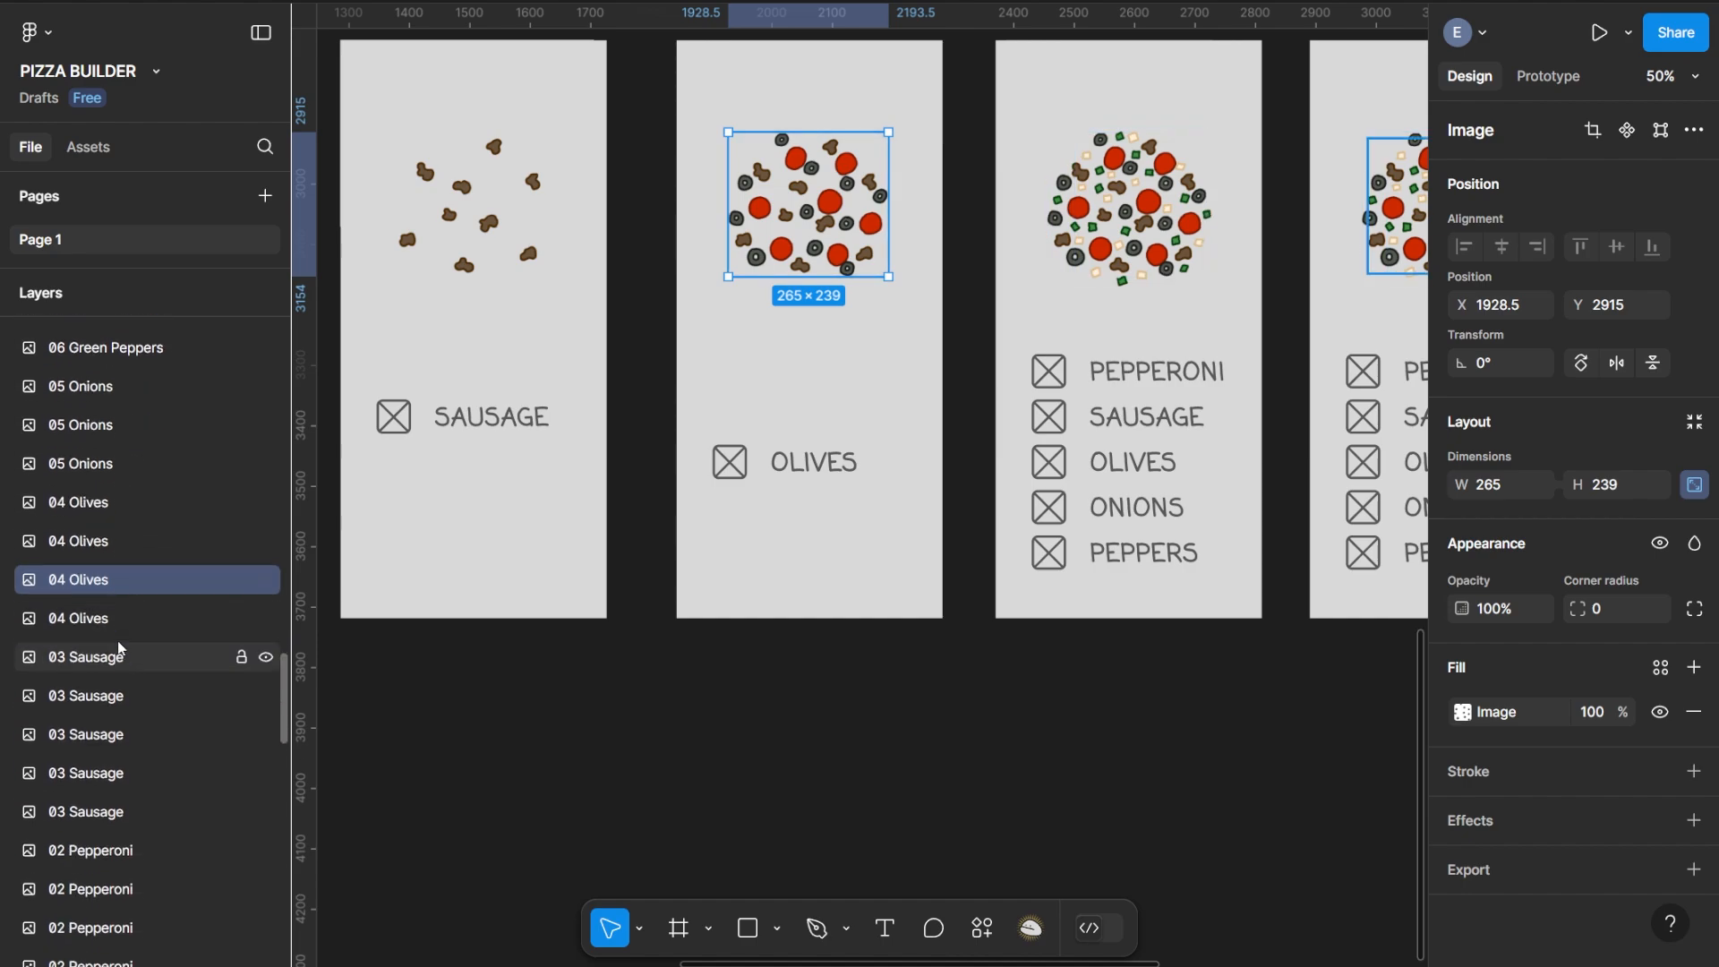
click(99, 686)
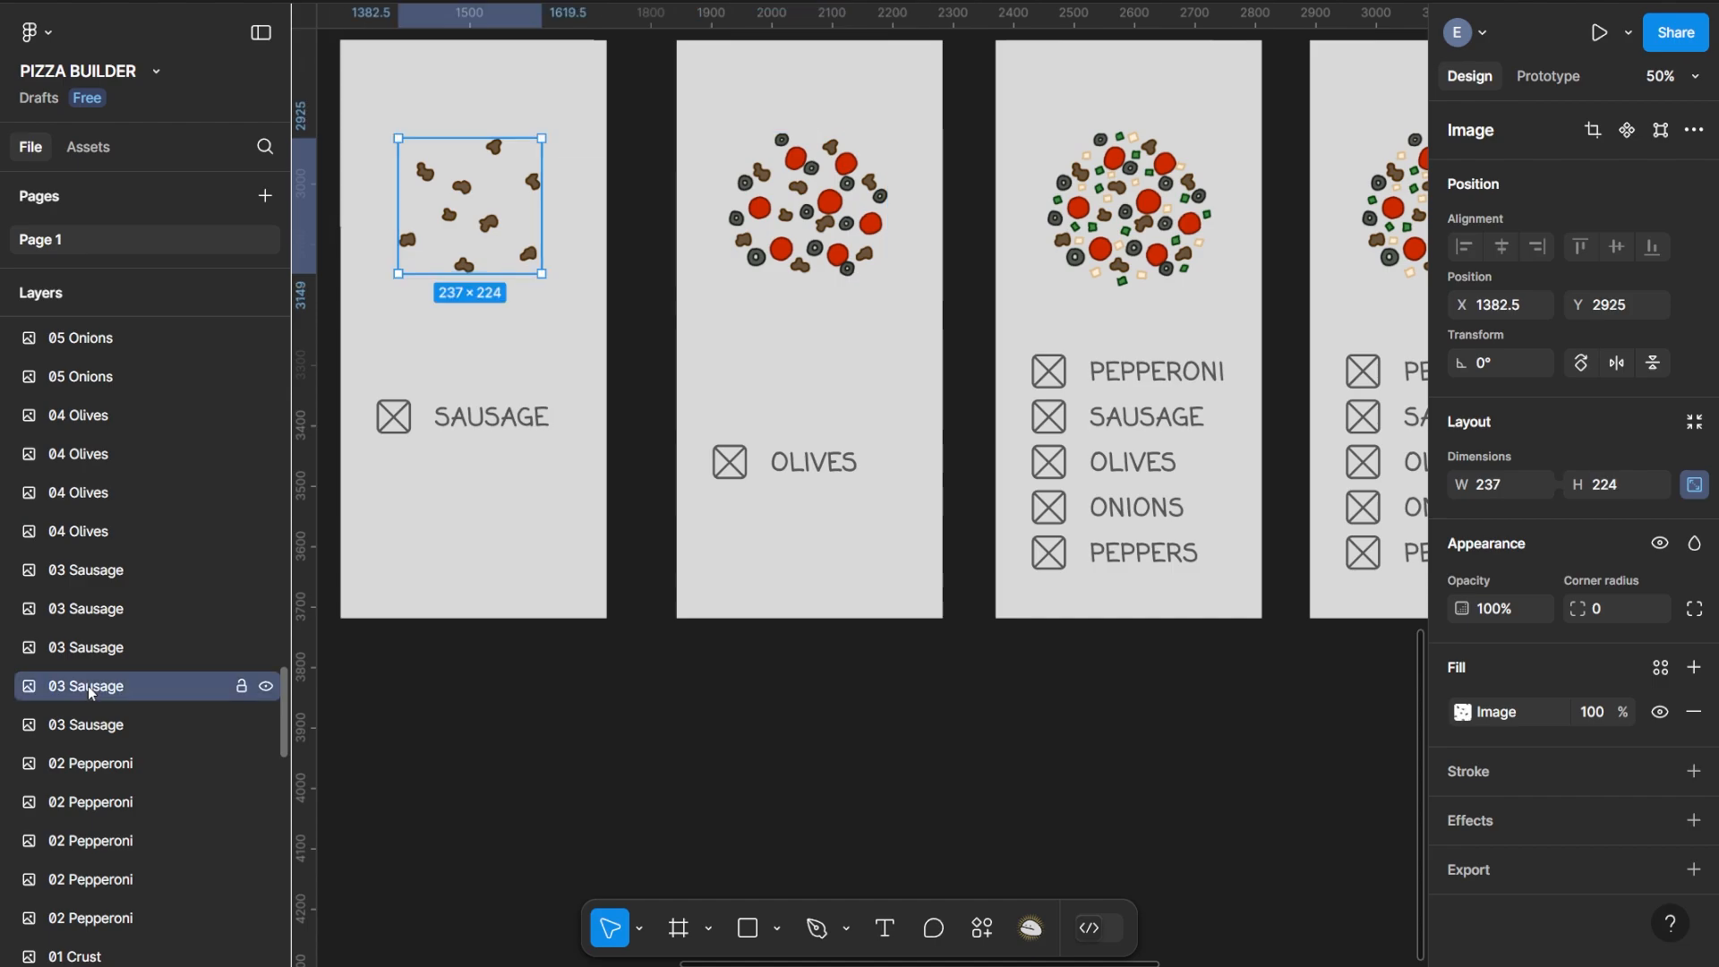
click(93, 725)
click(98, 650)
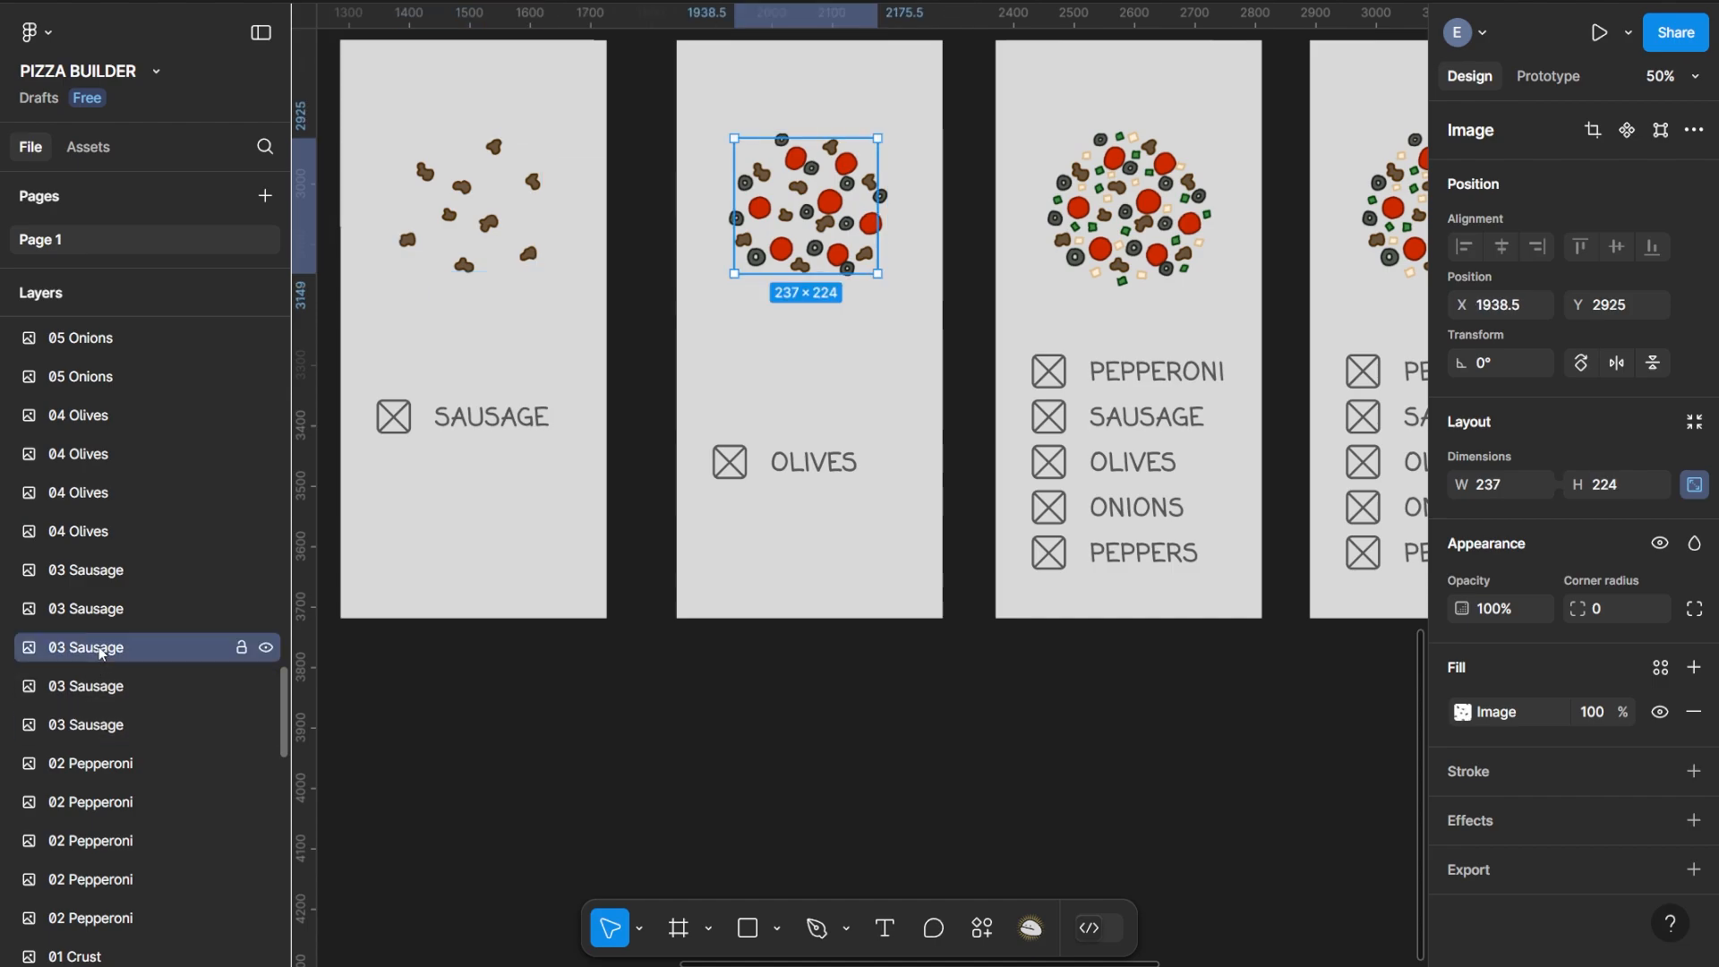
key(Delete)
click(100, 800)
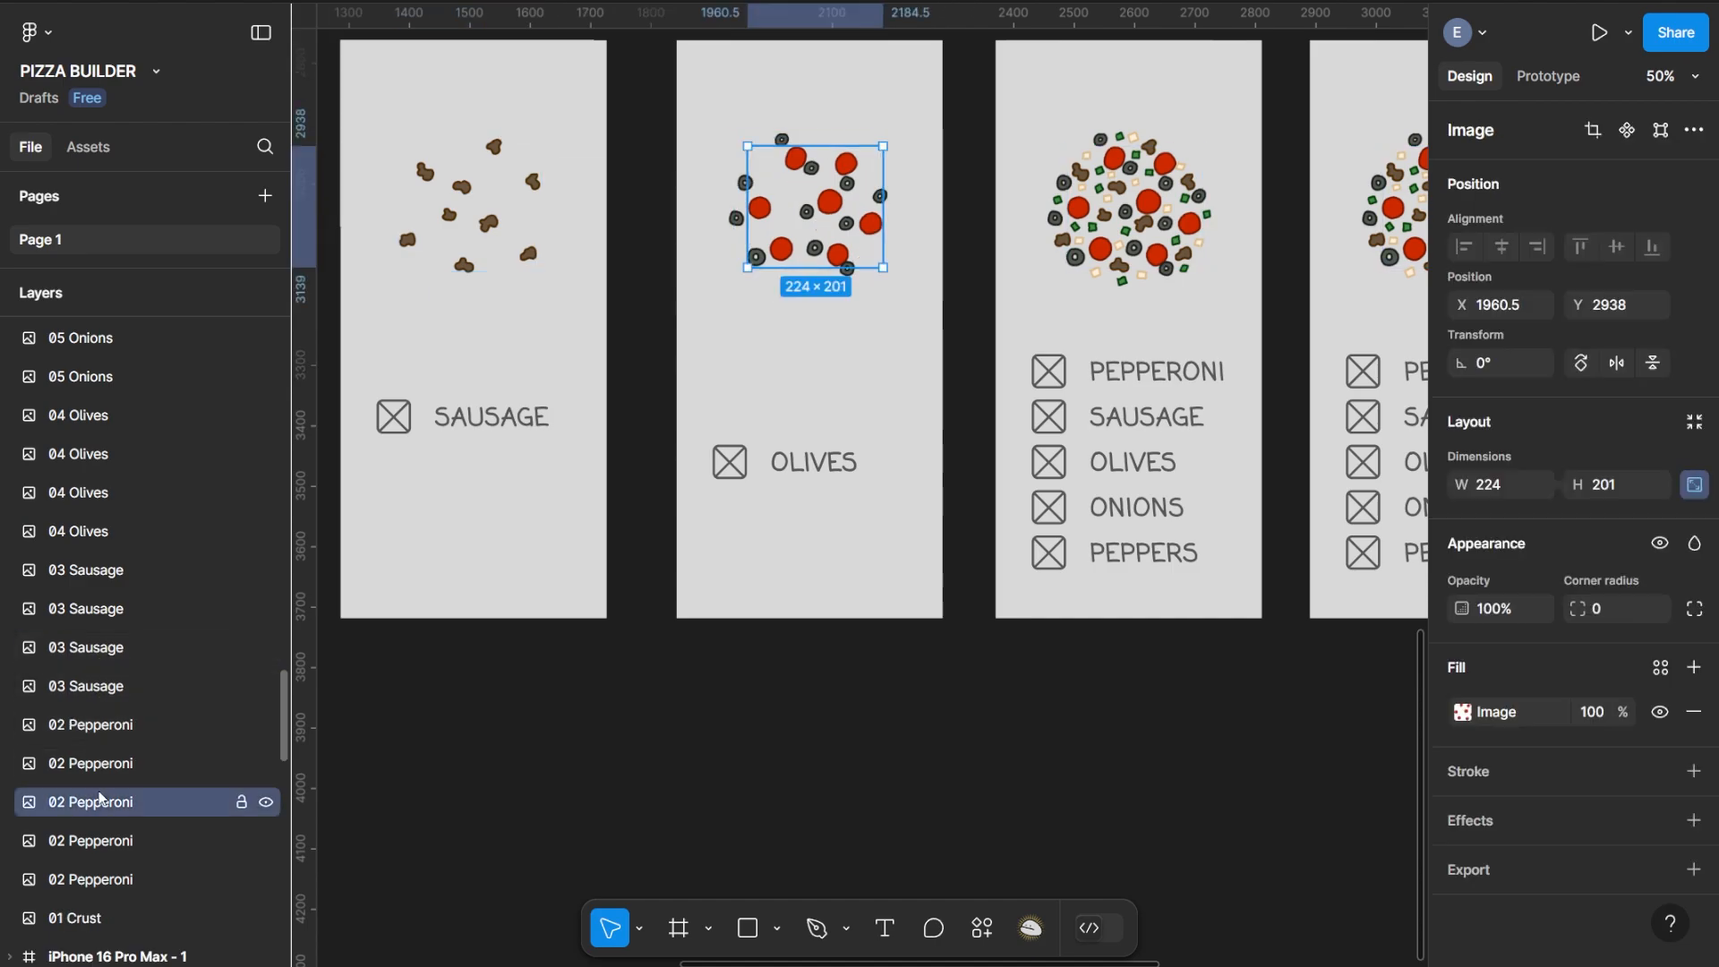
key(Delete)
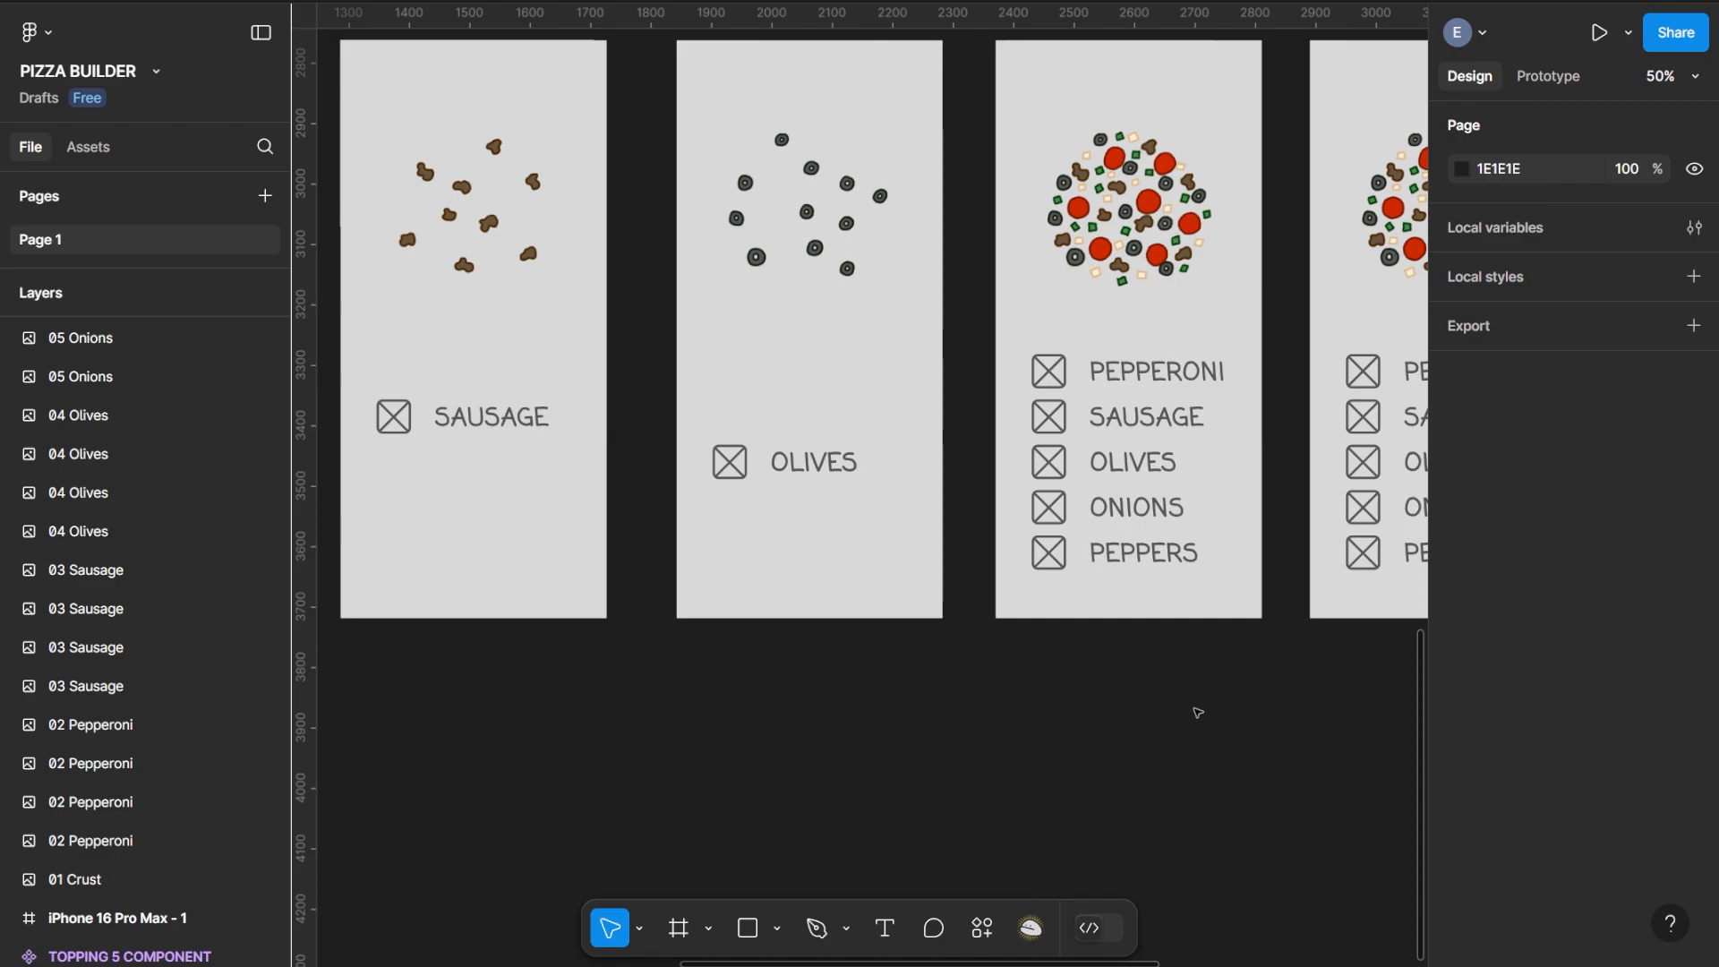
Delete the pepperoni, sausage, olives and peppers labels and checkboxes from the fourth copy, keeping the onions row
drag(1197, 714, 884, 735)
drag(973, 374, 671, 507)
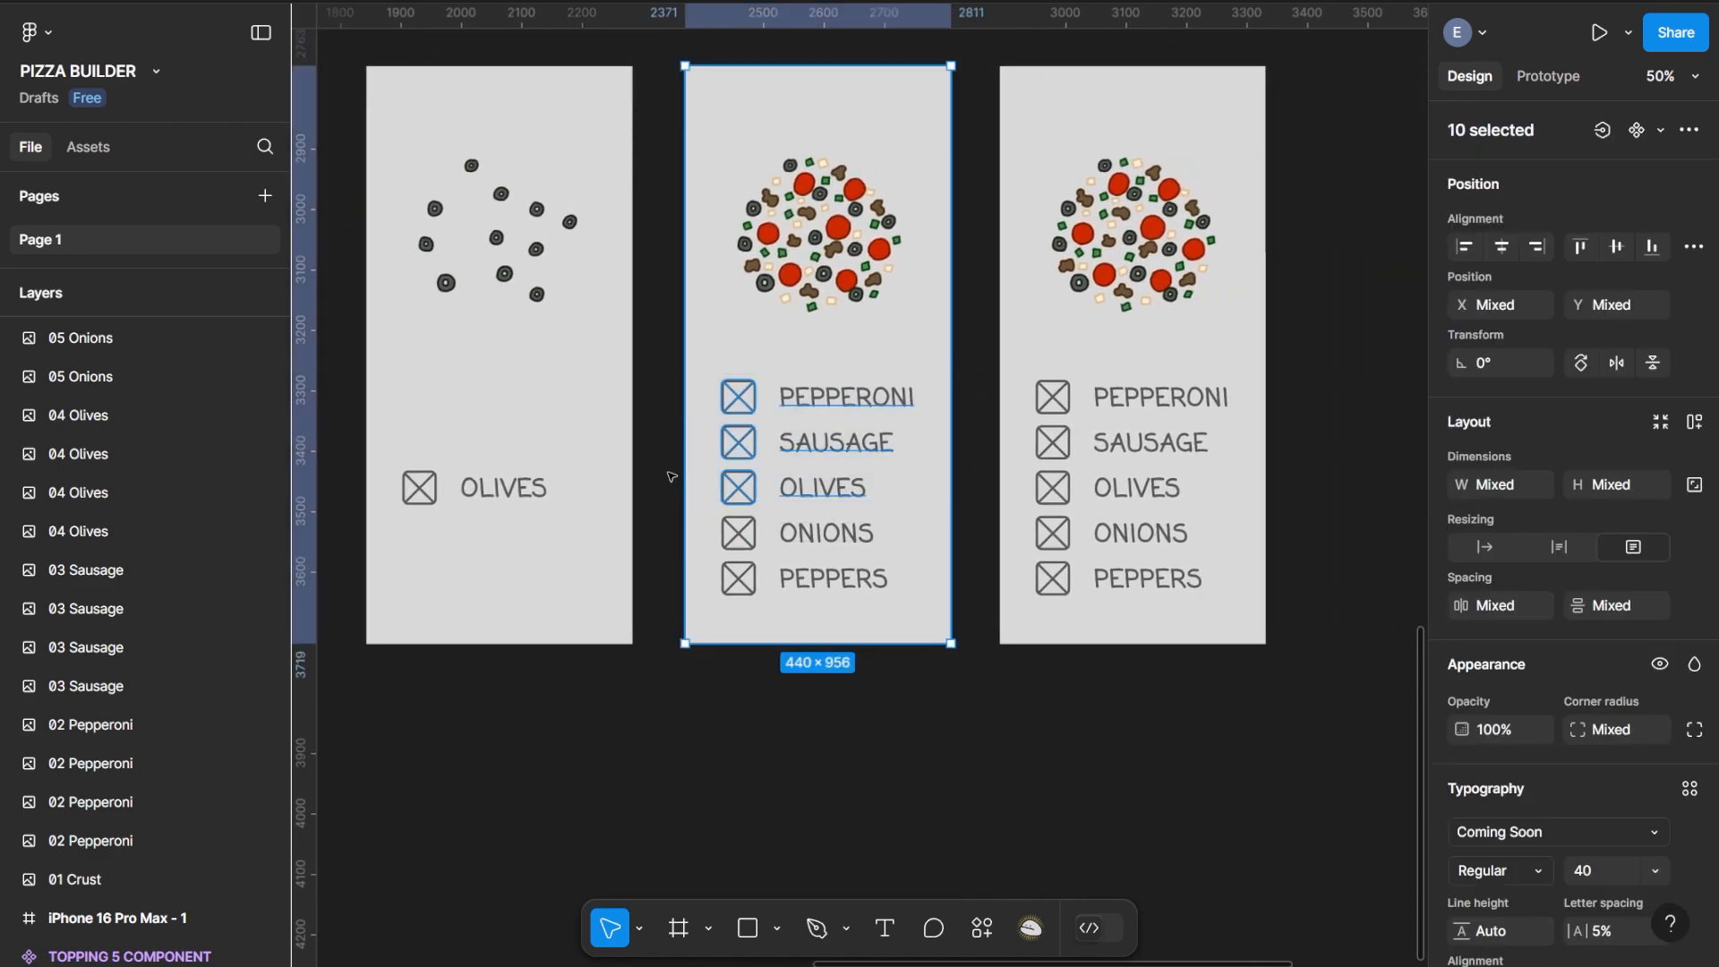
key(Delete)
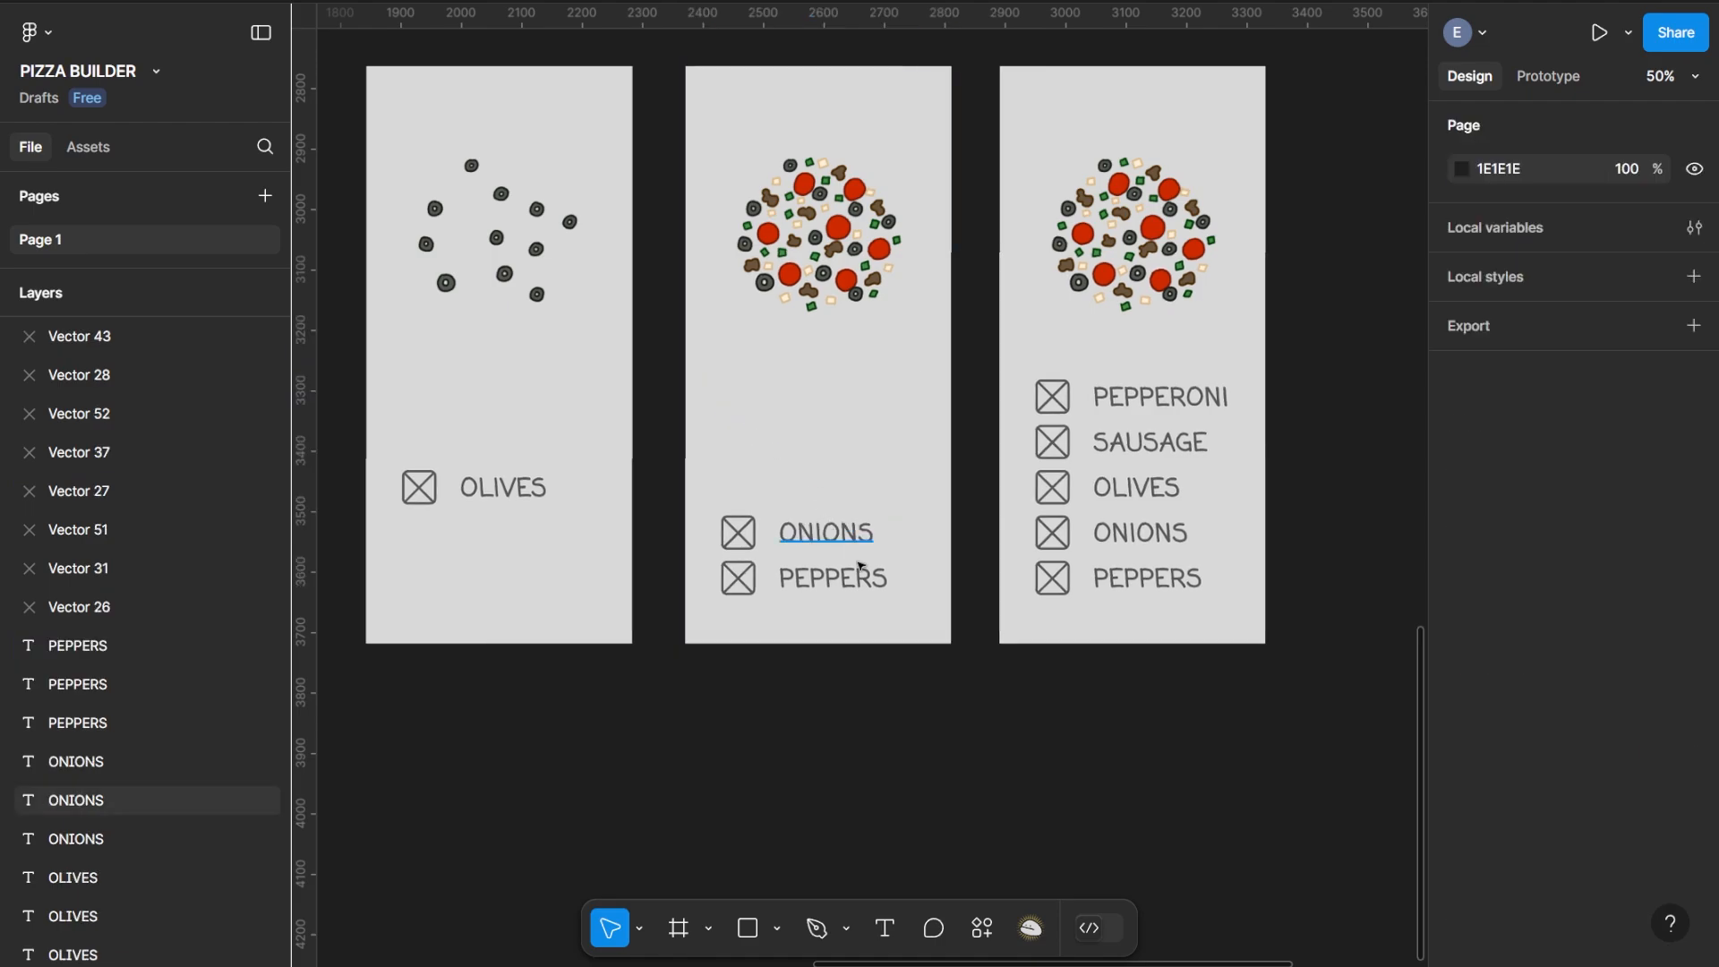
drag(928, 717, 703, 556)
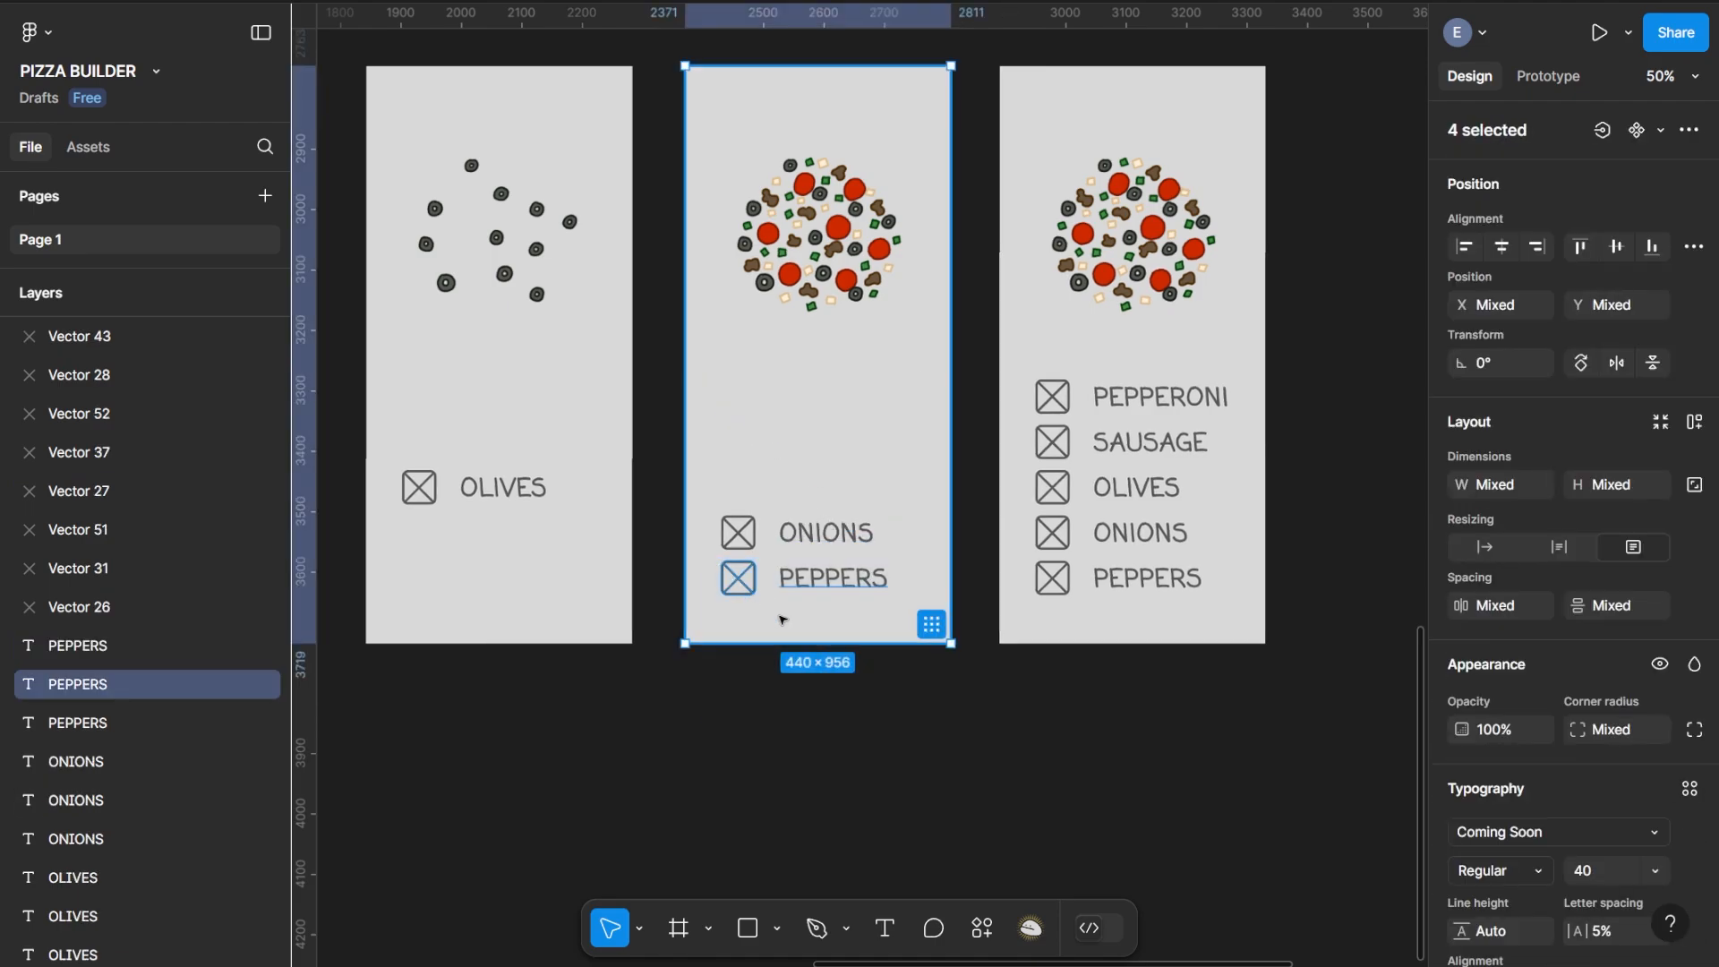
shift+click(780, 618)
key(Delete)
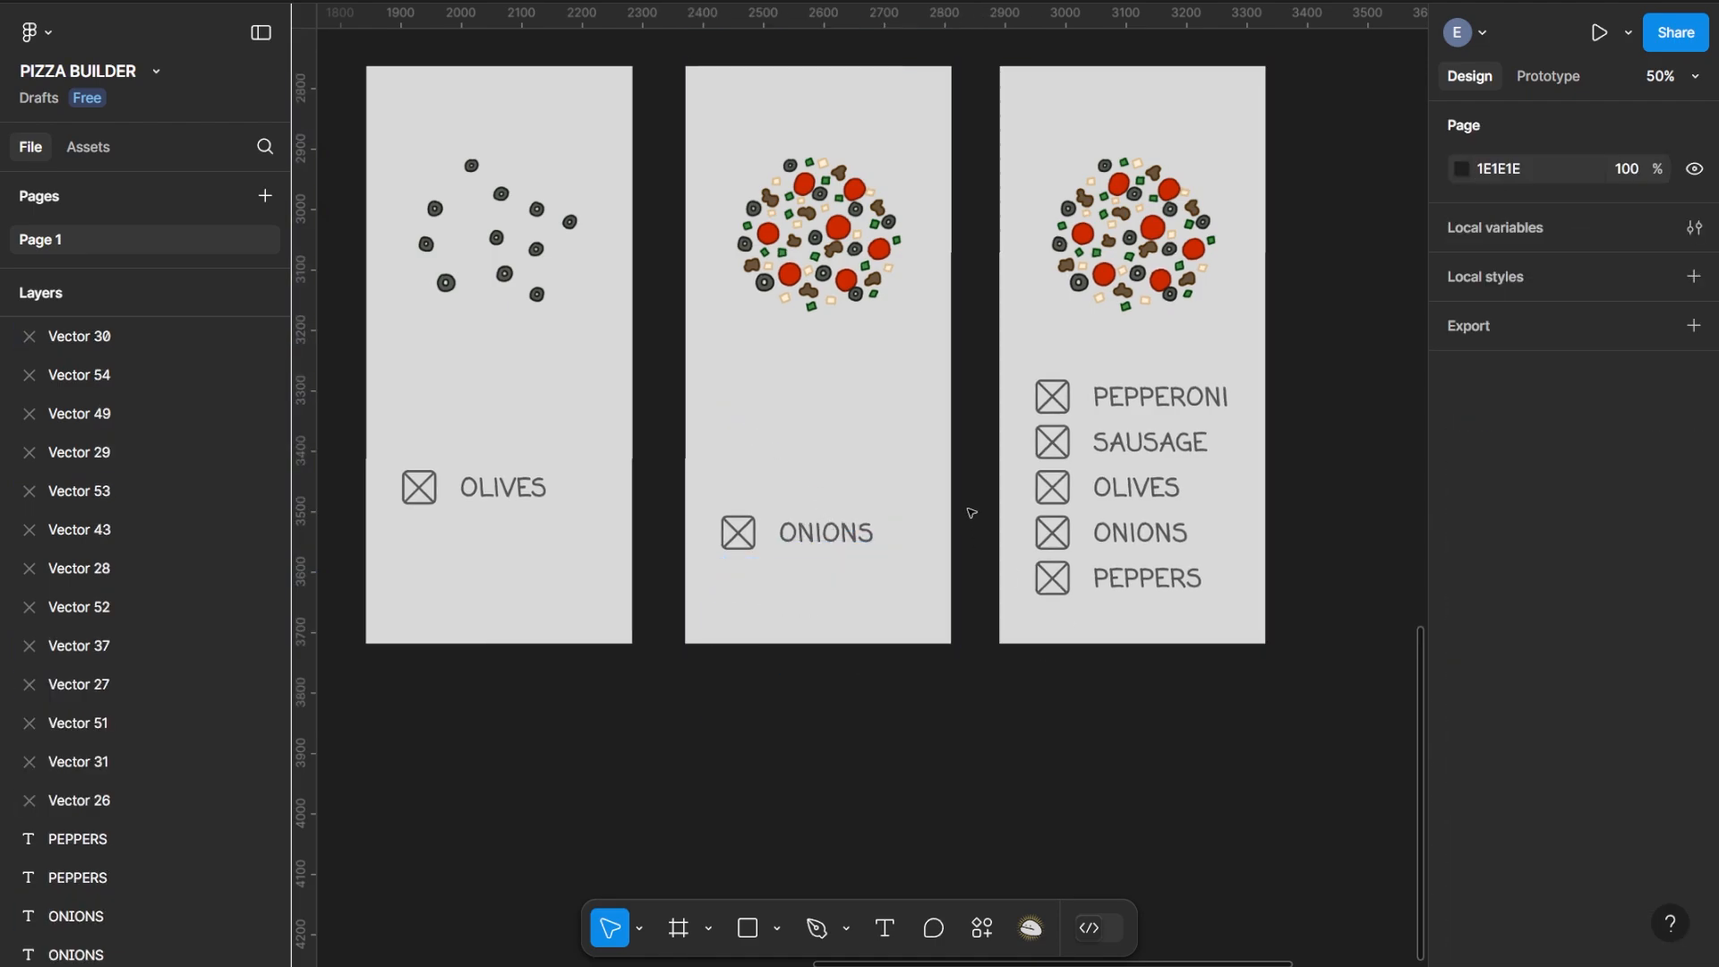
Delete the green peppers and sausage images from the fourth copy
scroll(387, 392, left, 10)
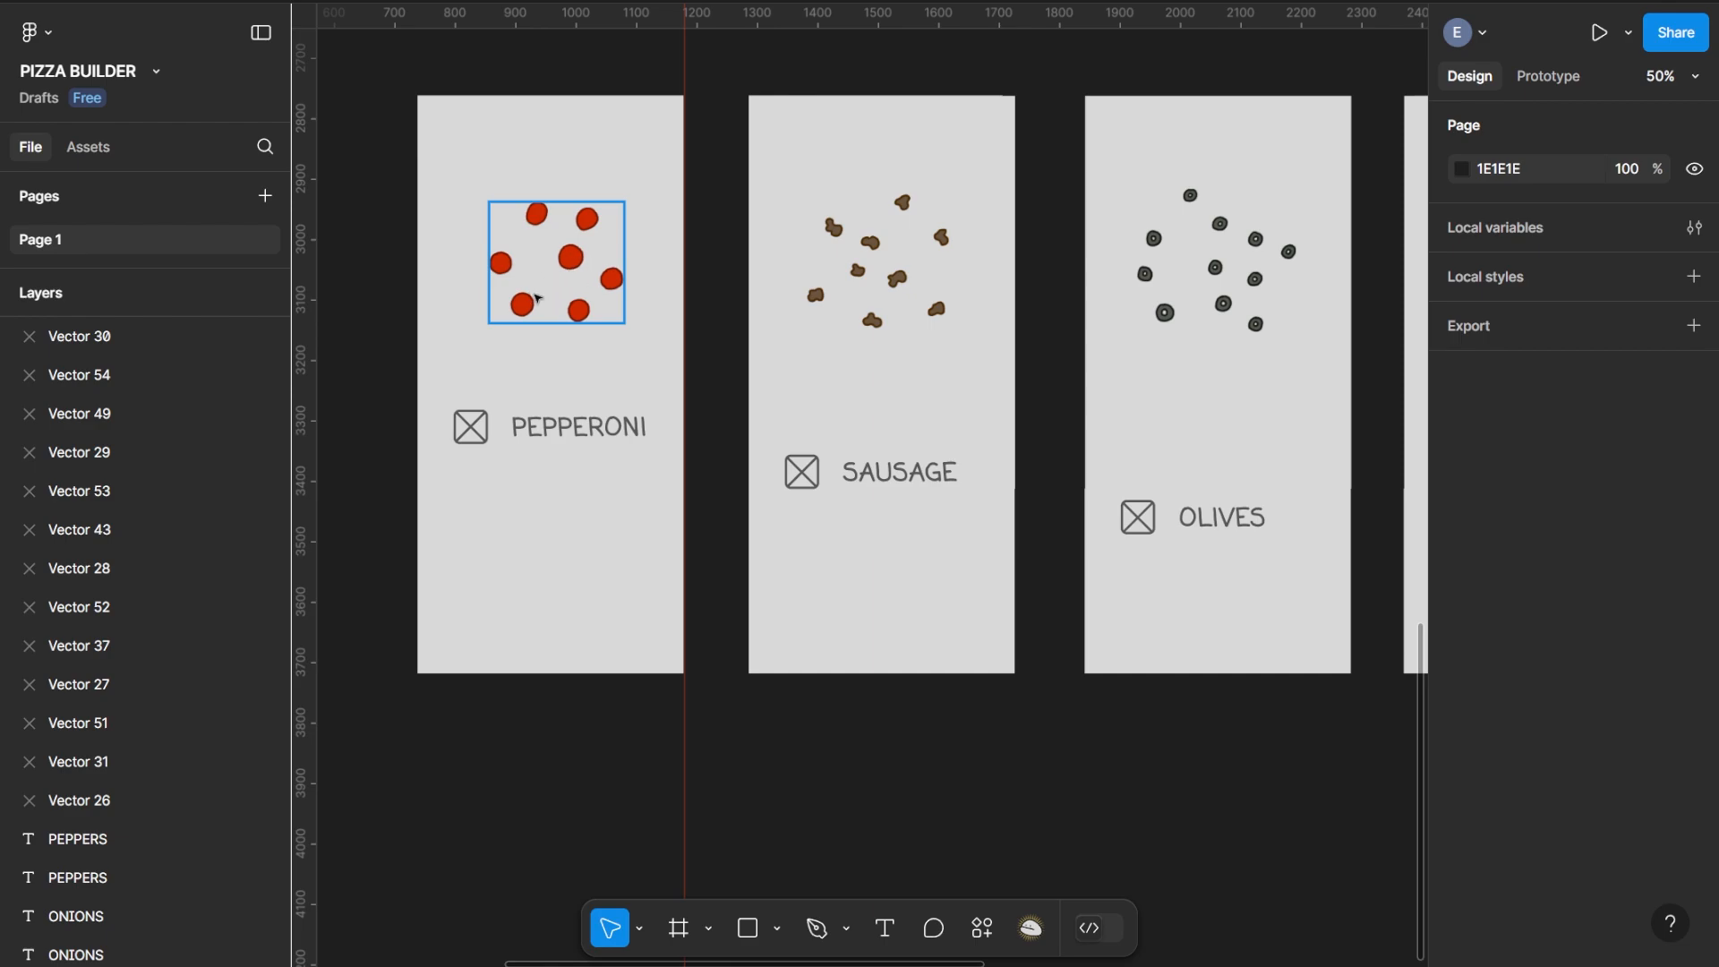
scroll(1074, 499, right, 10)
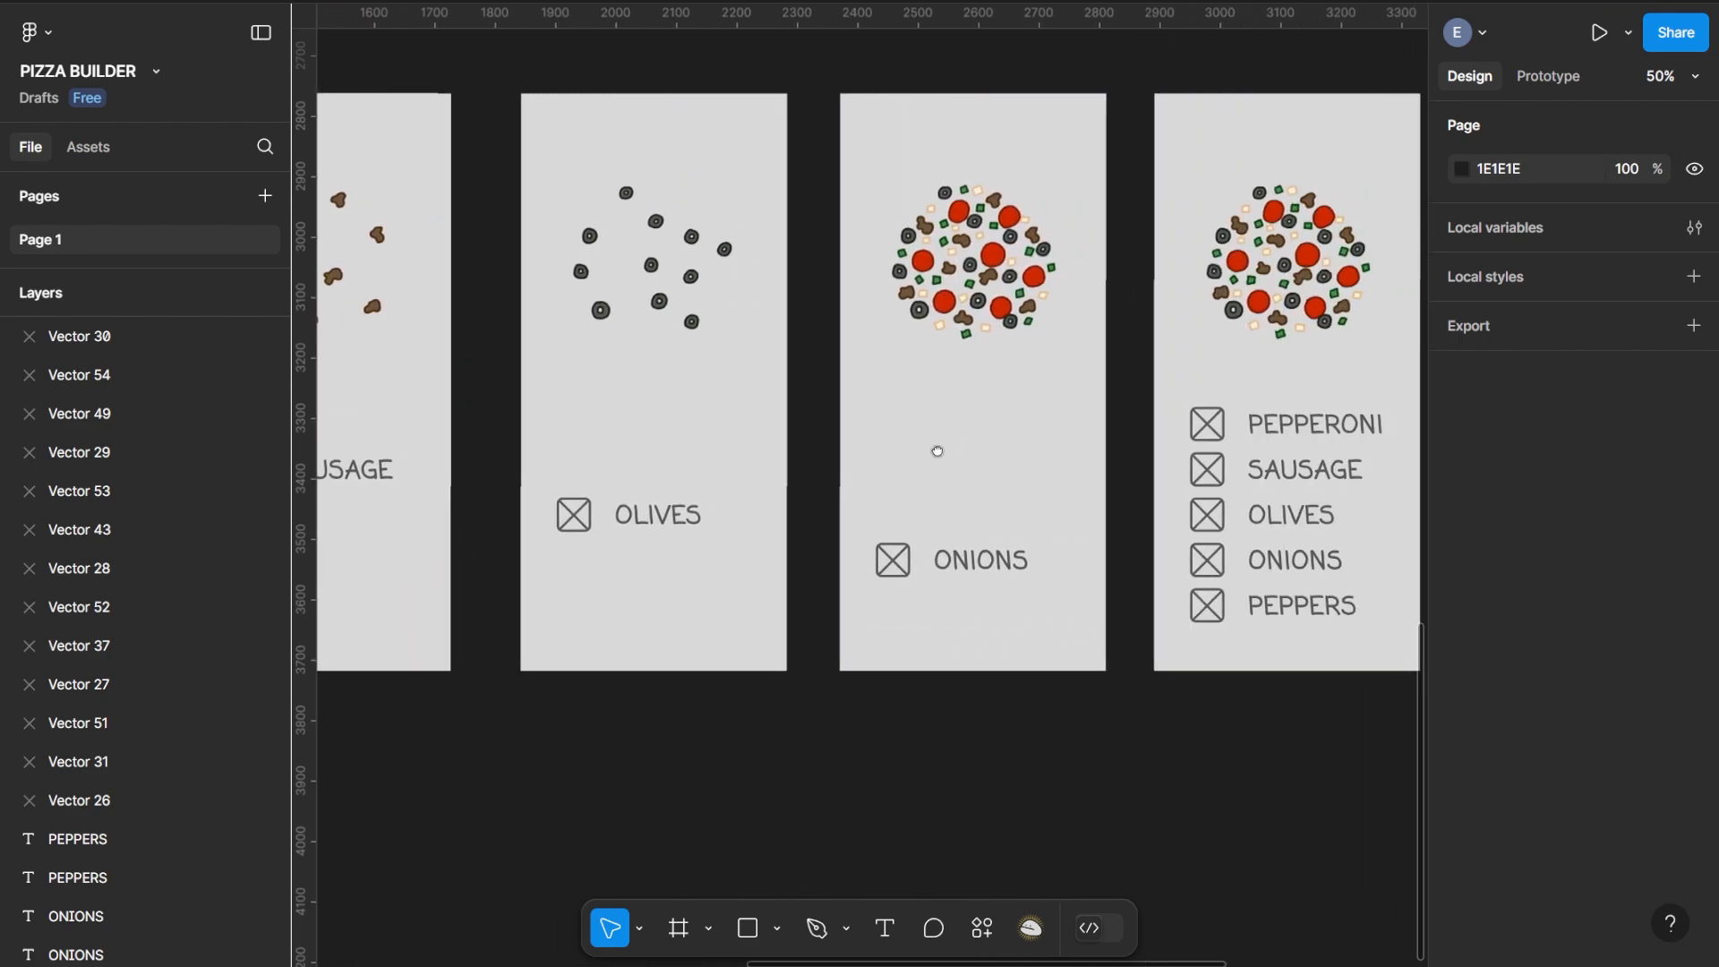
scroll(938, 451, right, 6)
scroll(1164, 444, left, 3)
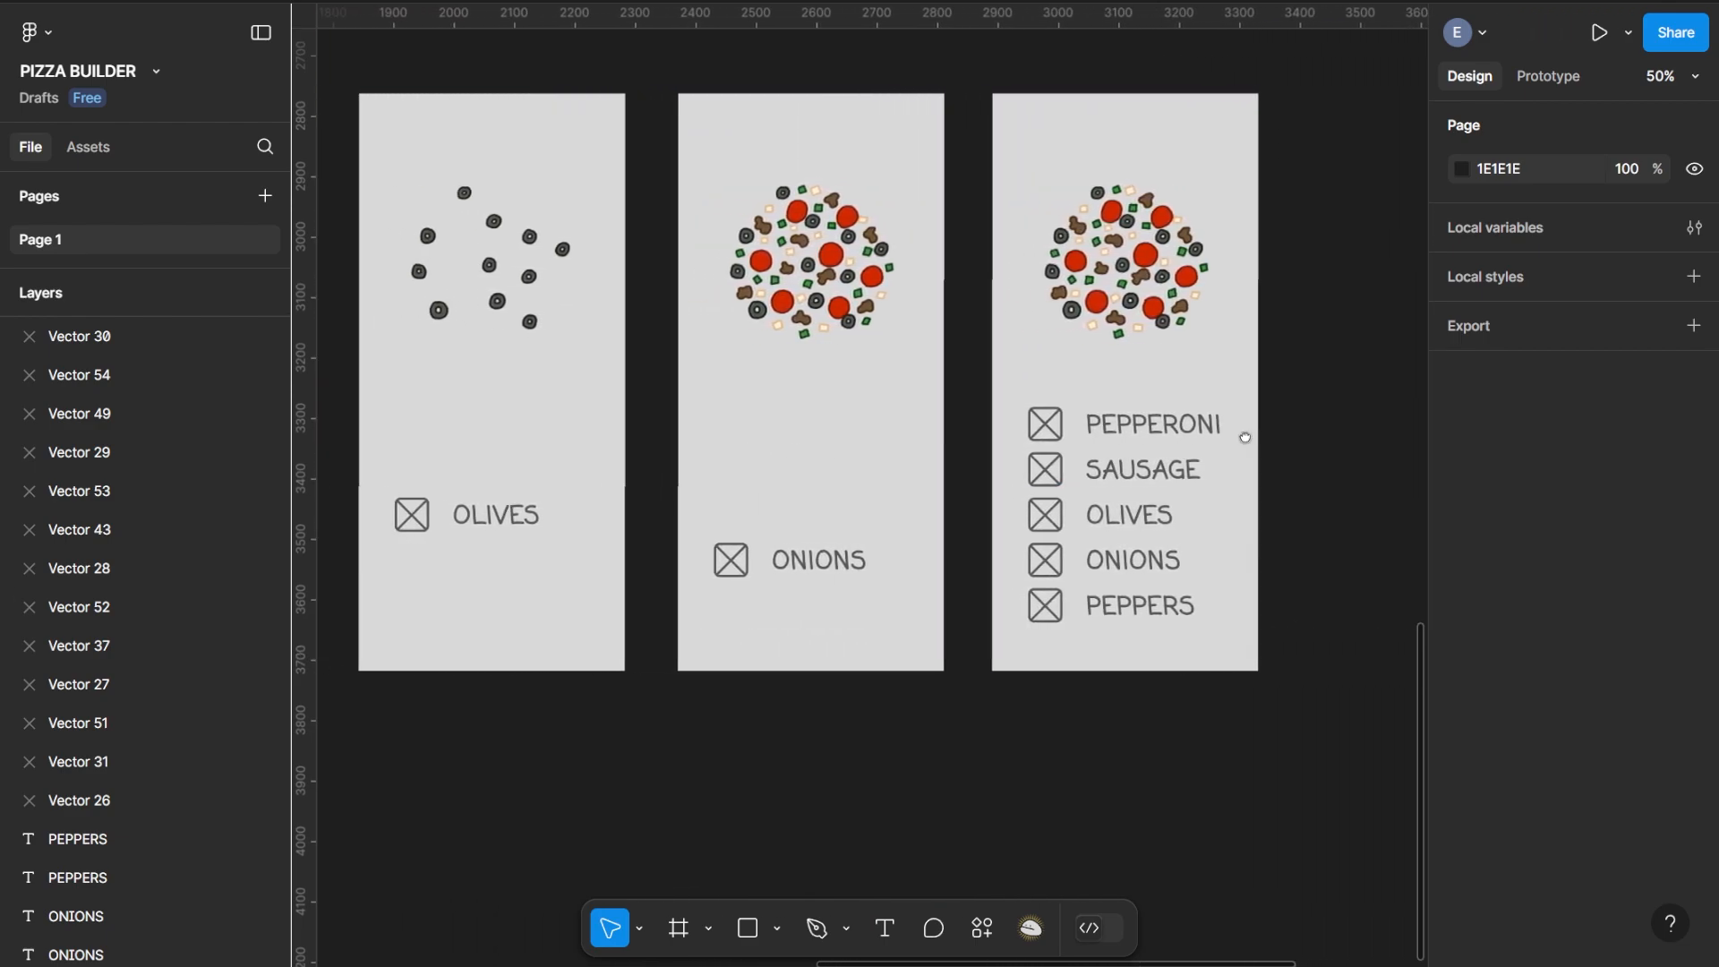
click(839, 262)
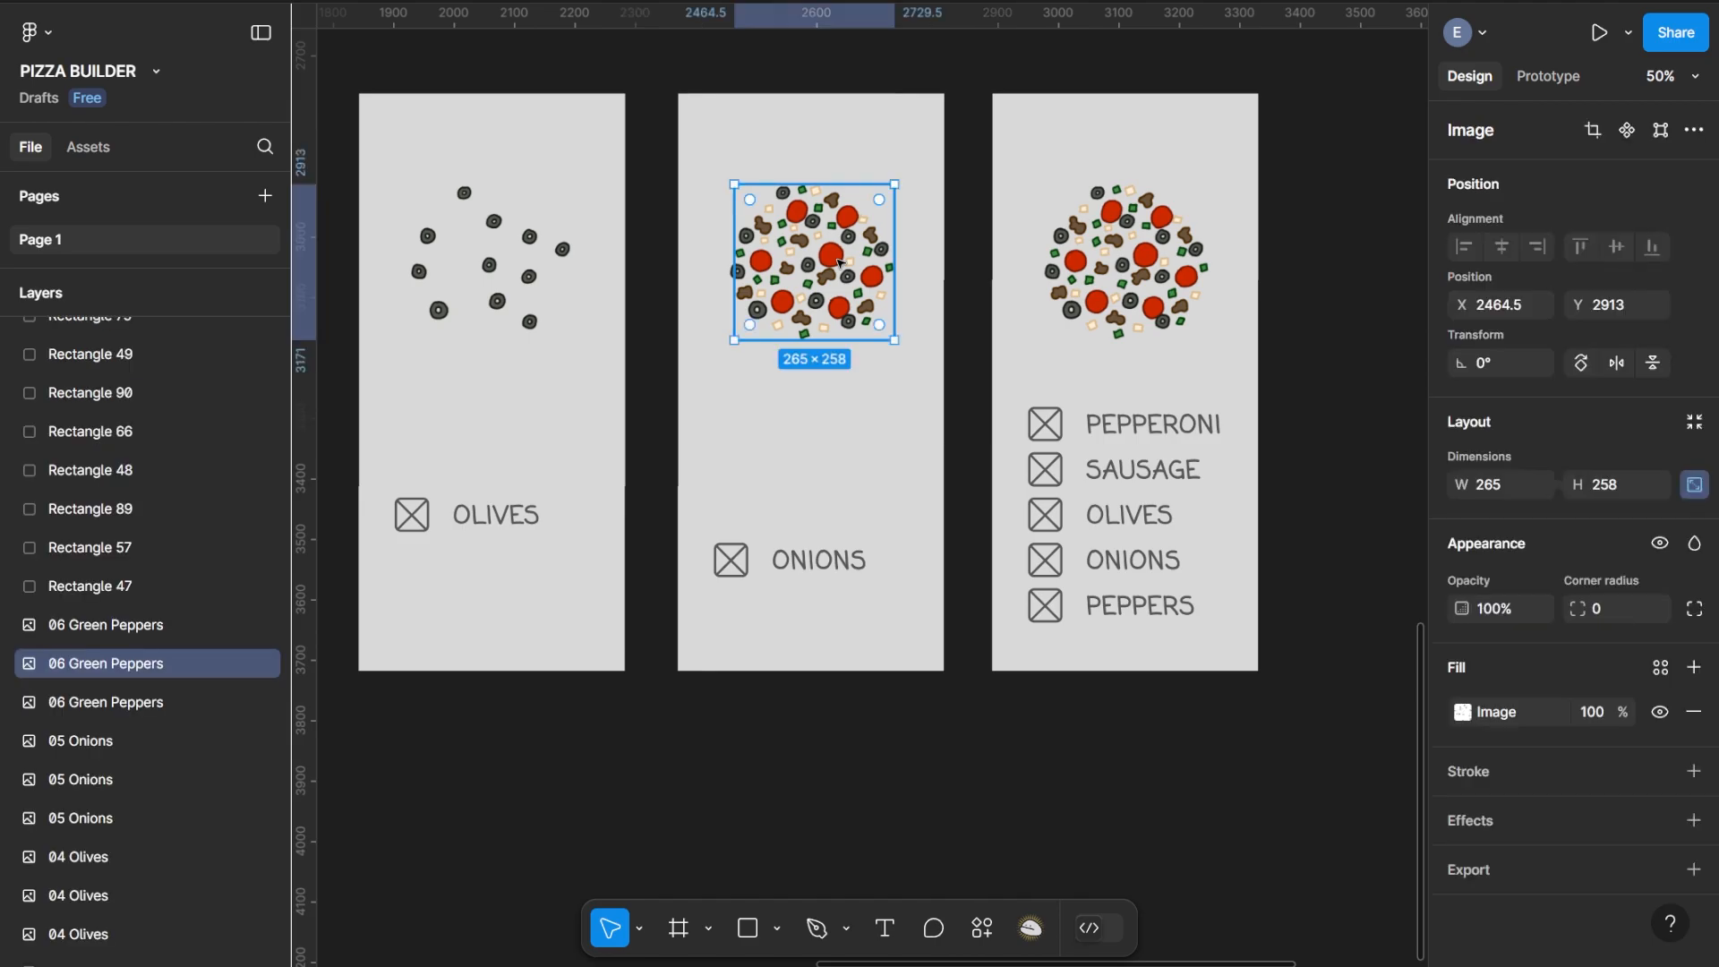
key(Escape)
scroll(141, 739, down, 5)
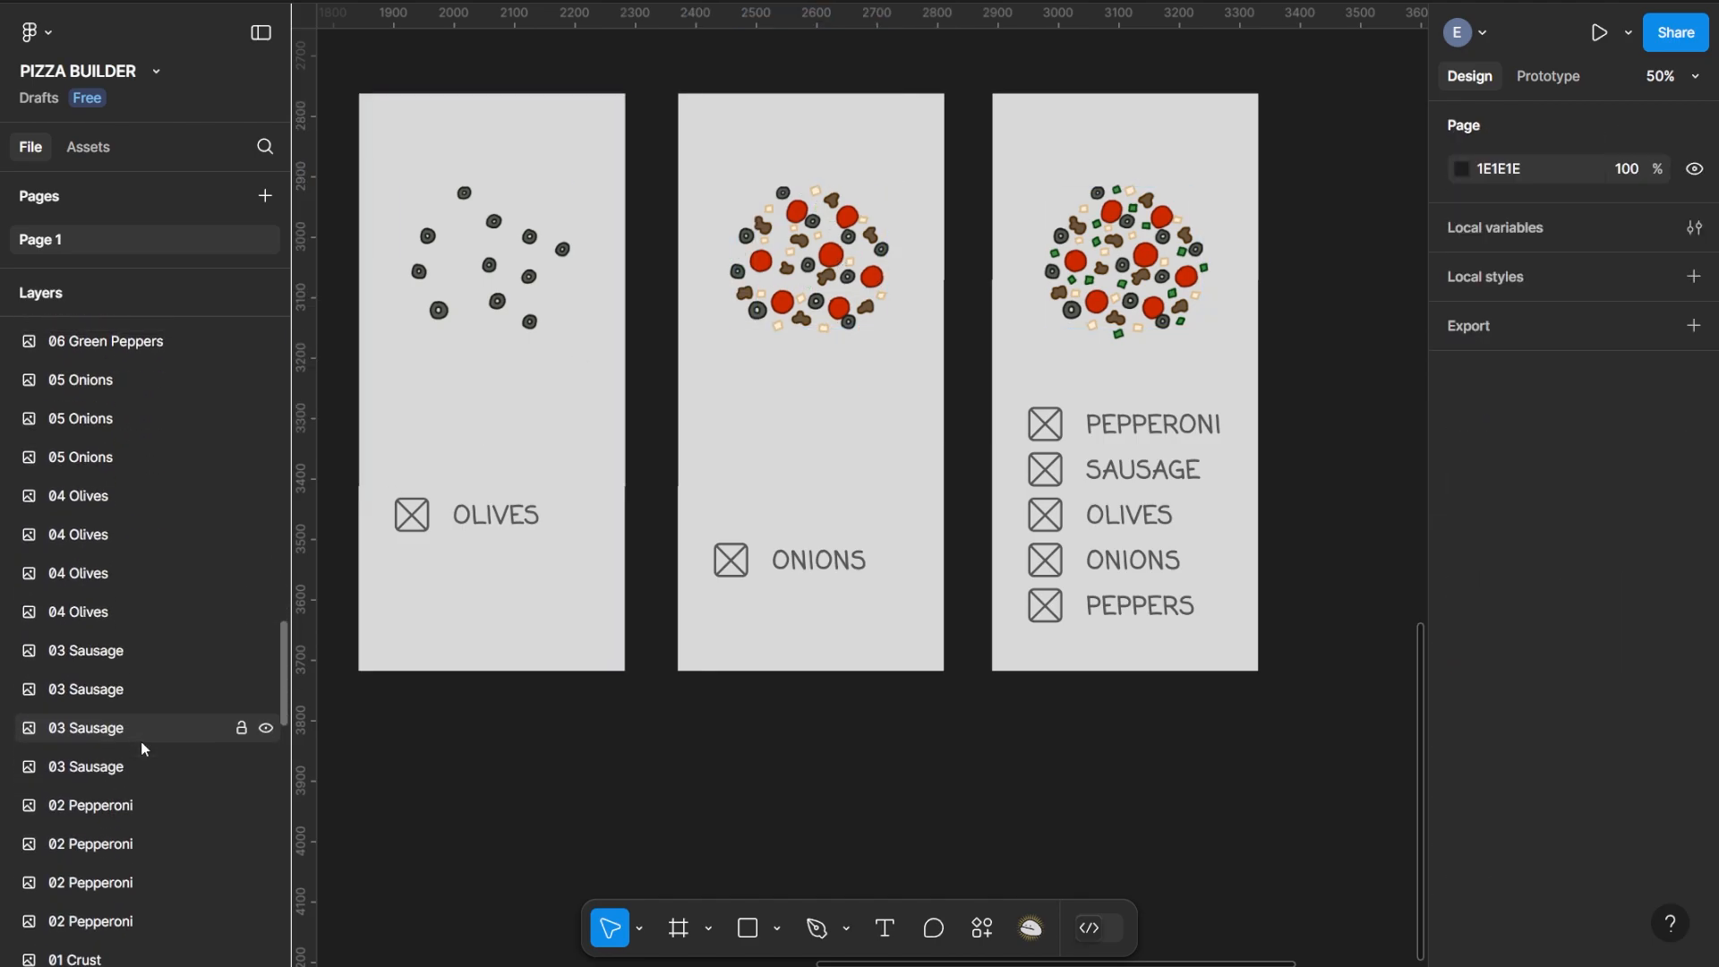
click(92, 609)
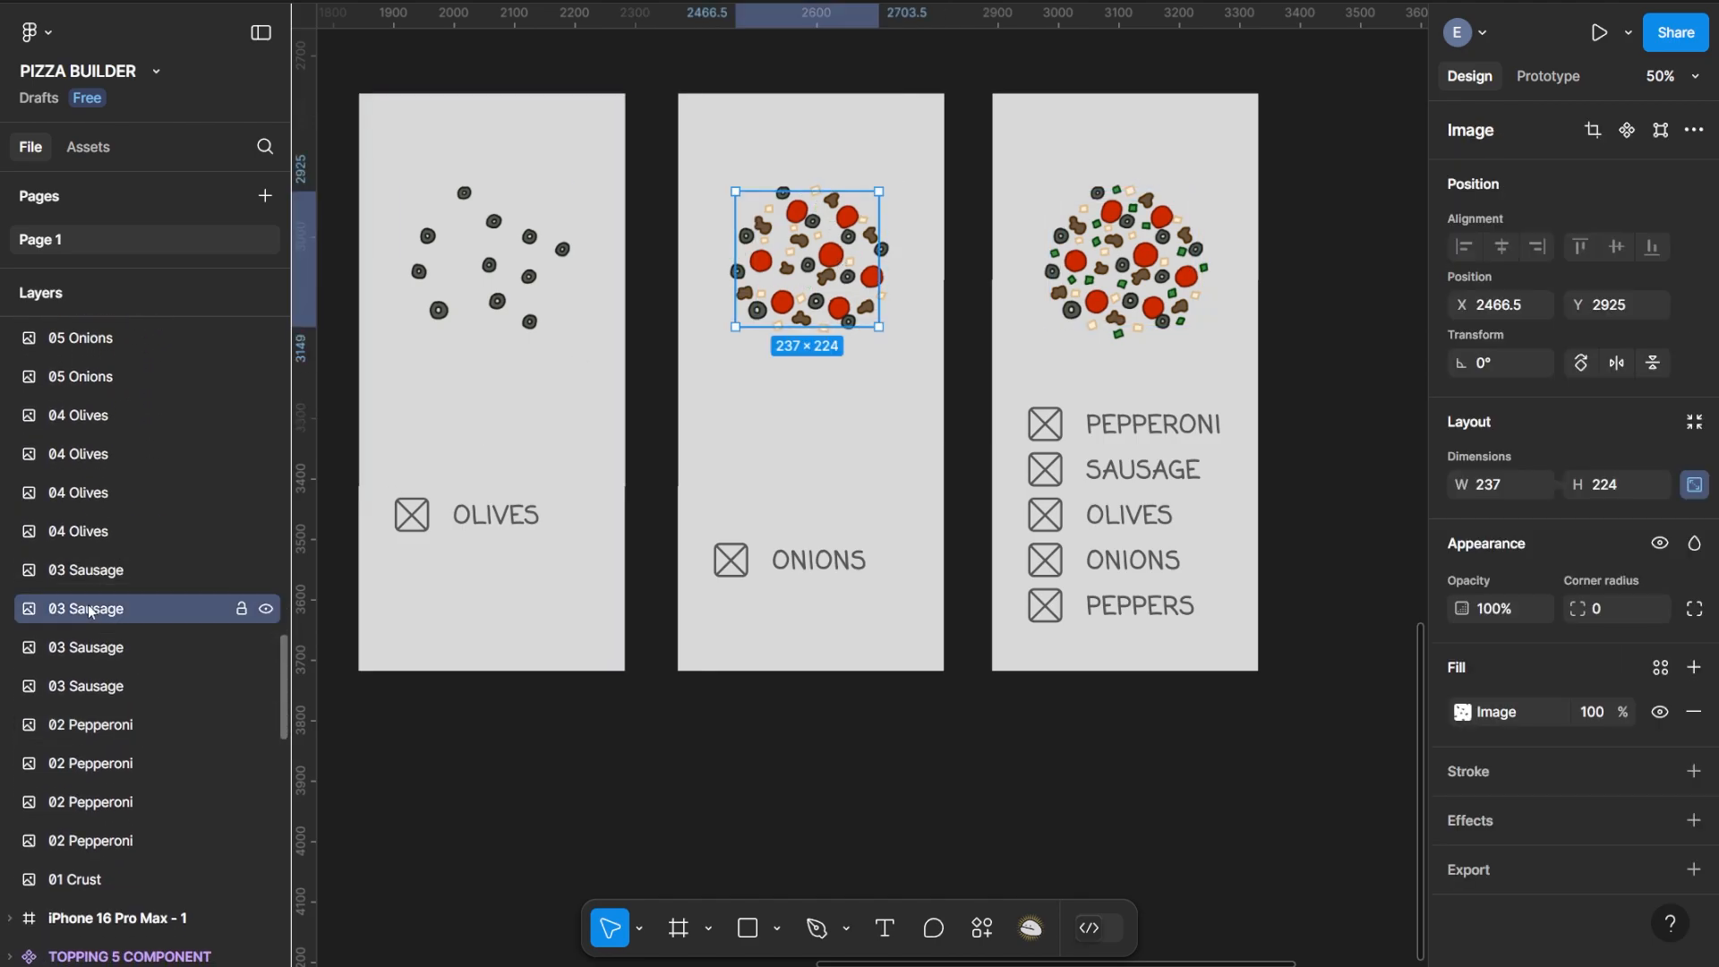
key(Delete)
Delete the pepperoni and olives images from the fourth copy, keeping the onions image
scroll(90, 613, down, 1)
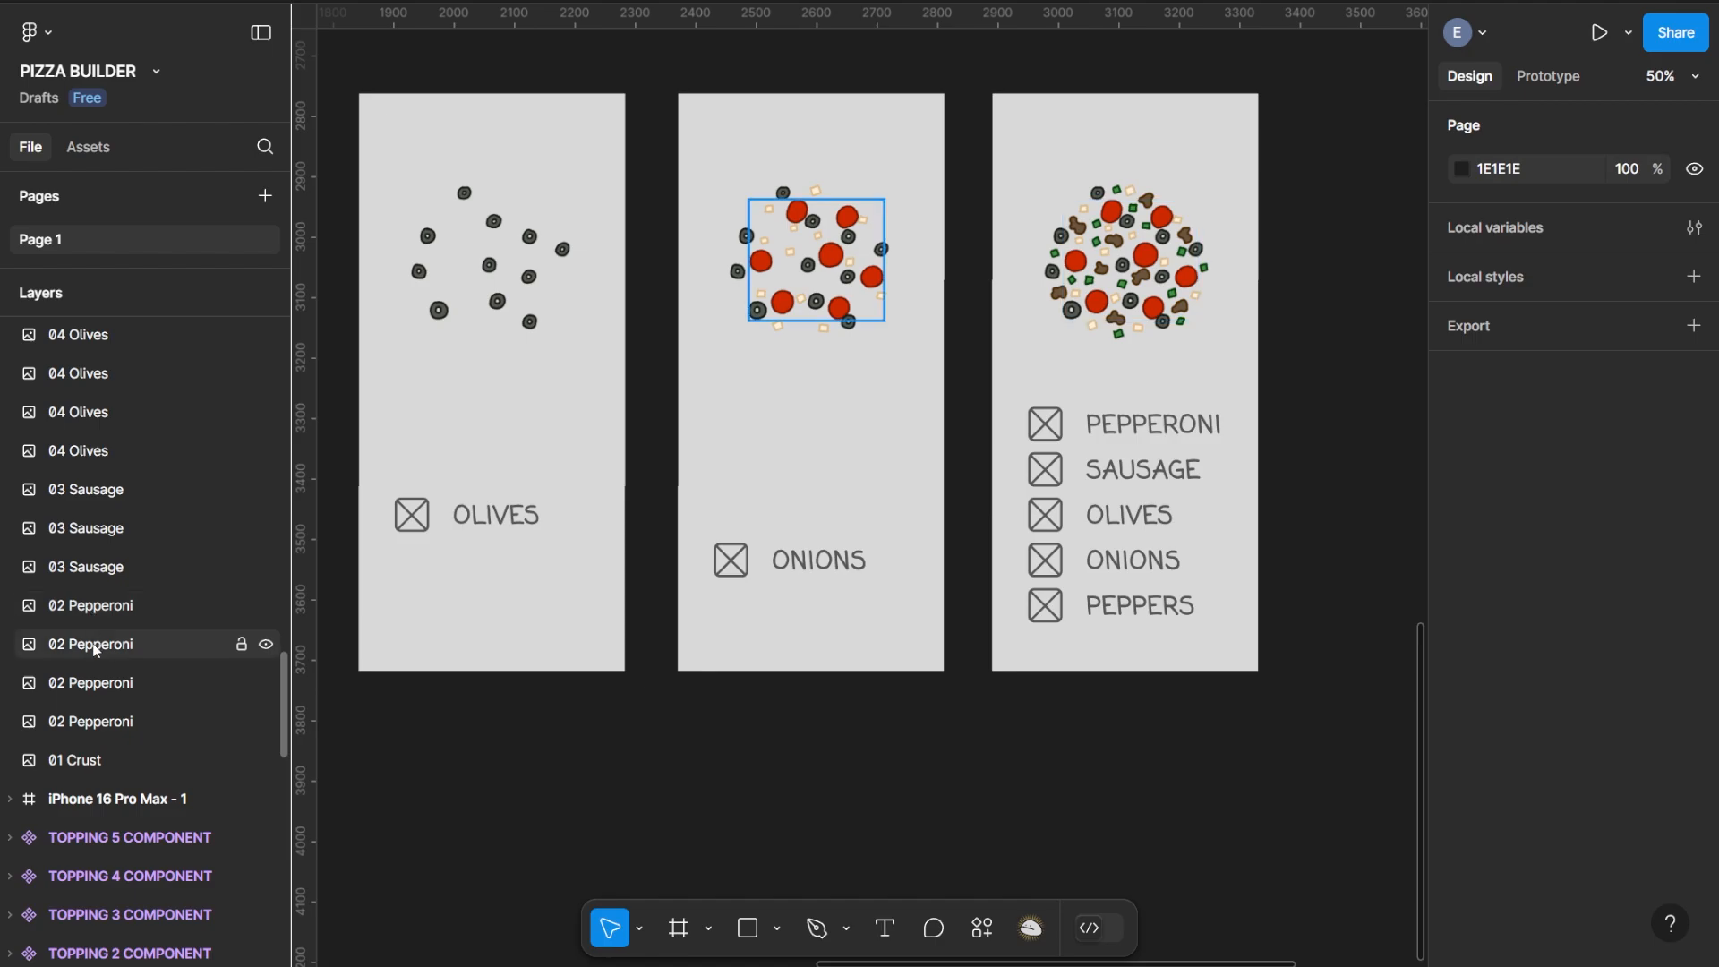
click(93, 648)
key(Delete)
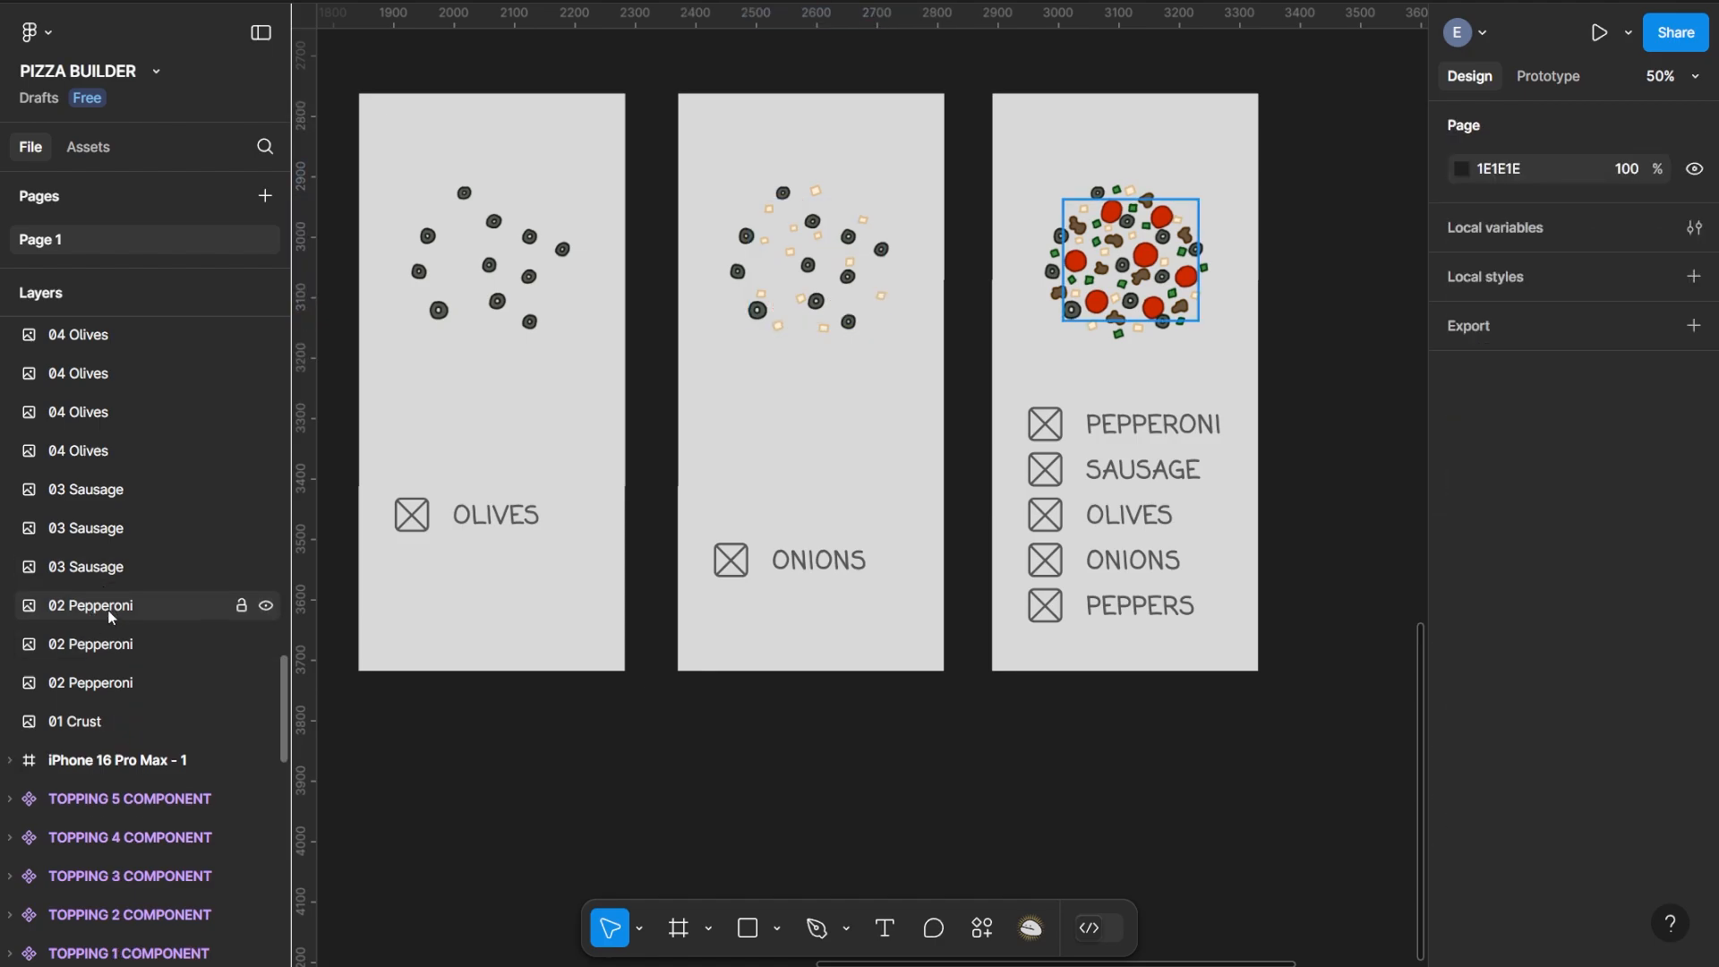
scroll(103, 500, up, 2)
click(90, 541)
key(Delete)
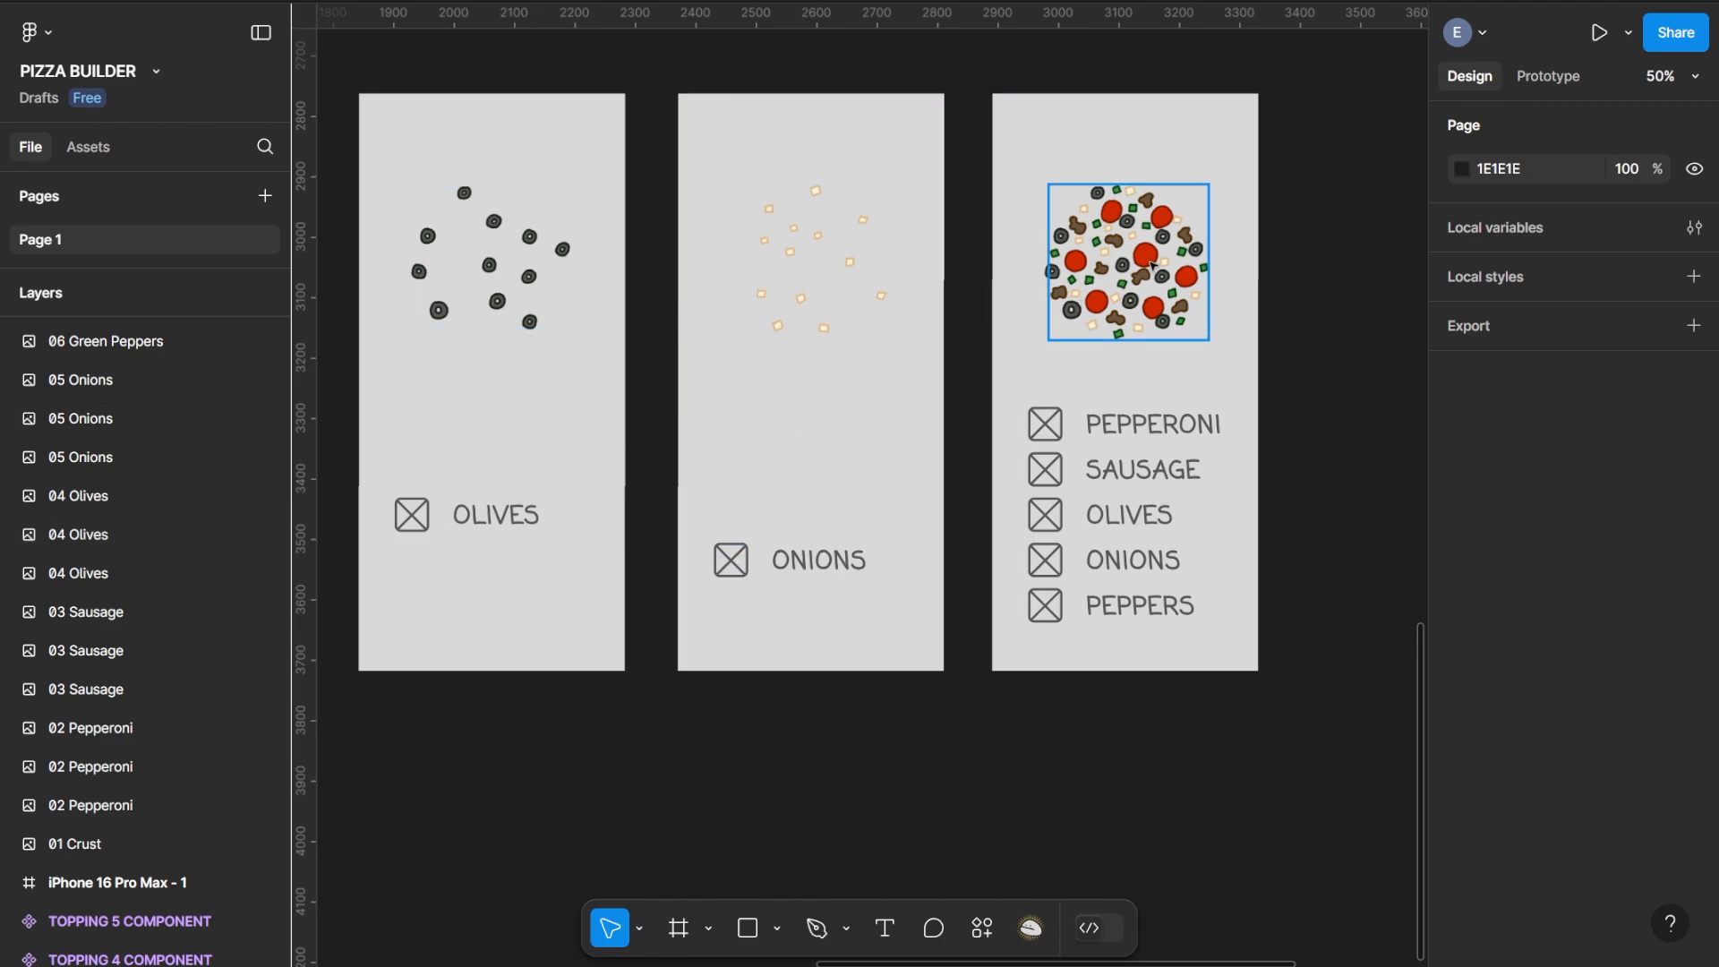
Delete the pepperoni, sausage, olives and onions labels and checkboxes from the fifth copy, keeping the peppers row
drag(1316, 393, 977, 576)
shift+click(1240, 360)
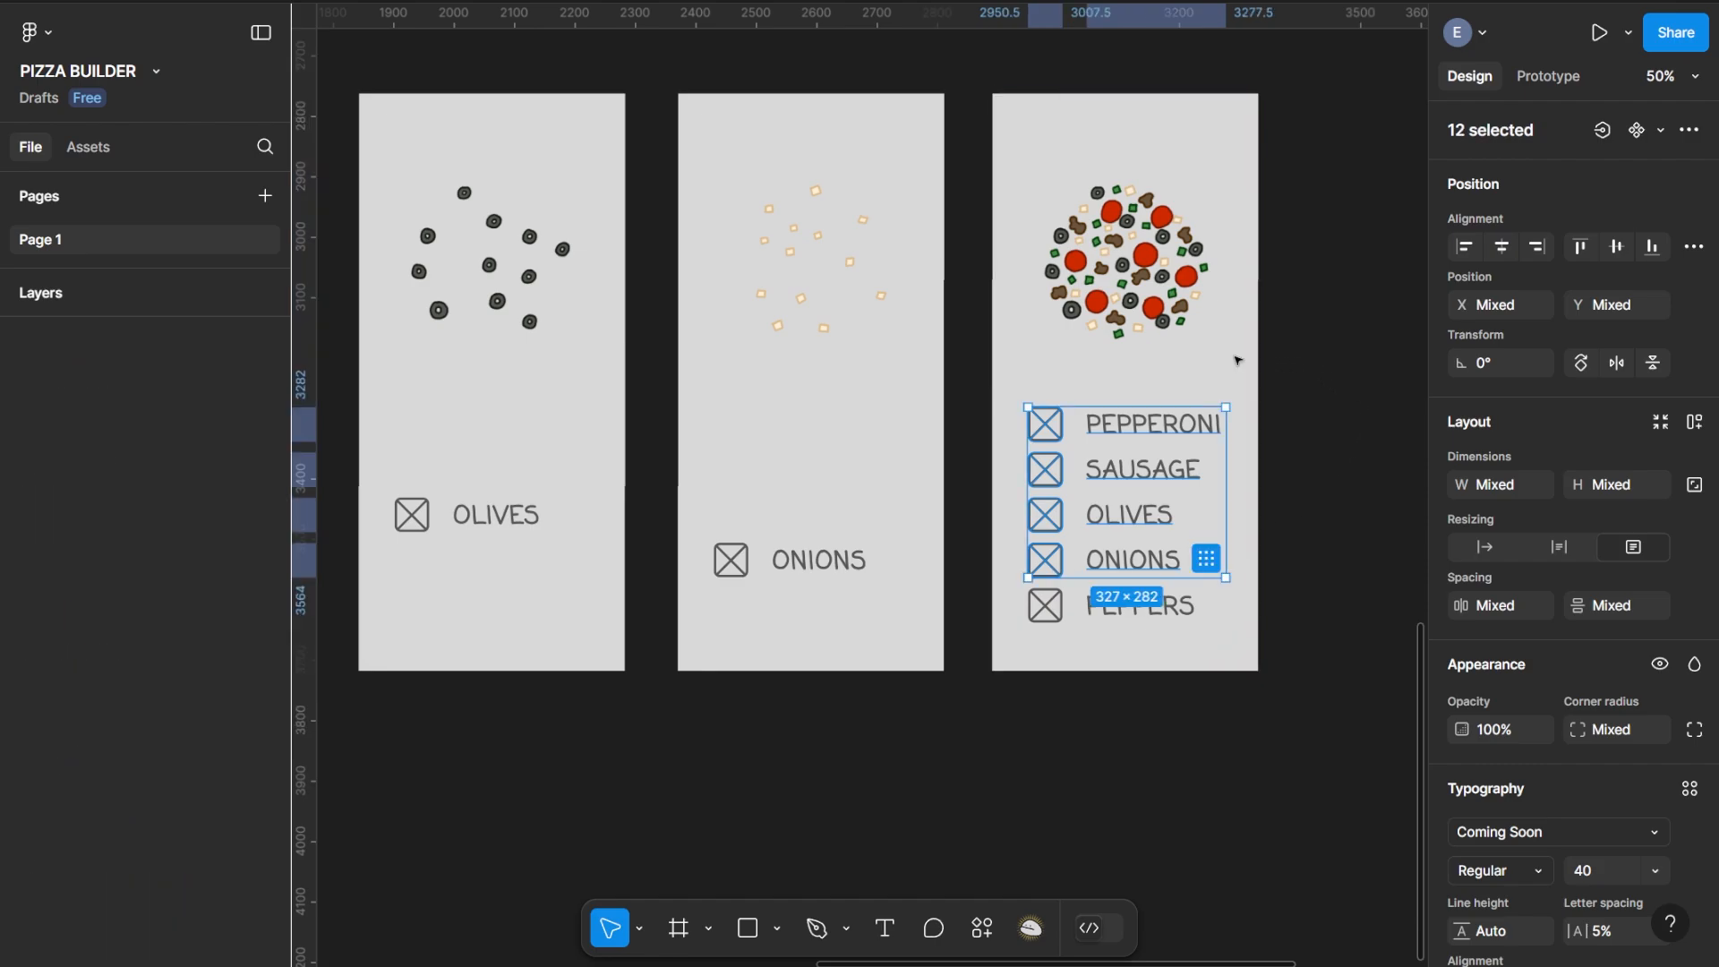
key(Delete)
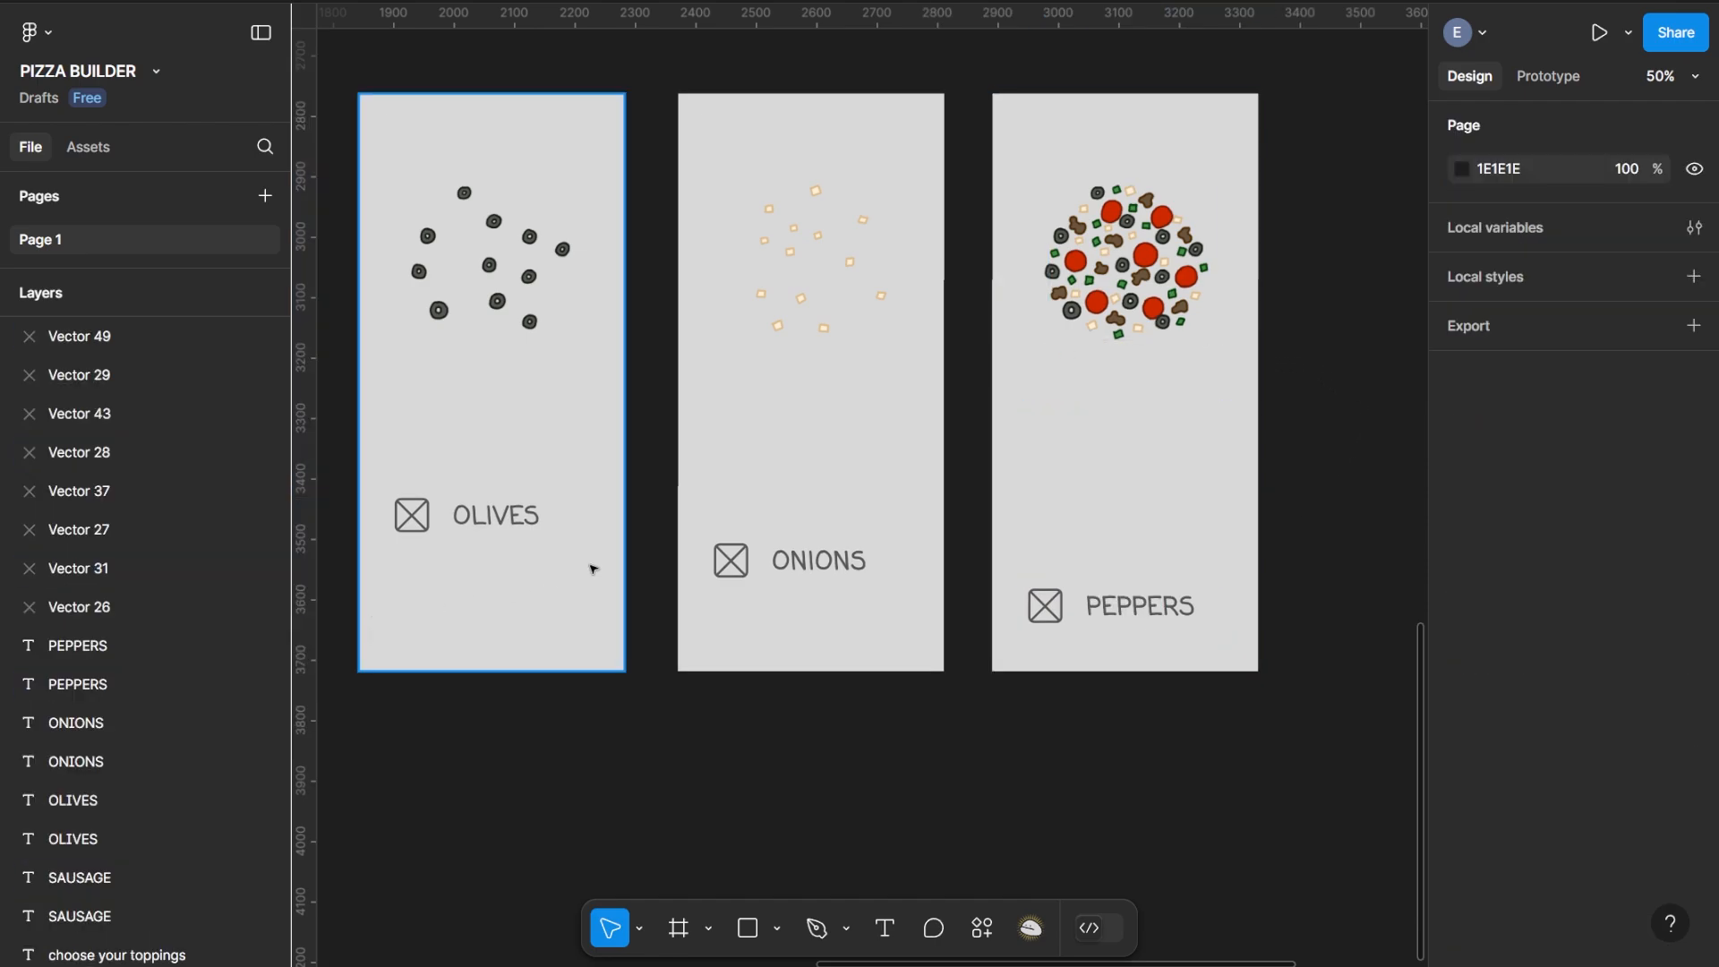
Delete the onions and sausage images from the fifth copy
scroll(141, 557, up, 2)
scroll(145, 570, down, 5)
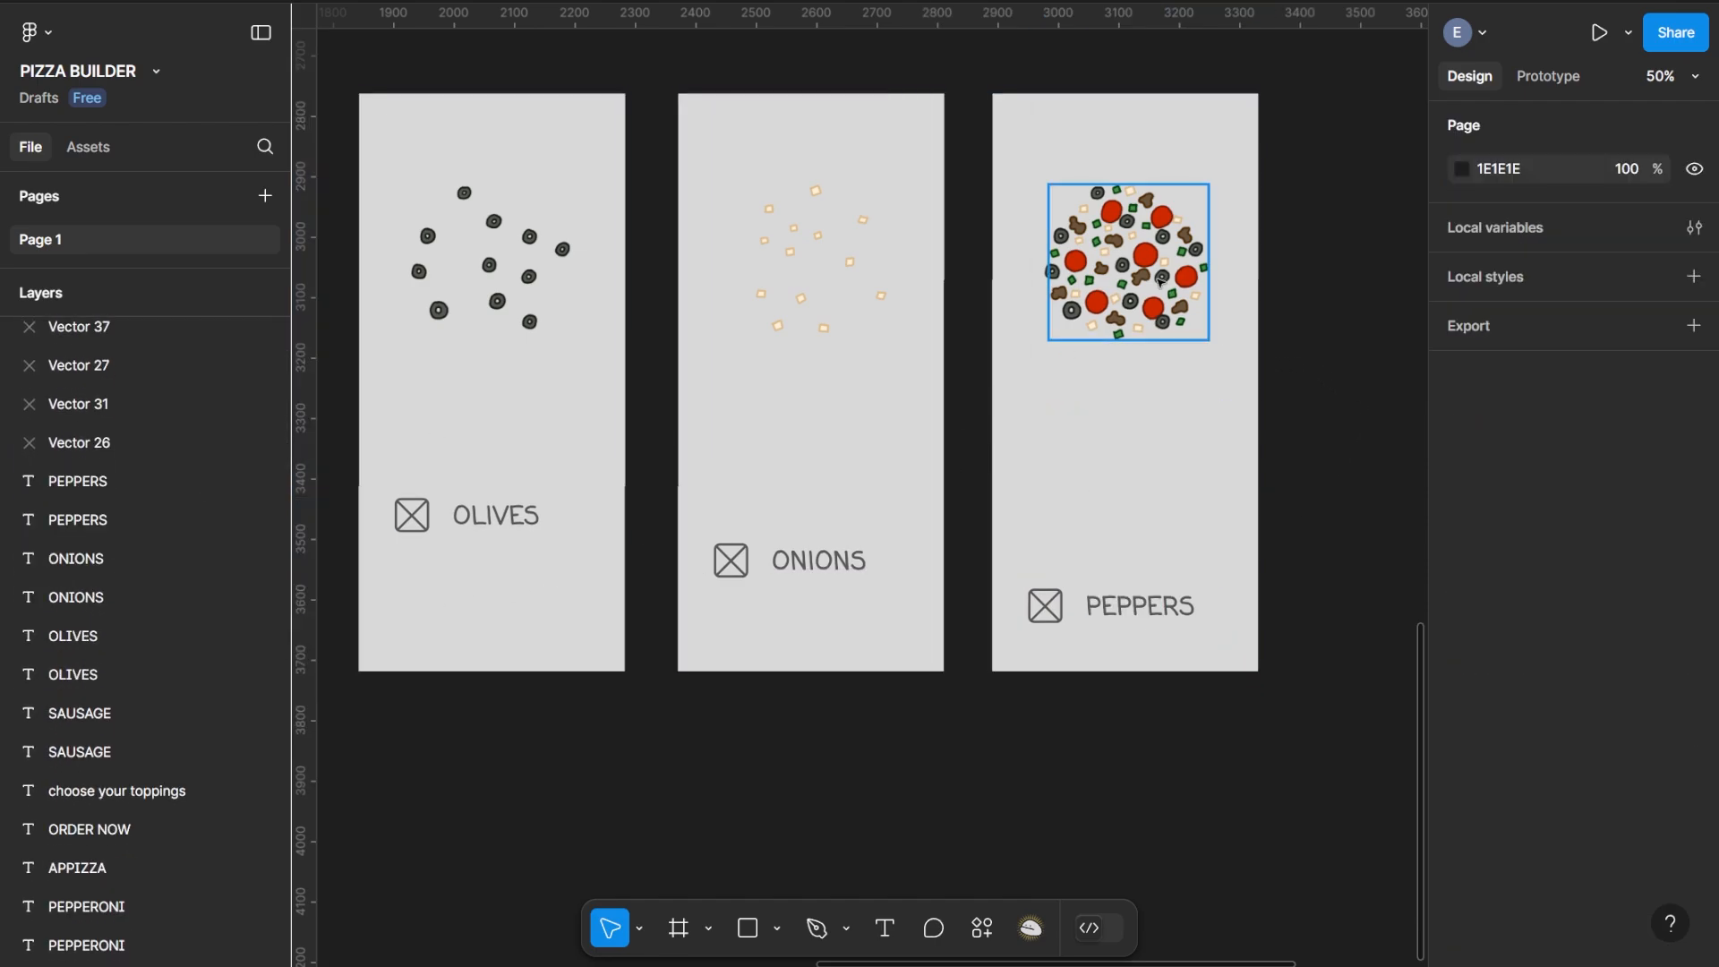
click(1126, 261)
scroll(64, 740, down, 3)
scroll(88, 573, down, 1)
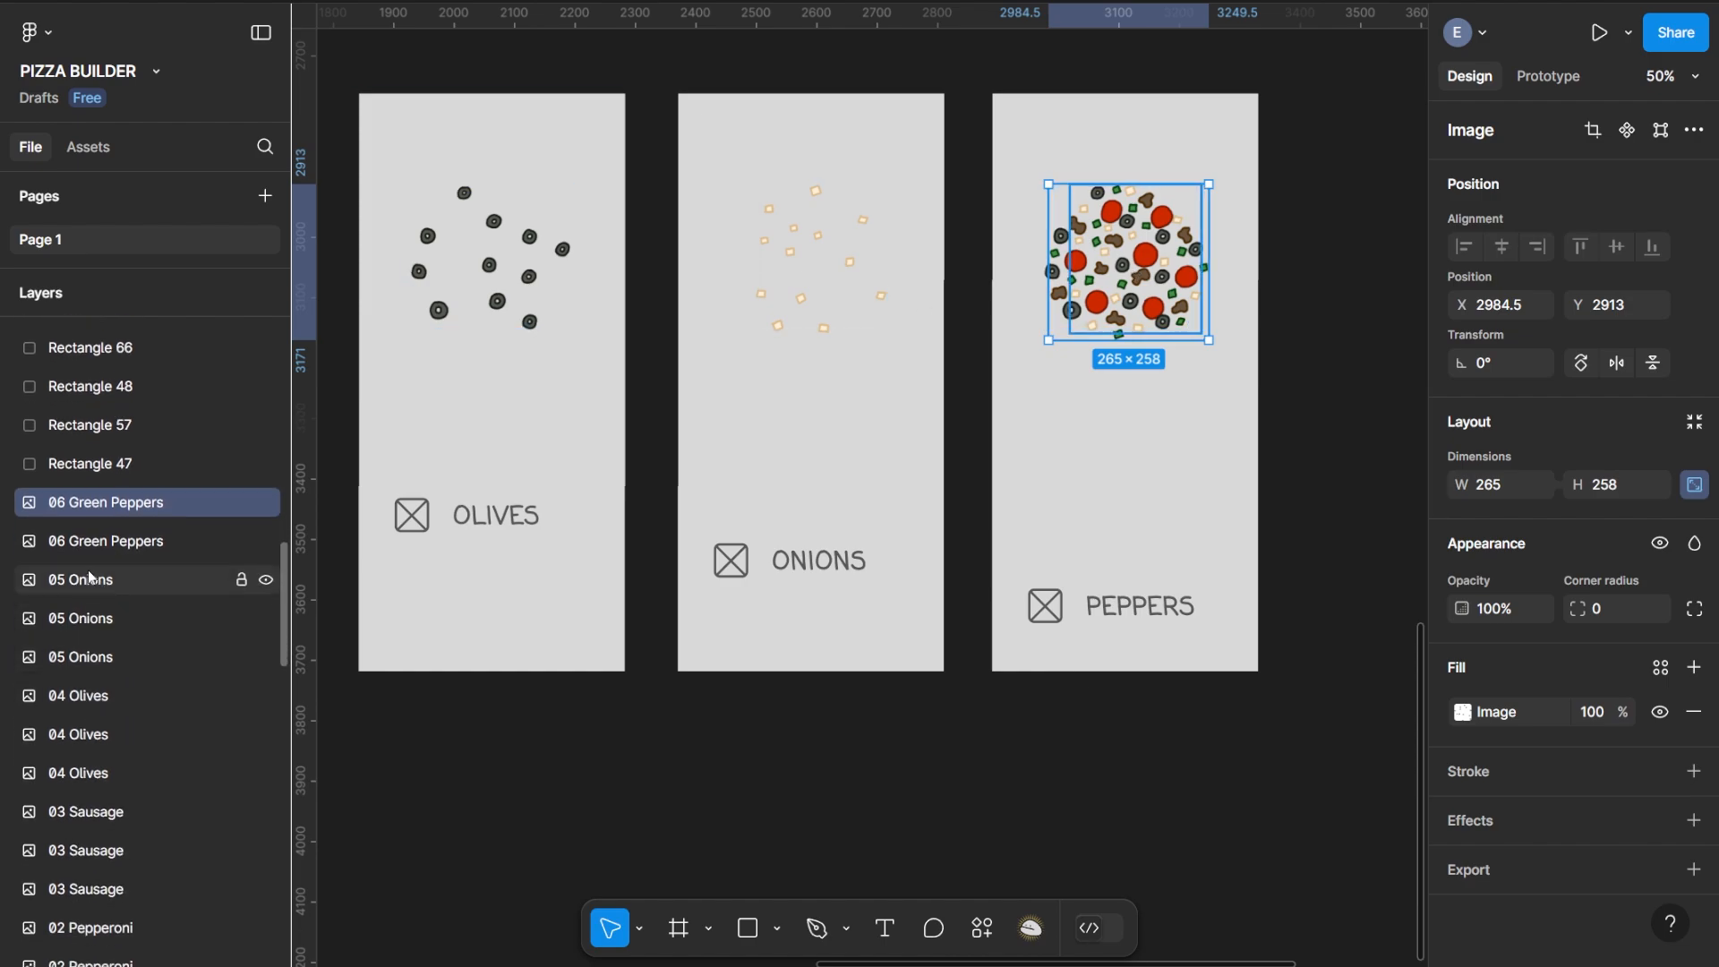
key(Escape)
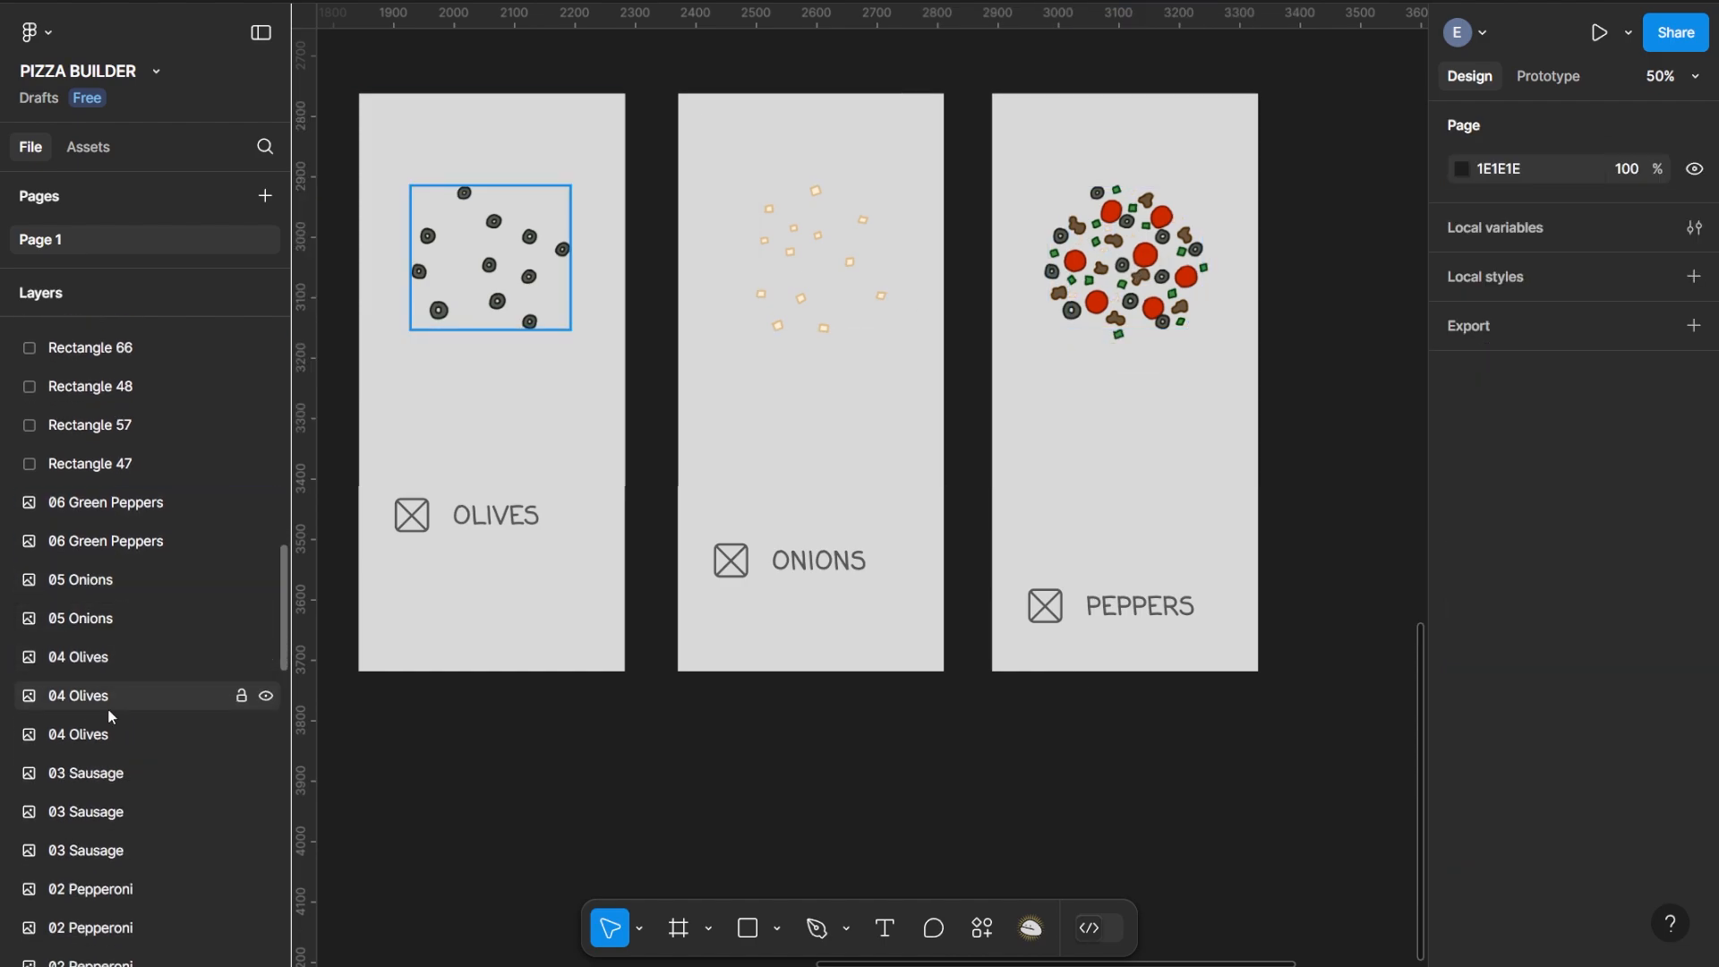
click(117, 772)
key(Delete)
Delete the pepperoni and olives images from the fifth copy, keeping the green peppers image
scroll(112, 752, down, 4)
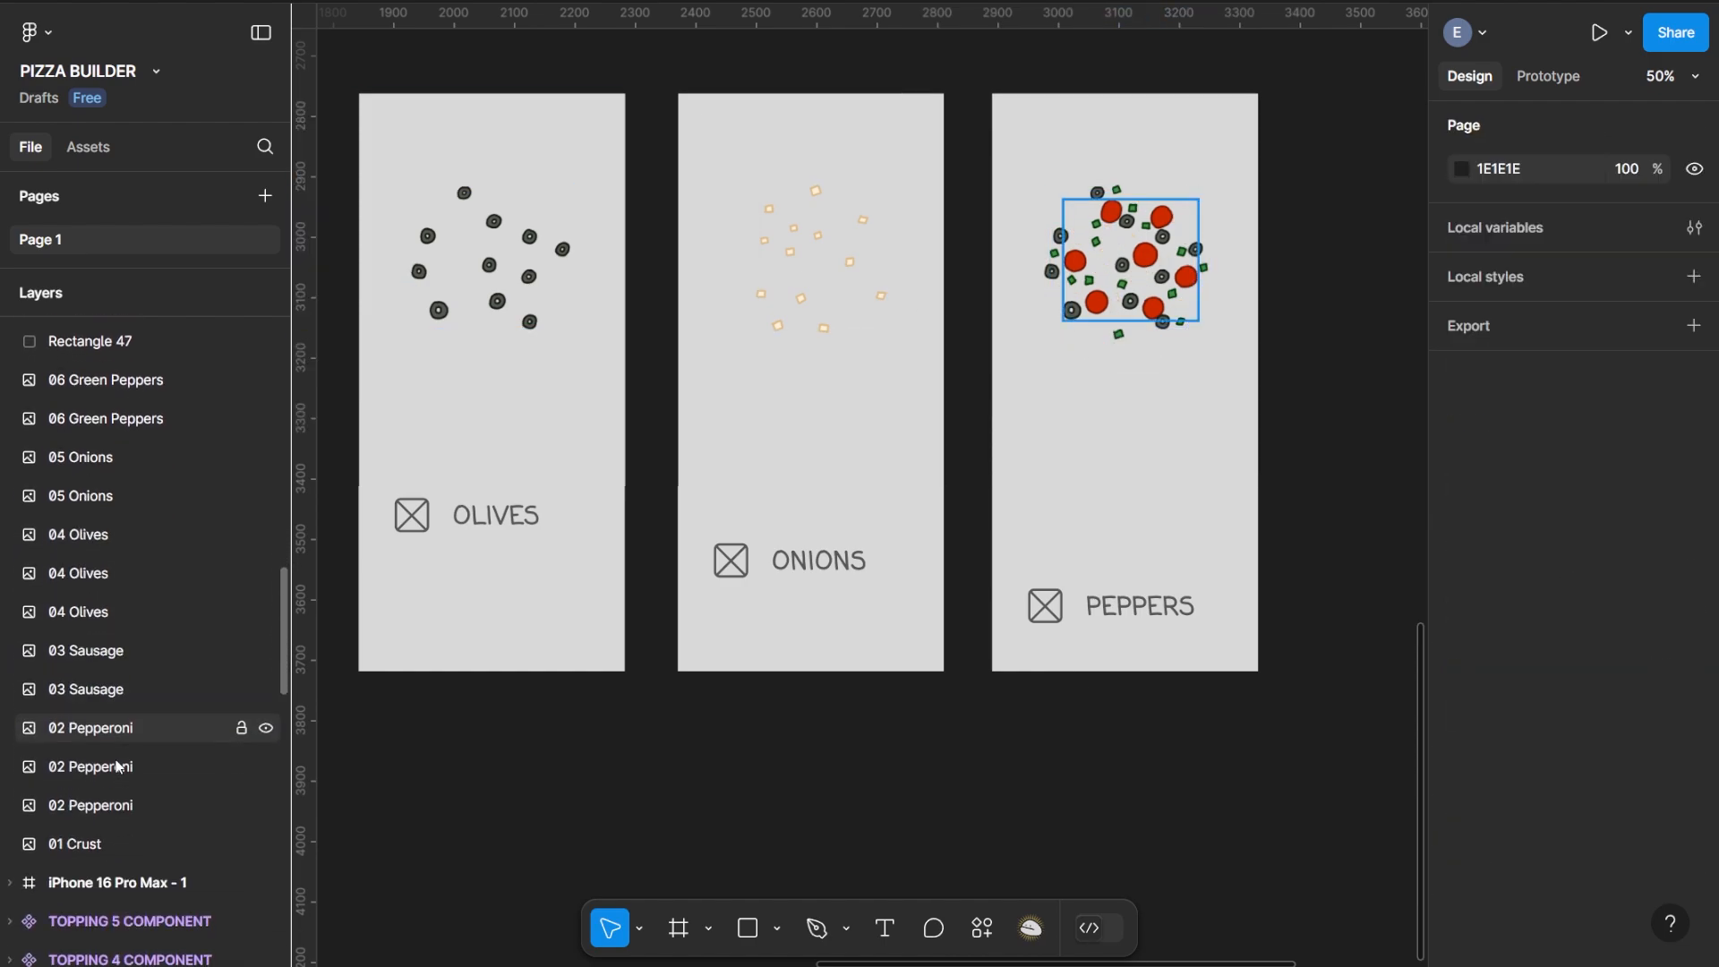
click(110, 691)
key(Delete)
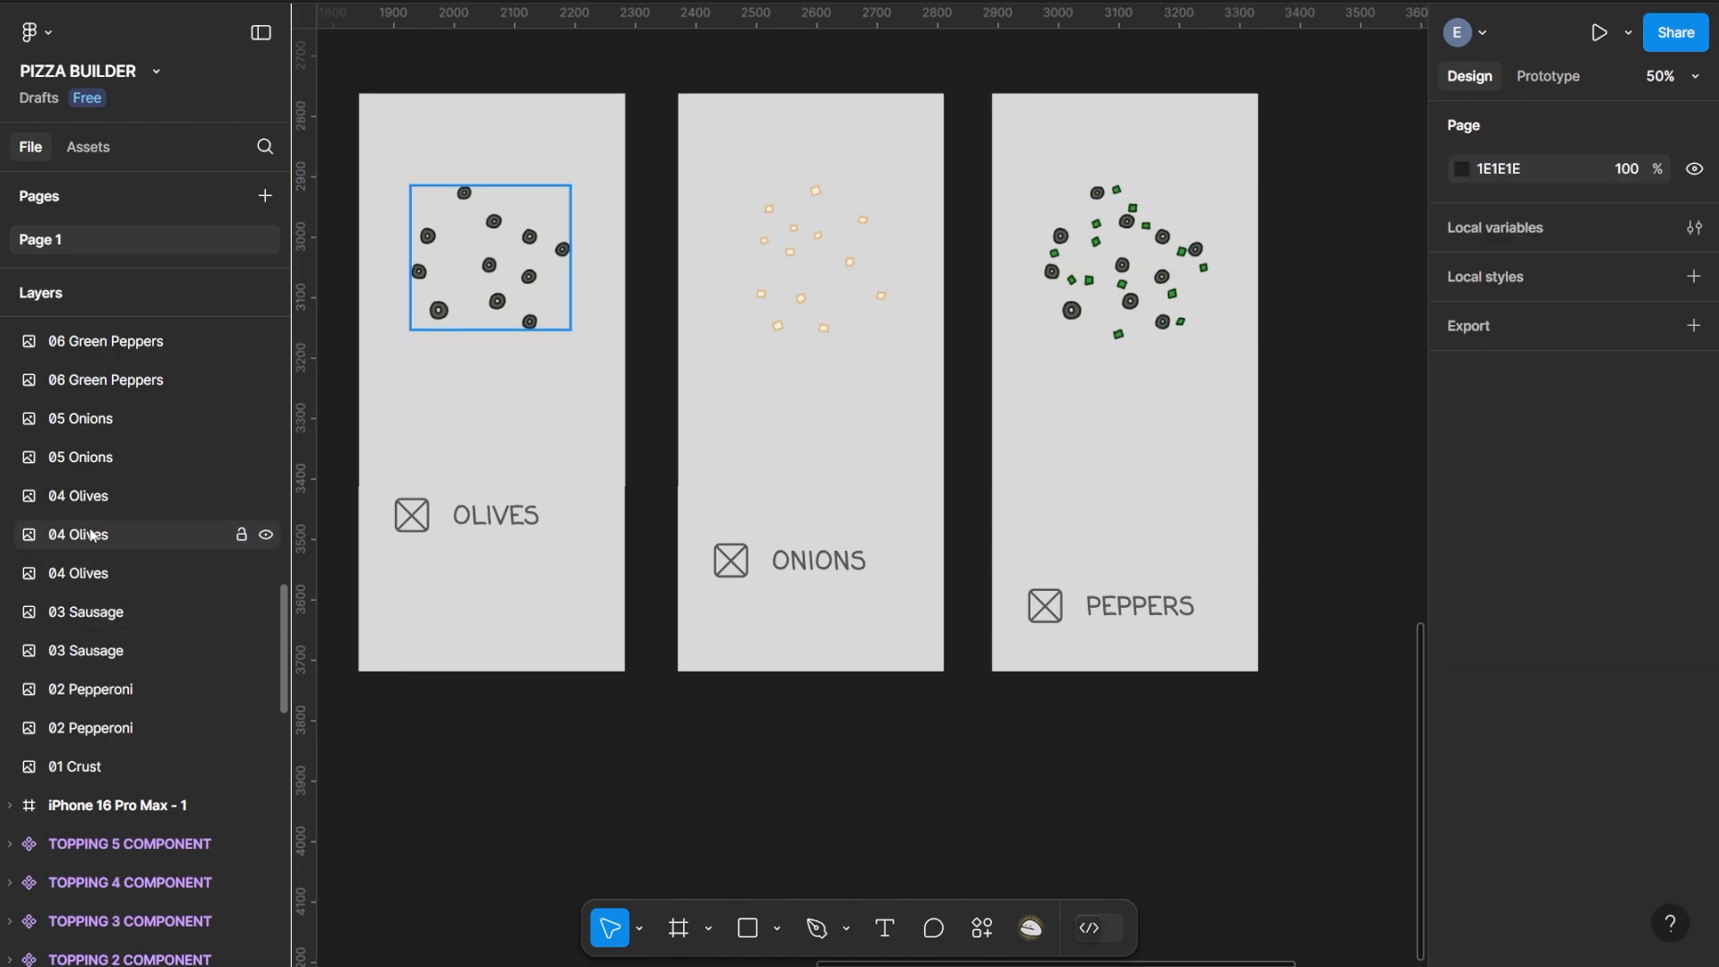
click(87, 497)
key(Delete)
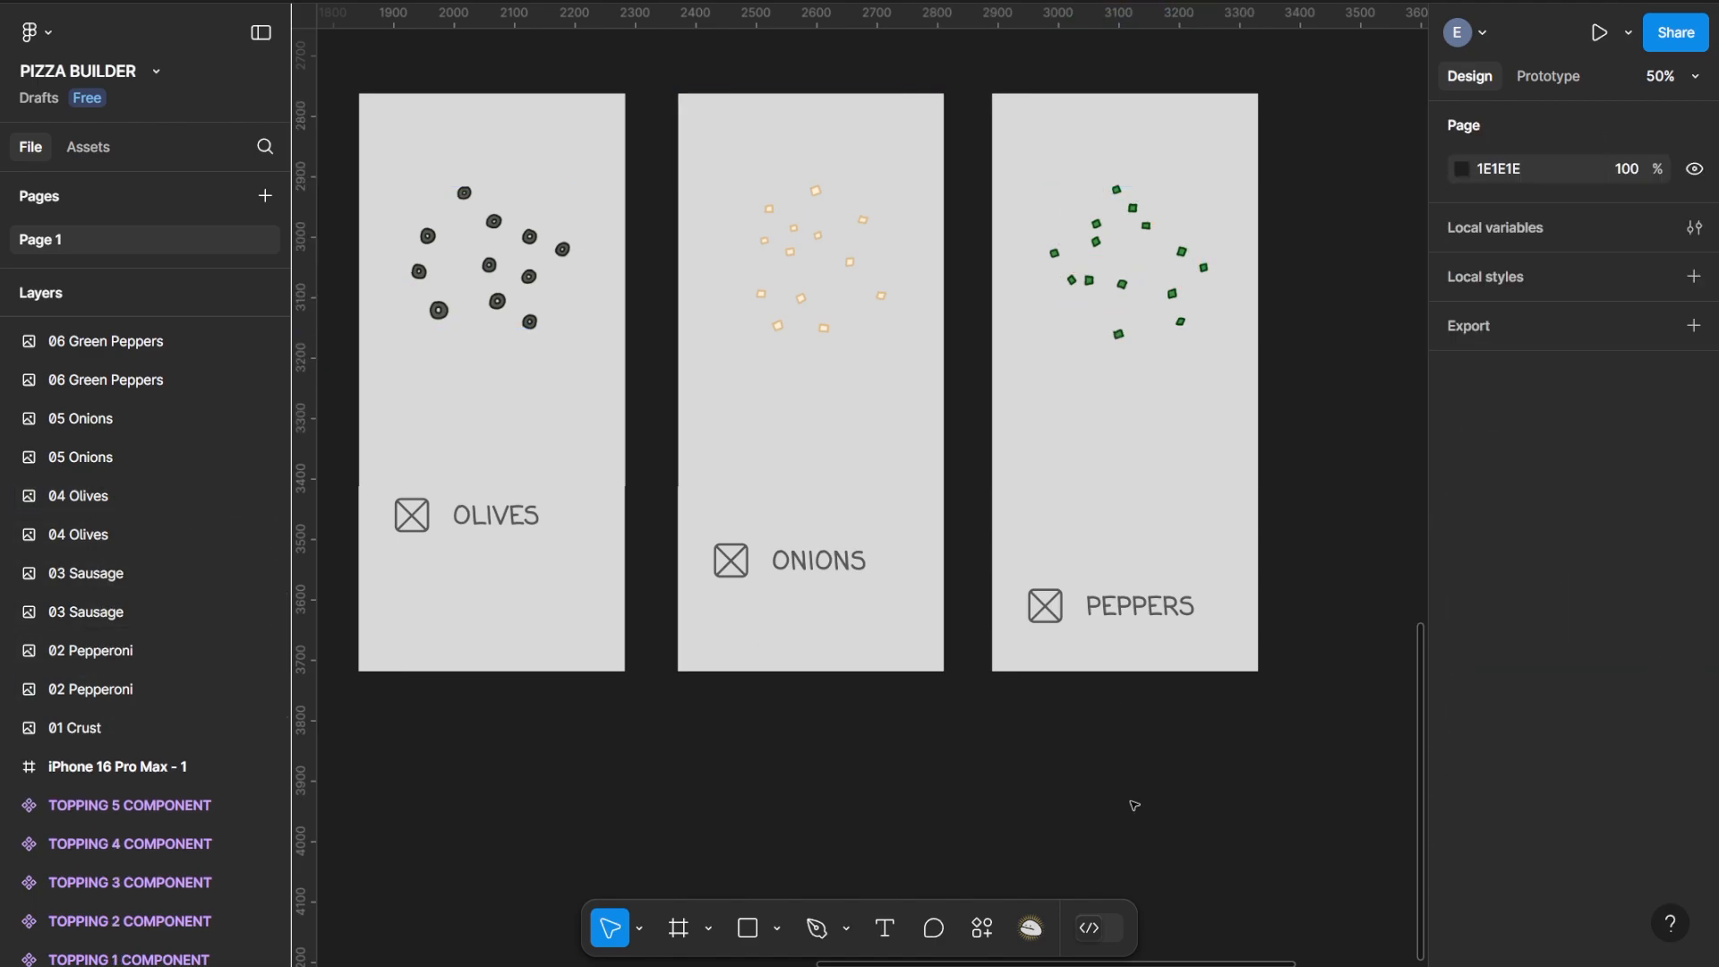
Create a component from the whole pepperoni copy, including its background, topping image, checkbox and label
drag(853, 689, 1271, 679)
drag(813, 645, 1134, 641)
drag(676, 758, 880, 754)
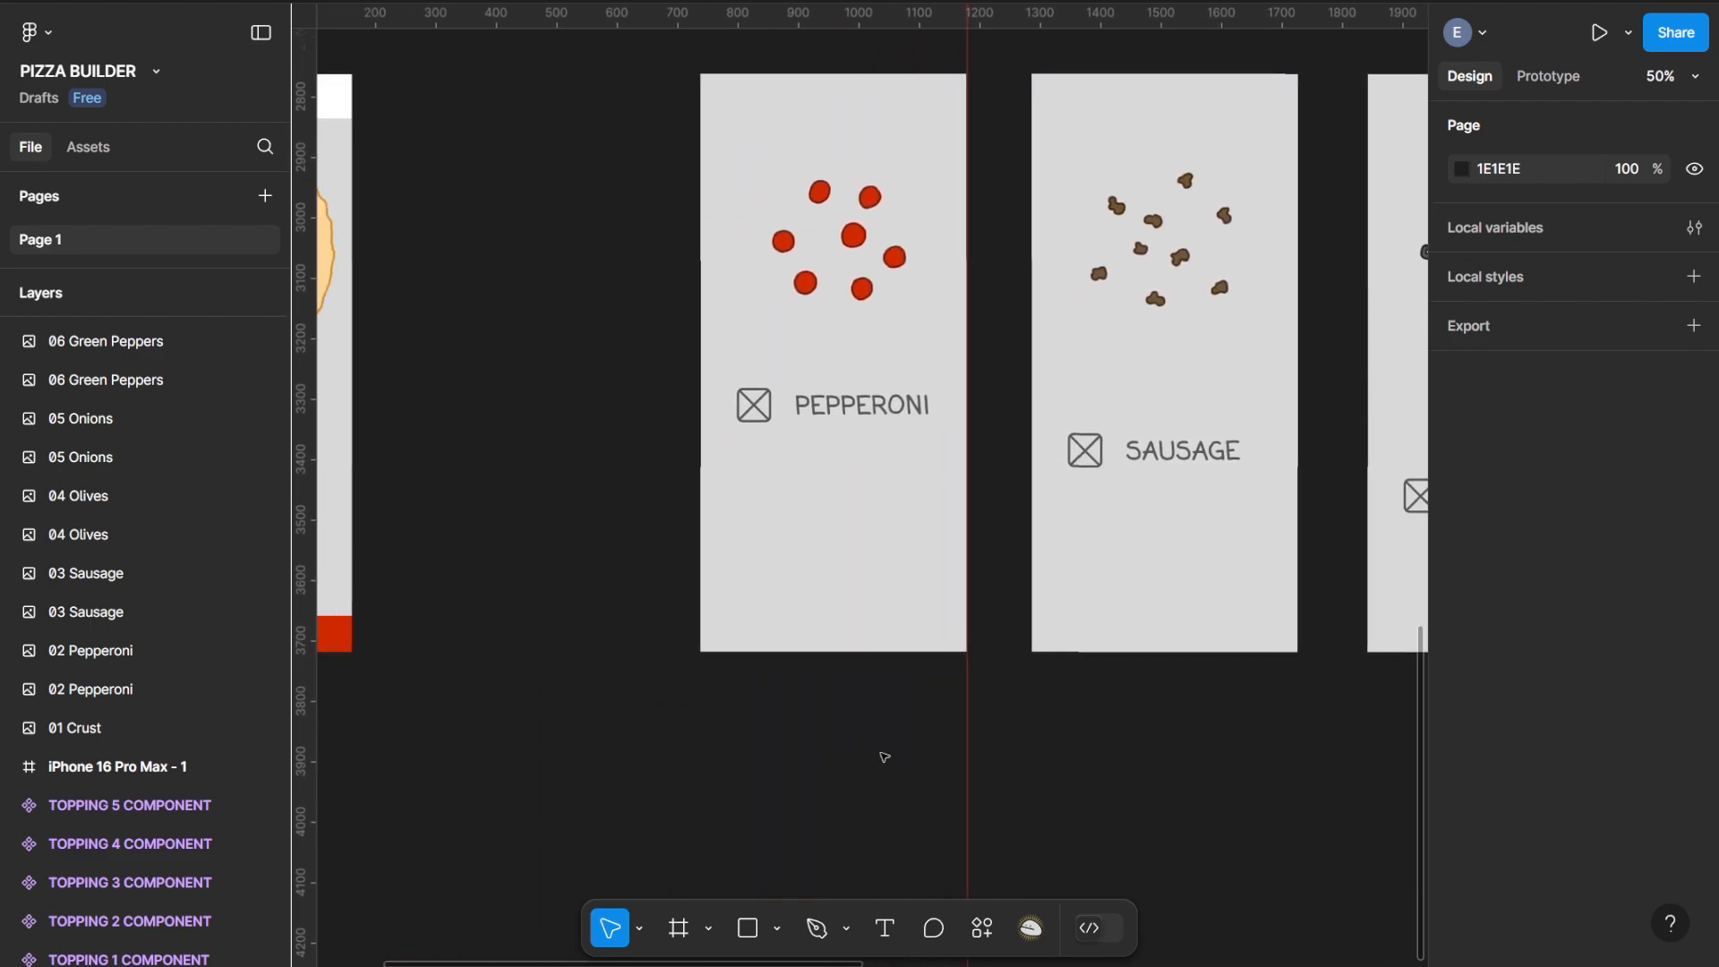
key(minus)
drag(1178, 729, 1048, 722)
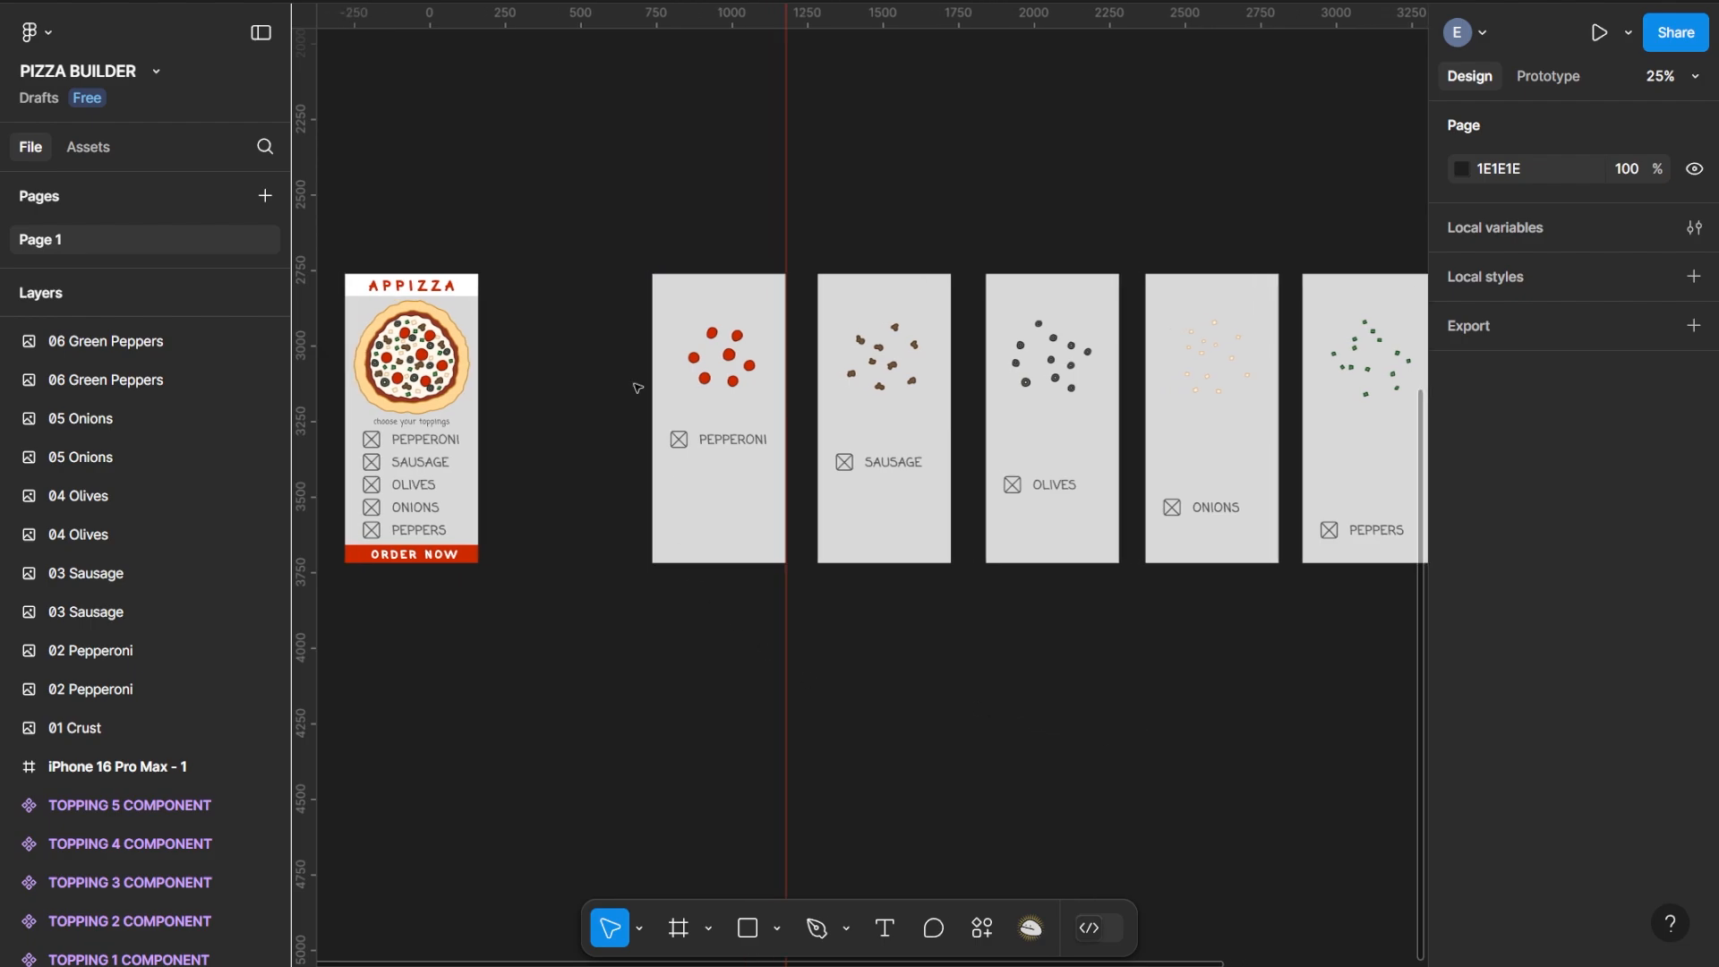
drag(593, 237, 797, 672)
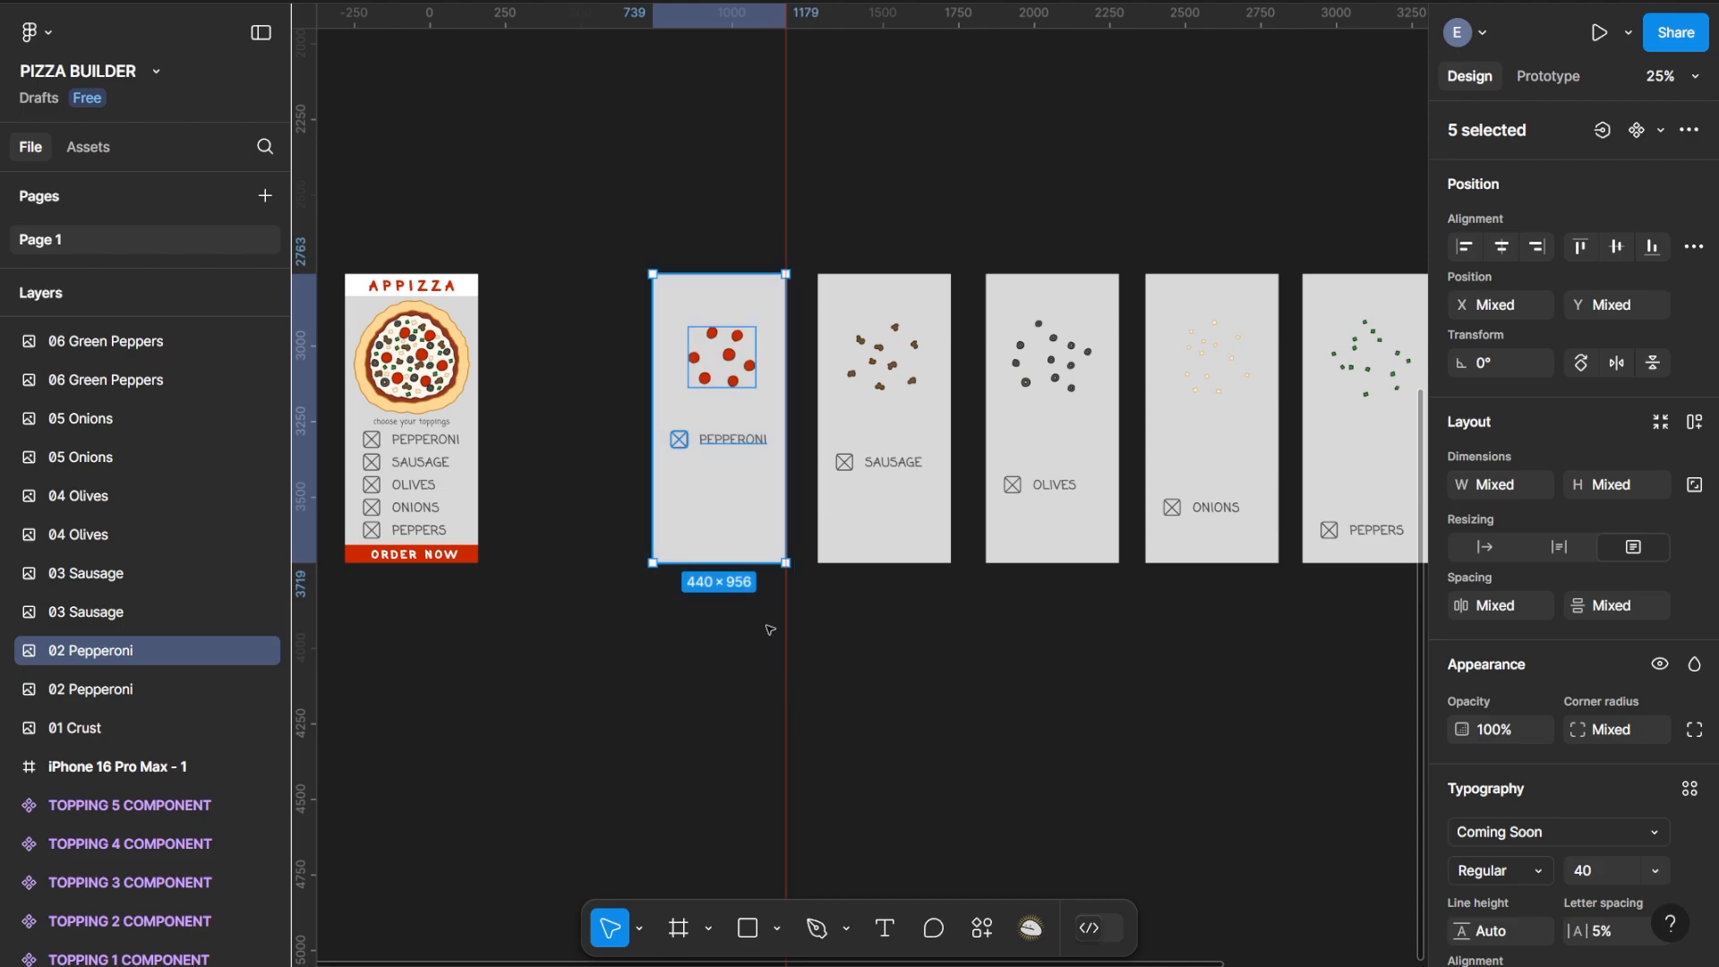
right_click(701, 478)
click(829, 653)
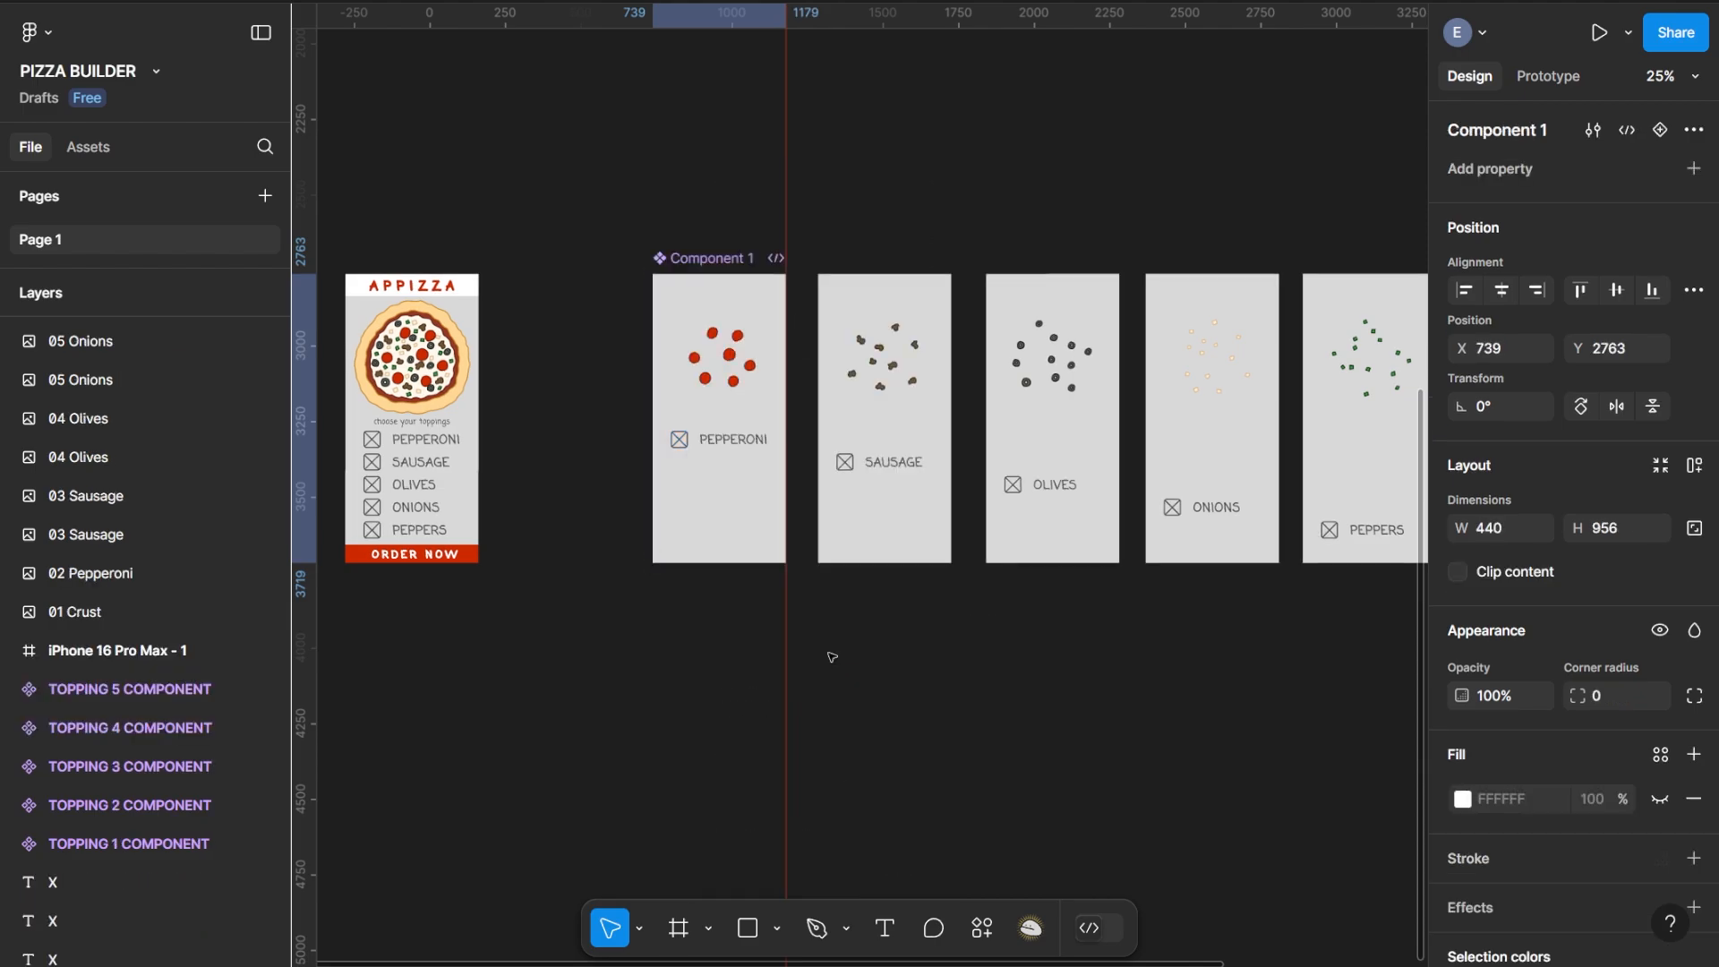
Rename the pepperoni component as PEPPERONI Comp
double_click(703, 260)
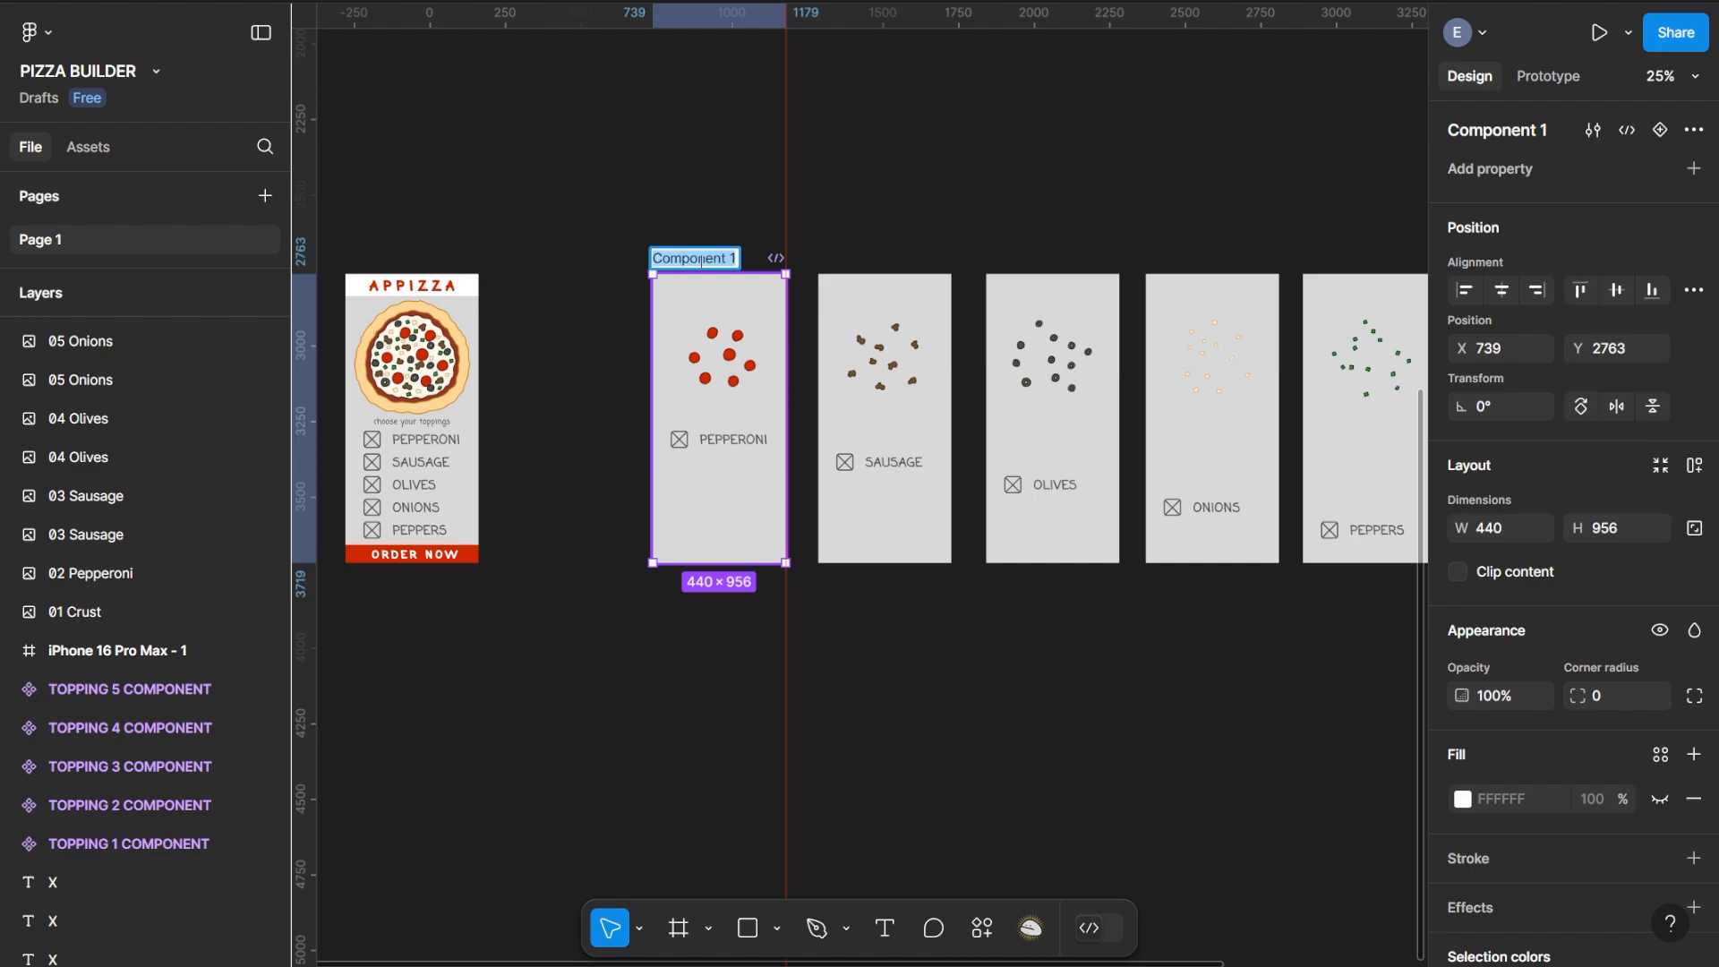
text(PEPP)
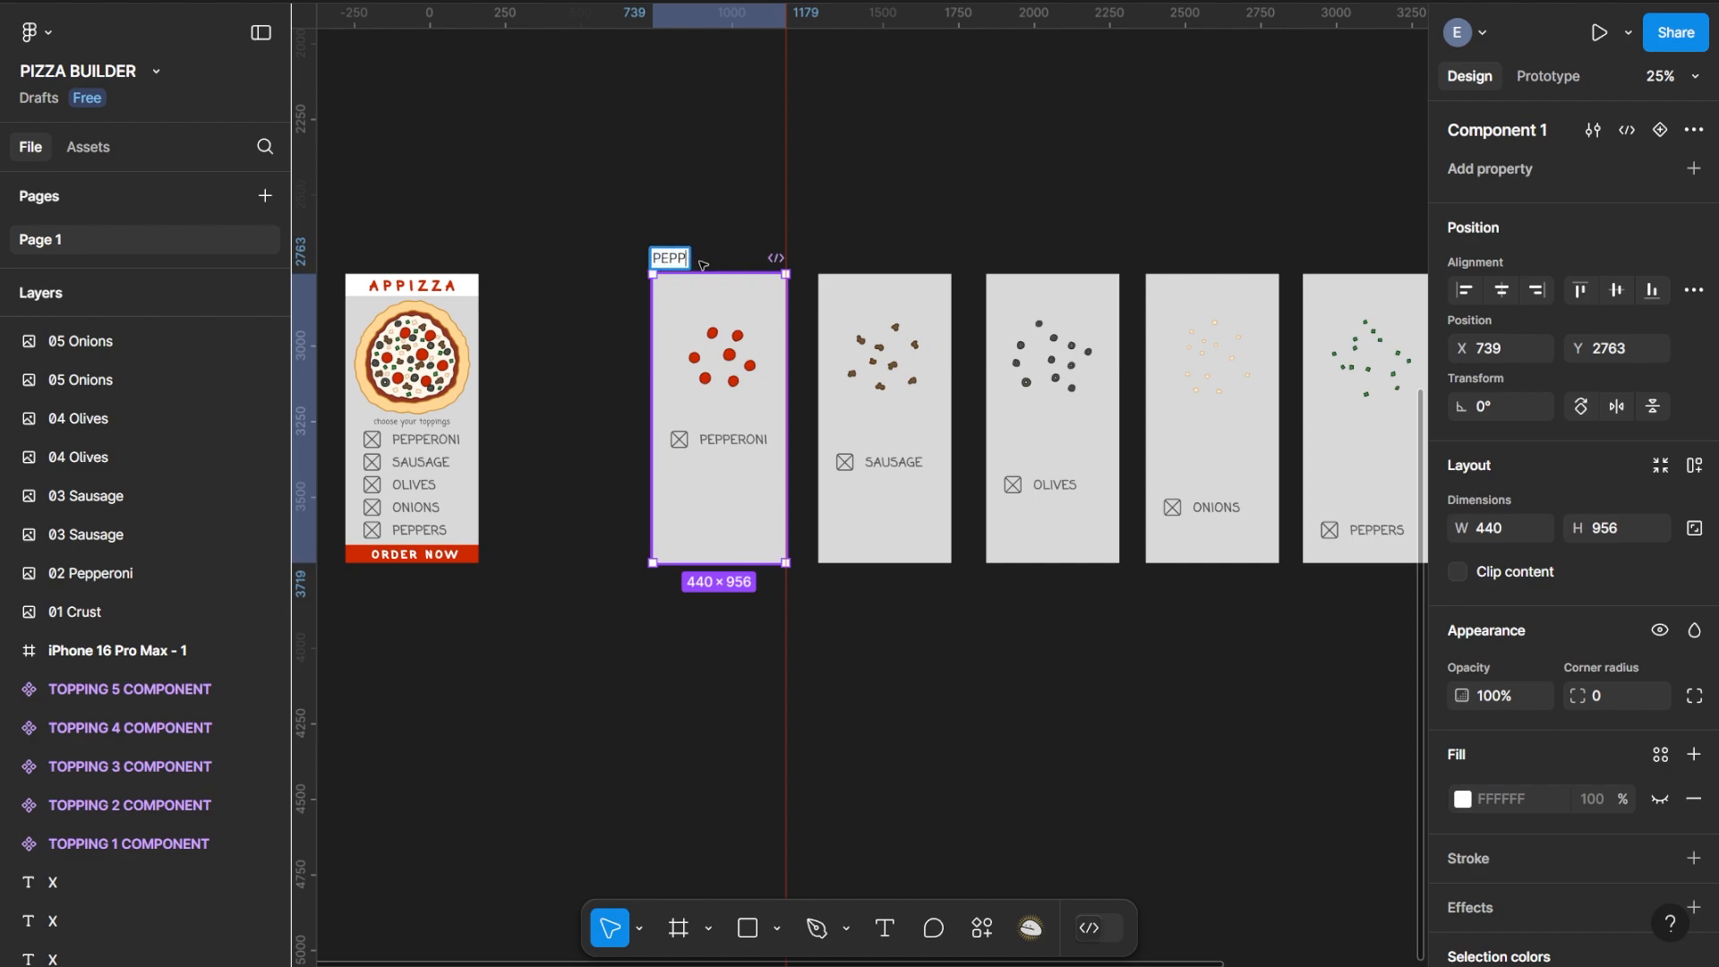
text(ERONI)
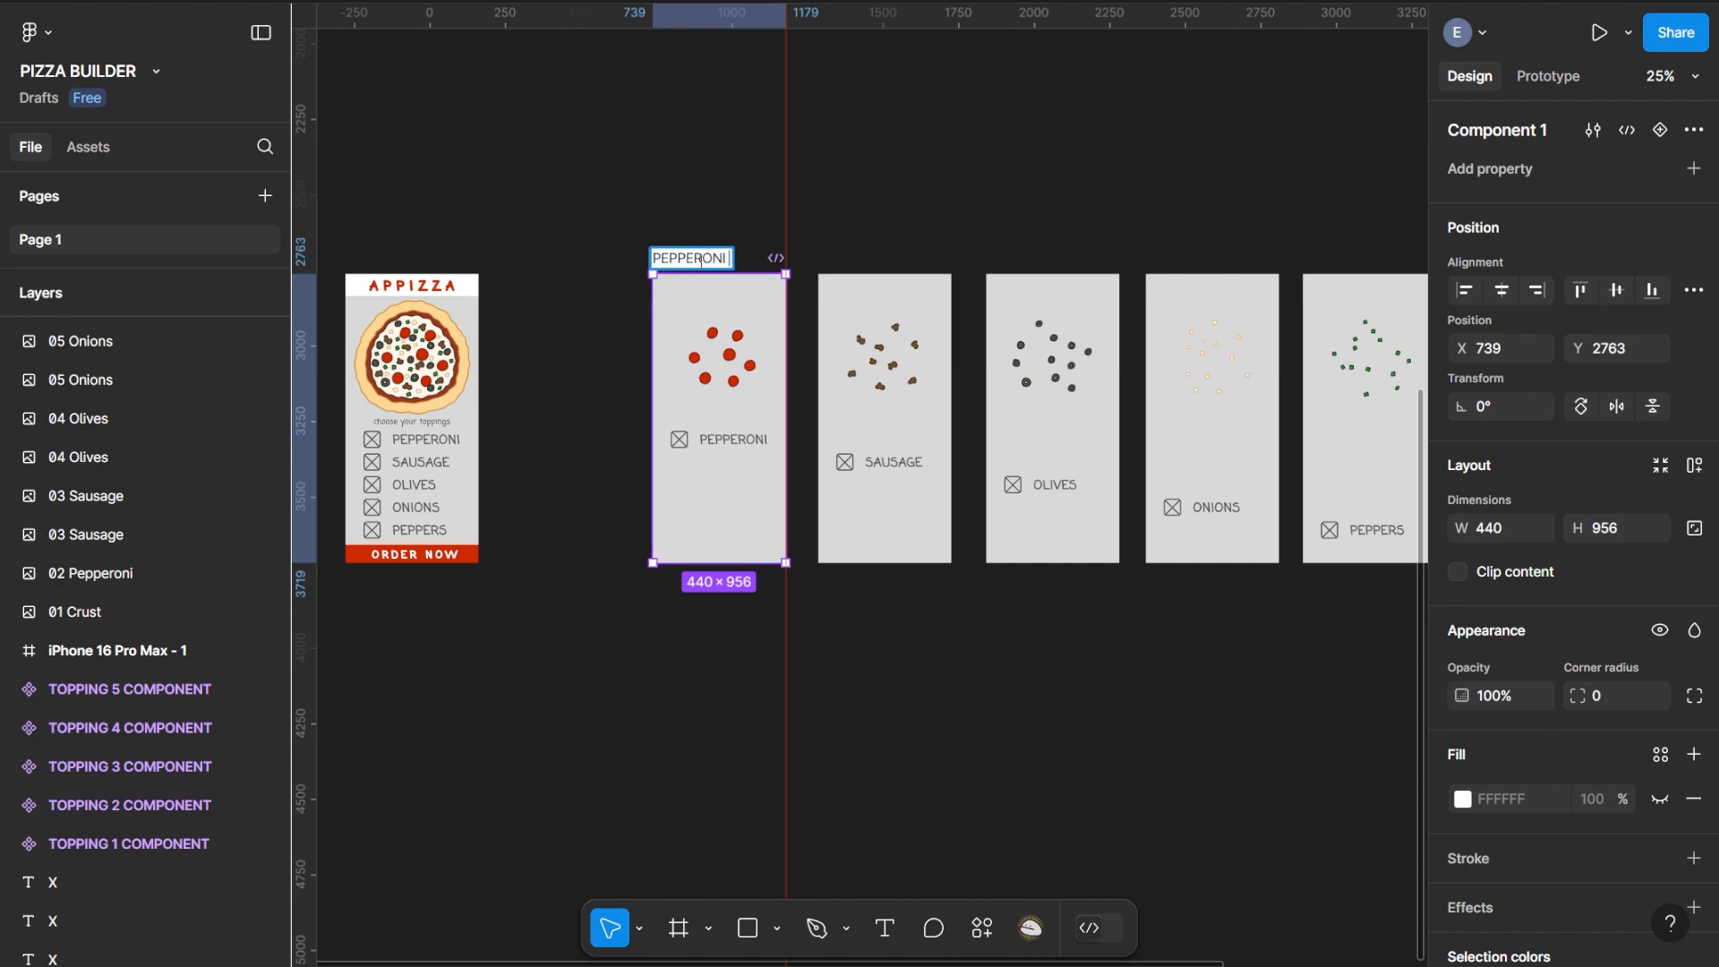
text( Comp)
key(Return)
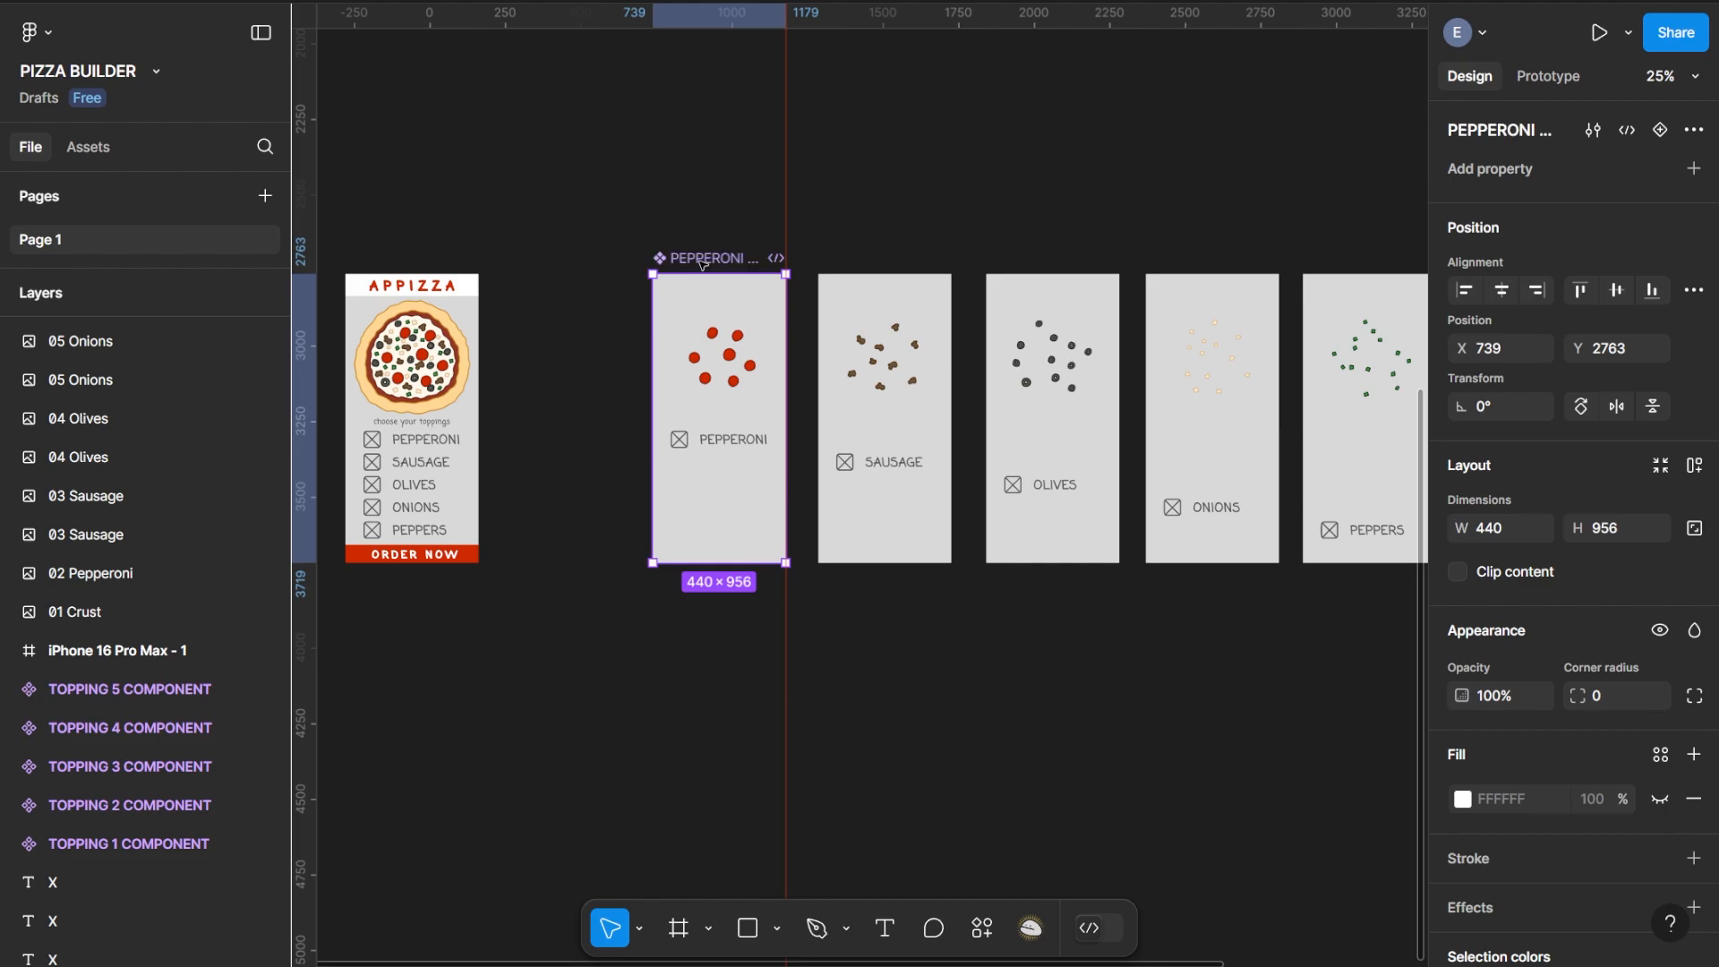
Add a variant to the PEPPERONI Comp component
right_click(715, 531)
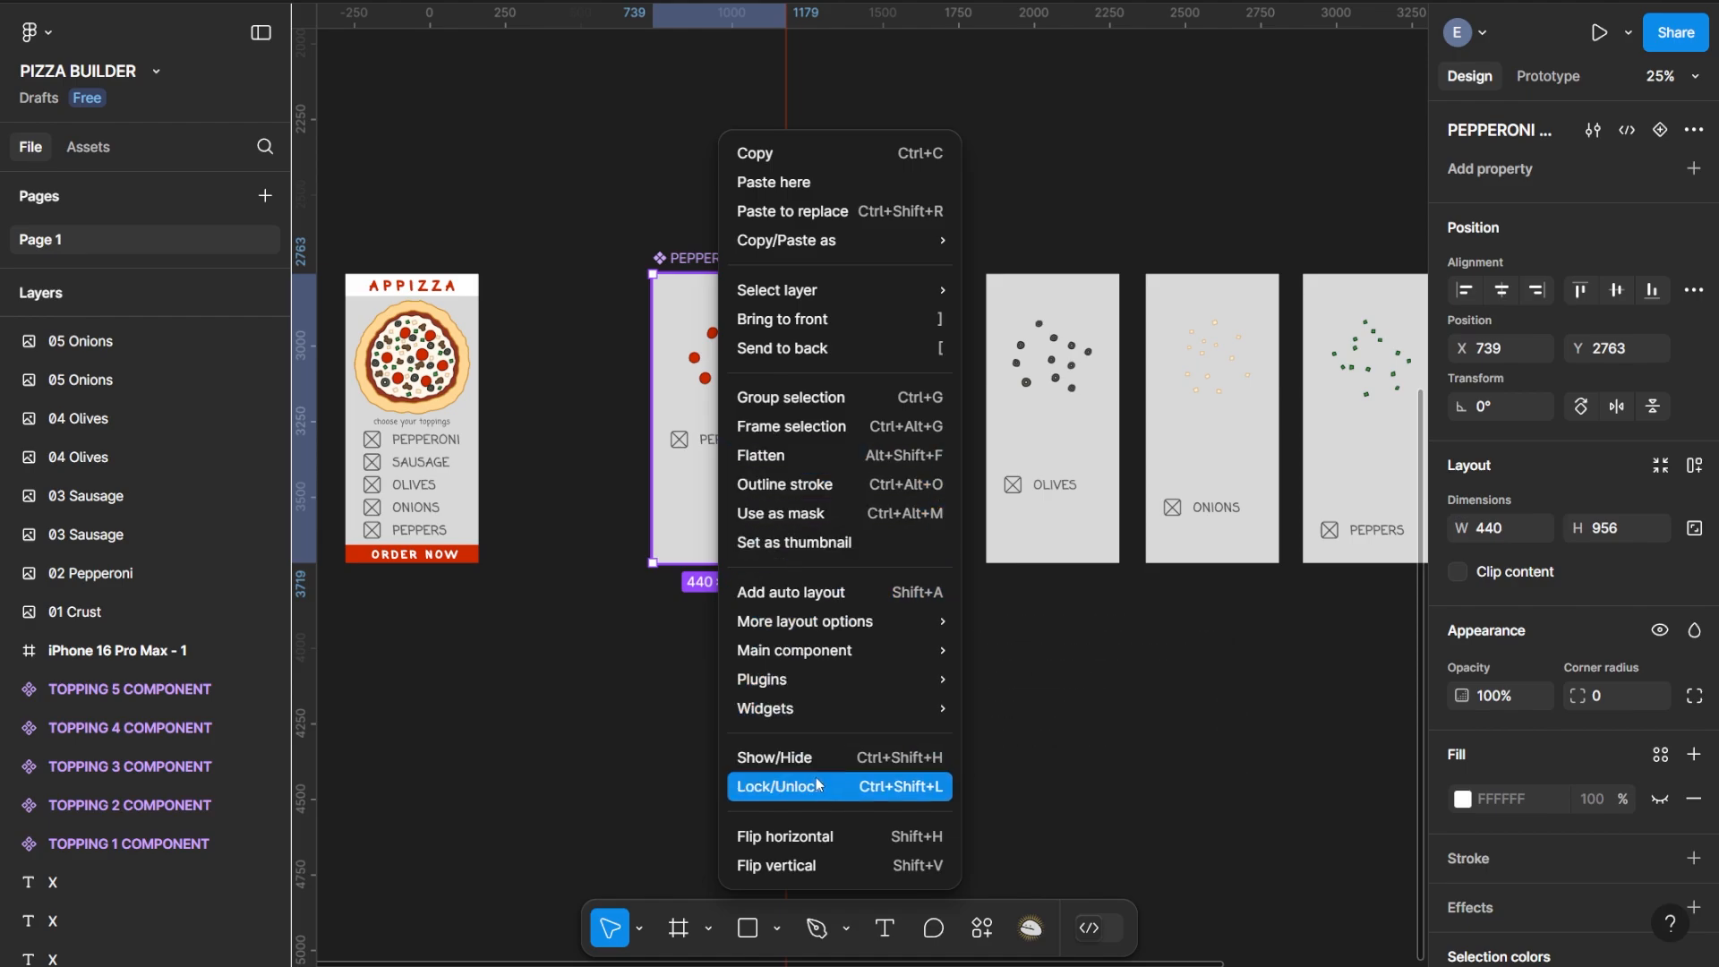
mouse_move(838, 654)
click(1099, 675)
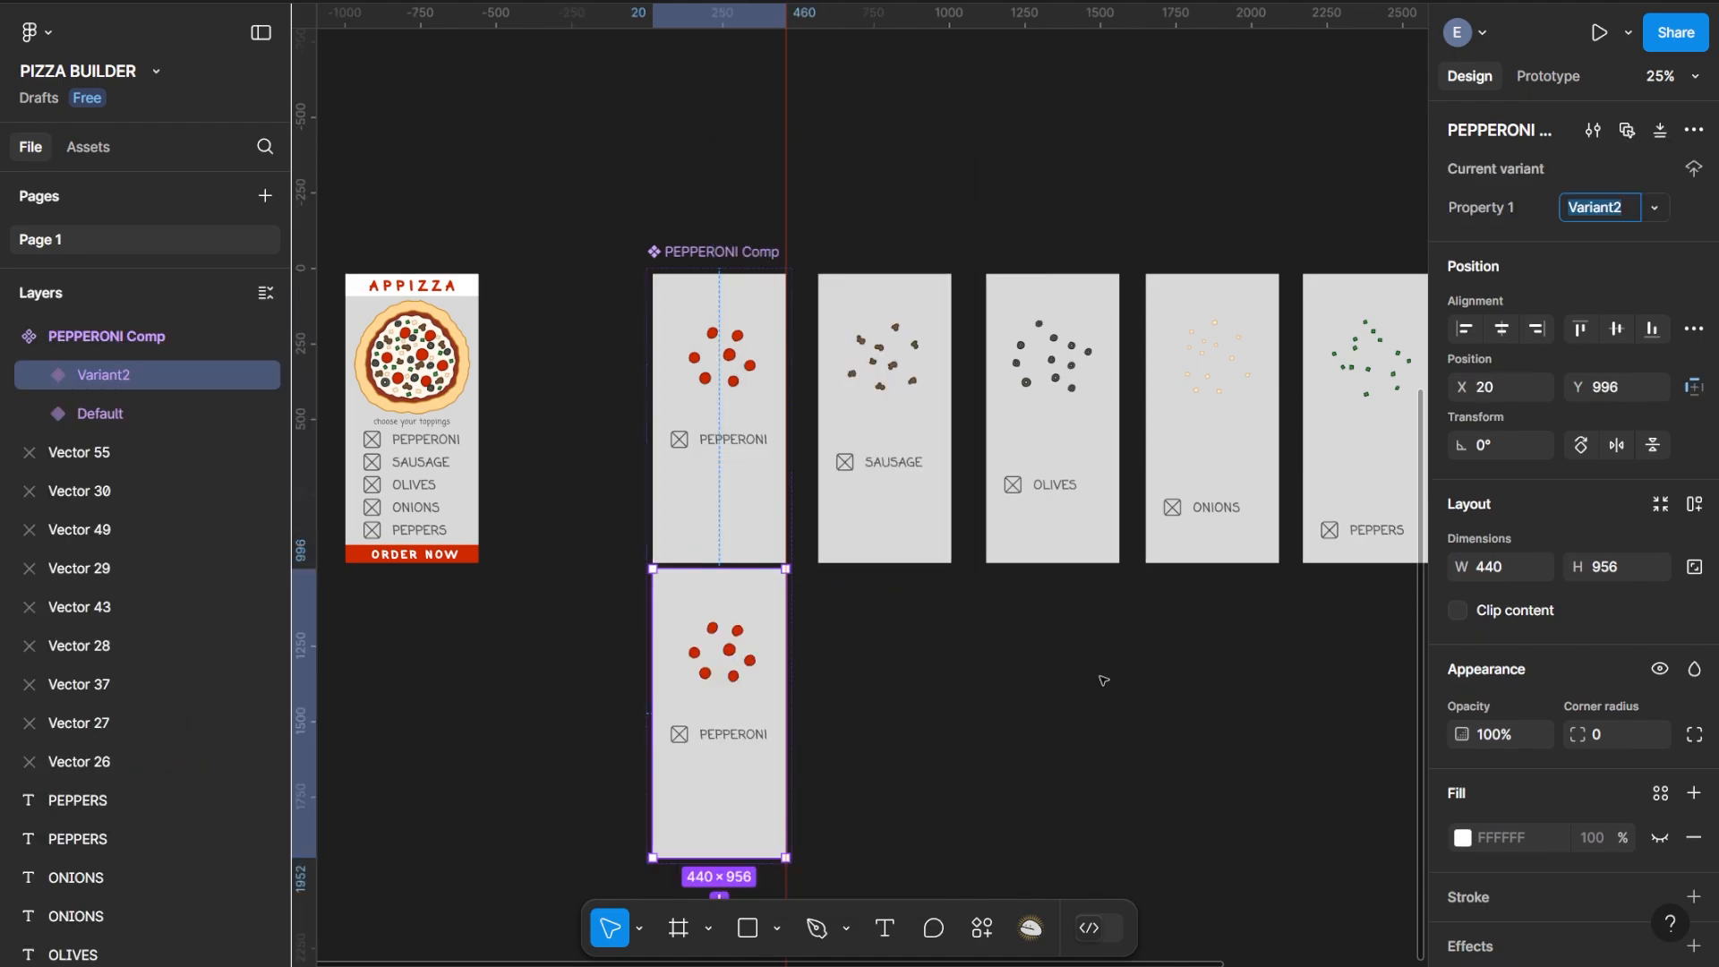
Create a component from the whole sausage copy and name it SAUSAGE Comp
drag(812, 251, 965, 636)
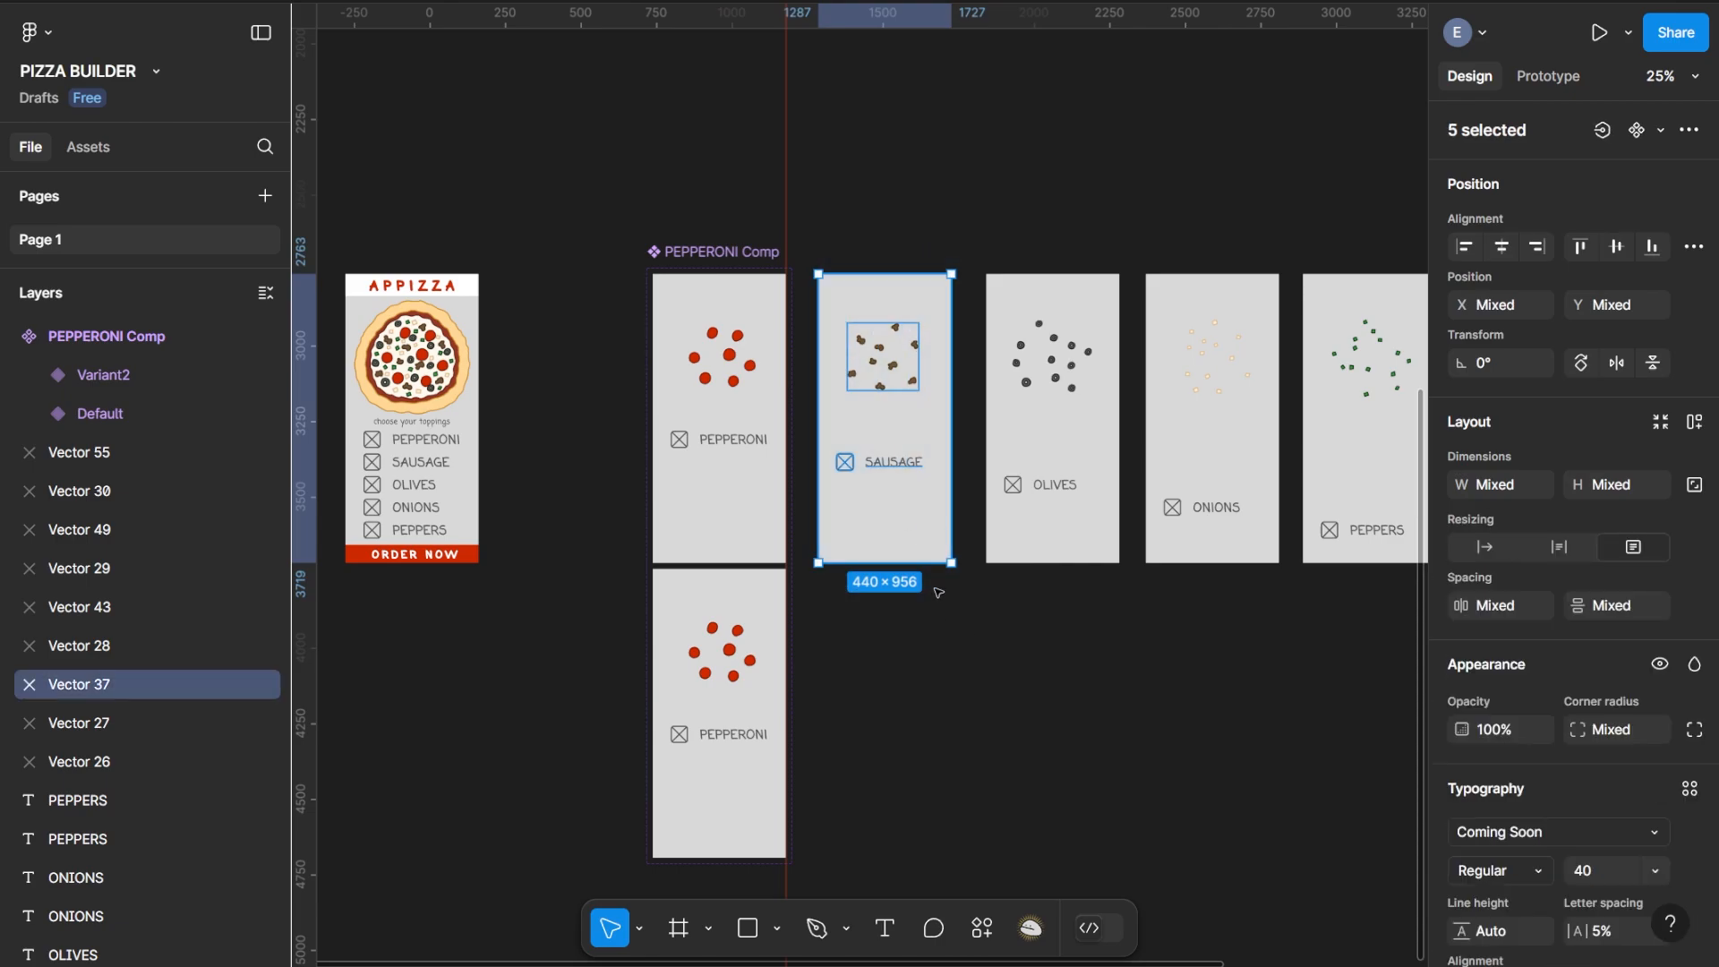
right_click(896, 493)
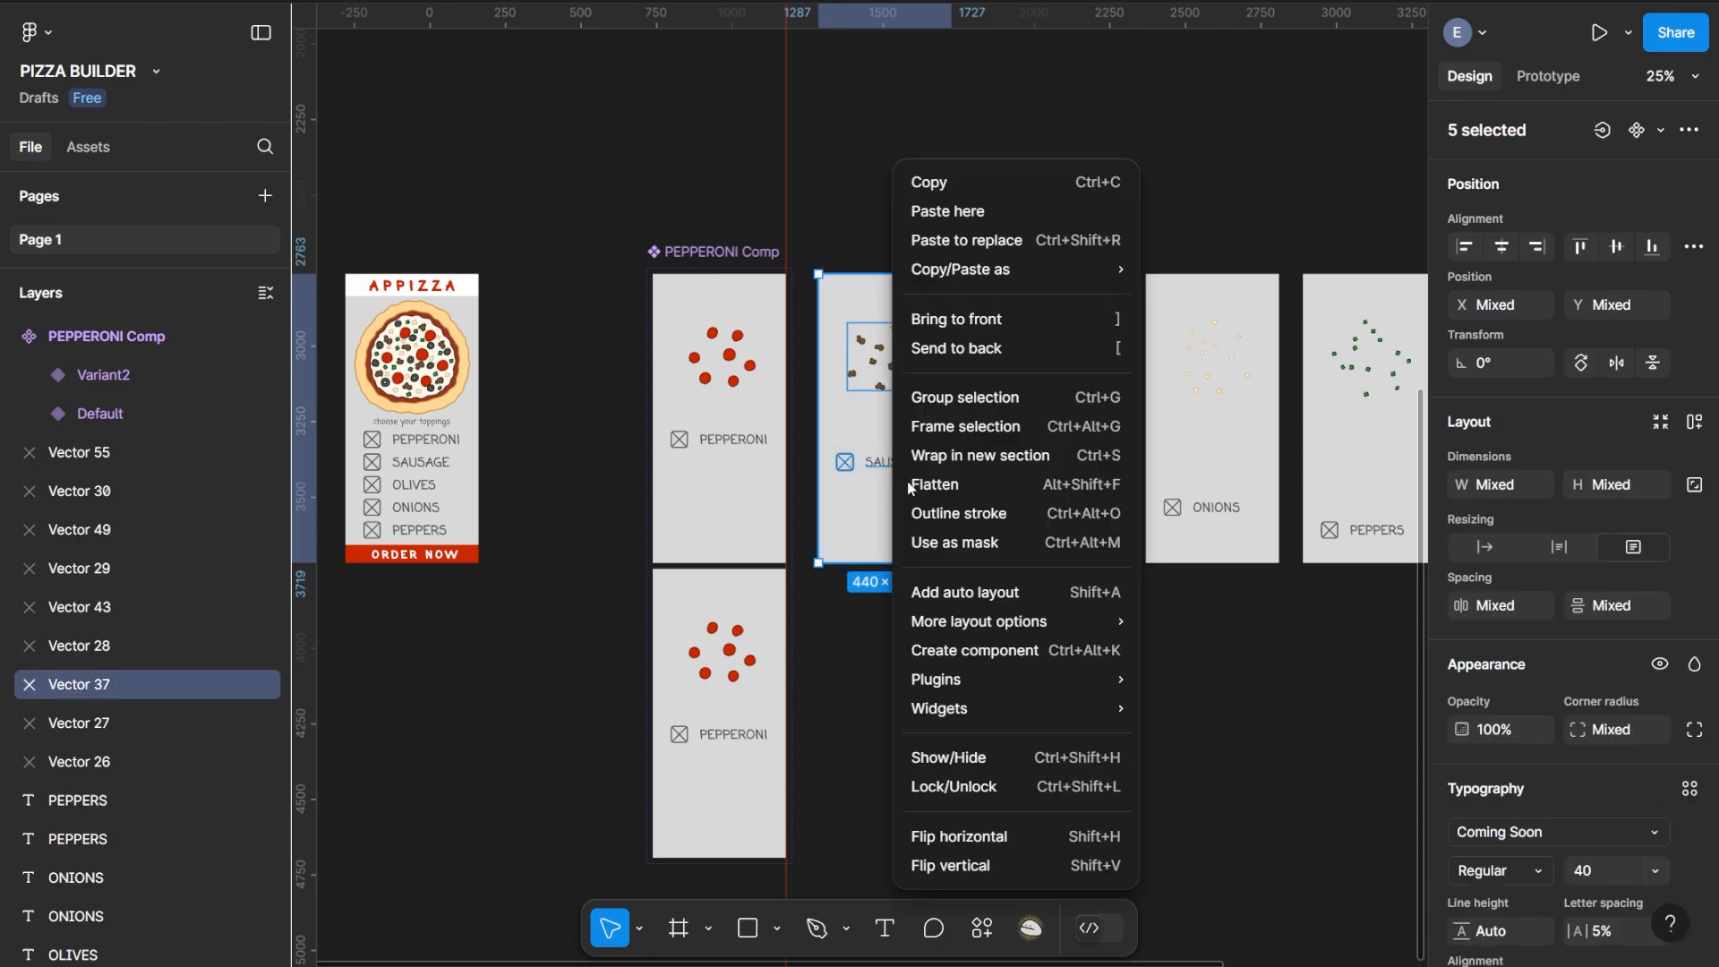
click(968, 650)
double_click(868, 259)
text(SAUSAGE Comp)
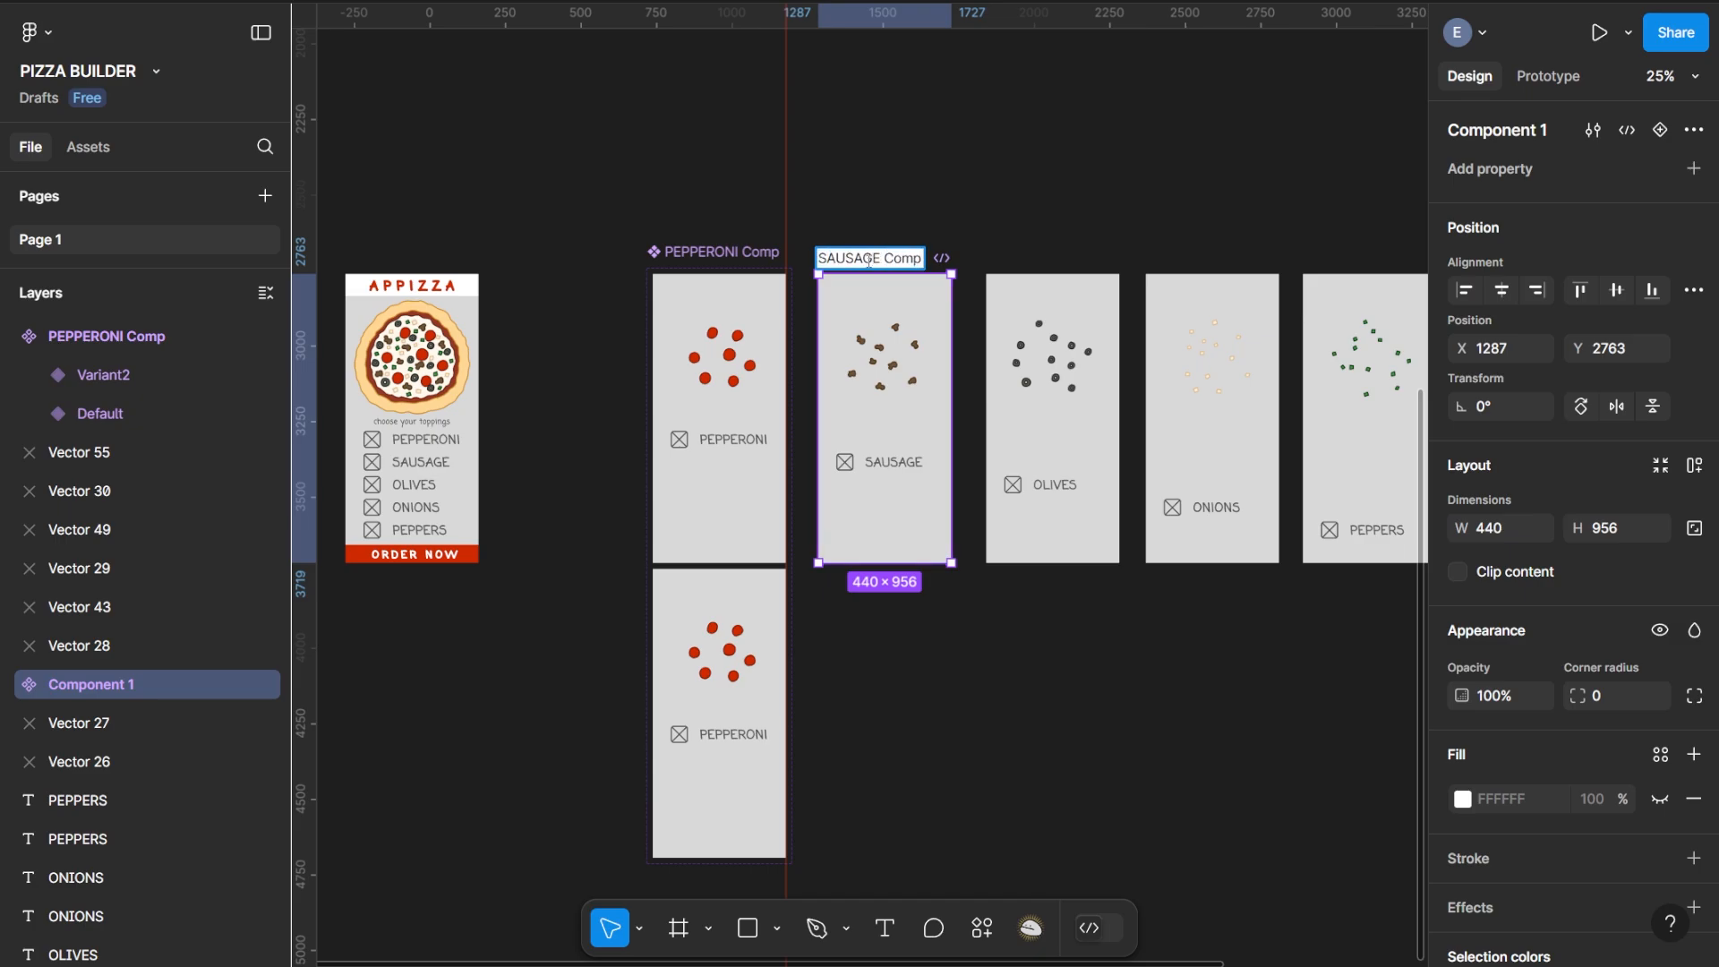
key(Return)
Add a variant to the SAUSAGE Comp component
right_click(881, 327)
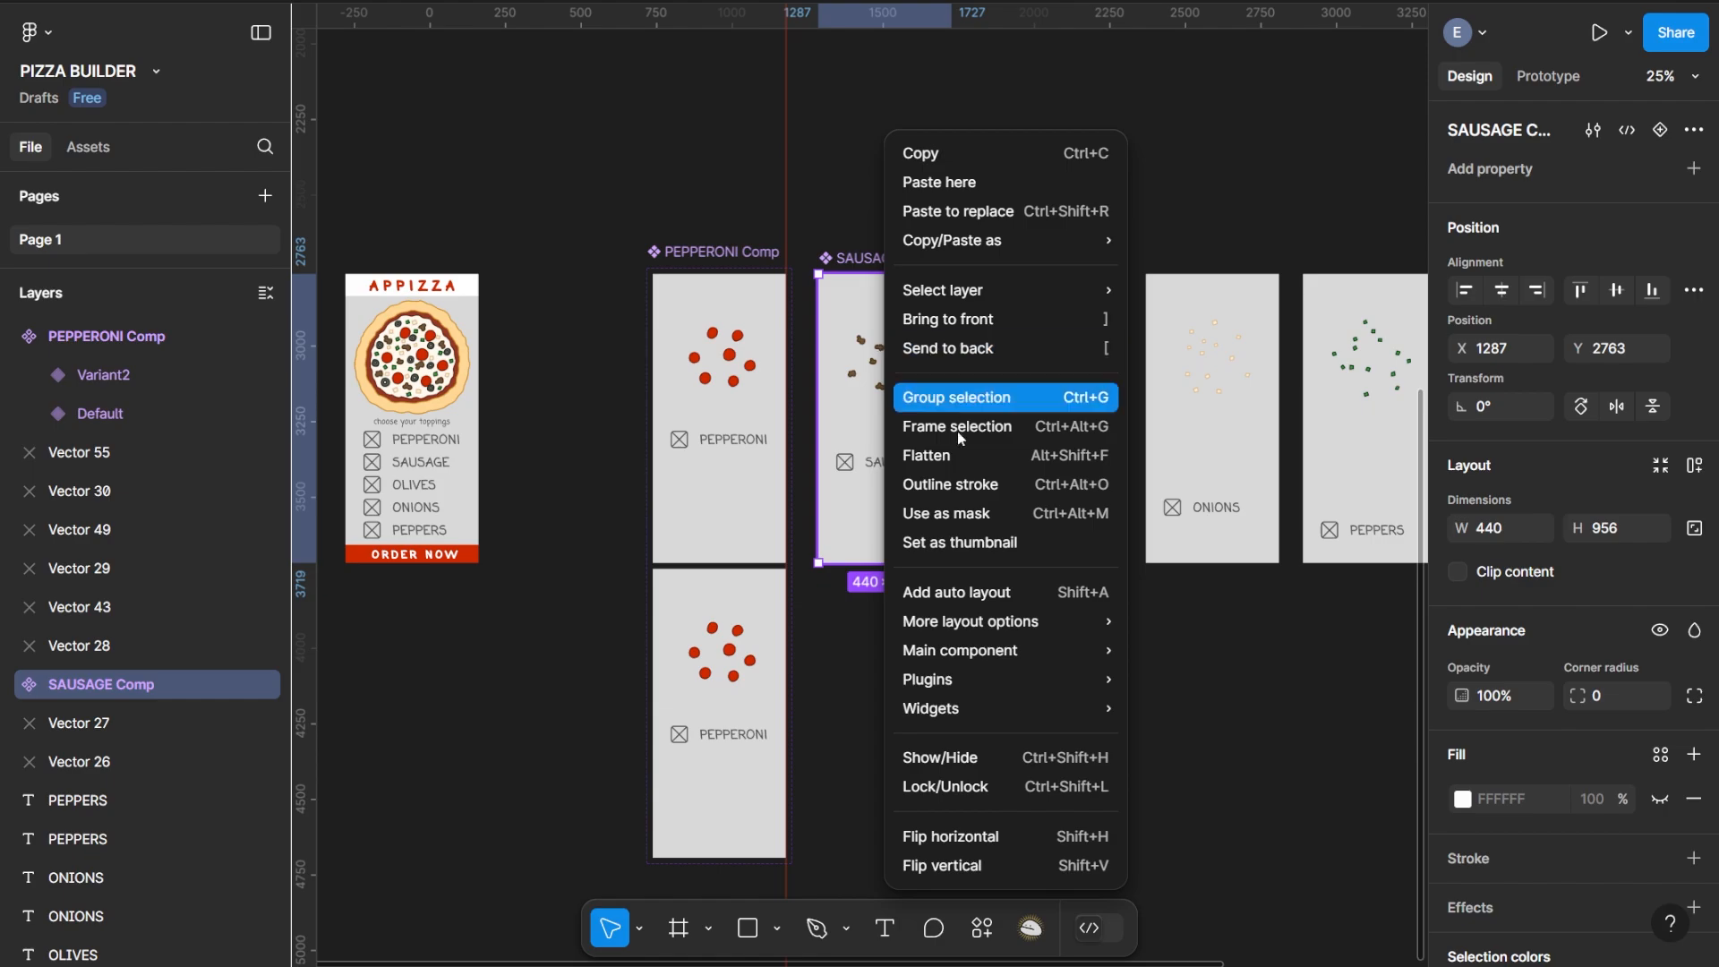
mouse_move(1008, 658)
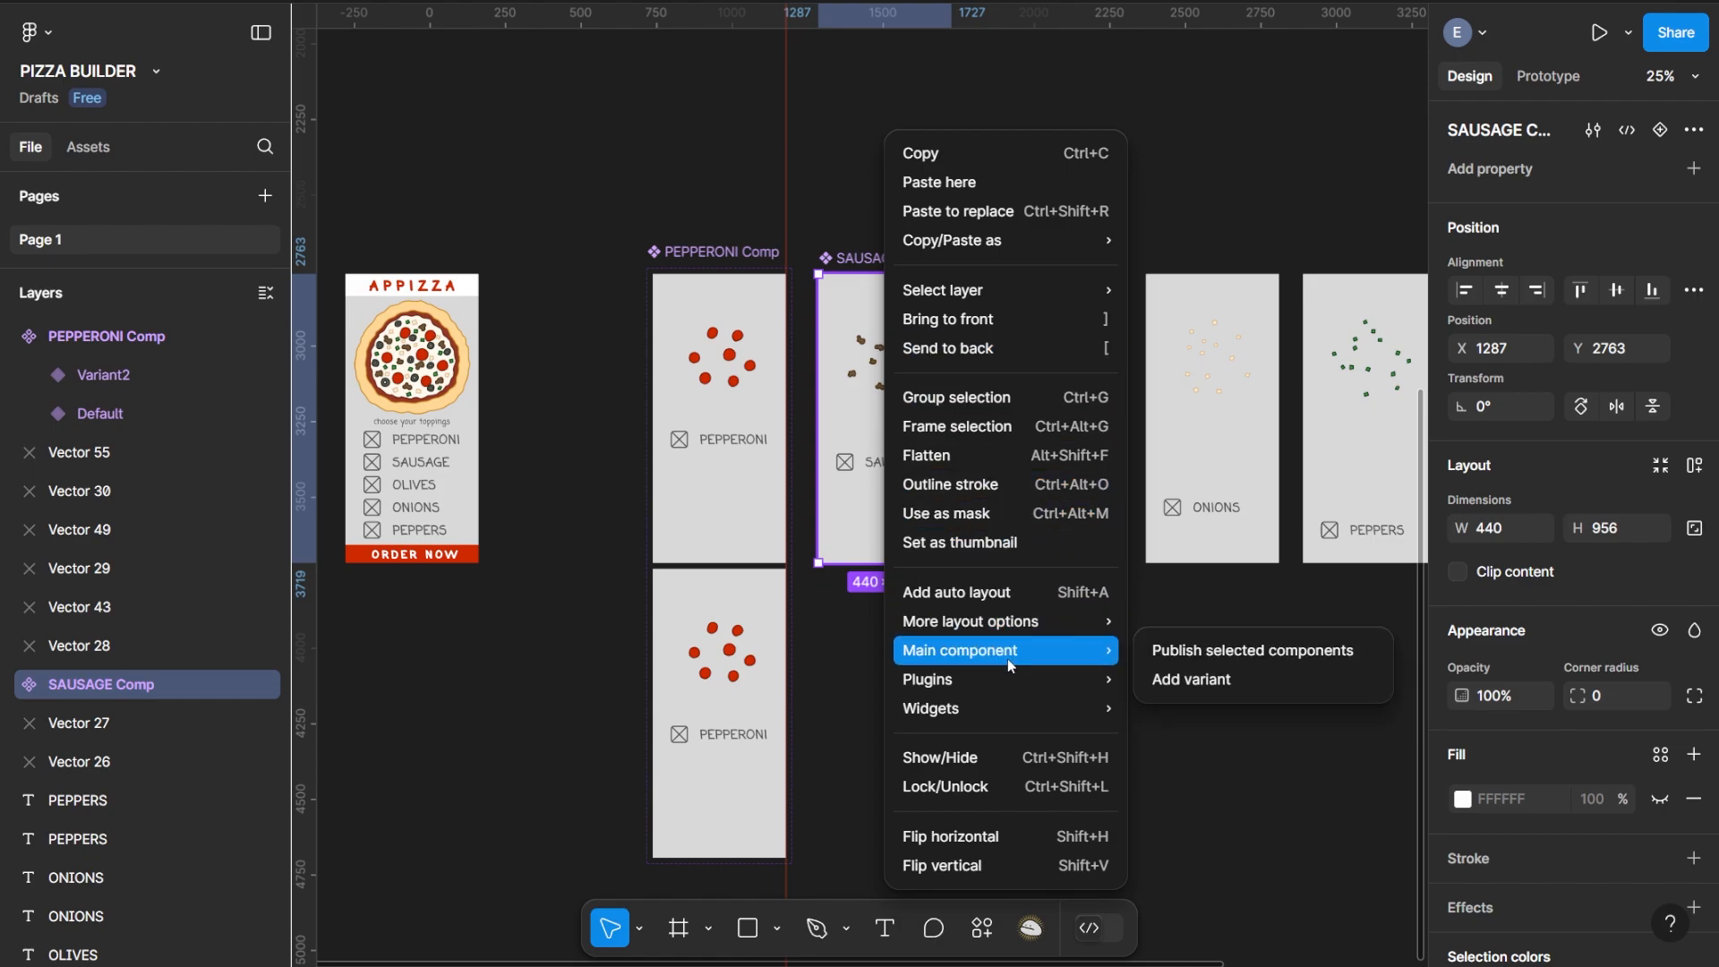
click(1224, 683)
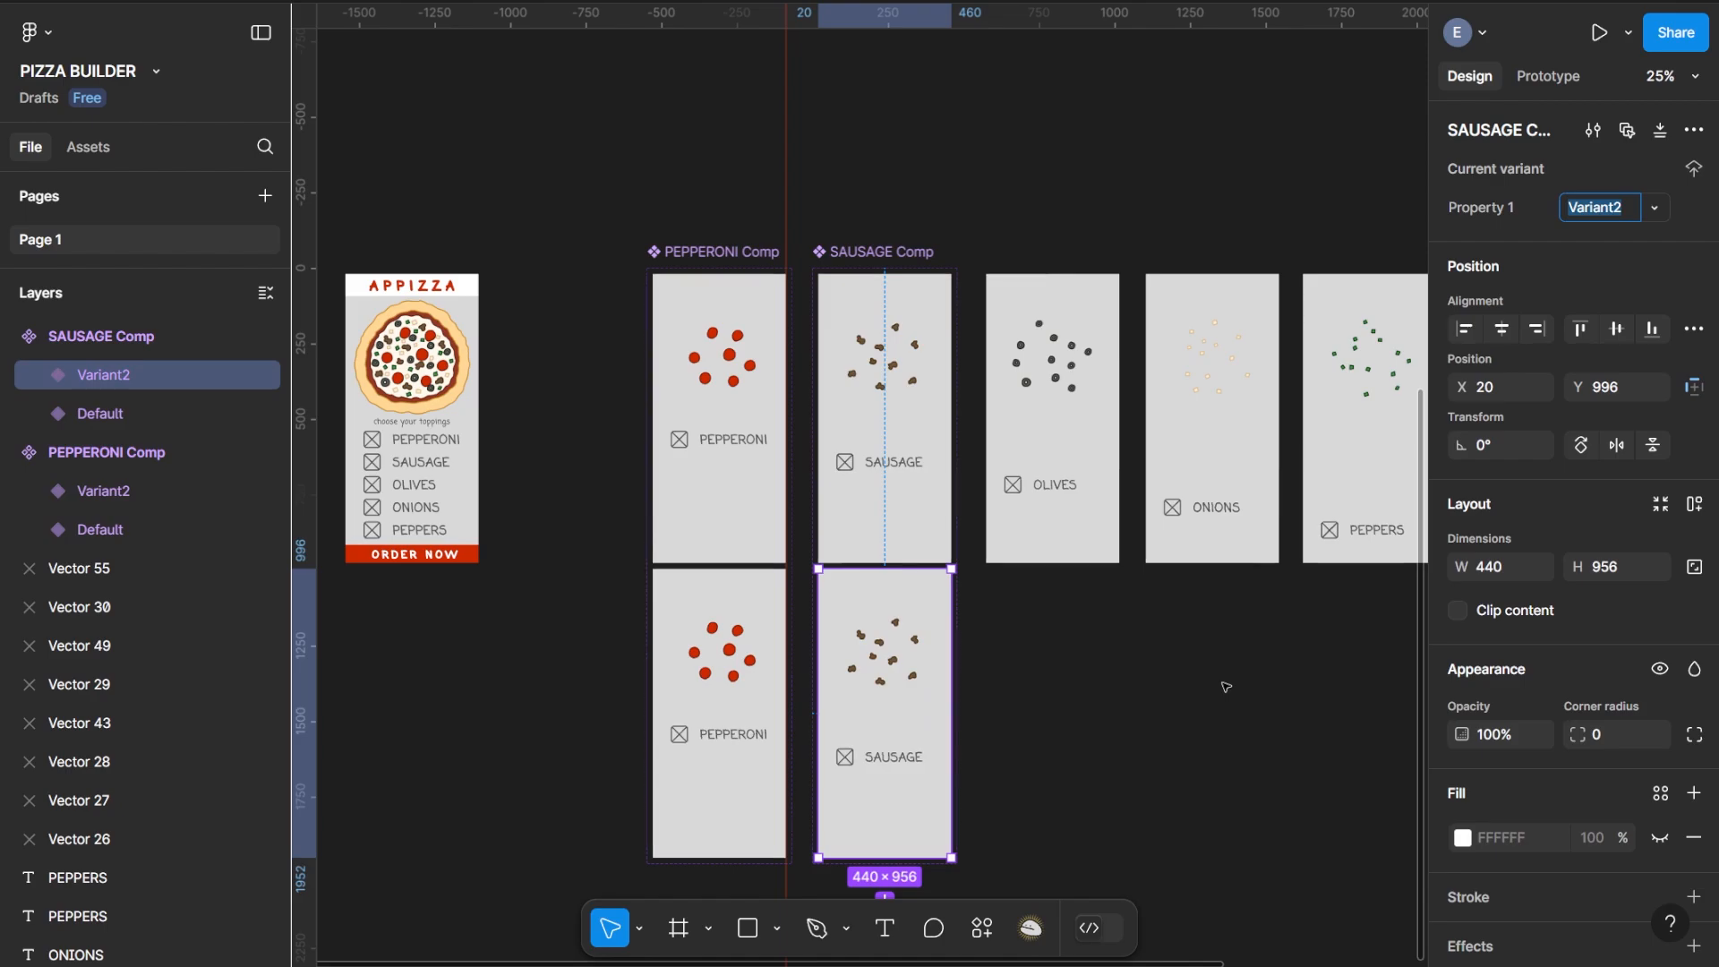
Create a component from the whole olives copy and name it OLIVES Comp
drag(978, 250, 1146, 649)
right_click(1045, 426)
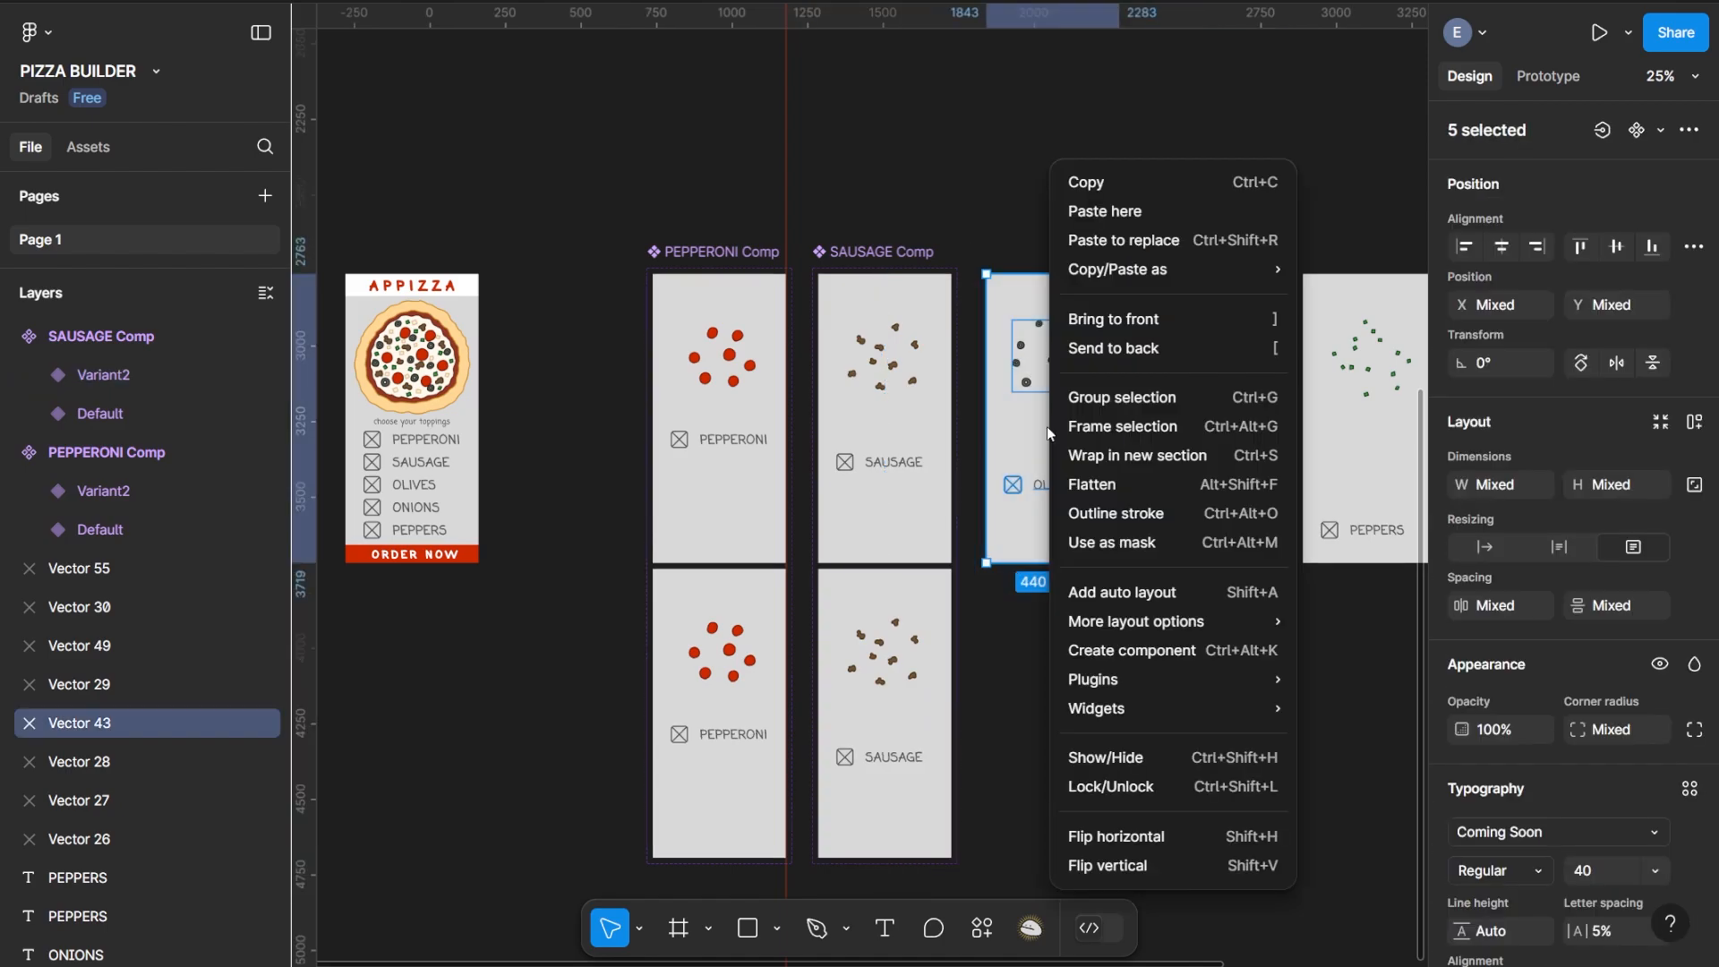
click(1136, 646)
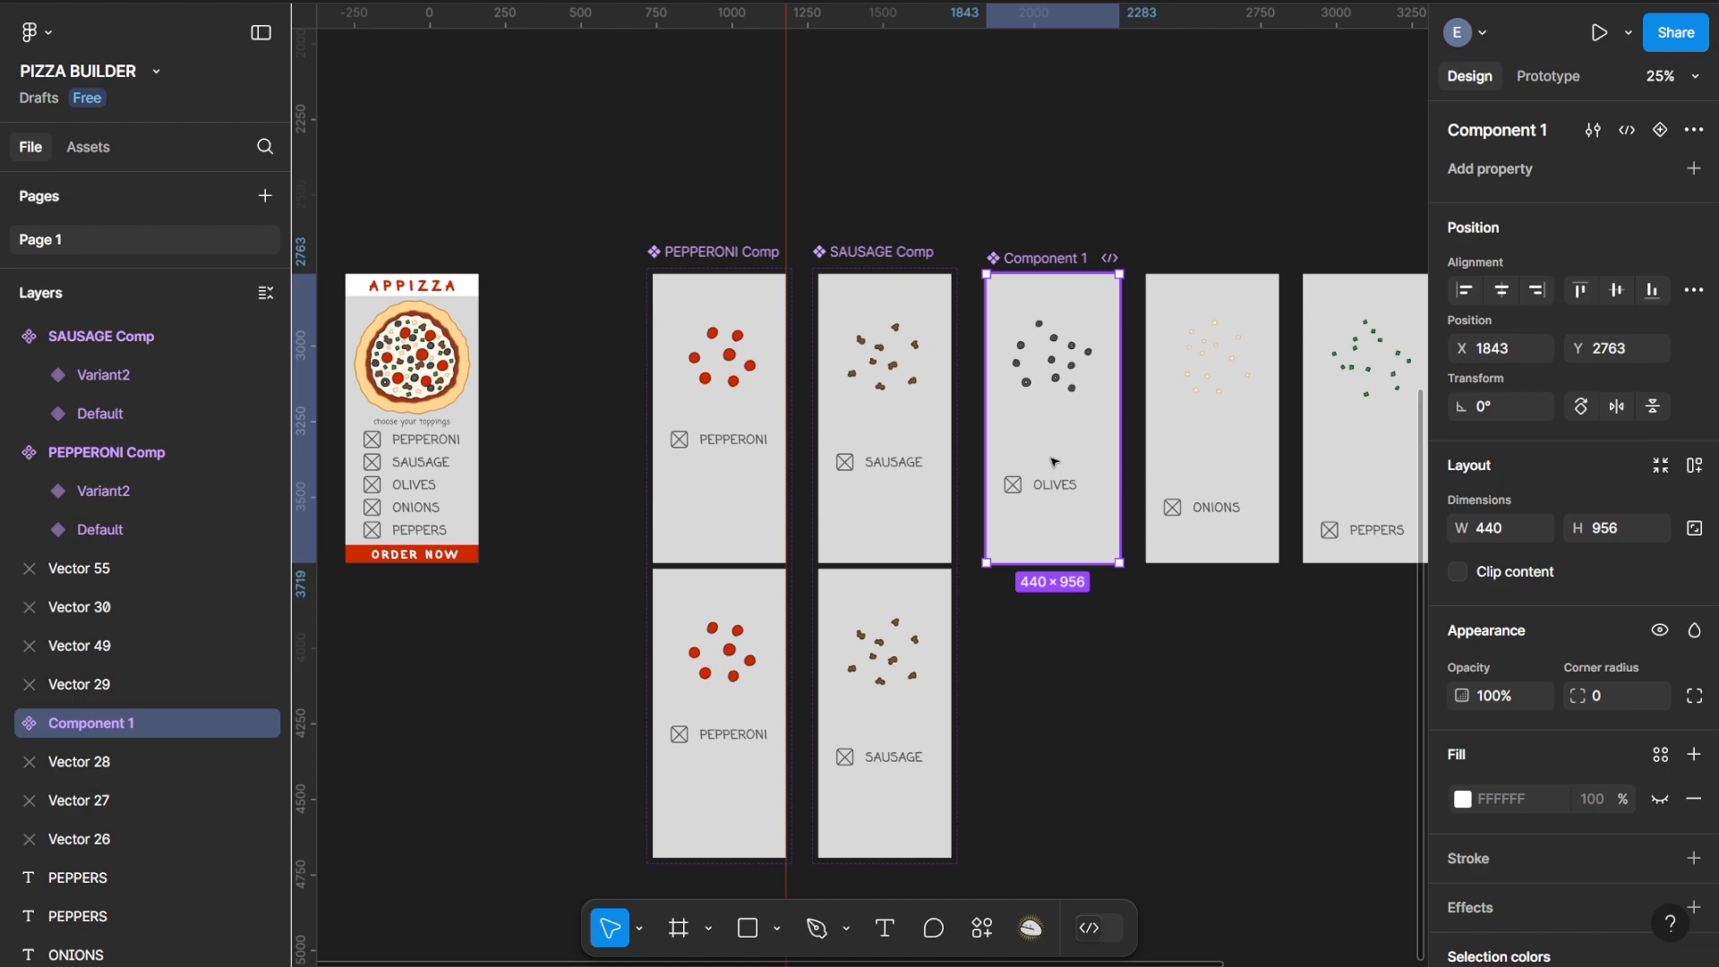
double_click(1049, 257)
text(OLIVES Comp)
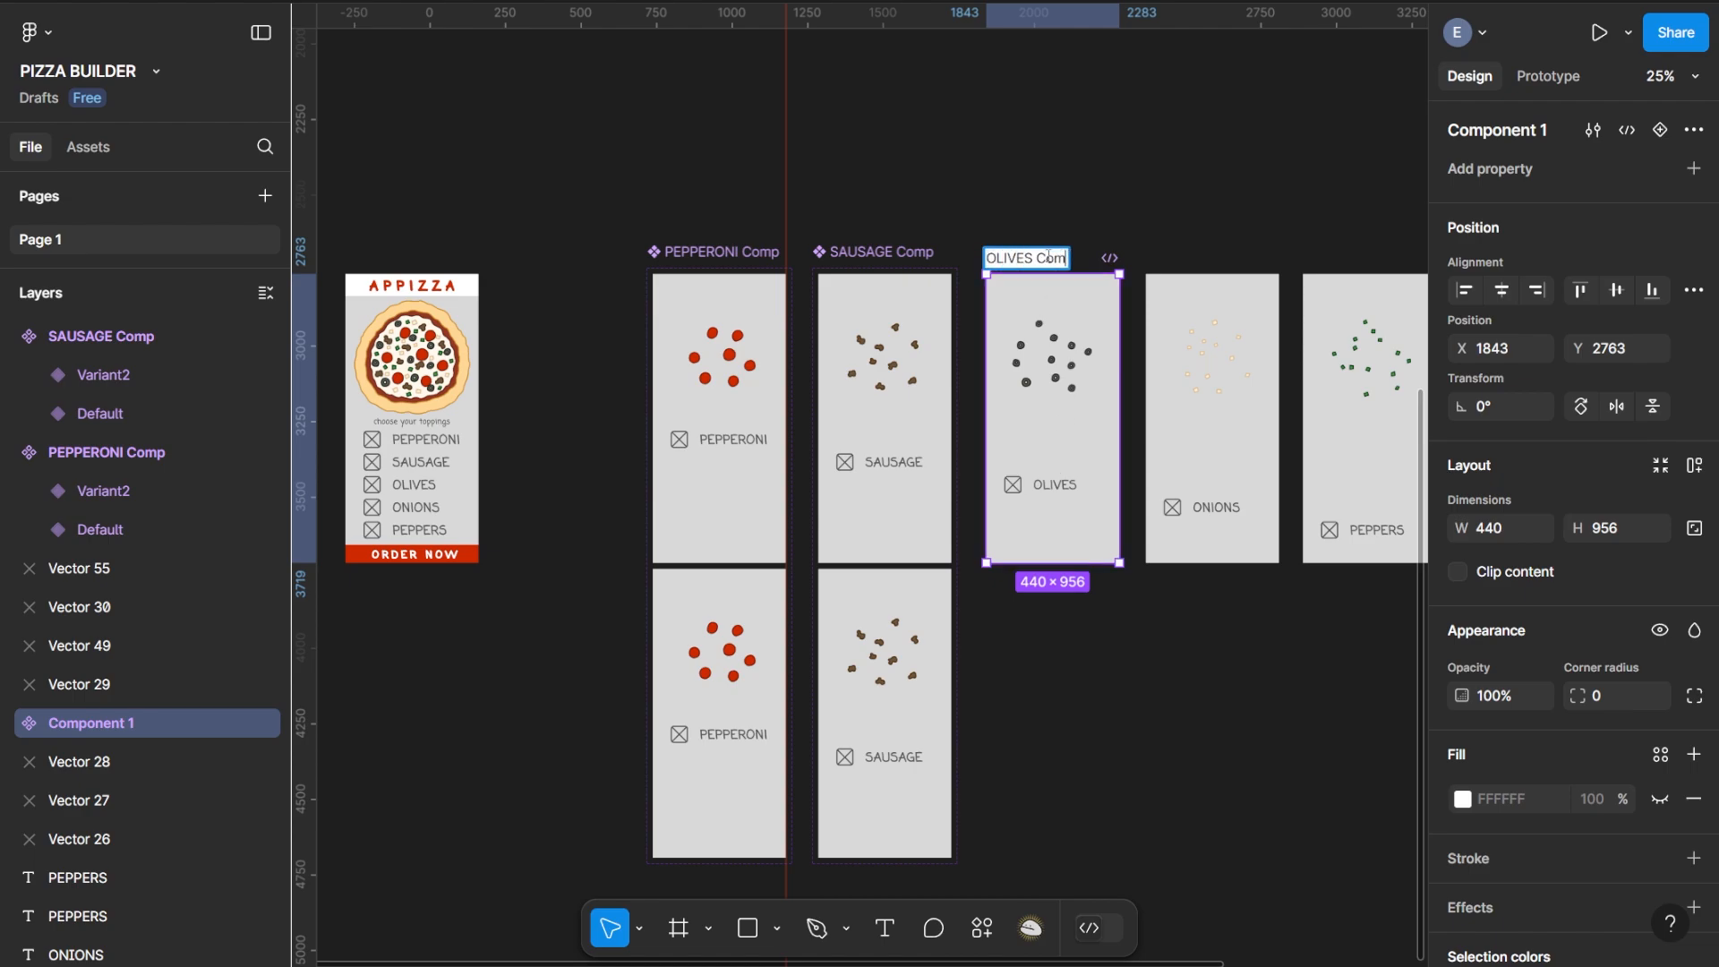
key(Return)
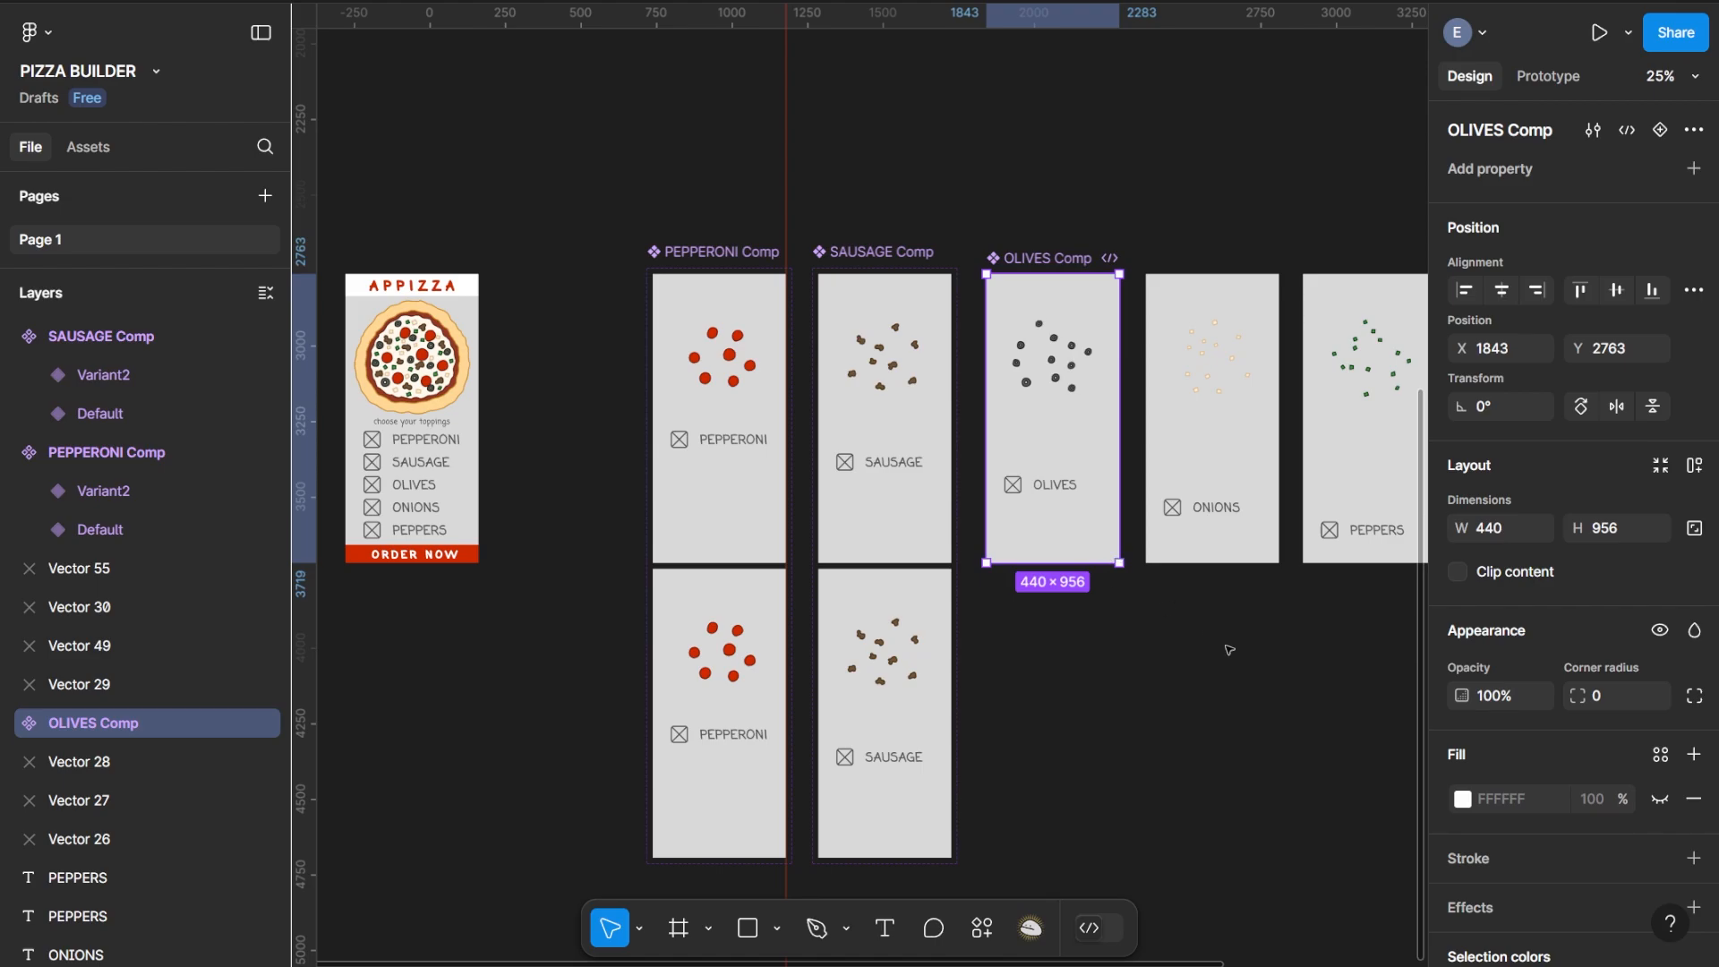
Add a variant to the OLIVES Comp component
scroll(1229, 650, right, 4)
scroll(1230, 651, down, 1)
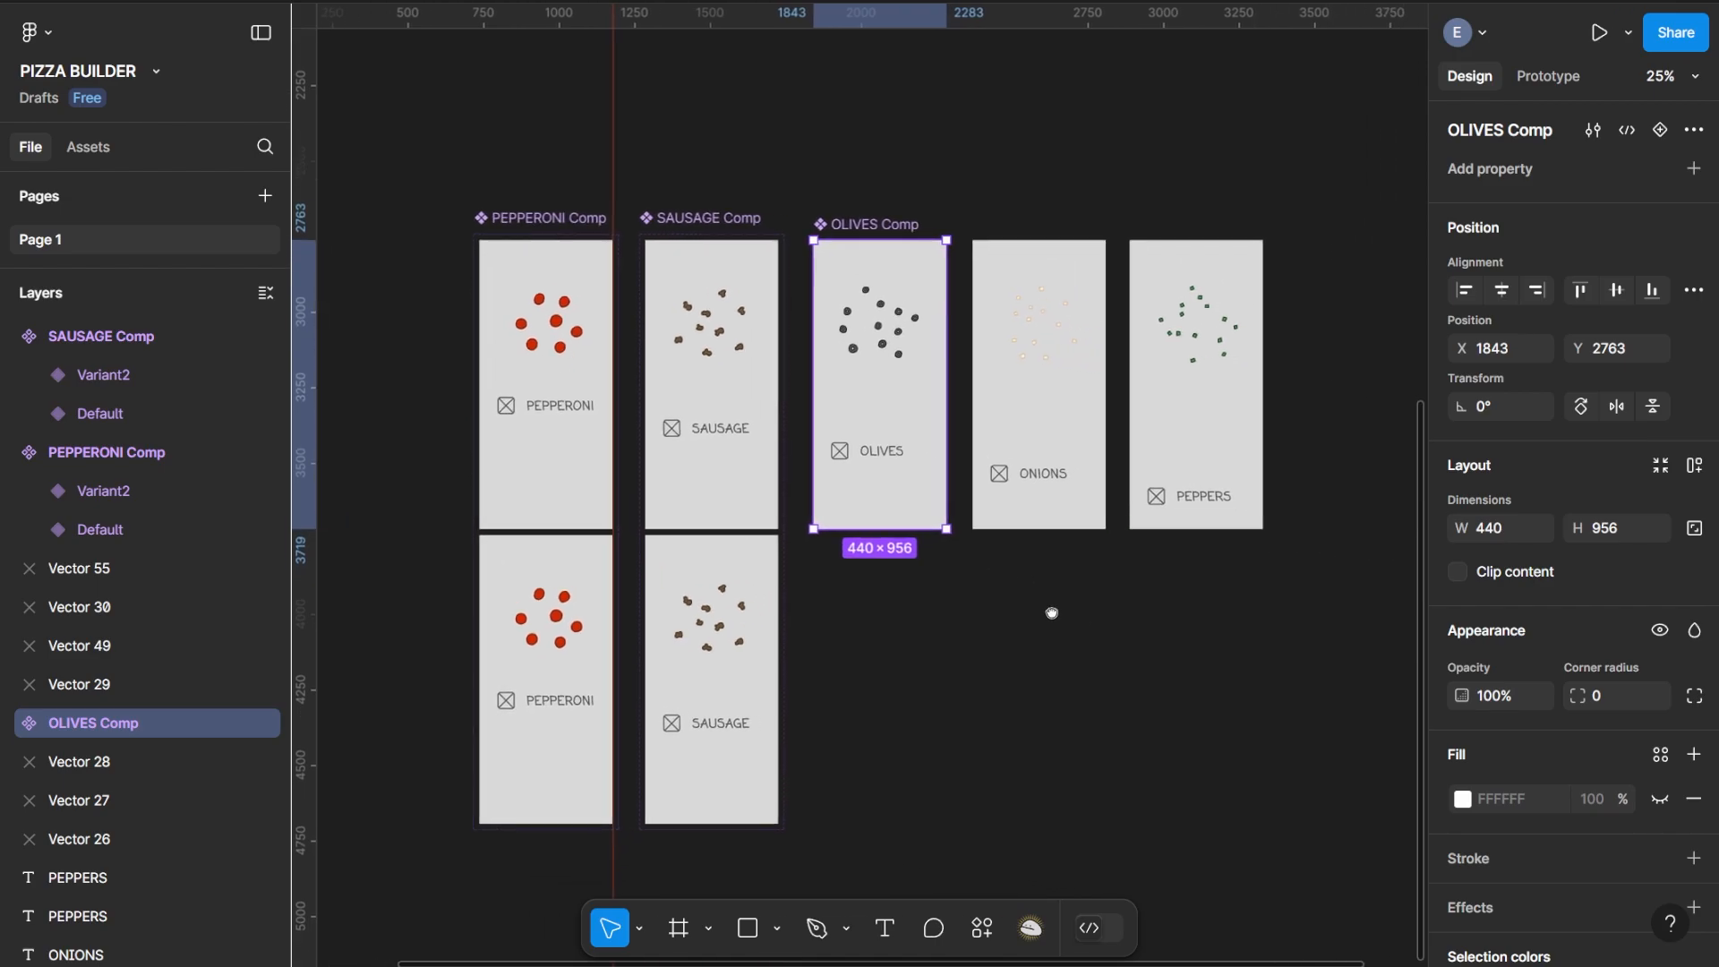
right_click(866, 324)
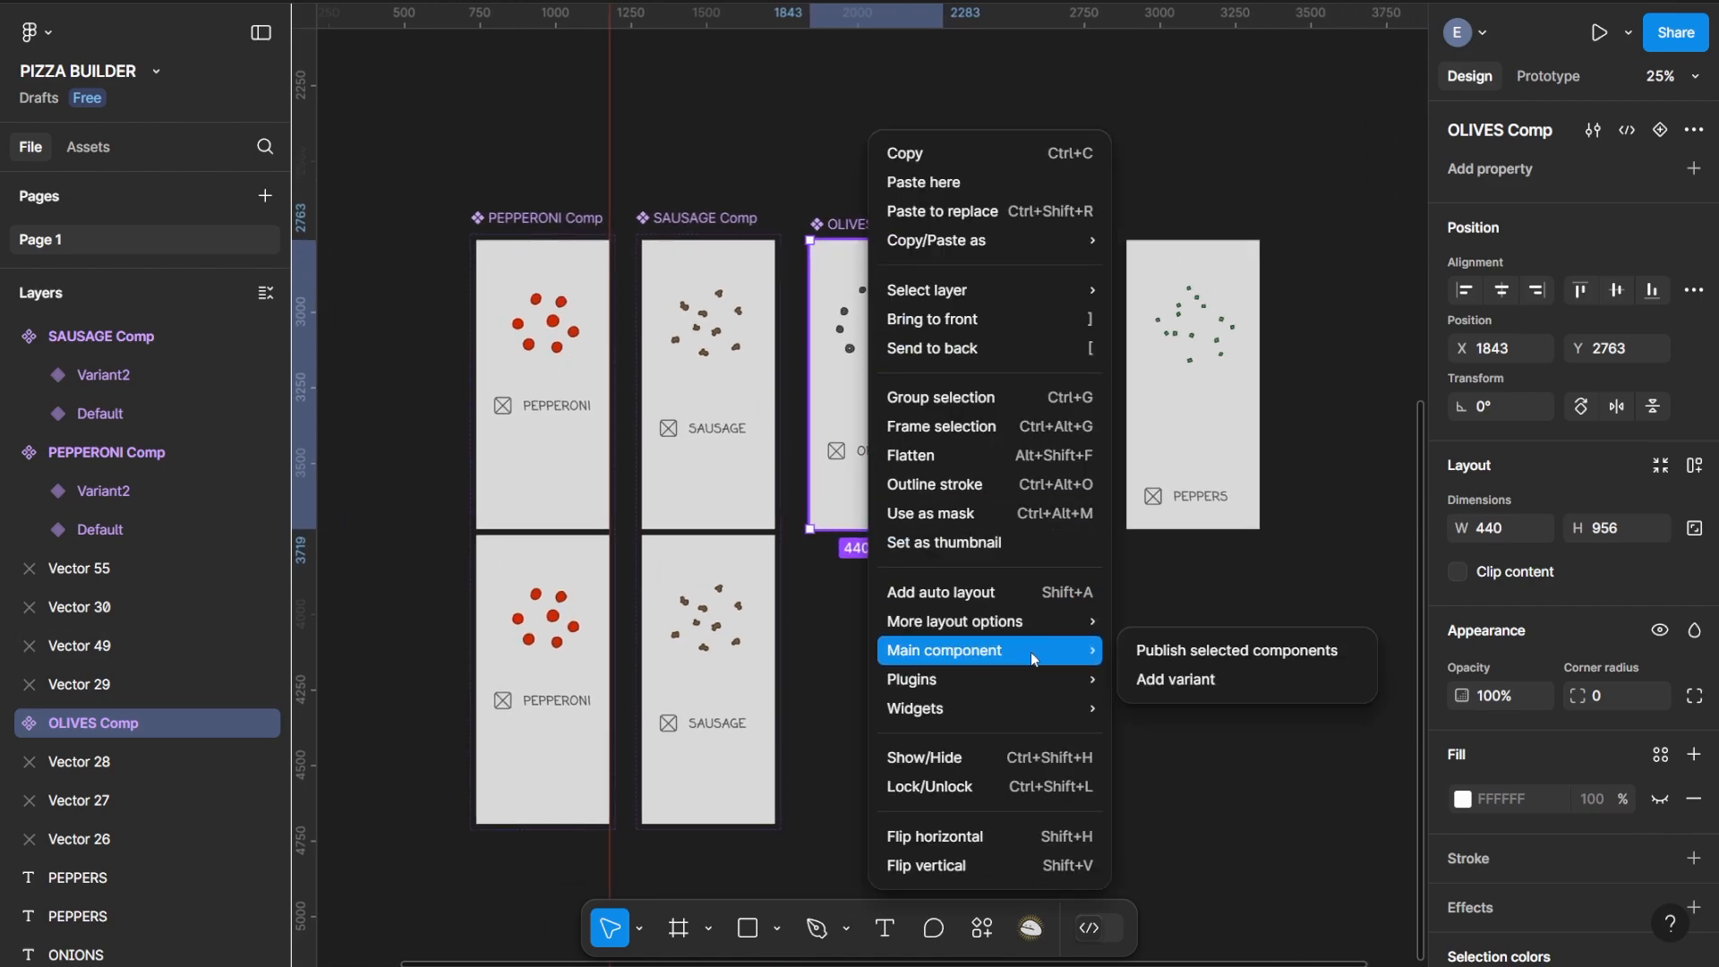
click(1201, 680)
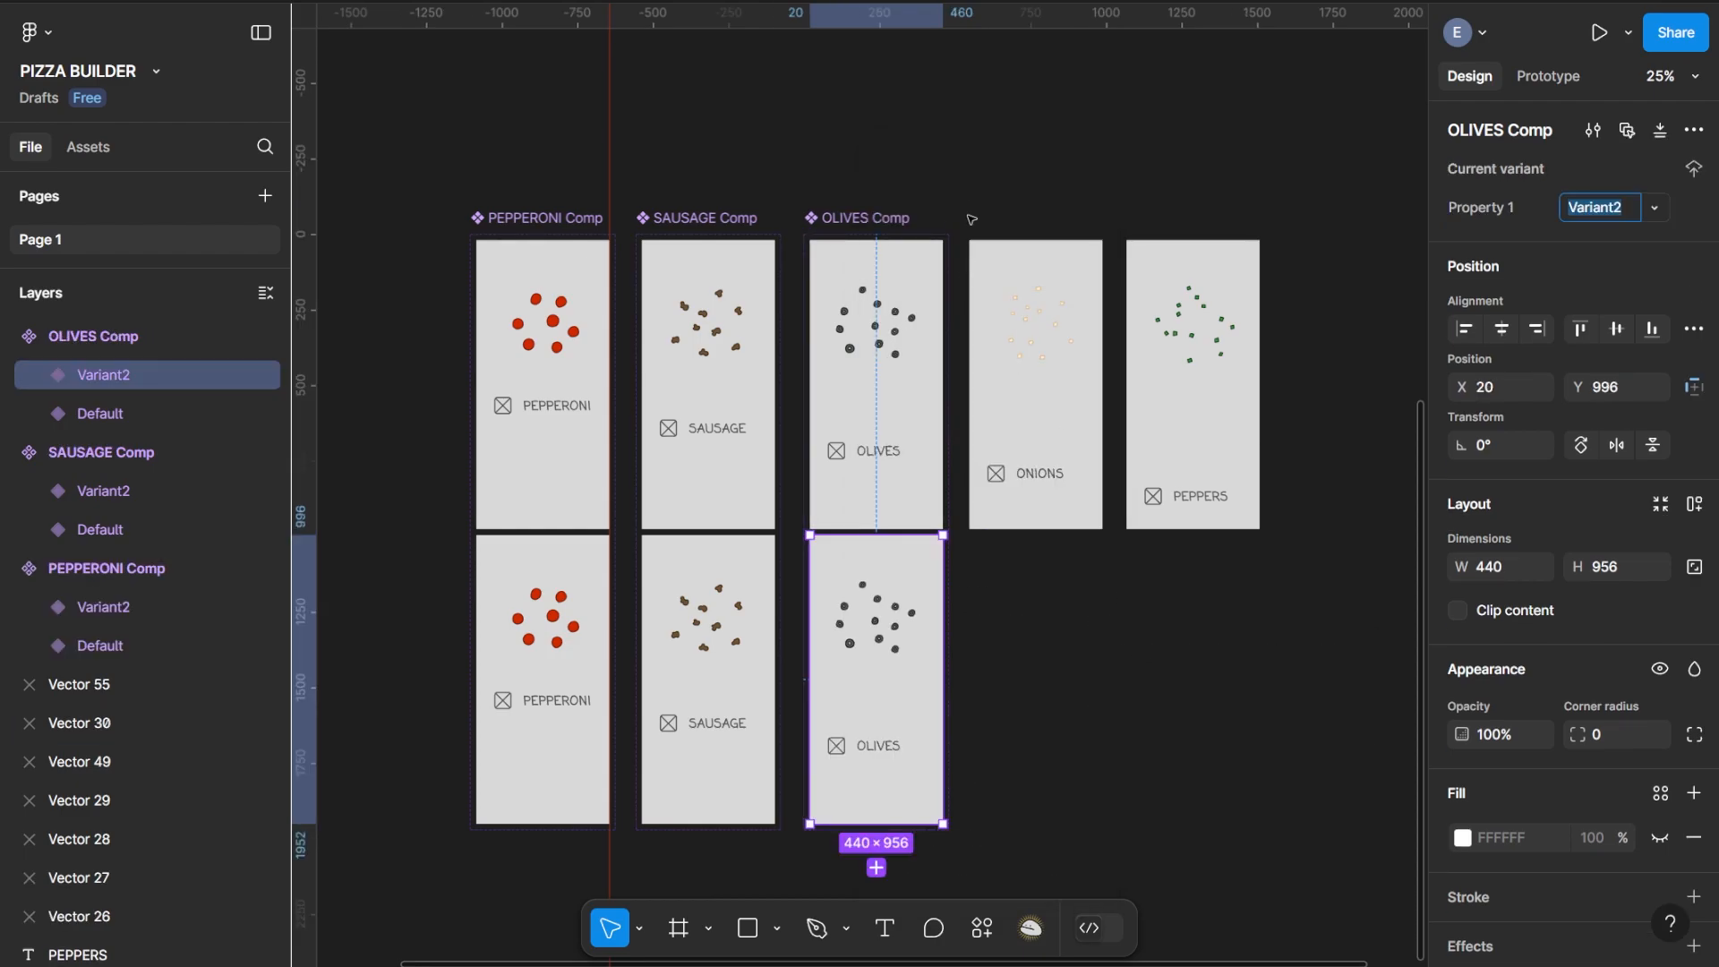
Create a component from the whole onions copy and name it ONIONS Comp
drag(965, 223, 1107, 532)
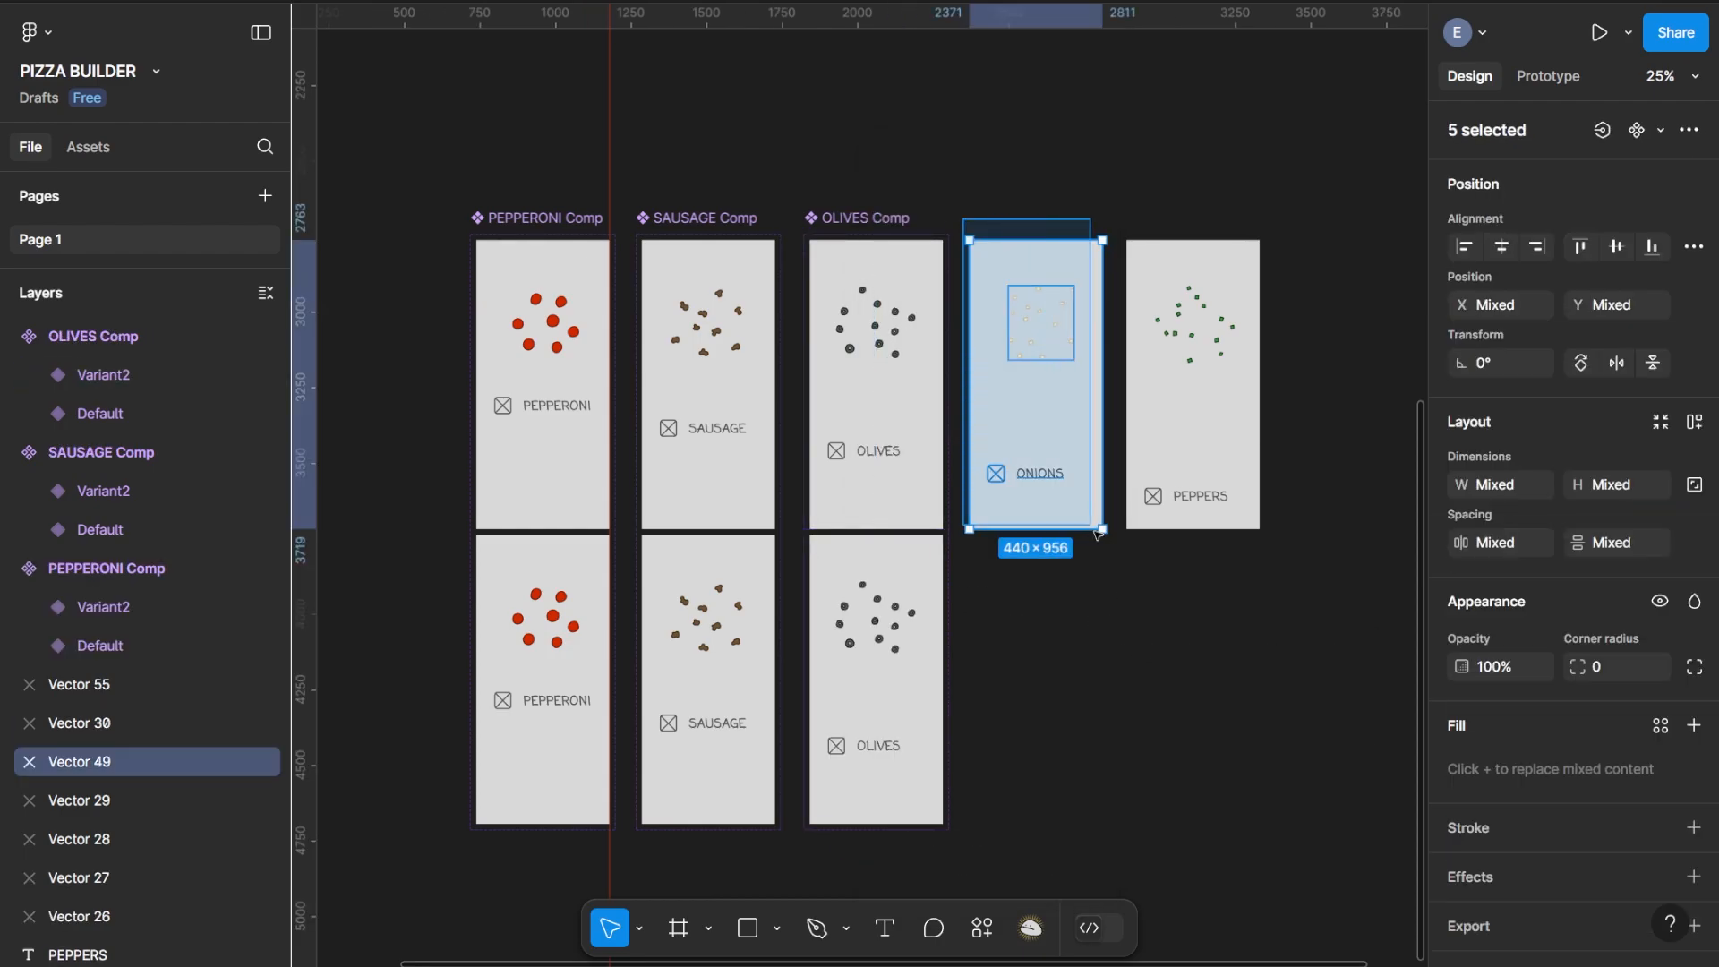
right_click(1028, 424)
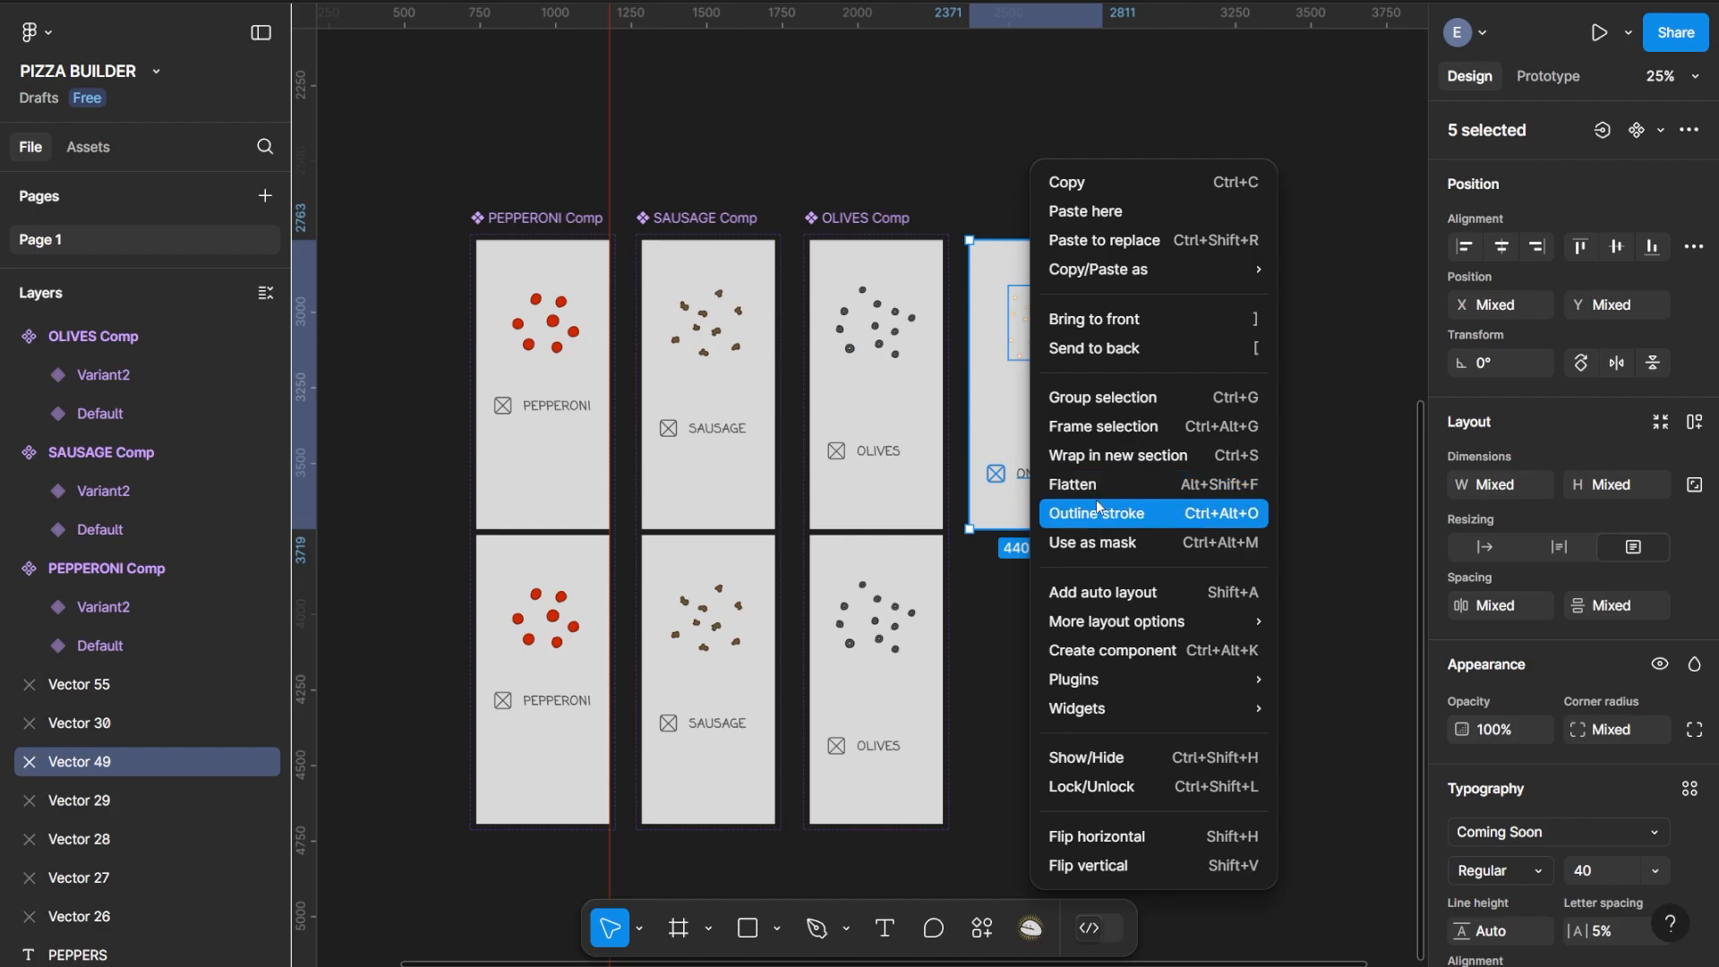
click(1150, 648)
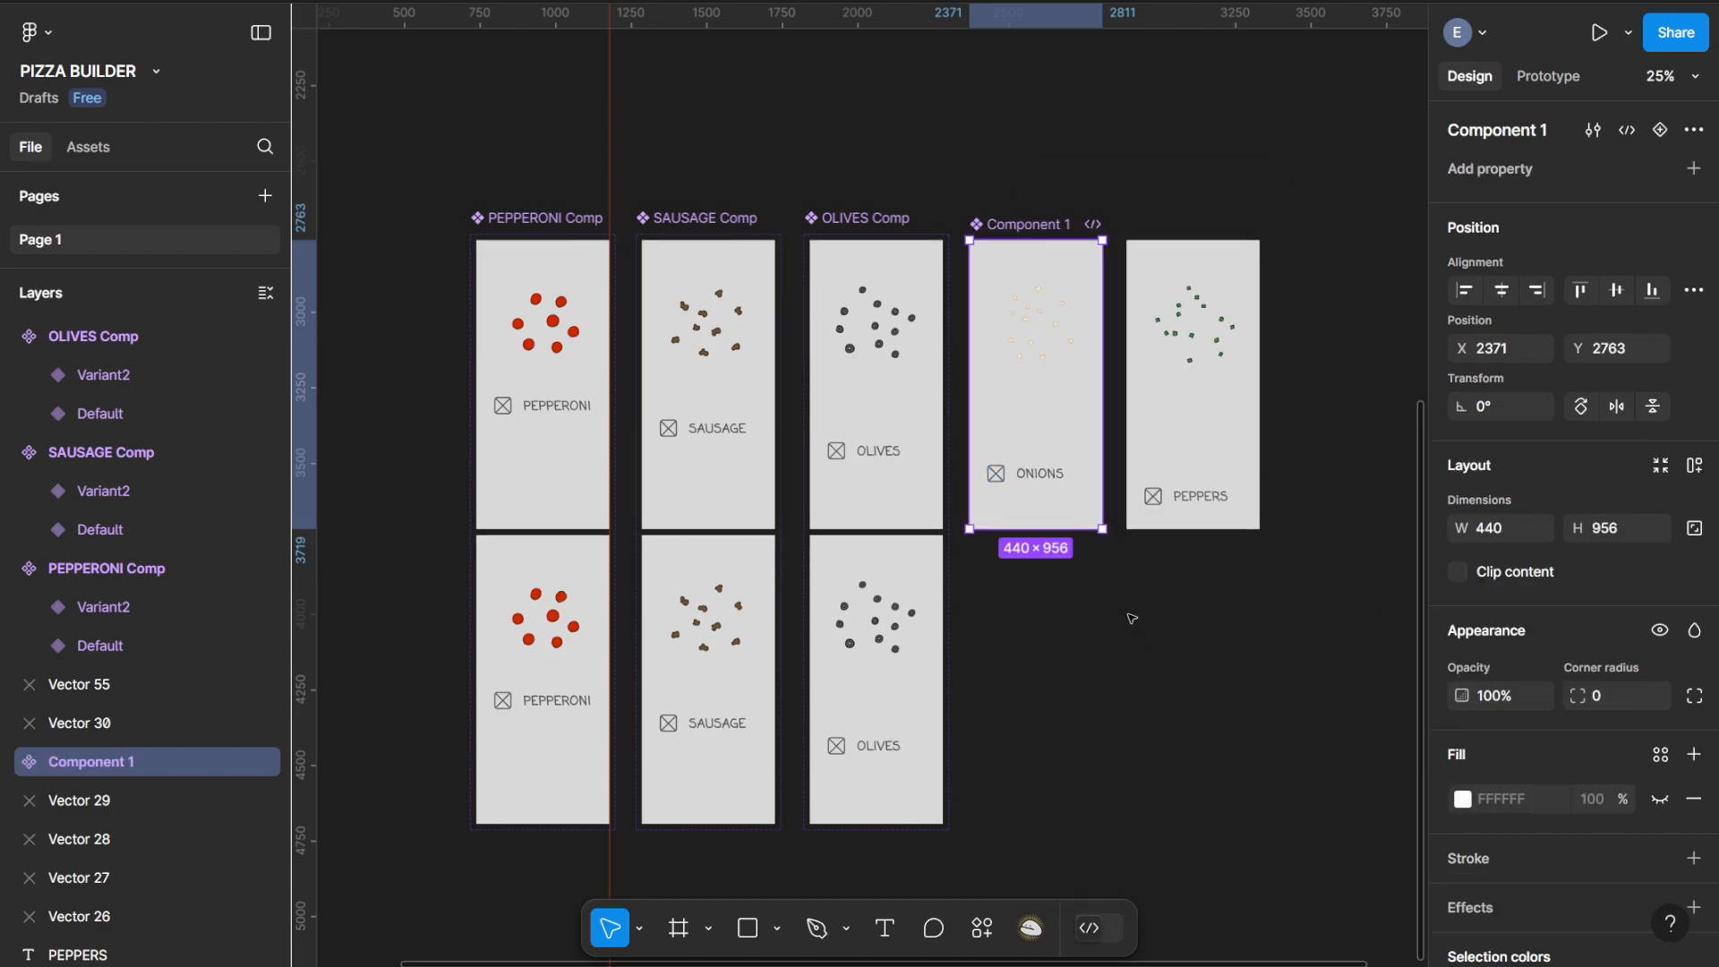
double_click(1034, 225)
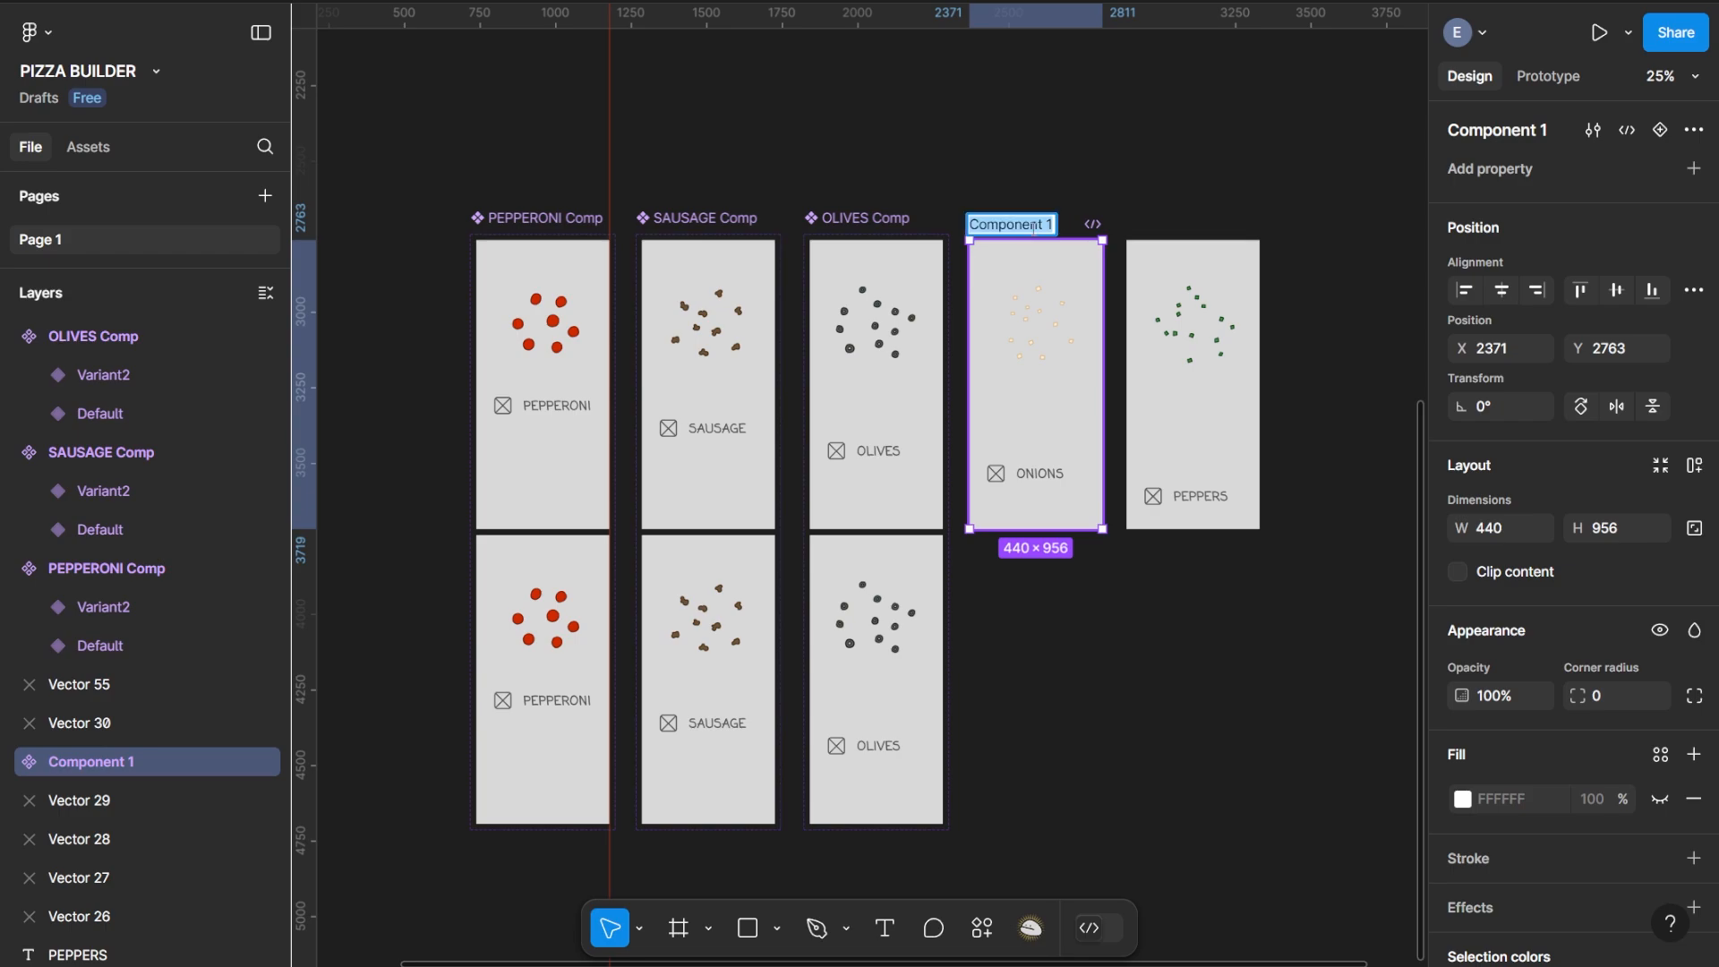
text(ONIONS)
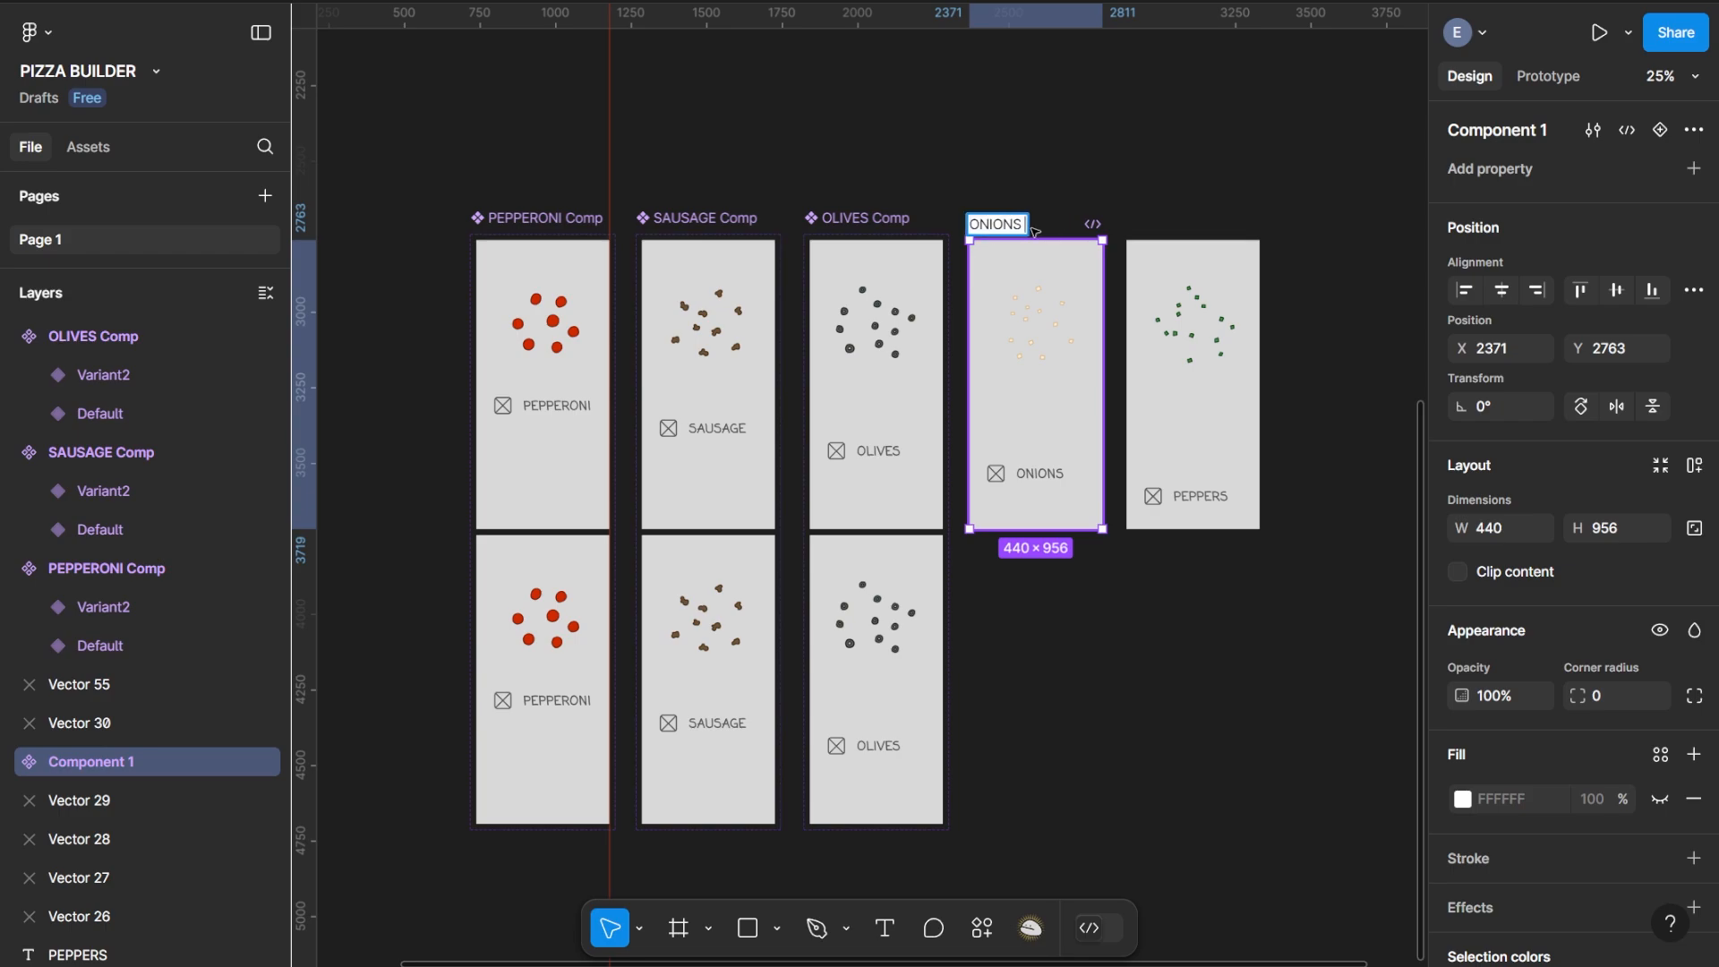
text( Comp)
key(Return)
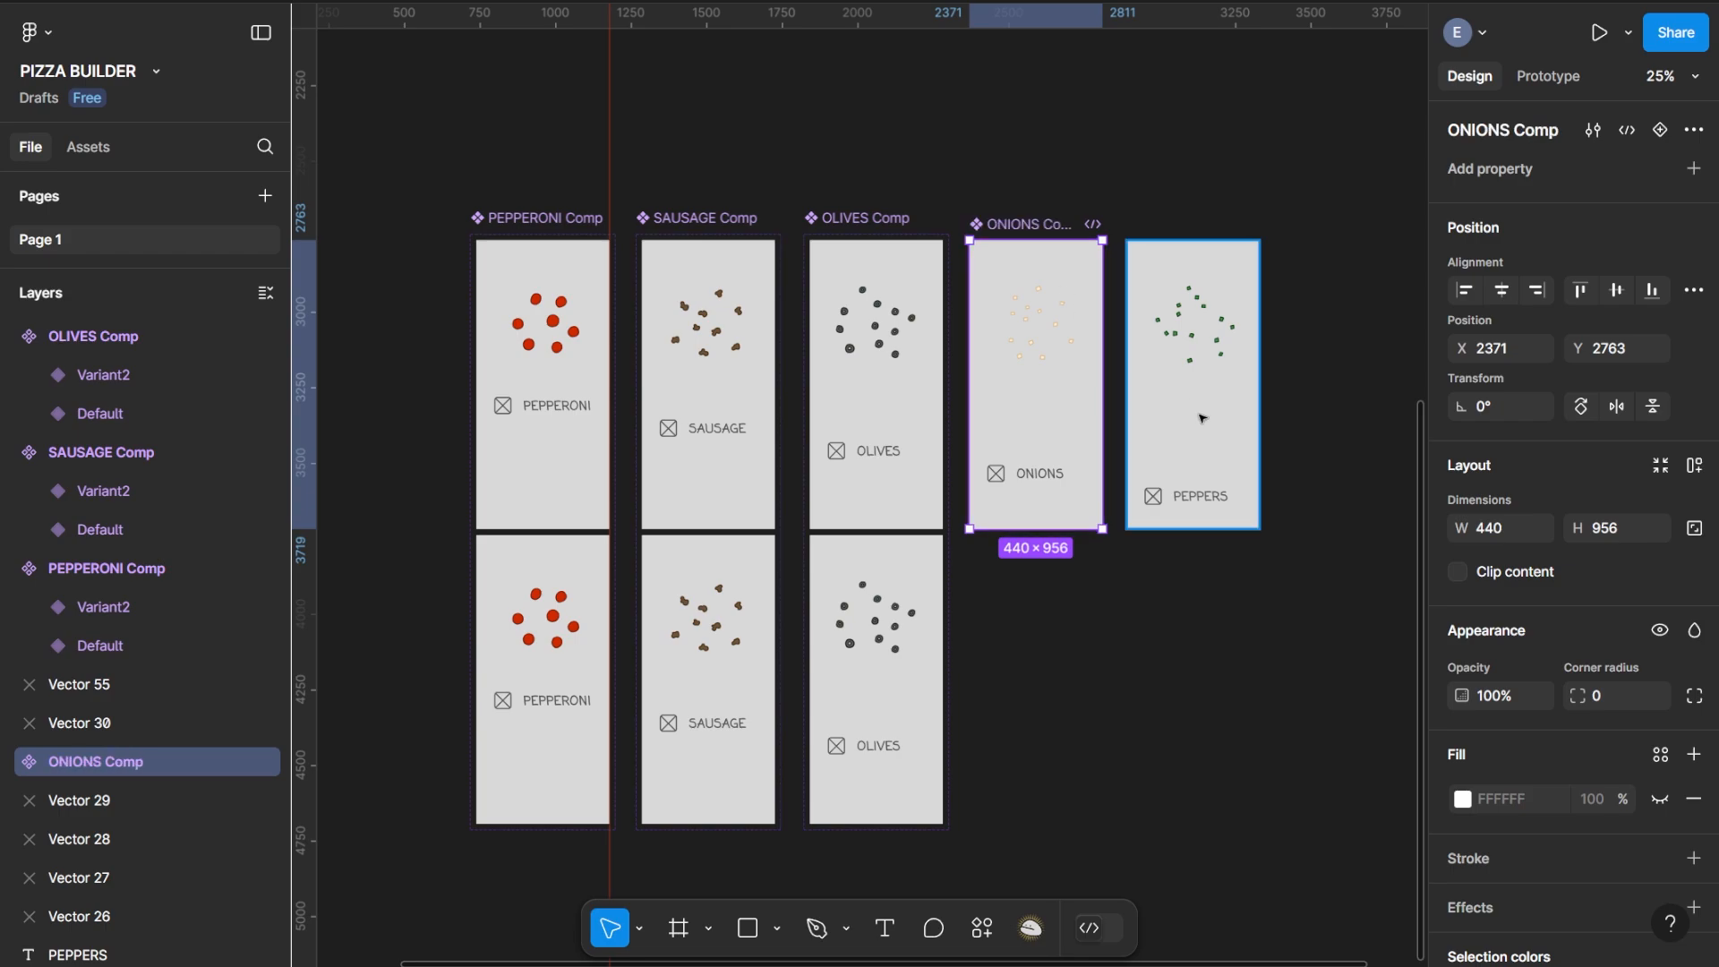
Add a variant to the ONIONS Comp component
right_click(1021, 362)
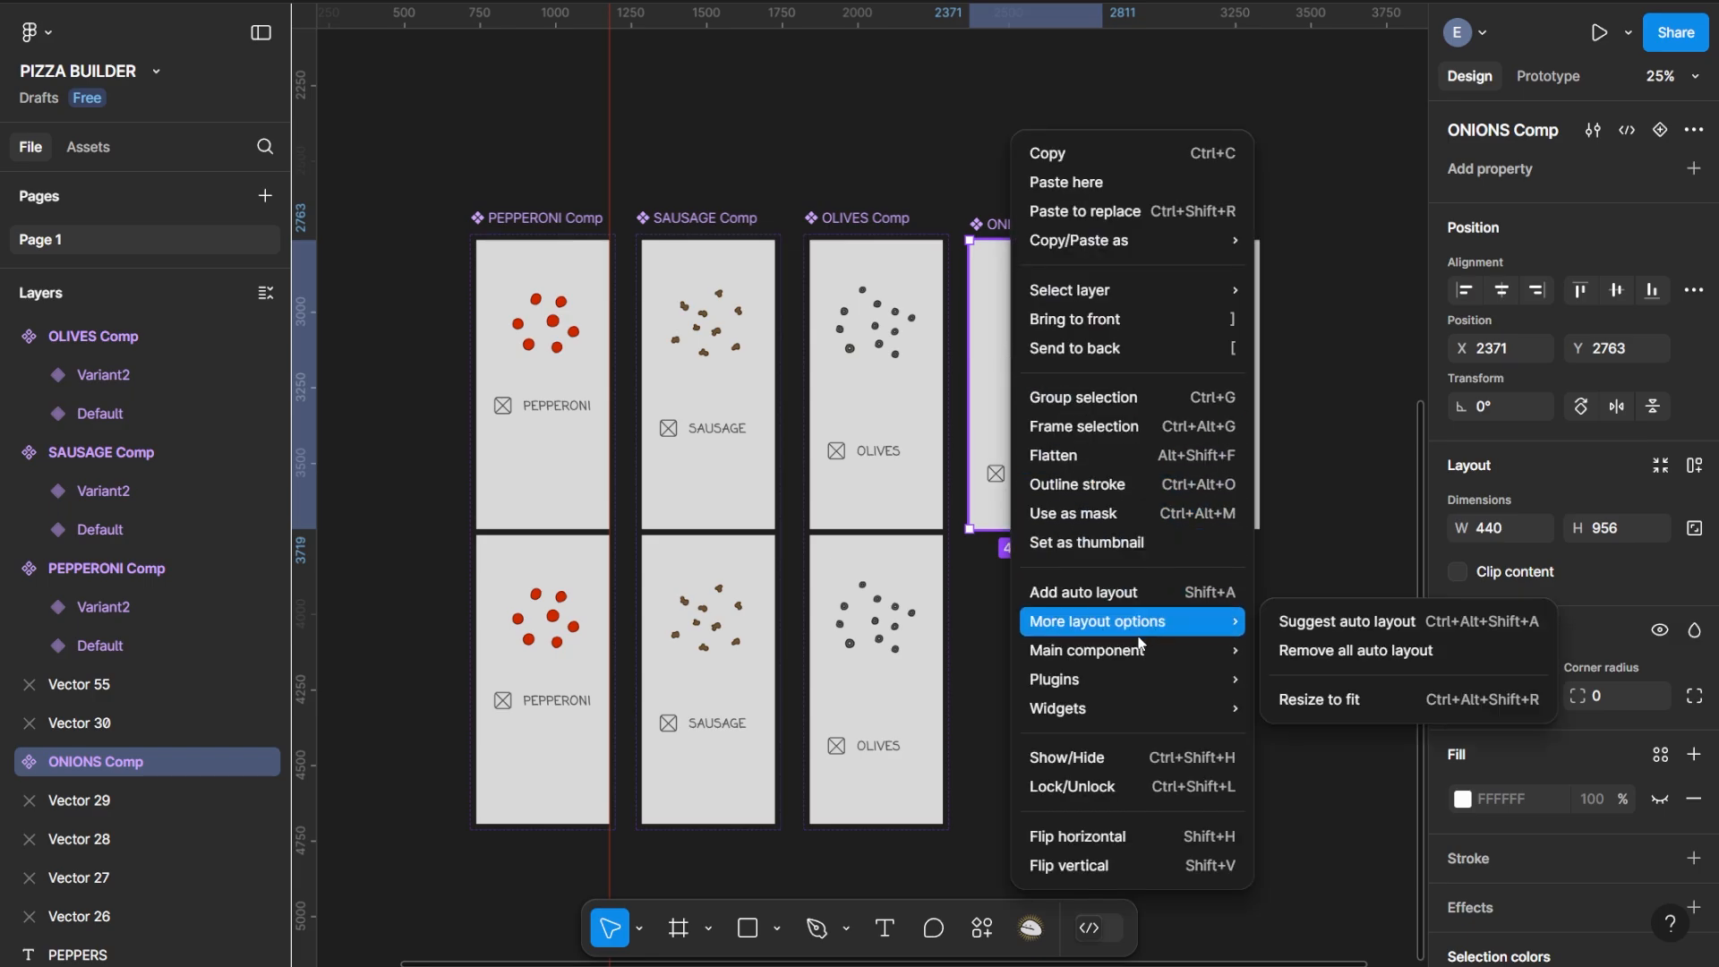
mouse_move(1201, 651)
click(1316, 679)
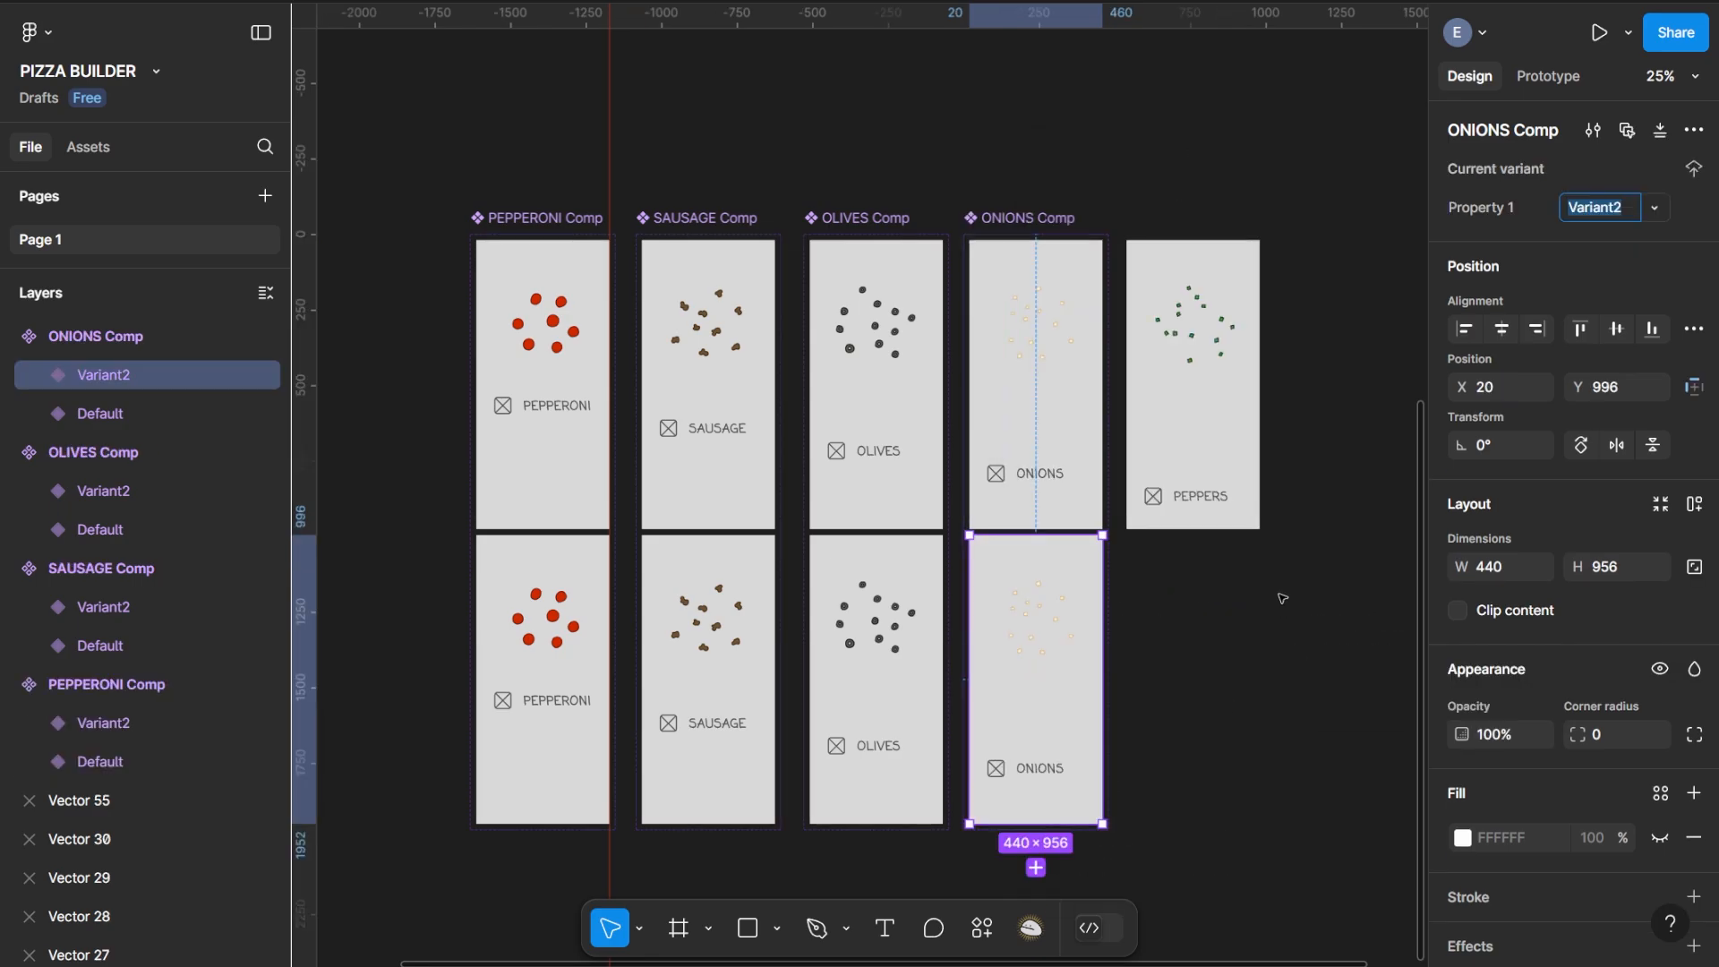
Create a component from the whole peppers copy and name it PEPPERS Comp
click(1215, 265)
drag(1114, 201, 1248, 488)
right_click(1248, 488)
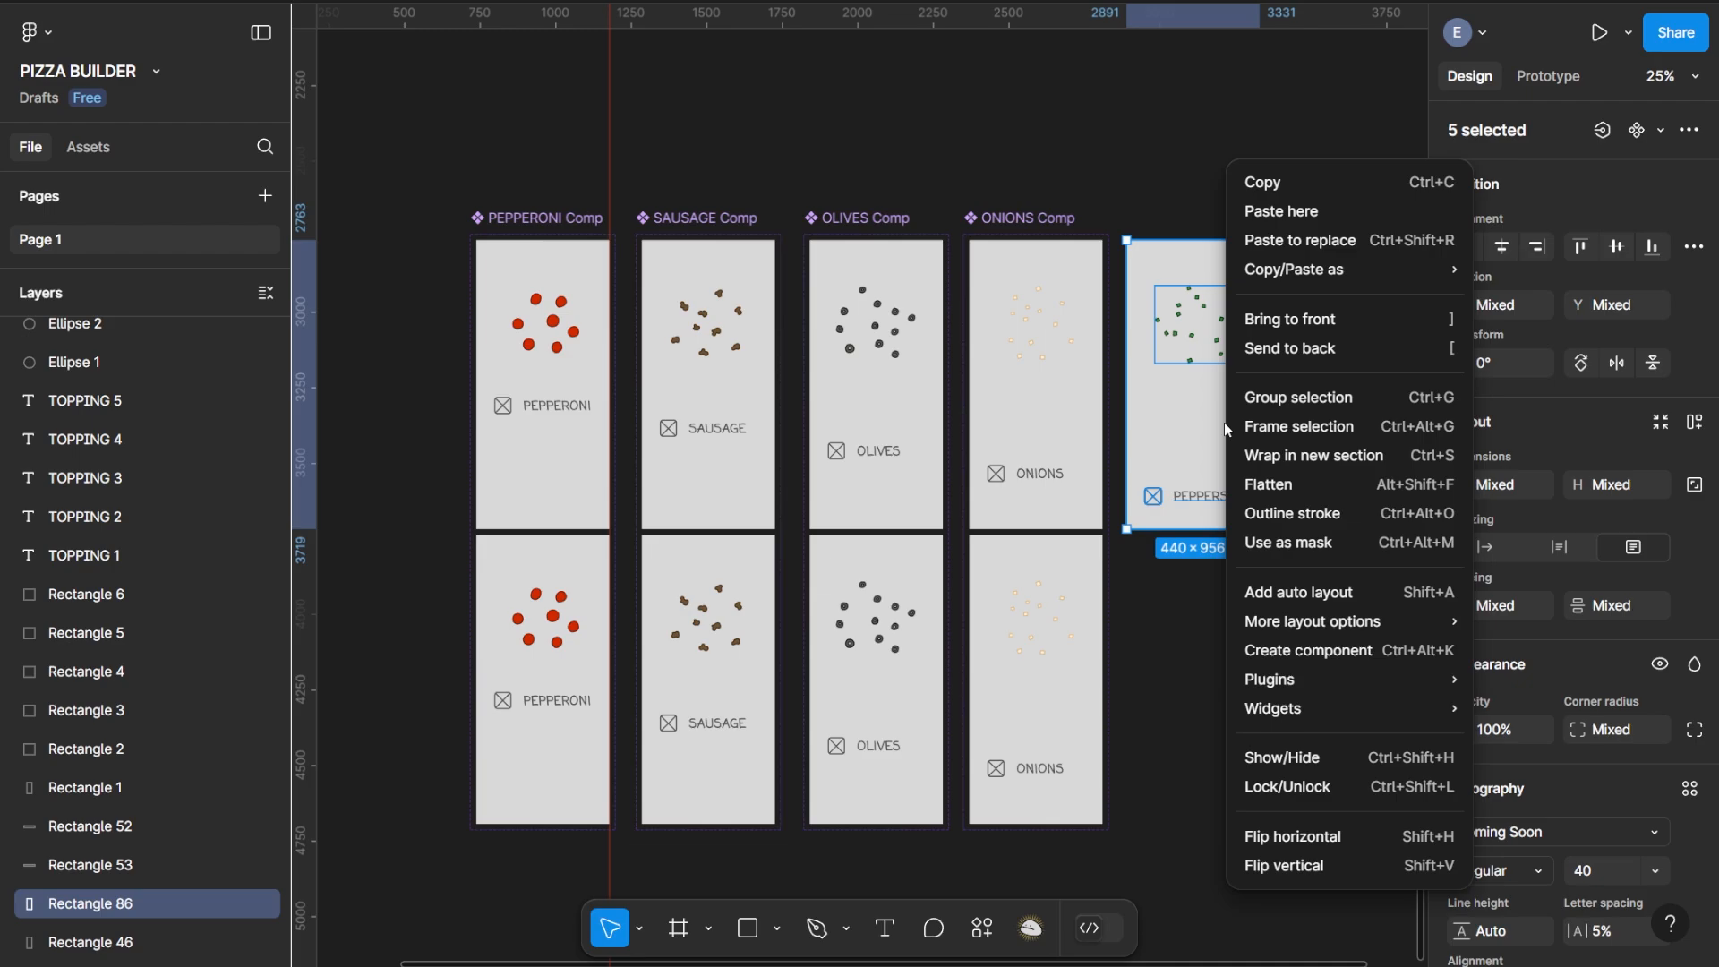
click(1314, 651)
double_click(1186, 223)
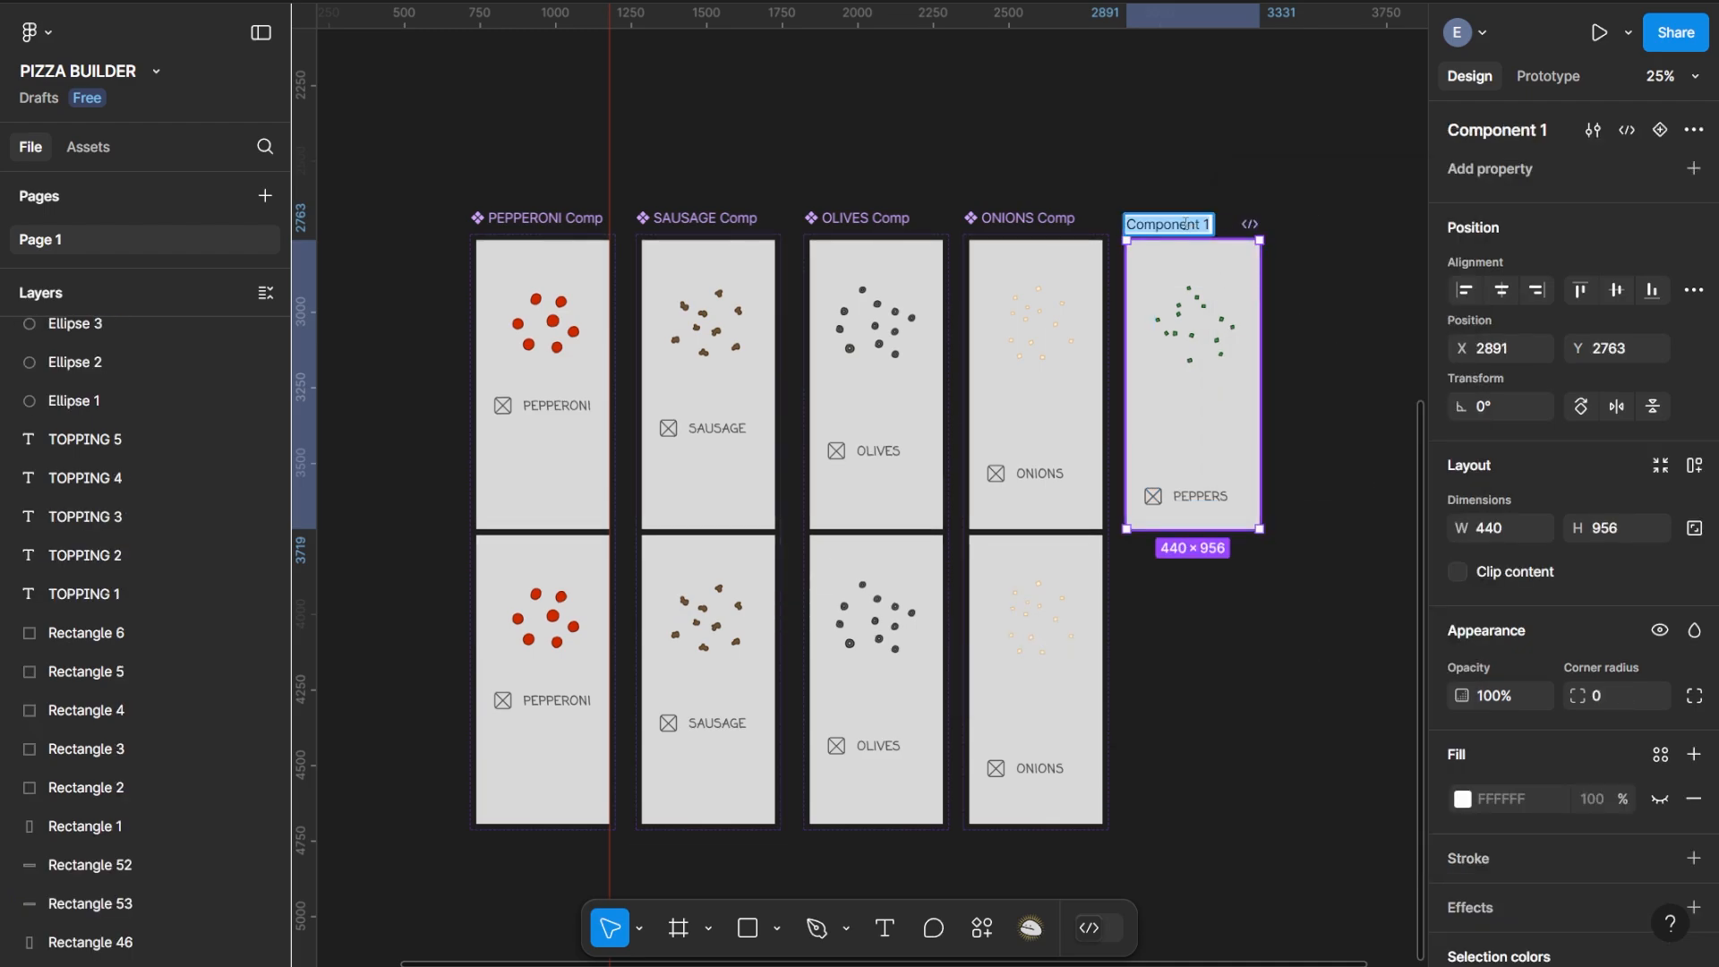
text(PEPPERS)
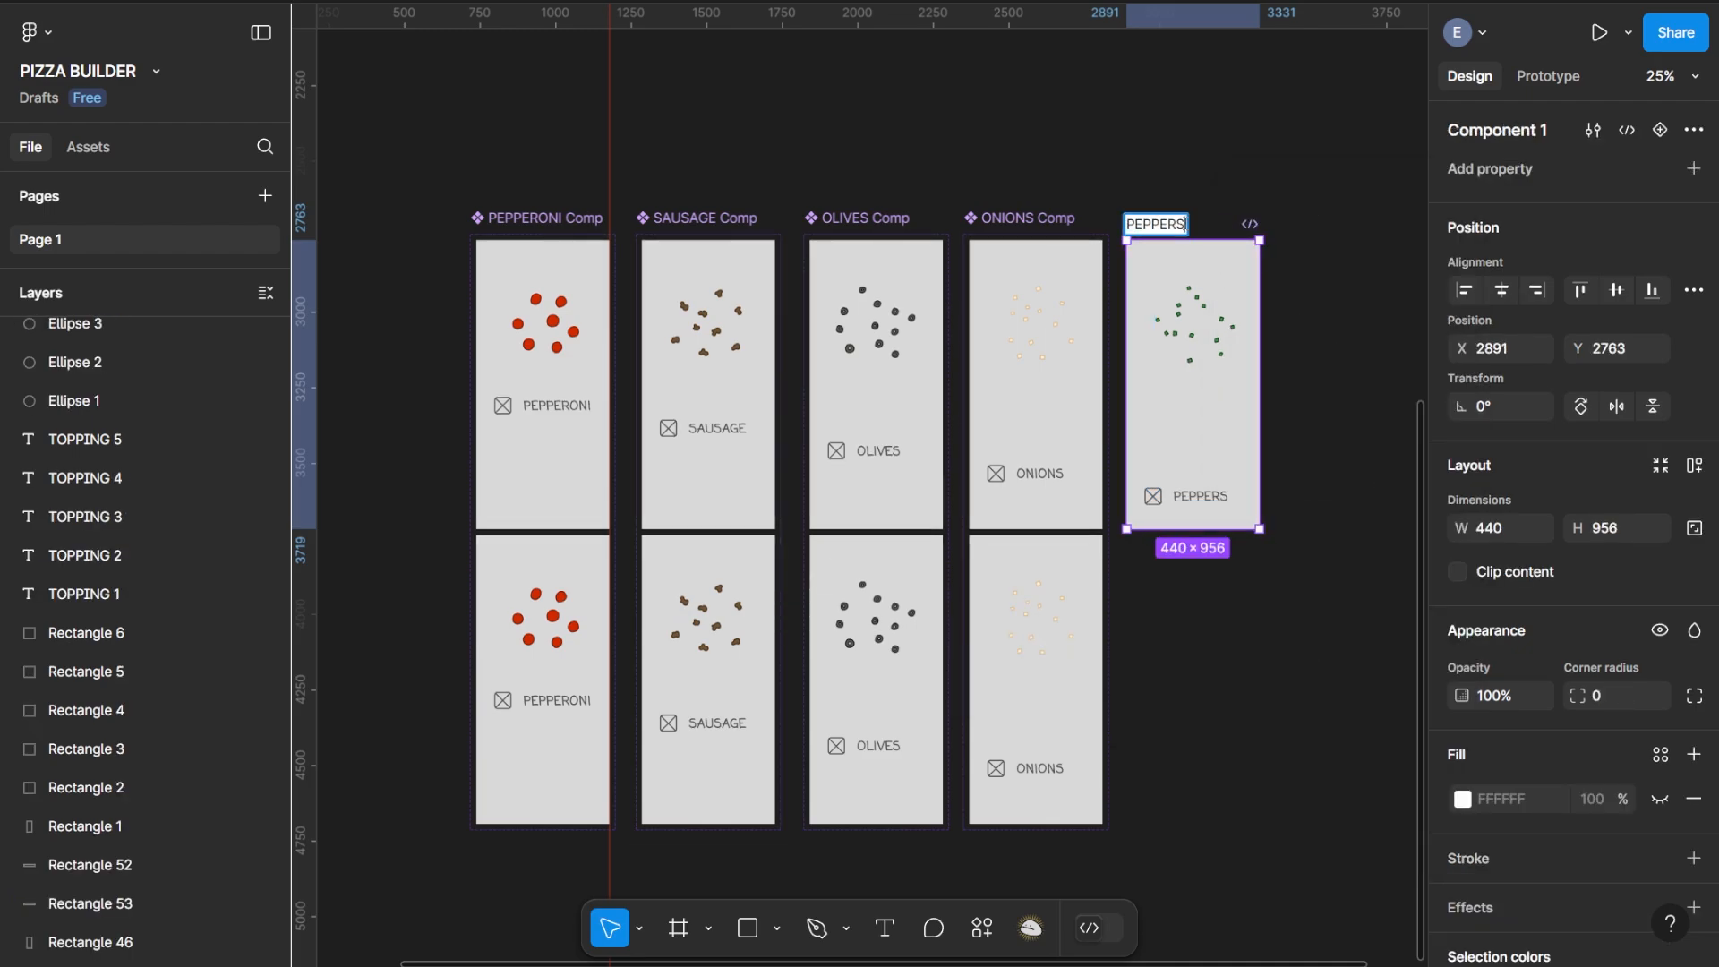
text( Comp)
key(Return)
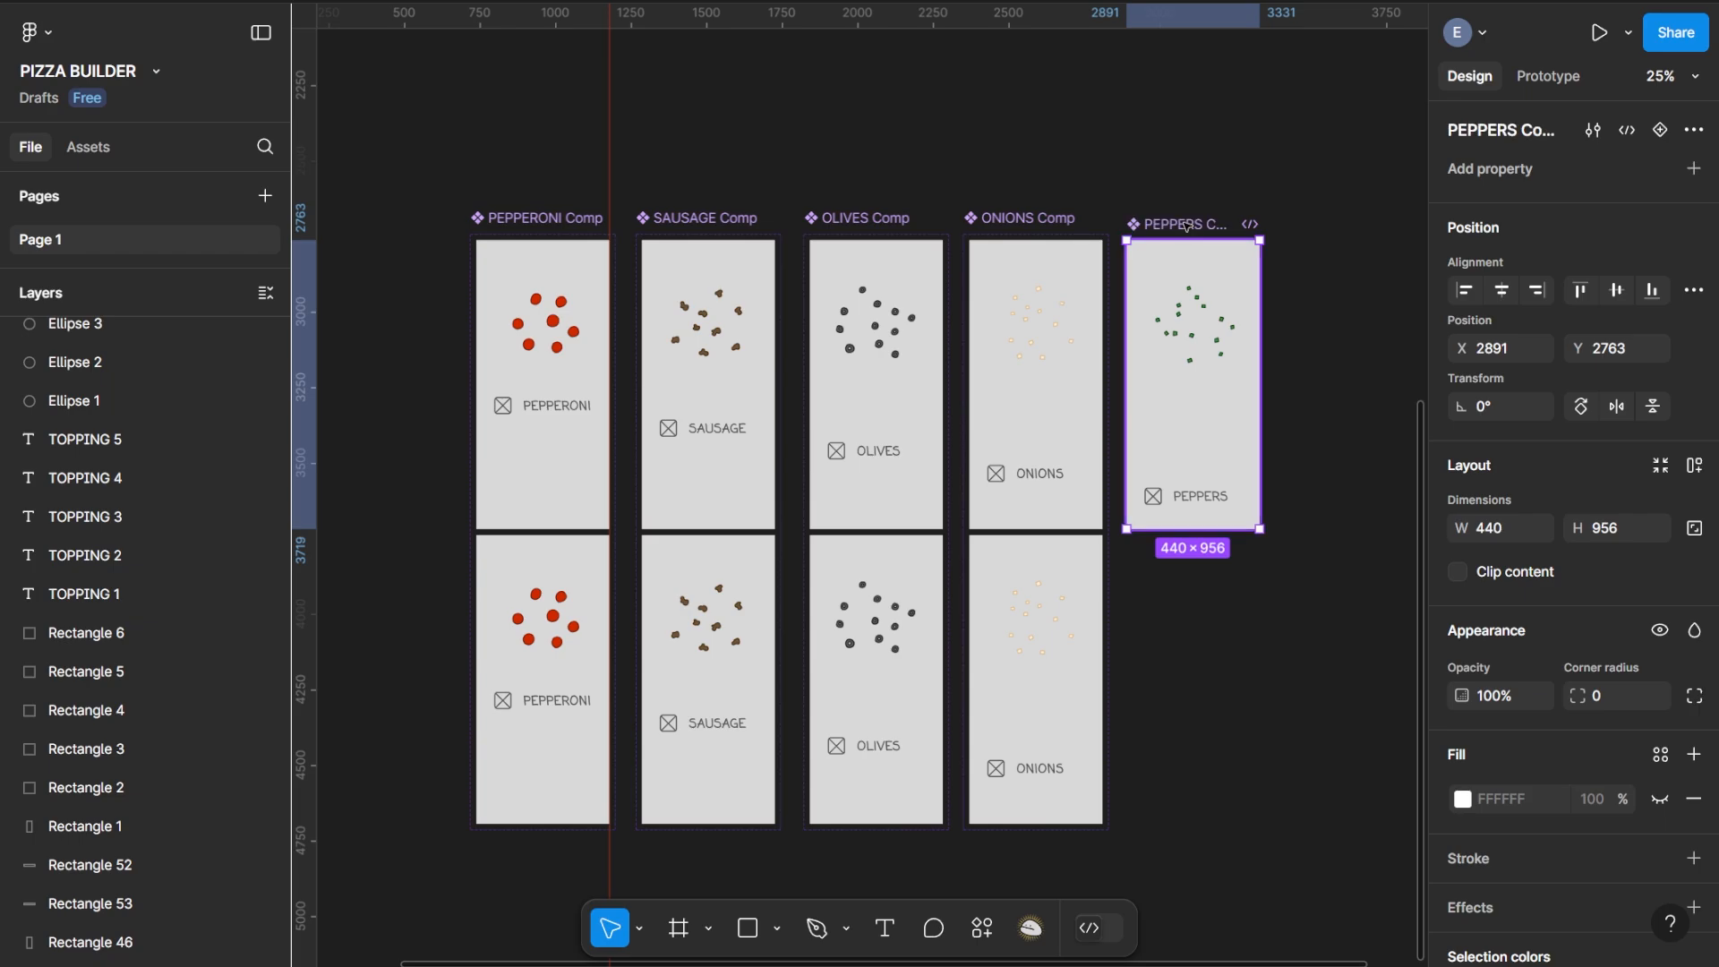
Add a variant to the PEPPERS Comp component
right_click(1202, 434)
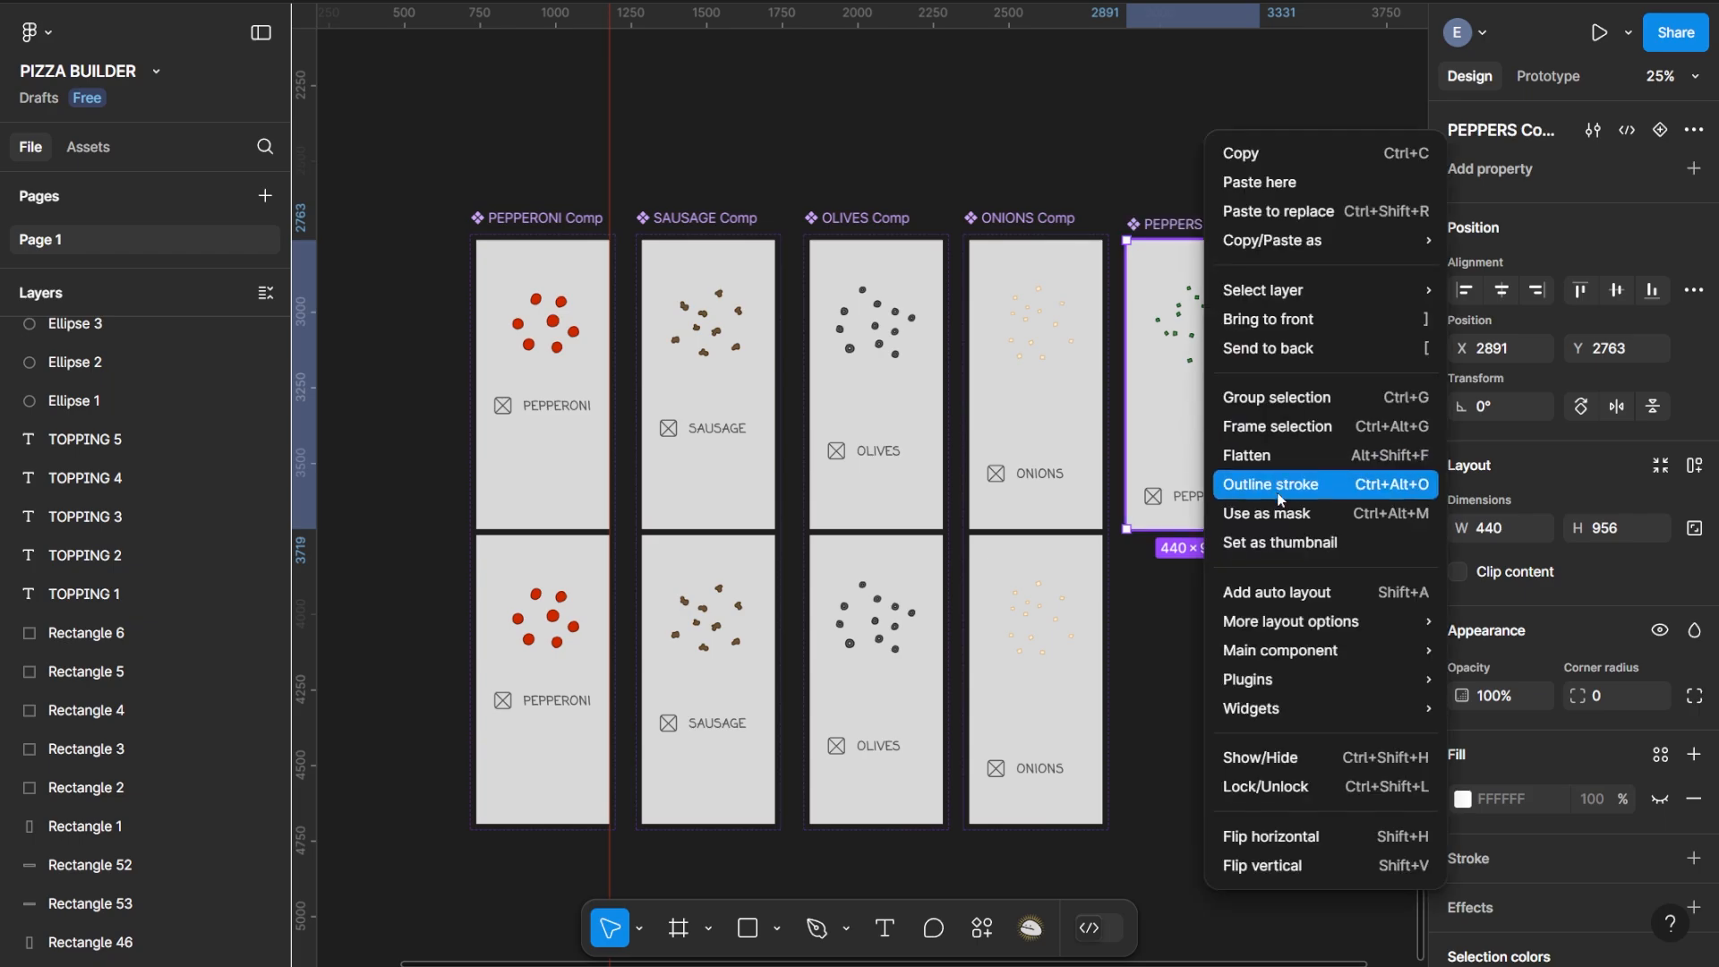
mouse_move(1275, 656)
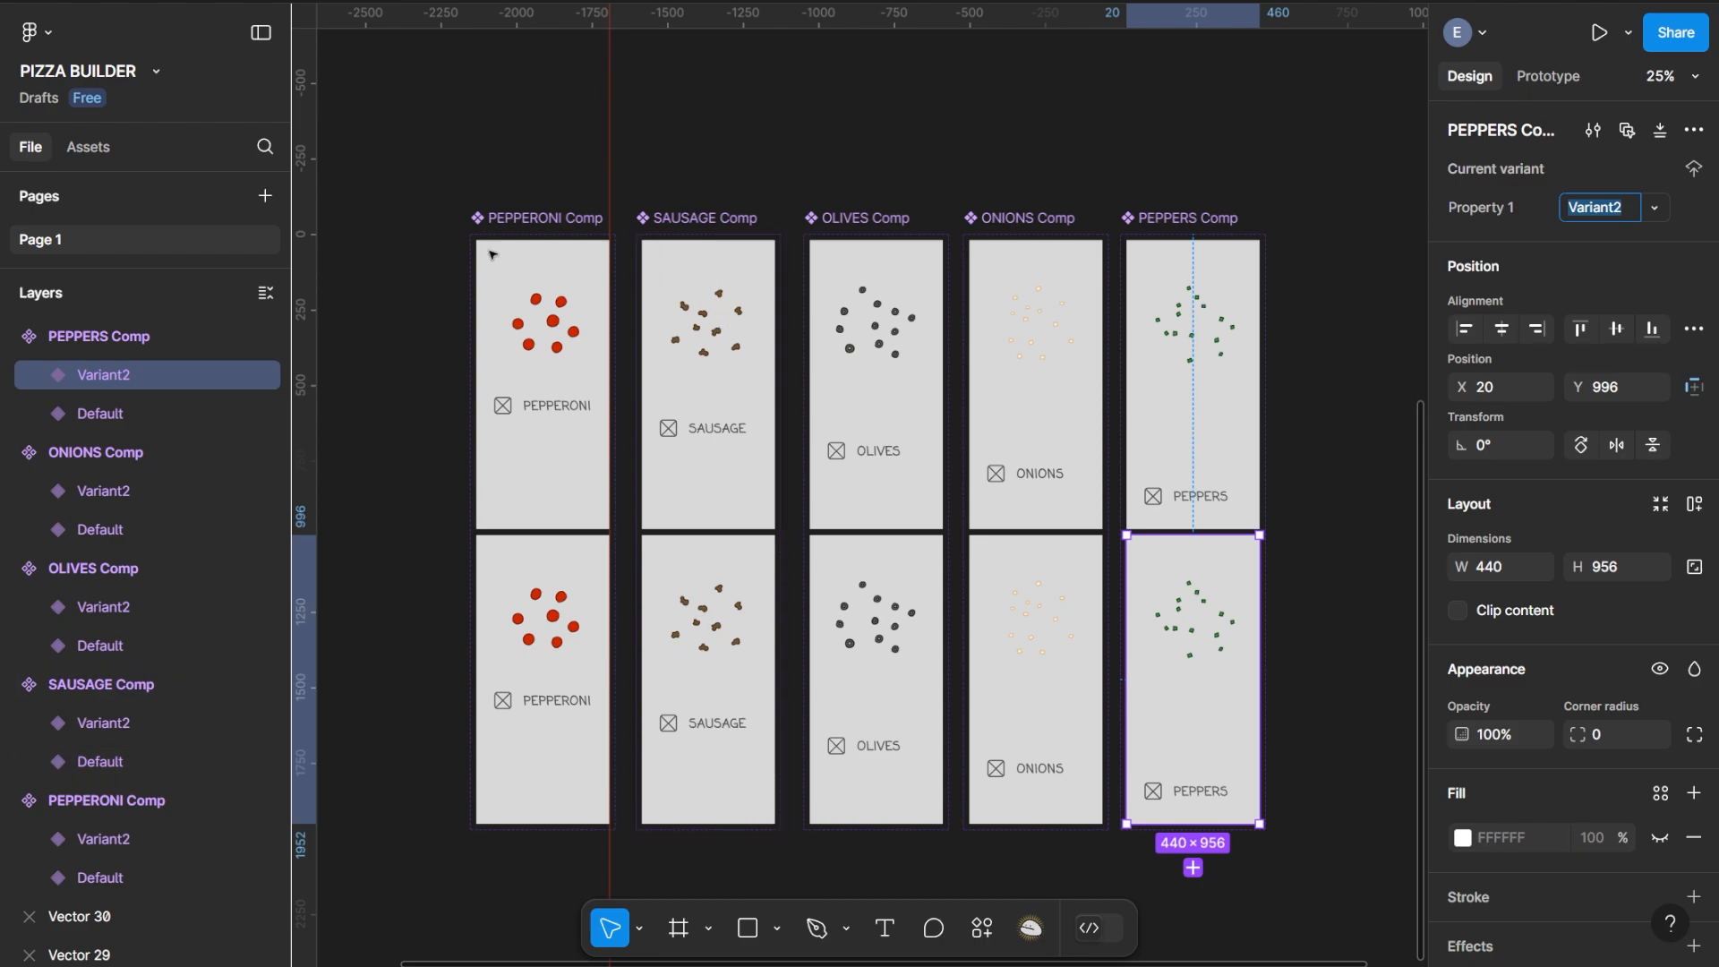
Duplicate the complete APPIZZA mockup with all its layers and place the copy on the empty canvas beyond the PEPPERS Comp component
drag(385, 375, 518, 288)
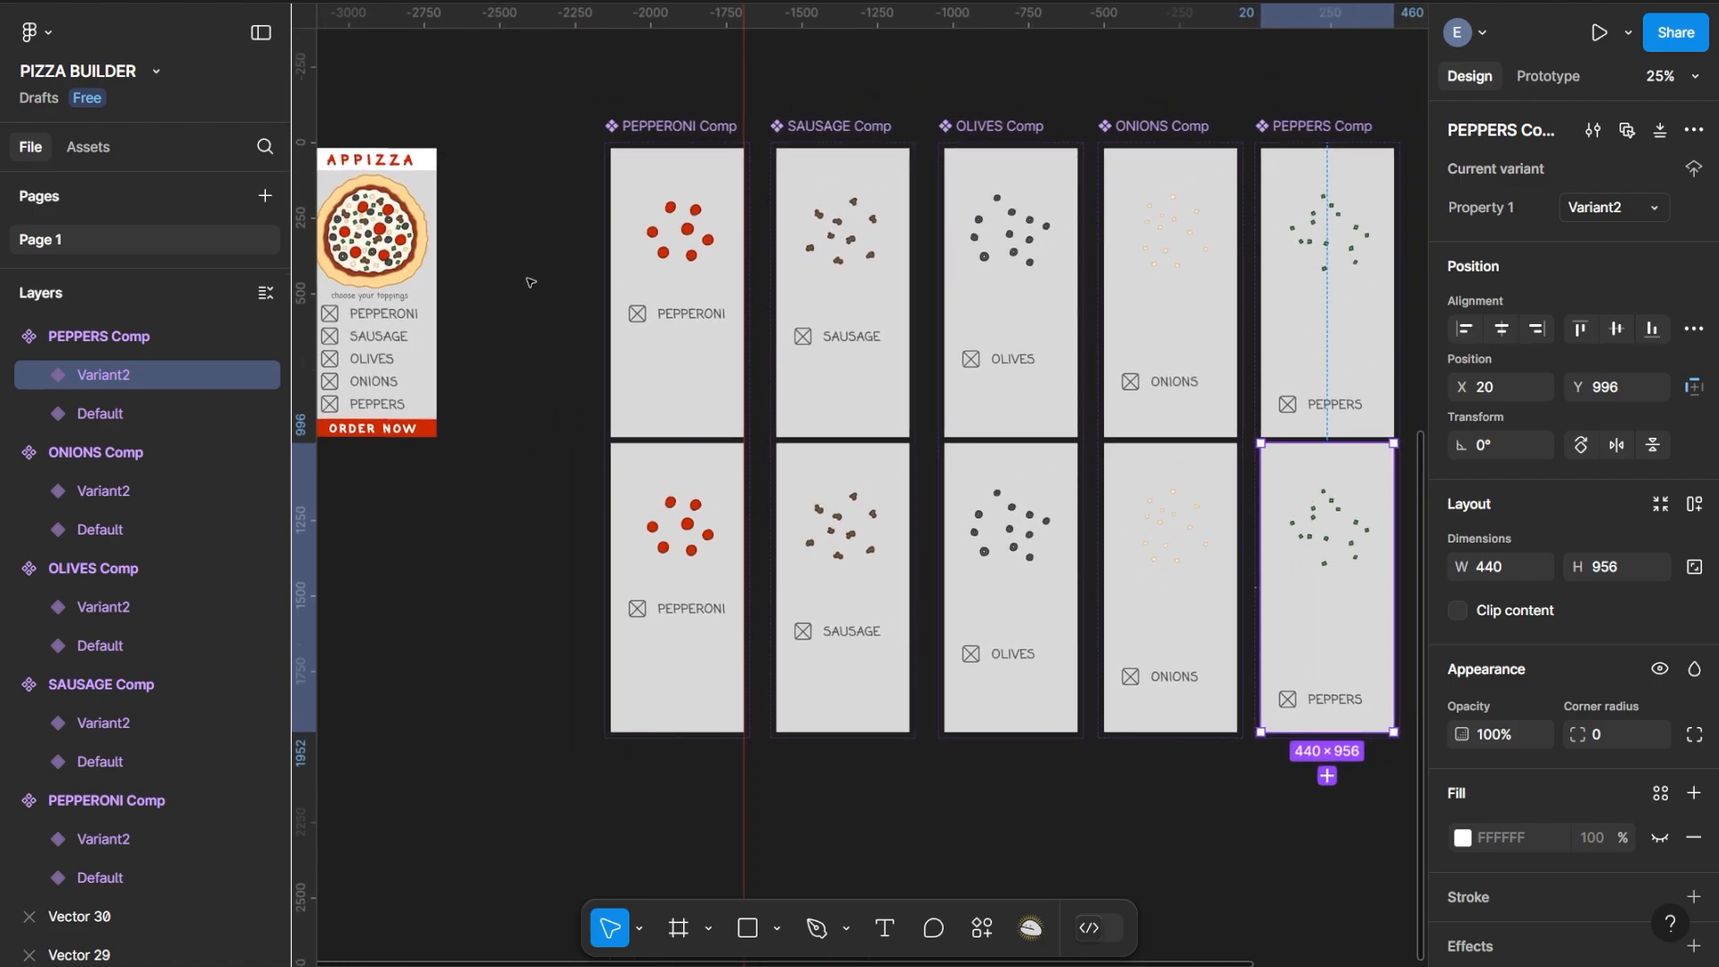
drag(497, 140, 340, 555)
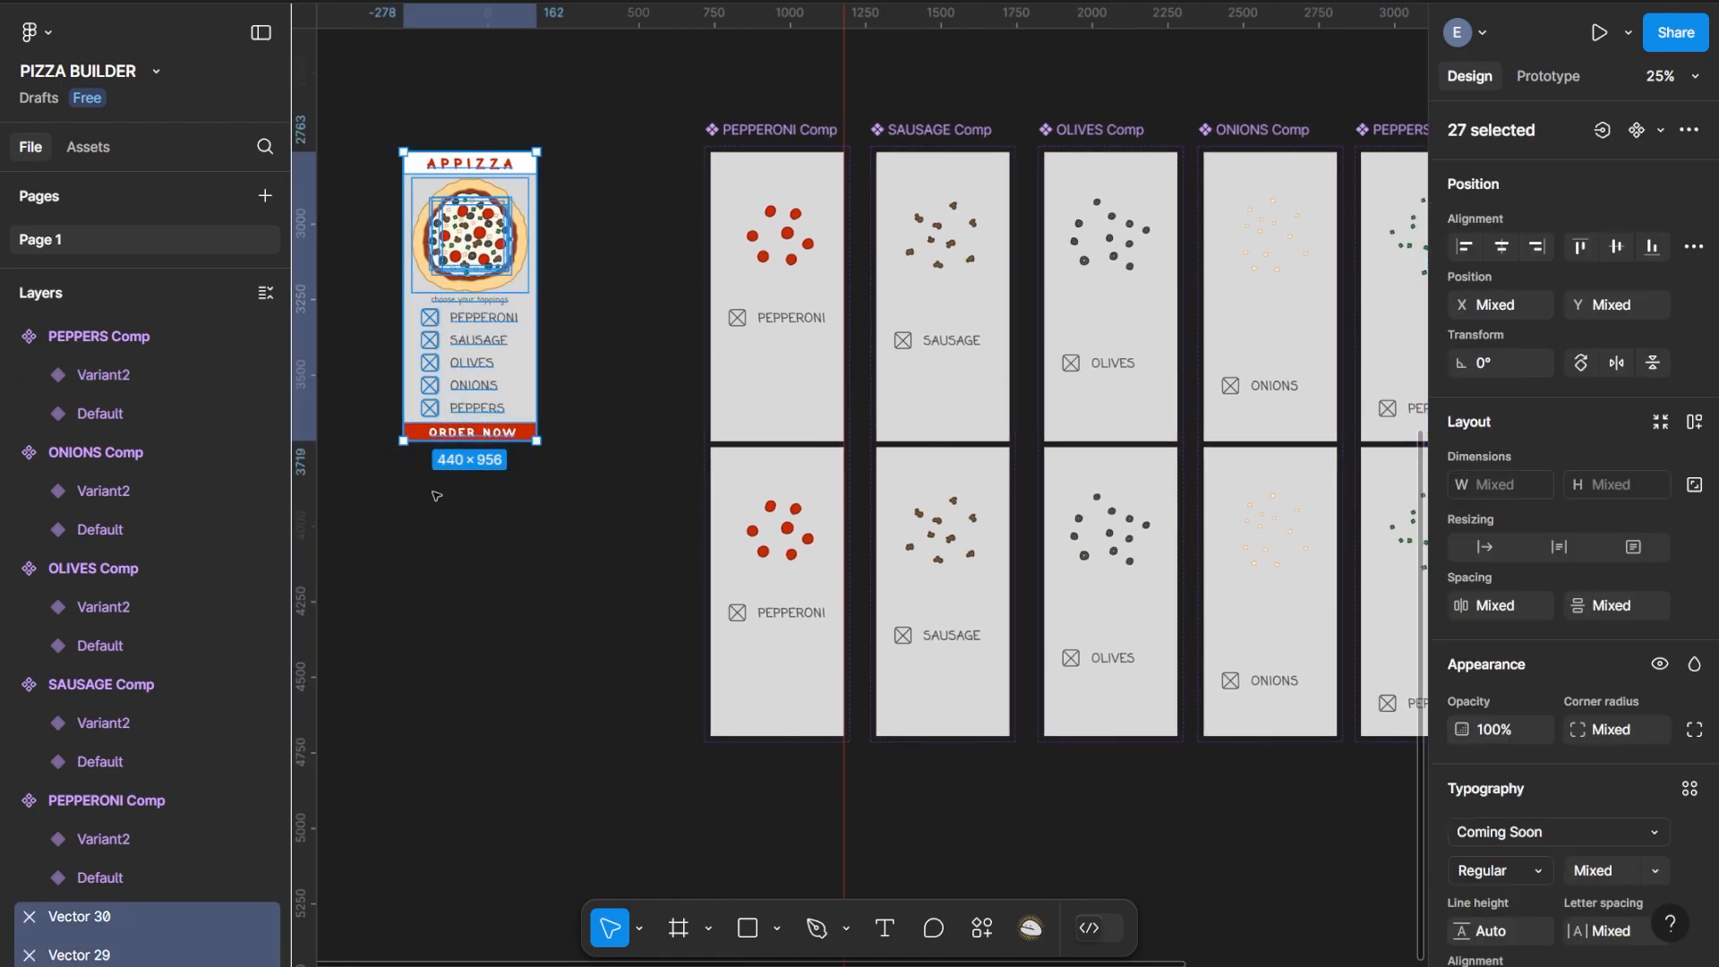
drag(600, 371, 1103, 340)
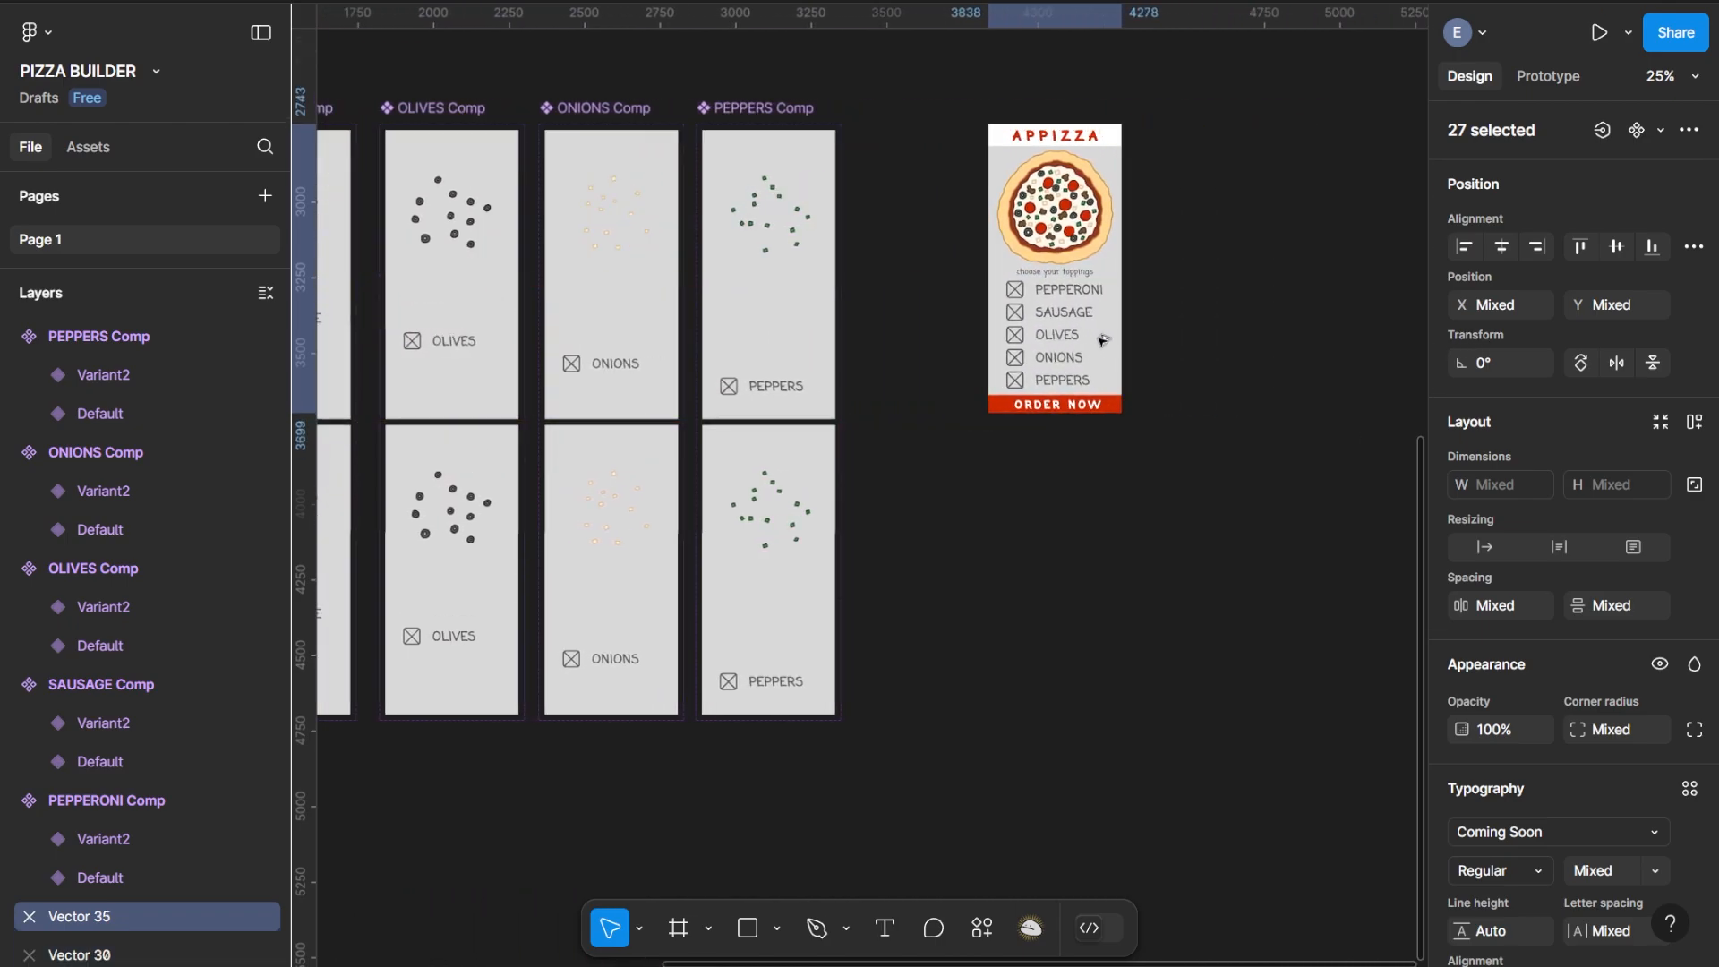
Wrap the copied APPIZZA mockup in a frame and name the frame PIZZA BUILDER MAIN
right_click(1005, 170)
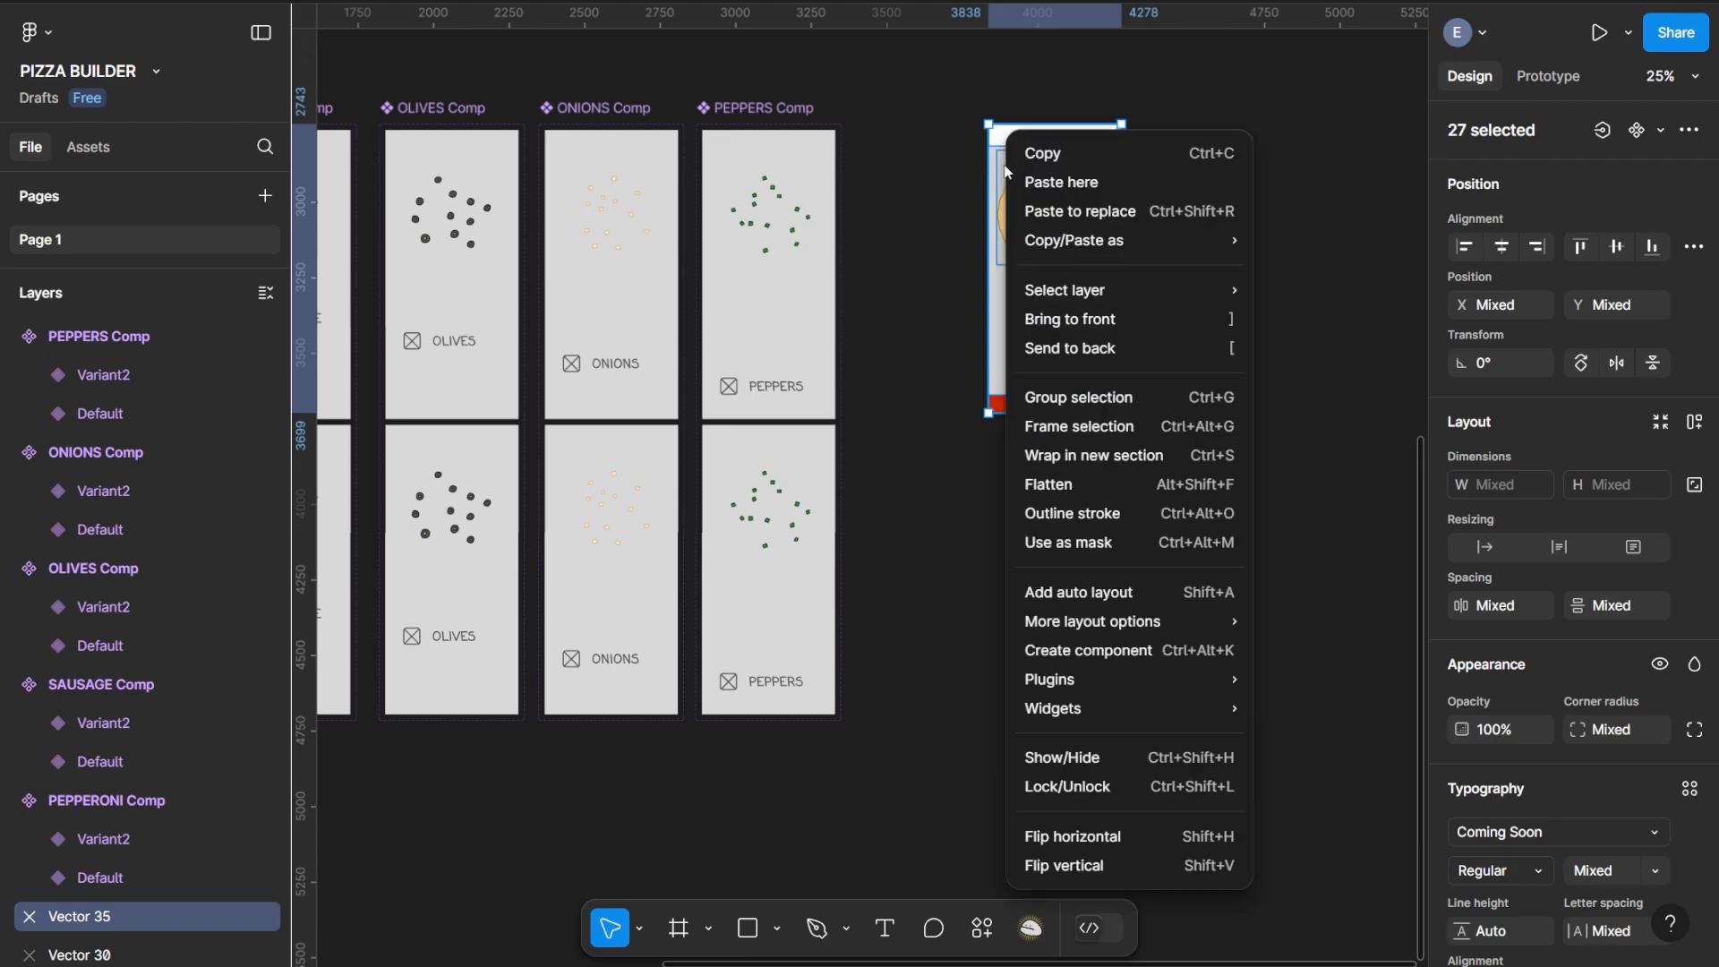
click(1082, 428)
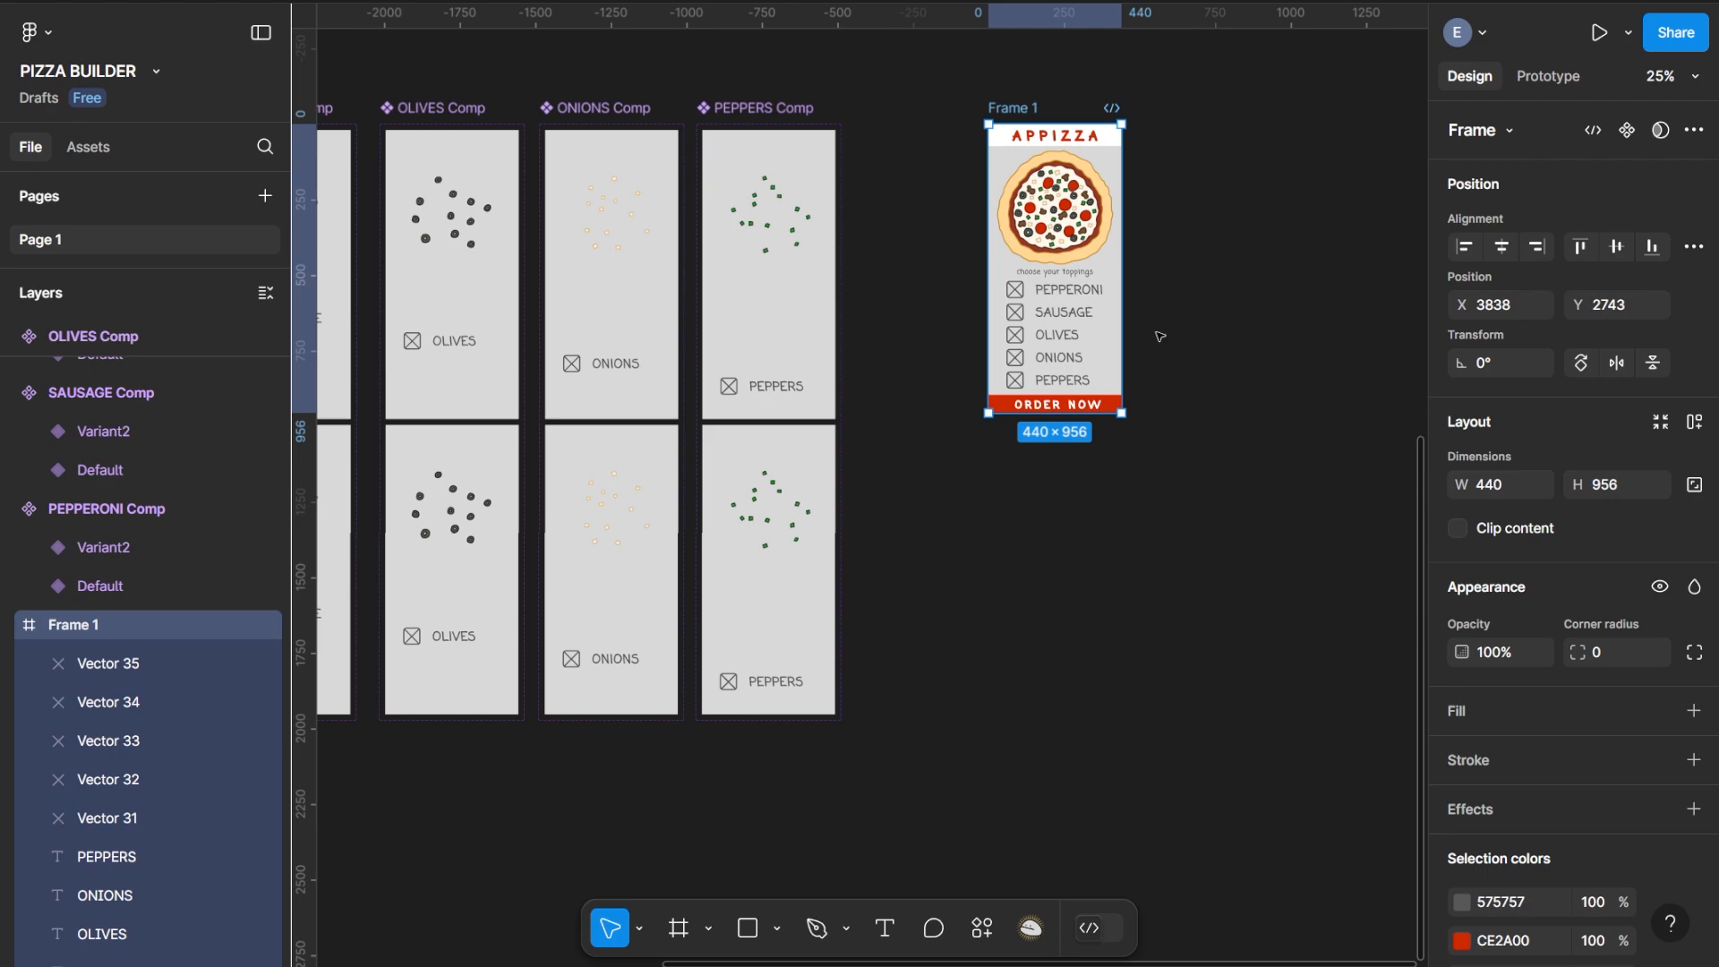
double_click(1023, 109)
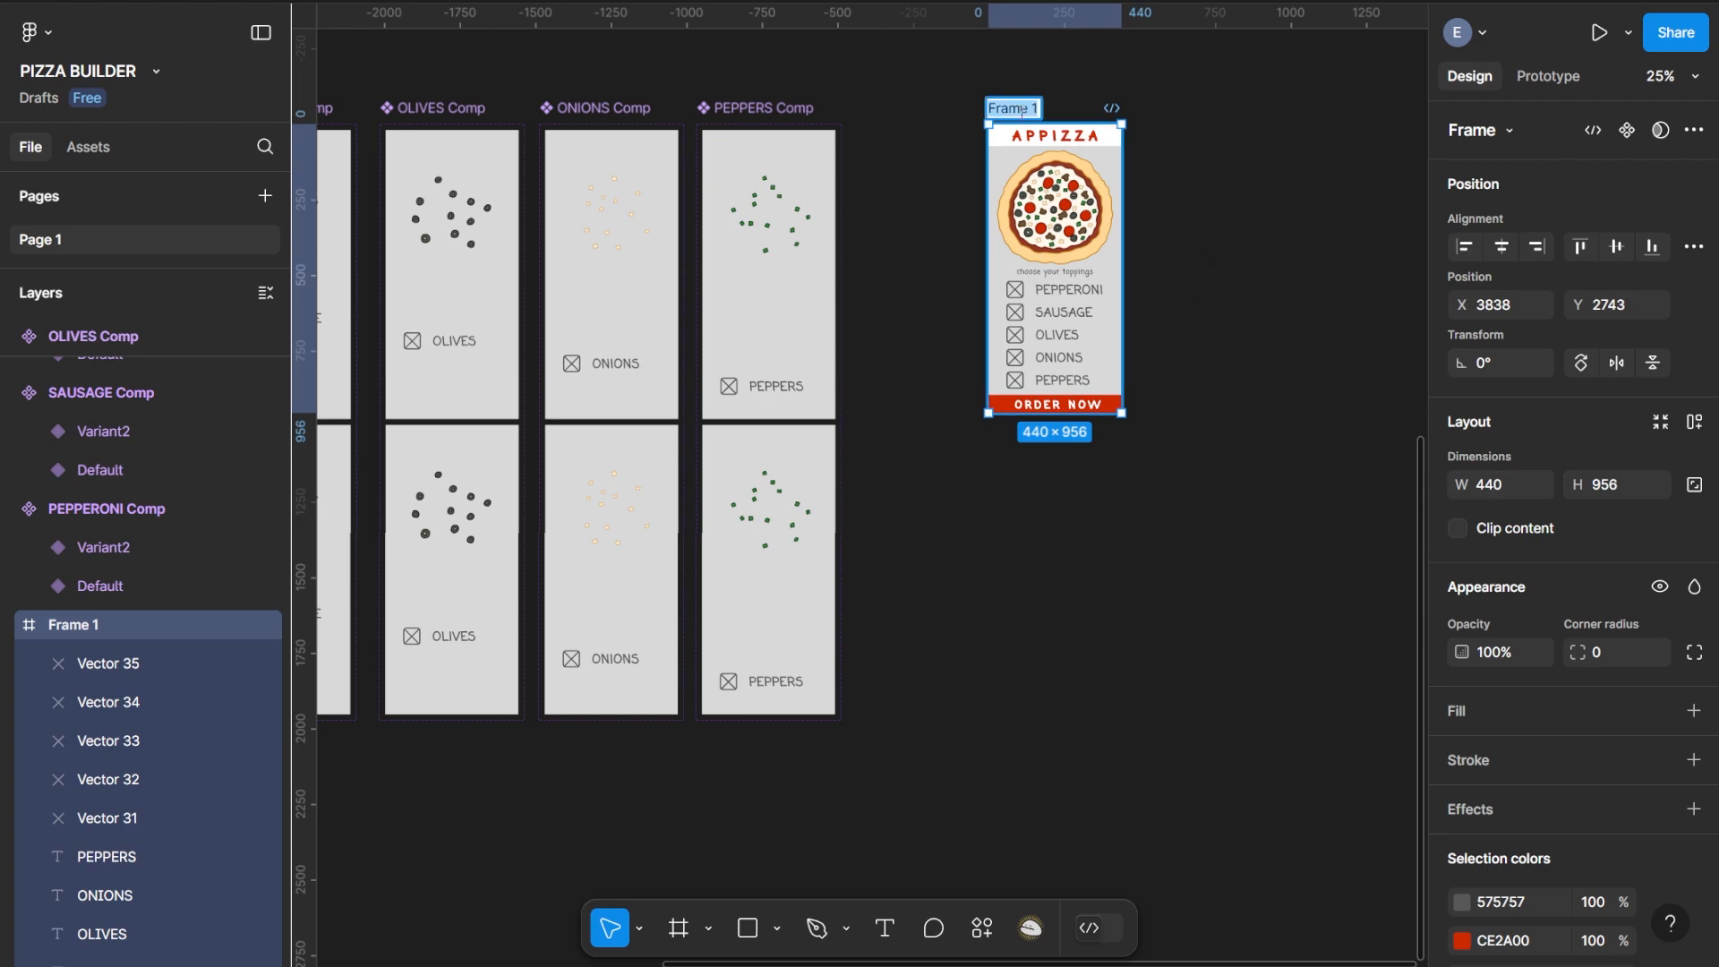
text(PIZZA)
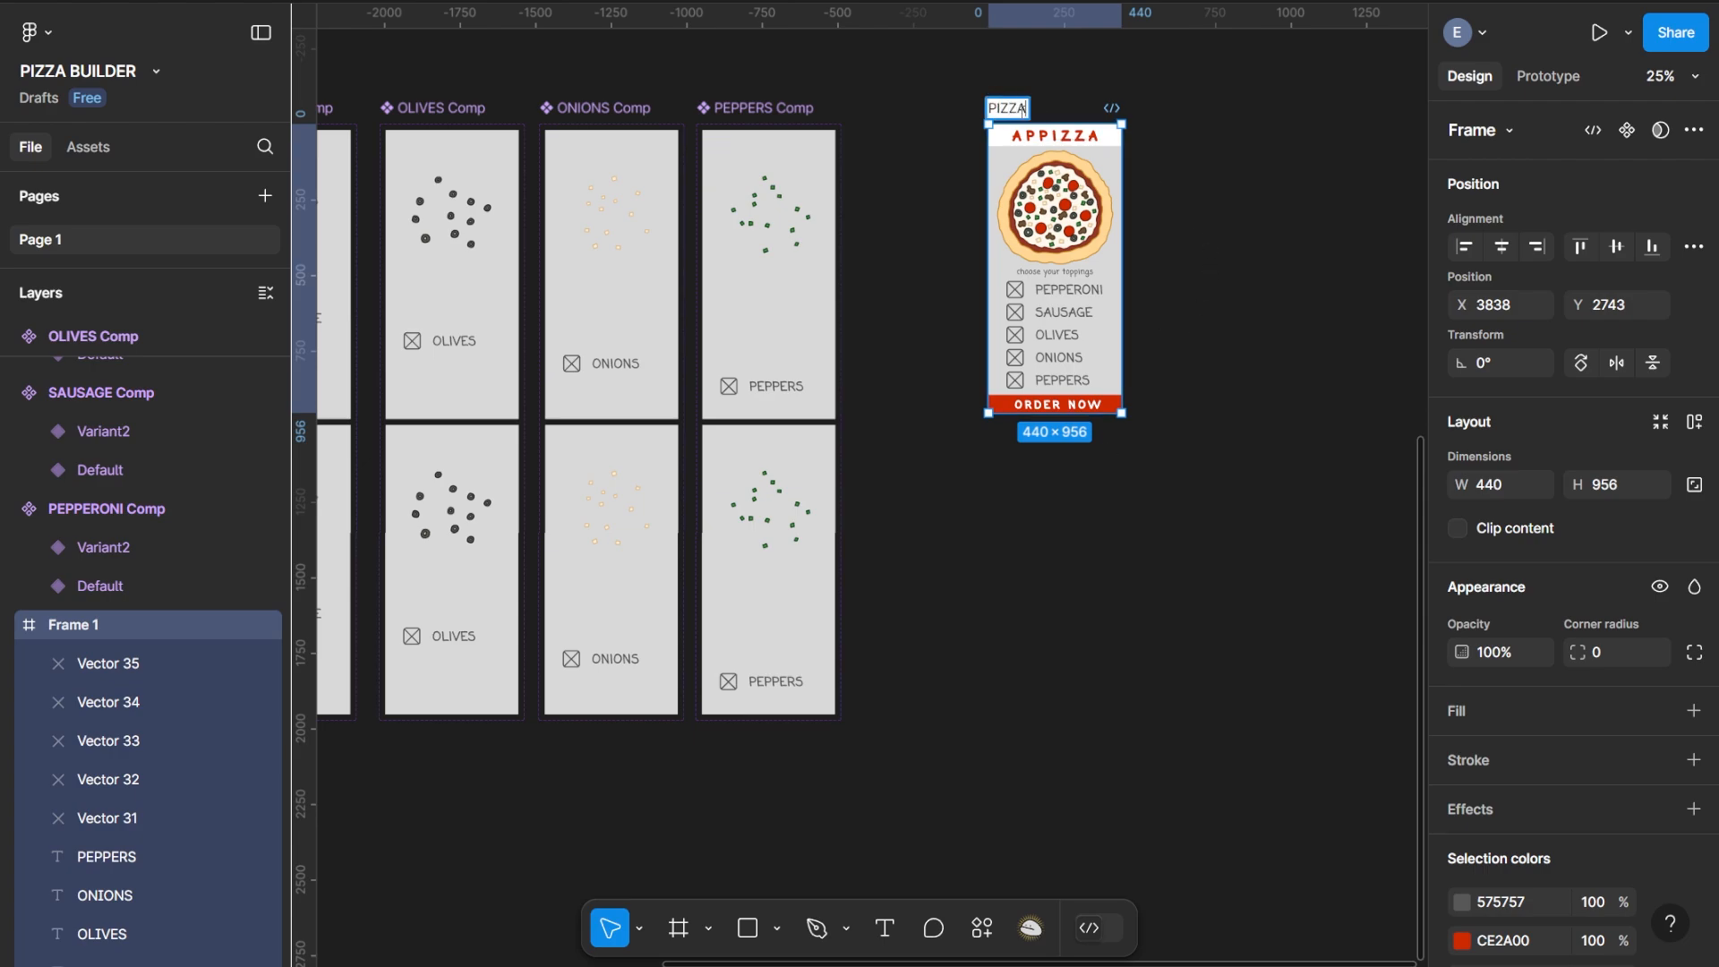
text( BUILDER MAIN)
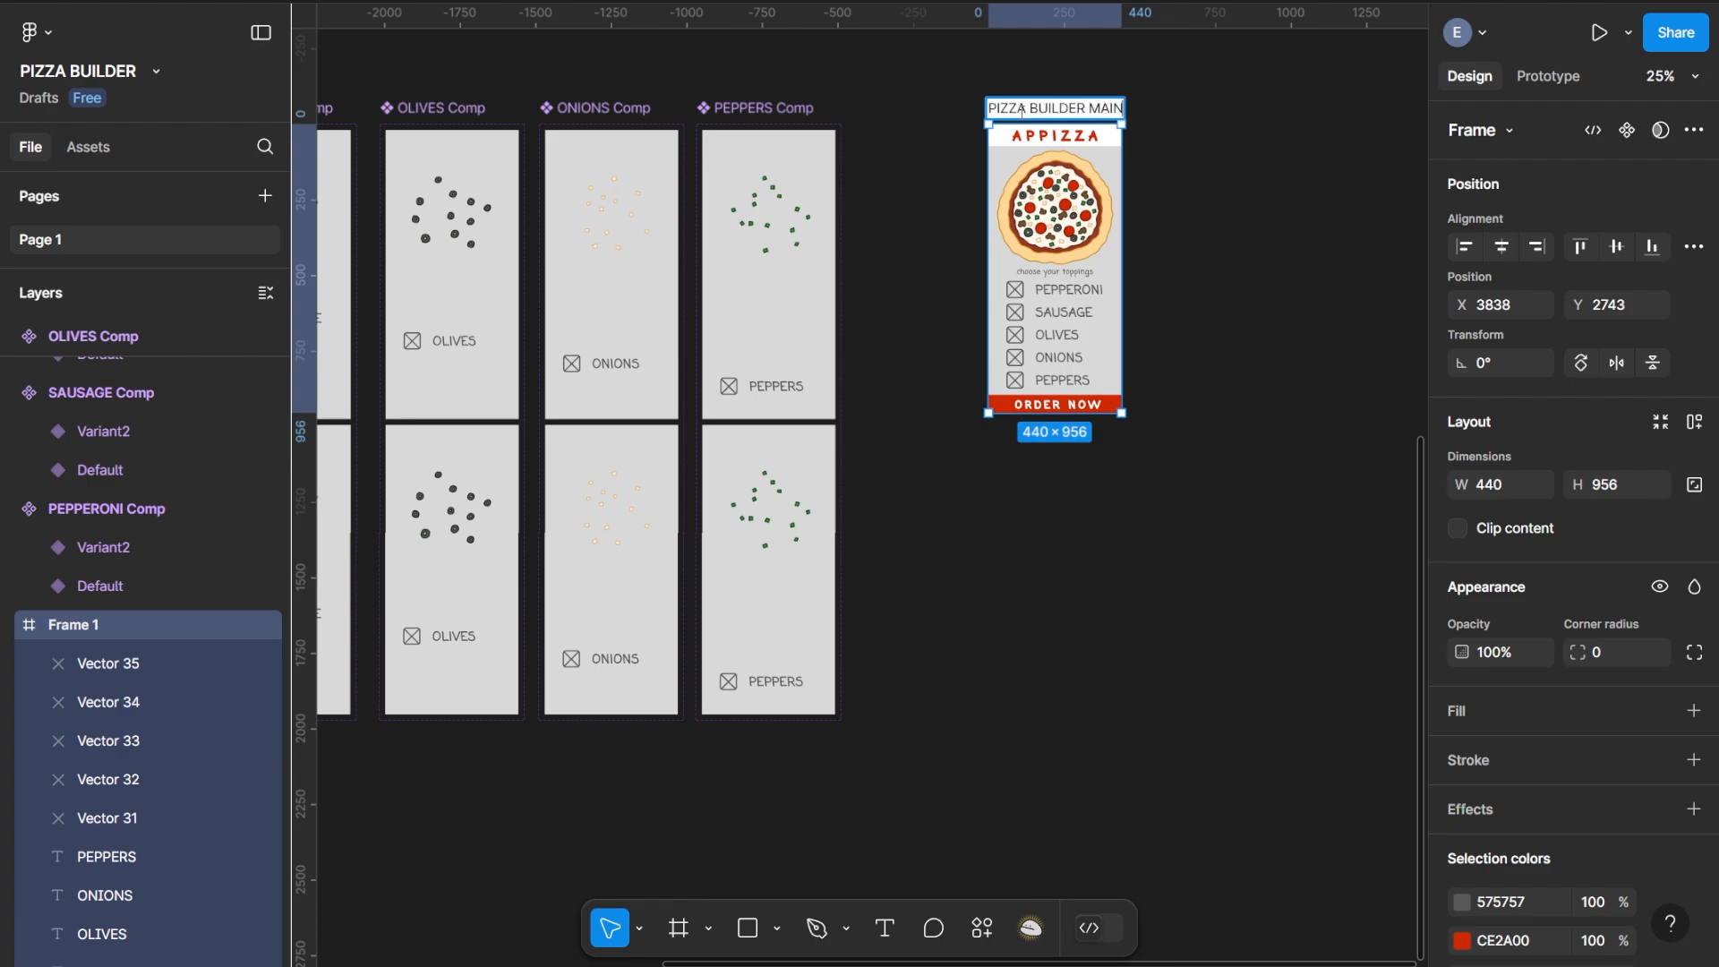
key(Return)
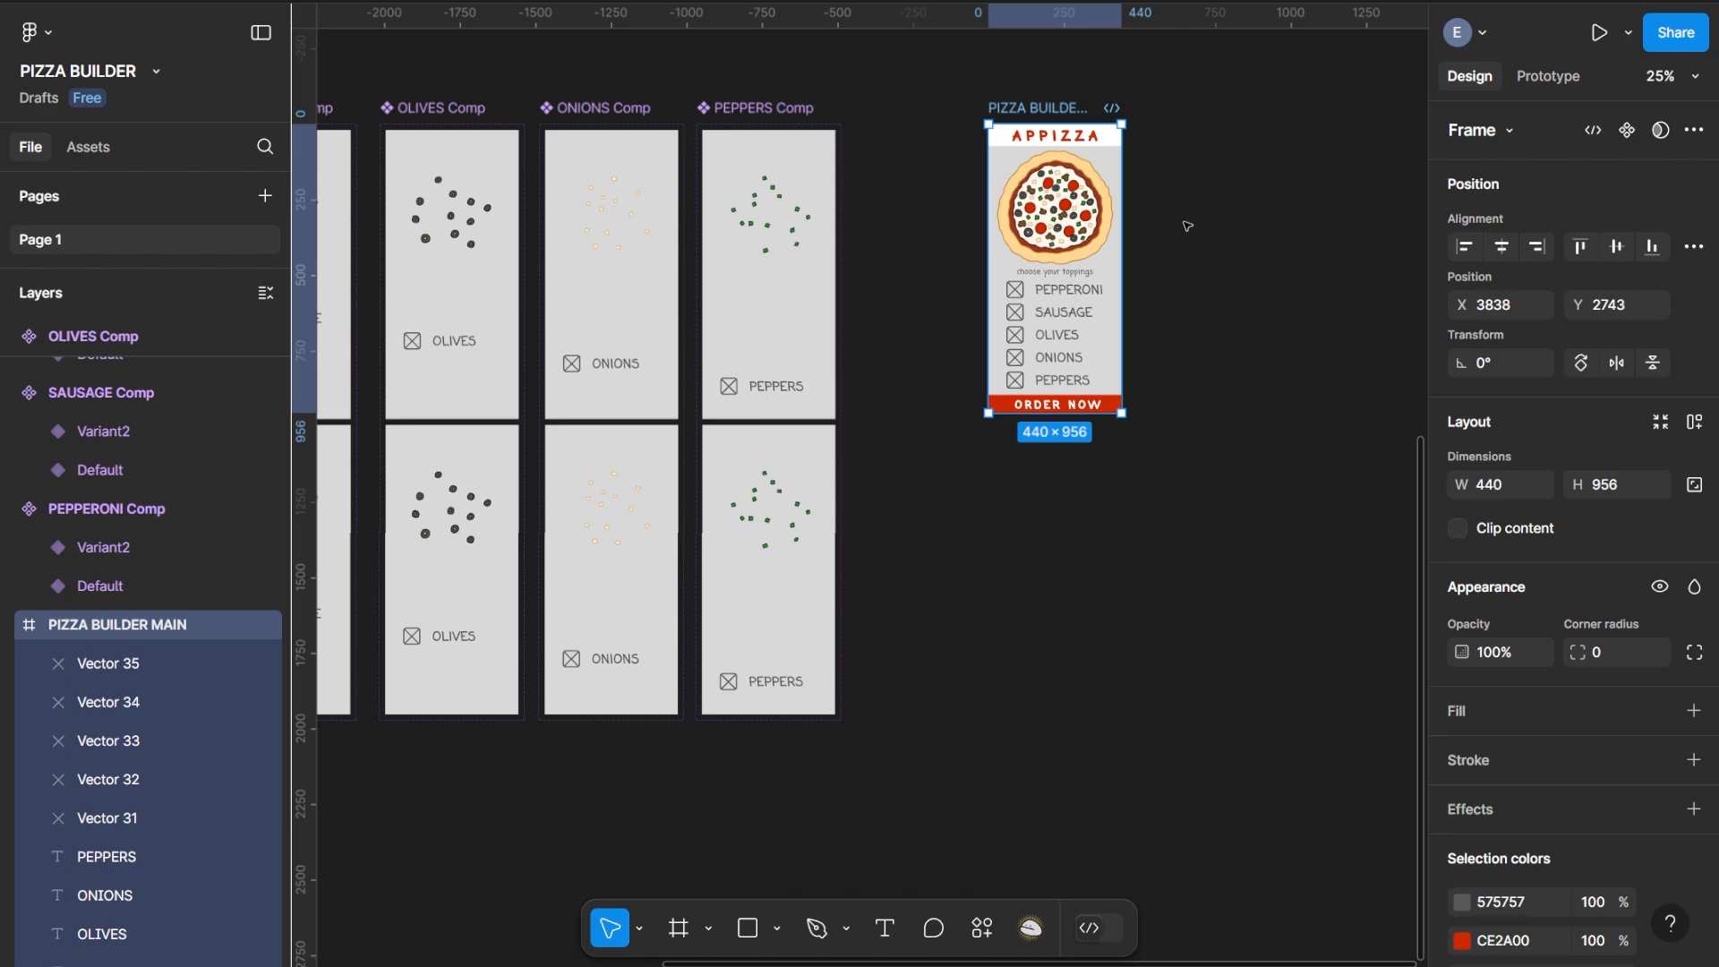
key(plus)
drag(1227, 206, 915, 557)
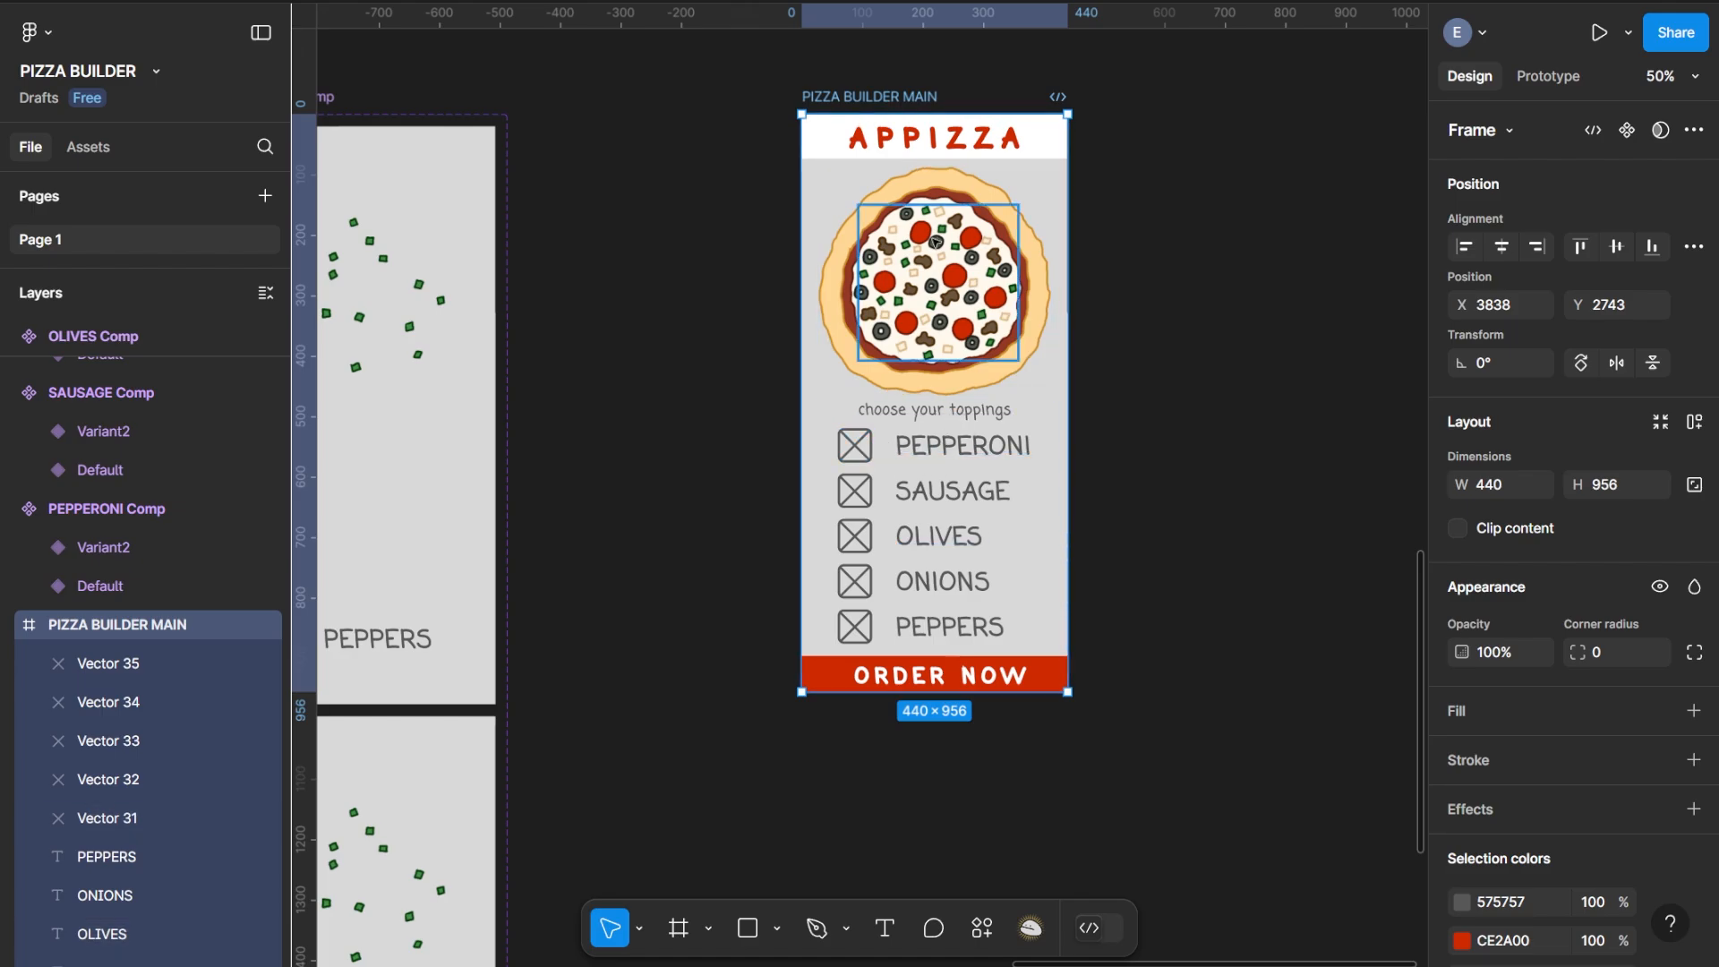
scroll(699, 365, left, 10)
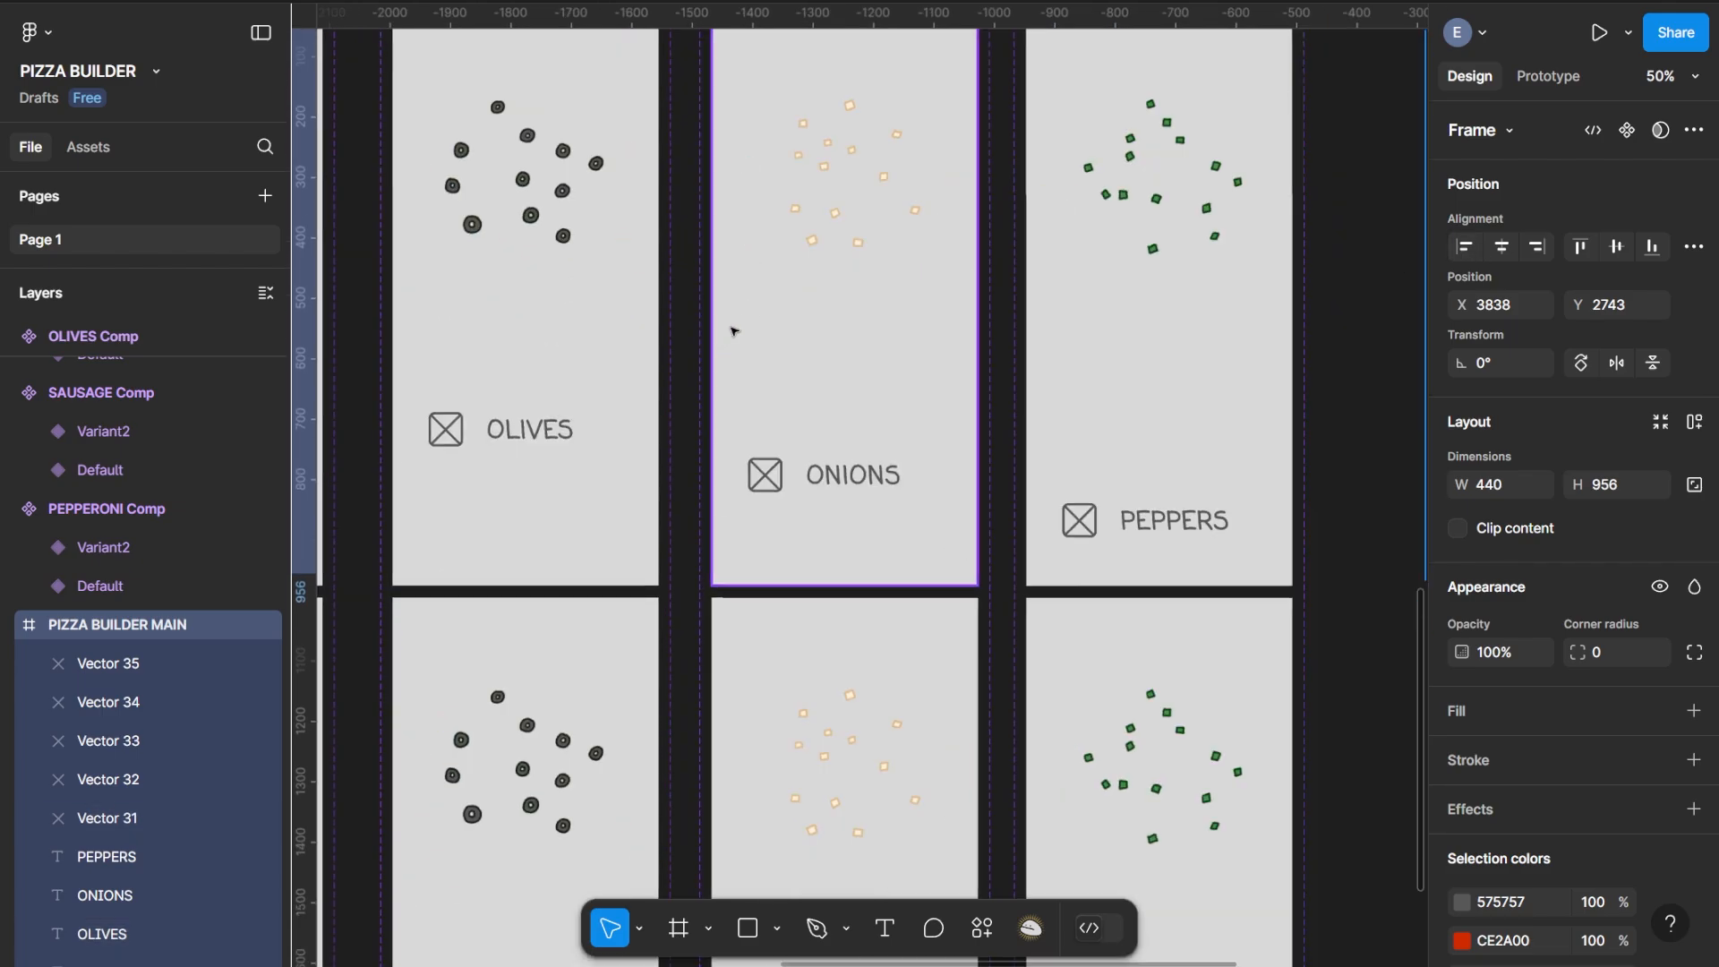
Select the X mark inside the checkbox of the default PEPPERONI Comp variant
key(ctrl+minus)
drag(973, 427, 1019, 464)
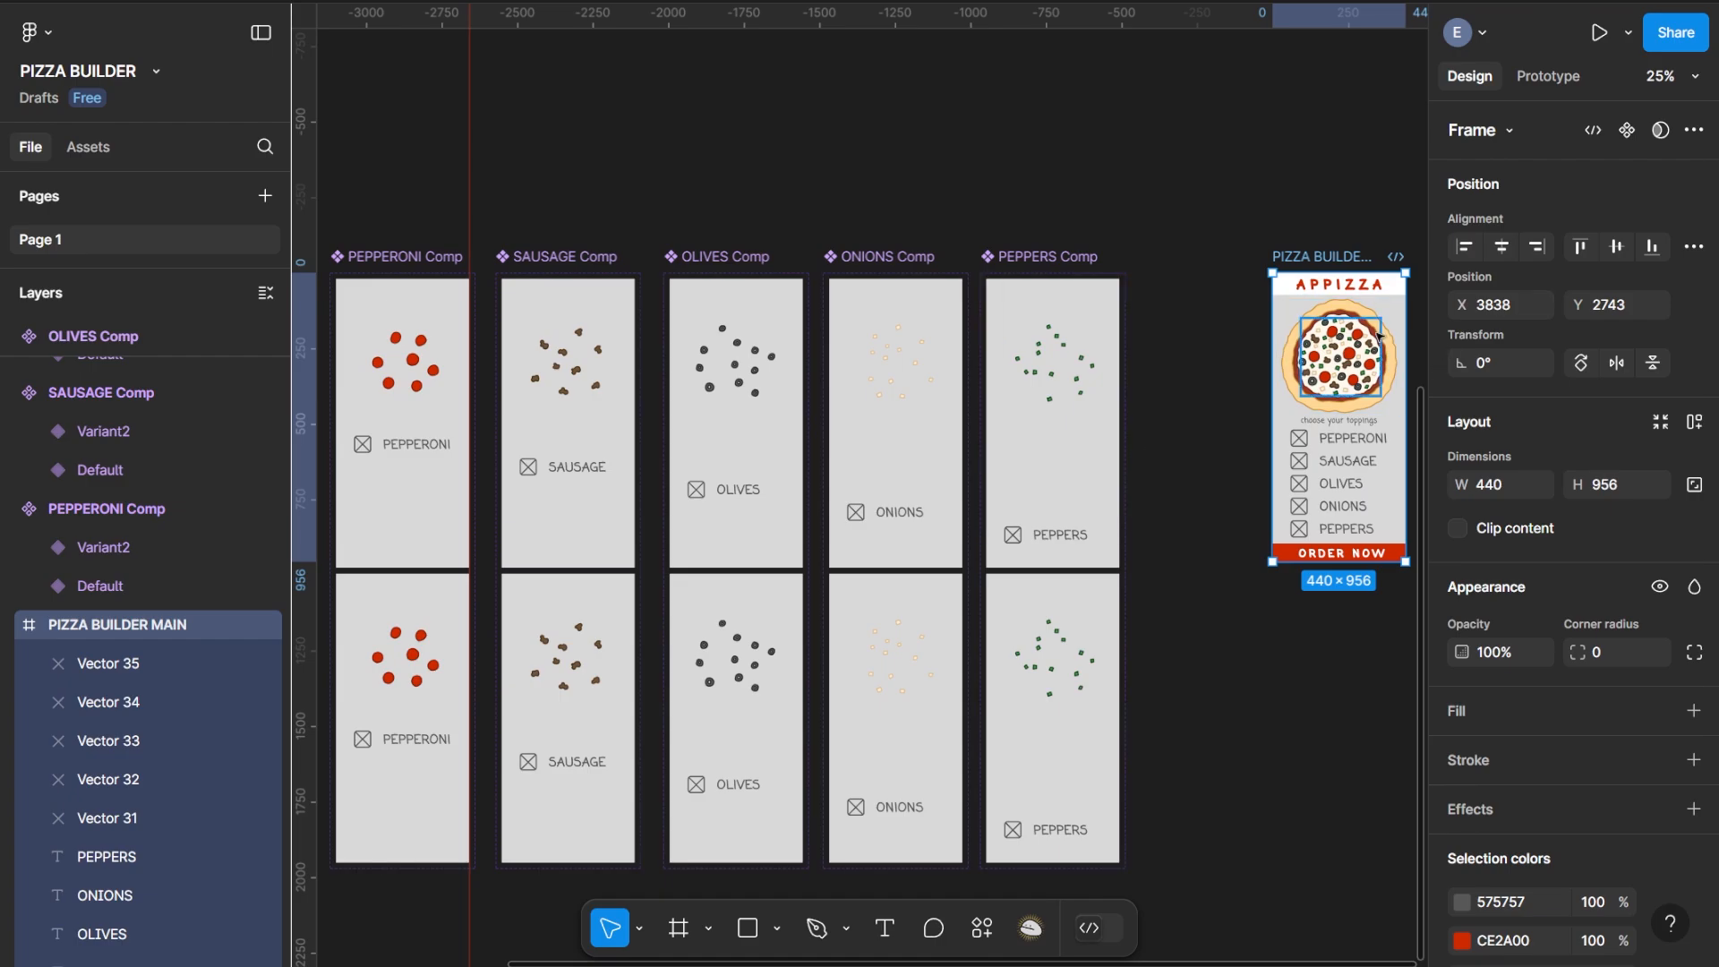
drag(1195, 409, 1368, 408)
drag(465, 479, 630, 341)
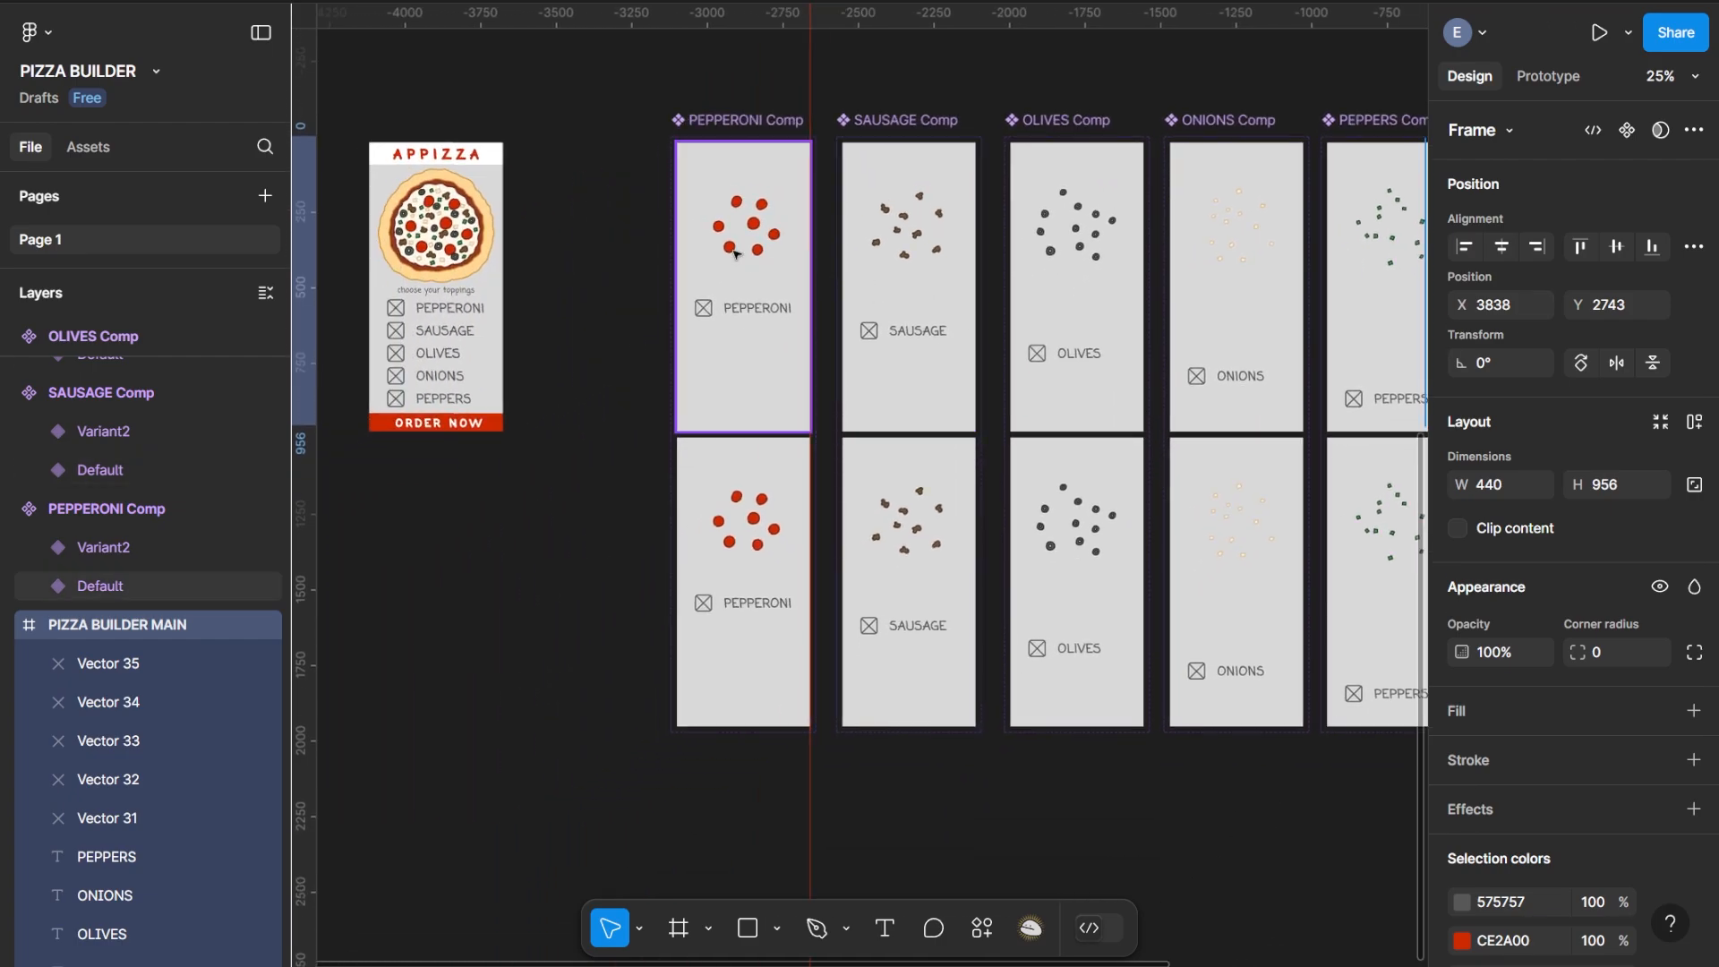
key(ctrl+equal)
drag(776, 250, 887, 583)
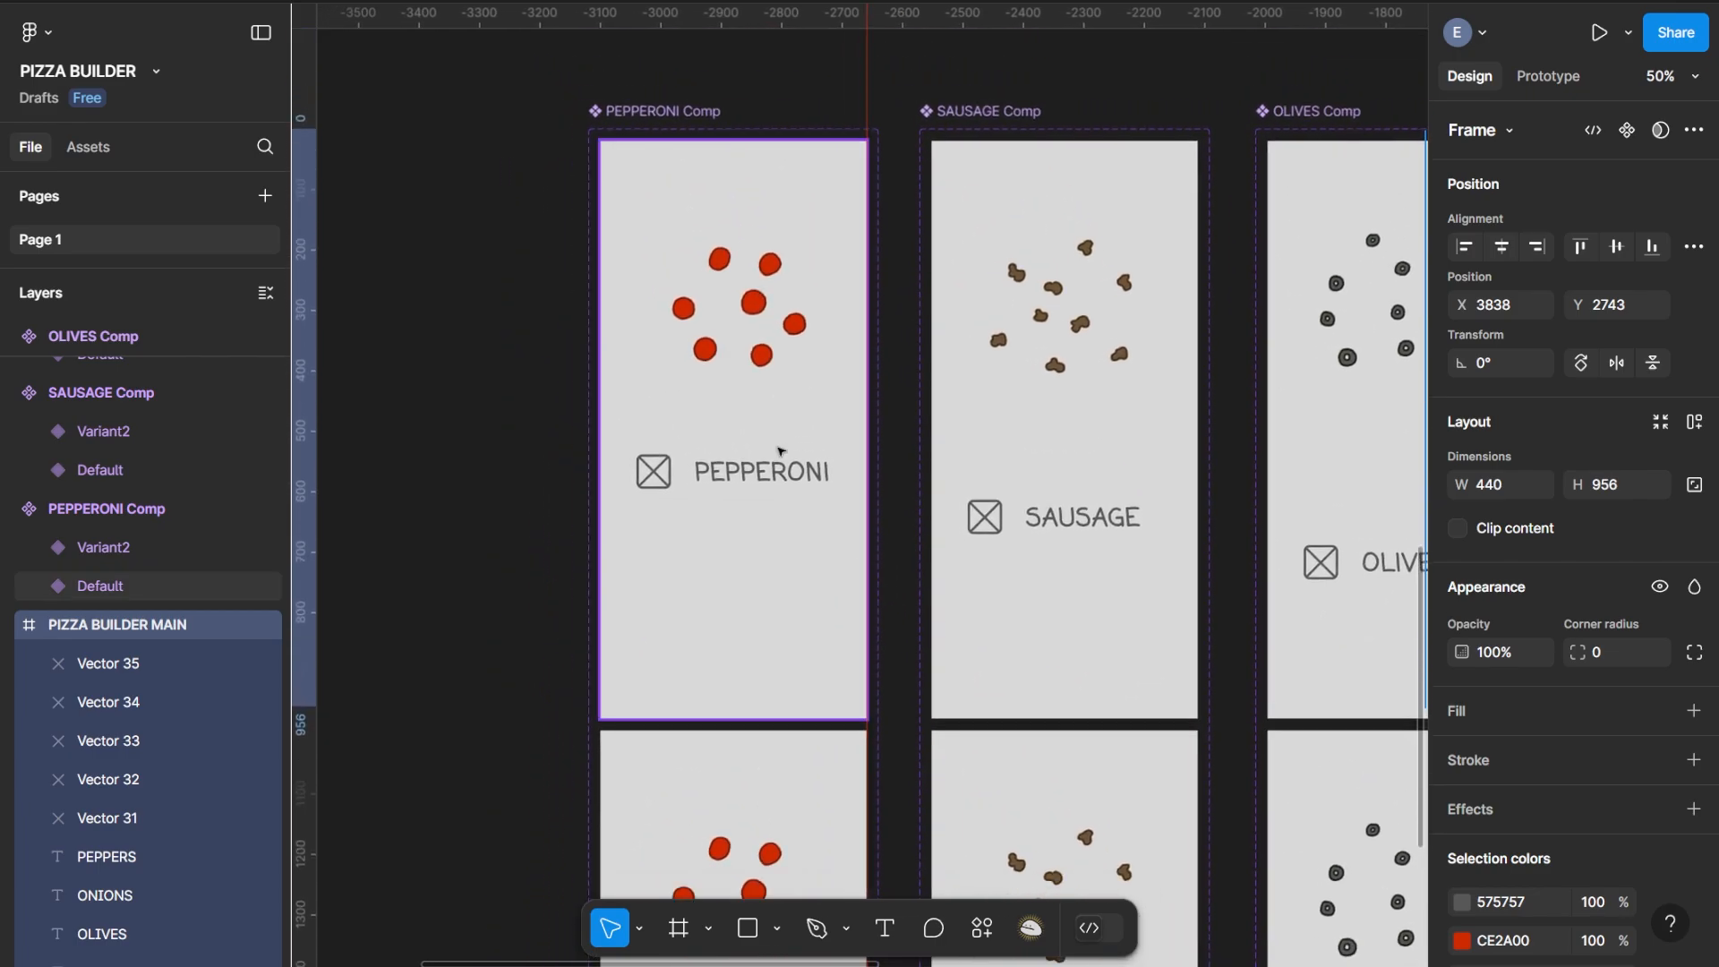
double_click(756, 362)
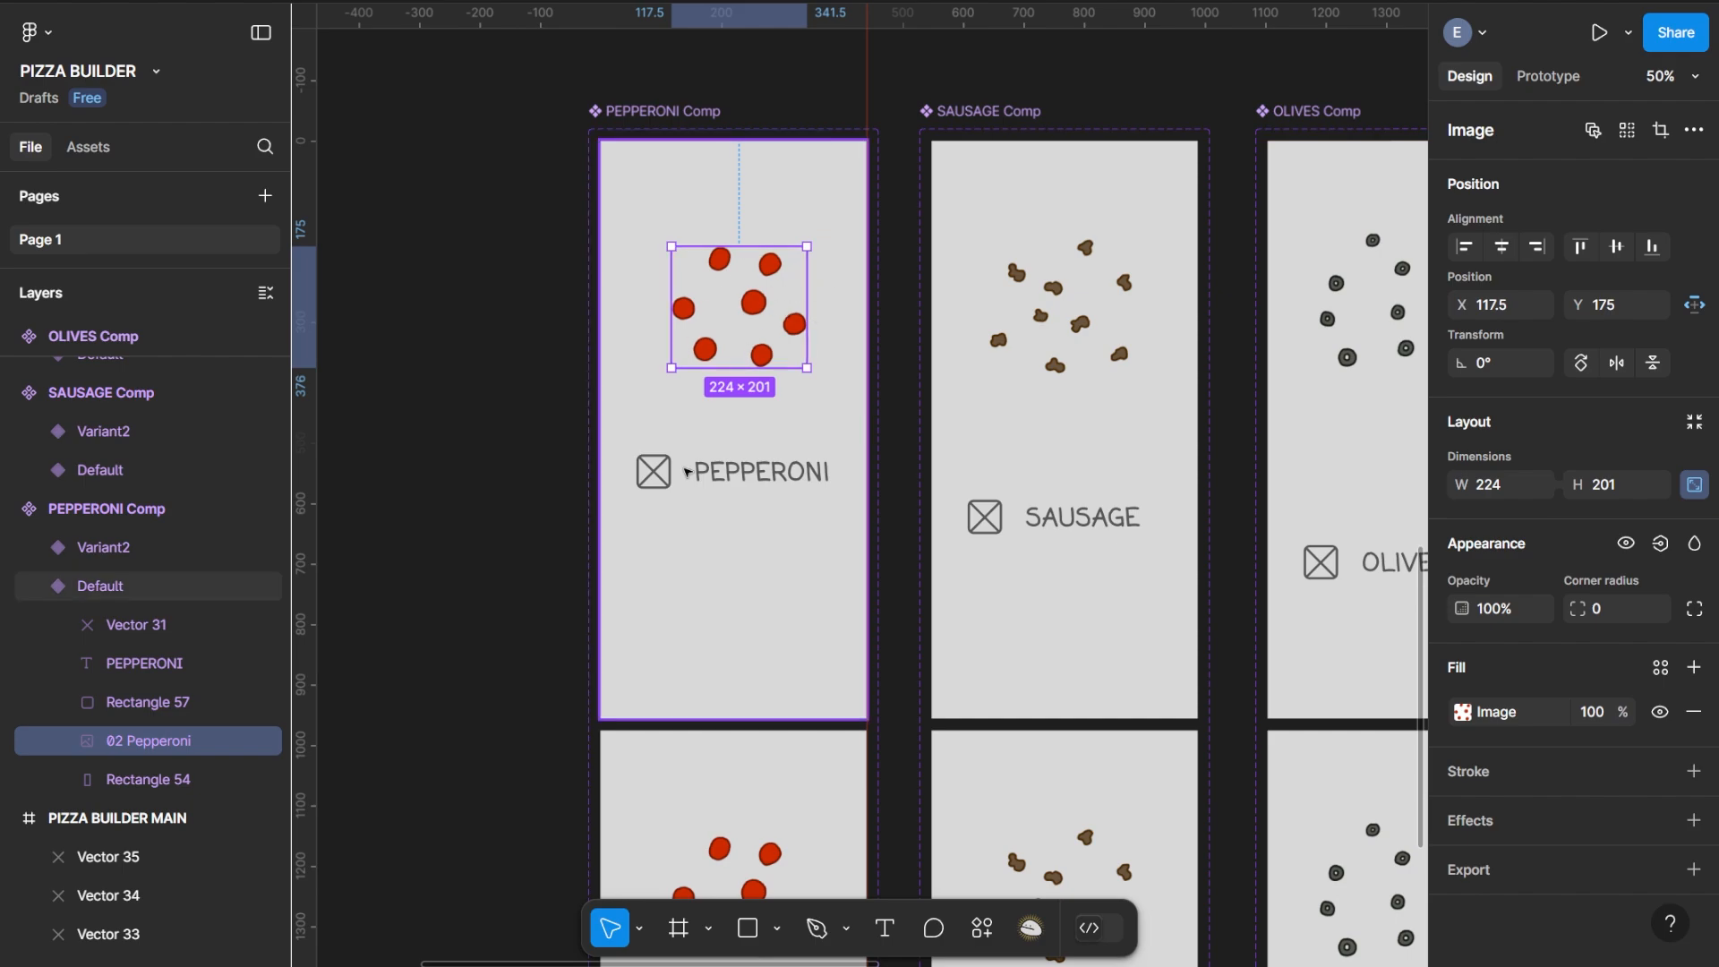
click(656, 472)
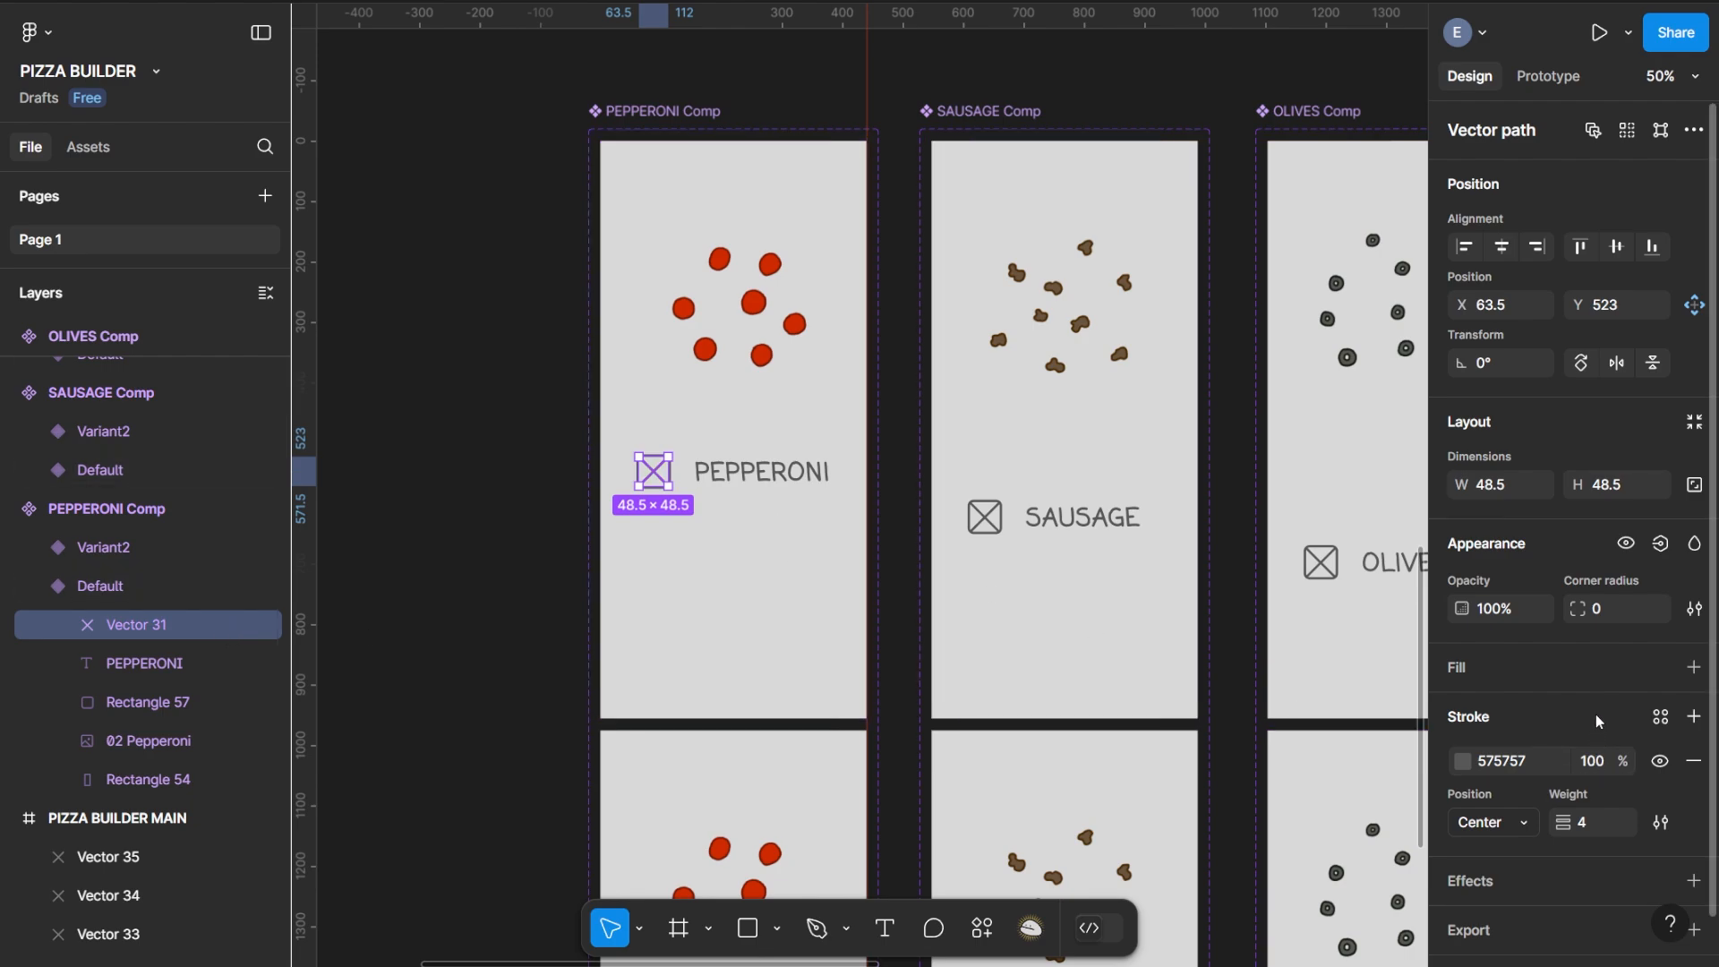
click(1596, 763)
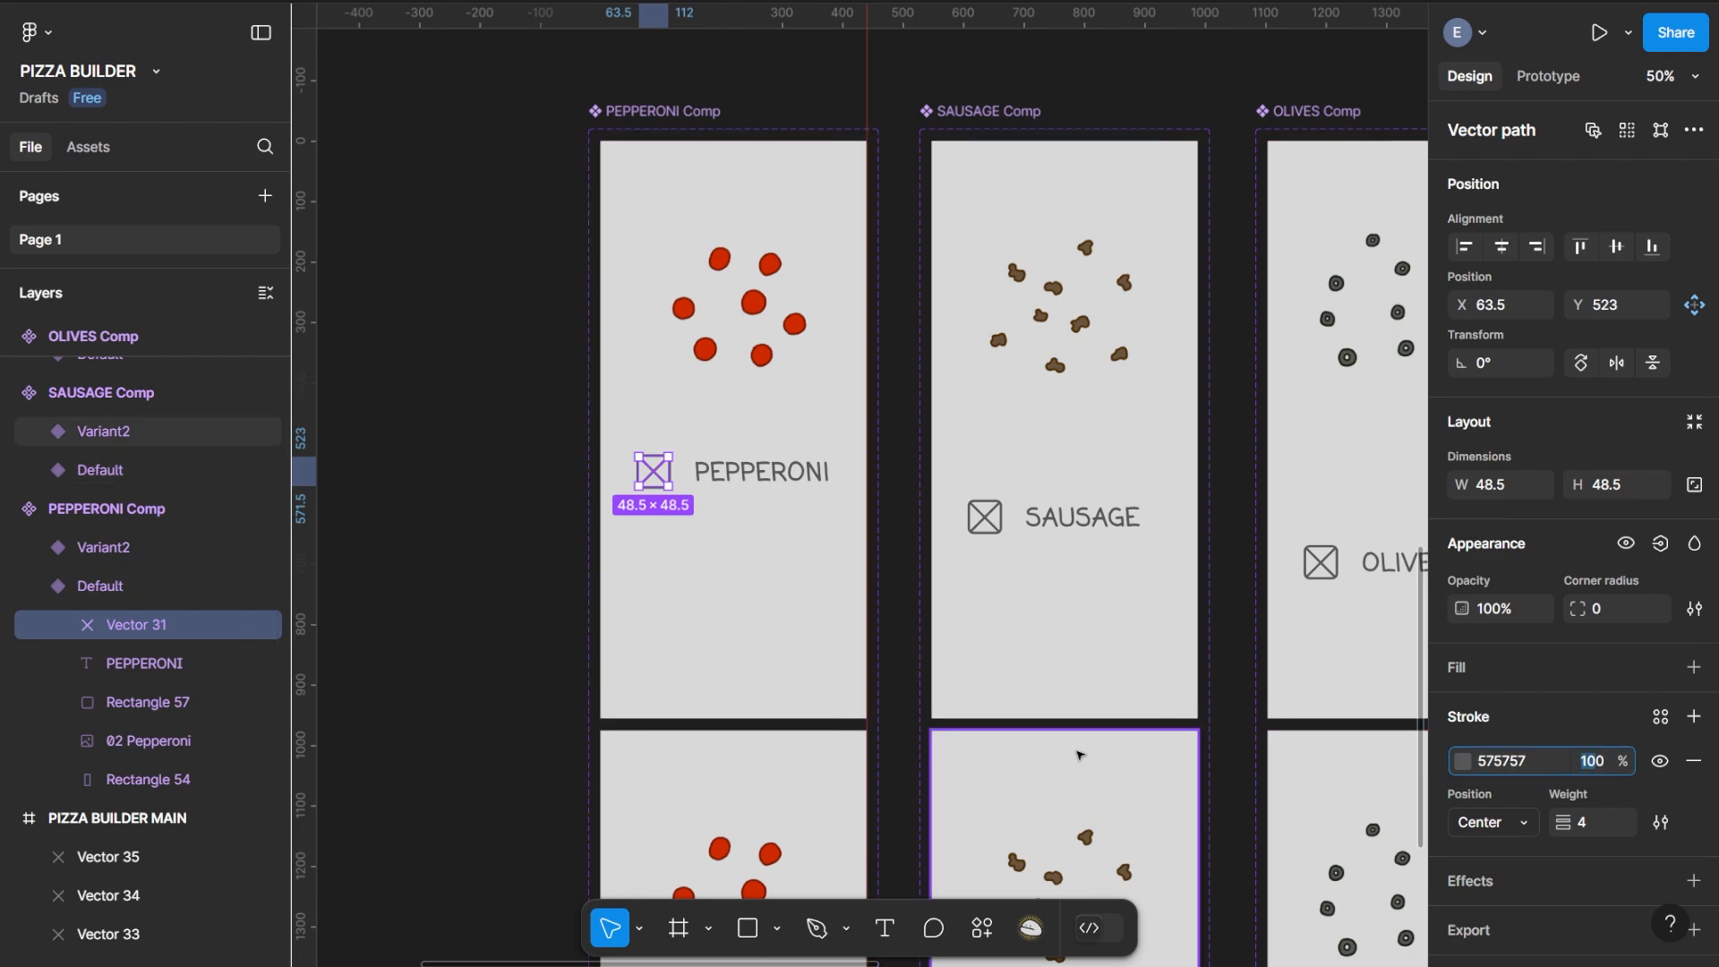
text(0)
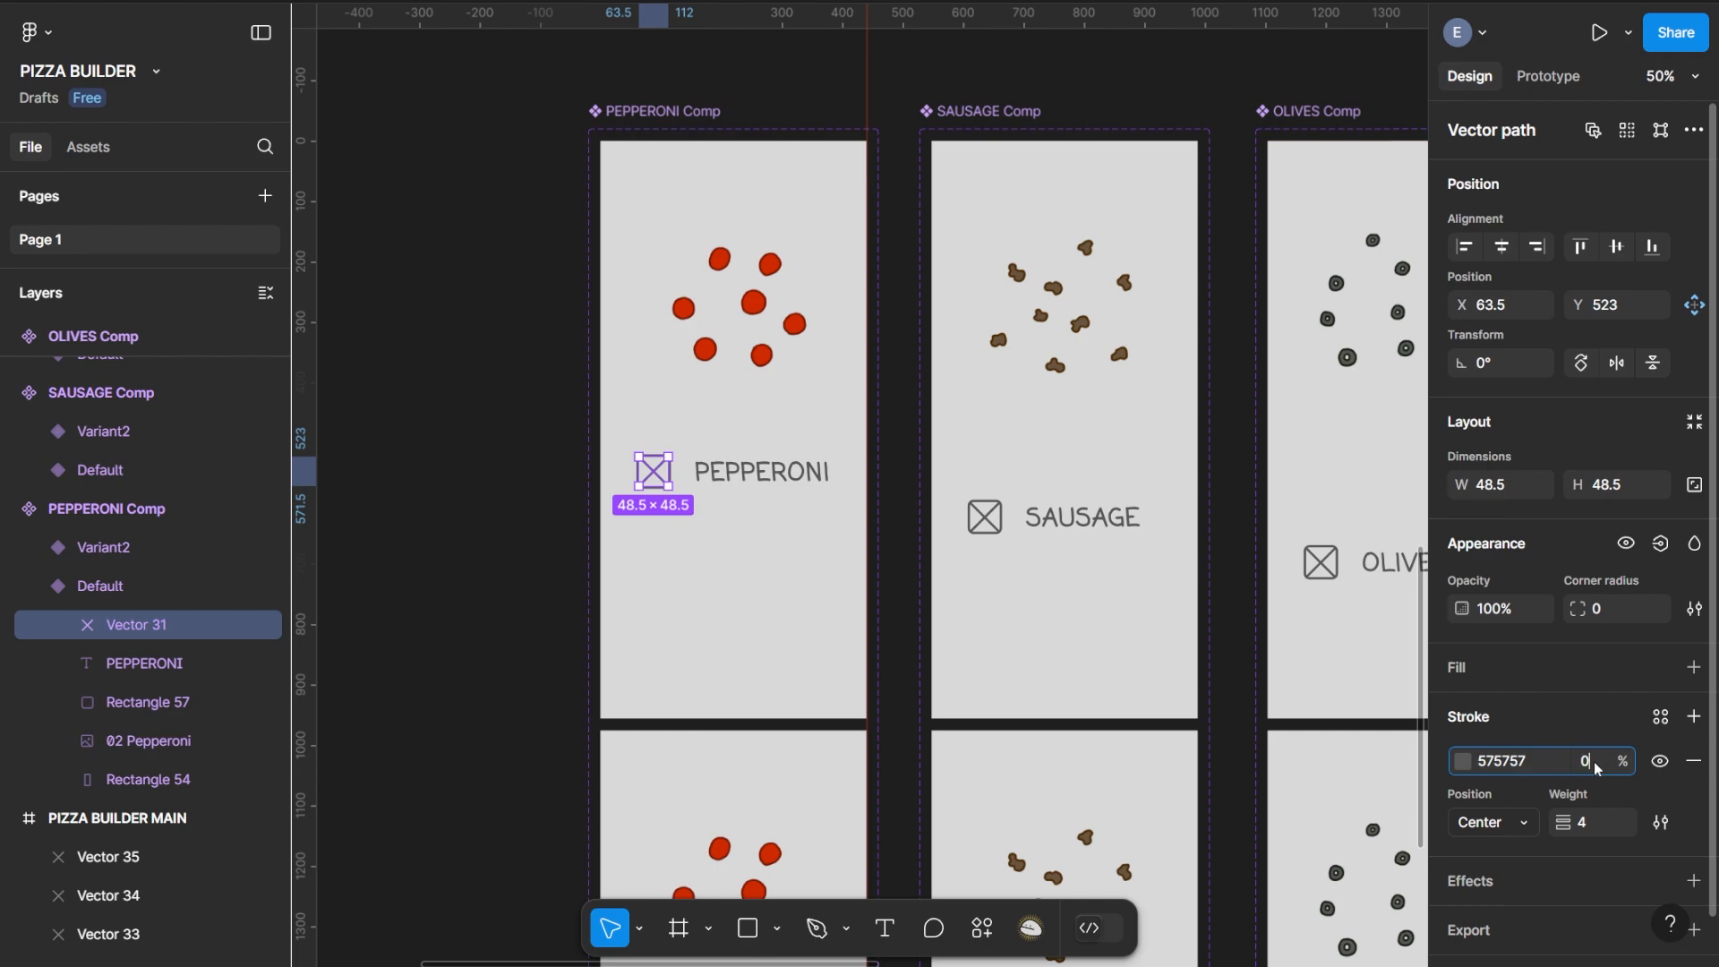
key(Escape)
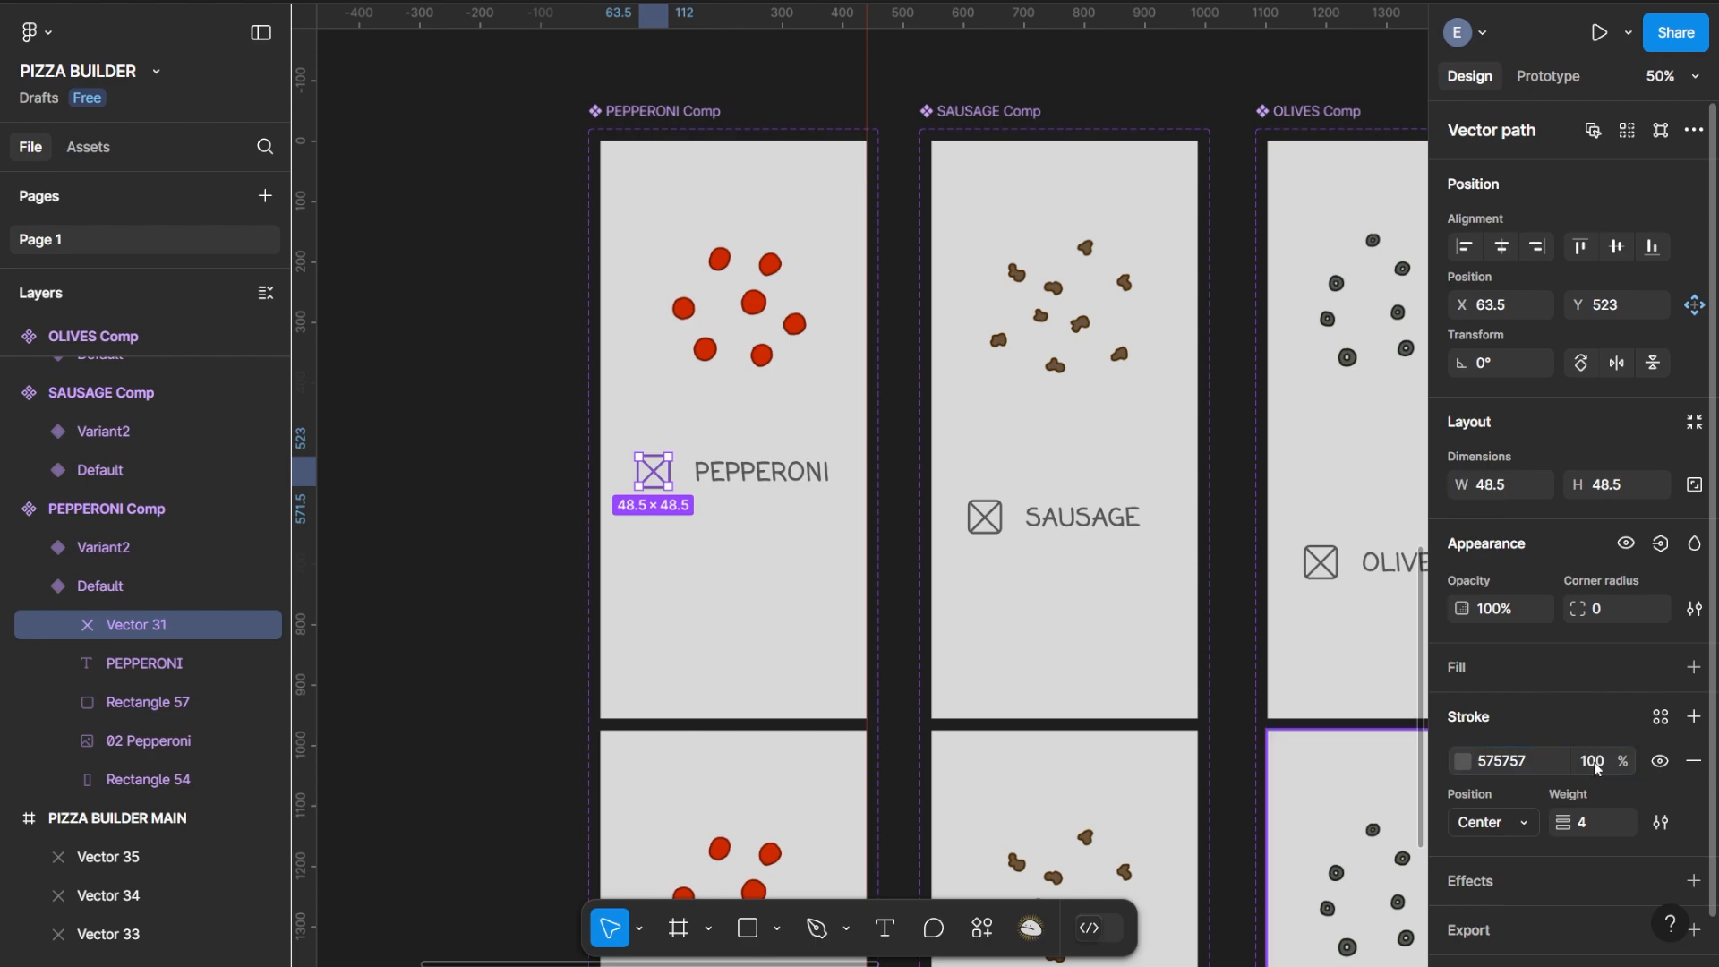
scroll(1612, 726, down, 1)
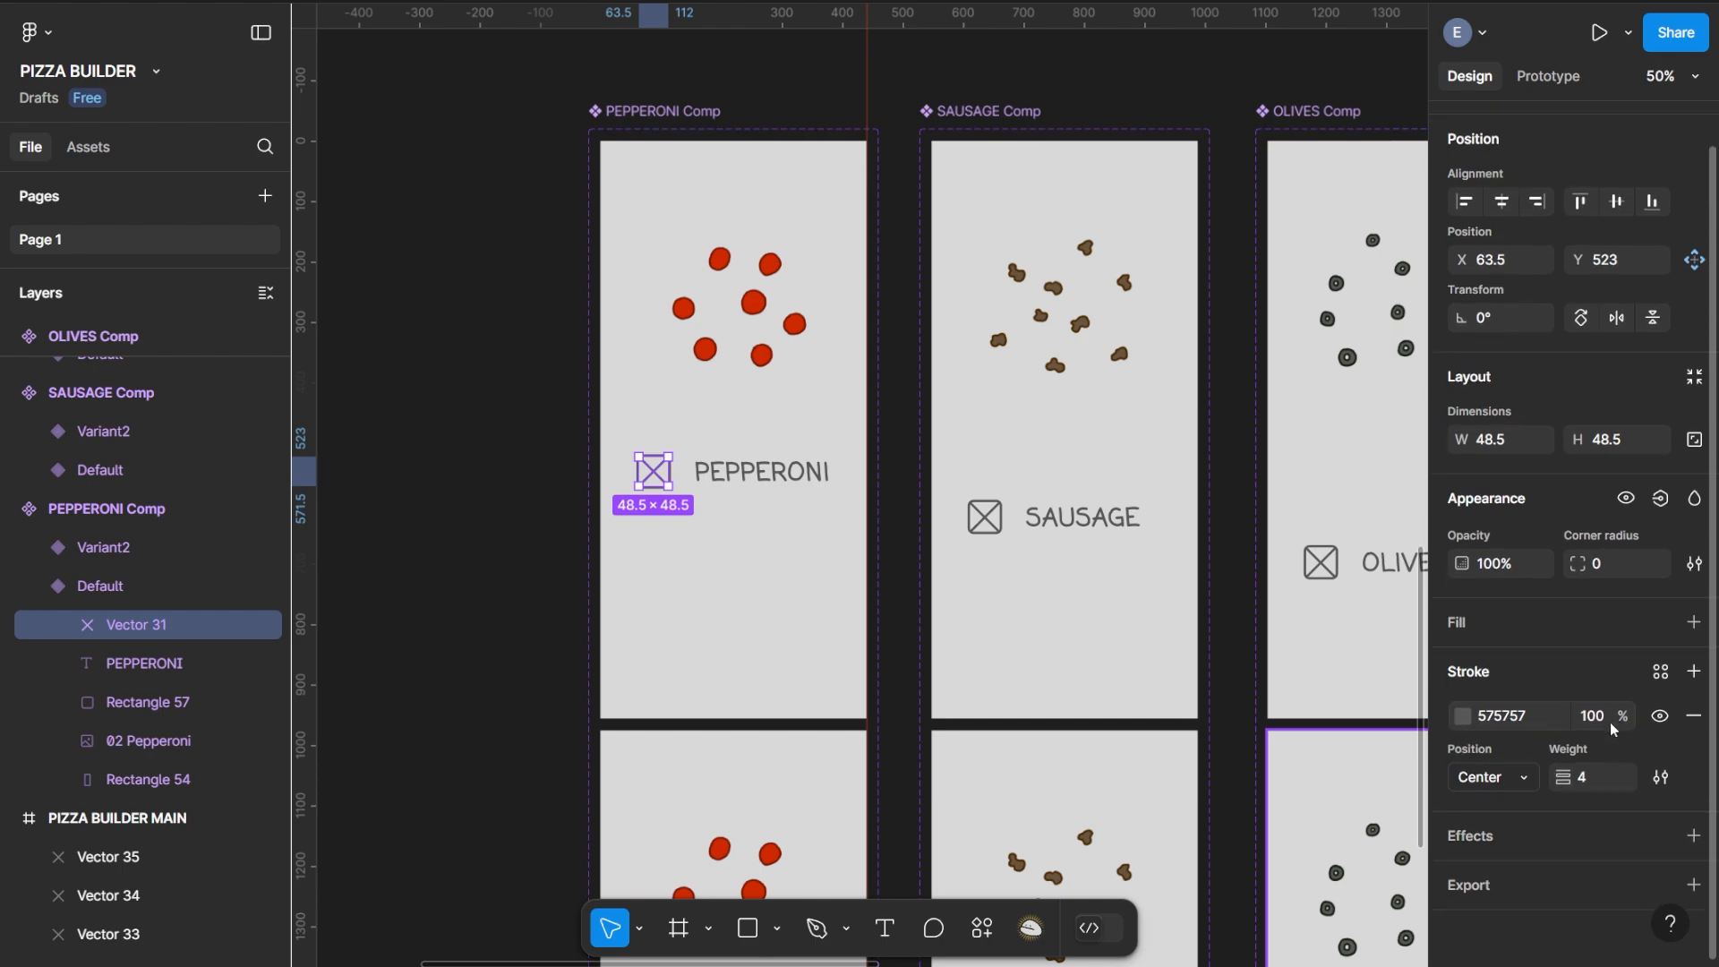
scroll(1611, 727, up, 1)
Set the stroke opacity of the default PEPPERONI variant's X mark to 0%
click(1597, 760)
text(0)
key(Return)
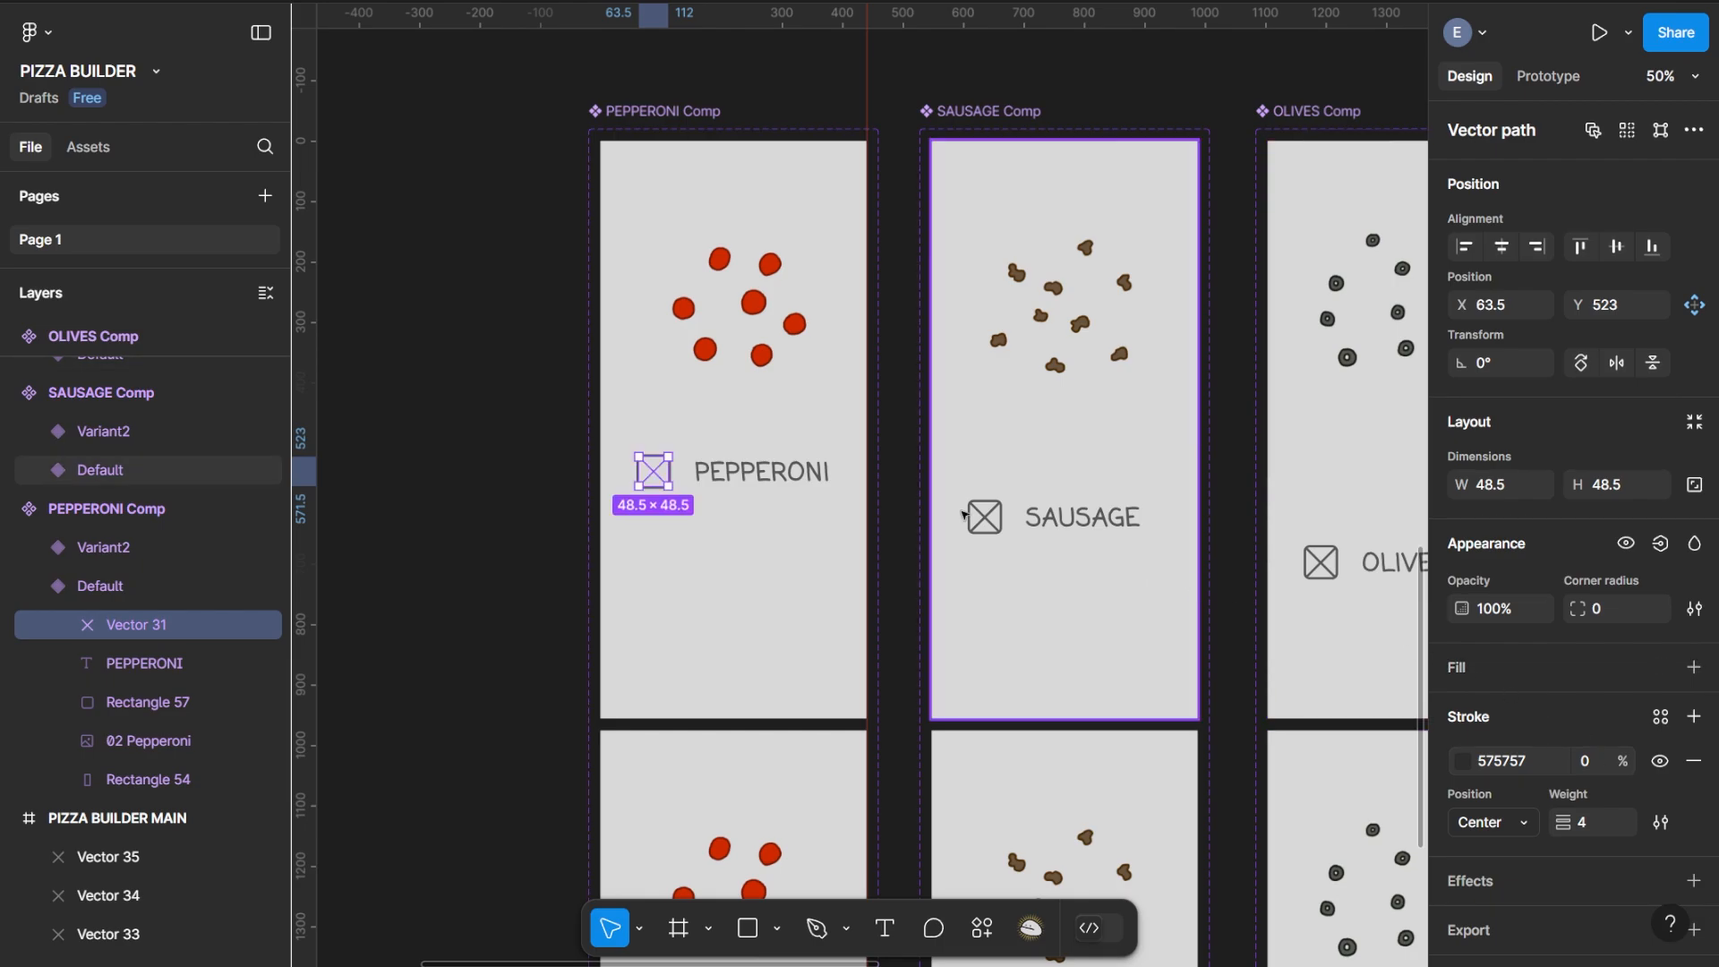
Set the stroke opacity of the checkbox's X mark in the default SAUSAGE Comp variant to 0%
double_click(992, 526)
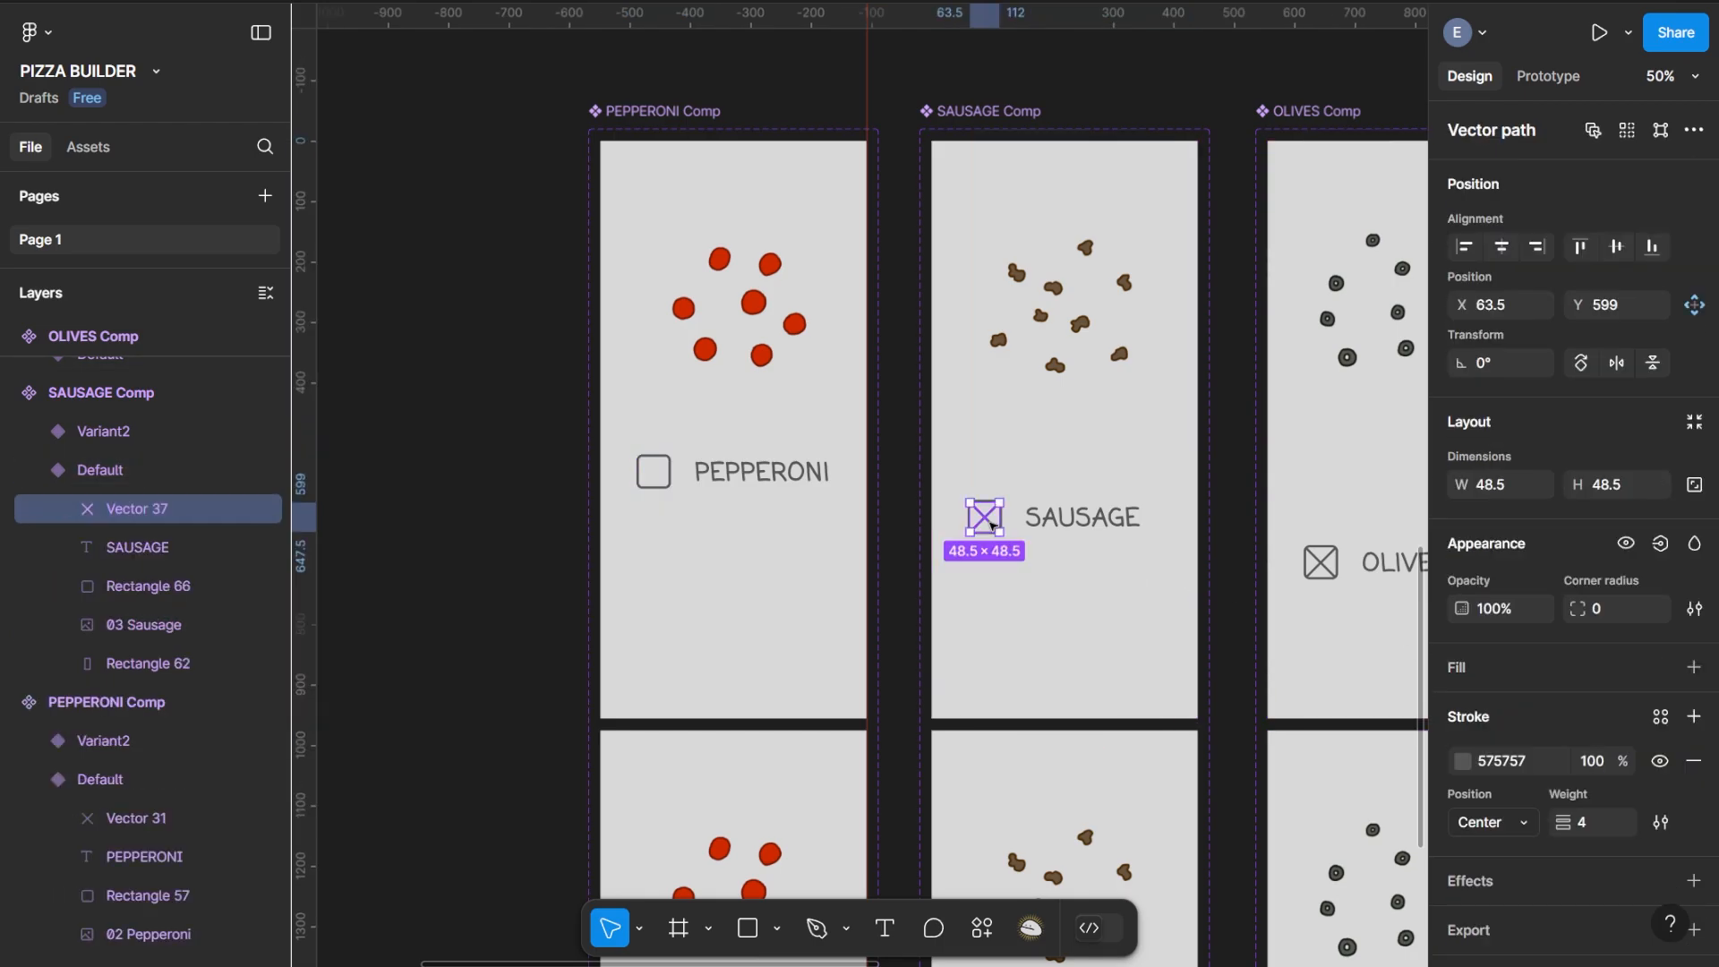
click(1591, 763)
text(0)
key(Return)
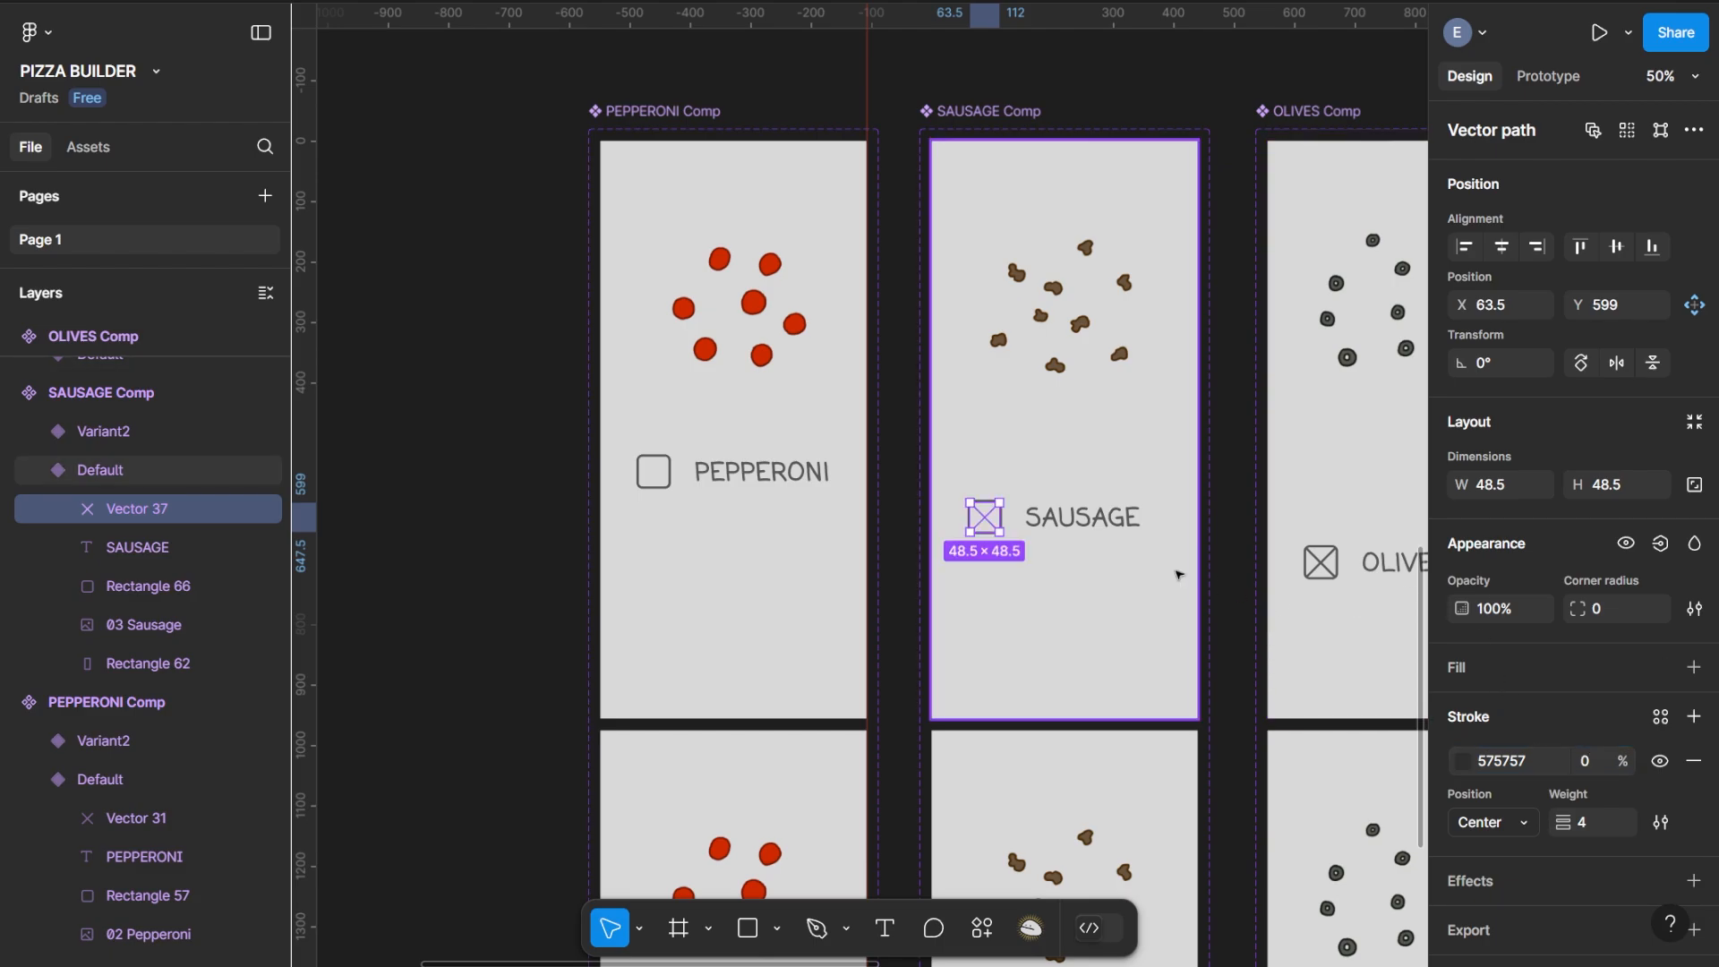
Set the stroke opacity of the checkbox's X mark in the default OLIVES Comp variant to 0%
scroll(1178, 574, right, 3)
click(1039, 543)
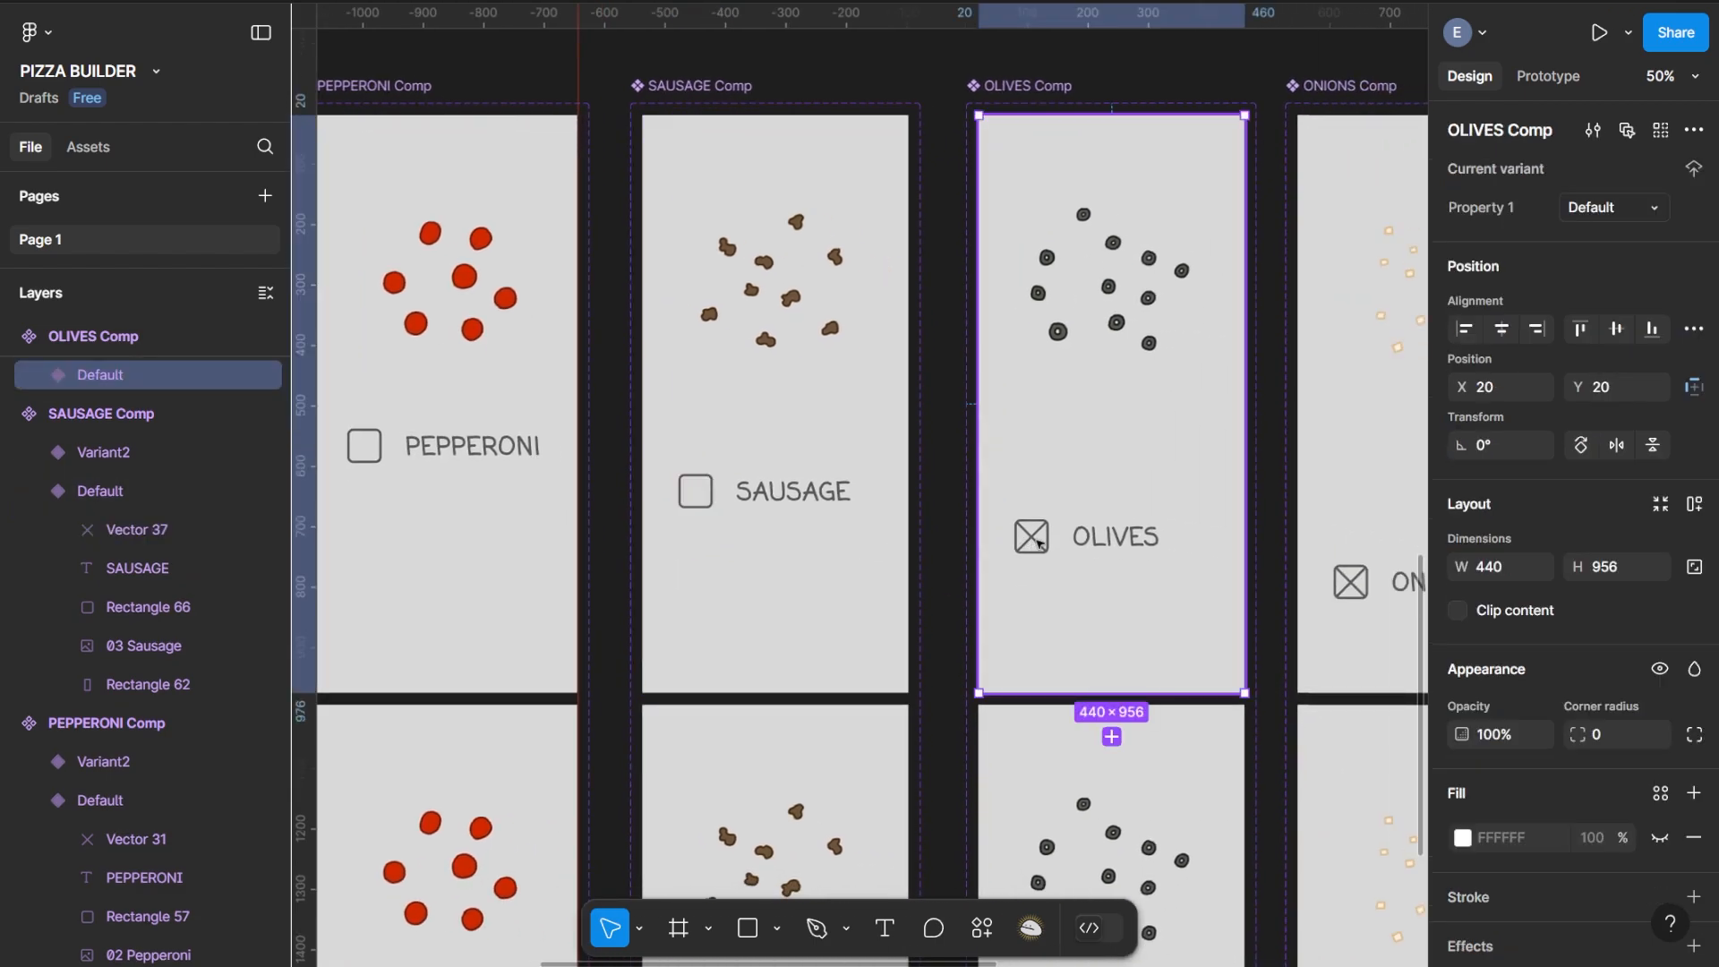
double_click(1034, 539)
click(1594, 762)
text(0)
key(Return)
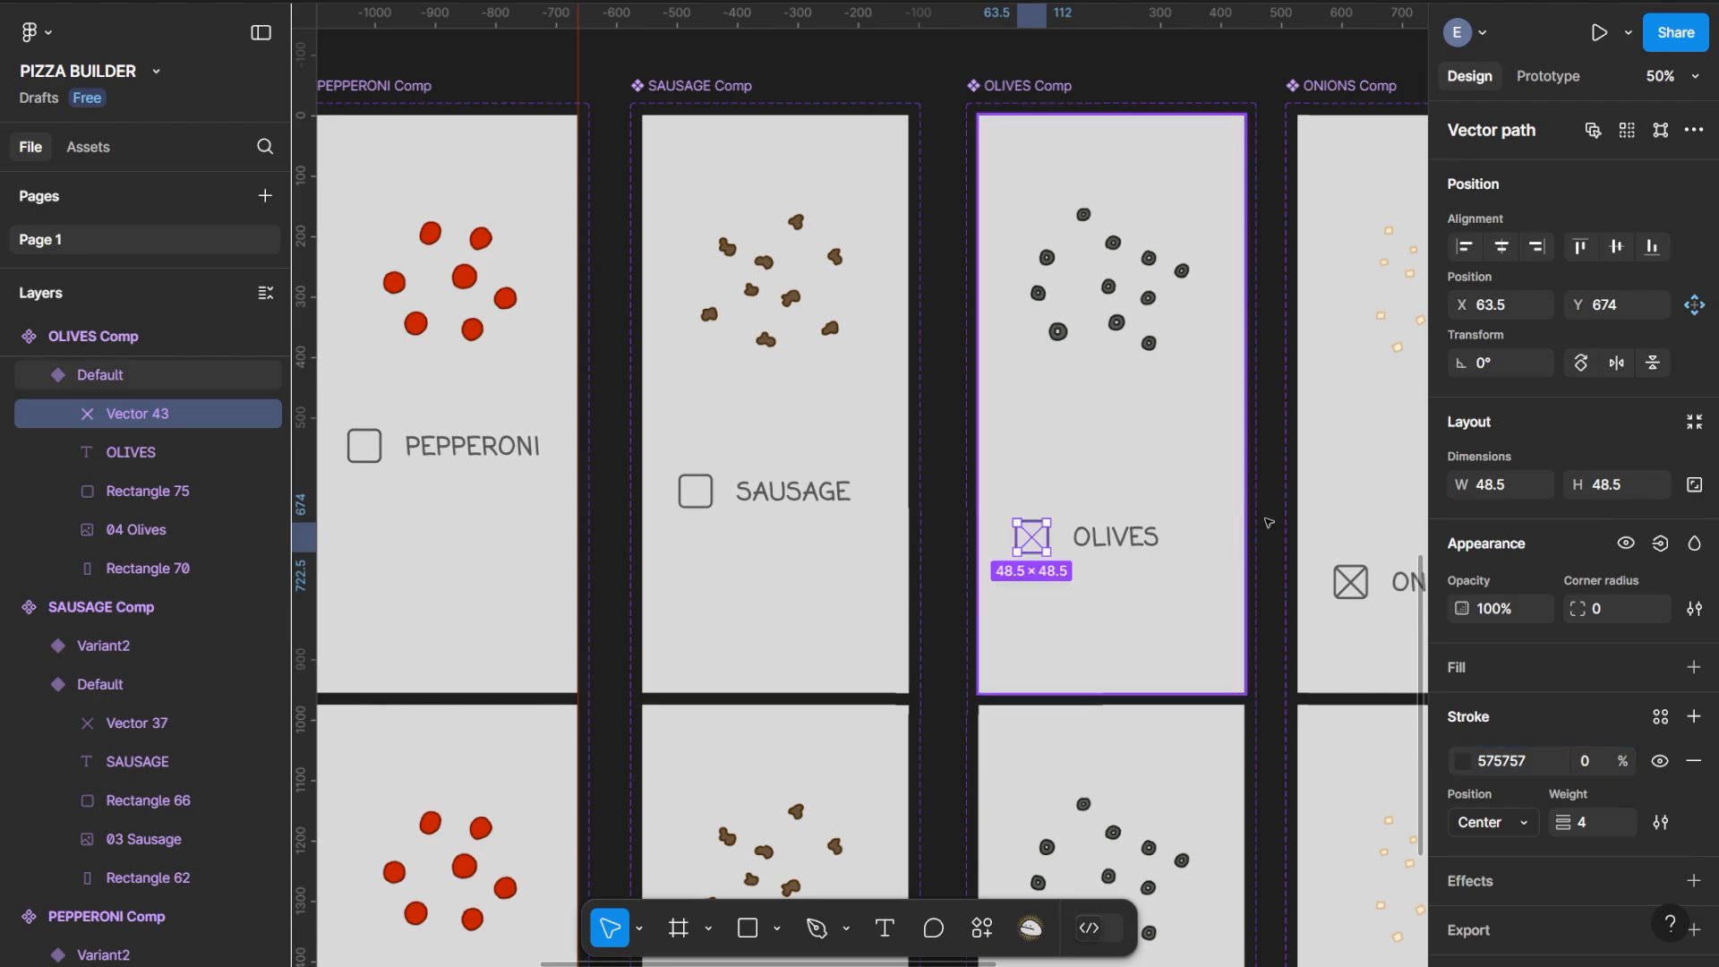
Set the stroke opacity of the checkbox's X mark in the default ONIONS Comp variant to 0%
scroll(1128, 538, right, 4)
double_click(1094, 555)
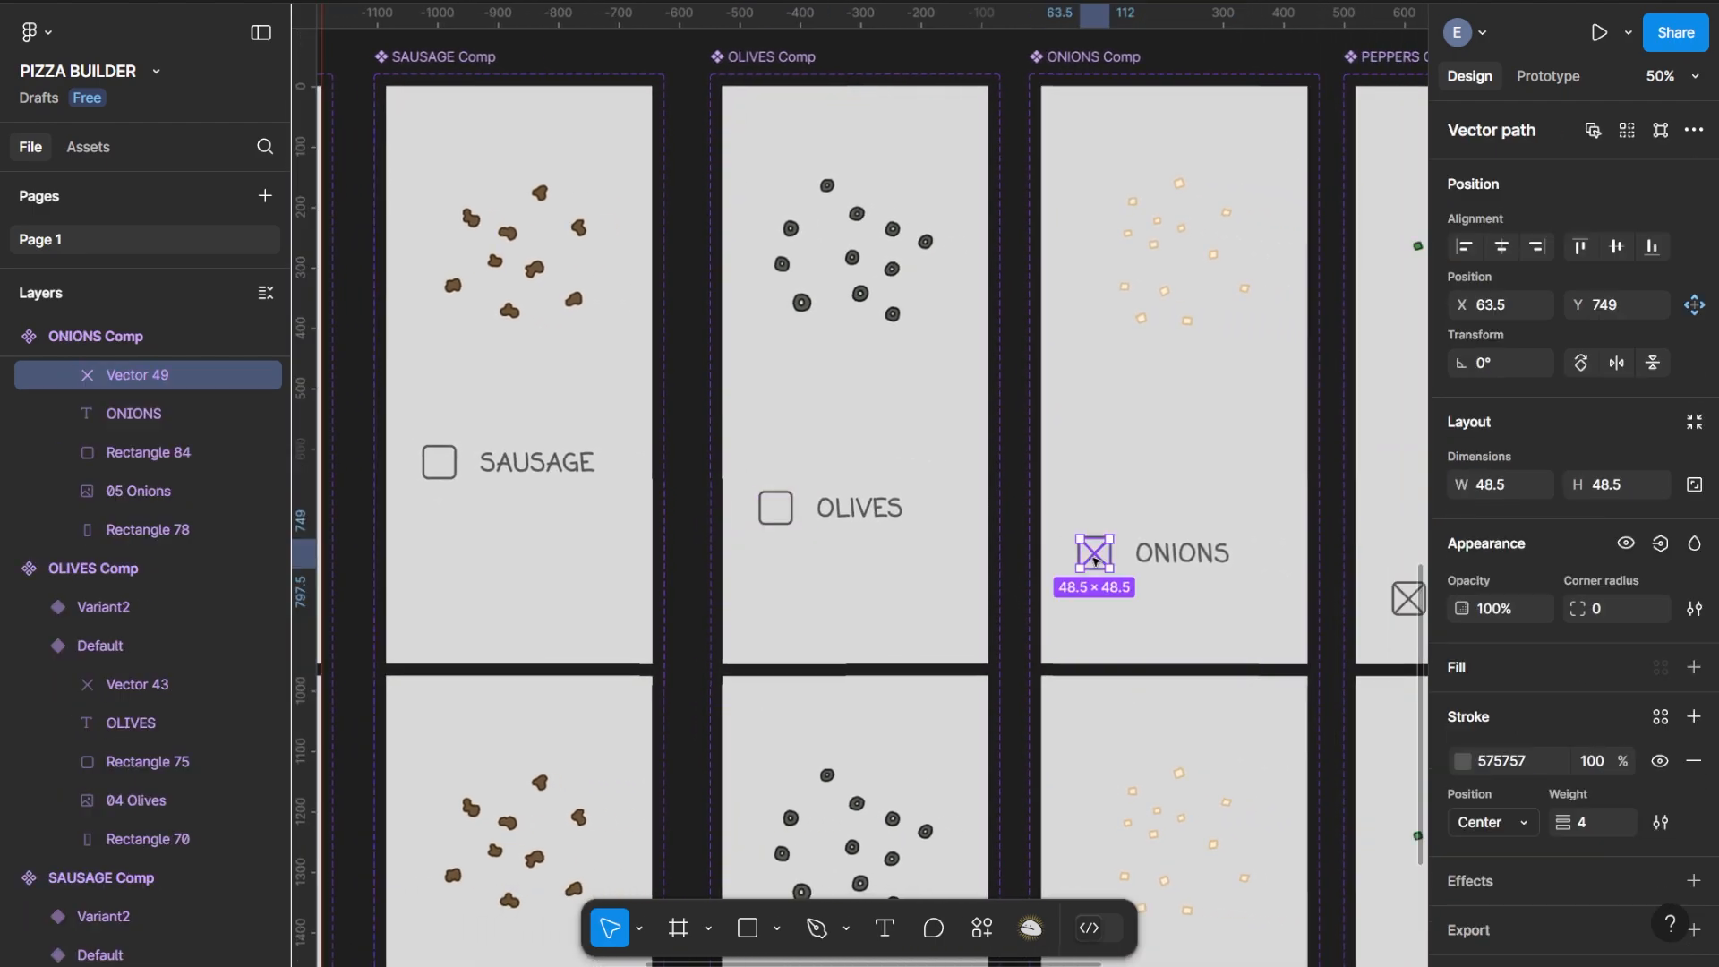
click(1594, 762)
text(0)
key(Return)
Set the stroke opacity of the checkbox's X mark in the default PEPPERS Comp variant to 0% and clear the selection
scroll(1256, 548, right, 5)
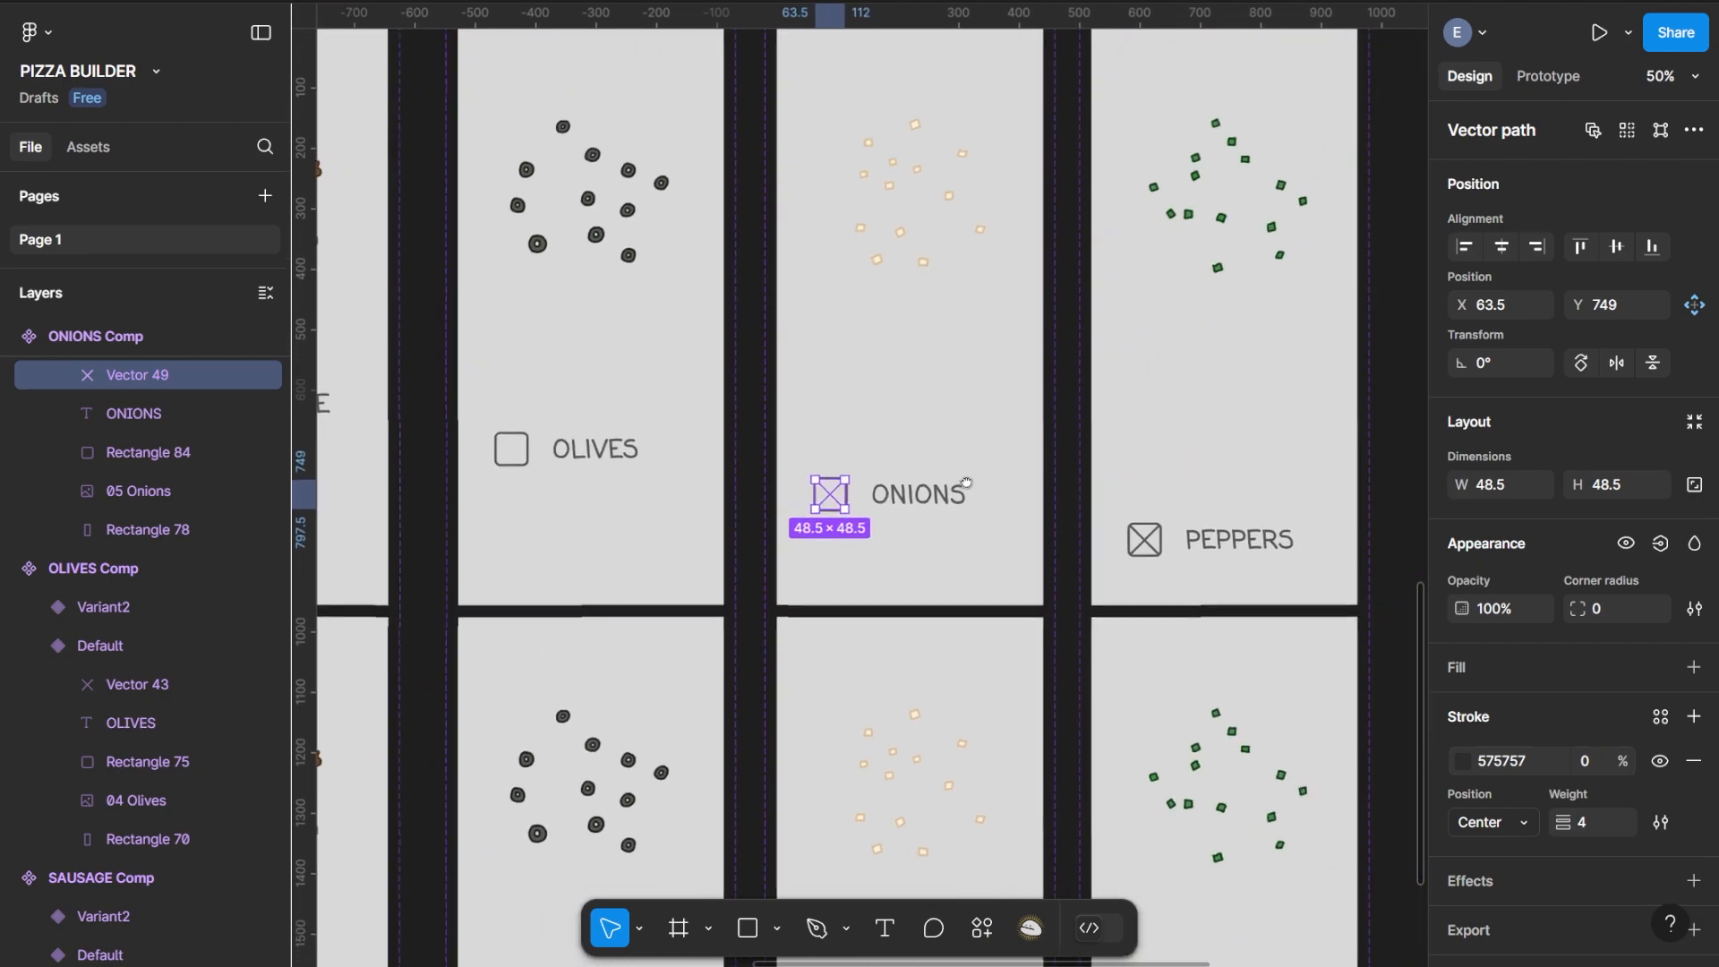
click(1026, 536)
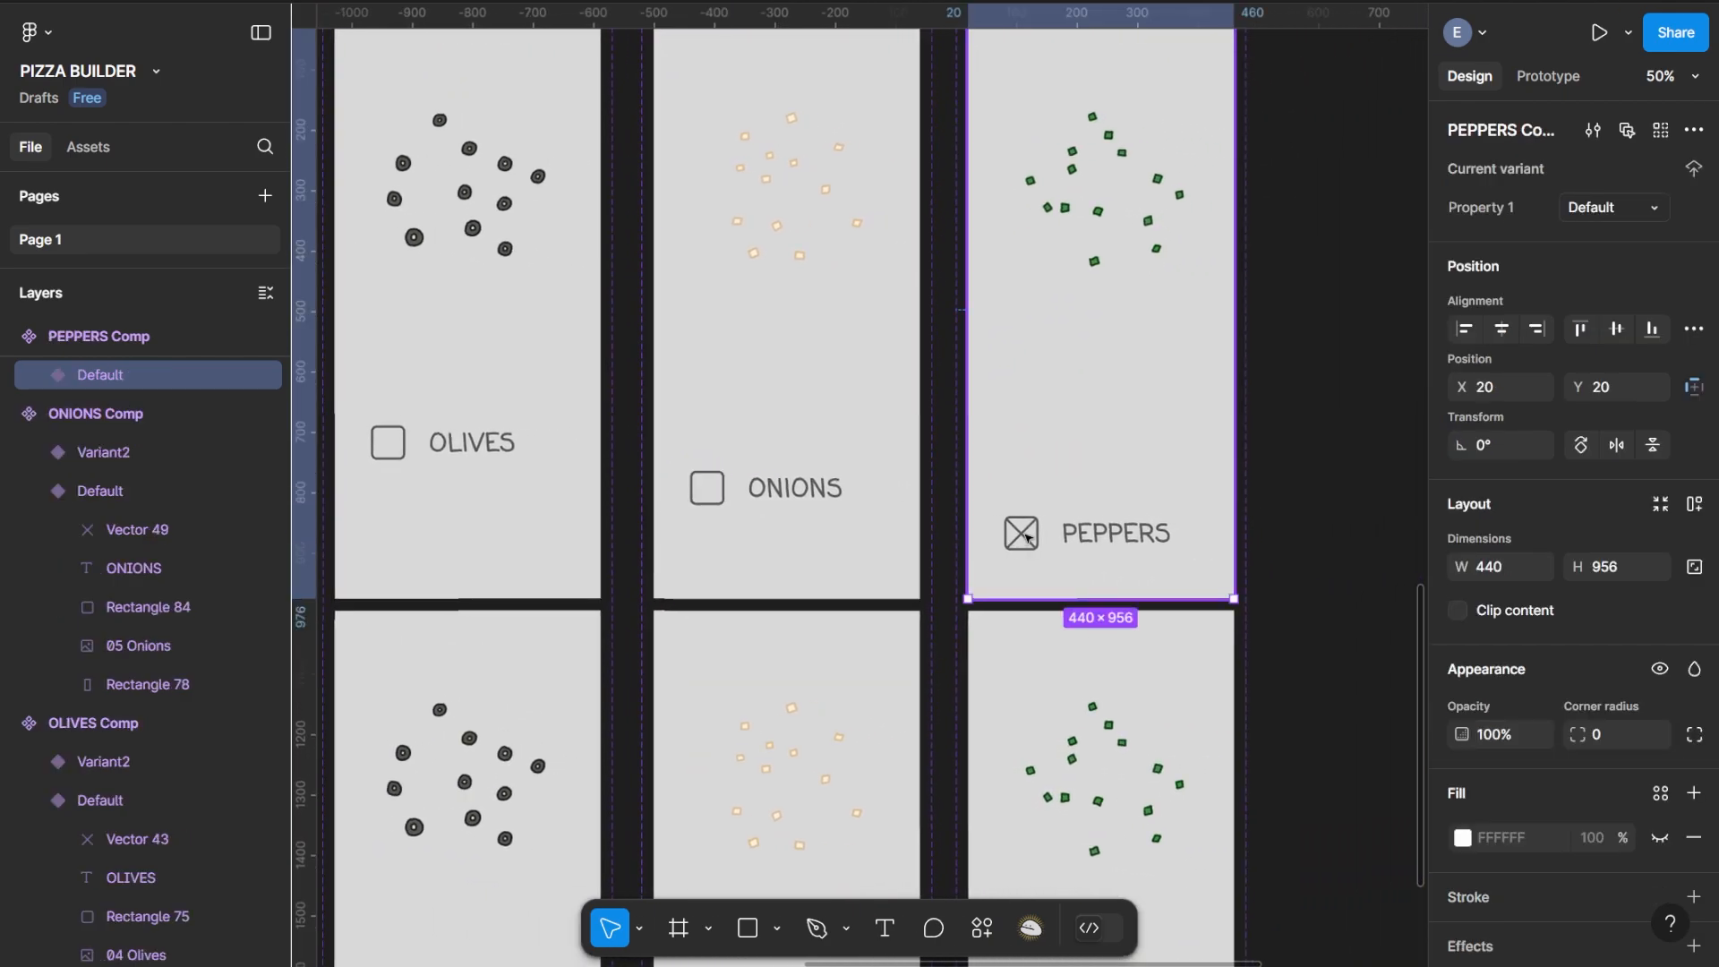
double_click(1026, 536)
click(1595, 762)
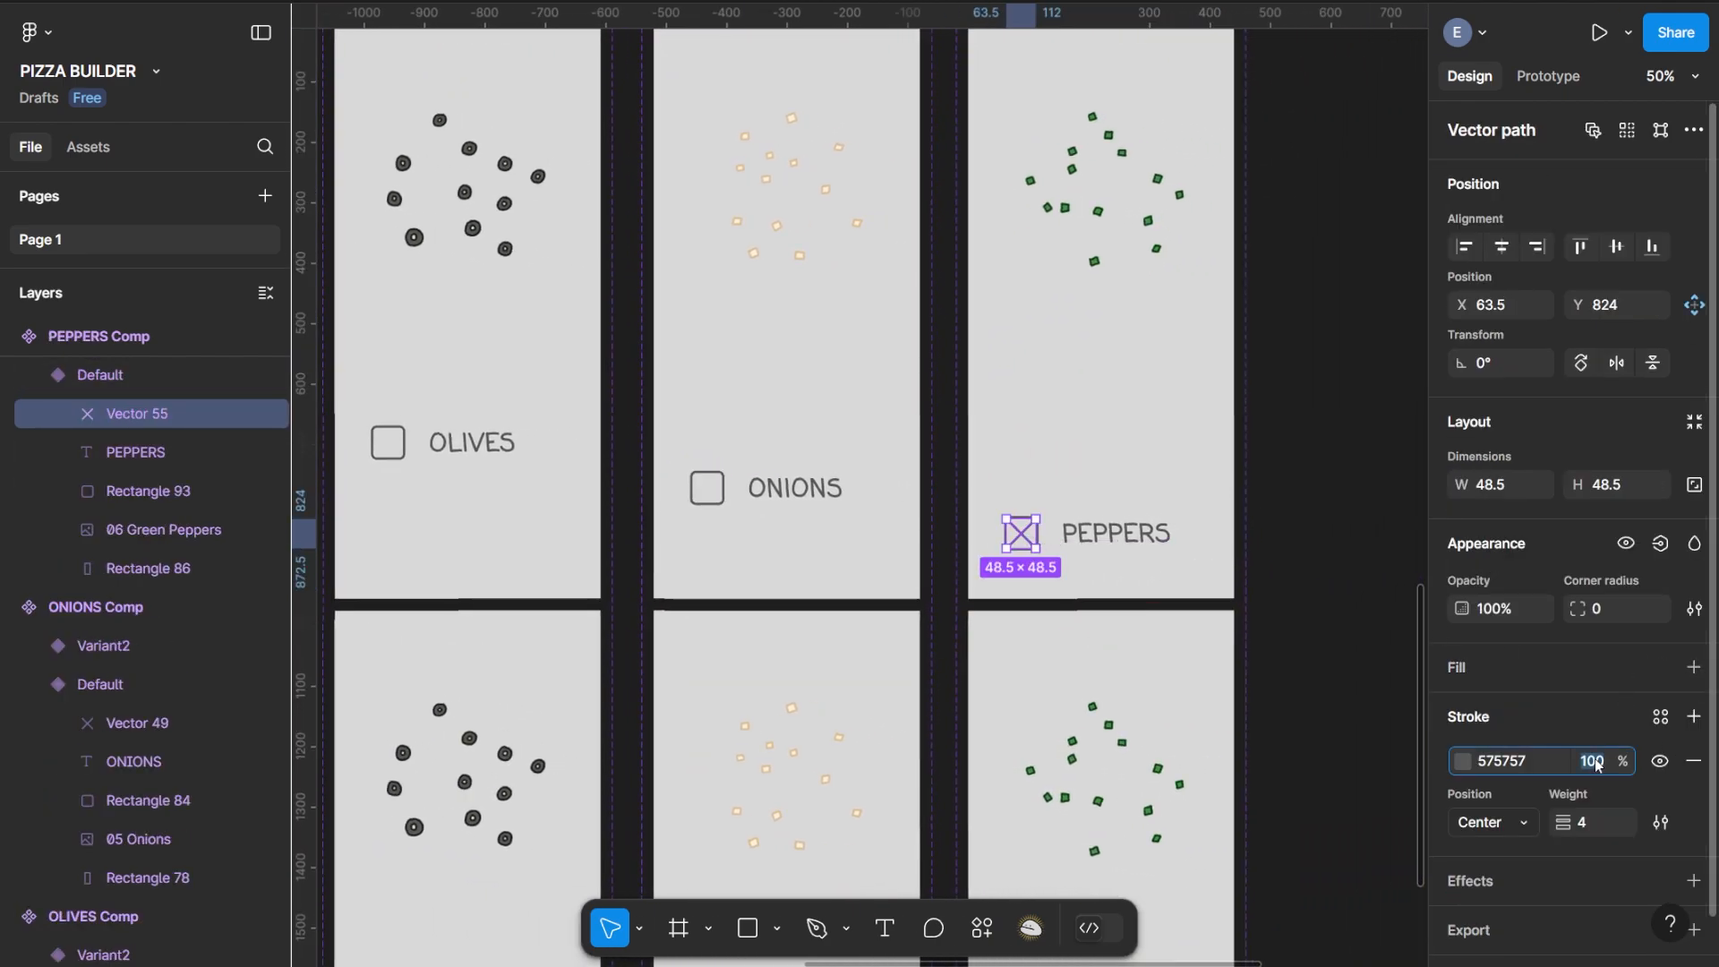
text(0)
key(Return)
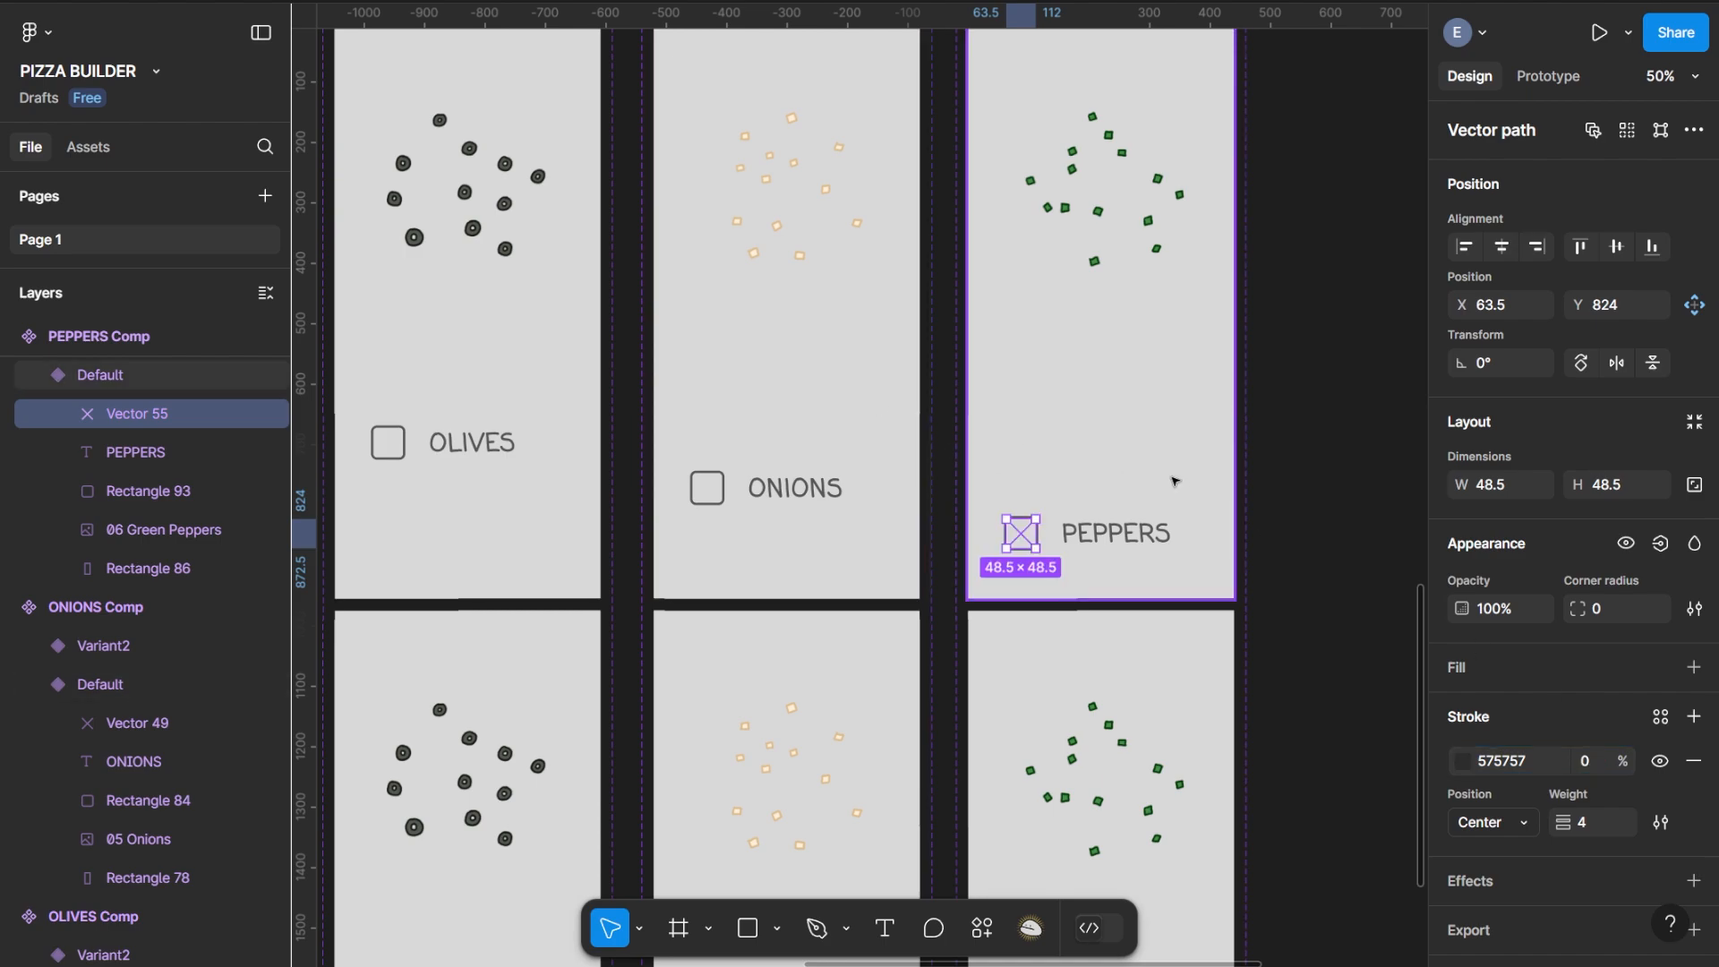
click(1283, 473)
Examine the checkboxes in the default and second variants of all five topping components
drag(675, 454, 923, 445)
drag(583, 399, 998, 421)
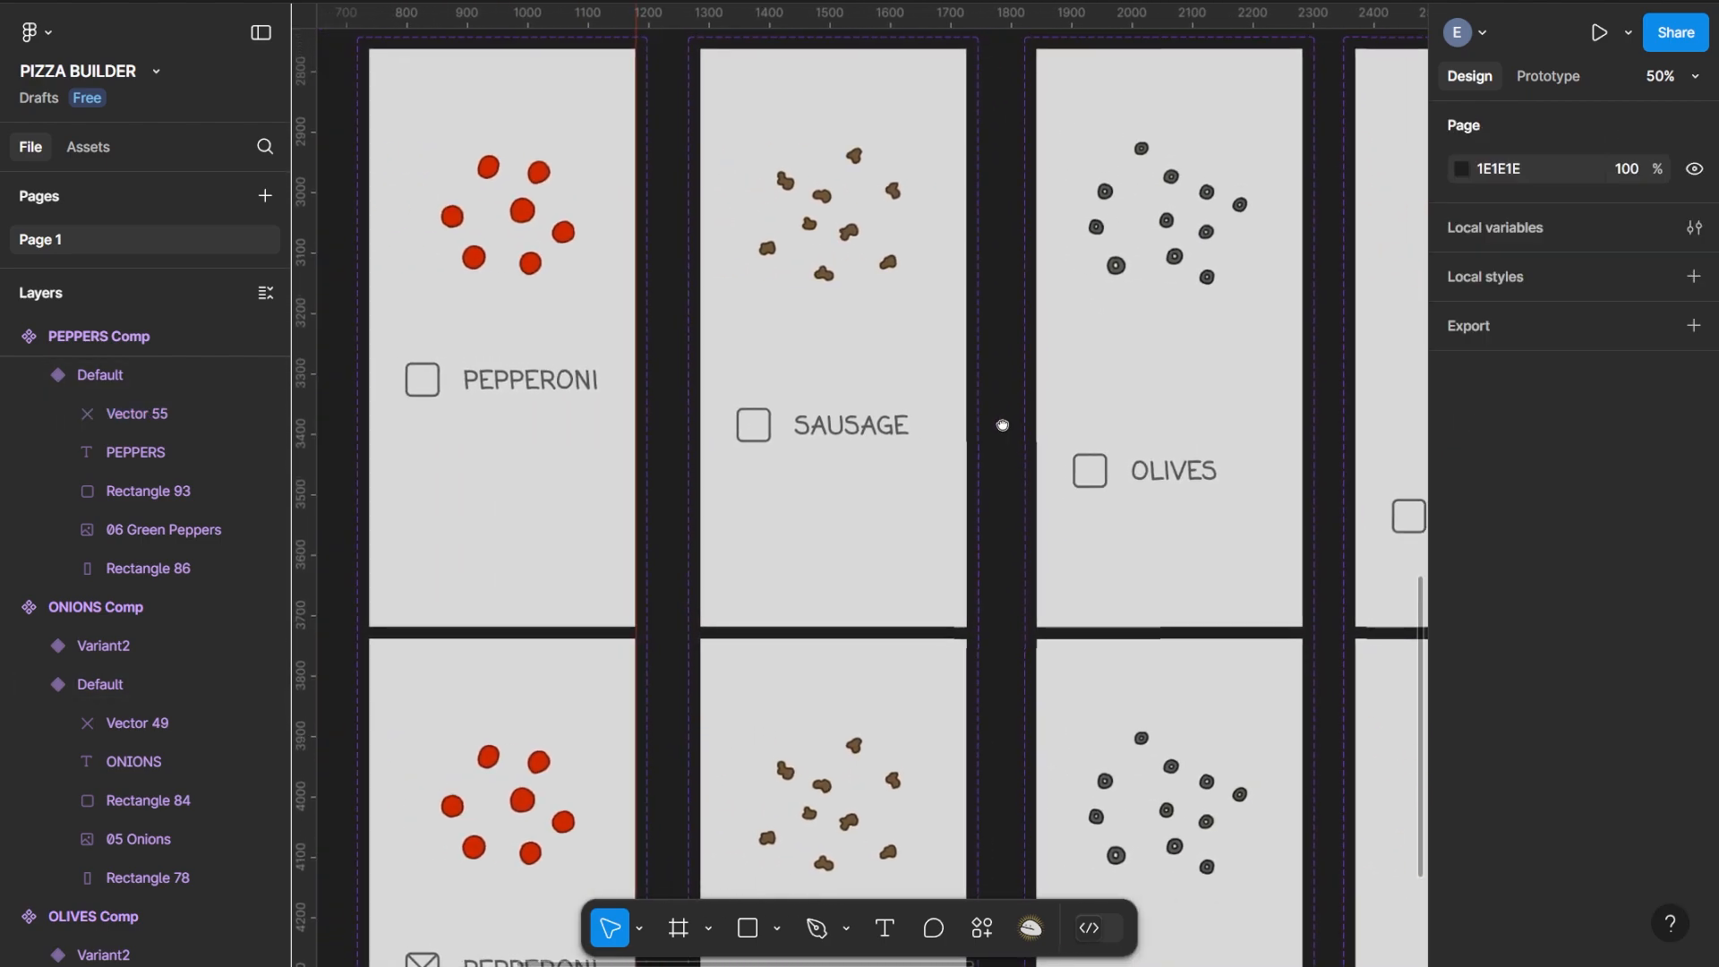
drag(524, 351, 709, 364)
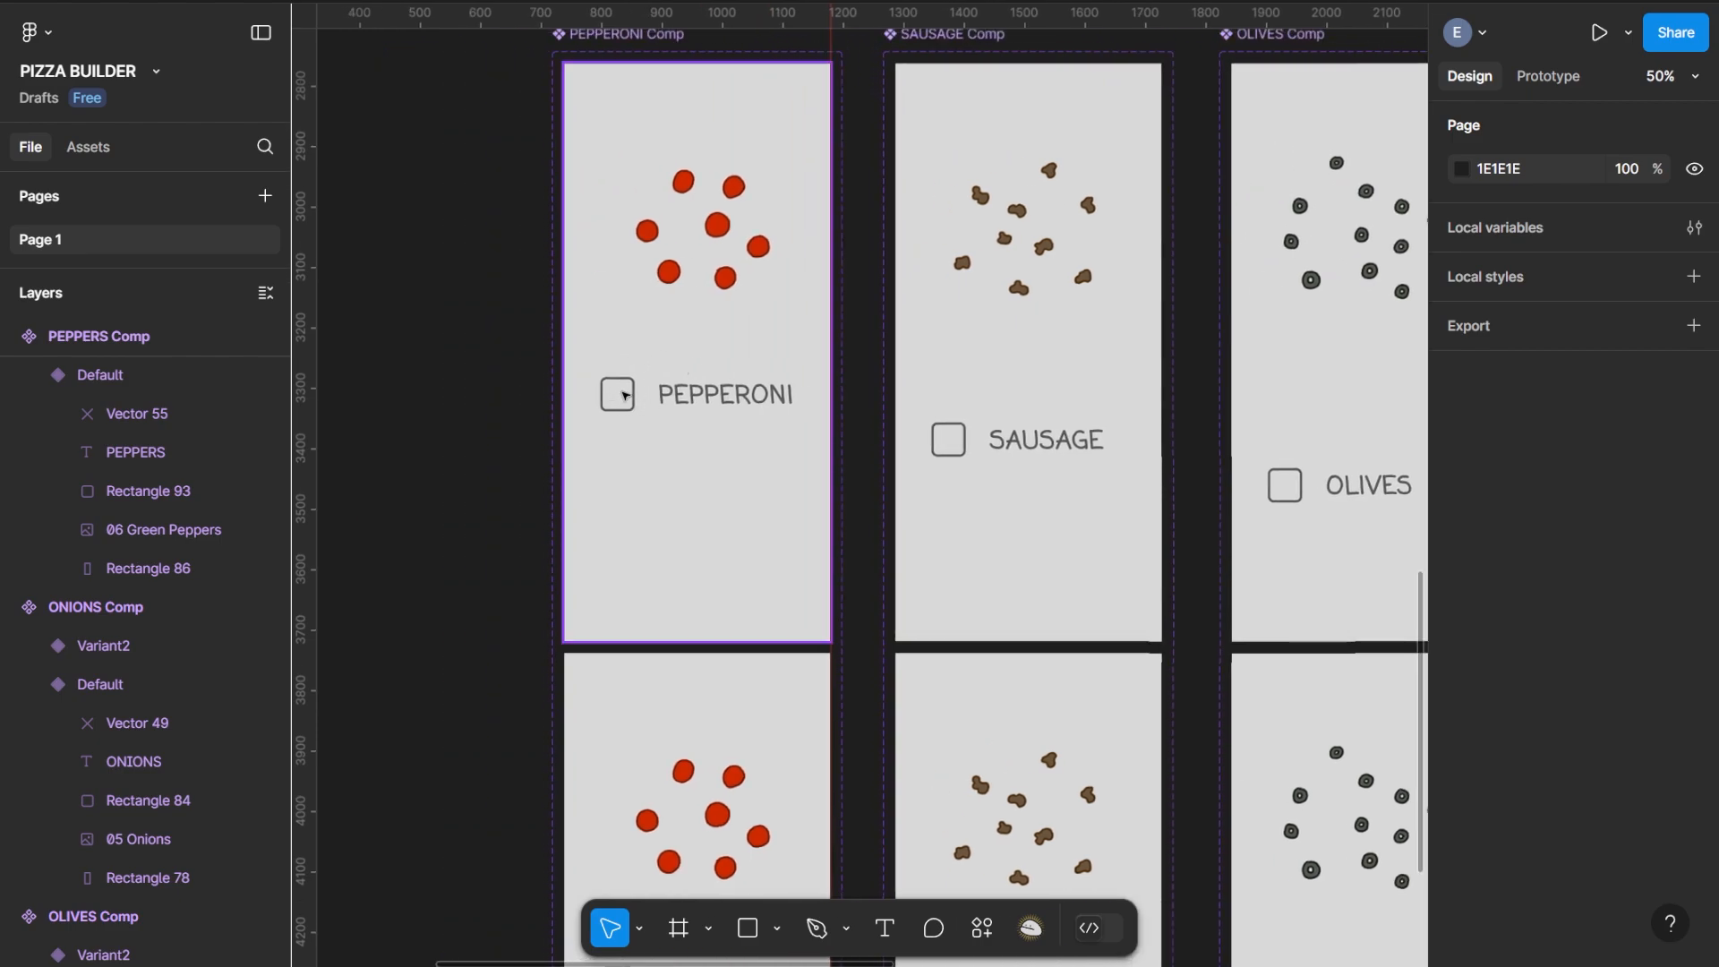
scroll(1014, 437, down, 5)
scroll(971, 280, right, 3)
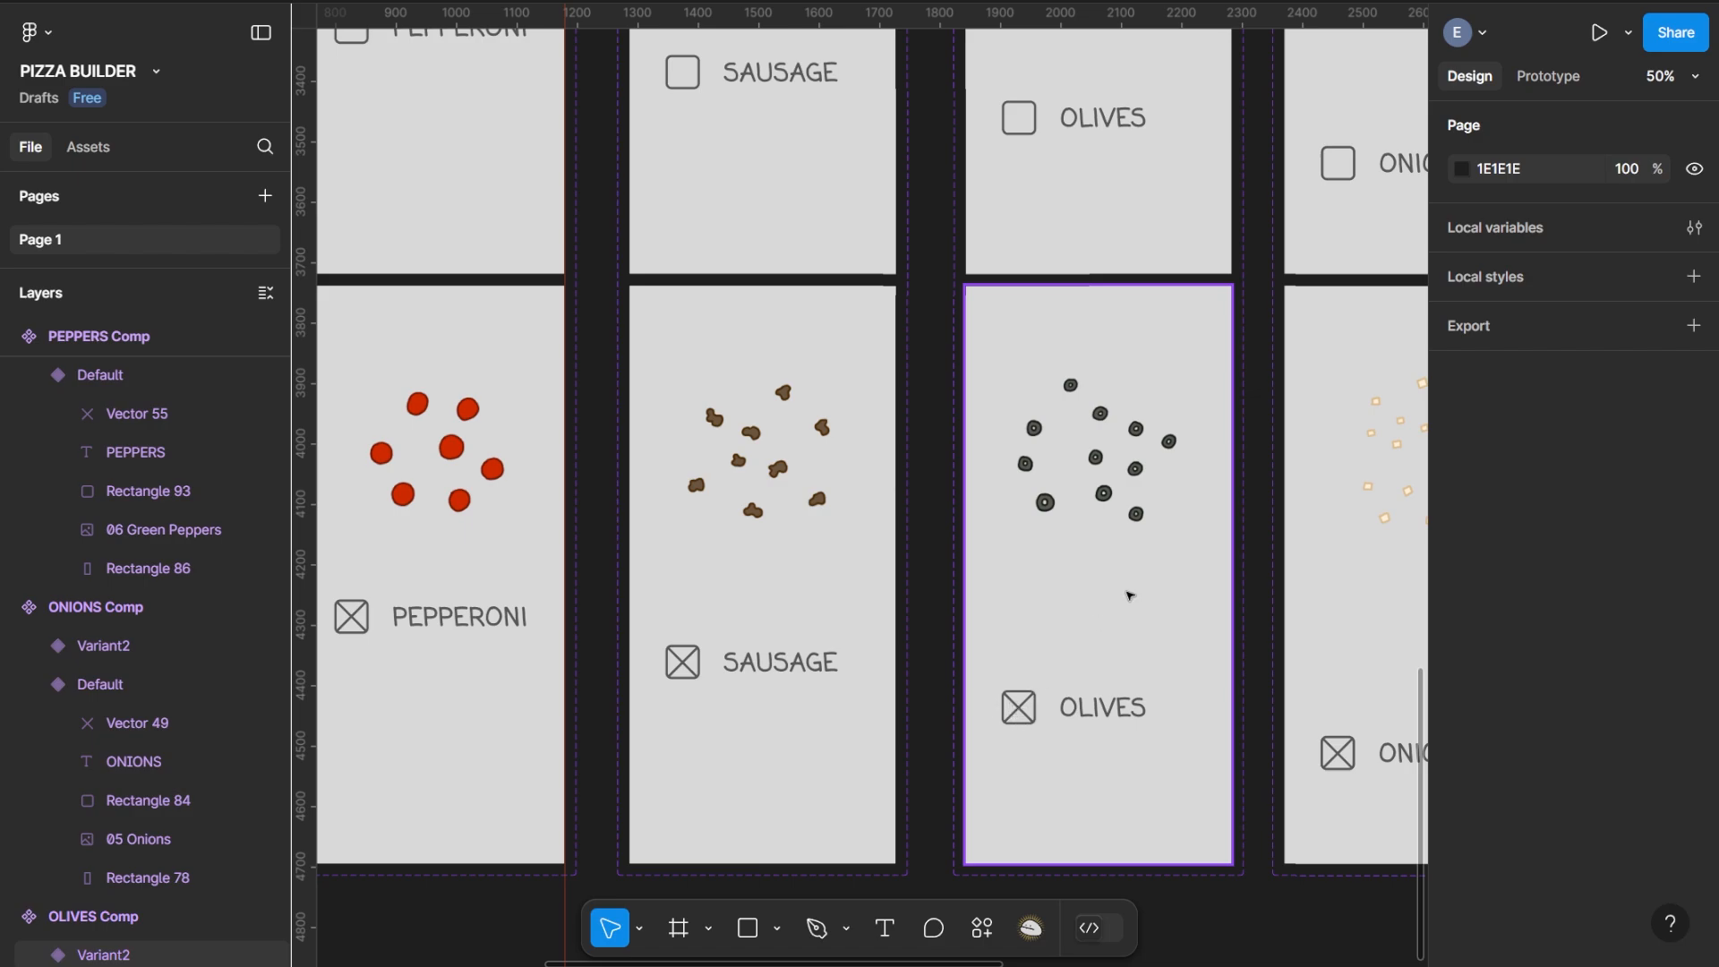
scroll(1124, 594, right, 4)
scroll(1124, 594, up, 2)
scroll(1164, 433, up, 2)
scroll(1164, 433, right, 5)
scroll(761, 537, left, 10)
scroll(624, 438, up, 1)
drag(625, 438, 955, 482)
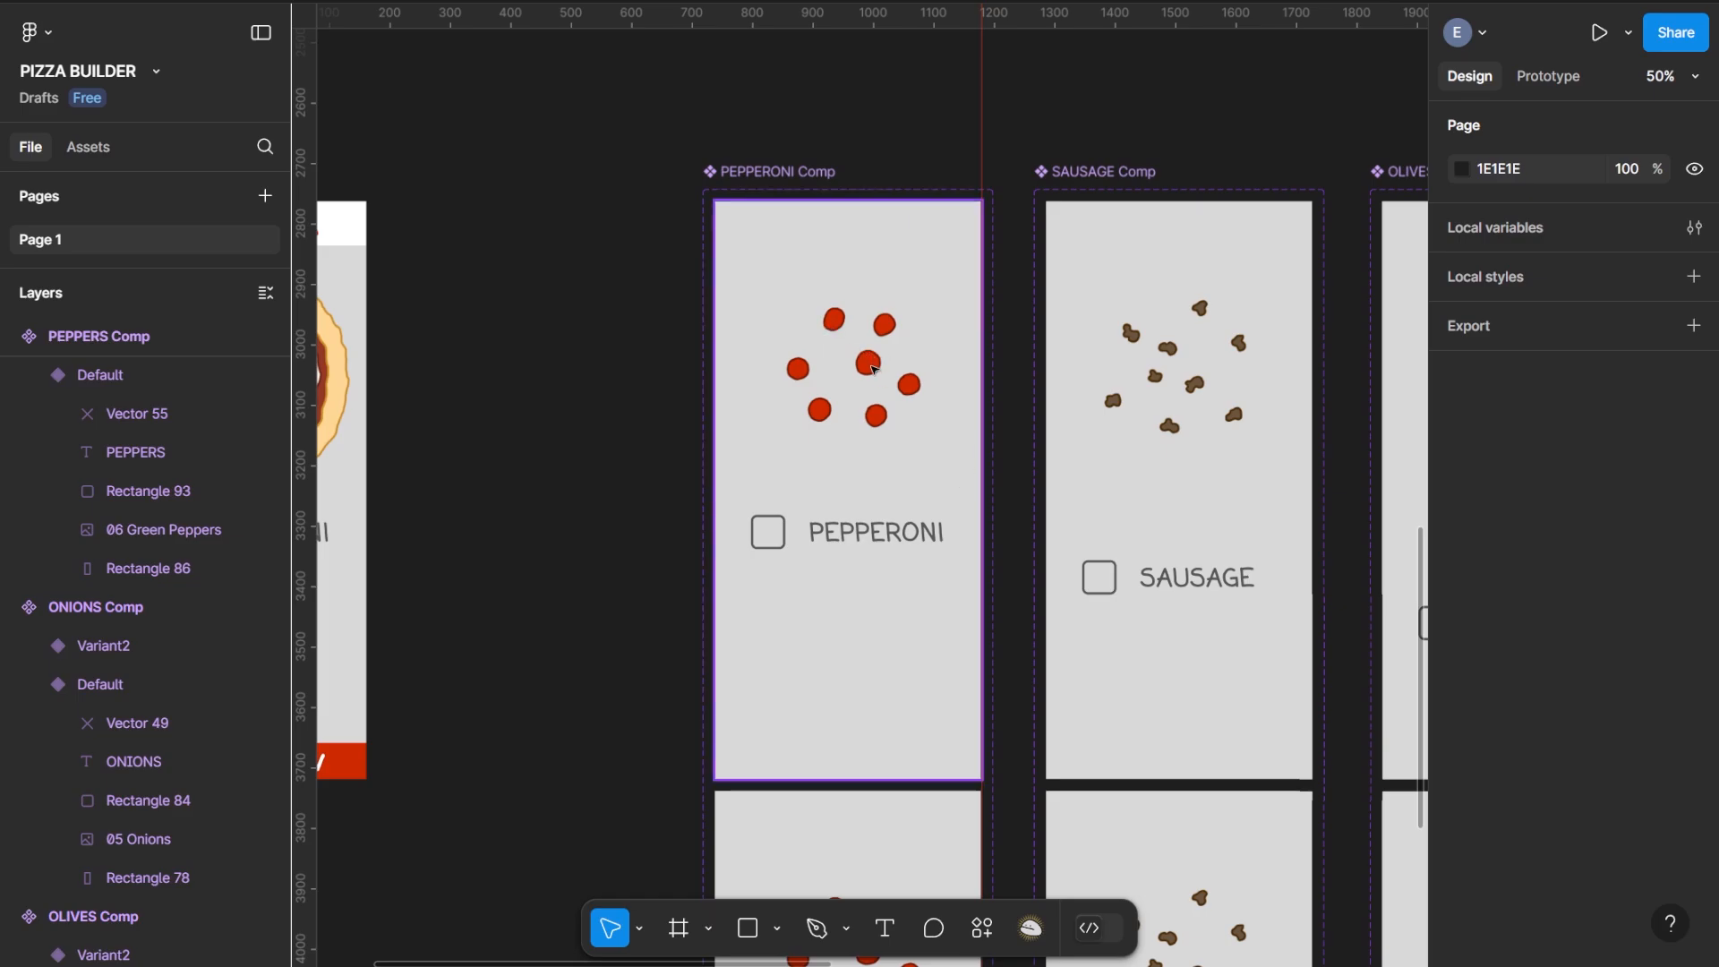
double_click(873, 368)
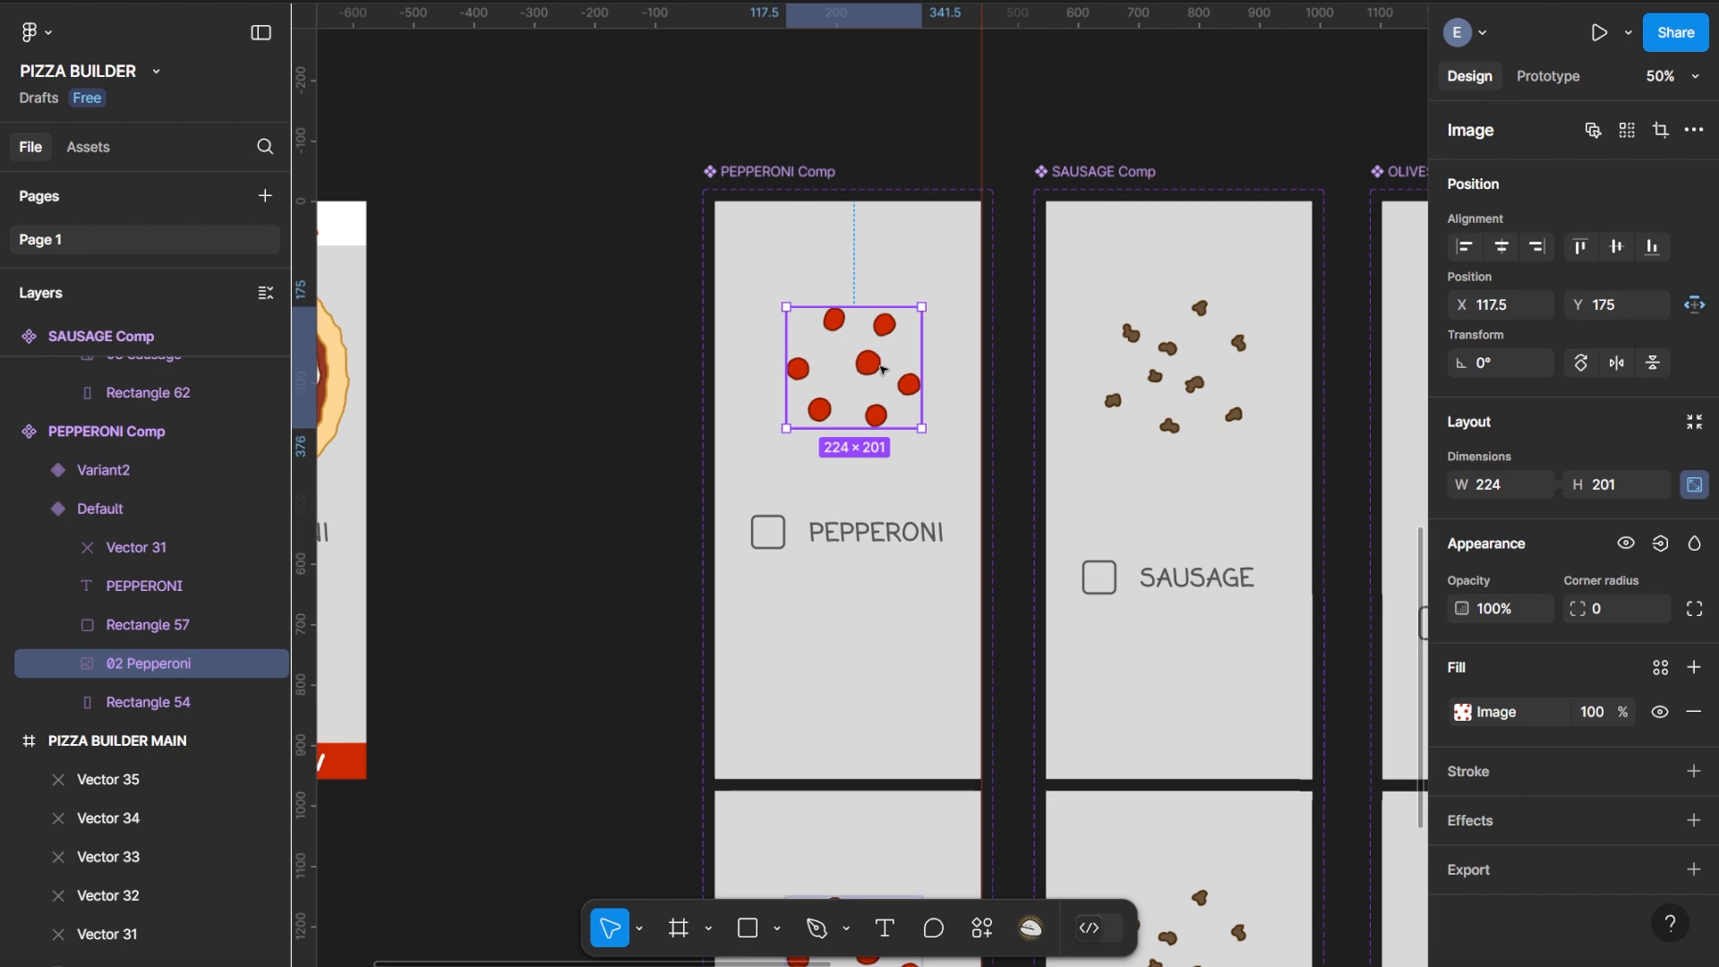
key(shift+Up)
key(shift+Up)
key(shift+Up)
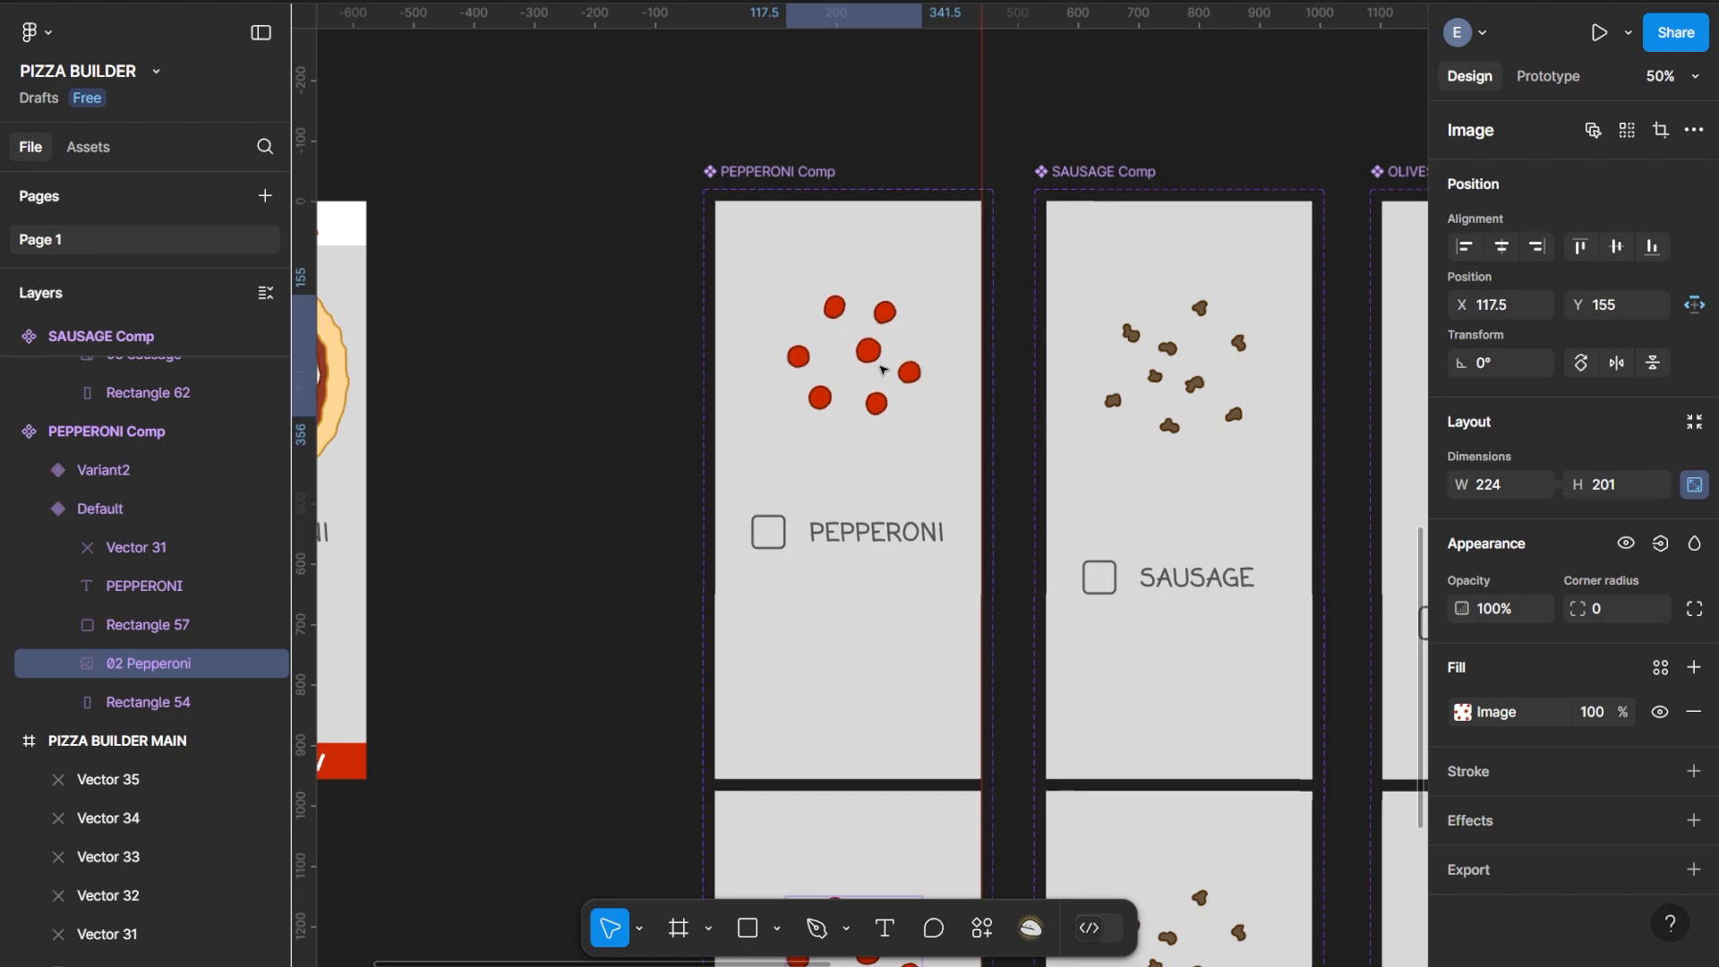
key(shift+Down)
key(shift+Down)
key(shift+Down)
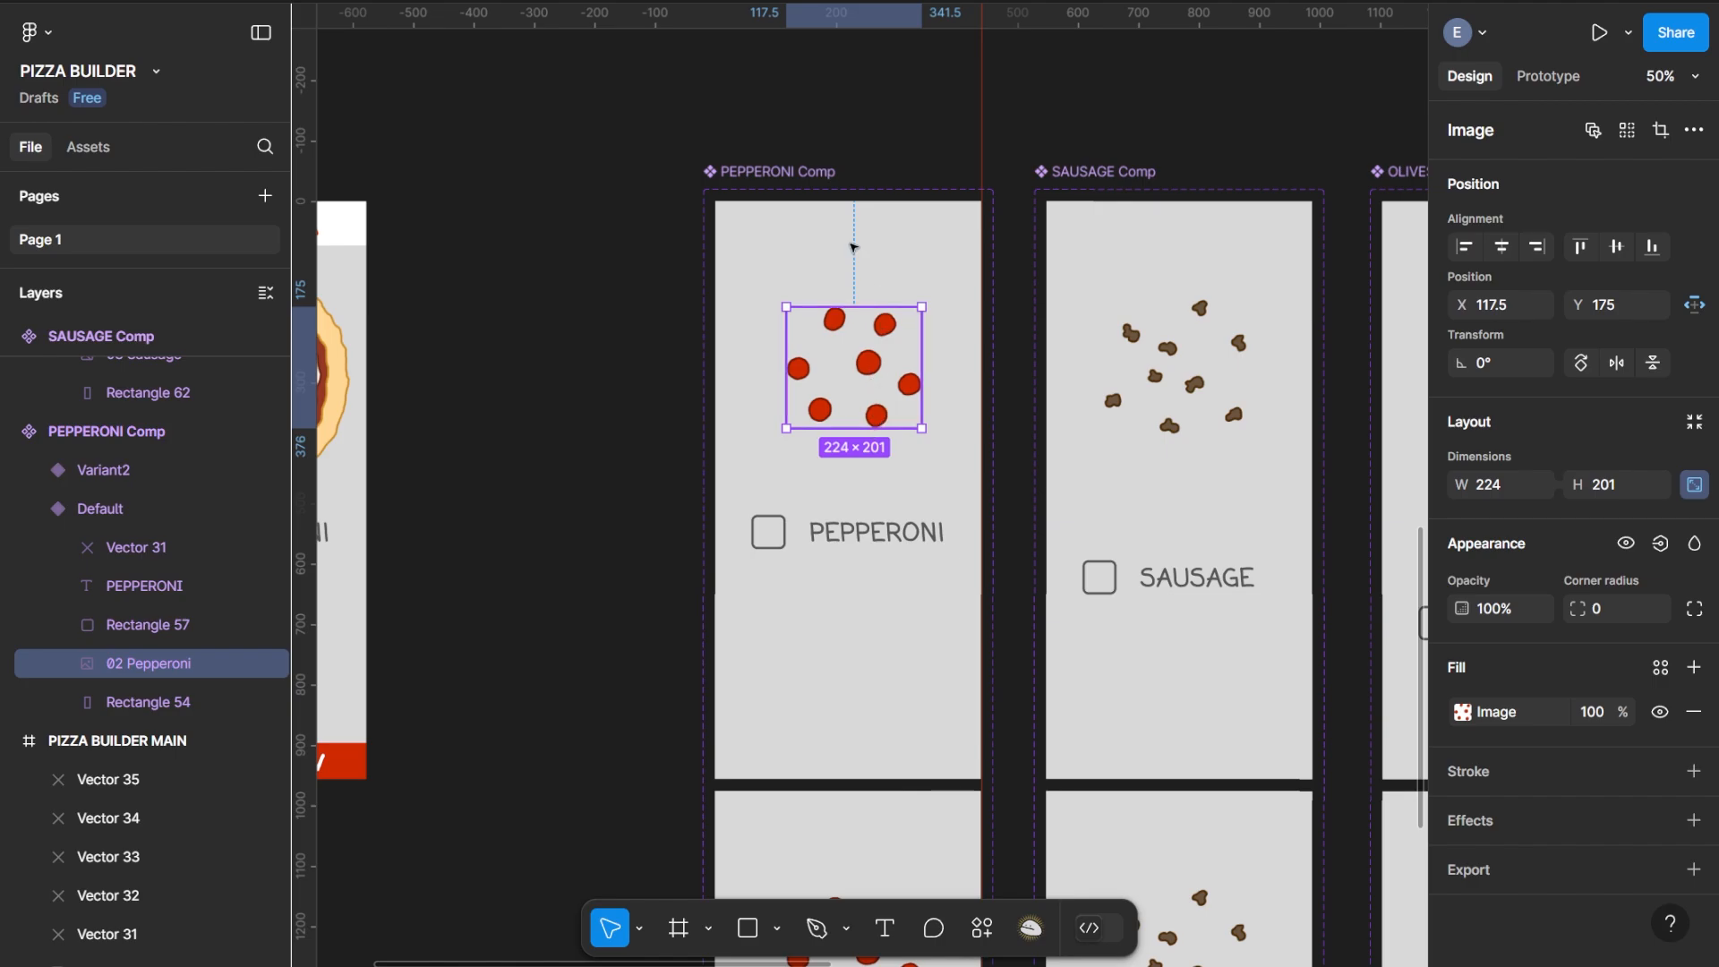
Turn off content clipping for the whole PEPPERONI Comp component set
click(793, 186)
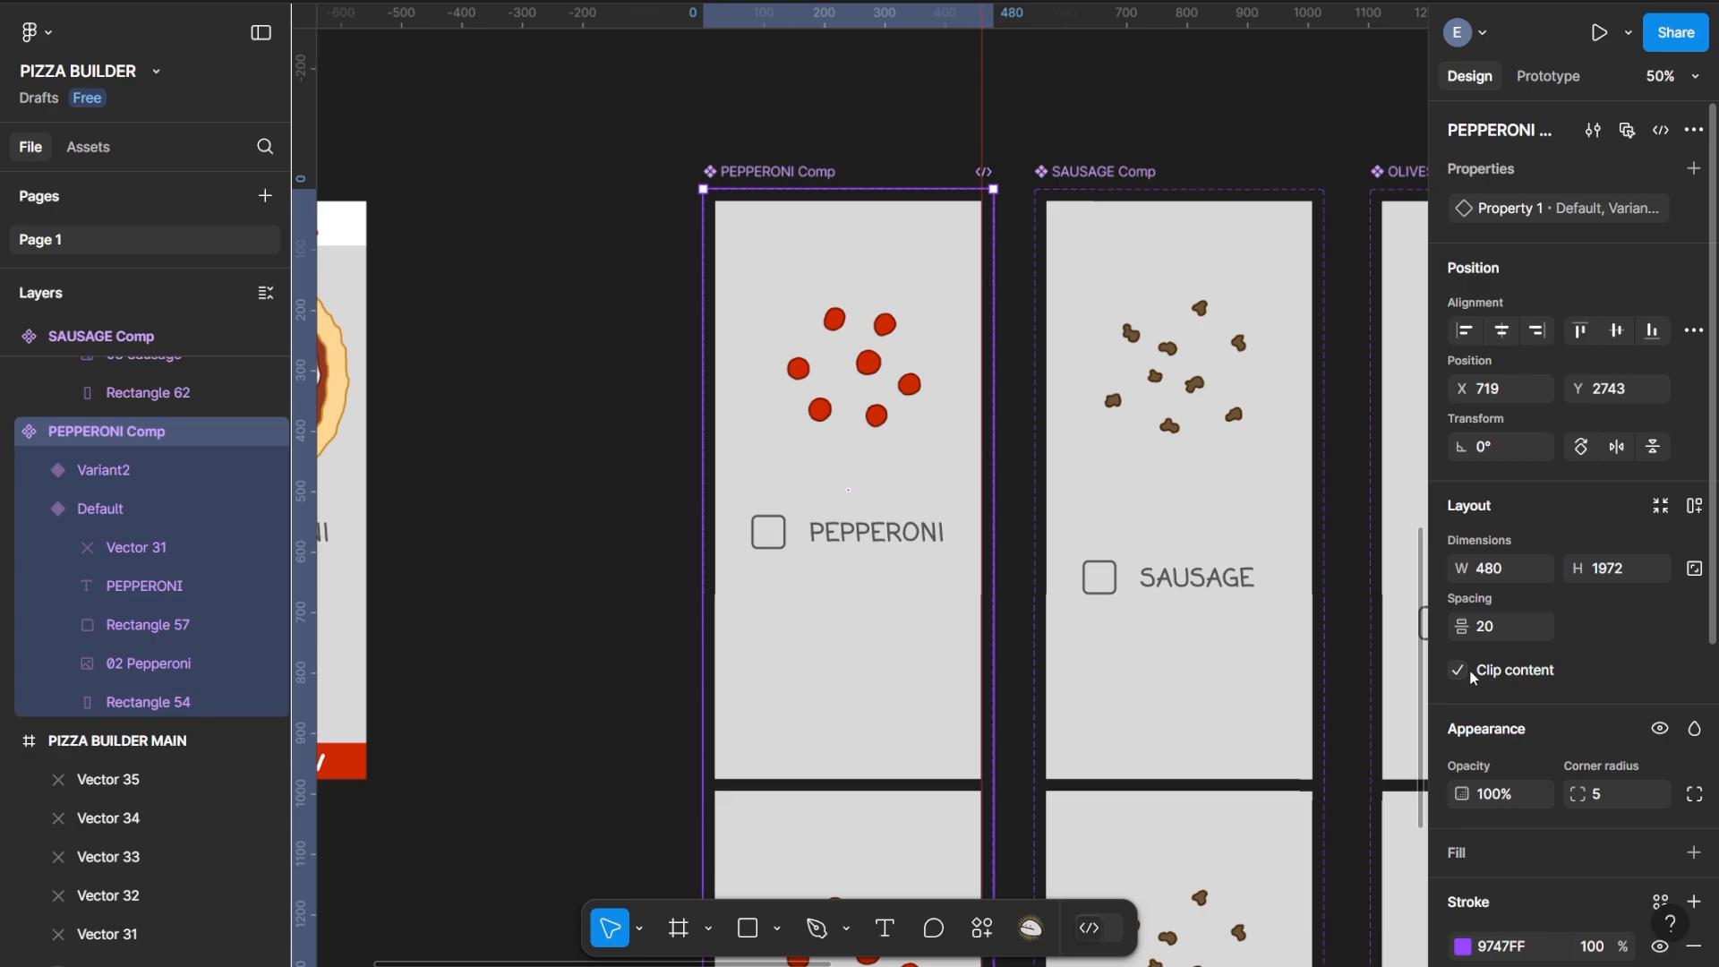
click(871, 507)
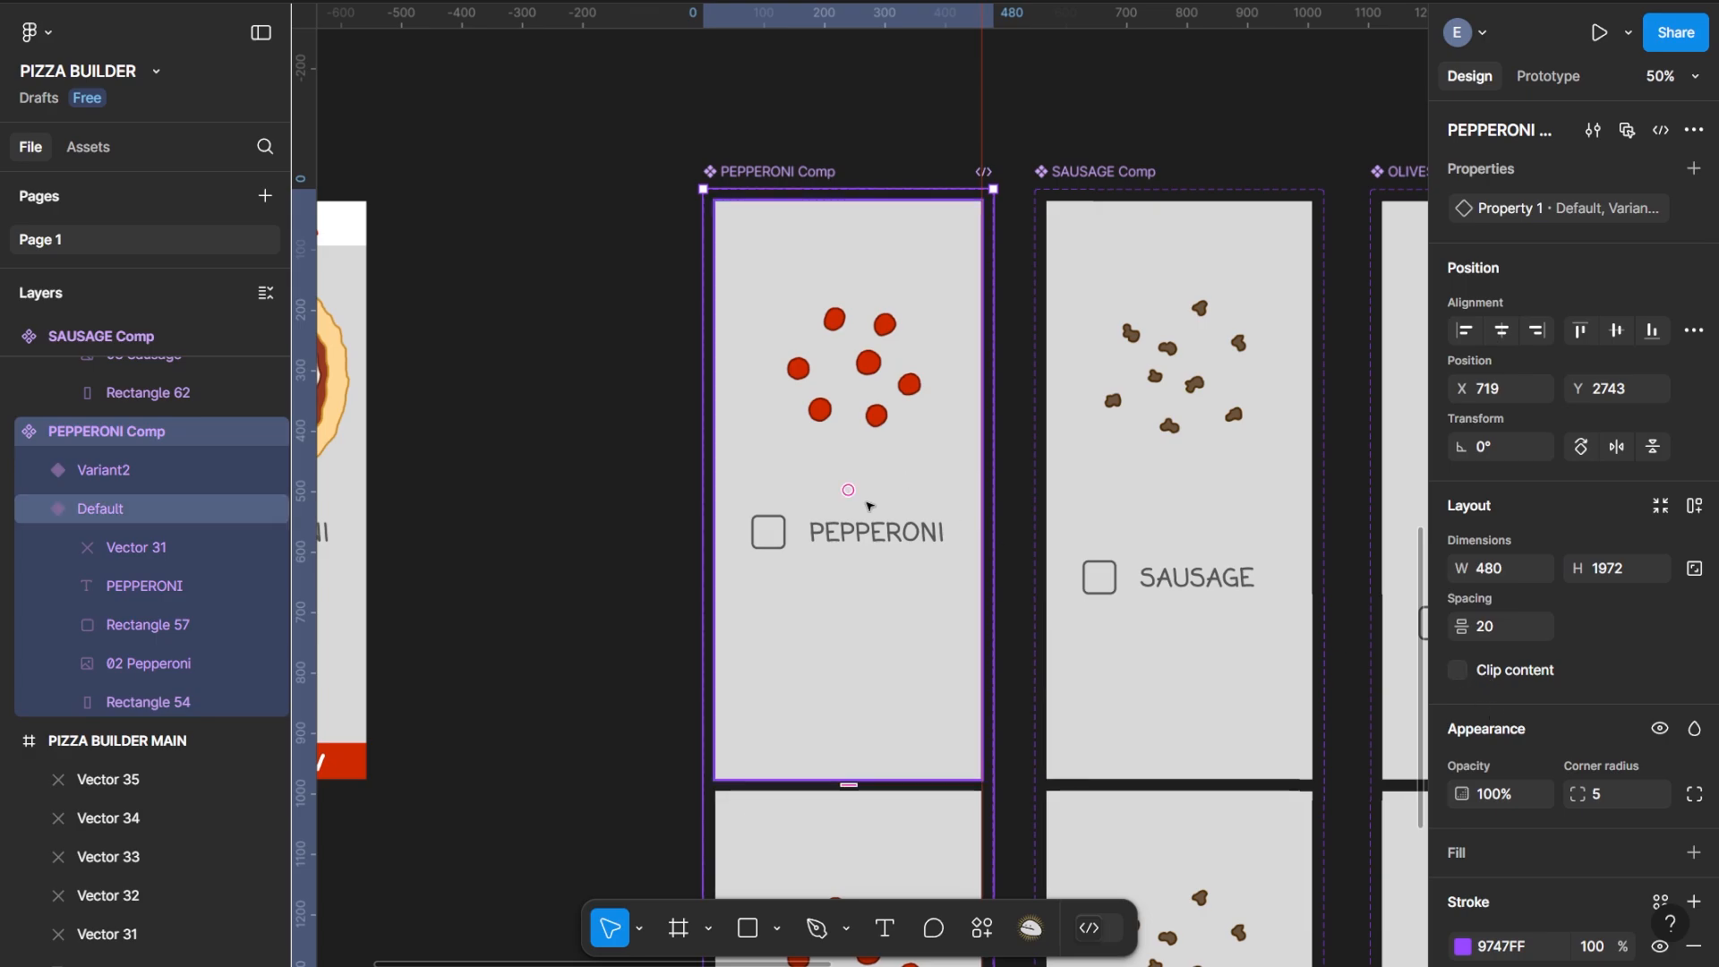
Move the 02 Pepperoni image of the default variant straight up above the PEPPERONI Comp frame, to X 117.5, Y -281
click(878, 419)
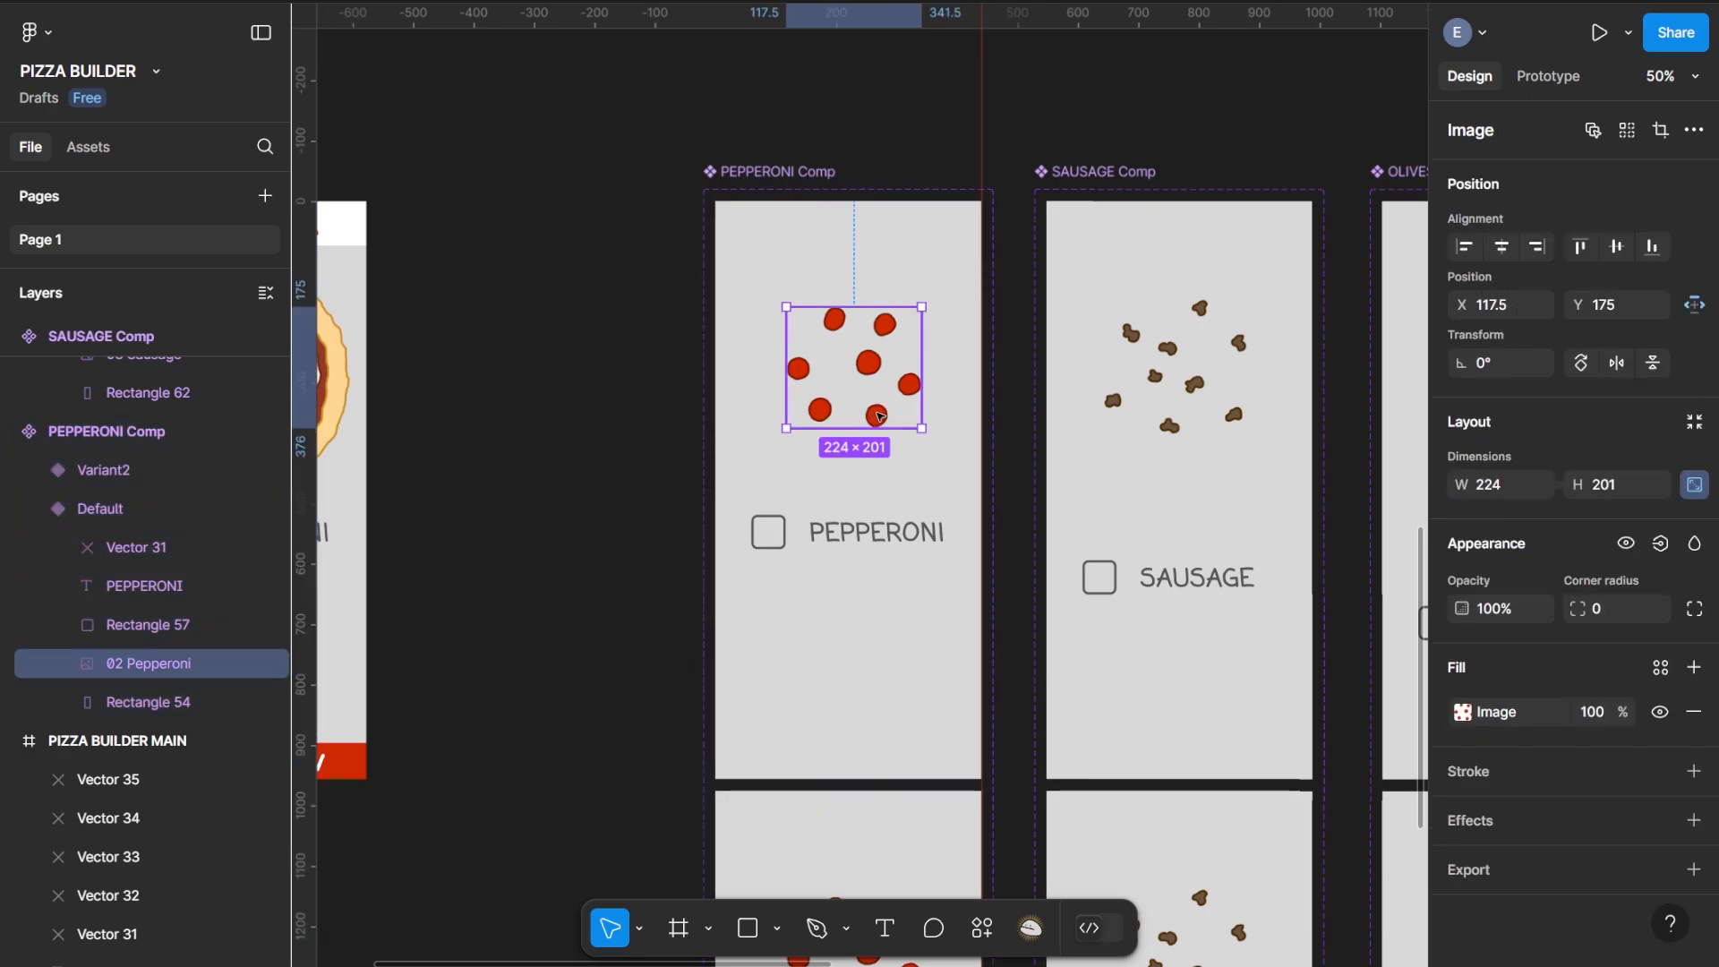
drag(878, 419, 883, 223)
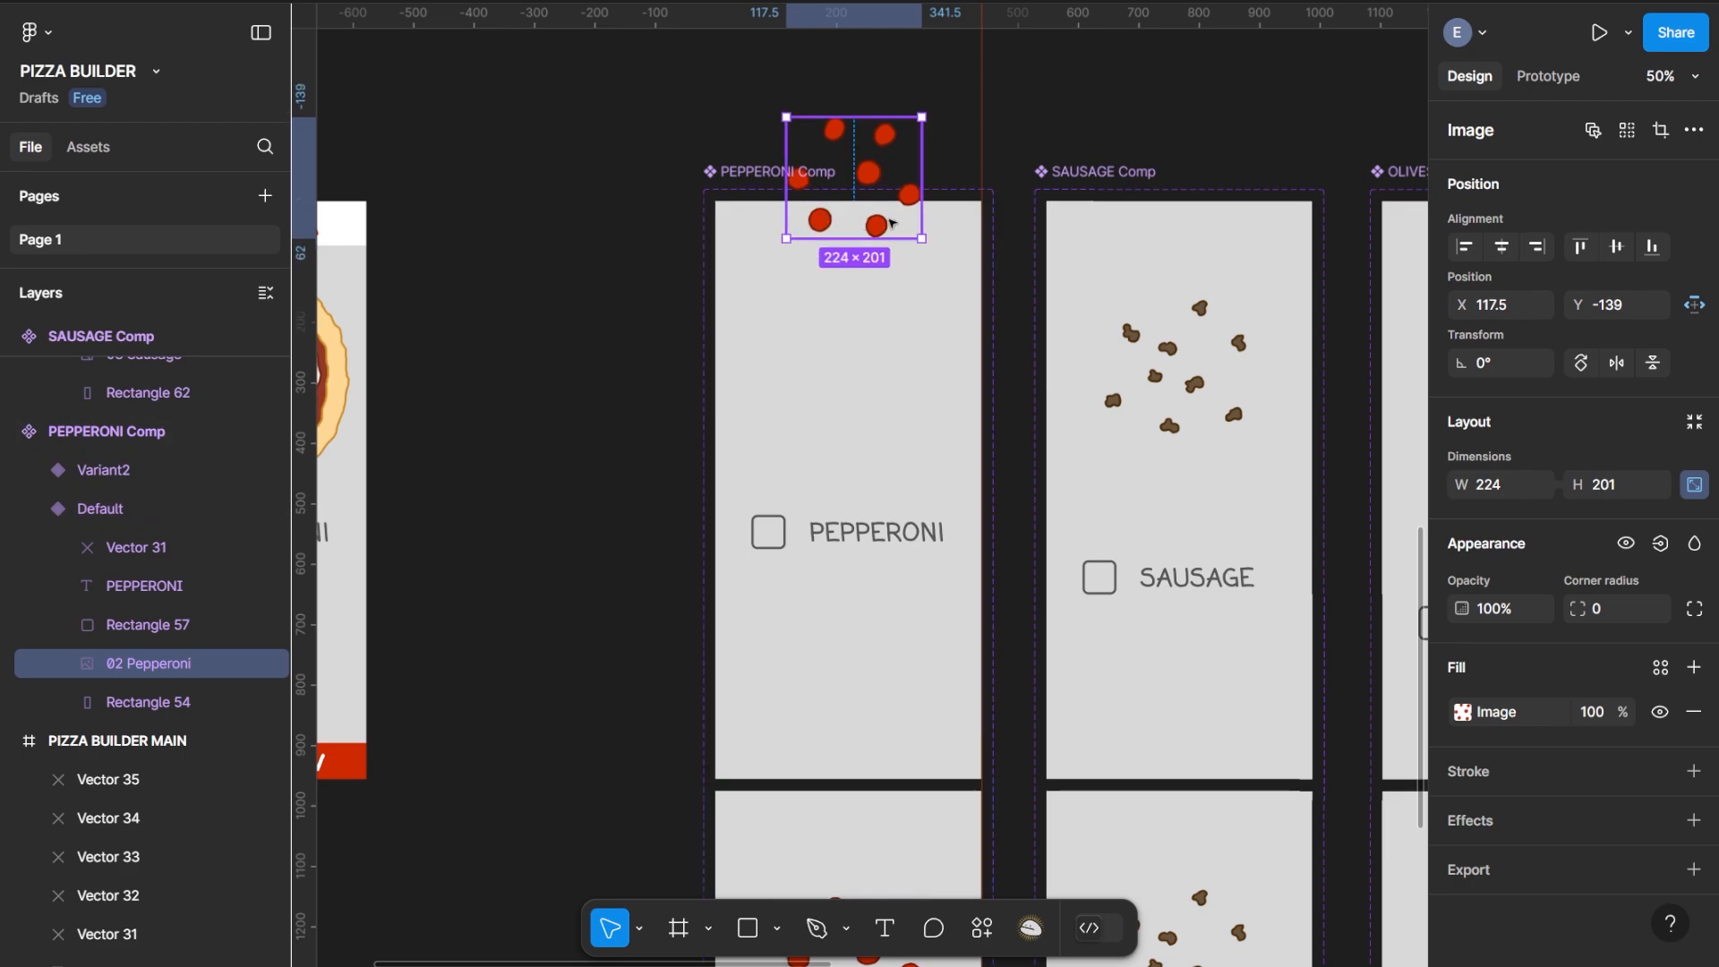
mouse_move(879, 229)
mouse_down()
mouse_move(877, 152)
mouse_move(887, 307)
mouse_move(885, 246)
mouse_up()
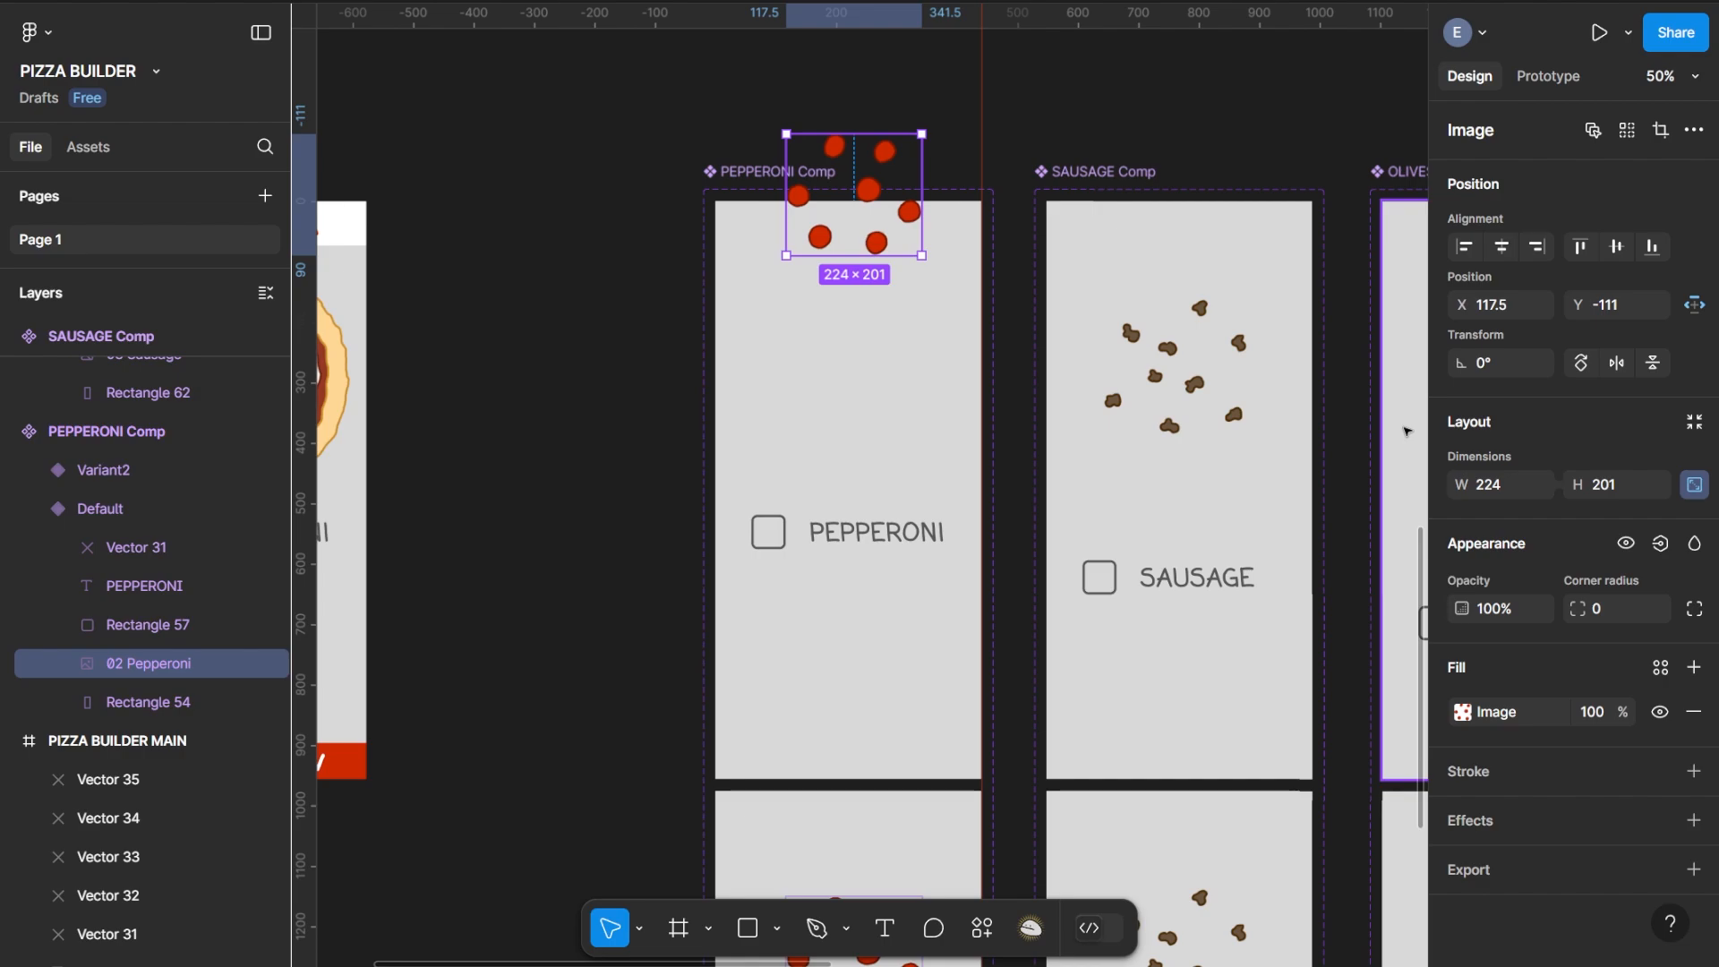
key(shift+Up)
key(shift+Up)
key(shift+Up)
key(shift+Up)
key(shift+Up)
key(shift+Up)
key(shift+Up)
key(shift+Up)
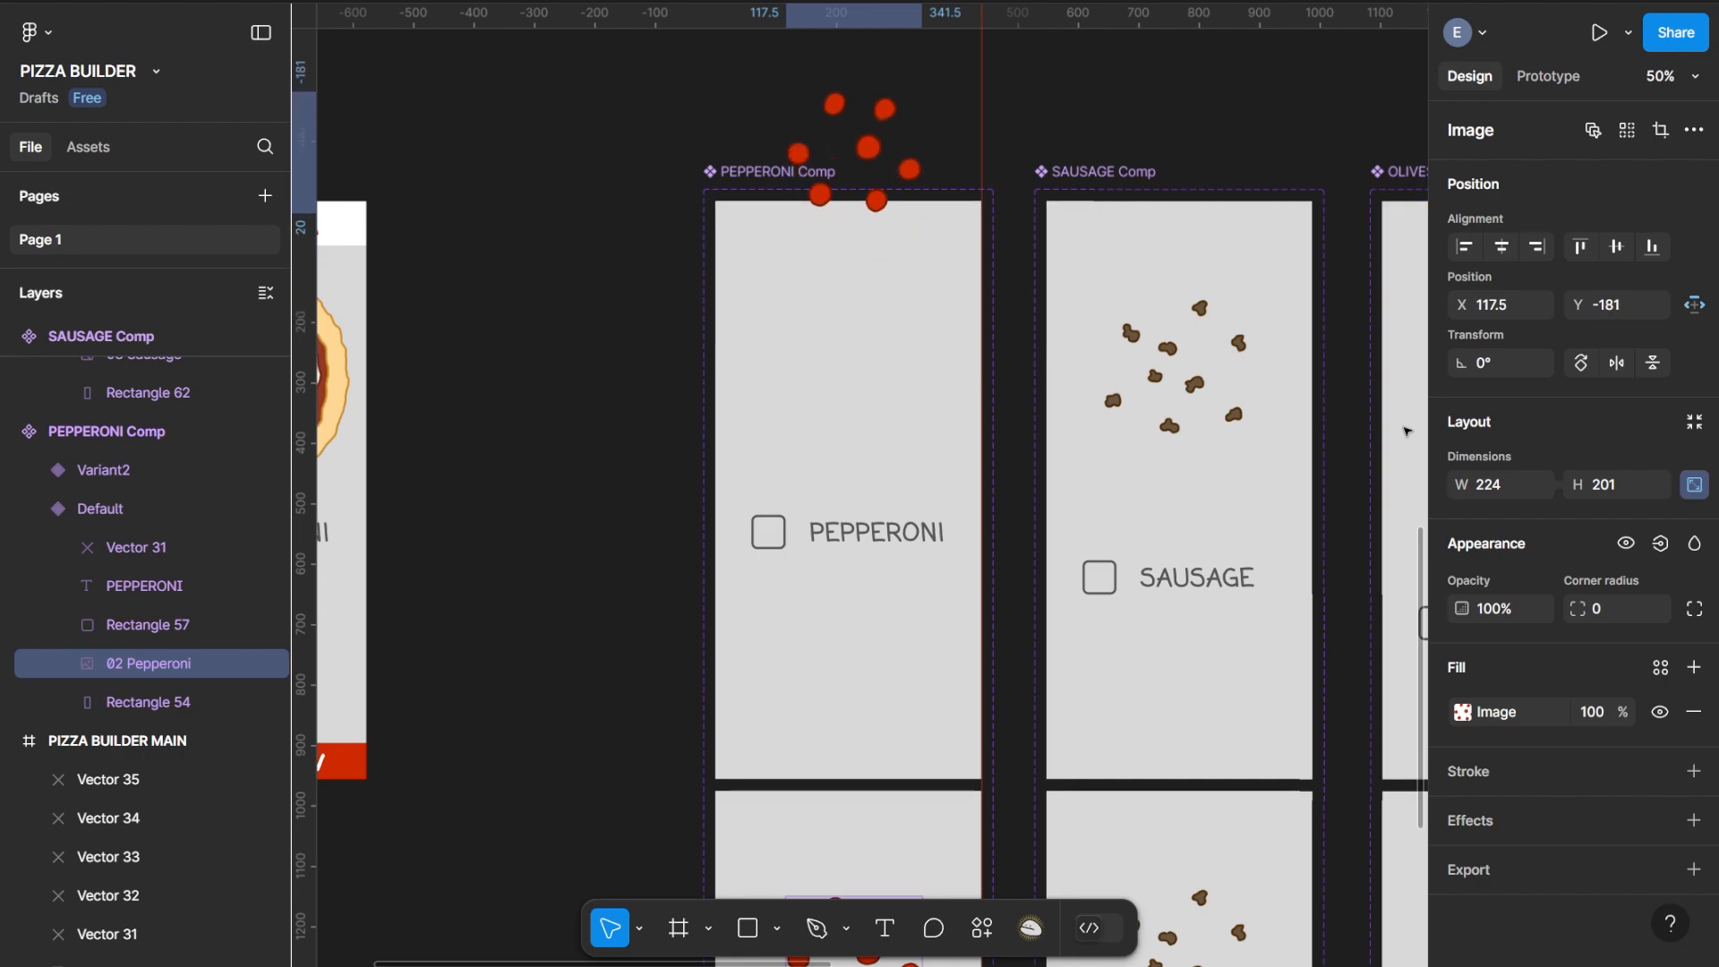
key(shift+Up)
key(shift+Up)
key(shift+Up)
key(shift+Up)
key(shift+Up)
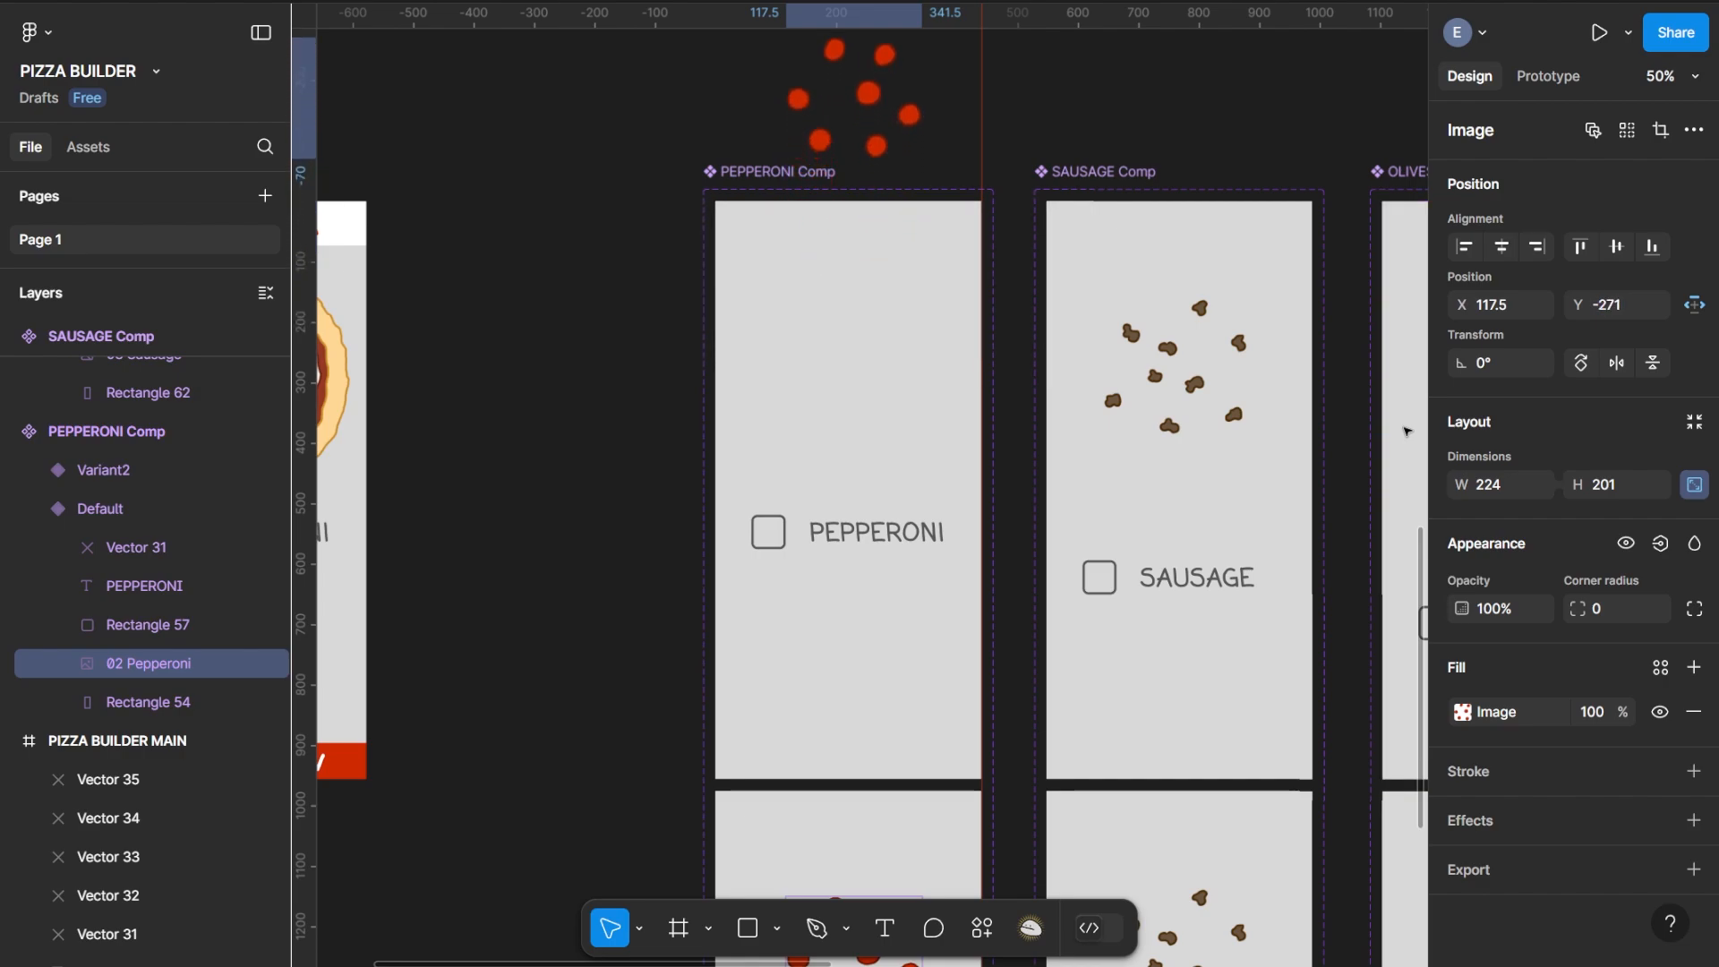
key(shift+Up)
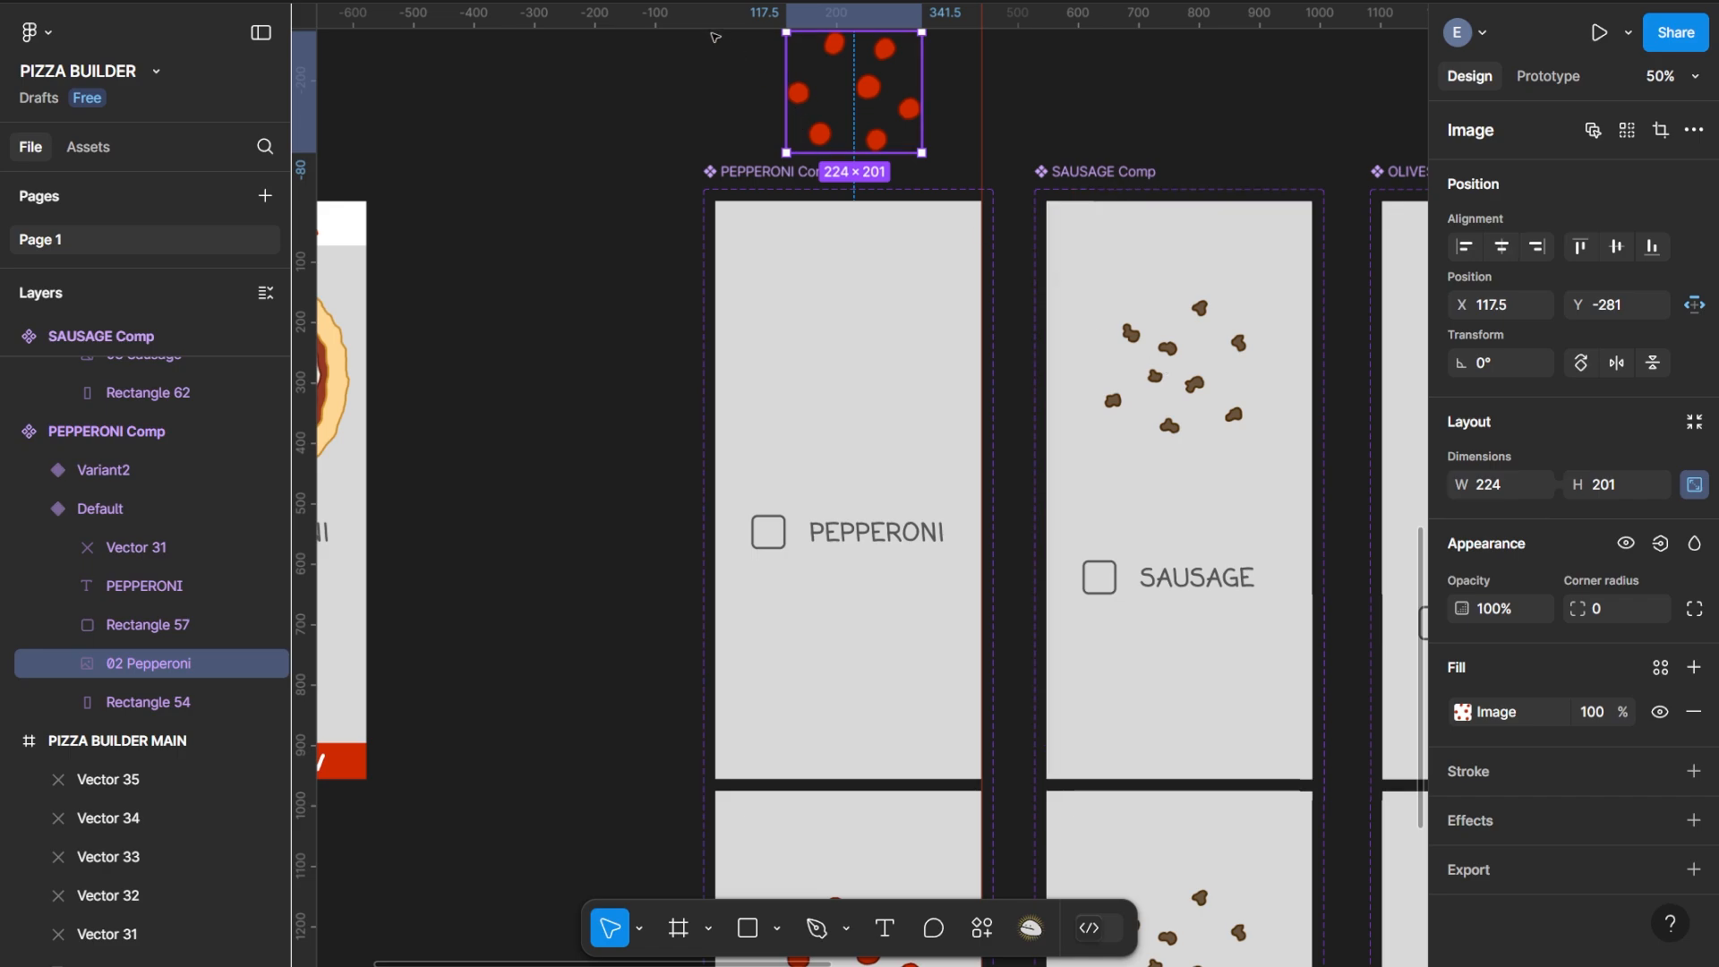
Place a horizontal guide along the bottom edge of the raised pepperoni image, at Y 2684
drag(678, 18, 690, 153)
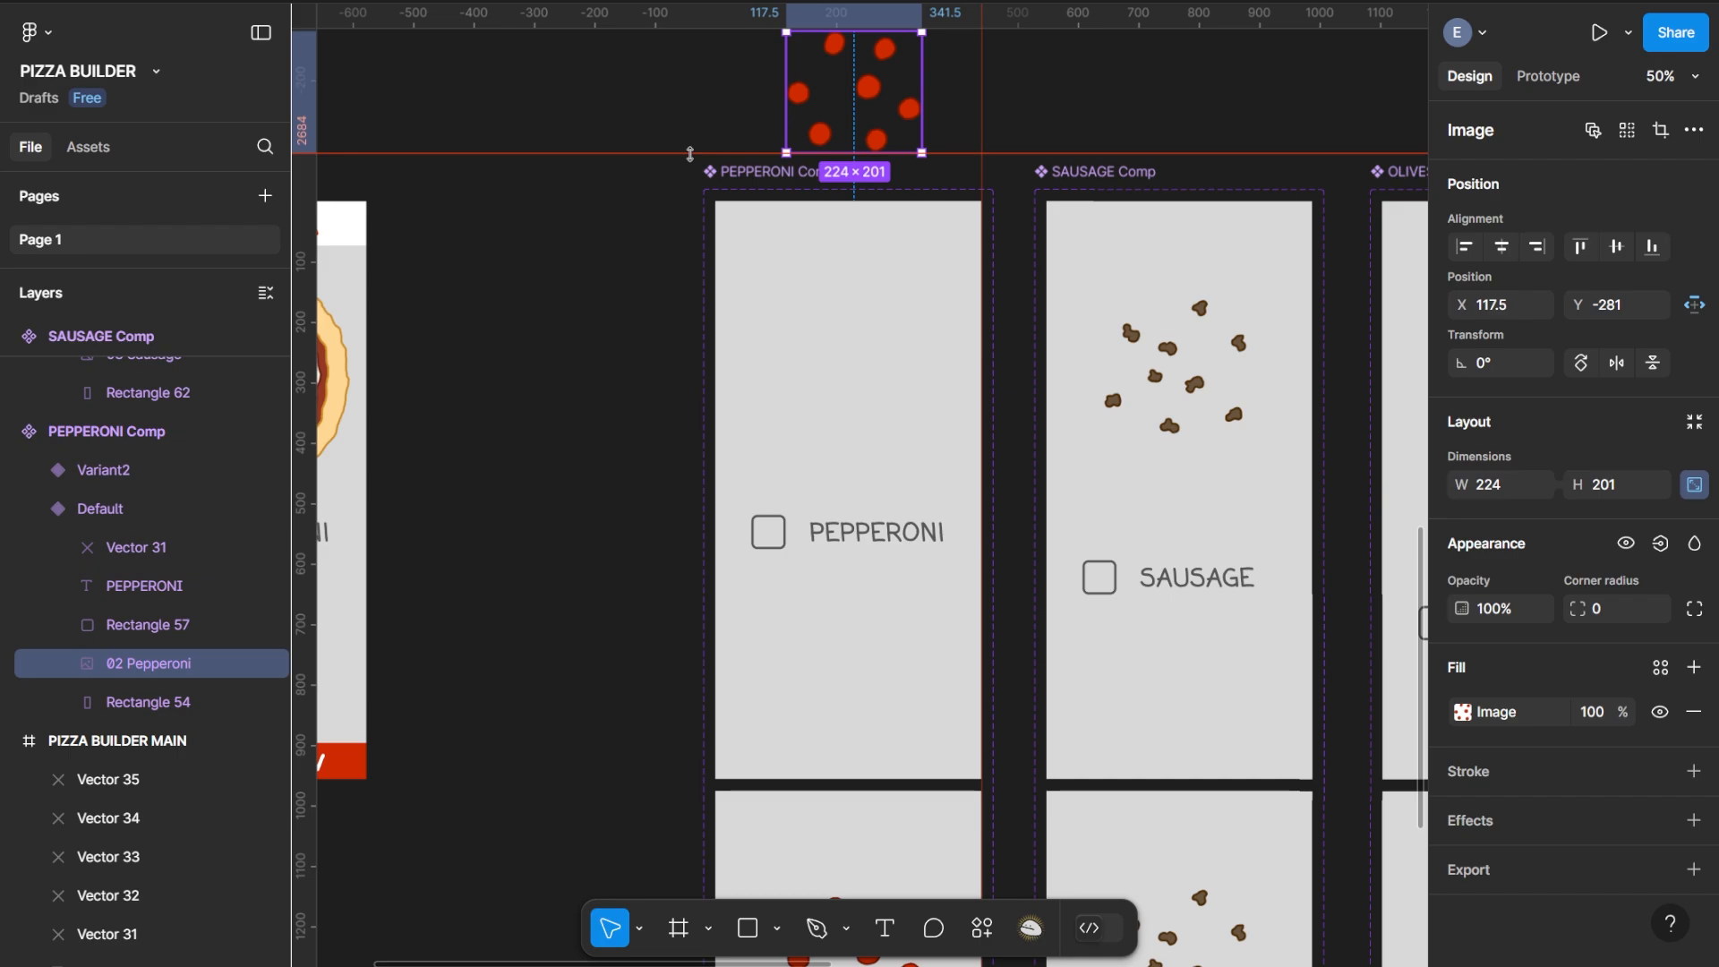
Move the 03 Sausage image of the default variant up to Y -112 and turn off content clipping for the SAUSAGE Comp set
mouse_move(689, 154)
mouse_down()
mouse_move(698, 88)
mouse_move(705, 153)
mouse_up()
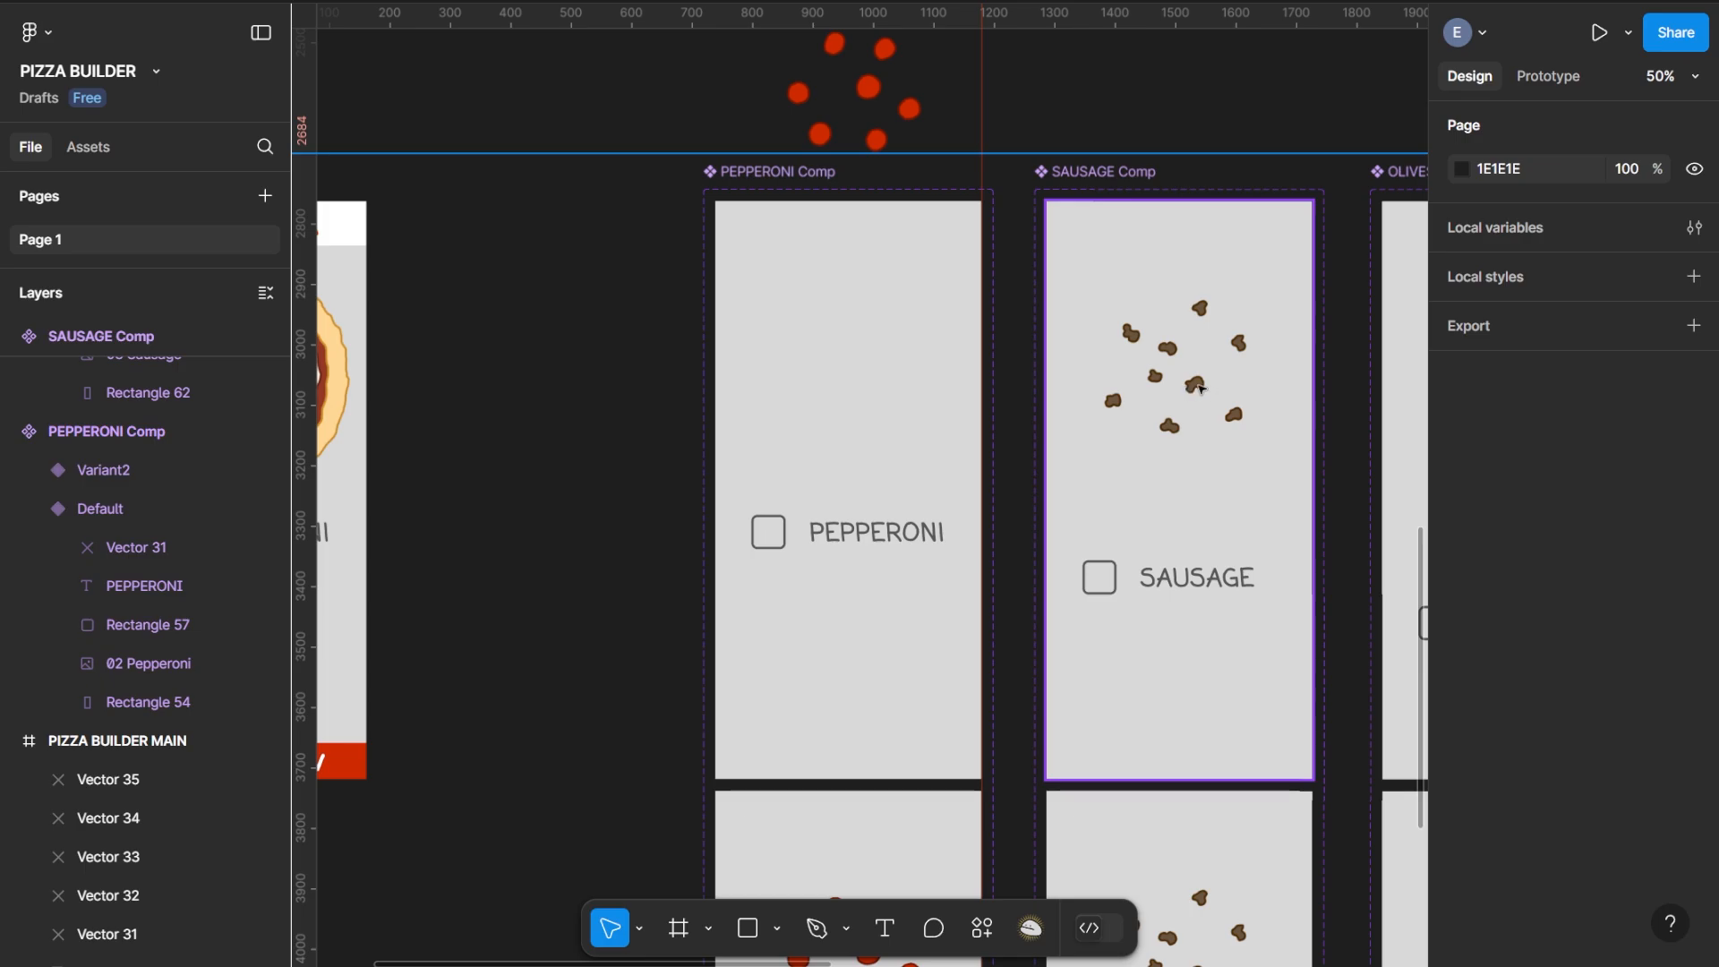
click(1200, 388)
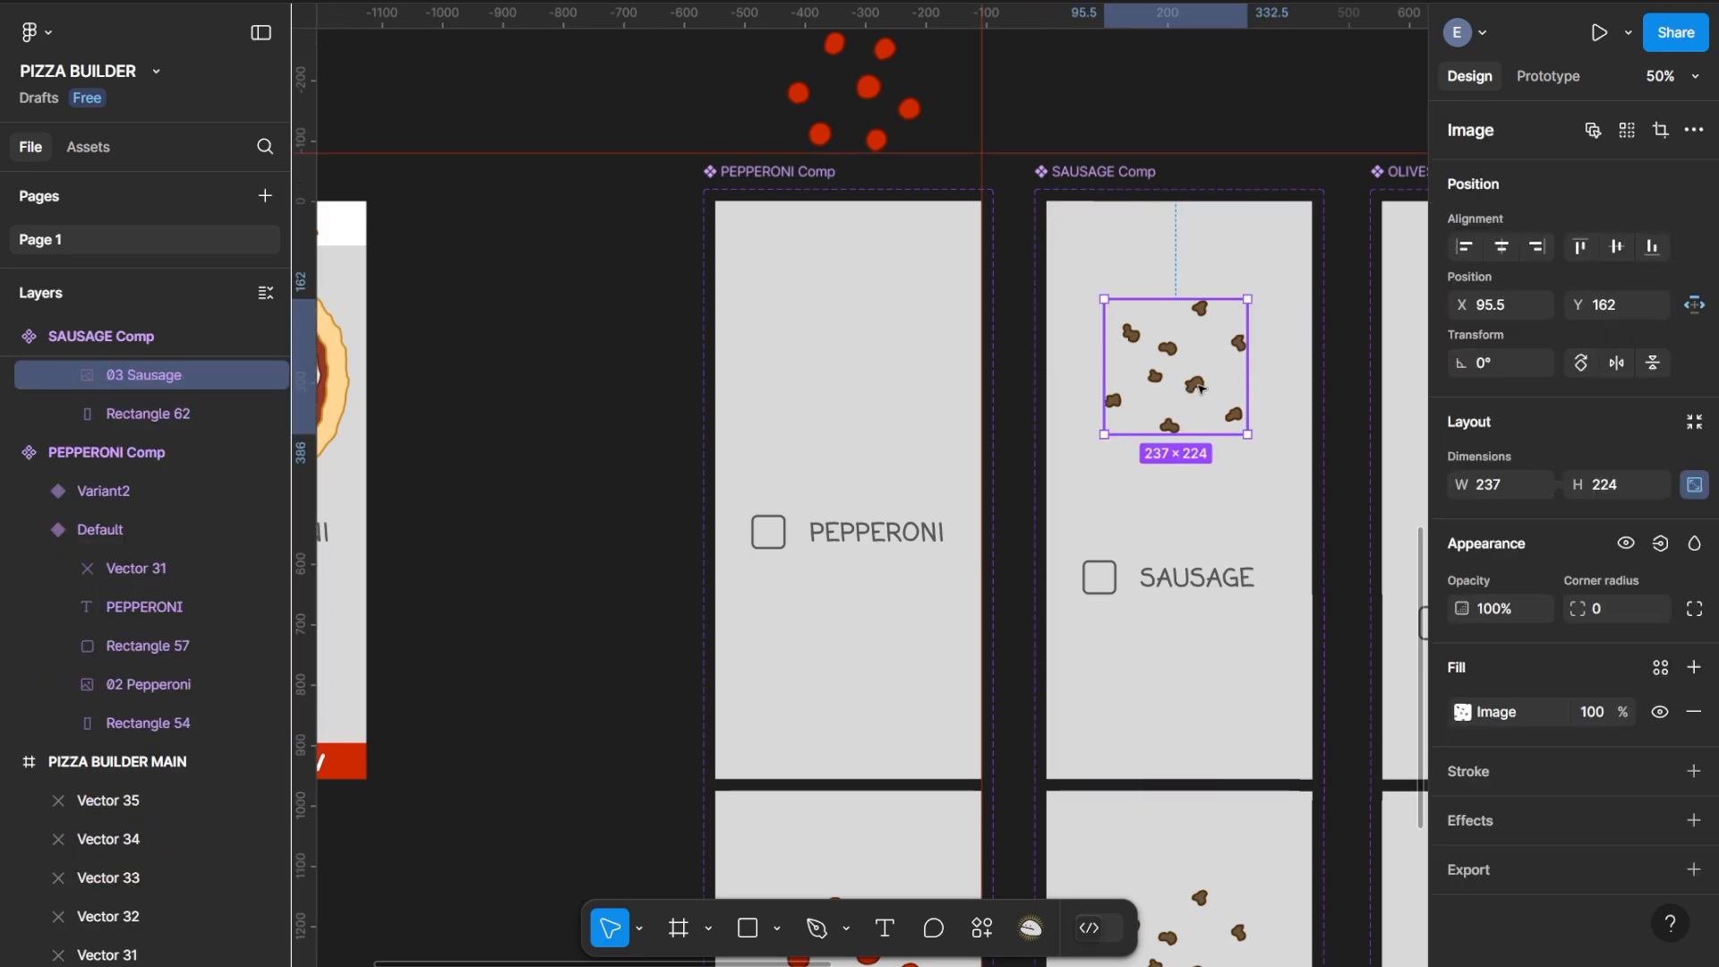
drag(1200, 389, 1201, 223)
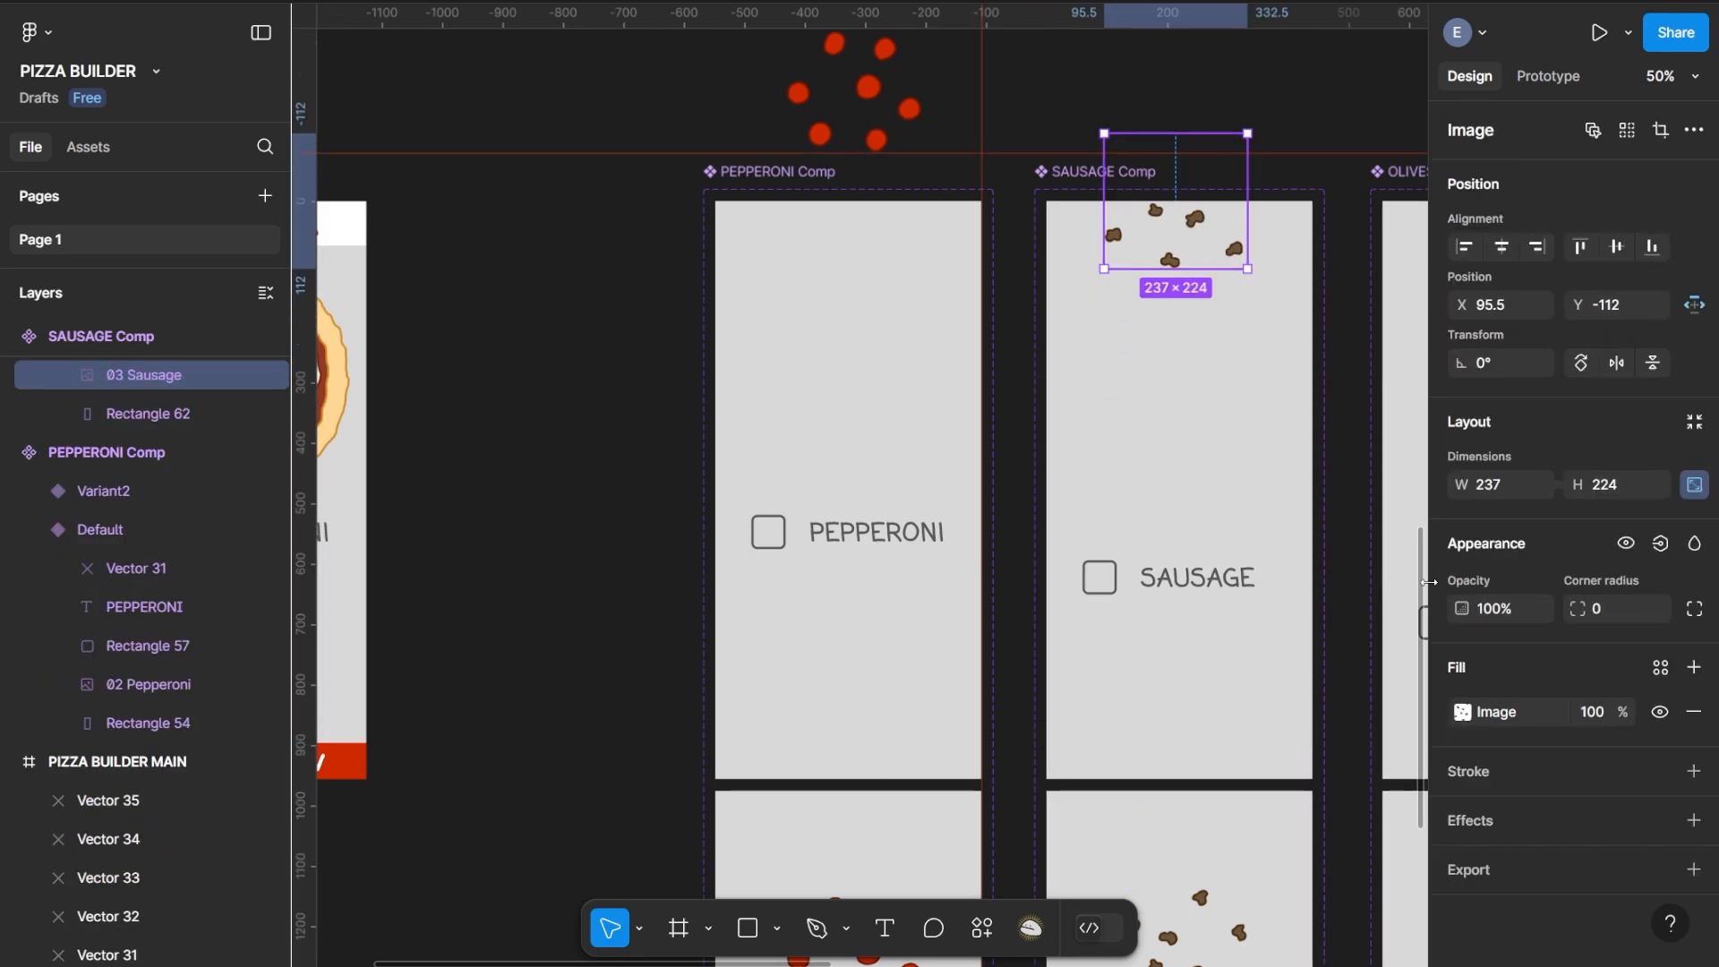
click(1090, 173)
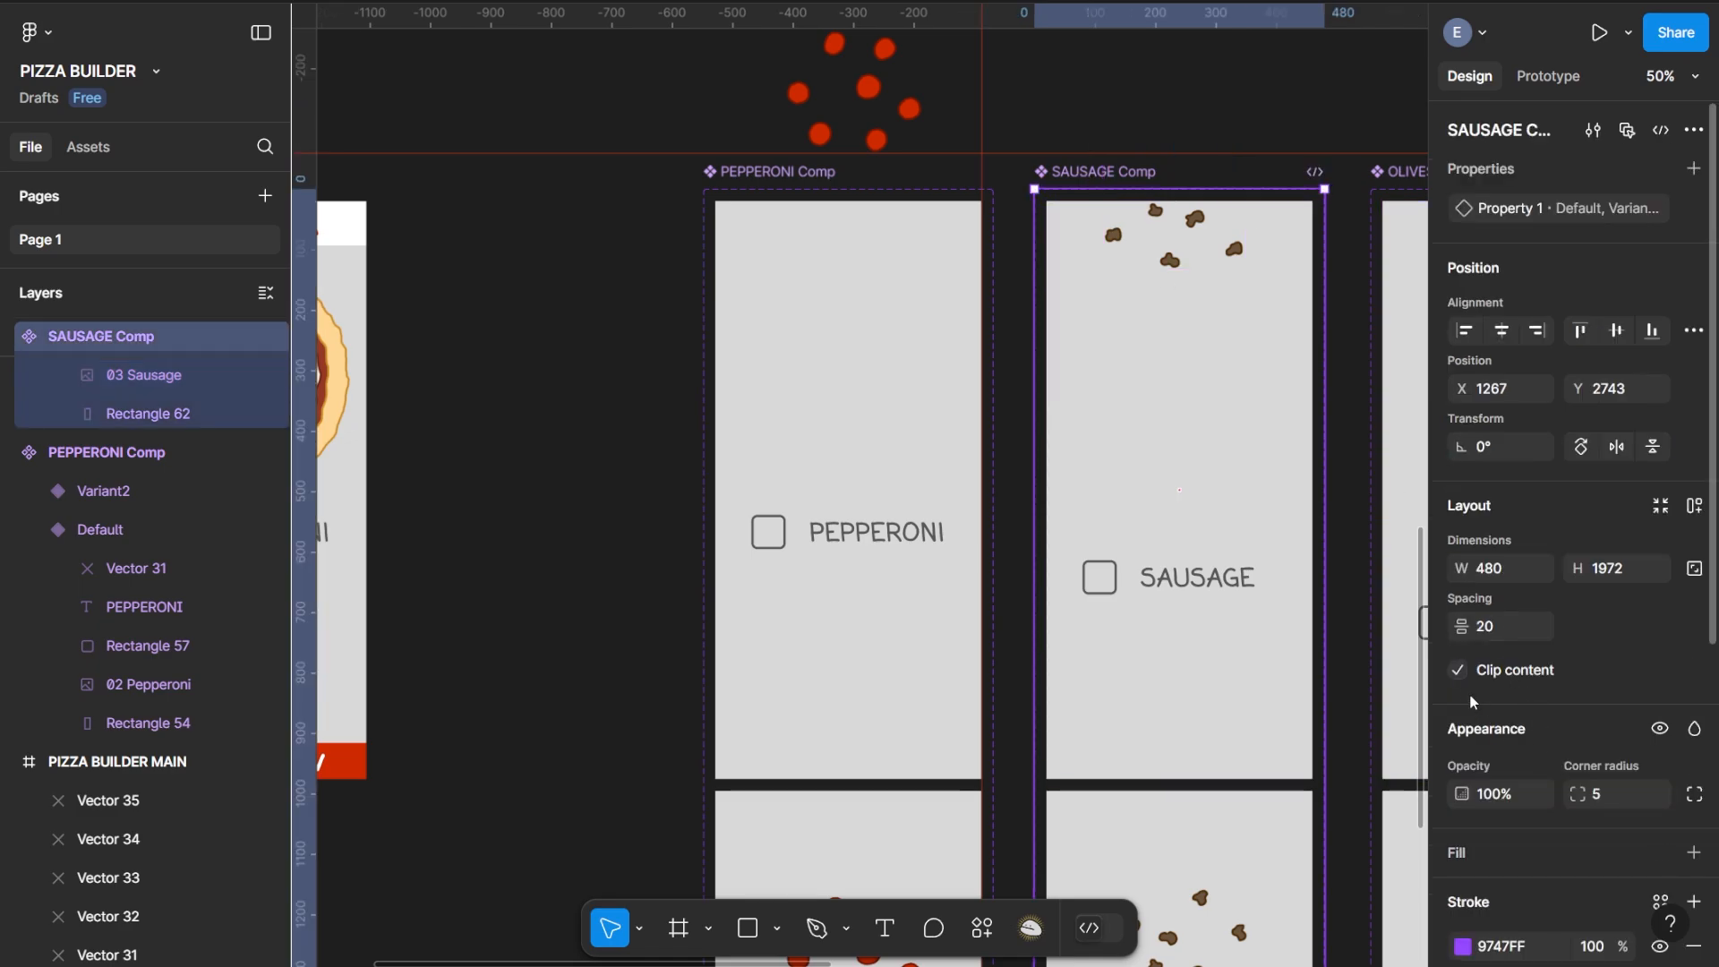
click(1180, 230)
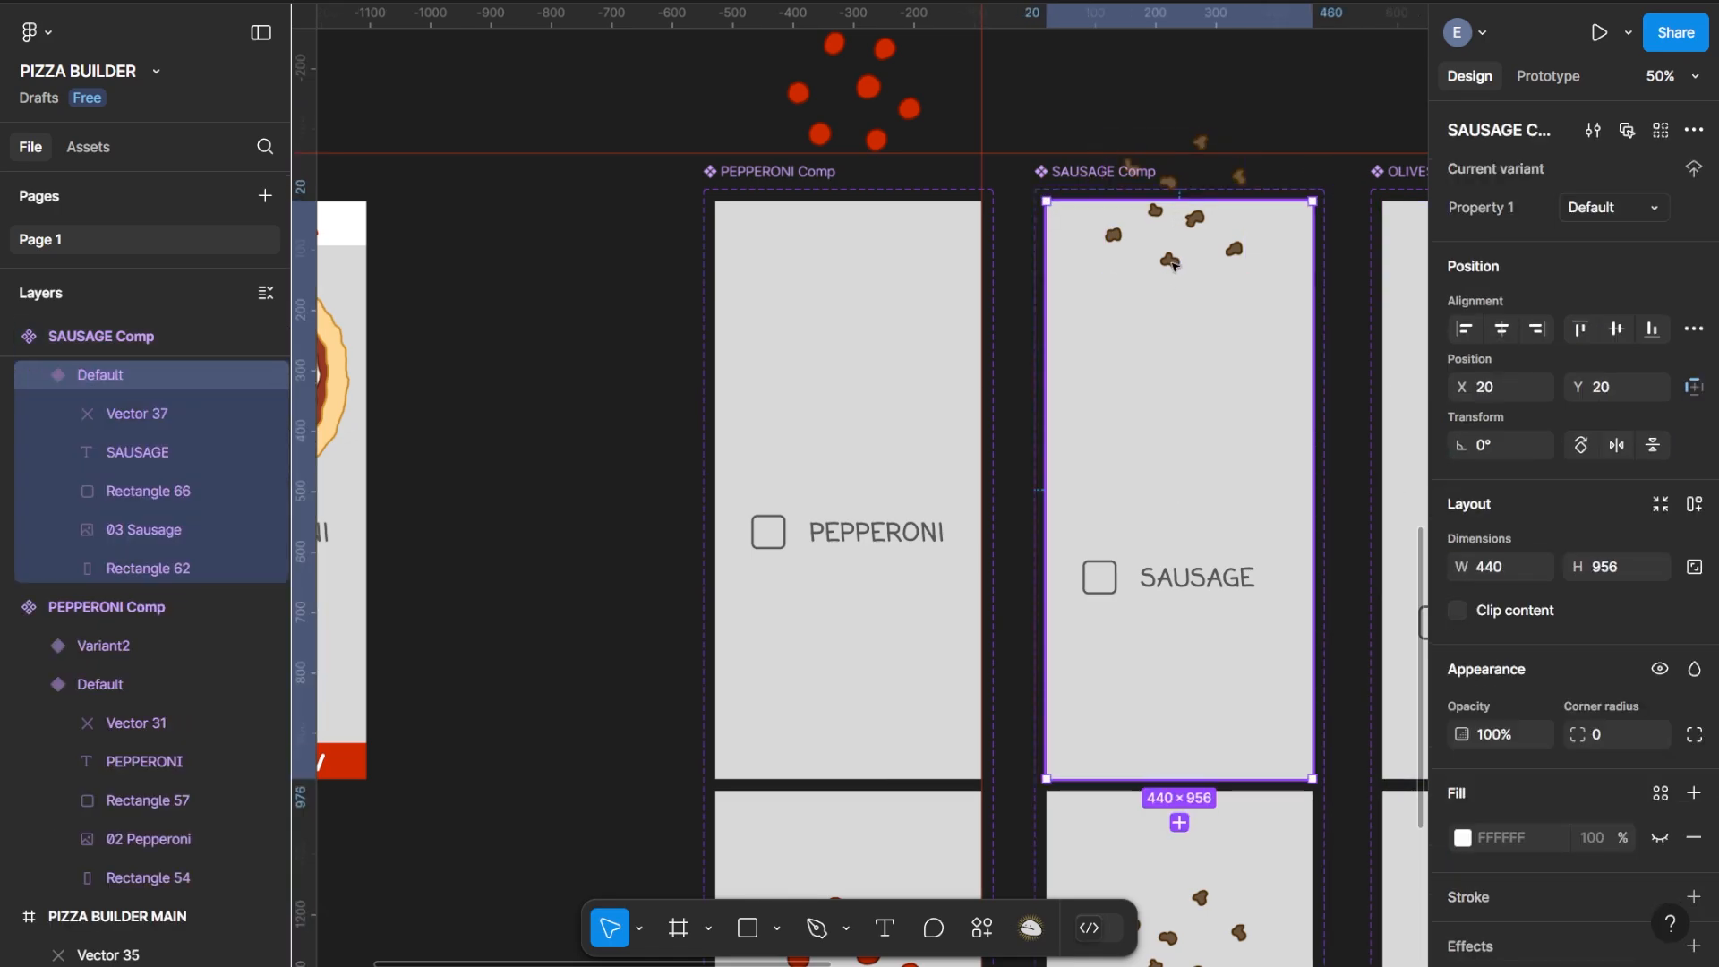
Raise the default variant's 03 Sausage image above the SAUSAGE Comp frame to X 95.5, Y -307, with its bottom edge near the horizontal guide
click(1174, 265)
key(shift+Up)
key(shift+Up)
key(shift+Up)
key(shift+Up)
key(shift+Up)
key(shift+Up)
key(shift+Up)
key(shift+Up)
key(shift+Up)
key(shift+Up)
key(shift+Up)
key(shift+Up)
key(shift+Up)
key(shift+Up)
key(shift+Up)
key(shift+Up)
key(shift+Up)
key(shift+Up)
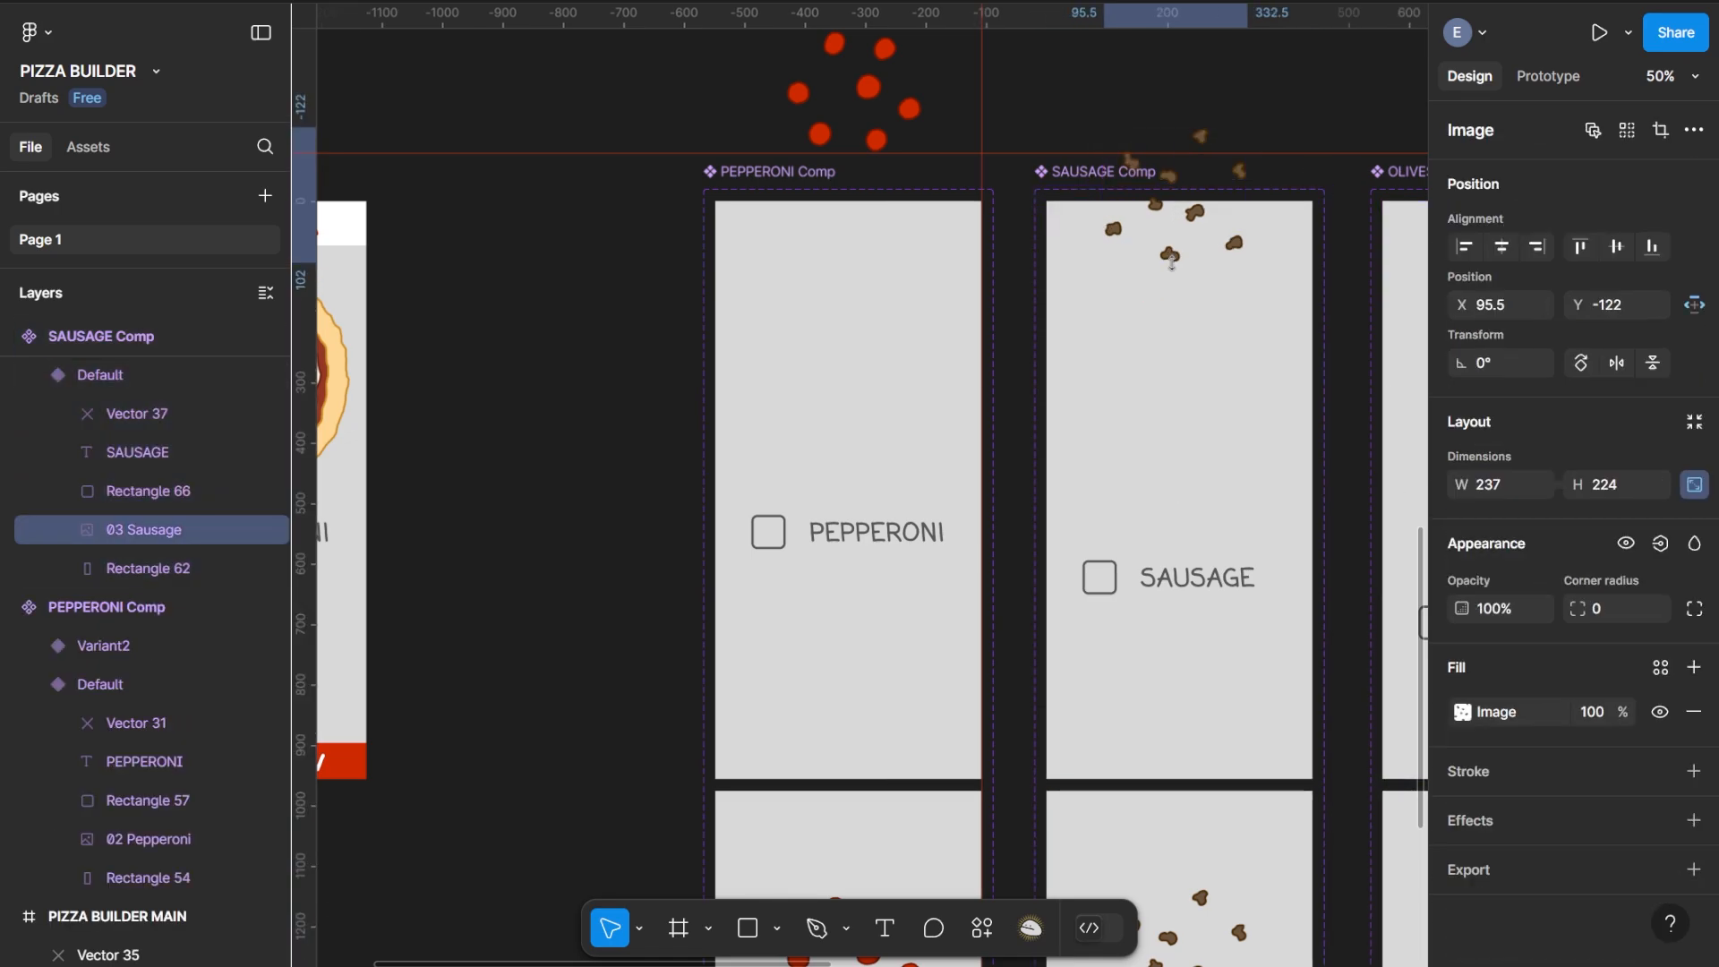
key(shift+Up)
key(shift+Up)
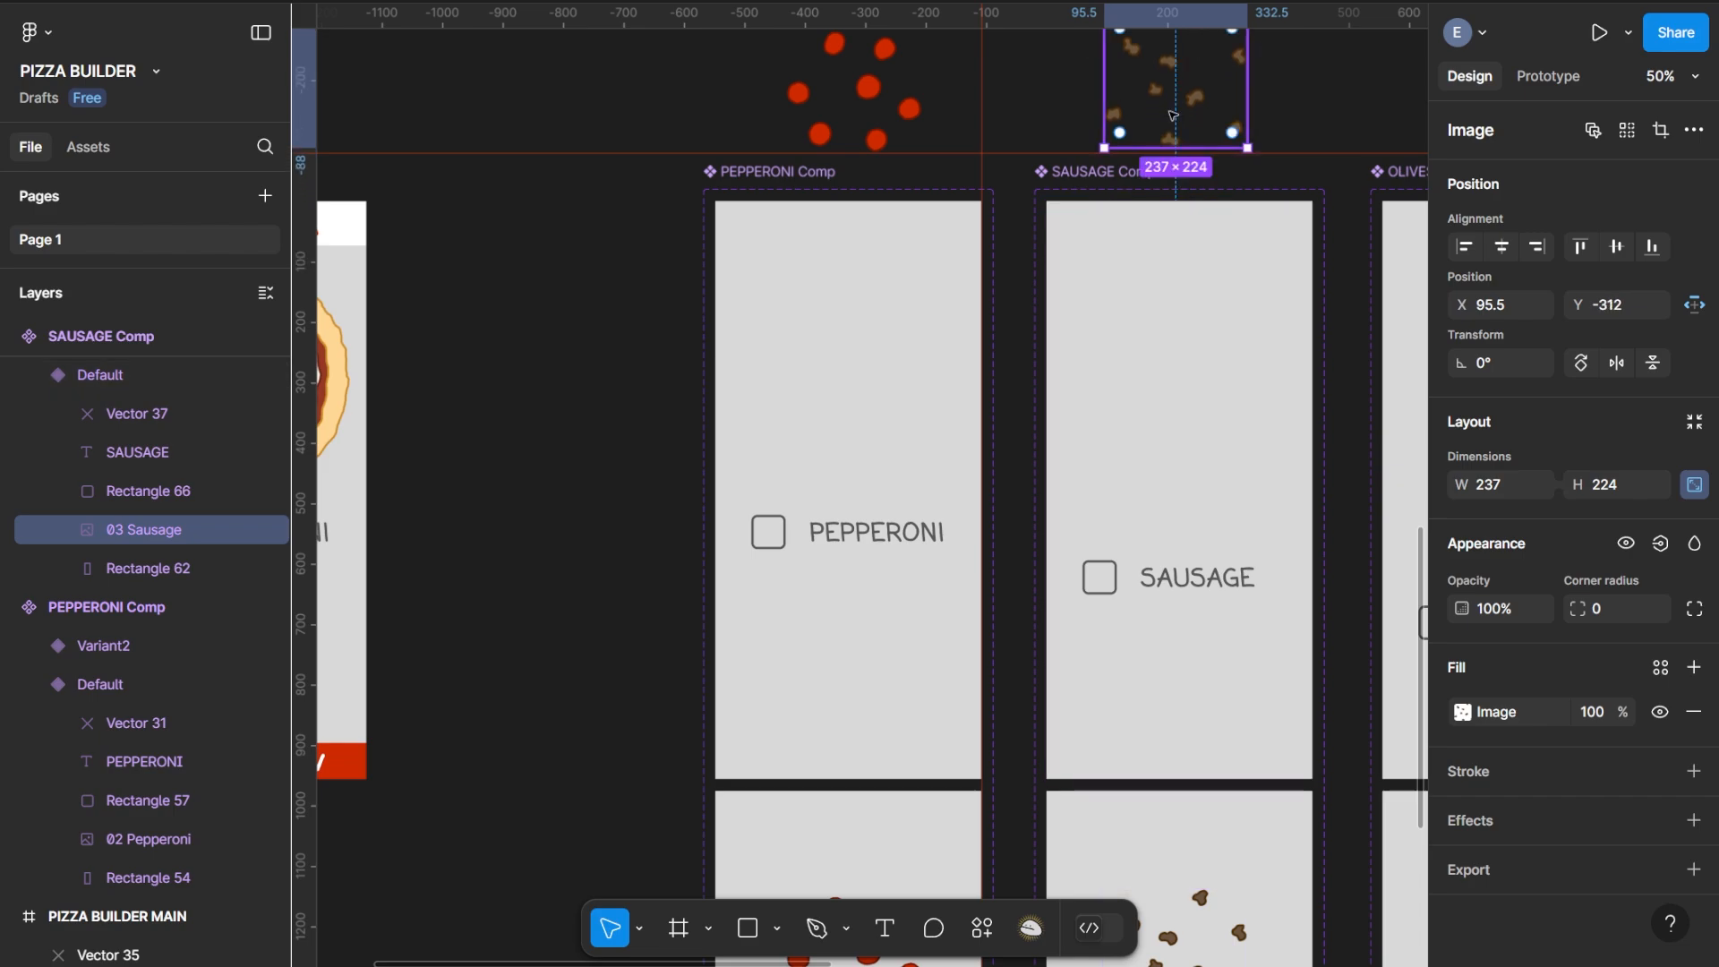
key(Down)
key(Down)
key(Down)
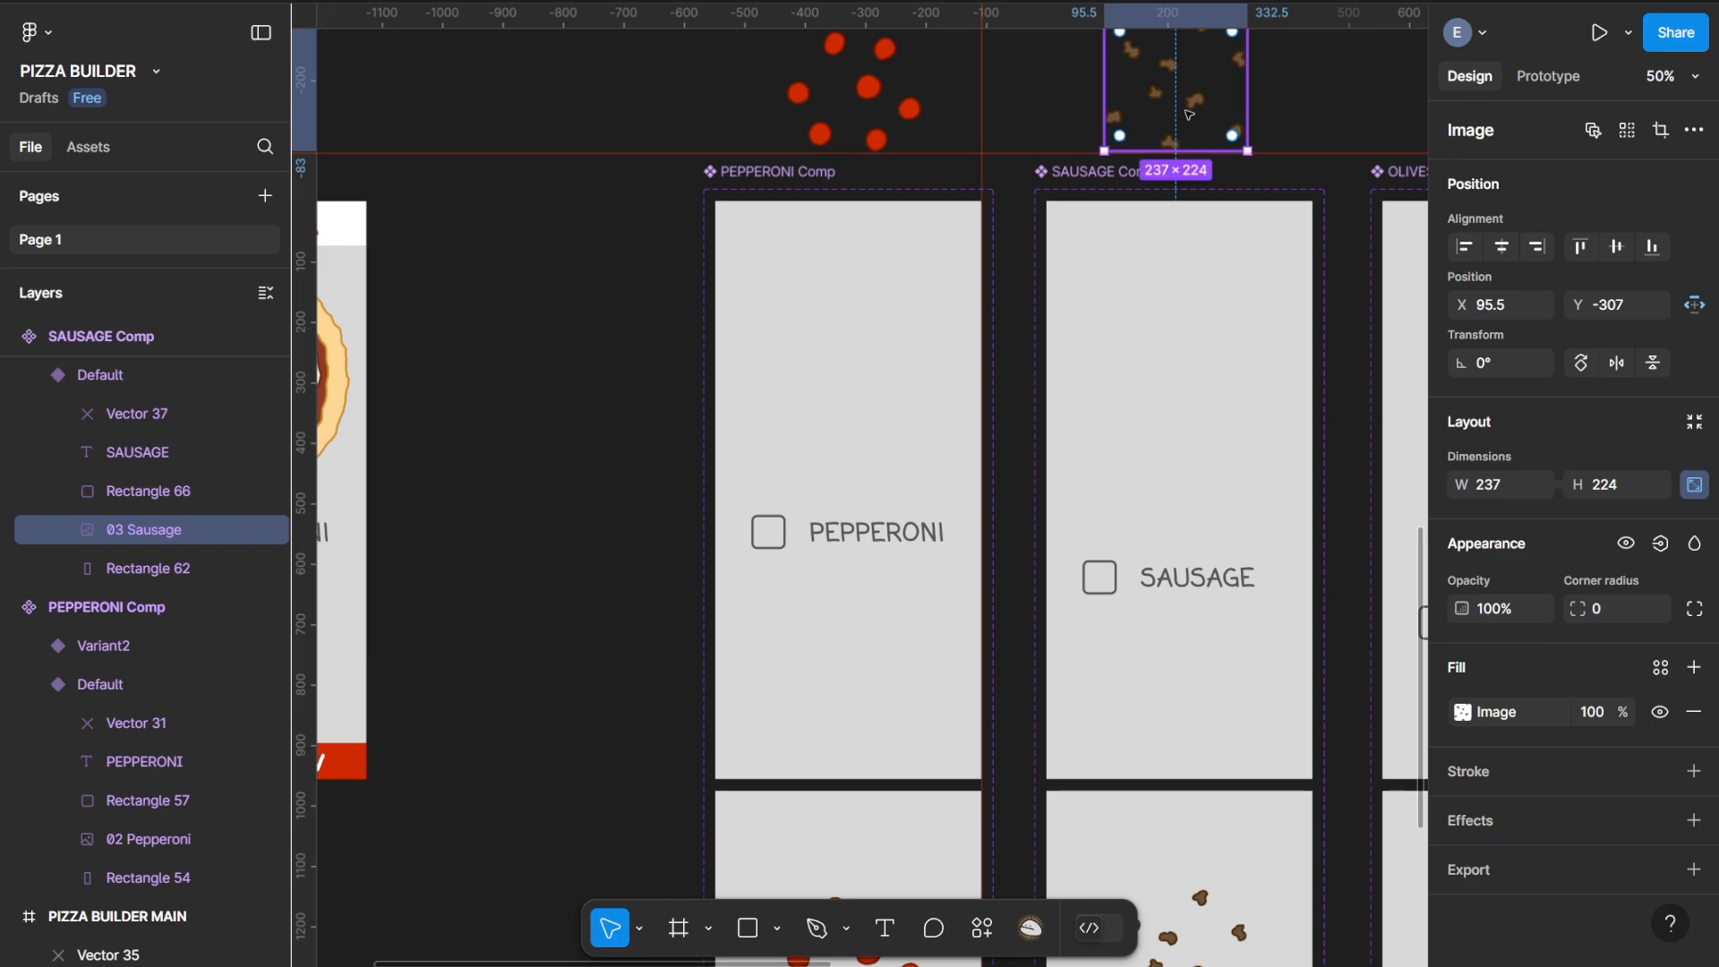
Compare the second variants of the topping components with the default variants and the toppings raised above their frames
drag(1286, 372, 710, 383)
scroll(637, 468, down, 5)
scroll(636, 468, left, 2)
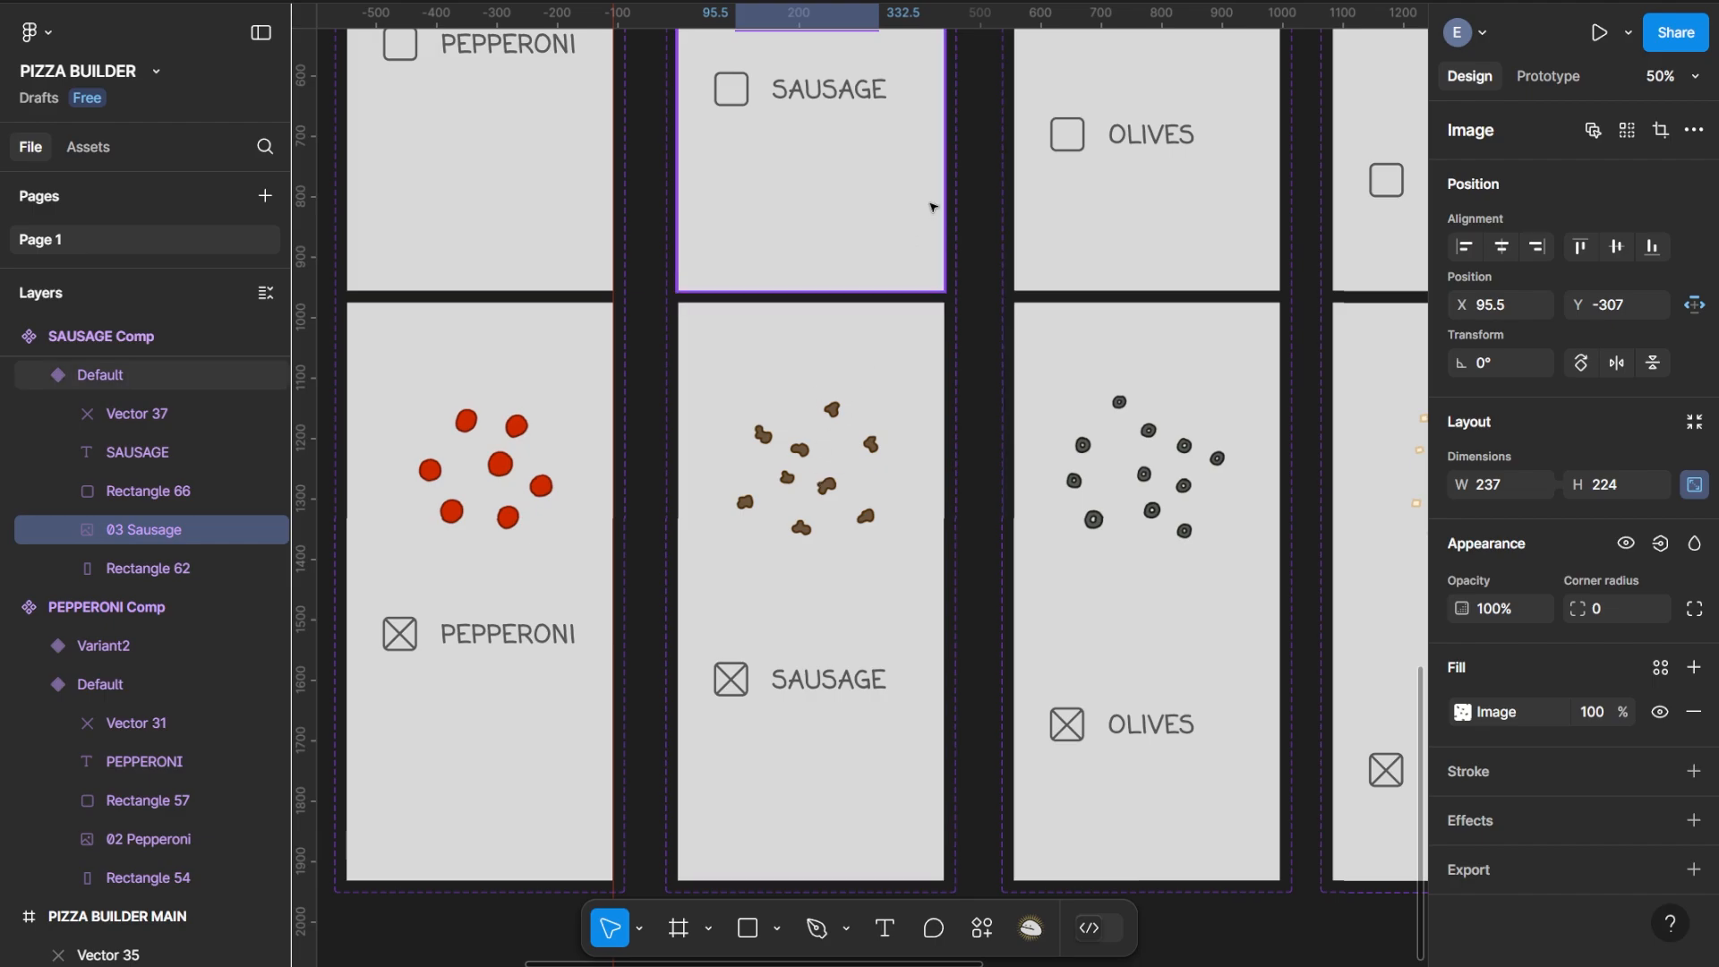
drag(932, 207, 899, 575)
scroll(900, 574, up, 3)
scroll(900, 575, left, 1)
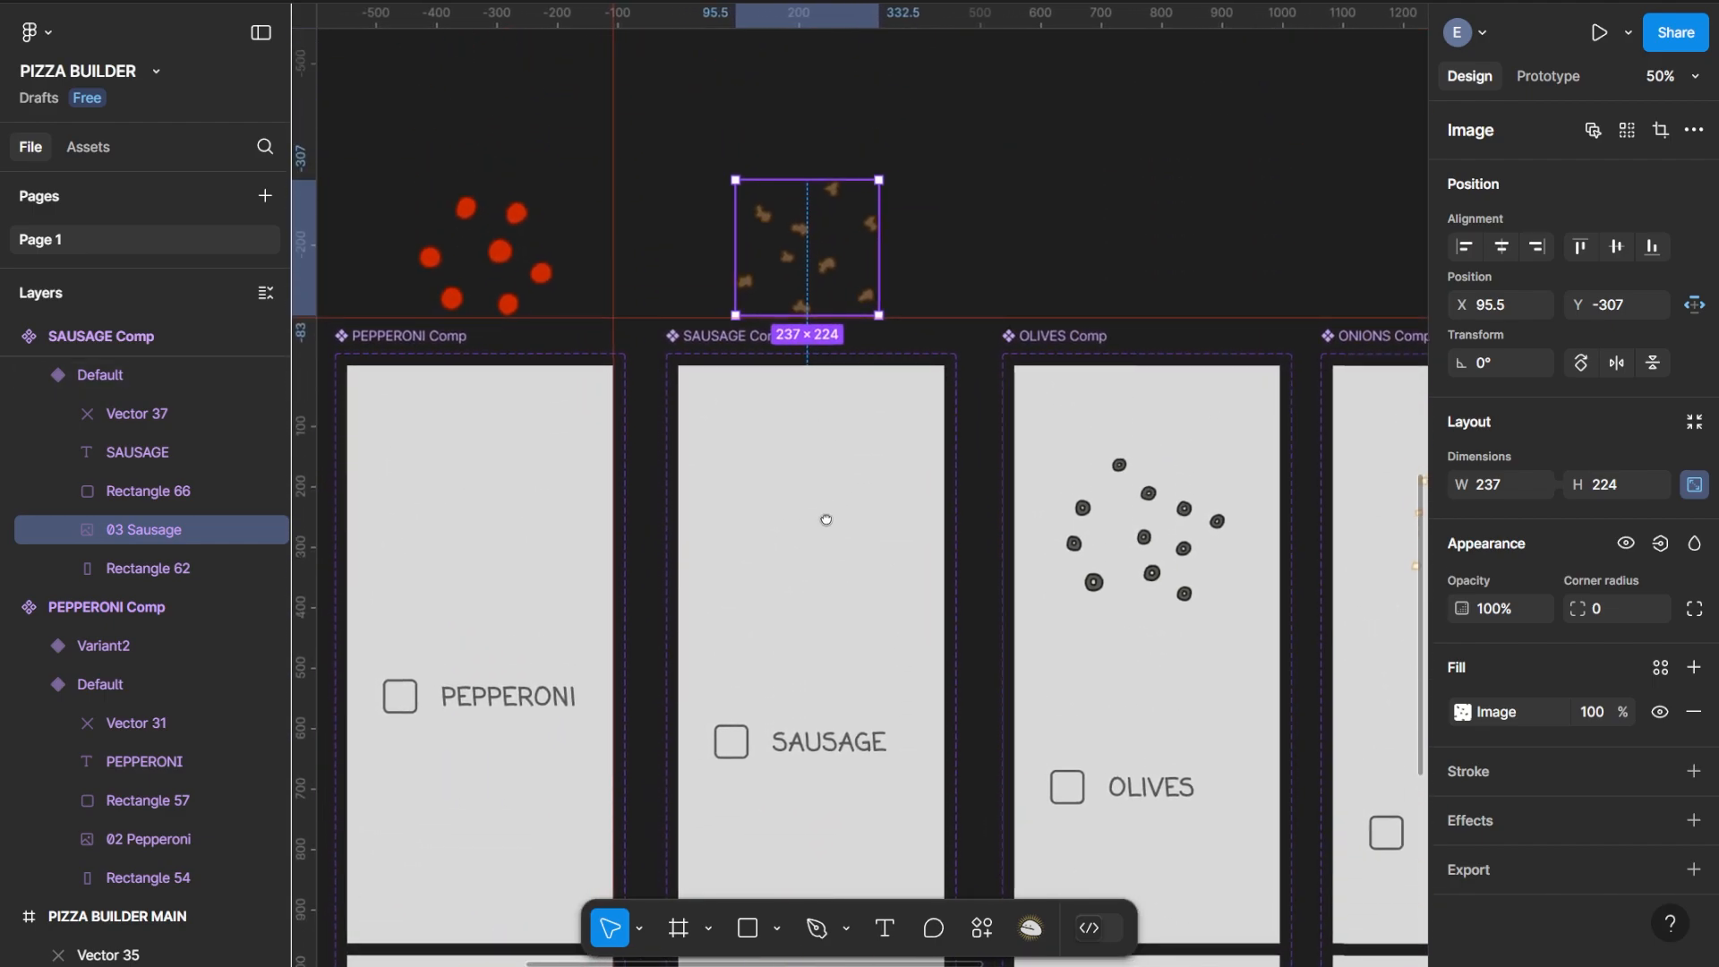
drag(827, 519, 722, 502)
drag(1130, 426, 947, 351)
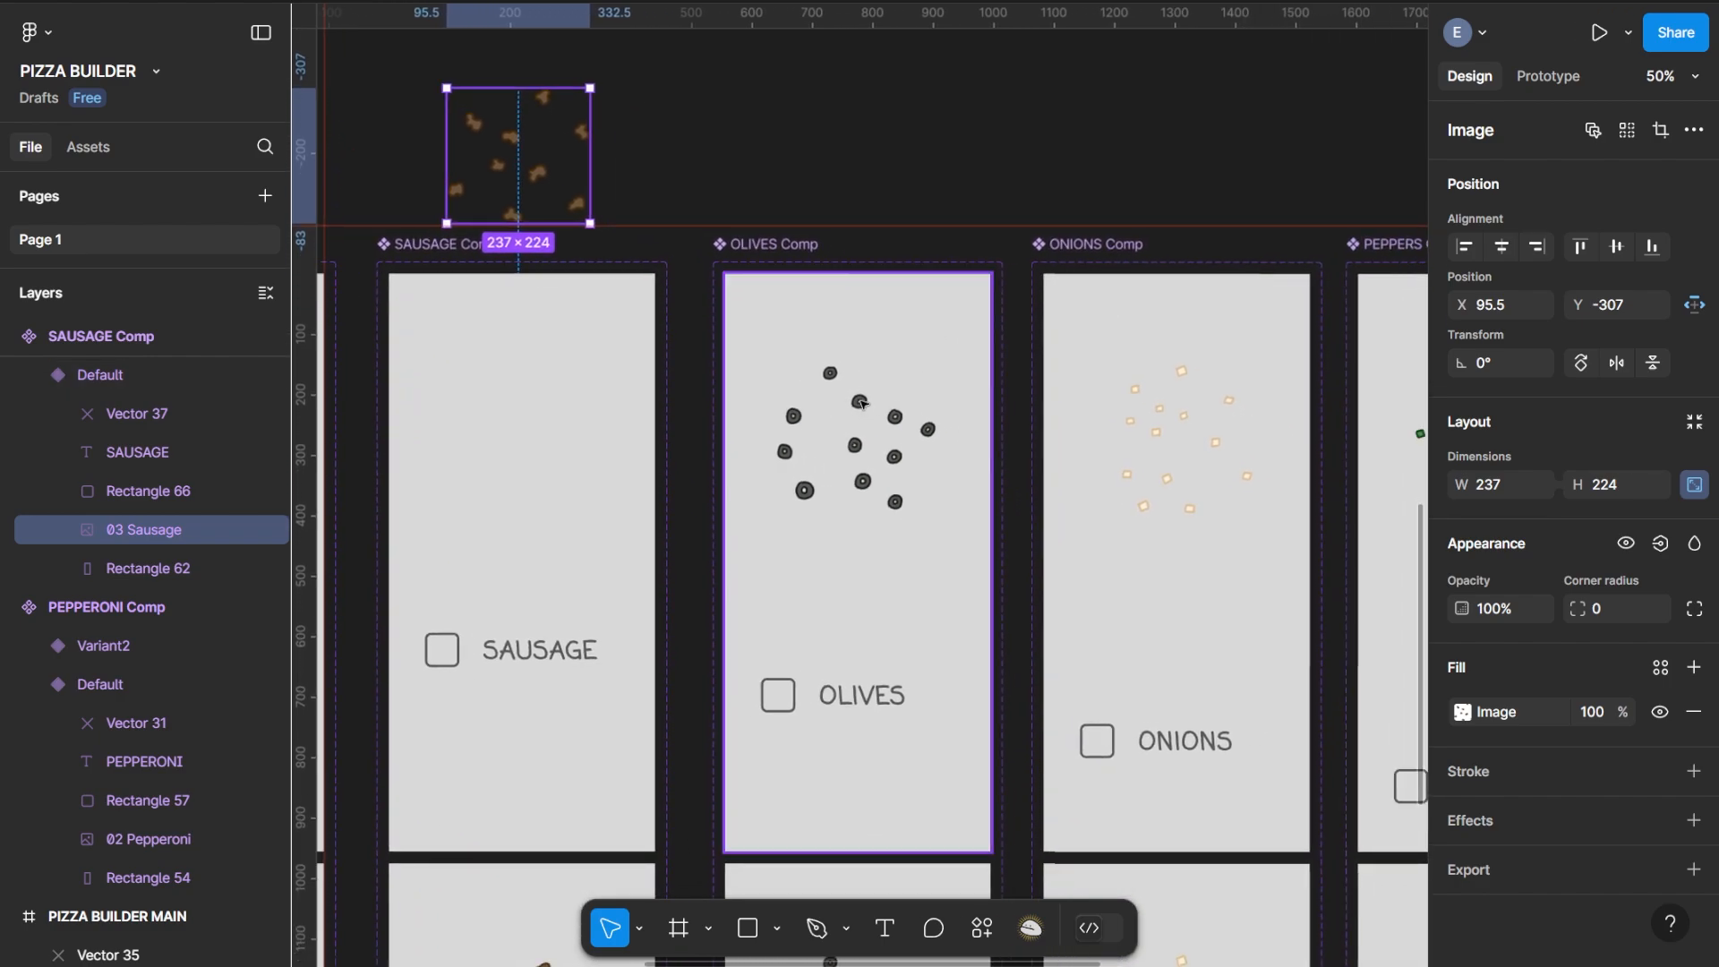
click(861, 404)
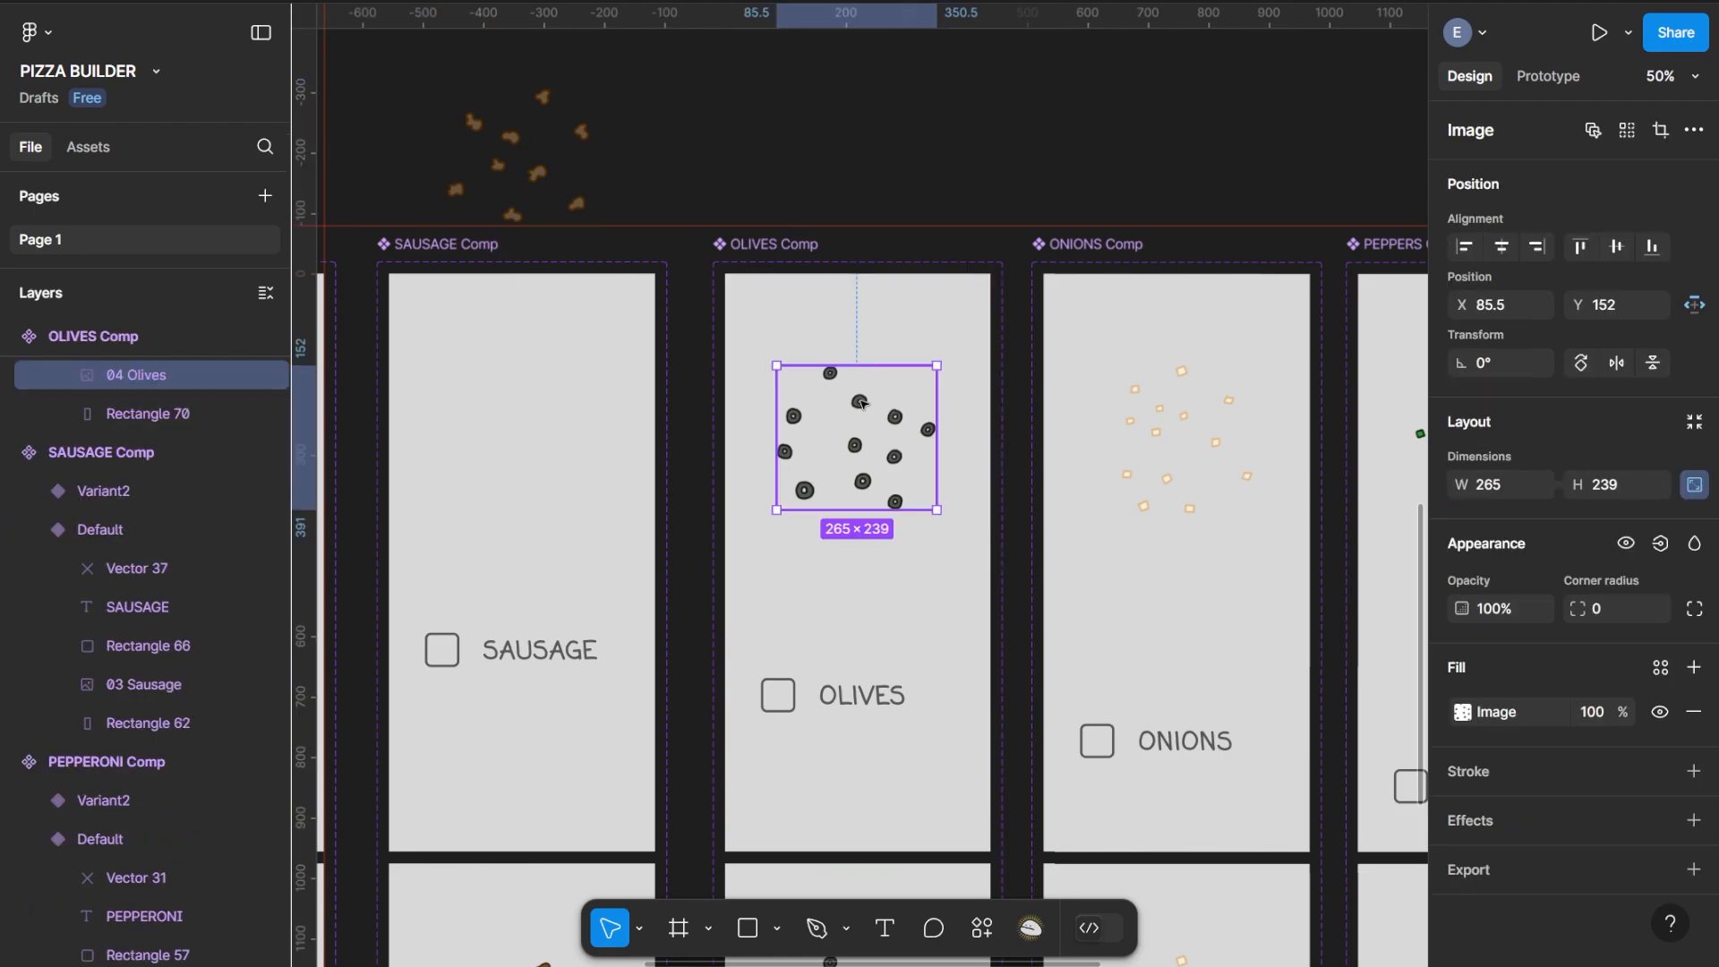
drag(861, 404, 867, 254)
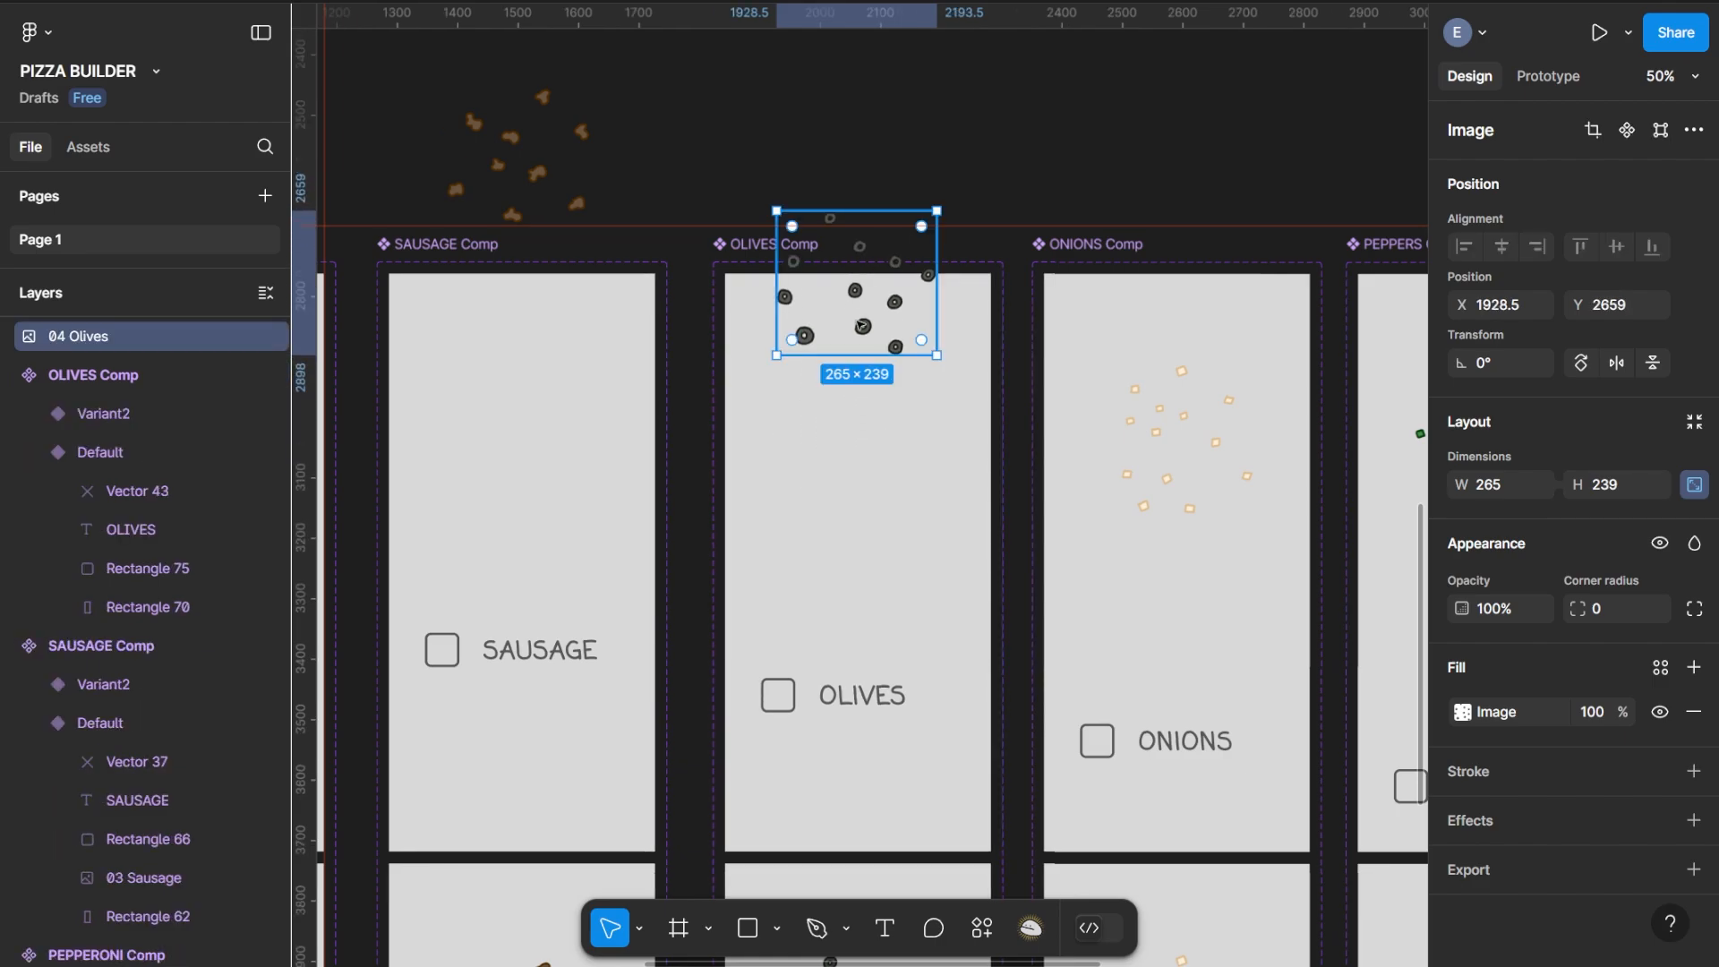
key(ctrl+z)
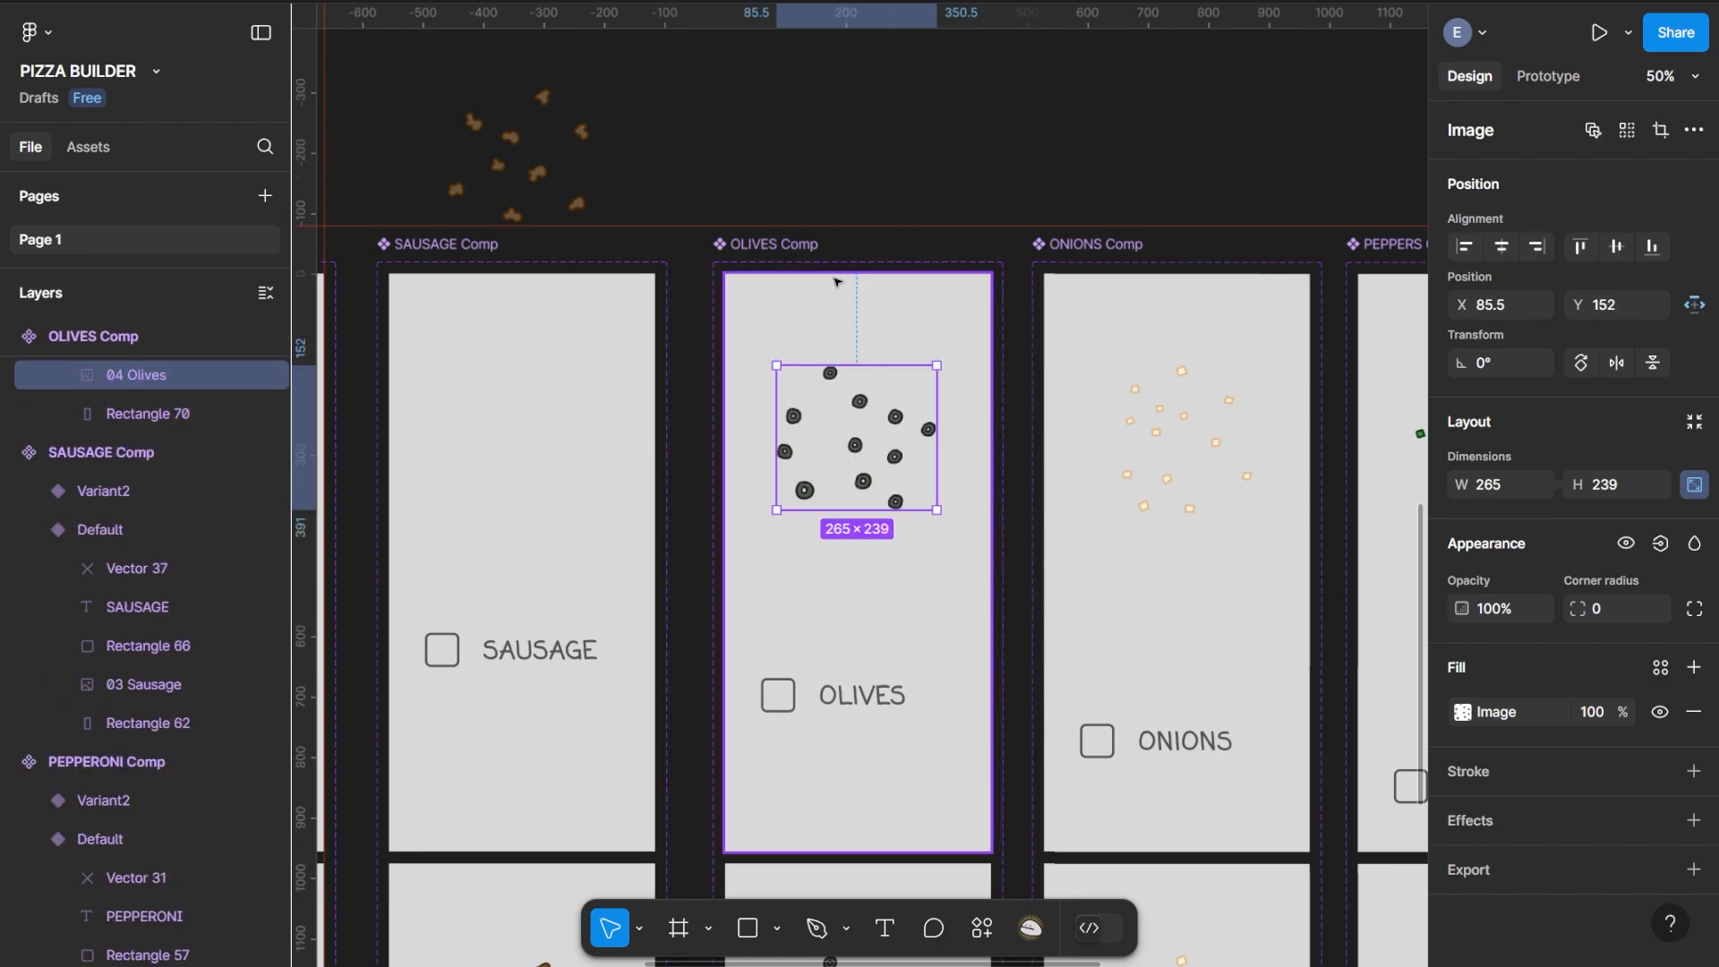
Turn off content clipping for OLIVES Comp and raise the default variant's 04 Olives image above the frame, to X 85.5, Y -316
click(775, 244)
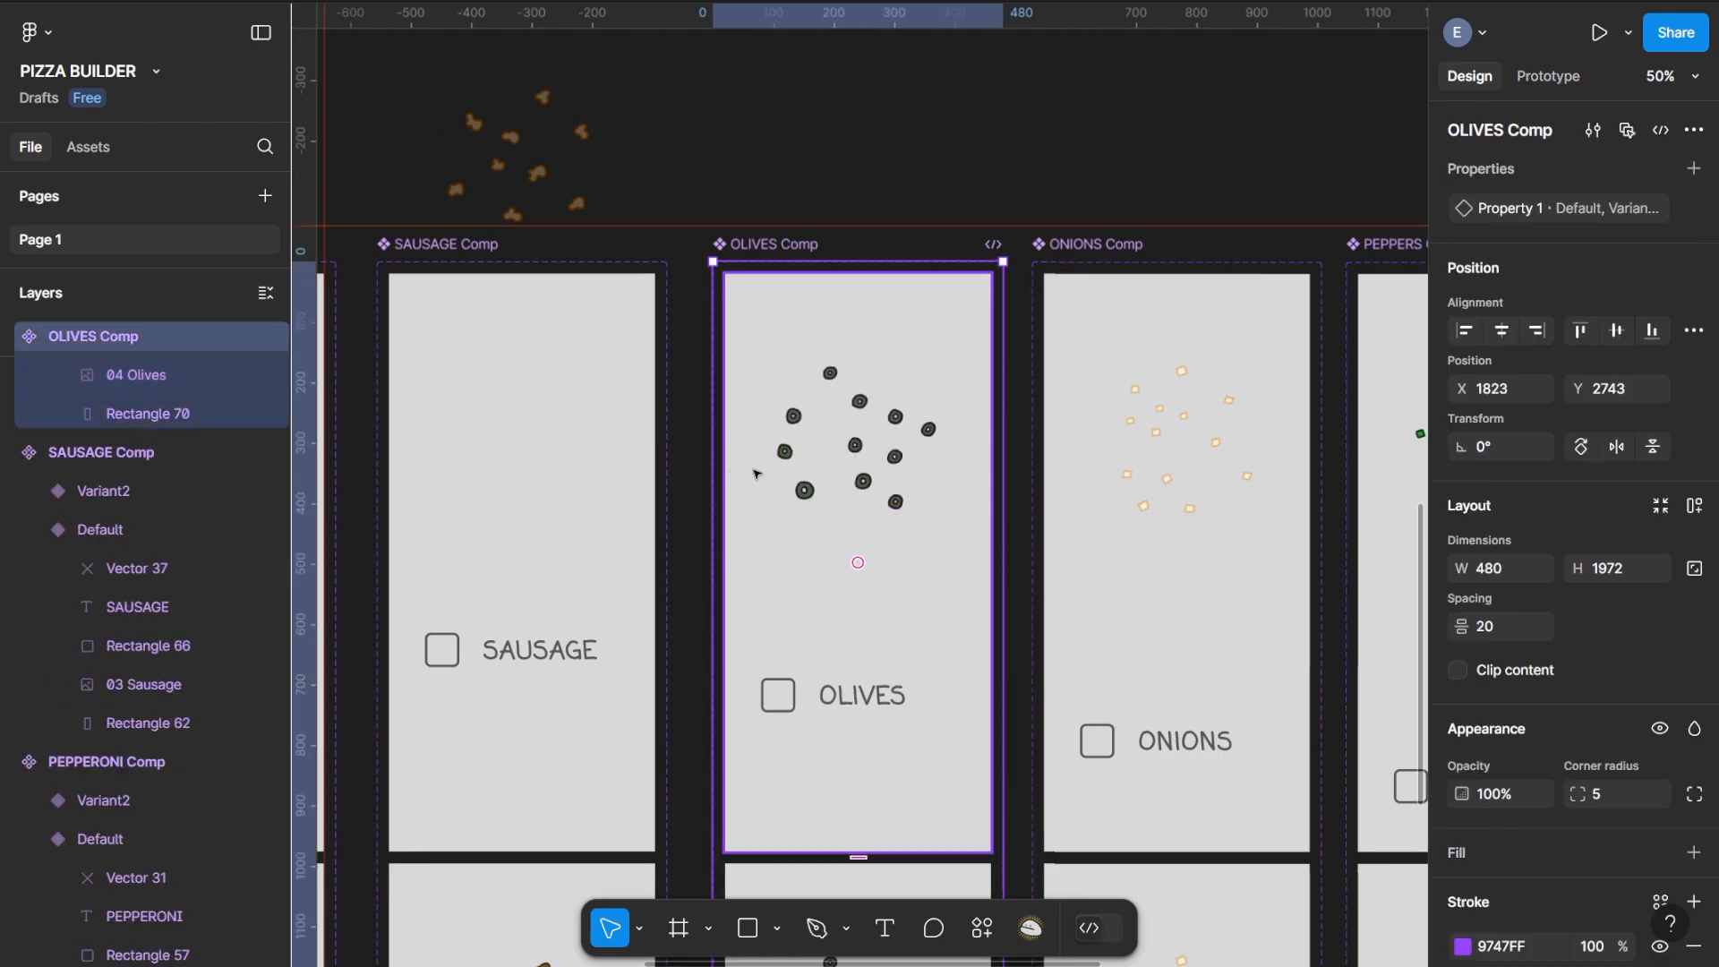
click(866, 488)
drag(867, 488, 864, 327)
key(shift+Up)
key(shift+Up)
key(shift+Up)
key(shift+Up)
key(shift+Up)
key(shift+Up)
key(shift+Up)
key(shift+Up)
key(shift+Up)
key(shift+Up)
key(shift+Up)
key(shift+Up)
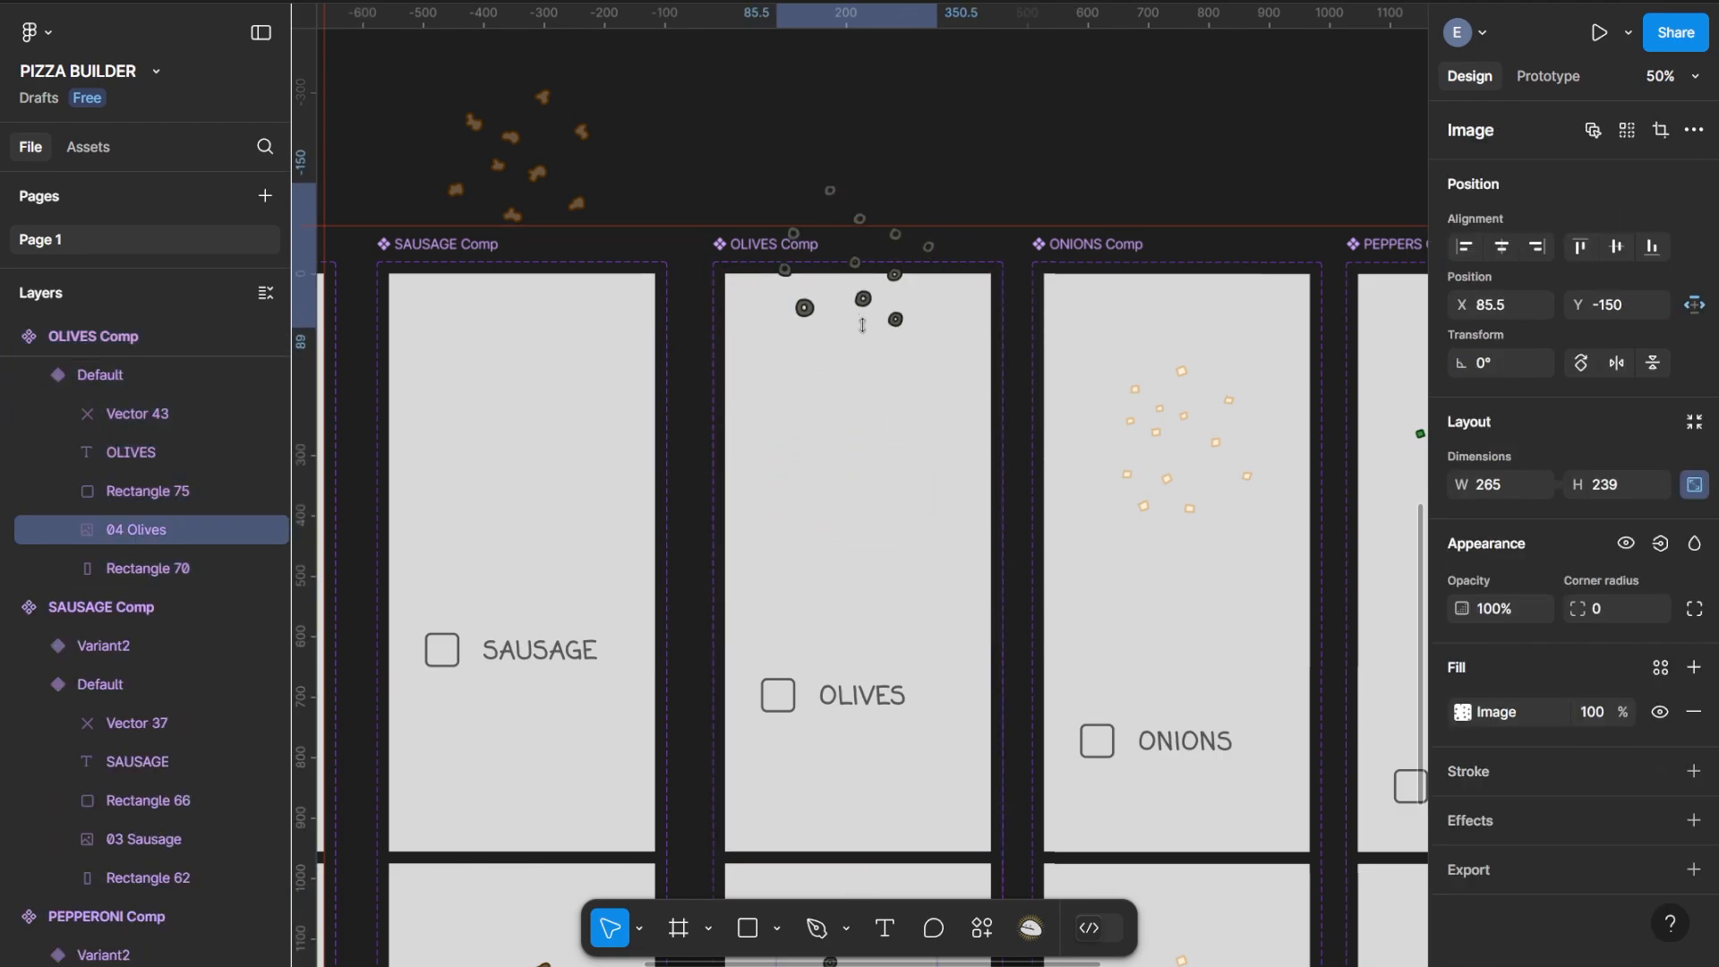
key(shift+Up)
key(shift+Up)
key(shift+Up)
key(shift+Up)
key(shift+Up)
key(shift+Up)
key(shift+Up)
key(shift+Up)
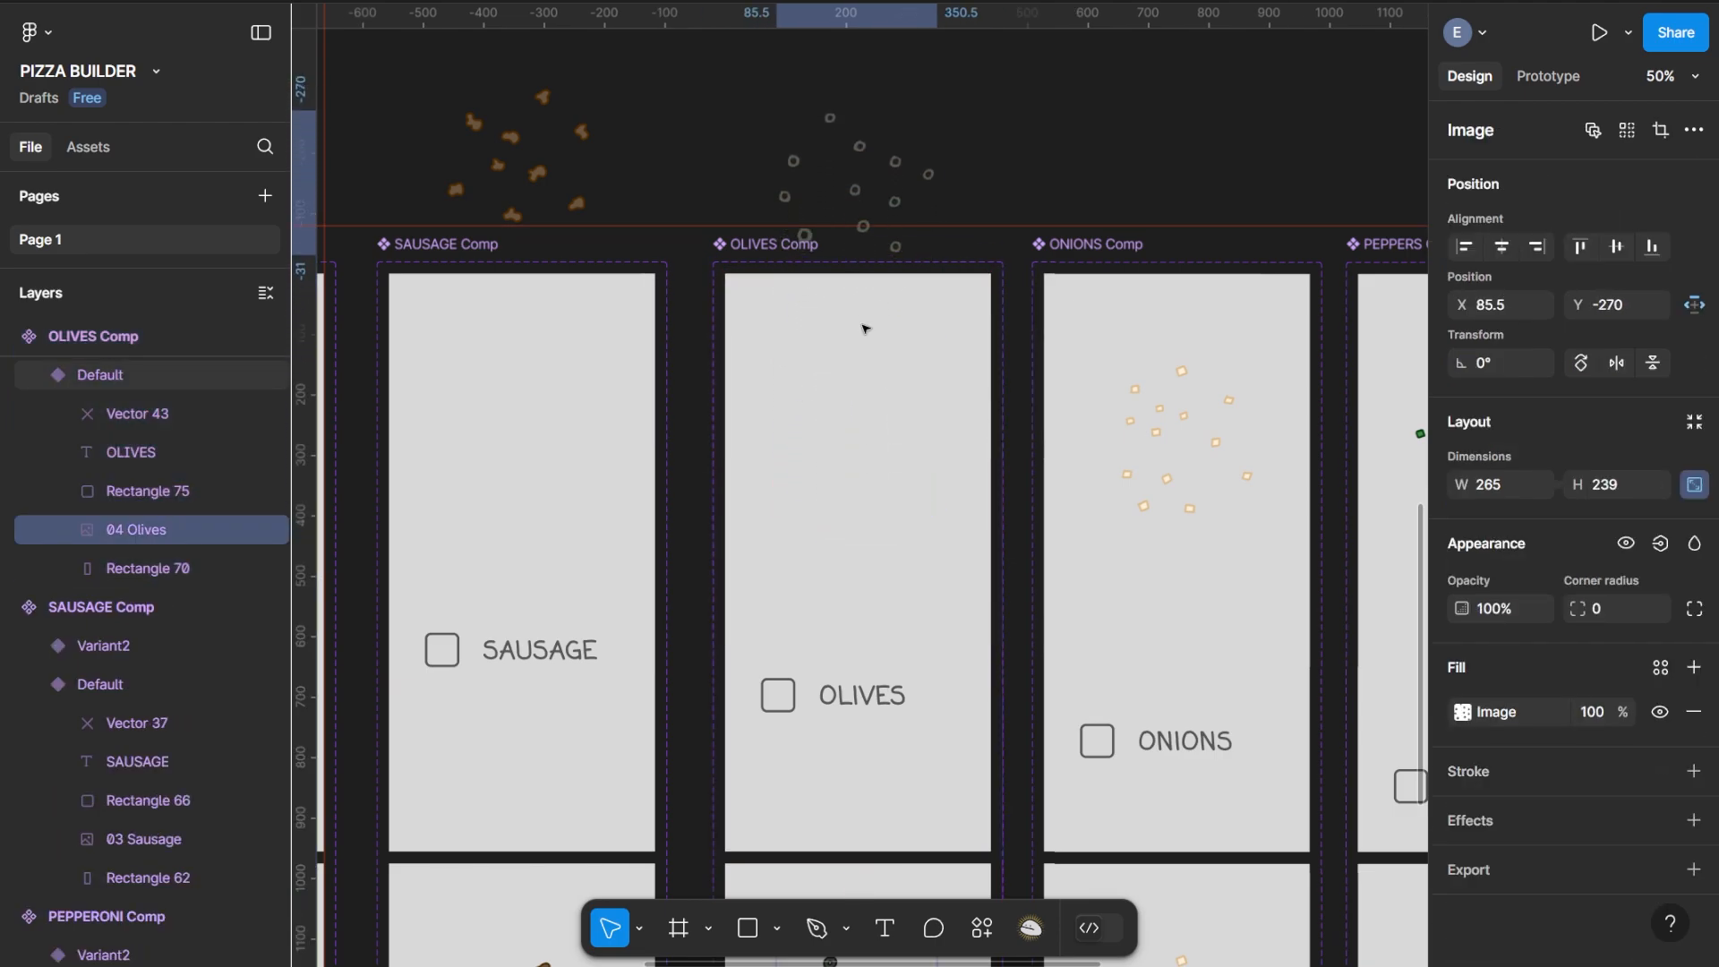
key(Down)
key(Down)
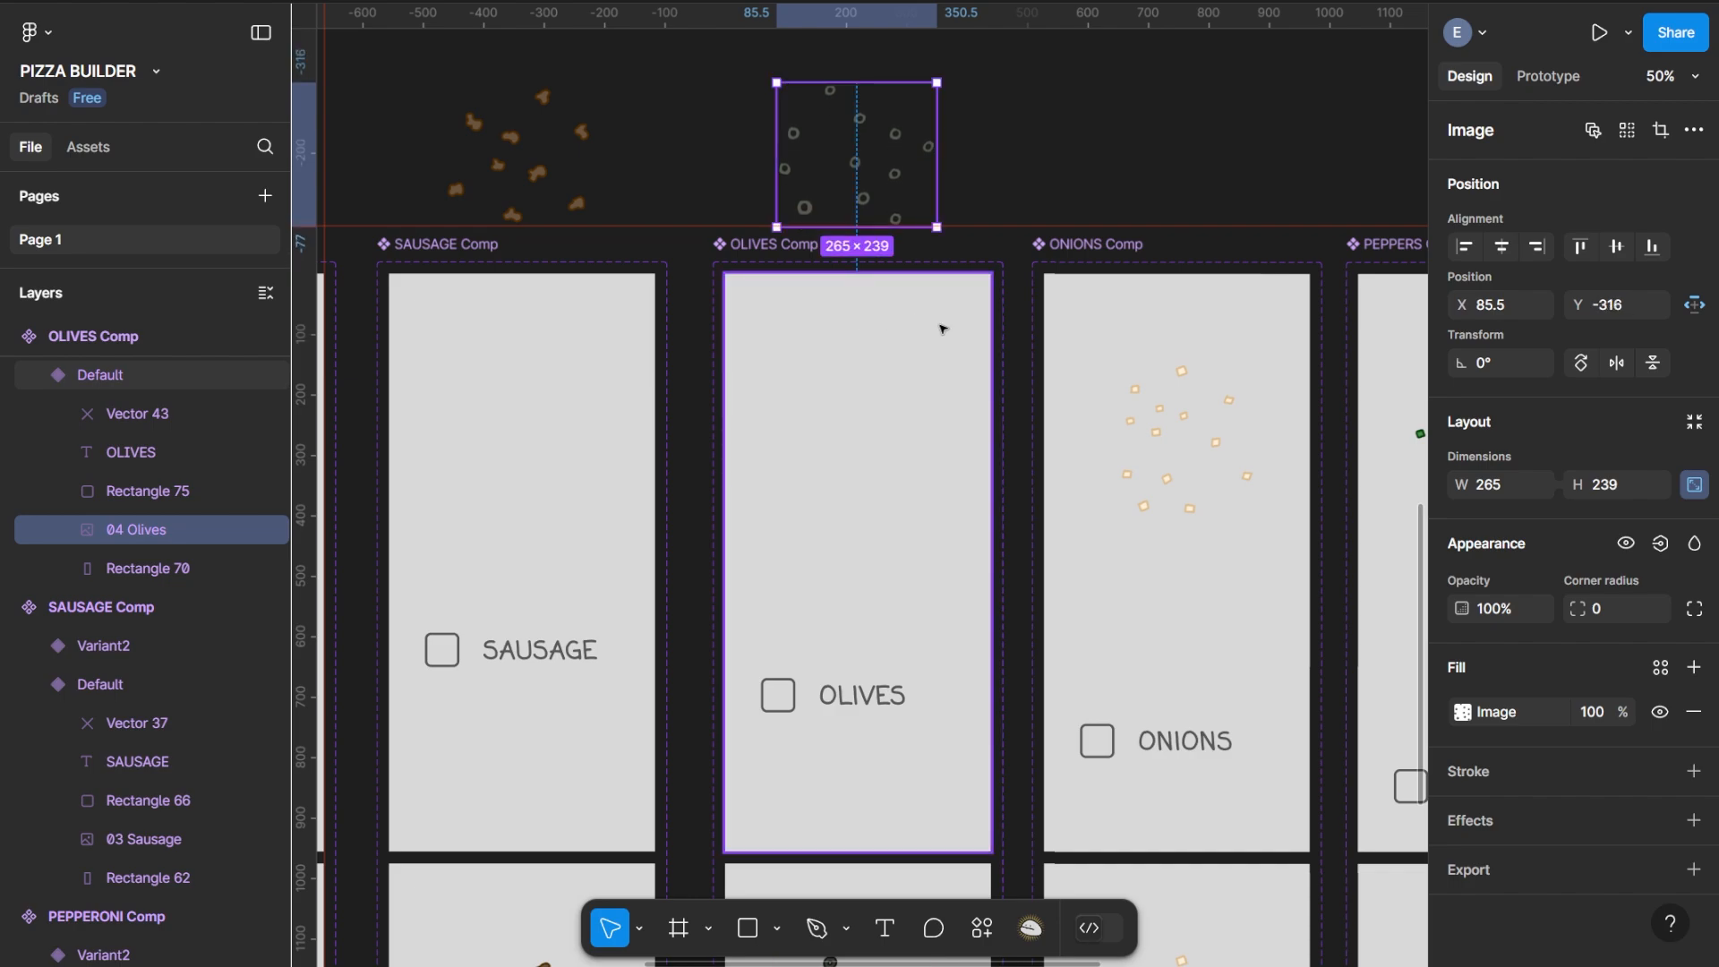
Turn off content clipping for ONIONS Comp and raise the default variant's 05 Onions image above the frame, to X 128.5, Y -331
click(1159, 436)
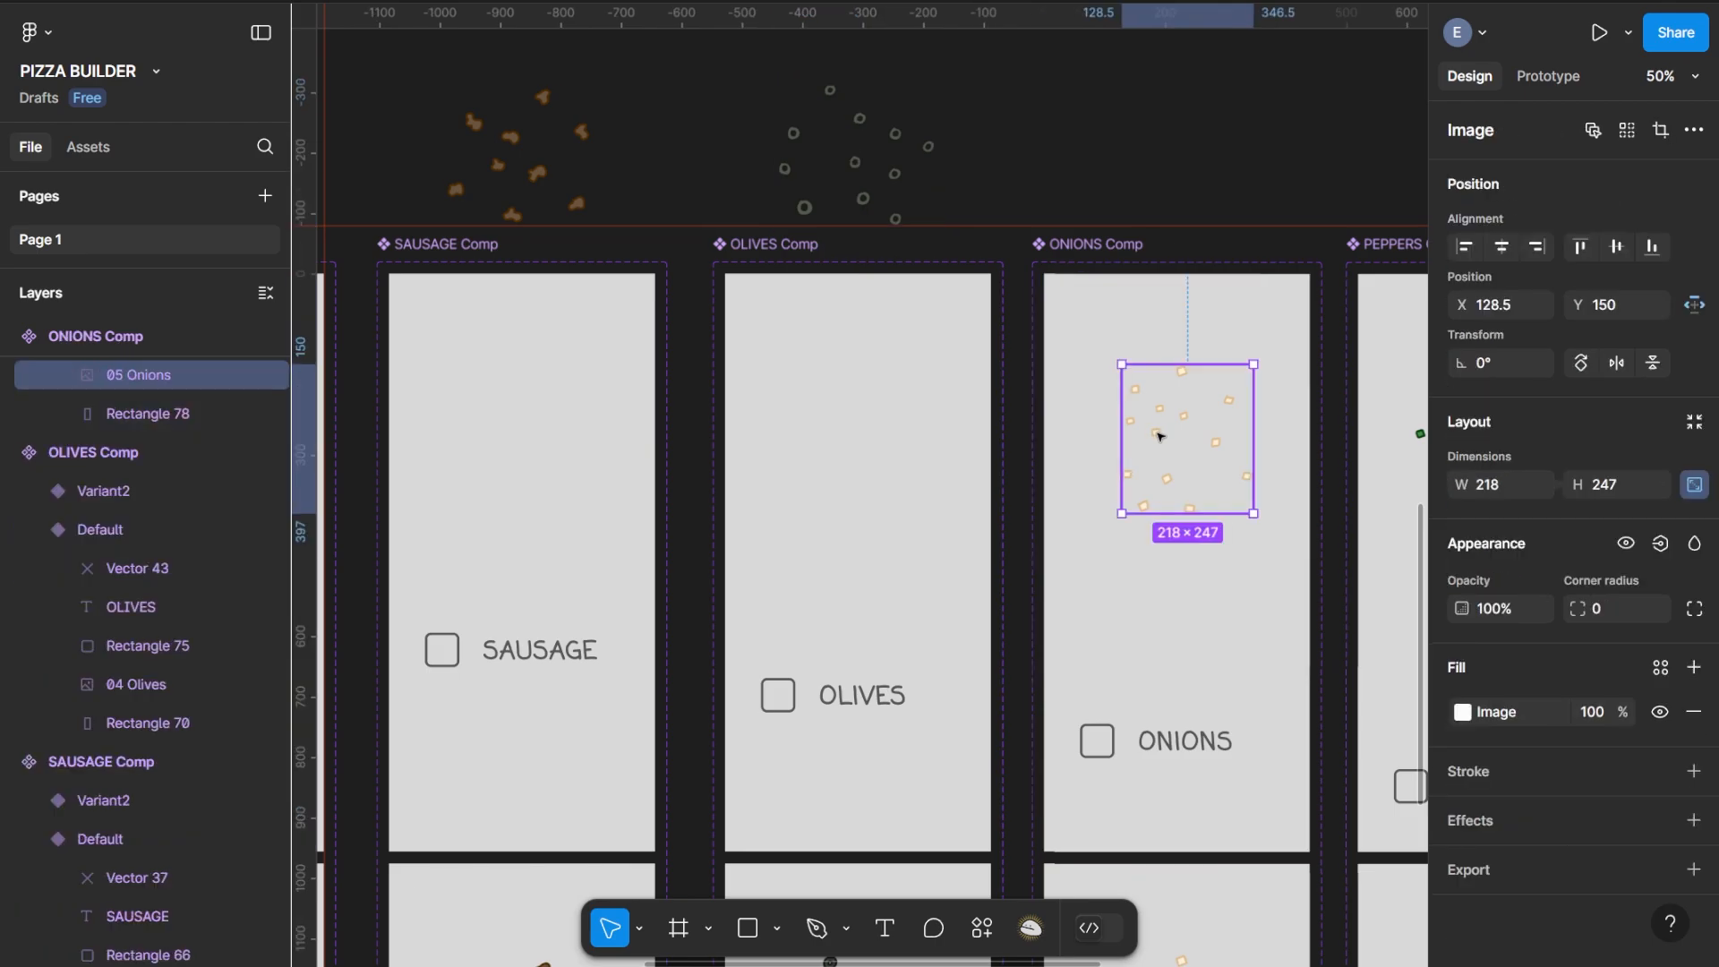
click(1087, 243)
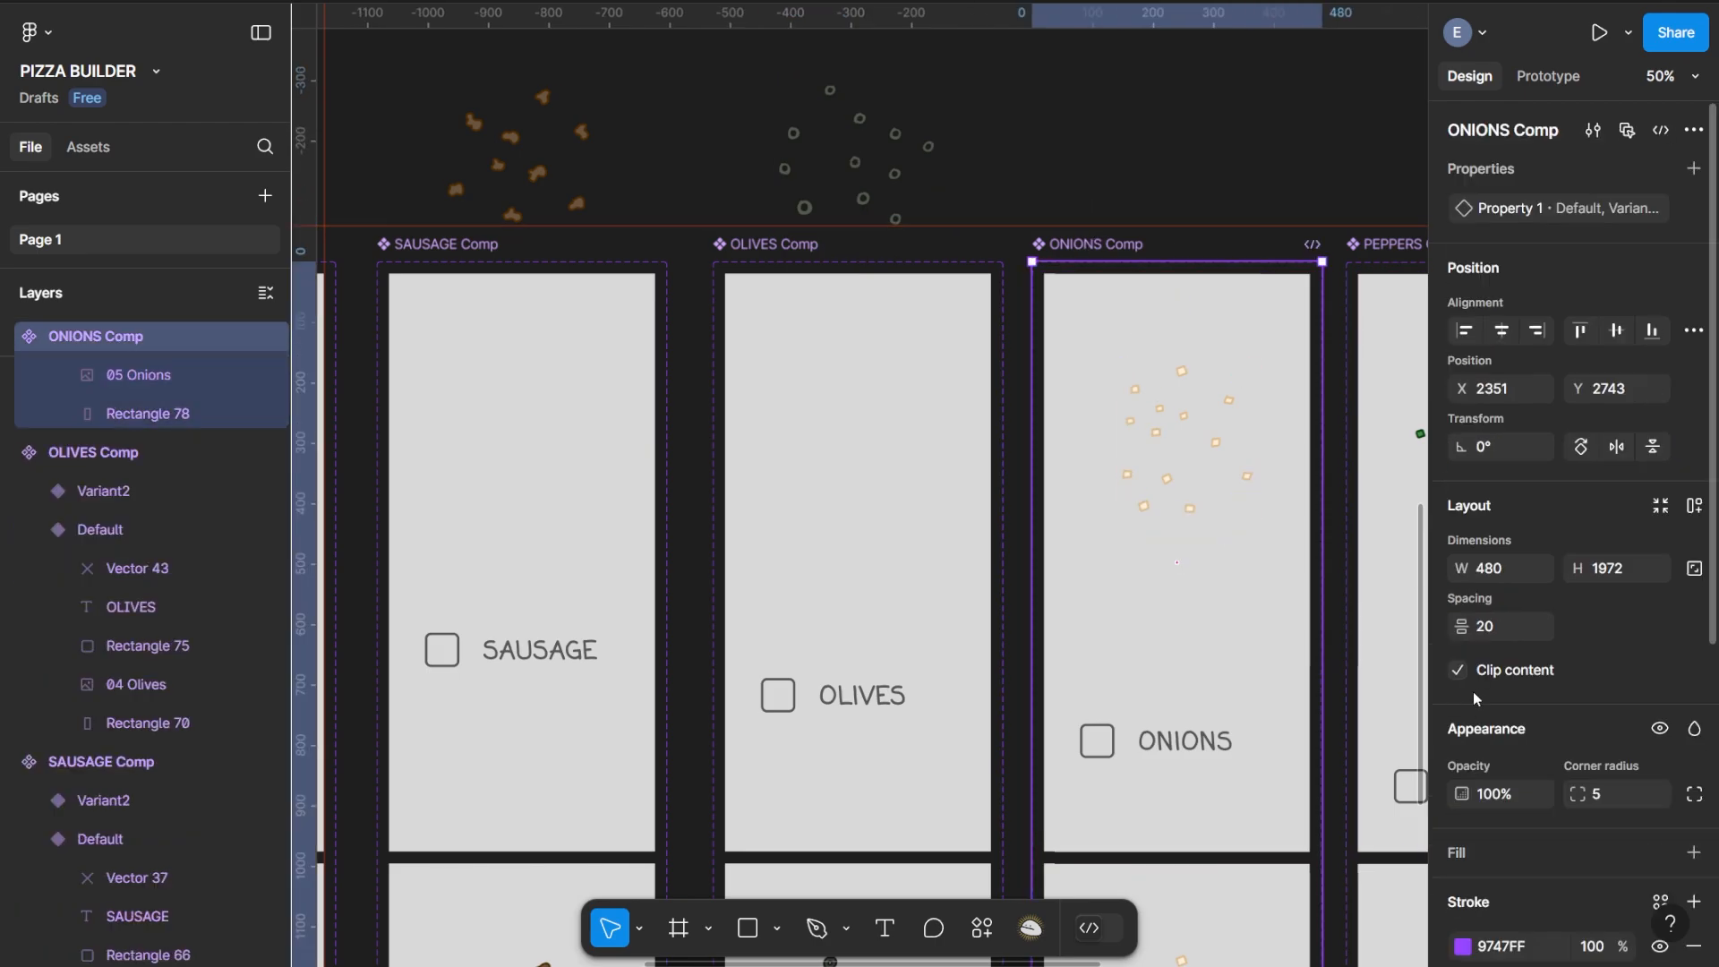
click(1171, 483)
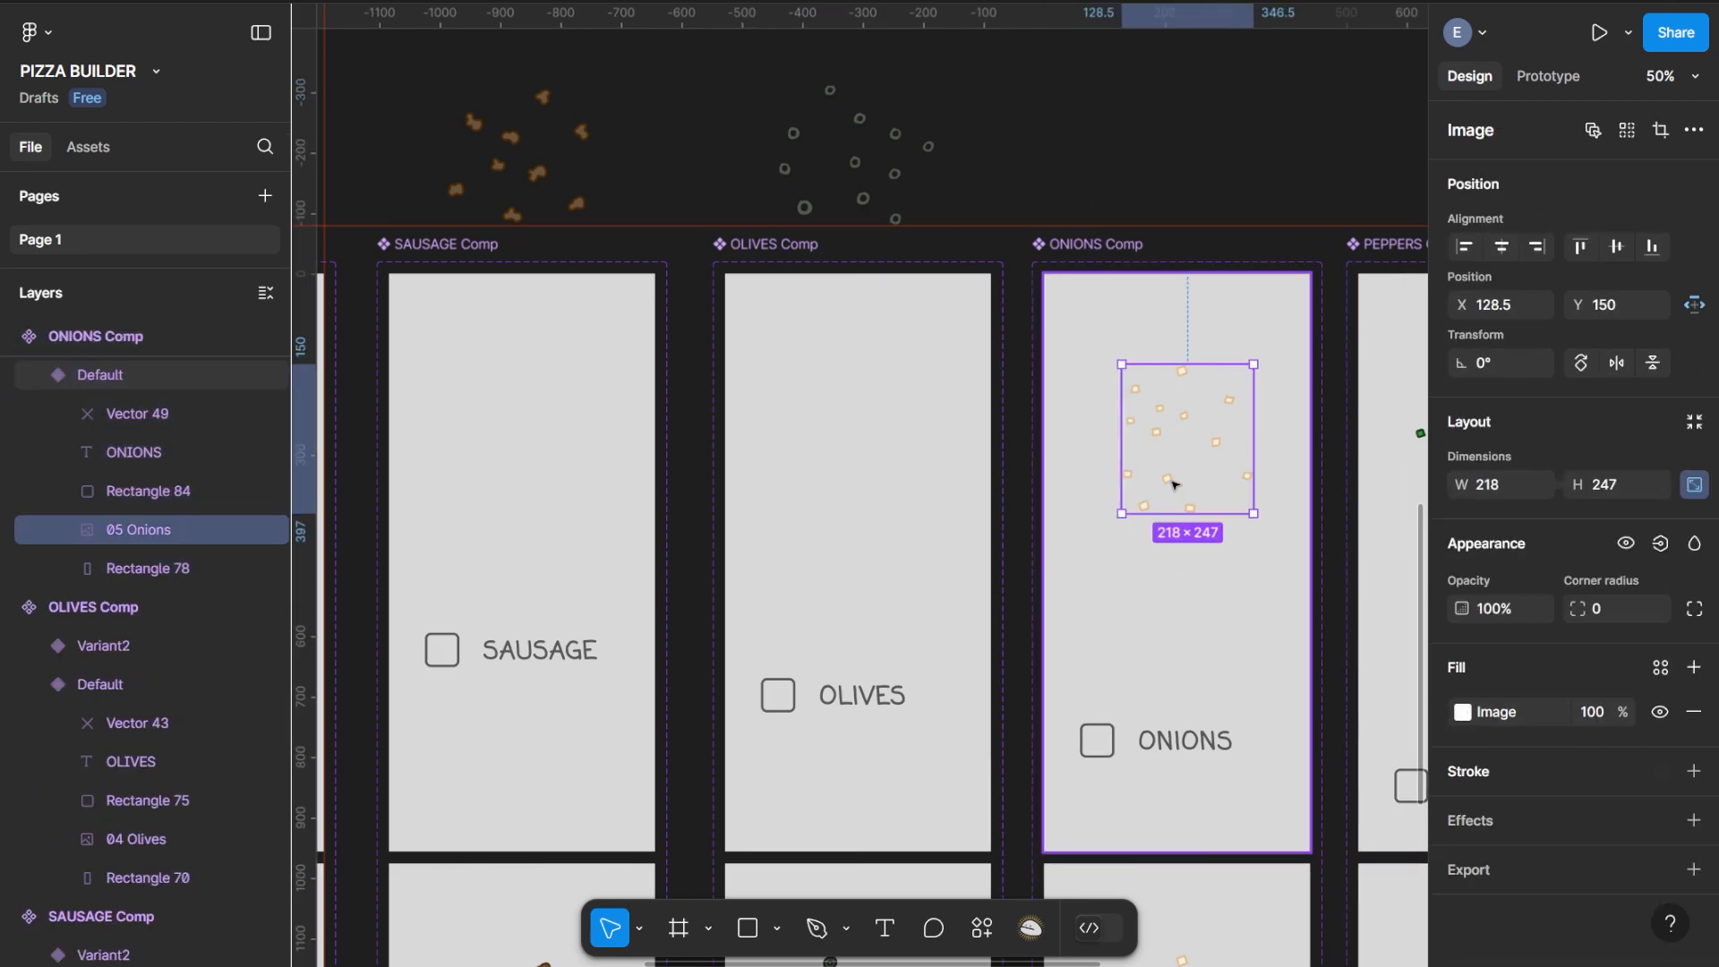
drag(1170, 483, 1165, 299)
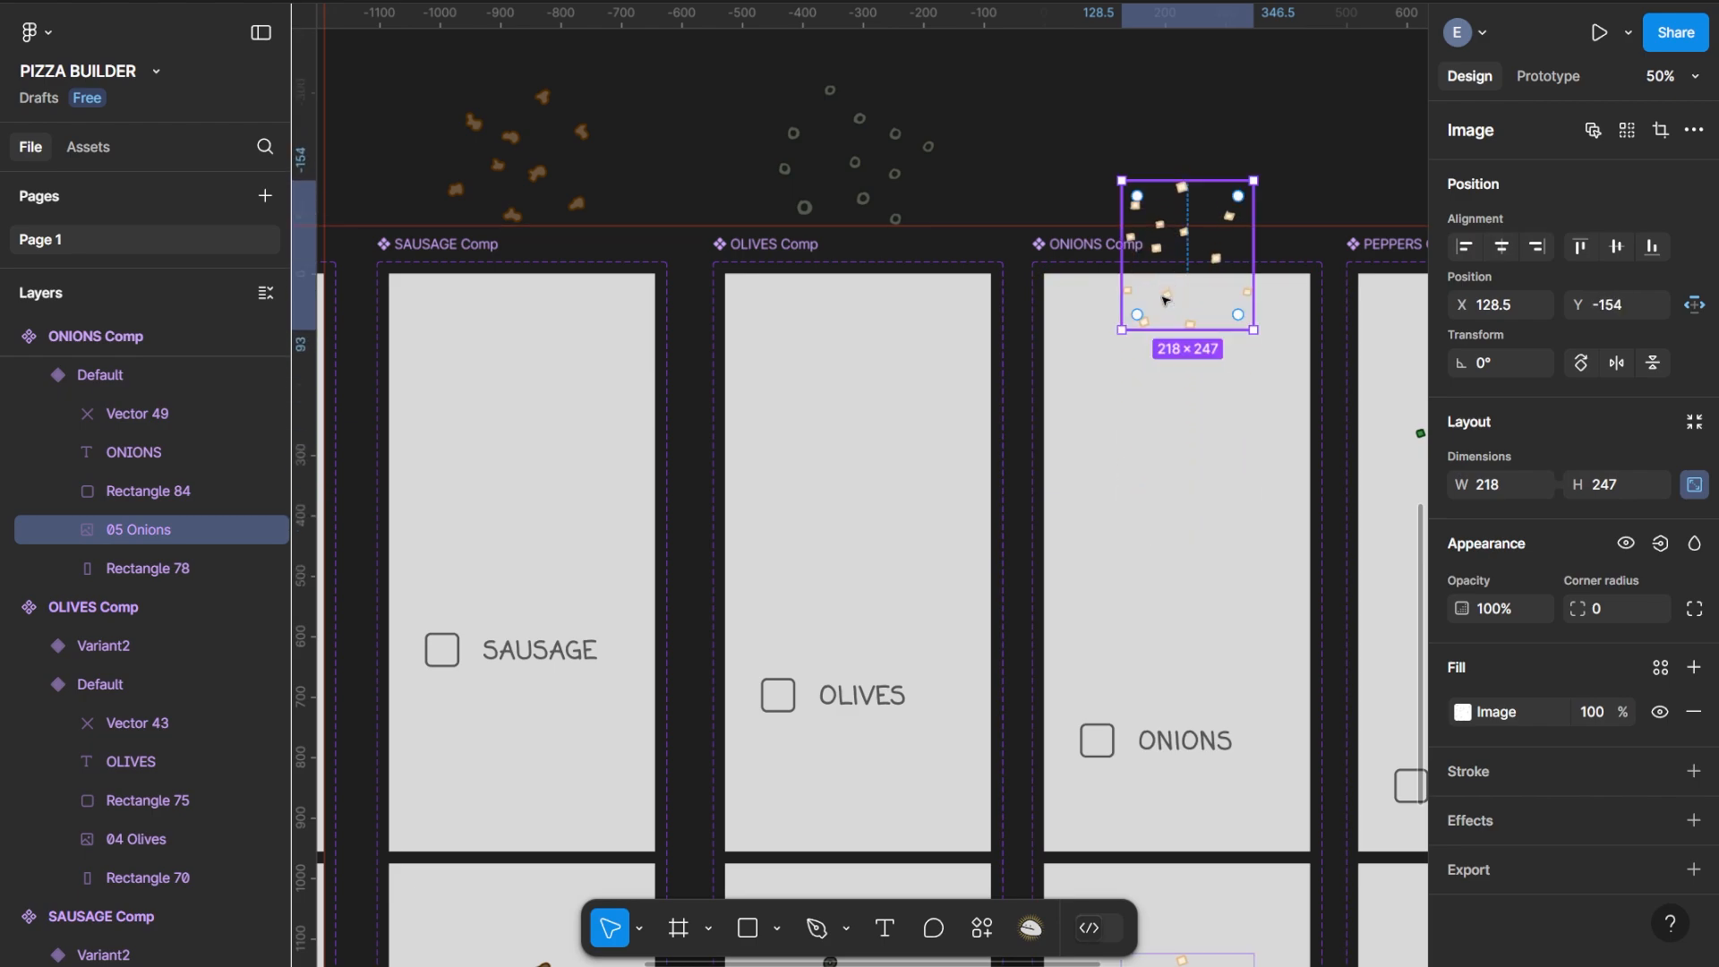
key(shift+Up)
key(shift+Up)
key(shift+Up)
key(shift+Up)
key(shift+Up)
key(shift+Up)
key(shift+Up)
key(shift+Up)
key(shift+Up)
key(shift+Up)
key(shift+Up)
key(shift+Up)
key(shift+Up)
key(shift+Up)
key(shift+Up)
key(shift+Up)
key(shift+Up)
key(shift+Up)
key(shift+Up)
key(shift+Up)
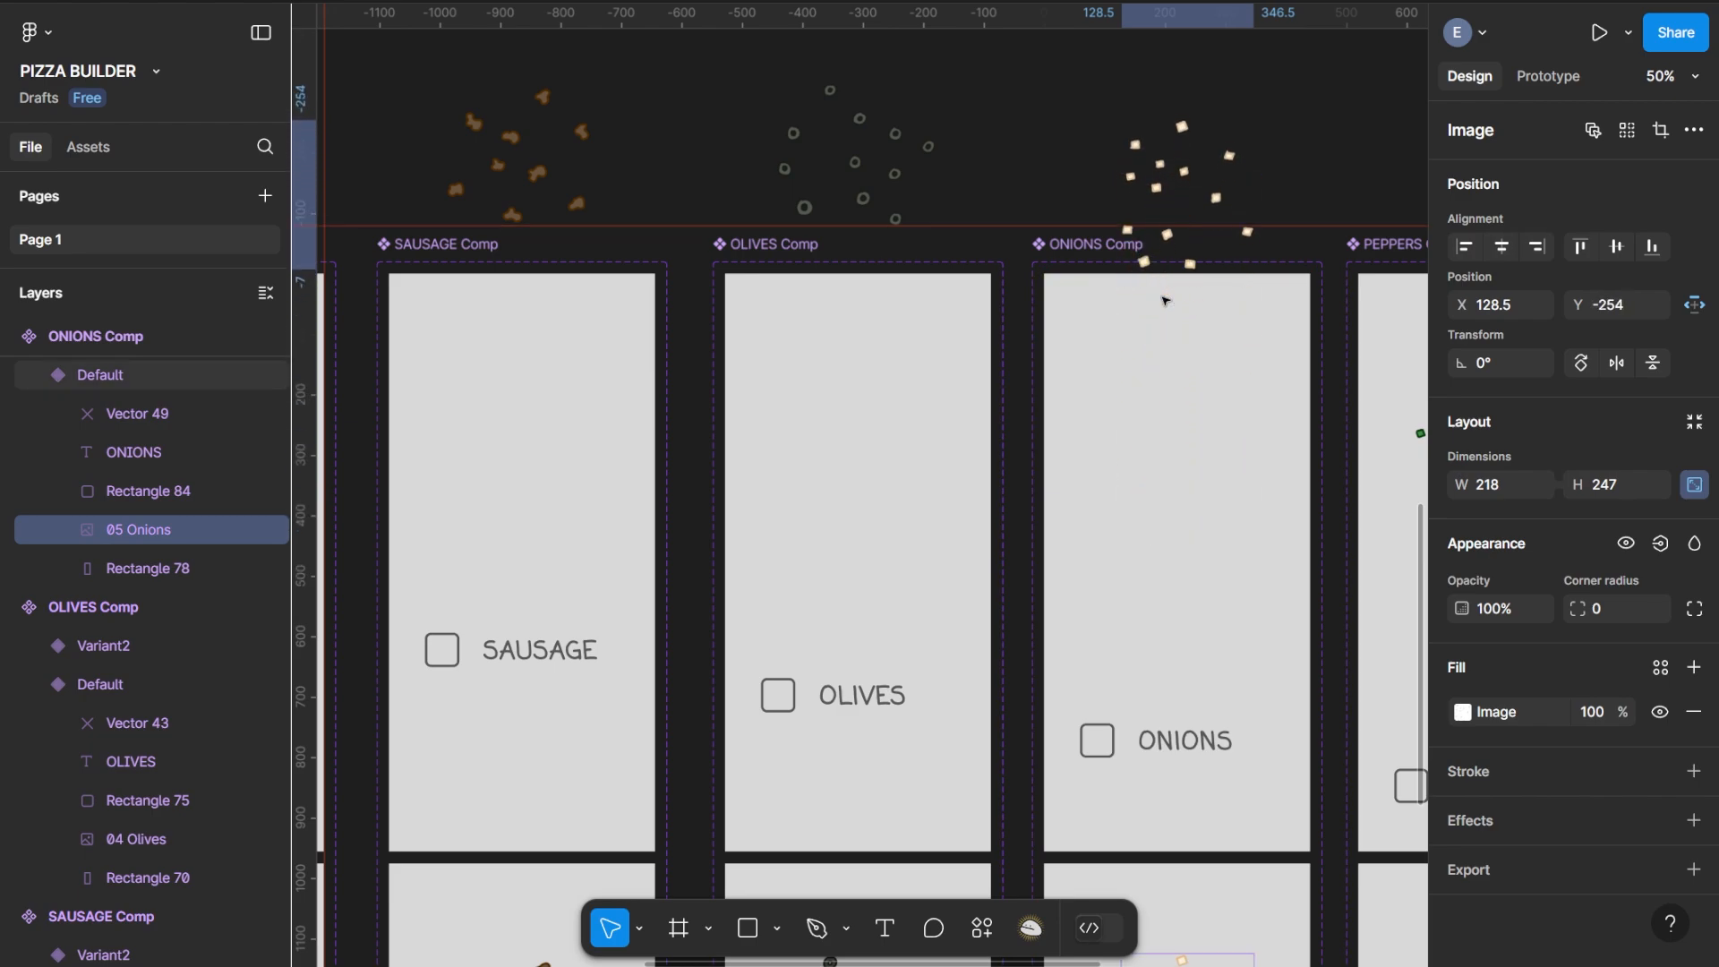
key(shift+Down)
key(shift+Down)
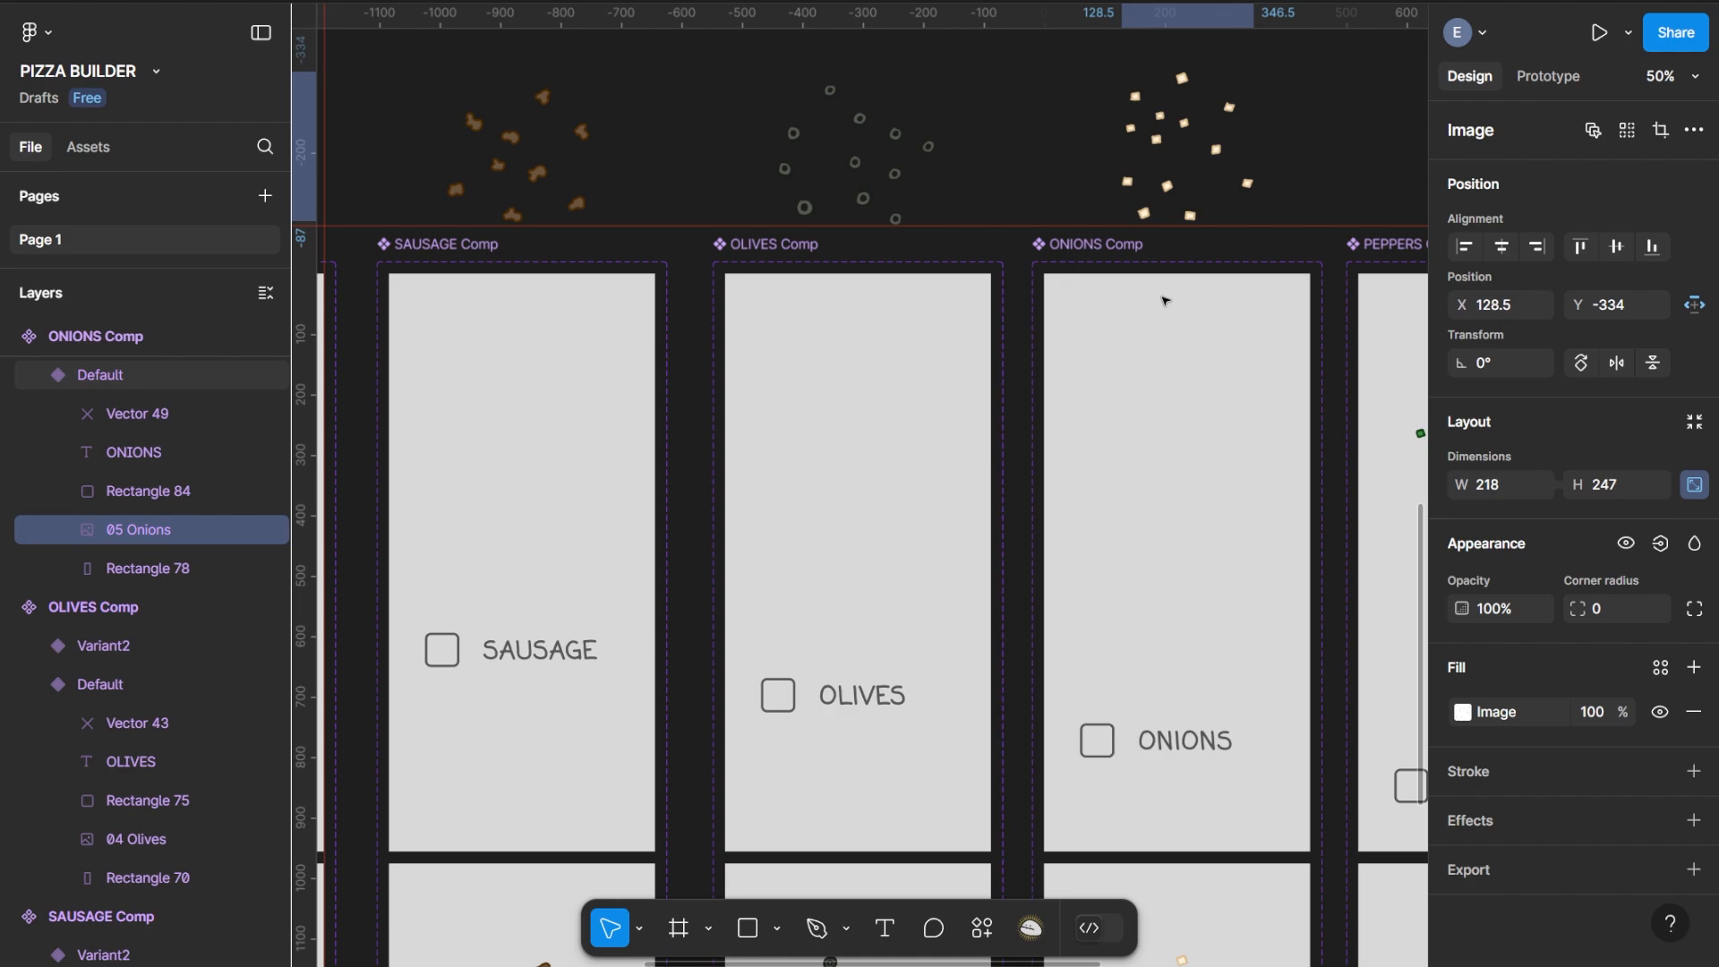
key(Down)
key(Down)
key(Down)
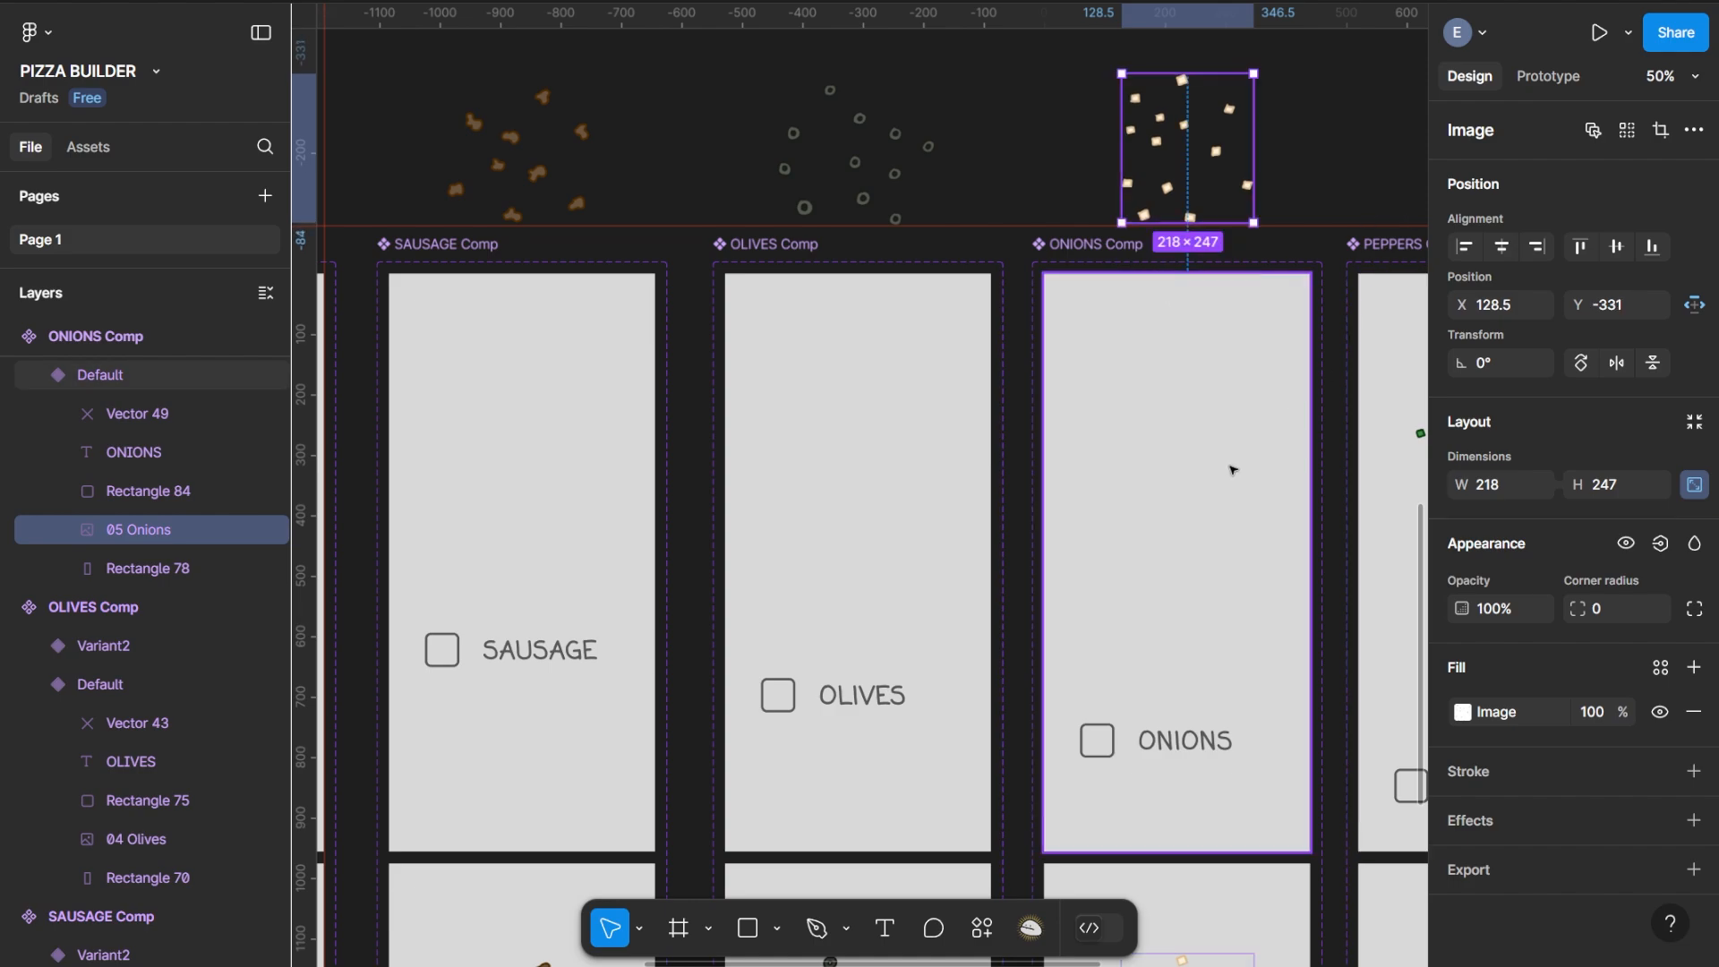
Move the default variant's 06 Green Peppers image up to Y 40 and turn off content clipping for the PEPPERS Comp set
drag(1232, 472, 616, 446)
click(925, 397)
drag(926, 394, 926, 328)
click(830, 221)
click(830, 224)
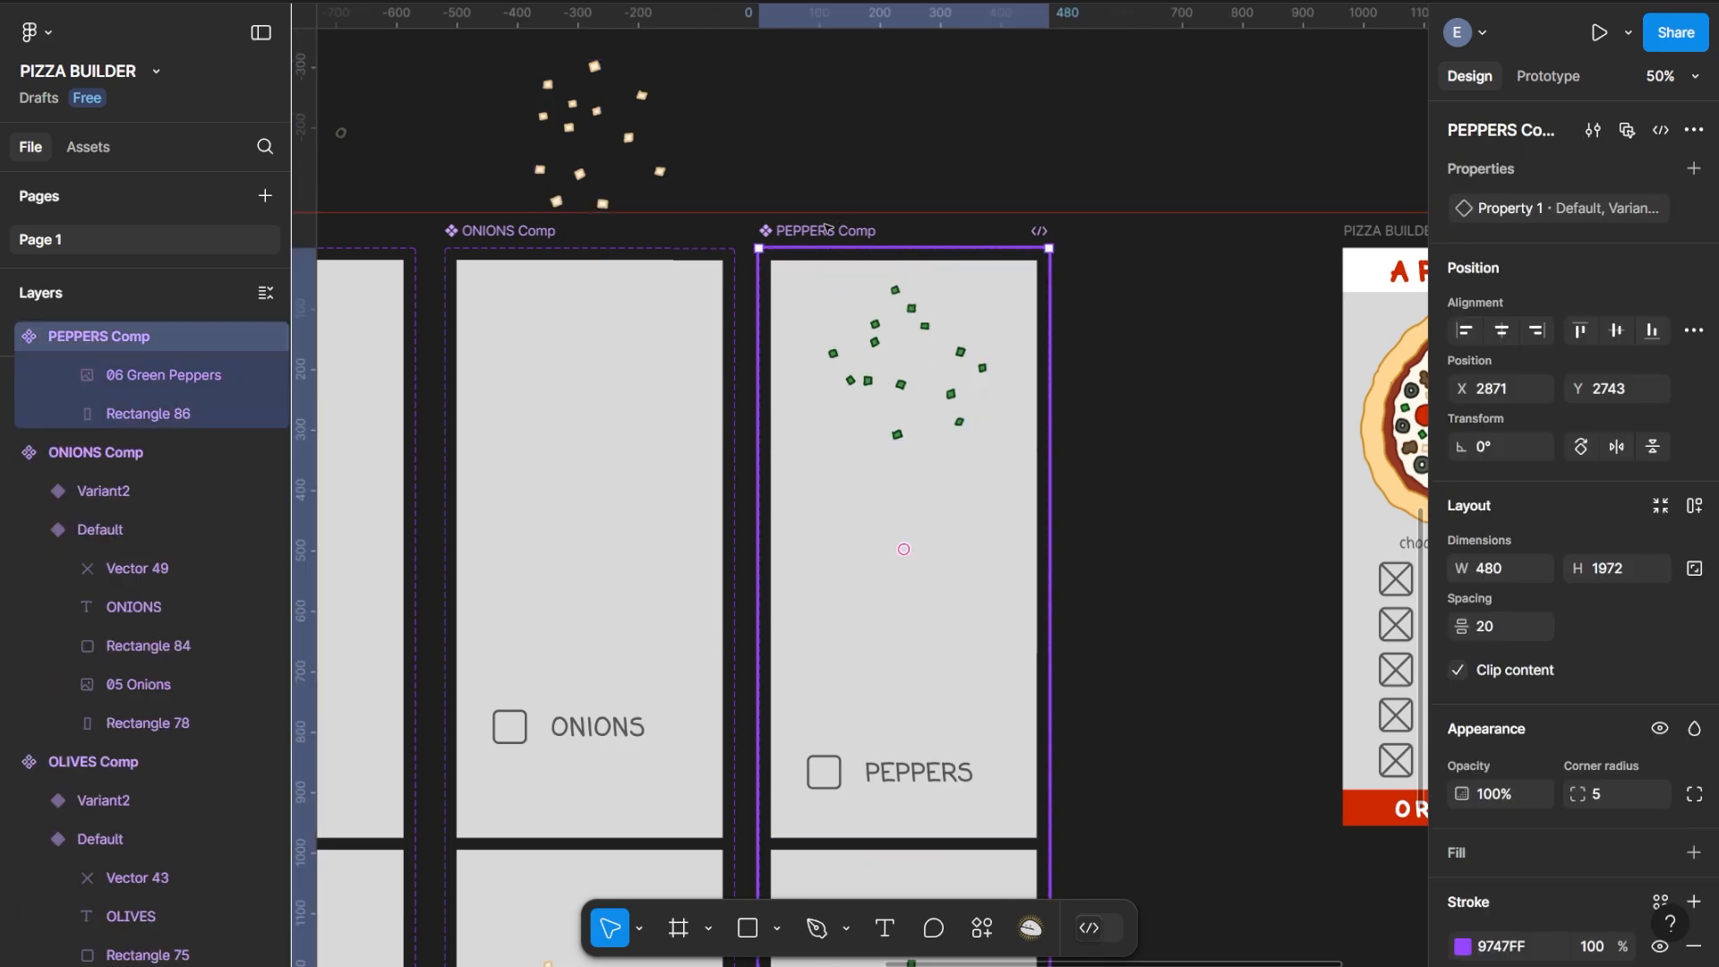
click(1457, 671)
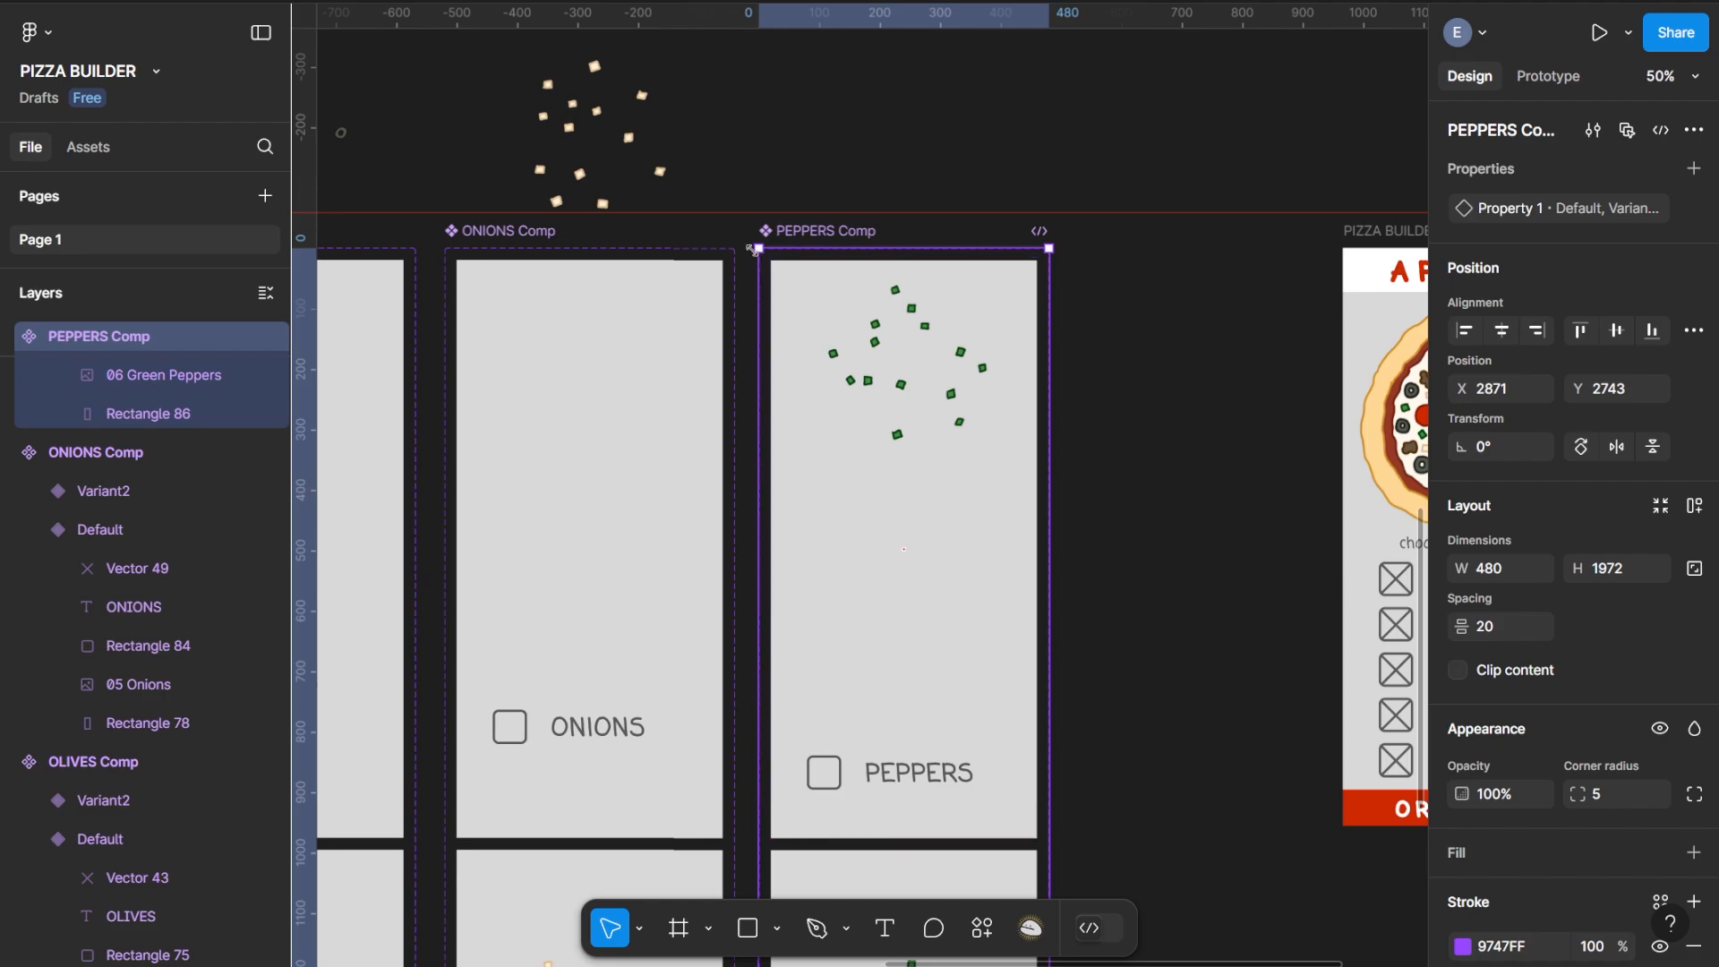
Raise the default variant's 06 Green Peppers image straight up above the PEPPERS Comp frame onto the horizontal guide, to X 93.5, Y -339
click(926, 328)
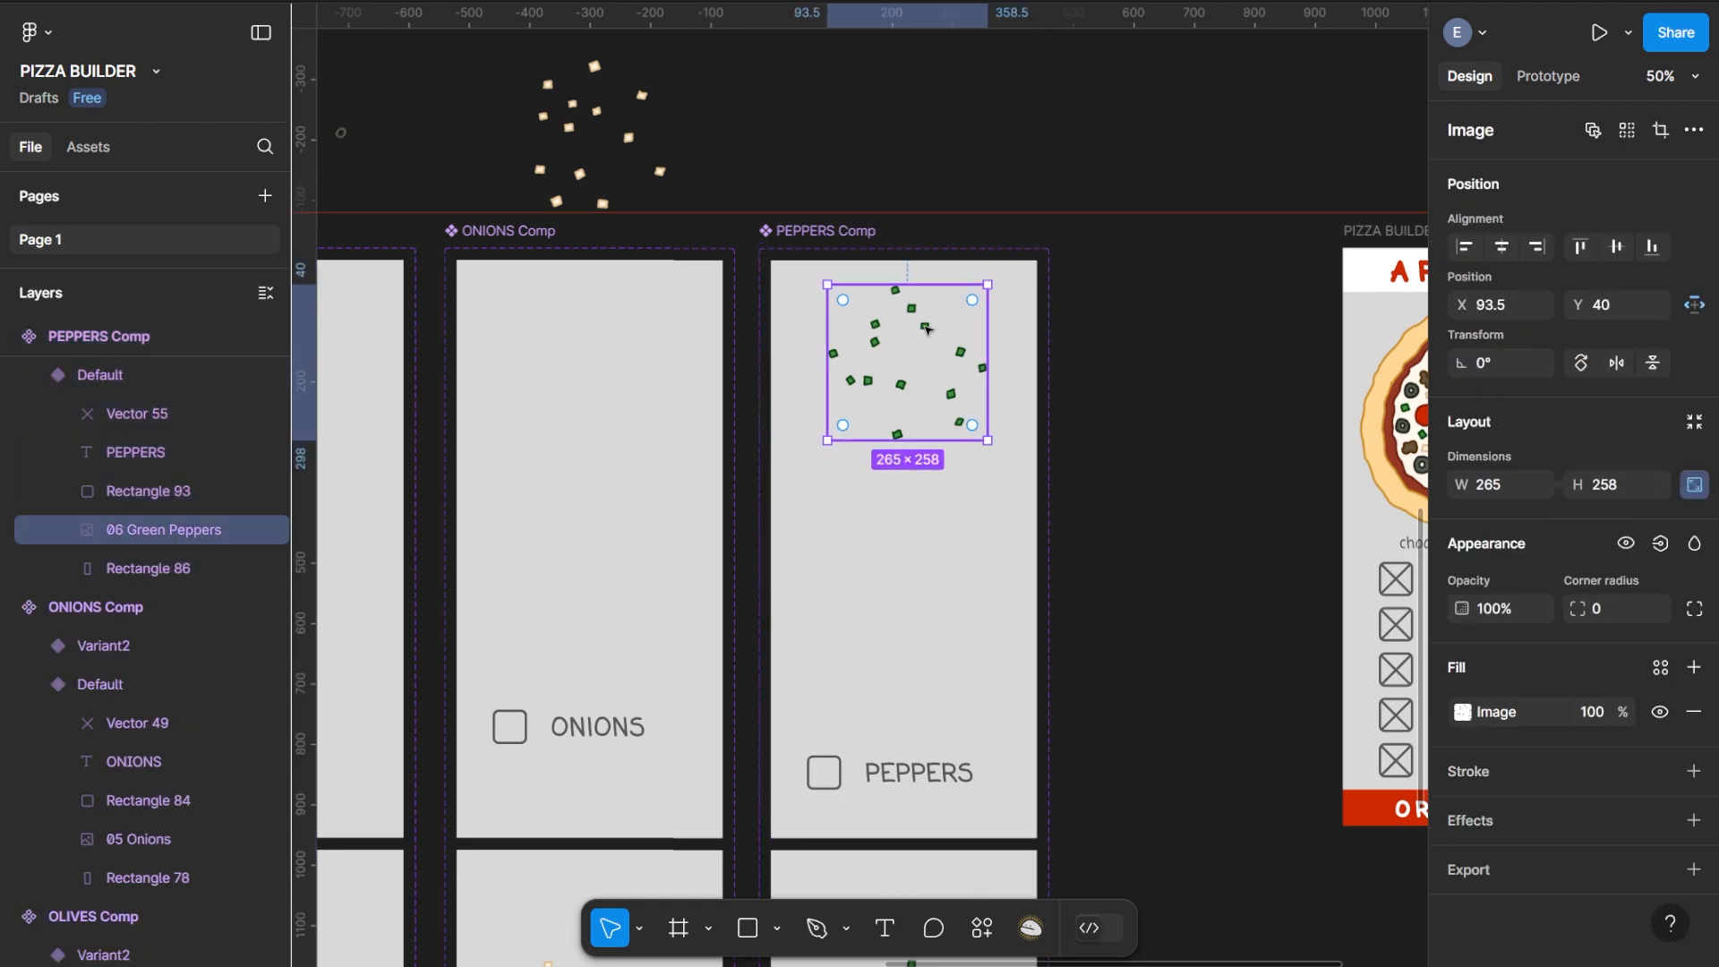
key(shift+Up)
key(shift+Up)
key(shift+Up)
key(shift+Up)
key(shift+Up)
key(shift+Up)
key(shift+Up)
key(shift+Up)
key(shift+Up)
key(shift+Up)
key(shift+Up)
key(shift+Up)
key(shift+Up)
key(shift+Up)
key(shift+Up)
key(shift+Up)
key(shift+Up)
key(shift+Up)
key(shift+Up)
key(shift+Up)
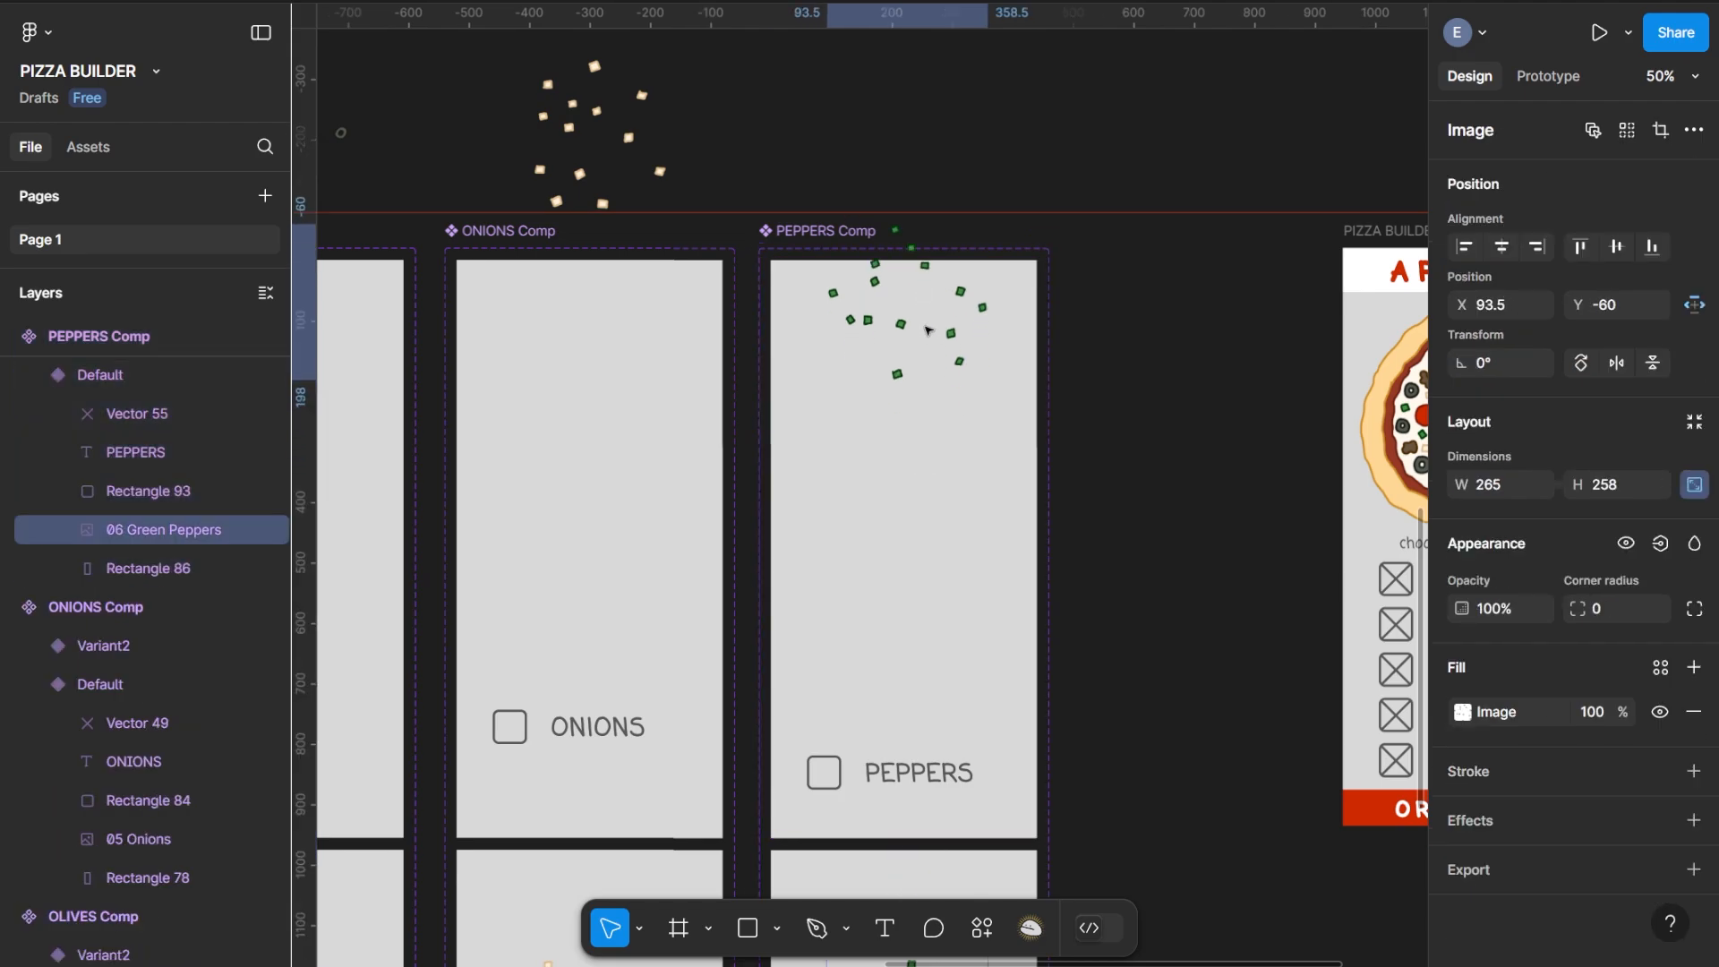
key(shift+Up)
key(shift+Up)
key(shift+Up)
key(shift+Up)
key(shift+Up)
key(shift+Up)
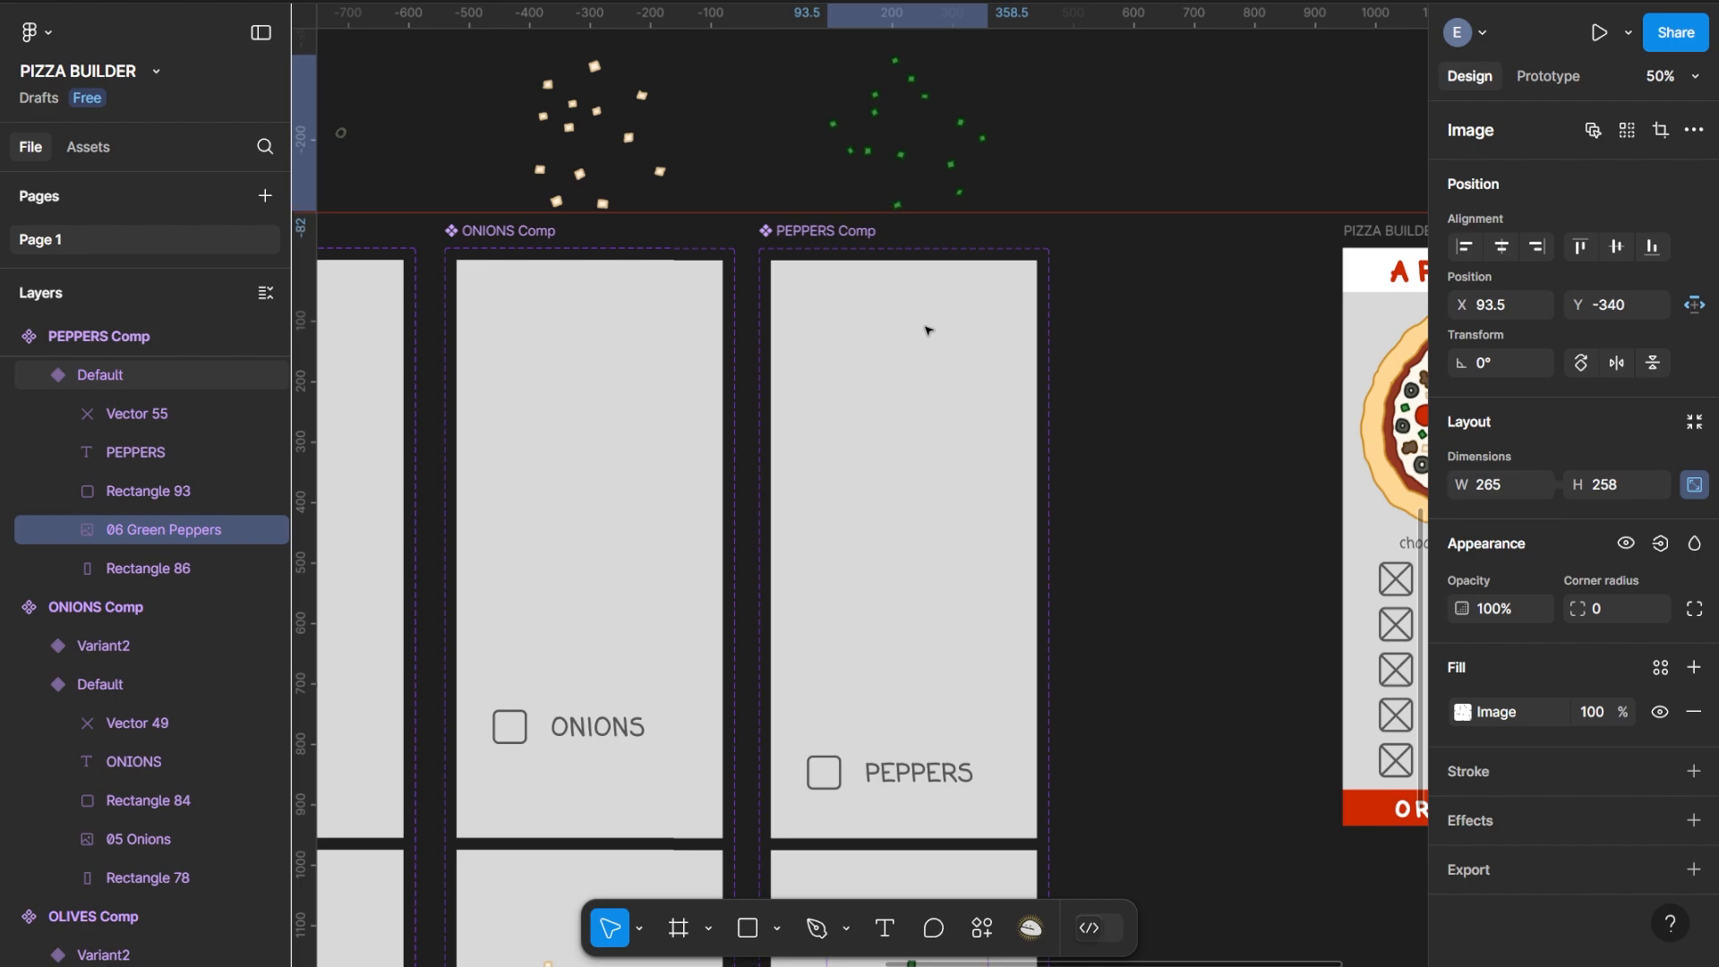
key(Down)
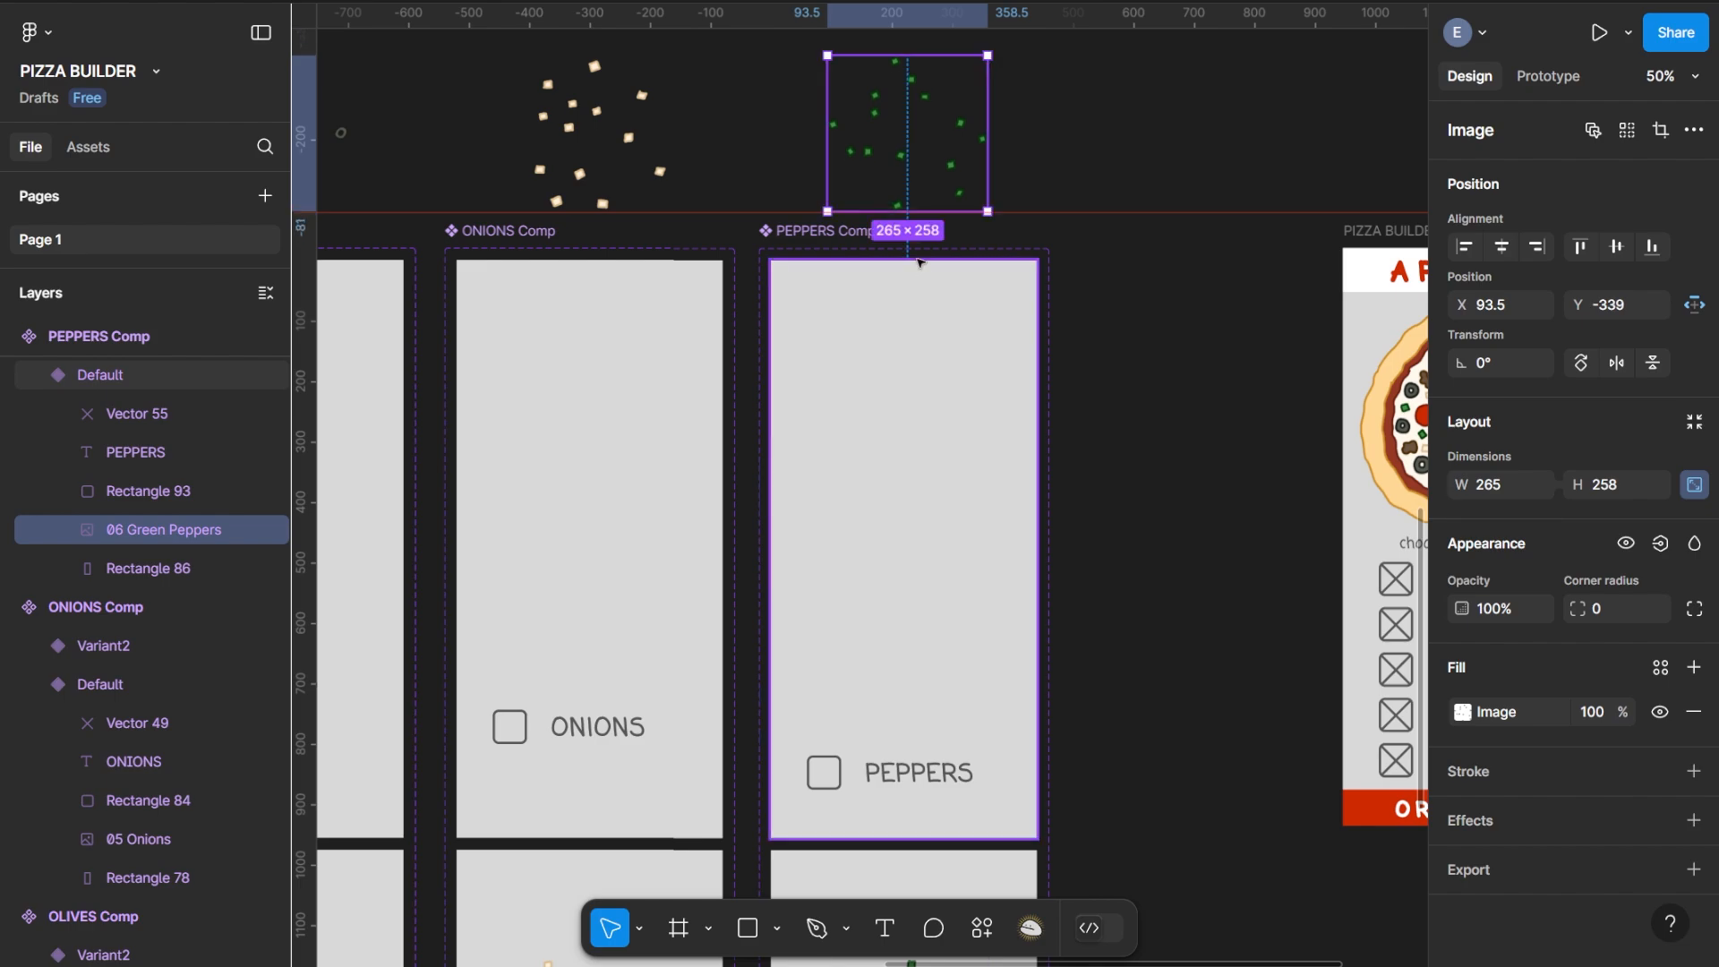
Check the checkboxes and topping positions in the default and second variants across the topping components
click(1144, 415)
scroll(860, 438, left, 5)
scroll(859, 437, down, 2)
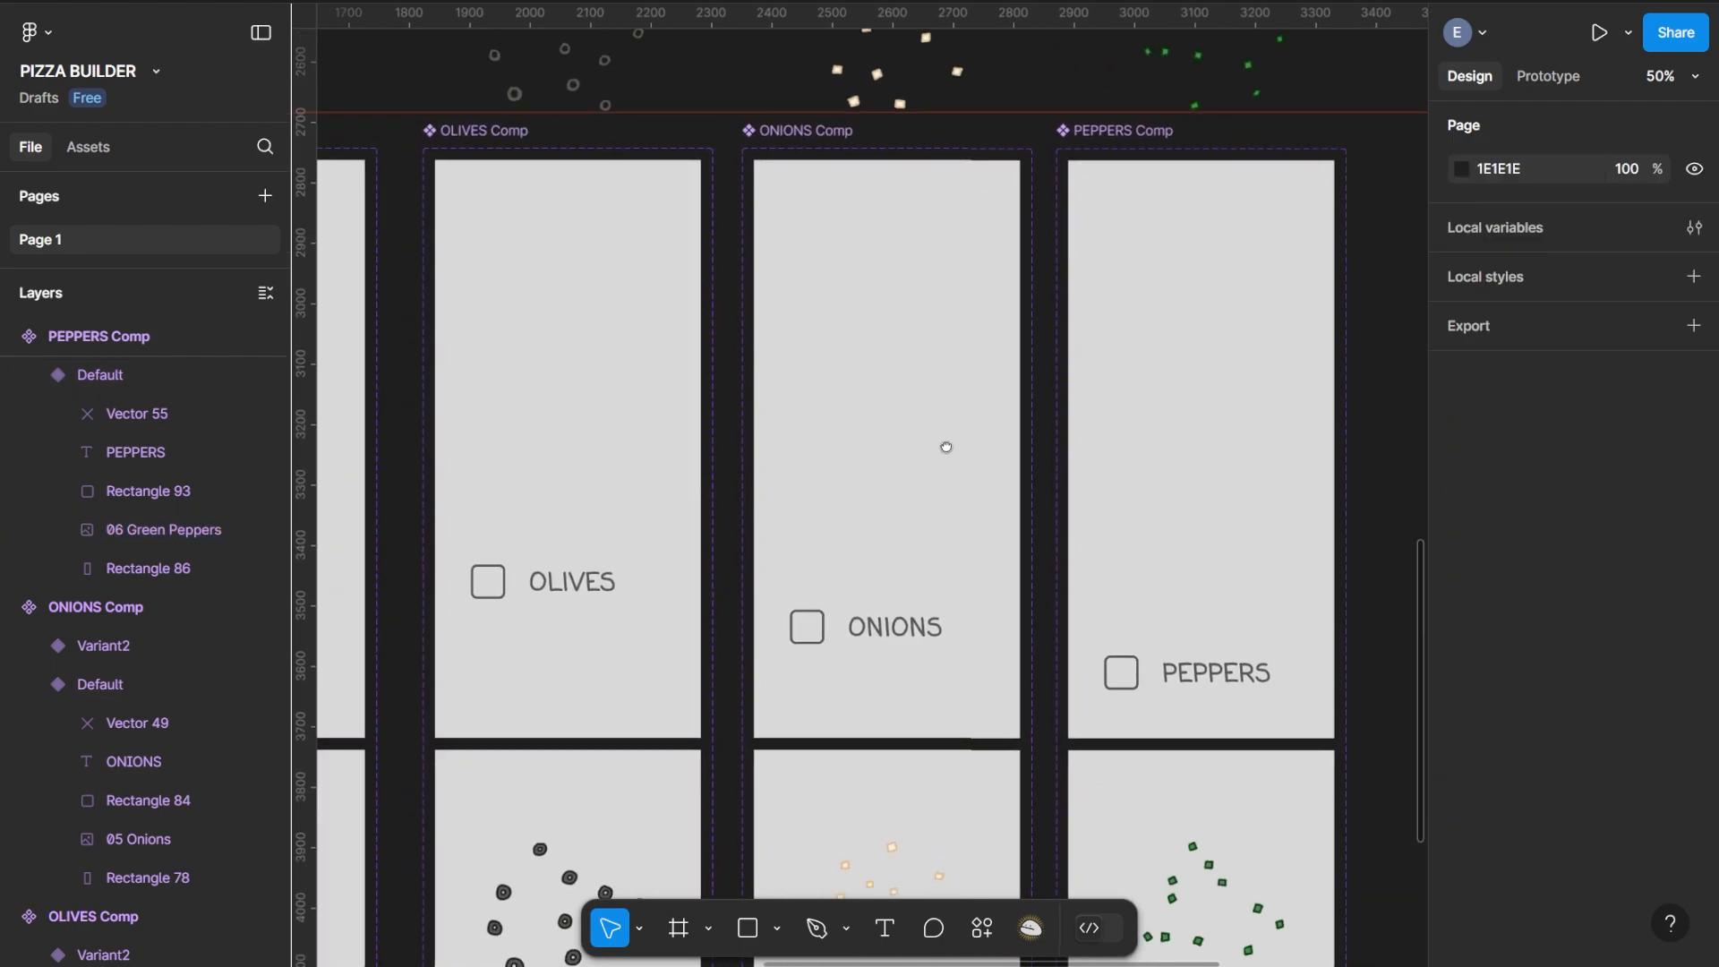
scroll(933, 379, left, 6)
scroll(852, 434, up, 2)
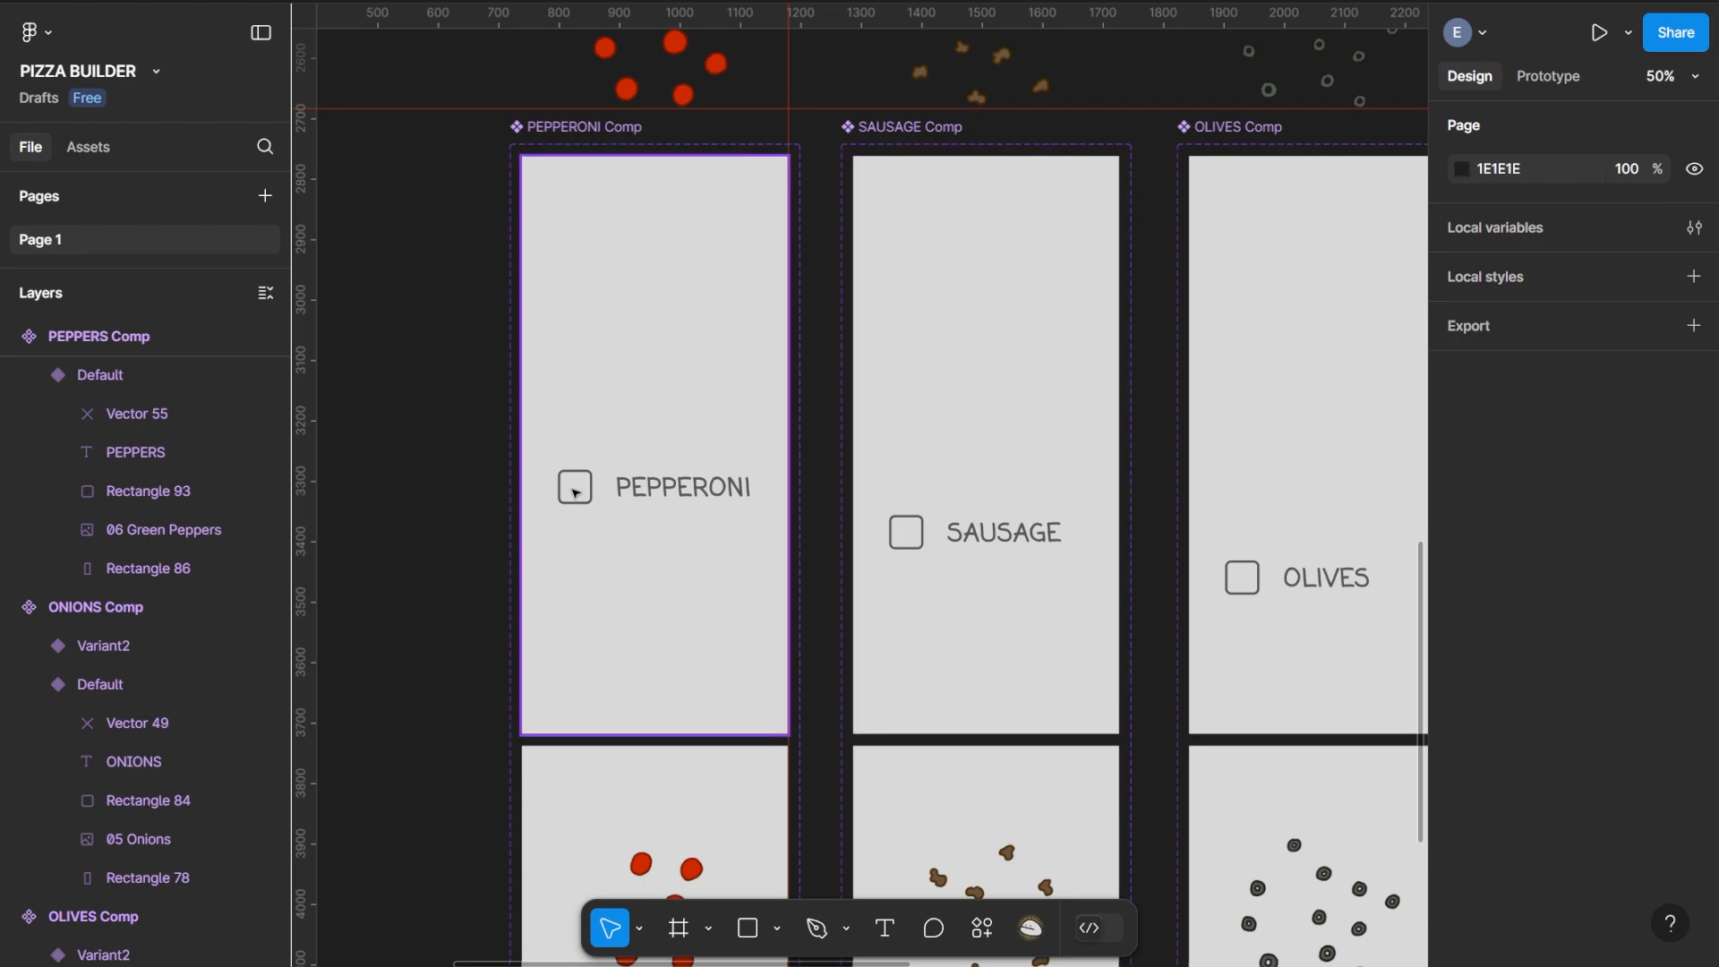
scroll(577, 486, down, 5)
scroll(577, 486, left, 1)
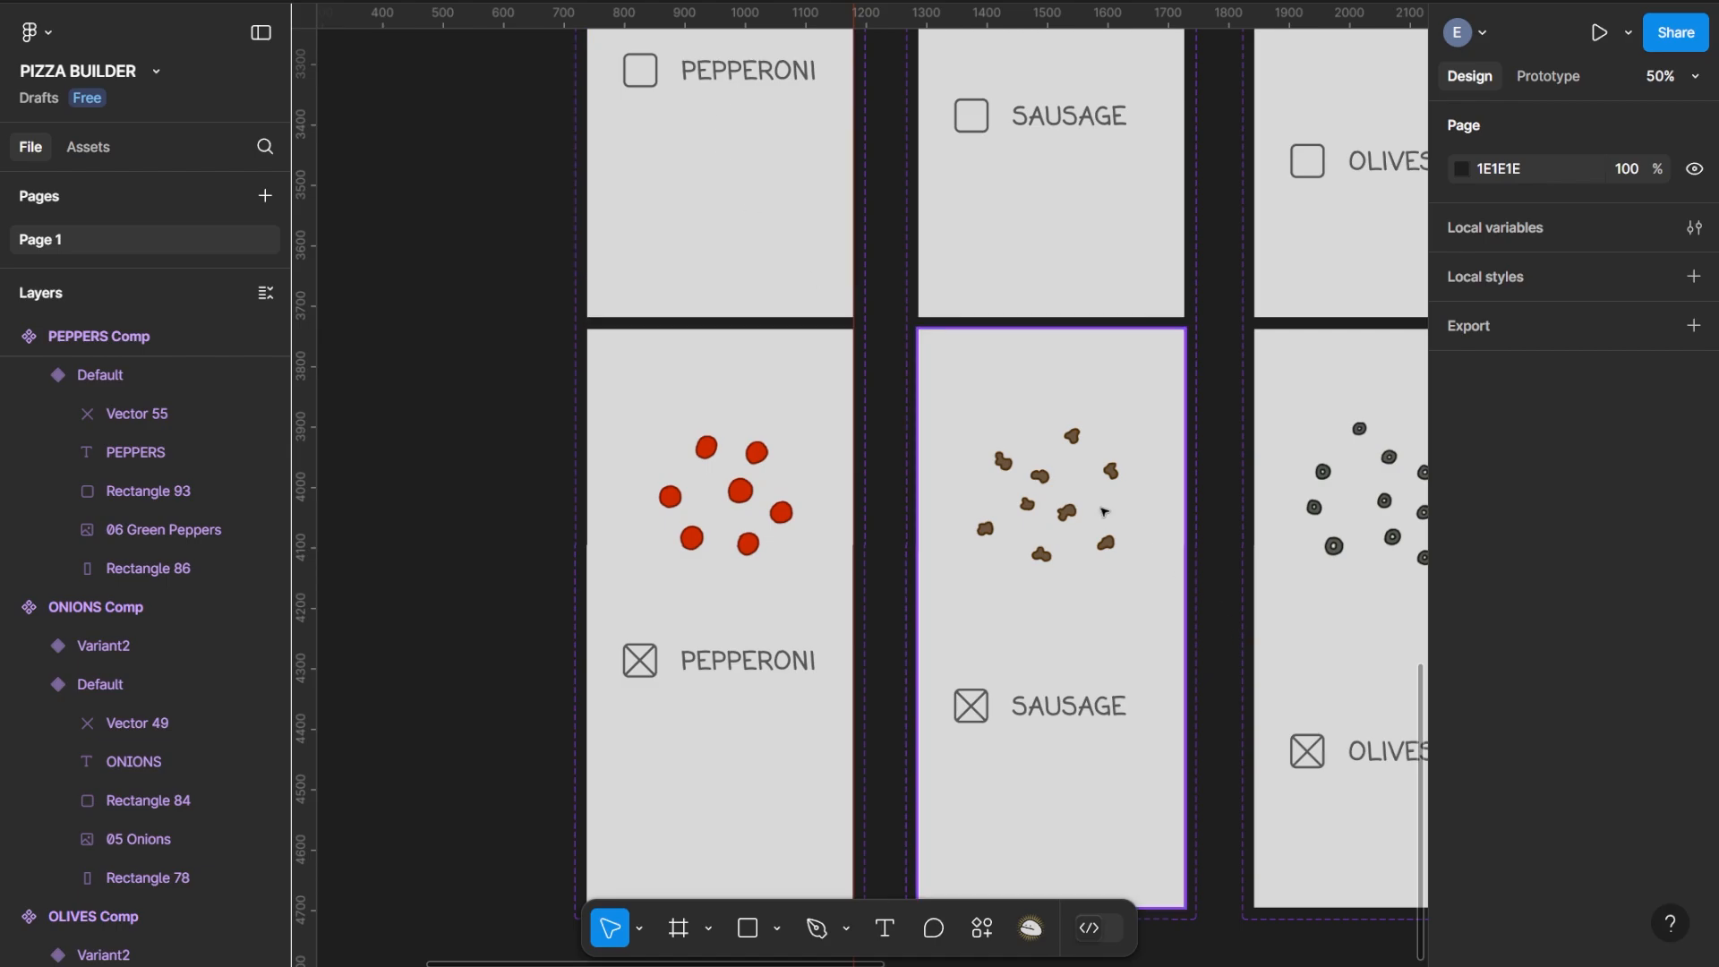
scroll(1104, 511, up, 8)
scroll(1104, 512, right, 4)
scroll(1030, 528, left, 4)
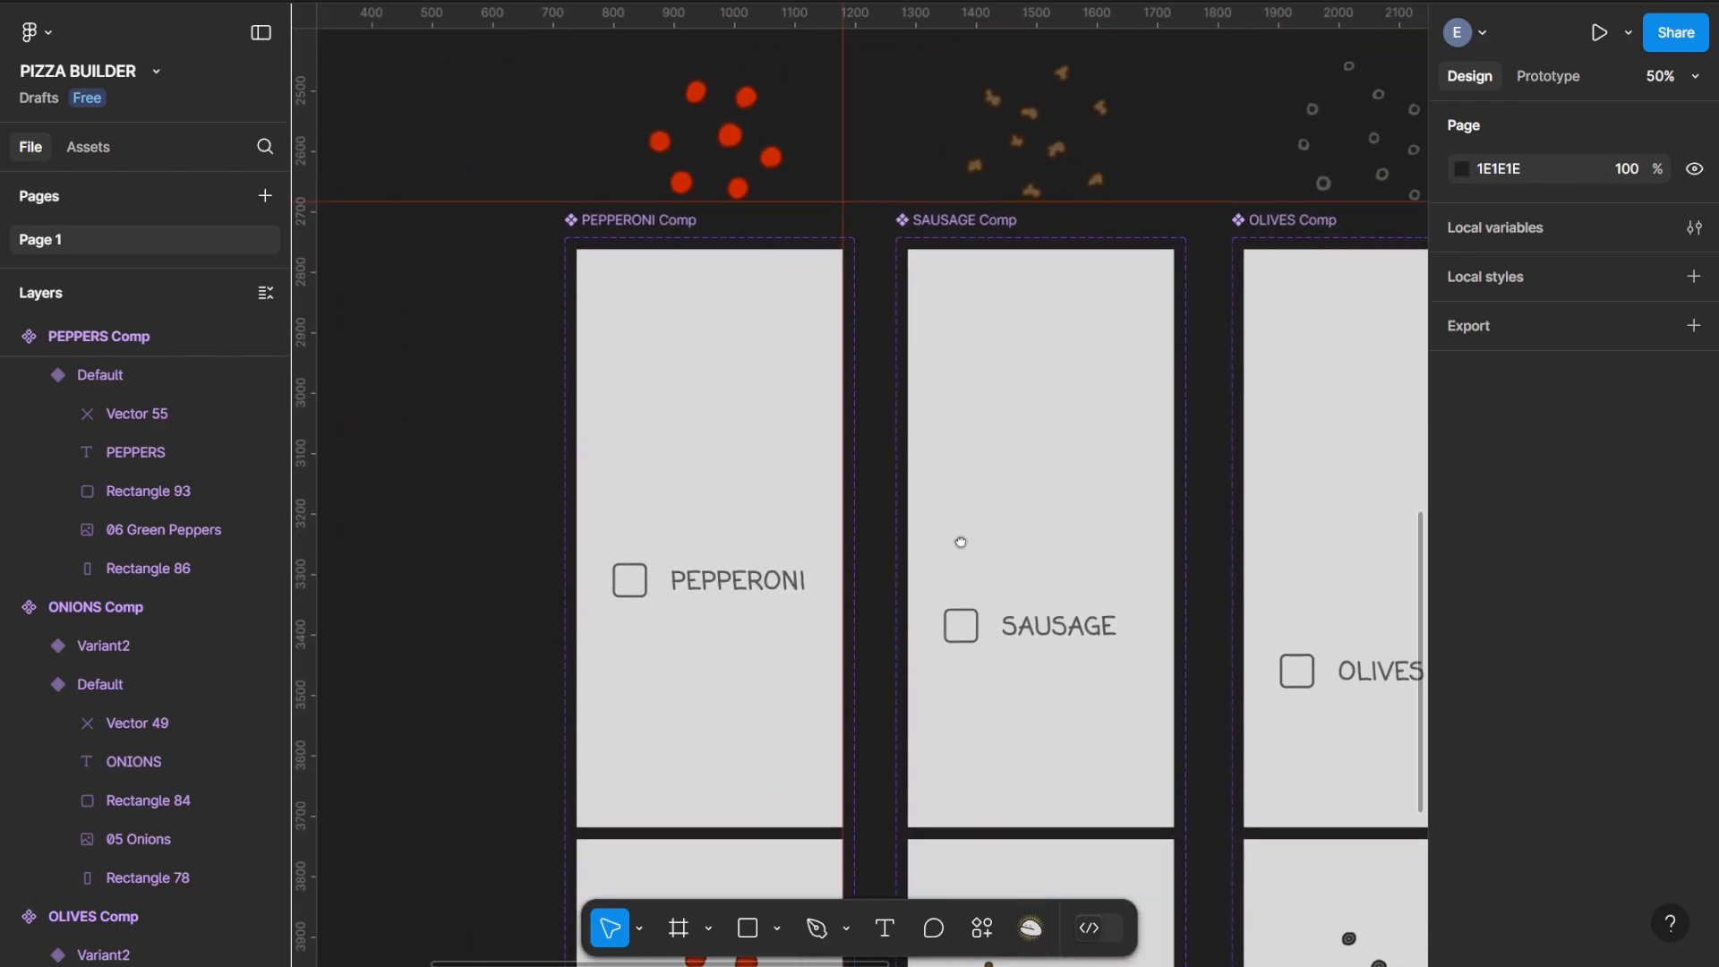
Add an on-click prototype interaction to the PEPPERONI Comp default variant's checkbox rectangle that changes to Variant2
double_click(641, 588)
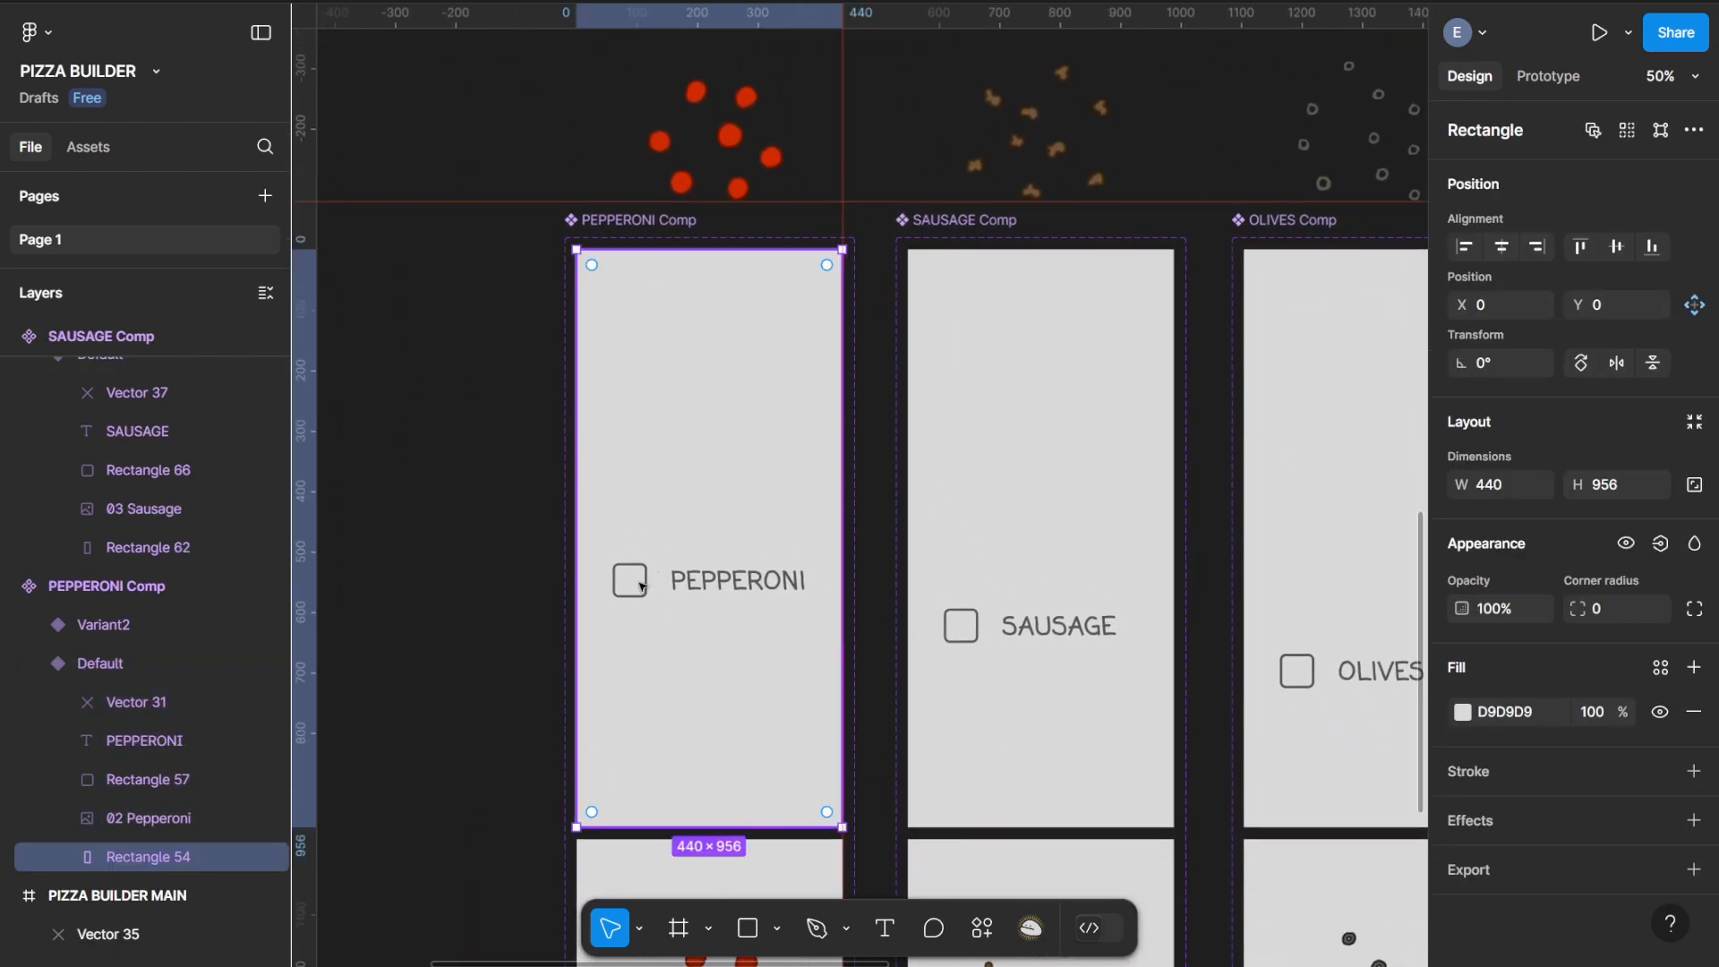
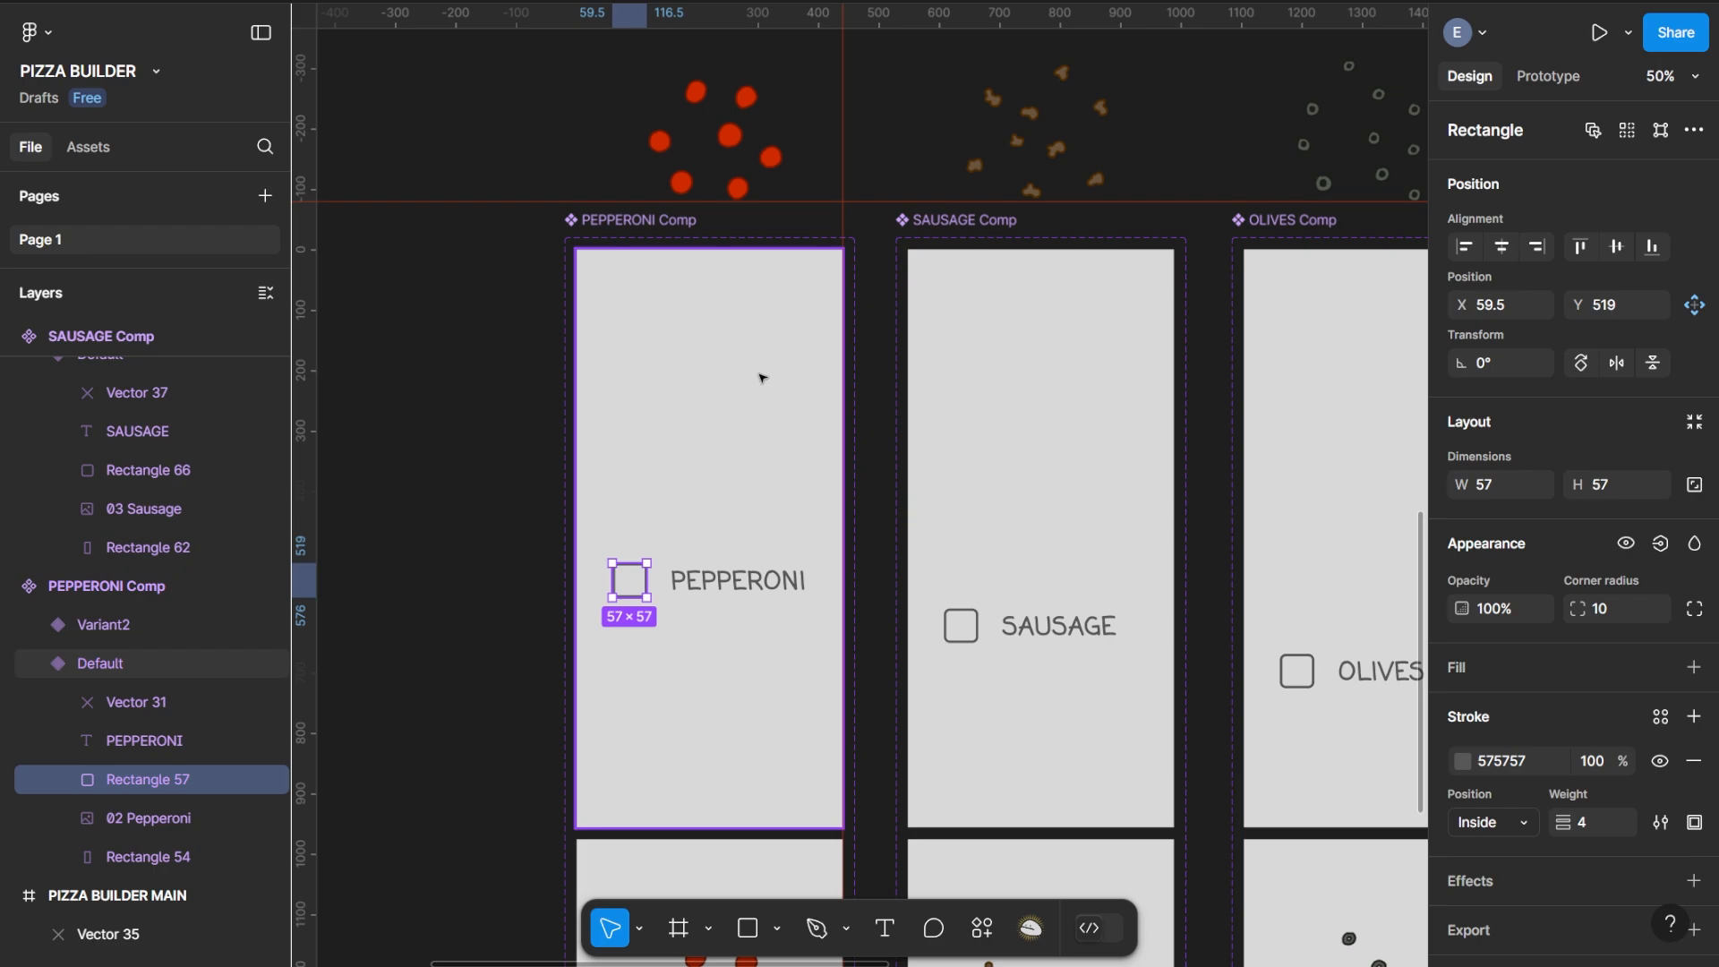
click(1565, 79)
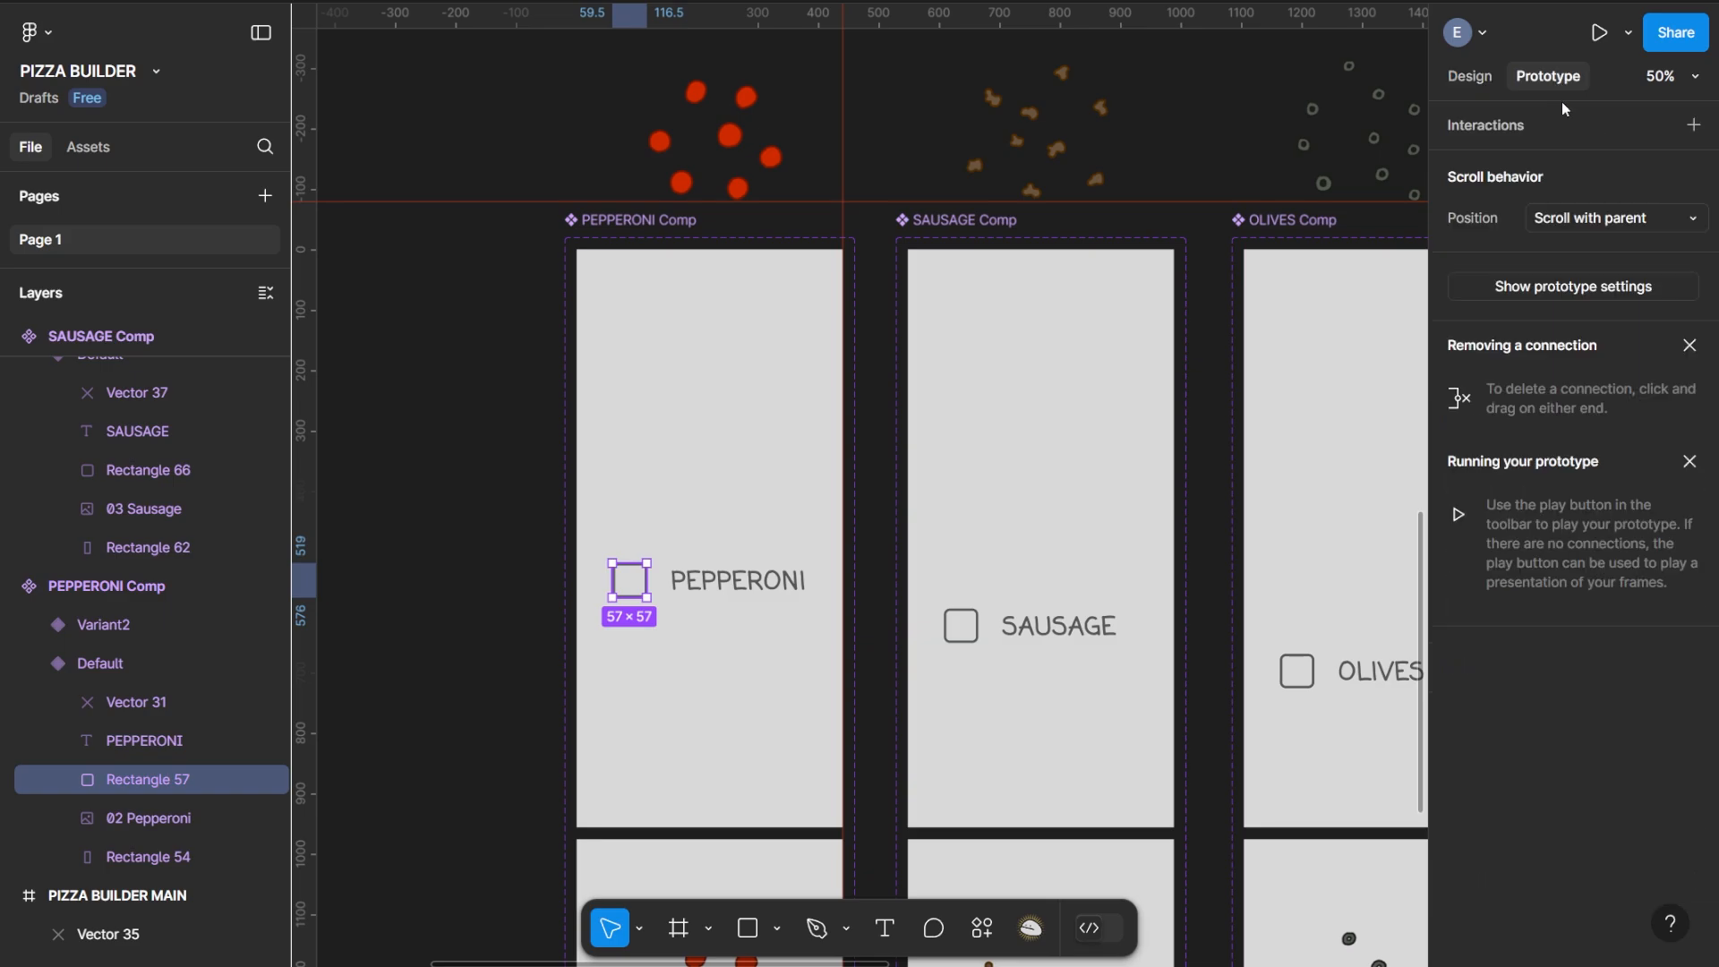
click(1691, 130)
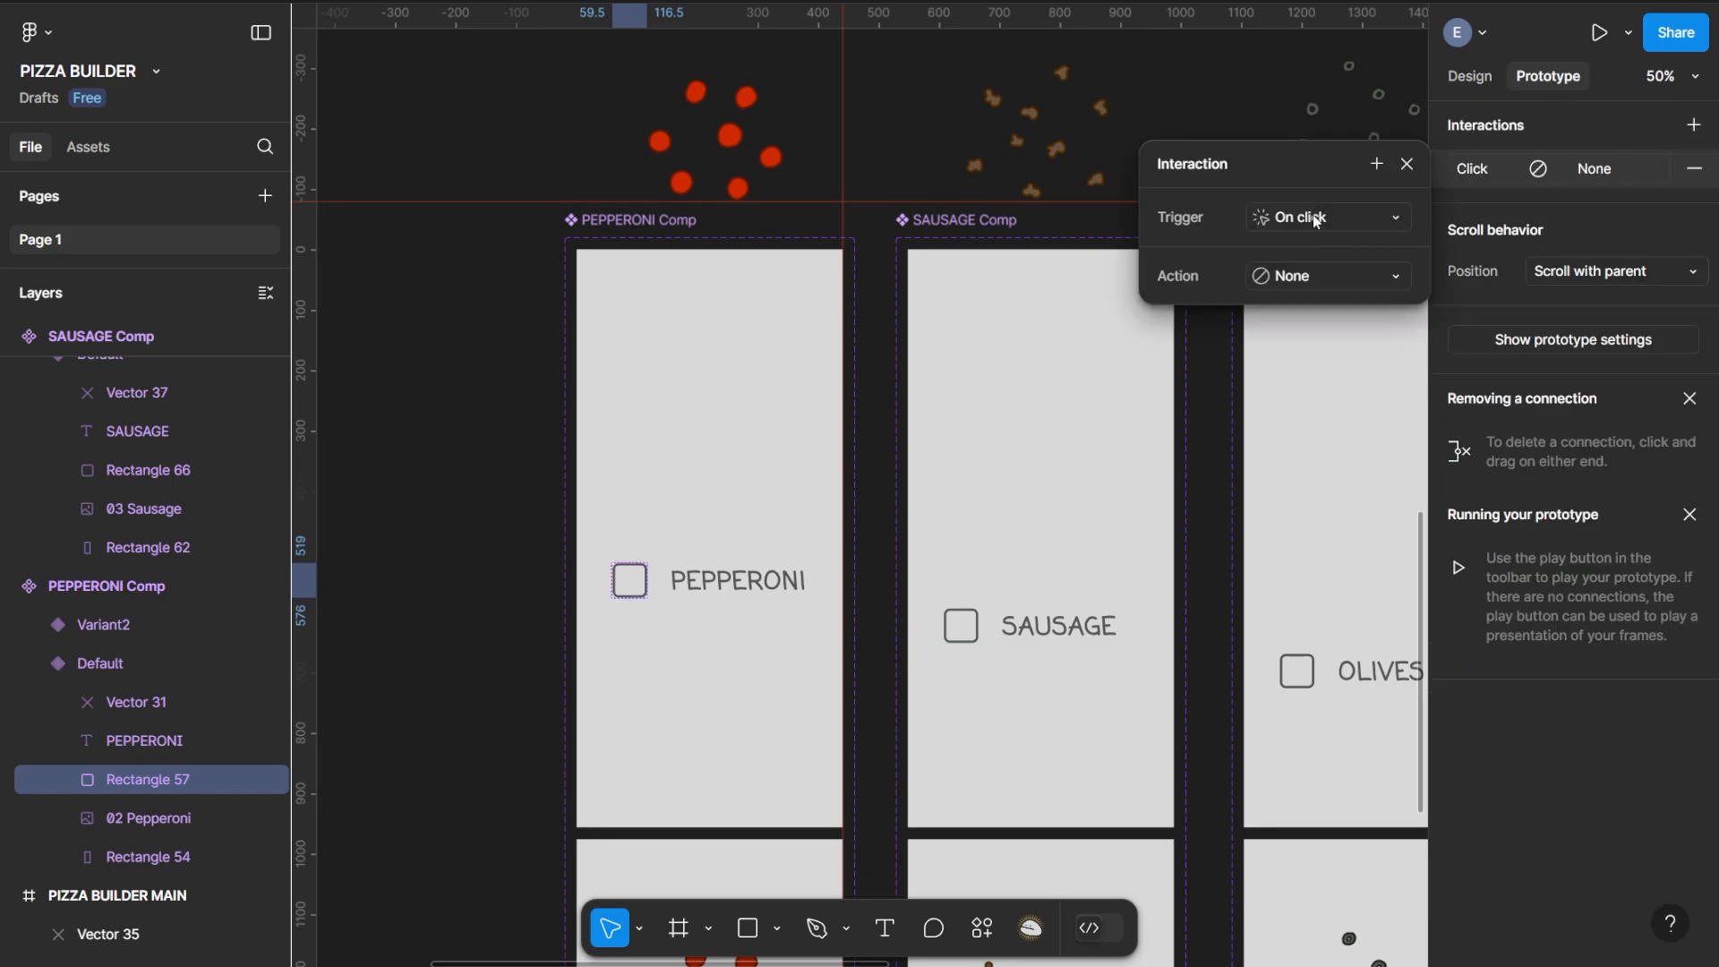
click(1296, 282)
click(1343, 359)
click(1325, 315)
click(1314, 345)
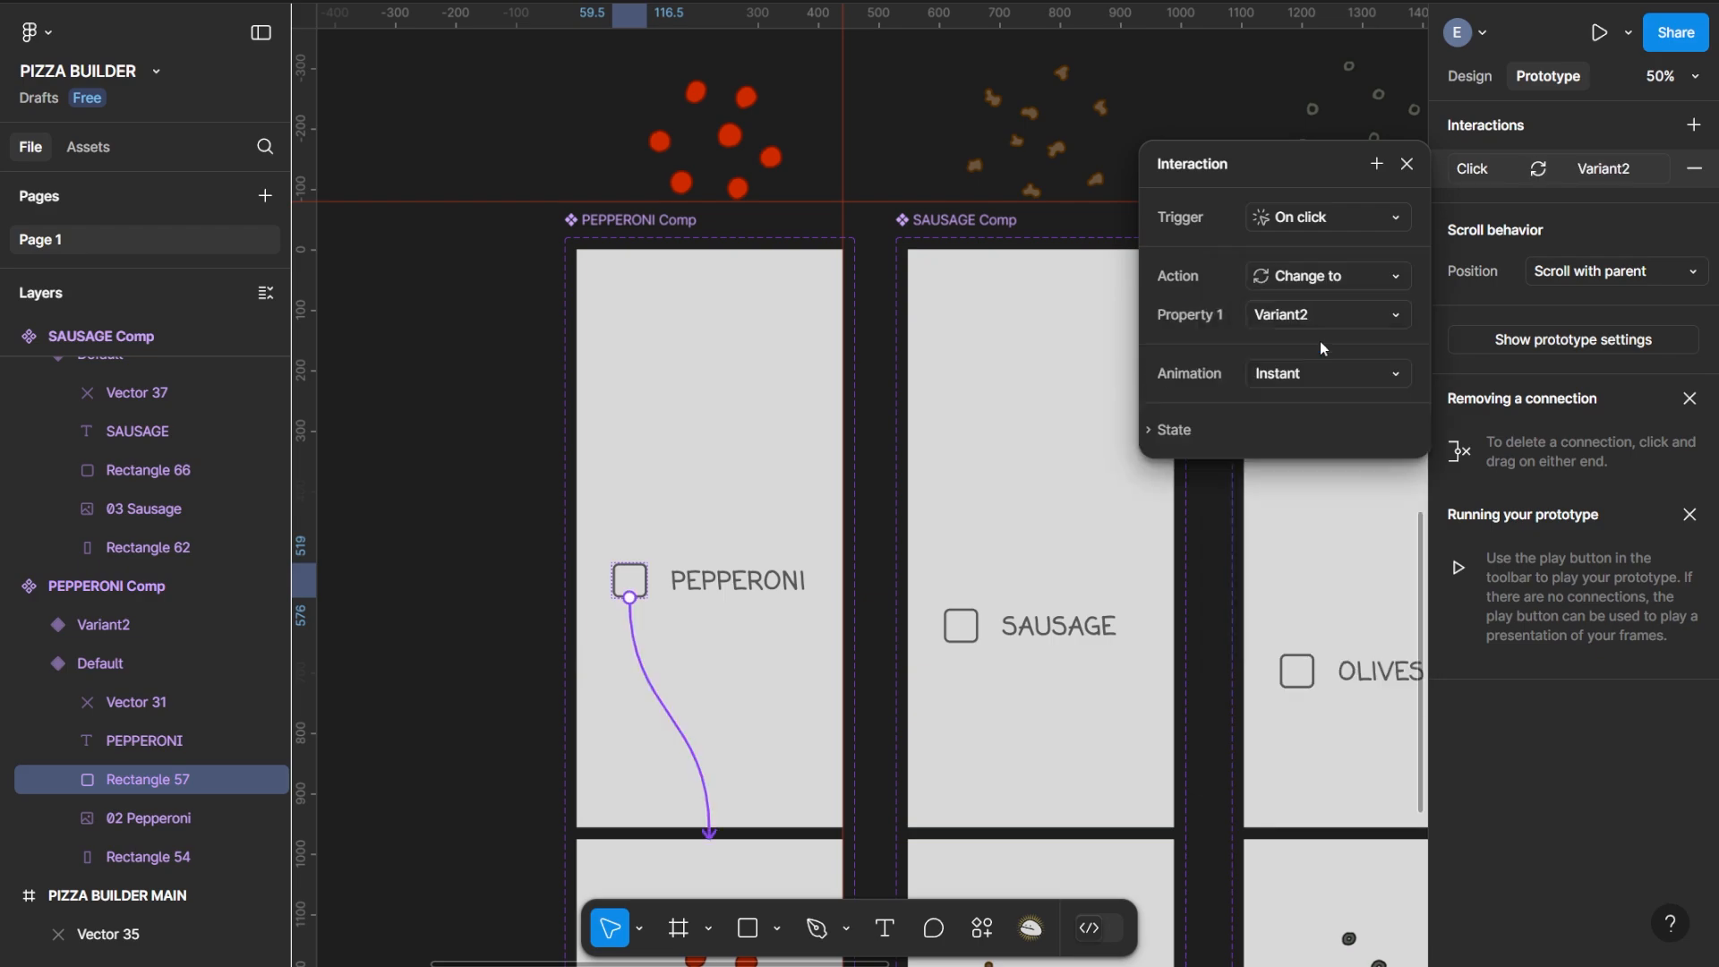
Set the default PEPPERONI checkbox interaction's animation to Smart animate with the Bouncy curve
click(1282, 376)
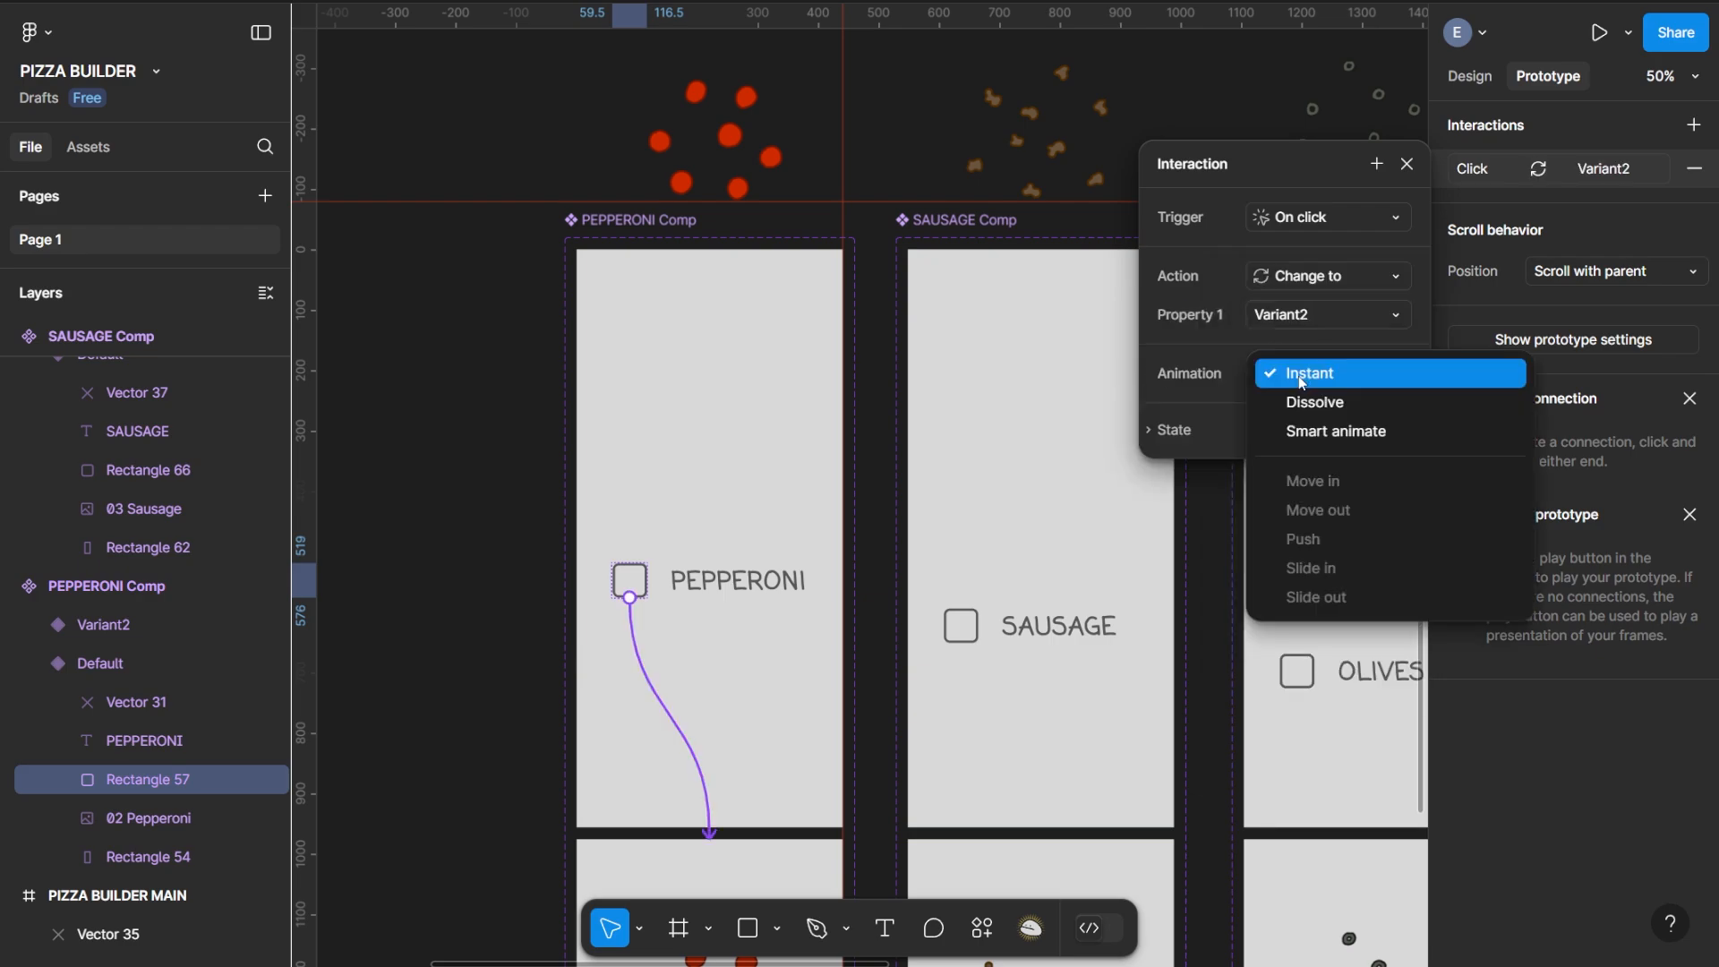
click(1341, 433)
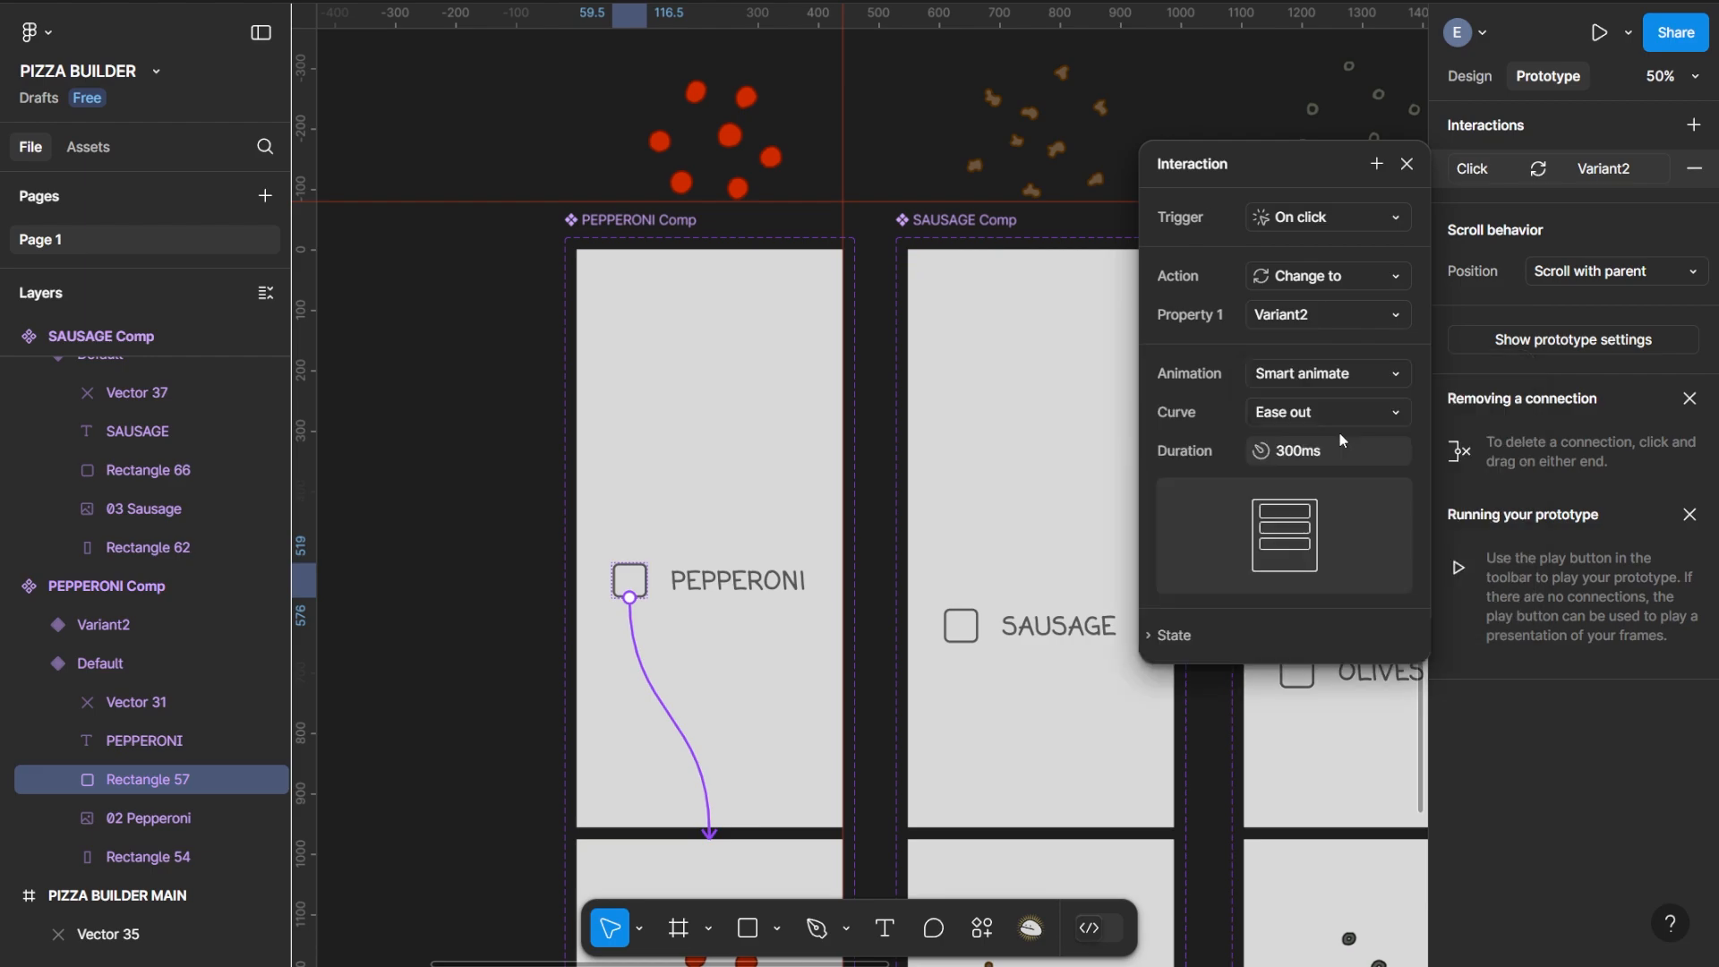
click(1314, 414)
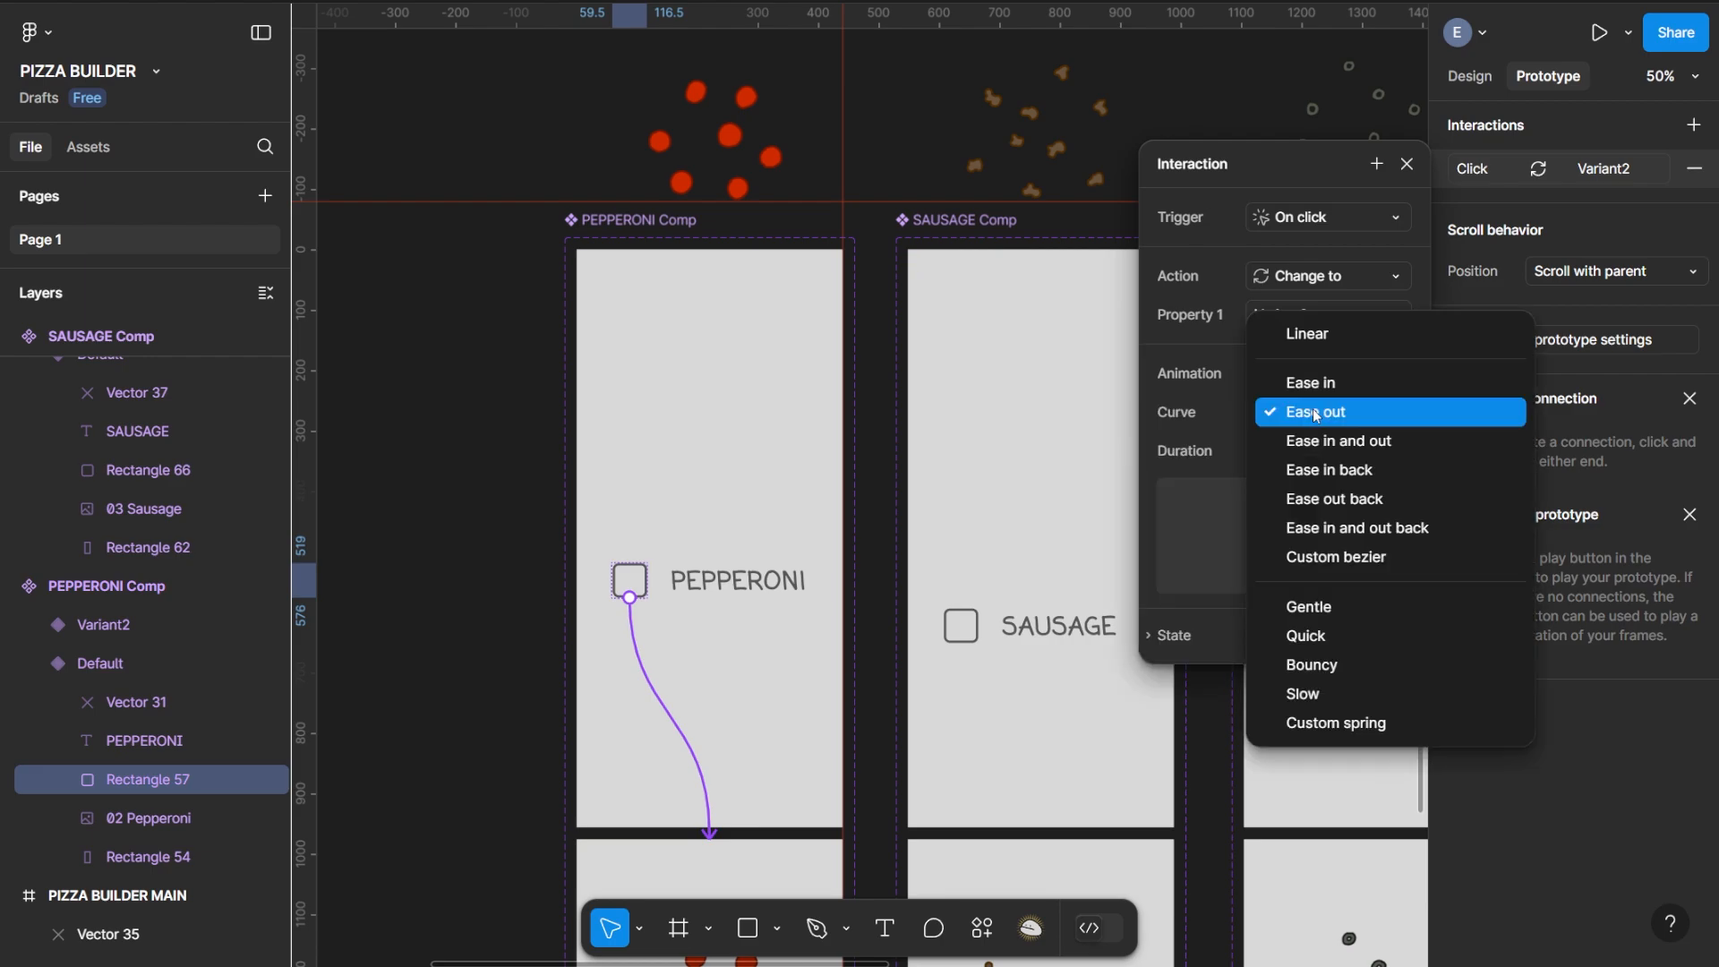
click(1341, 667)
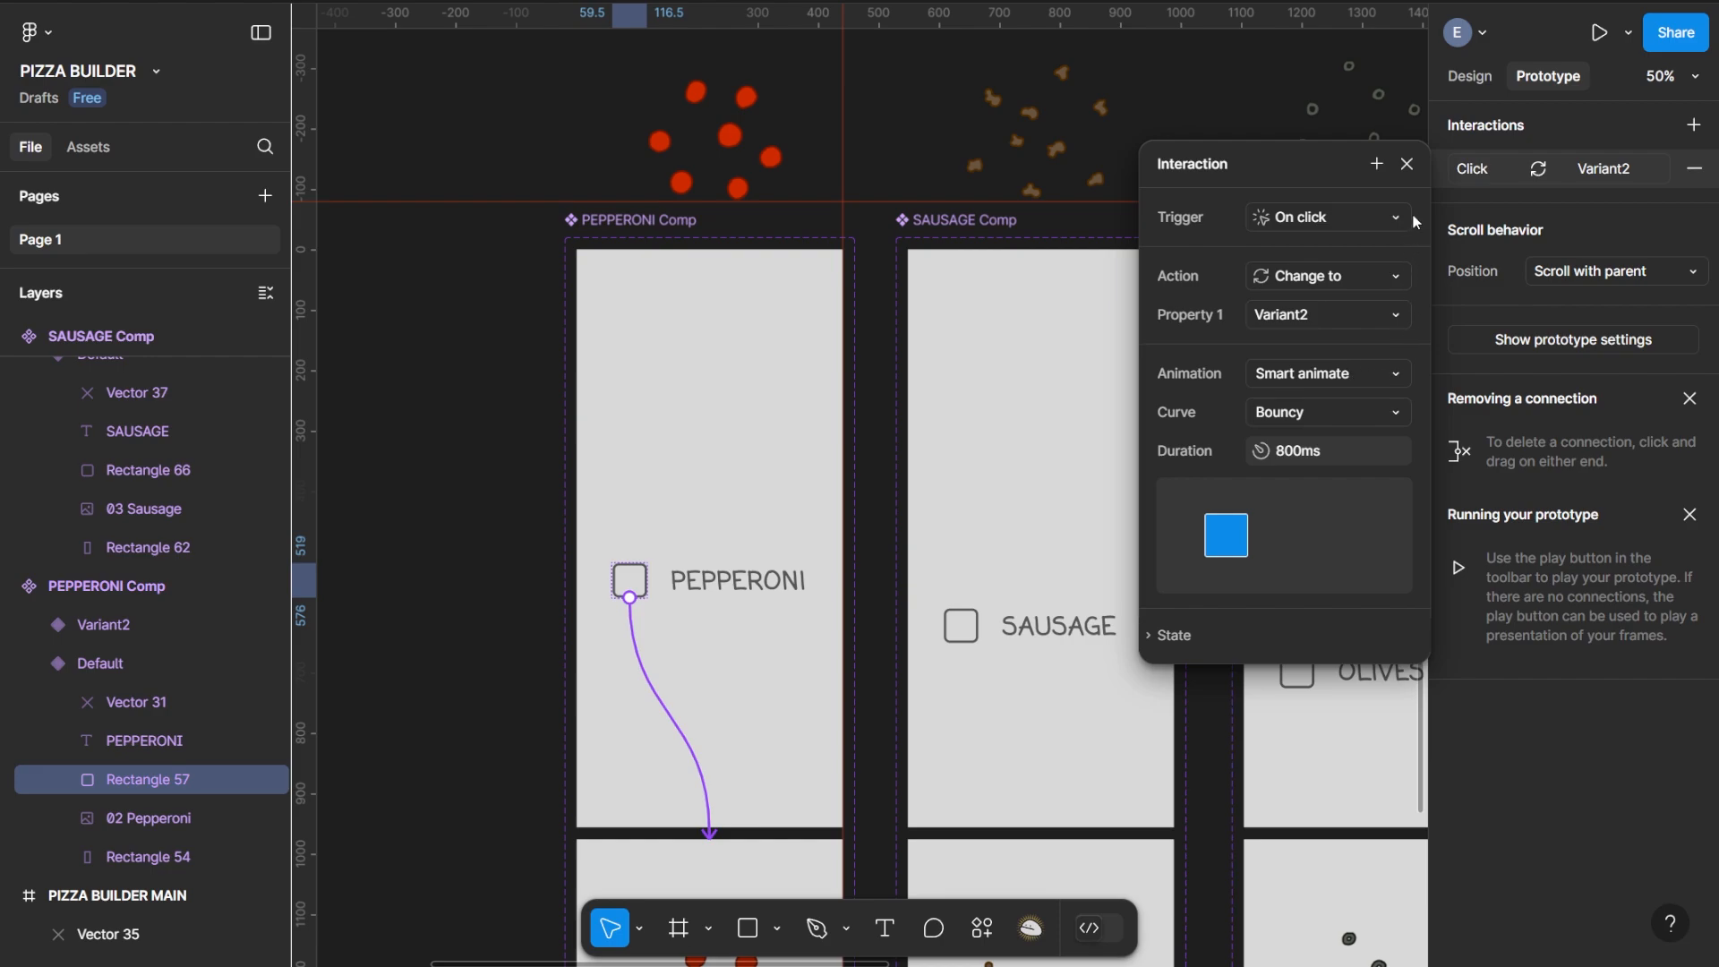
click(1406, 166)
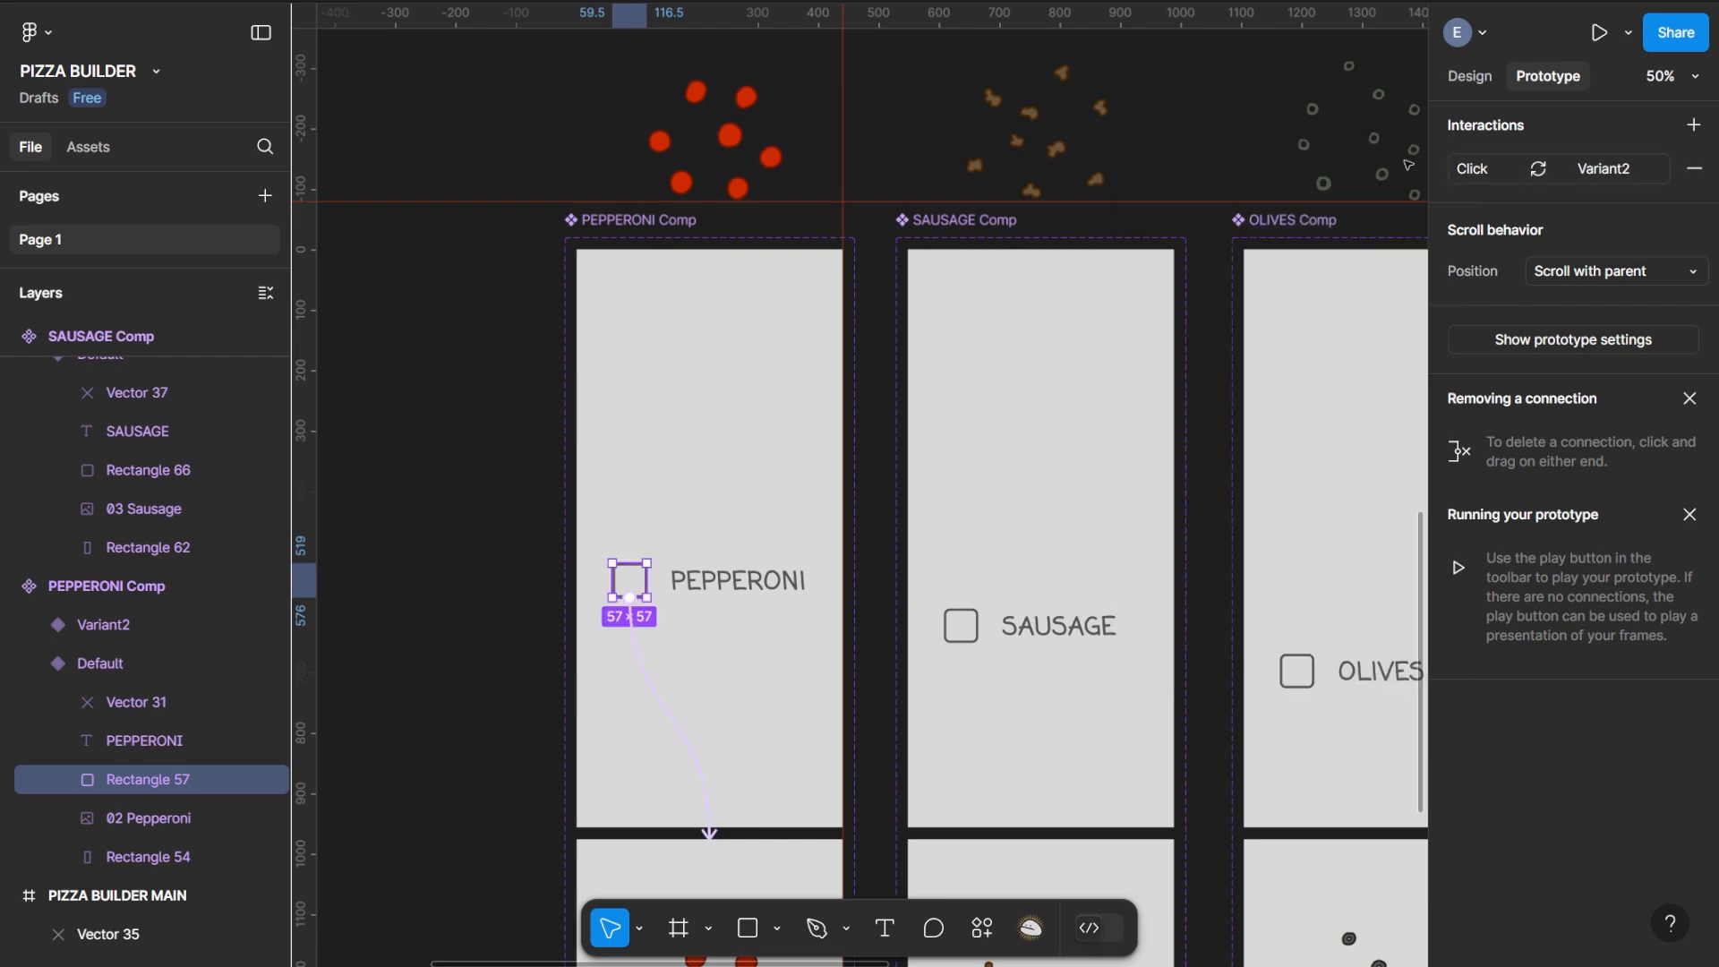
Add an on-click interaction to the default variant's PEPPERONI text label that changes to Variant2
click(729, 588)
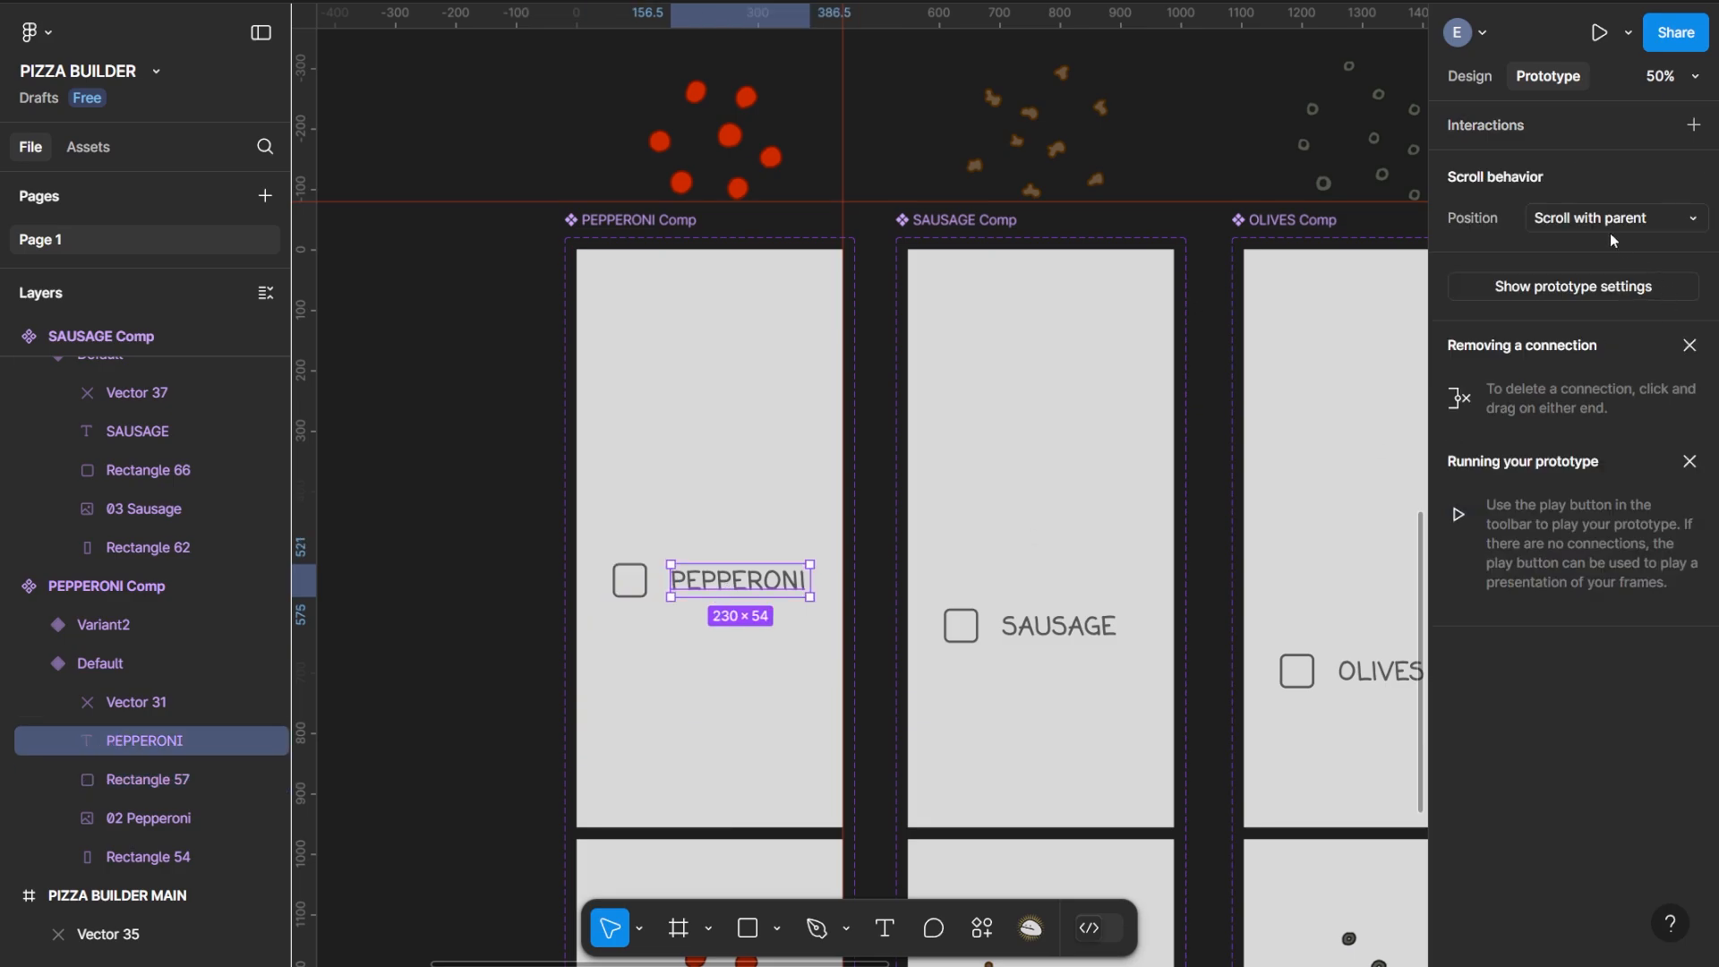
click(1693, 124)
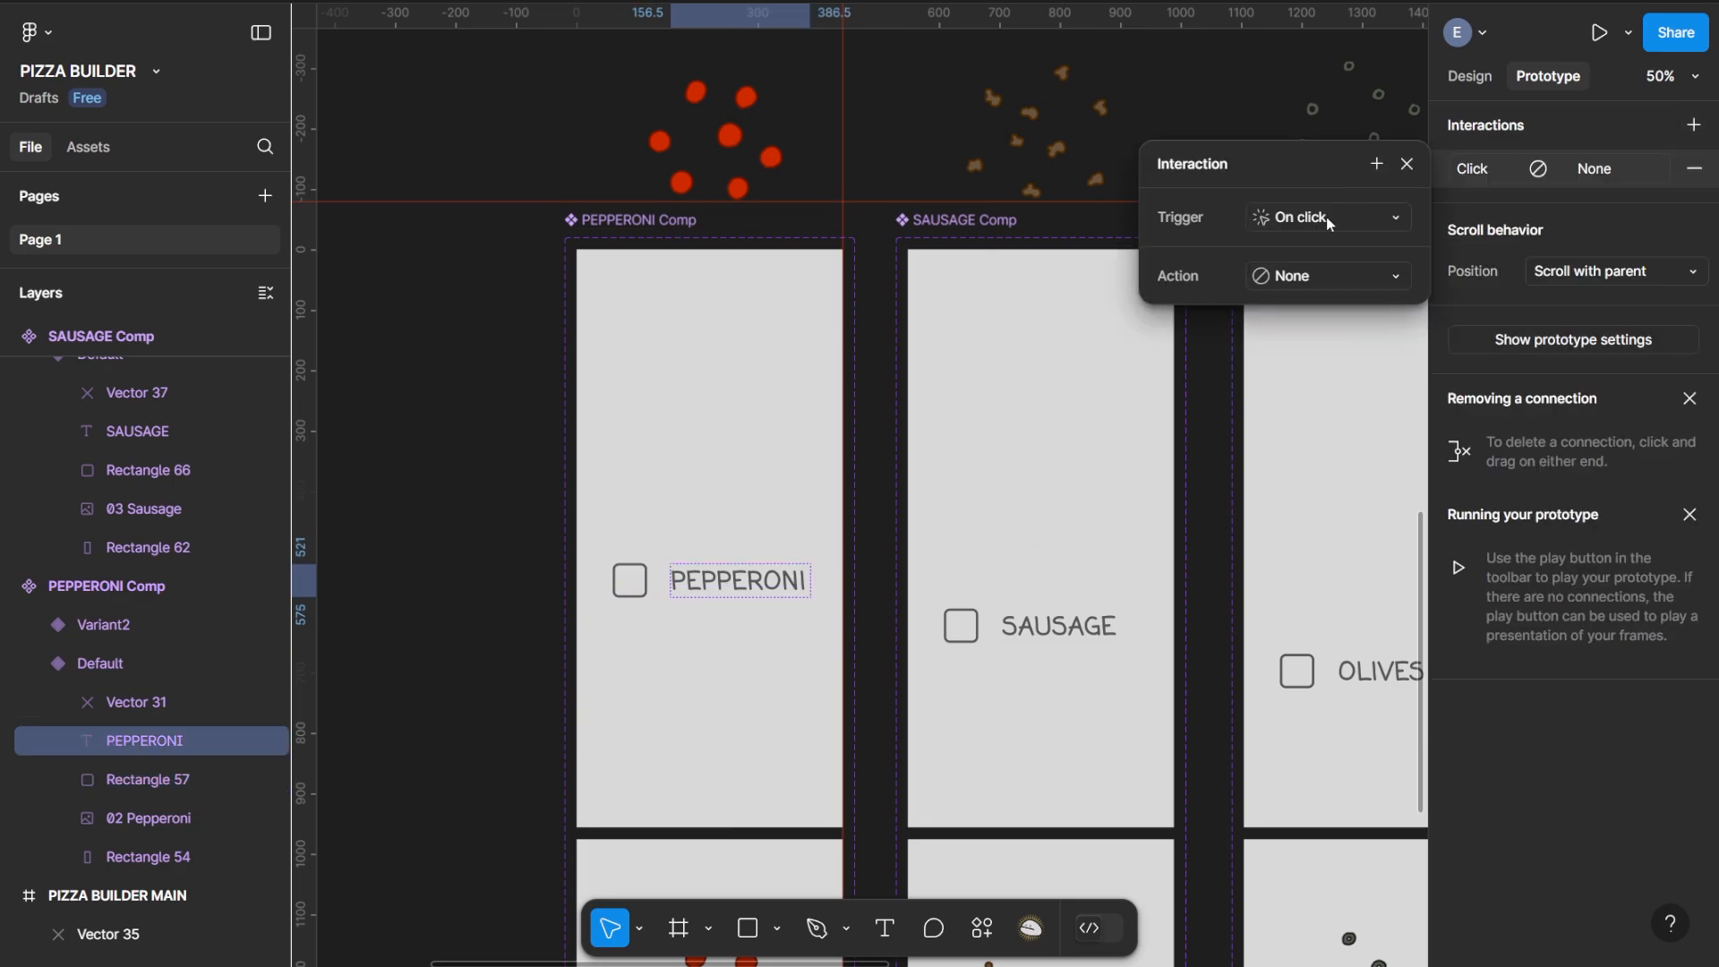
click(1306, 278)
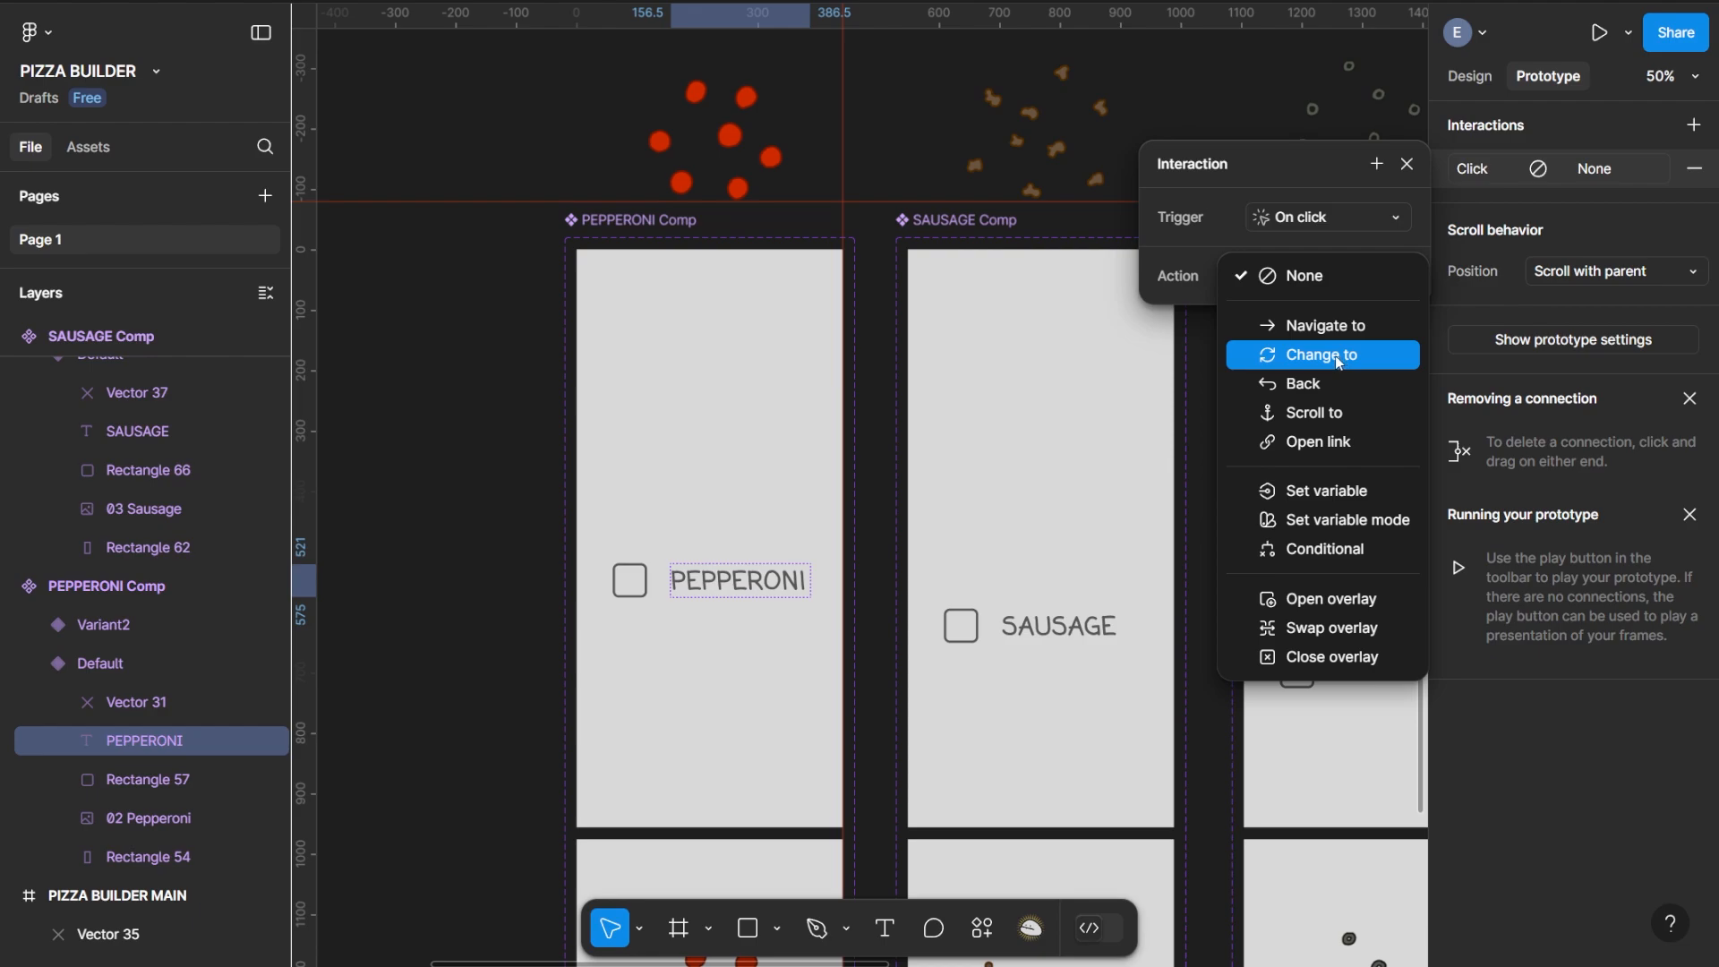
click(1335, 356)
click(1295, 317)
click(1313, 351)
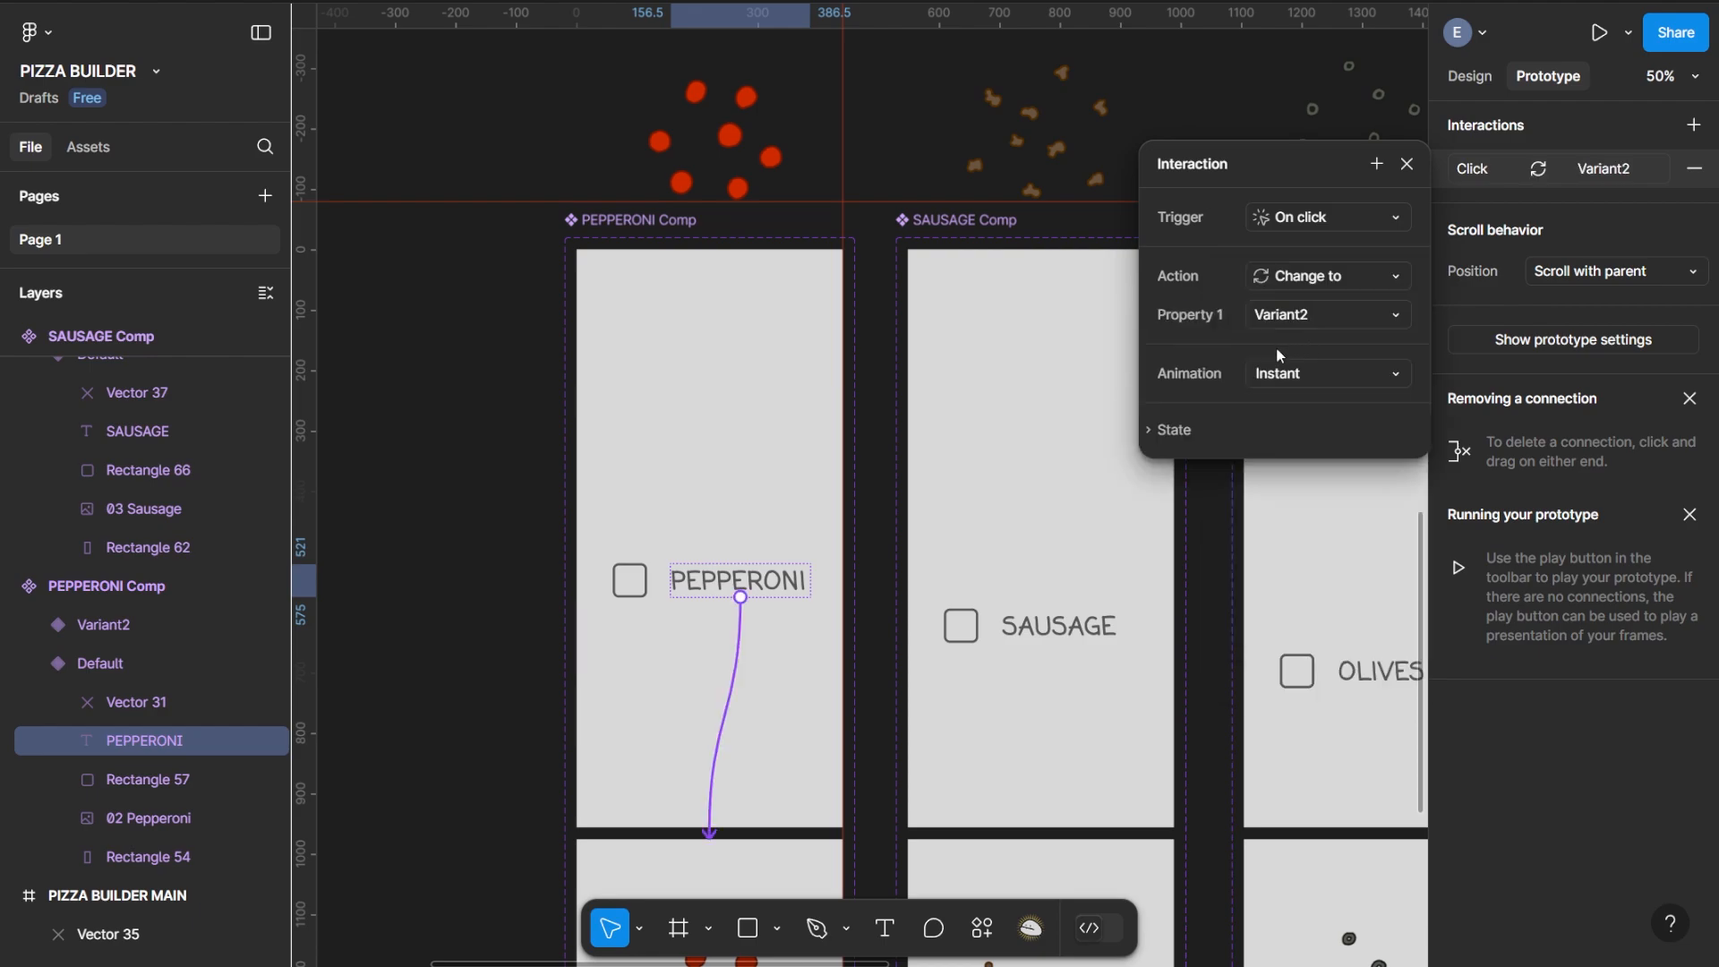
Set the default PEPPERONI label interaction's animation to Smart animate with the Bouncy curve
click(1303, 372)
click(1321, 421)
click(1287, 416)
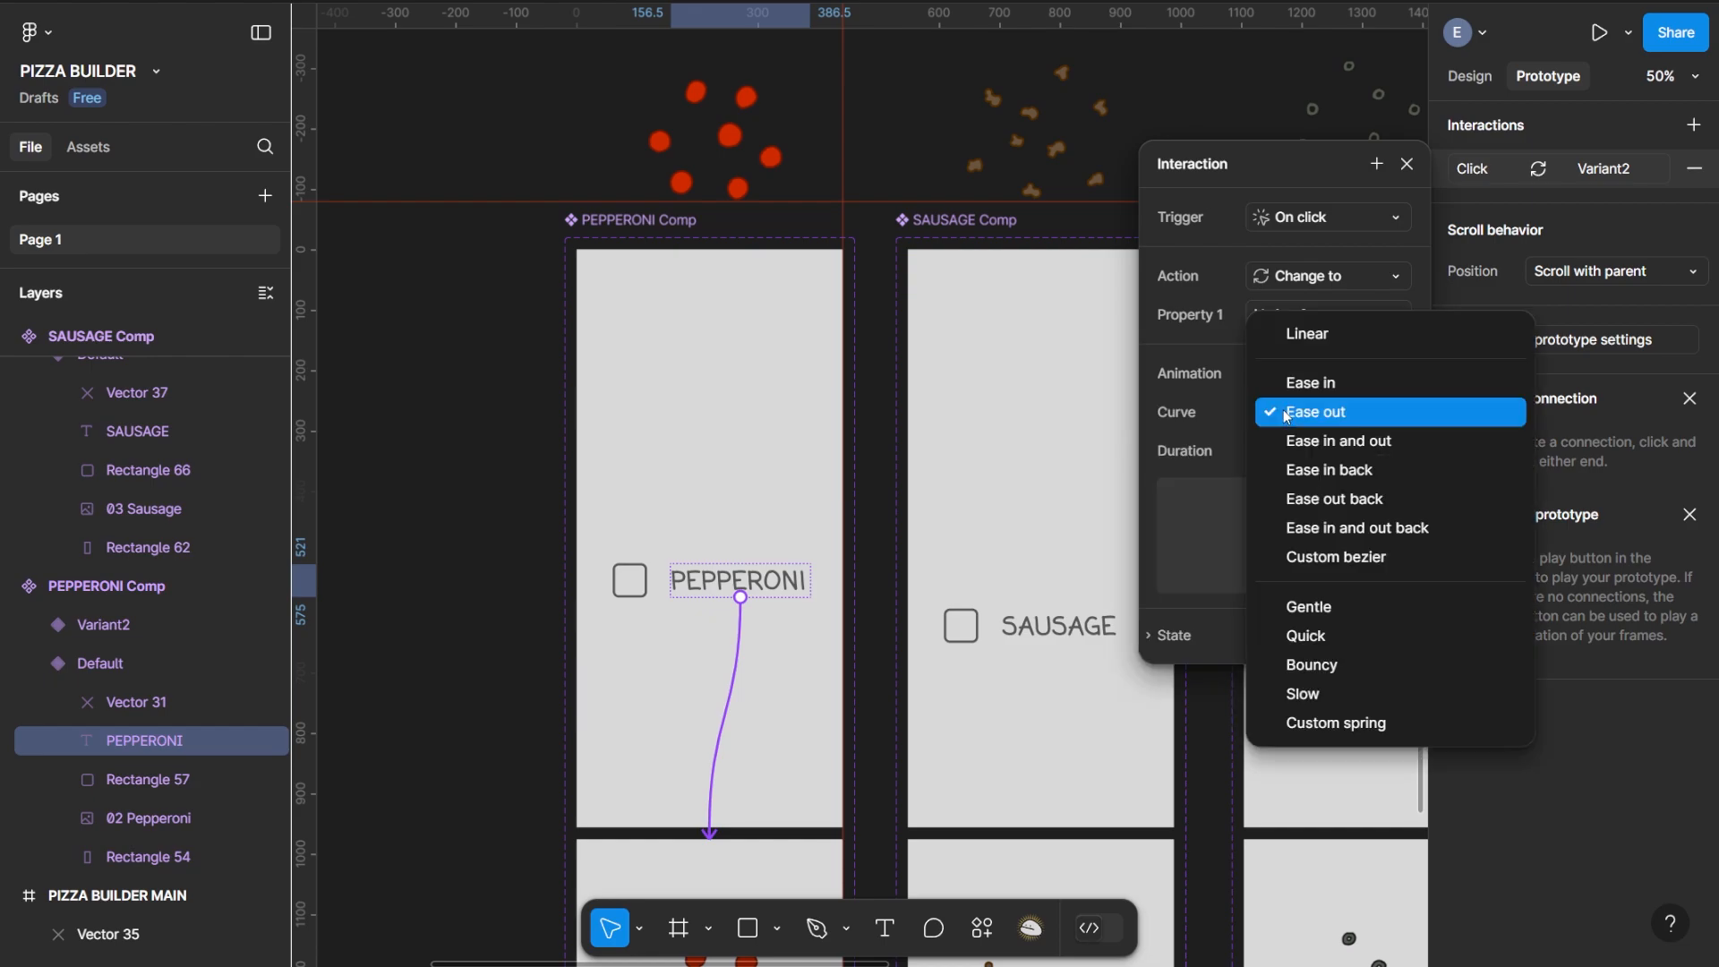
click(1300, 666)
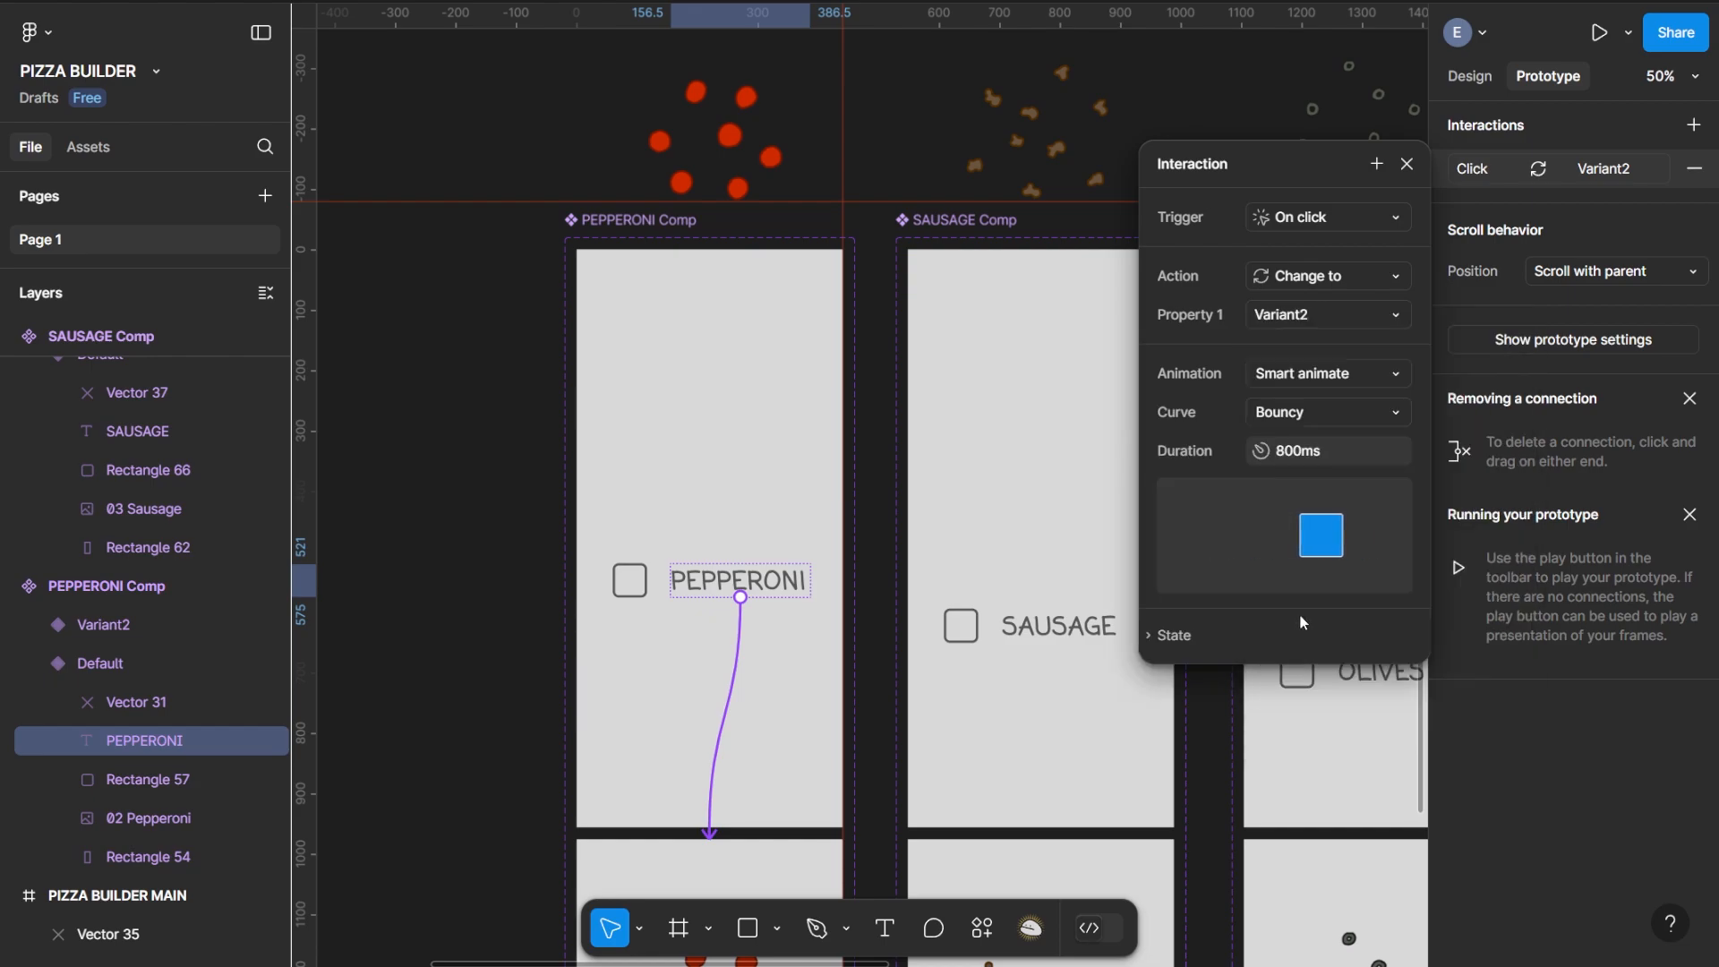
click(1408, 166)
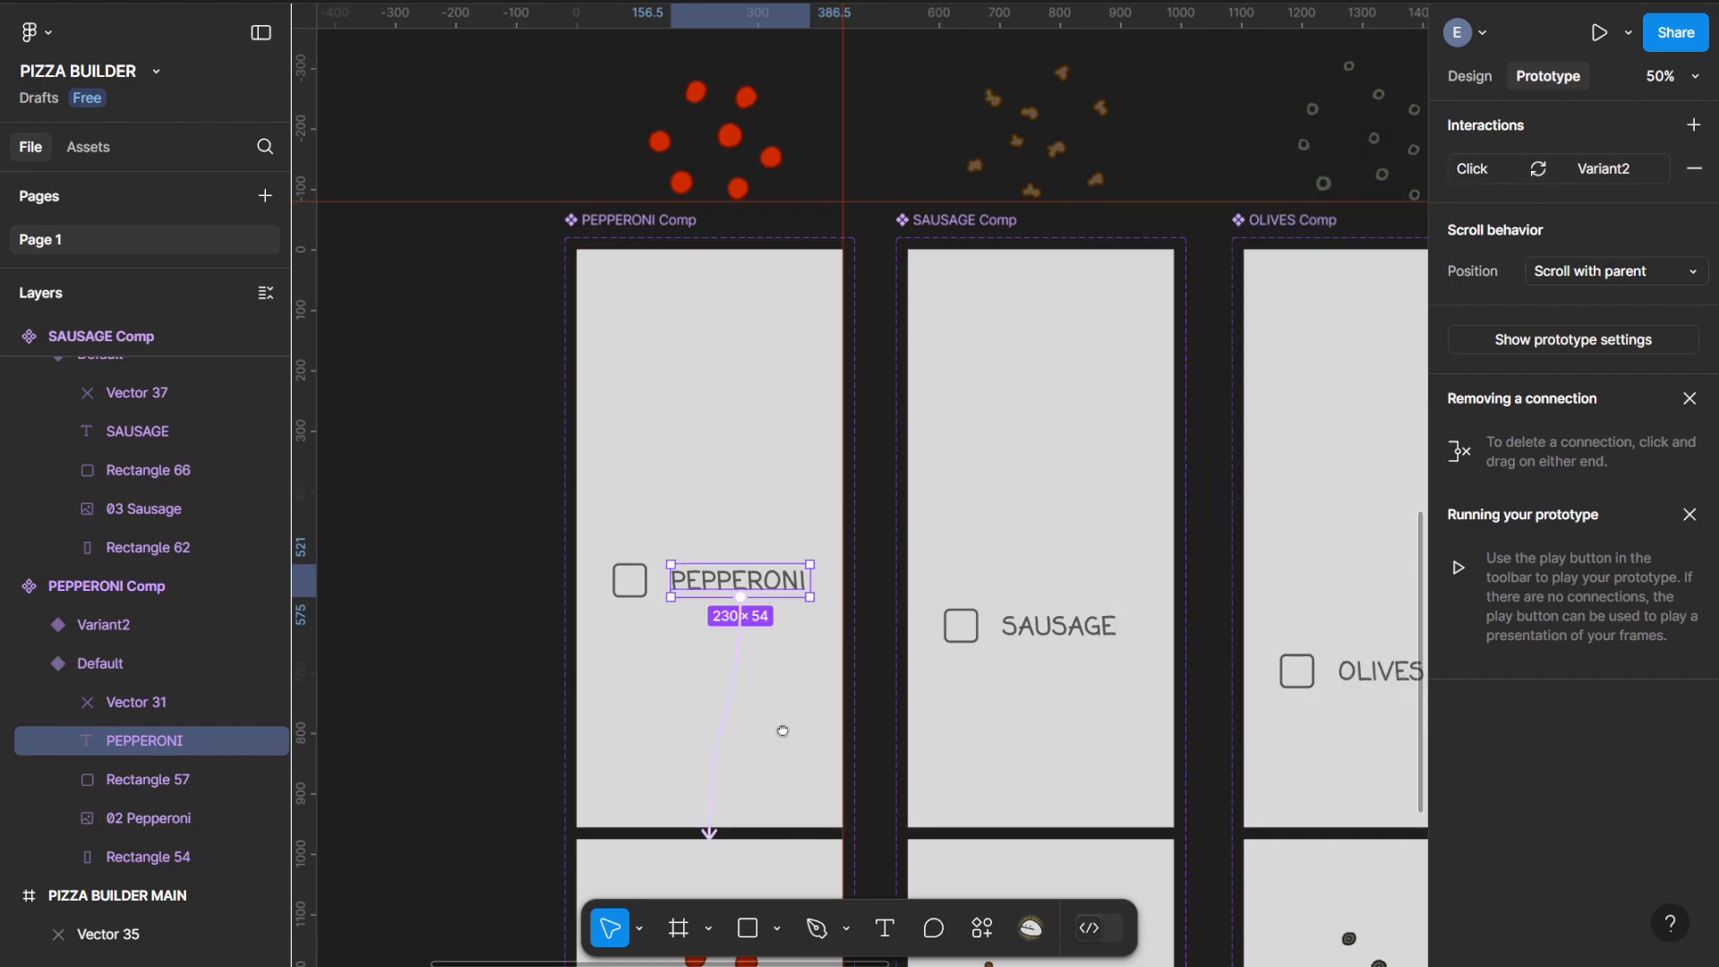
Add an on-click interaction to the checkbox rectangle in PEPPERONI Comp's Variant2 that changes back to Default
drag(783, 725, 900, 253)
scroll(851, 340, down, 4)
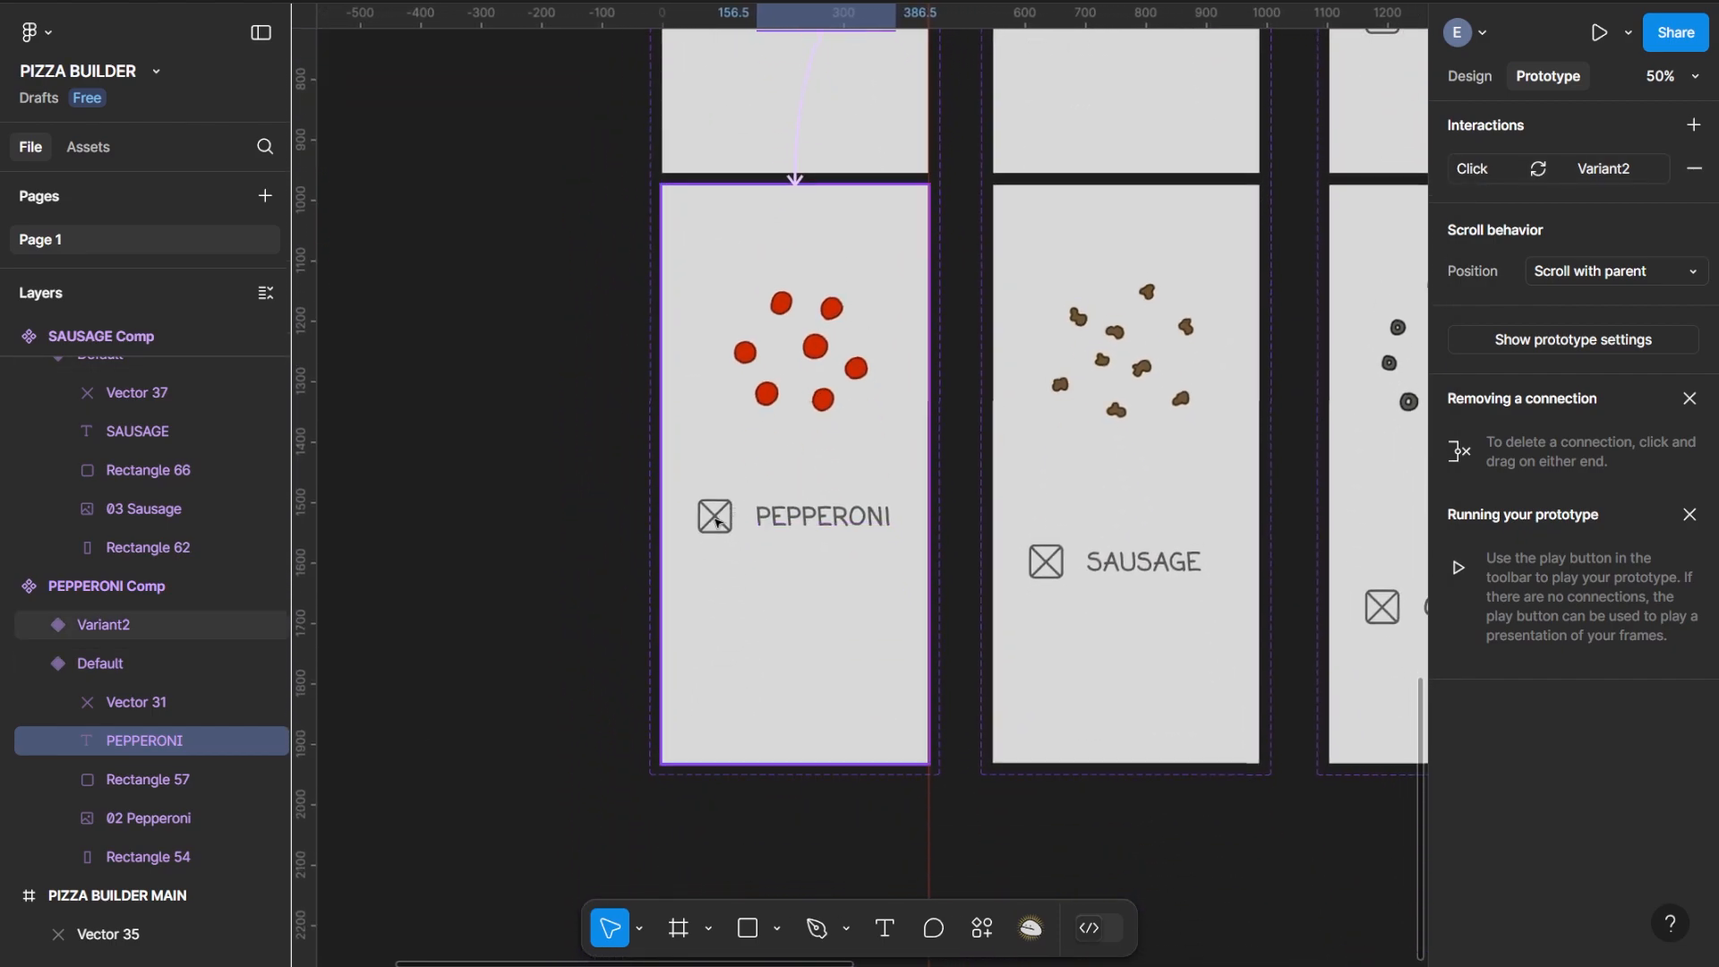
click(721, 506)
click(721, 506)
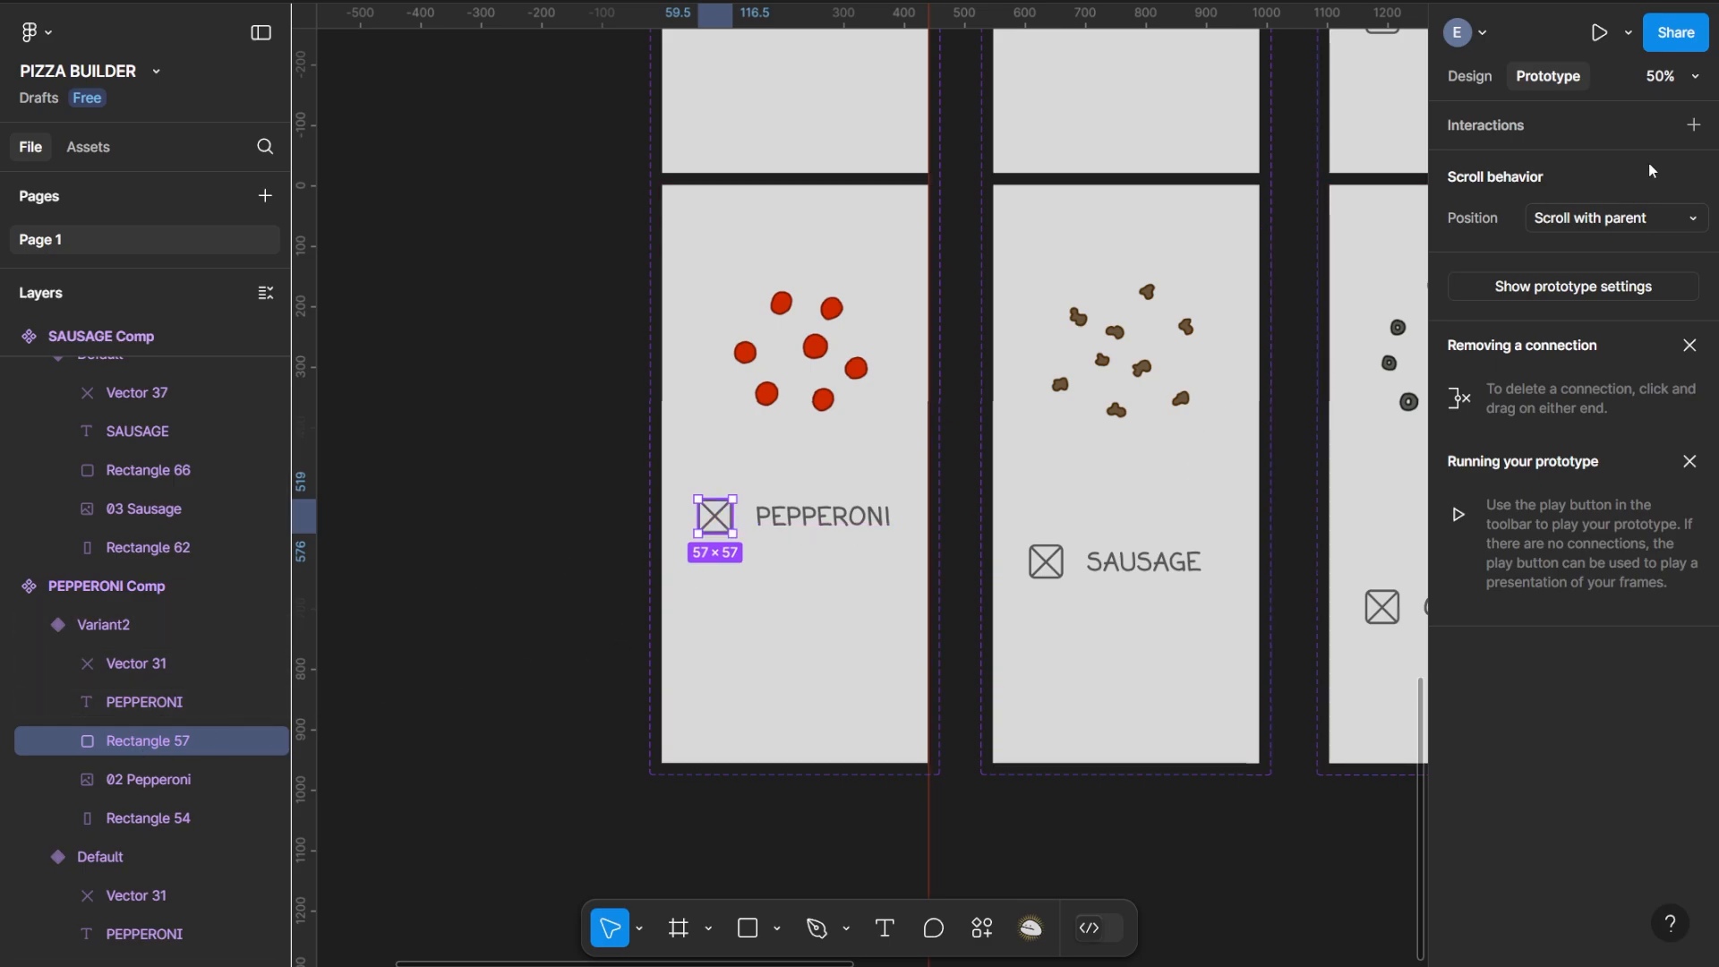
click(1693, 124)
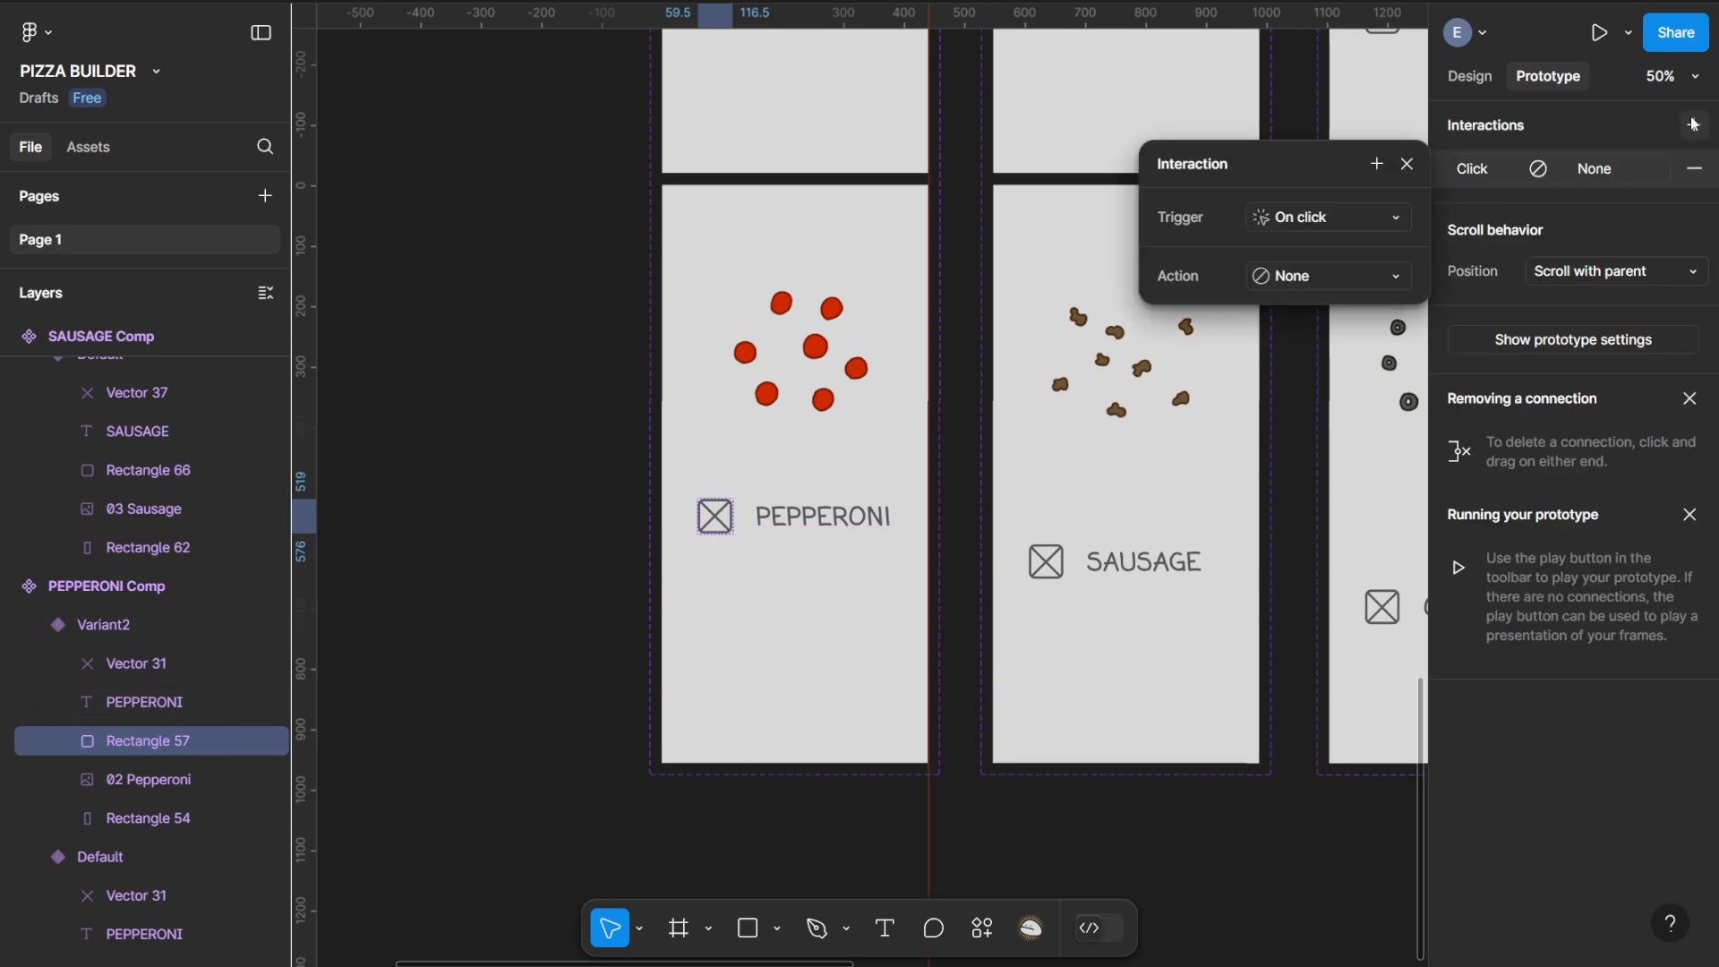
click(1313, 268)
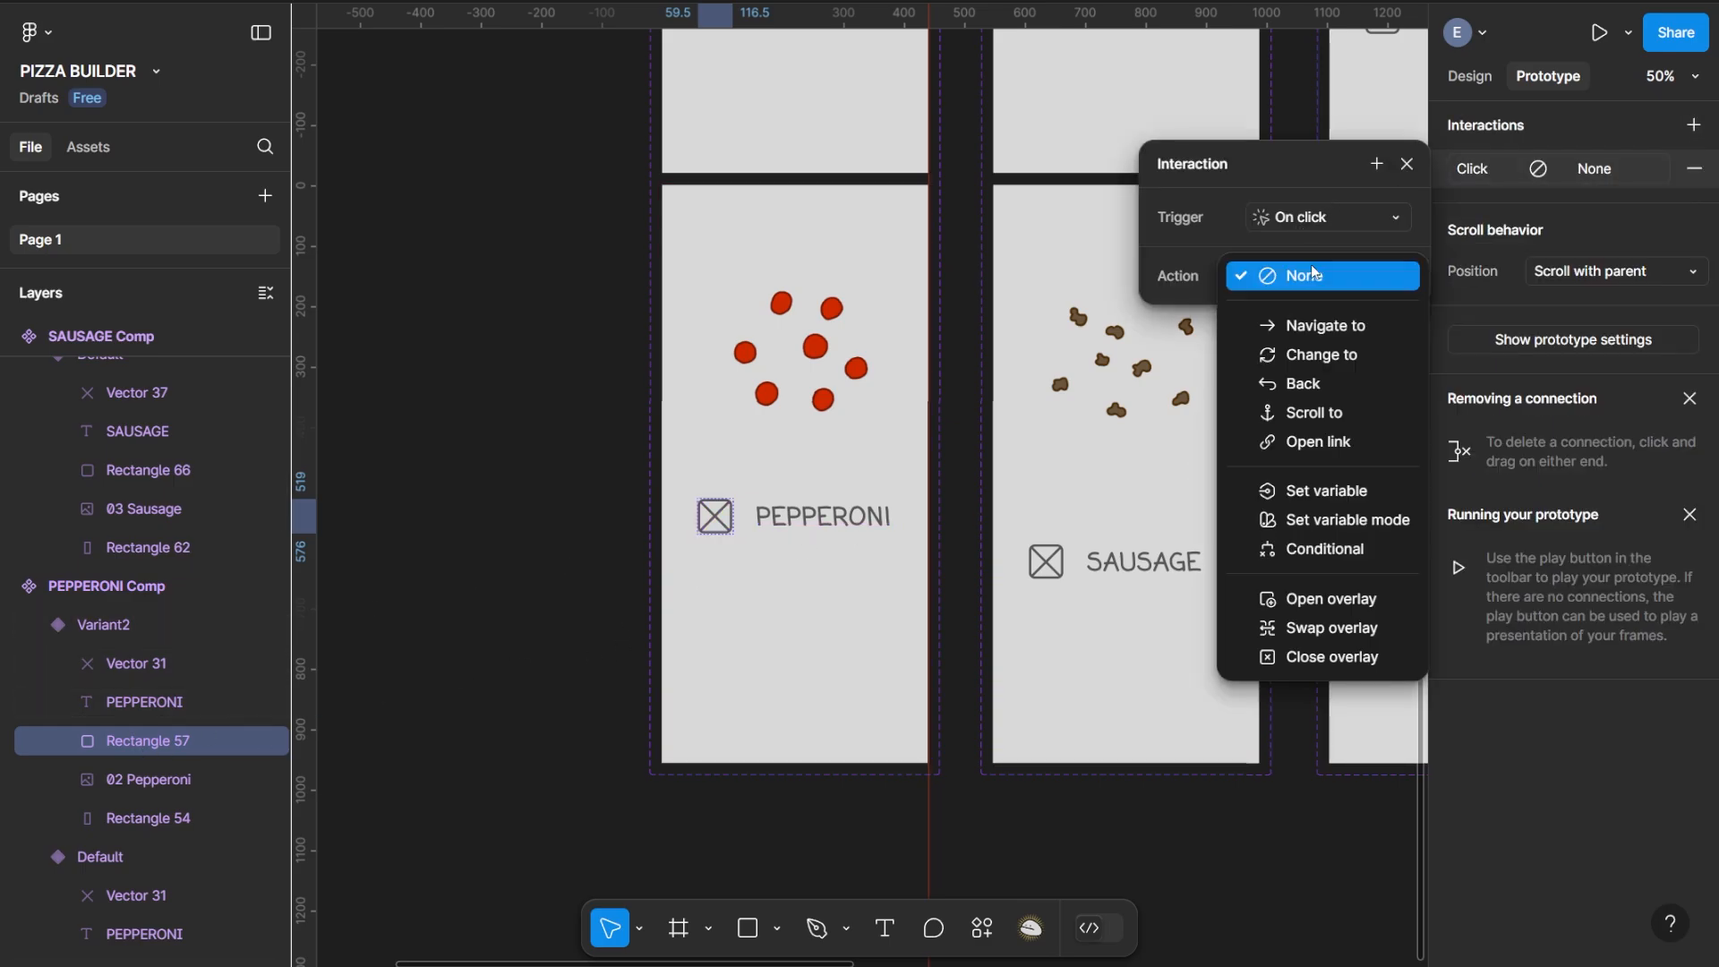
click(1322, 357)
click(1310, 326)
click(1310, 285)
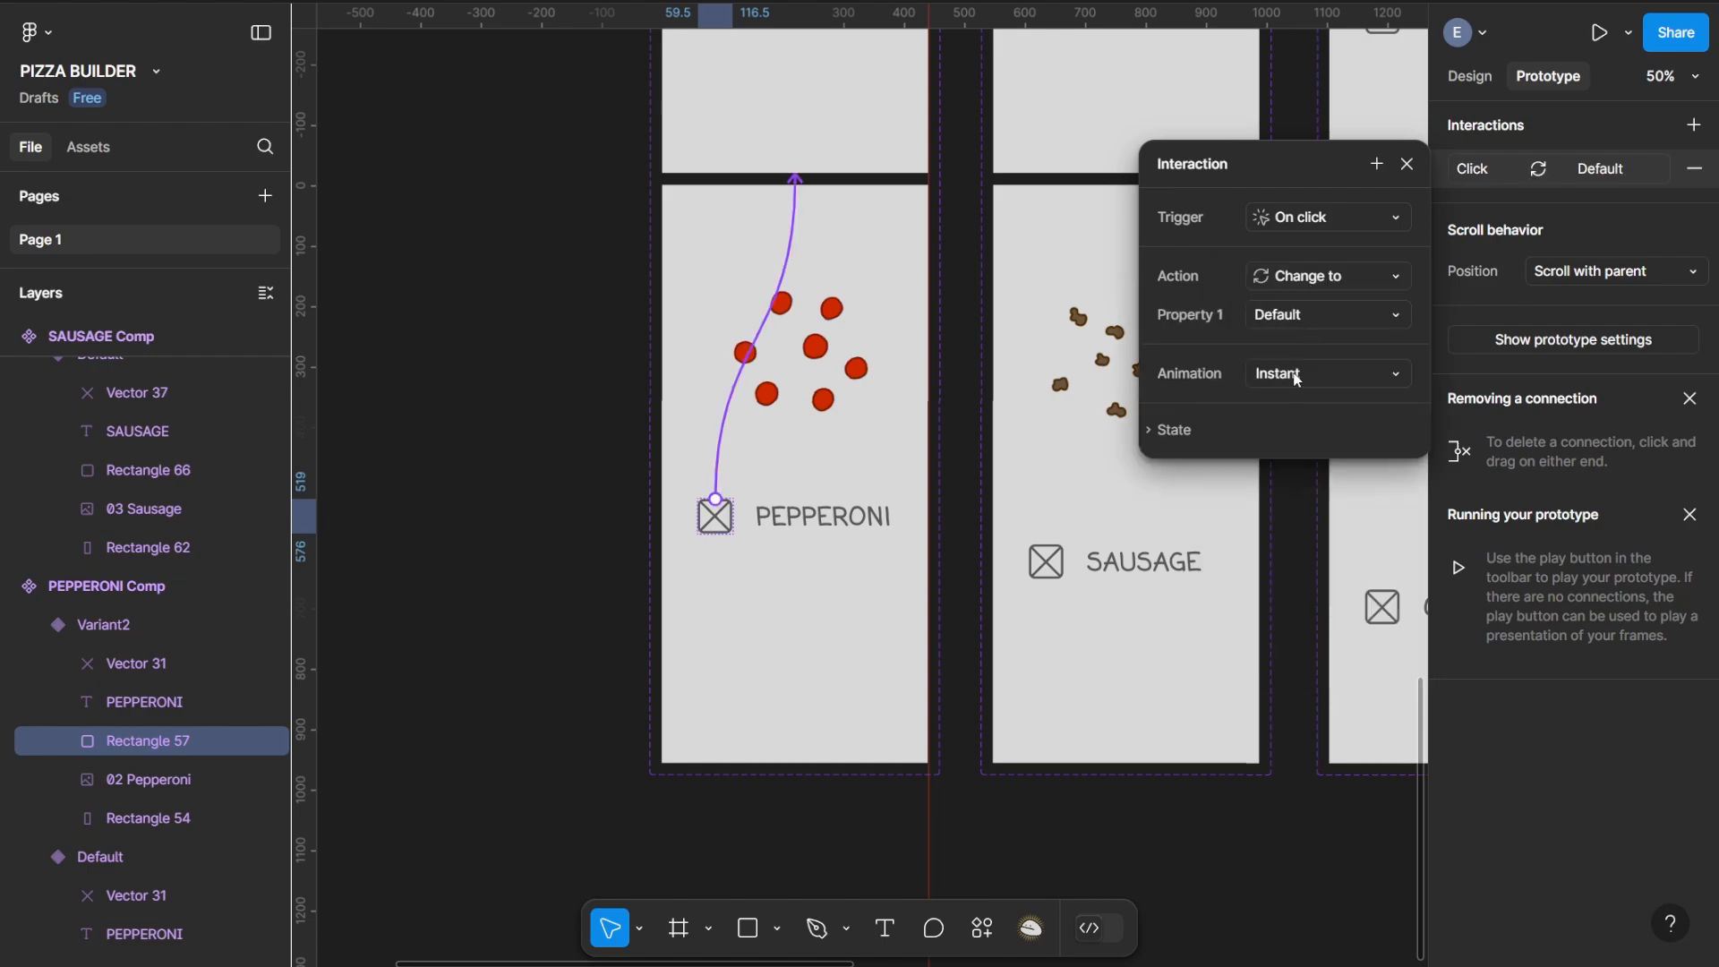
Set the Variant2 PEPPERONI checkbox interaction's animation to Smart animate with the Bouncy curve
click(1321, 373)
click(1332, 437)
click(1299, 422)
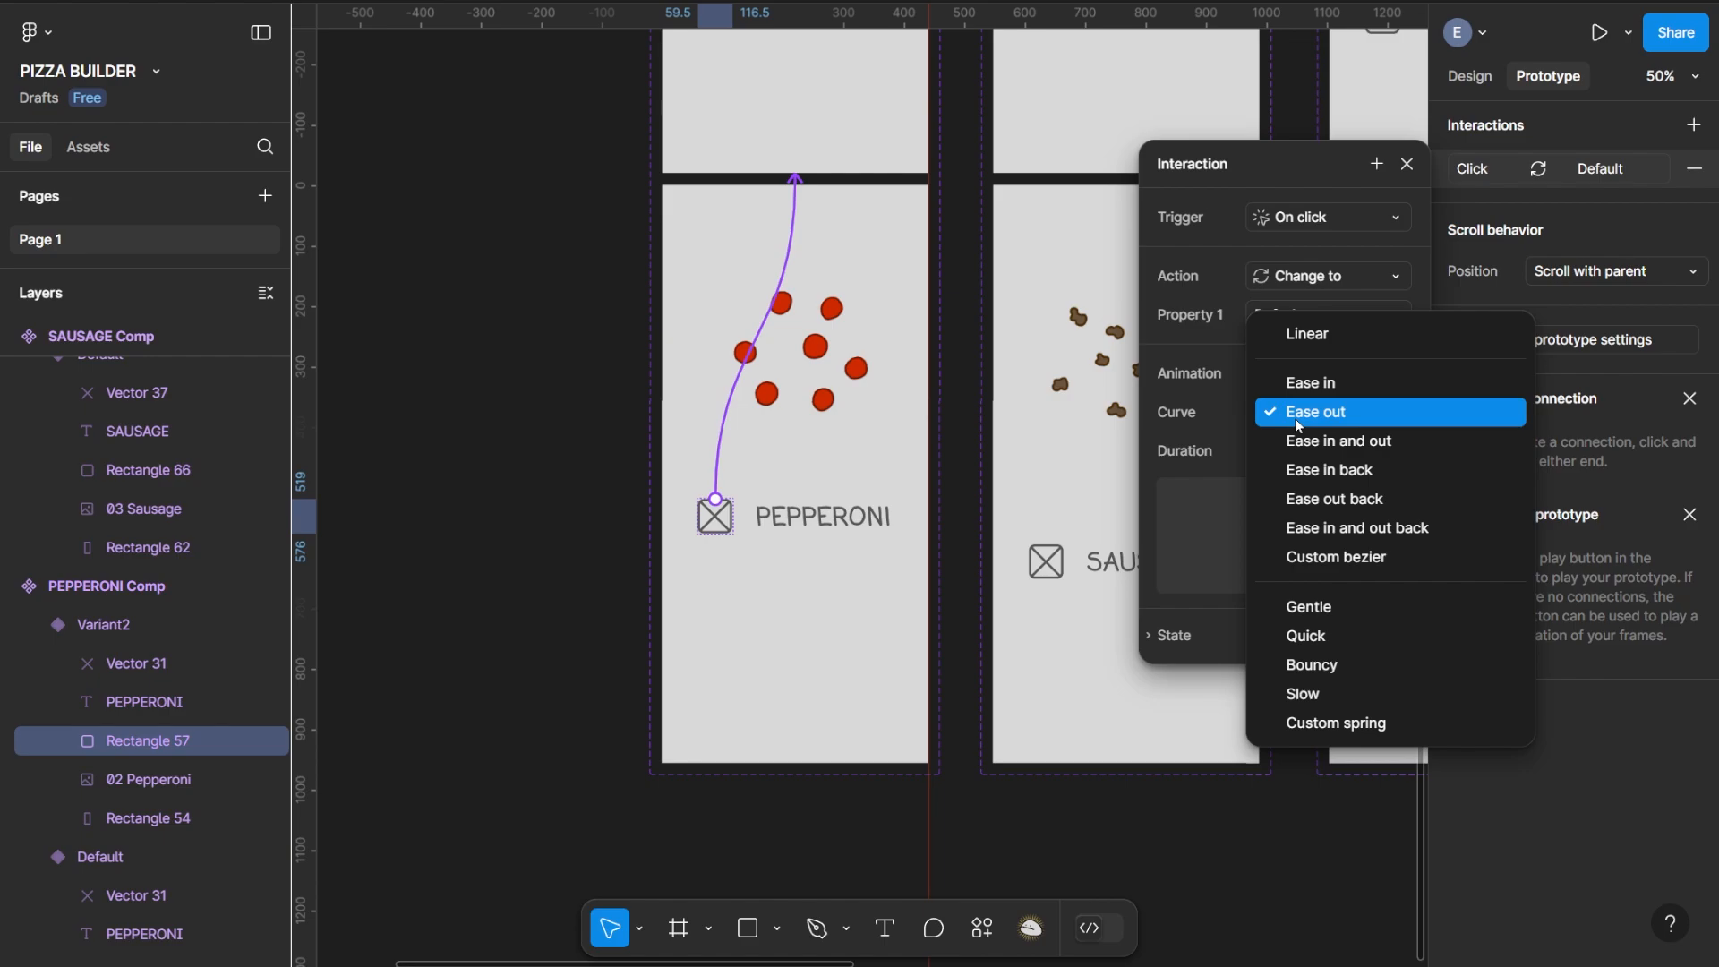
click(1308, 667)
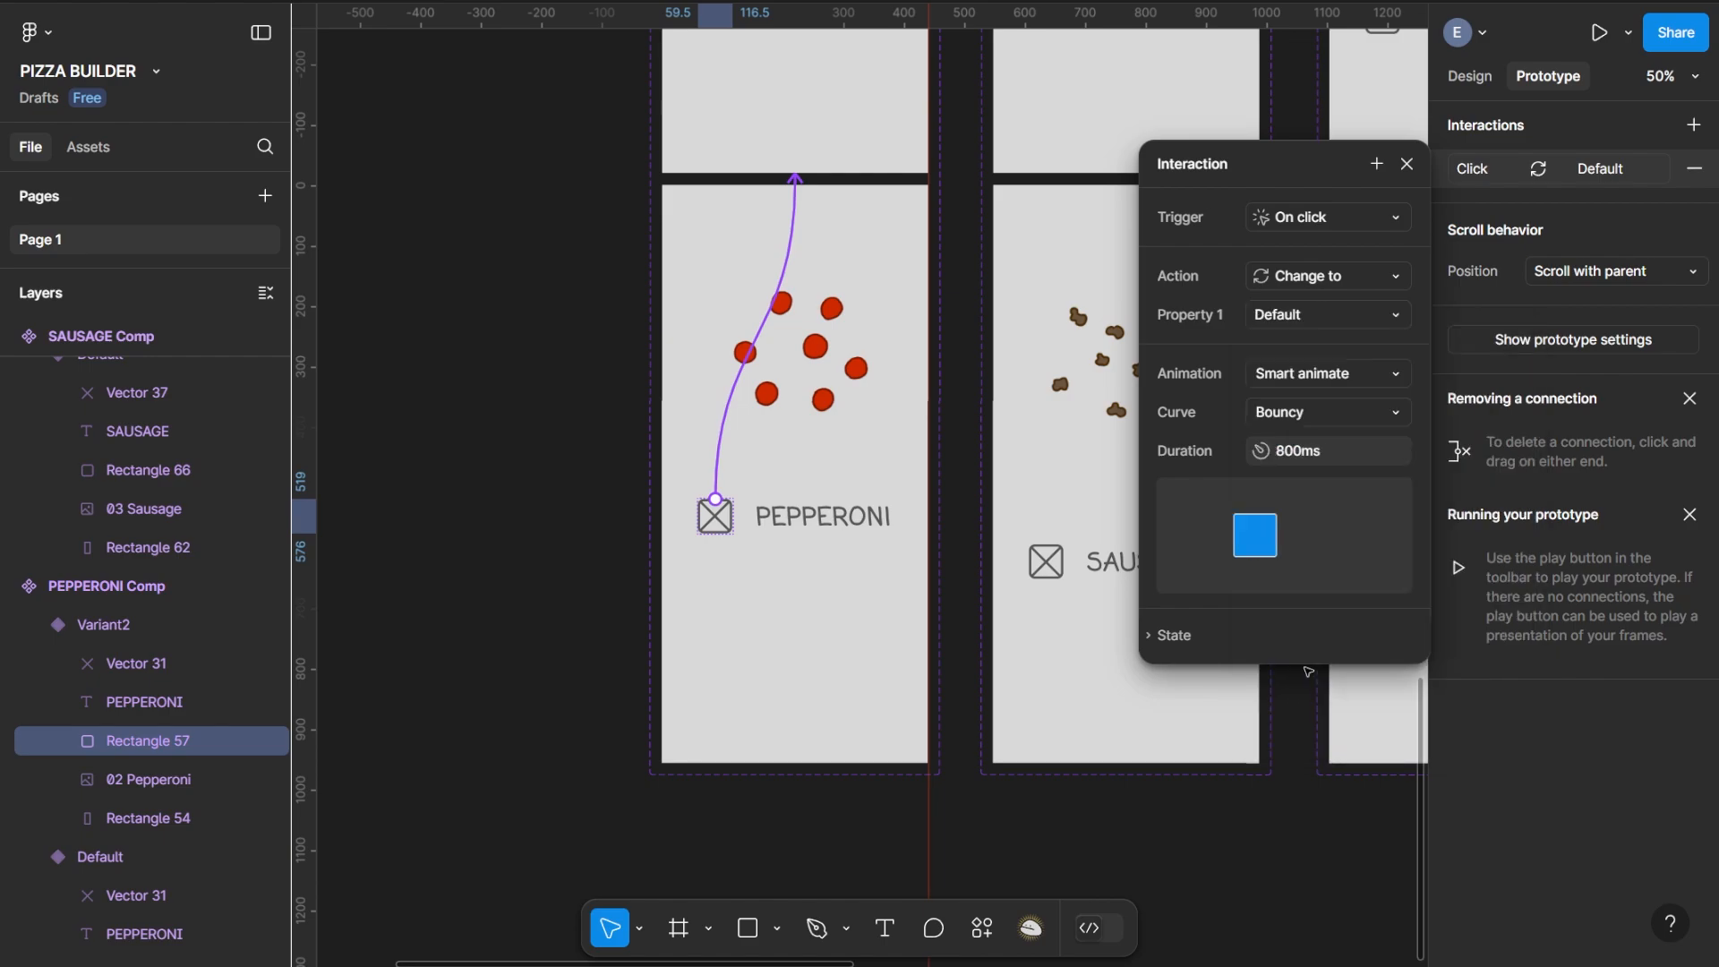
Try the Slow, Gentle and Ease out curves on the Variant2 PEPPERONI checkbox interaction
click(1313, 414)
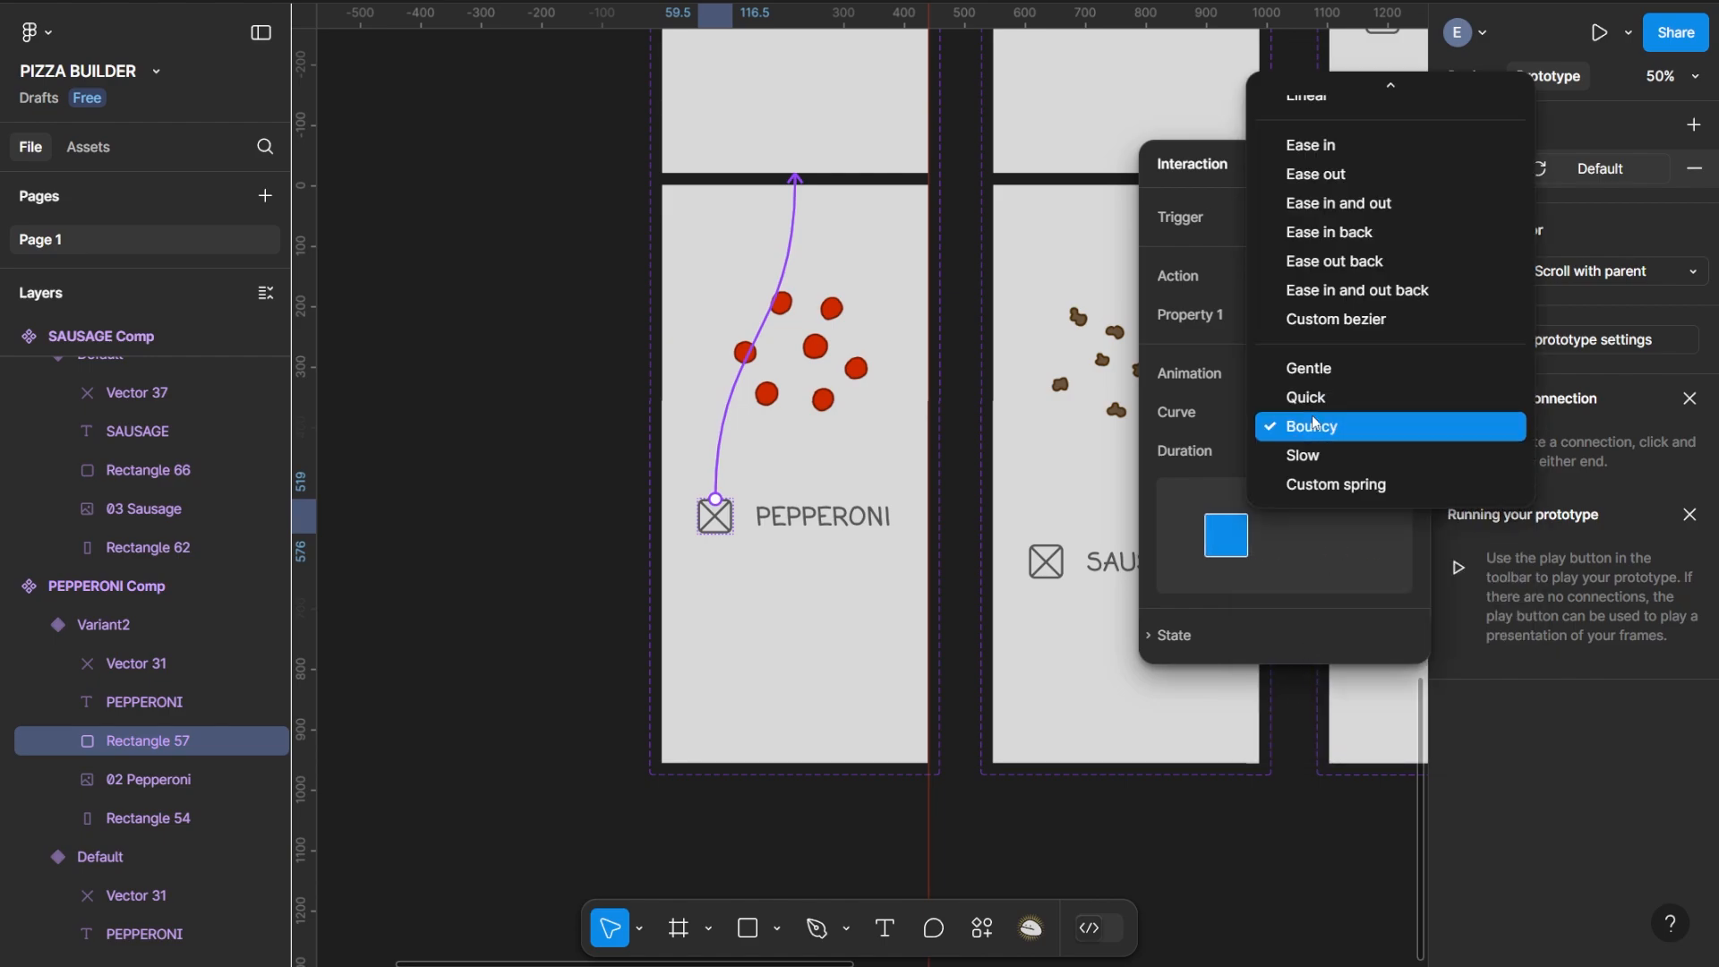
click(1327, 457)
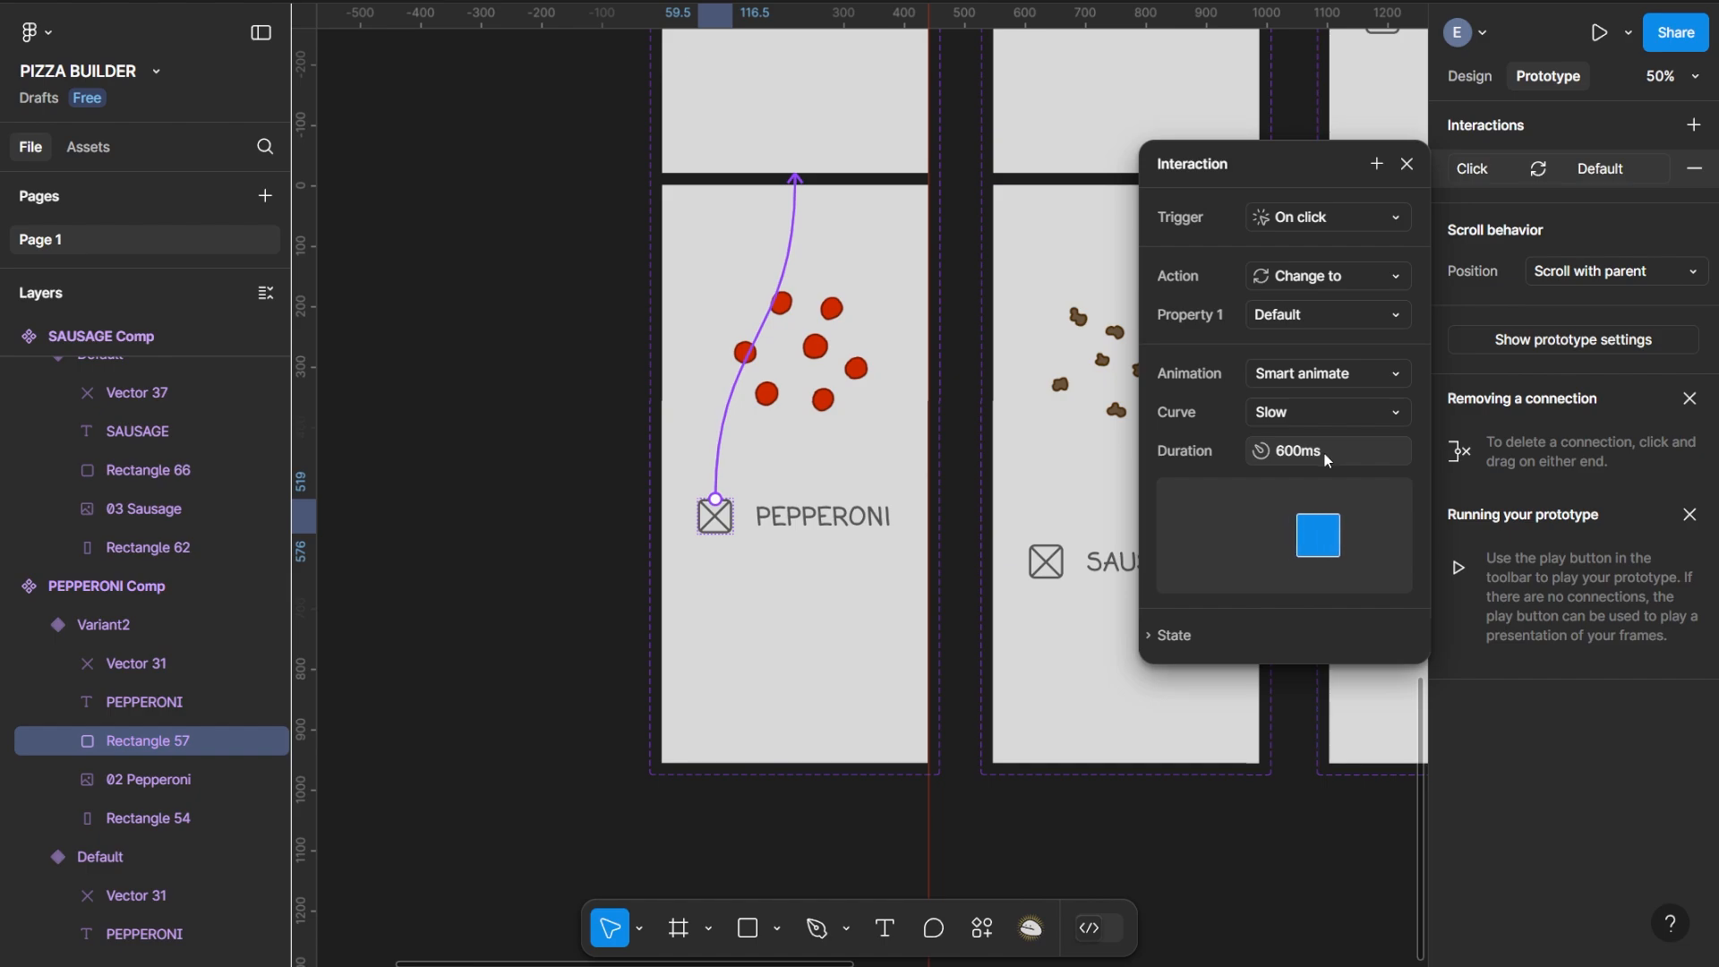
click(1323, 417)
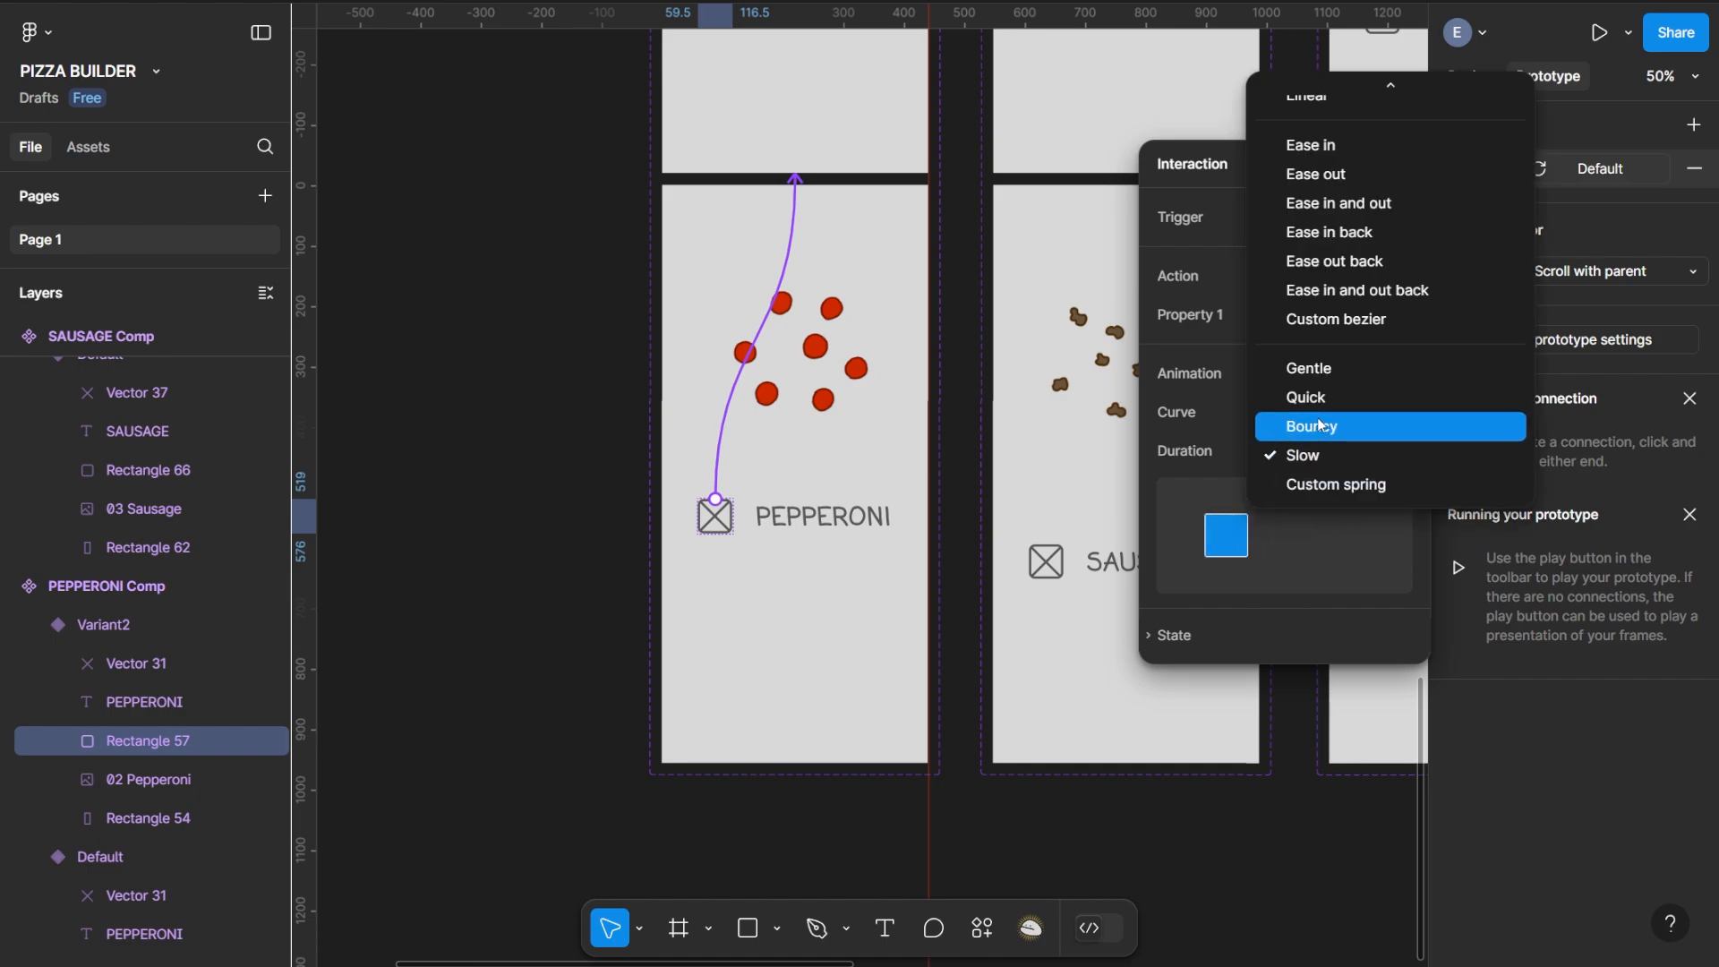
click(1311, 370)
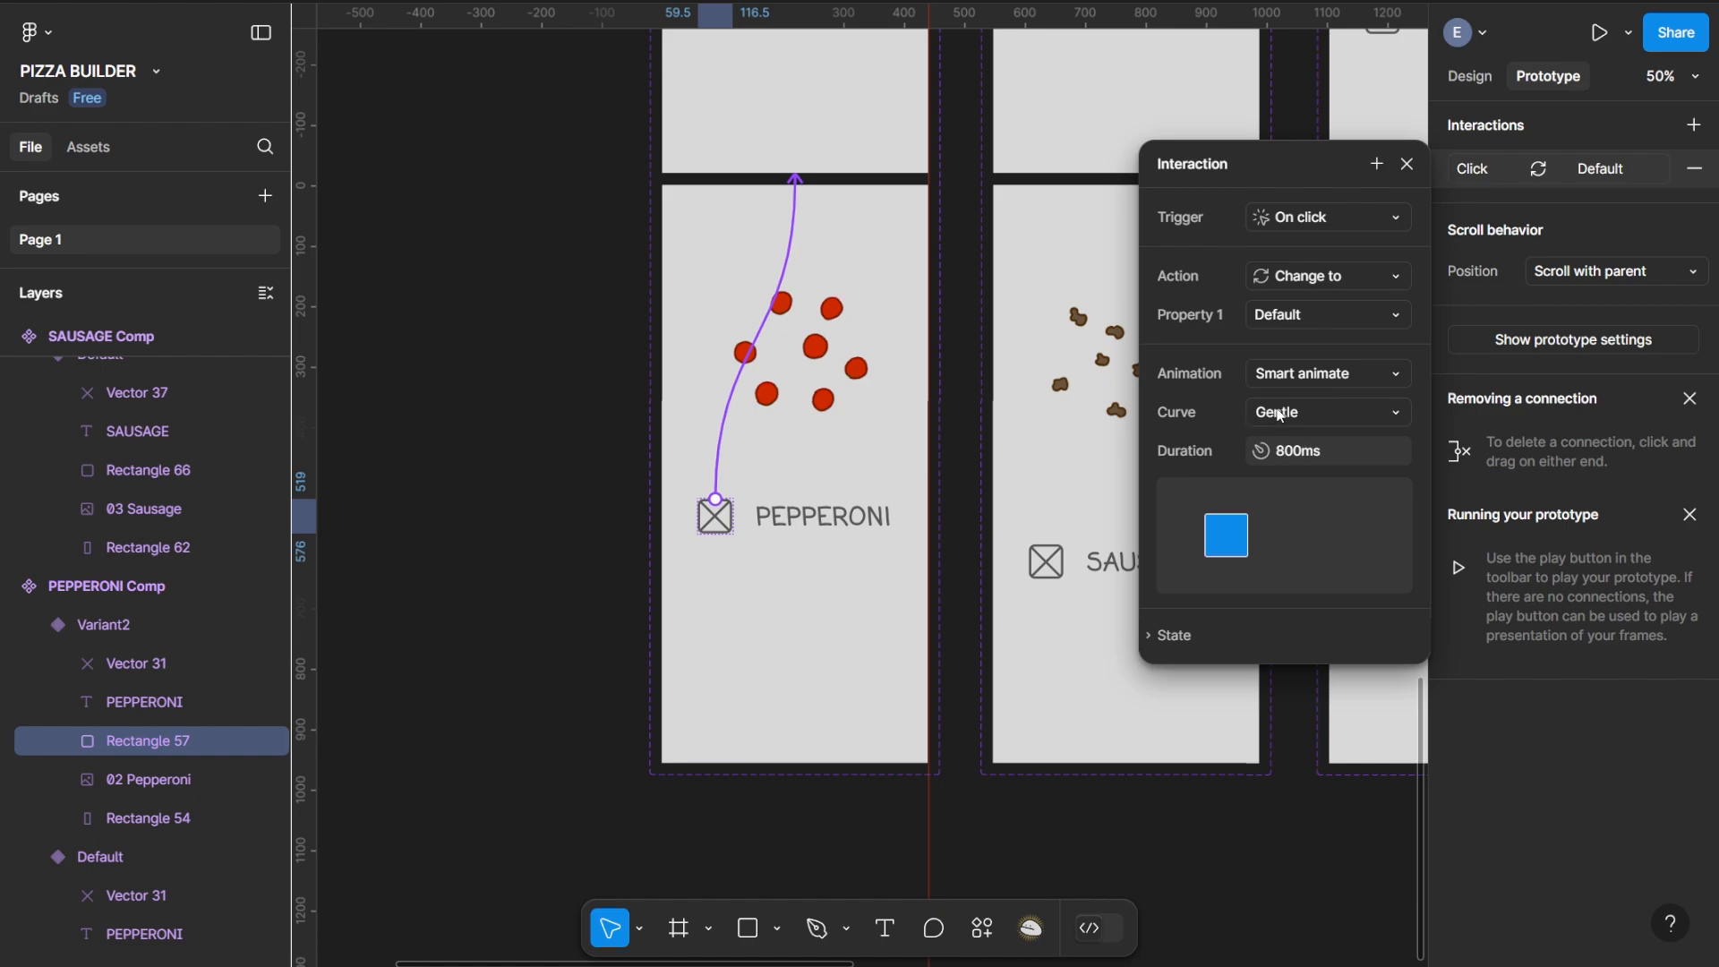
click(1283, 417)
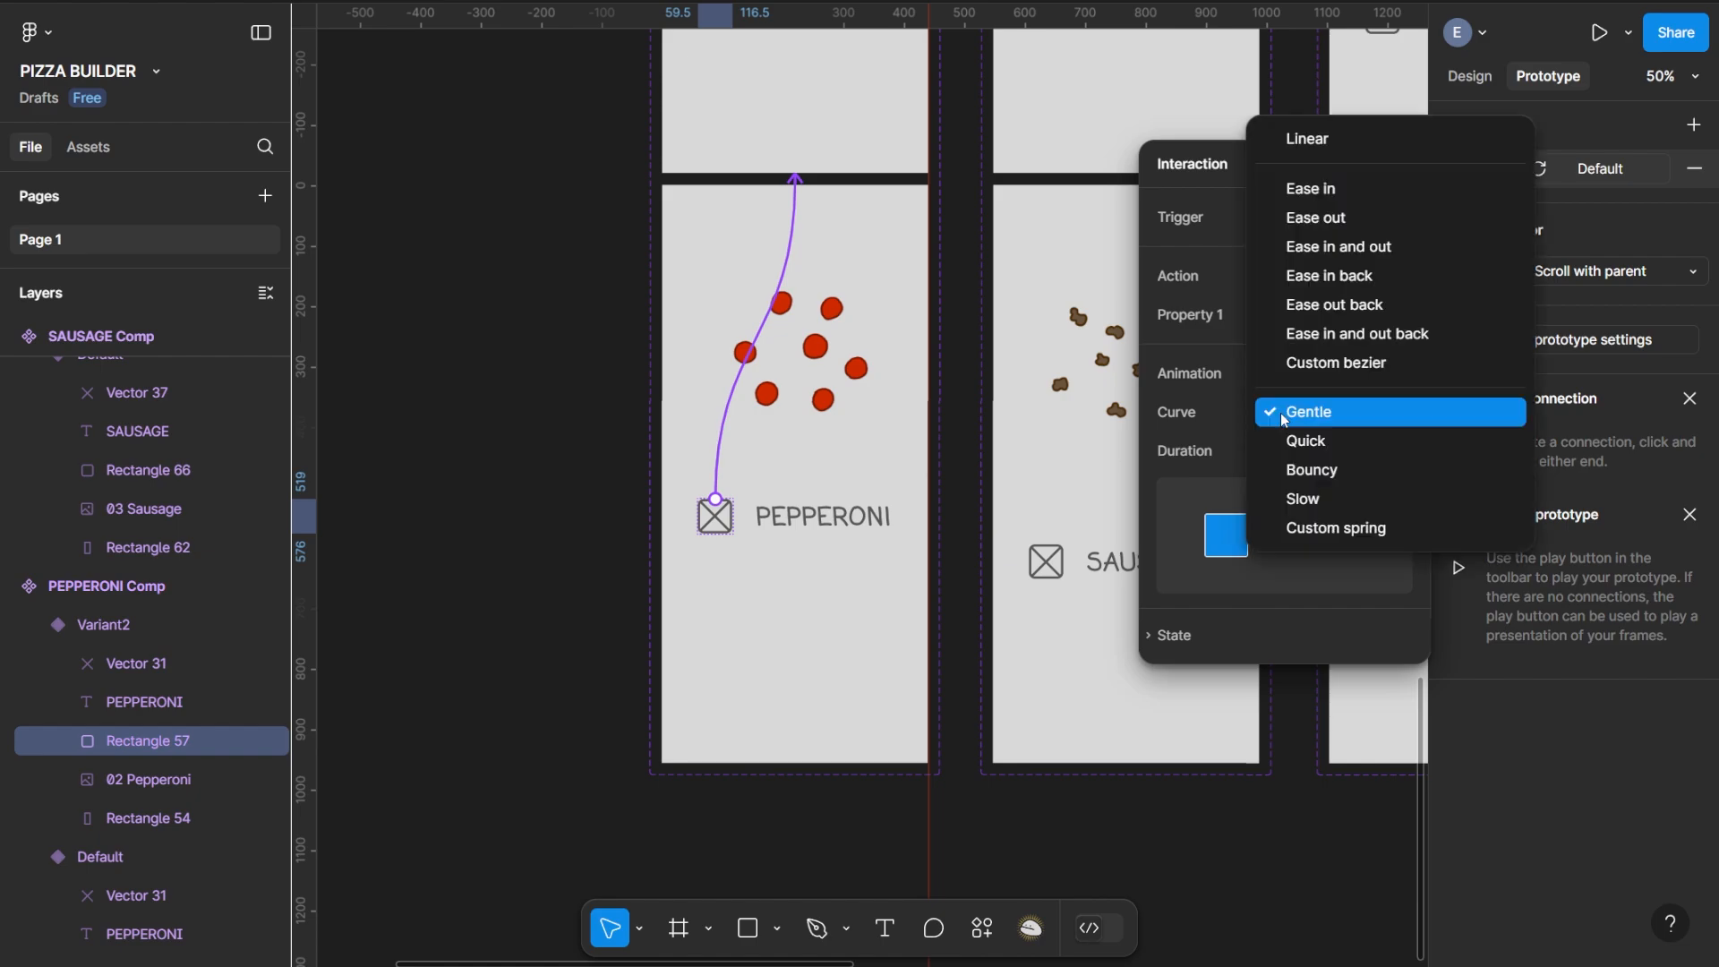
click(1294, 217)
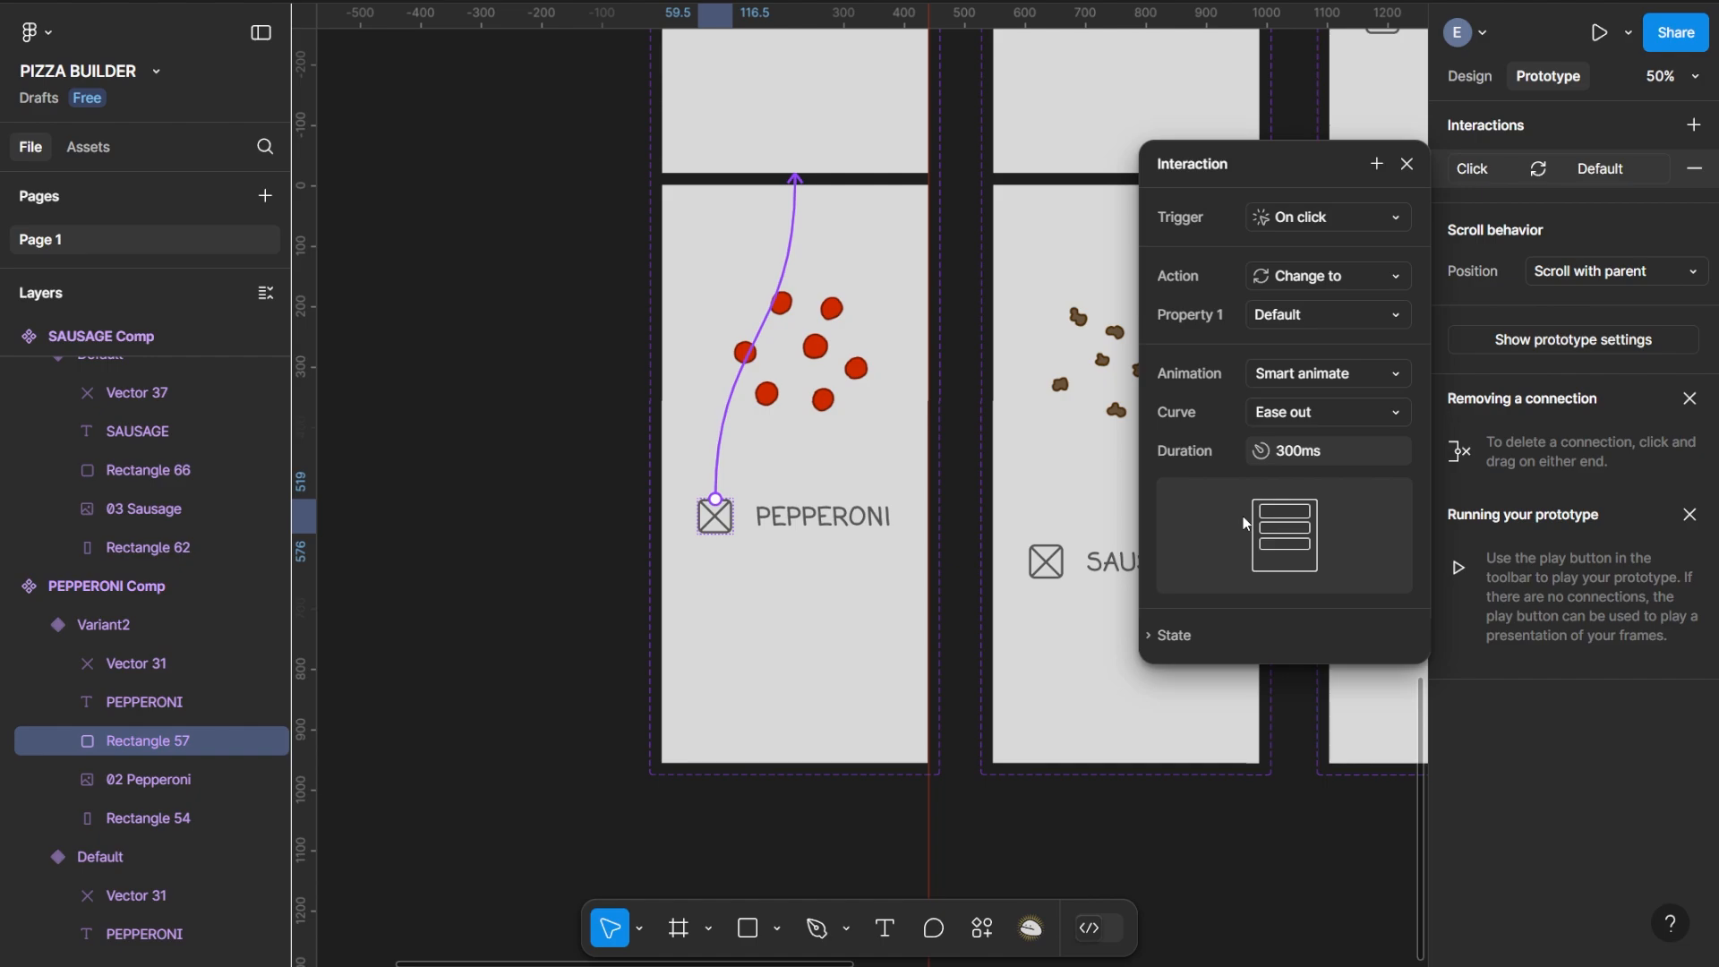
Set the Variant2 PEPPERONI checkbox interaction's curve to Gentle
click(1306, 418)
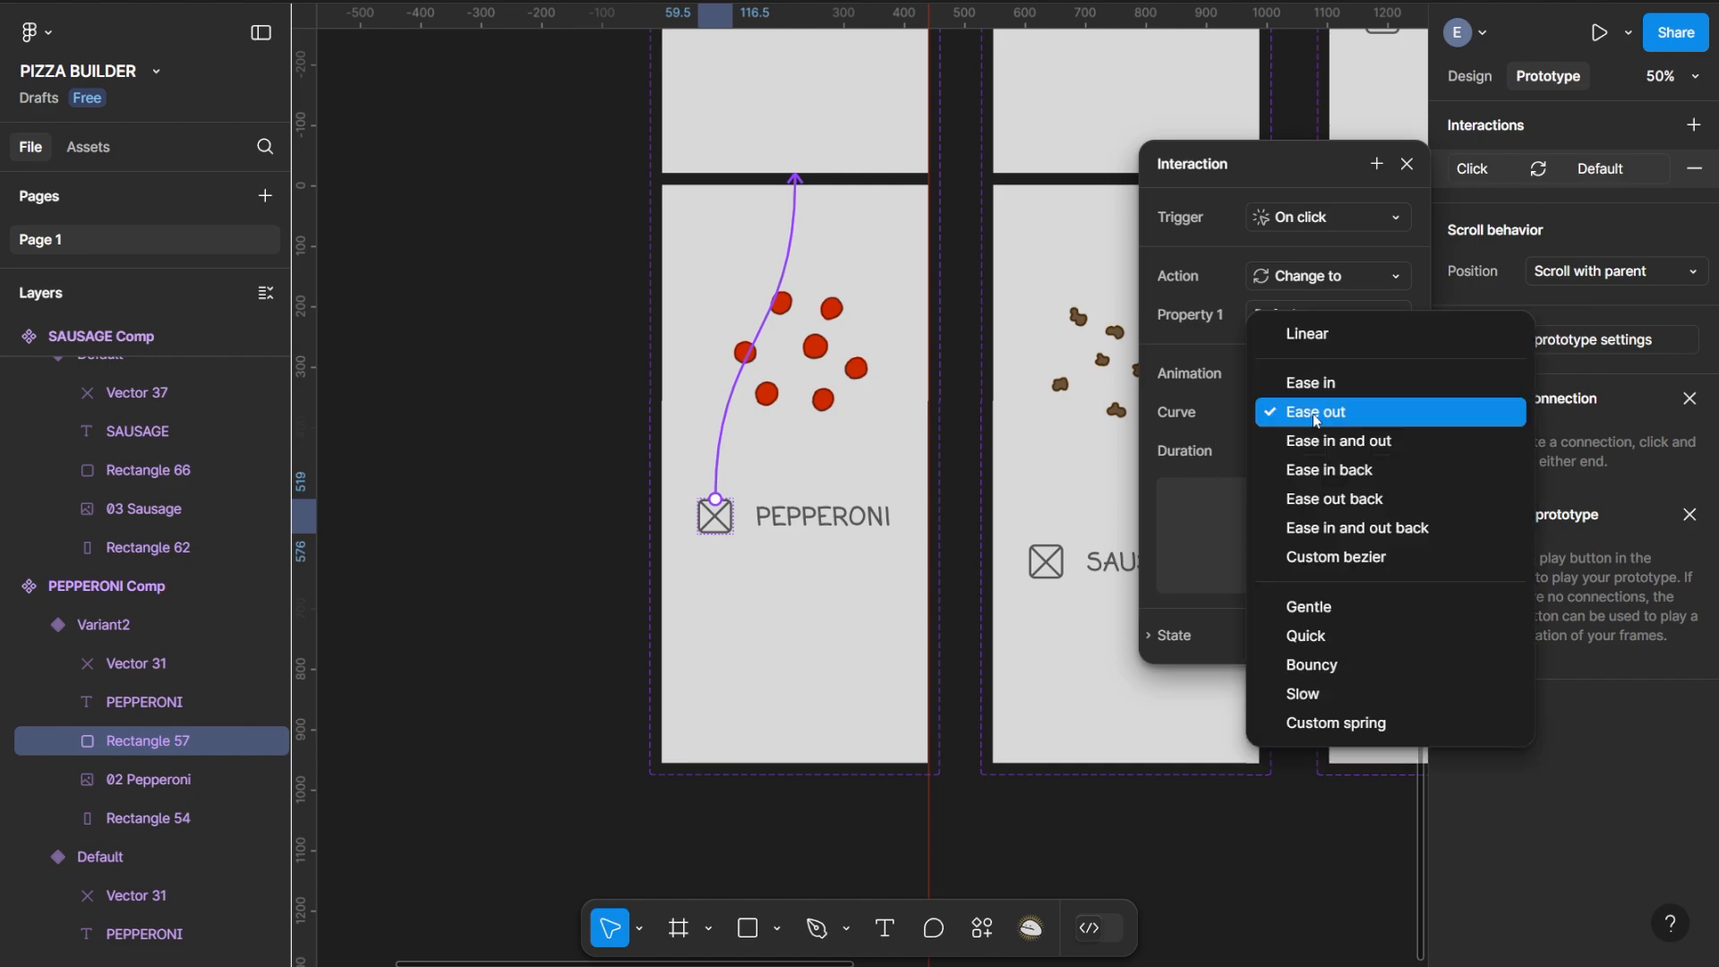
click(1325, 617)
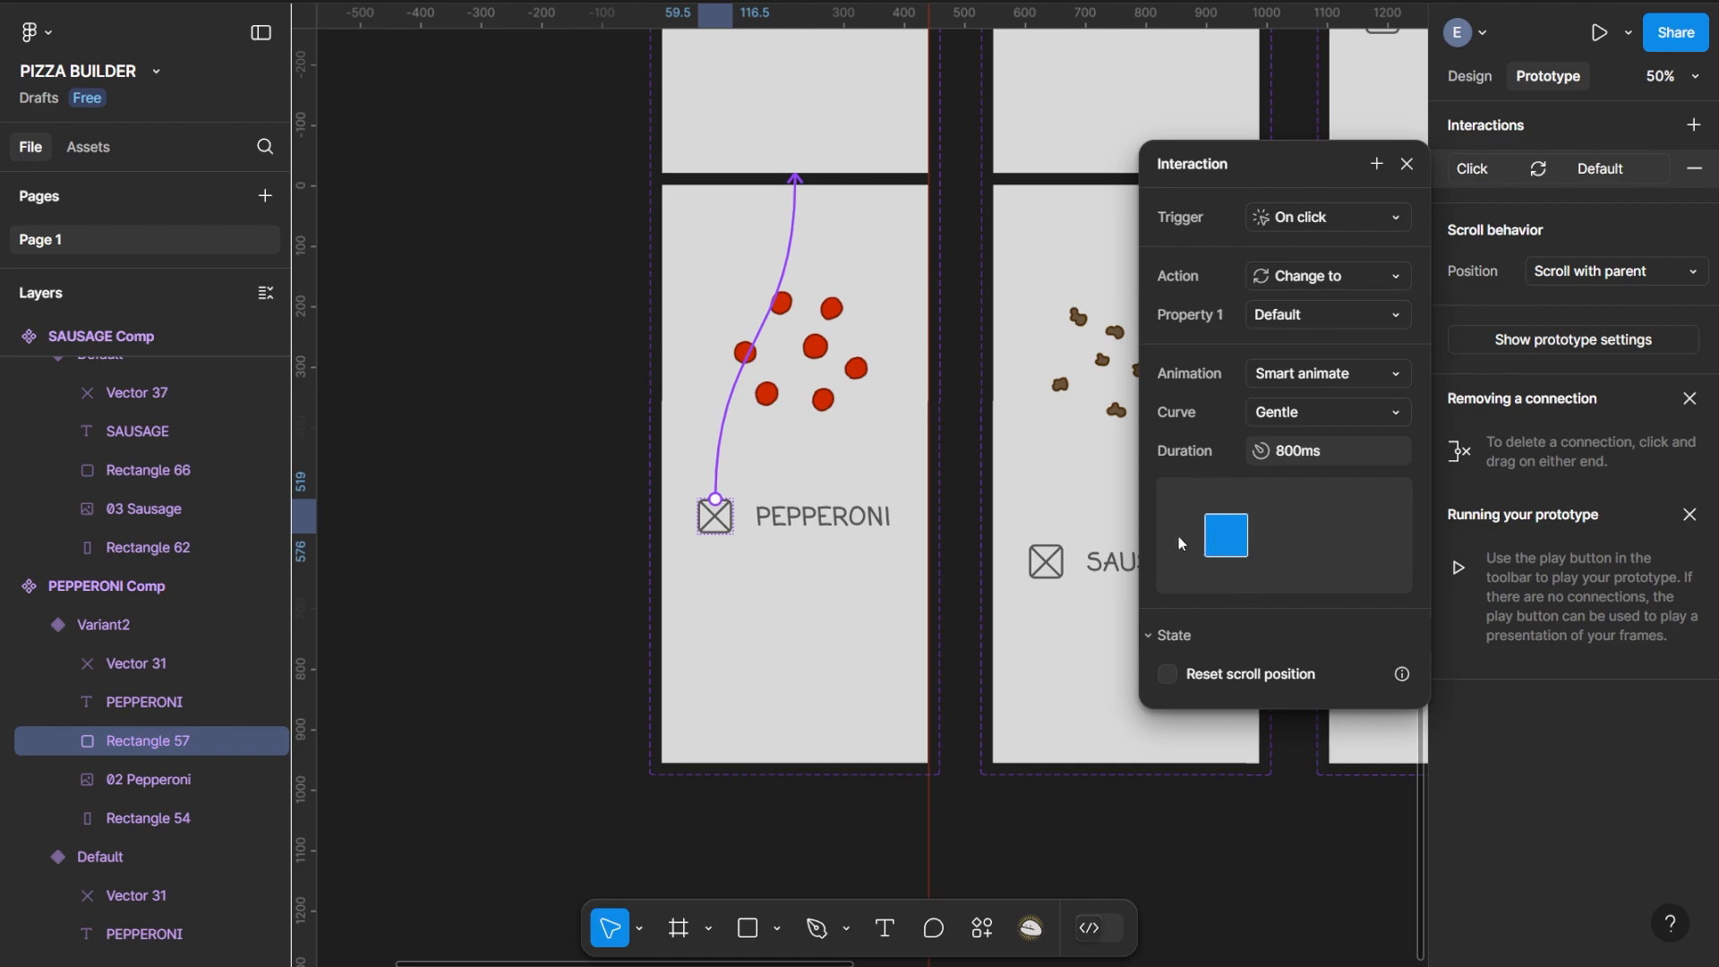
click(1408, 164)
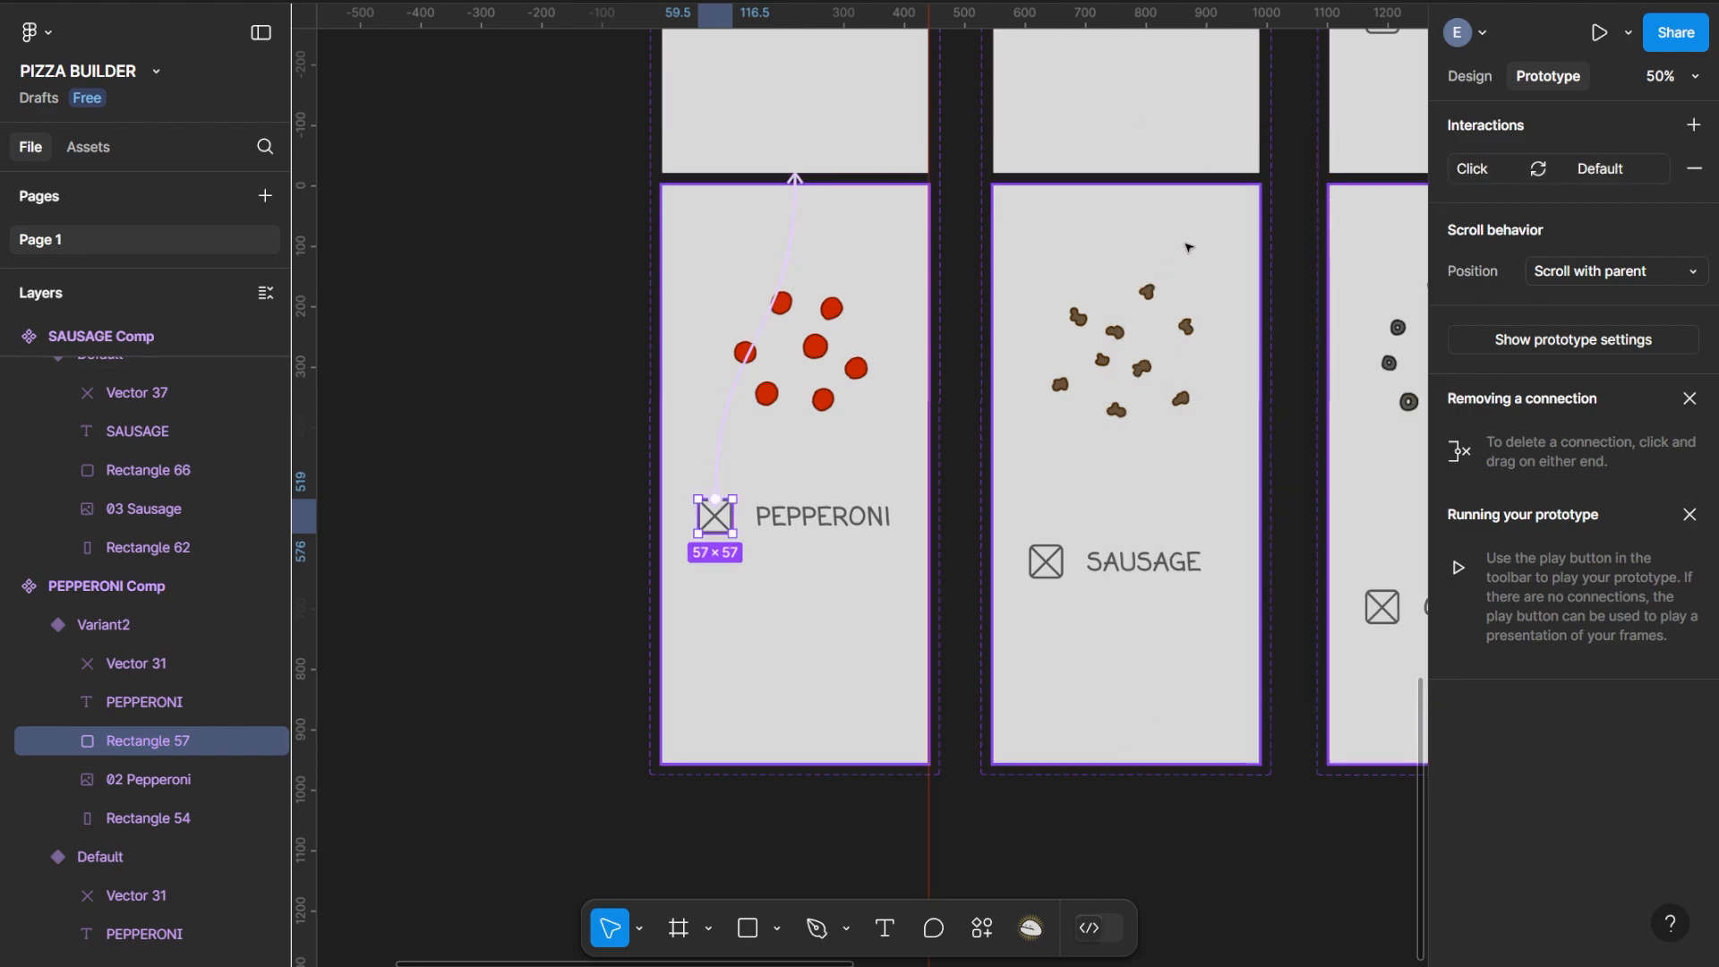
Add an on-click interaction to the PEPPERONI label in PEPPERONI Comp's Variant2 that changes to Default
click(825, 534)
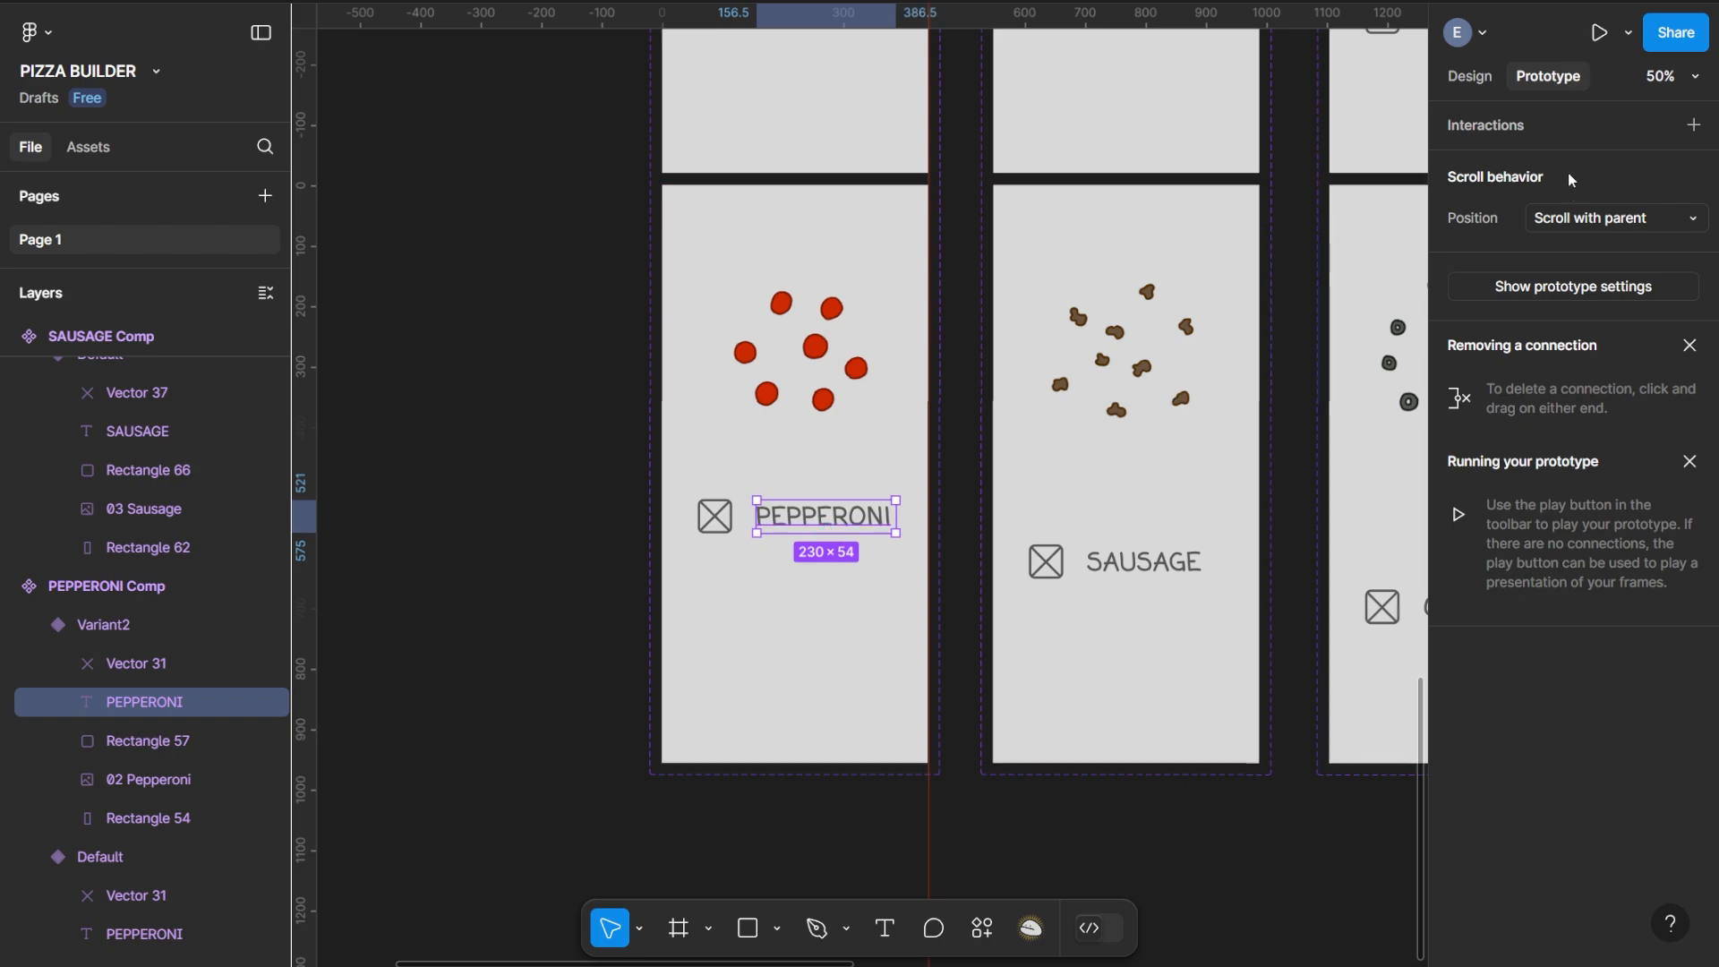
click(1686, 126)
click(1604, 171)
click(1300, 227)
click(1300, 229)
click(1319, 284)
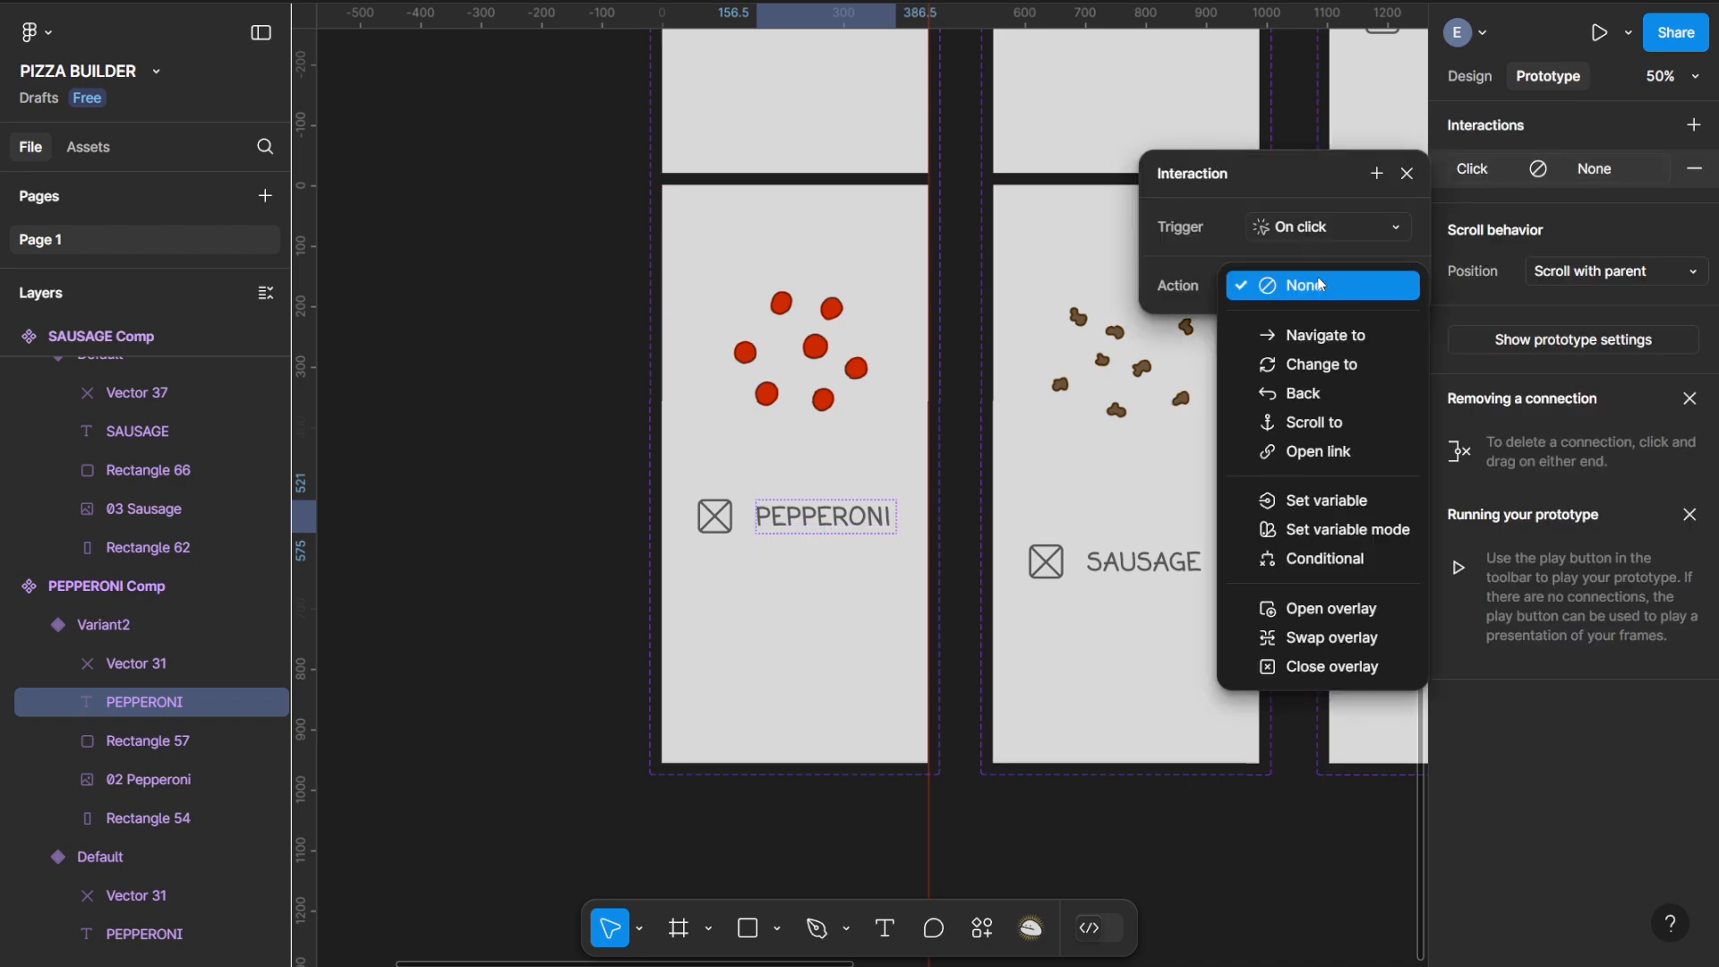
click(1321, 365)
click(1317, 324)
click(1301, 296)
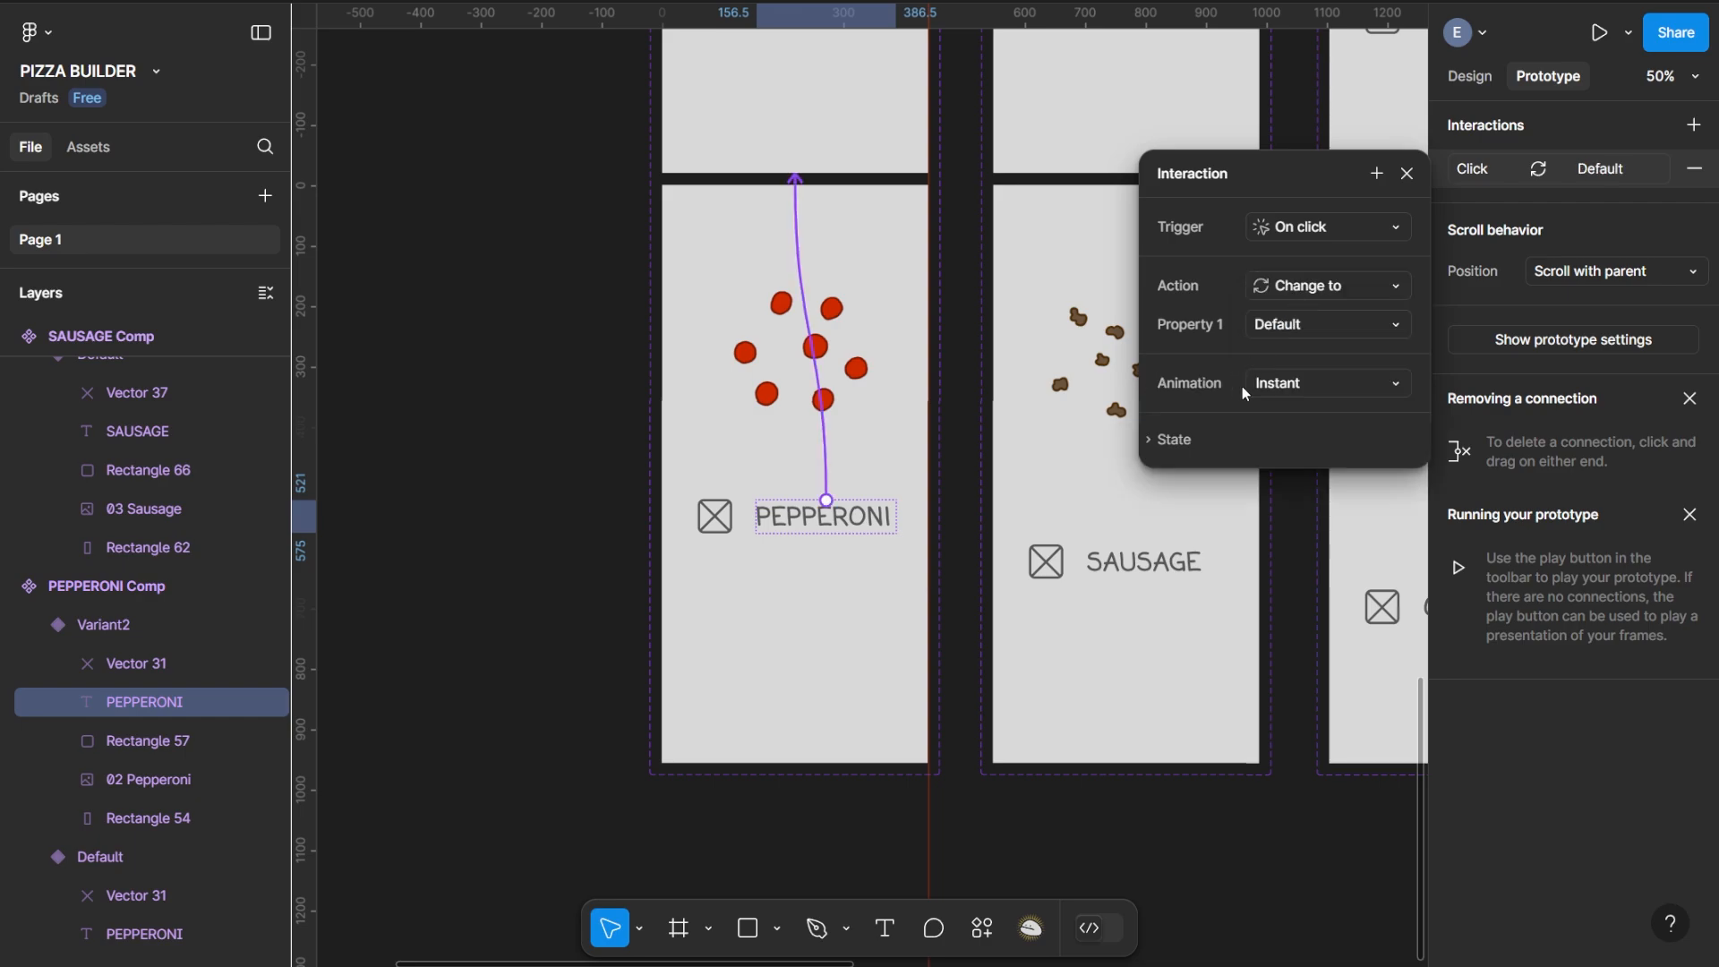
Set the Variant2 PEPPERONI label interaction's animation to Smart animate with the Gentle curve
click(1290, 387)
click(1317, 439)
click(1298, 434)
click(1307, 616)
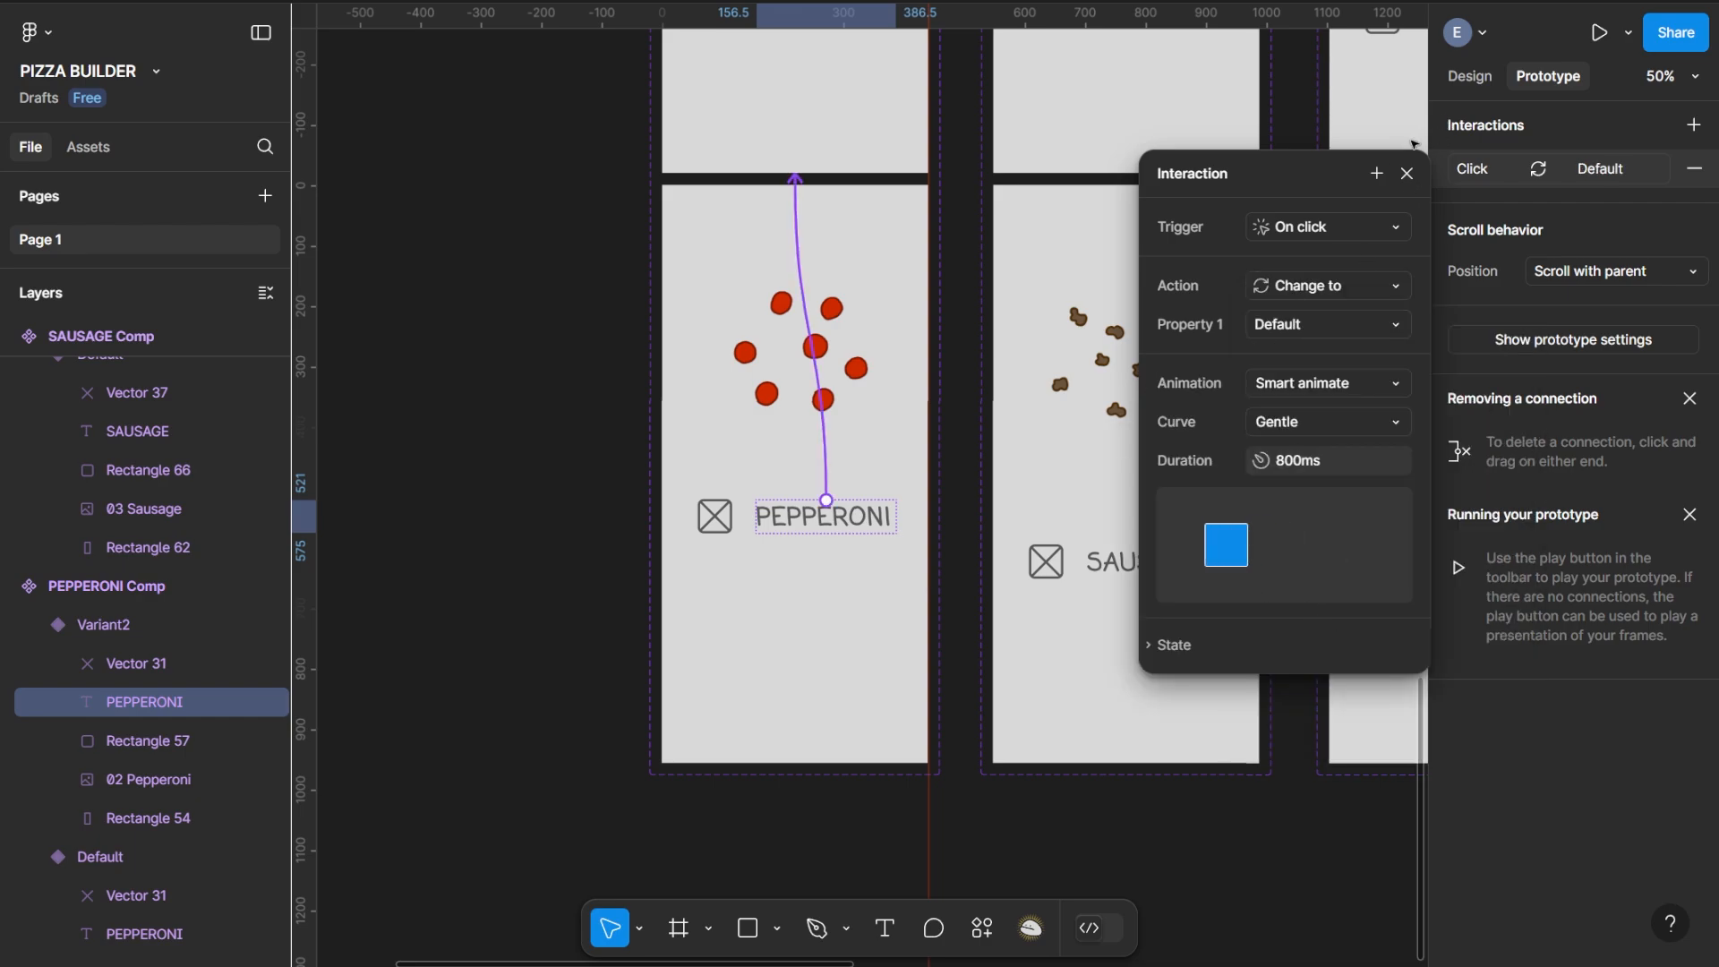
click(1407, 172)
Add an on-click interaction to the checkbox rectangle in SAUSAGE Comp's Default variant that changes to Variant2
scroll(1062, 246, up, 2)
scroll(1062, 247, up, 6)
scroll(1062, 246, right, 2)
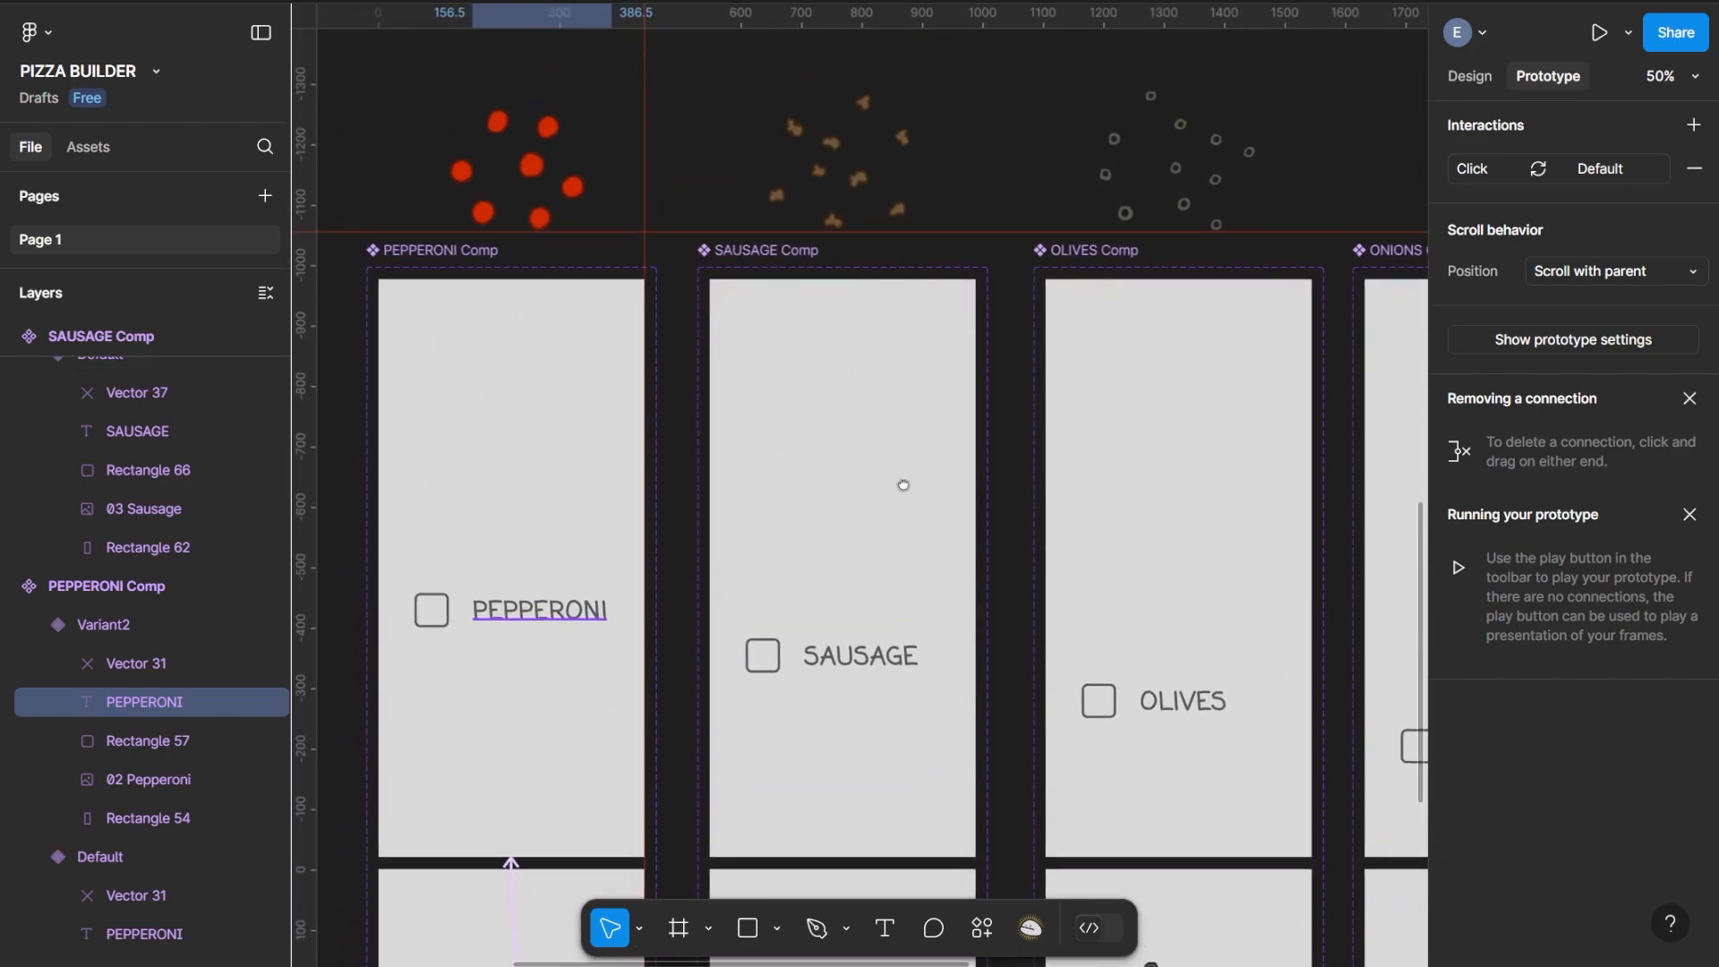
drag(899, 498, 914, 349)
click(772, 514)
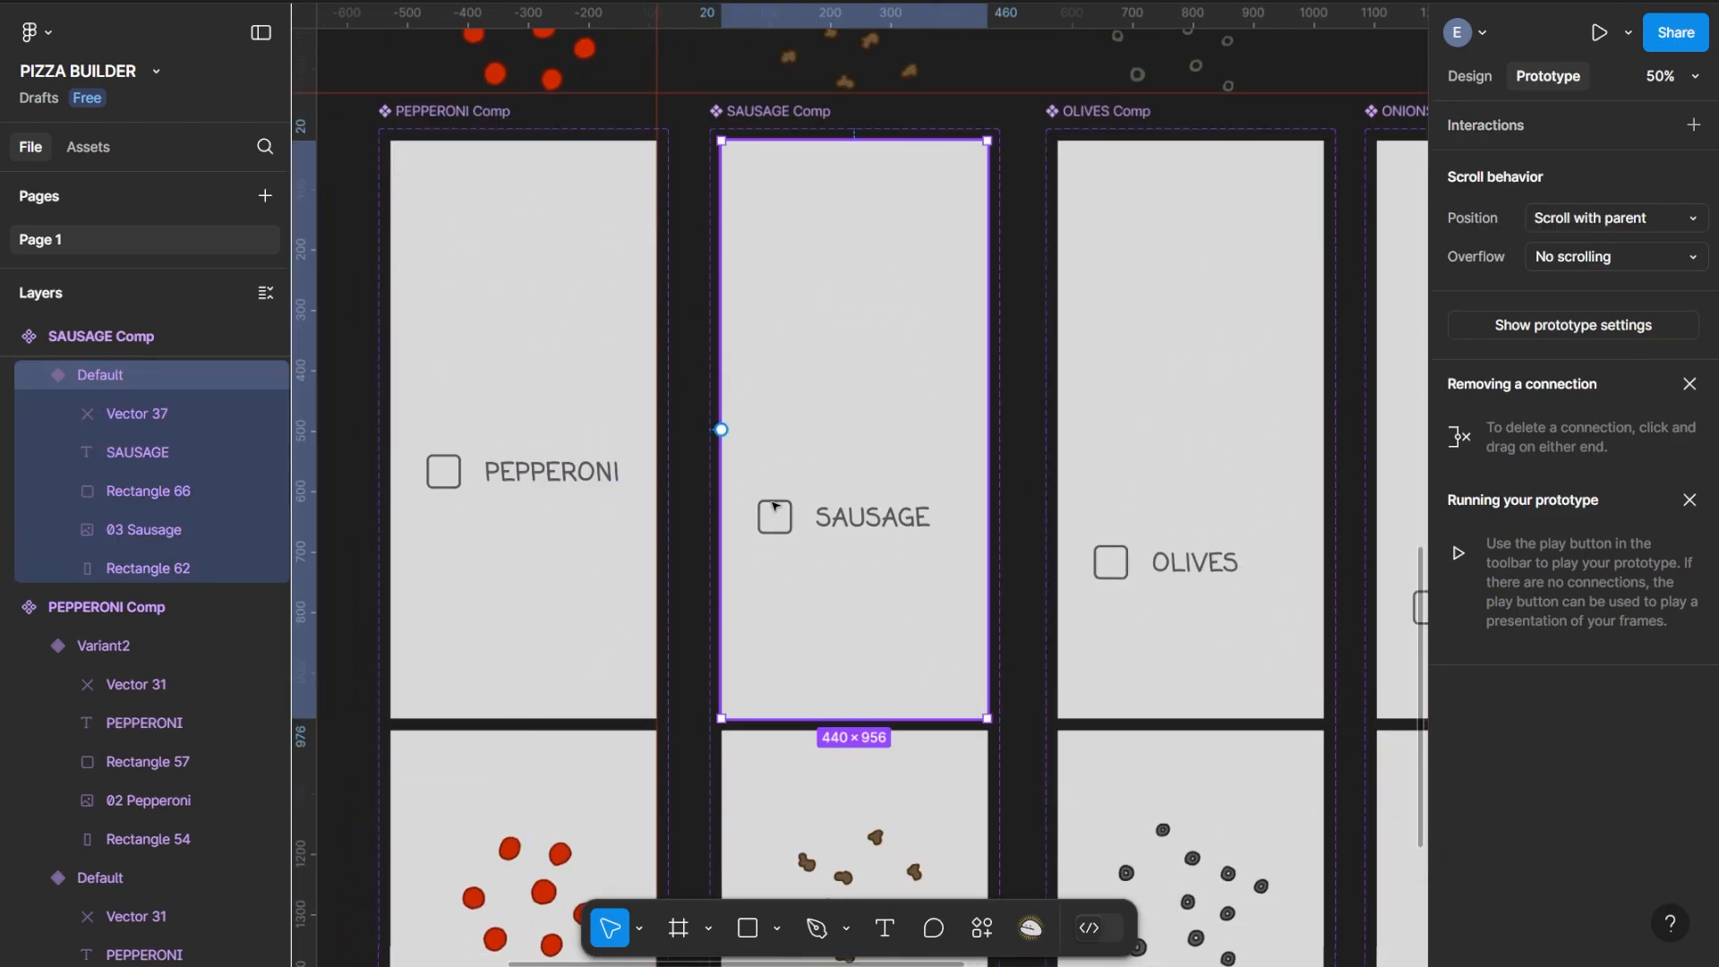
click(773, 514)
click(1693, 124)
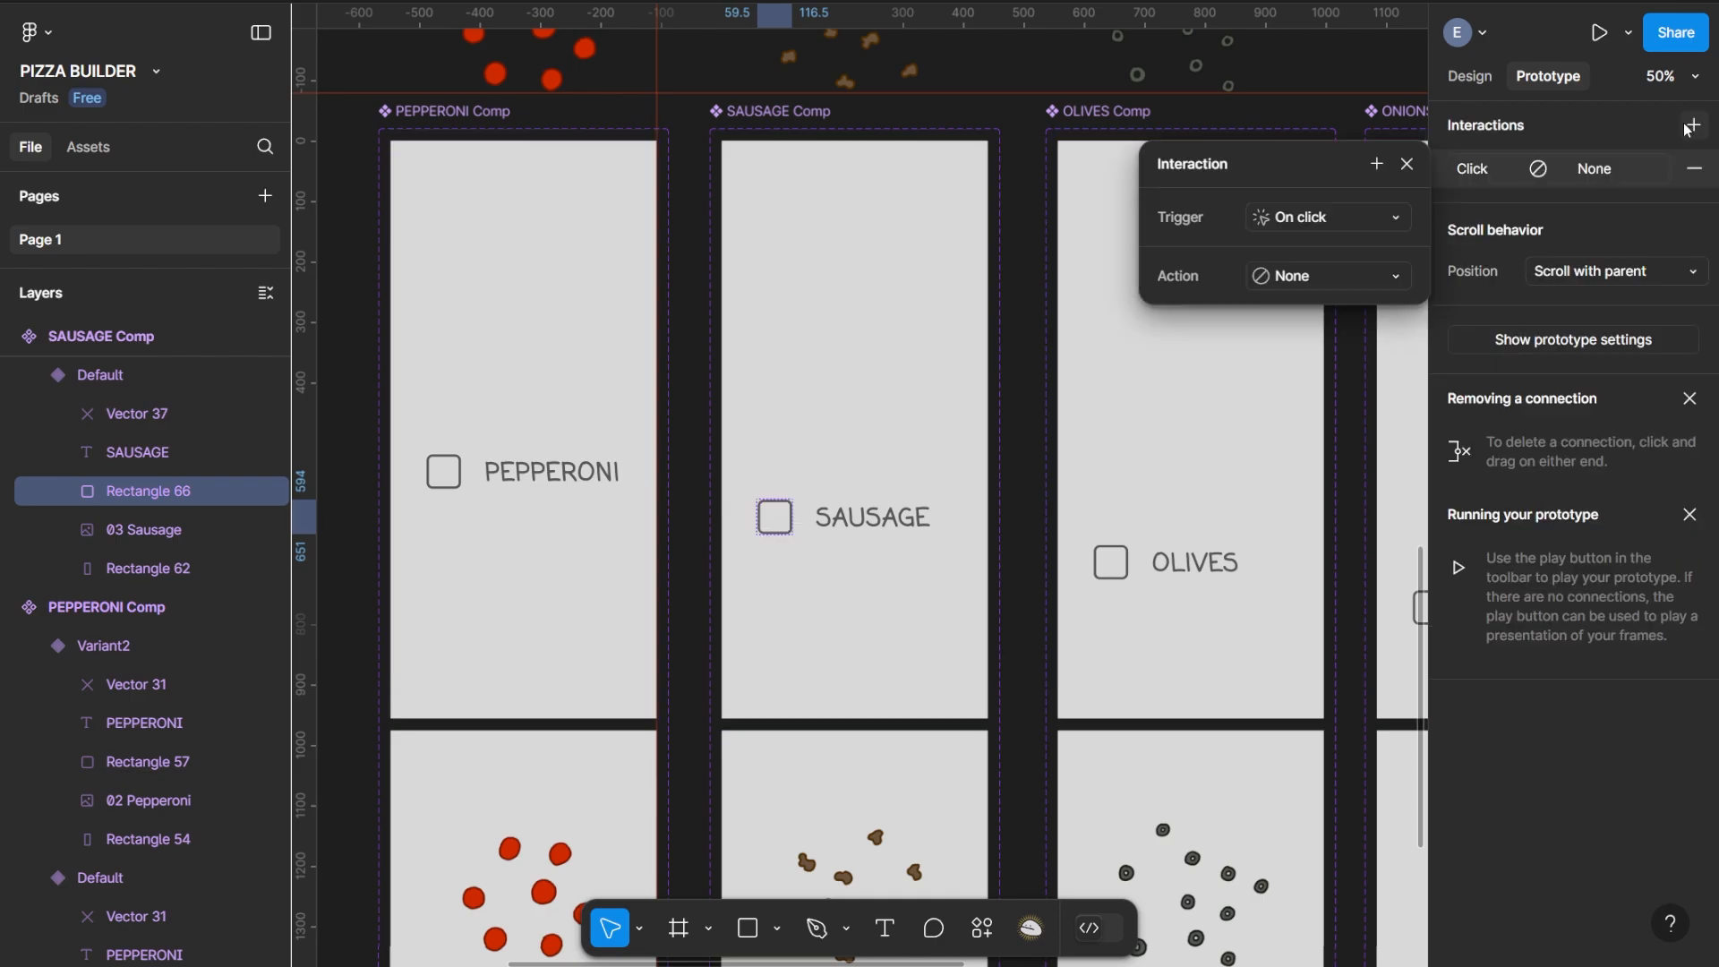
click(1310, 274)
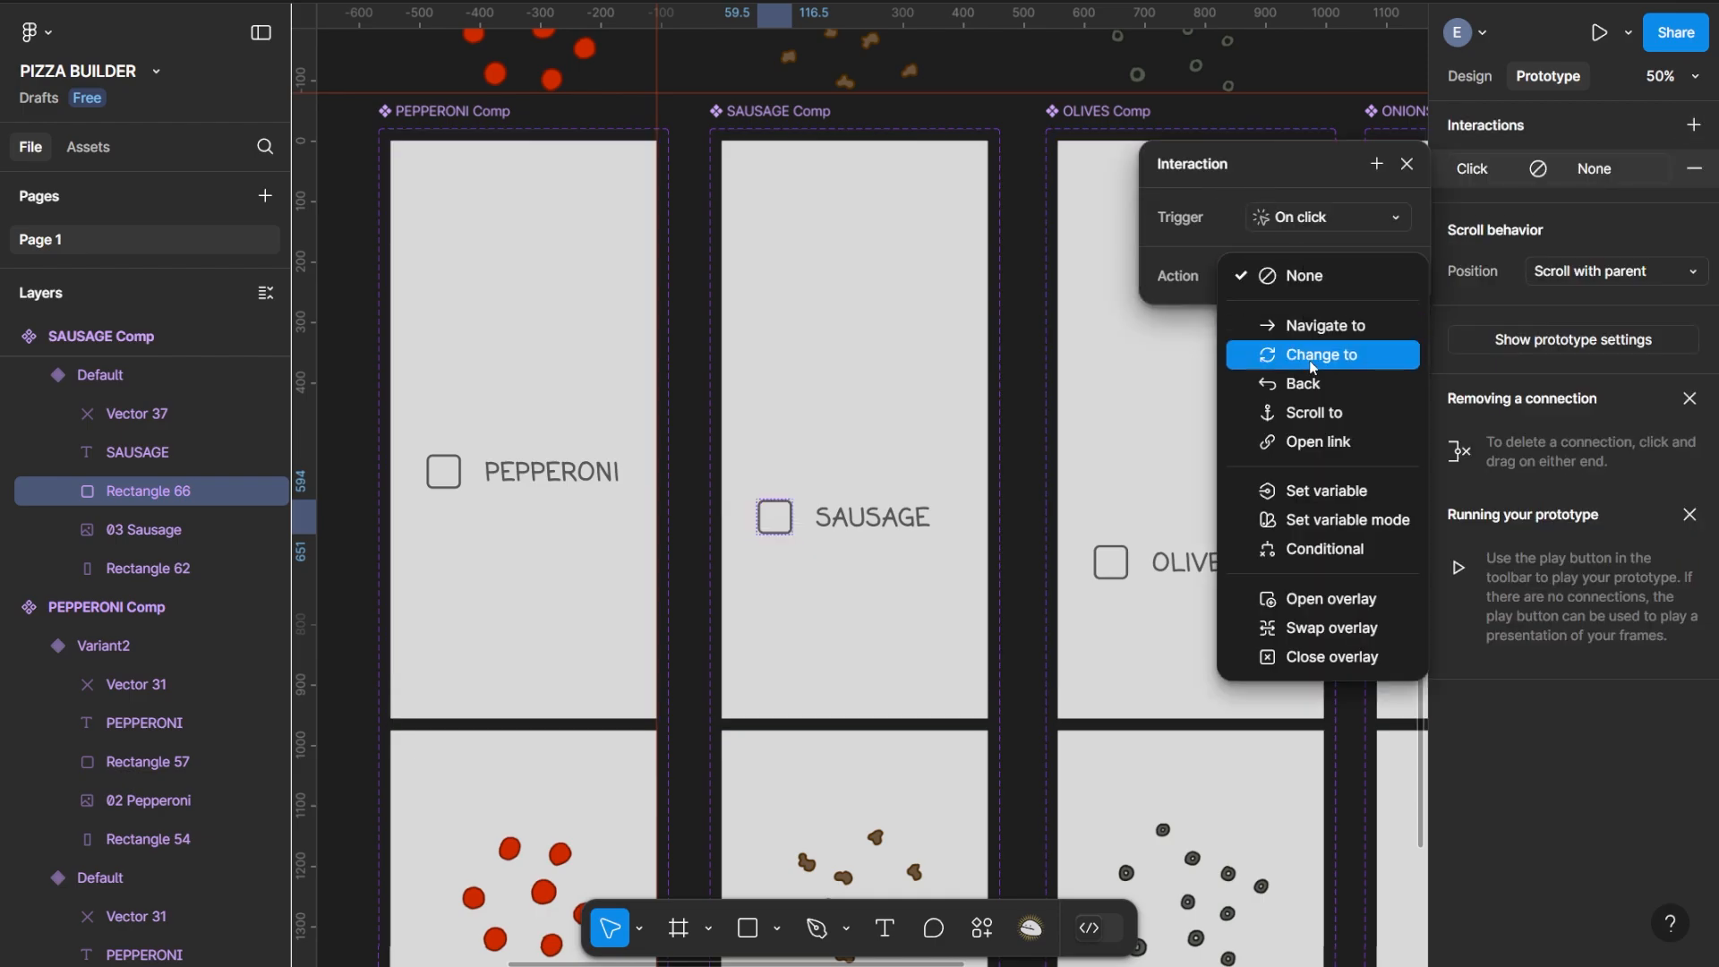
click(1307, 353)
click(1286, 316)
click(1296, 348)
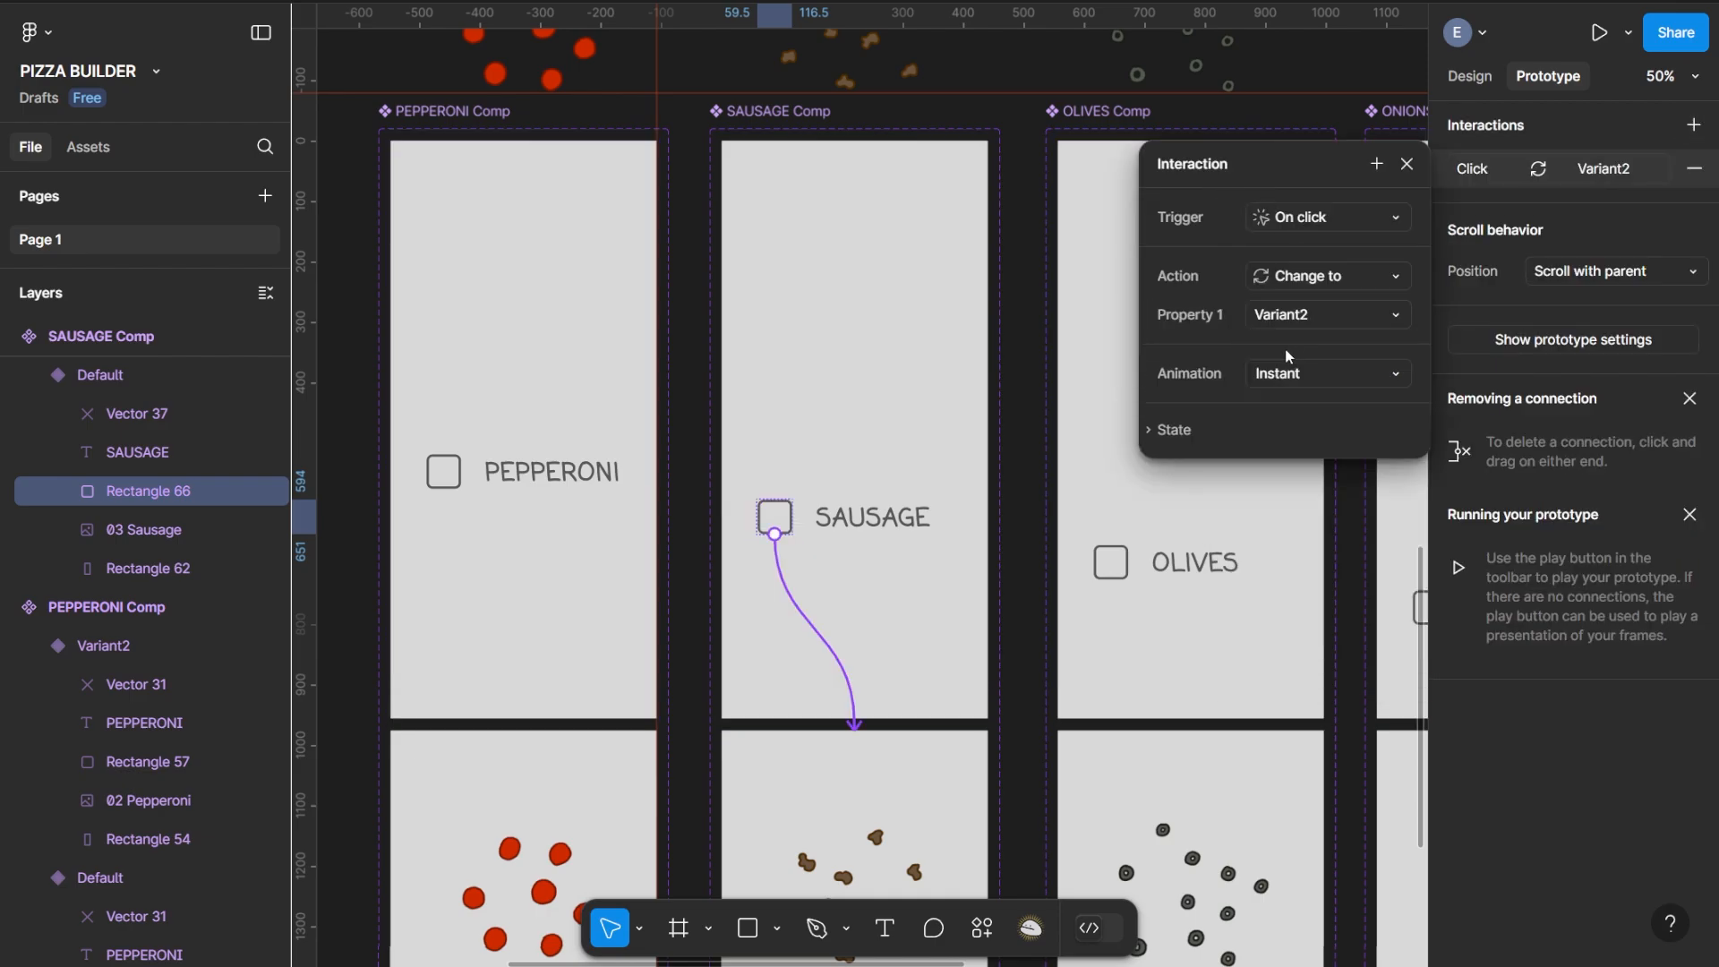
Set the Default SAUSAGE checkbox interaction's animation to Smart animate with the Bouncy curve
click(1294, 373)
click(1303, 434)
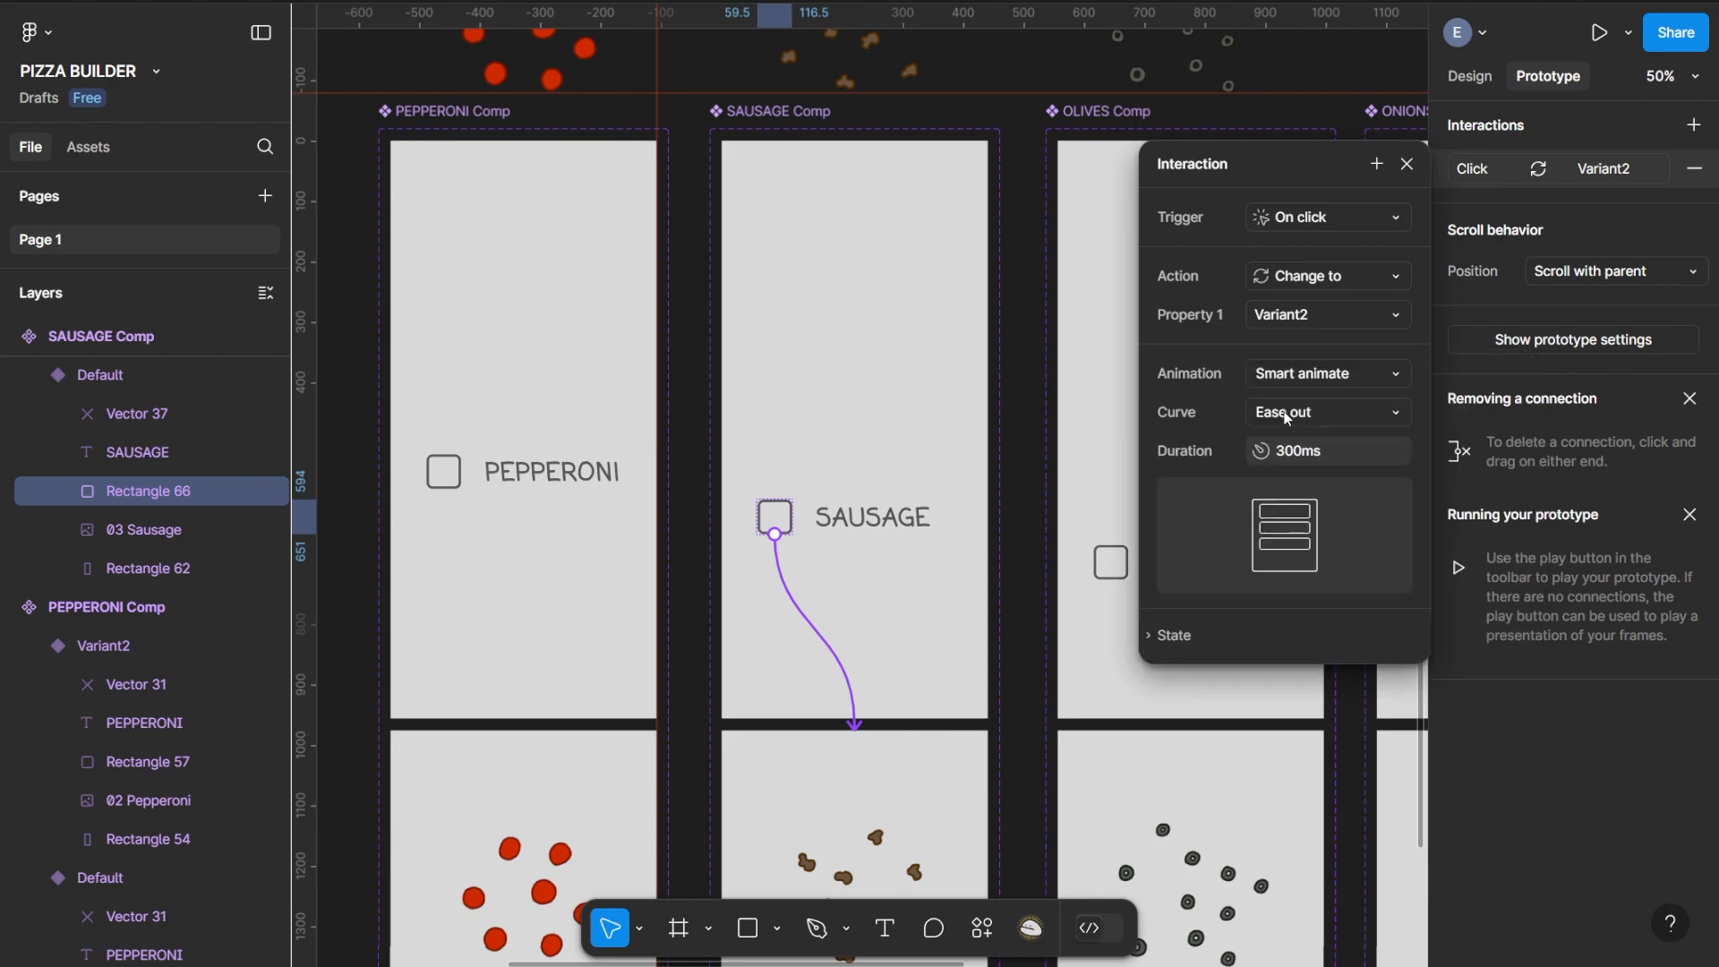
click(1285, 418)
click(1340, 662)
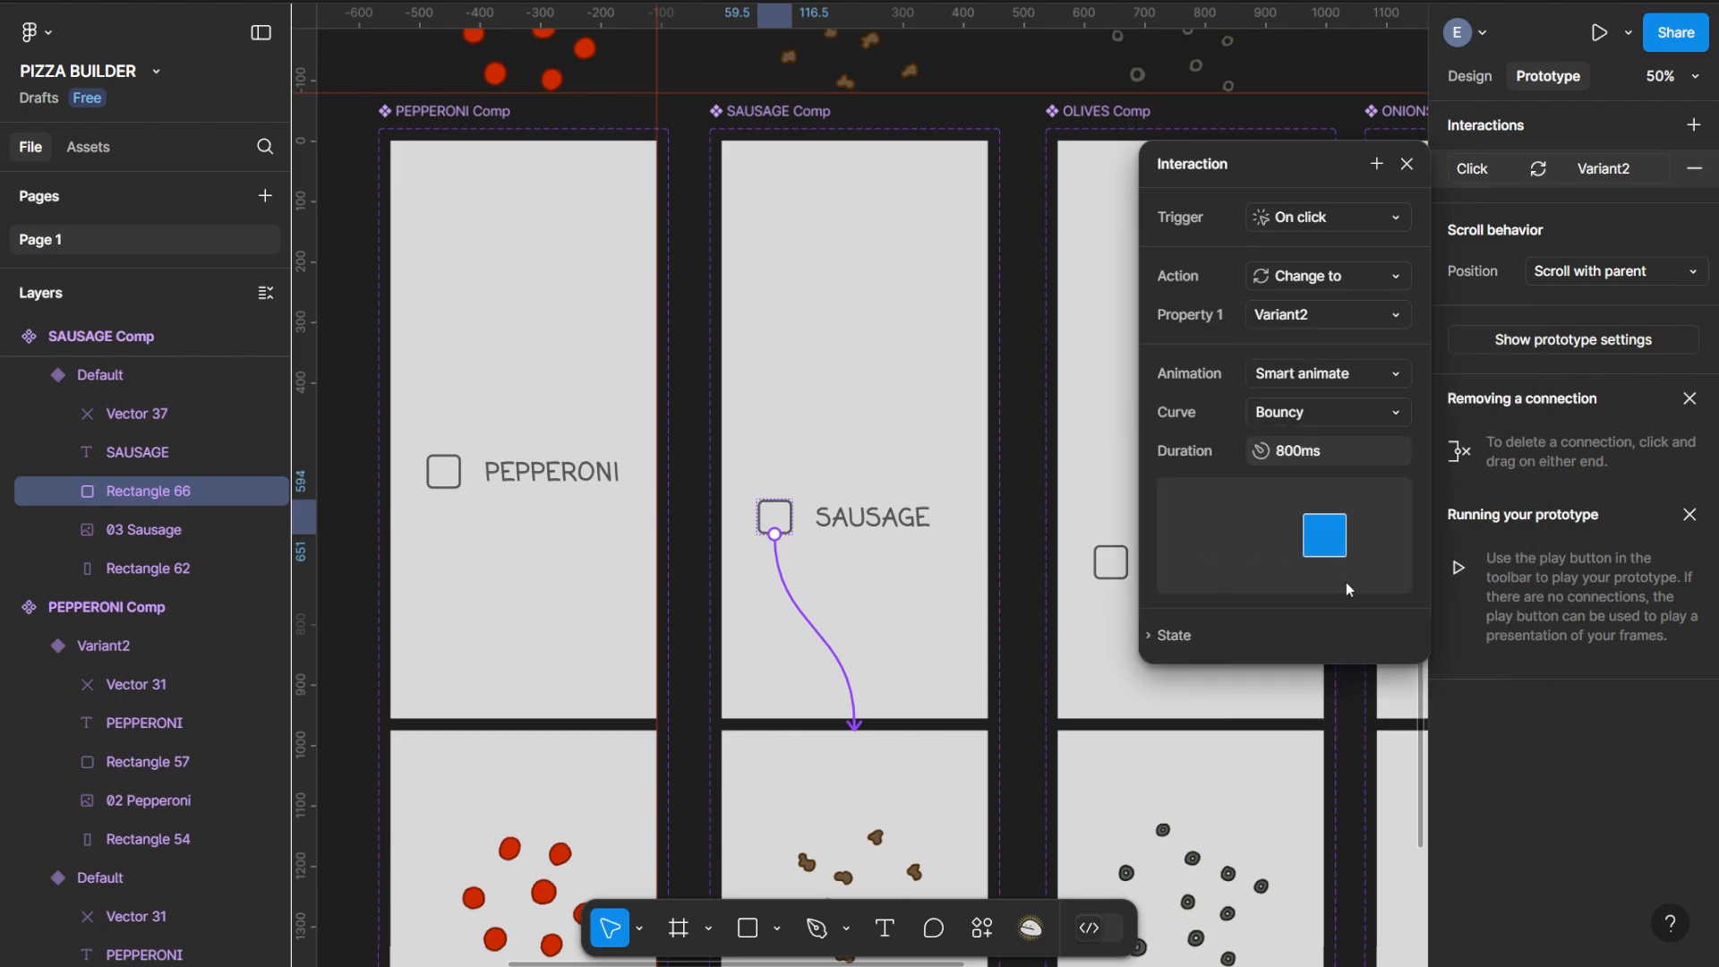
click(1407, 165)
Add an on-click interaction to the SAUSAGE label in SAUSAGE Comp's Default variant that changes to Variant2
click(873, 517)
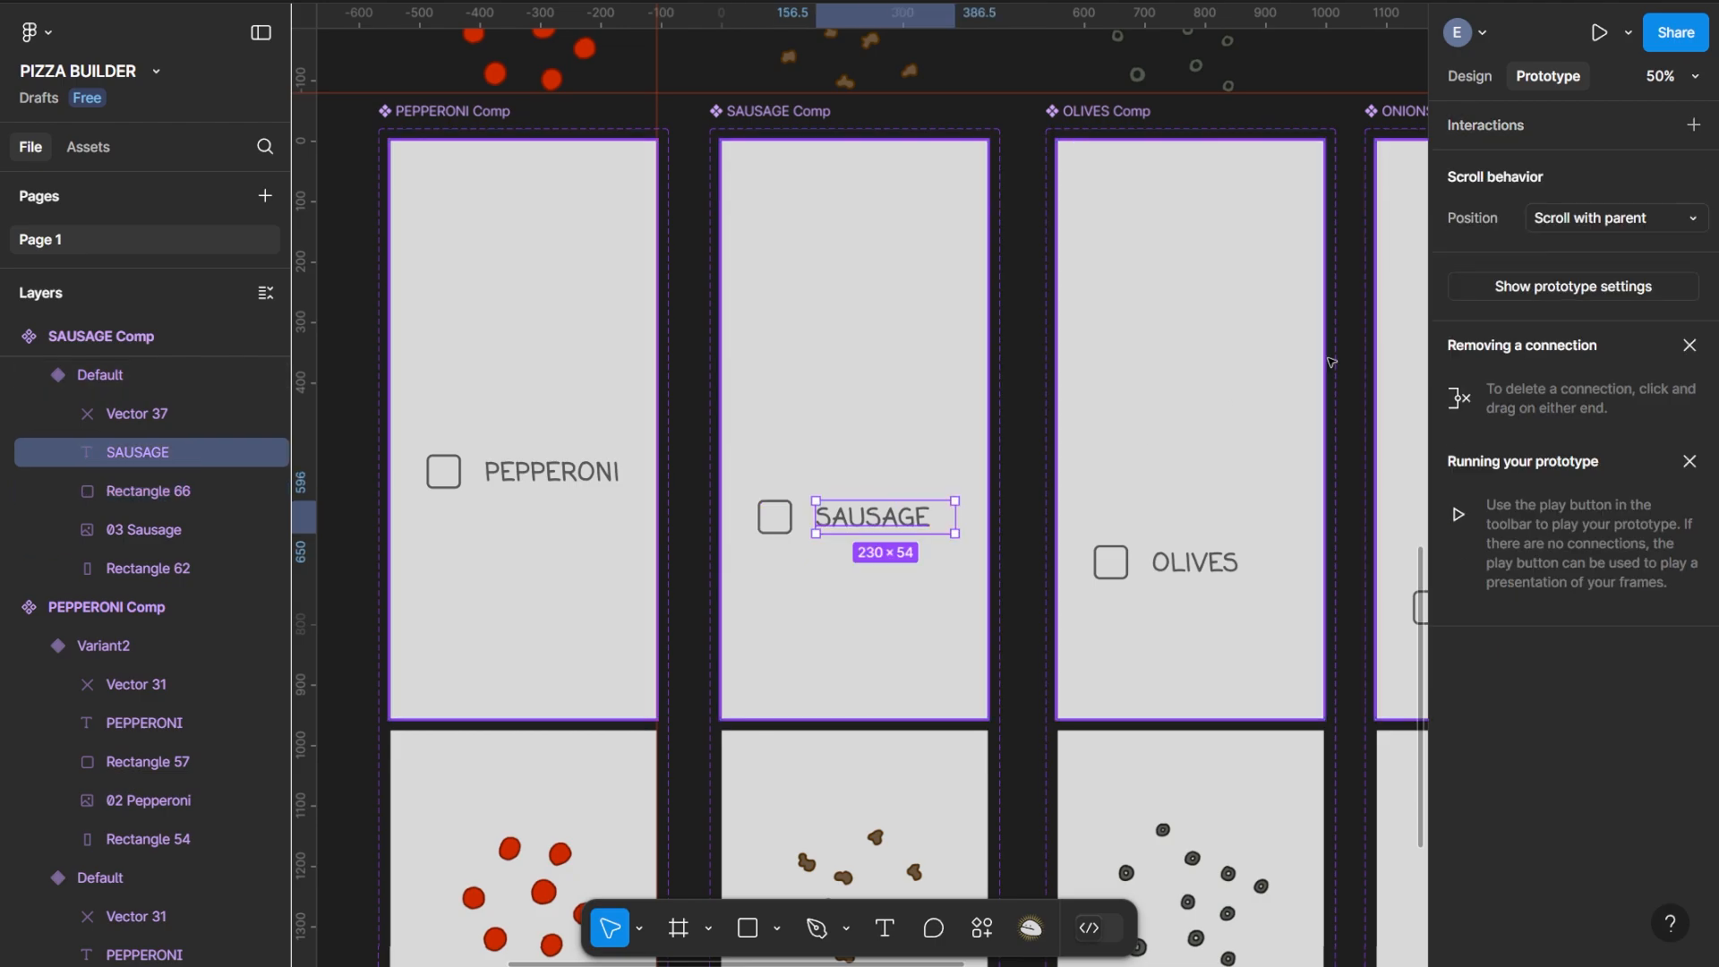
click(1694, 127)
click(1304, 277)
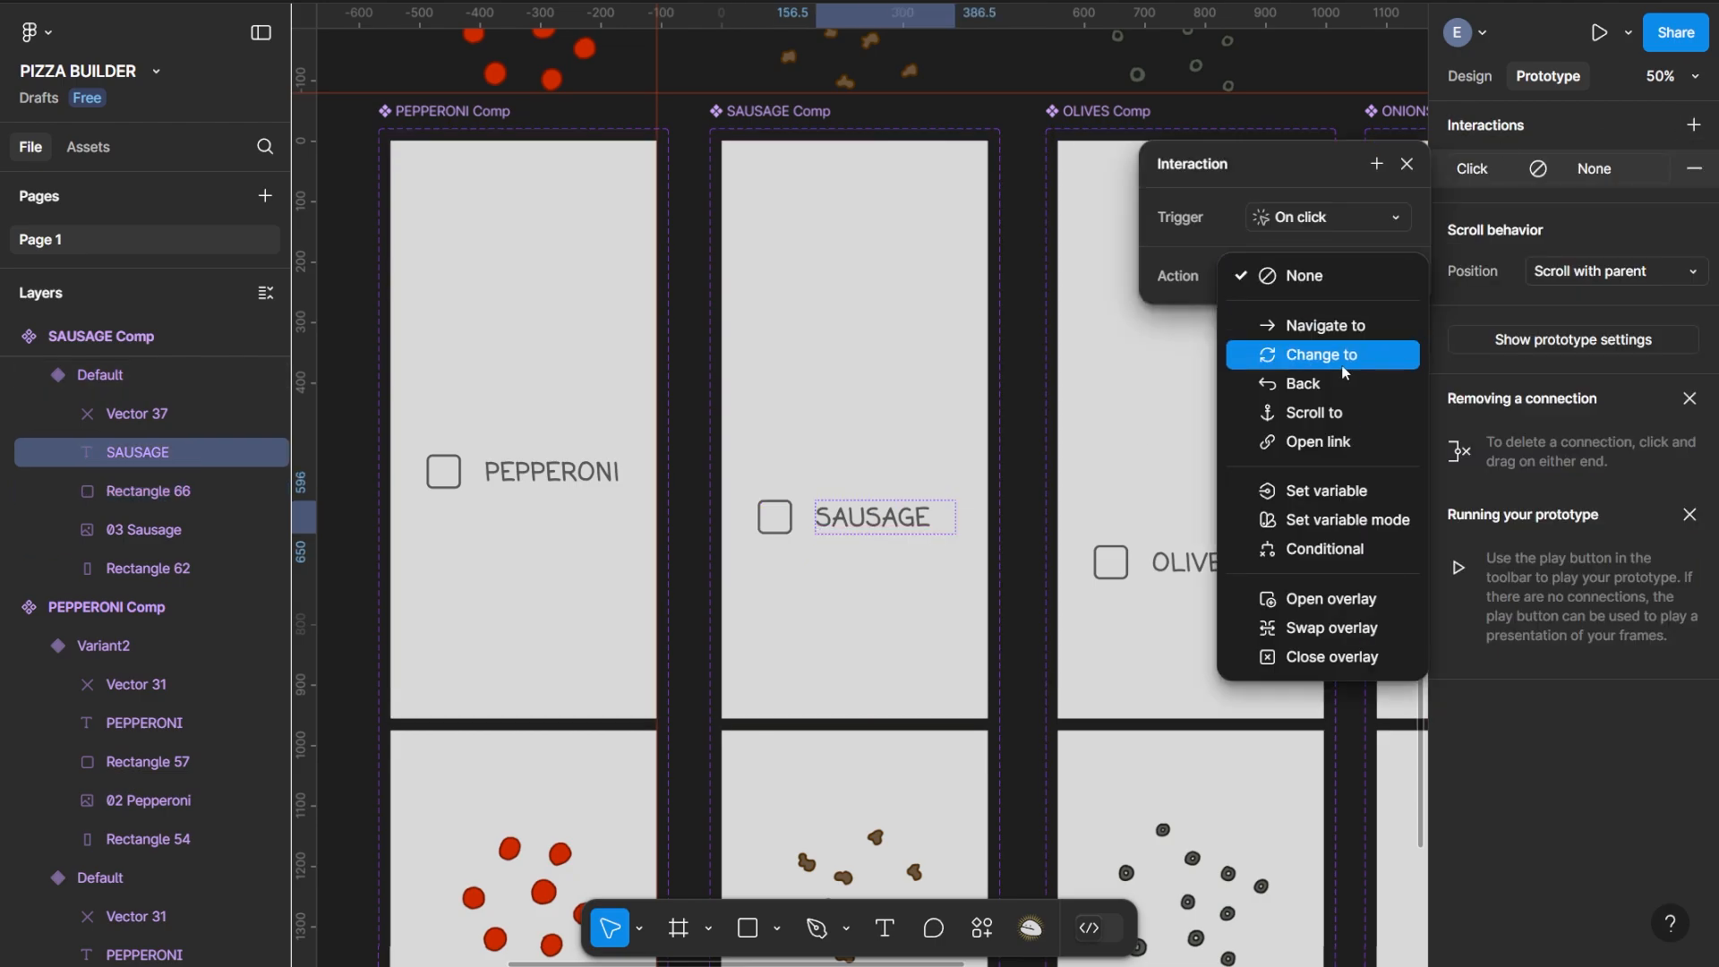
click(1339, 358)
click(1293, 317)
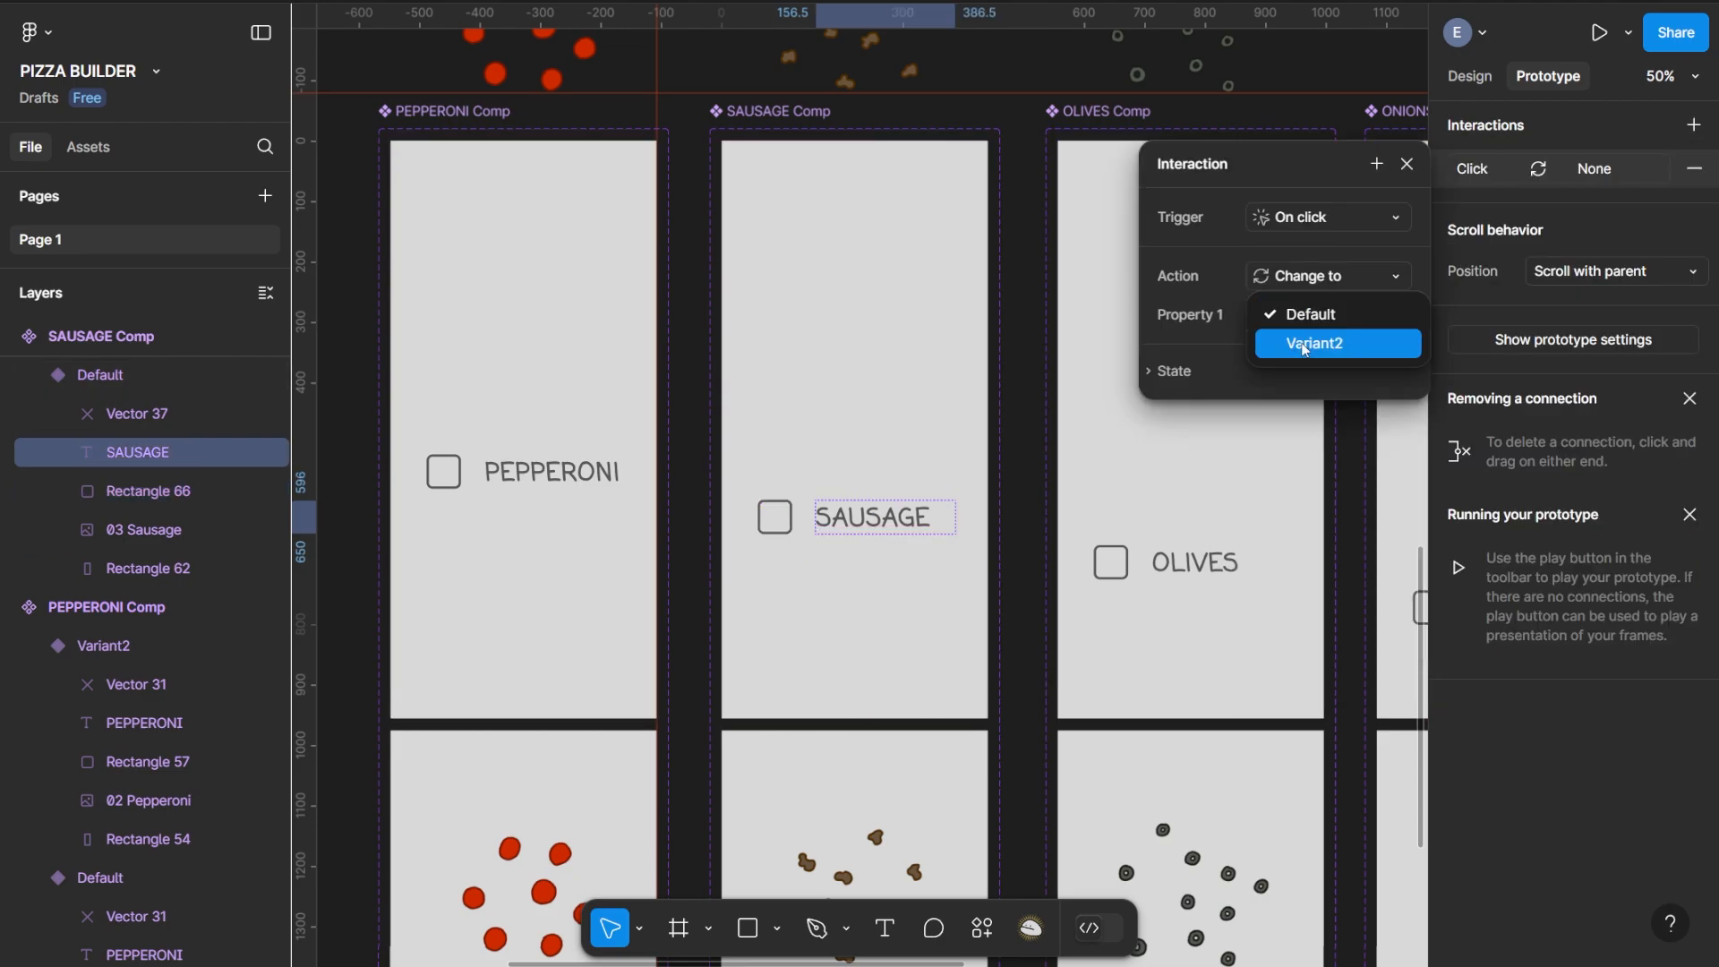
click(1304, 347)
Set the Default SAUSAGE label interaction's animation to Smart animate with the Bouncy curve
click(1276, 373)
click(1300, 432)
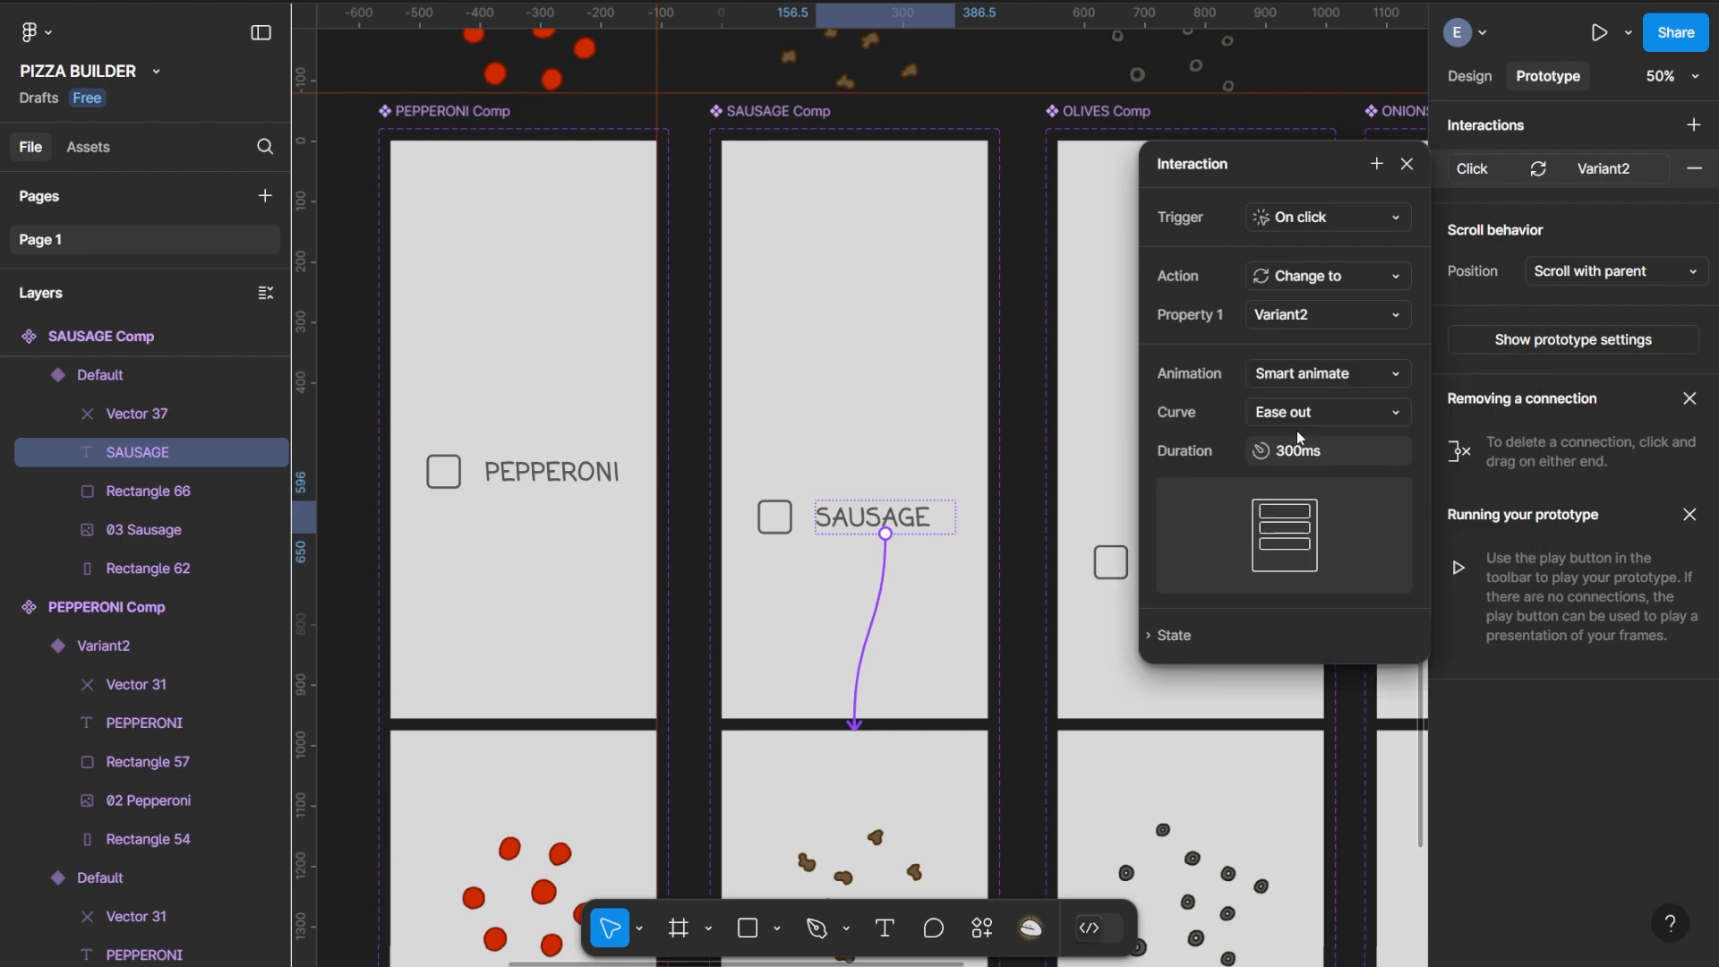
click(1282, 421)
click(1298, 664)
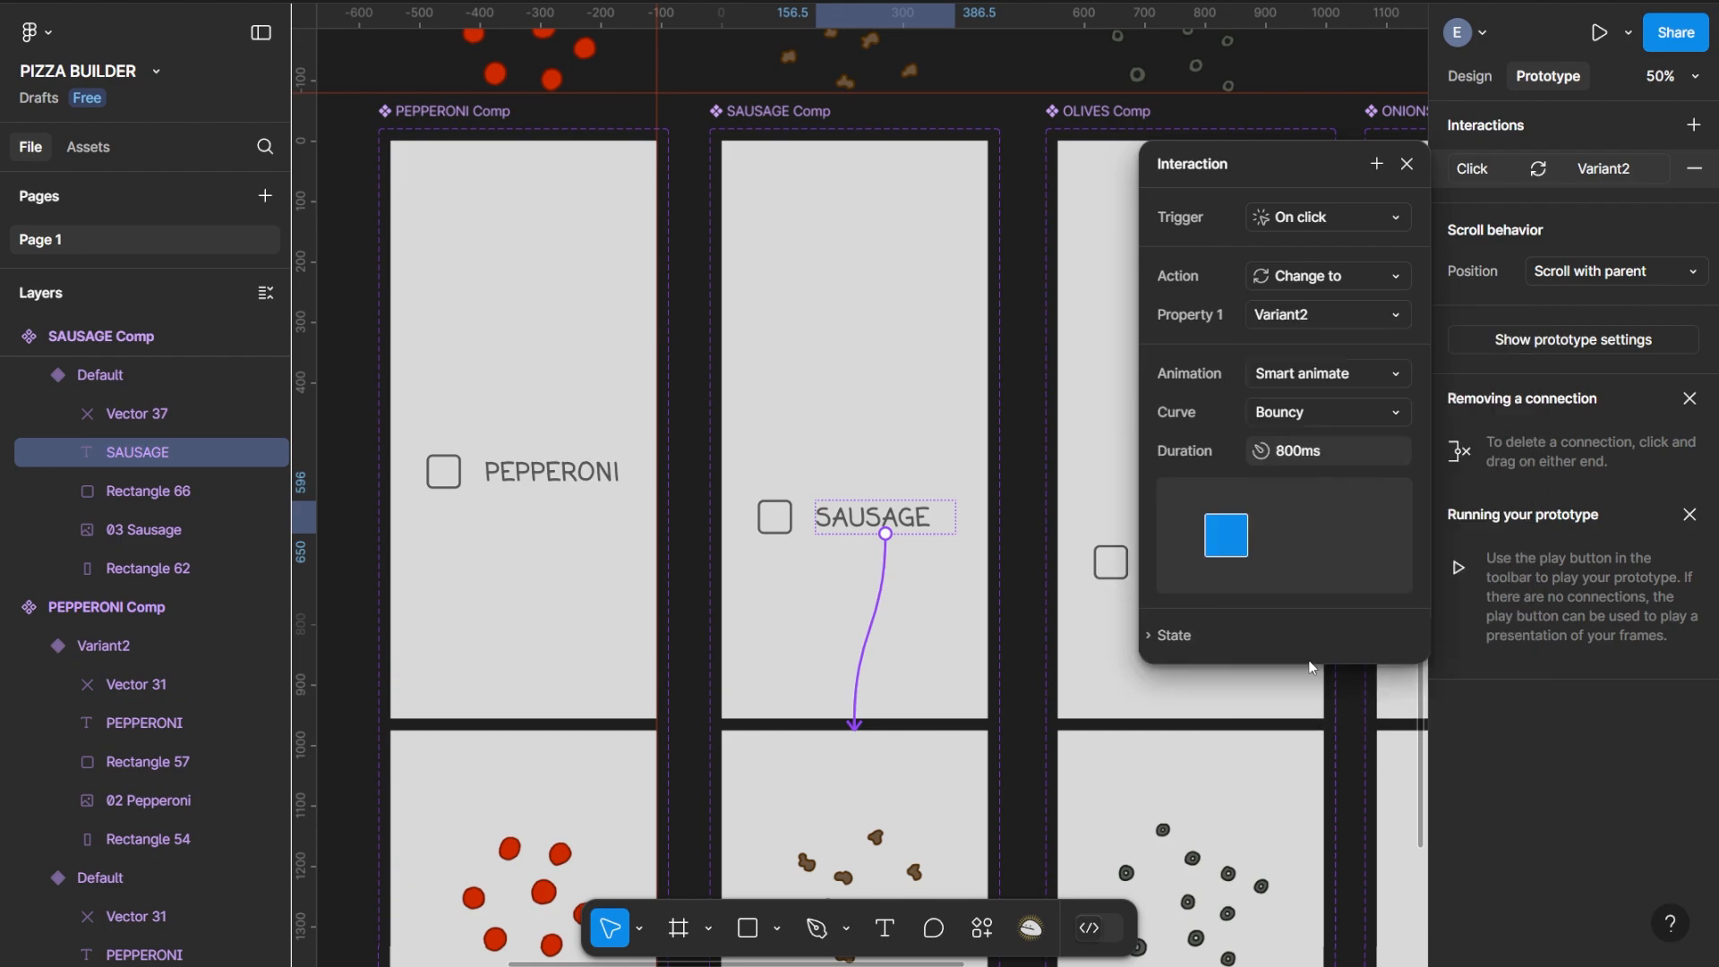
click(1407, 164)
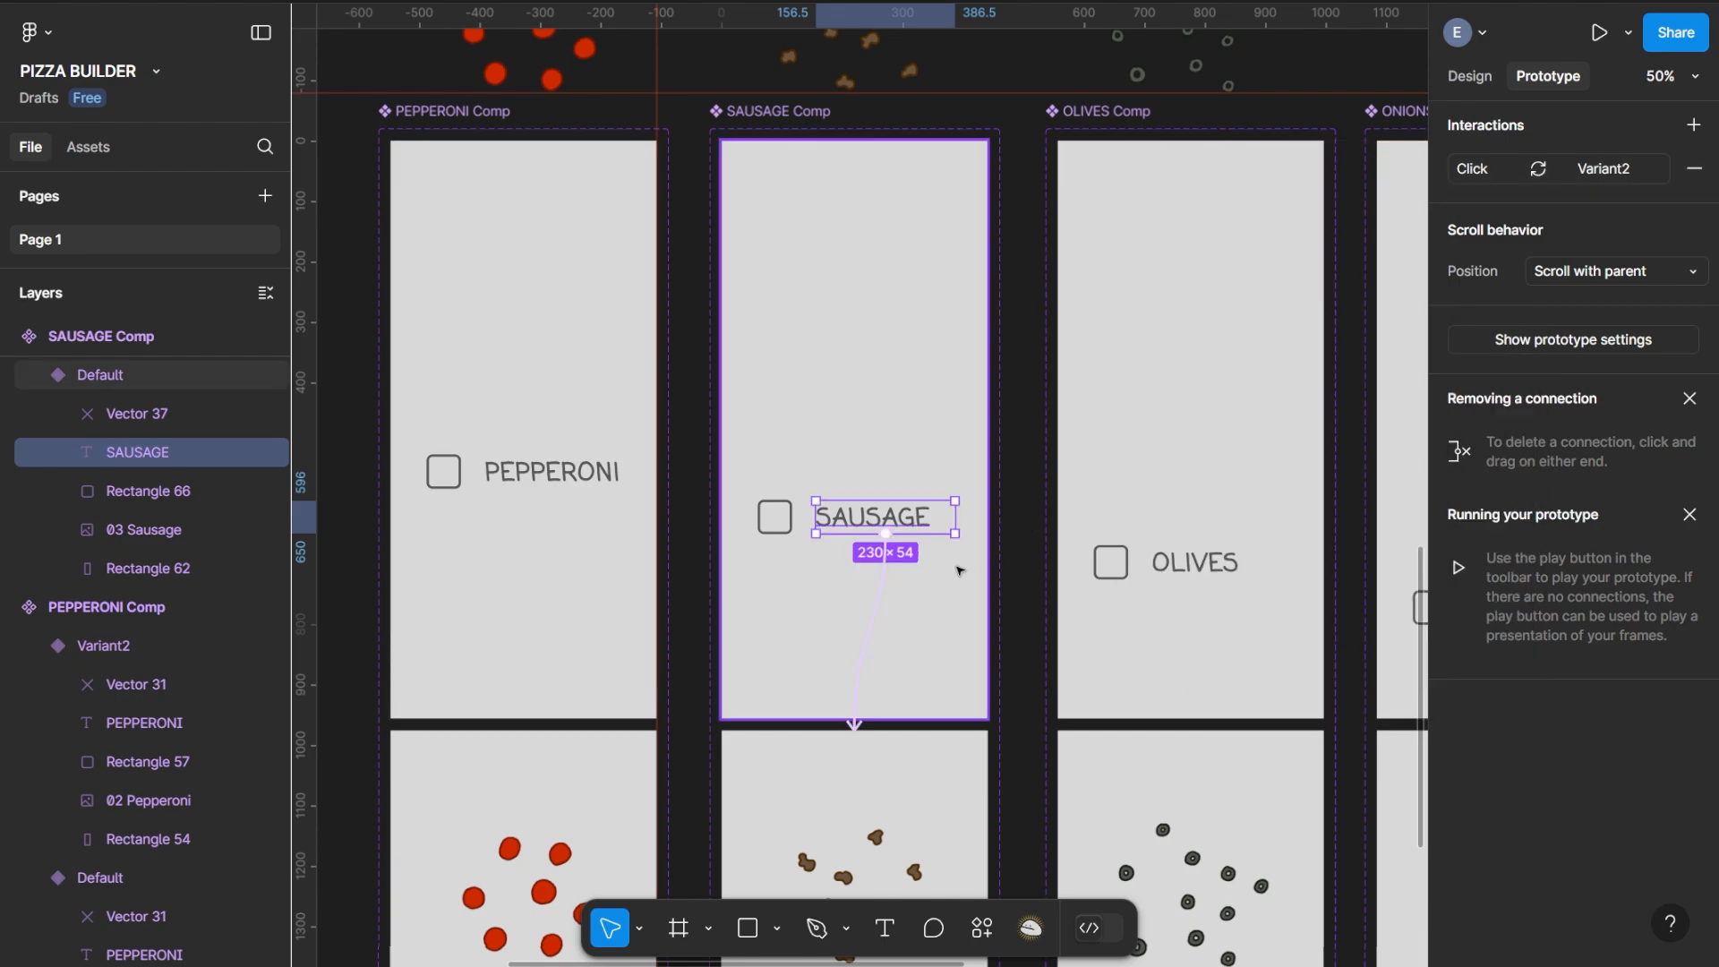
Add an on-click interaction to the checkbox rectangle in SAUSAGE Comp's Variant2 that changes to Default
scroll(946, 580, down, 1)
scroll(947, 580, down, 5)
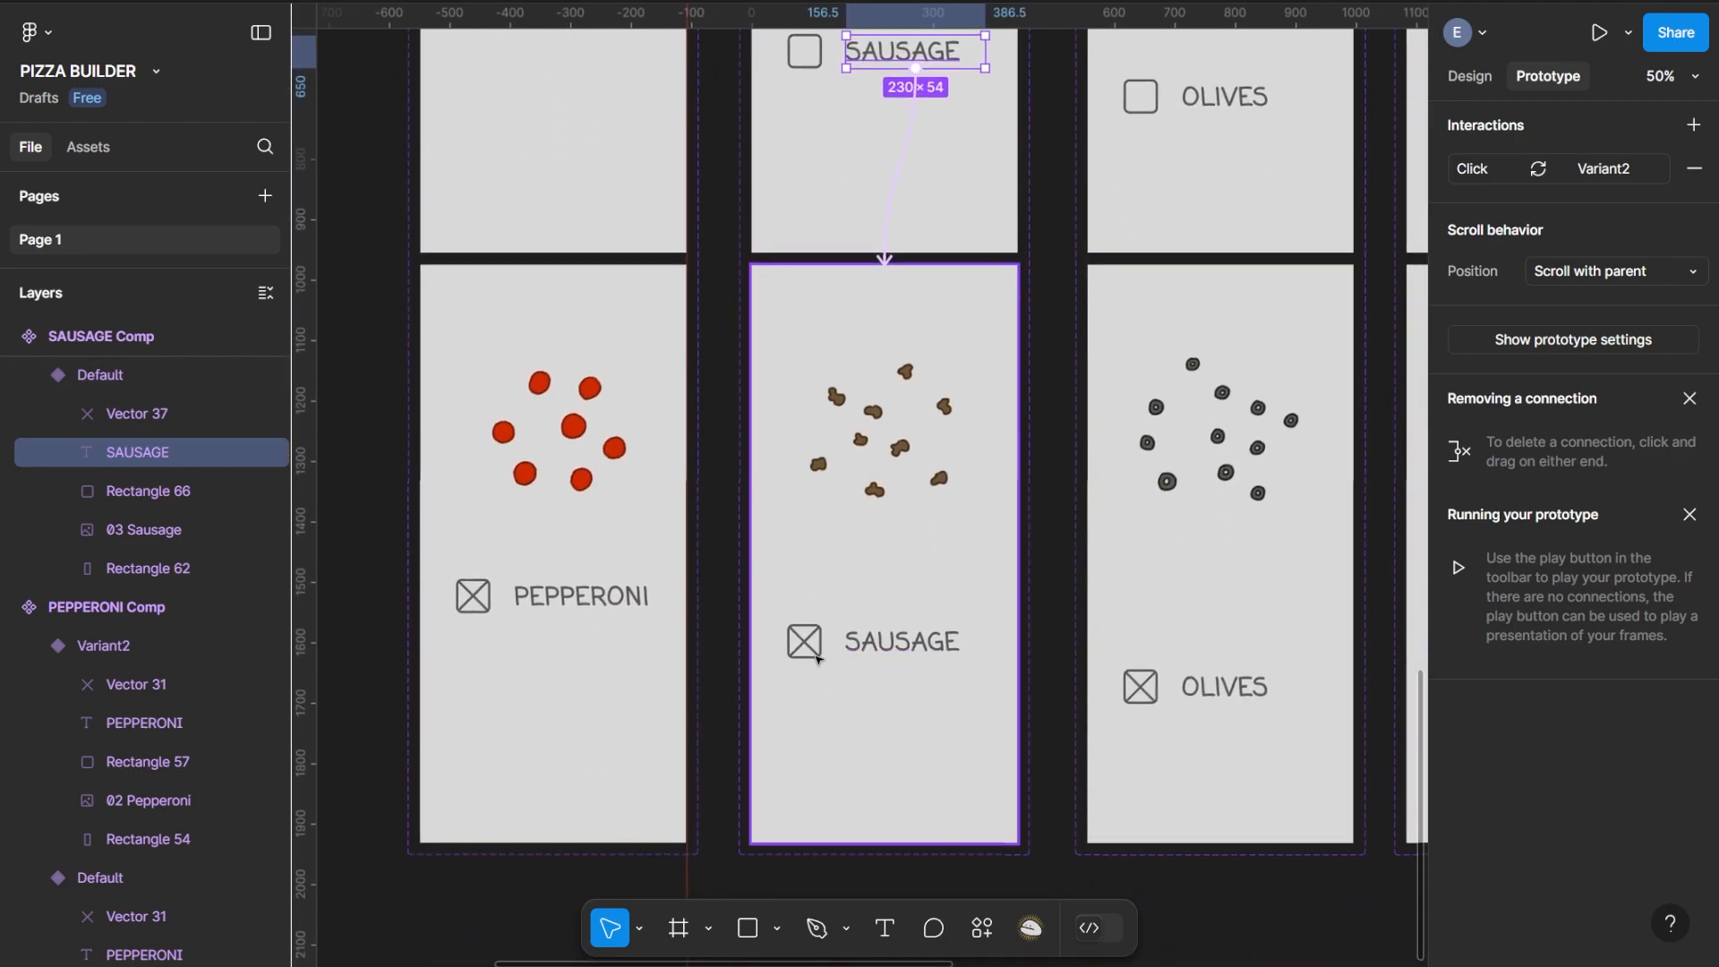
click(802, 639)
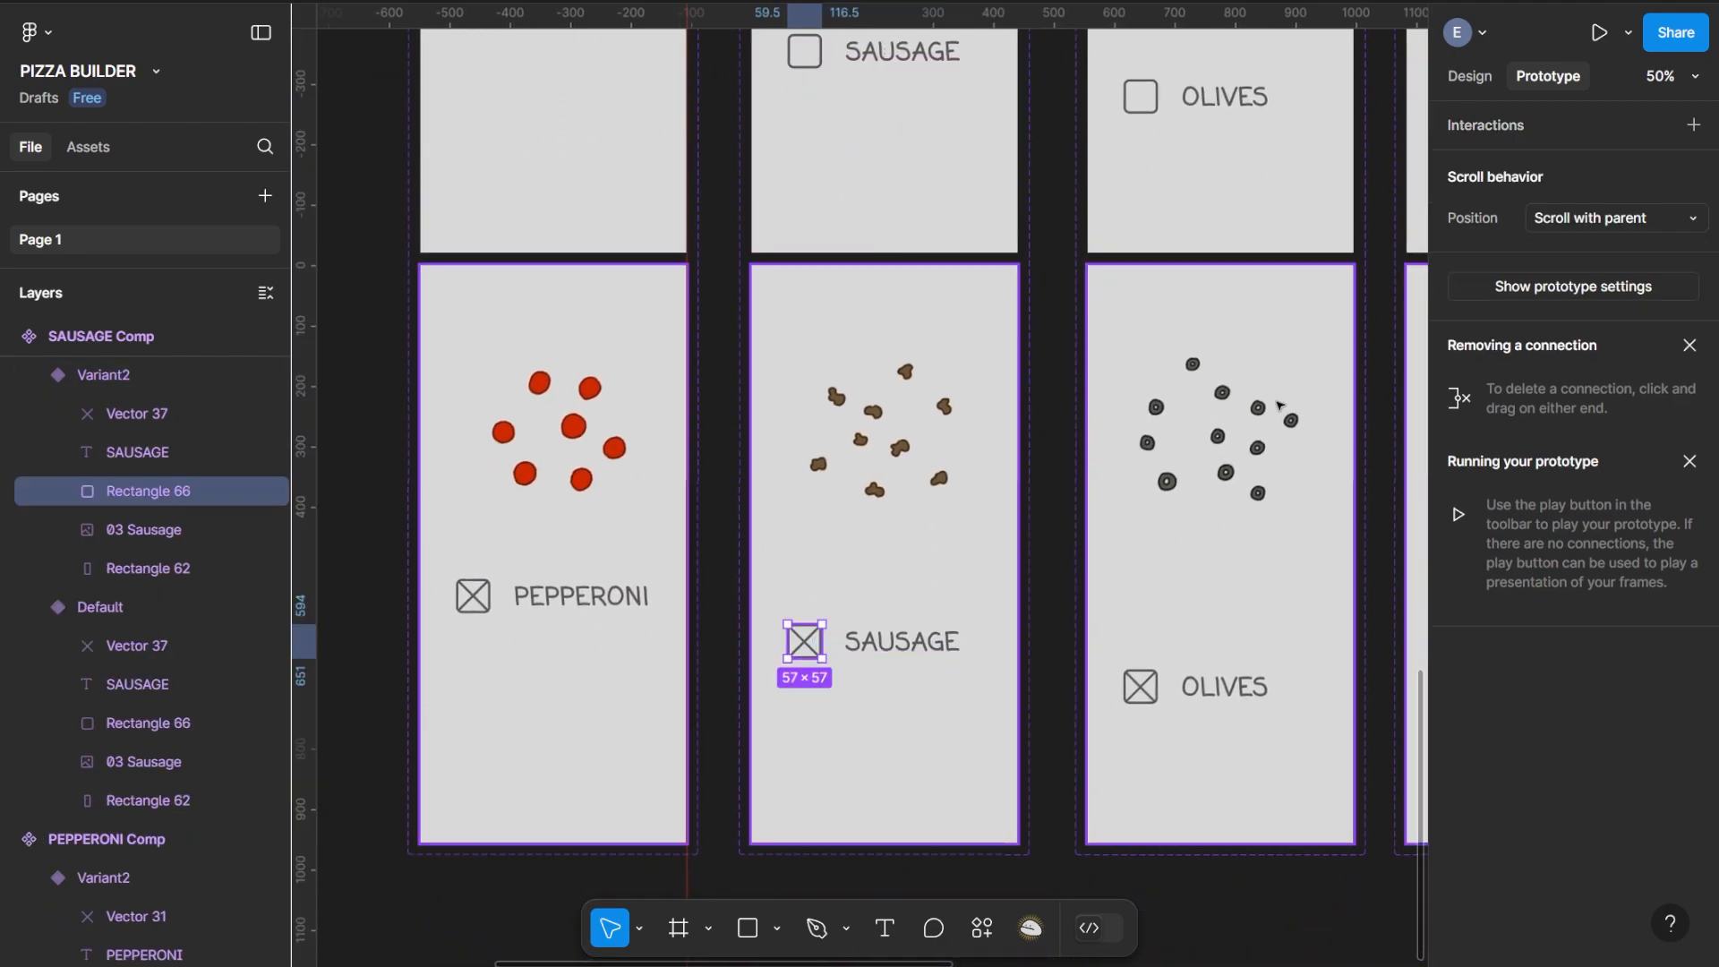
click(1693, 124)
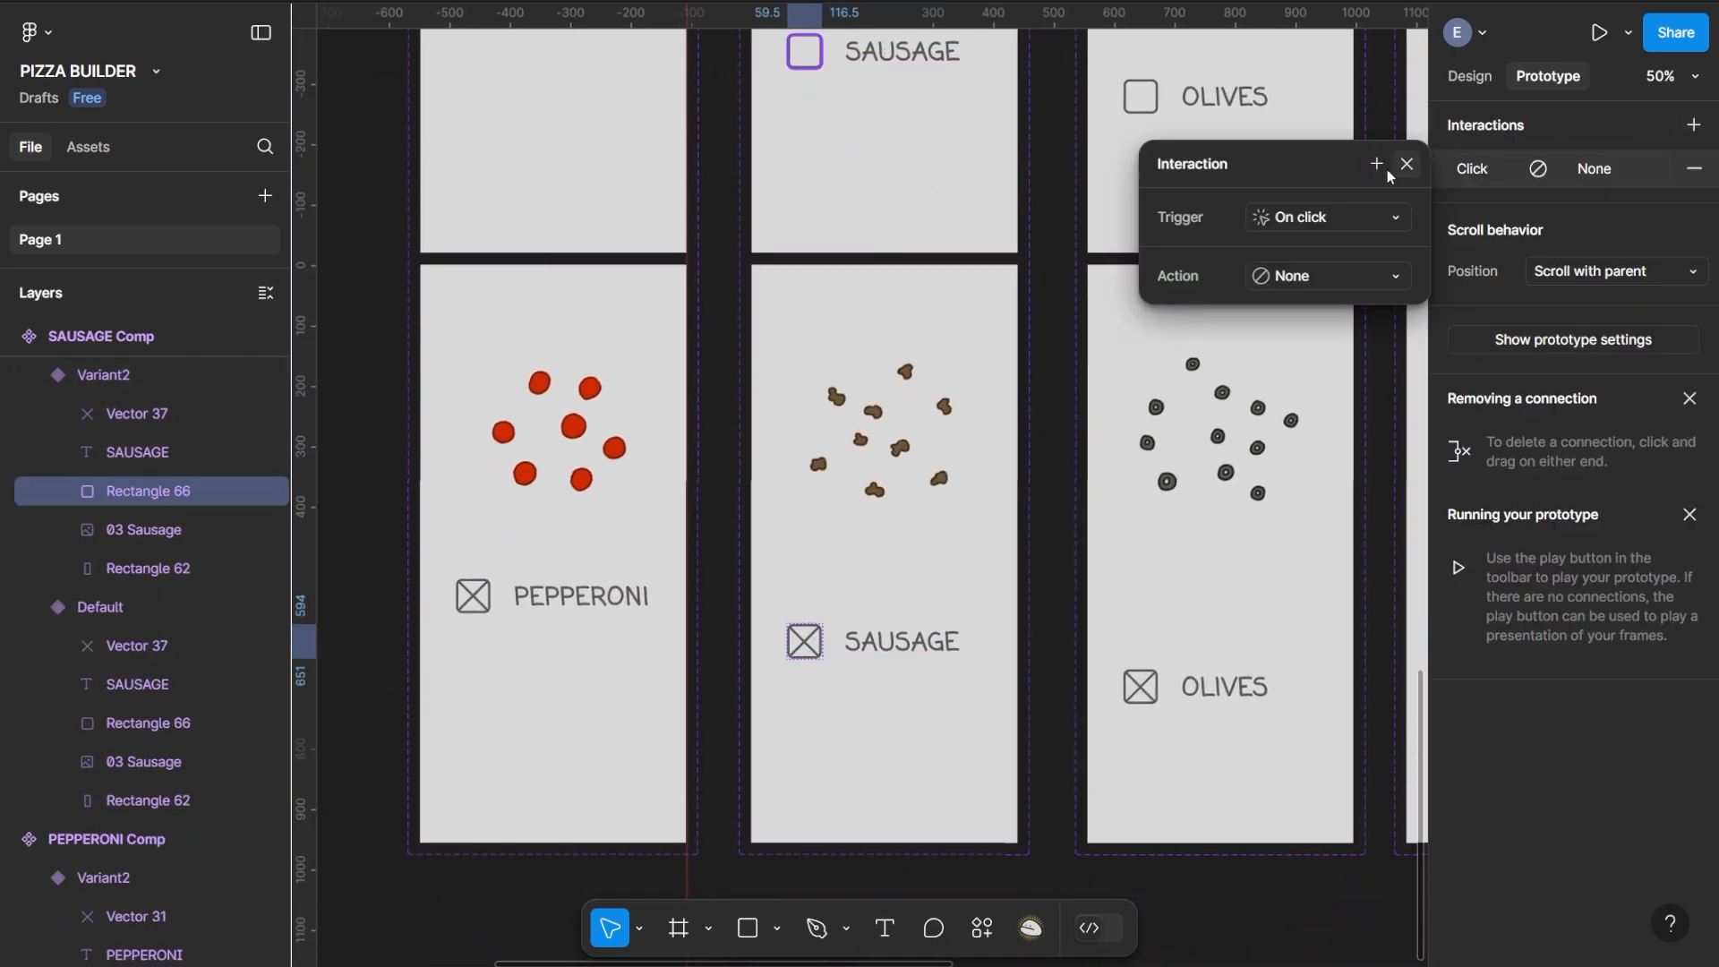
click(1322, 274)
click(1322, 355)
click(1329, 314)
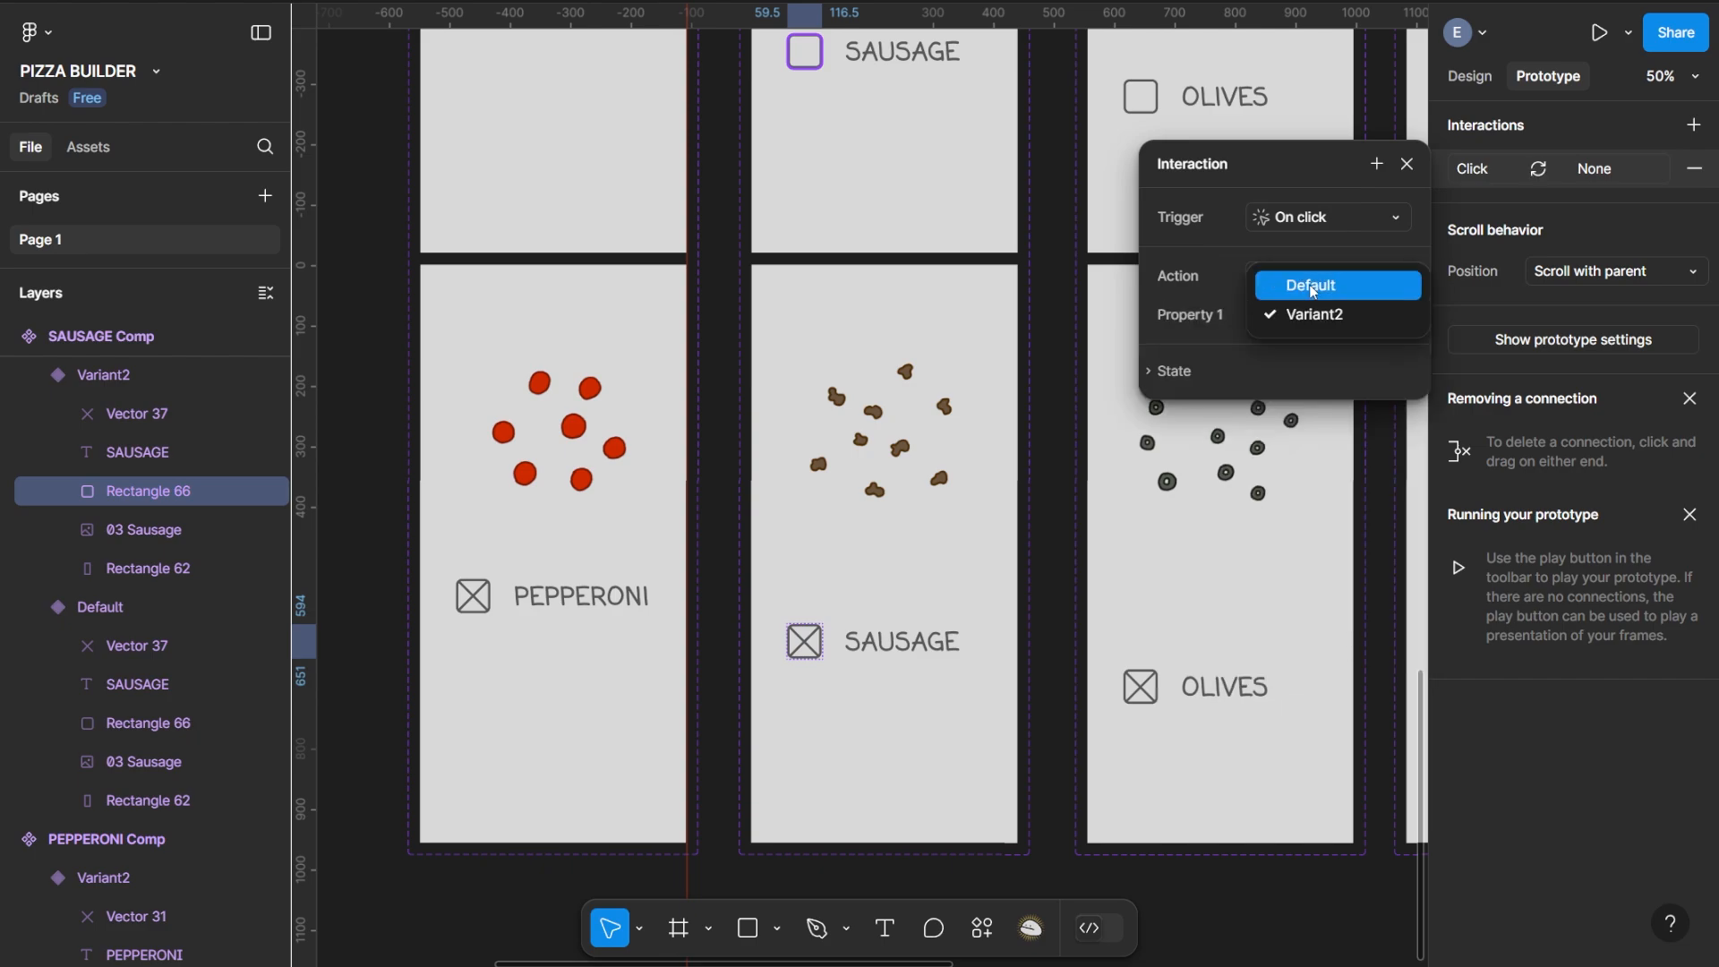
click(1313, 286)
Set the Variant2 SAUSAGE checkbox interaction's animation to Smart animate with the Gentle curve
click(1295, 374)
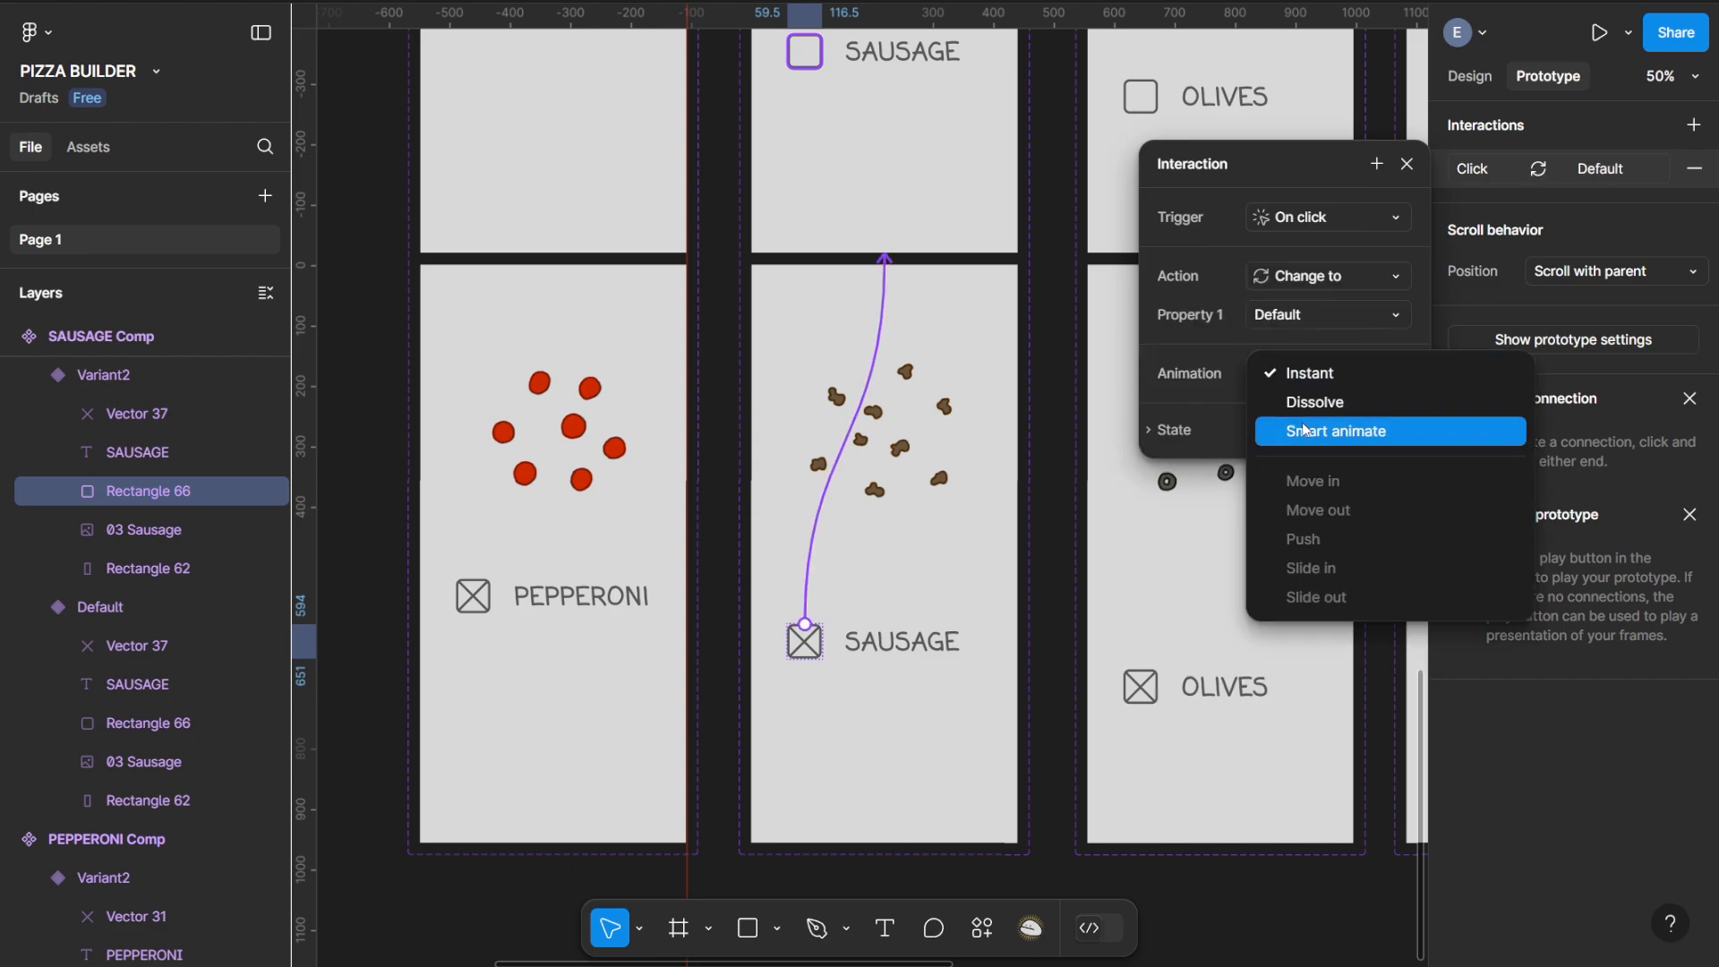
click(1306, 430)
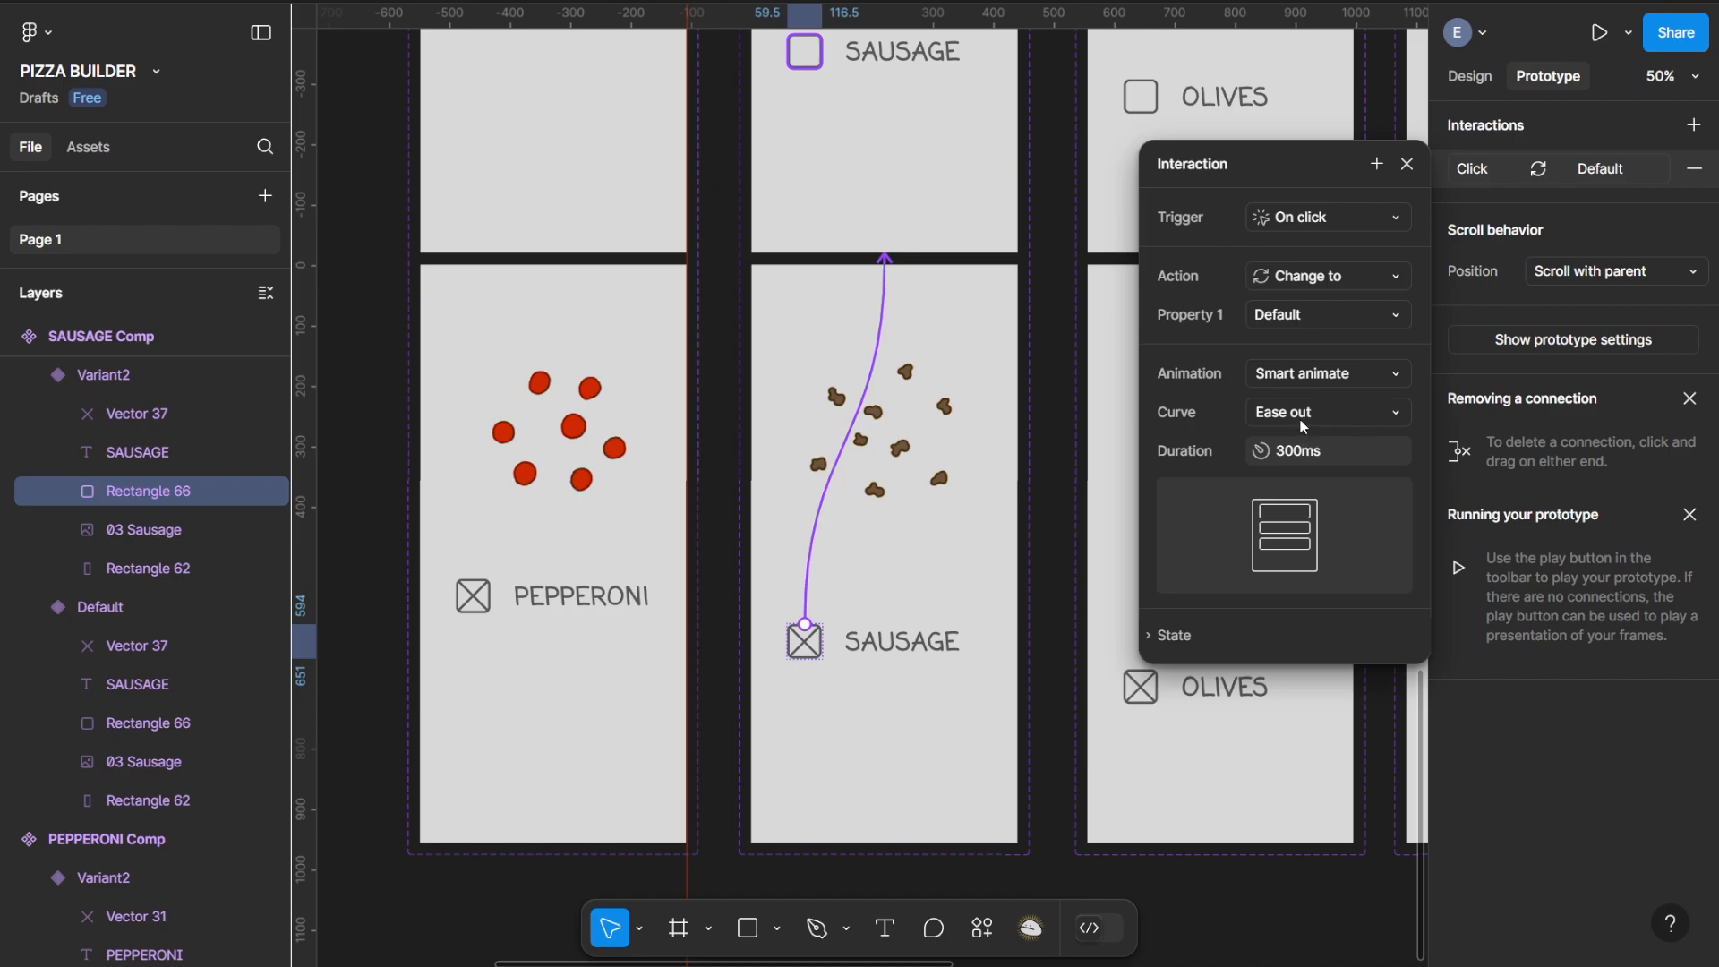
click(1298, 418)
click(1310, 613)
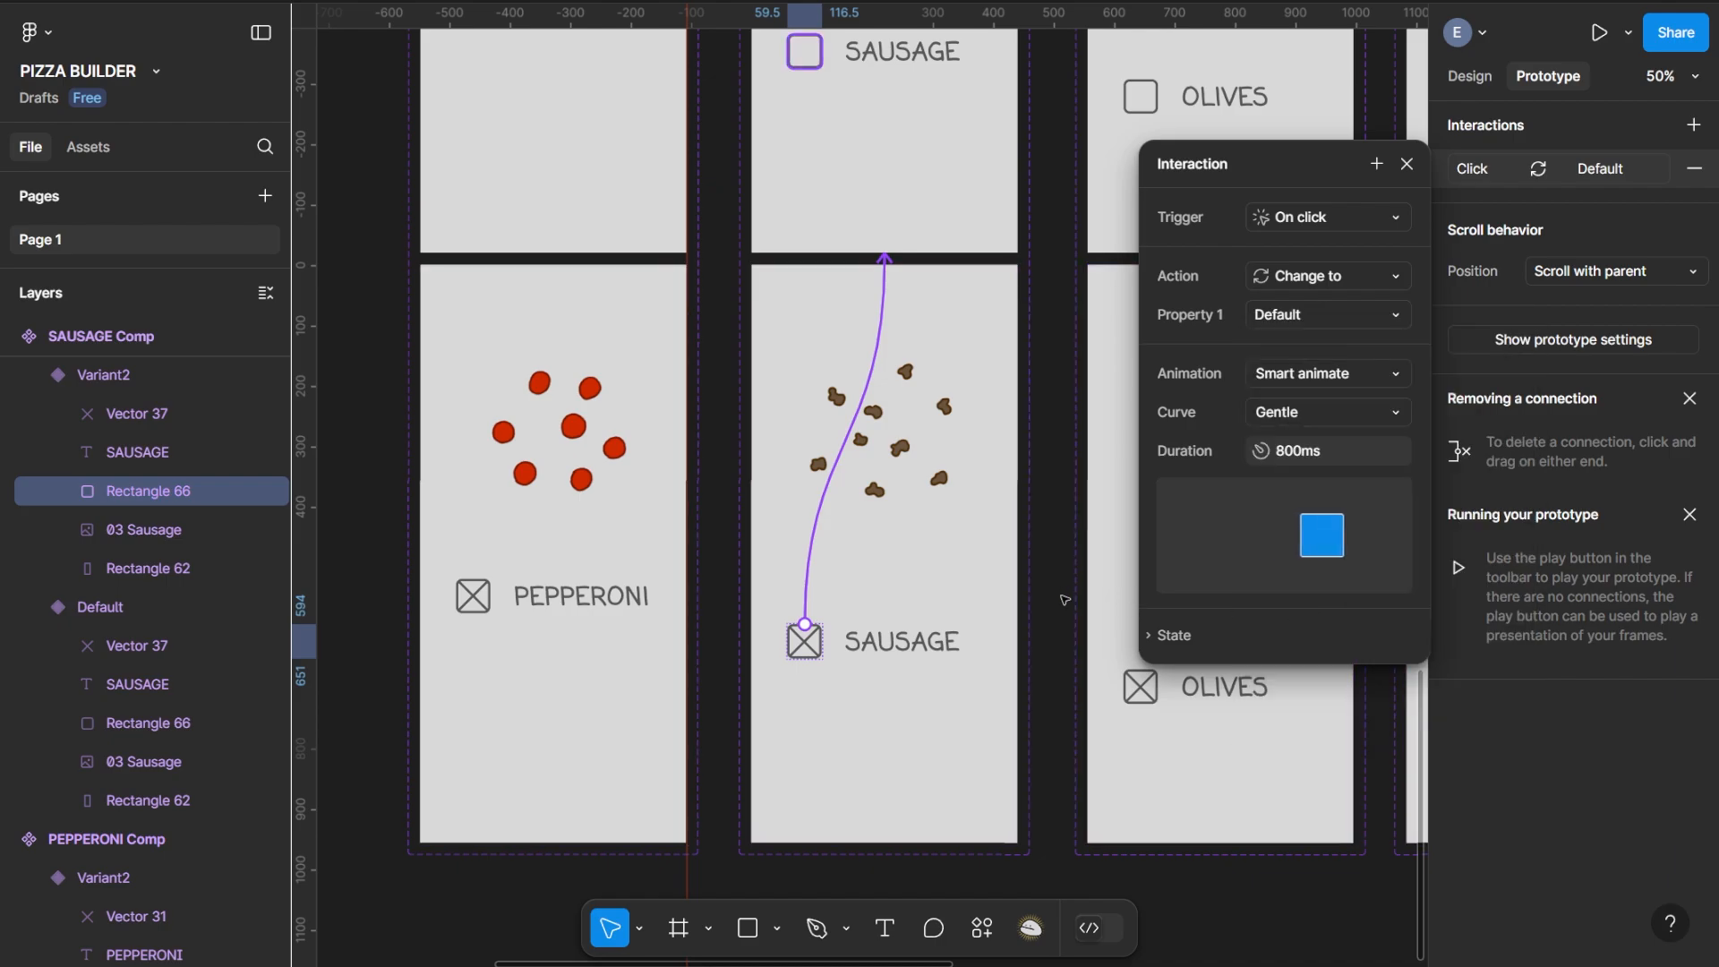
Add an on-click interaction to the SAUSAGE label in SAUSAGE Comp's Variant2 that changes to Default
click(949, 643)
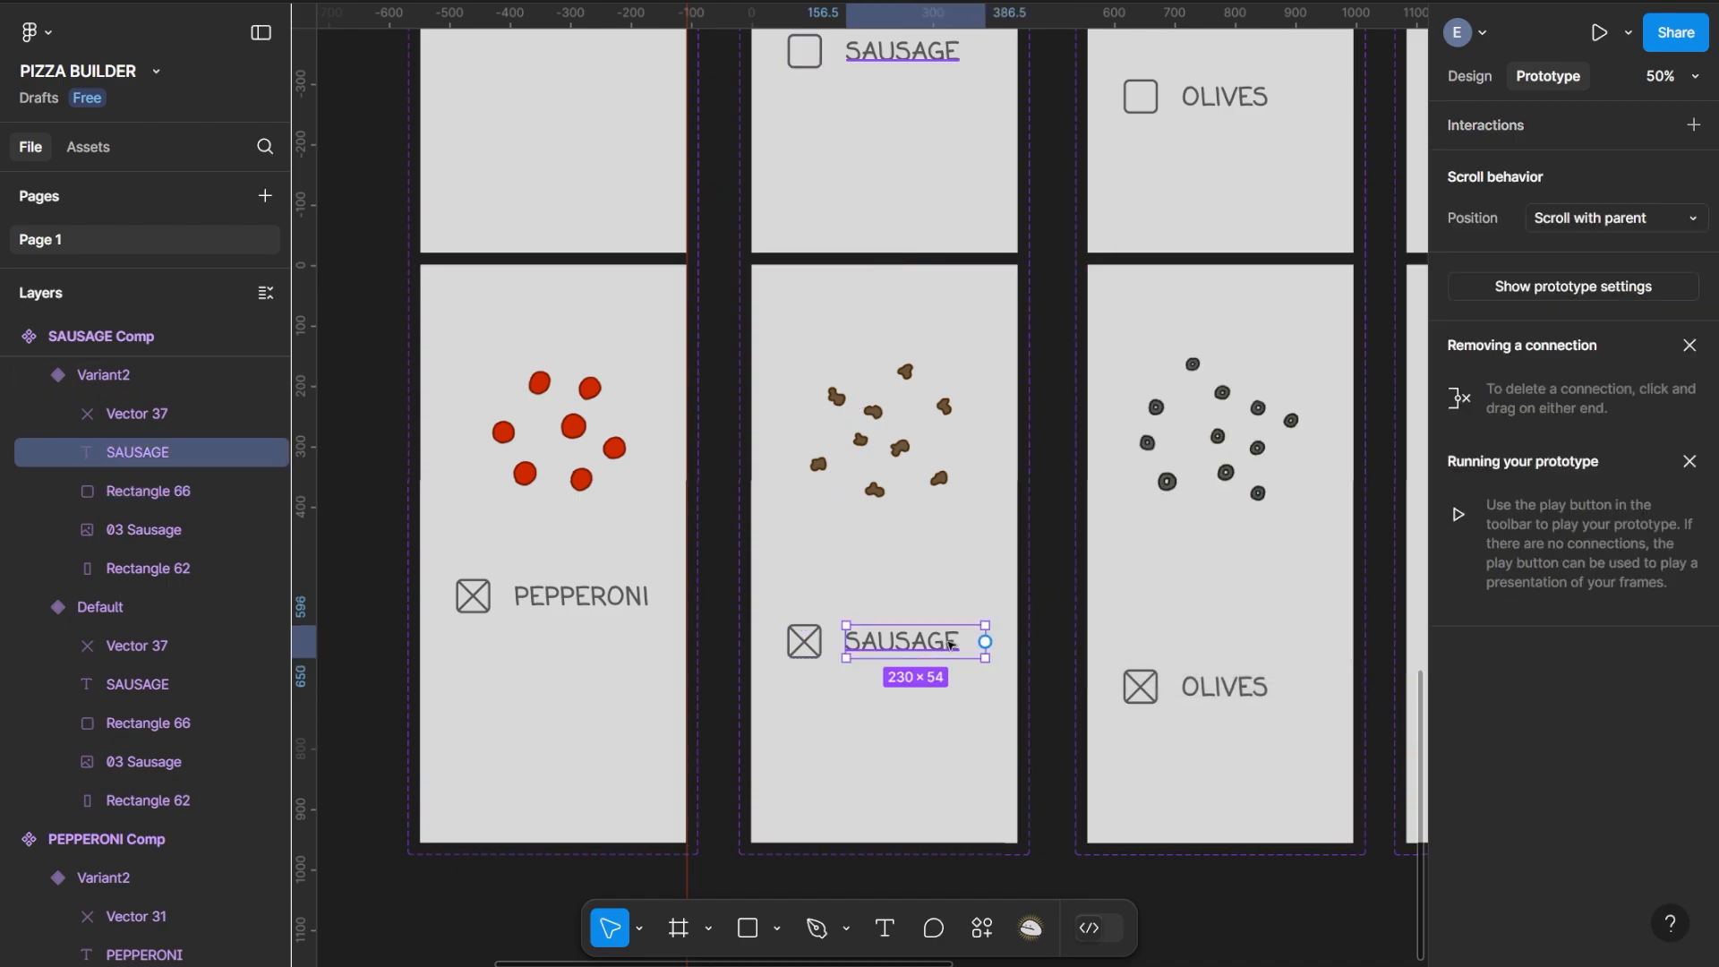
click(1694, 125)
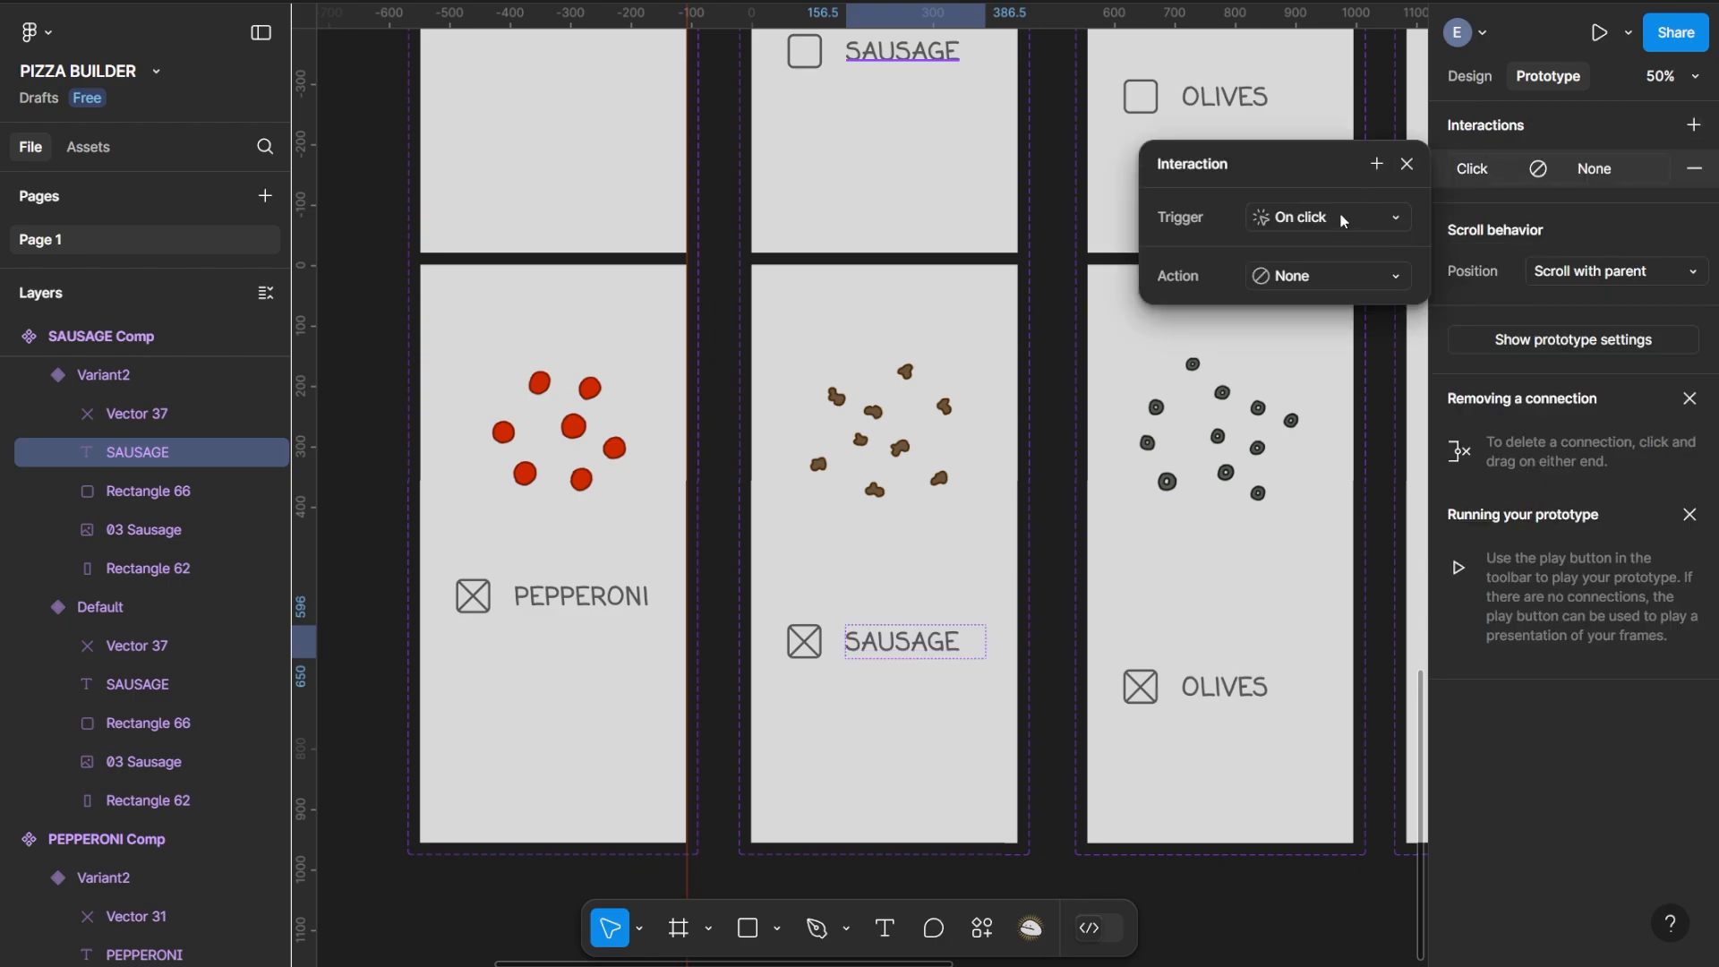
click(1325, 276)
click(1306, 346)
click(1304, 317)
click(1303, 288)
Set the Variant2 SAUSAGE label interaction's animation to Smart animate with the Gentle curve
click(1264, 374)
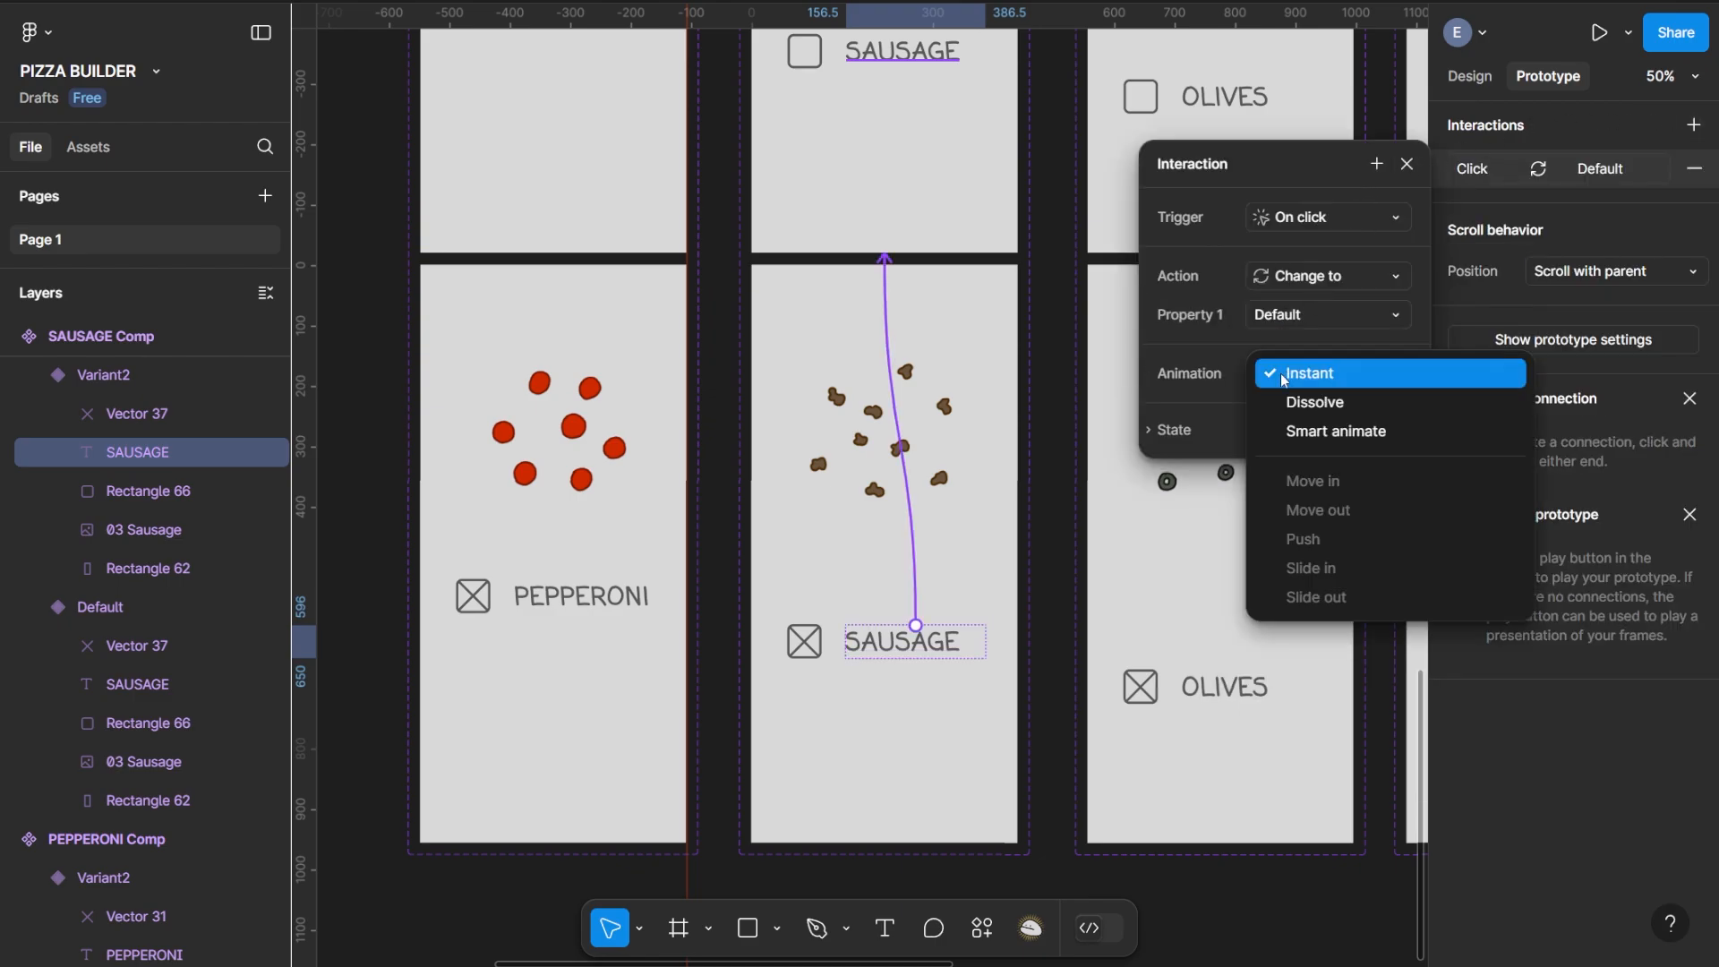
click(1314, 434)
click(1300, 429)
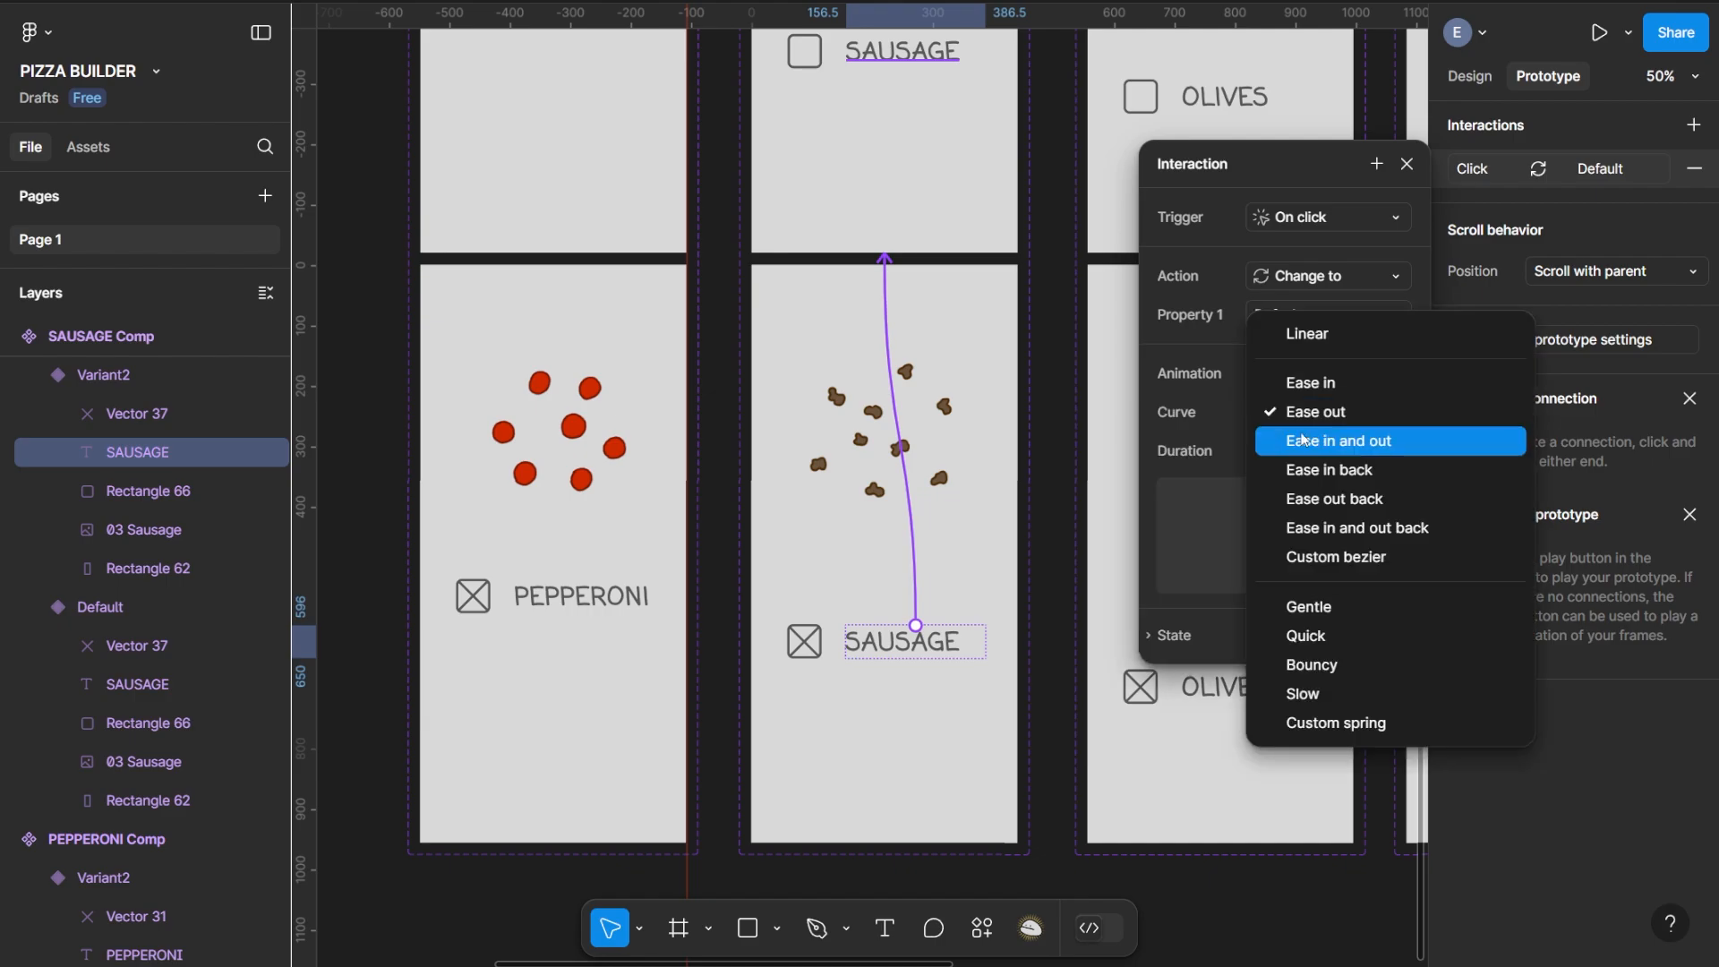
click(1313, 606)
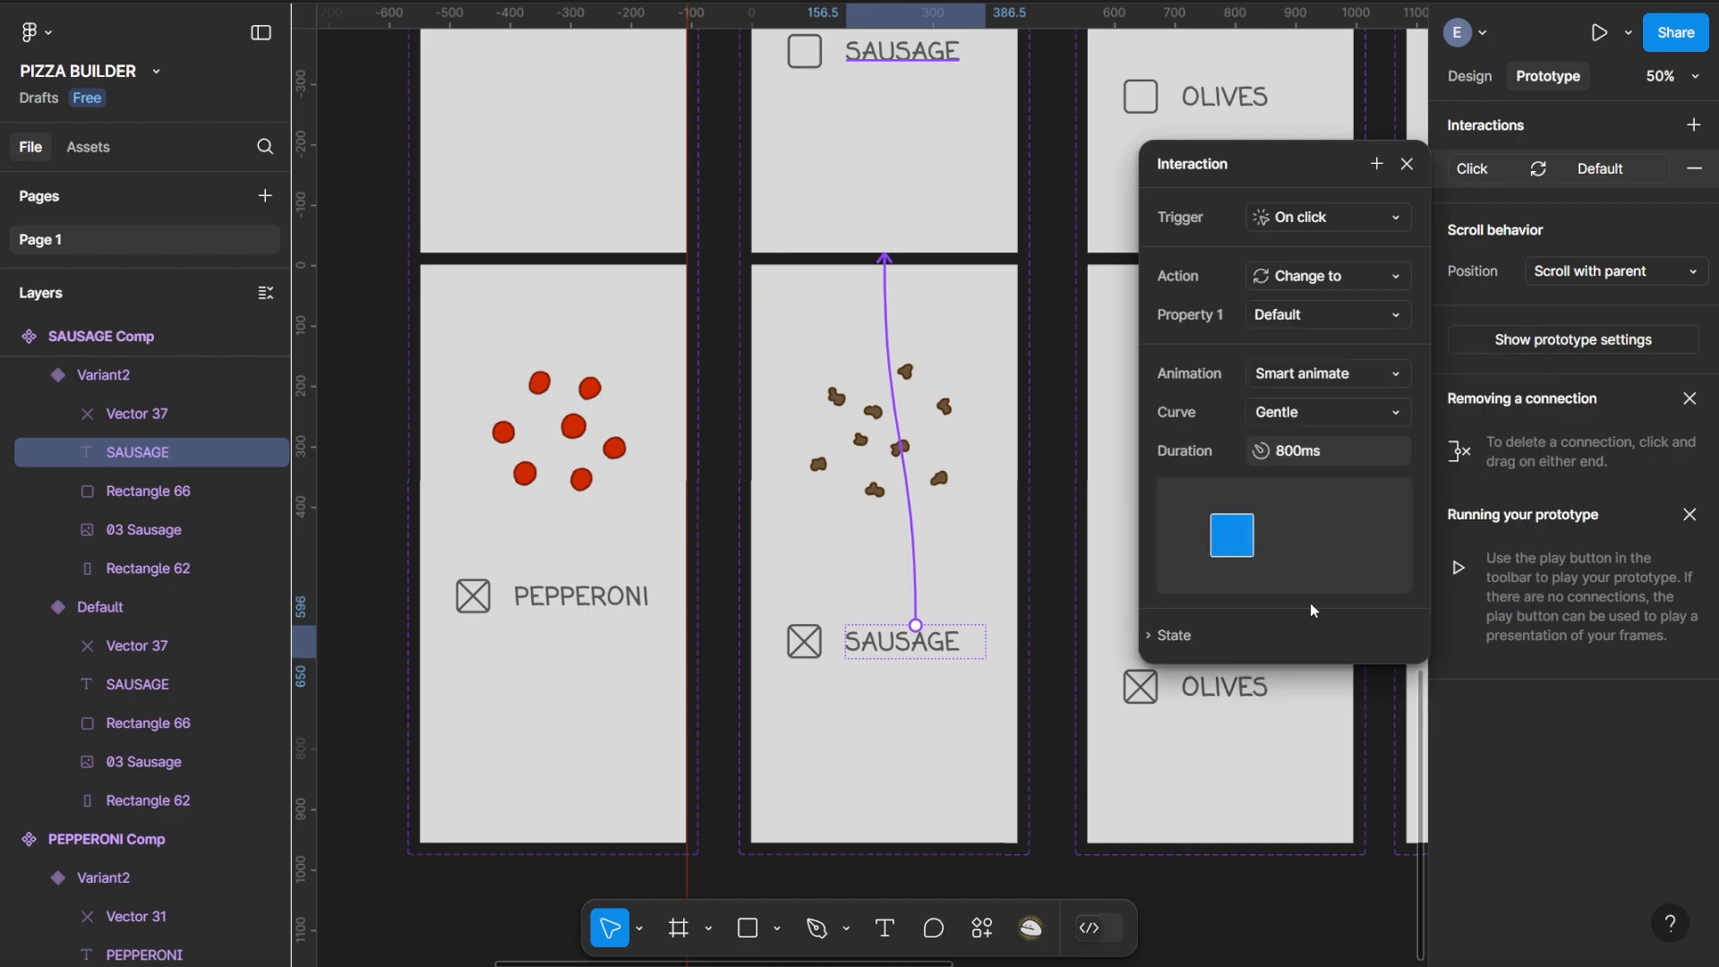
click(1407, 164)
Add an on-click interaction to the checkbox rectangle in OLIVES Comp's Default variant that changes to Variant2
scroll(1167, 177, up, 5)
scroll(1166, 176, right, 3)
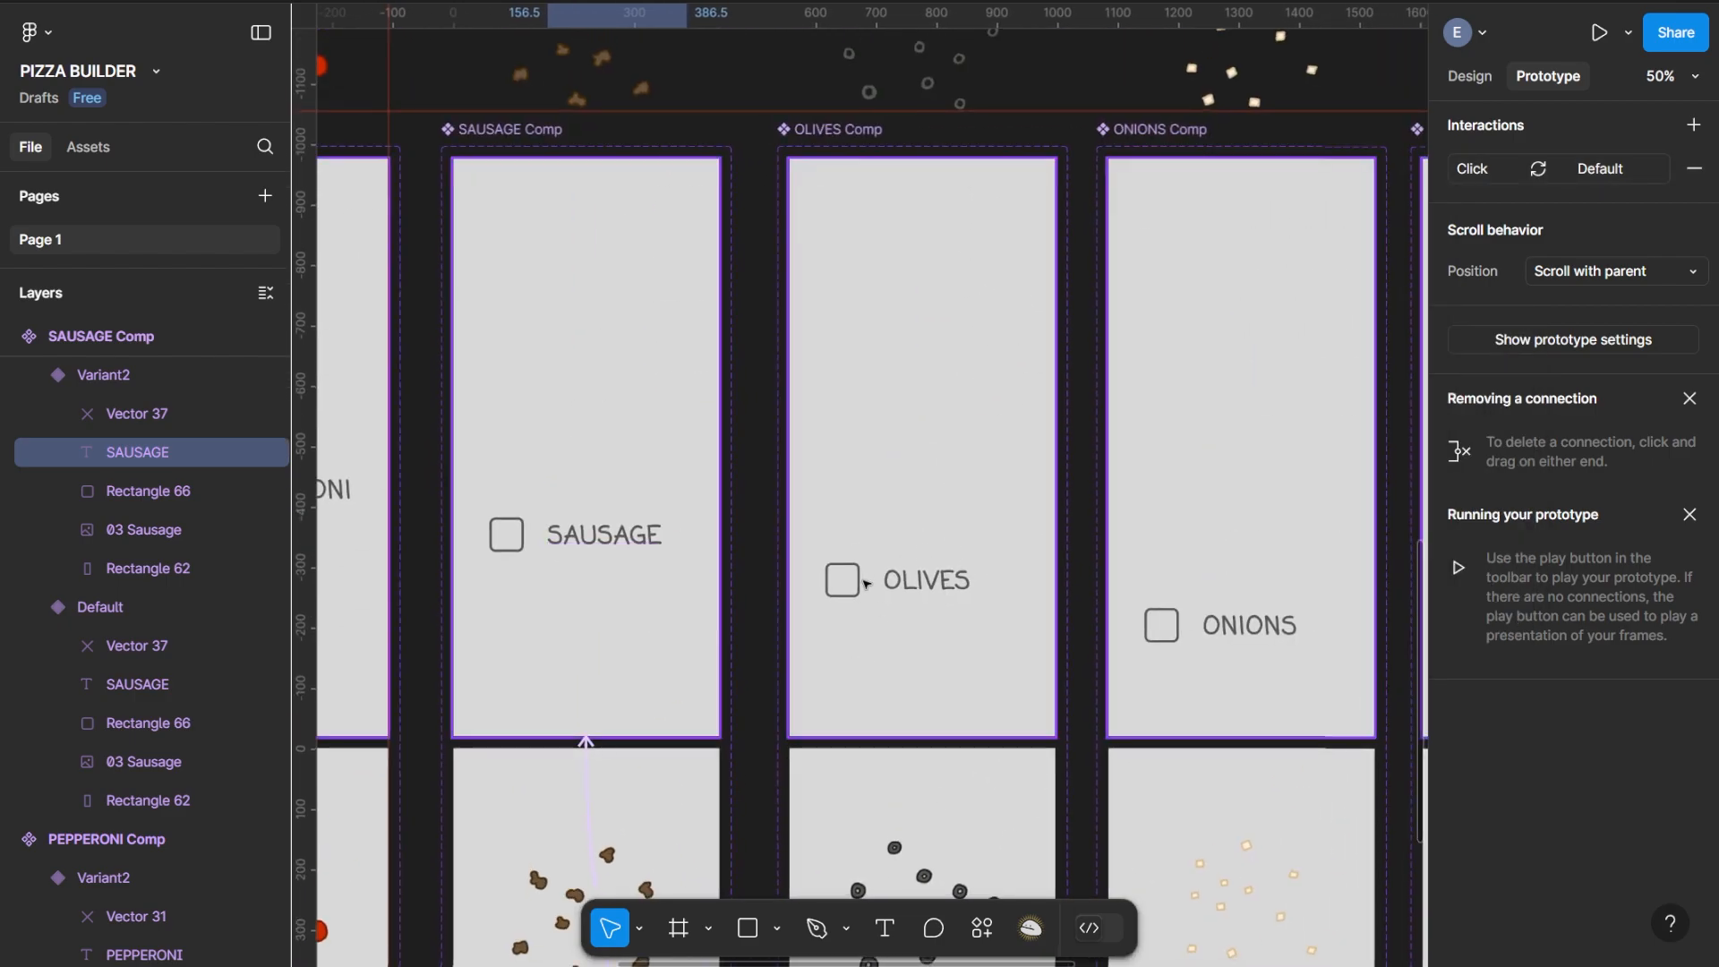
click(844, 580)
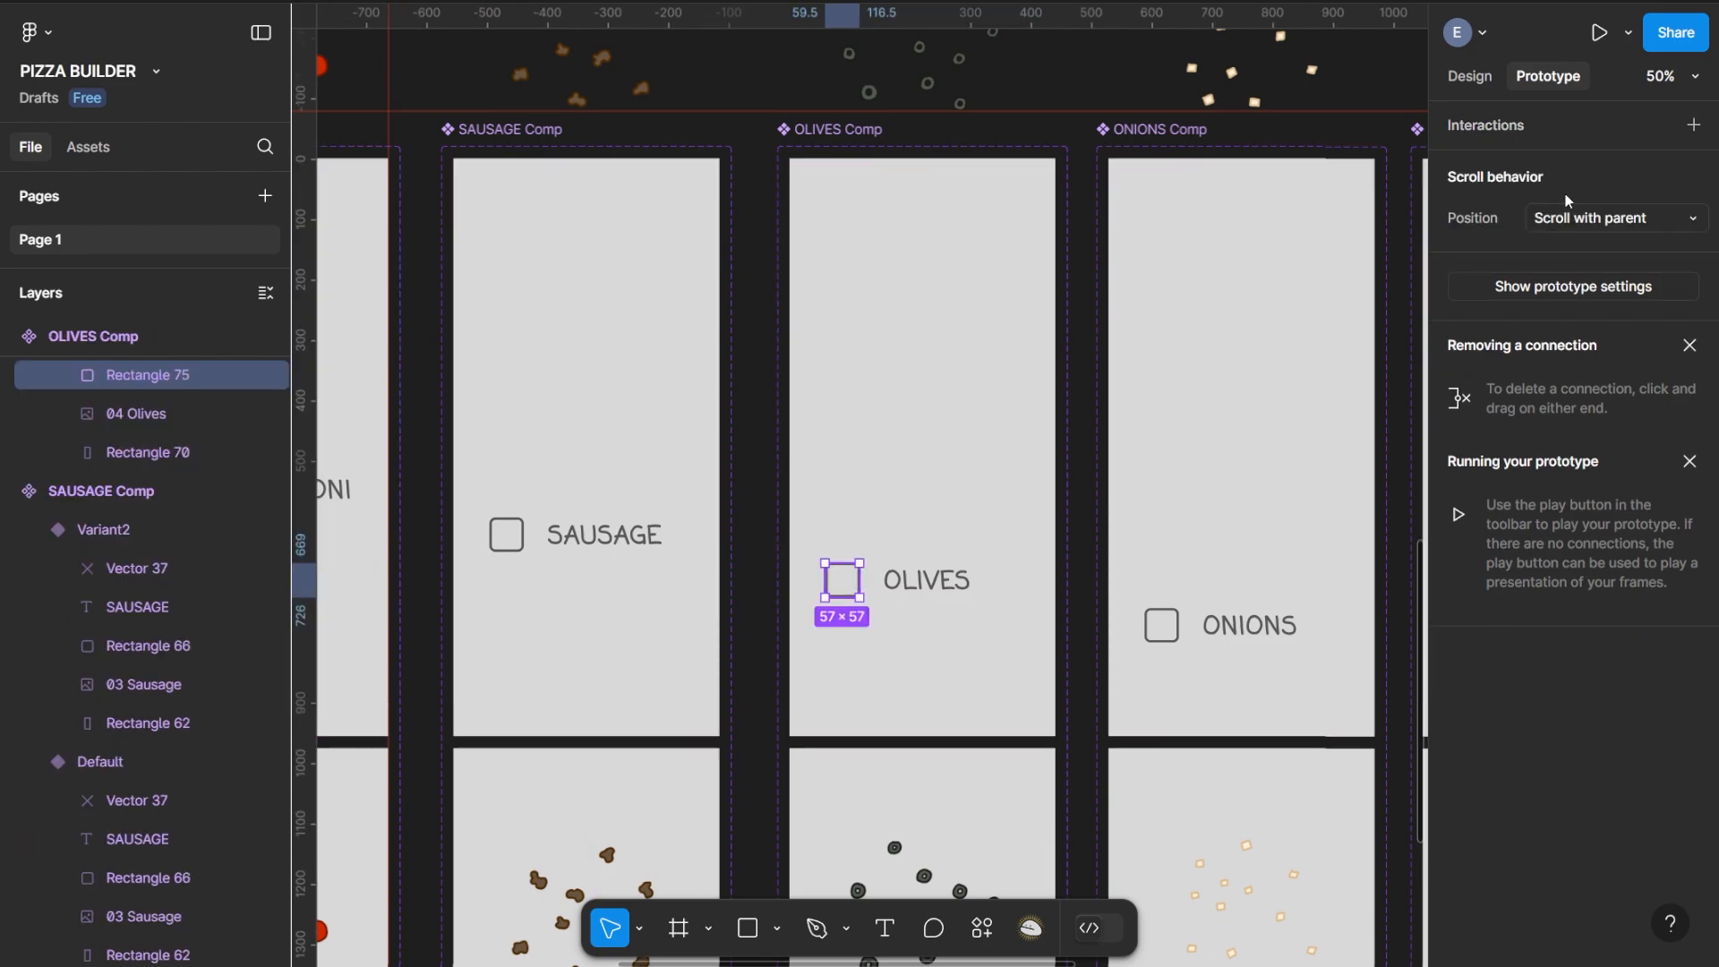
click(1694, 125)
click(1287, 278)
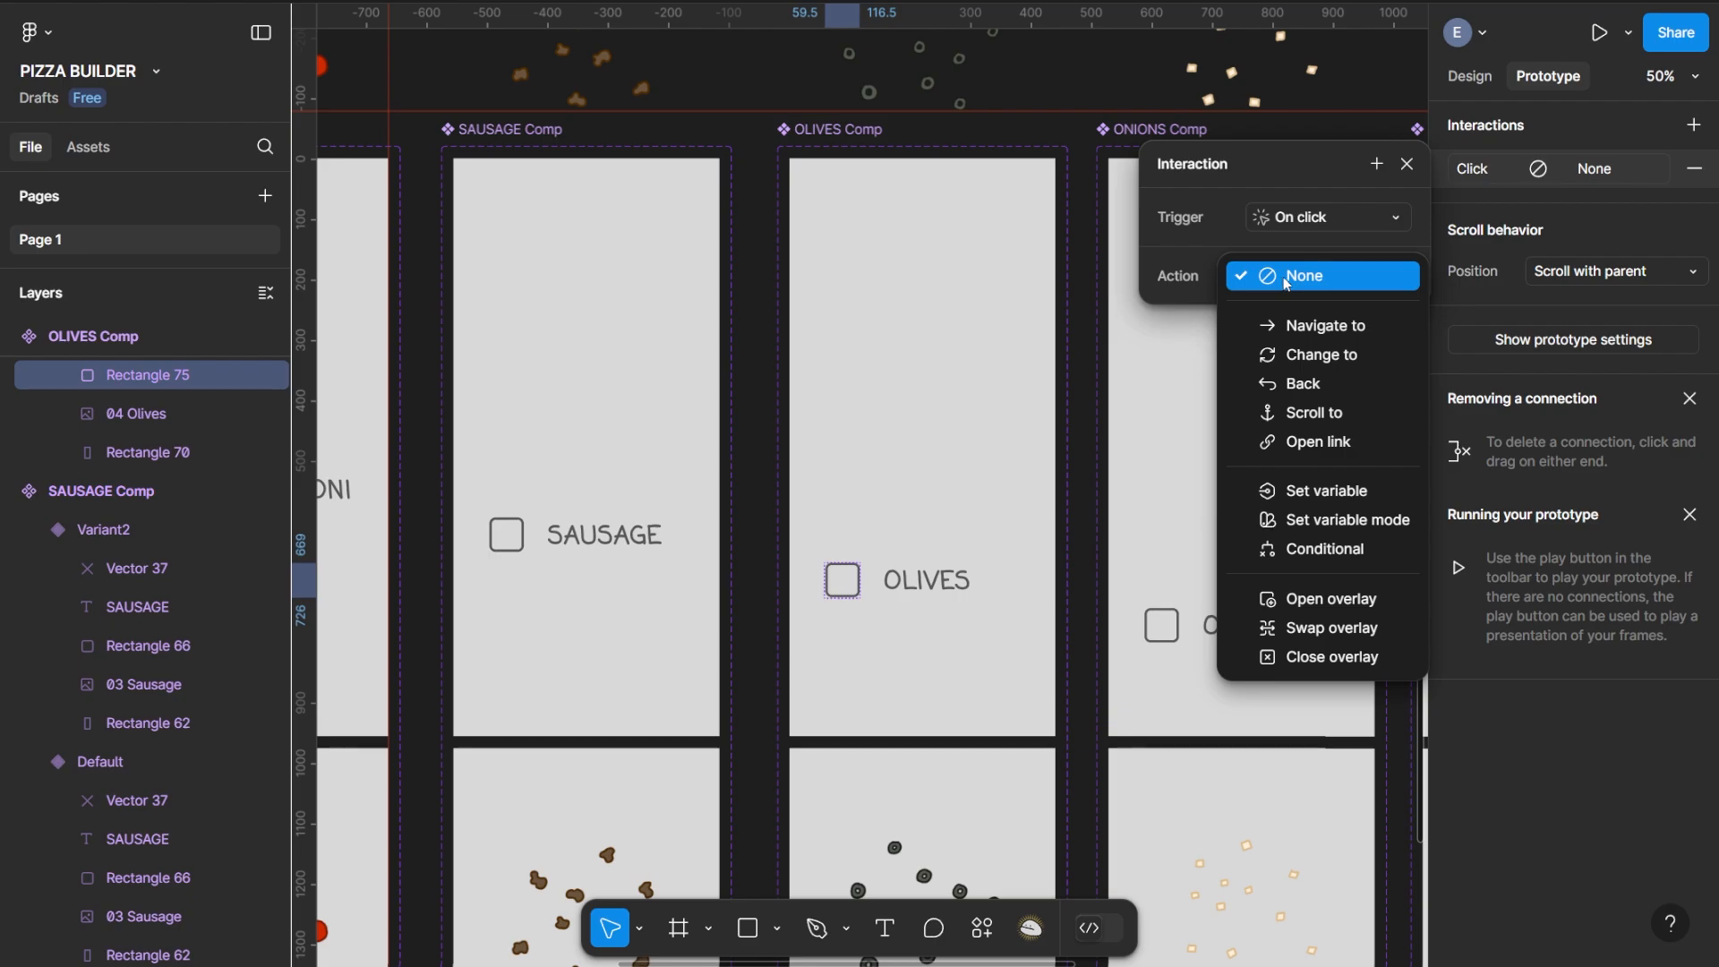
click(1322, 355)
click(1343, 318)
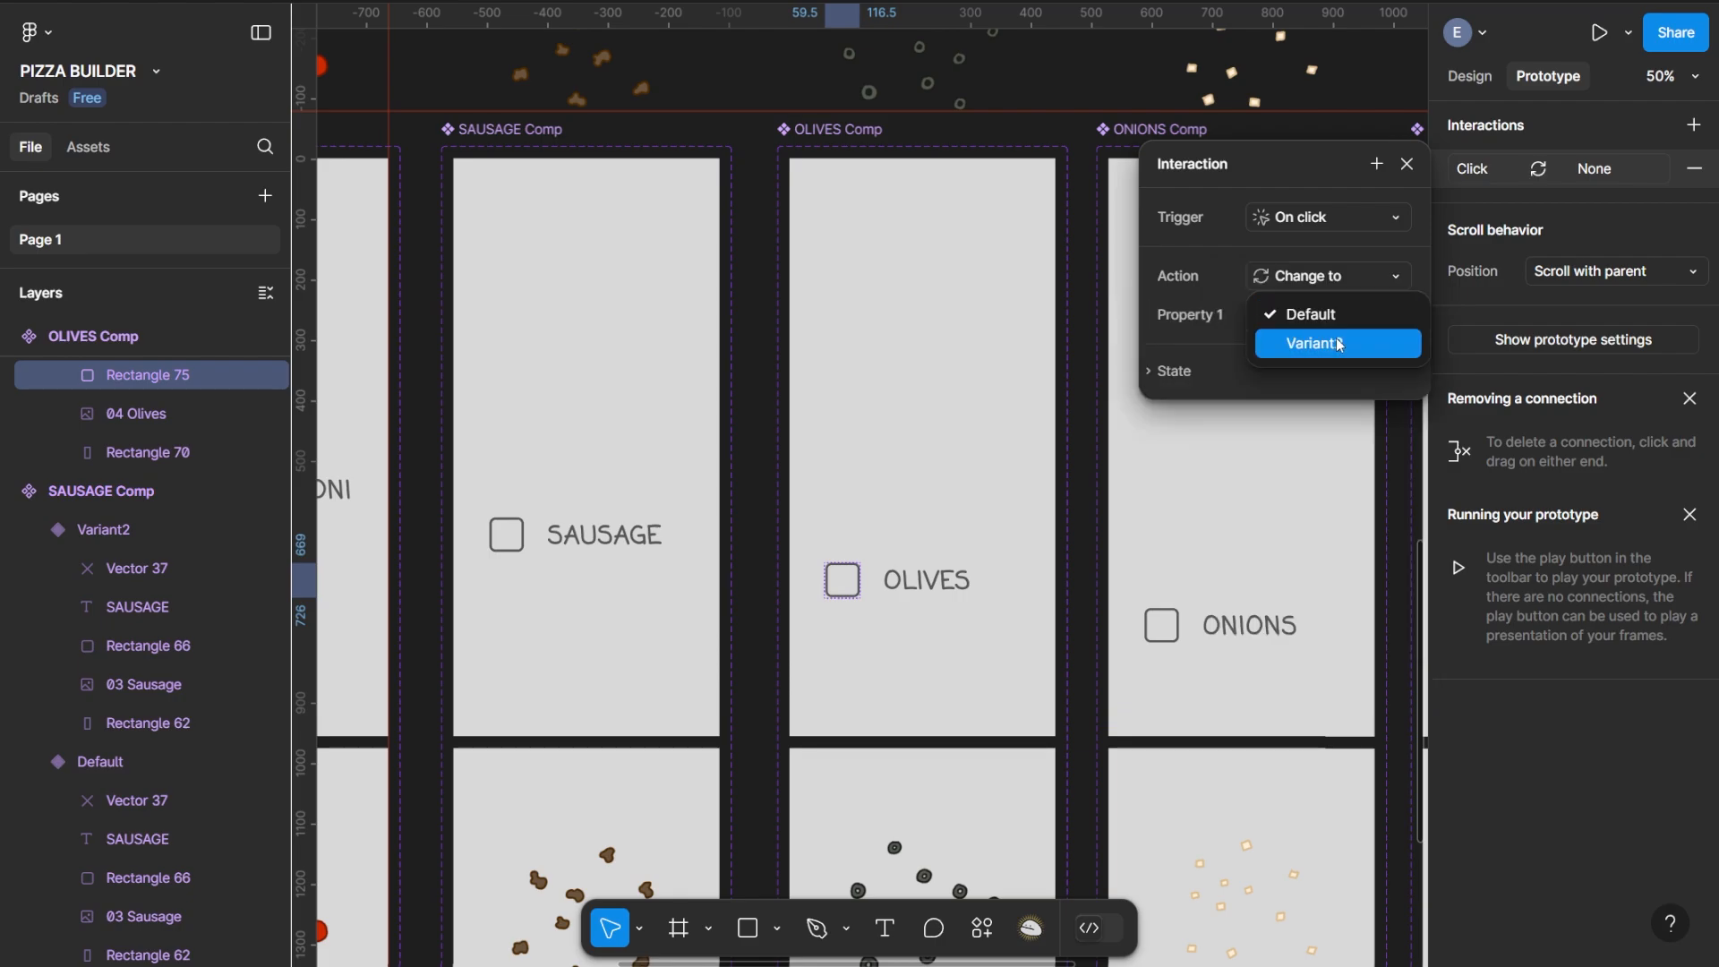
click(1340, 344)
Set the Default OLIVES checkbox interaction's animation to Smart animate with the Bouncy curve
click(1316, 374)
click(1316, 427)
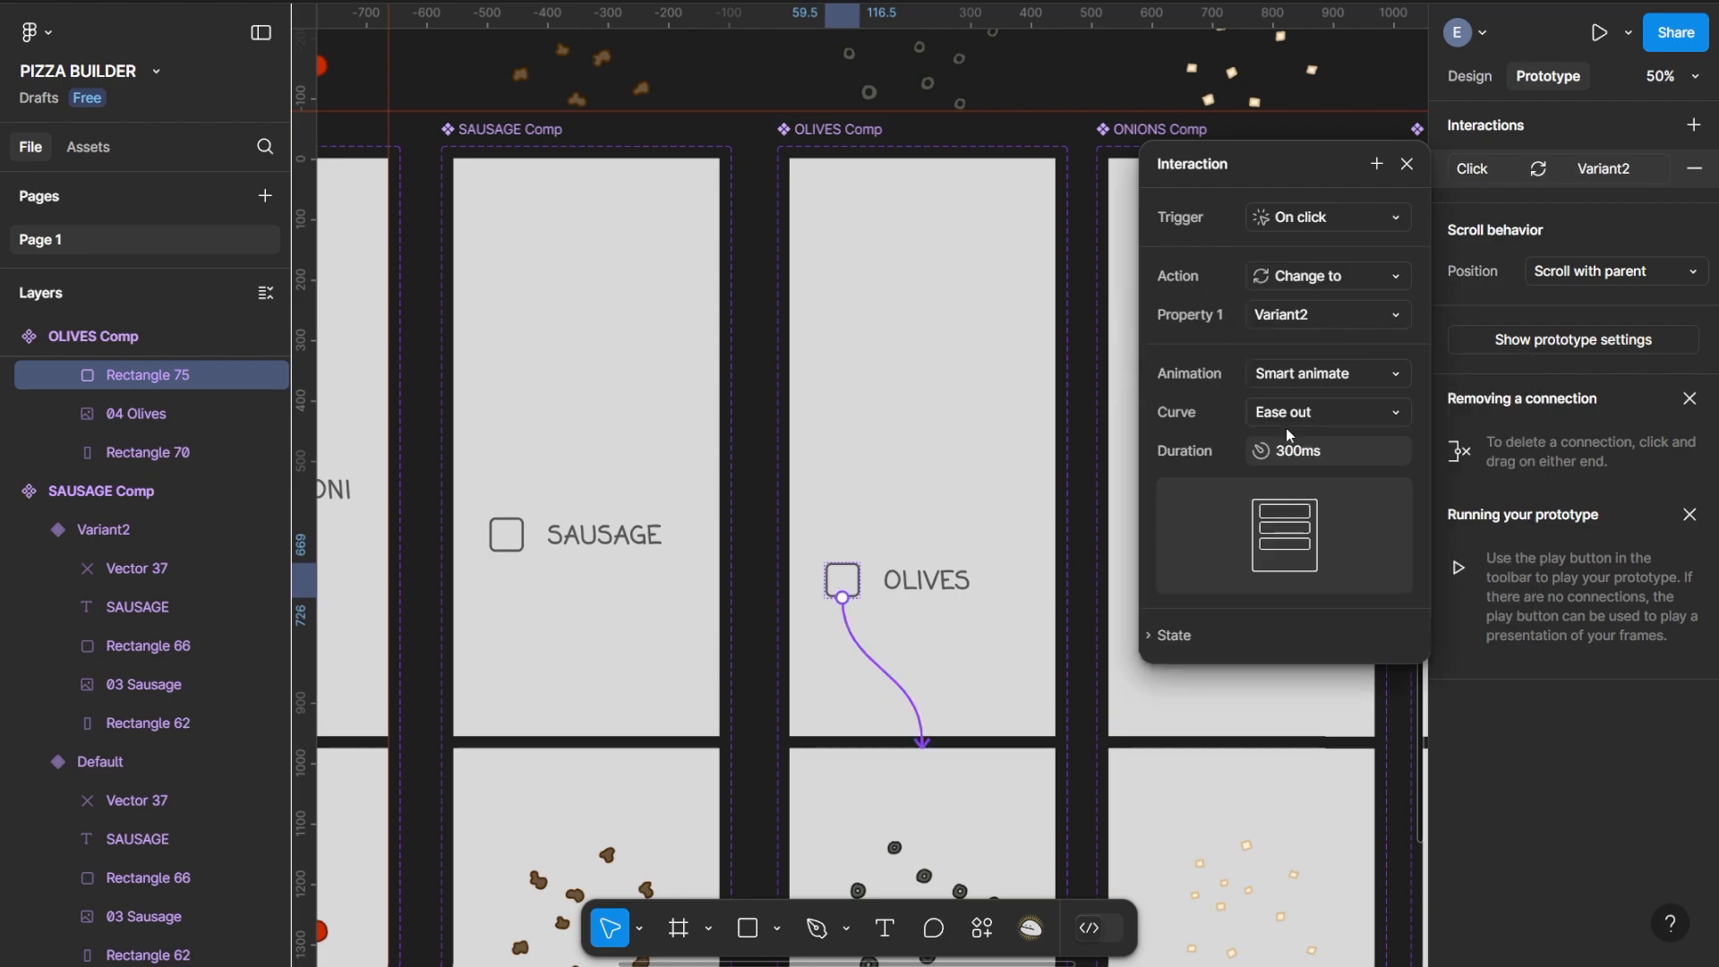
click(1290, 414)
click(1323, 665)
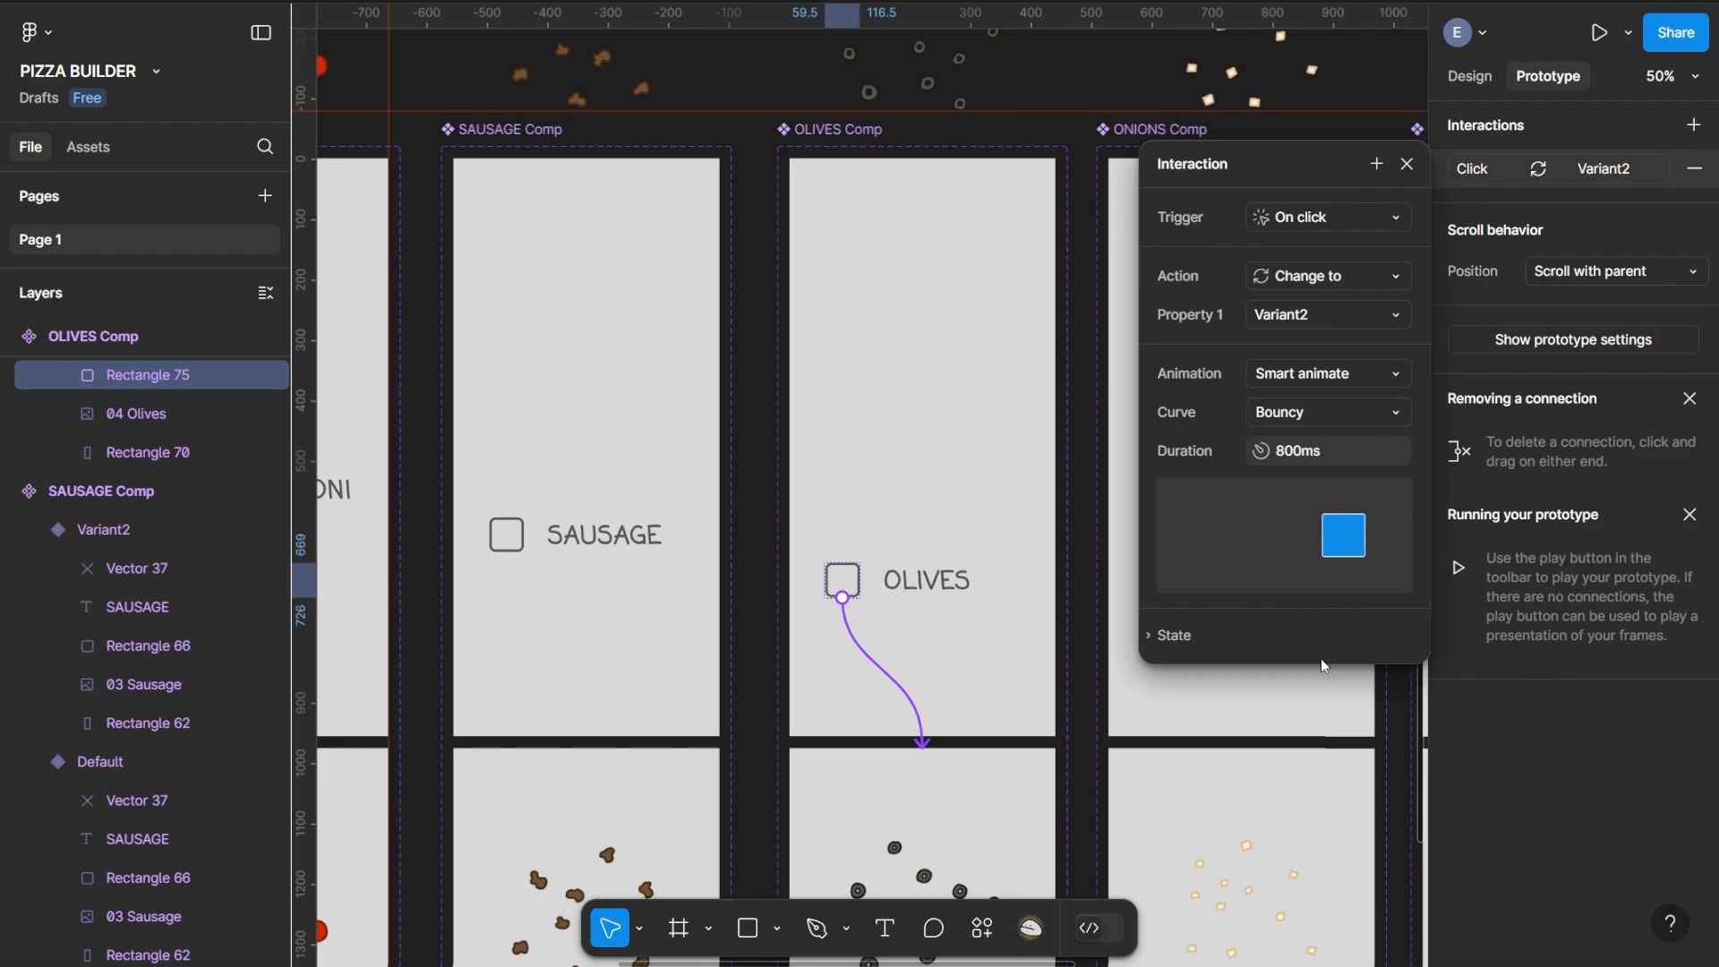
Add an on-click interaction to the OLIVES label in OLIVES Comp's Default variant that changes to Variant2
click(926, 582)
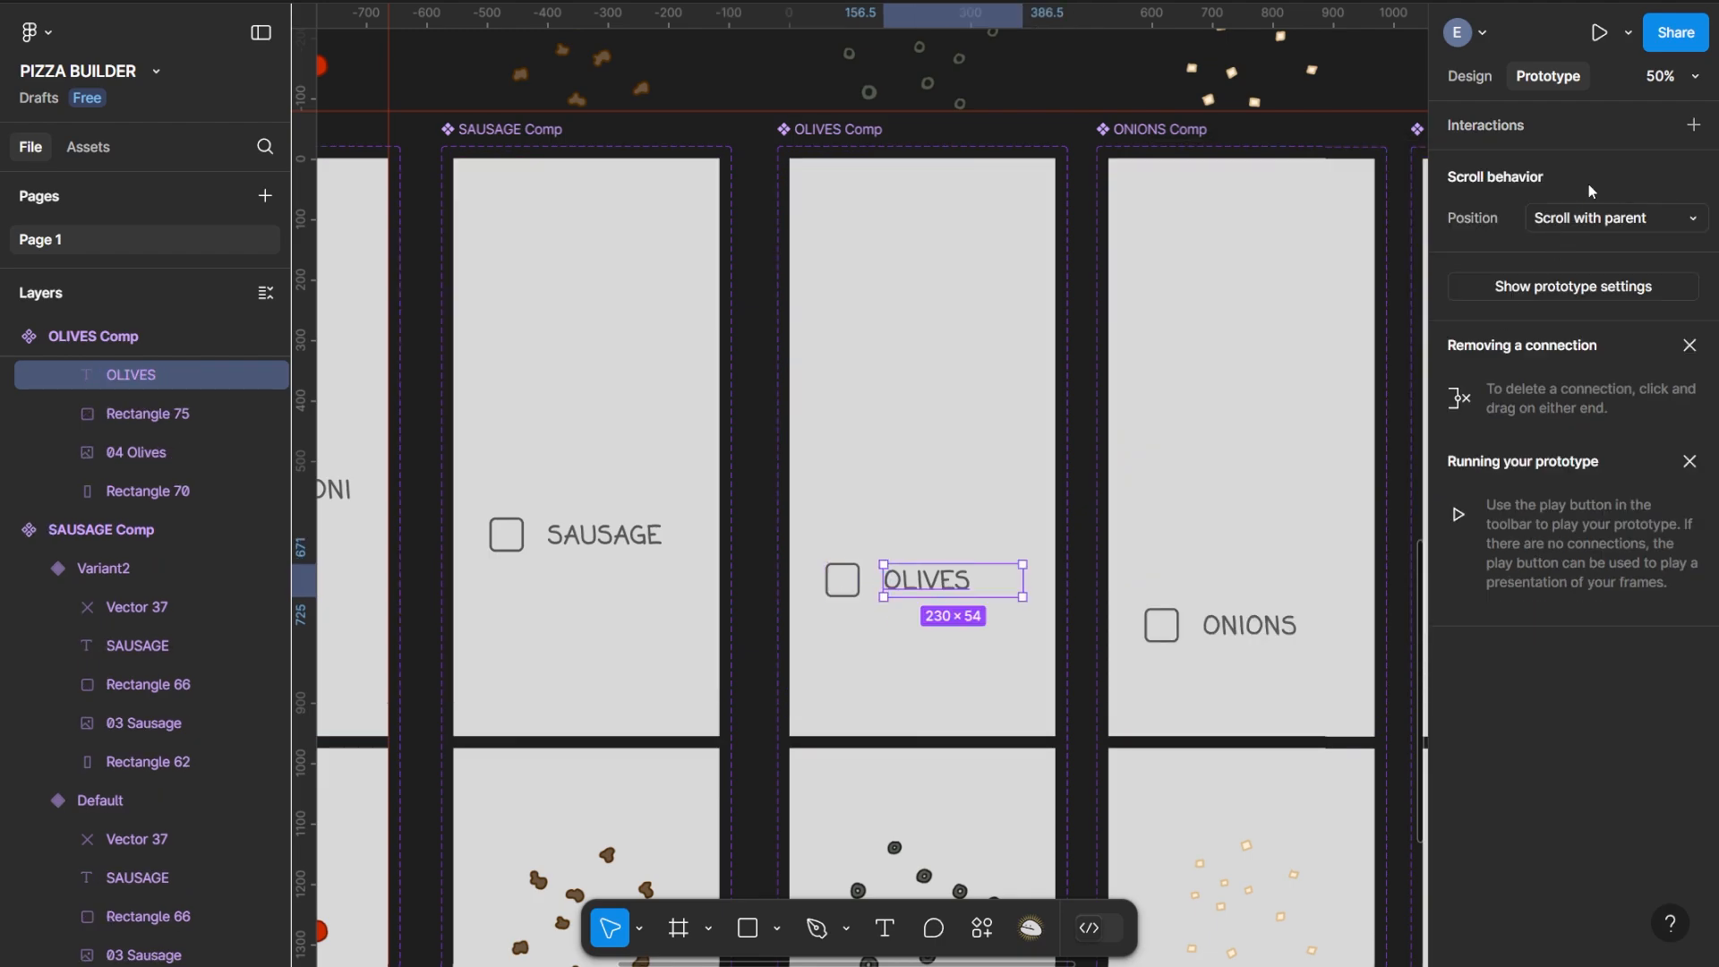
click(1693, 125)
click(1285, 274)
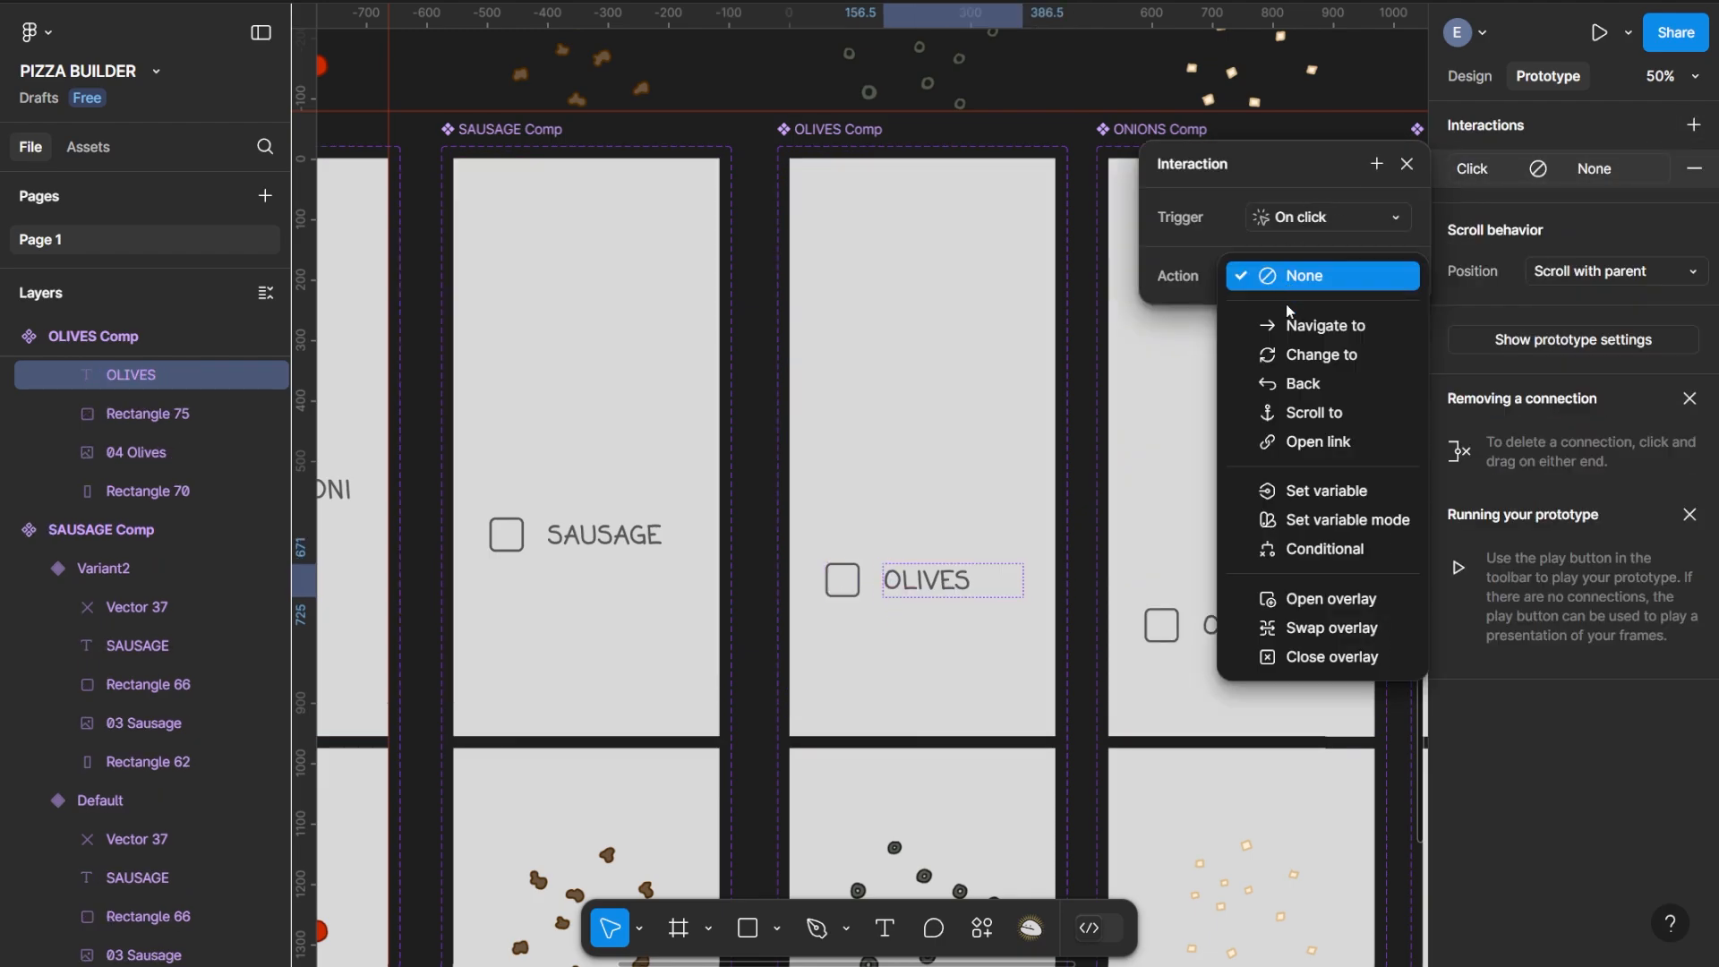
click(1303, 351)
click(1297, 315)
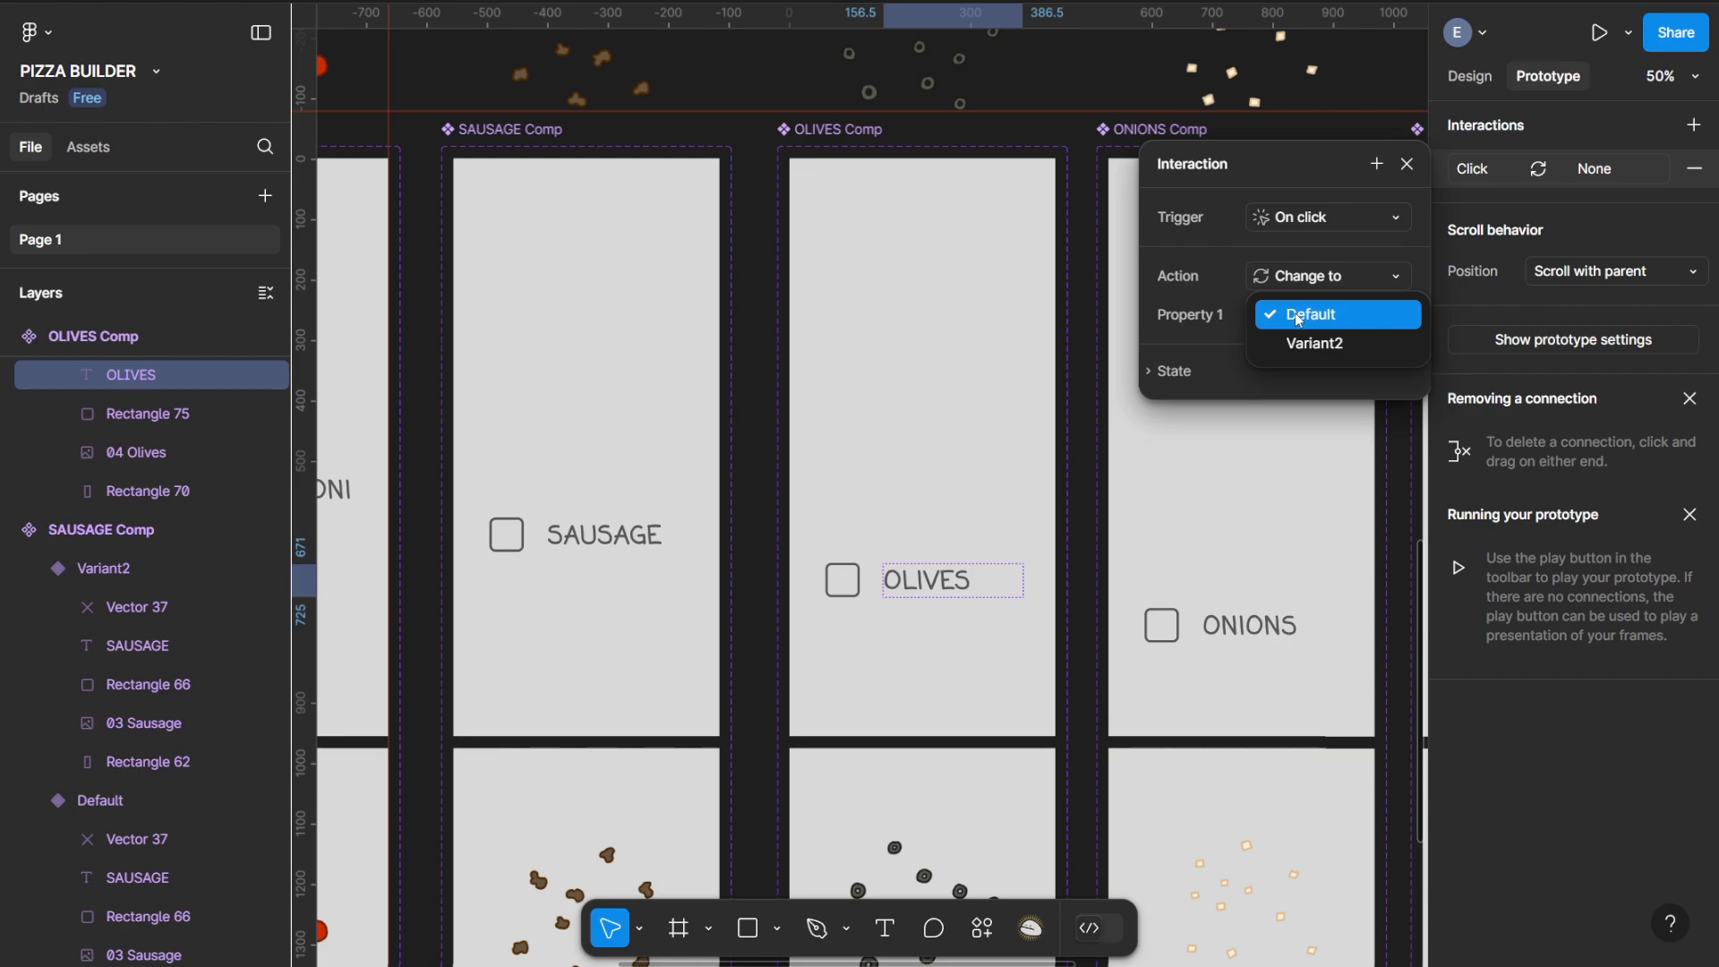
click(1300, 343)
Set the Default OLIVES label interaction's animation to Smart animate with the Bouncy curve
click(1276, 374)
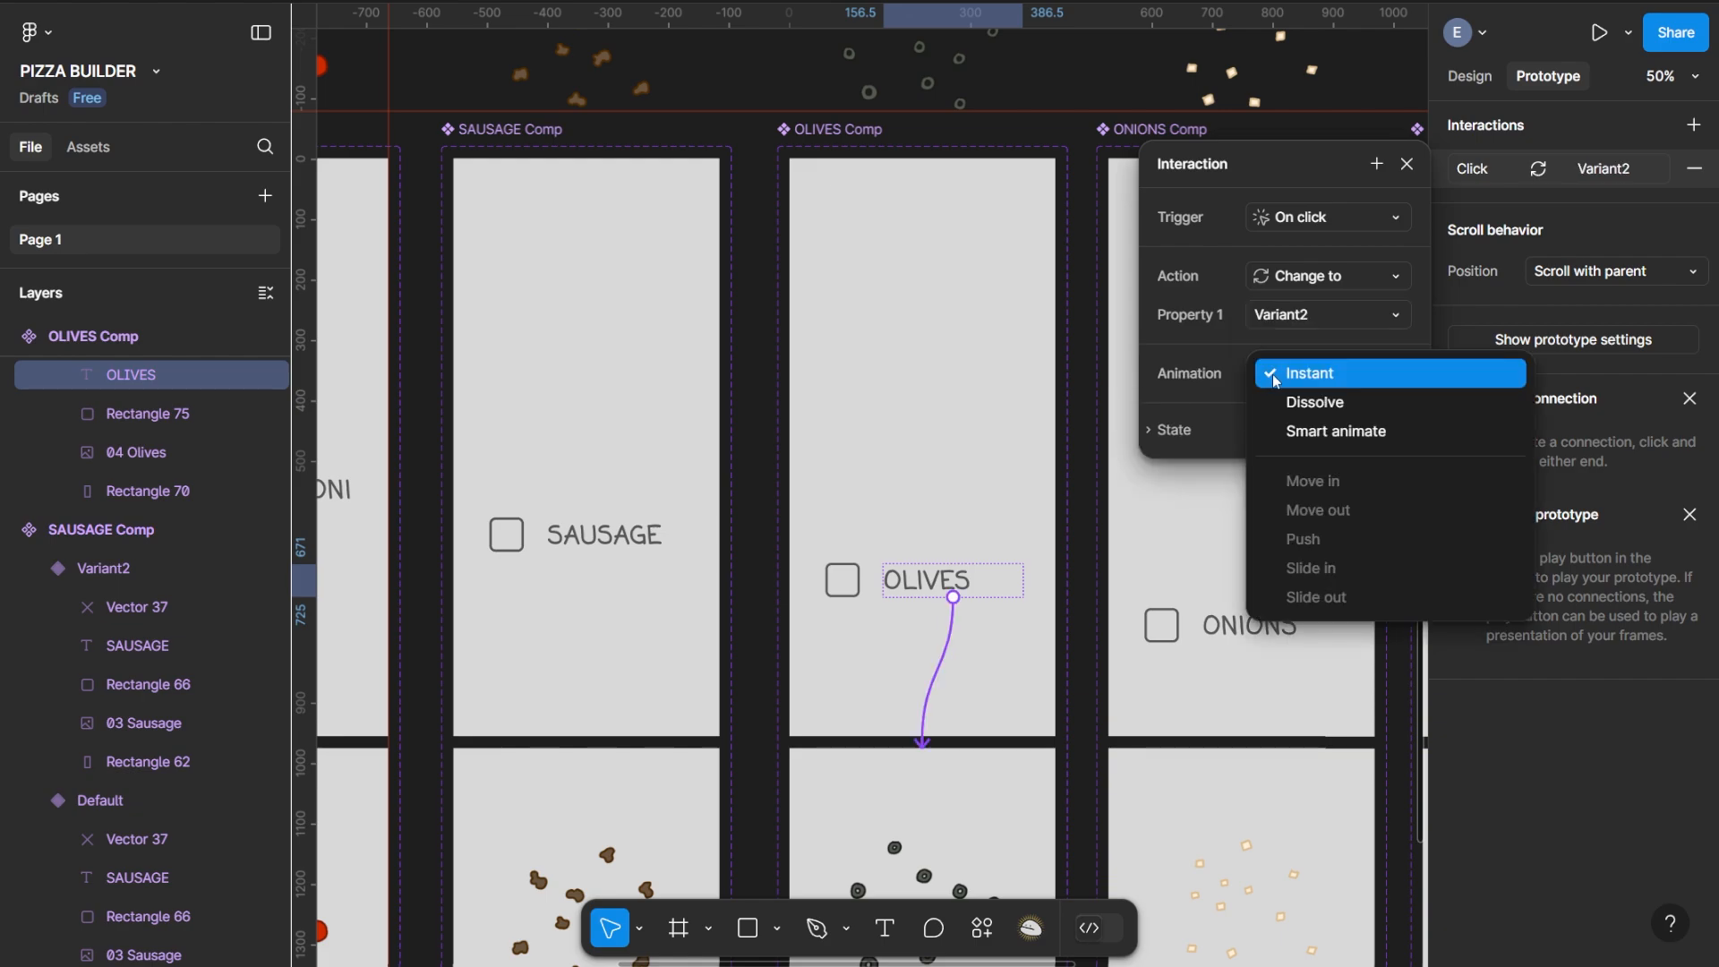
click(1303, 431)
click(1300, 417)
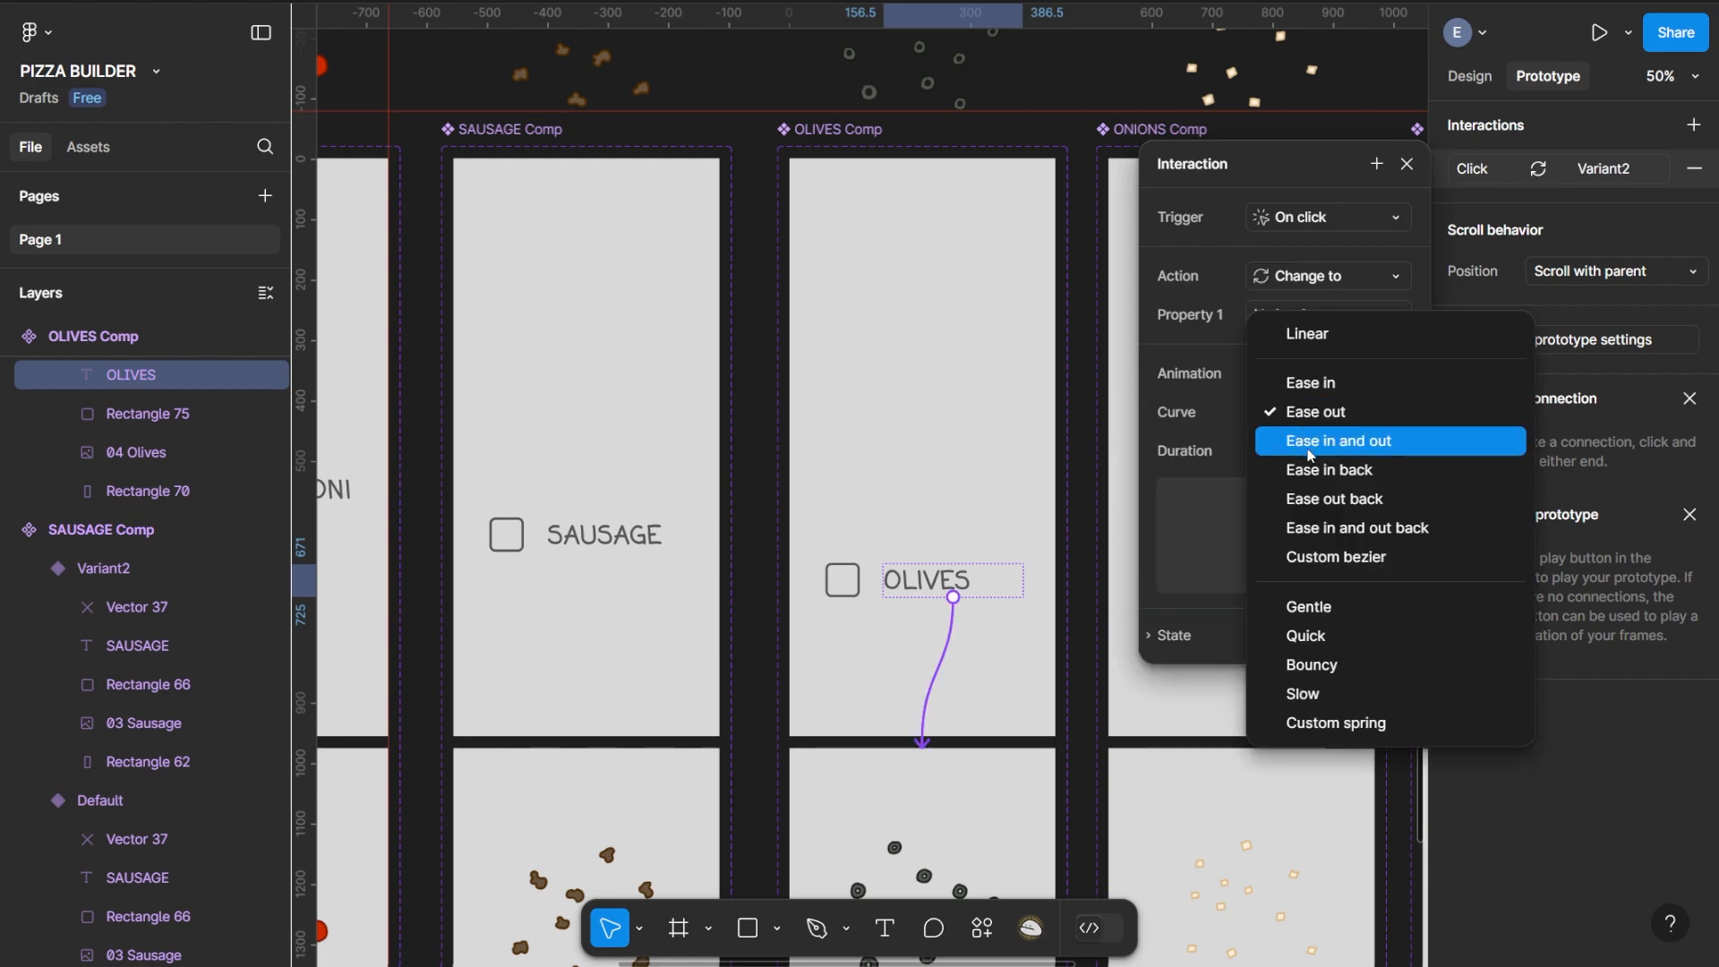
click(1312, 664)
click(1404, 165)
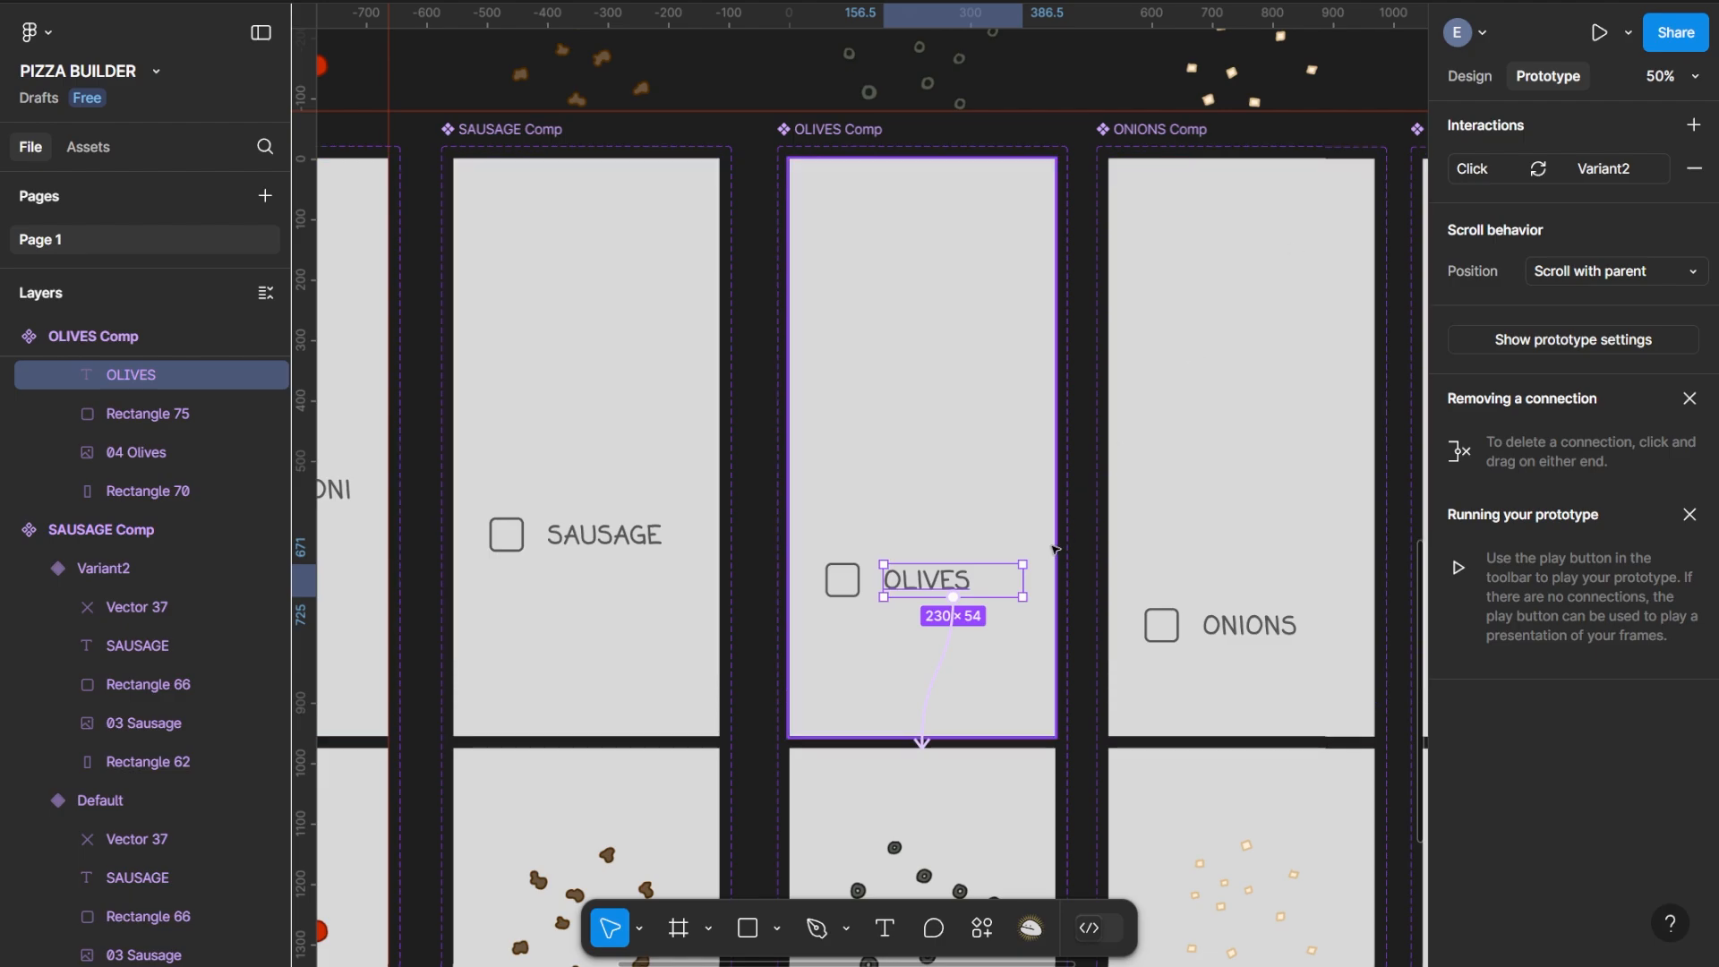
Add an on-click interaction to the checkbox rectangle in OLIVES Comp's Variant2 that changes to Default
scroll(1034, 431, down, 6)
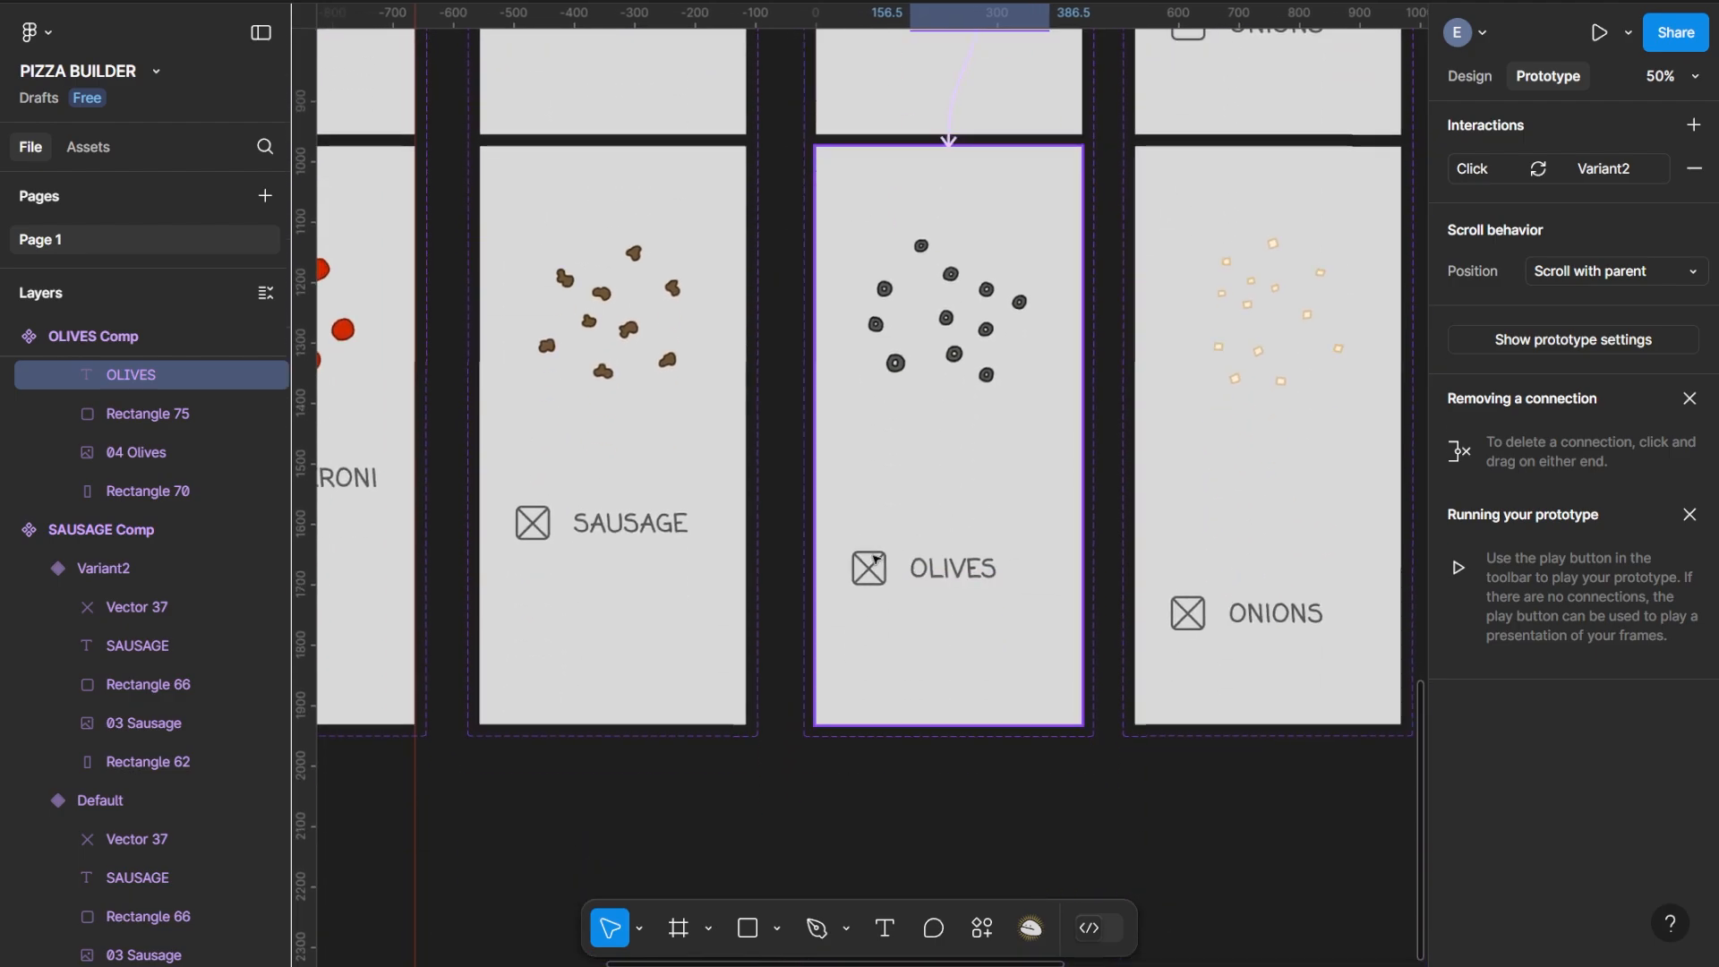
click(875, 558)
click(1693, 125)
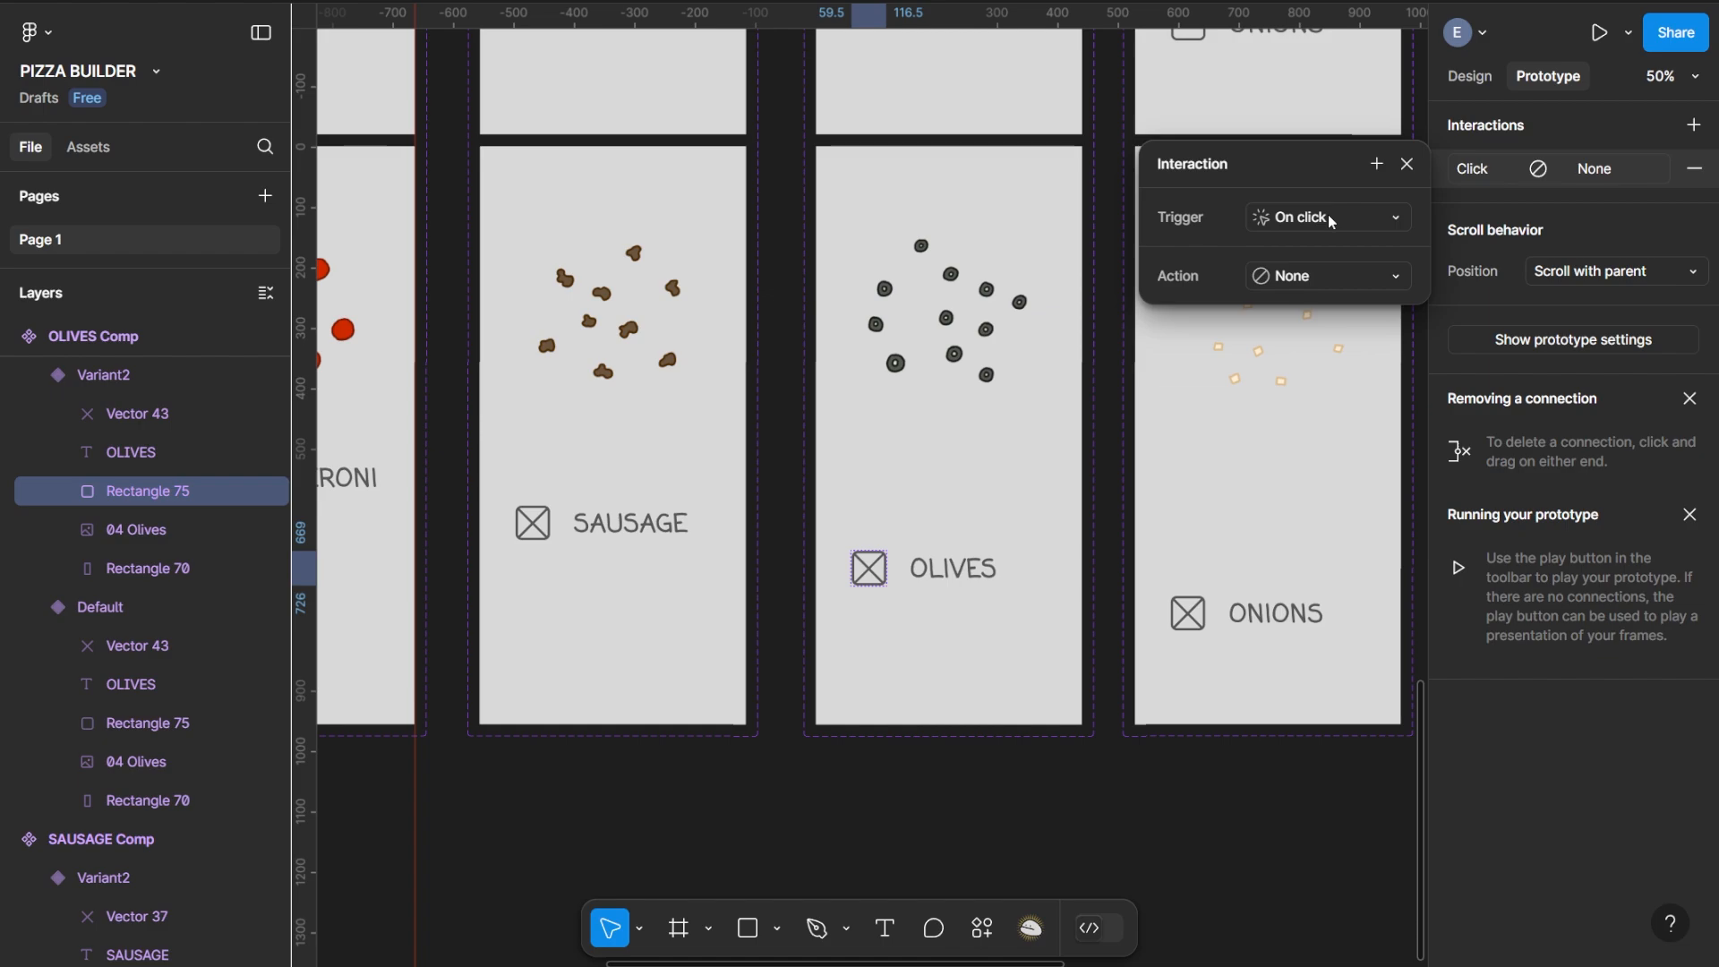
click(1324, 280)
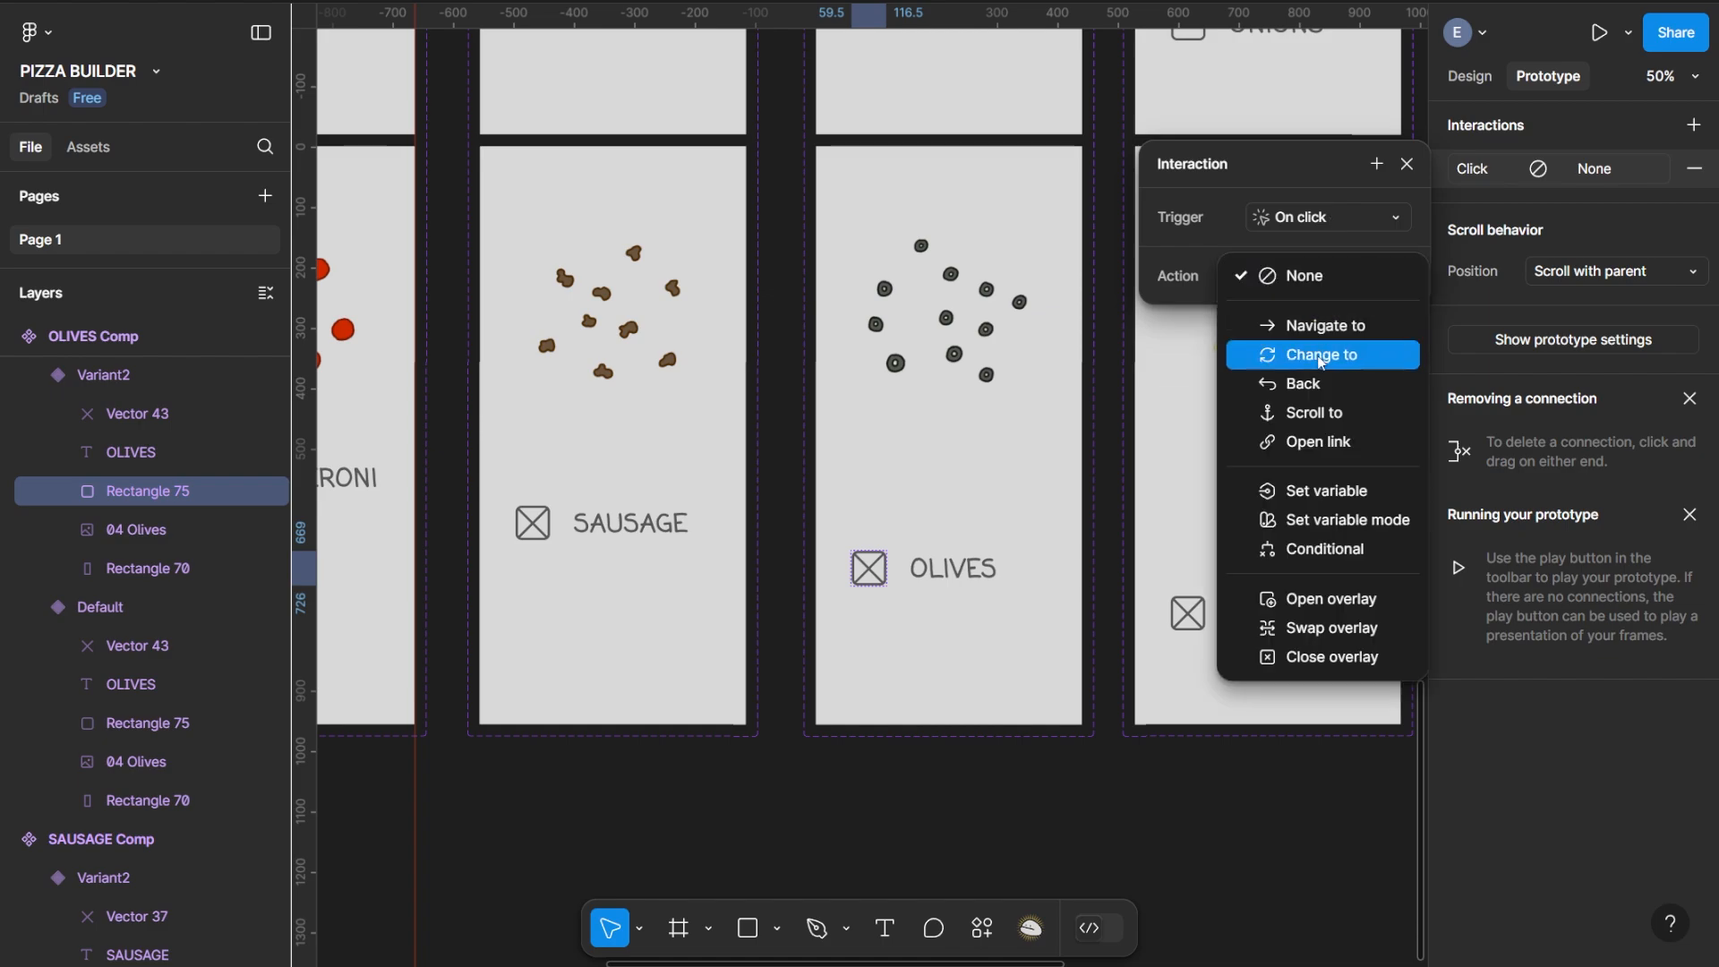
click(1320, 356)
click(1312, 315)
click(1310, 285)
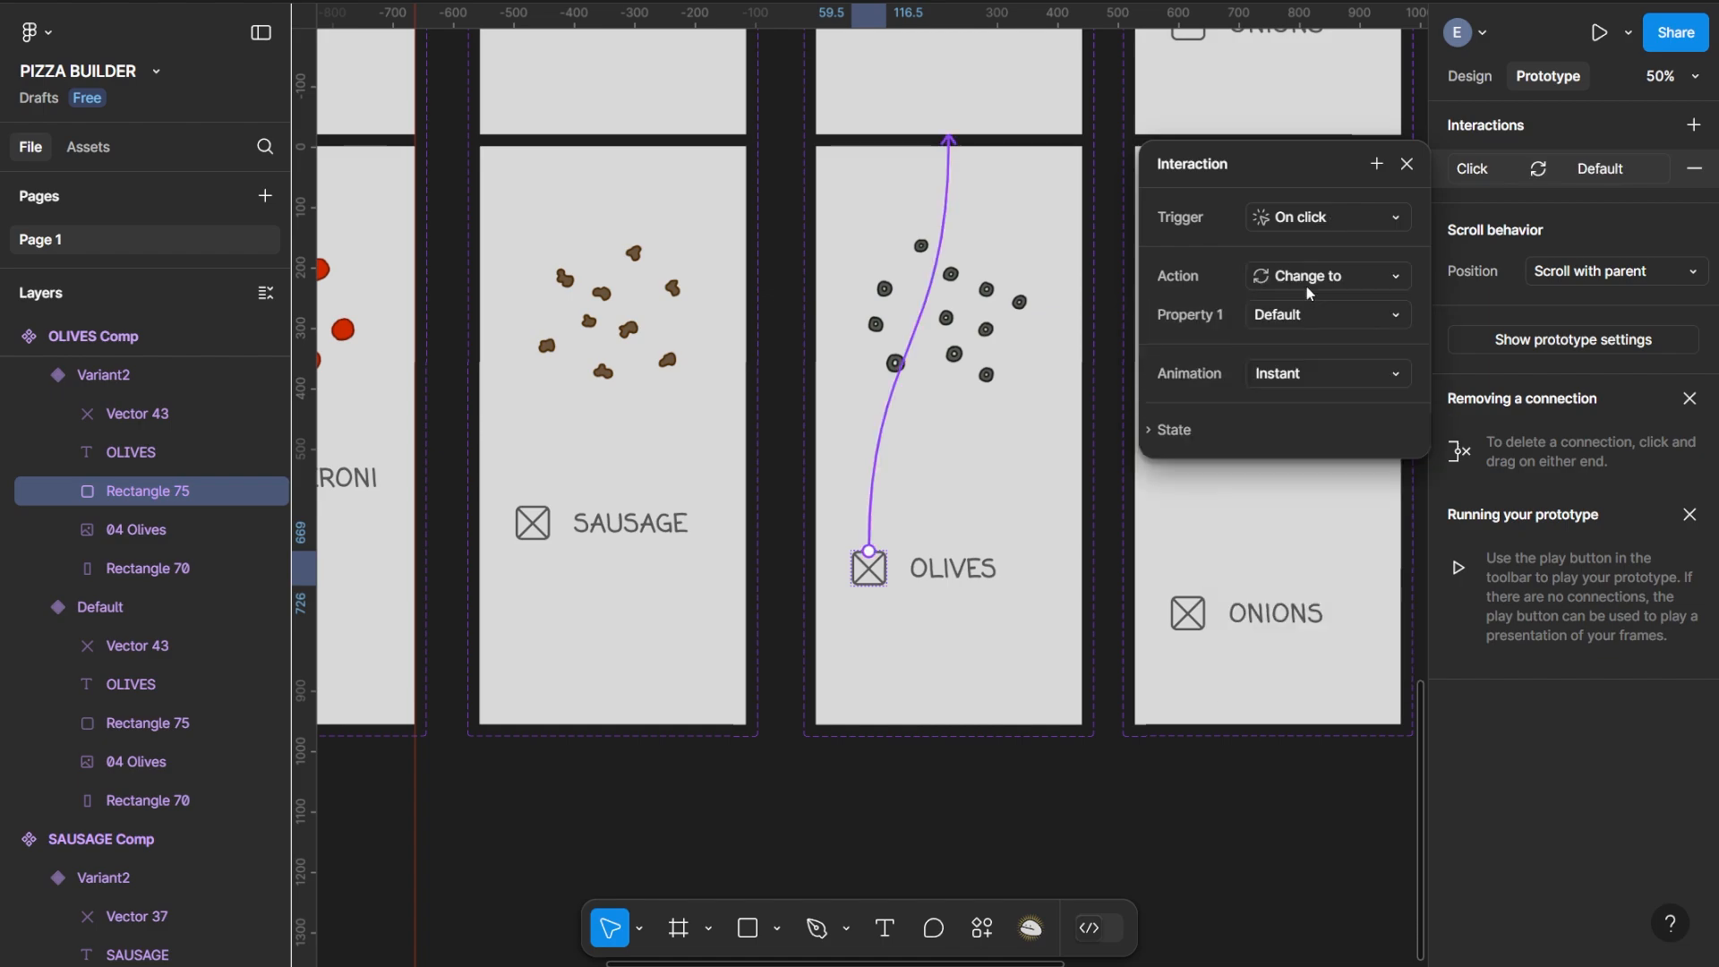
Set the Variant2 OLIVES checkbox interaction's animation to Smart animate with the Gentle curve
click(1296, 372)
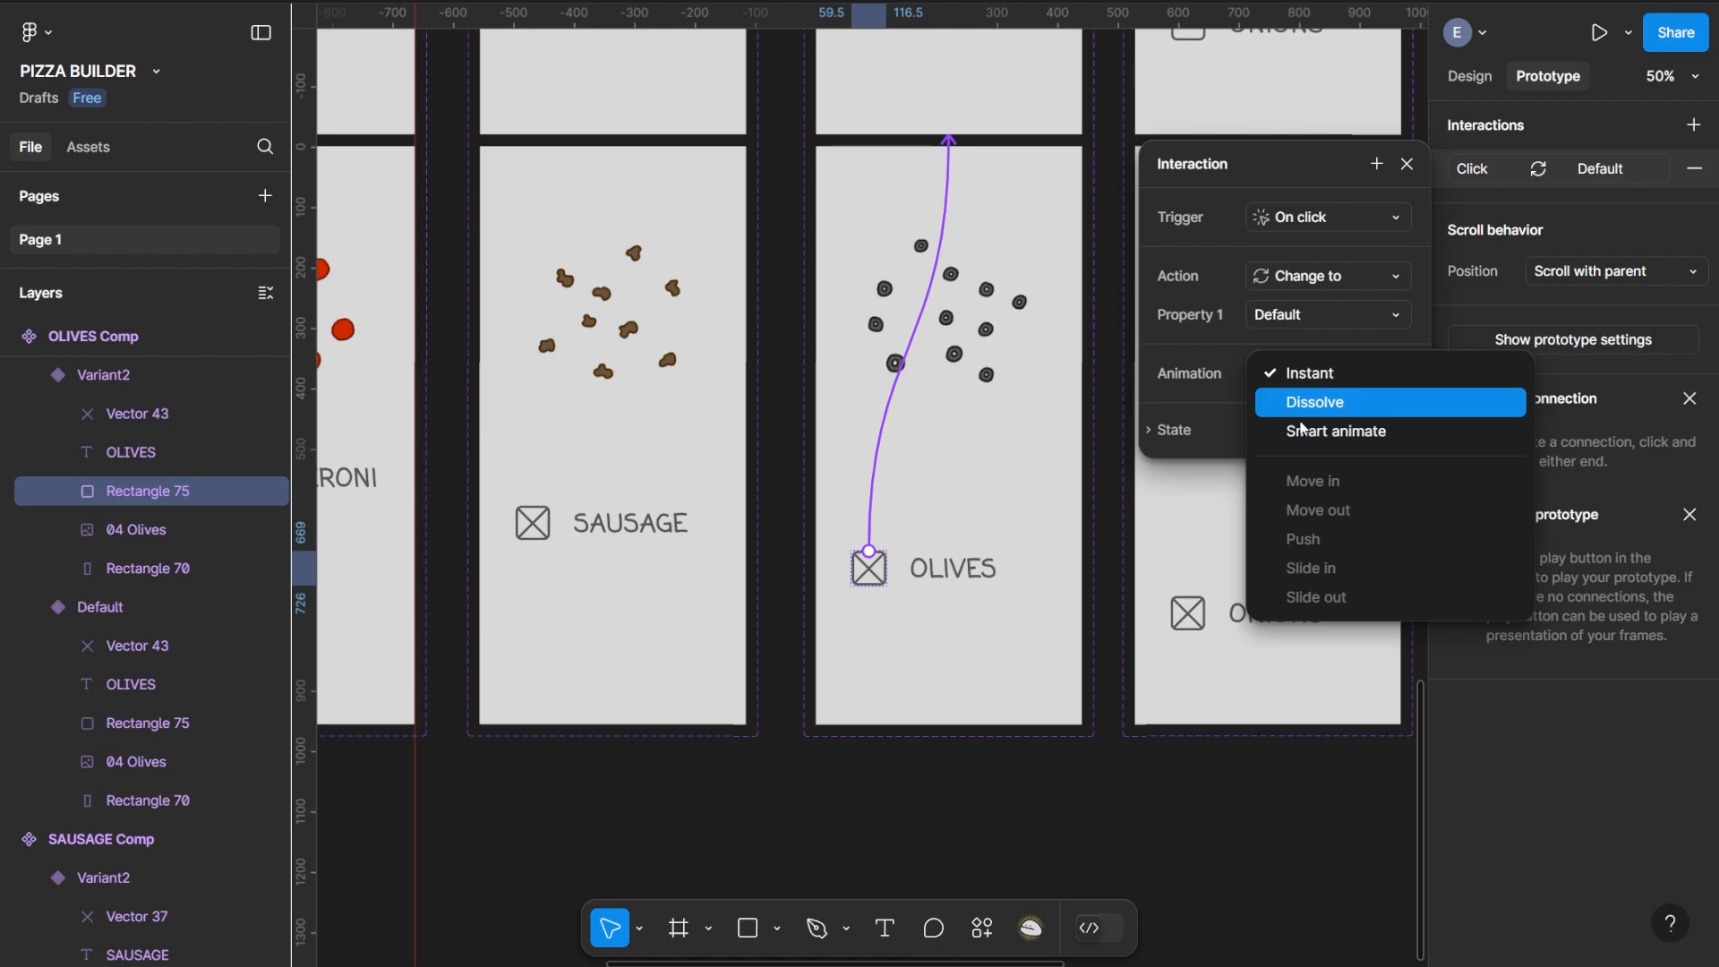
click(1301, 430)
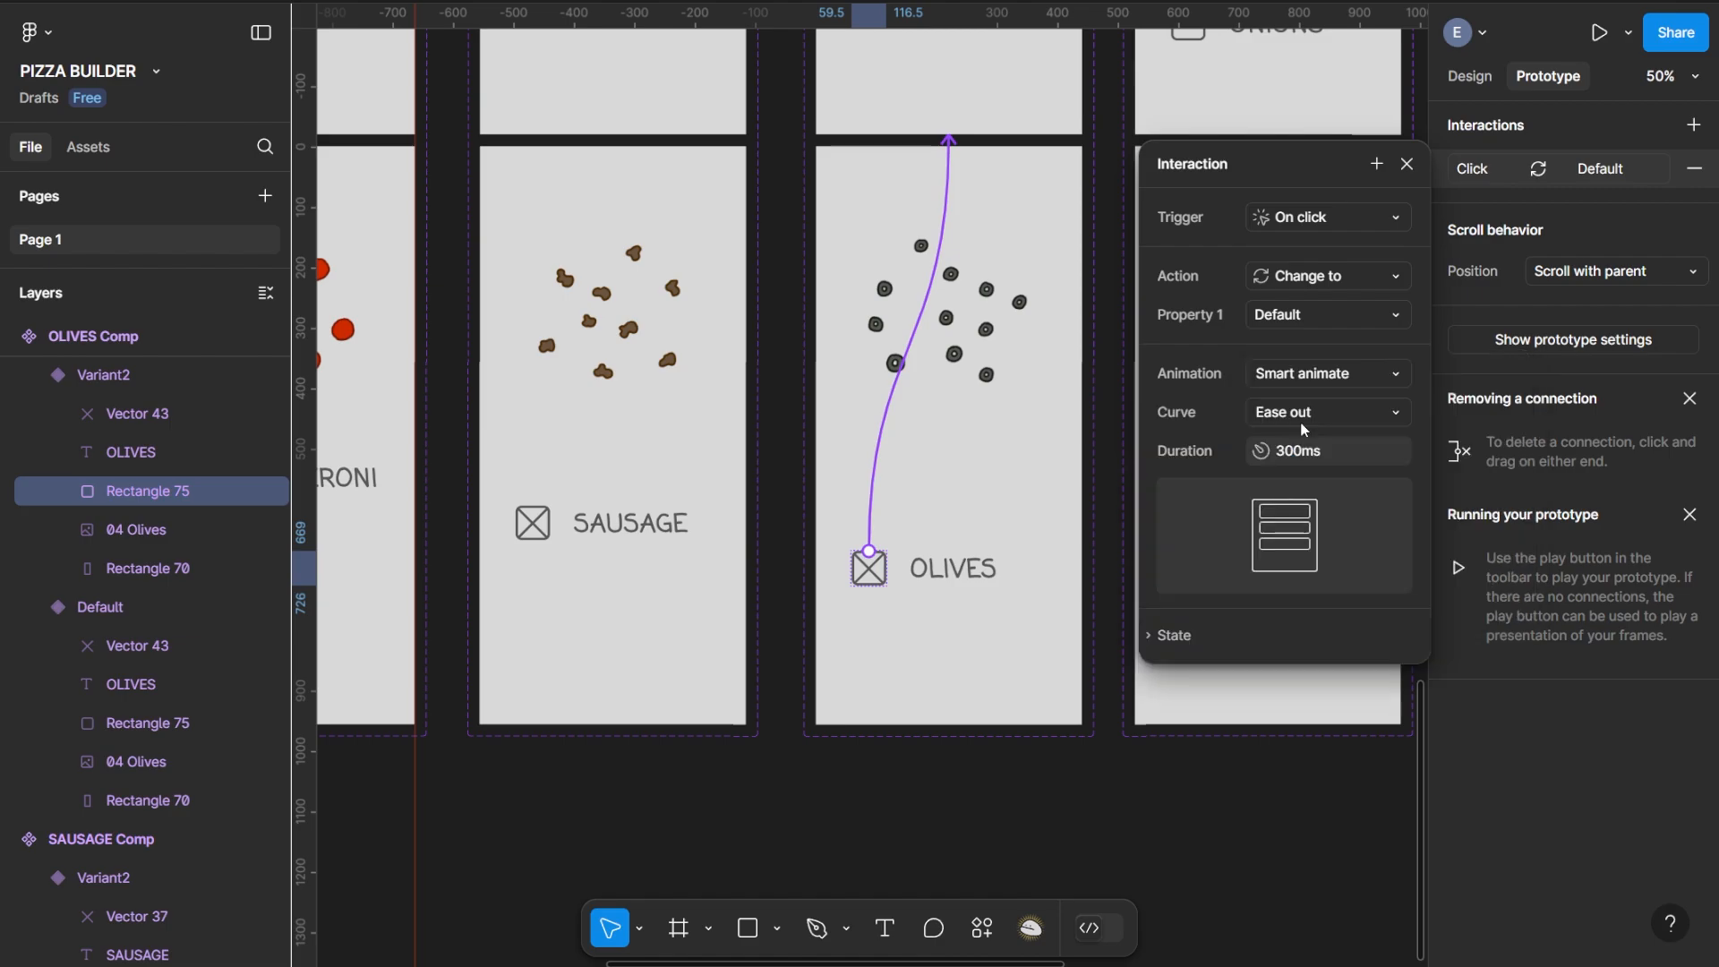
click(1306, 416)
click(1337, 608)
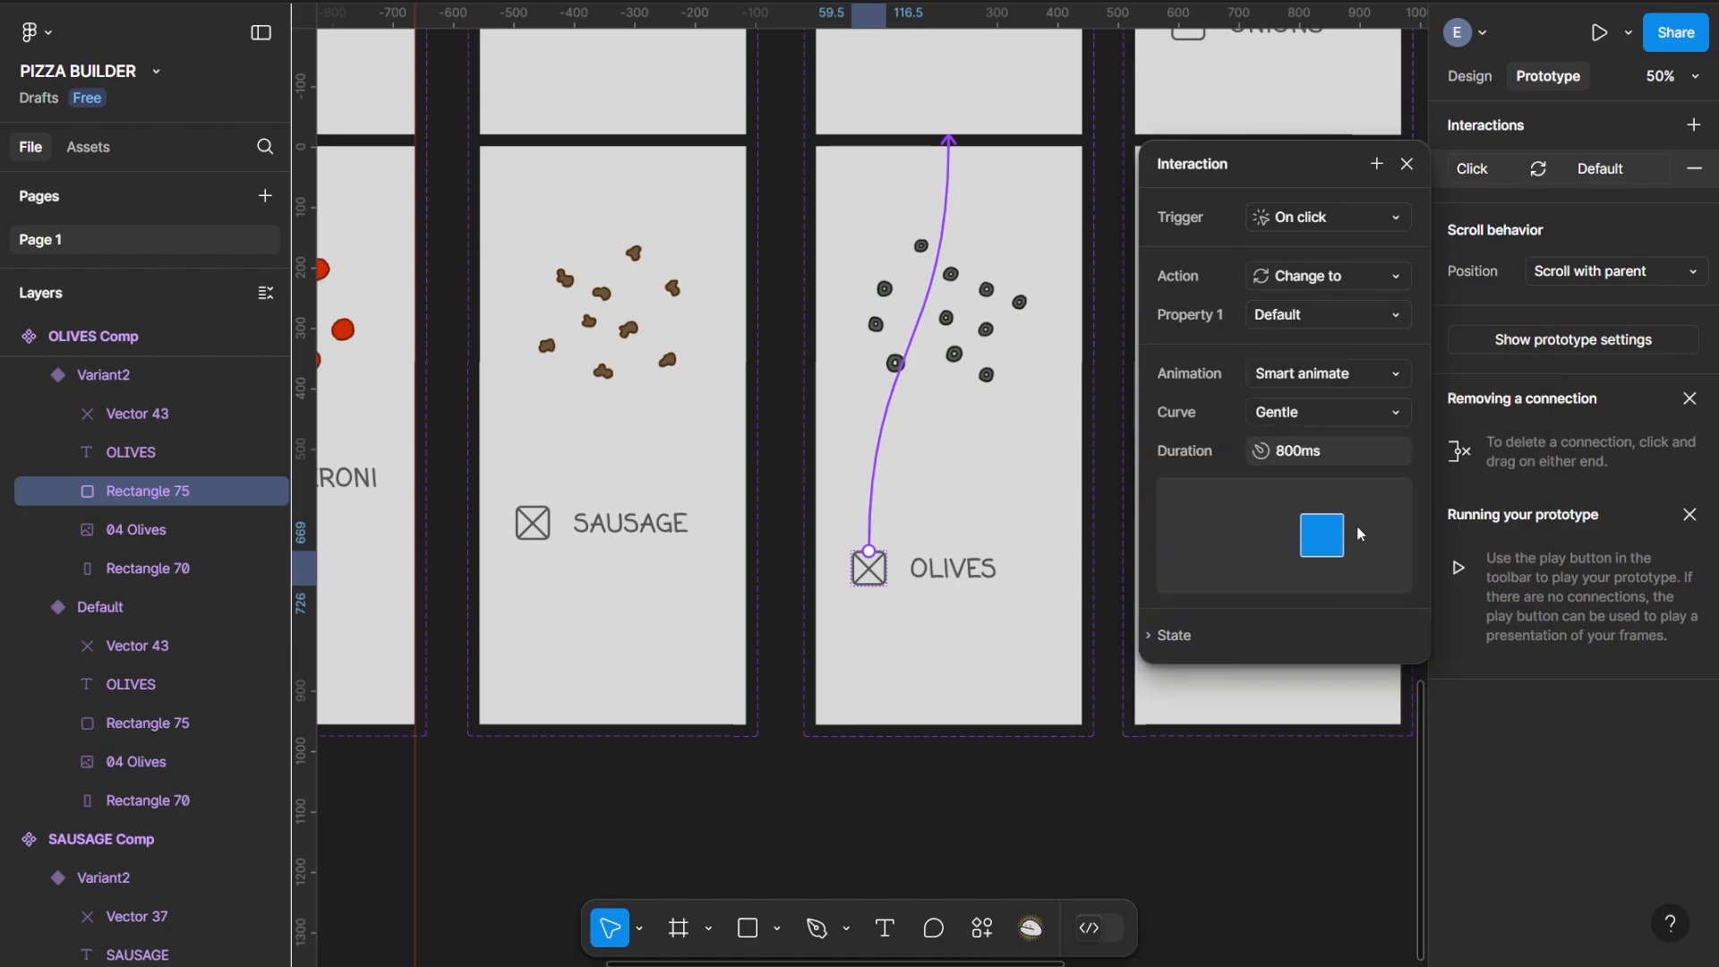
click(1407, 164)
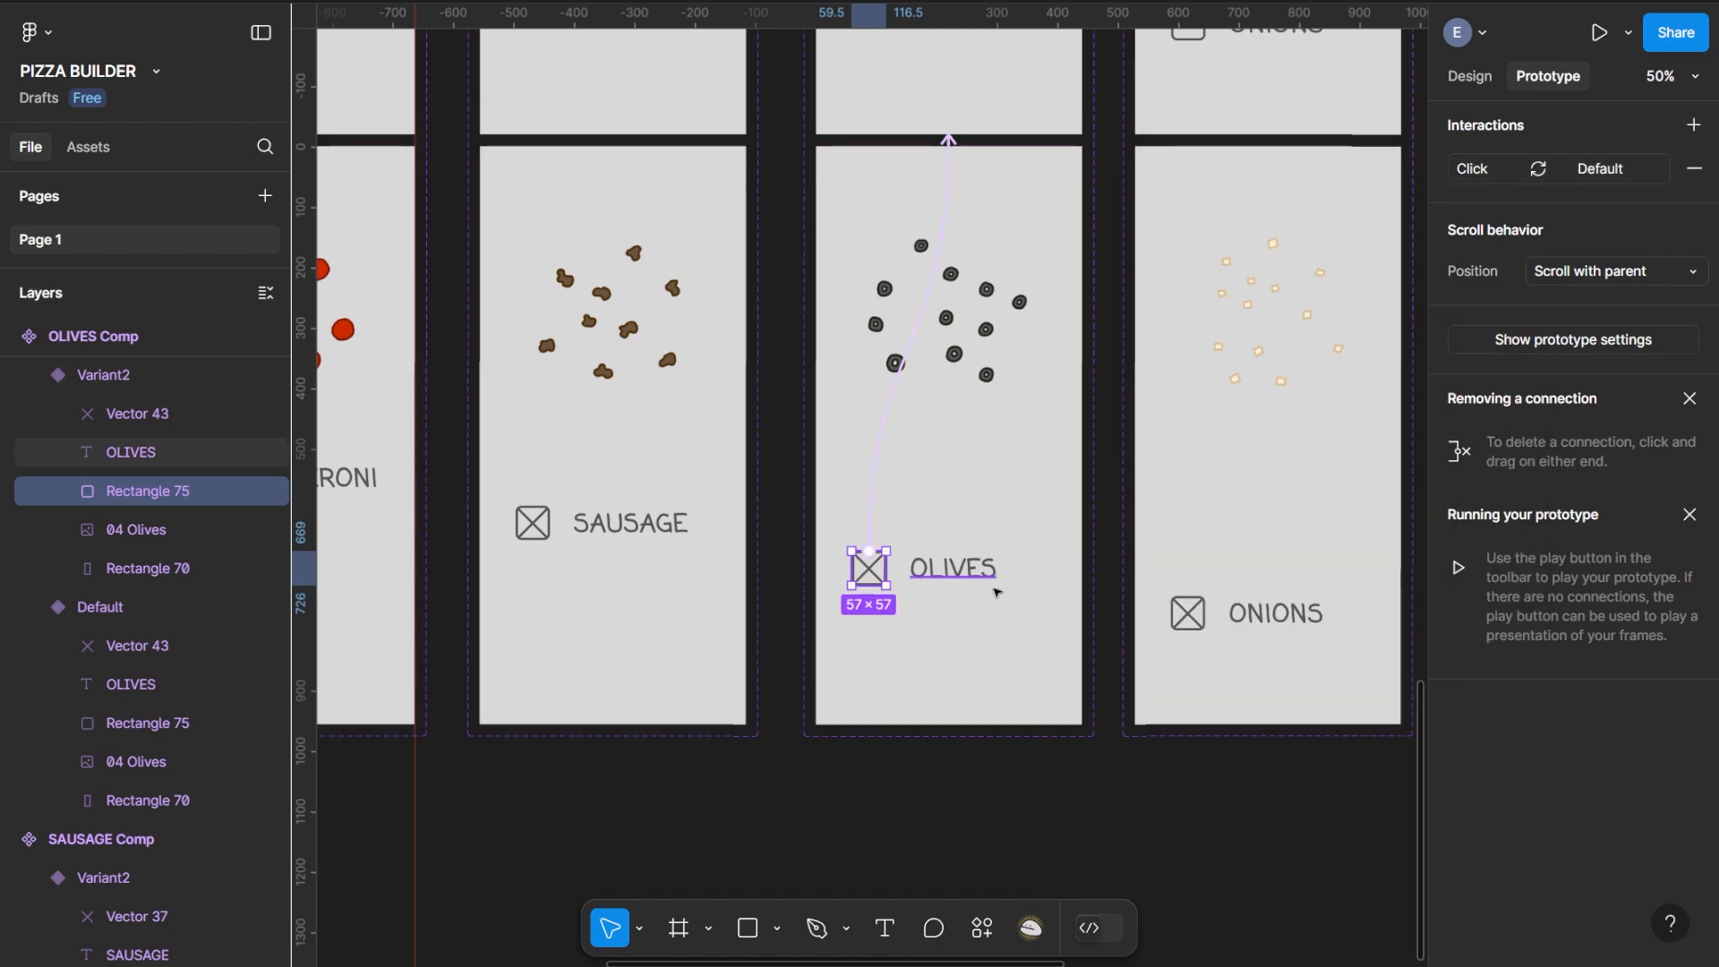
Add an on-click interaction to the OLIVES label in OLIVES Comp's Variant2 that changes to Default
click(953, 569)
click(1693, 126)
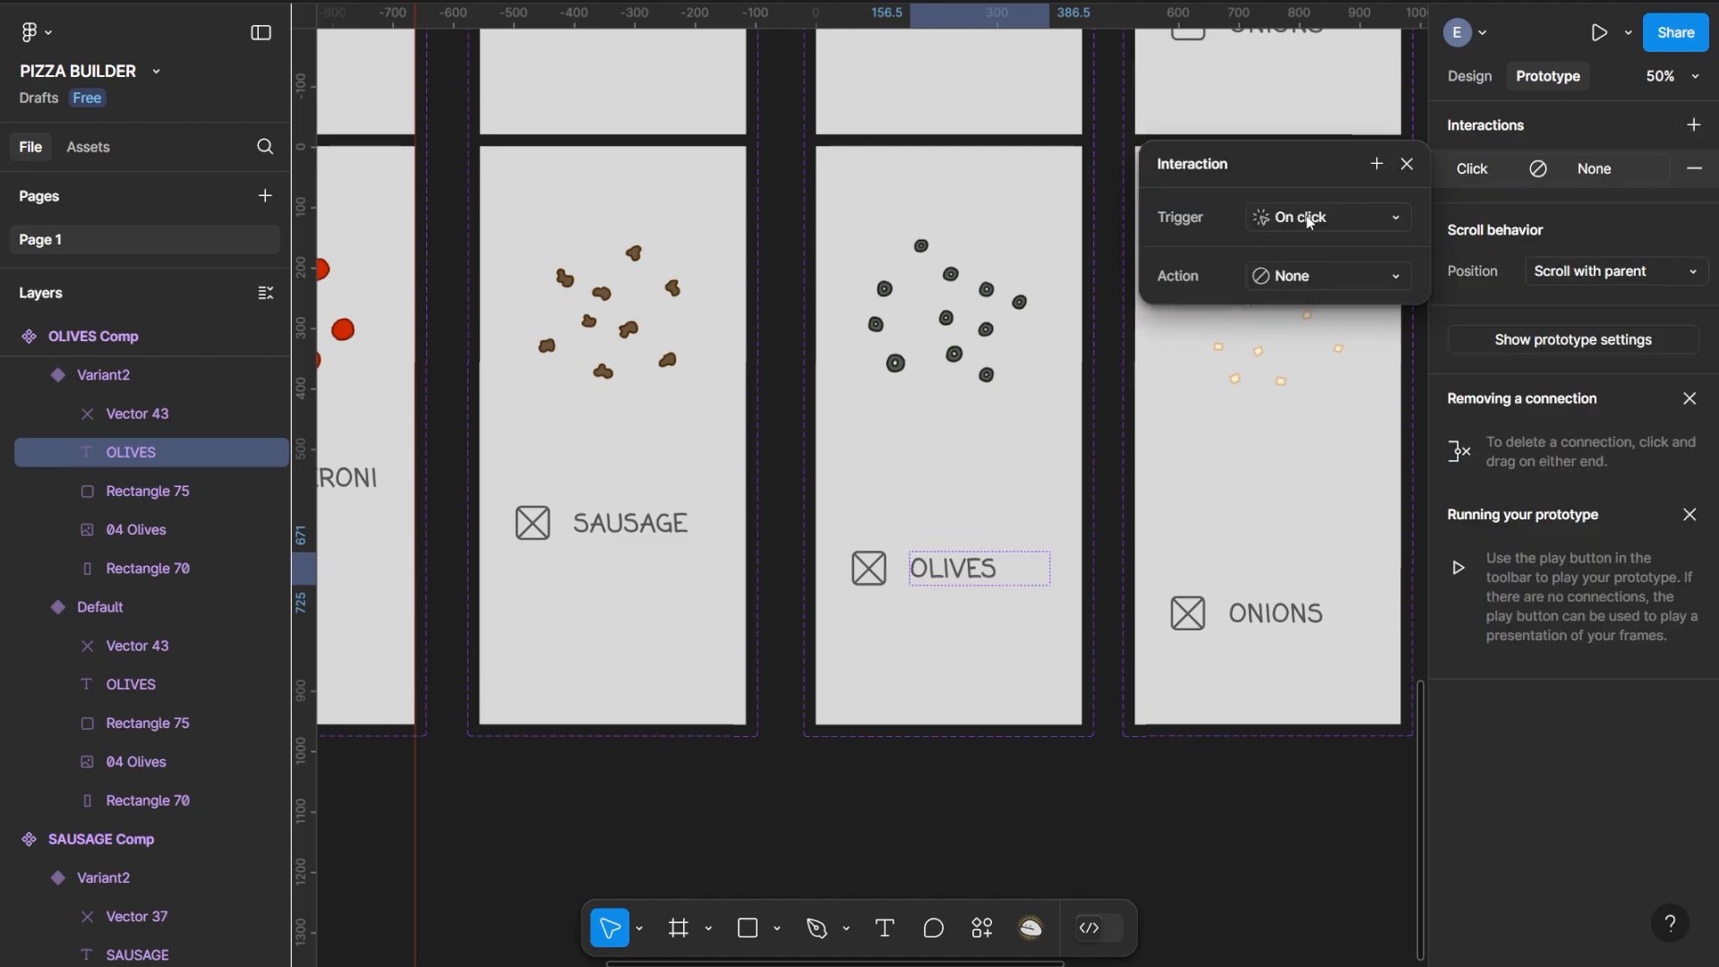
click(1330, 284)
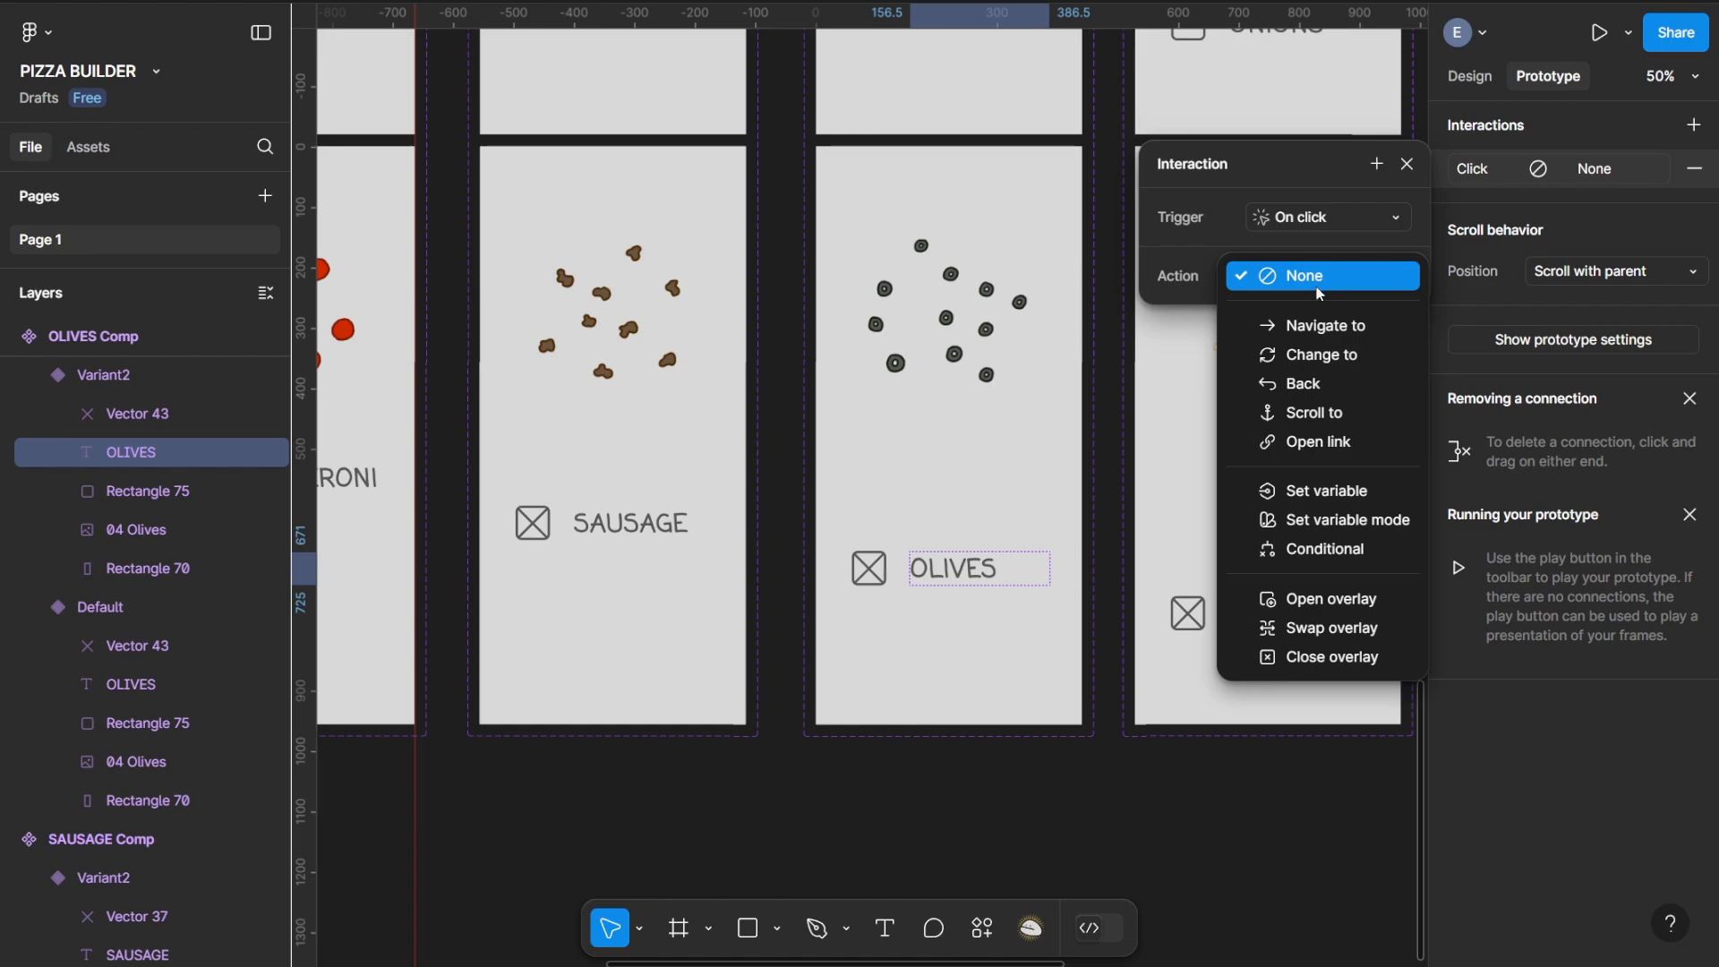
click(1296, 349)
click(1293, 314)
click(1310, 285)
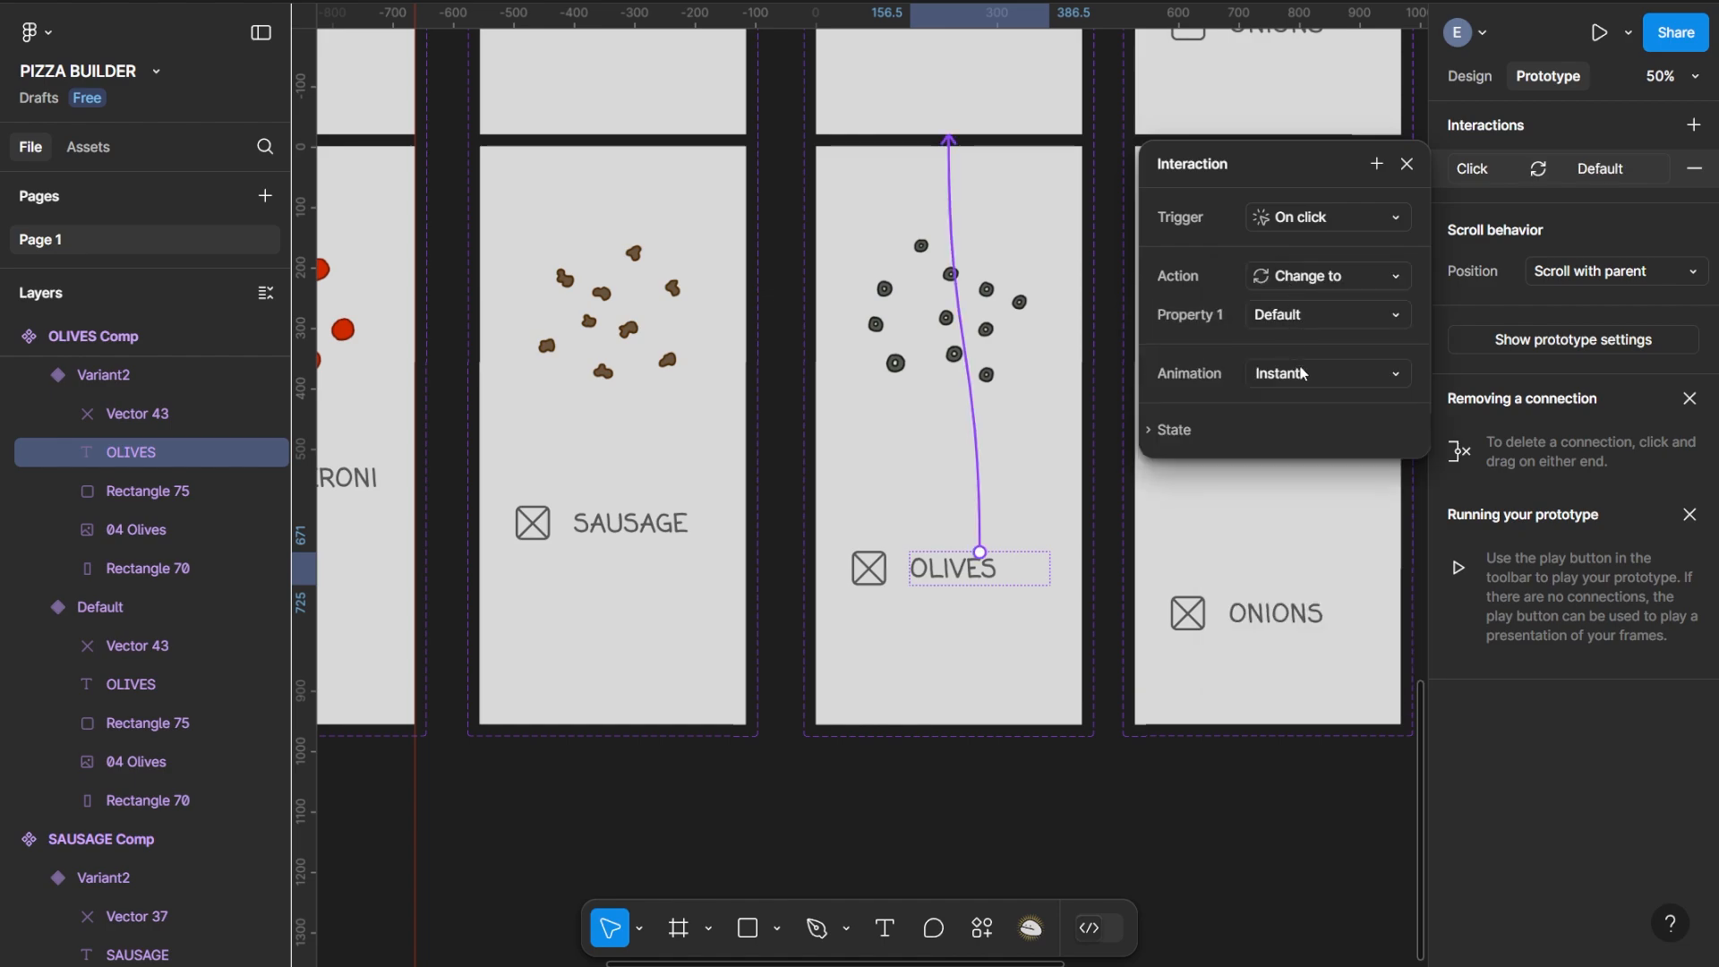
Set the Variant2 OLIVES label interaction's animation to Smart animate with the Gentle curve
click(1302, 373)
click(1326, 426)
click(1325, 421)
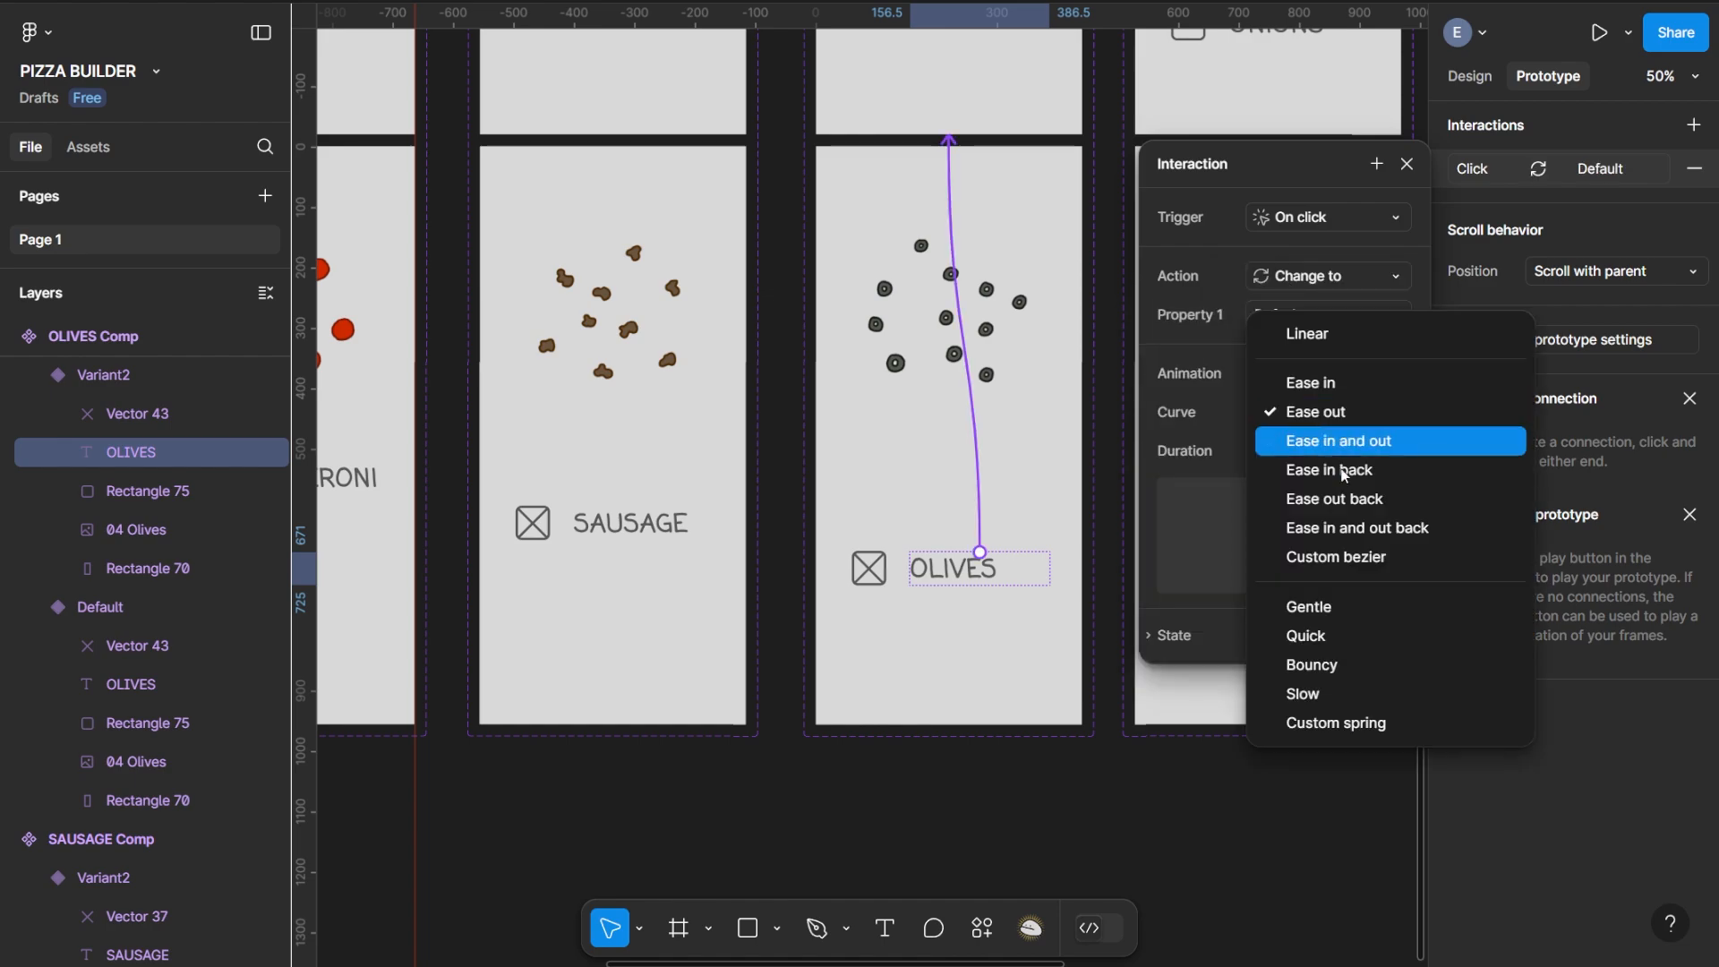
click(1318, 602)
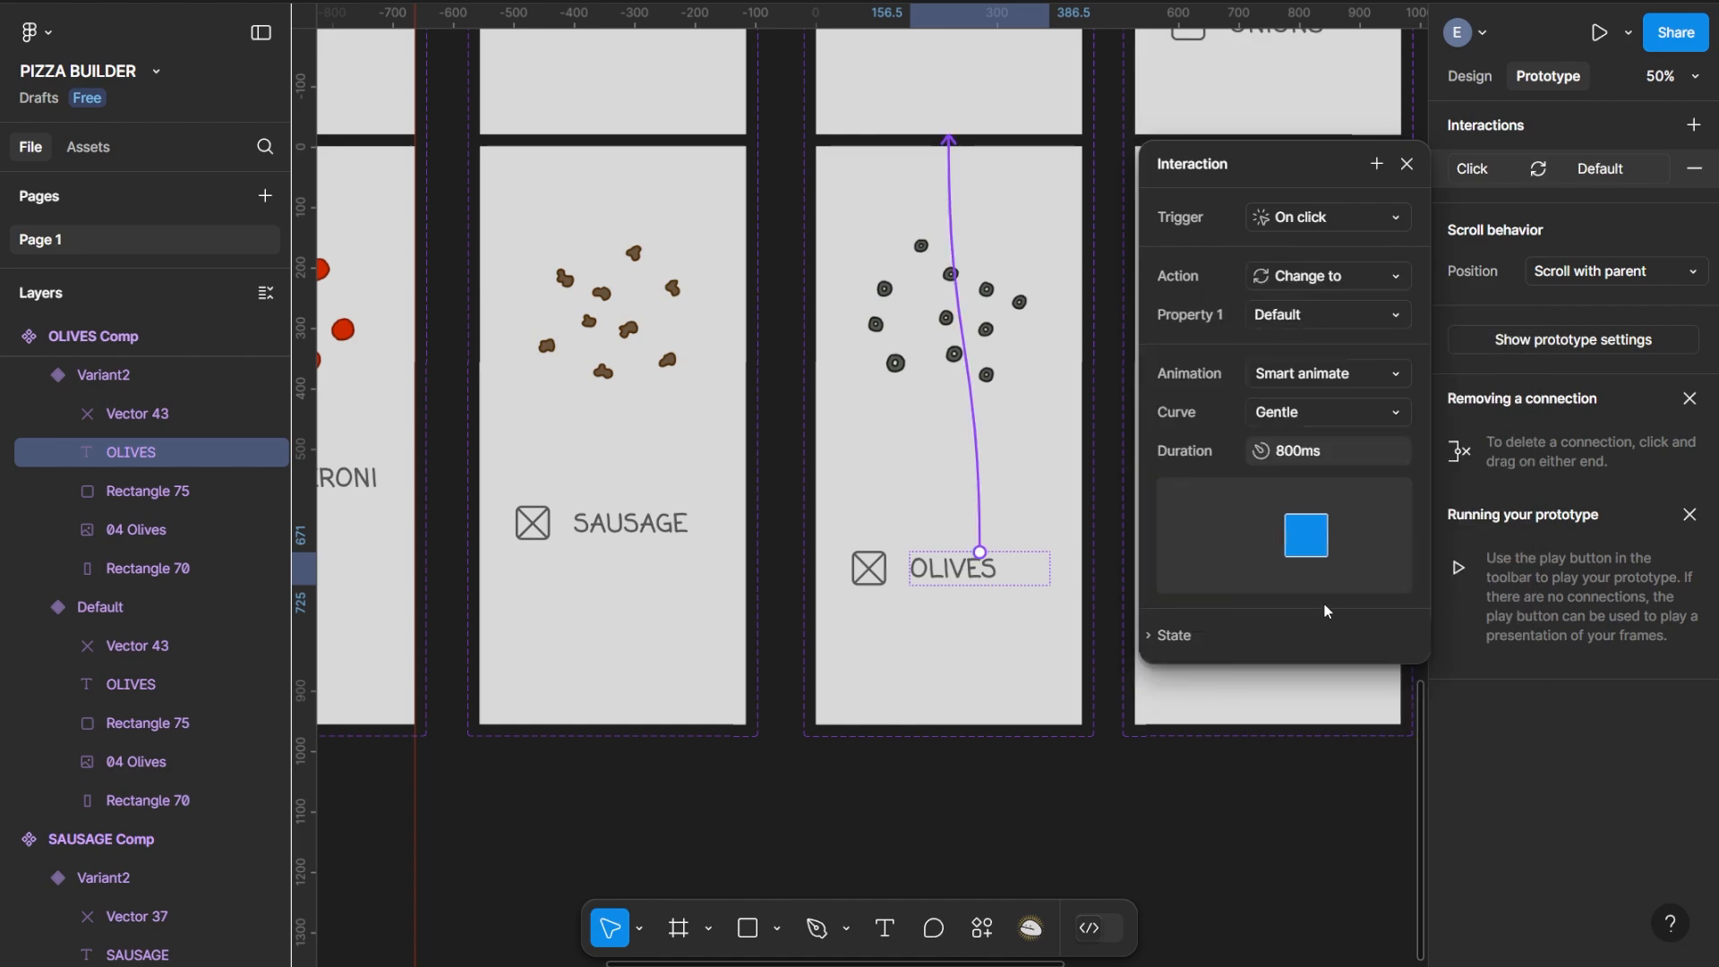
click(1407, 164)
Add an on-click interaction to the checkbox rectangle in ONIONS Comp's Default variant that changes to Variant2
scroll(1272, 218, up, 1)
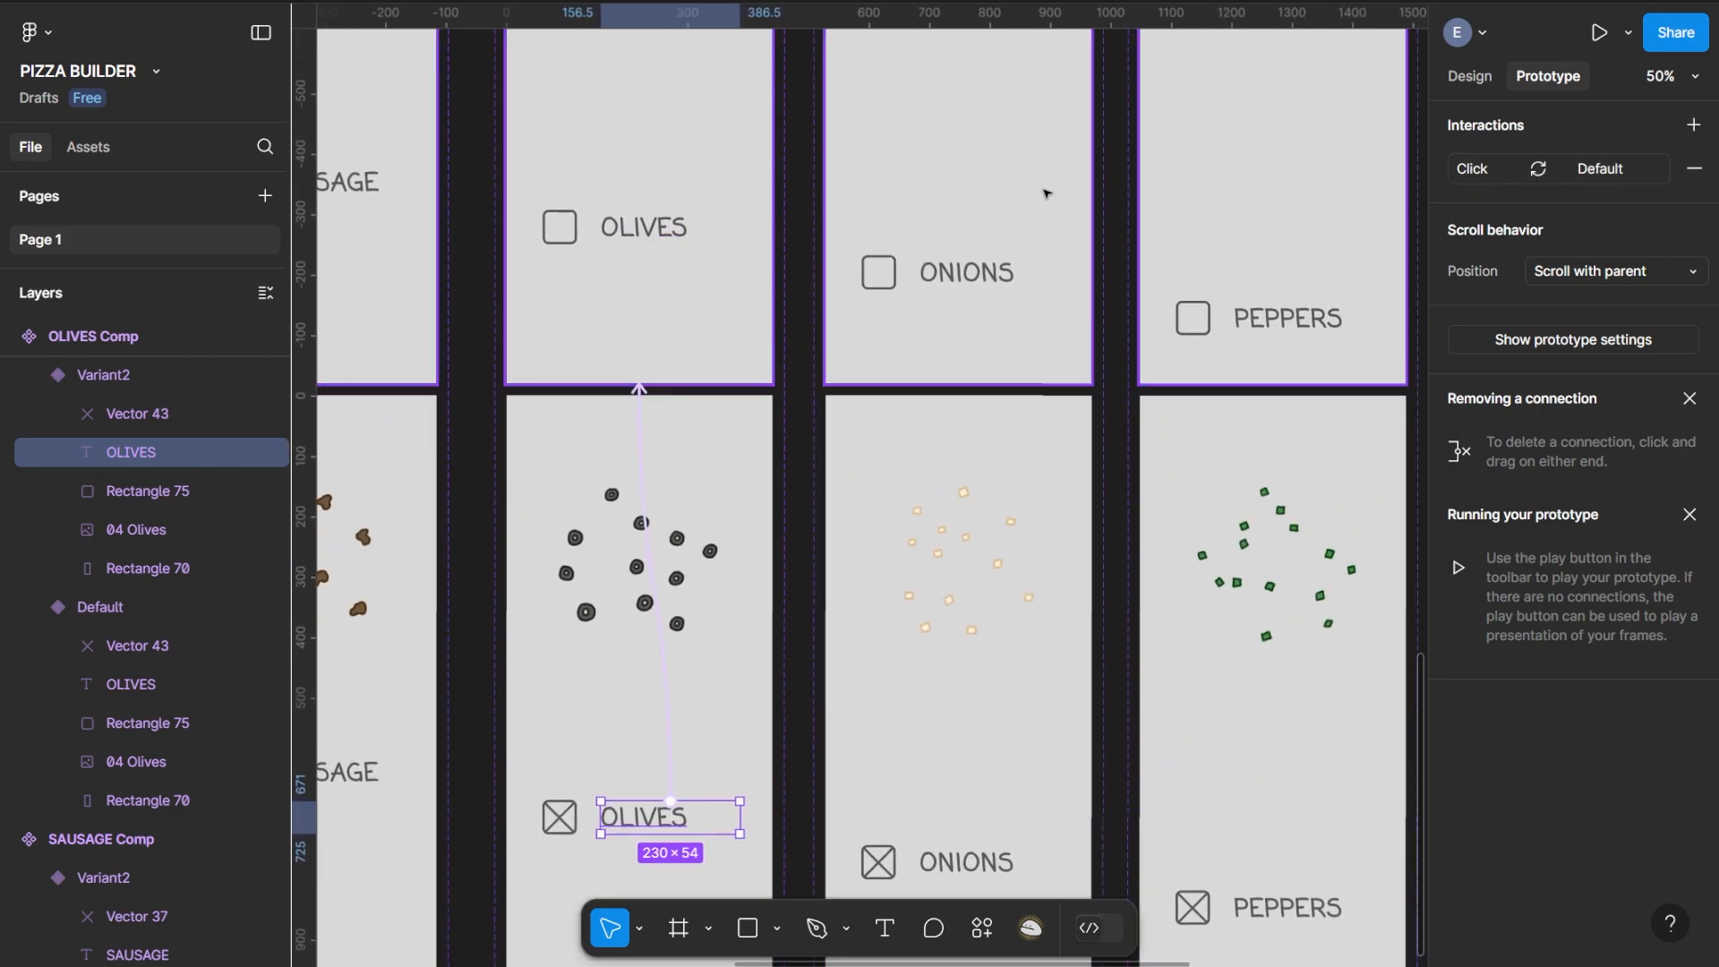
scroll(974, 441, up, 3)
click(822, 455)
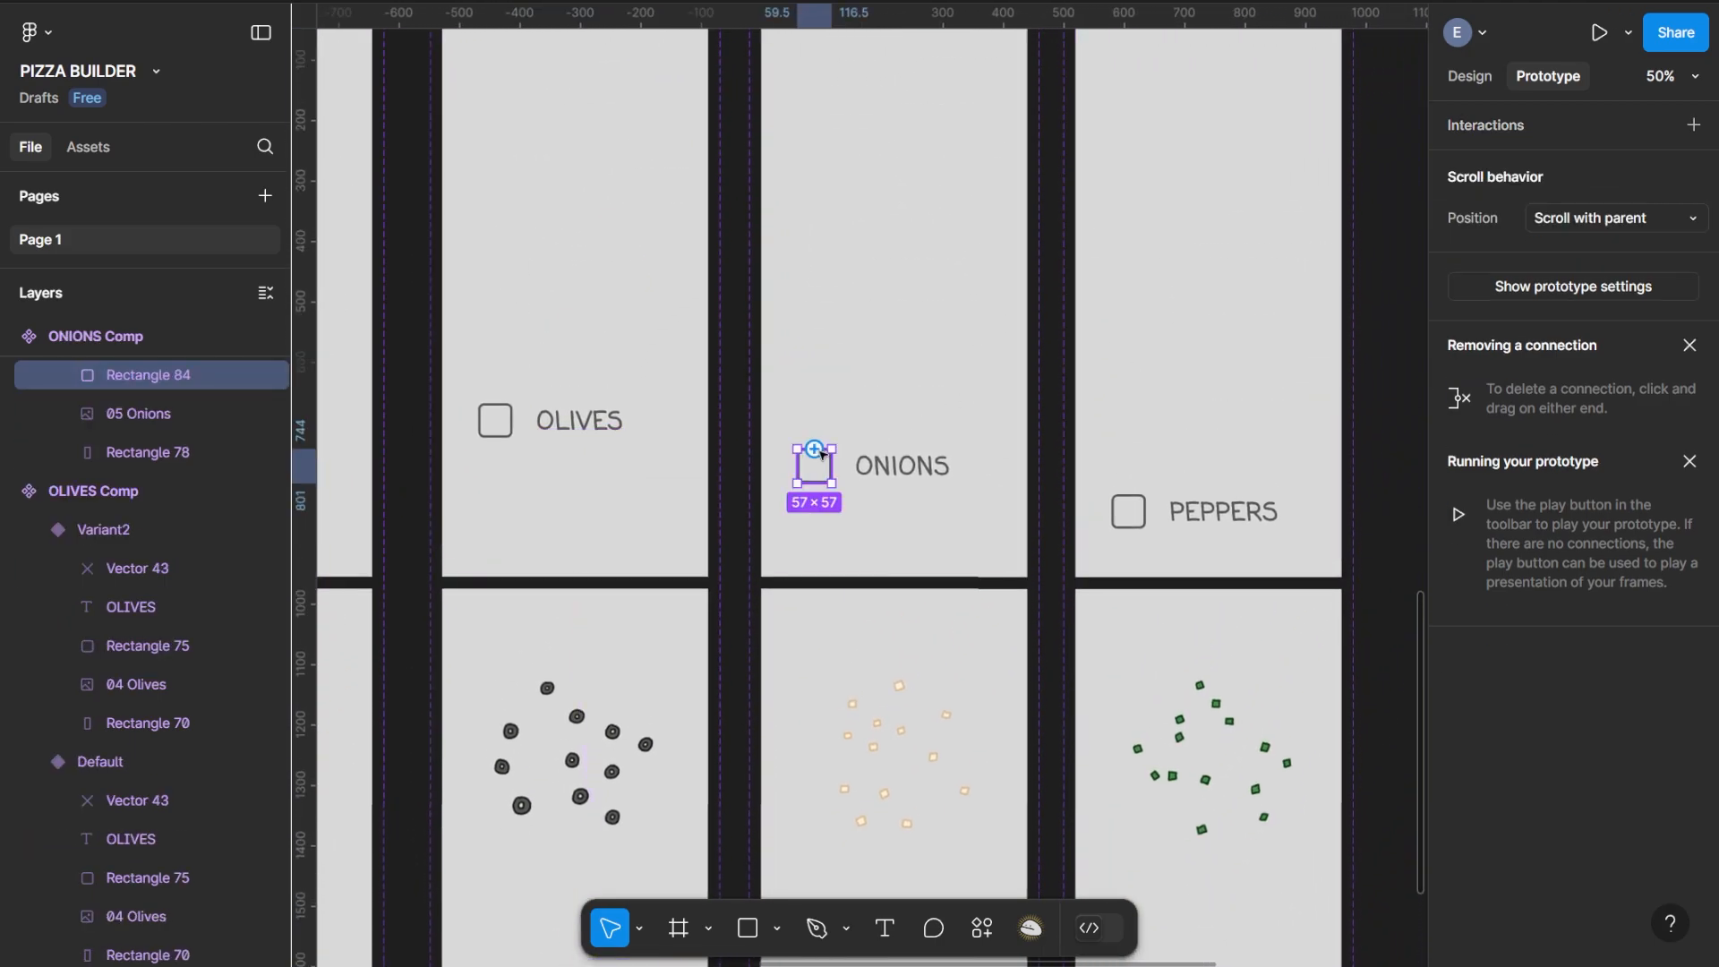
click(1693, 124)
click(1296, 285)
click(1325, 354)
click(1312, 317)
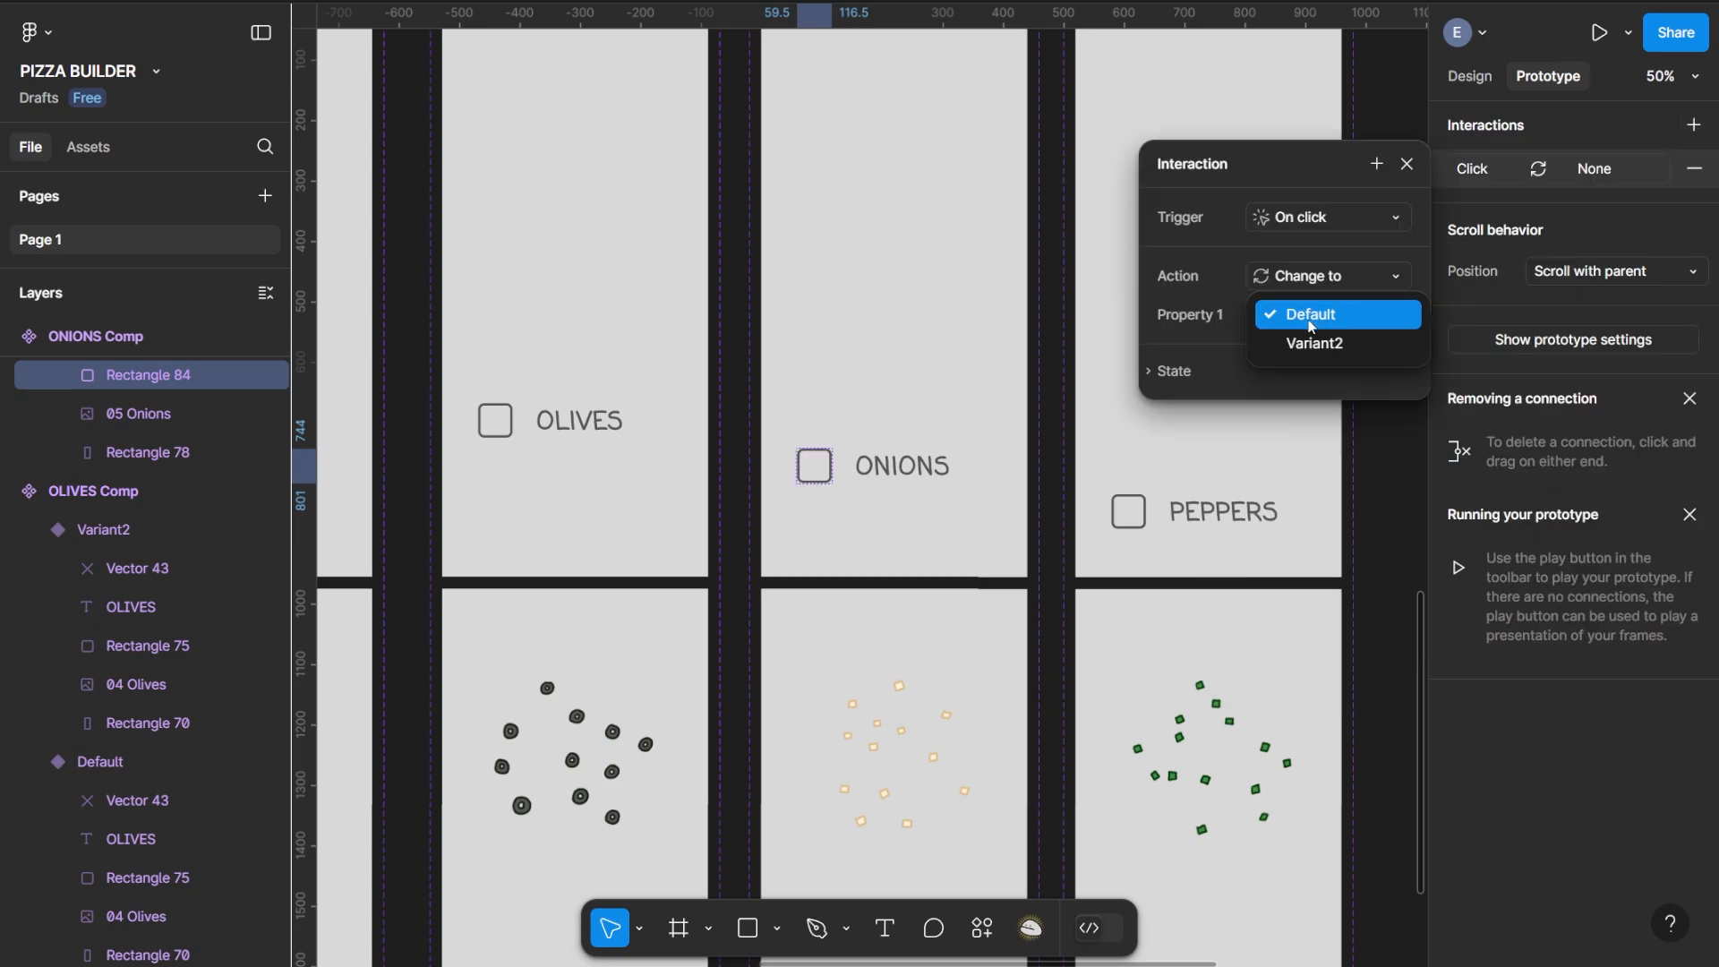
click(1314, 344)
Set the Default ONIONS checkbox interaction's animation to Smart animate with the Bouncy curve
click(1316, 372)
click(1323, 428)
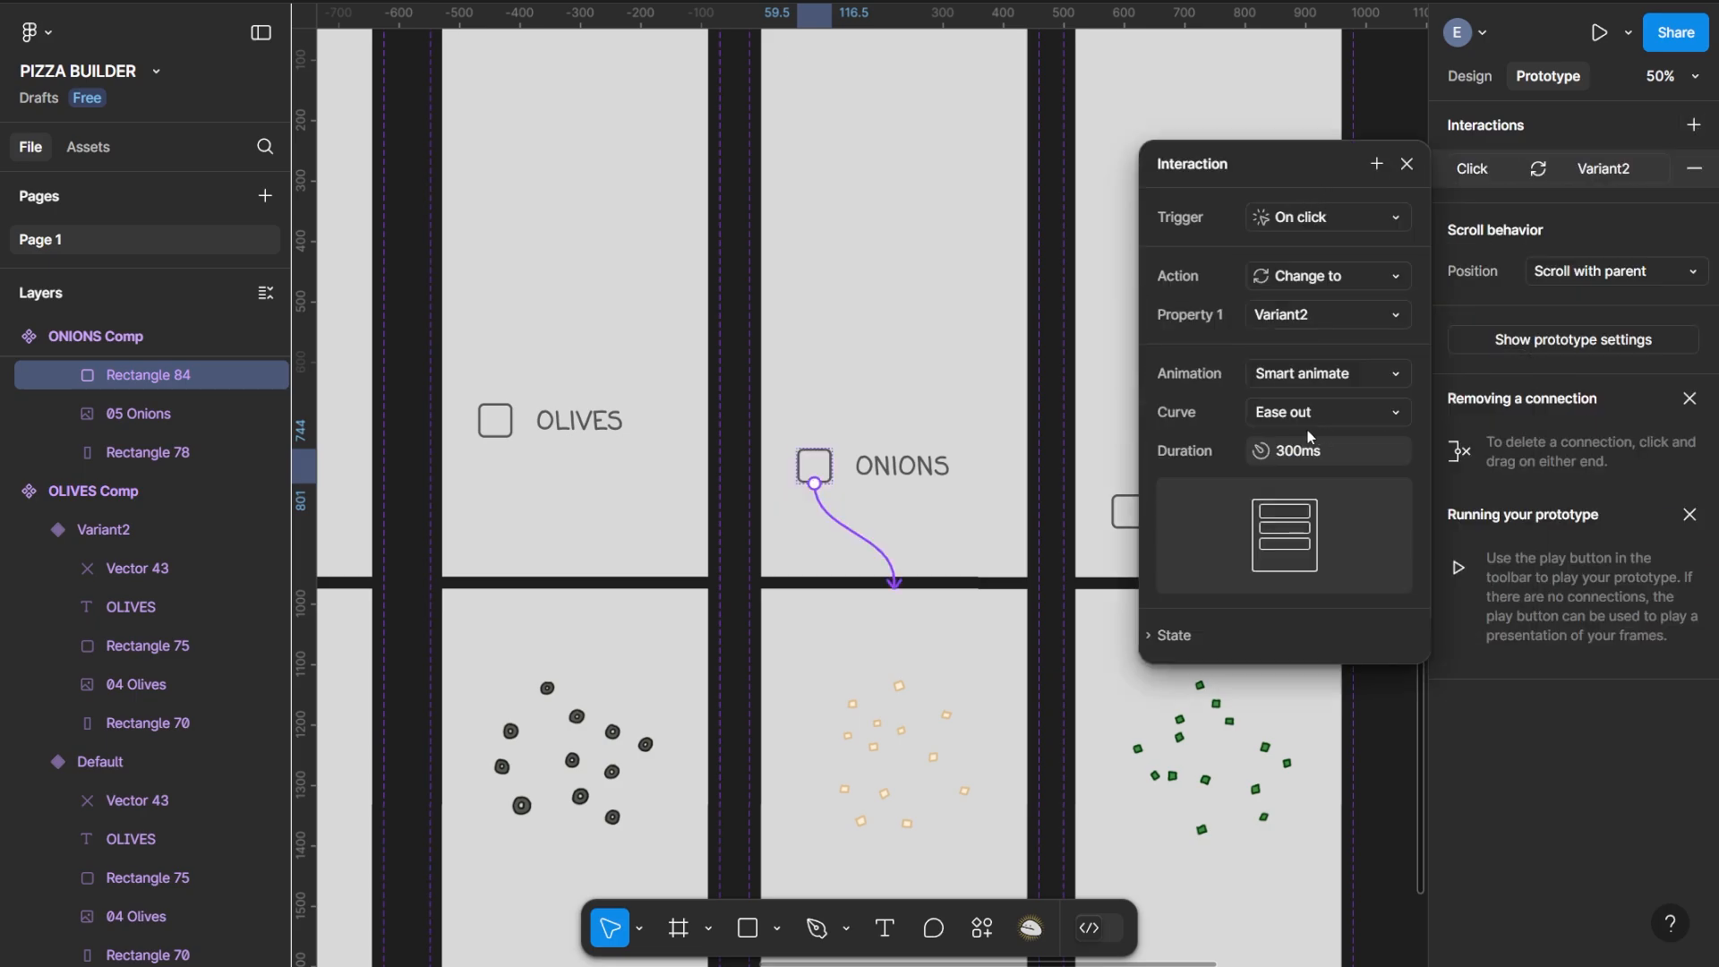
click(1289, 421)
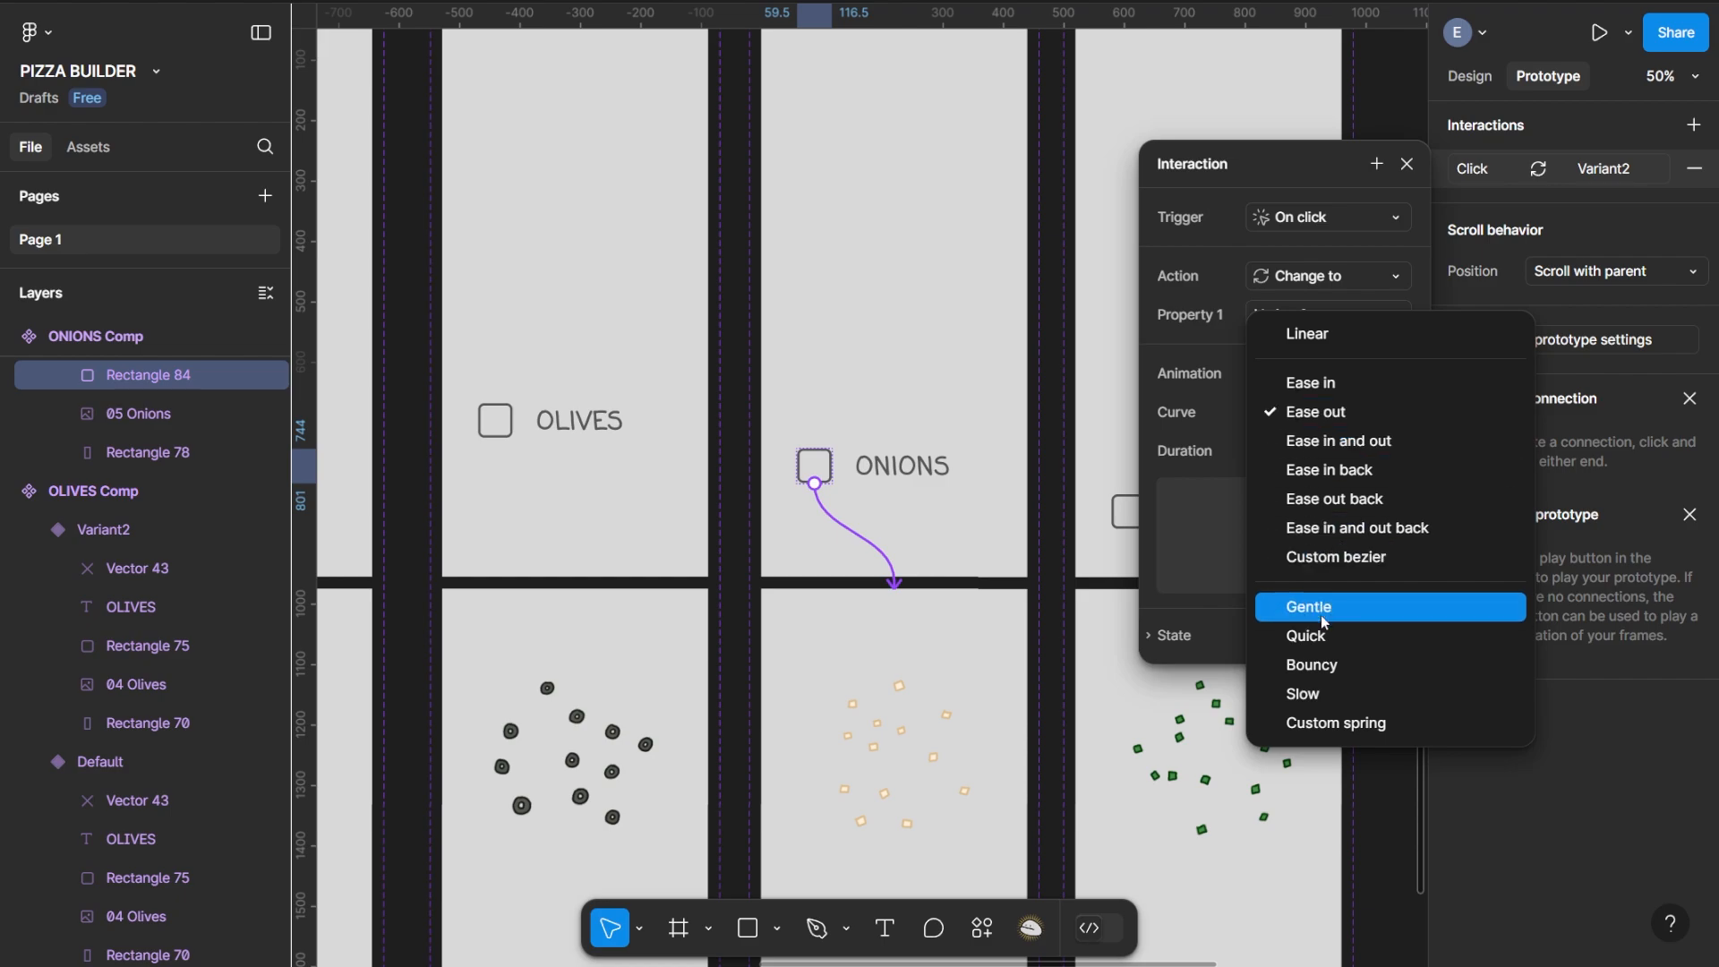
click(1311, 664)
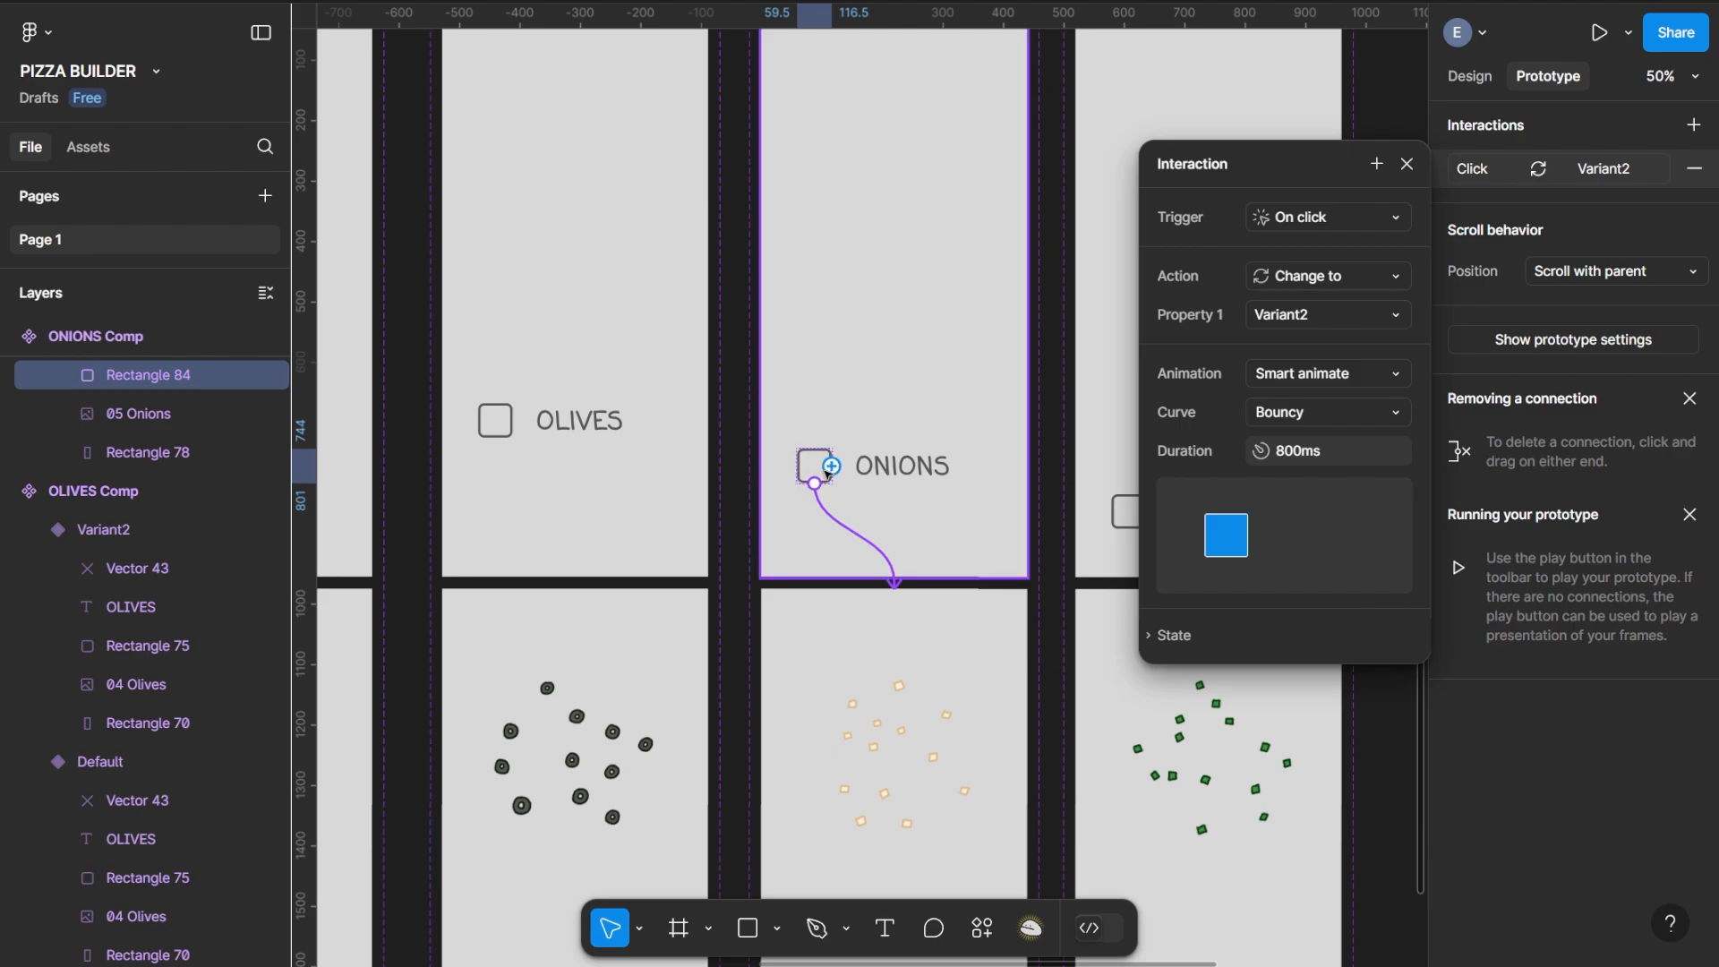
scroll(857, 749, down, 5)
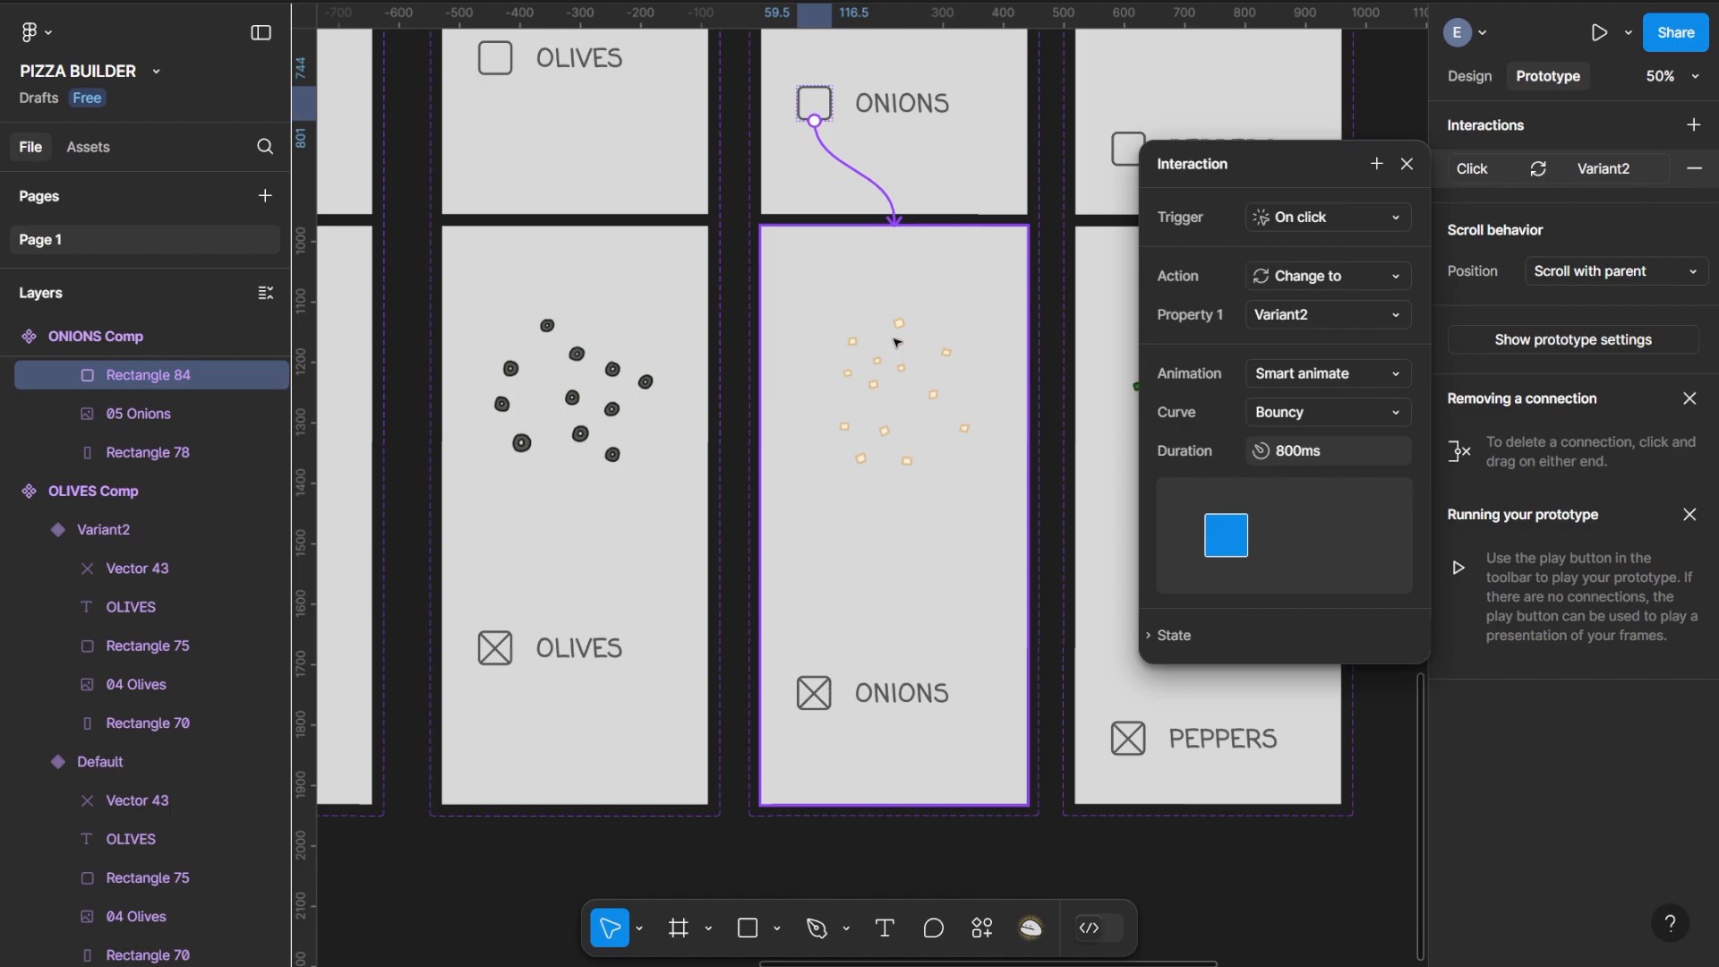
Add an on-click interaction to the ONIONS label in ONIONS Comp's Default variant that changes to Variant2
scroll(895, 349, up, 7)
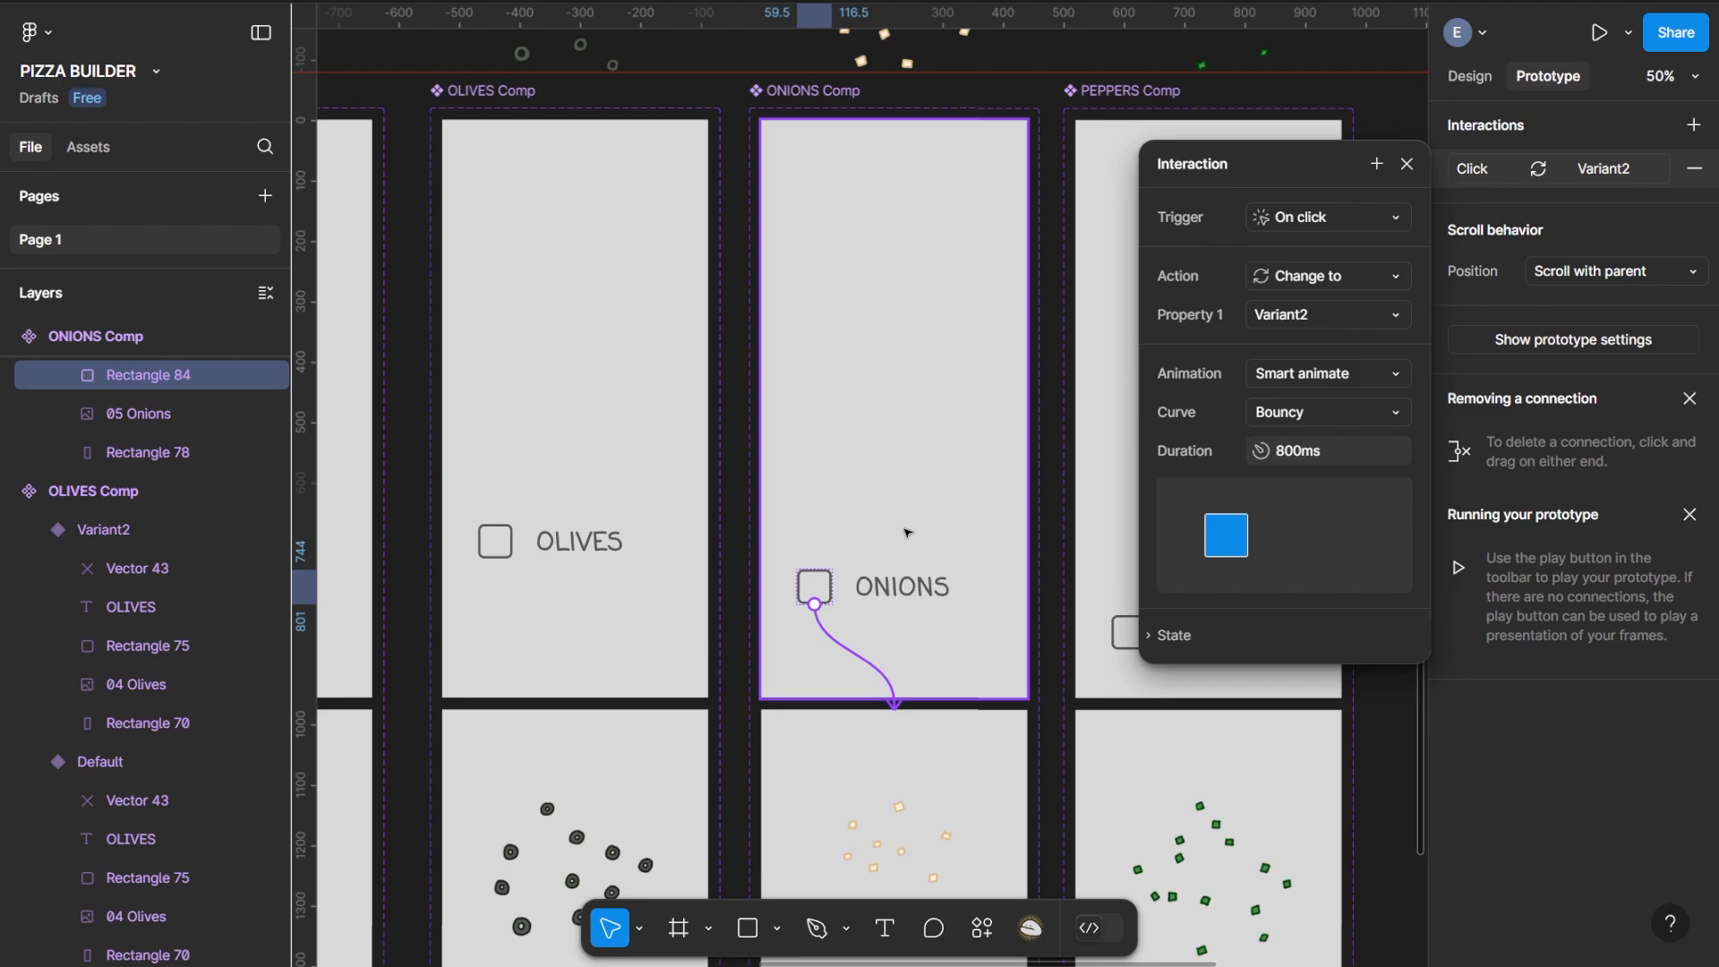
click(903, 587)
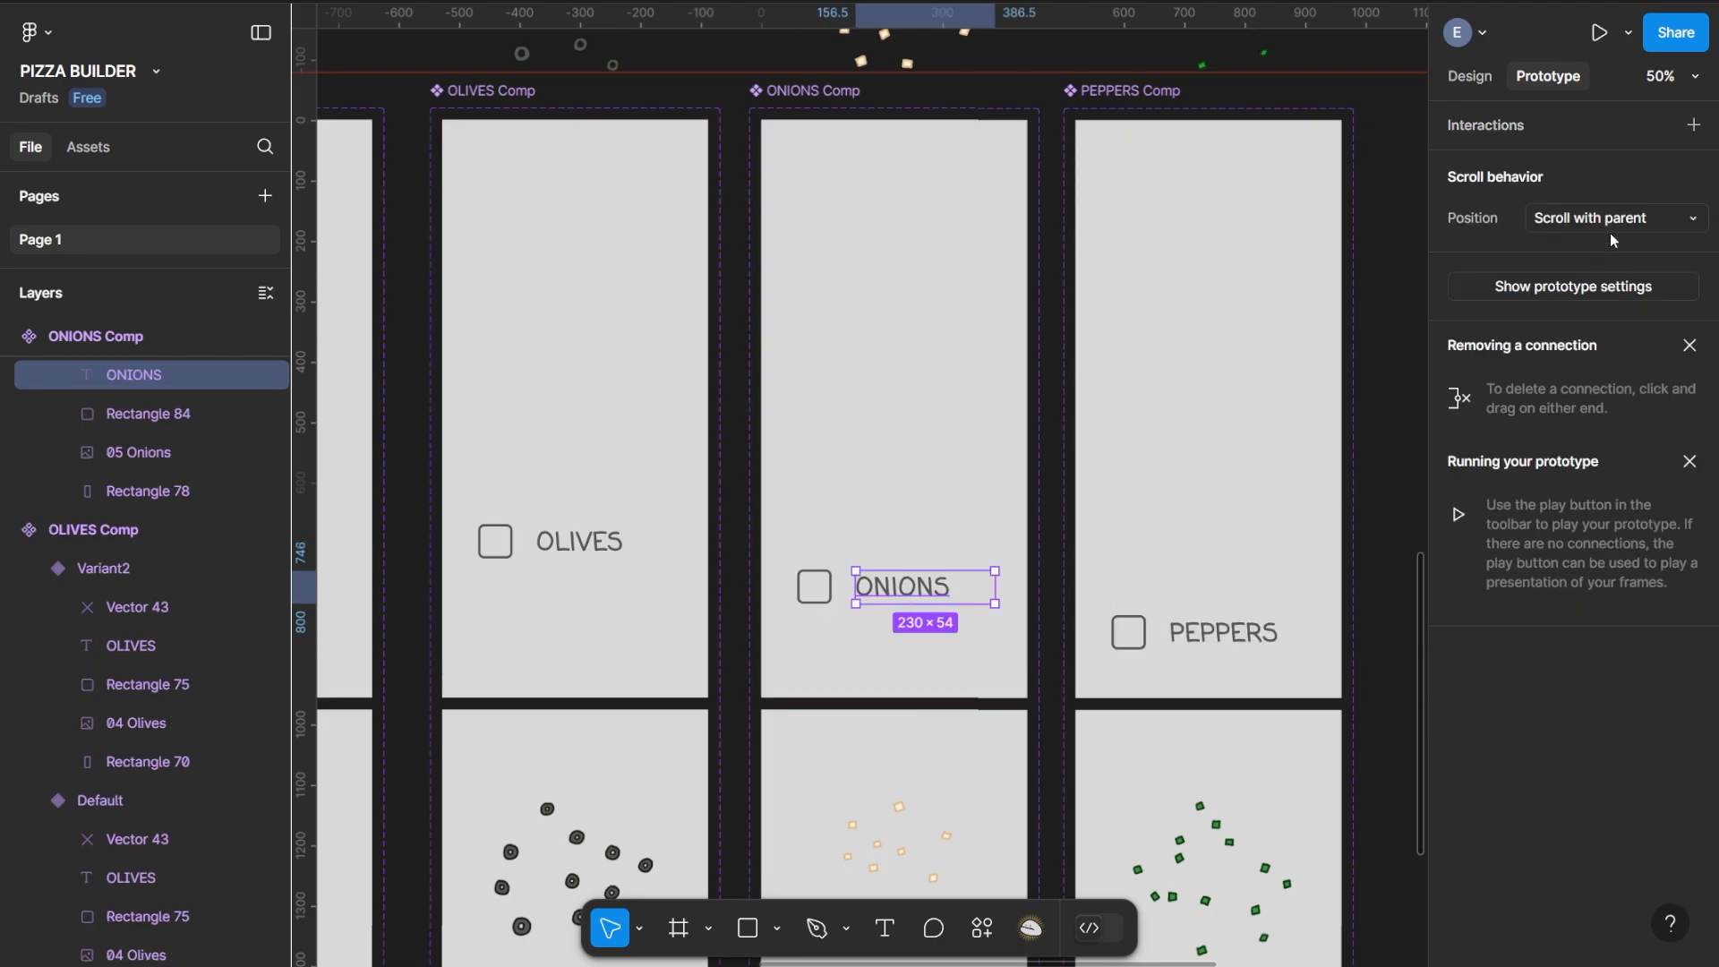
click(1695, 125)
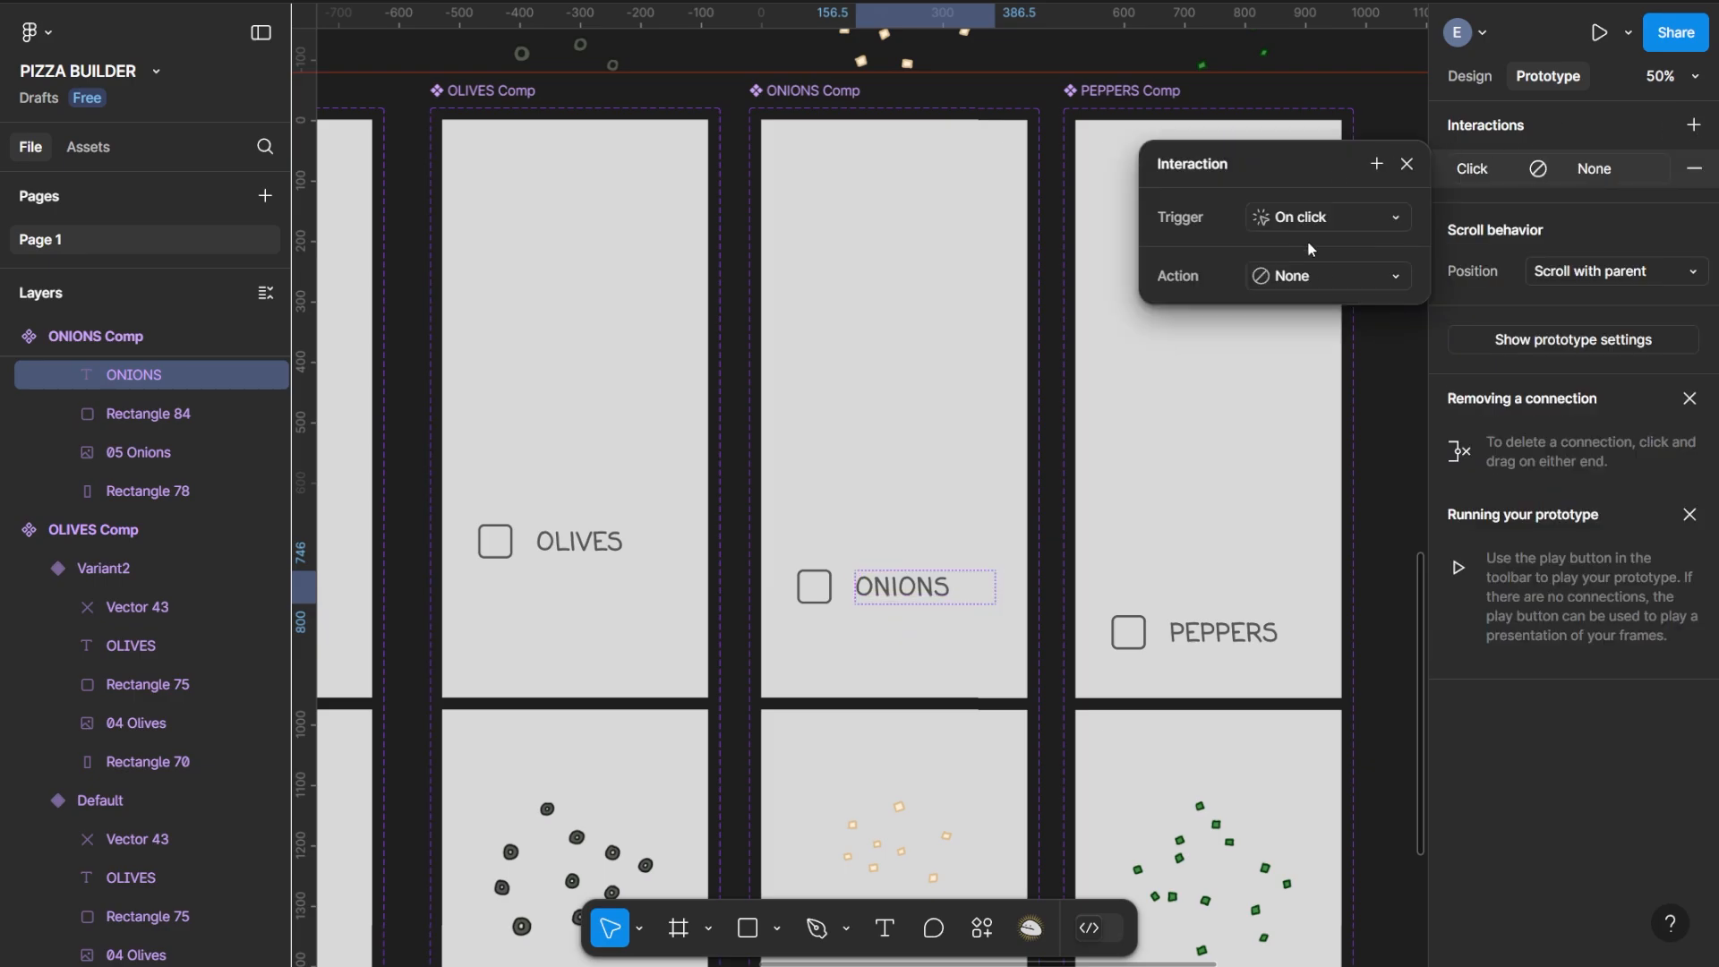
click(1325, 278)
click(1317, 350)
click(1315, 314)
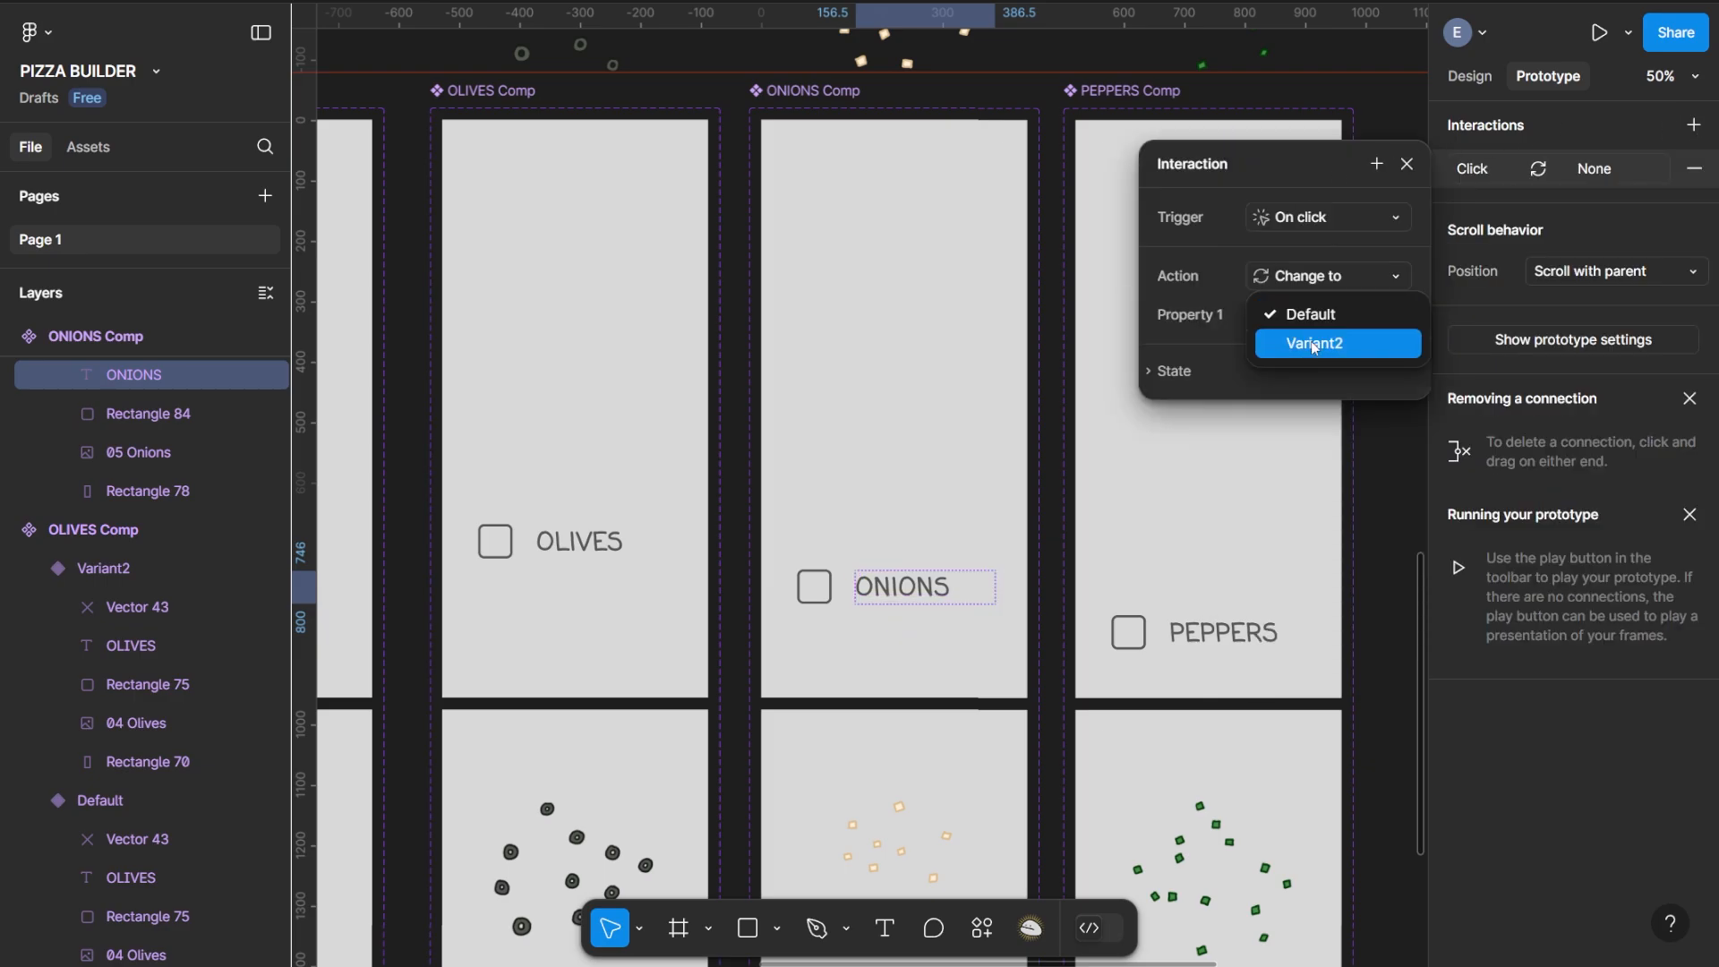
click(1313, 346)
Set the Default ONIONS label interaction's animation to Smart animate with the Bouncy curve
click(1289, 374)
click(1314, 431)
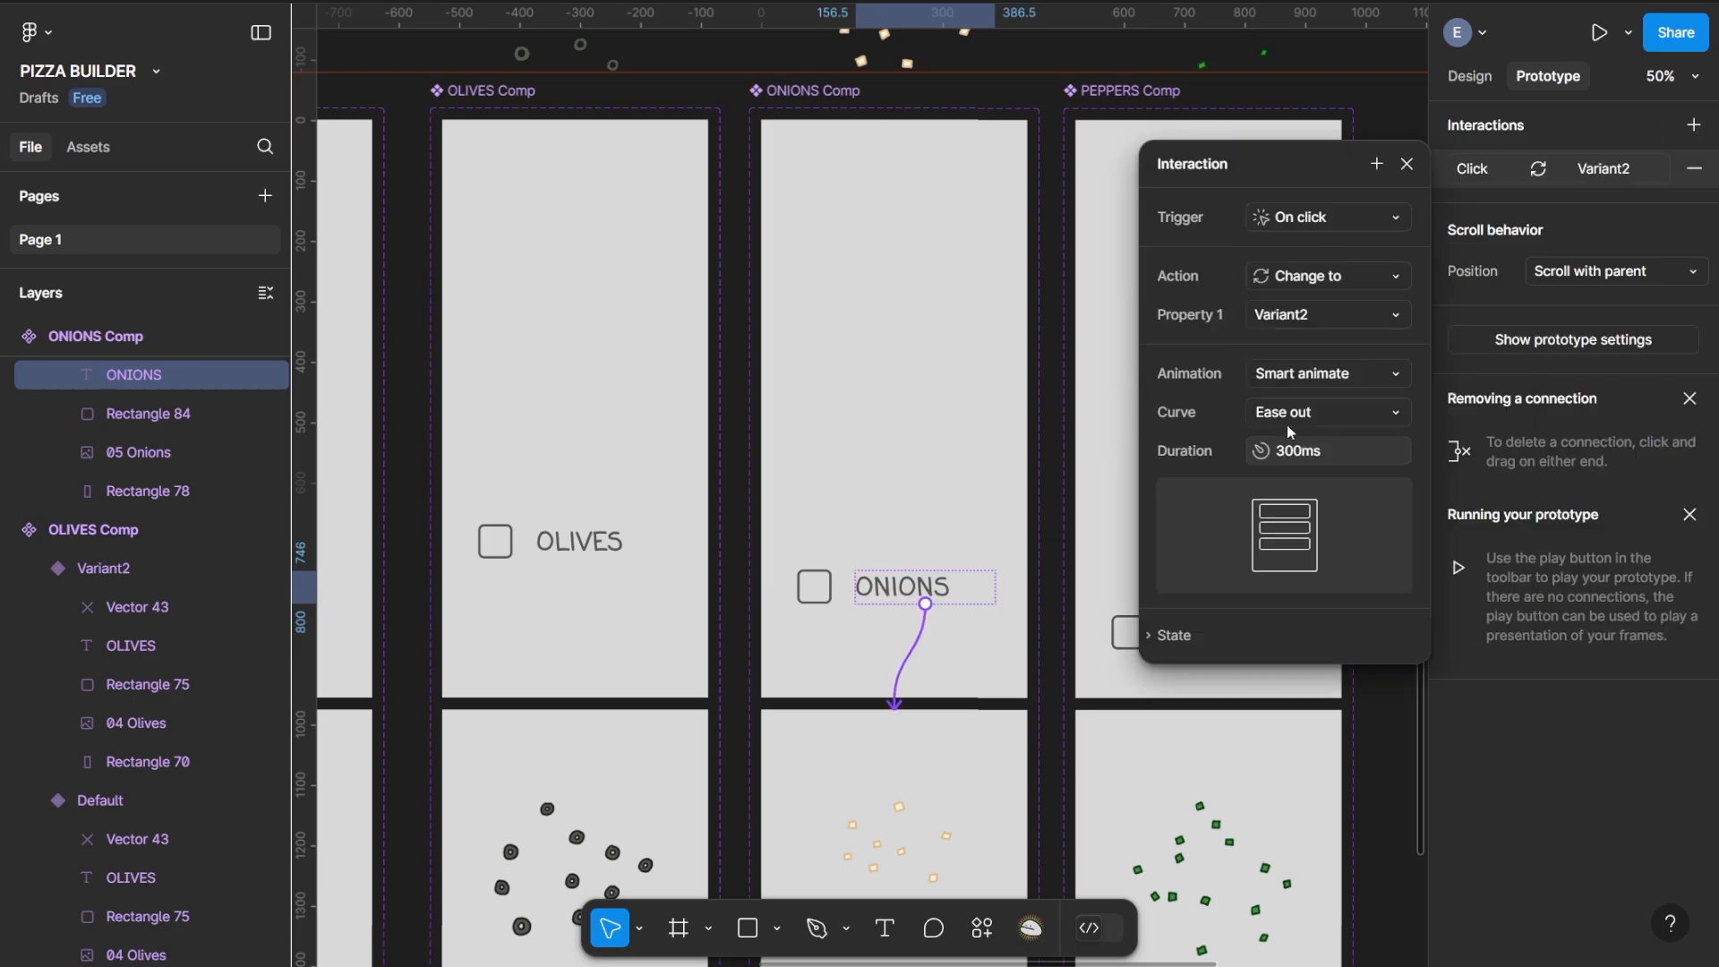
click(1286, 421)
click(1338, 665)
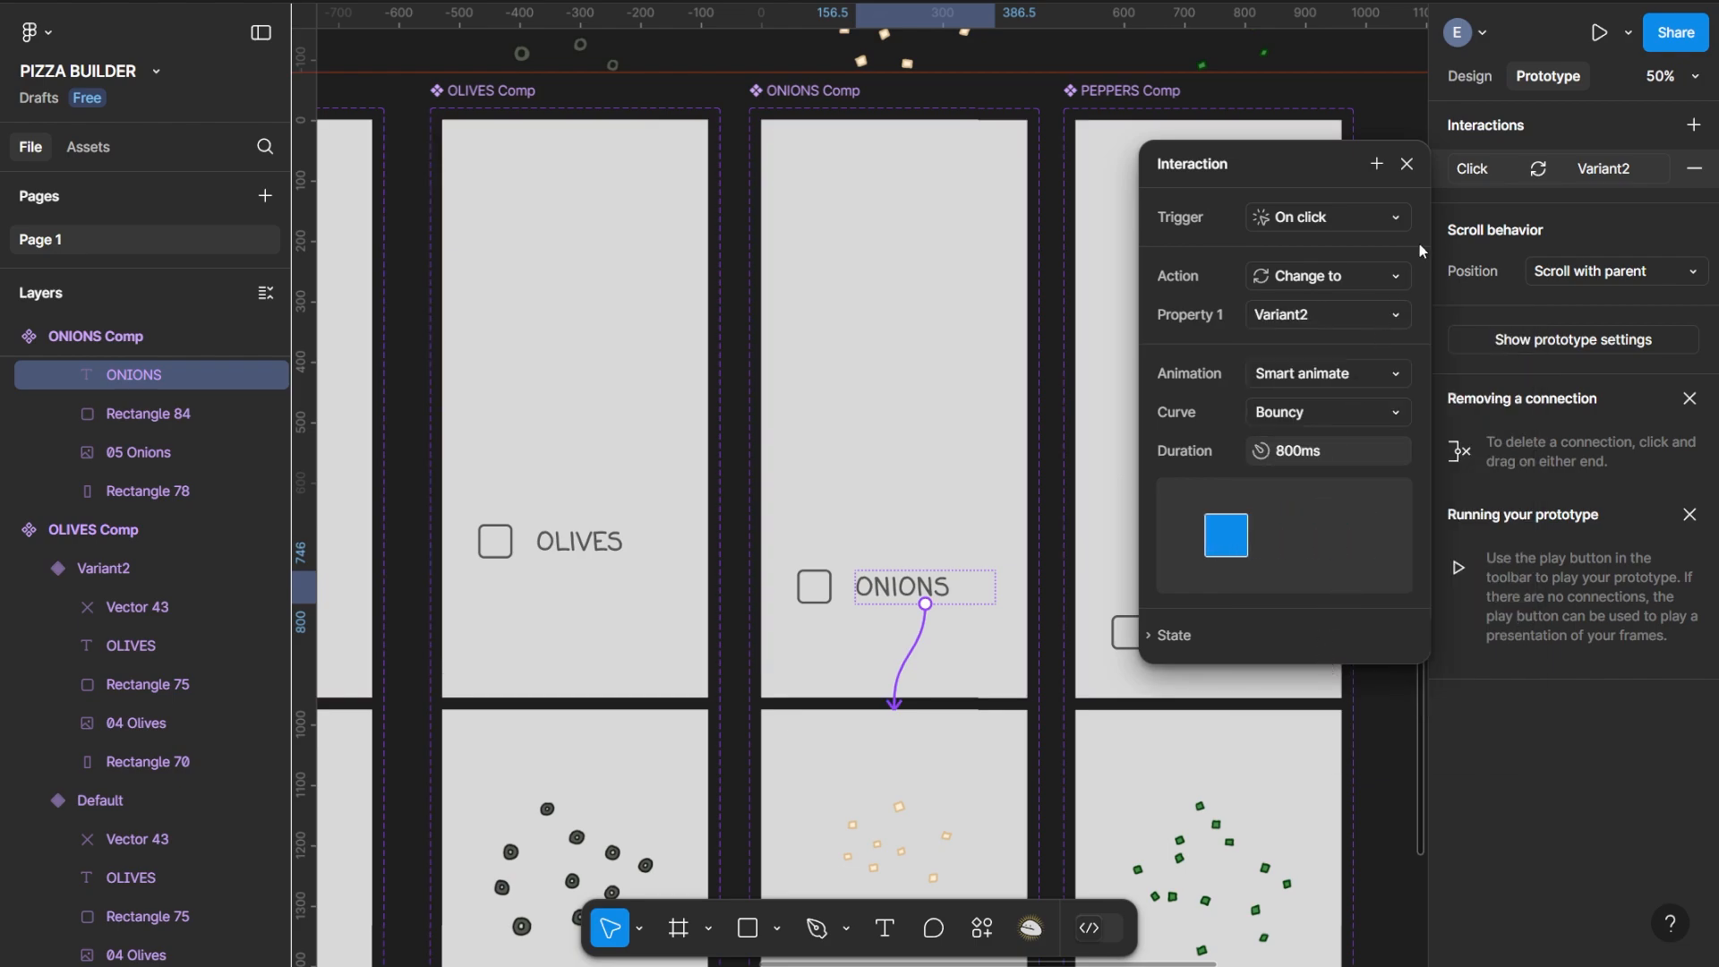
click(1407, 164)
Add an on-click interaction to the checkbox rectangle in ONIONS Comp's Variant2 that changes to Default
scroll(959, 487, down, 8)
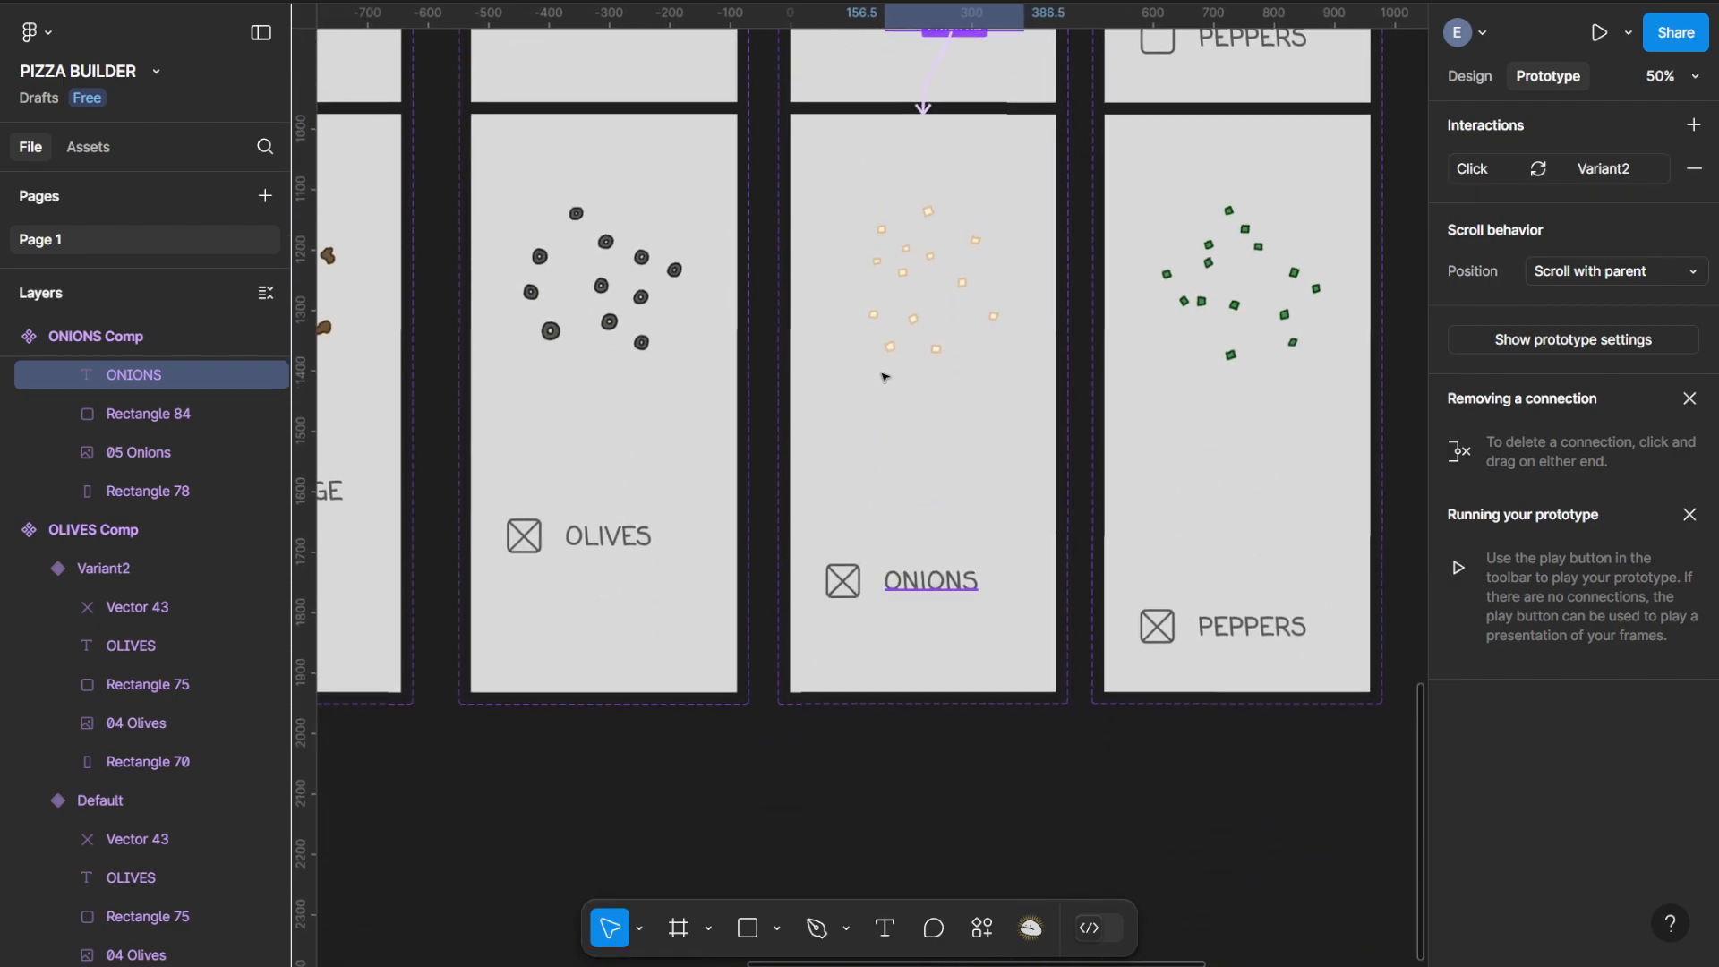
click(850, 569)
click(850, 569)
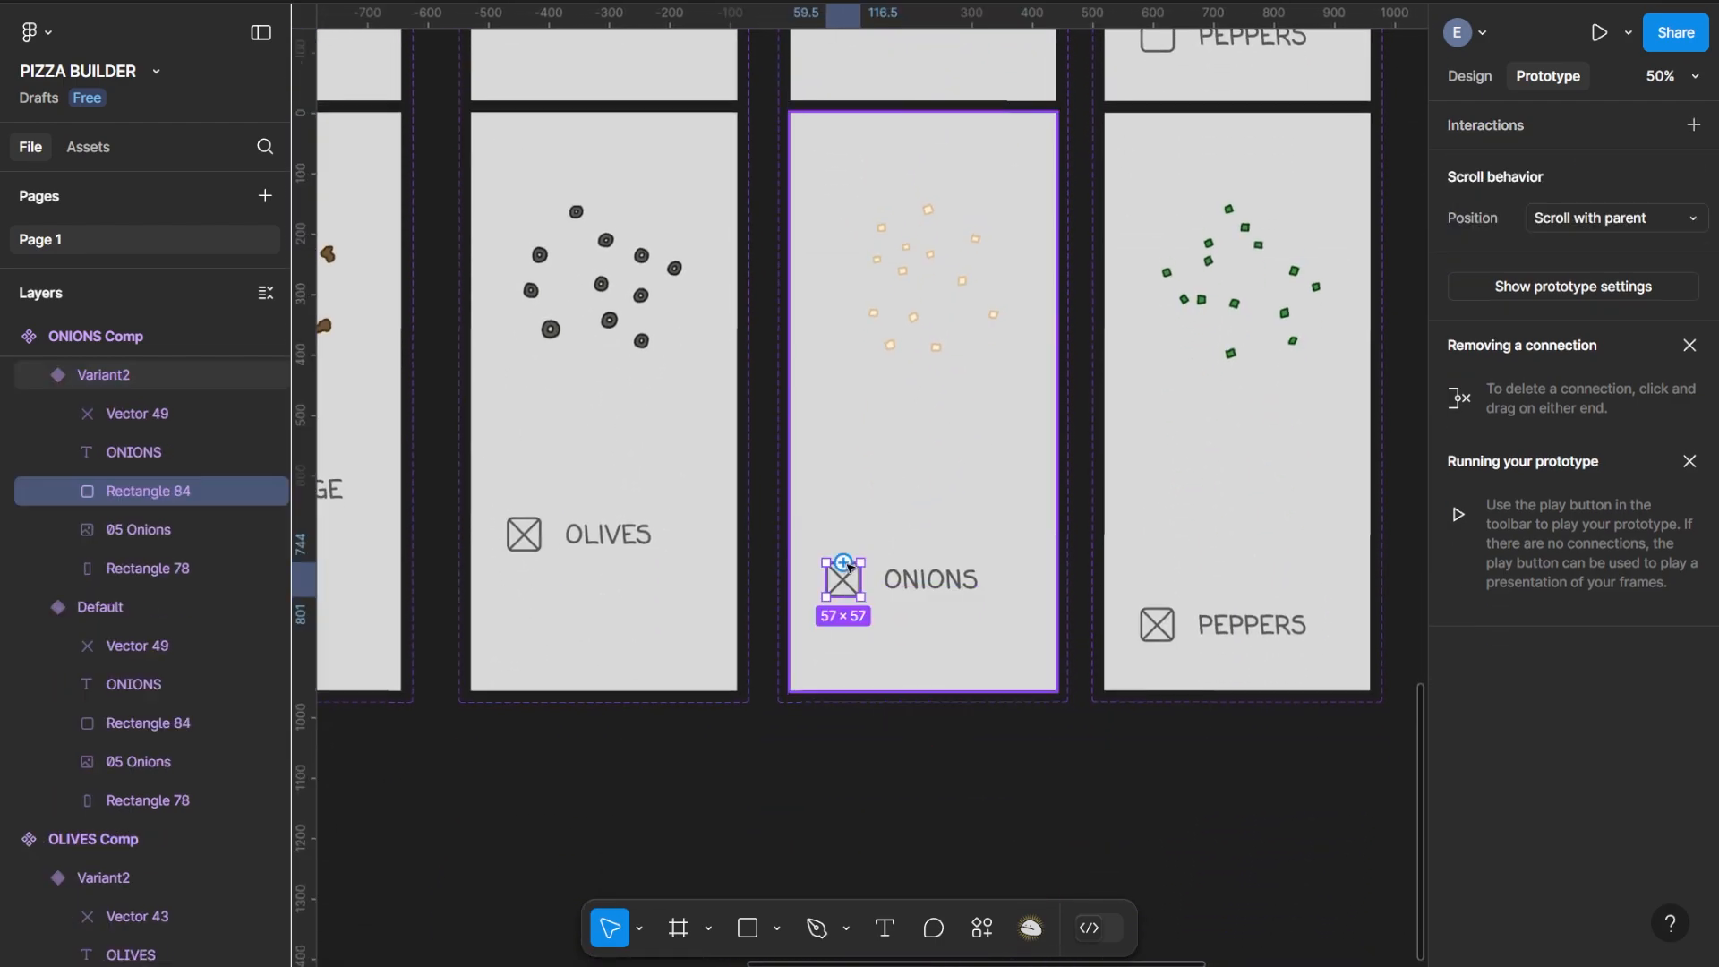
click(1693, 124)
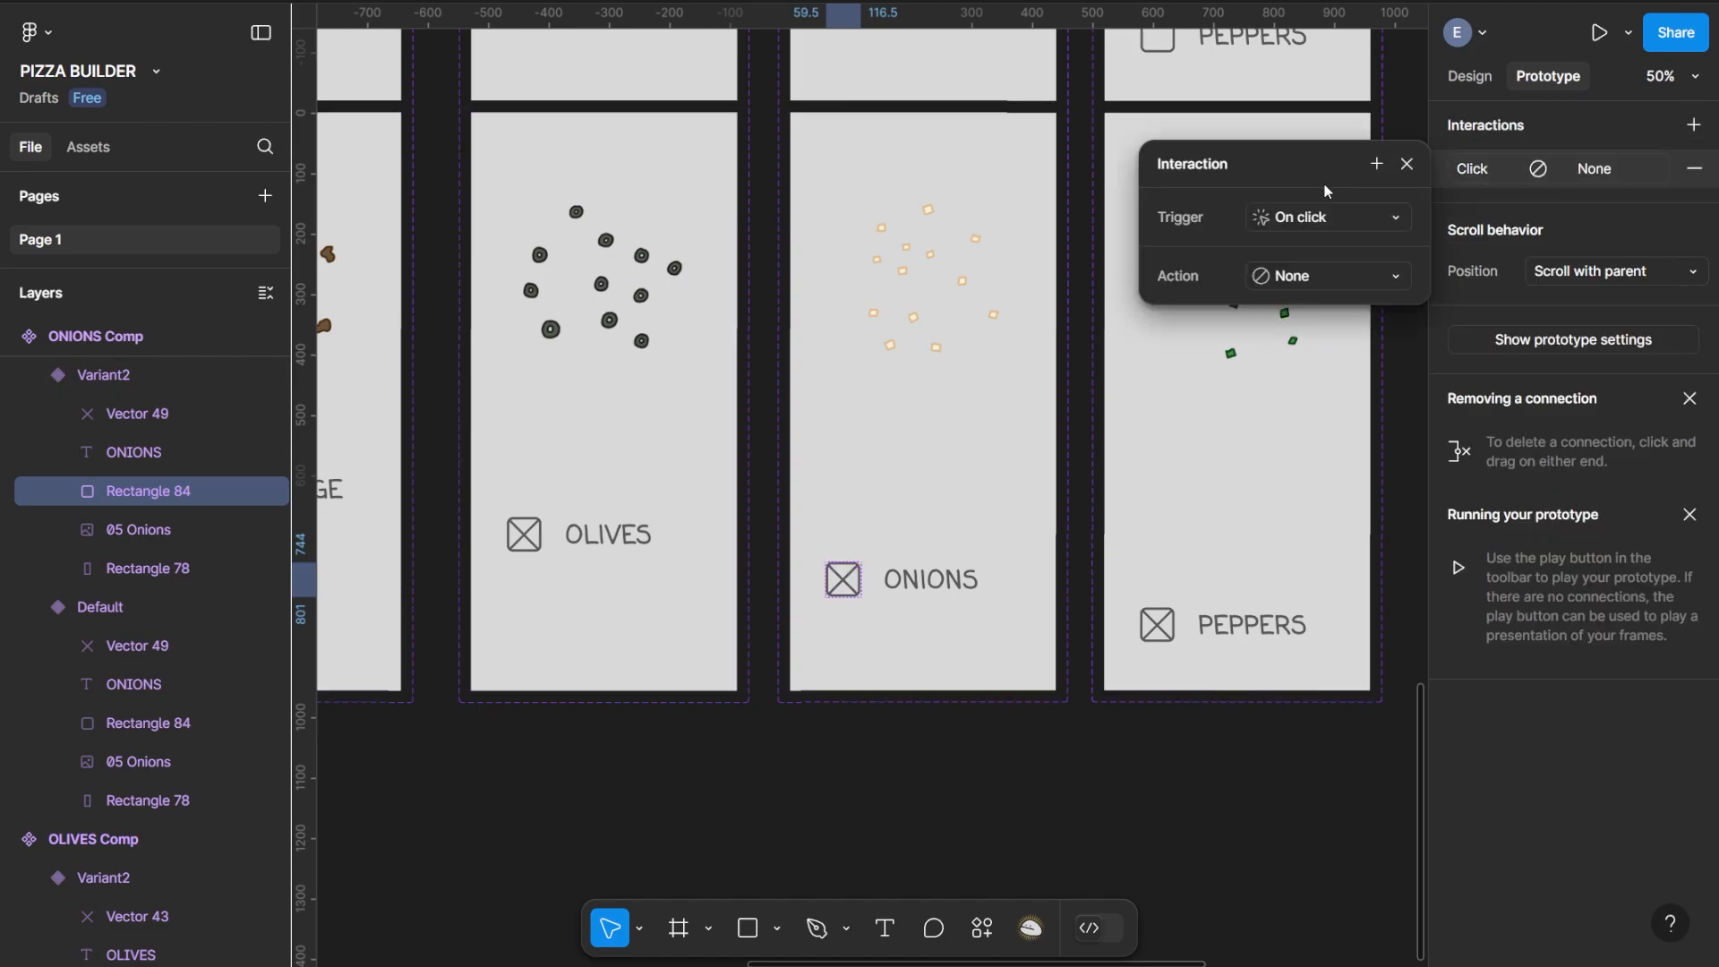
click(1297, 277)
click(1294, 350)
click(1300, 319)
click(1296, 287)
Set the Variant2 ONIONS checkbox interaction's animation to Smart animate with the Gentle curve
click(1284, 374)
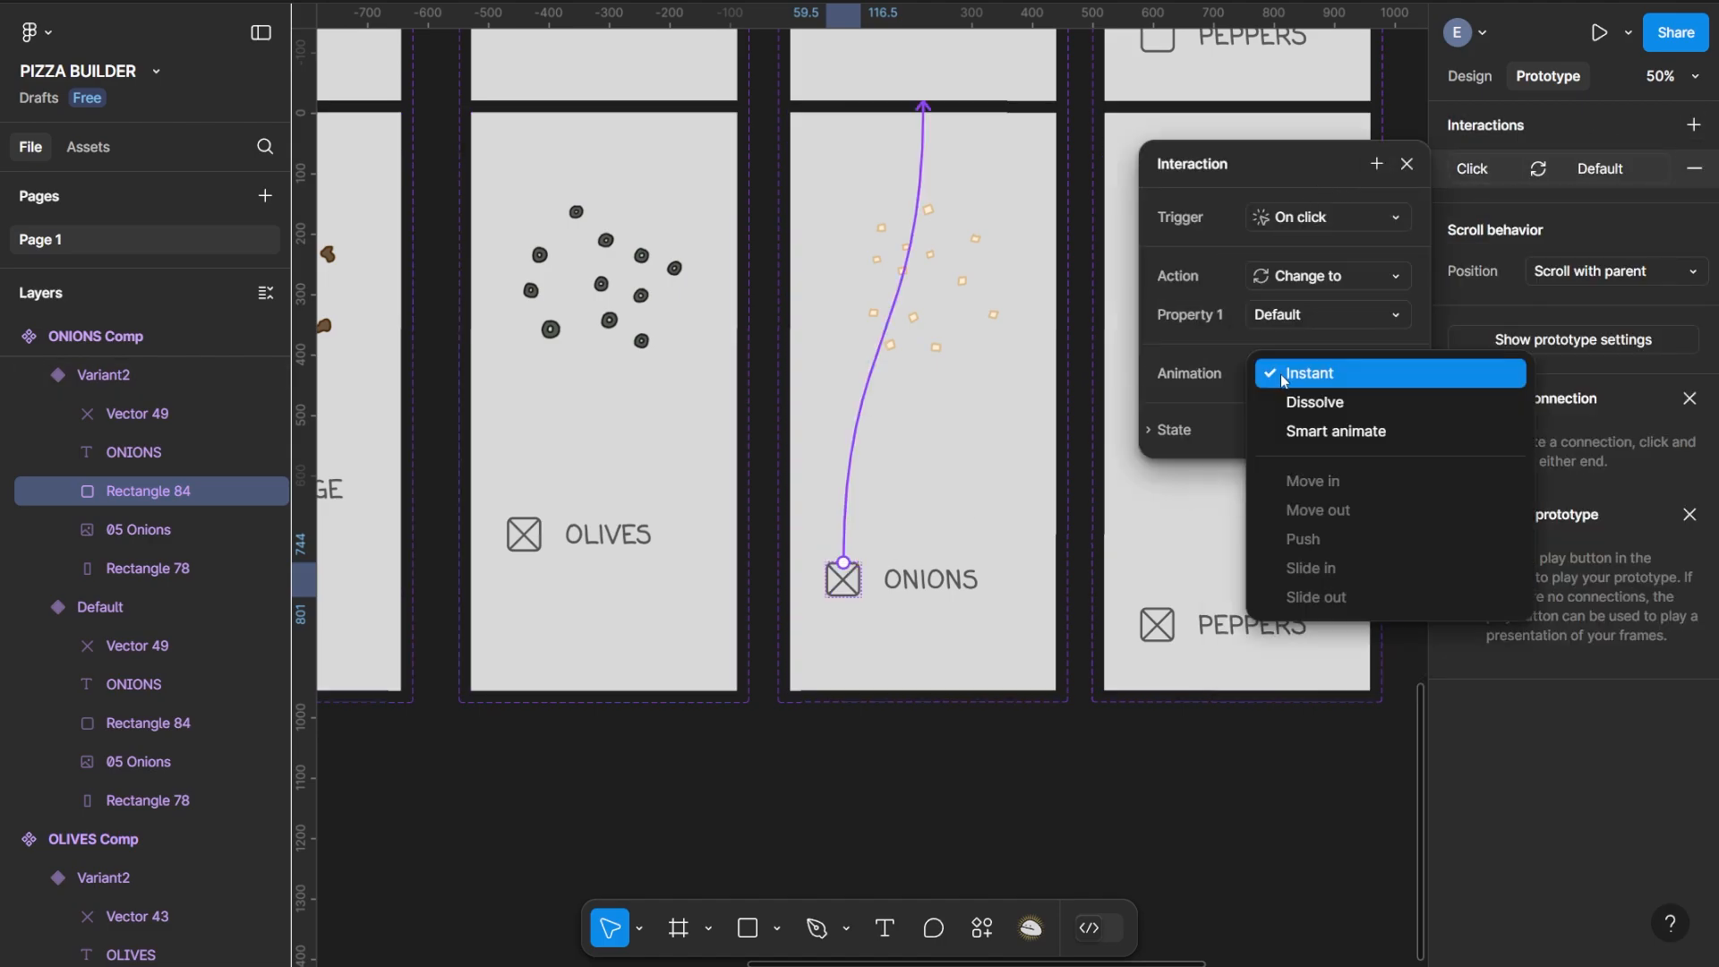
click(1303, 432)
click(1301, 419)
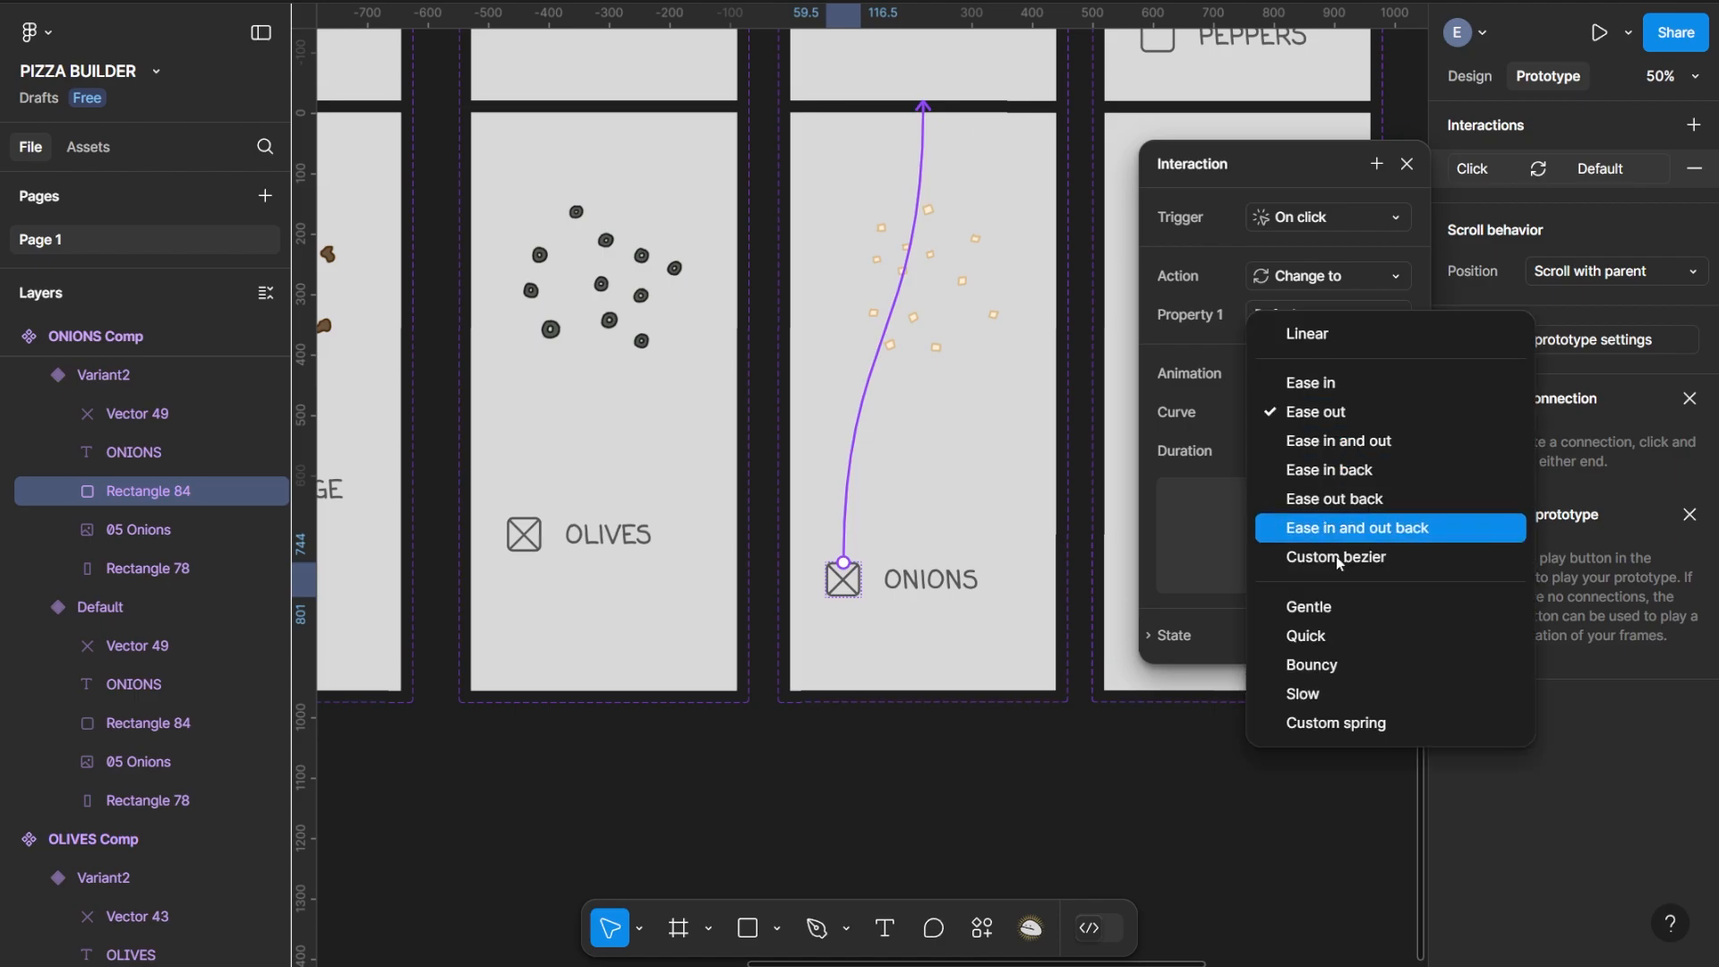
click(1314, 604)
Add an on-click interaction to the ONIONS label in ONIONS Comp's Variant2 that changes to Default
click(999, 579)
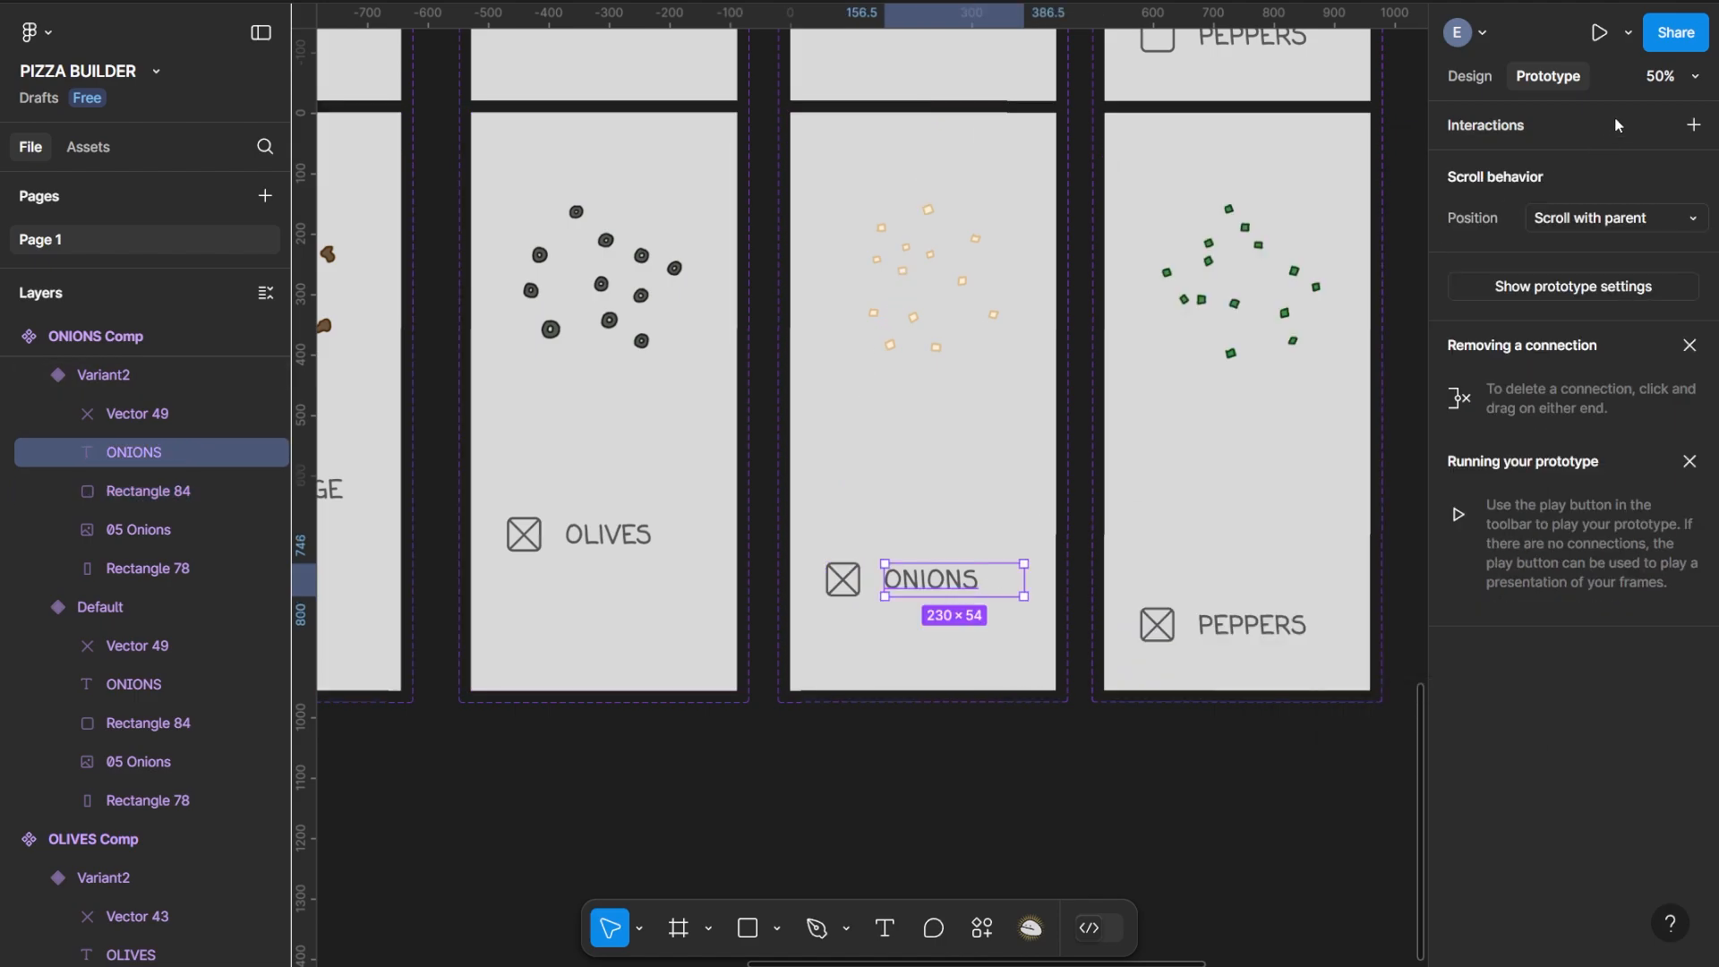
click(1694, 124)
click(1313, 285)
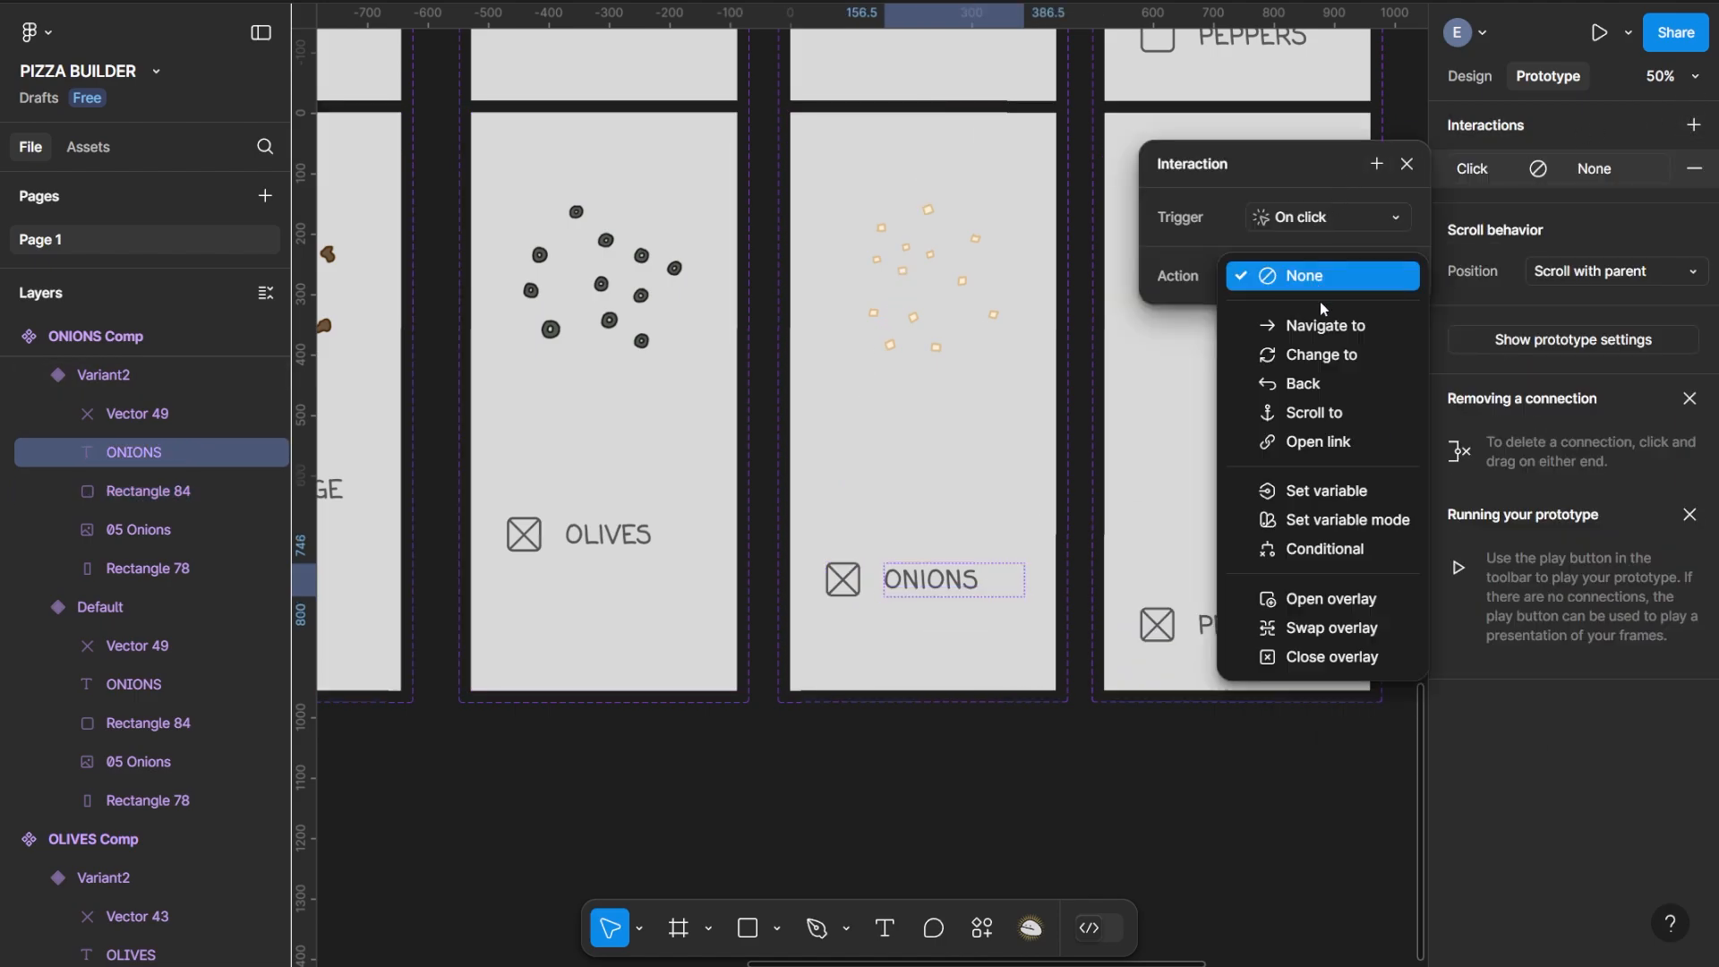
click(1361, 358)
click(1347, 319)
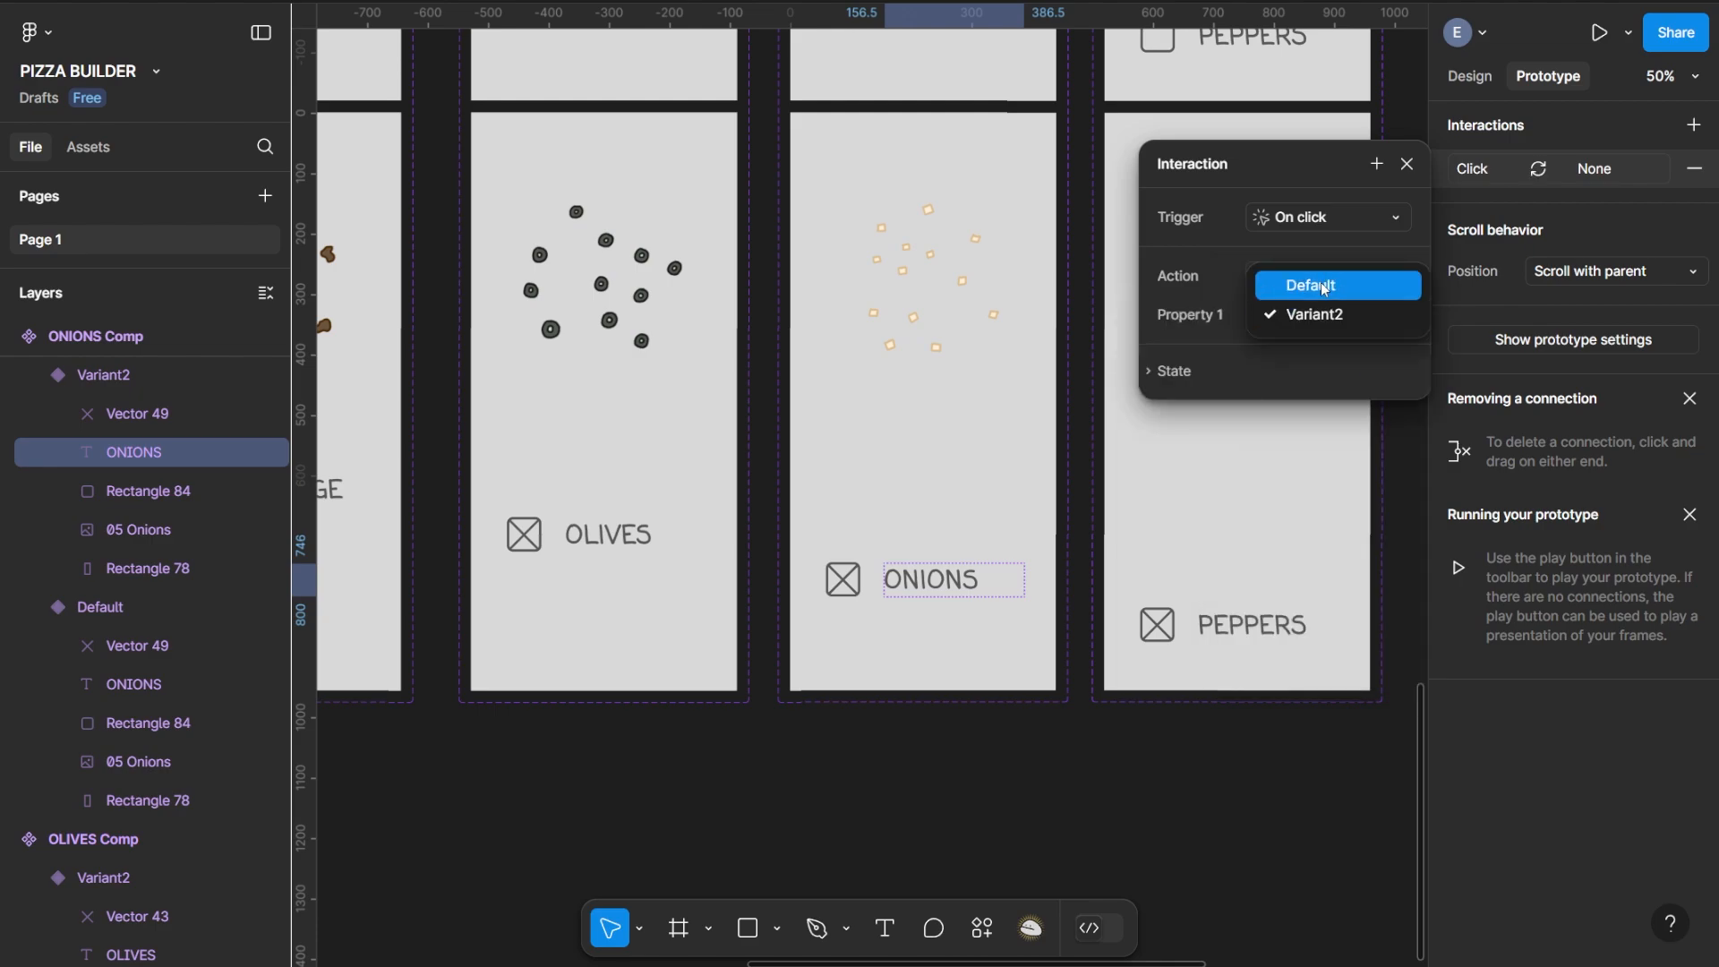
click(1316, 285)
Set the Variant2 ONIONS label interaction's animation to Smart animate with the Gentle curve
click(1290, 374)
click(1298, 444)
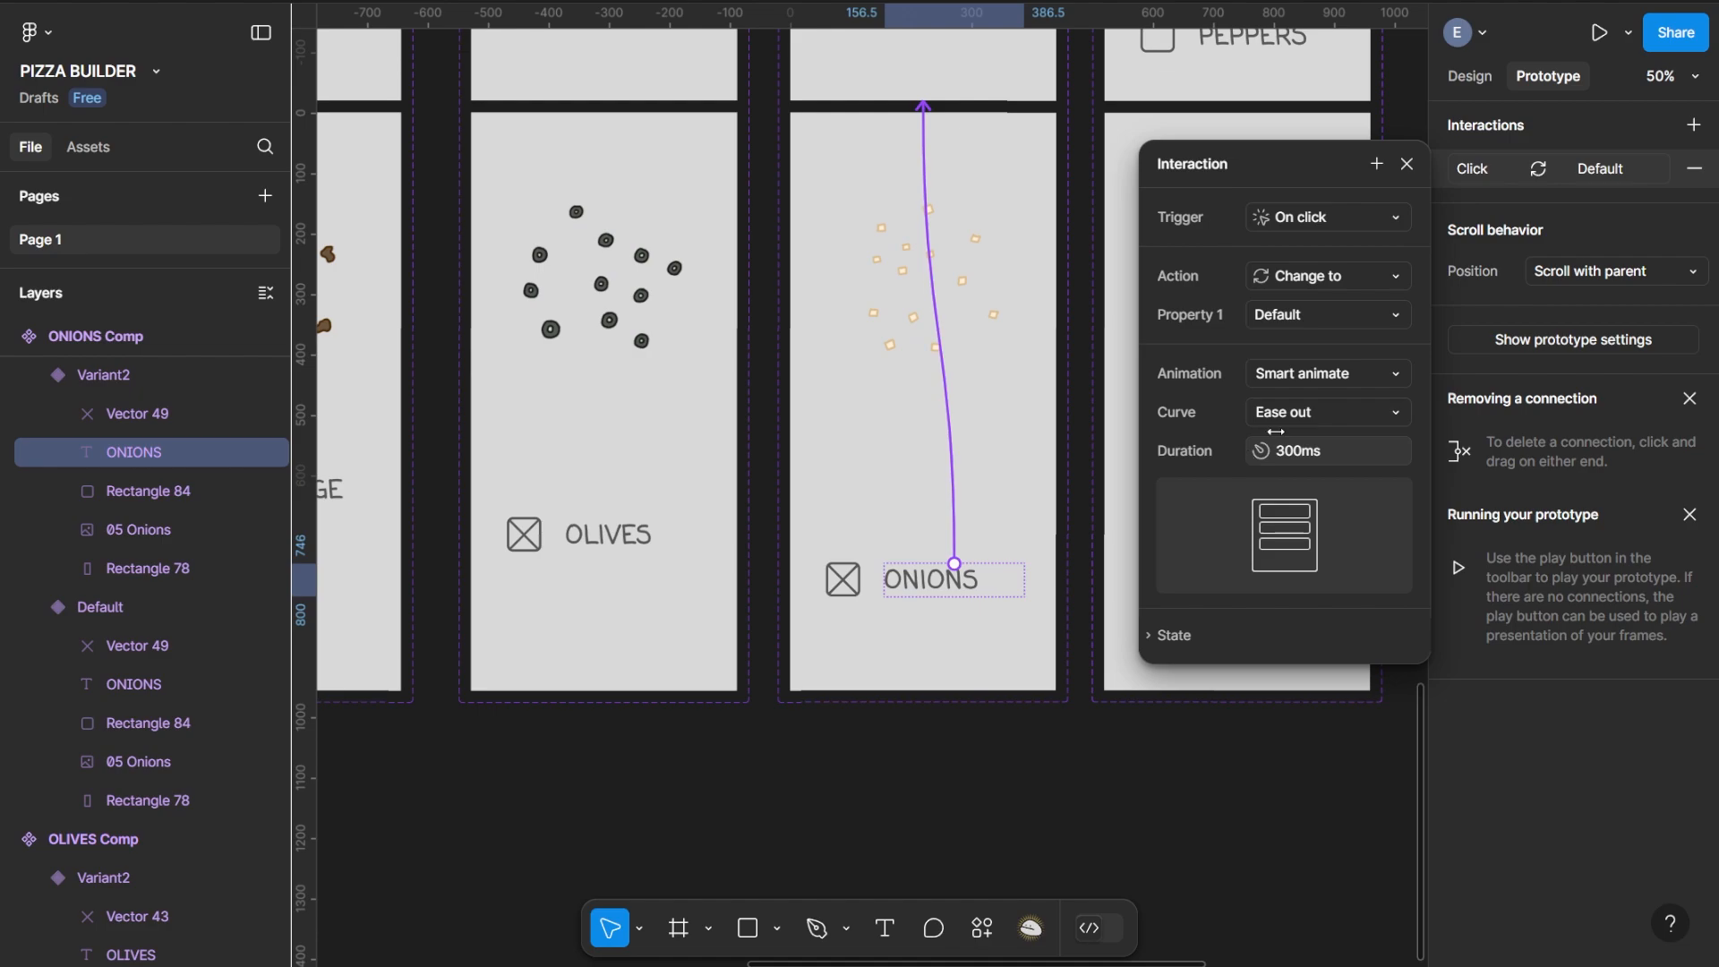
click(1317, 412)
click(1321, 608)
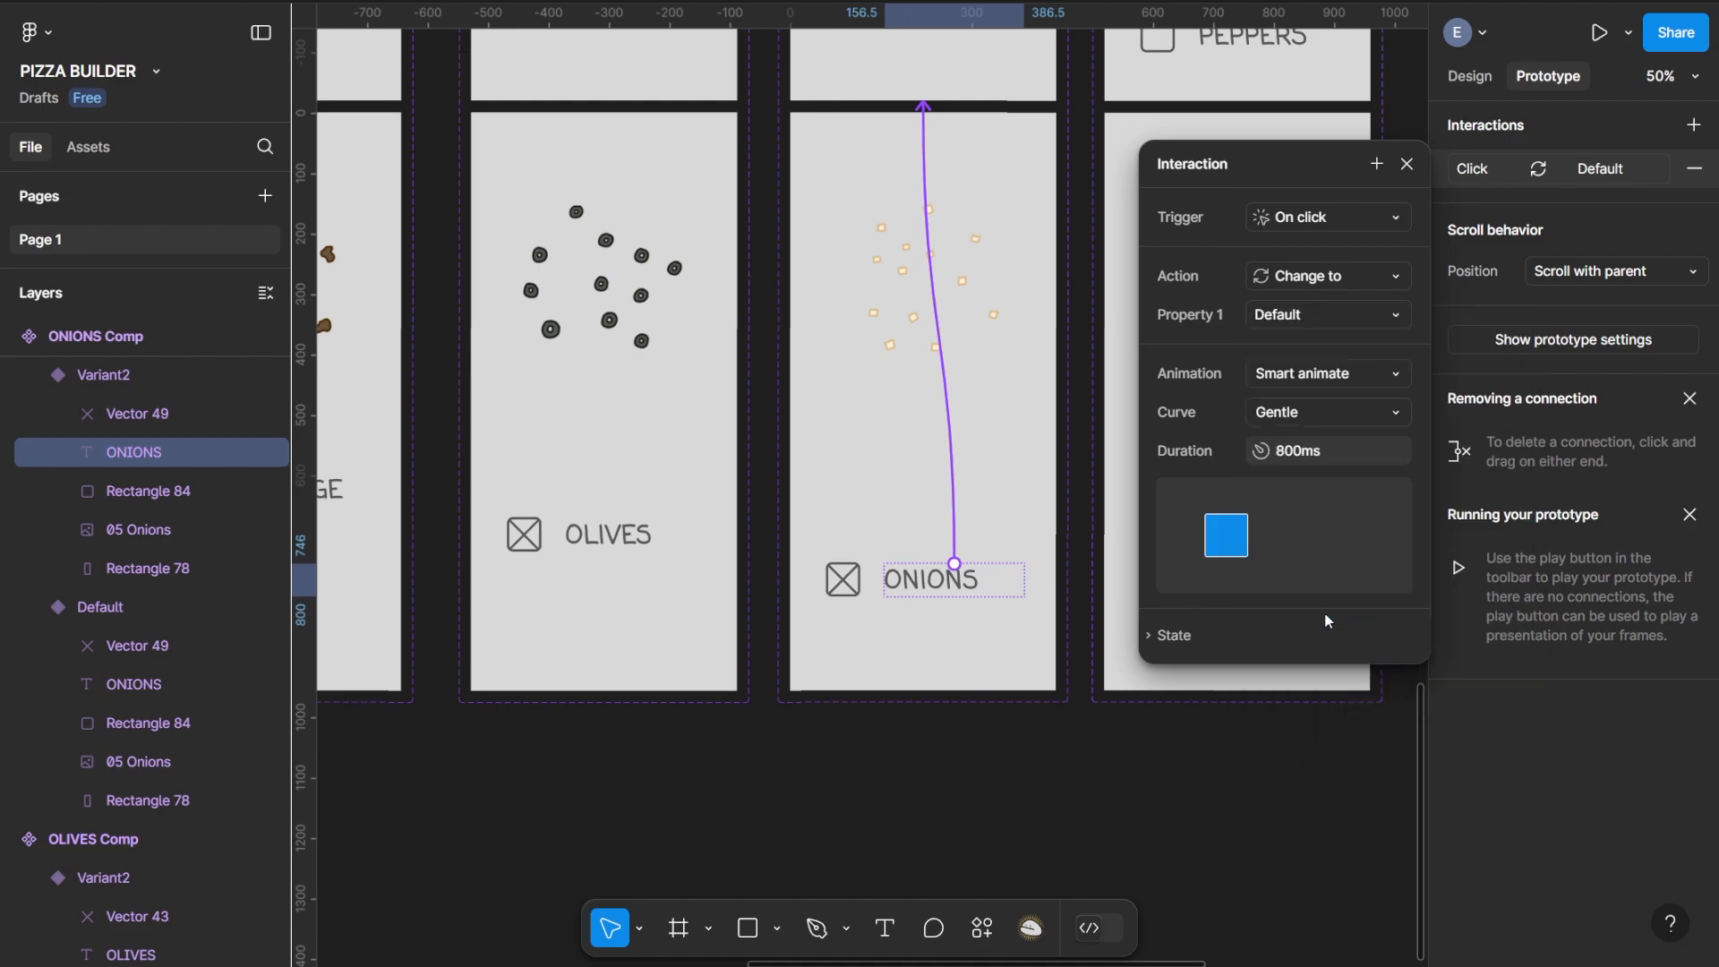
click(1407, 164)
Add an on-click interaction to the checkbox rectangle in PEPPERS Comp's Default variant that changes to Variant2
scroll(782, 516, up, 5)
scroll(782, 515, right, 5)
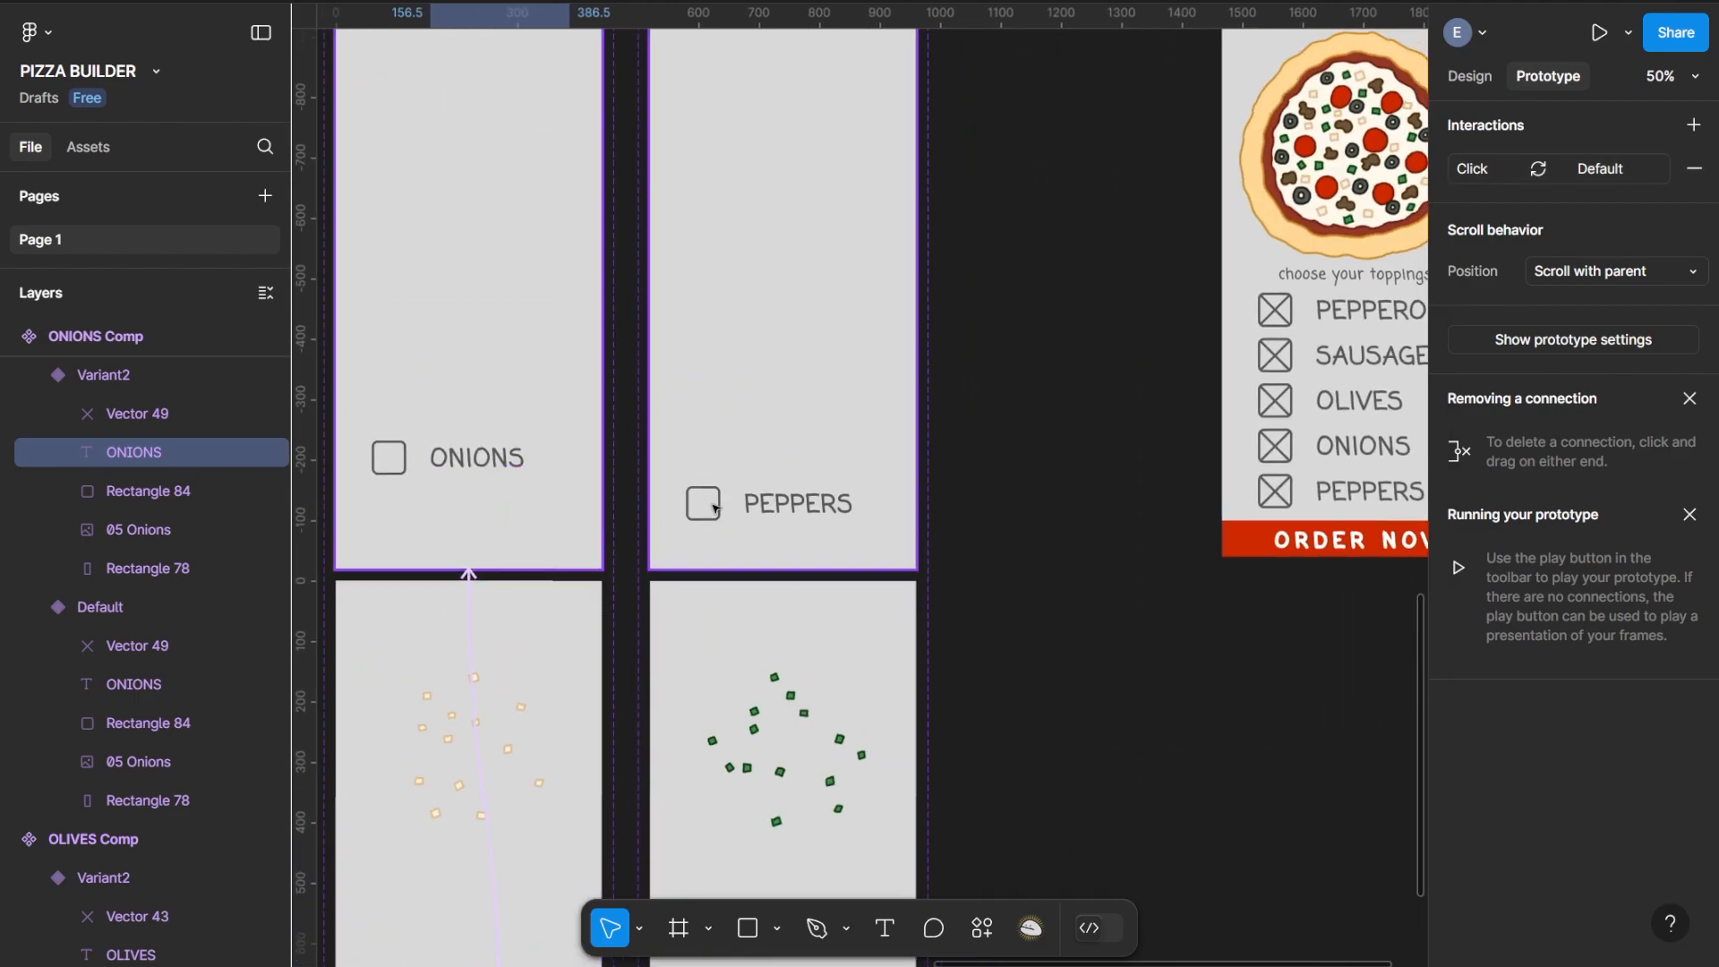
click(713, 506)
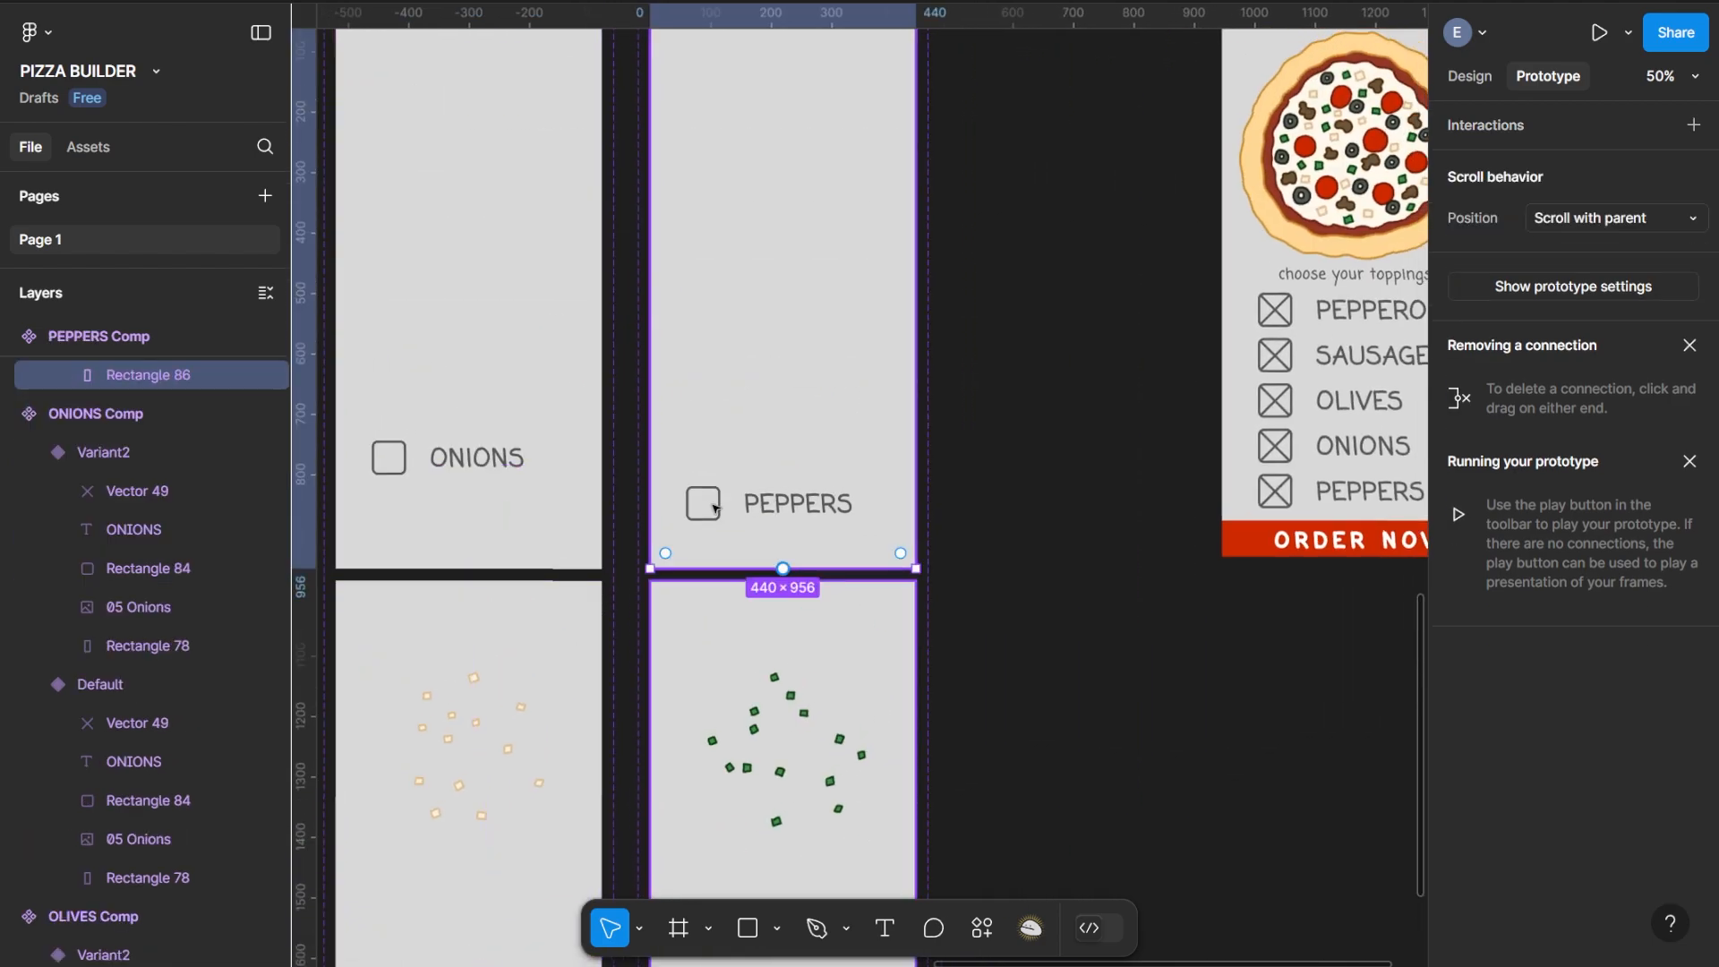
click(1693, 125)
click(1374, 277)
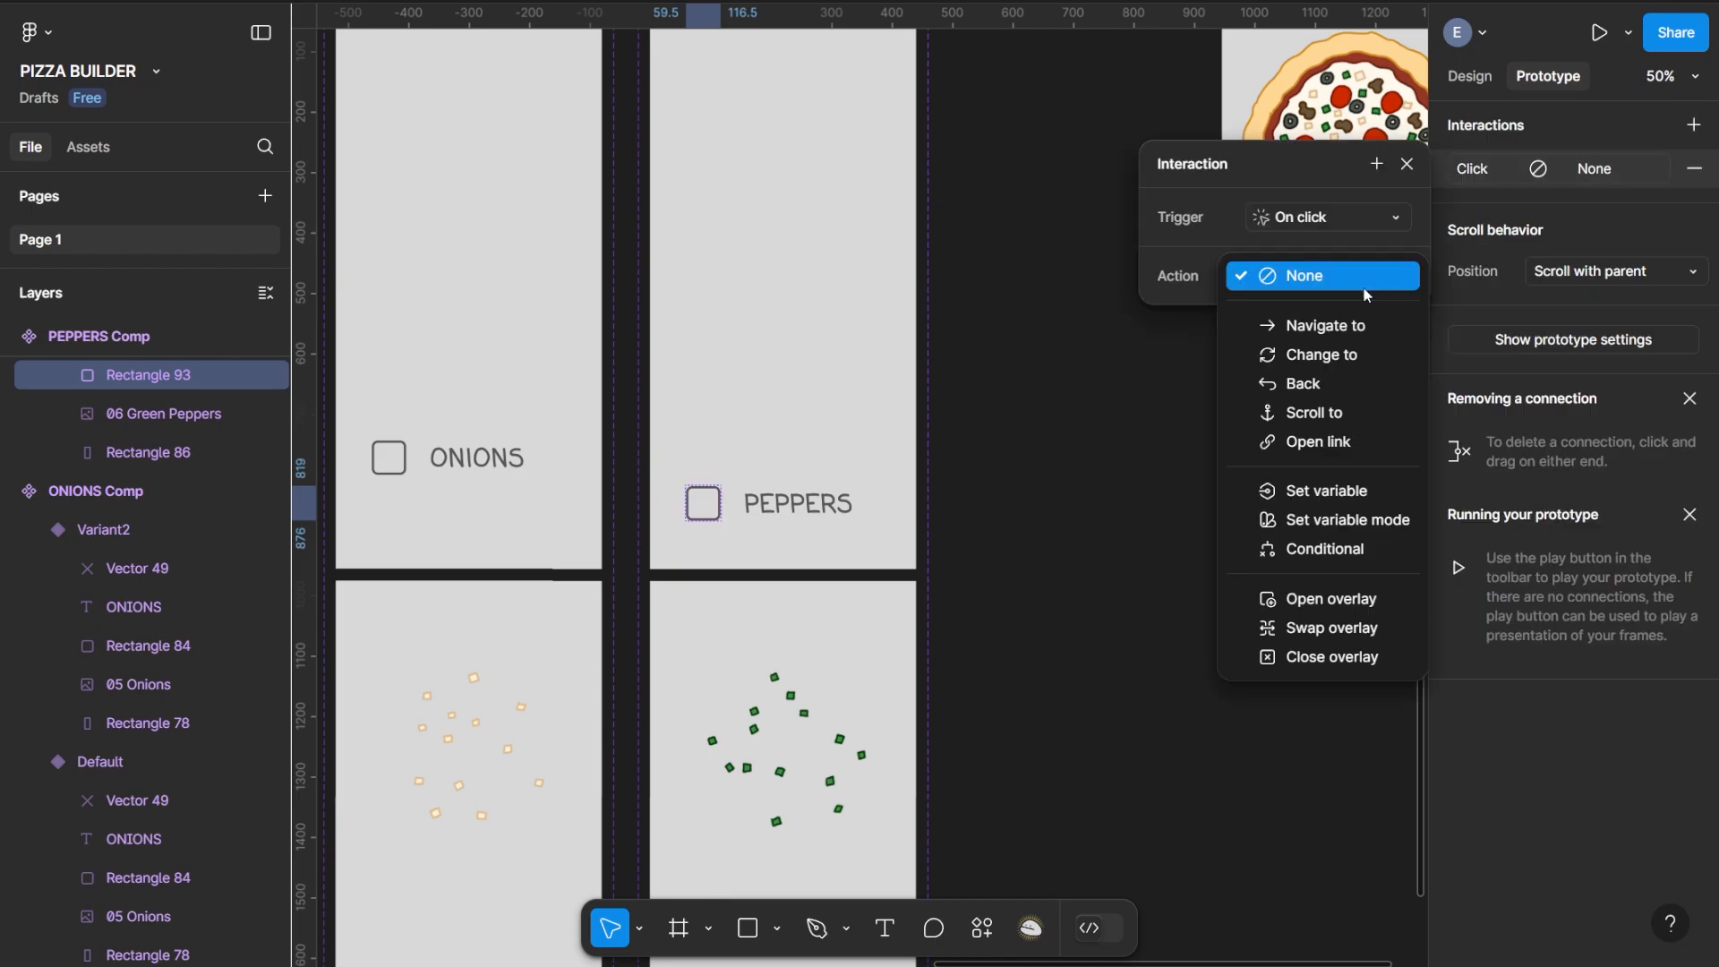
click(1332, 357)
click(1322, 322)
click(1327, 345)
Set the Default PEPPERS checkbox interaction's animation to Smart animate with the Bouncy curve
click(1295, 374)
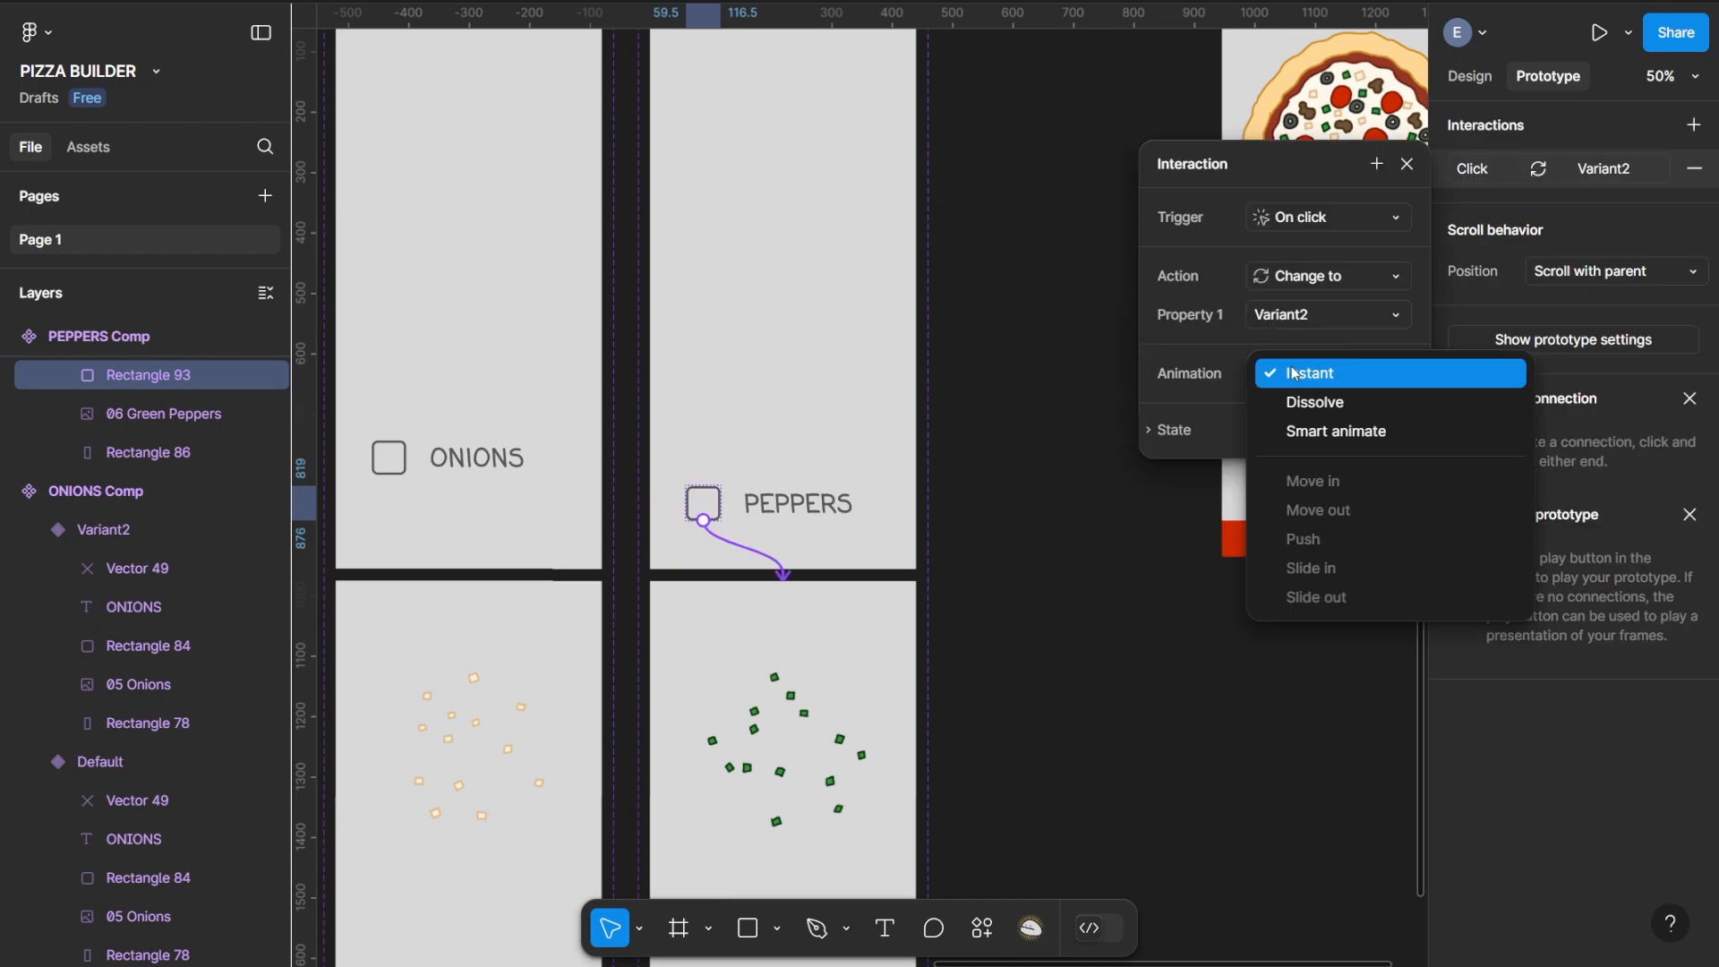
click(1309, 424)
click(1307, 417)
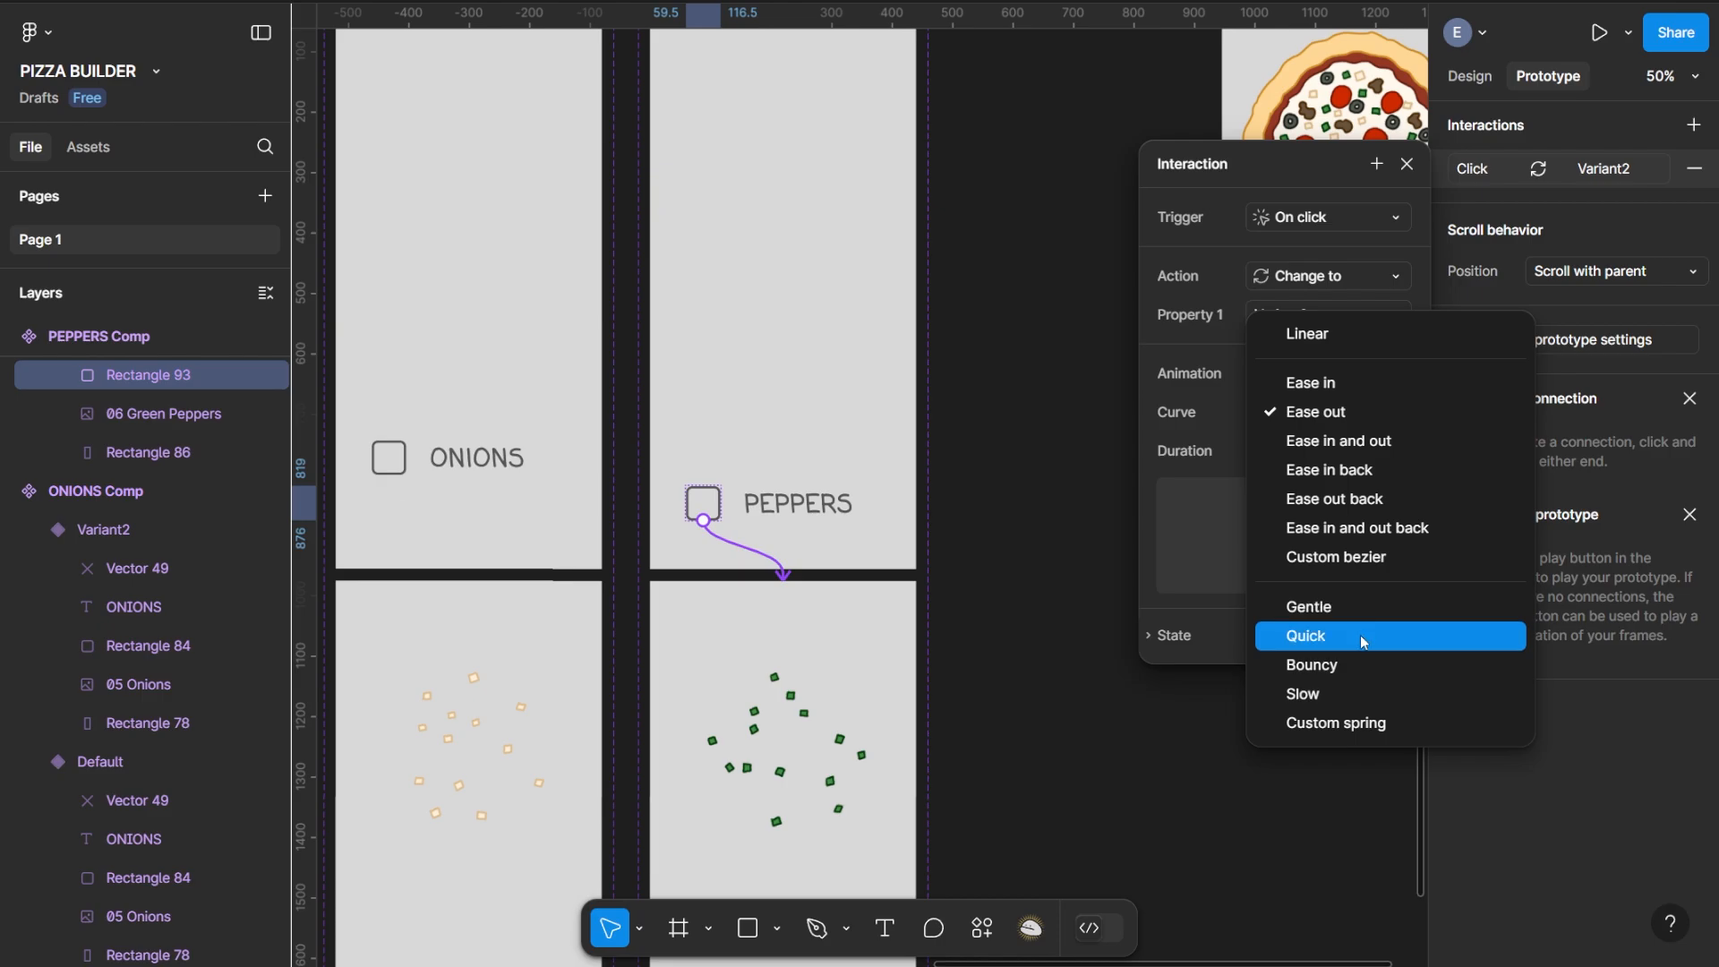
click(1370, 663)
Add an on-click interaction to the PEPPERS label in PEPPERS Comp's Default variant that changes to Variant2
click(796, 517)
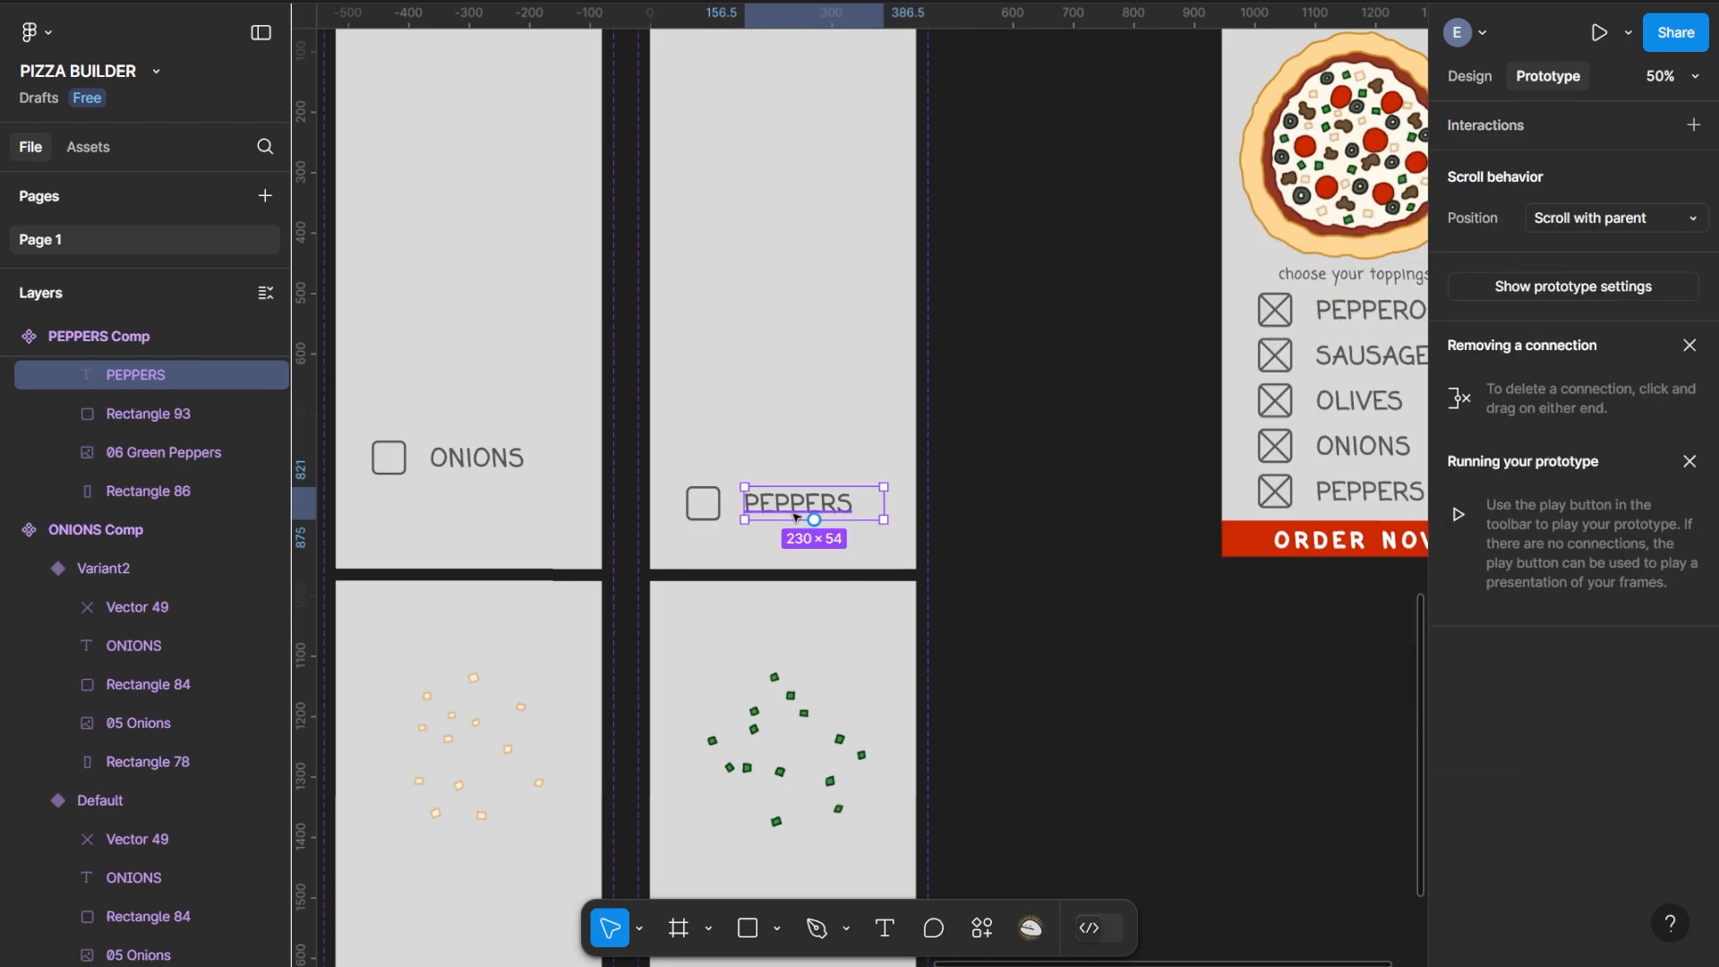
click(1693, 124)
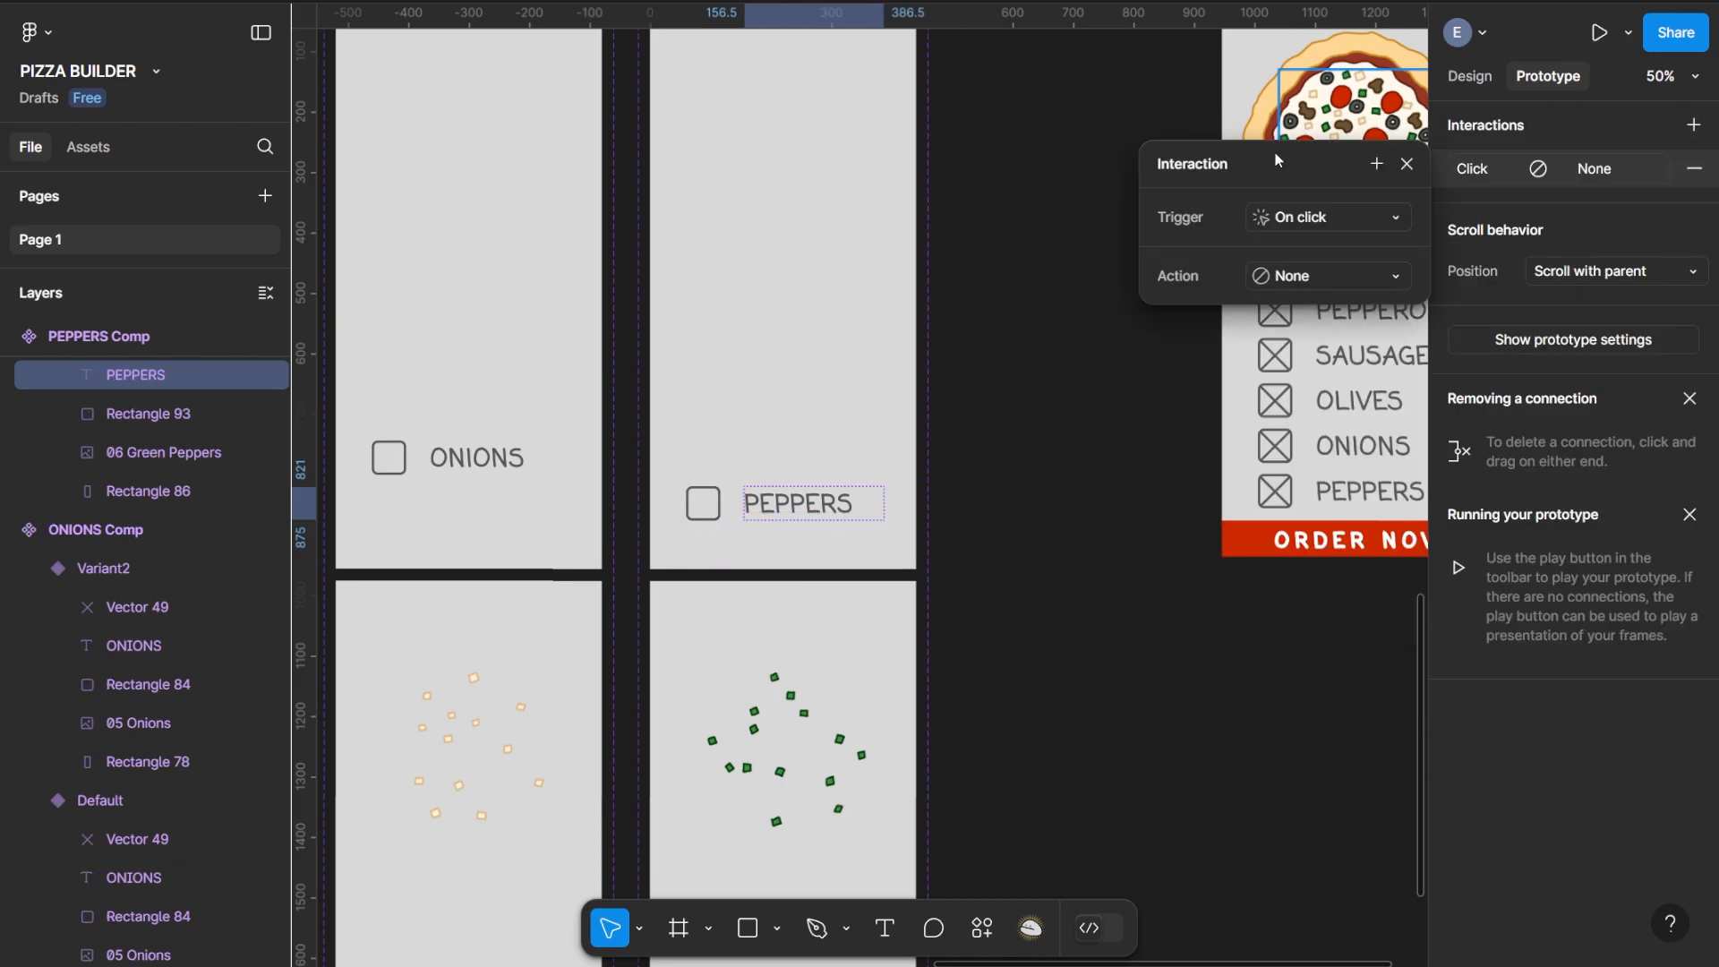
click(1314, 288)
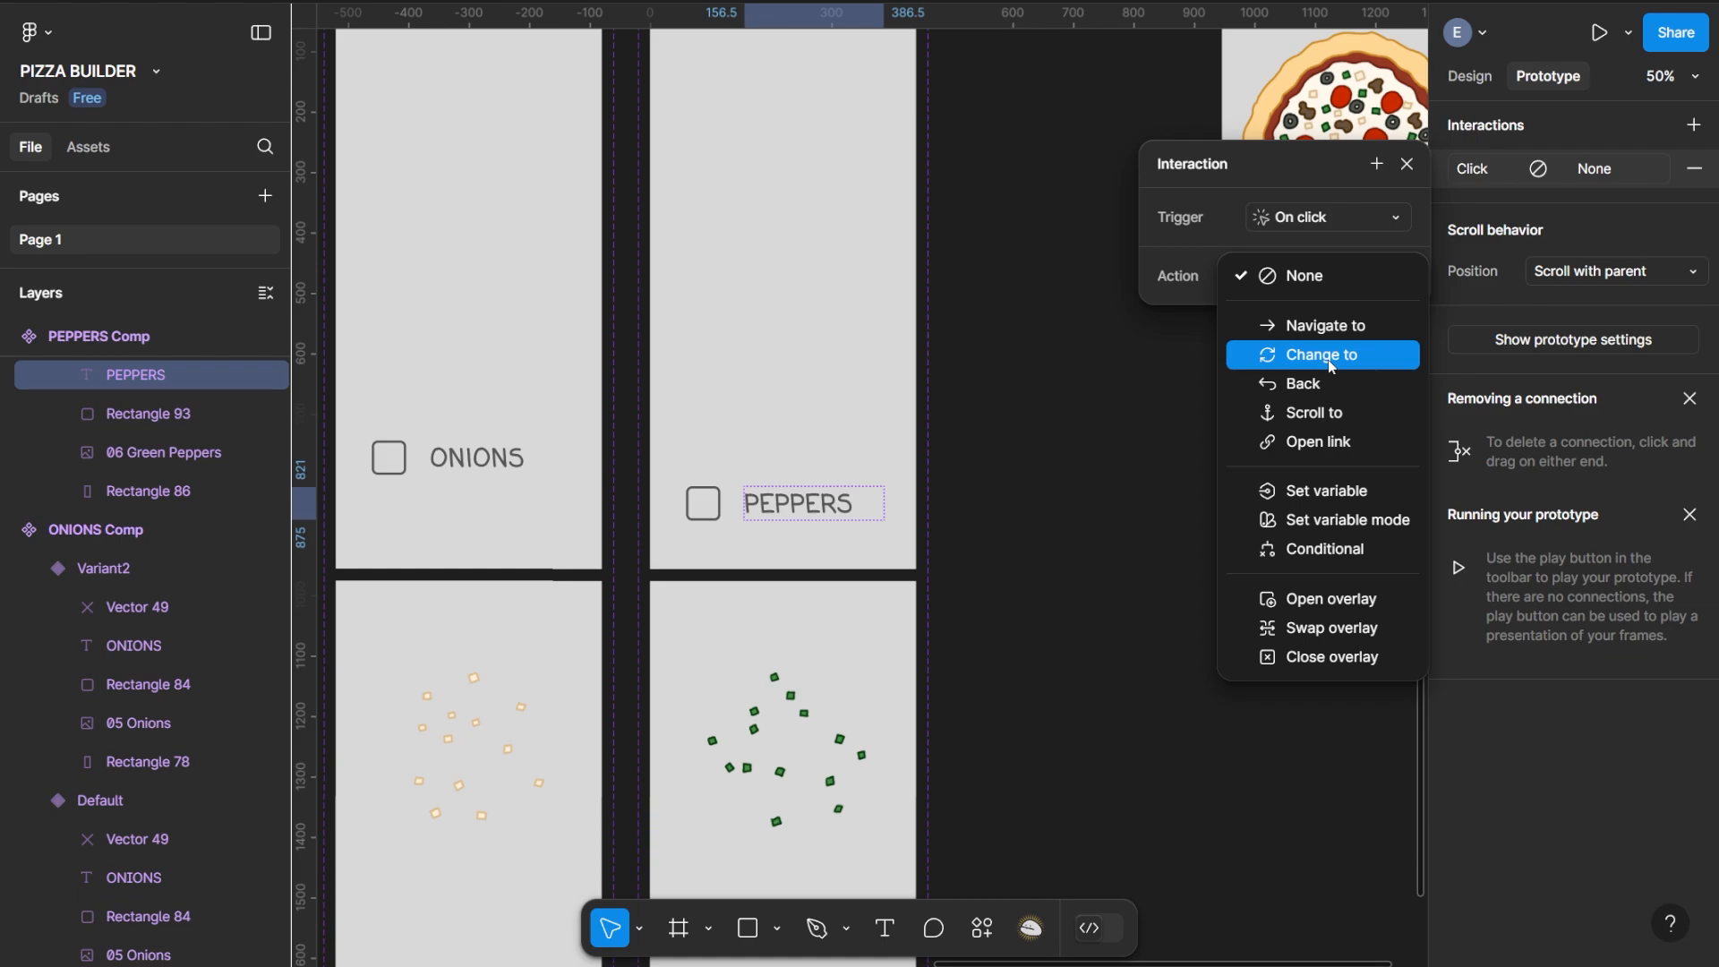
click(1330, 355)
click(1289, 314)
click(1289, 346)
Set the Default PEPPERS label interaction's animation to Smart animate with the Bouncy curve
click(1289, 374)
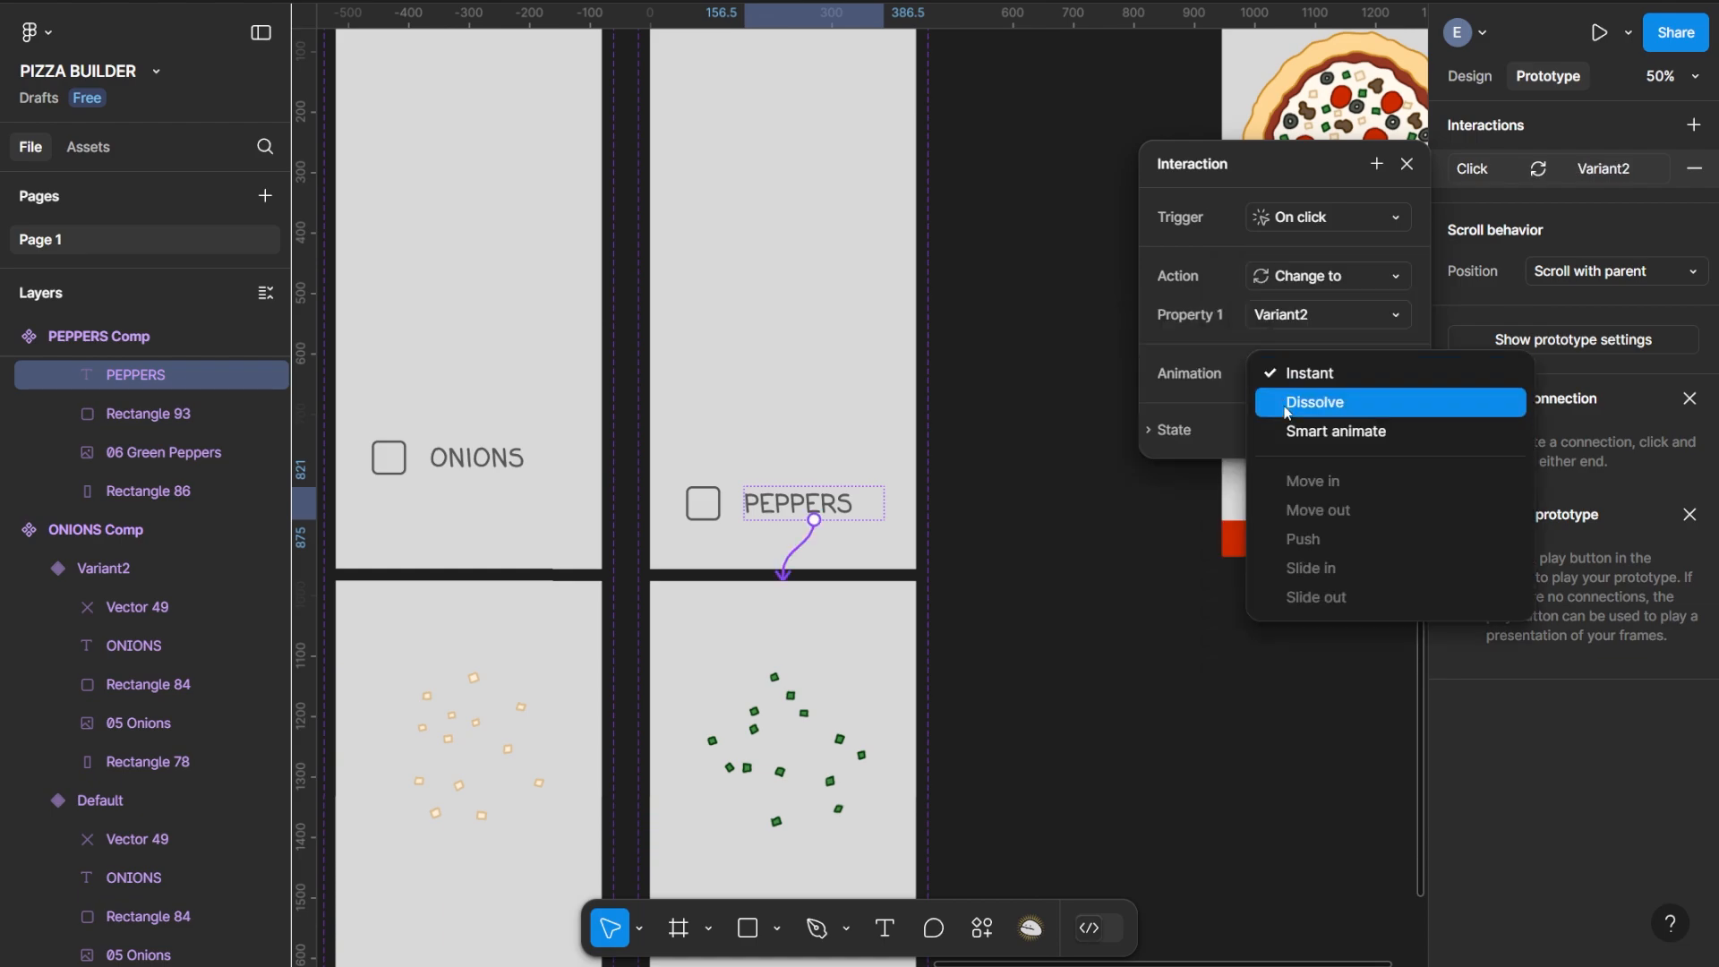
click(1316, 432)
click(1271, 415)
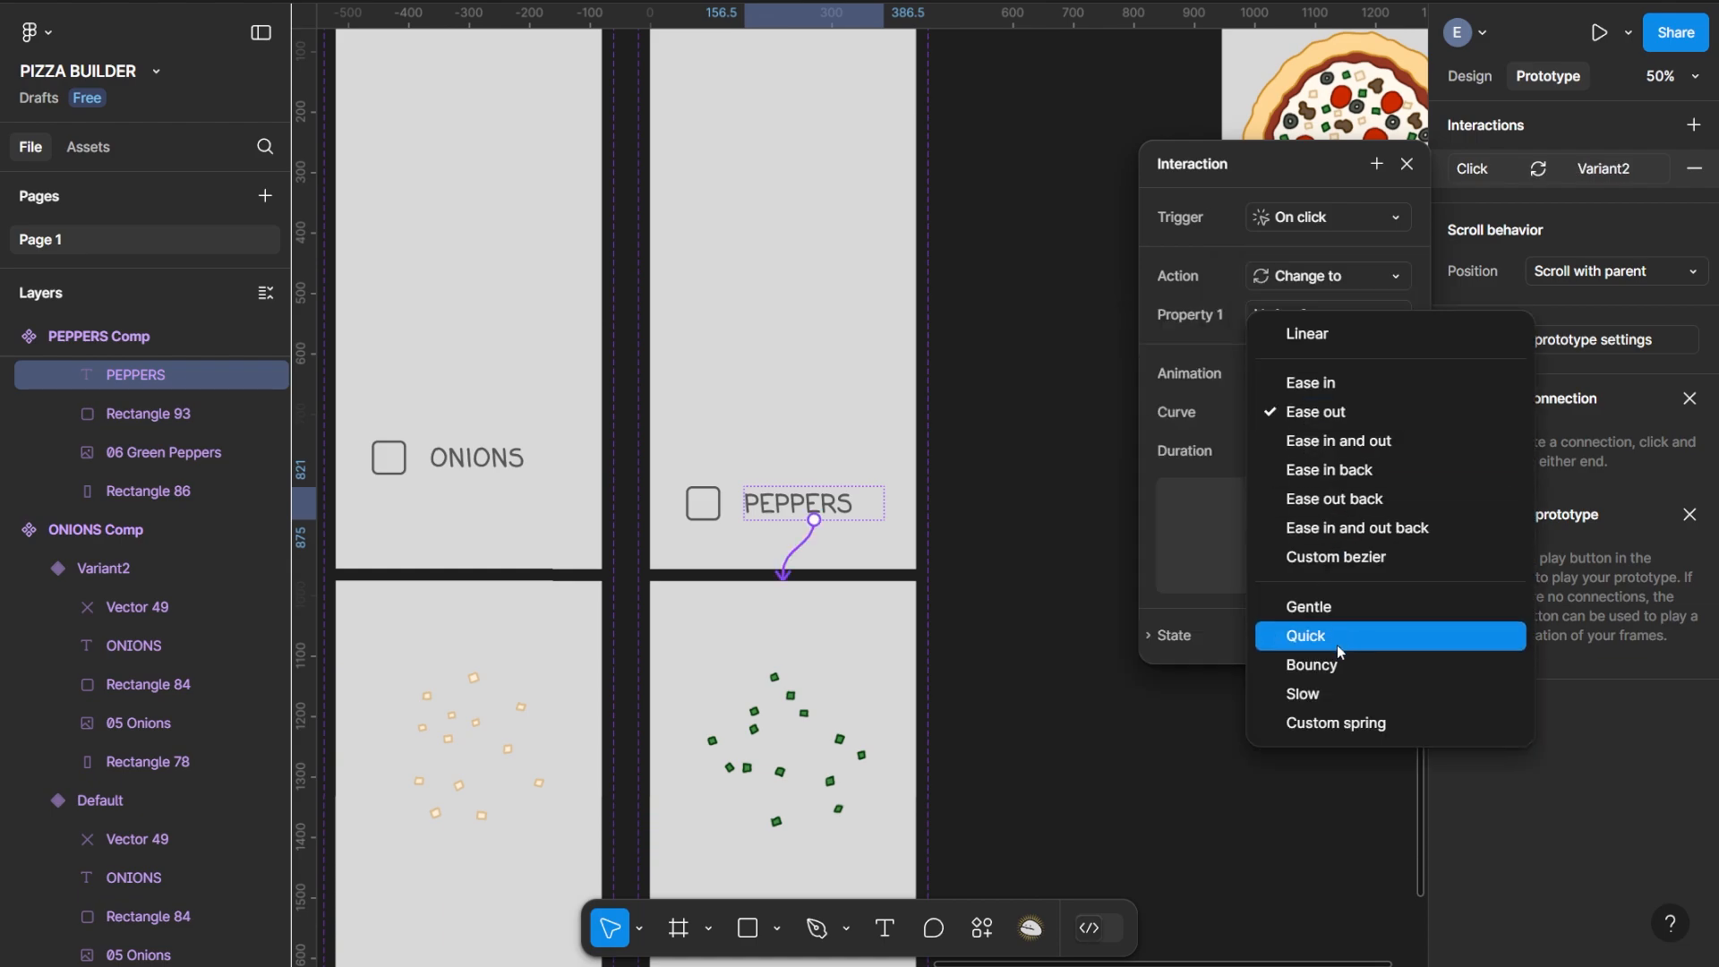
click(1341, 665)
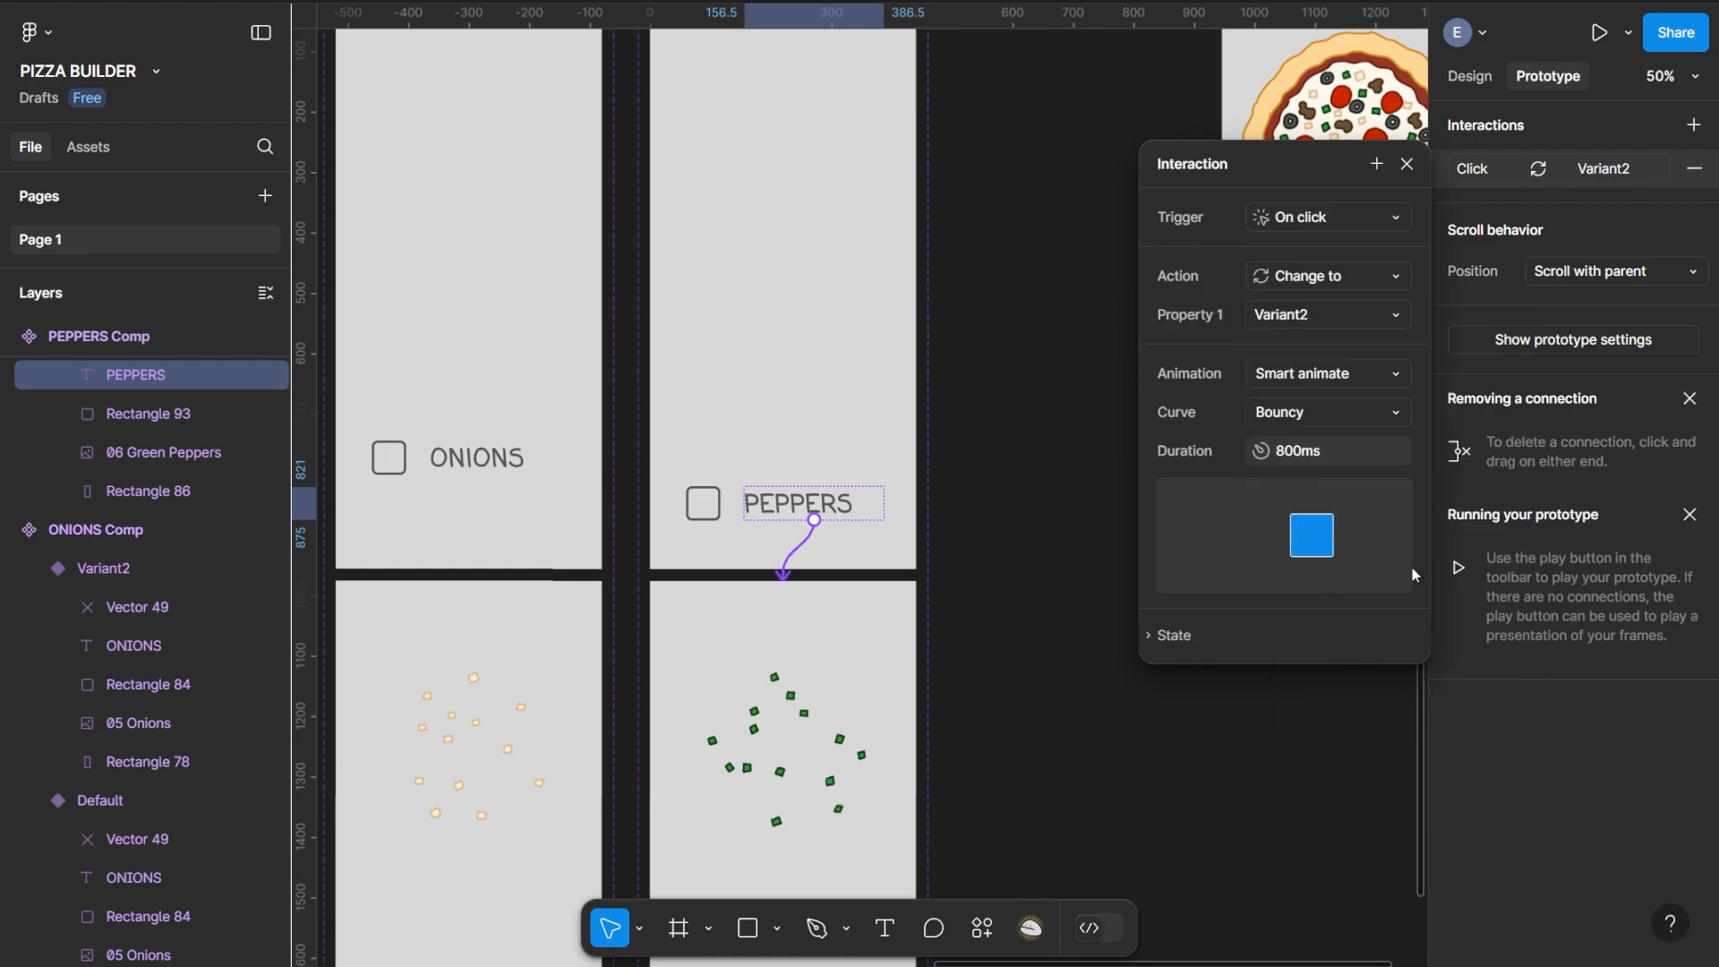
click(1408, 164)
scroll(790, 645, down, 5)
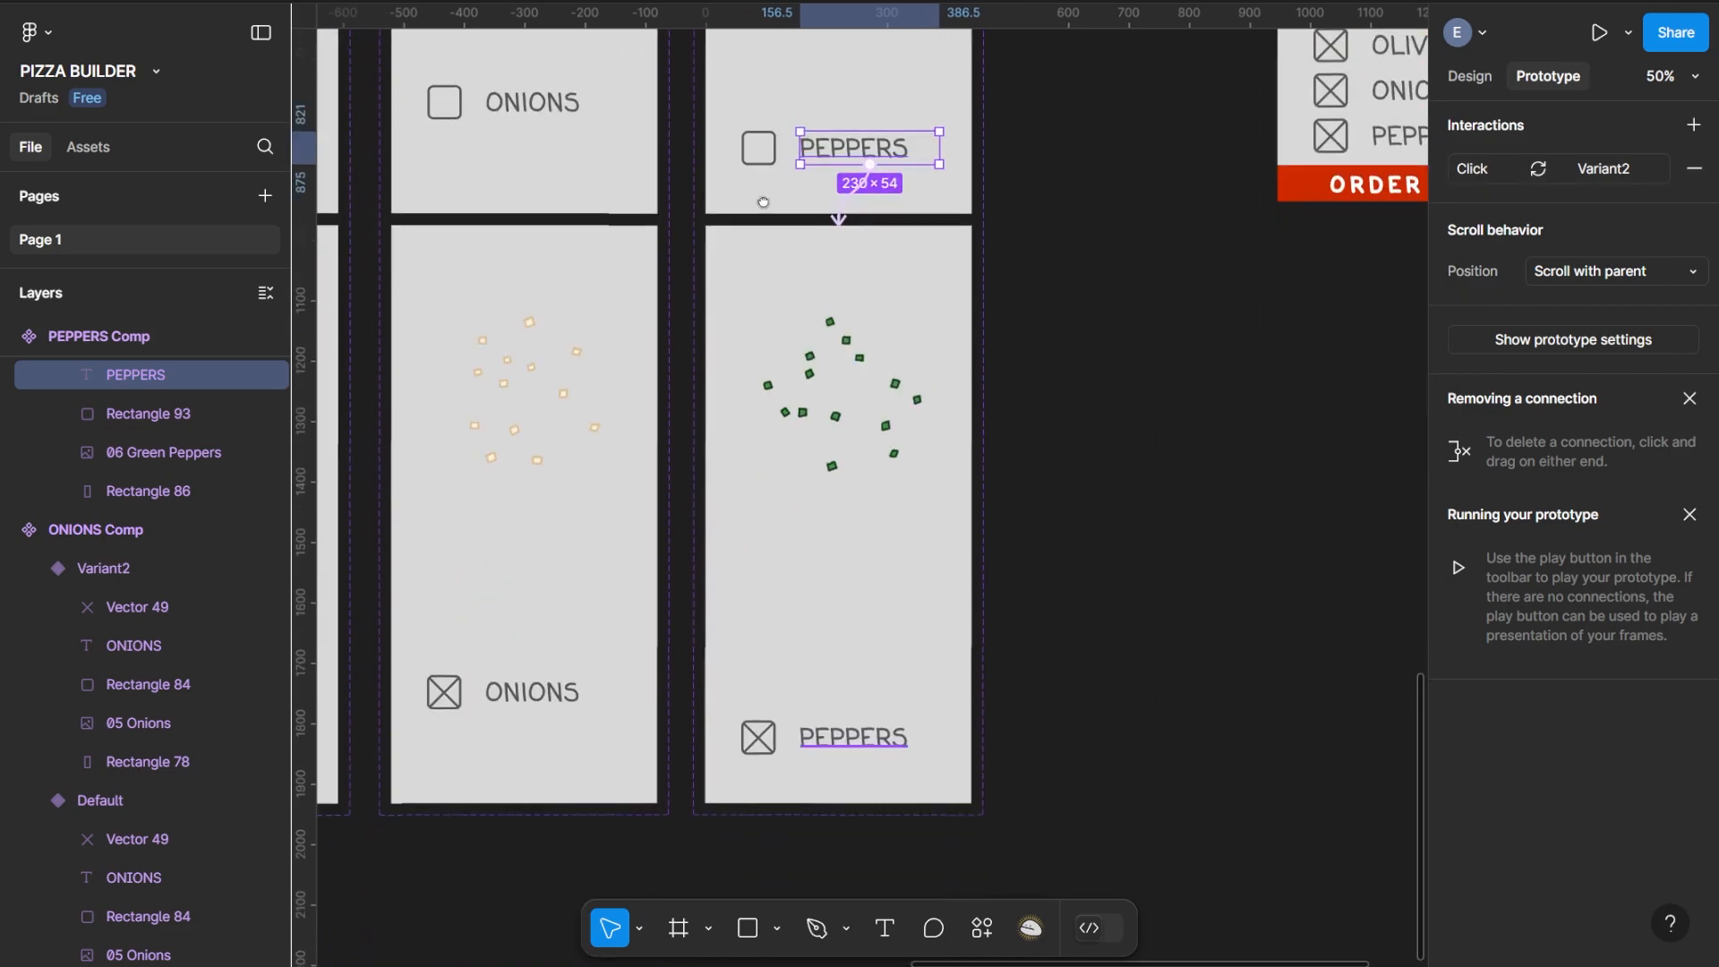
Add an on-click interaction to the checkbox rectangle in the PEPPERS Variant2 that changes it to Default
click(755, 643)
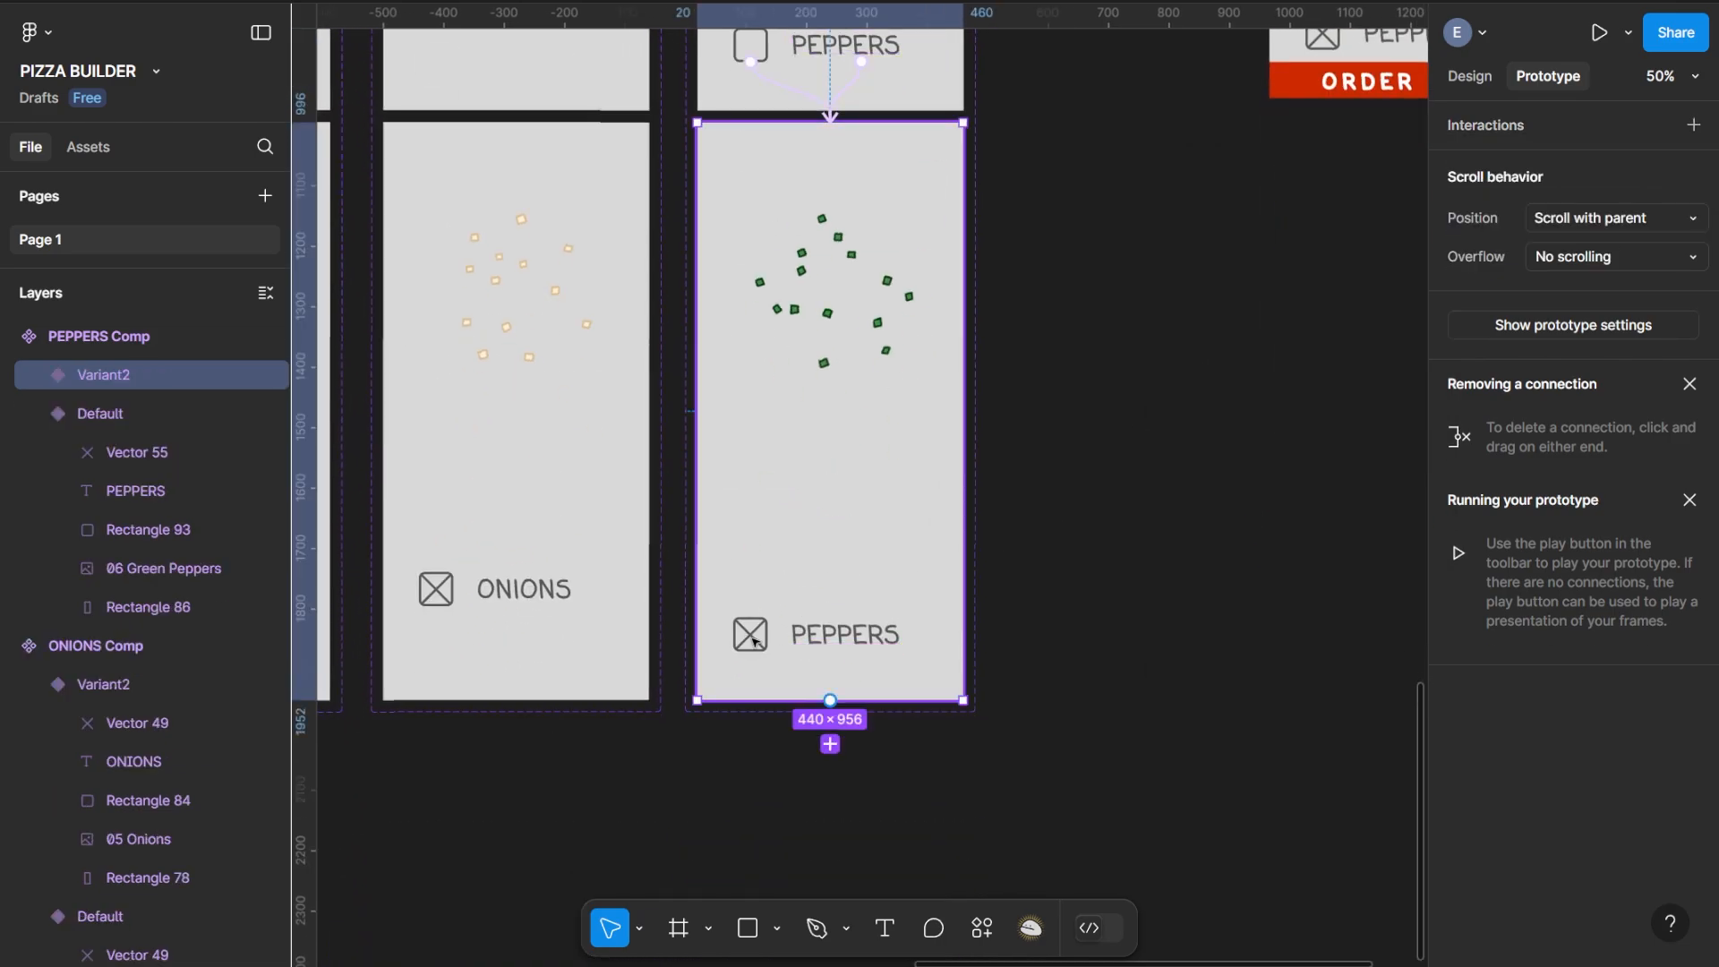
click(755, 643)
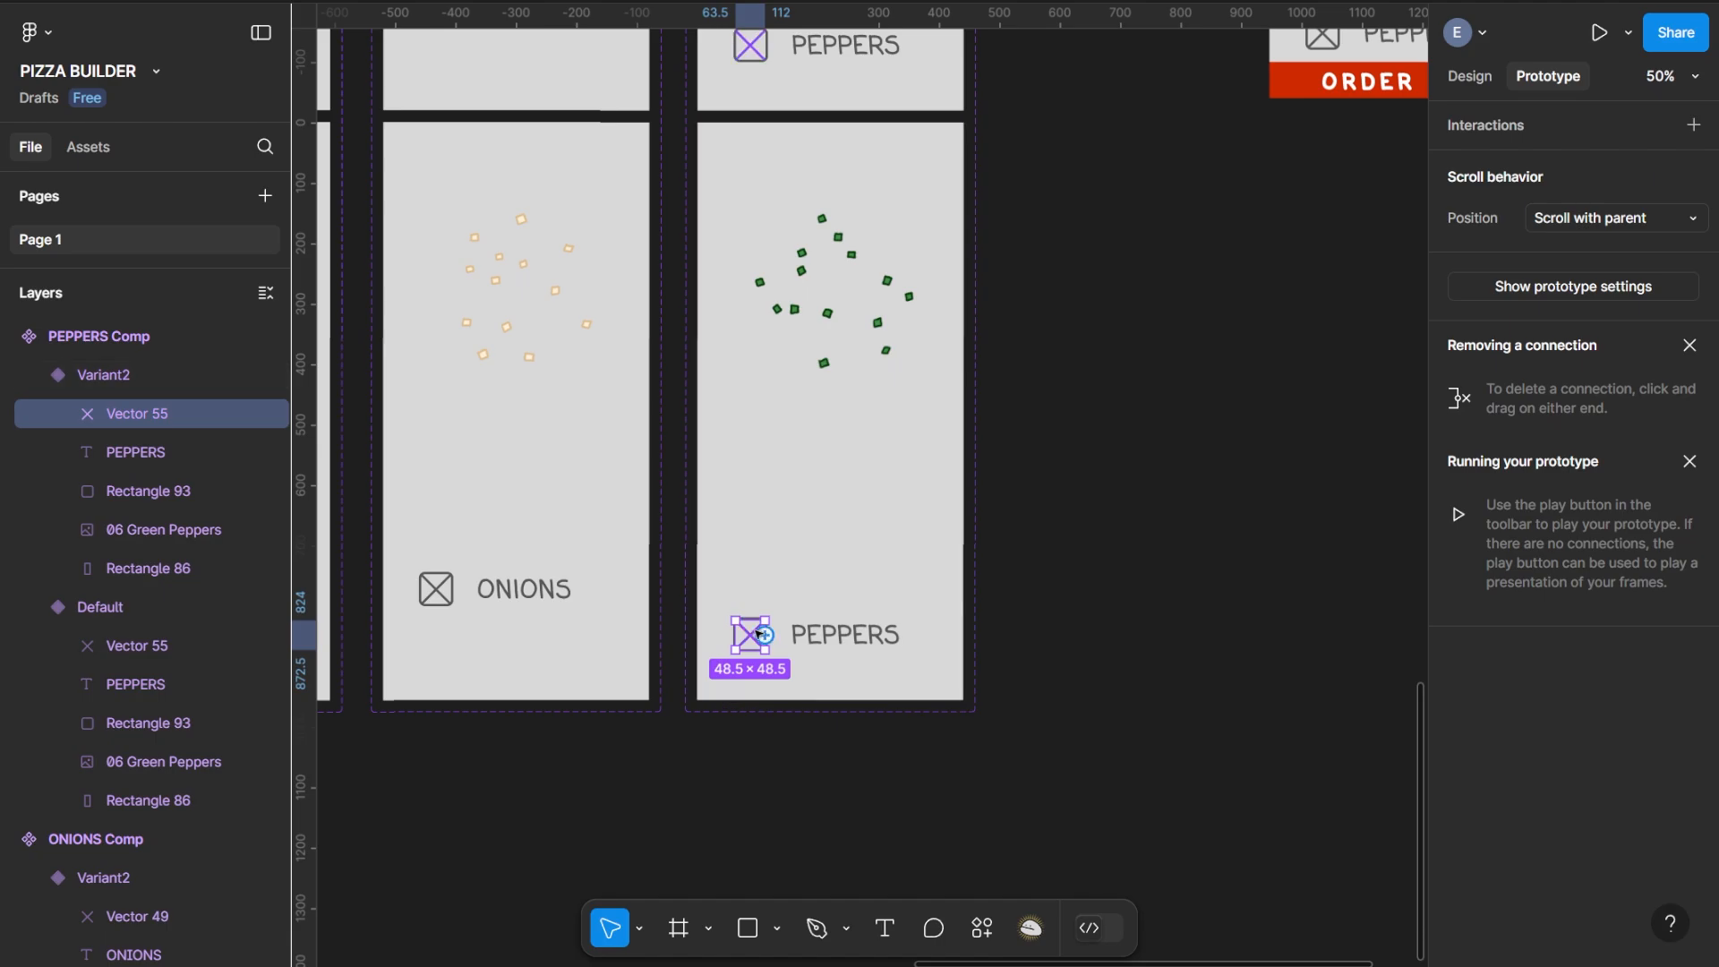
click(181, 494)
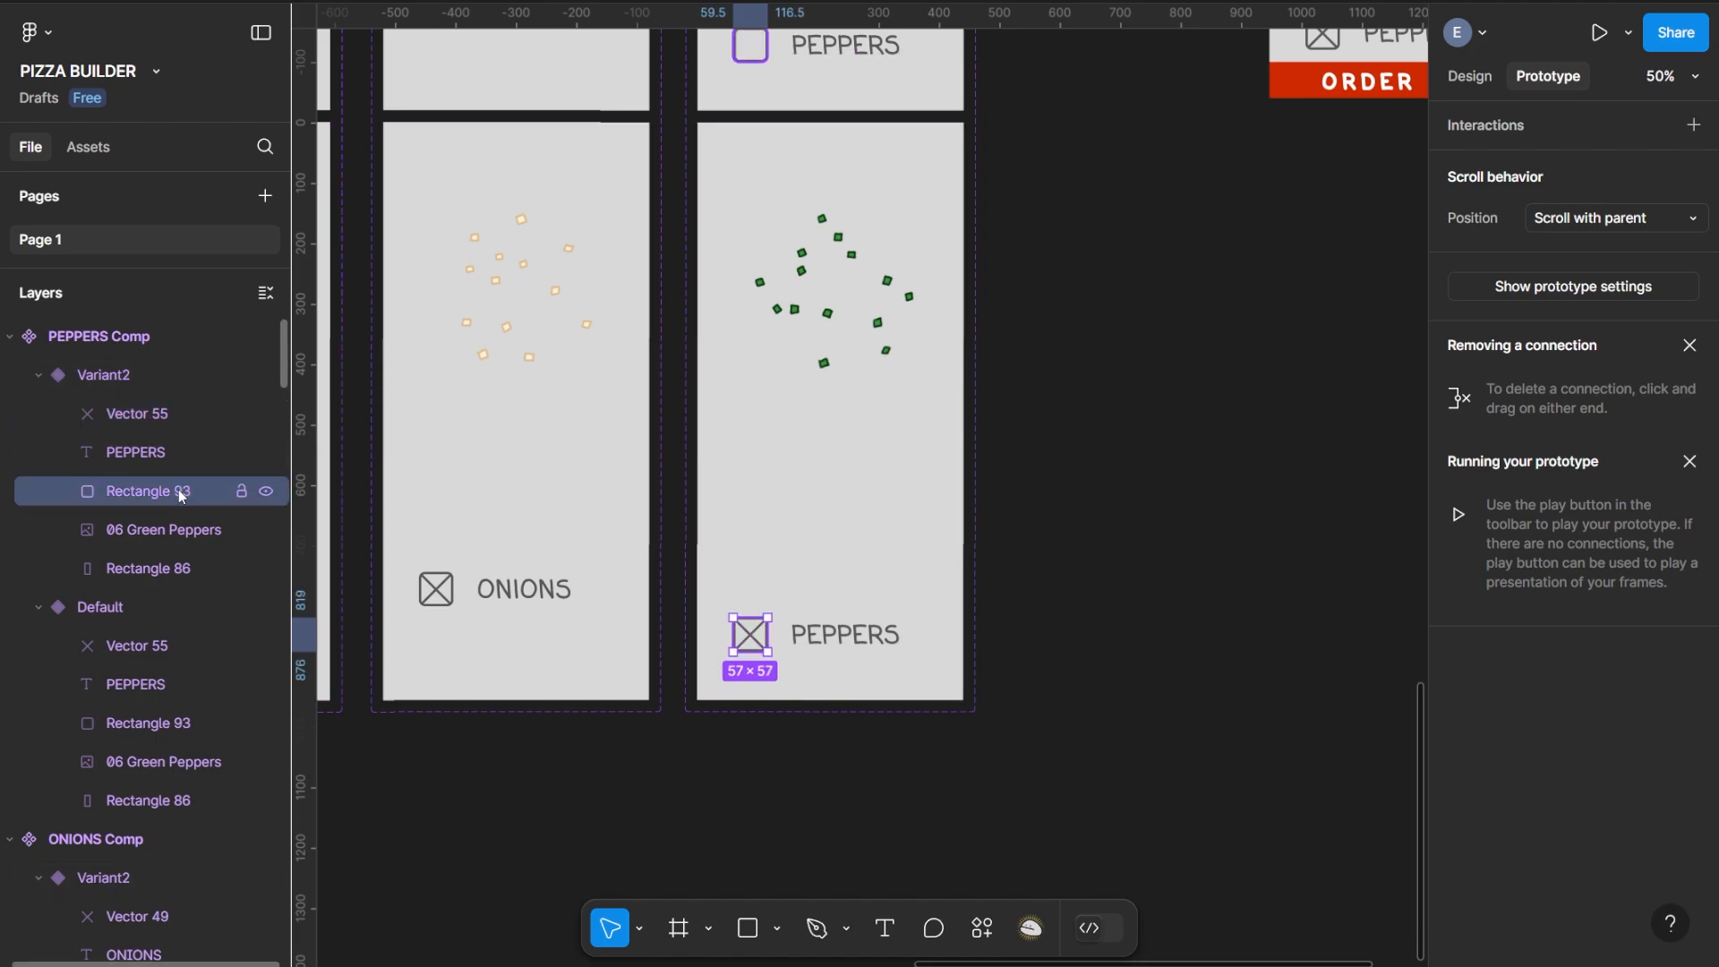
click(1693, 124)
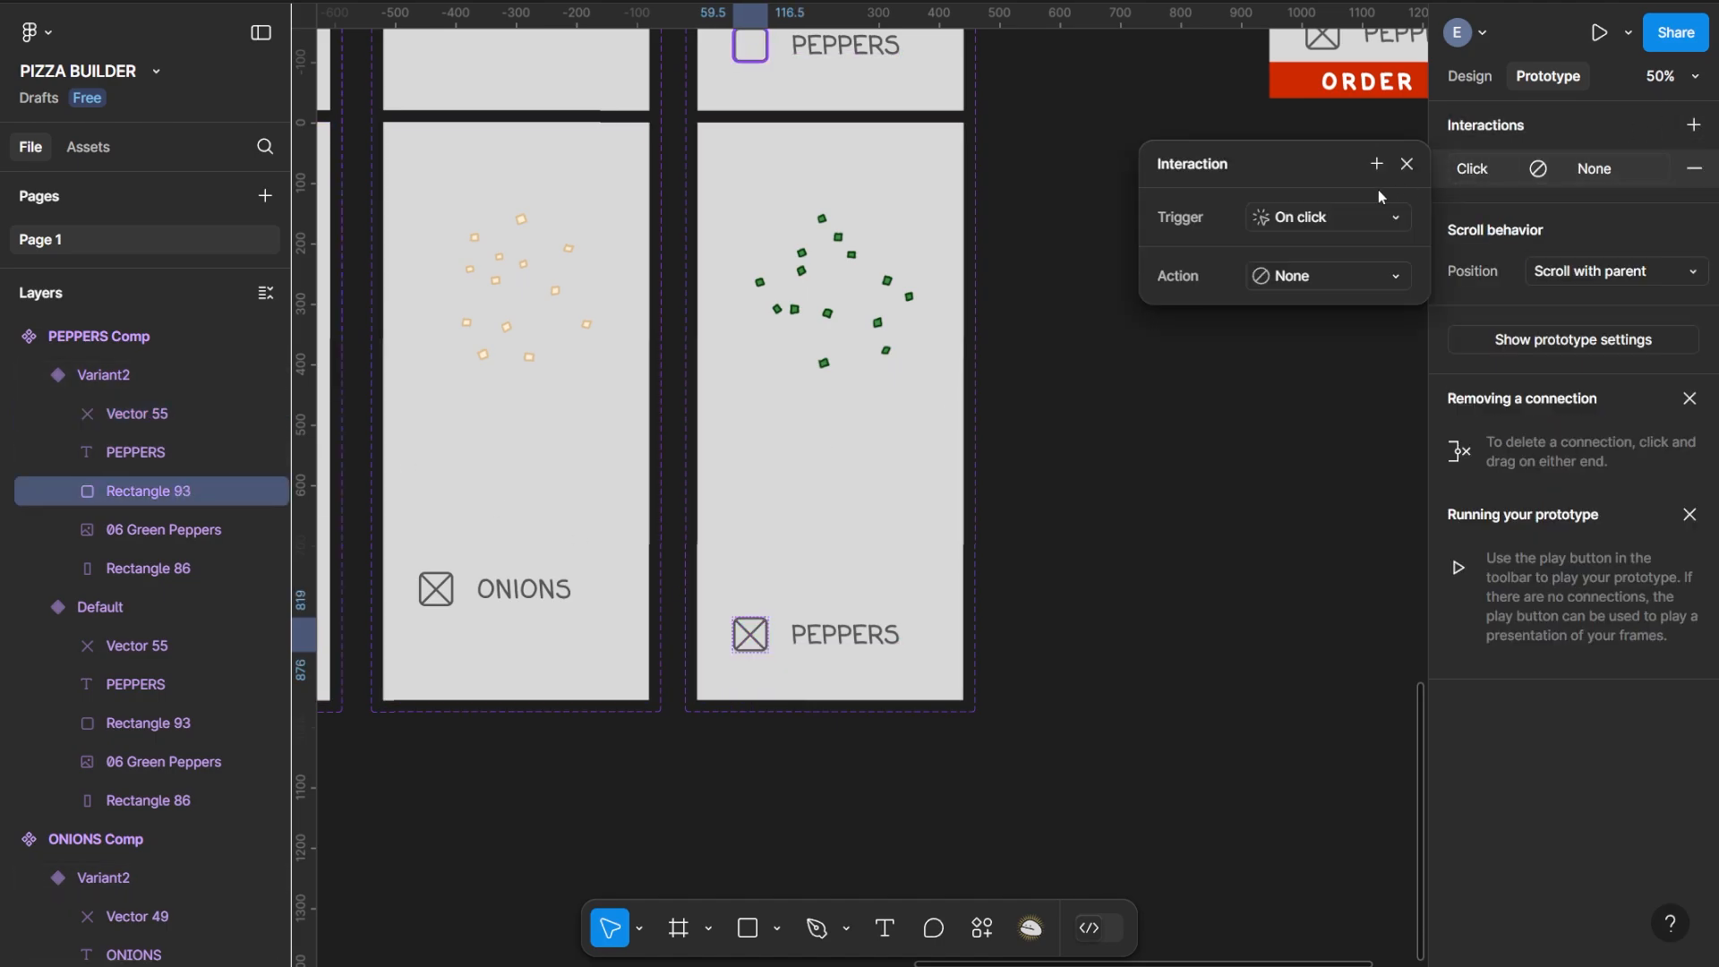
click(1318, 269)
click(1320, 358)
click(1313, 317)
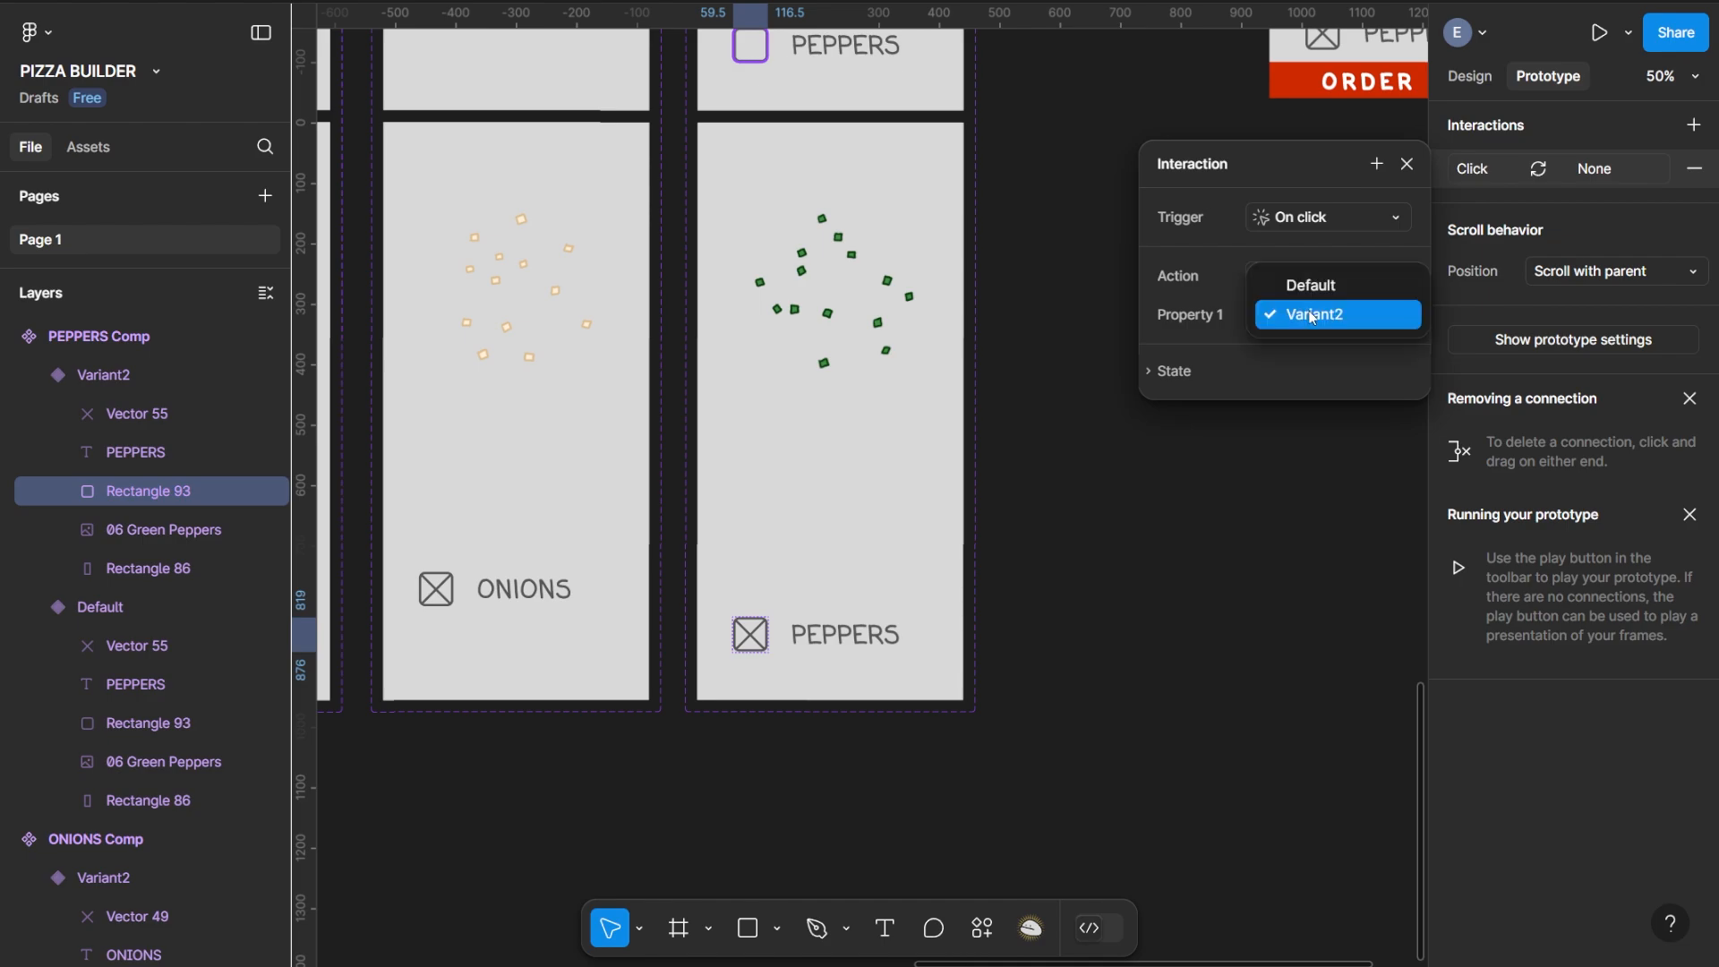
click(1311, 285)
Set the Variant2 checkbox interaction's animation to Smart animate with a Gentle curve
click(1303, 373)
click(1312, 427)
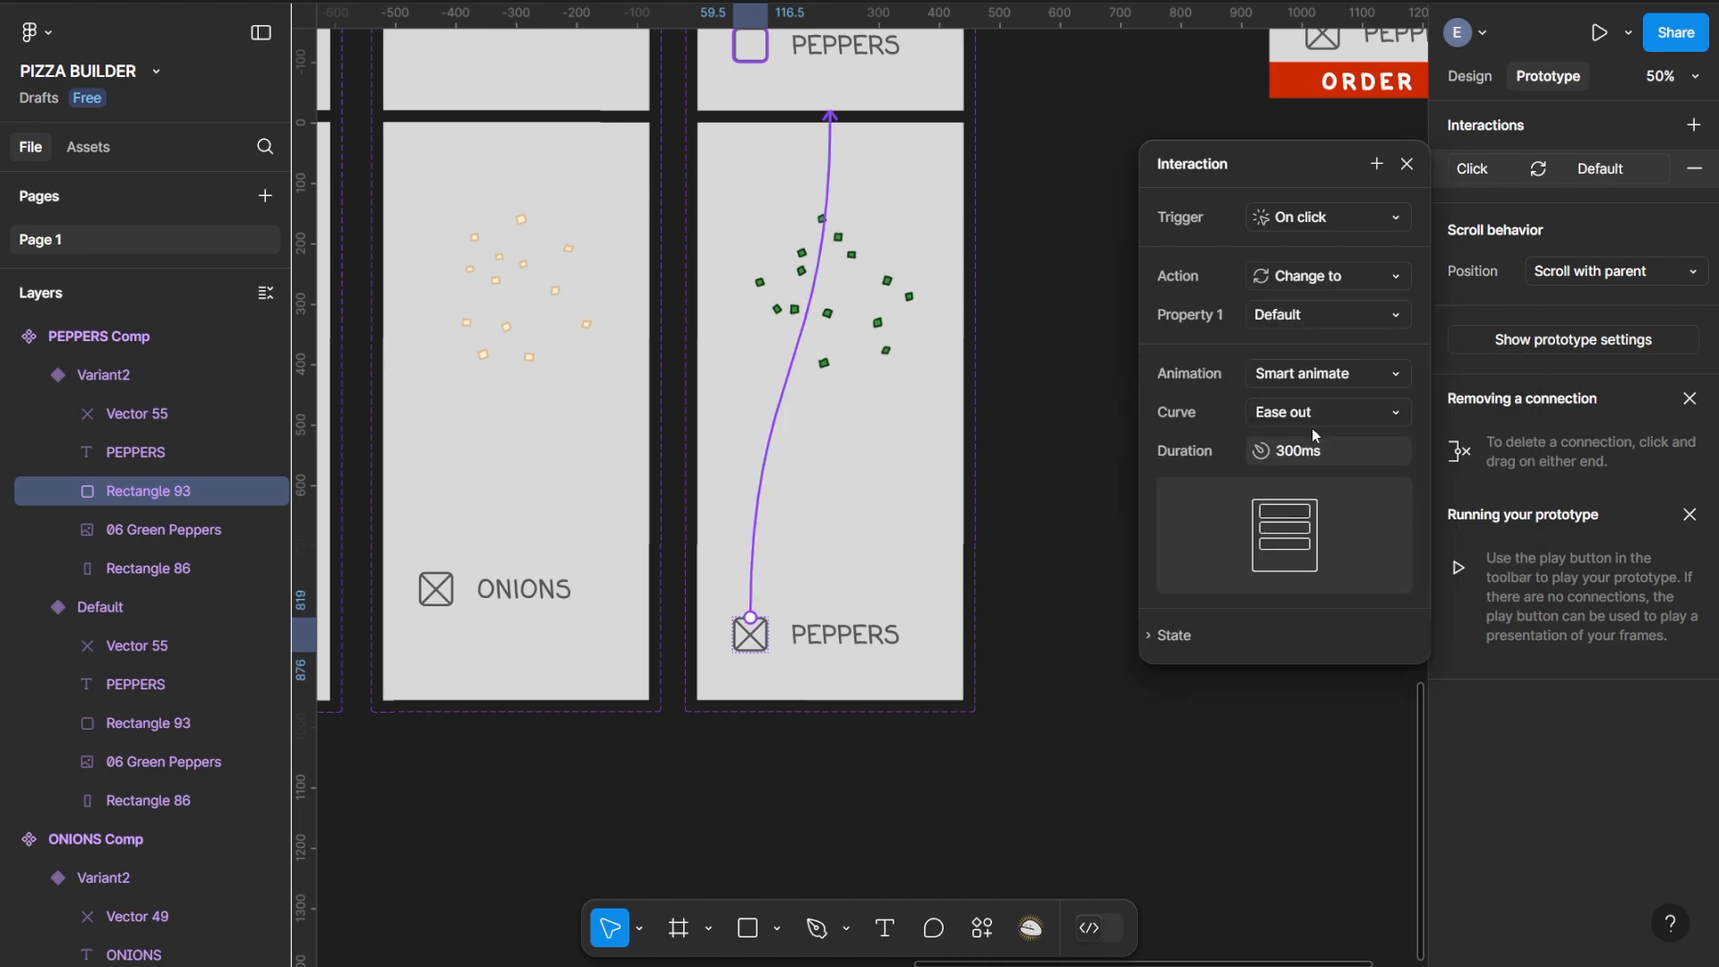
click(1304, 422)
click(1332, 607)
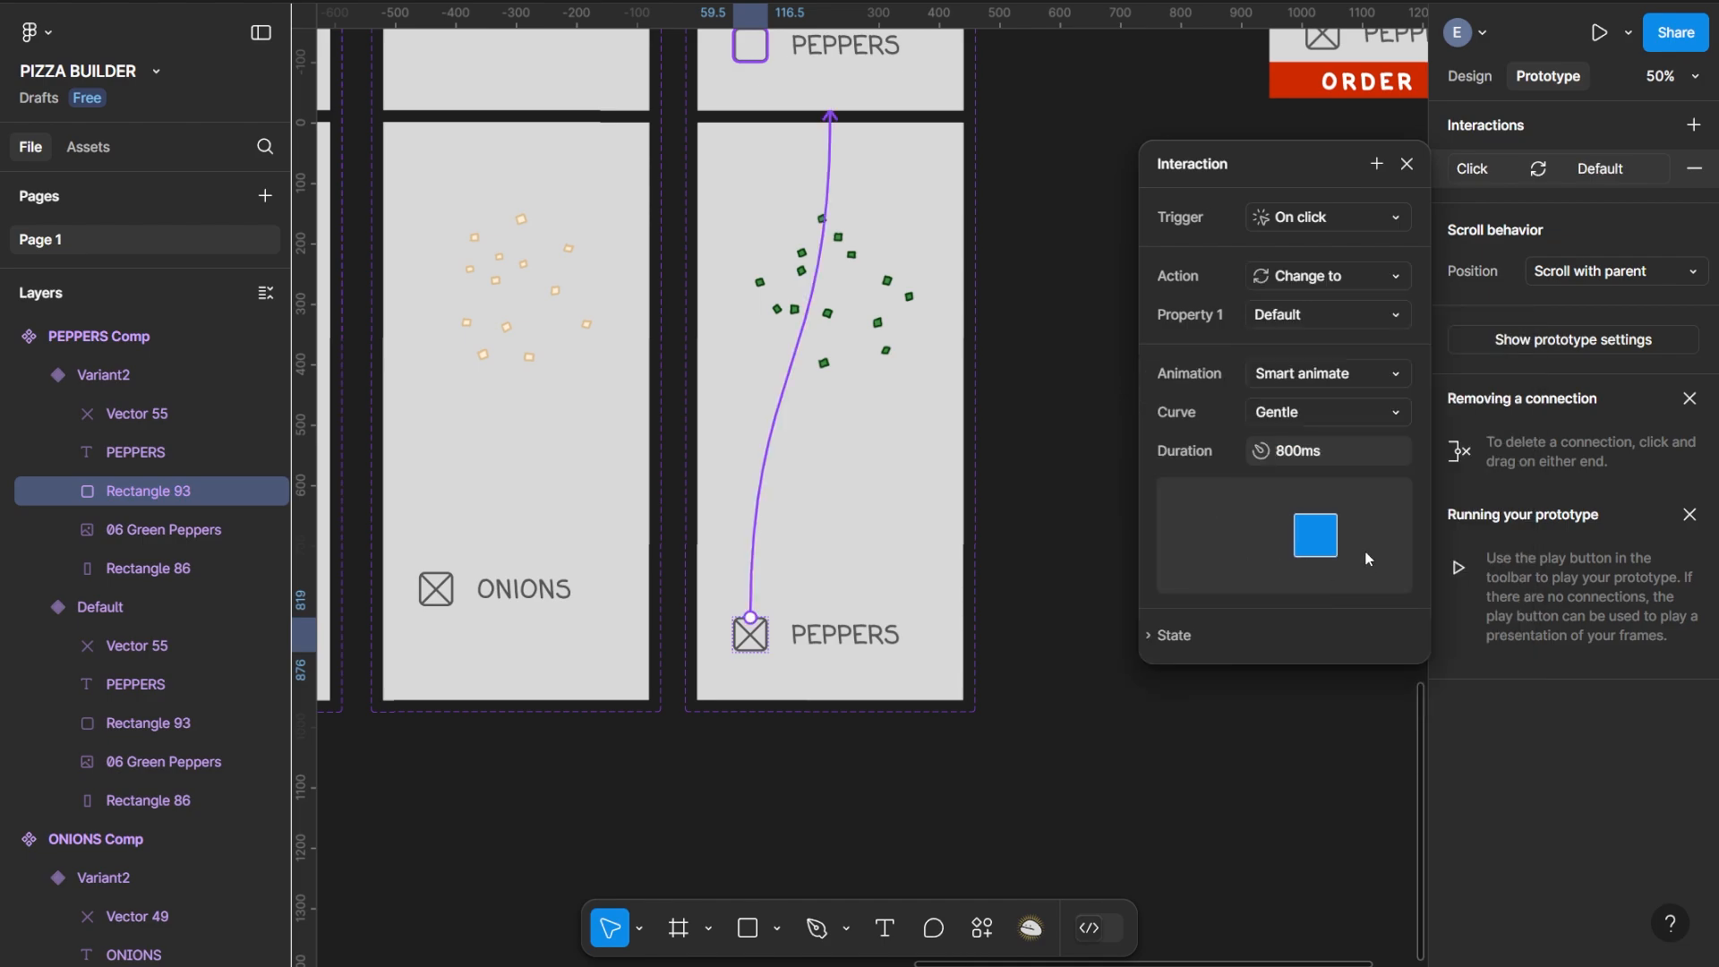
click(1413, 165)
Add an on-click interaction to the PEPPERS text in Variant2 that changes it to Default
click(846, 634)
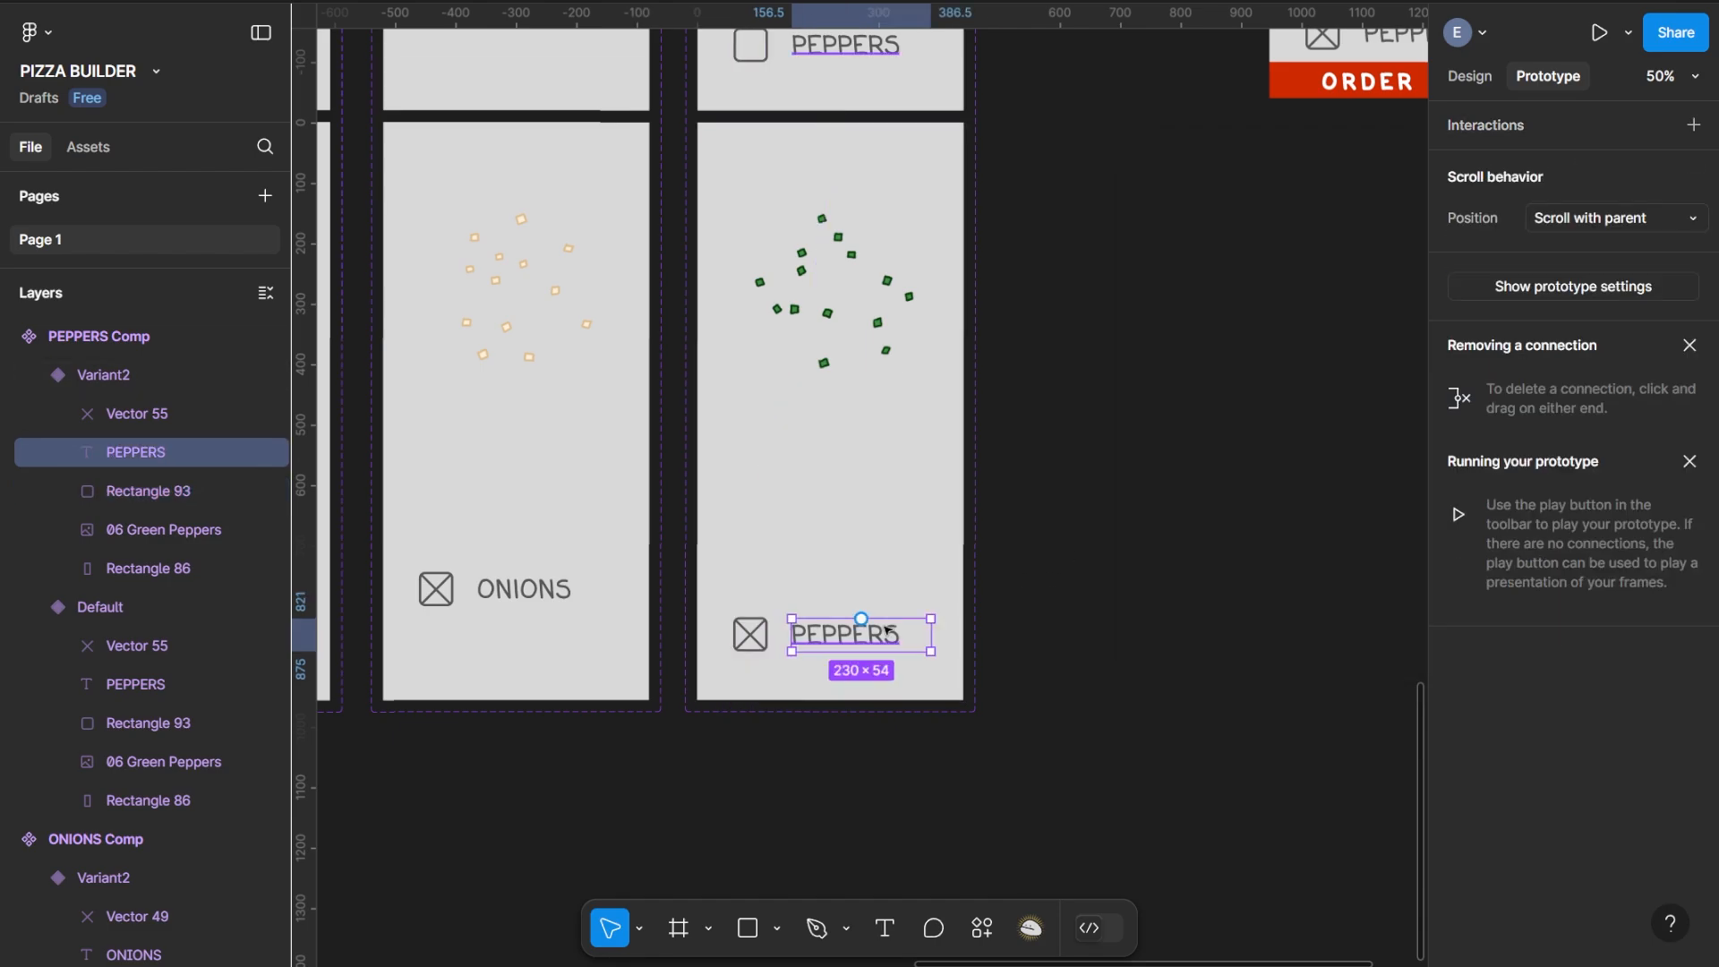
click(1694, 126)
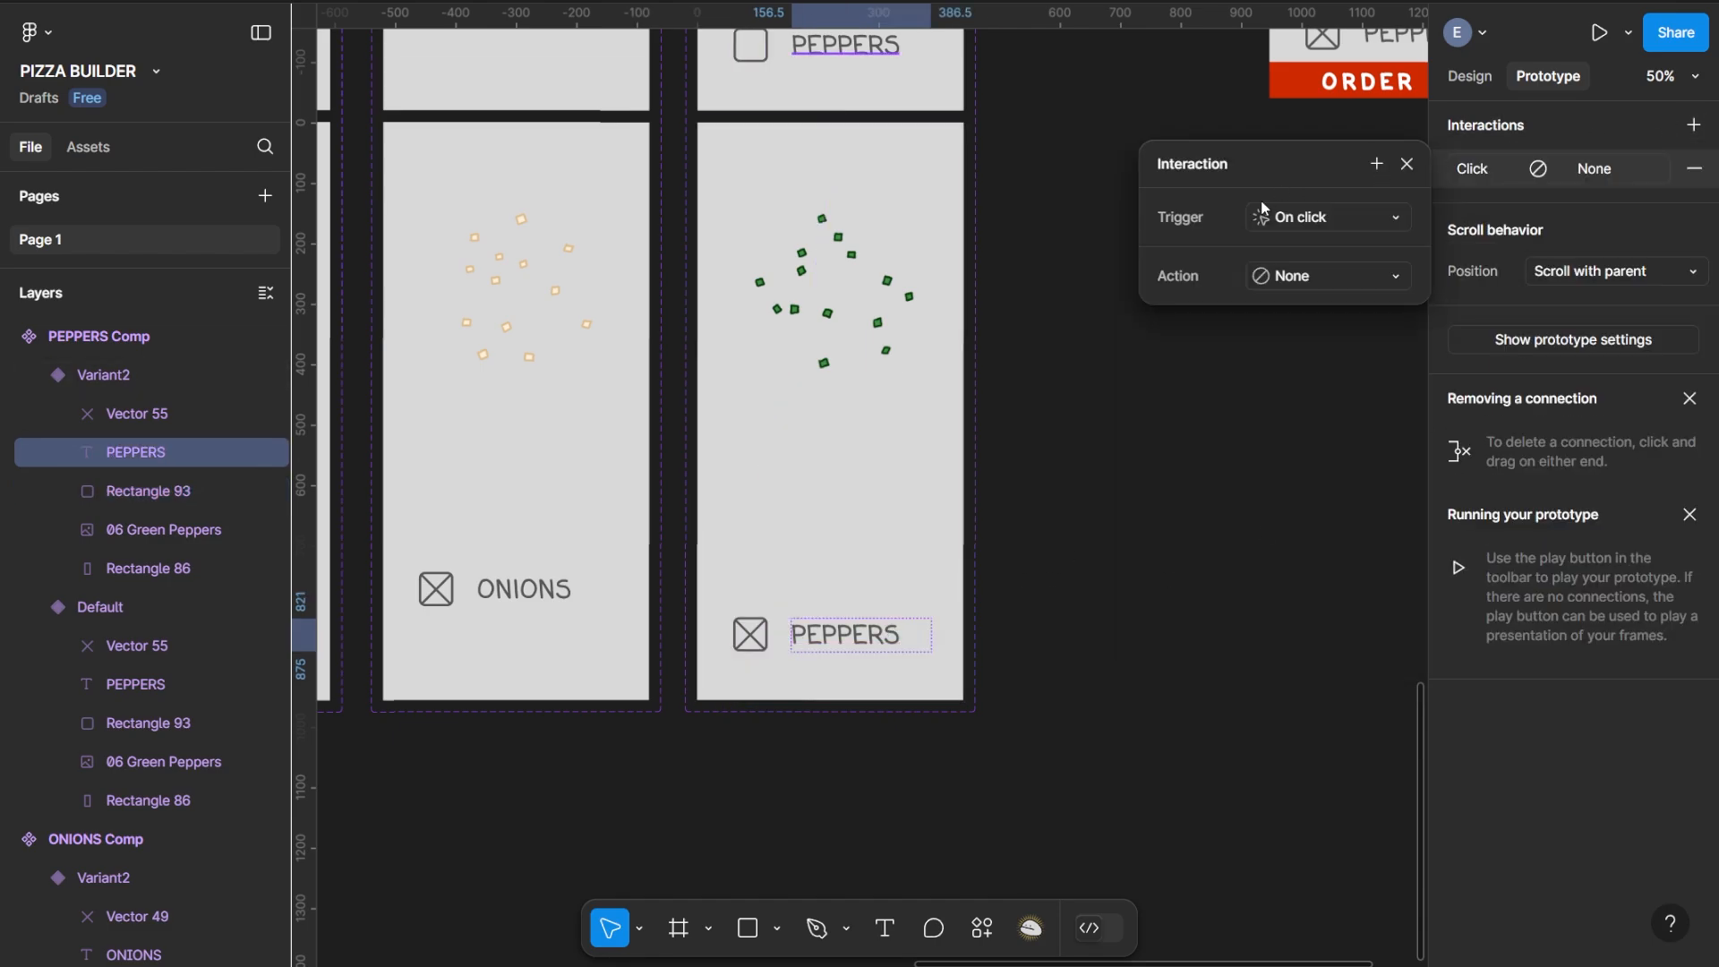
click(1316, 282)
click(1325, 357)
click(1292, 315)
click(1291, 313)
click(1291, 311)
click(1310, 285)
Give the PEPPERS text interaction in Variant2 a Smart animate animation with a Gentle curve
click(1307, 373)
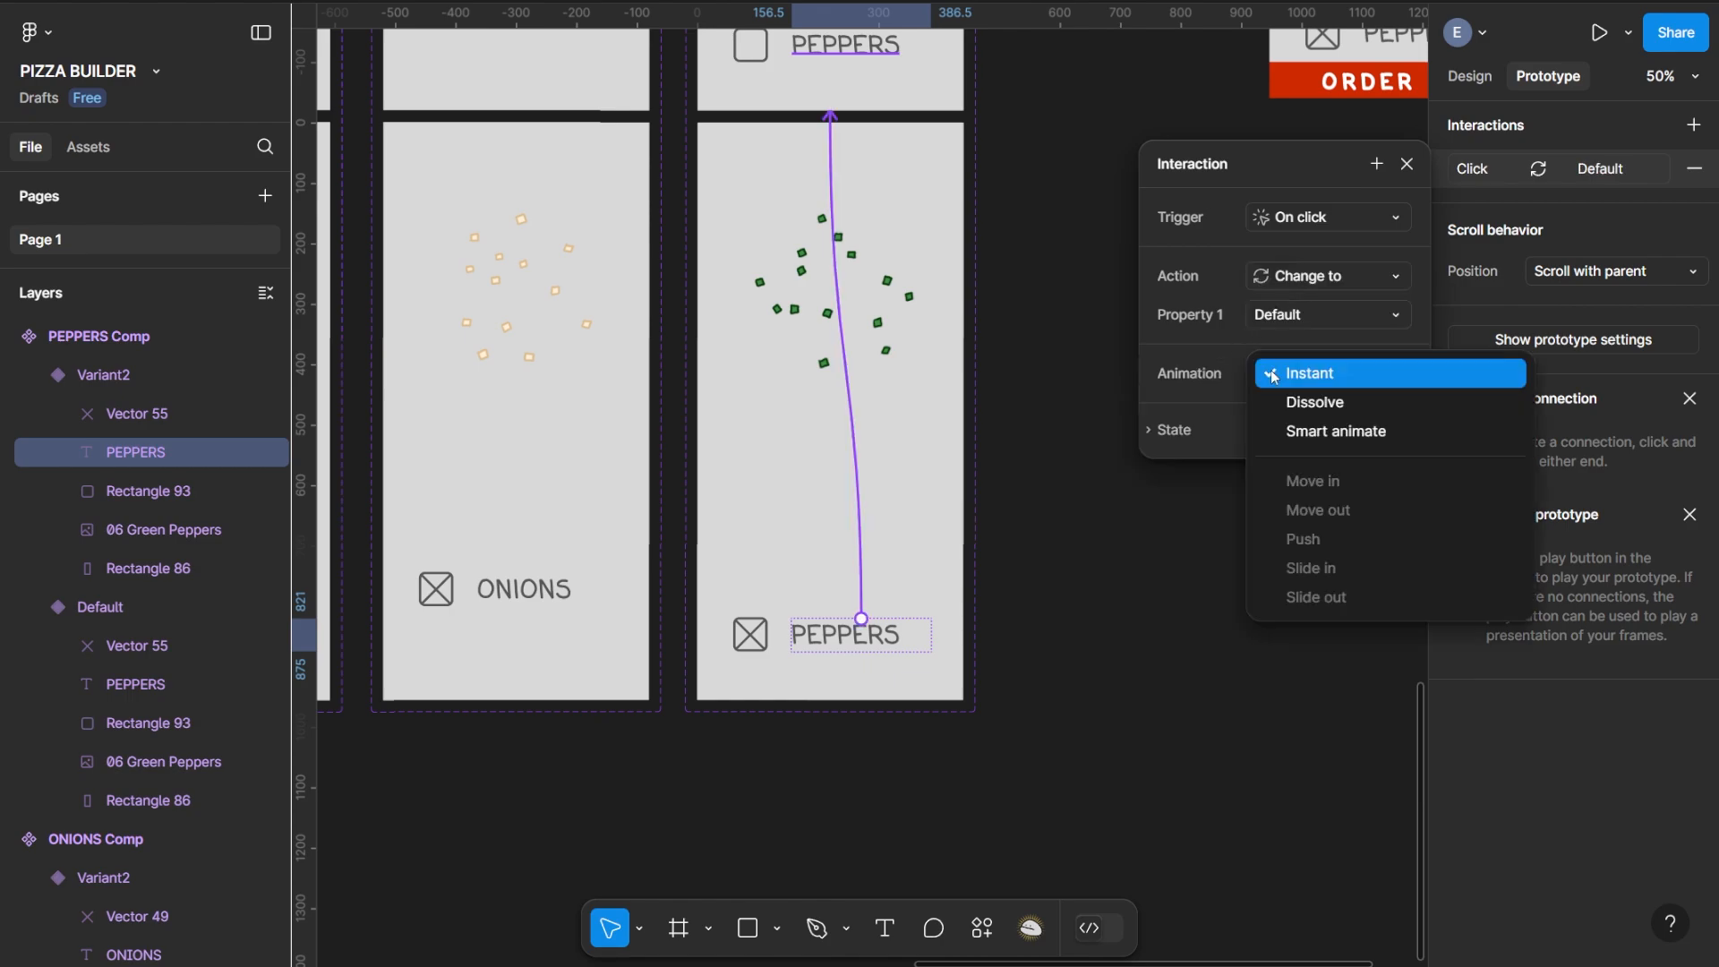
click(1309, 428)
click(1288, 416)
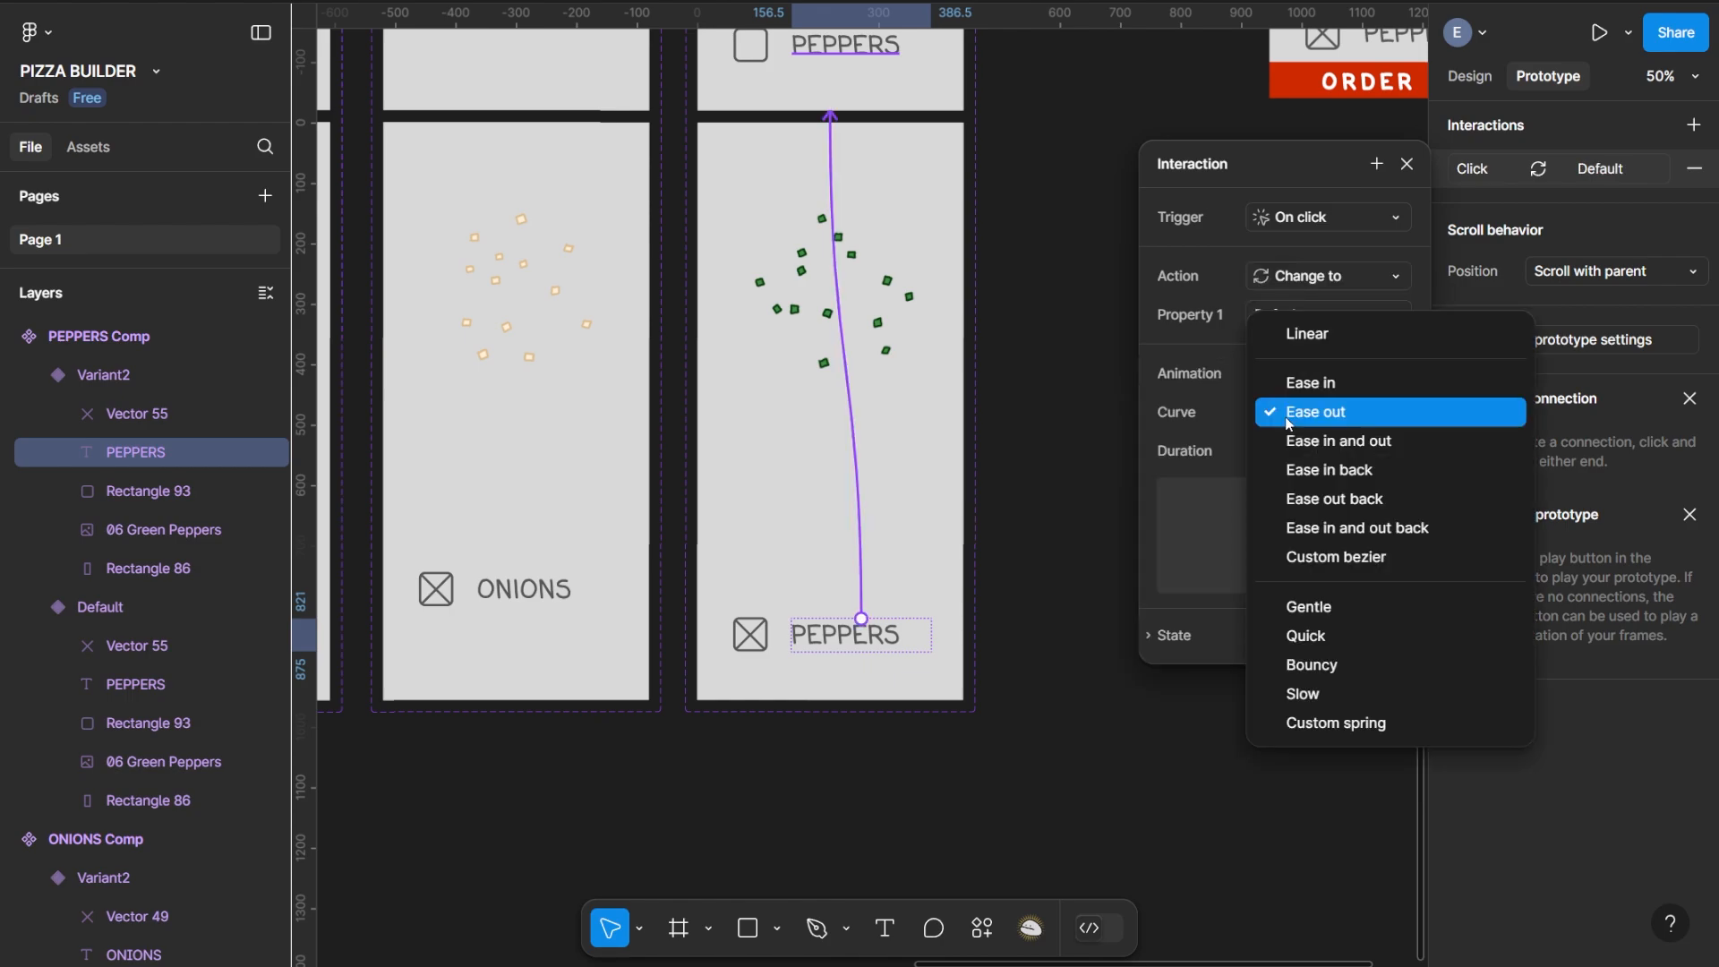
click(1307, 606)
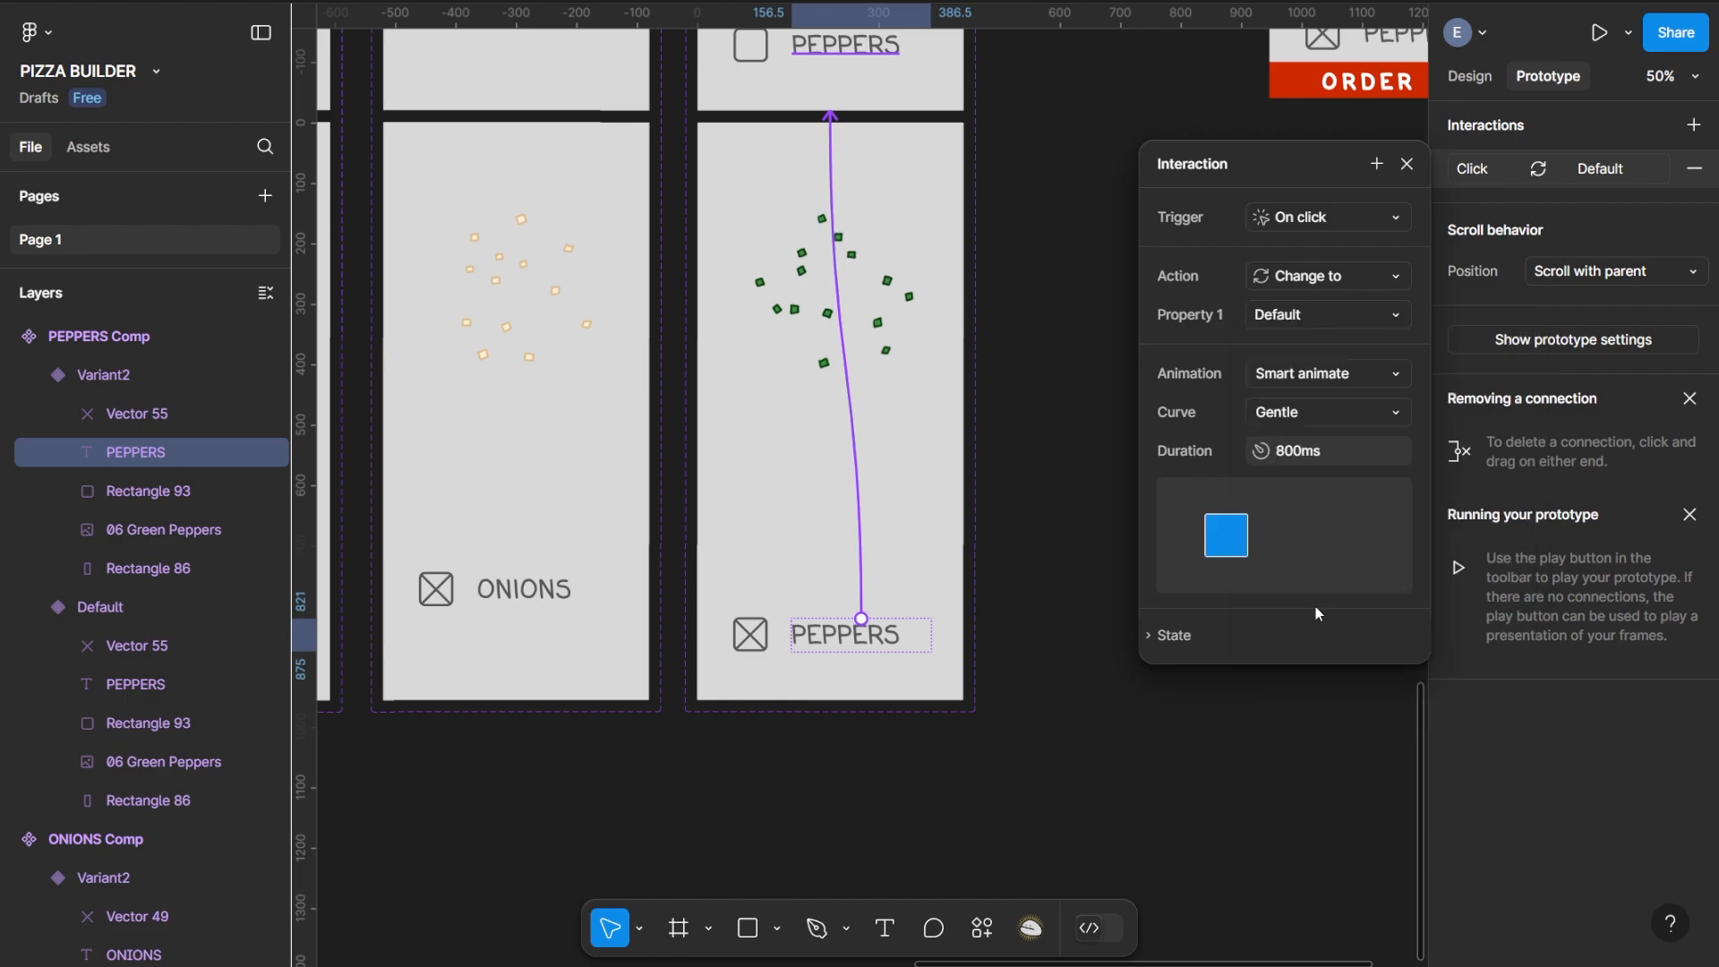
Check the Variant2 checkbox's interaction settings and review the prototype connections across all the topping components
click(766, 641)
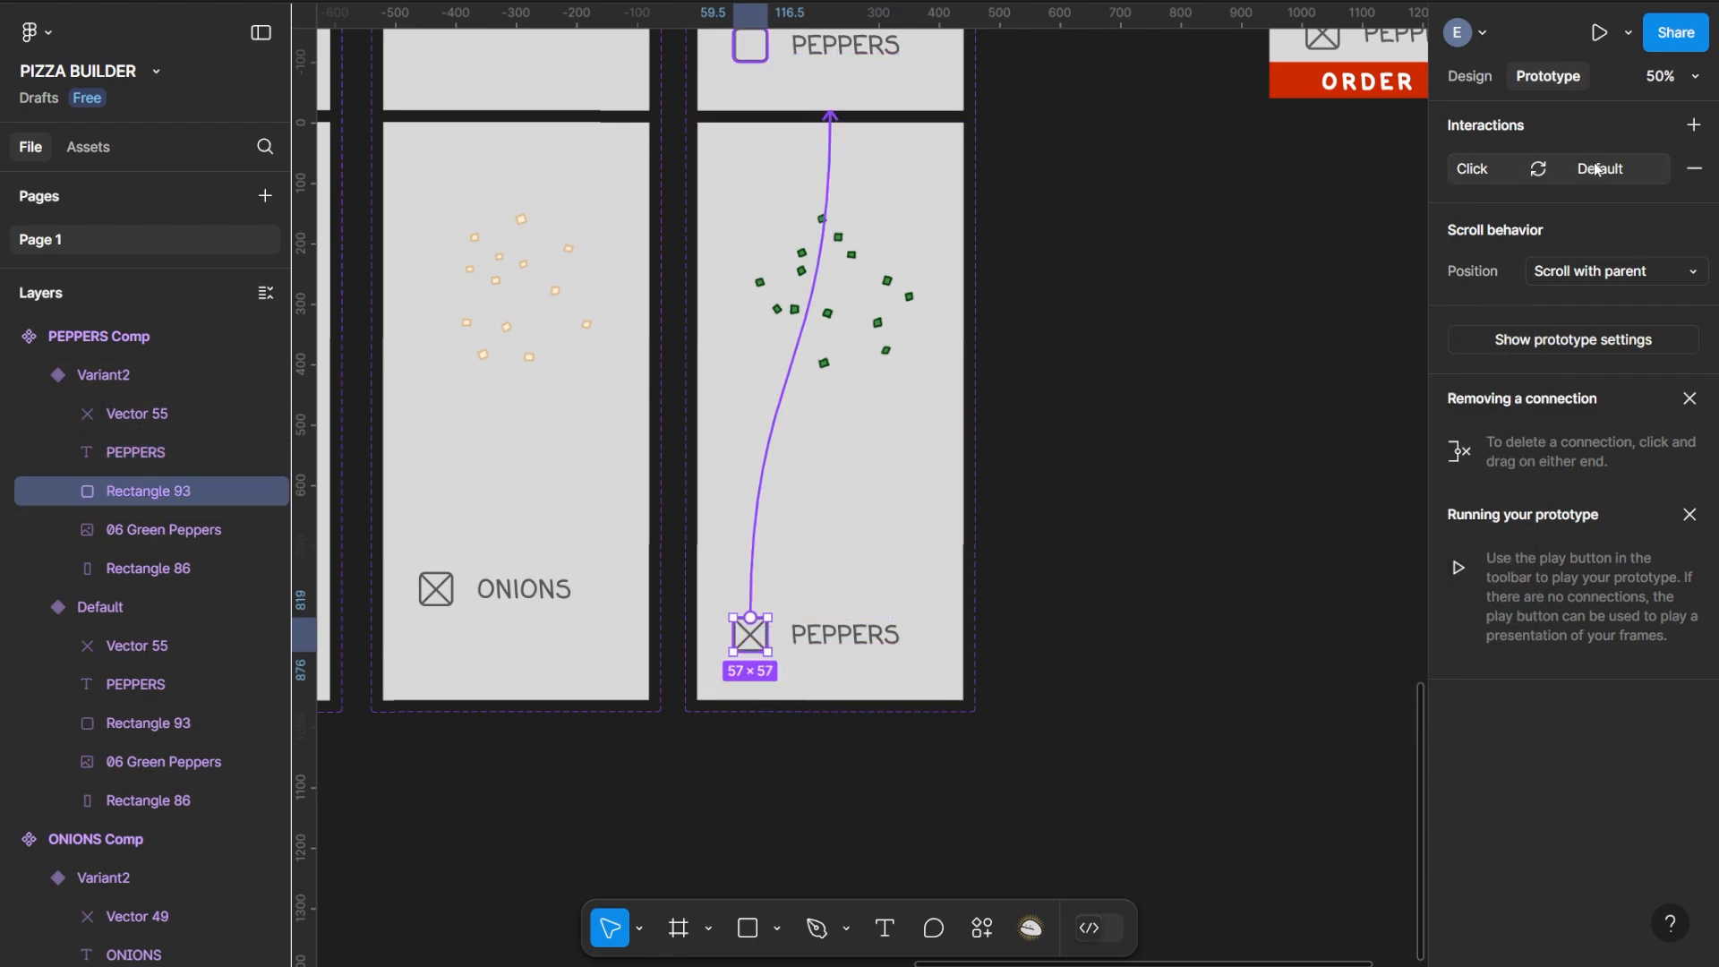
click(1597, 168)
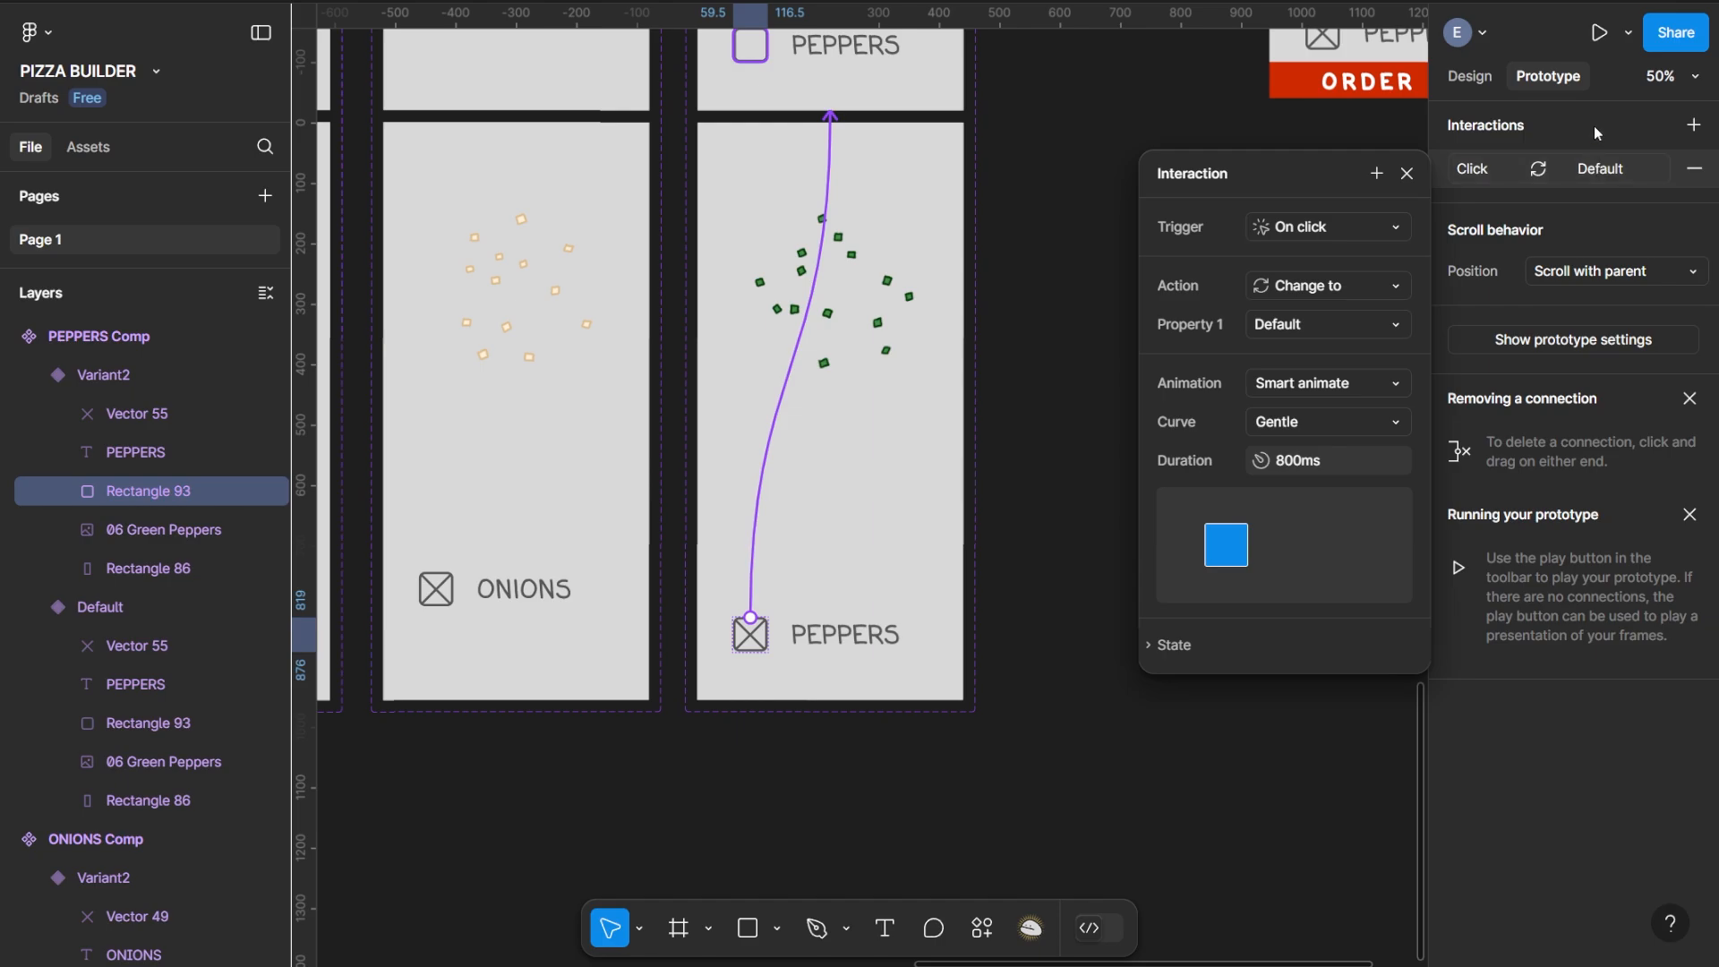
click(1593, 126)
click(1108, 274)
scroll(1137, 492, up, 6)
scroll(1155, 510, left, 7)
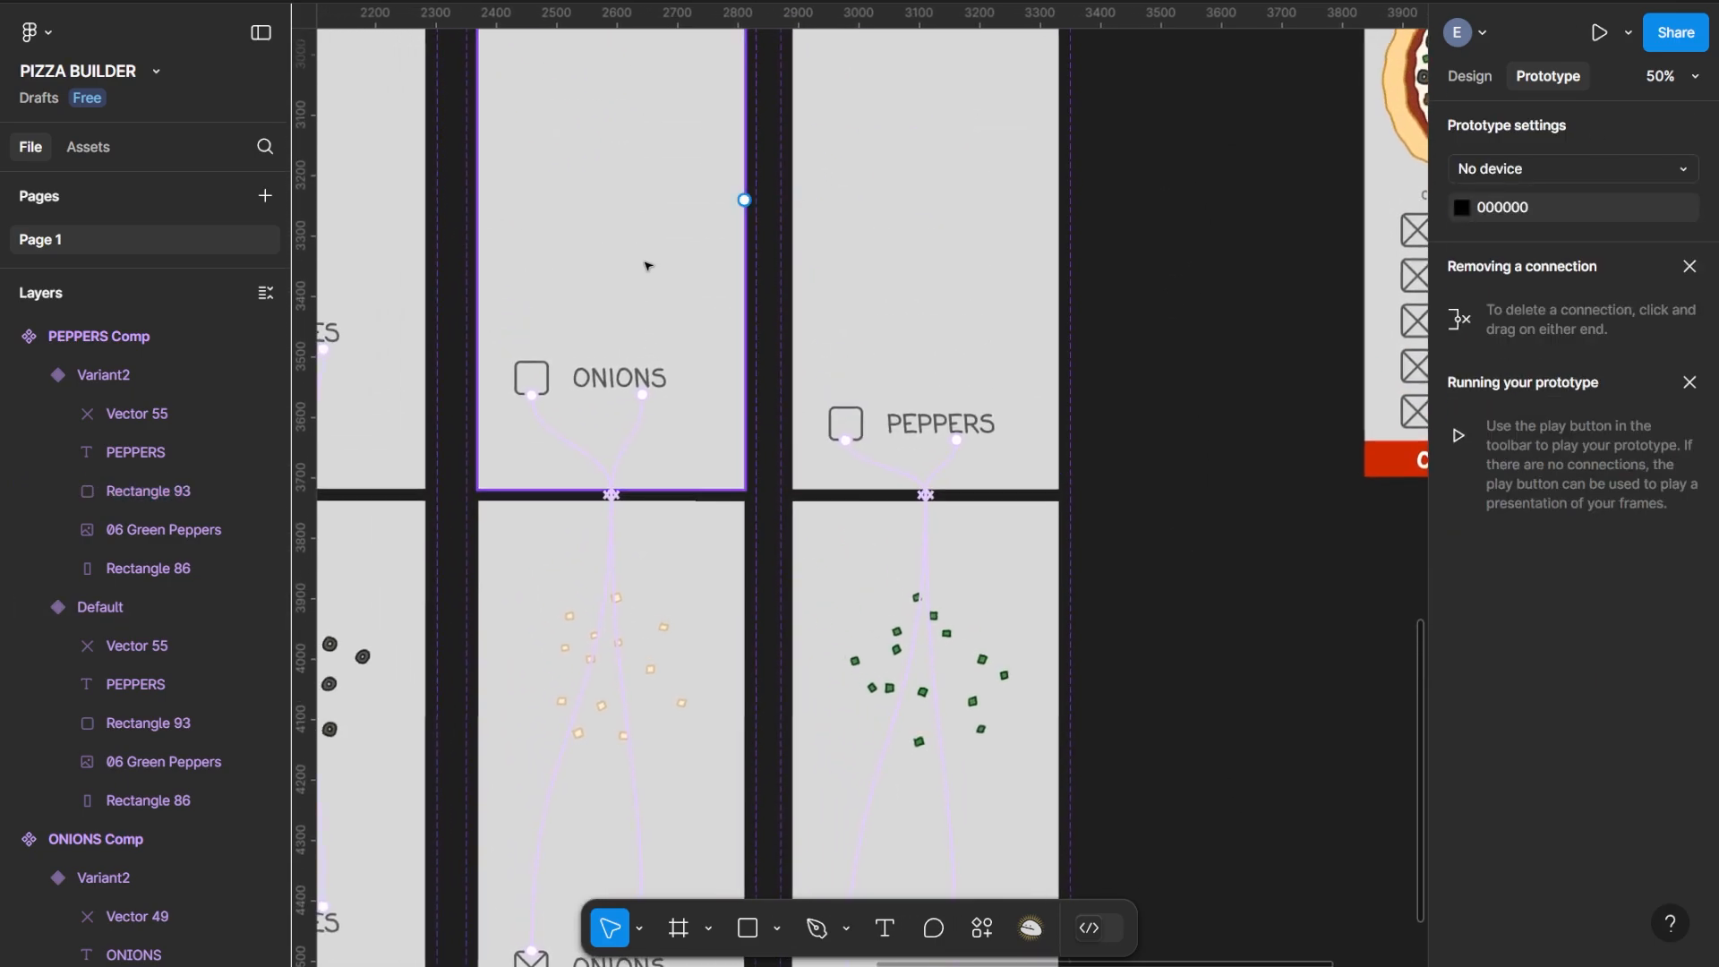
scroll(1046, 469, down, 3)
scroll(1030, 460, up, 5)
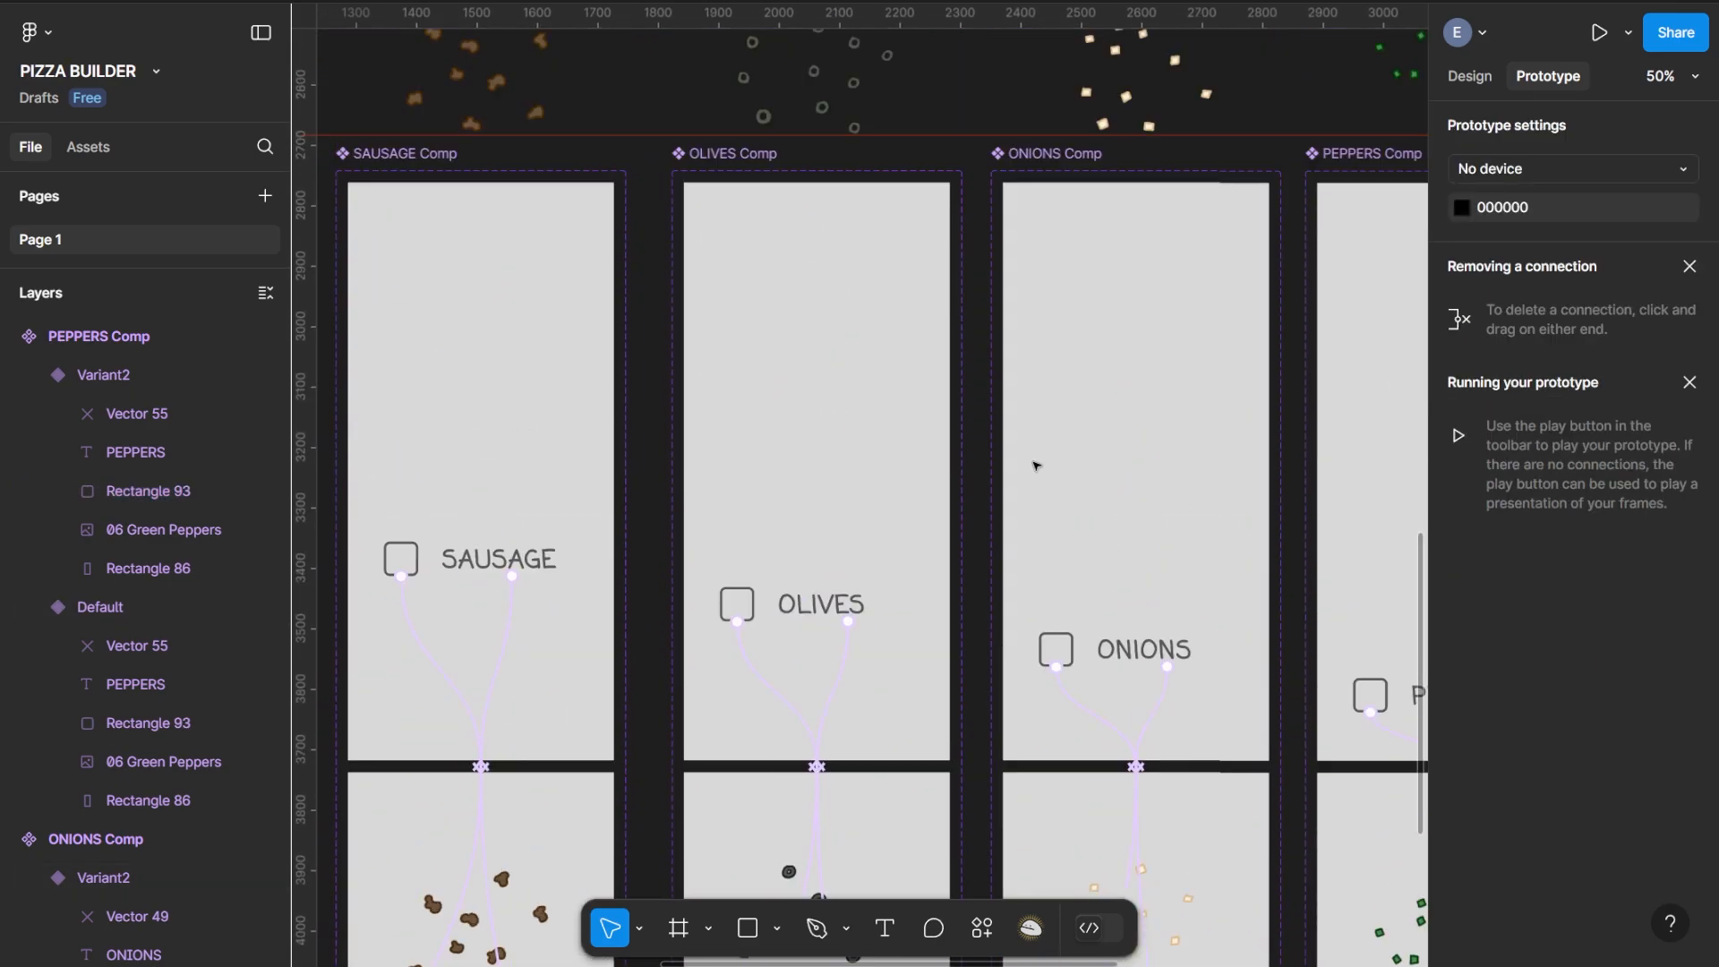
scroll(1034, 467, down, 5)
scroll(1064, 609, down, 3)
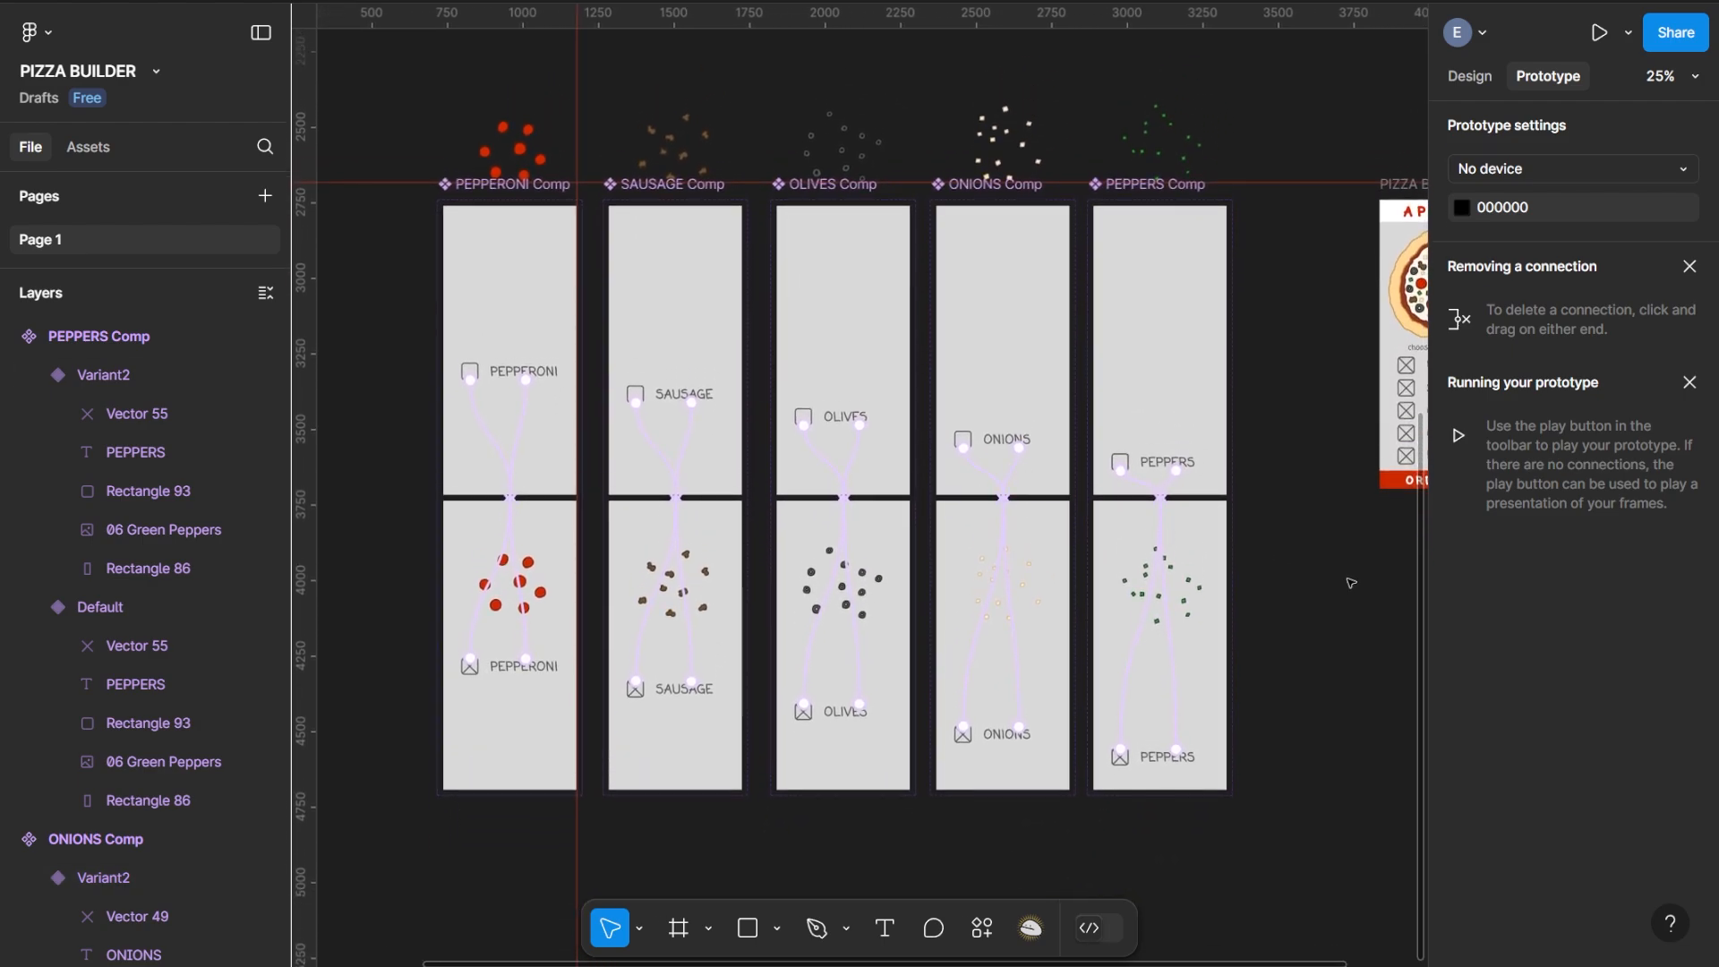
scroll(1110, 609, right, 5)
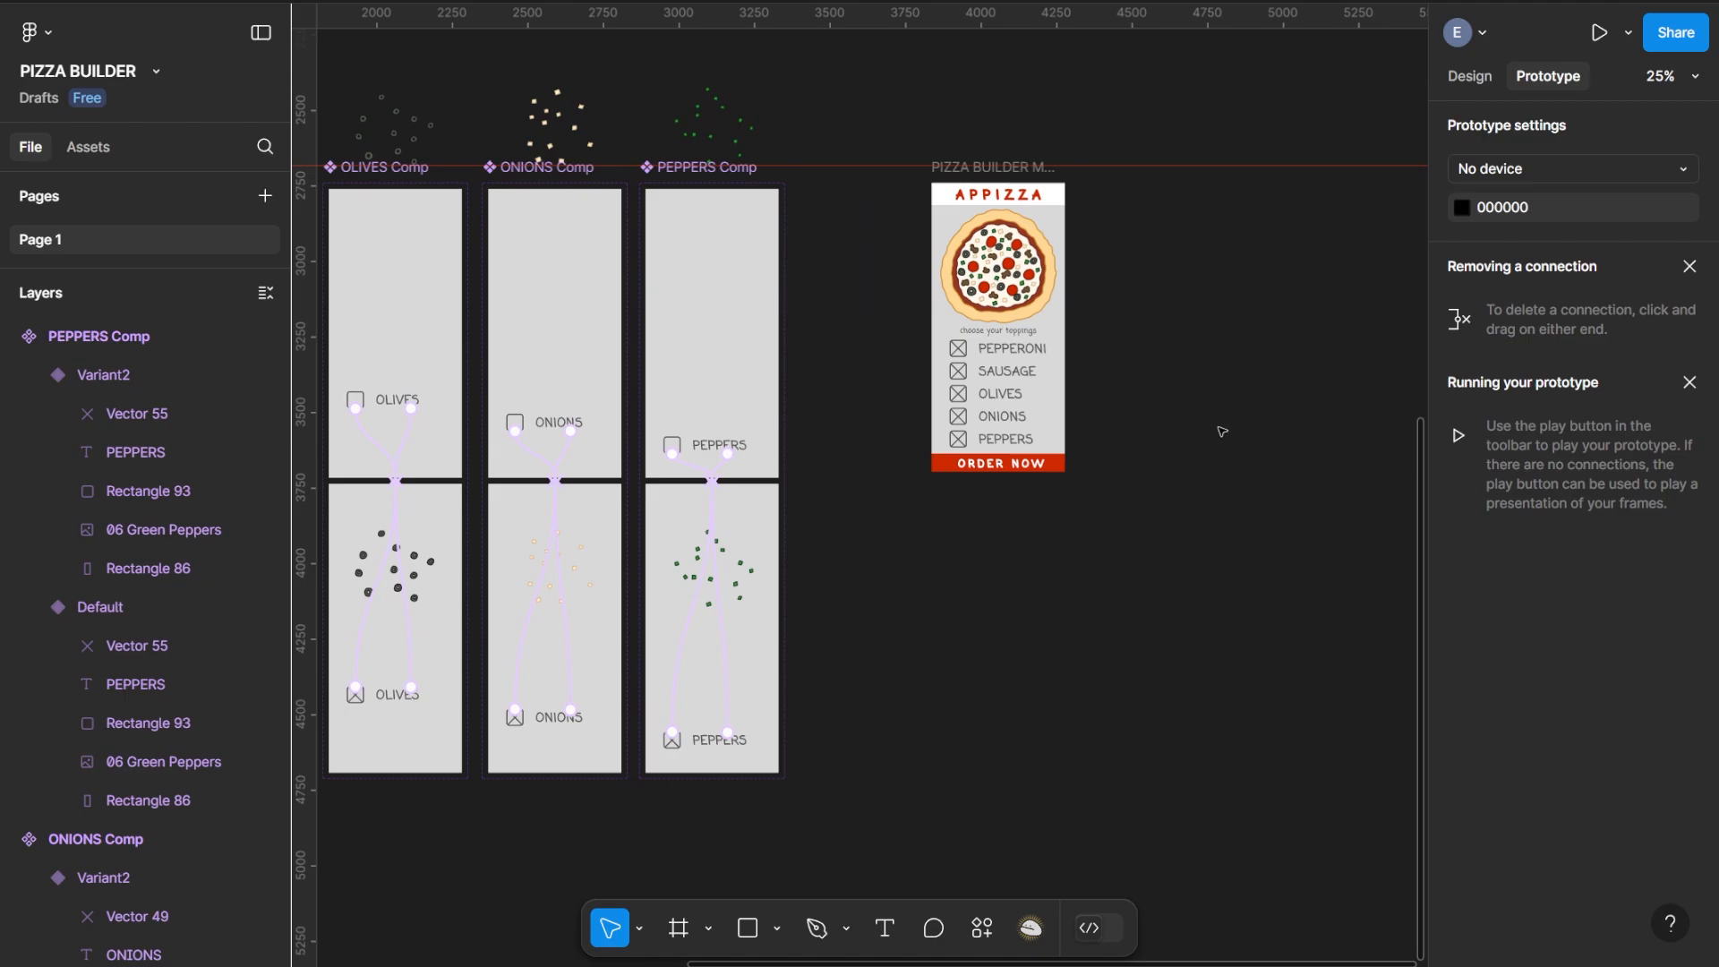
Delete the green peppers, onions, olives, sausage and pepperoni images from the pizza in PIZZA BUILDER MAIN, keeping the crust
key(plus)
key(plus)
drag(1285, 282, 528, 919)
scroll(724, 522, up, 3)
key(minus)
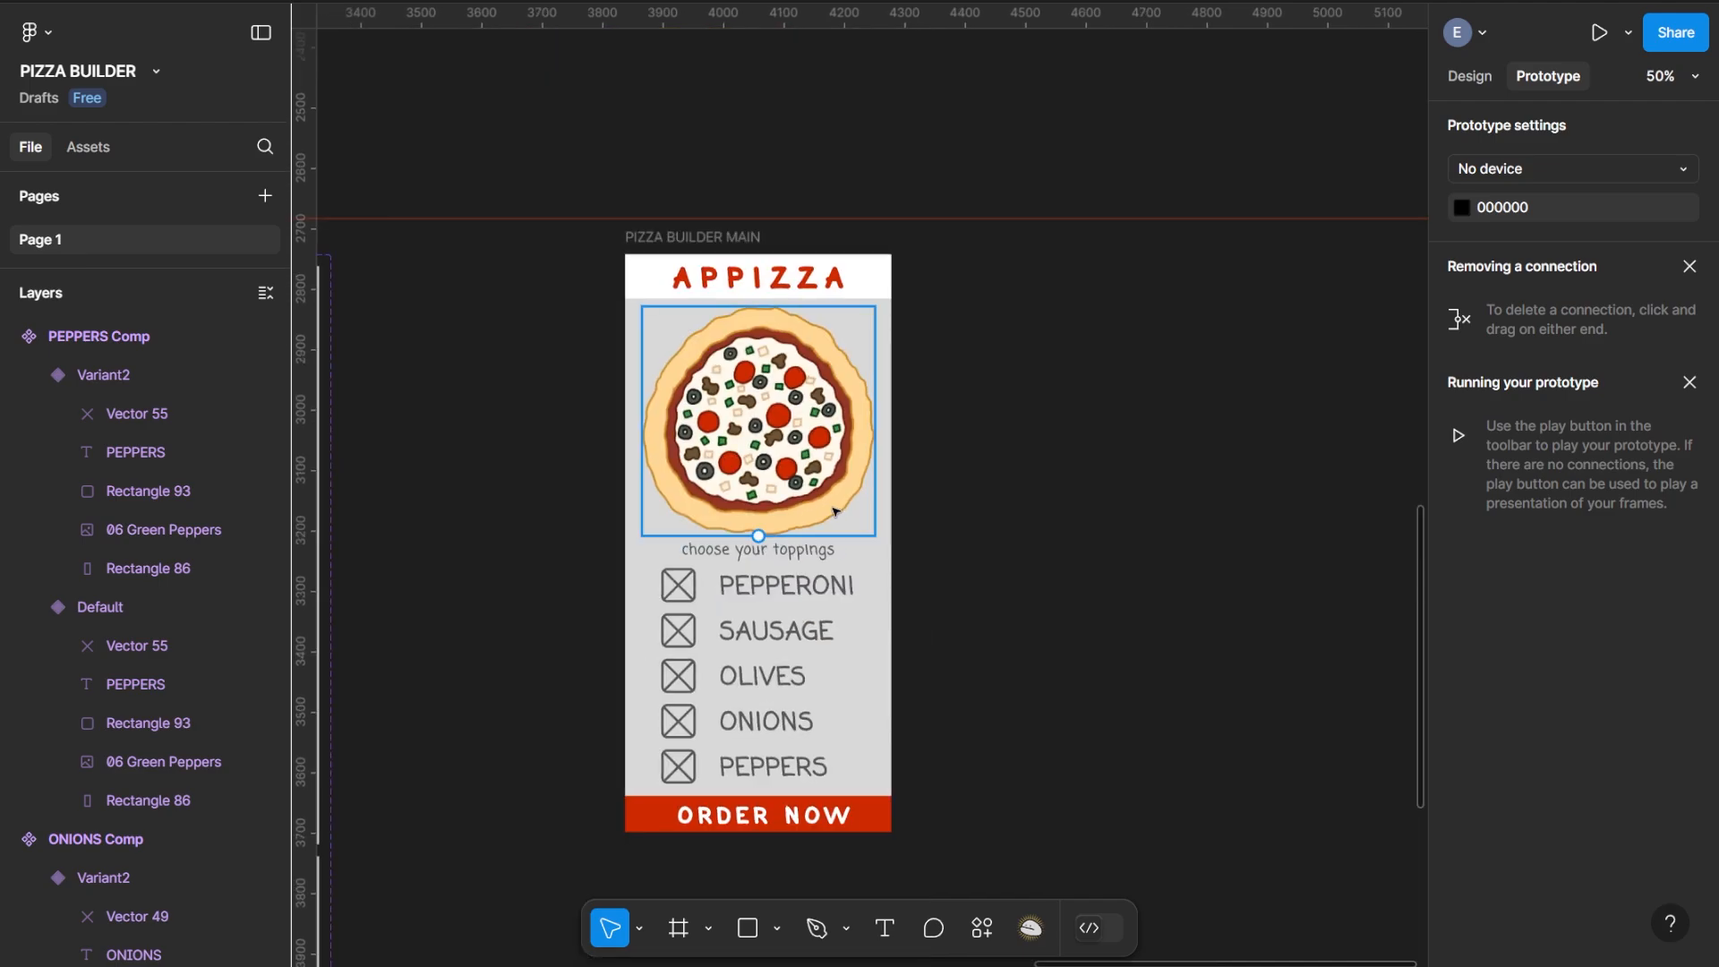
click(716, 236)
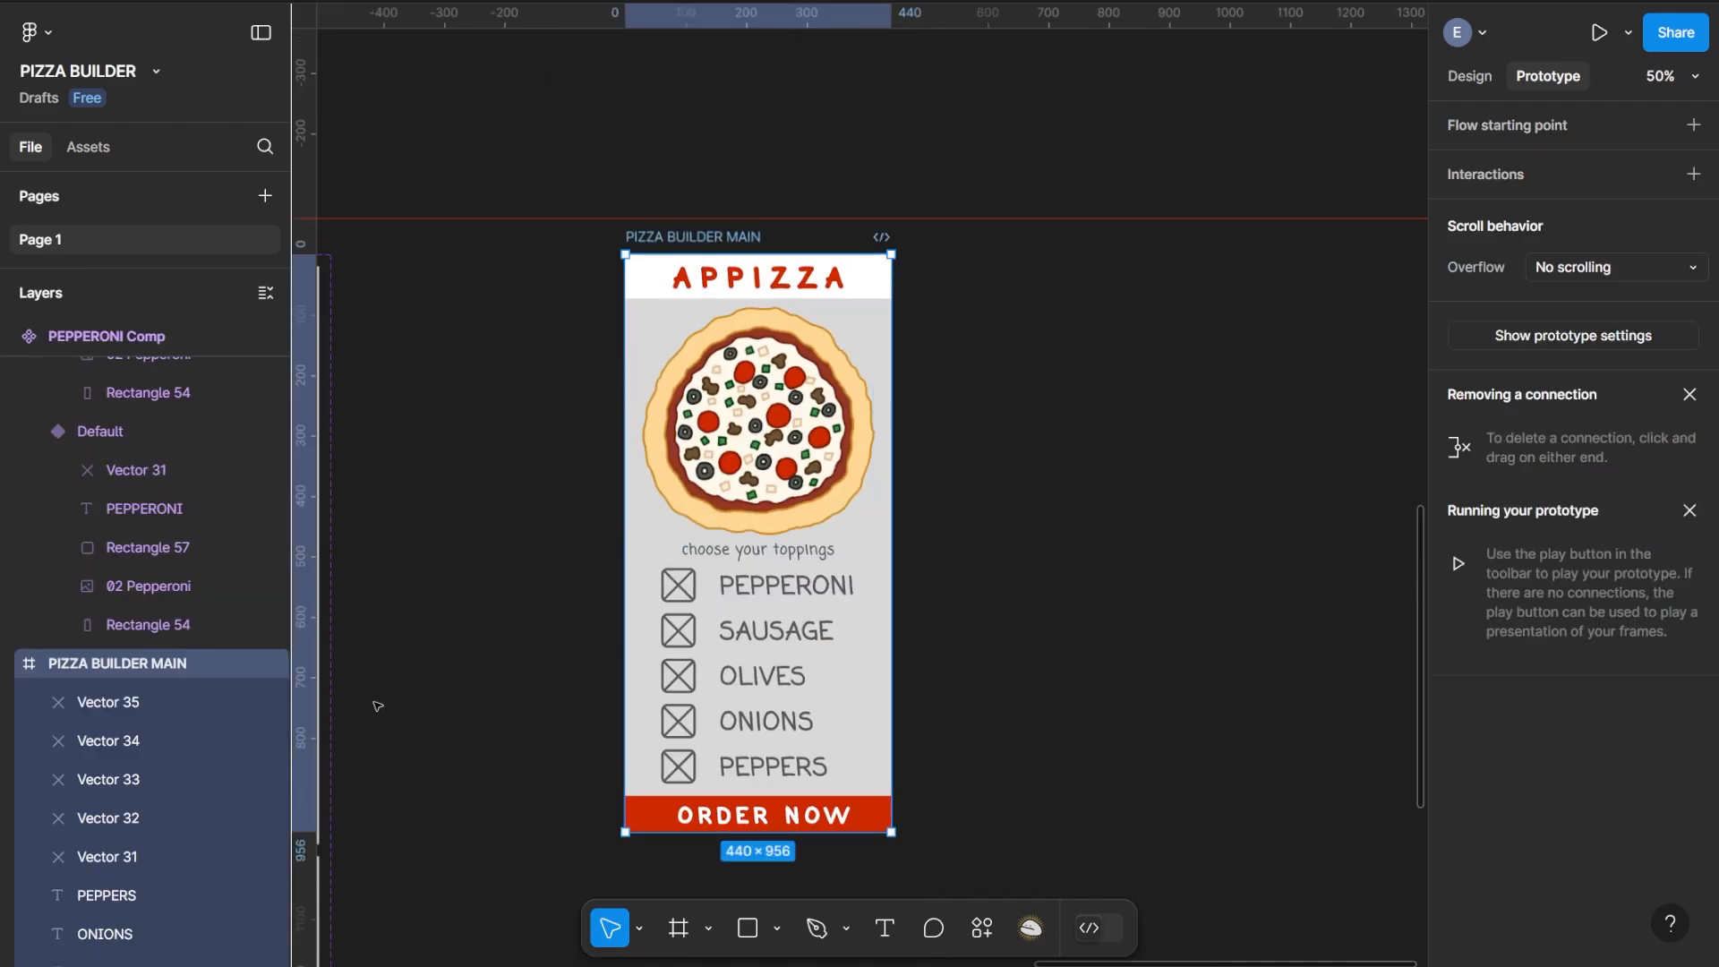
click(777, 424)
key(Delete)
click(776, 427)
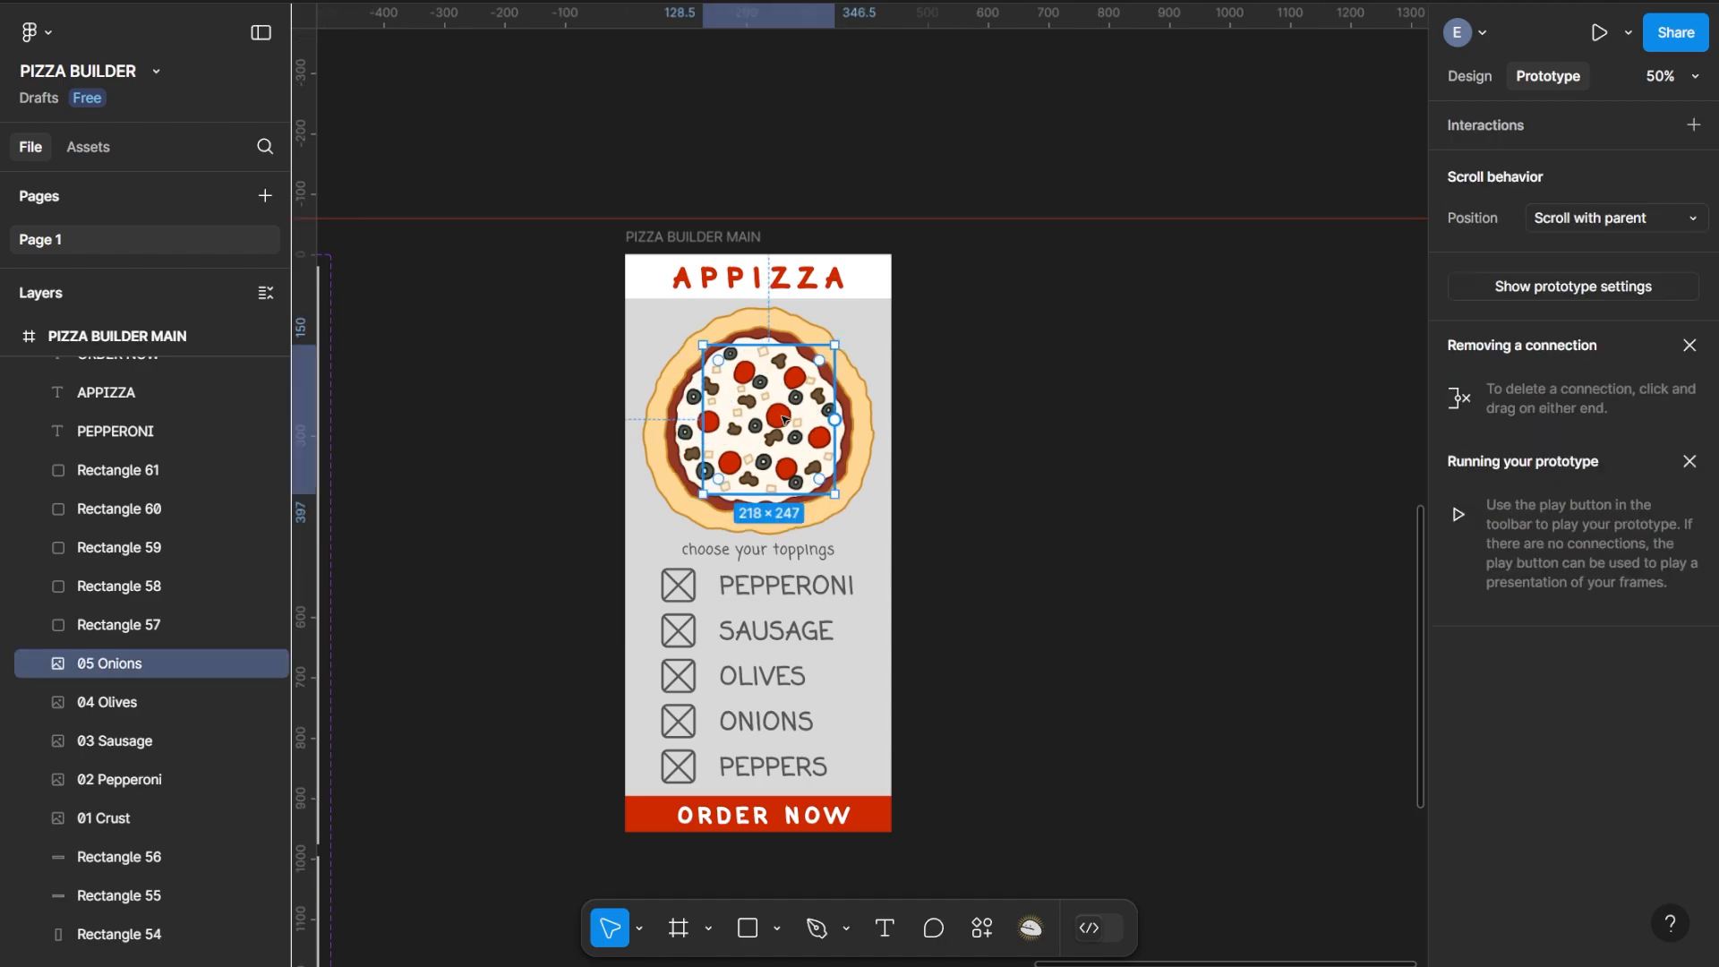
key(Delete)
click(761, 431)
key(Delete)
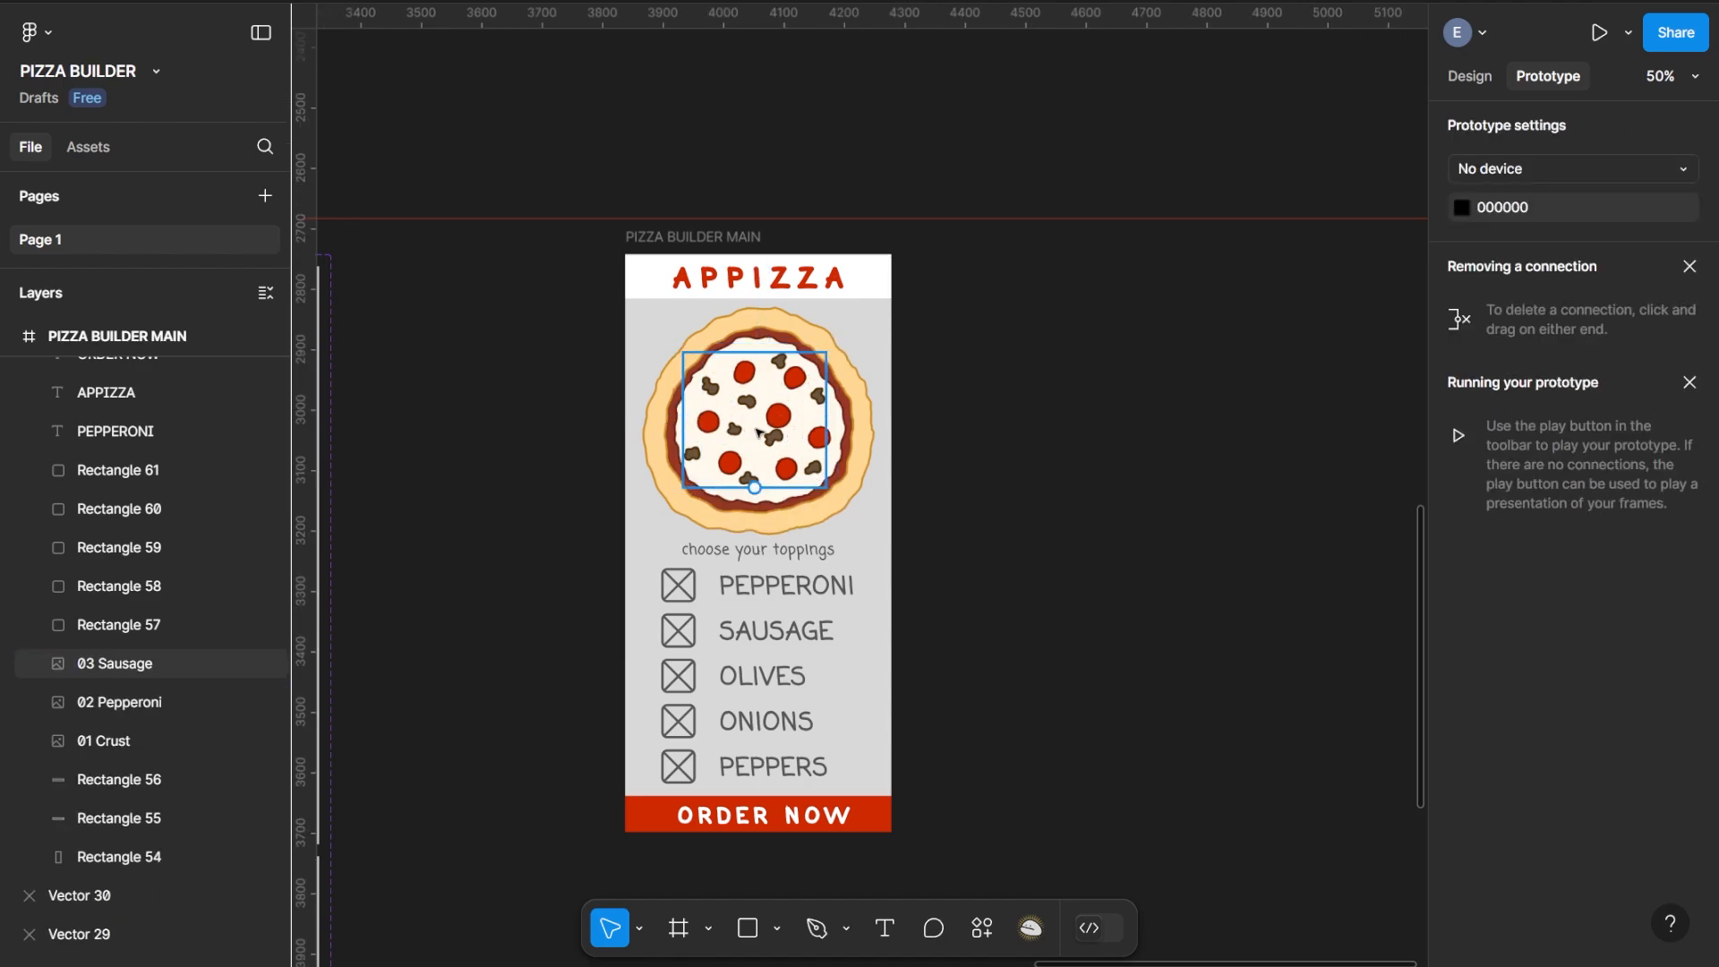
click(779, 422)
key(Delete)
click(775, 423)
key(Delete)
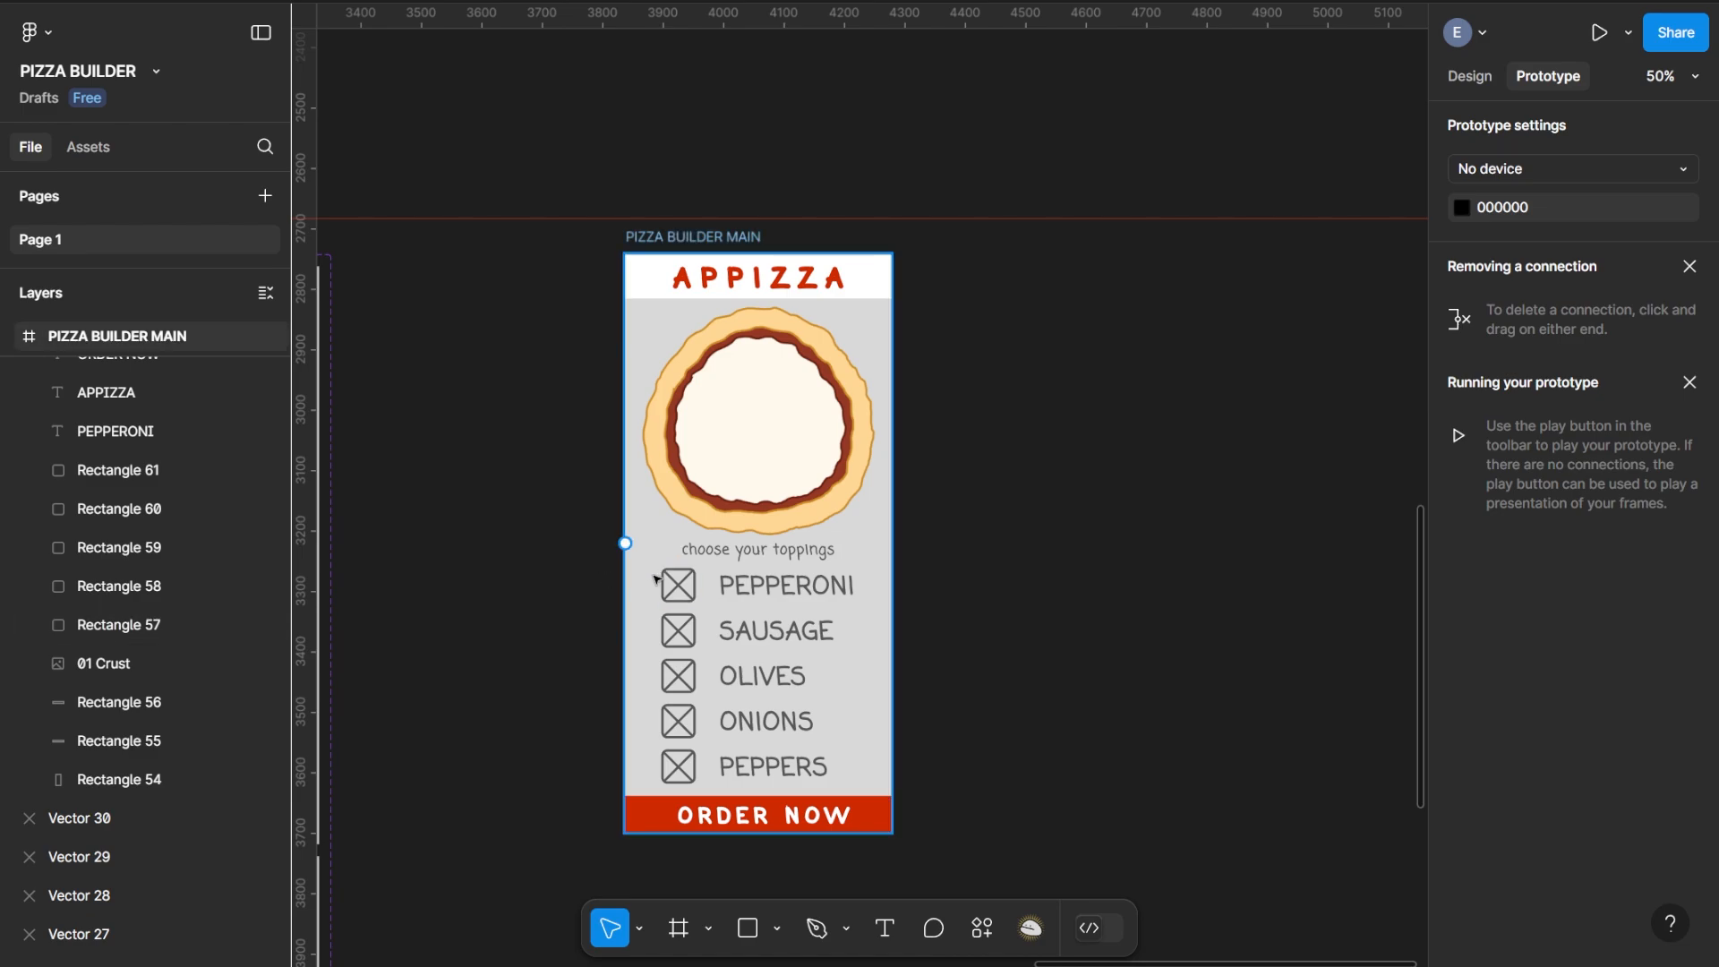
Delete all five topping labels with their checkboxes and X marks from PIZZA BUILDER MAIN, keeping the background rectangle
drag(597, 575, 973, 790)
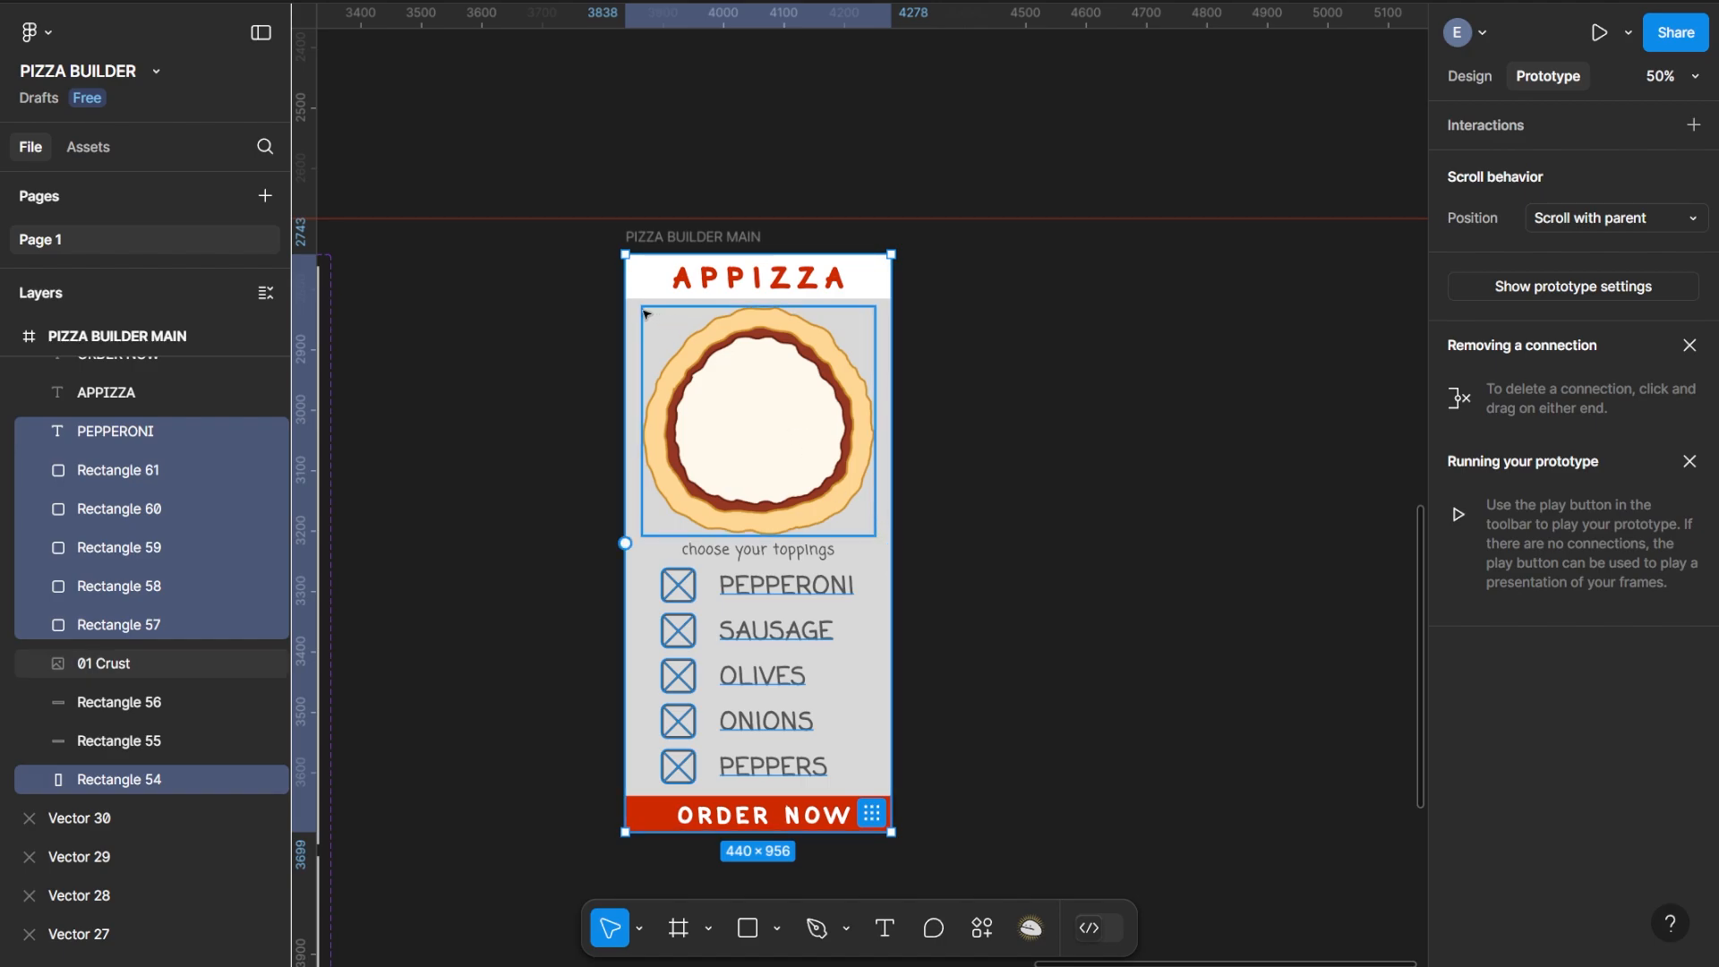
shift+click(644, 575)
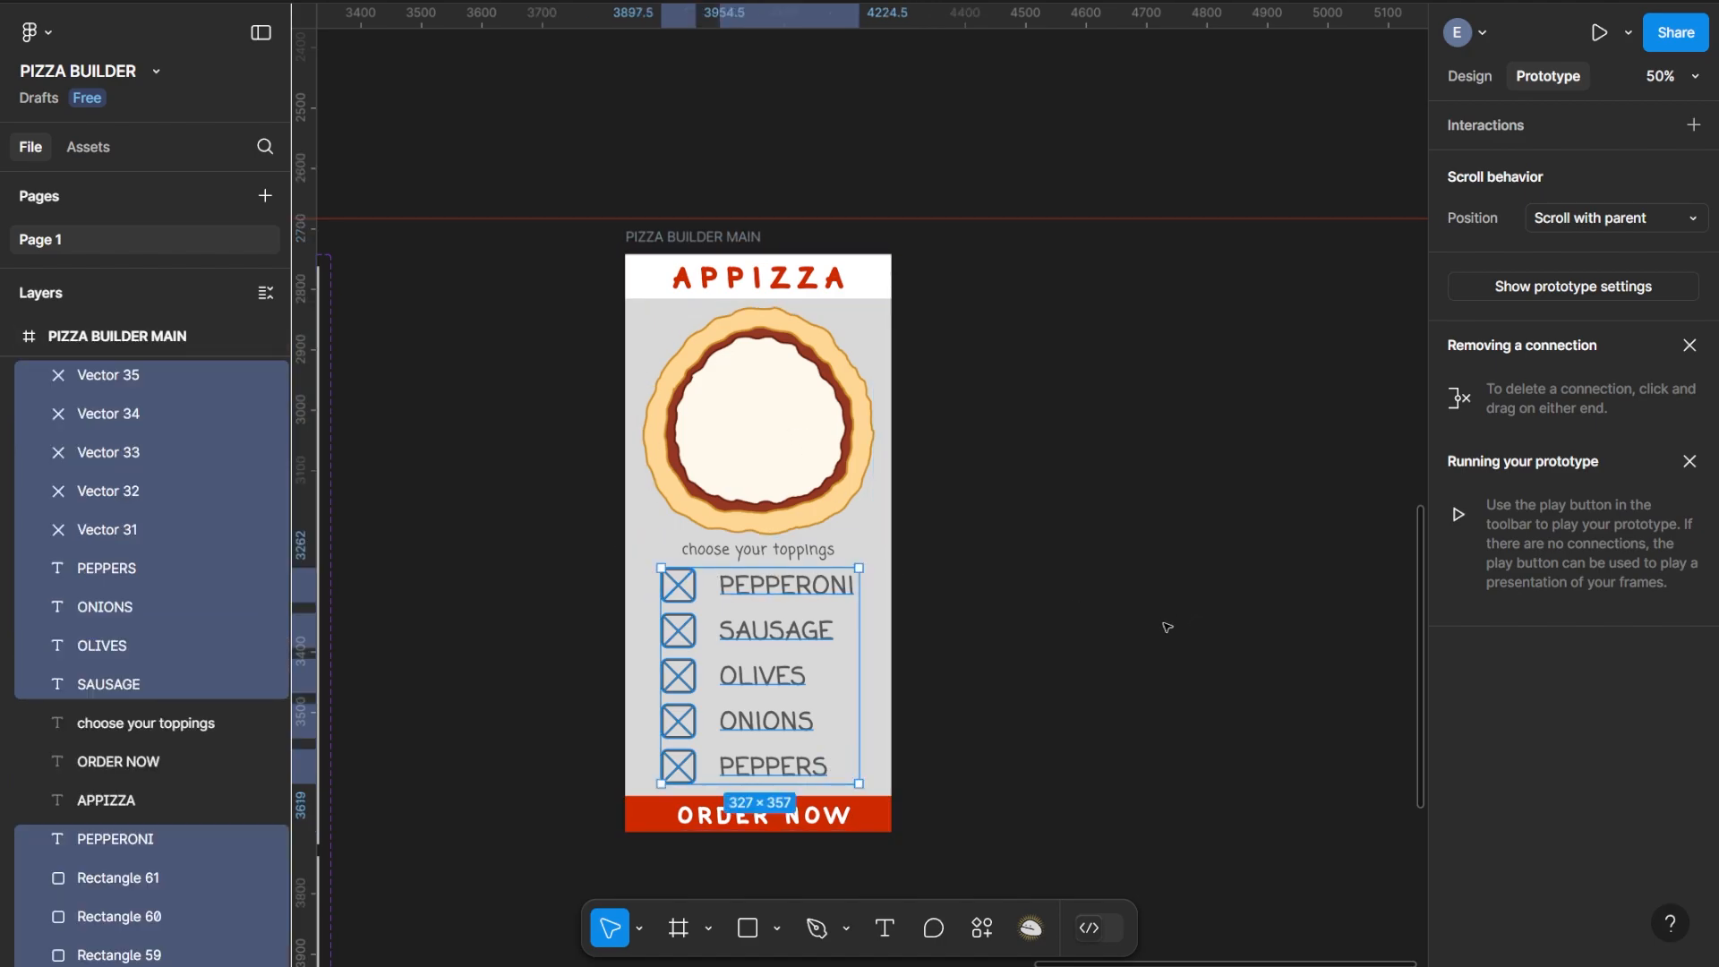
key(Delete)
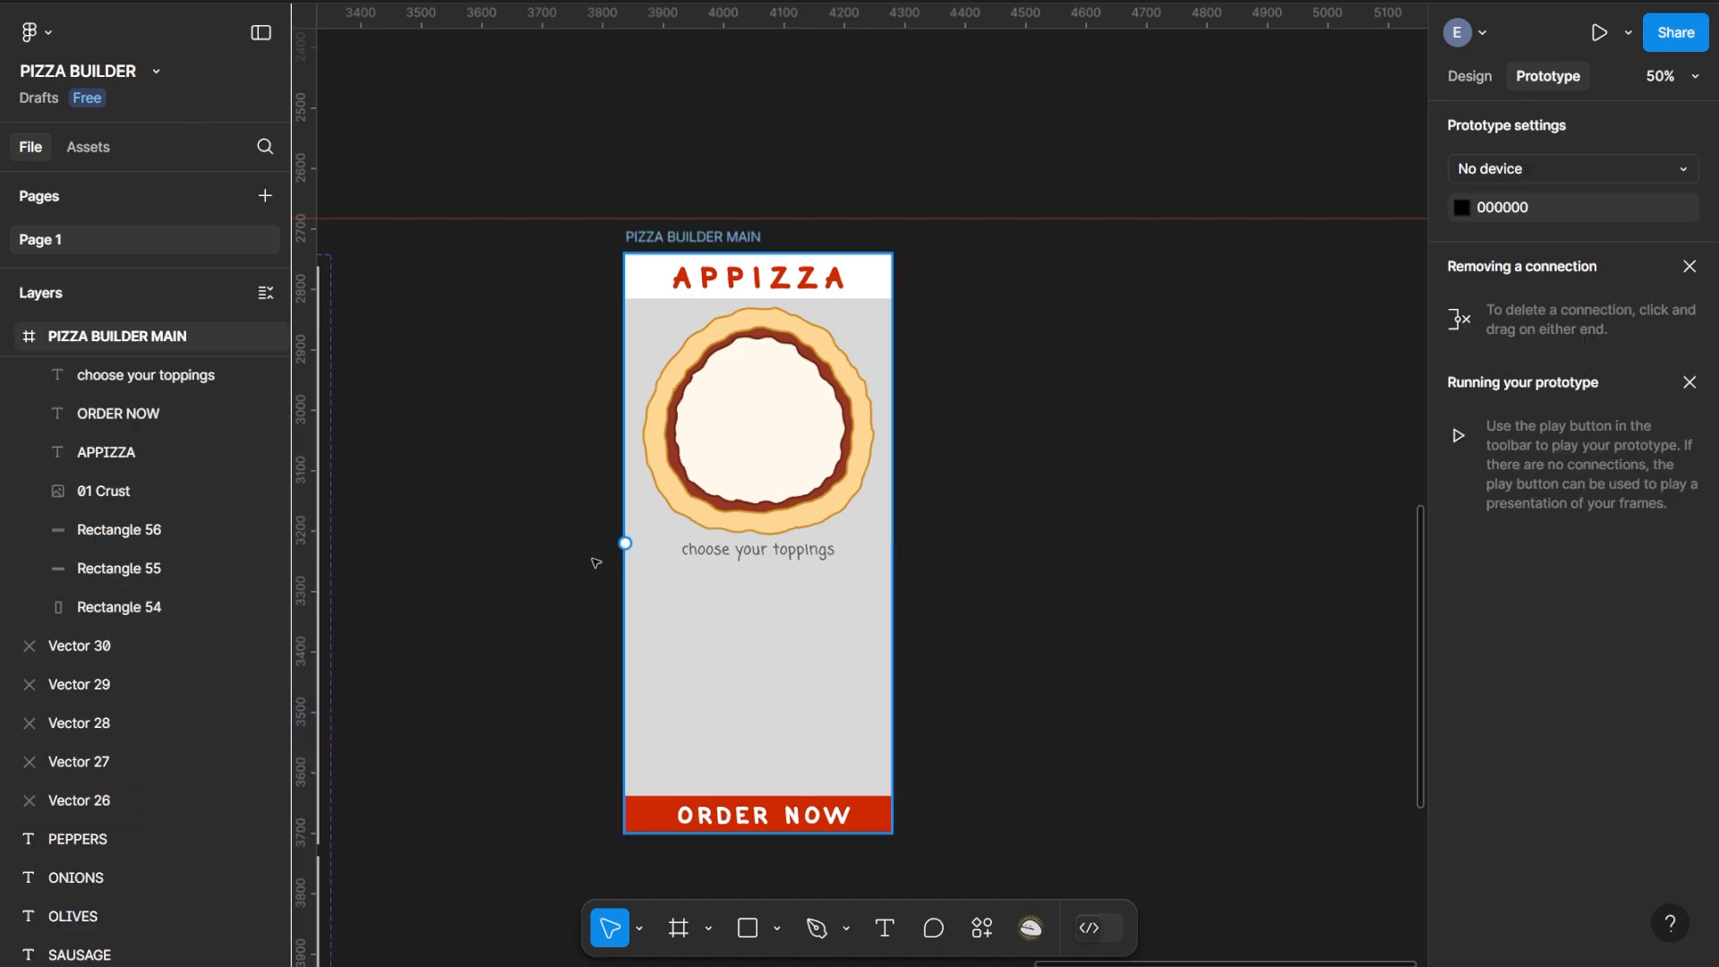
Place an instance of the PEPPERONI component from this file's assets into PIZZA BUILDER MAIN and align it exactly with the frame
drag(561, 492, 672, 395)
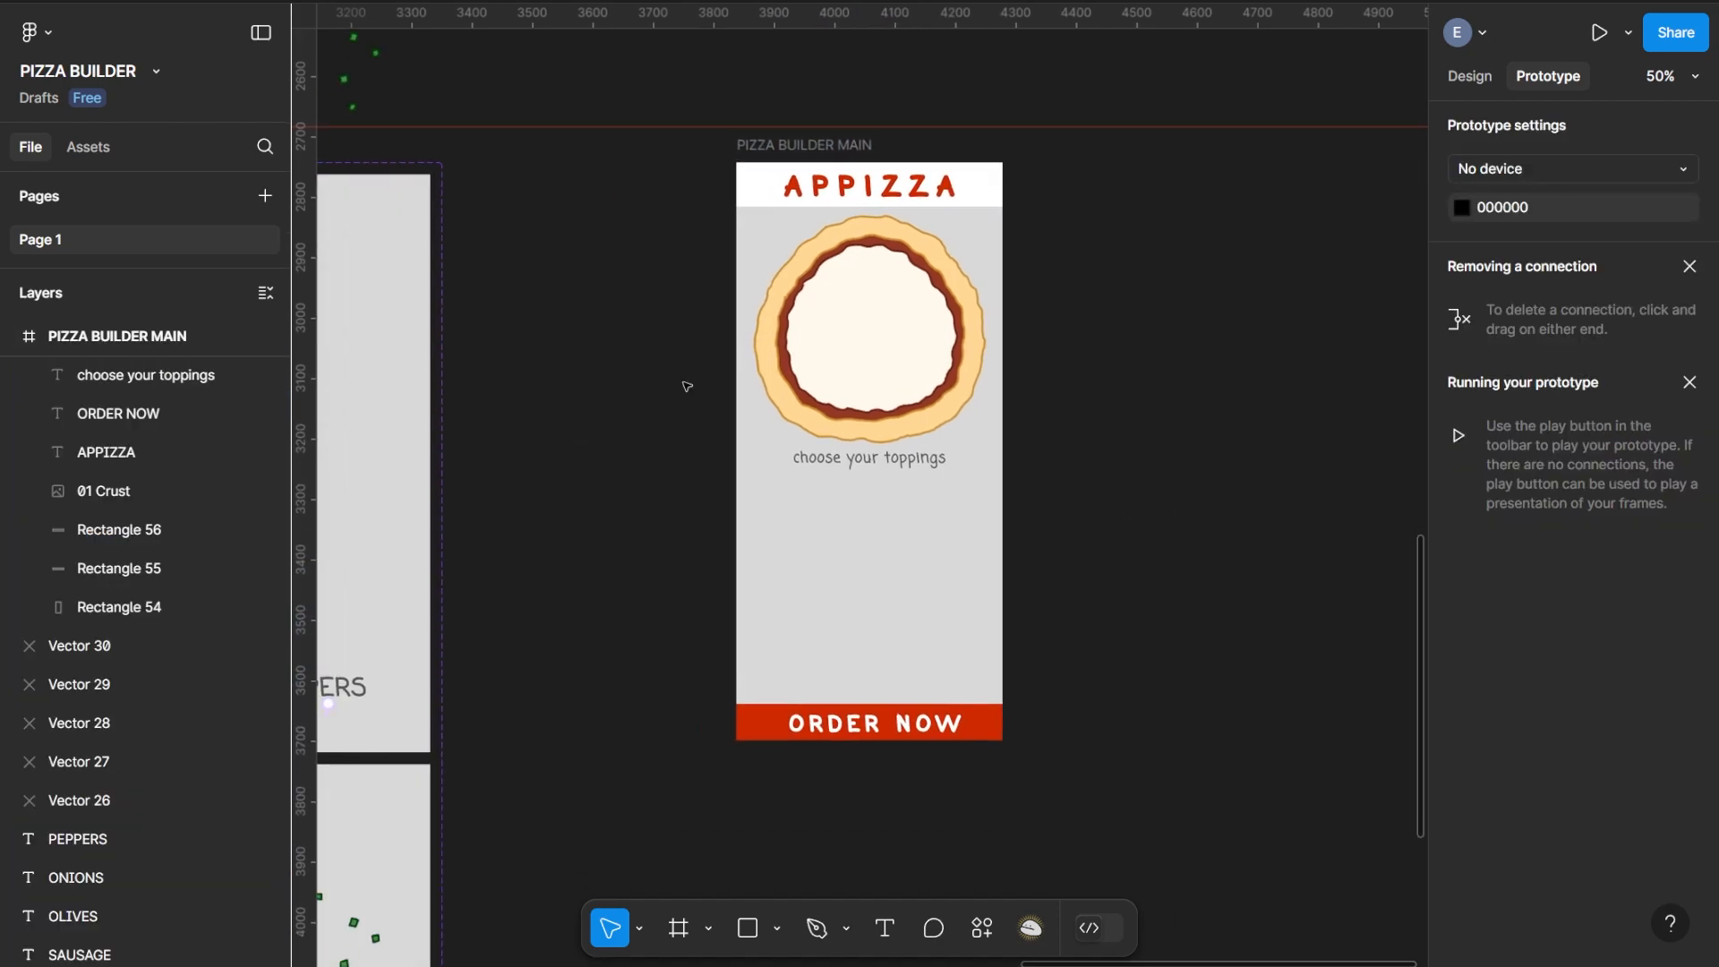
click(842, 148)
click(842, 148)
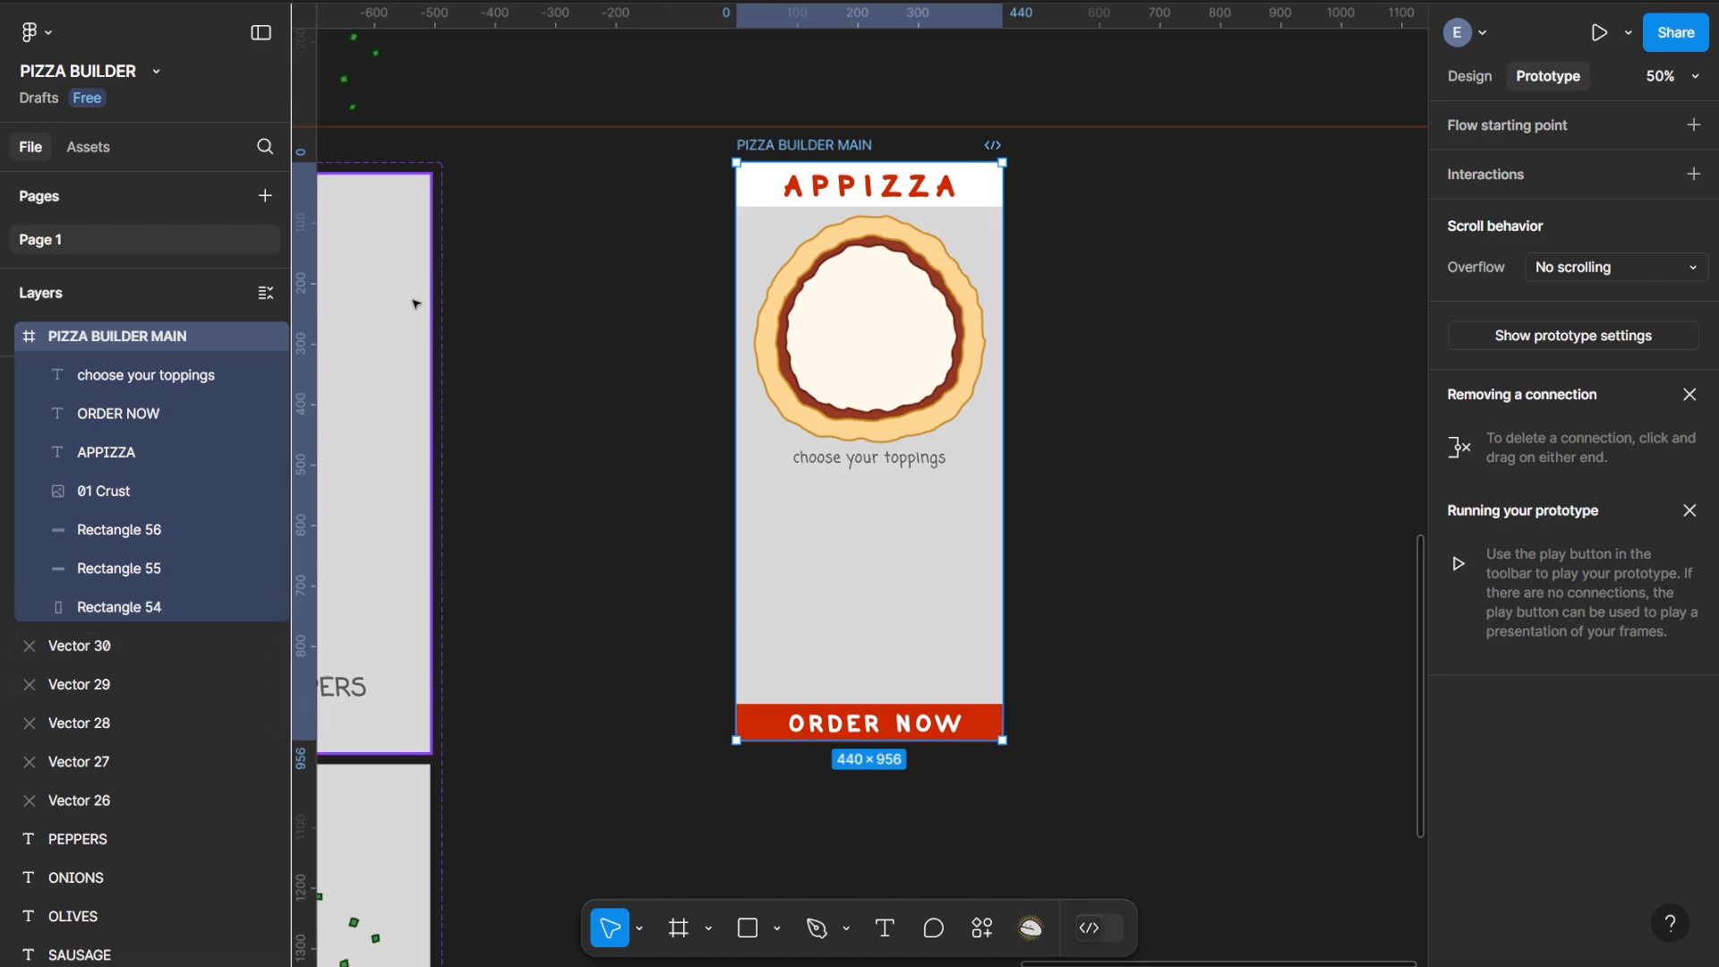
click(121, 149)
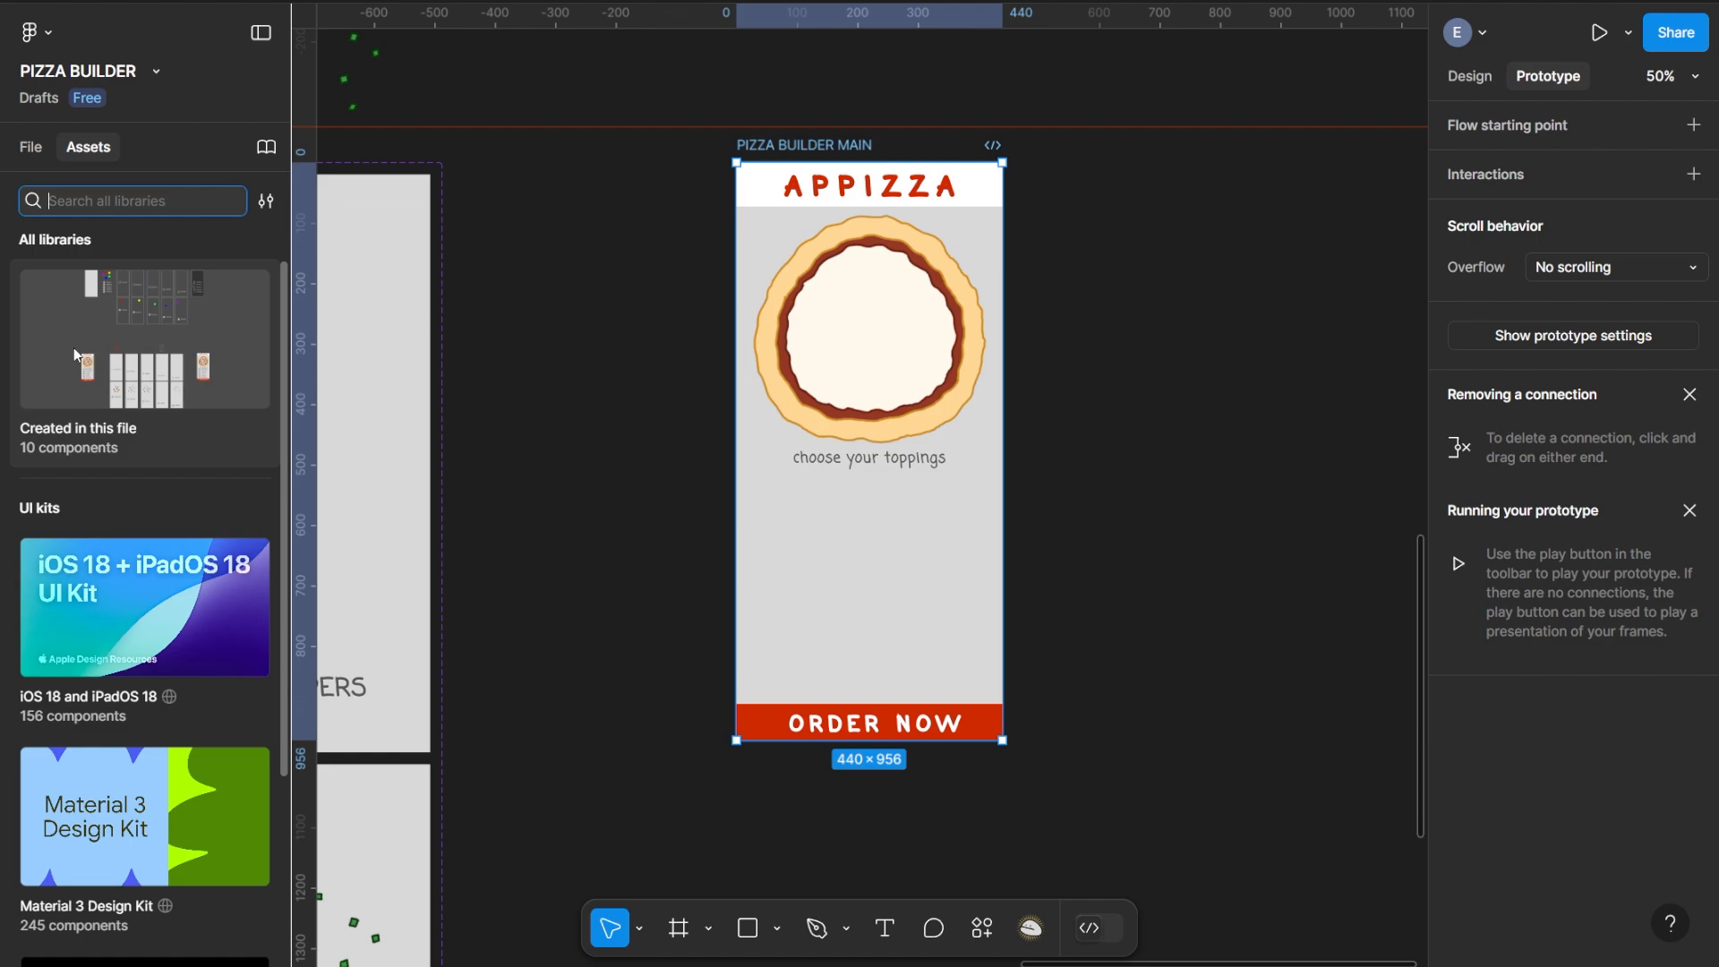
click(45, 337)
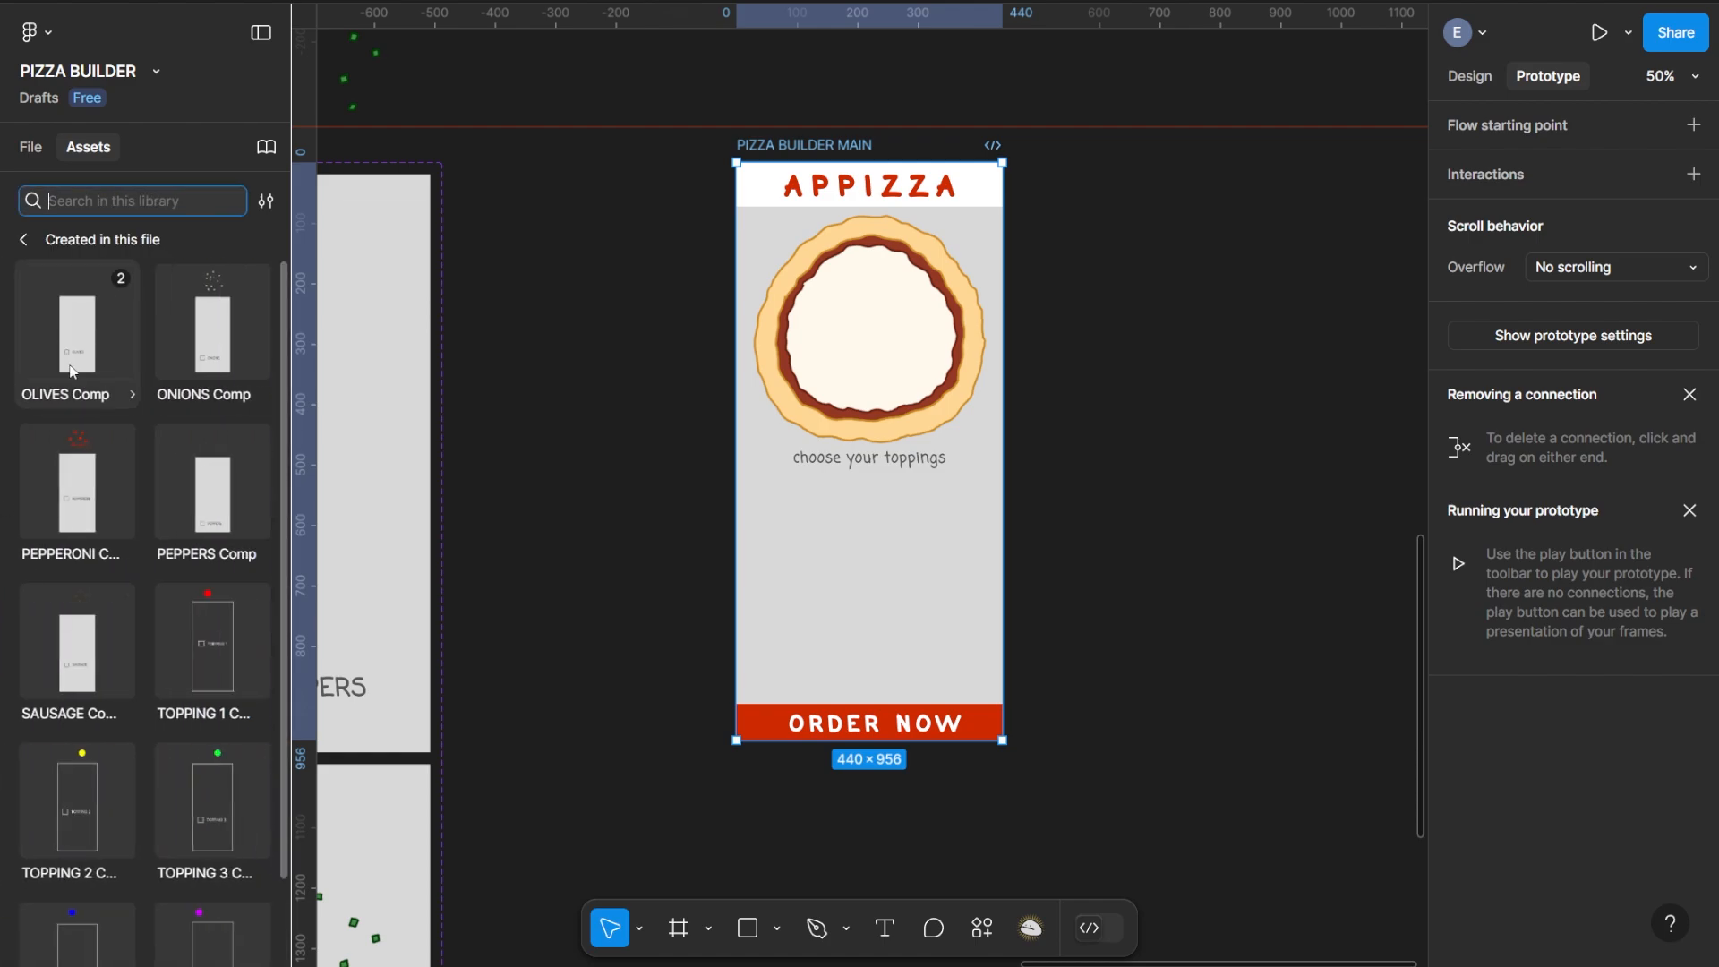
drag(78, 486, 904, 406)
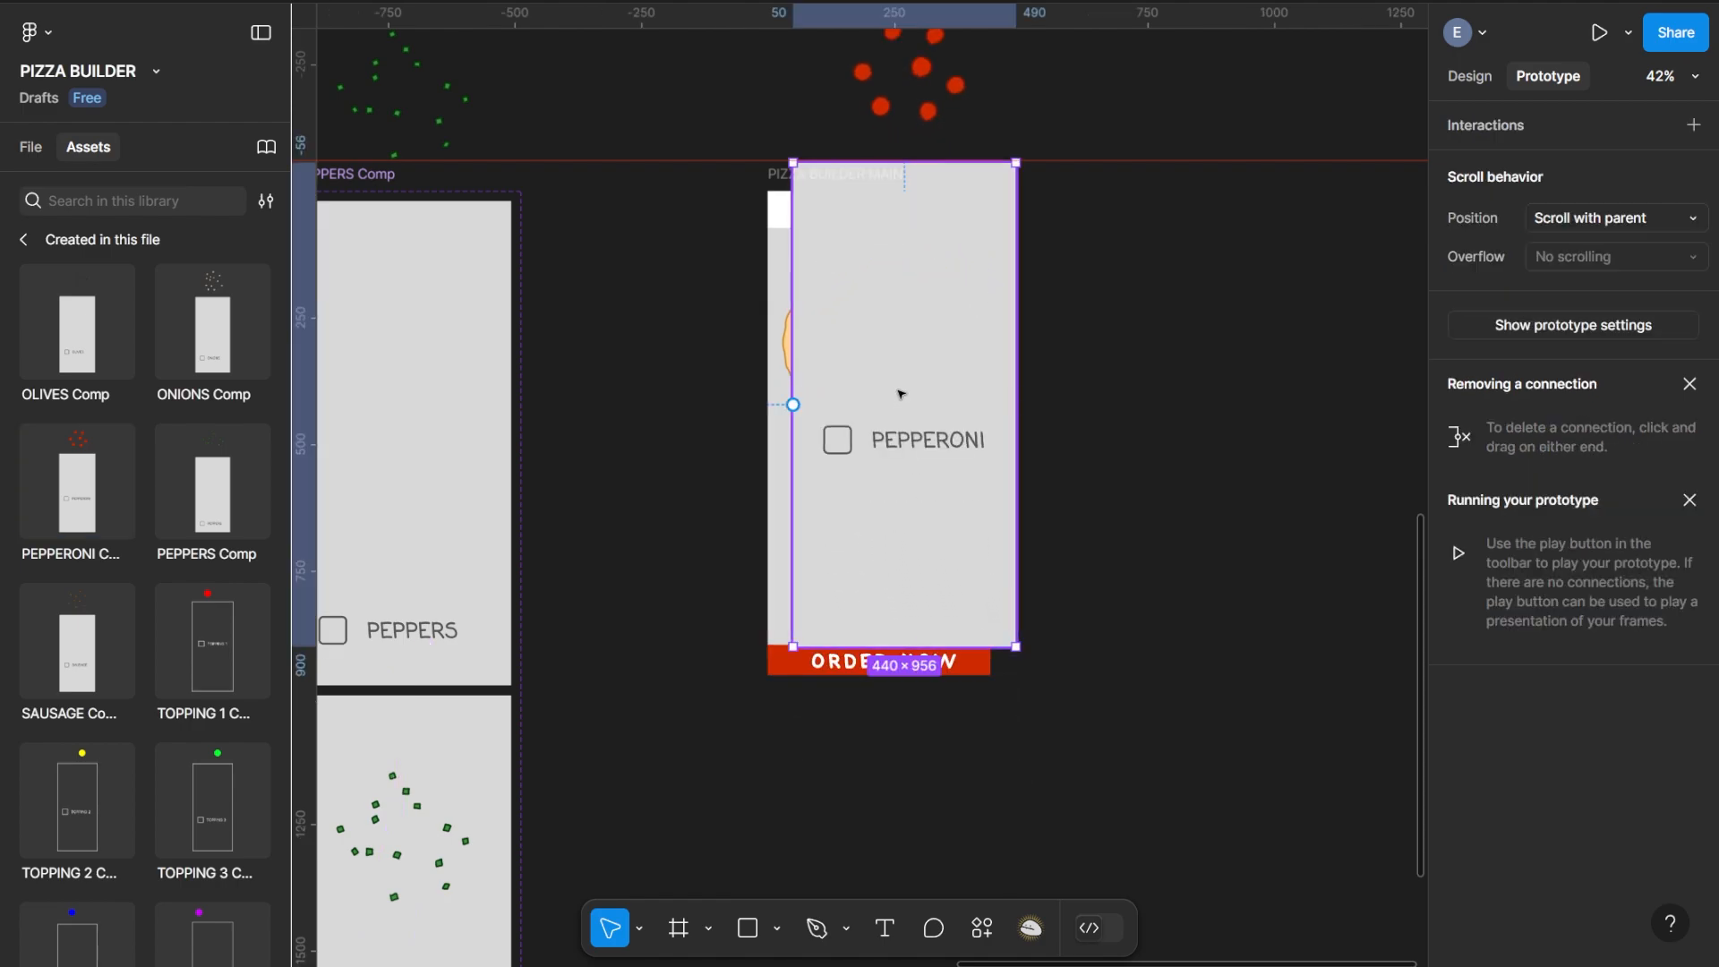
scroll(900, 394, up, 2)
scroll(840, 296, up, 1)
drag(901, 284, 876, 320)
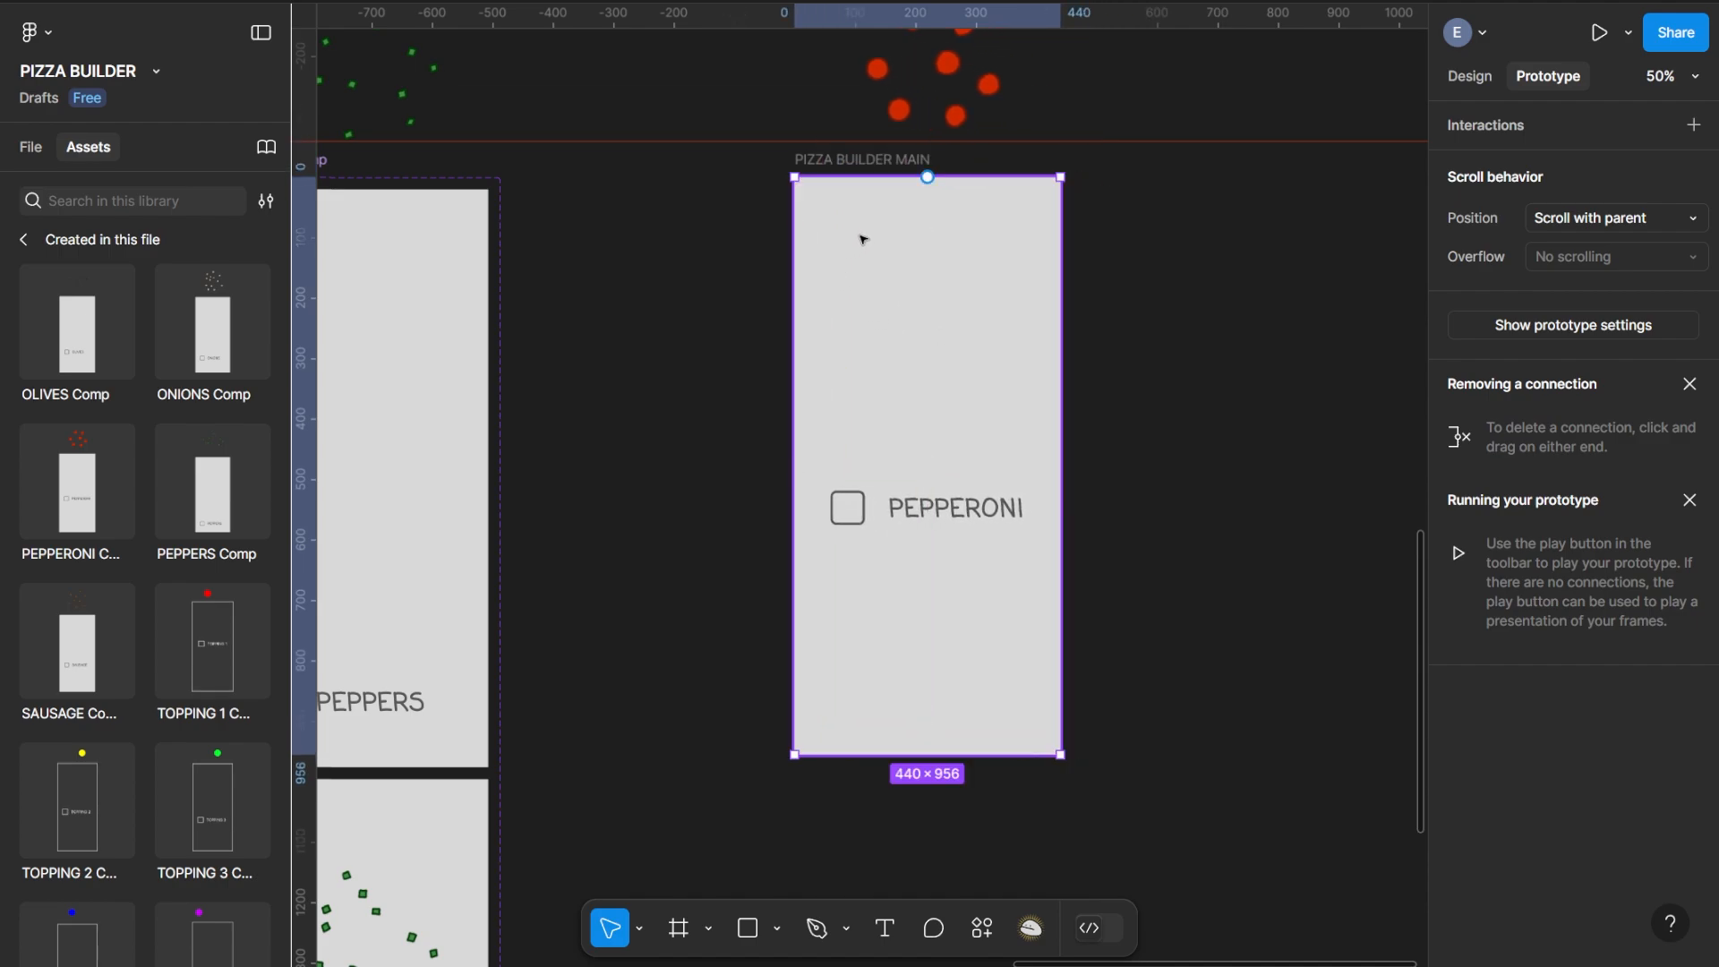
Examine up close how the pepperoni instance lines up with the edges of the PIZZA BUILDER MAIN frame
key(shift+0)
drag(878, 239, 834, 477)
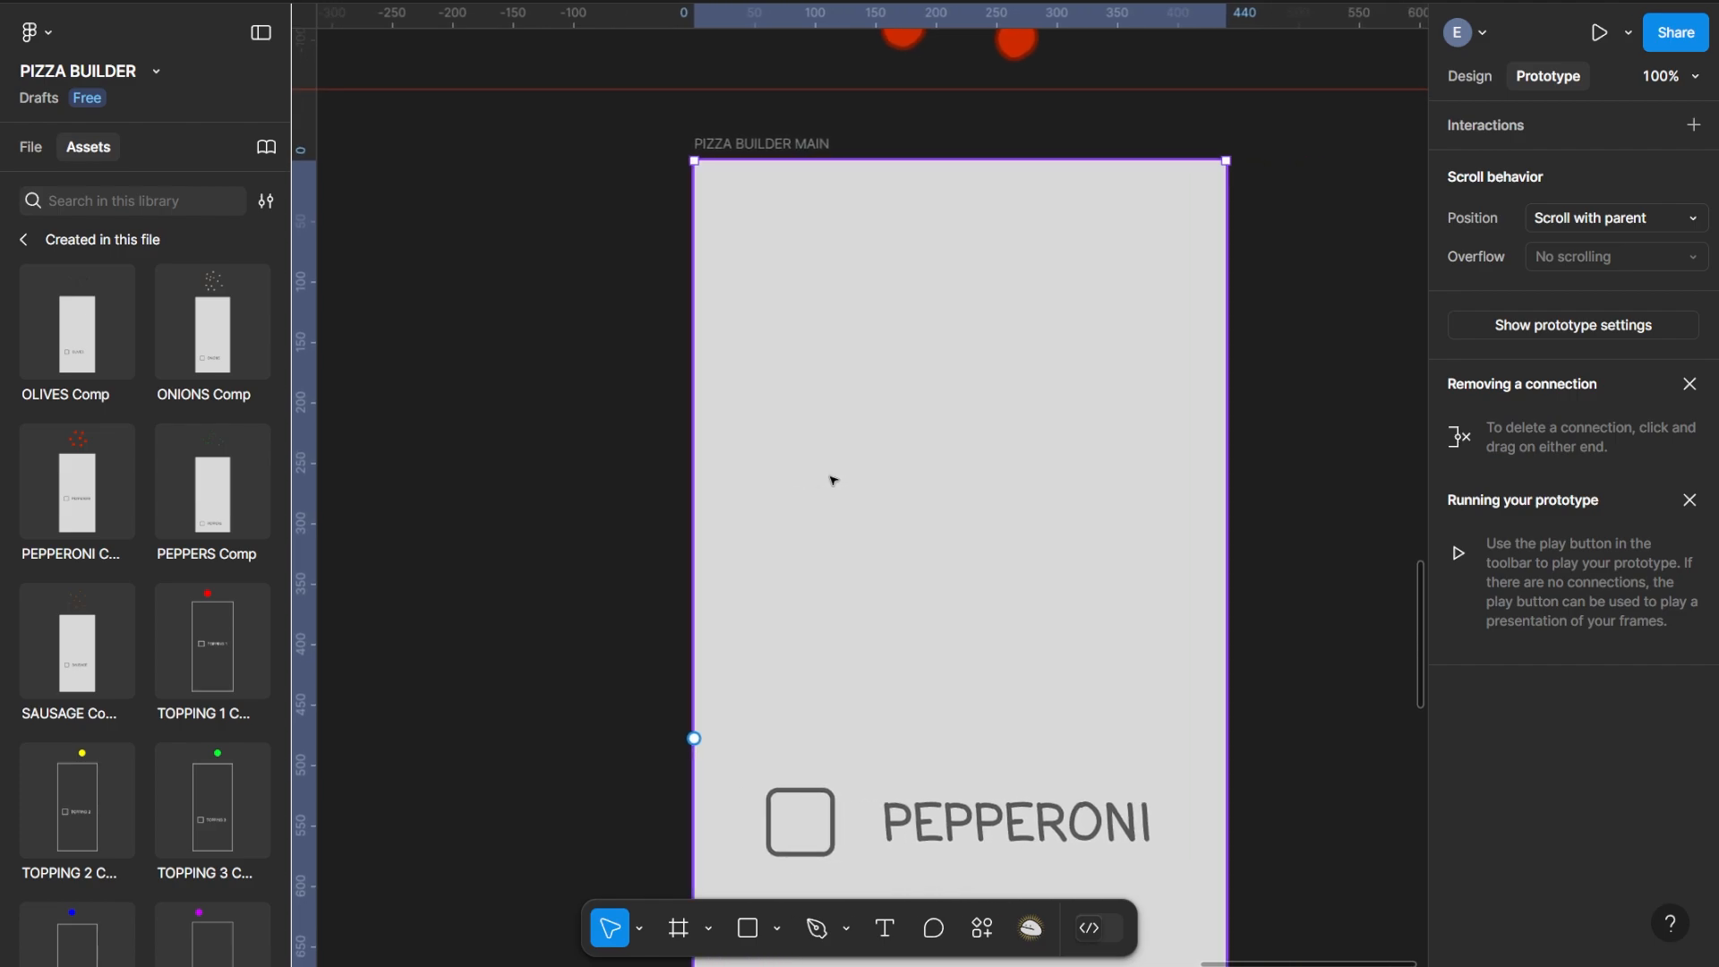
click(553, 440)
click(859, 340)
key(plus)
key(plus)
drag(692, 249, 1062, 792)
drag(800, 279, 782, 595)
key(minus)
key(minus)
drag(979, 711, 878, 383)
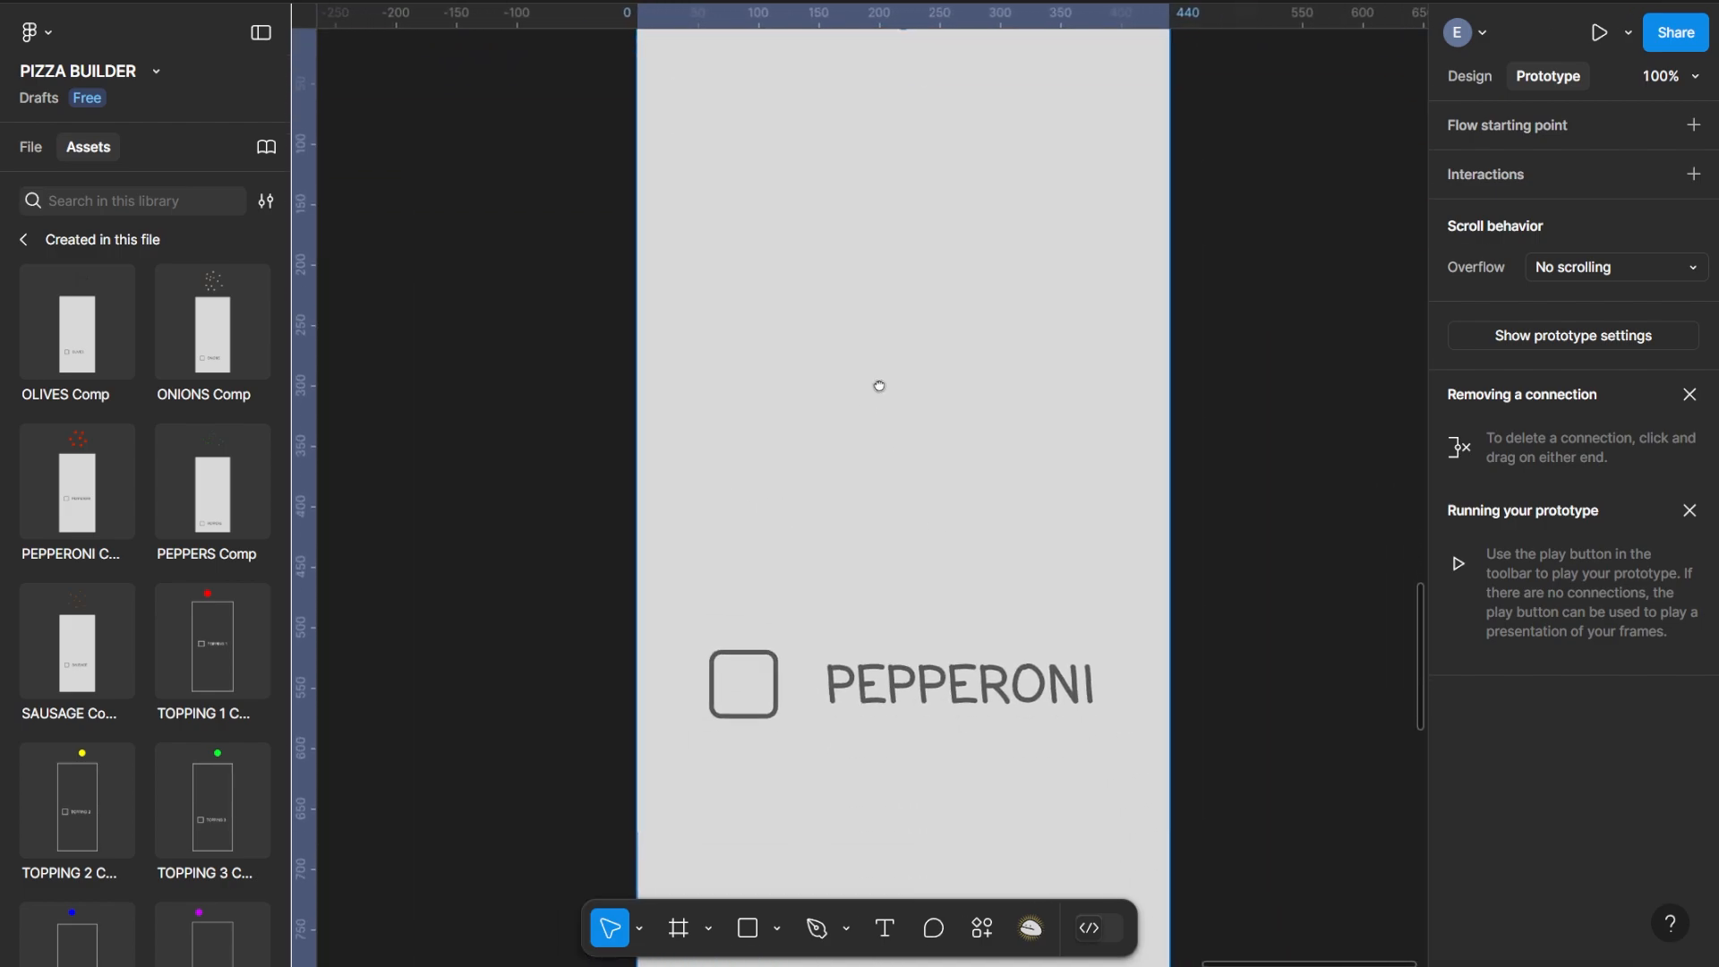
key(minus)
drag(928, 599, 1109, 519)
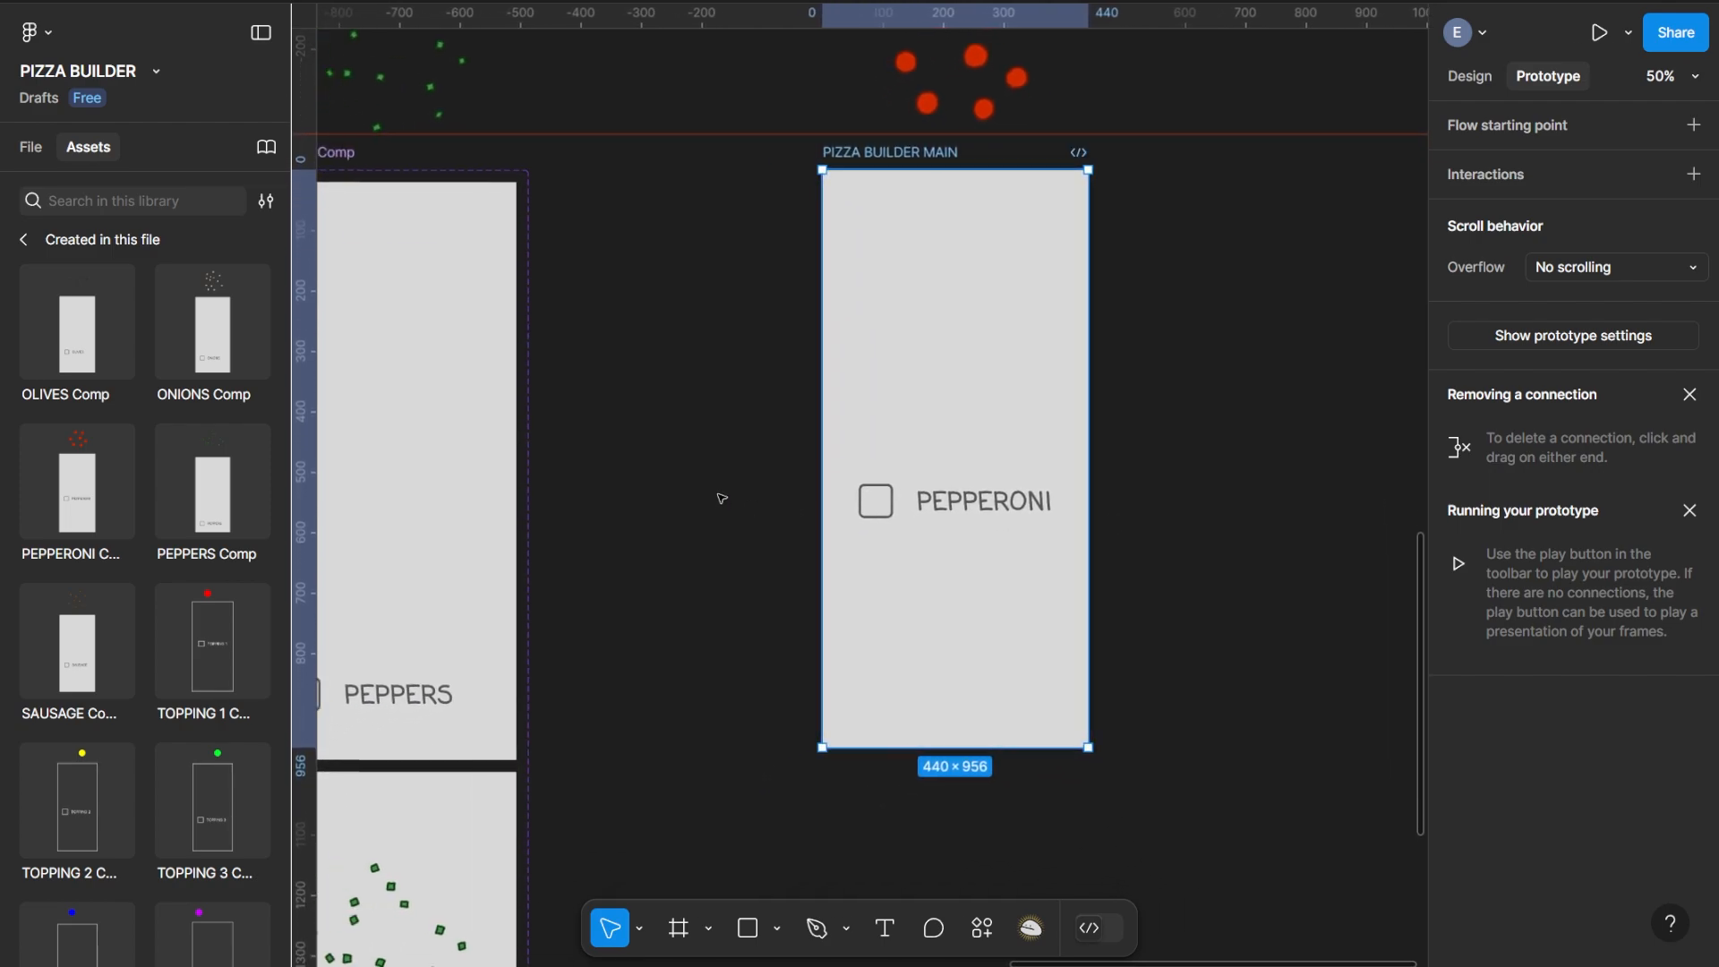
Set the fill opacity of the gray background rectangle in the unchecked PEPPERONI Comp variant to 0%
key(minus)
drag(714, 567, 1151, 438)
drag(652, 446, 798, 437)
click(535, 273)
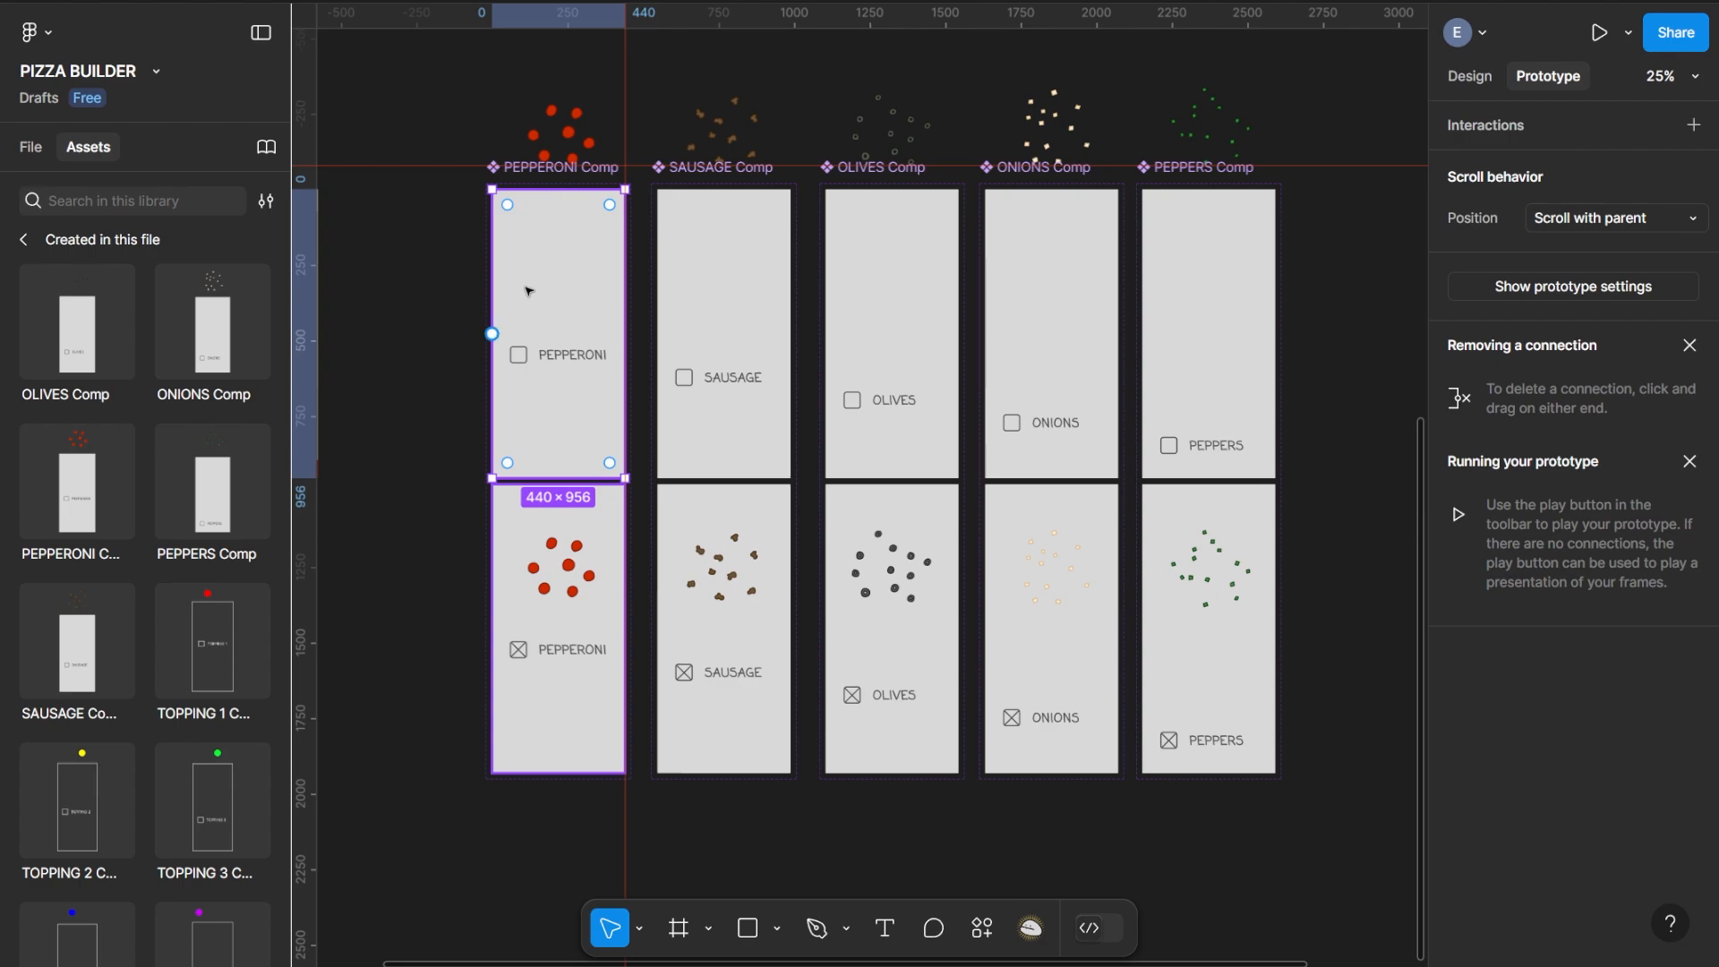
click(1470, 76)
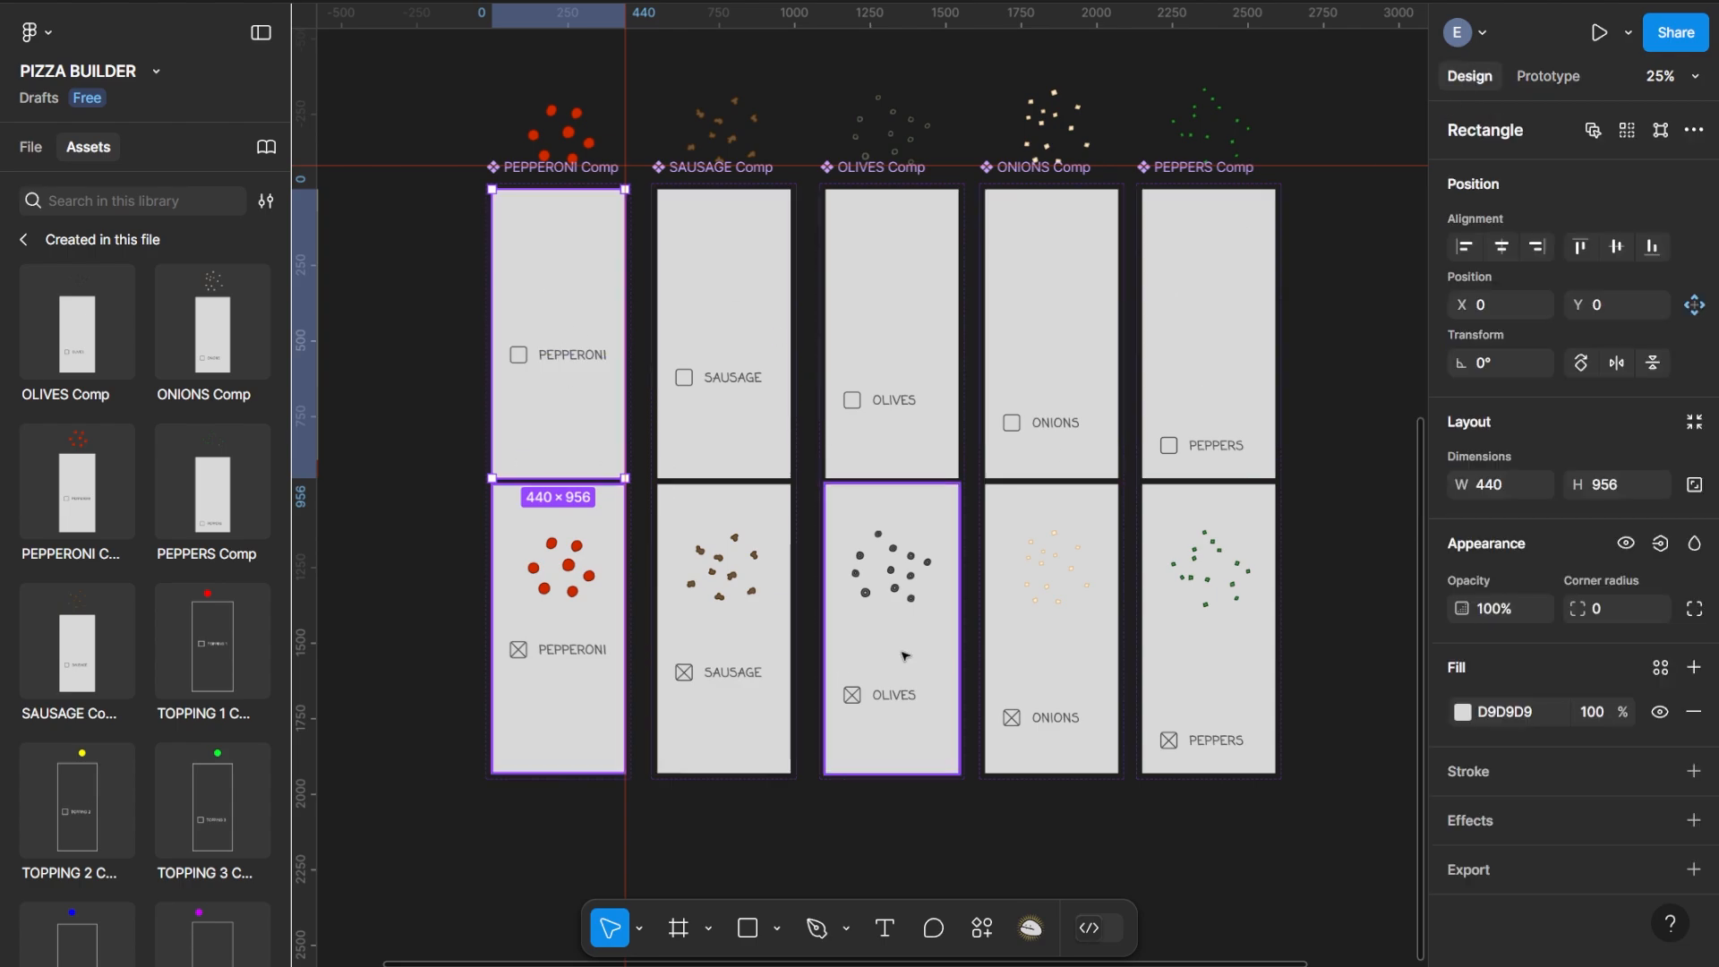
click(1592, 712)
text(0)
key(Return)
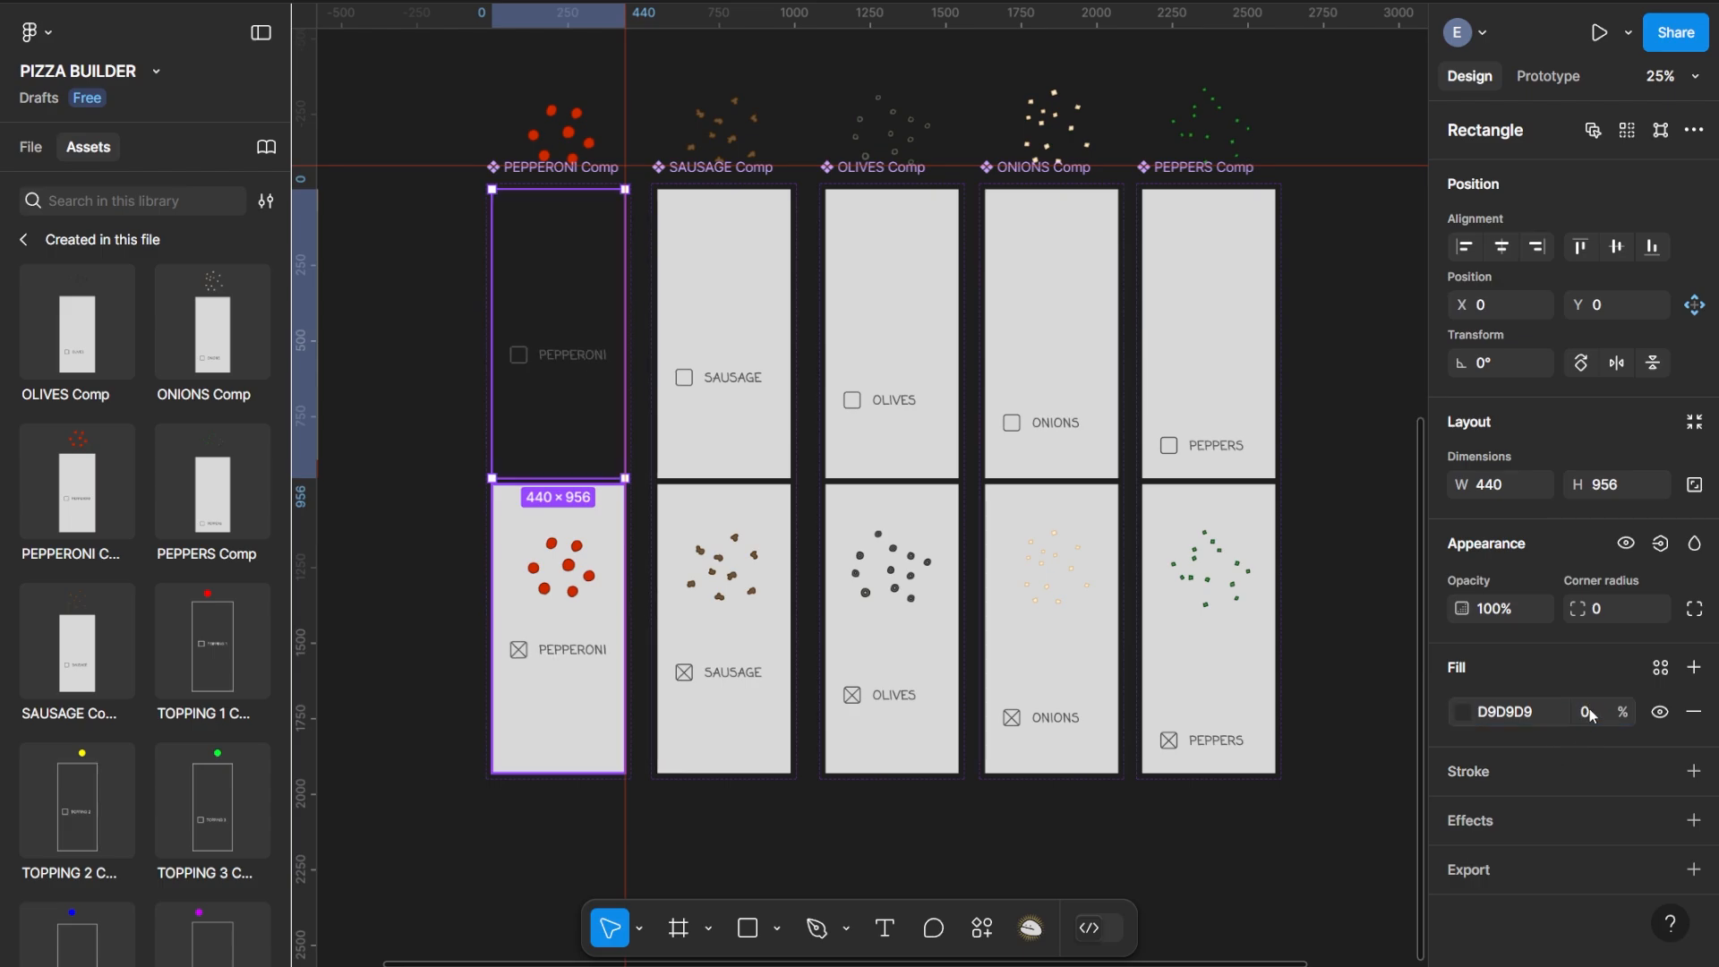
Set the background rectangle's fill opacity to 0% in the checked PEPPERONI Comp variant with the pepperoni slices
click(526, 524)
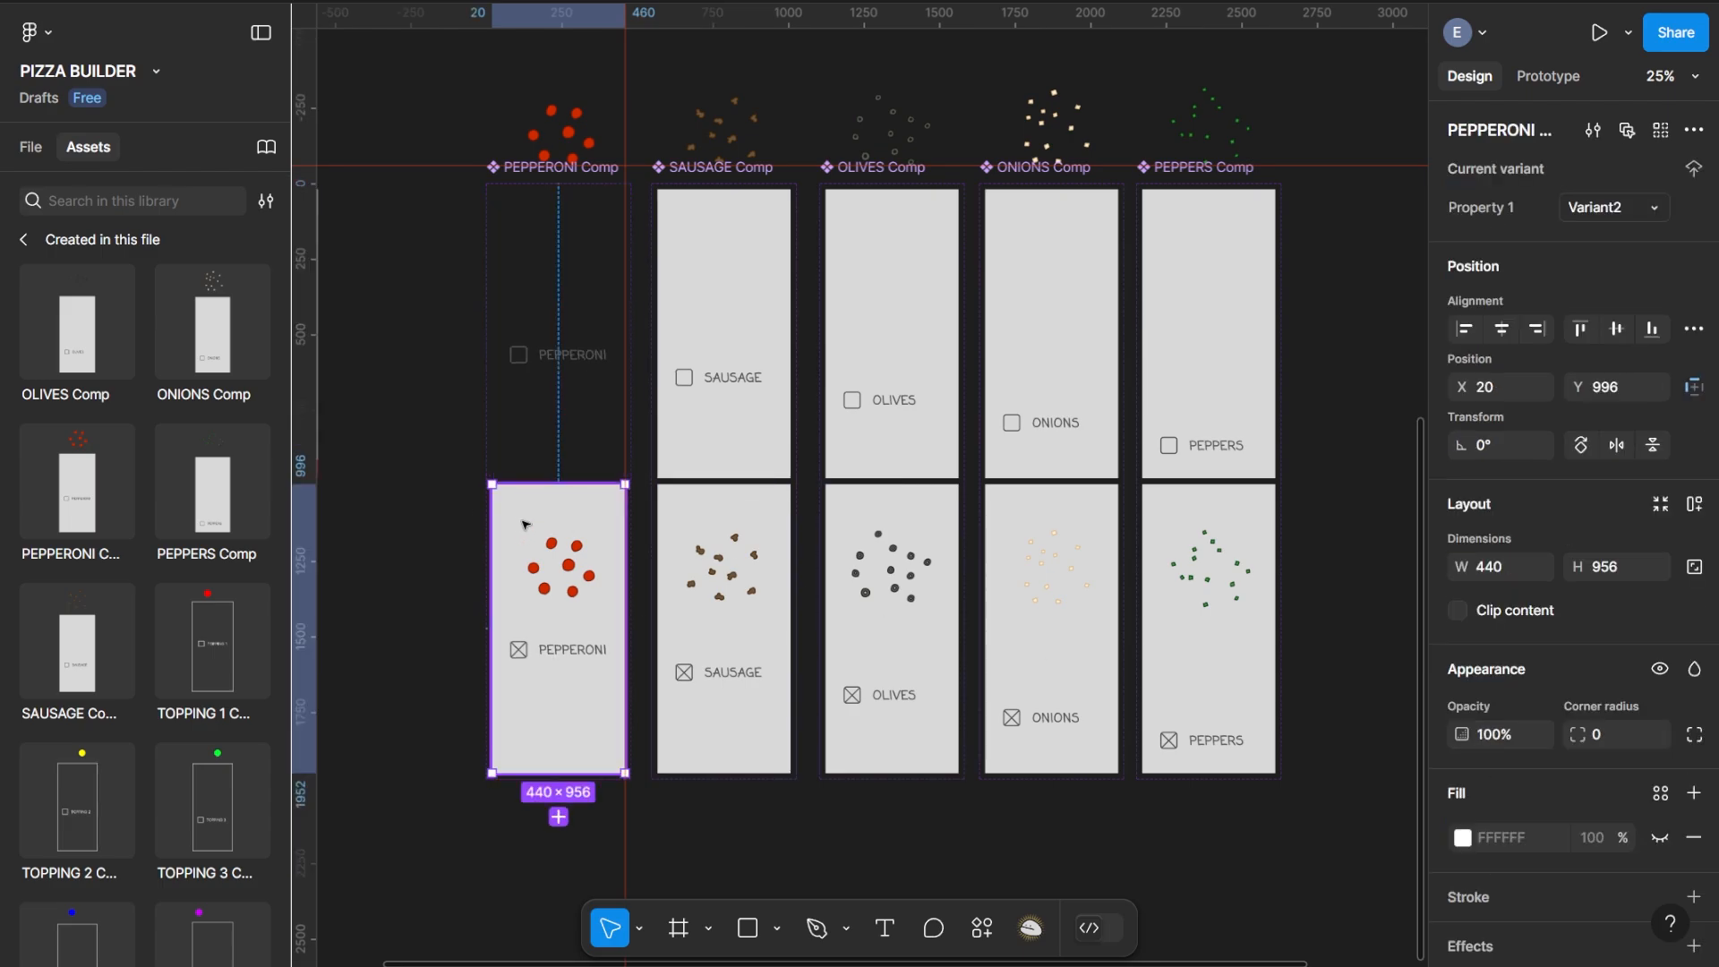
double_click(526, 523)
click(1593, 712)
text(0)
key(Return)
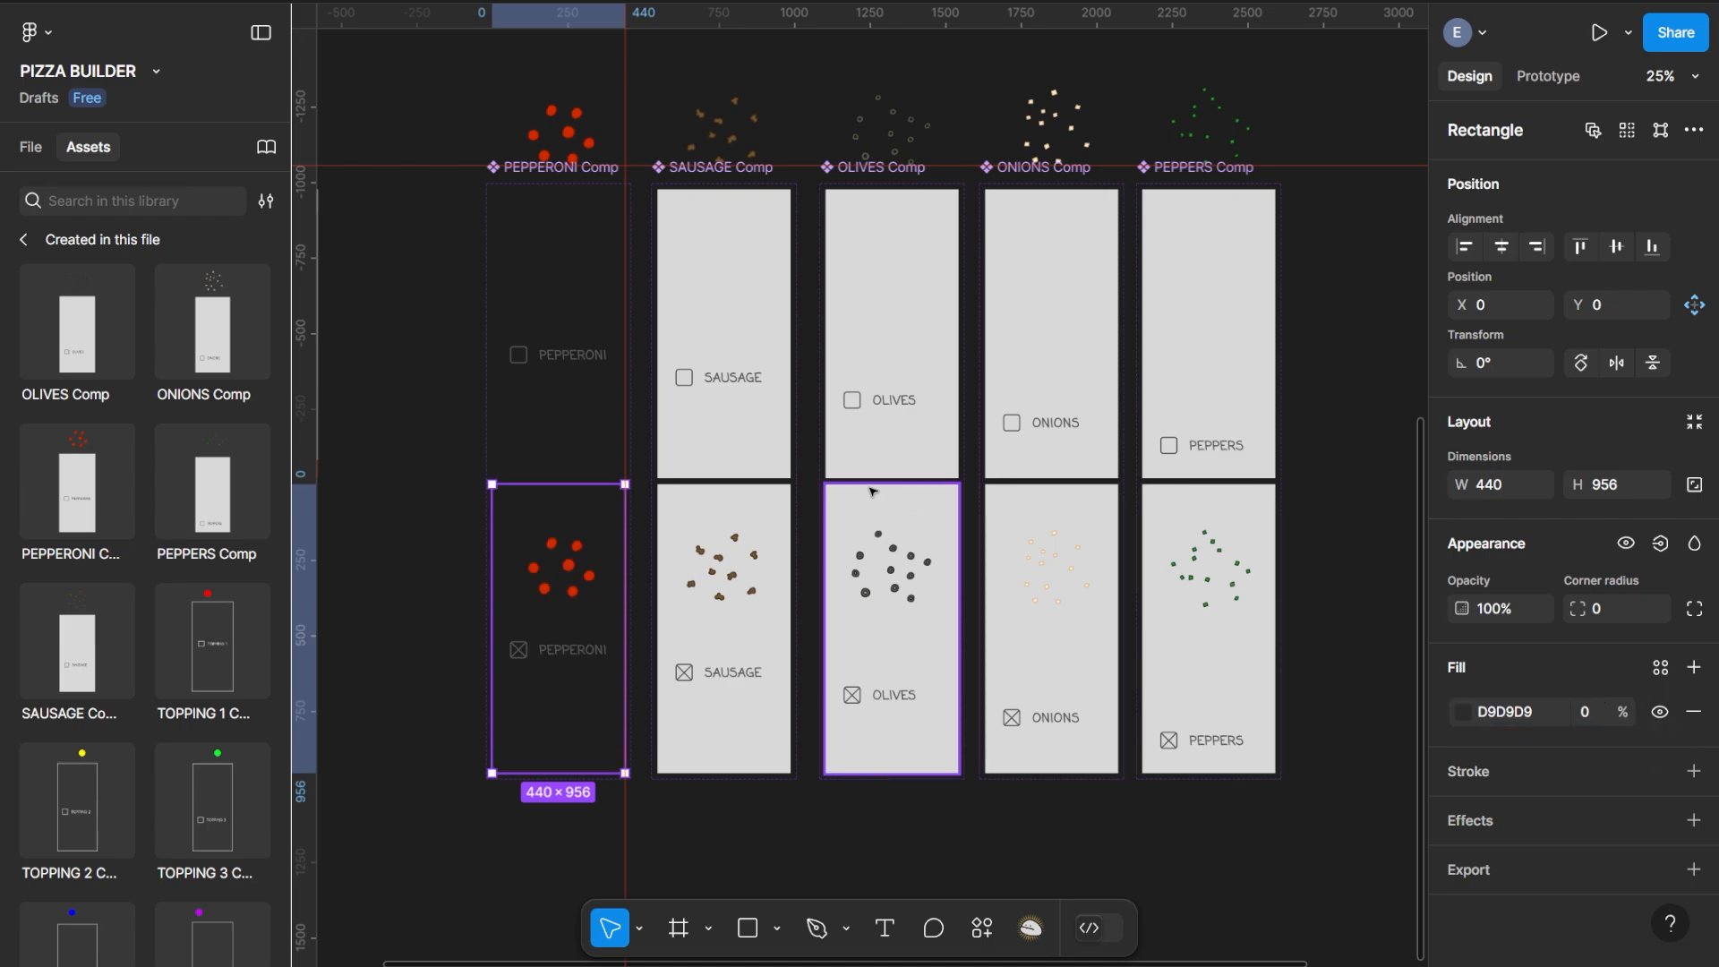
Place an instance of the SAUSAGE component in PIZZA BUILDER MAIN and align it with the frame at X 0, Y 0
scroll(780, 403, right, 7)
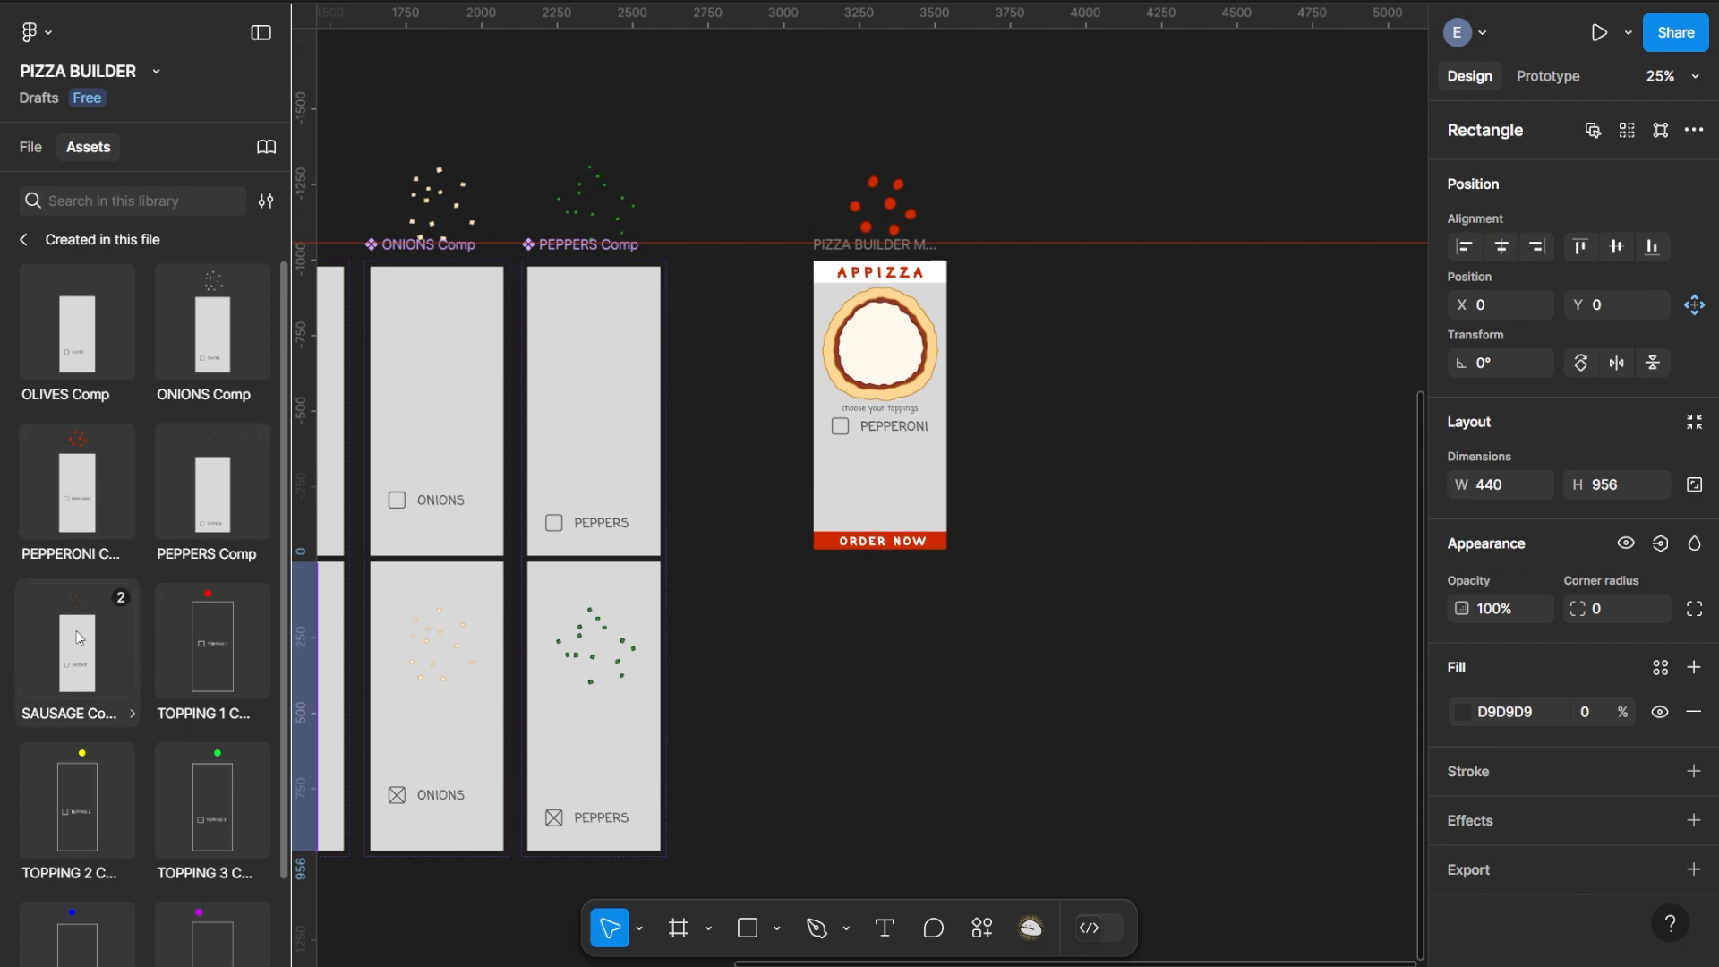
key(ctrl+plus)
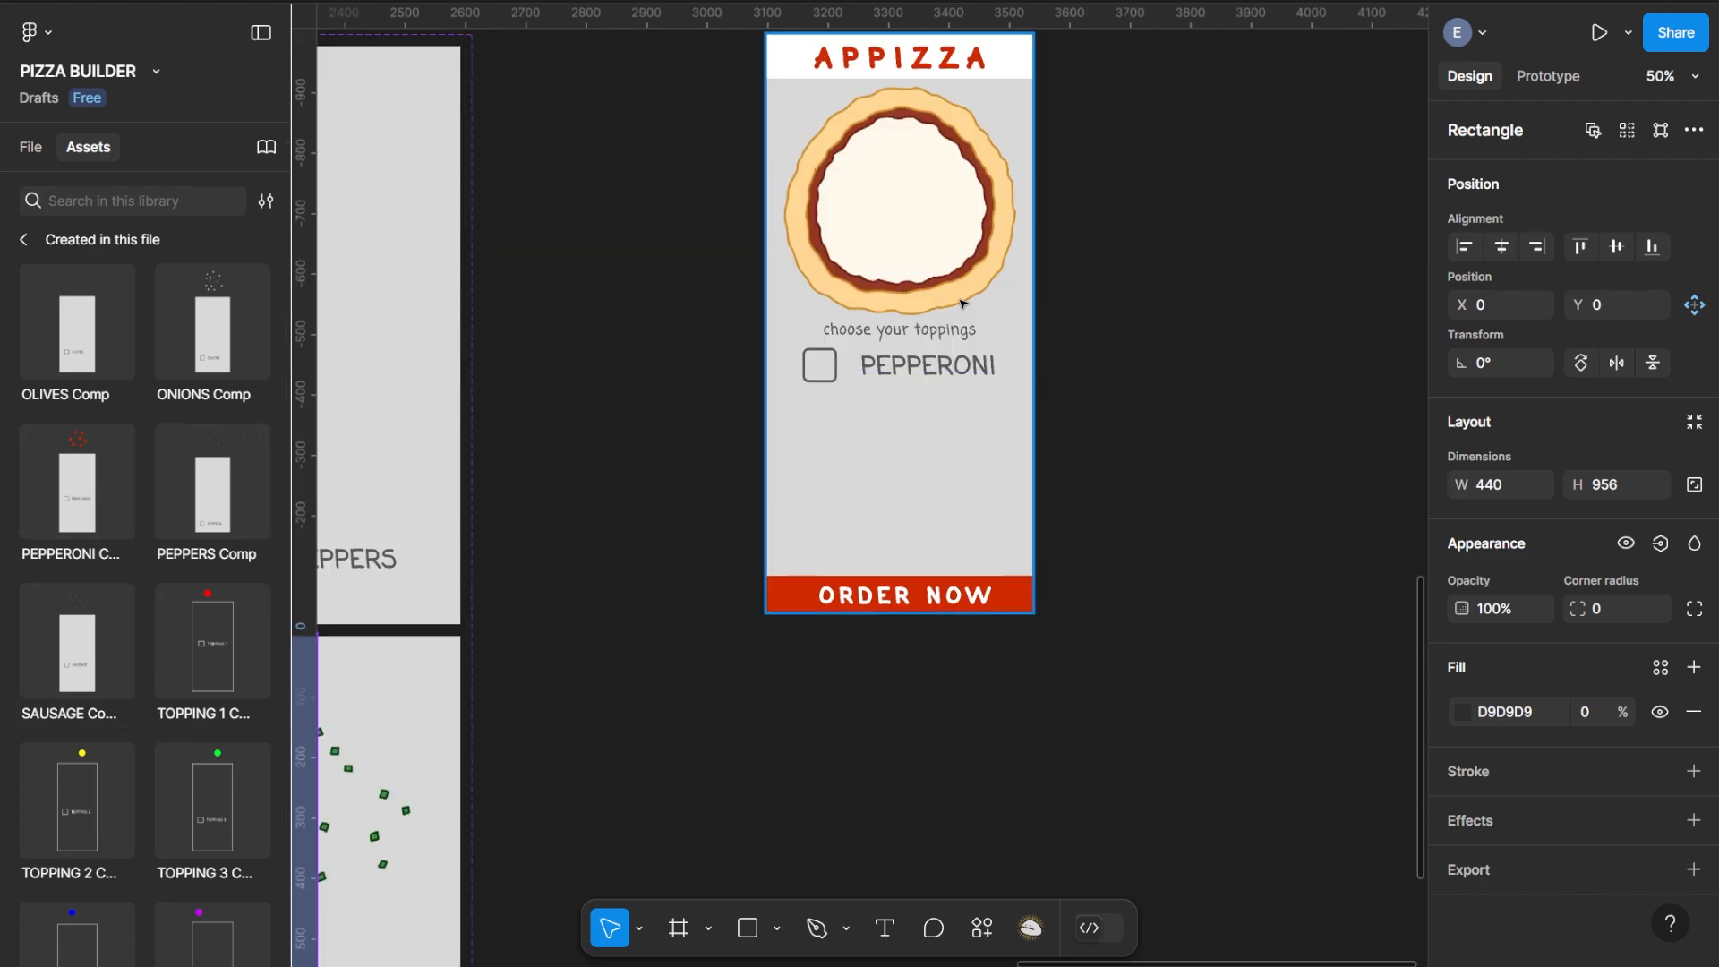
drag(961, 304, 923, 486)
drag(70, 643, 941, 431)
scroll(935, 358, down, 1)
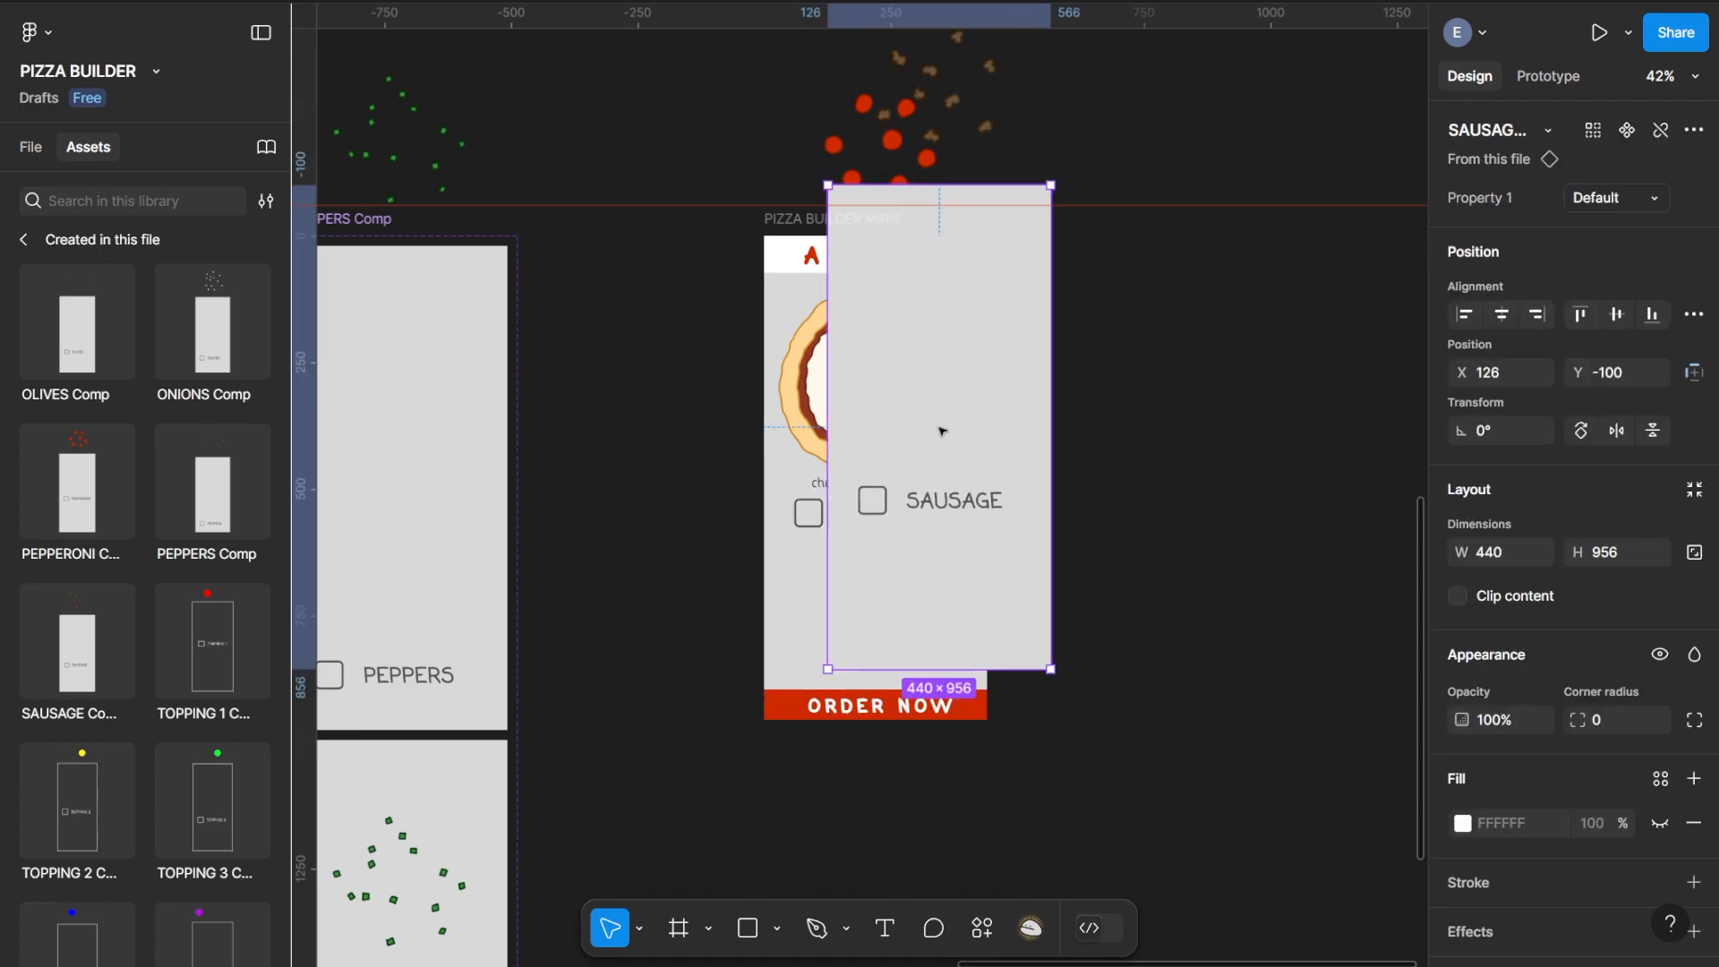
drag(959, 286, 887, 345)
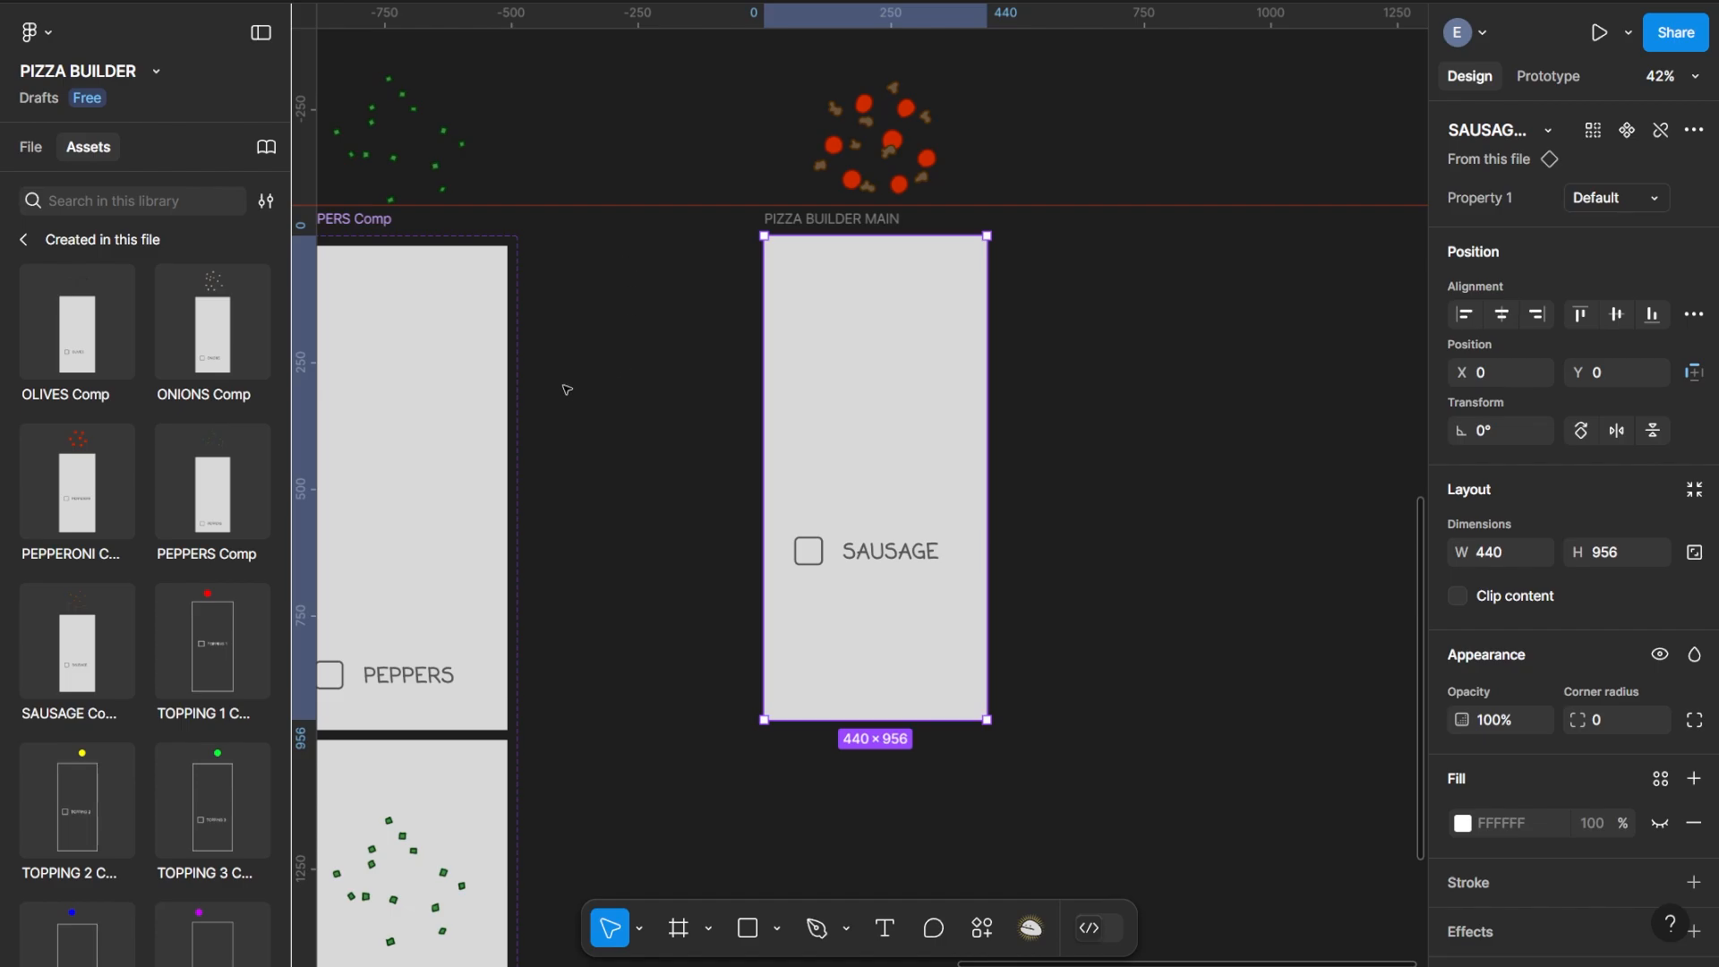
Set the fill opacity of the gray background rectangles in both SAUSAGE Comp variants to 0%
drag(566, 389, 1305, 253)
drag(677, 306, 1075, 296)
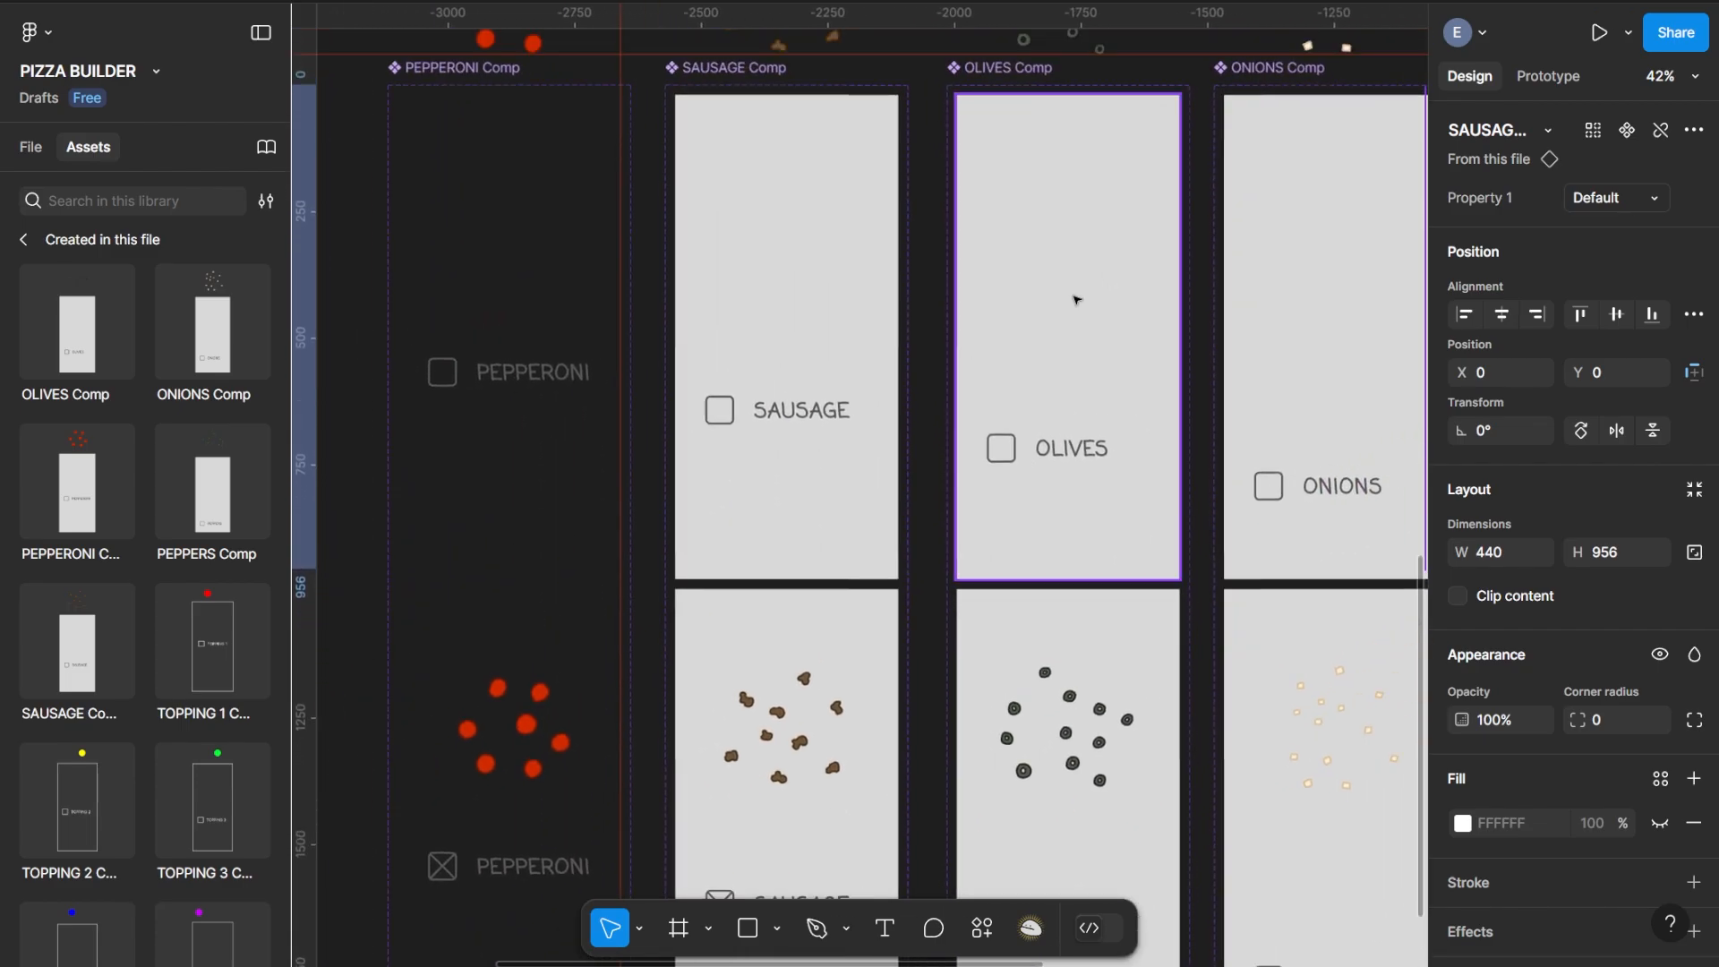
click(813, 238)
click(1587, 717)
text(0)
key(Return)
double_click(845, 625)
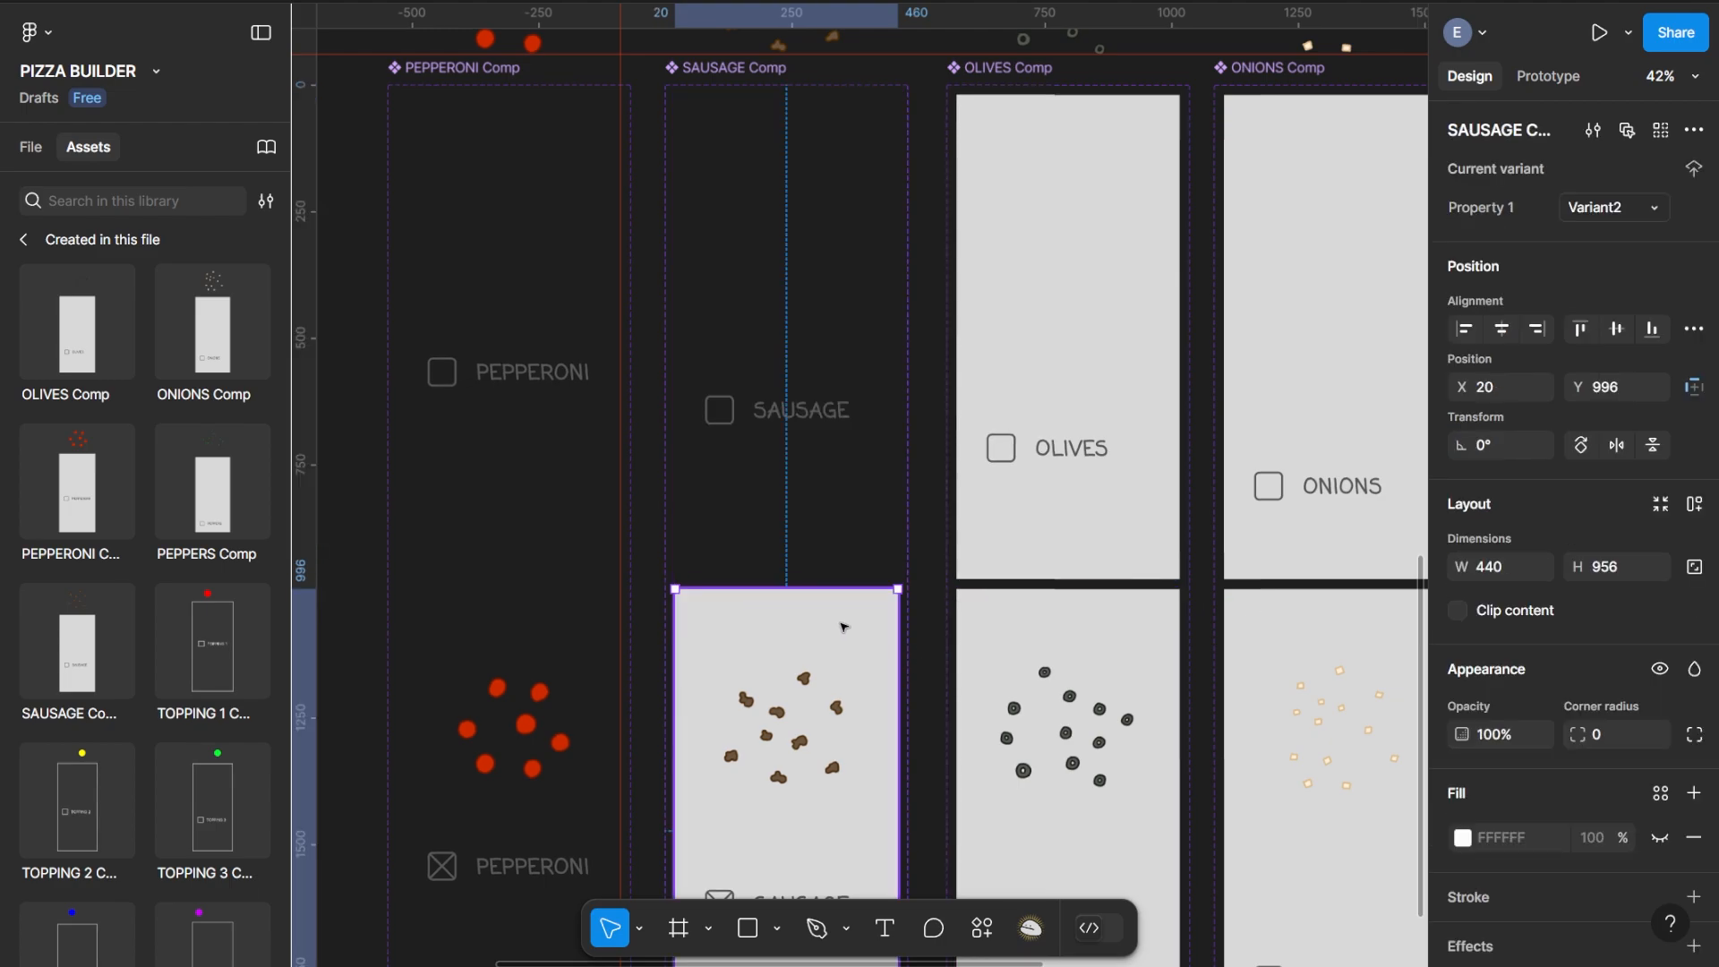
click(1603, 711)
text(0)
key(Return)
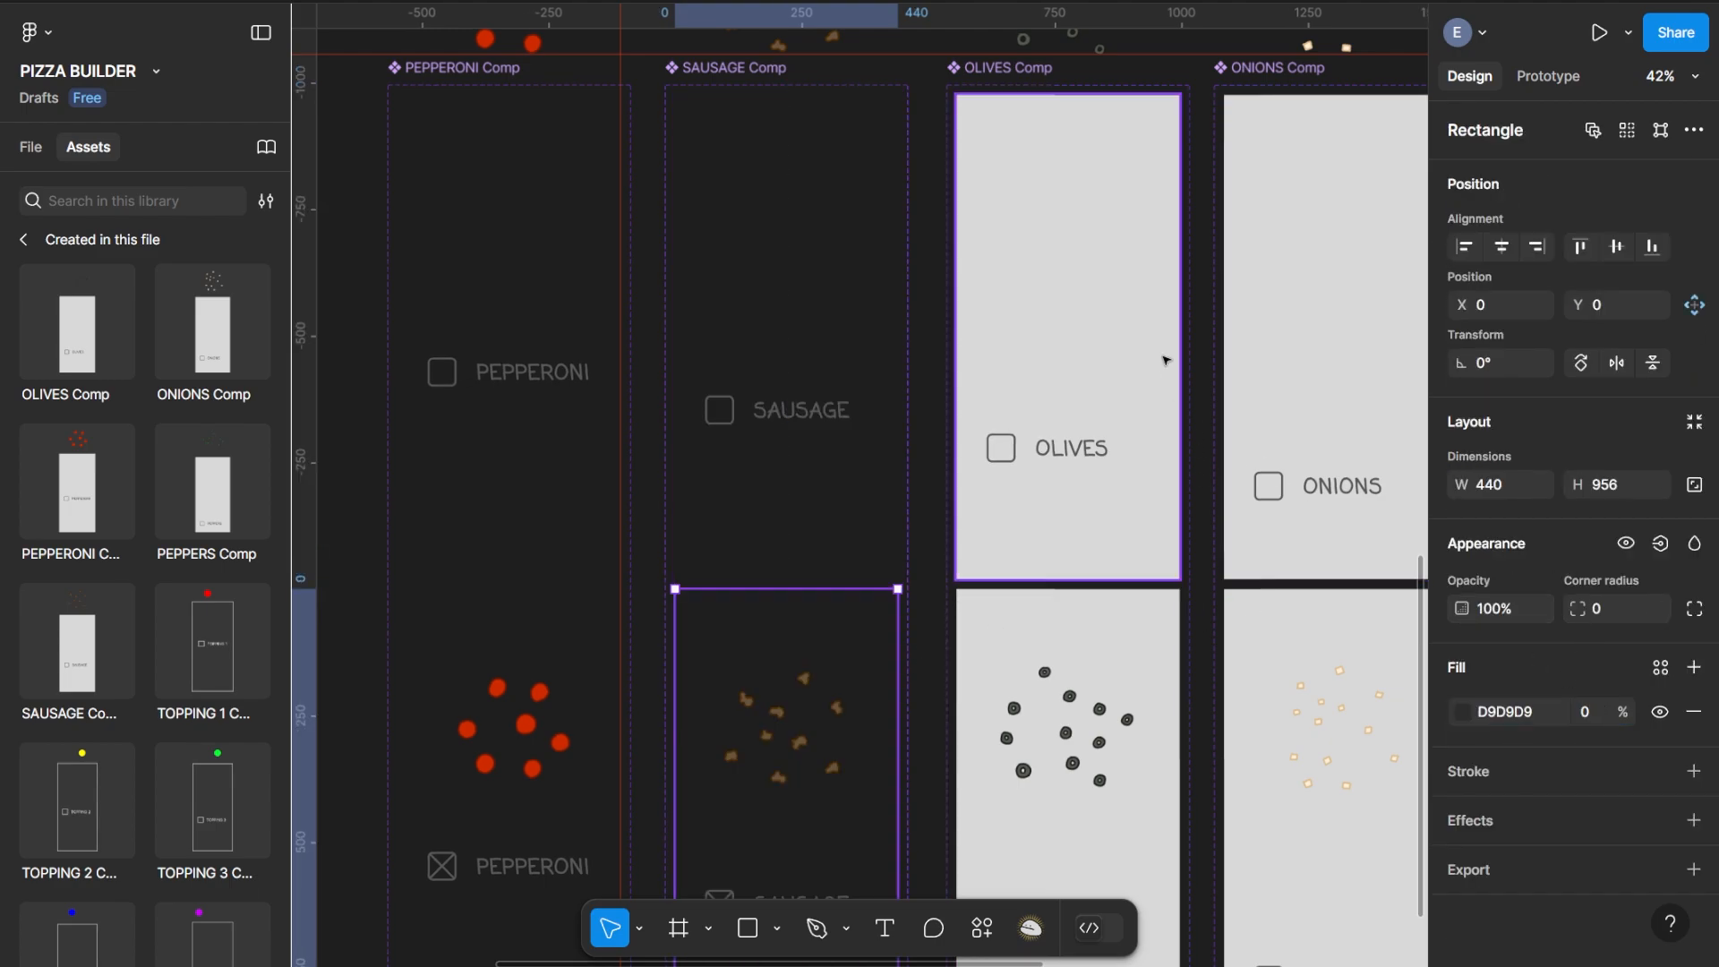
Place an instance of the OLIVES component over the PIZZA BUILDER MAIN frame at X 1, Y 0
drag(1162, 358, 296, 517)
drag(1003, 497, 720, 432)
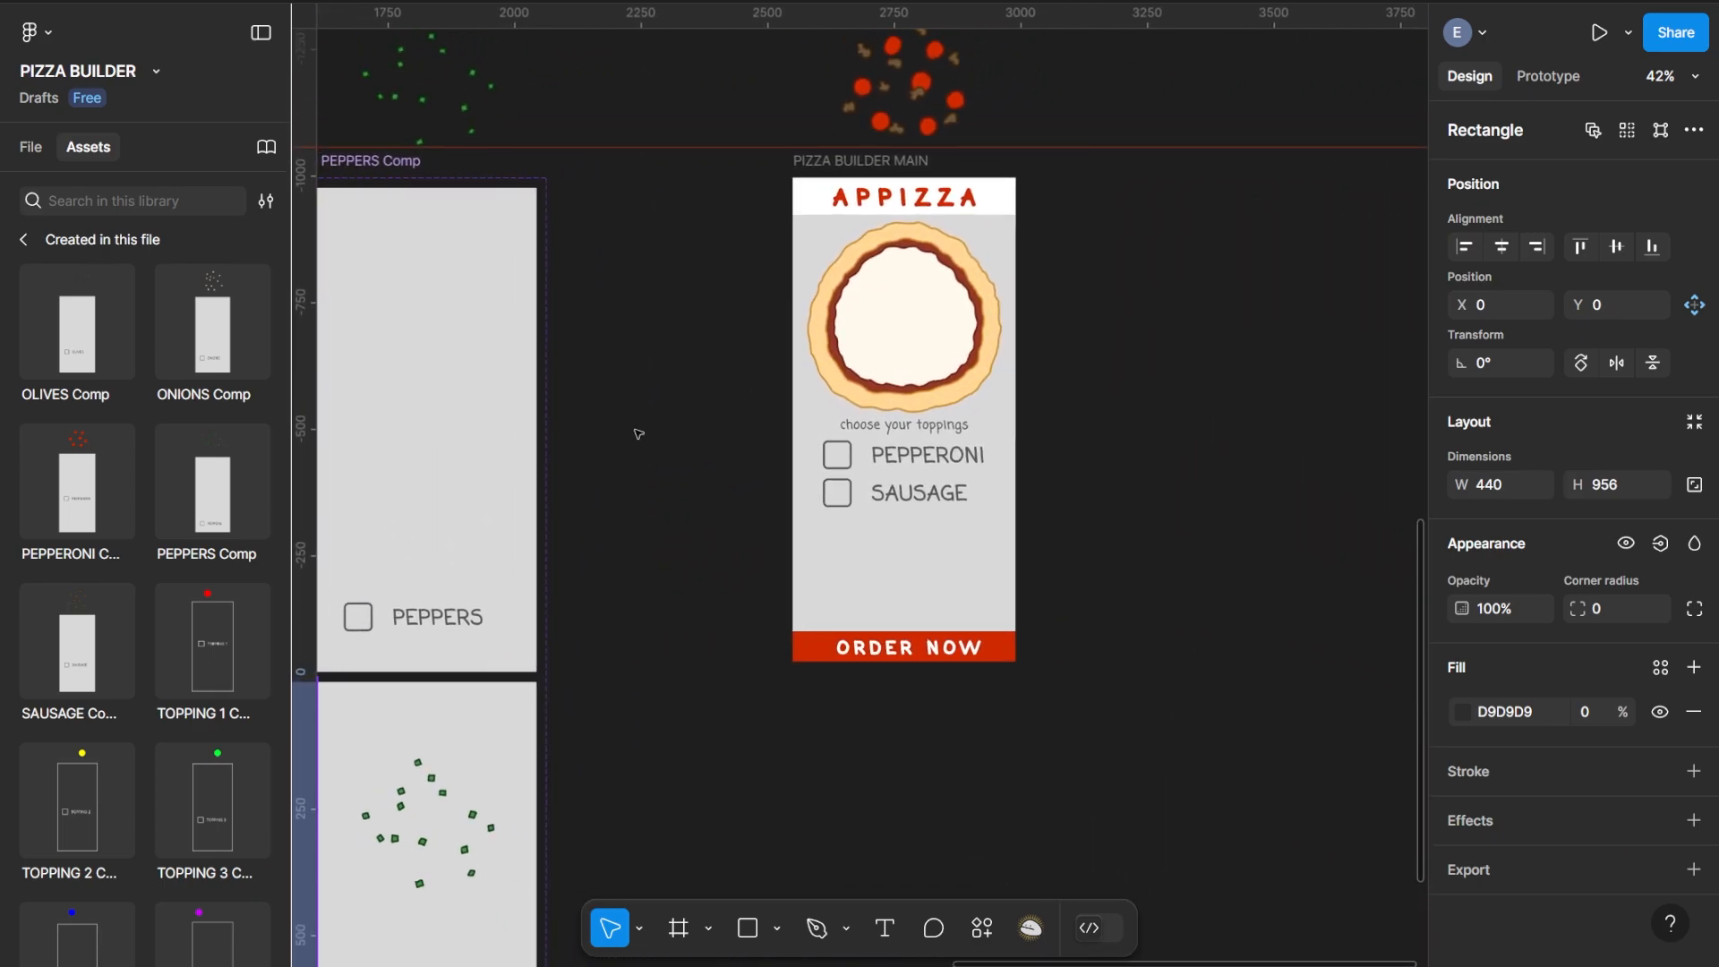
drag(117, 454, 80, 470)
mouse_move(486, 484)
mouse_down()
mouse_move(1320, 480)
mouse_move(518, 490)
mouse_up()
drag(100, 320, 965, 370)
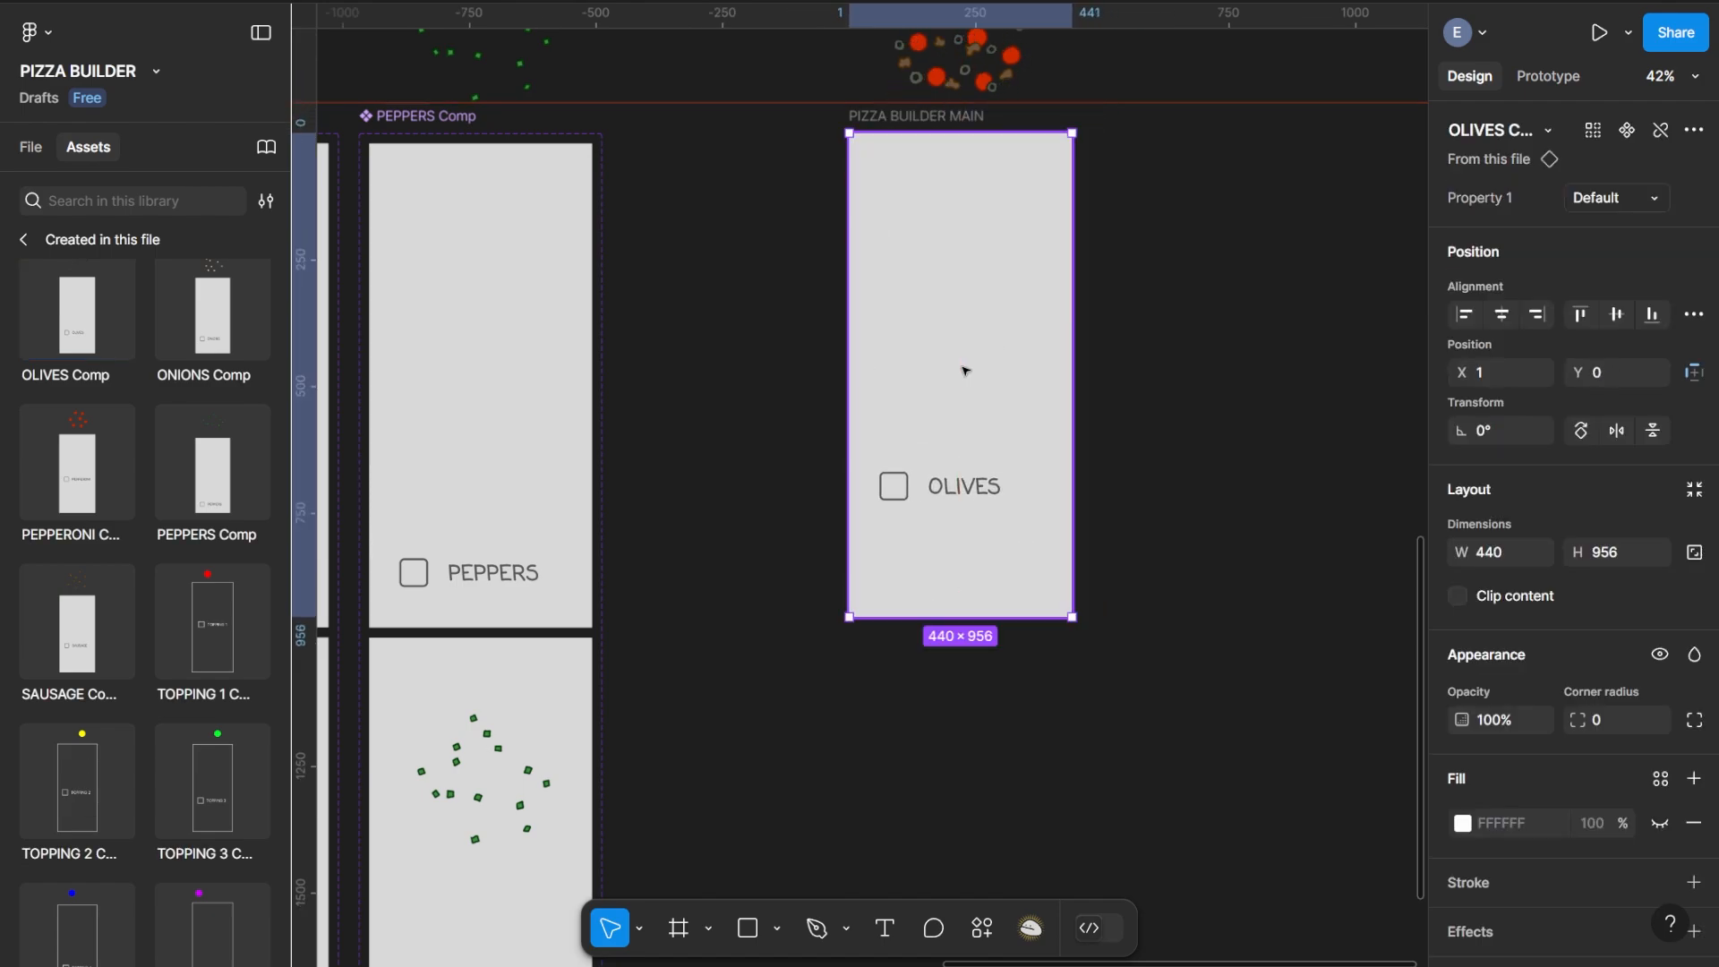
Set the fill opacity of the gray background rectangles in both OLIVES Comp variants to 0%
drag(771, 352, 1313, 319)
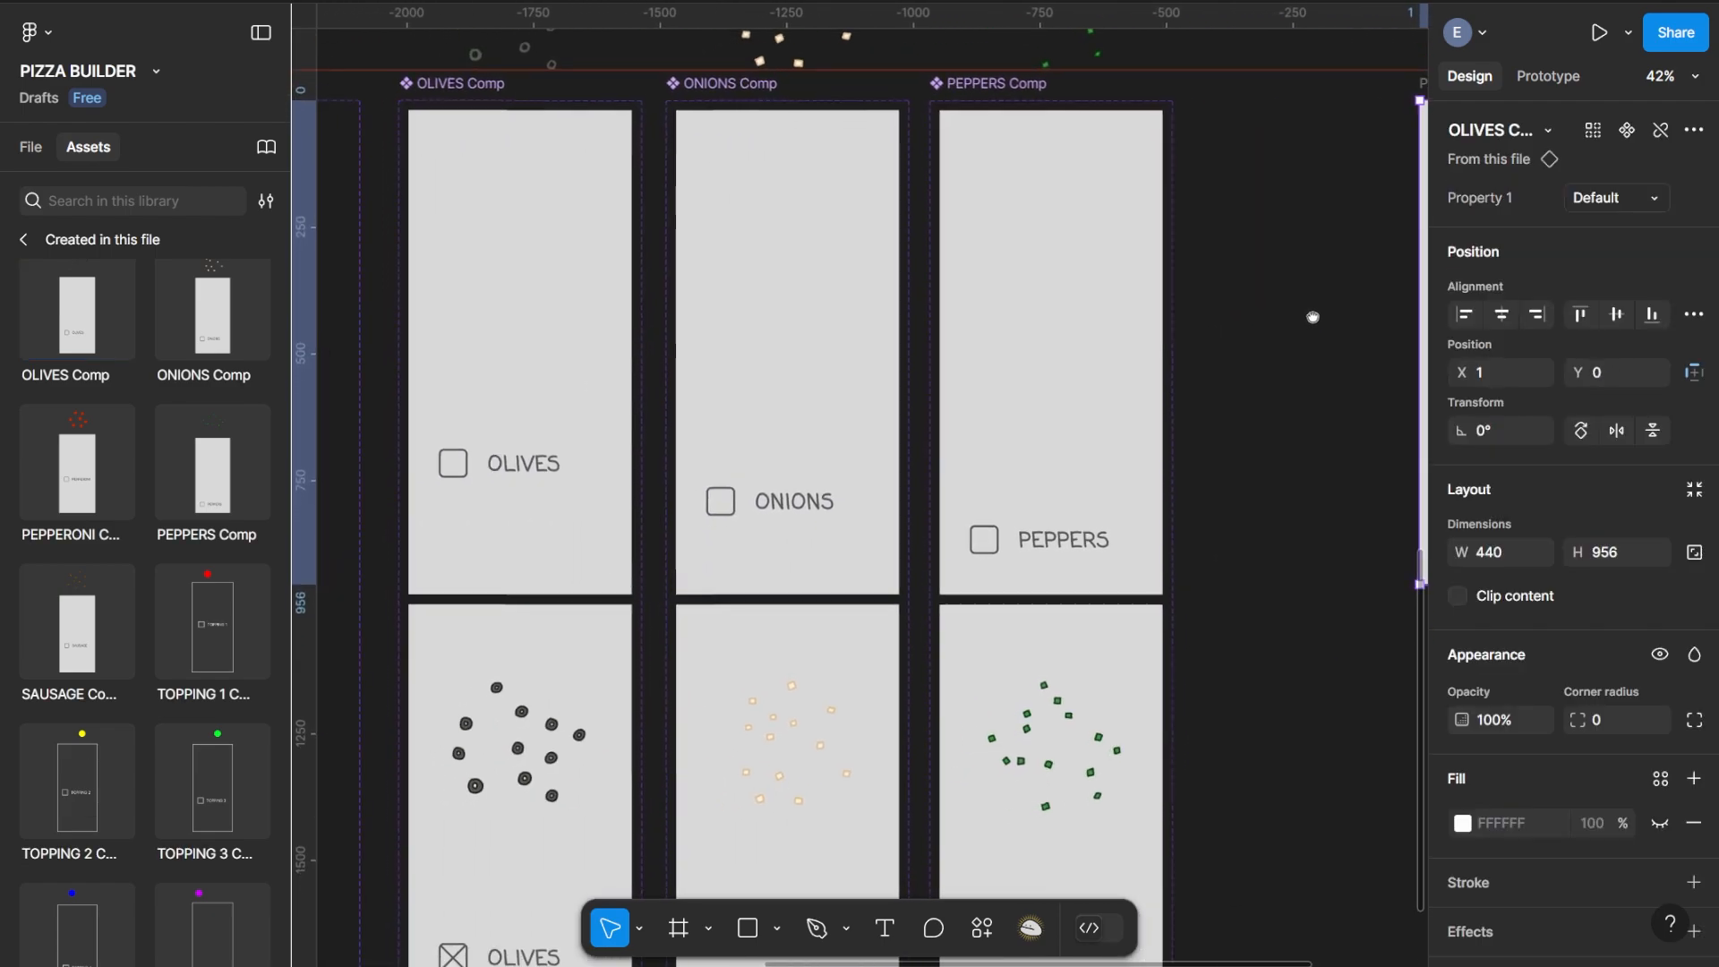
double_click(557, 348)
click(1603, 721)
text(0)
key(Return)
click(562, 658)
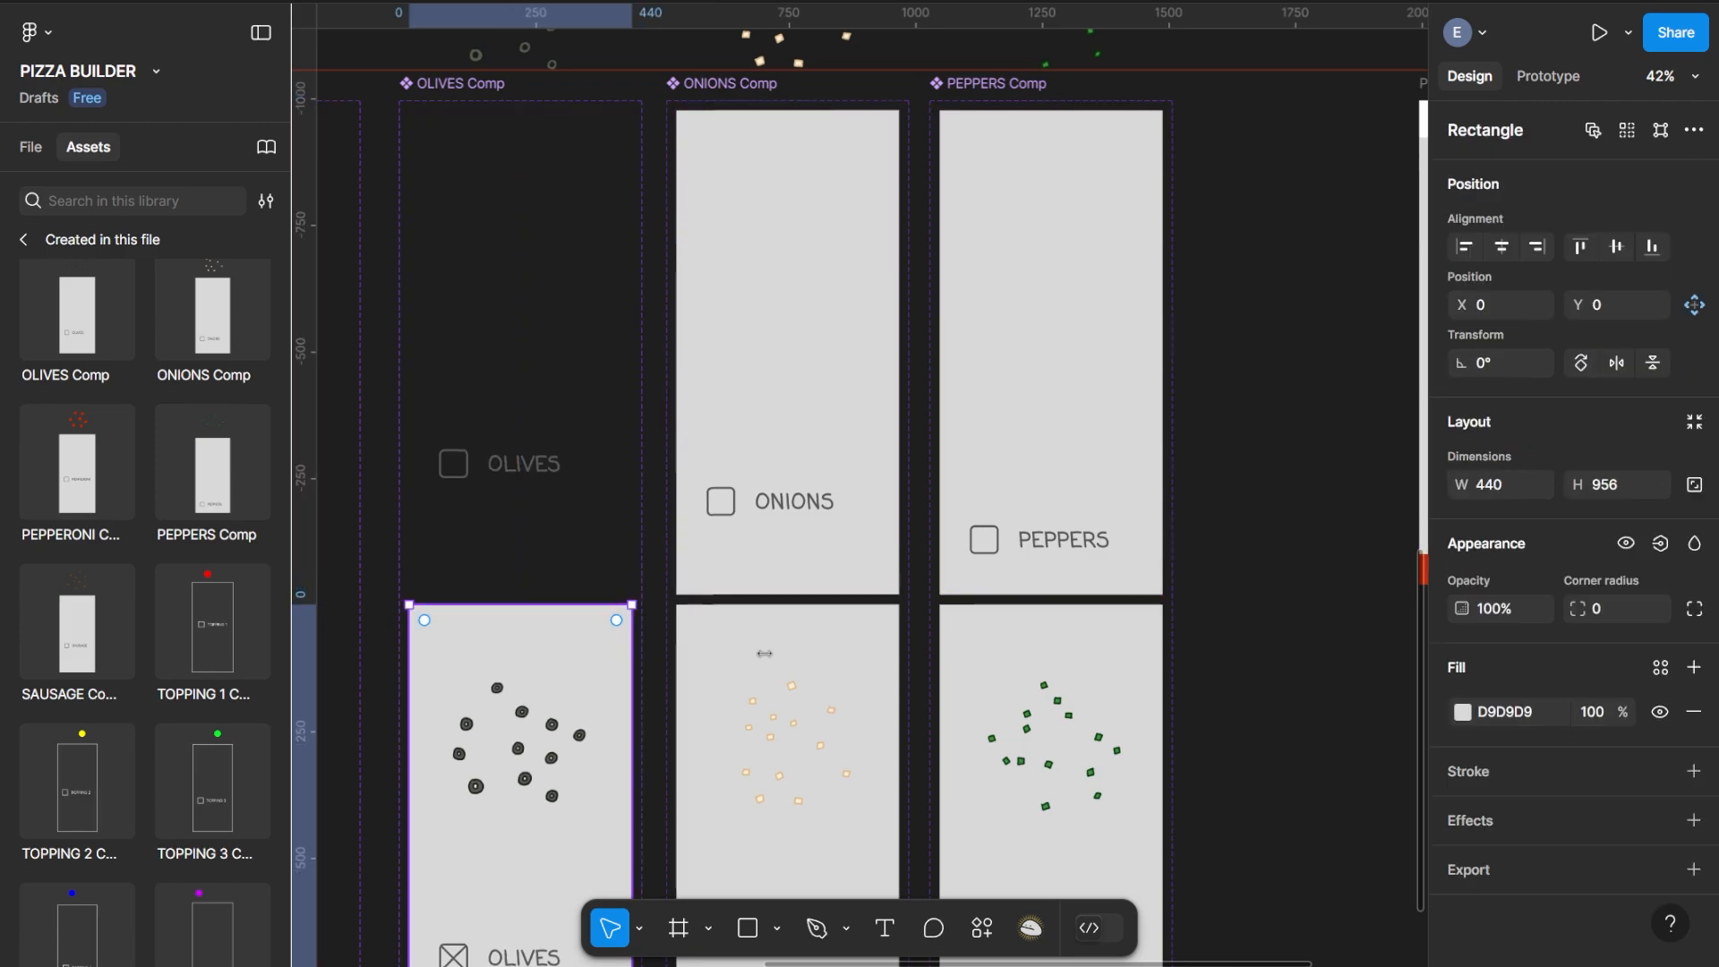
click(1594, 711)
text(0)
key(Return)
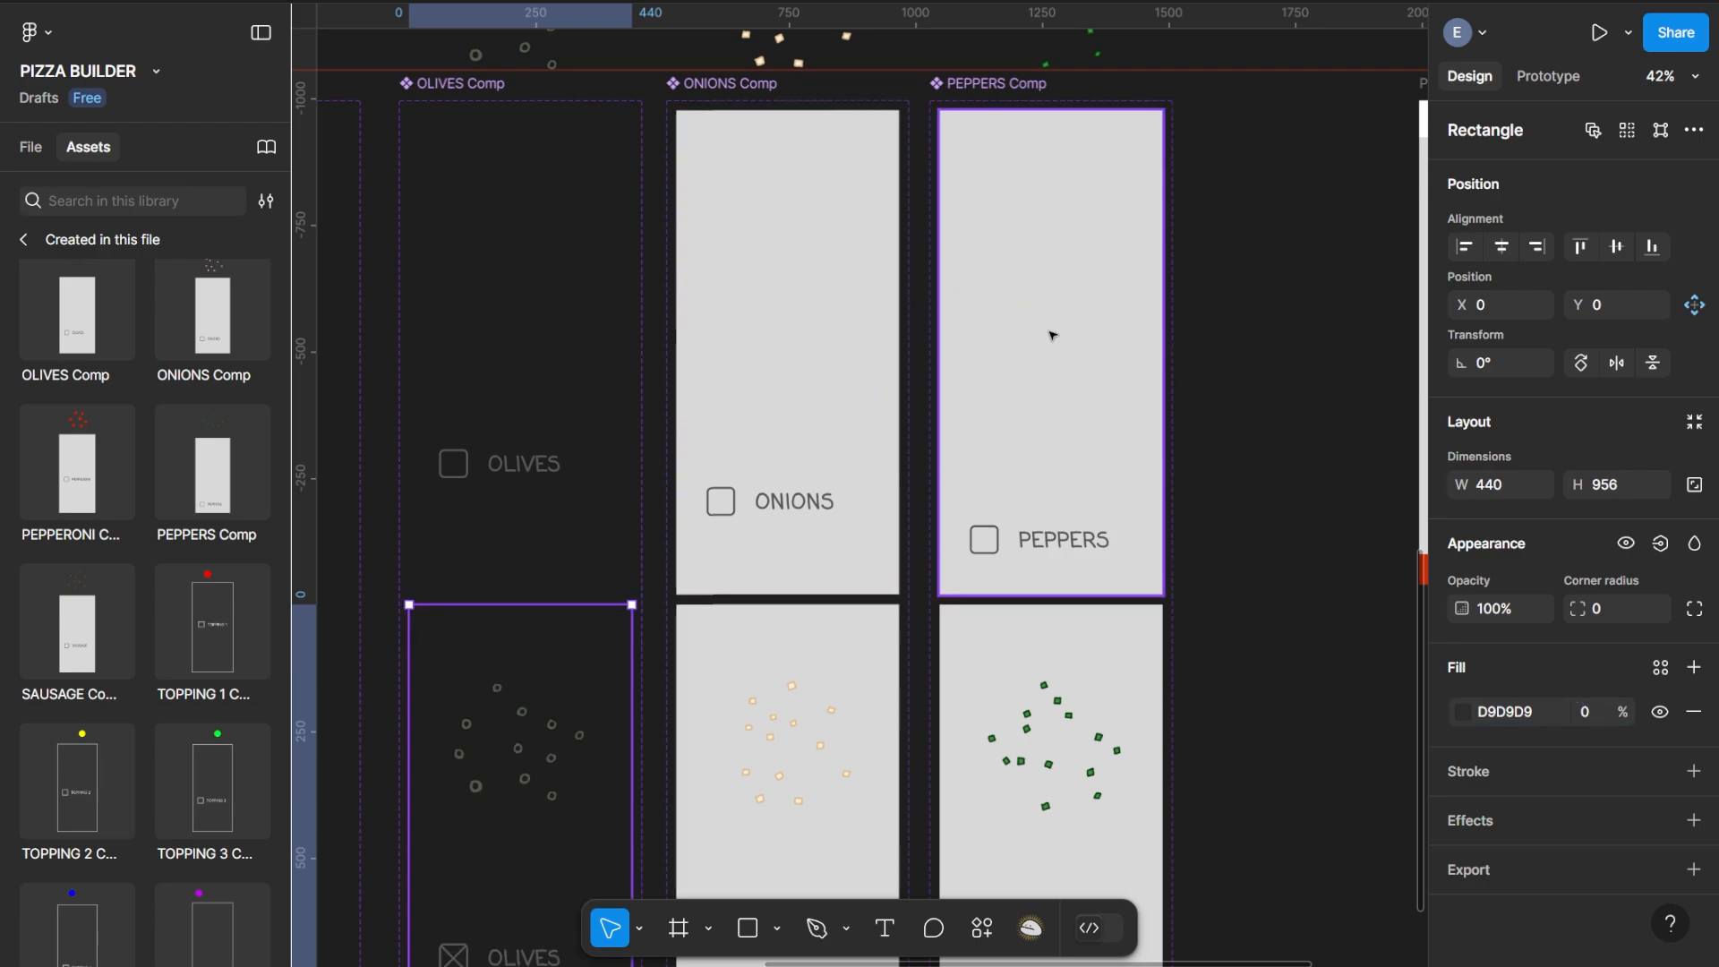
Place an instance of the ONIONS component over the PIZZA BUILDER MAIN frame at X 1, Y 0
drag(1052, 336, 812, 481)
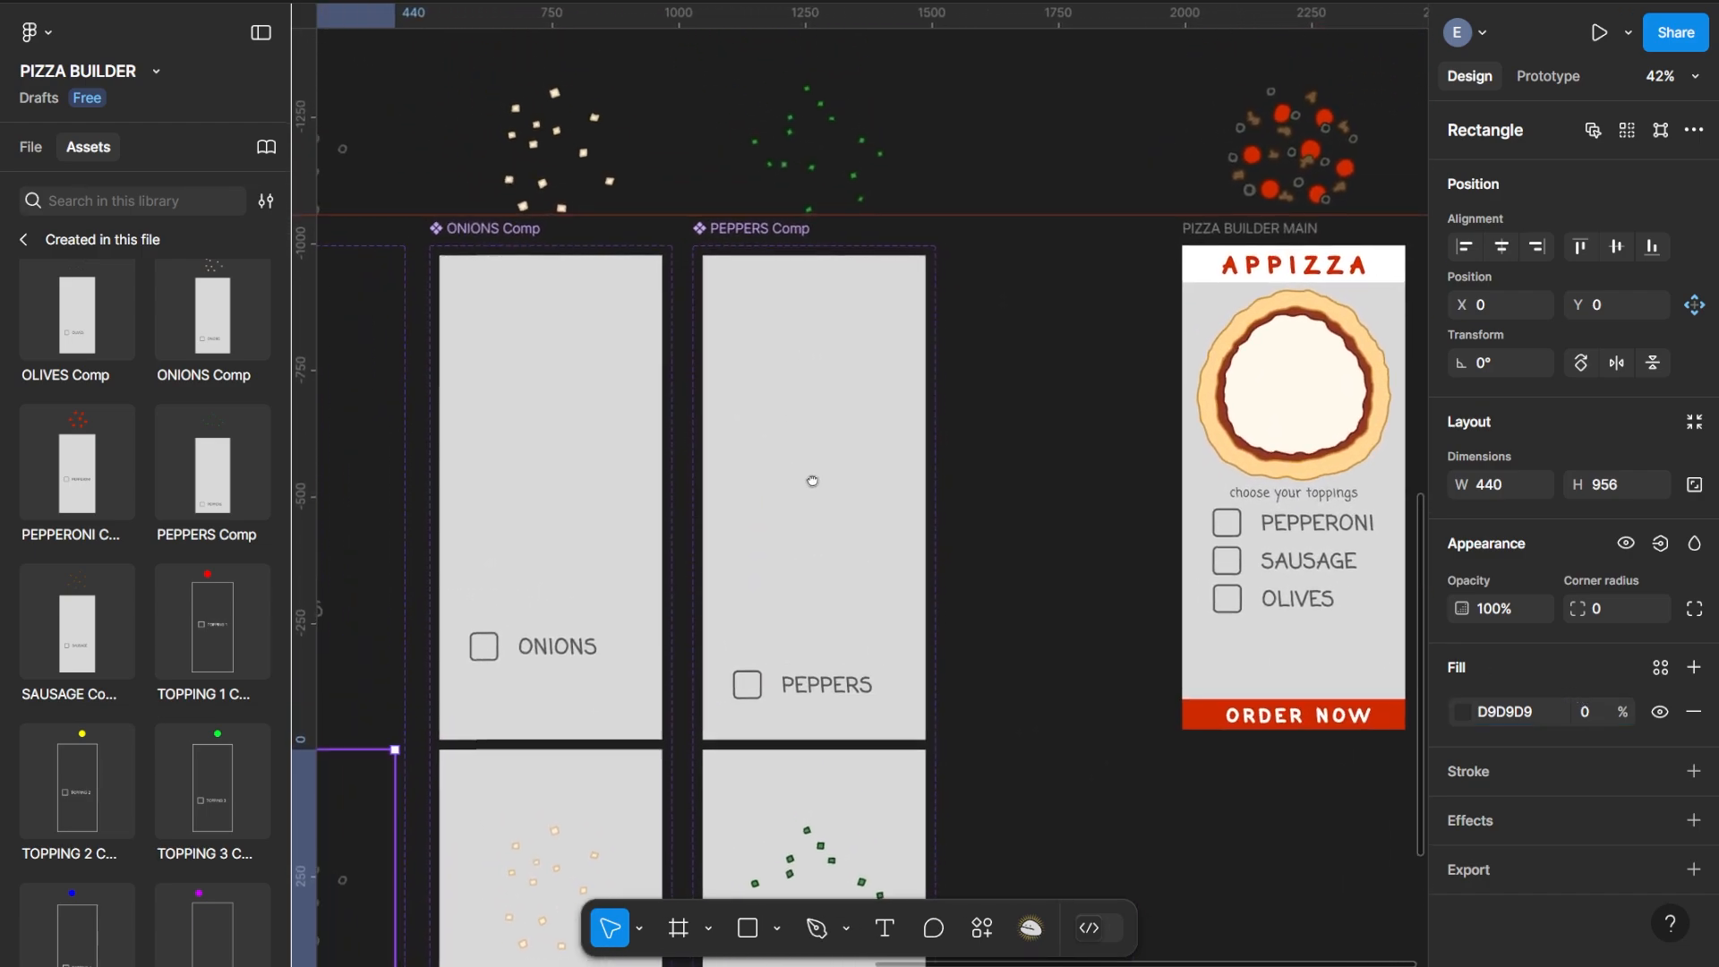
drag(1137, 433, 865, 398)
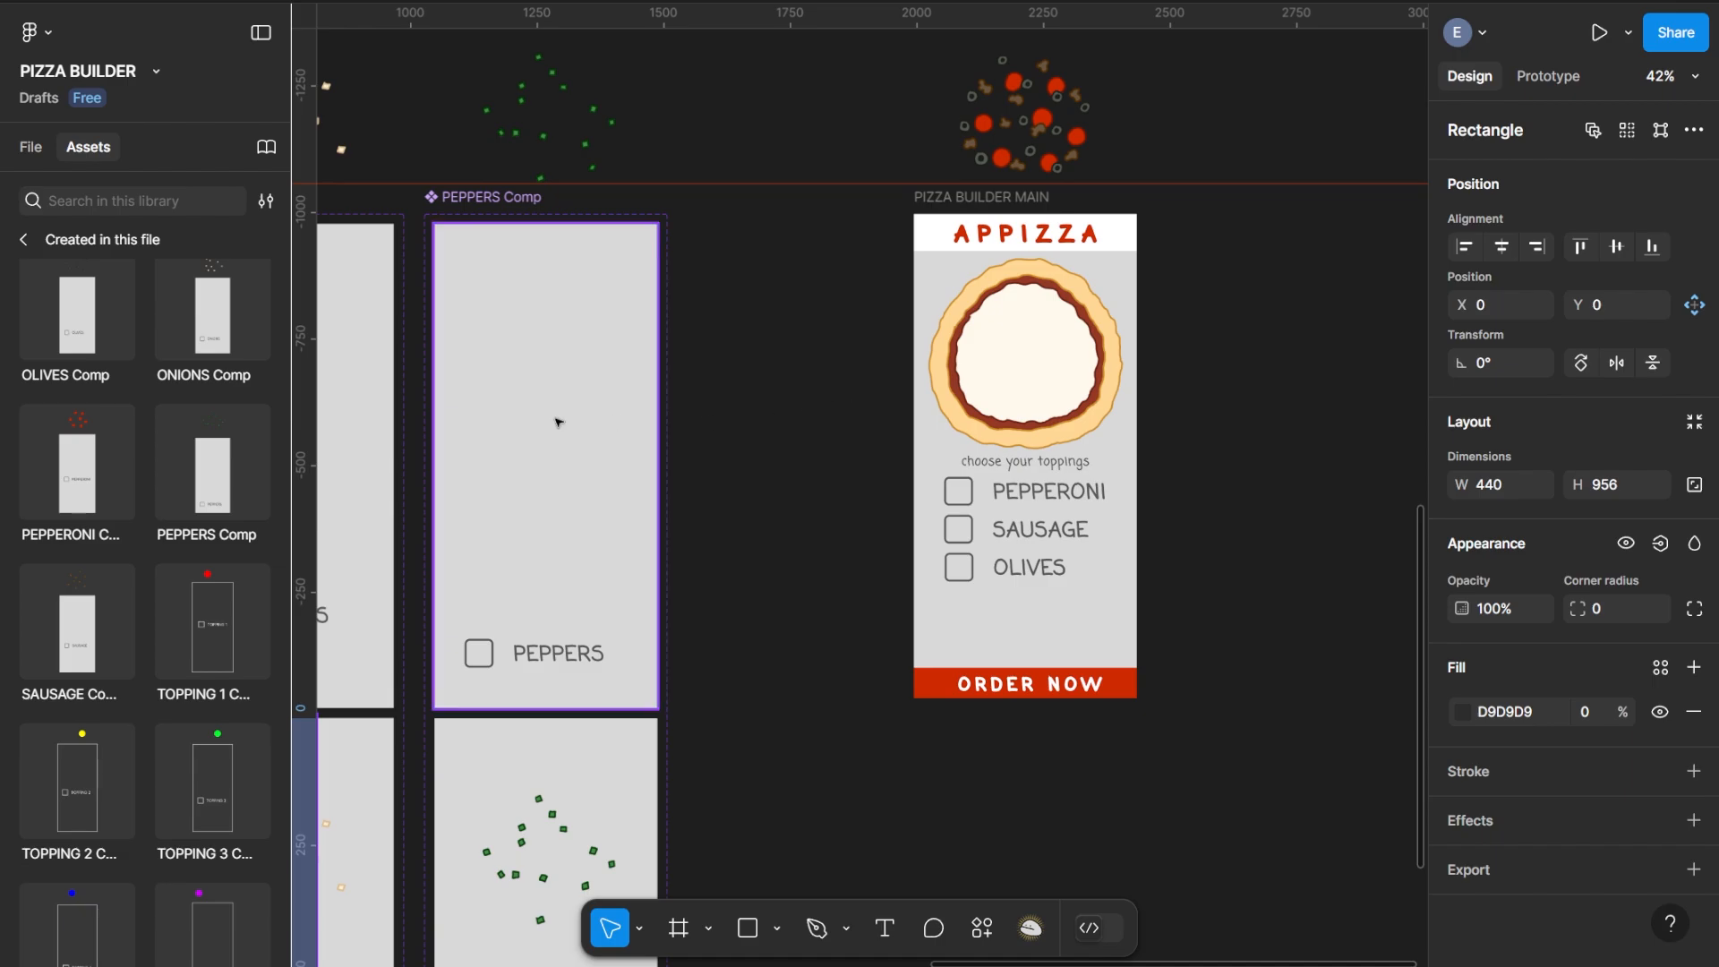
click(206, 317)
drag(257, 346, 1090, 384)
drag(1091, 310, 1040, 357)
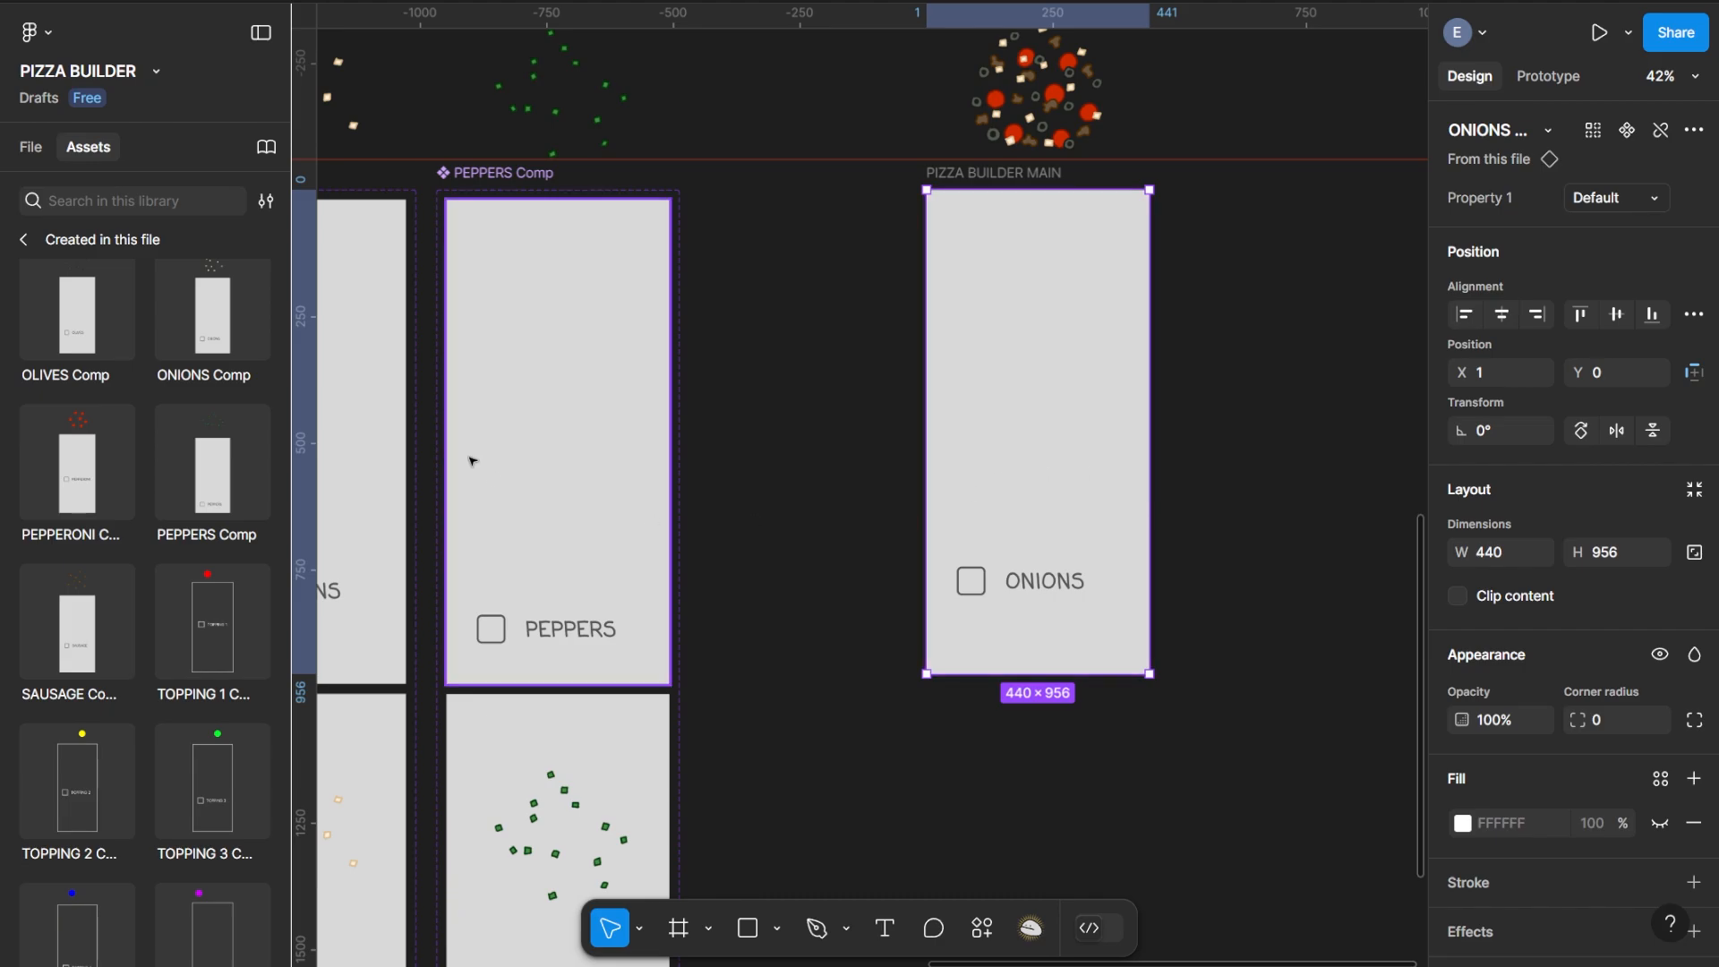
Set the fill opacity of the gray background rectangles in both ONIONS Comp variants to 0%
drag(469, 458, 789, 447)
double_click(690, 417)
click(1592, 716)
text(0)
key(Return)
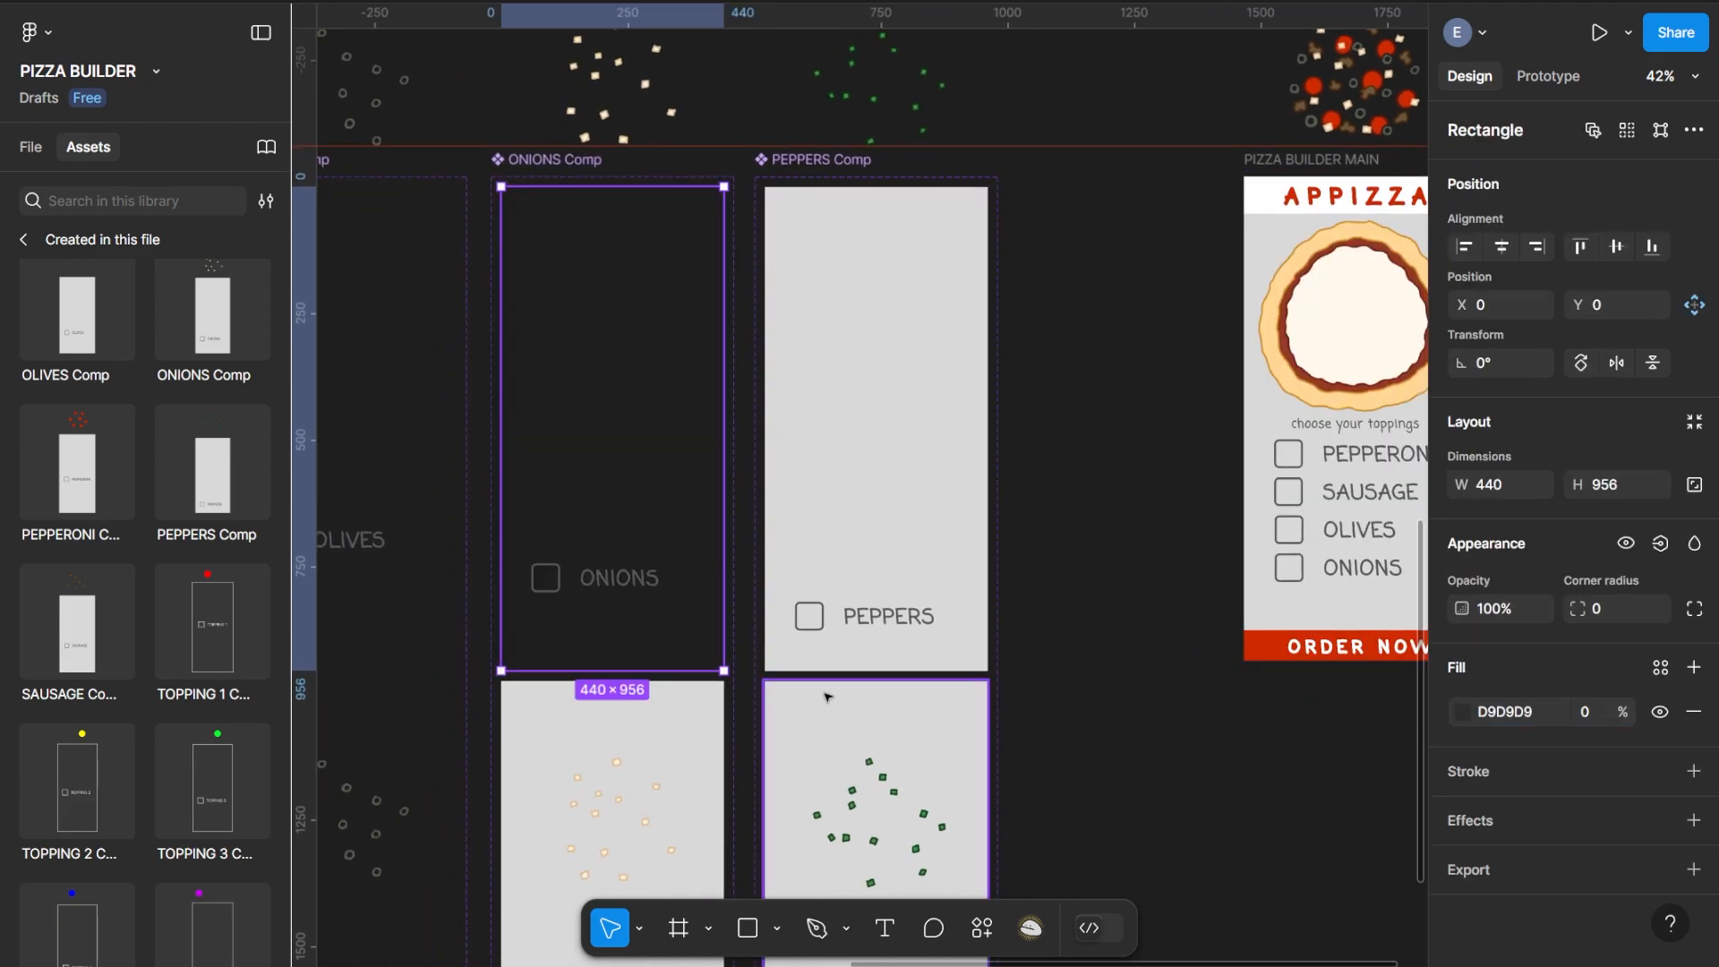
click(670, 728)
click(1581, 713)
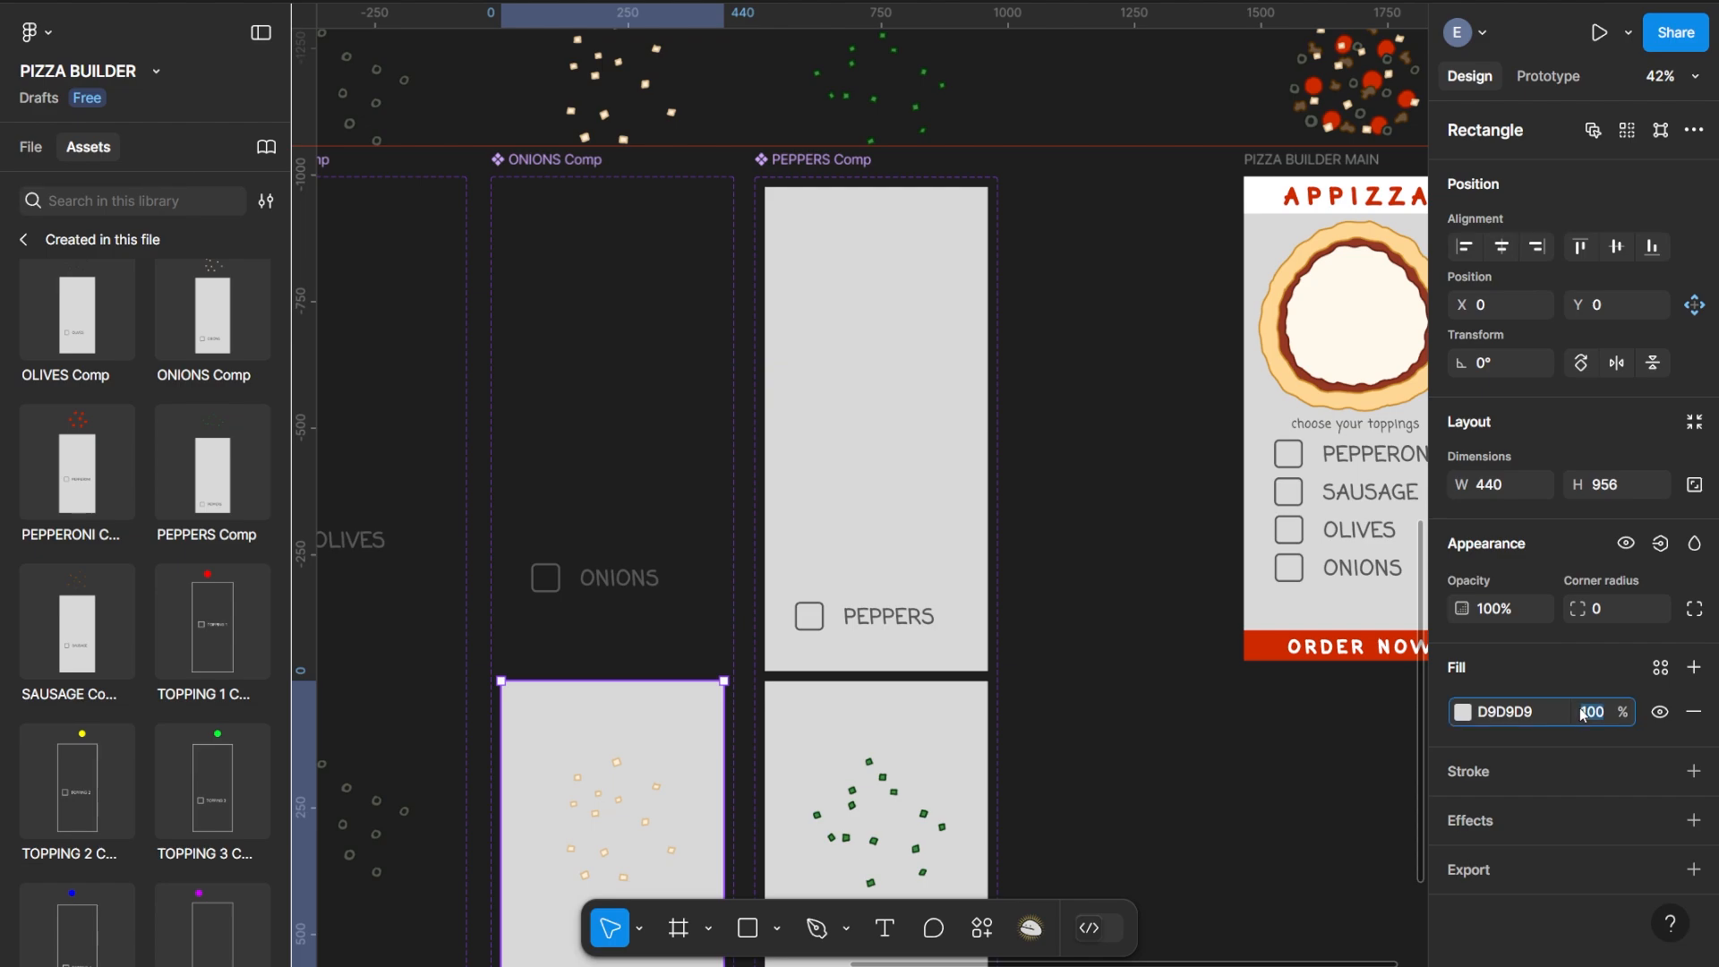
text(0)
key(Return)
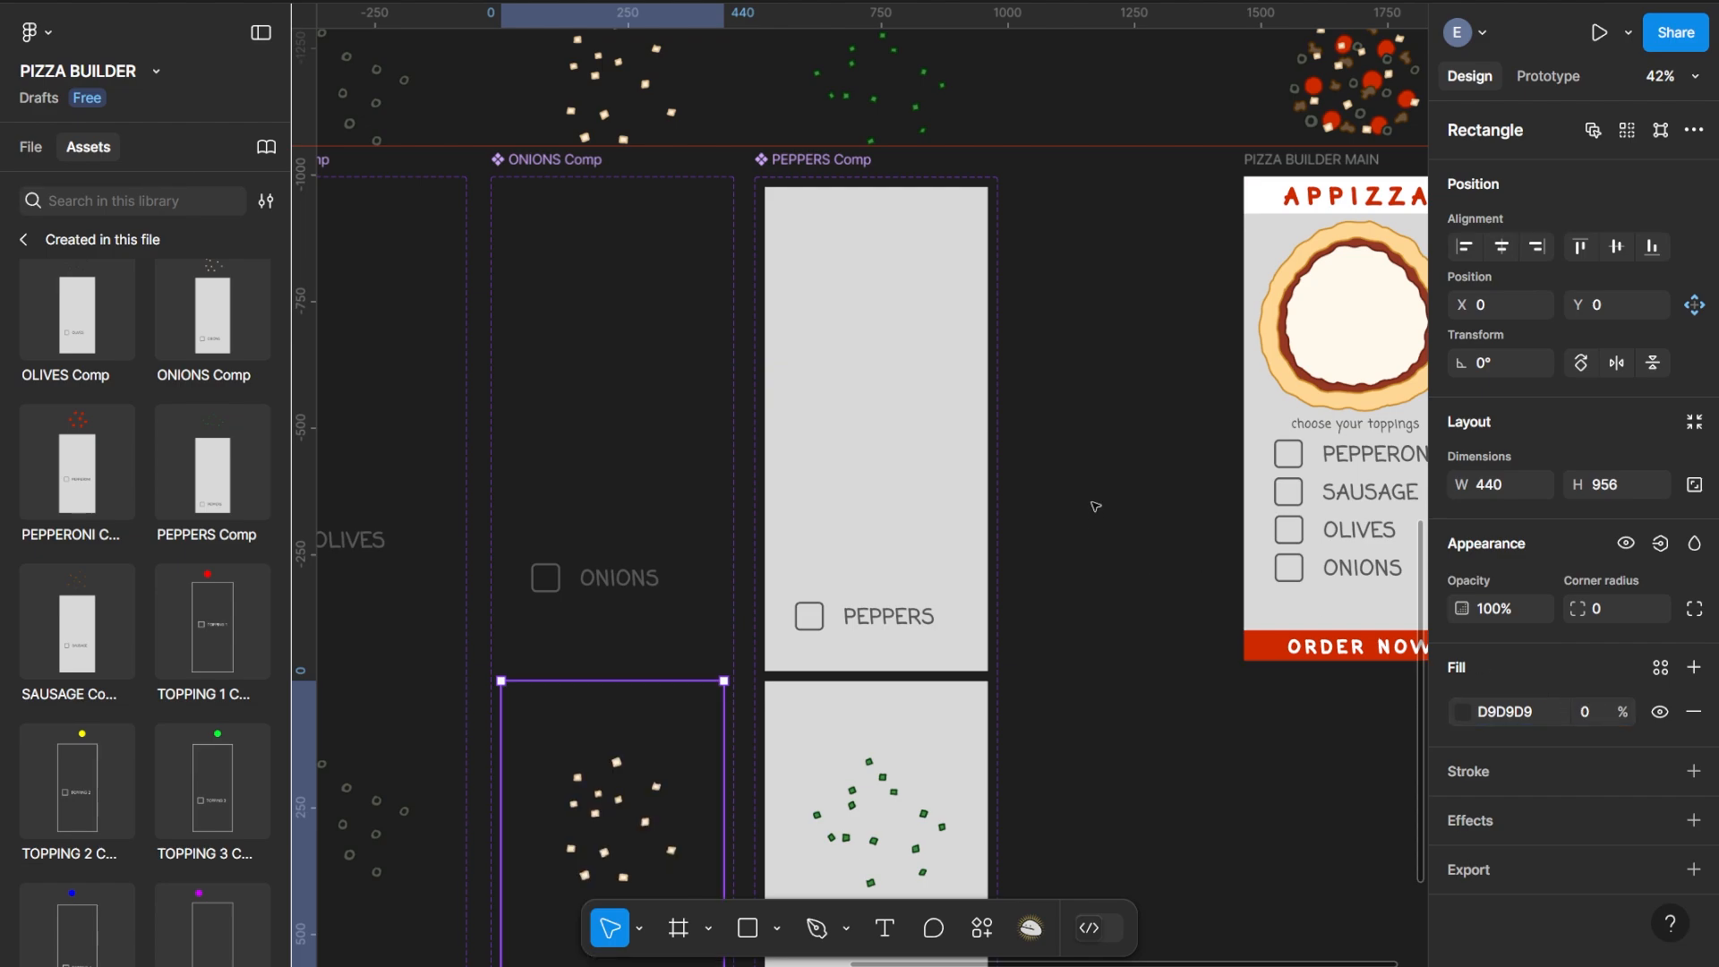
Place a PEPPERS component instance over PIZZA BUILDER MAIN and set the background fill opacity of the unchecked PEPPERS Comp variant to 0%
scroll(1021, 492, right, 5)
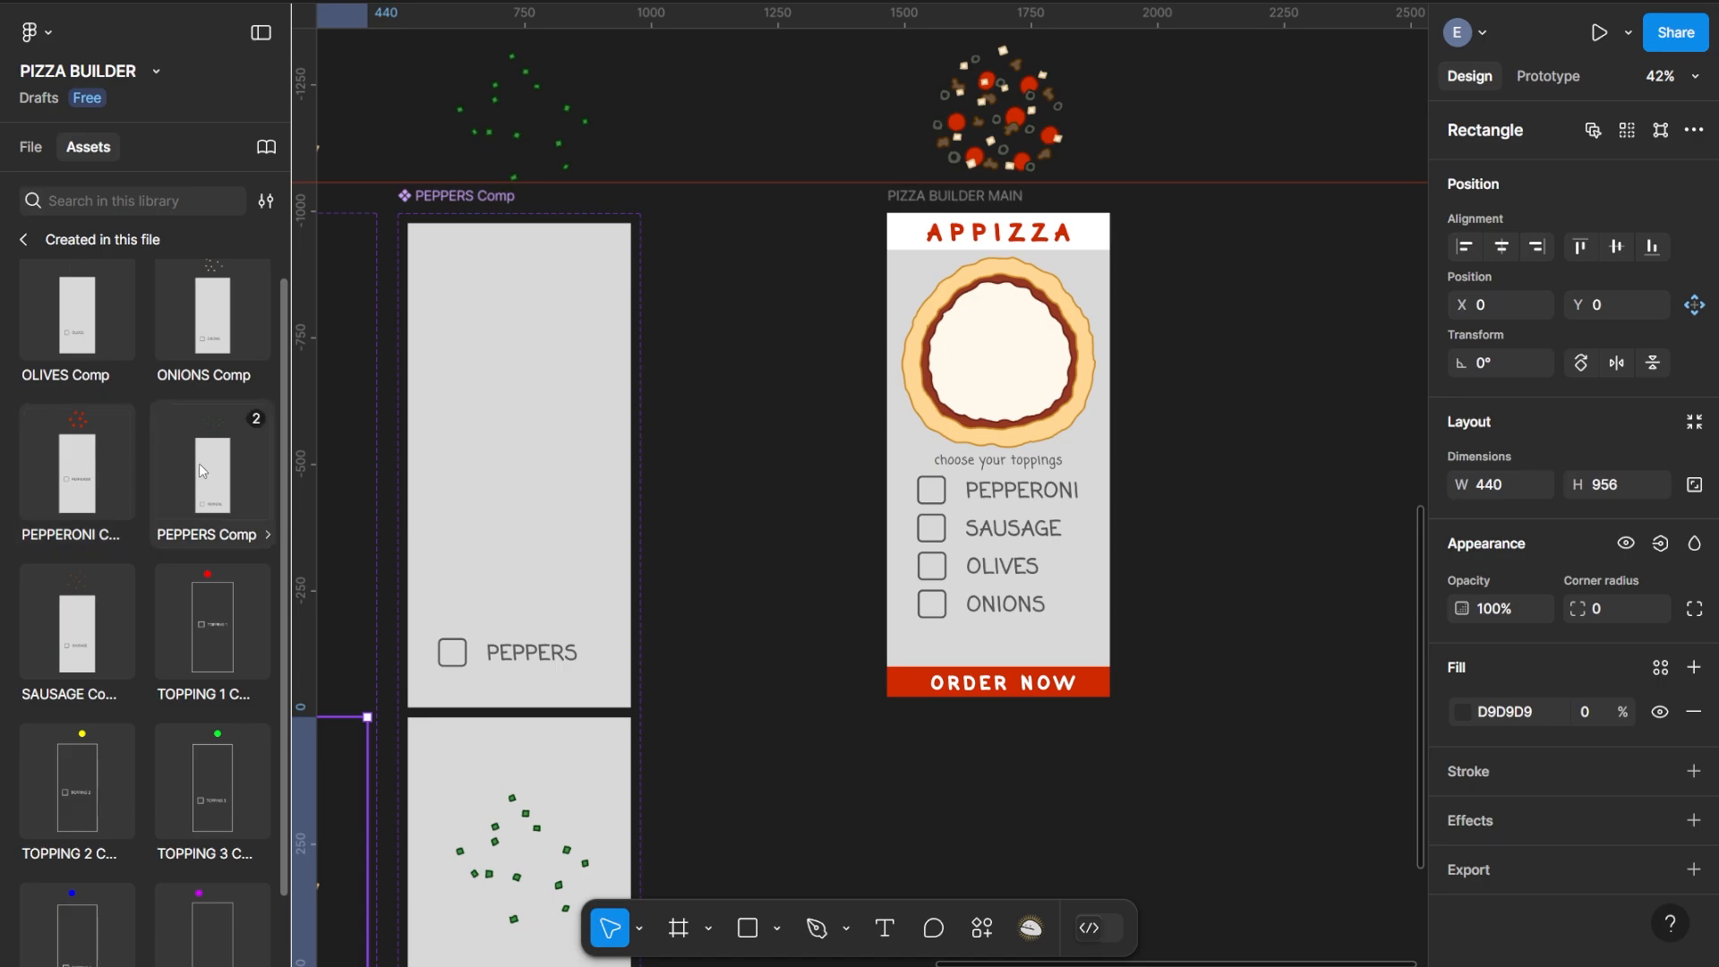
drag(206, 466, 1001, 431)
double_click(499, 353)
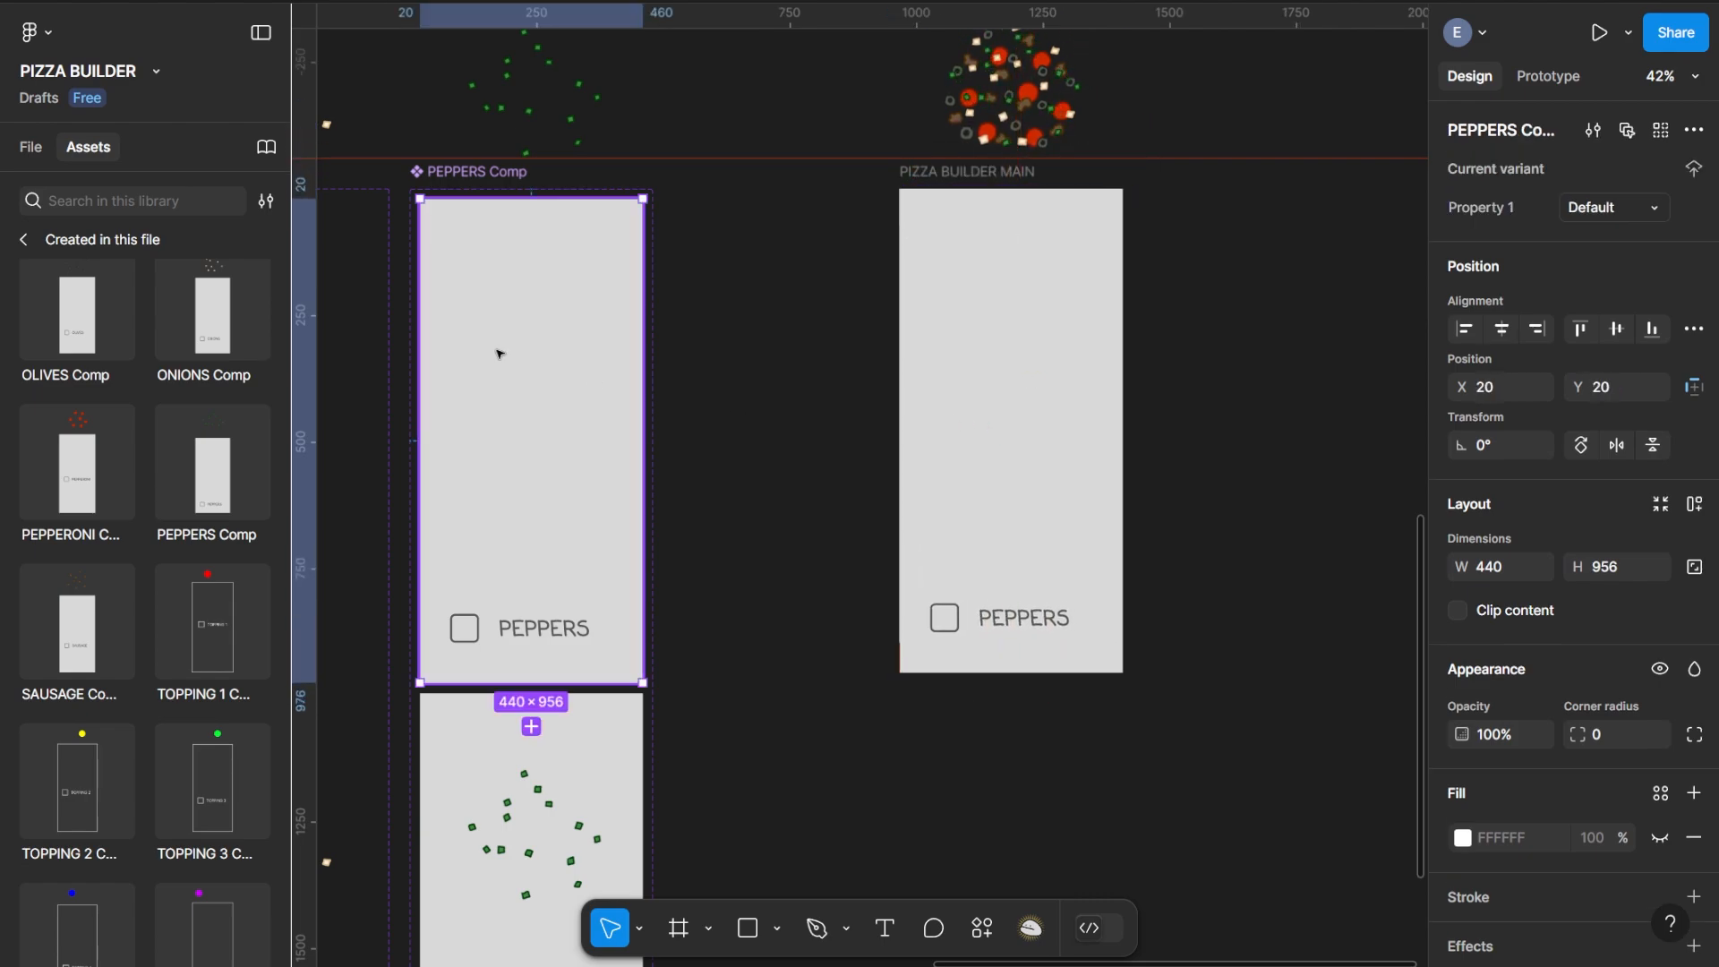
click(1594, 712)
text(0)
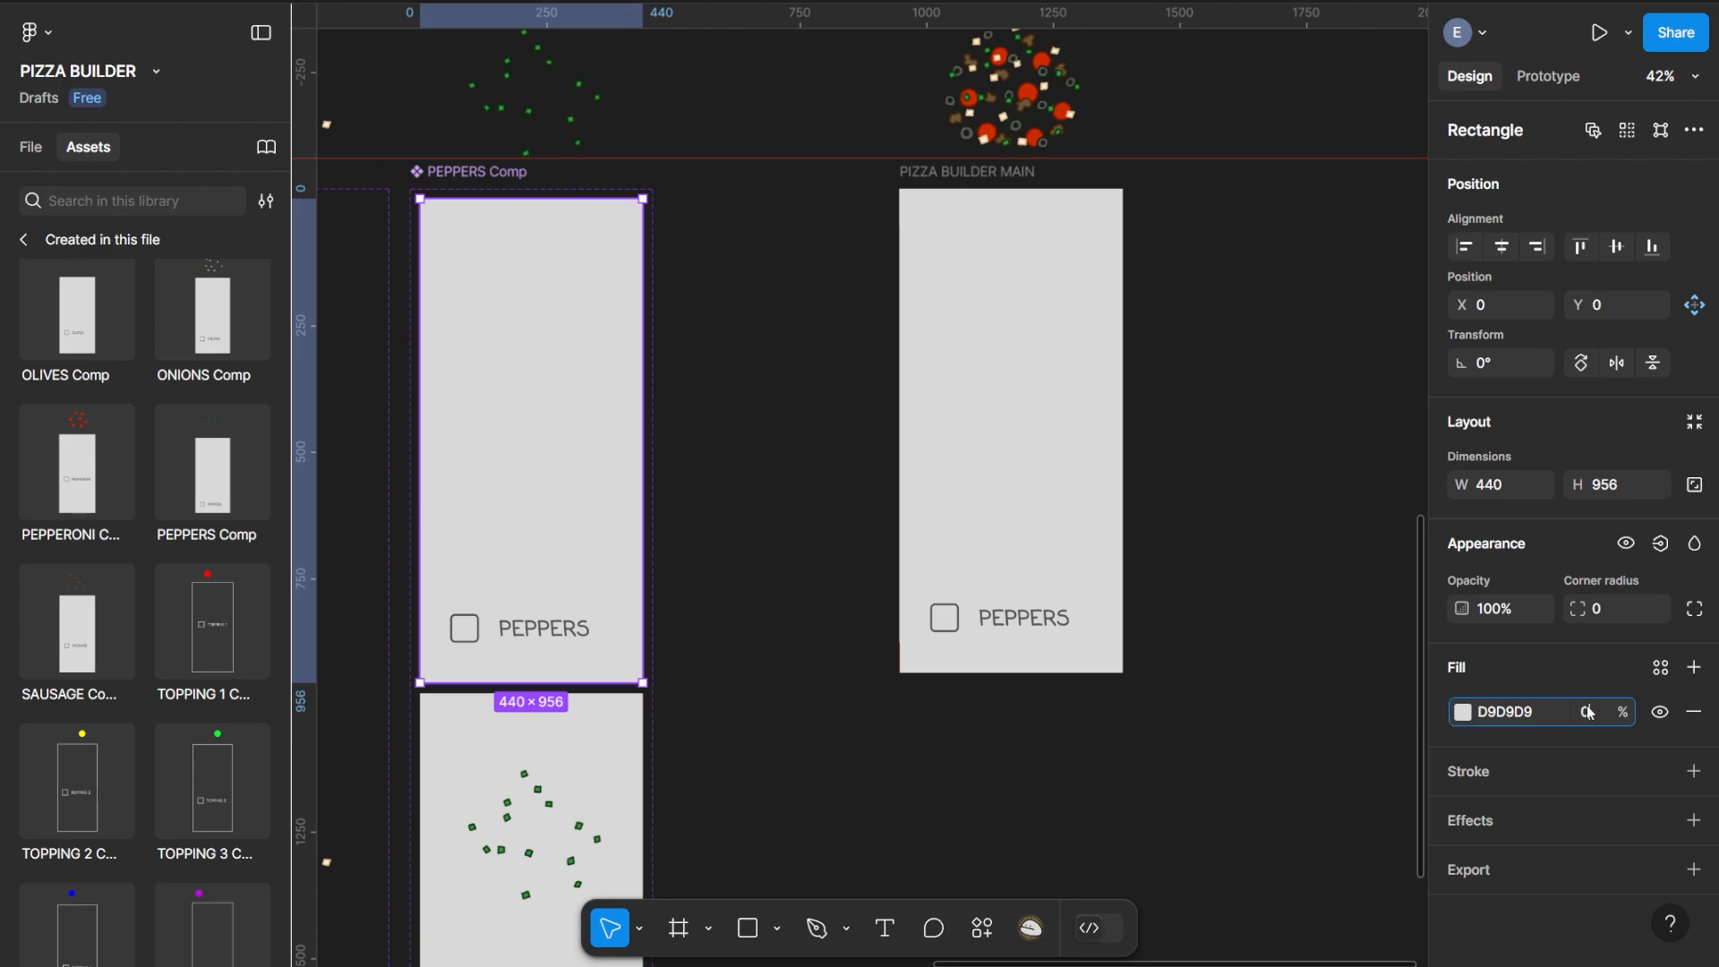
key(Return)
Set the background rectangle's fill opacity to 0% in the checked PEPPERS Comp variant and clear the selection
click(578, 757)
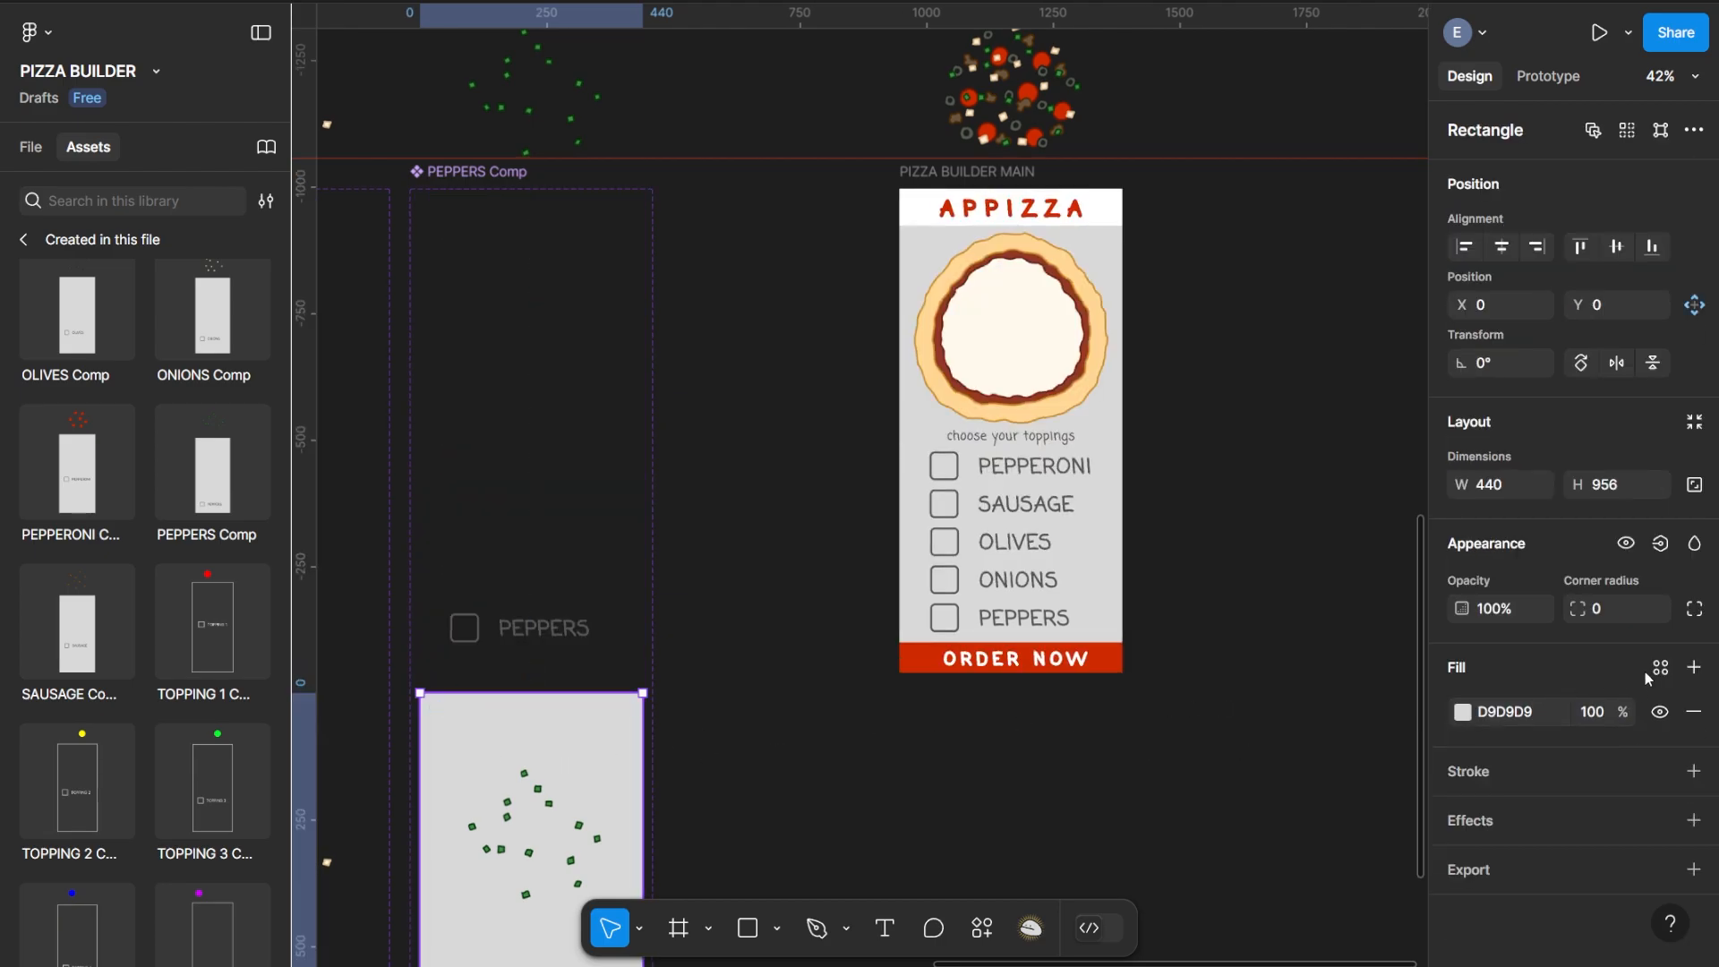
click(1594, 713)
text(0)
key(Return)
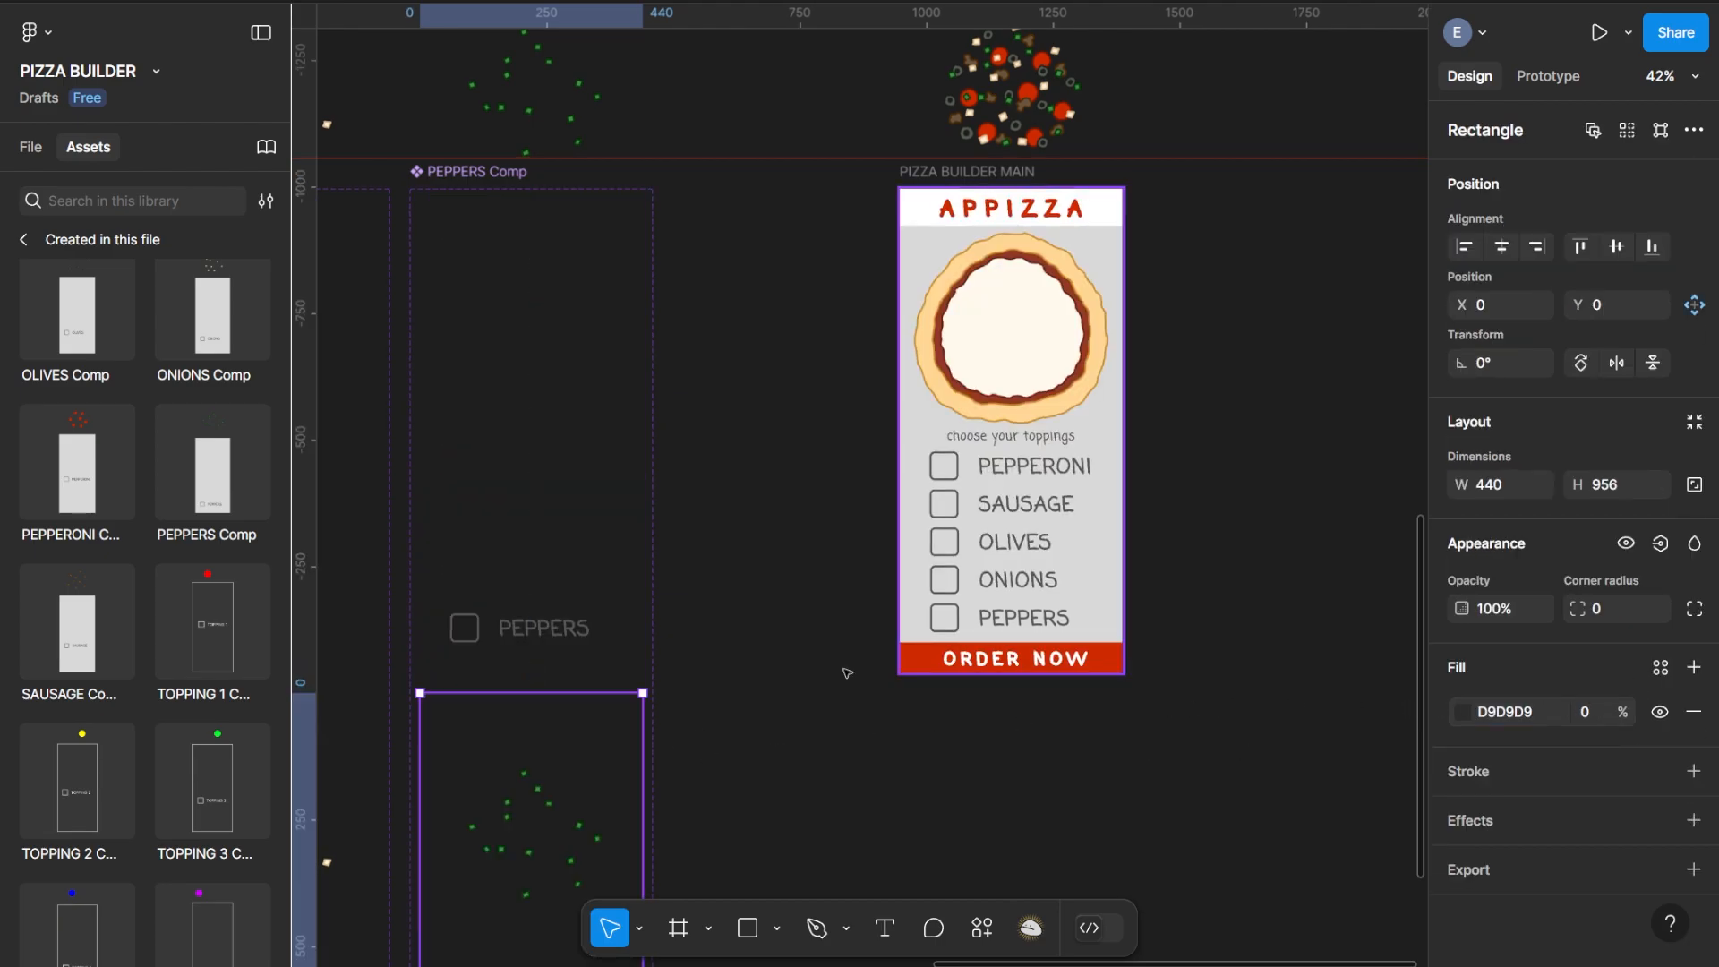
click(707, 697)
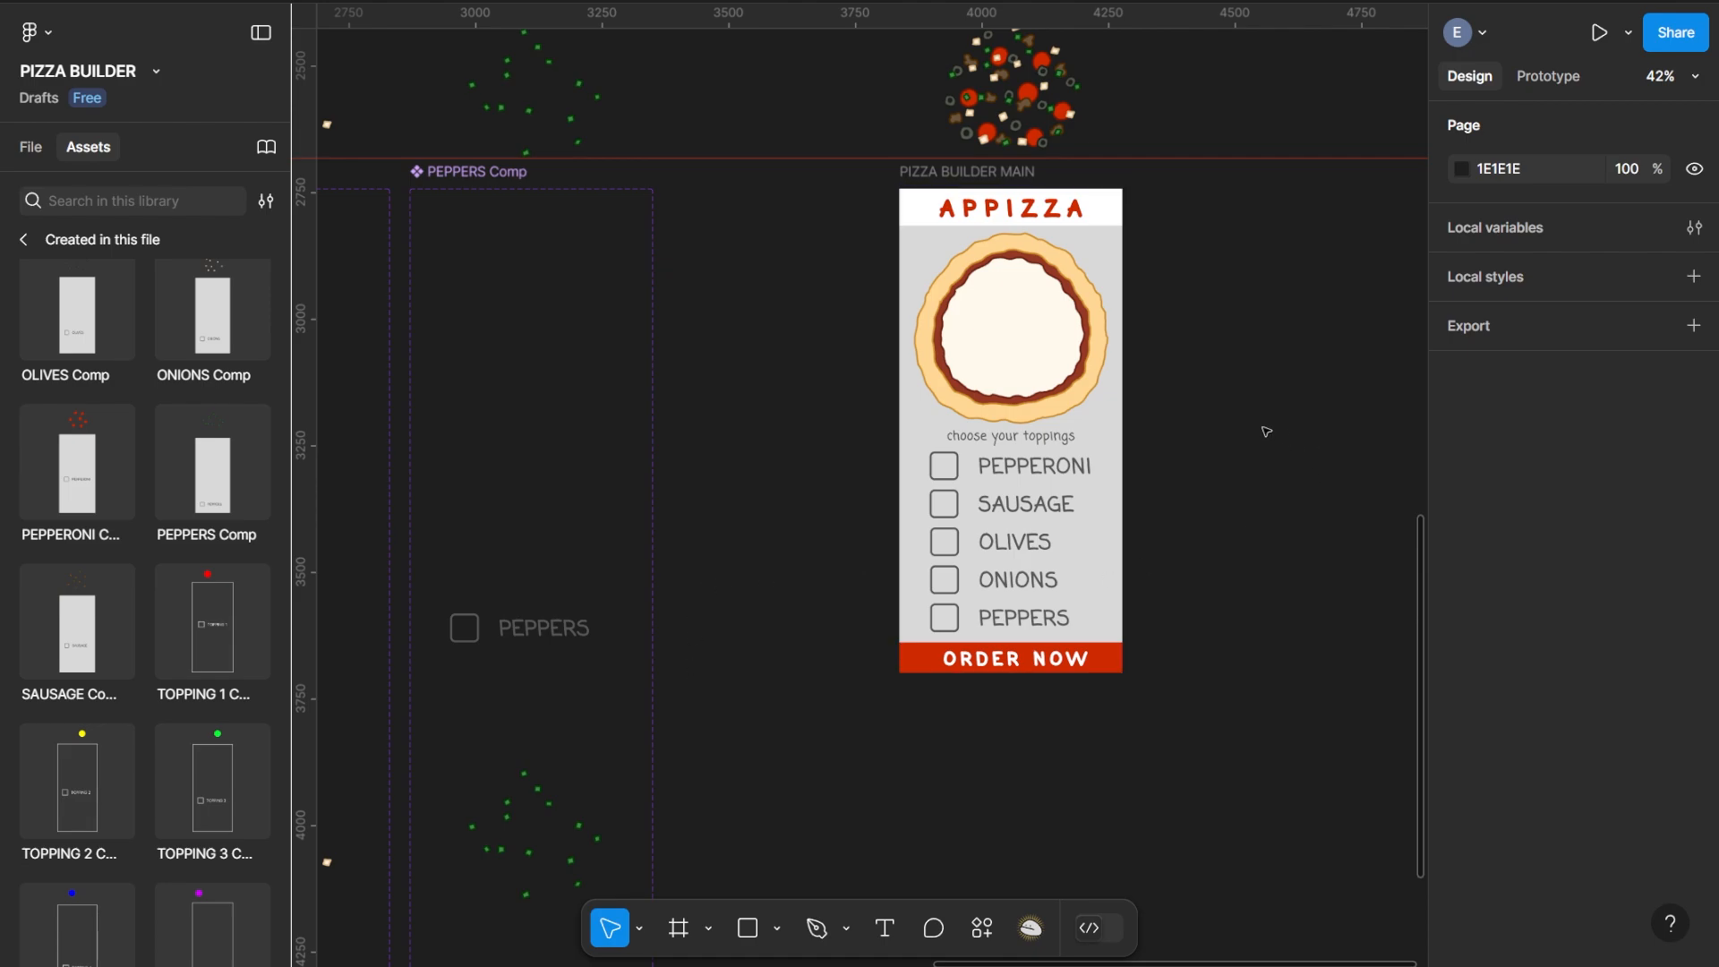
Show the layers of the PIZZA BUILDER MAIN frame and move it horizontally away from the components to about X 4485
scroll(1245, 461, up, 2)
click(917, 220)
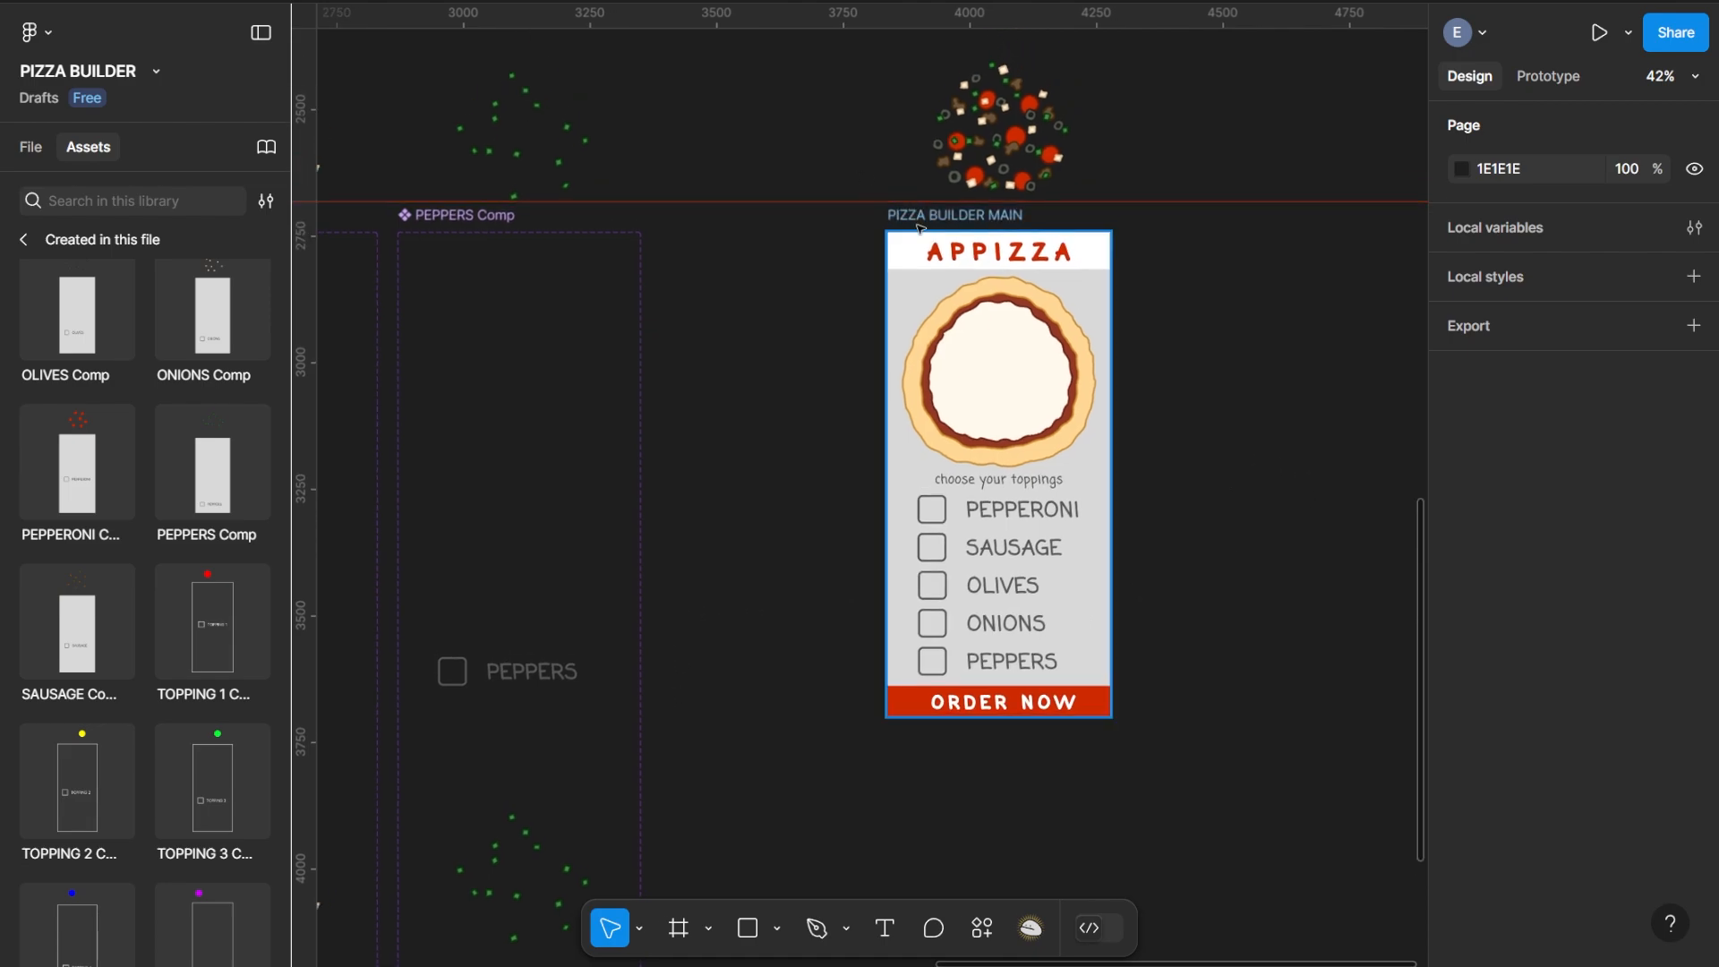
click(29, 143)
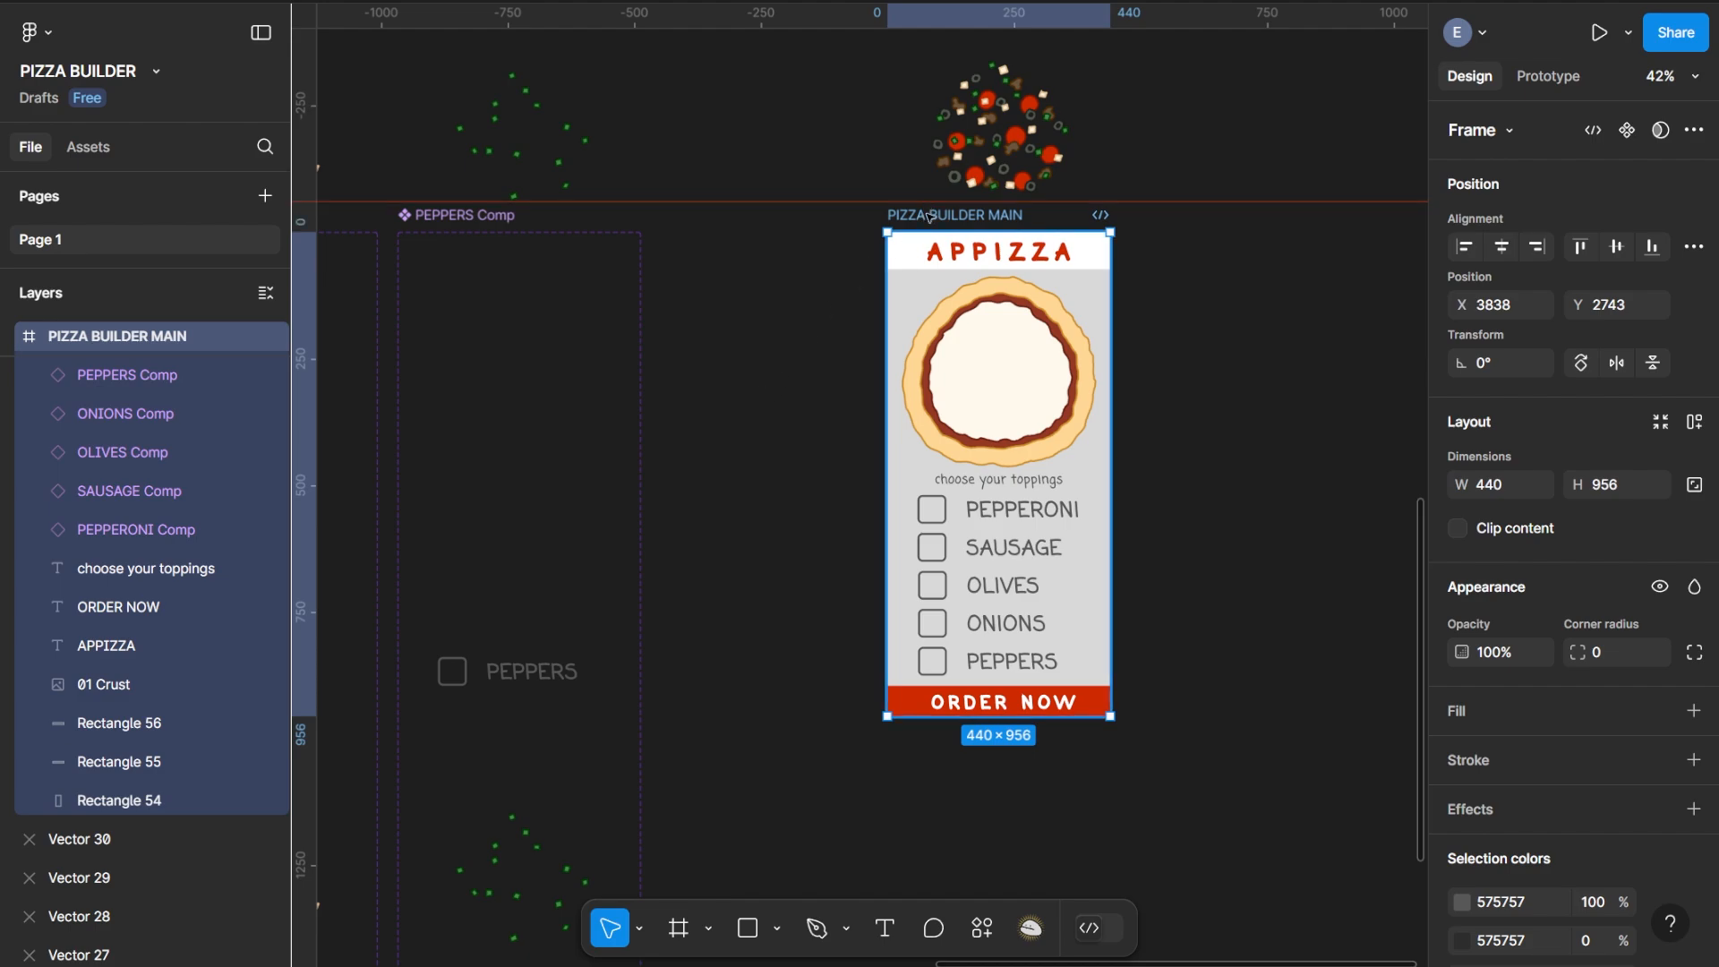
drag(928, 222, 1254, 222)
drag(1066, 414, 675, 401)
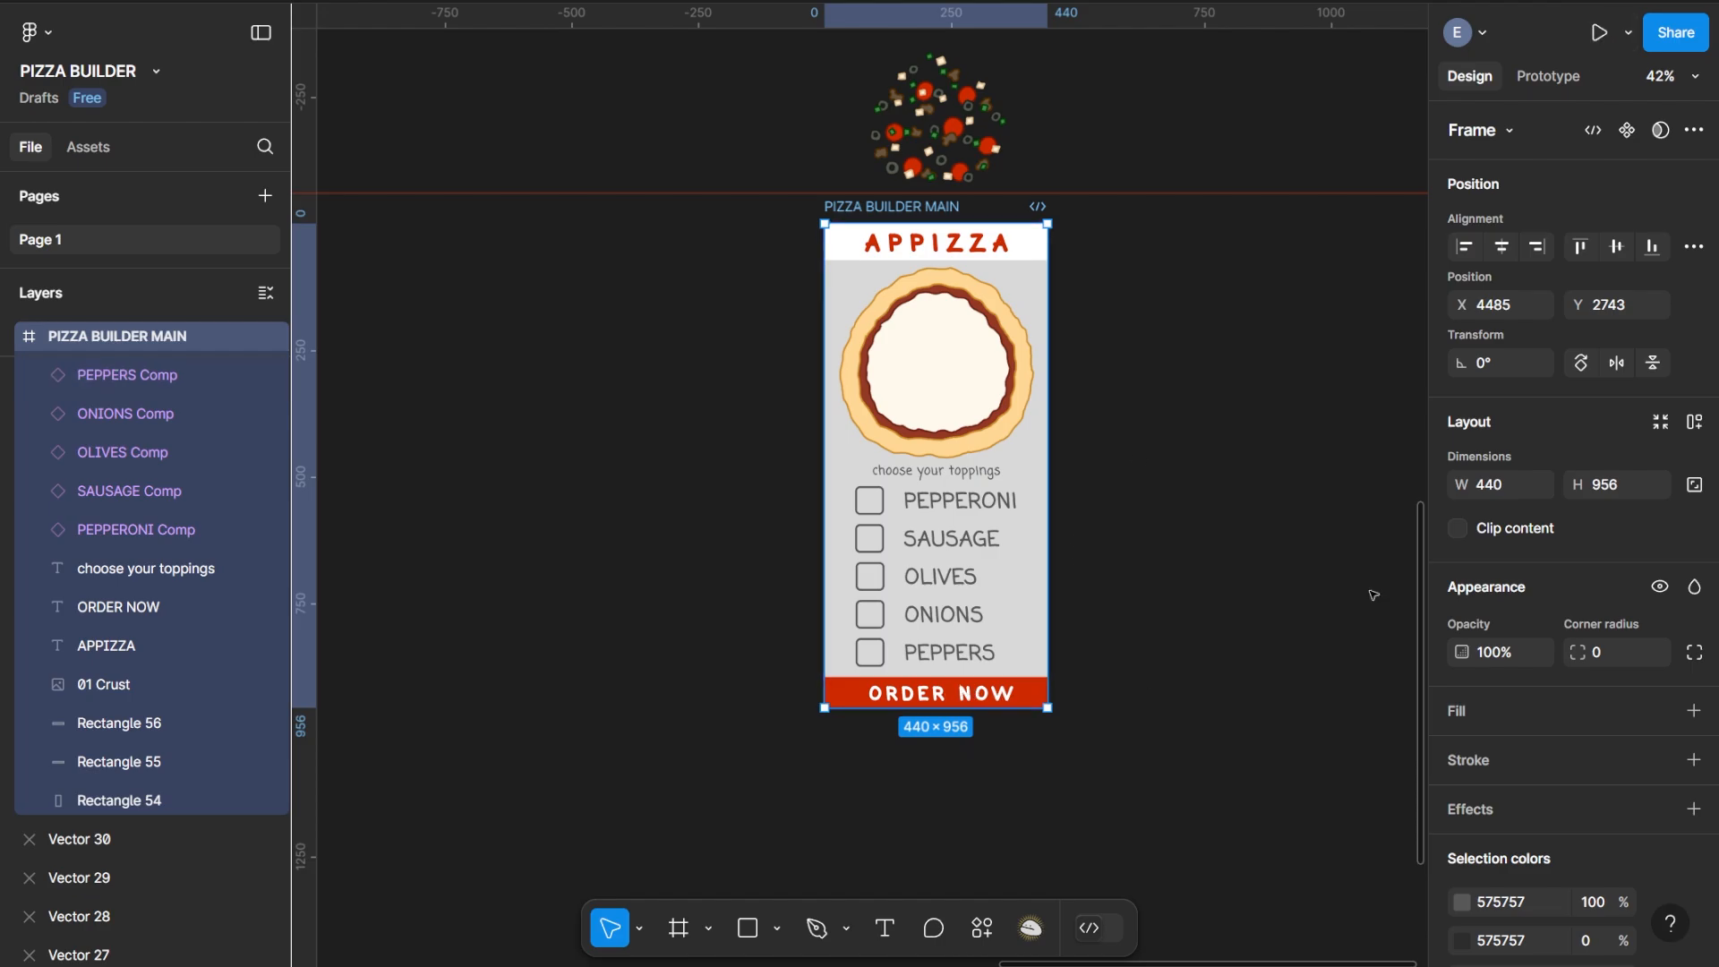
Preview the PIZZA BUILDER MAIN prototype scaled to fit the window and turn on the PEPPERONI topping
click(1601, 34)
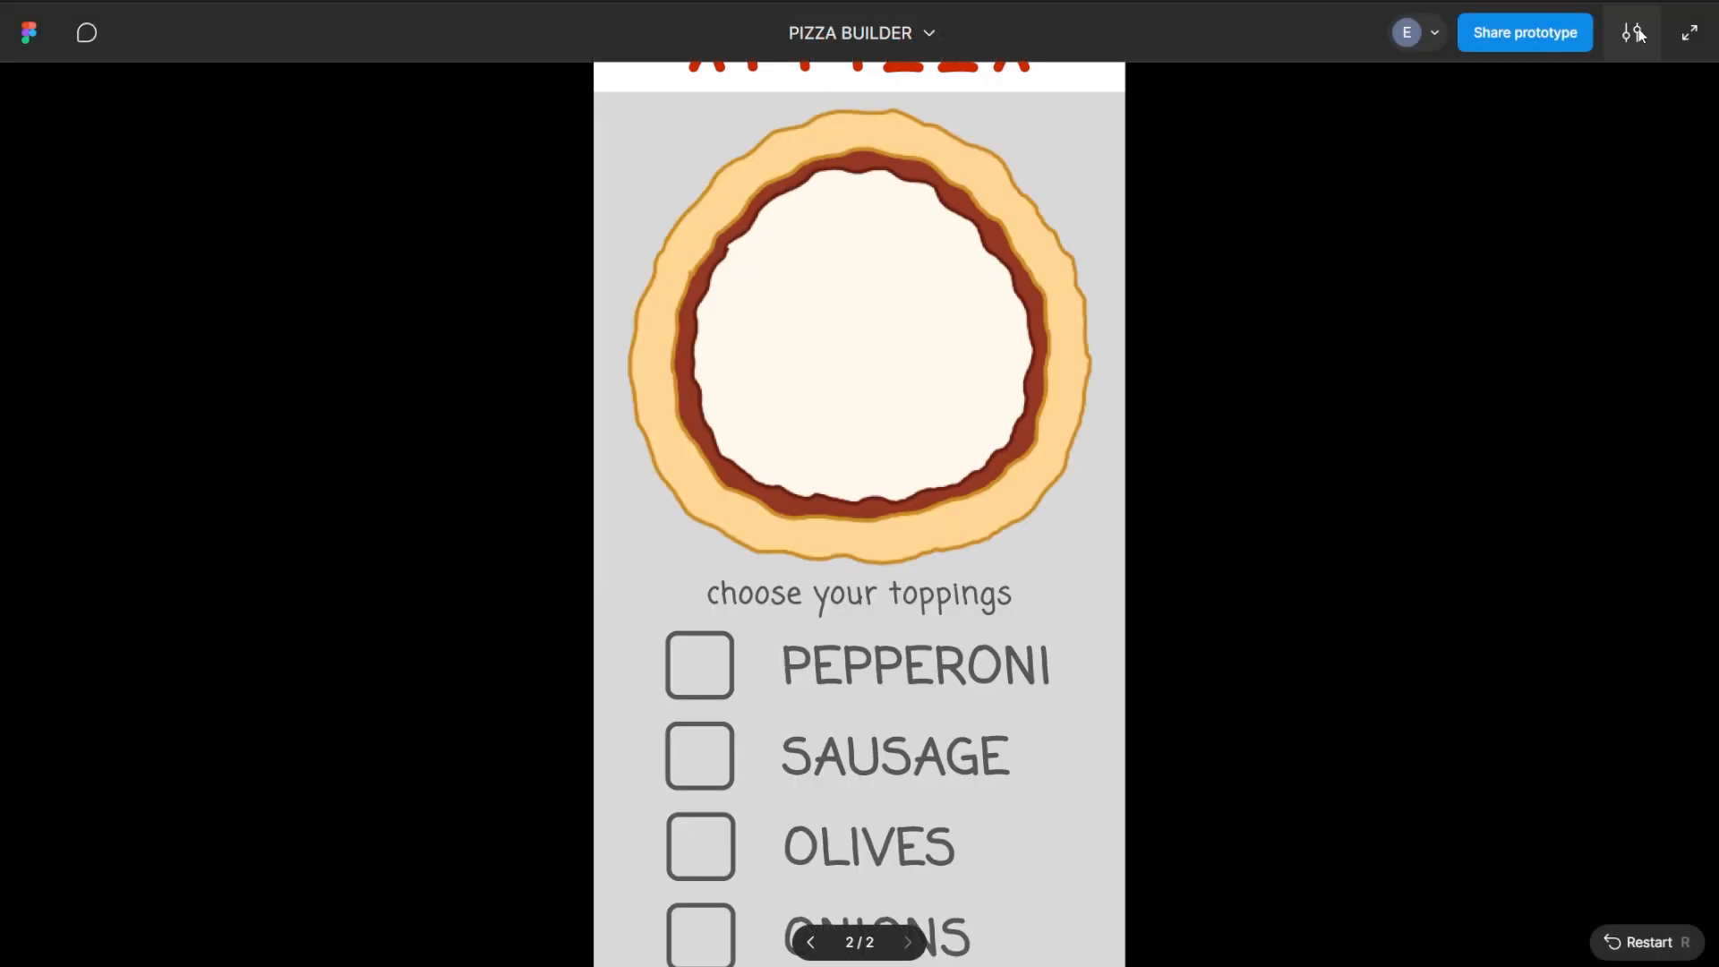
click(1639, 34)
click(1577, 150)
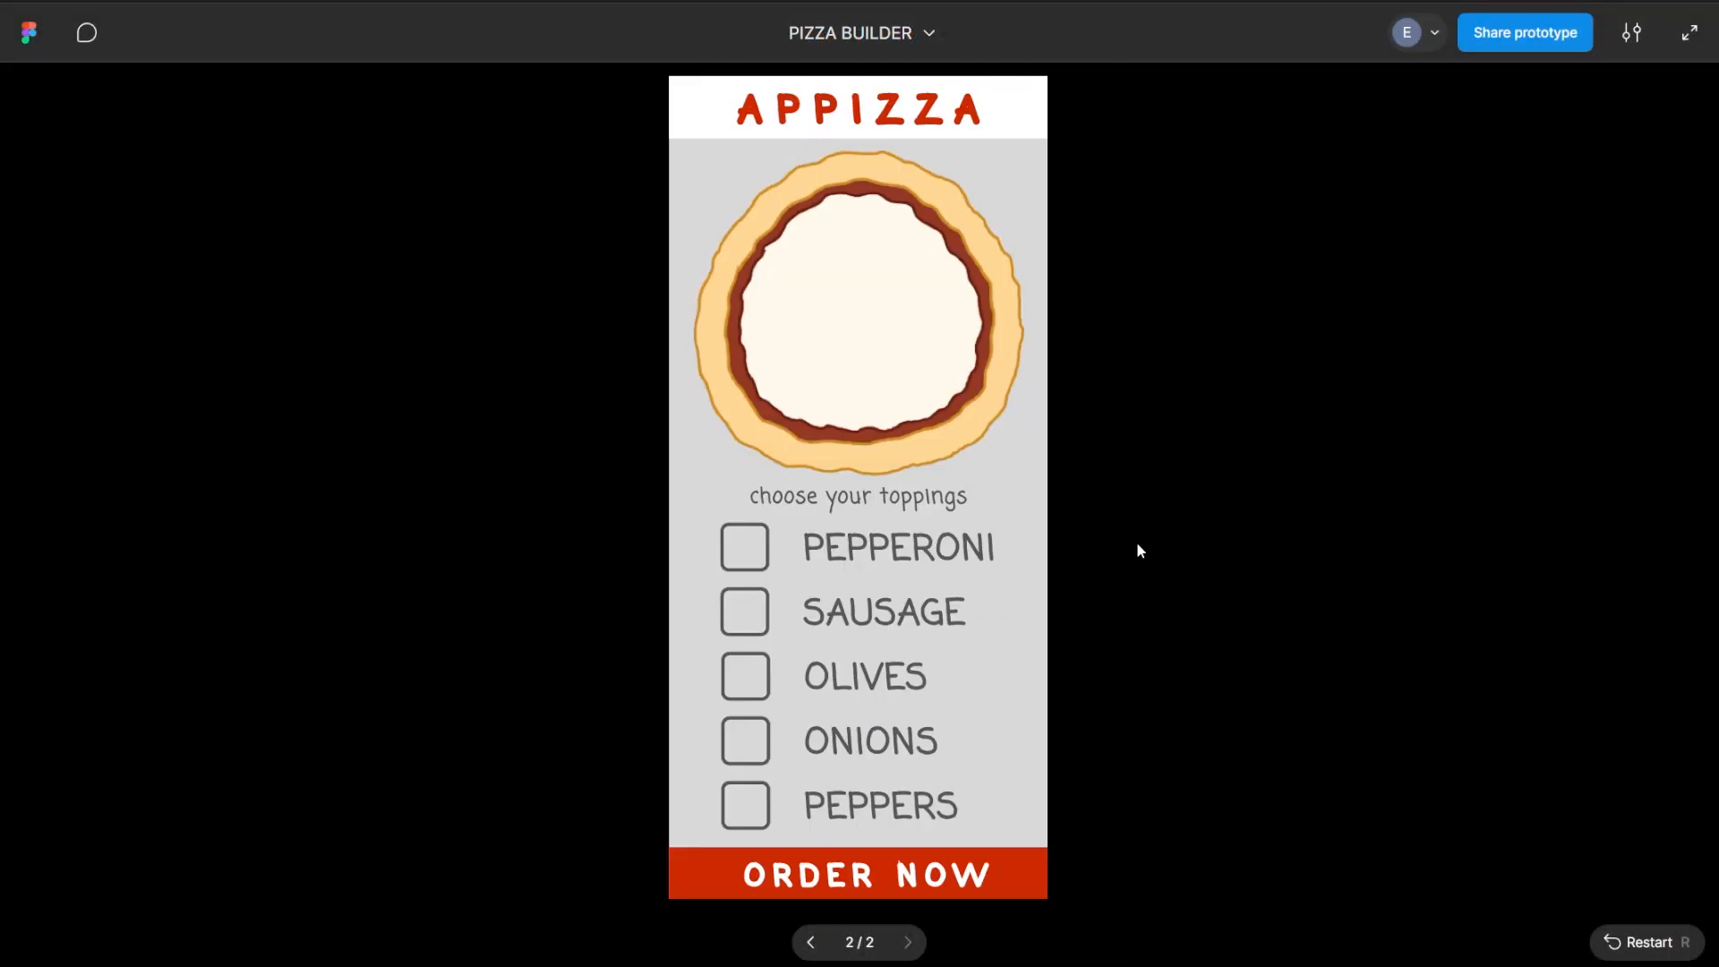
click(750, 550)
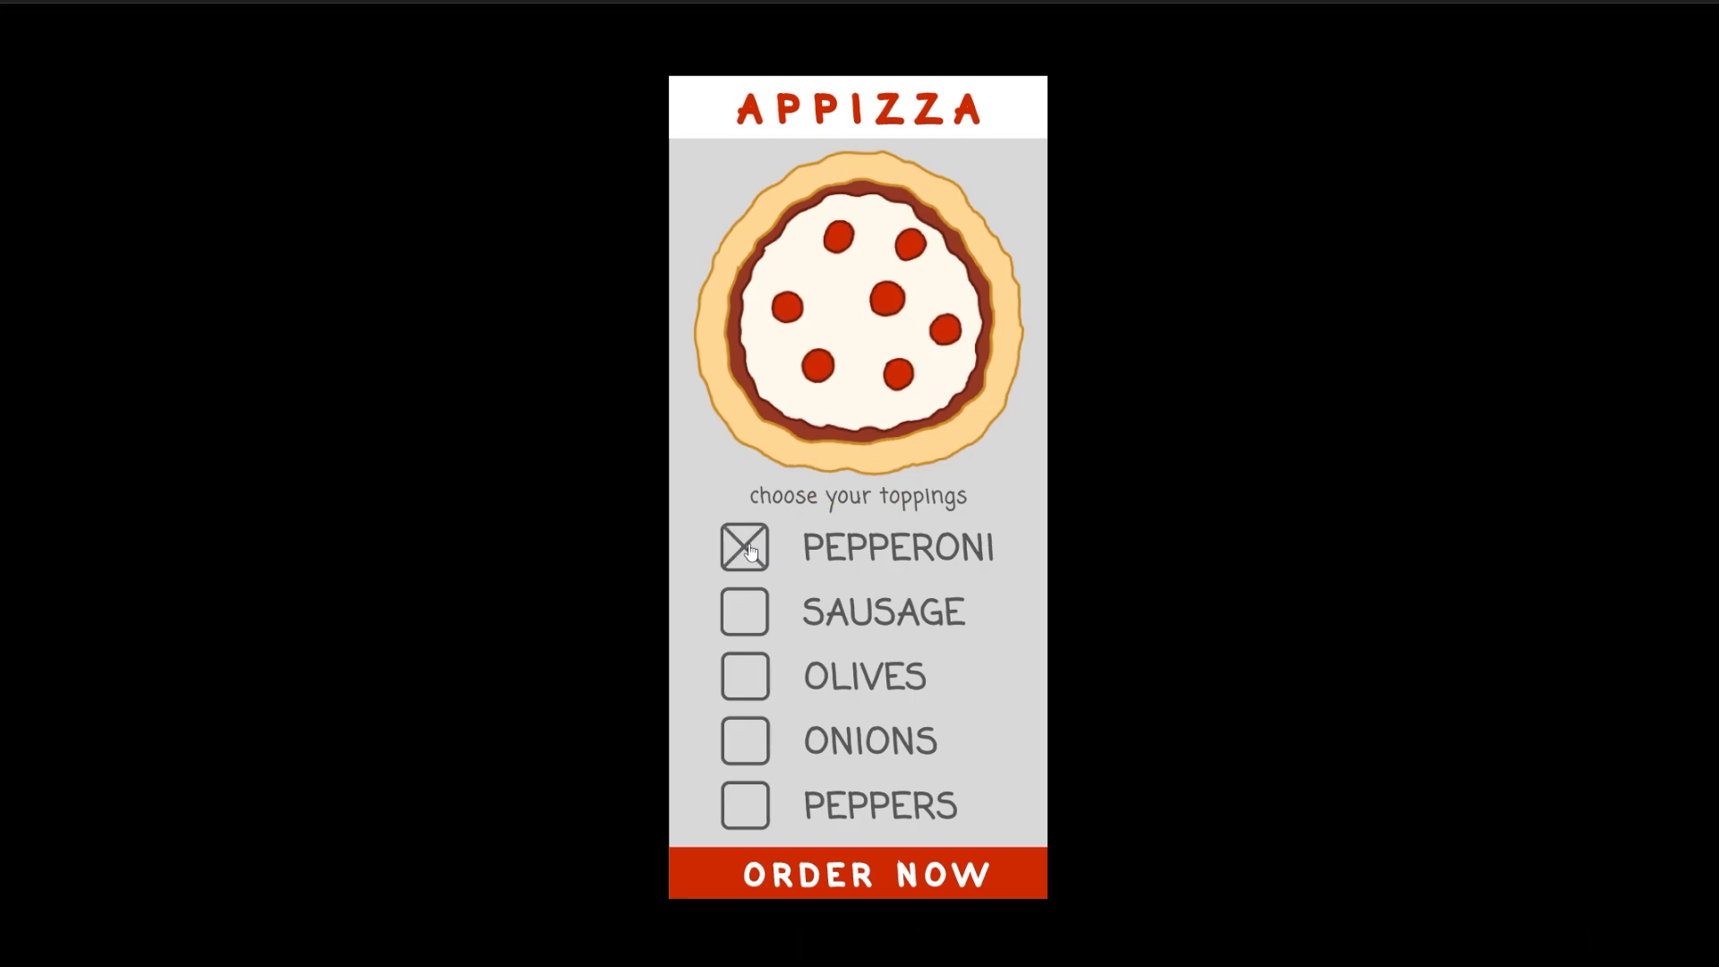
Turn on the SAUSAGE, OLIVES, ONIONS and PEPPERS toppings in the prototype, toggling OLIVES off and on repeatedly as a test
click(755, 609)
click(746, 685)
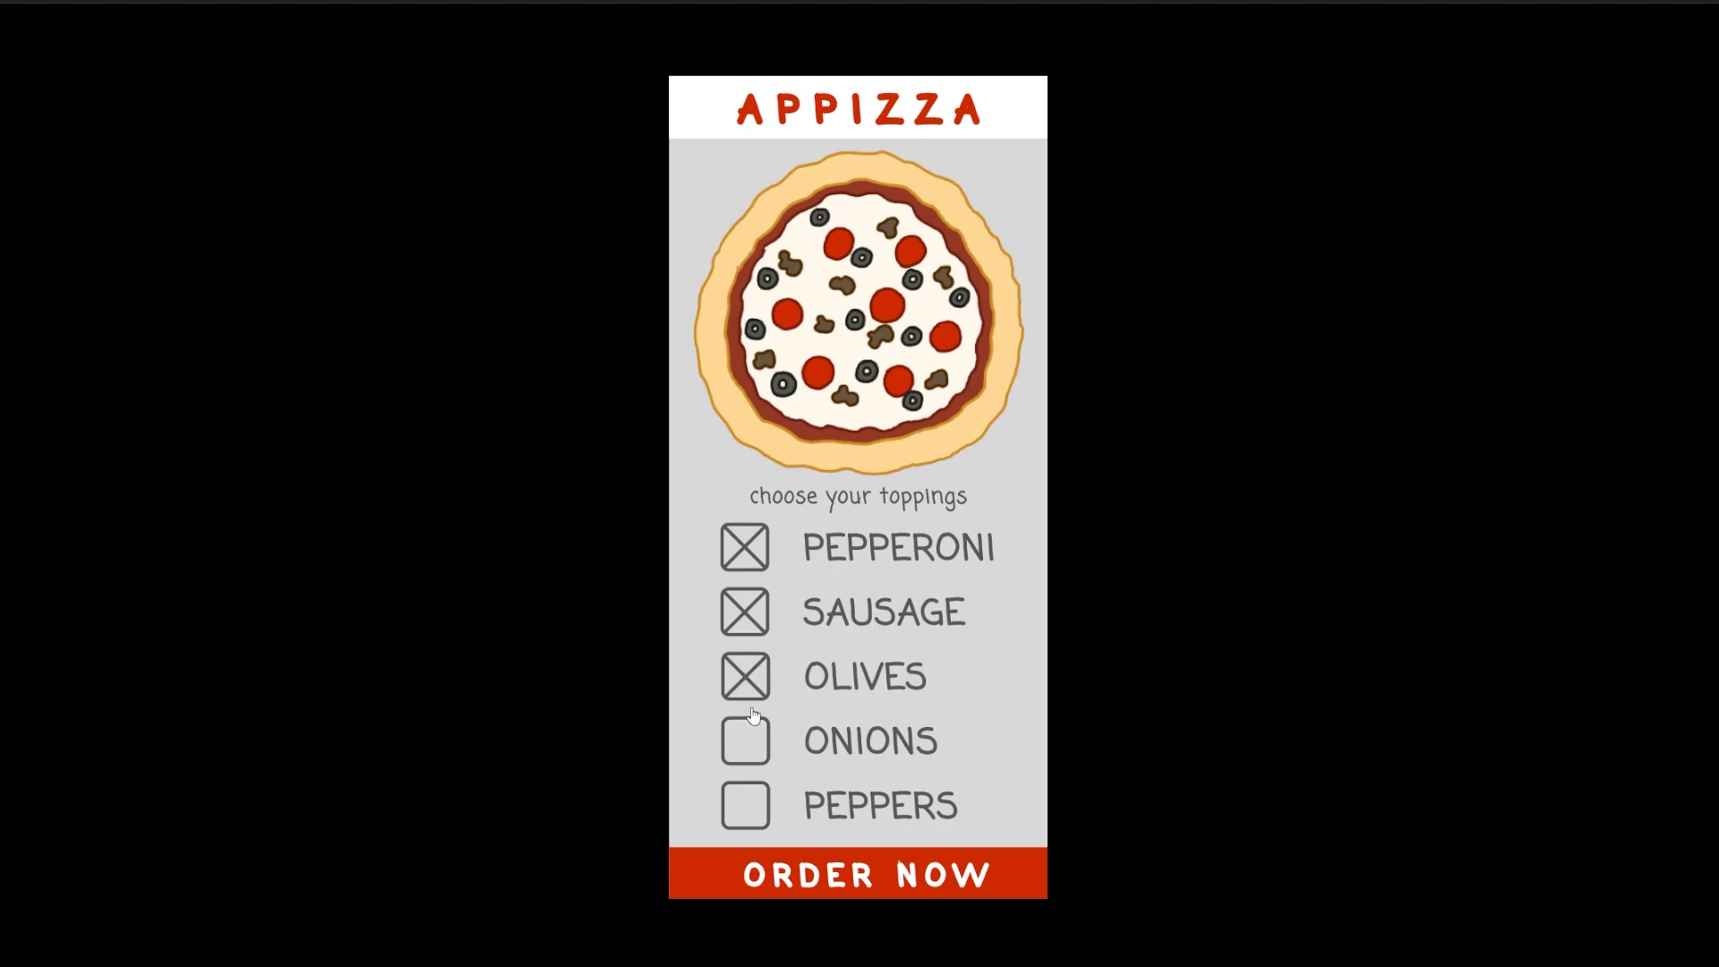
click(741, 682)
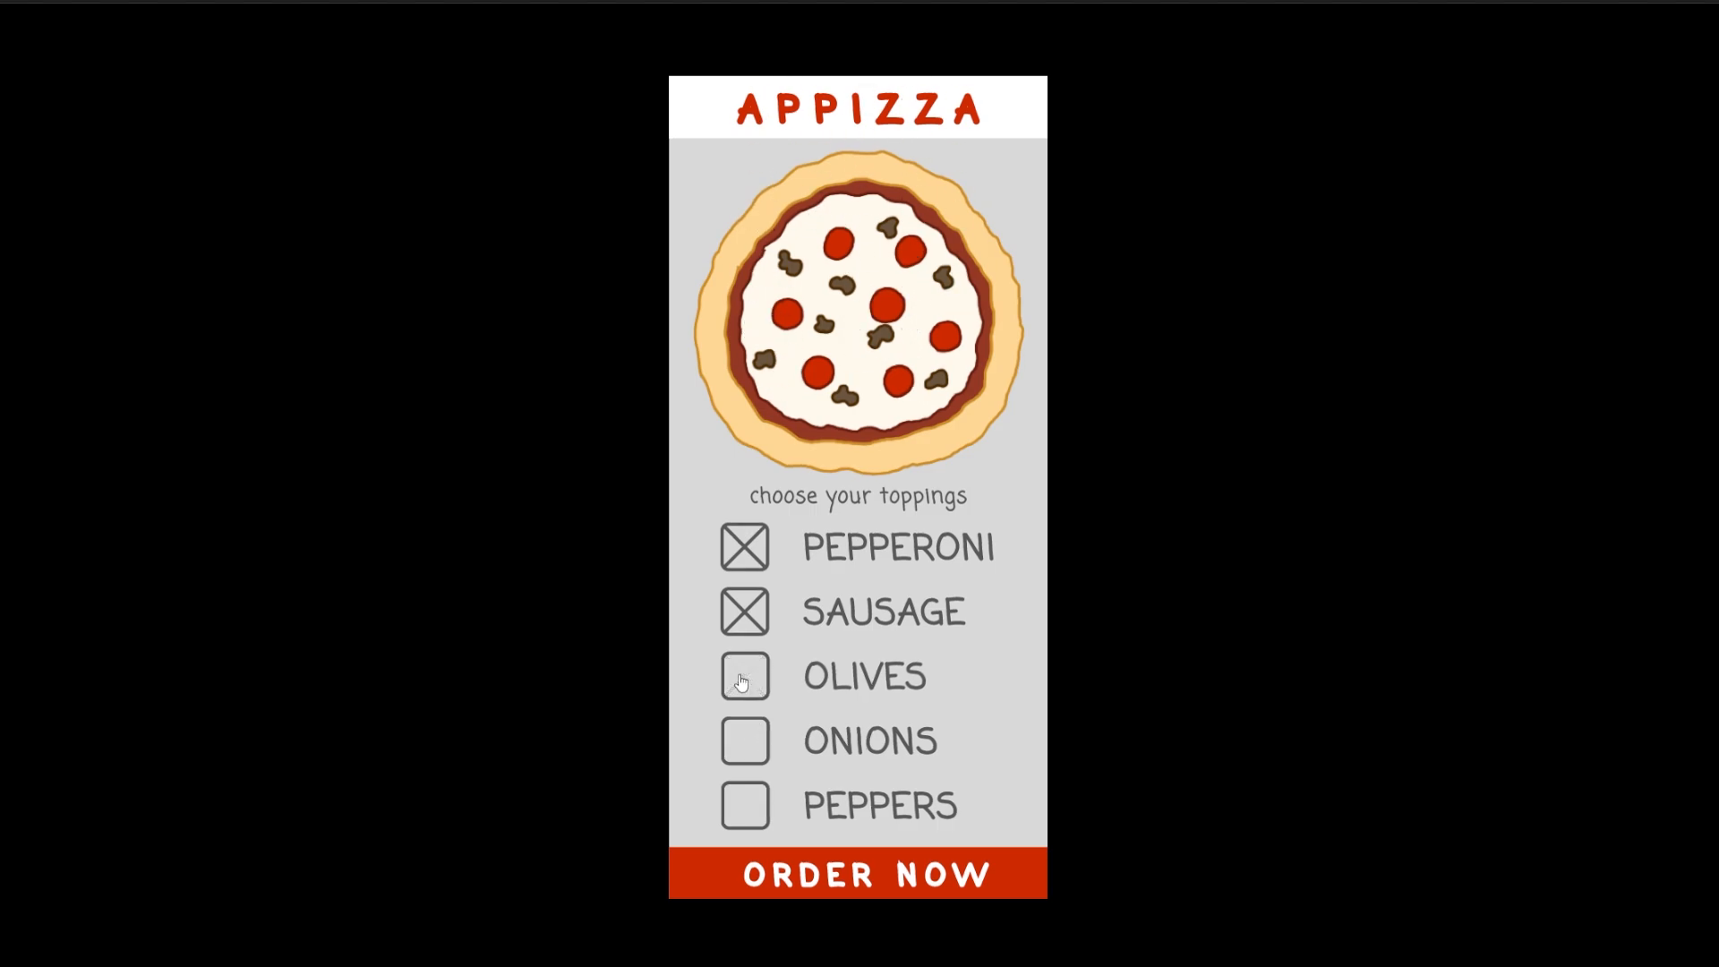
click(741, 682)
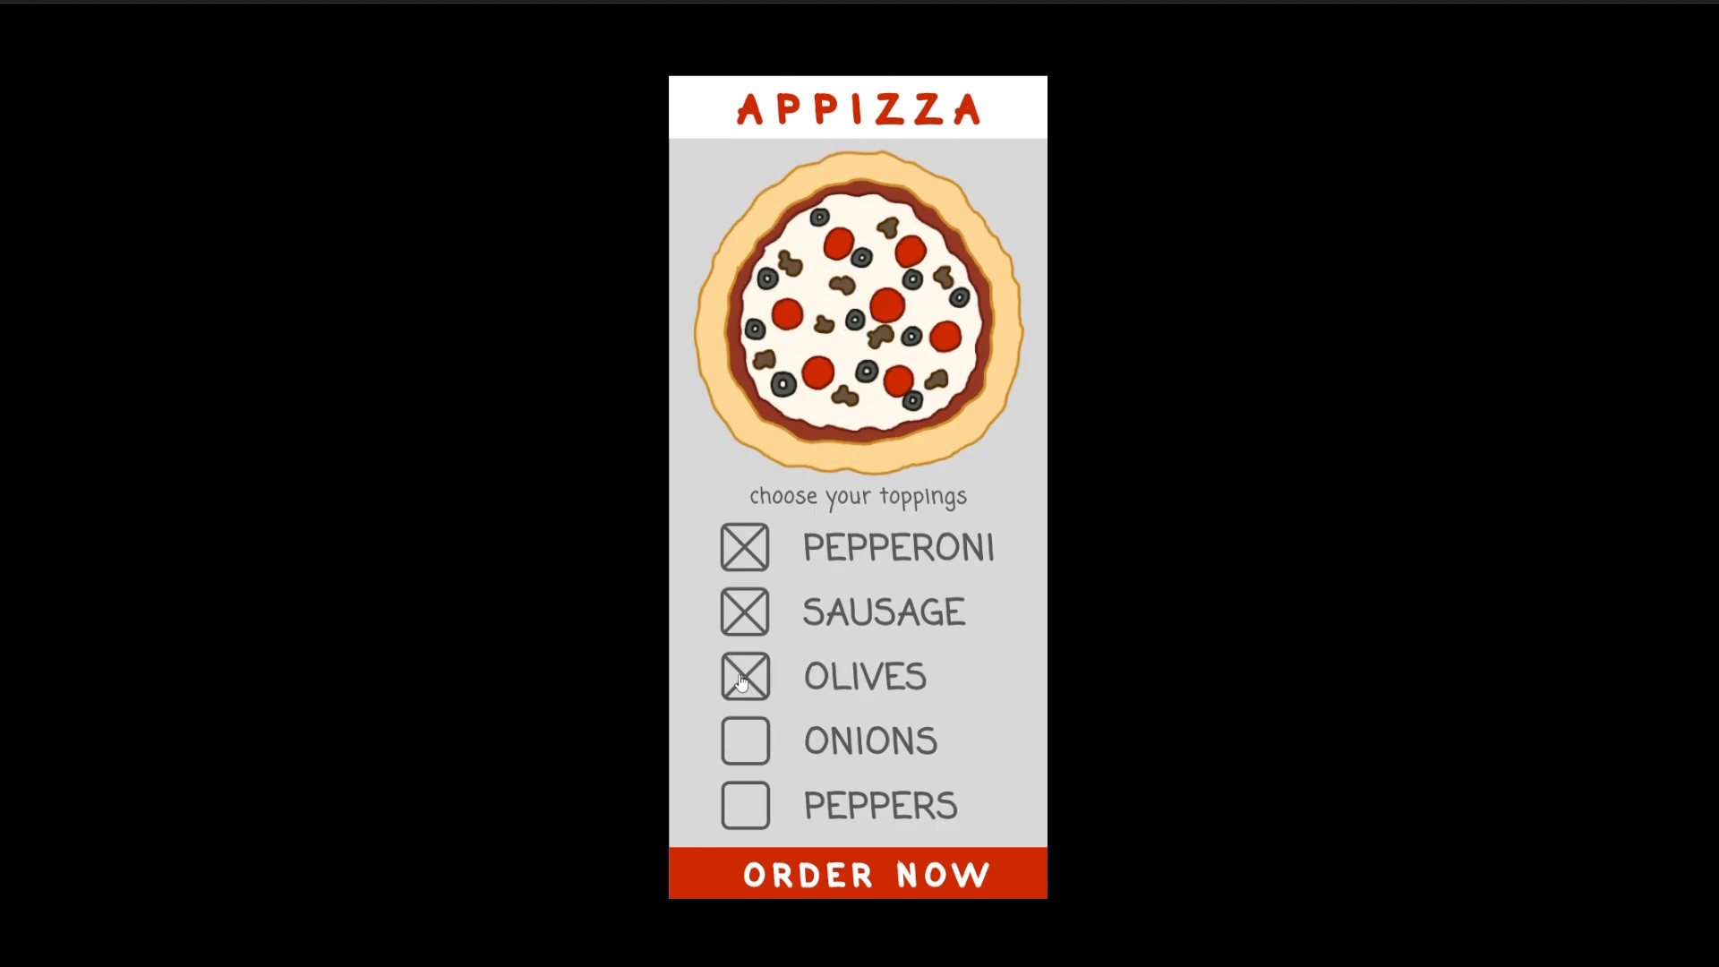
click(742, 683)
click(741, 682)
click(752, 745)
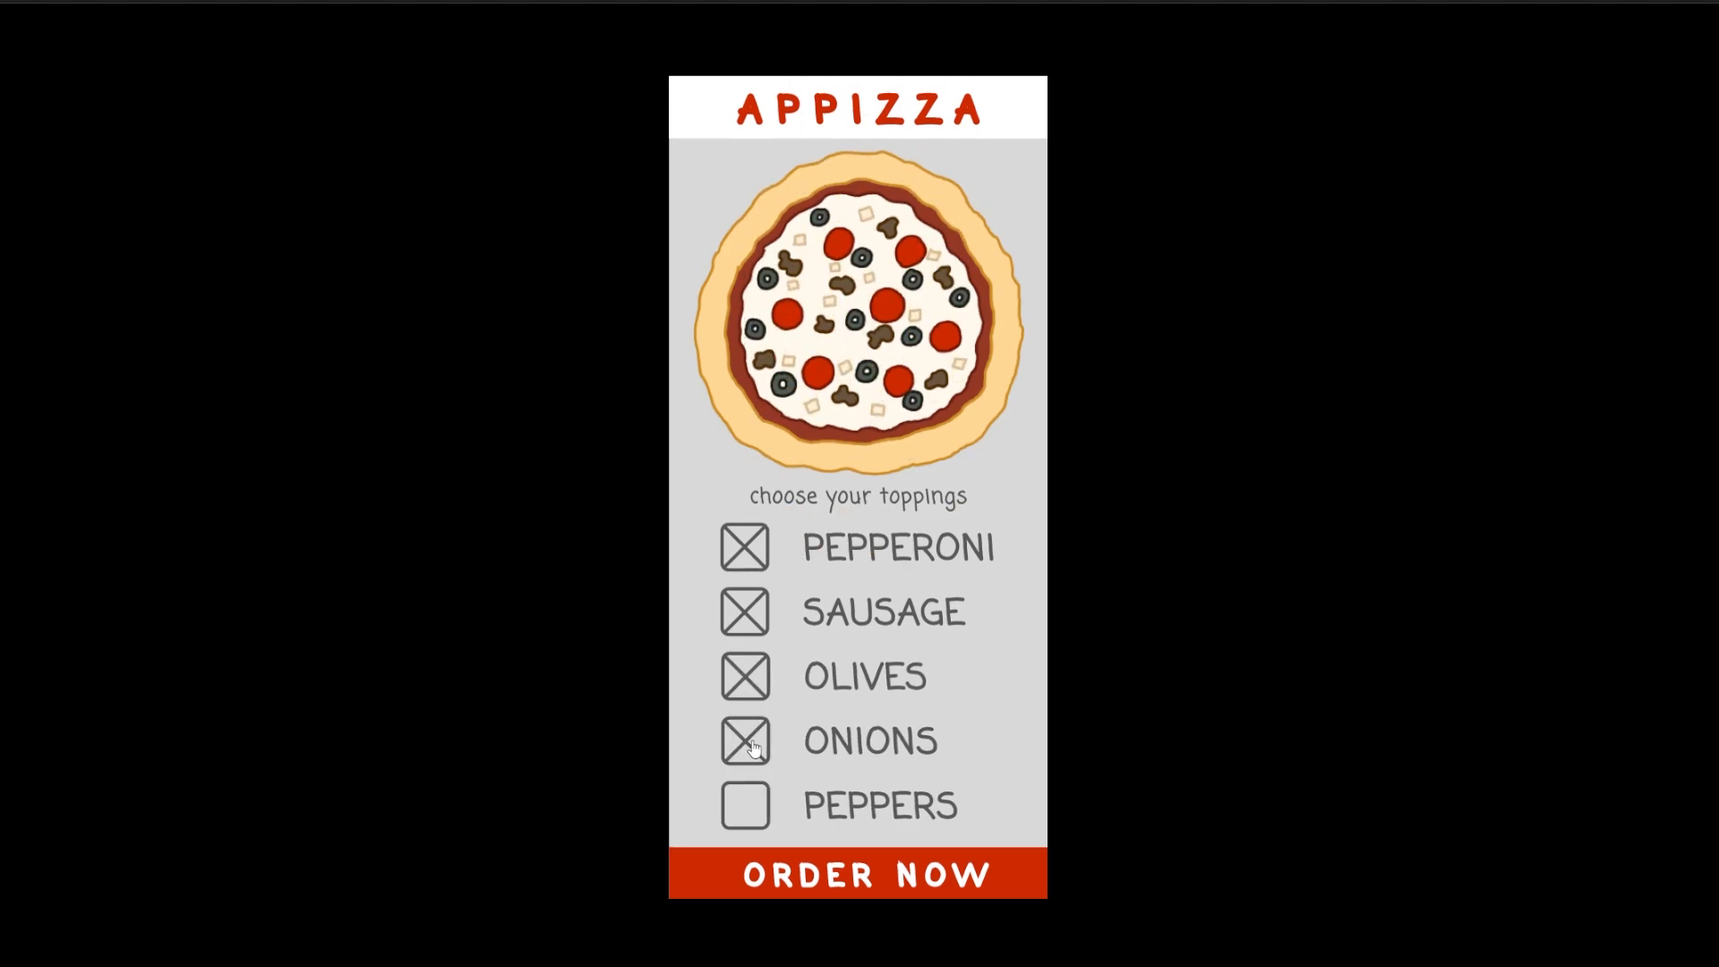
click(767, 797)
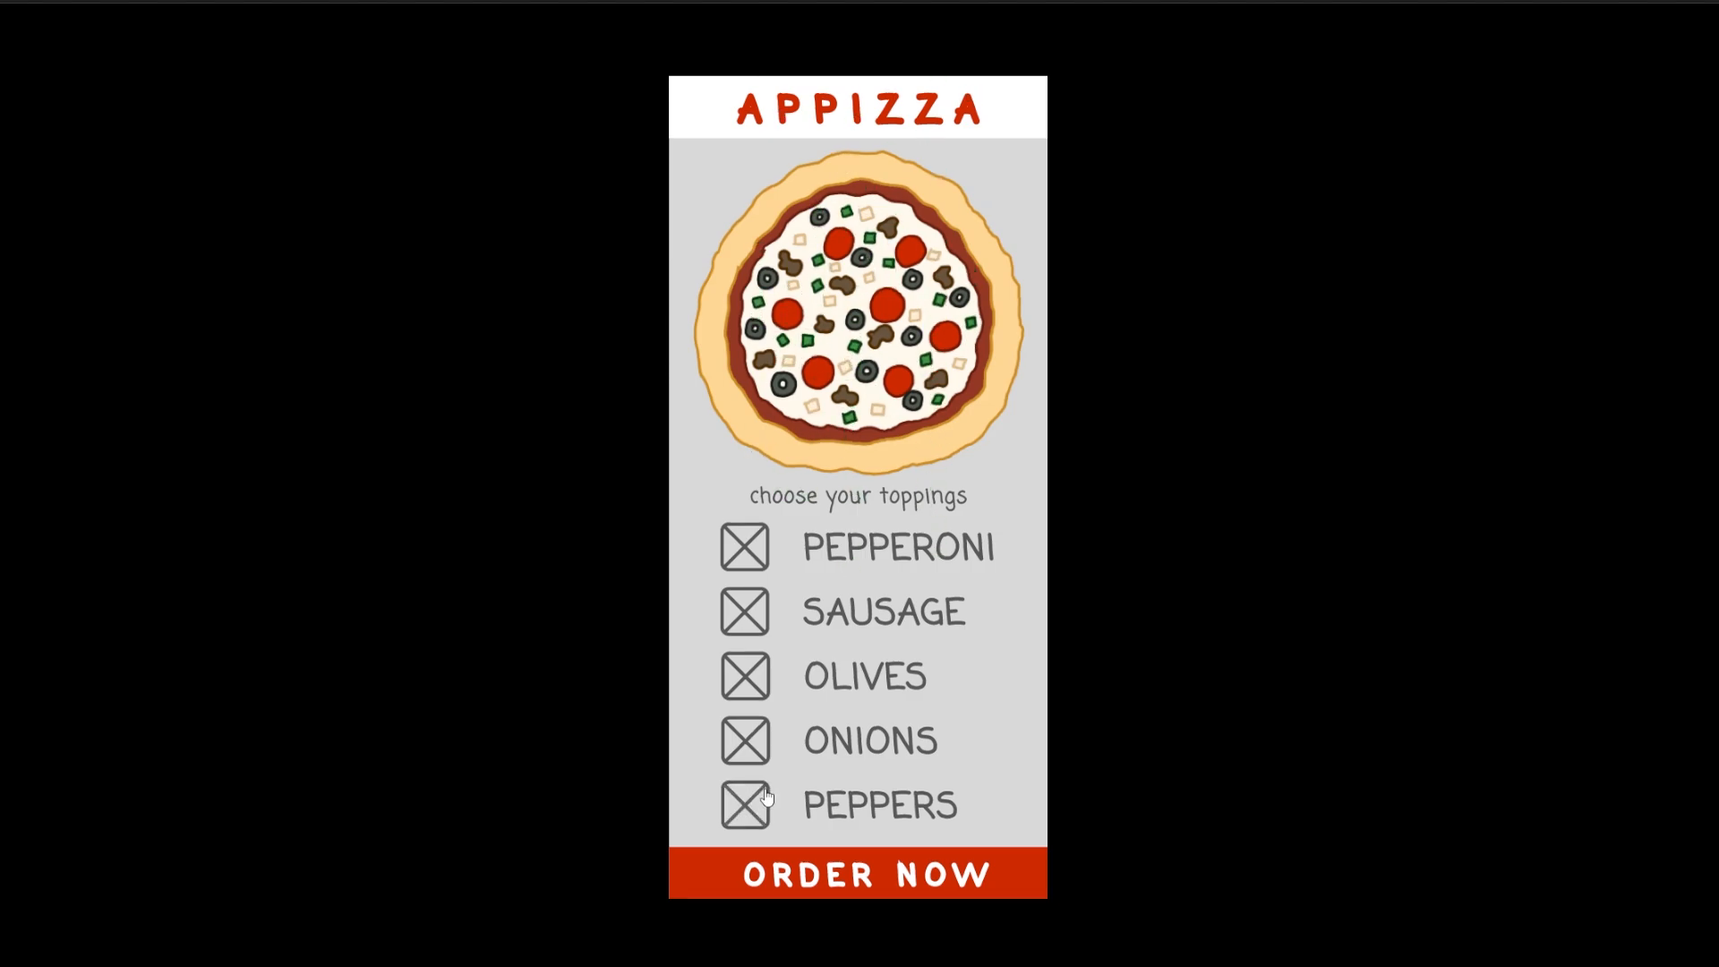
Switch off the PEPPERONI, SAUSAGE, OLIVES and ONIONS toppings in the prototype, leaving PEPPERS on, and turn all four back on
click(734, 553)
click(749, 613)
click(748, 678)
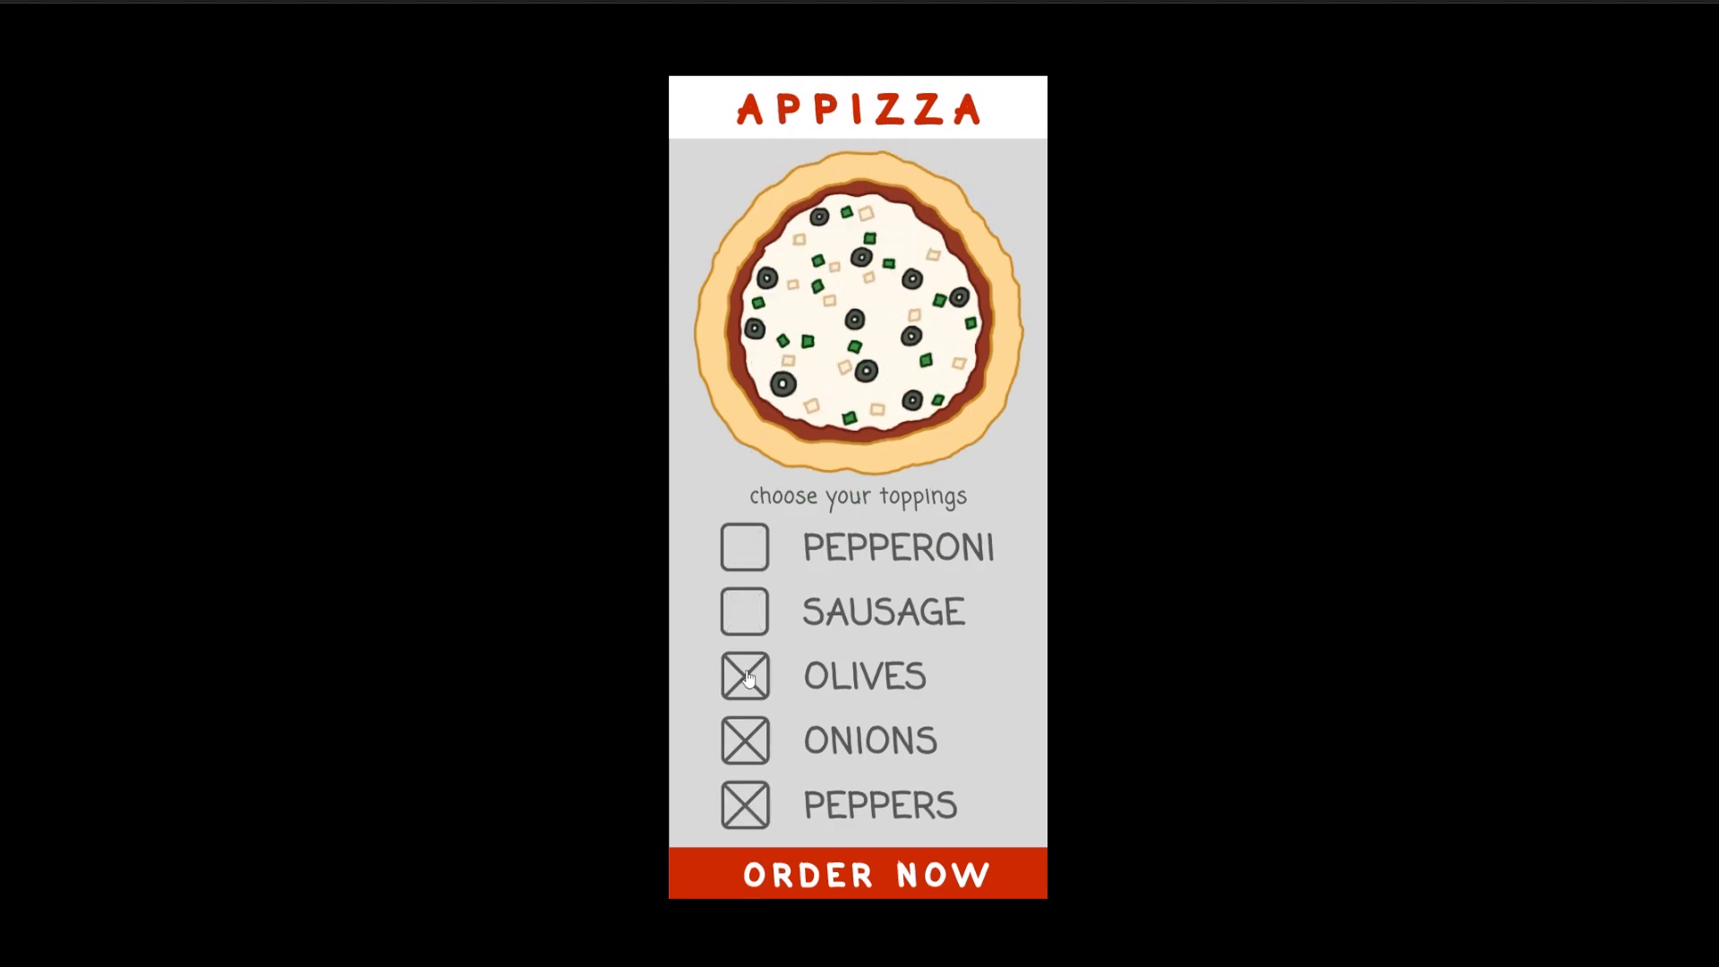
click(752, 744)
click(749, 678)
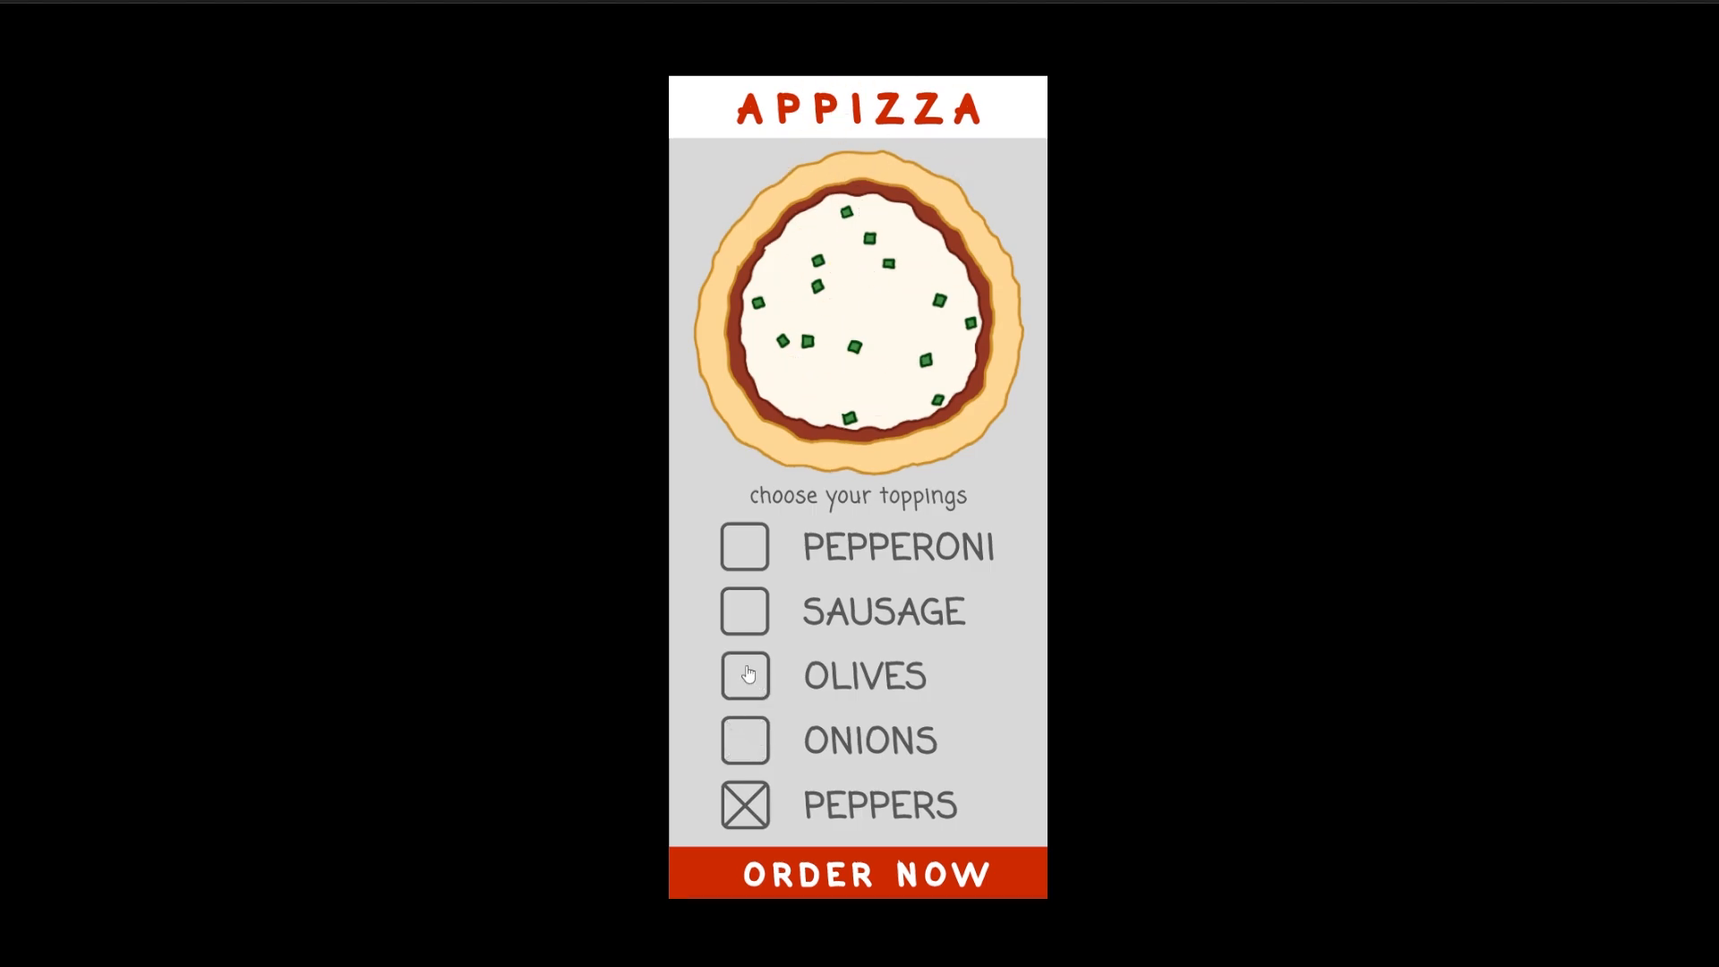
click(744, 621)
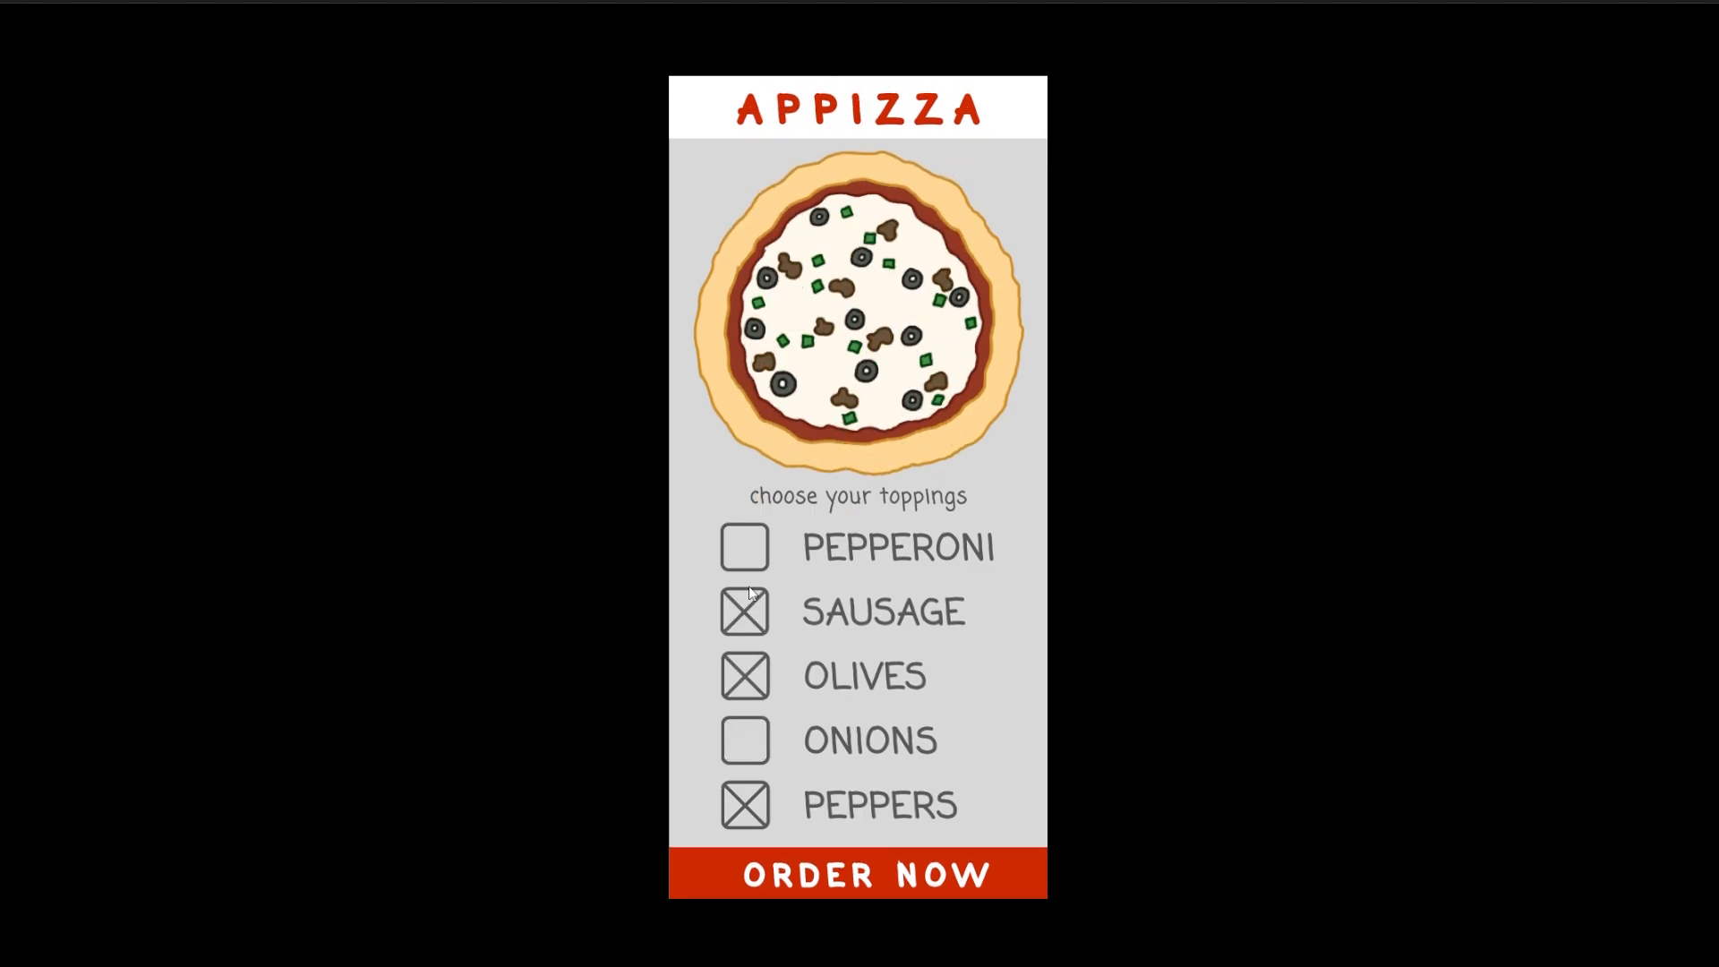
click(745, 548)
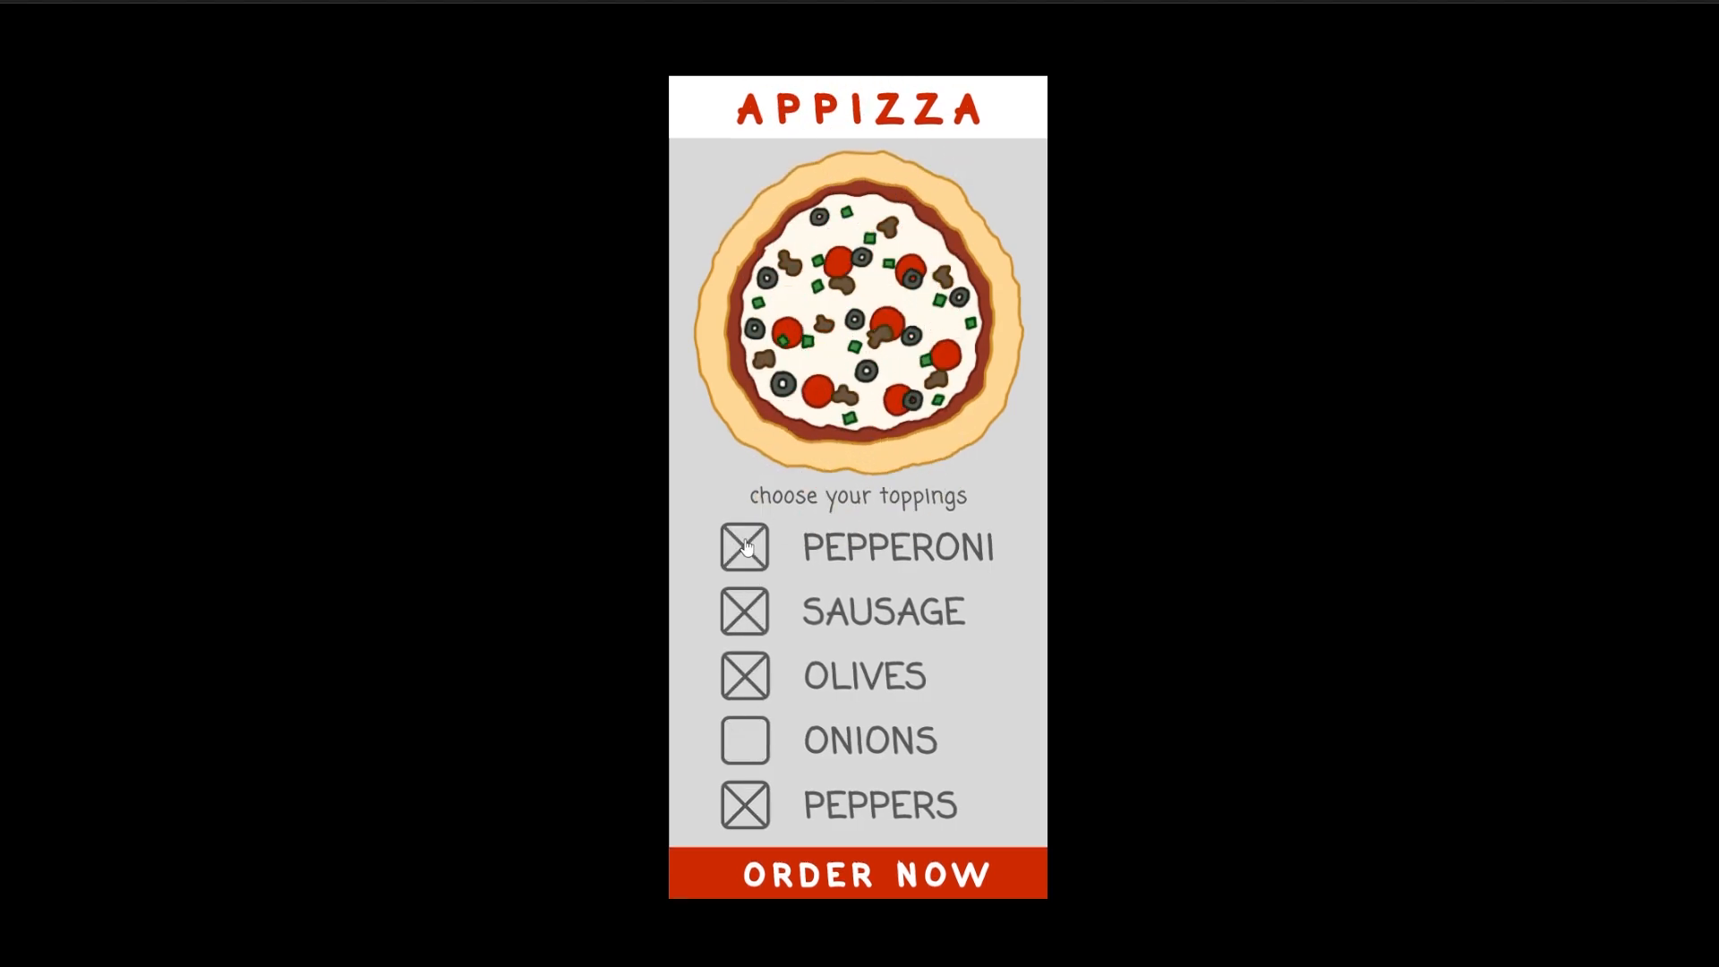
click(742, 747)
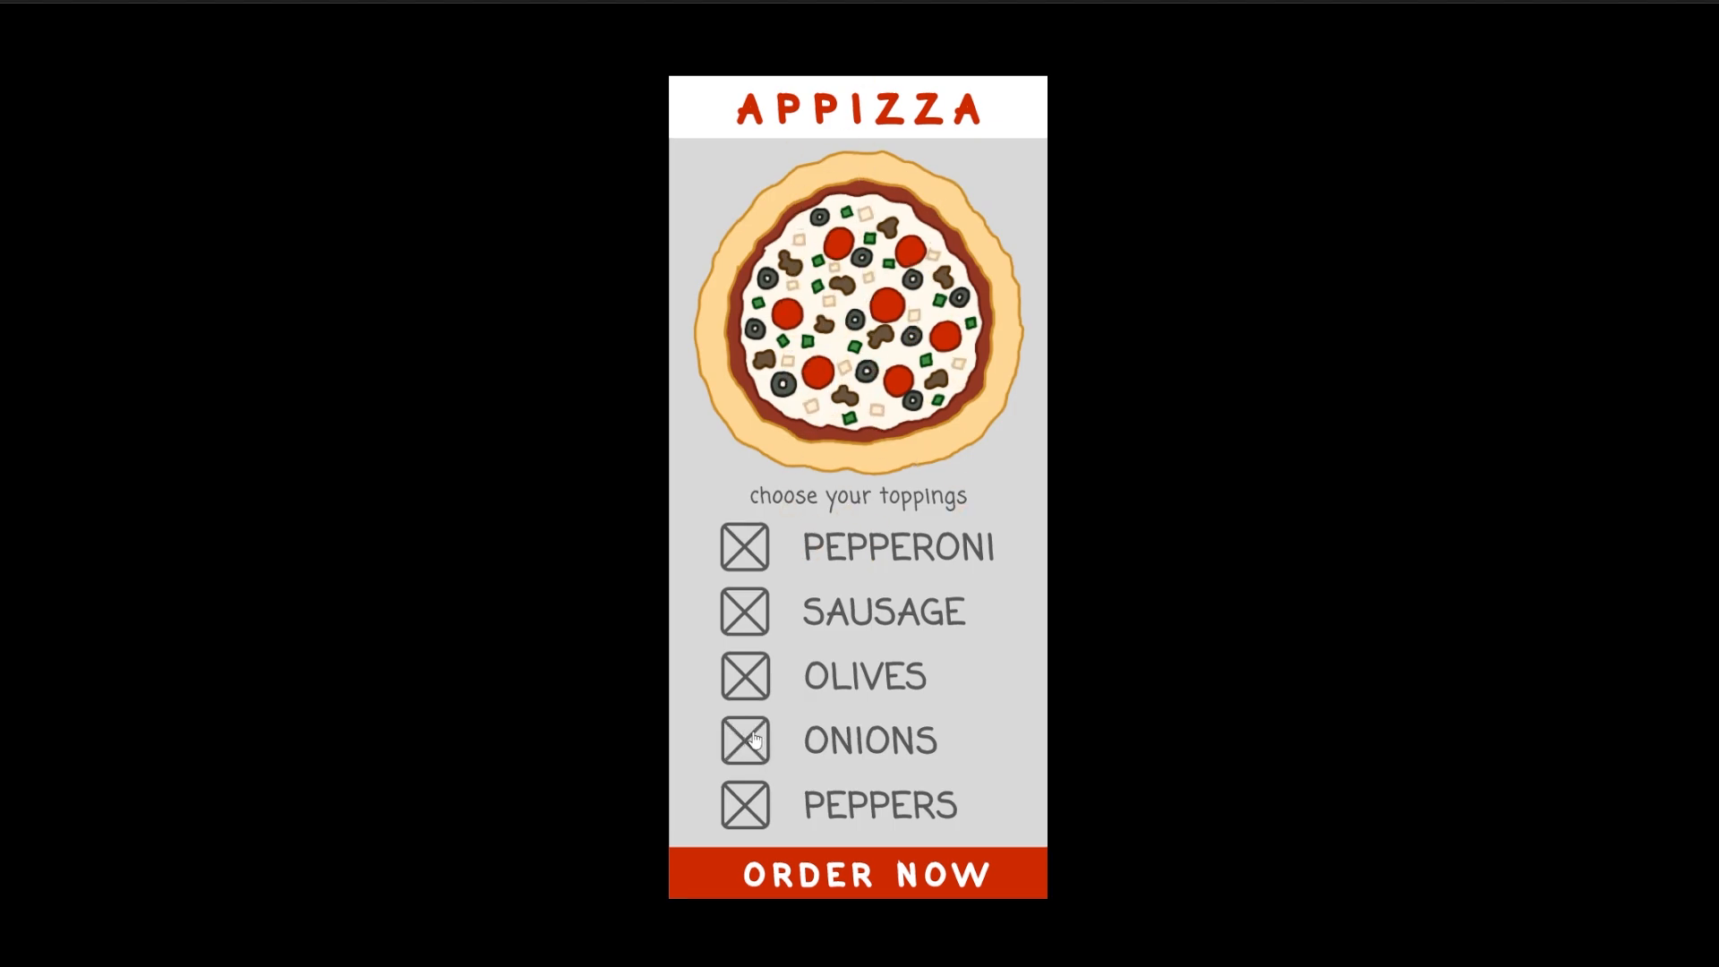
Turn off the PEPPERONI, PEPPERS and OLIVES toppings and toggle SAUSAGE off and back on in the prototype
click(744, 543)
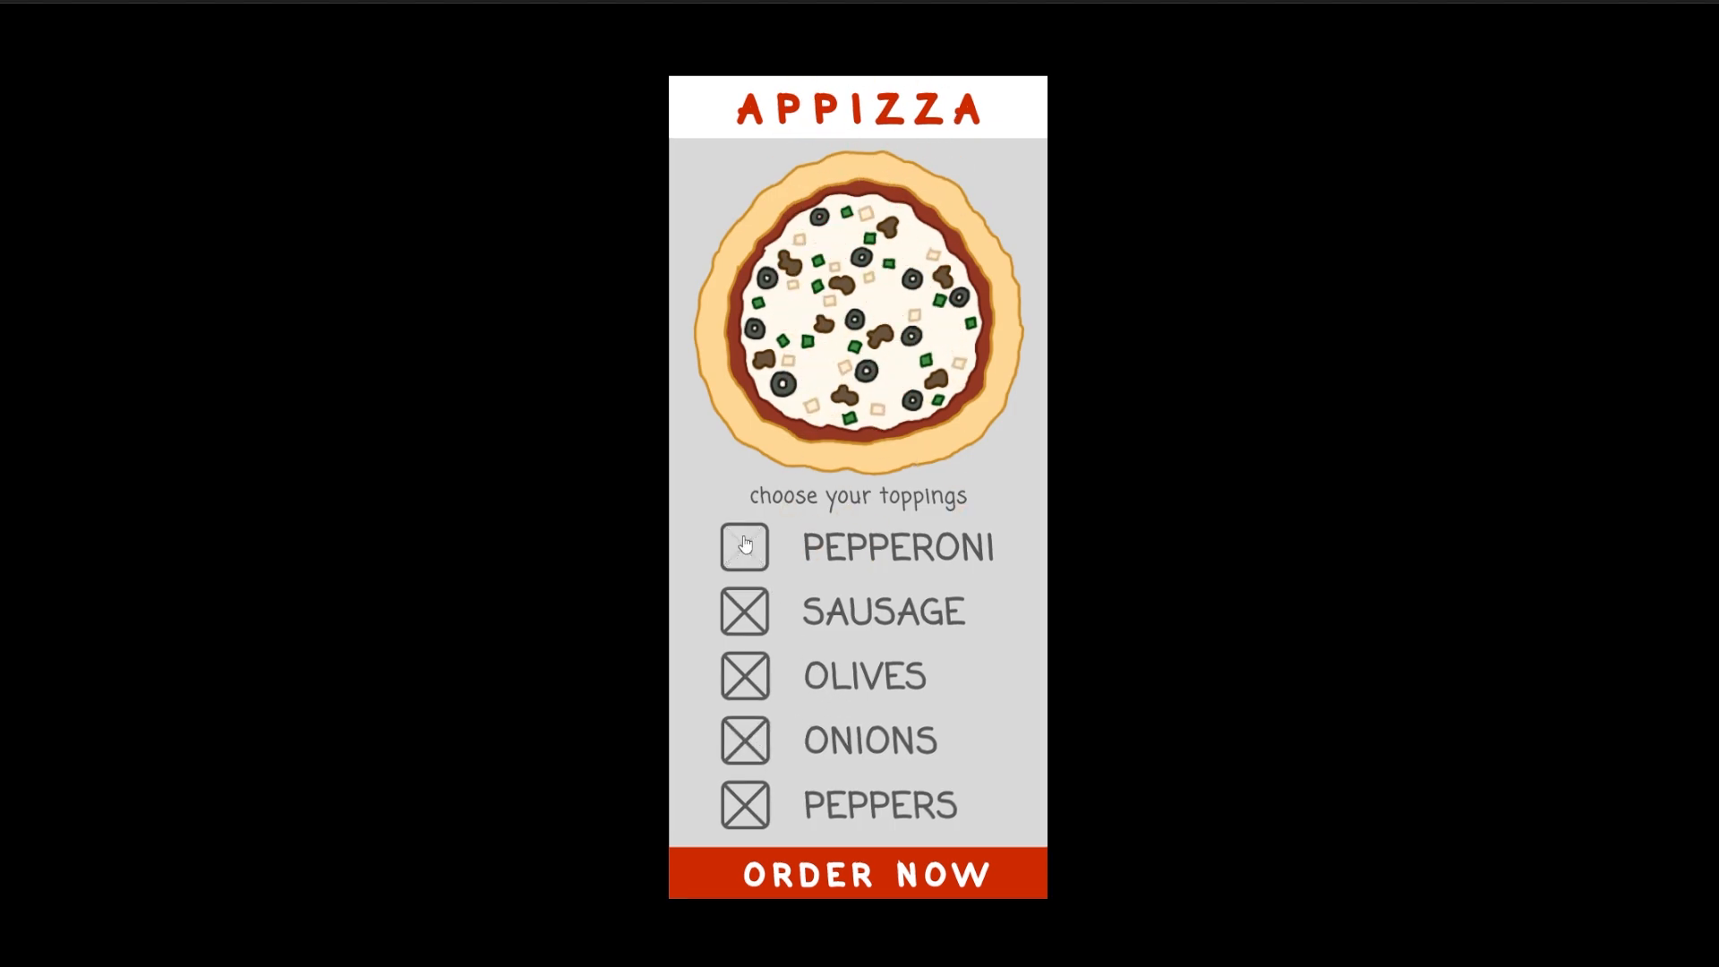
click(747, 619)
click(749, 621)
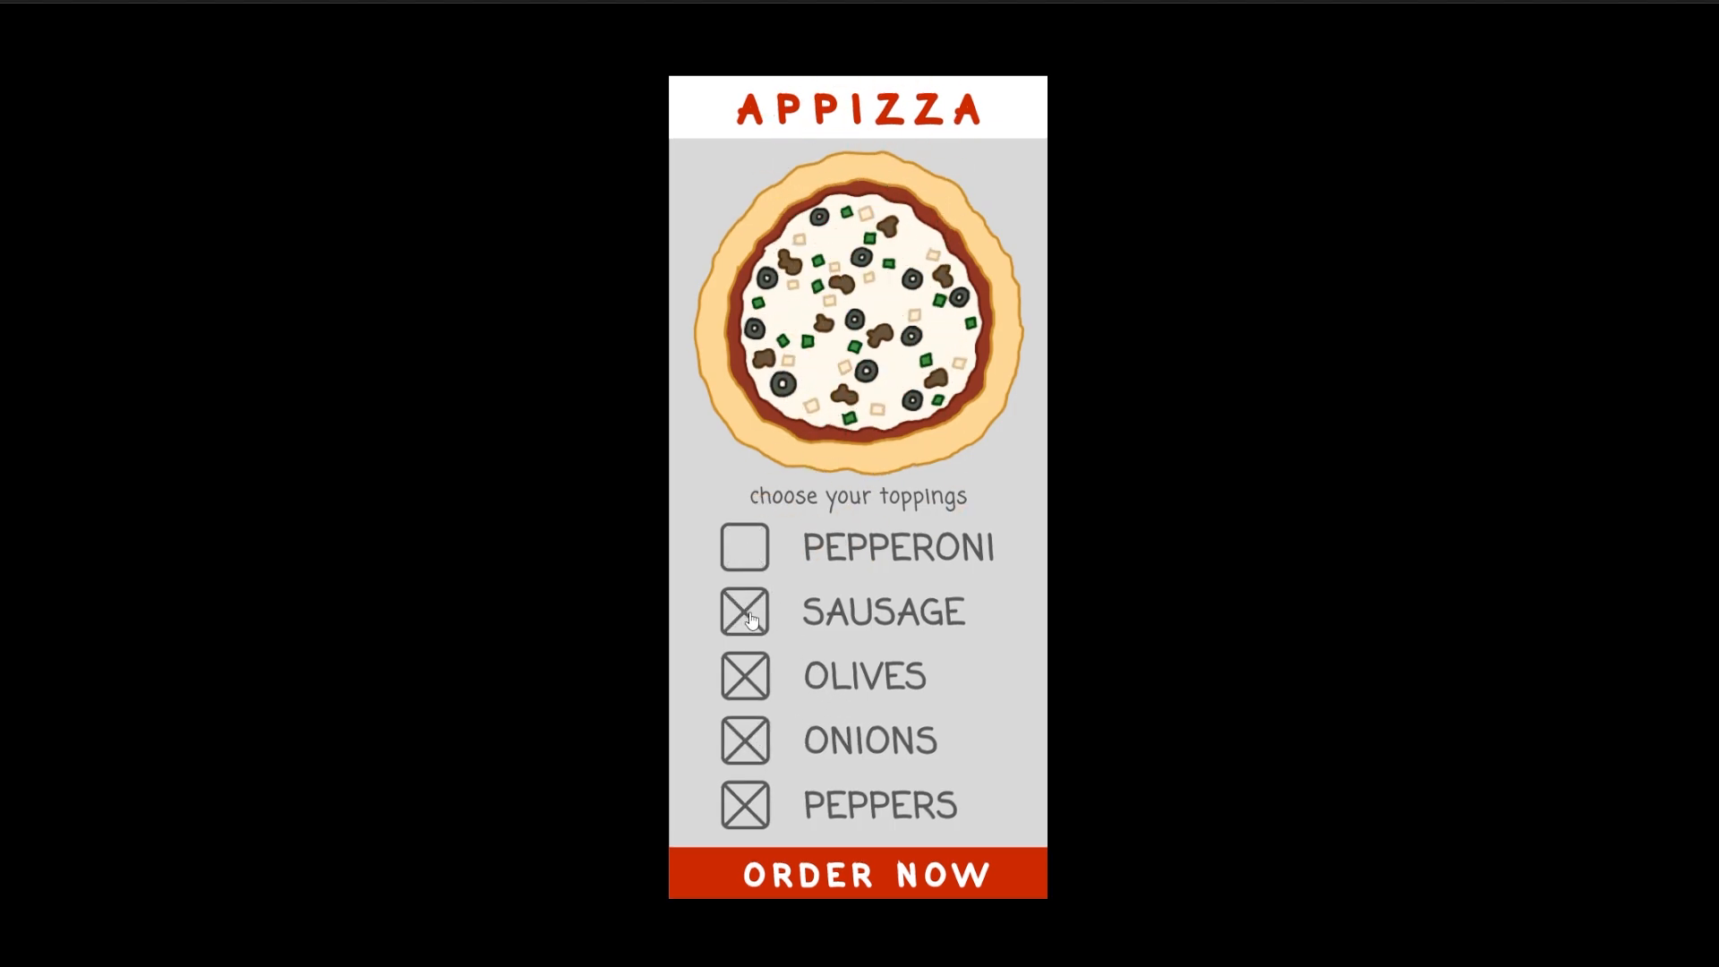
click(752, 809)
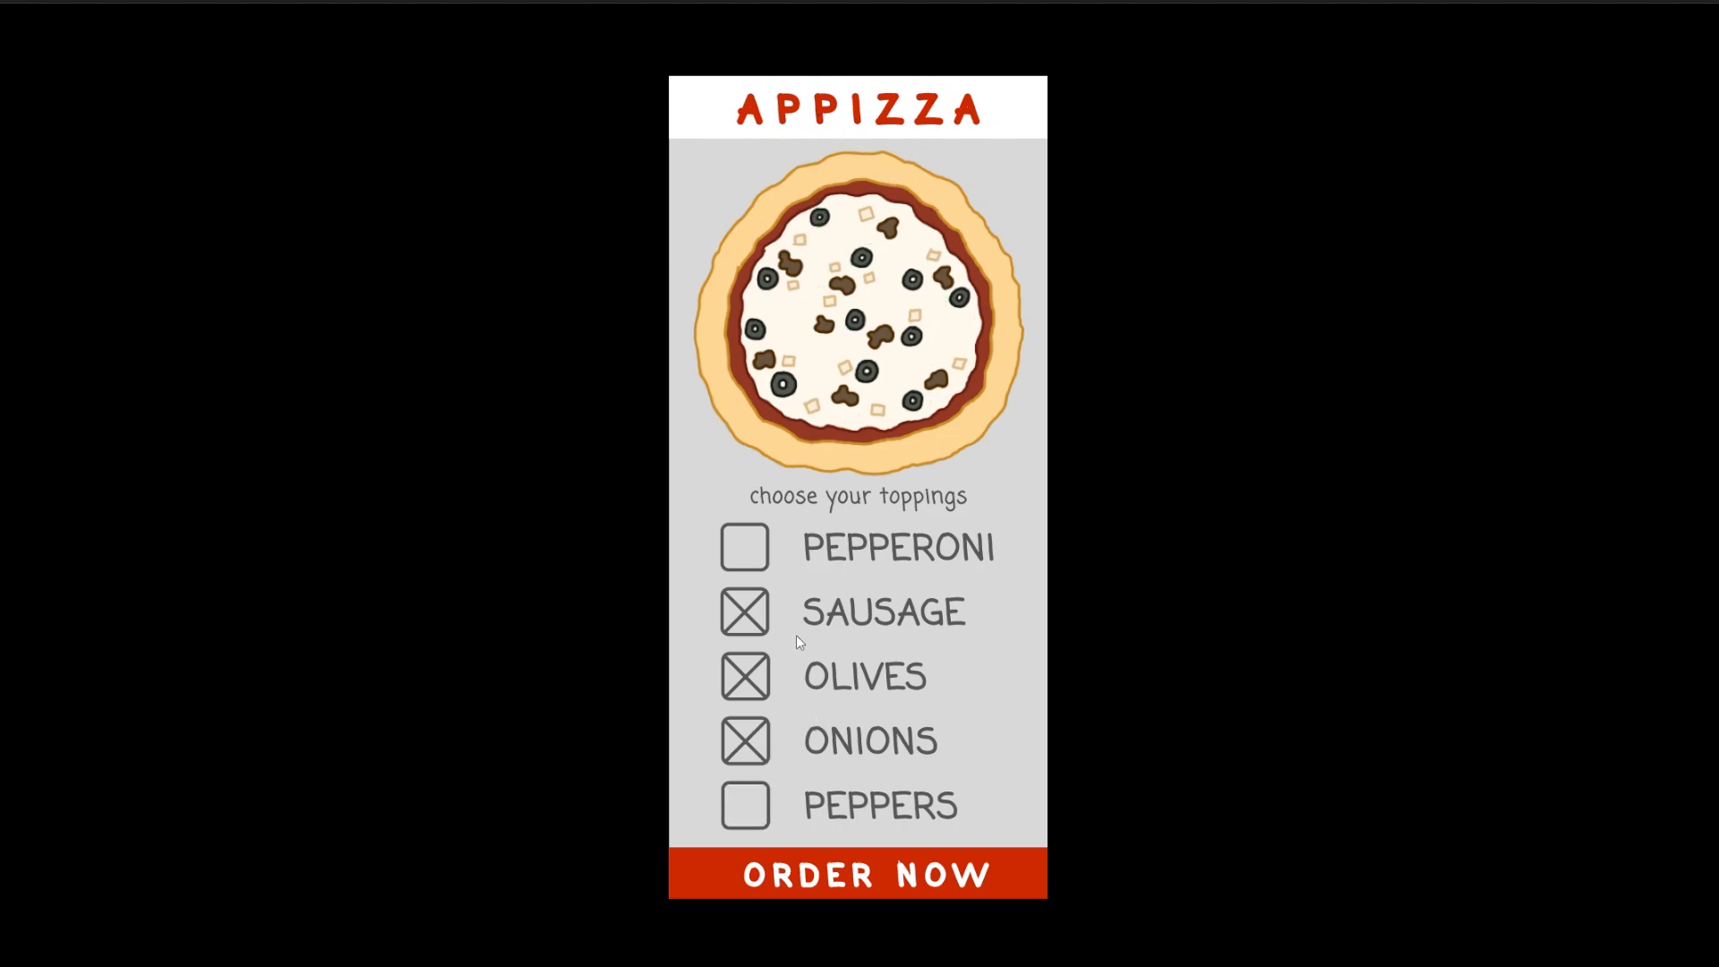
click(745, 676)
Change the prototype's topping selection to only PEPPERONI, ONIONS and PEPPERS
click(746, 806)
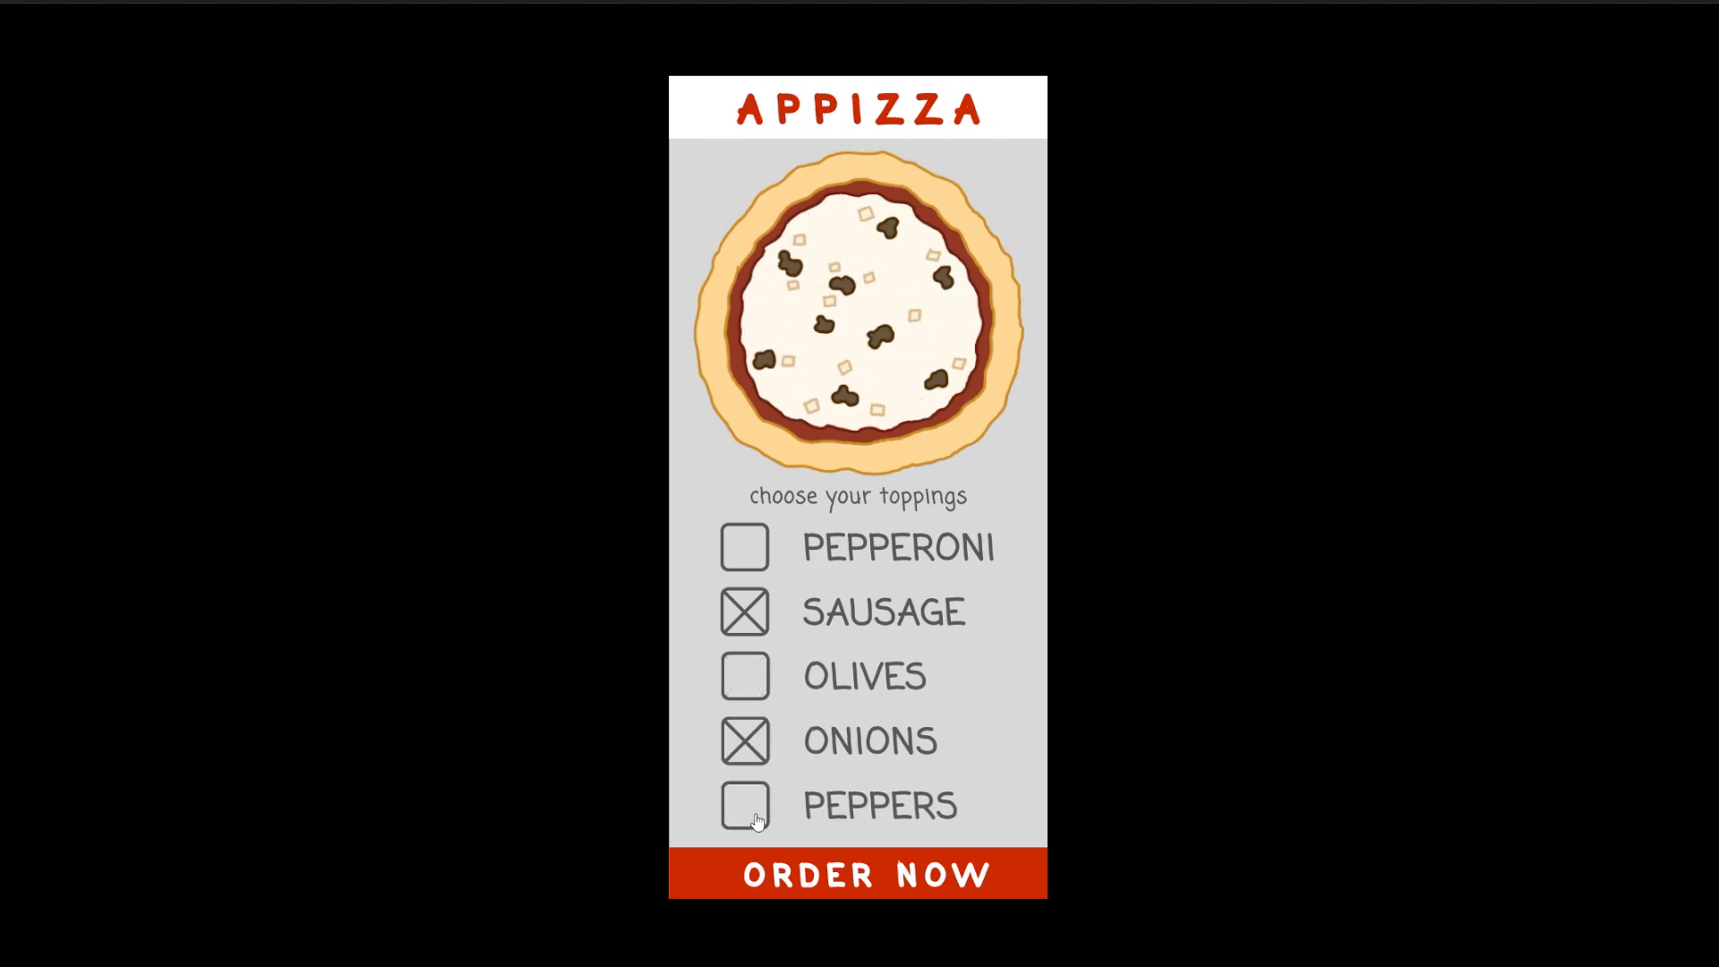
click(741, 560)
click(750, 739)
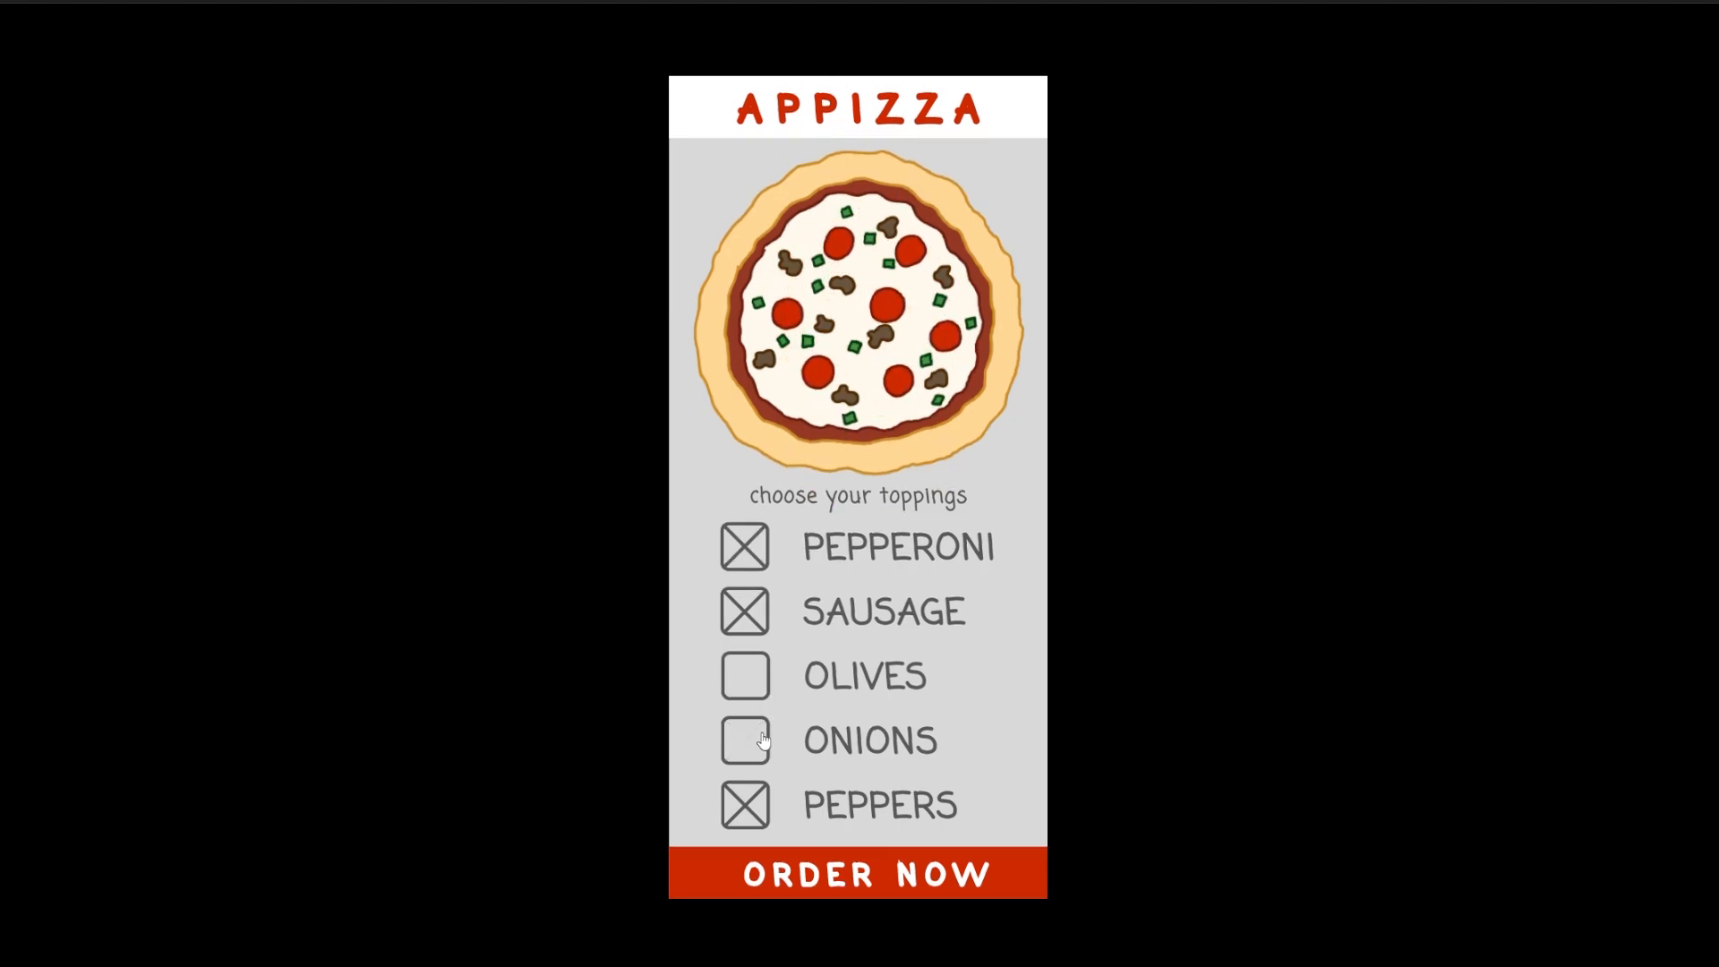
click(768, 609)
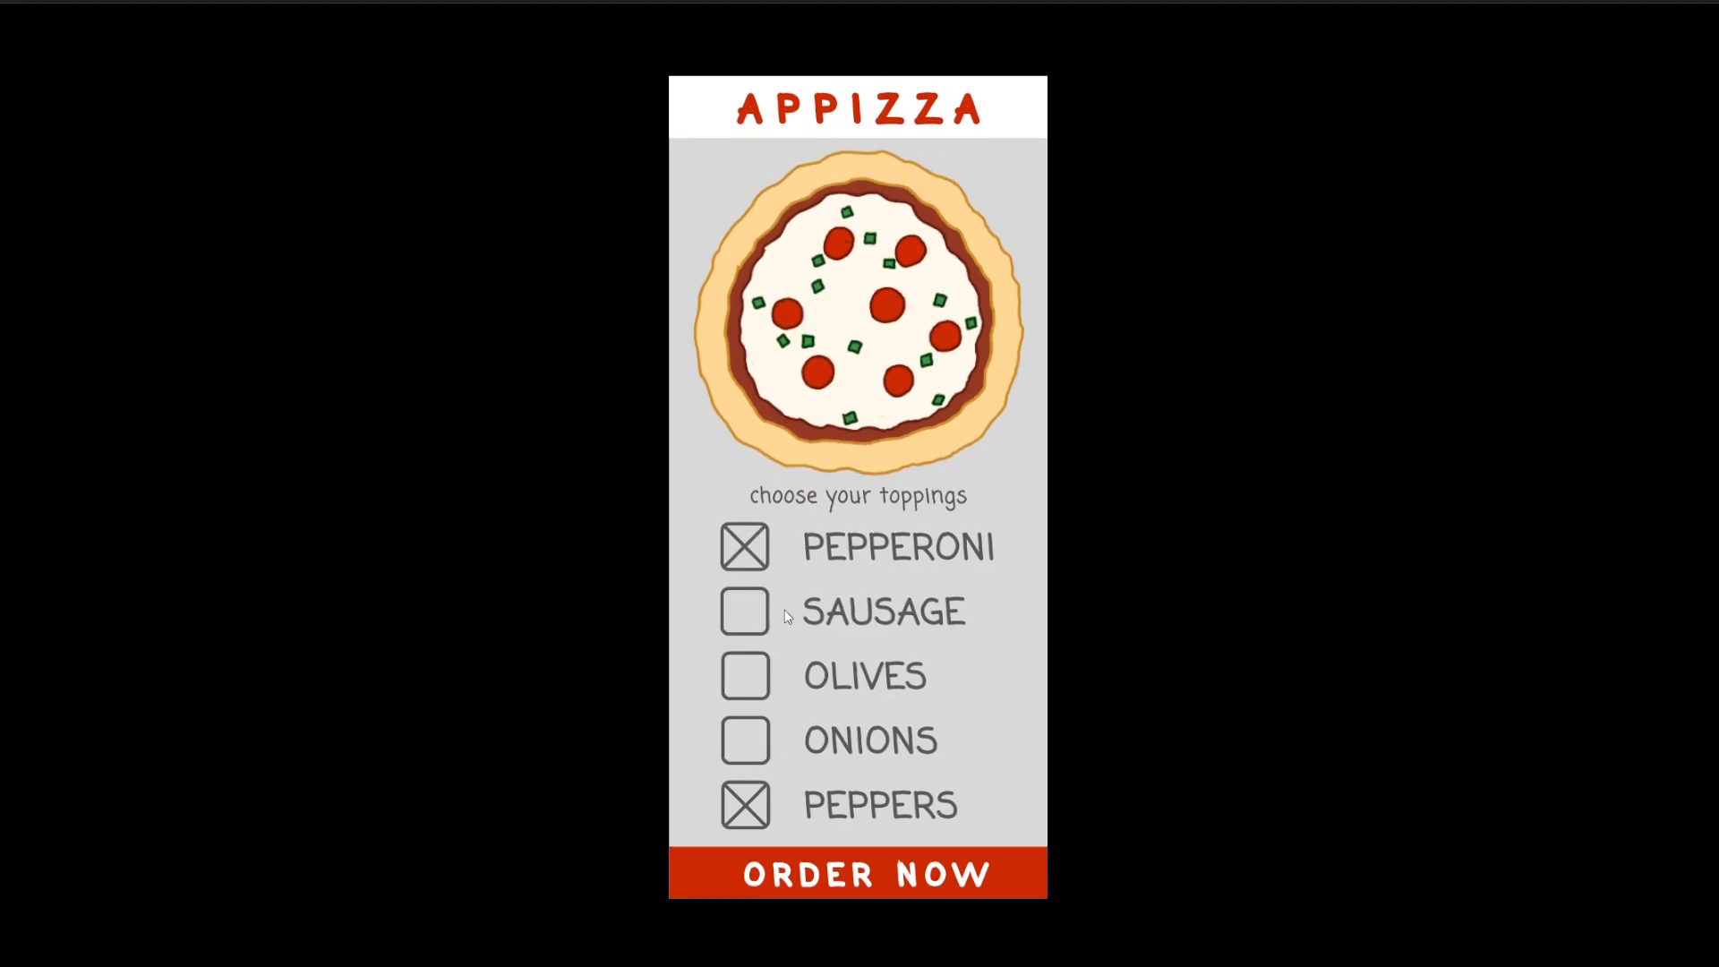
click(761, 742)
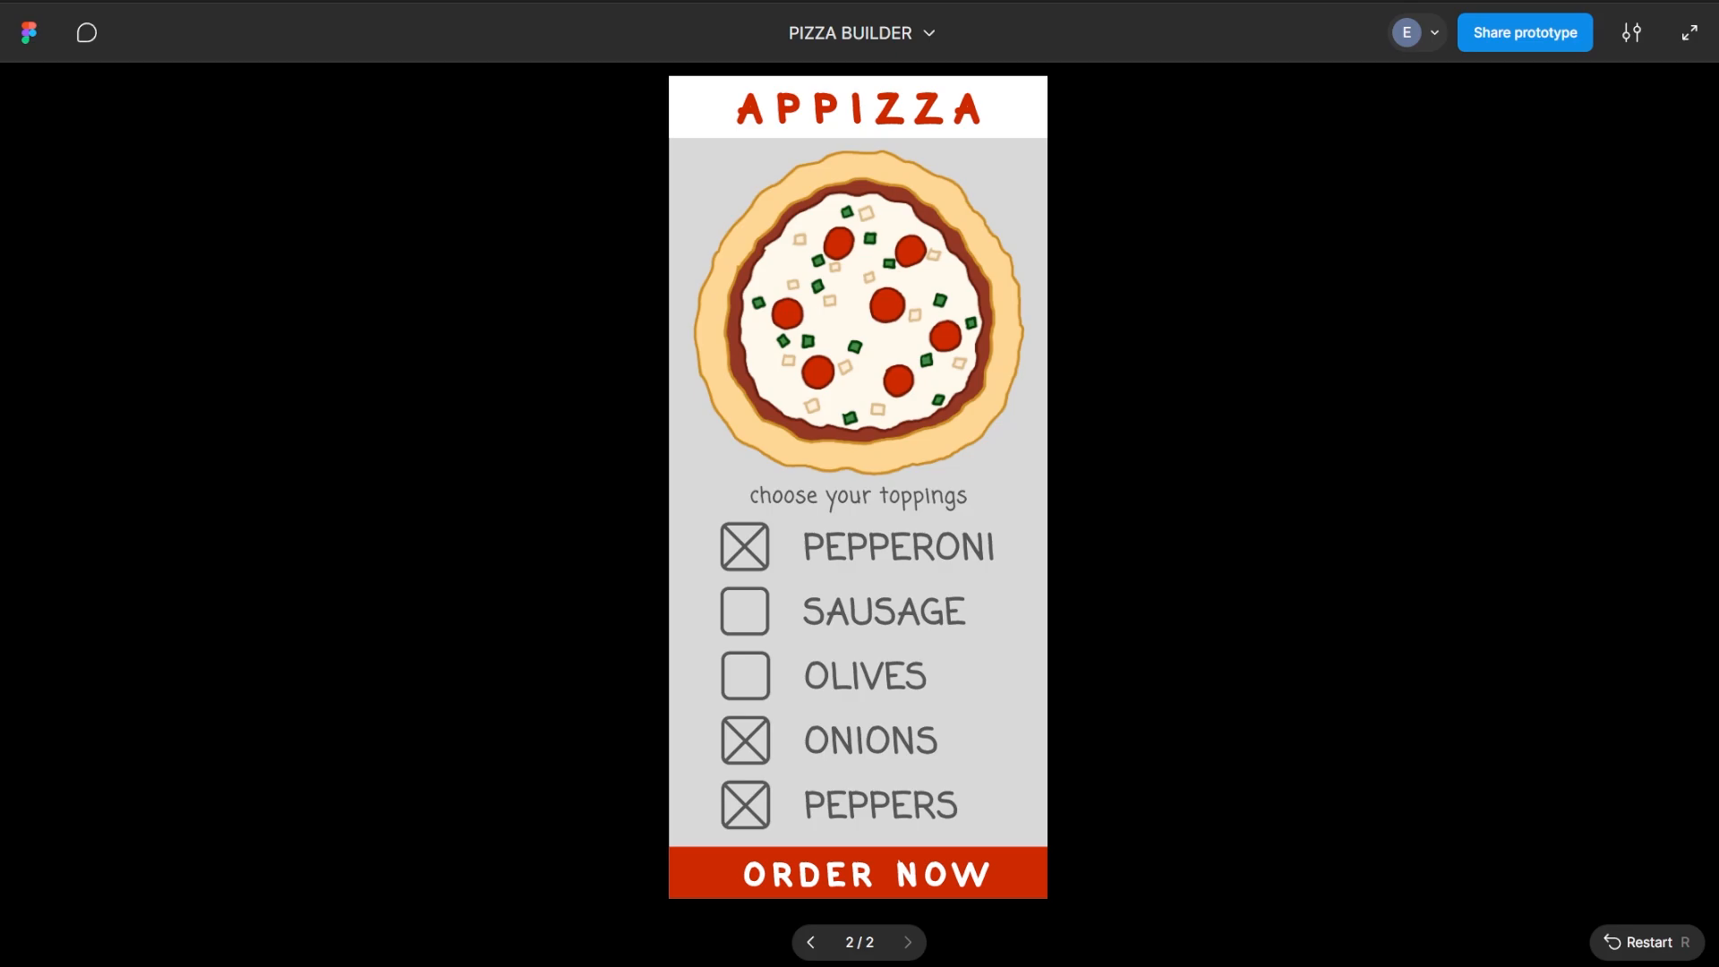
Return to the design file and examine the prototype interaction on the unchecked checkbox rectangle in PEPPERONI Comp
key(alt+Tab)
scroll(606, 430, left, 15)
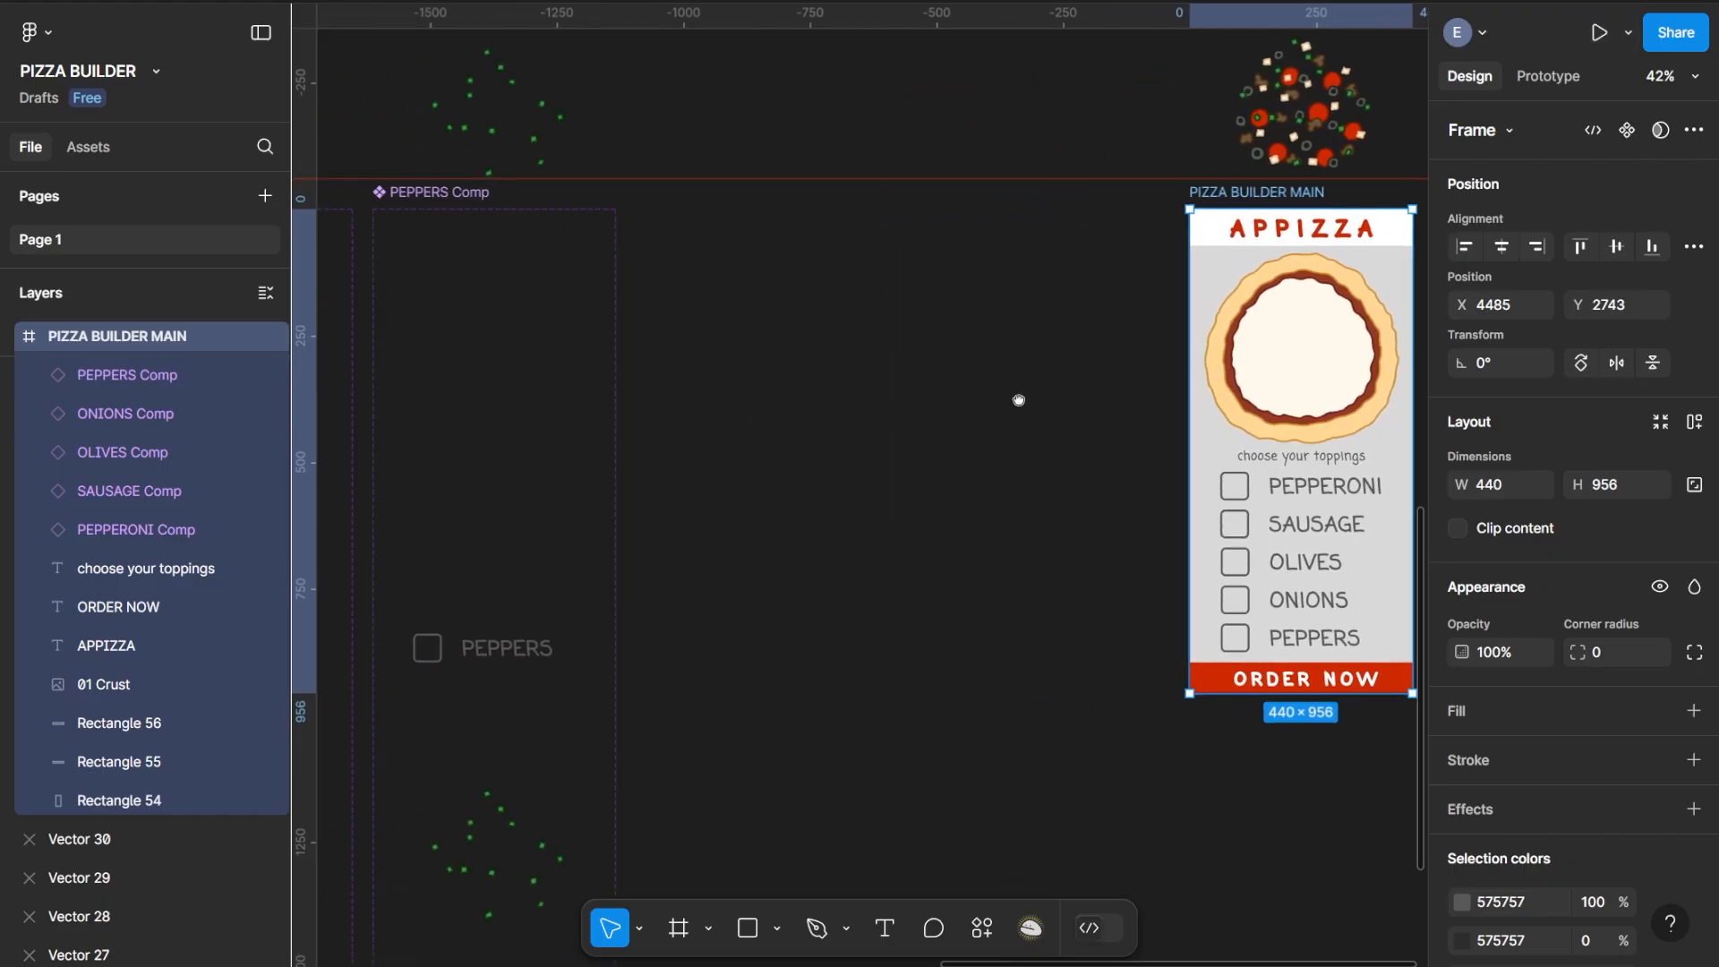
scroll(620, 423, down, 2)
scroll(619, 423, left, 10)
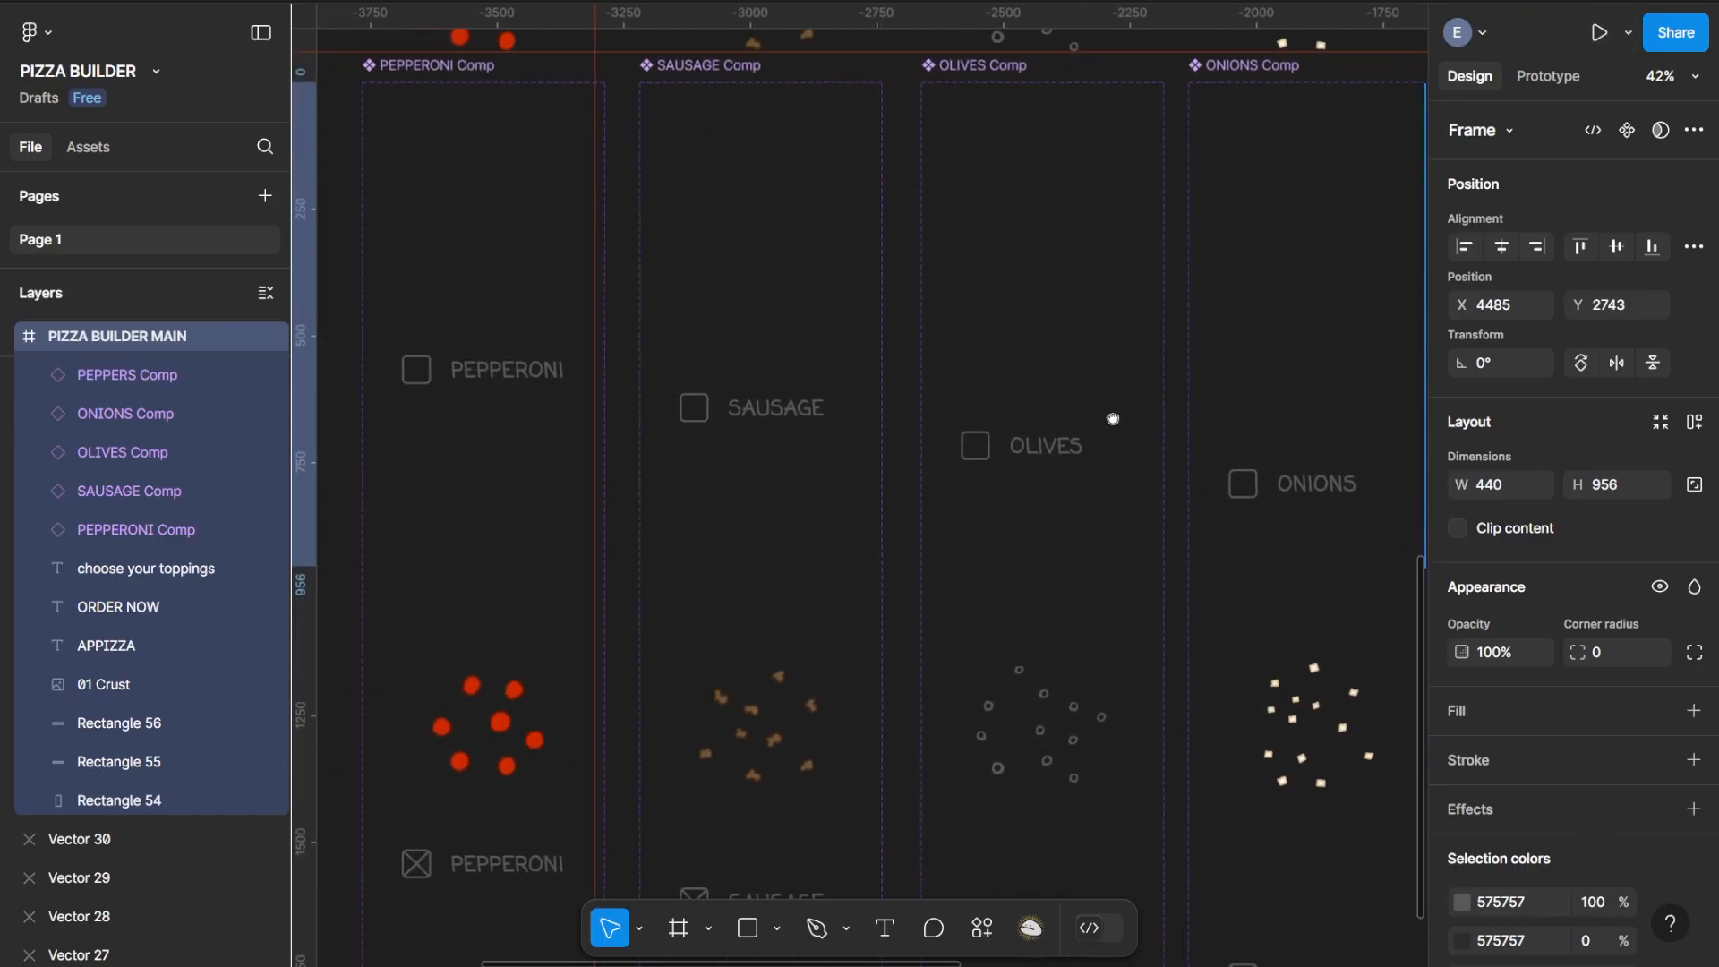
scroll(778, 386, left, 4)
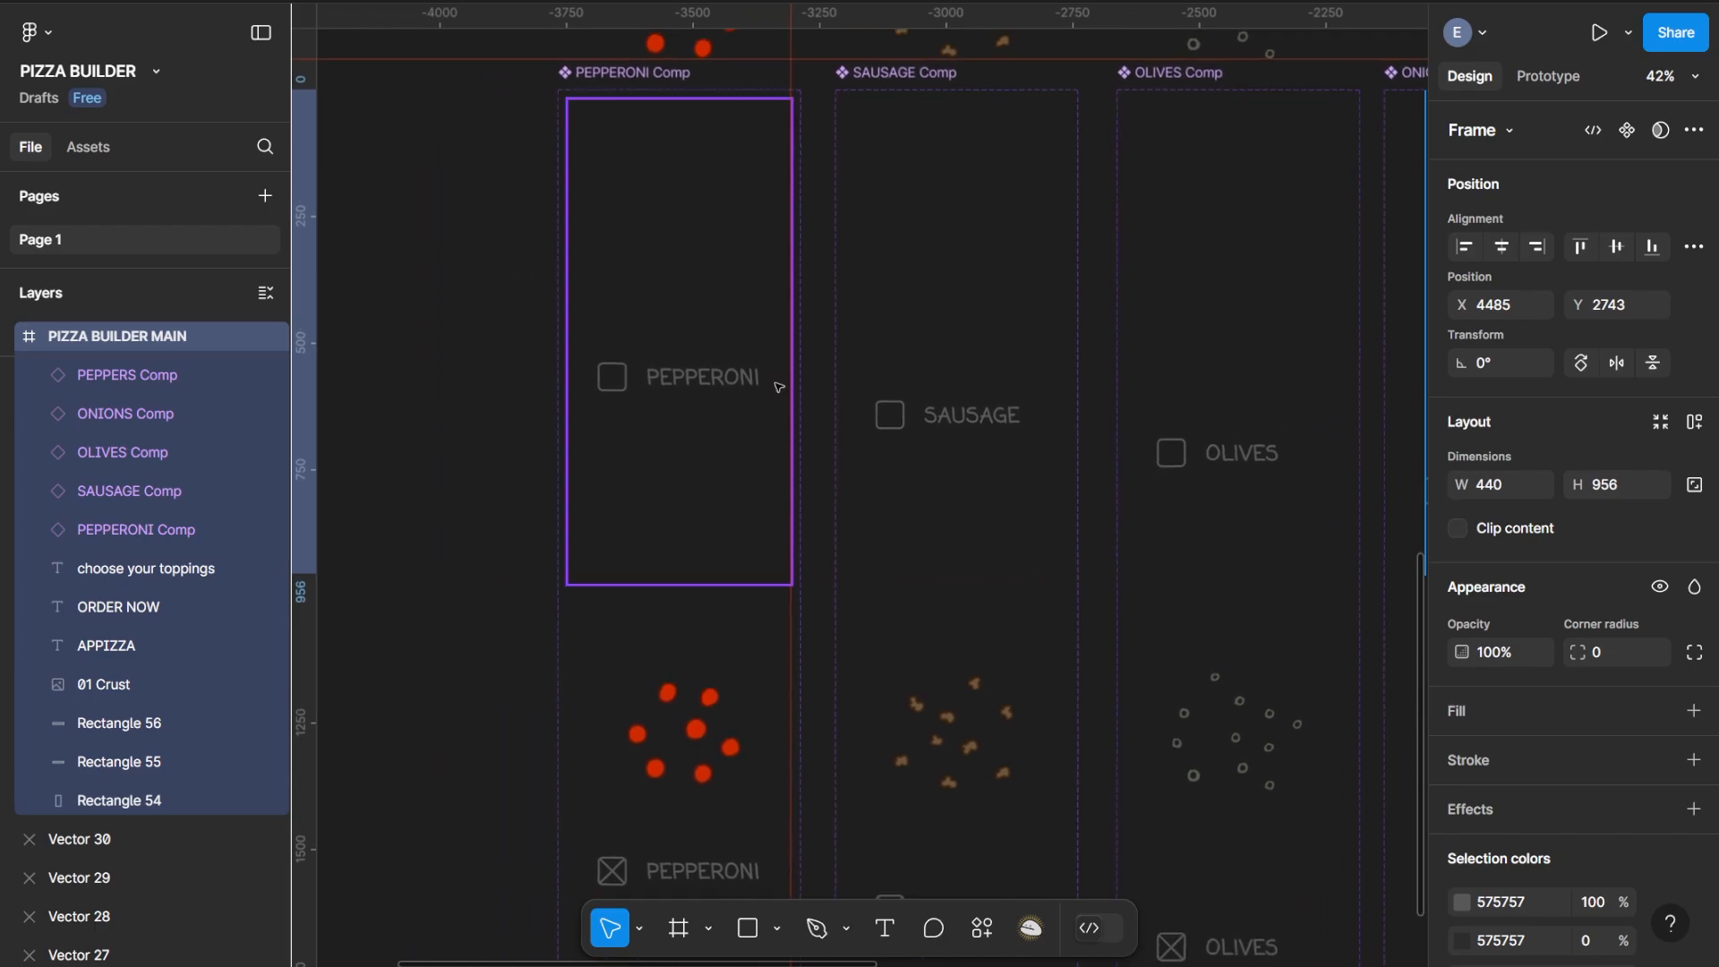
double_click(623, 376)
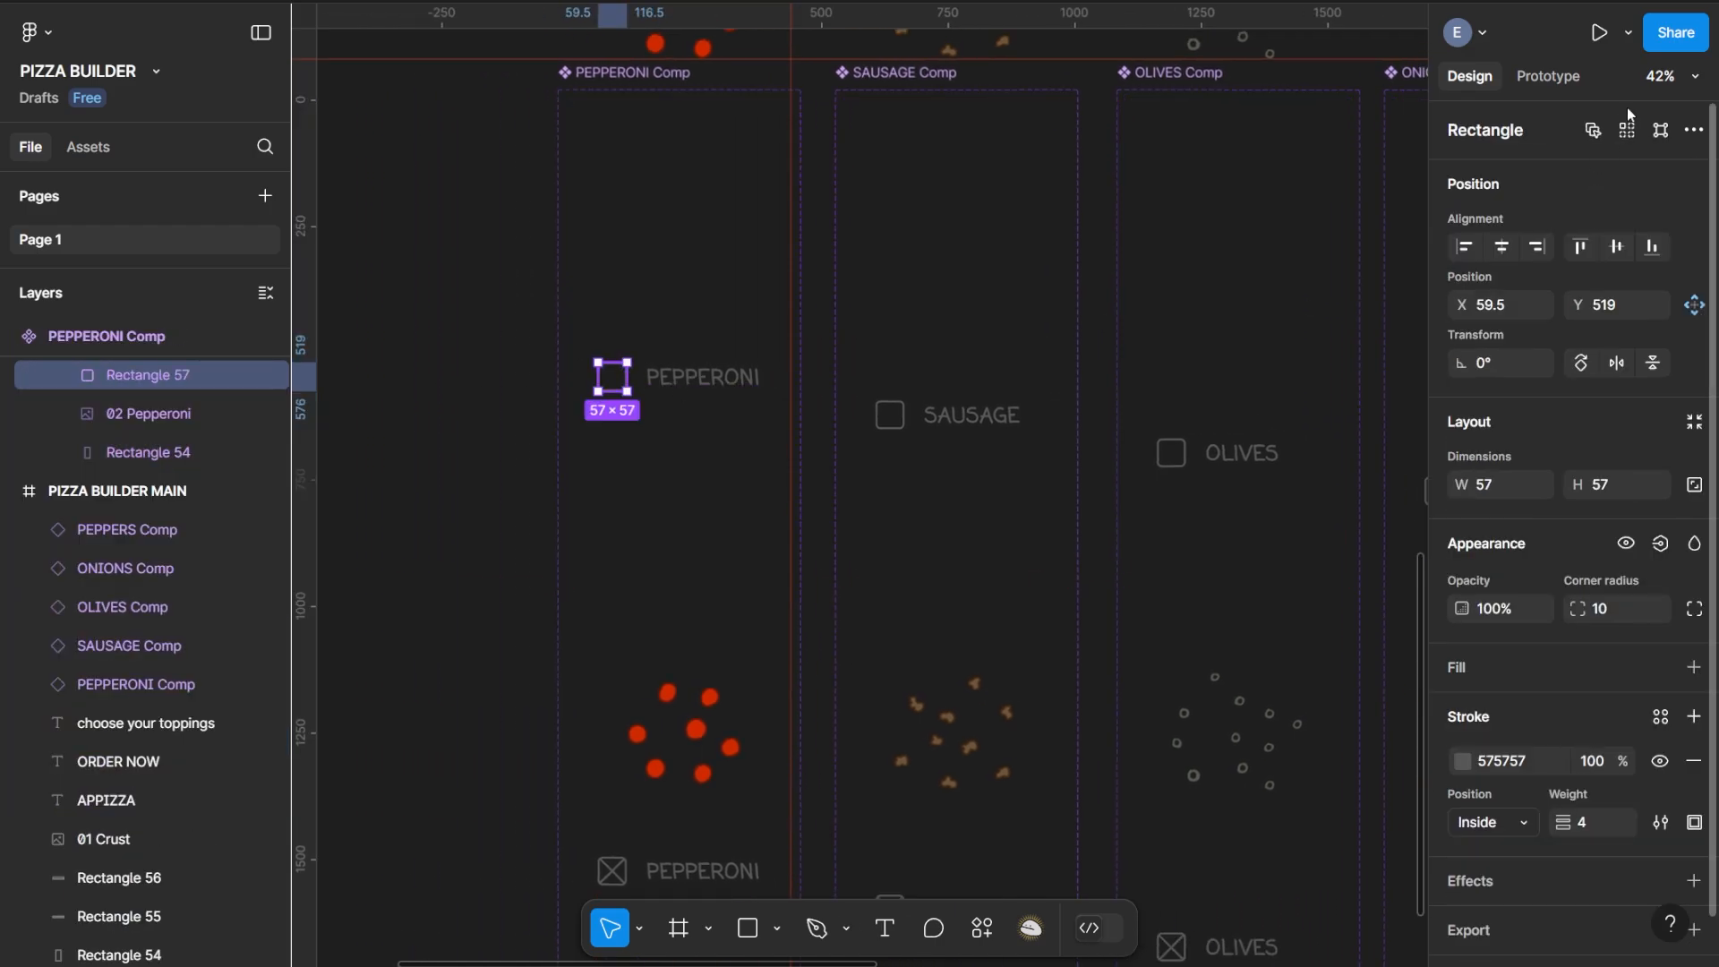
click(1567, 76)
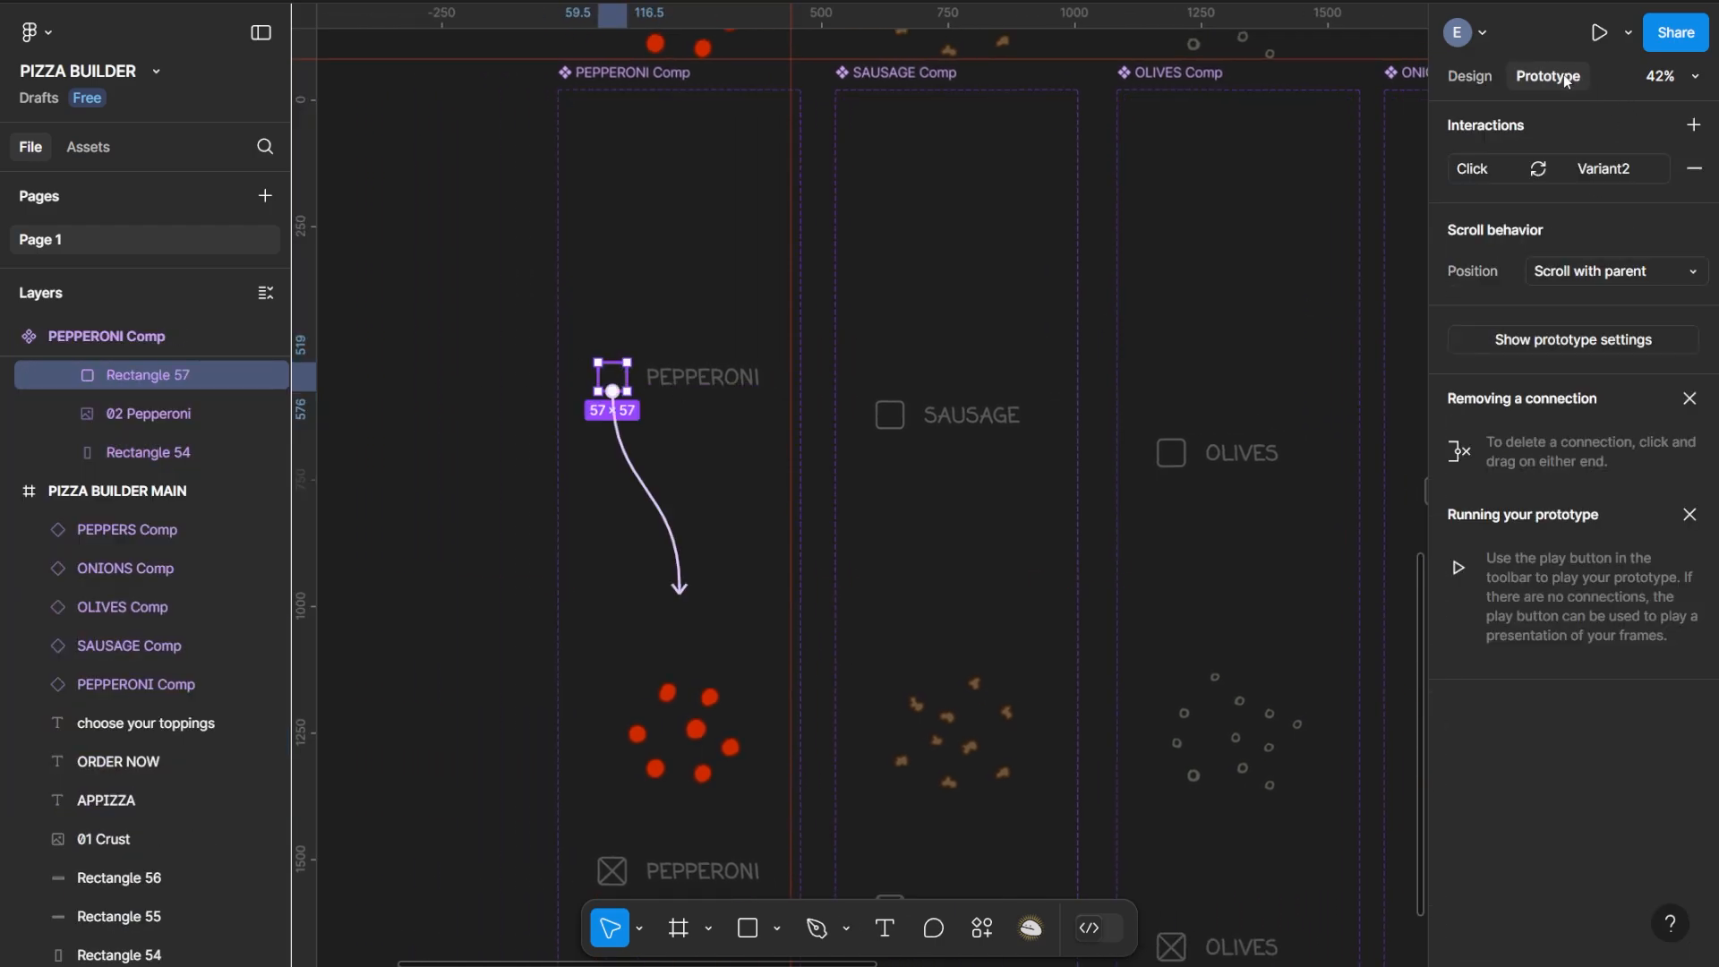
Add two iPhone 16 Pro Max frames, one on each side of PIZZA BUILDER MAIN, the right one at X 5118, Y 2743
scroll(702, 287, right, 10)
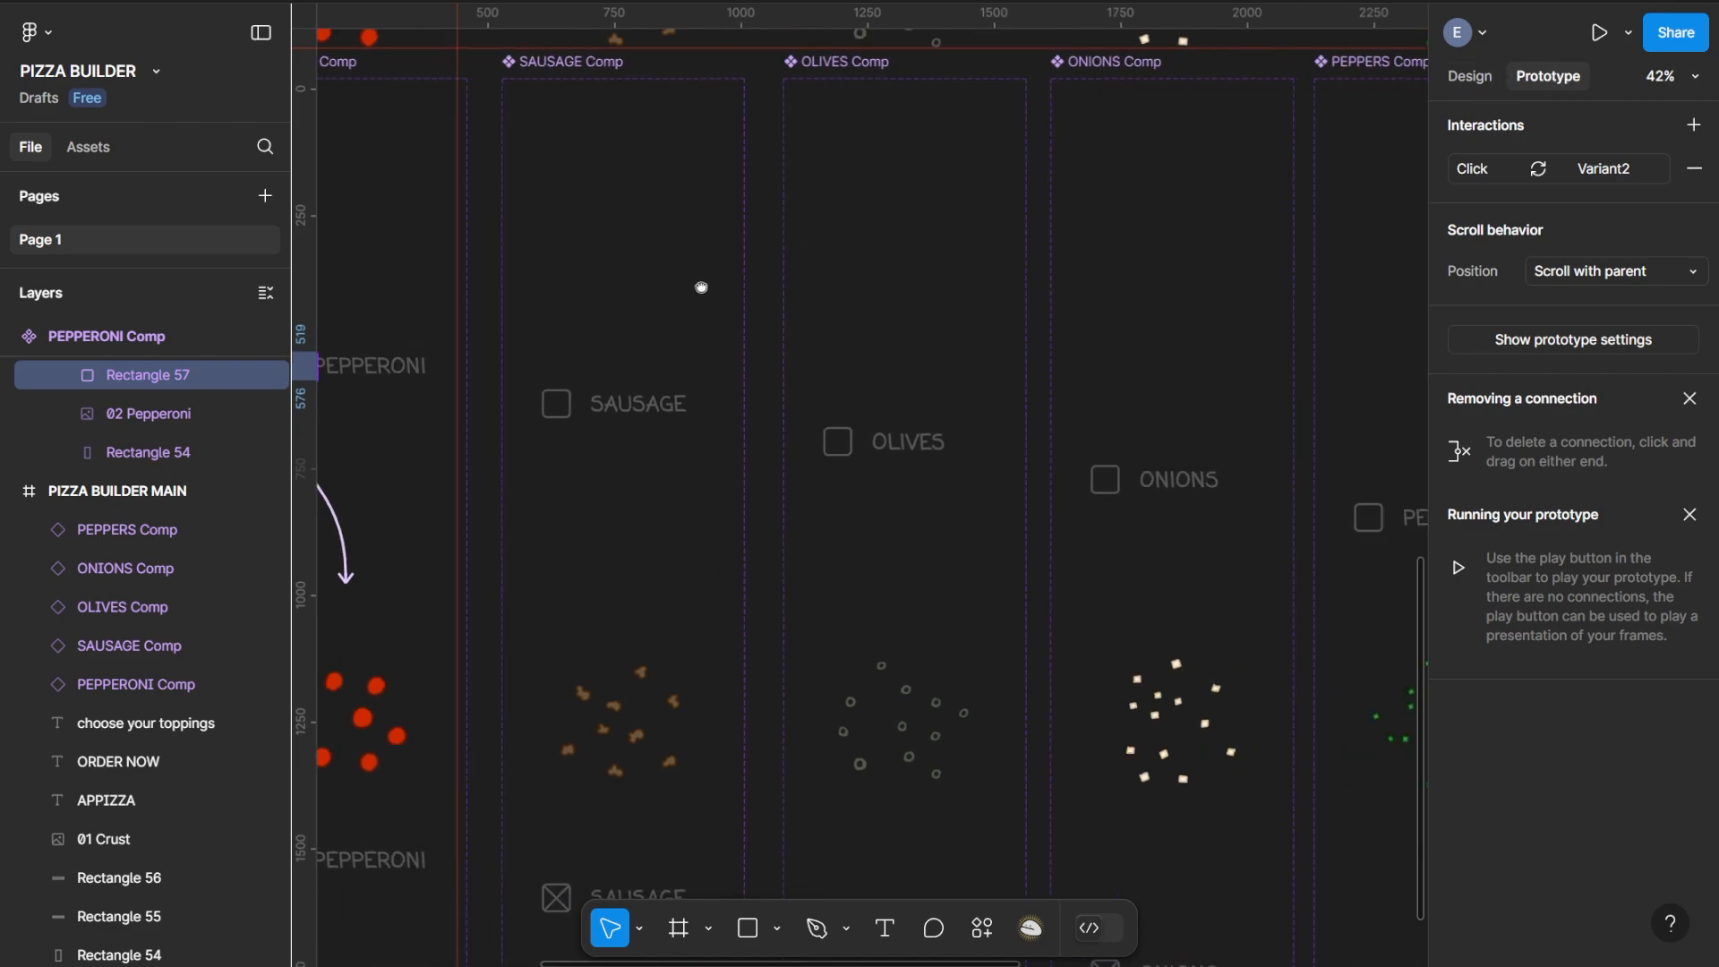
drag(1010, 356, 471, 361)
click(743, 307)
drag(1113, 291, 899, 376)
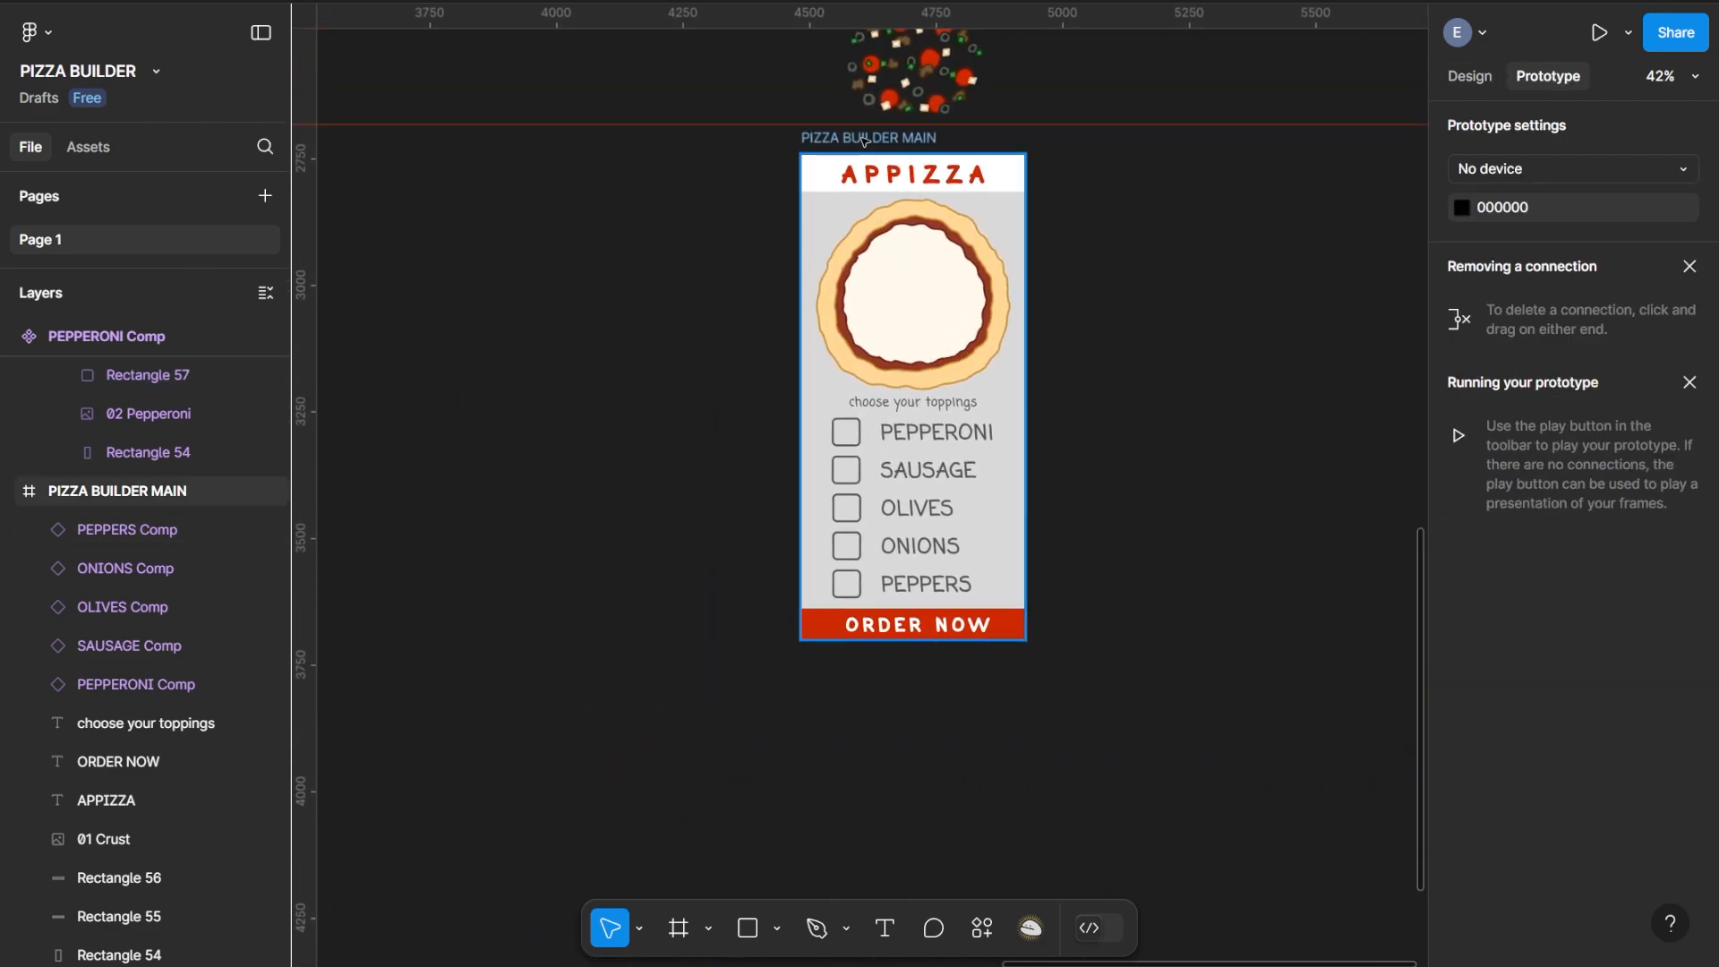
click(864, 140)
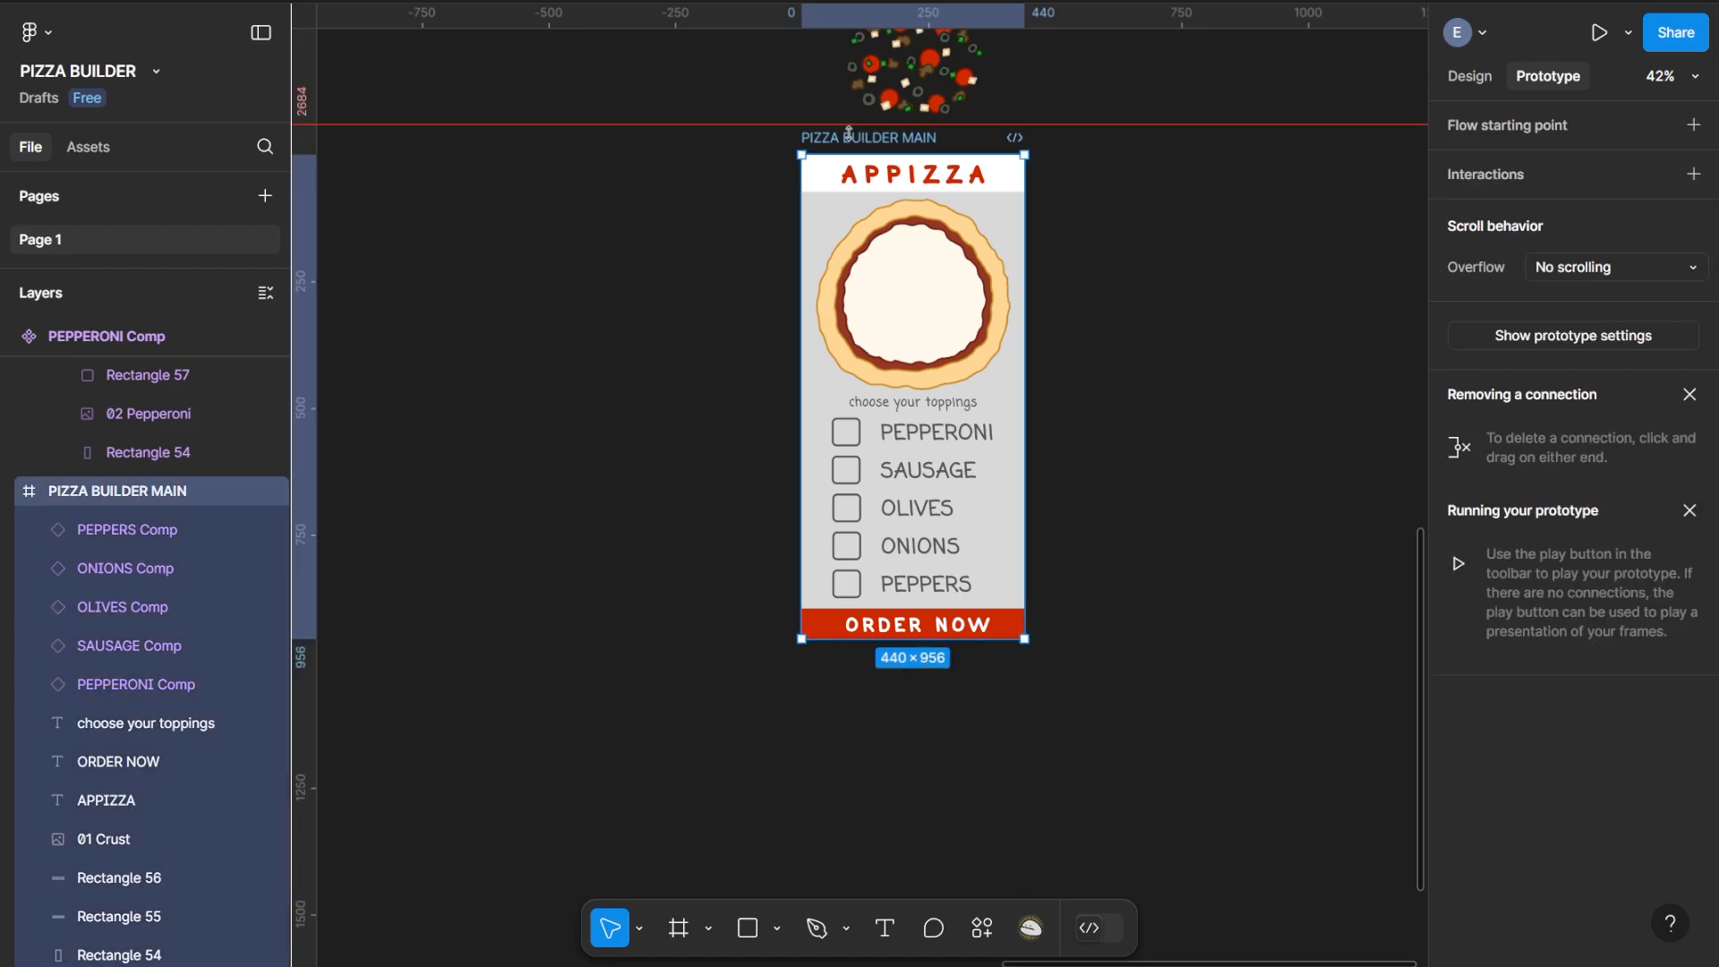
click(1471, 79)
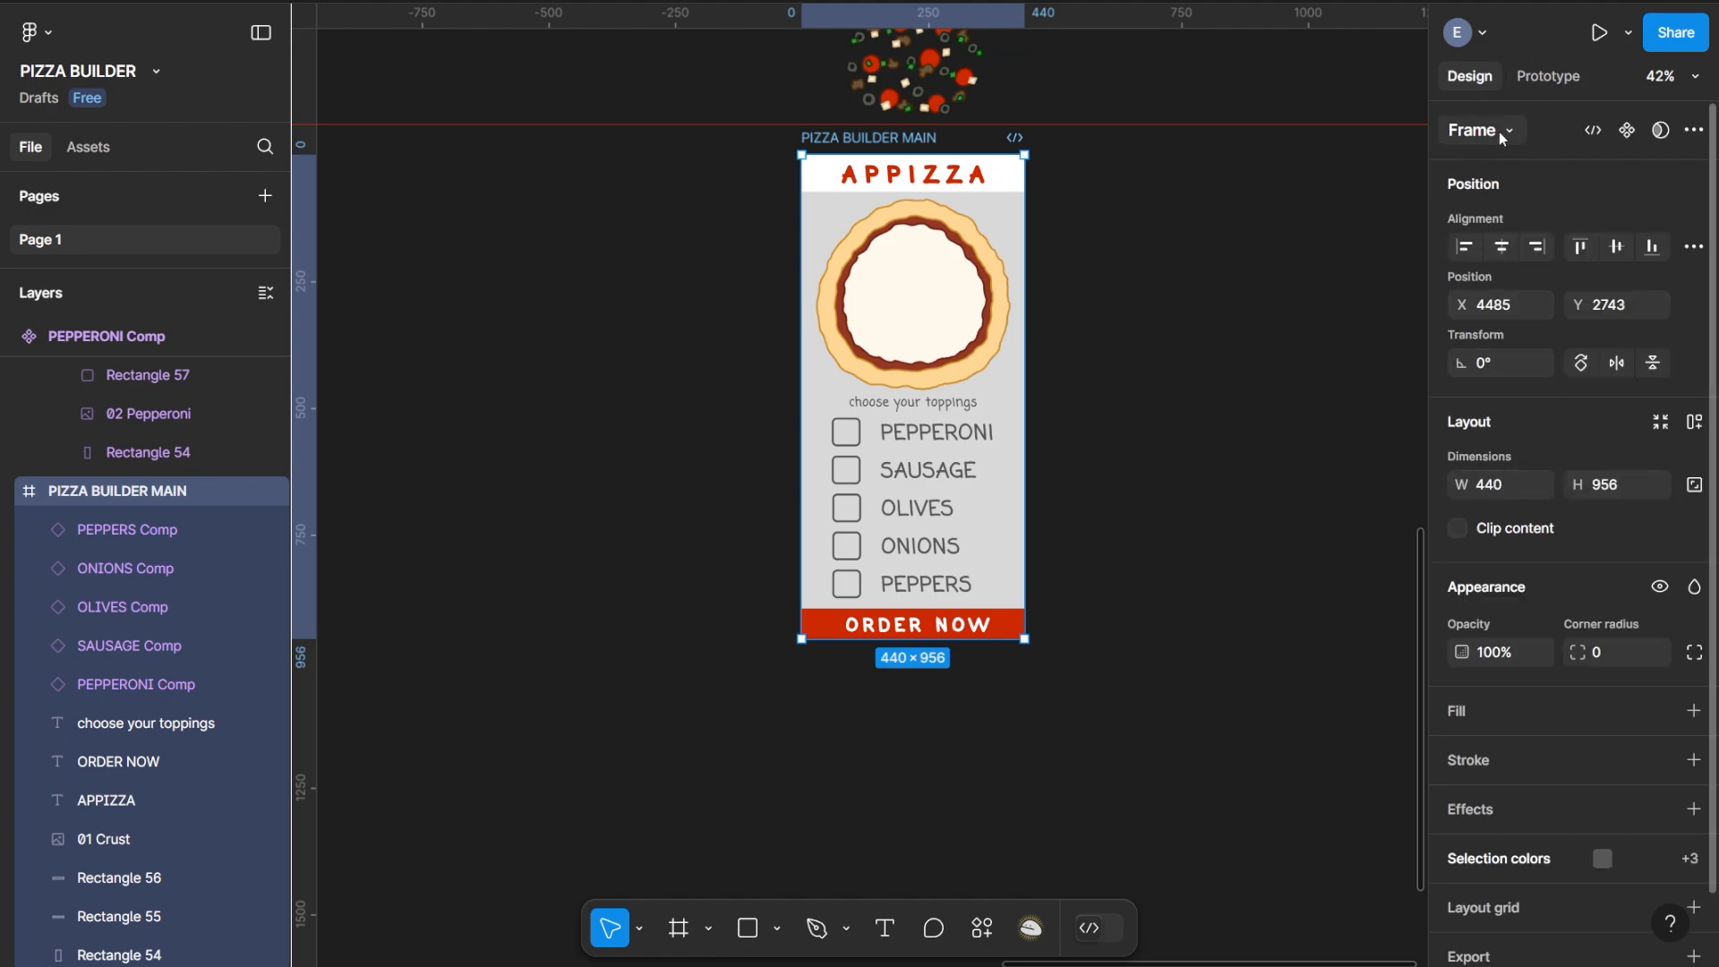
click(678, 927)
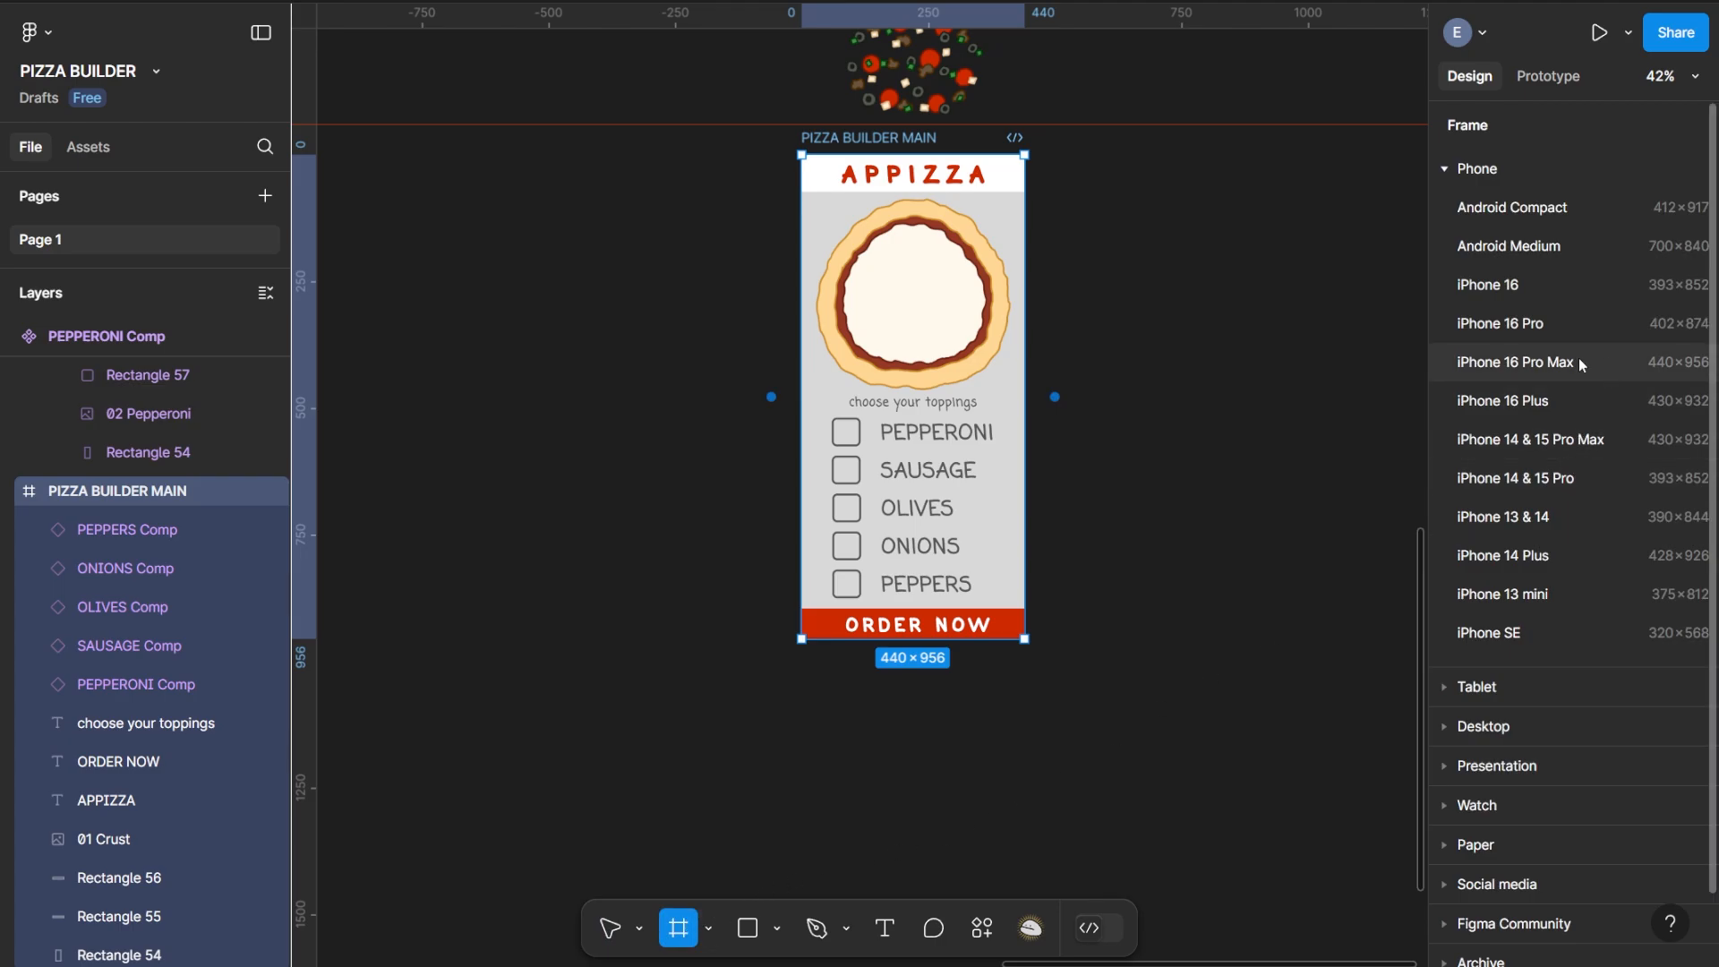
click(1536, 365)
drag(1137, 229, 1222, 174)
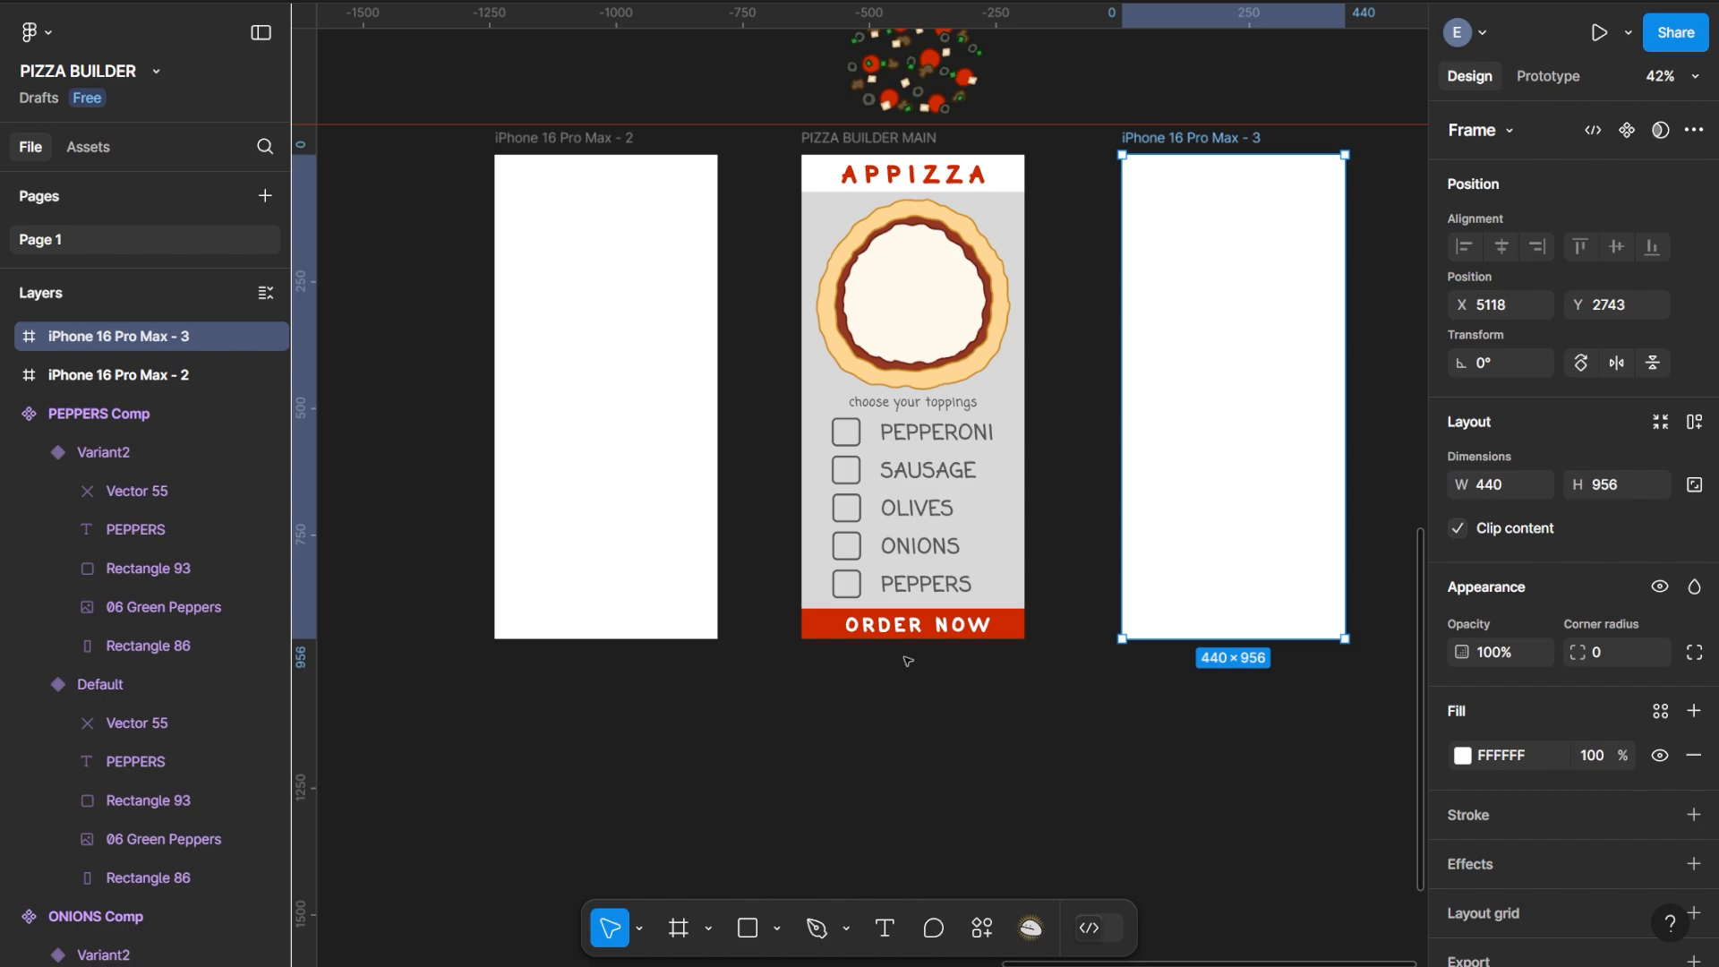
click(472, 325)
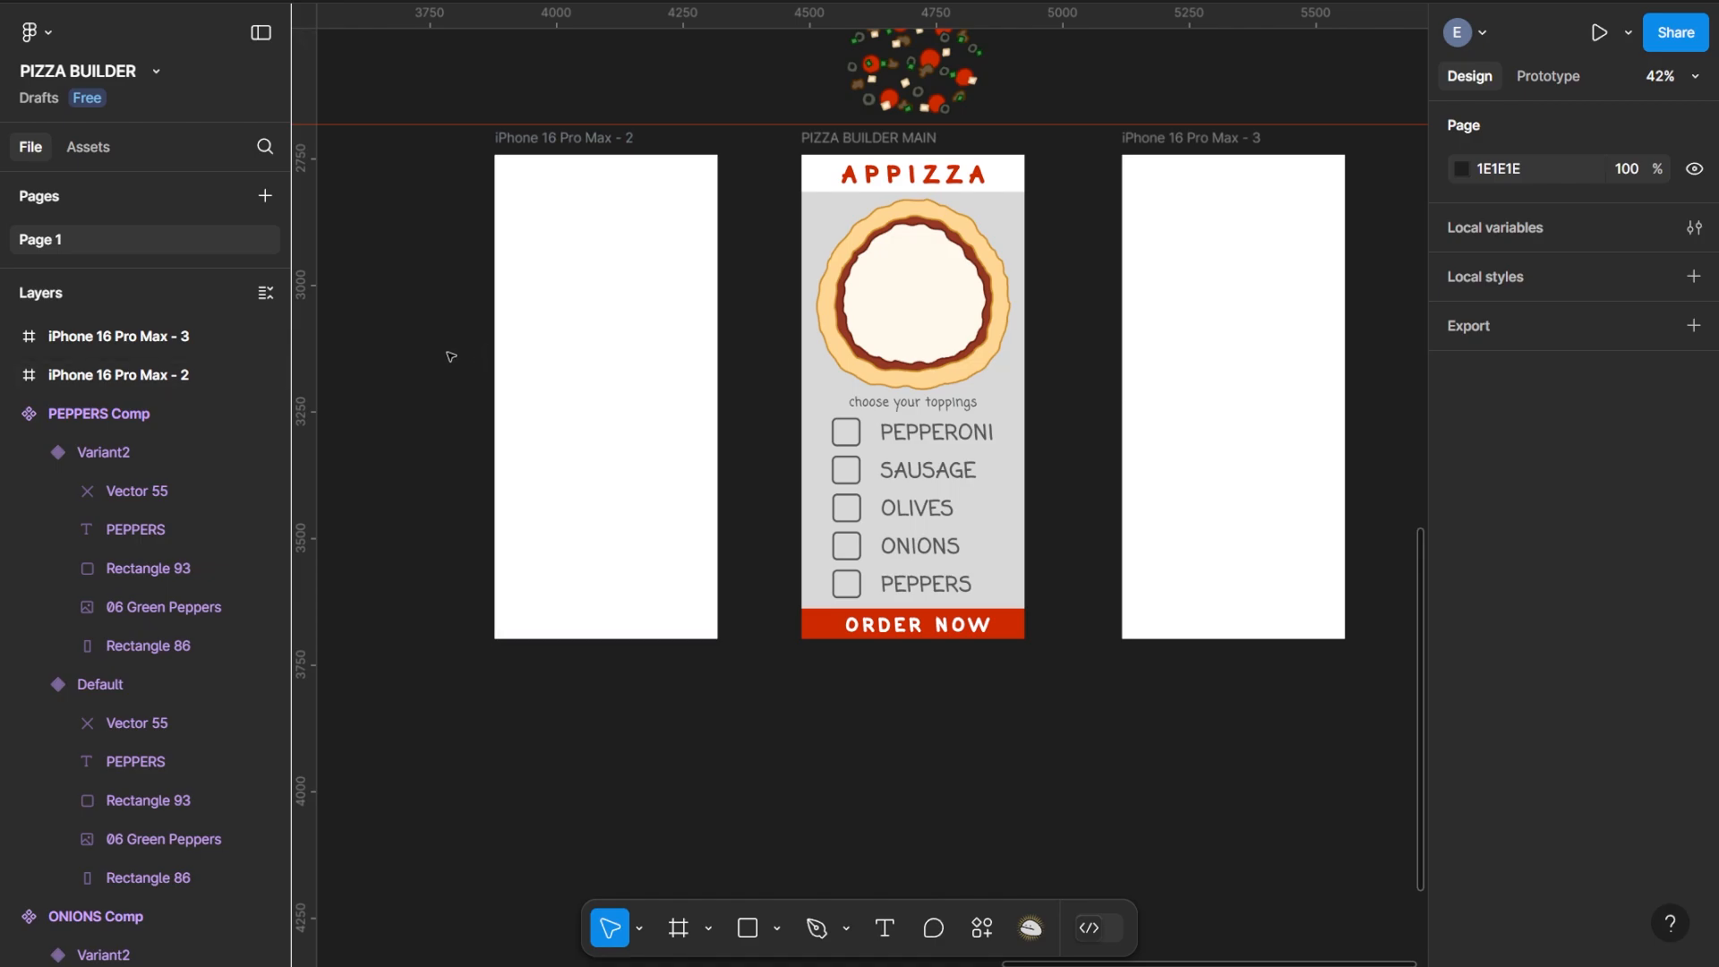
Copy the APPIZZA title with its white header bar and red footer bar from the original pizza design into iPhone 16 Pro Max - 2
scroll(455, 356, left, 20)
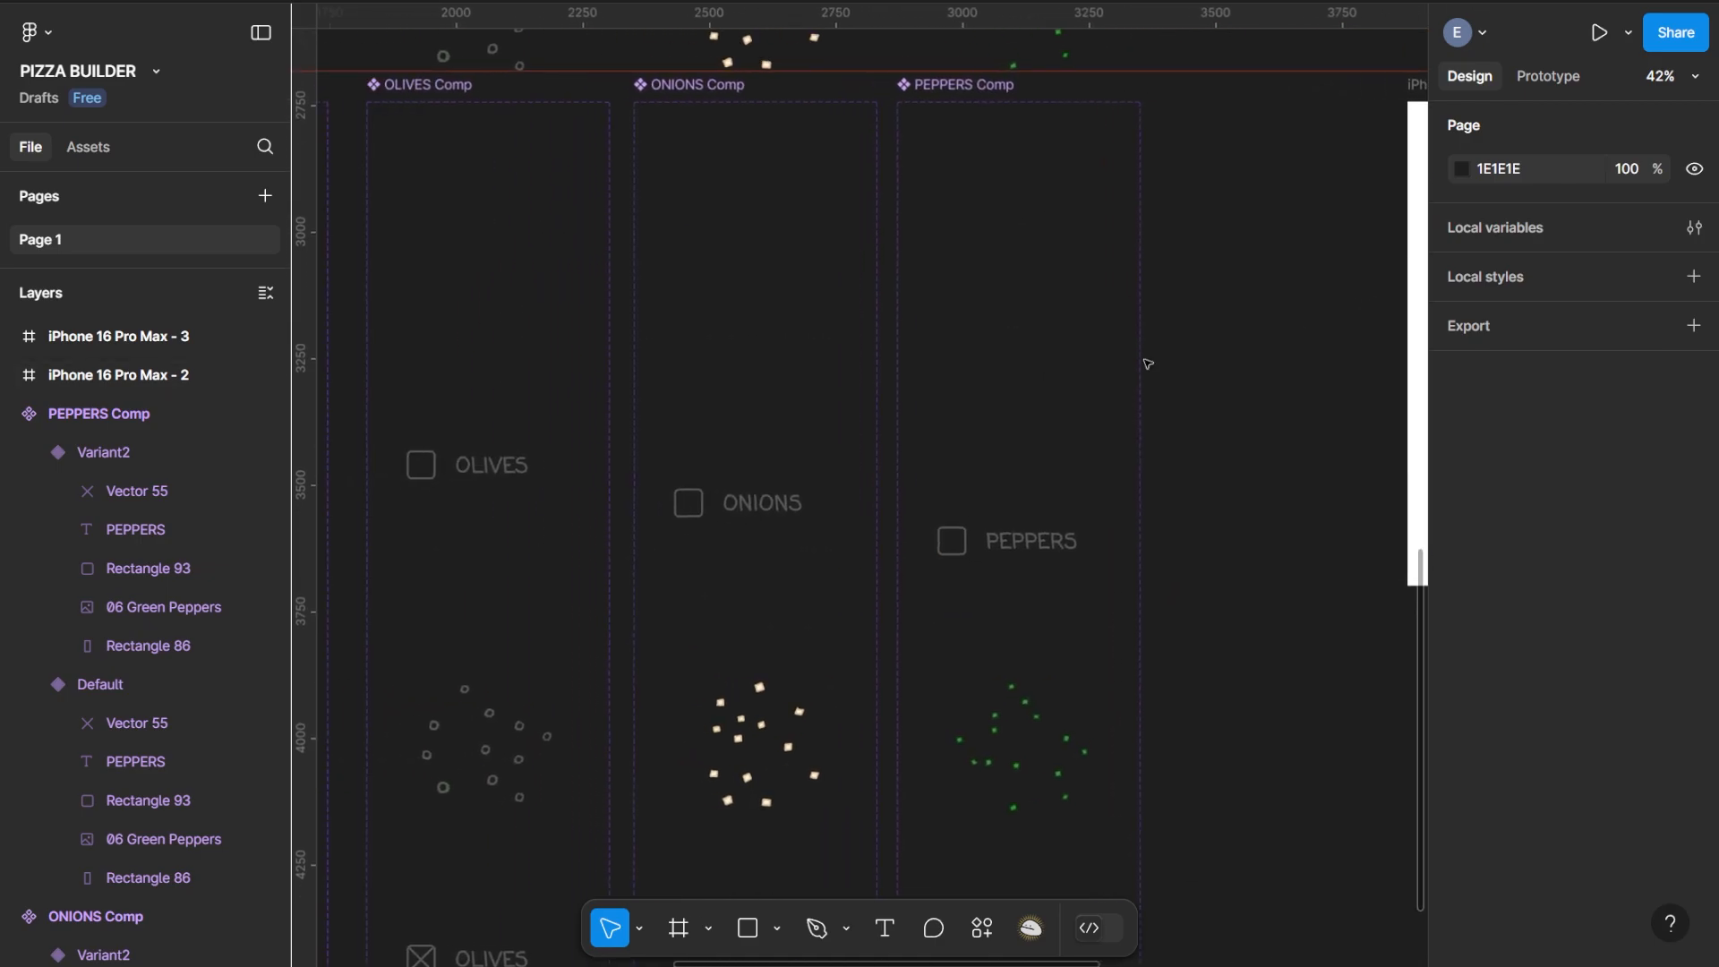
drag(874, 389, 863, 635)
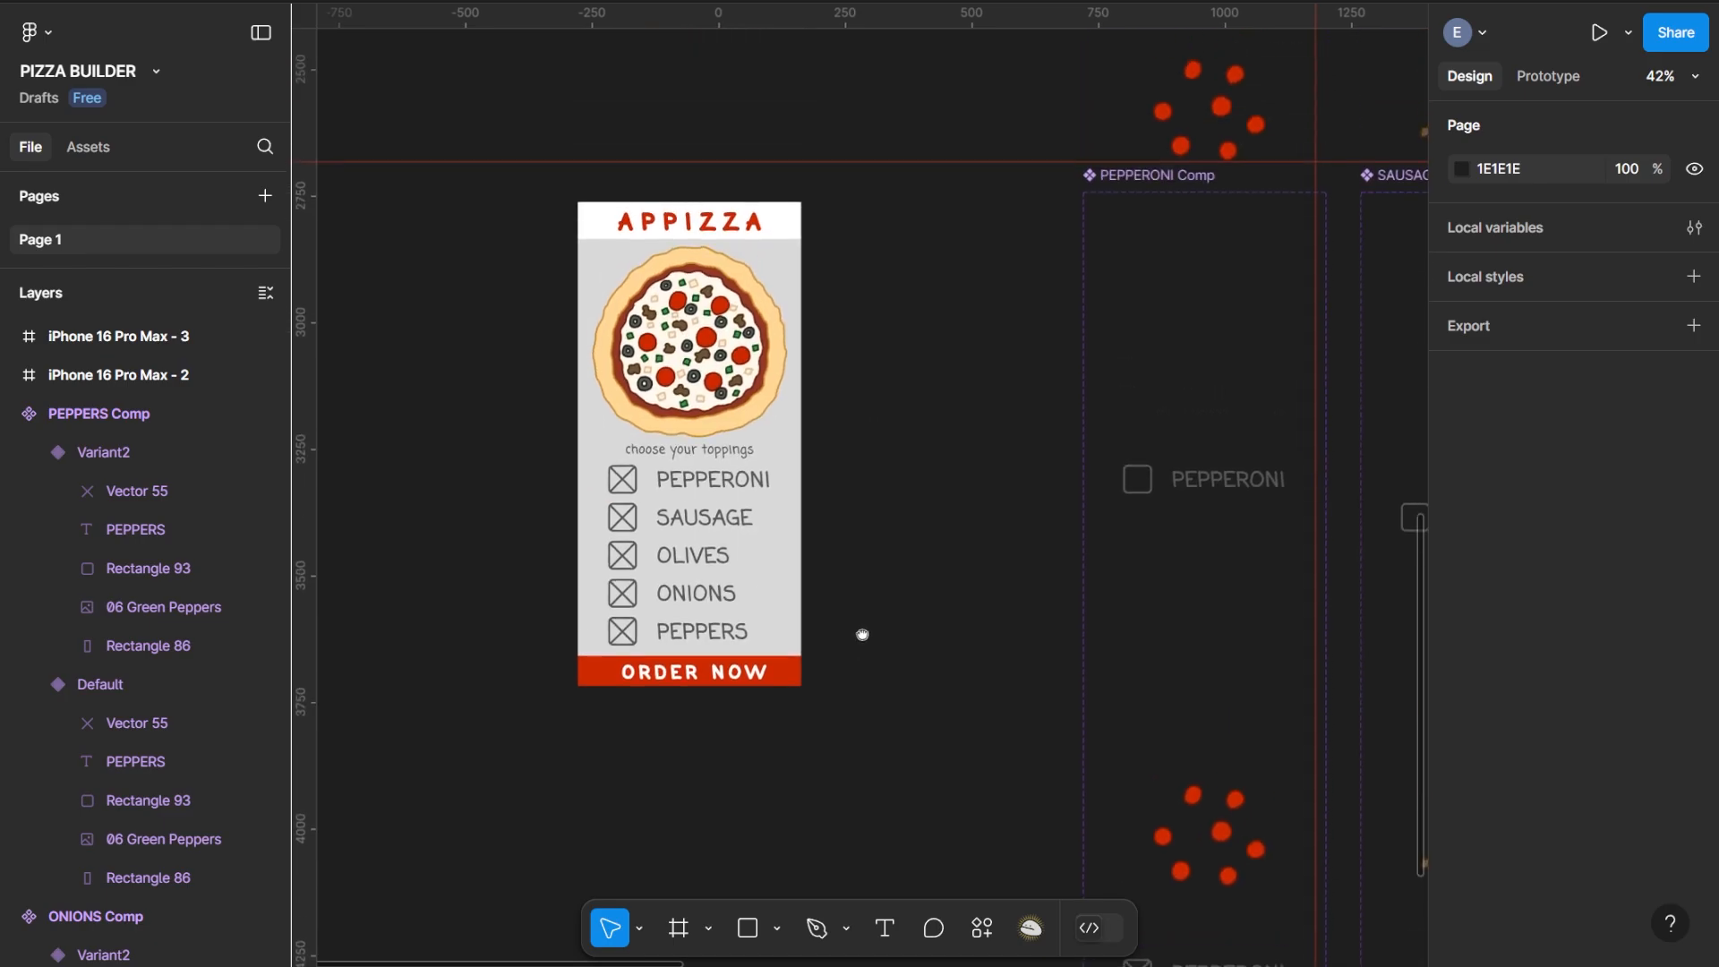
drag(569, 190, 824, 240)
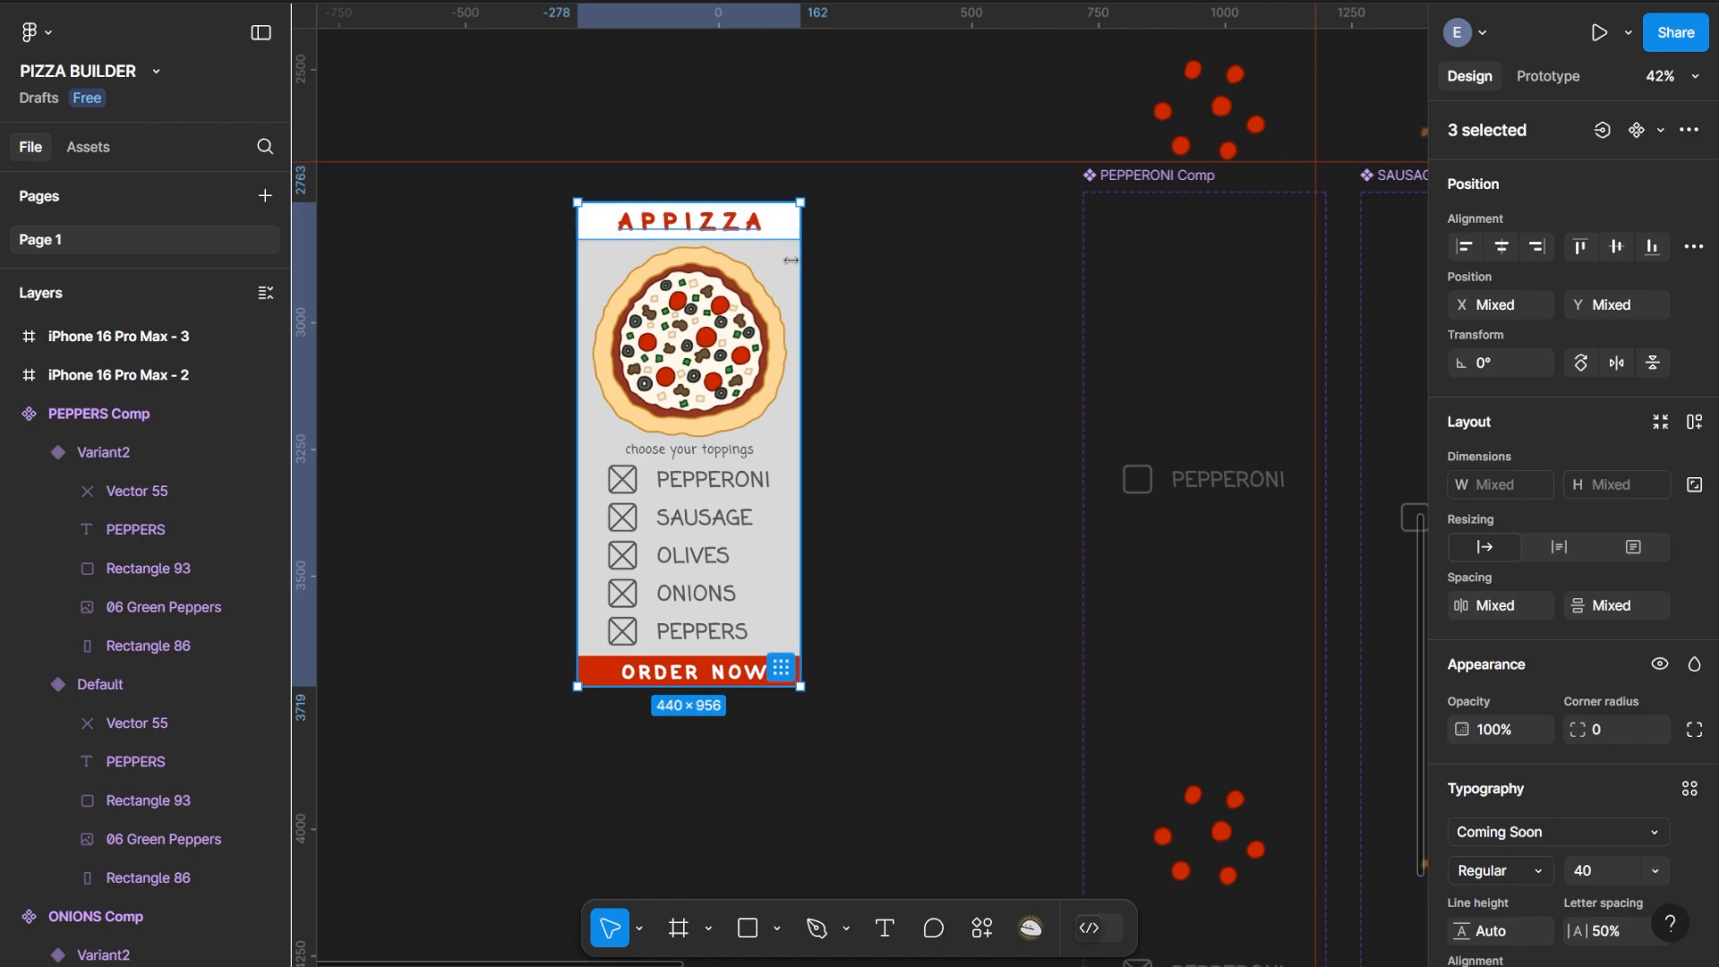
shift+click(782, 570)
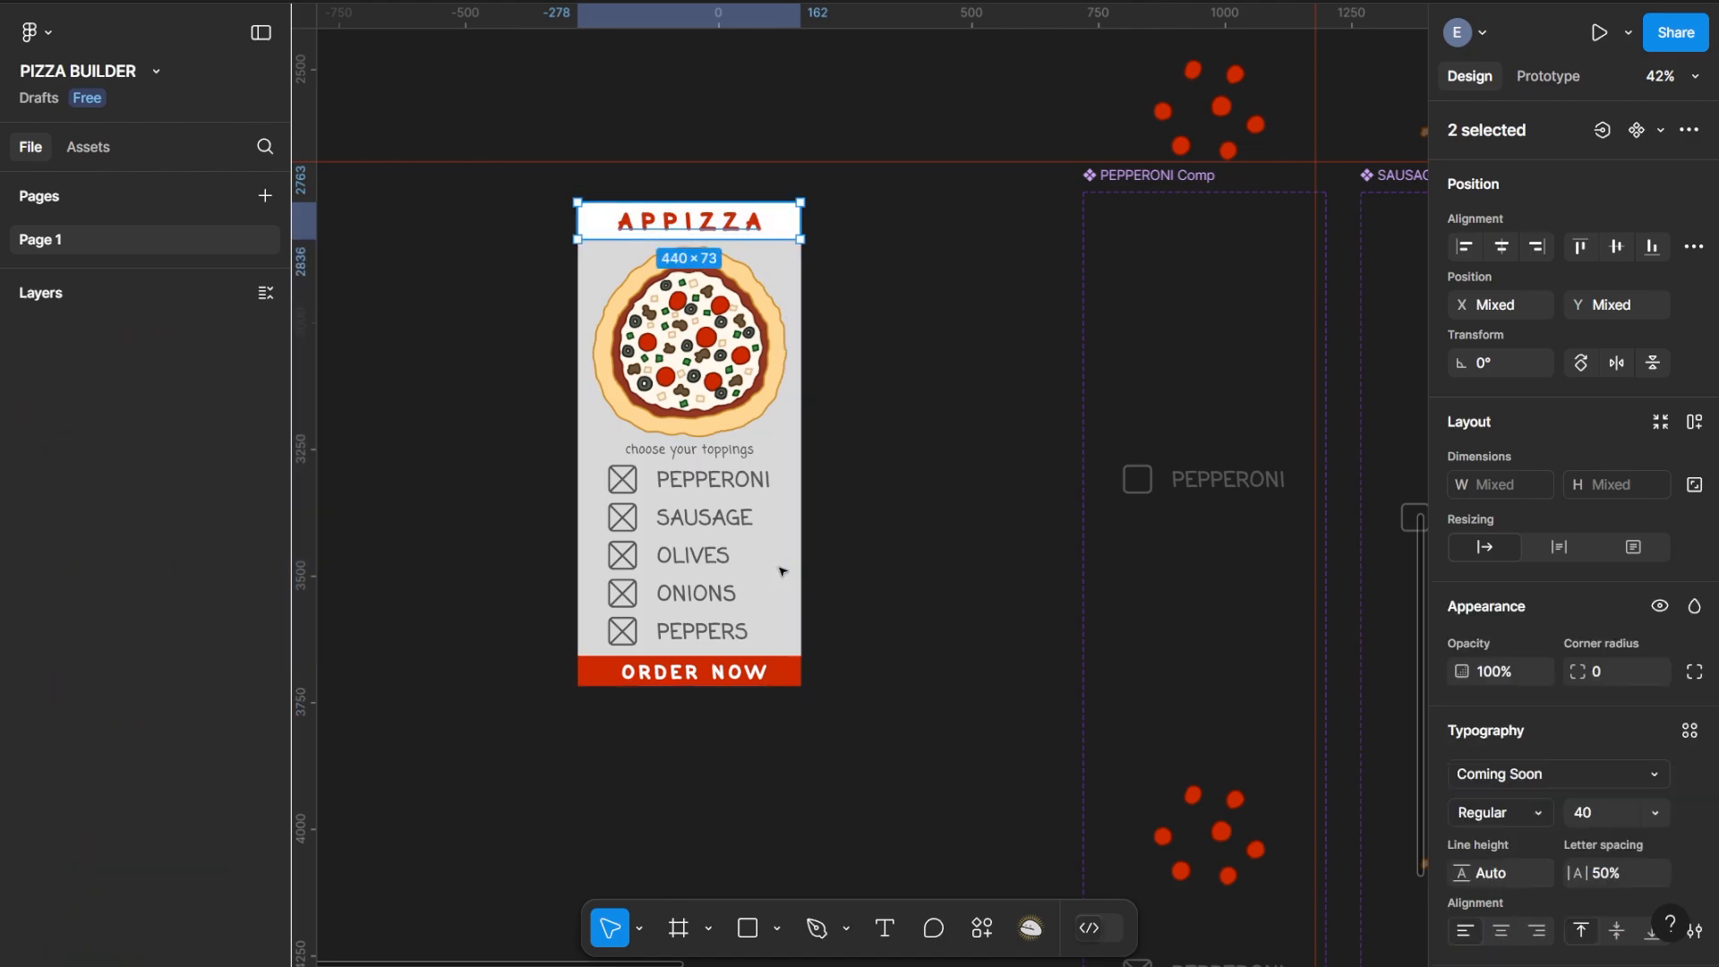
shift+click(796, 682)
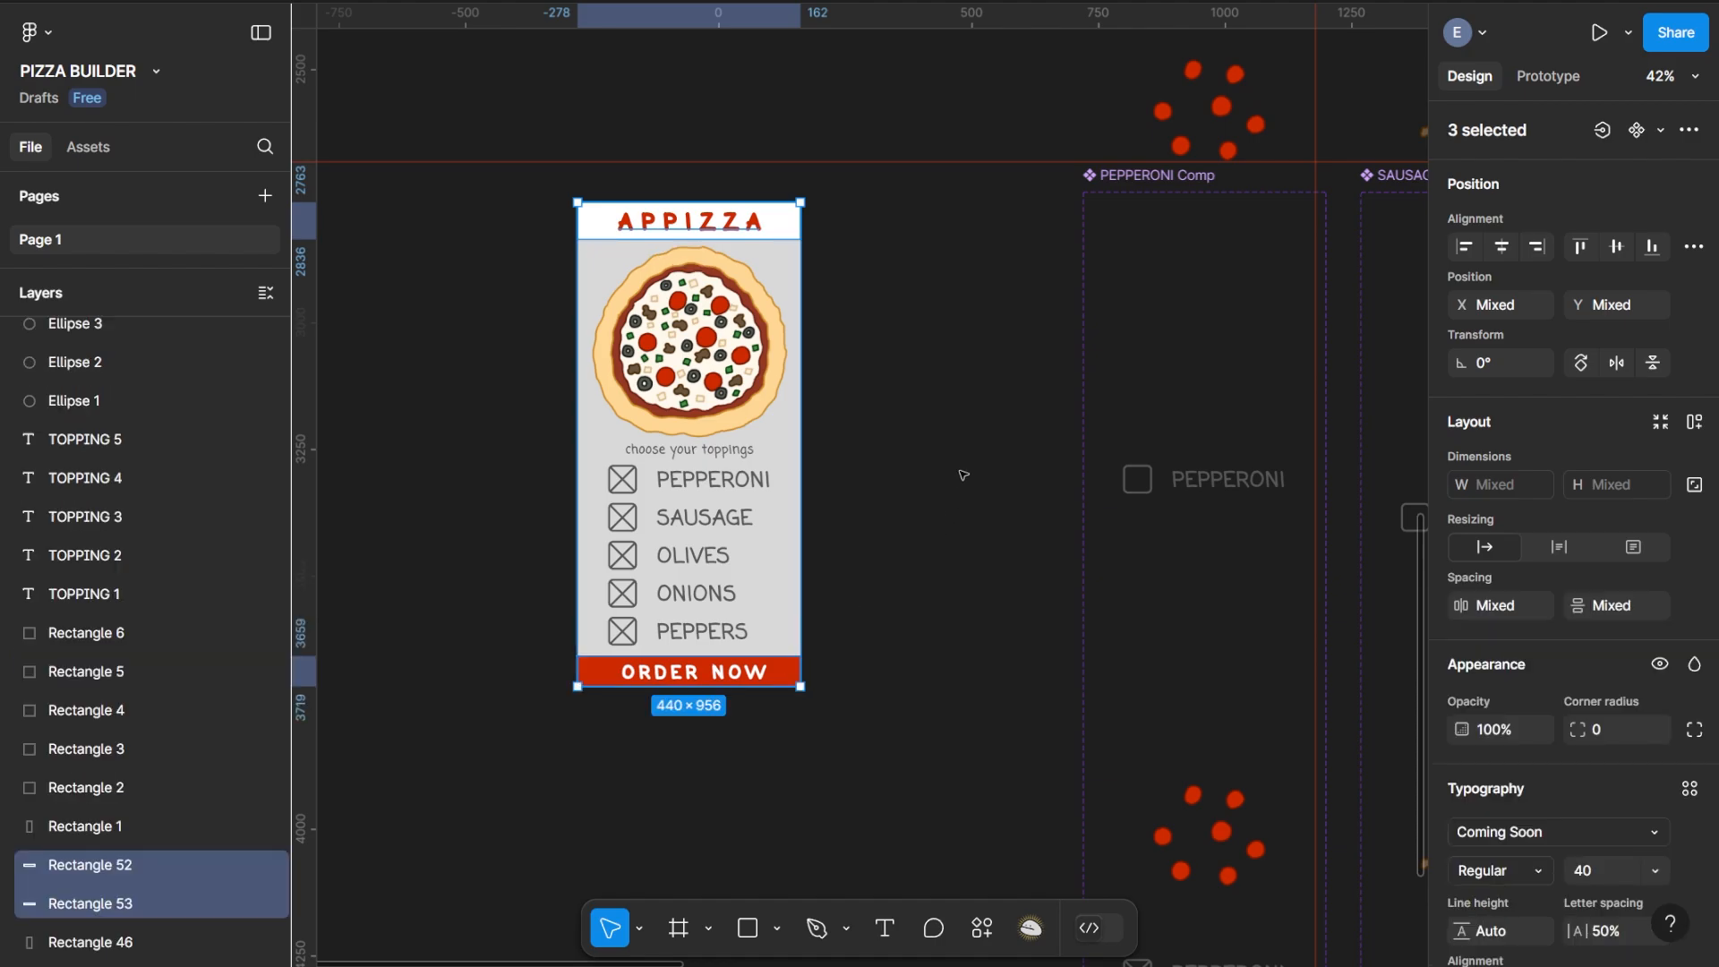
scroll(959, 487, right, 5)
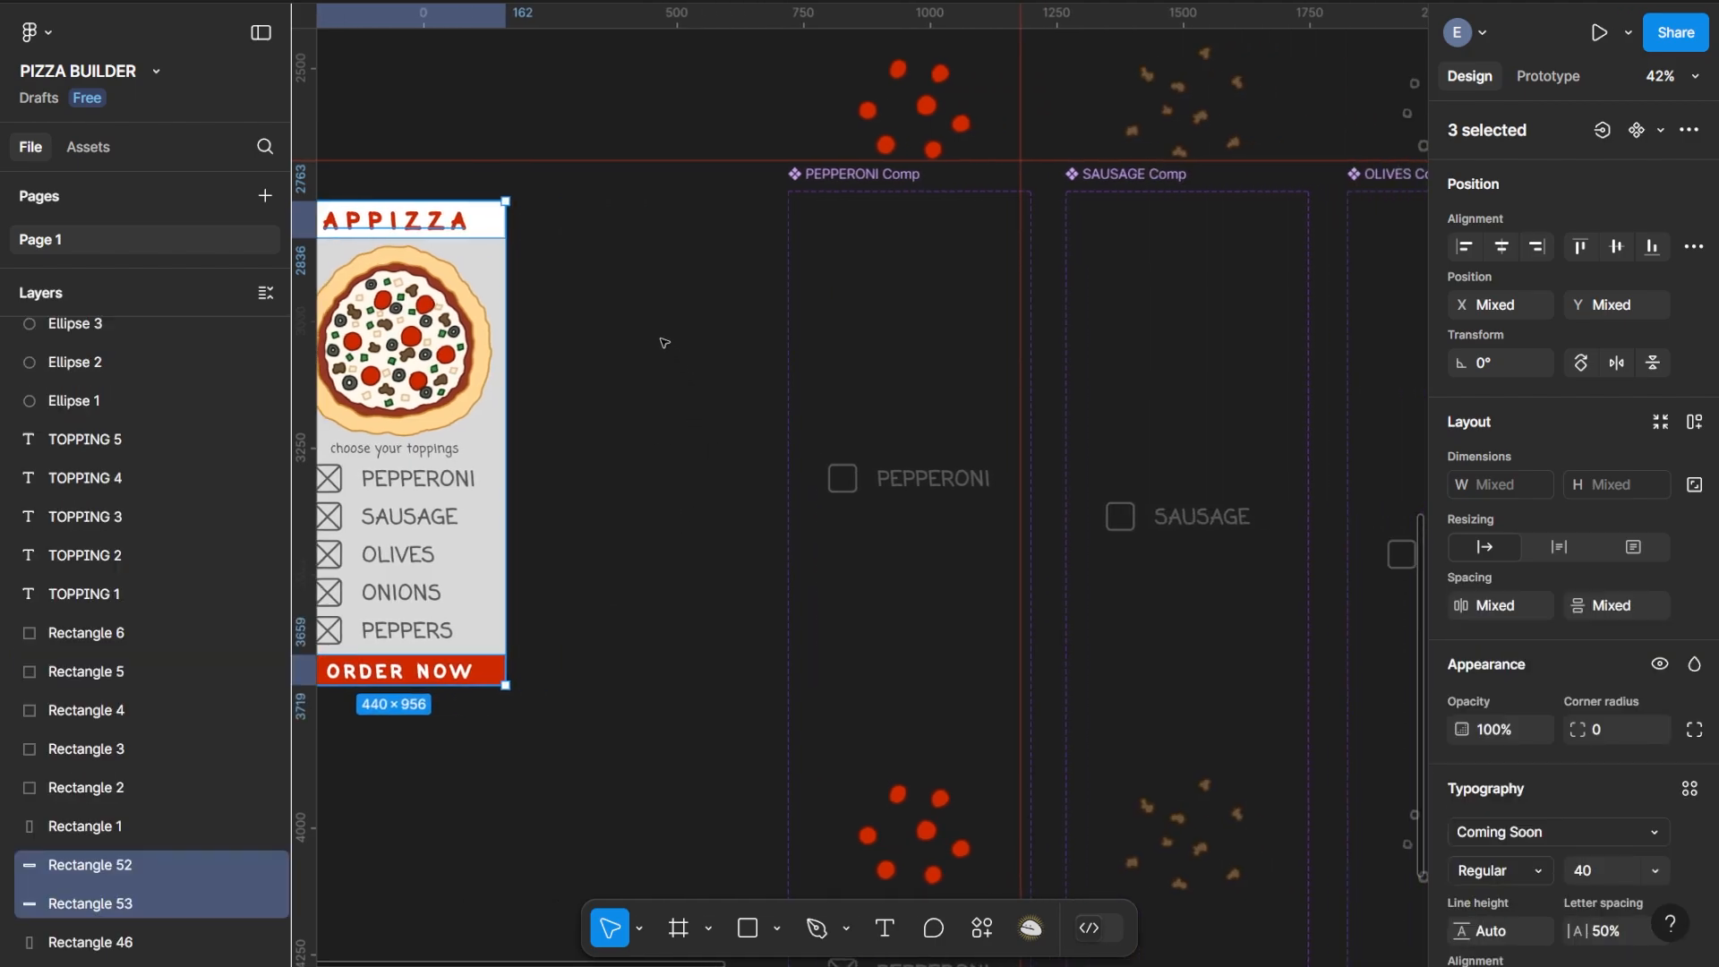
scroll(894, 364, right, 15)
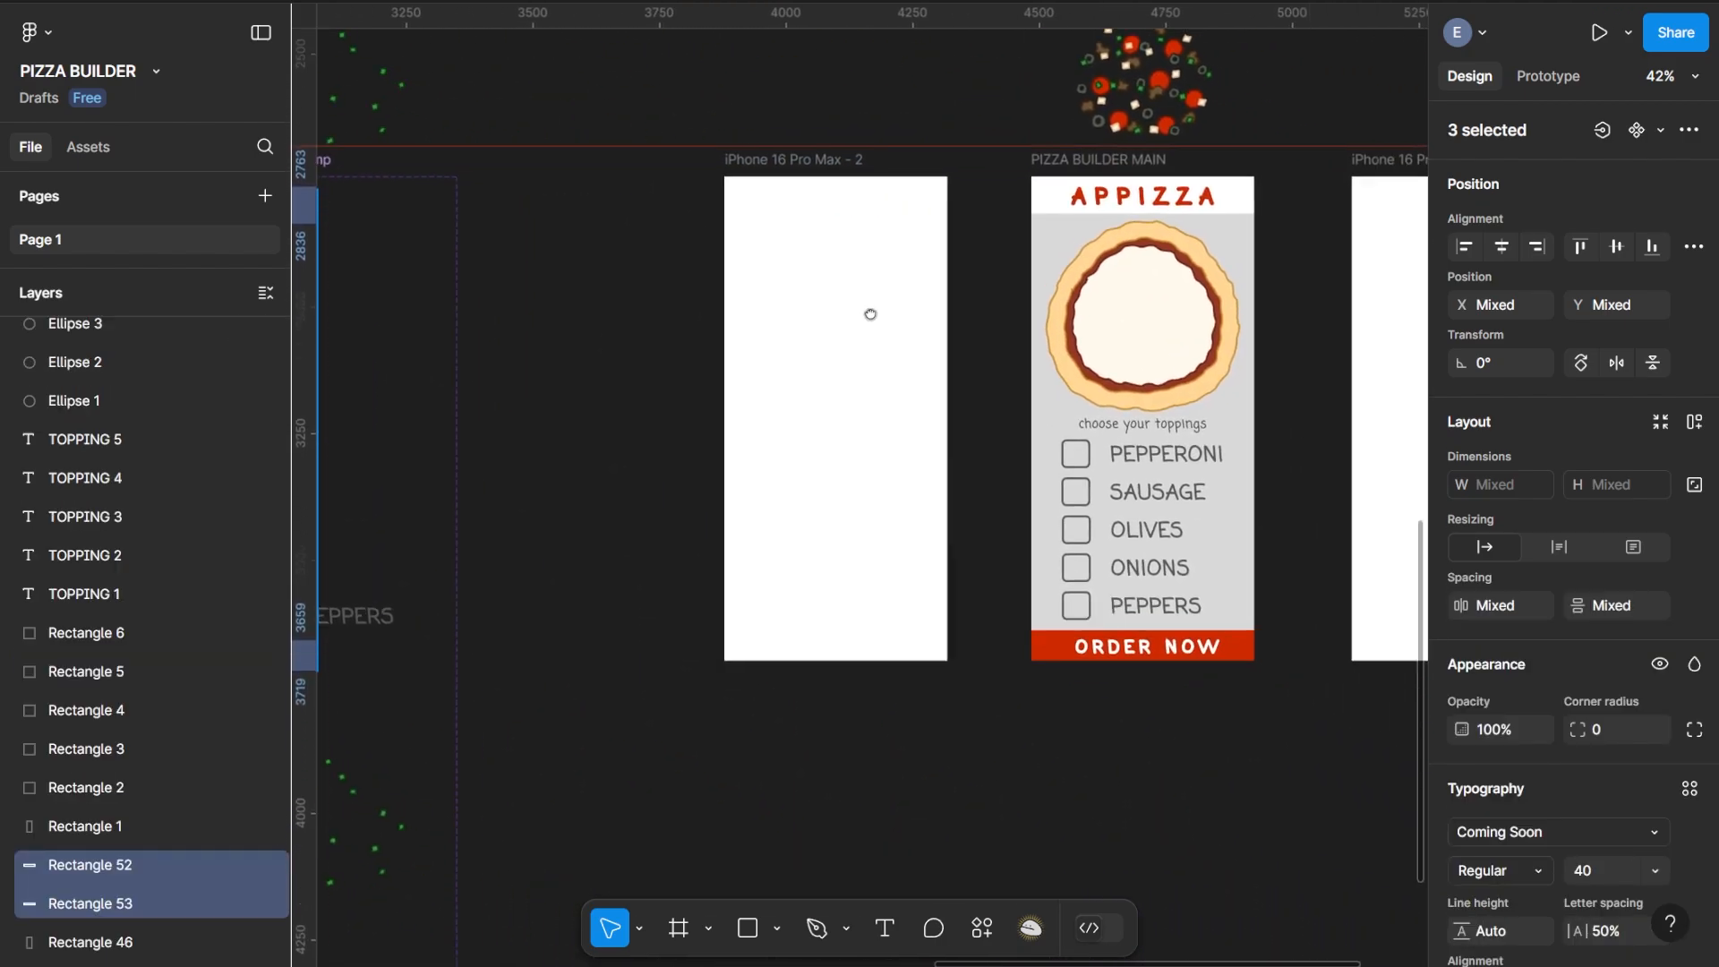
scroll(874, 316, right, 3)
click(584, 283)
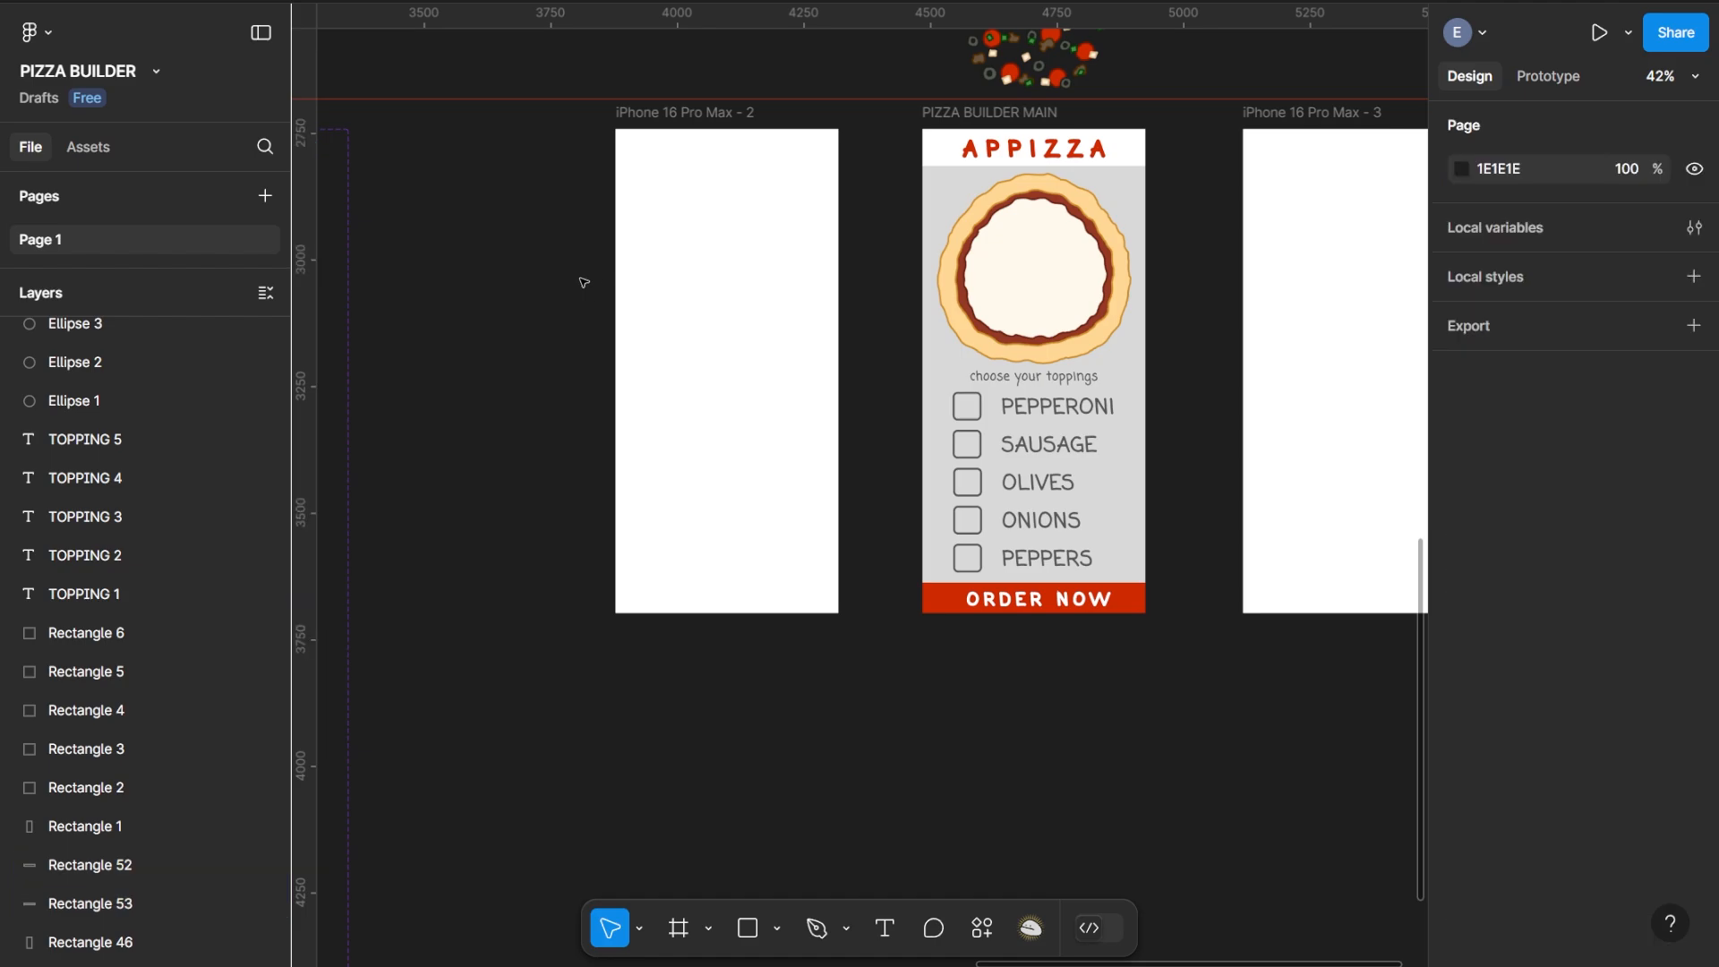
key(ctrl+v)
drag(928, 266, 815, 147)
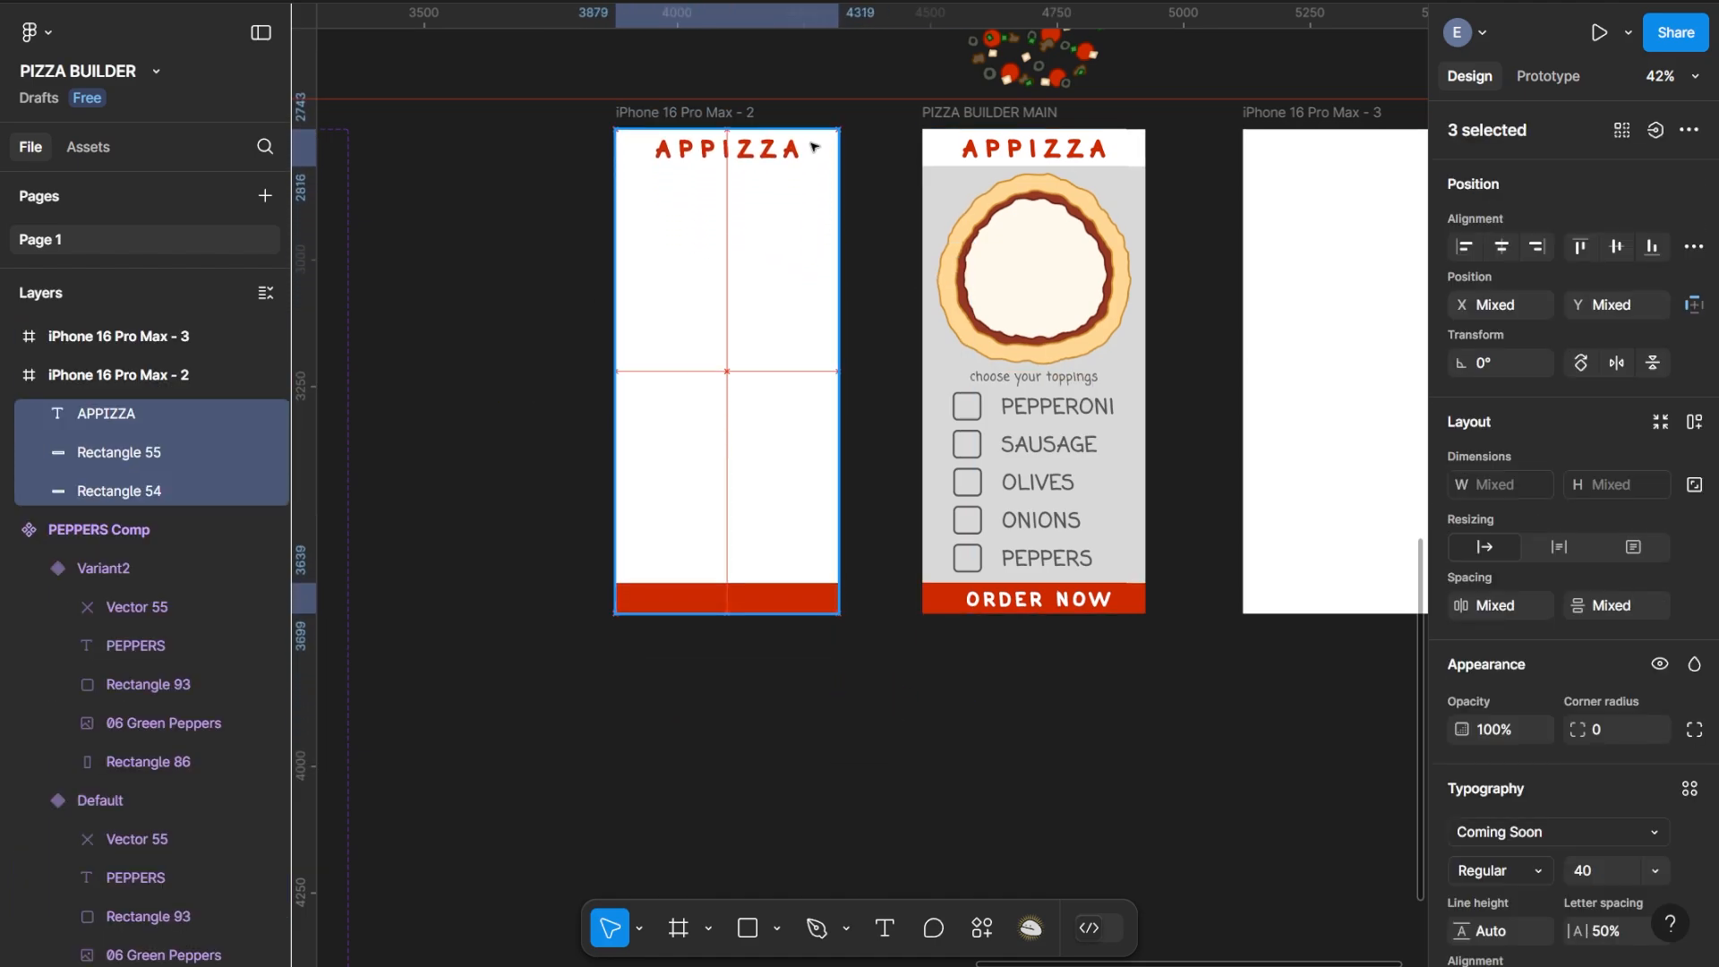
Delete the white header bar in iPhone 16 Pro Max - 2 and set the APPIZZA title's fill and stroke to FFFFFF
click(640, 150)
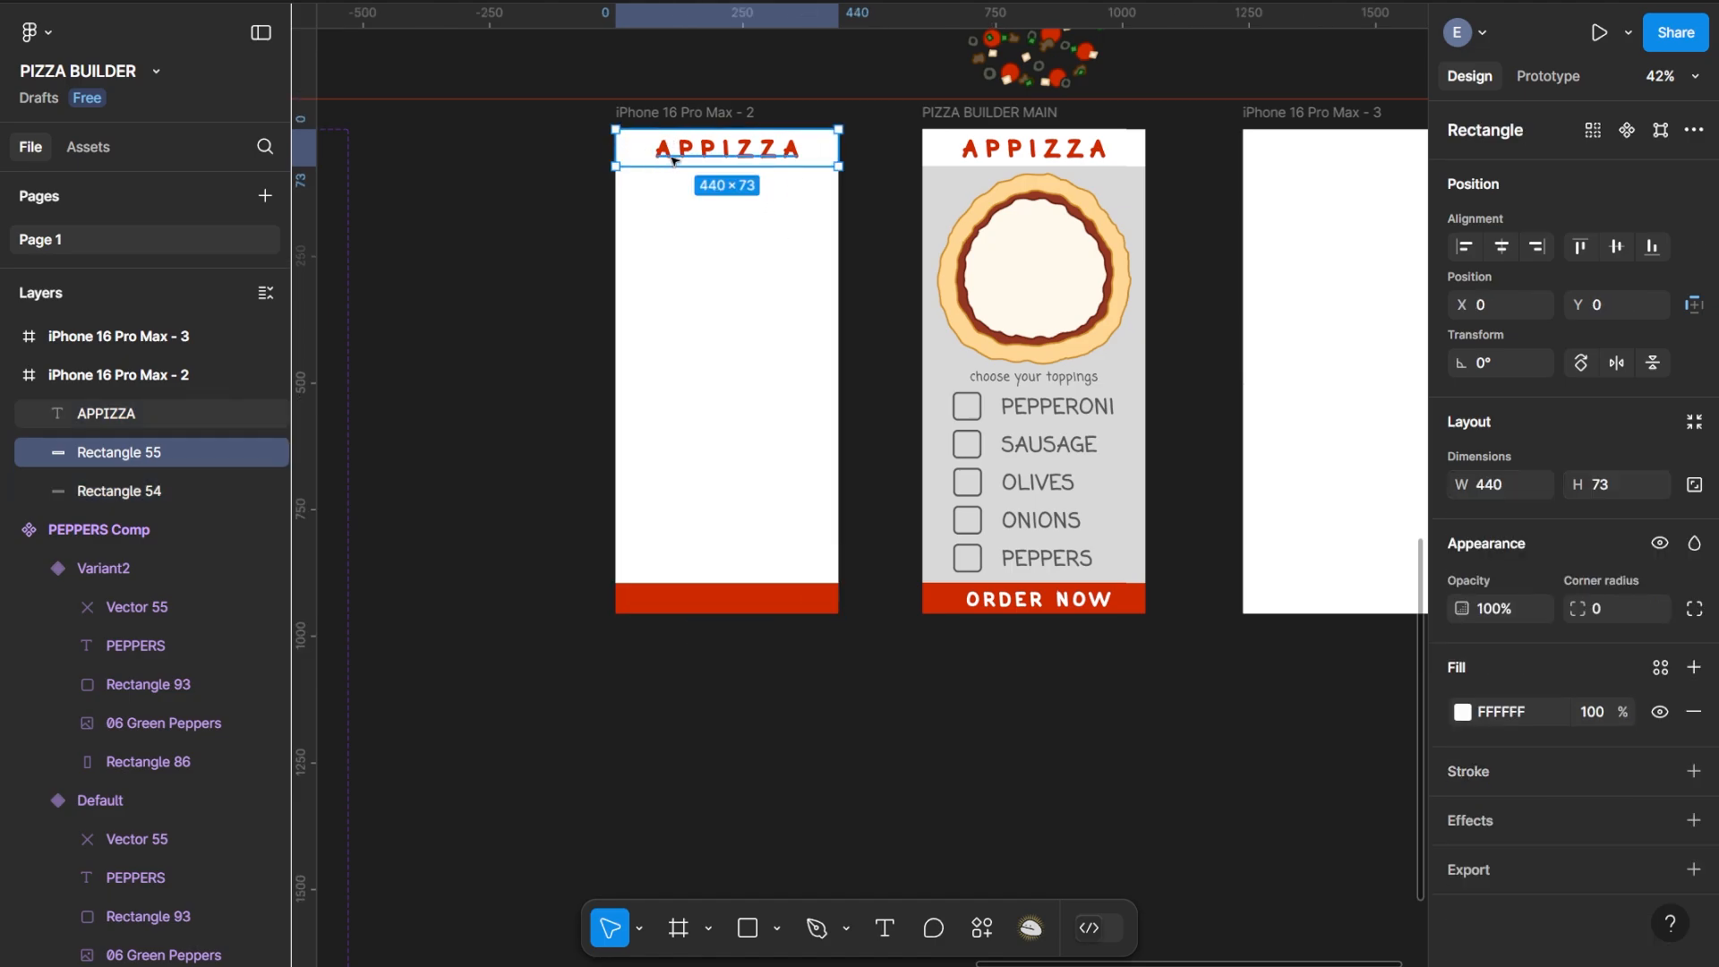
key(Delete)
click(673, 159)
scroll(1560, 716, down, 1)
scroll(1561, 716, down, 3)
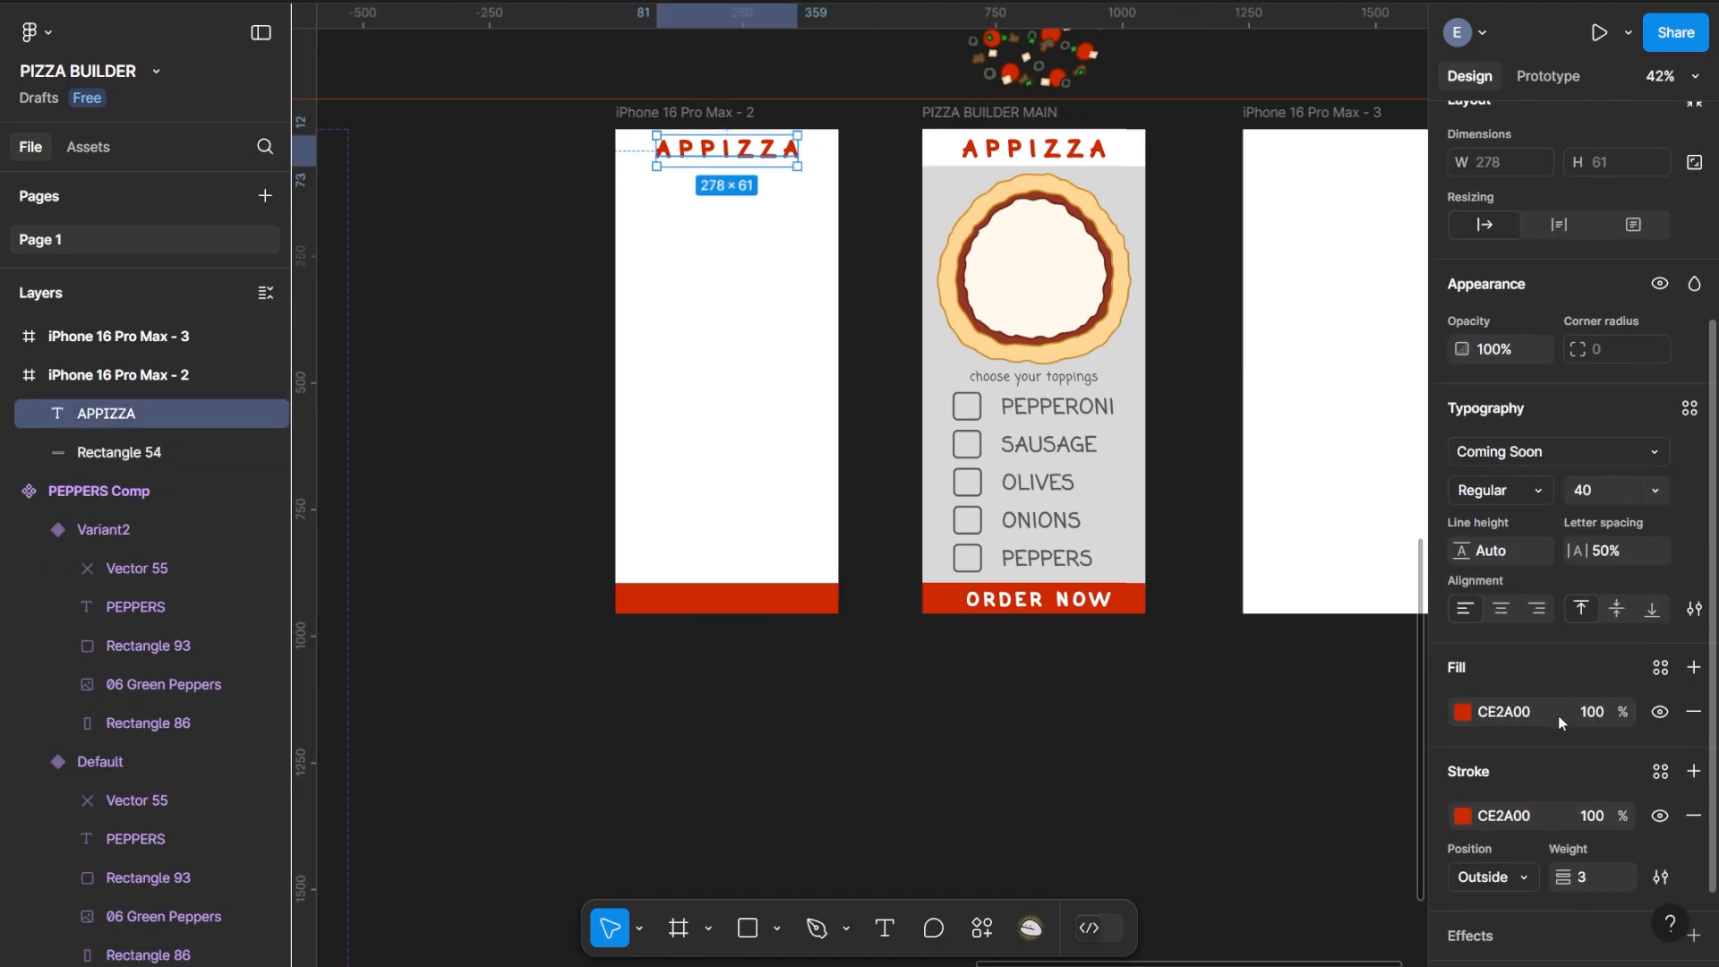
click(1467, 713)
drag(1193, 461, 1156, 440)
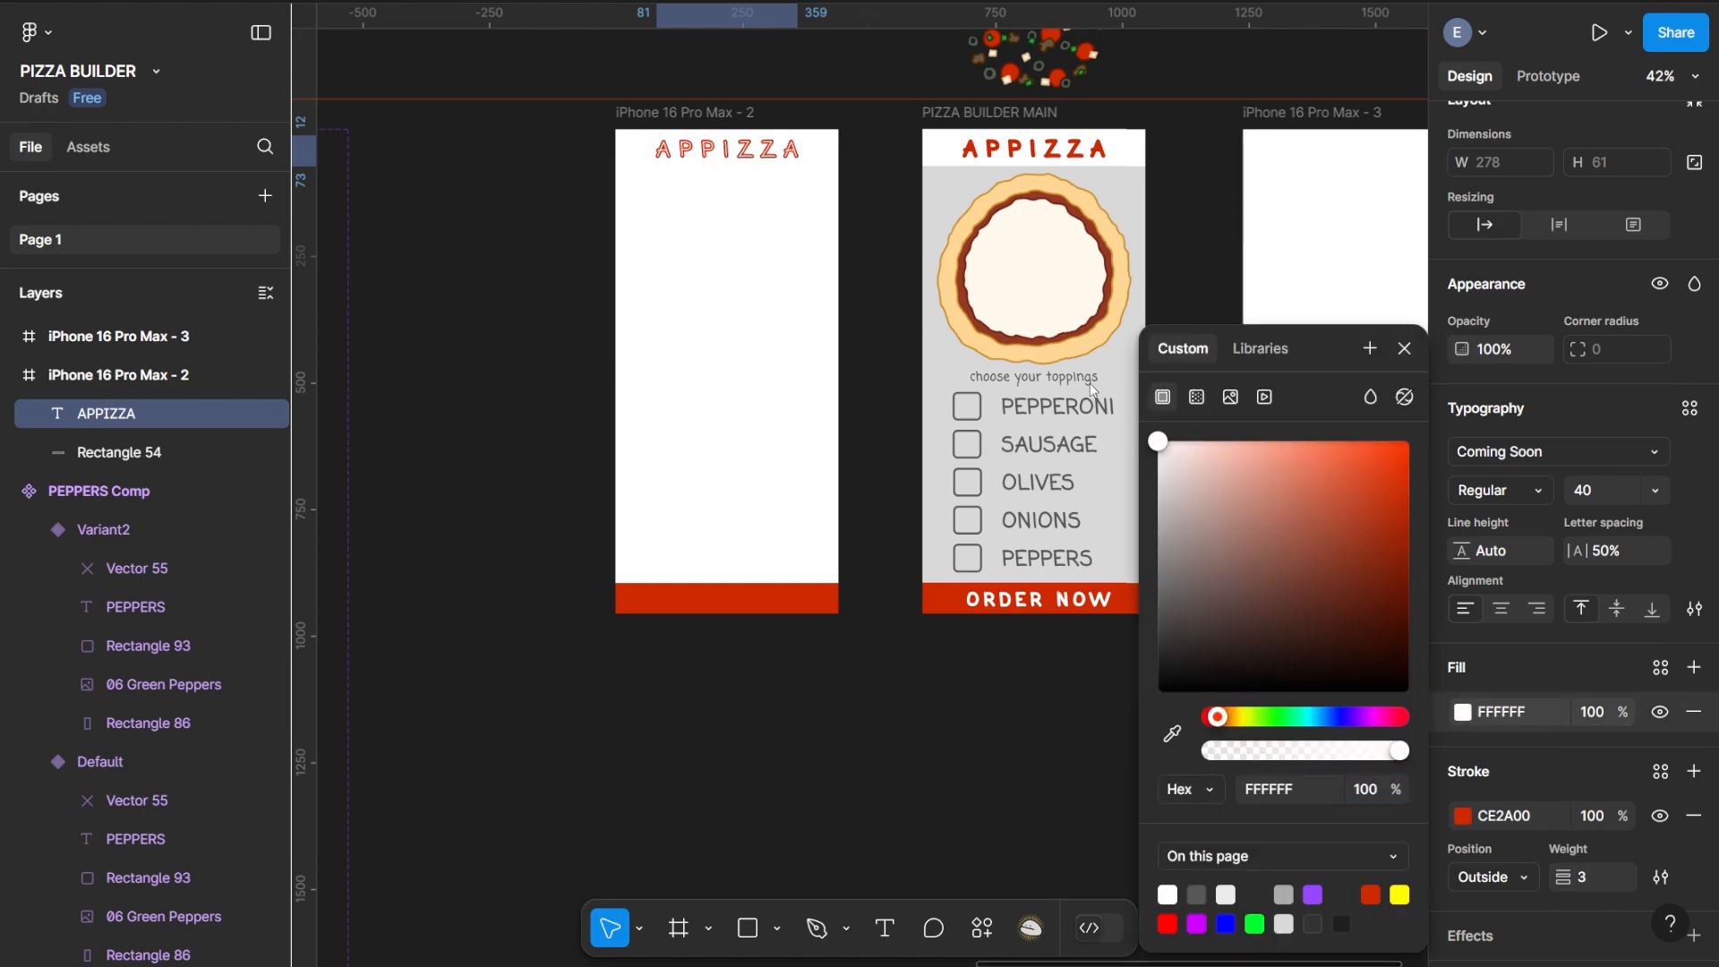
click(1463, 816)
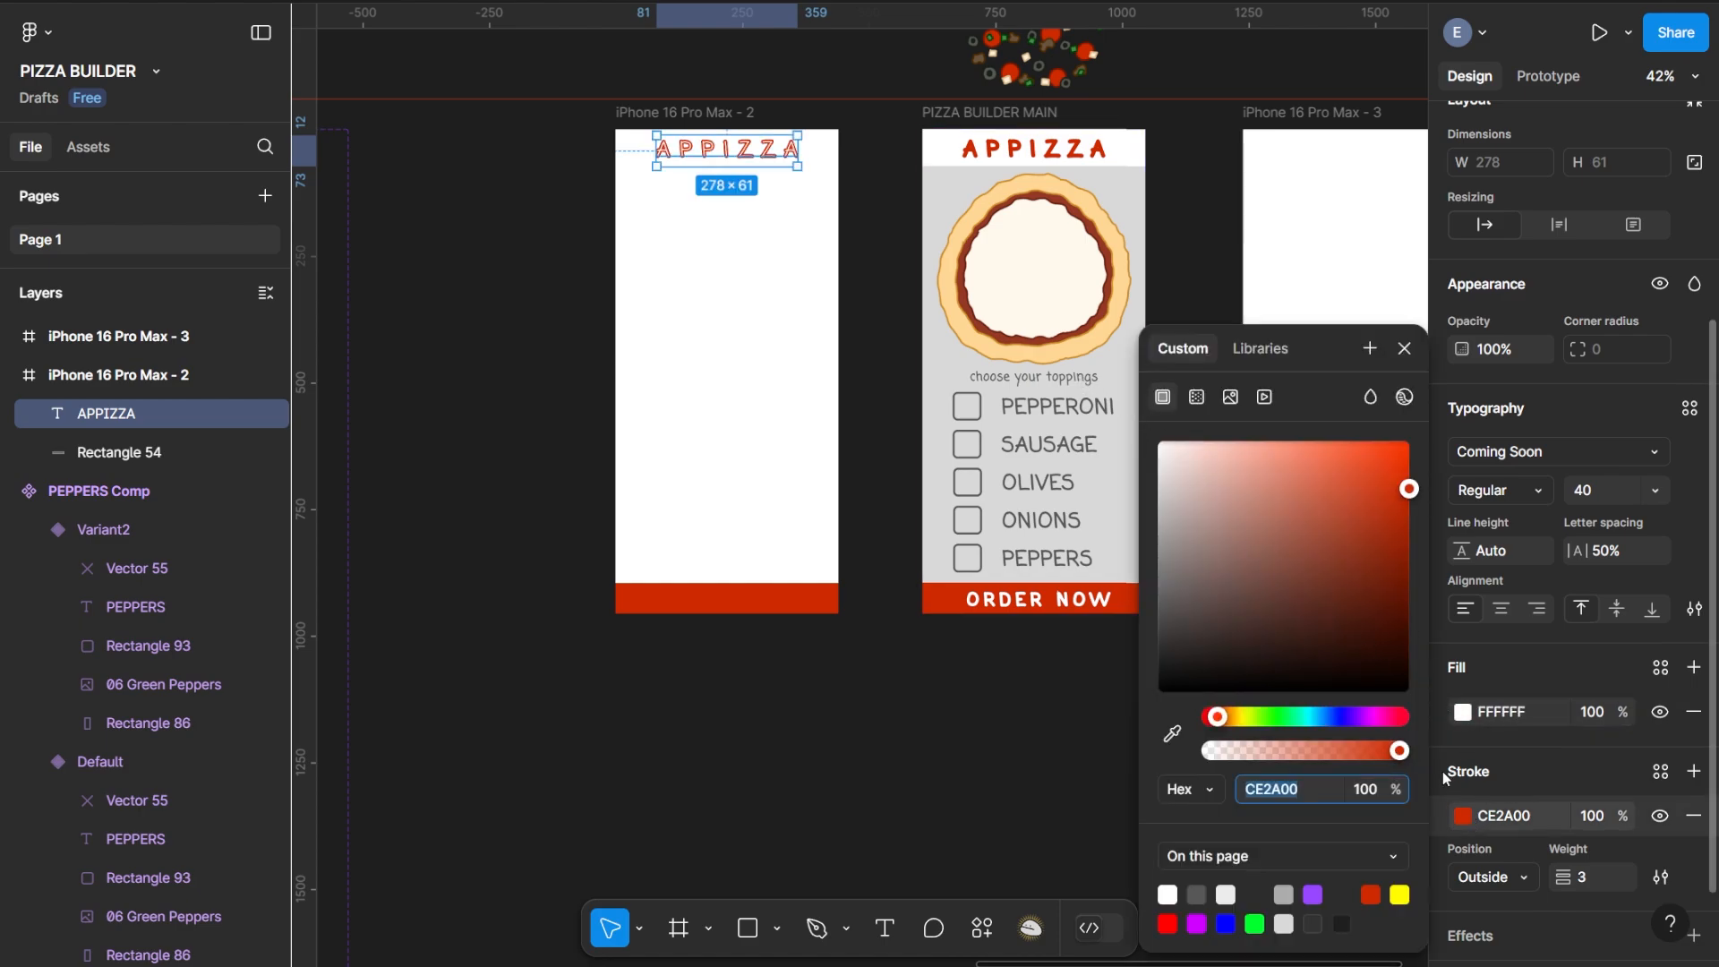
text(FFFFFF)
key(Return)
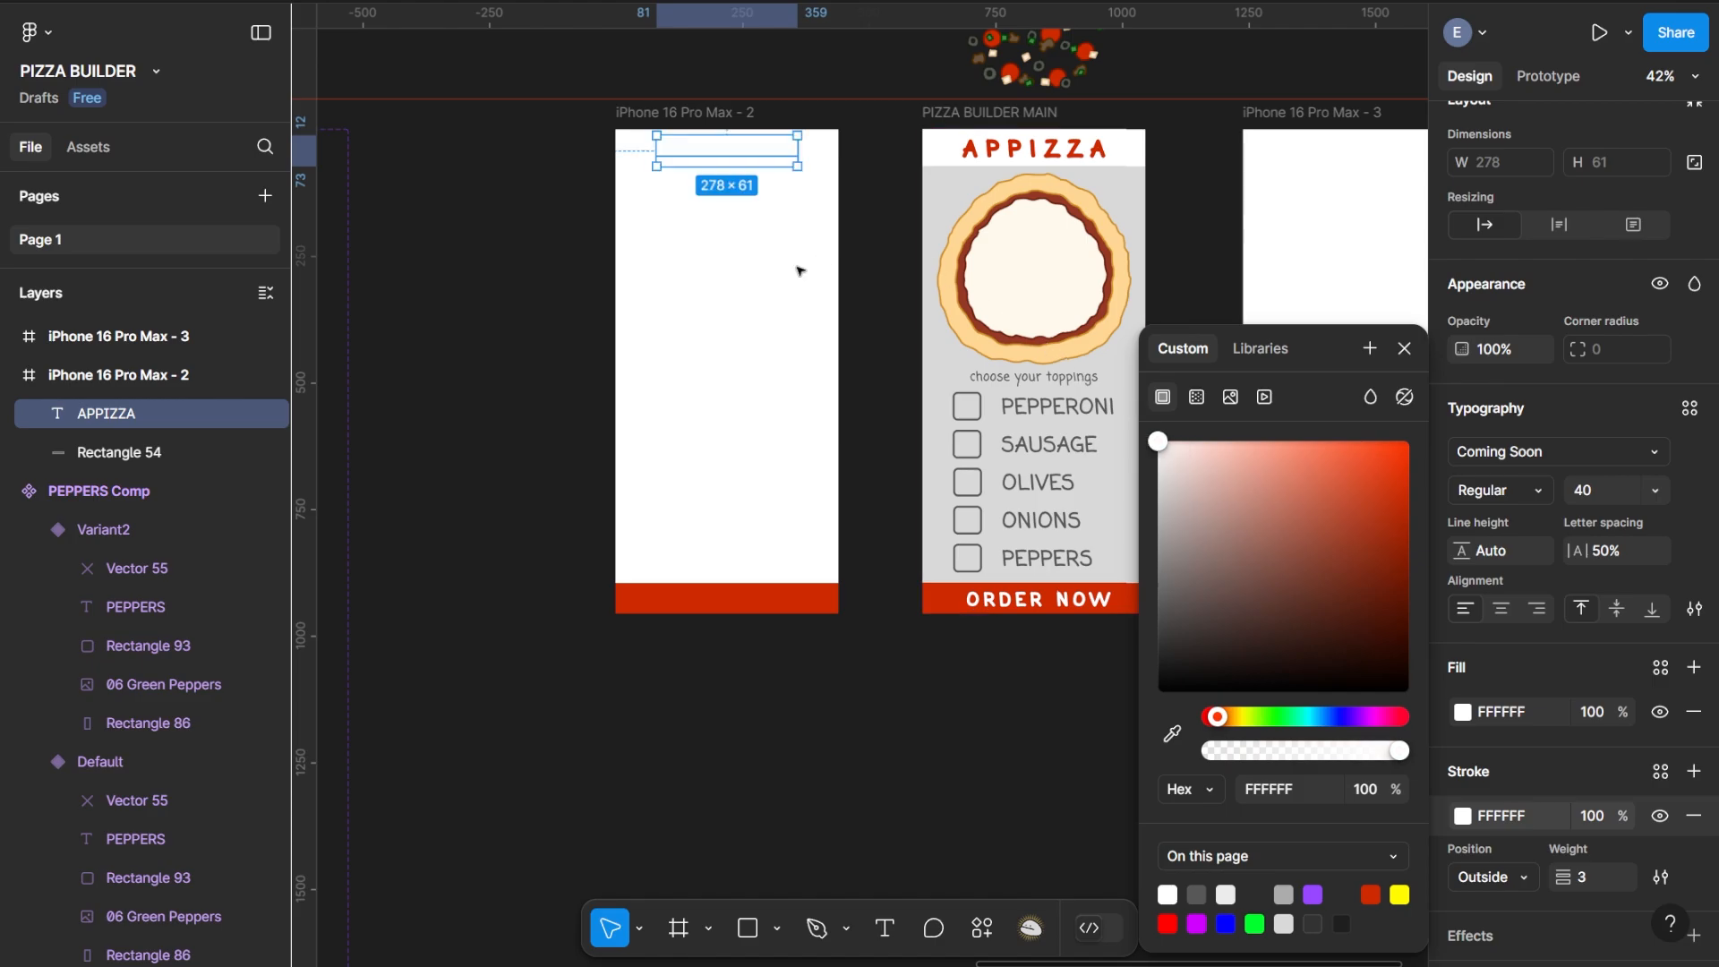
click(885, 474)
Stretch the red bar to fill iPhone 16 Pro Max - 2 at 440 × 956 and centre the APPIZZA title vertically
click(752, 593)
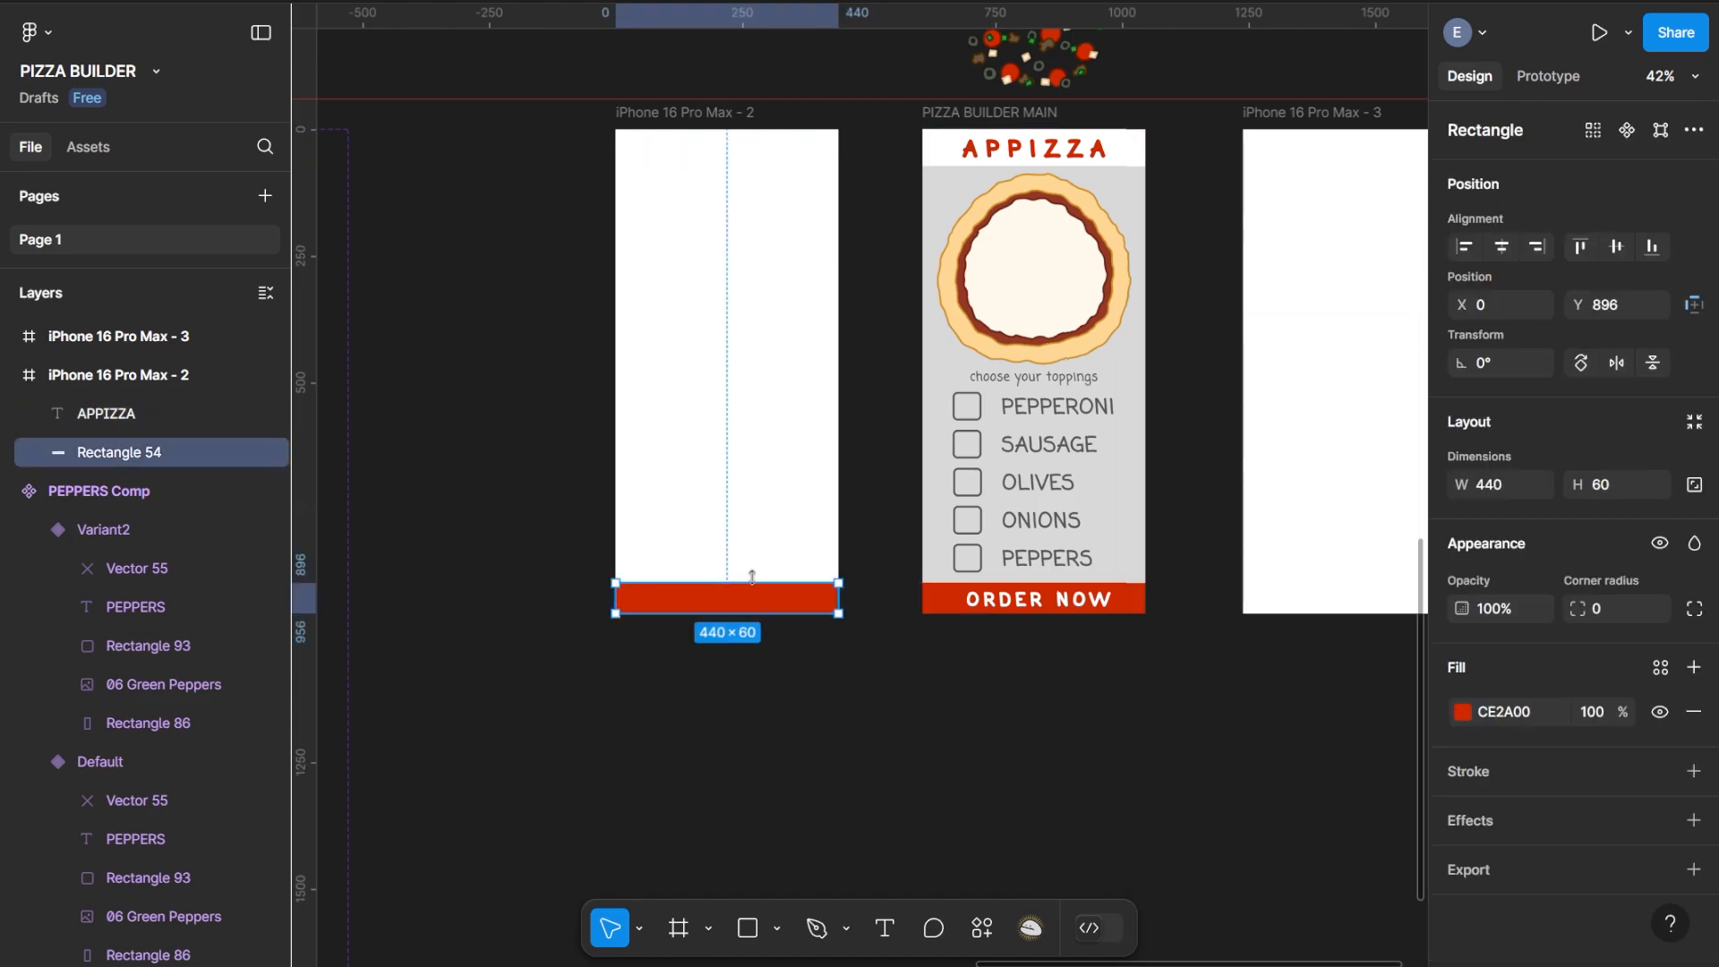
drag(752, 580, 812, 130)
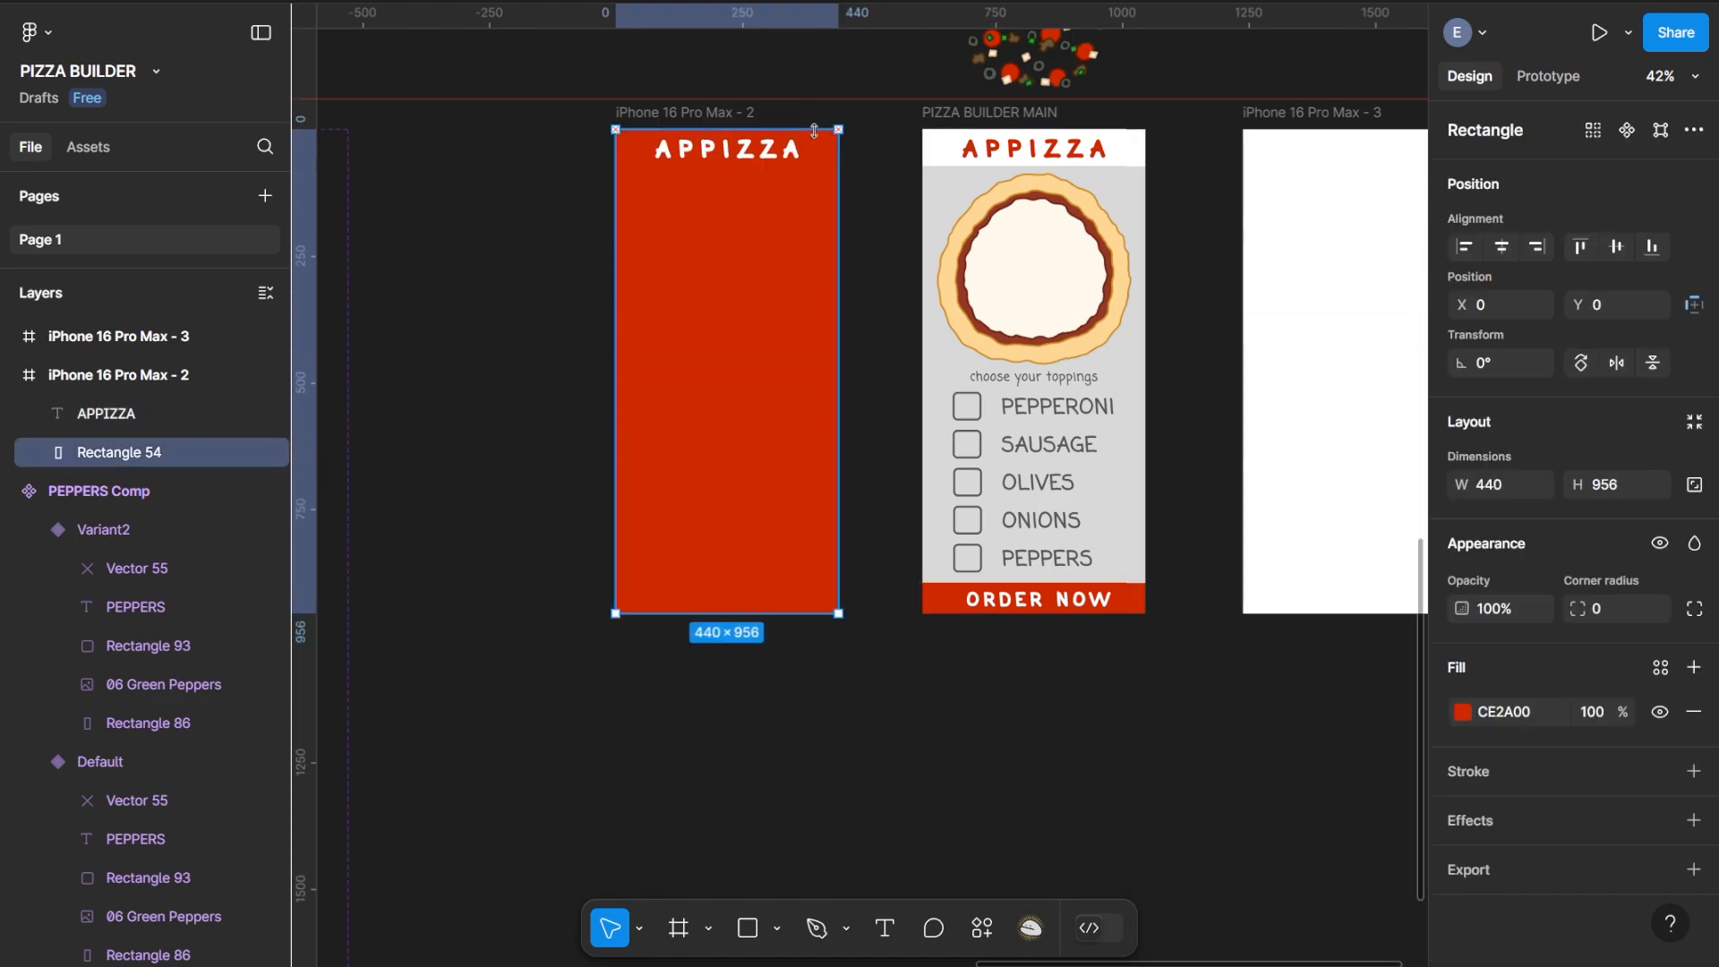
click(768, 155)
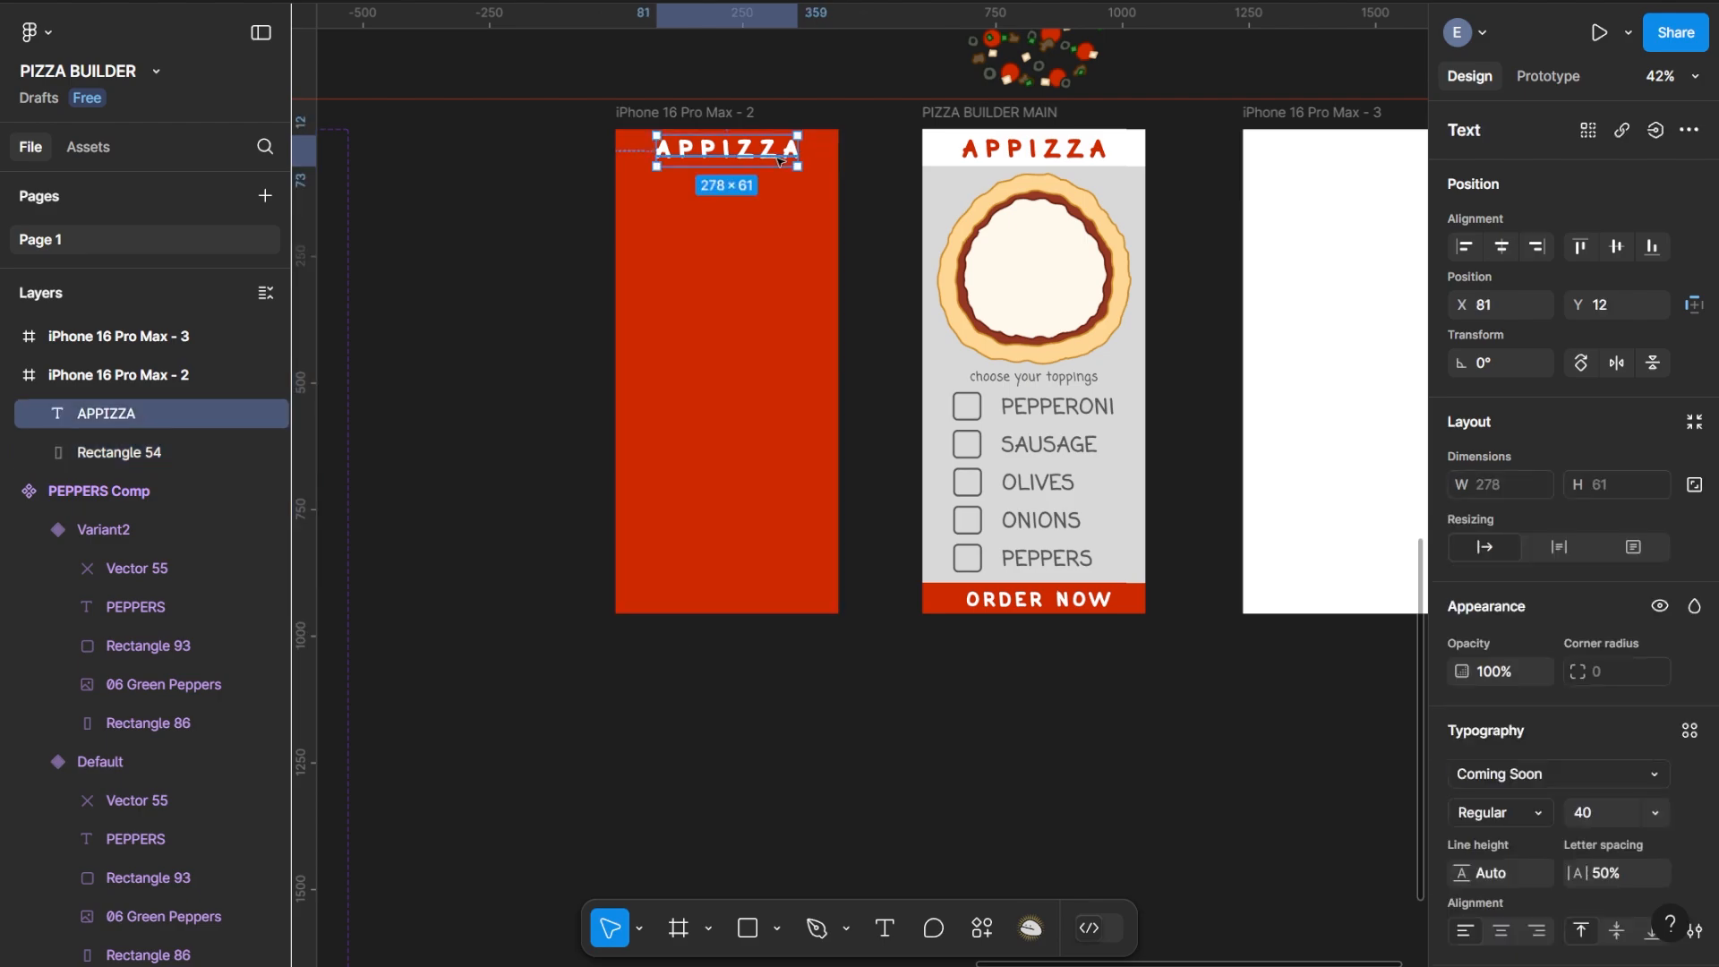
click(1614, 251)
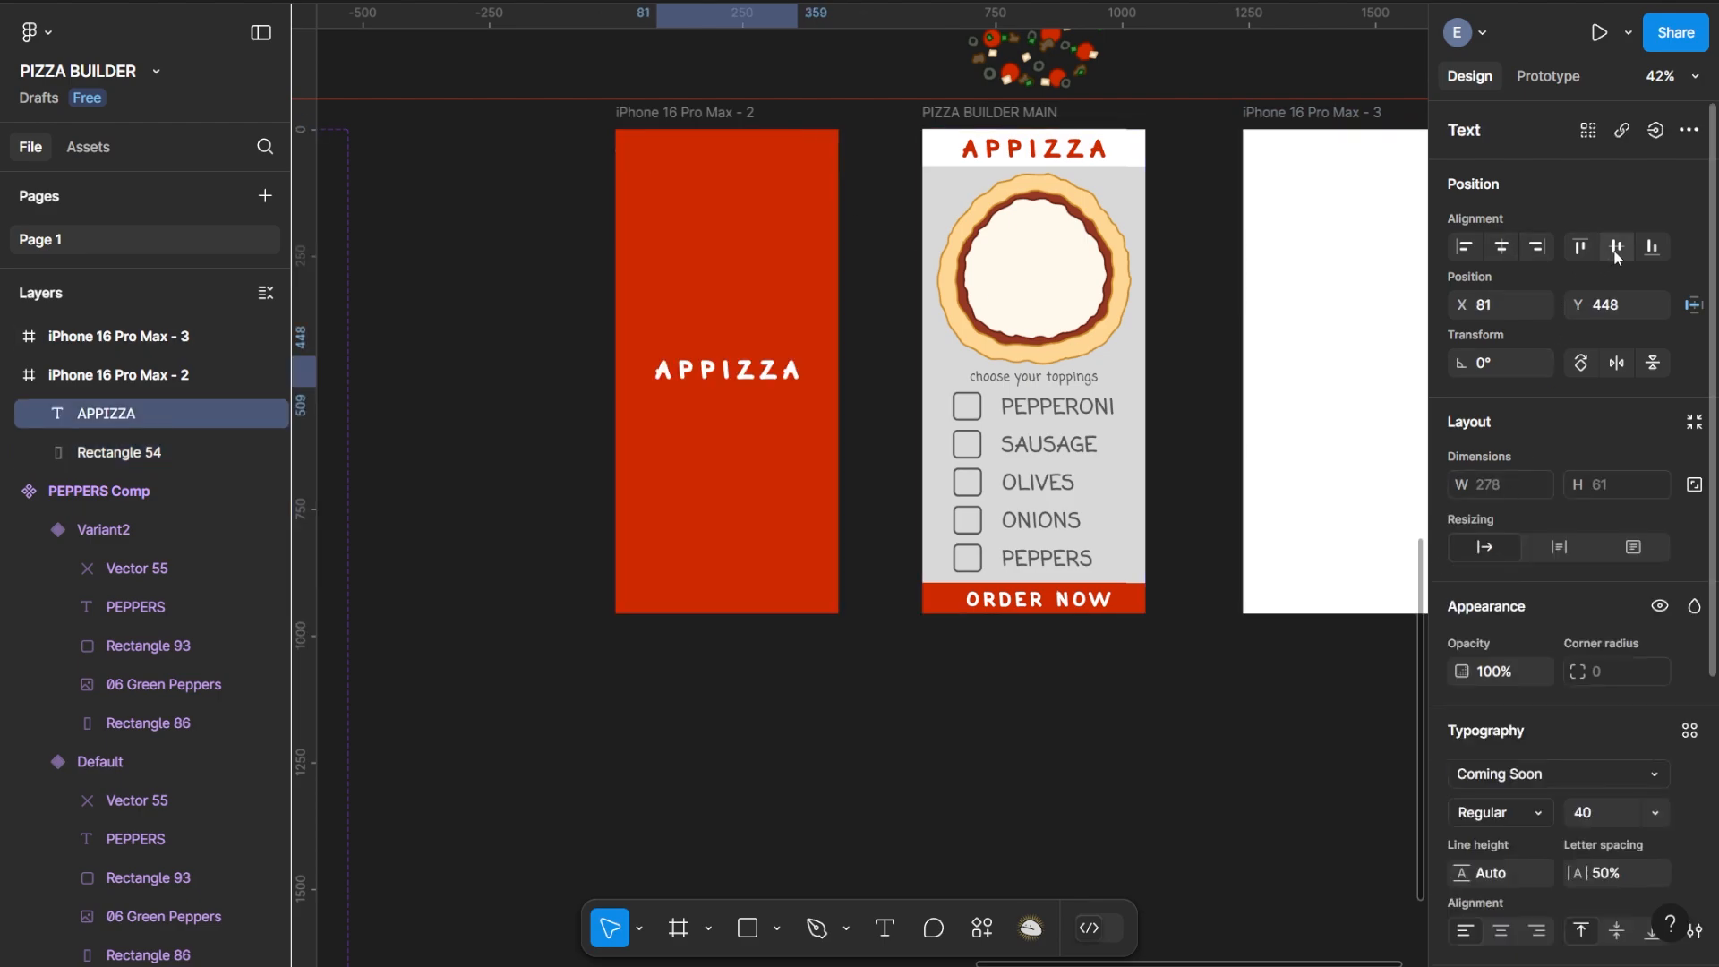
click(420, 280)
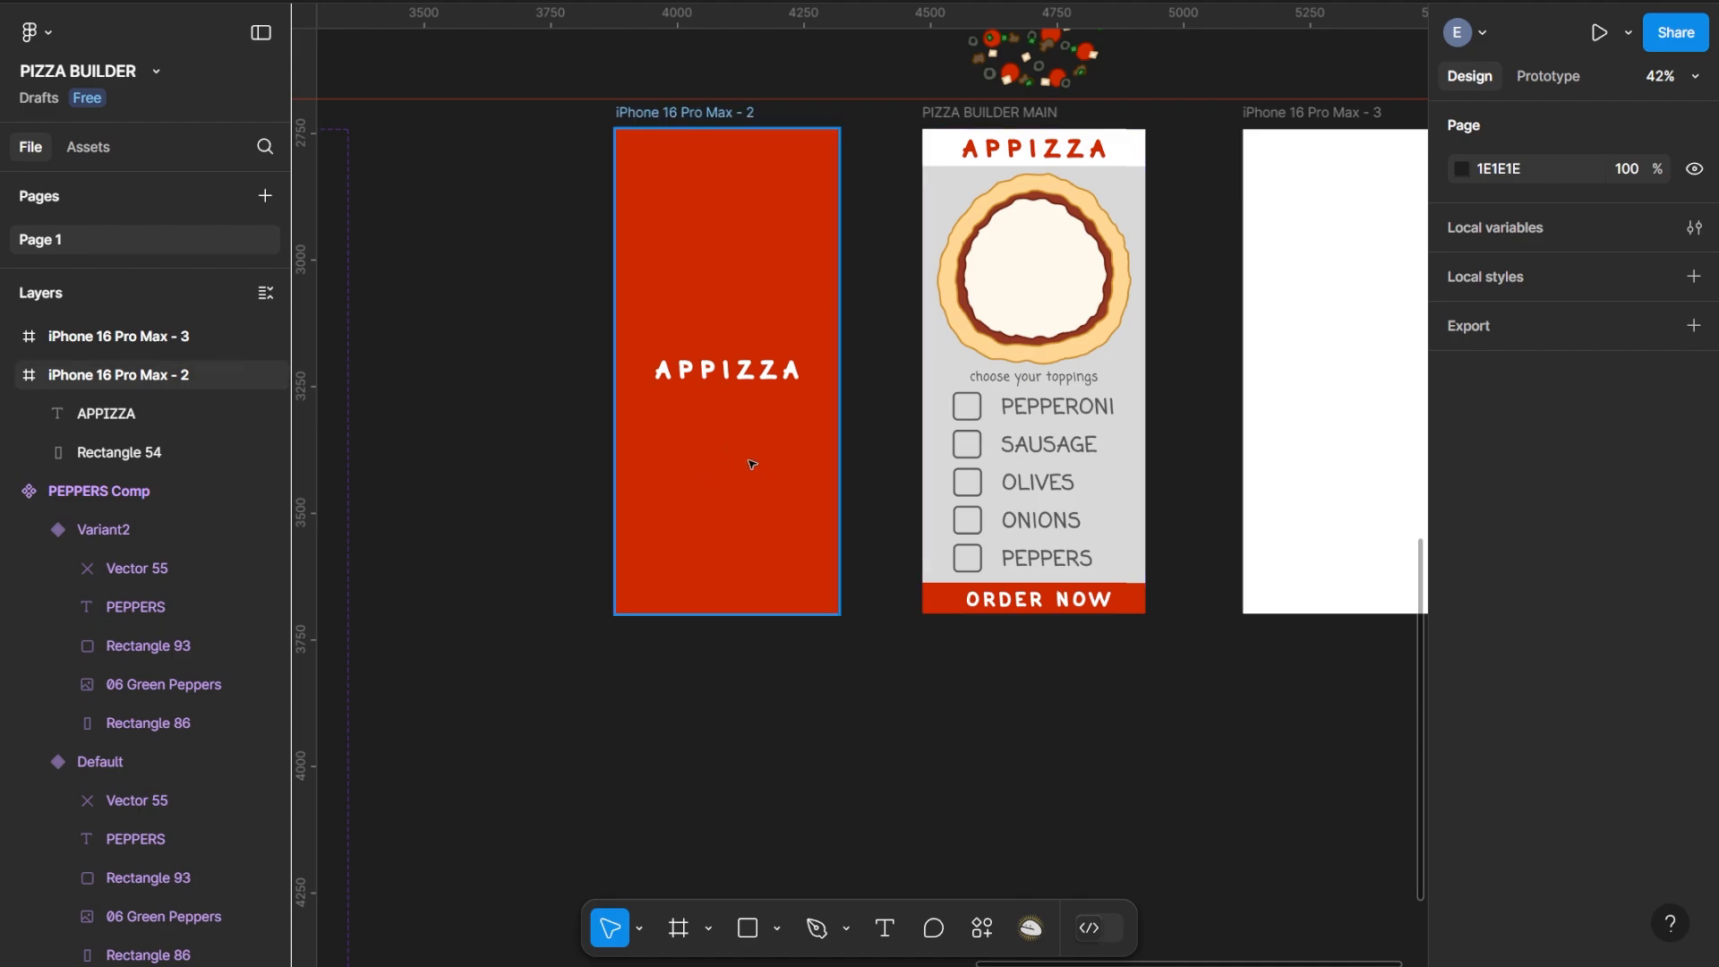
drag(572, 384, 811, 373)
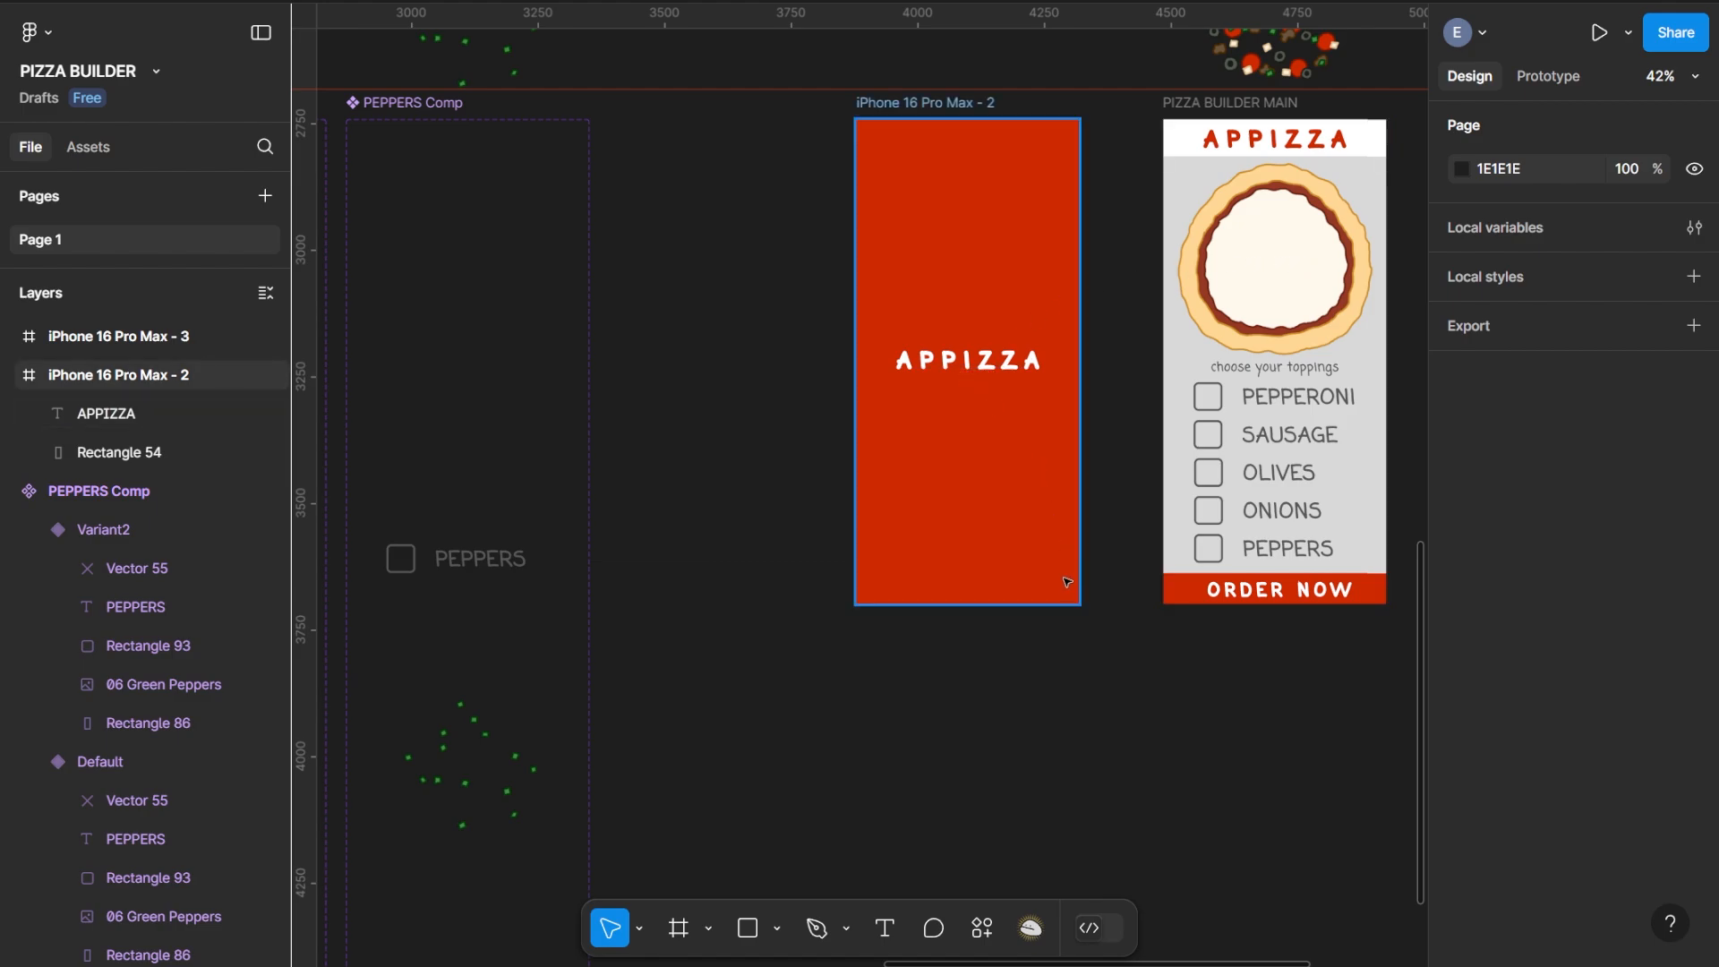
drag(1209, 758, 1054, 785)
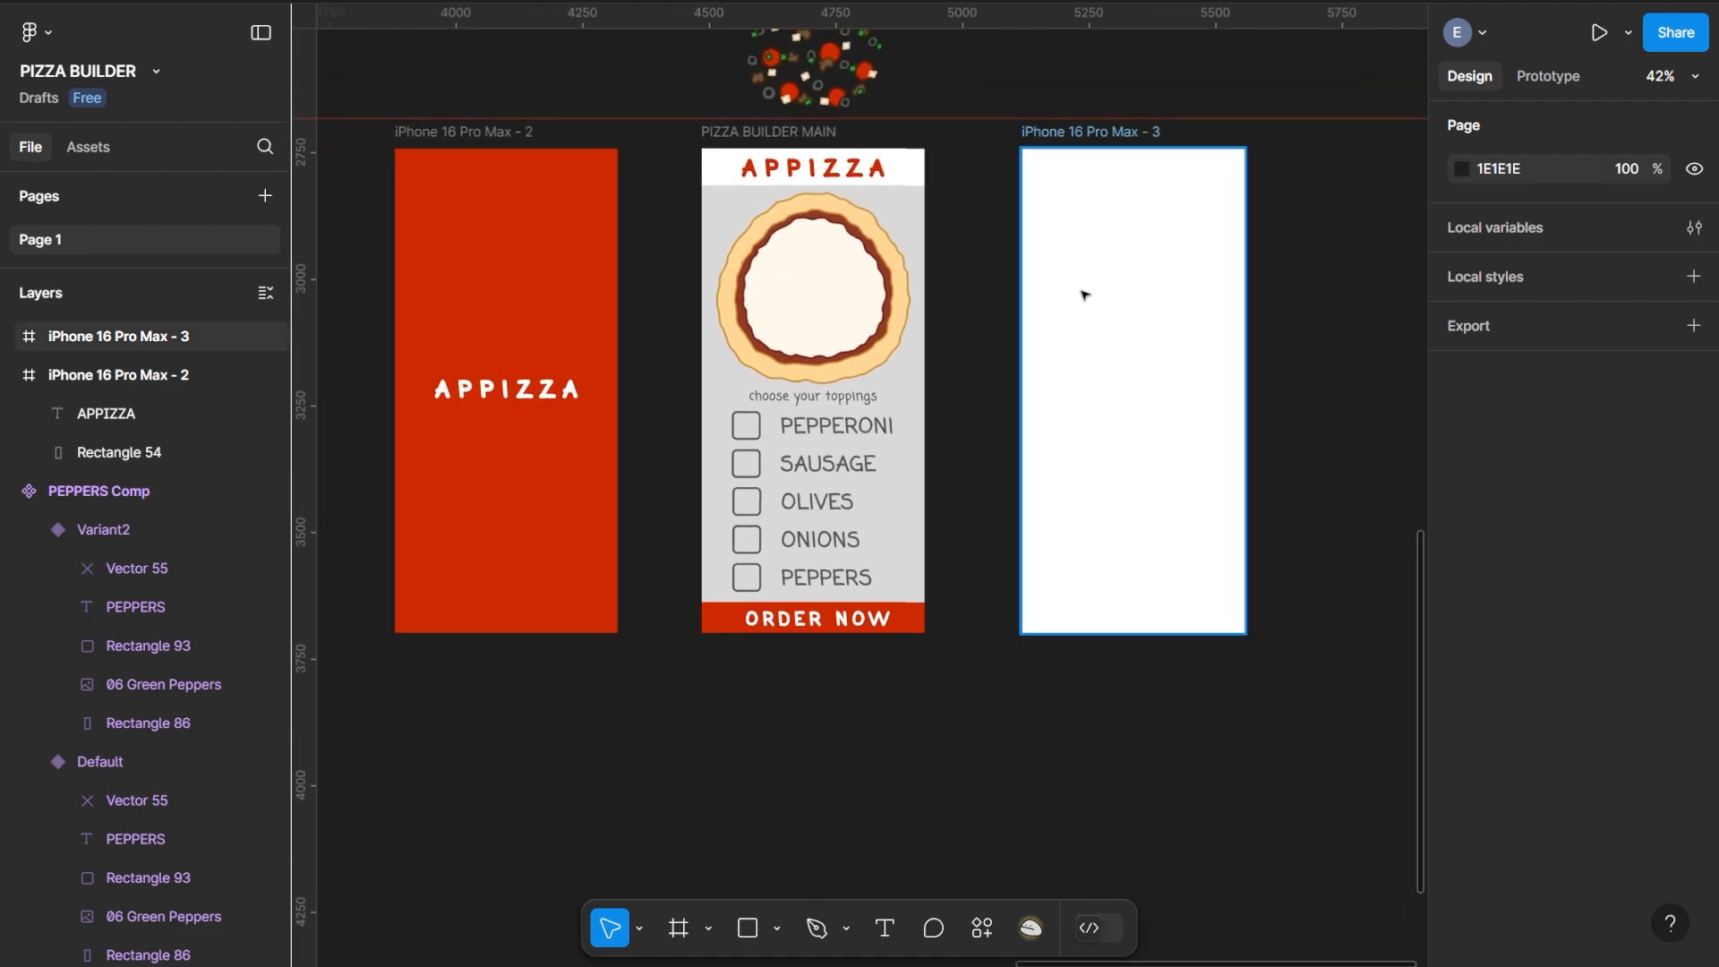
click(542, 256)
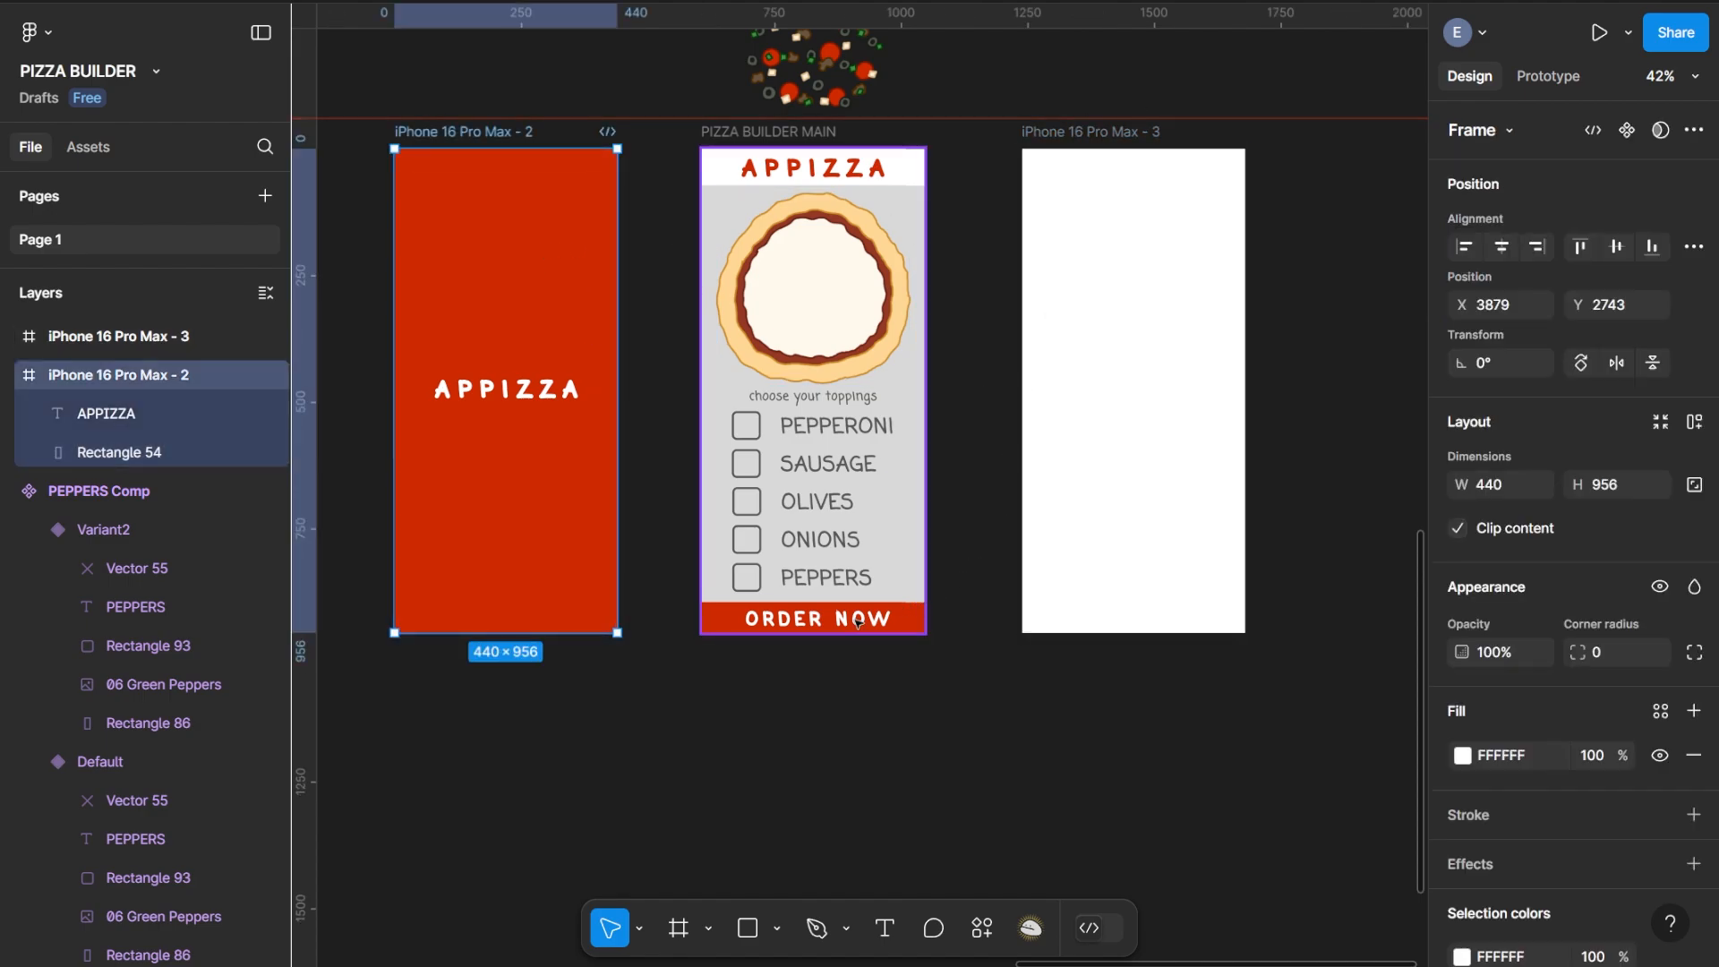
click(1111, 136)
key(ctrl+v)
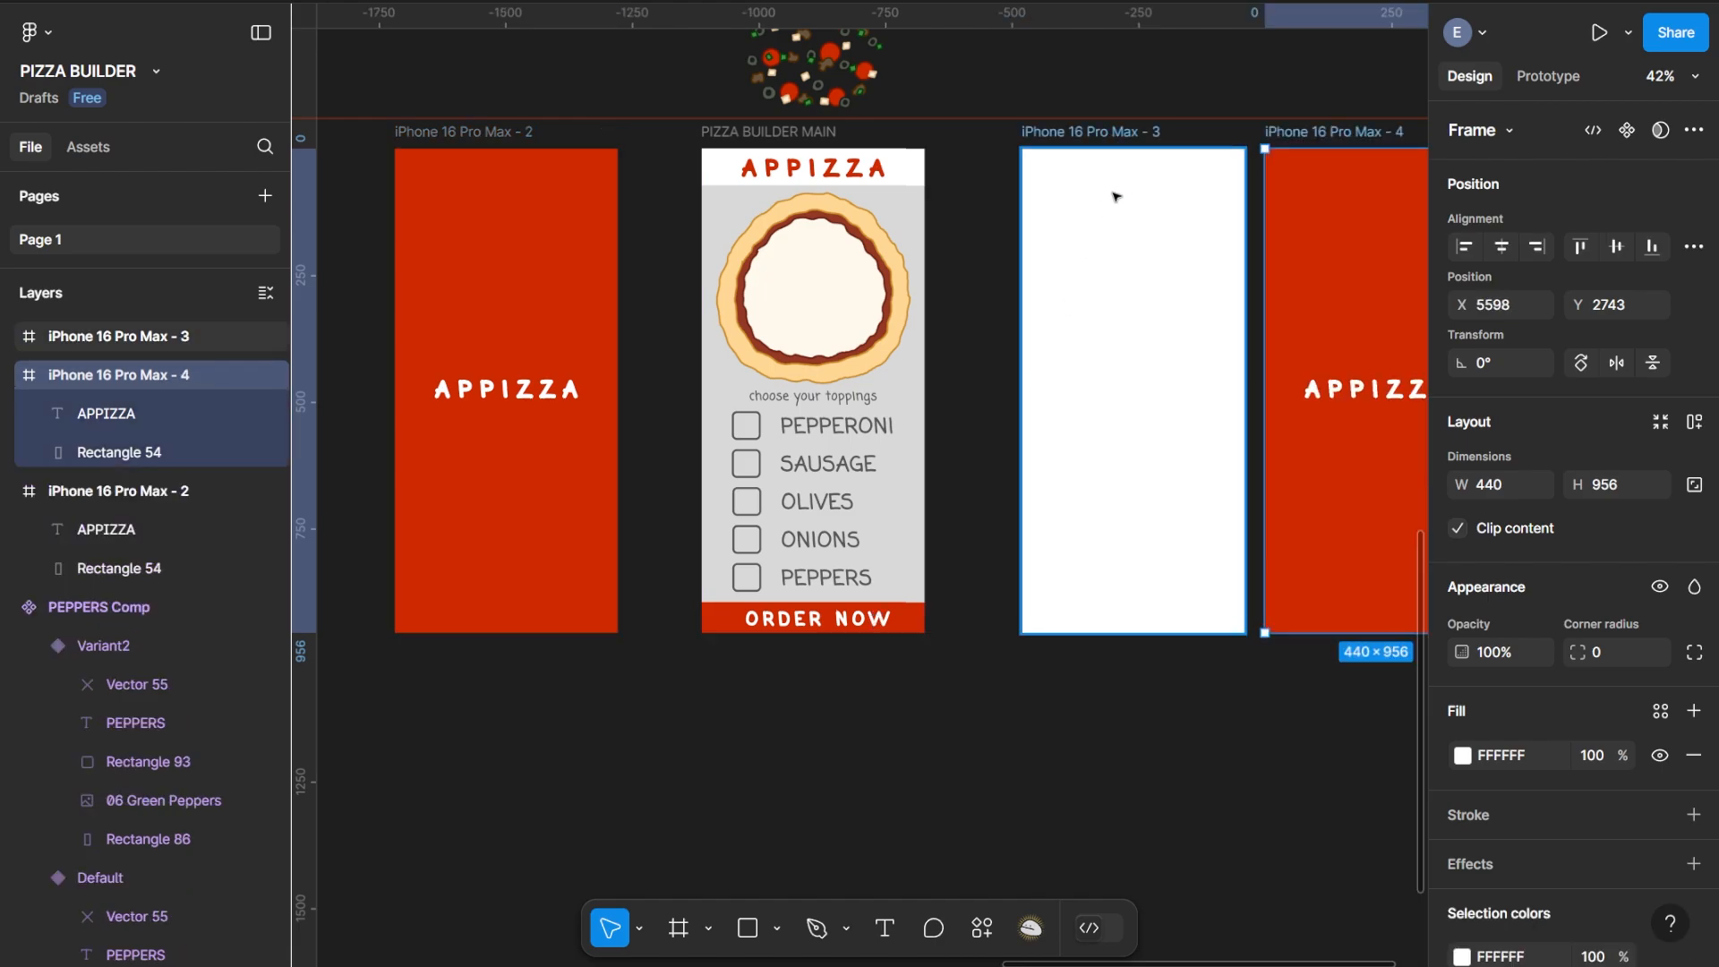
key(ctrl+z)
Copy the red background rectangle from iPhone 16 Pro Max - 2 into iPhone 16 Pro Max - 3
click(528, 284)
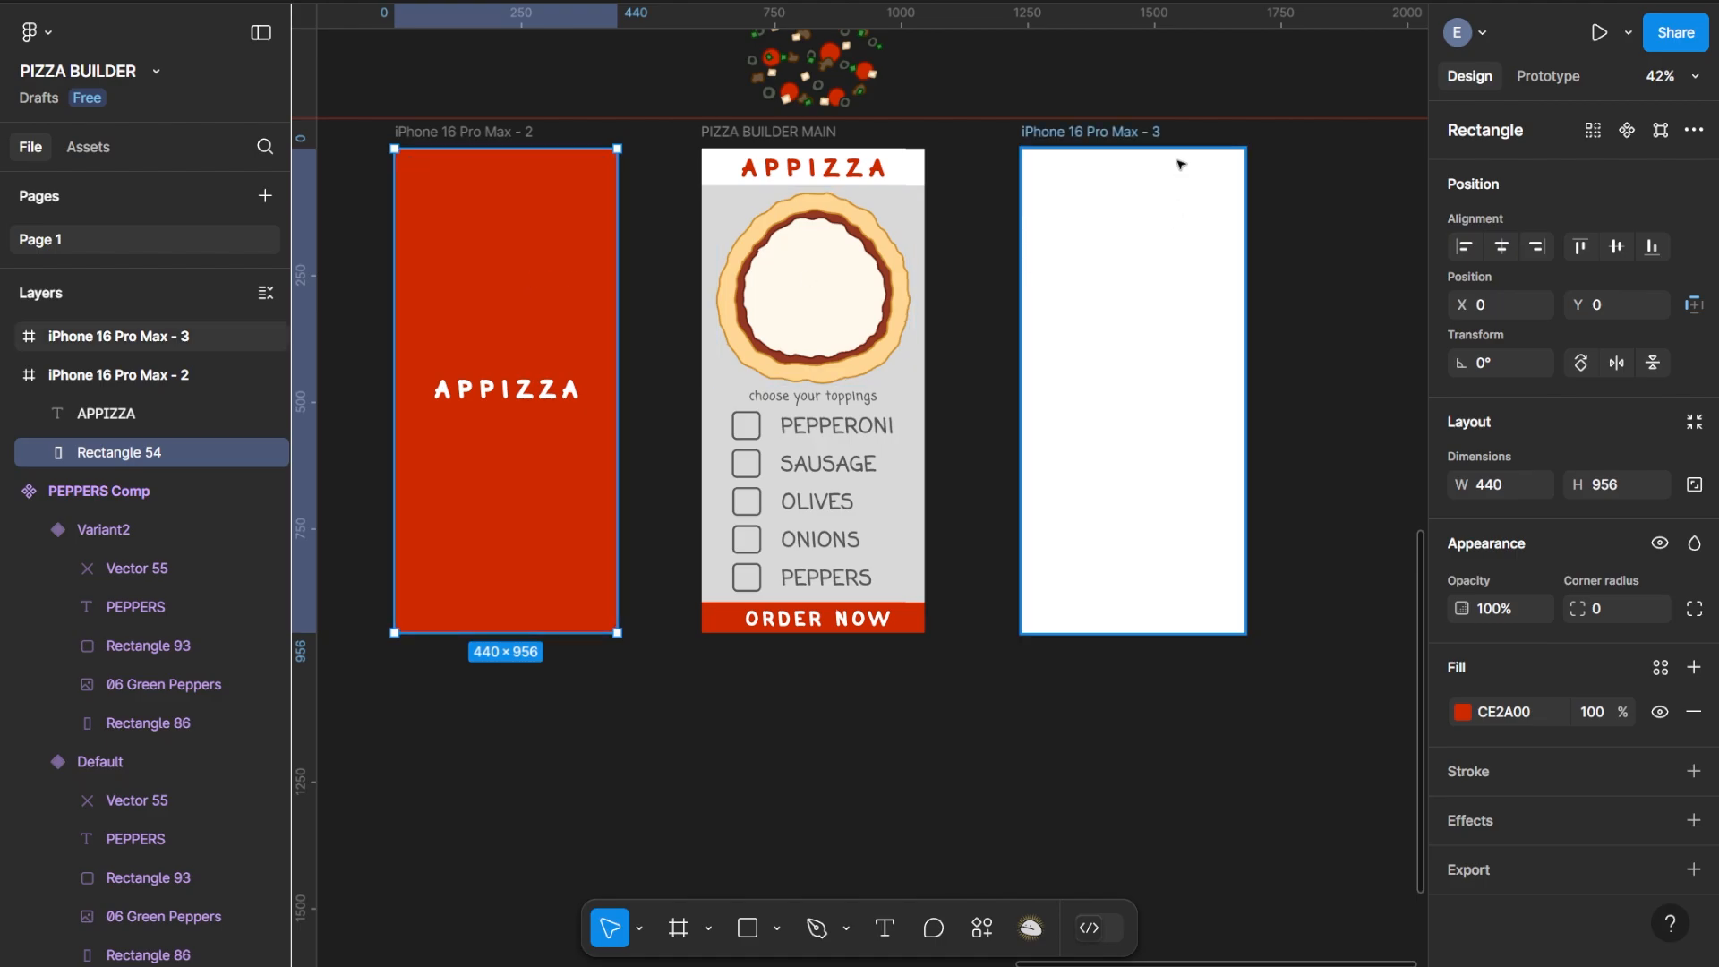
click(1123, 136)
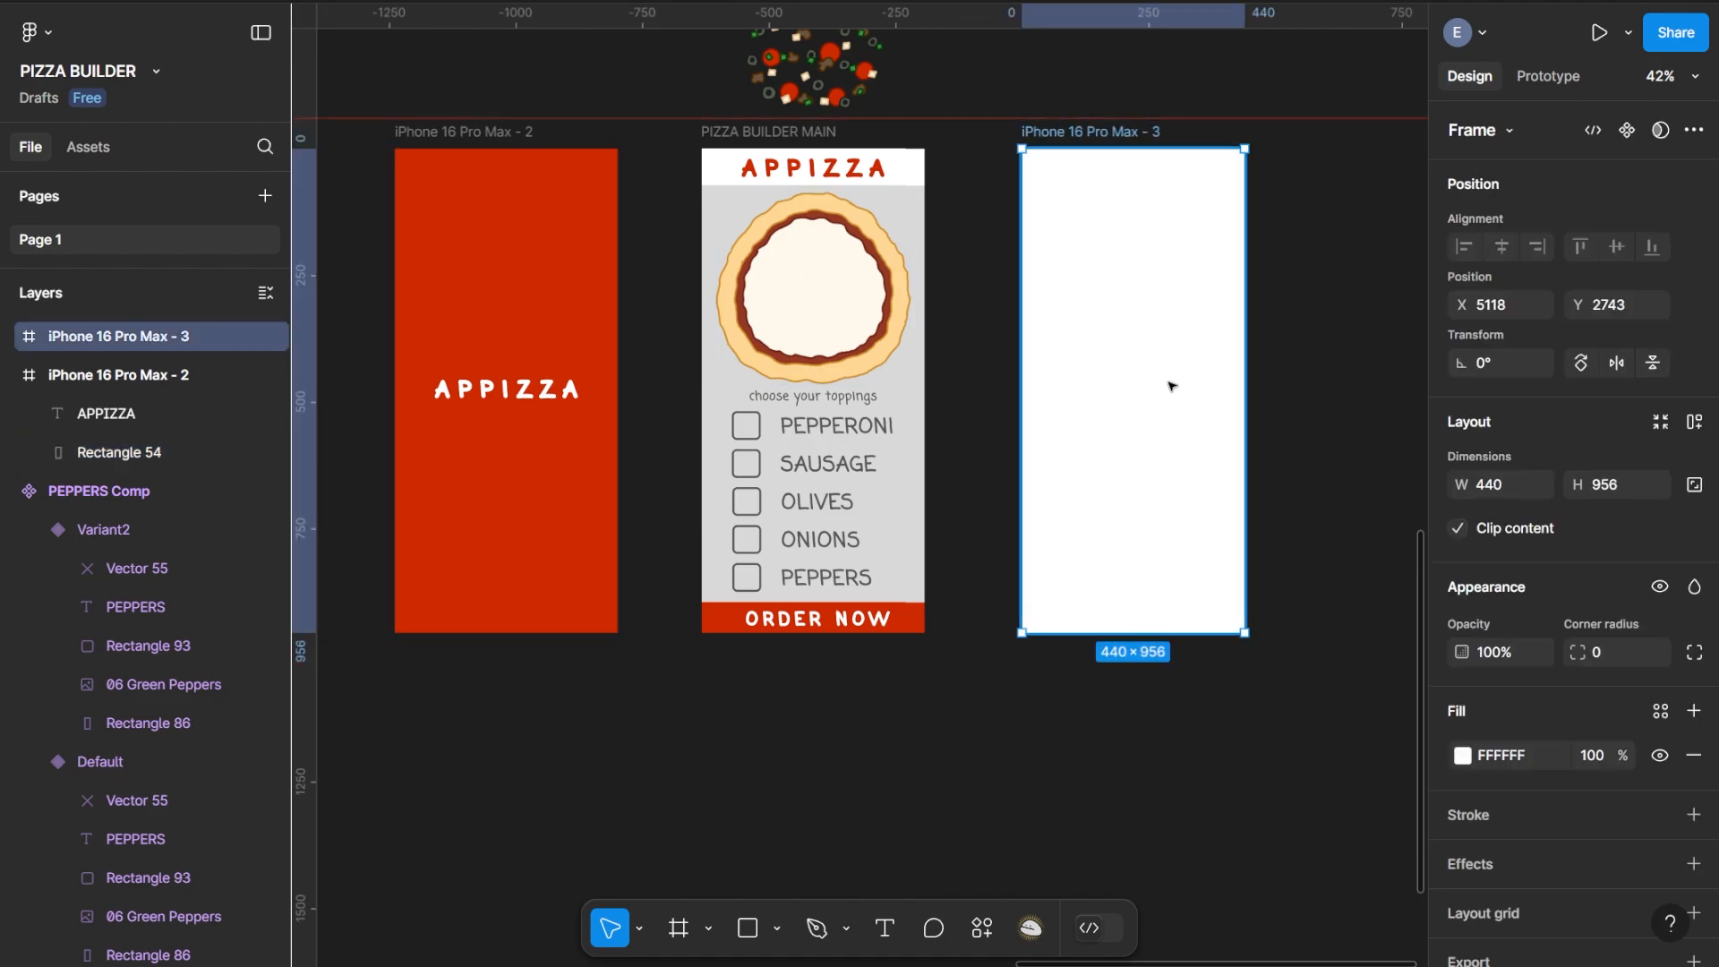
key(ctrl+v)
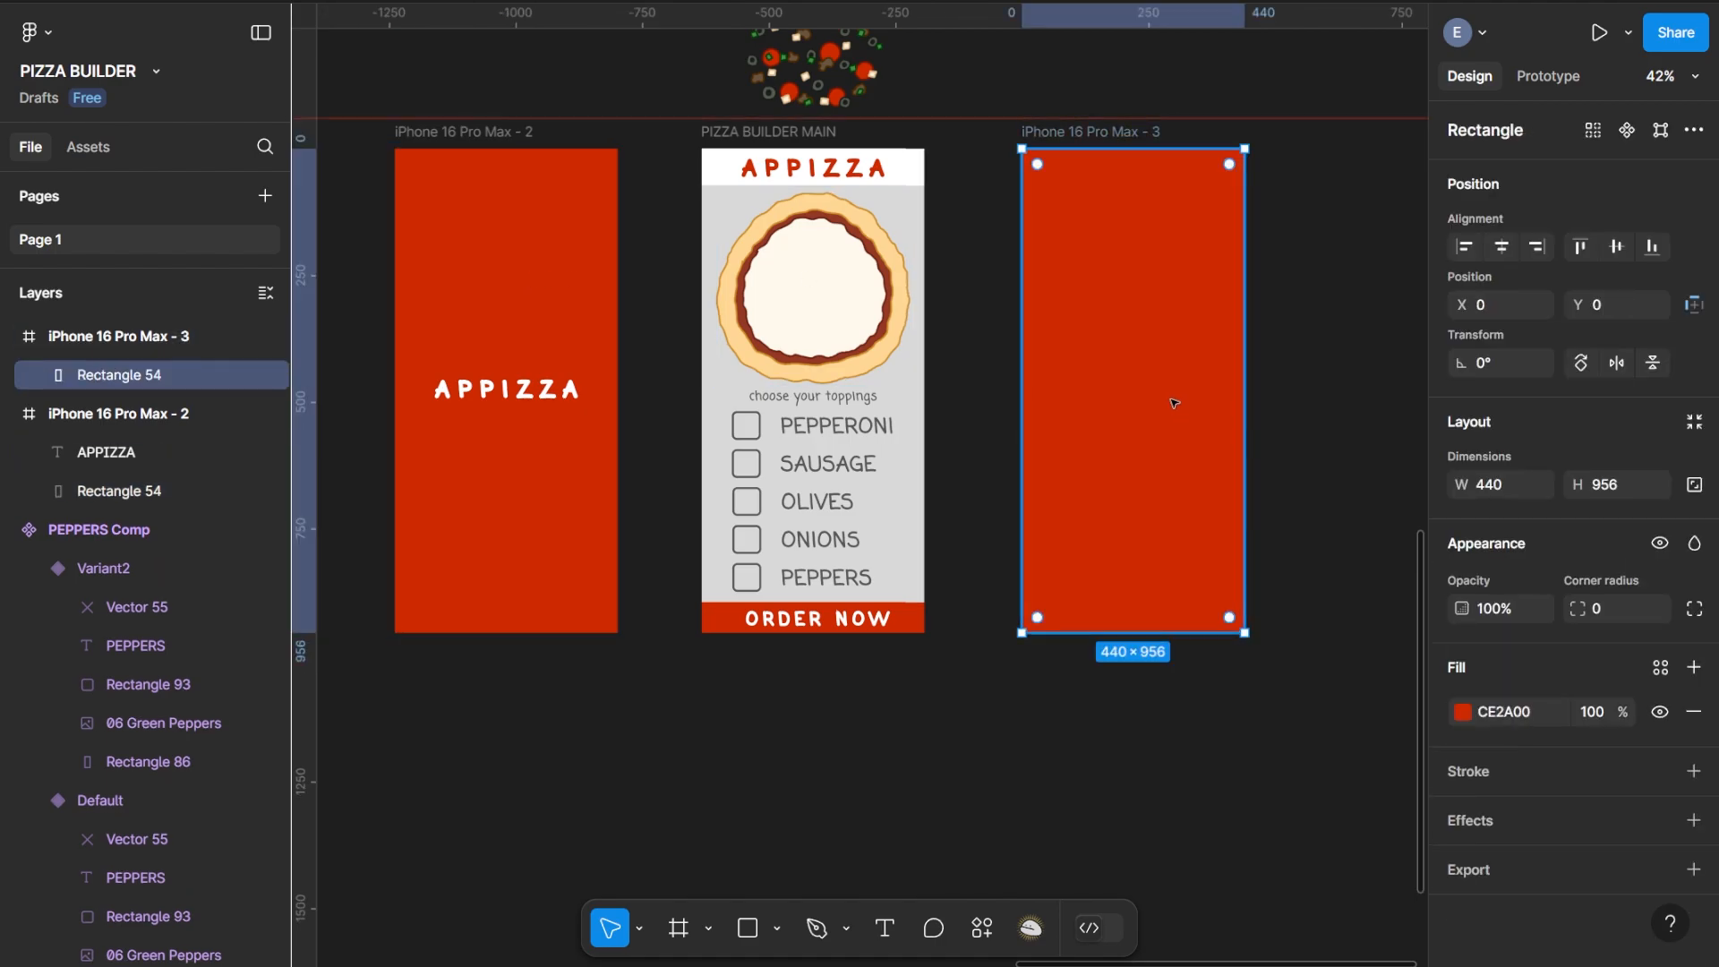
click(842, 618)
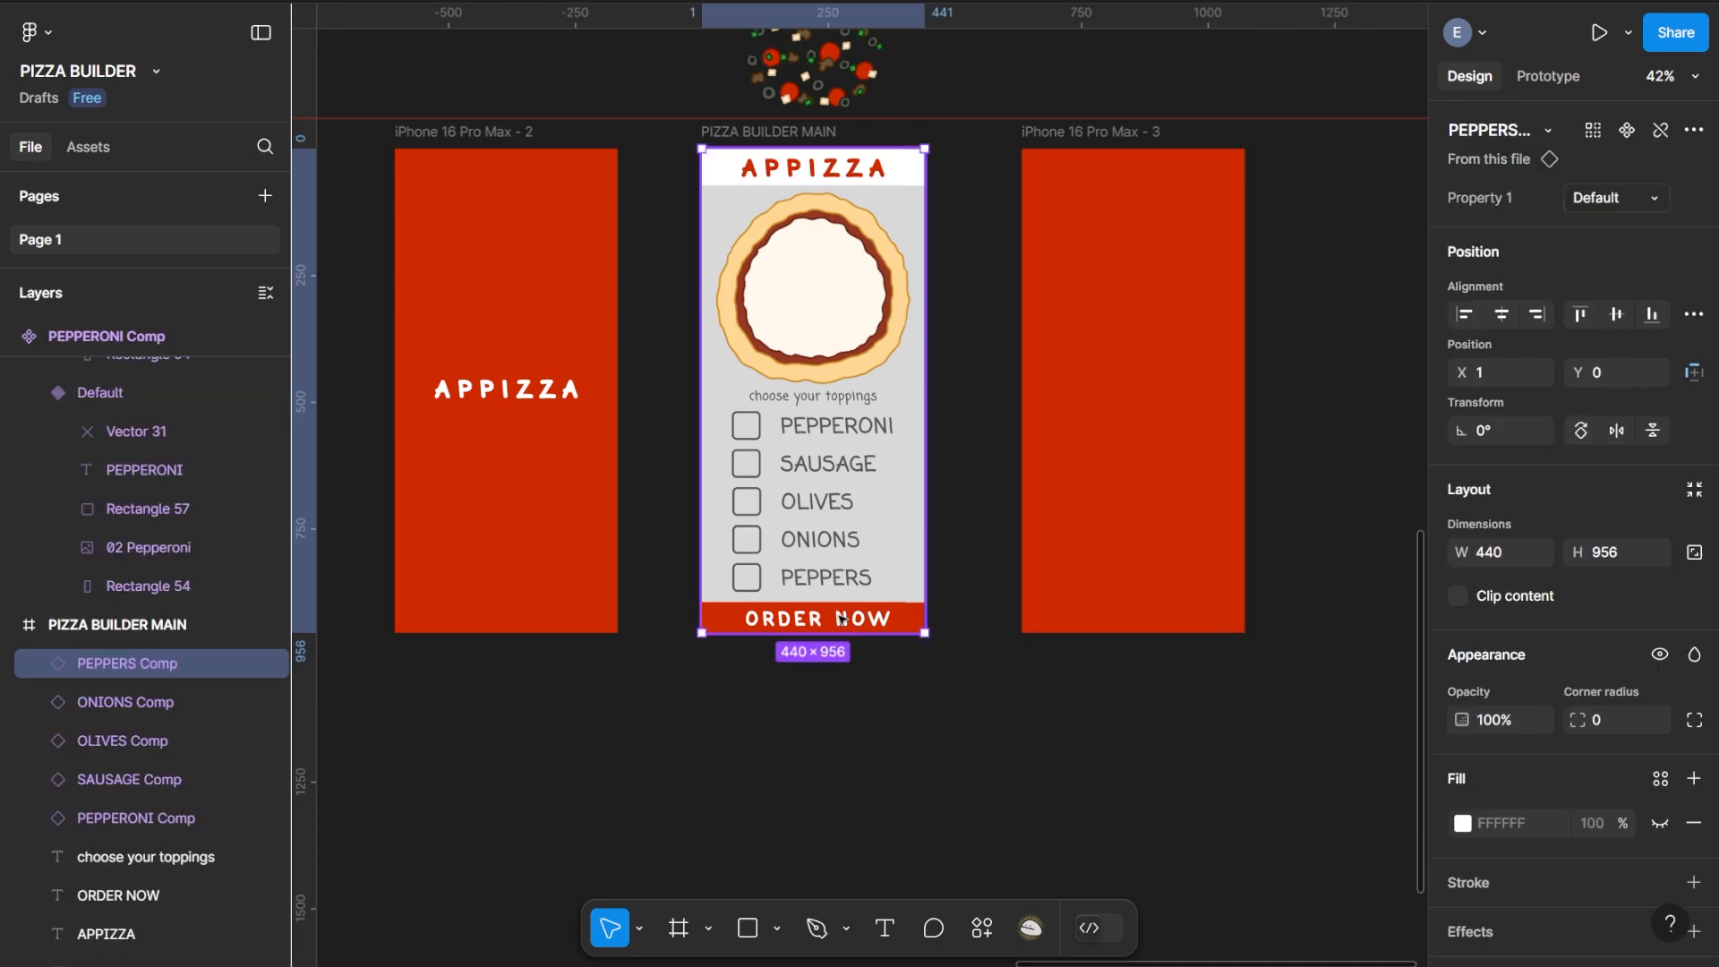
click(965, 357)
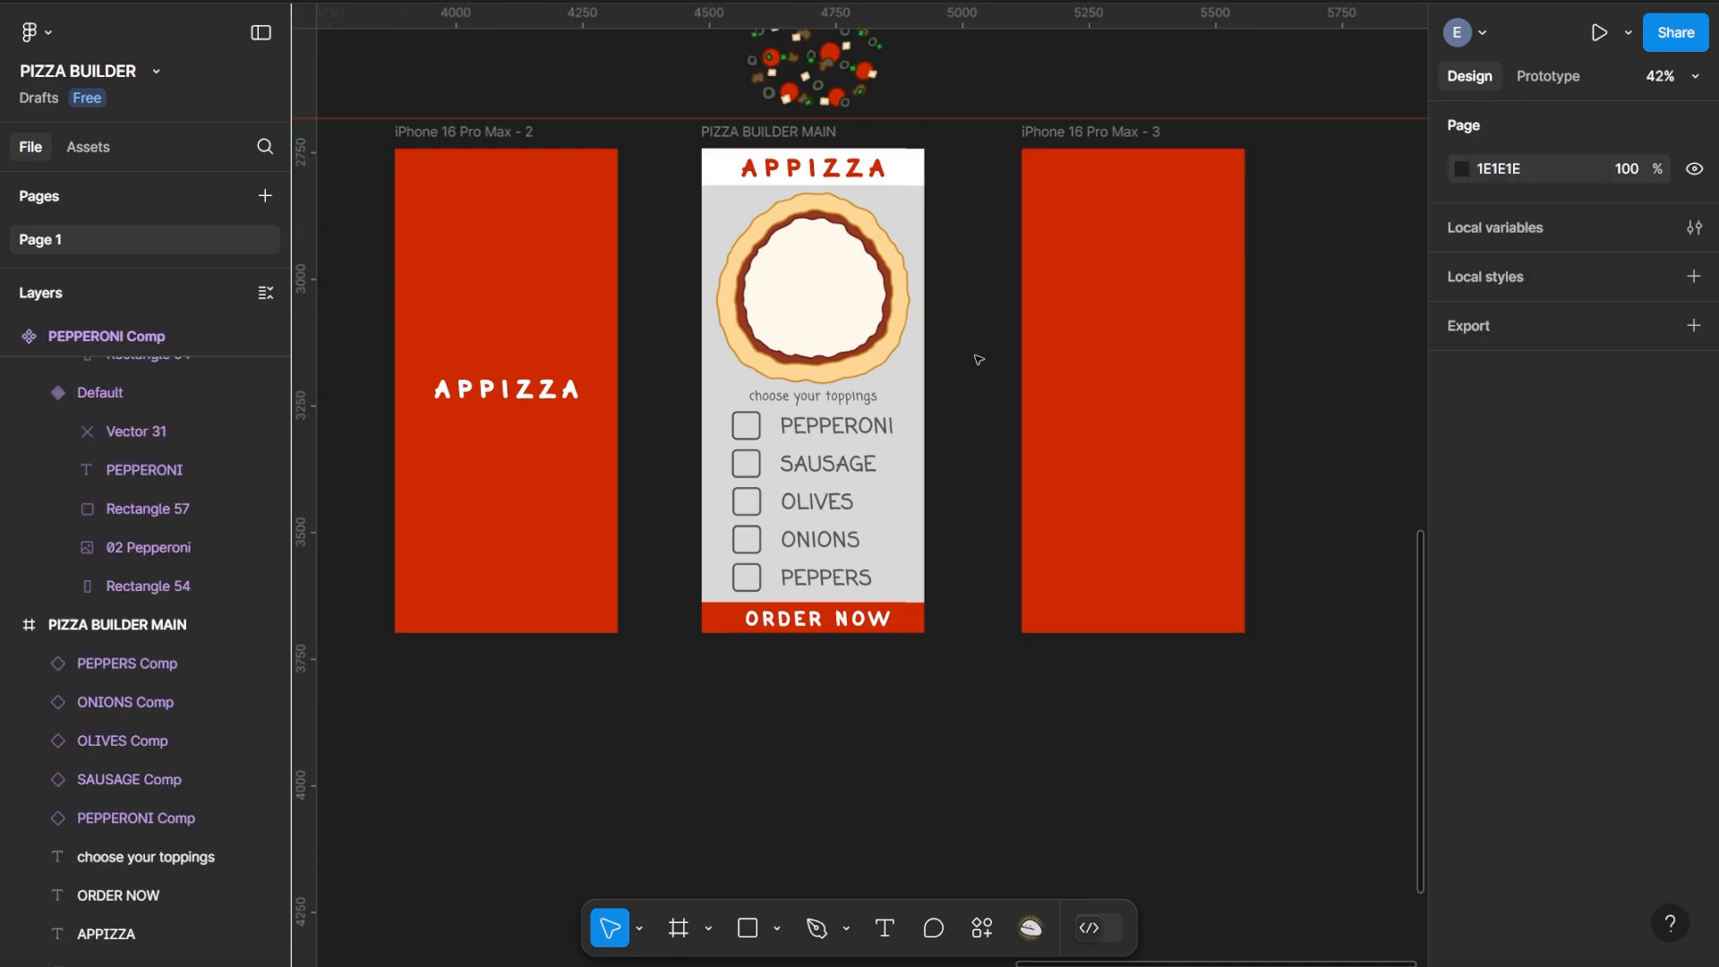
click(756, 134)
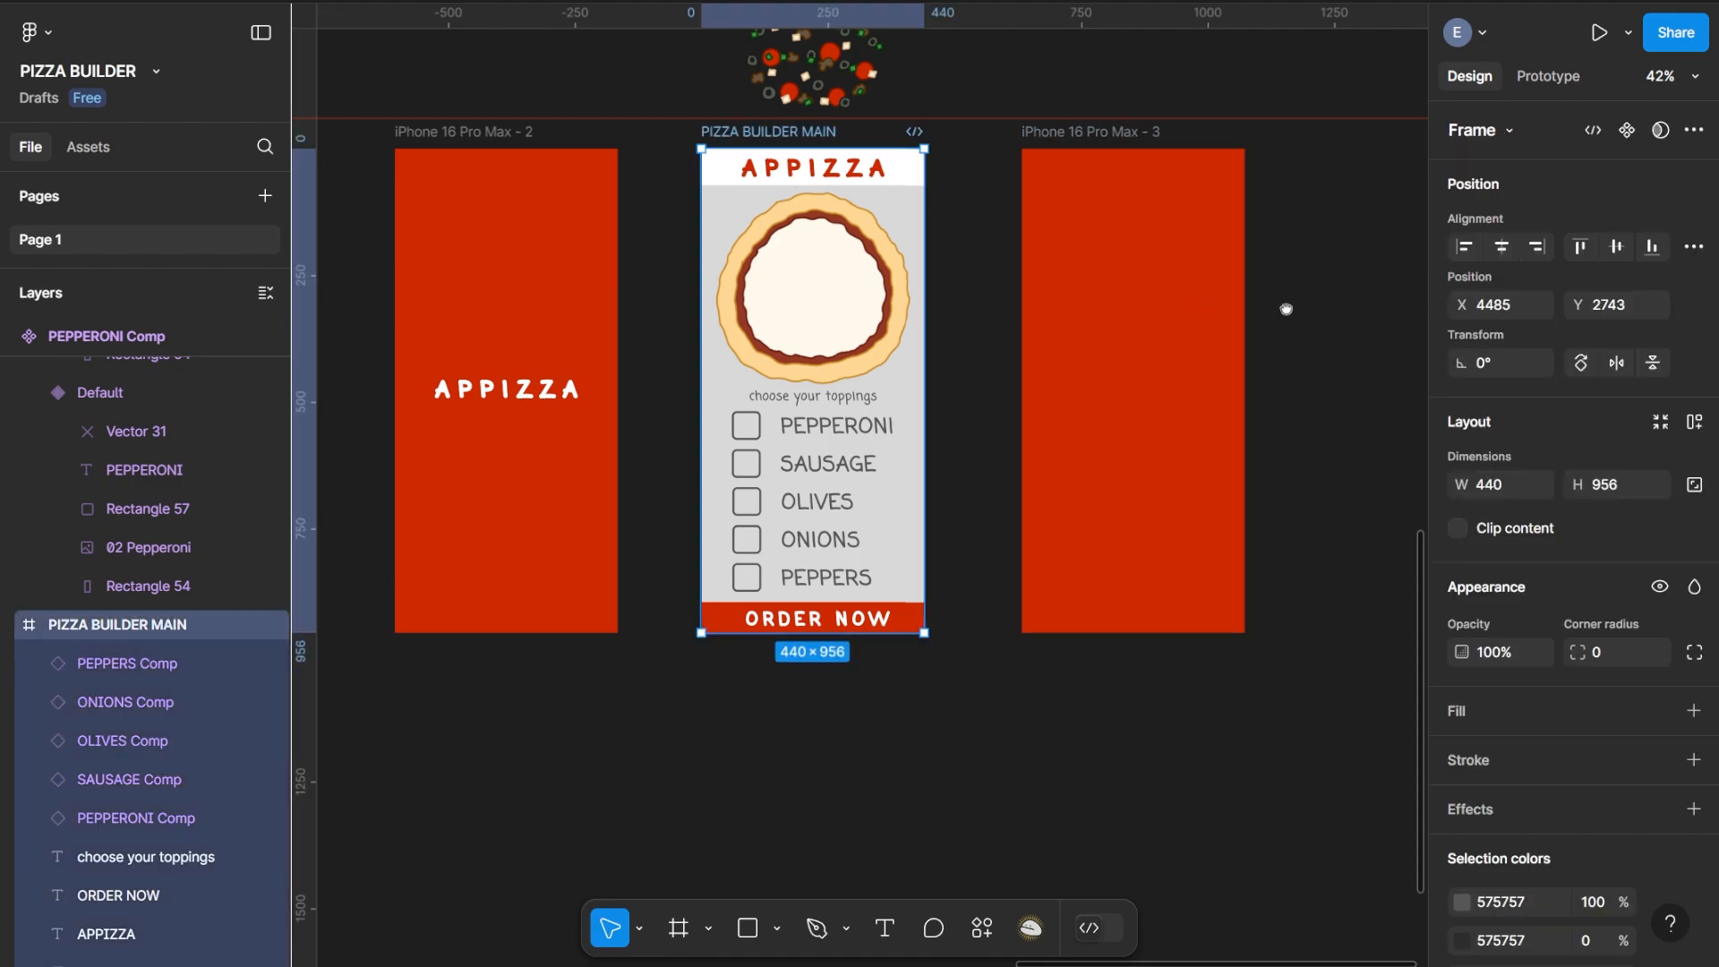
drag(1286, 309, 1063, 314)
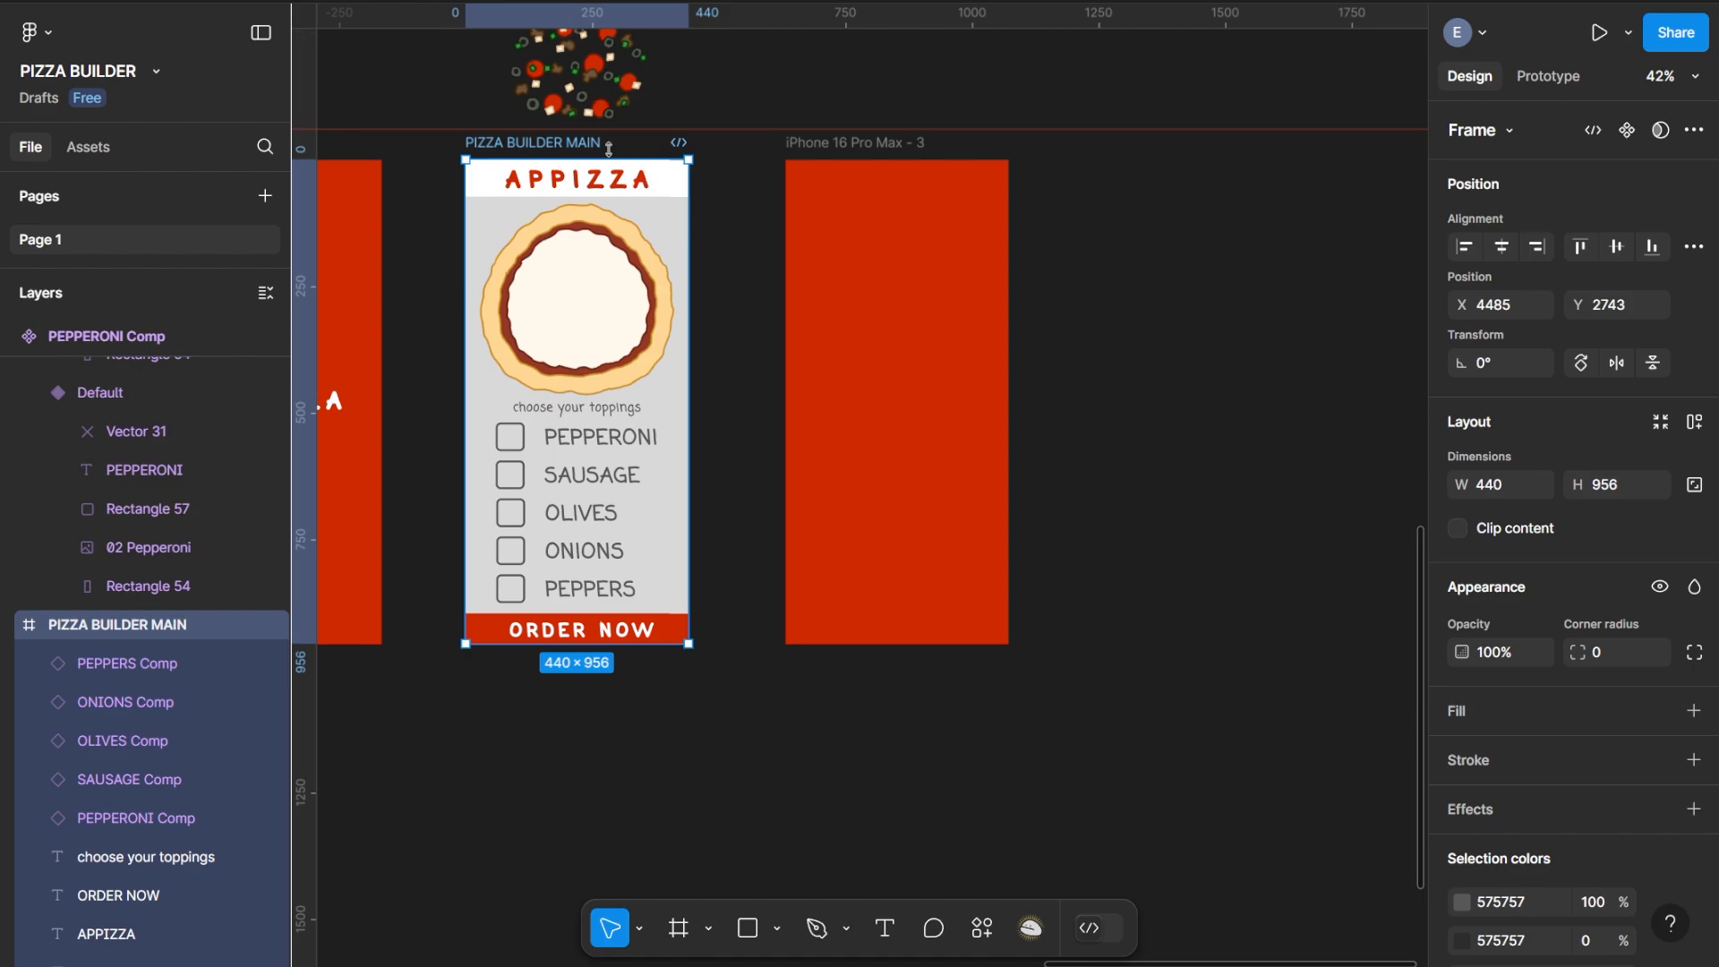
alt+drag(684, 188, 1200, 204)
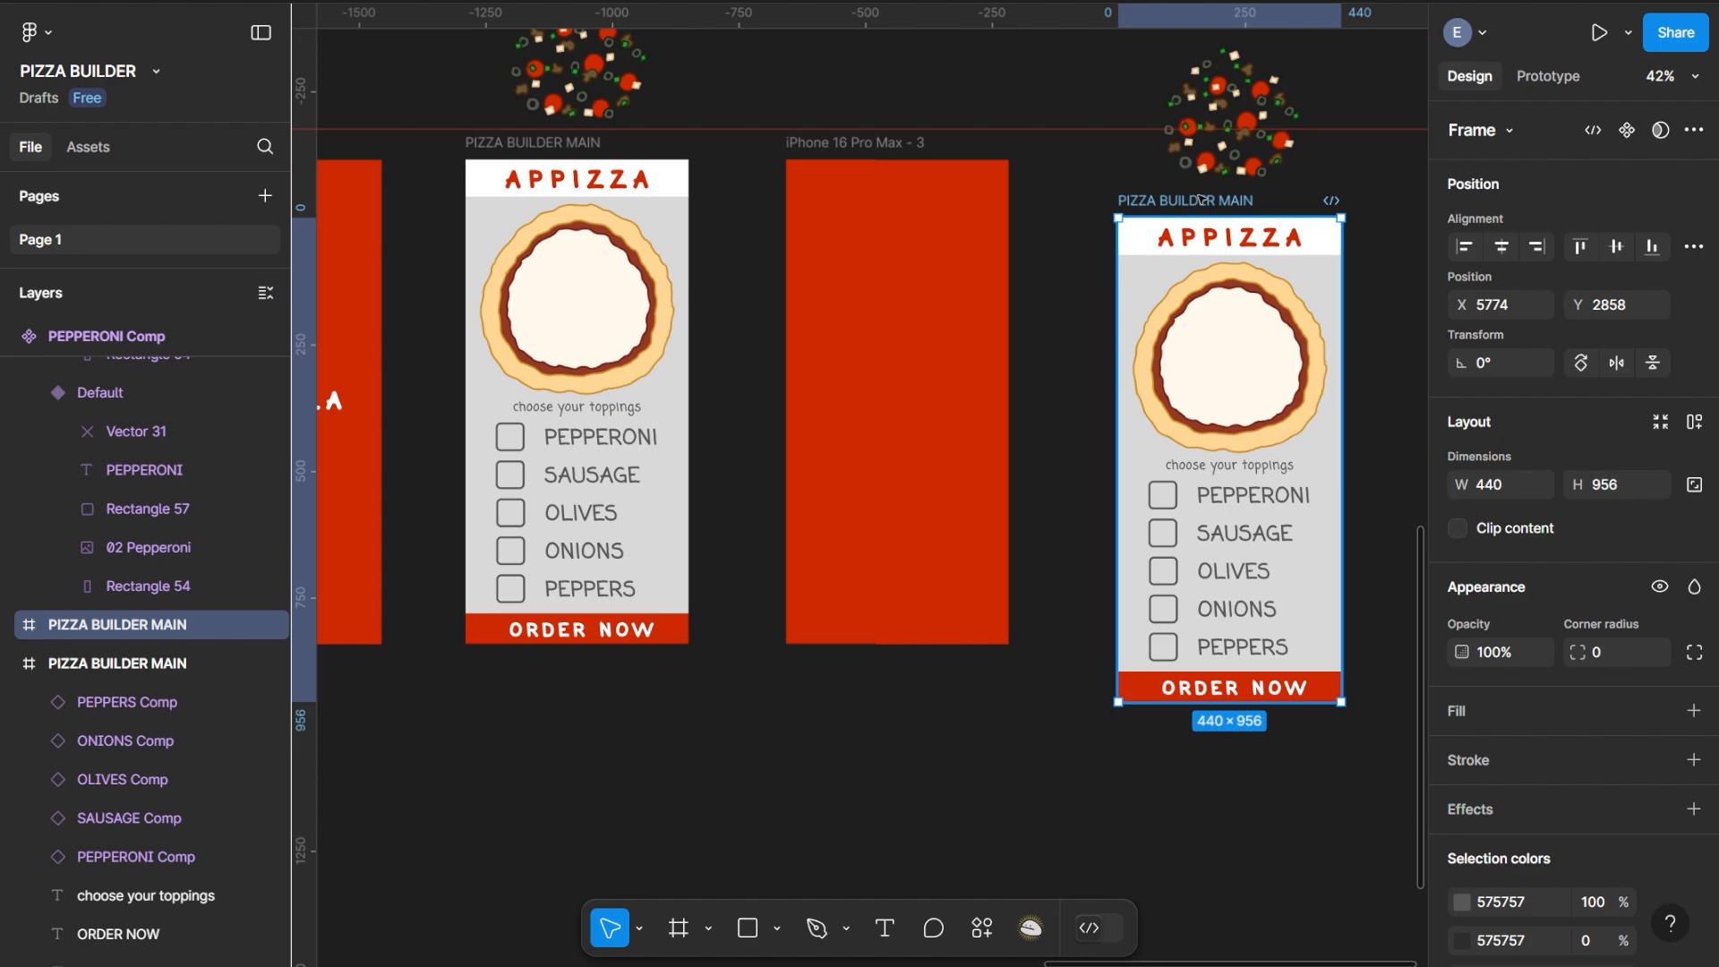
key(Delete)
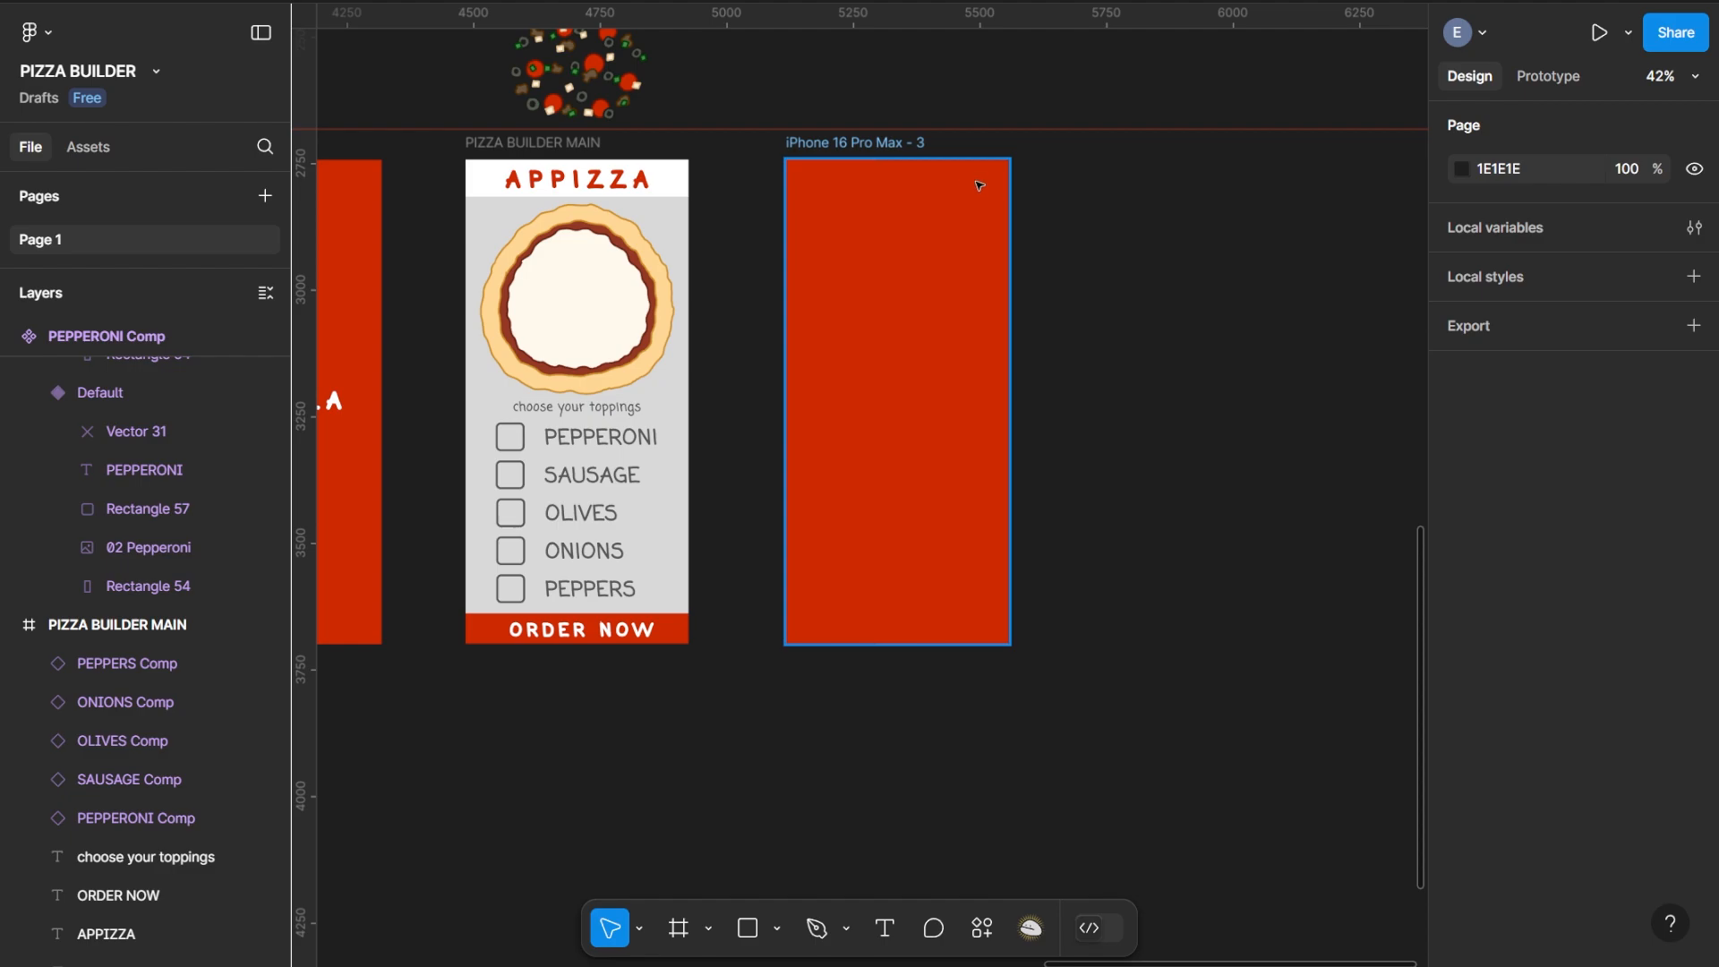
Turn the PIZZA BUILDER MAIN frame into a component
click(540, 145)
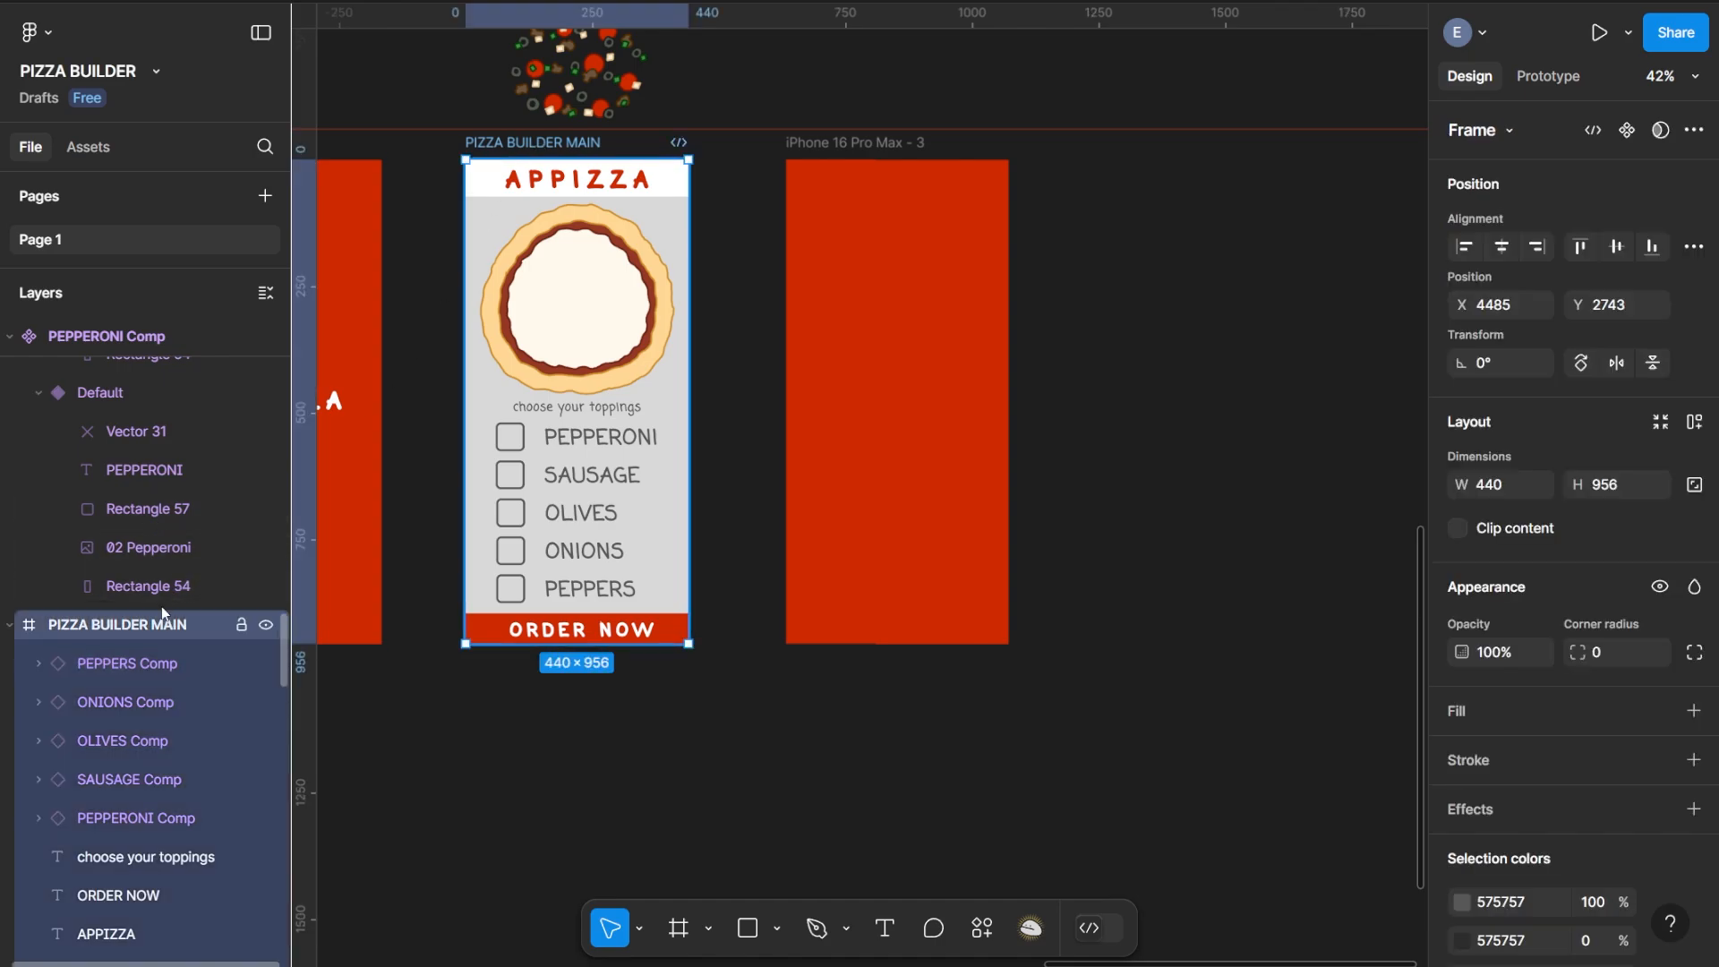
right_click(529, 146)
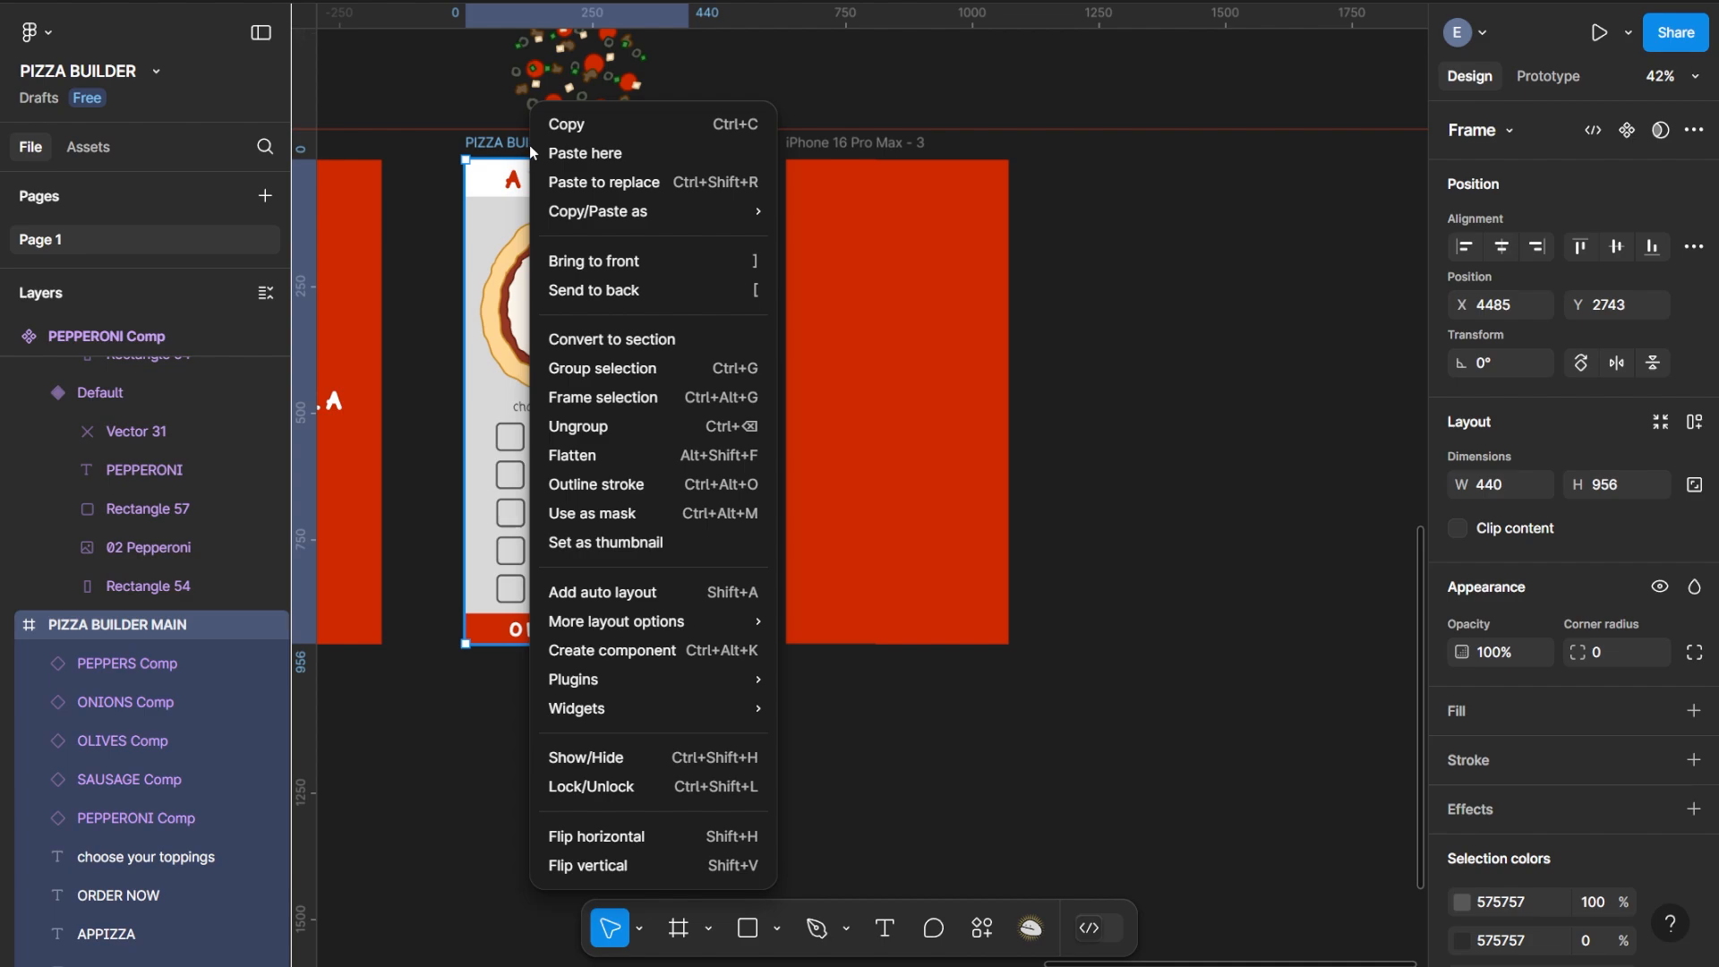
click(686, 652)
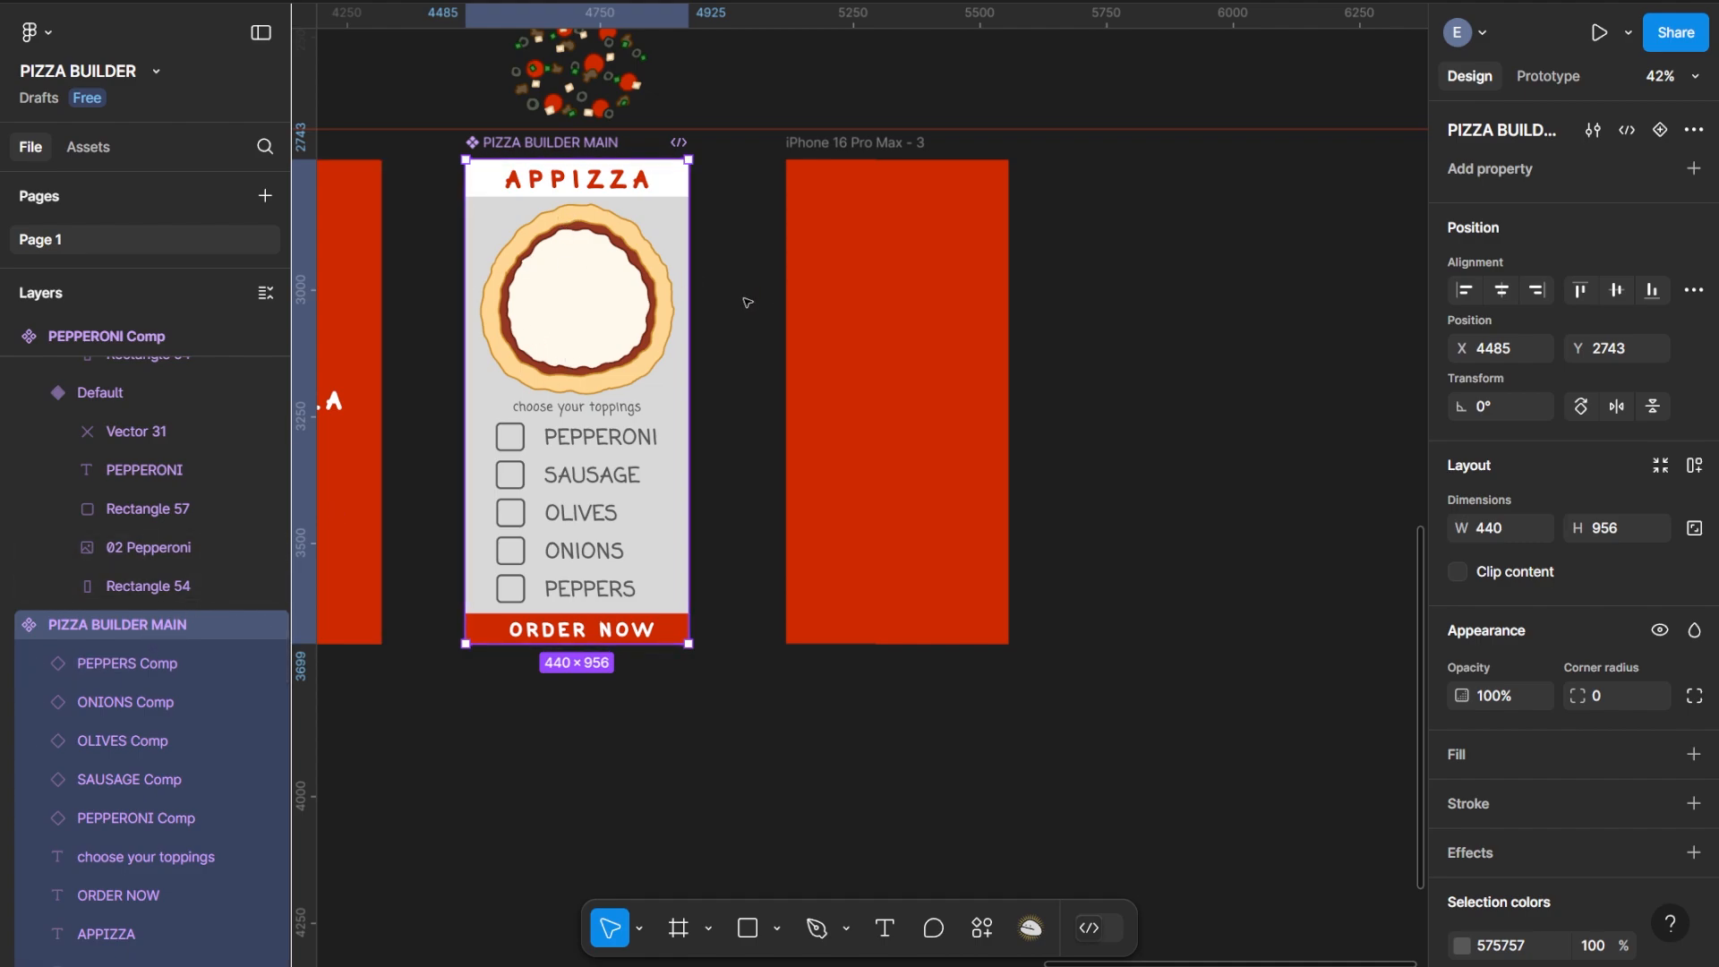
Place an instance of PIZZA BUILDER MAIN inside iPhone 16 Pro Max - 3 at X 0, Y 0, covering the red background
drag(560, 142, 1201, 234)
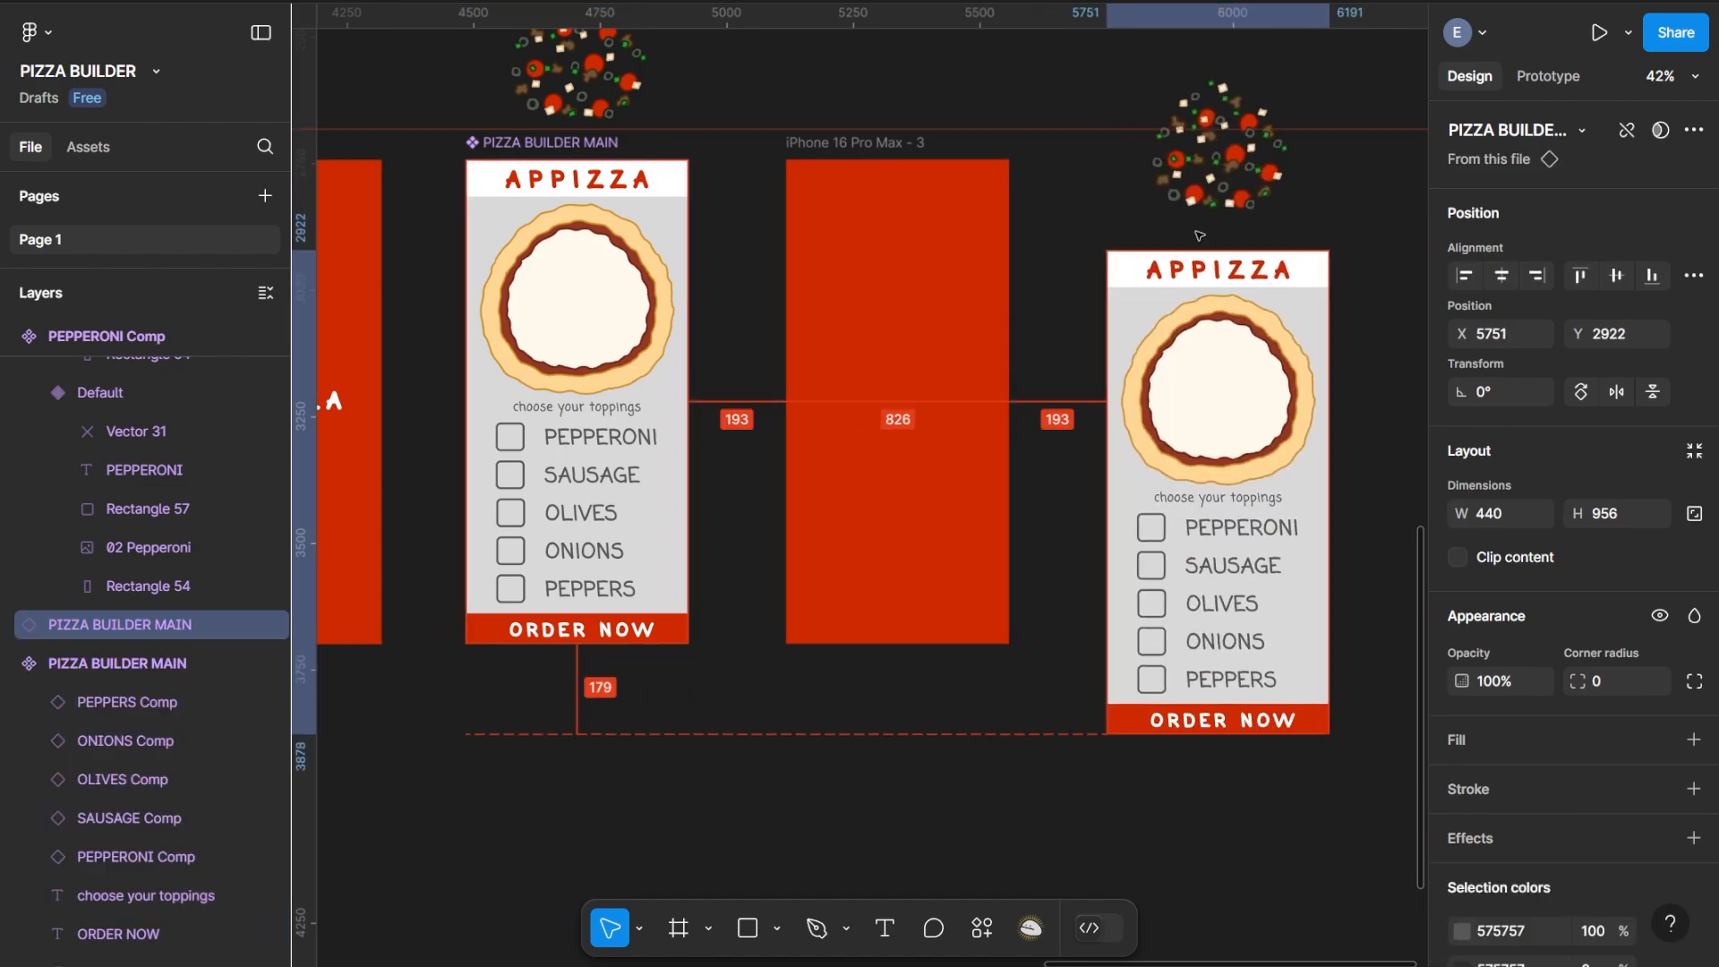
drag(1274, 307, 982, 222)
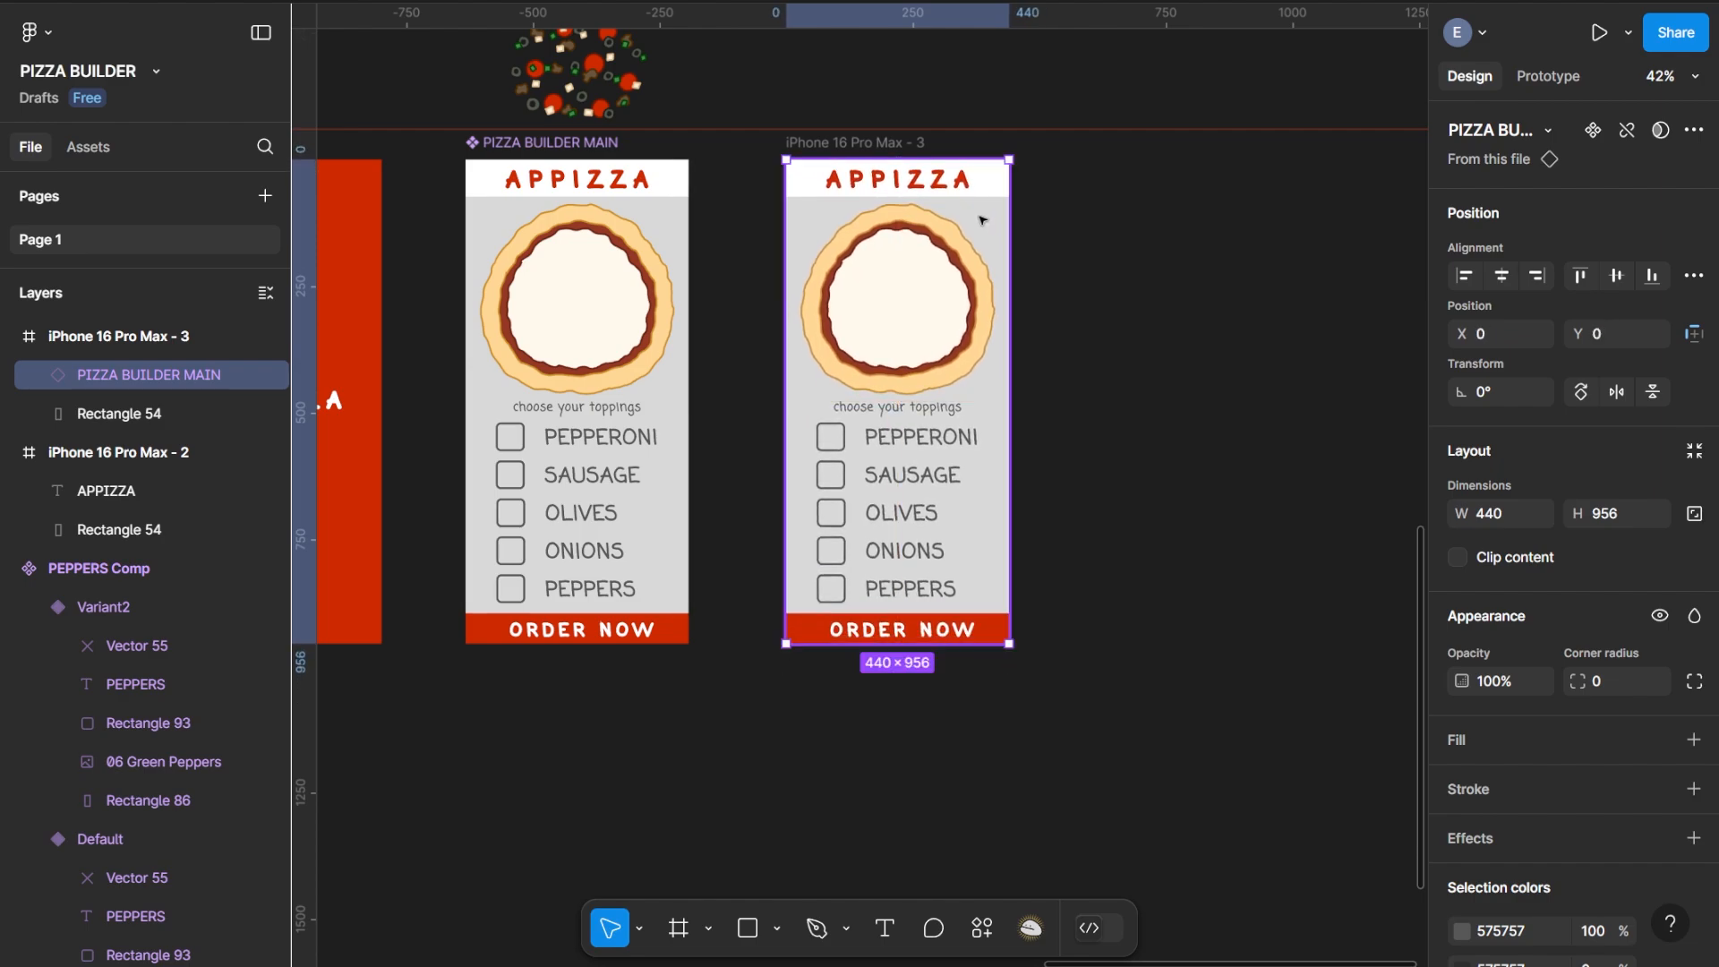
drag(925, 647, 950, 399)
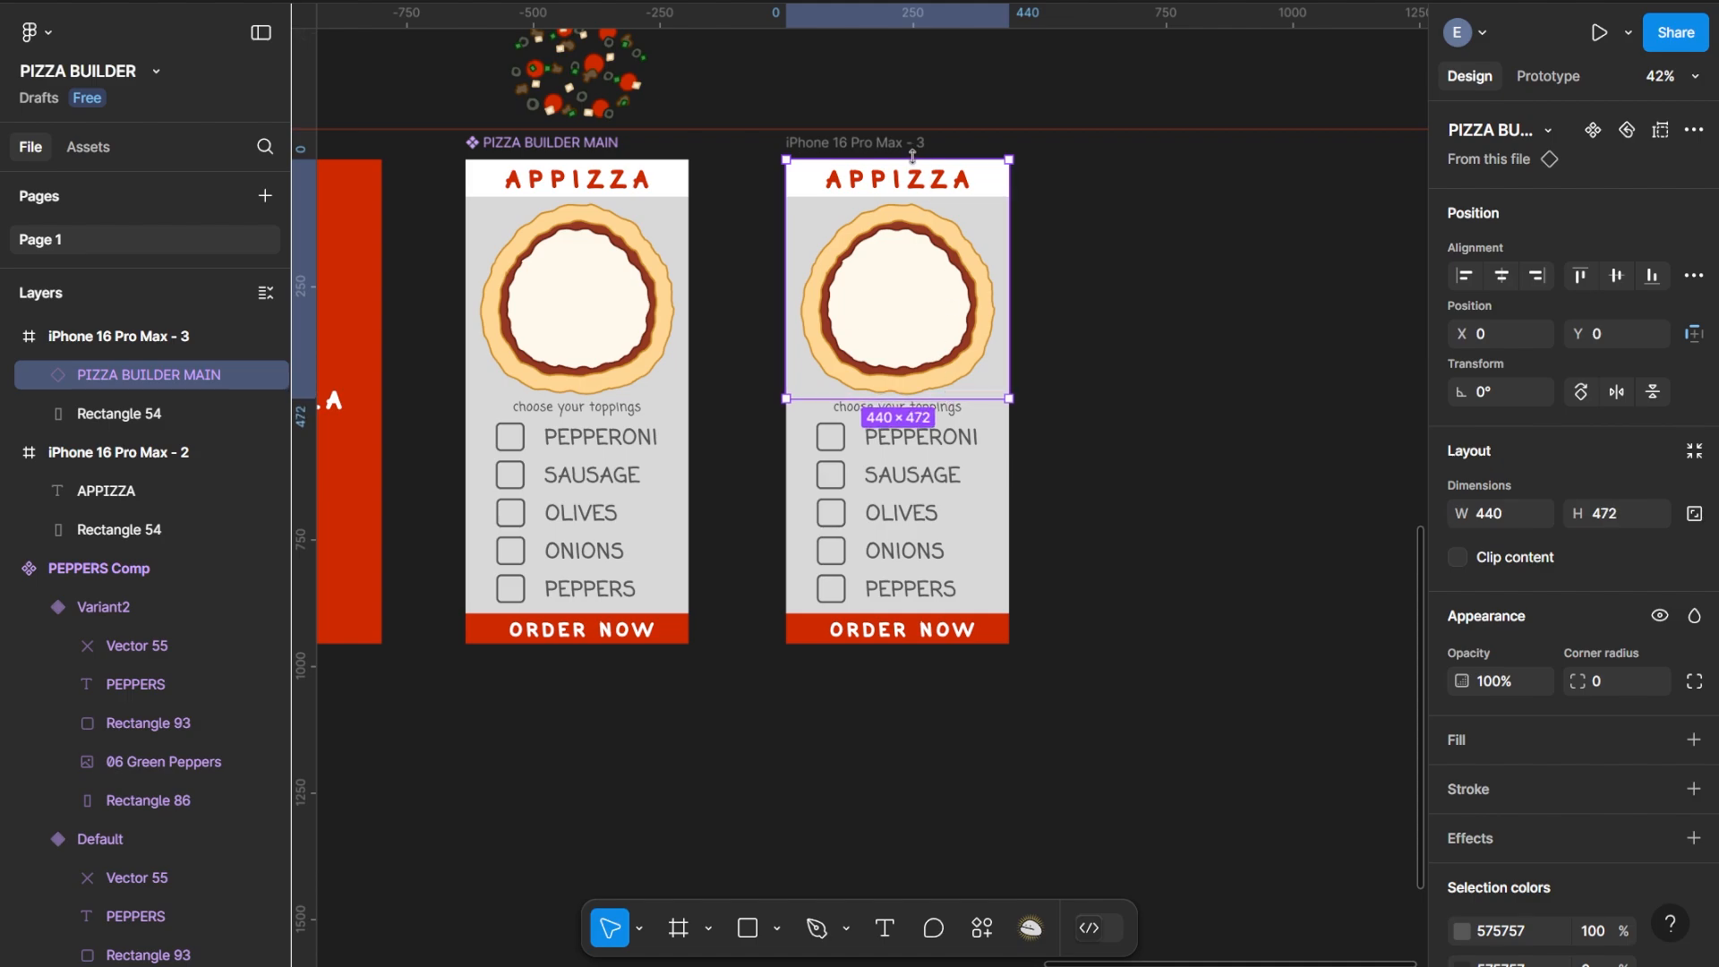
drag(905, 154, 918, 263)
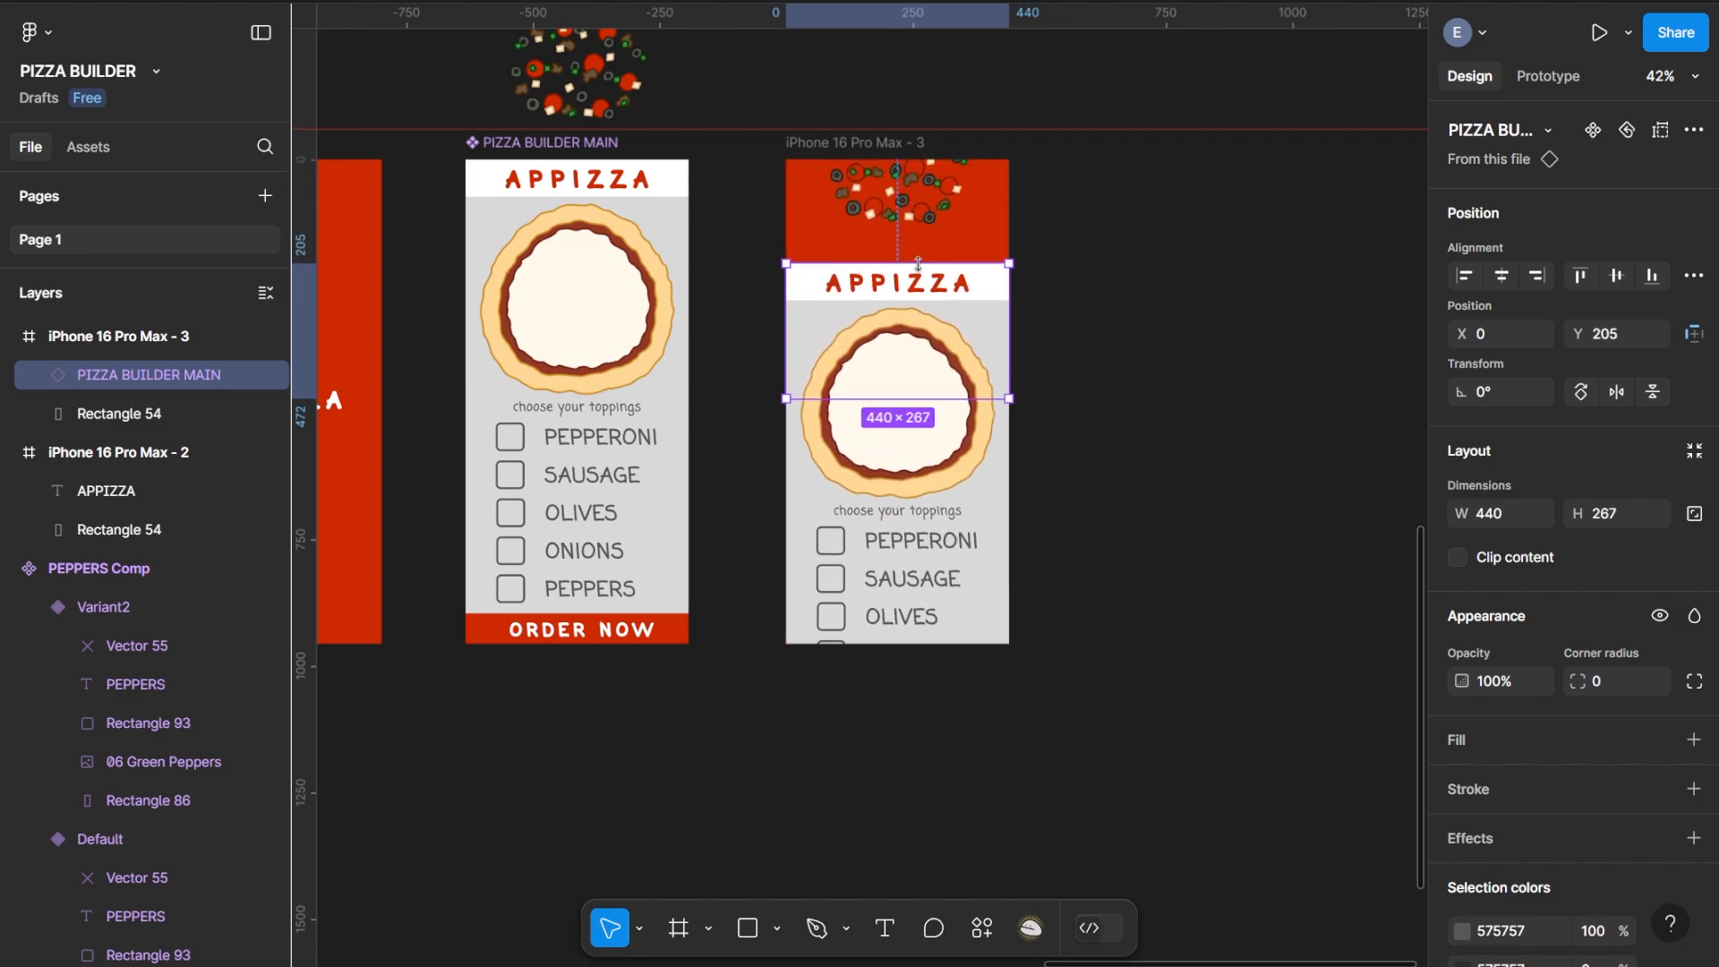
key(ctrl+z)
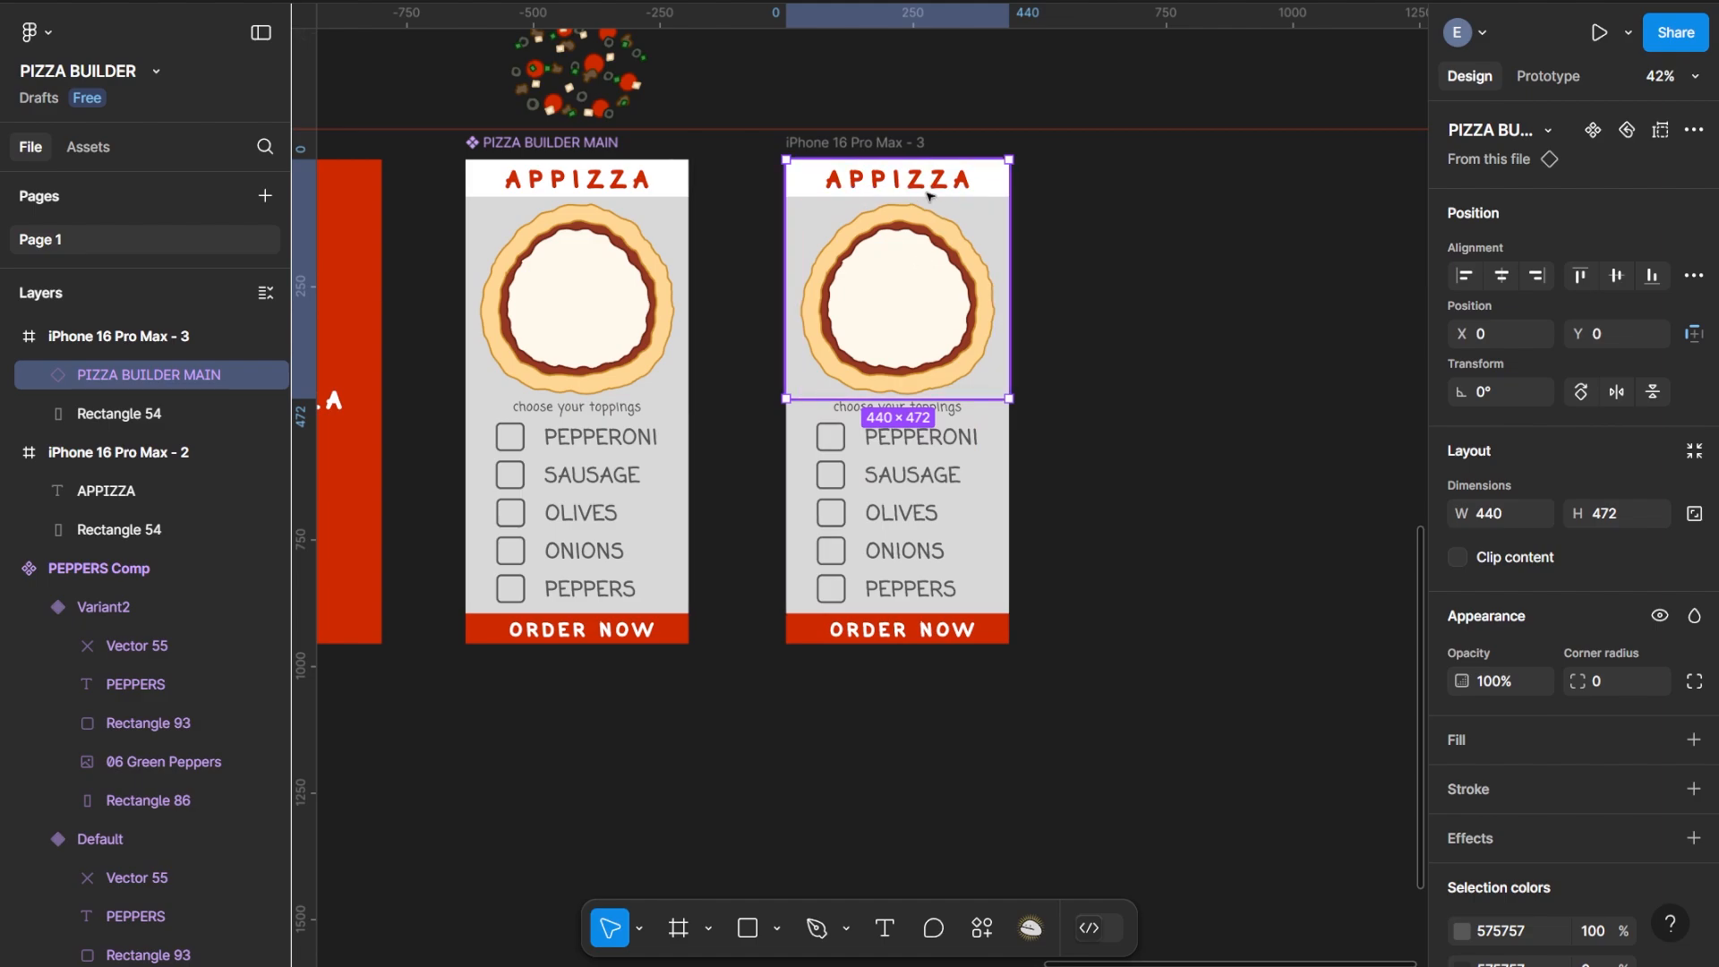
key(ctrl+z)
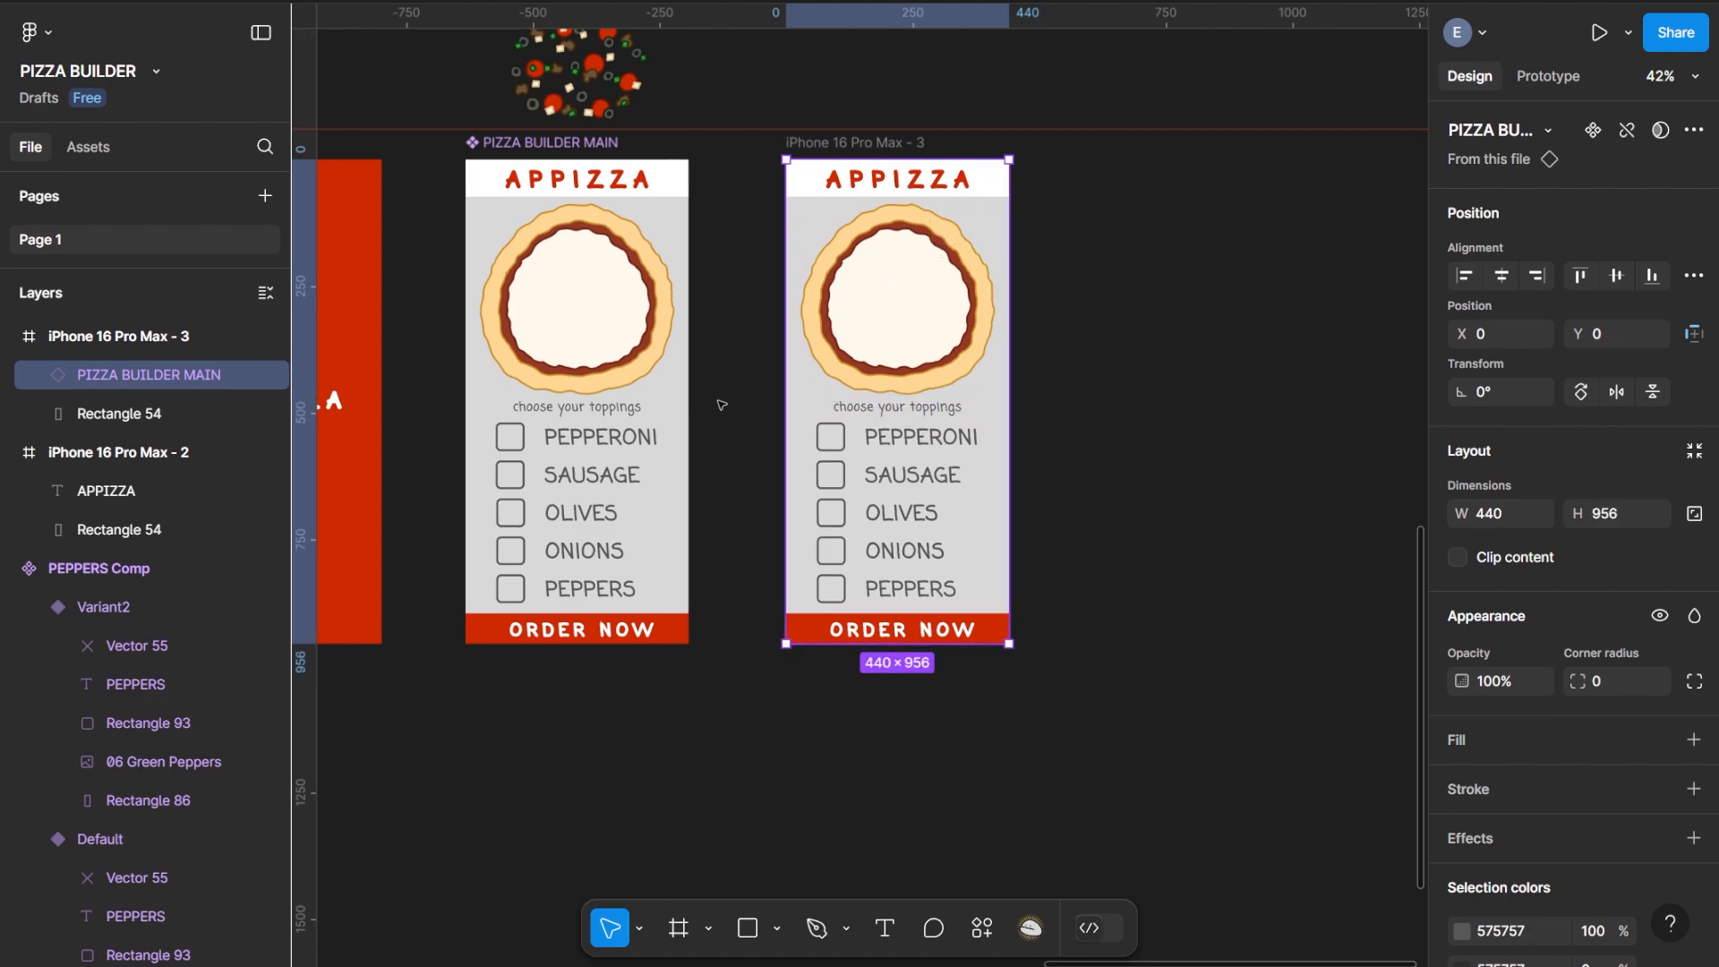
Hide the choose your toppings, ORDER NOW and APPIZZA text layers in the instance inside iPhone 16 Pro Max - 3
click(39, 376)
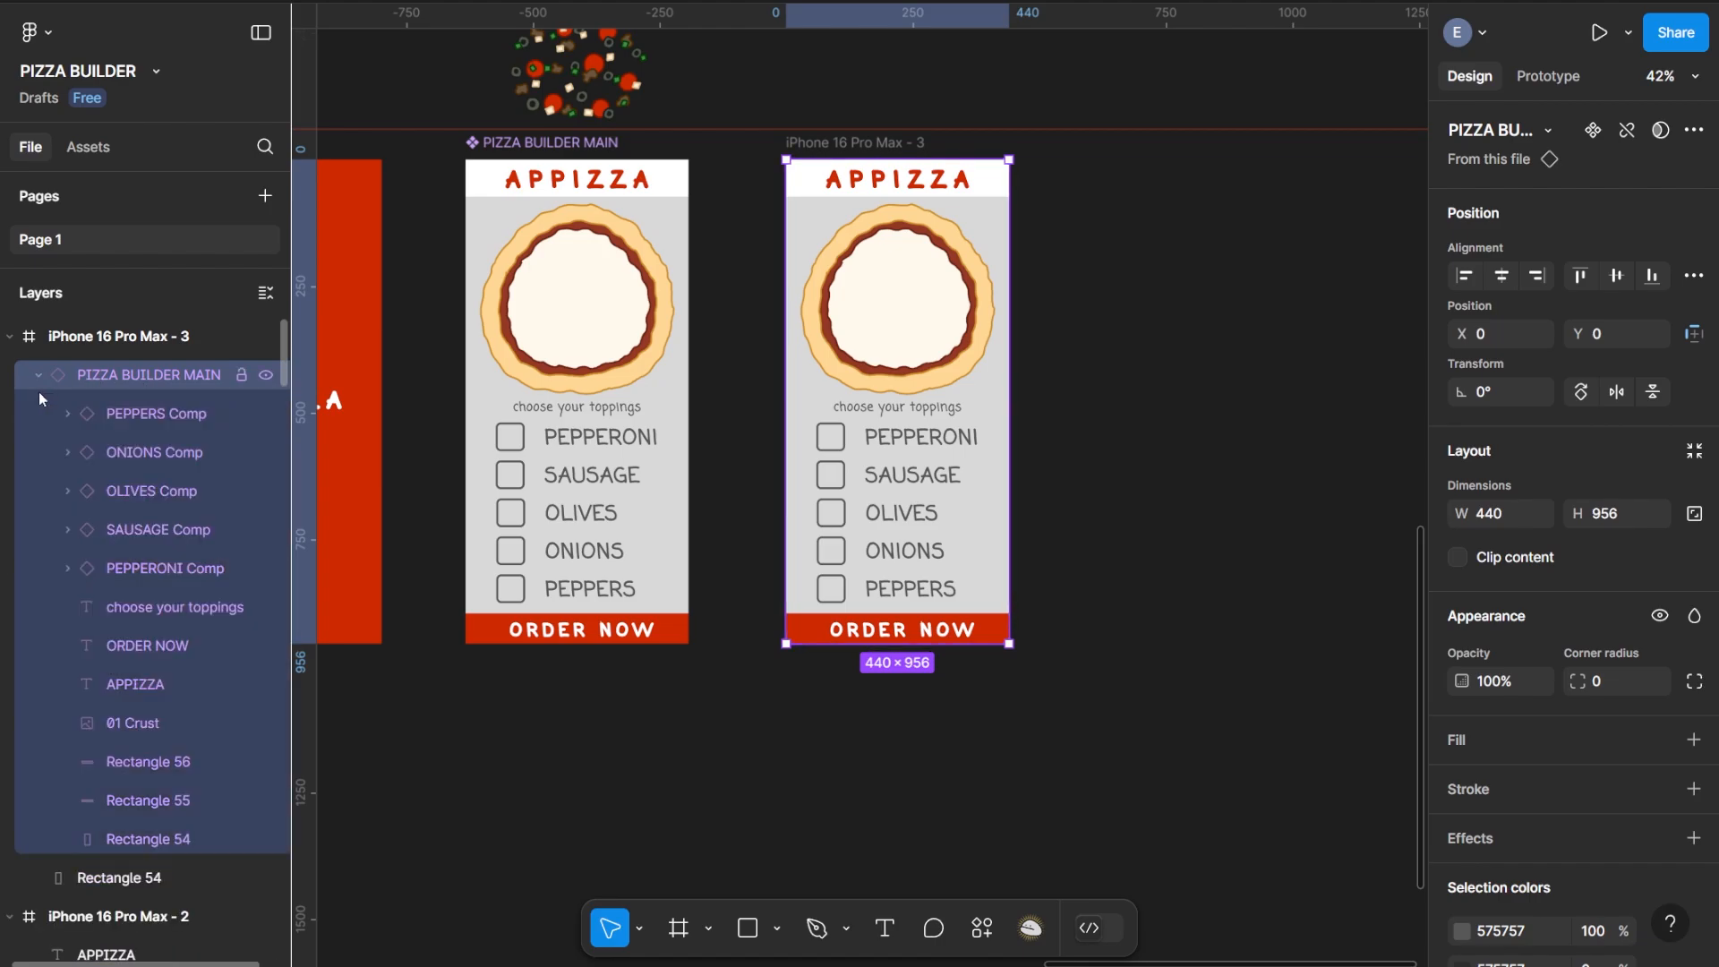
click(145, 607)
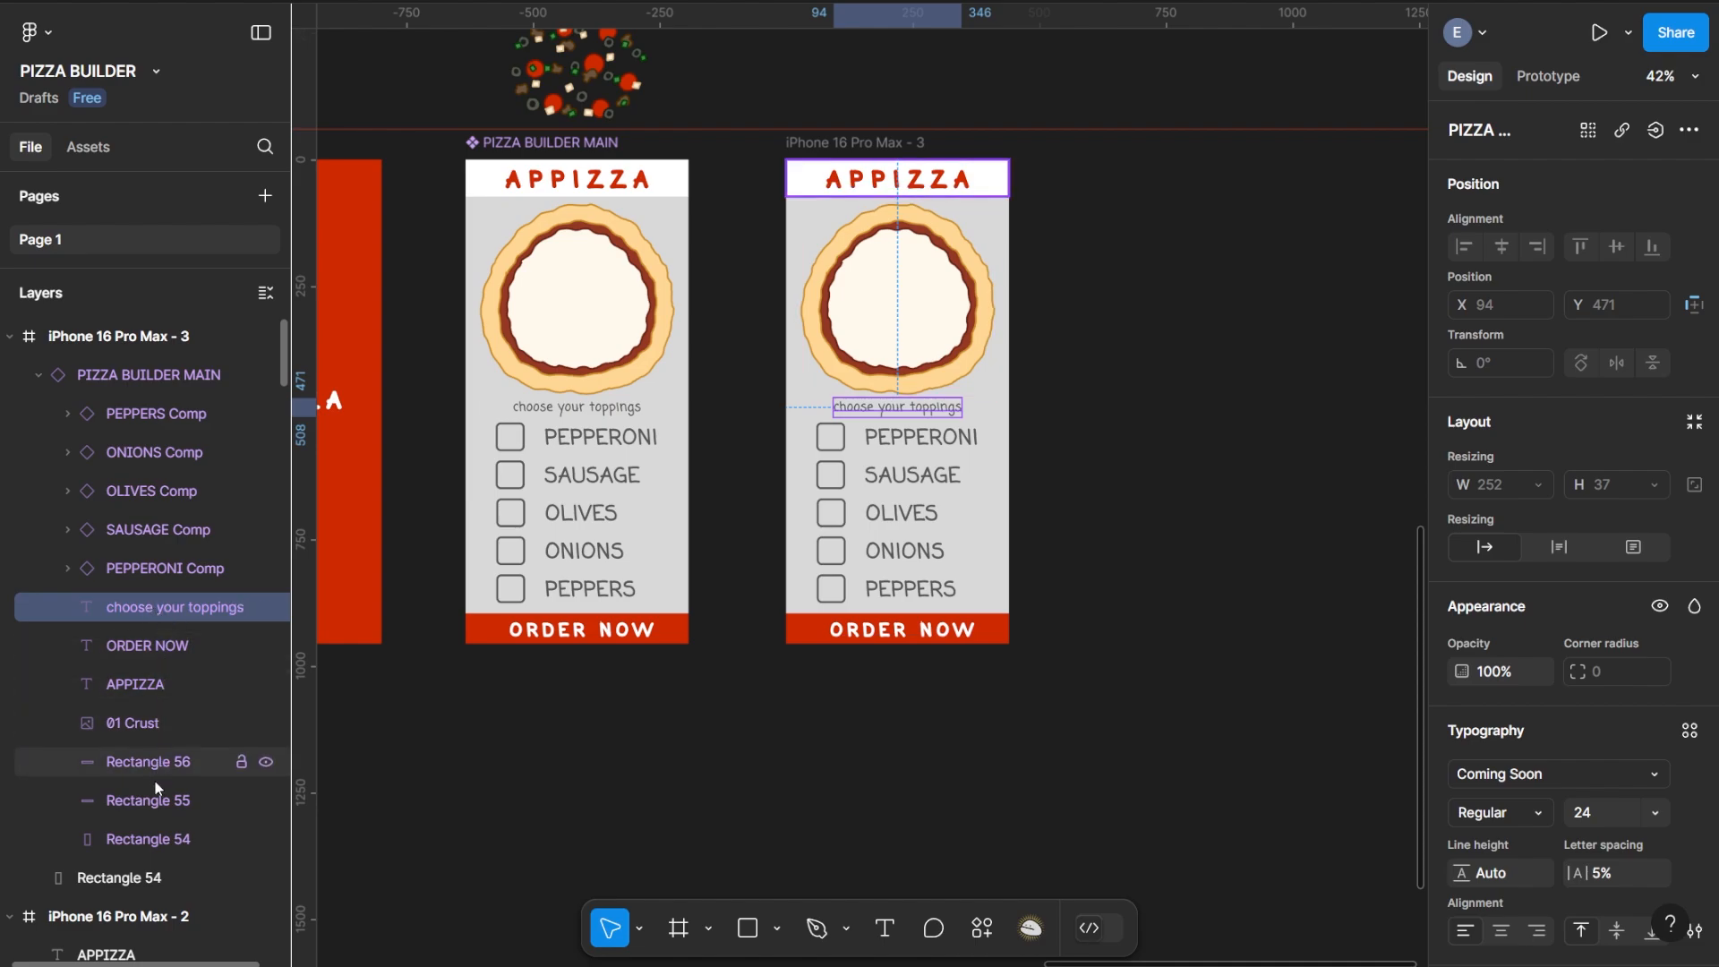
shift+click(154, 837)
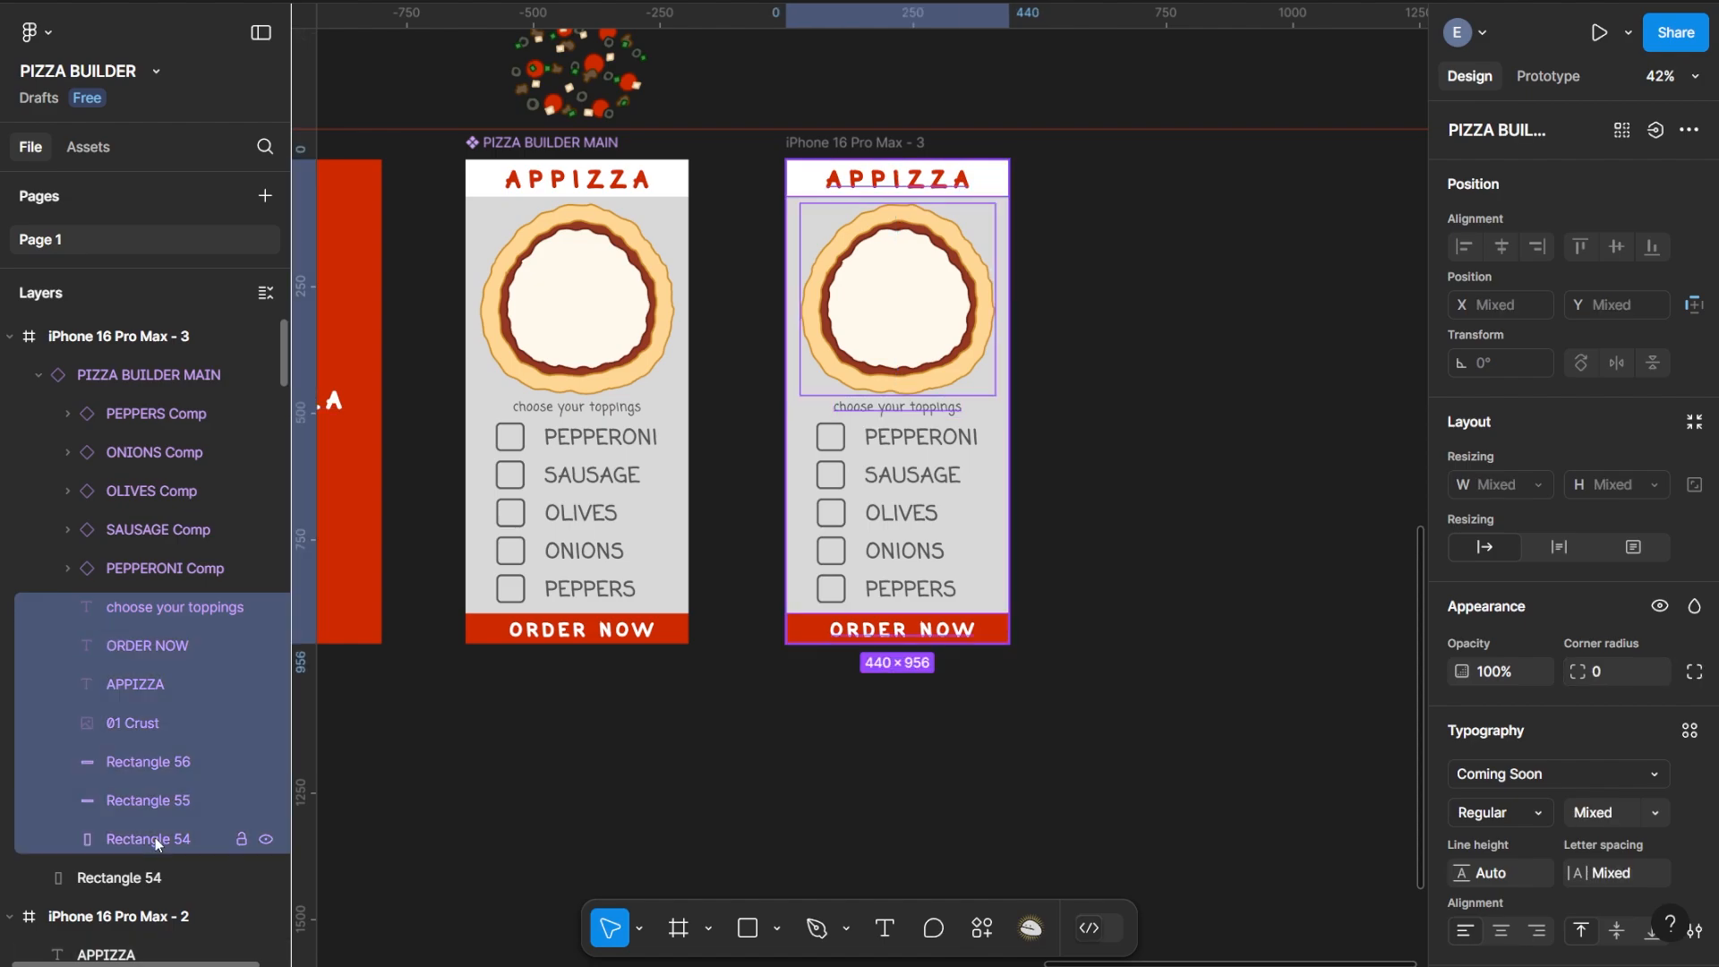
click(266, 607)
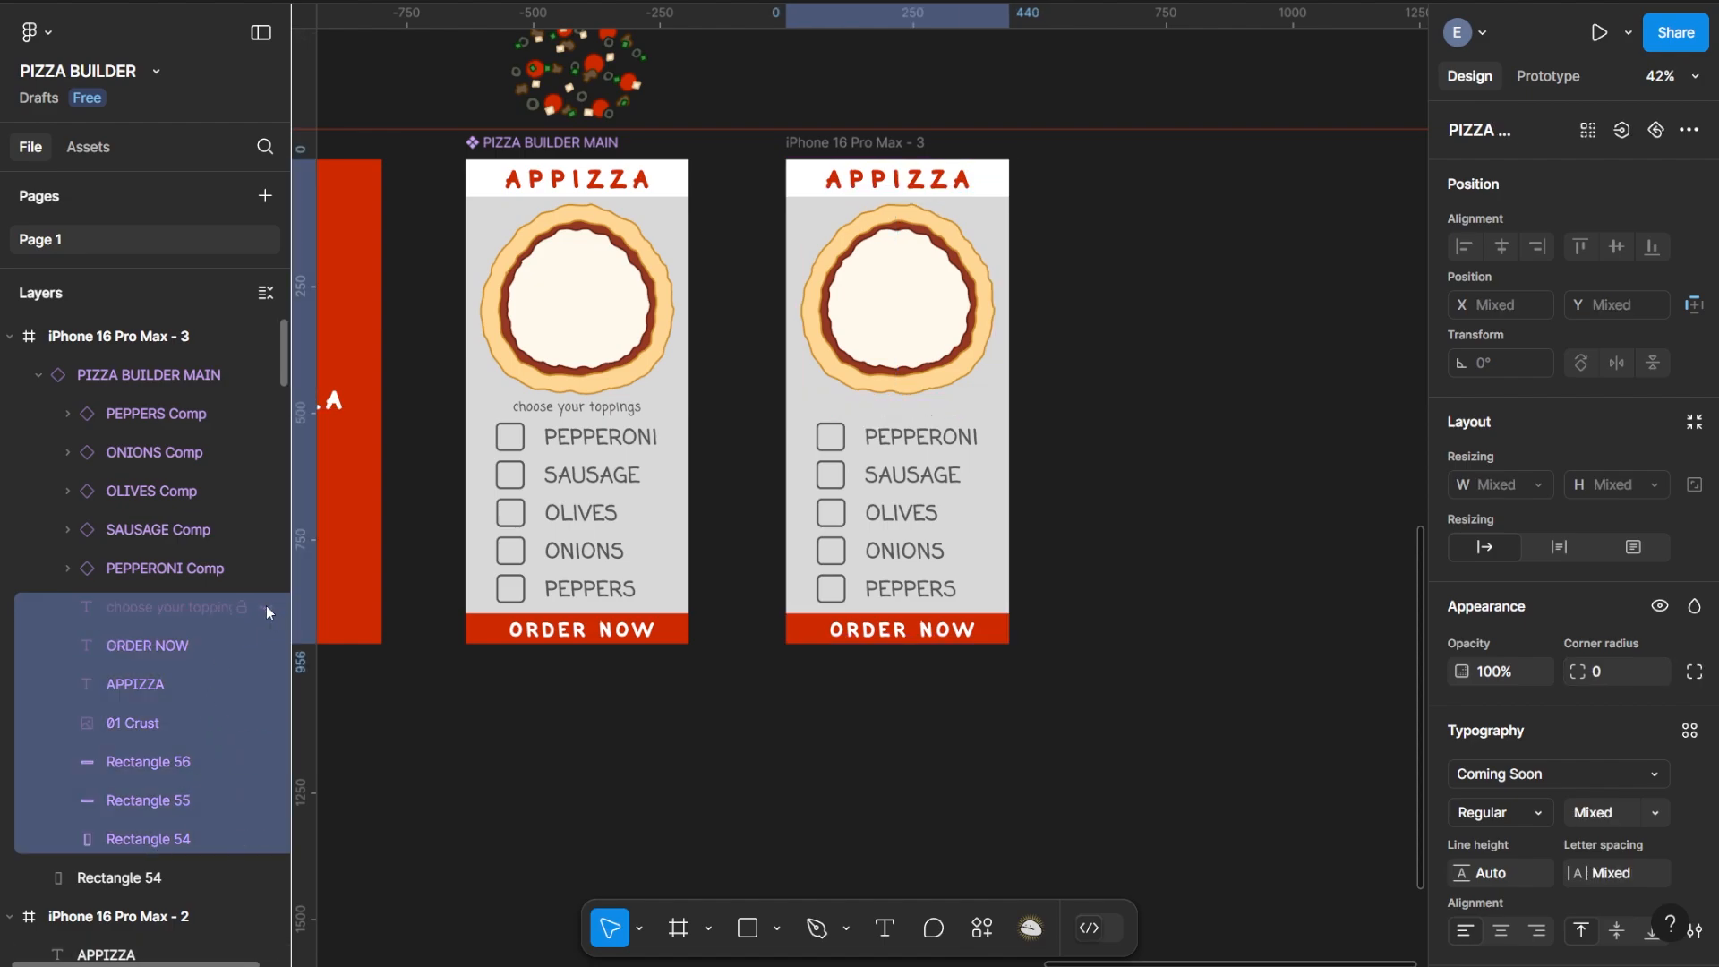
click(266, 607)
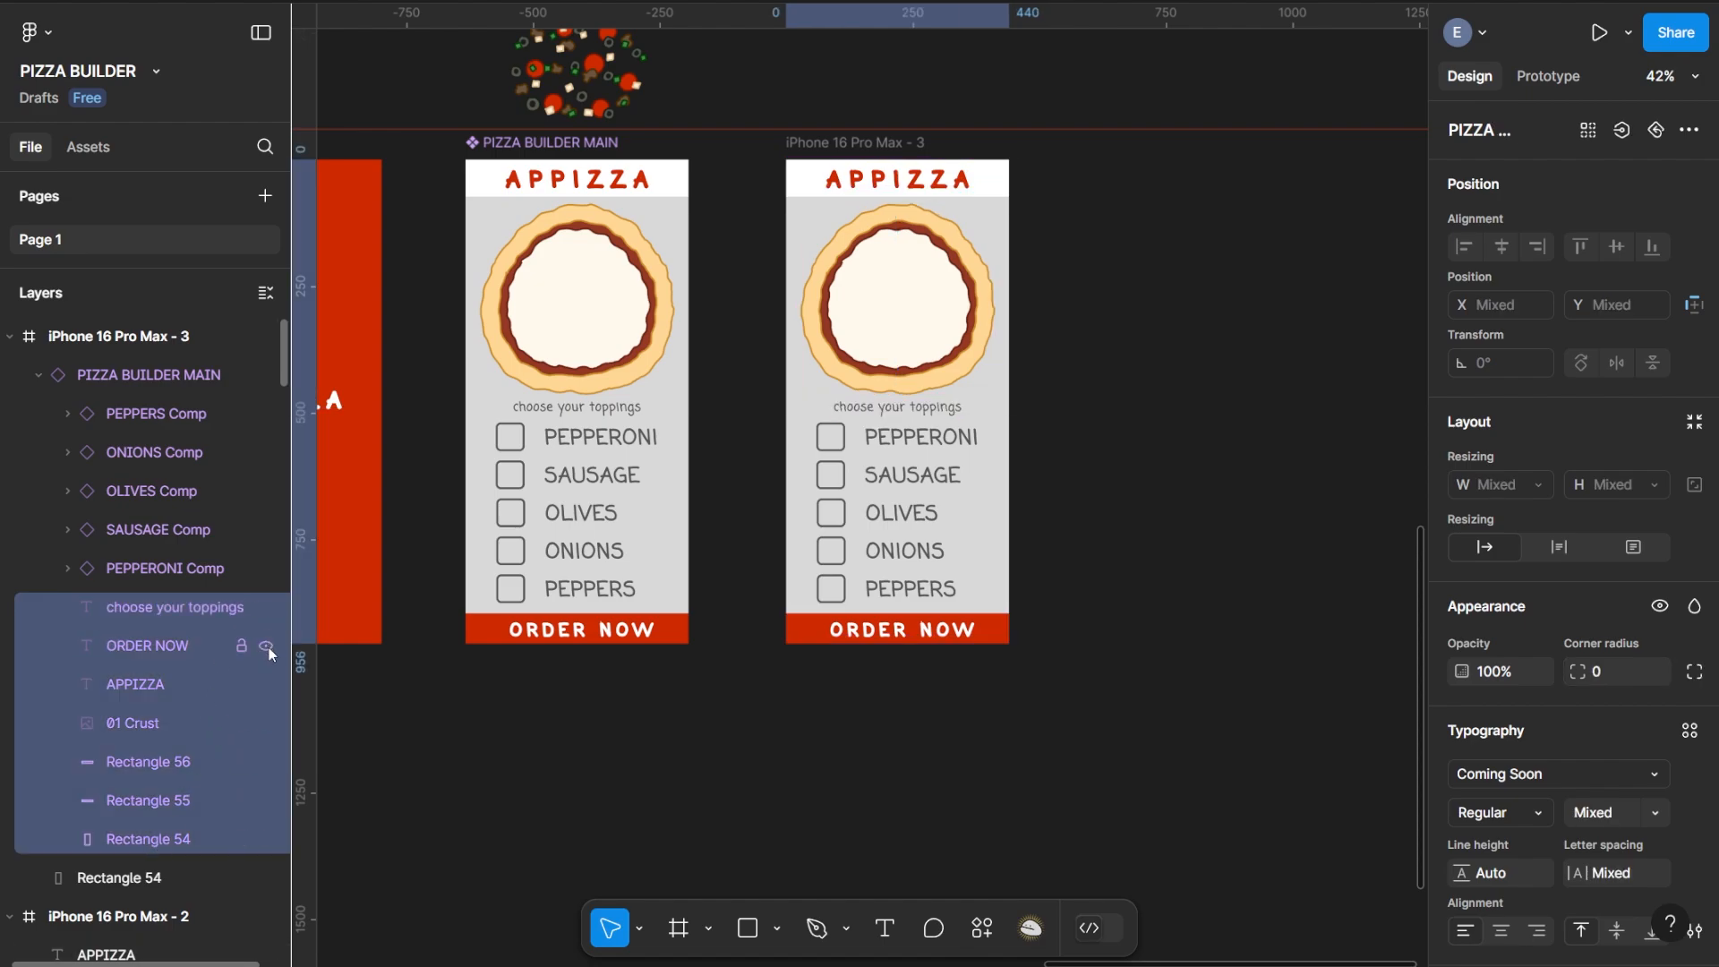
click(265, 607)
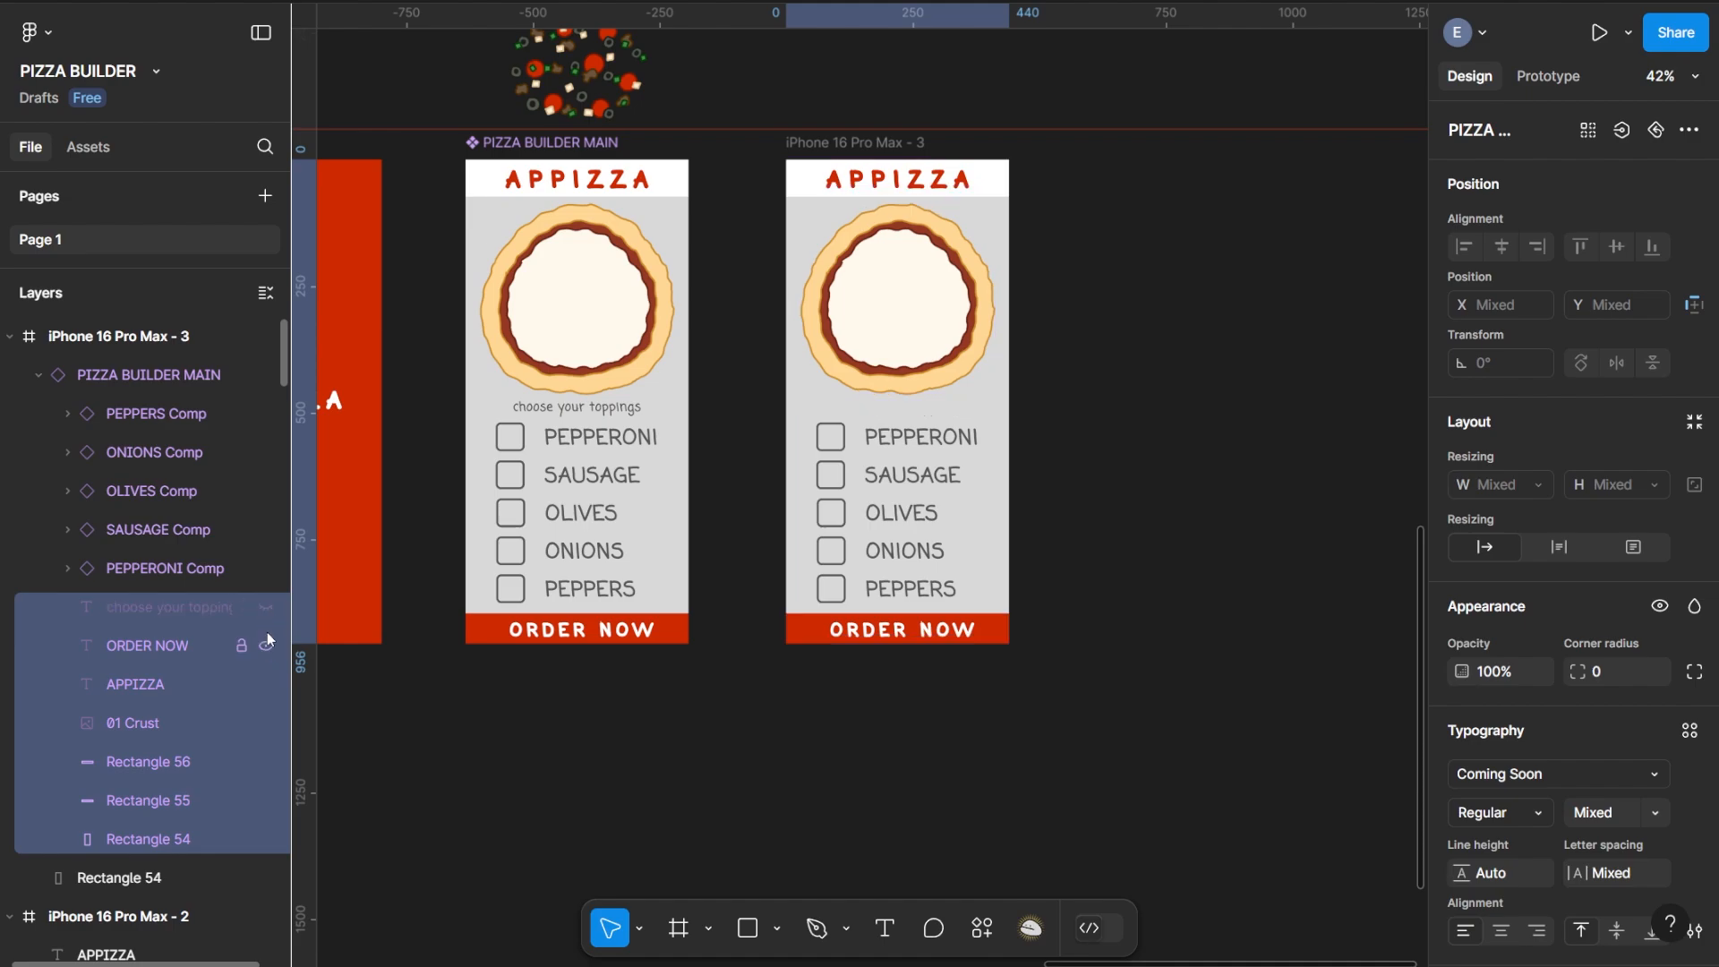
click(267, 645)
click(265, 684)
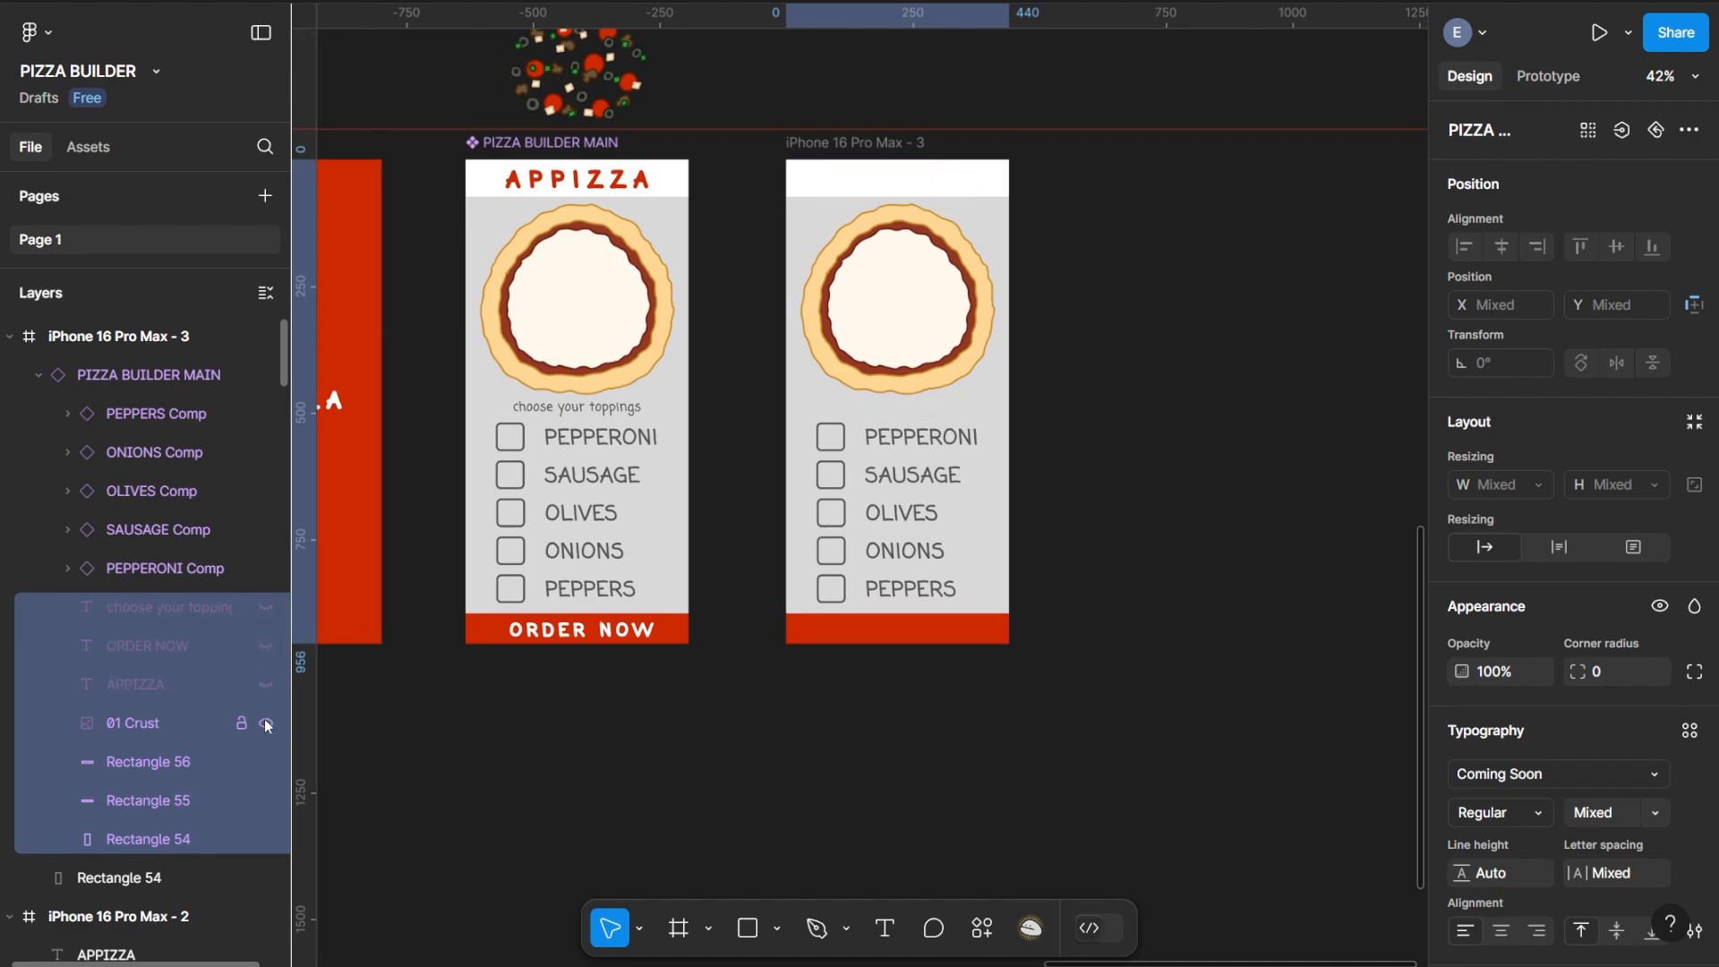
Hide Rectangle 56, Rectangle 55 and Rectangle 54 directly inside the instance, keeping 01 Crust shown over the red background
click(266, 723)
click(265, 723)
click(266, 761)
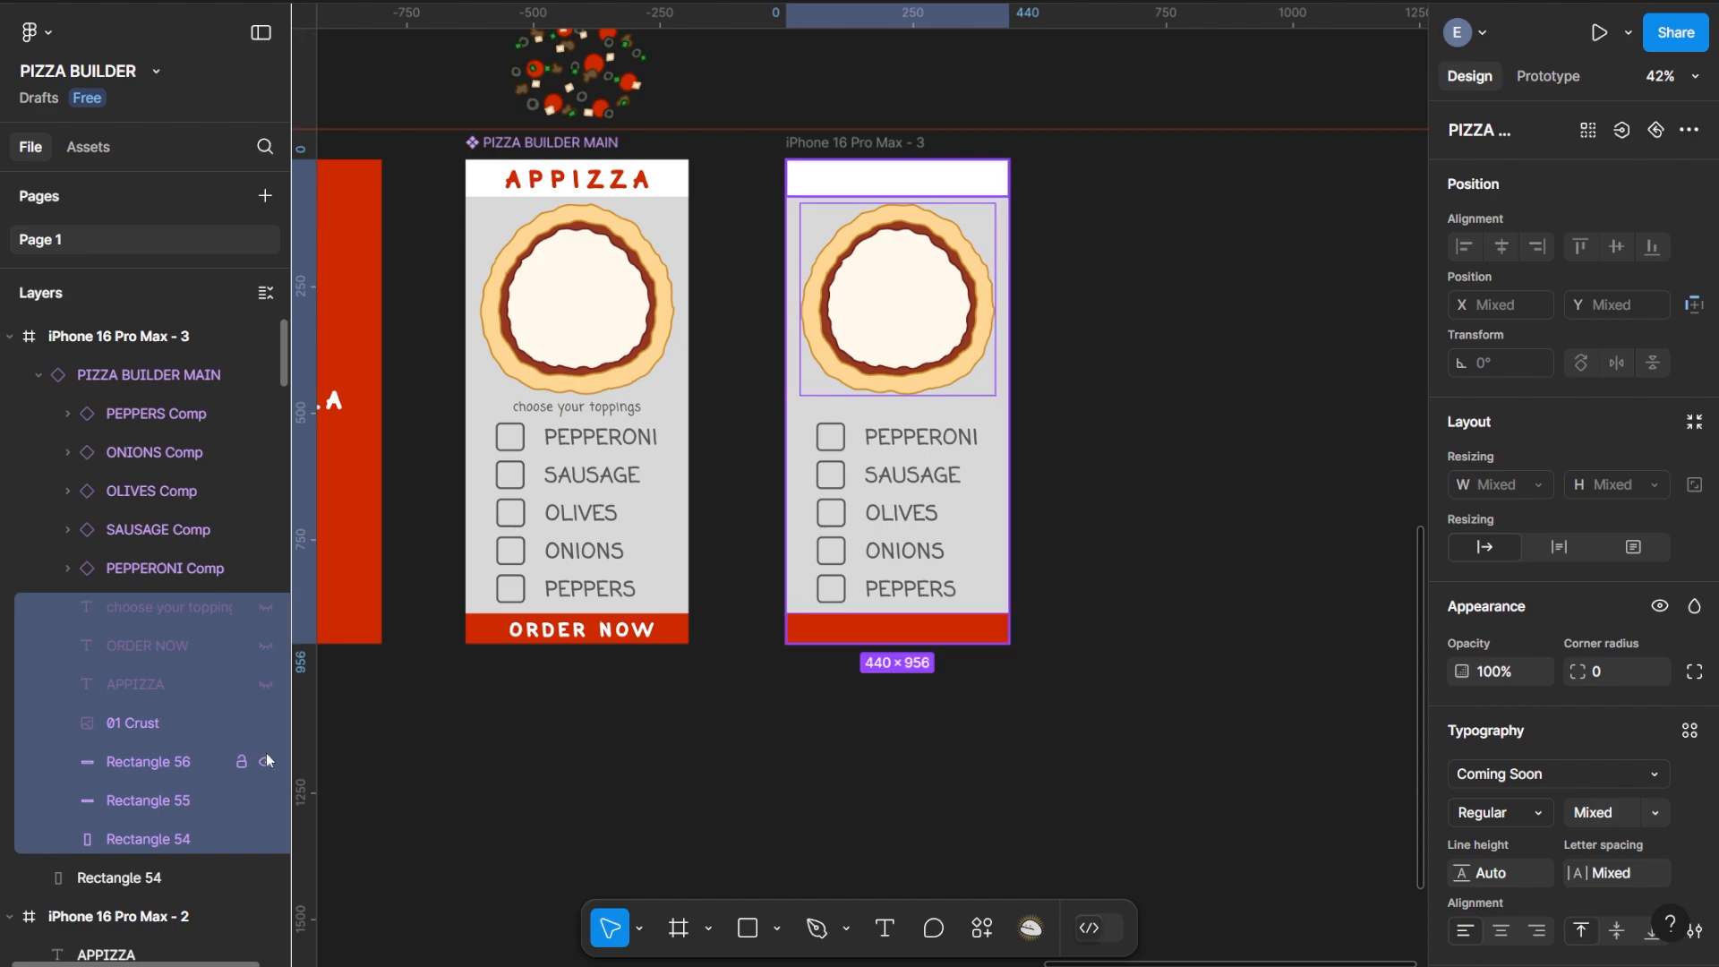
click(261, 758)
click(262, 758)
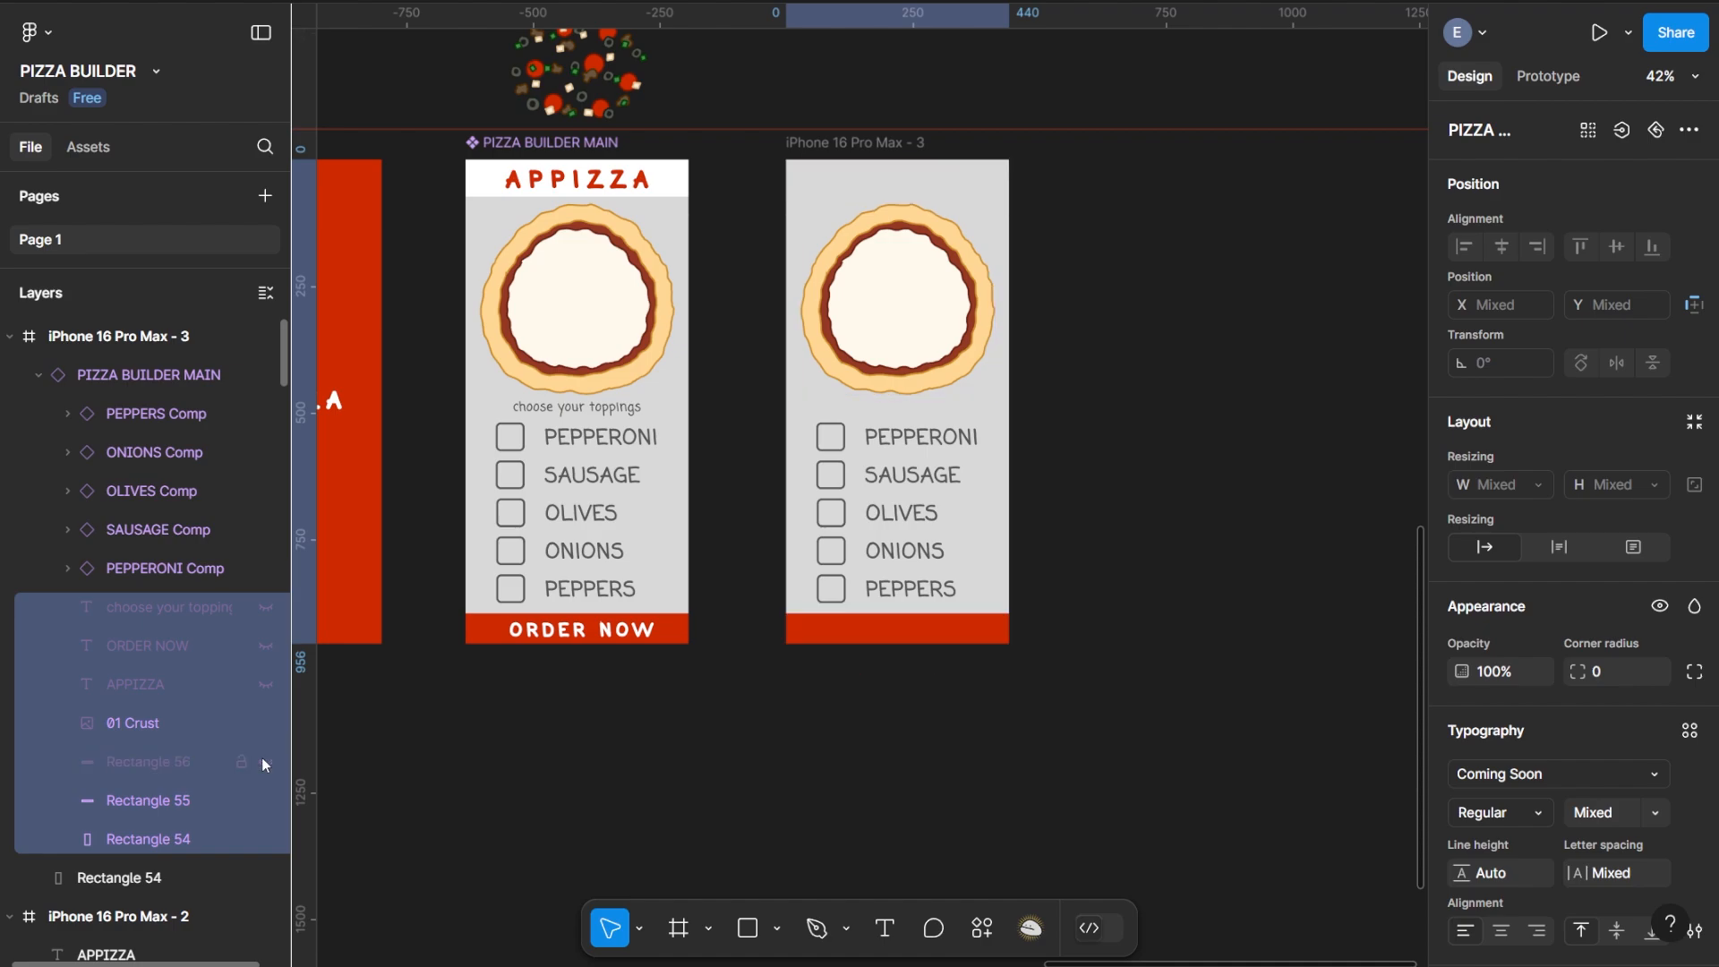
click(265, 800)
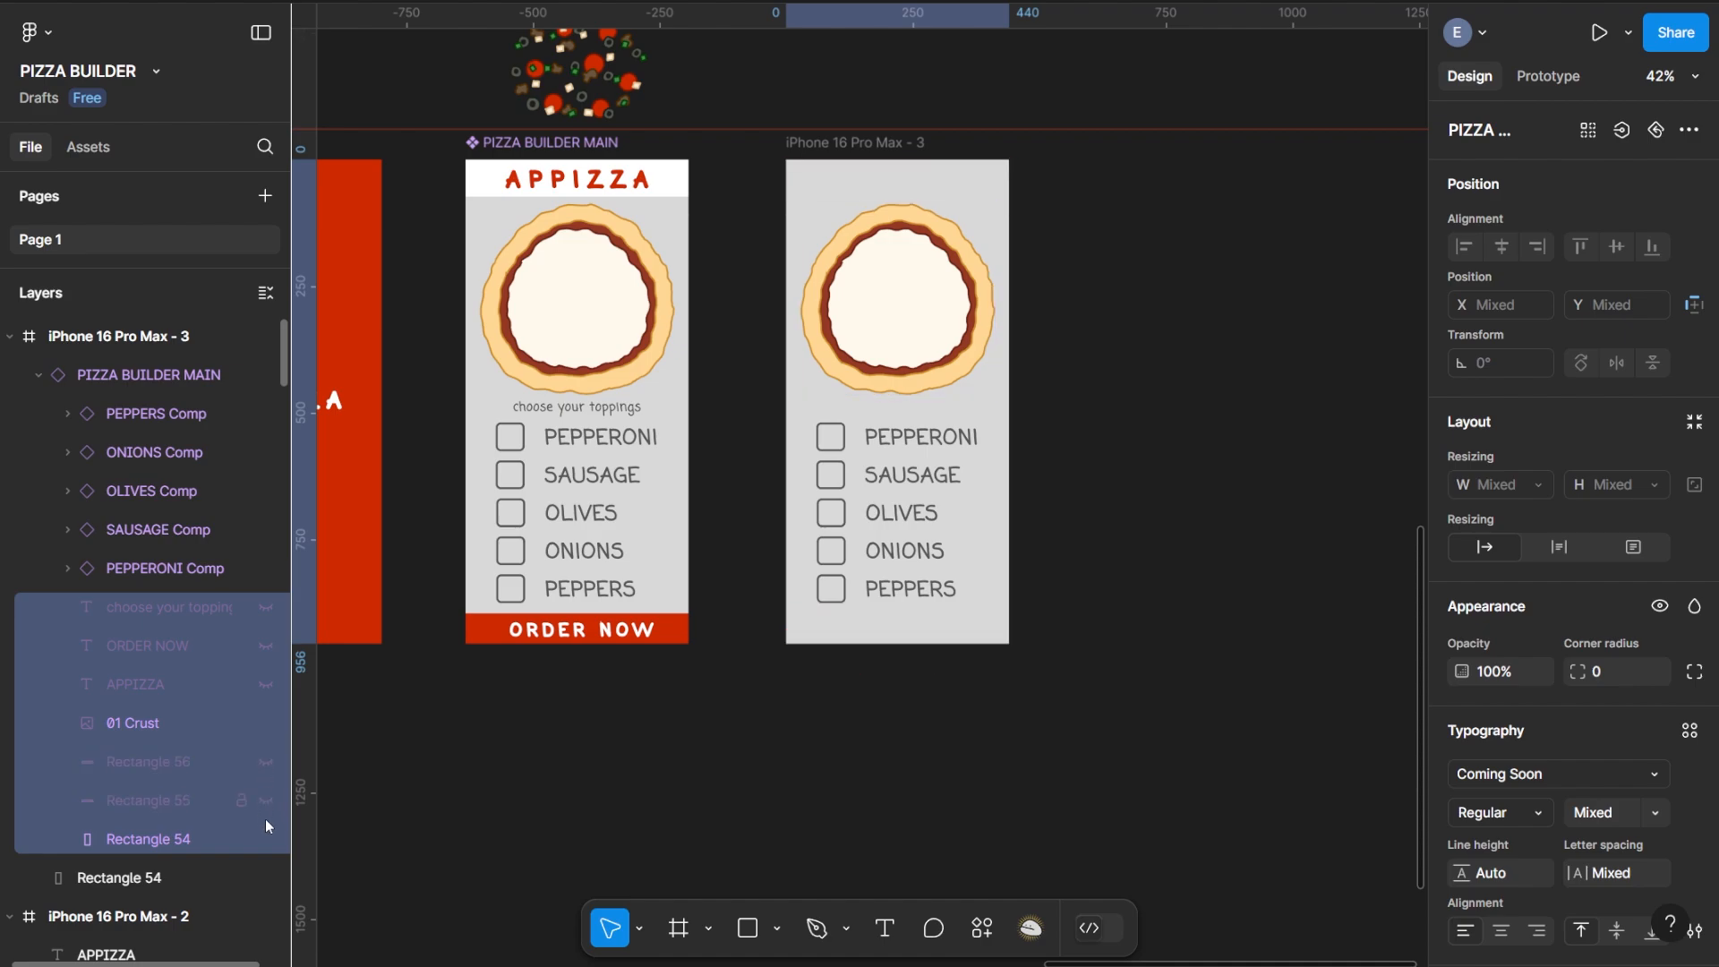
click(265, 837)
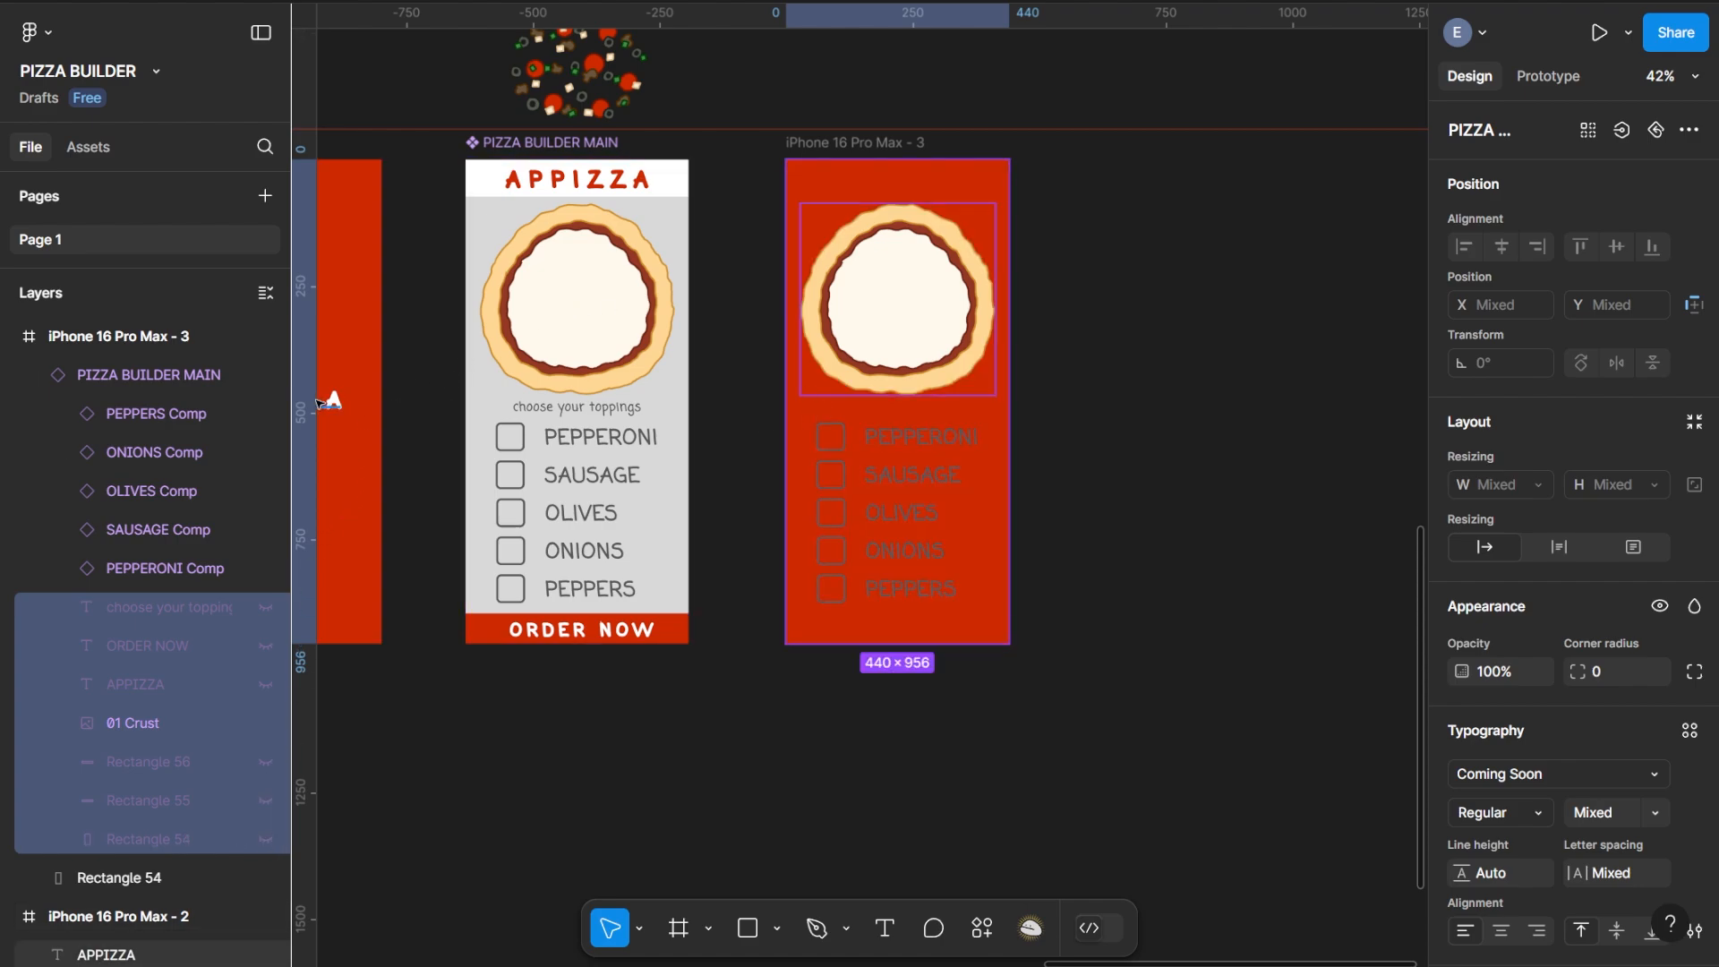
Expand the five topping components in the instance and hide Vector 55, the PEPPERS label and Rectangle 93 in PEPPERS Comp
click(67, 568)
click(67, 529)
click(67, 491)
click(65, 453)
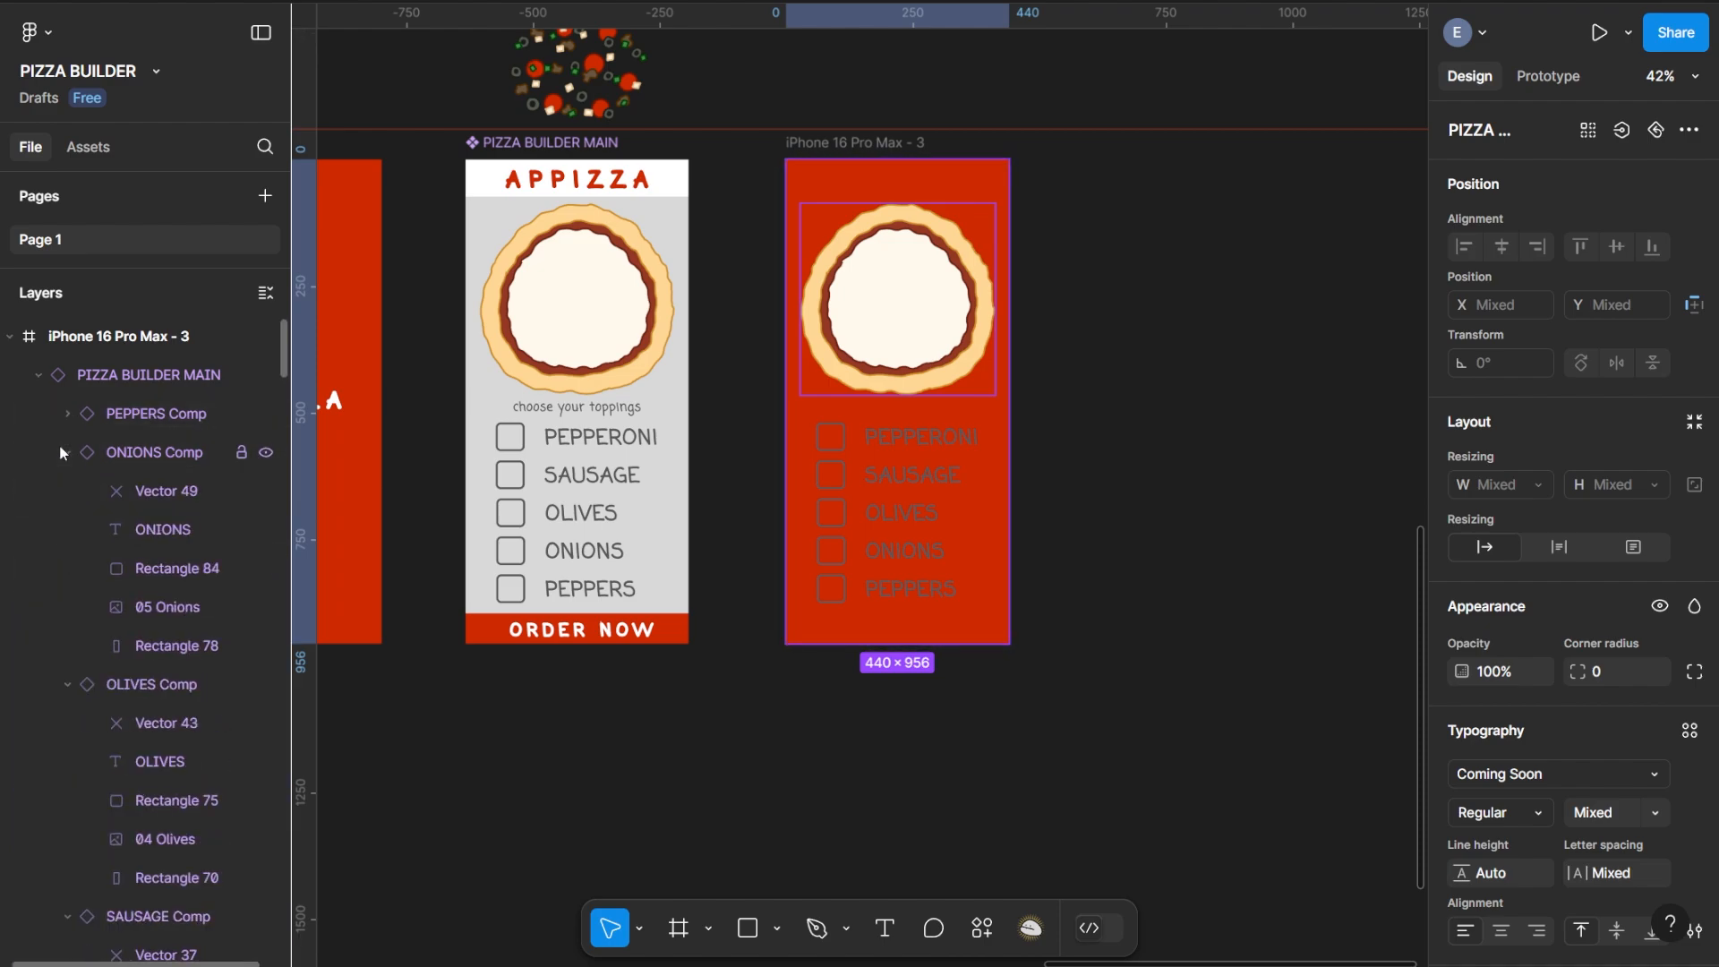
click(66, 413)
scroll(99, 491, down, 2)
scroll(105, 480, up, 2)
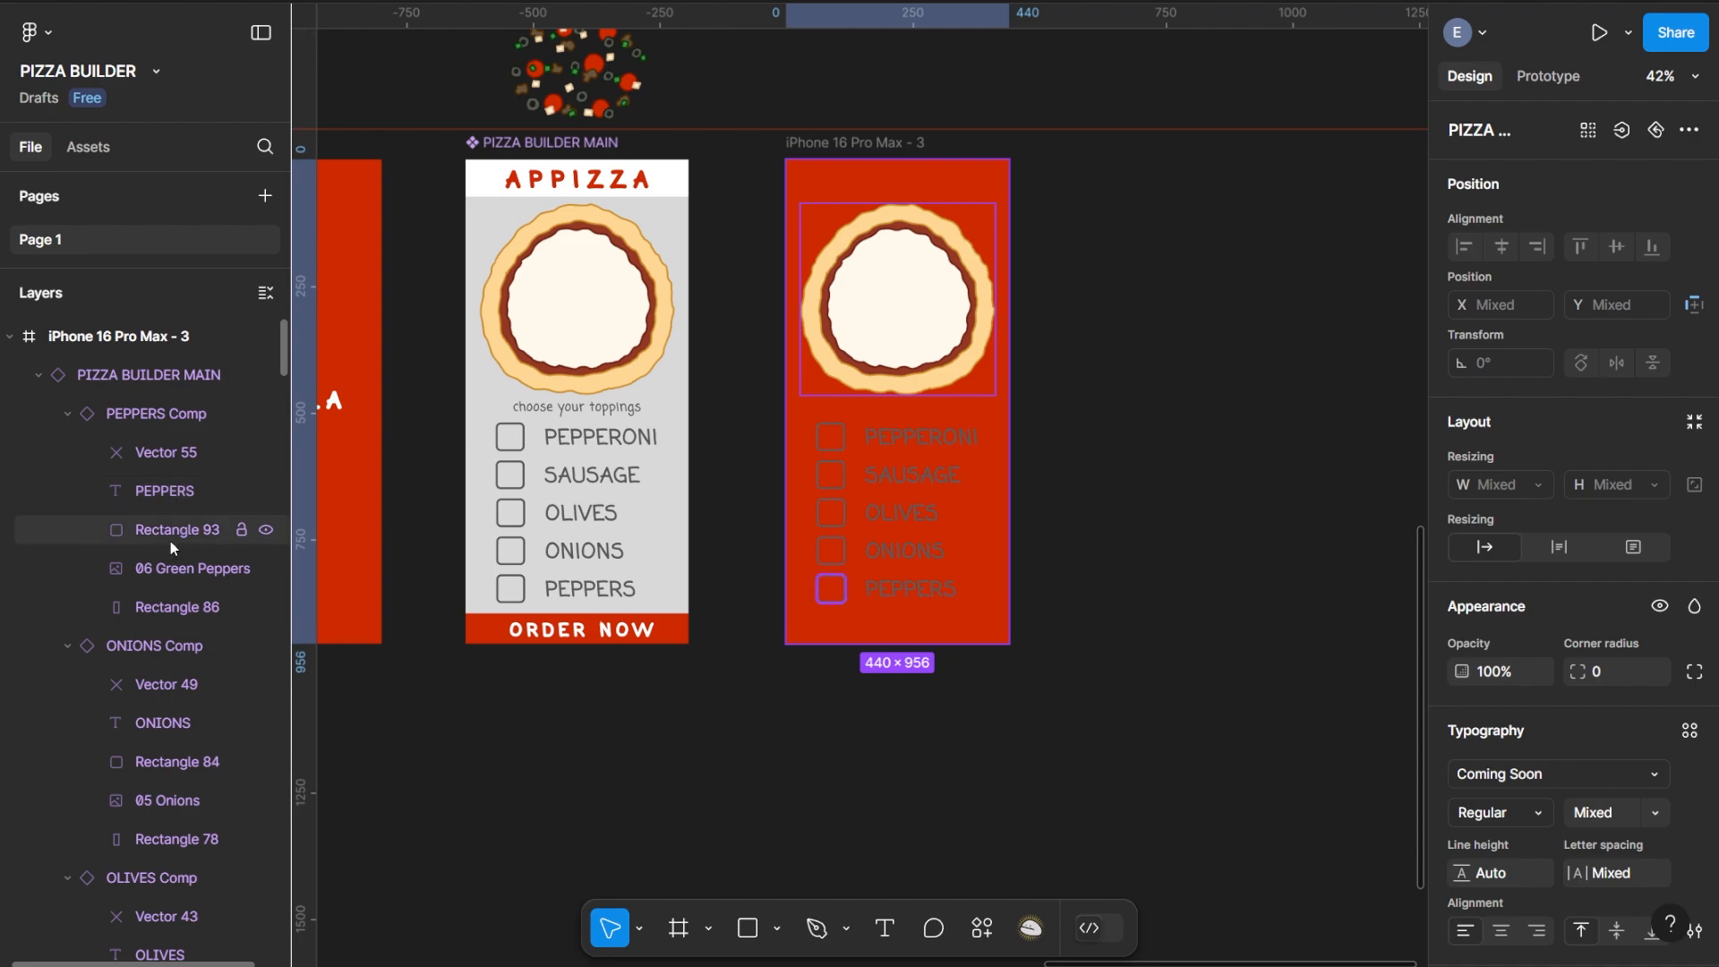
click(266, 529)
click(266, 491)
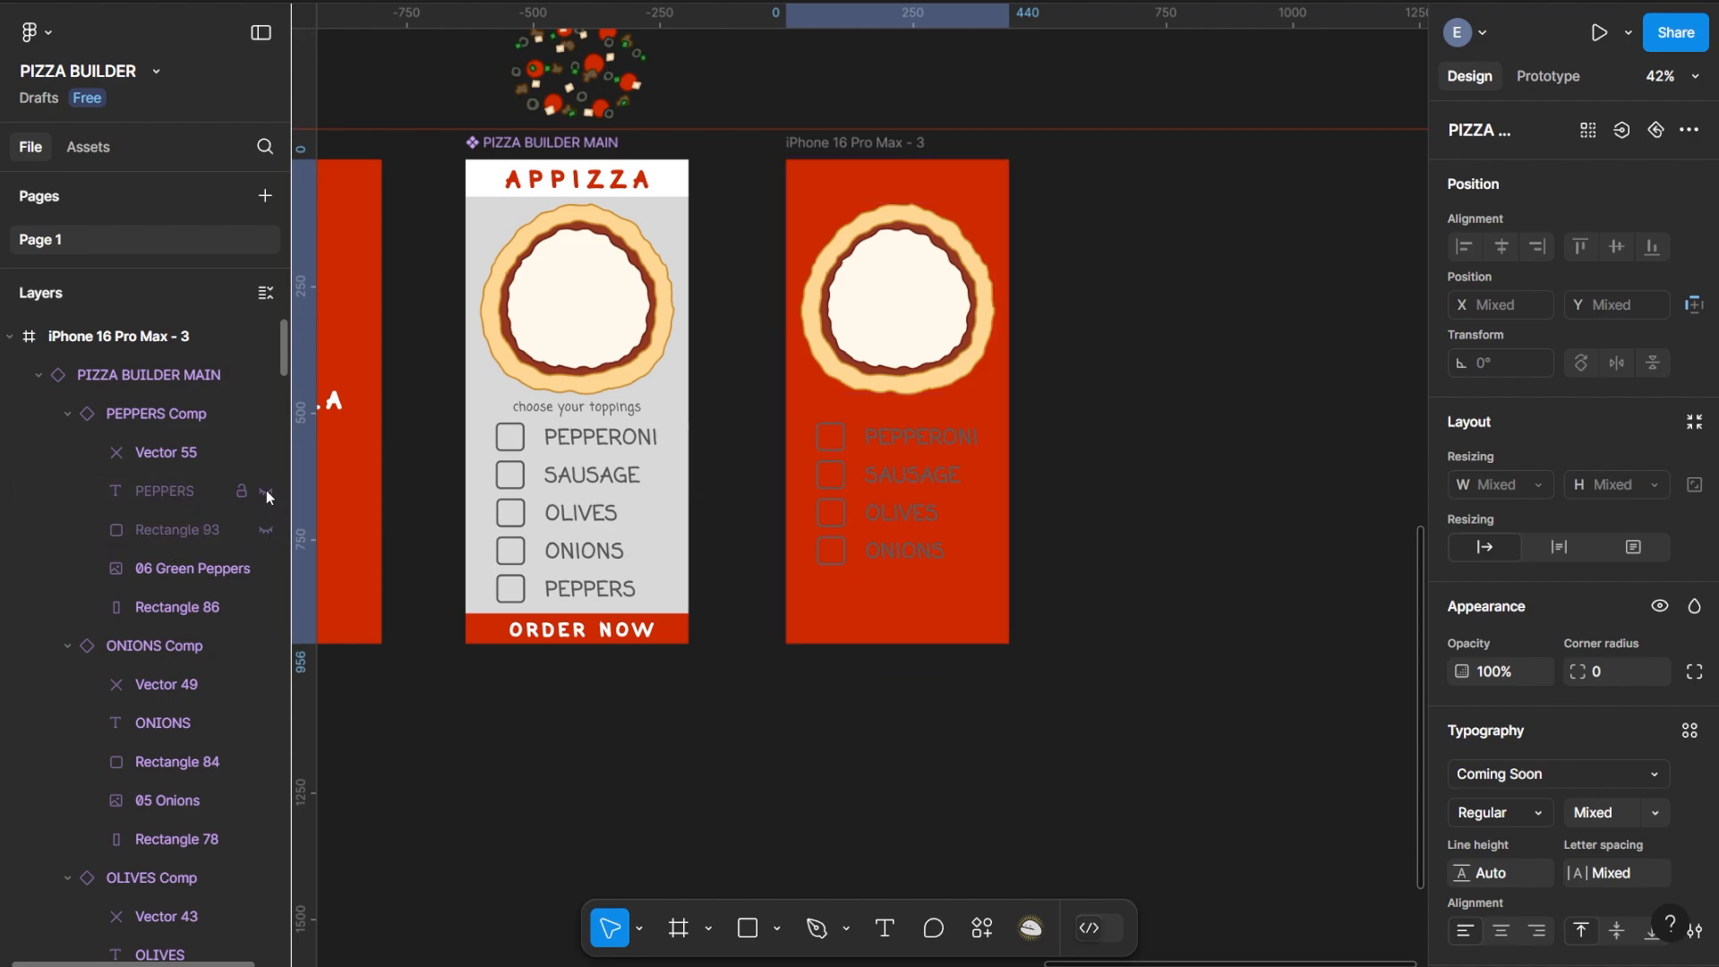
click(266, 453)
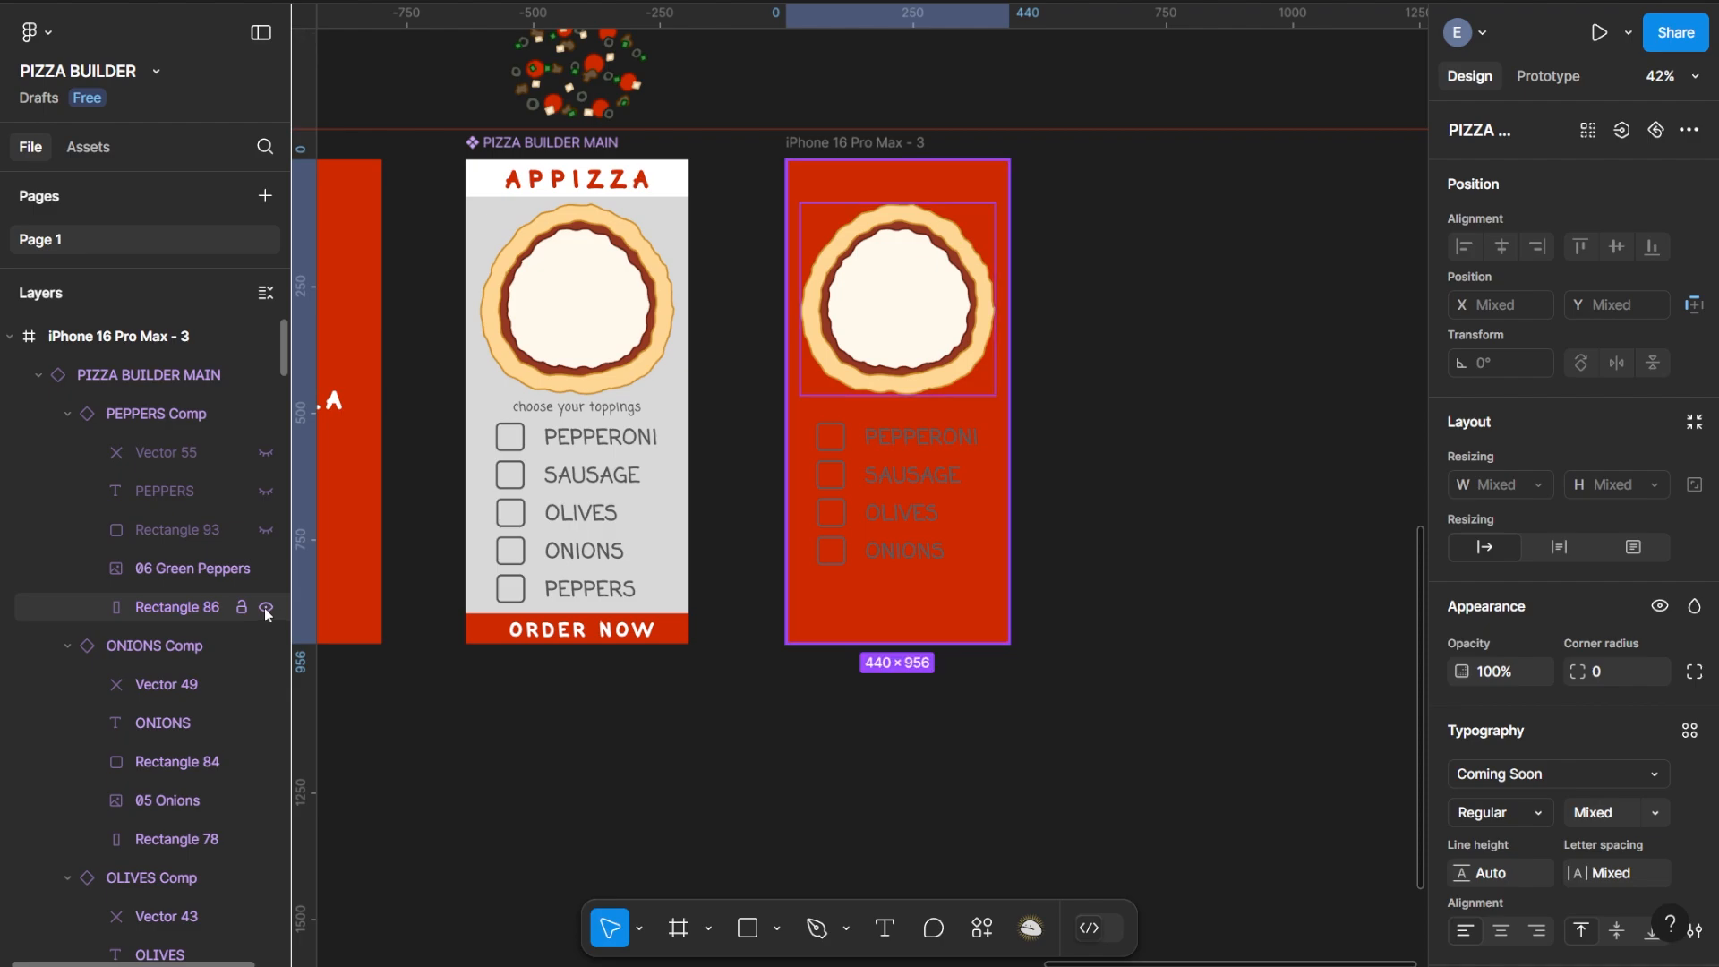
Hide the cross vector, text label and checkbox rectangle in the instance's ONIONS Comp and OLIVES Comp
scroll(263, 611, down, 3)
click(265, 523)
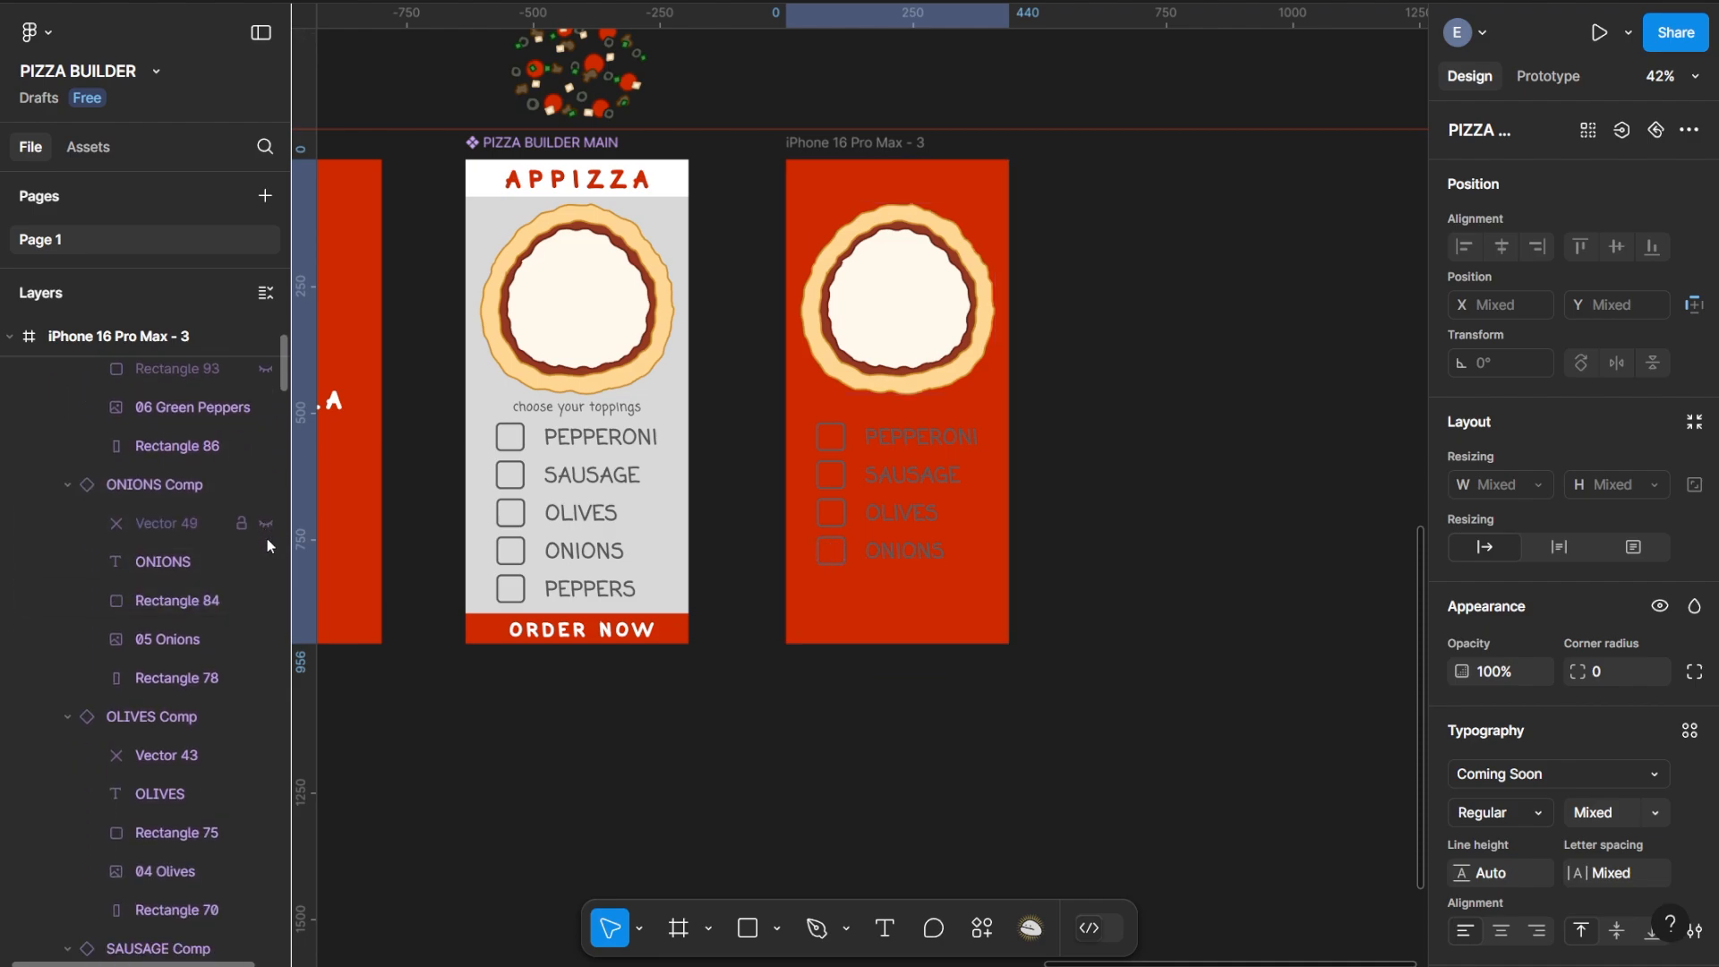
click(266, 561)
click(270, 600)
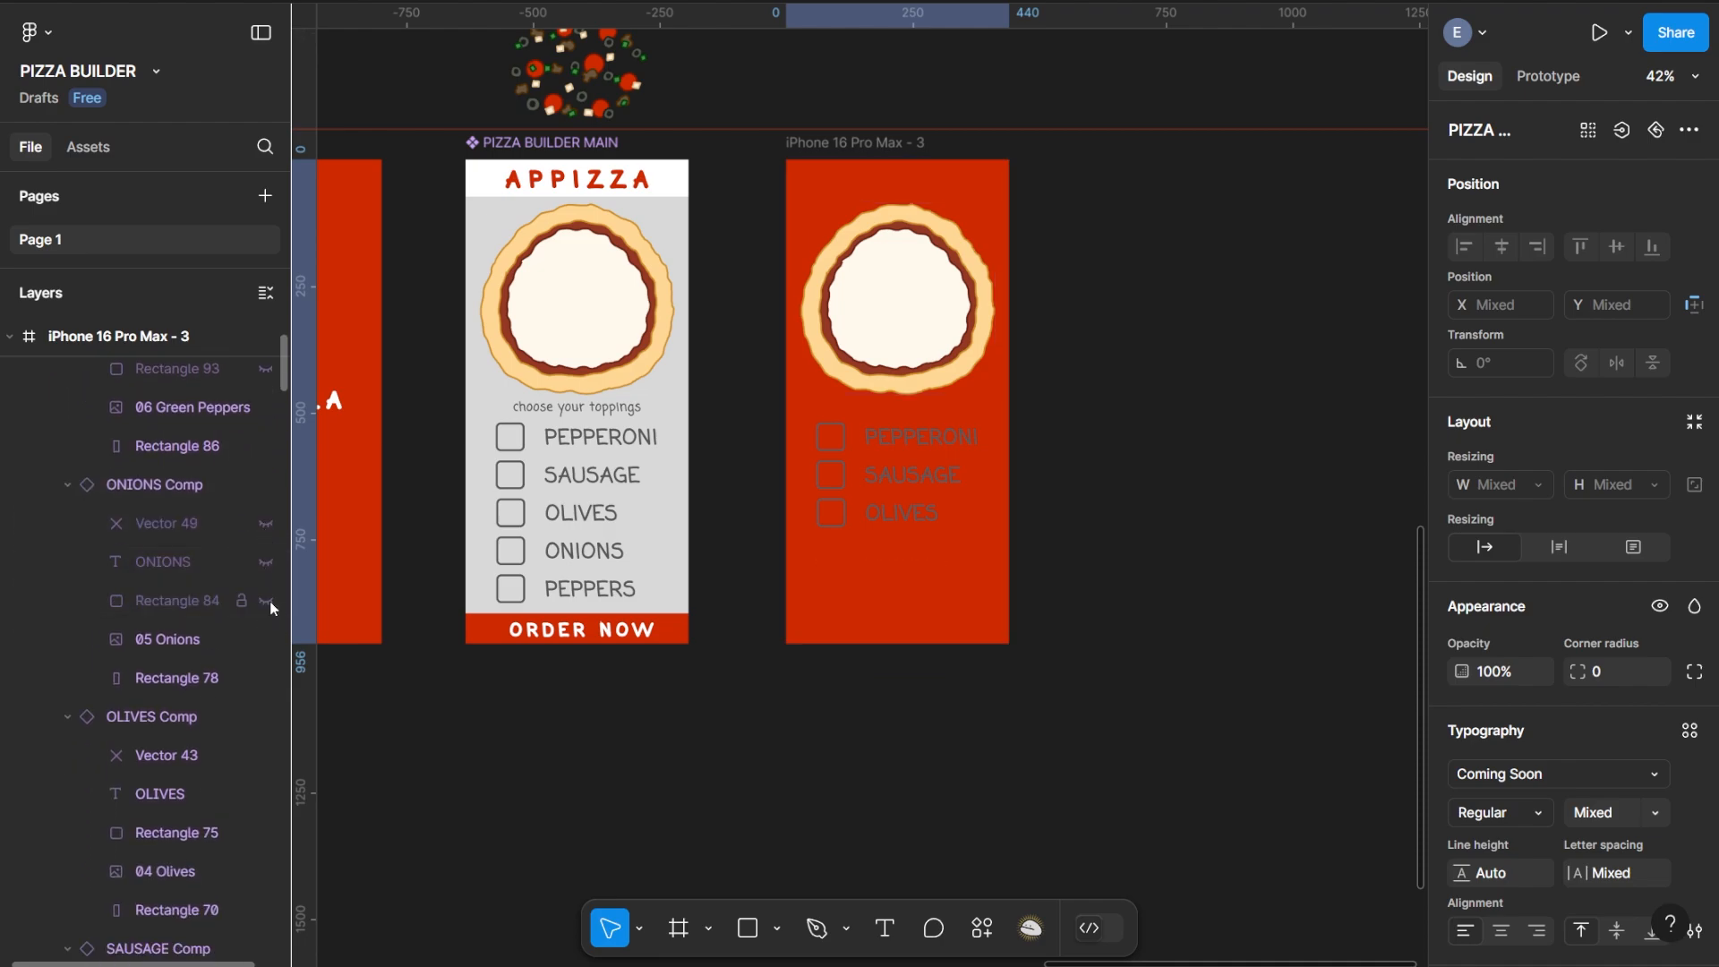
scroll(271, 600, down, 3)
click(265, 595)
click(265, 633)
click(264, 673)
Hide the cross vector, text label and checkbox rectangle in the instance's SAUSAGE Comp and PEPPERONI Comp
scroll(261, 675, down, 3)
click(266, 664)
click(266, 703)
click(265, 743)
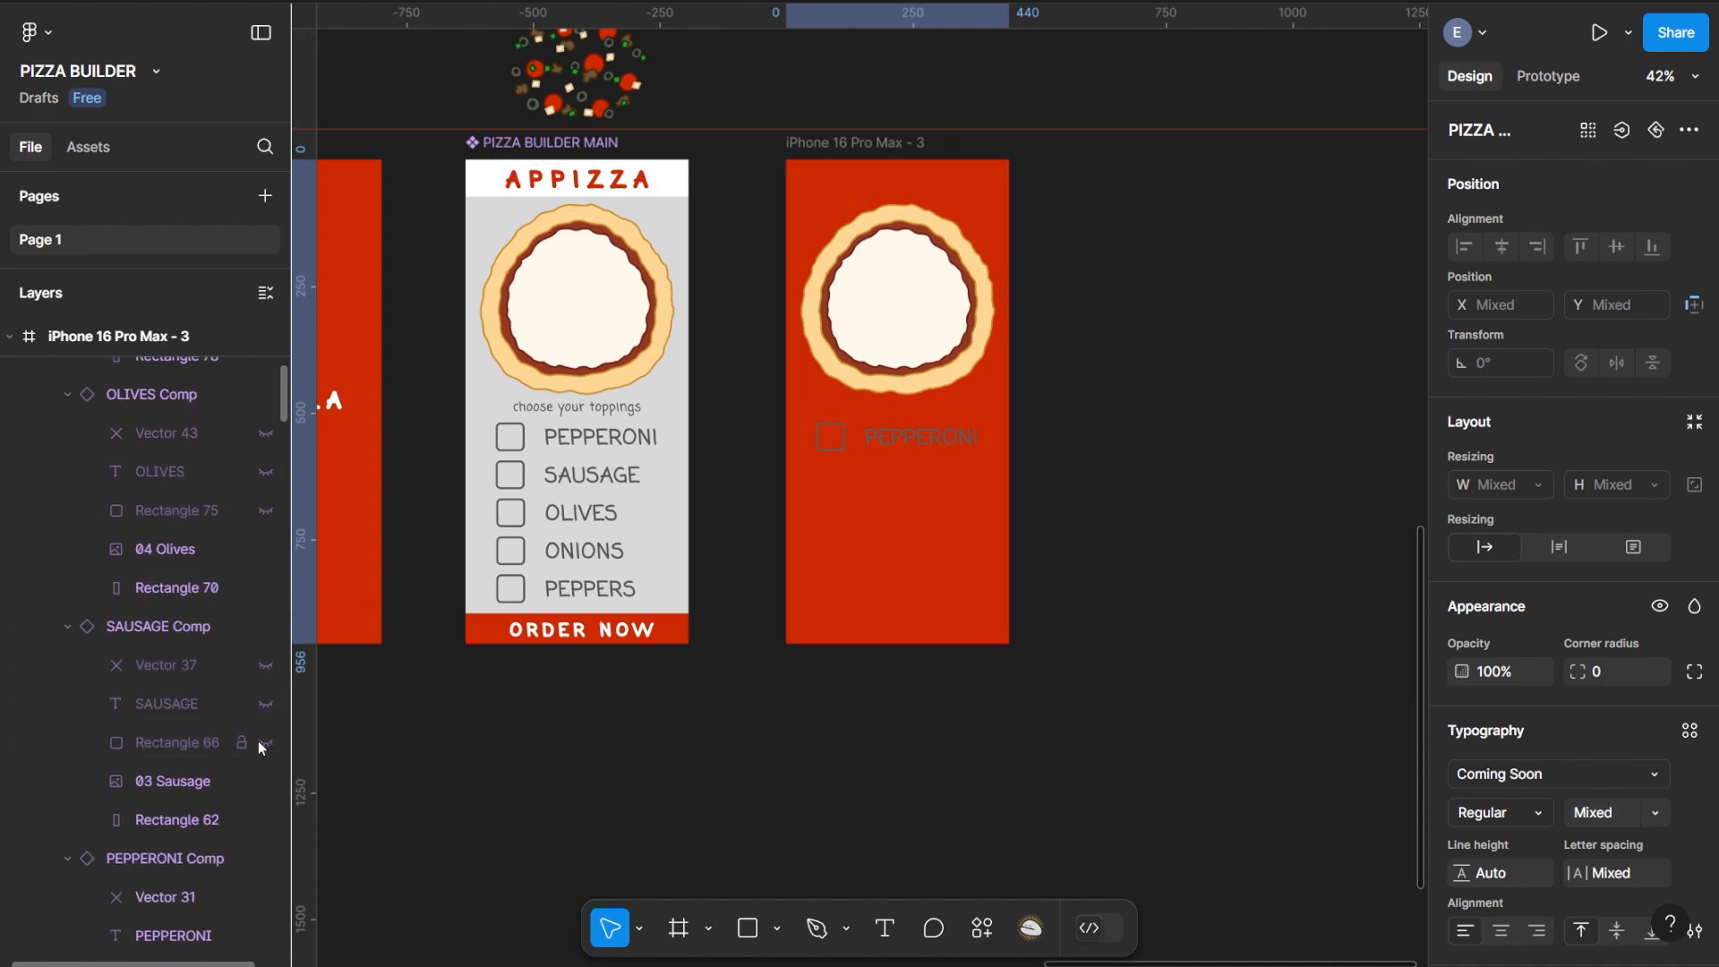
scroll(271, 720, down, 3)
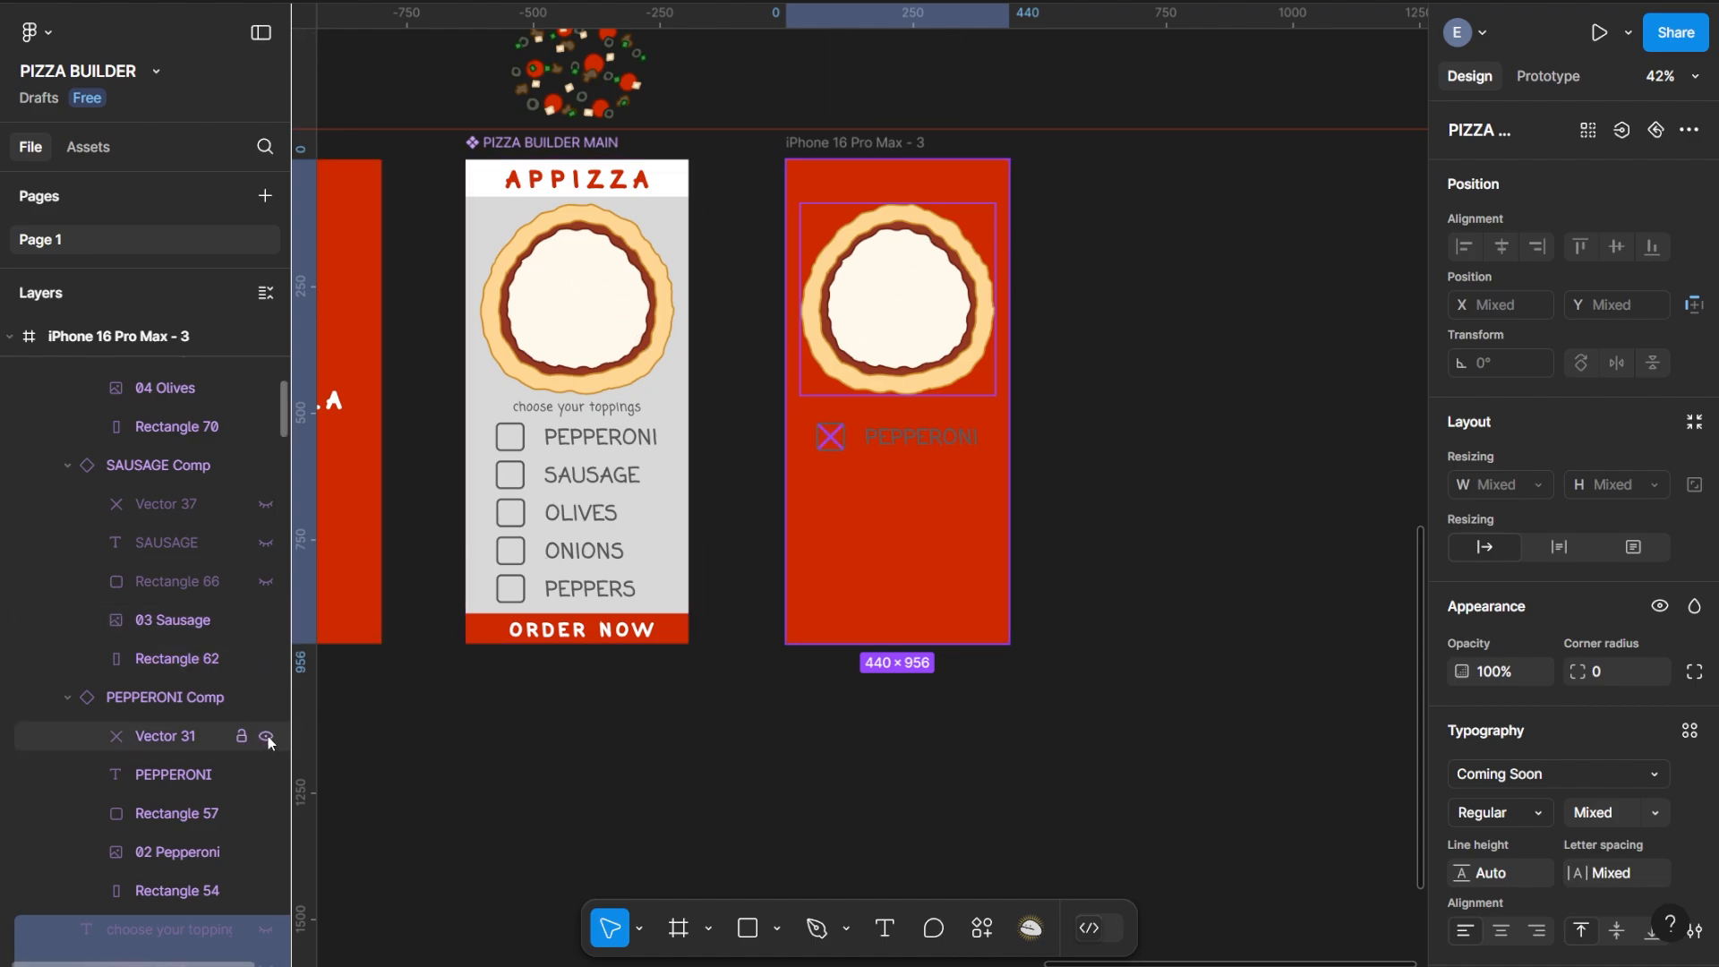
click(267, 736)
click(266, 775)
click(266, 813)
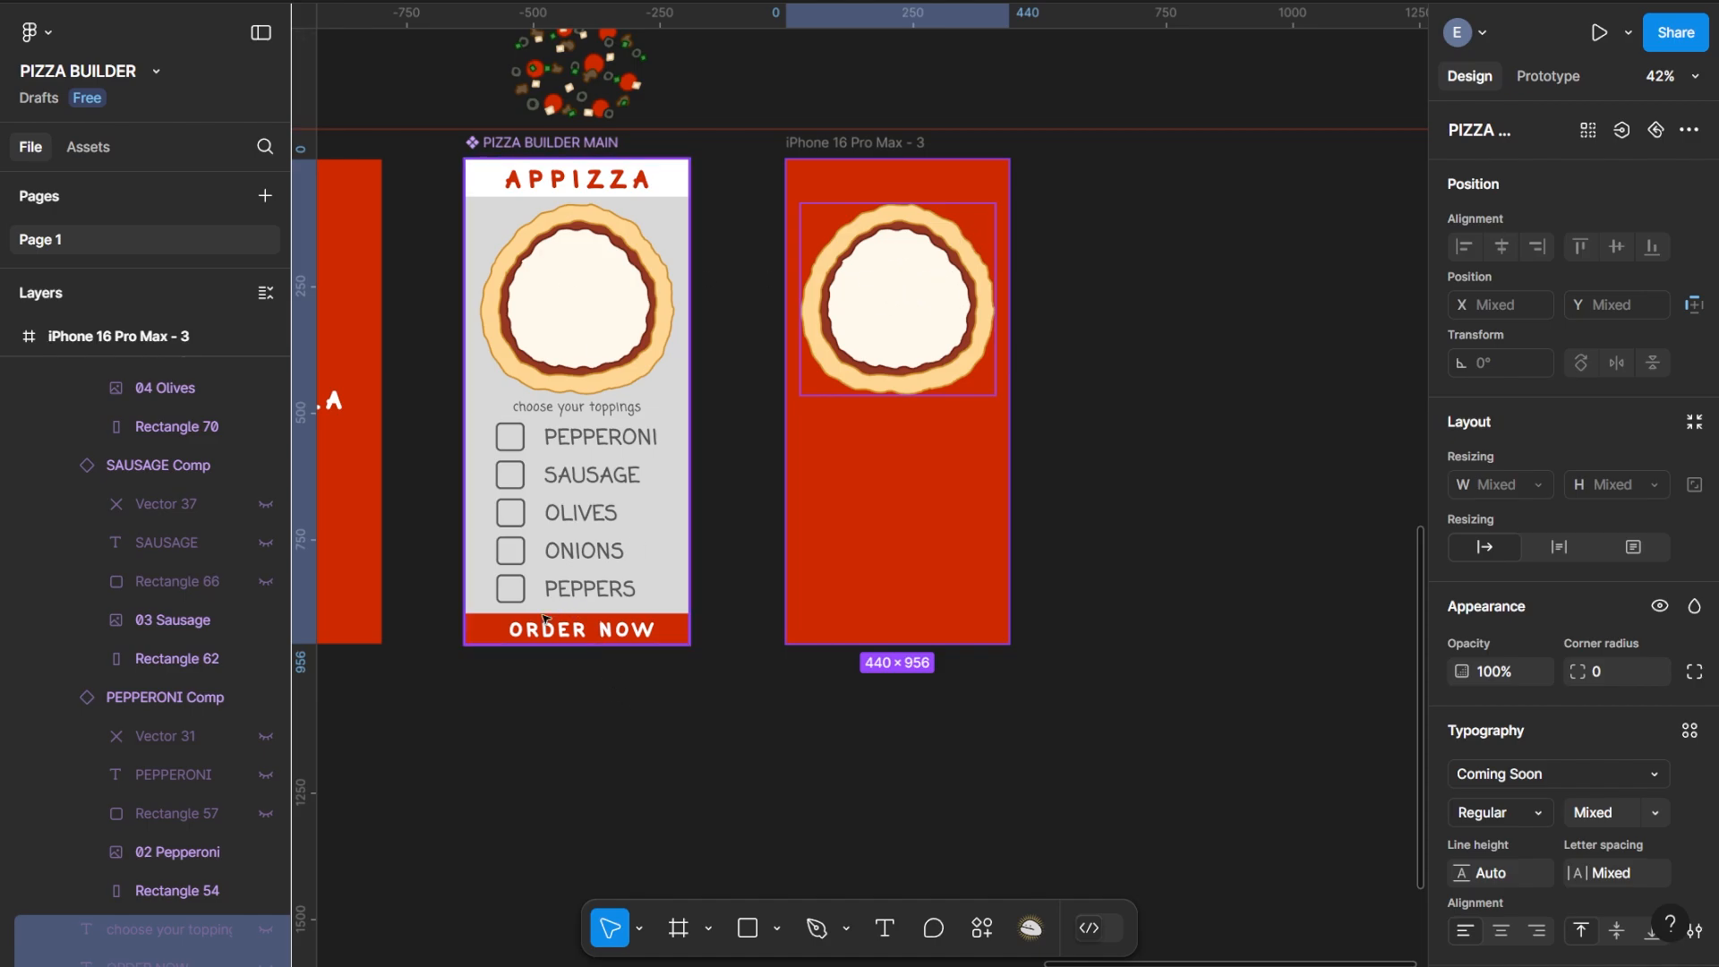
Add an On click prototype interaction to Rectangle 55, the red bar behind ORDER NOW in PIZZA BUILDER MAIN
click(488, 639)
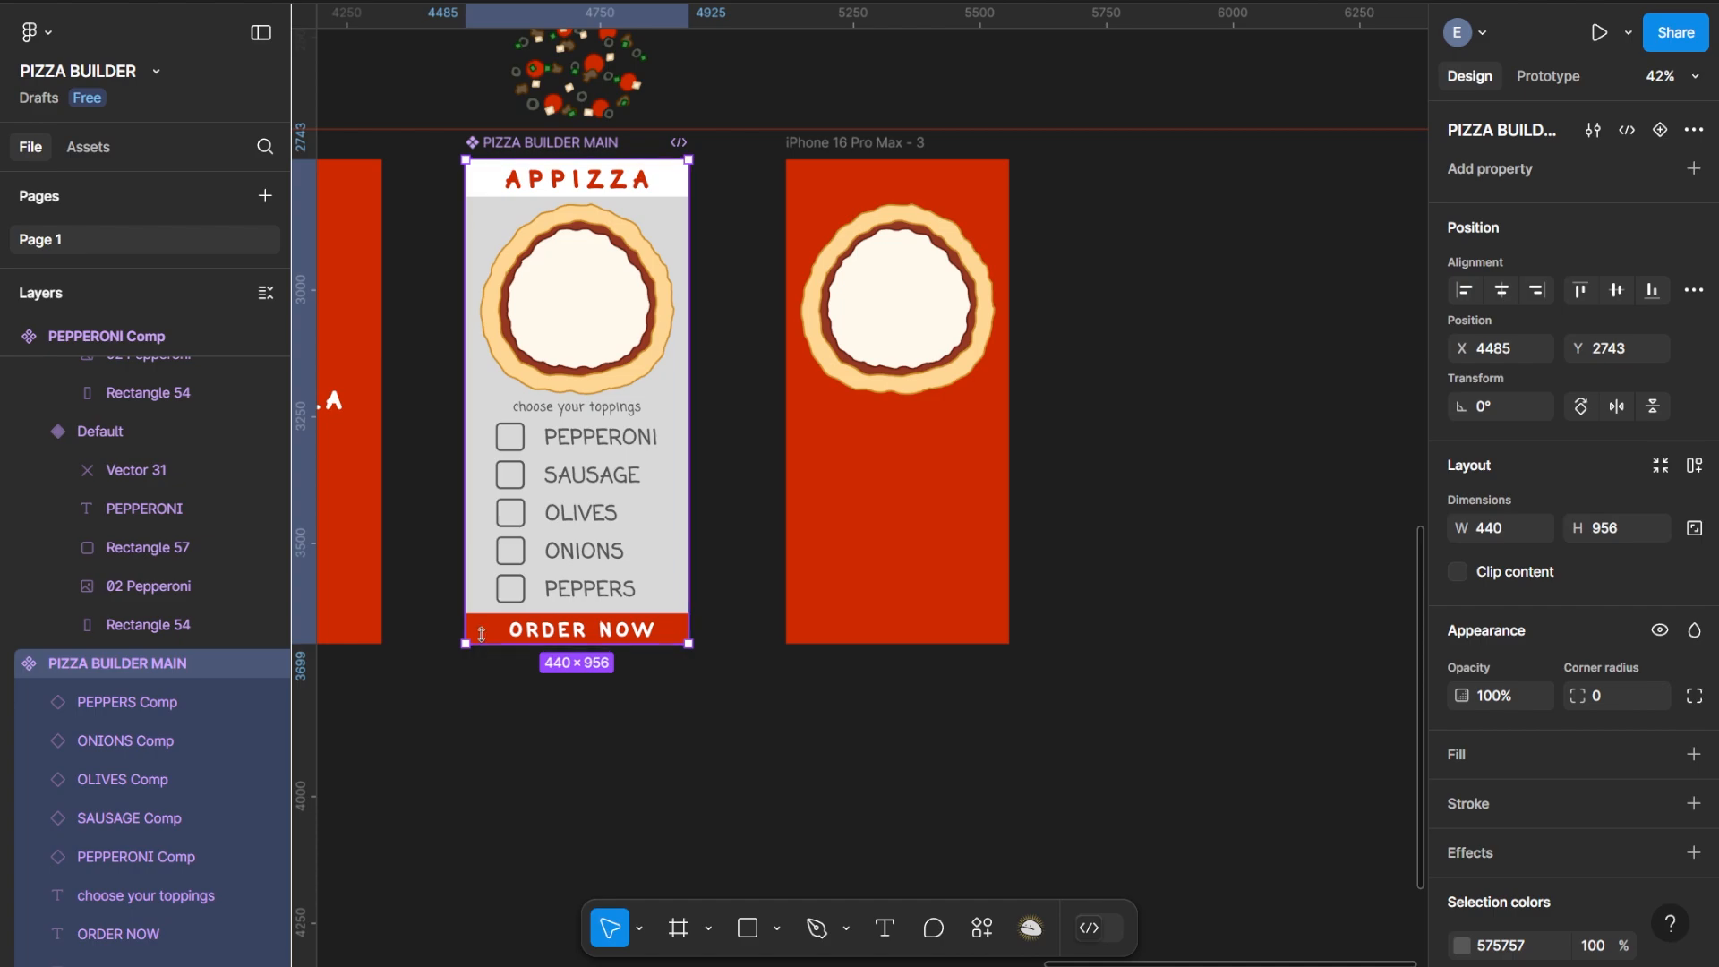
click(490, 630)
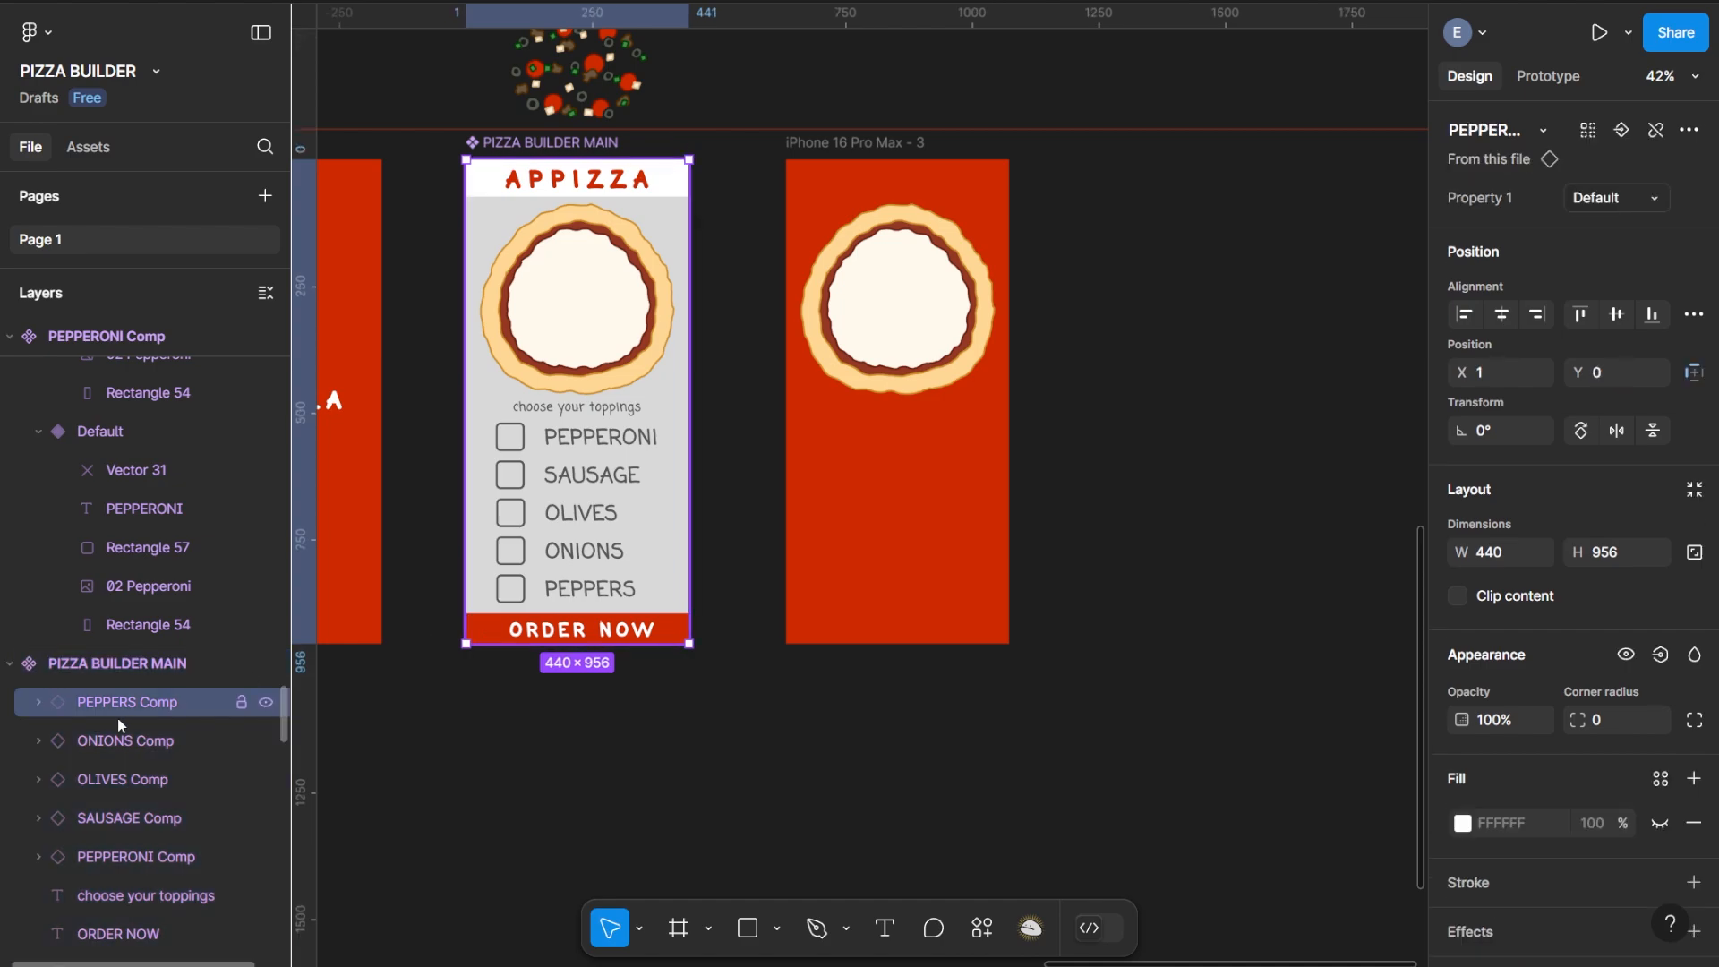
scroll(116, 722, down, 6)
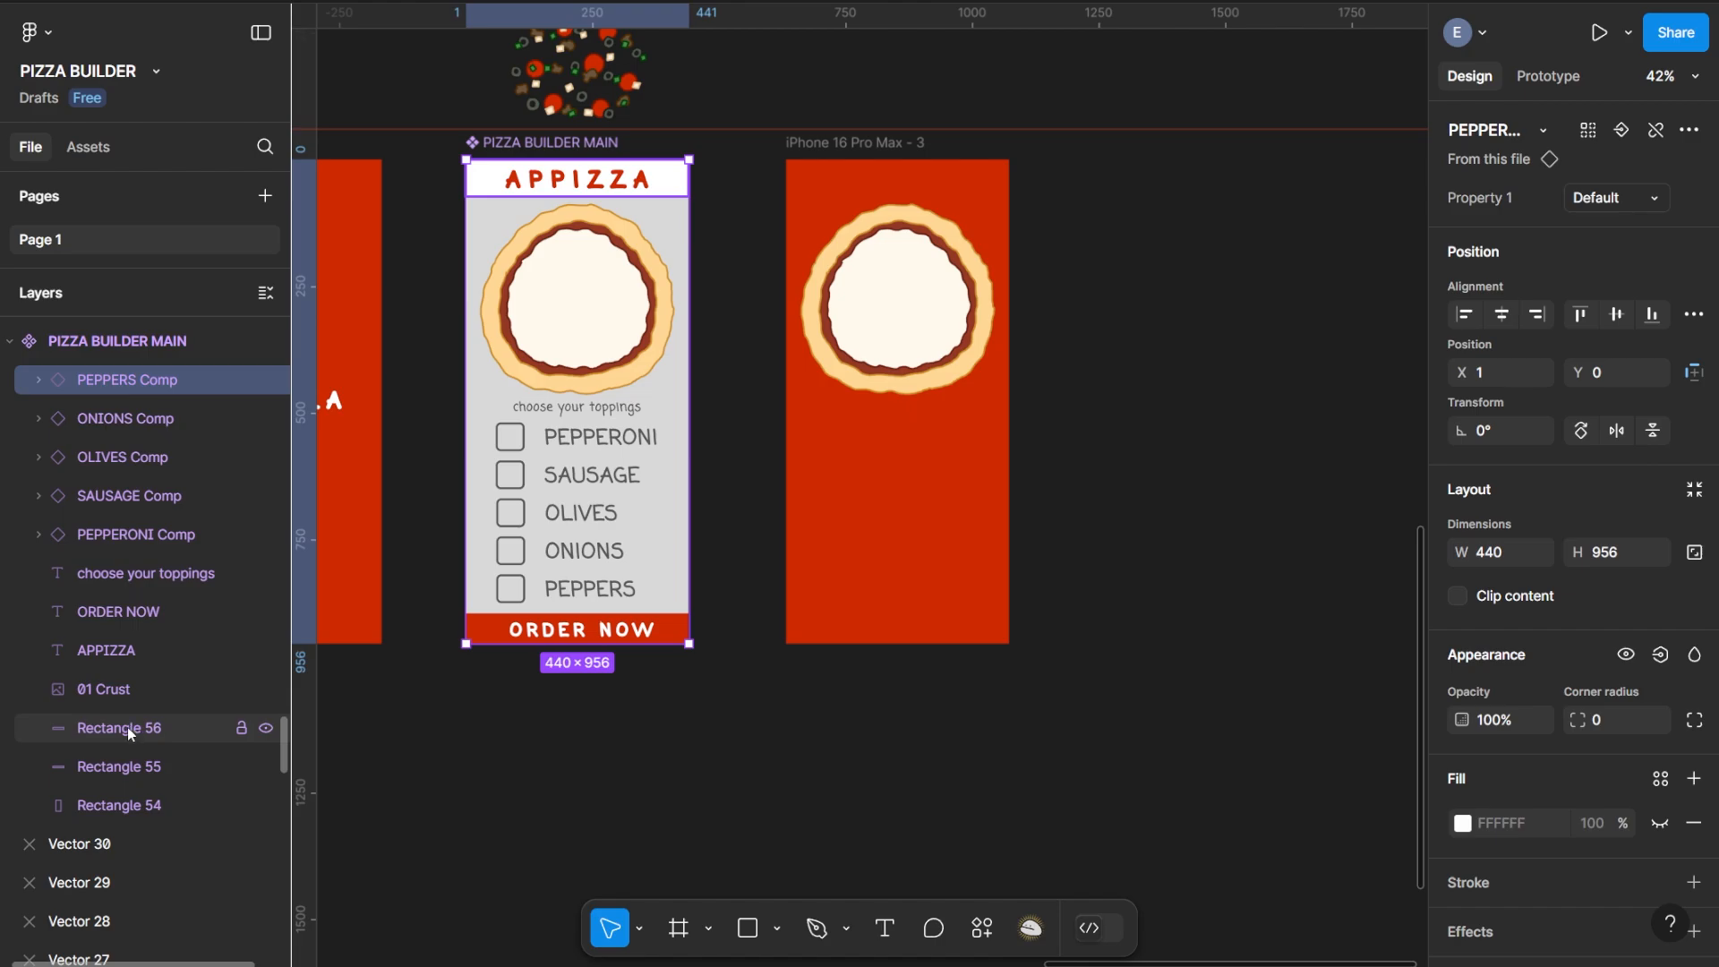
click(127, 727)
click(128, 767)
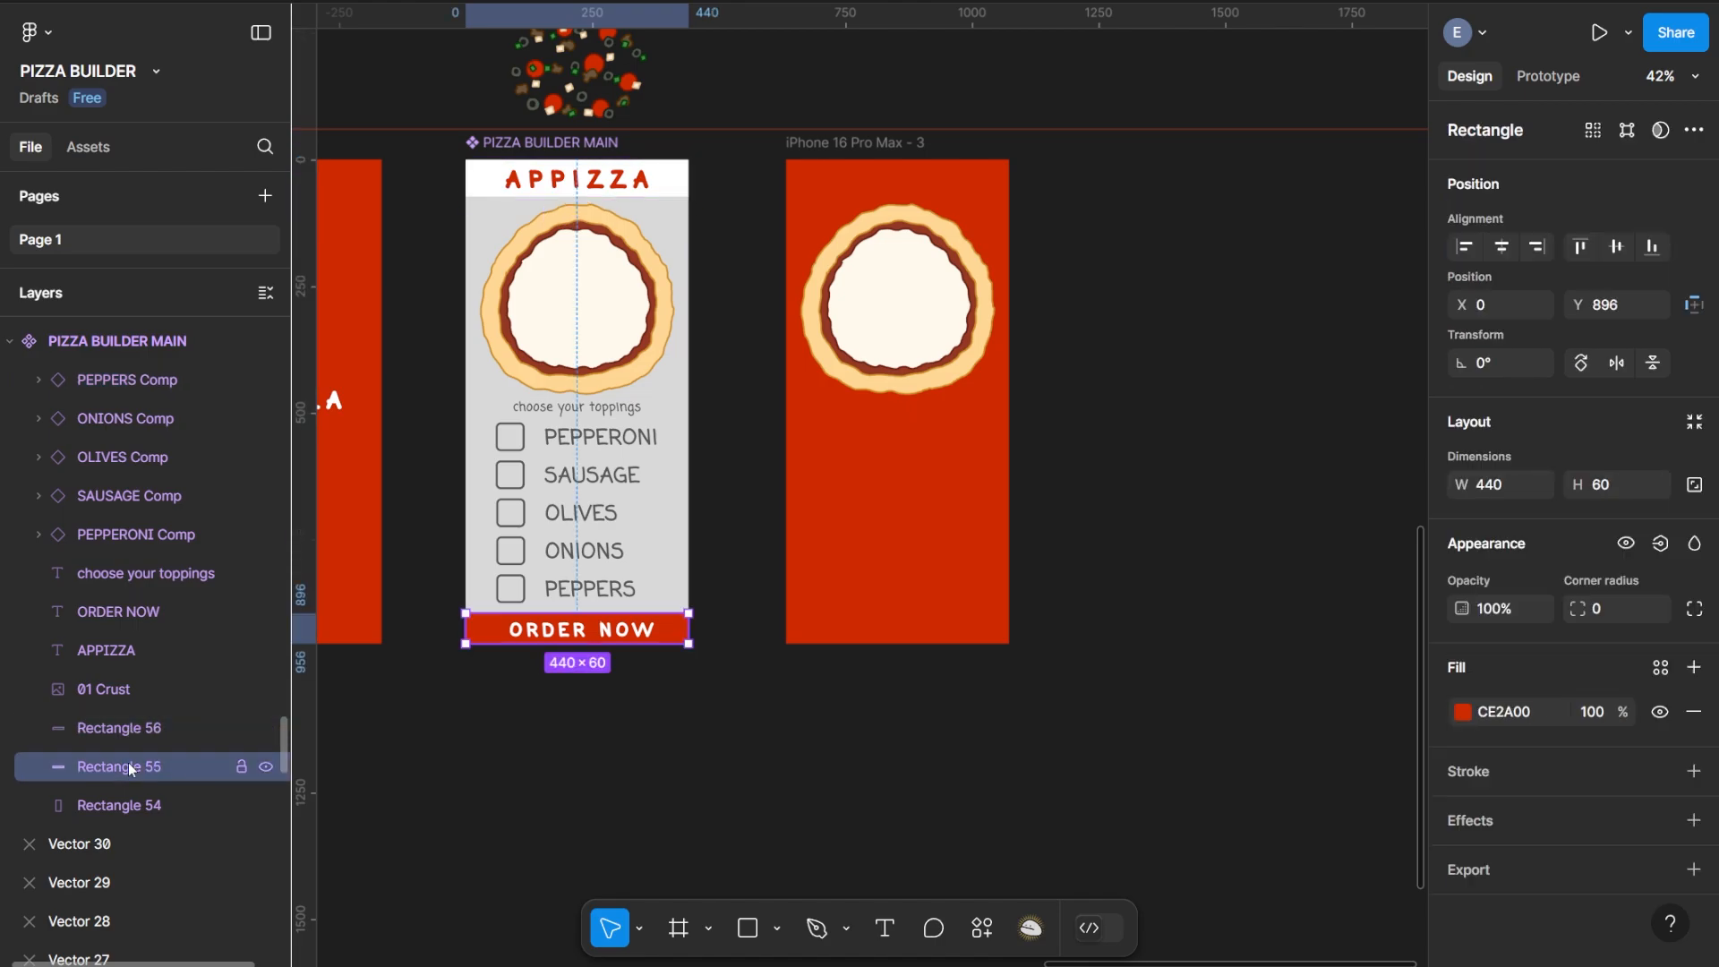
click(1548, 76)
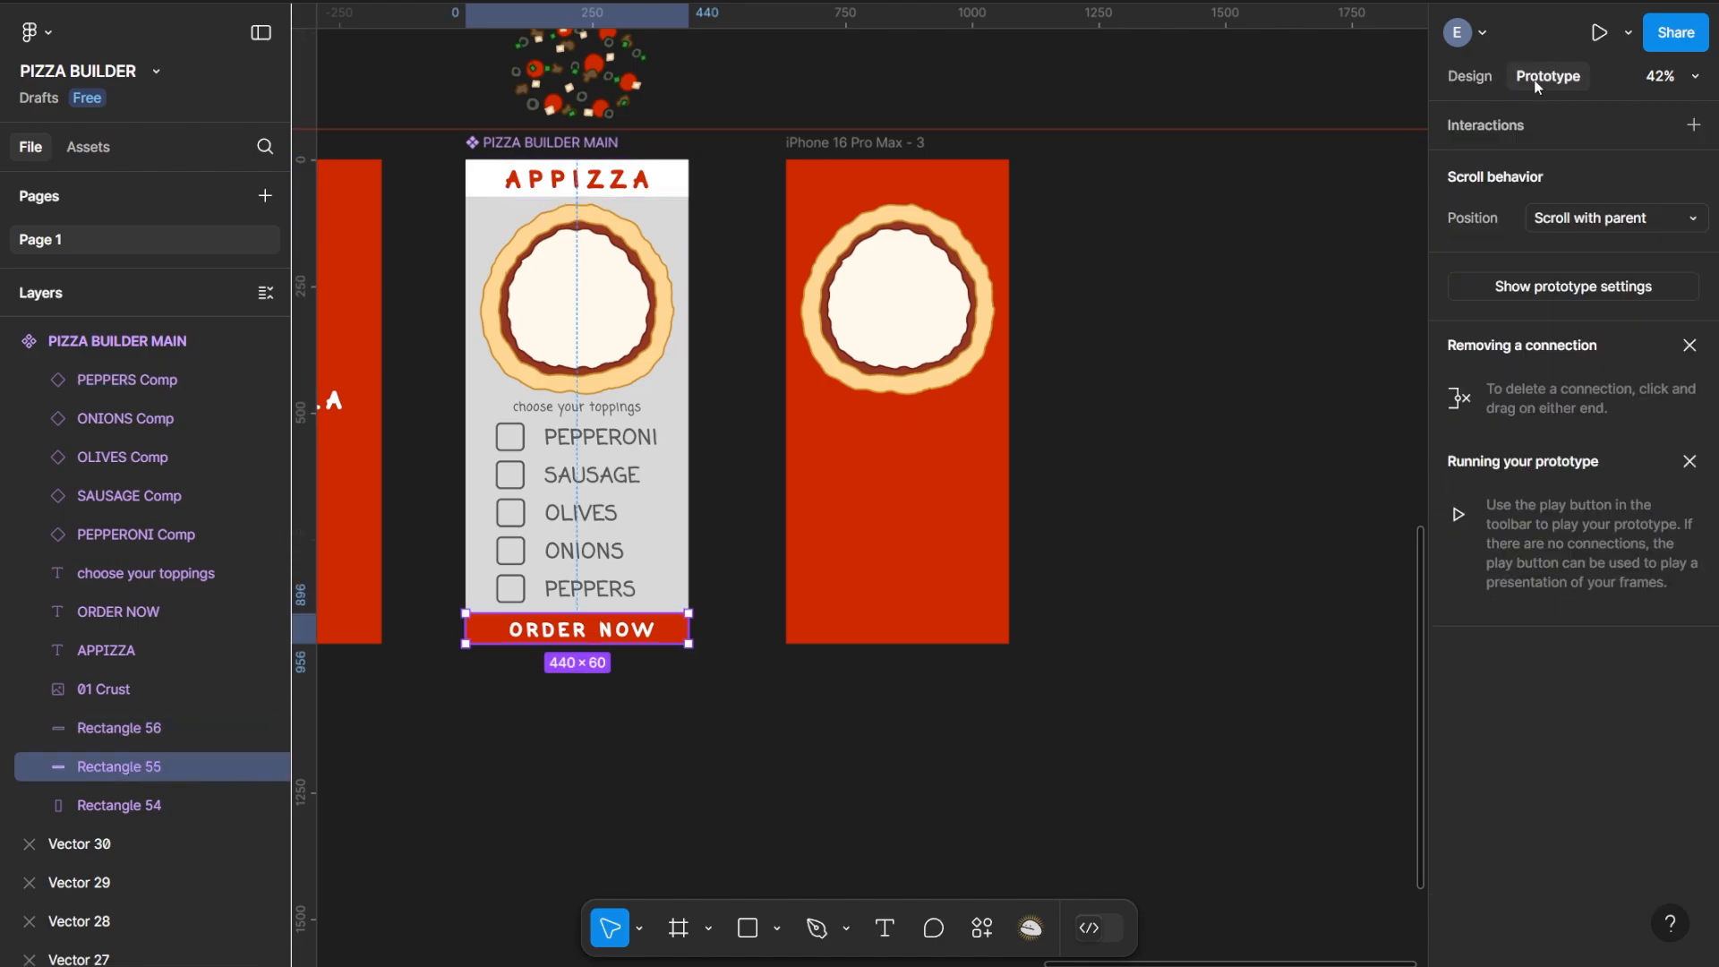
click(1694, 127)
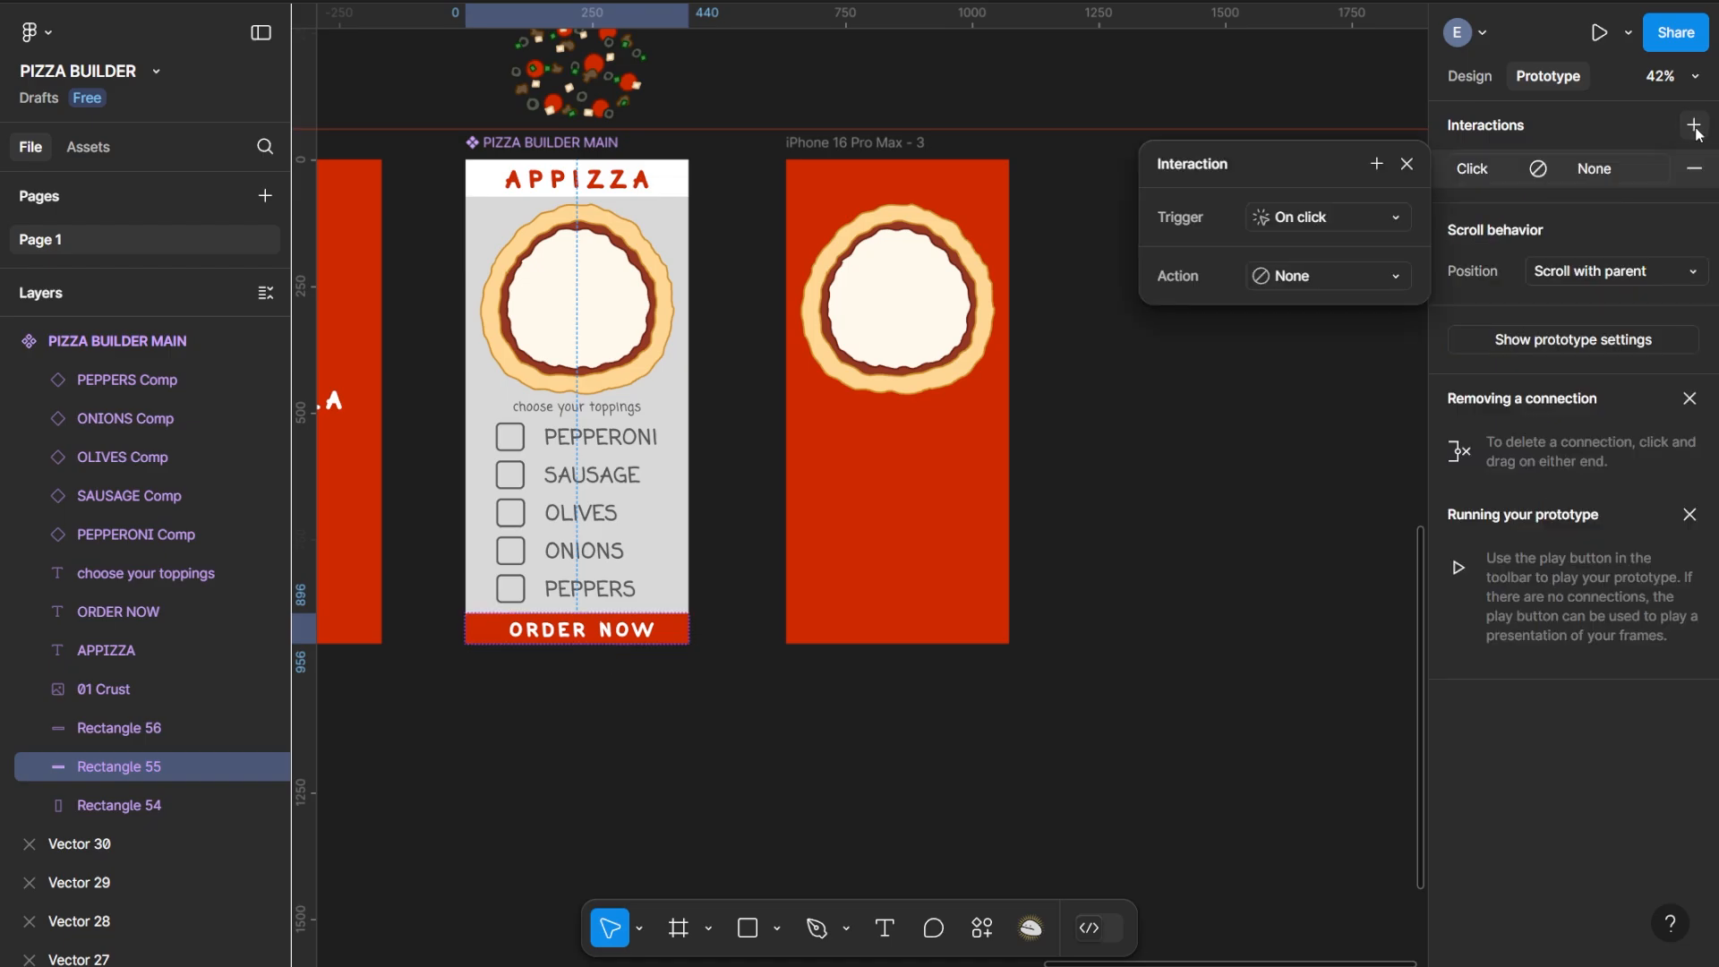
Rename the iPhone 16 Pro Max - 3 frame as ORDER PAGE
double_click(876, 143)
text(O)
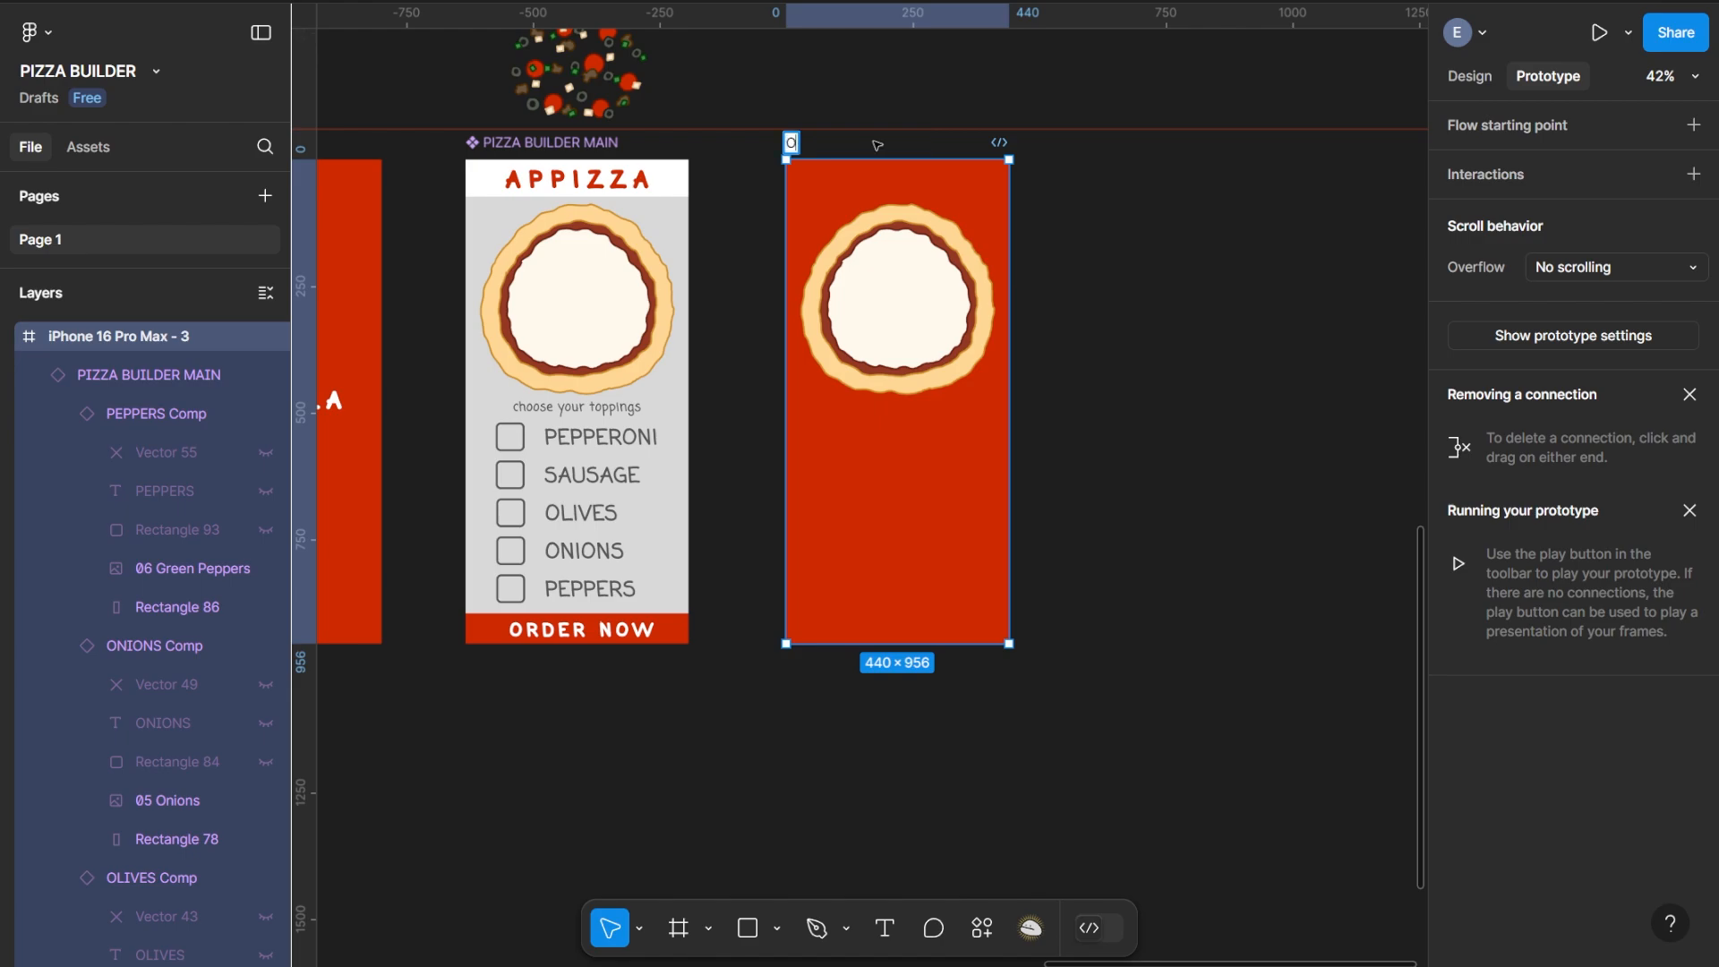
text(RDER PAGE)
key(Return)
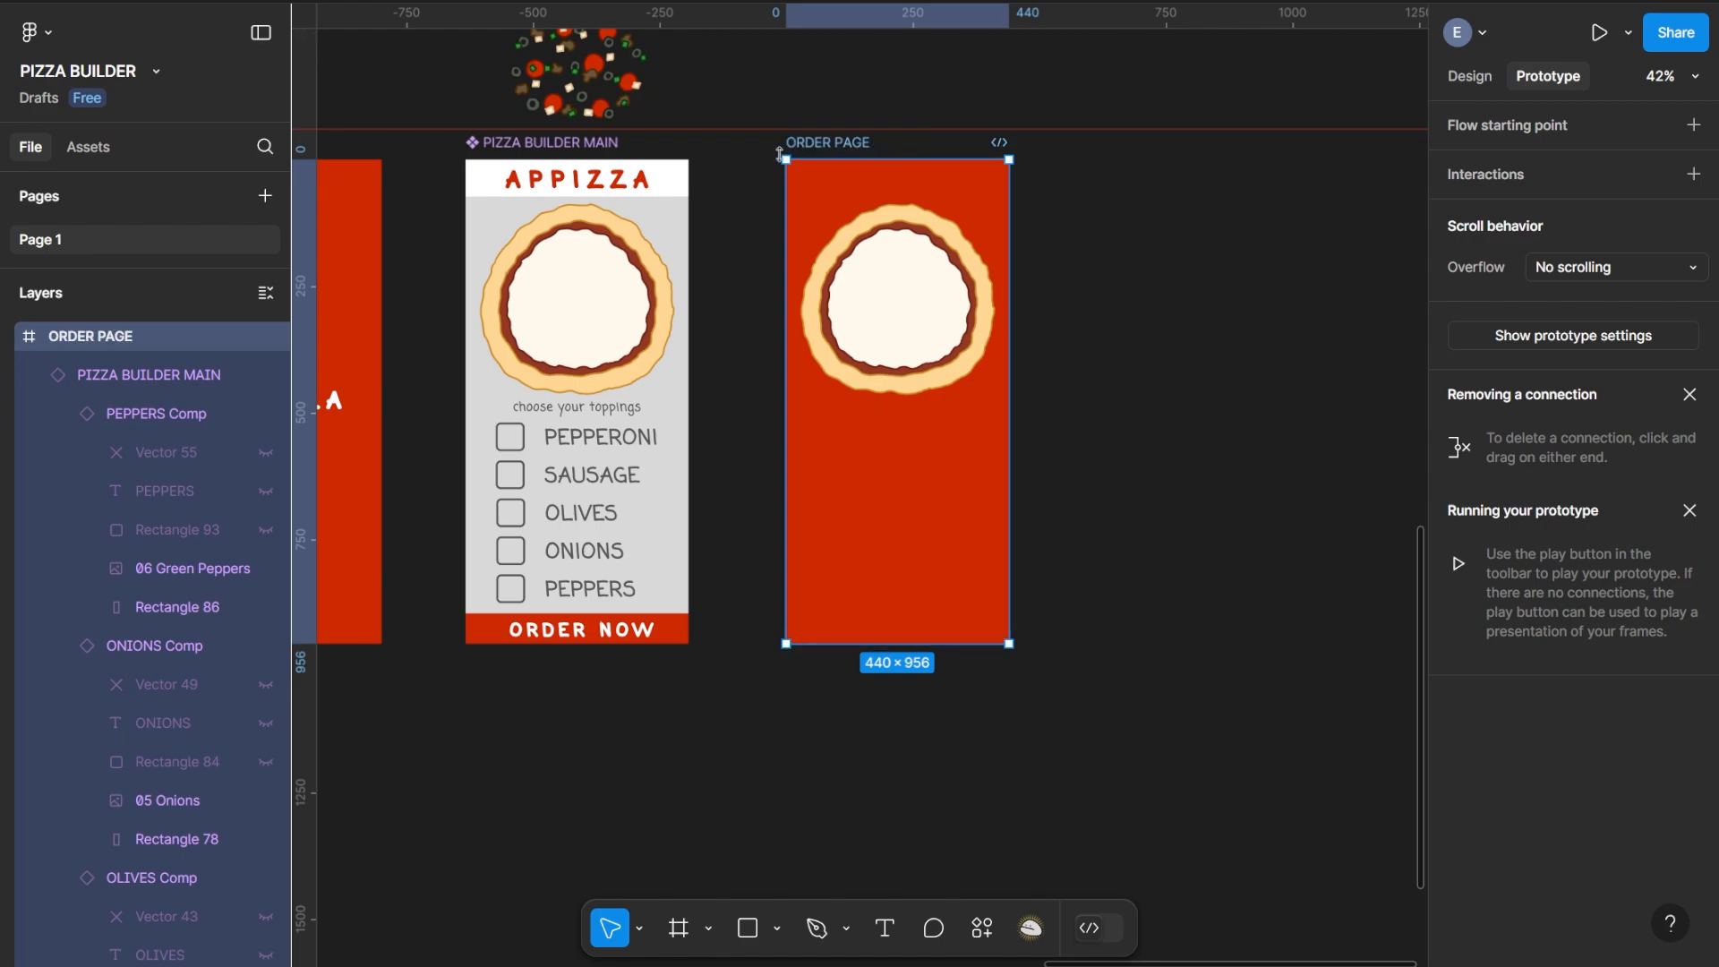
Rename the iPhone 16 Pro Max - 2 frame as HOME PAGE
scroll(752, 211, left, 5)
double_click(743, 196)
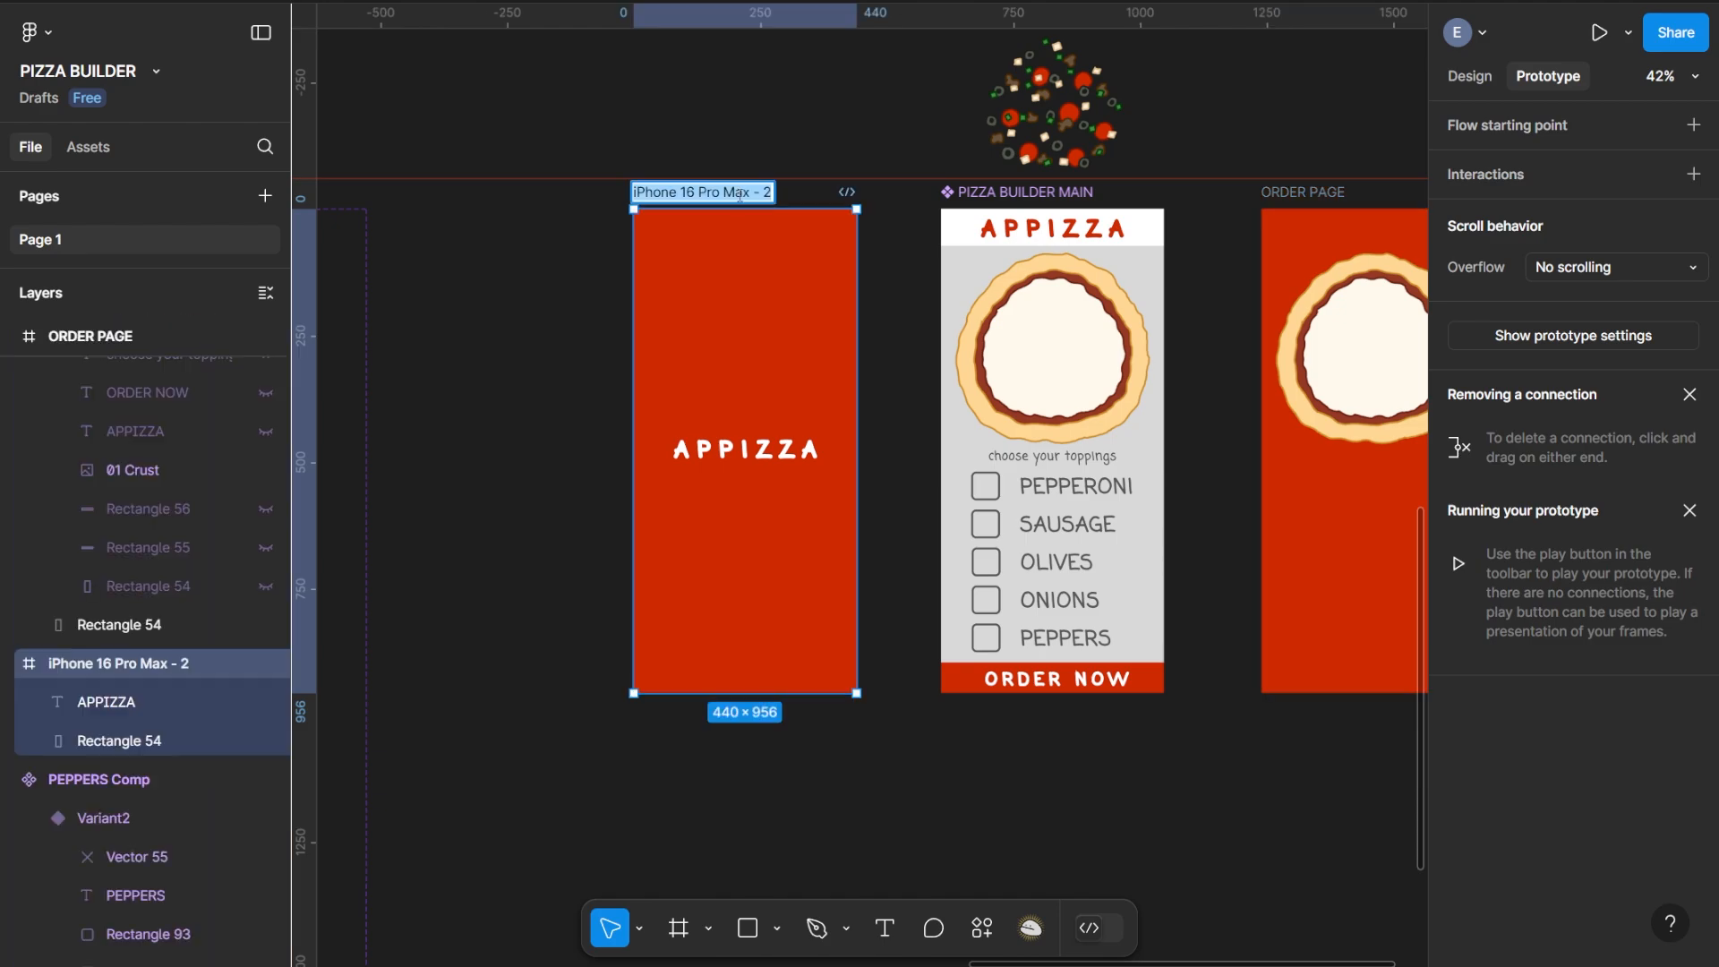
text(HOME PAGE)
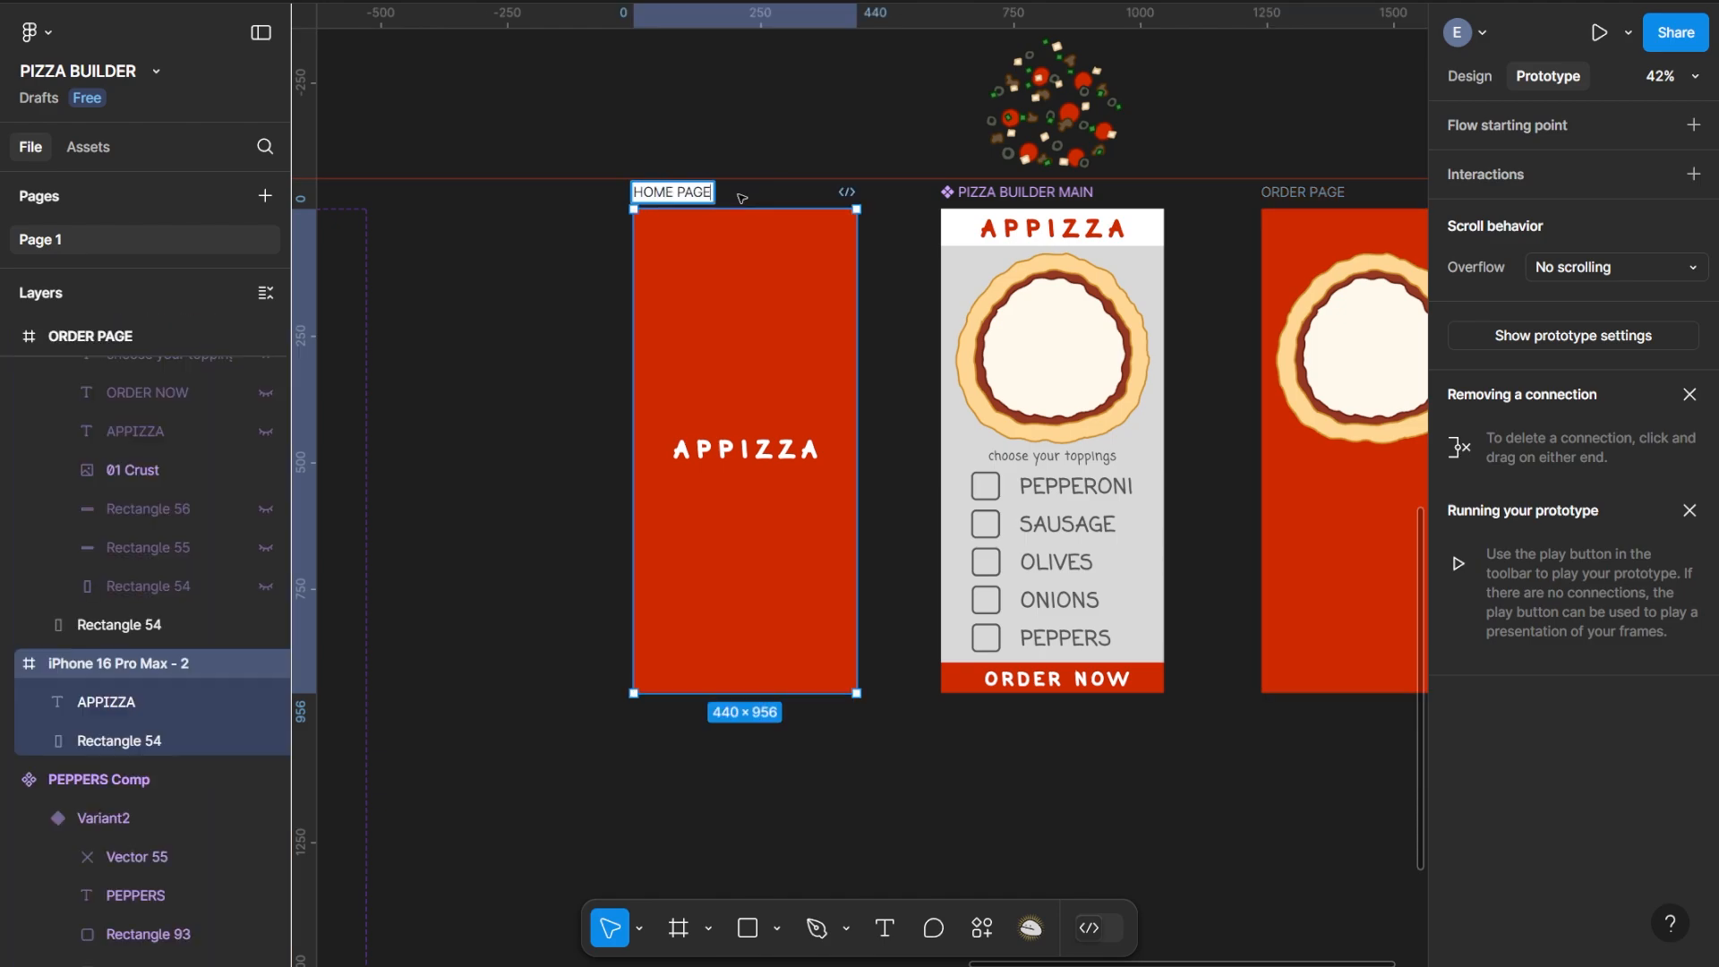
key(Return)
Set the On click interaction of Rectangle 55, the bar behind ORDER NOW, to navigate to ORDER PAGE
scroll(937, 308, right, 5)
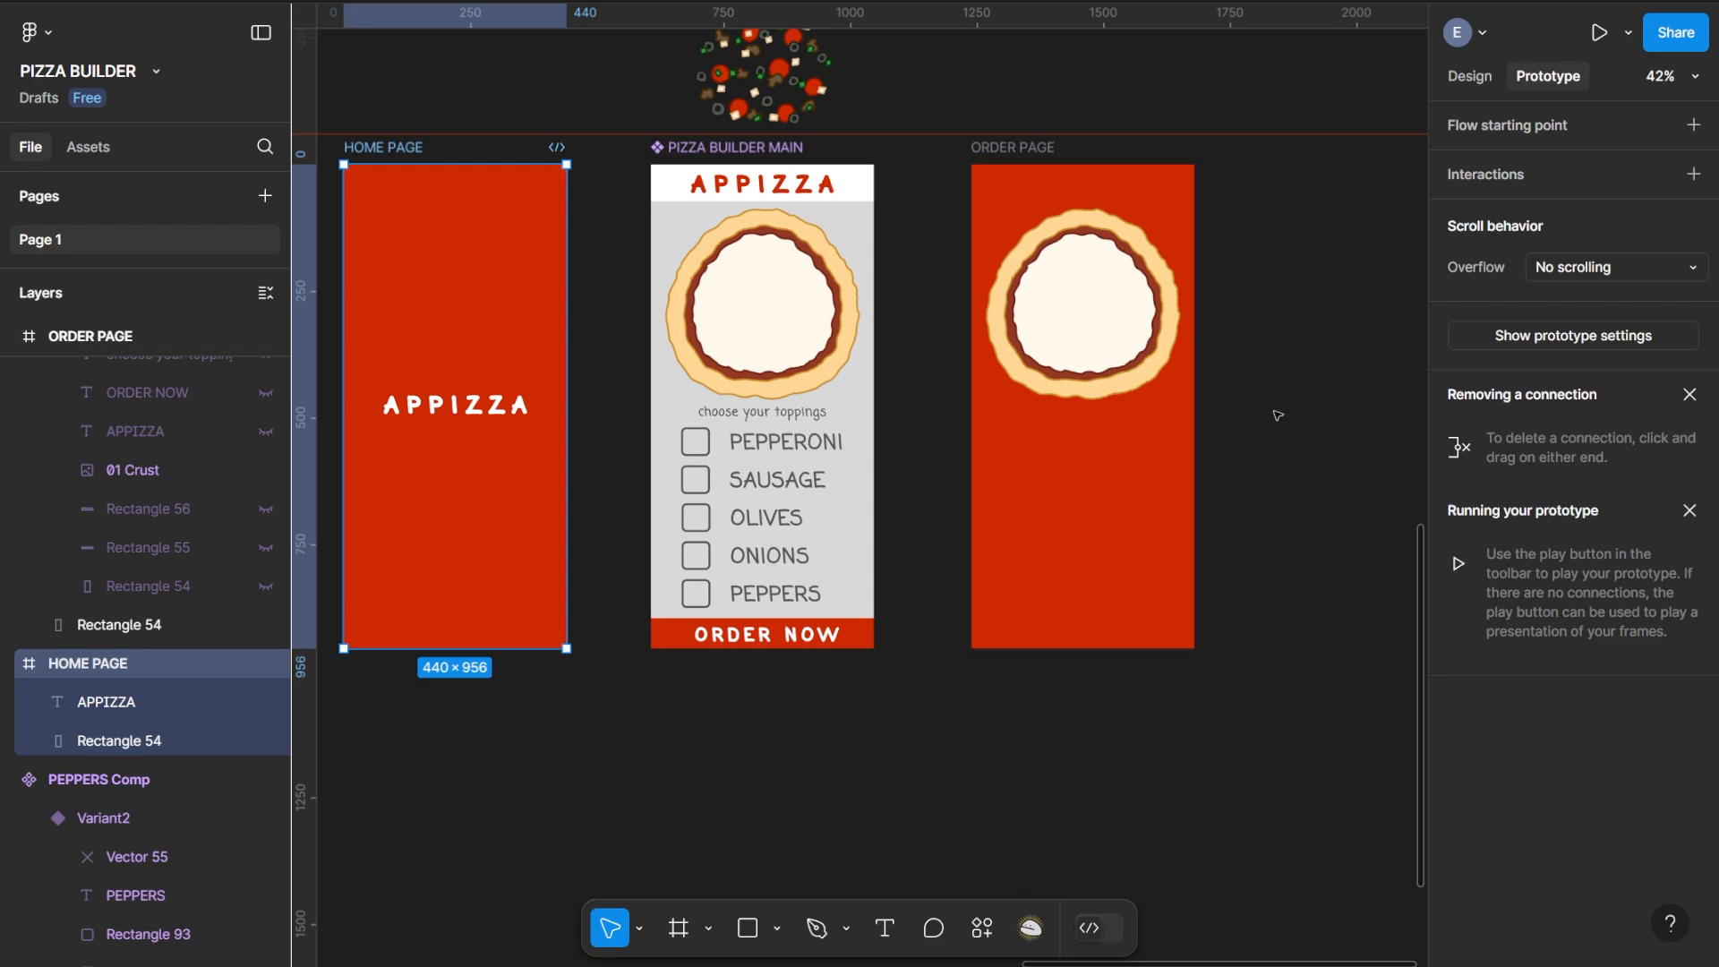
click(857, 641)
scroll(230, 846, down, 3)
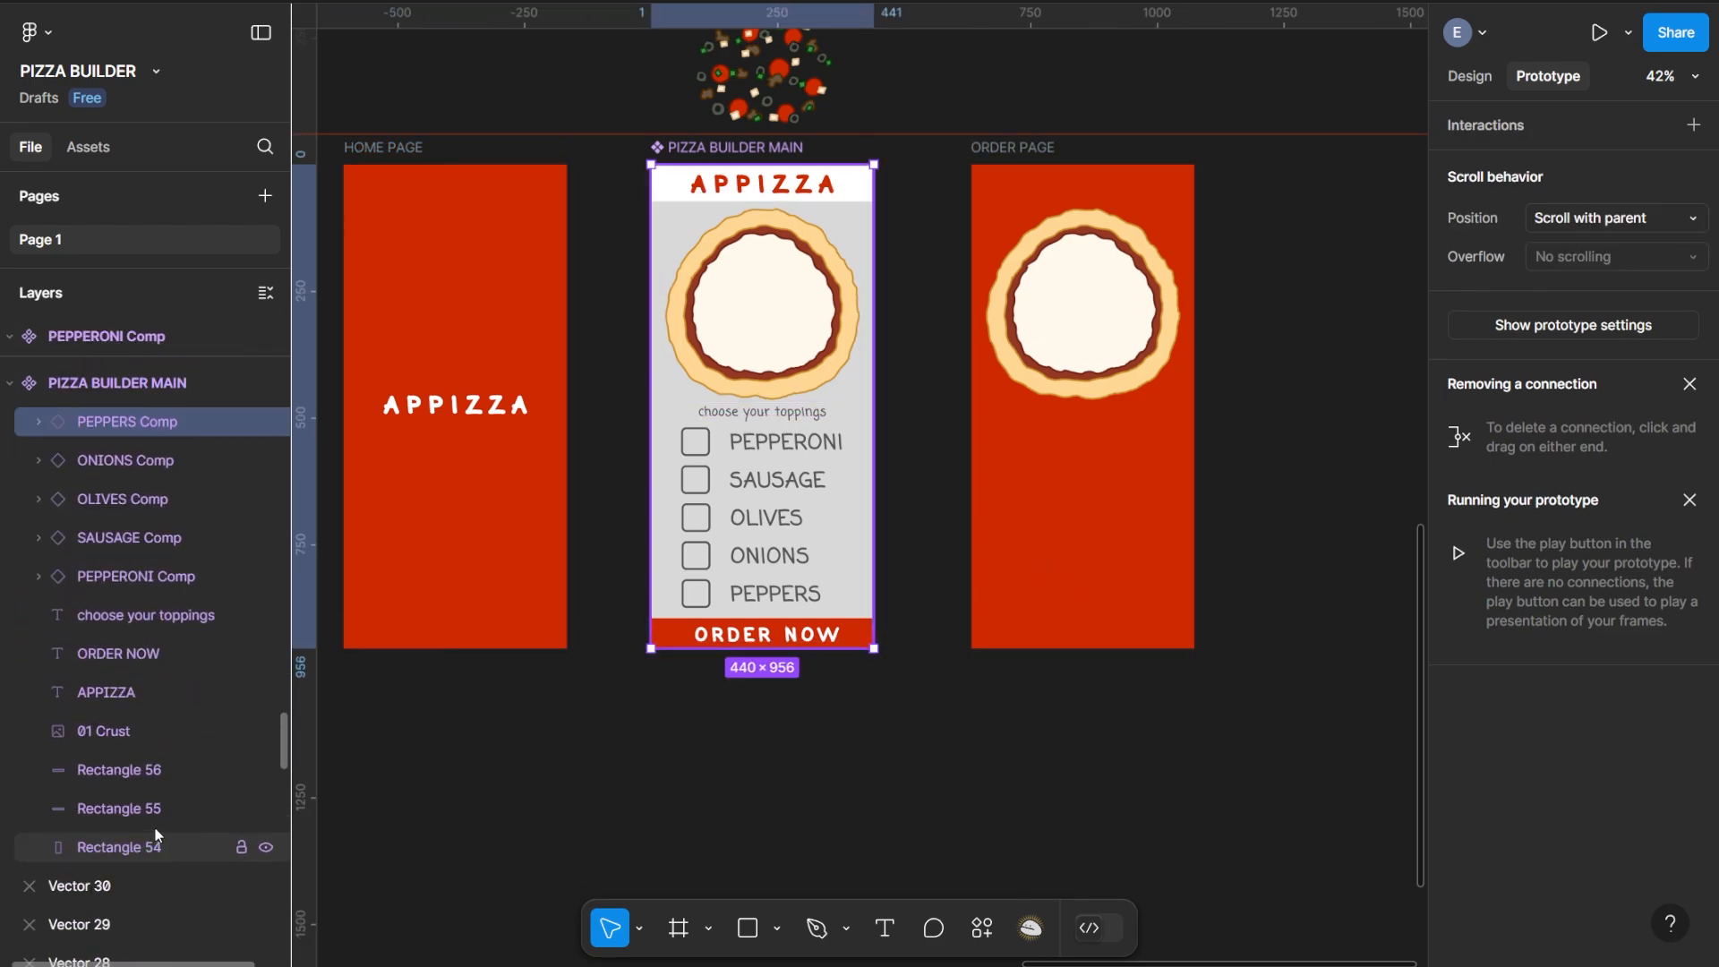
click(134, 809)
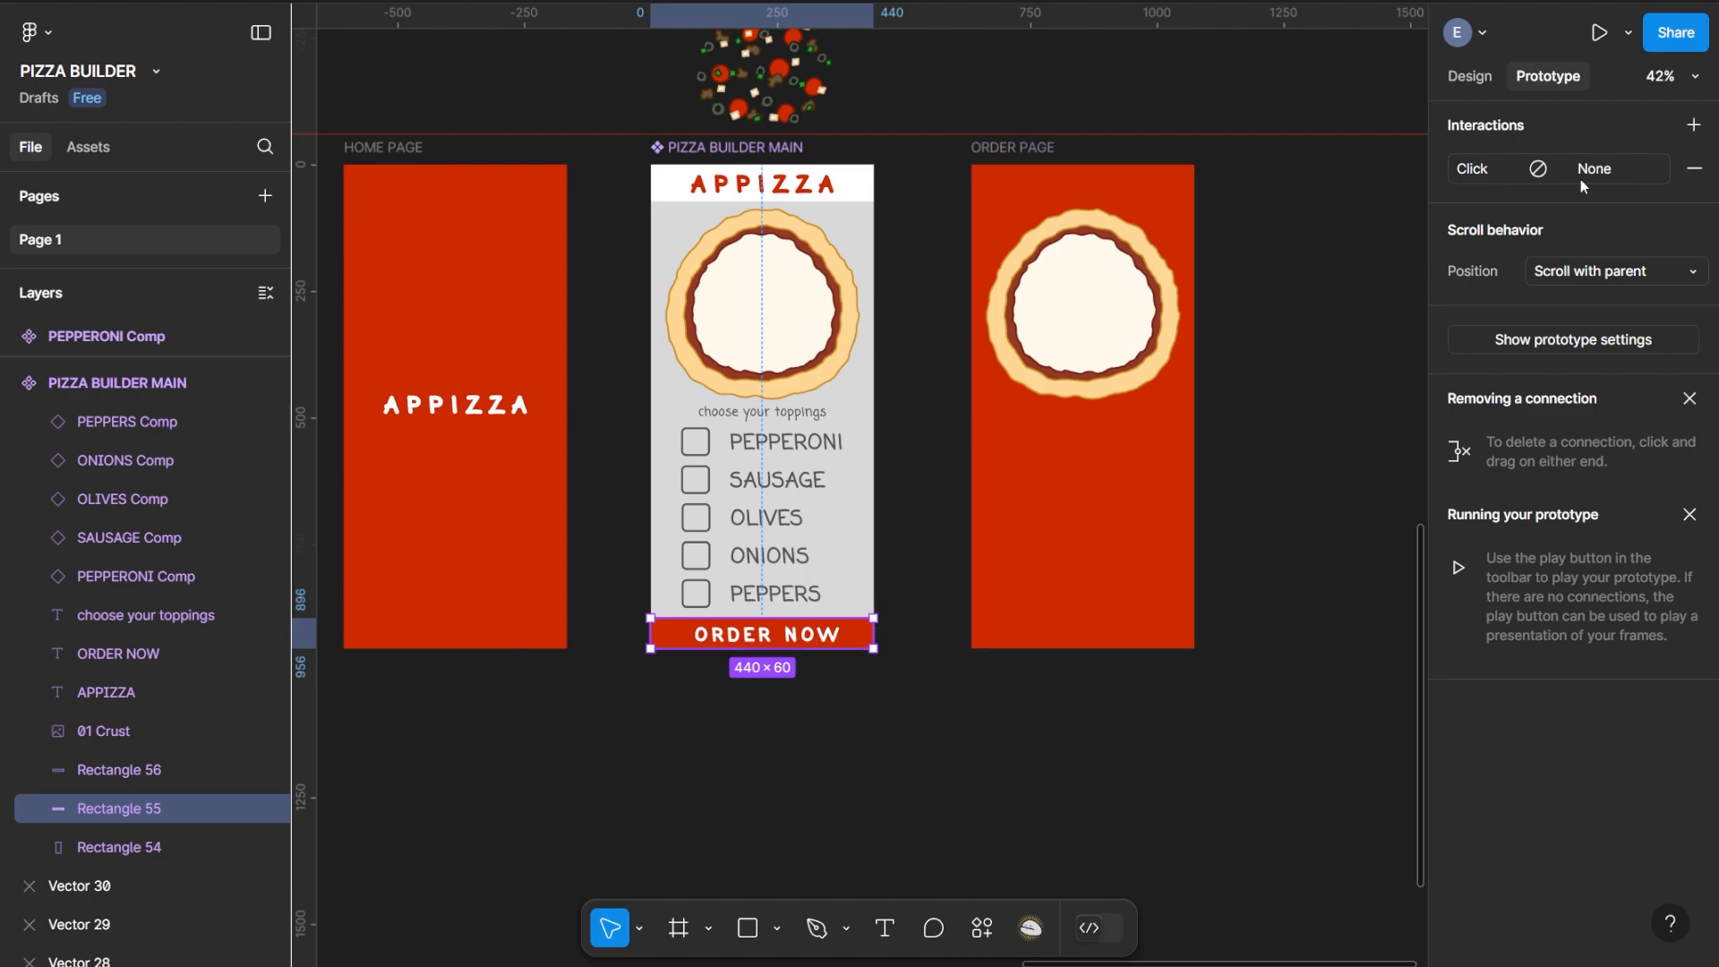
click(1479, 168)
click(1300, 292)
click(1324, 340)
click(1309, 328)
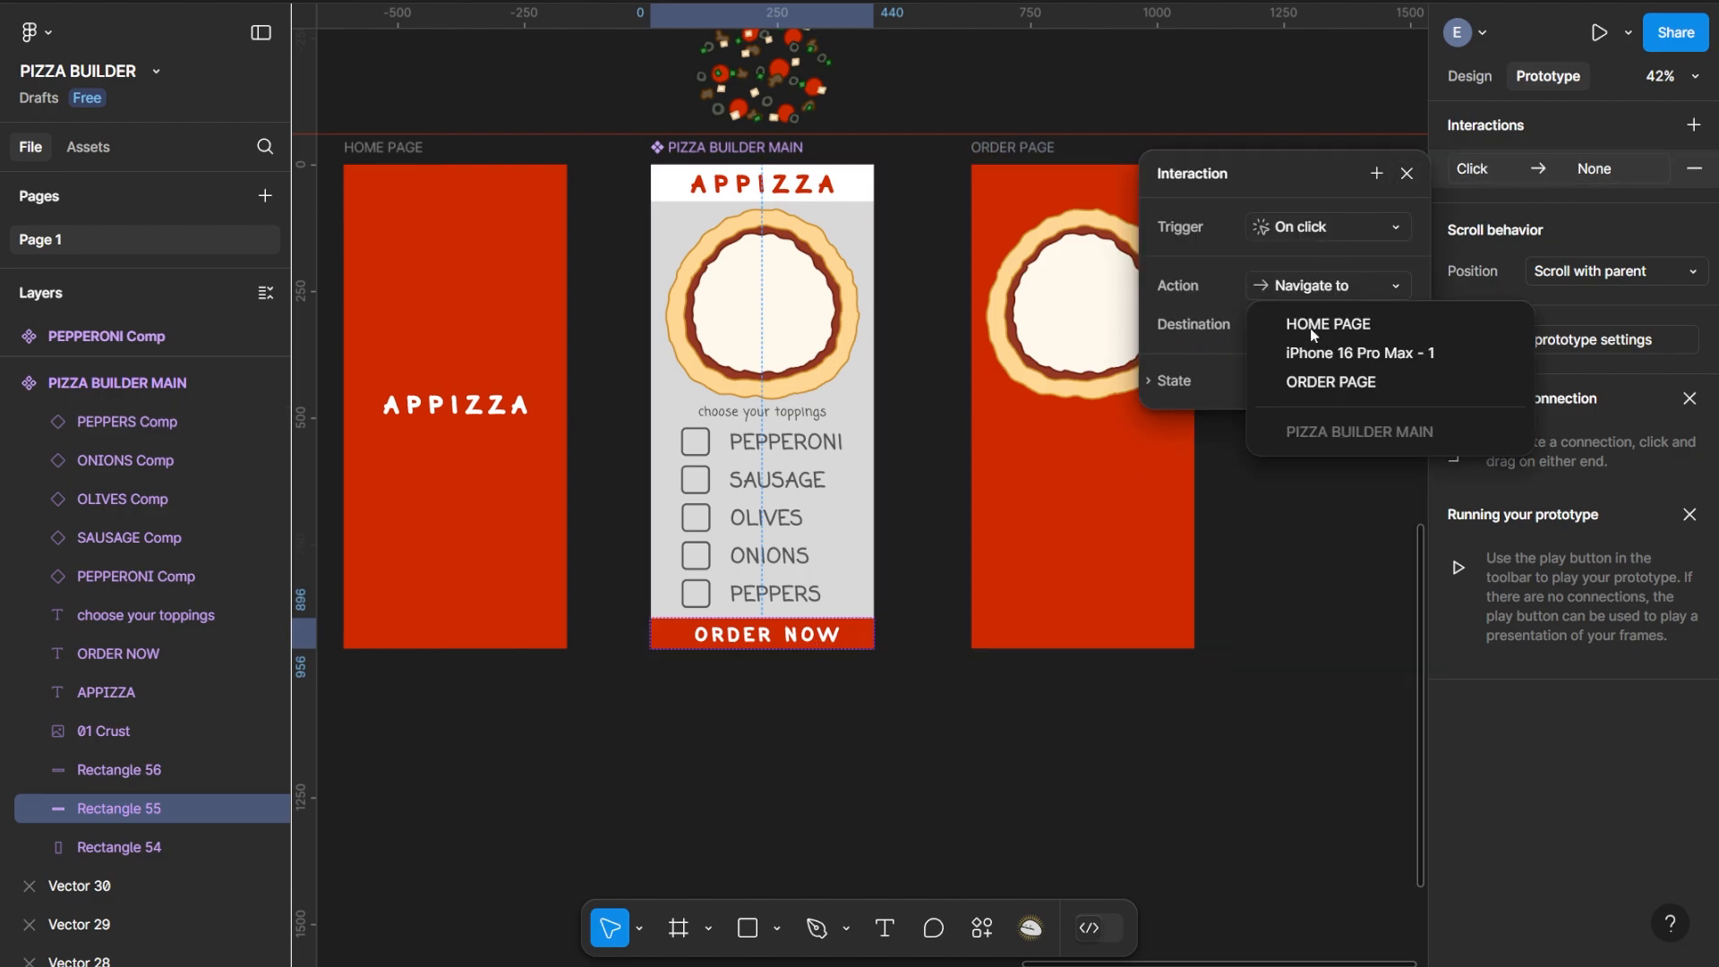
click(1333, 374)
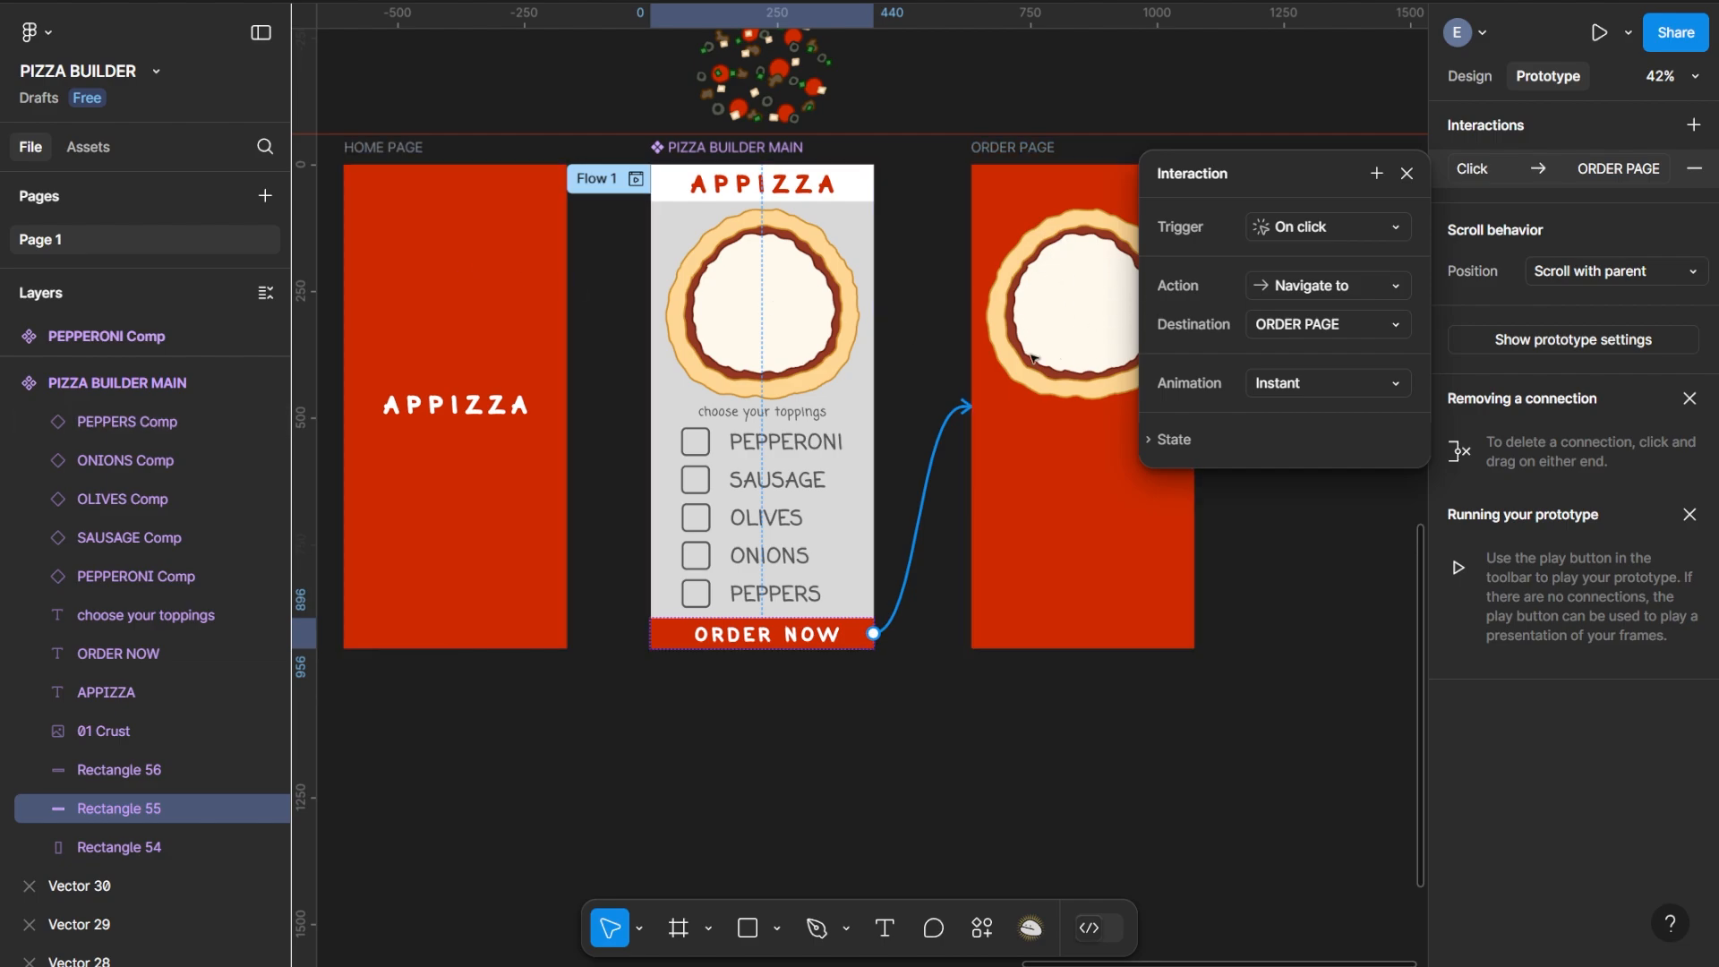
Set the animation of the ORDER NOW bar's interaction to Dissolve, keeping the Ease out curve
click(1279, 392)
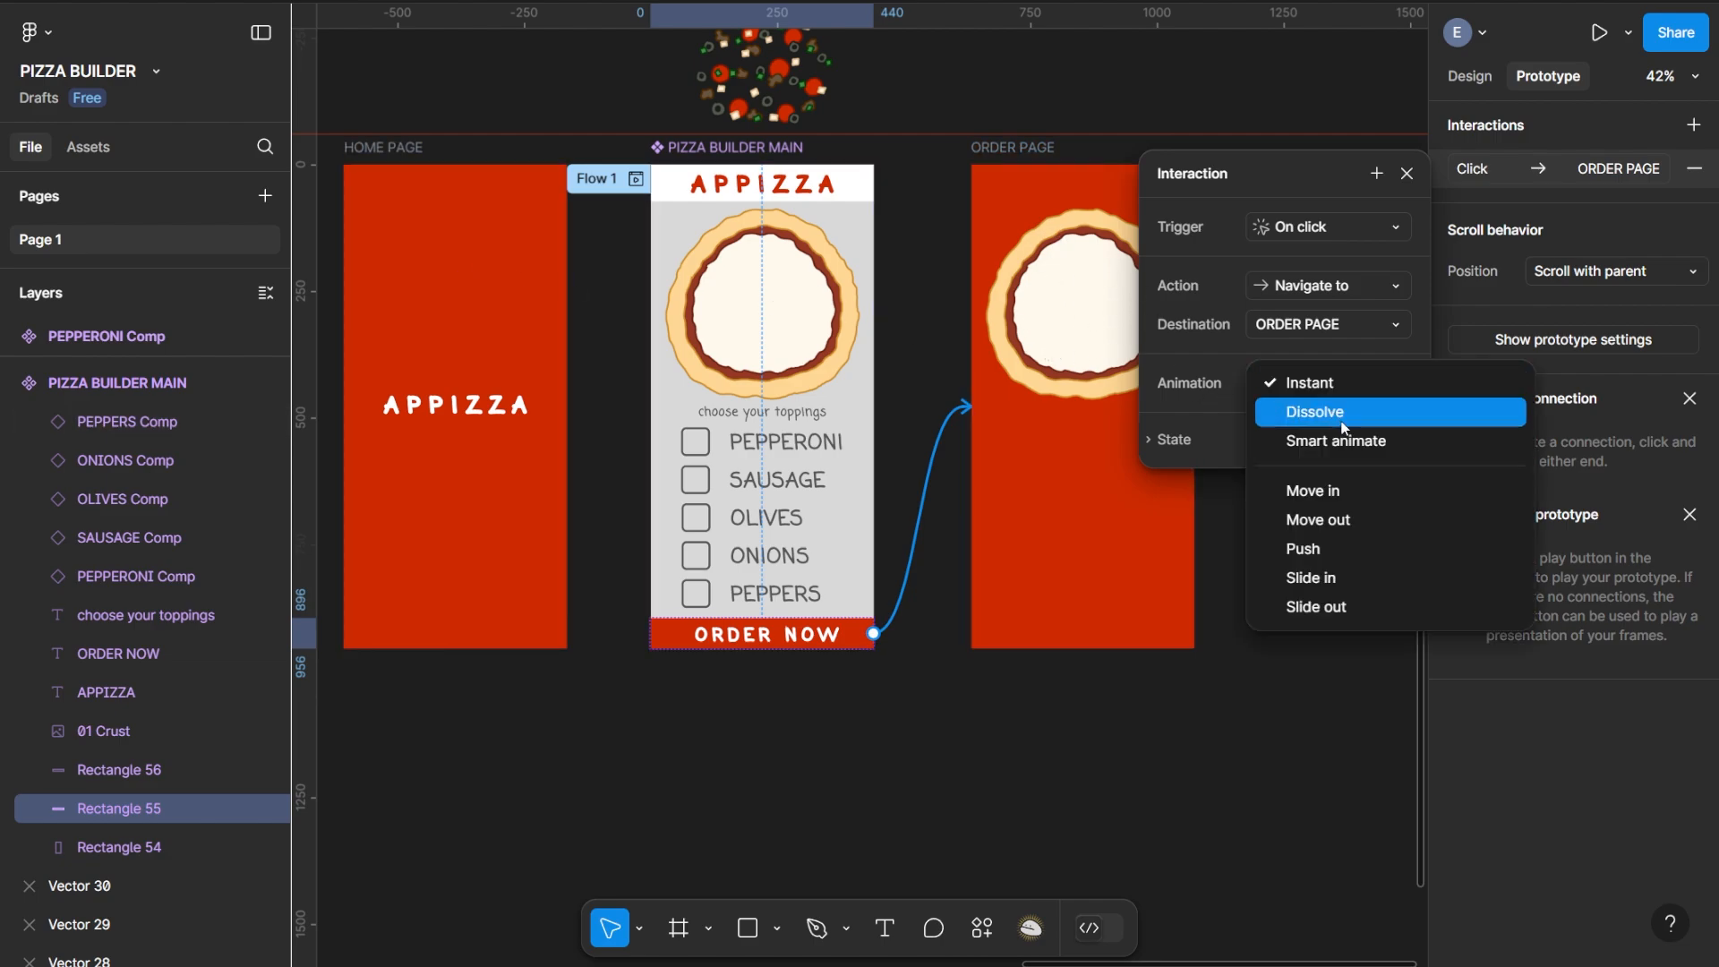
click(1343, 440)
click(1319, 422)
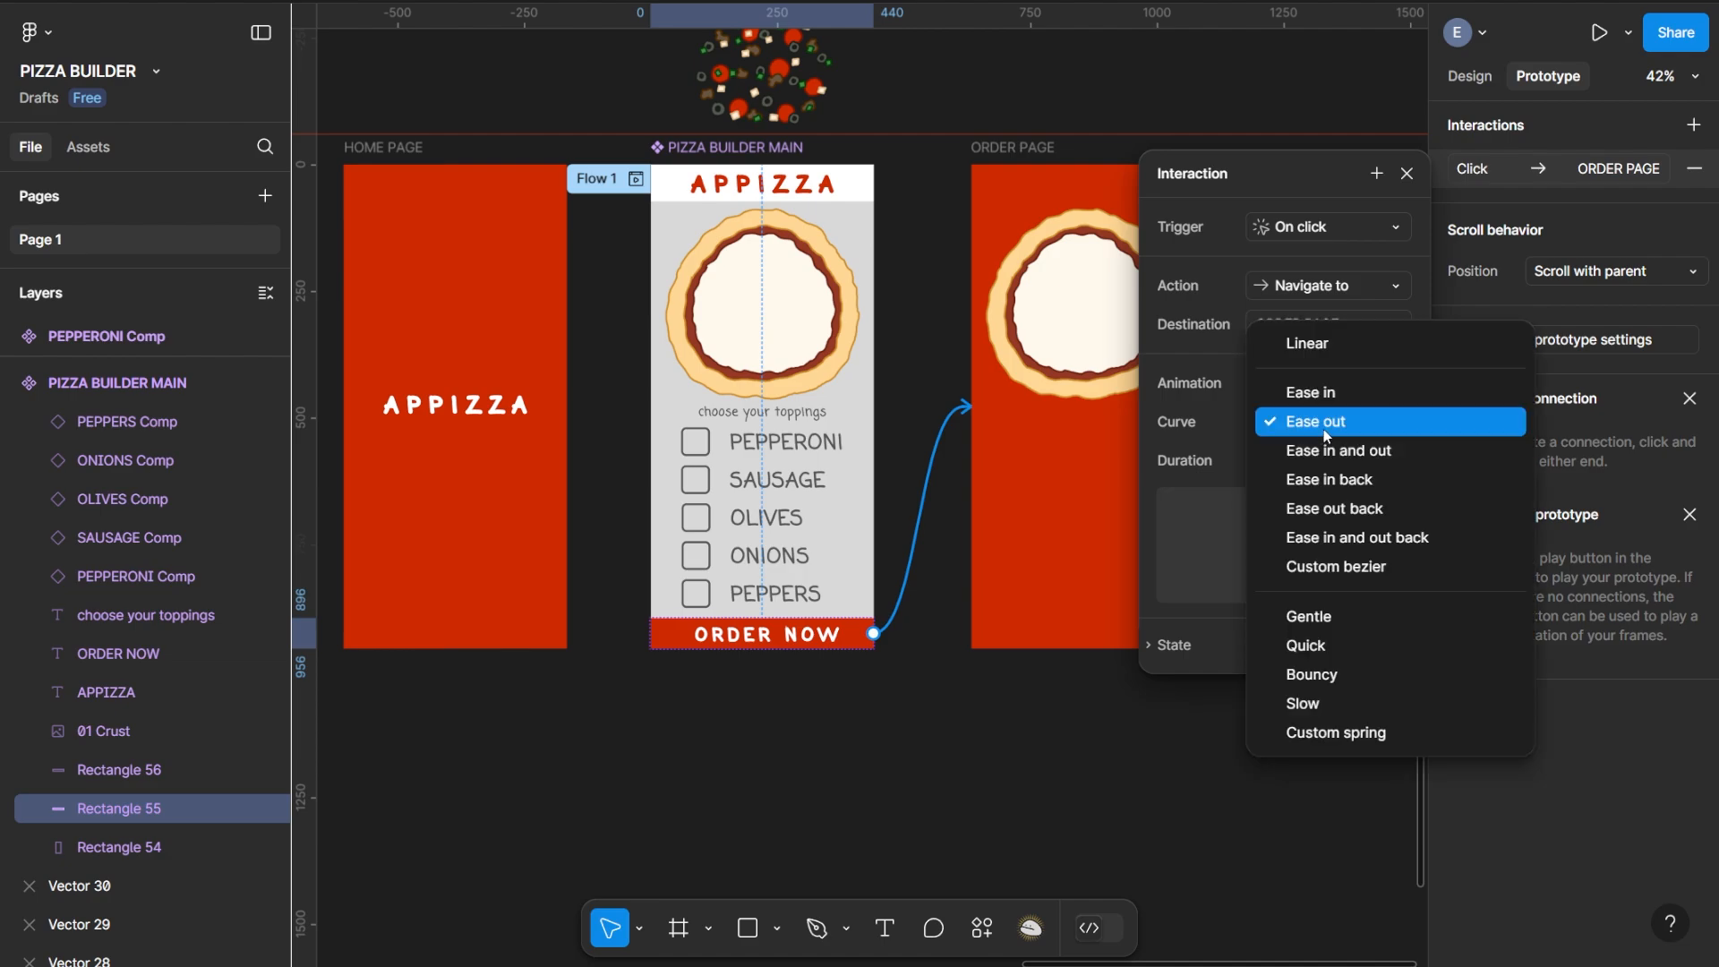
click(1207, 401)
click(1319, 422)
click(1168, 400)
click(1327, 384)
click(1331, 353)
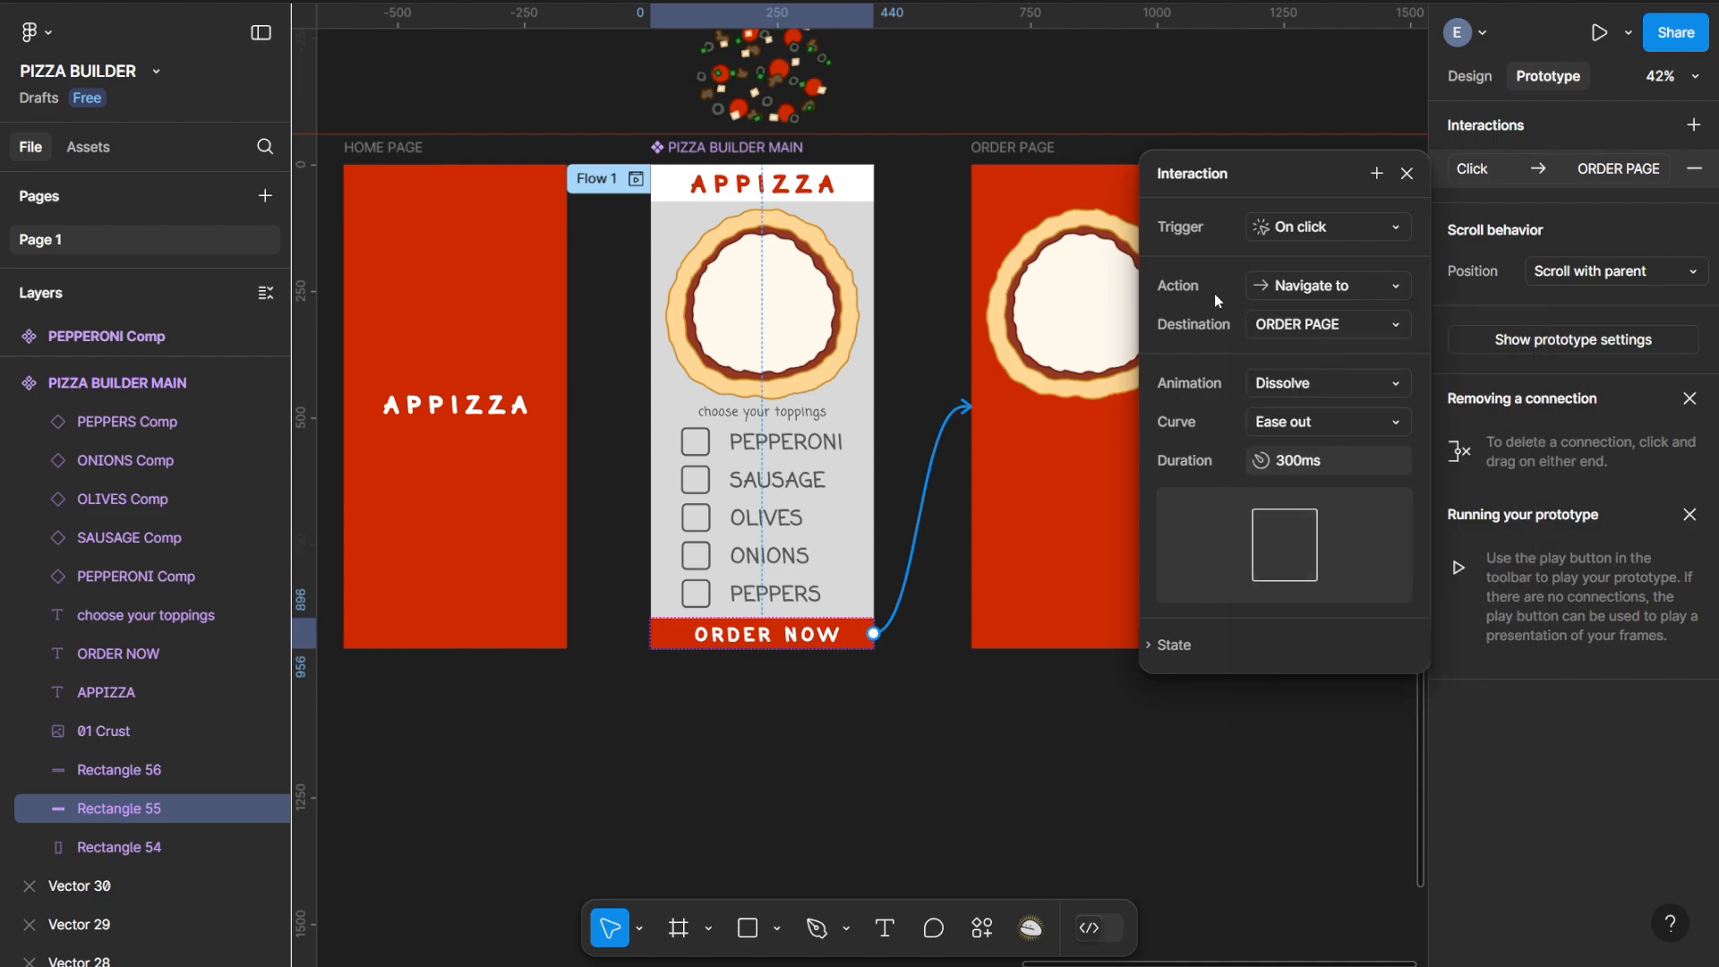
click(1407, 174)
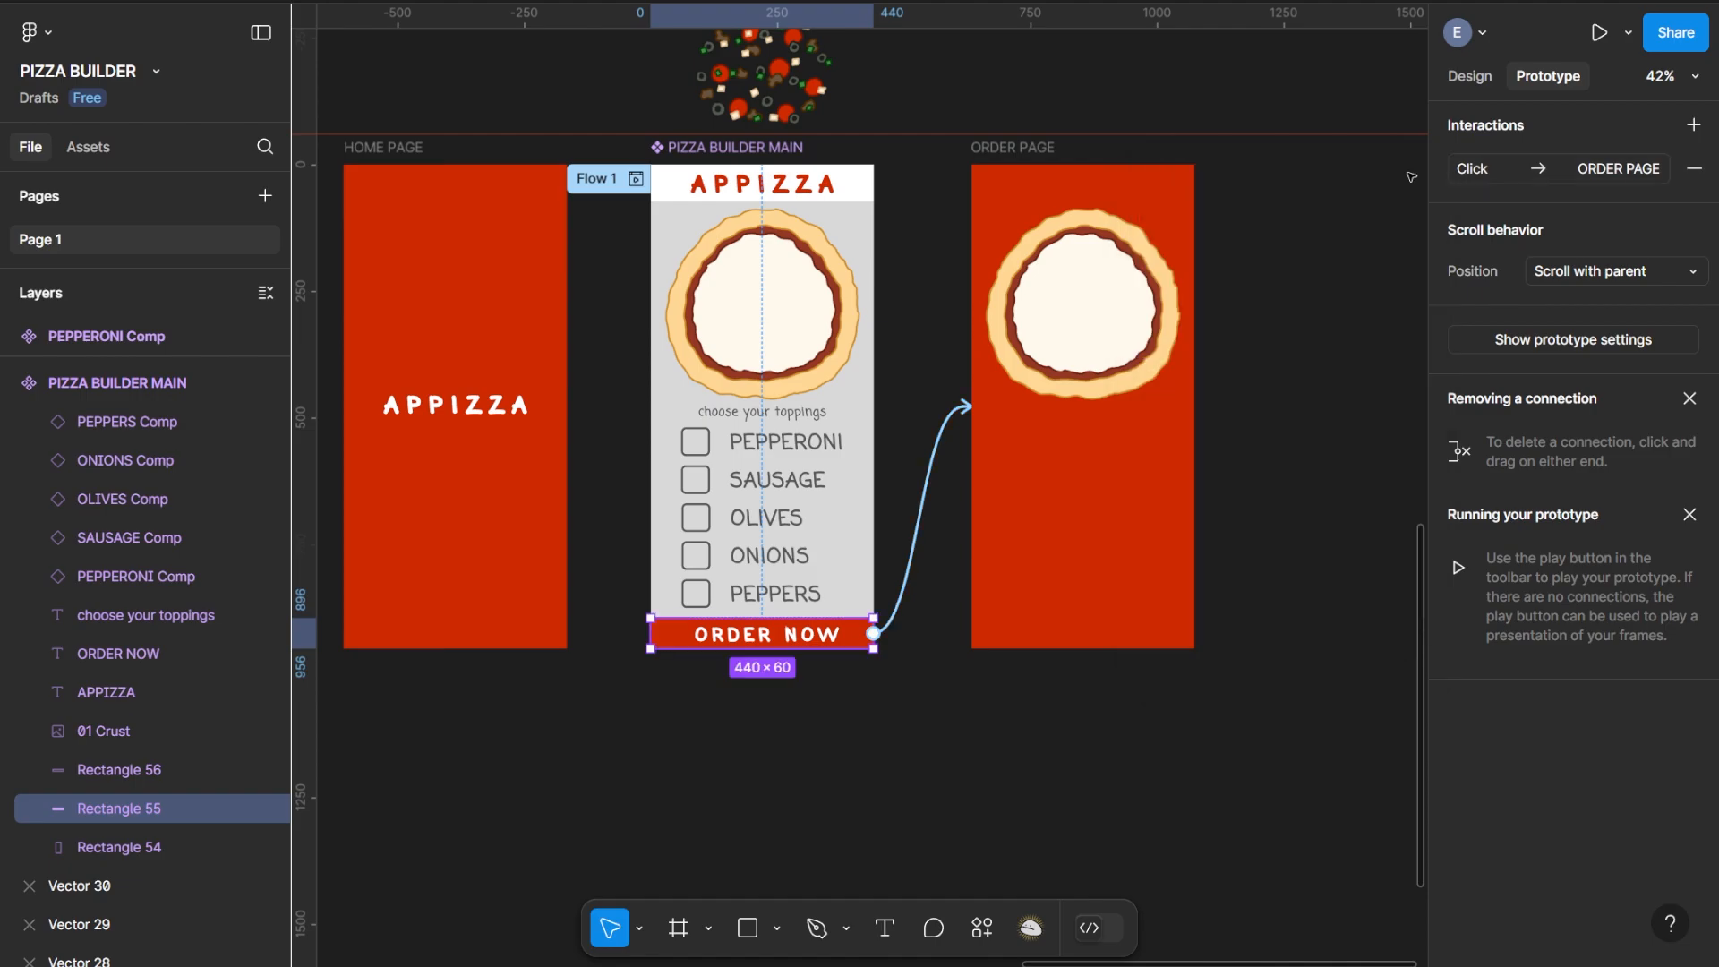
Add an On click interaction to the APPIZZA text on HOME PAGE that navigates to PIZZA BUILDER MAIN
click(452, 414)
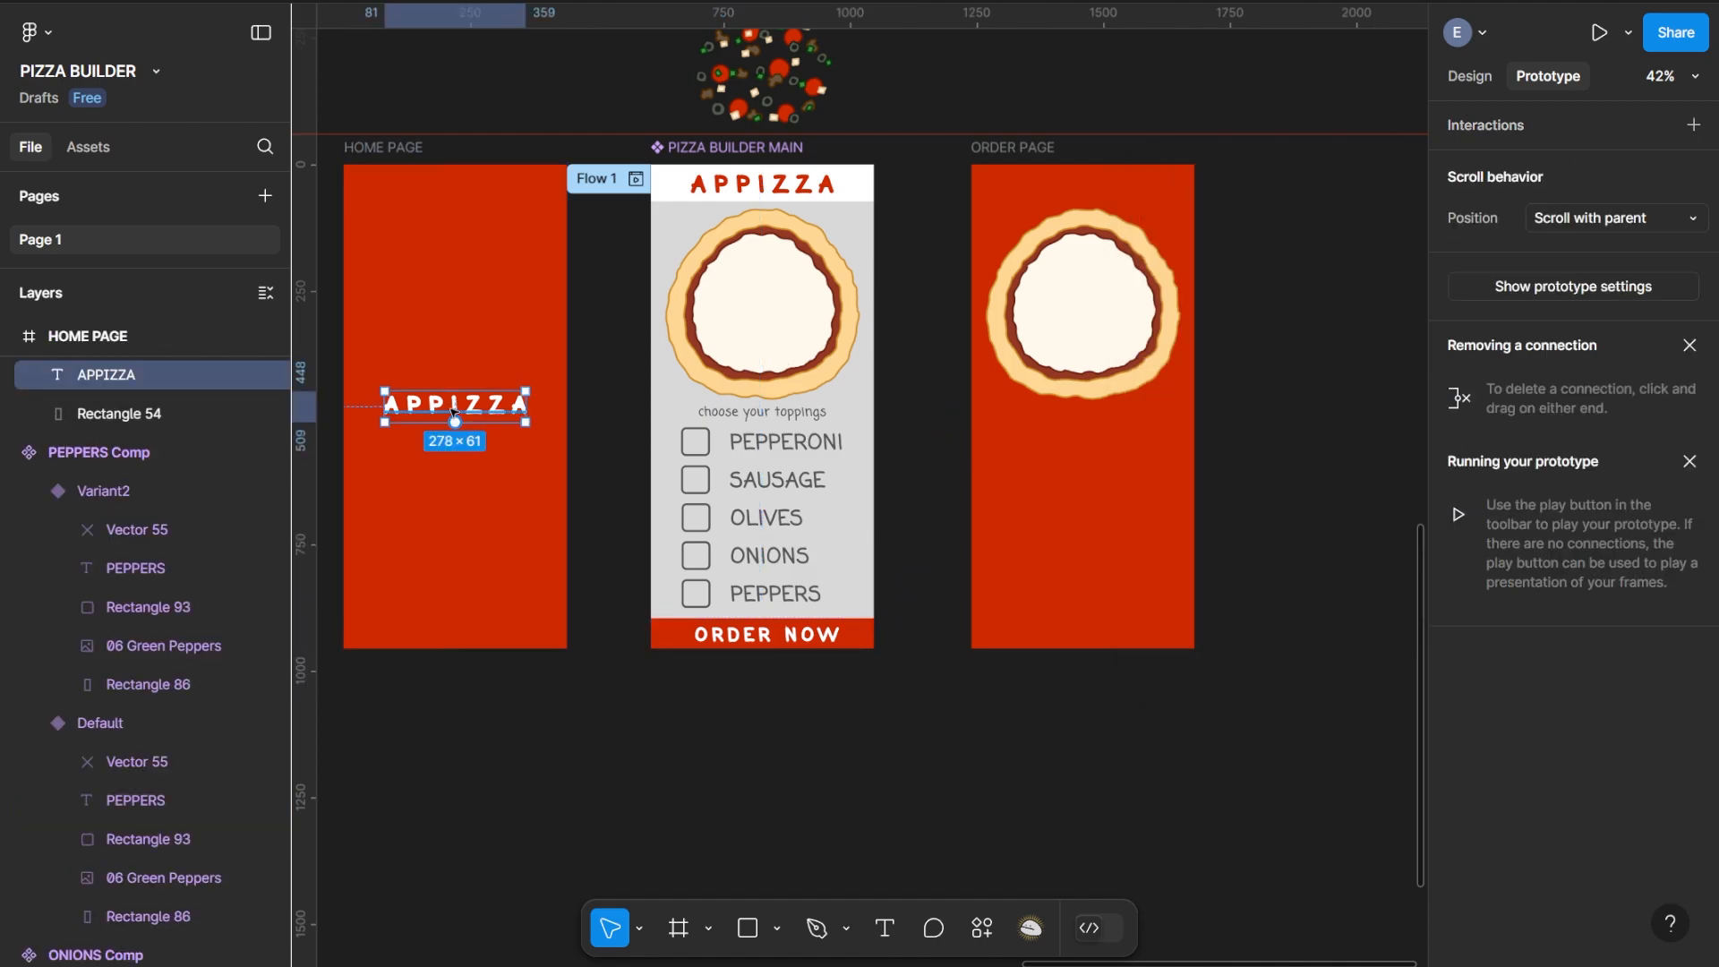
click(1694, 125)
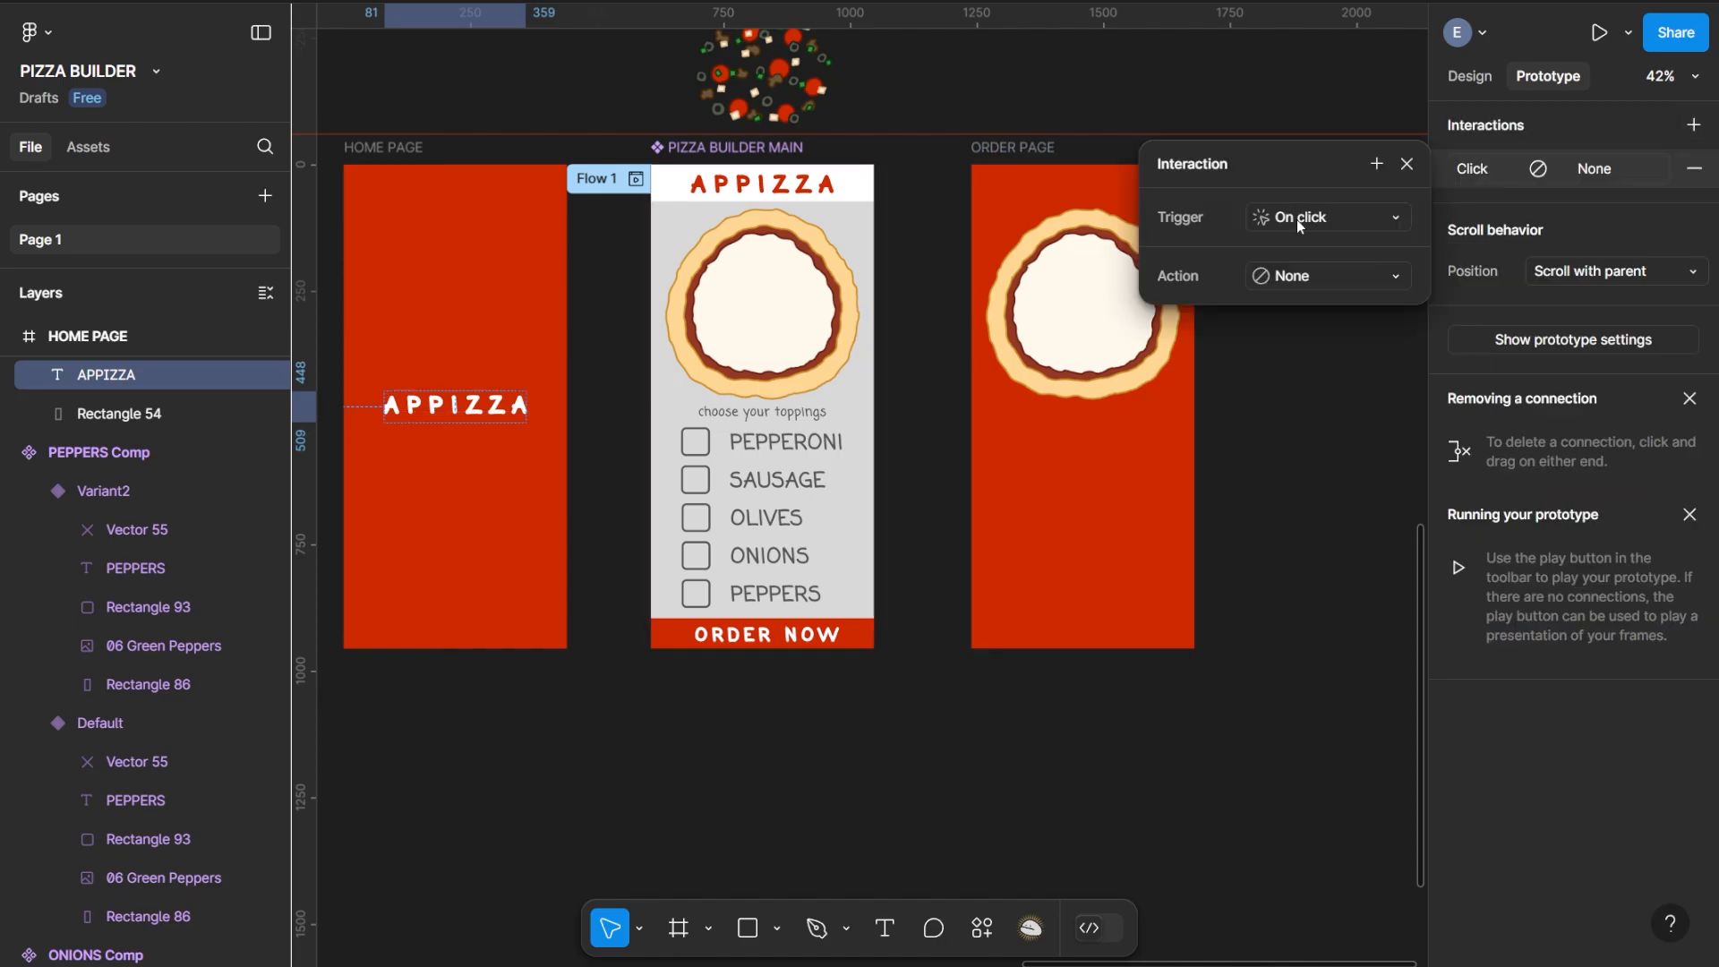
click(1324, 273)
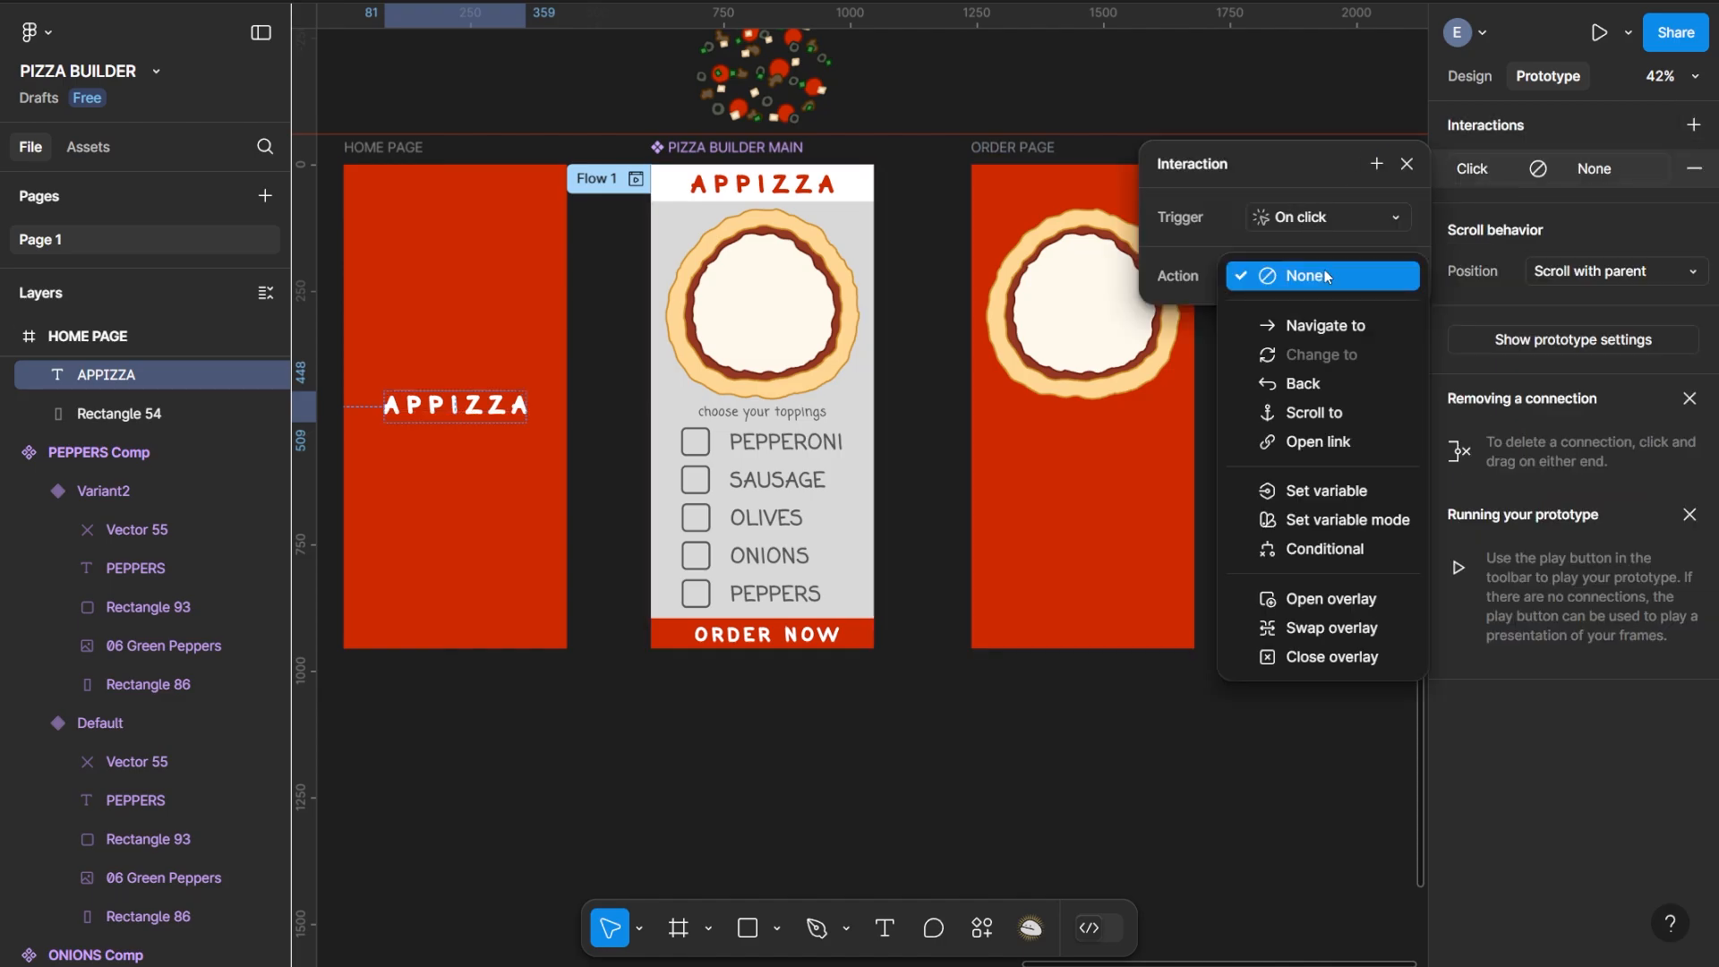
click(1338, 322)
click(1339, 324)
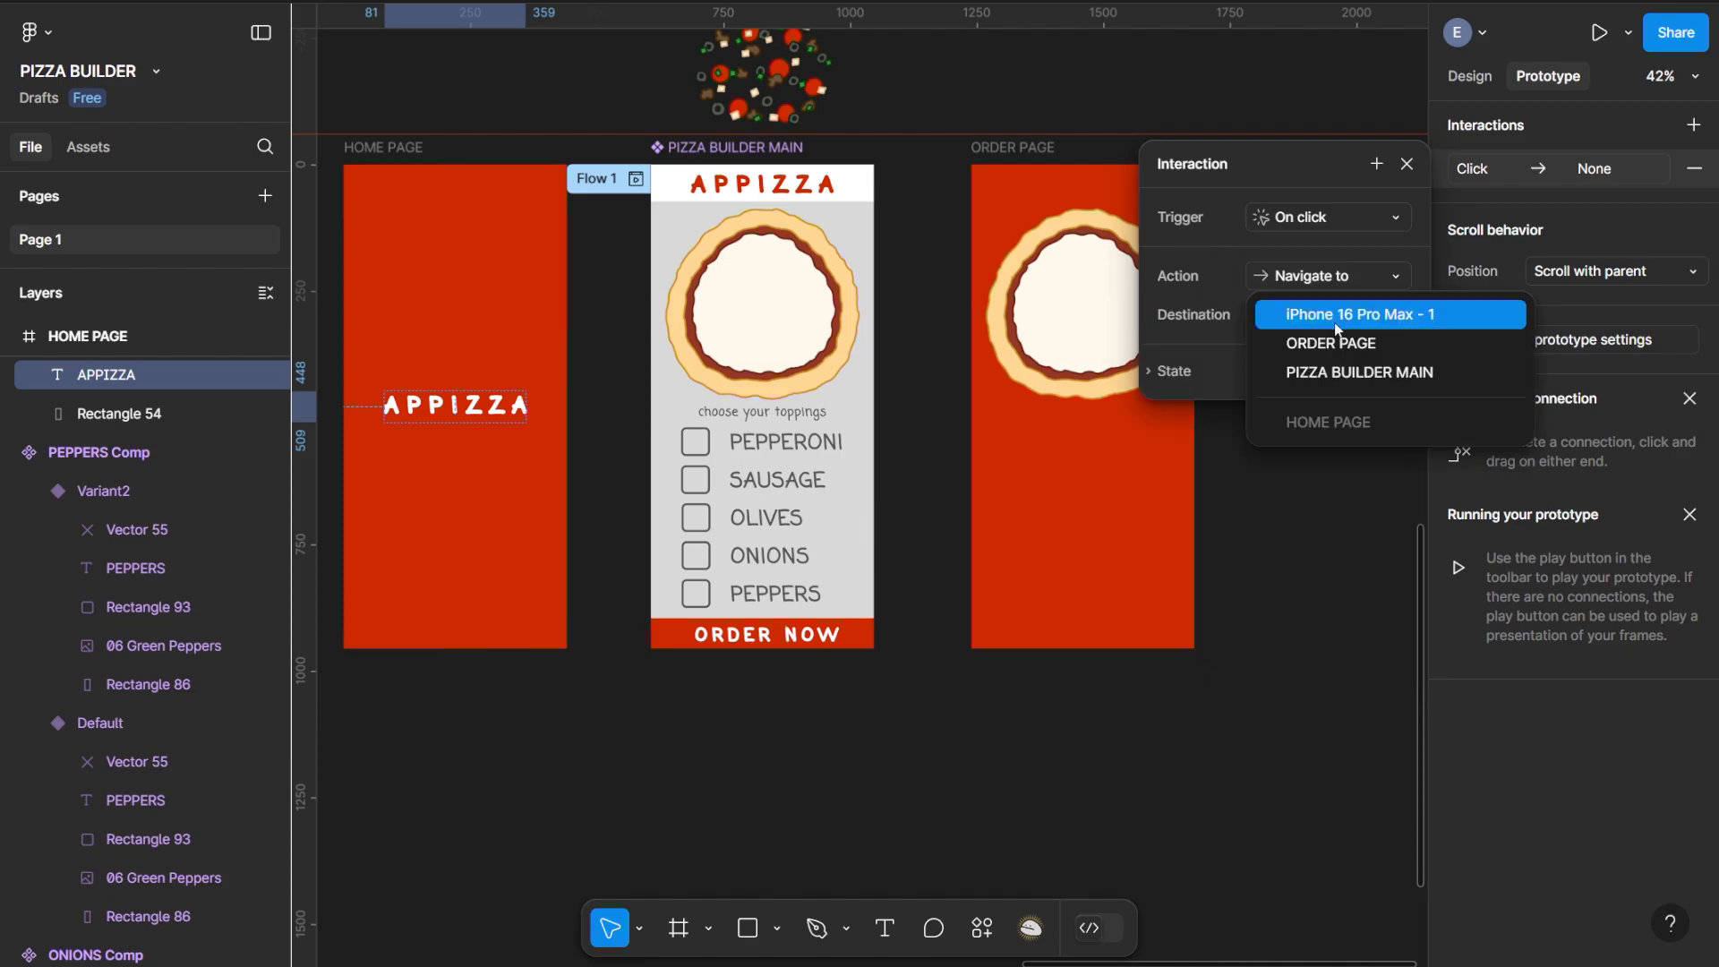
click(1352, 376)
Set the APPIZZA text's interaction to Smart animate with an Ease in and out curve
click(1324, 375)
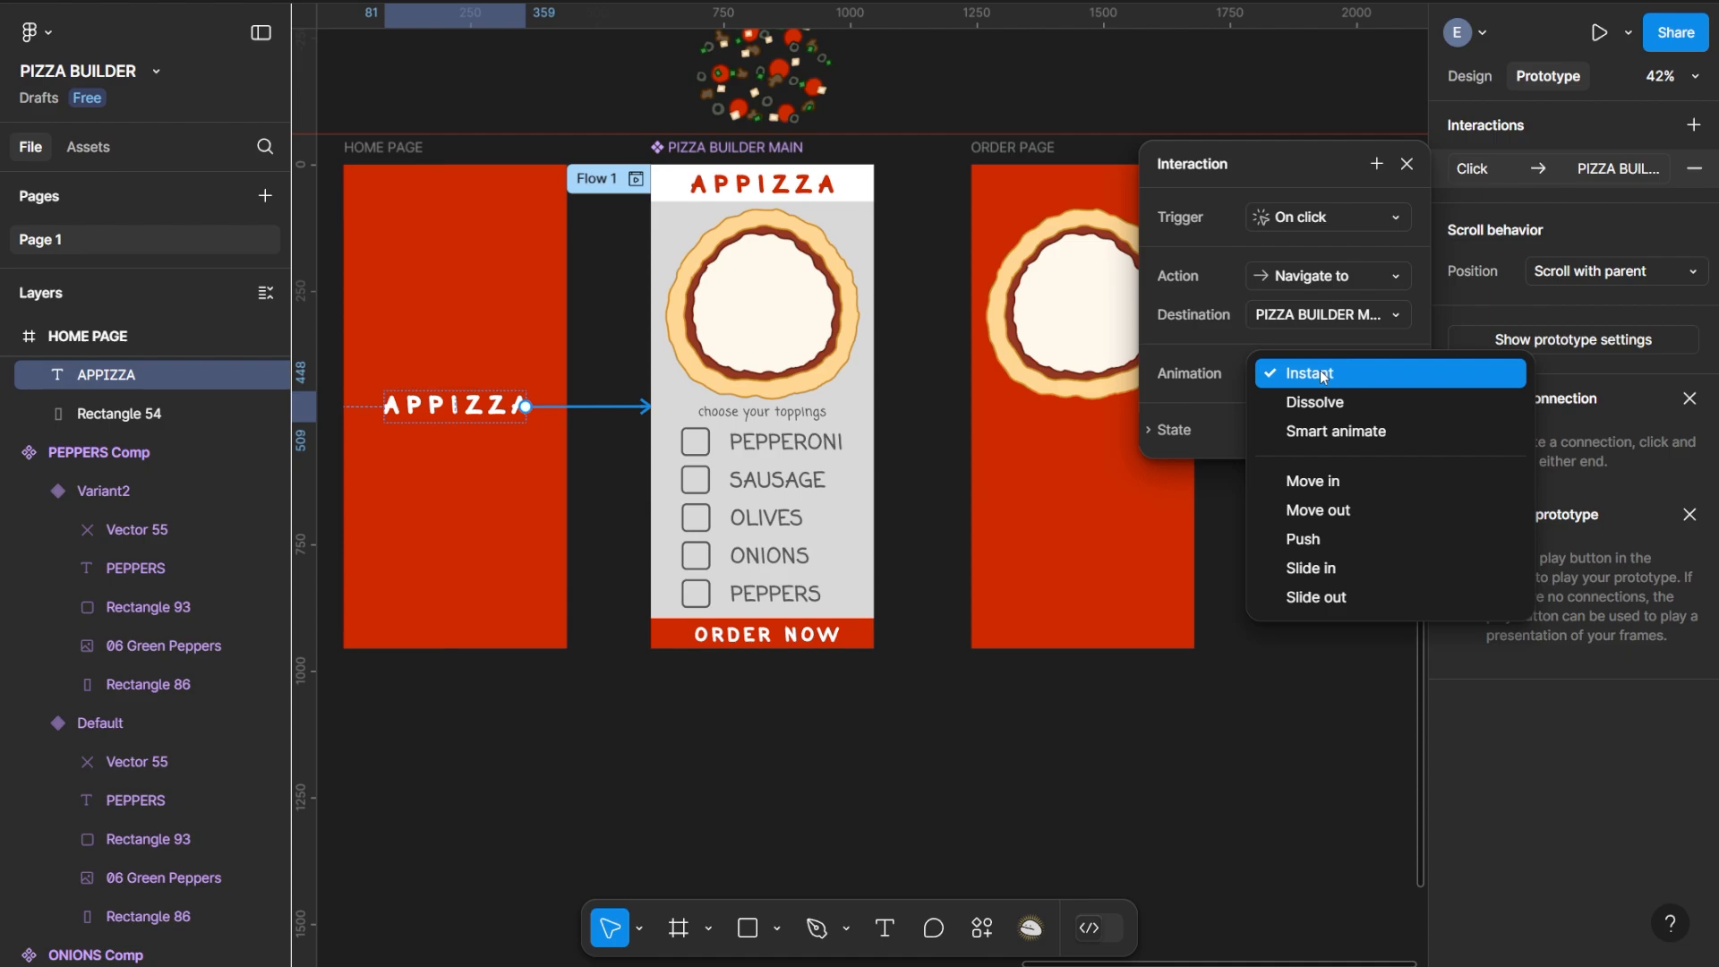
click(1352, 432)
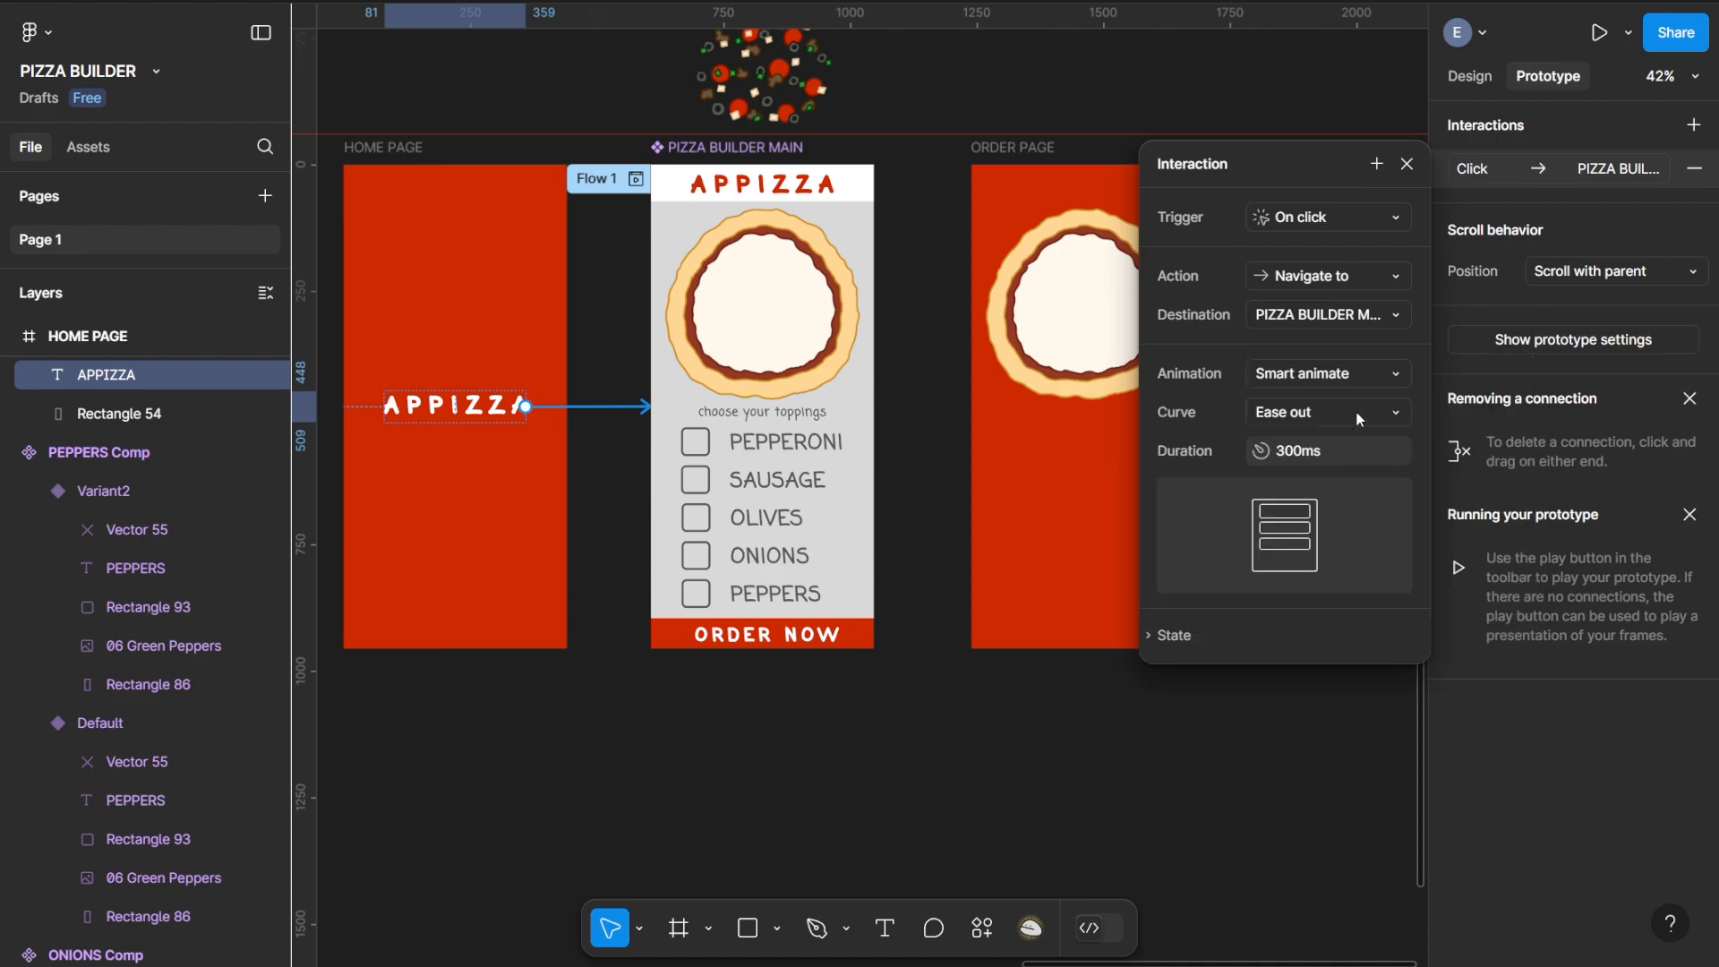
click(1306, 420)
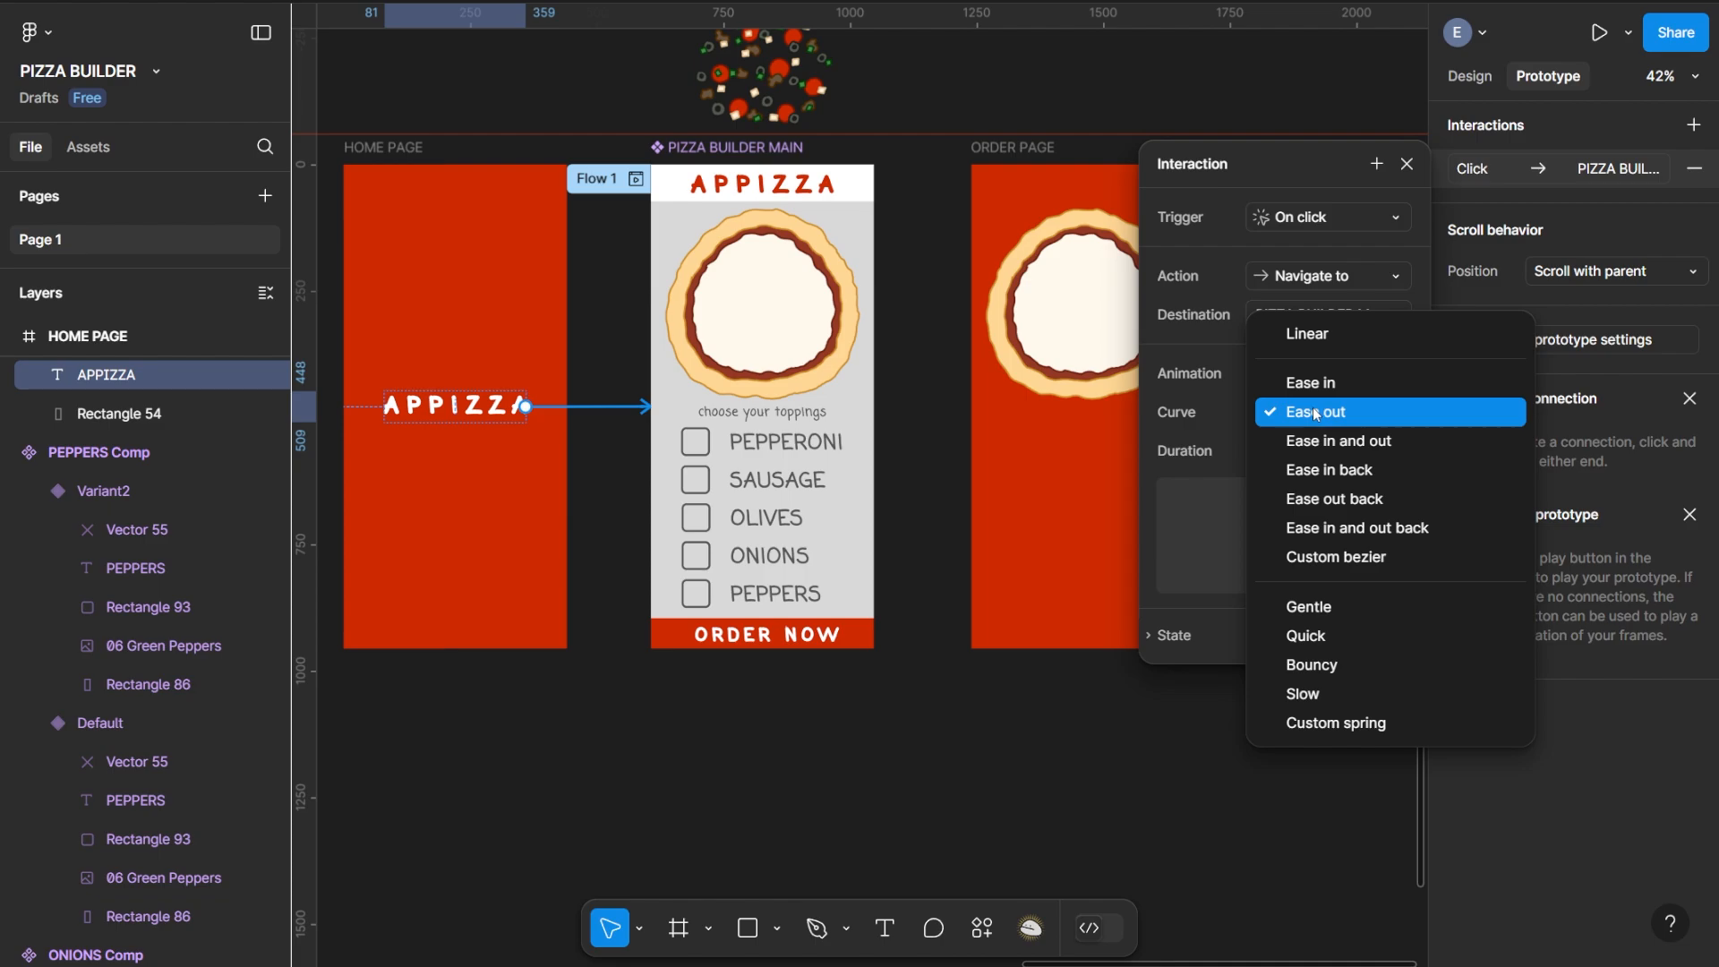
click(1348, 445)
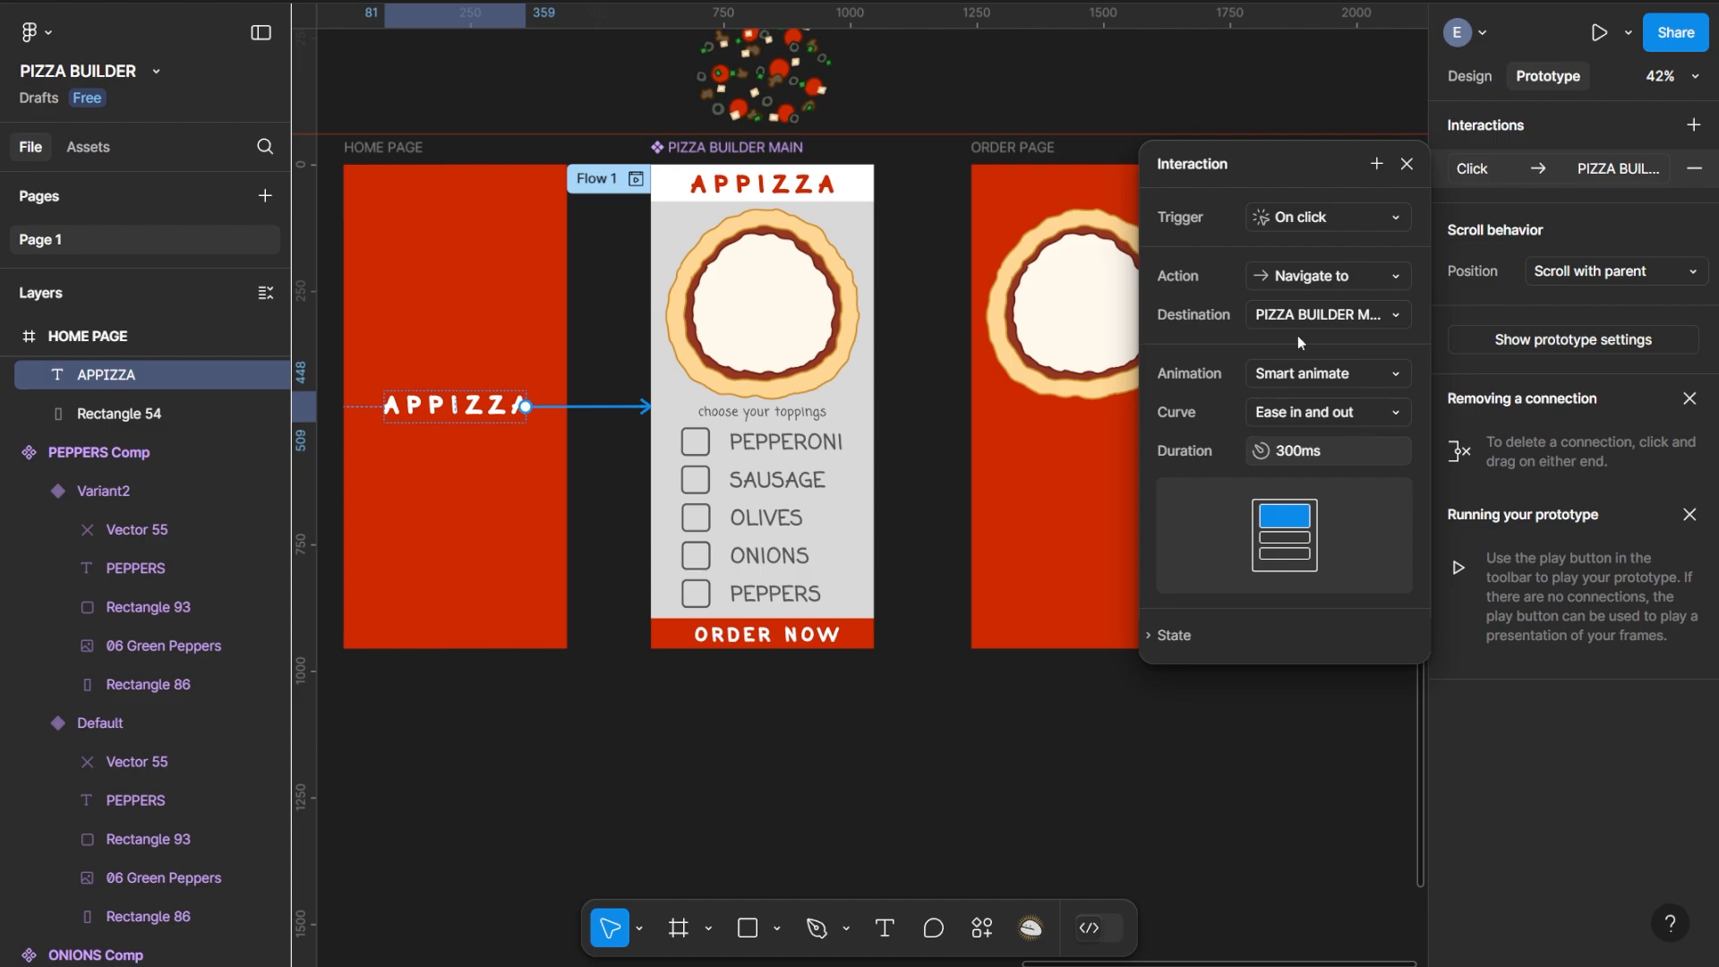
click(1406, 164)
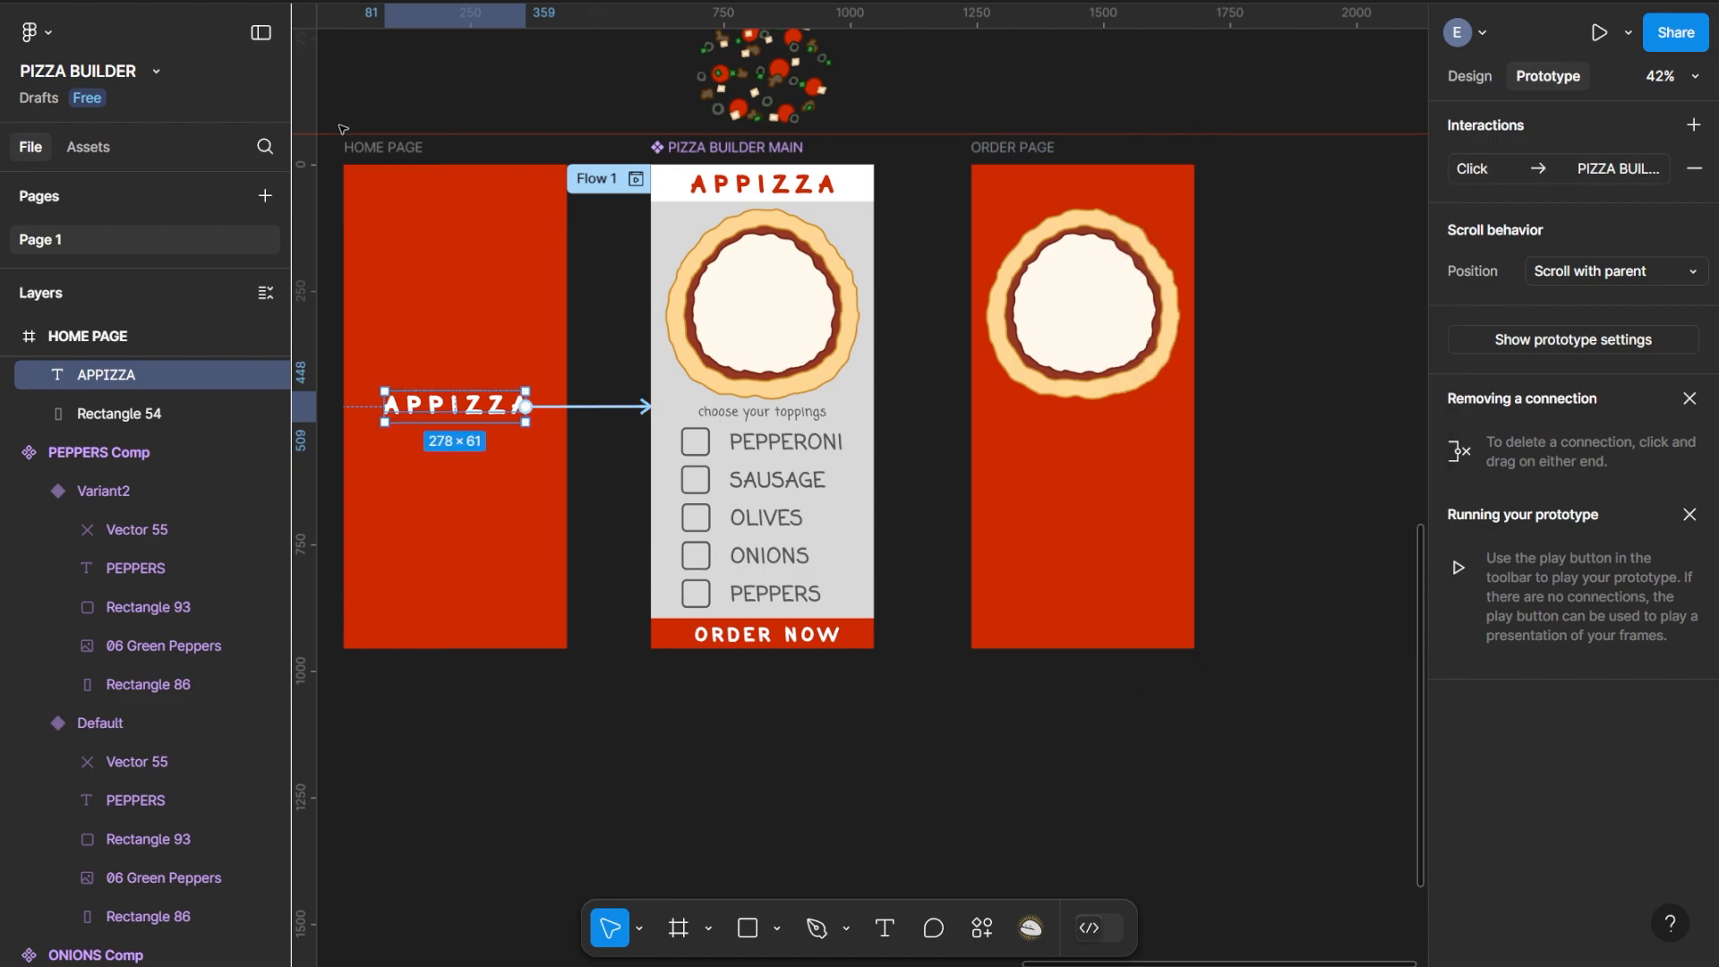
Add an On click interaction to Rectangle 56, the white header bar of PIZZA BUILDER MAIN, that navigates to HOME PAGE
click(385, 150)
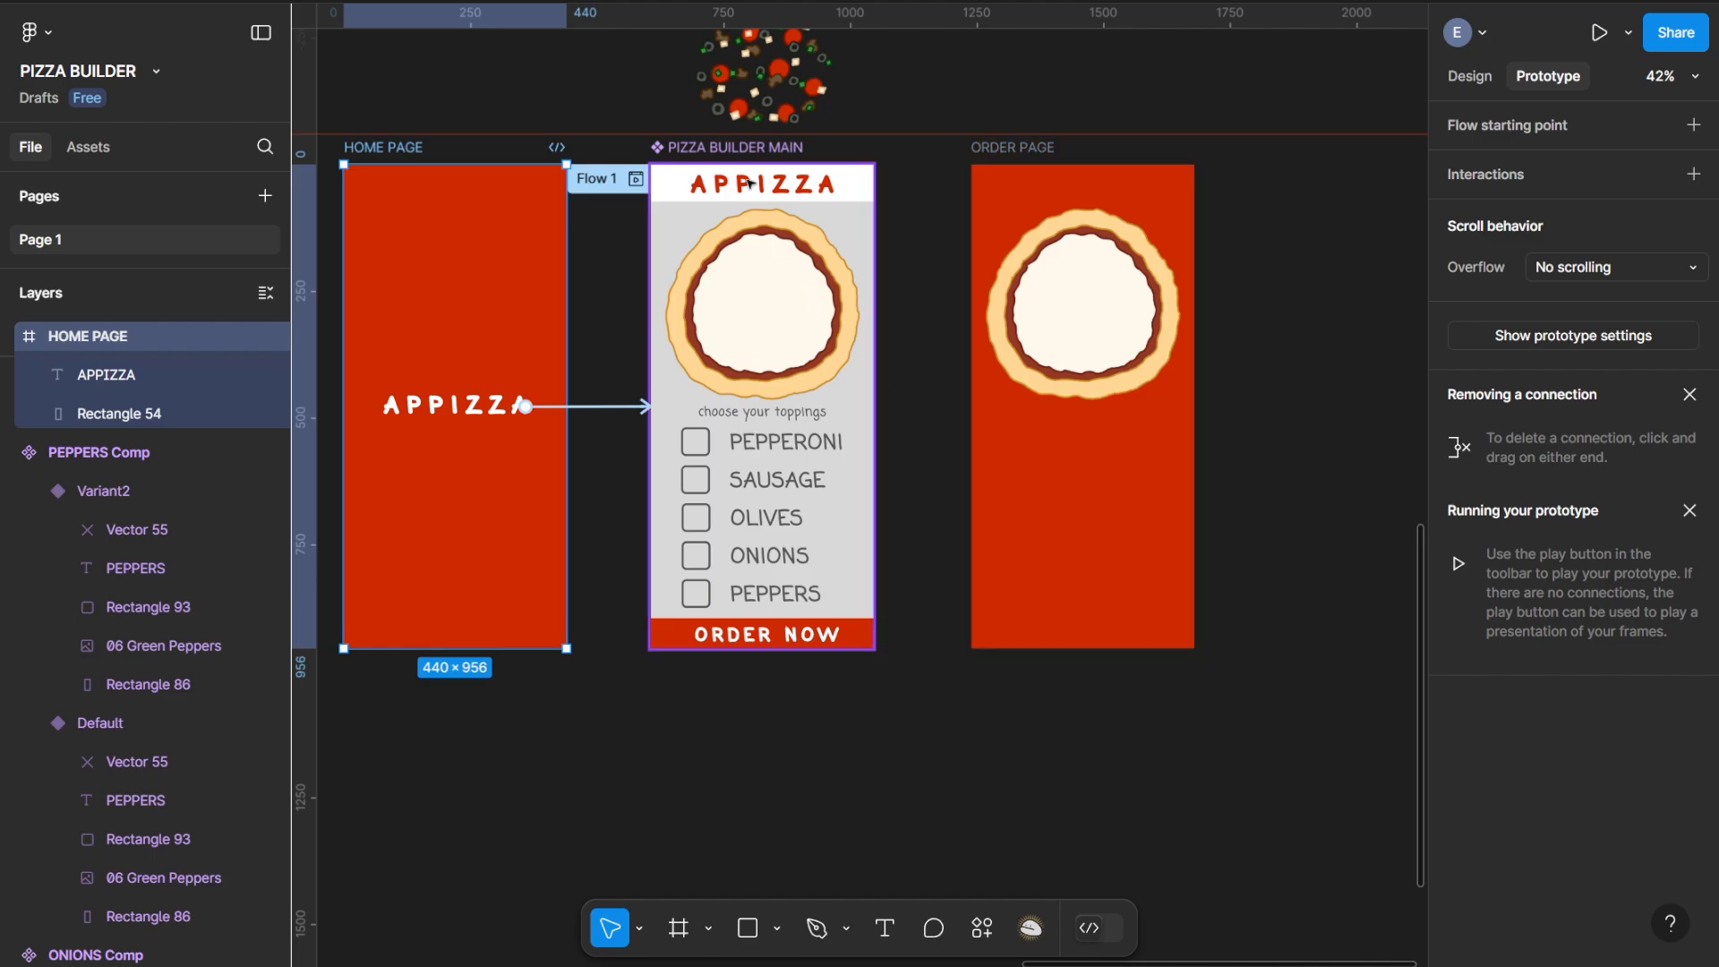
click(864, 184)
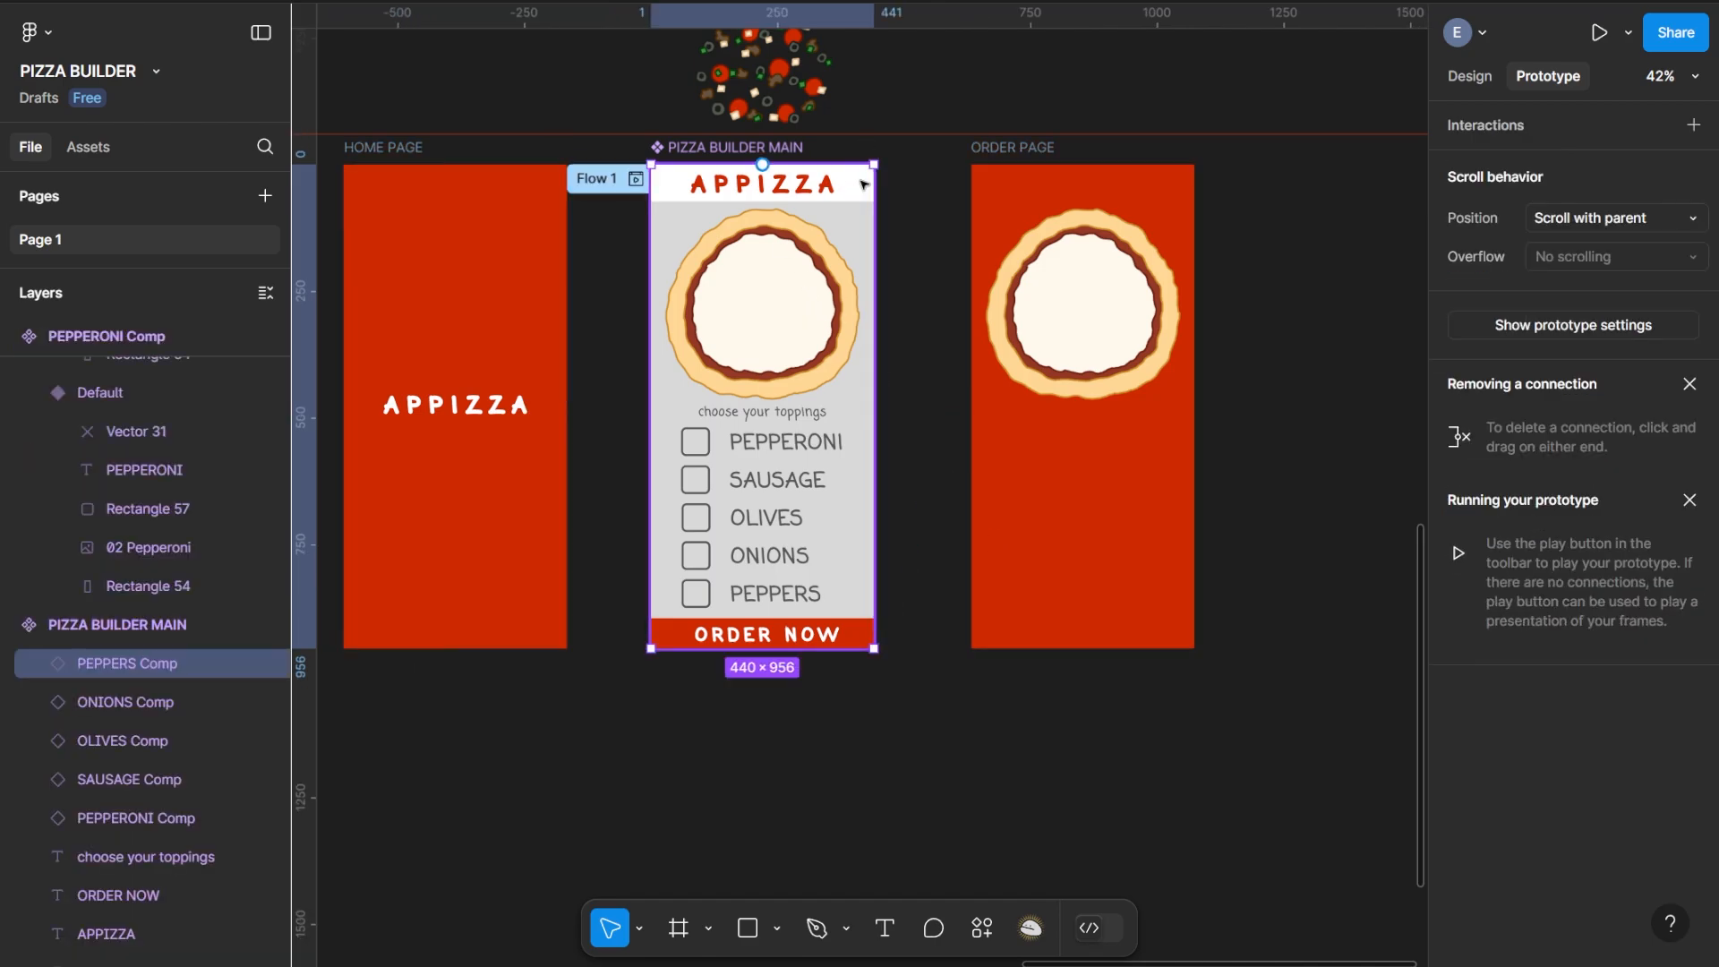
scroll(174, 749, down, 4)
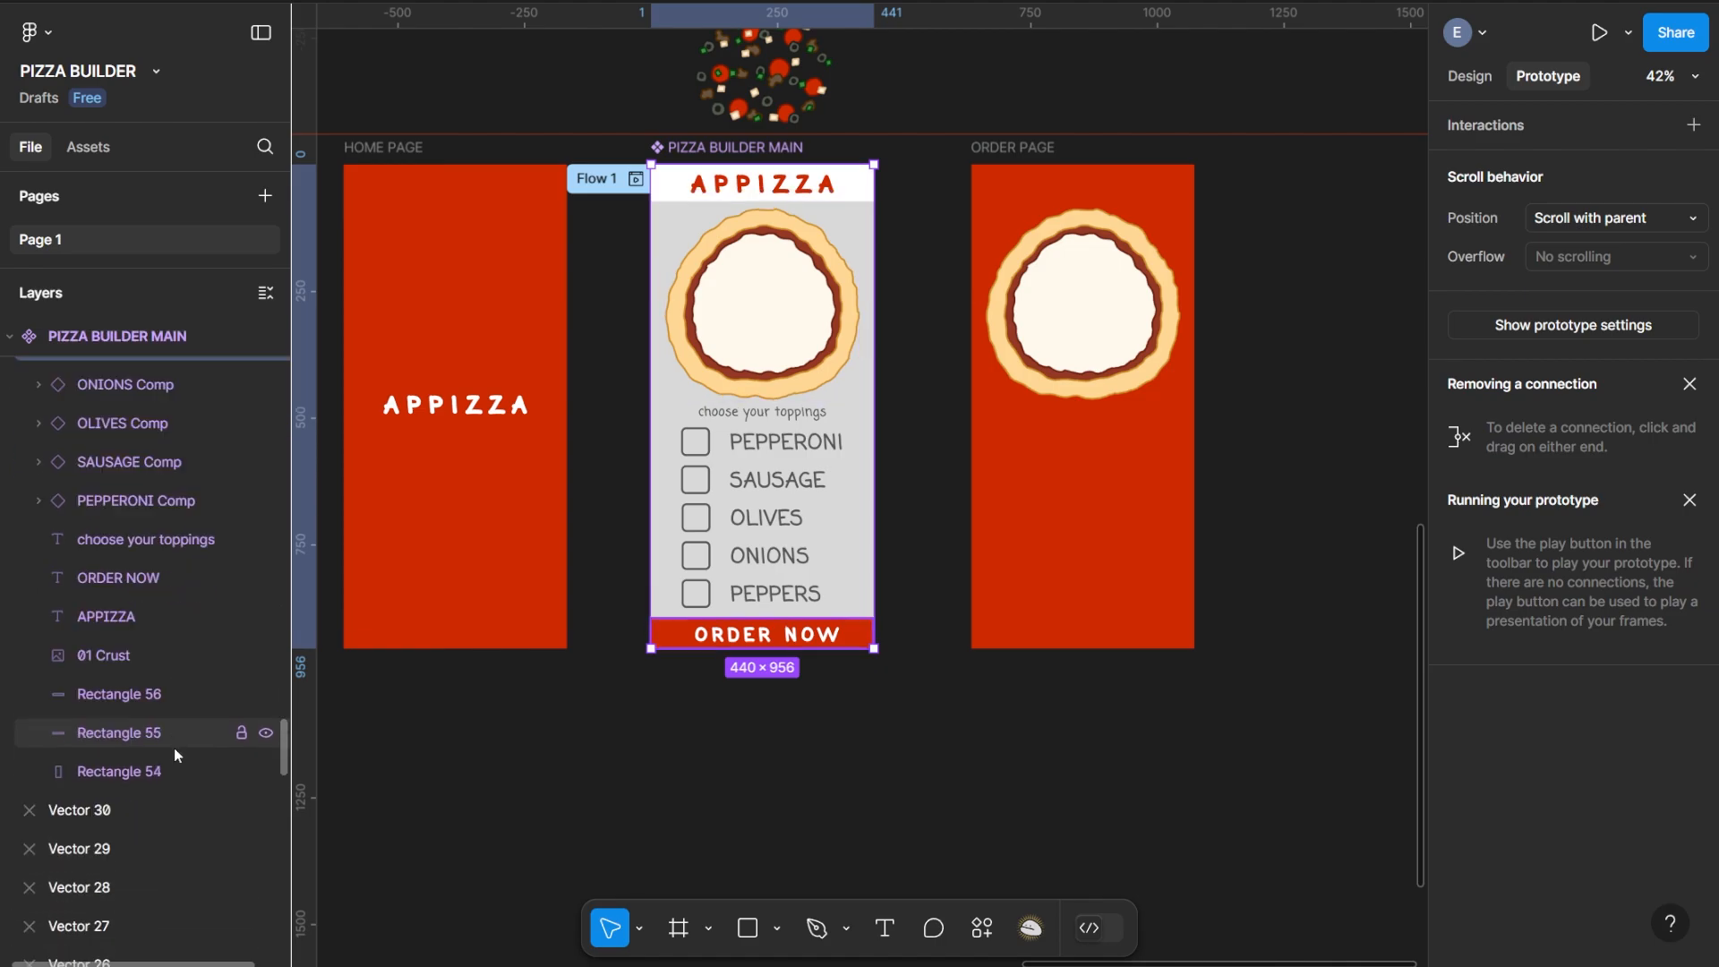
click(135, 689)
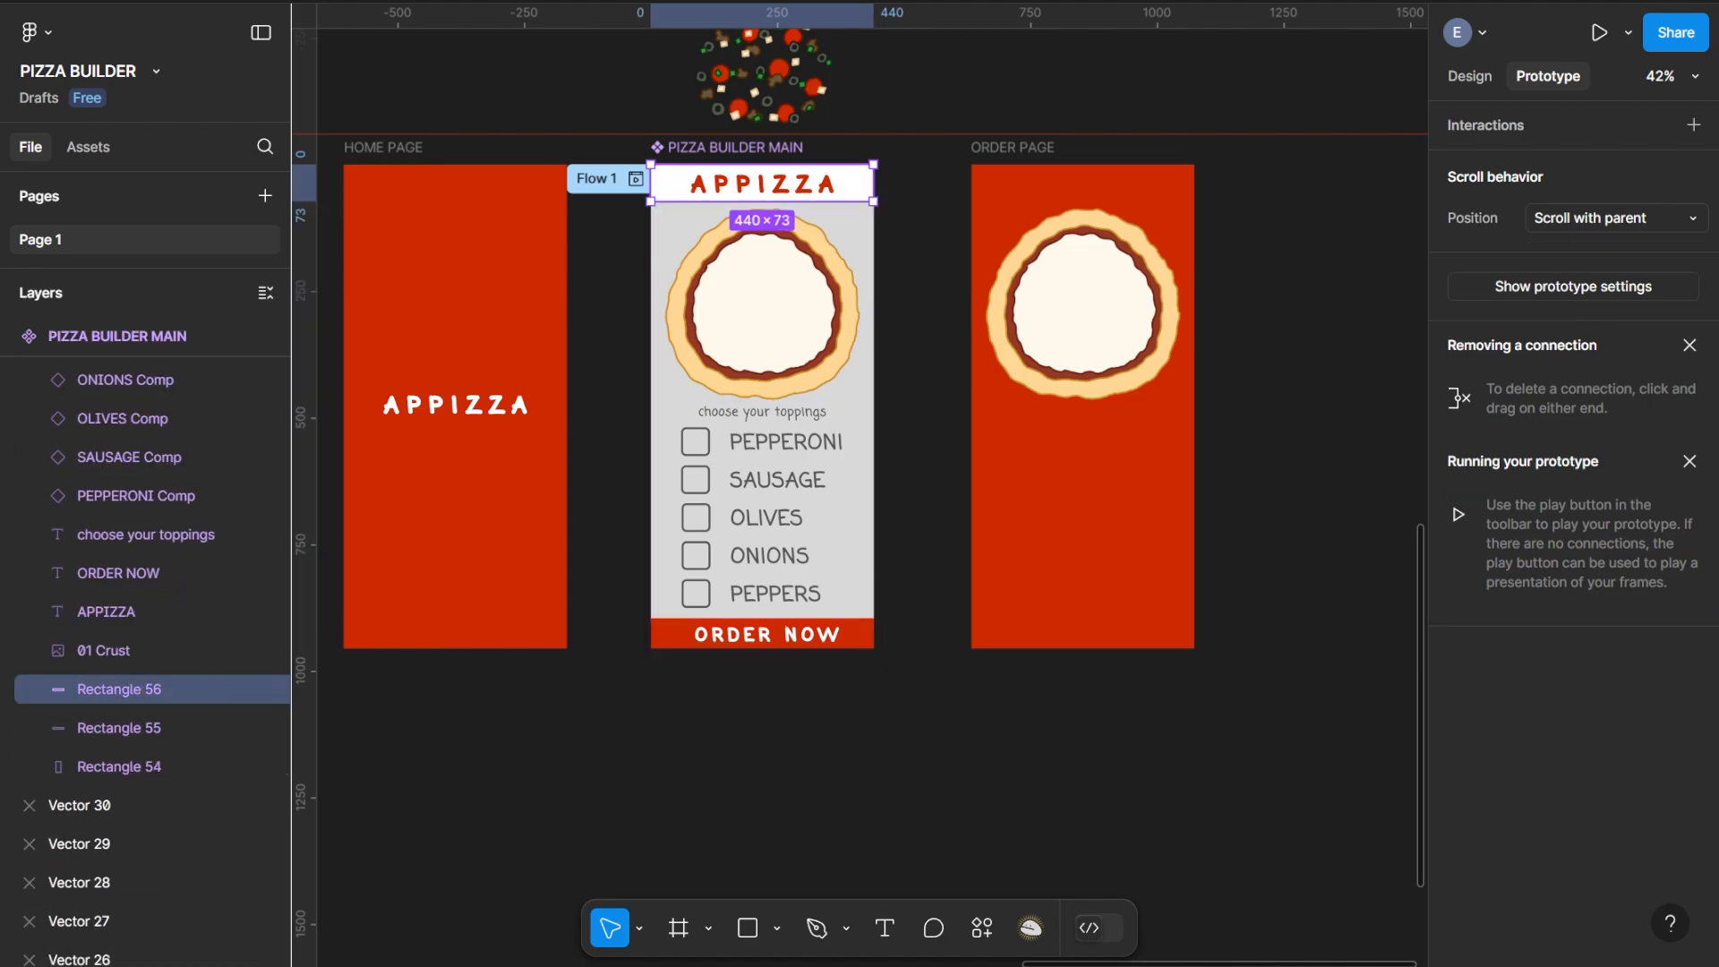
click(1693, 125)
click(1329, 288)
click(1333, 323)
click(1334, 319)
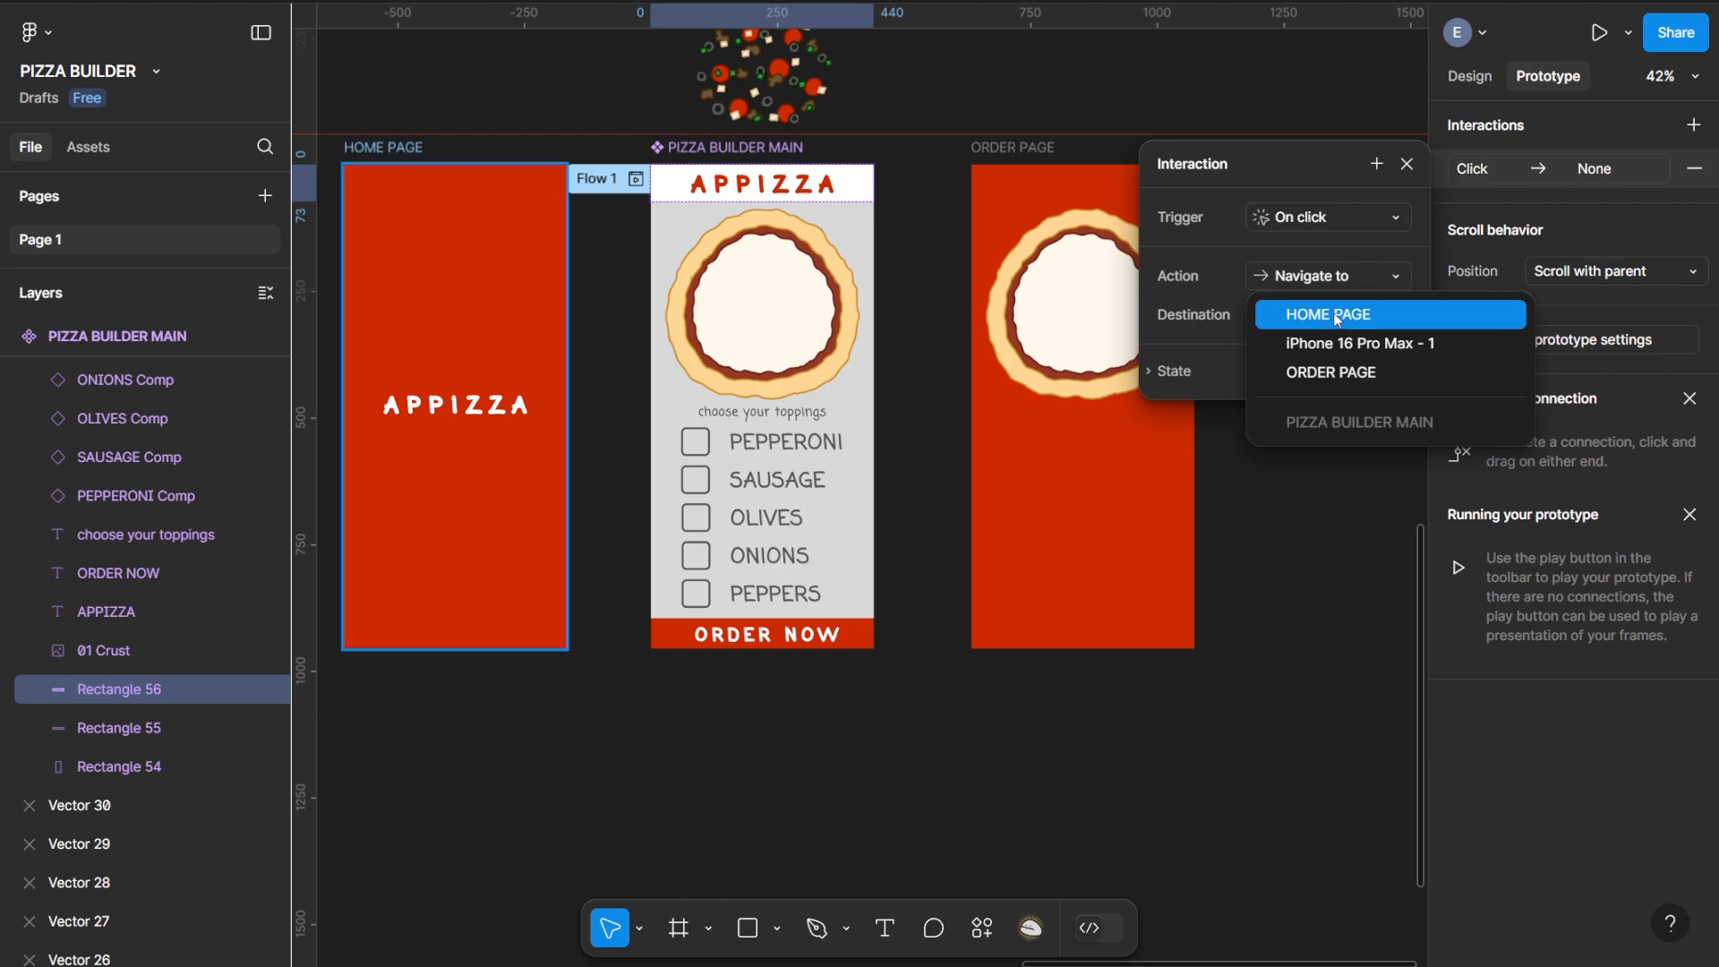
click(1336, 320)
Set the animation of the white header bar's interaction to Smart animate
click(1315, 378)
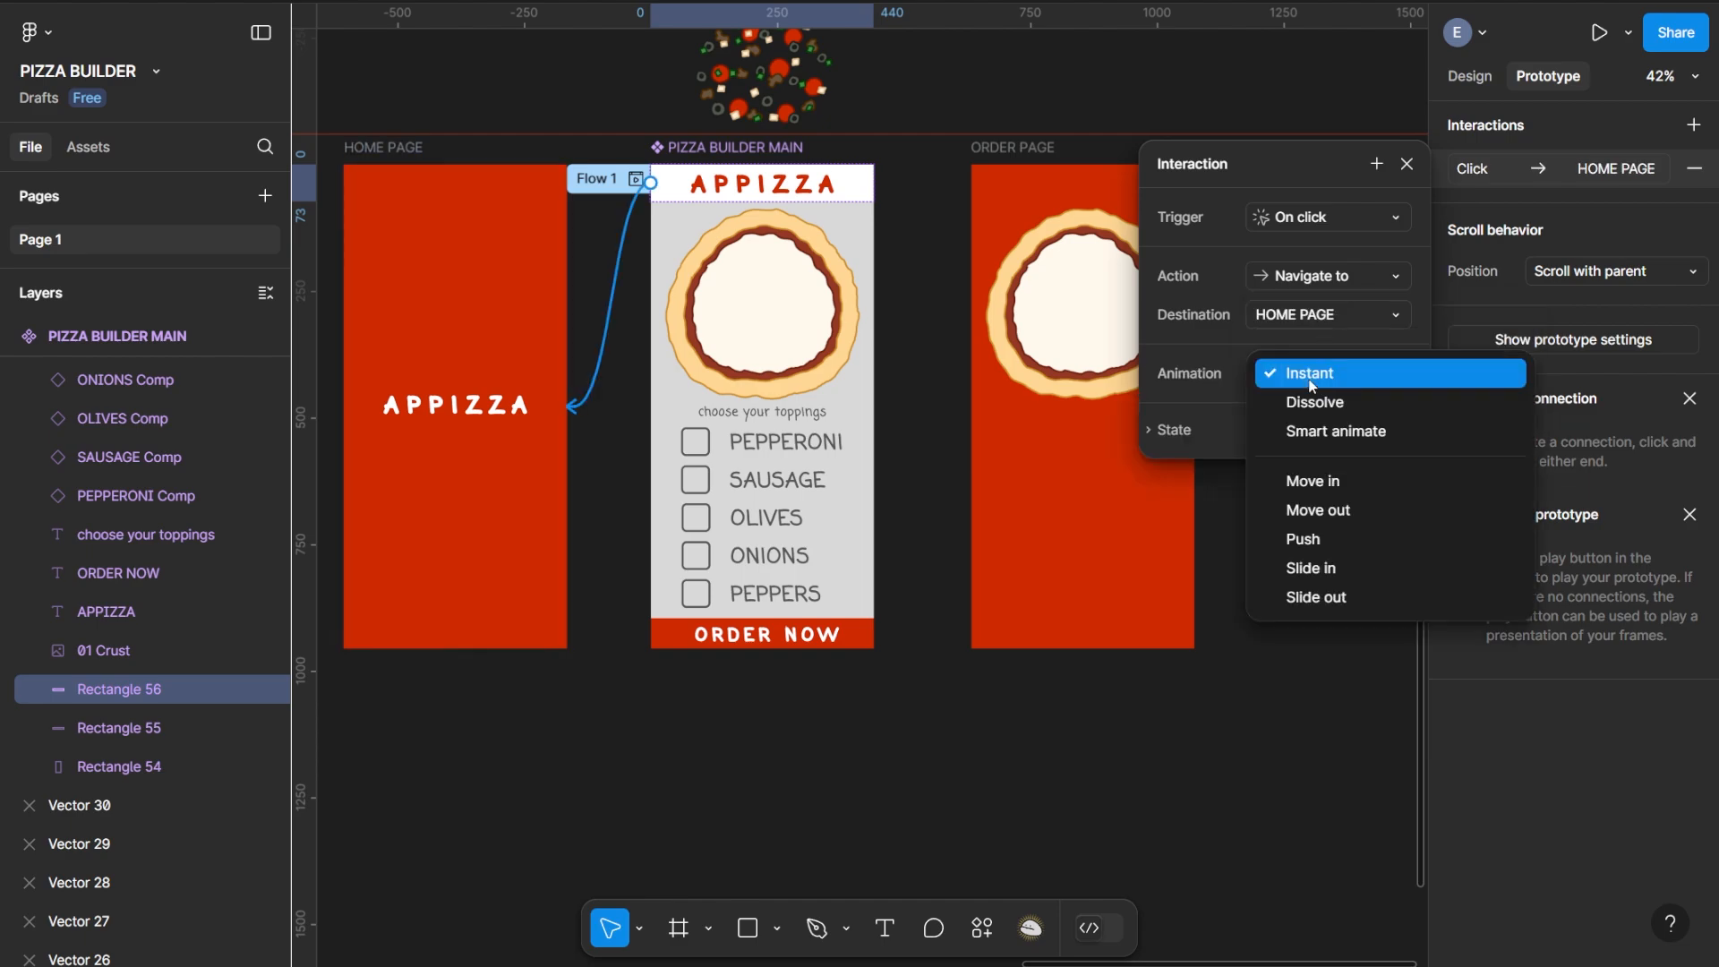
click(1323, 432)
click(1325, 412)
click(1346, 438)
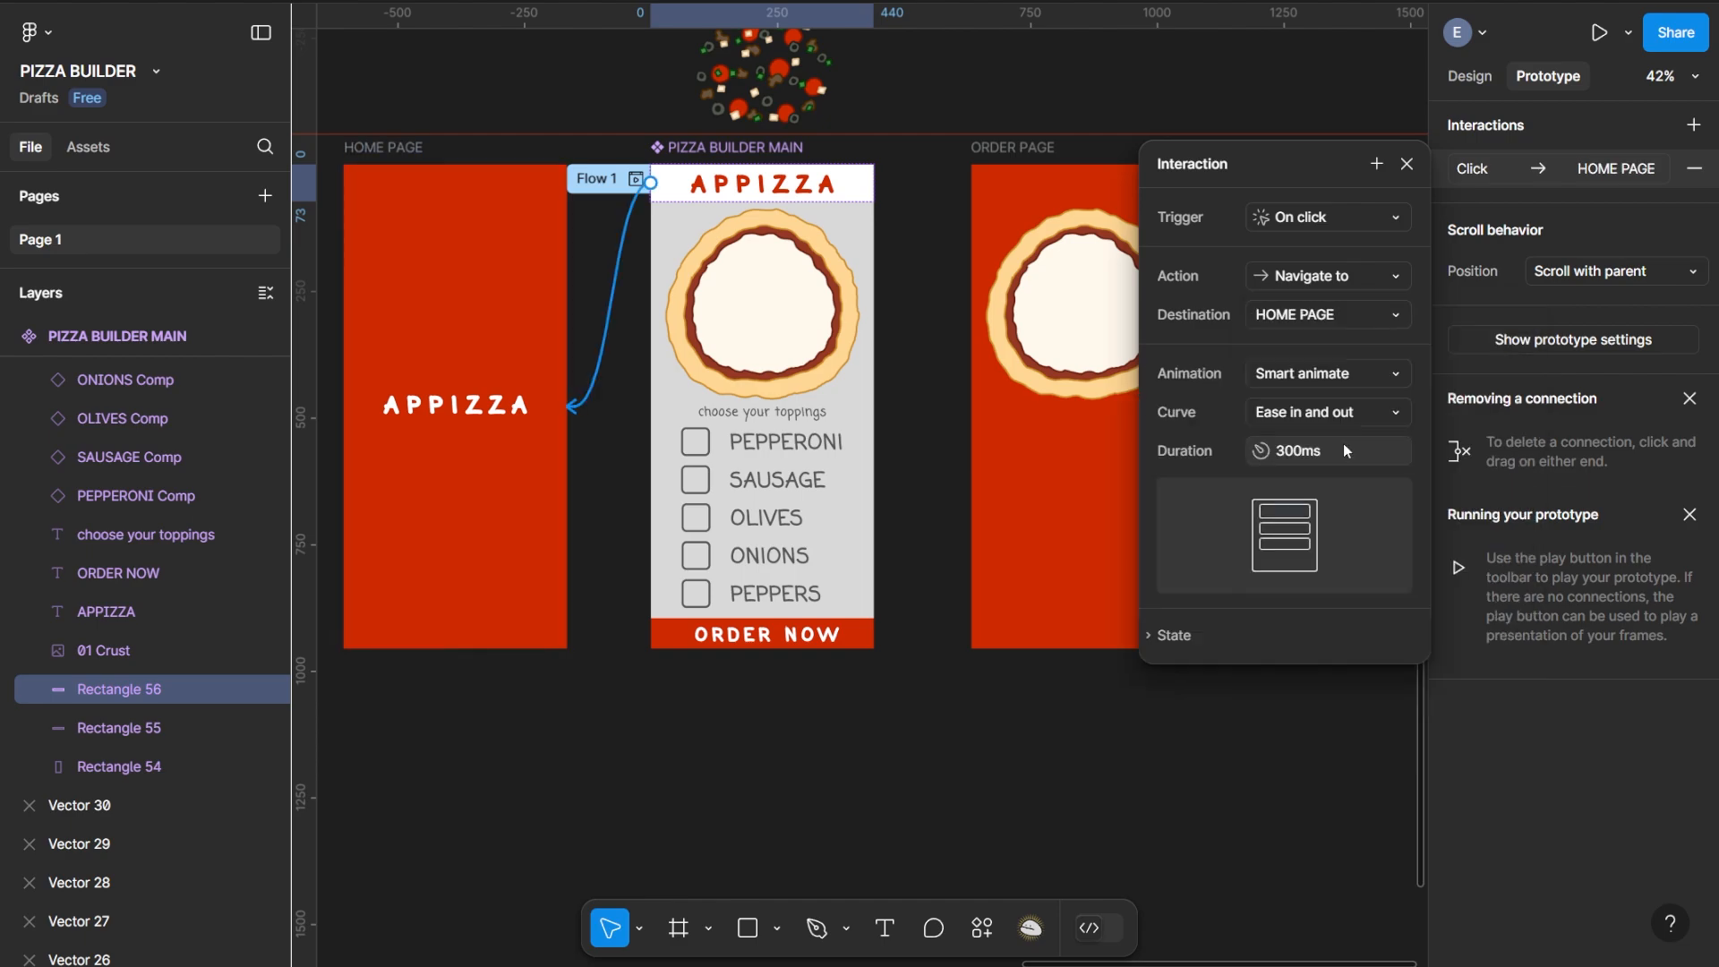
click(1407, 165)
Copy the white header bar and ORDER NOW text from the full-toppings mockup into the ORDER PAGE frame
click(1469, 76)
drag(708, 307, 1167, 349)
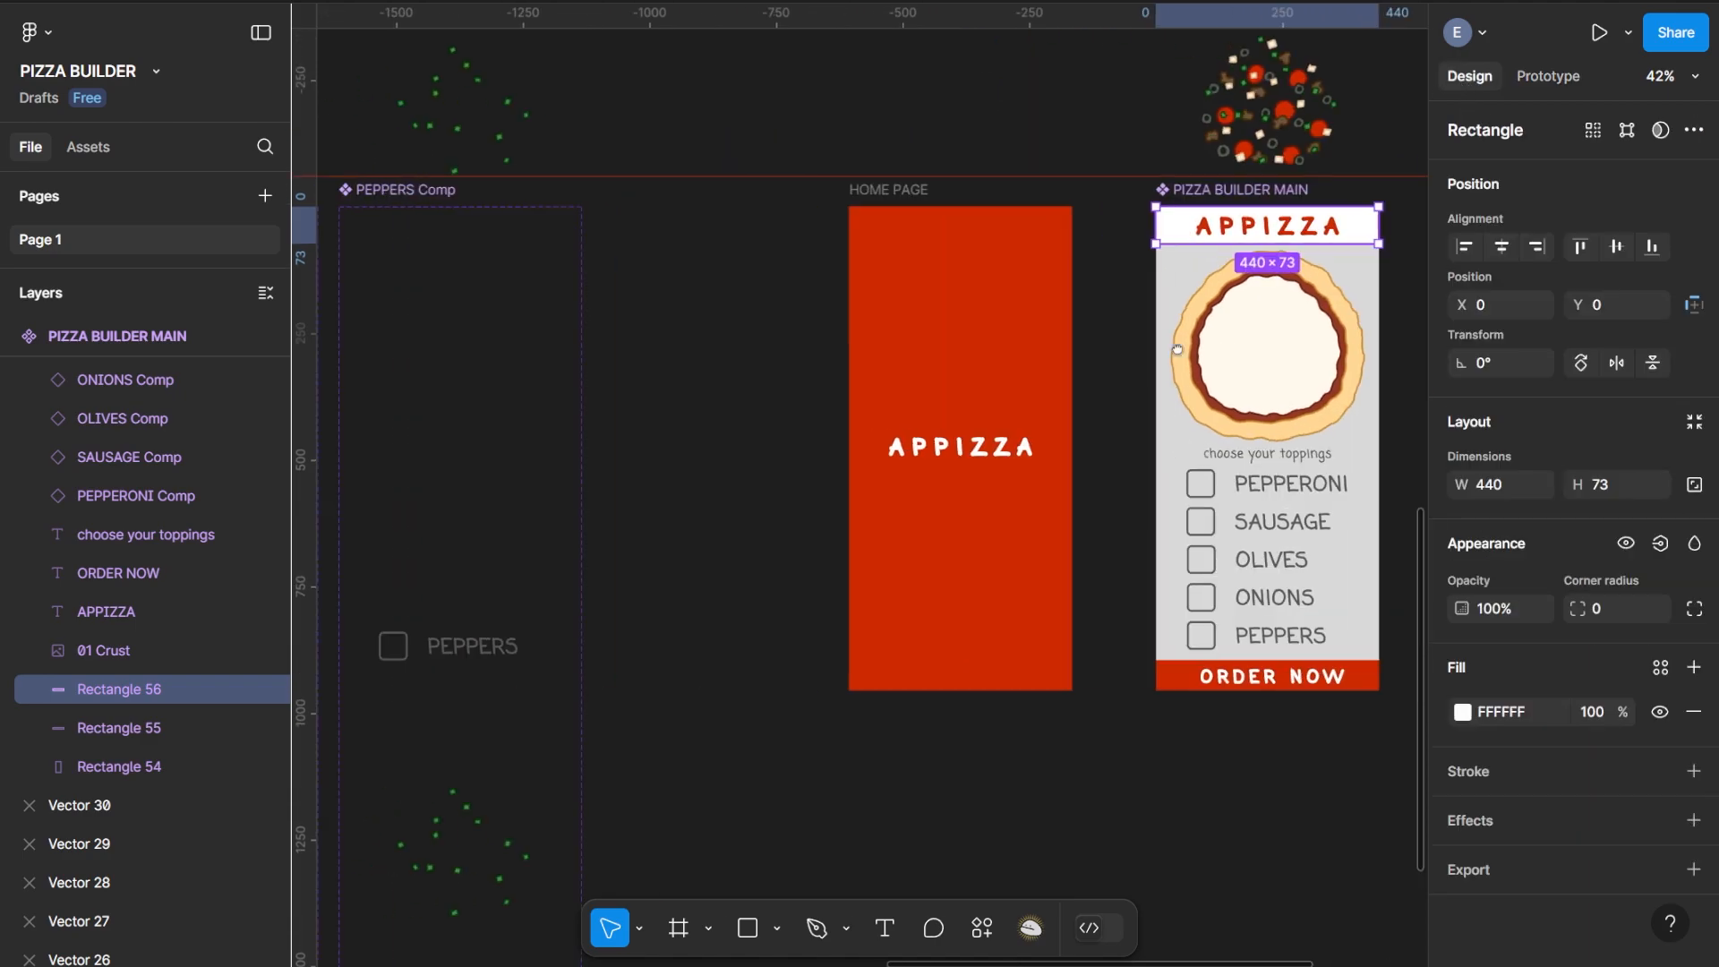
scroll(1167, 349, left, 20)
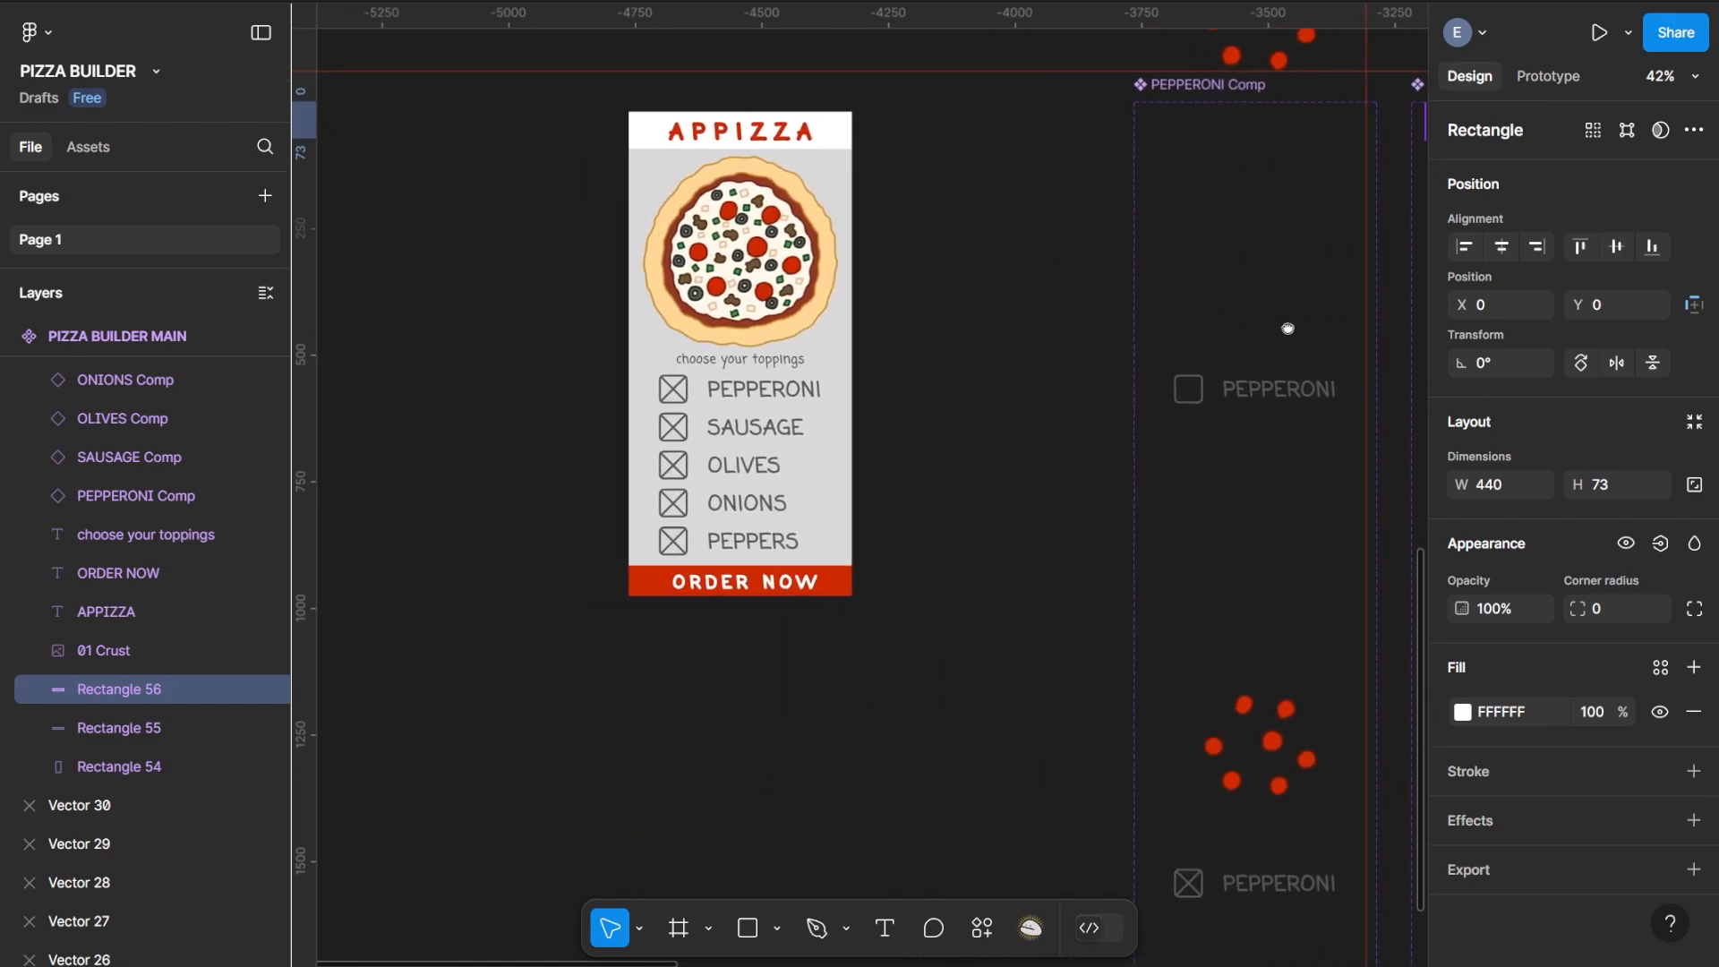
double_click(843, 132)
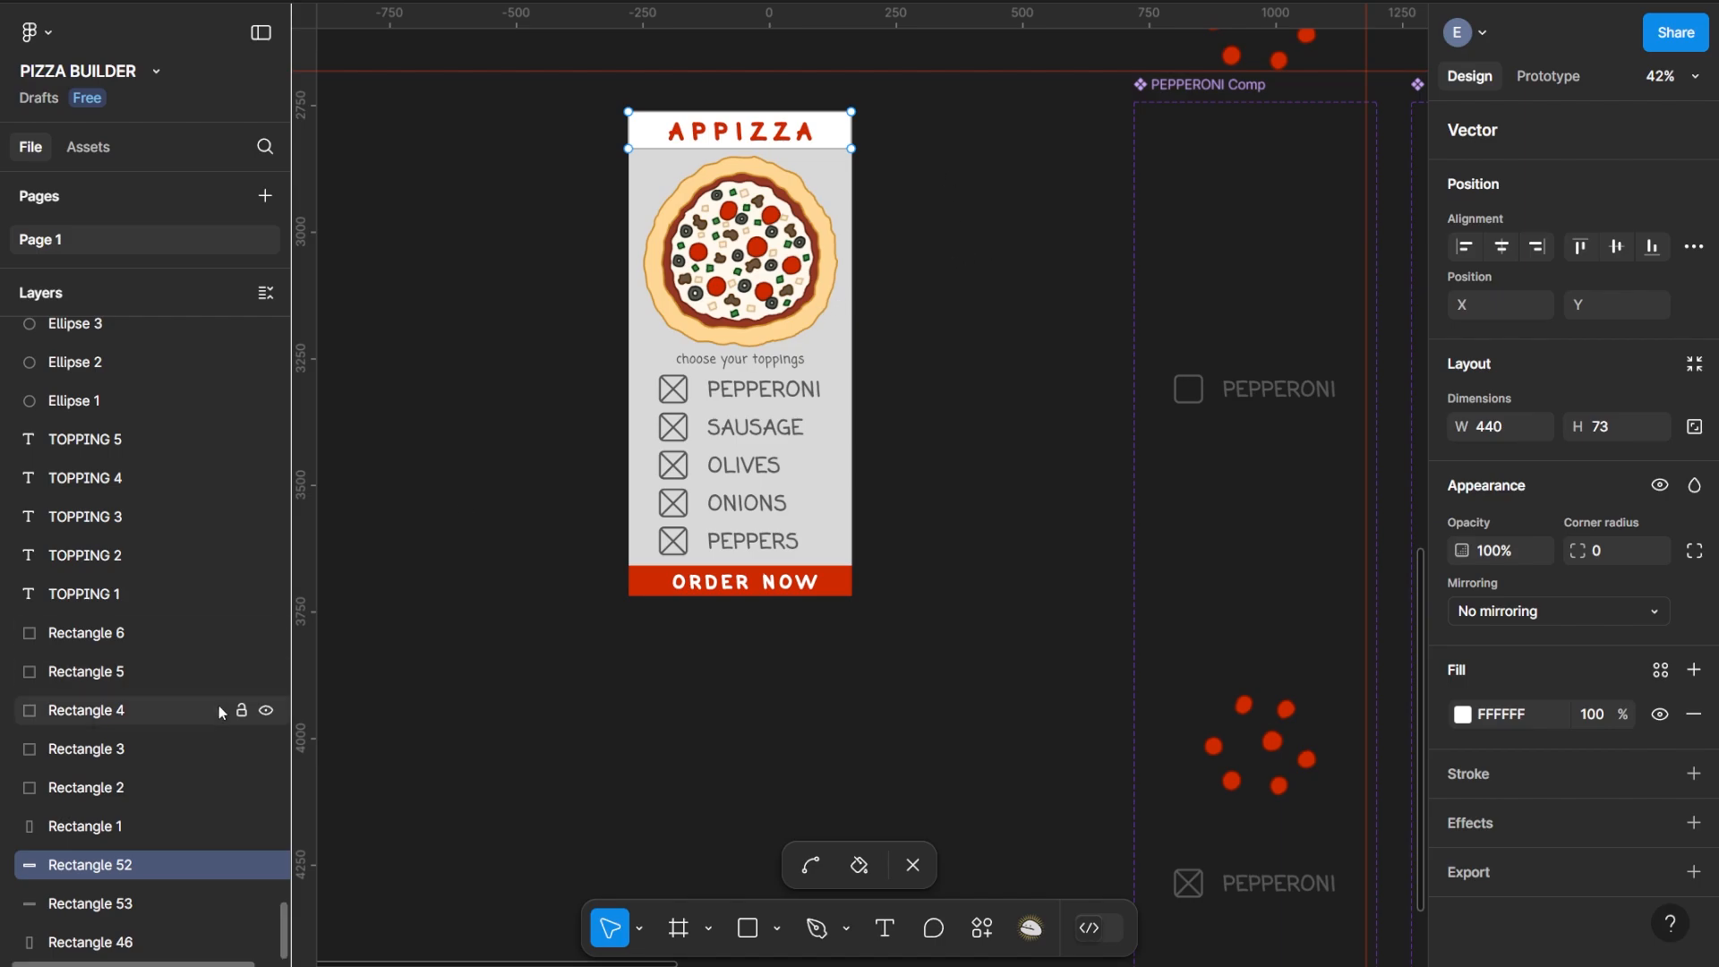
click(152, 825)
click(380, 503)
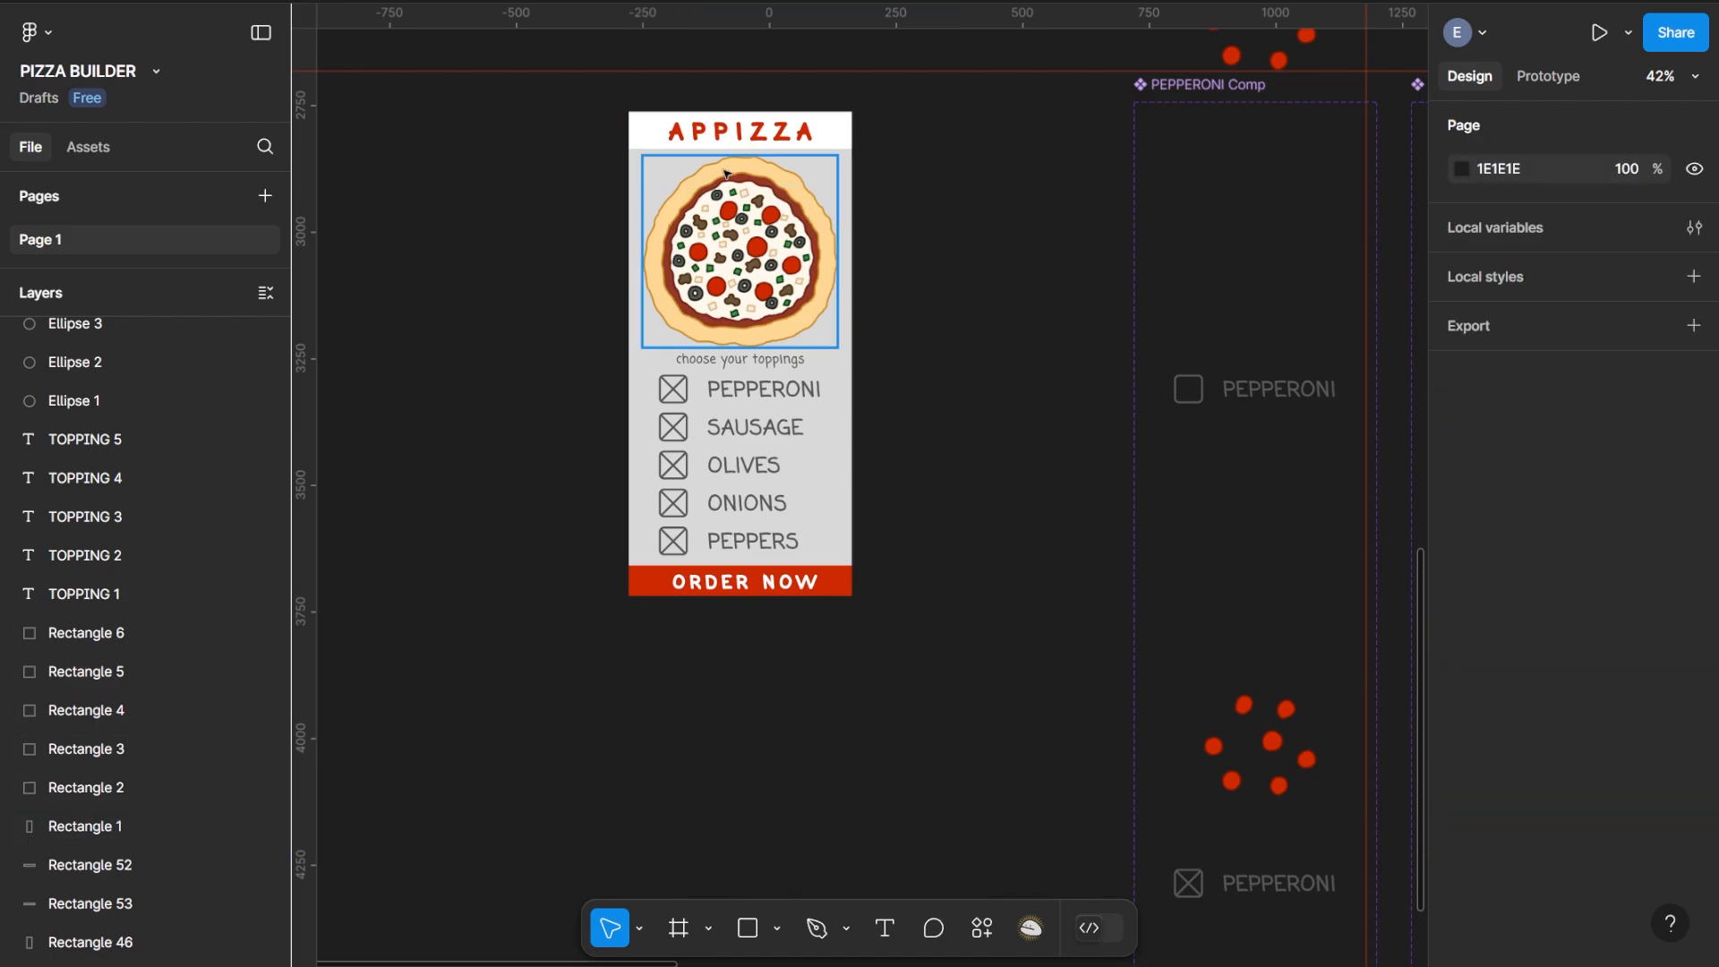
click(842, 122)
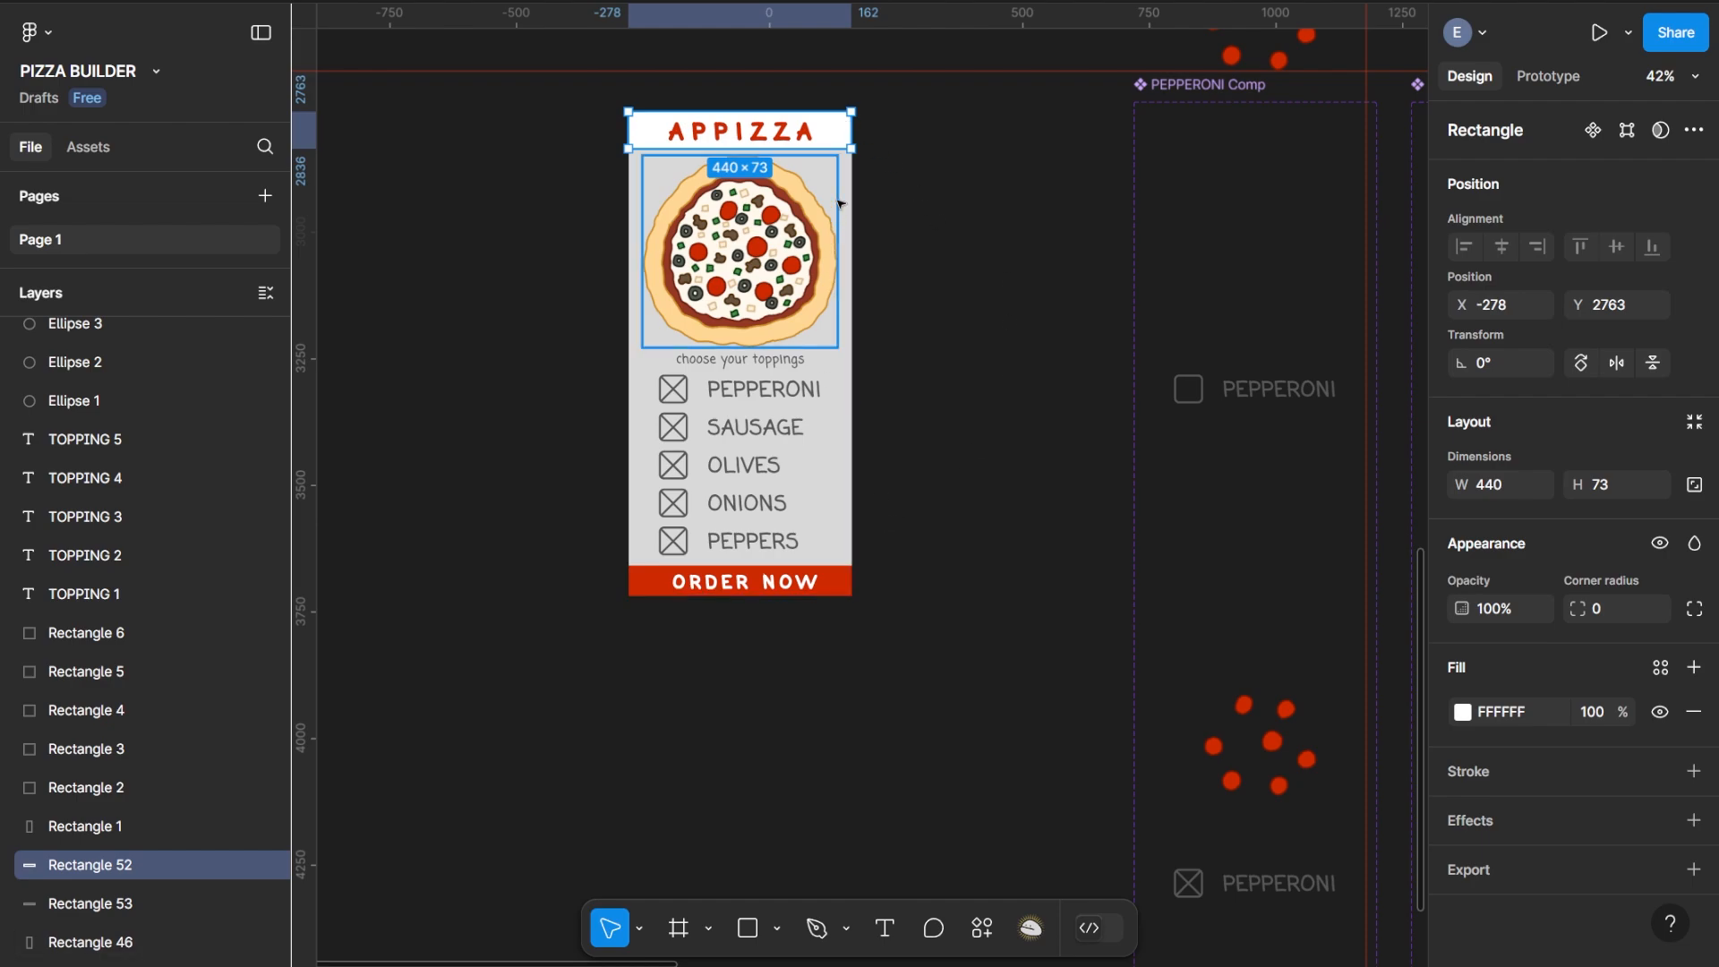
click(805, 584)
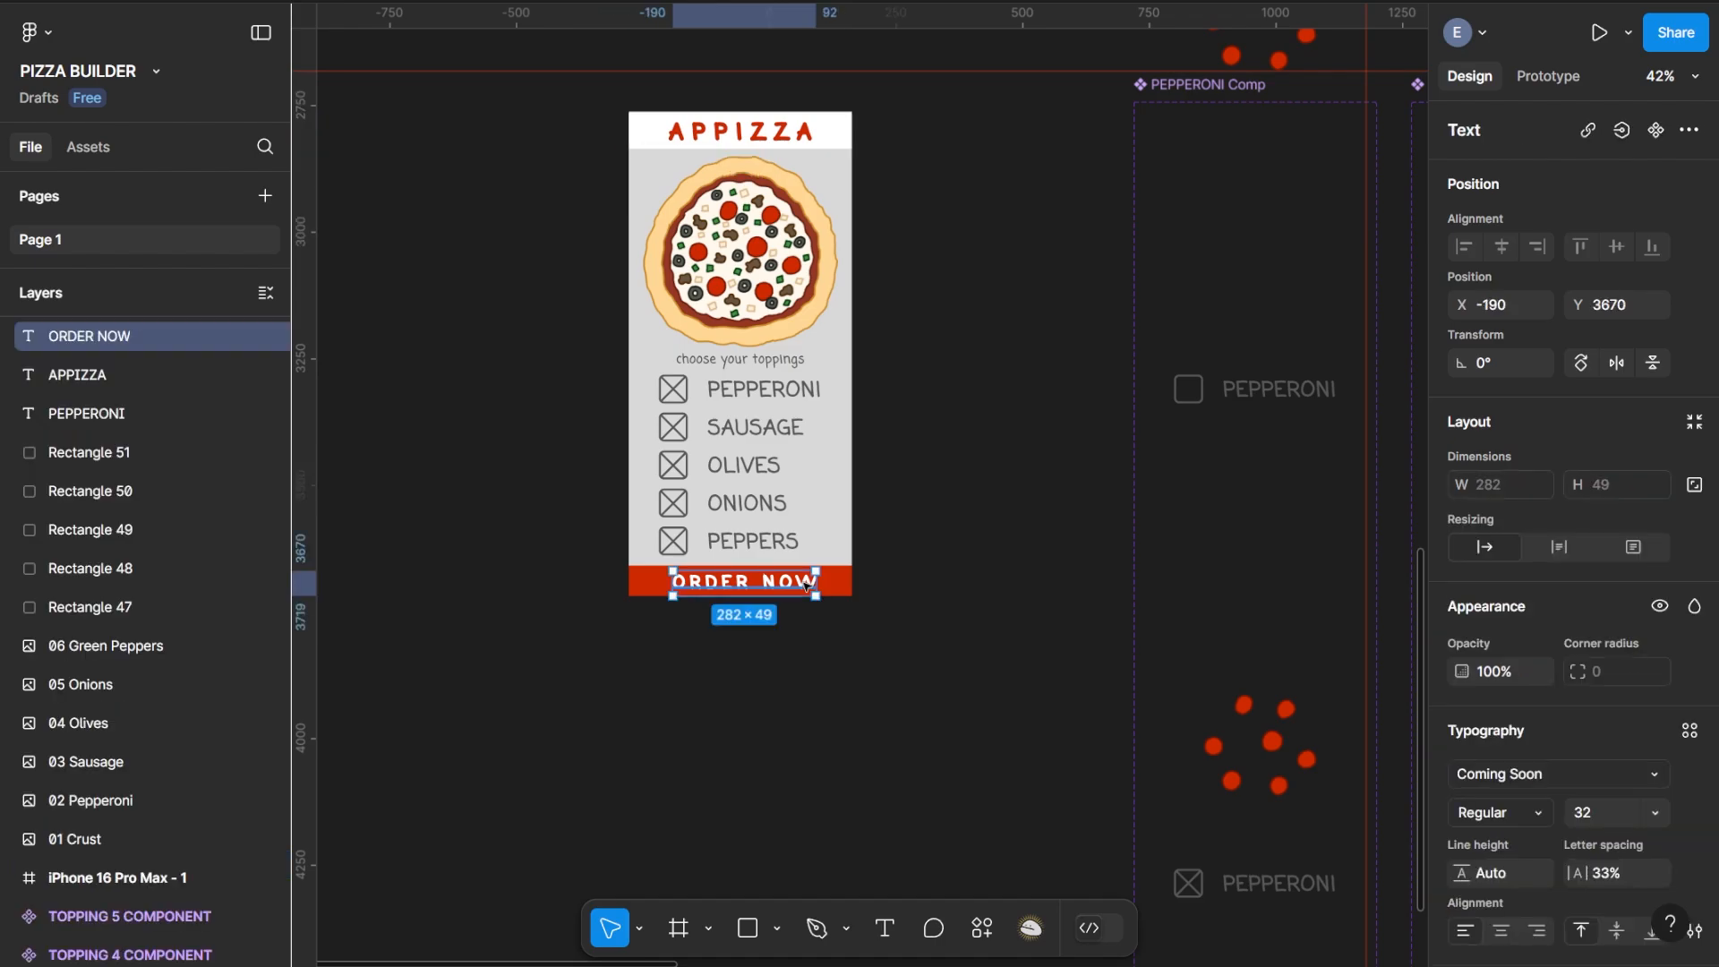
click(840, 123)
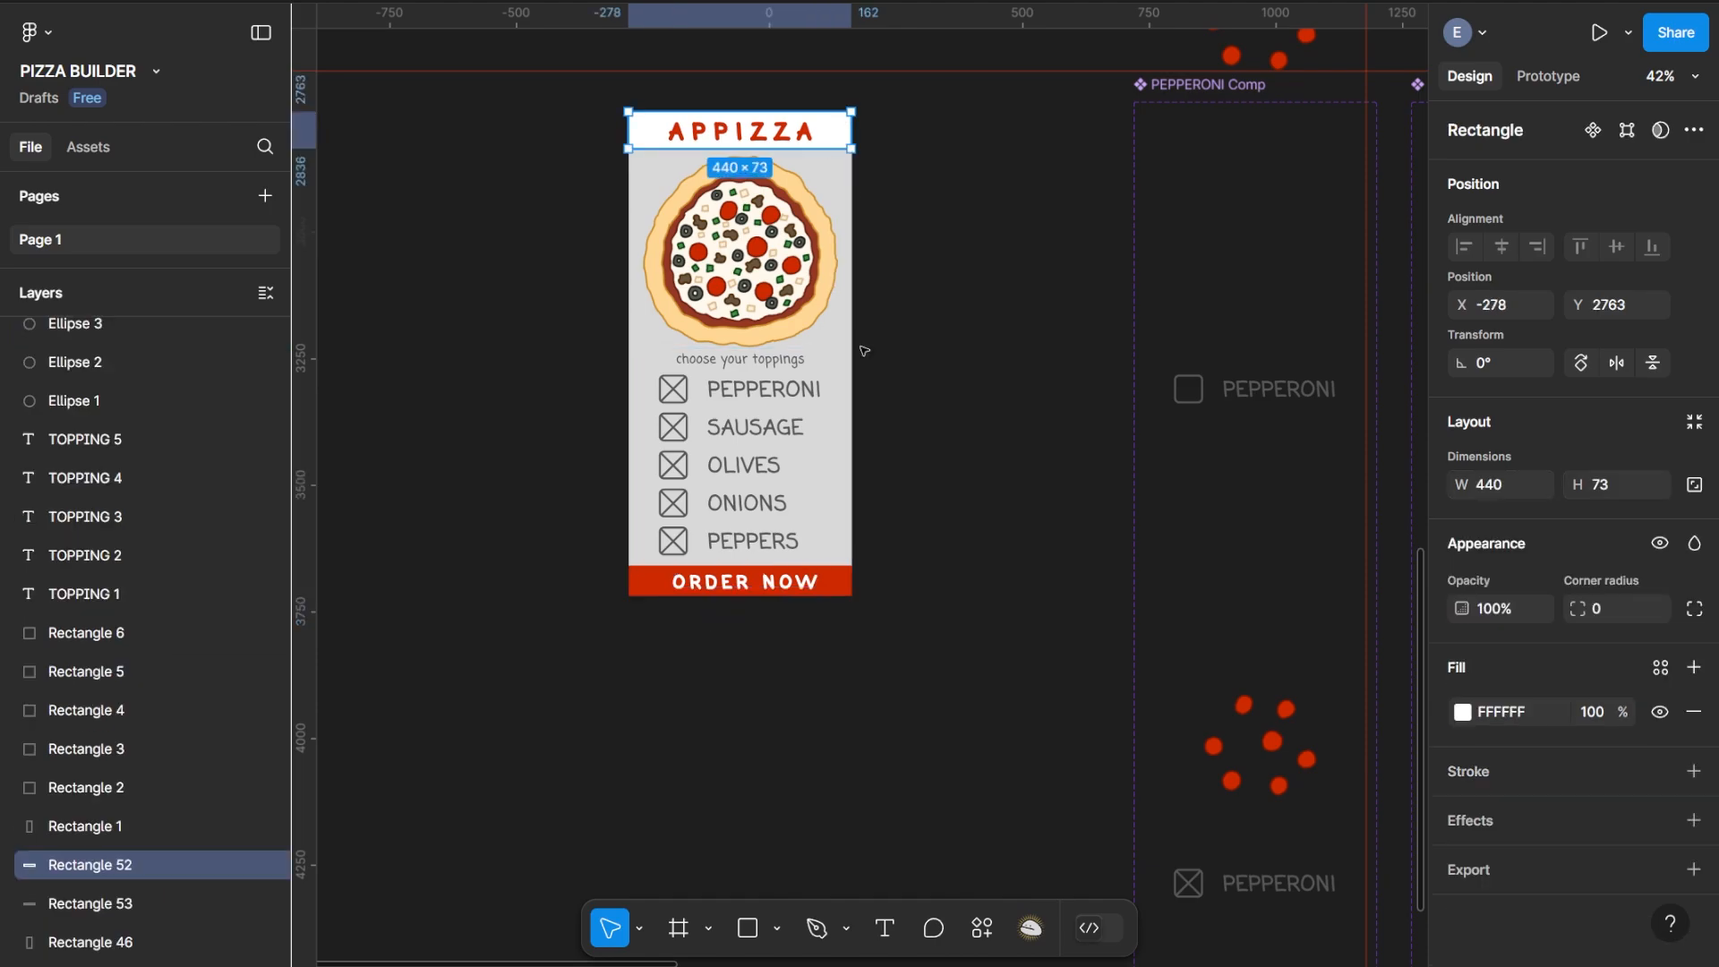
shift+click(812, 586)
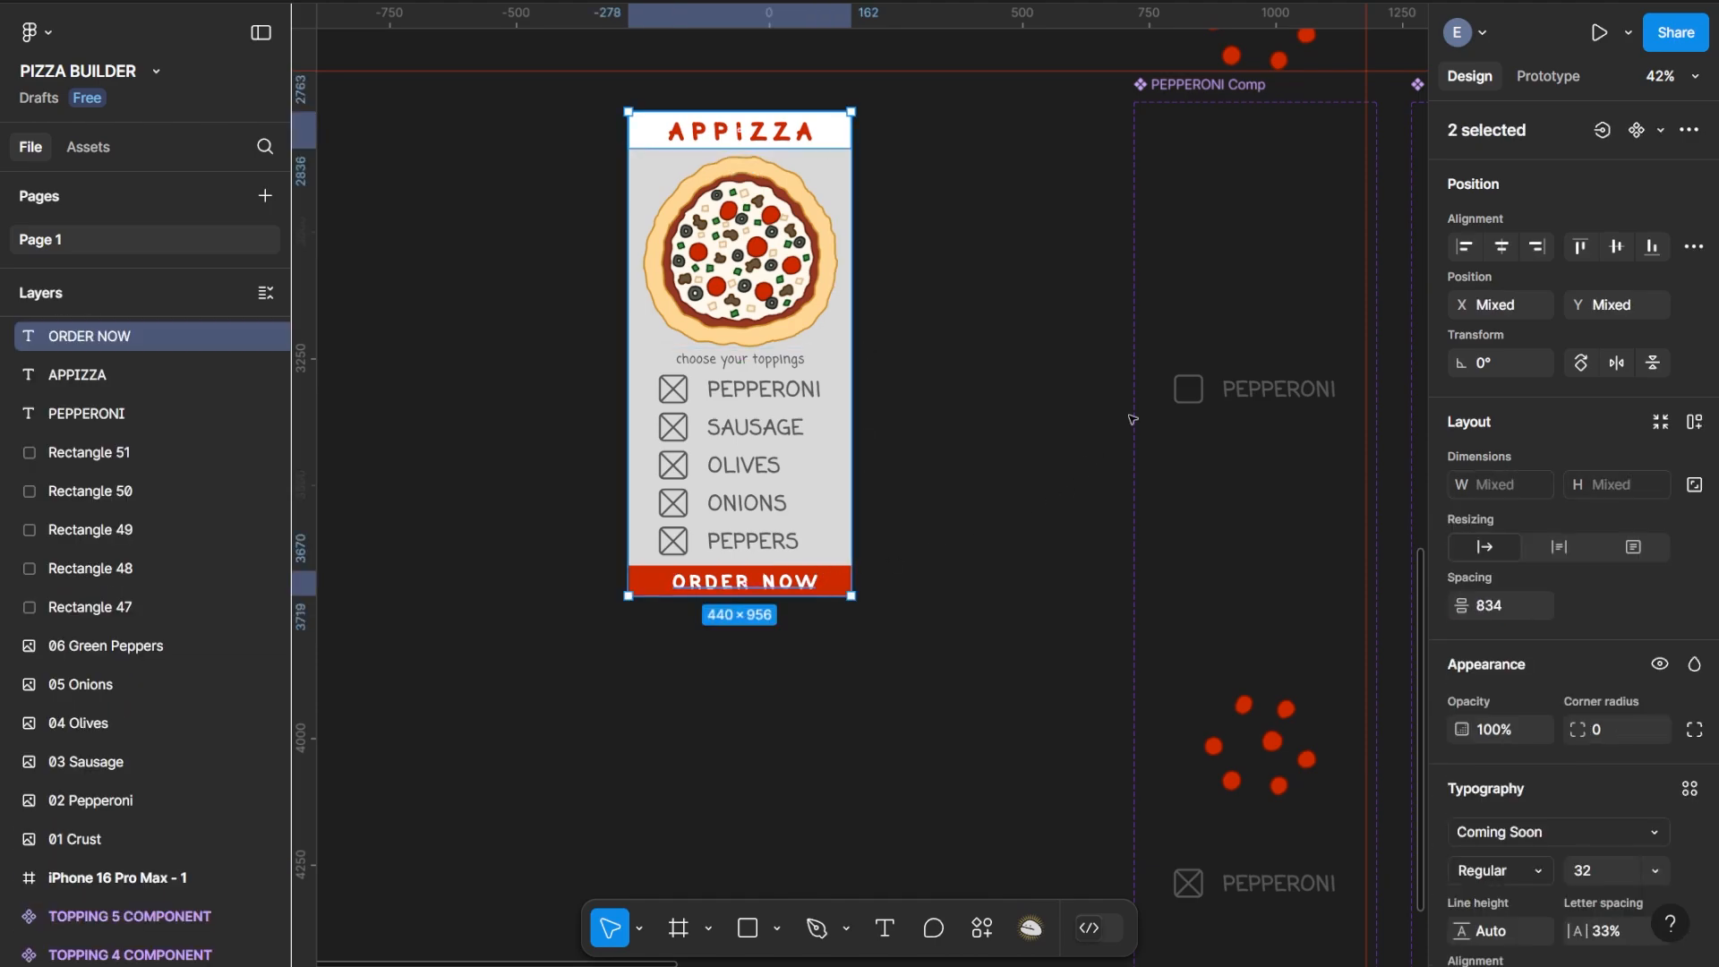
drag(1063, 402, 424, 375)
drag(1200, 374, 679, 404)
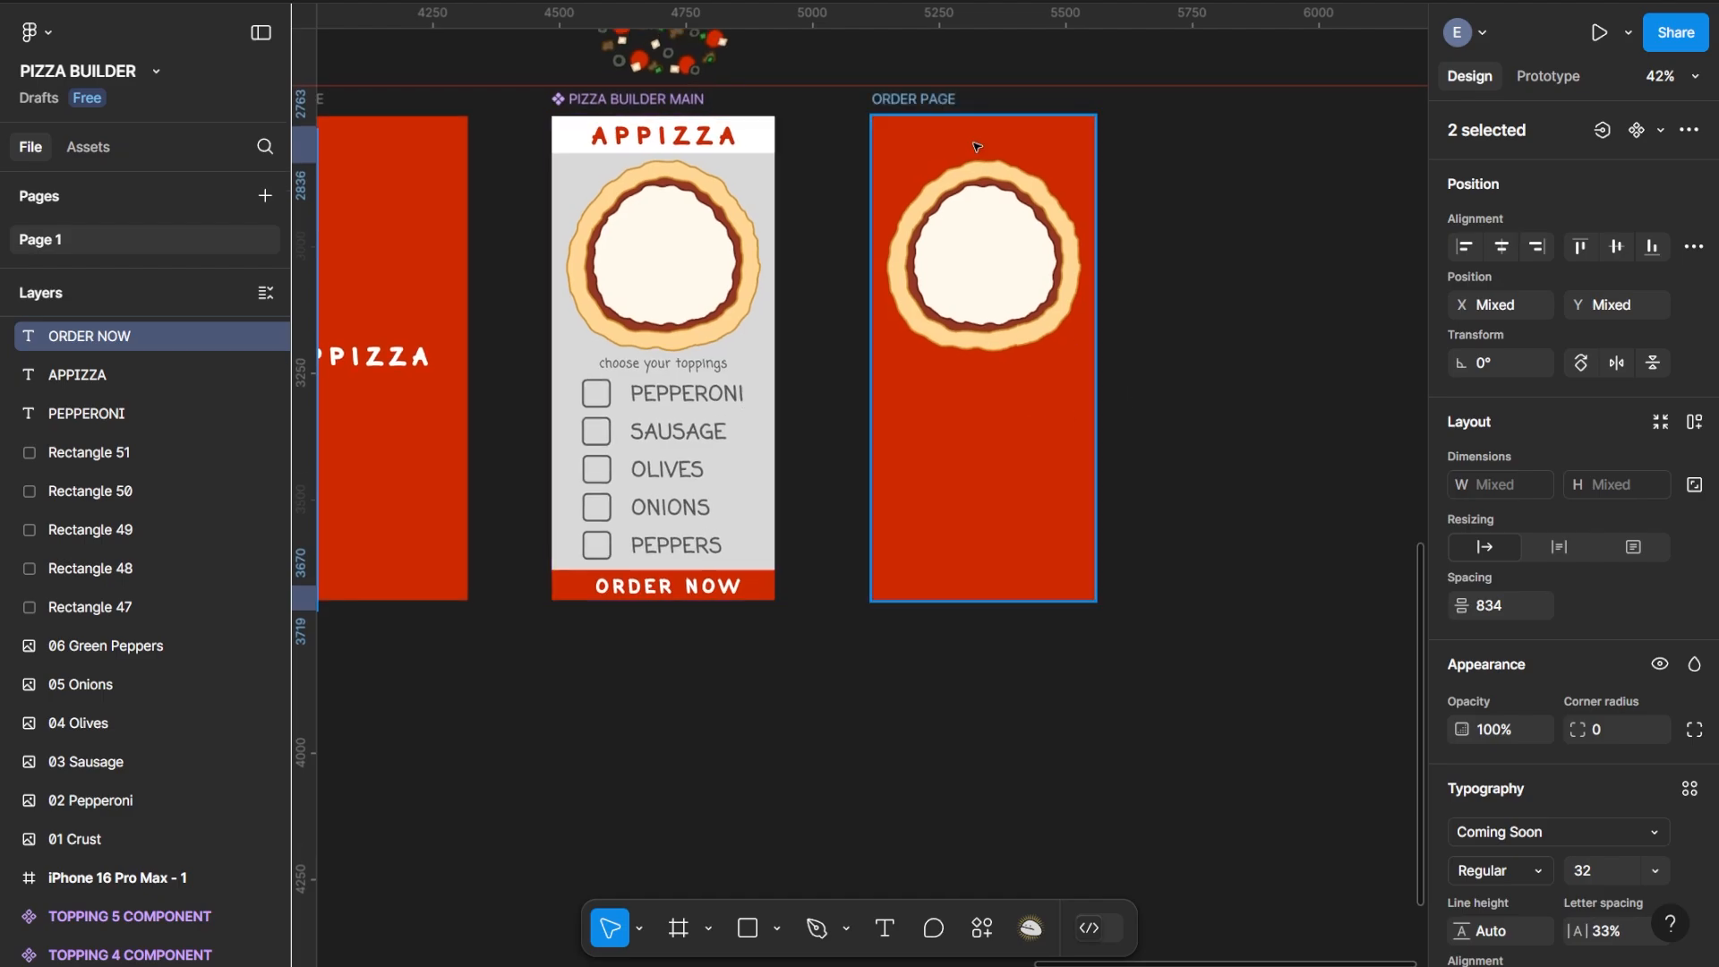
click(915, 98)
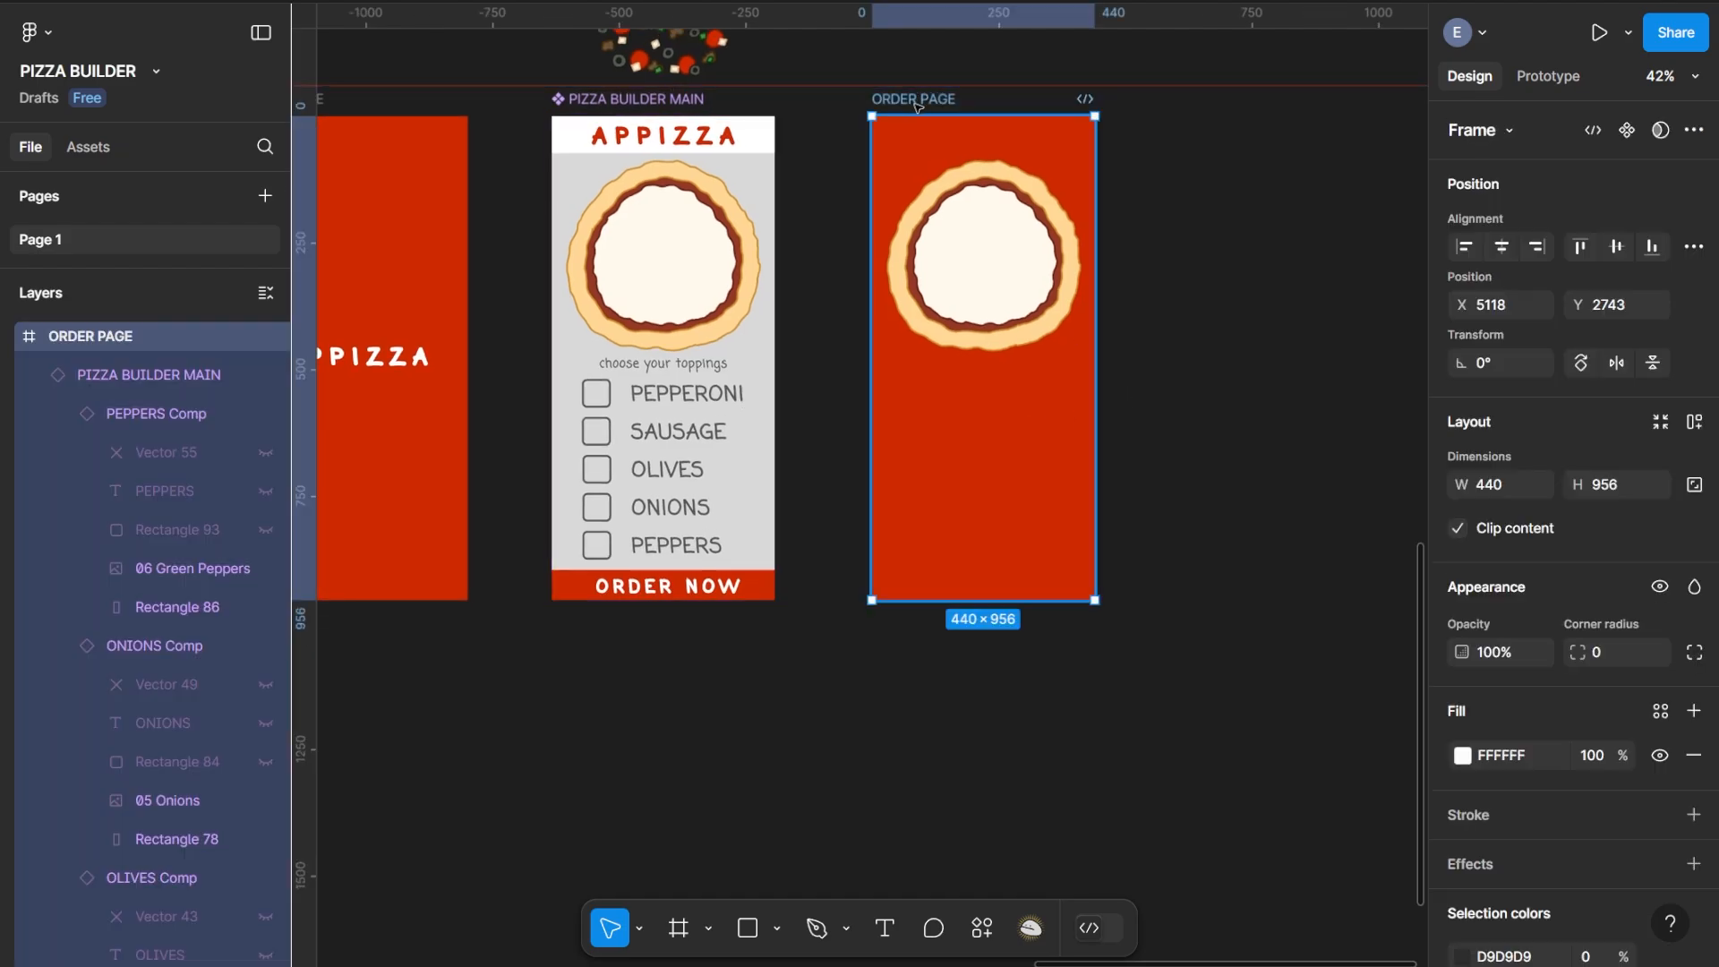
key(ctrl+v)
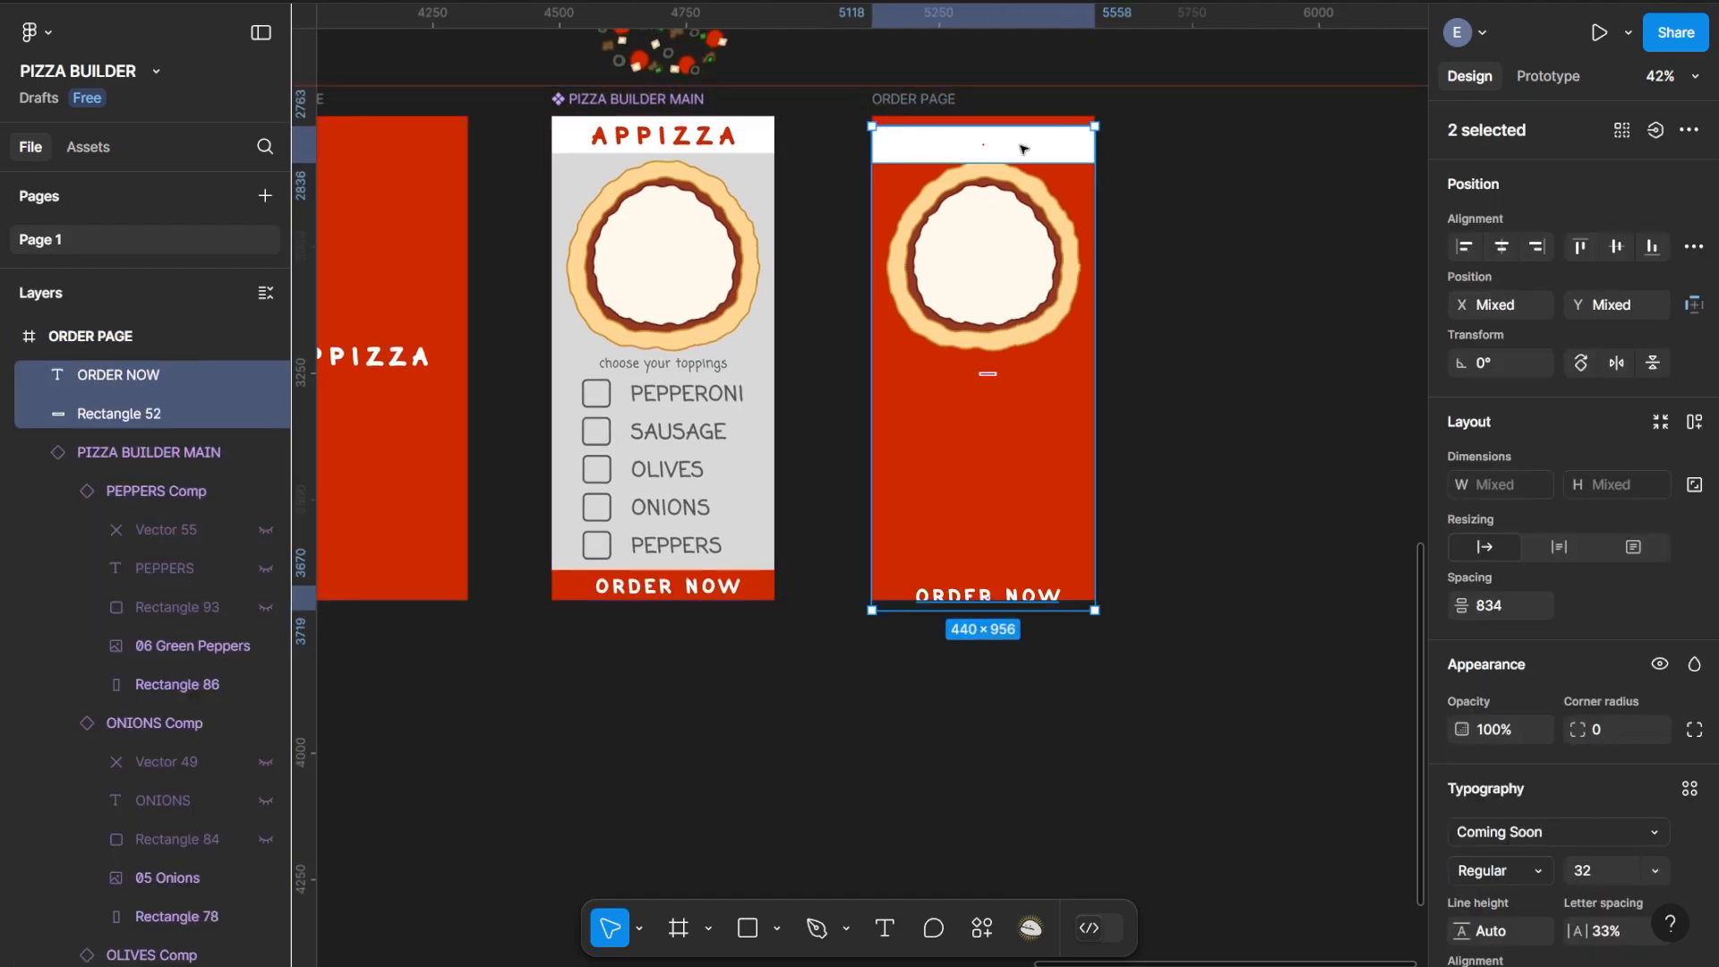
Move the pasted ORDER NOW text onto ORDER PAGE's white bar and set its fill to the page's red, CE2A00
click(956, 556)
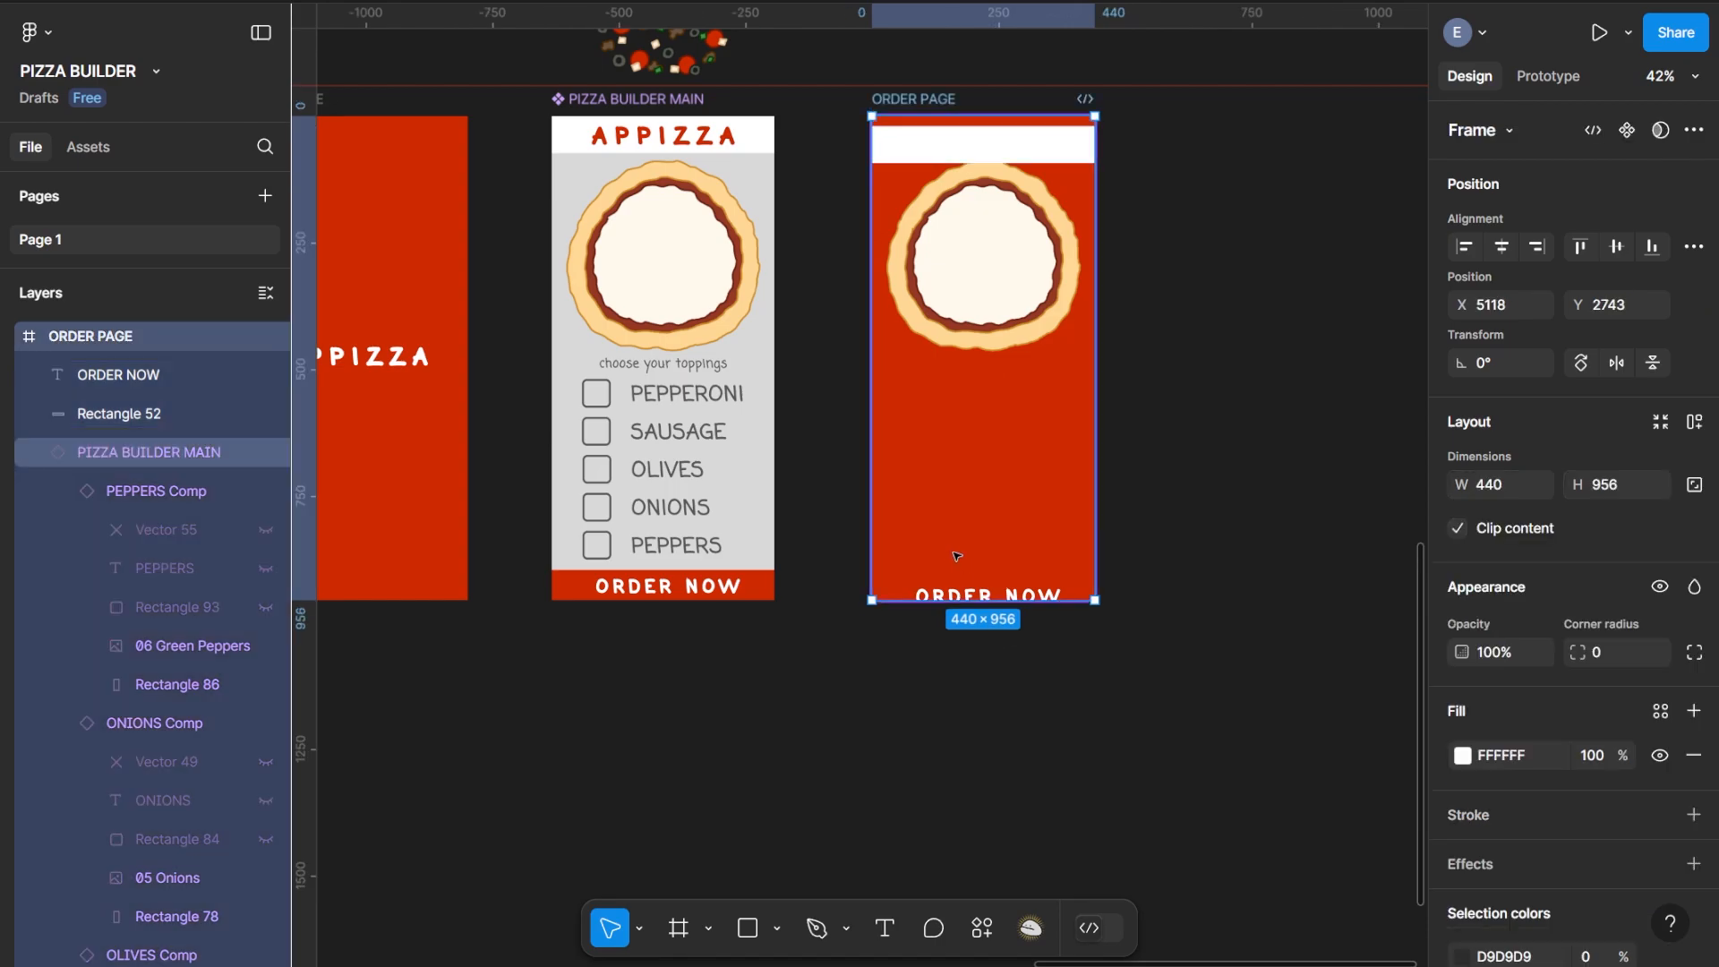
scroll(1530, 806, down, 3)
click(1505, 796)
key(ctrl+c)
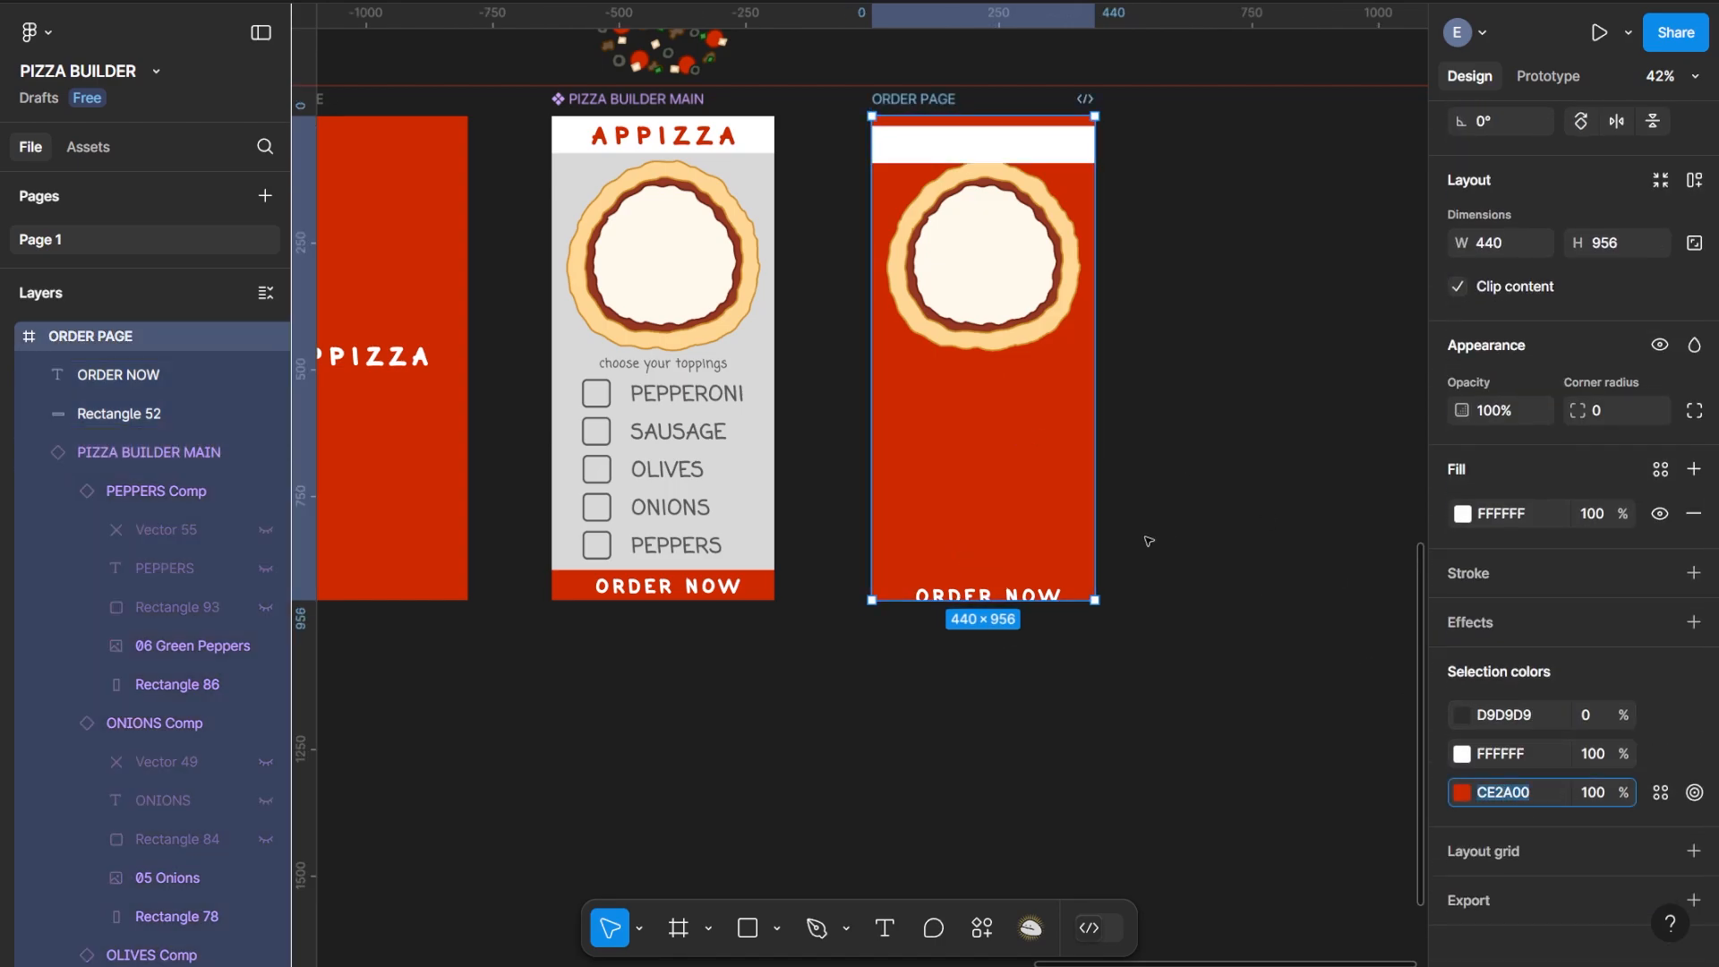
click(975, 596)
drag(975, 598, 1025, 147)
click(1473, 912)
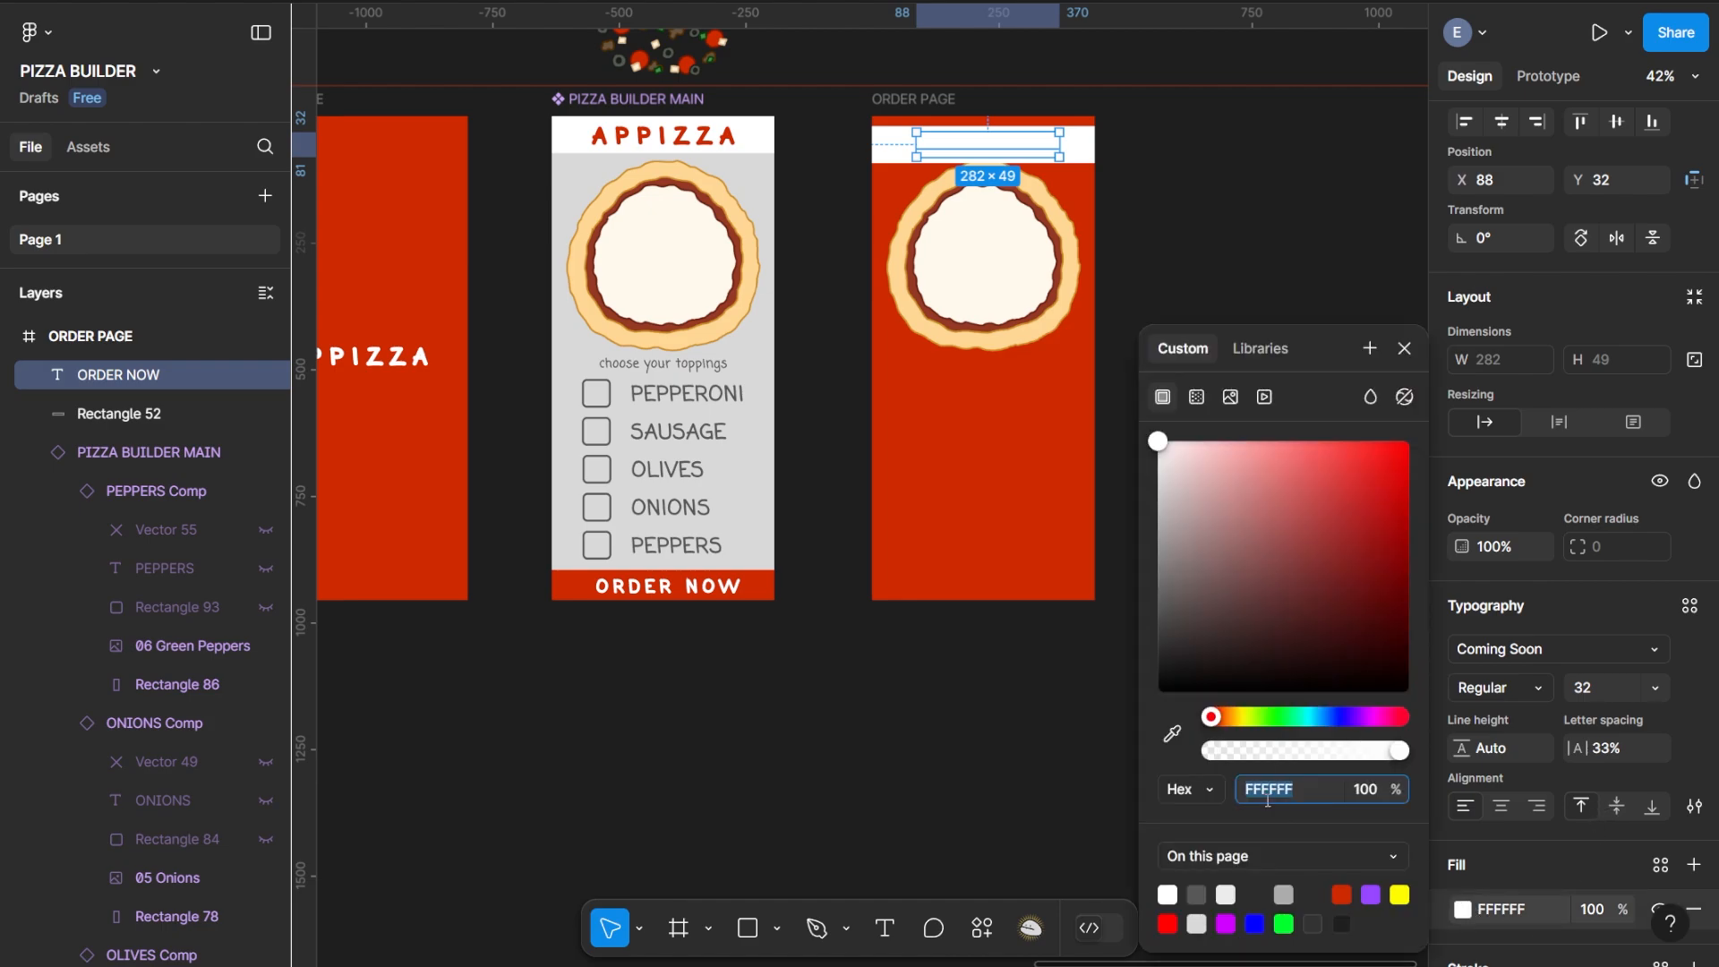
key(Return)
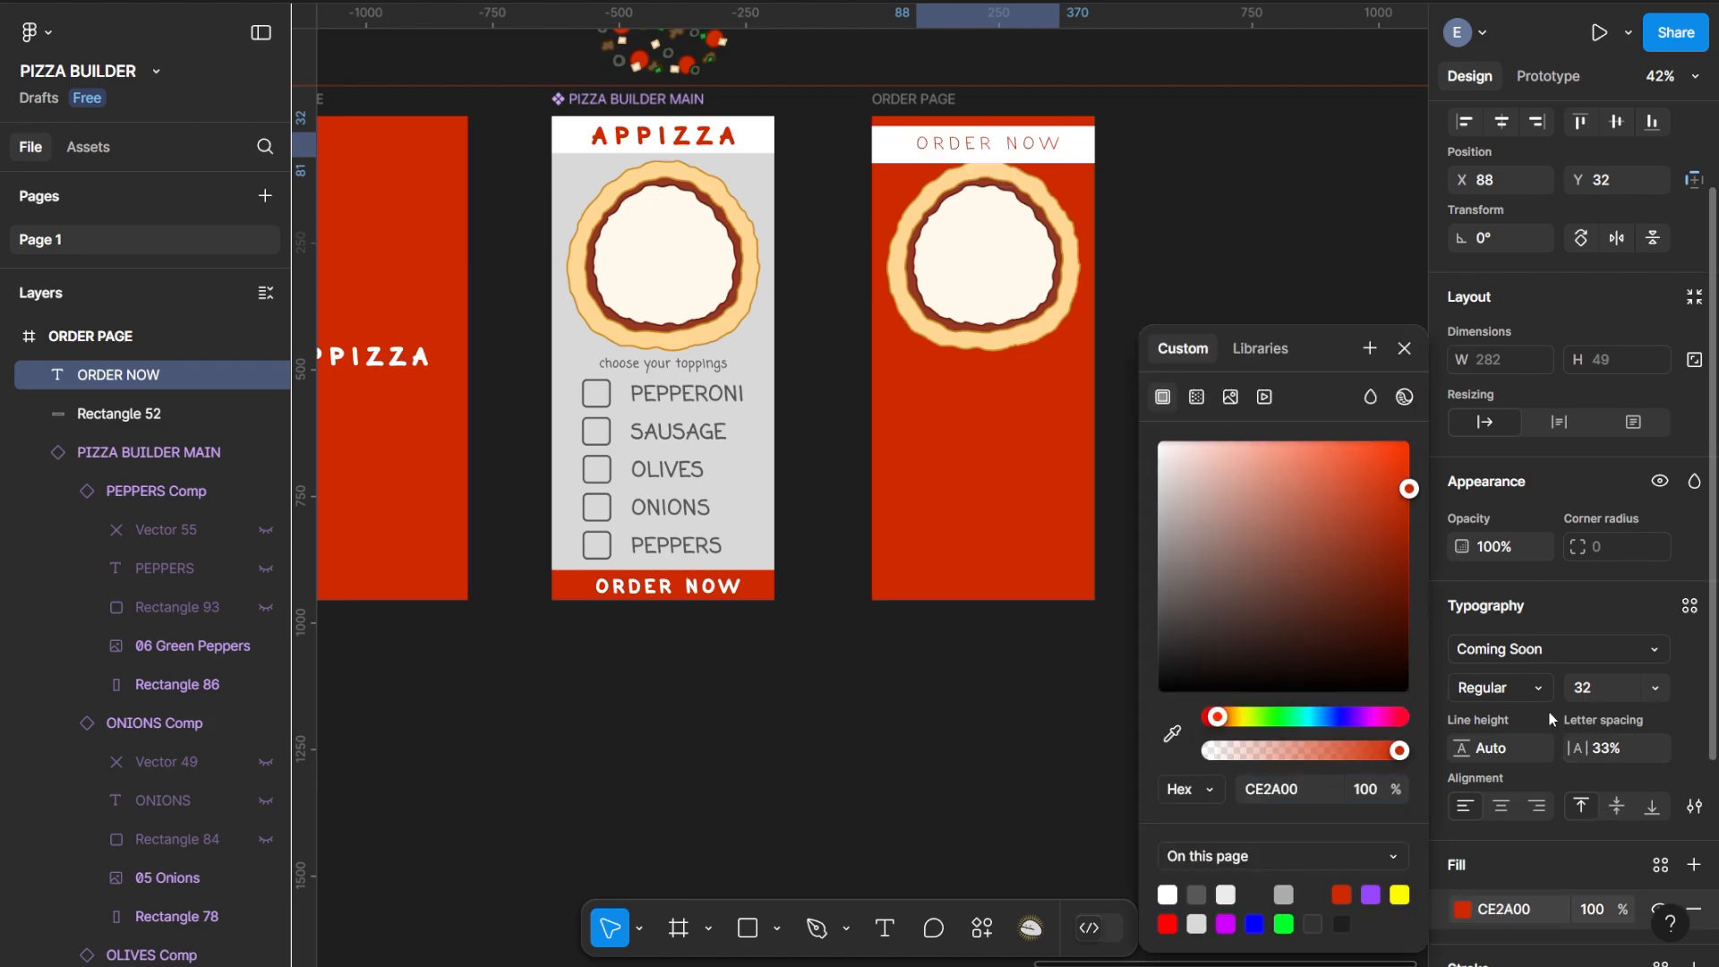
Set the ORDER NOW text's stroke to CE2A00 and nudge the text 4 px down within the white bar
click(1506, 847)
scroll(1506, 847, down, 4)
click(1513, 854)
key(ctrl+v)
key(Return)
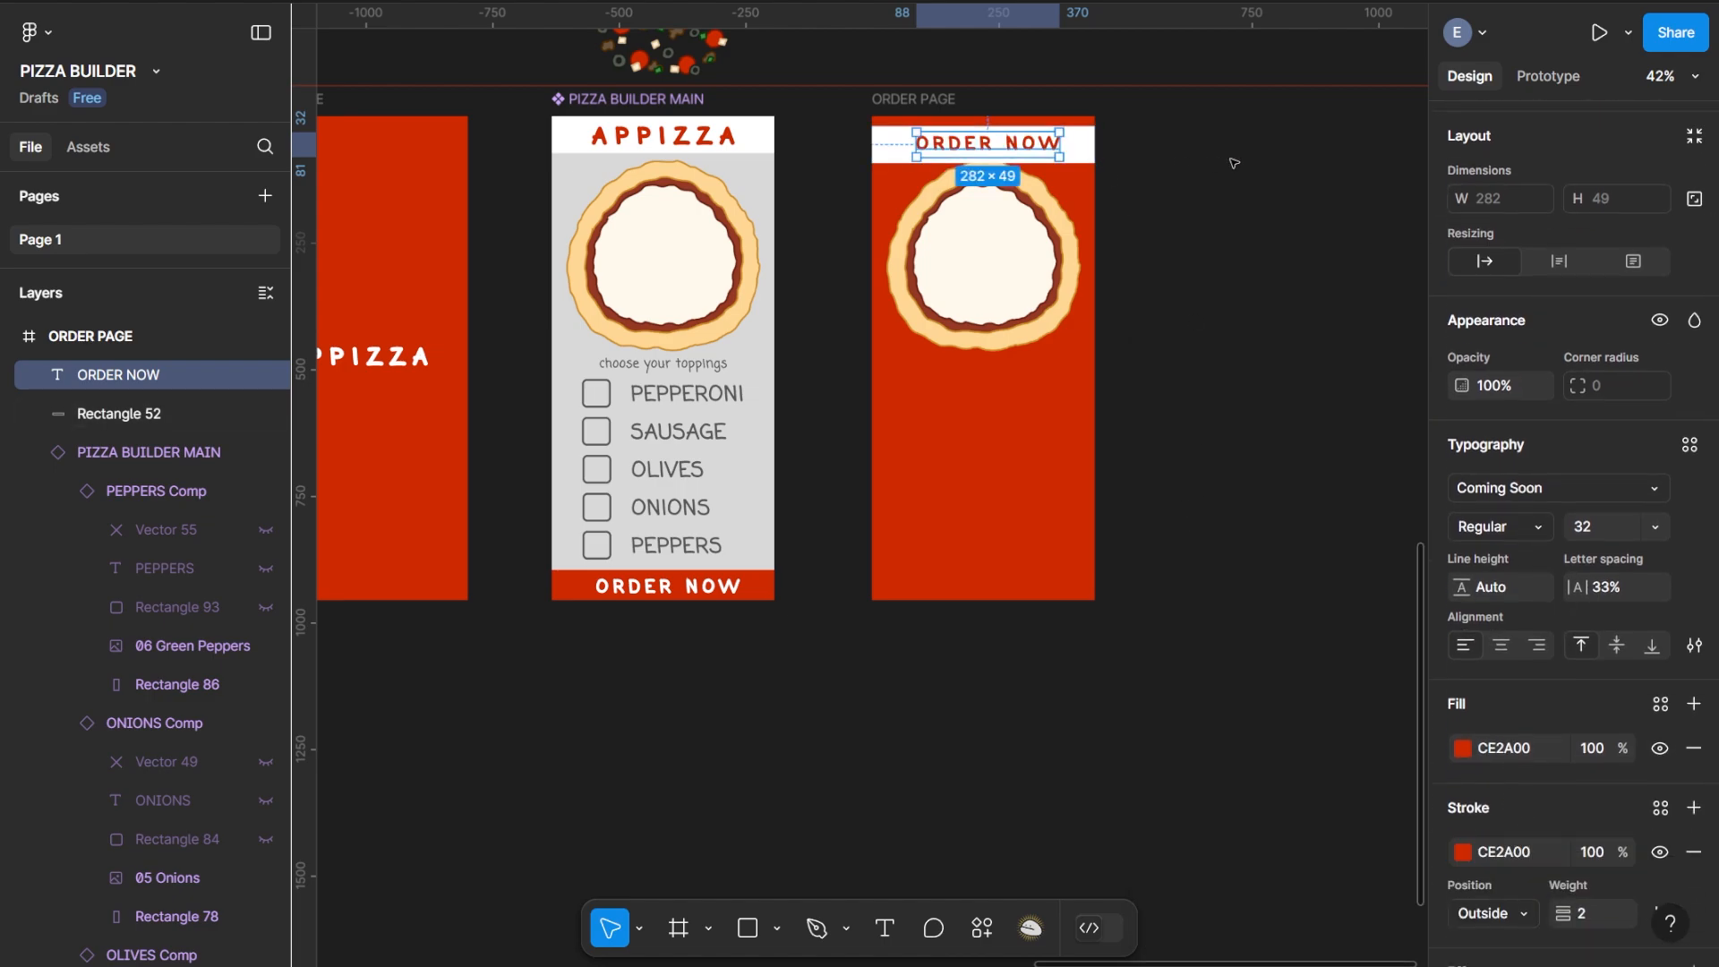
key(Down)
key(Down)
key(Down)
key(Down)
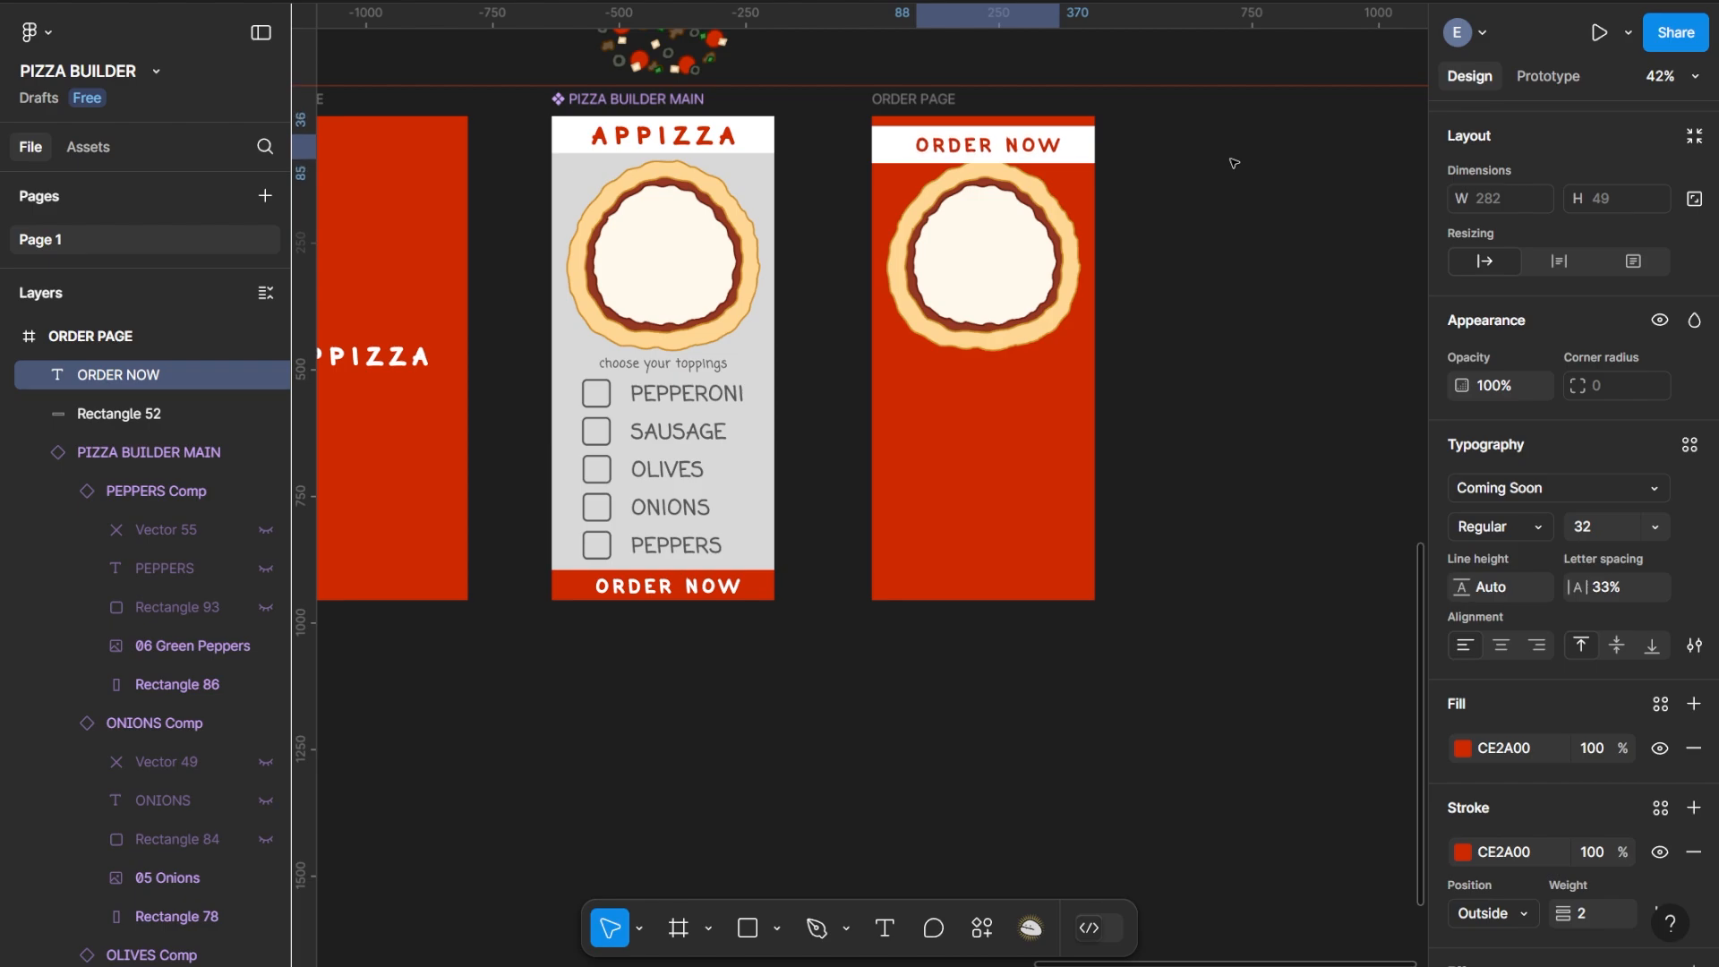
Change the ORDER NOW text on ORDER PAGE to BACK and set its text alignment to centre
double_click(988, 150)
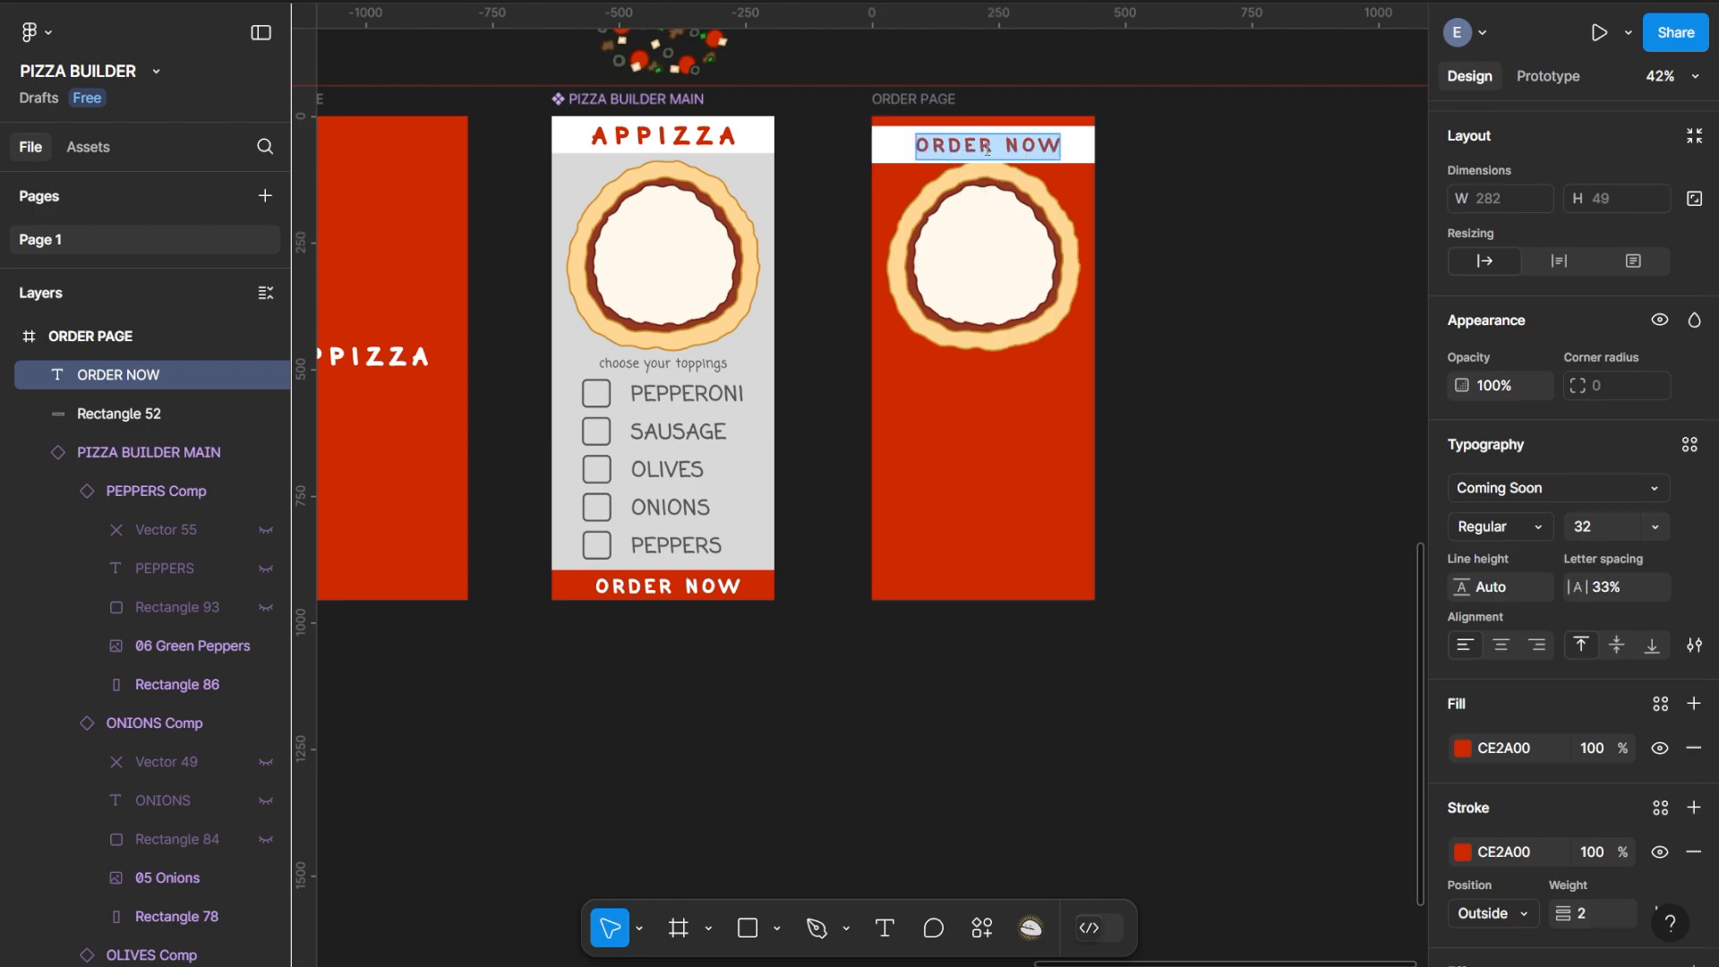
text(BACK)
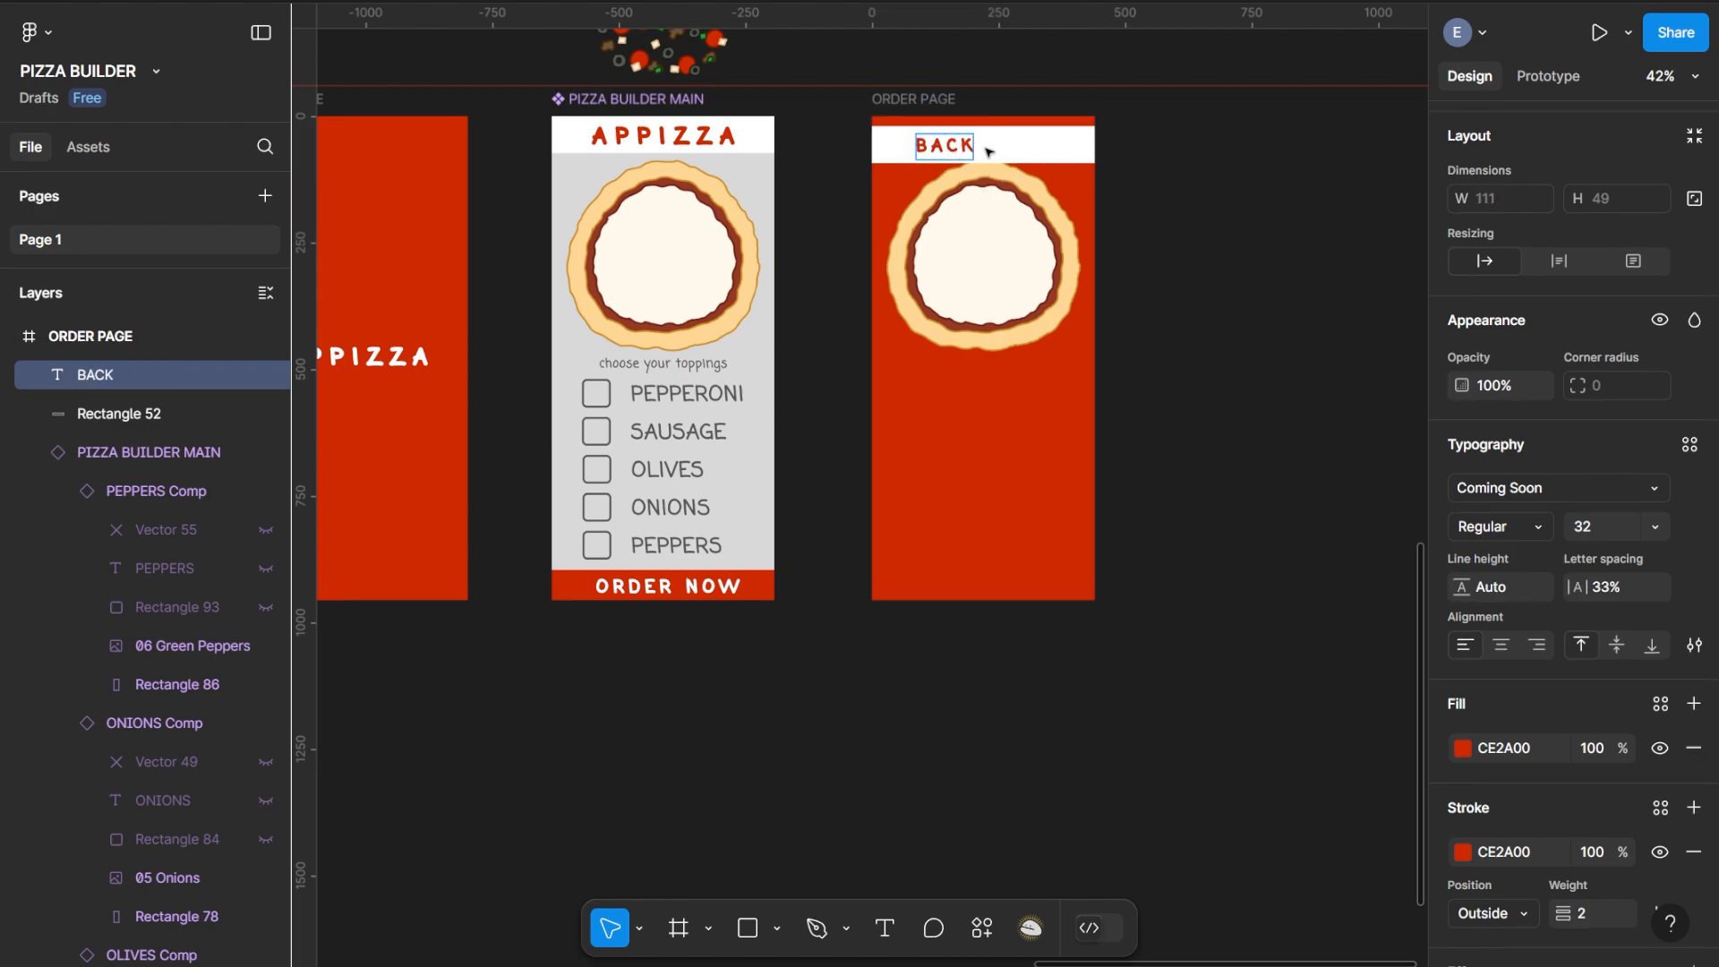
key(ctrl+a)
click(1501, 646)
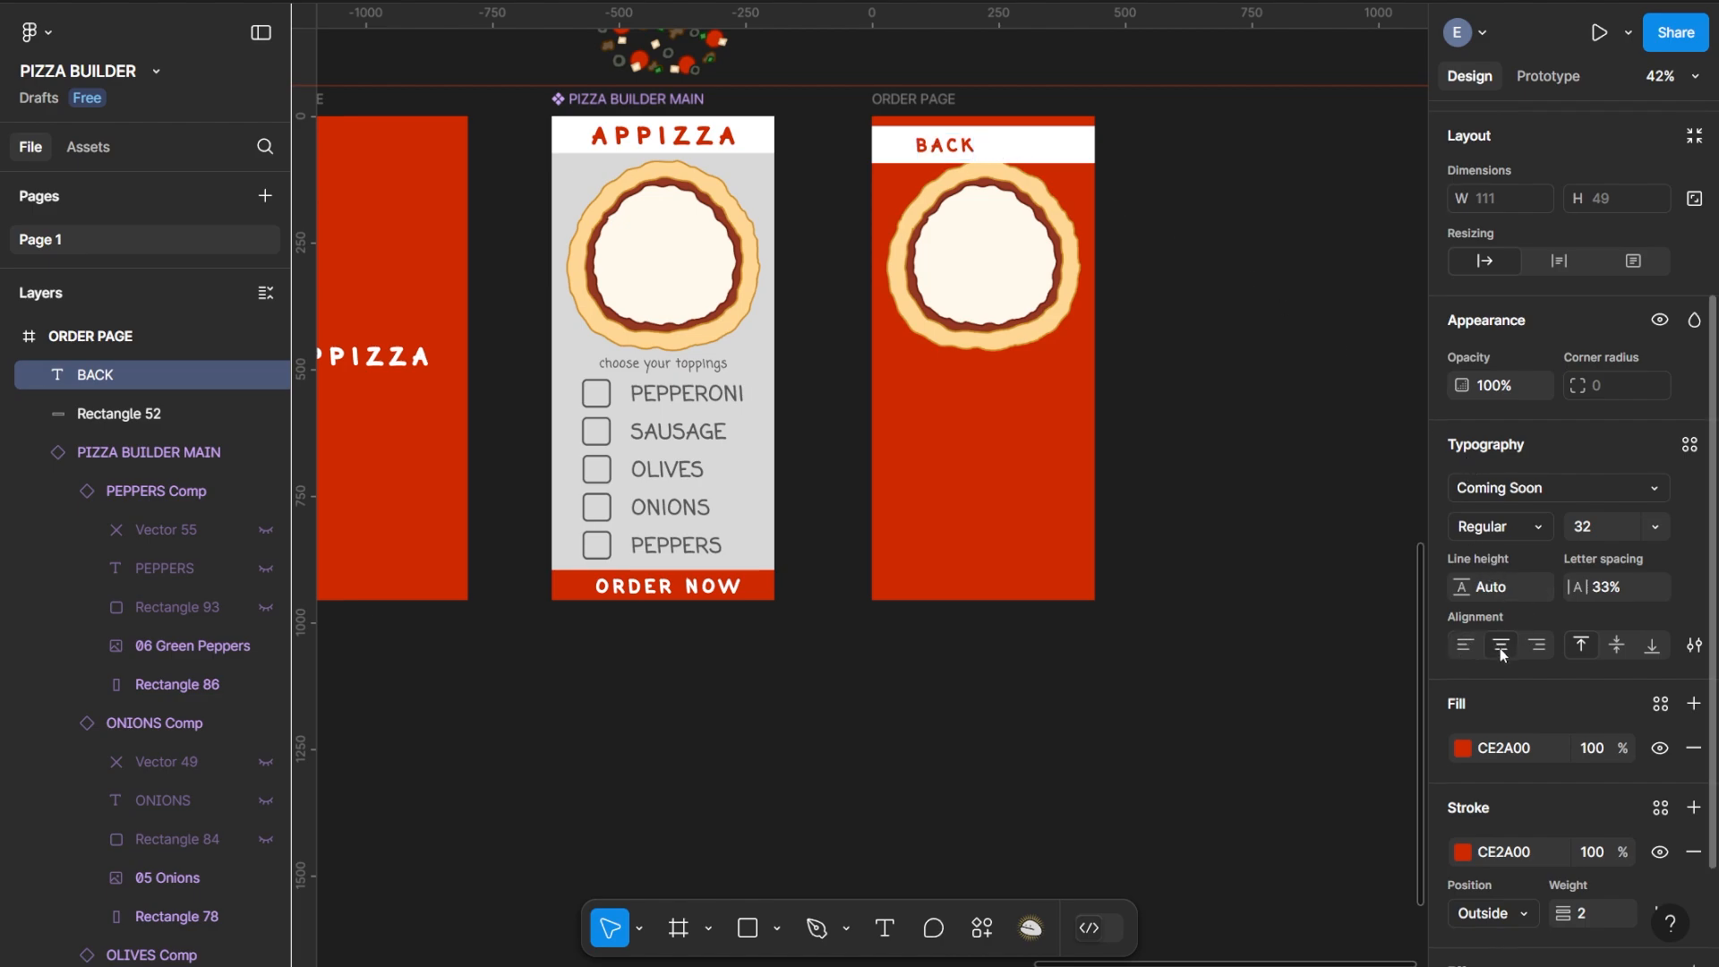
double_click(935, 143)
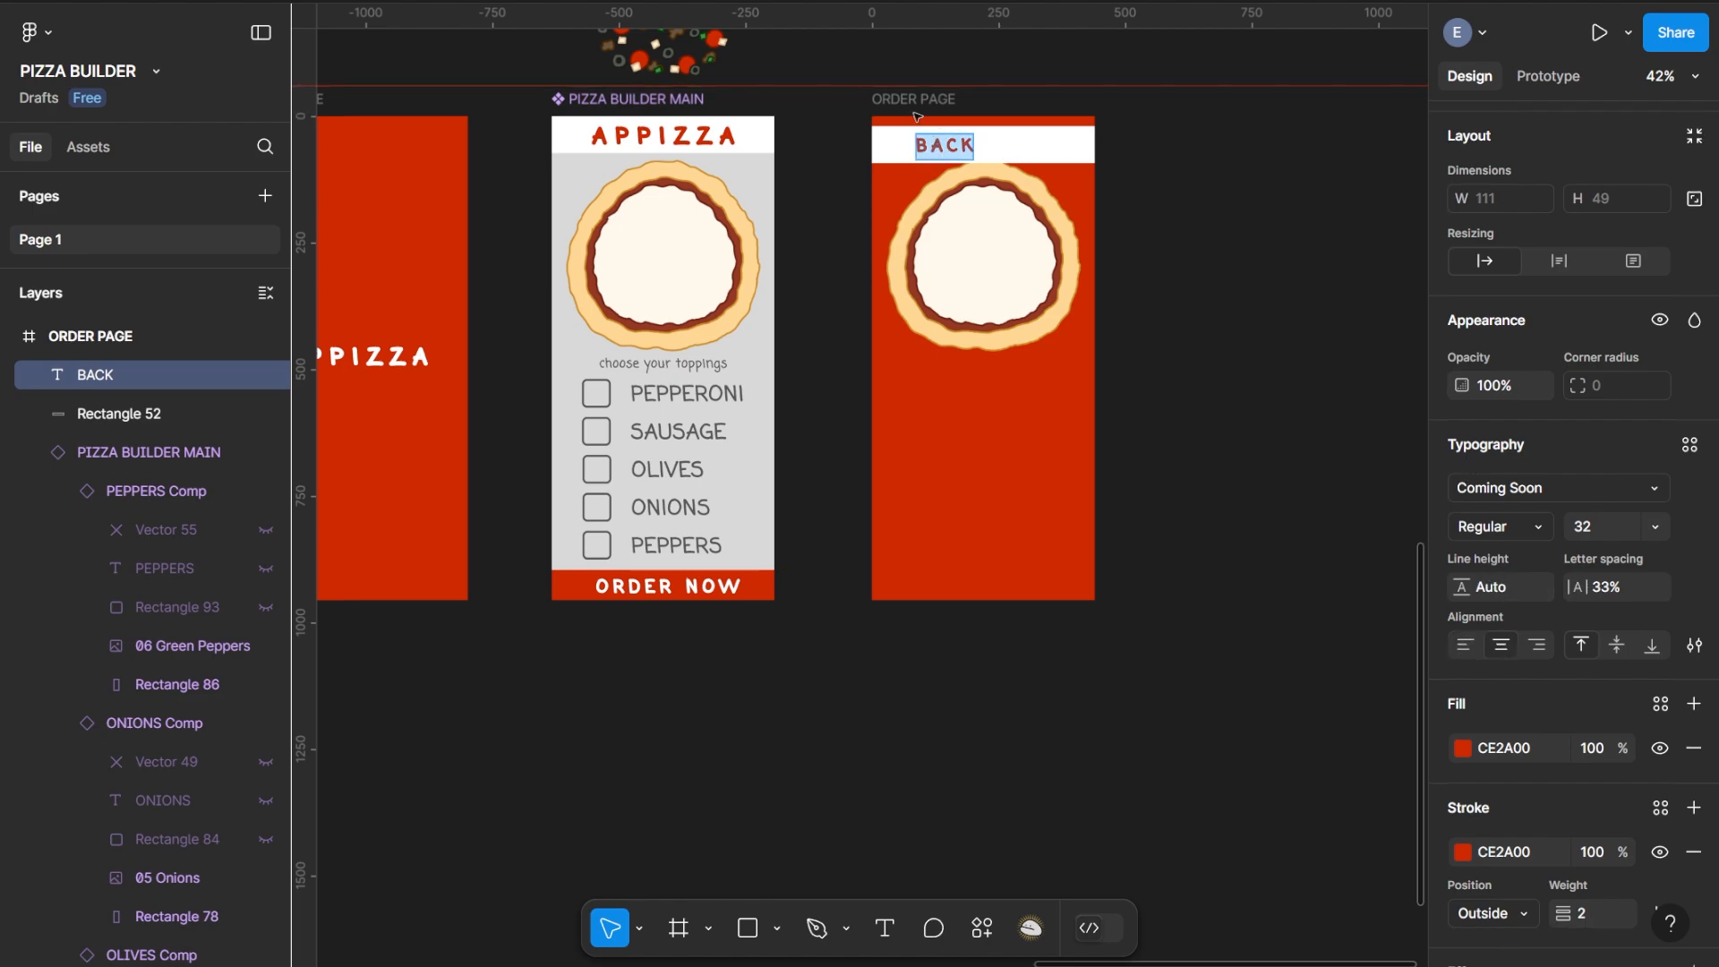
key(Escape)
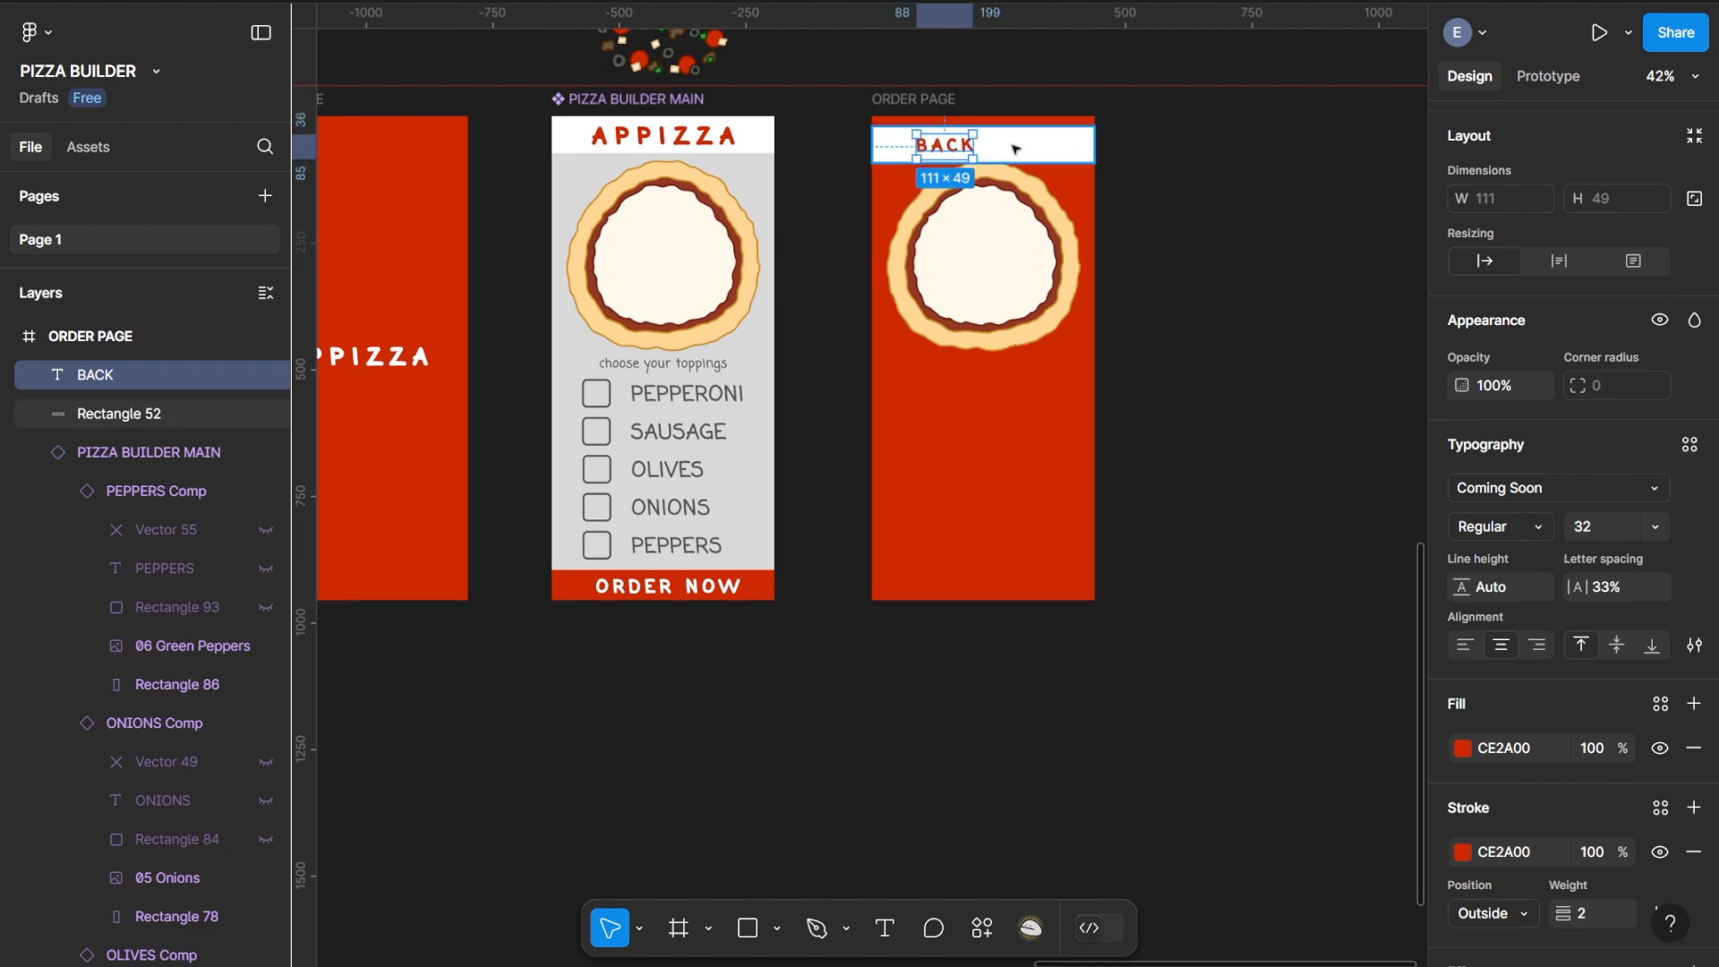
Shift the BACK text to the horizontal middle of the white bar, at about X 158
key(shift+Right)
key(shift+Right)
key(shift+Right)
key(shift+Right)
key(shift+Right)
key(shift+Right)
key(shift+Right)
key(shift+Right)
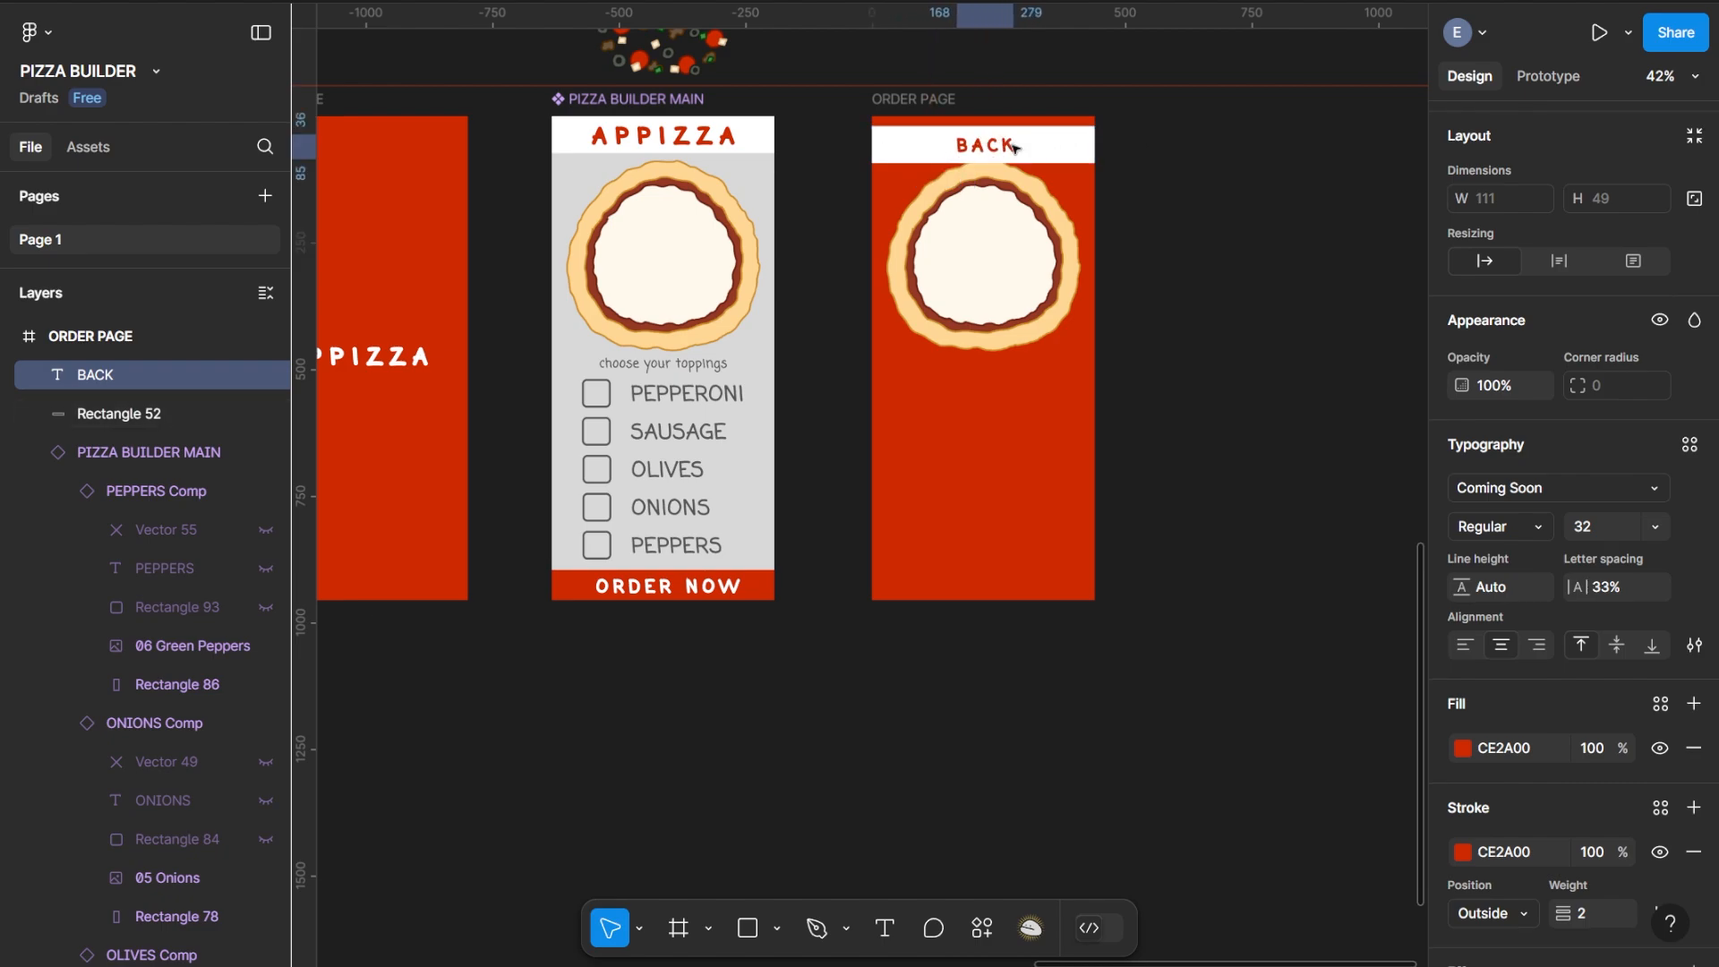
drag(993, 146, 990, 145)
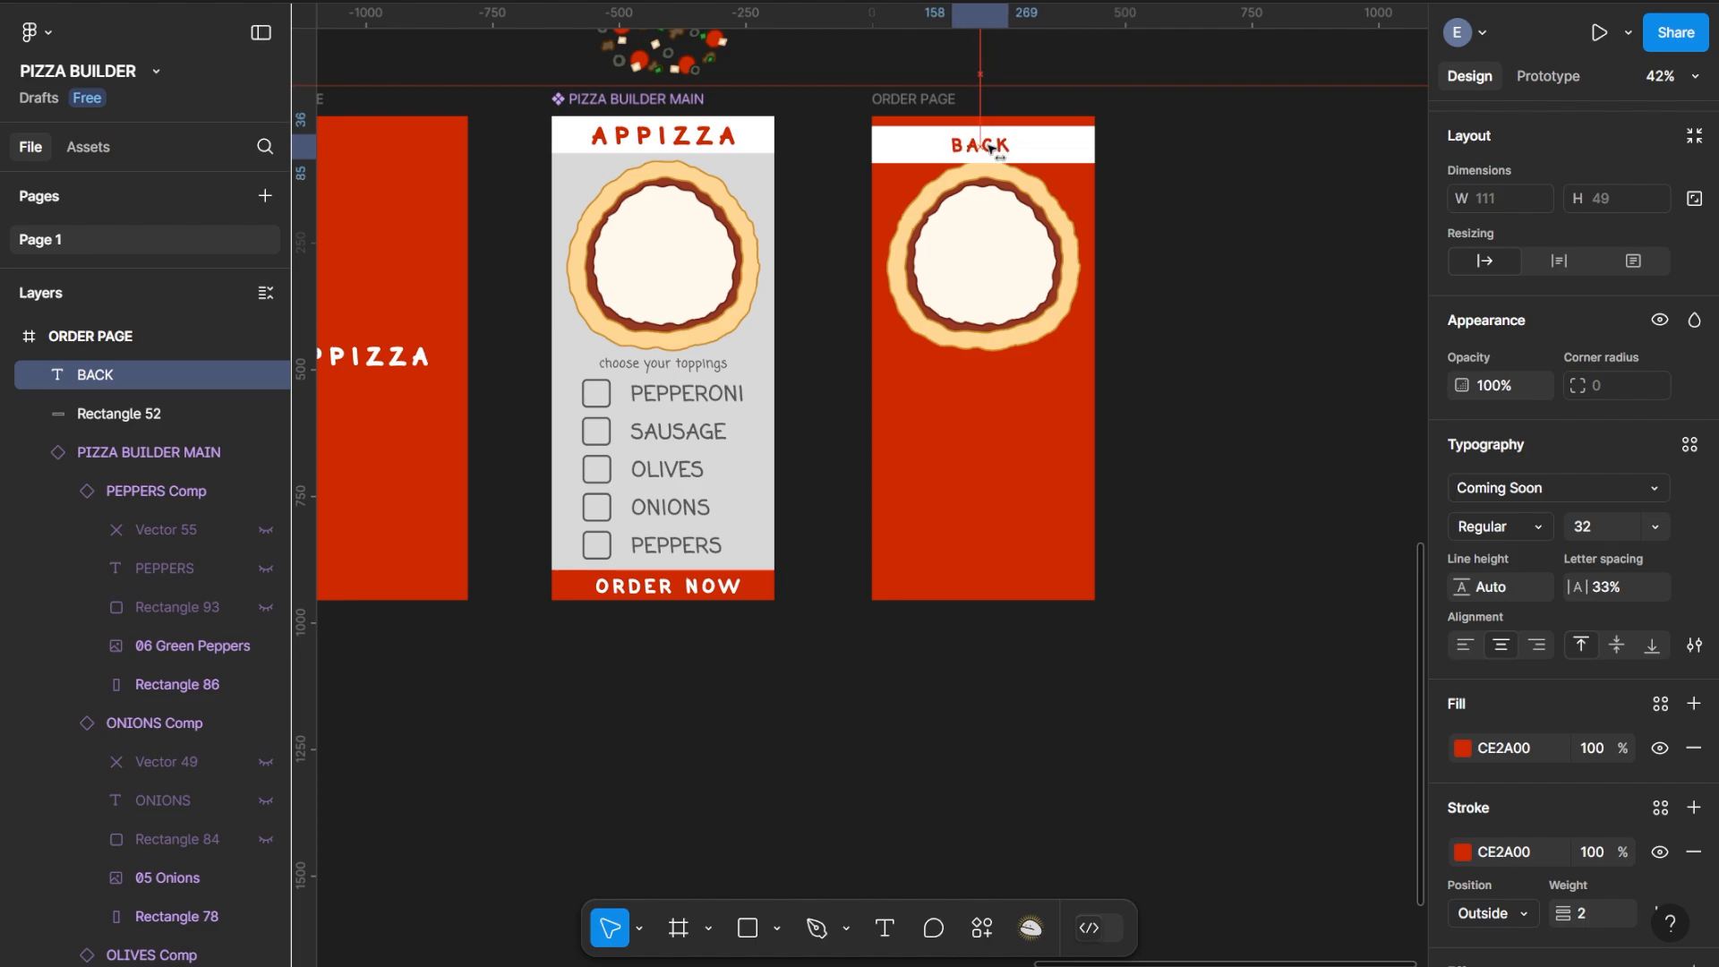
Move the white bar with the BACK text to the bottom edge of ORDER PAGE and reduce its height to 64
shift+click(1045, 151)
drag(1055, 147, 1054, 587)
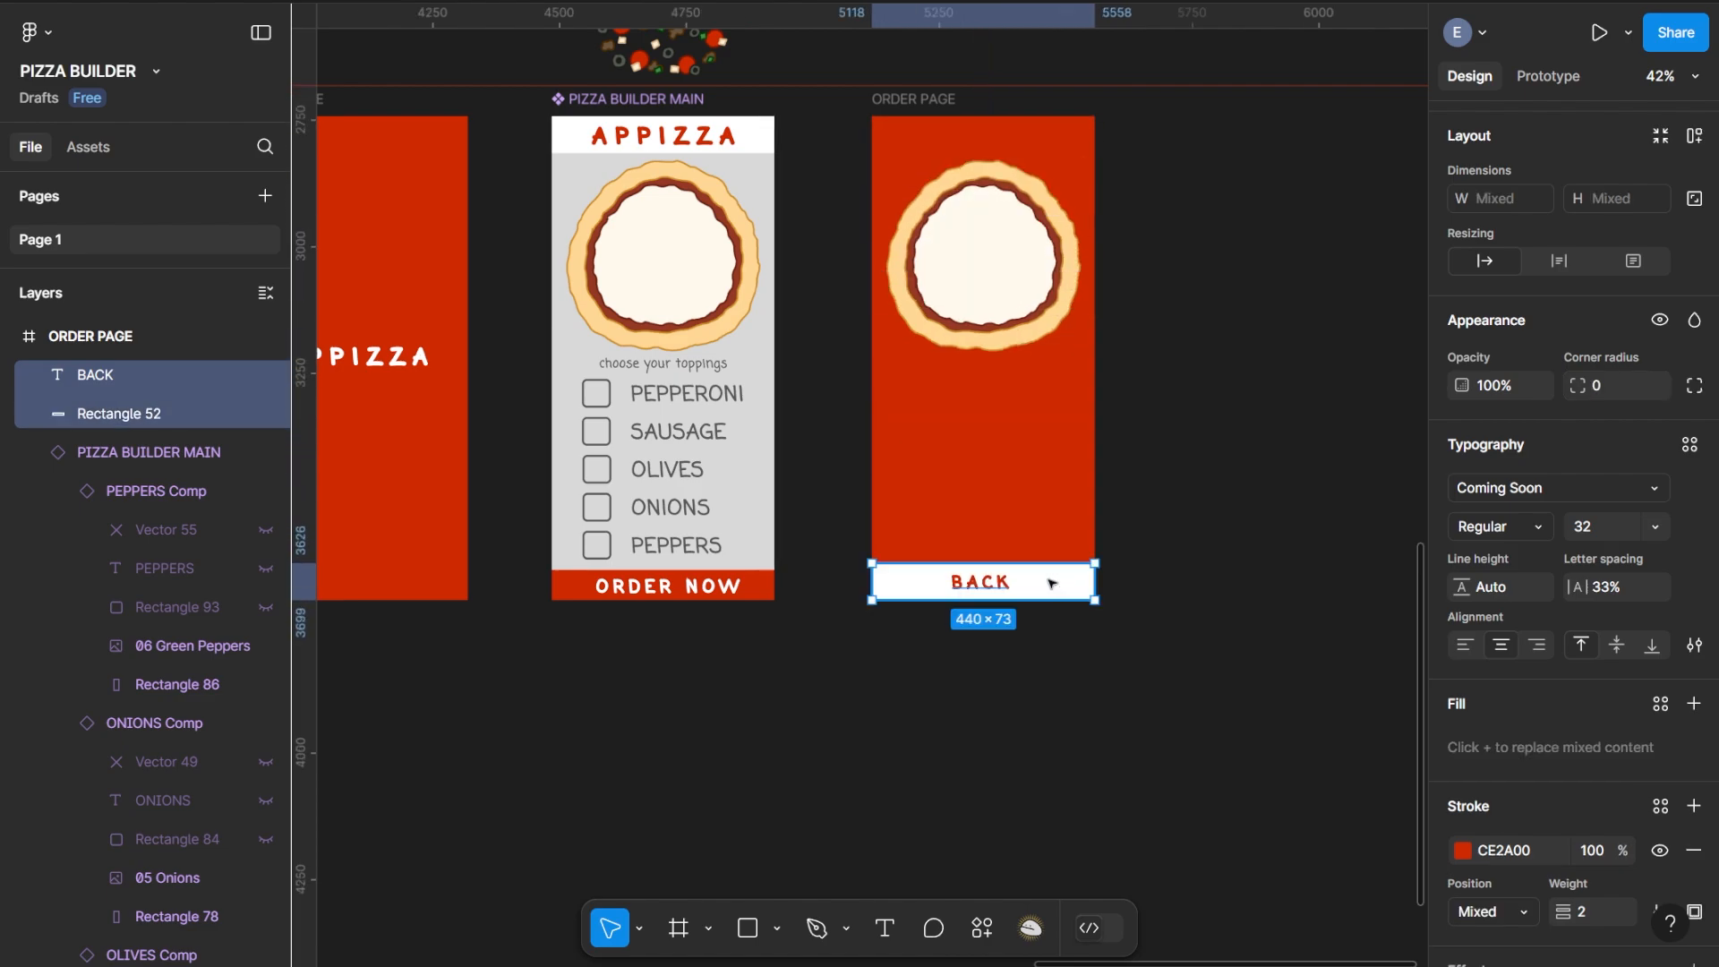
drag(1011, 562, 1012, 568)
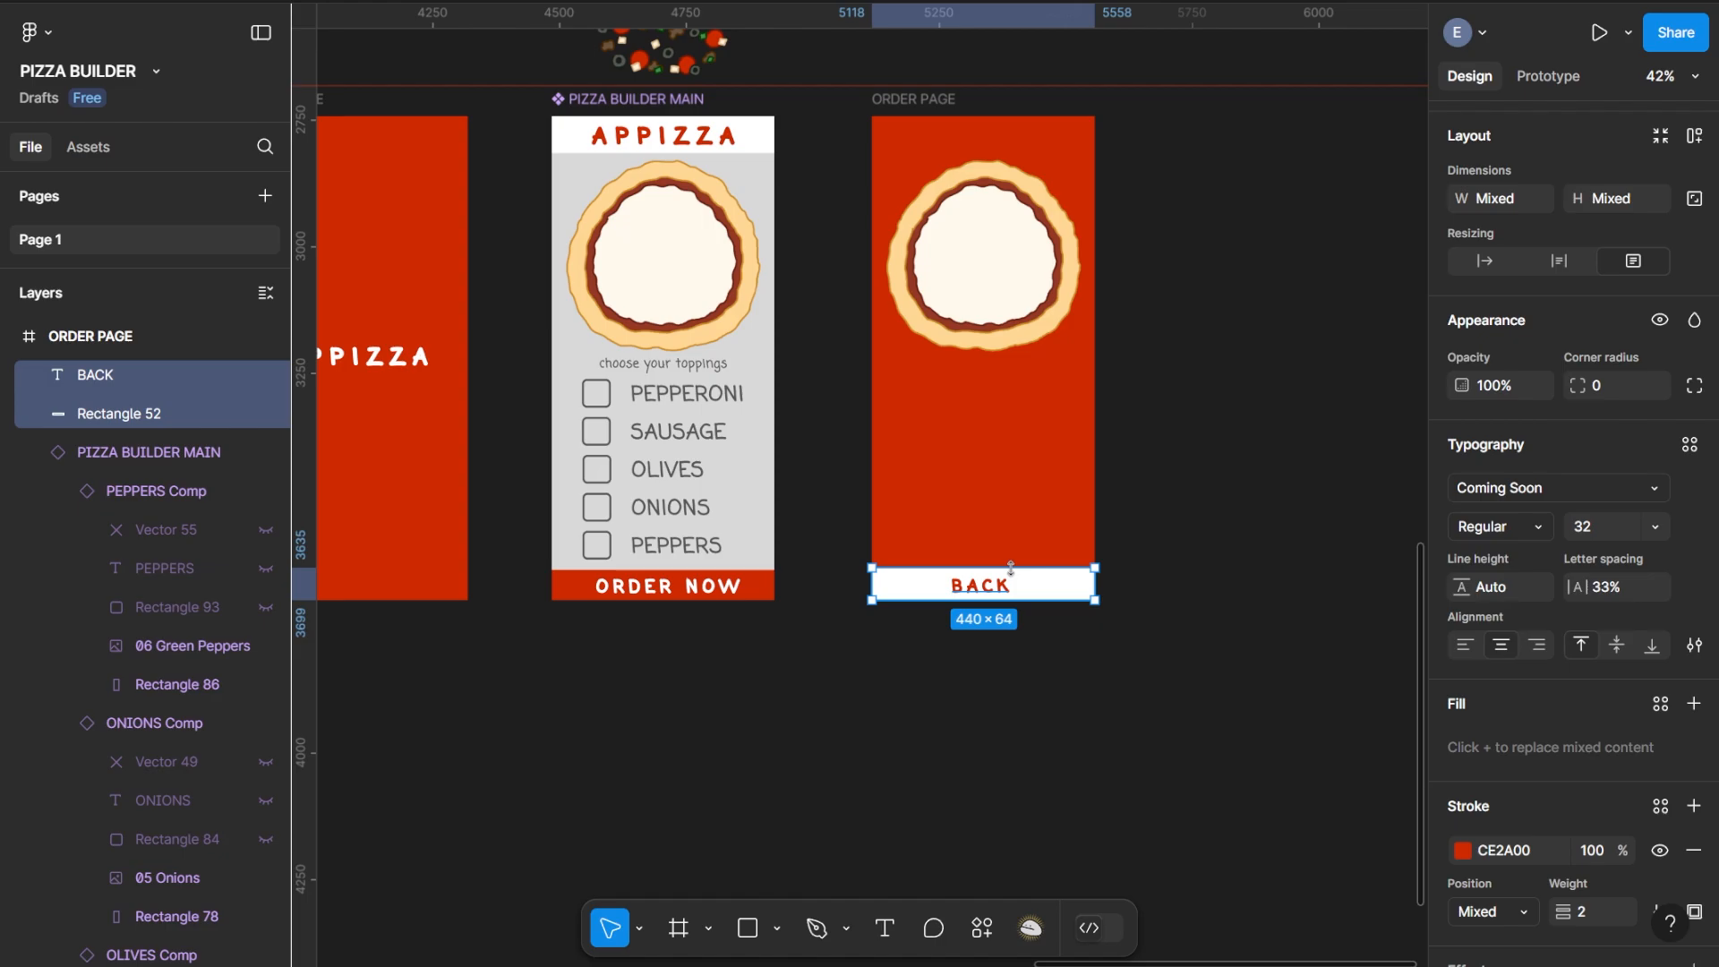
Match the white BACK bar's height to the red ORDER NOW bar by reducing it to 60
click(764, 593)
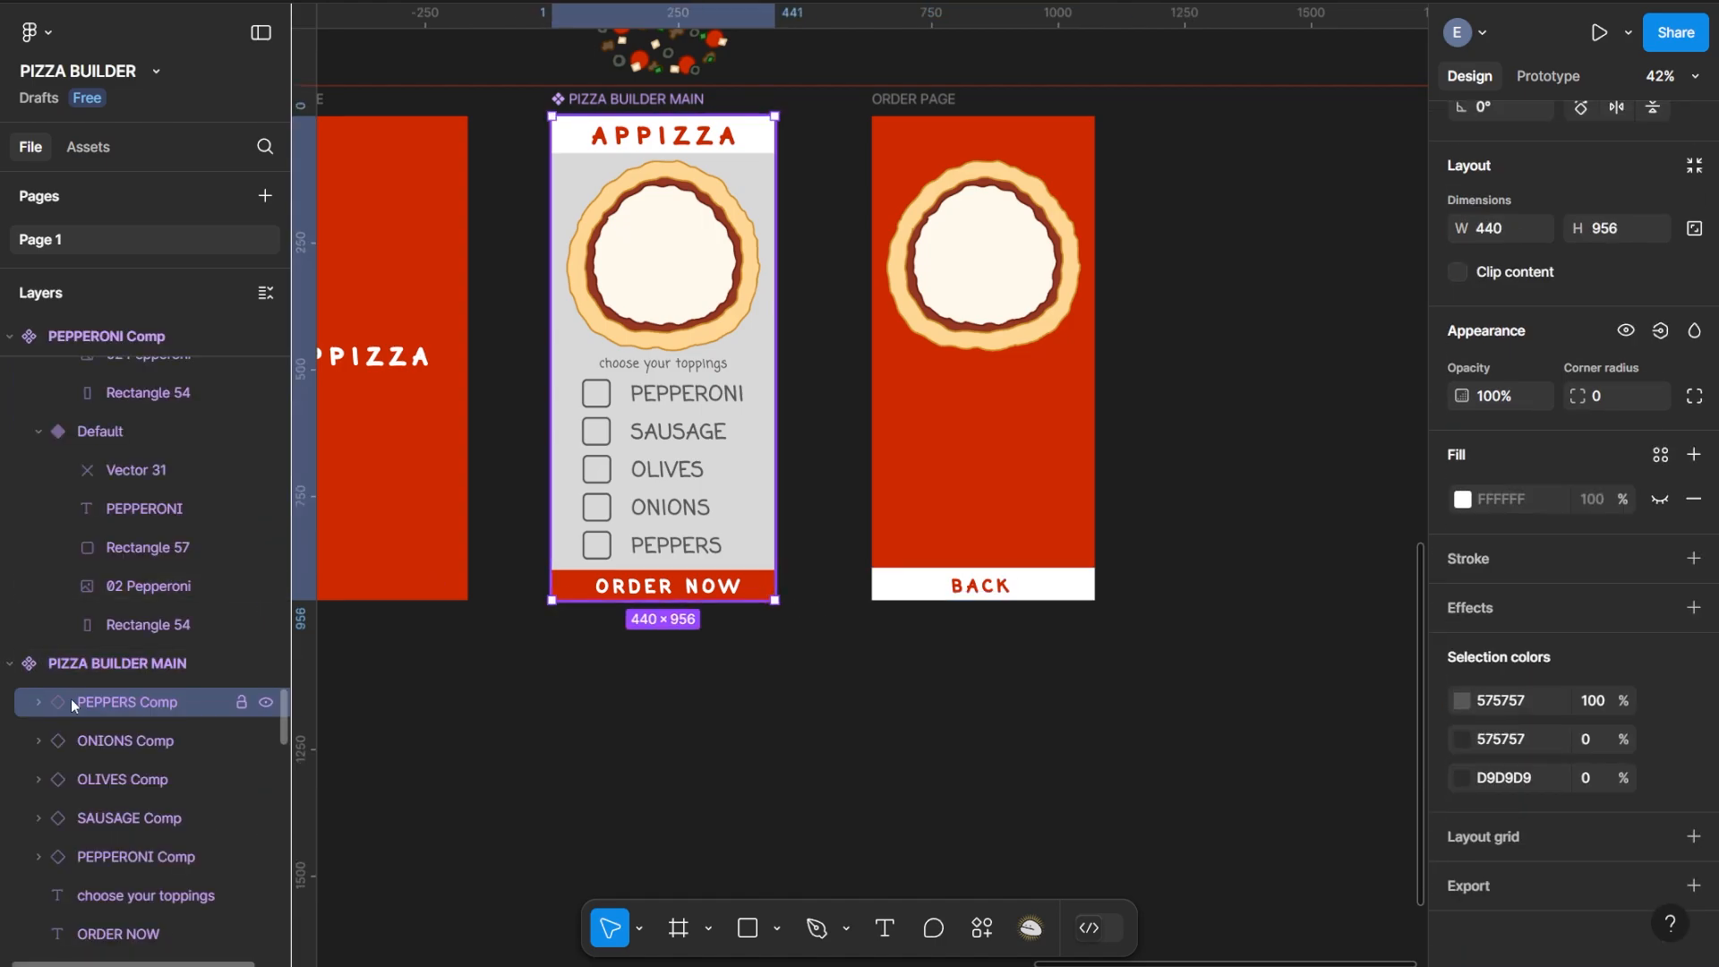
scroll(81, 707, down, 4)
click(146, 763)
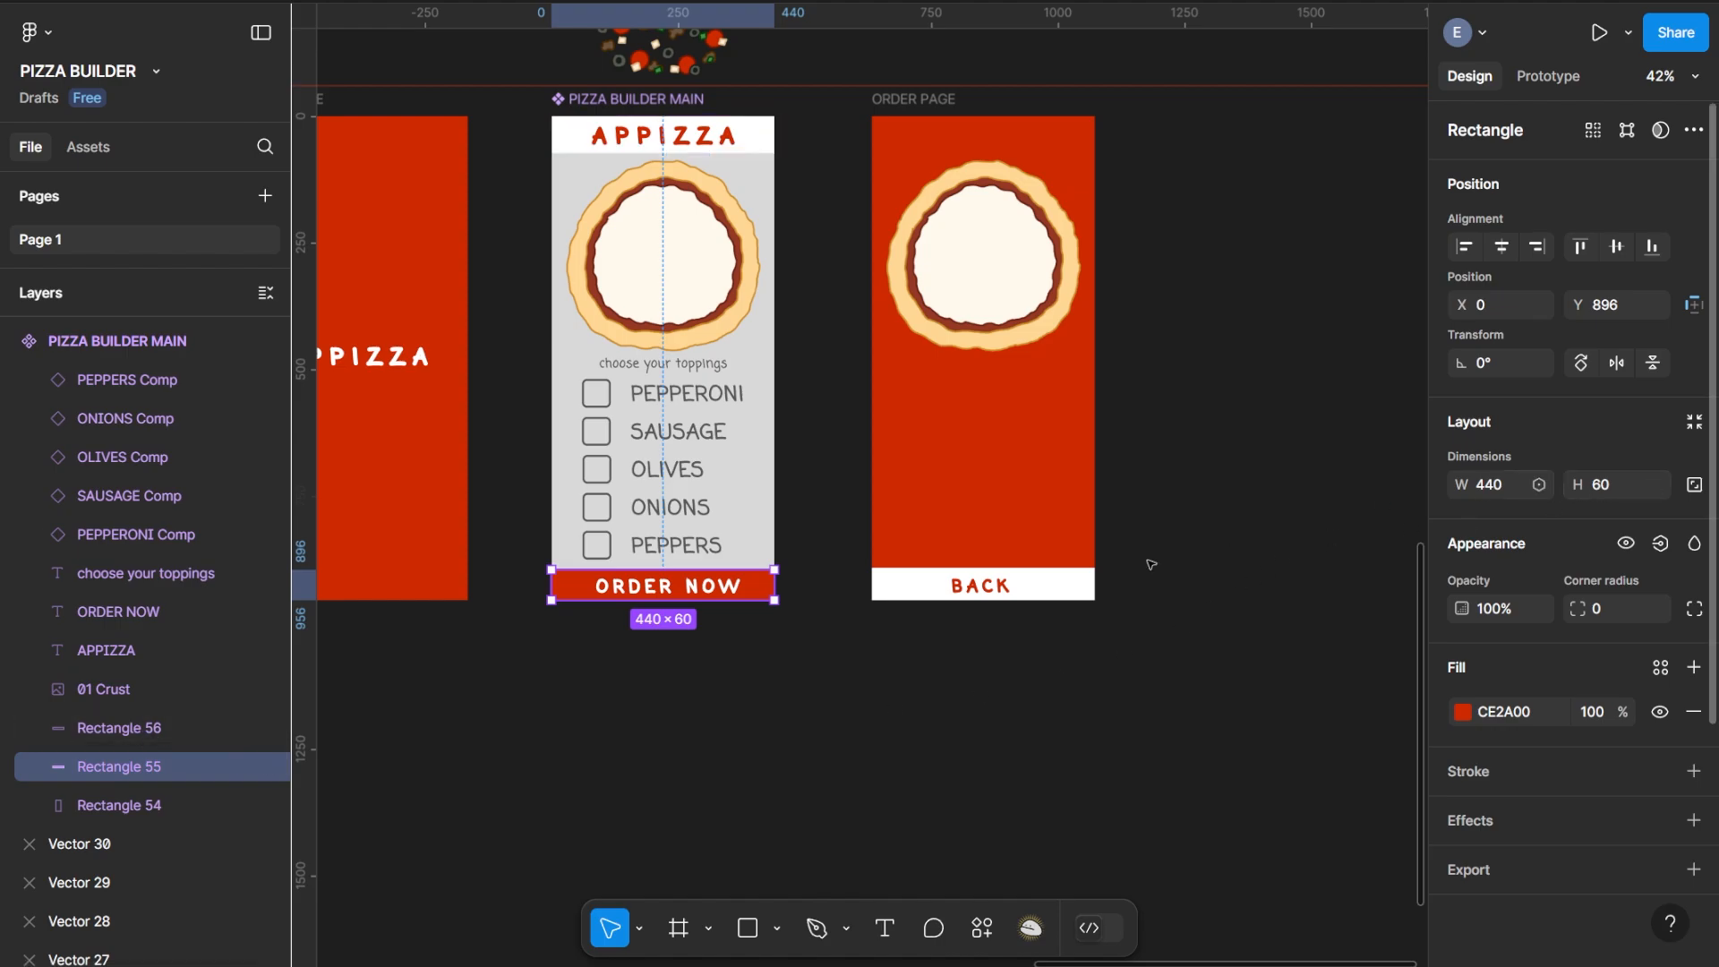
click(1077, 586)
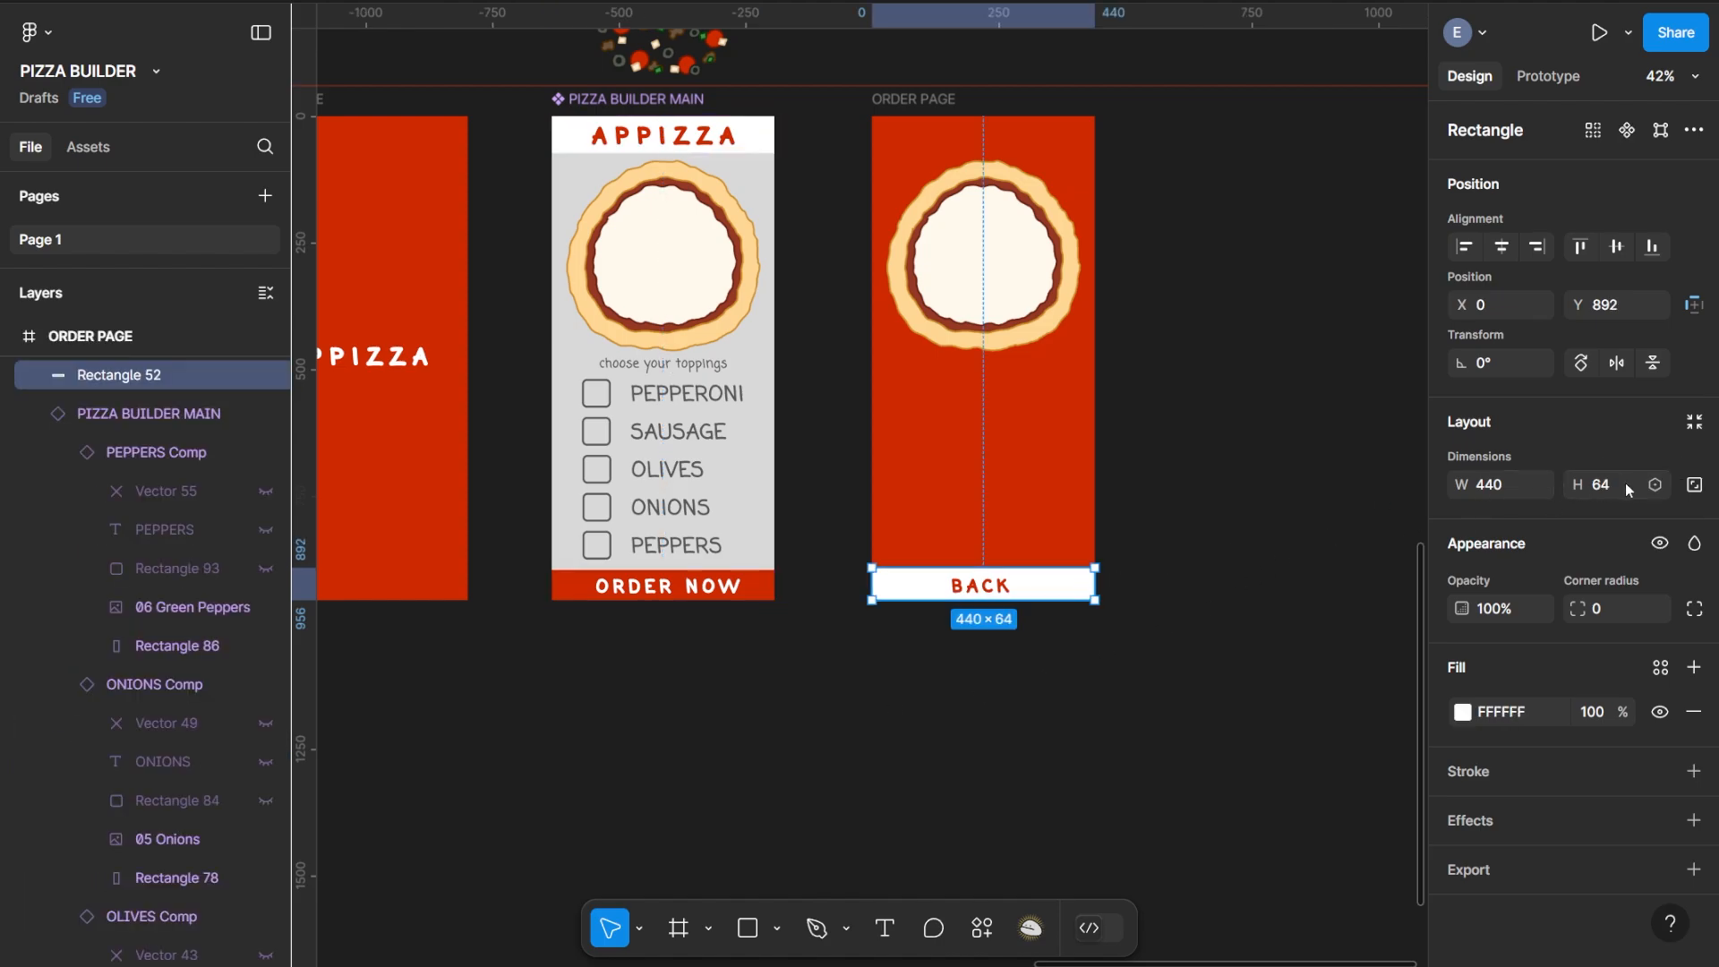
key(ctrl+plus)
key(ctrl+plus)
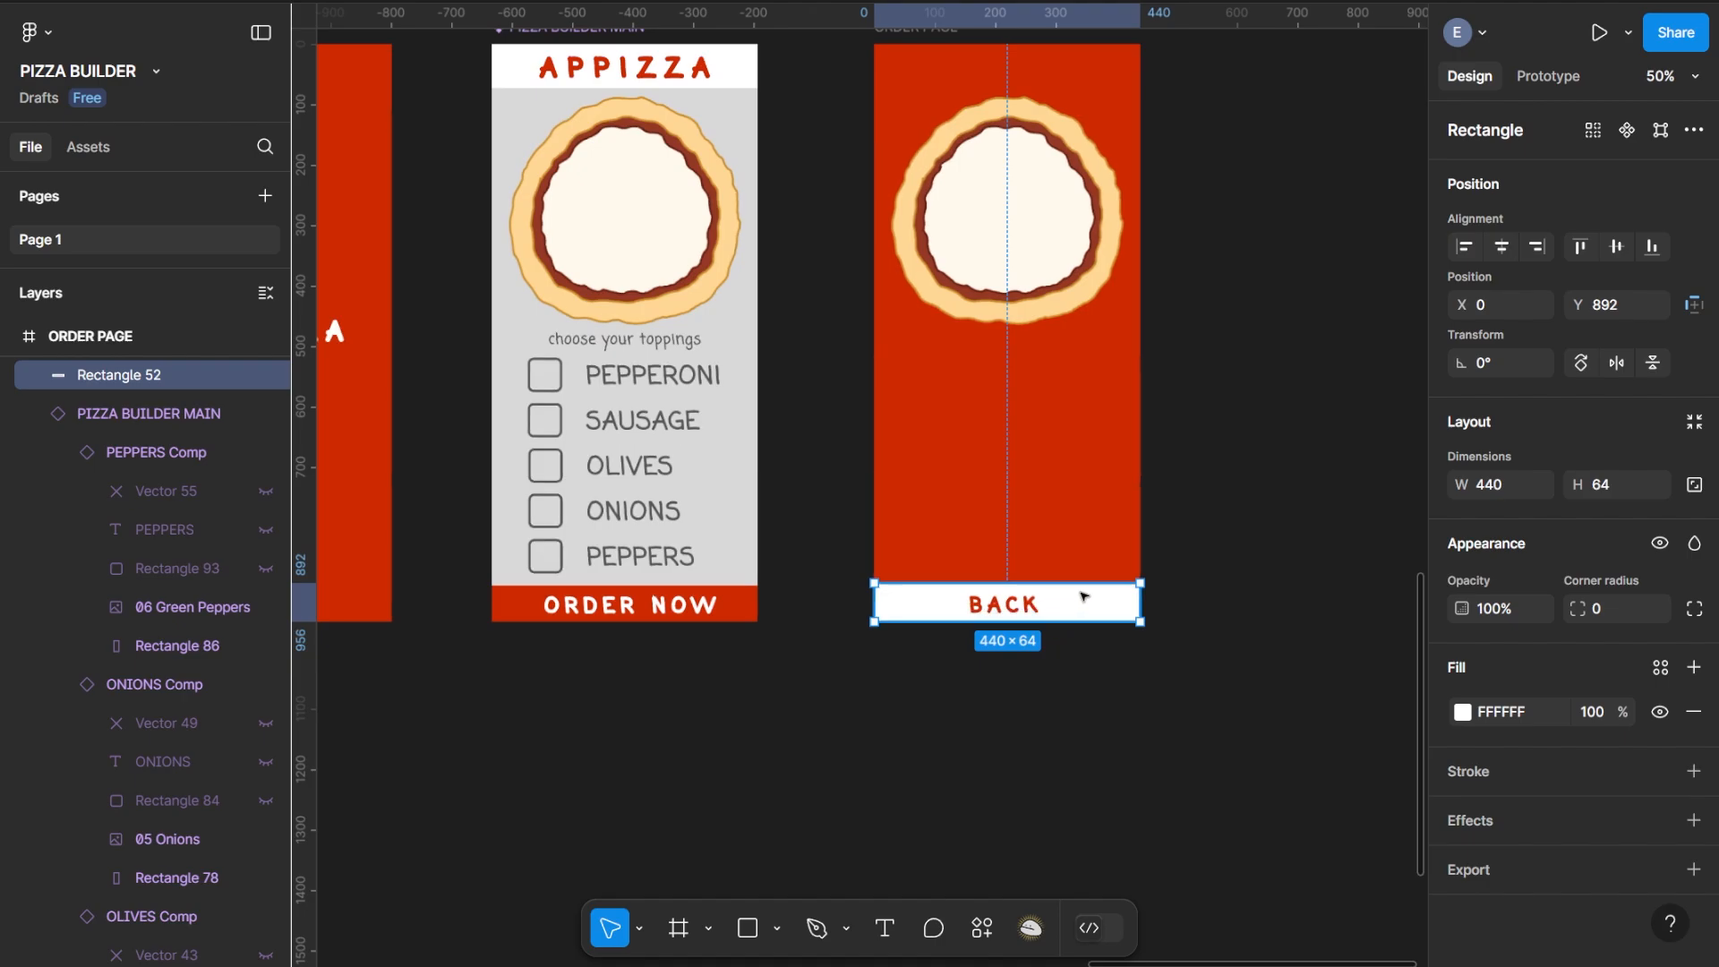
drag(1163, 626, 858, 378)
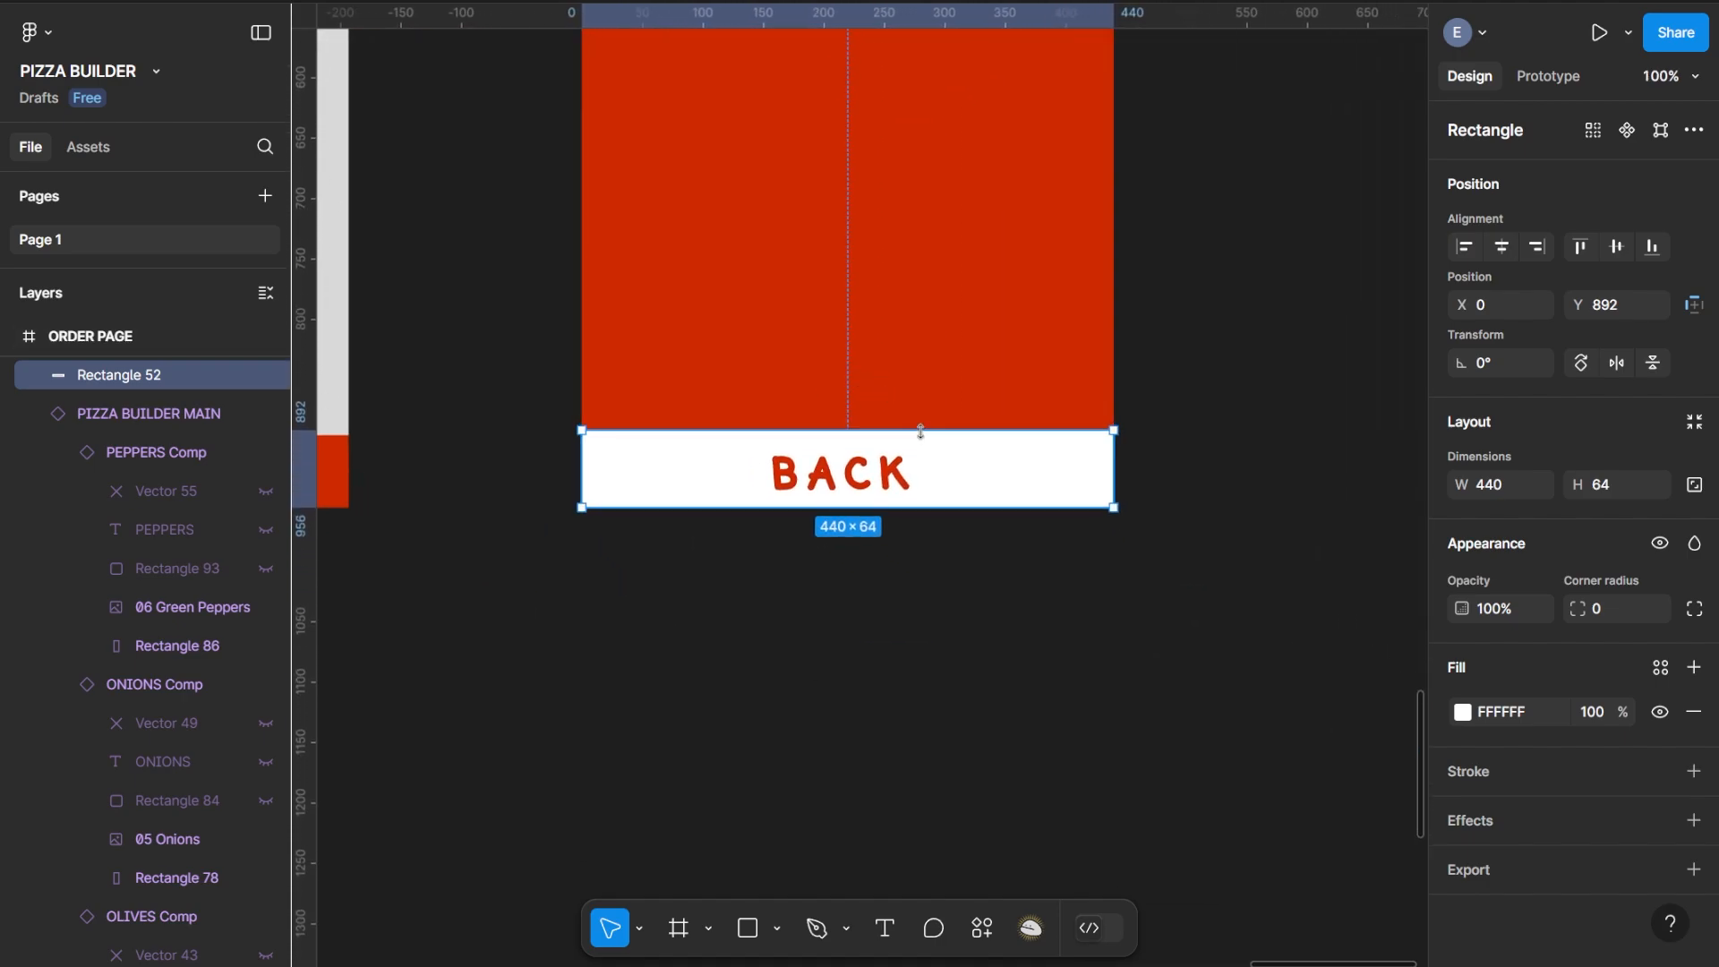
drag(925, 438, 923, 436)
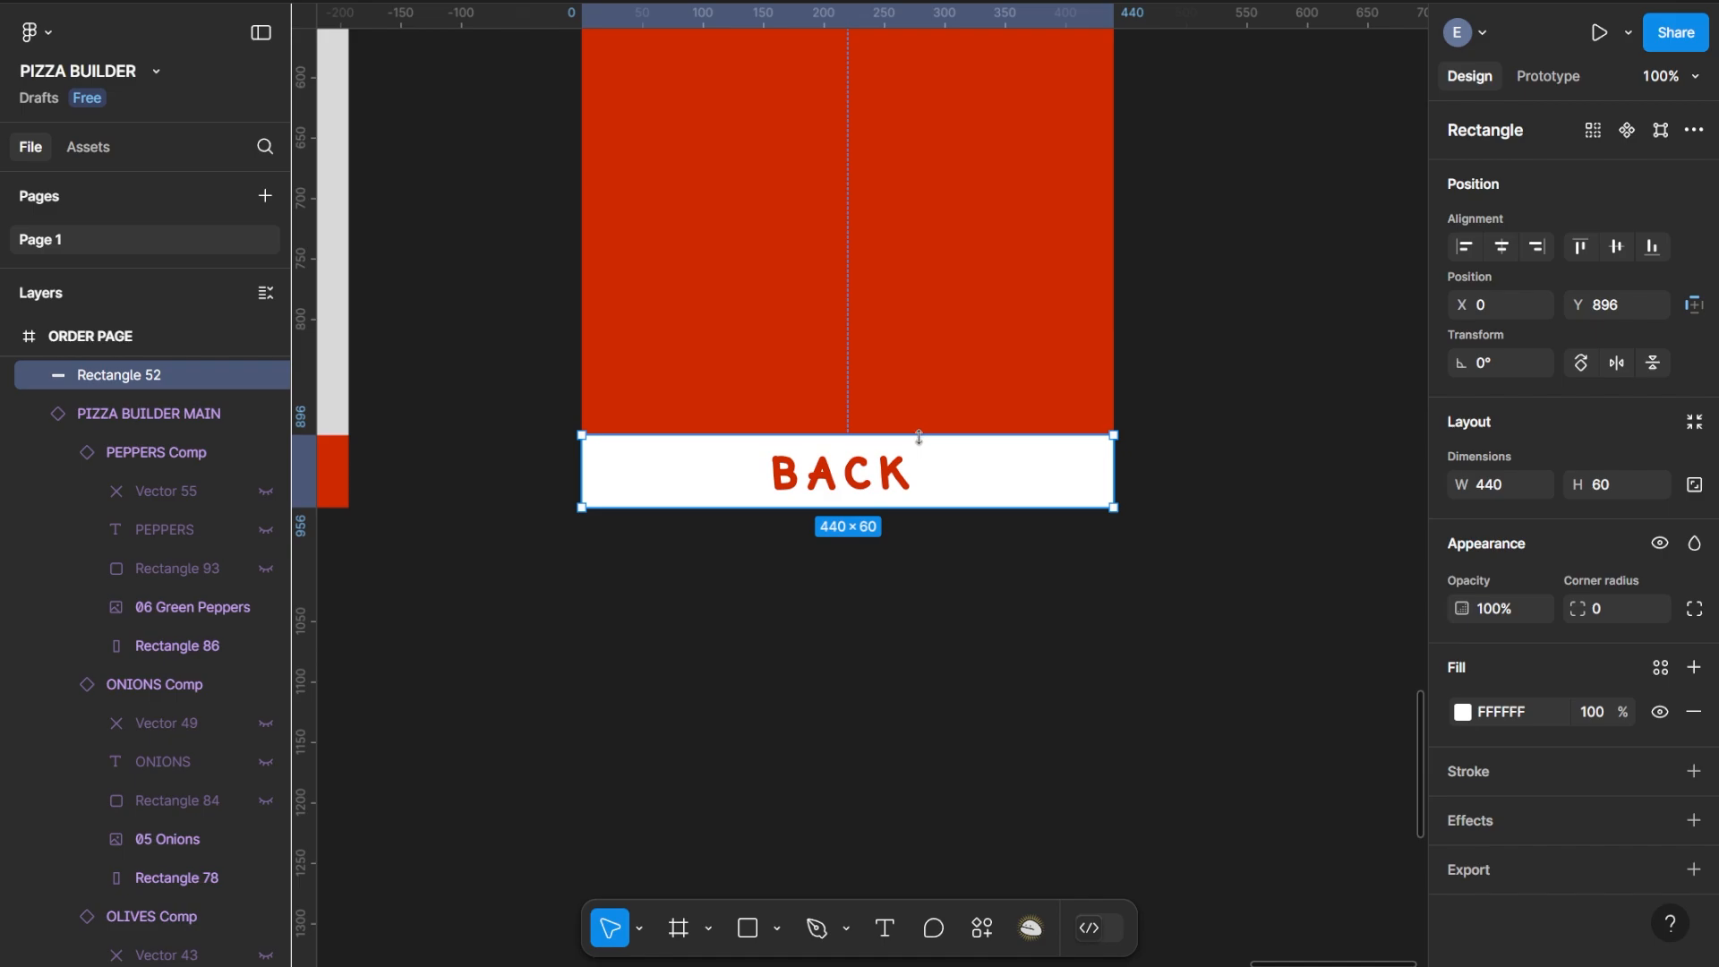
Add an on-click interaction to the white BACK bar on ORDER PAGE that navigates to PIZZA BUILDER MAIN
click(882, 474)
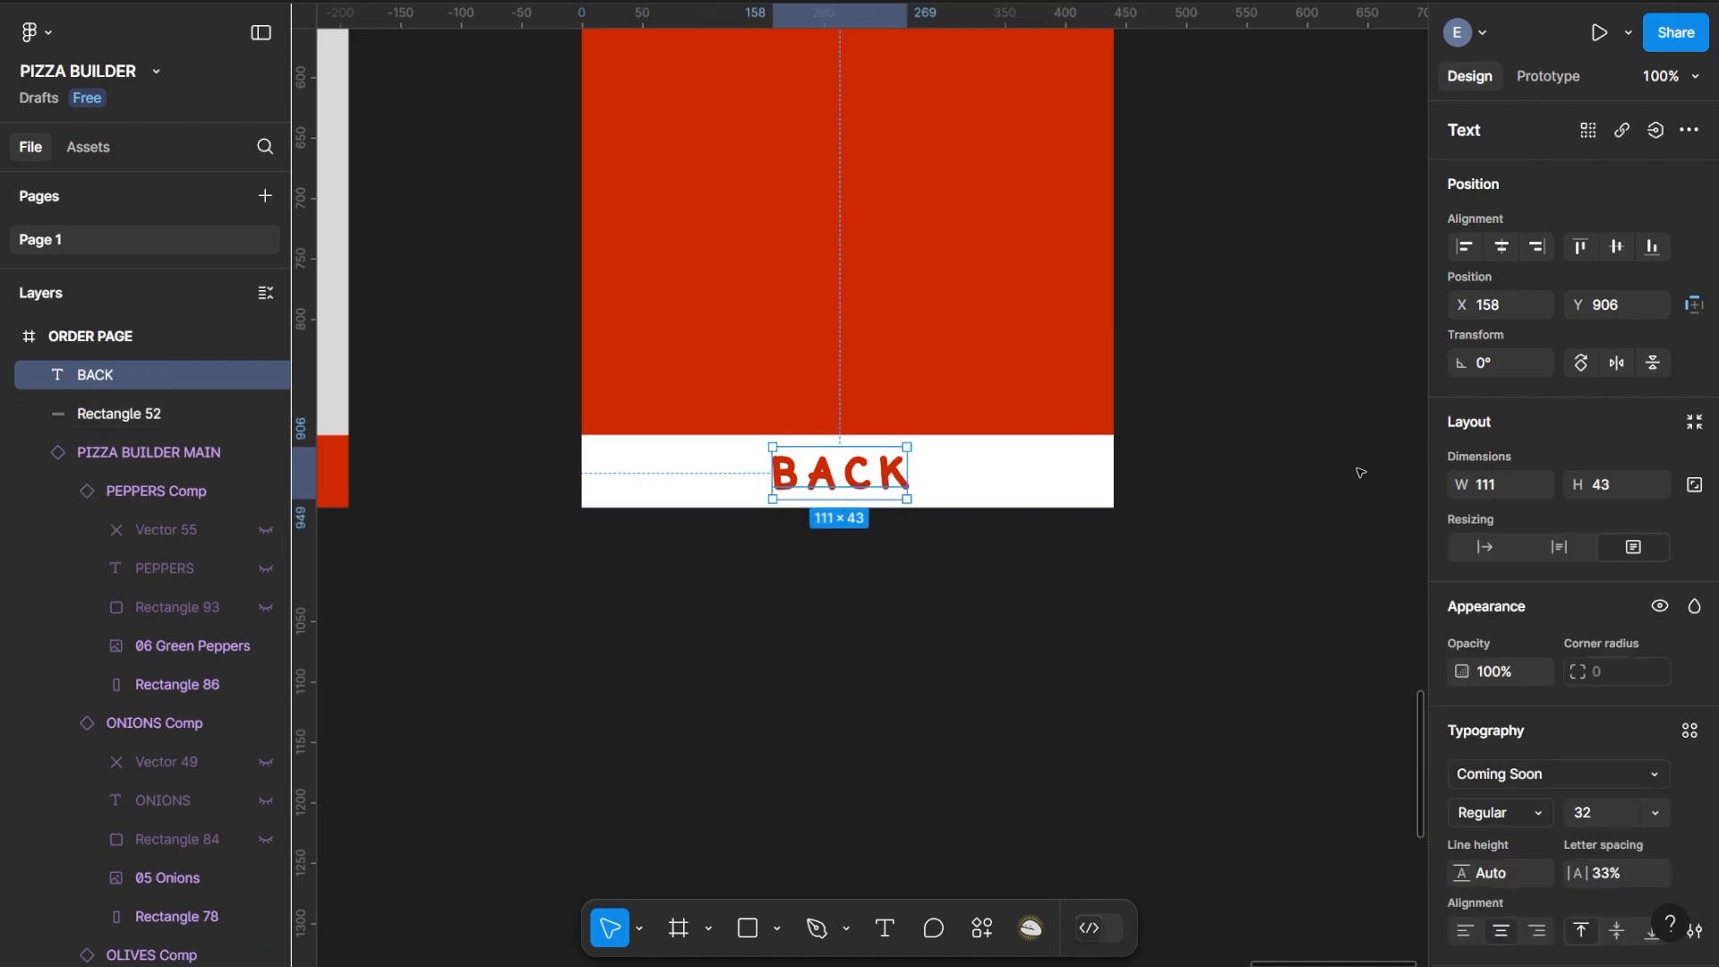
click(1074, 484)
click(1550, 79)
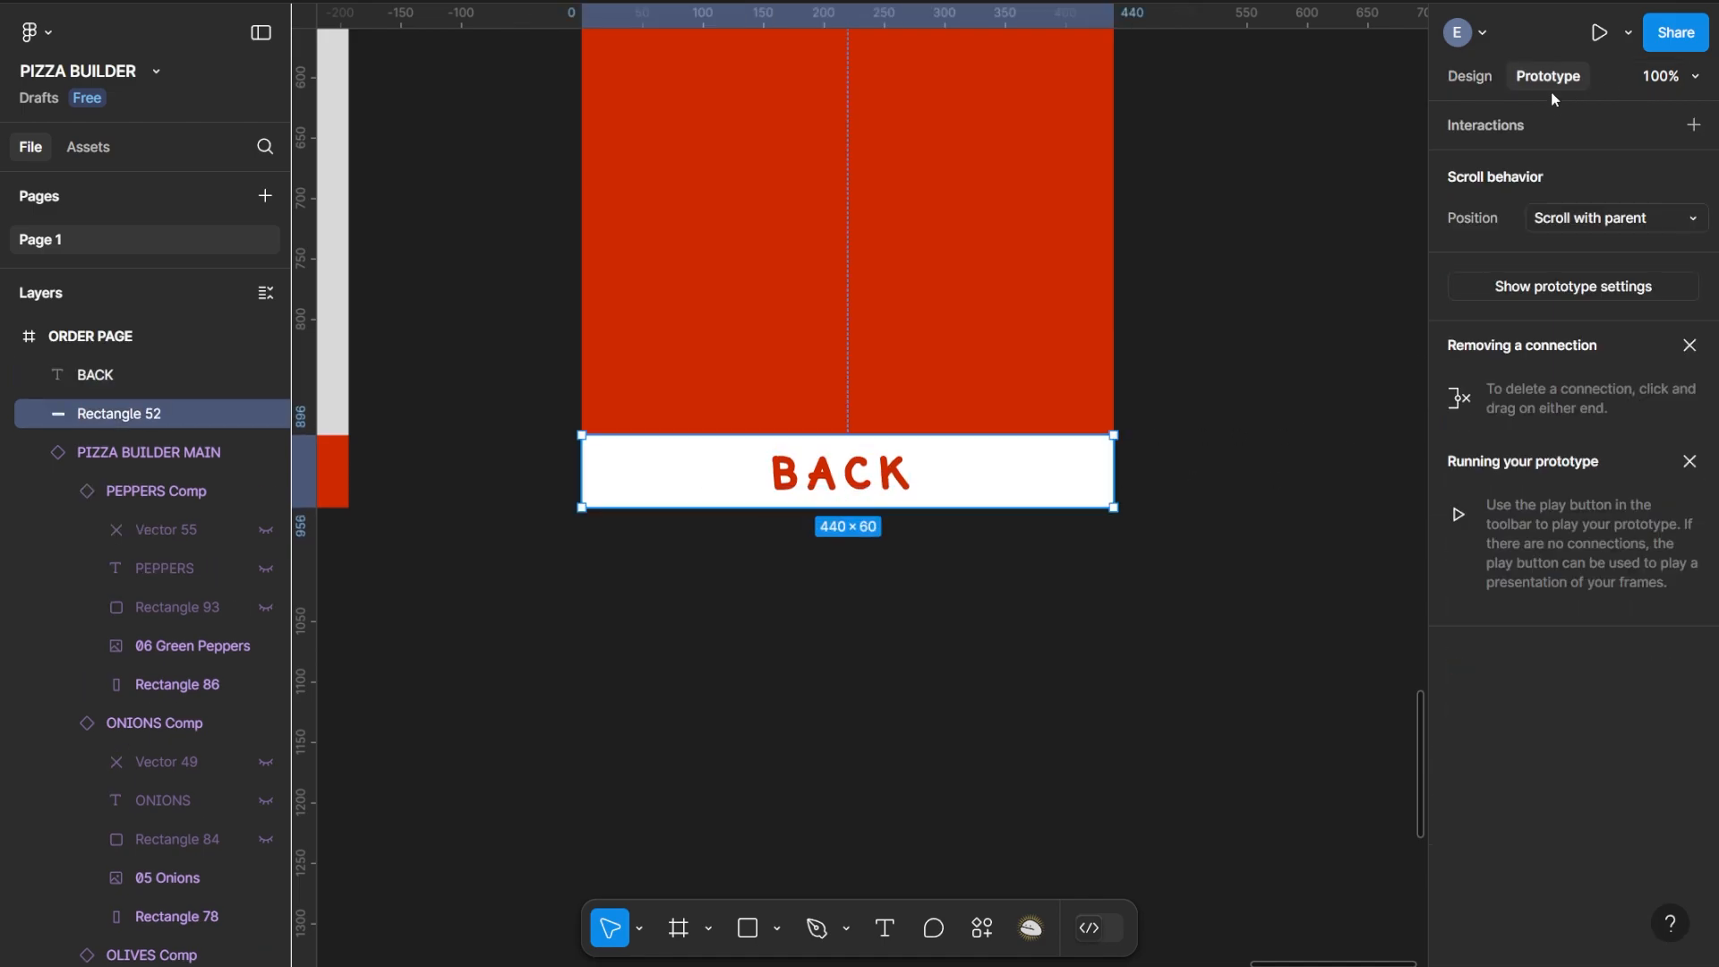
click(1693, 126)
click(1316, 282)
click(1324, 326)
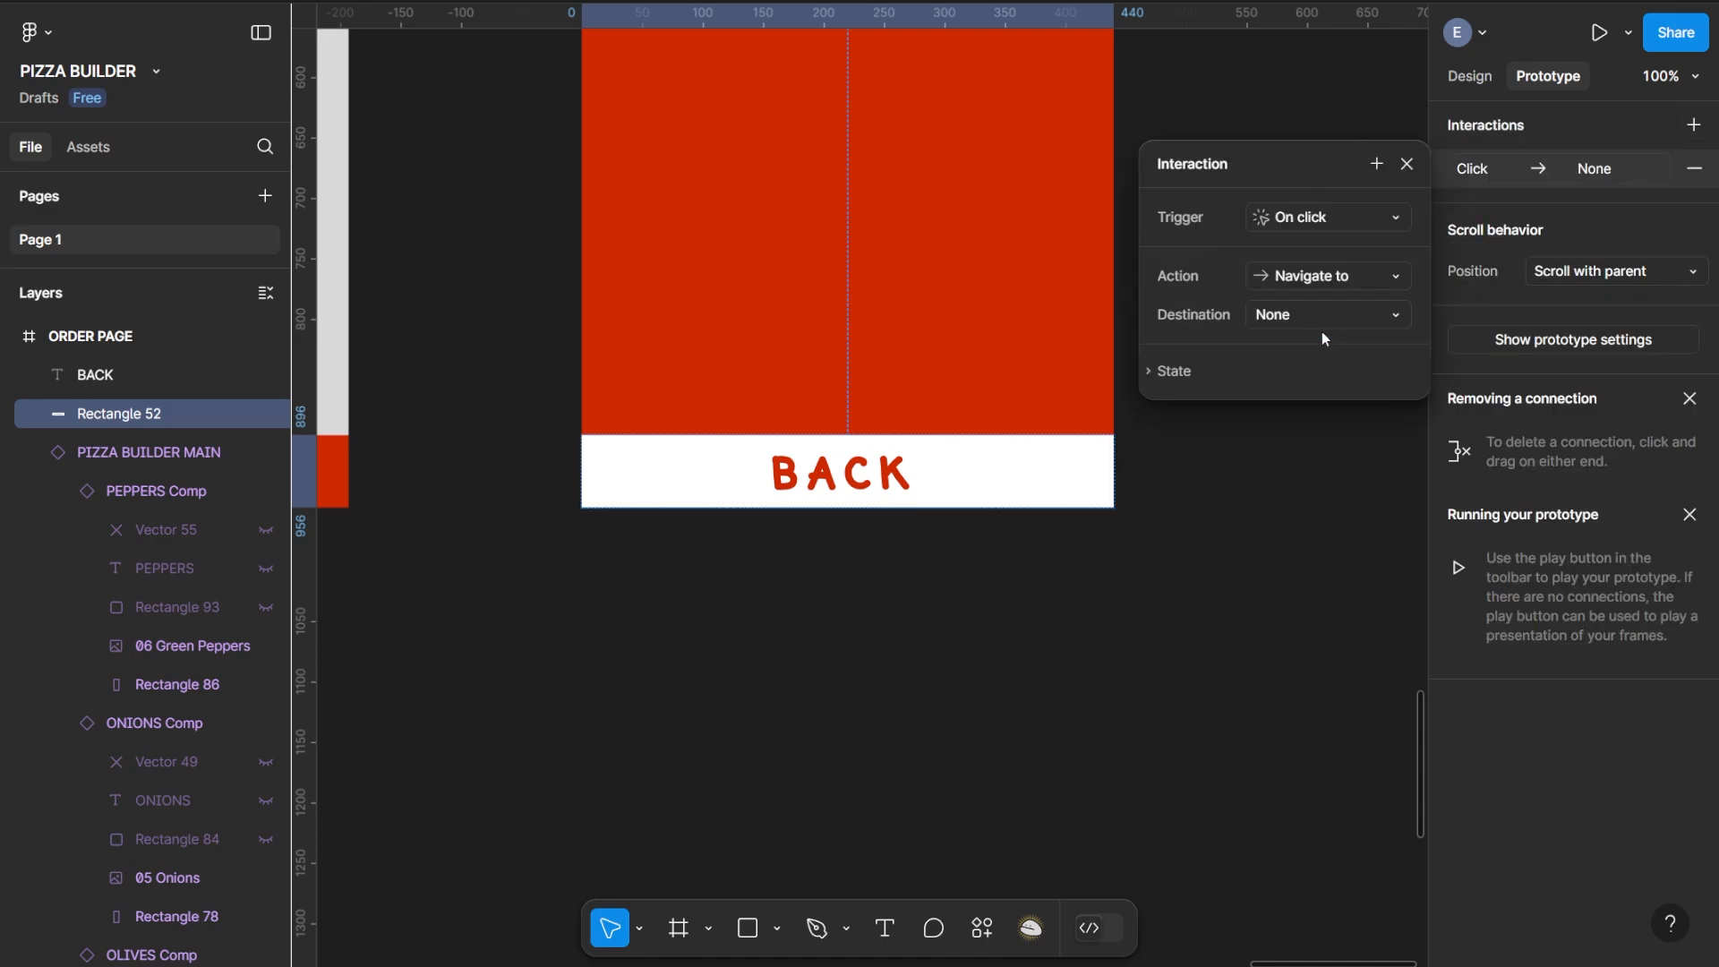
click(1295, 321)
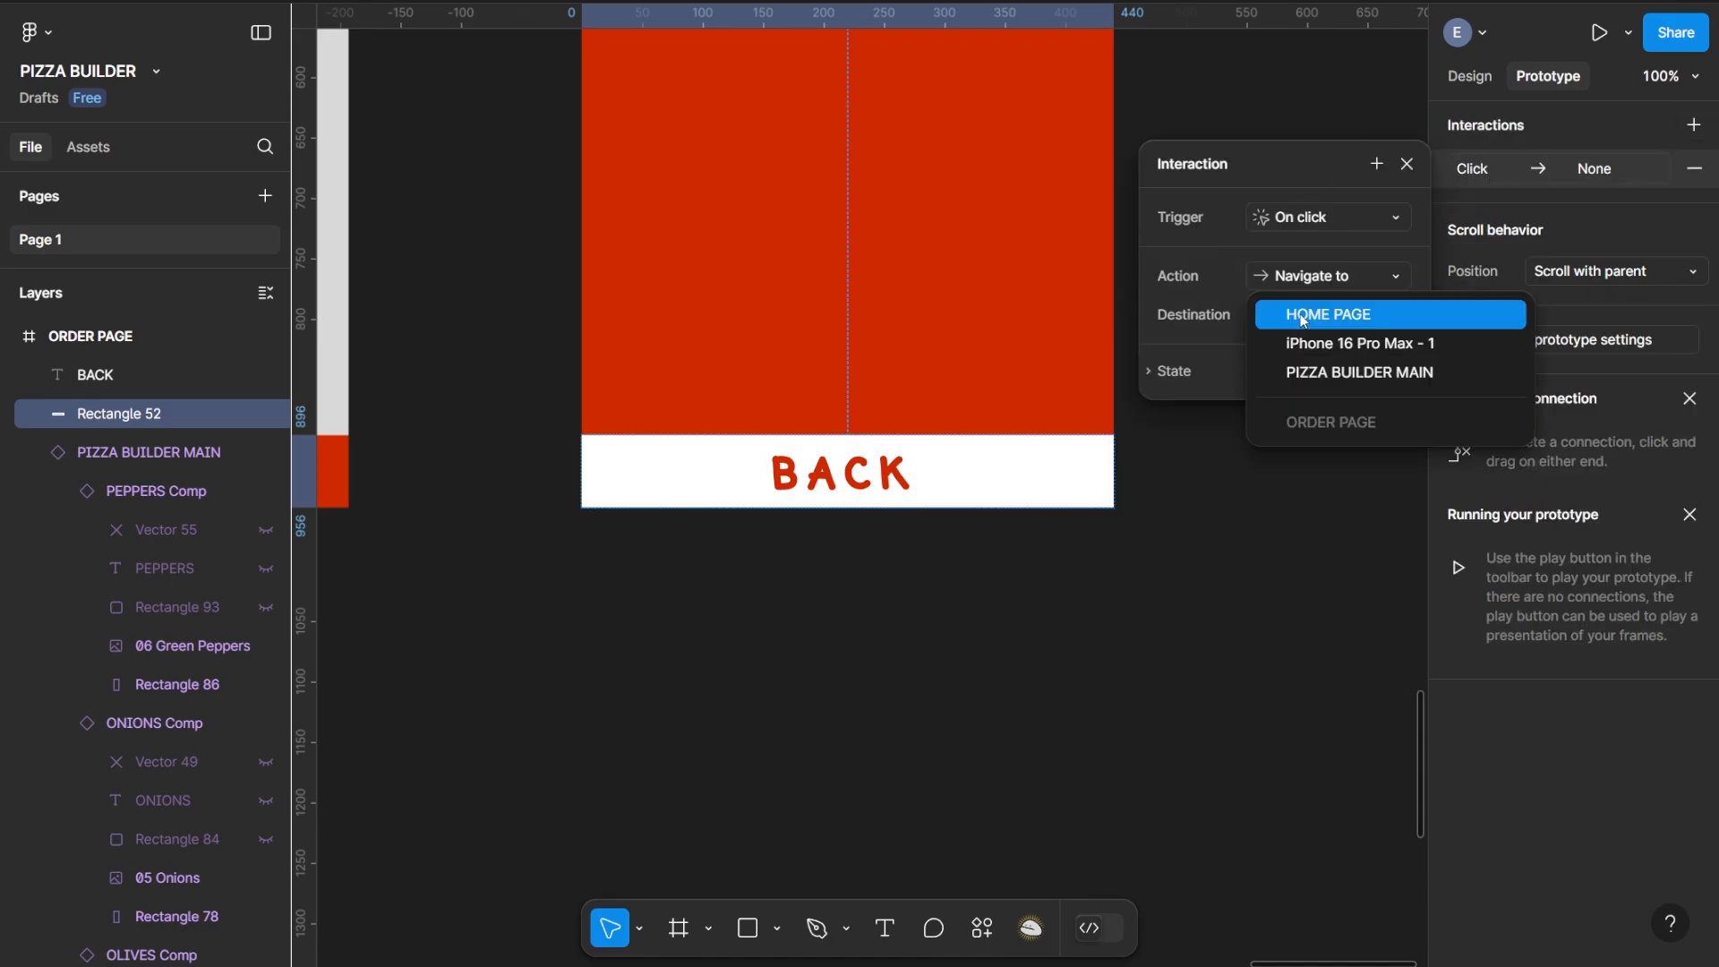
click(1352, 370)
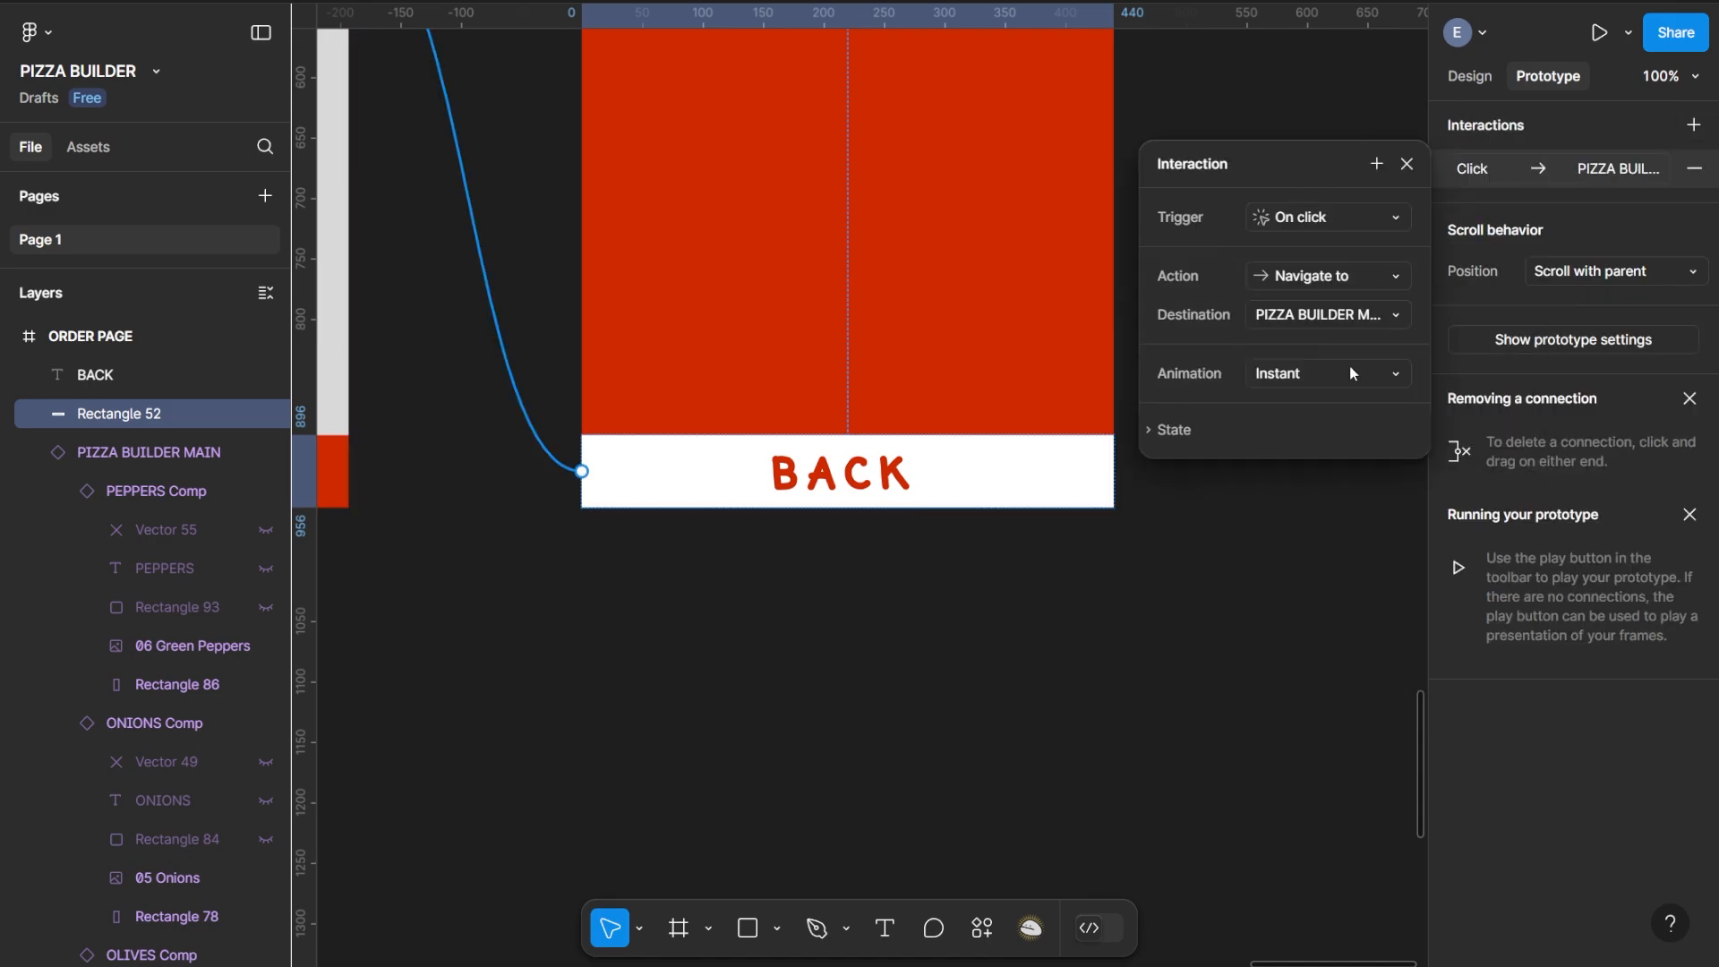
Set the BACK bar interaction's animation to Dissolve
click(1292, 375)
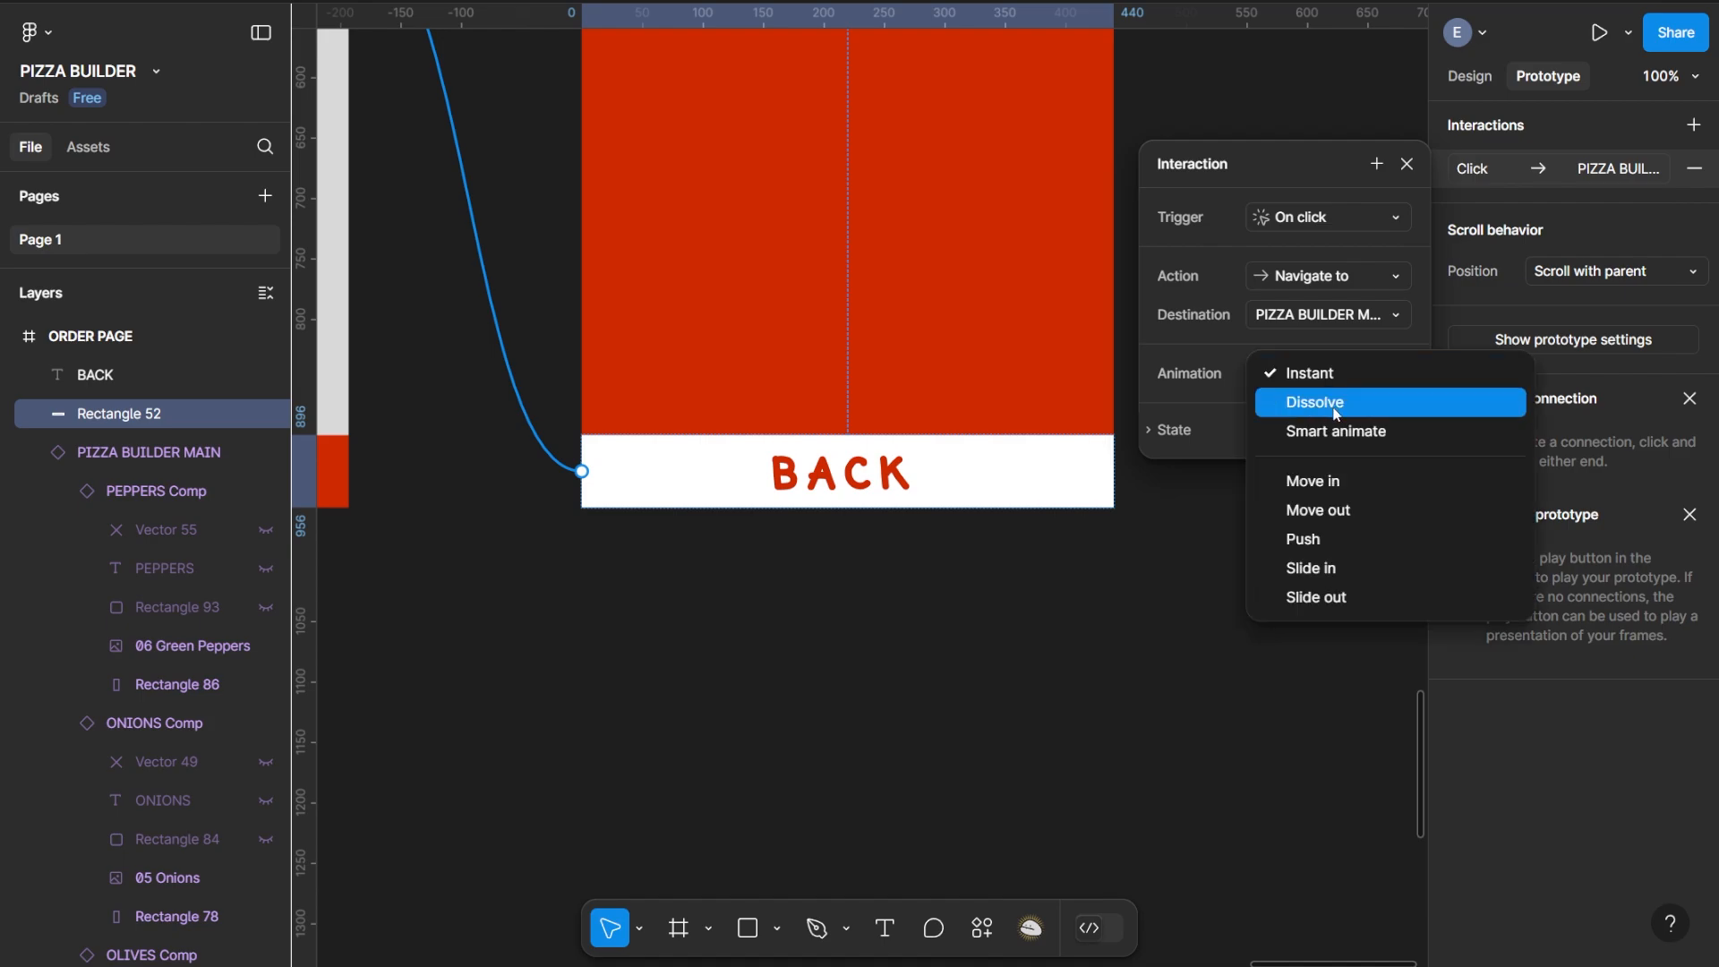
click(1347, 430)
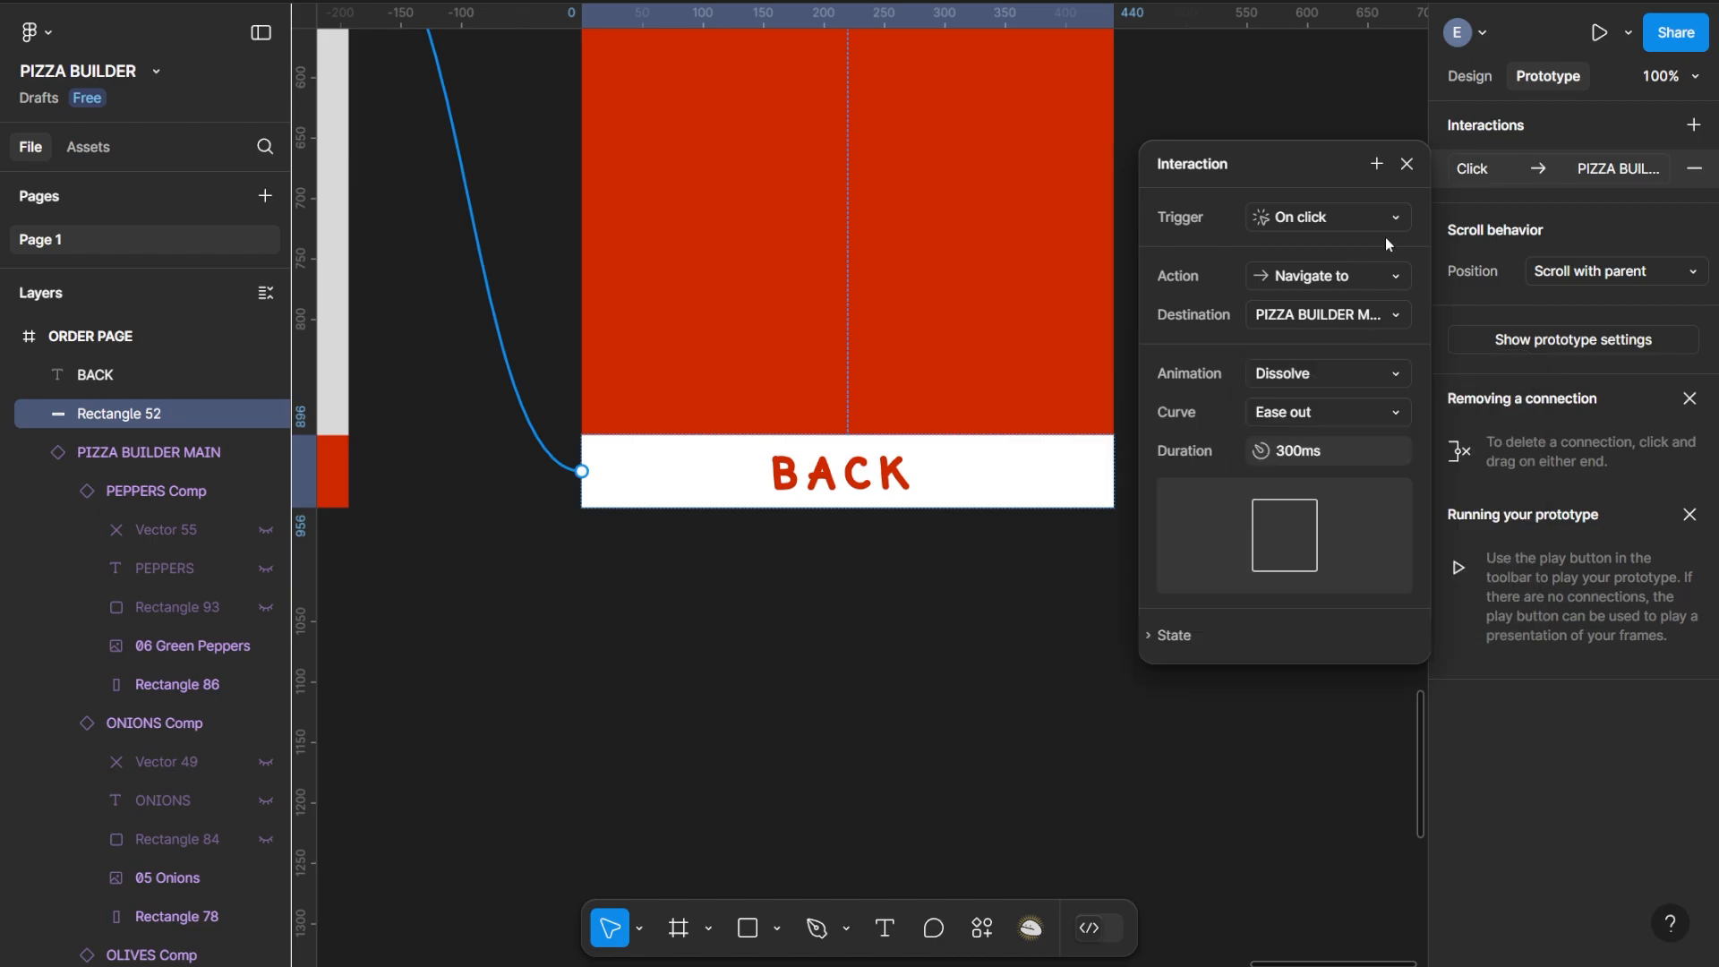
click(1406, 164)
Preview the prototype starting from HOME PAGE and scale it to fit width and height
scroll(1276, 233, up, 2)
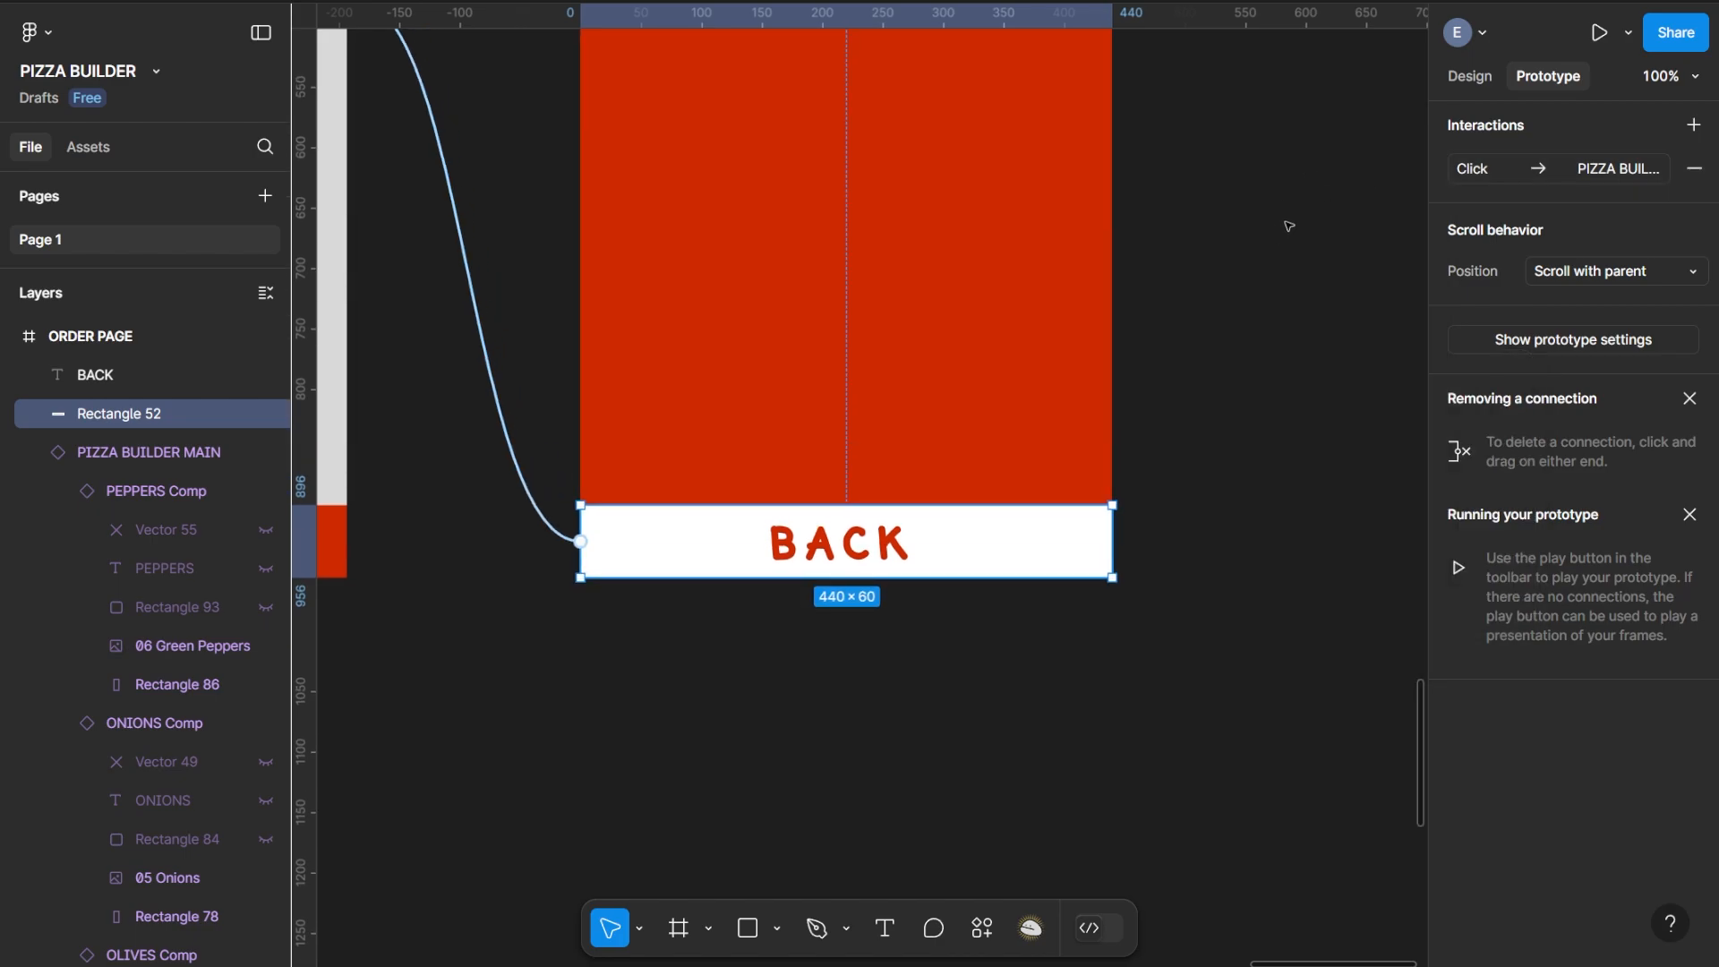
scroll(1289, 225, up, 2)
scroll(1293, 211, down, 6)
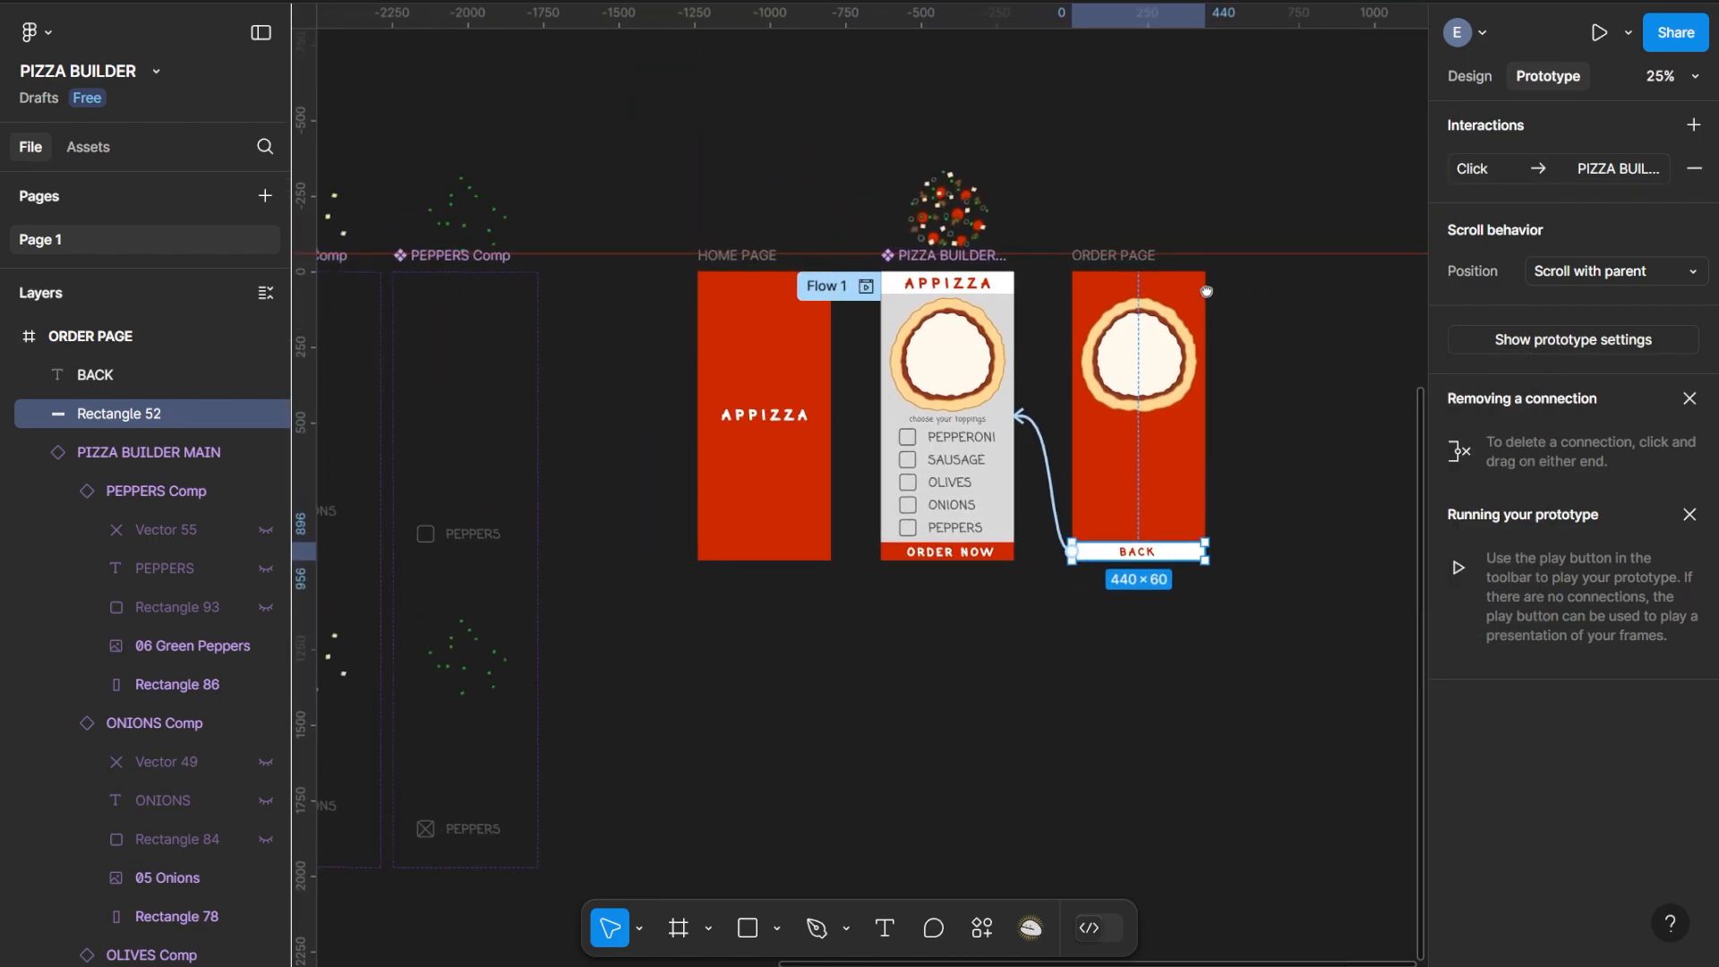
click(768, 165)
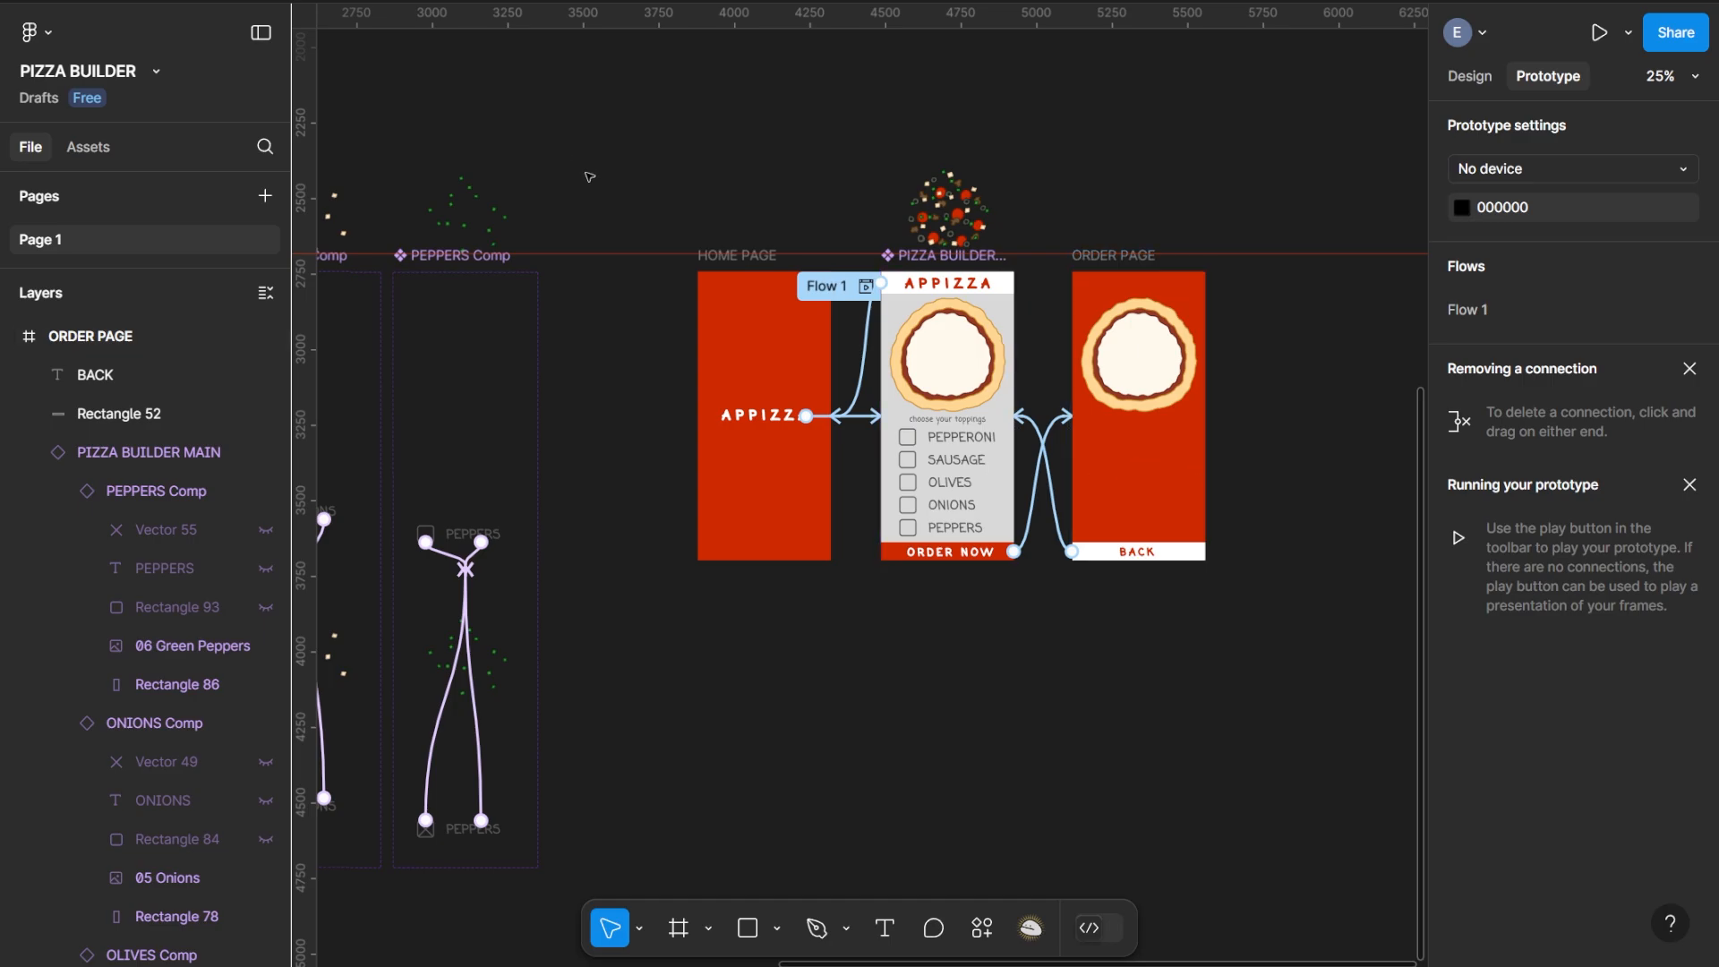
click(726, 276)
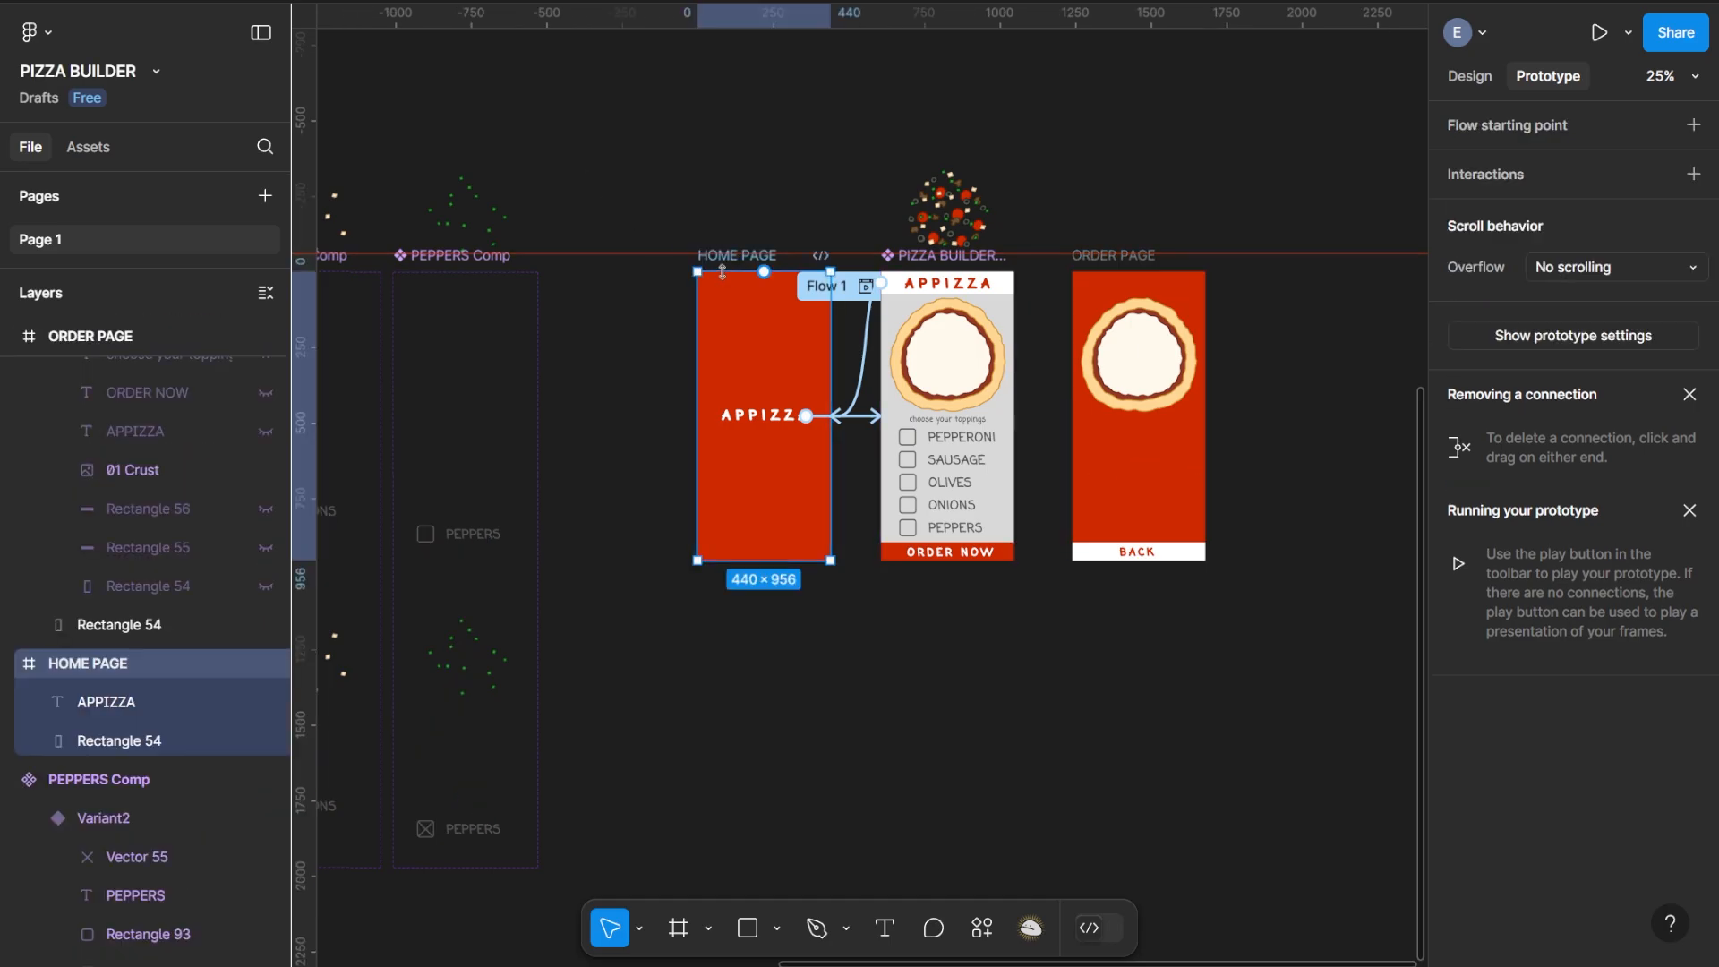
key(plus)
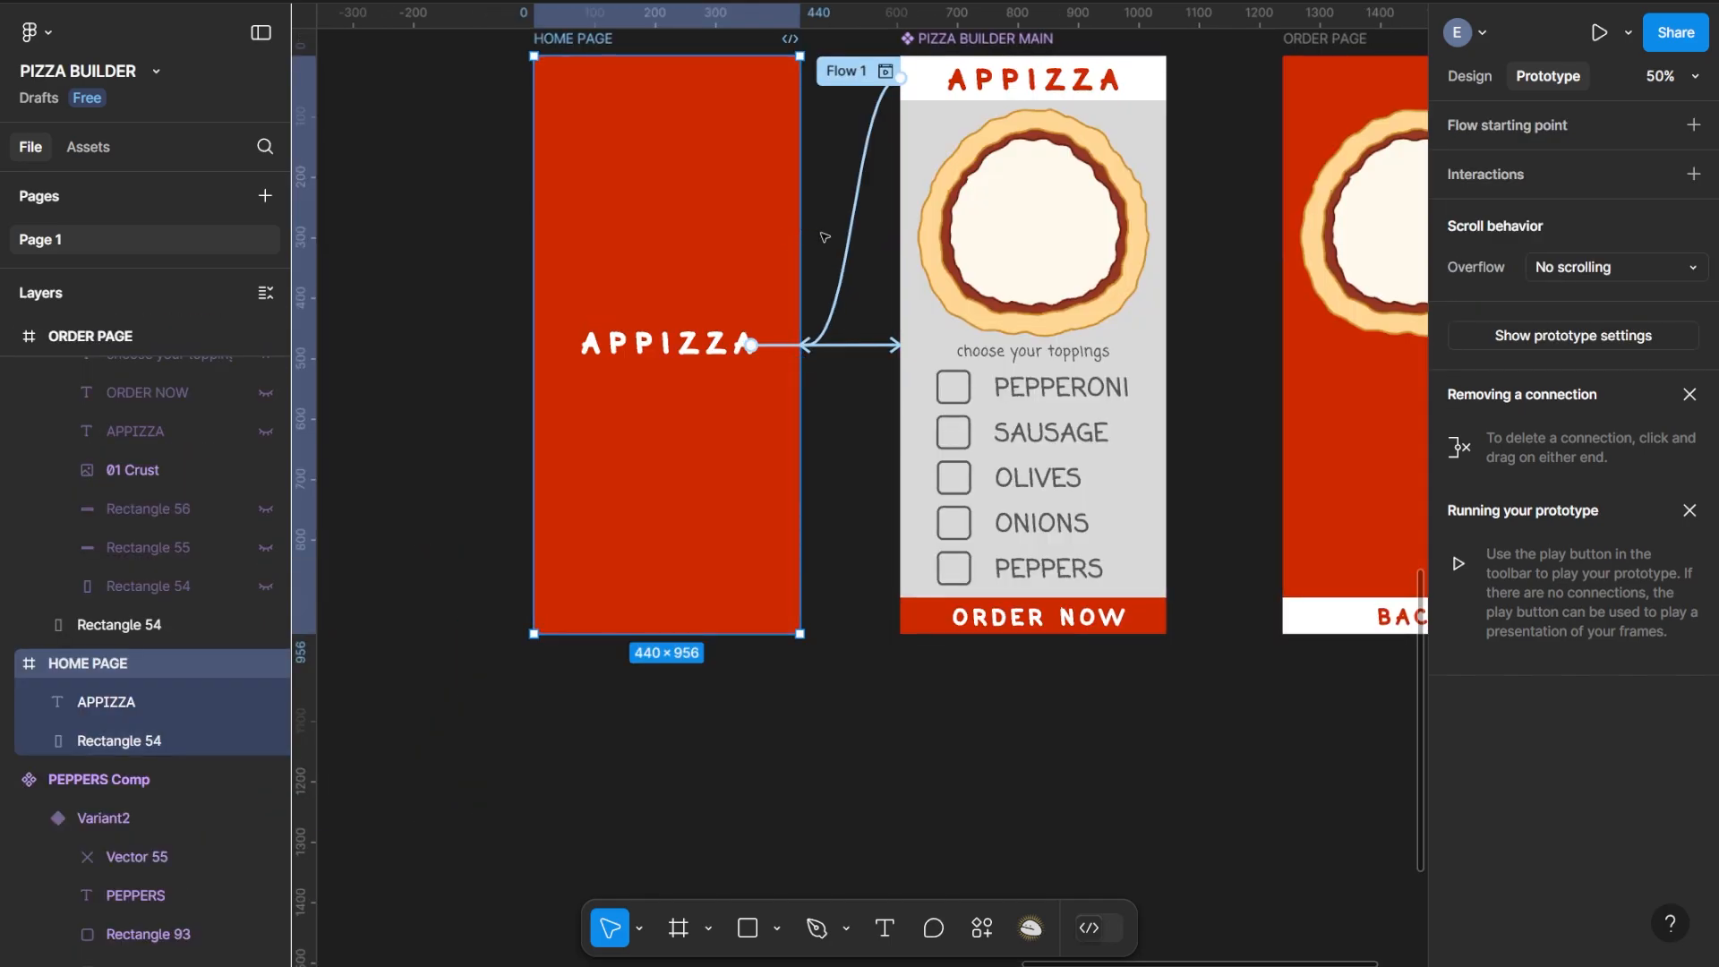
scroll(627, 179, up, 3)
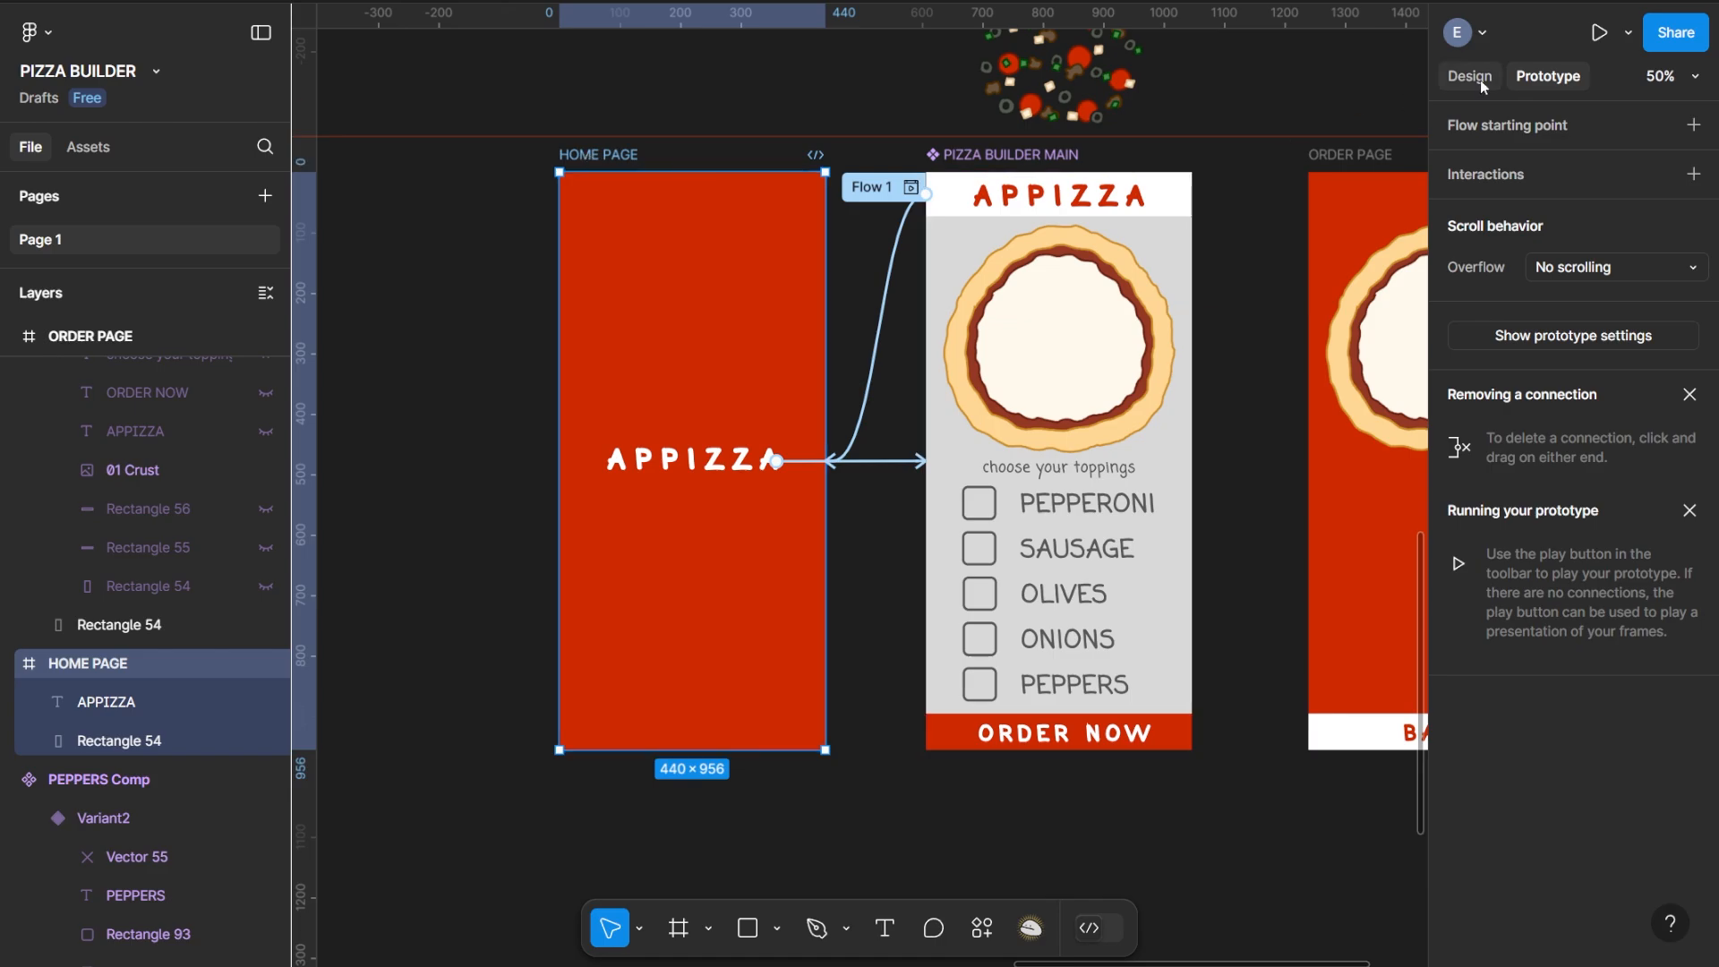
click(1600, 33)
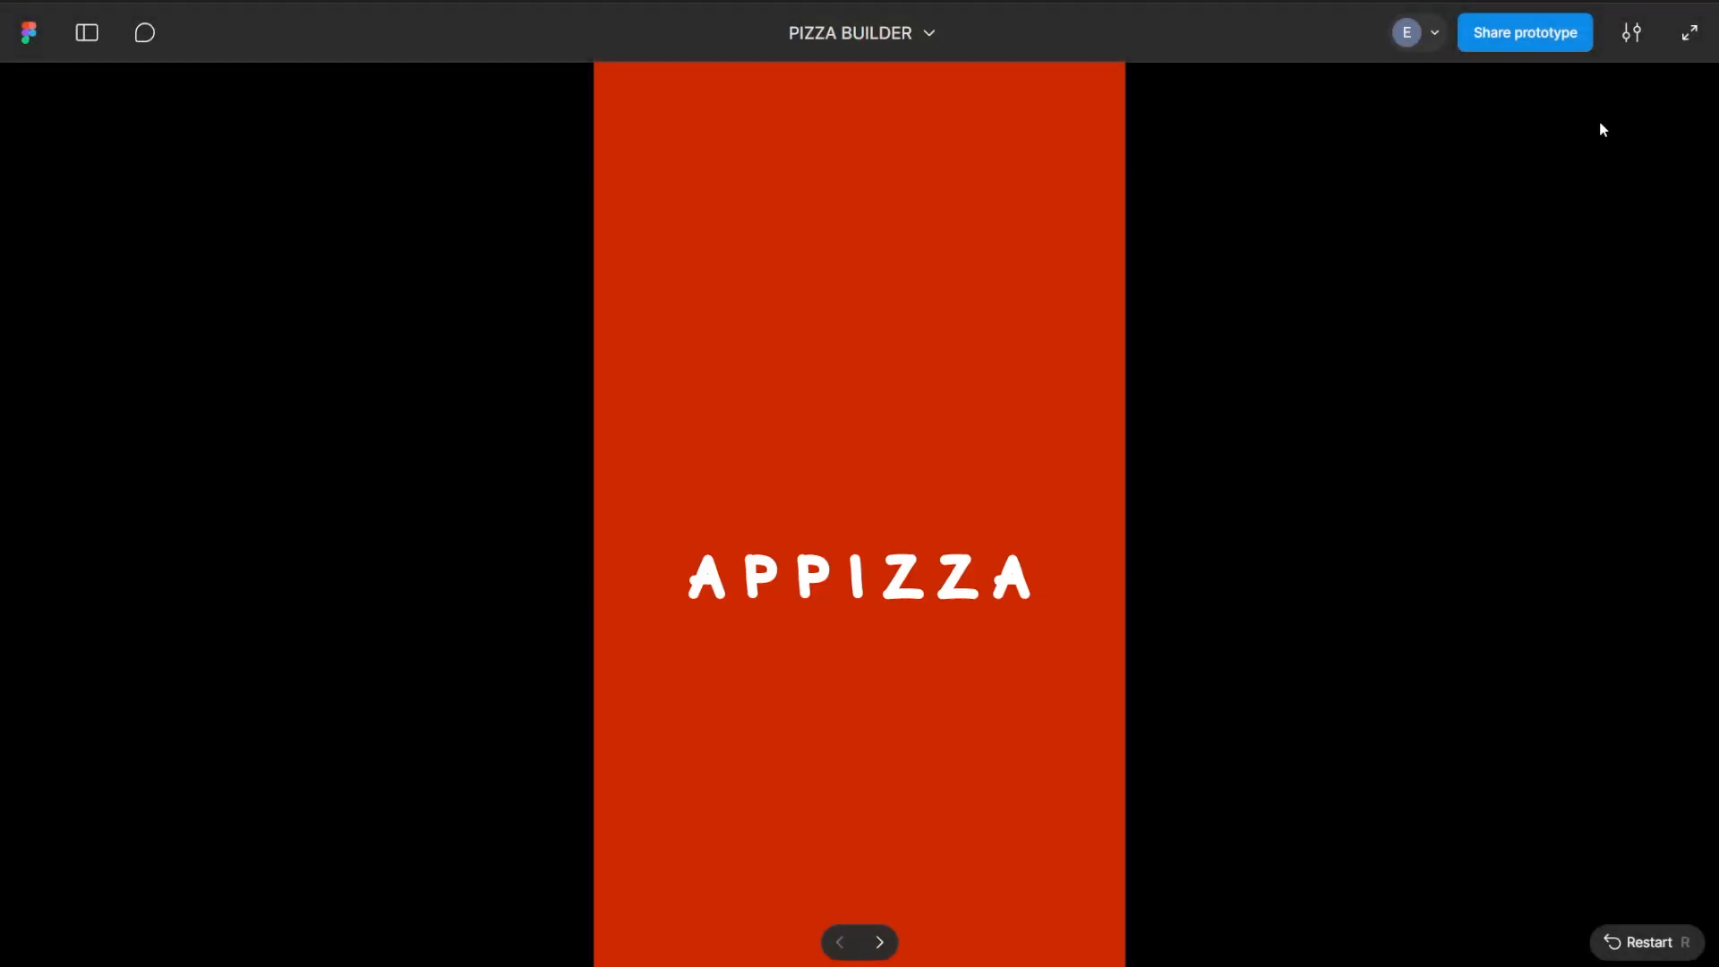
click(1631, 36)
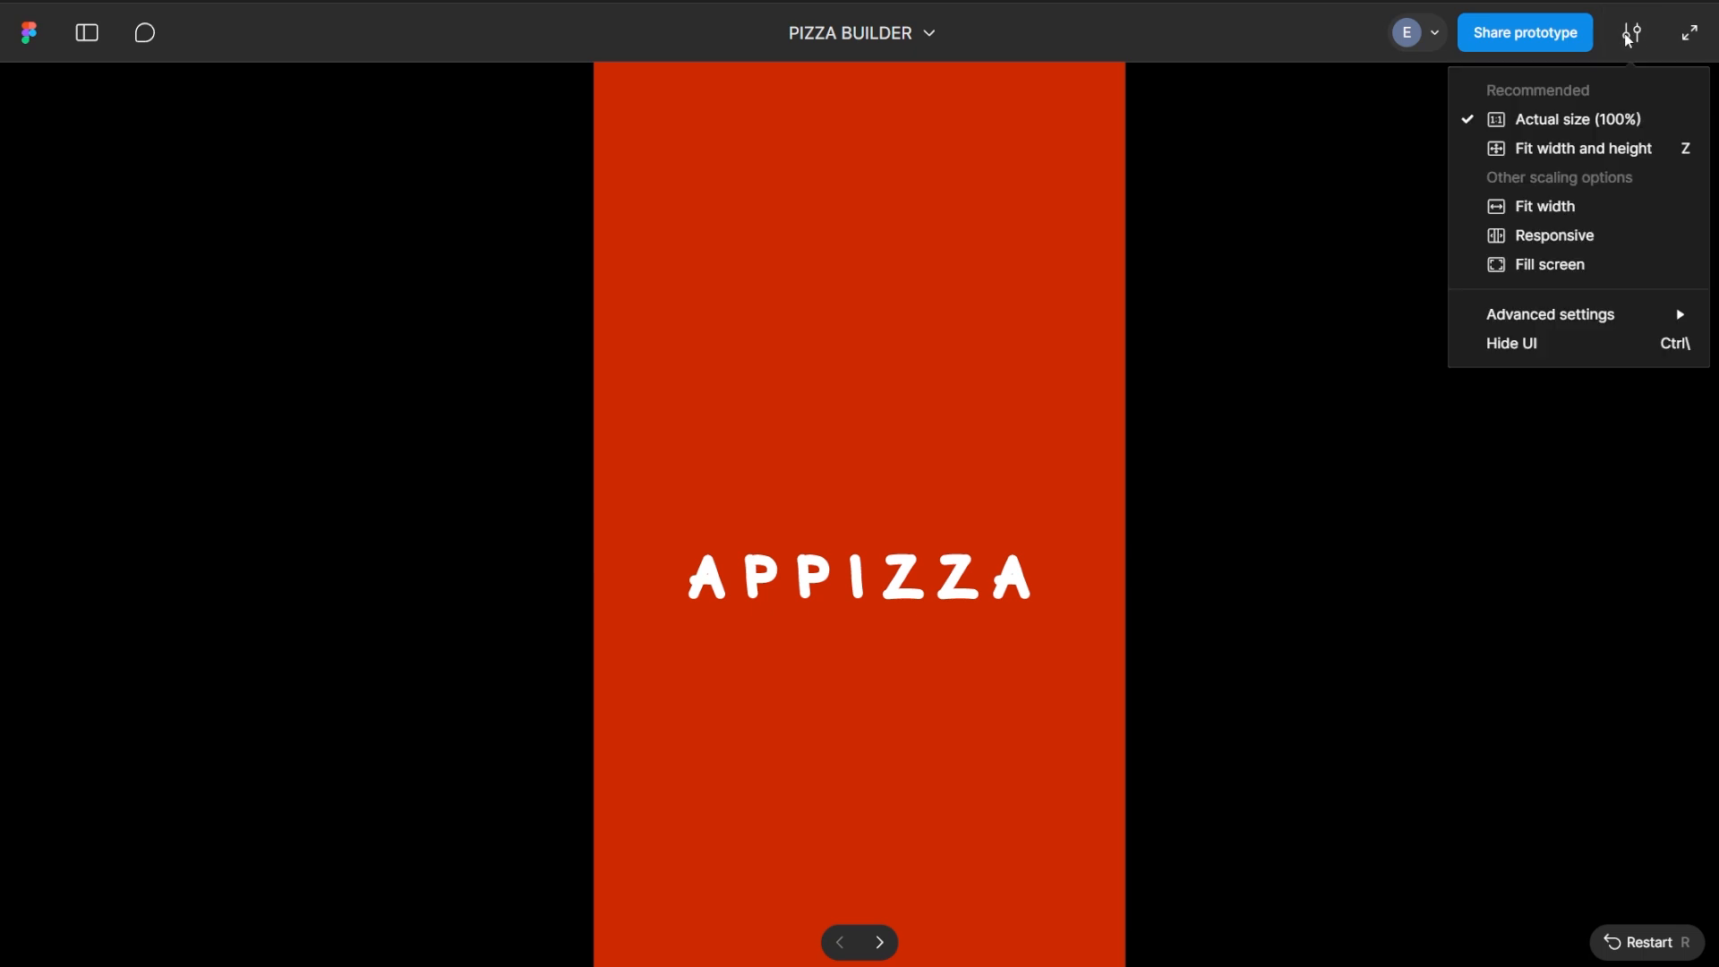
click(1569, 151)
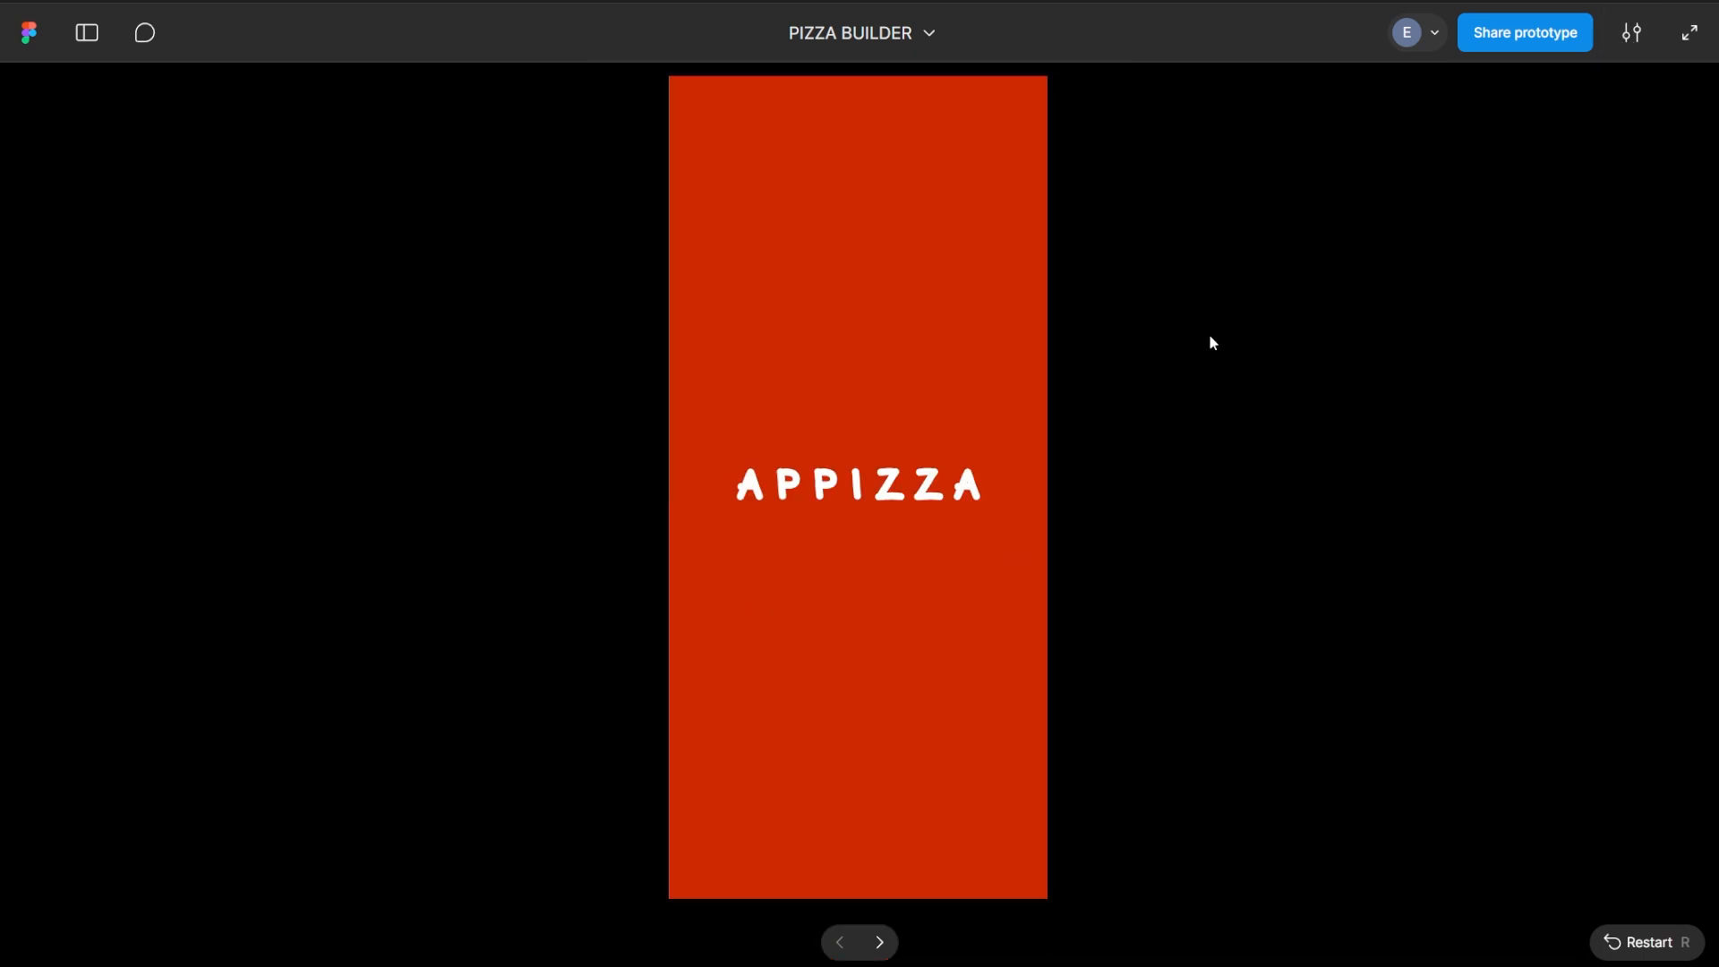
Test the prototype by entering the builder, choosing PEPPERONI and OLIVES, and ordering the pizza
click(889, 490)
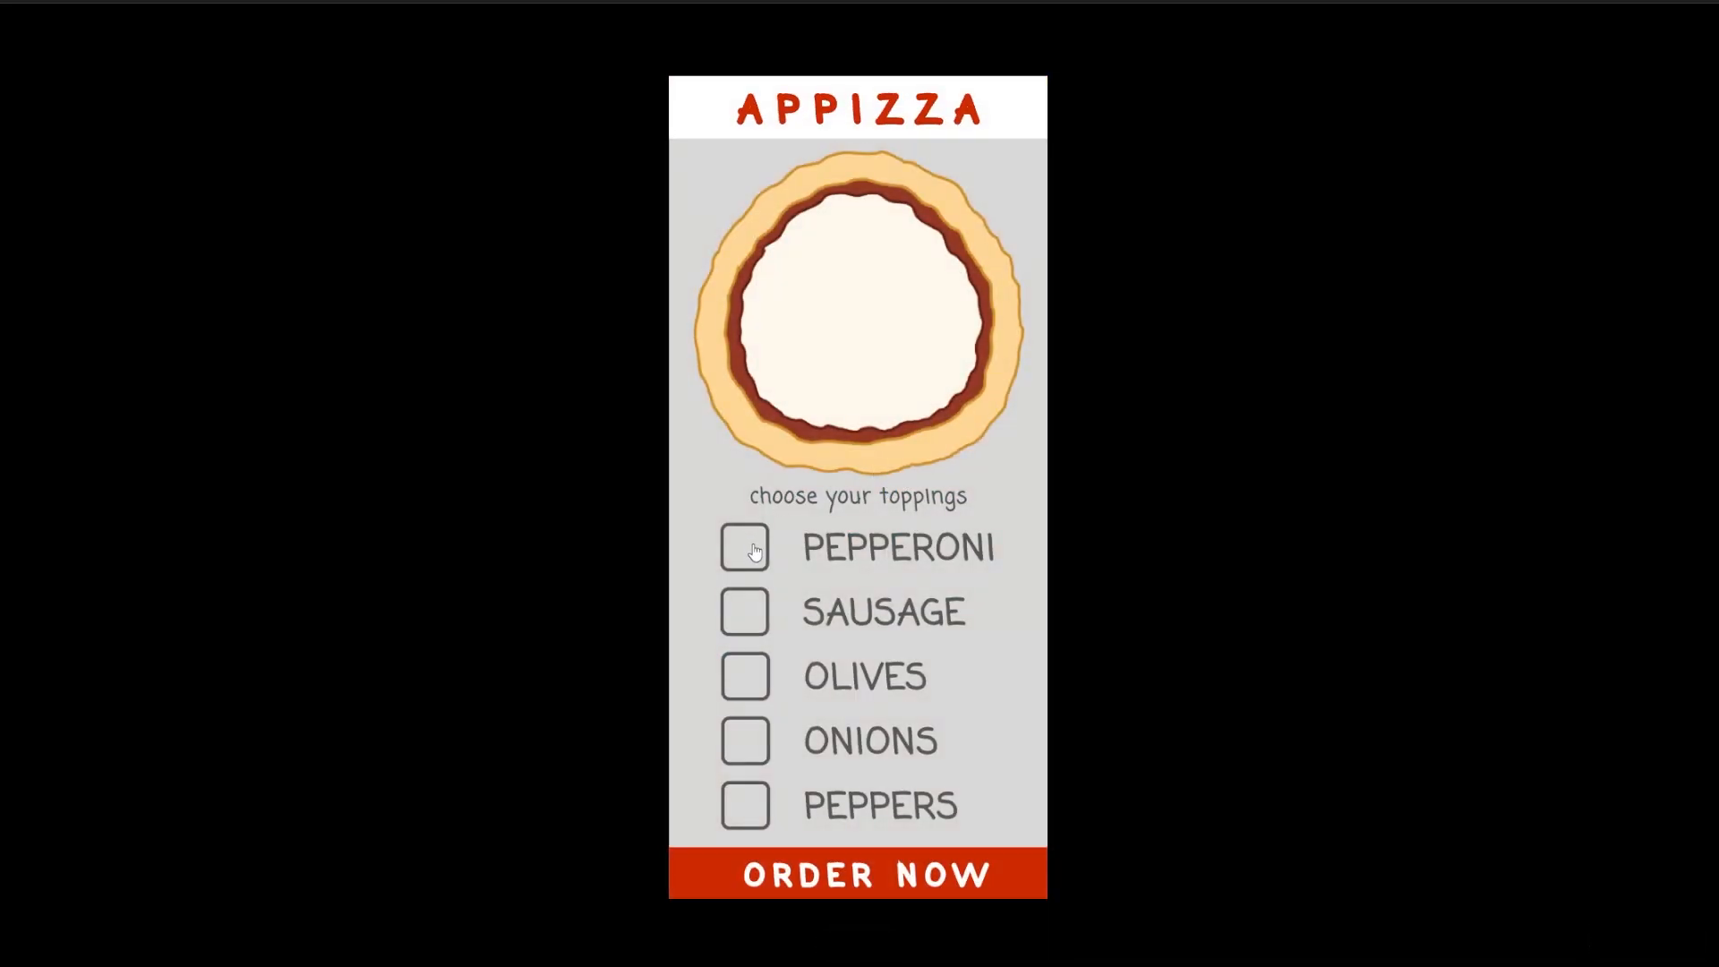
click(754, 552)
click(747, 687)
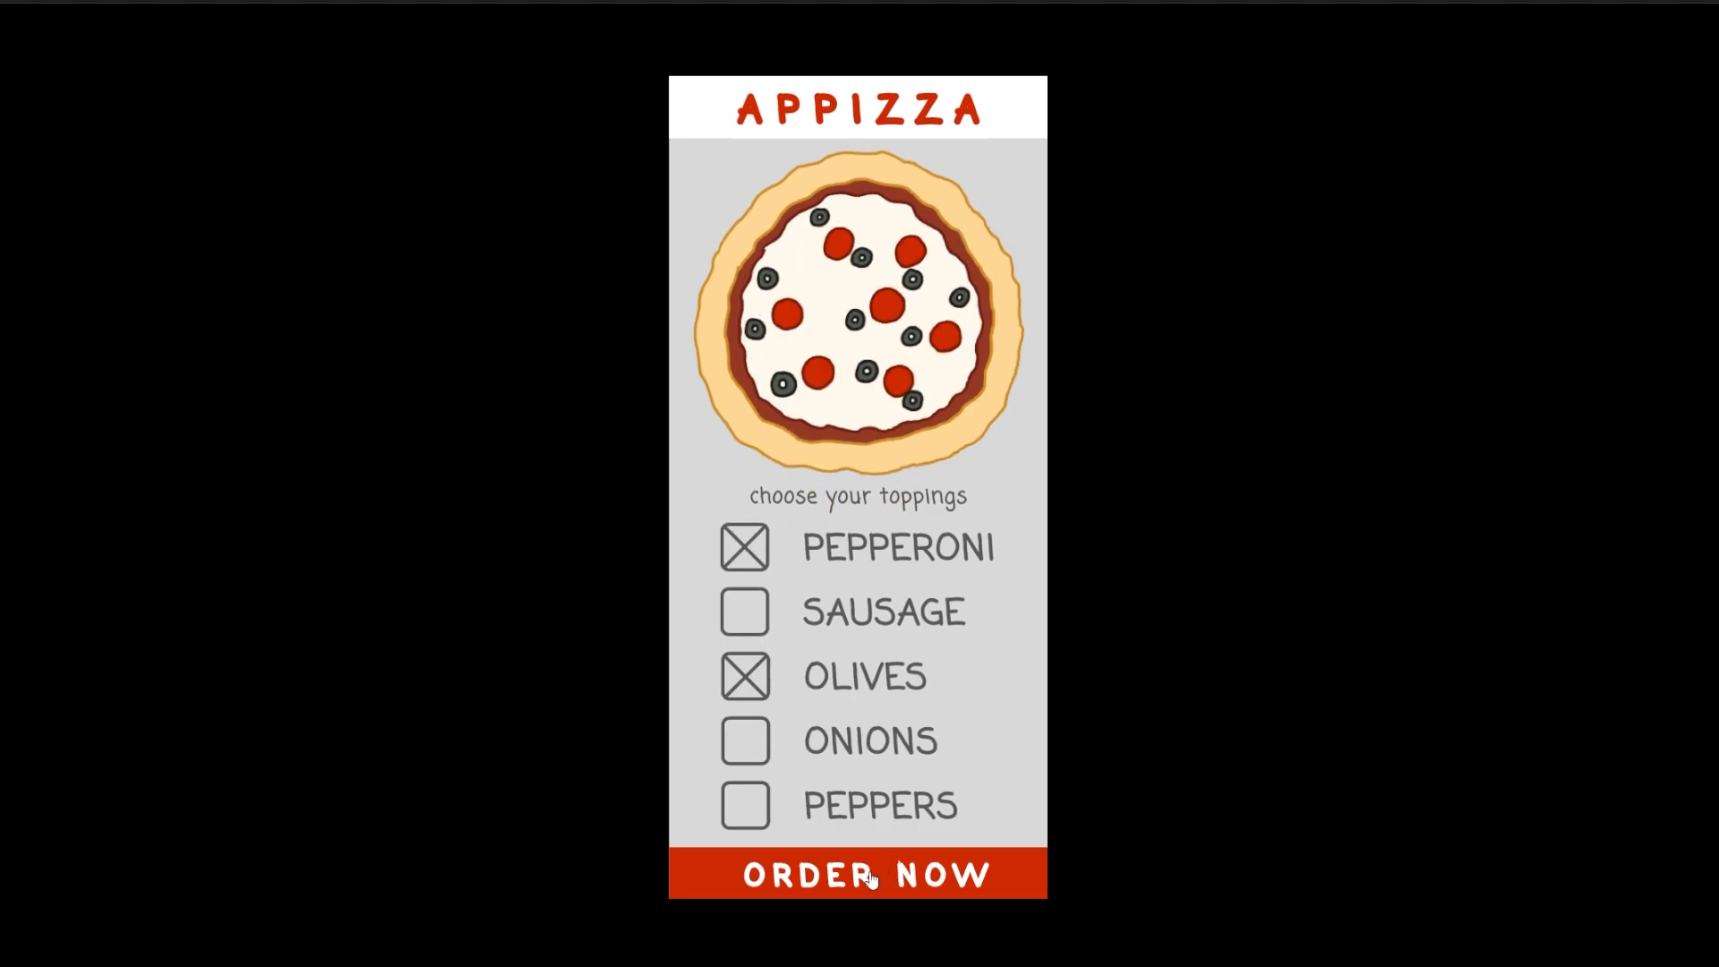
click(732, 876)
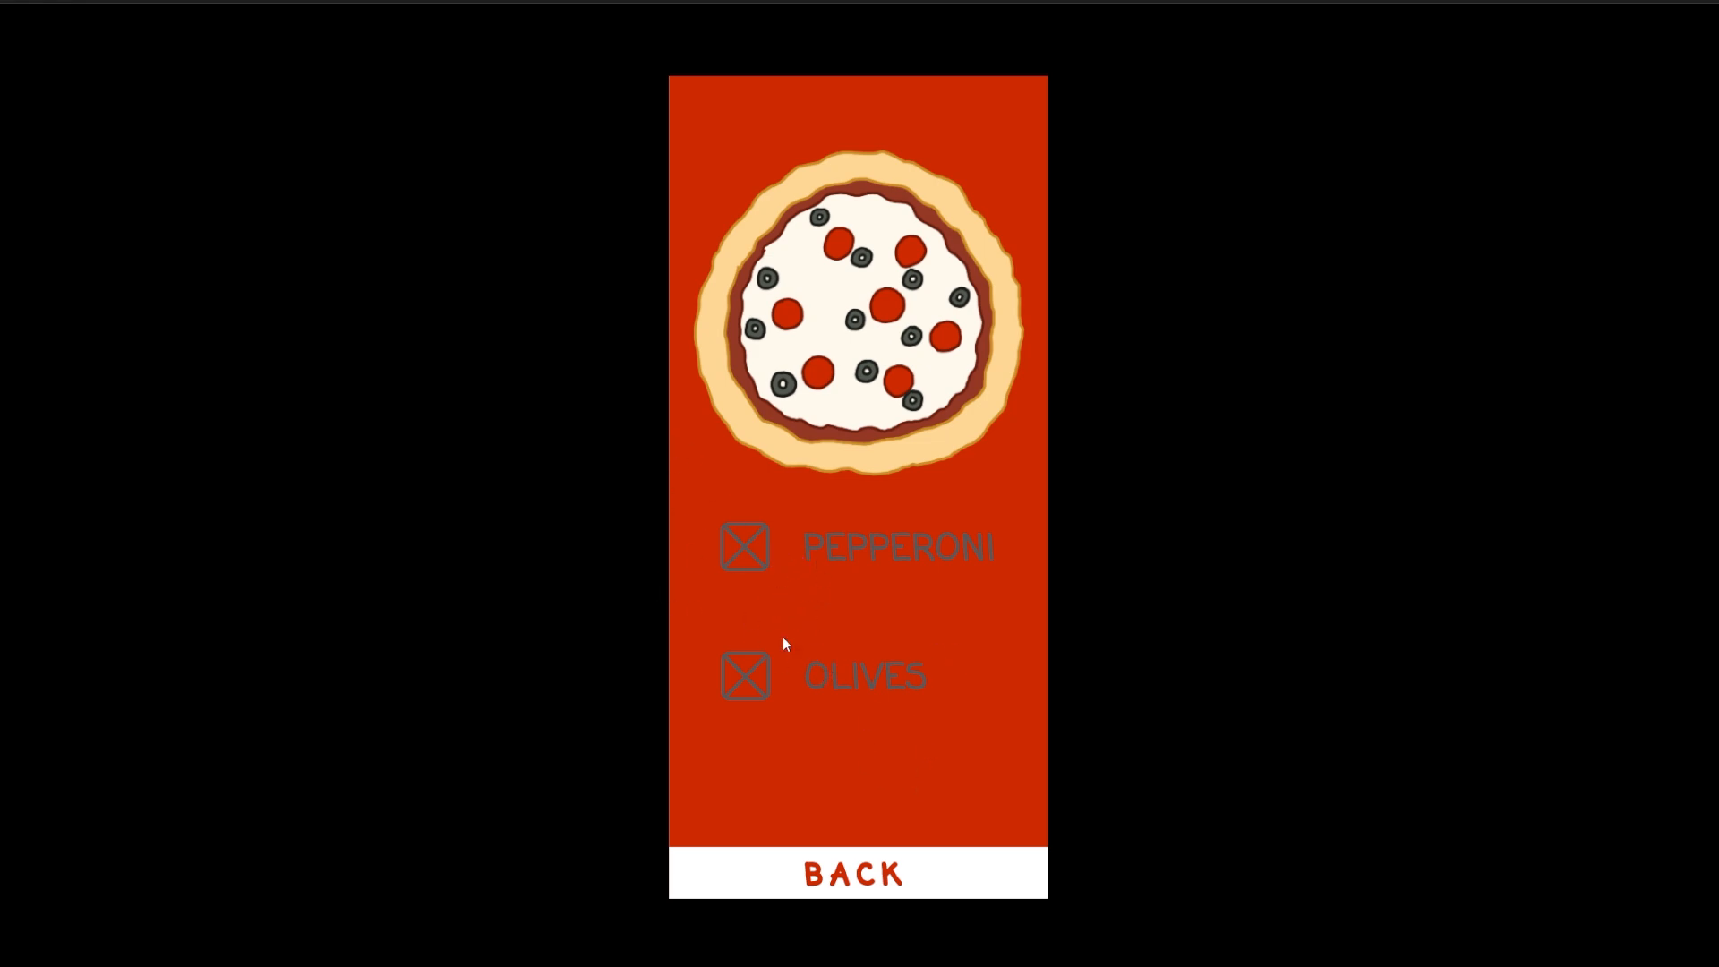
Test the BACK bar on the order page and the APPIZZA header link in the builder
click(955, 886)
click(879, 118)
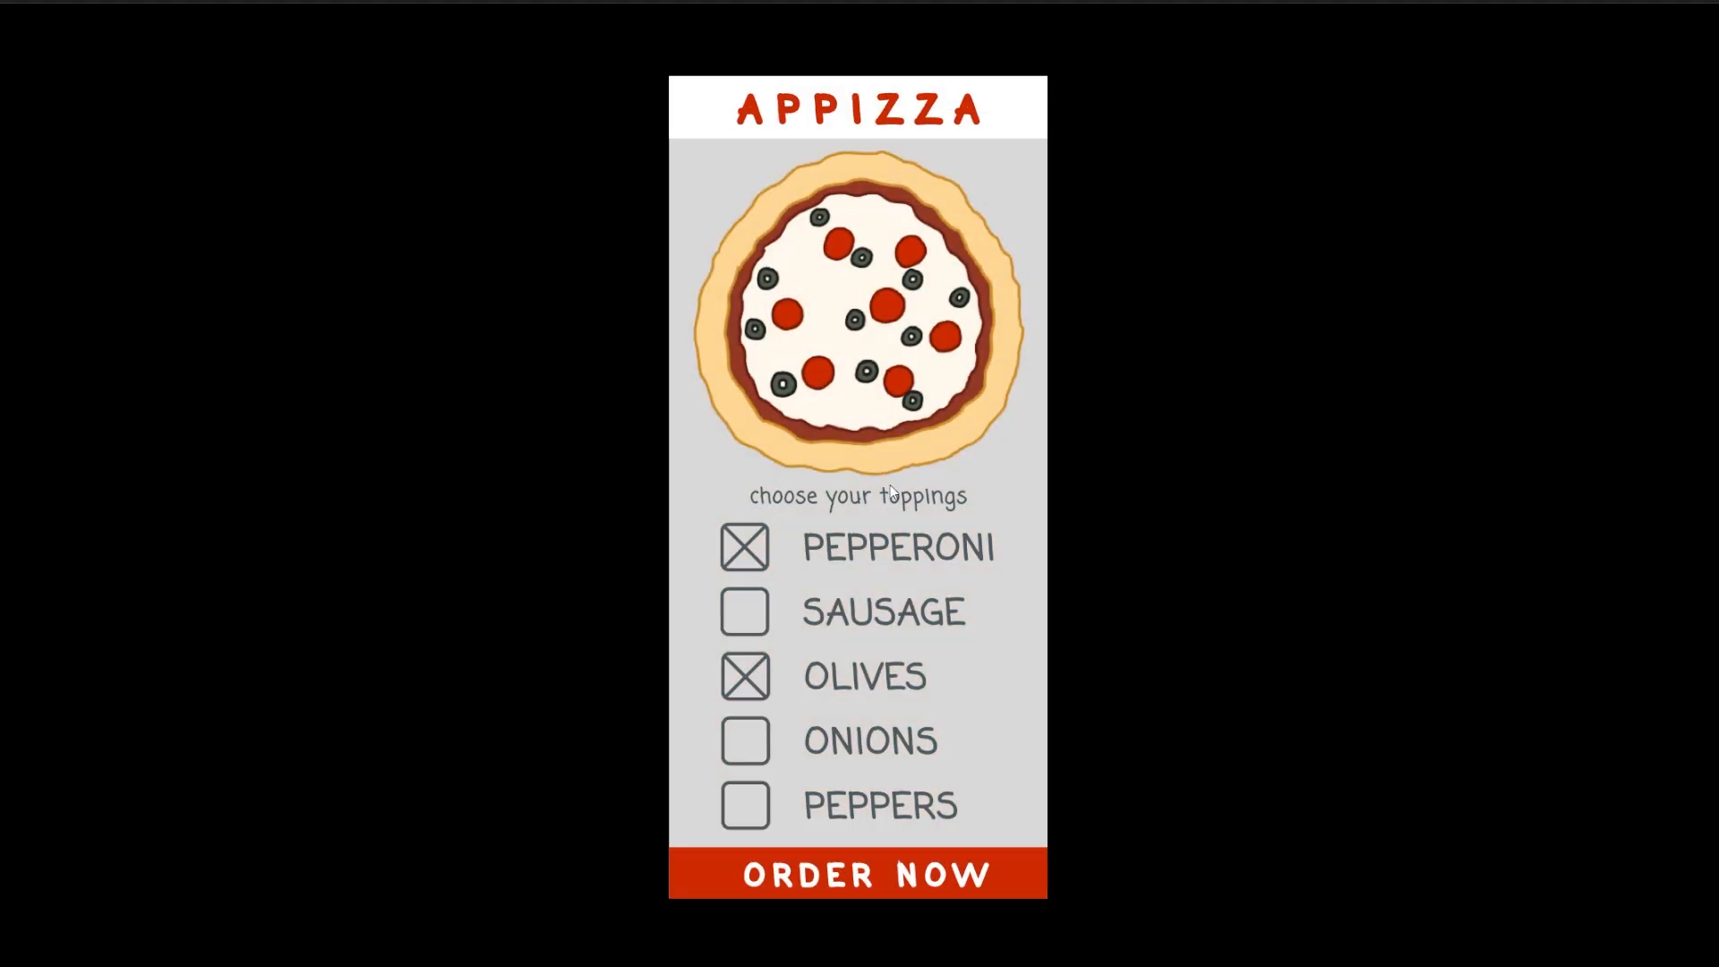
click(878, 125)
Test adding SAUSAGE, ONIONS and PEPPERS and removing OLIVES and SAUSAGE, and order the pizza again
click(745, 612)
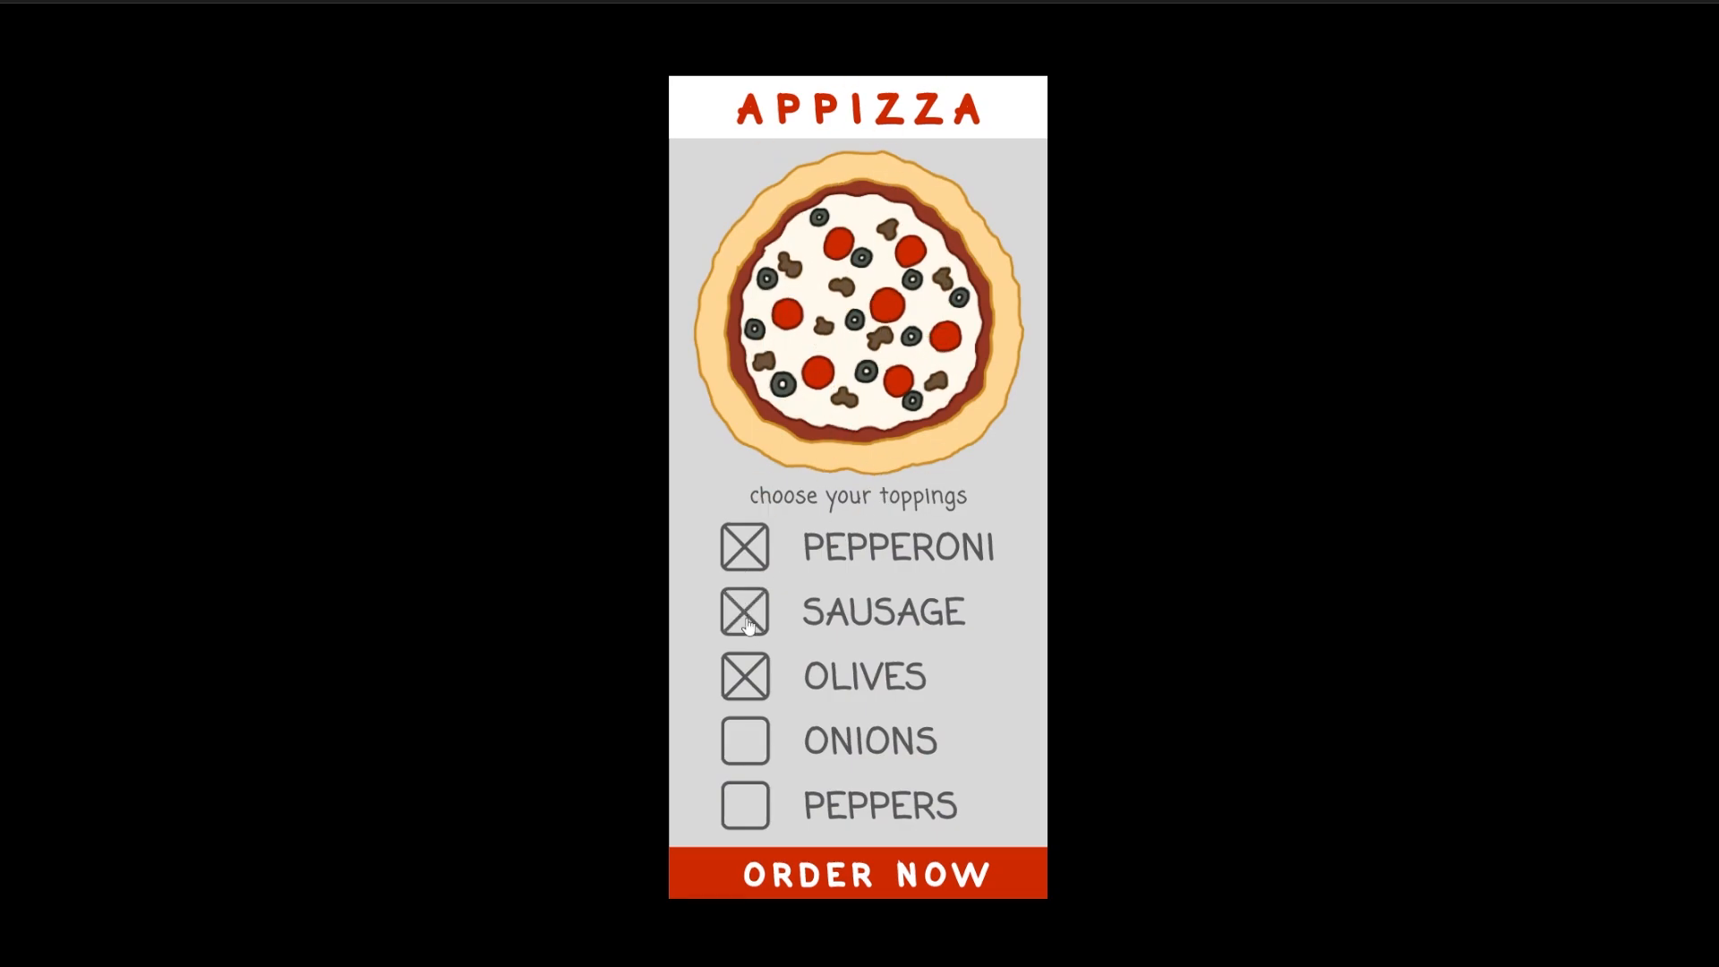
click(745, 740)
click(745, 803)
click(745, 676)
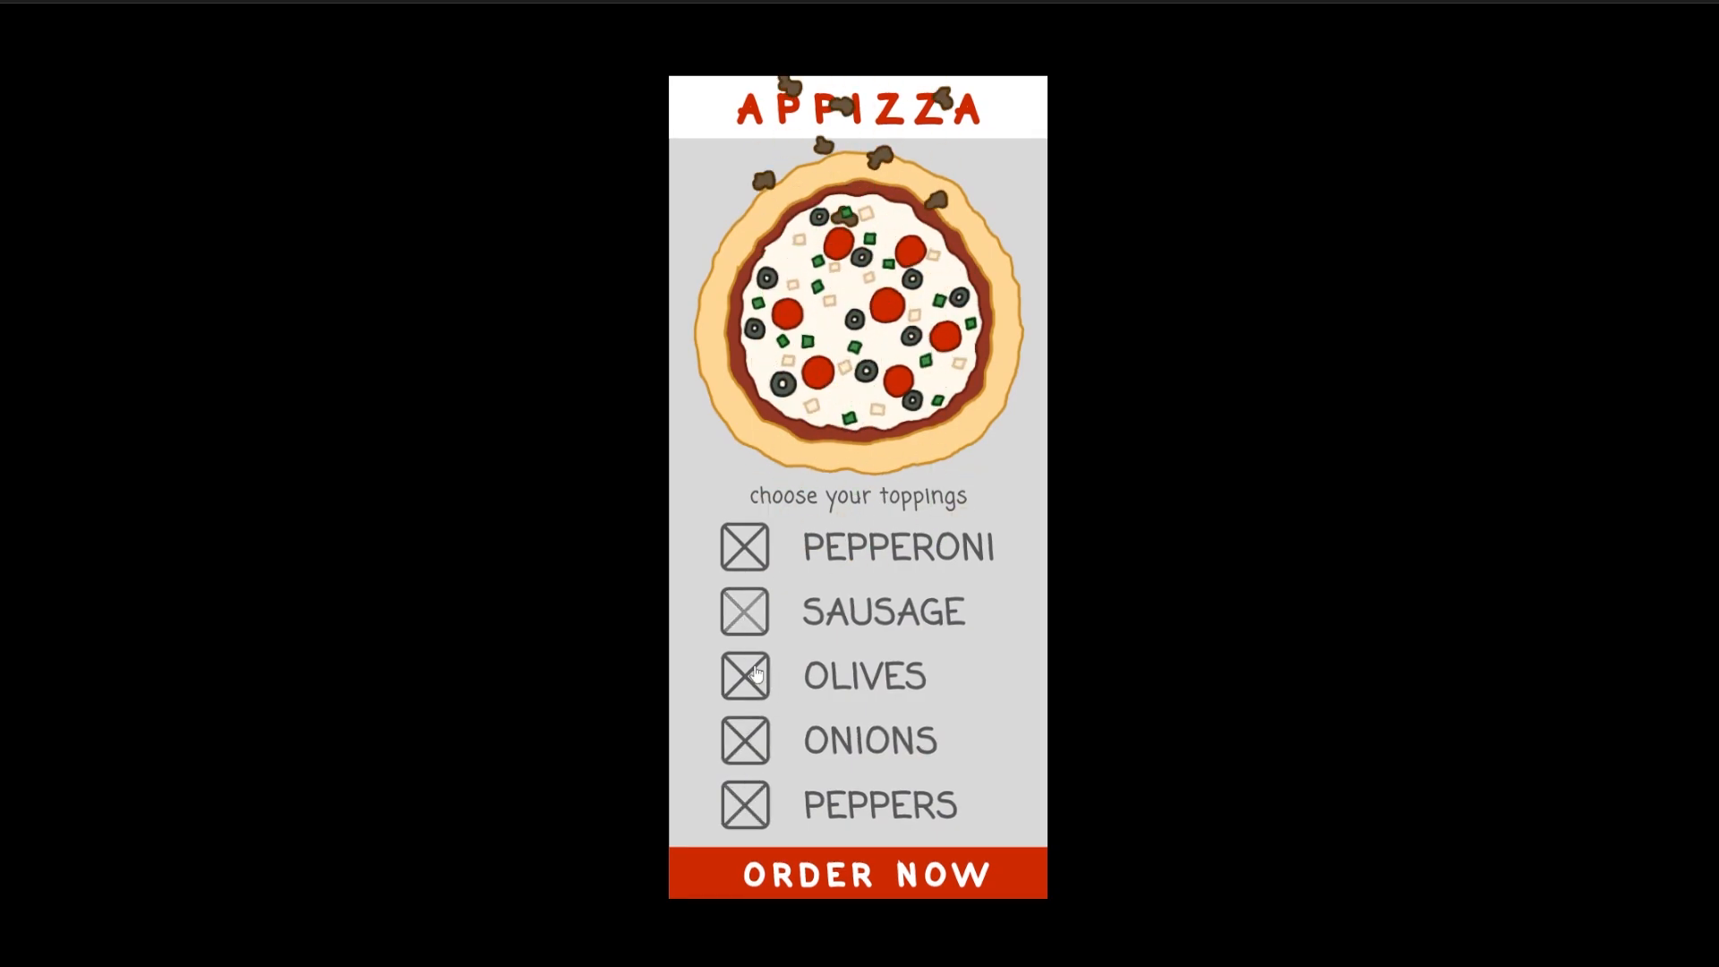
click(745, 612)
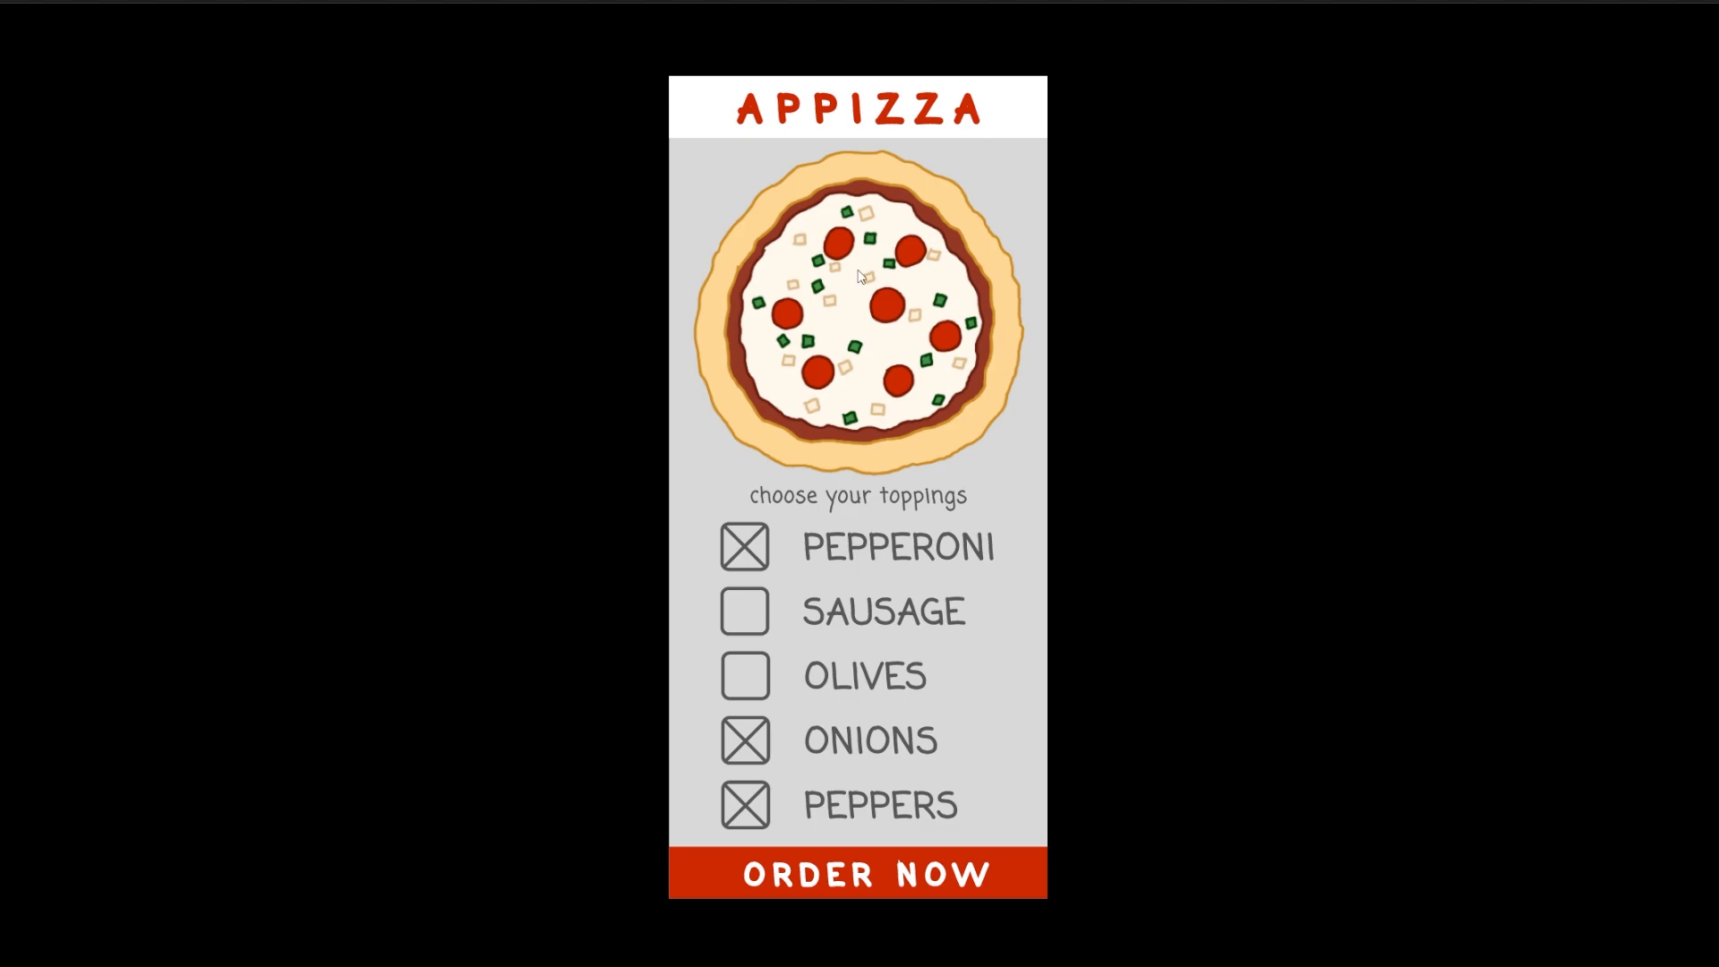
click(894, 873)
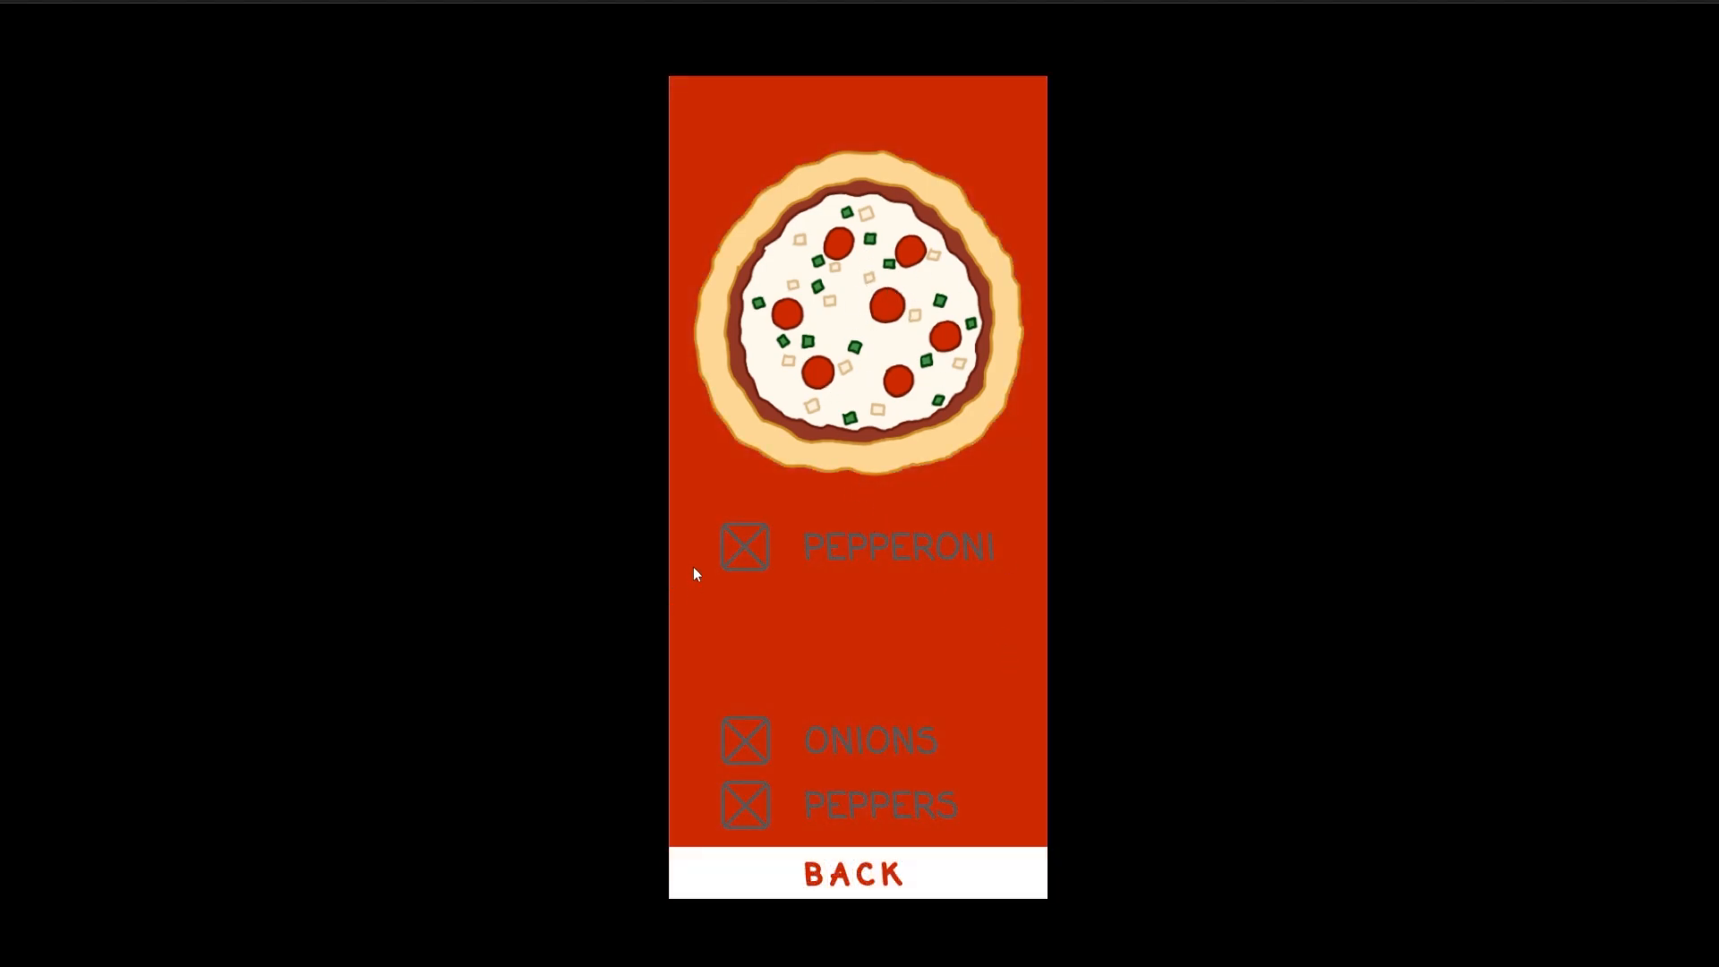
Test unticking PEPPERONI, ONIONS and PEPPERS on the order page of the prototype
click(746, 554)
click(740, 744)
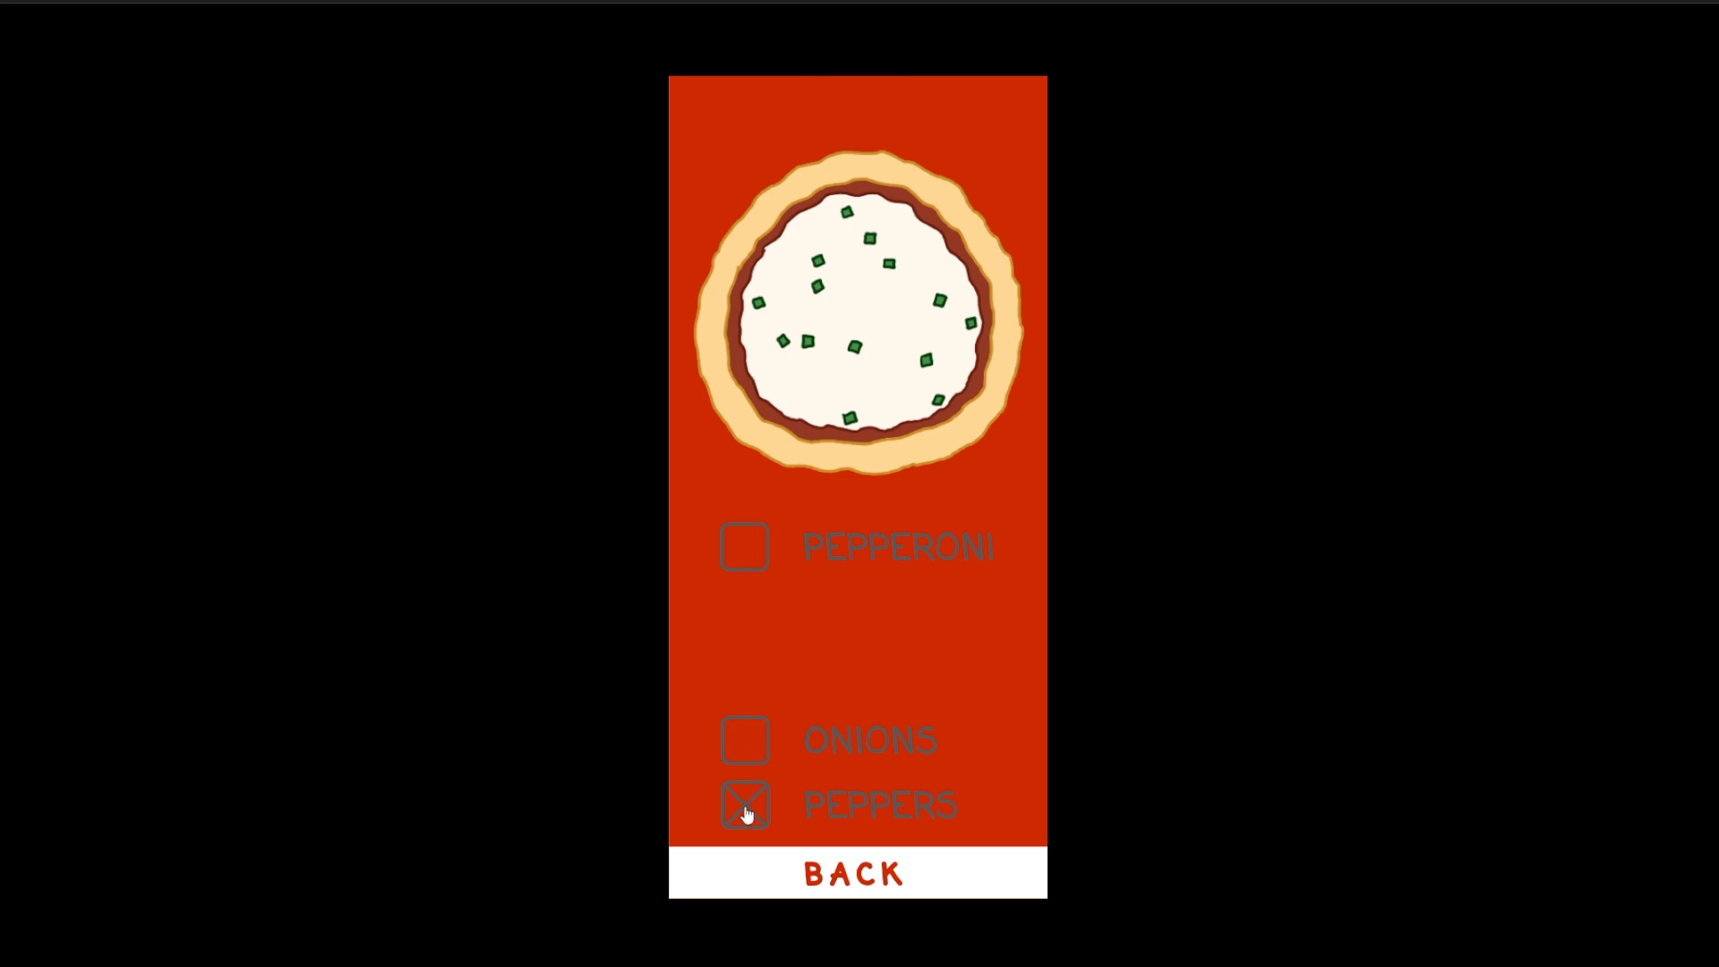
click(747, 806)
click(742, 875)
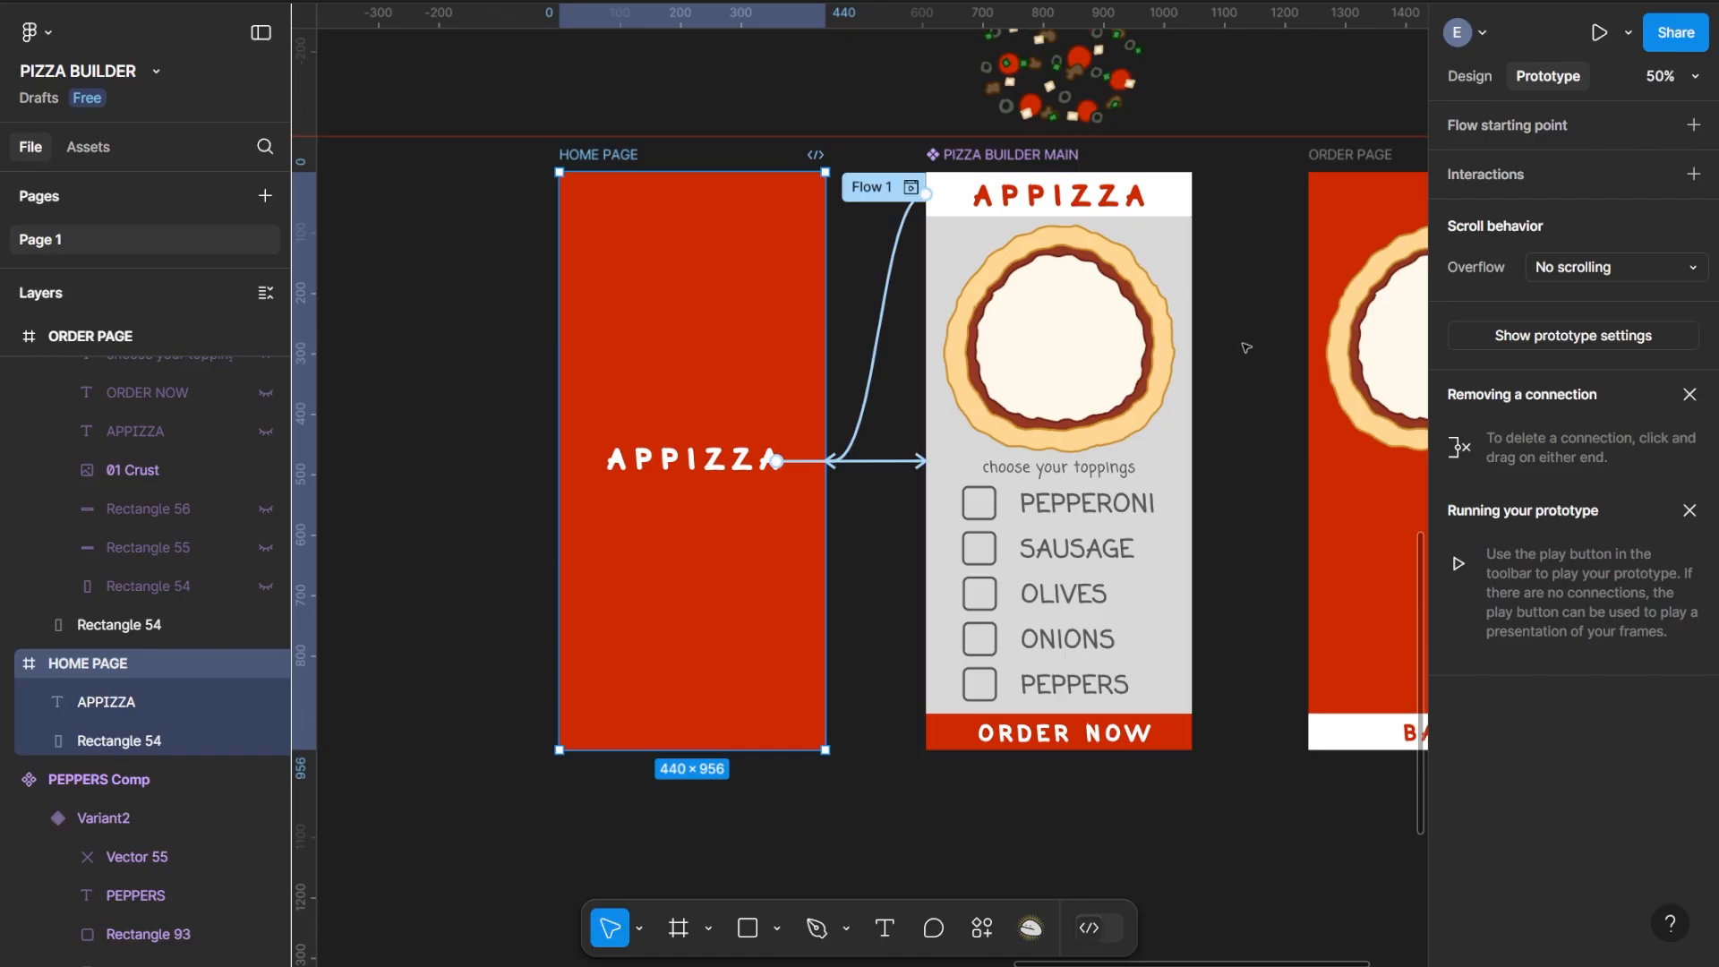
Unhide the cross, label and checkbox layers of PEPPERS Comp and ONIONS Comp on ORDER PAGE
scroll(663, 240, down, 3)
scroll(664, 240, up, 2)
click(965, 292)
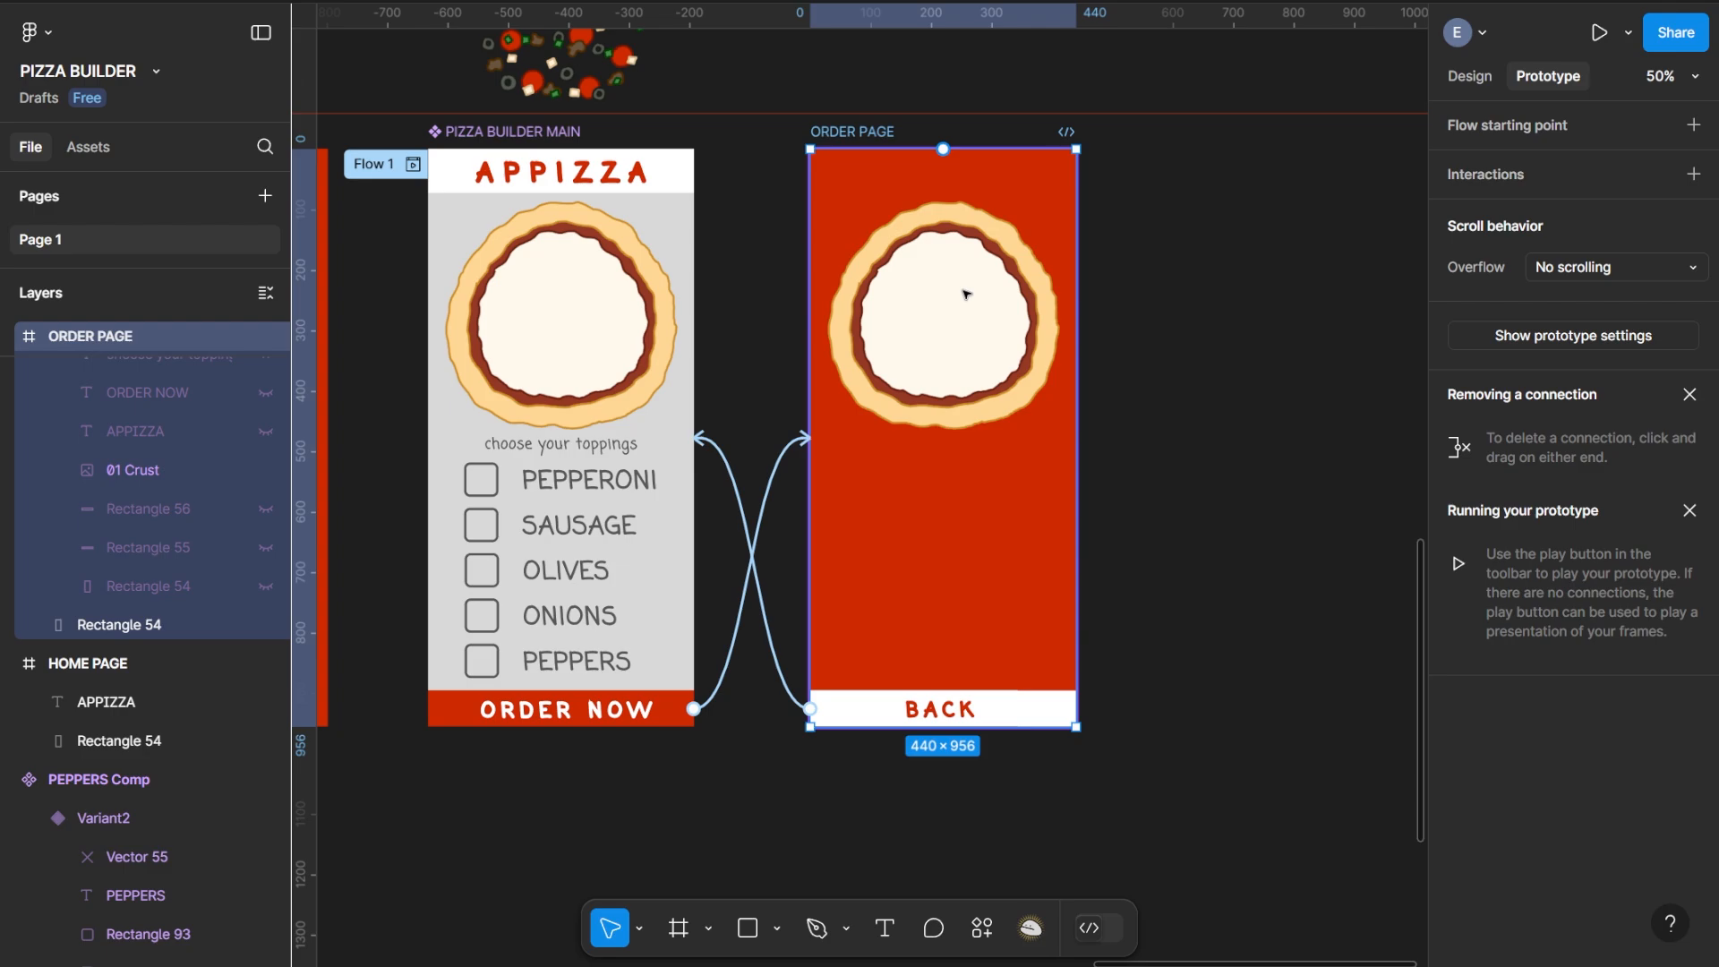
scroll(111, 440, up, 5)
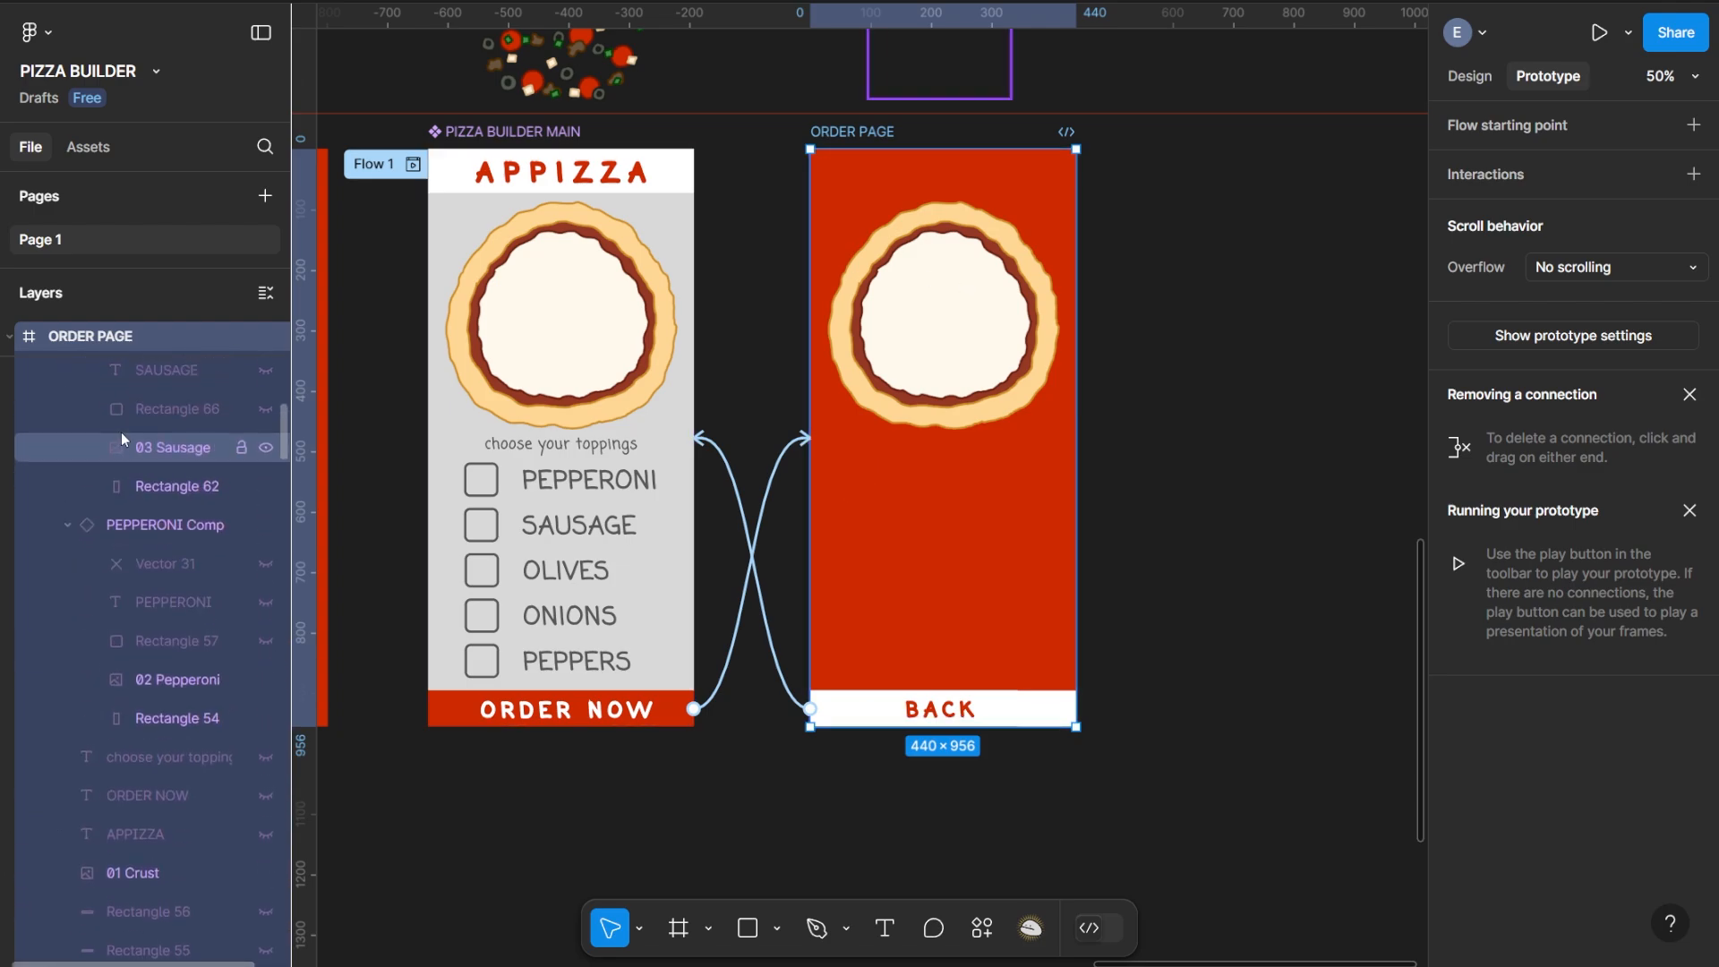
scroll(125, 475, up, 5)
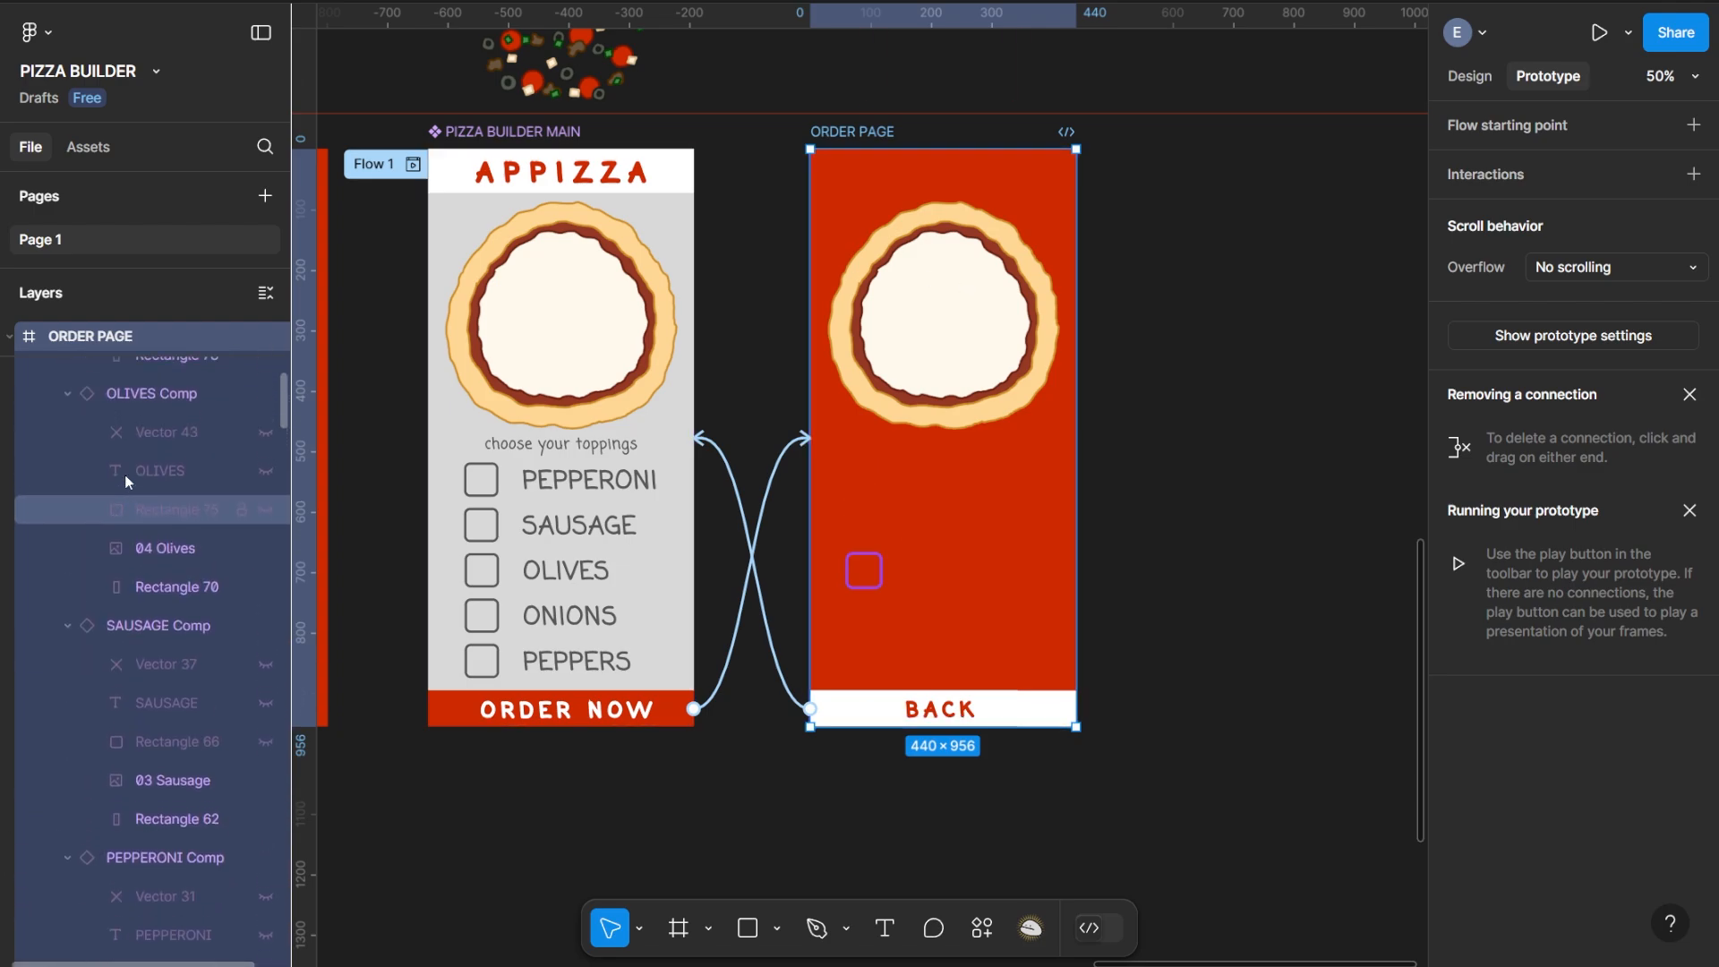
scroll(125, 475, up, 10)
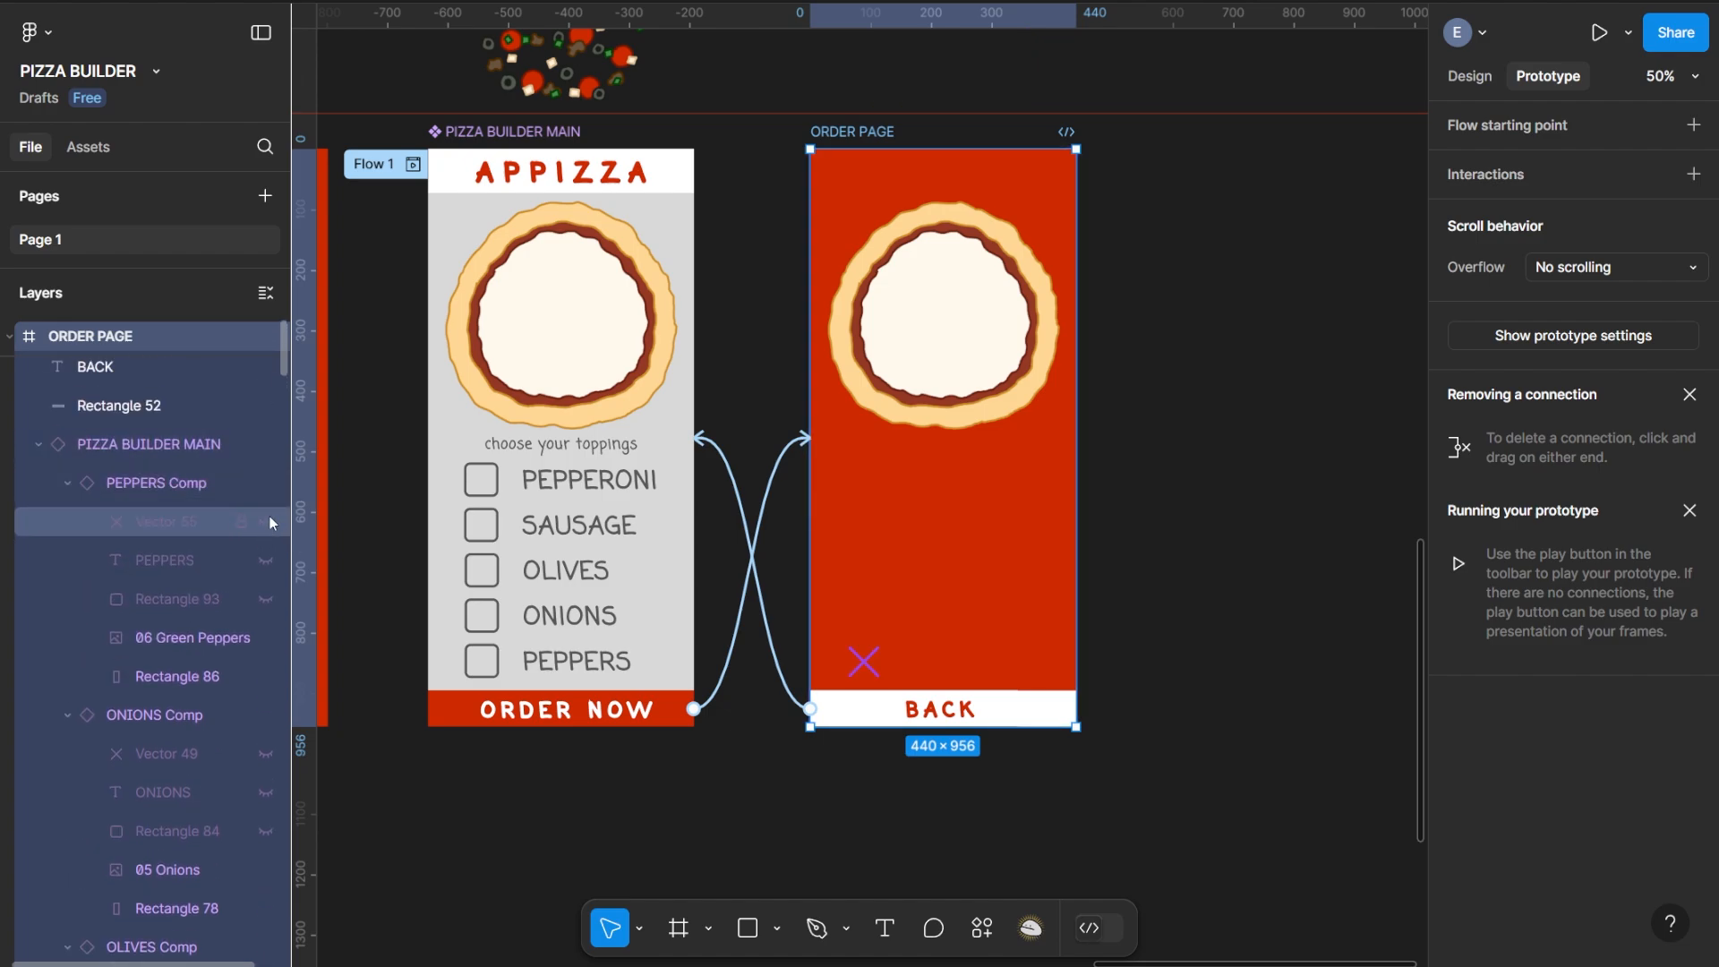
scroll(269, 638, down, 3)
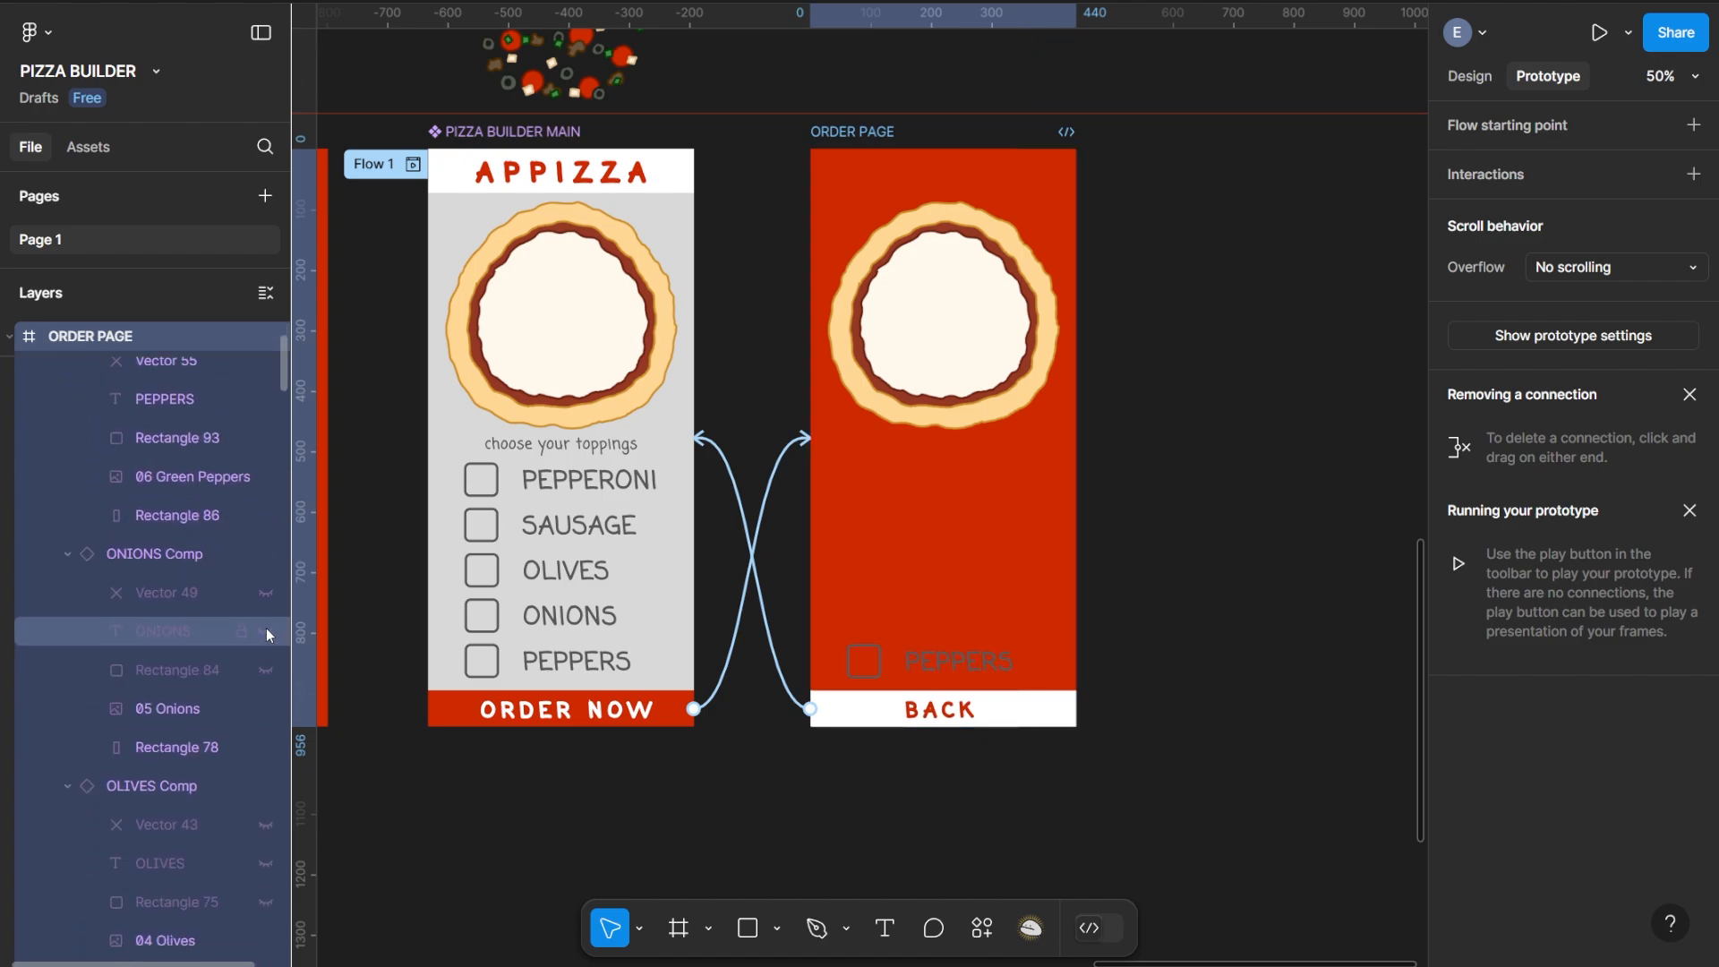
click(266, 592)
click(268, 632)
click(265, 667)
Unhide the cross, label and checkbox layers of OLIVES Comp and SAUSAGE Comp on ORDER PAGE
scroll(266, 662, down, 3)
scroll(265, 647, down, 2)
click(266, 583)
click(266, 621)
click(266, 660)
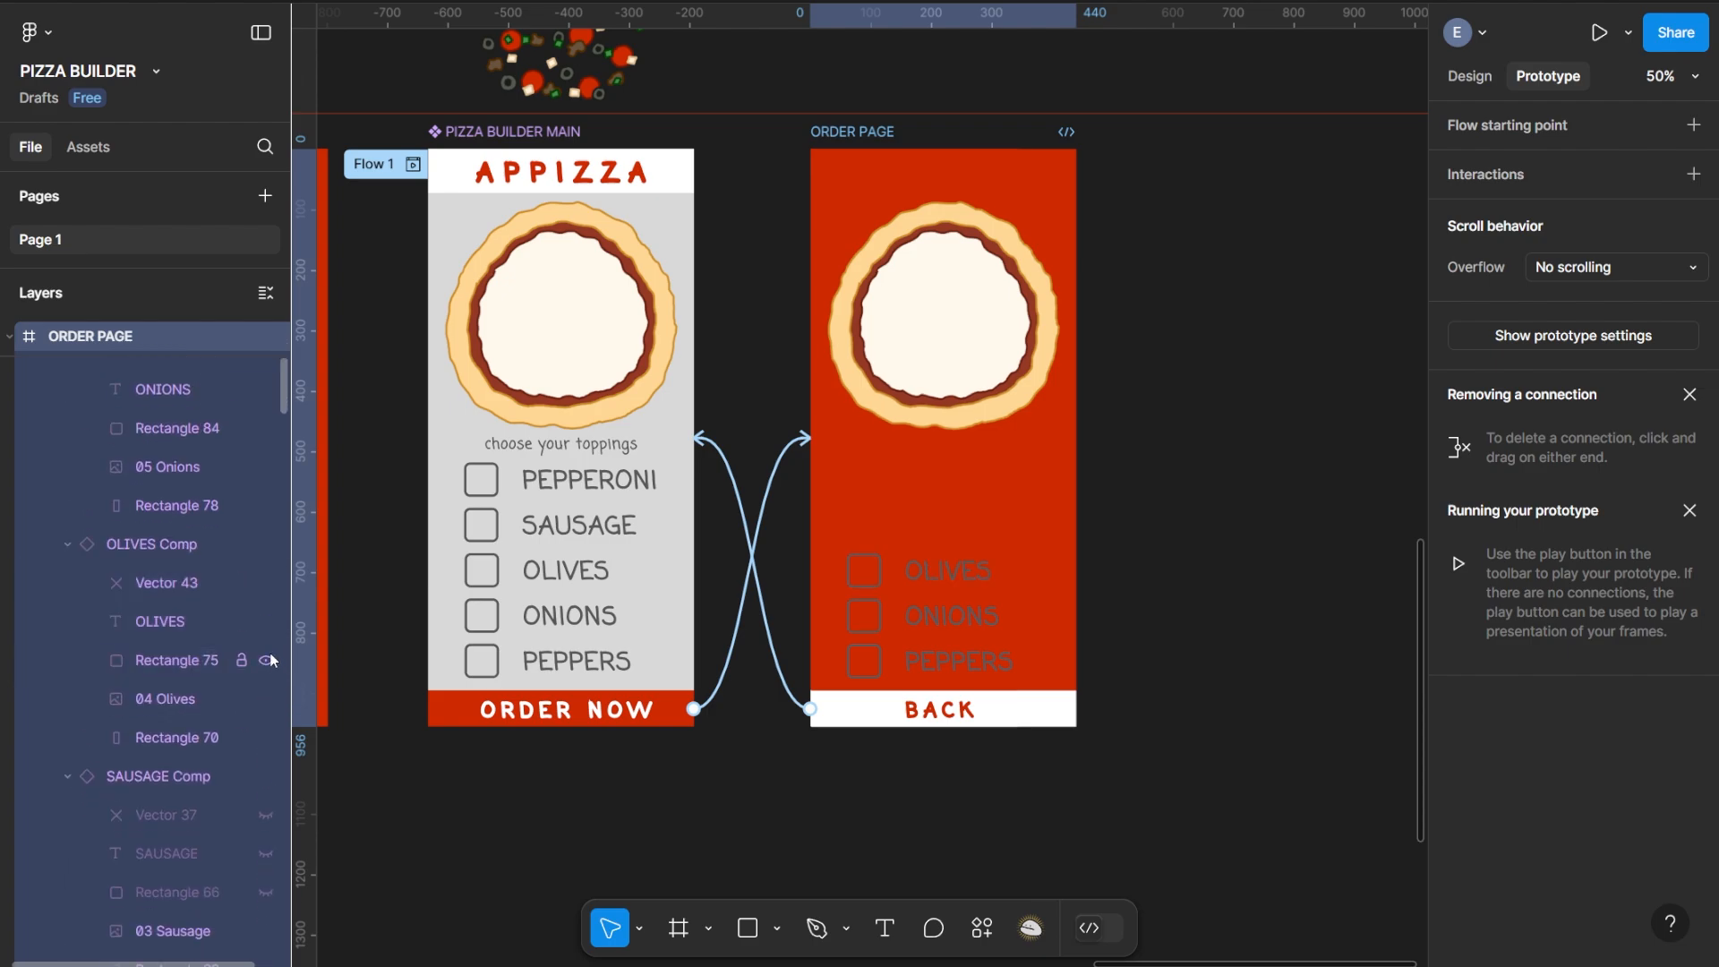
scroll(268, 659, down, 3)
click(266, 654)
click(266, 692)
click(266, 732)
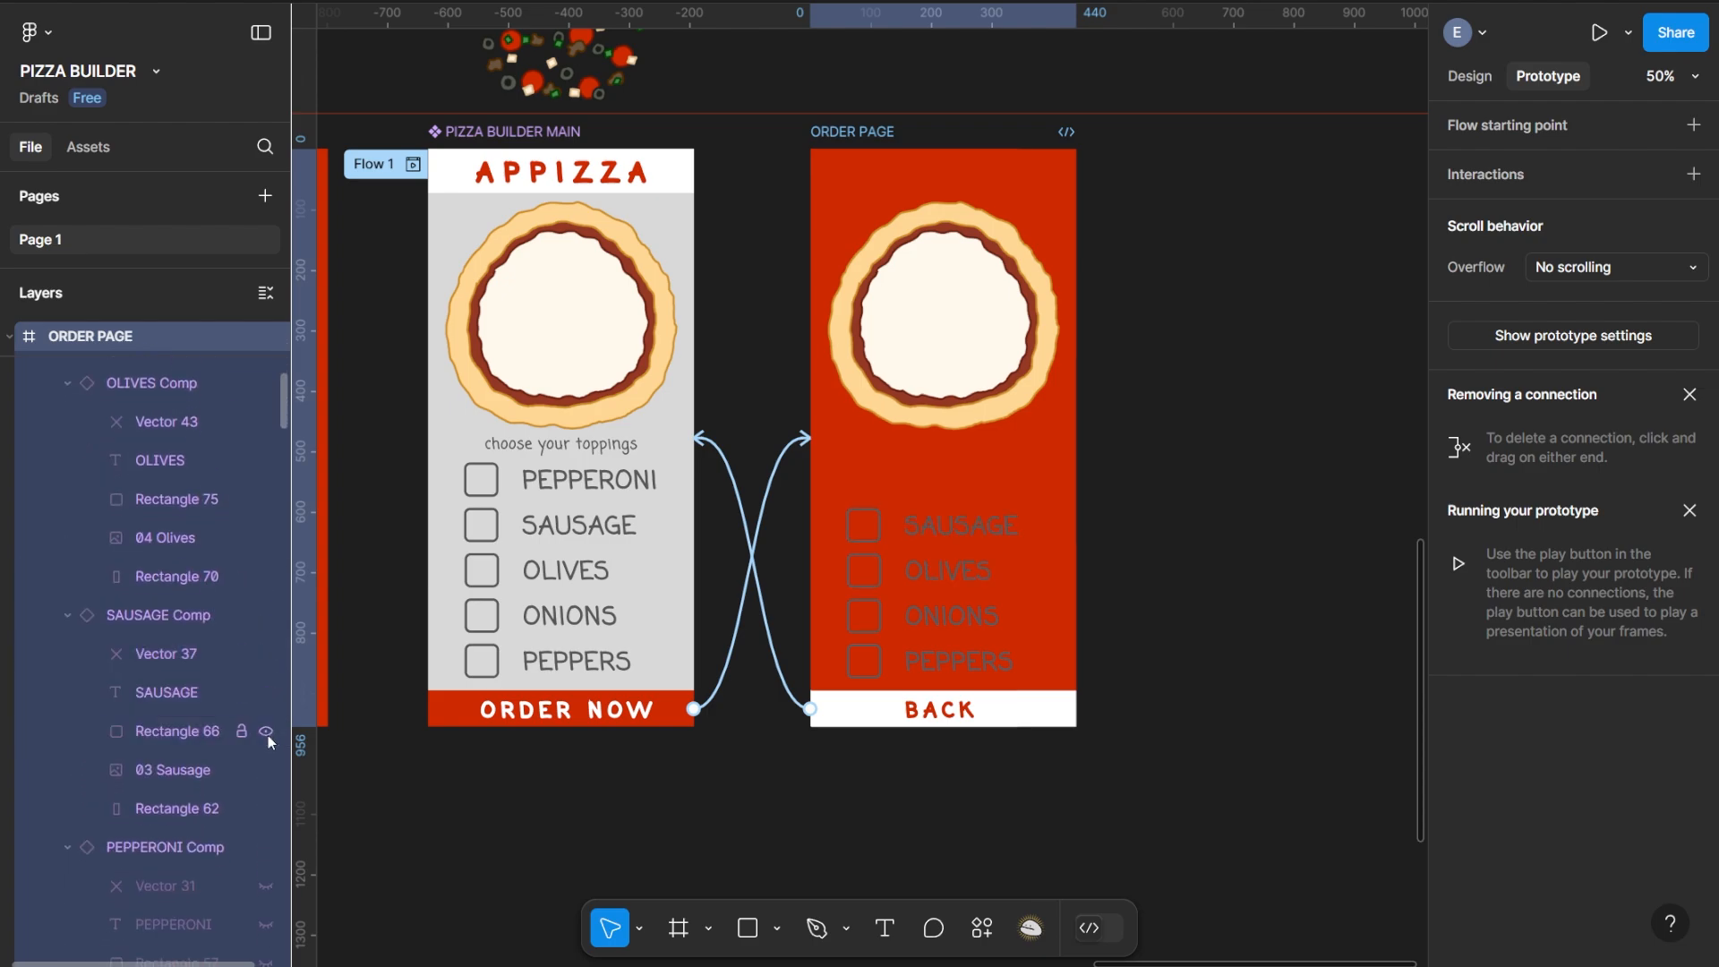
Unhide Vector 31, the PEPPERONI label and Rectangle 57 in PEPPERONI Comp on ORDER PAGE
scroll(255, 658, down, 3)
click(266, 726)
click(266, 763)
click(266, 802)
scroll(254, 797, down, 3)
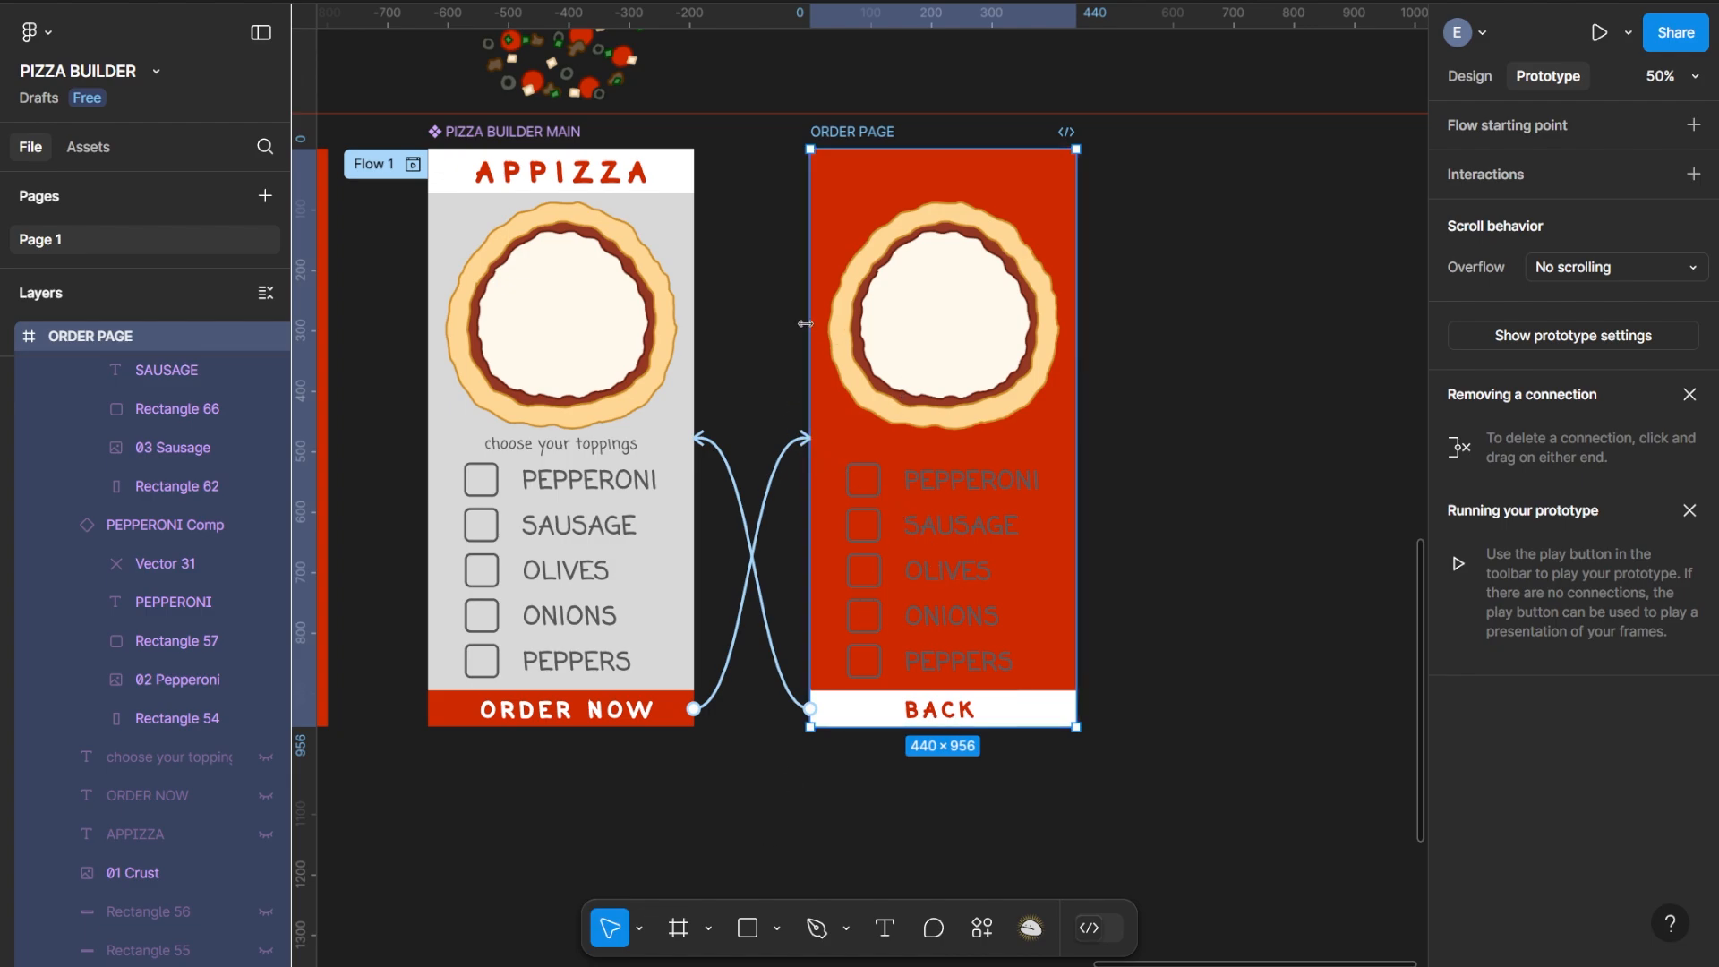
scroll(122, 392, up, 10)
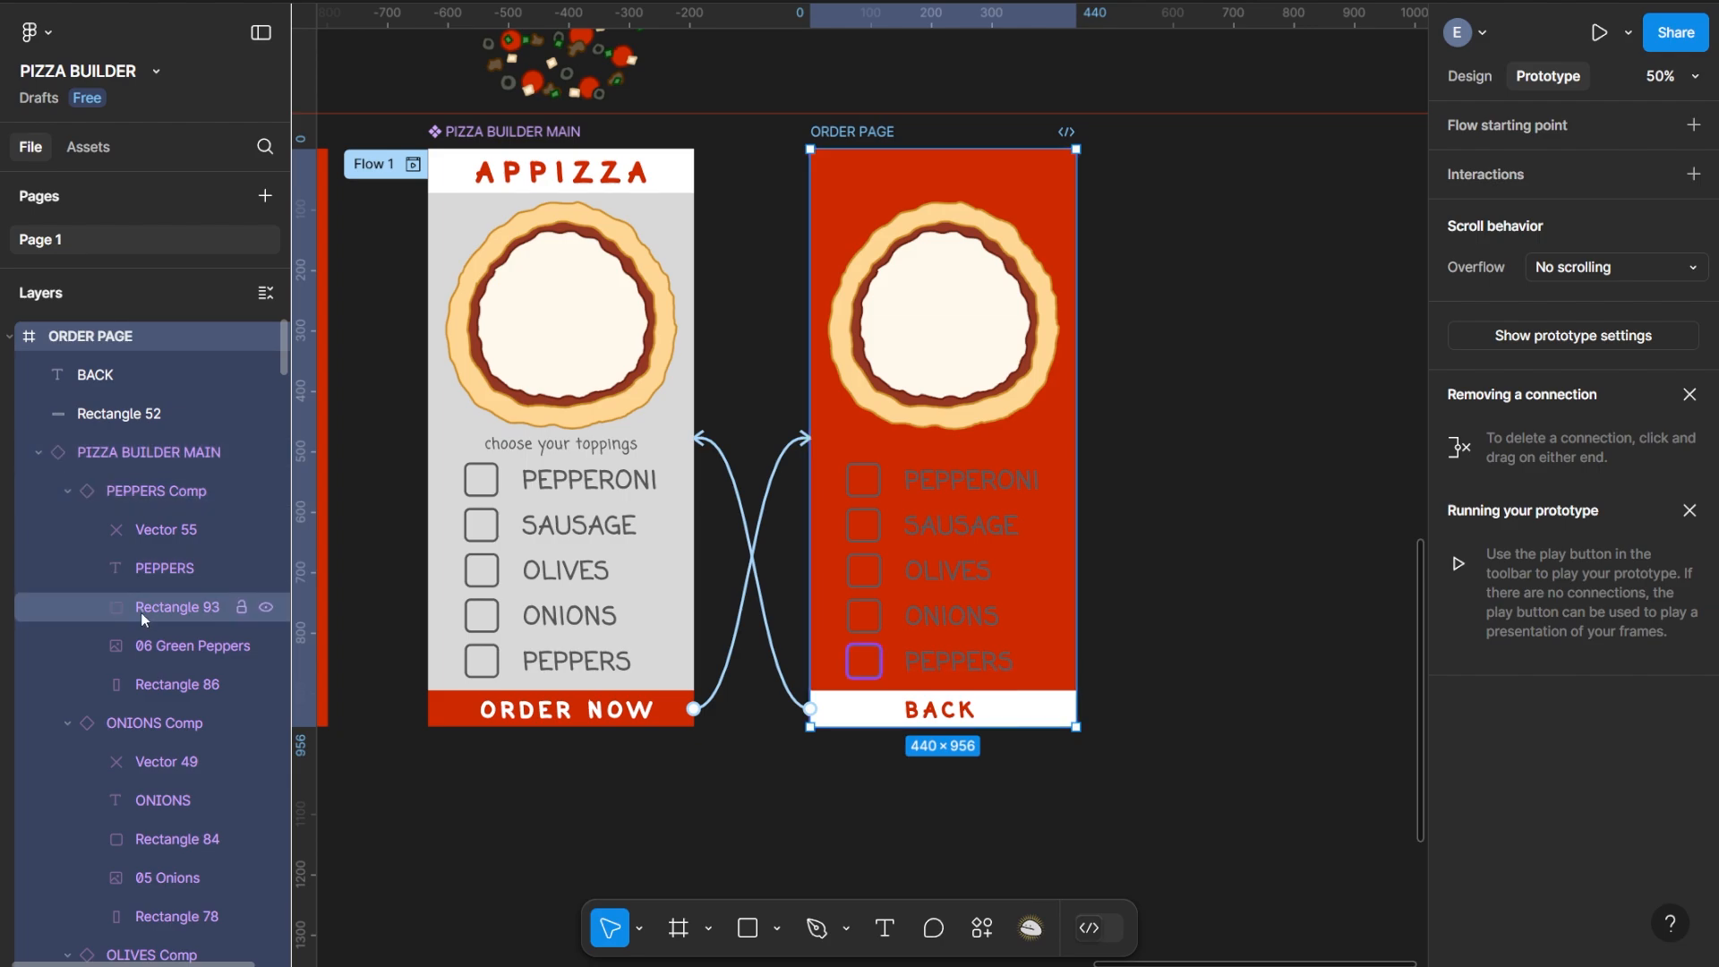
Unhide the Rectangle 54 background layer inside the PIZZA BUILDER MAIN instance on ORDER PAGE
scroll(162, 613, down, 10)
scroll(191, 609, down, 2)
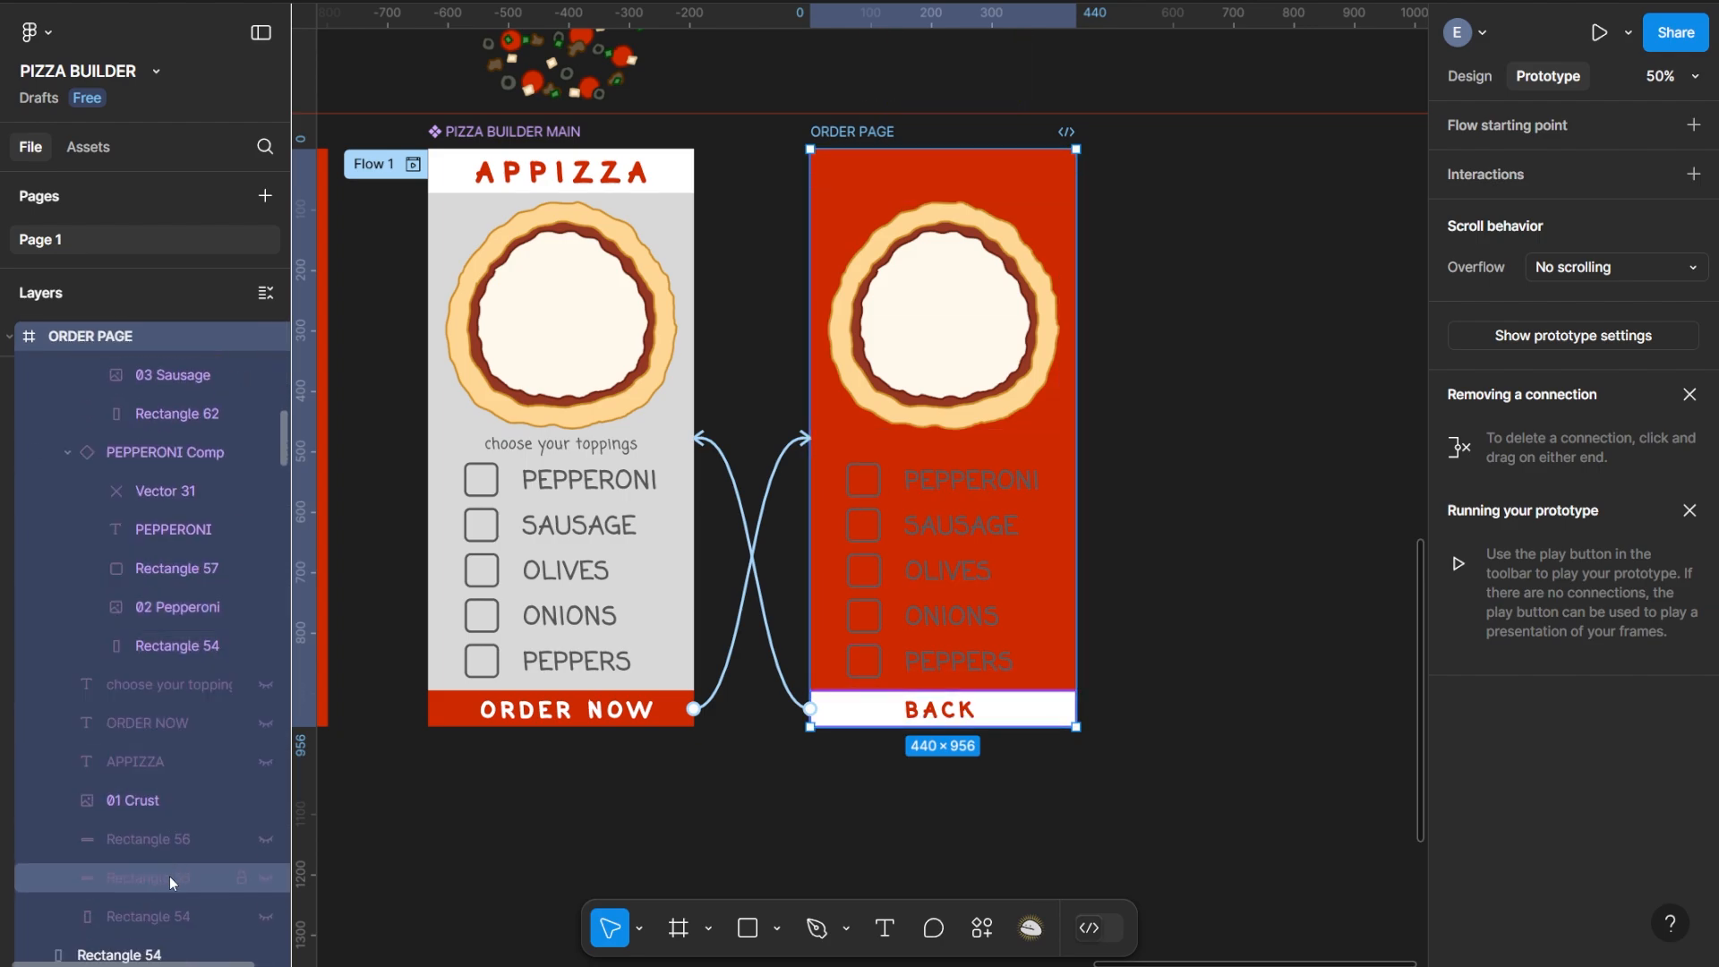
click(266, 917)
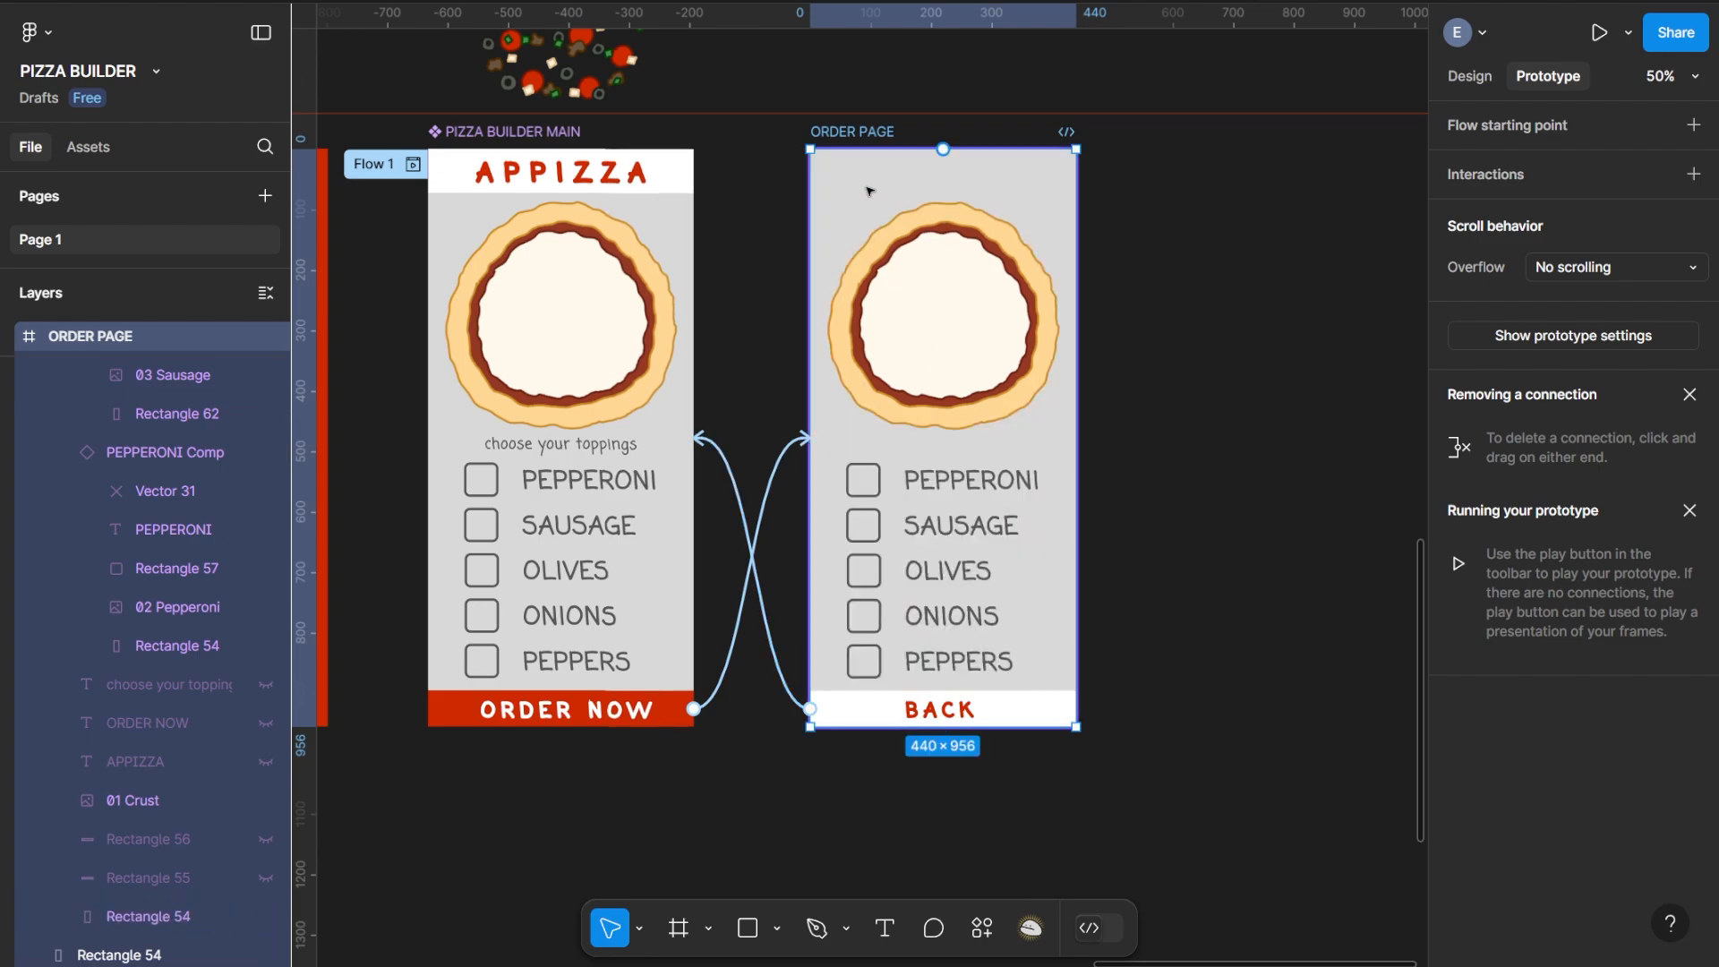
Draw a rectangle about 494 × 452 over the pizza on ORDER PAGE and place its layer inside the ORDER PAGE frame
click(749, 932)
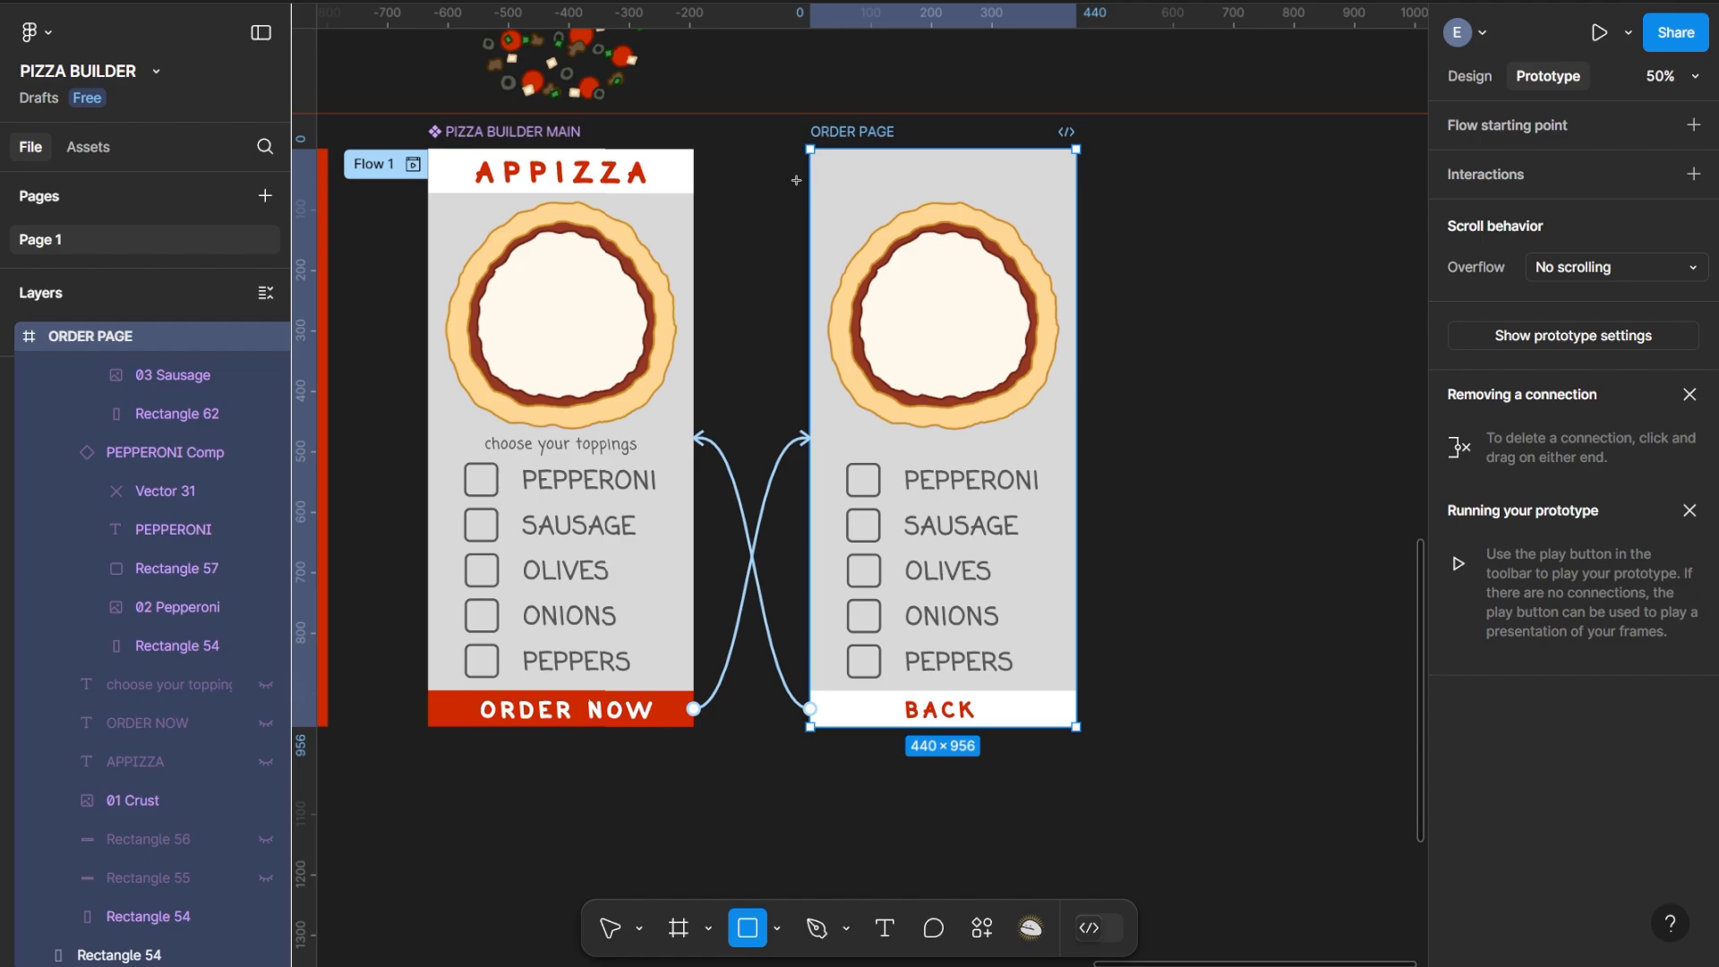
drag(793, 177, 1094, 450)
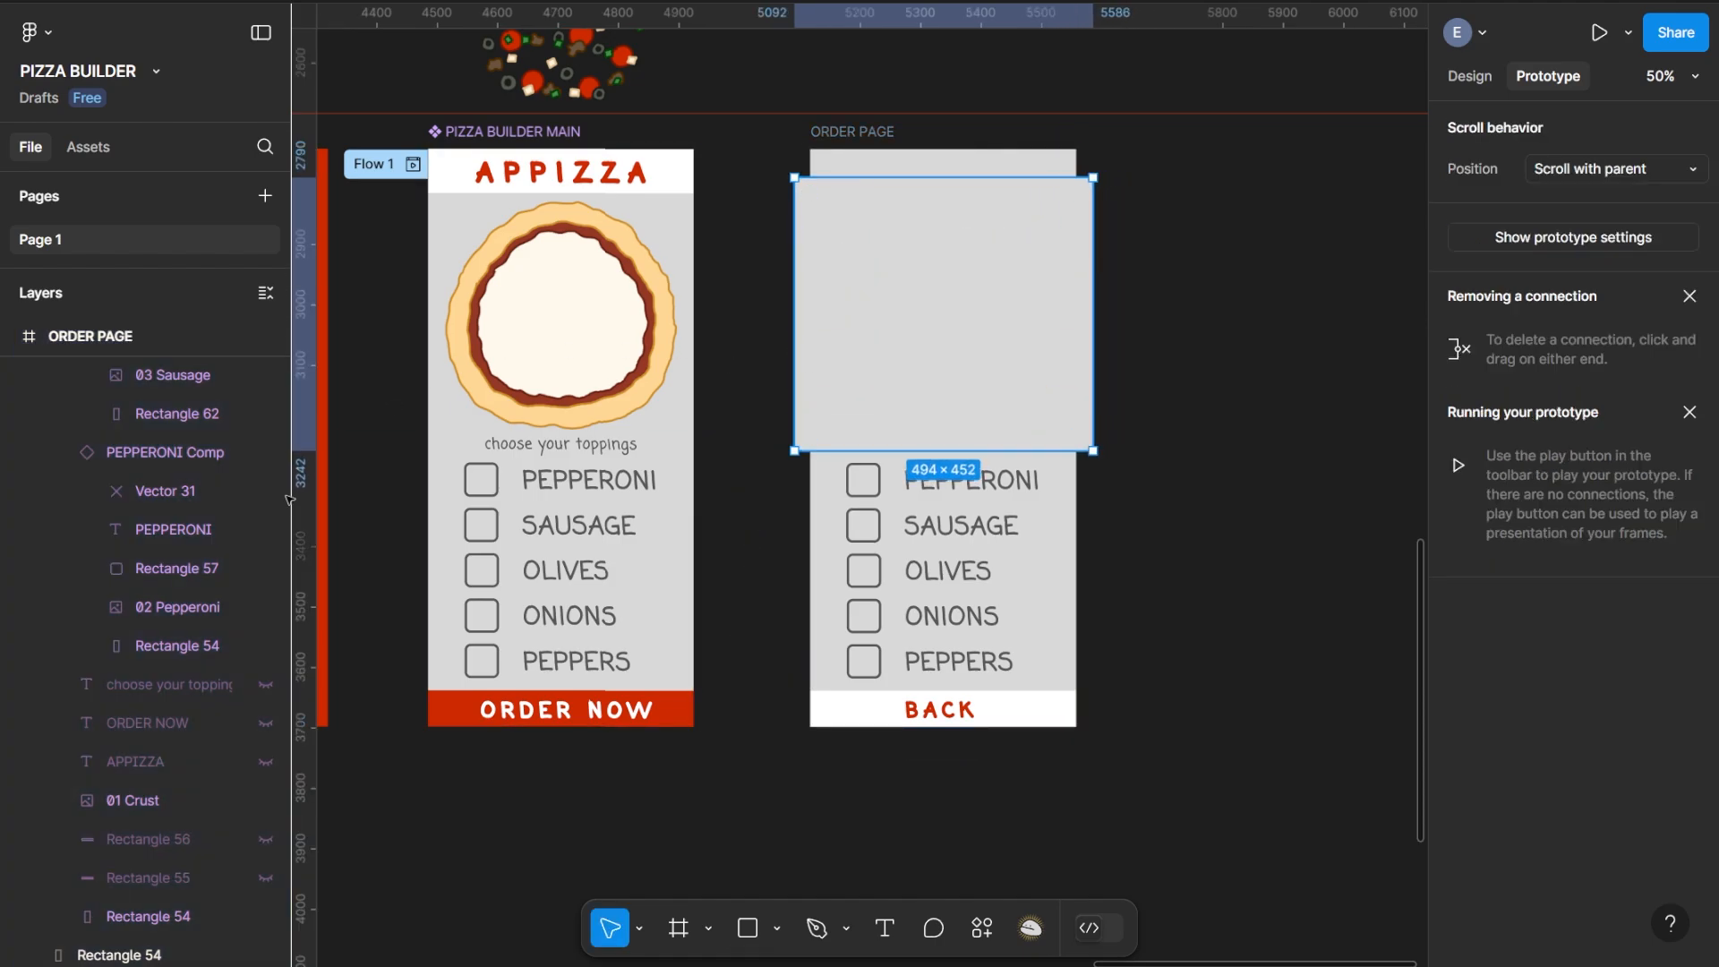
scroll(142, 510, up, 5)
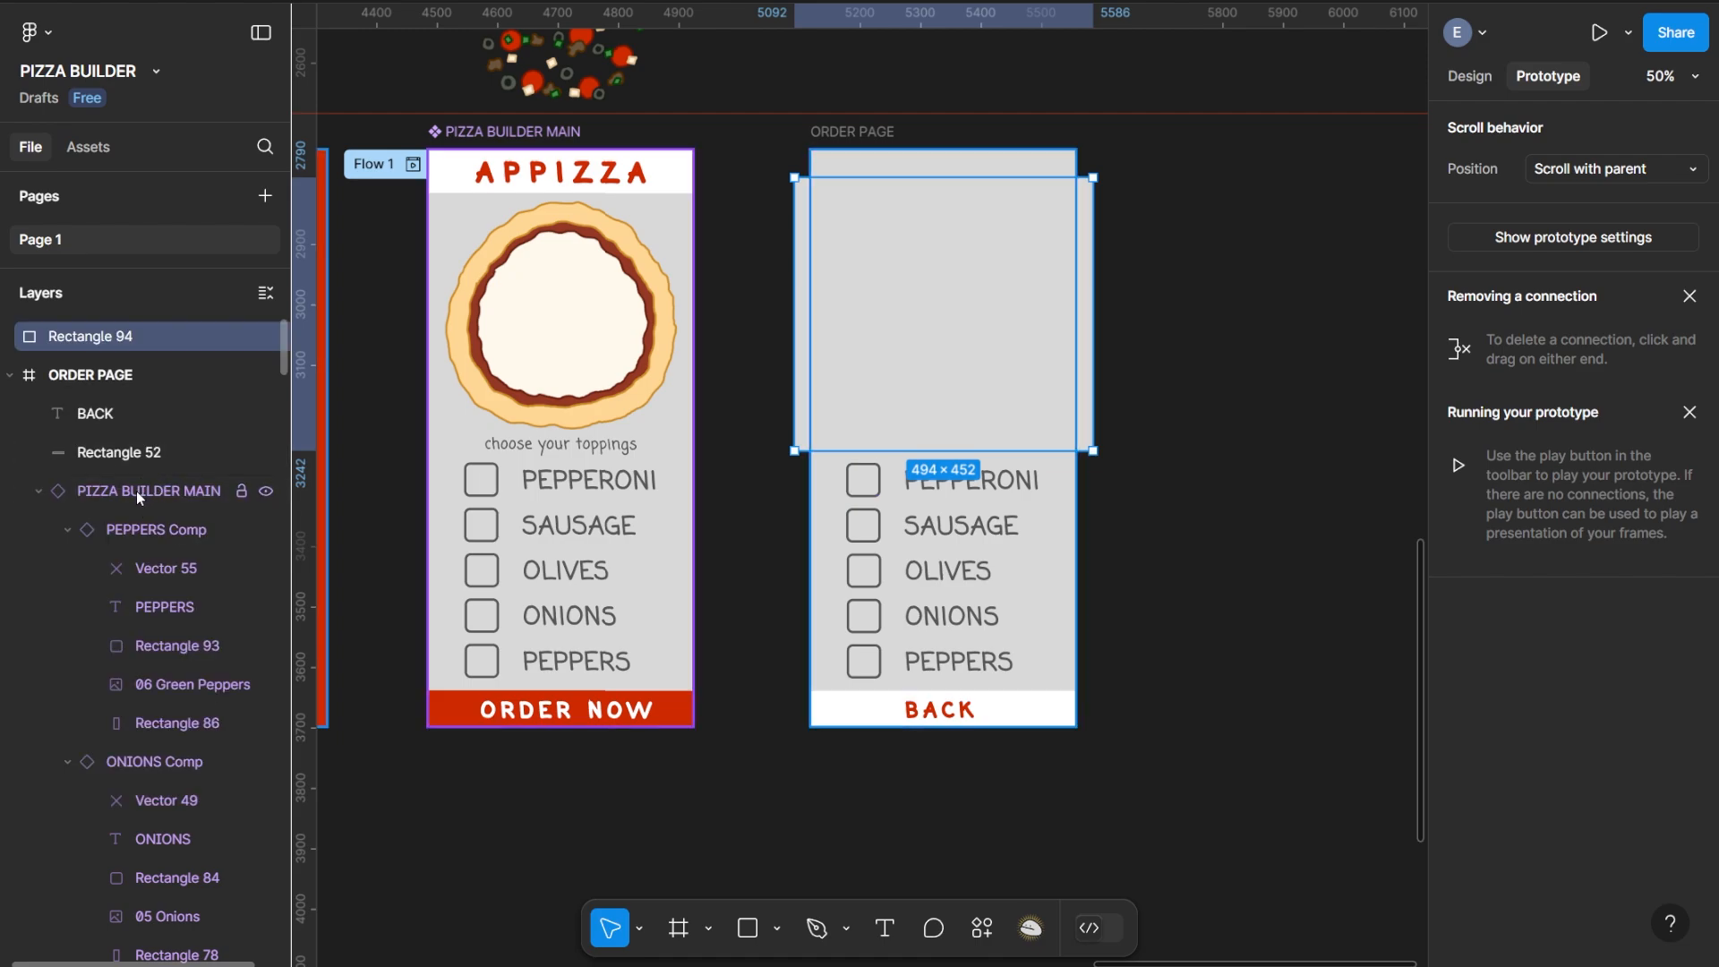
drag(95, 336, 86, 391)
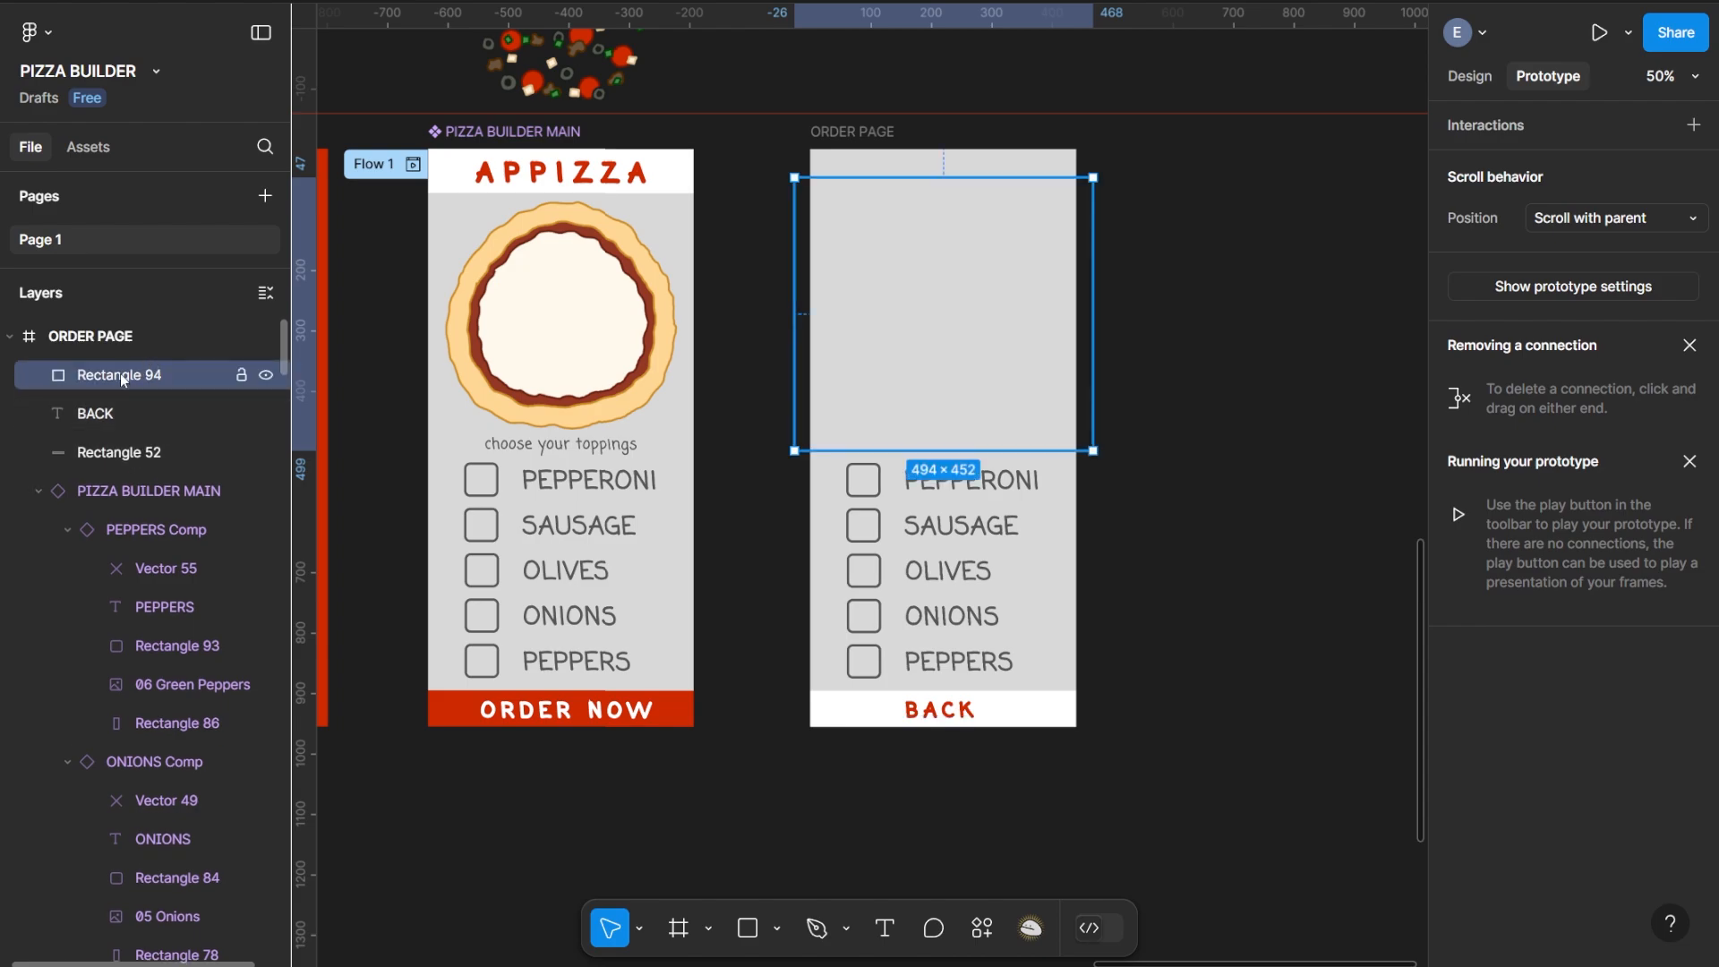
Try using Rectangle 94 and the PIZZA BUILDER MAIN instance together as a mask on ORDER PAGE
shift+click(133, 491)
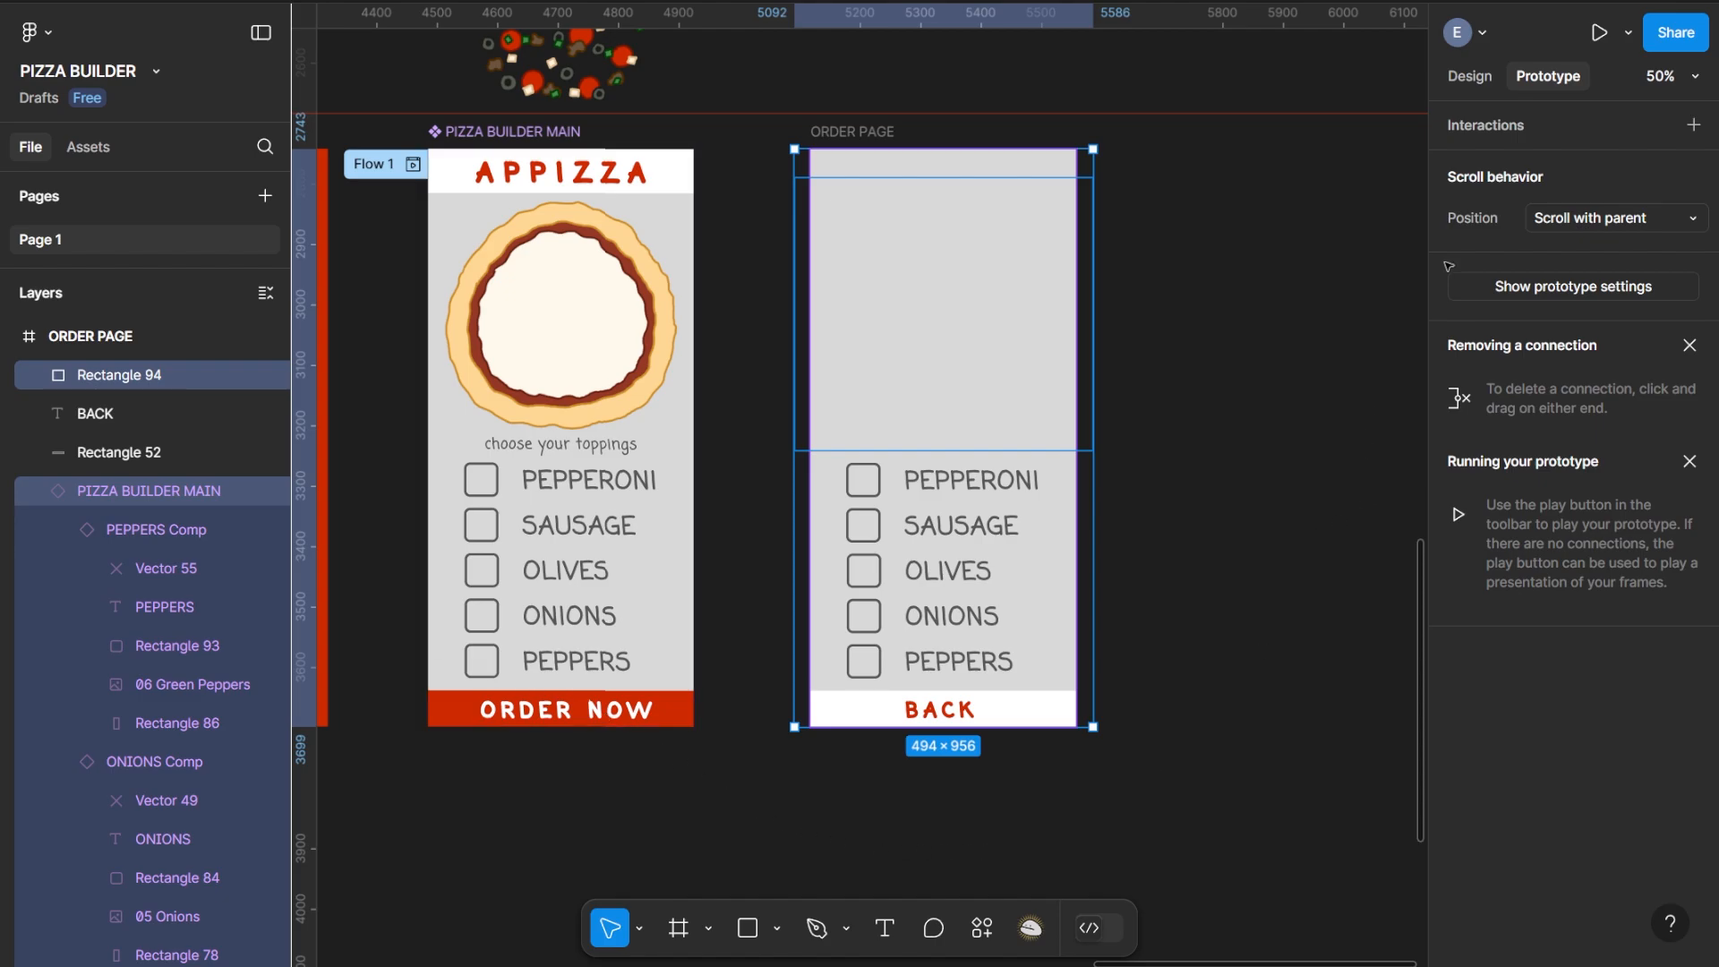
click(1466, 78)
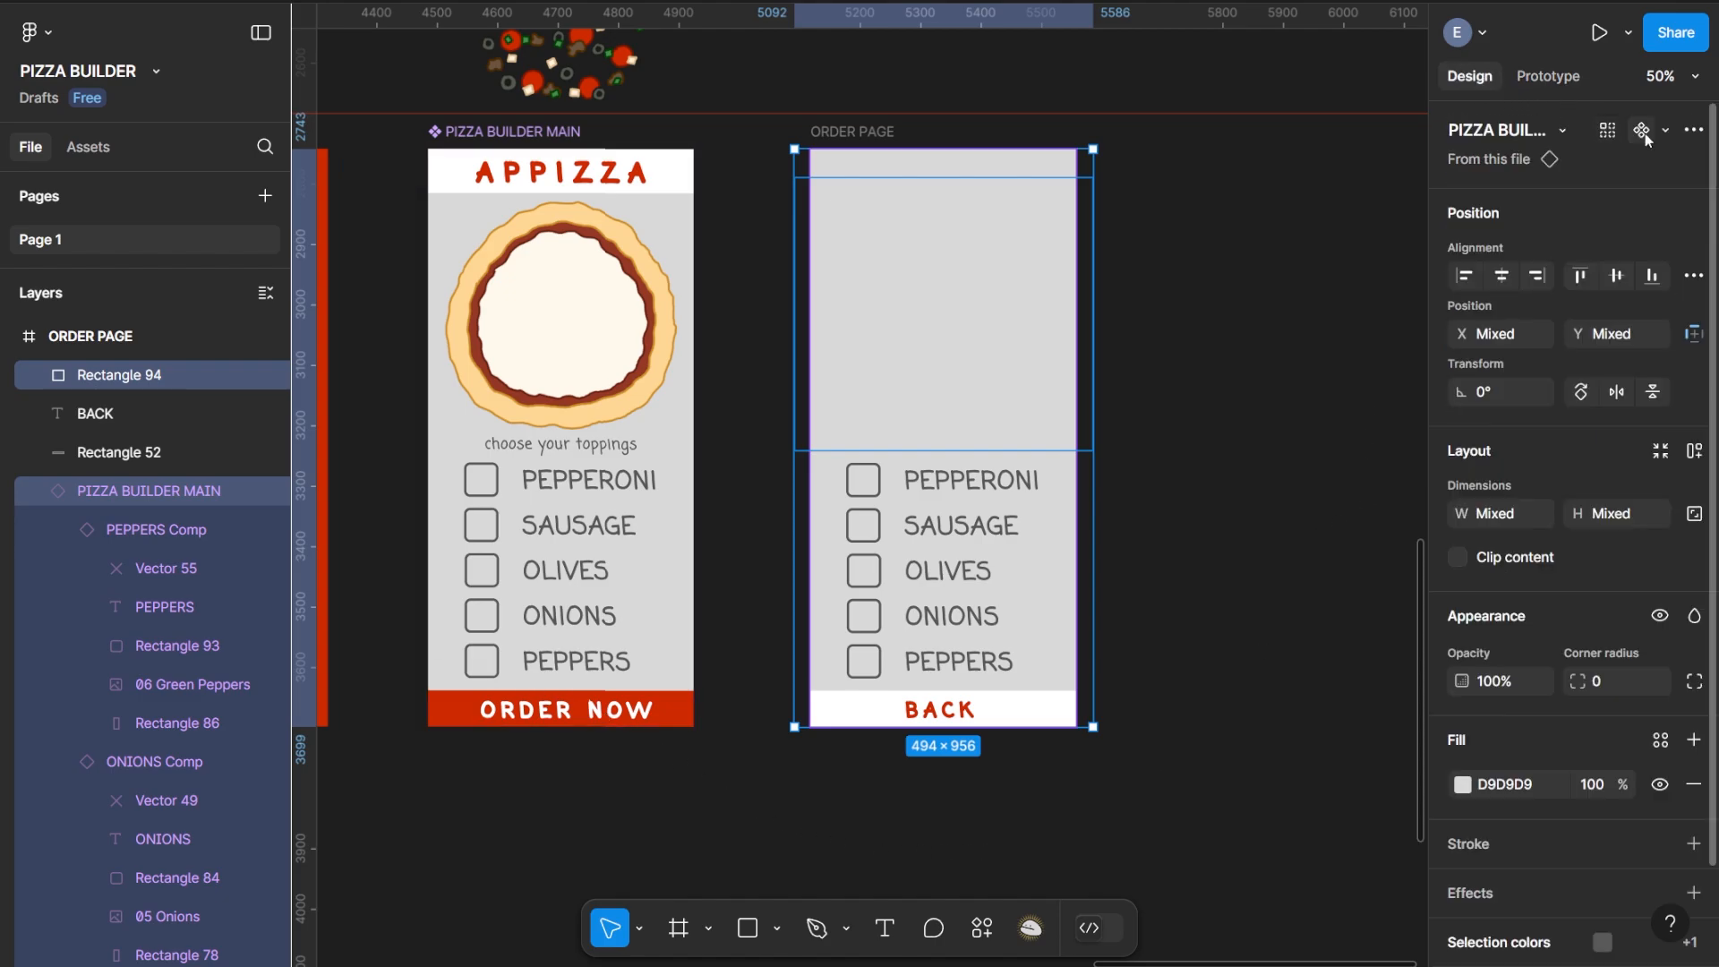
click(1692, 131)
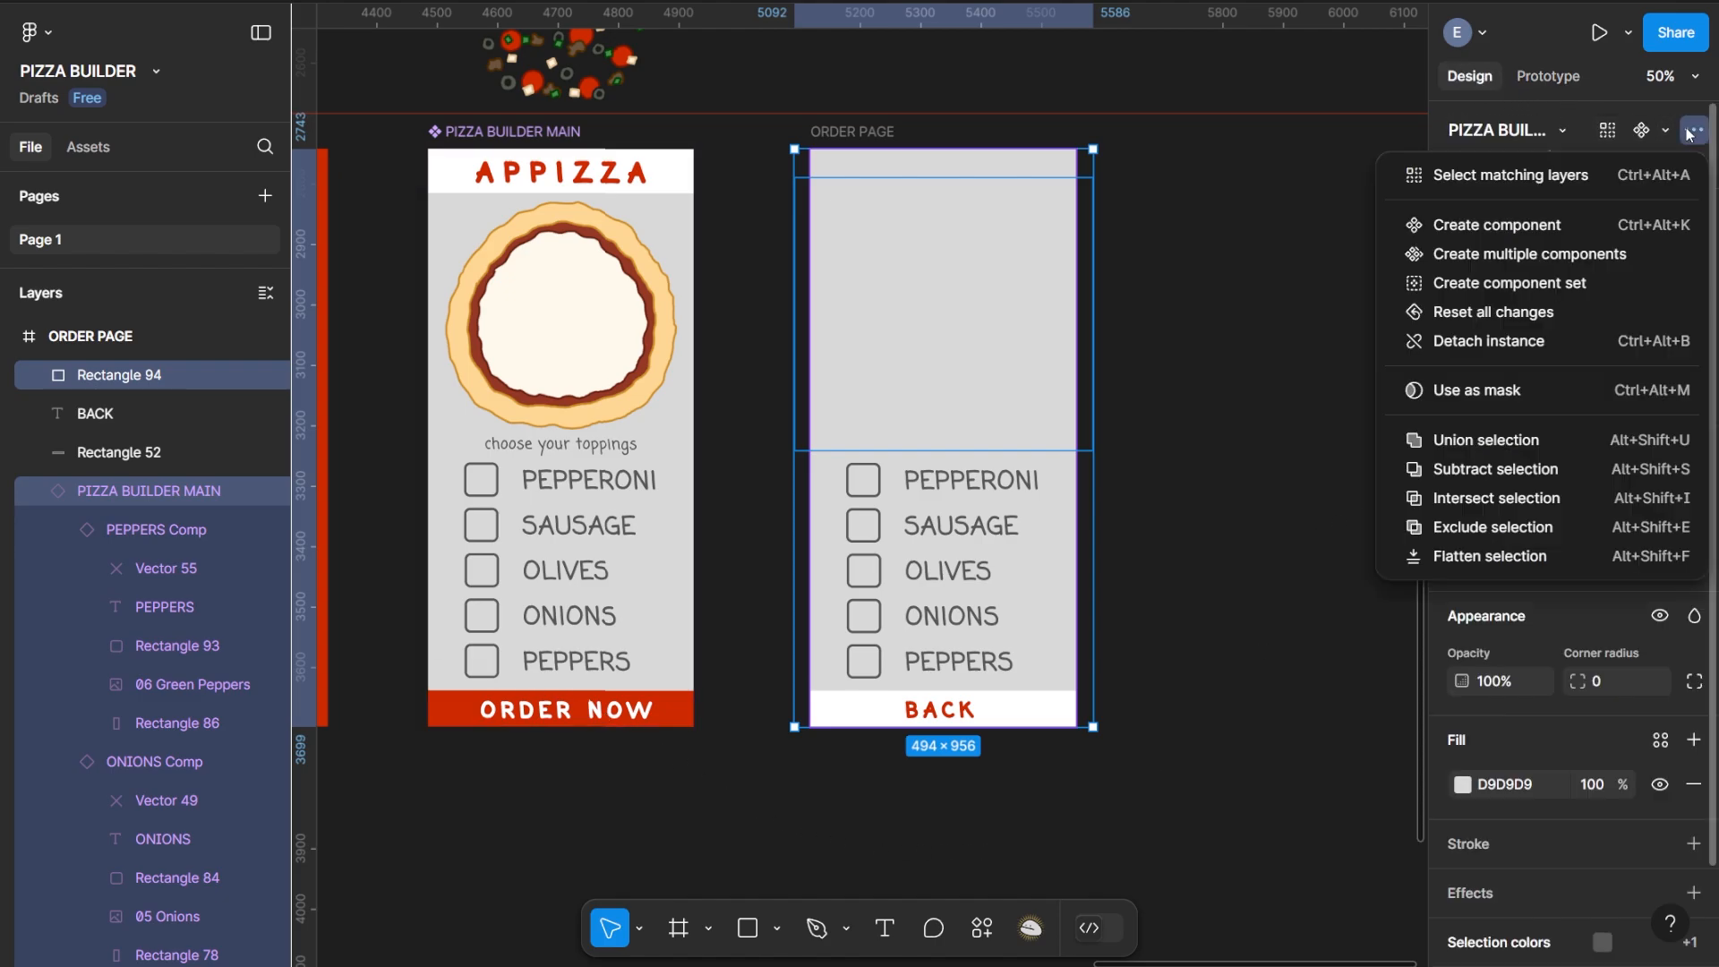
click(1477, 391)
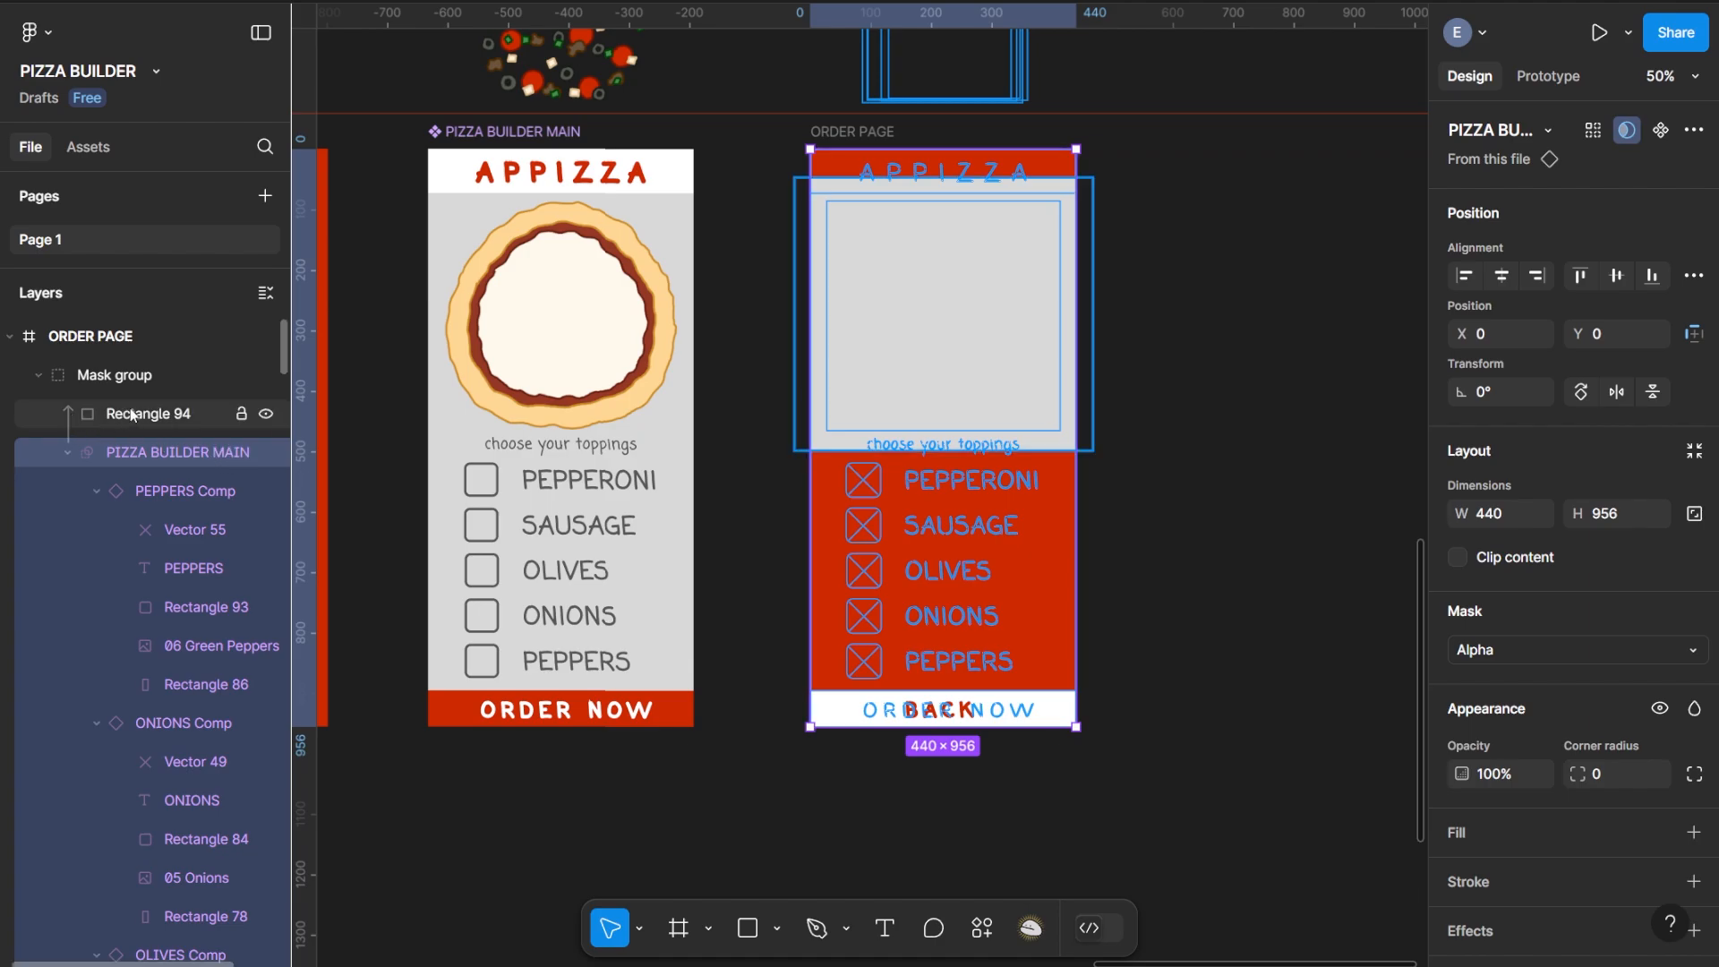
Examine the layers in the ORDER PAGE mask group, including 01 Crust, Rectangle 54 and the mask rectangle
click(37, 375)
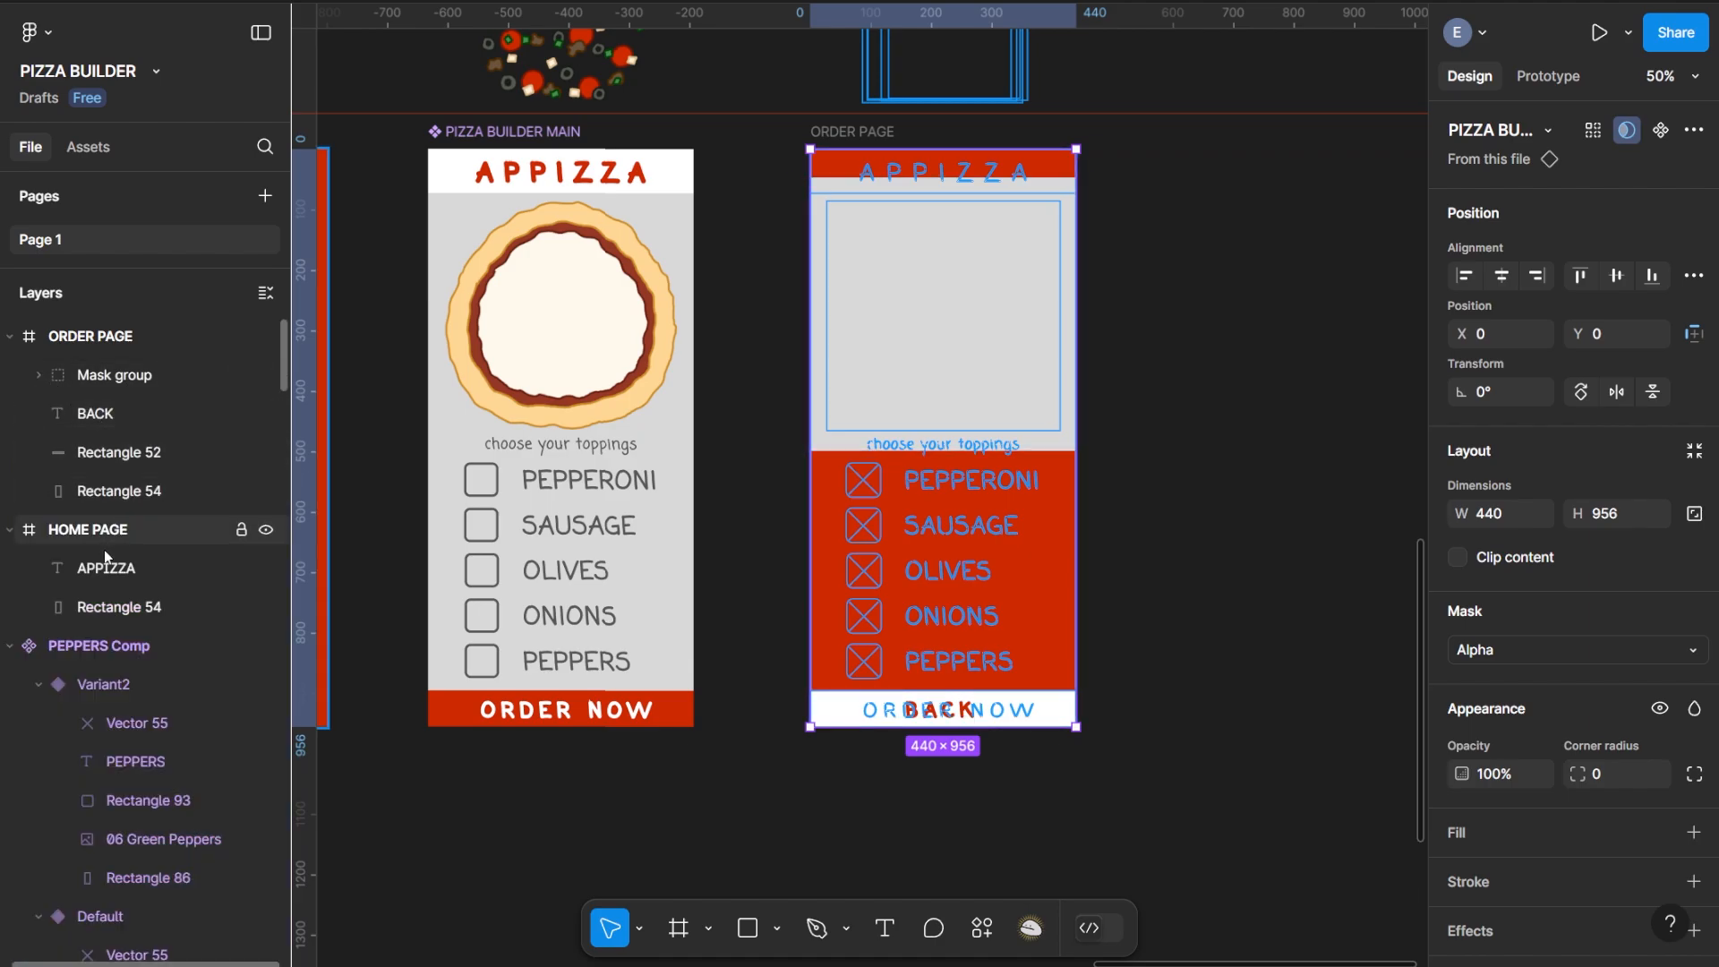
click(113, 385)
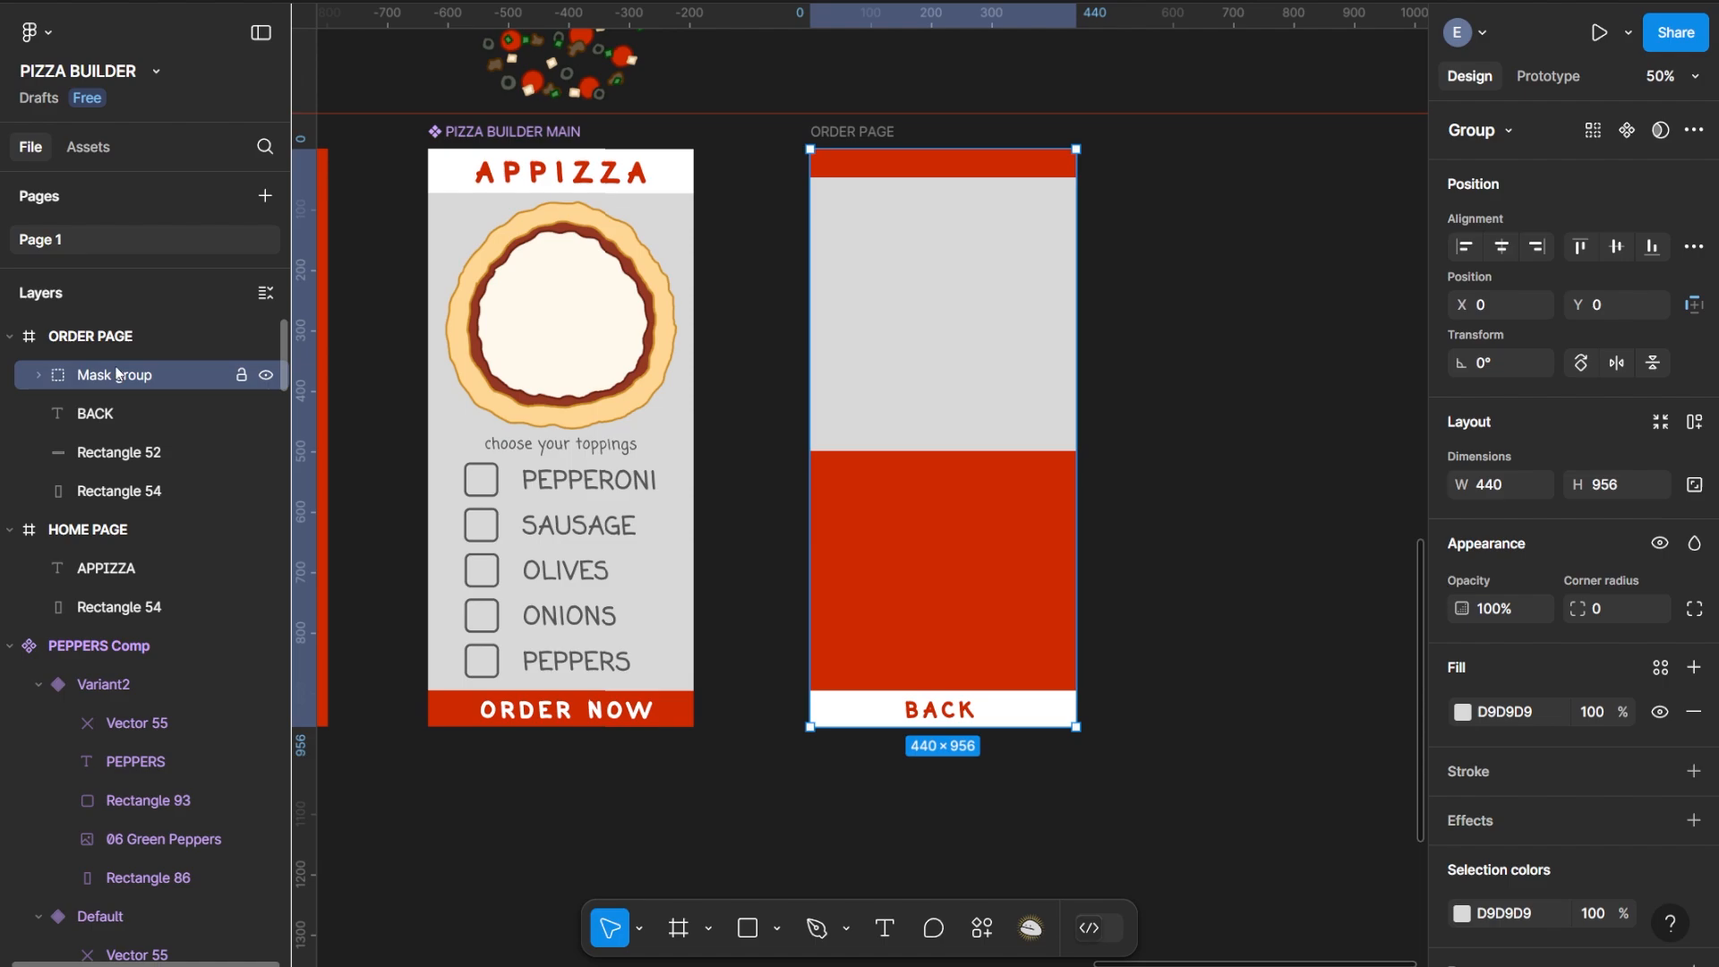
click(40, 376)
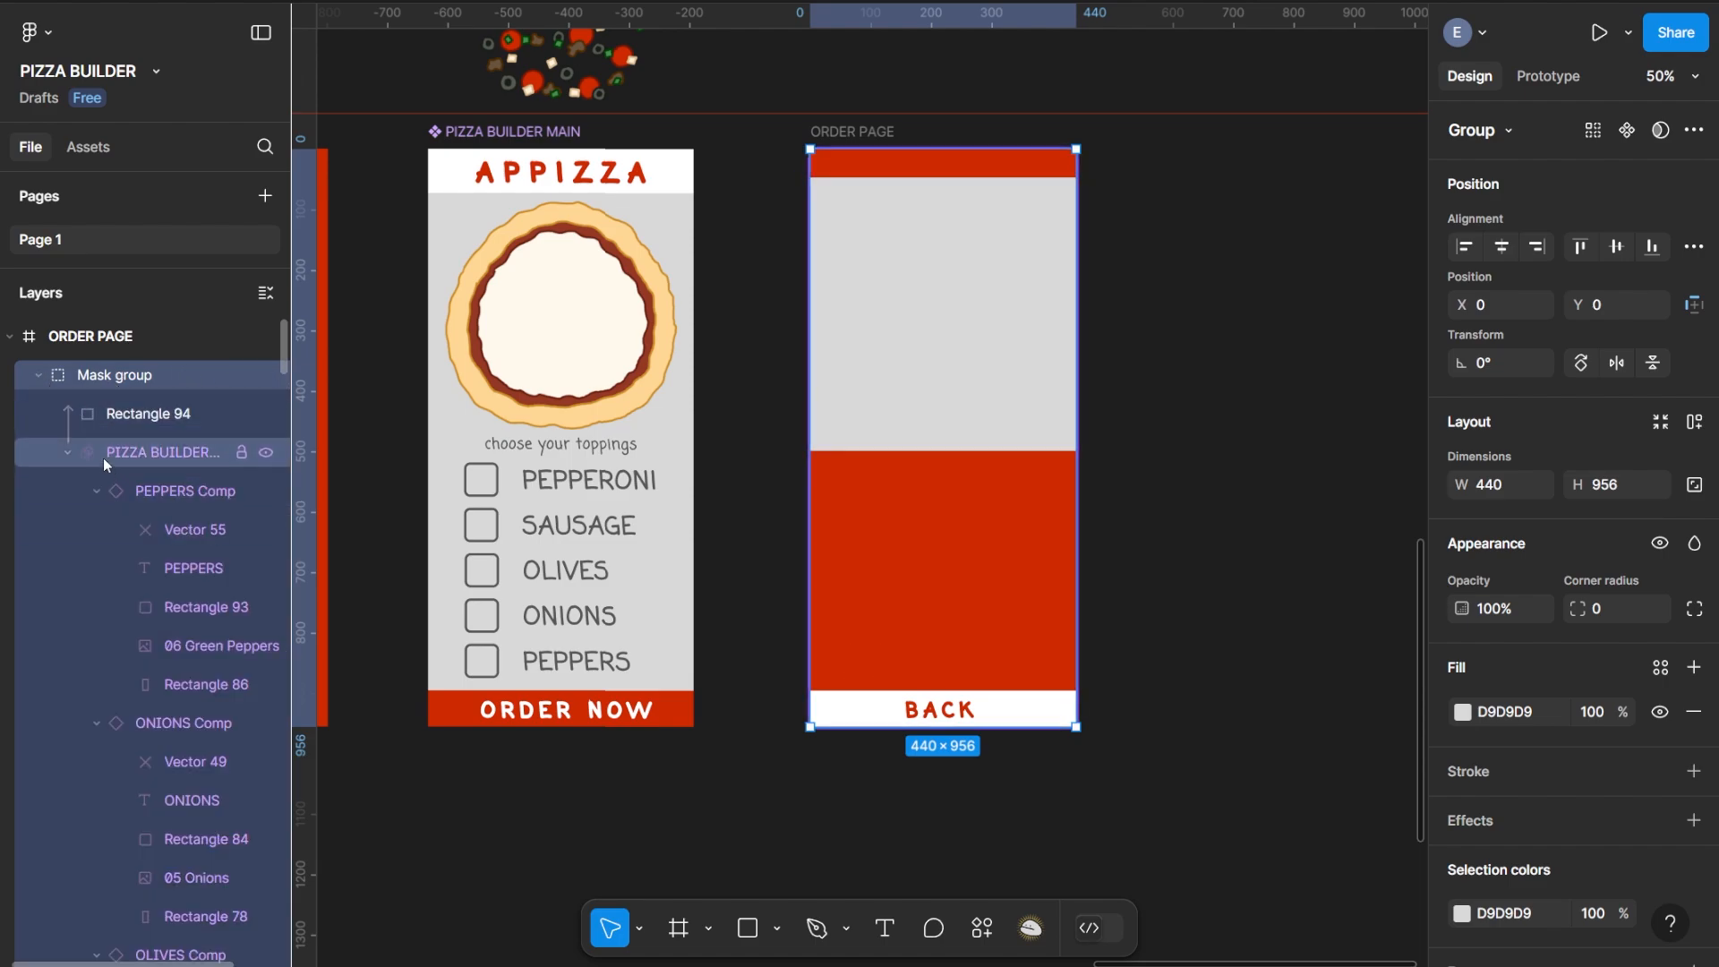
scroll(170, 551, down, 10)
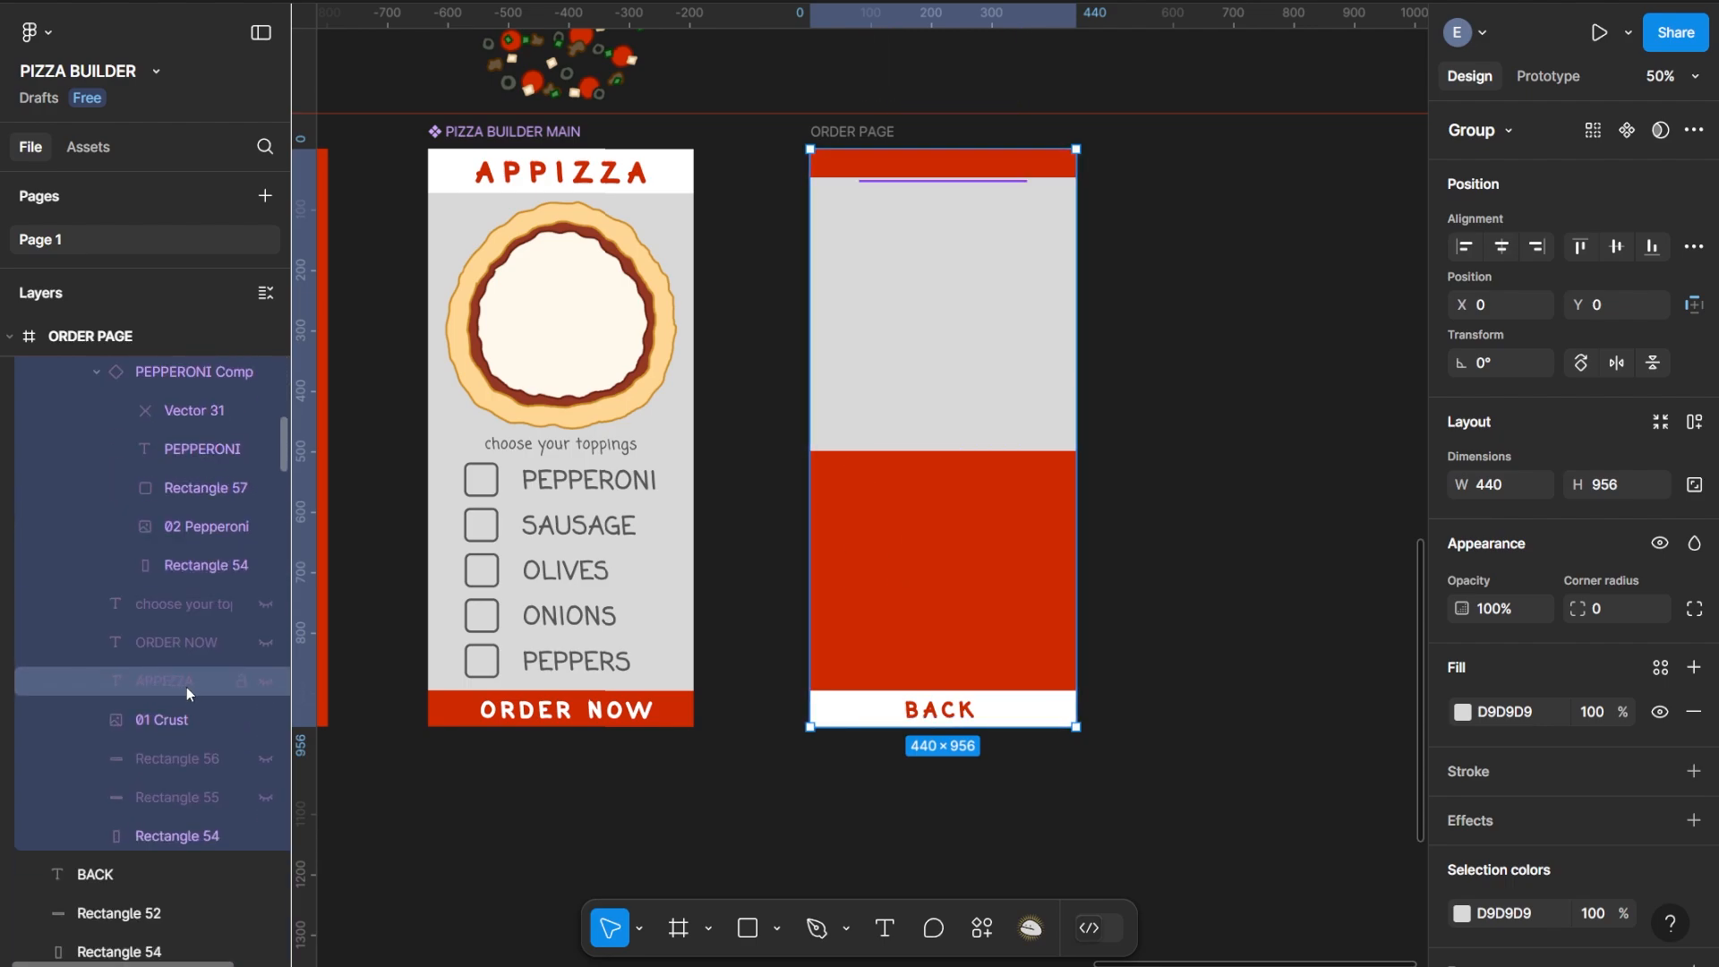
click(169, 718)
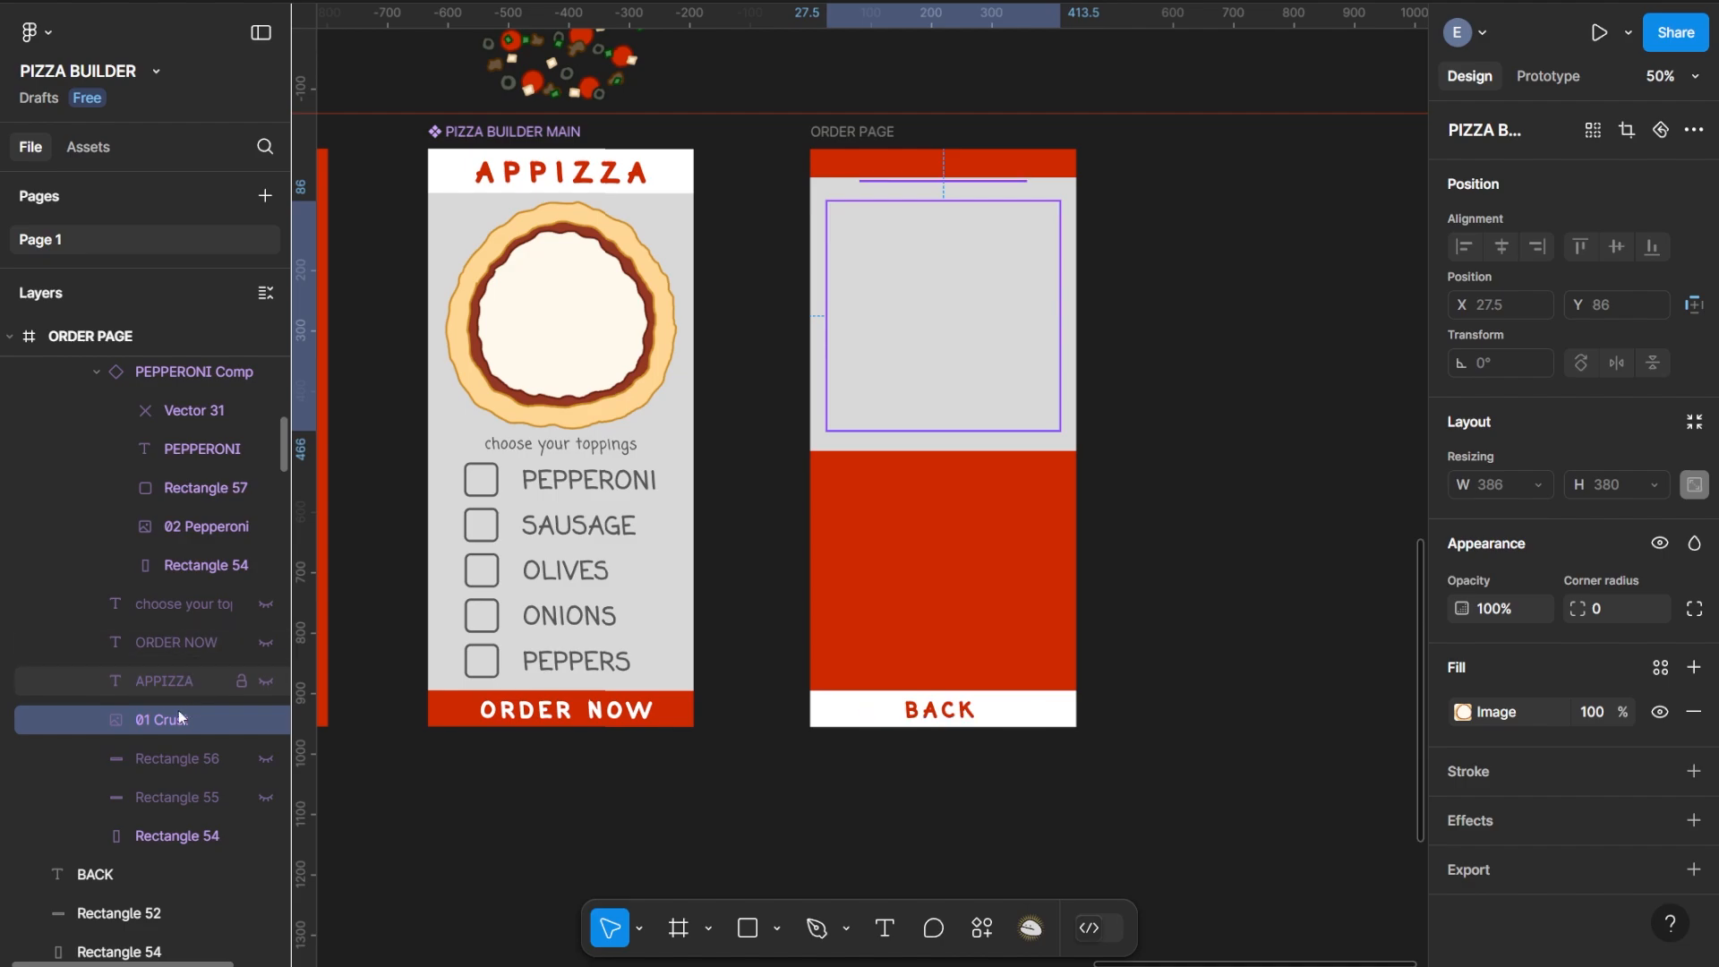
click(188, 834)
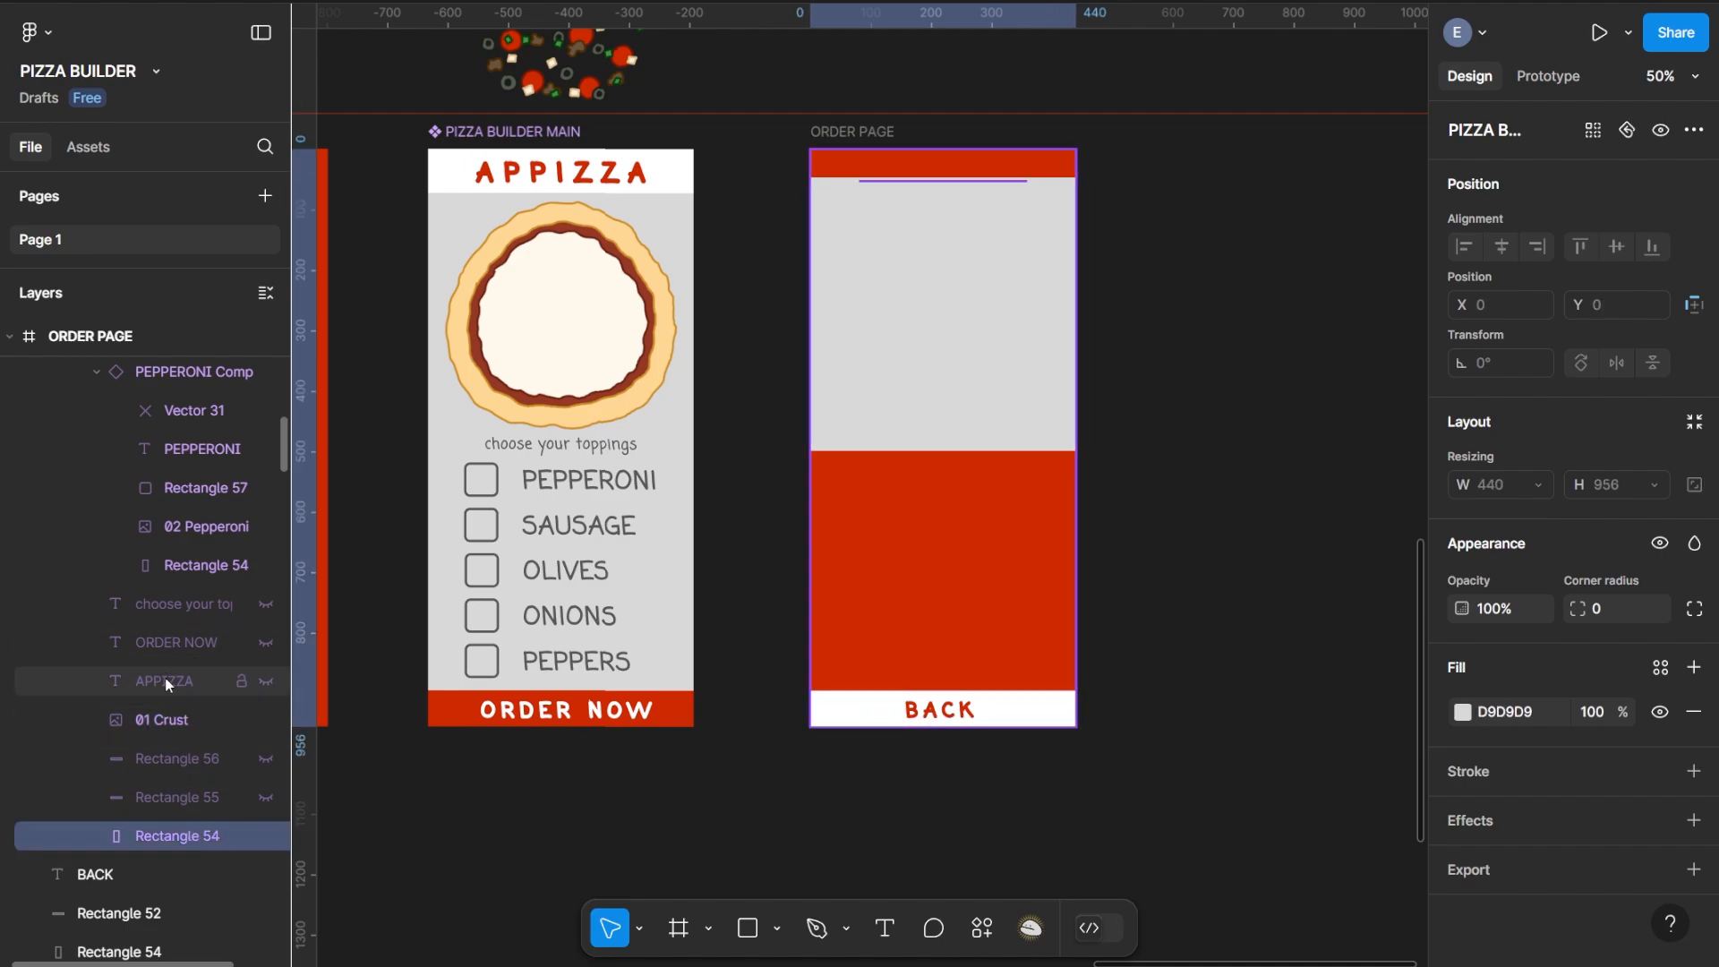
scroll(169, 667, up, 3)
scroll(168, 653, up, 5)
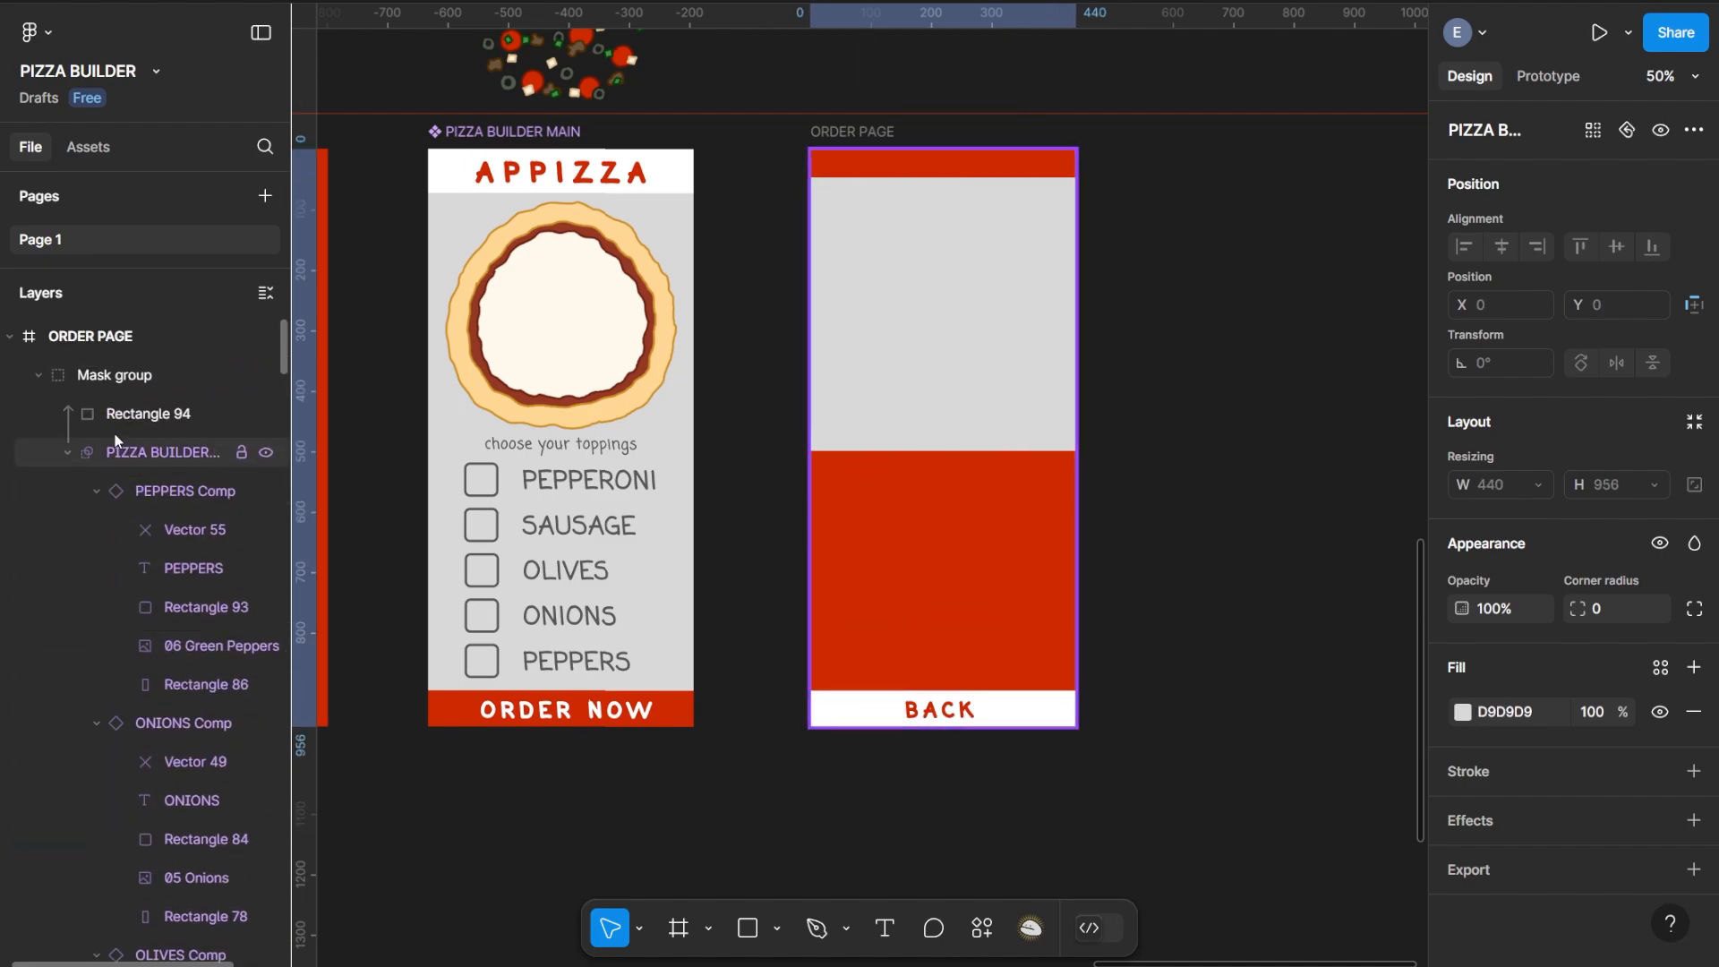
click(121, 378)
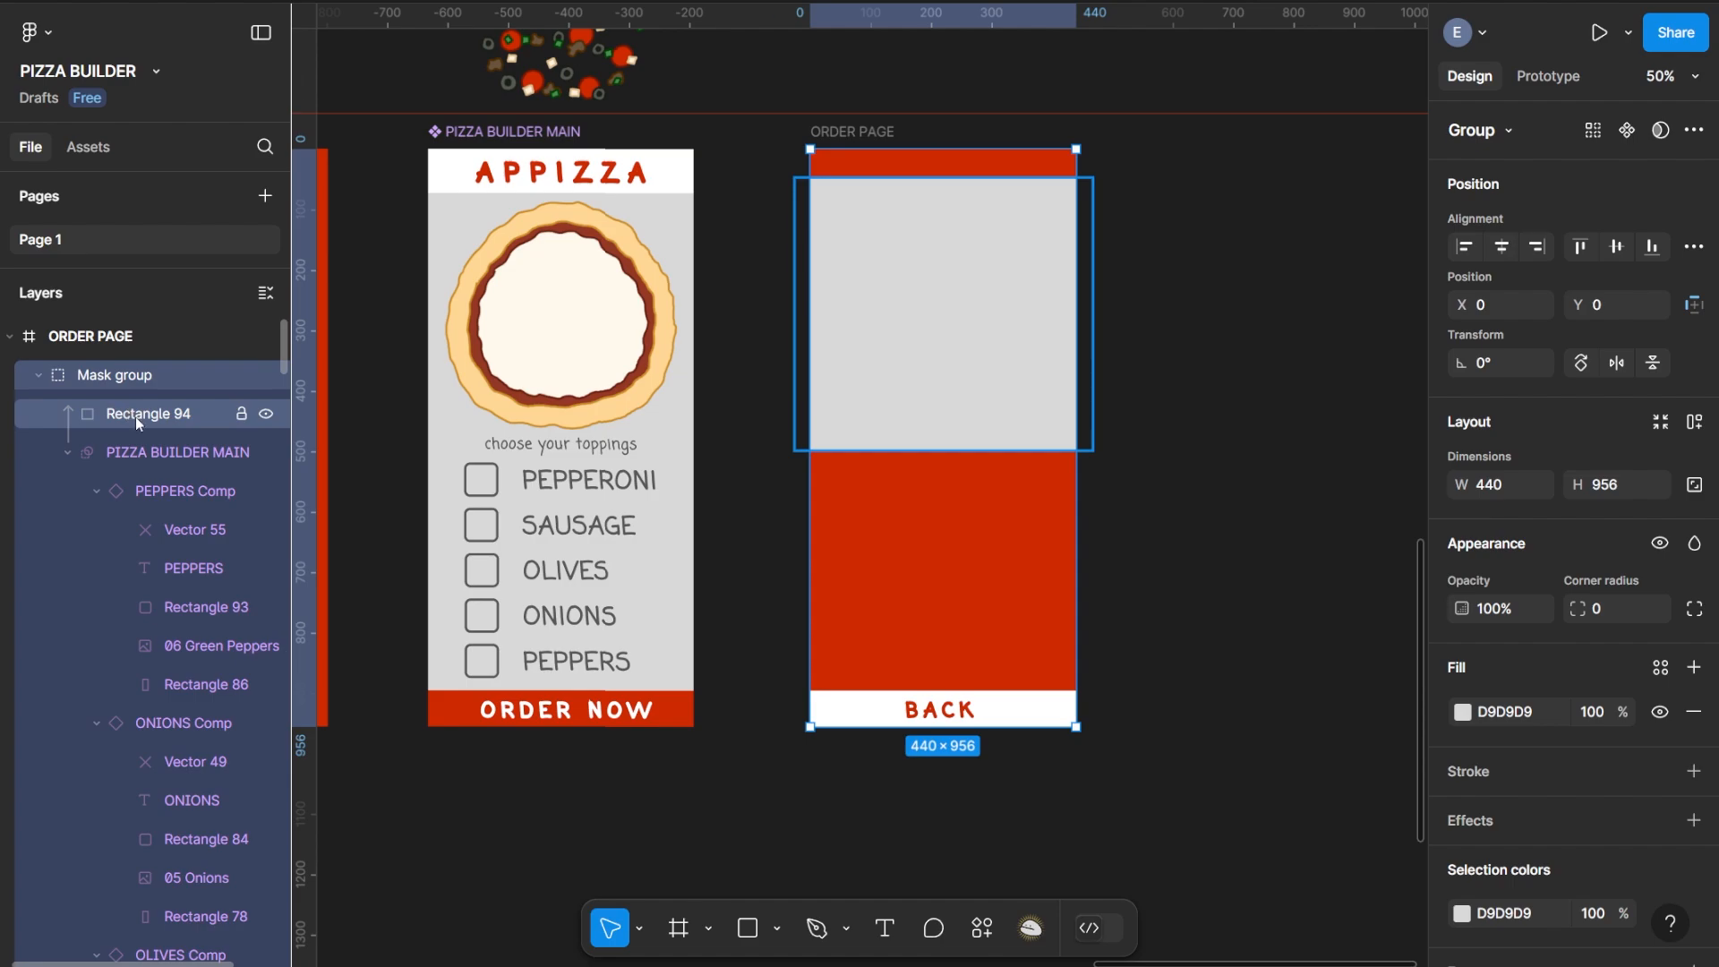
Try a 0% fill opacity on Rectangle 94 inside the mask group and undo it
click(136, 416)
click(1592, 713)
text(0)
key(Return)
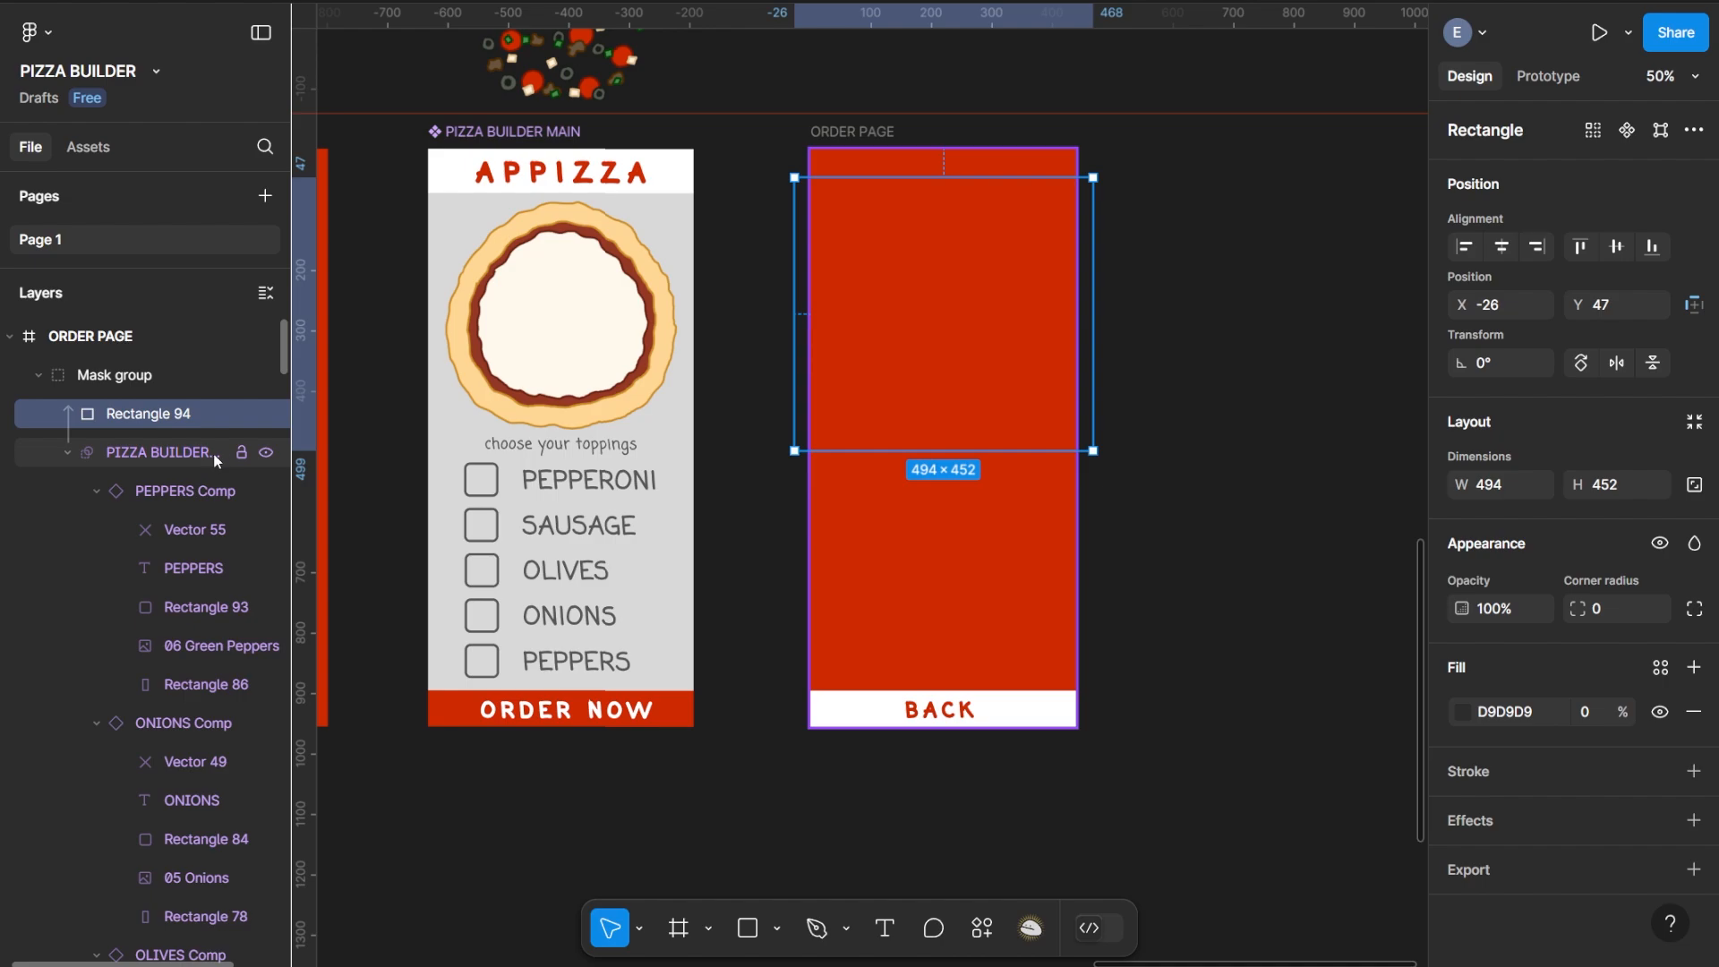
key(ctrl+z)
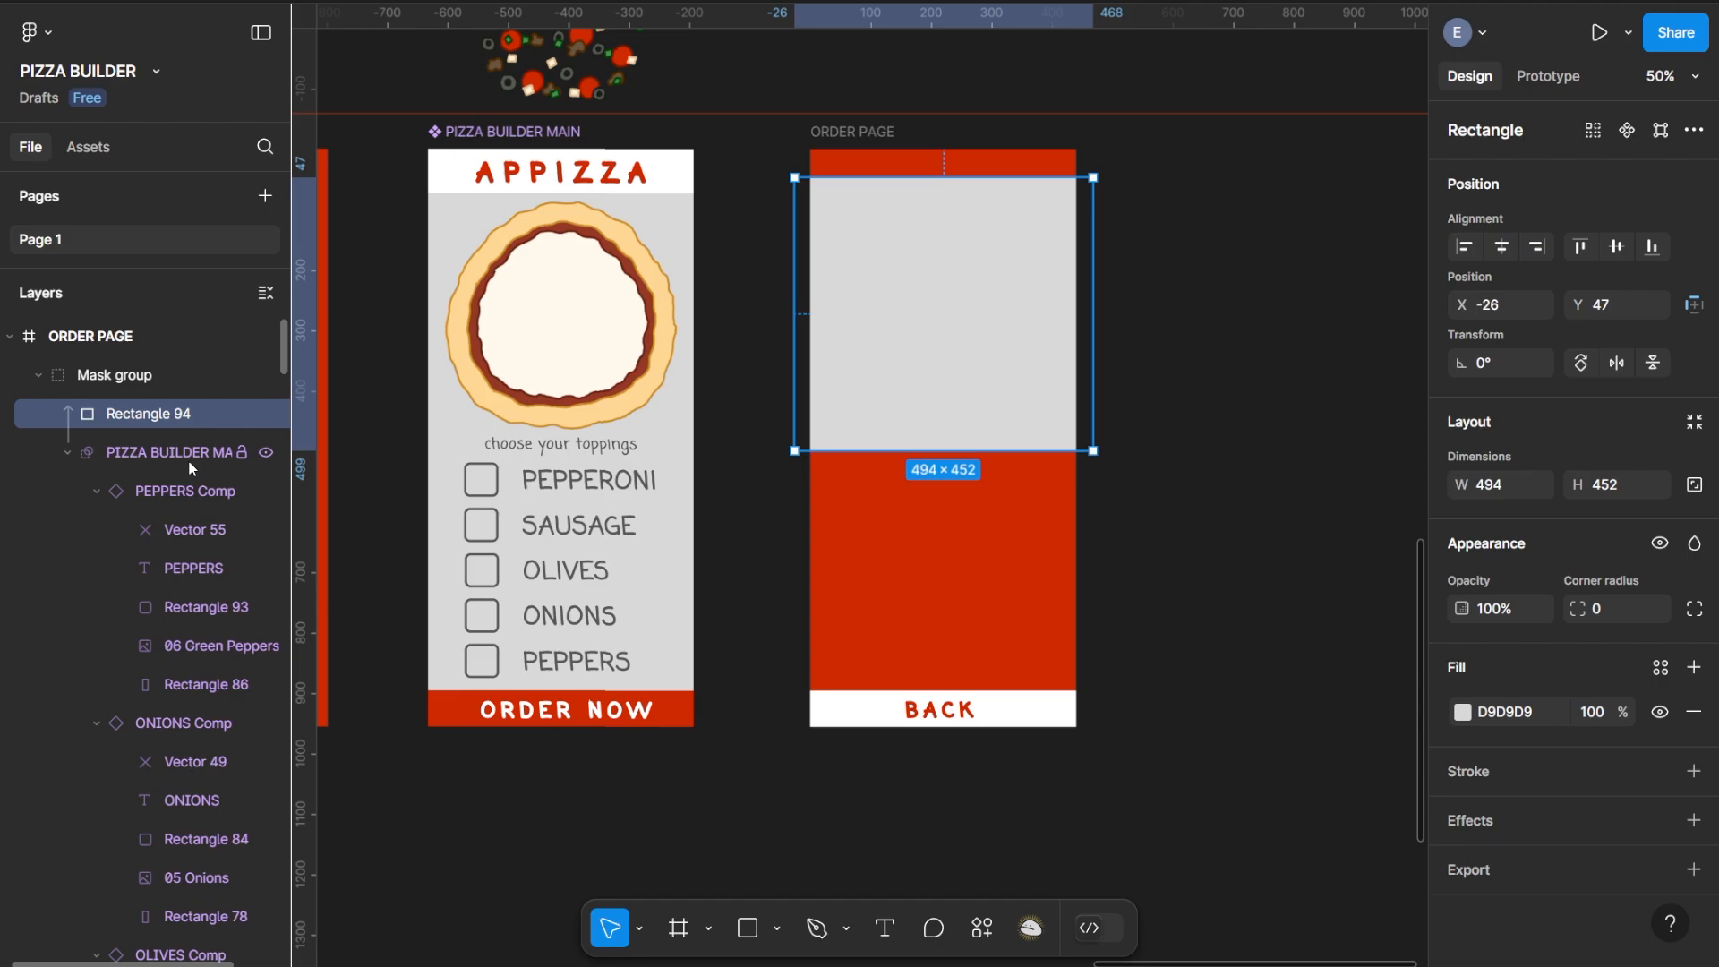
Undo the masking of Rectangle 94 and the PIZZA BUILDER MAIN instance on ORDER PAGE
click(154, 380)
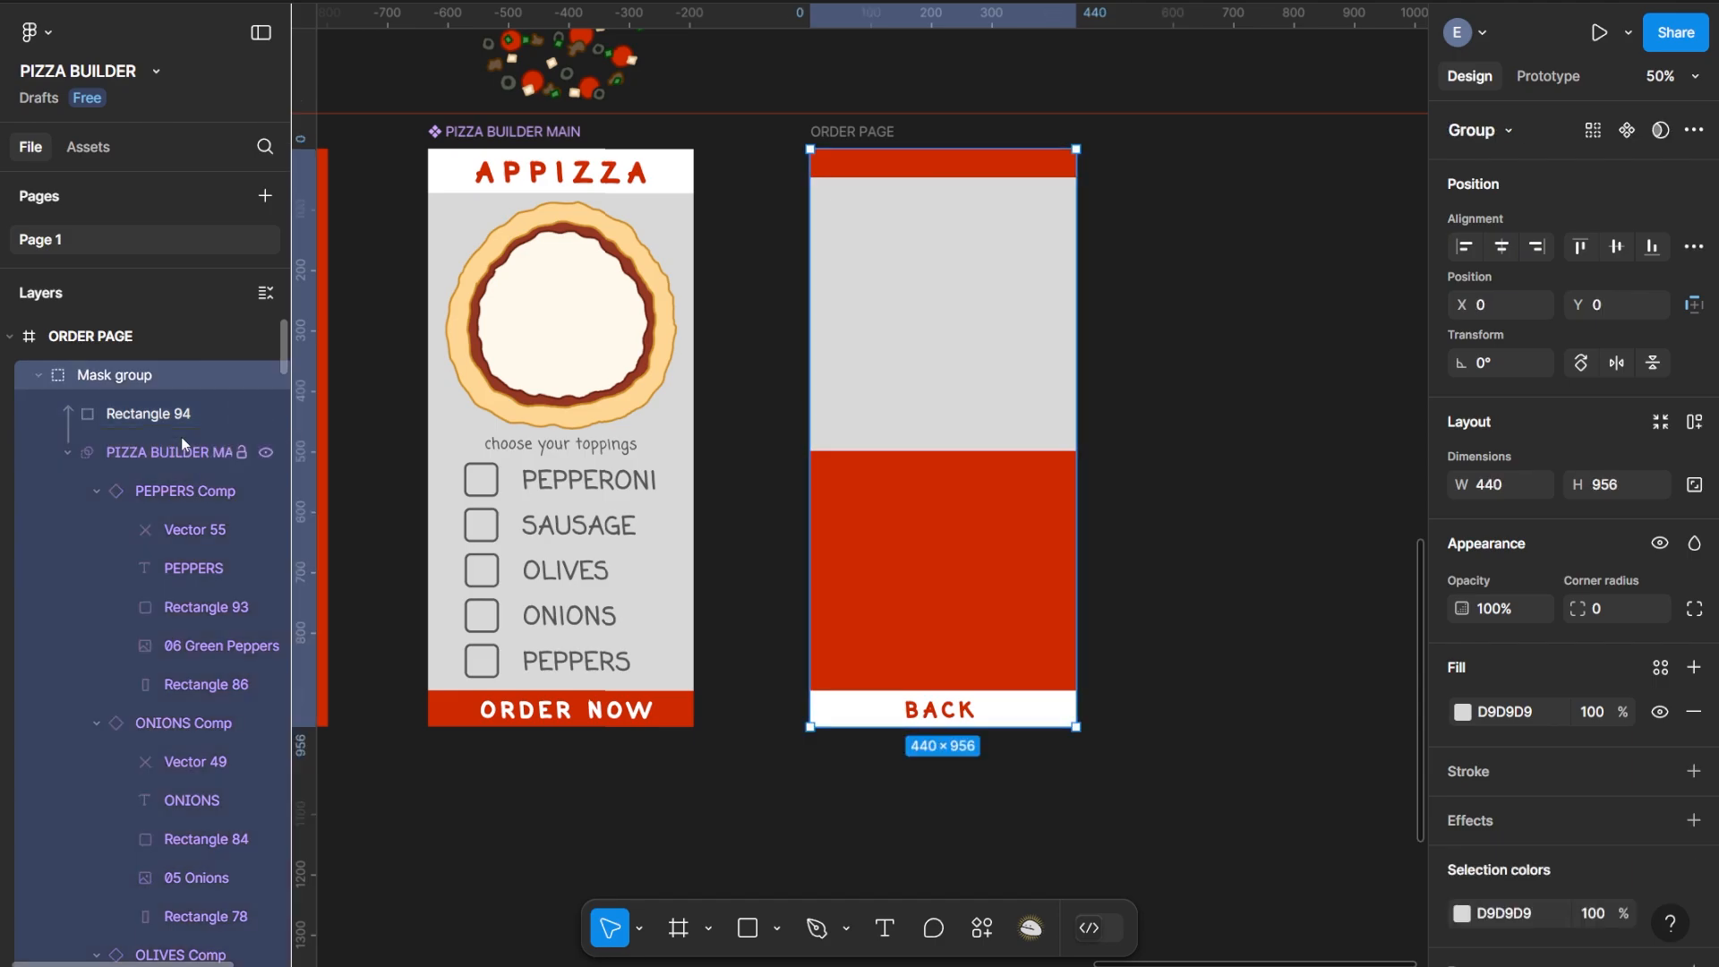
click(191, 454)
click(195, 531)
scroll(192, 528, up, 4)
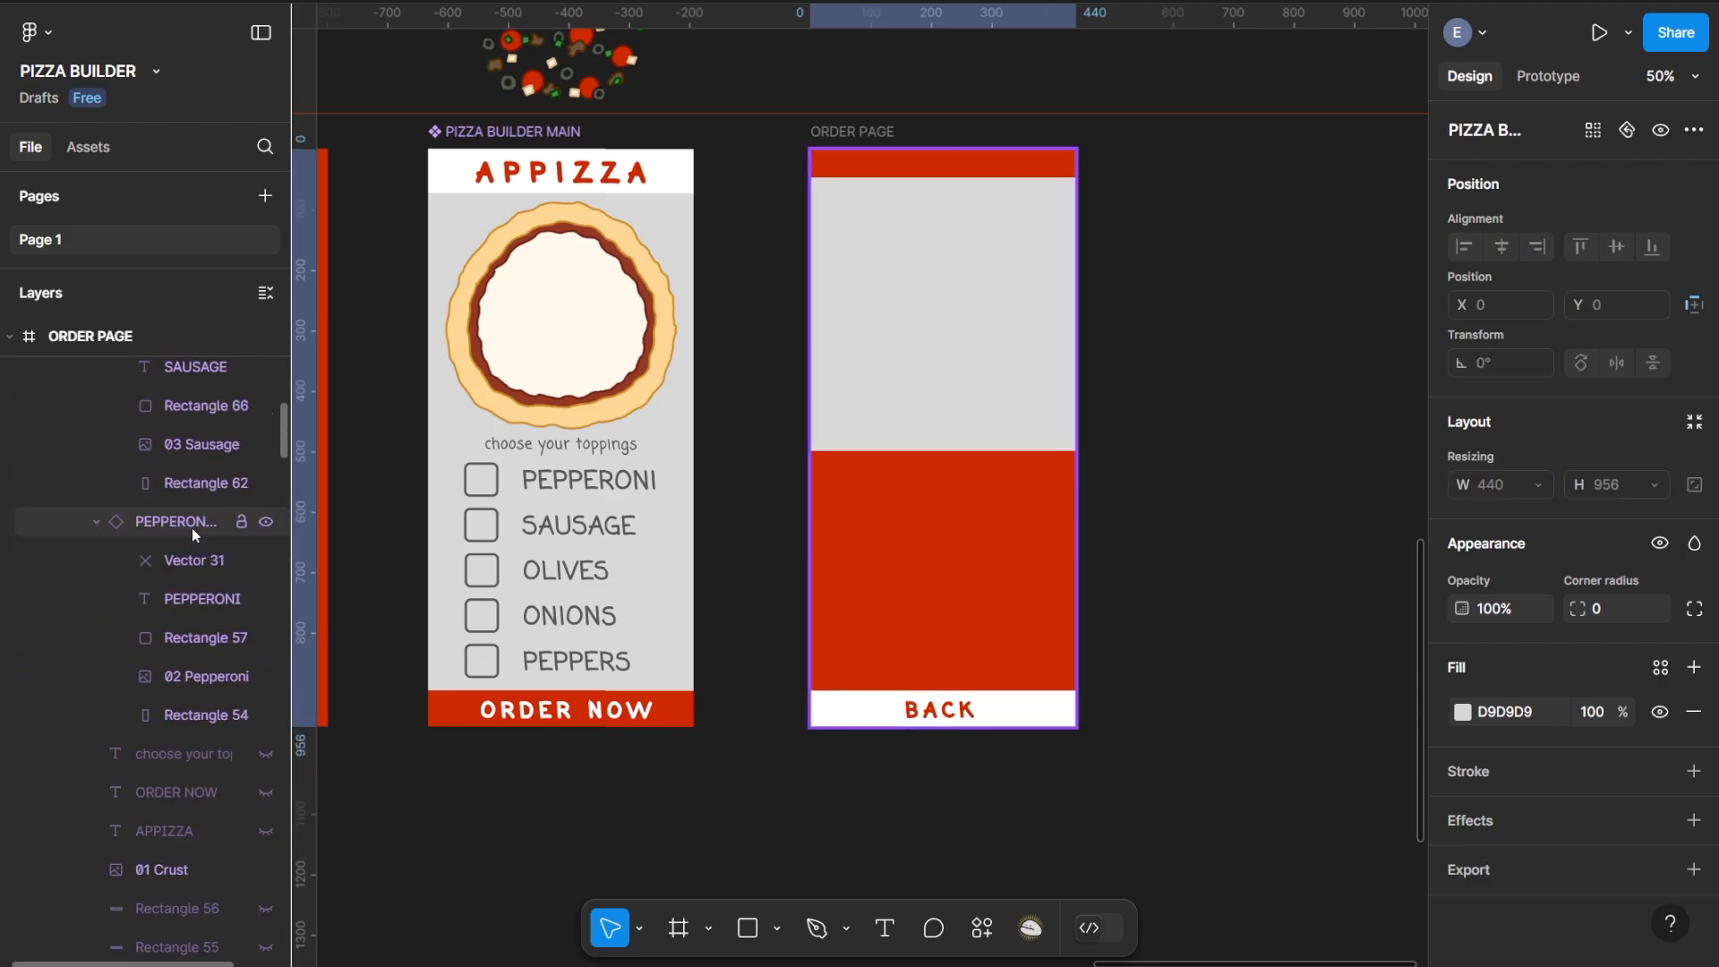
key(ctrl+z)
key(ctrl+z)
key(ctrl+z)
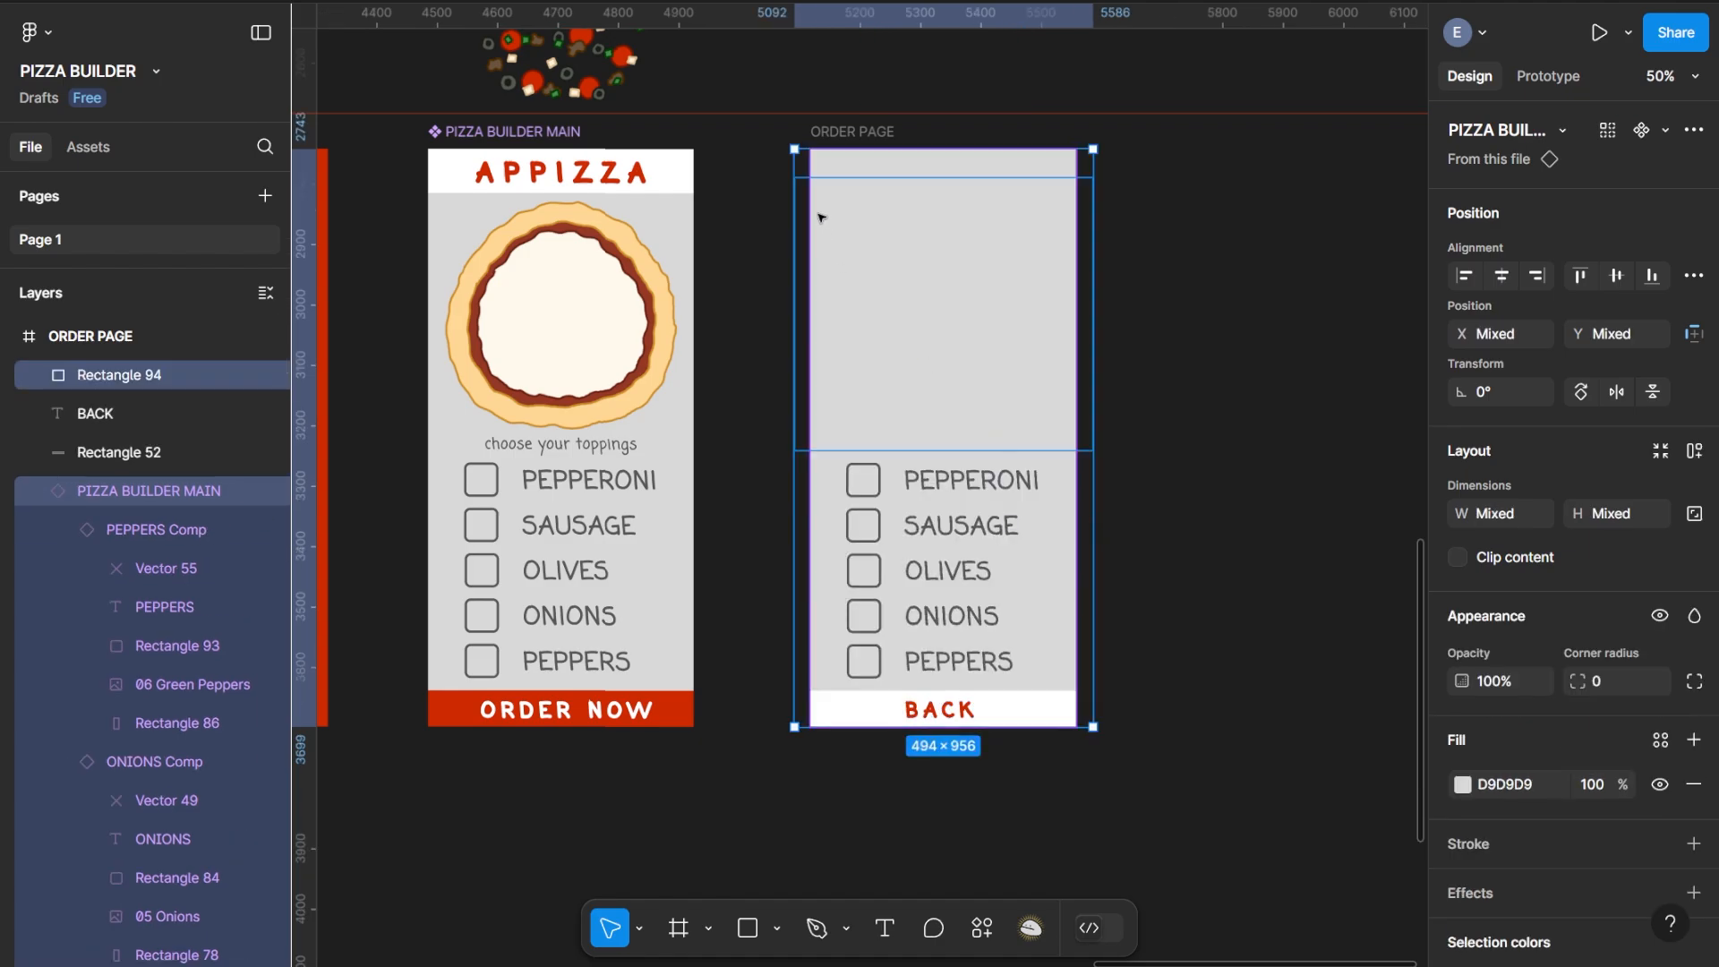
Set the fill opacity of Rectangle 94 on ORDER PAGE to 0%
click(127, 454)
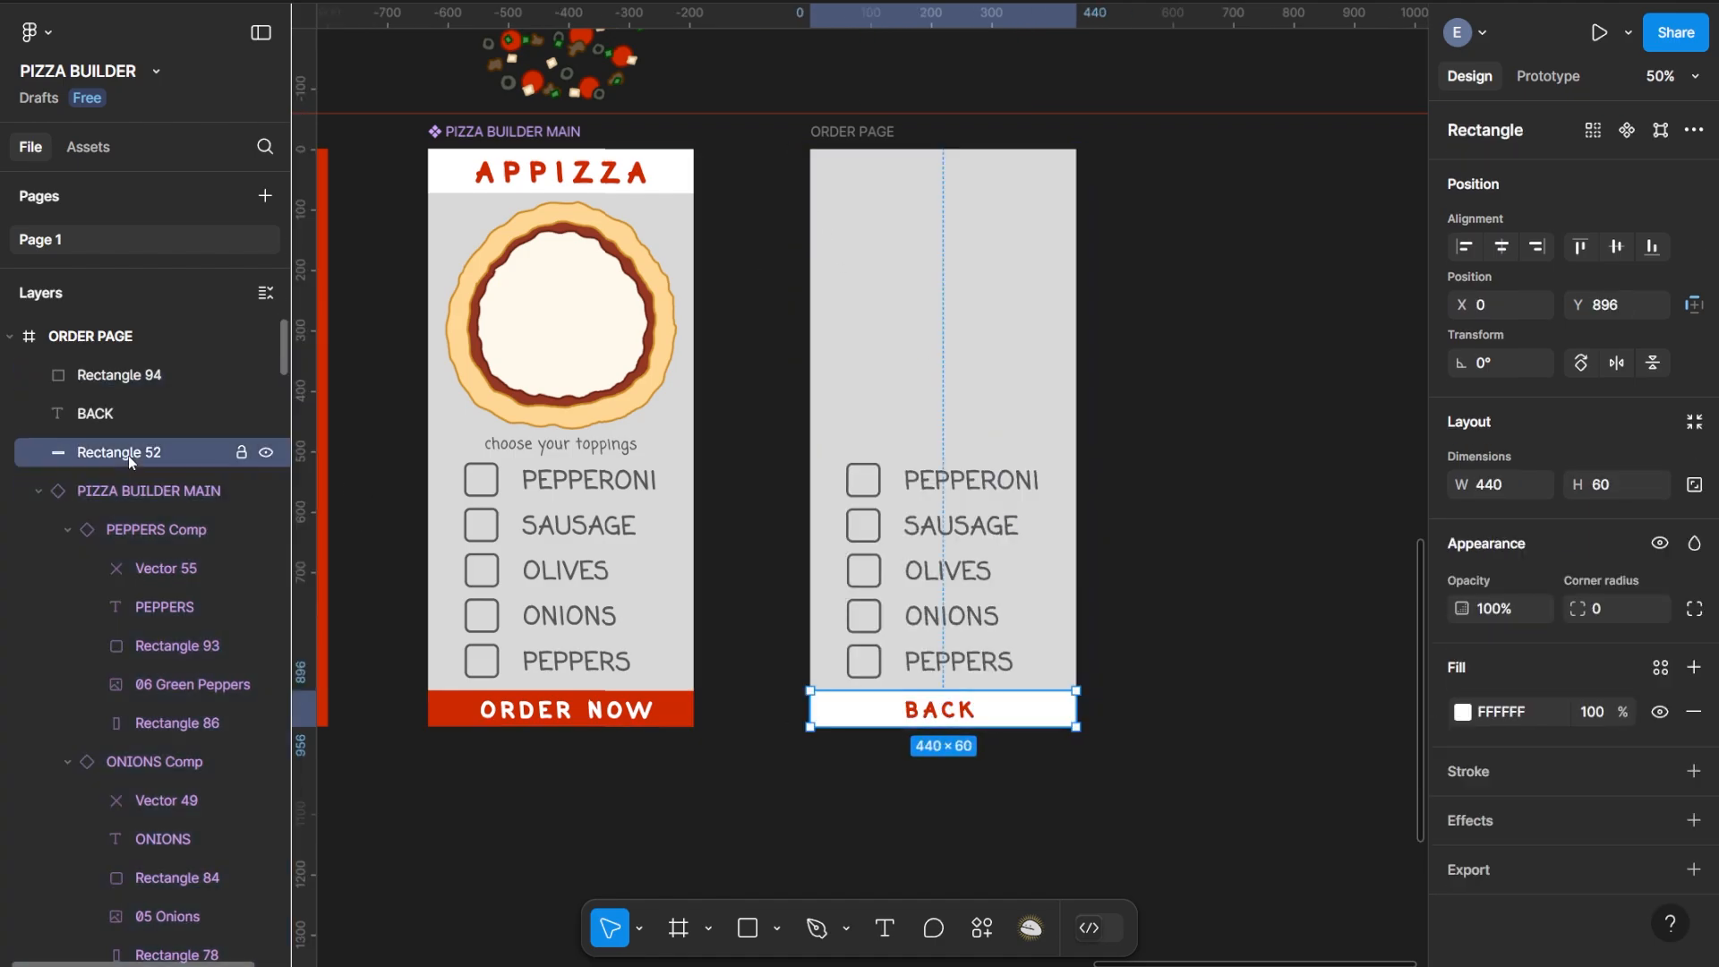
click(122, 373)
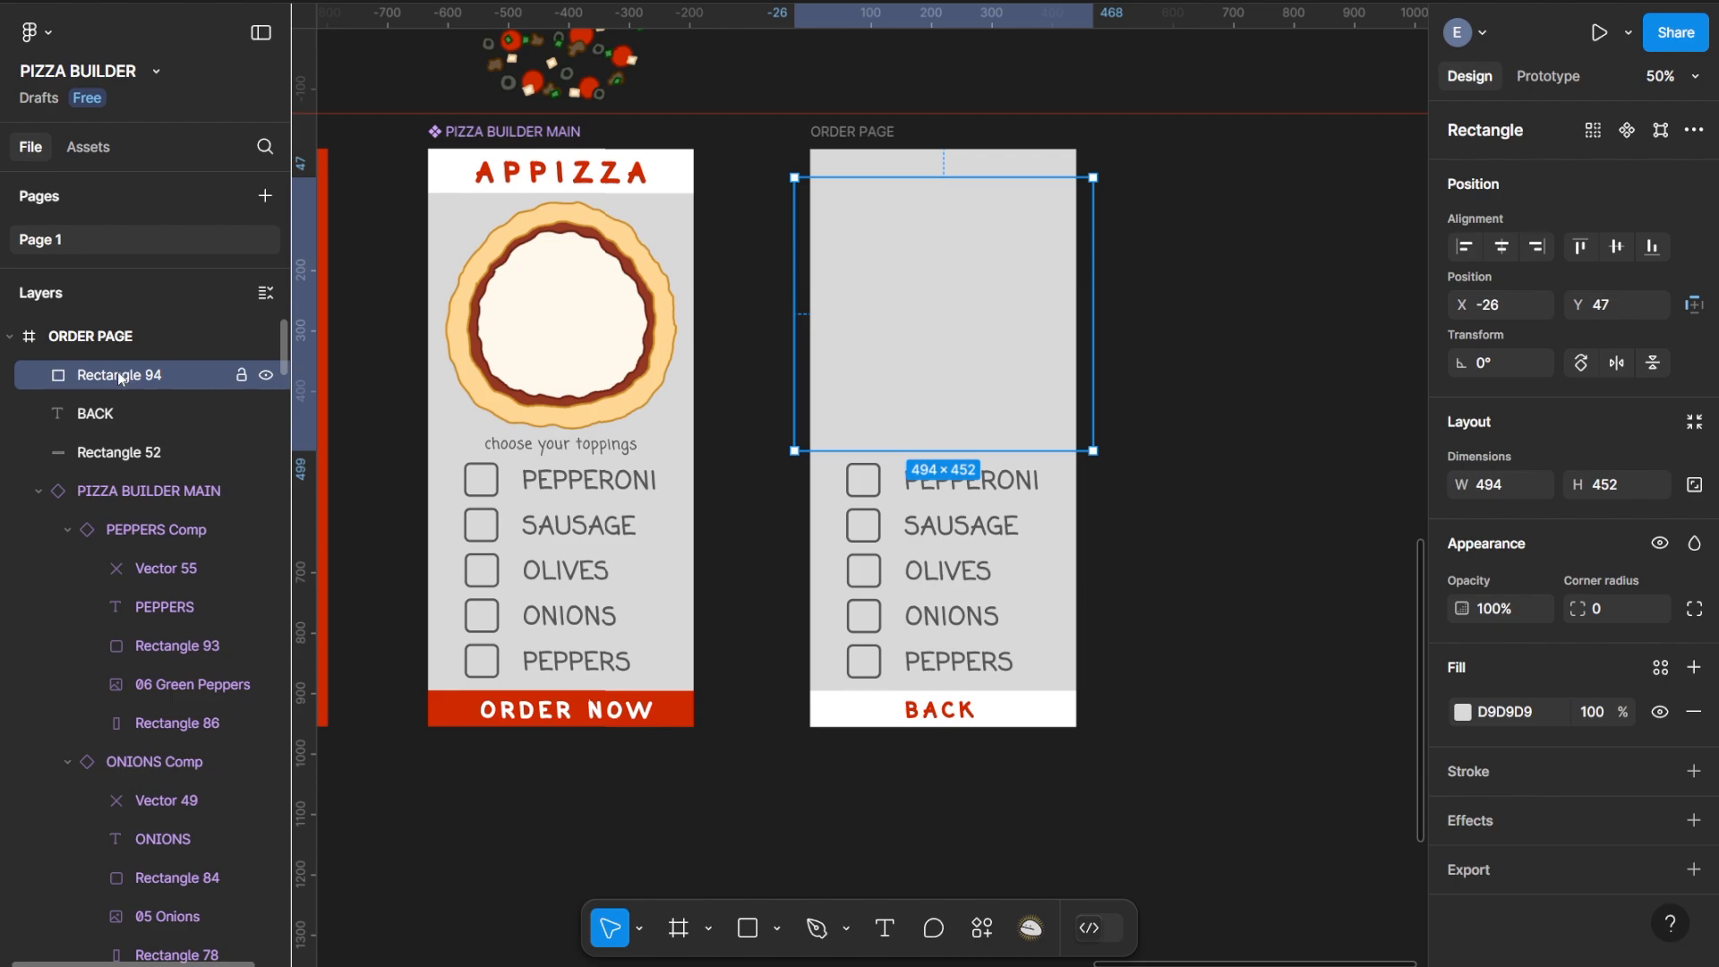
click(1592, 712)
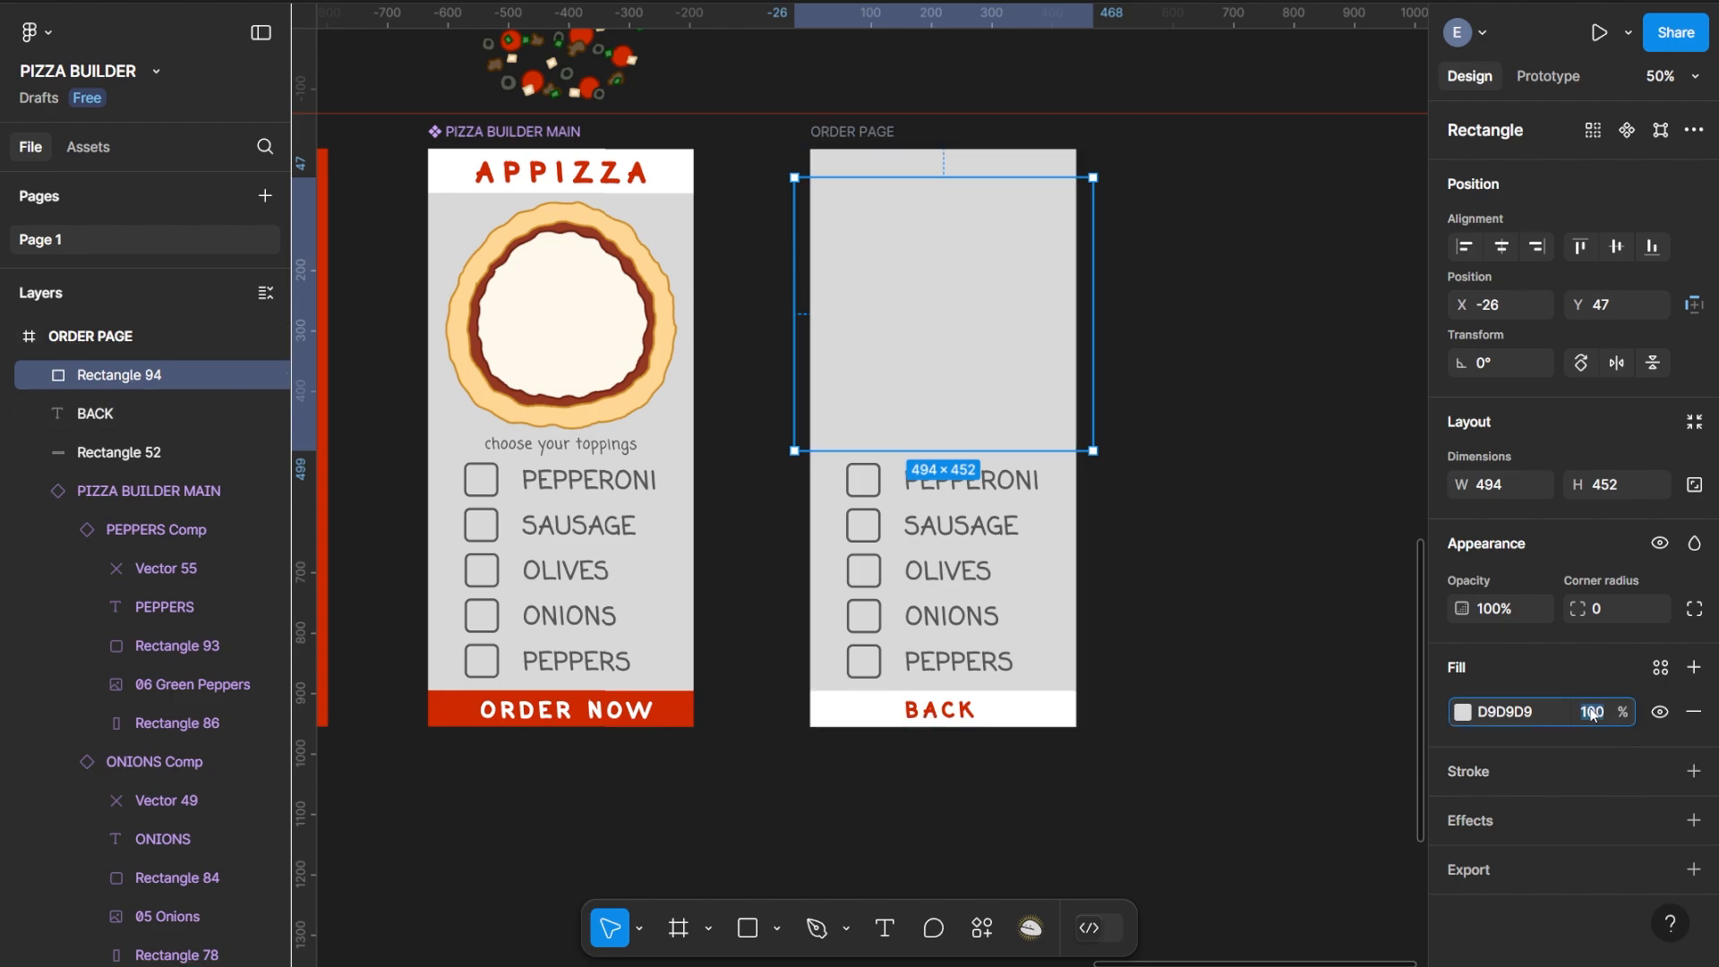
text(0)
key(Return)
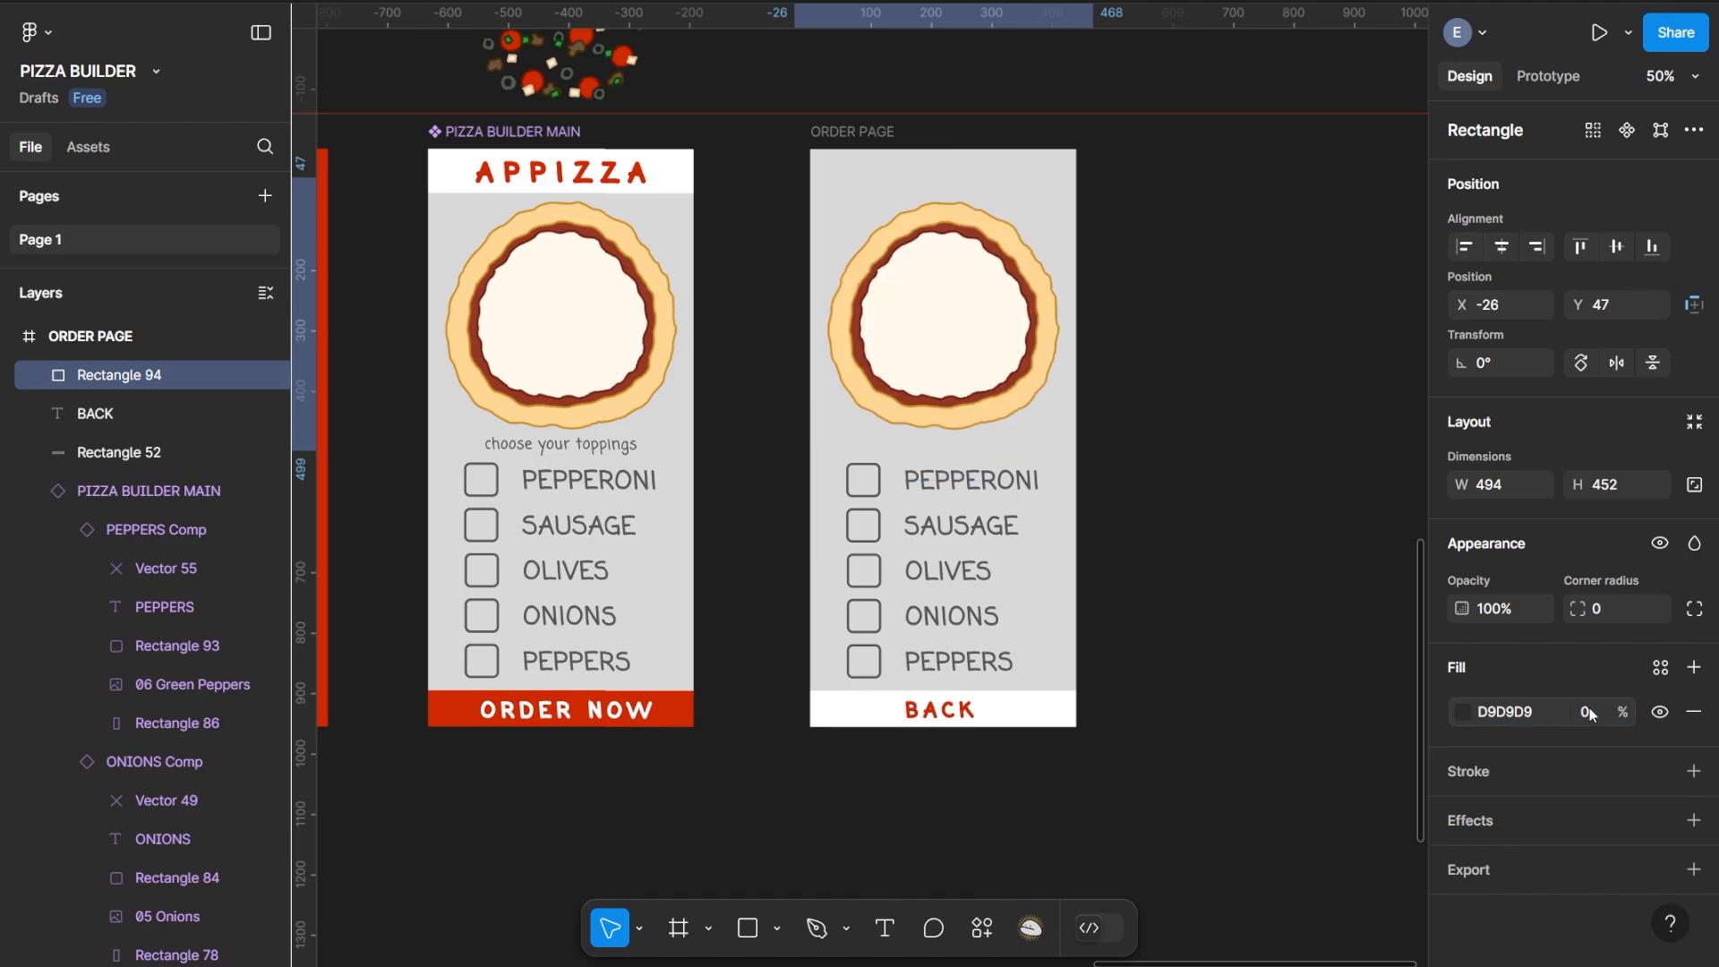
Try masking with the transparent Rectangle 94 and the PIZZA BUILDER MAIN instance selected, and undo it
shift+click(144, 490)
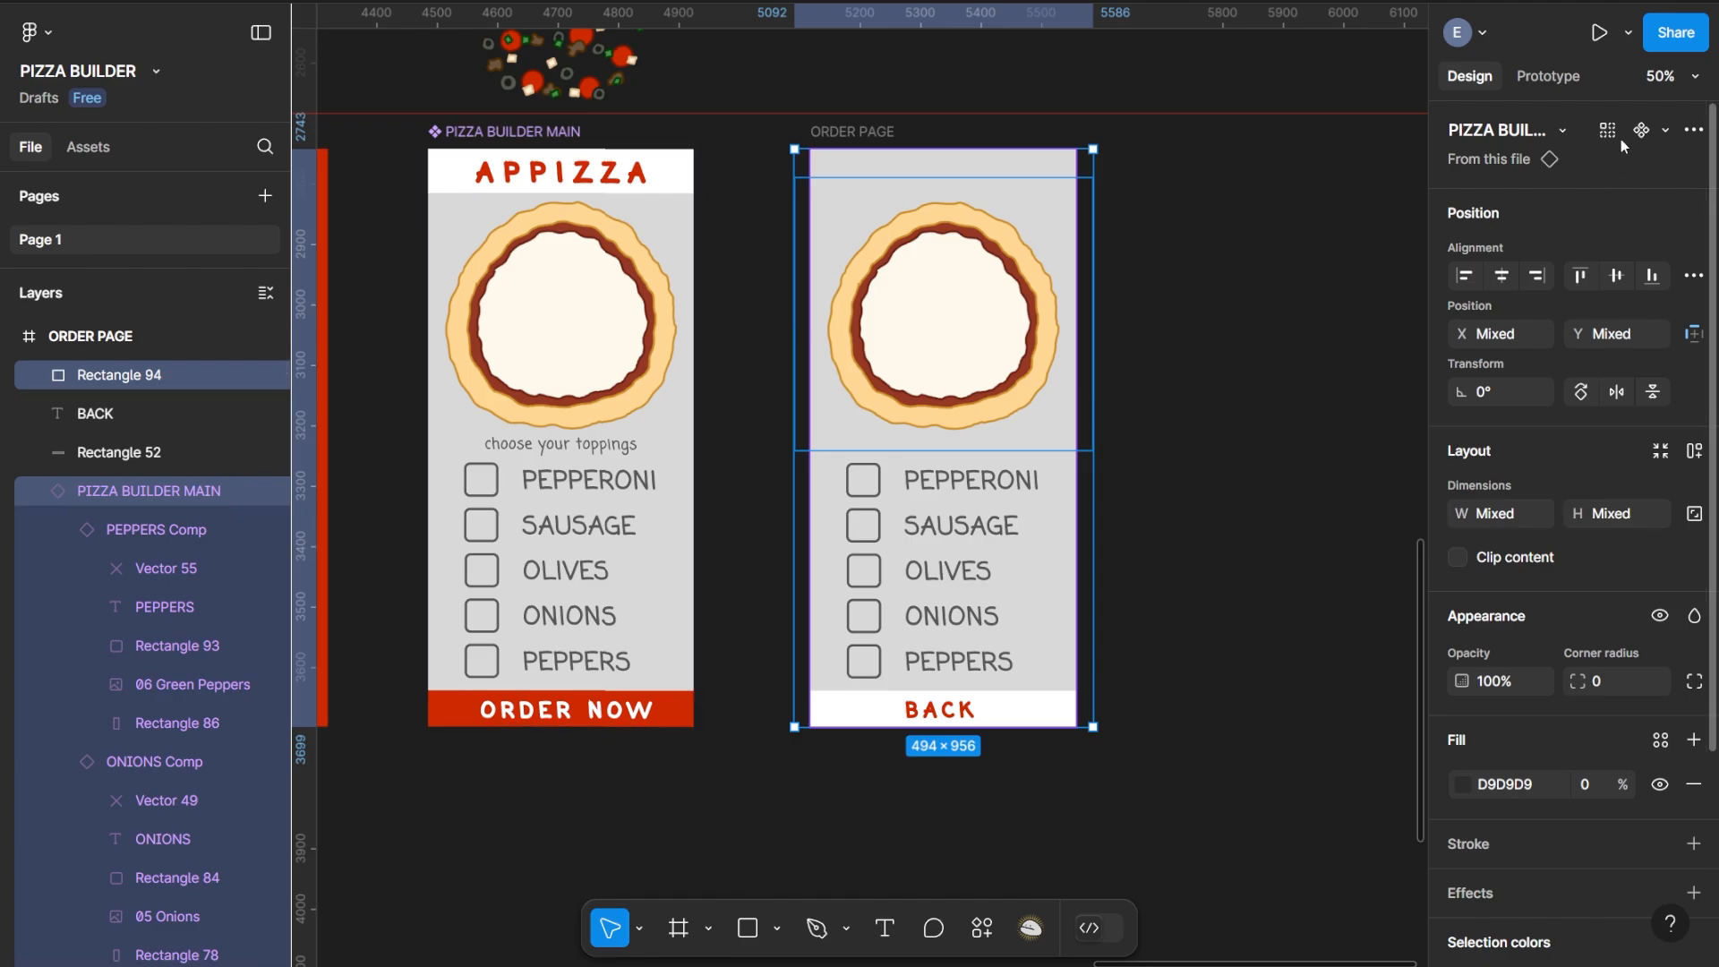
click(1693, 130)
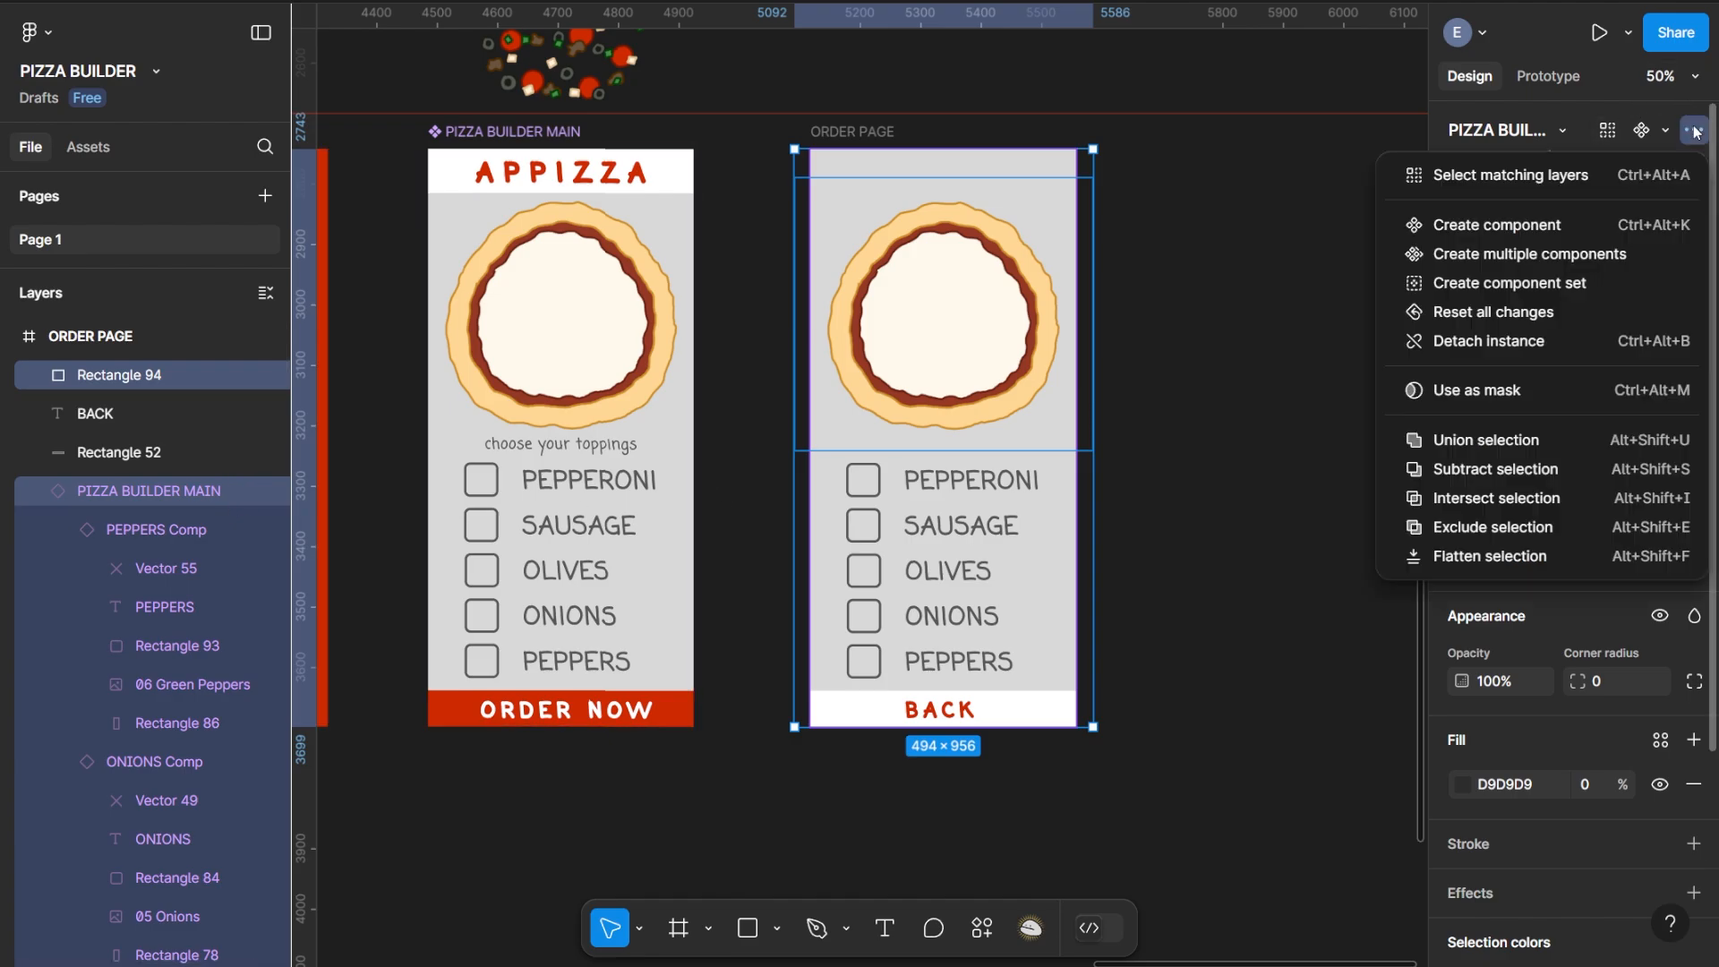
click(1468, 391)
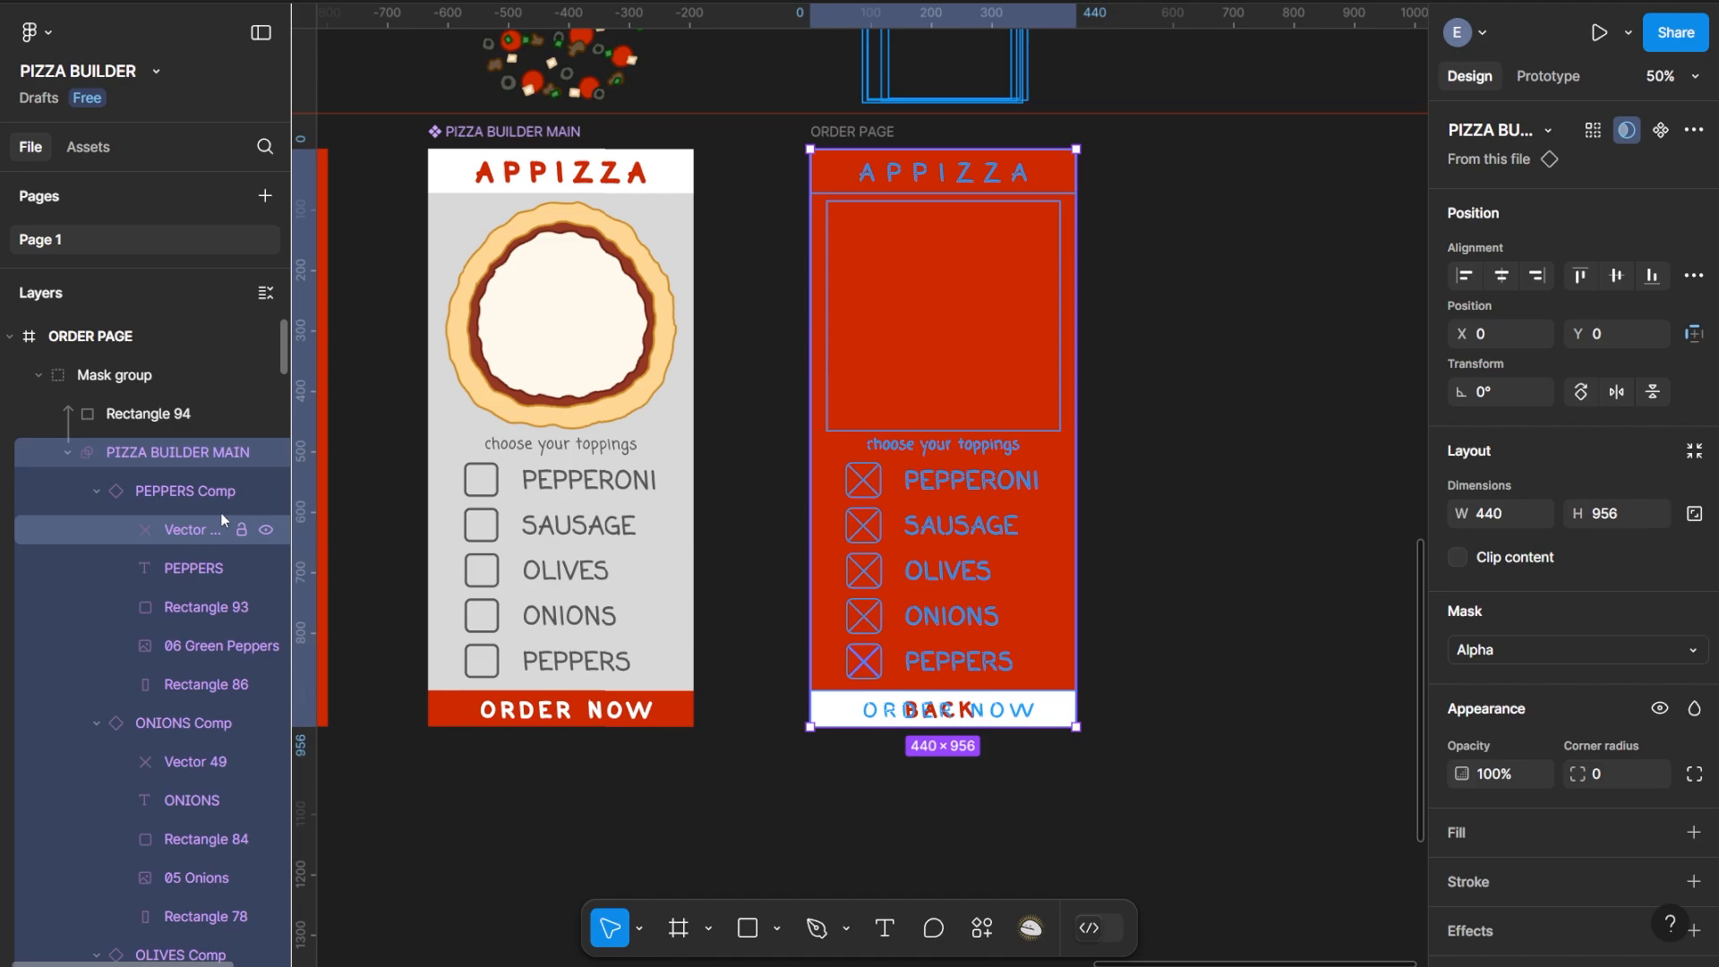
key(ctrl+z)
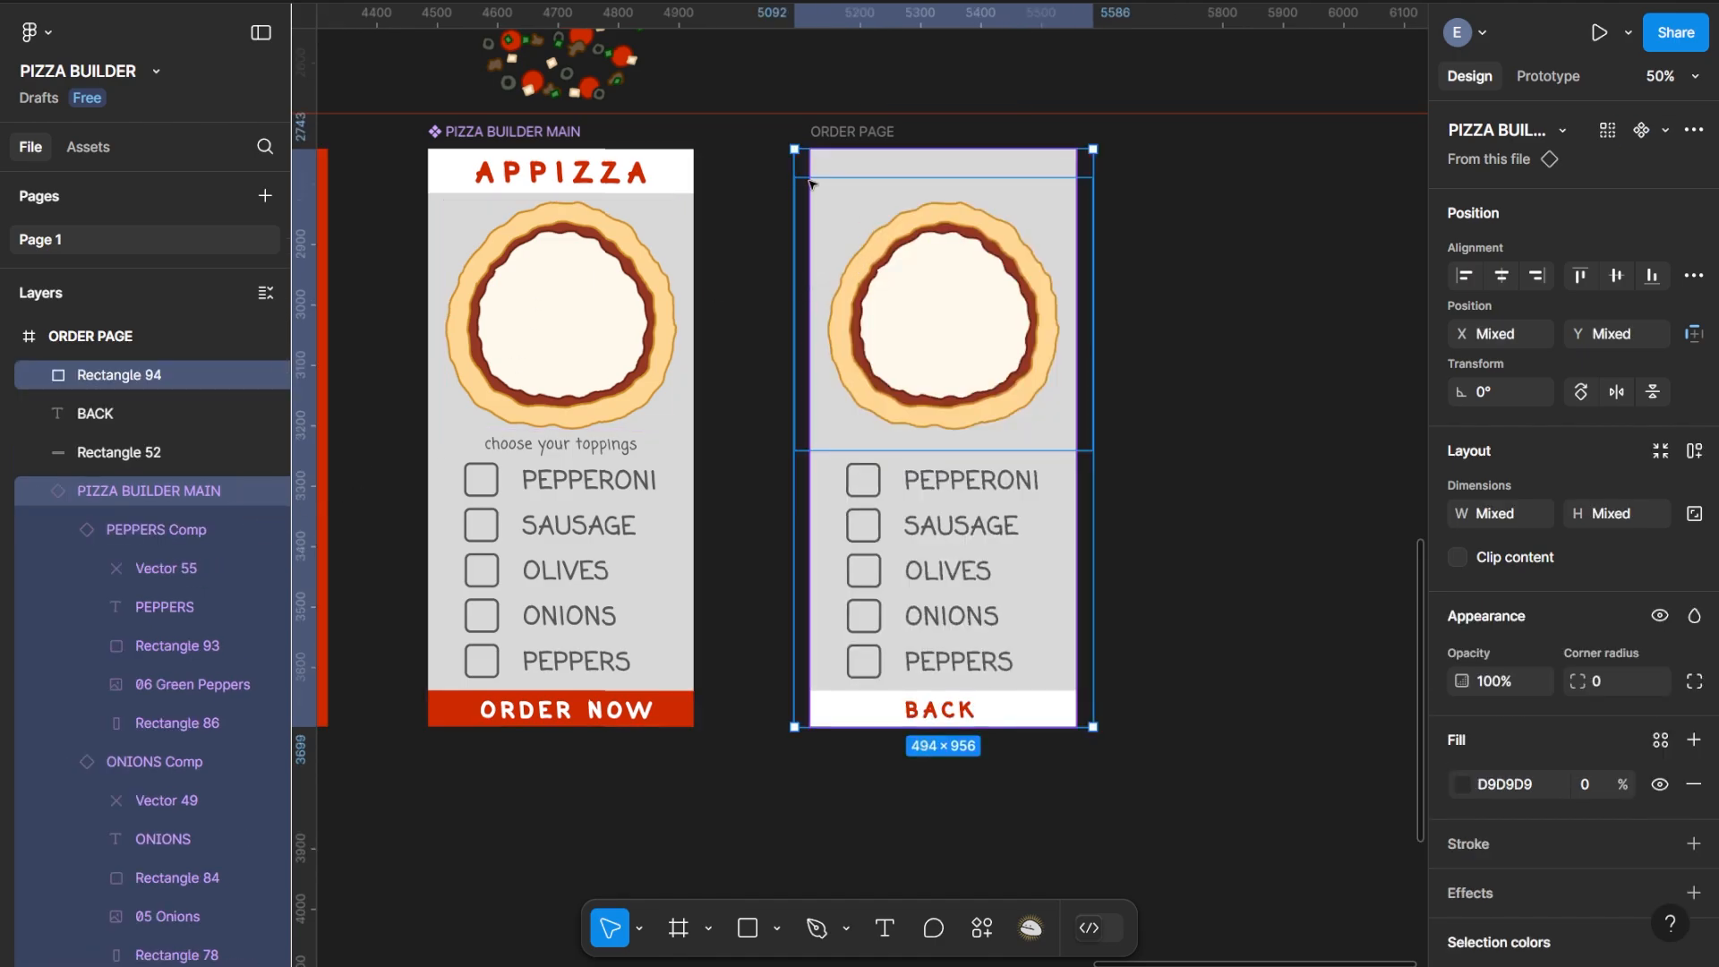
Move Rectangle 94 directly above PIZZA BUILDER MAIN in the ORDER PAGE layer order and set its fill opacity to 100%
click(129, 455)
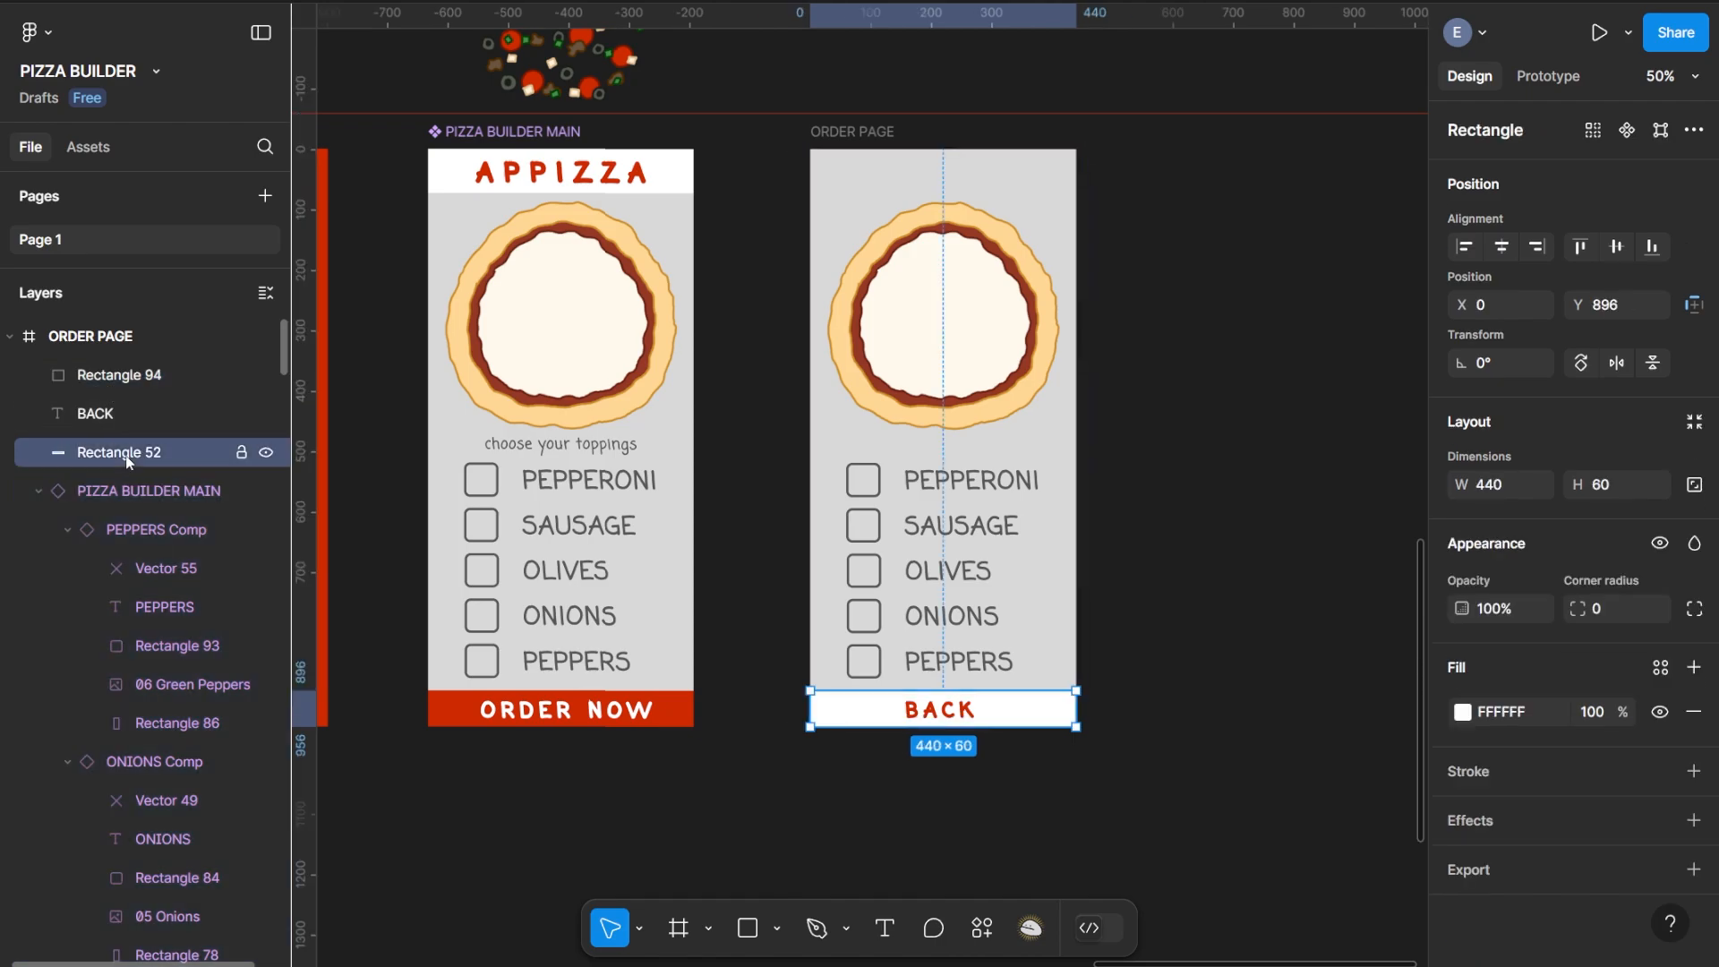
click(99, 414)
drag(129, 374, 143, 472)
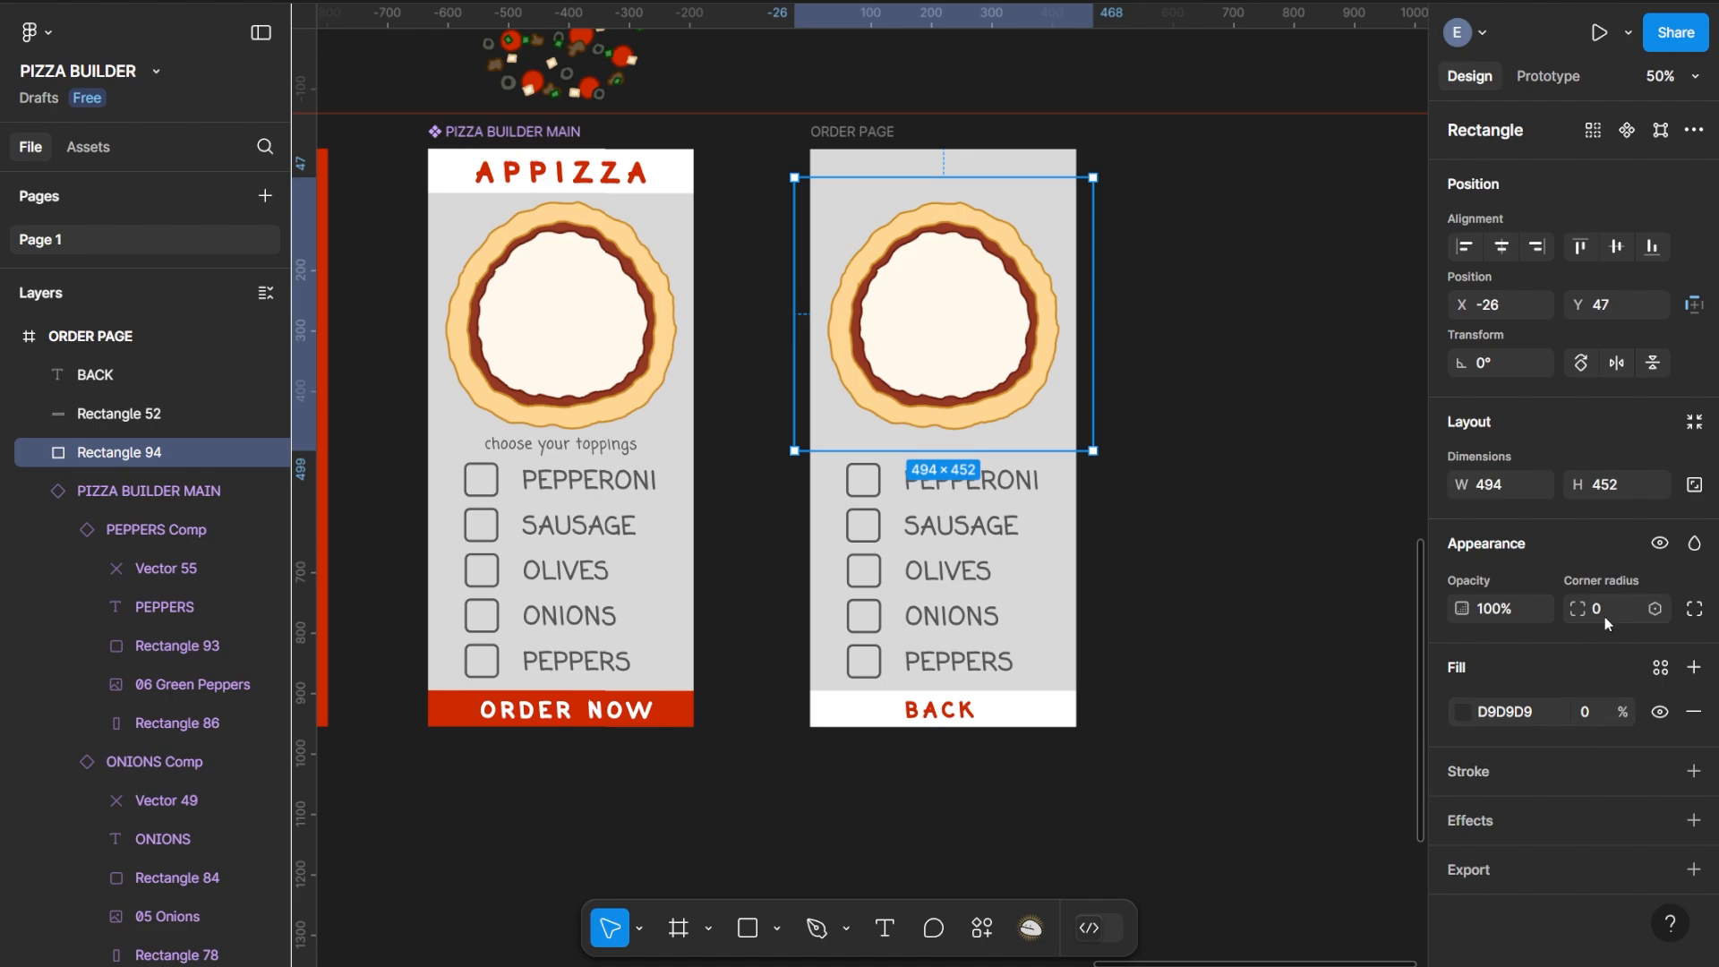
click(1585, 715)
key(Return)
click(1598, 713)
text(100)
key(Return)
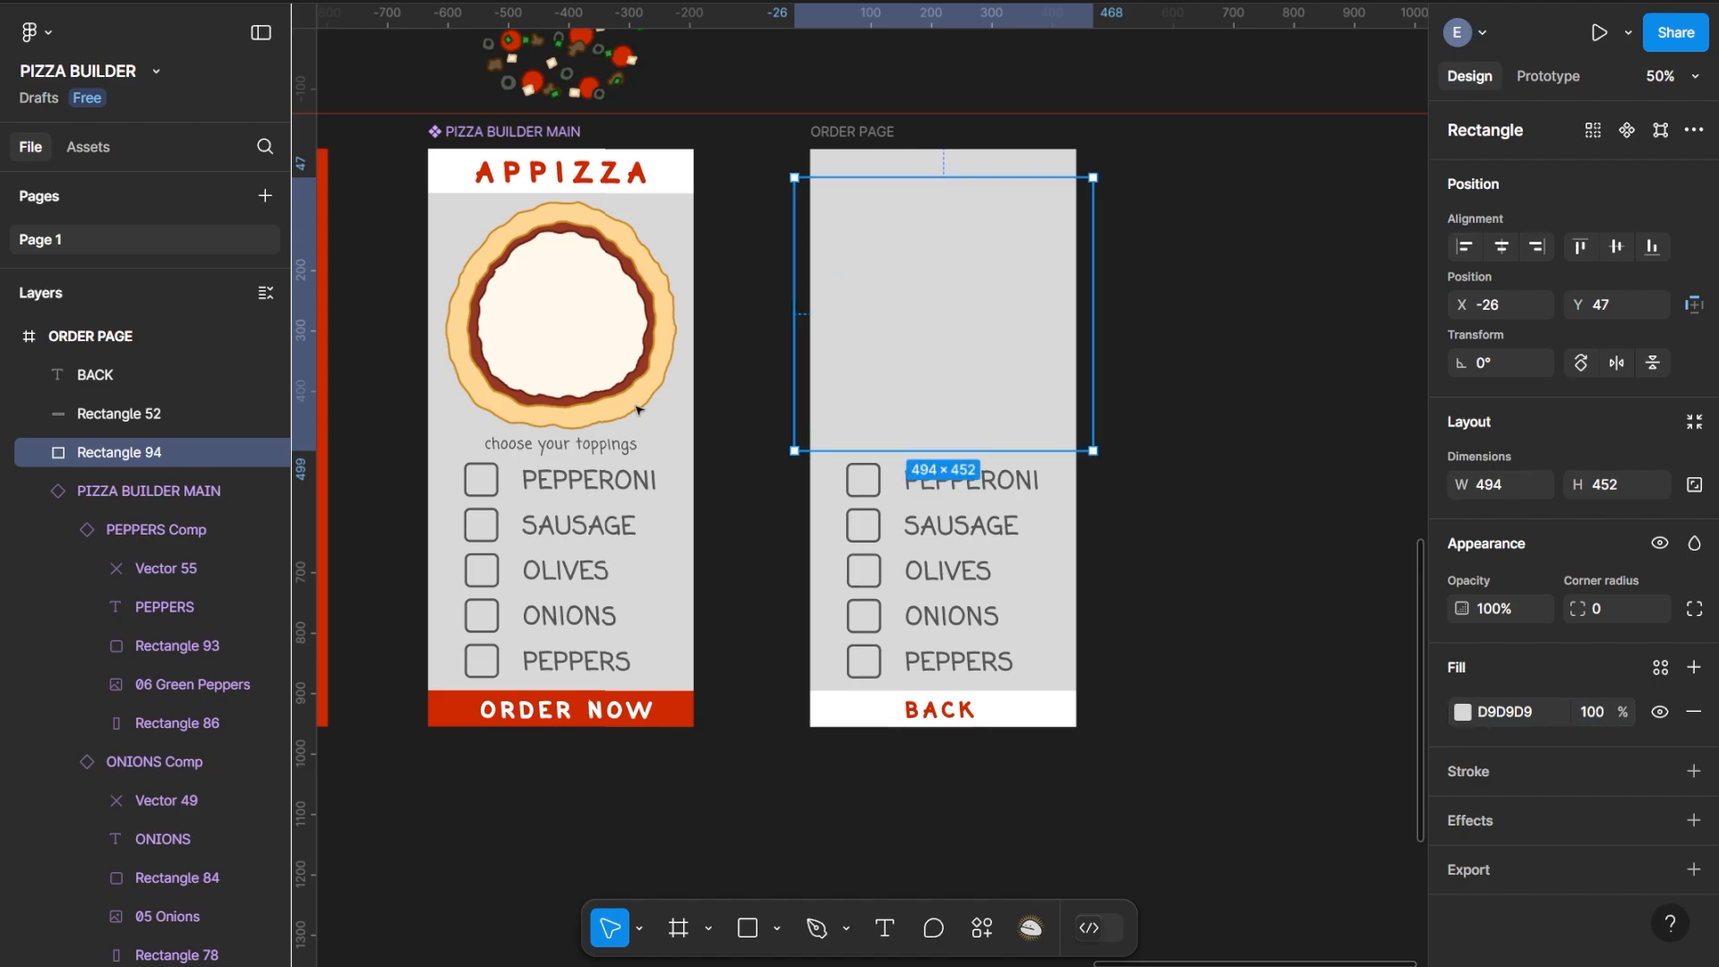
Try masking with Rectangle 94 layered above the PIZZA BUILDER MAIN instance on ORDER PAGE, and undo it
shift+click(175, 490)
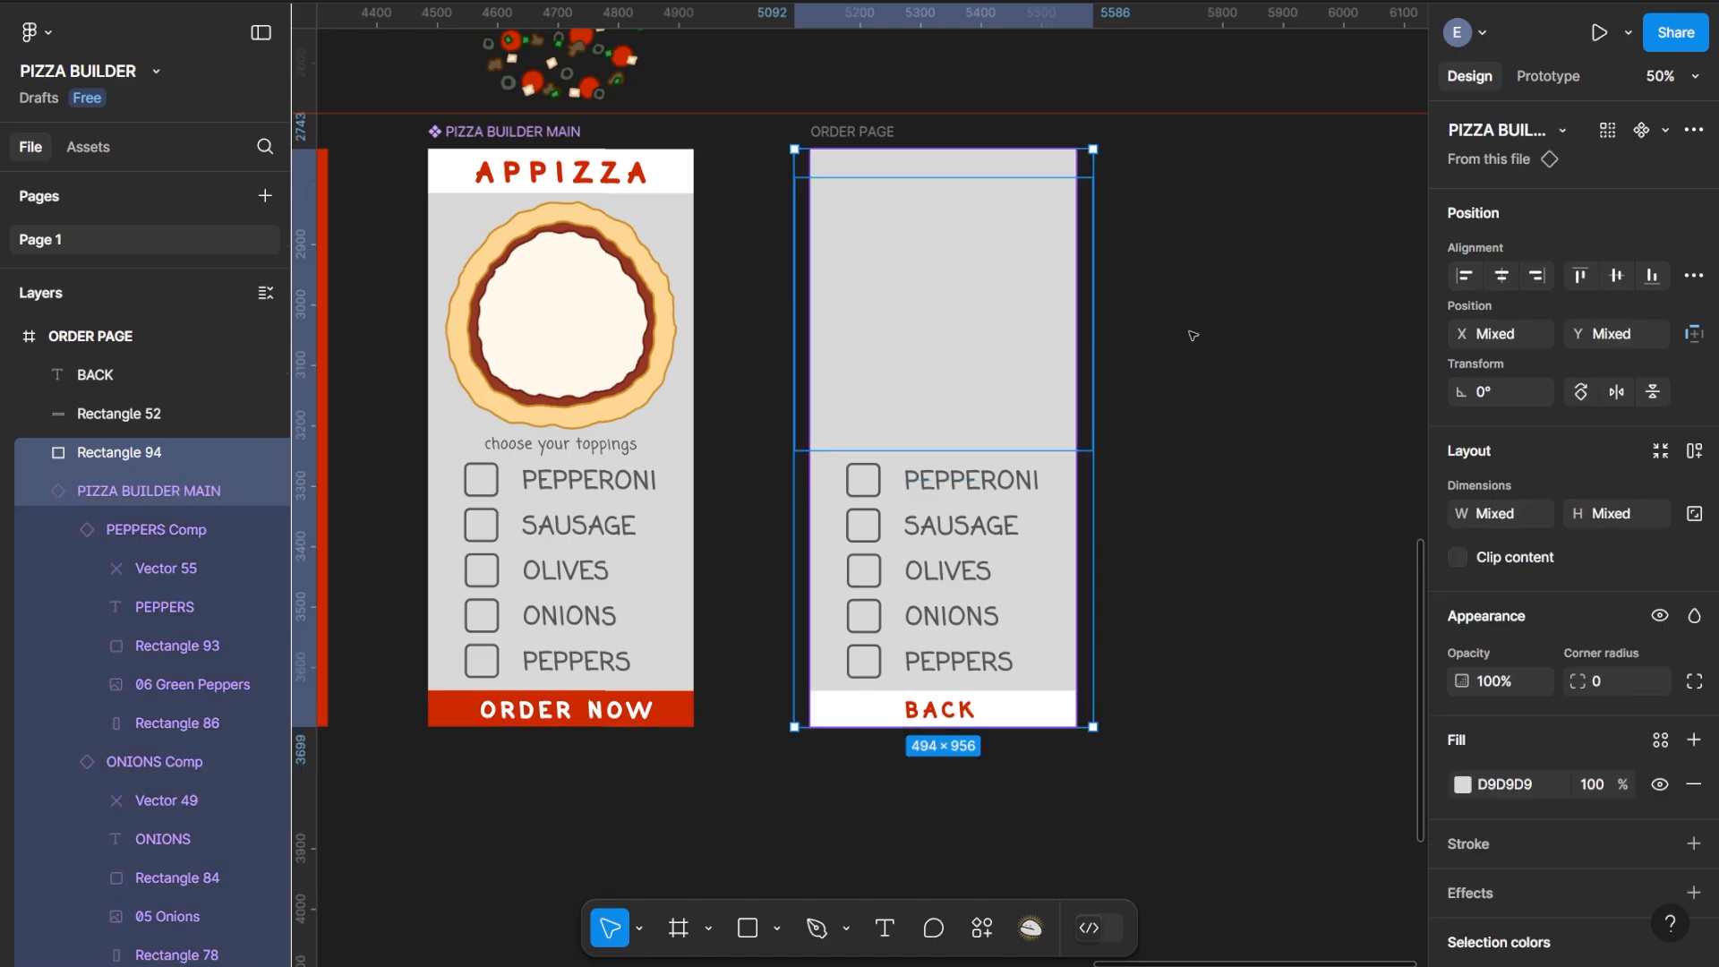
click(1695, 131)
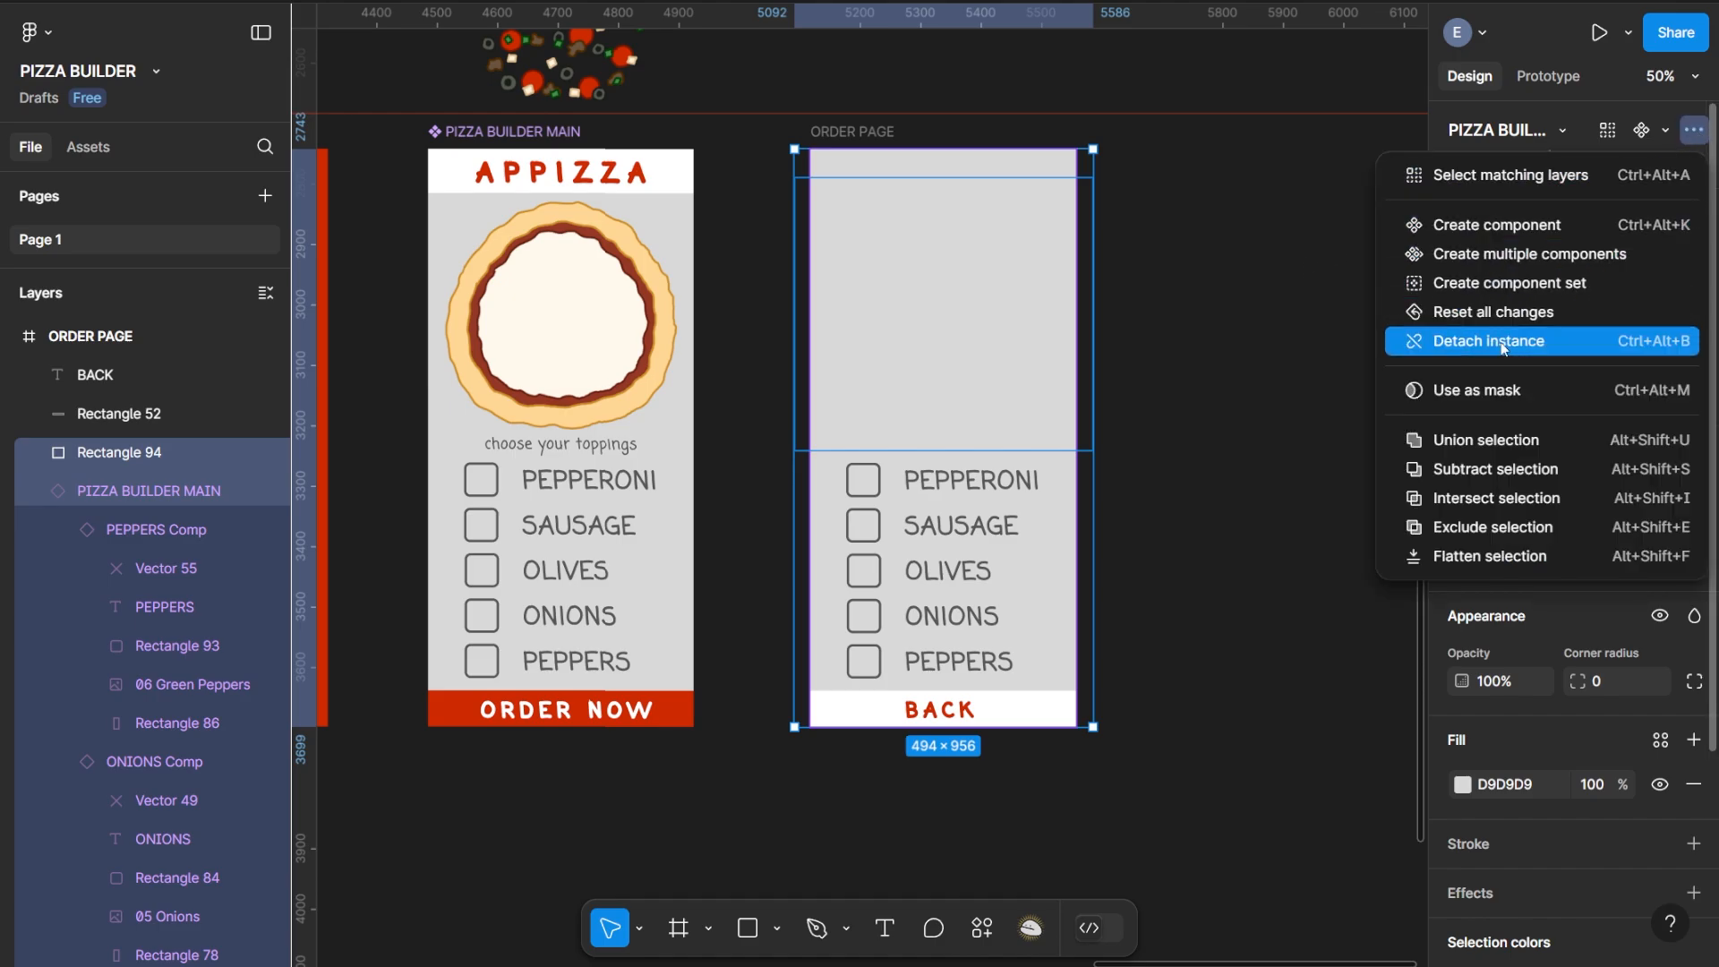
click(1489, 389)
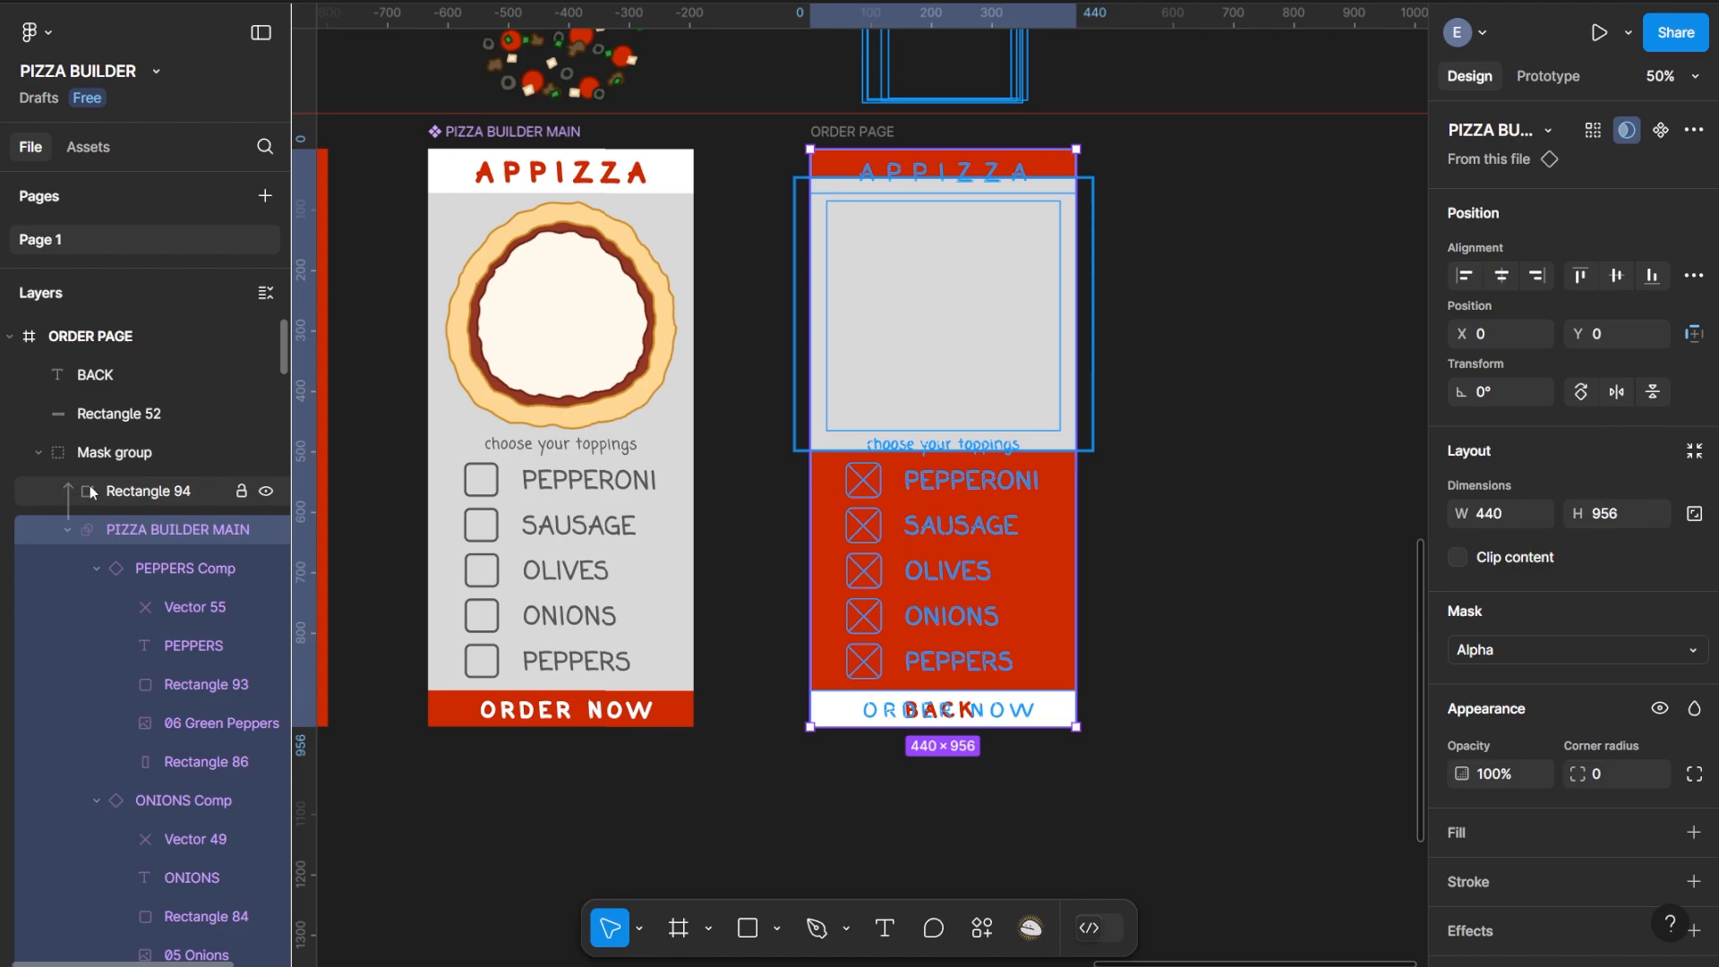
key(ctrl+z)
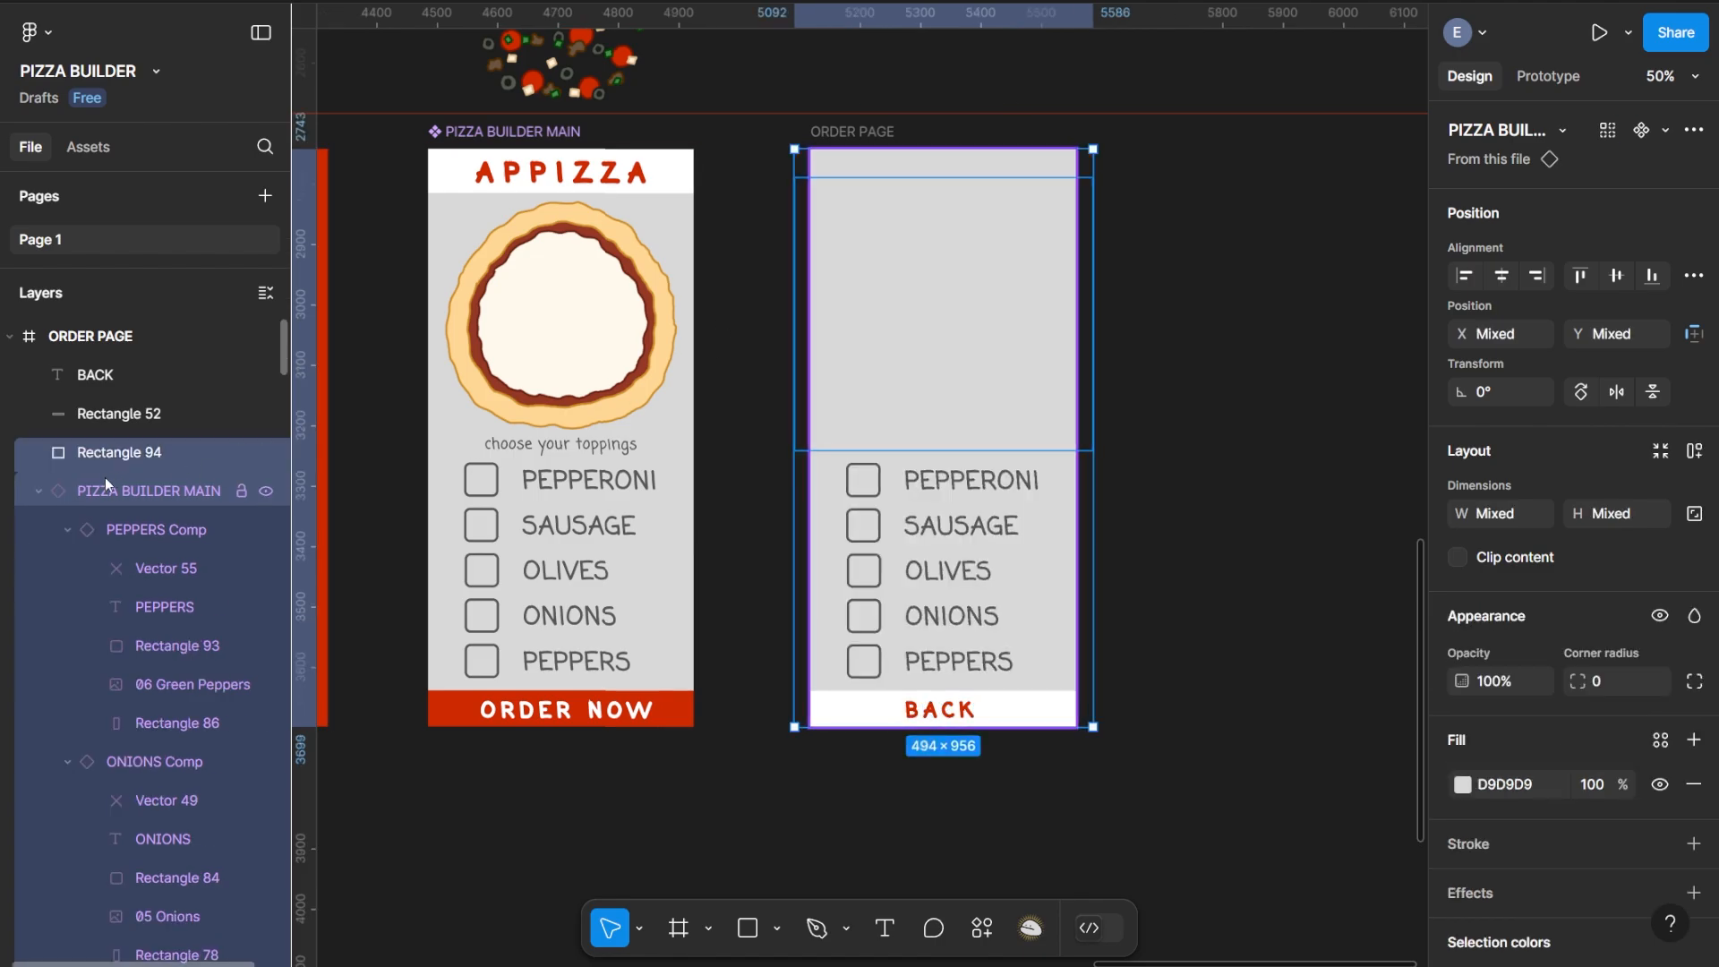
Collapse the PIZZA BUILDER MAIN layer on ORDER PAGE and move the instance directly above Rectangle 94 in the layer order
click(37, 491)
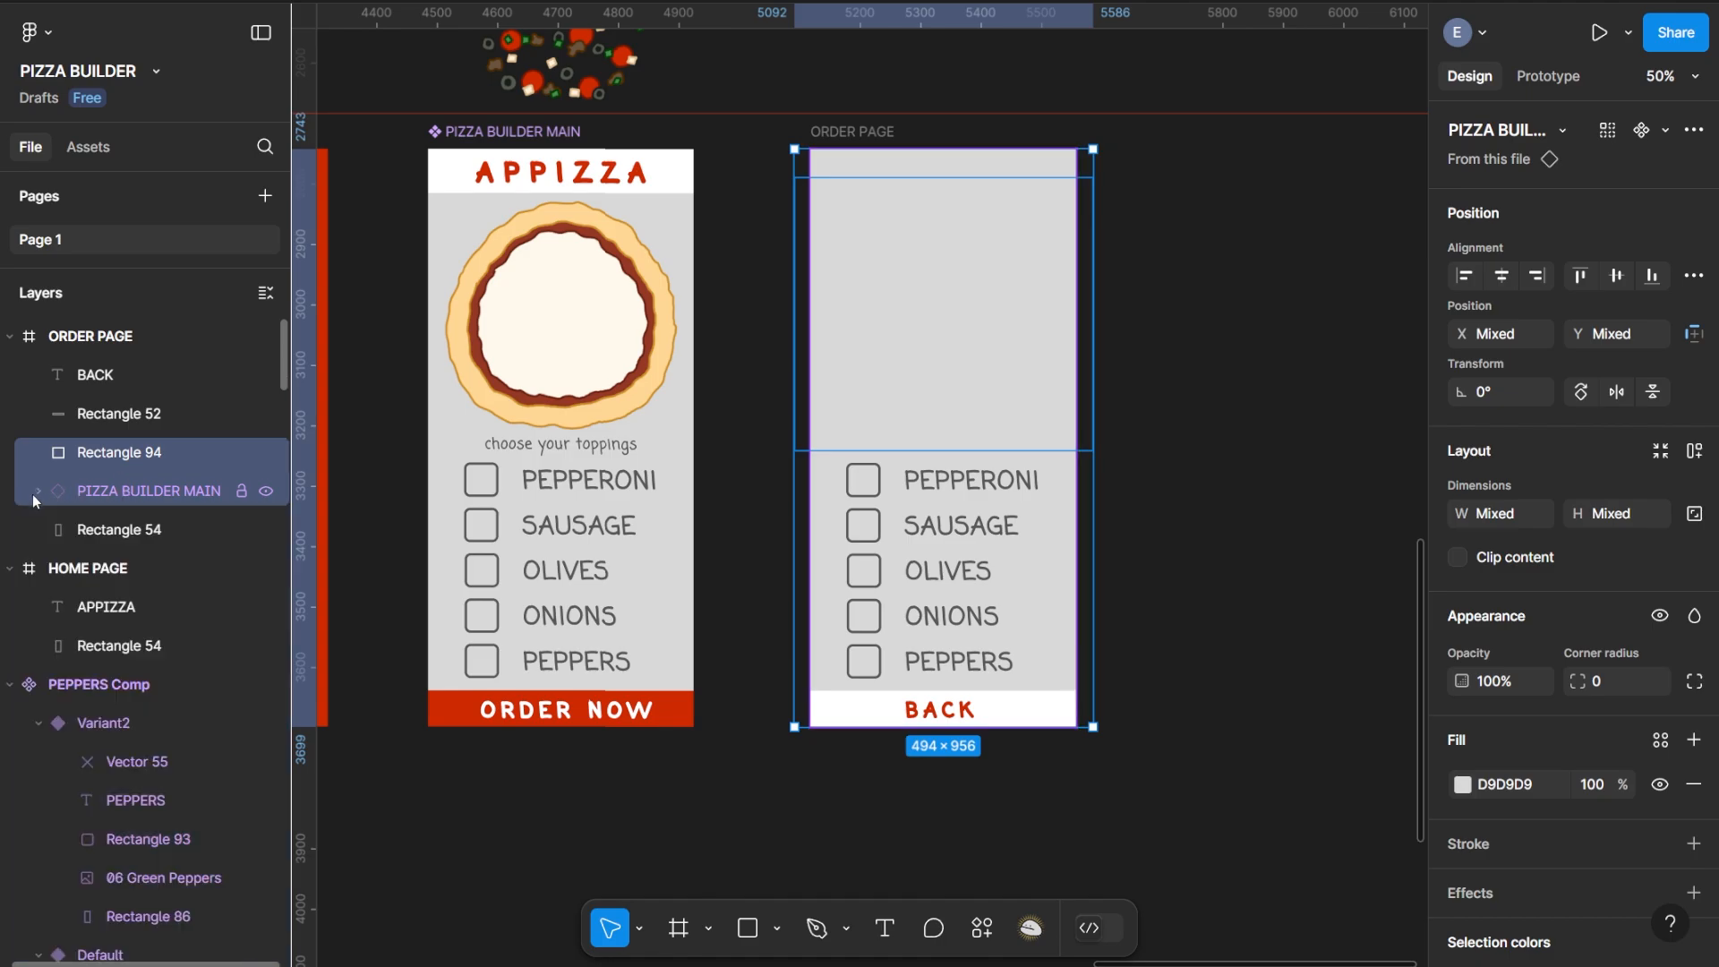
click(134, 530)
click(134, 498)
drag(122, 492, 128, 446)
Mask the PIZZA BUILDER MAIN instance on ORDER PAGE with Rectangle 94 beneath it
shift+click(126, 493)
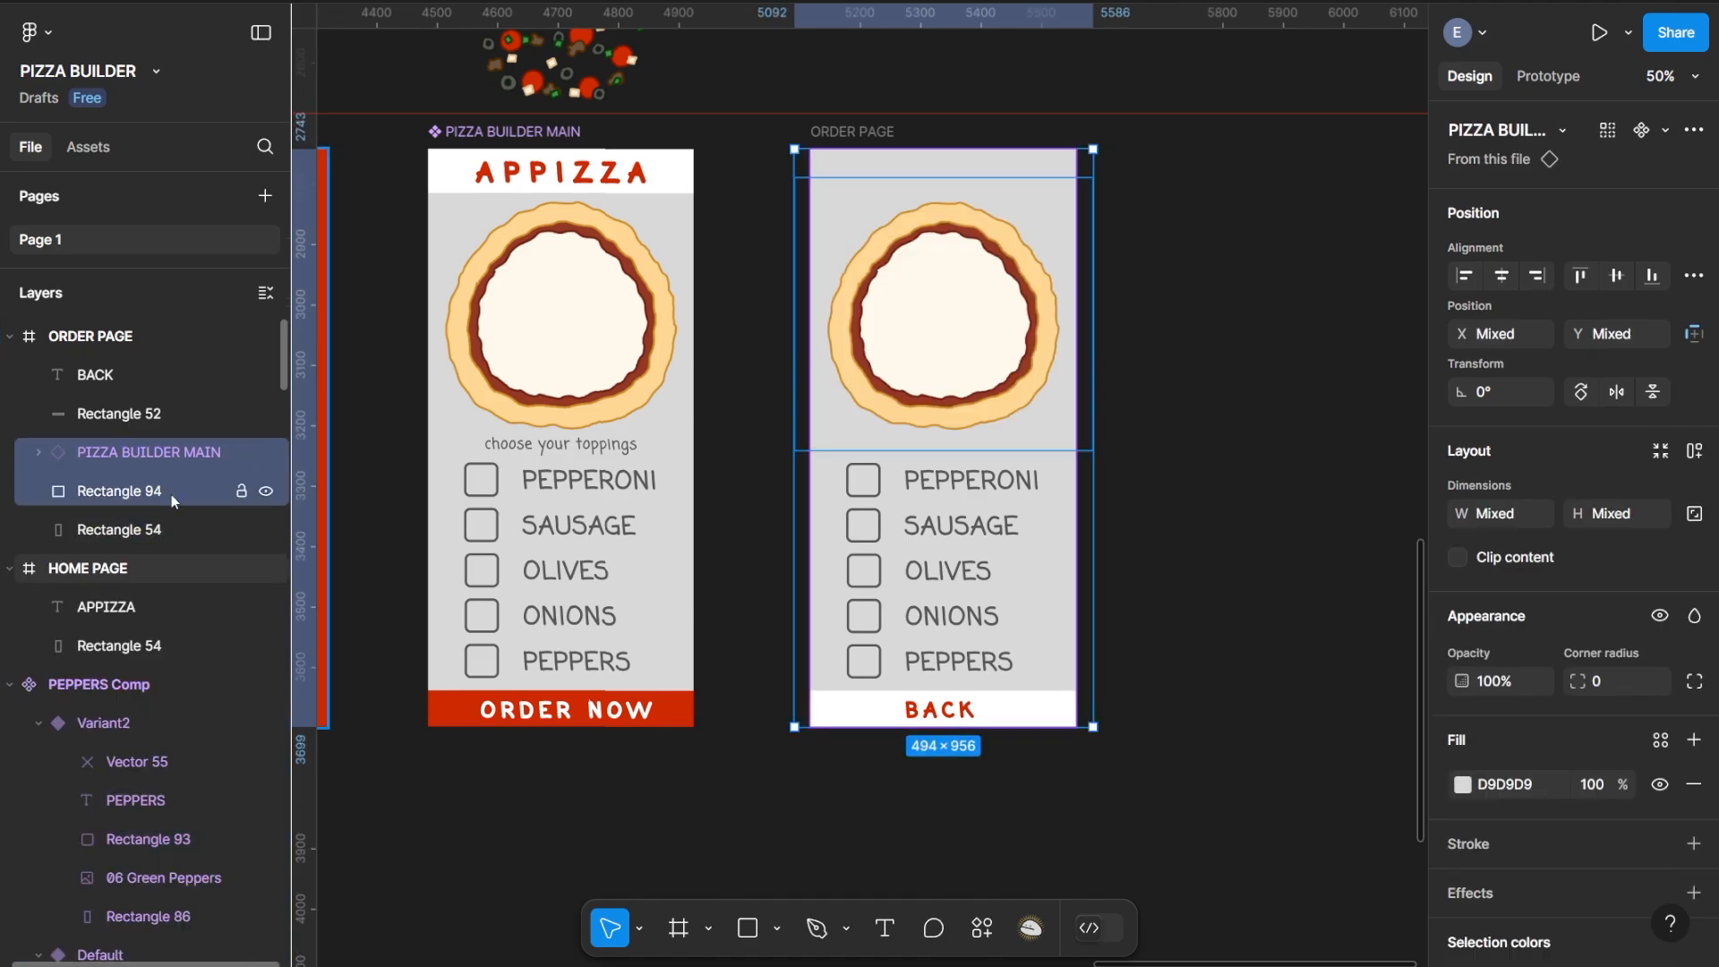
click(1695, 129)
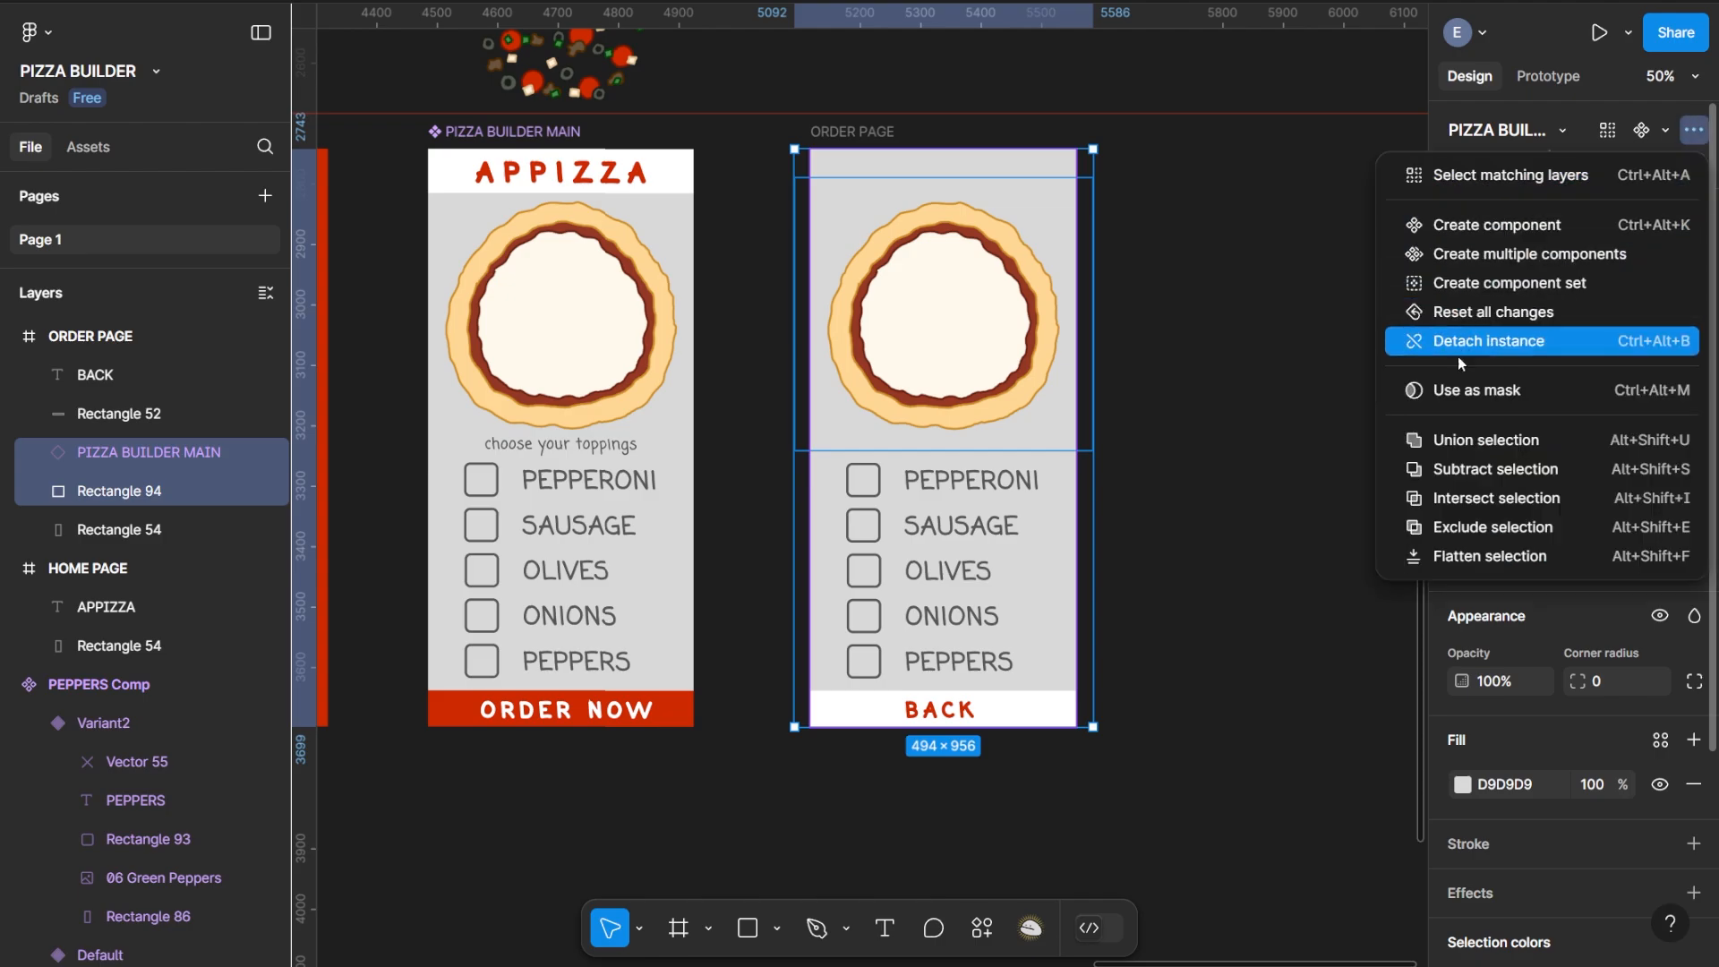
click(1469, 387)
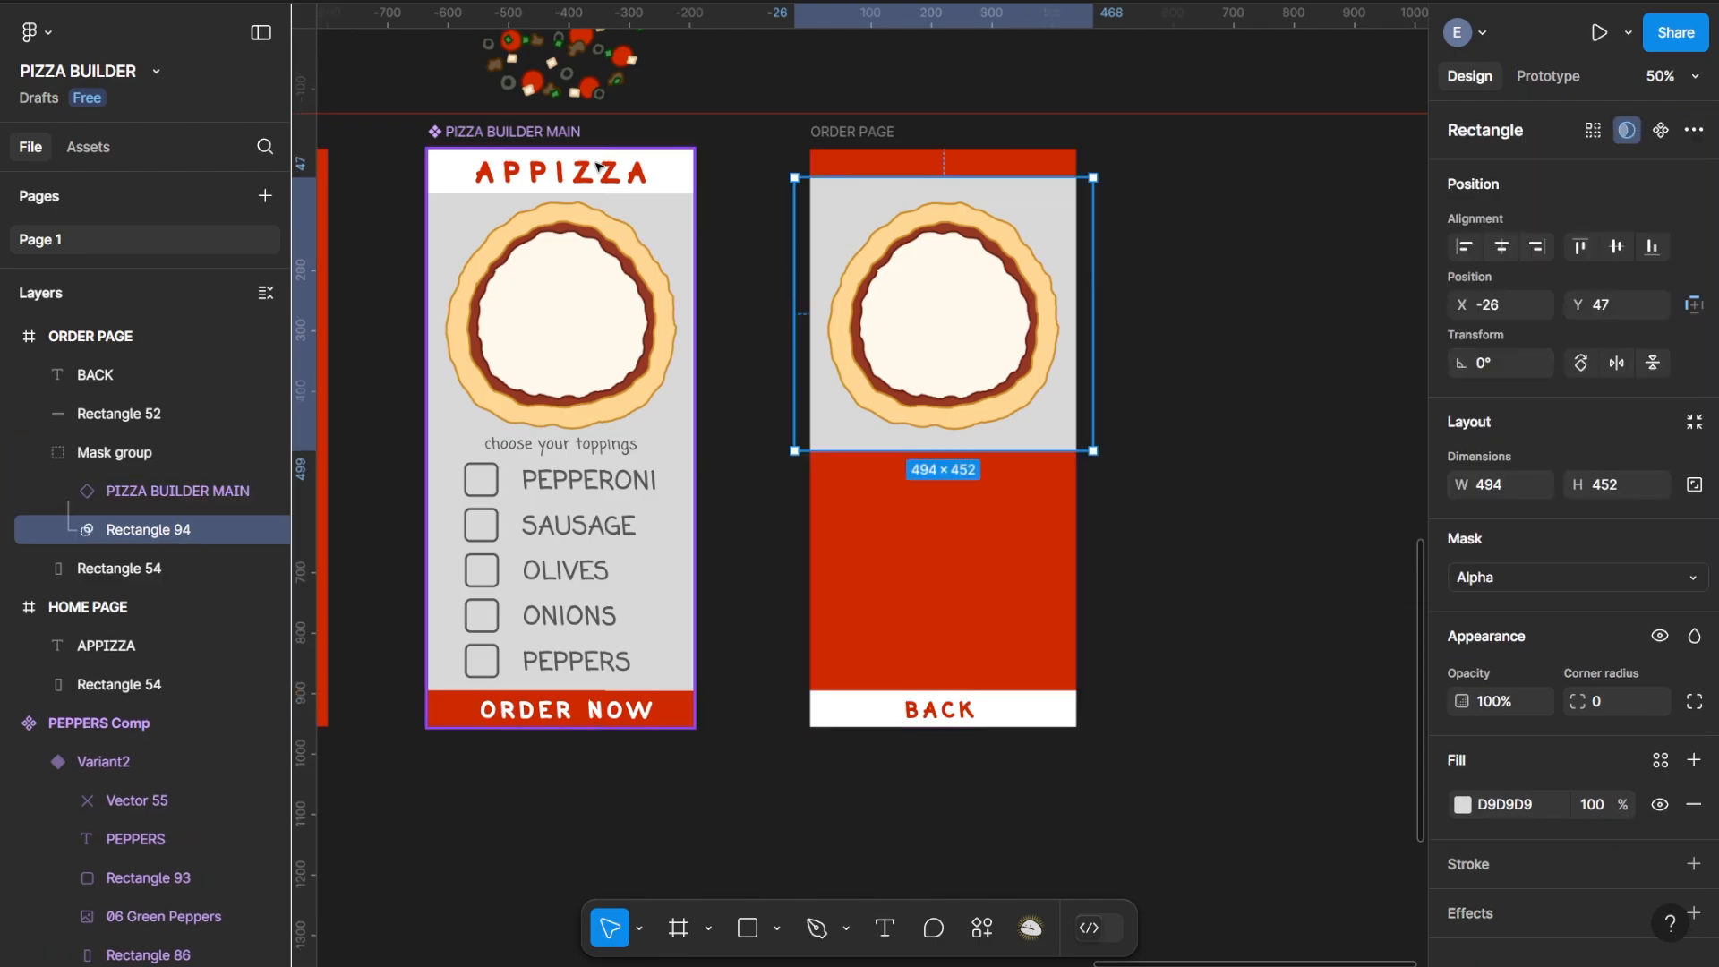
click(1190, 460)
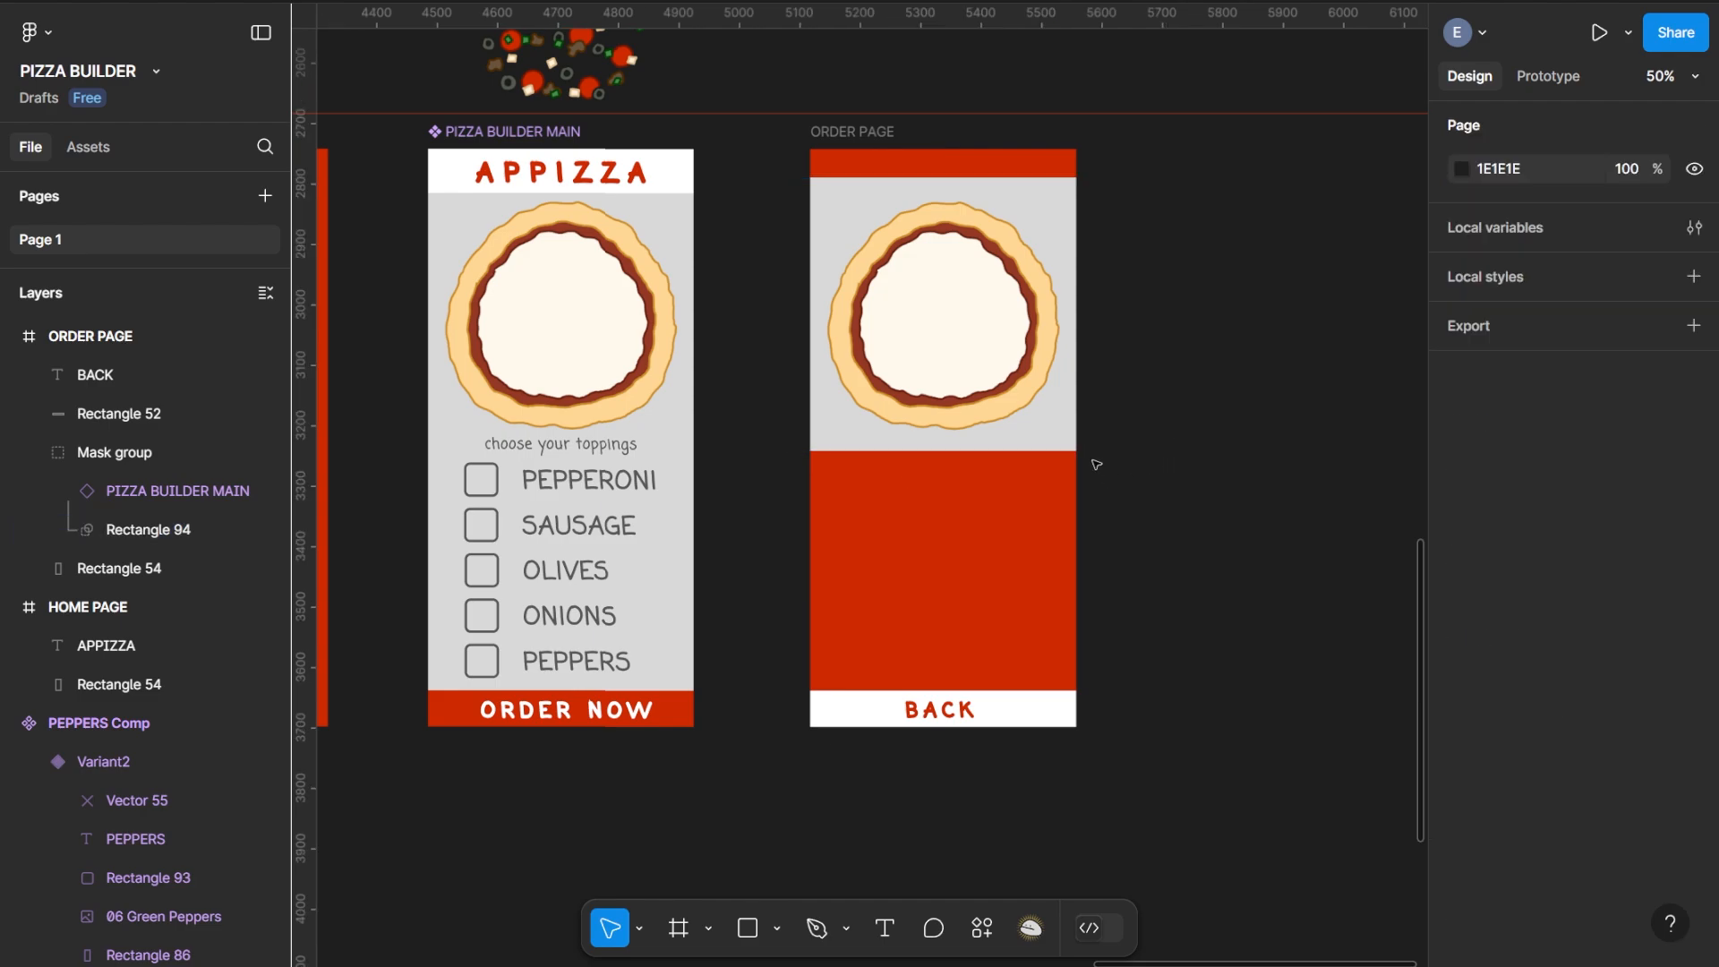
Trim the upper and lower edges of mask shape Rectangle 94 to about 494 × 416, starting at about Y 67
click(115, 535)
drag(1006, 175, 1005, 190)
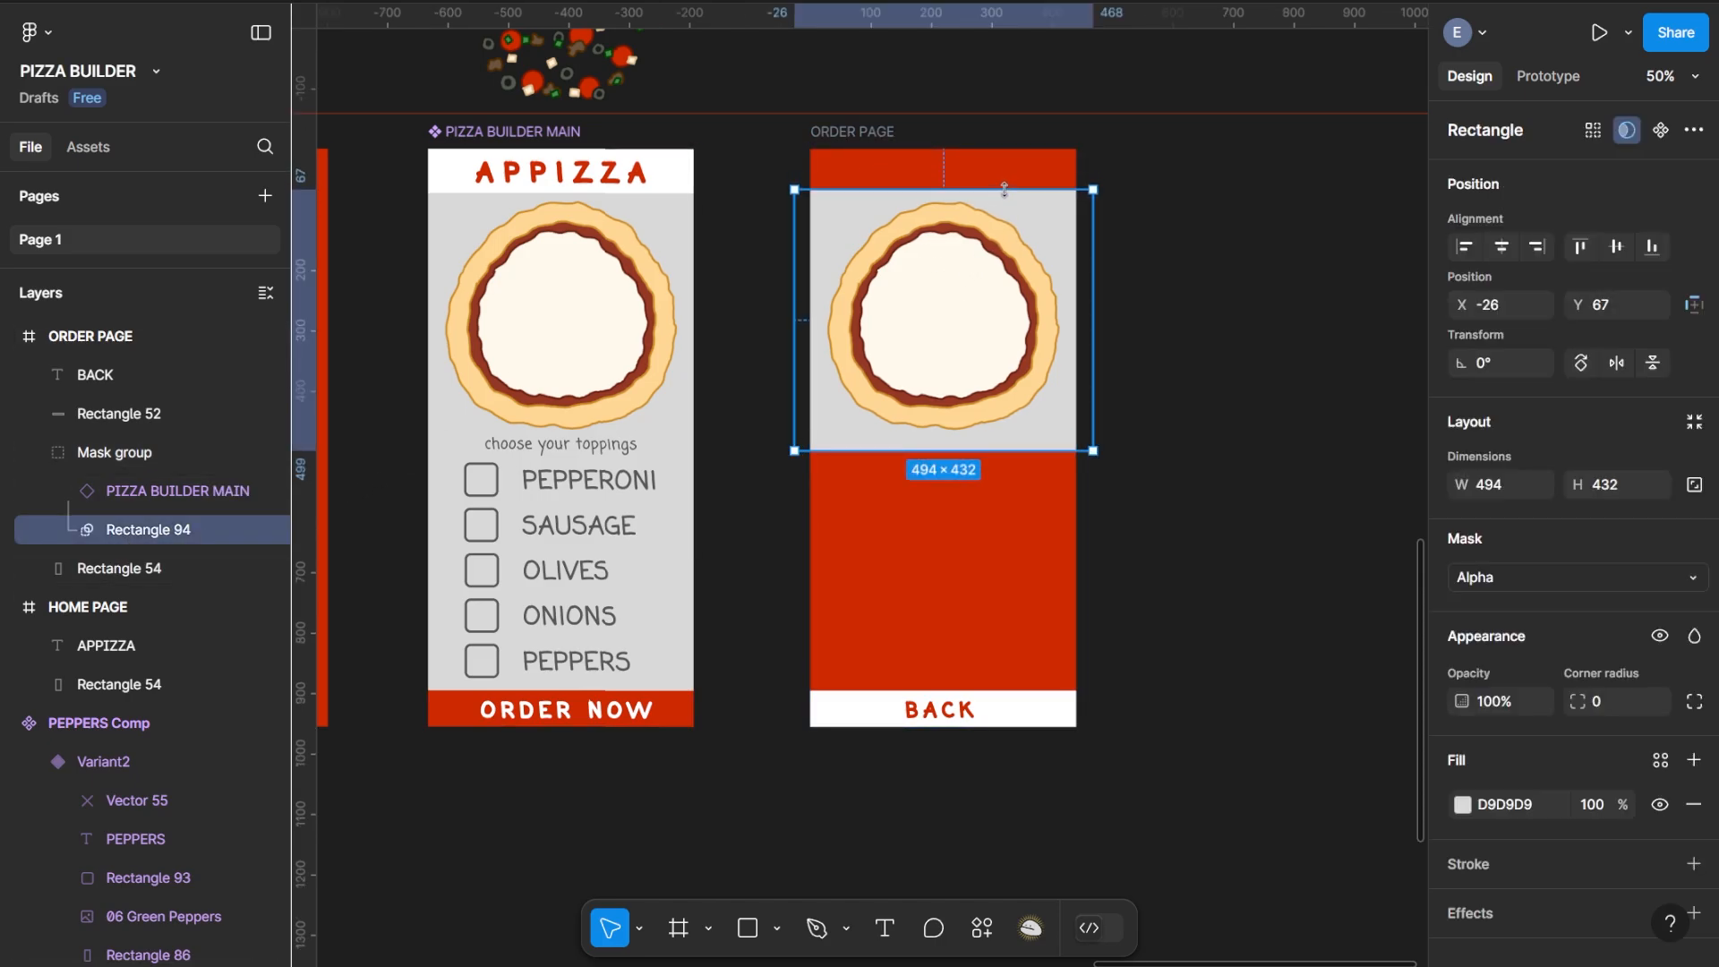
drag(1007, 450, 1008, 440)
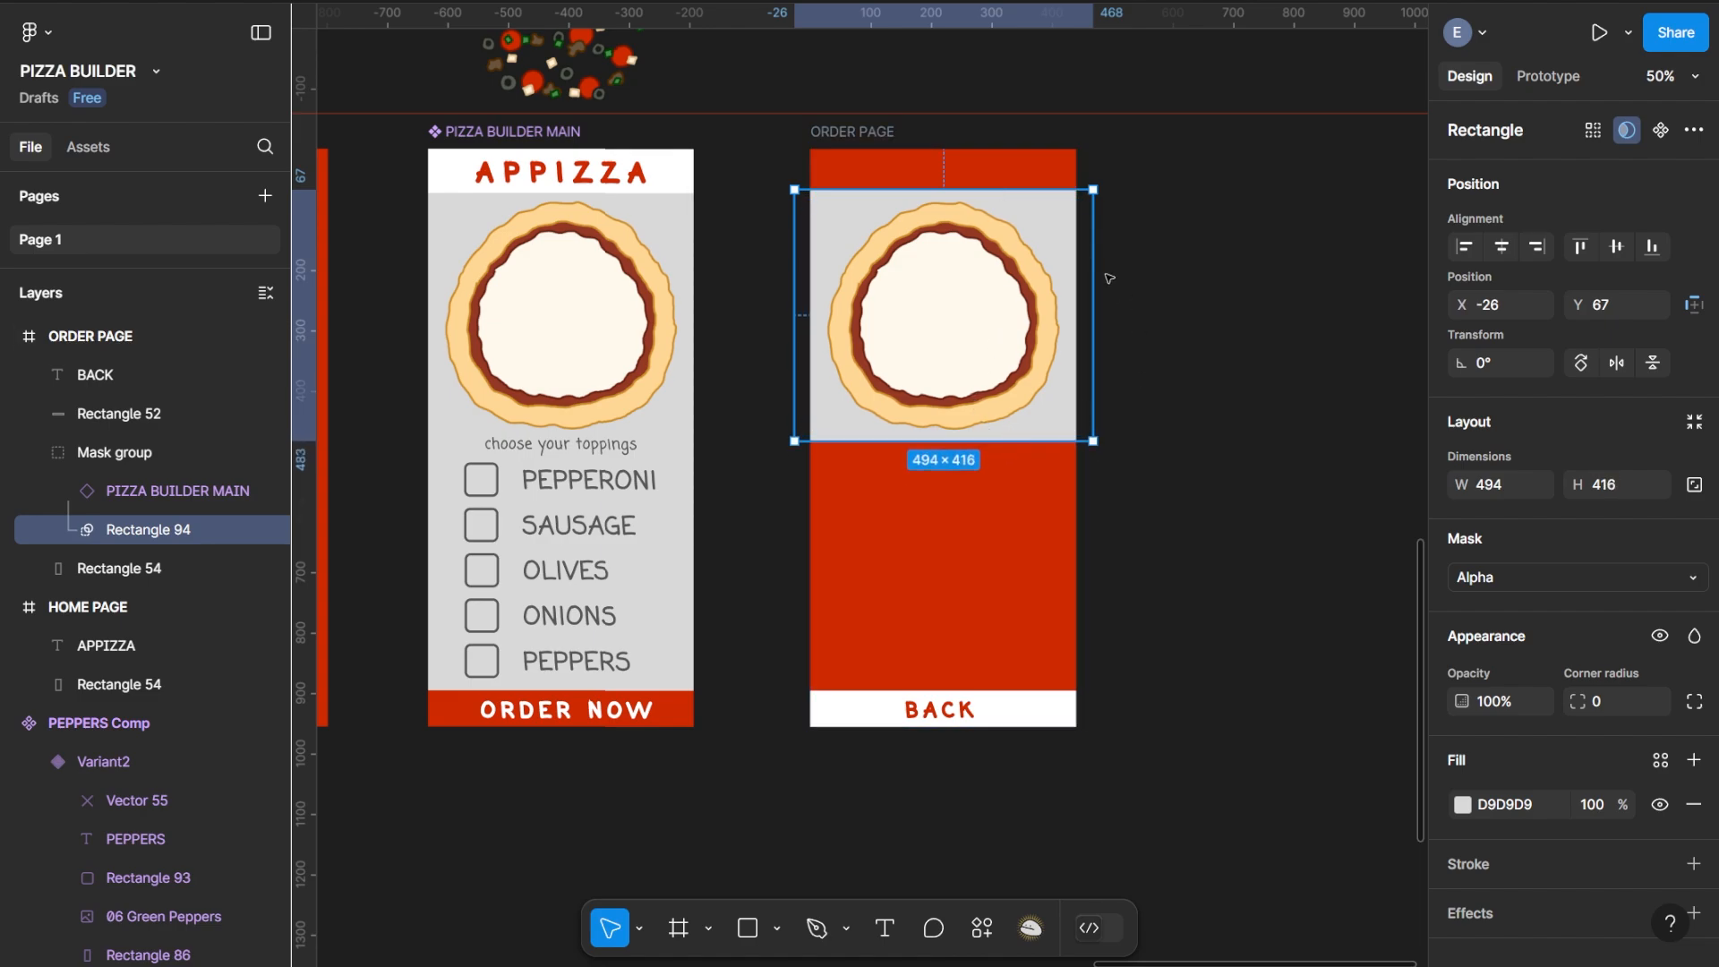
click(1187, 226)
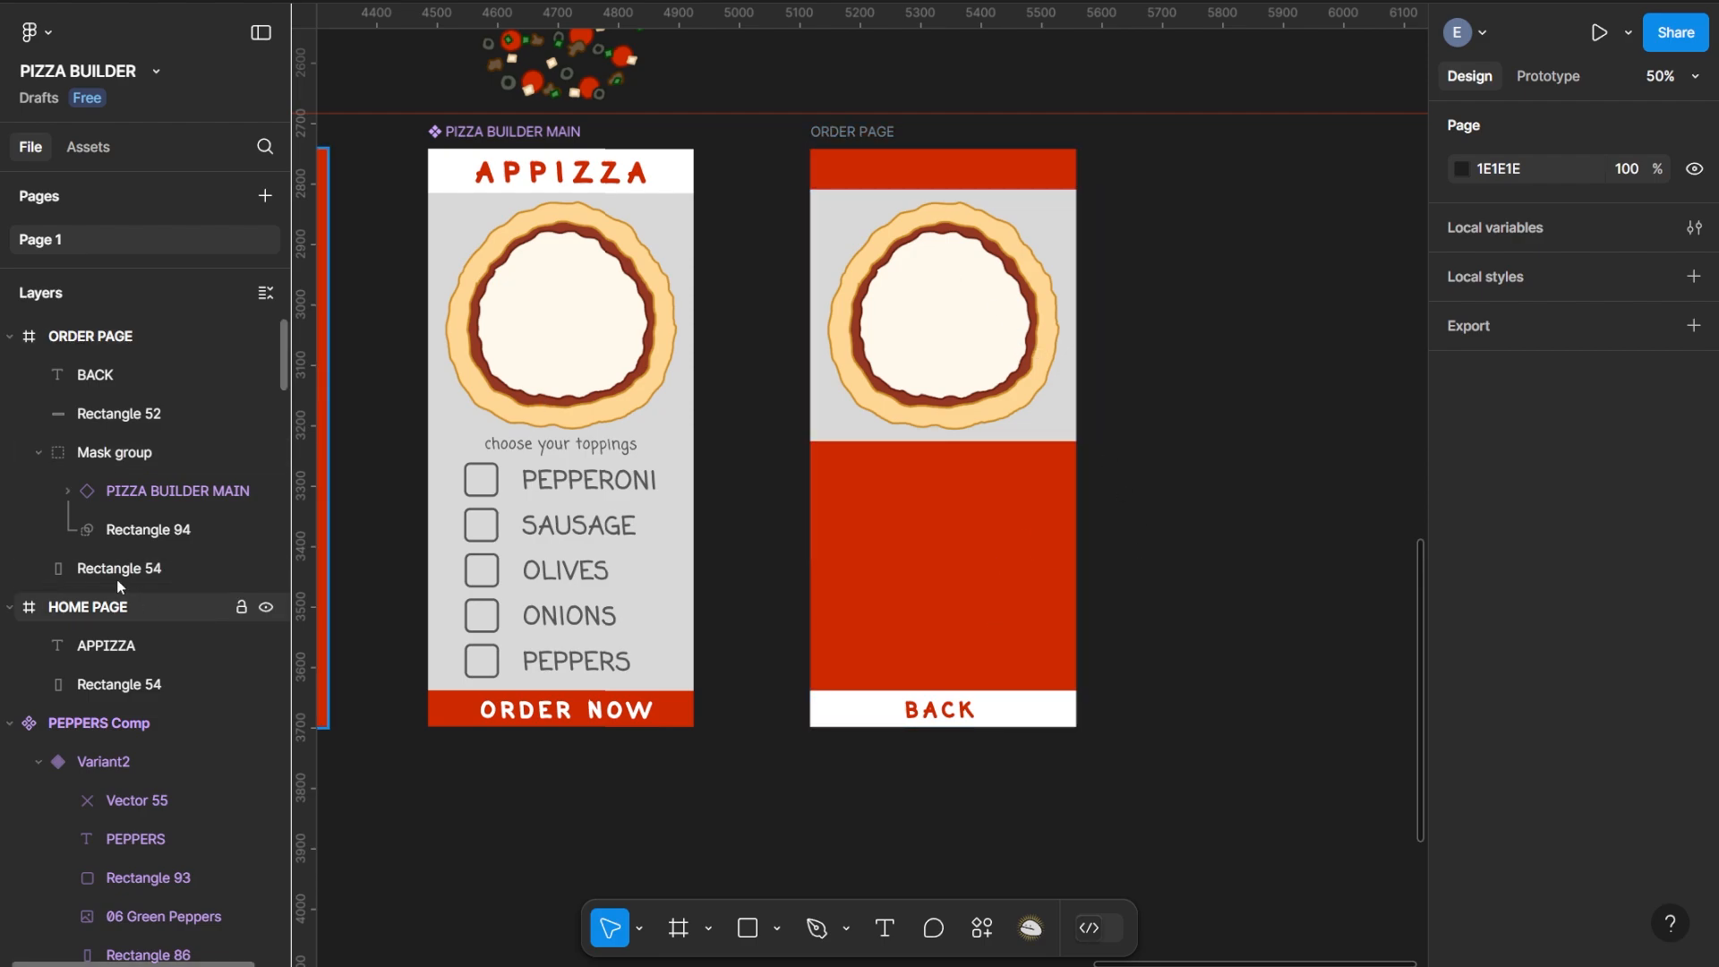
Hide the grey background Rectangle 54 inside the masked PIZZA BUILDER MAIN instance on ORDER PAGE
click(68, 491)
scroll(195, 637, down, 10)
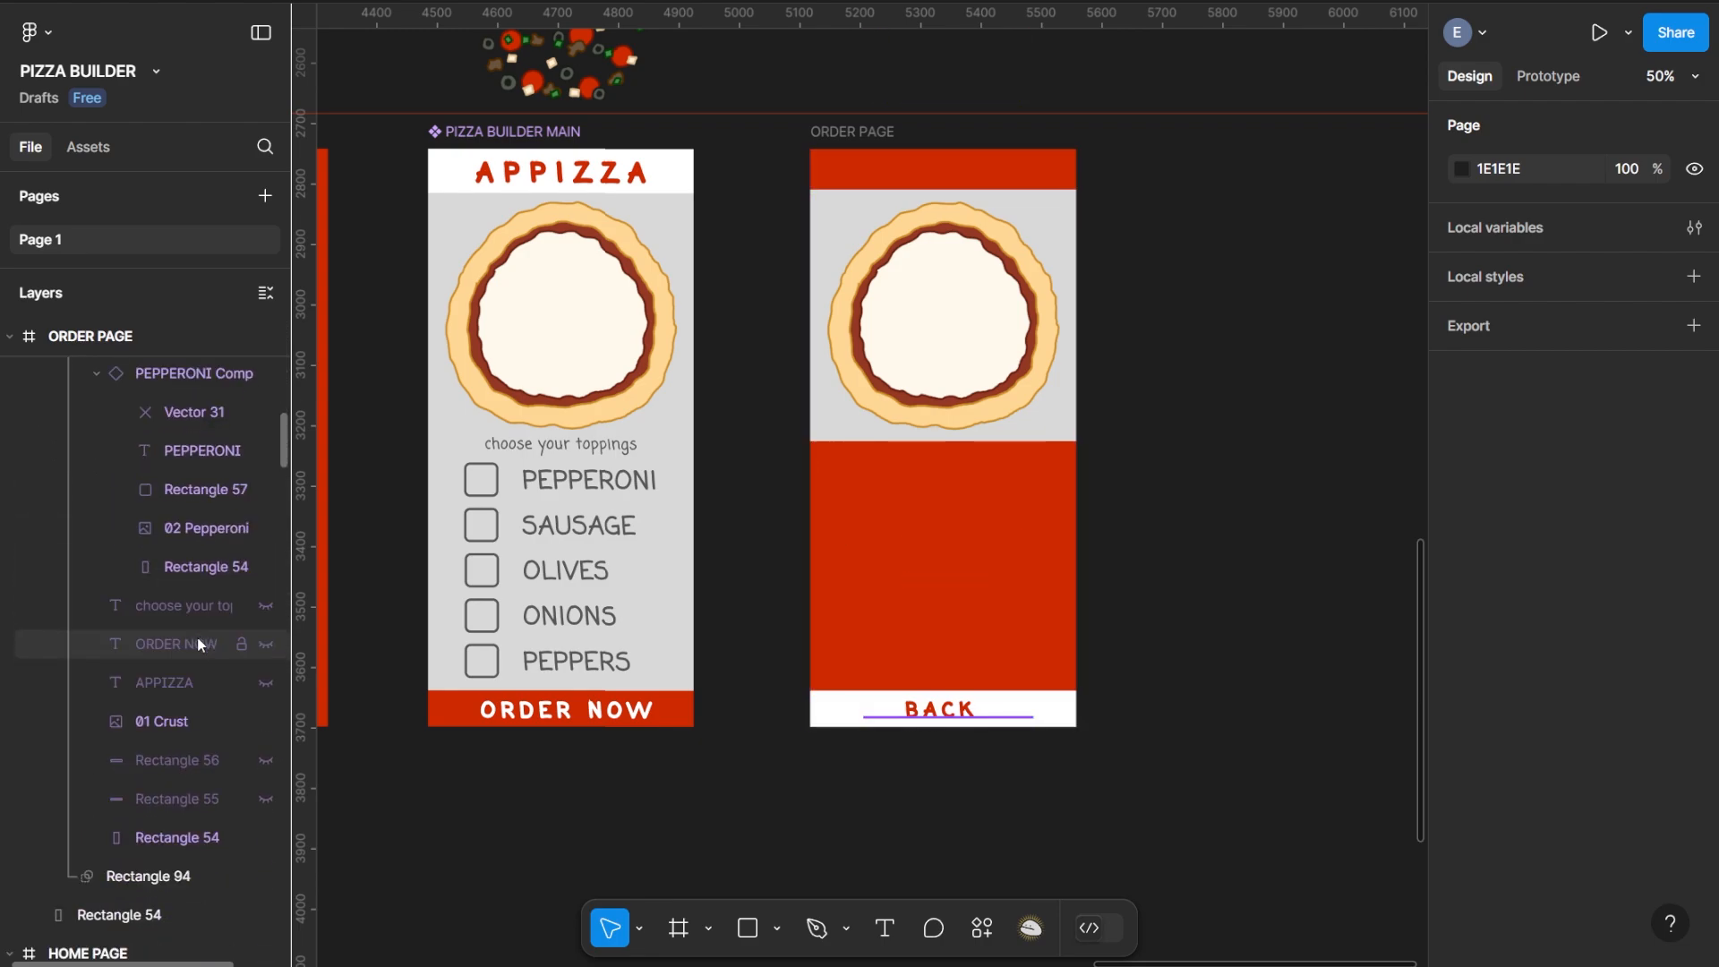
scroll(202, 625, up, 1)
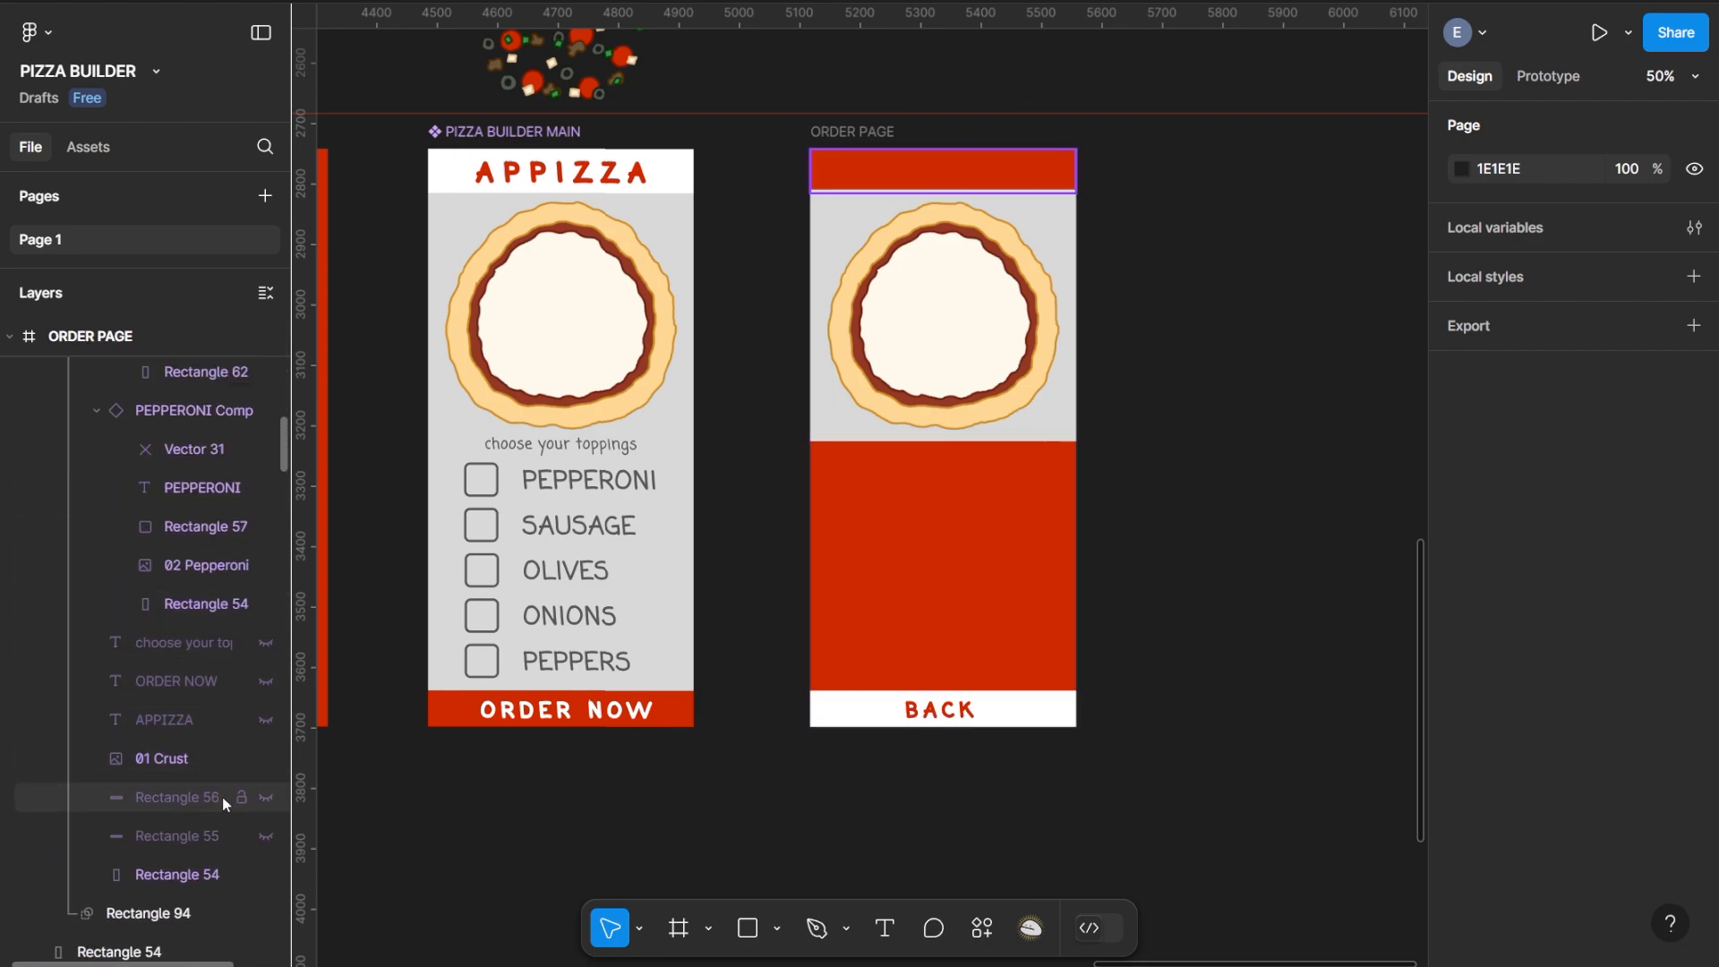
click(268, 876)
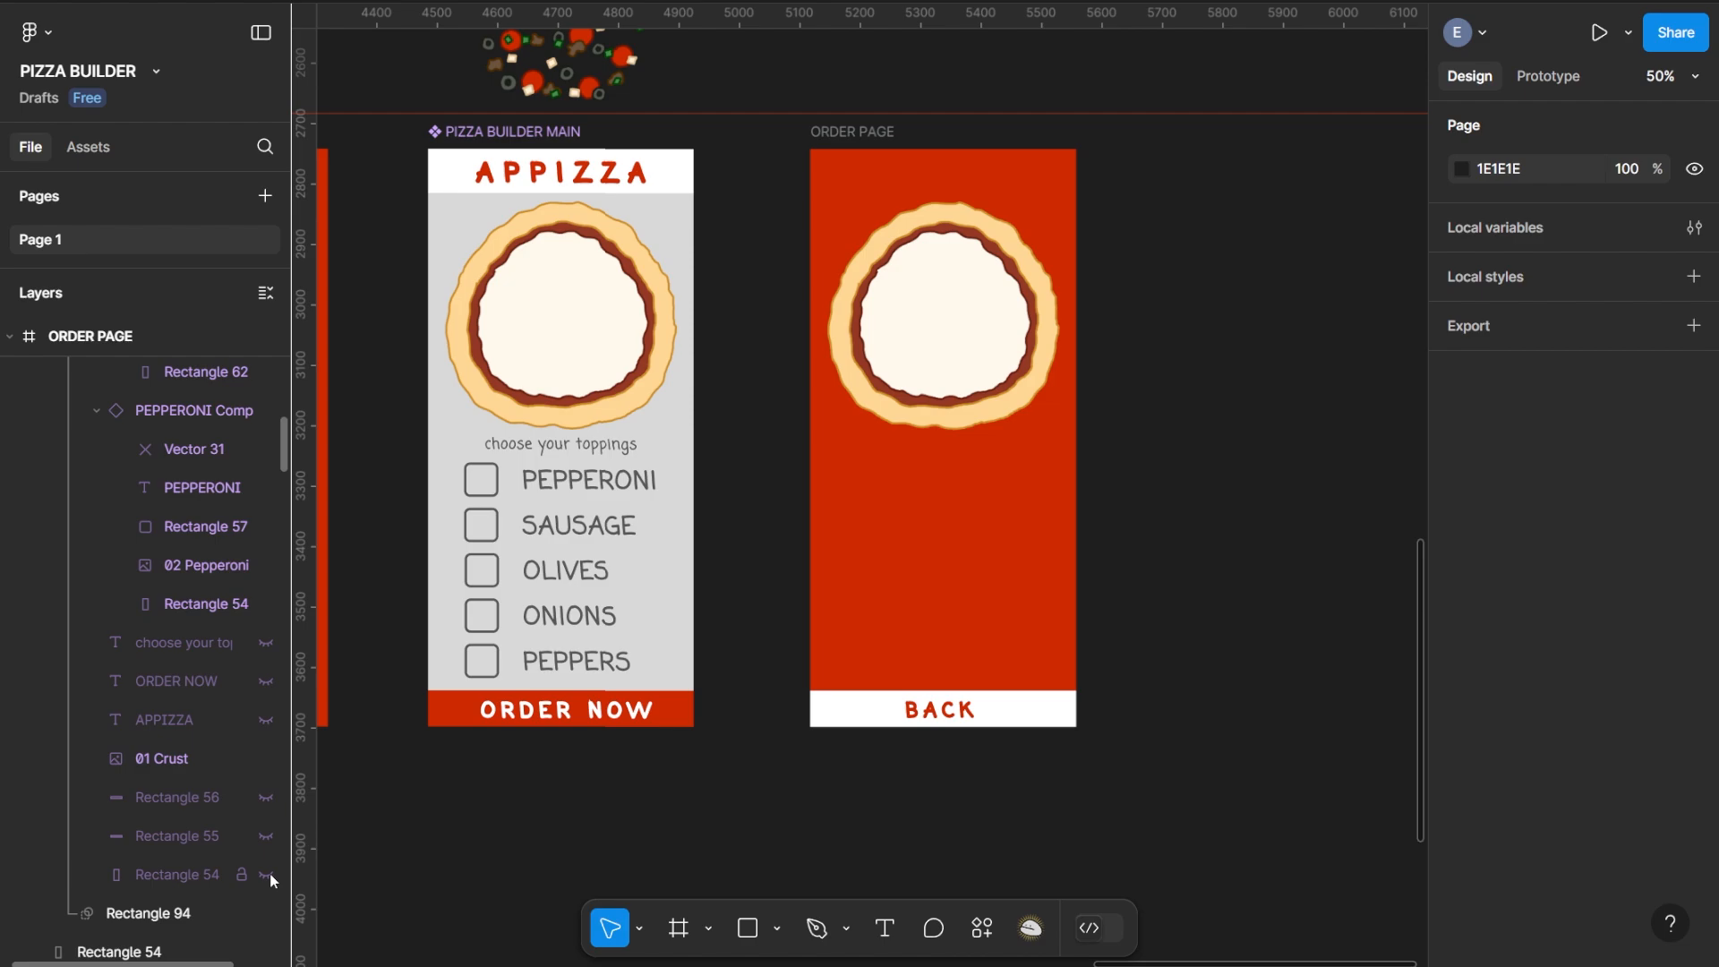
click(269, 876)
click(269, 876)
click(269, 876)
click(269, 876)
click(269, 876)
click(269, 875)
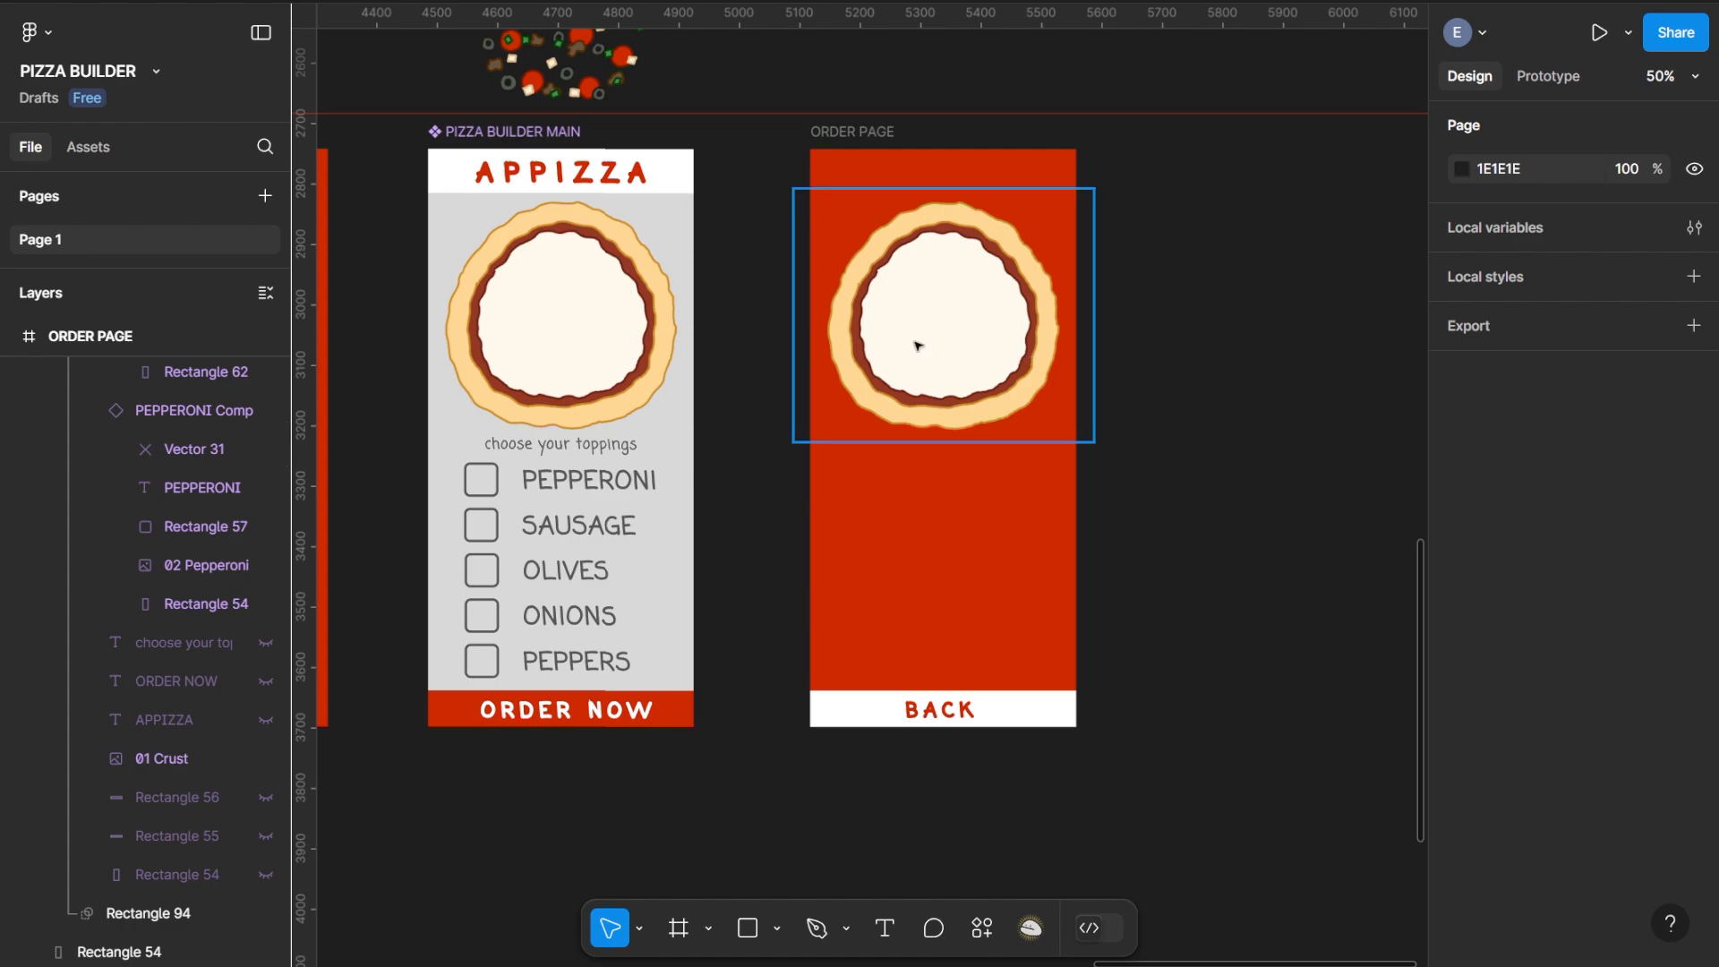
Set the animation curve of the checkbox's click interaction in the Default variant of PEPPERONI Comp to Gentle
drag(744, 597, 1001, 579)
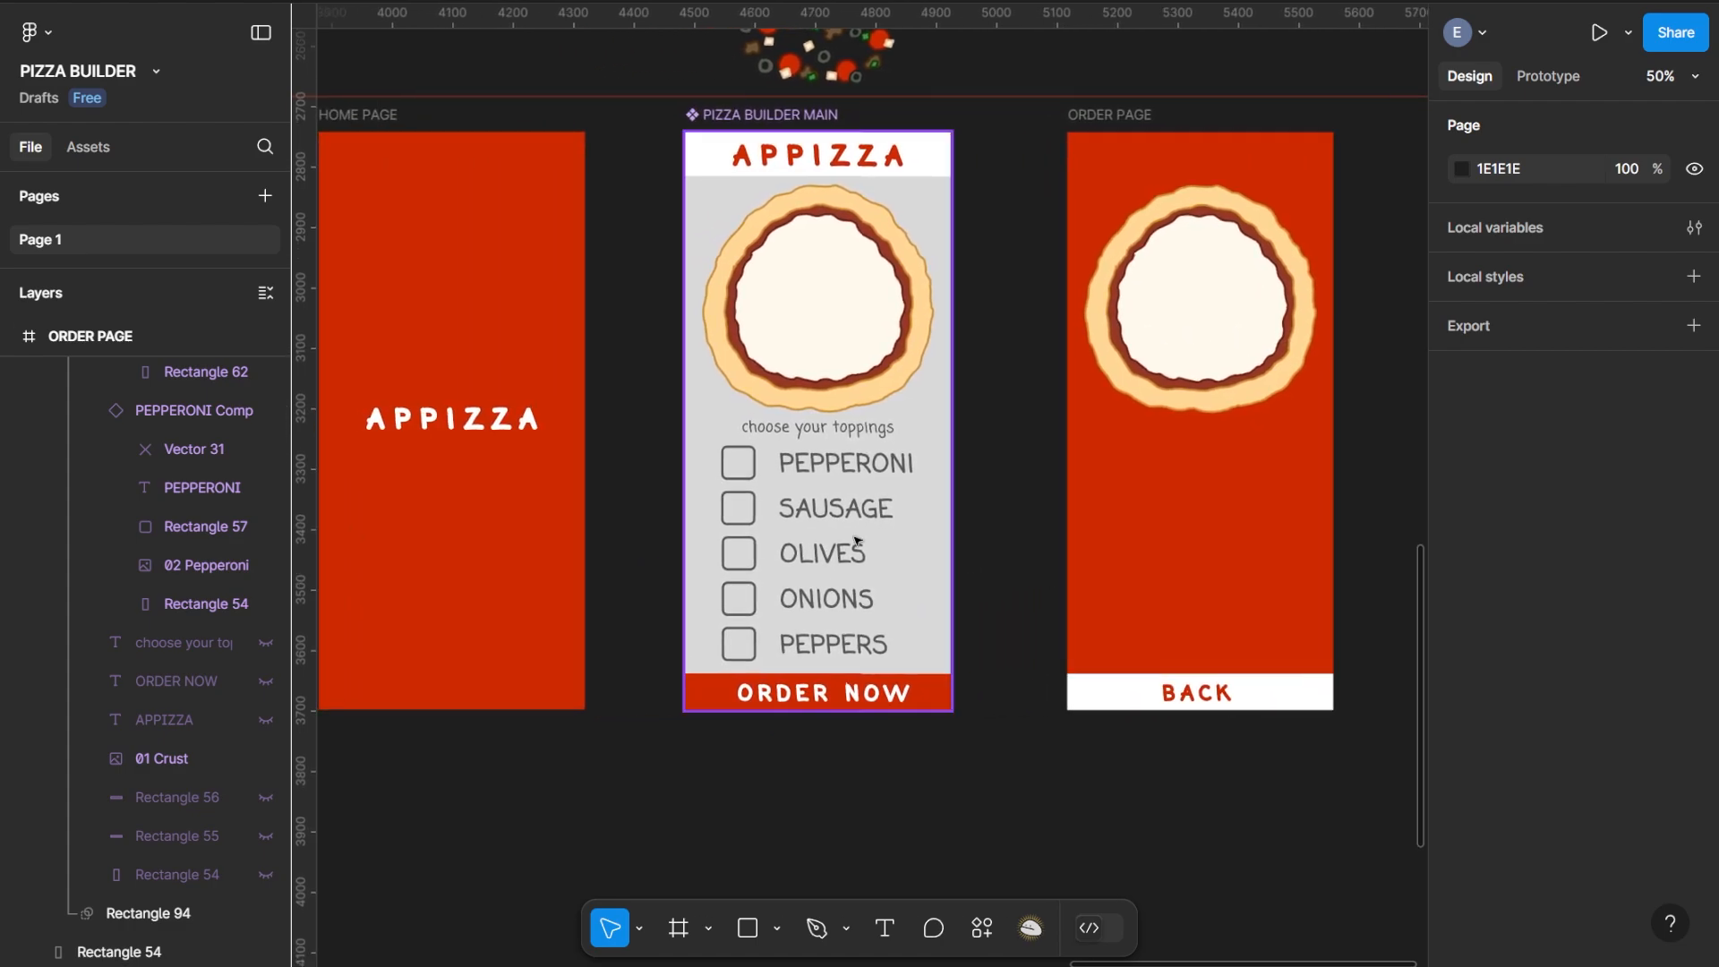
drag(893, 519, 931, 550)
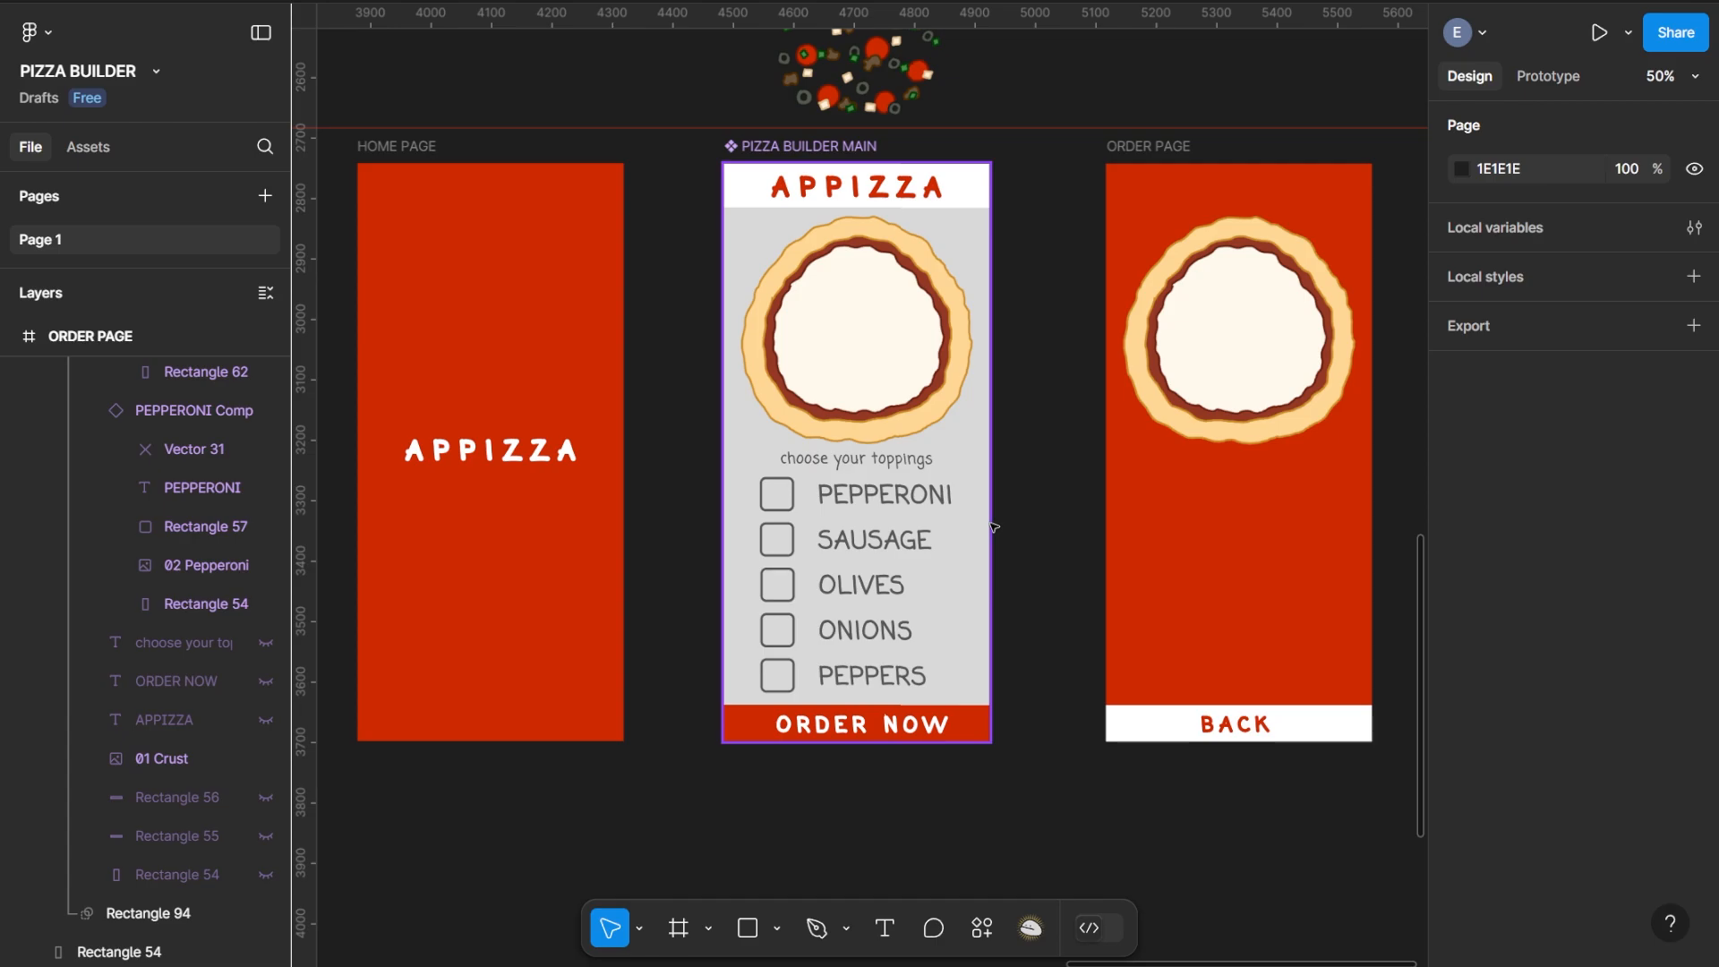
scroll(994, 527, left, 10)
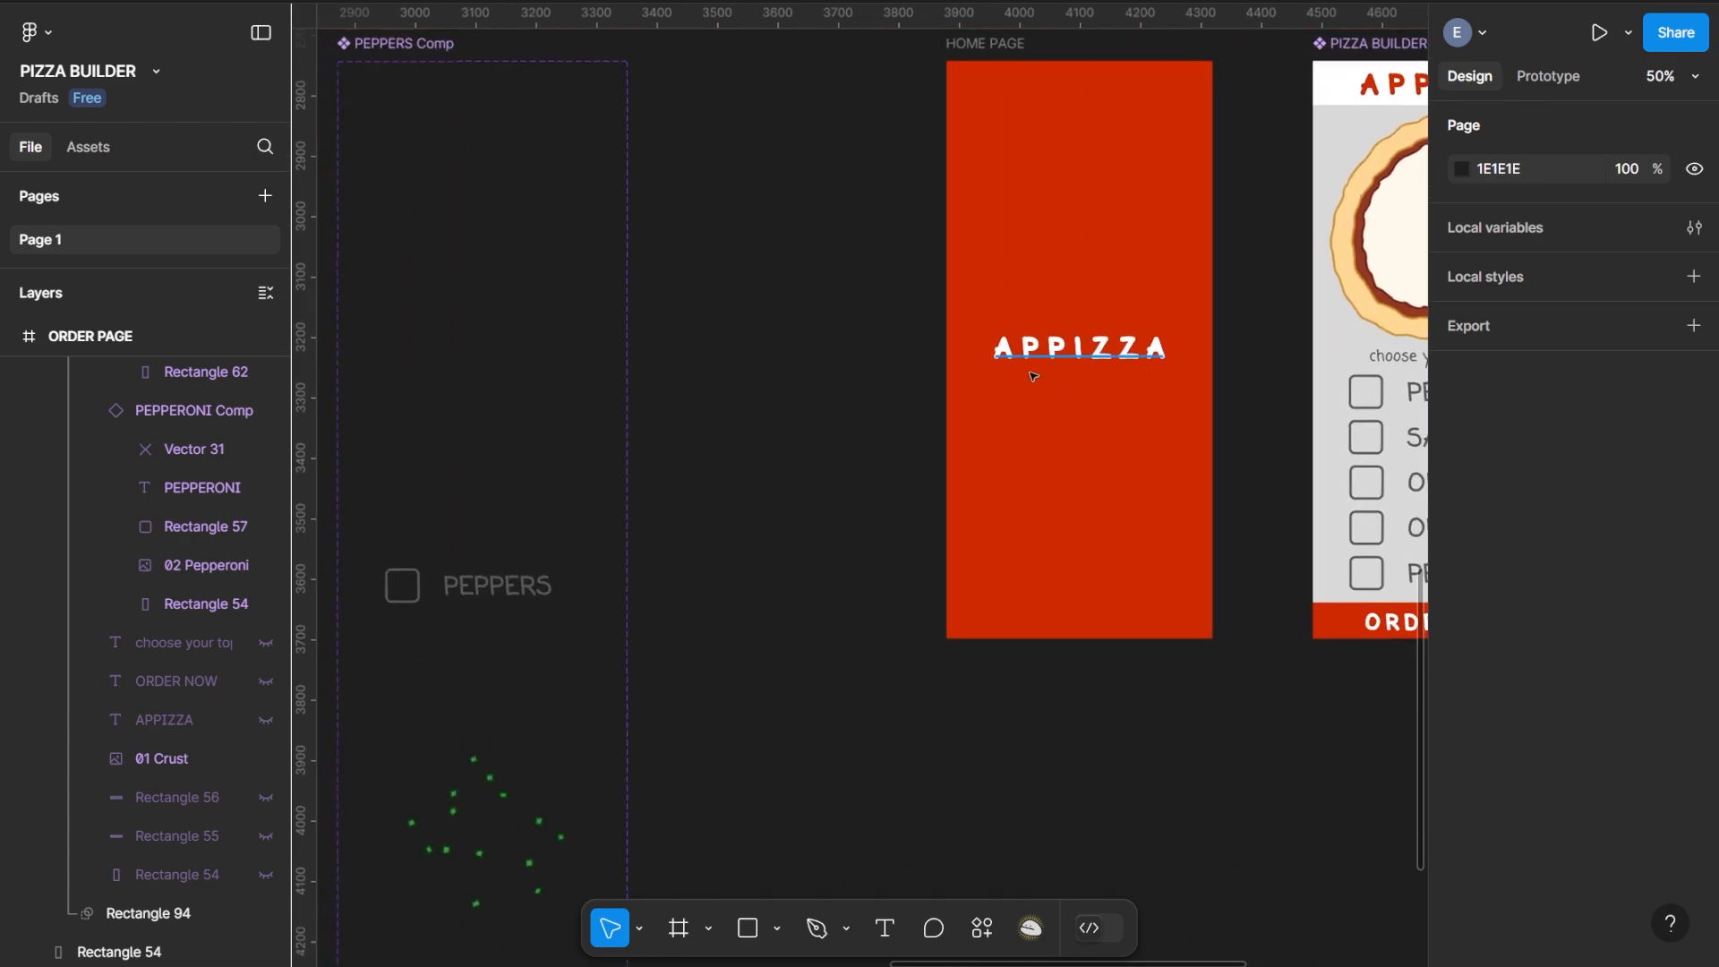
scroll(1213, 403, left, 15)
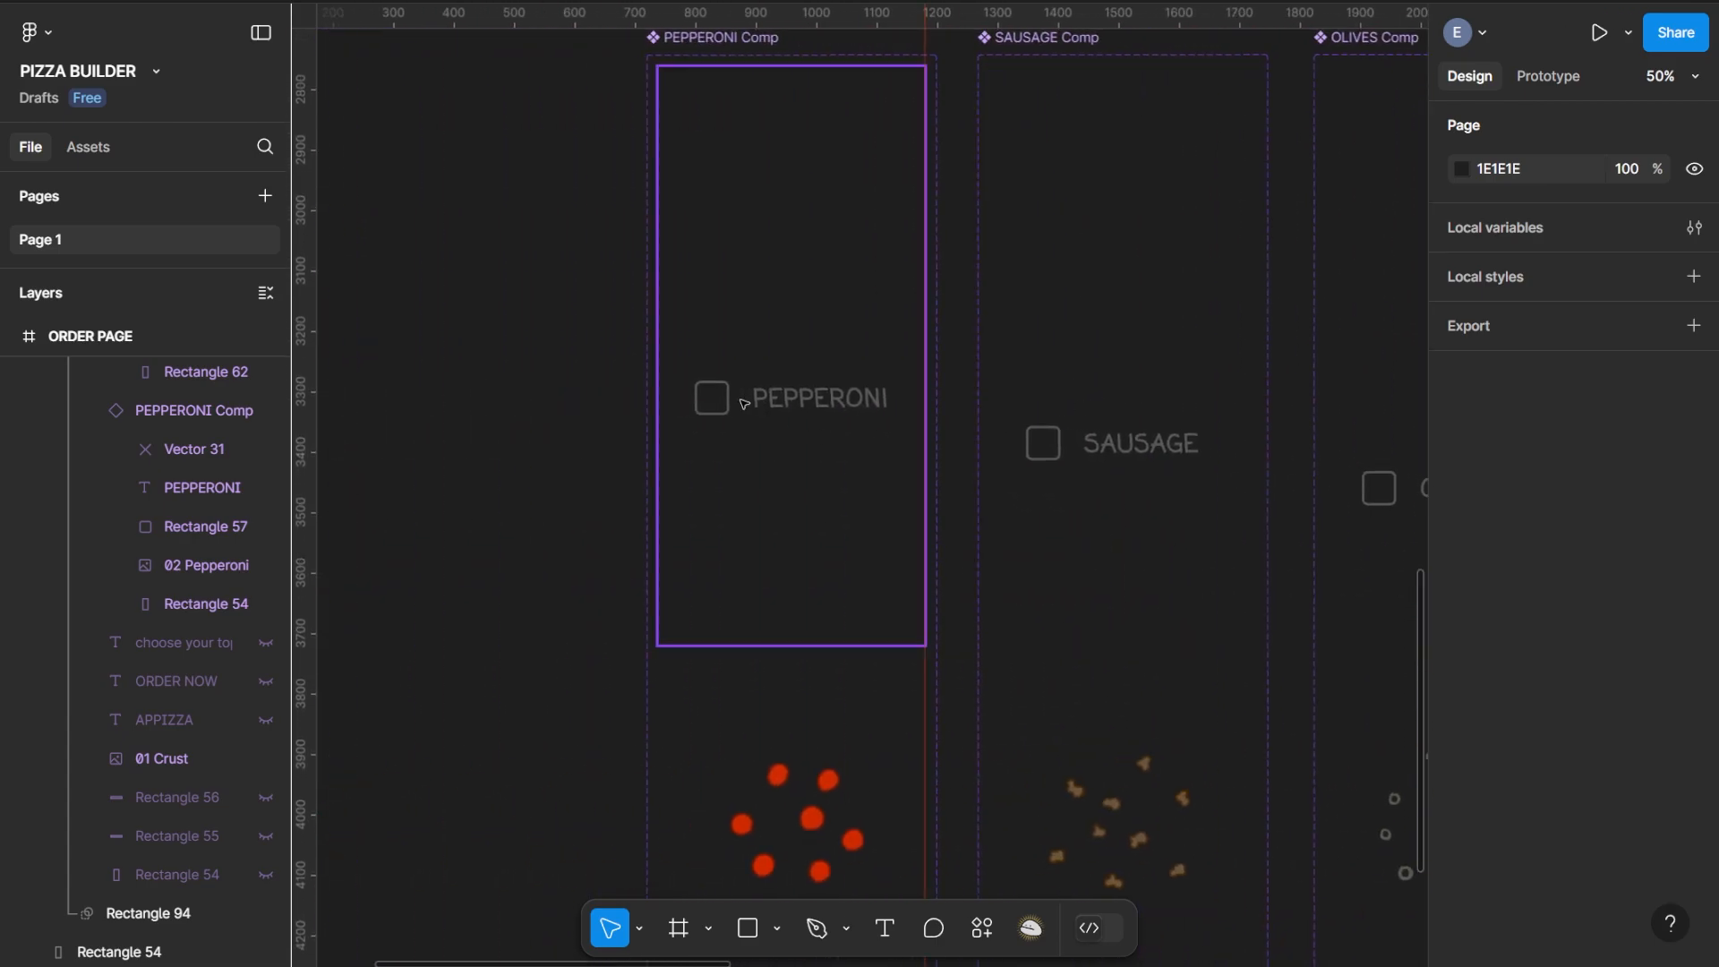
double_click(726, 404)
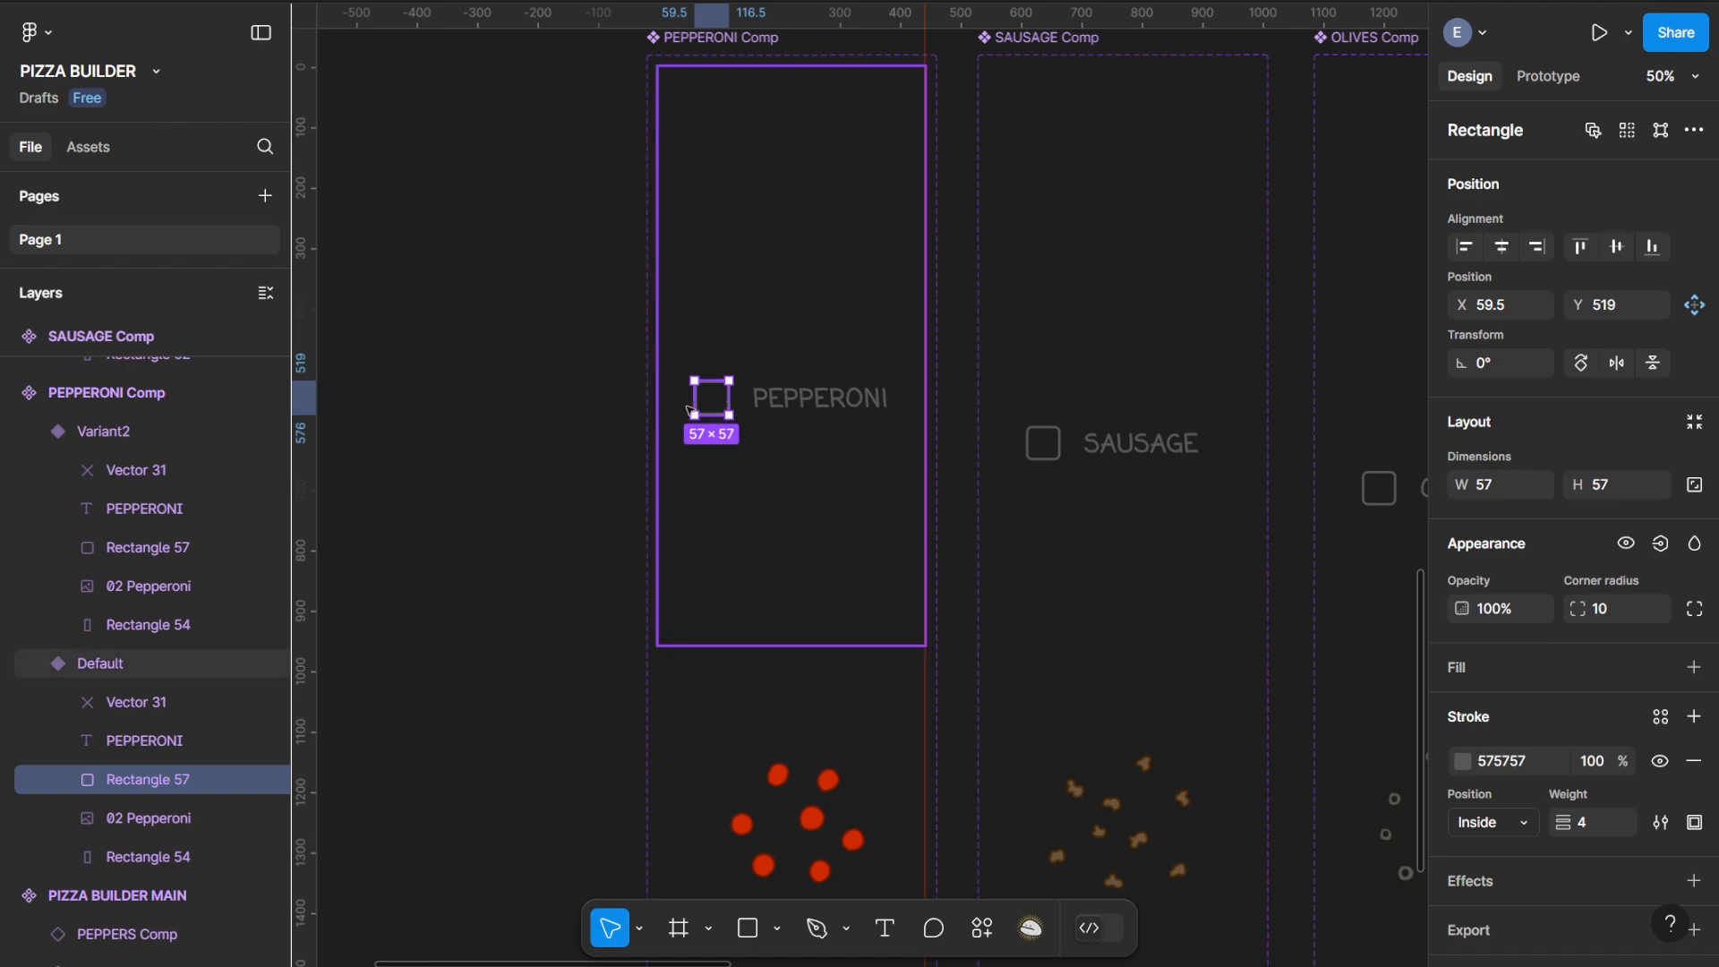
click(1548, 76)
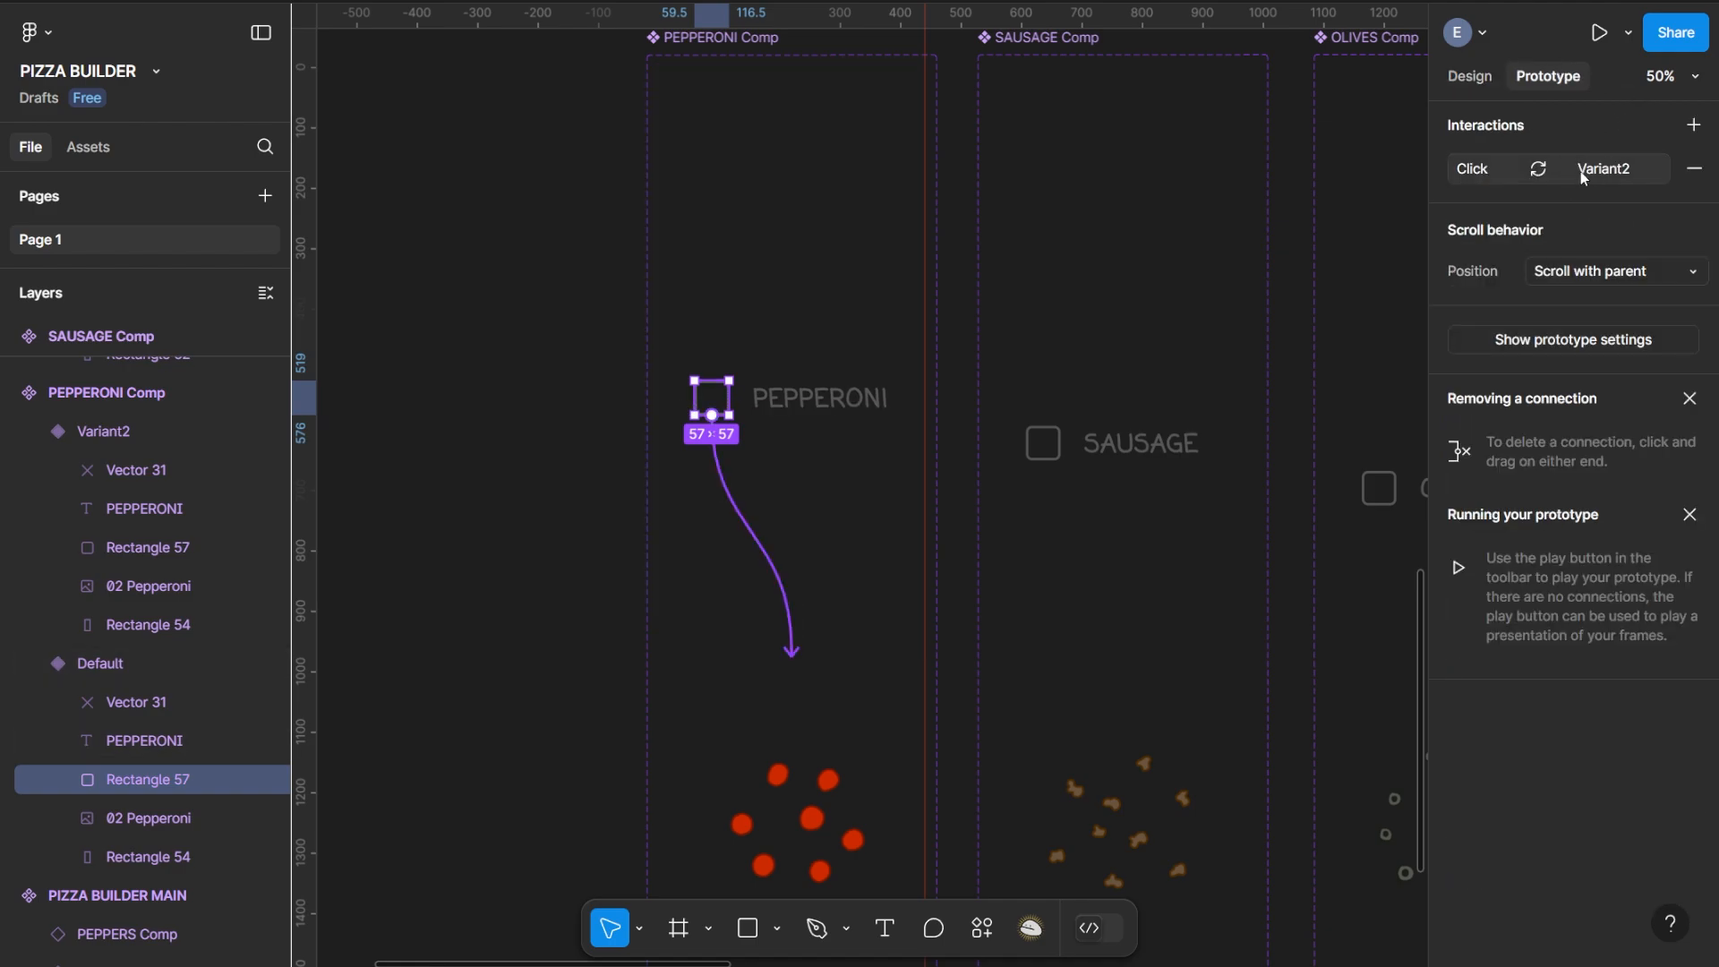
click(1581, 170)
click(1286, 425)
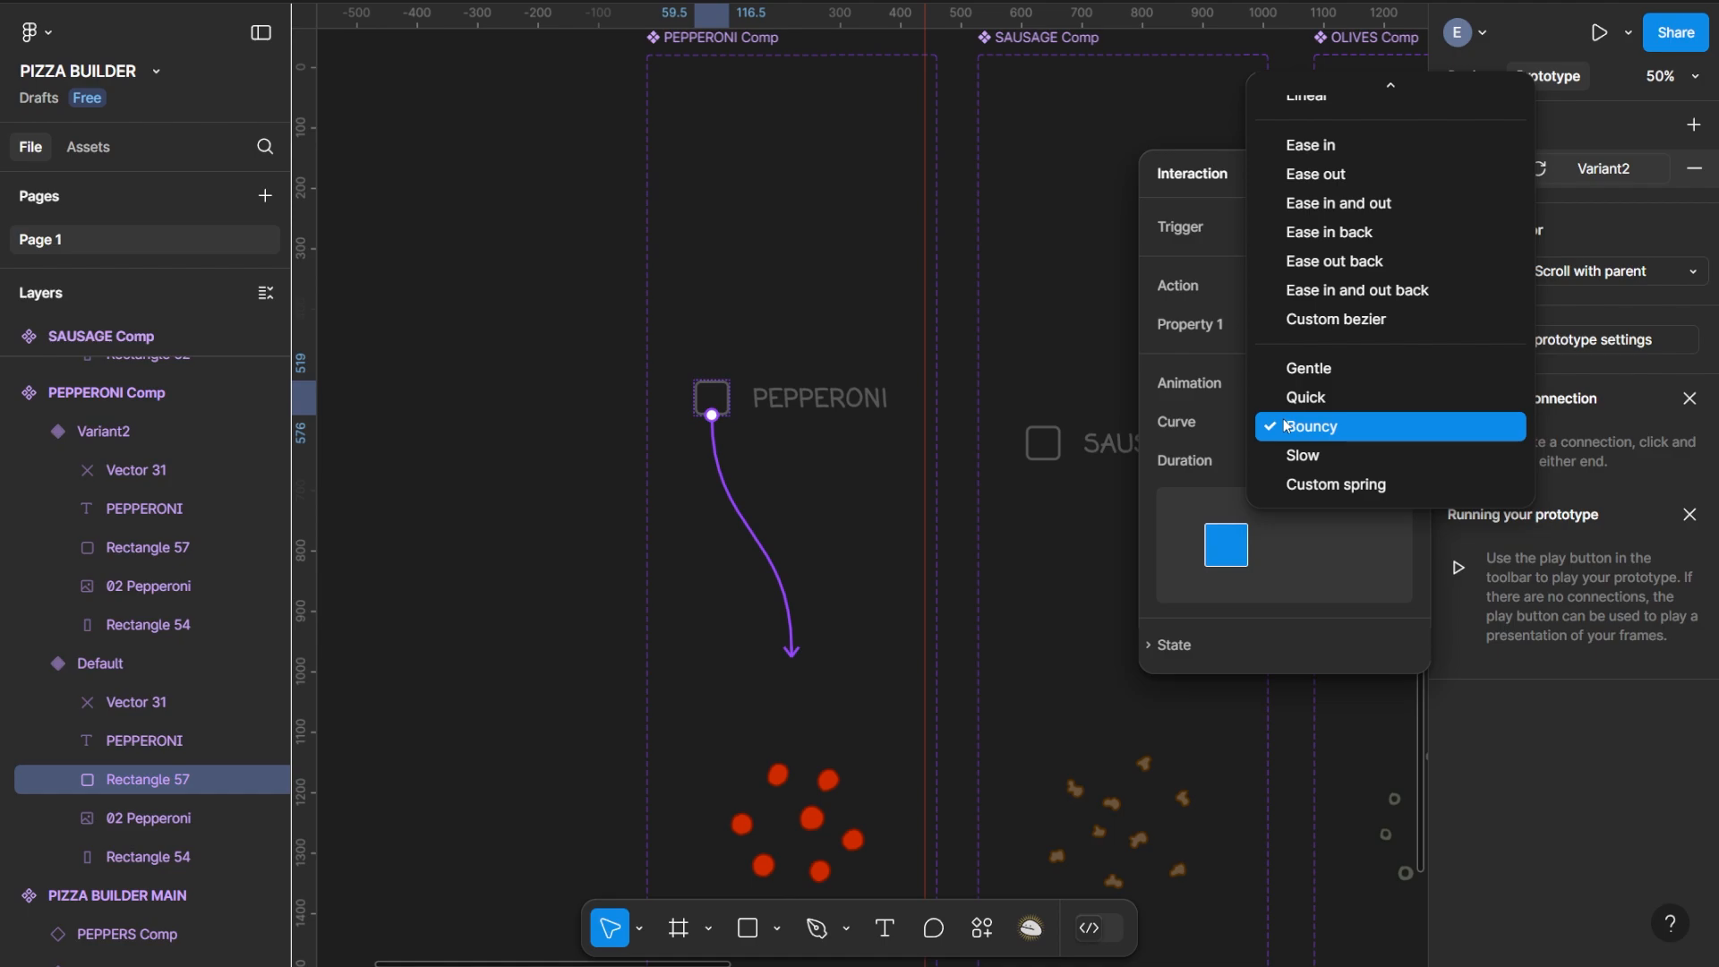
click(1300, 364)
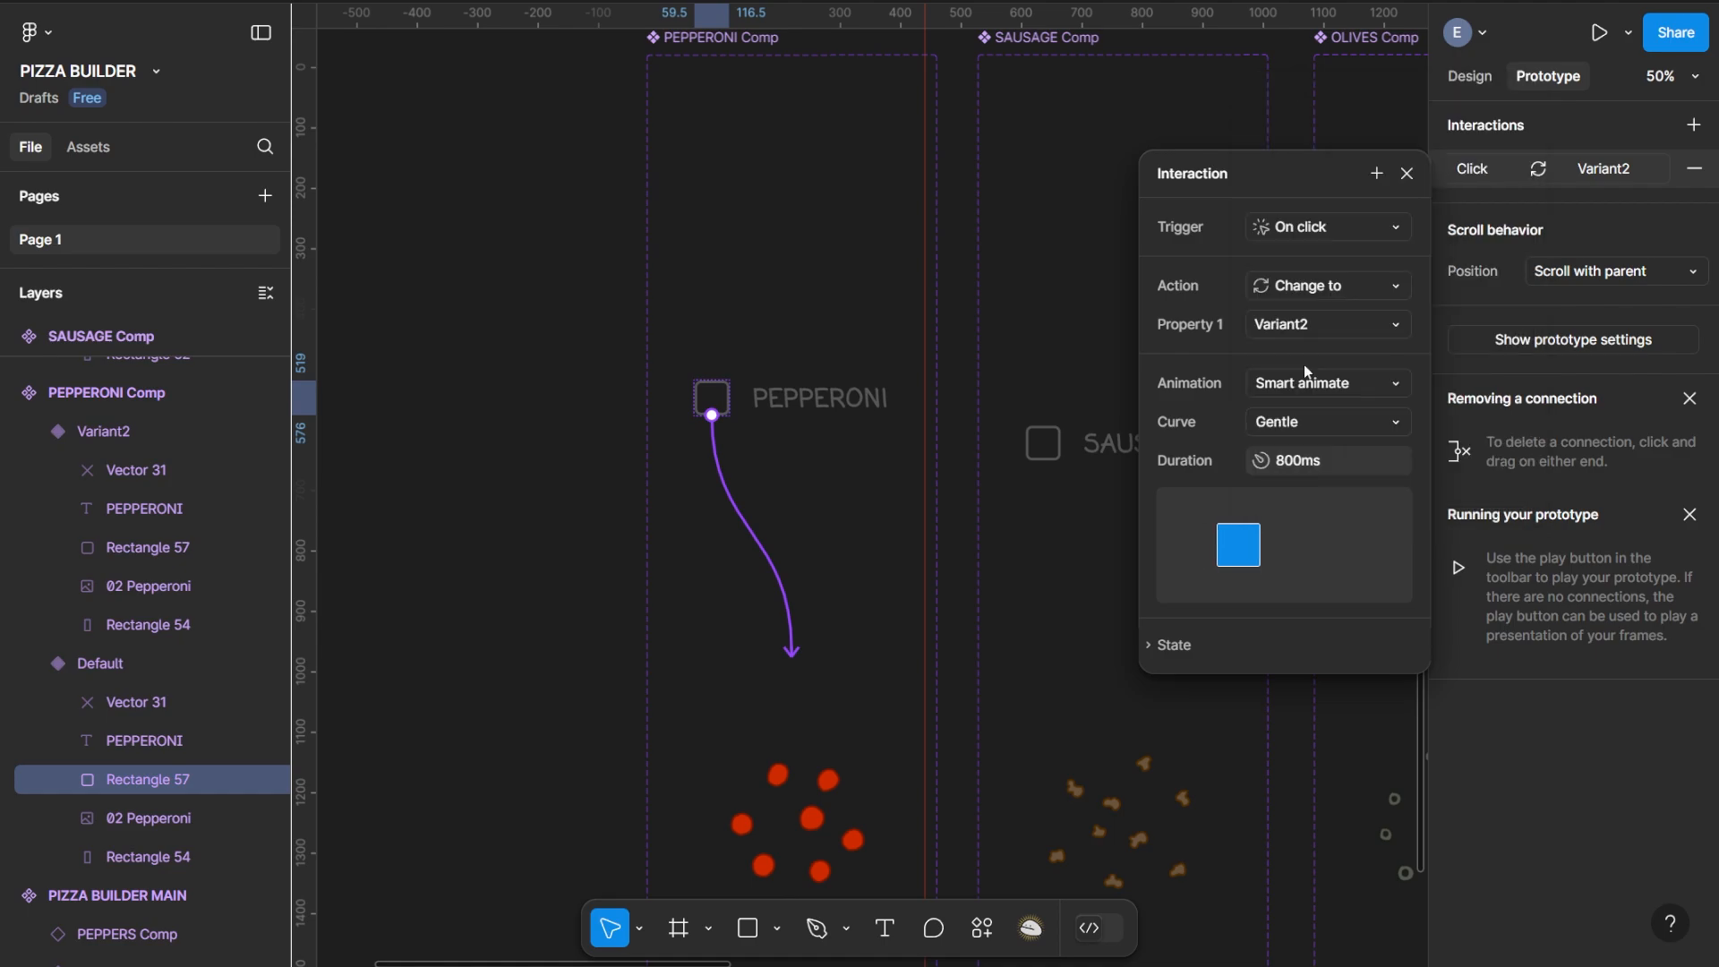
Set the animation curve of the PEPPERONI label's click interaction in the Default variant to Gentle
click(824, 405)
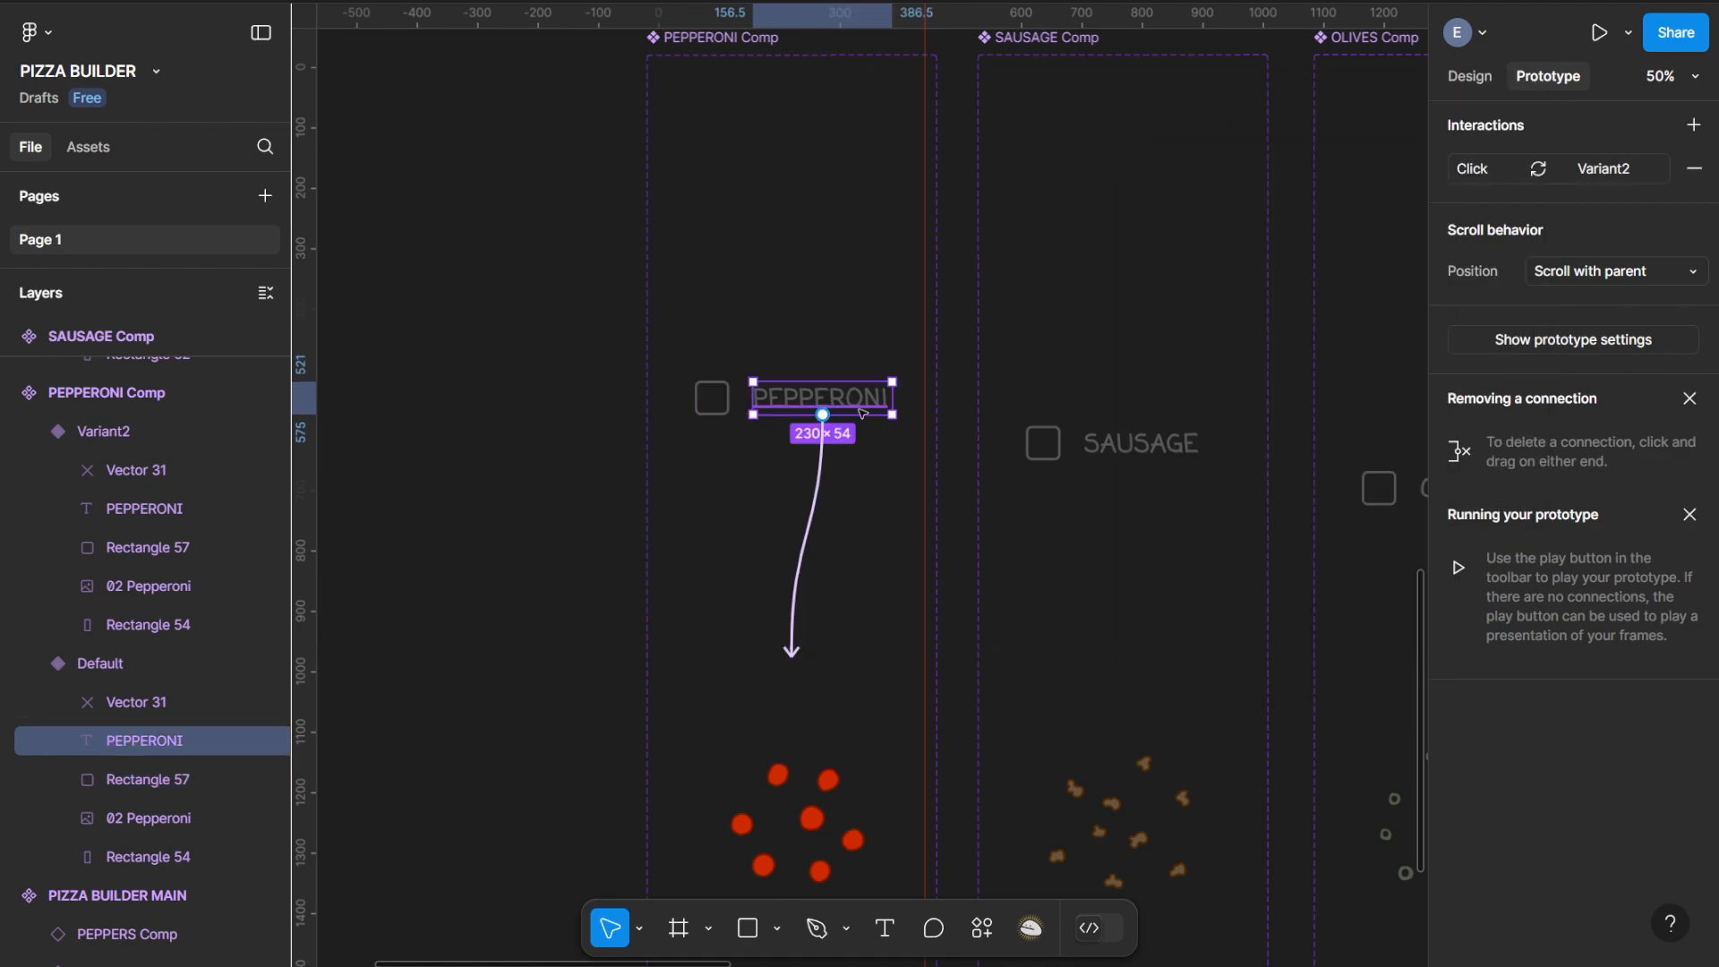
click(1622, 175)
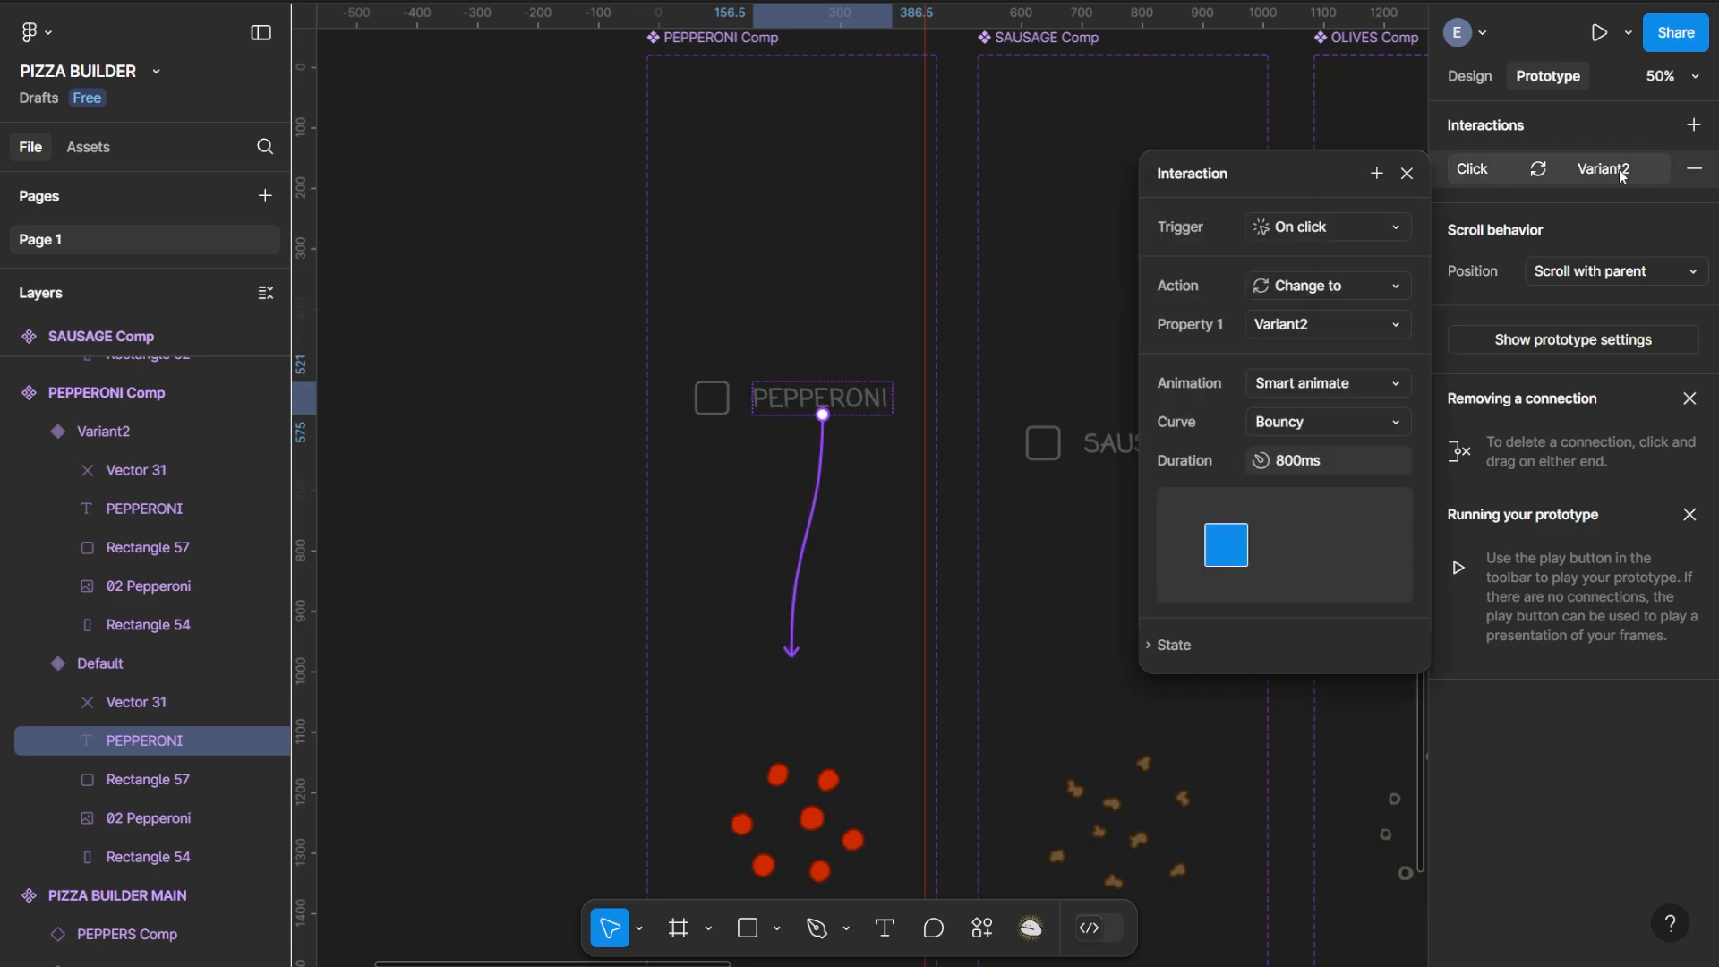
click(1303, 427)
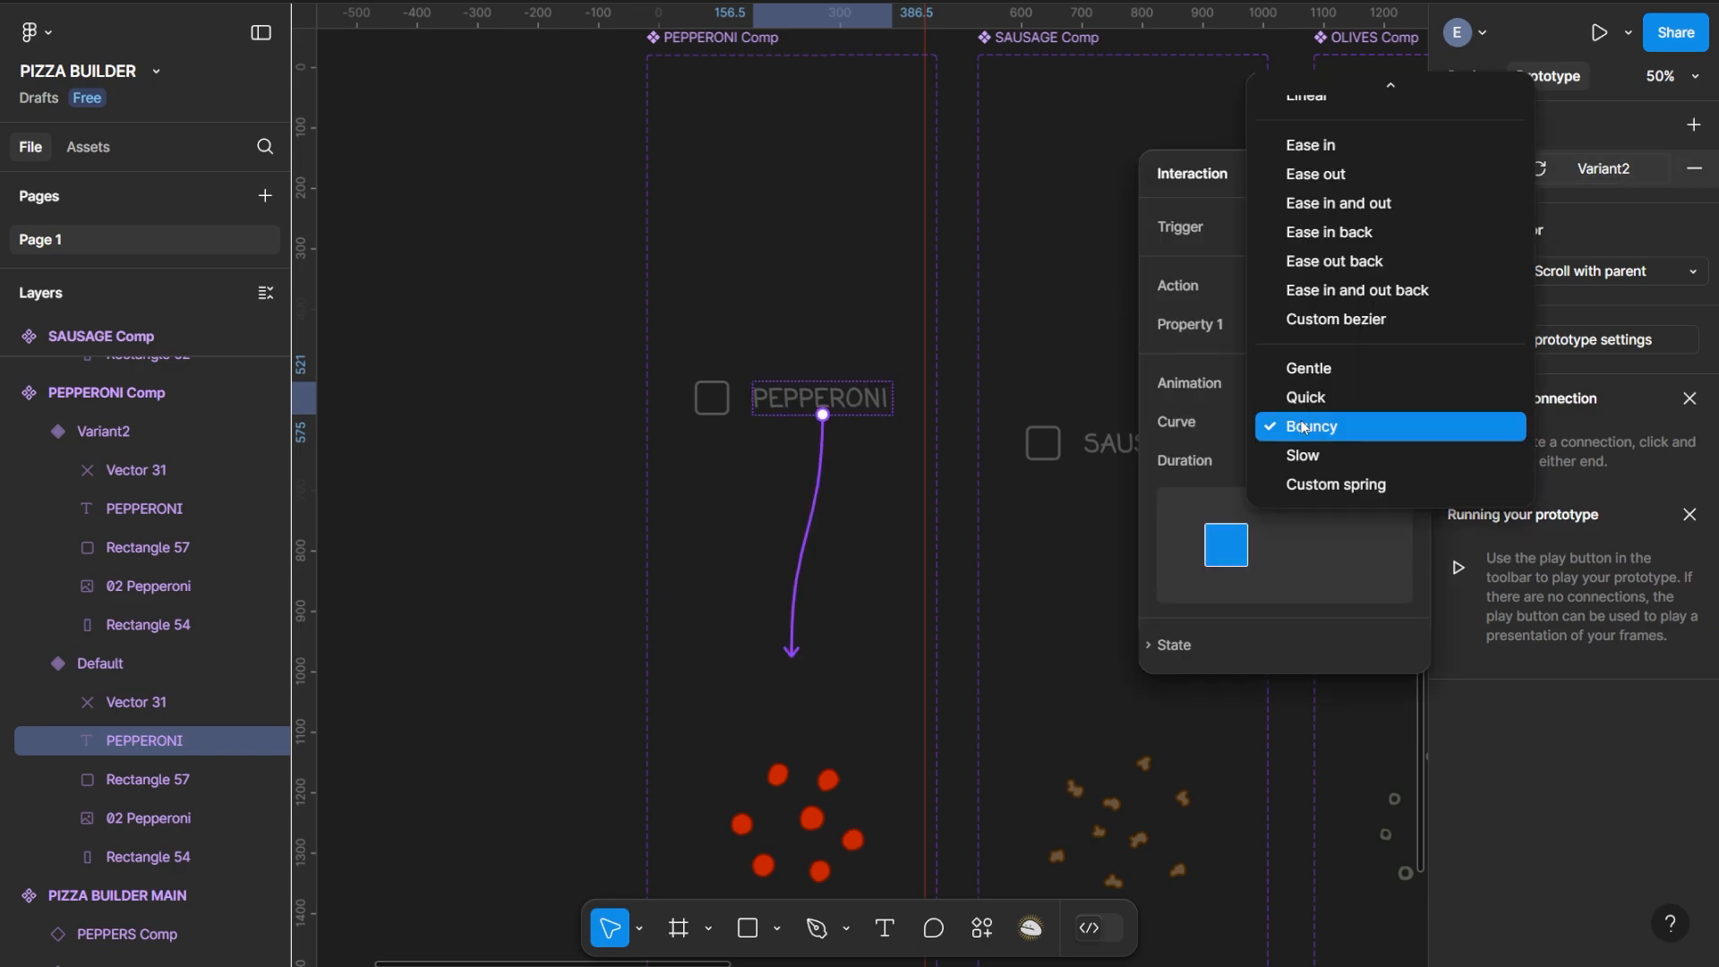
click(1300, 369)
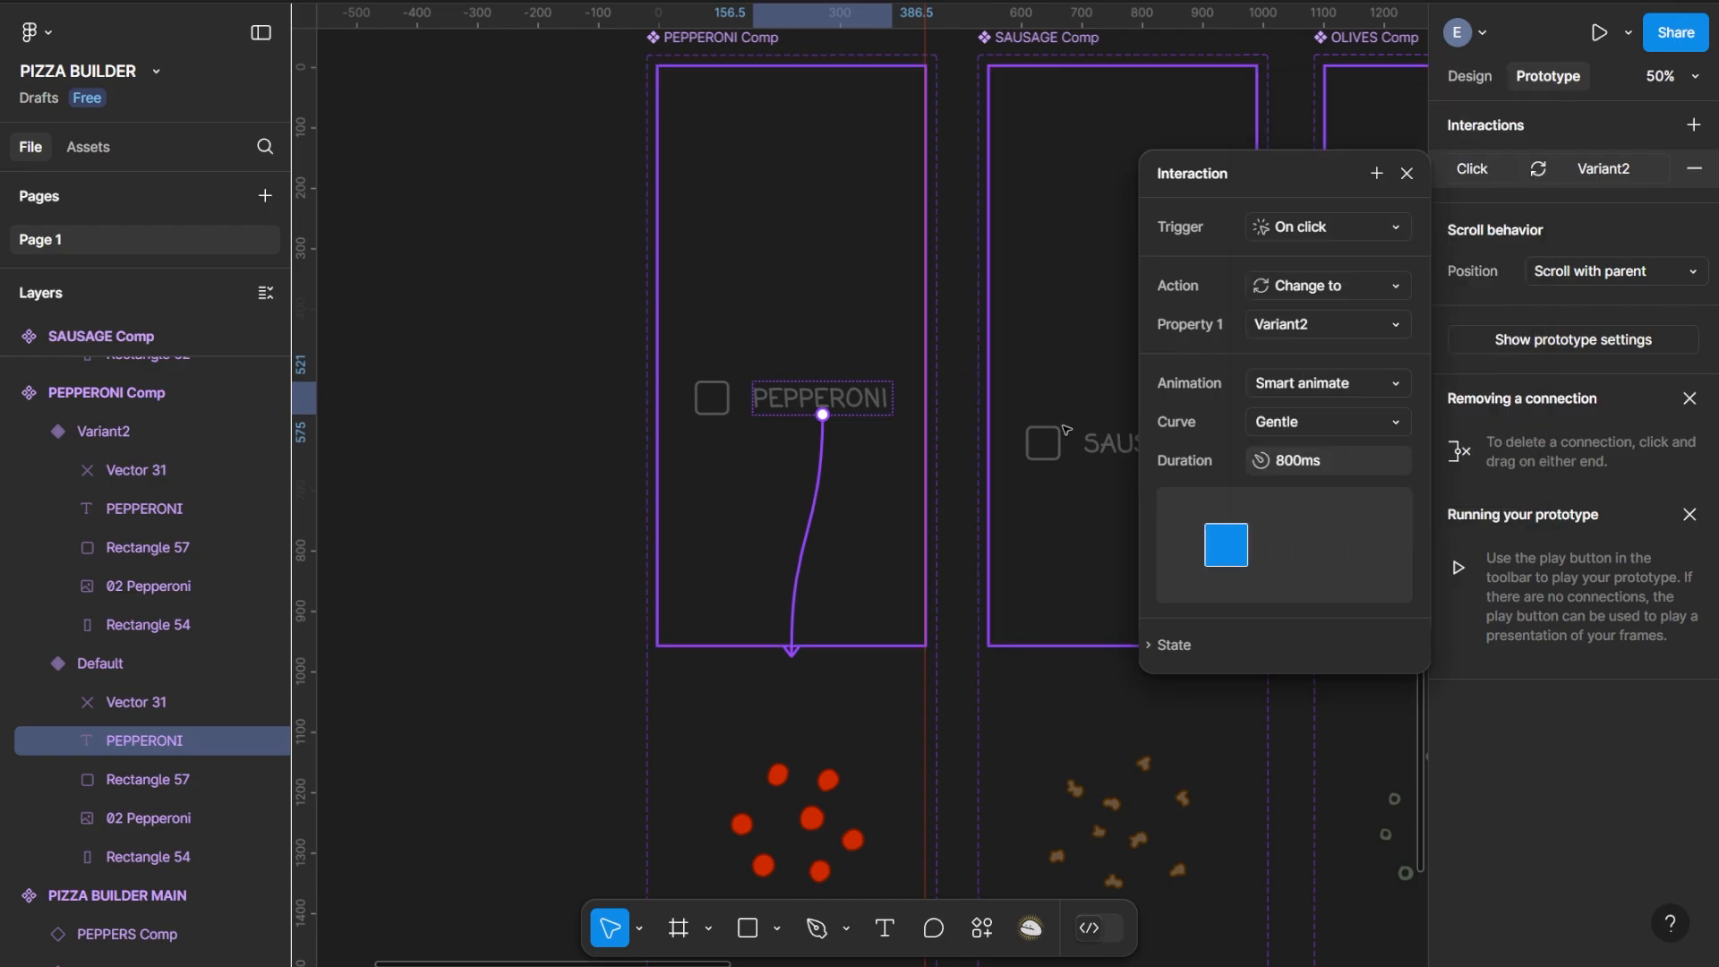
Set the animation curve of the checkbox's click interaction in the Default variant of SAUSAGE Comp to Gentle
click(1049, 455)
click(1049, 455)
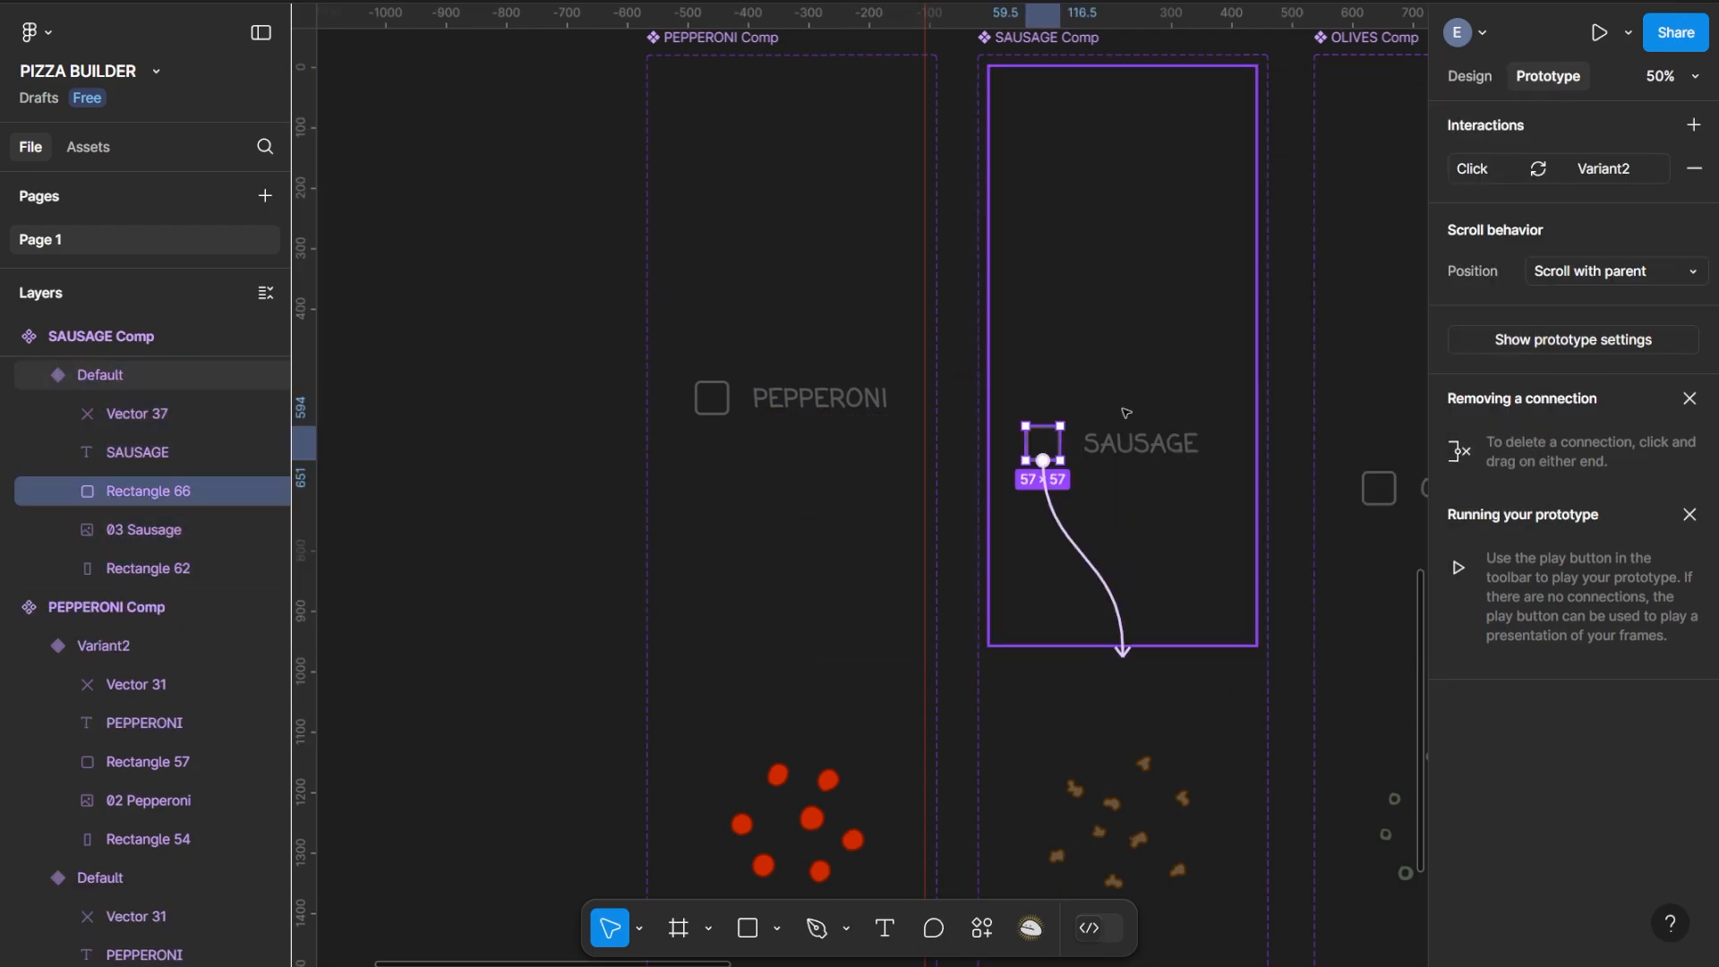
click(1623, 168)
click(1296, 428)
click(1304, 376)
Set the animation curve of the SAUSAGE label's click interaction in the Default variant to Gentle
click(1110, 442)
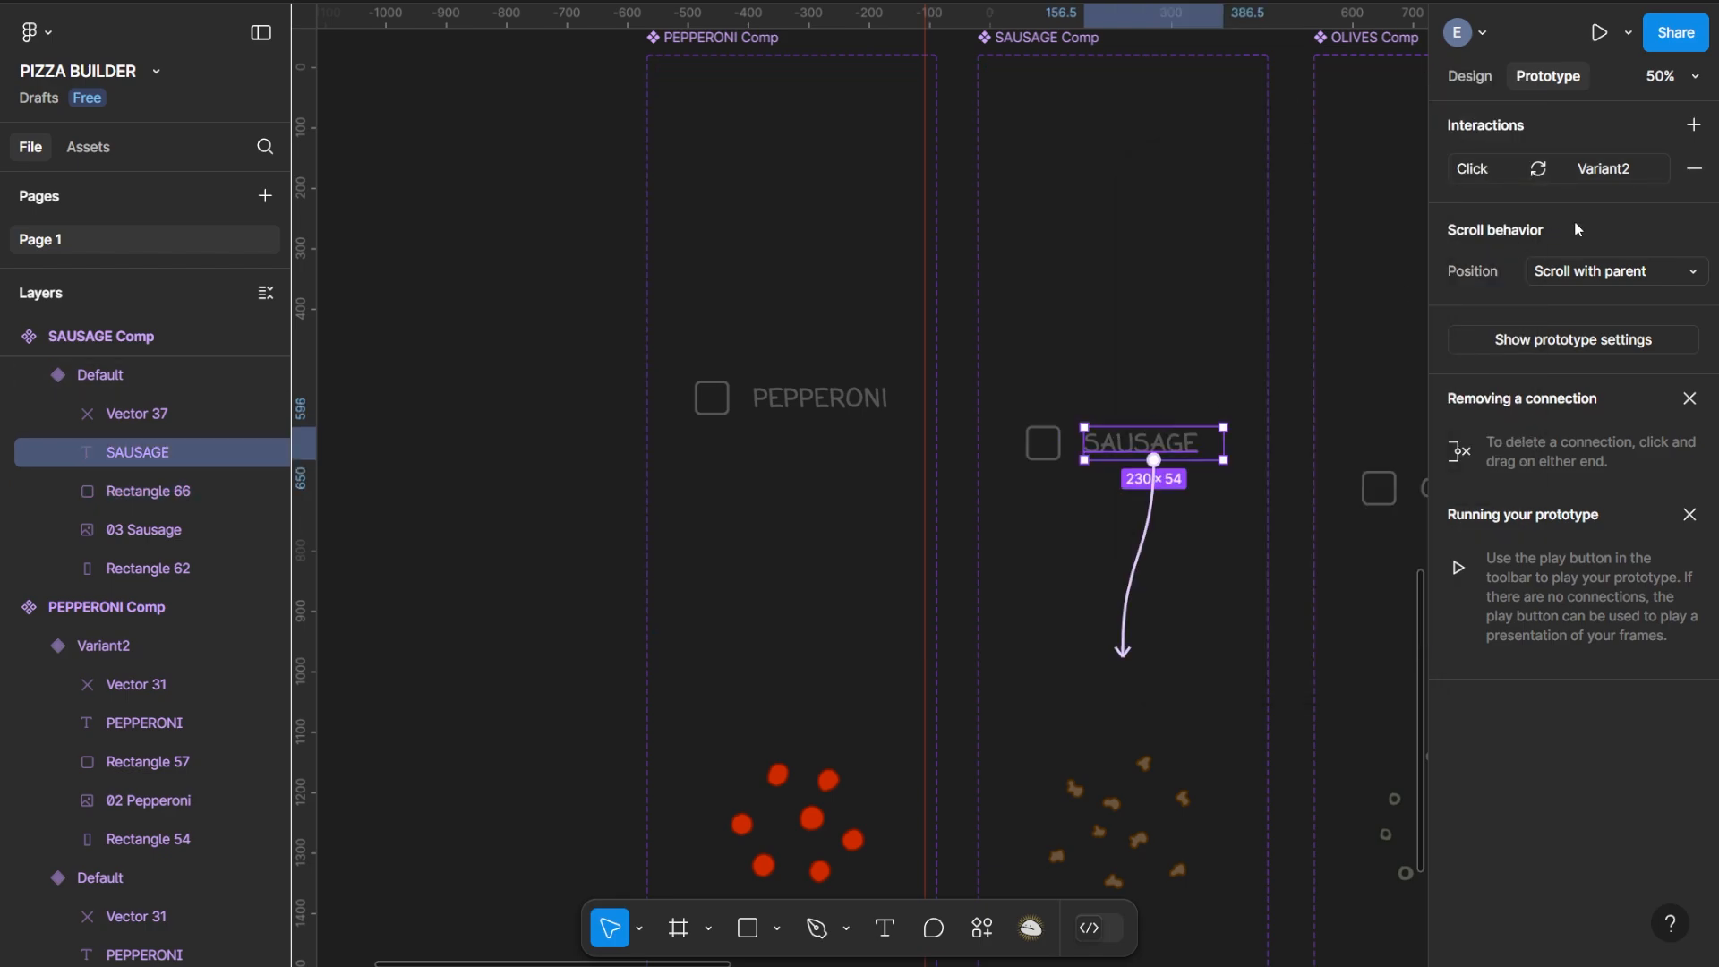
click(1603, 168)
click(1329, 421)
click(1326, 370)
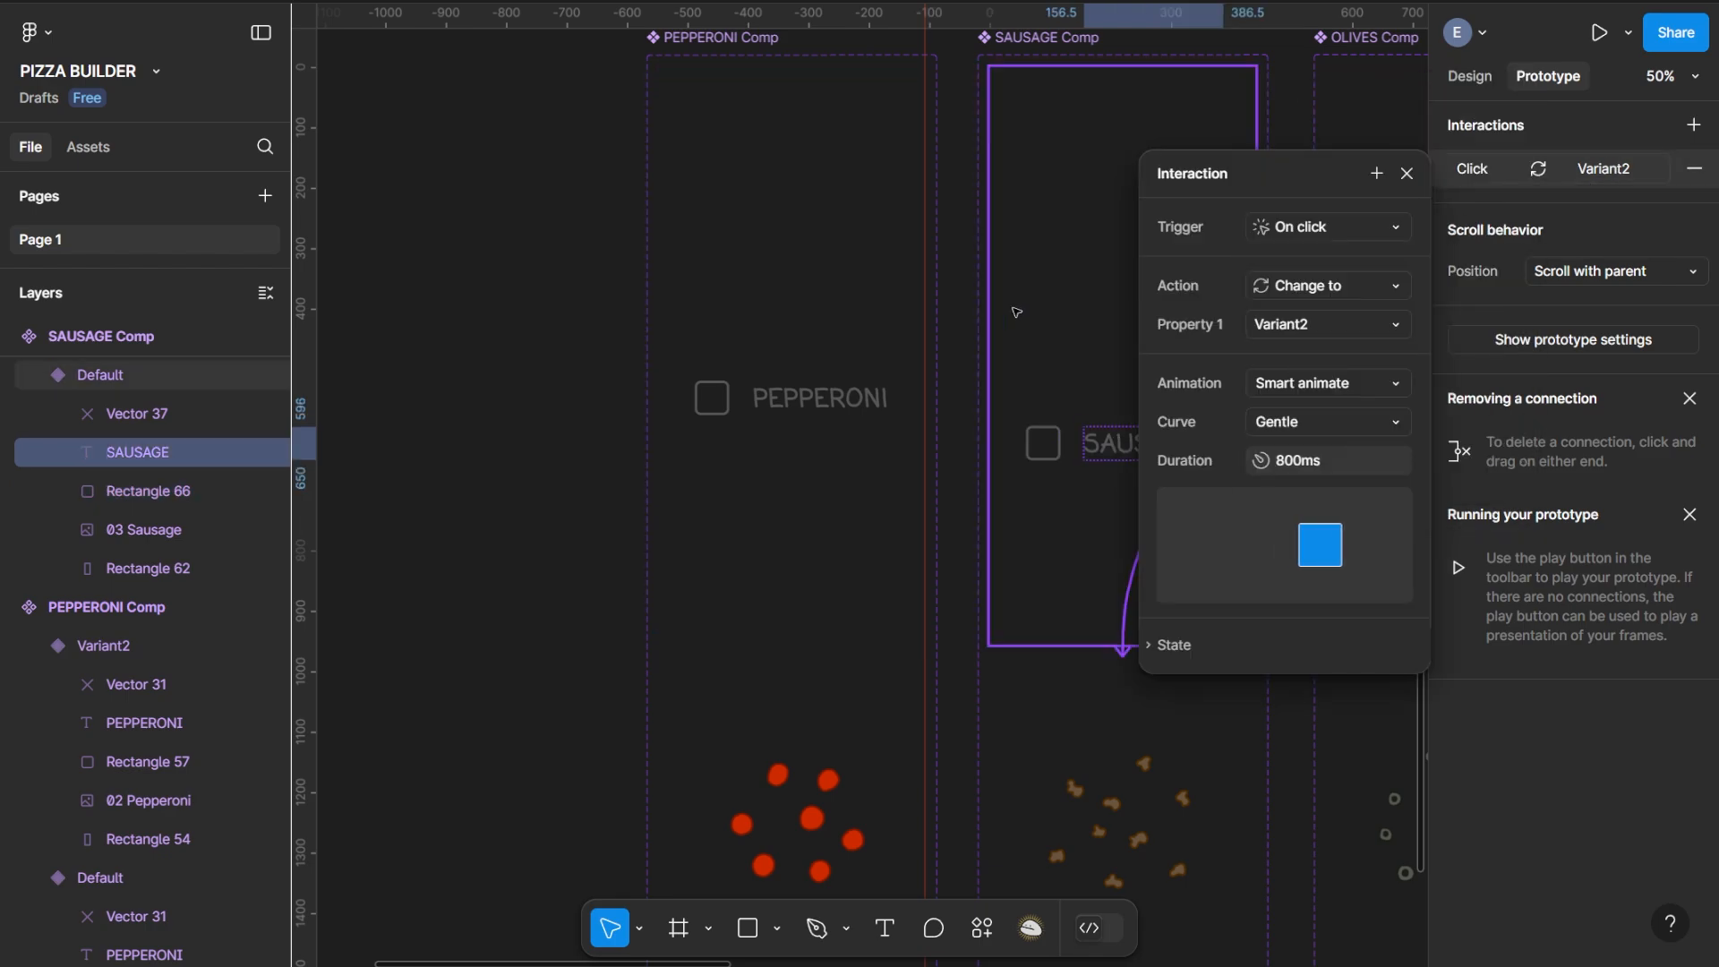
Set the animation curve of the checkbox's click interaction in the Default variant of OLIVES Comp to Gentle
scroll(438, 234, right, 7)
click(779, 432)
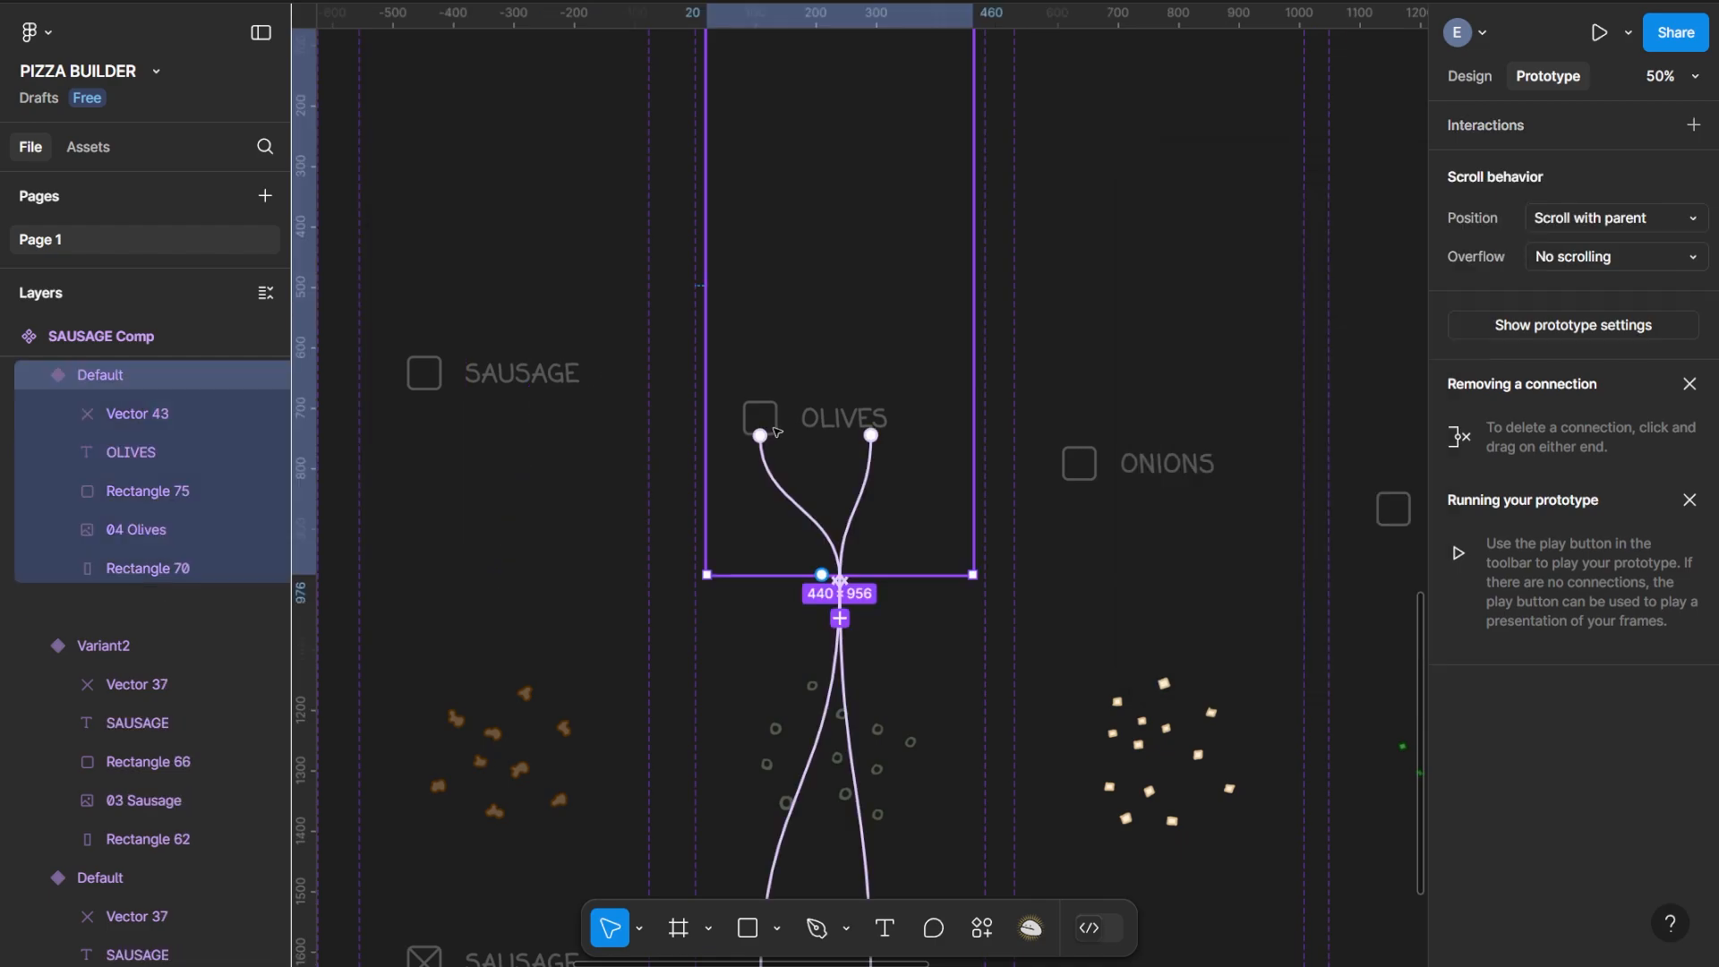
click(768, 428)
click(1632, 176)
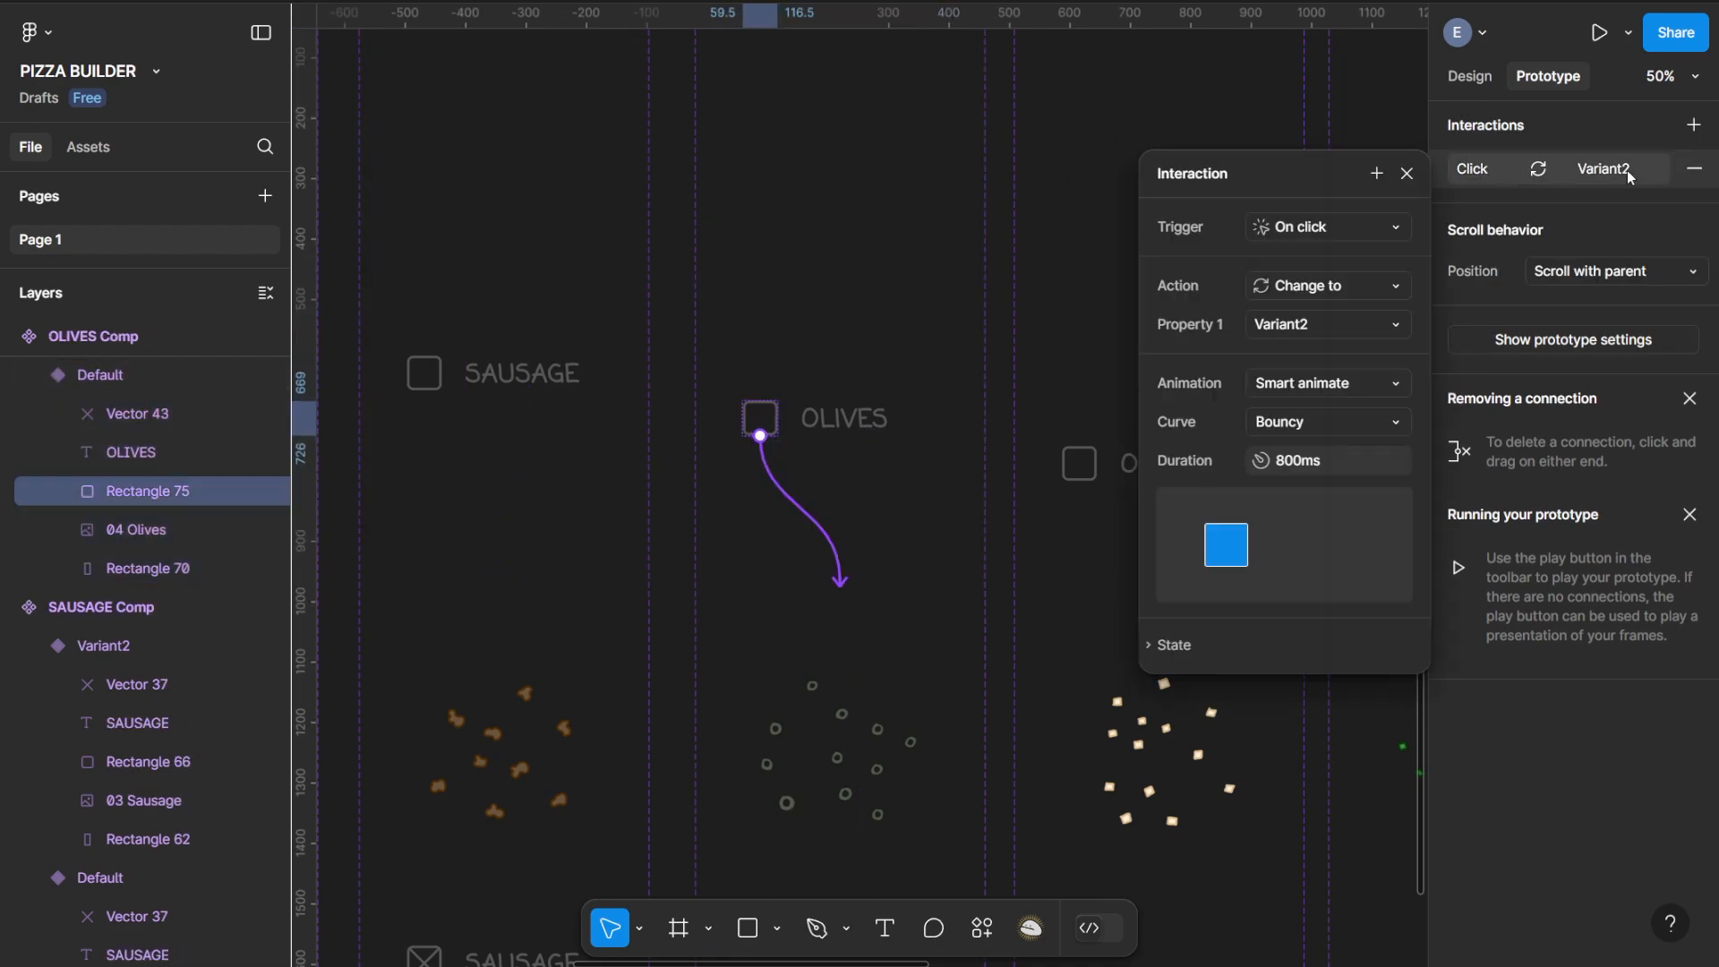
click(1303, 421)
click(1302, 388)
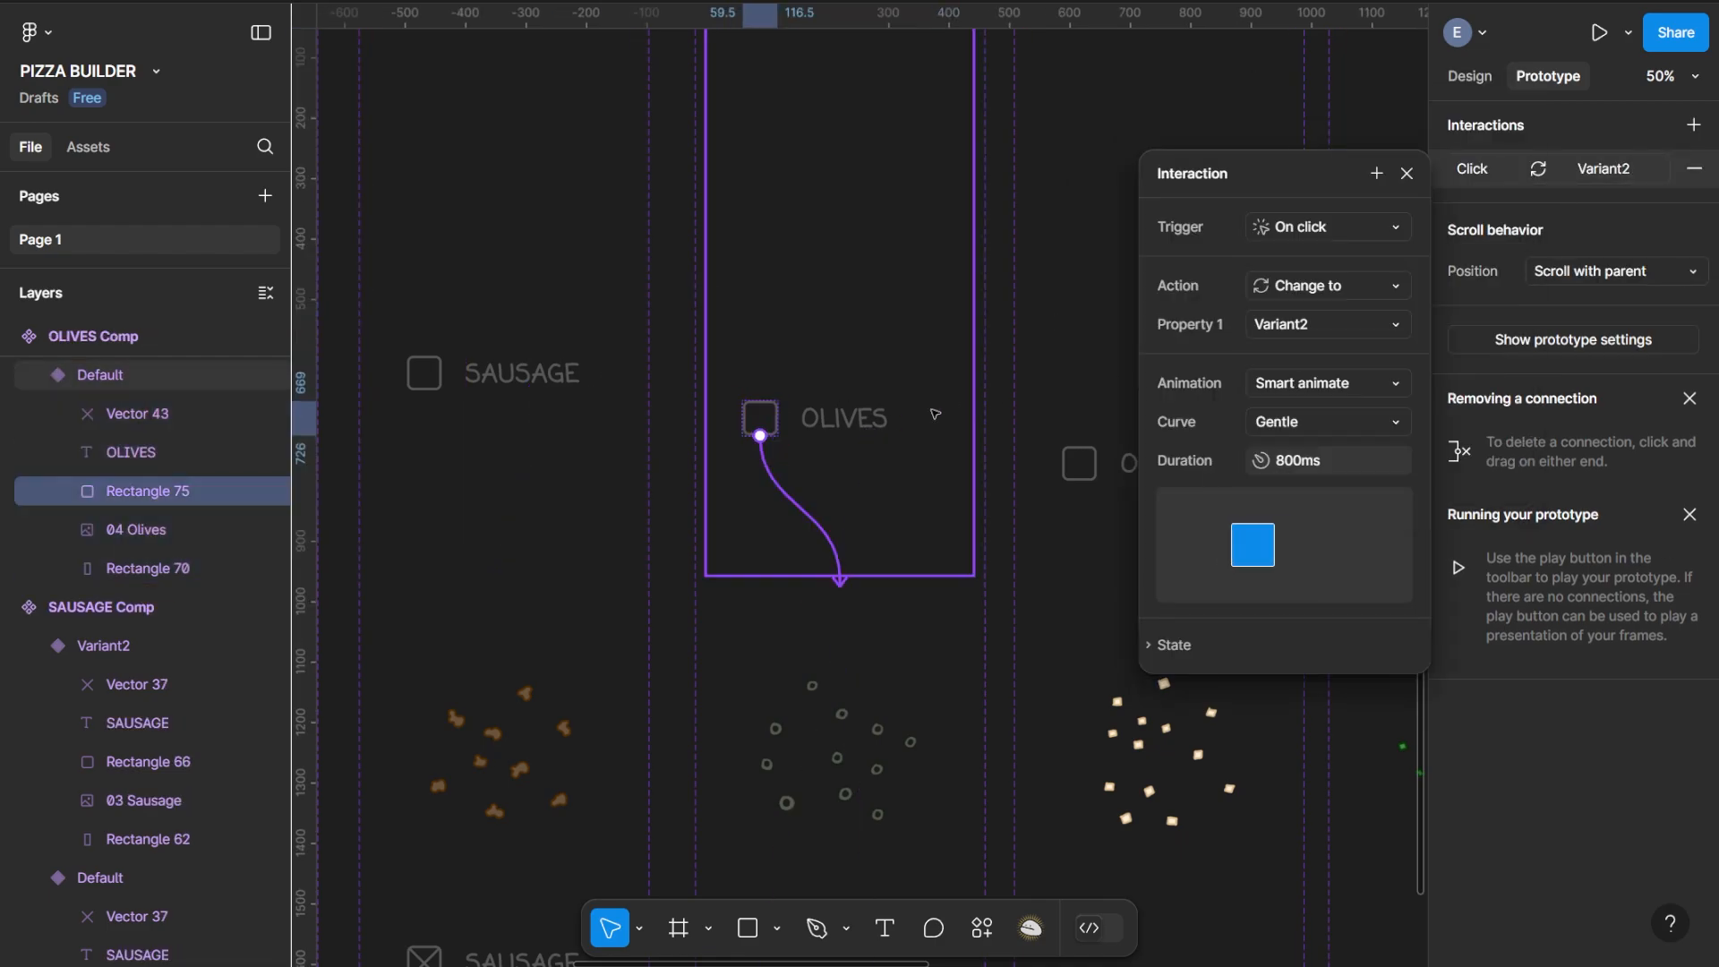
Set the animation curve of the OLIVES label's click interaction in the Default variant to Gentle
click(842, 419)
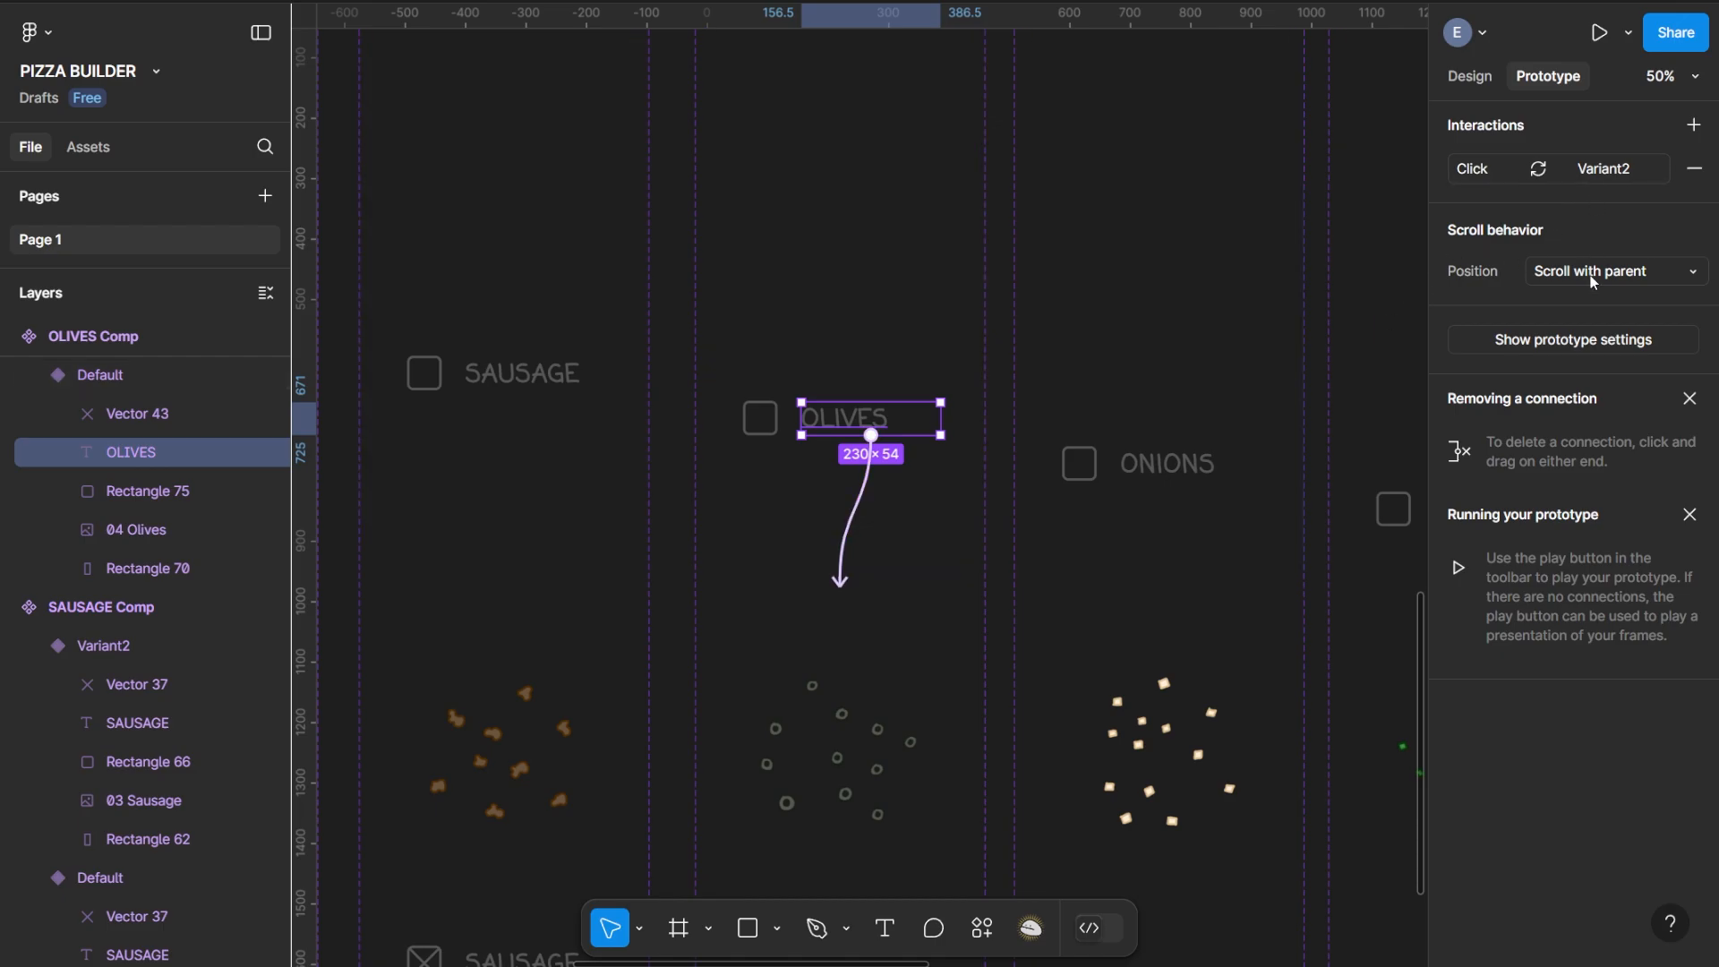
click(1604, 168)
click(1298, 422)
click(1303, 358)
Set the animation curve of the checkbox's click interaction in the Default variant of ONIONS Comp to Gentle
drag(990, 415, 742, 366)
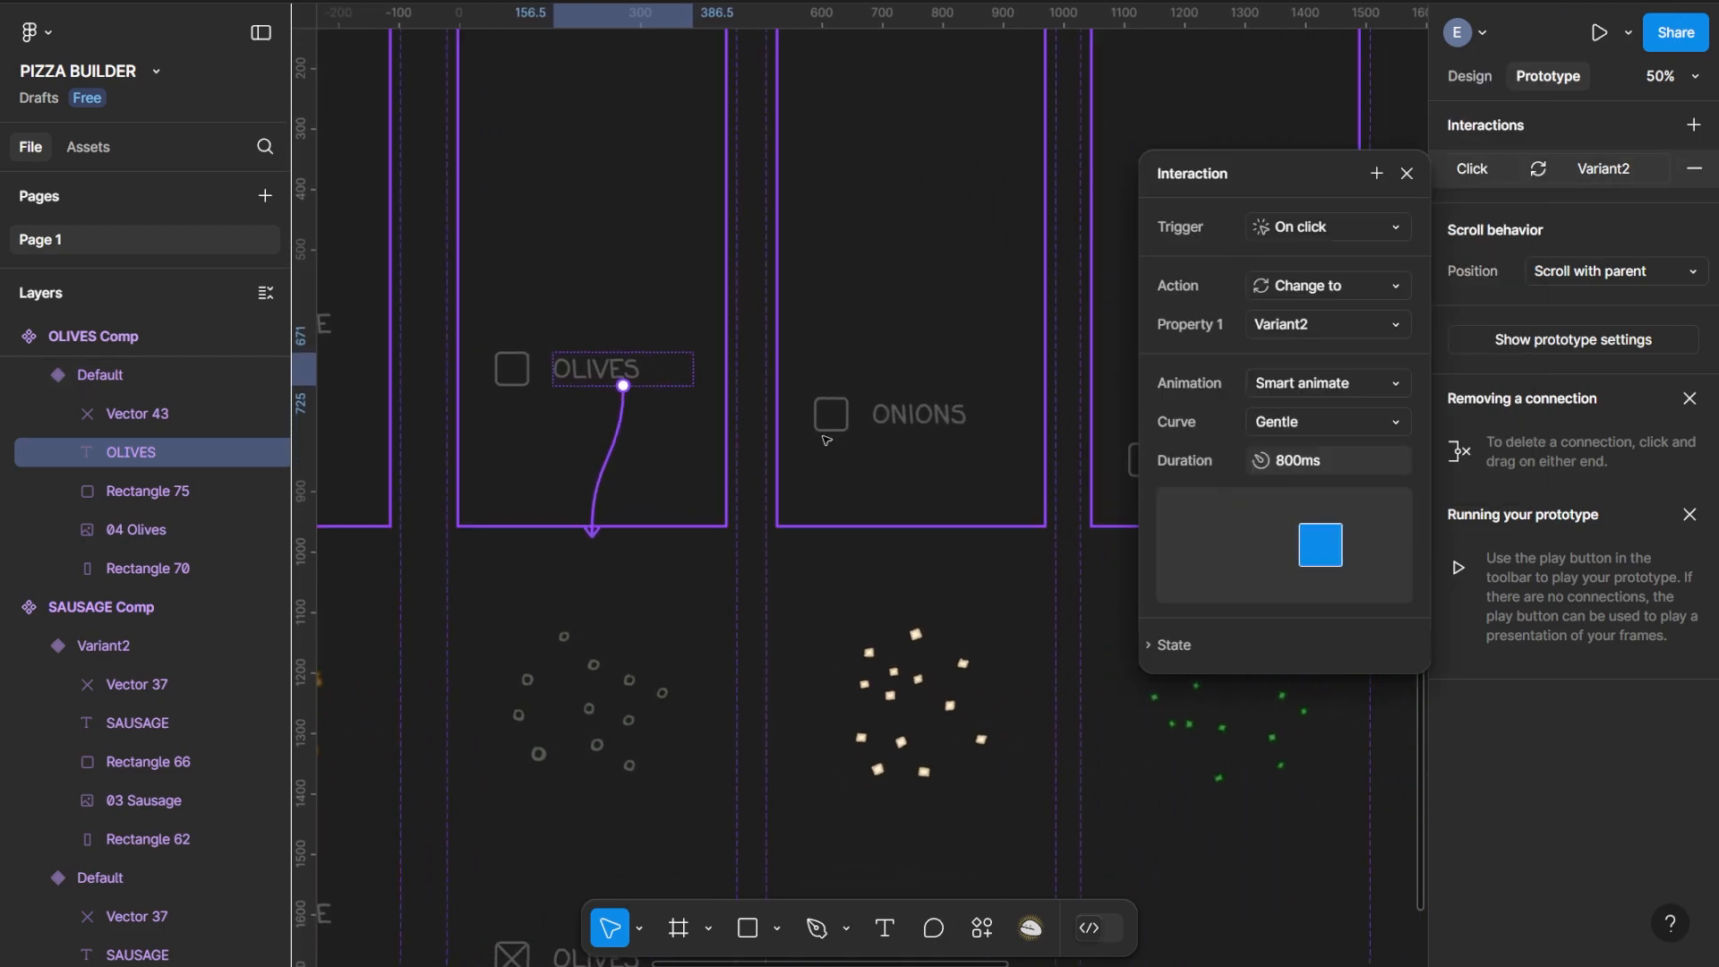
drag(845, 431, 912, 535)
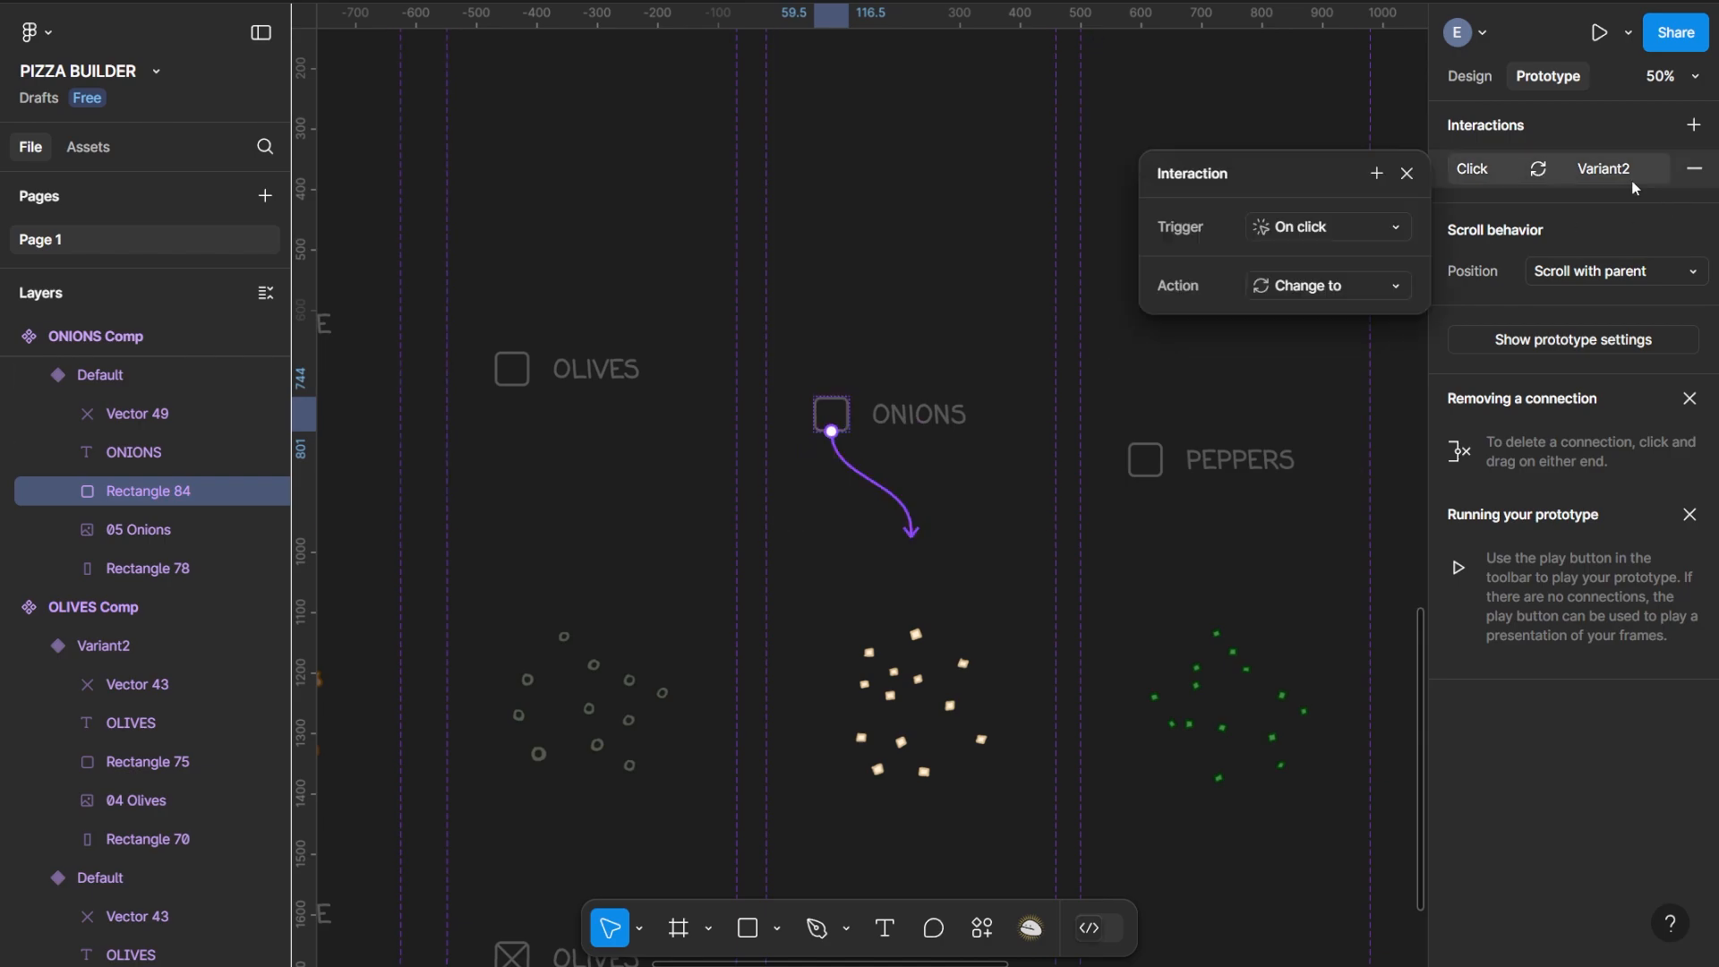
click(1303, 421)
click(1305, 364)
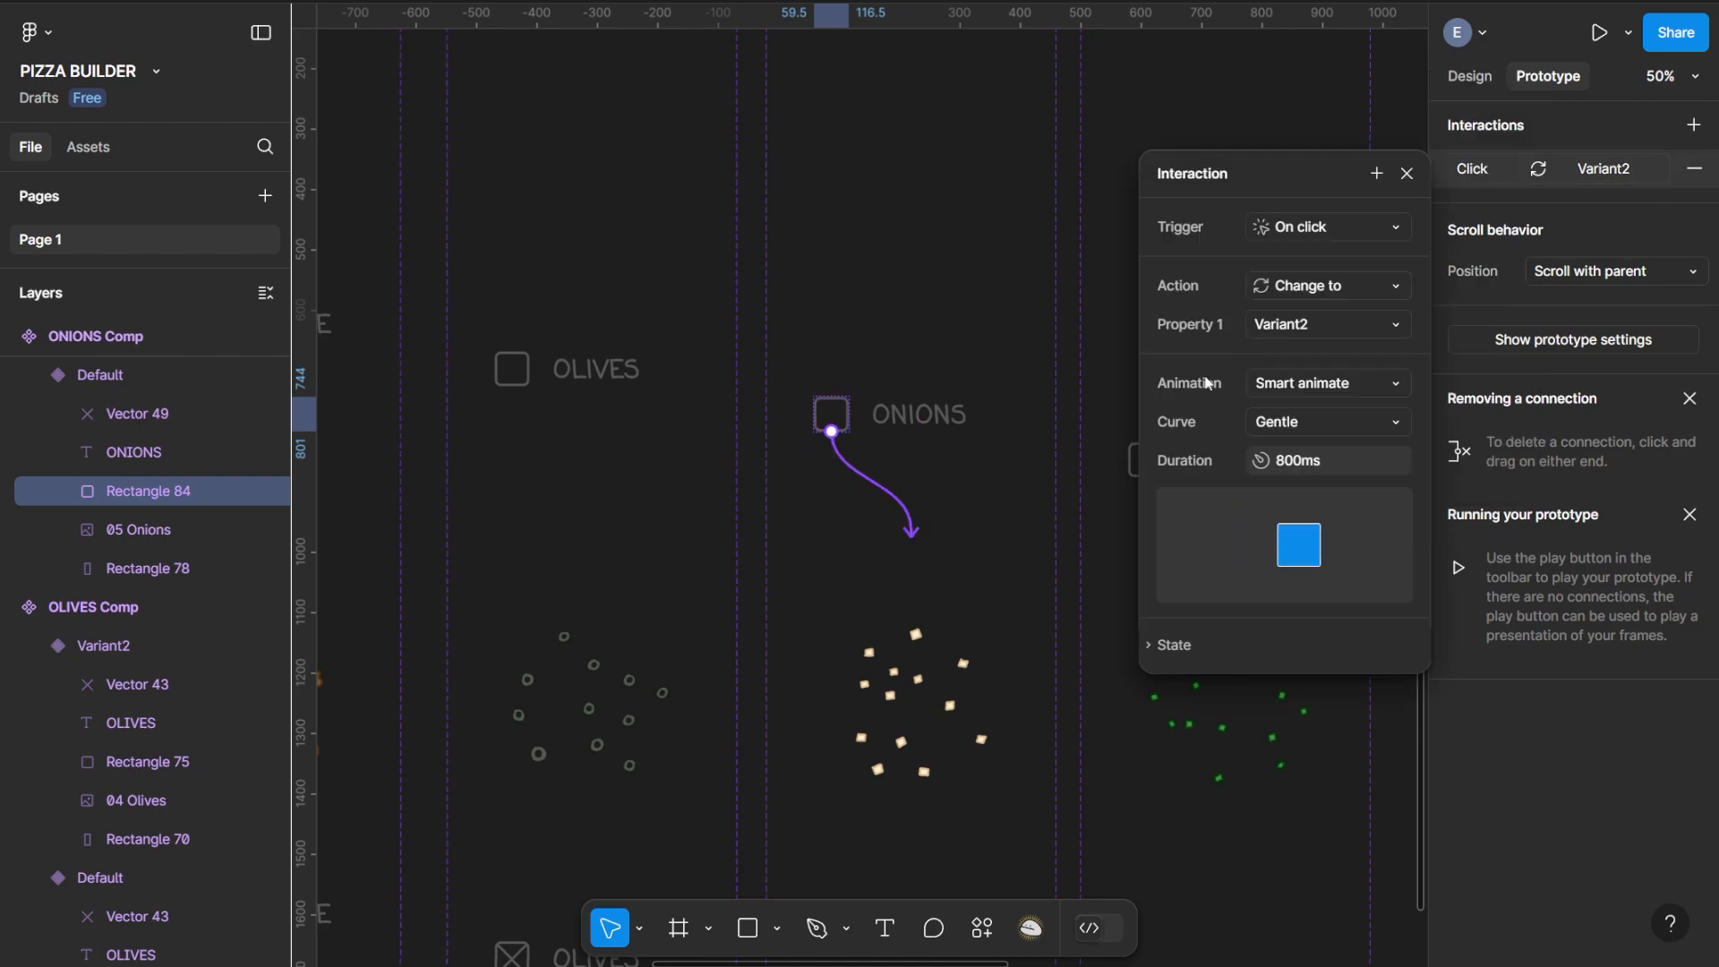
Set the animation curve of the ONIONS label's click interaction in the Default variant to Gentle
click(1012, 407)
click(1618, 170)
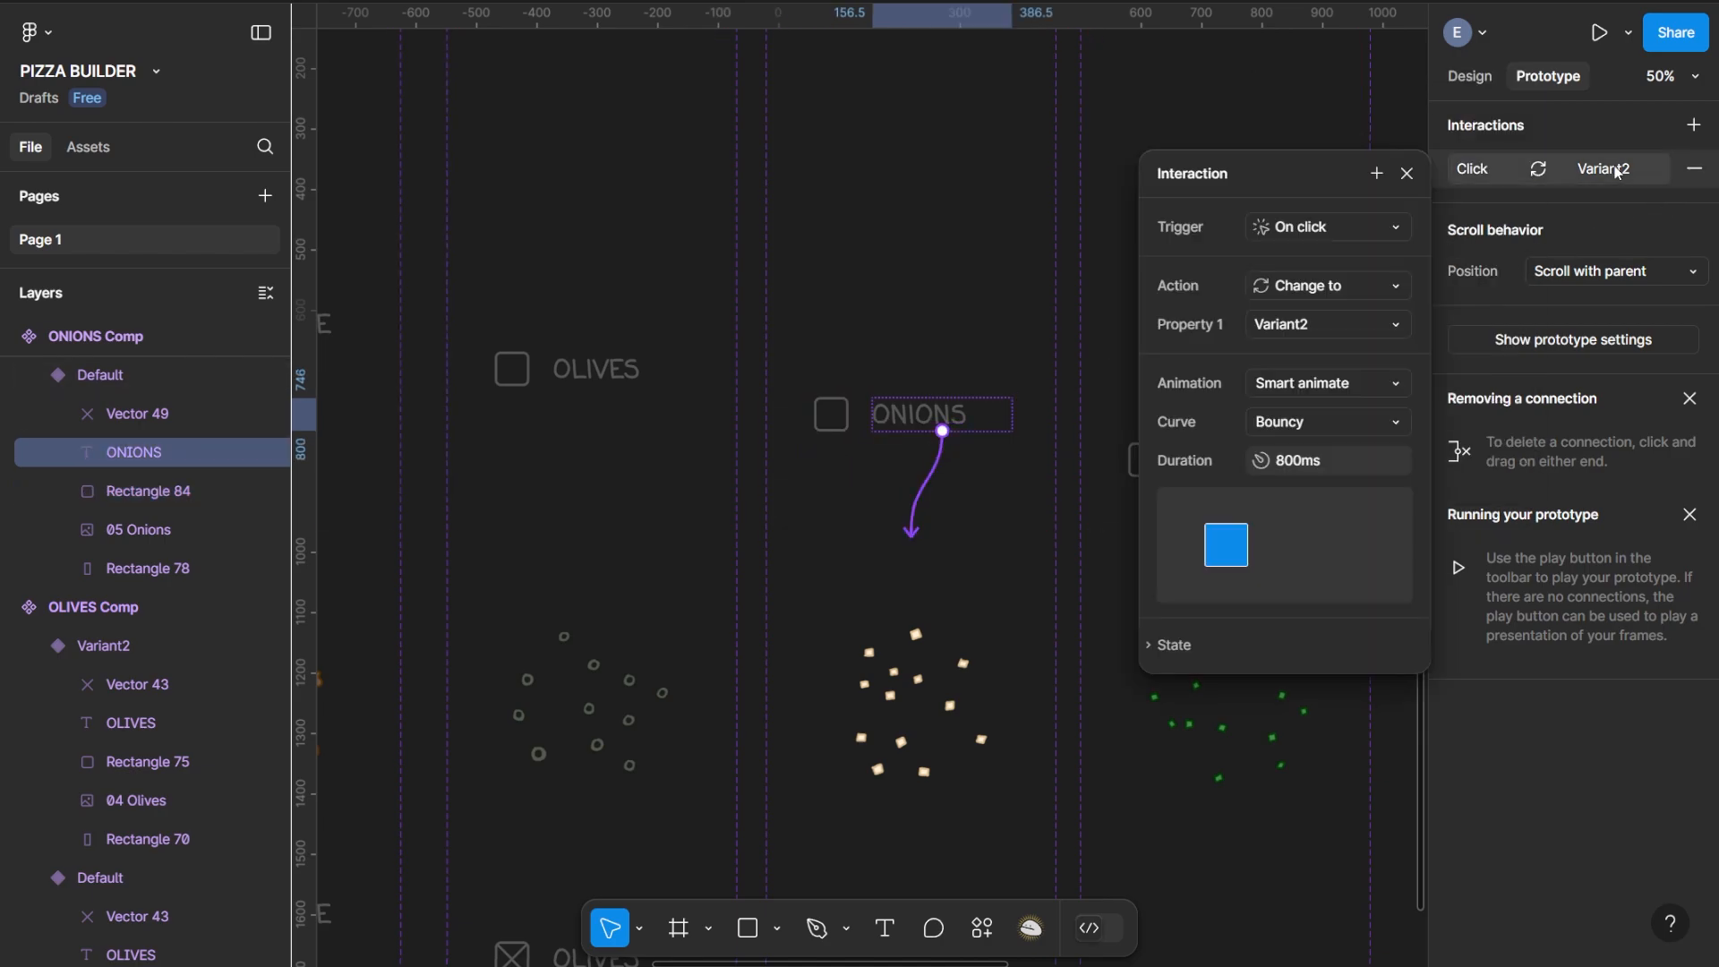
click(1325, 422)
click(1309, 388)
Set the animation curve of the checkbox's click interaction in the Default variant of PEPPERS Comp to Gentle
scroll(711, 358, right, 5)
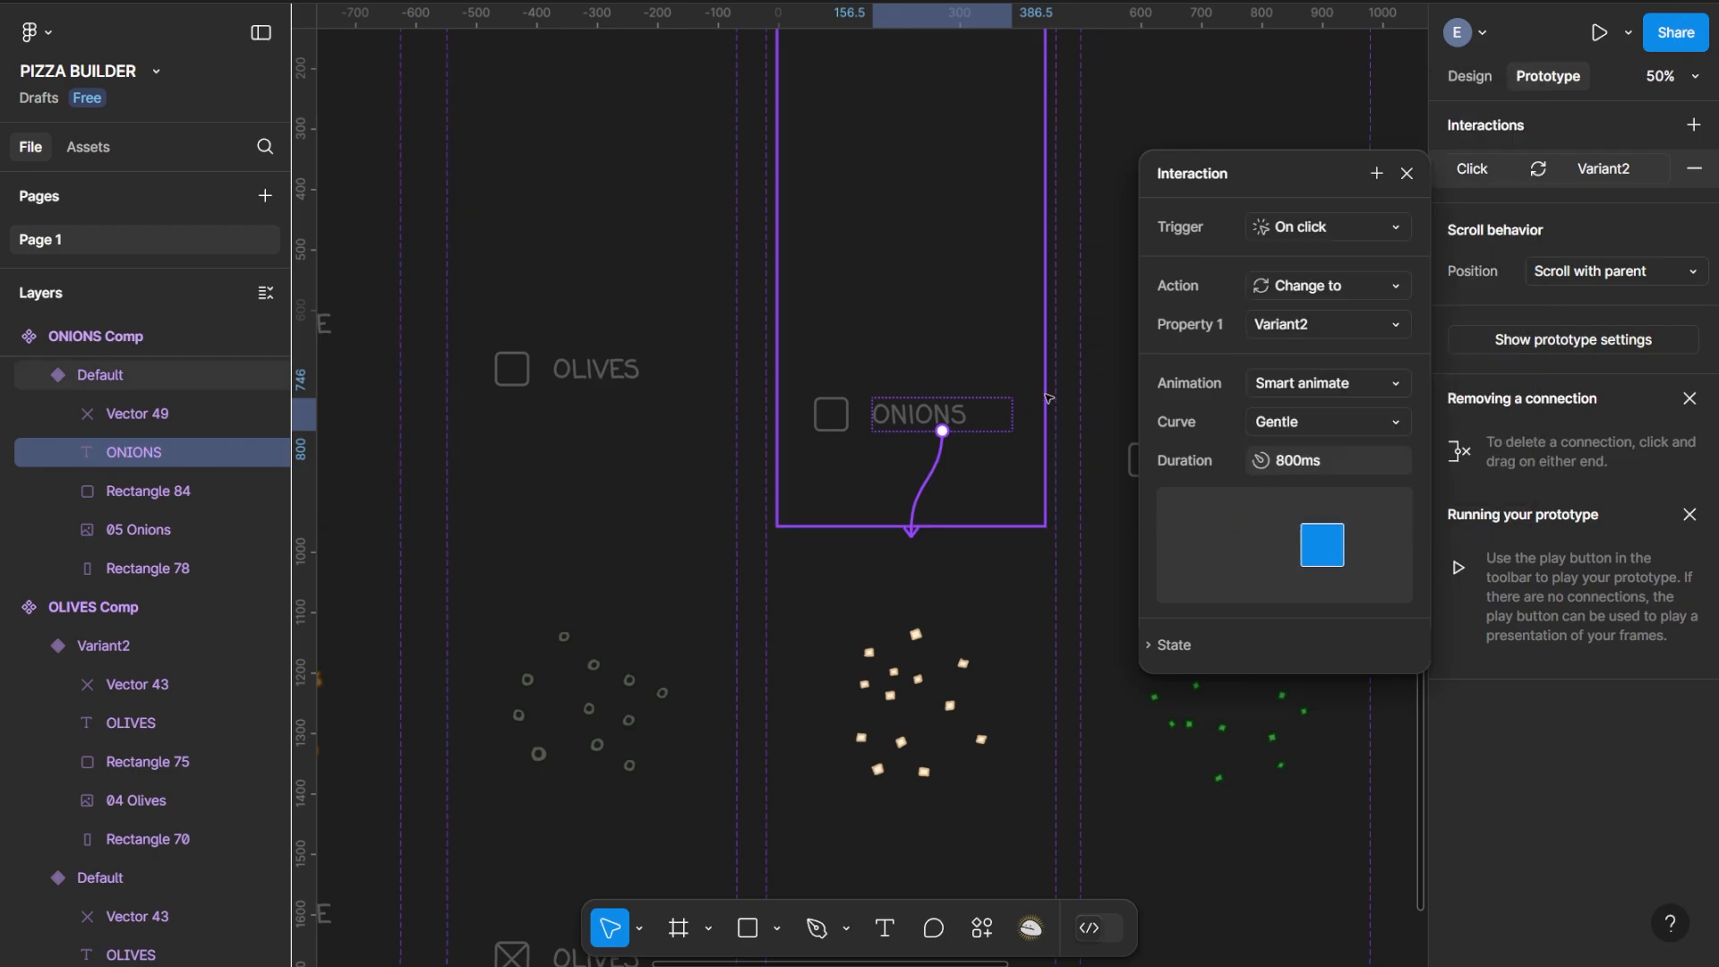
click(825, 439)
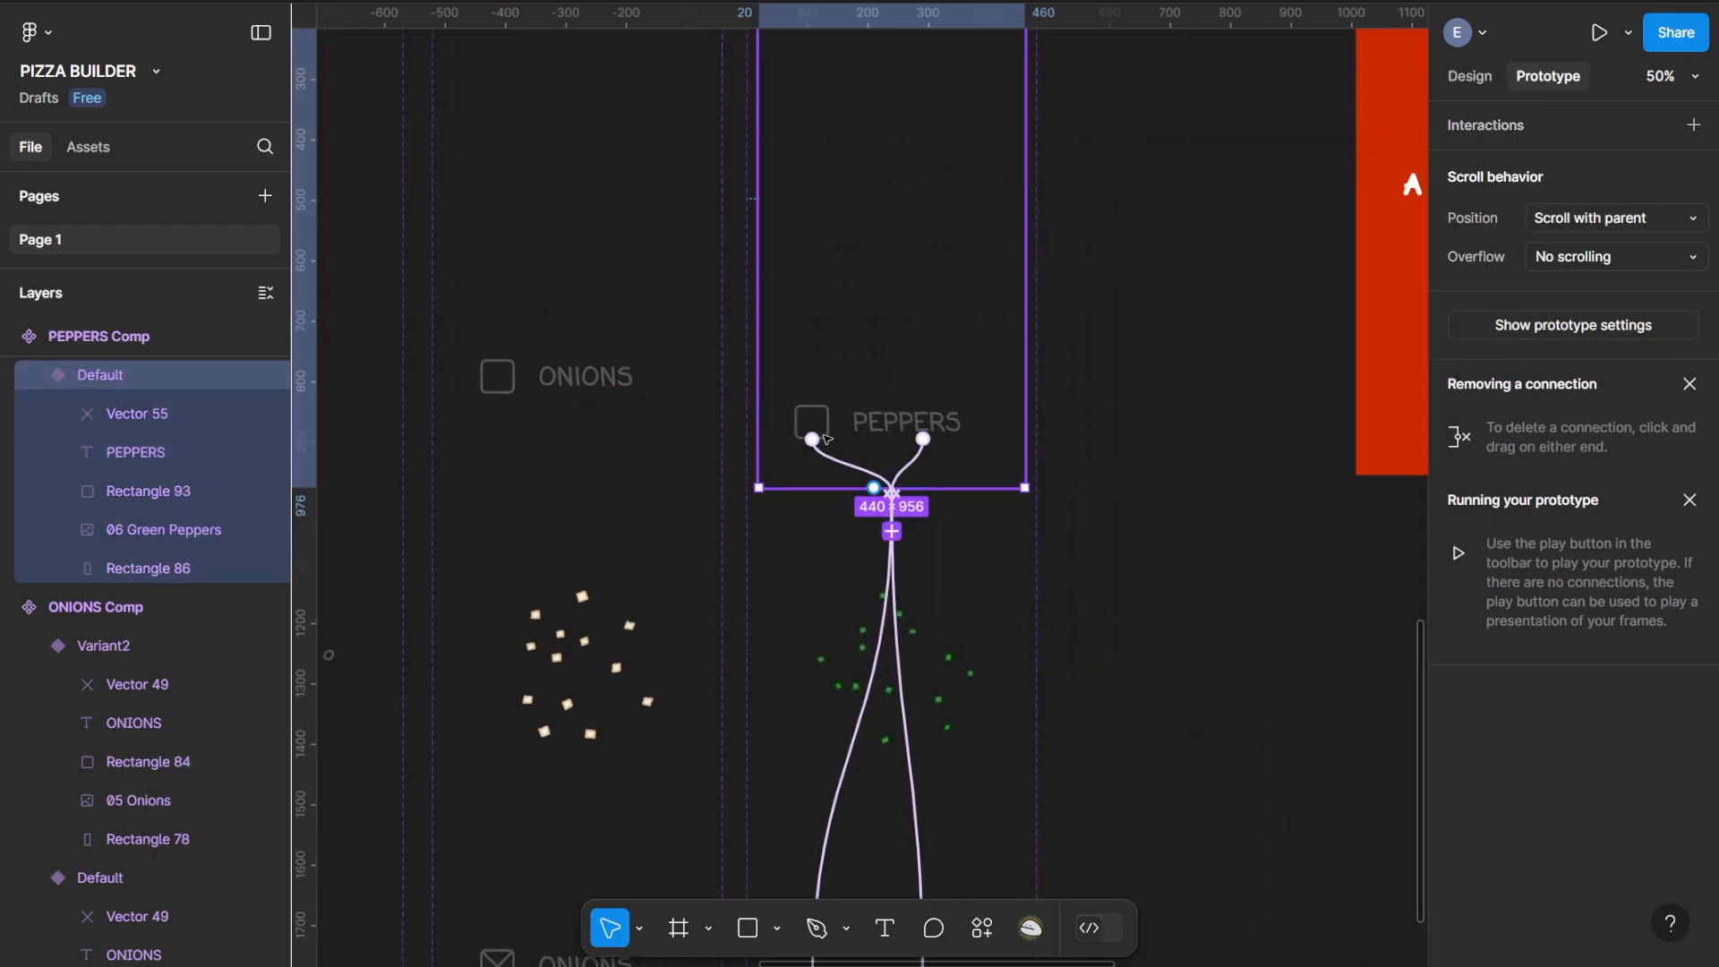
click(831, 436)
click(1576, 170)
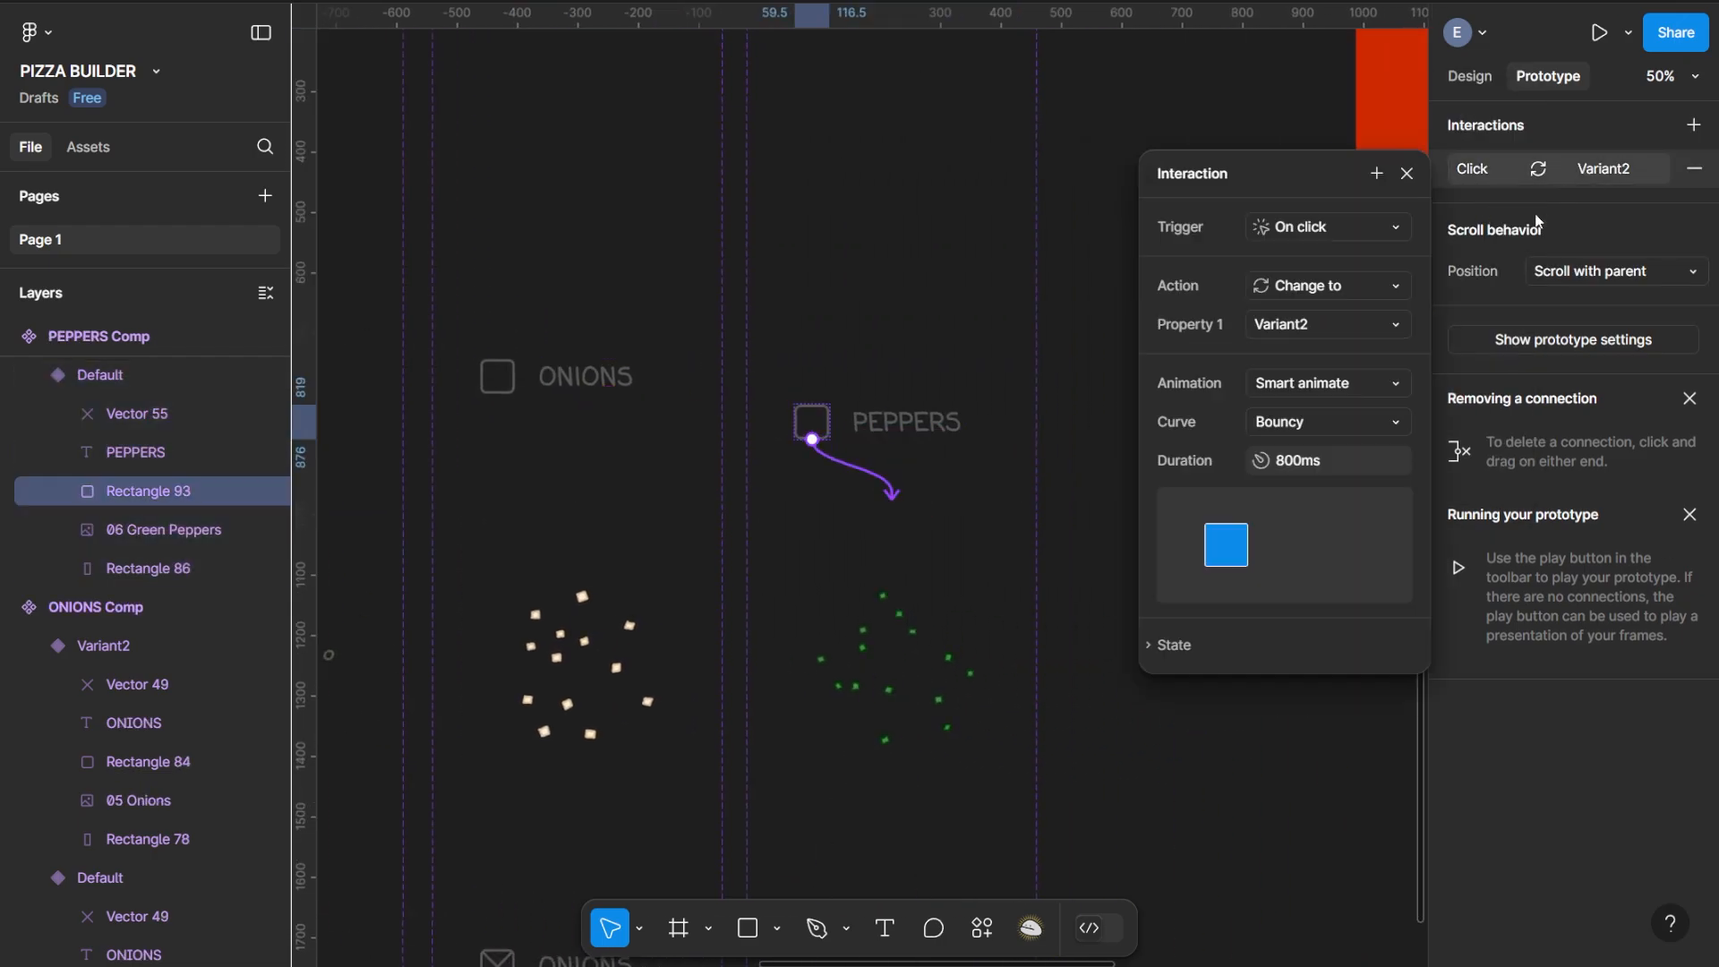
click(1306, 418)
click(1307, 373)
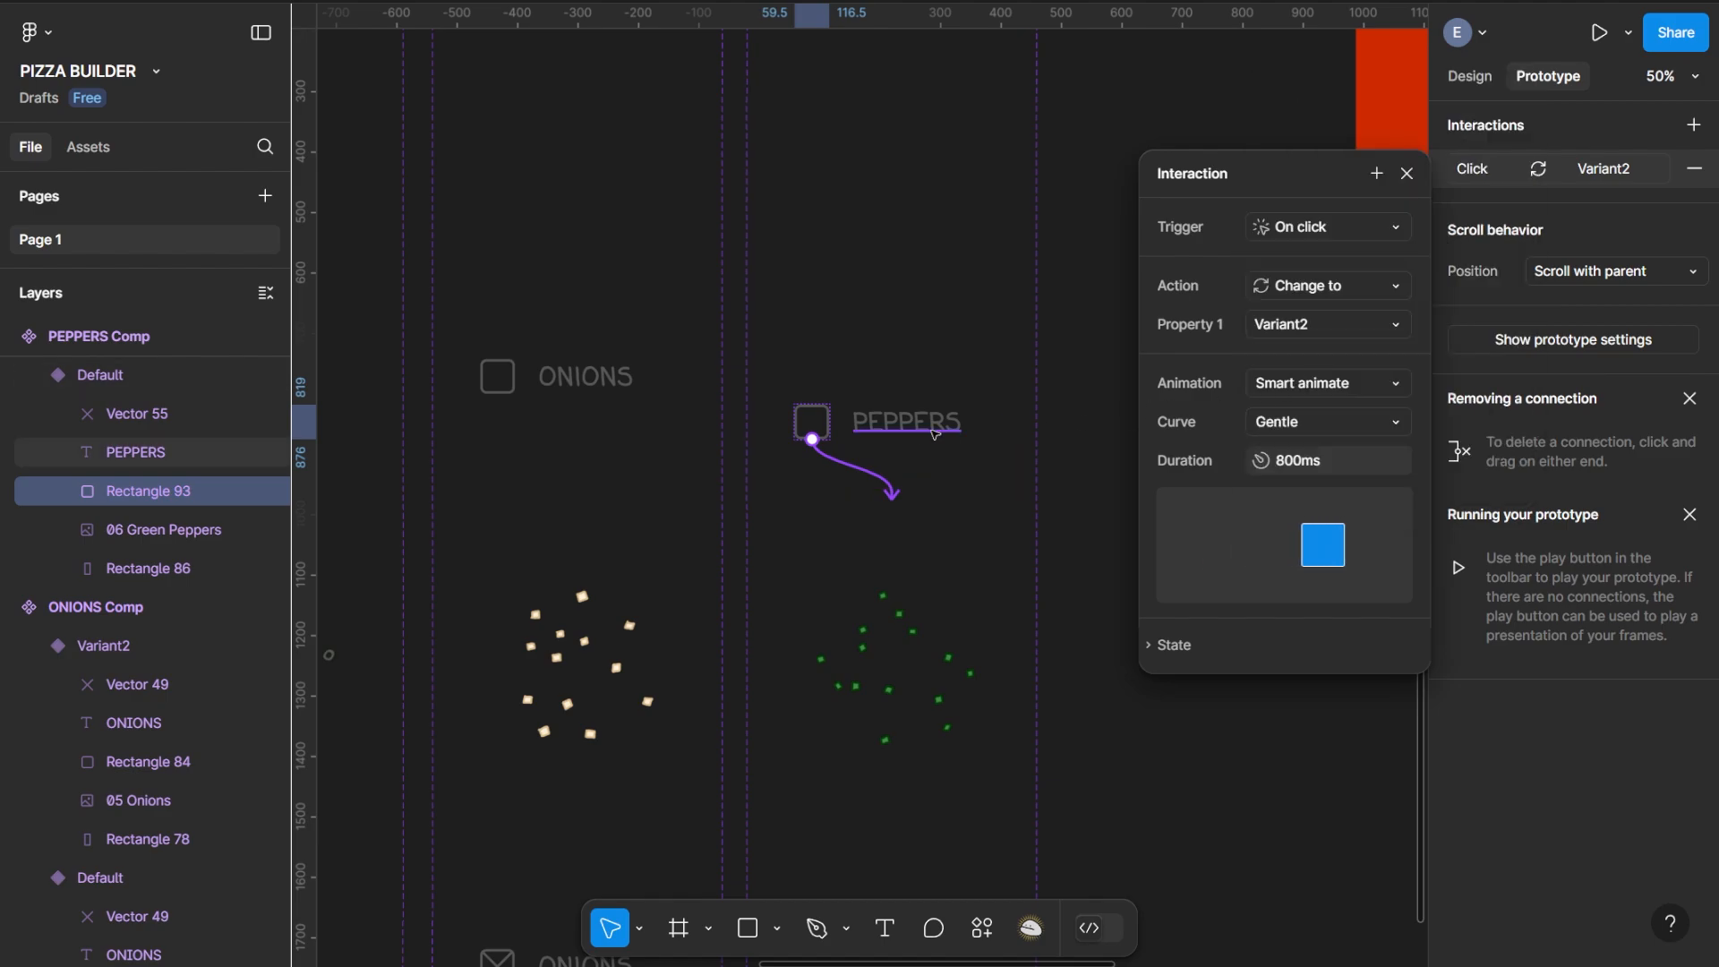
Set the animation curve of the PEPPERS label's click interaction in the Default variant to Gentle and close the interaction settings
click(906, 421)
click(1603, 170)
click(1340, 422)
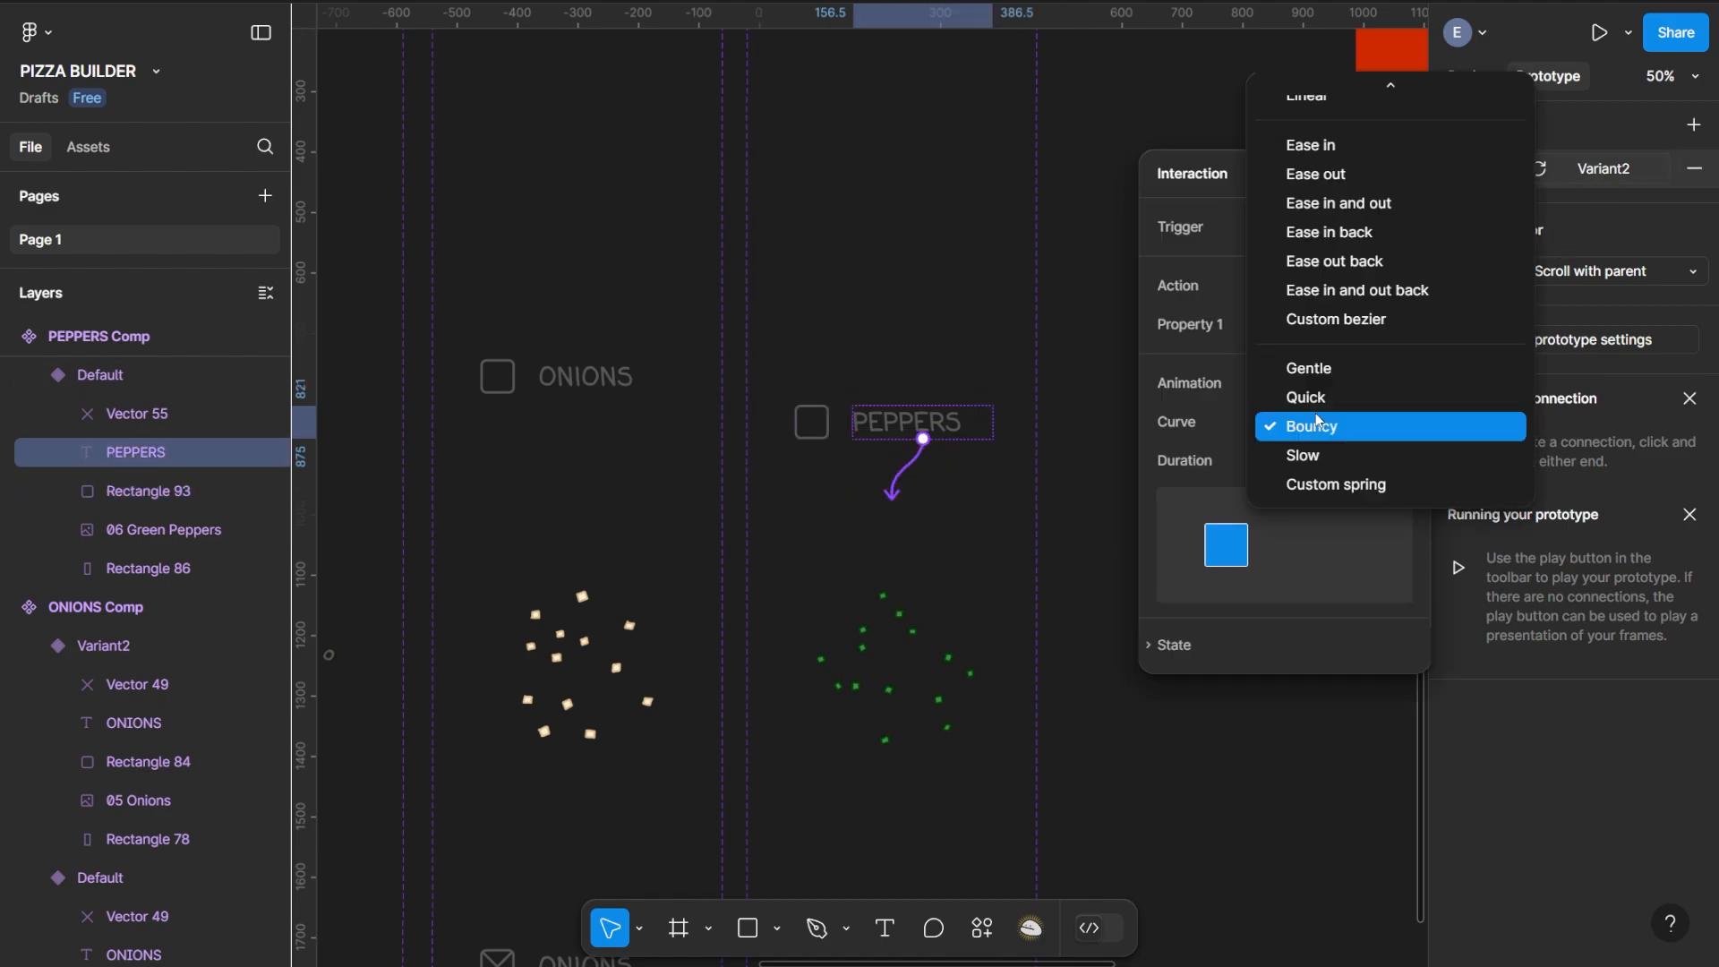
click(1313, 375)
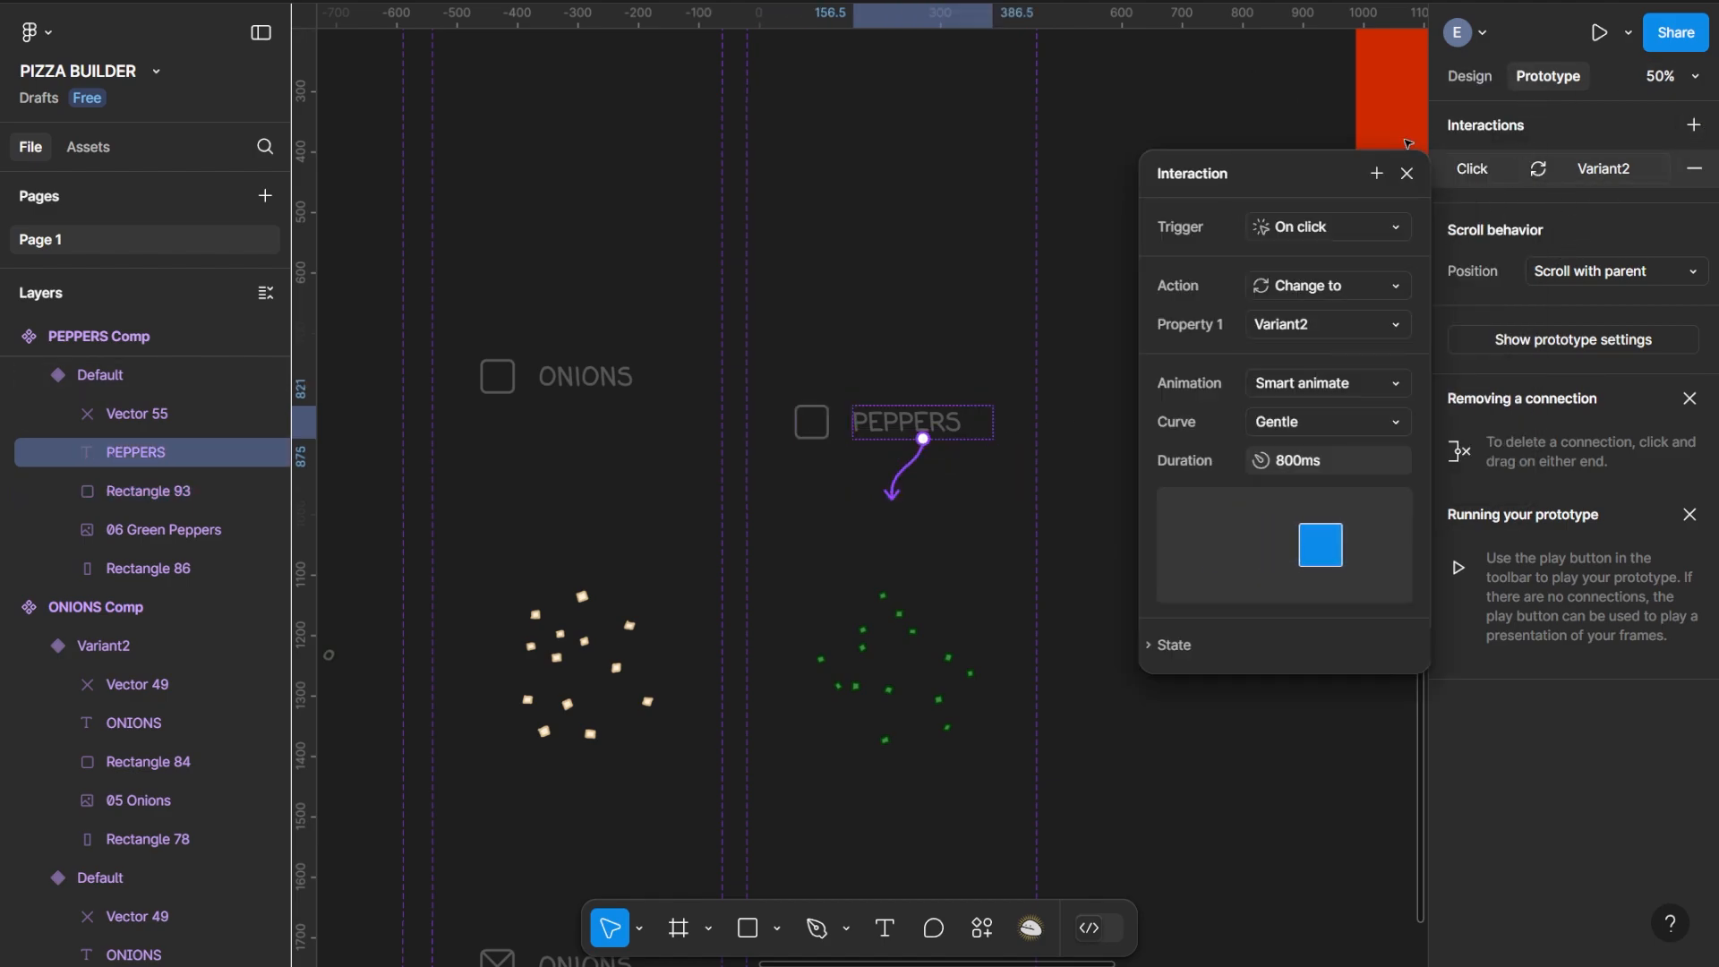
click(1404, 174)
Present the prototype starting from the HOME PAGE frame and scale the preview to fit width and height
drag(1193, 172, 611, 411)
drag(1013, 349, 680, 351)
click(426, 138)
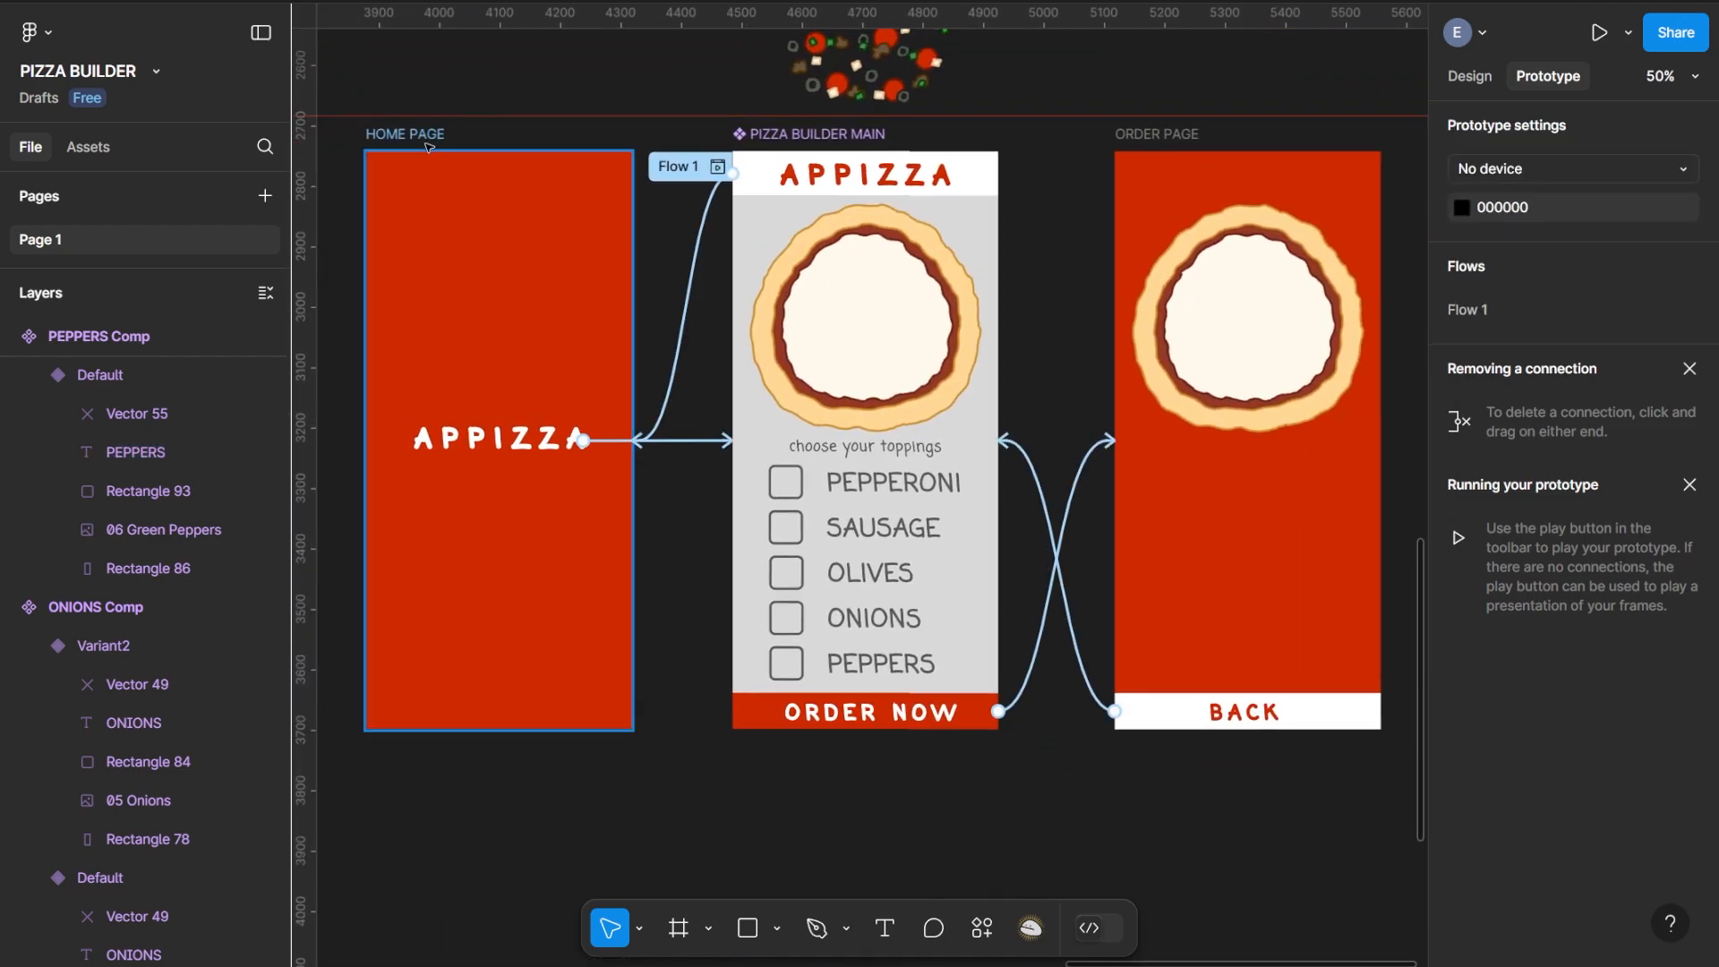
click(420, 139)
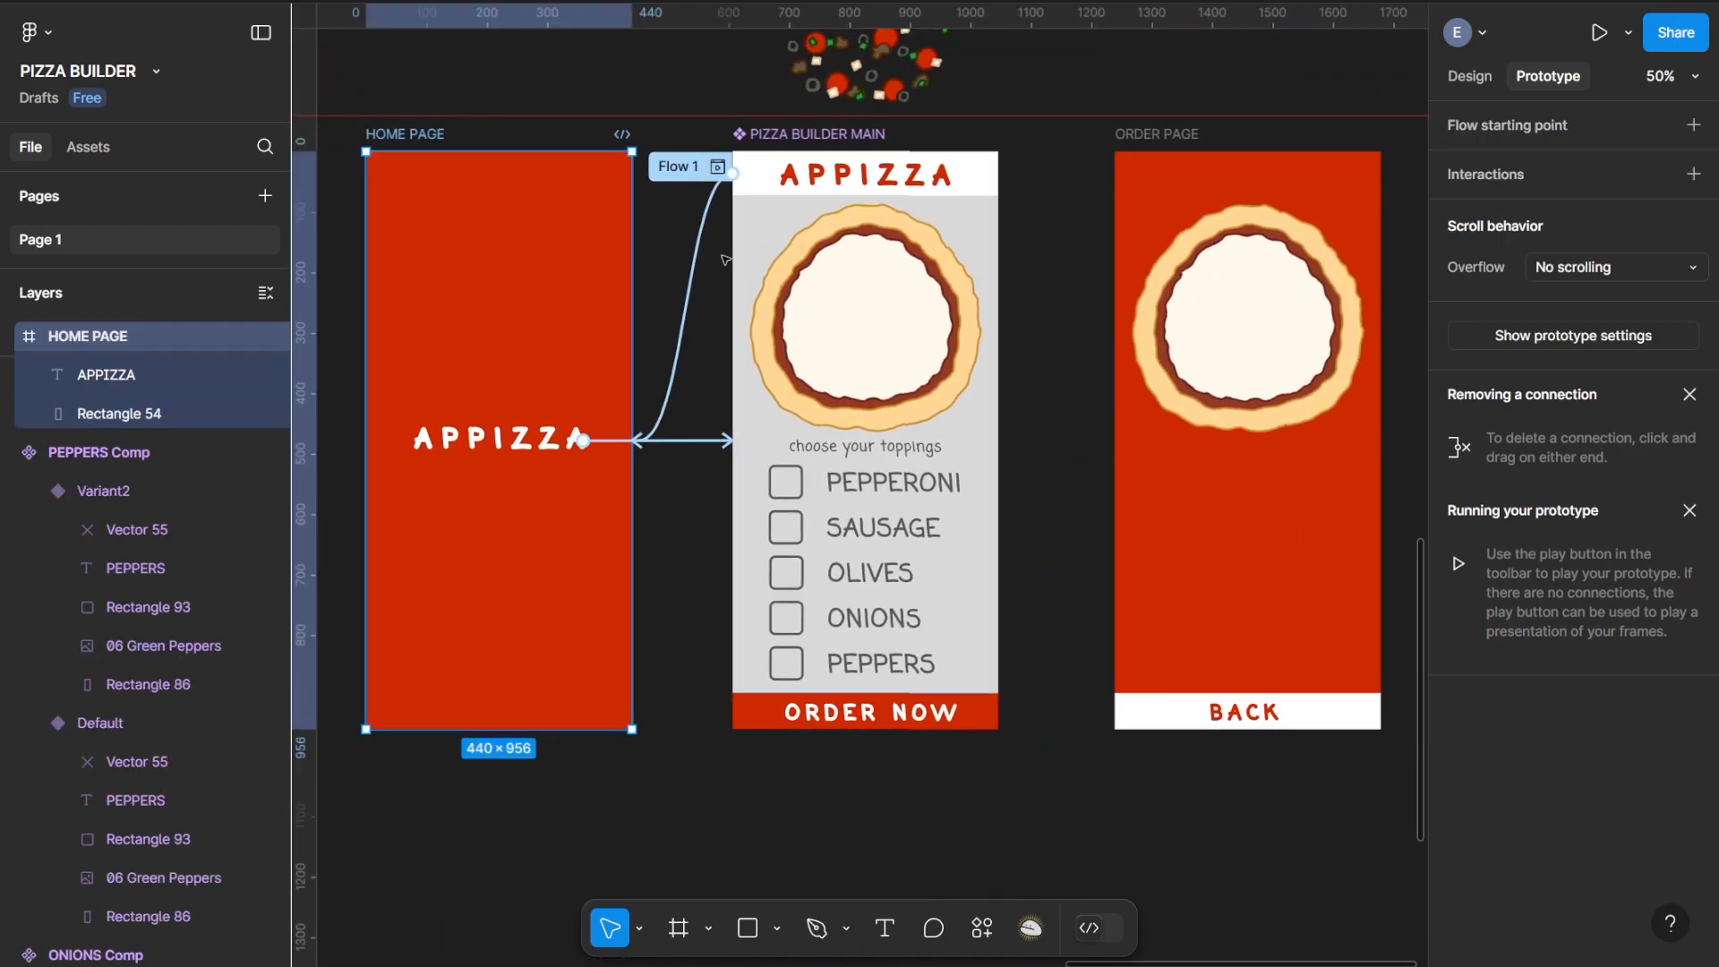
click(1597, 33)
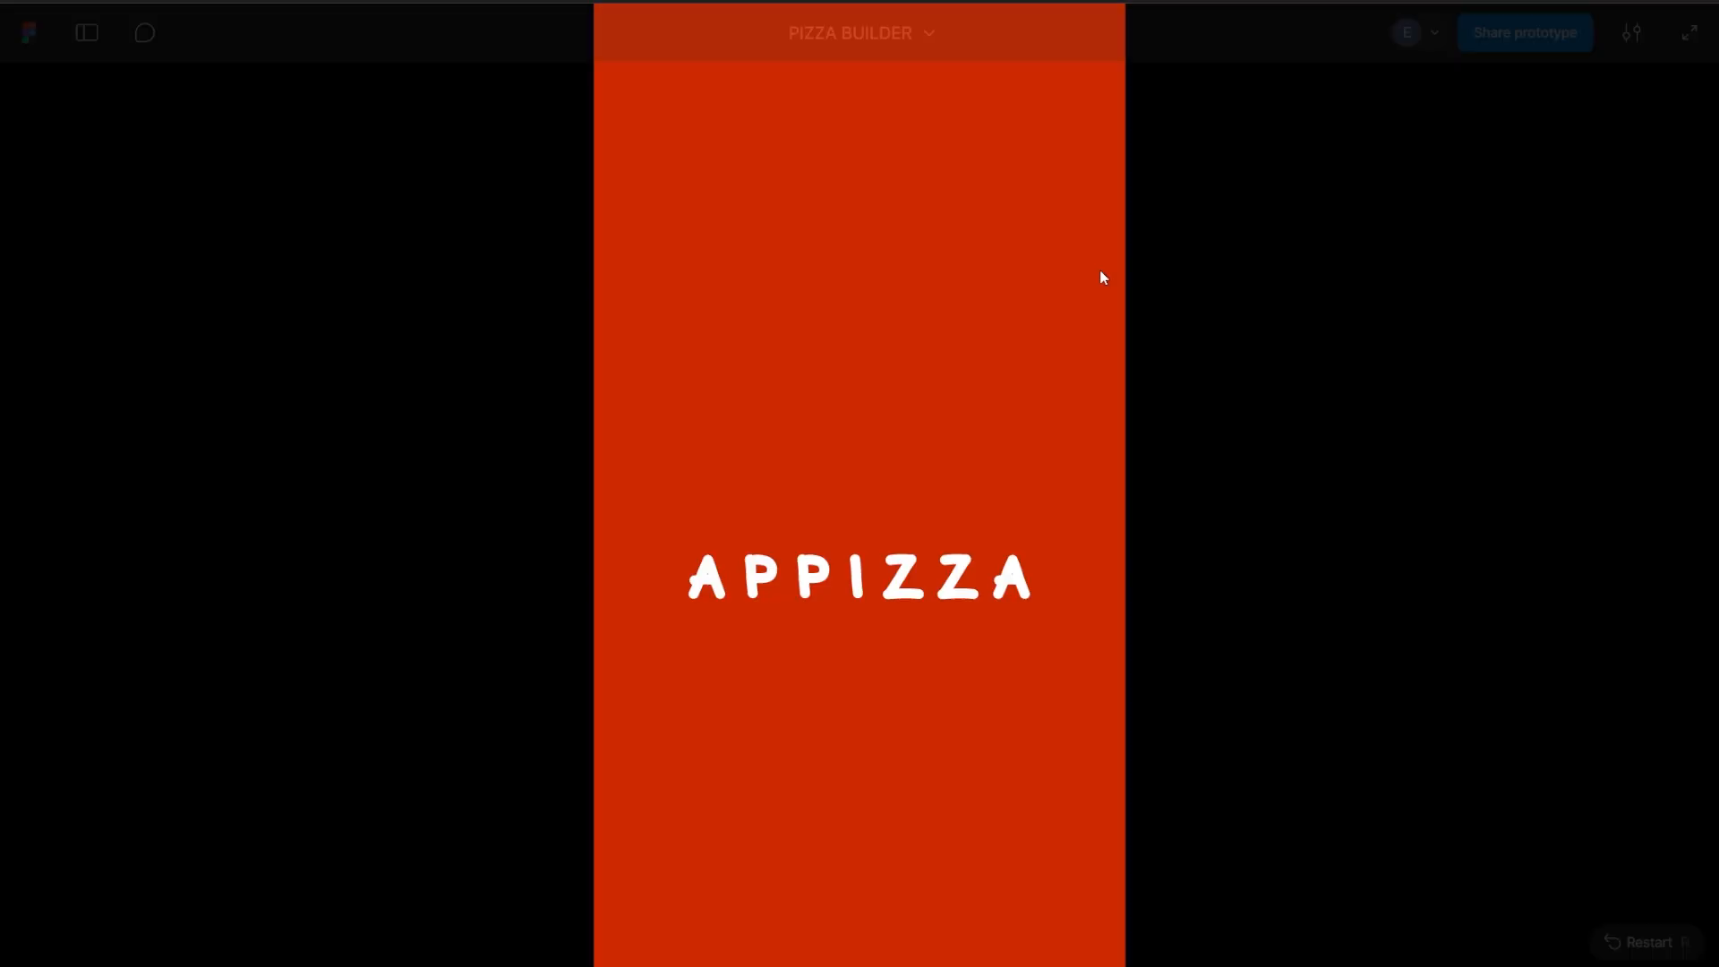
click(1632, 32)
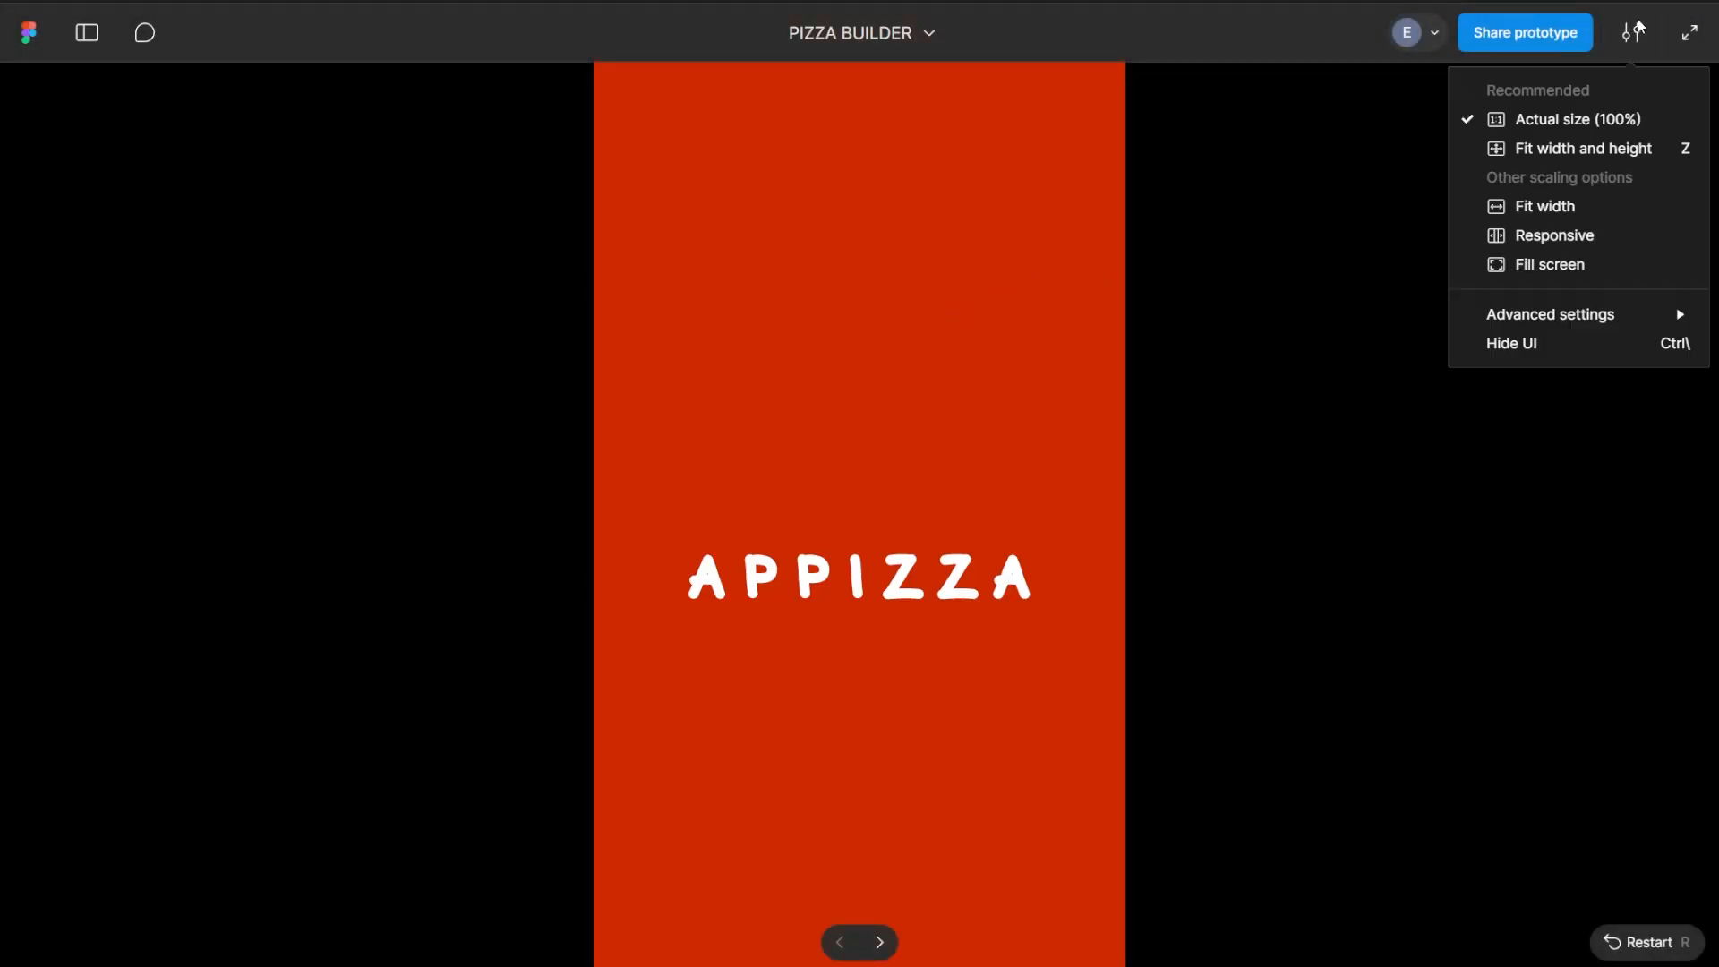
click(1574, 147)
Test the preview by entering the pizza builder, adding PEPPERONI and ONIONS, ordering the pizza and going back
click(882, 499)
click(764, 537)
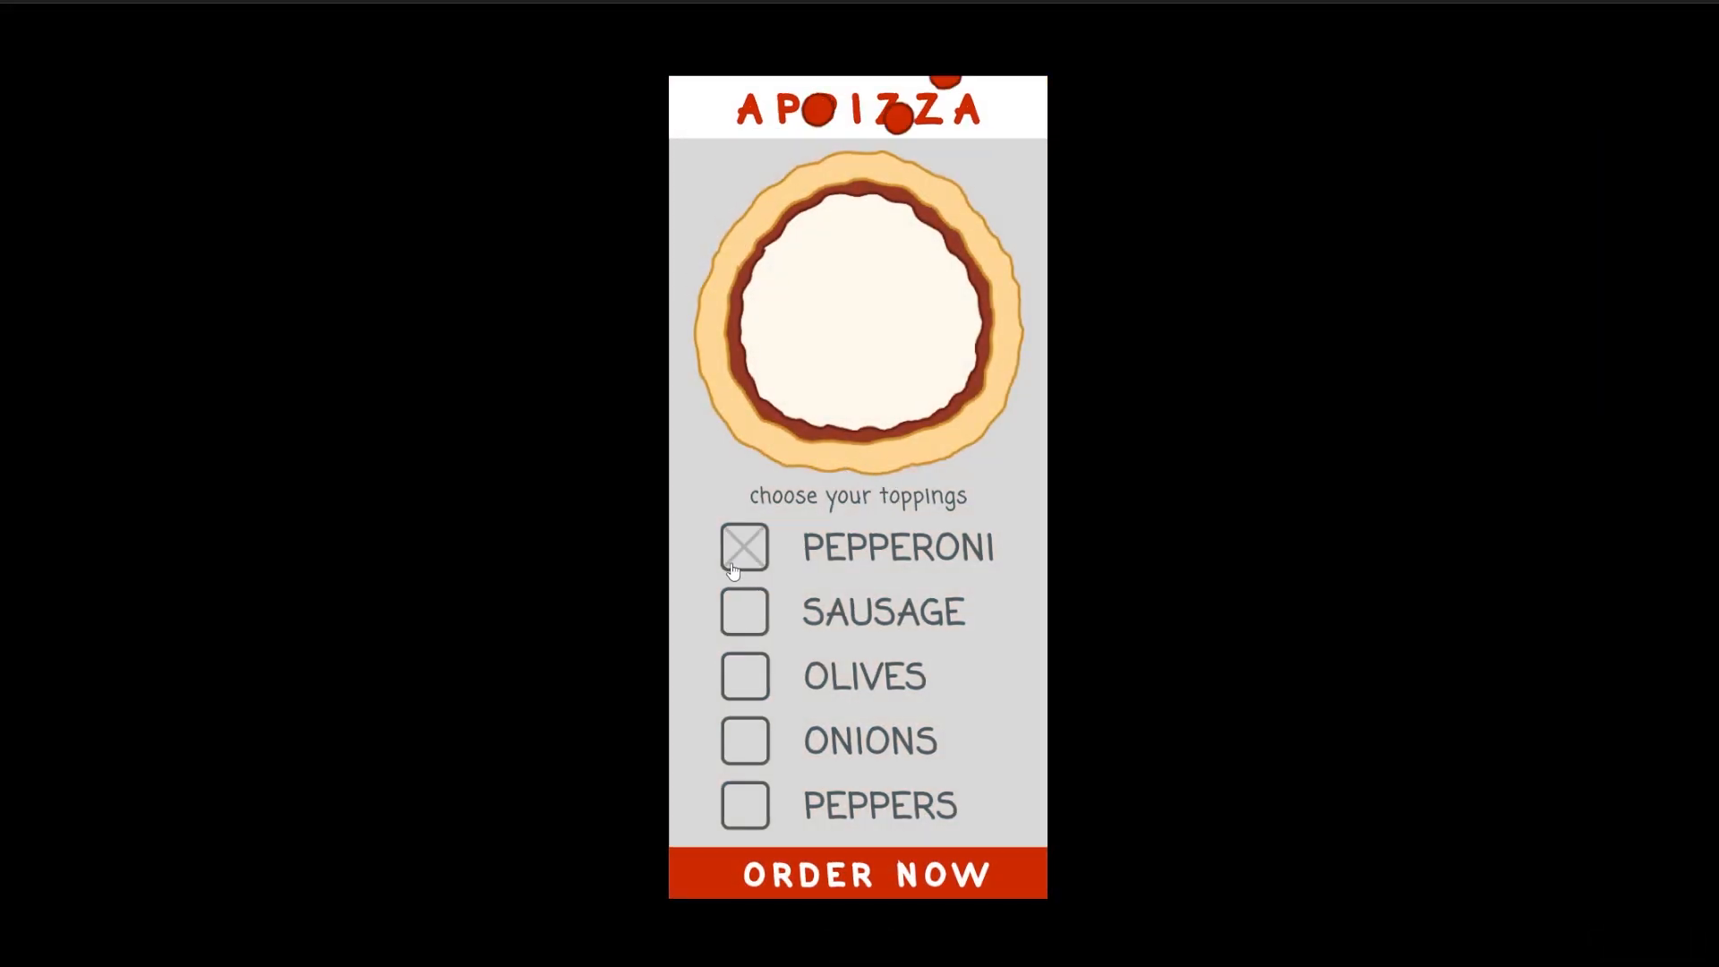
click(745, 737)
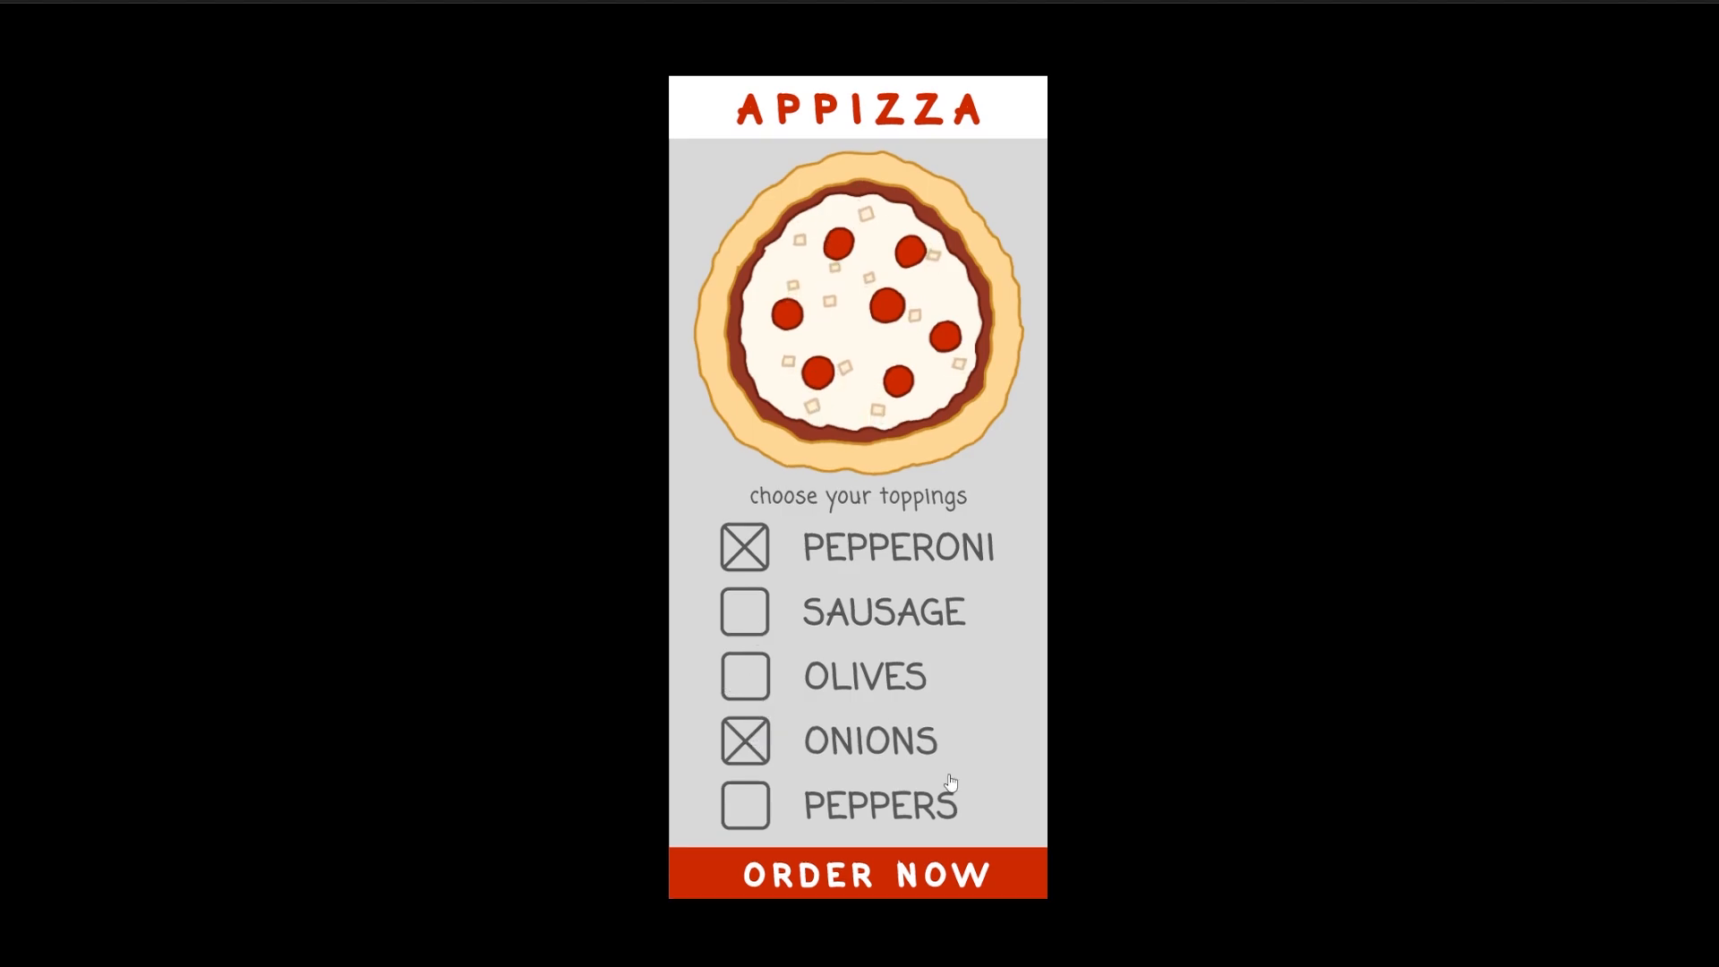
click(943, 877)
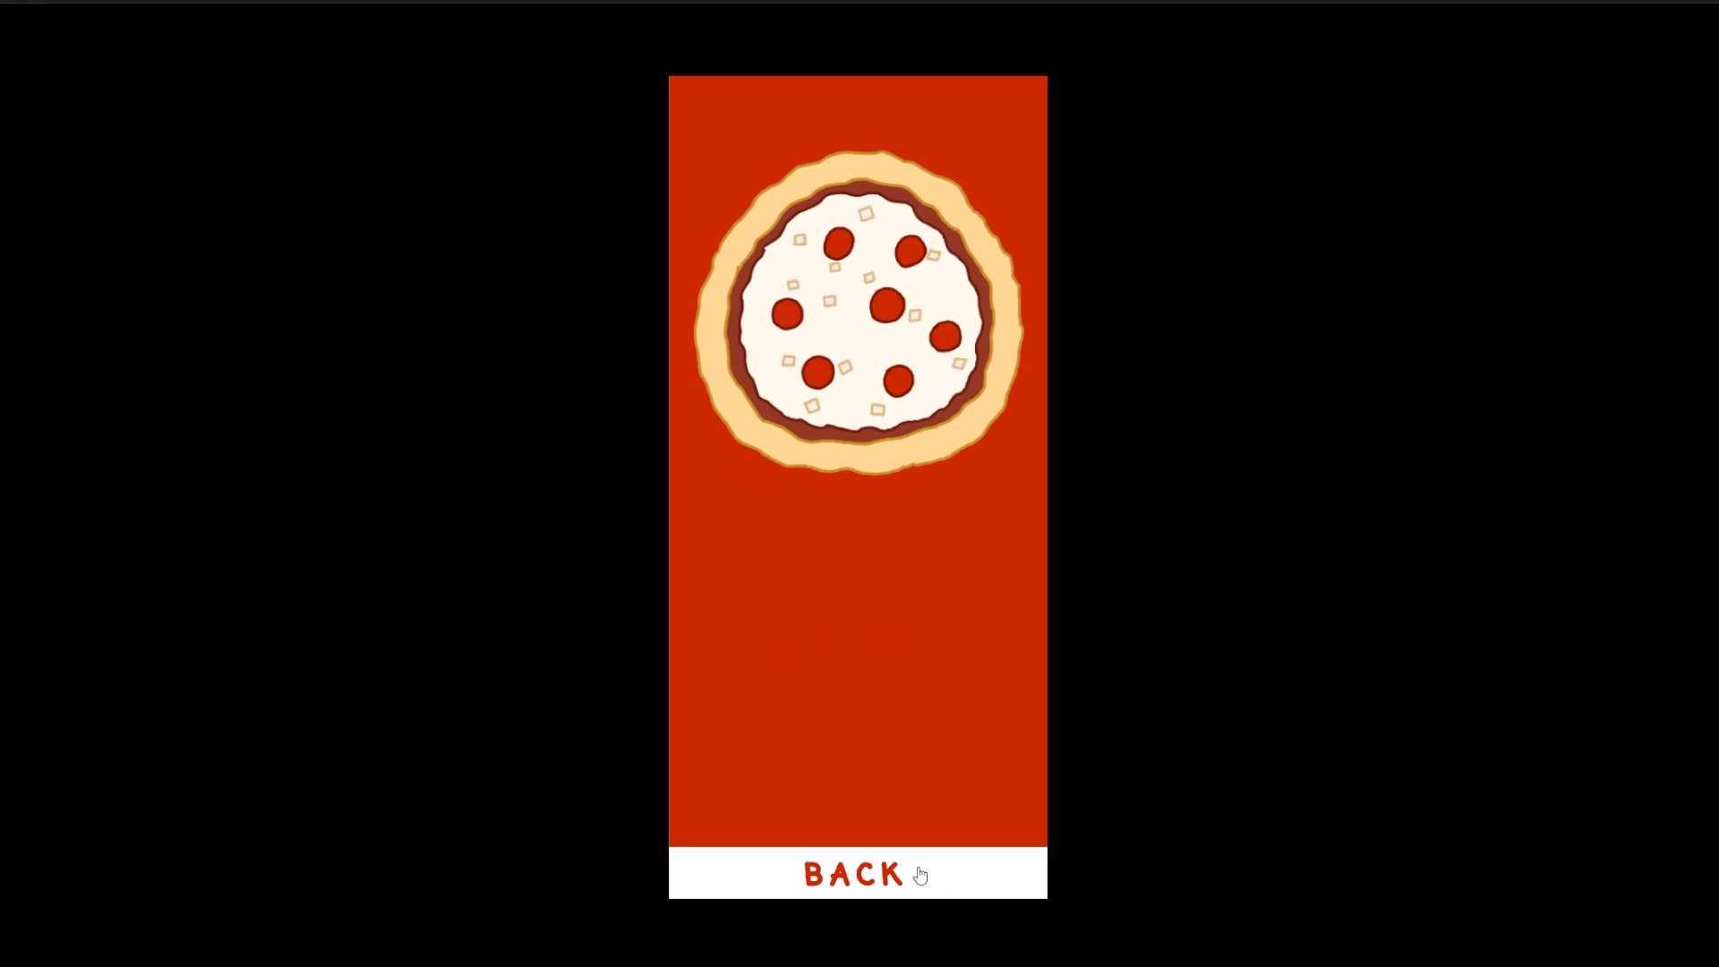
click(851, 876)
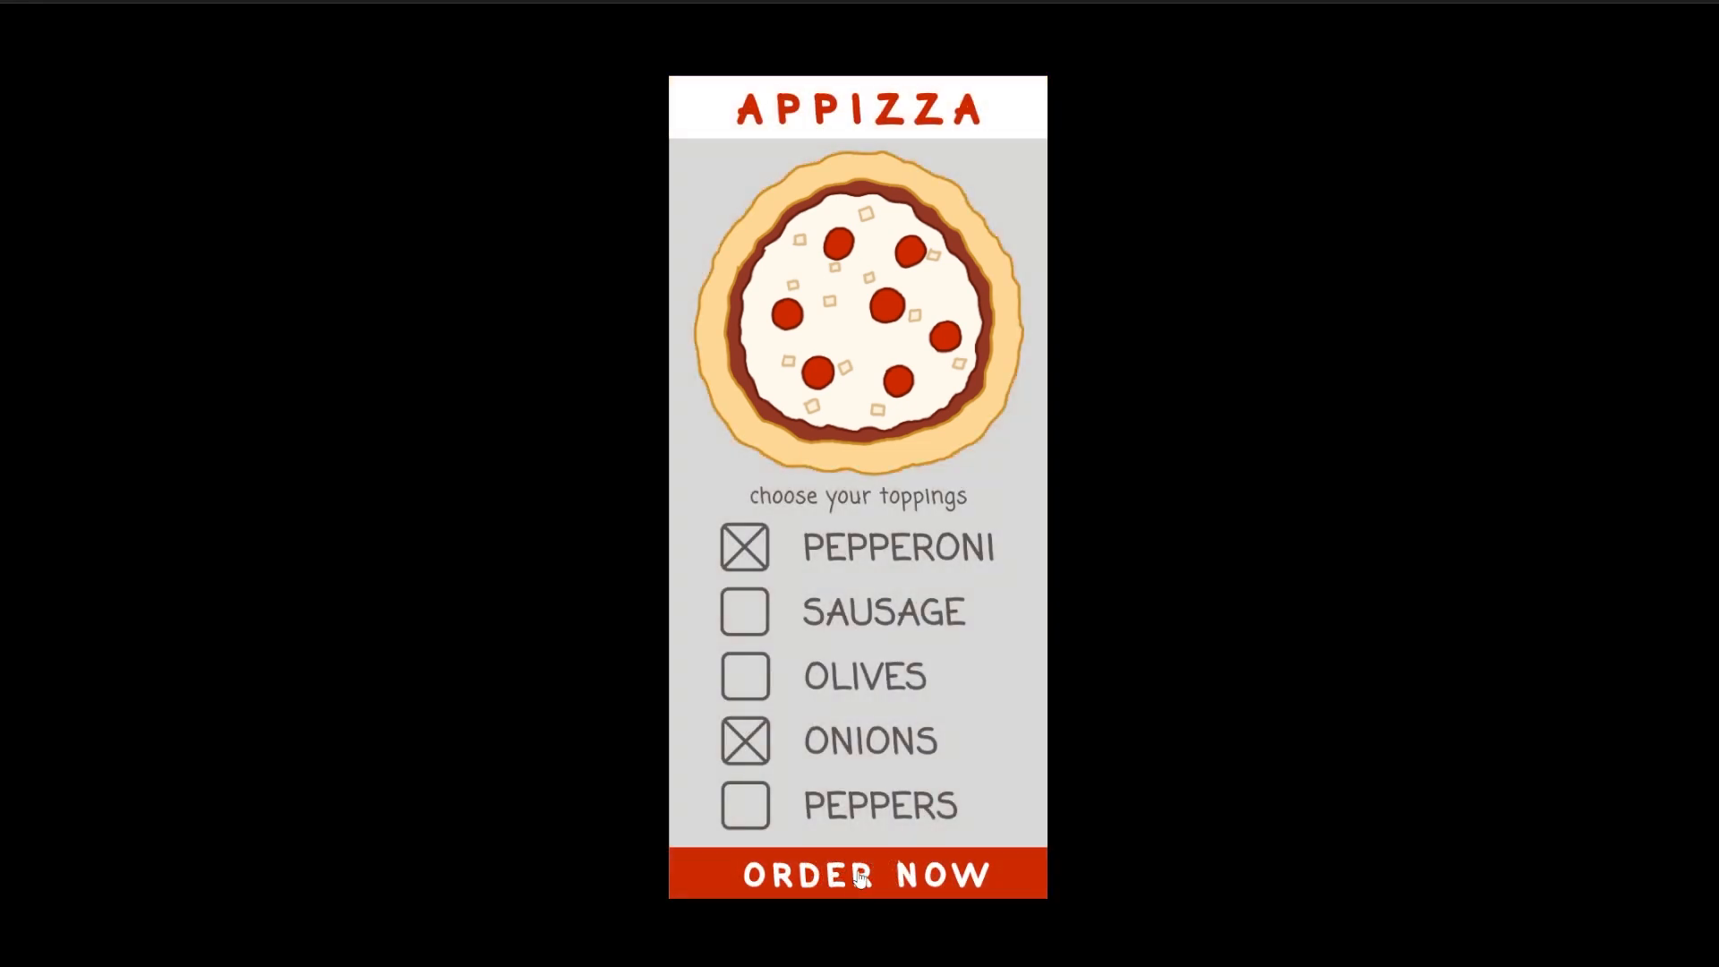
Test the topping animations by toggling SAUSAGE repeatedly and adding OLIVES and PEPPERS to the pizza
click(776, 625)
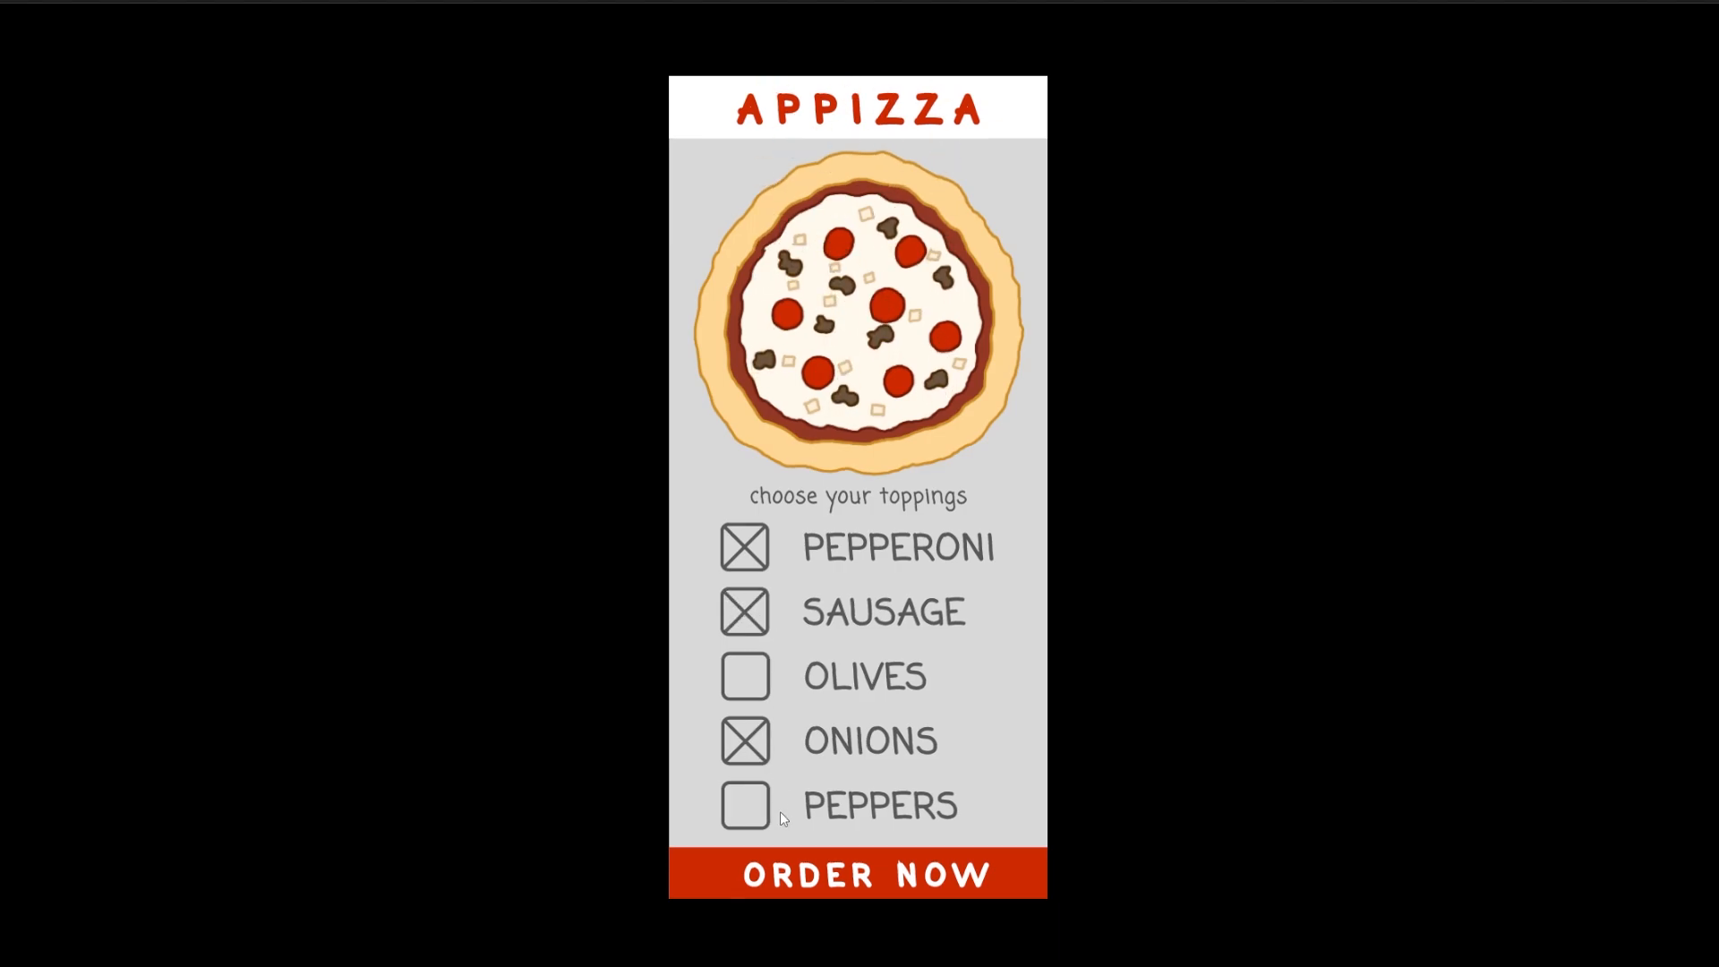
click(750, 620)
click(750, 620)
click(751, 615)
click(751, 615)
click(742, 673)
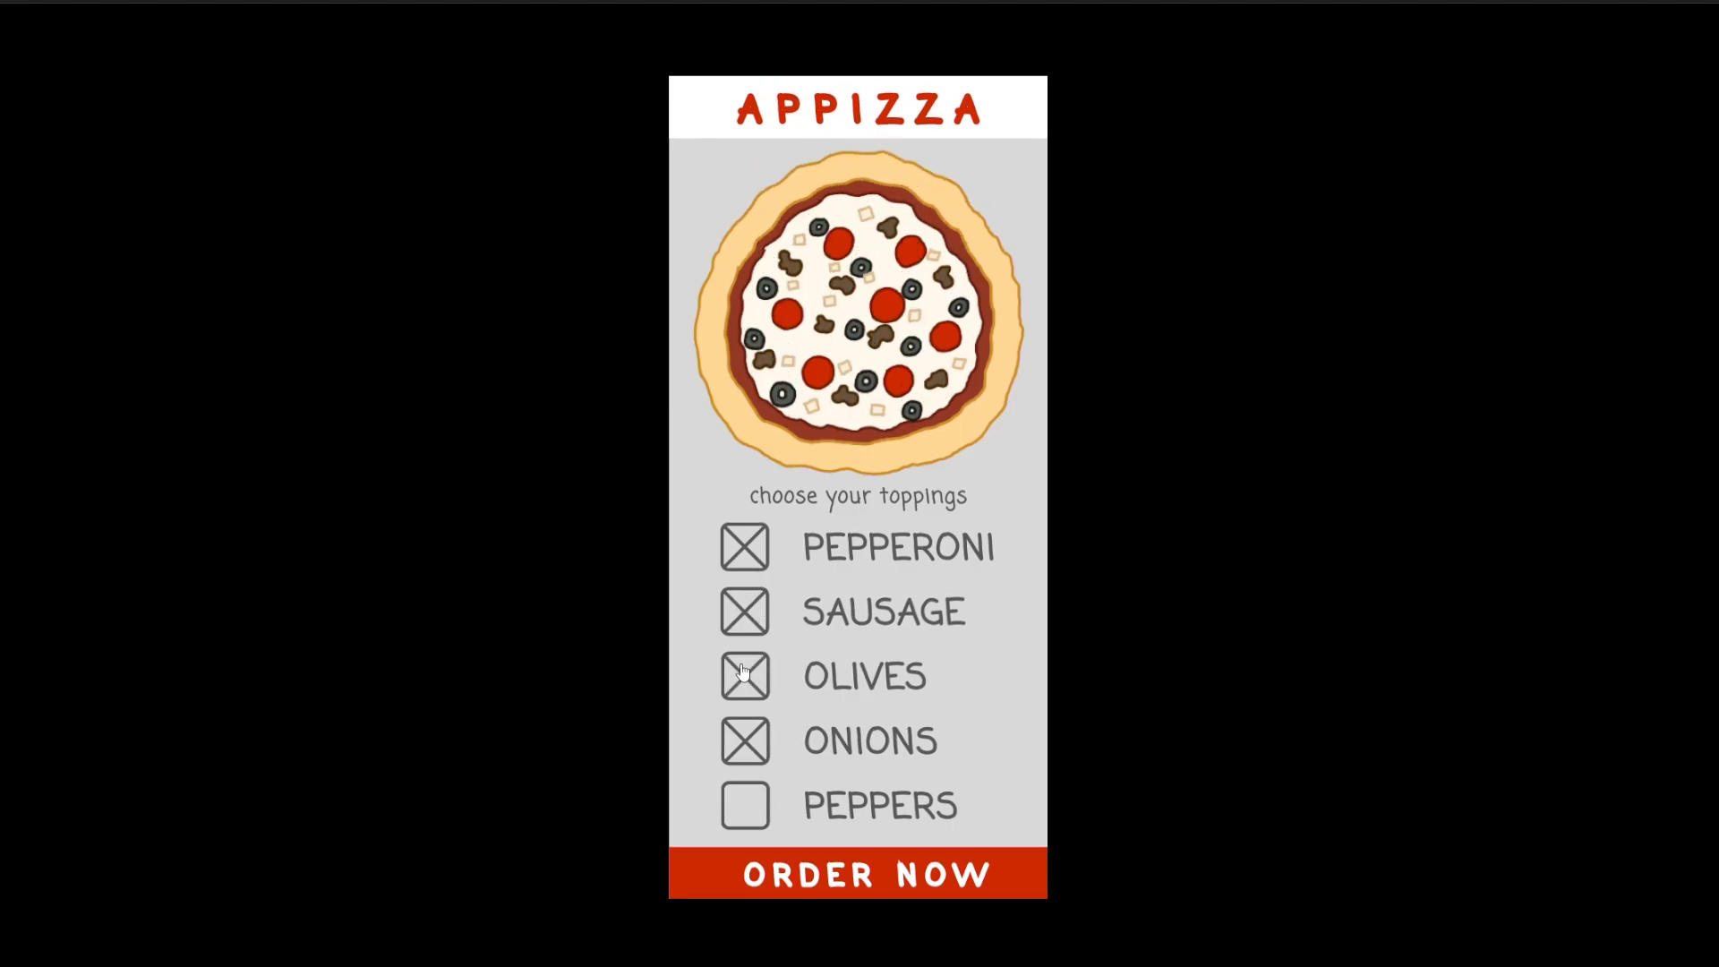
click(755, 805)
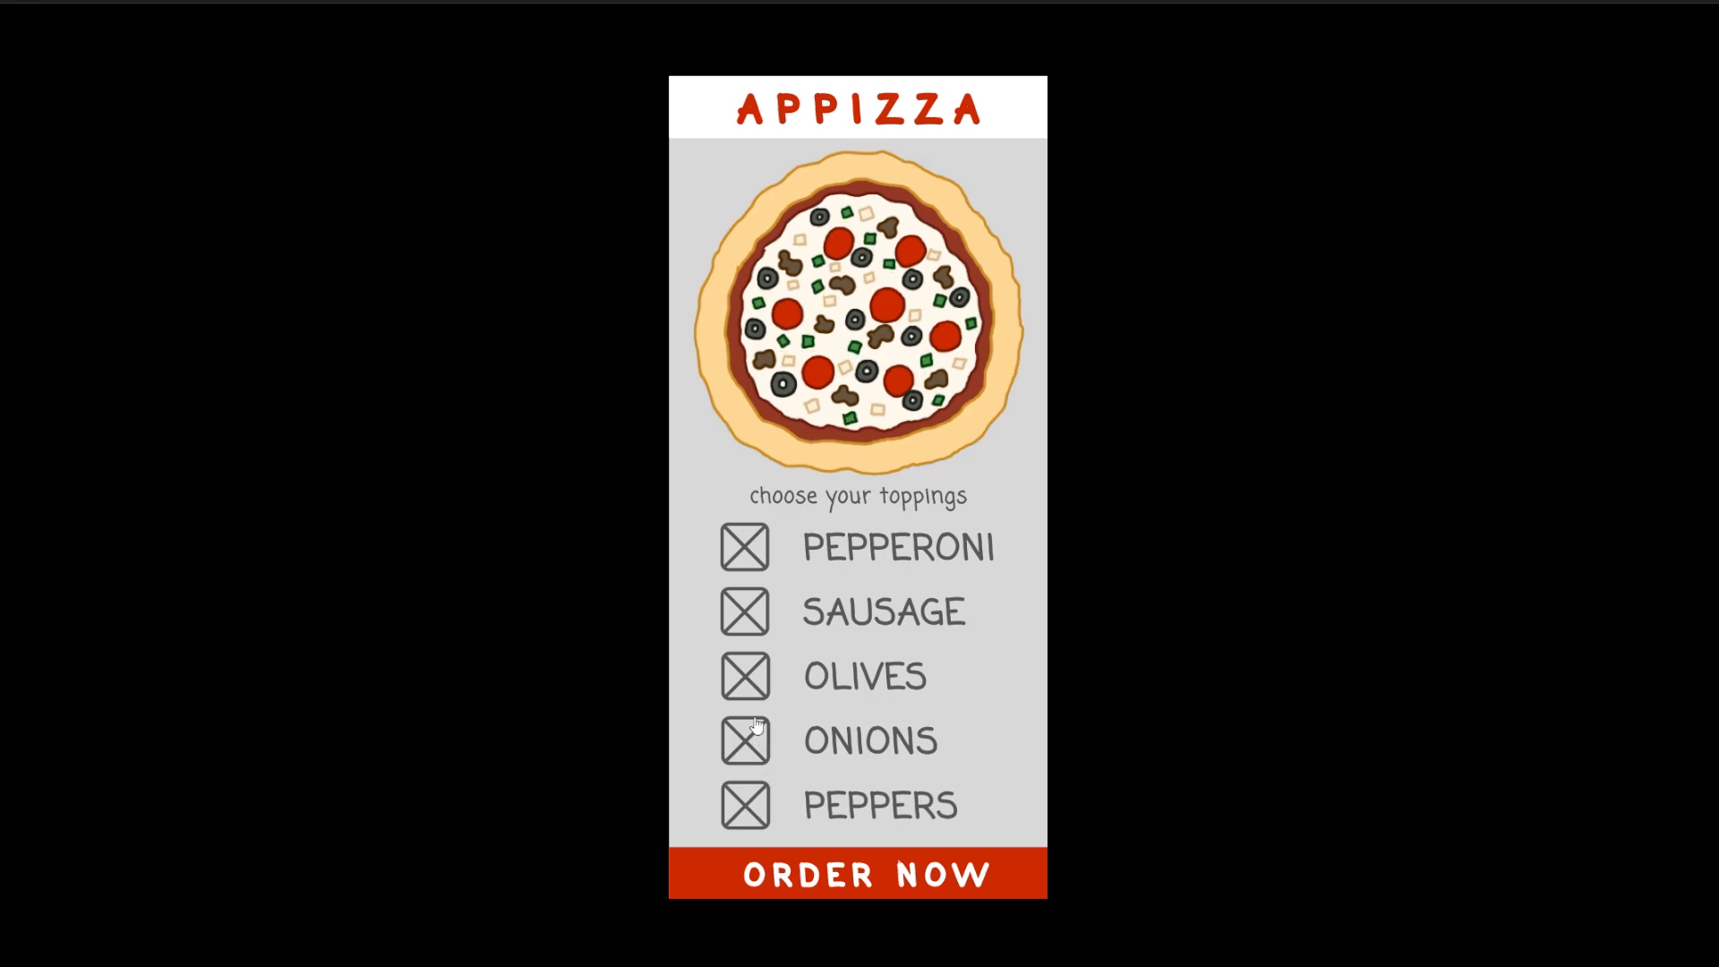
Test removing PEPPERONI and SAUSAGE and toggling the other toppings in the preview, and return to the editor
click(744, 545)
click(748, 627)
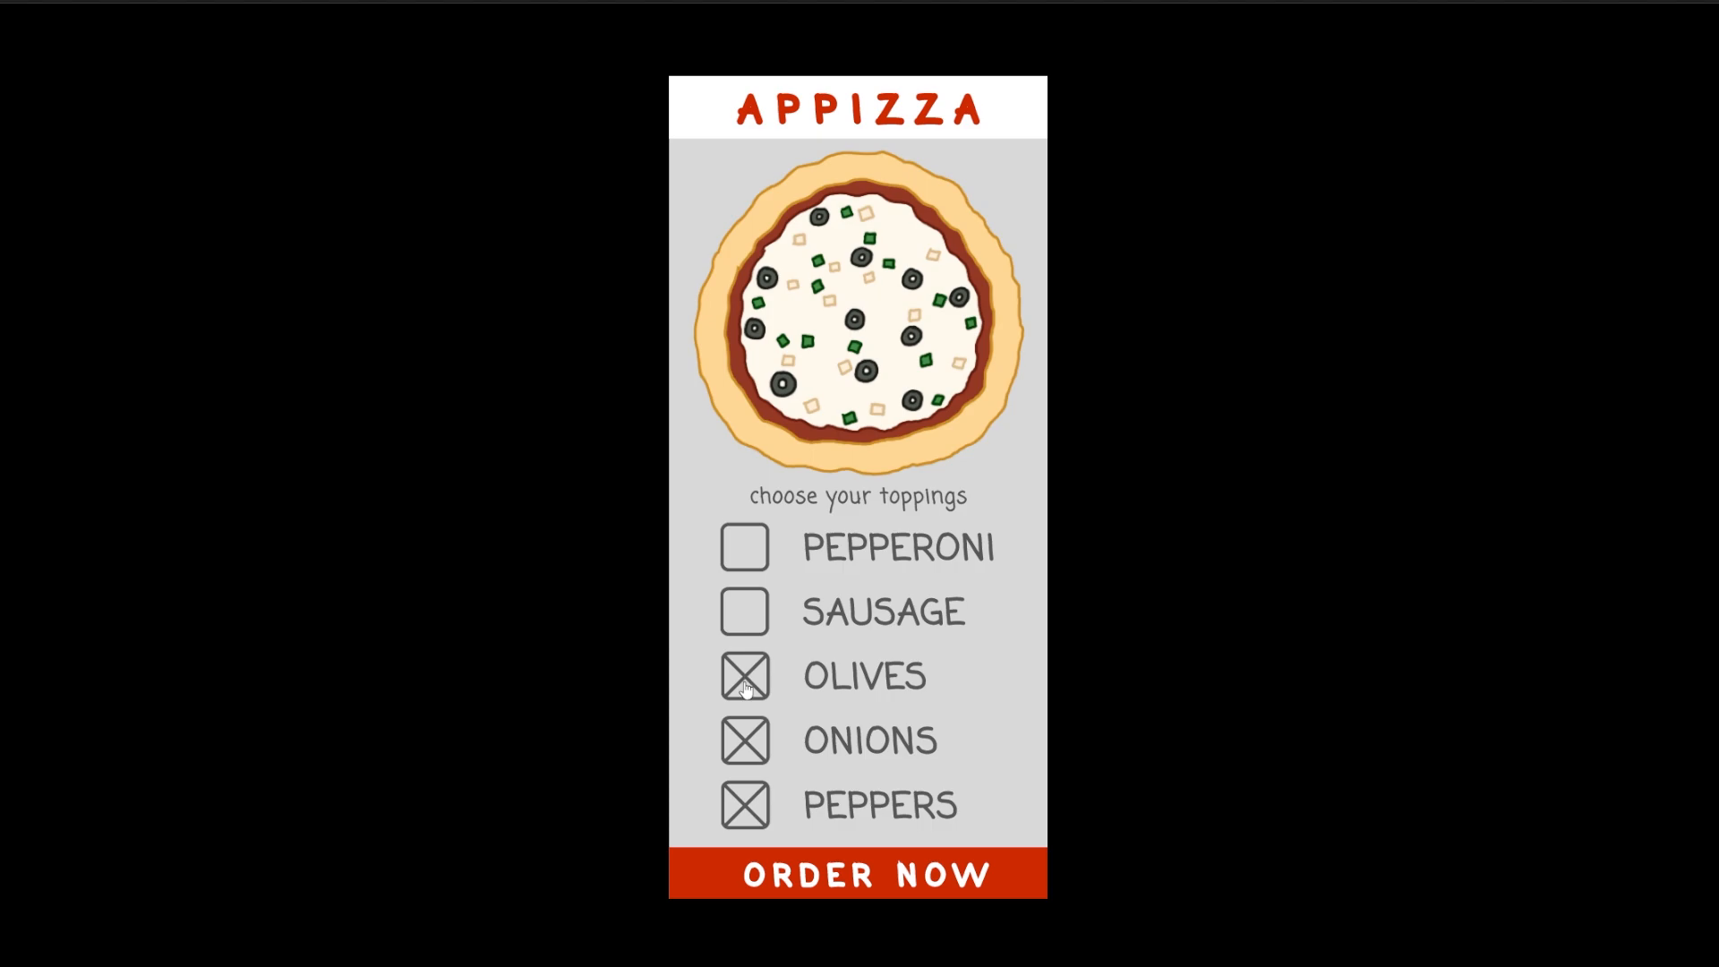
click(746, 688)
click(744, 612)
click(744, 547)
click(884, 672)
click(745, 740)
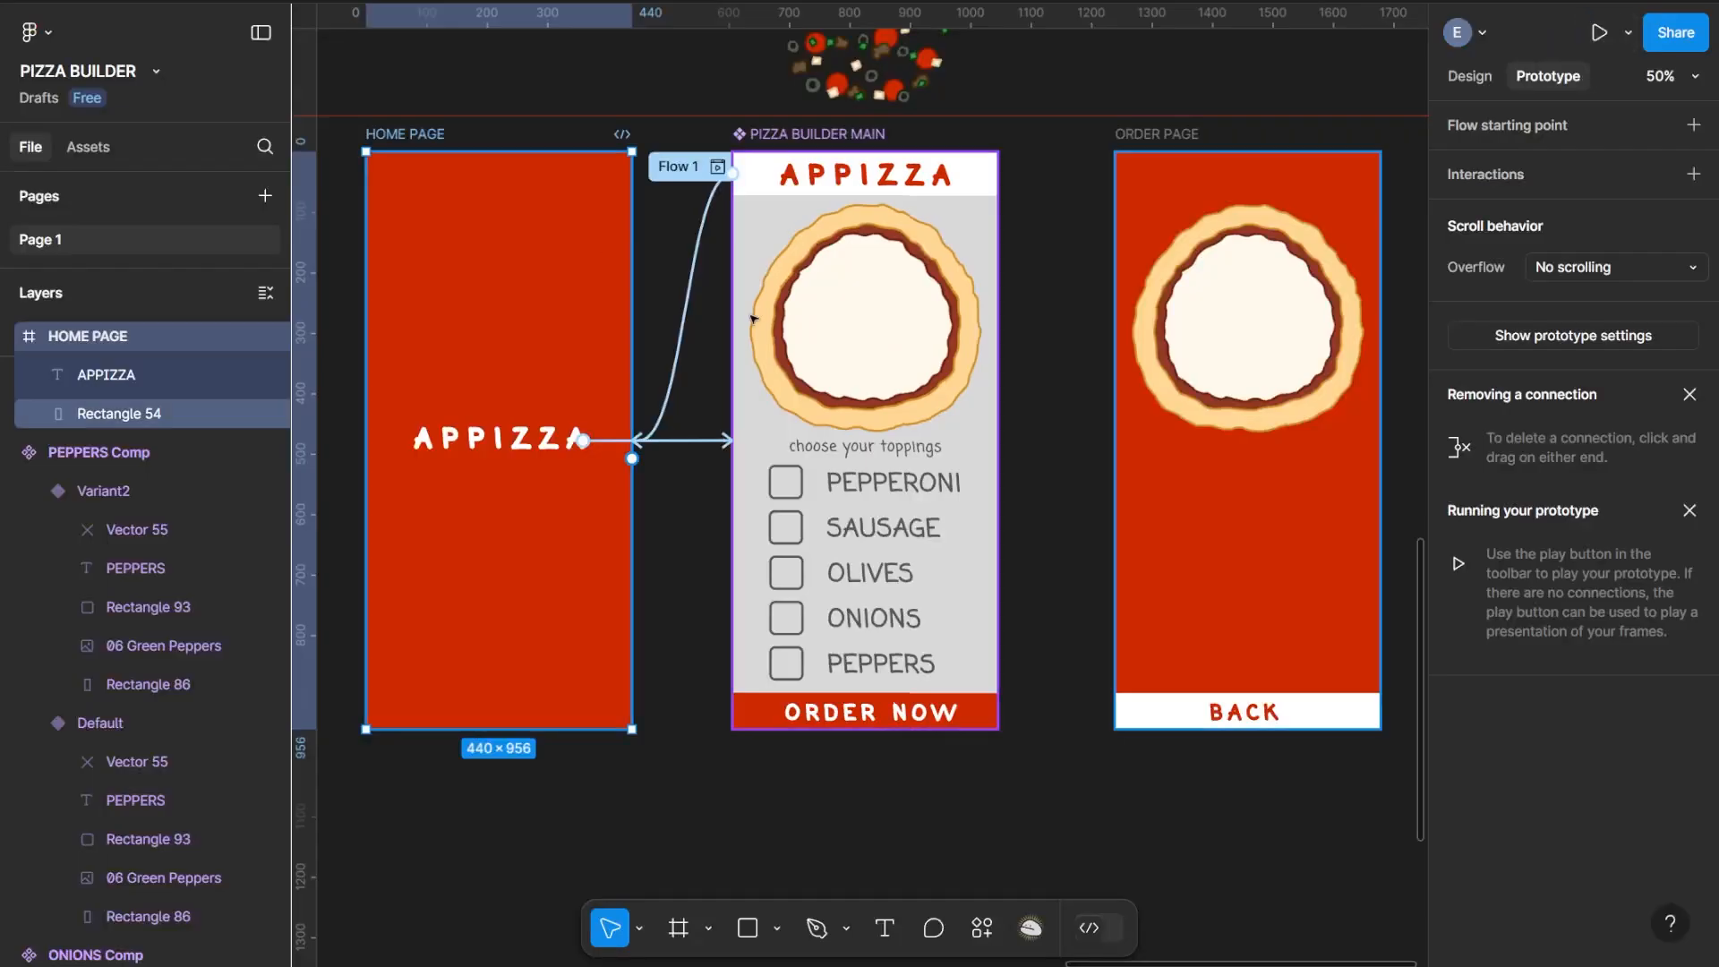
Examine the state options of the click interaction linking PIZZA BUILDER MAIN's white header rectangle to HOME PAGE
click(867, 176)
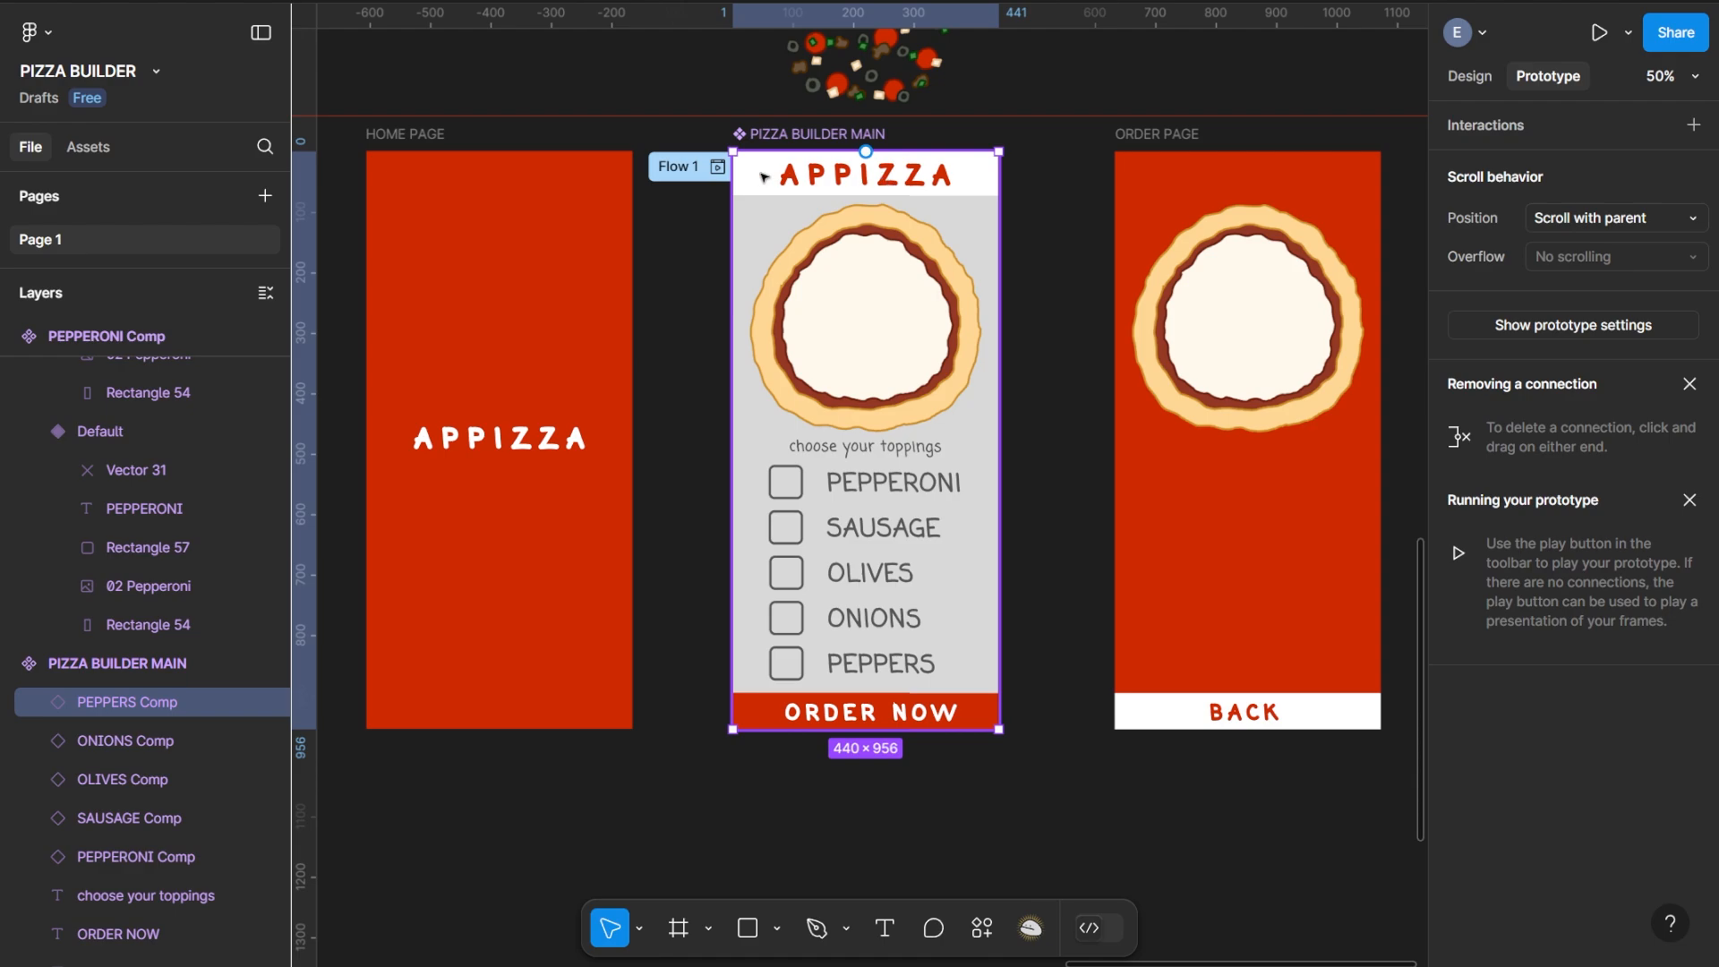
scroll(131, 701, down, 6)
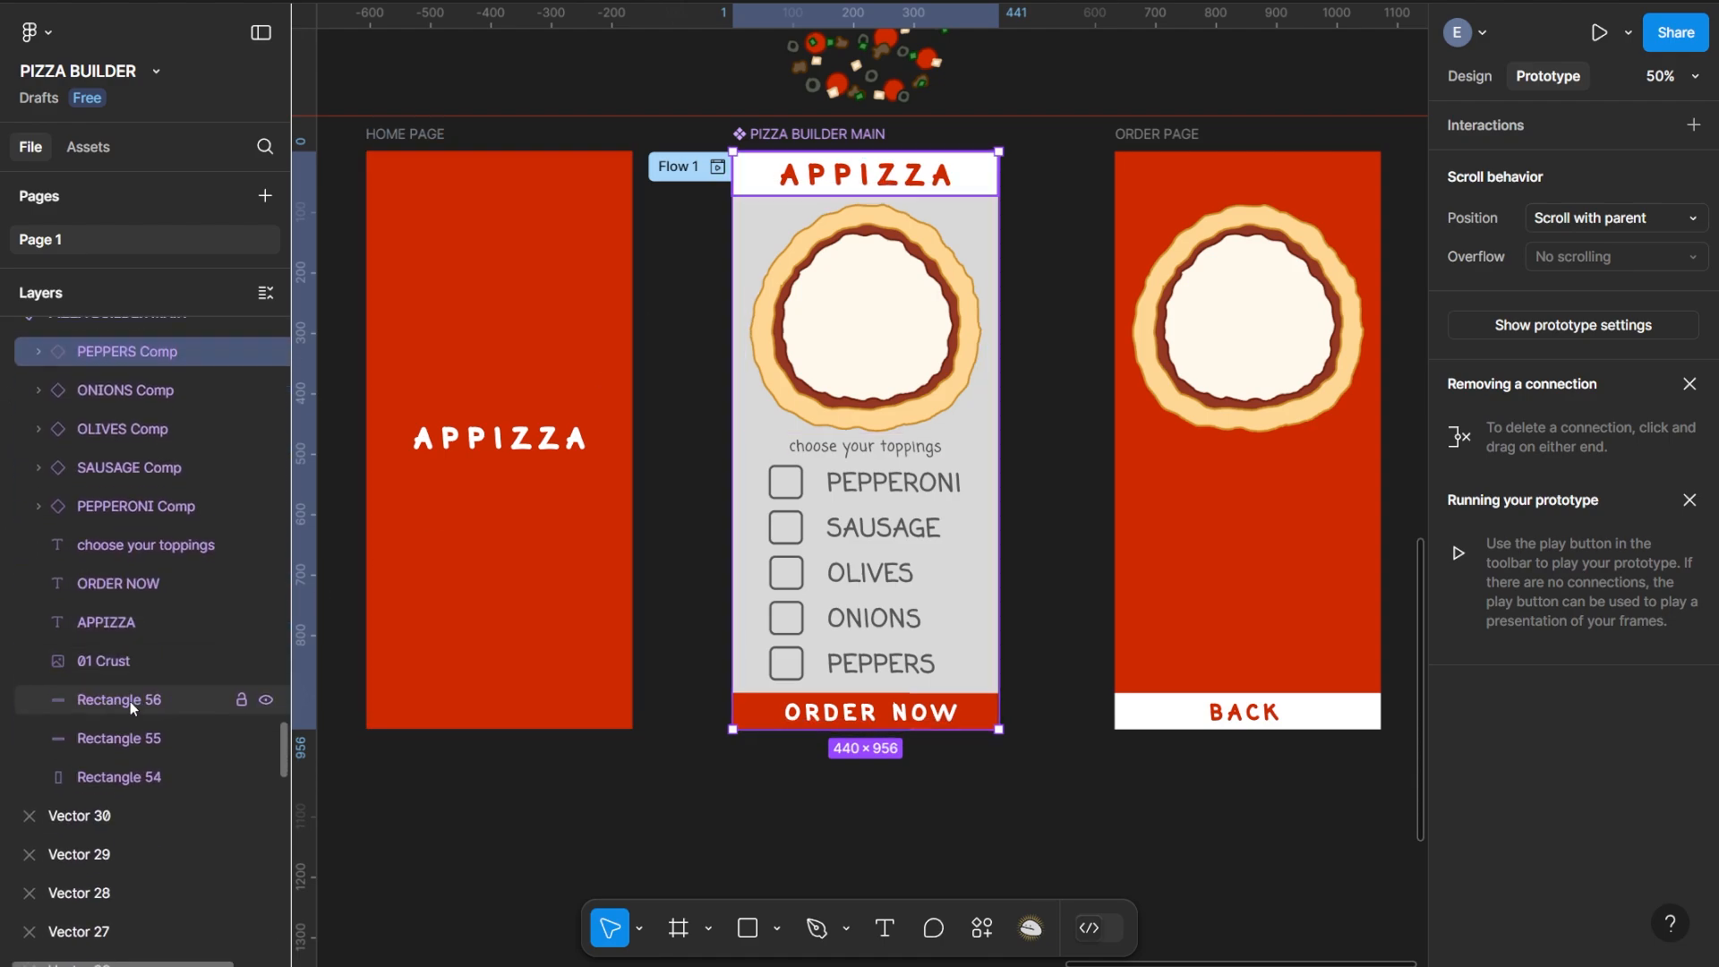
click(124, 605)
click(127, 566)
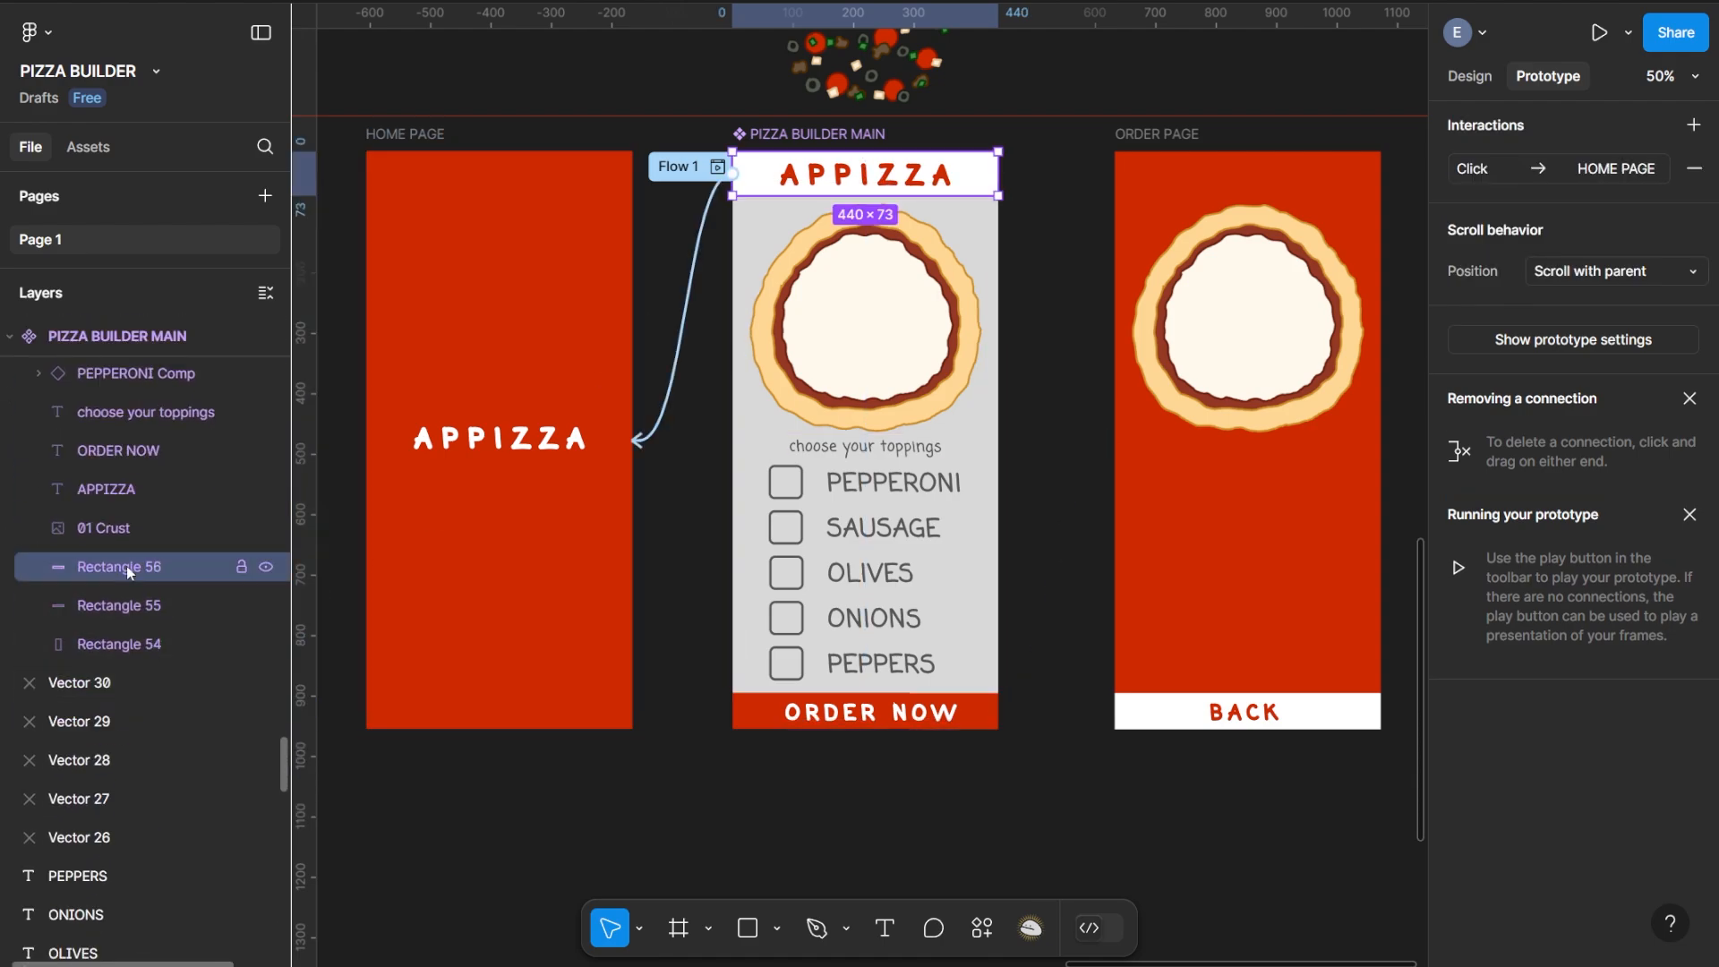
click(1628, 168)
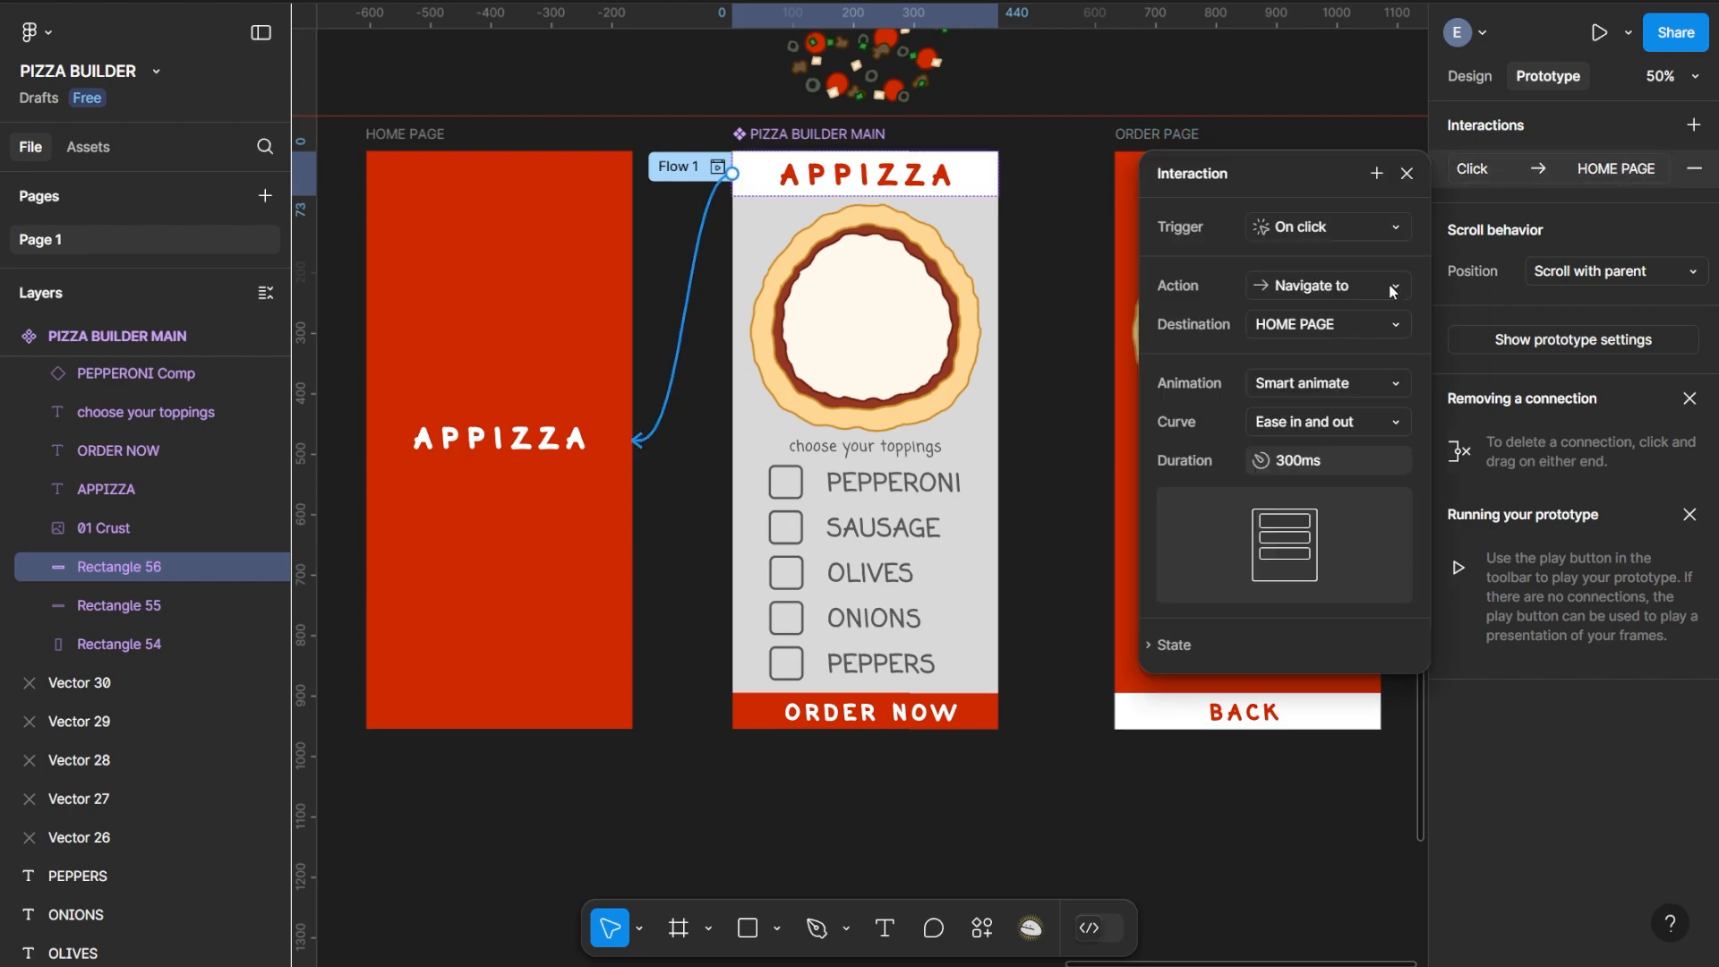
click(1150, 646)
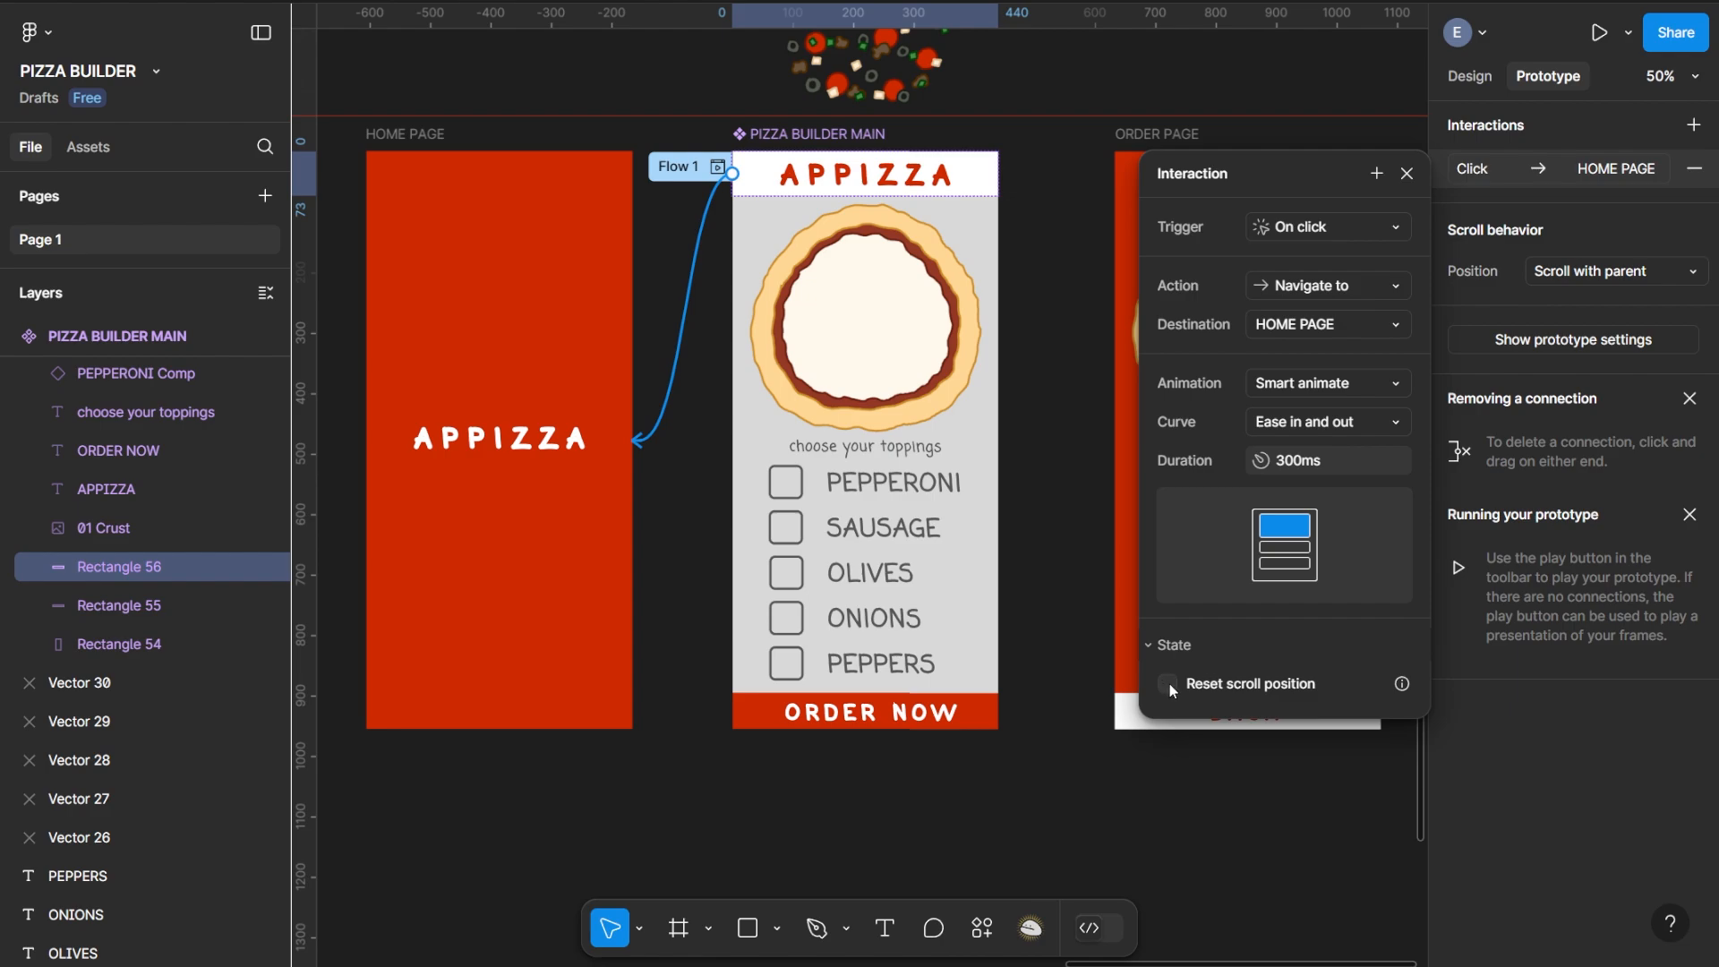
Check the state-reset options of the HOME PAGE APPIZZA text's click interaction, close them and select the HOME PAGE frame
click(520, 436)
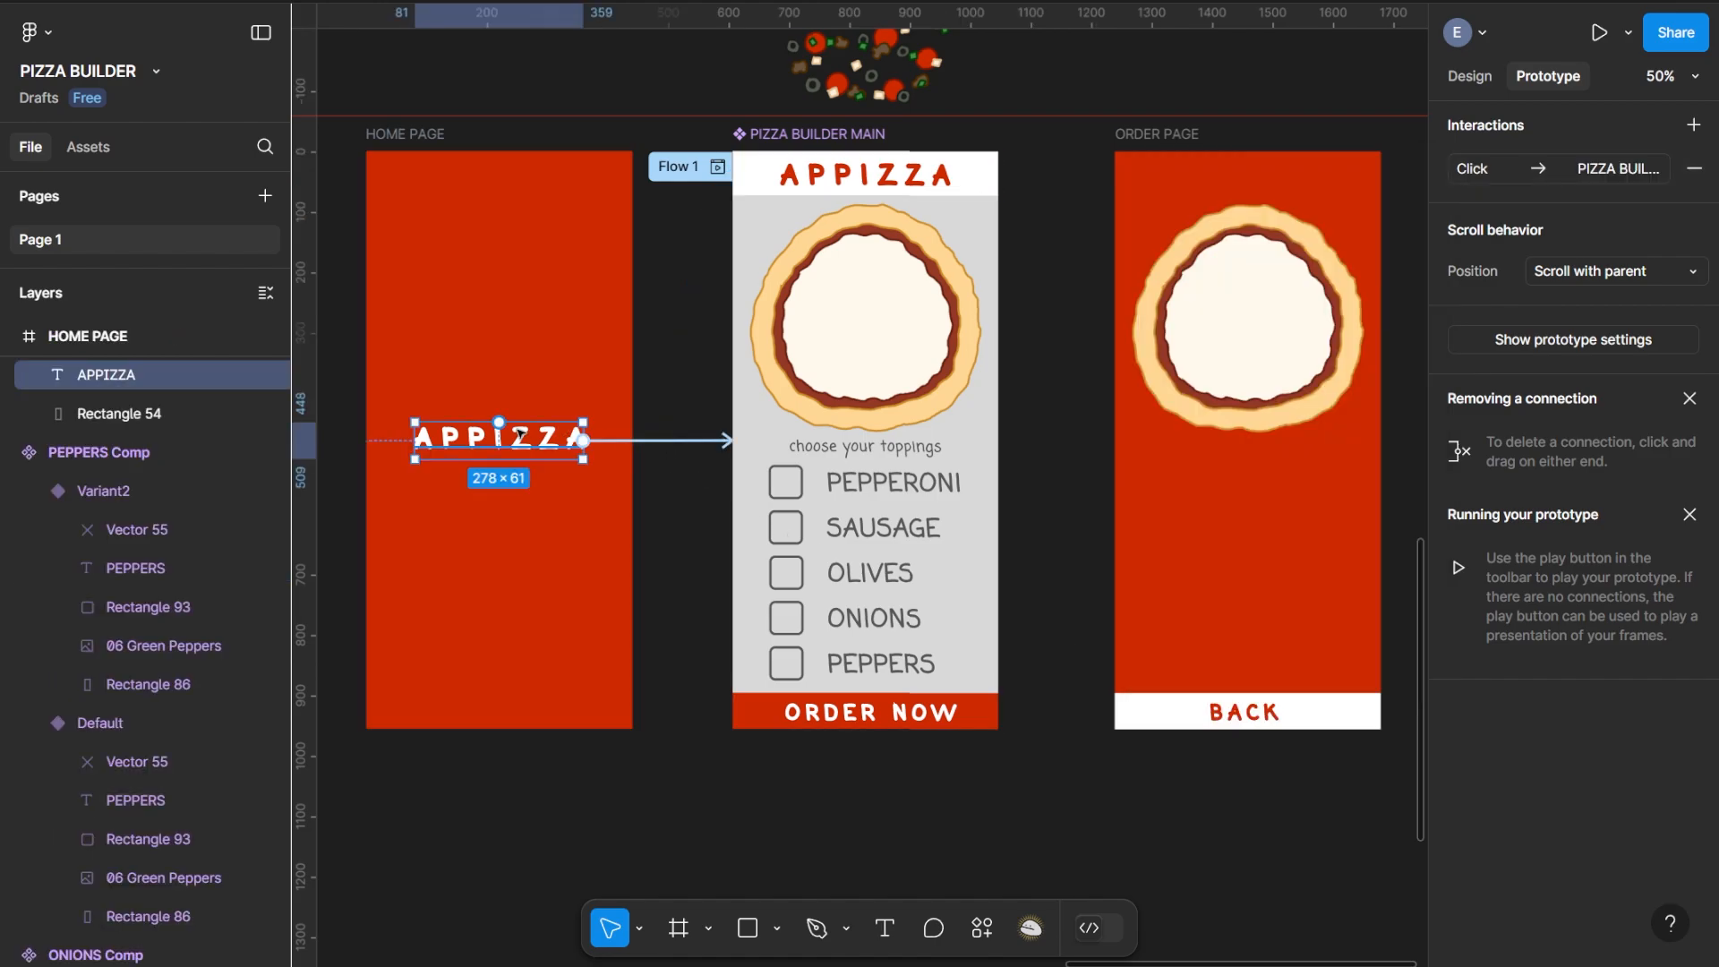
click(1602, 168)
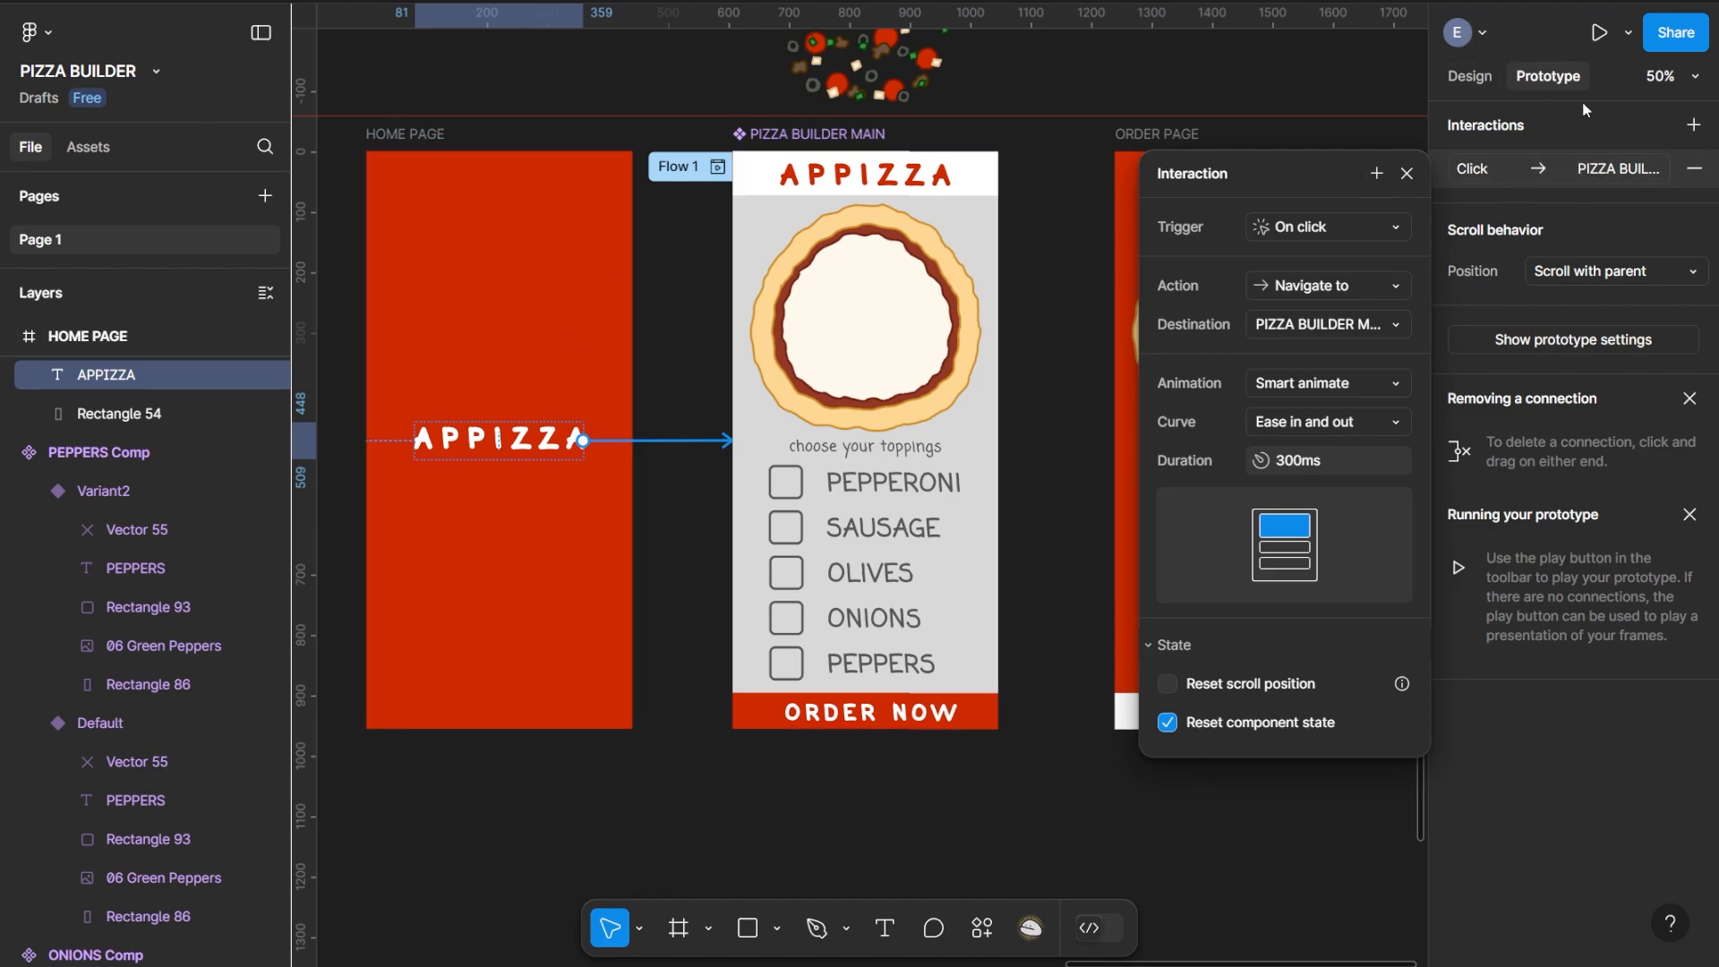
click(1408, 174)
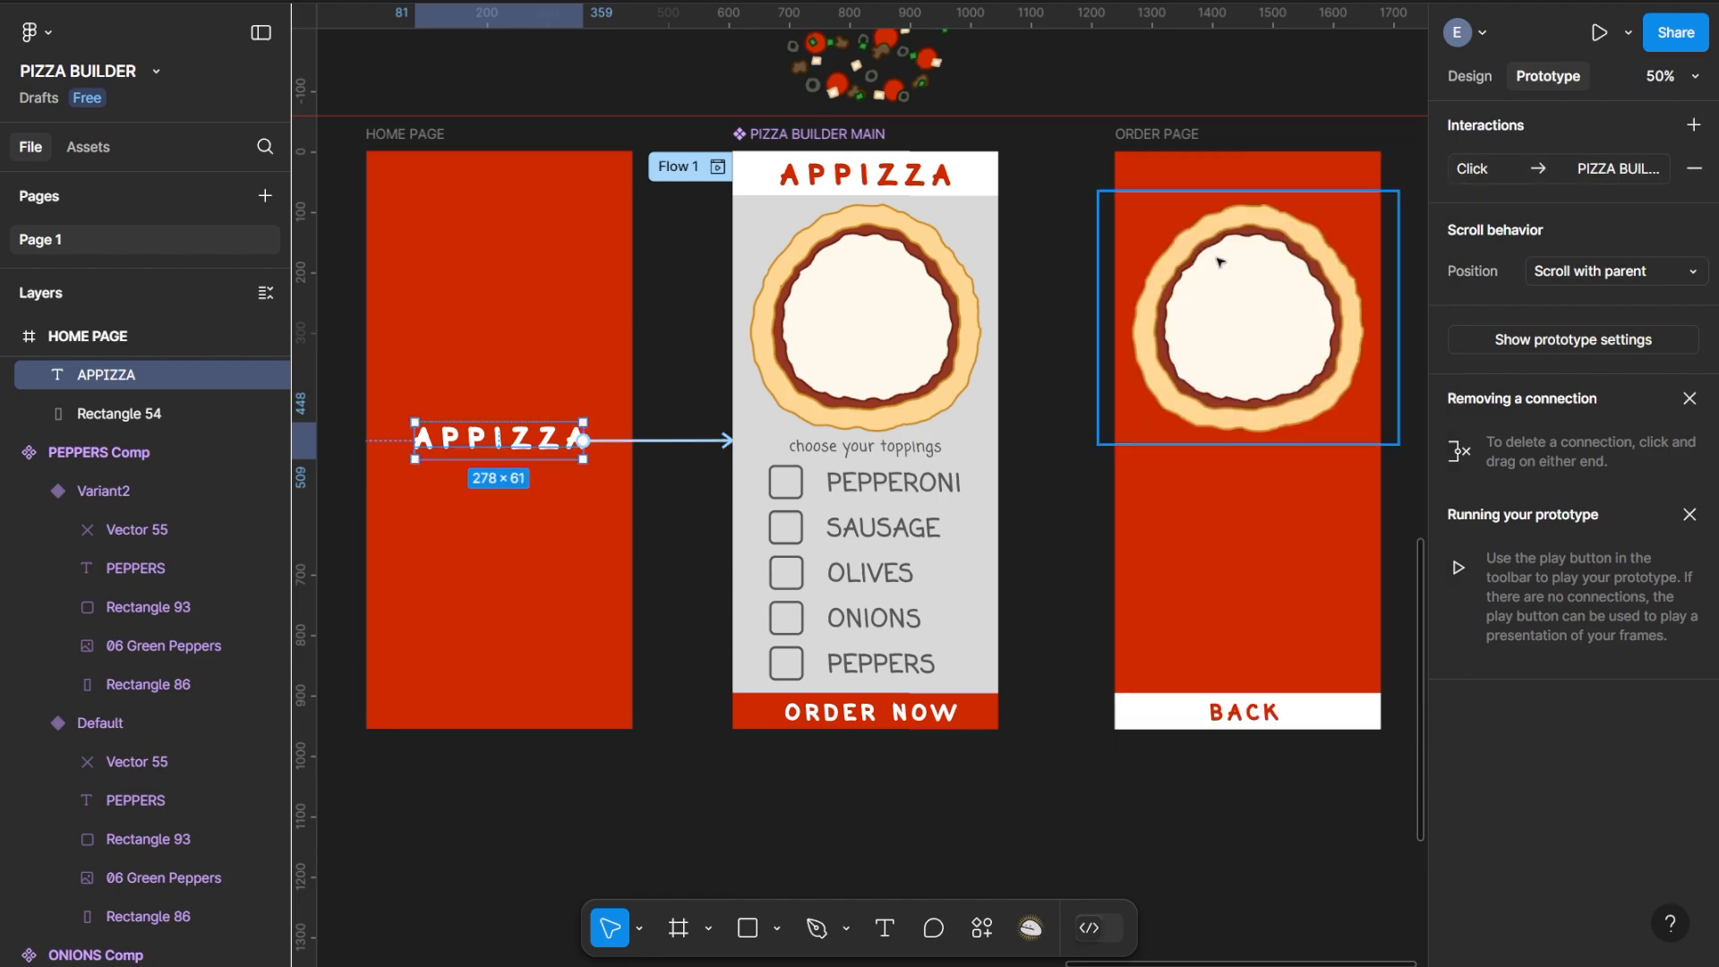
click(404, 136)
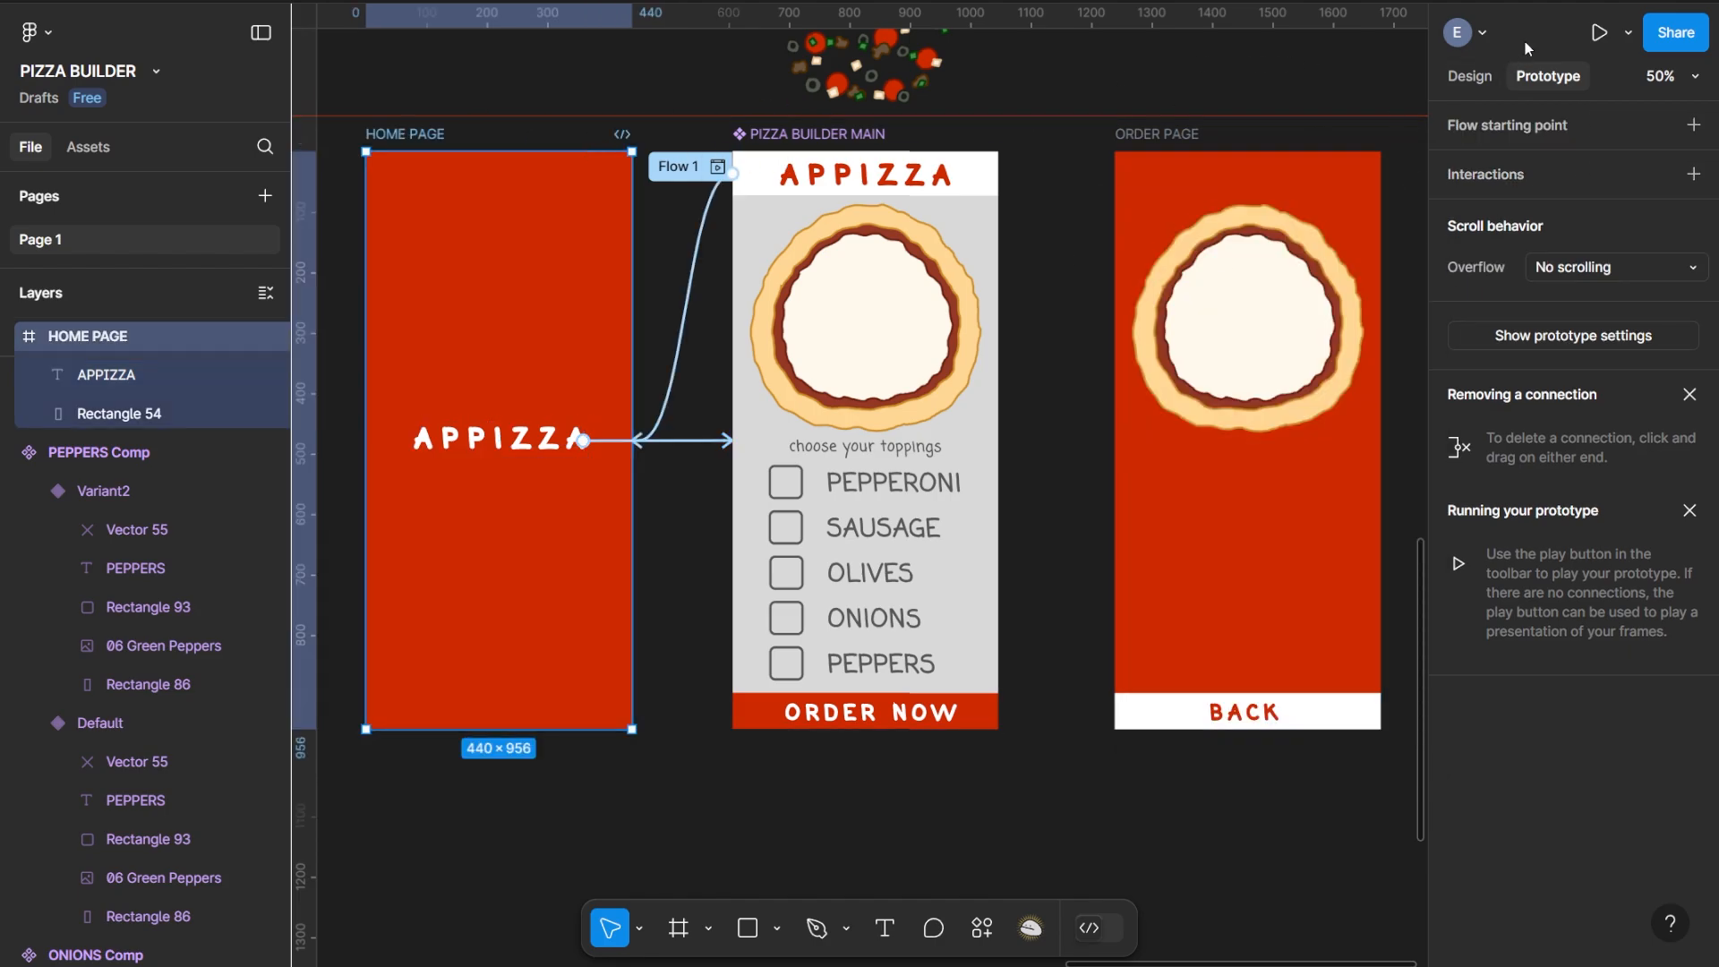